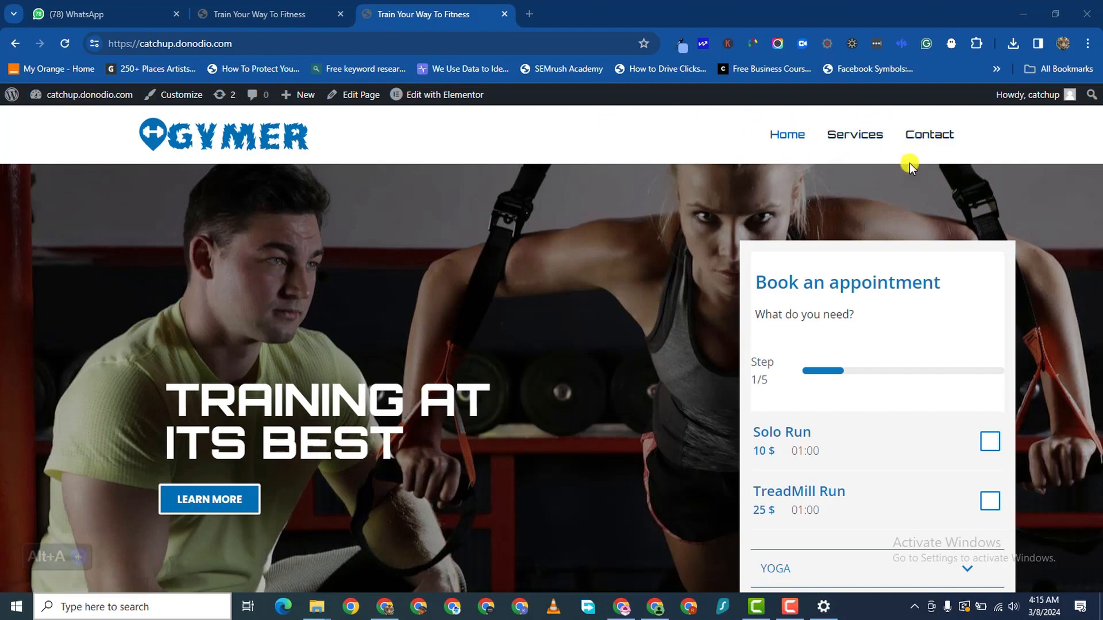
- Expand YOGA in the booking widget and select Single Yoga Session, showing the 20 $ subtotal
scroll(398, 352, down, 4)
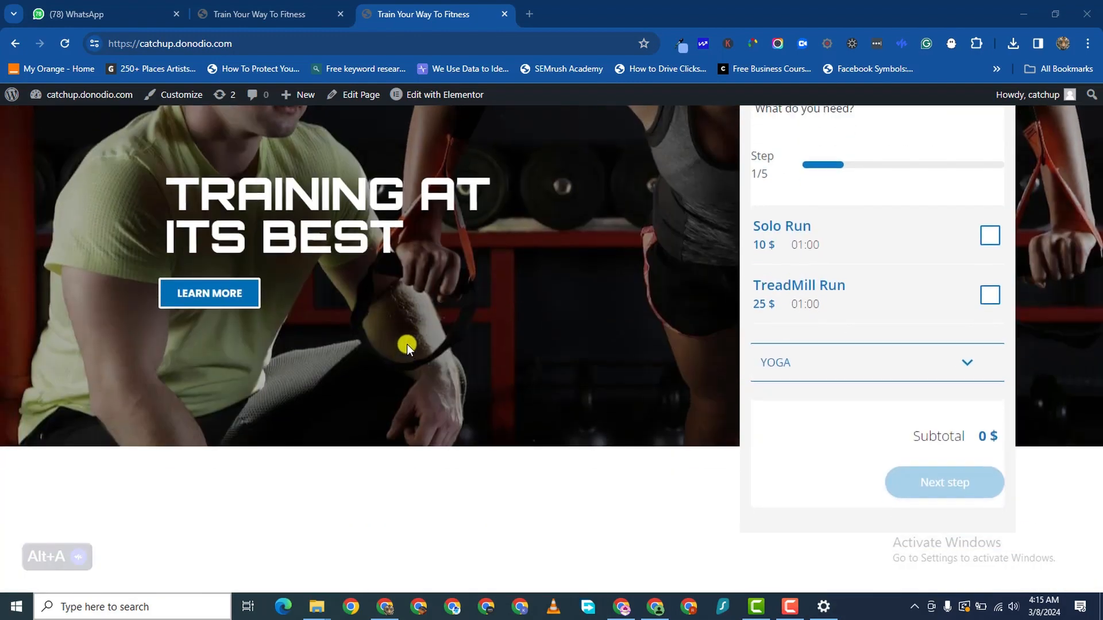
scroll(407, 343, up, 2)
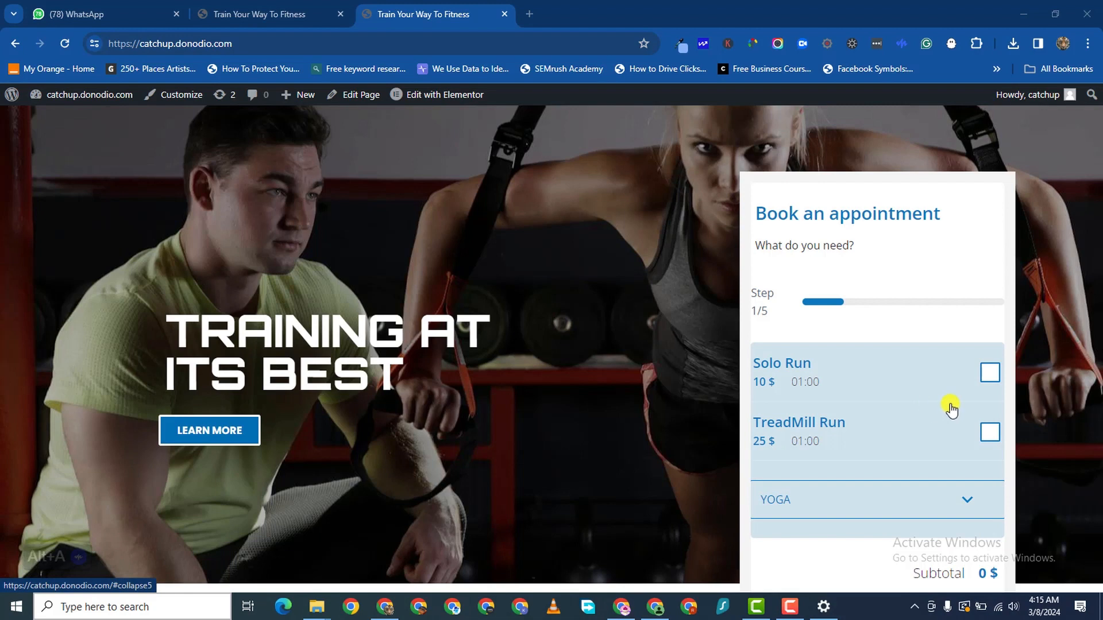
scroll(950, 409, down, 1)
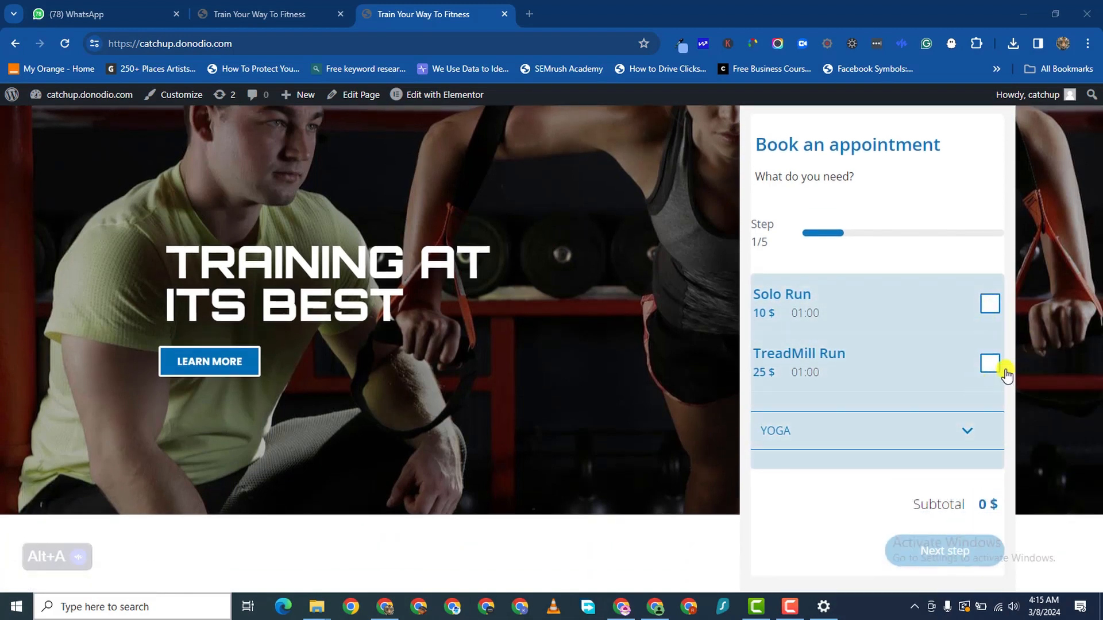
click(974, 426)
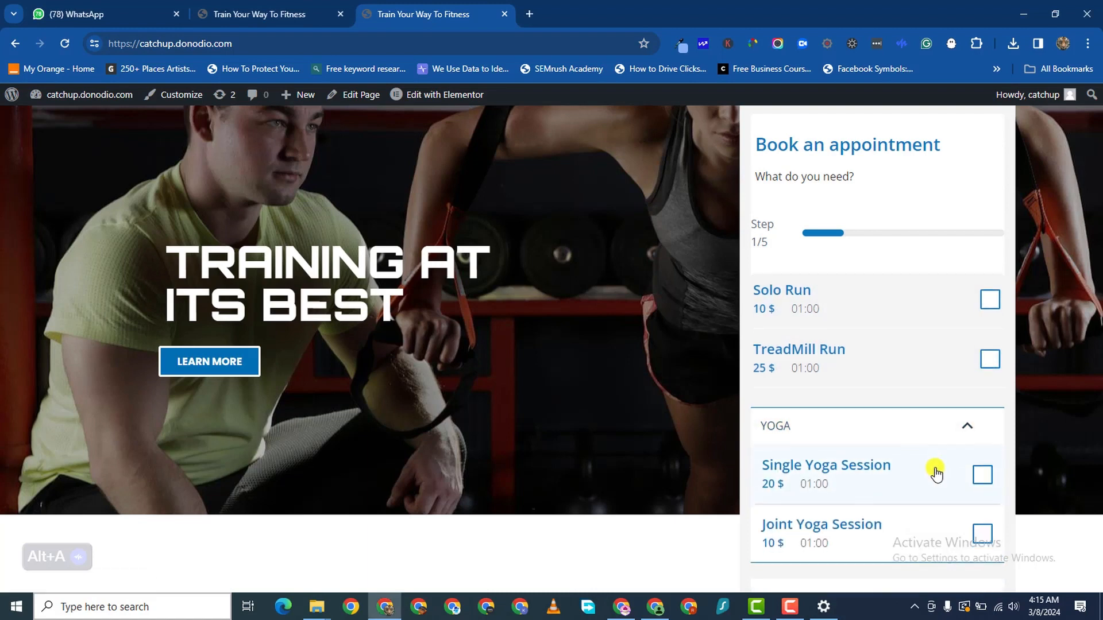
scroll(933, 468, down, 3)
click(982, 265)
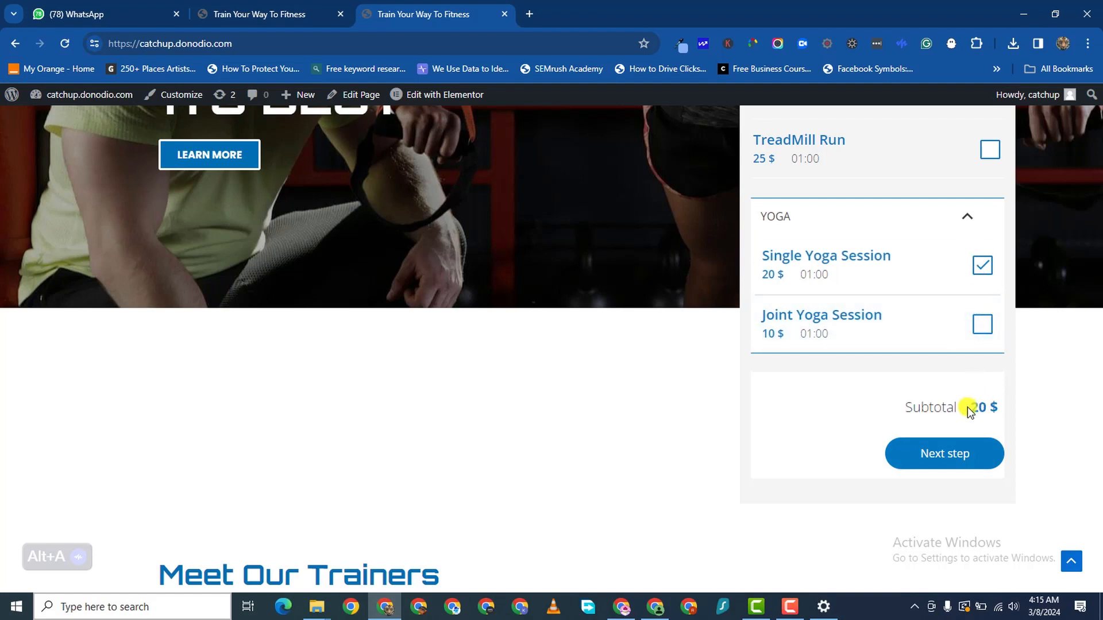
drag(969, 406, 1004, 409)
- Advance to step 2 of the booking form to view the four available trainers
click(926, 456)
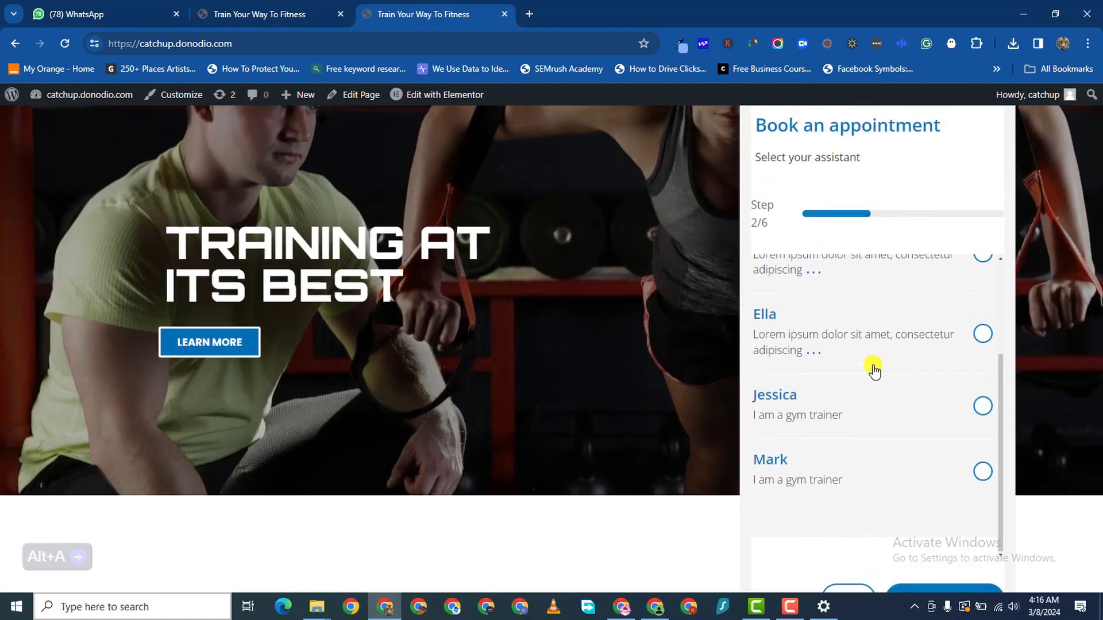
scroll(874, 371, up, 3)
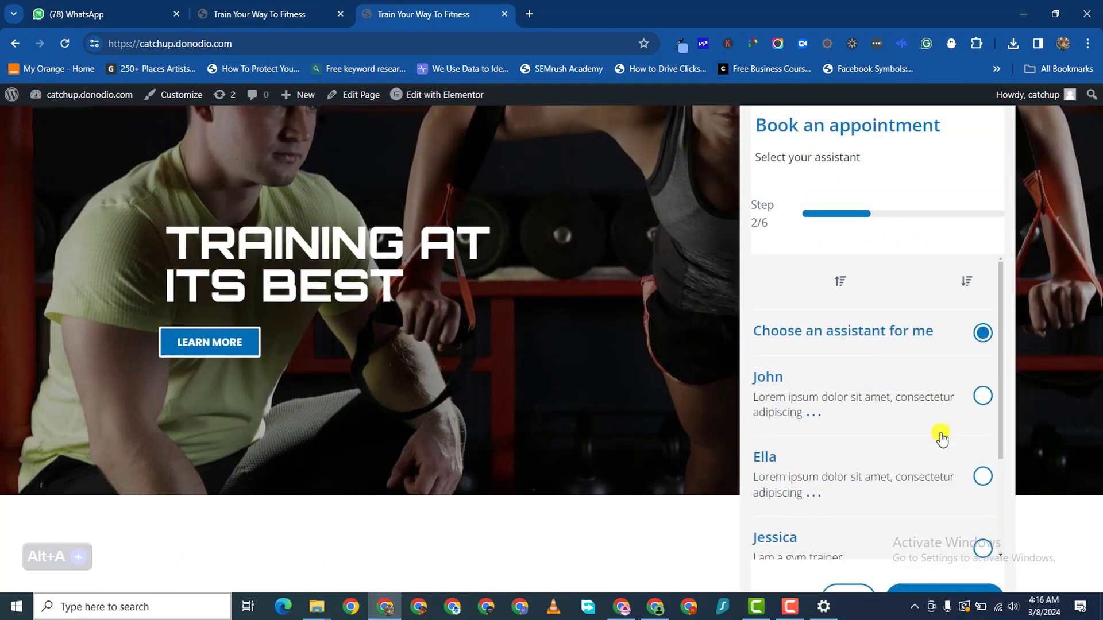
scroll(916, 460, down, 3)
scroll(546, 539, down, 8)
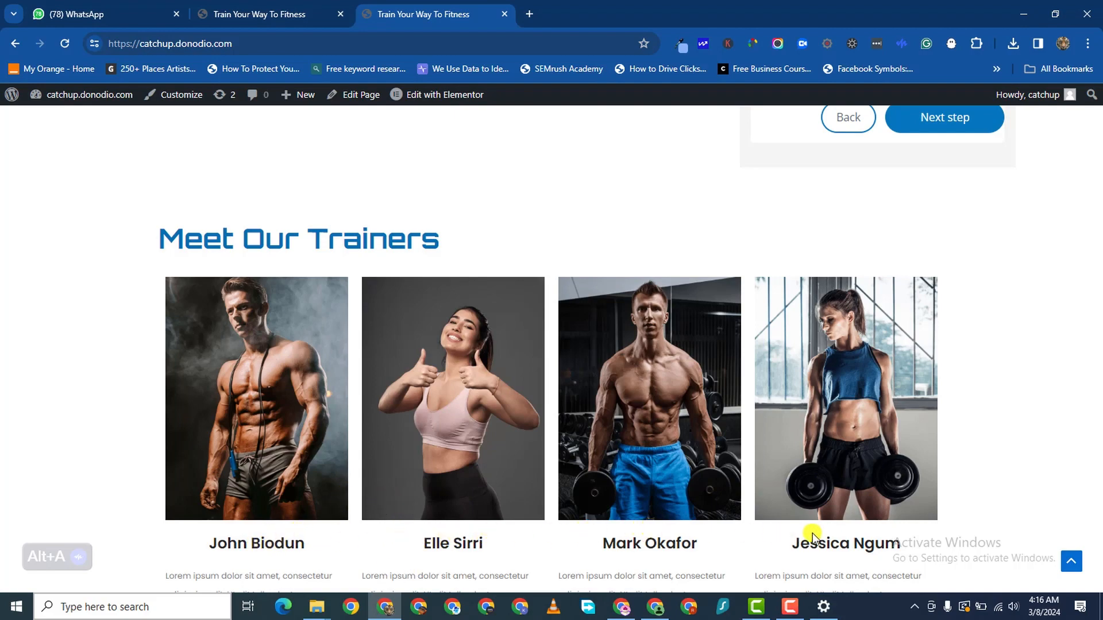
scroll(806, 319, up, 5)
scroll(830, 307, up, 1)
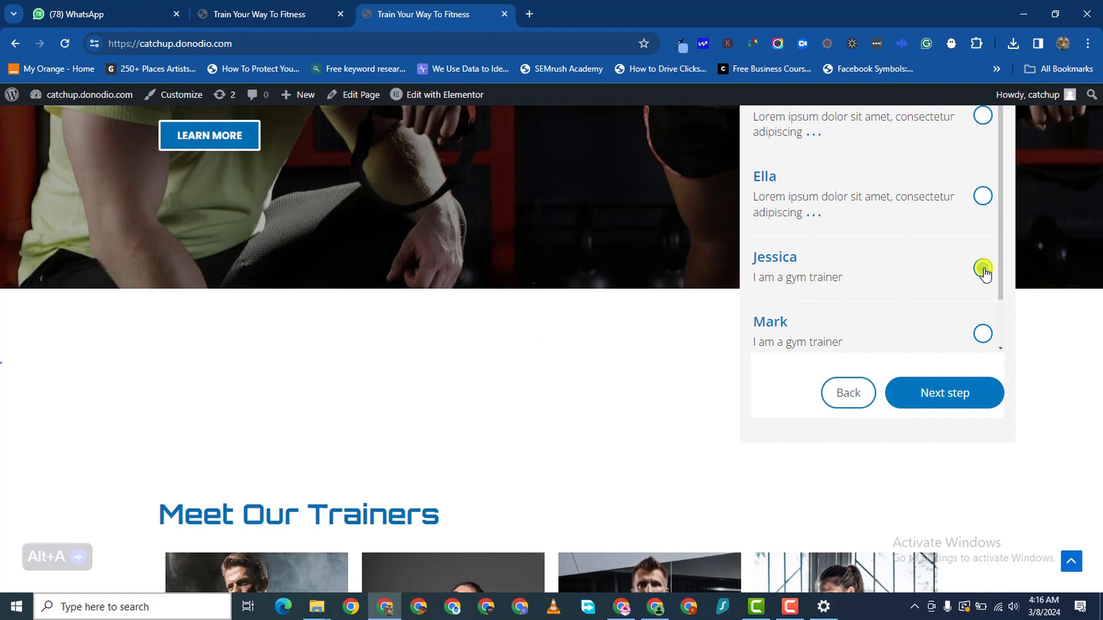
- Choose Sunday, 10 March 2024 as the booking date and continue to checkout
click(946, 395)
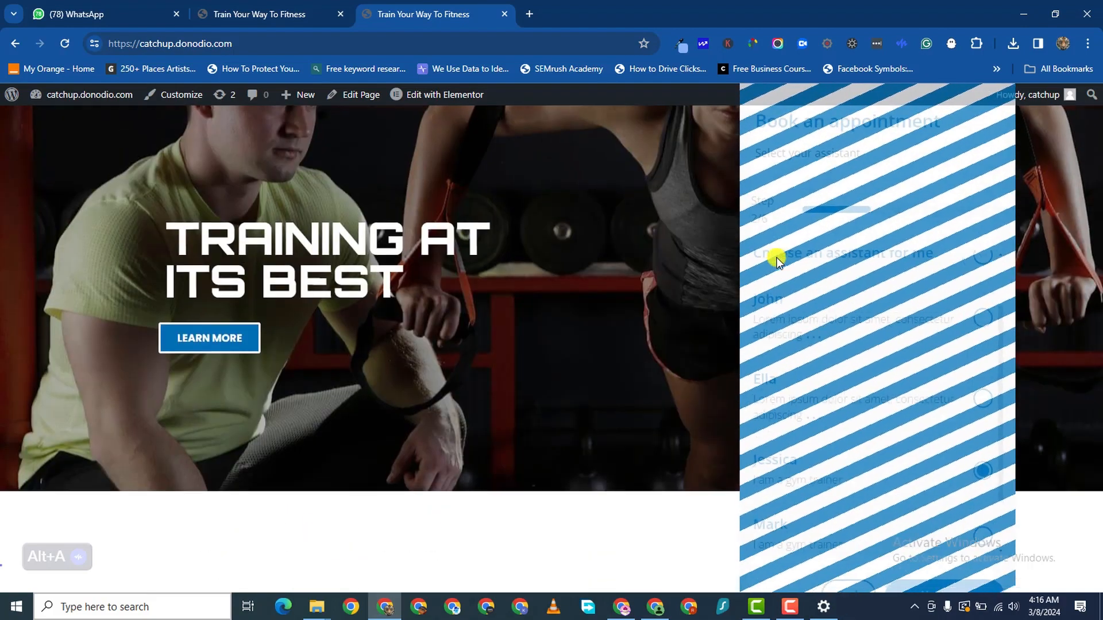
scroll(873, 276, down, 1)
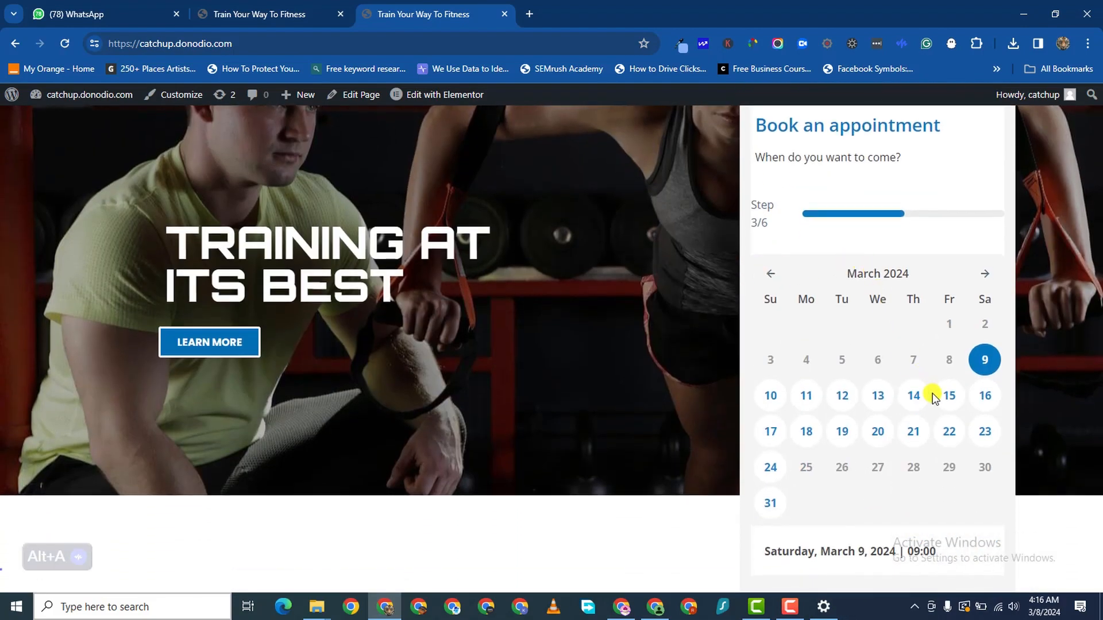
click(763, 407)
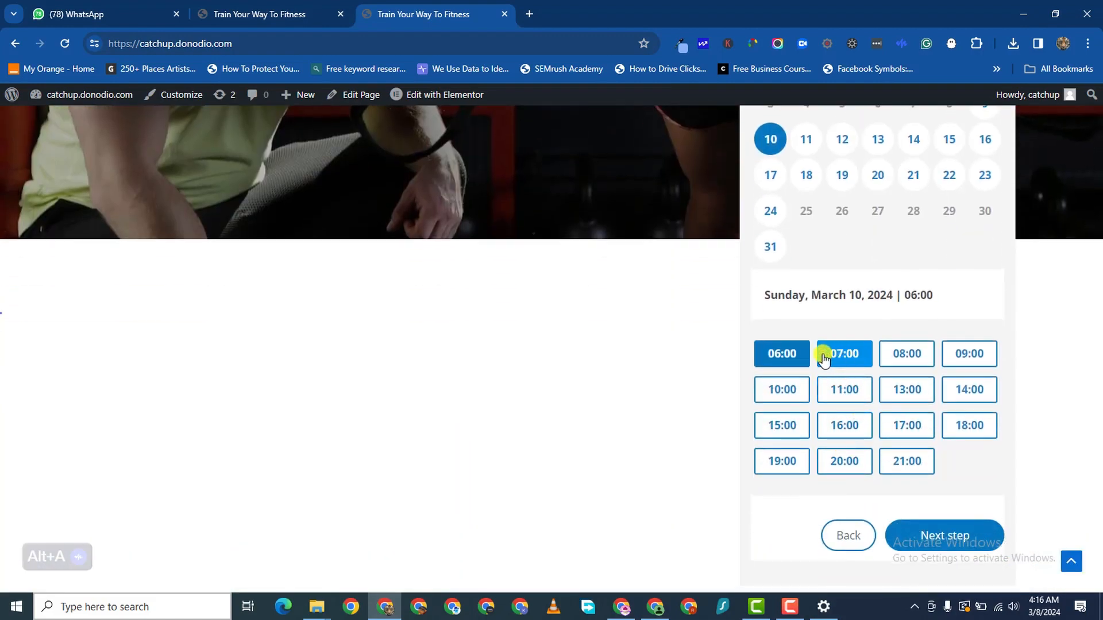
click(957, 540)
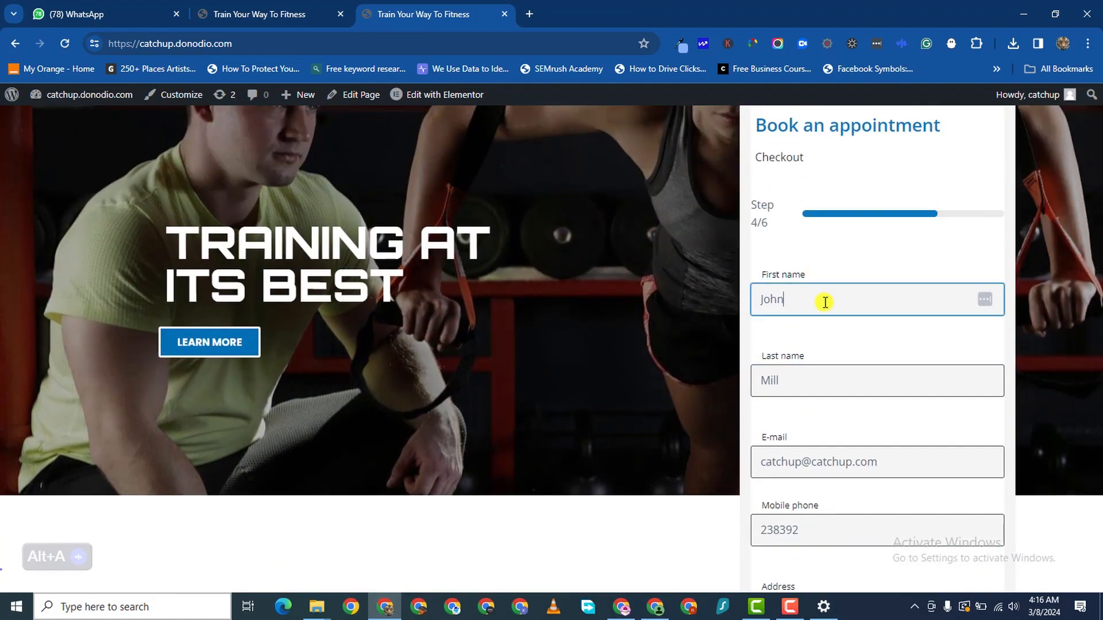
- Go through the last name, e-mail, mobile phone and address checkout fields and submit them
click(815, 372)
click(825, 465)
scroll(830, 476, down, 3)
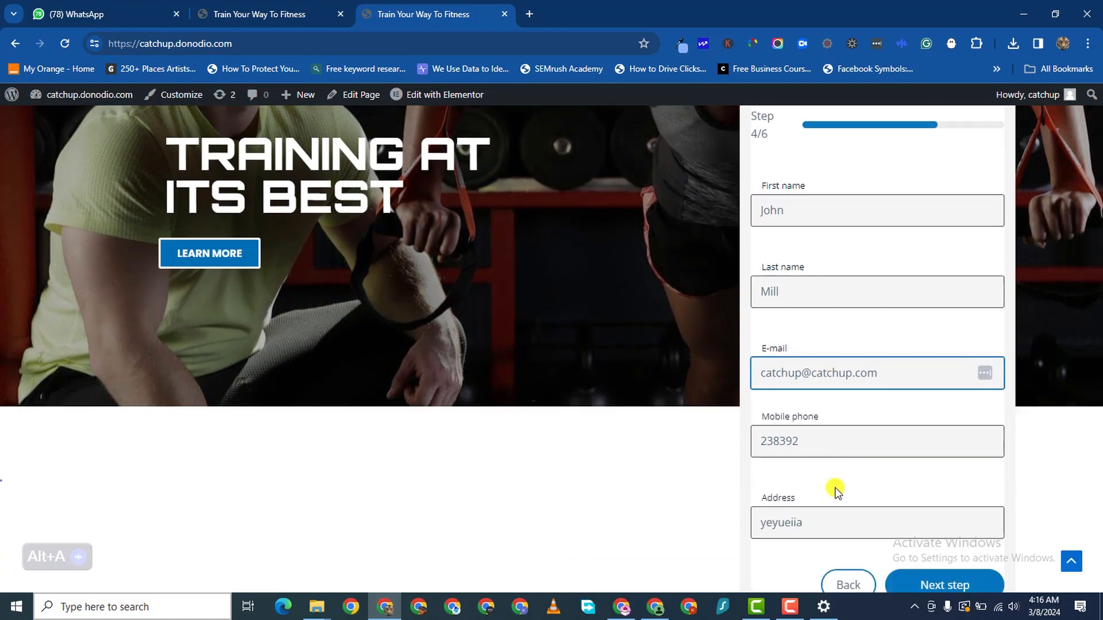
click(806, 398)
click(809, 468)
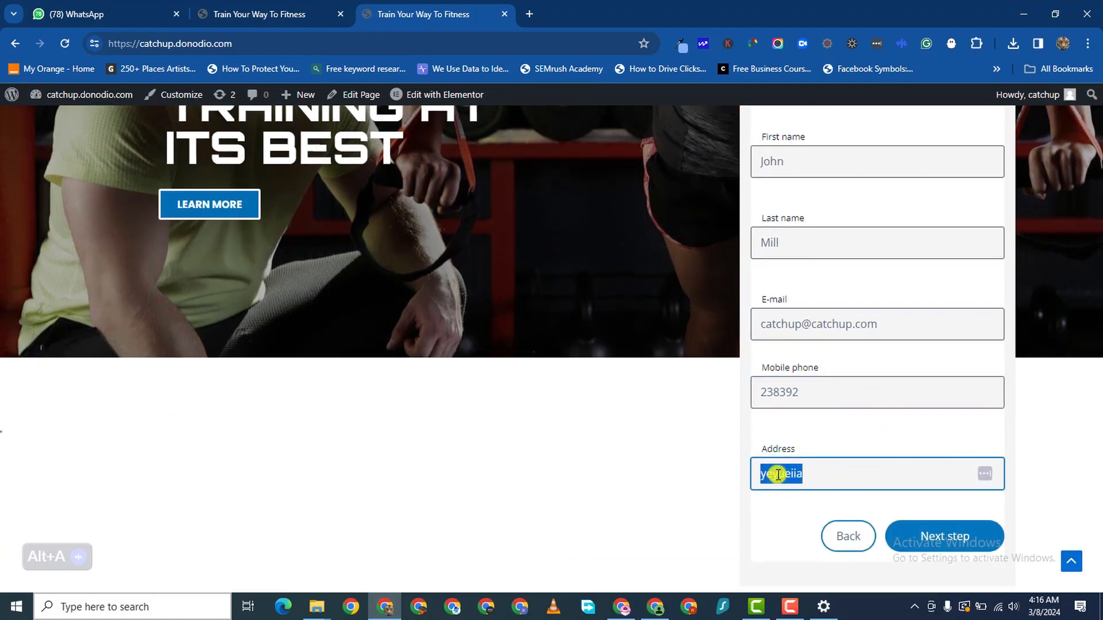
click(947, 536)
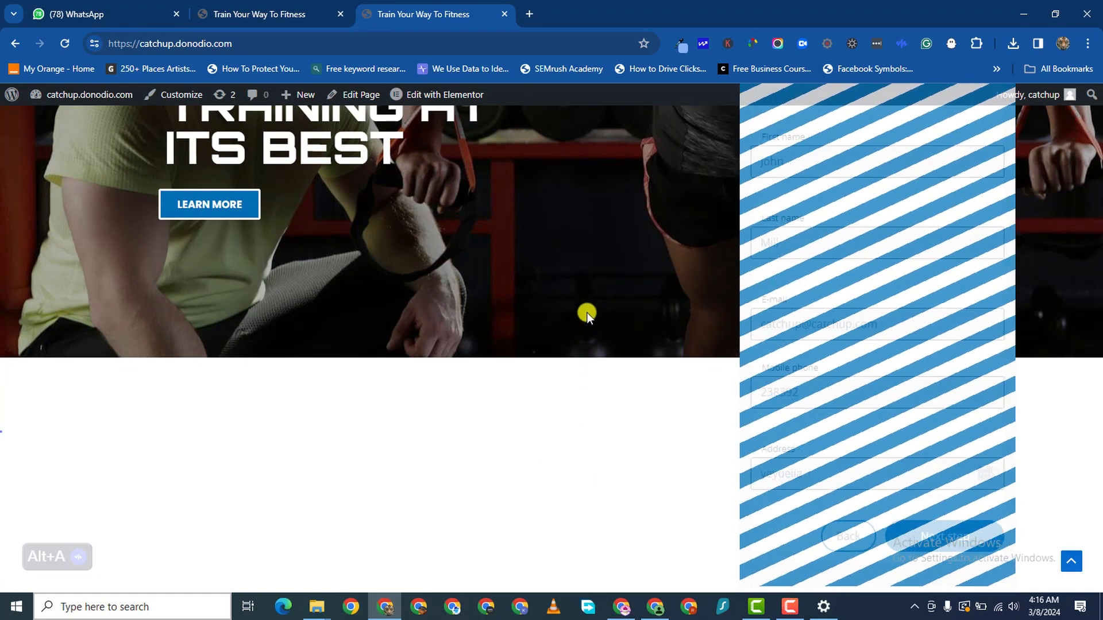
- Review the booking summary and confirm to complete the Single Yoga Session reservation
scroll(800, 385, down, 2)
scroll(828, 382, down, 4)
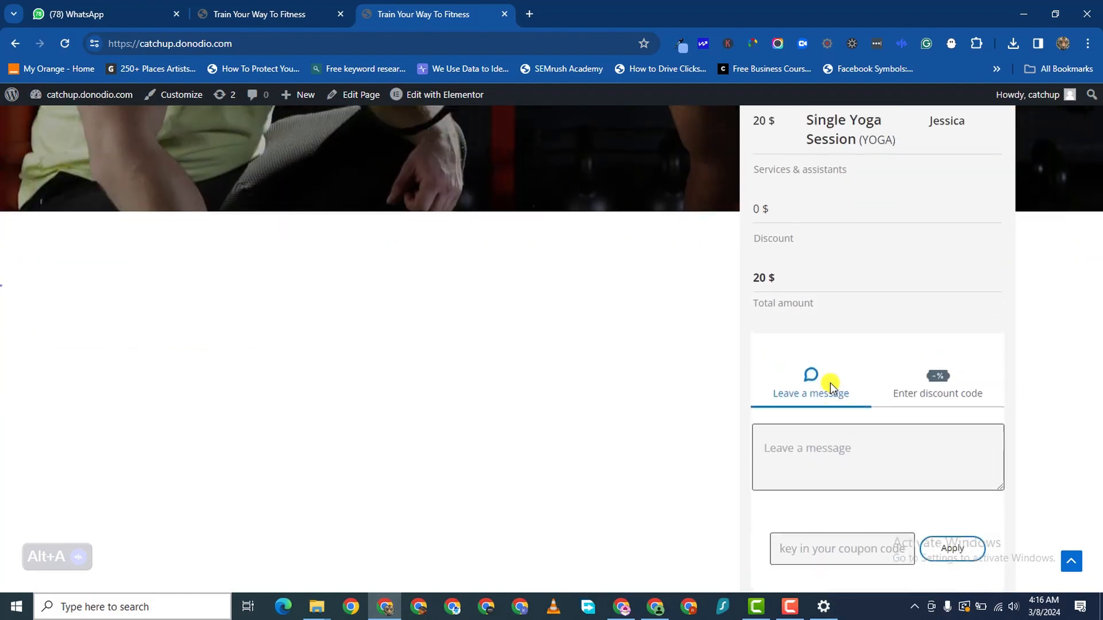
scroll(832, 384, up, 3)
scroll(832, 384, up, 2)
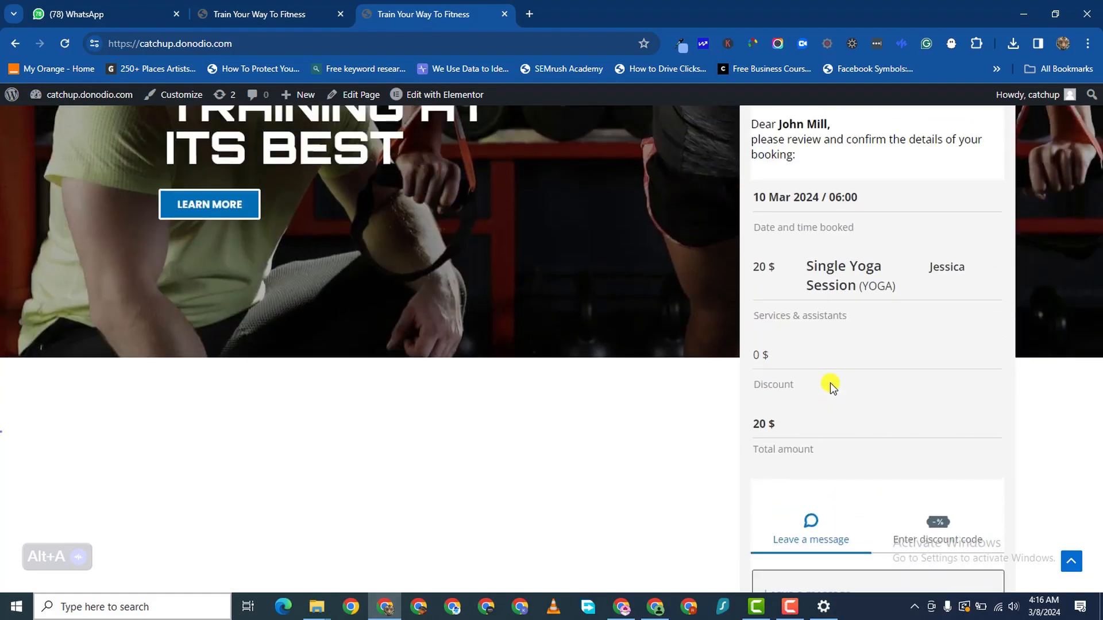
scroll(832, 384, down, 7)
scroll(832, 394, down, 3)
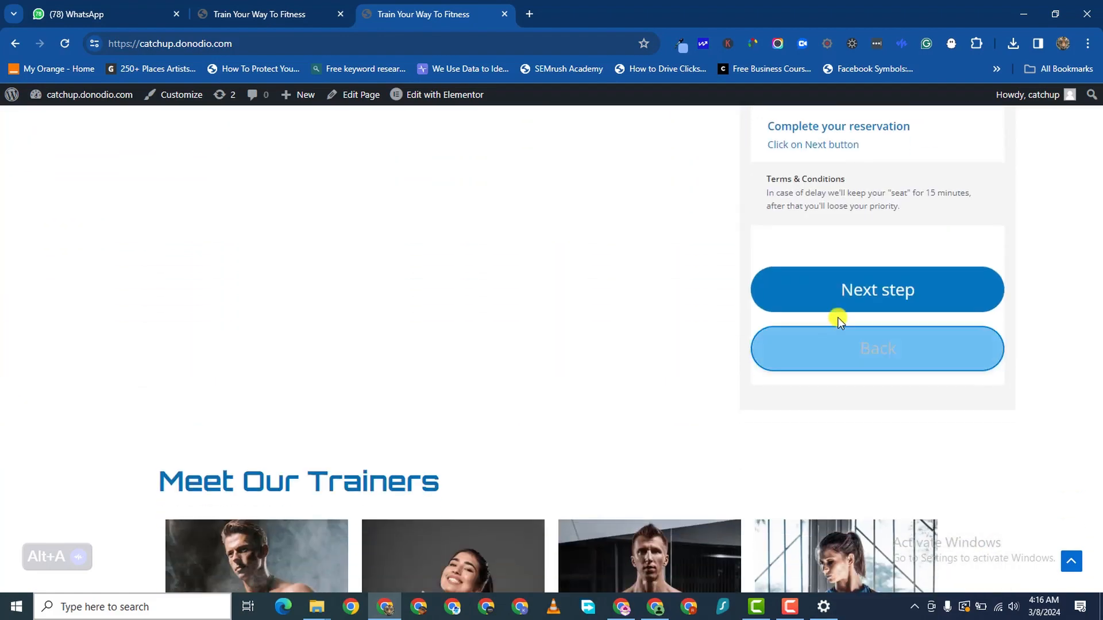
scroll(837, 317, up, 10)
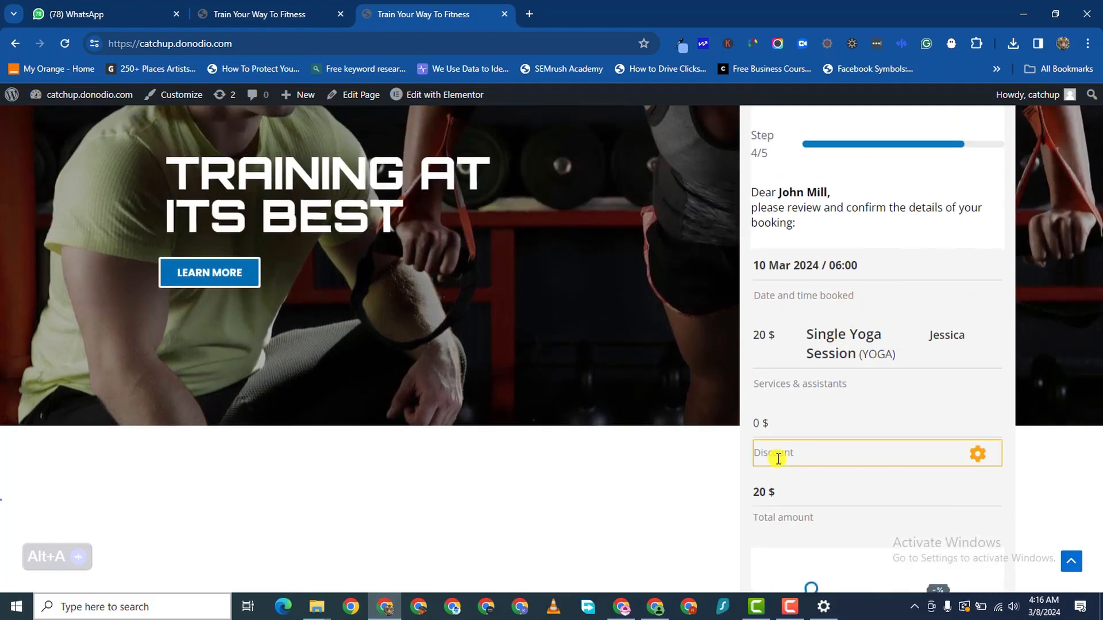
scroll(824, 364, down, 3)
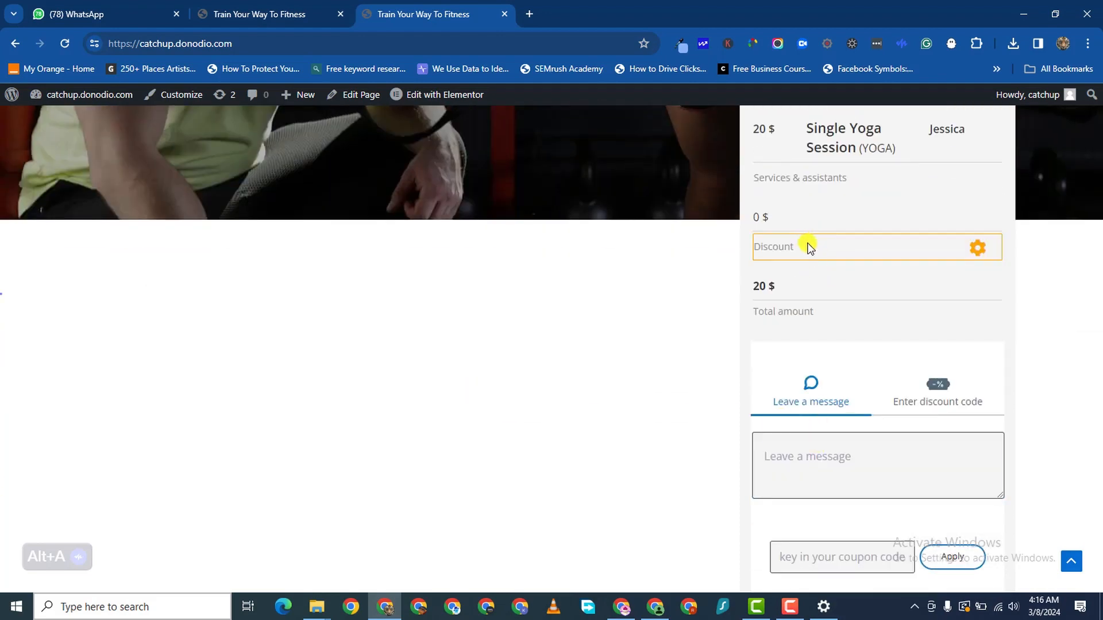
scroll(838, 331, down, 3)
scroll(837, 340, down, 3)
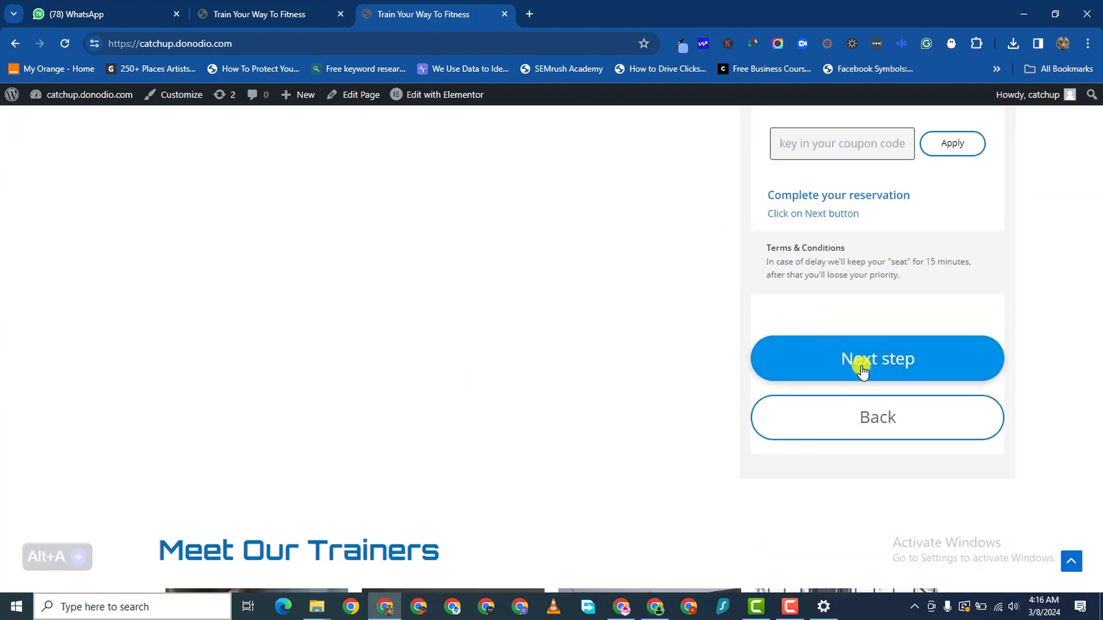
click(859, 364)
scroll(790, 389, down, 1)
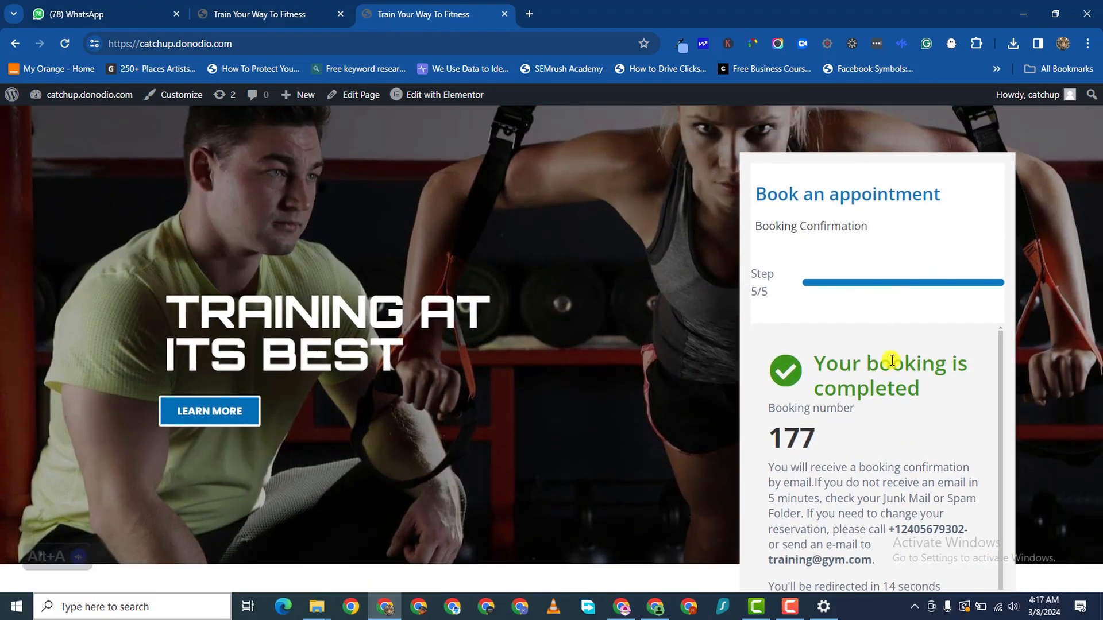
- Reload the GYMER home page so the booking widget resets to step 1
scroll(867, 402, down, 1)
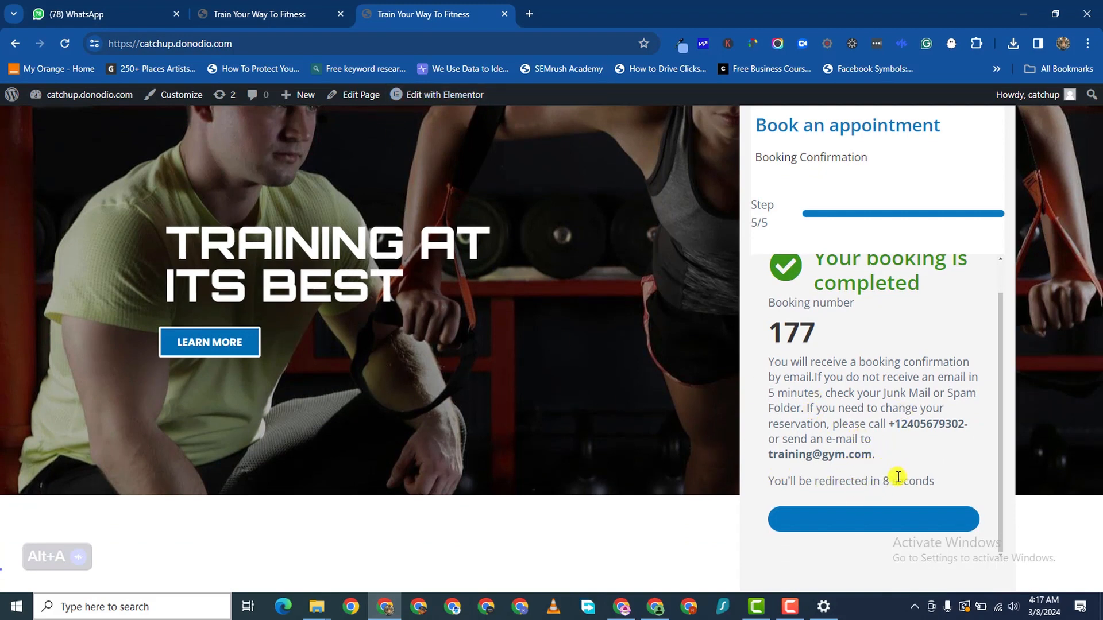
scroll(495, 391, down, 10)
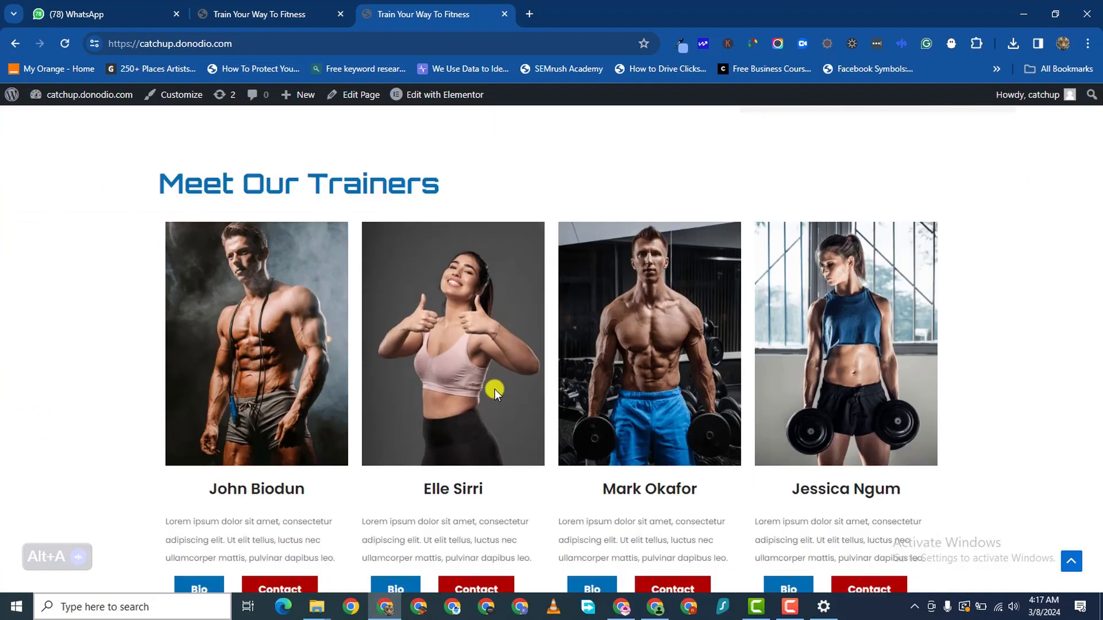
scroll(546, 335, up, 10)
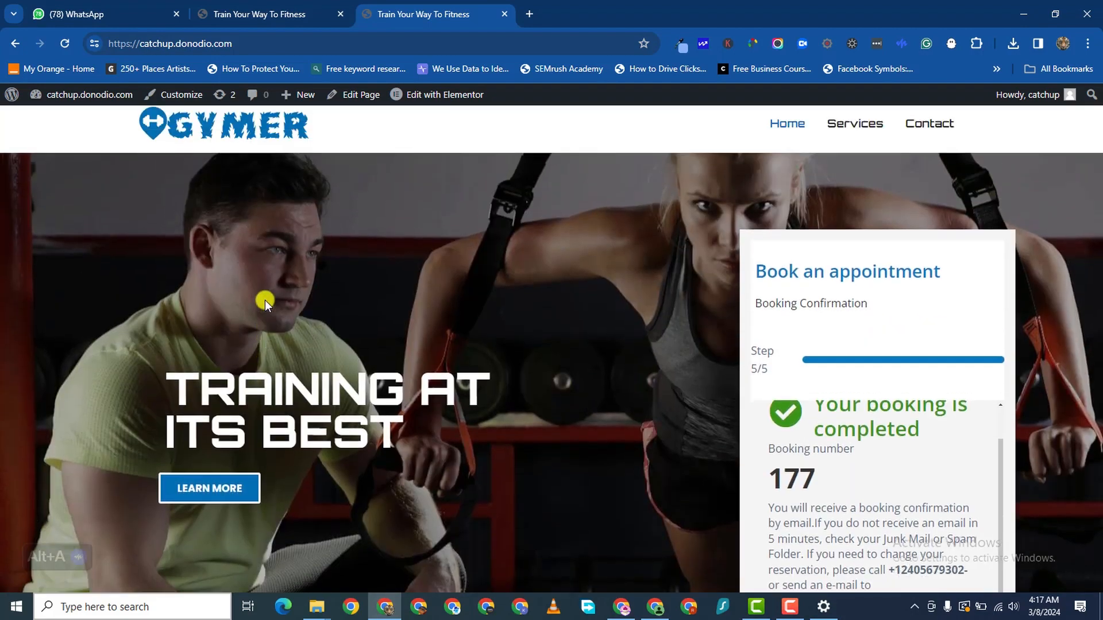
click(194, 127)
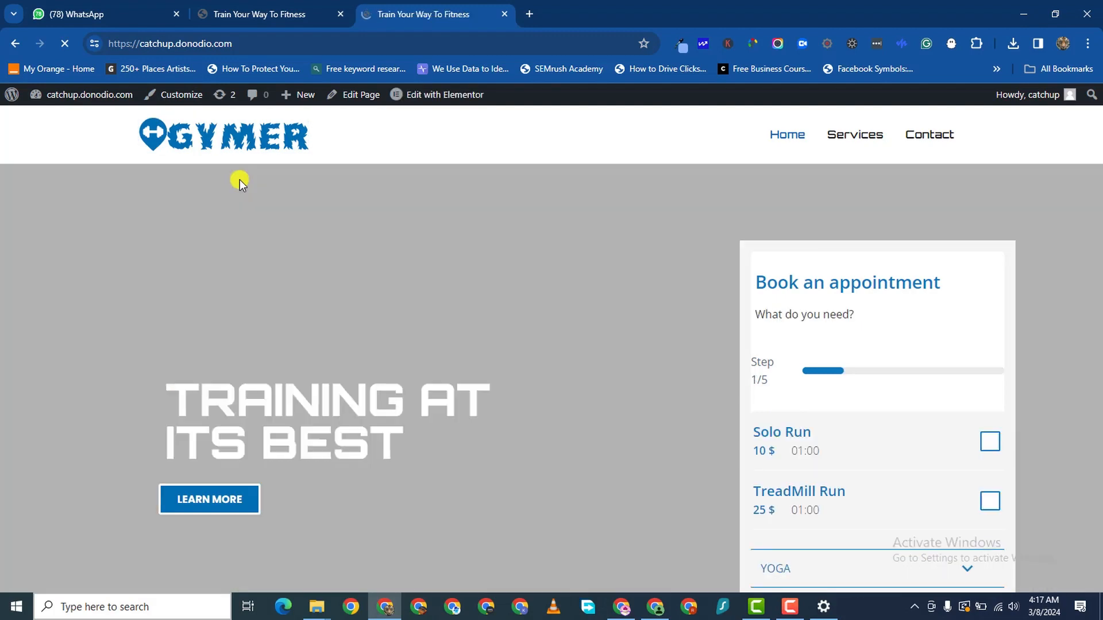
- Scroll the home page down to the footer and back up, then go to Services
scroll(547, 304, down, 10)
scroll(548, 299, down, 3)
scroll(273, 300, up, 2)
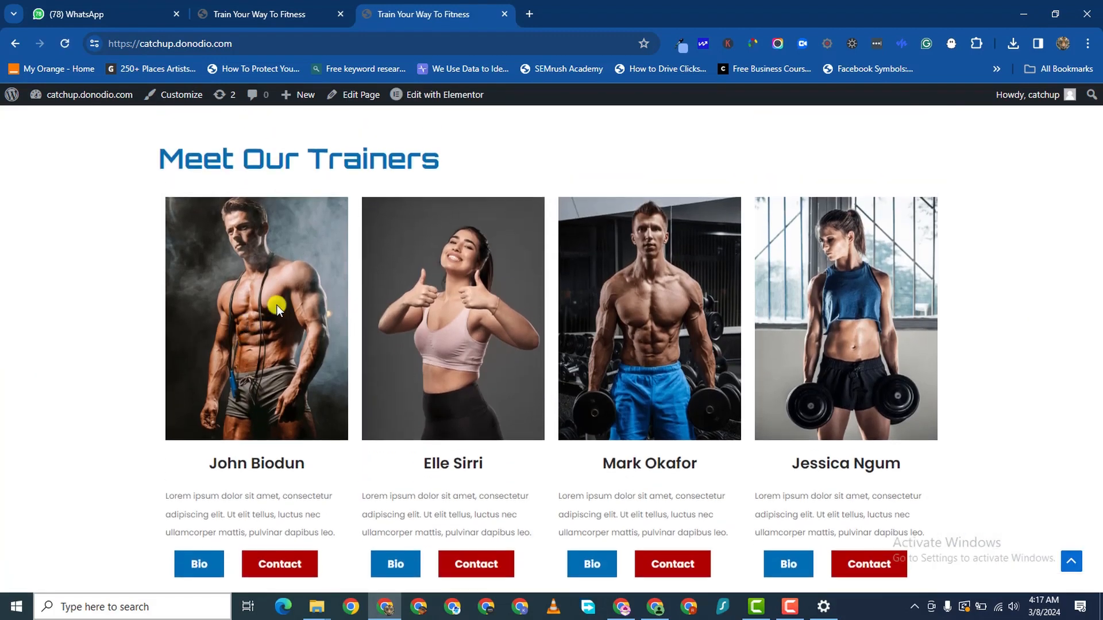
scroll(622, 398, down, 3)
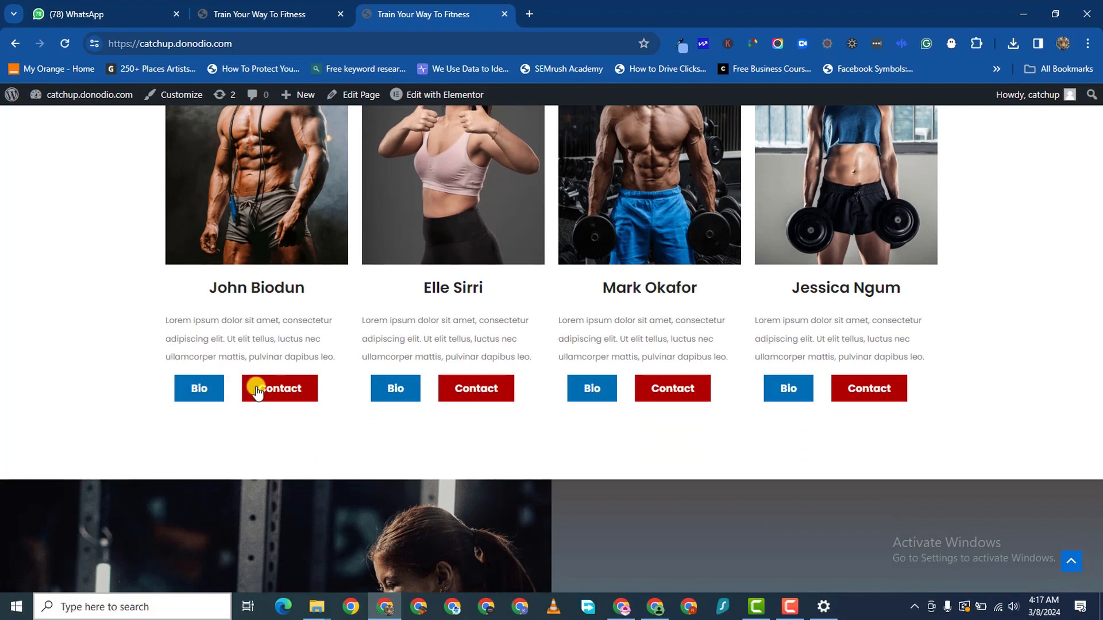
scroll(447, 376, down, 2)
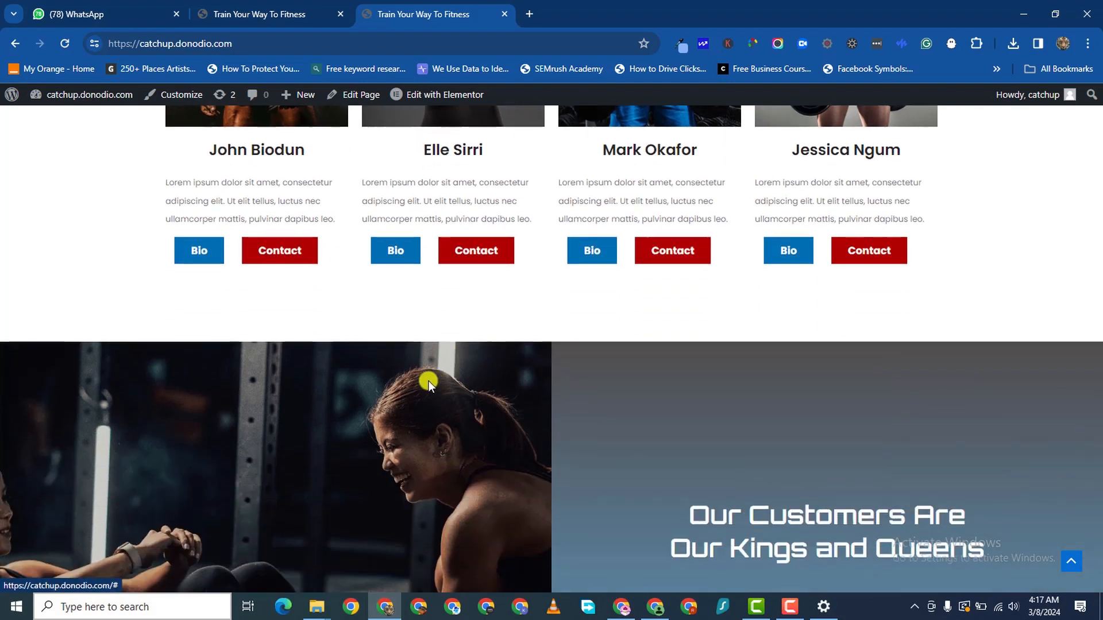
scroll(282, 235, down, 1)
scroll(297, 258, down, 3)
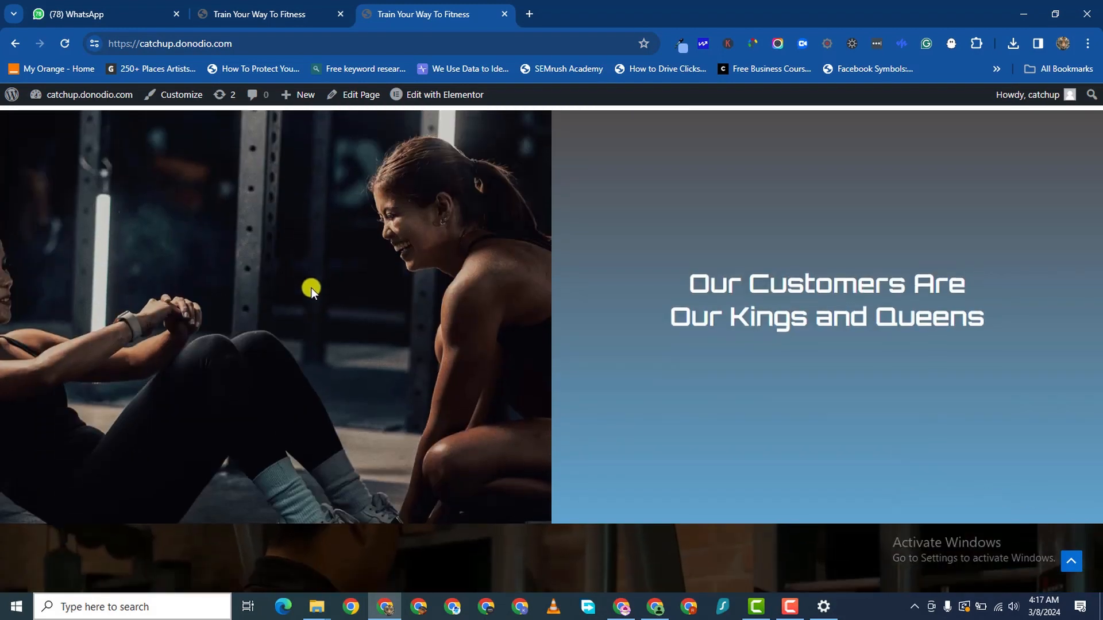
scroll(360, 257, up, 1)
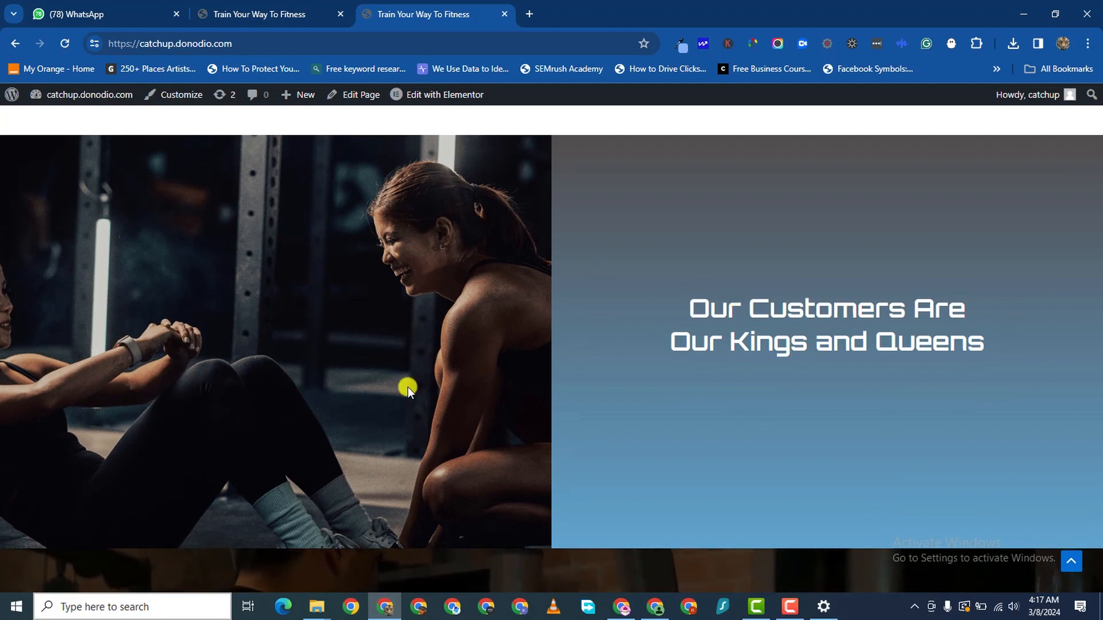
scroll(256, 356, up, 1)
scroll(298, 361, down, 2)
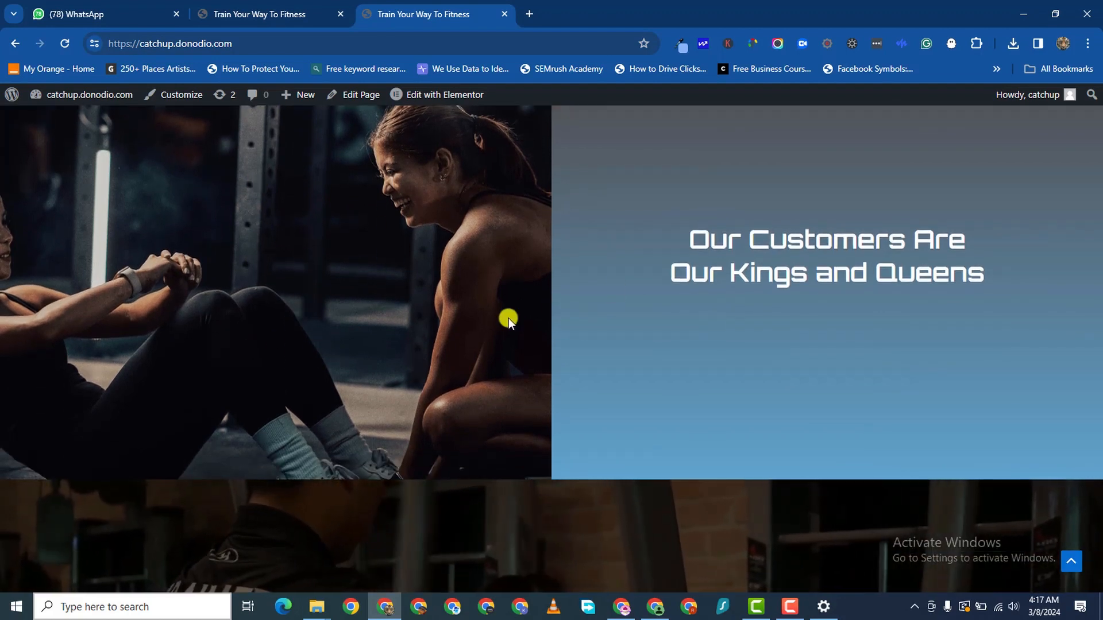
scroll(510, 406, down, 7)
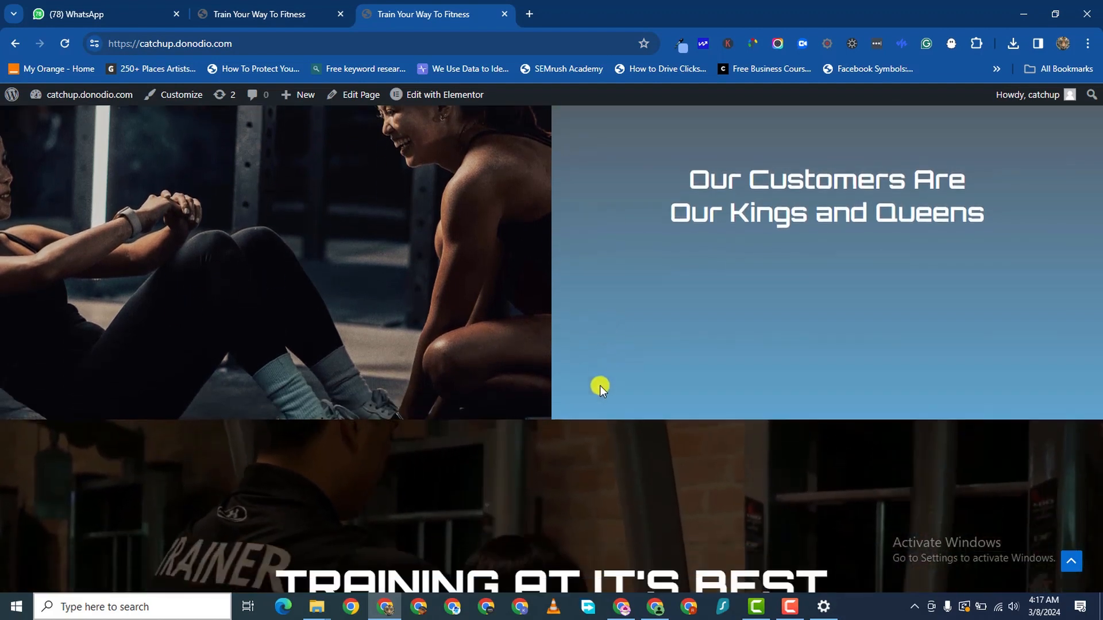
scroll(527, 344, up, 2)
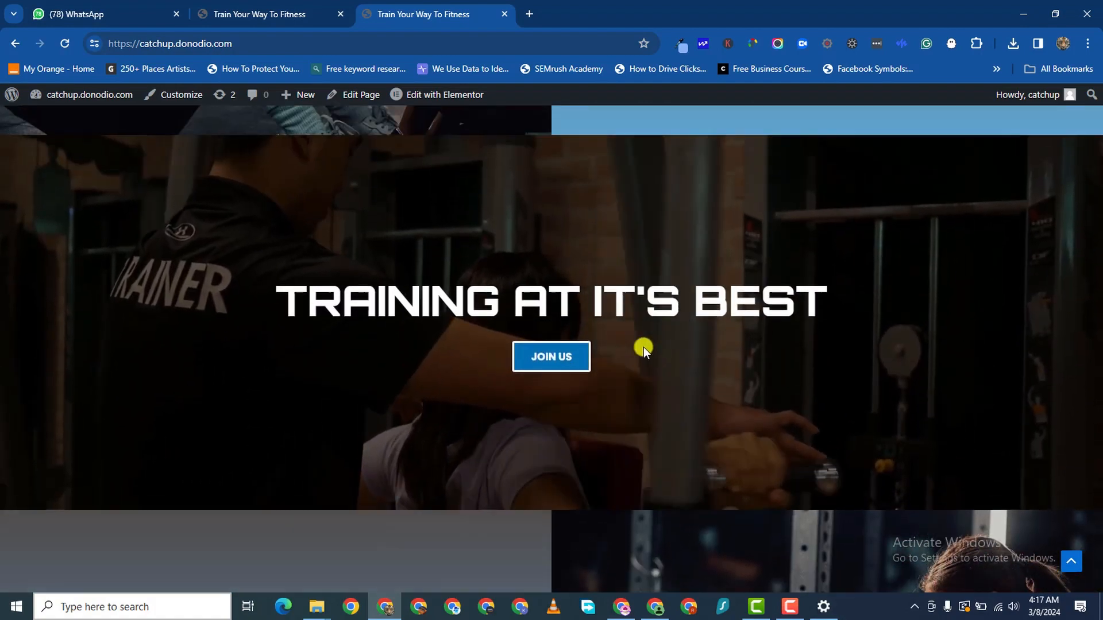
scroll(442, 371, down, 1)
scroll(438, 362, up, 1)
scroll(460, 362, up, 2)
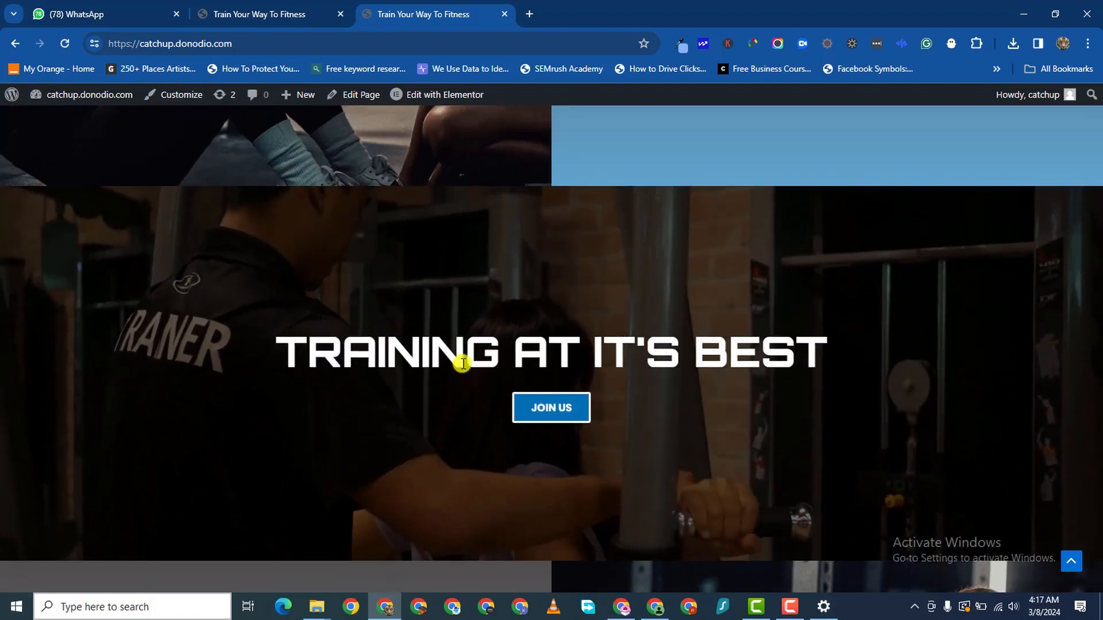
scroll(654, 408, down, 8)
scroll(553, 311, up, 12)
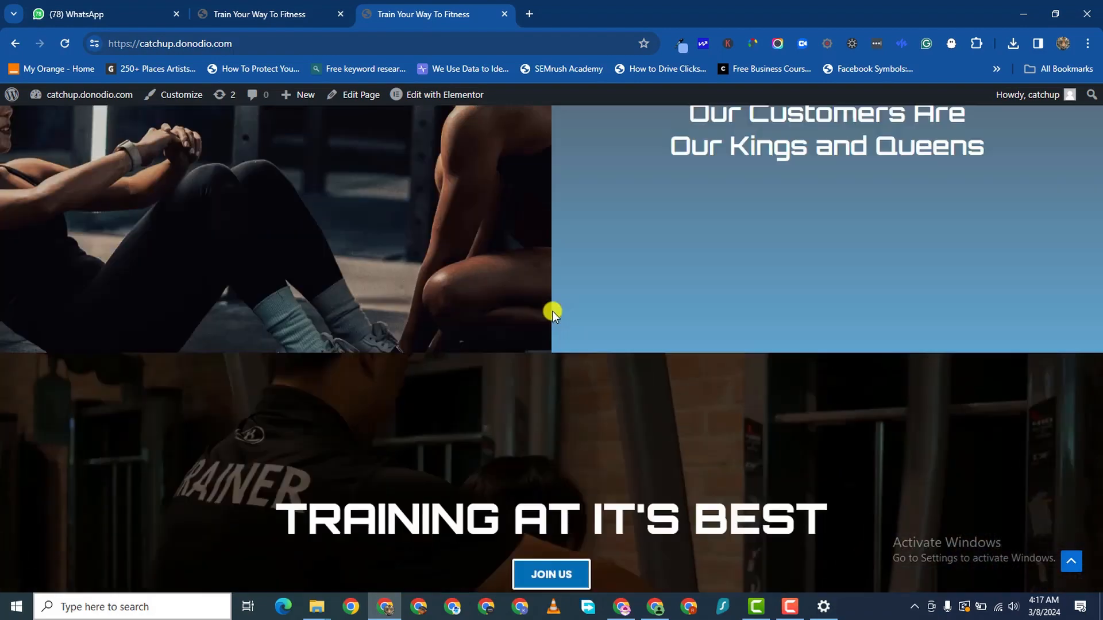
scroll(534, 335, down, 15)
scroll(550, 334, down, 3)
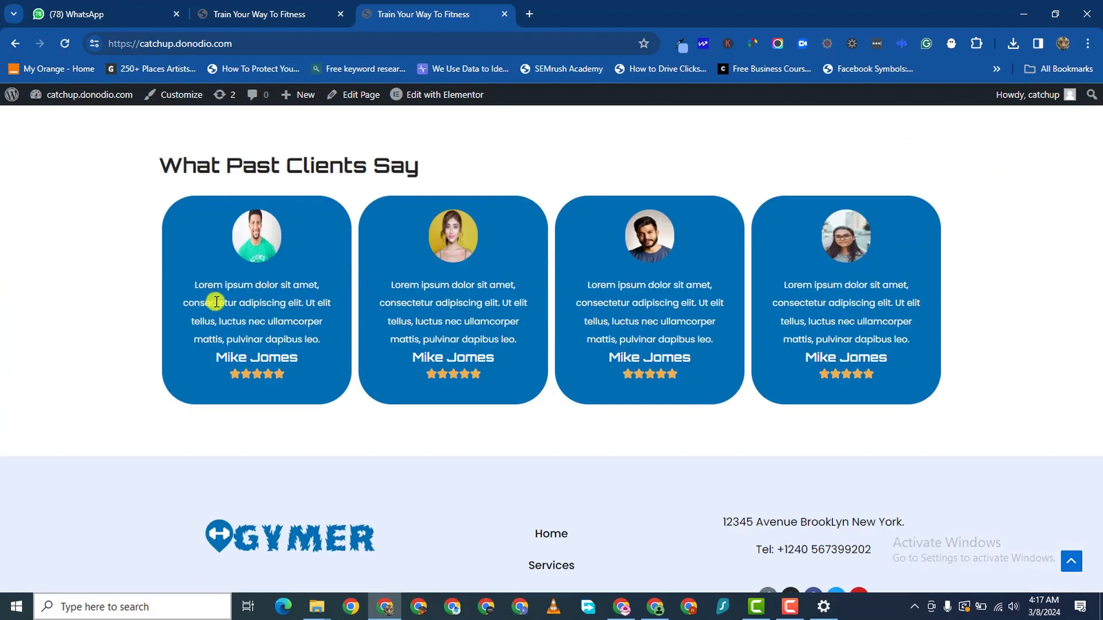
scroll(377, 339, down, 2)
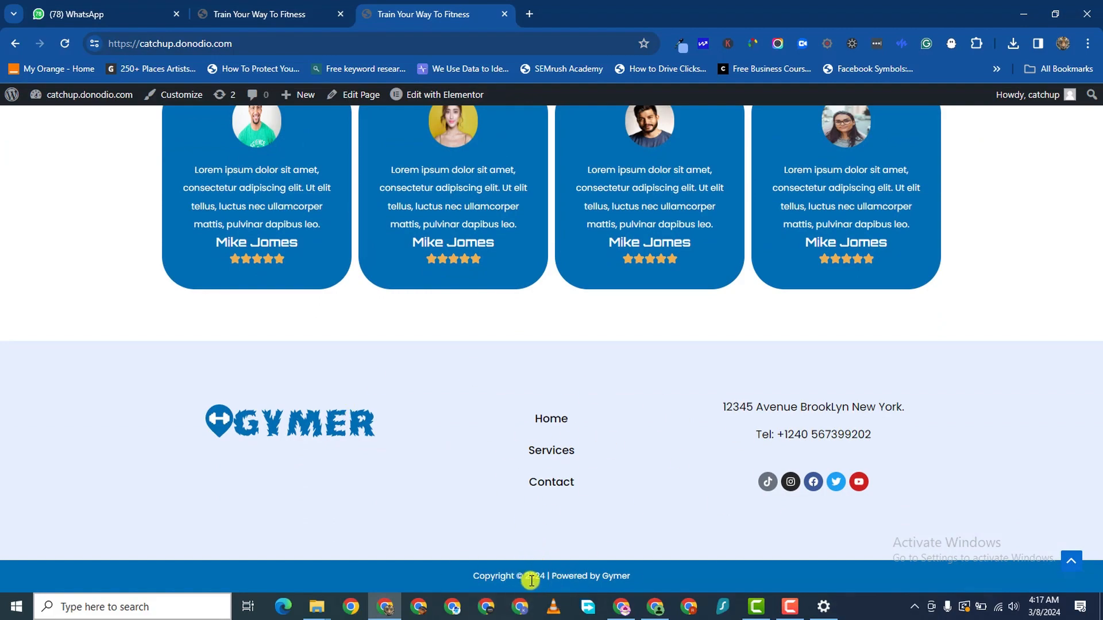
scroll(358, 247, up, 20)
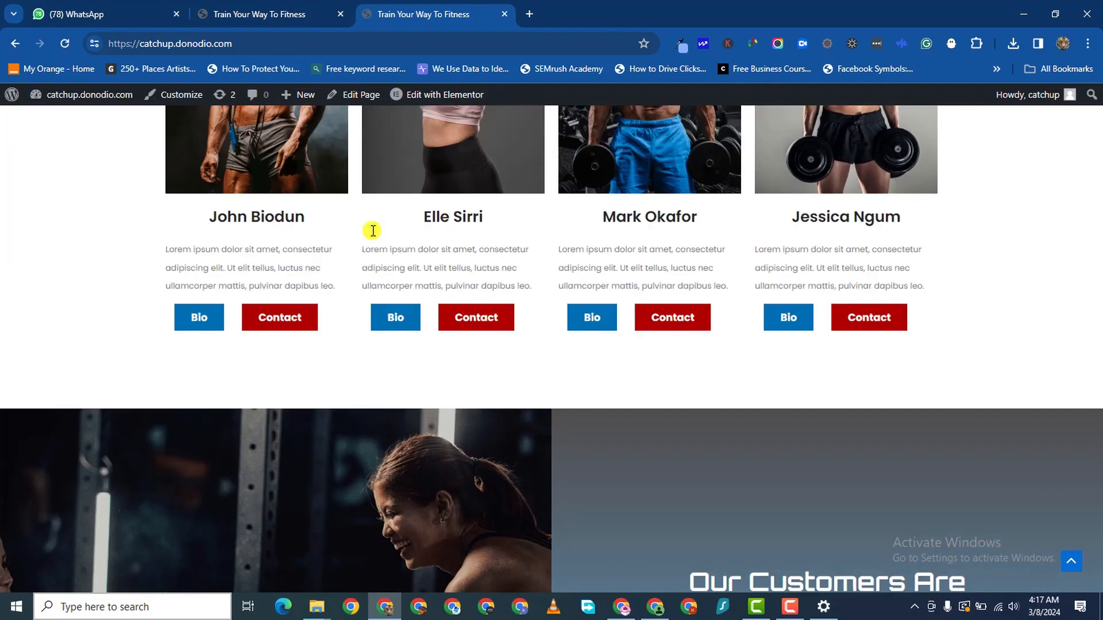
scroll(722, 250, down, 2)
scroll(820, 177, up, 2)
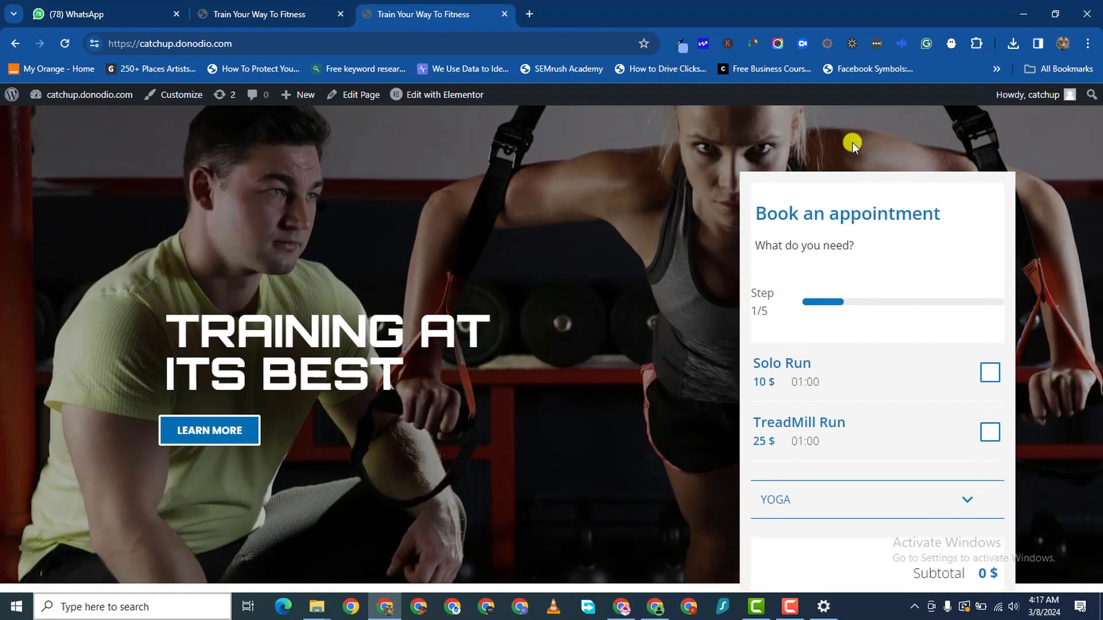
click(853, 133)
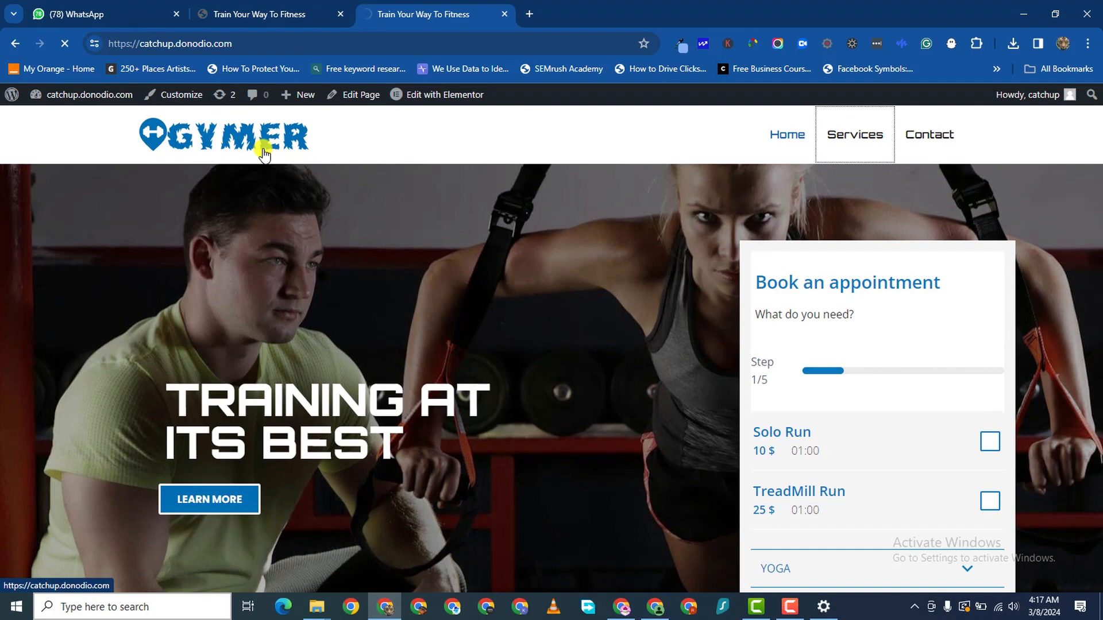
- Scroll the Services page through its three service cards and footer, then back to the top
scroll(473, 319, down, 4)
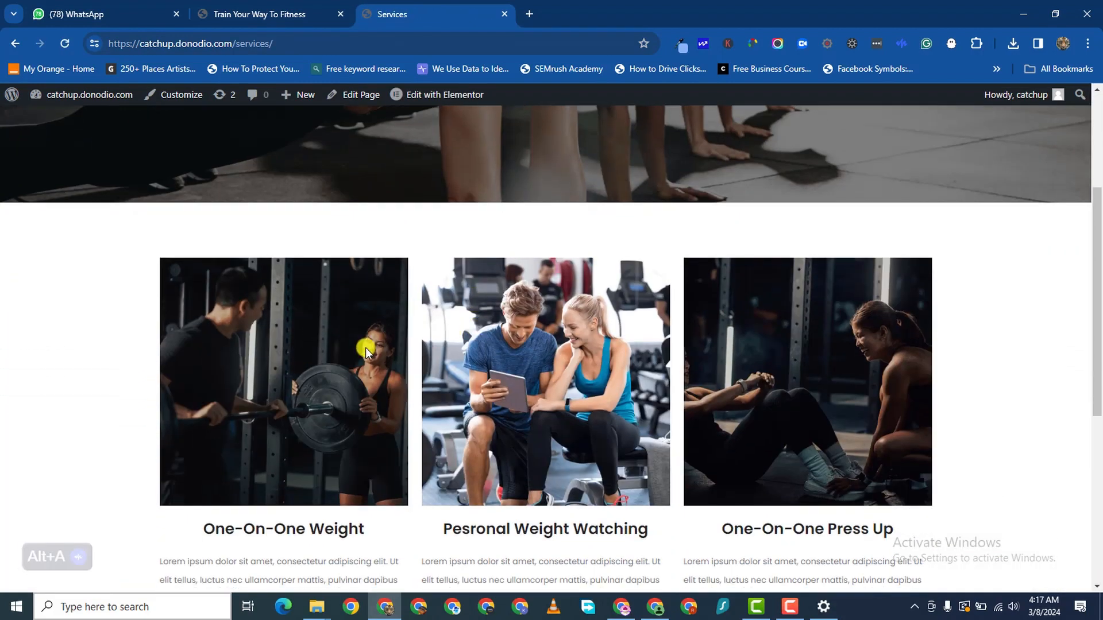
scroll(529, 334, down, 2)
scroll(430, 223, down, 4)
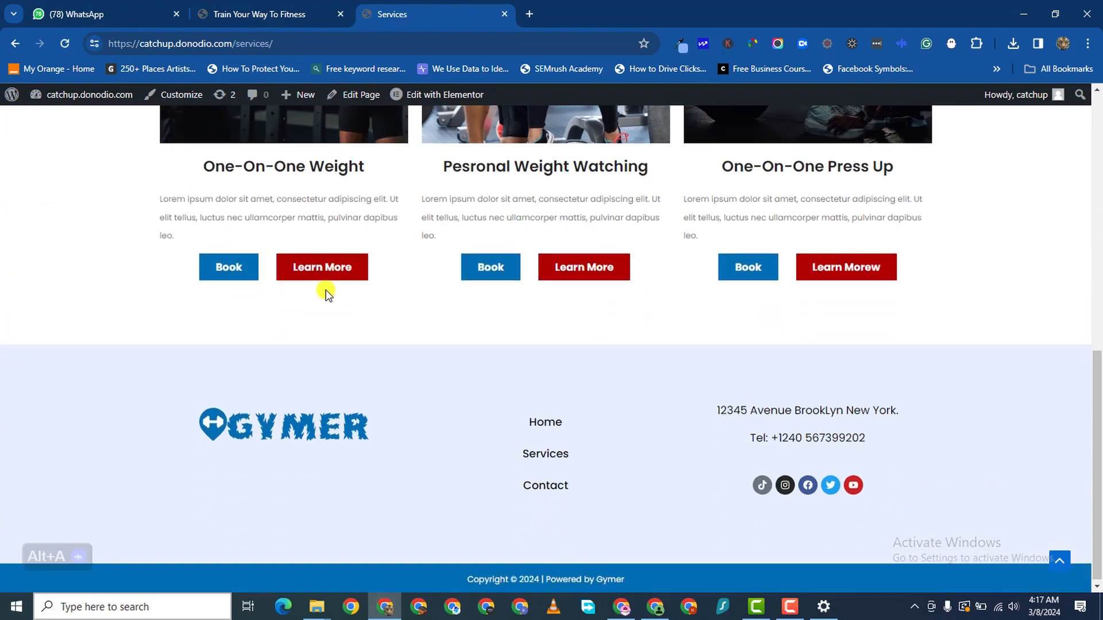
scroll(236, 285, up, 6)
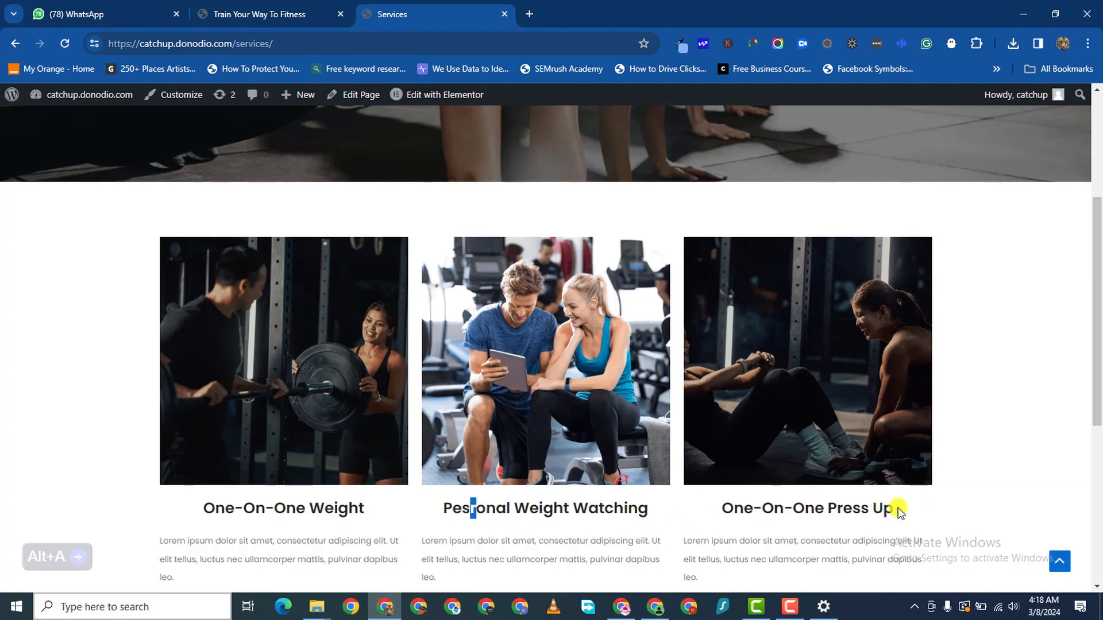
scroll(466, 372, up, 4)
scroll(781, 217, down, 2)
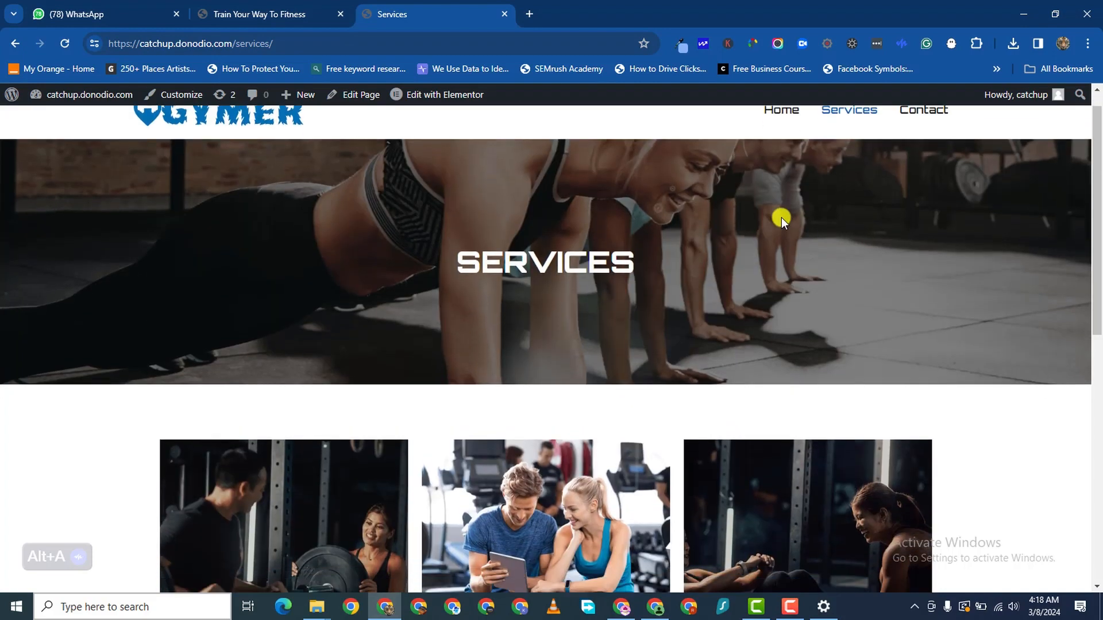
scroll(914, 134, up, 3)
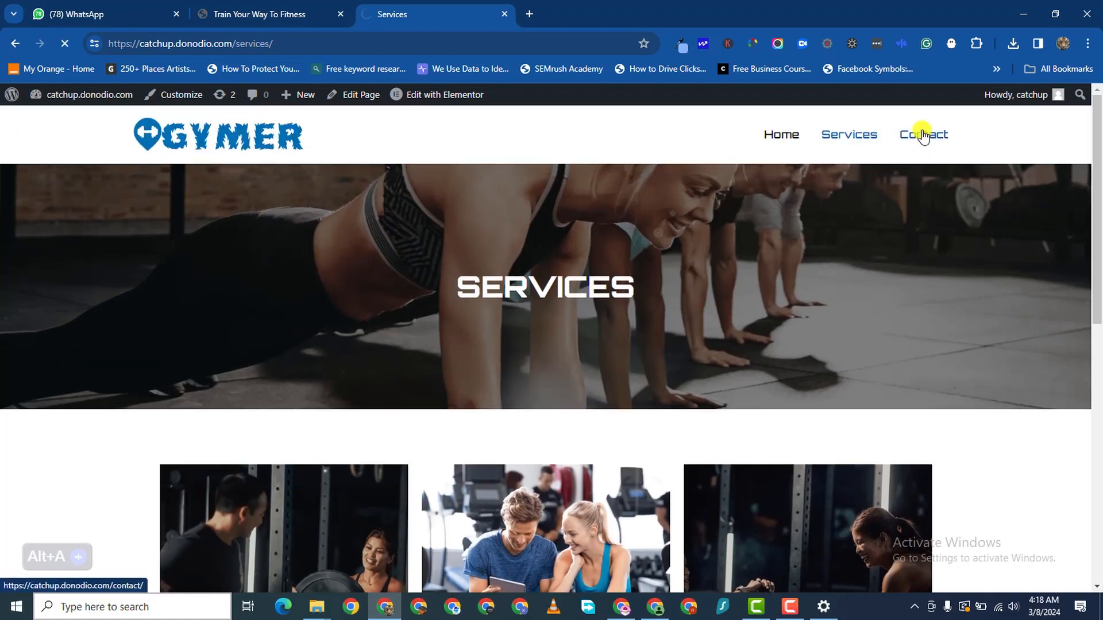
scroll(396, 299, down, 3)
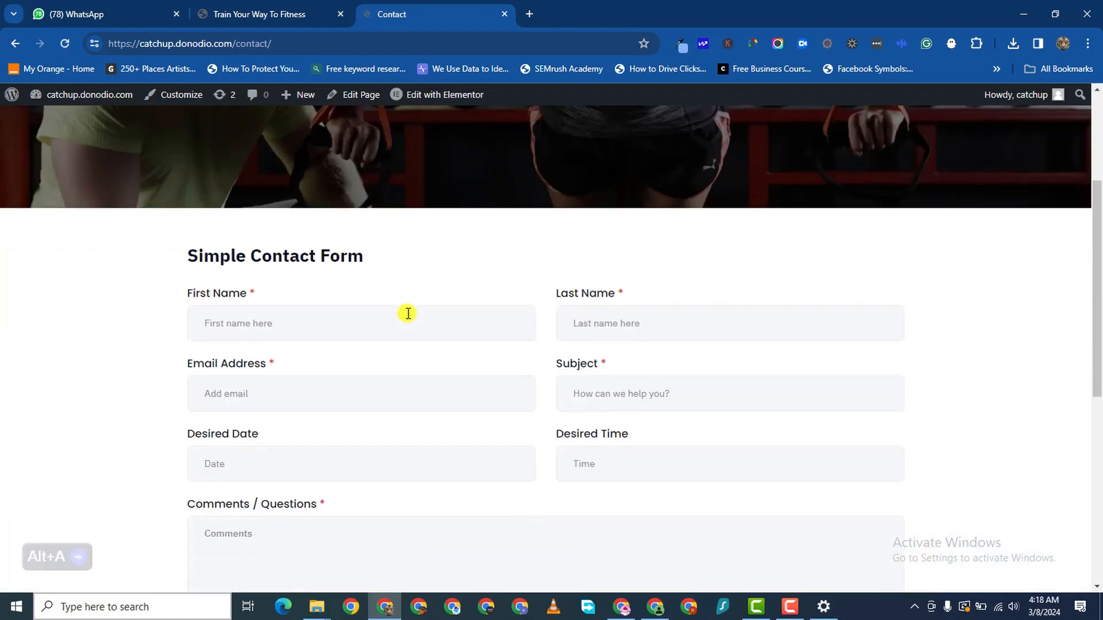
- Try each contact form field: name fields, subject, e-mail, date and time pickers, comments
click(371, 315)
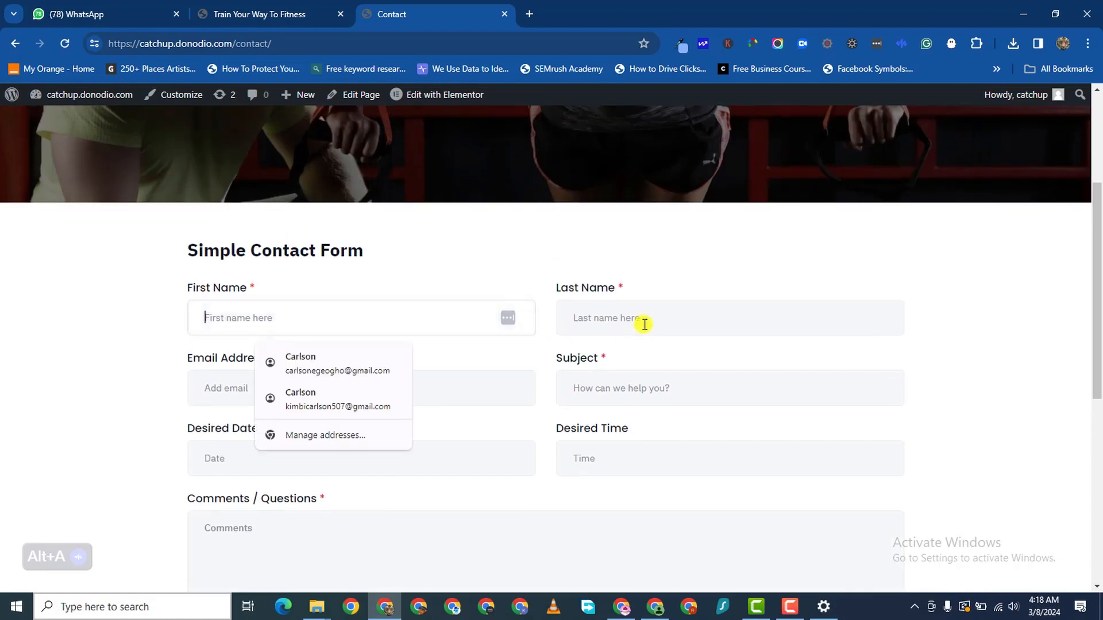
click(645, 323)
scroll(654, 338, down, 1)
click(657, 350)
click(434, 349)
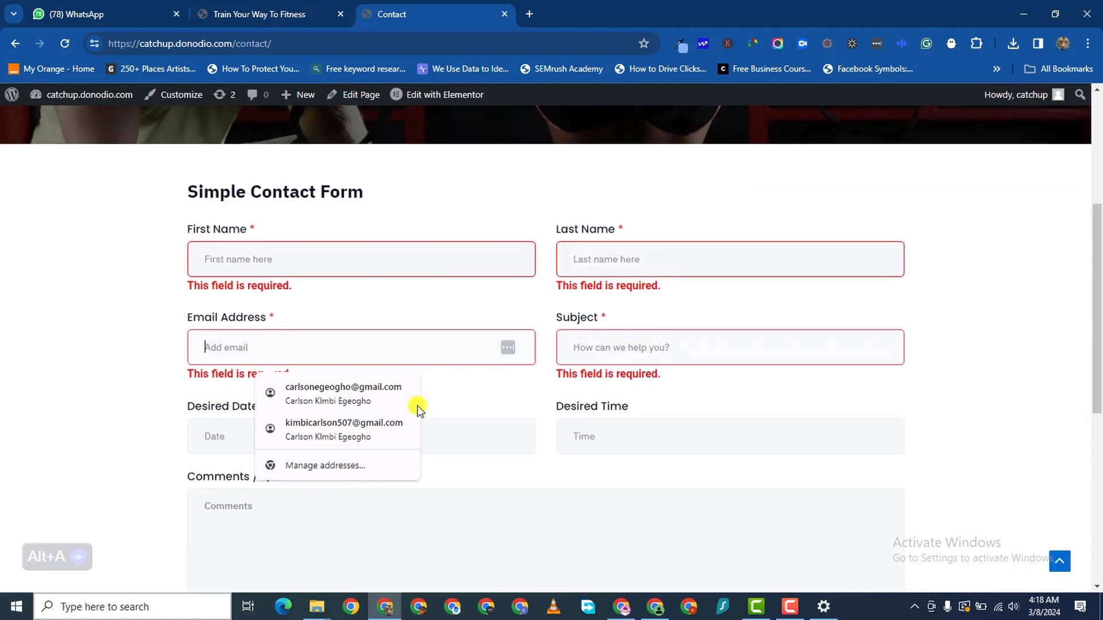
click(457, 432)
click(699, 443)
click(520, 536)
- Scroll to the footer and back, then switch to the home page's mobile preview
scroll(519, 535, down, 7)
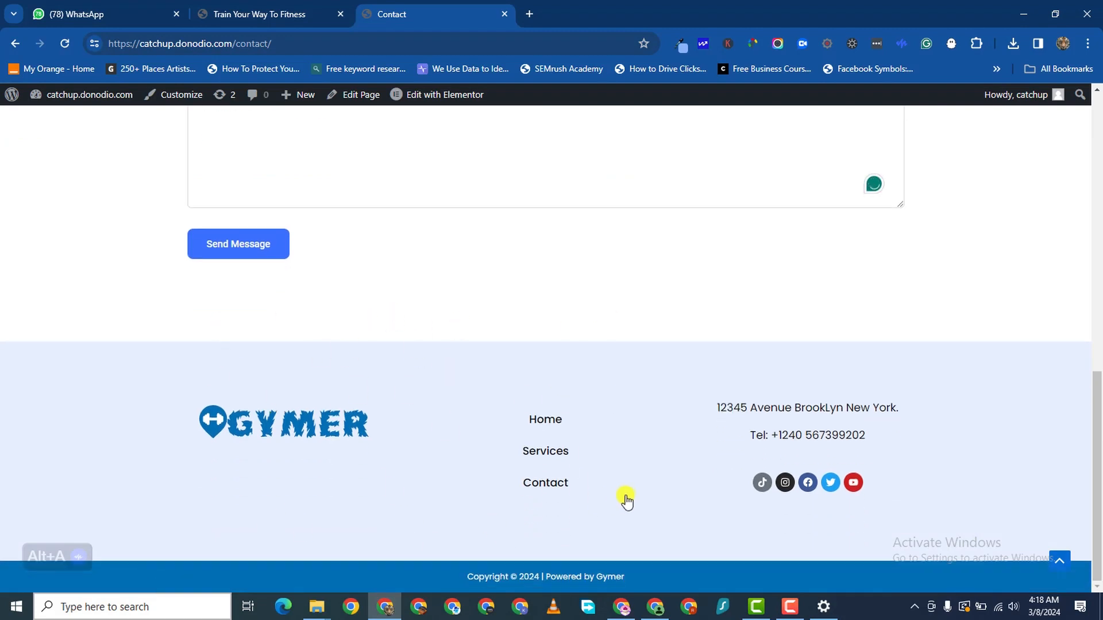
scroll(629, 499, up, 10)
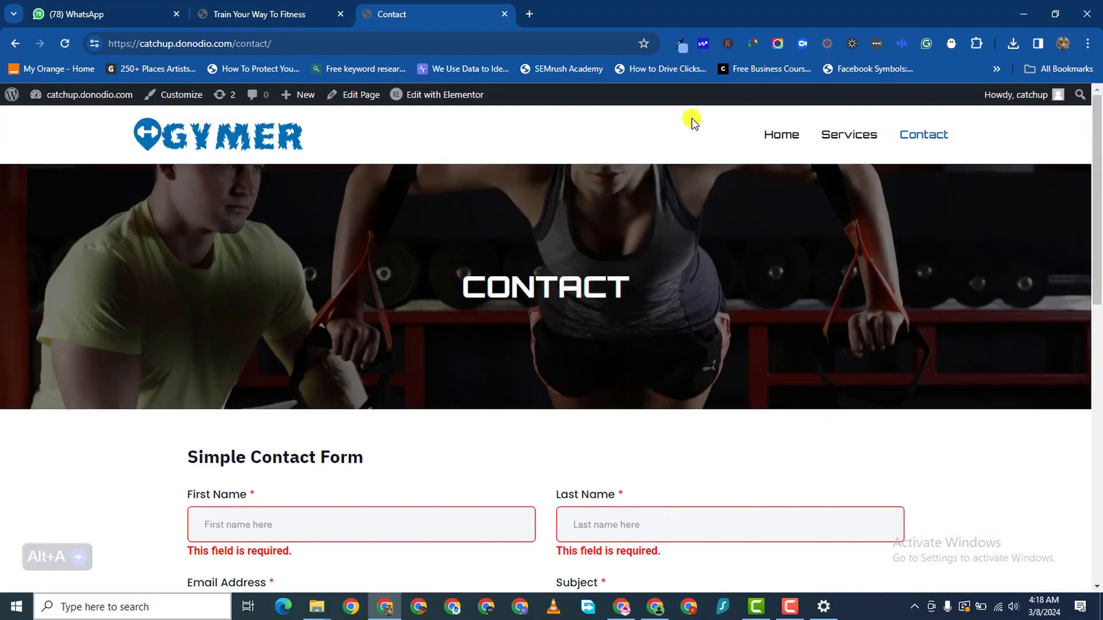
click(267, 15)
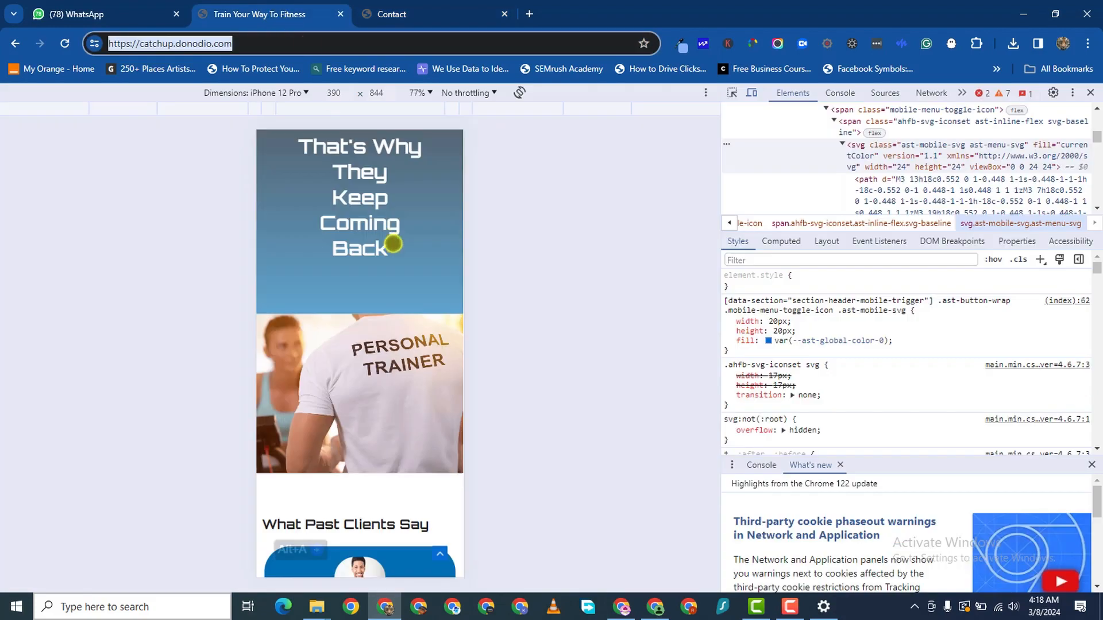
- Scroll the mobile preview, then switch device emulation to iPhone 14 Pro Max
scroll(433, 303, up, 20)
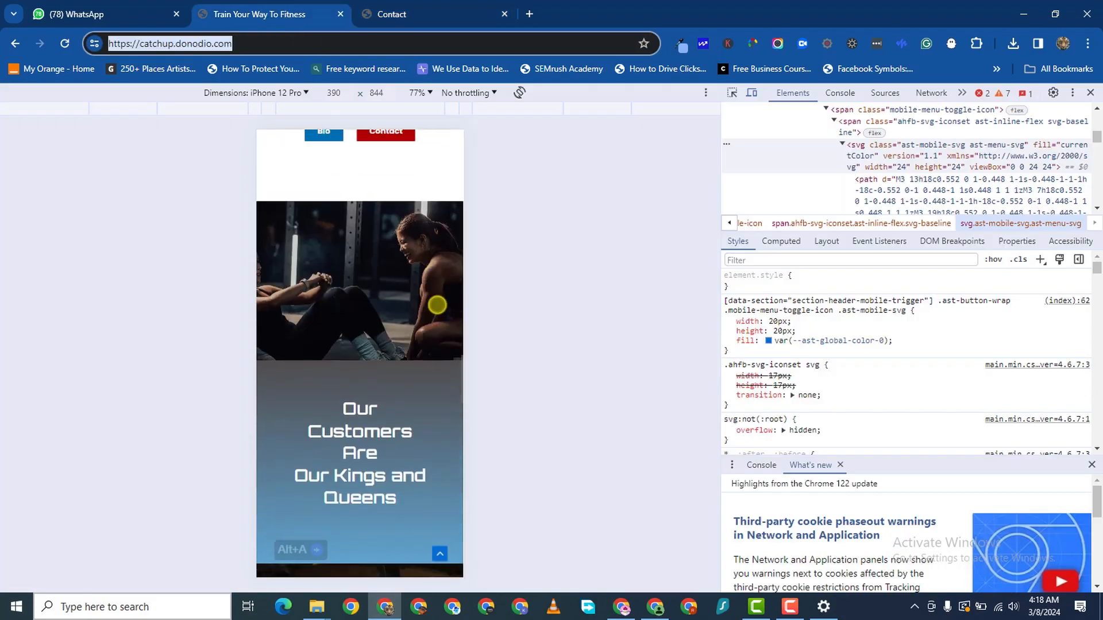
scroll(438, 305, up, 15)
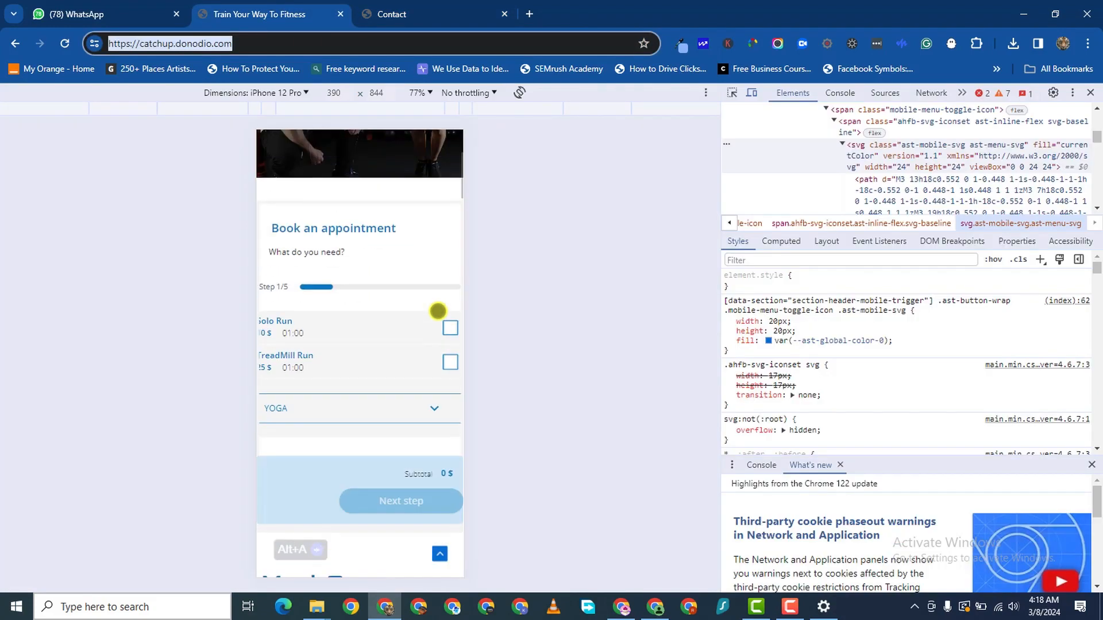
scroll(413, 293, down, 10)
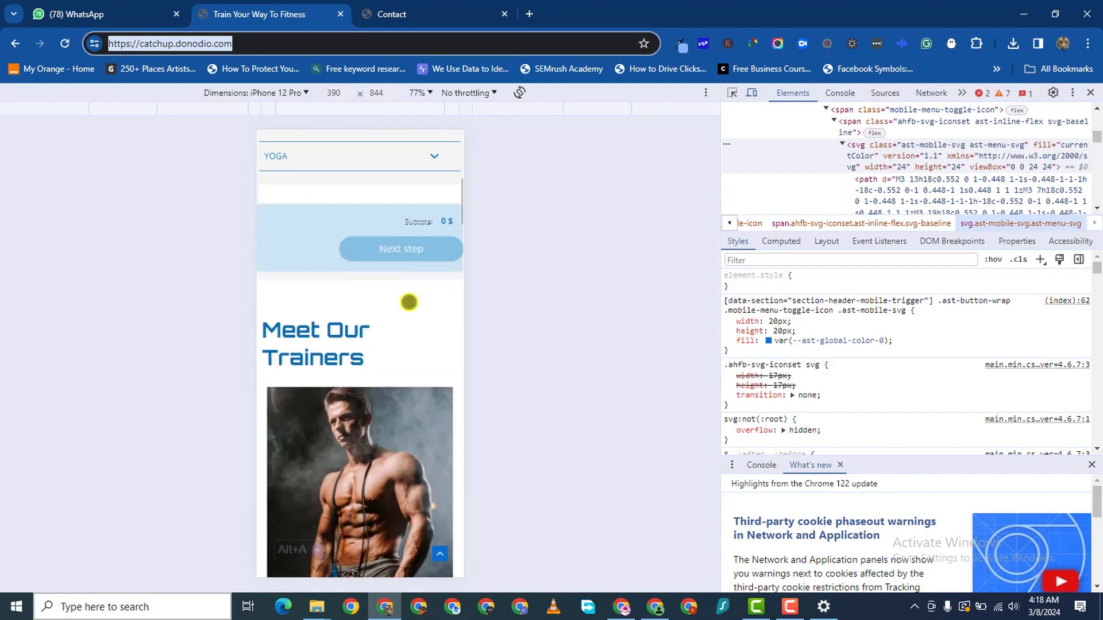
scroll(402, 327, up, 8)
scroll(399, 330, up, 5)
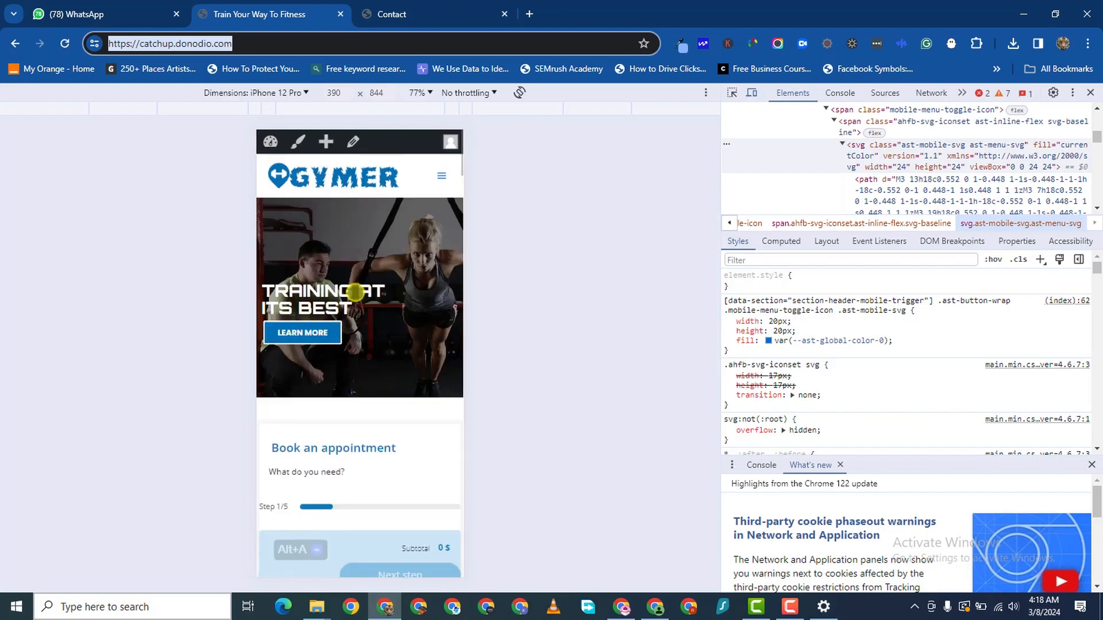
scroll(321, 261, up, 1)
click(307, 93)
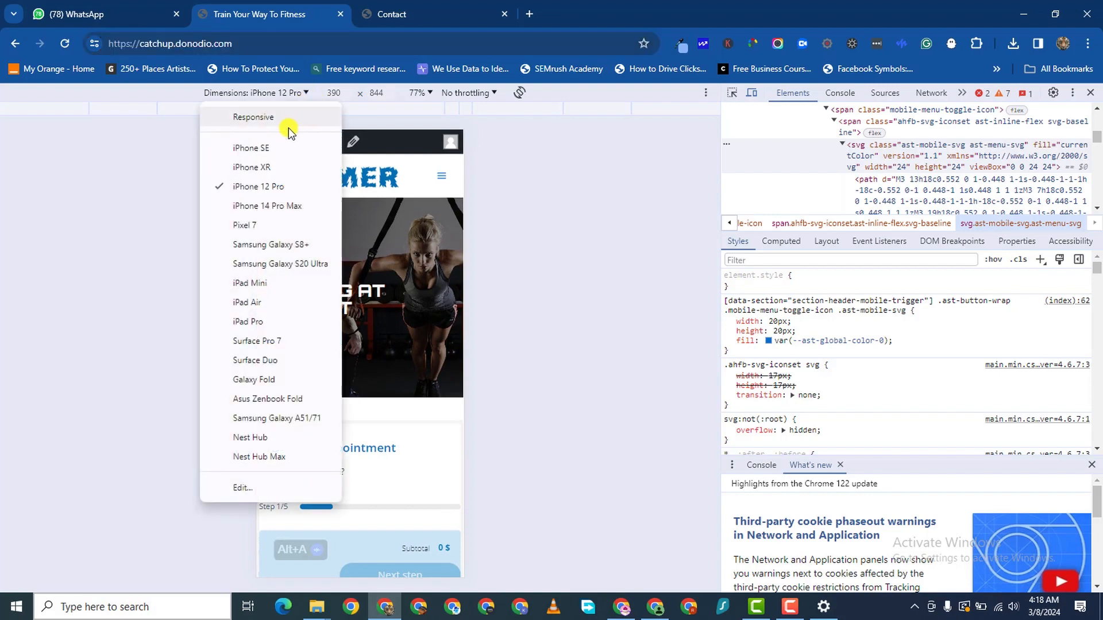
click(266, 206)
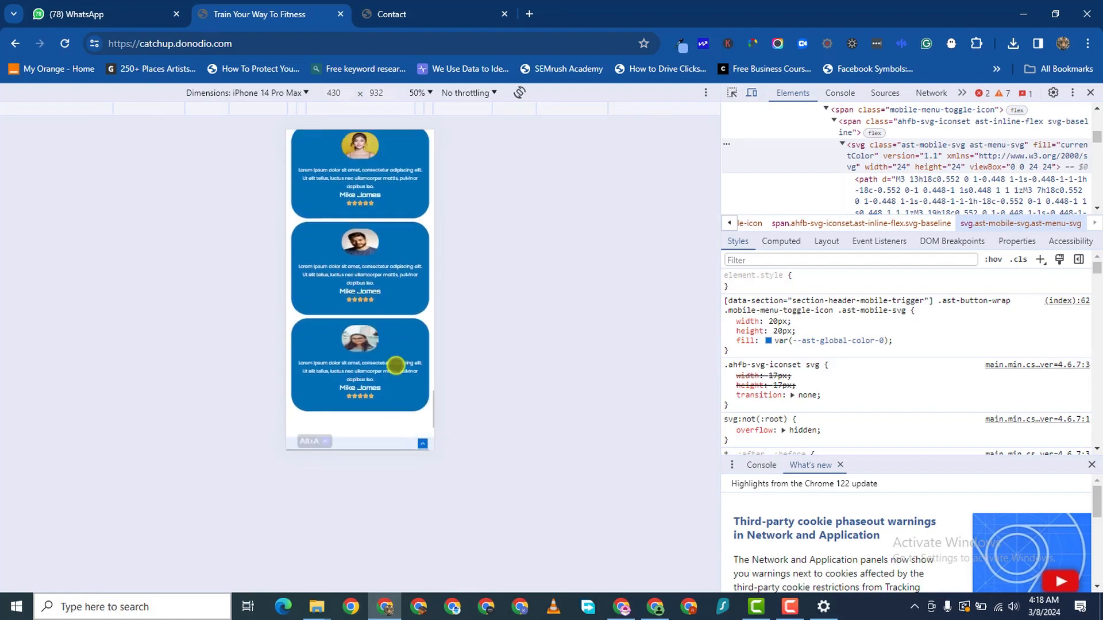
- Preview the site on a Samsung Galaxy A51/71, then switch to the Contact page
scroll(396, 365, up, 10)
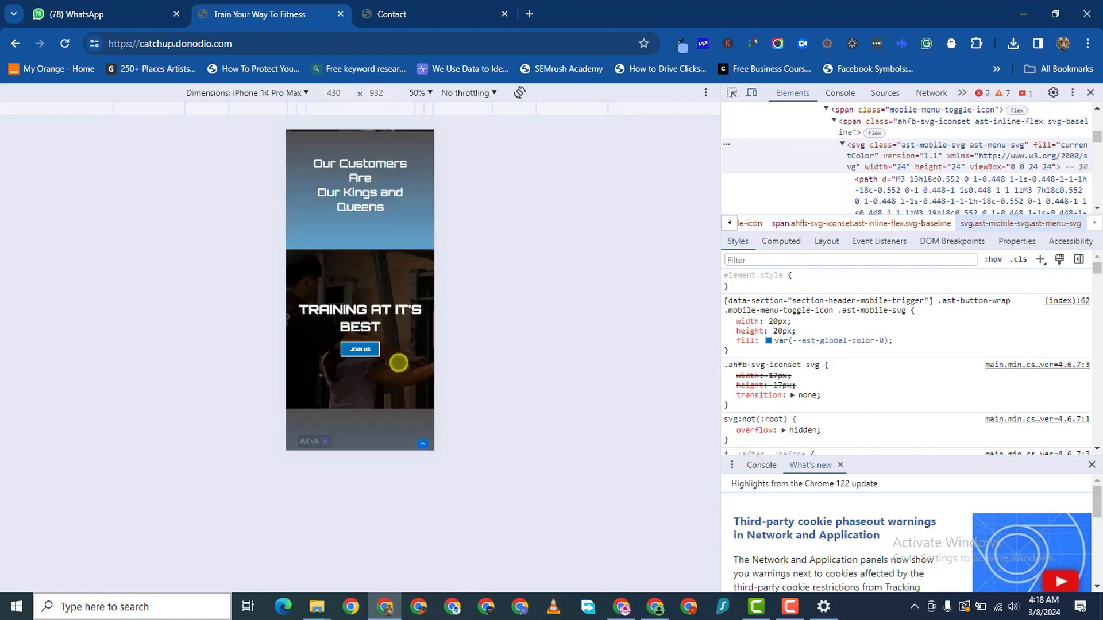
click(303, 93)
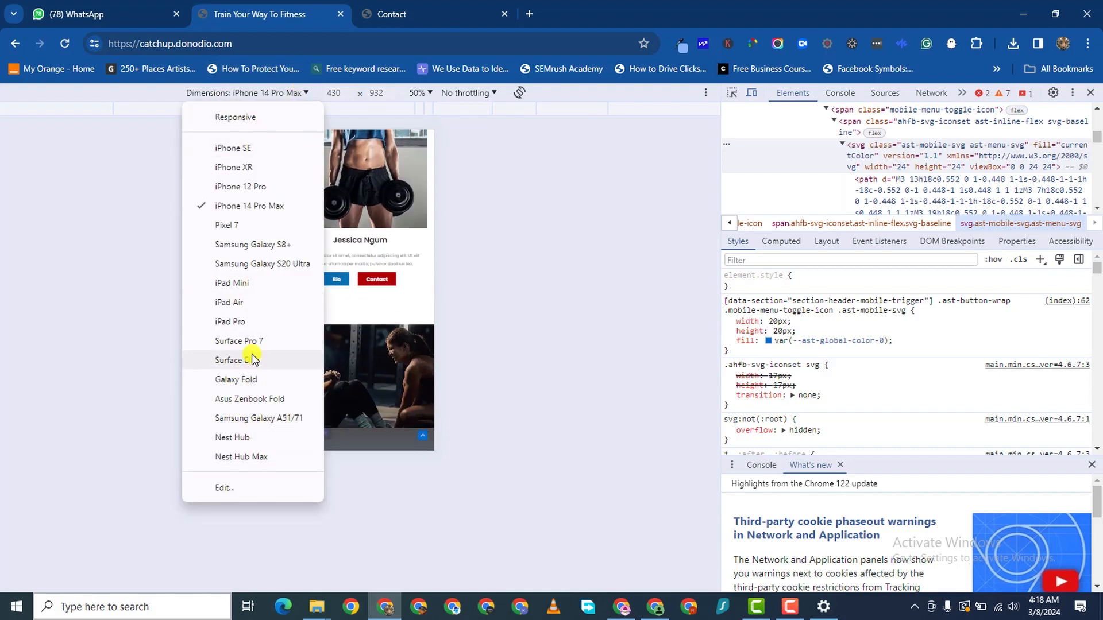
click(244, 419)
scroll(376, 271, down, 15)
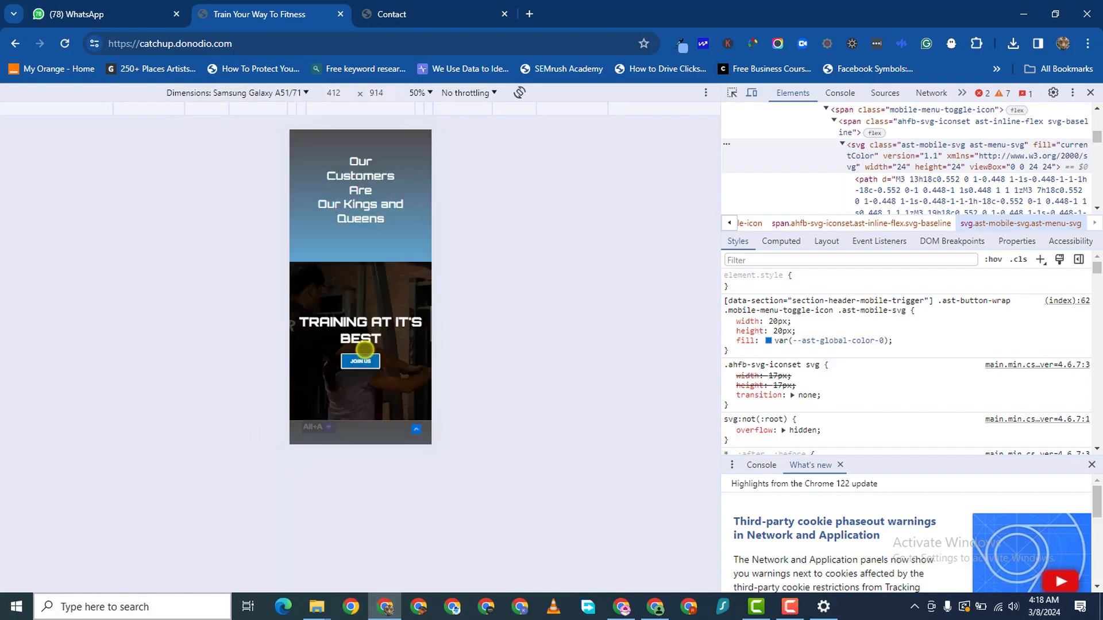
scroll(374, 342, up, 12)
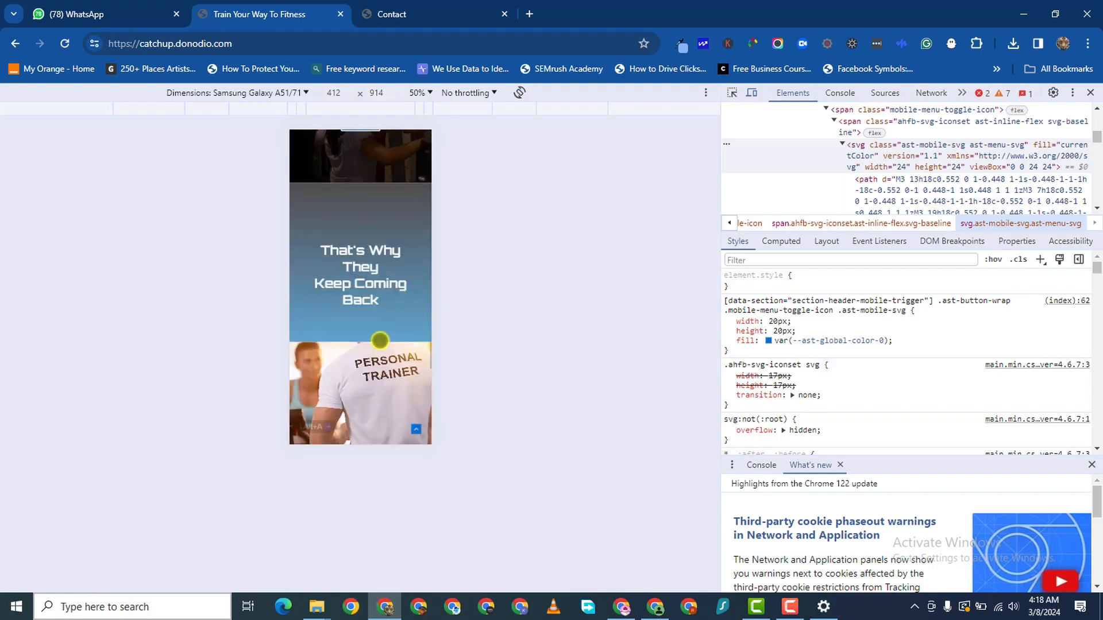
scroll(372, 344, up, 8)
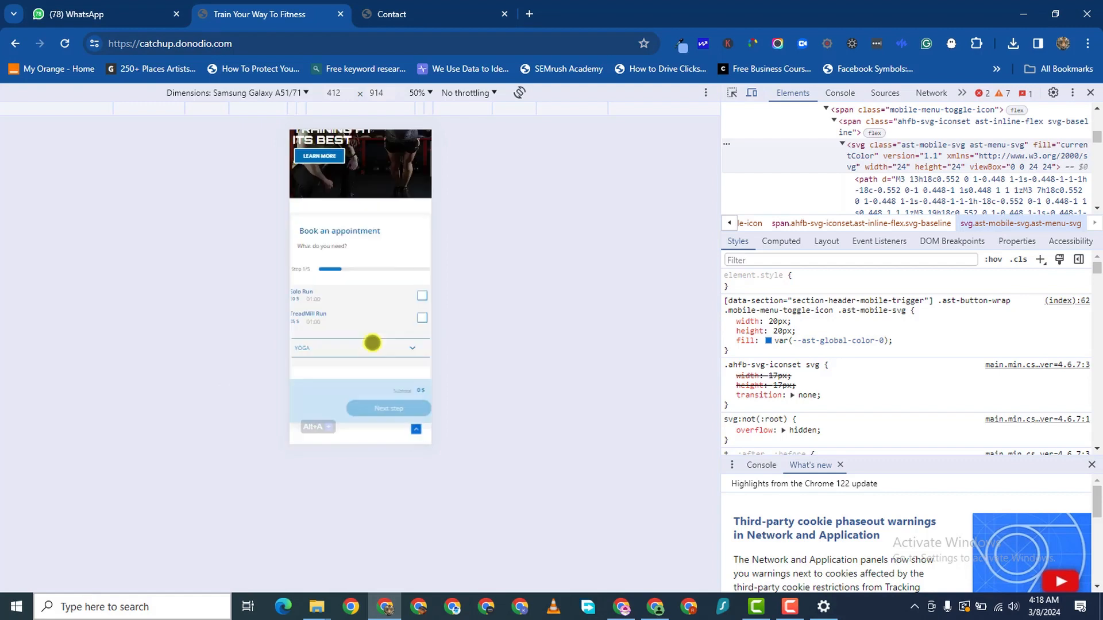
click(377, 16)
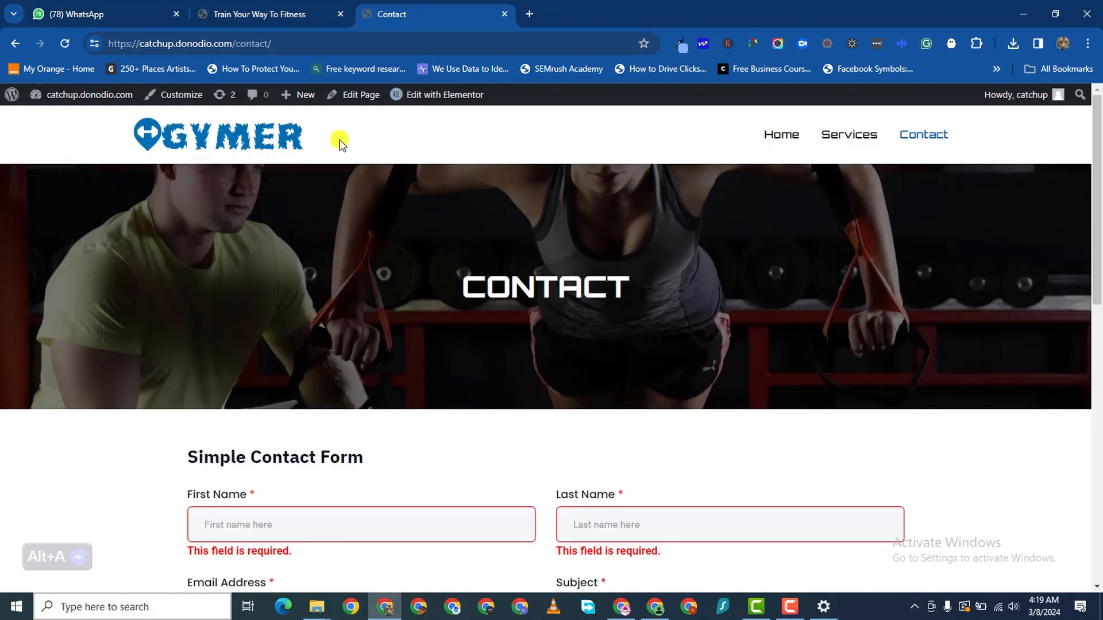
- Load the GYMER home page from the logo, scroll to the footer and back, then switch to Camtasia
click(246, 143)
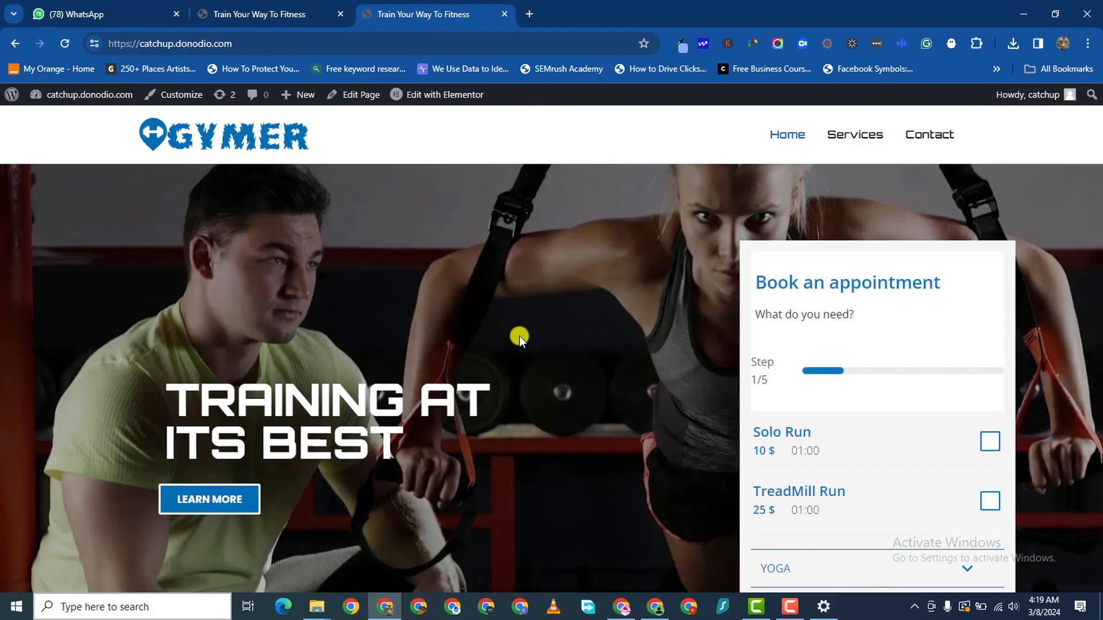
scroll(521, 342, down, 15)
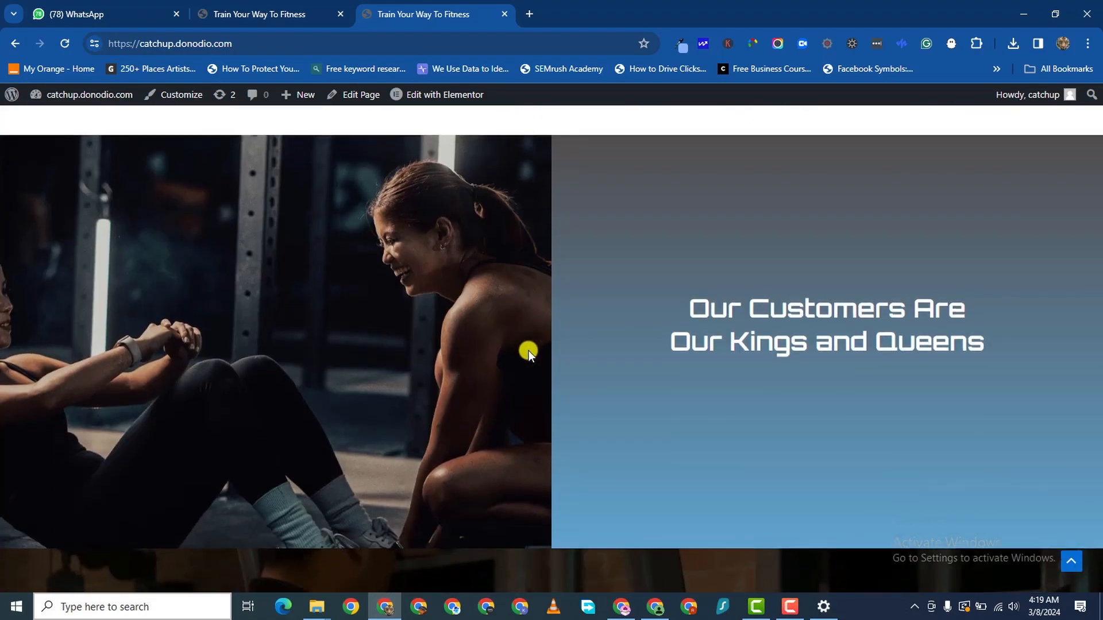
scroll(528, 350, down, 10)
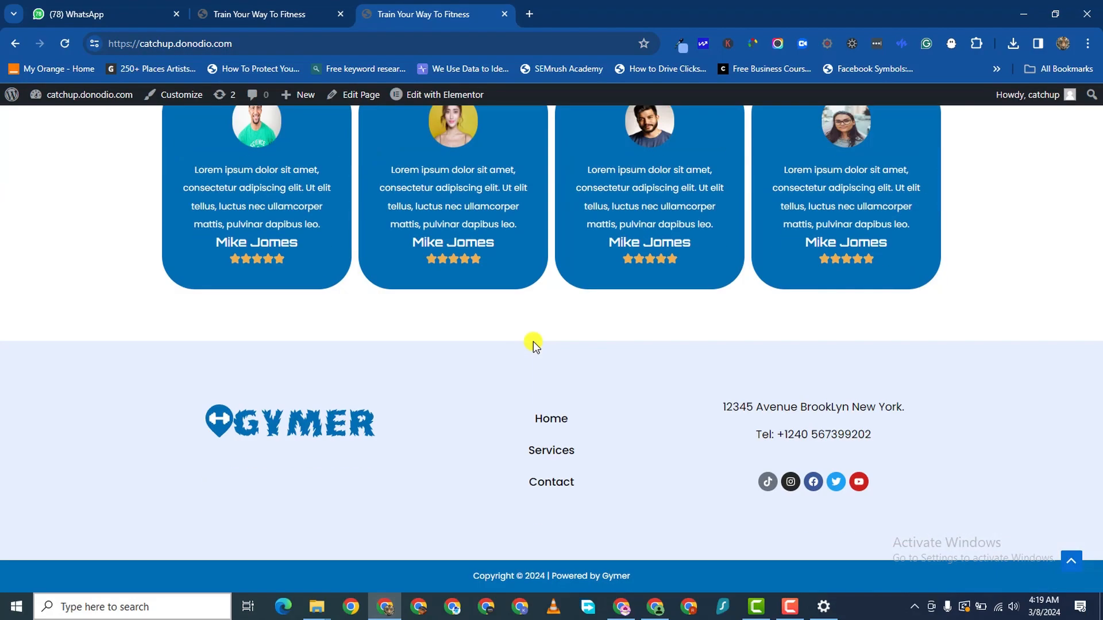
scroll(533, 343, up, 15)
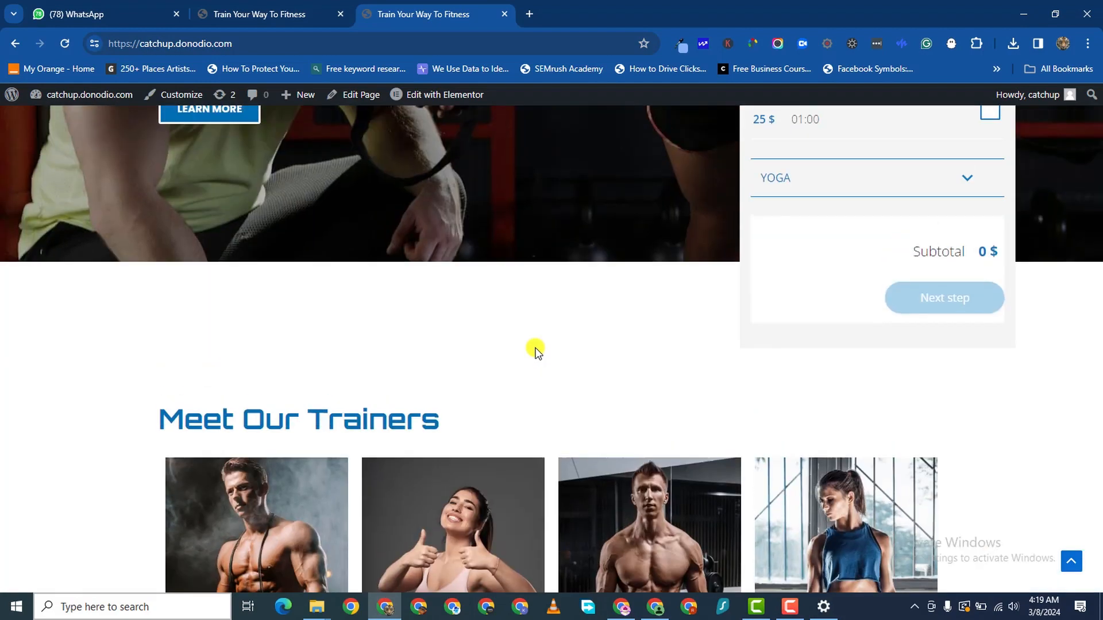
scroll(537, 345, up, 7)
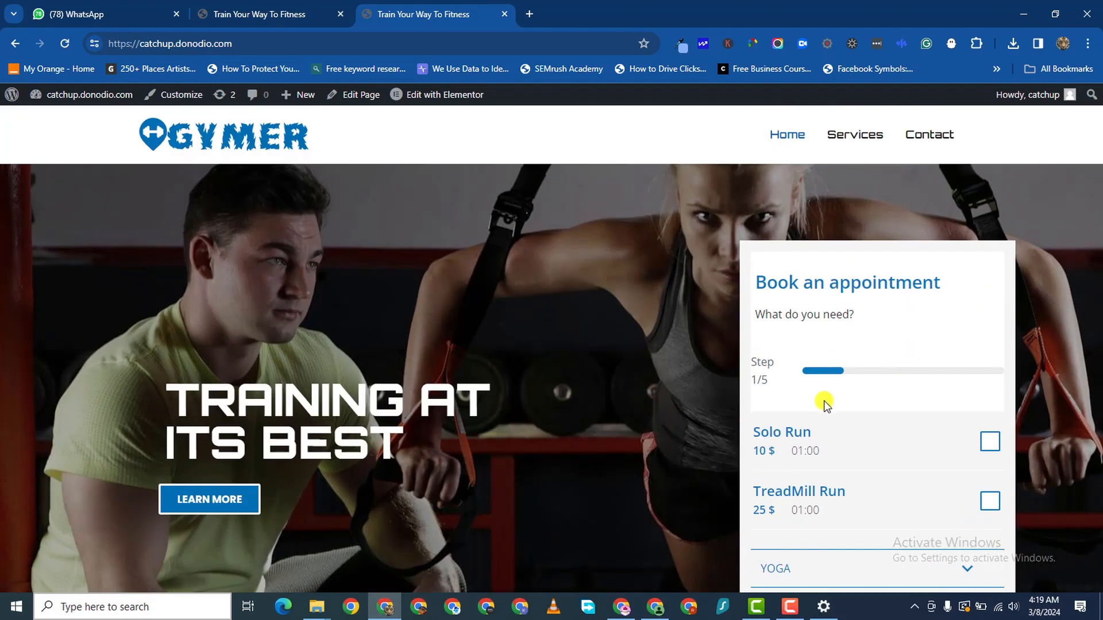
click(785, 613)
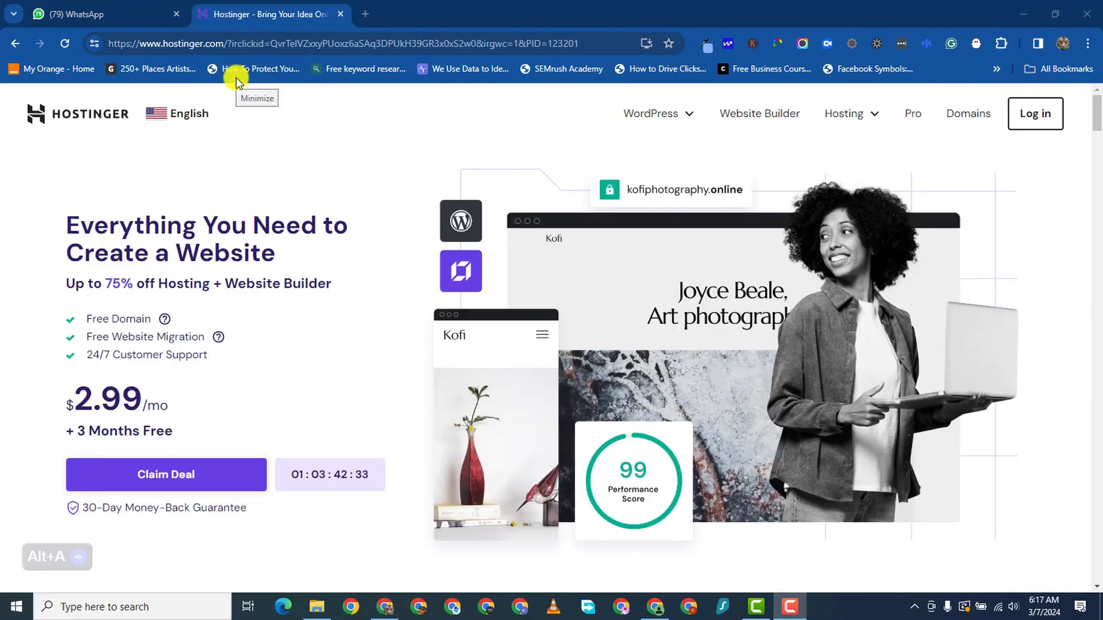
- Scroll the Hostinger homepage and jump down to the hosting plan cards
click(236, 77)
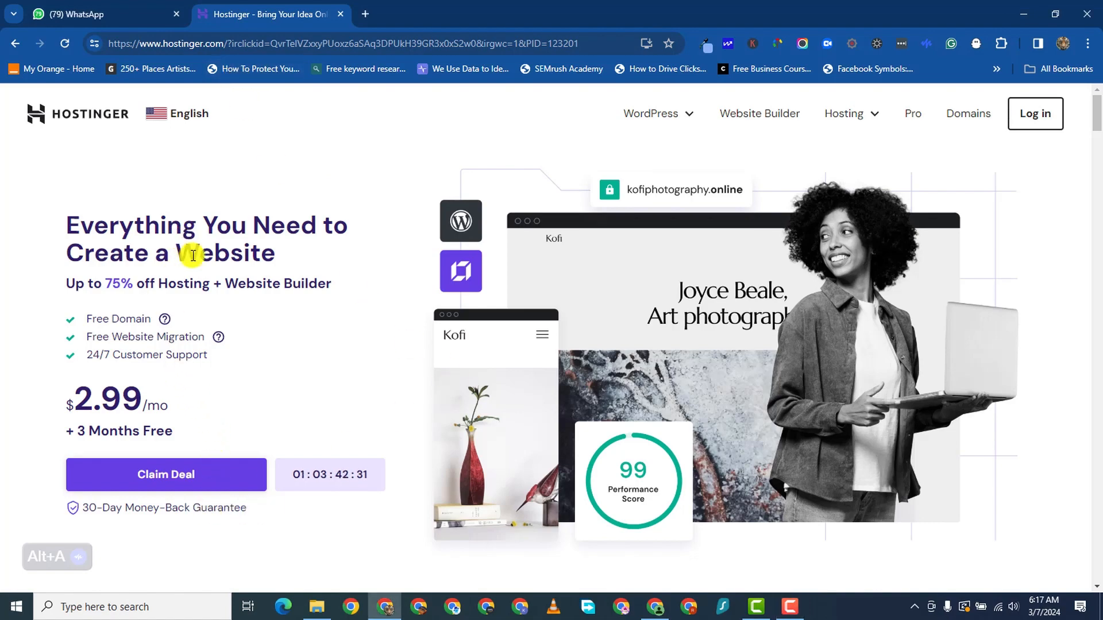
scroll(276, 312, down, 5)
scroll(311, 290, up, 3)
scroll(310, 290, up, 2)
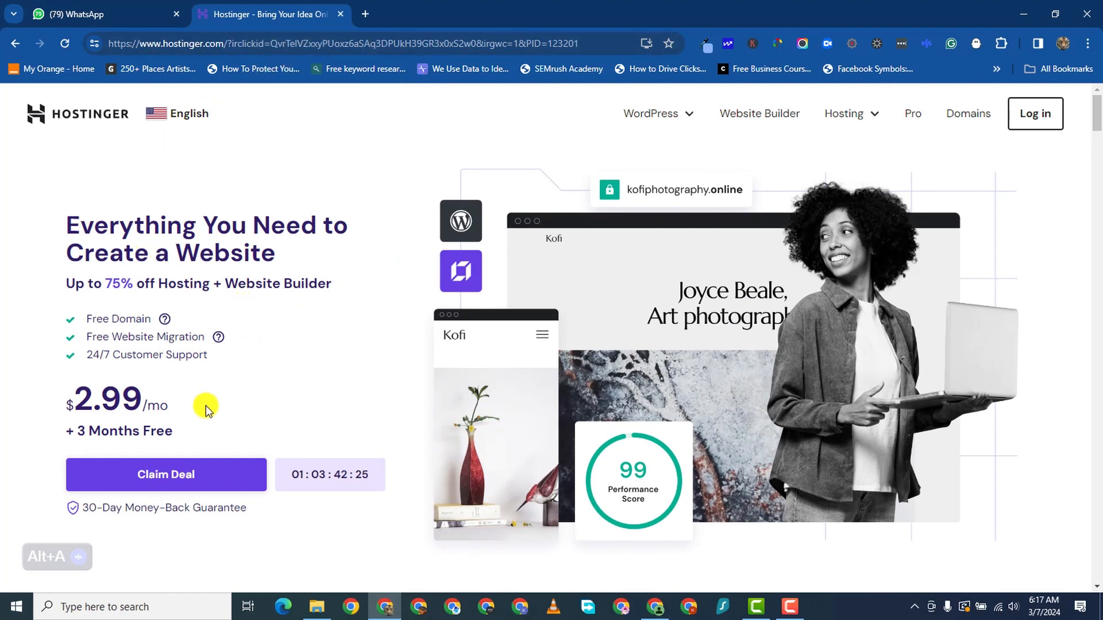
scroll(205, 405, down, 3)
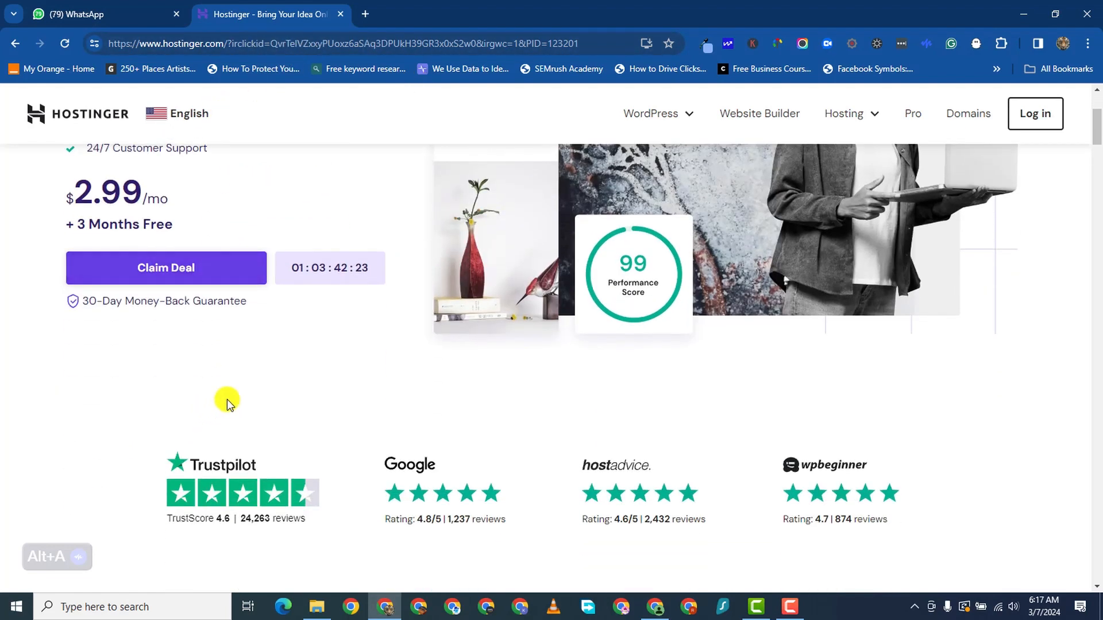
scroll(261, 370, down, 4)
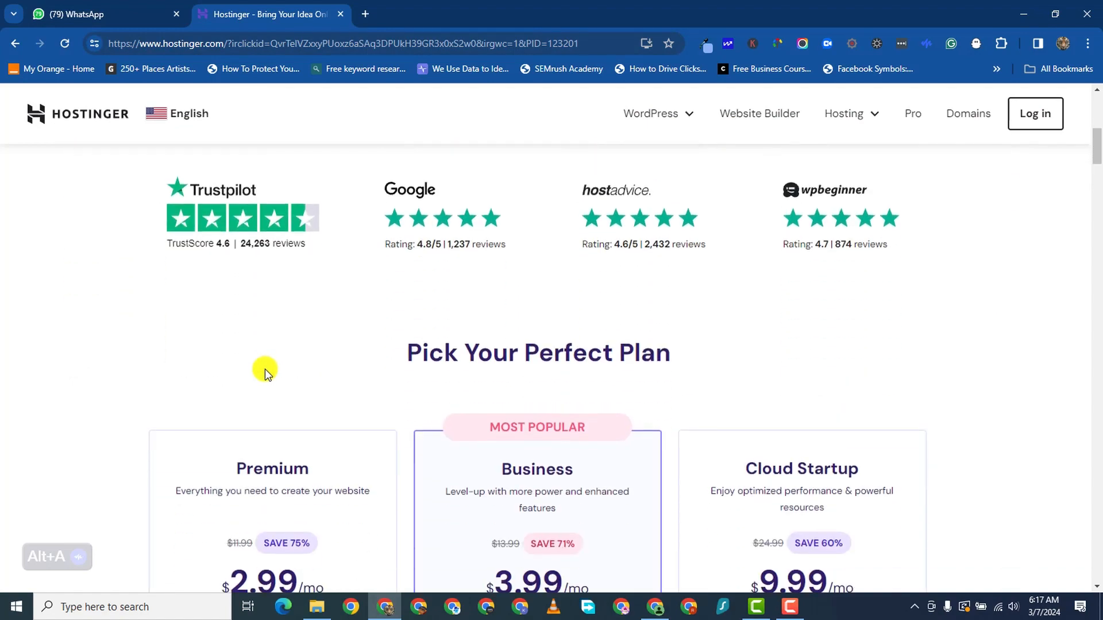
scroll(264, 369, up, 7)
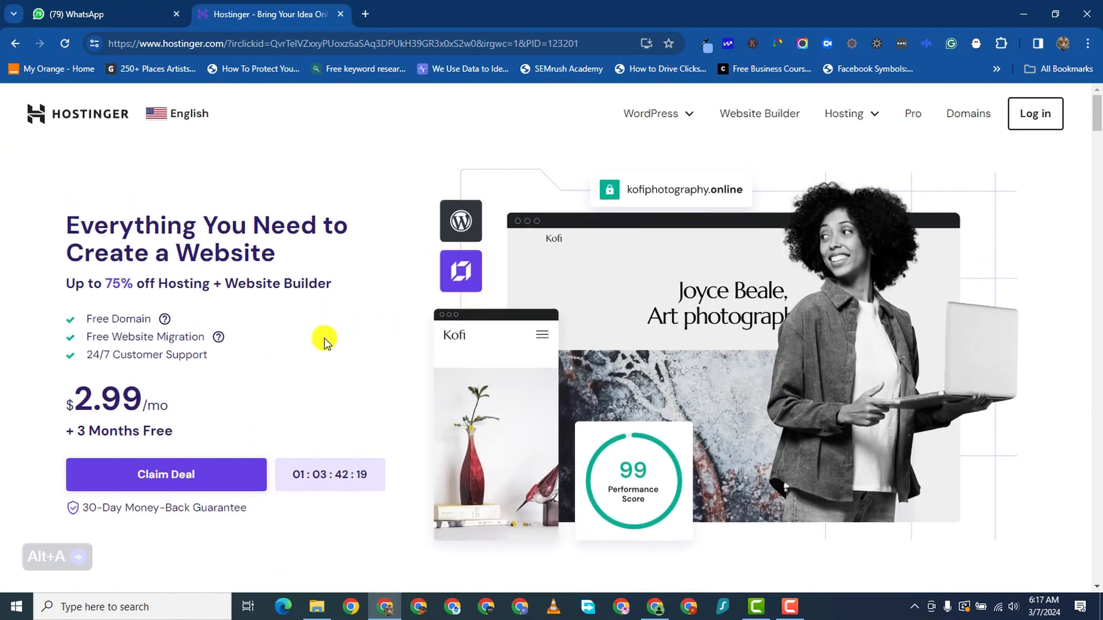
scroll(310, 339, down, 2)
scroll(278, 367, up, 2)
scroll(233, 414, down, 1)
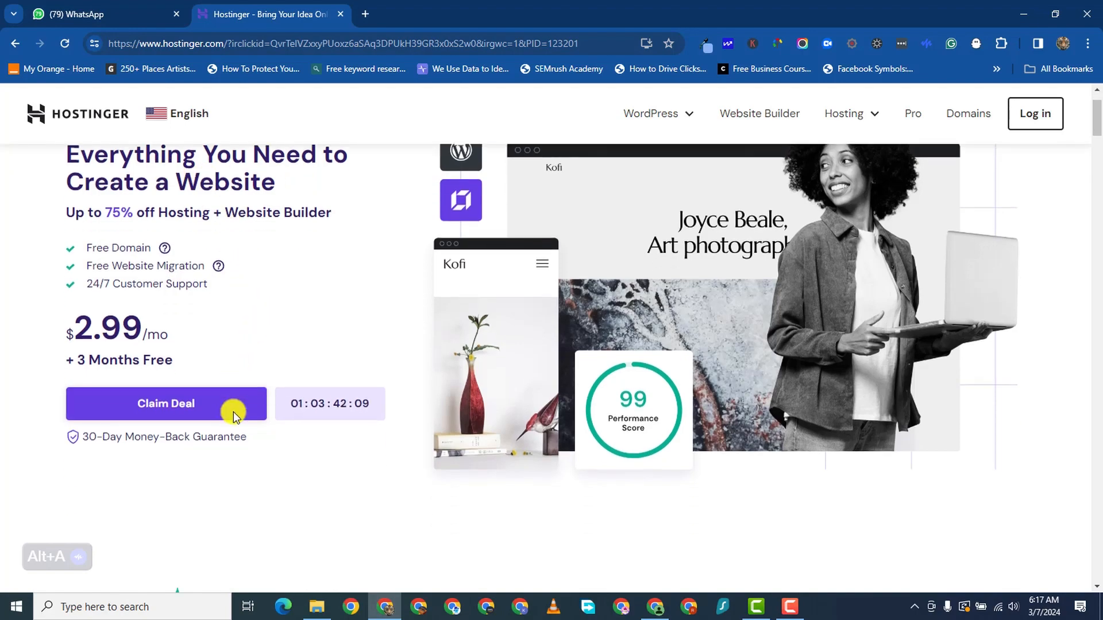
scroll(233, 414, down, 2)
click(181, 272)
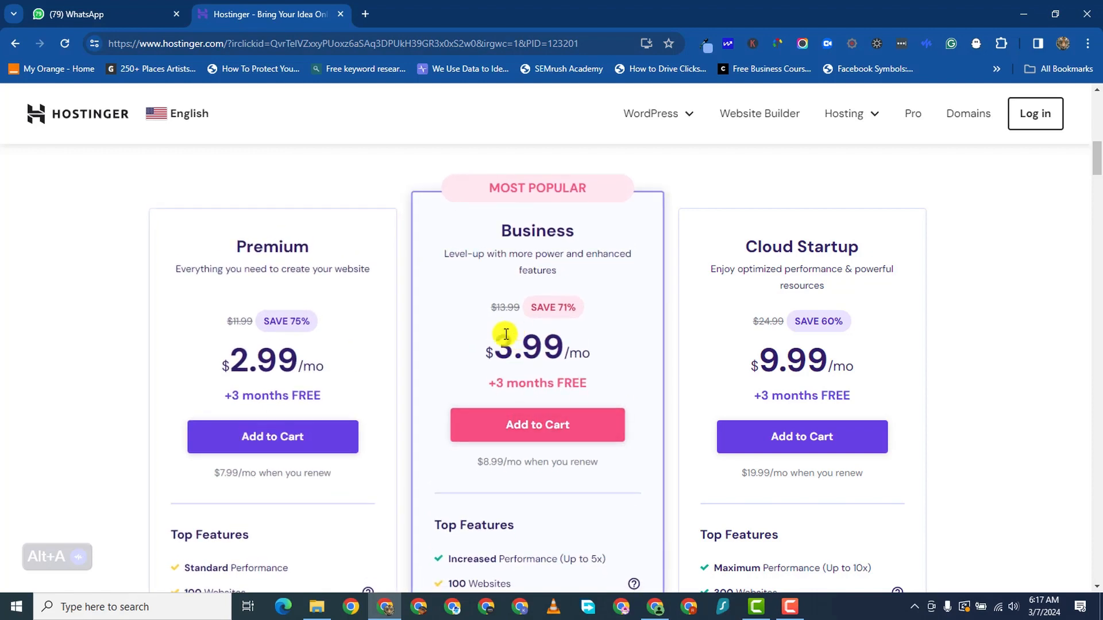
- Compare Premium ($2.99/mo), Business ($3.99/mo) and Cloud Startup ($9.99/mo) features, then add Premium to the cart
scroll(436, 410, up, 2)
scroll(433, 414, down, 4)
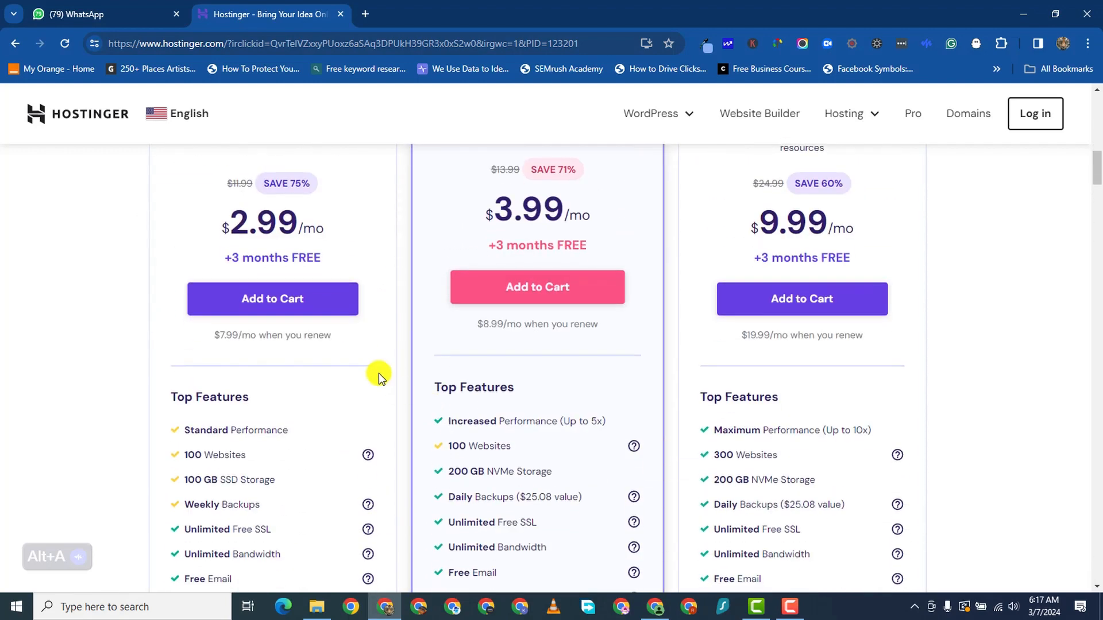
scroll(379, 374, up, 1)
scroll(550, 398, down, 3)
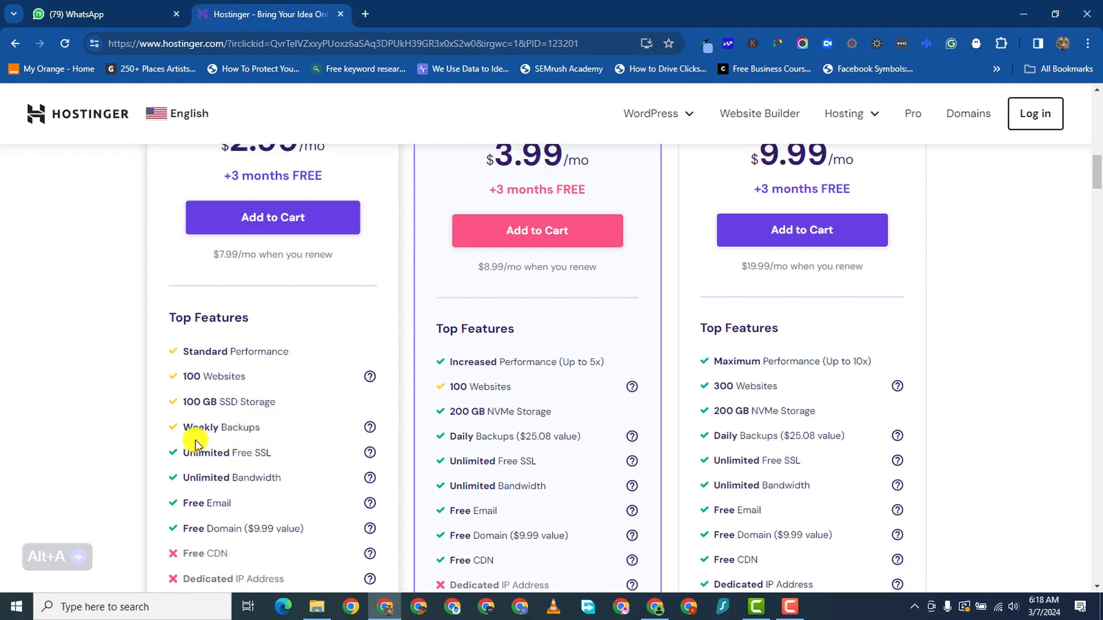
scroll(522, 326, up, 2)
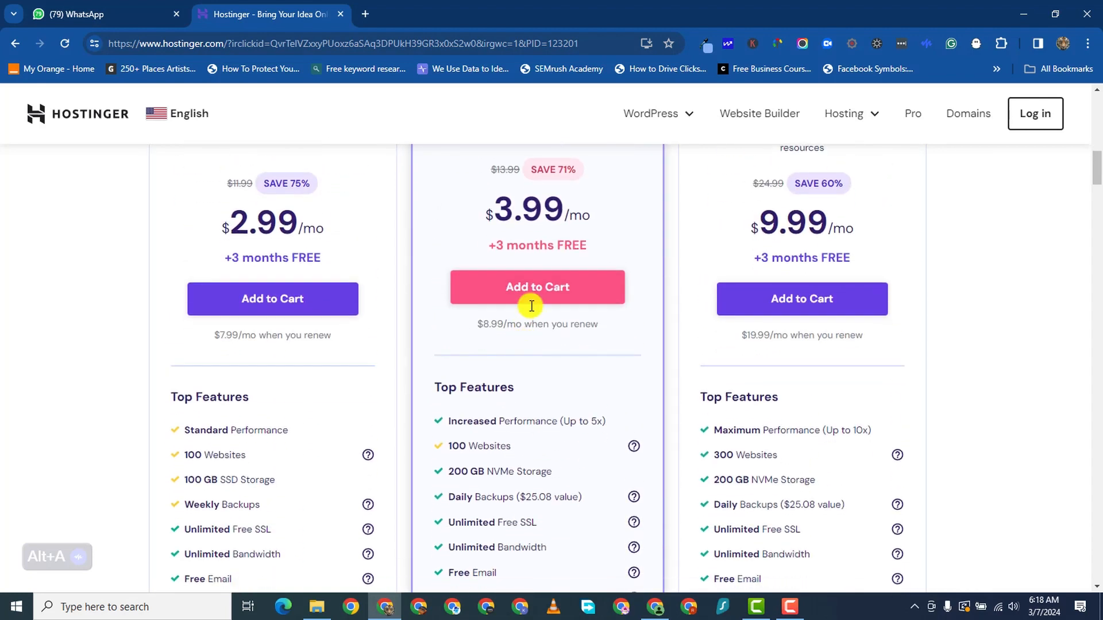
scroll(492, 302, up, 3)
scroll(536, 337, down, 4)
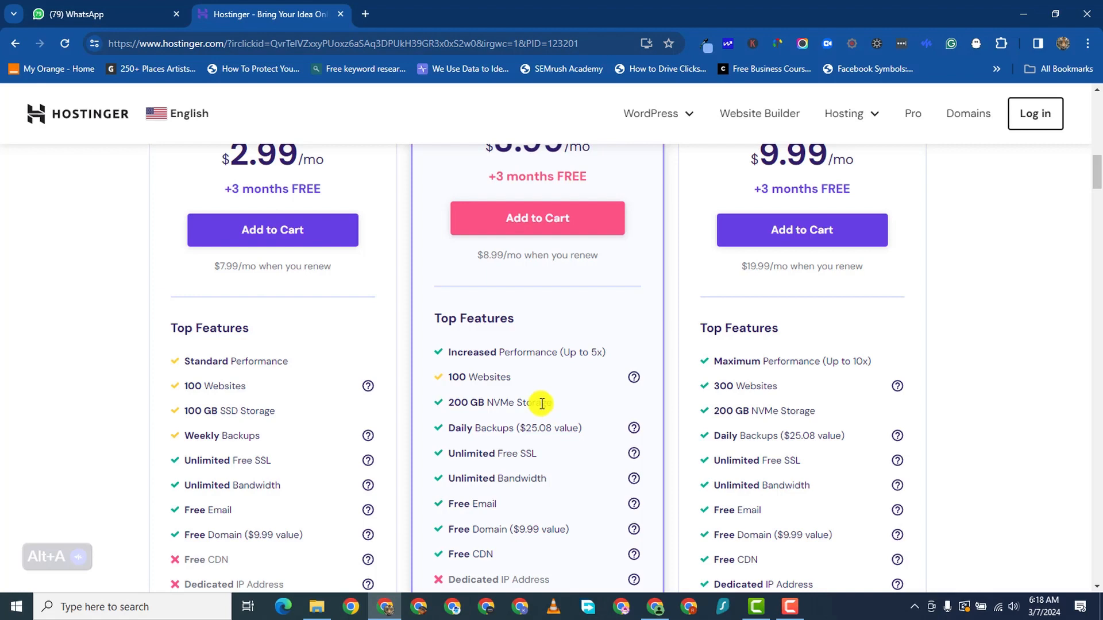
scroll(784, 269, down, 3)
scroll(788, 283, up, 4)
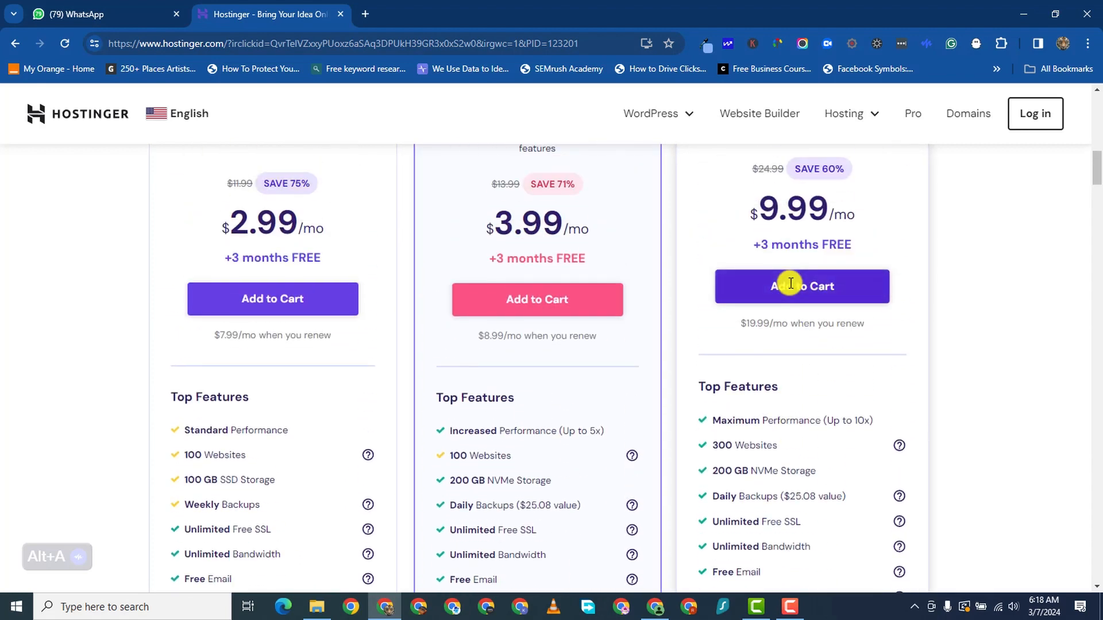
scroll(791, 283, up, 2)
scroll(729, 411, down, 3)
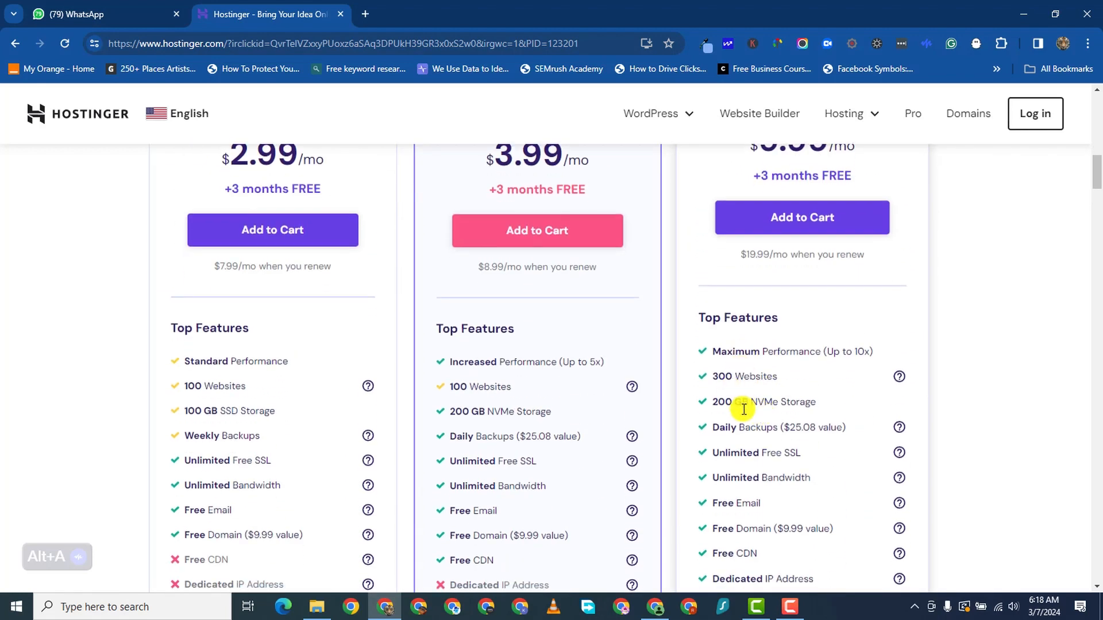
scroll(744, 409, down, 2)
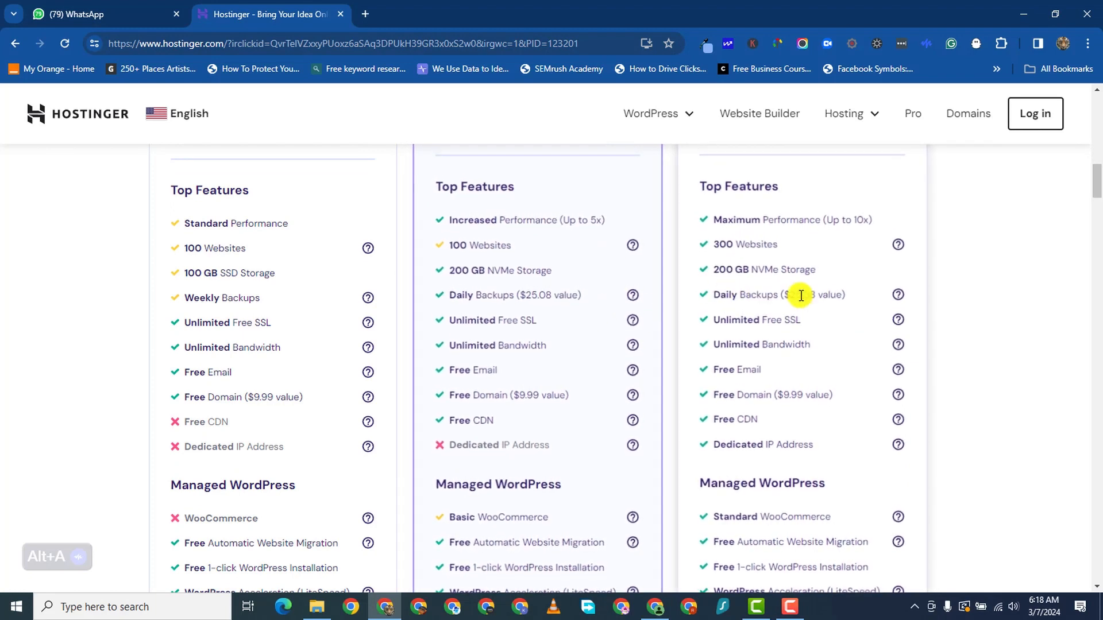
scroll(763, 272, up, 1)
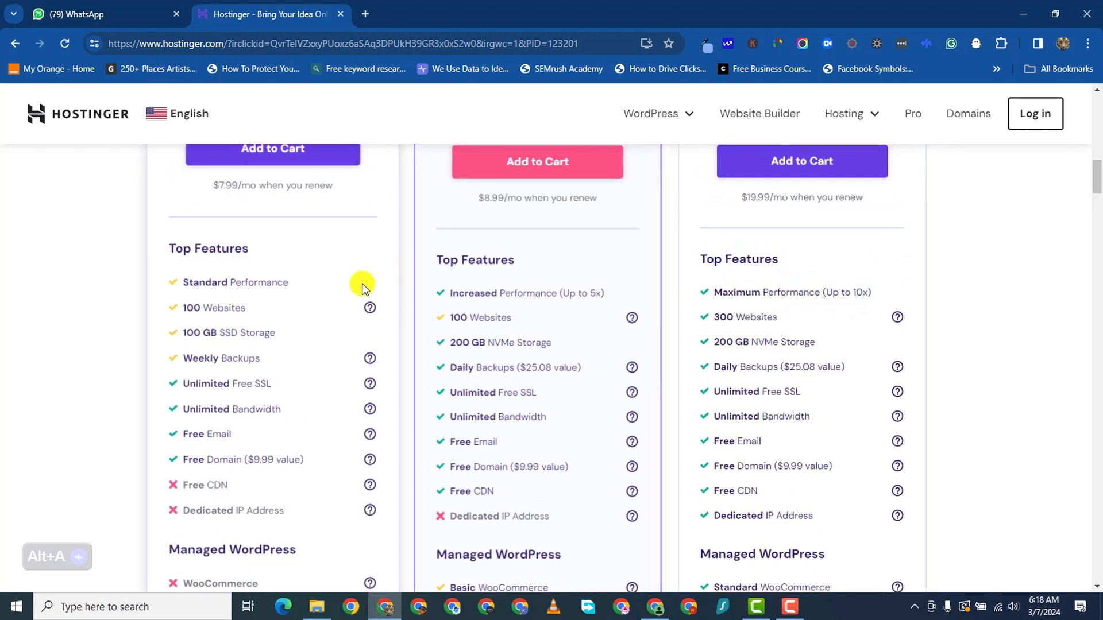
scroll(244, 406, up, 2)
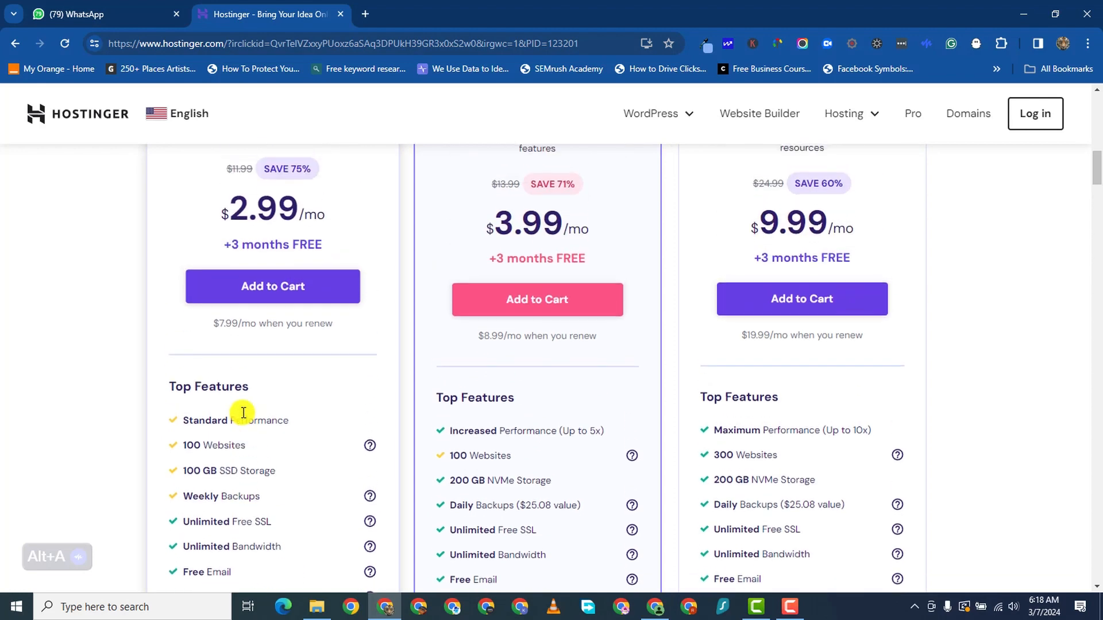
scroll(278, 419, down, 4)
scroll(204, 377, up, 1)
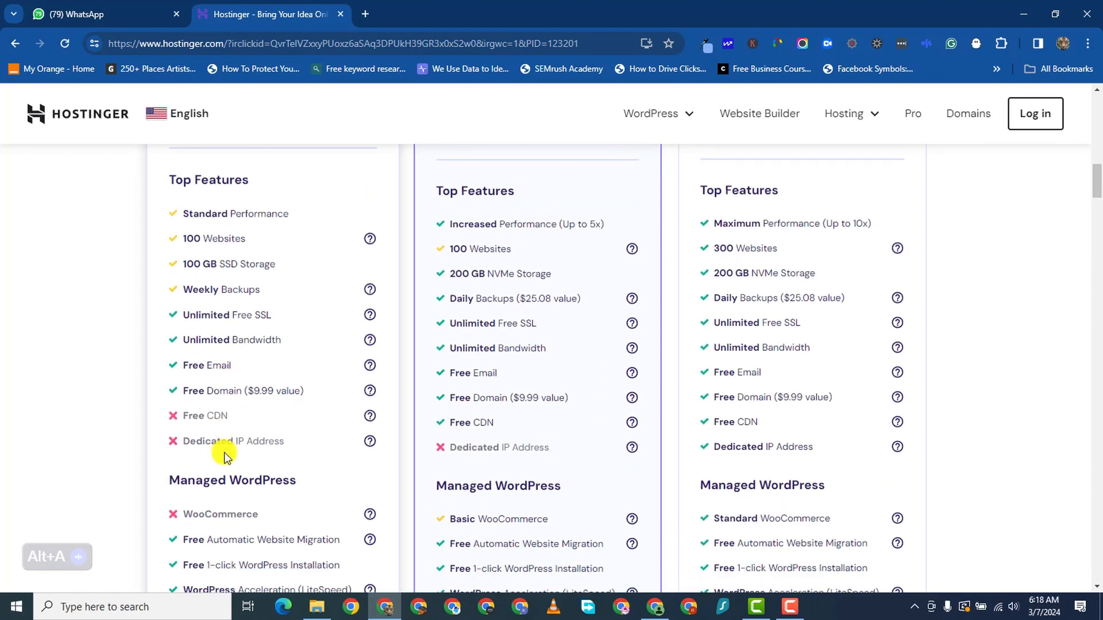
scroll(258, 417, down, 1)
scroll(267, 396, up, 4)
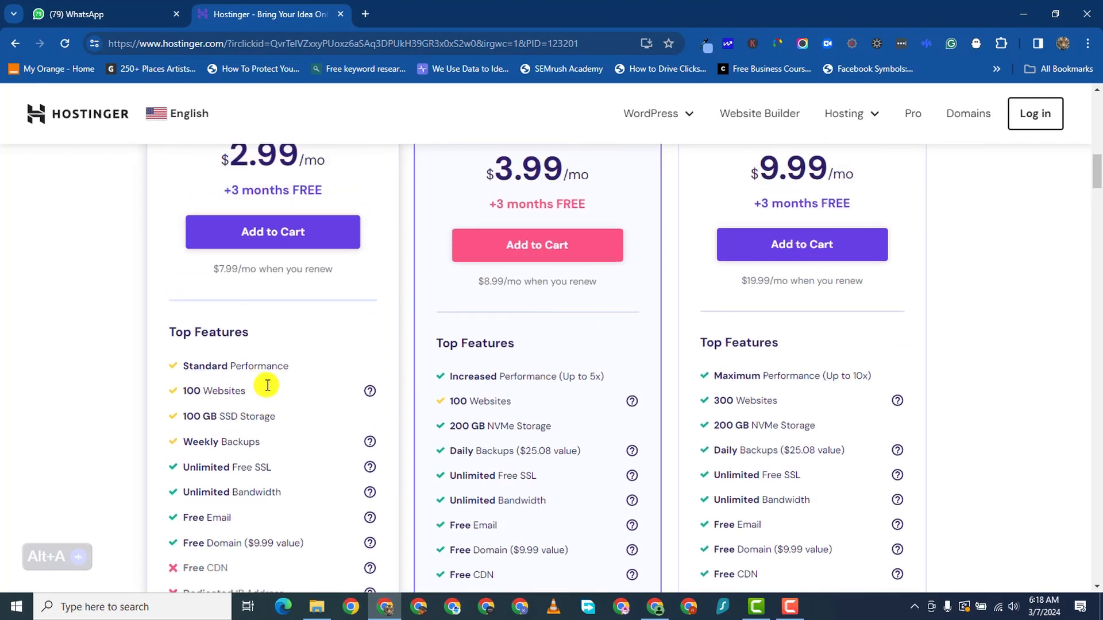
scroll(313, 299, up, 2)
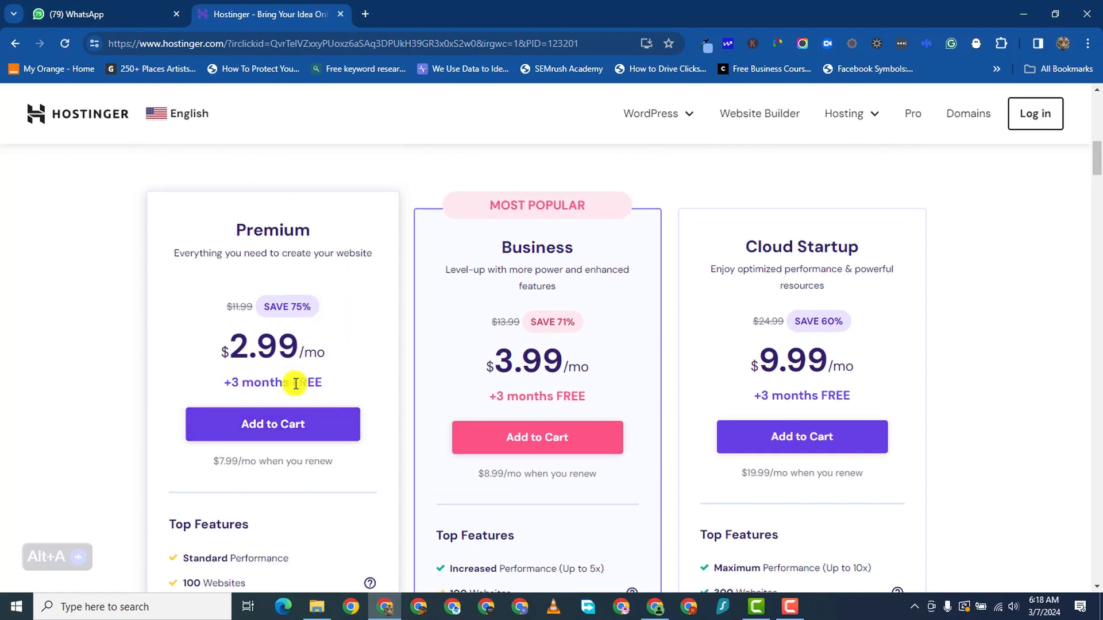
scroll(270, 424, down, 2)
click(301, 270)
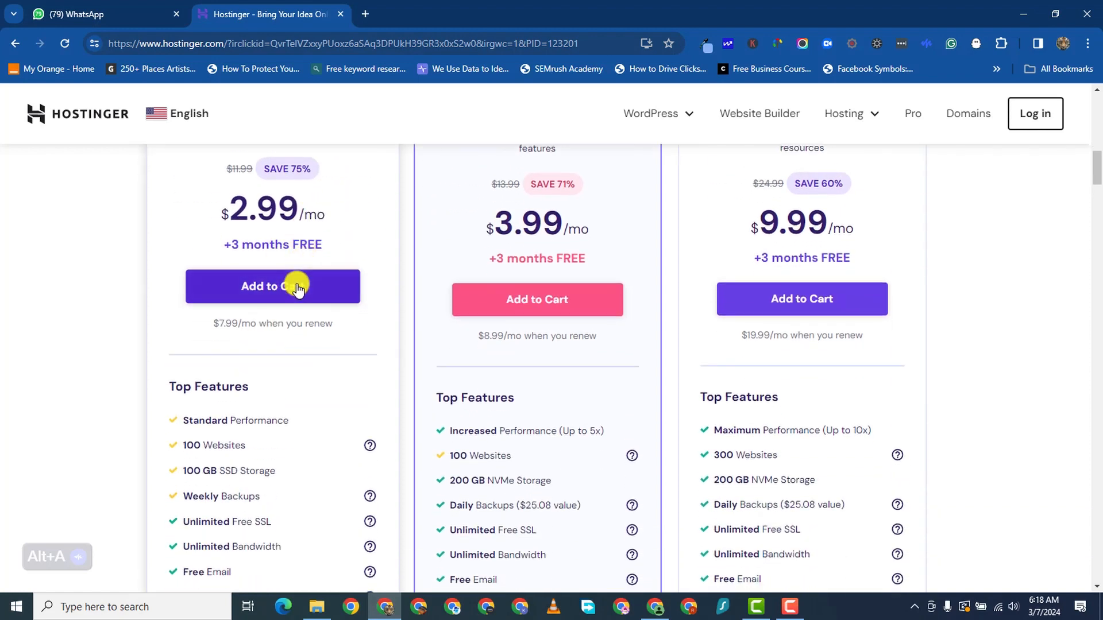
scroll(356, 455, down, 9)
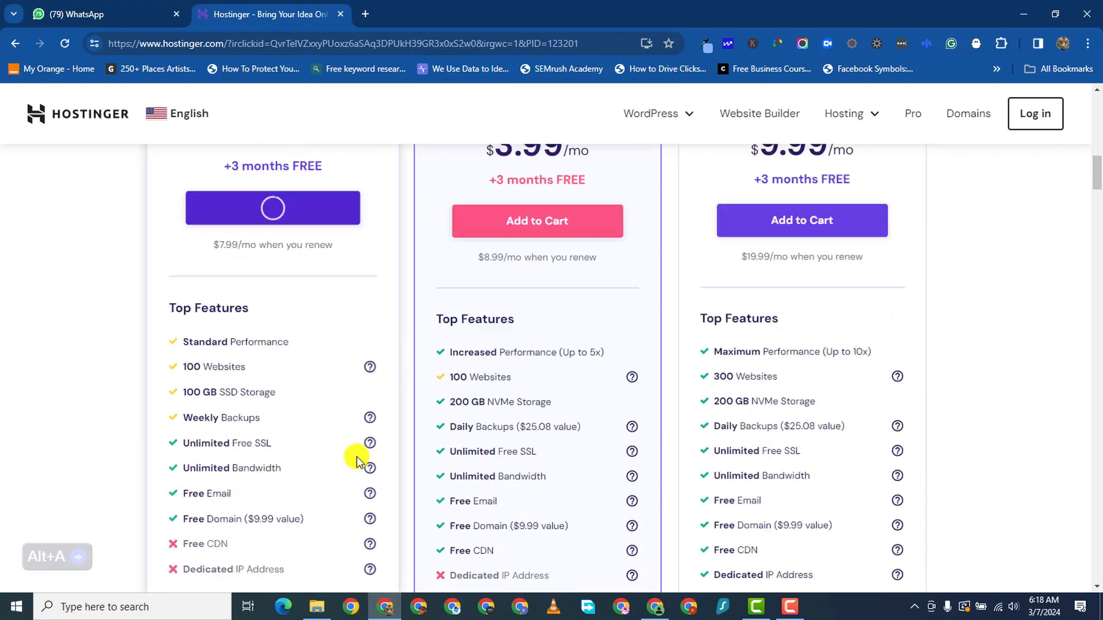
scroll(313, 316, up, 5)
scroll(270, 359, up, 4)
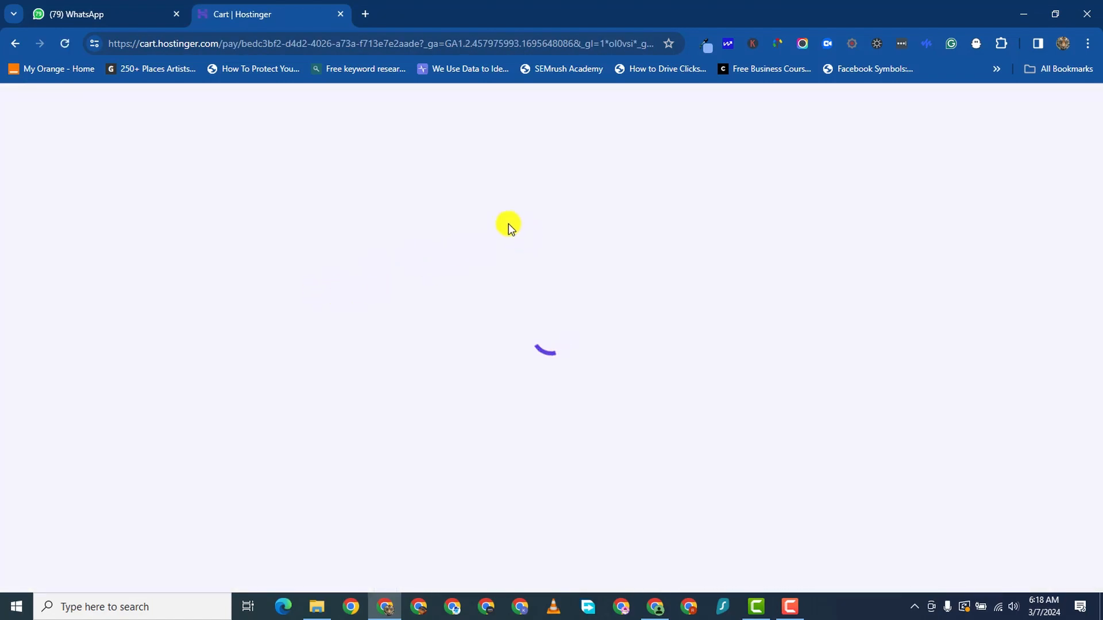
click(785, 609)
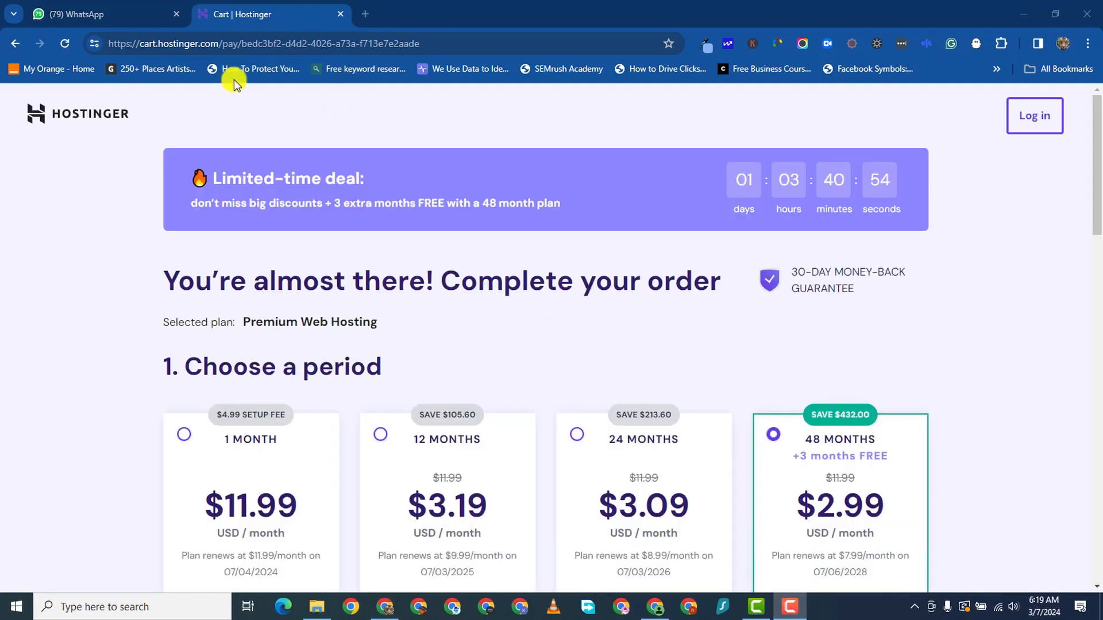
click(352, 195)
scroll(235, 428, down, 3)
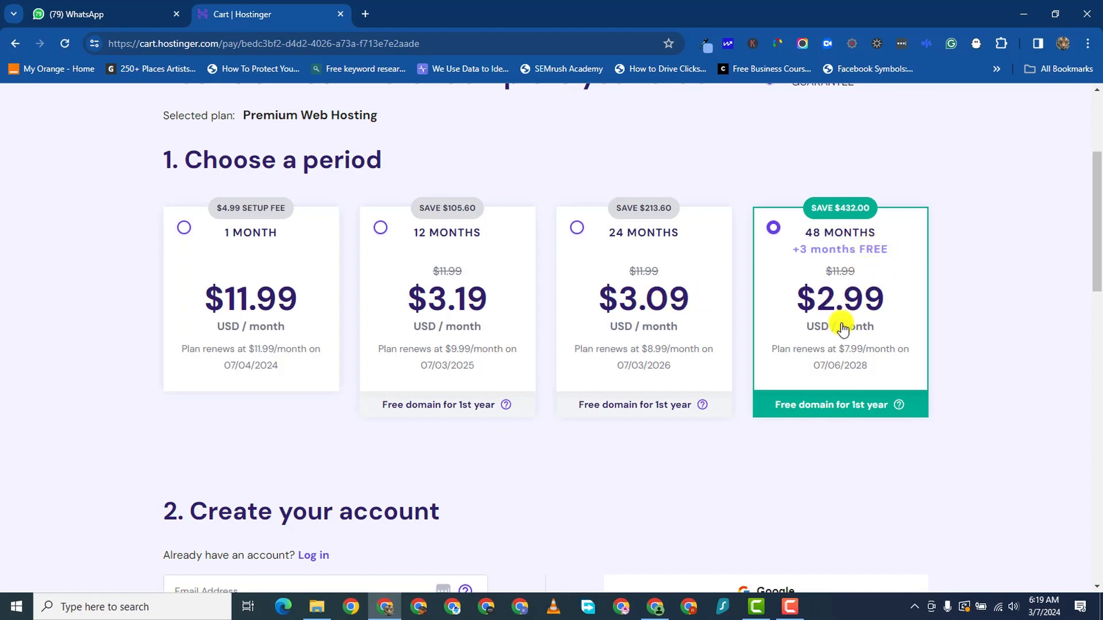
scroll(842, 342, up, 3)
scroll(843, 341, down, 5)
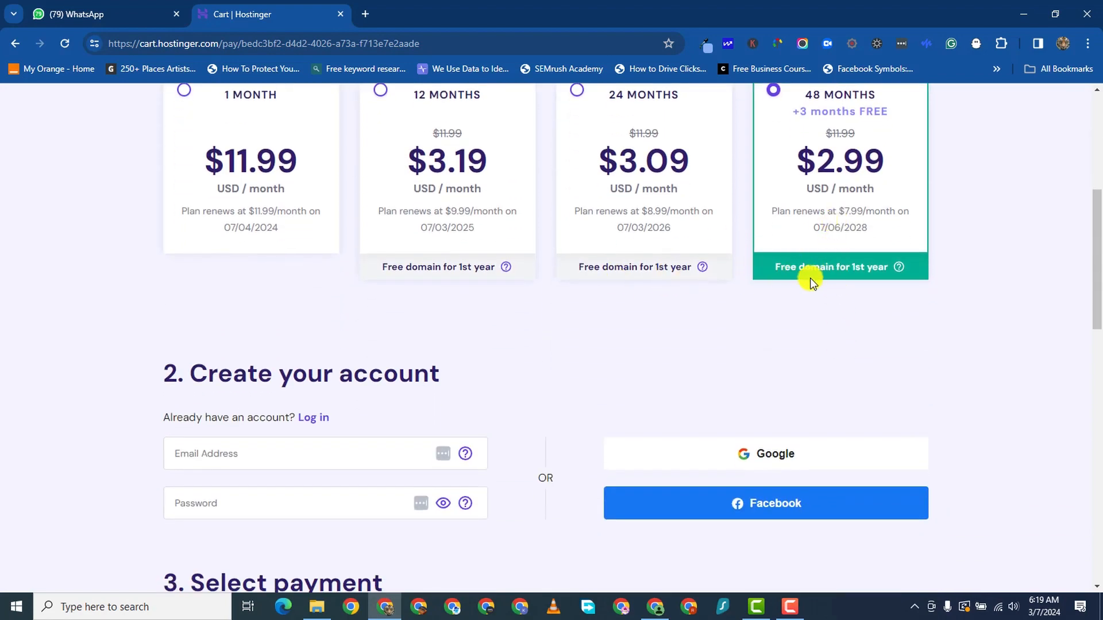
scroll(254, 217, down, 1)
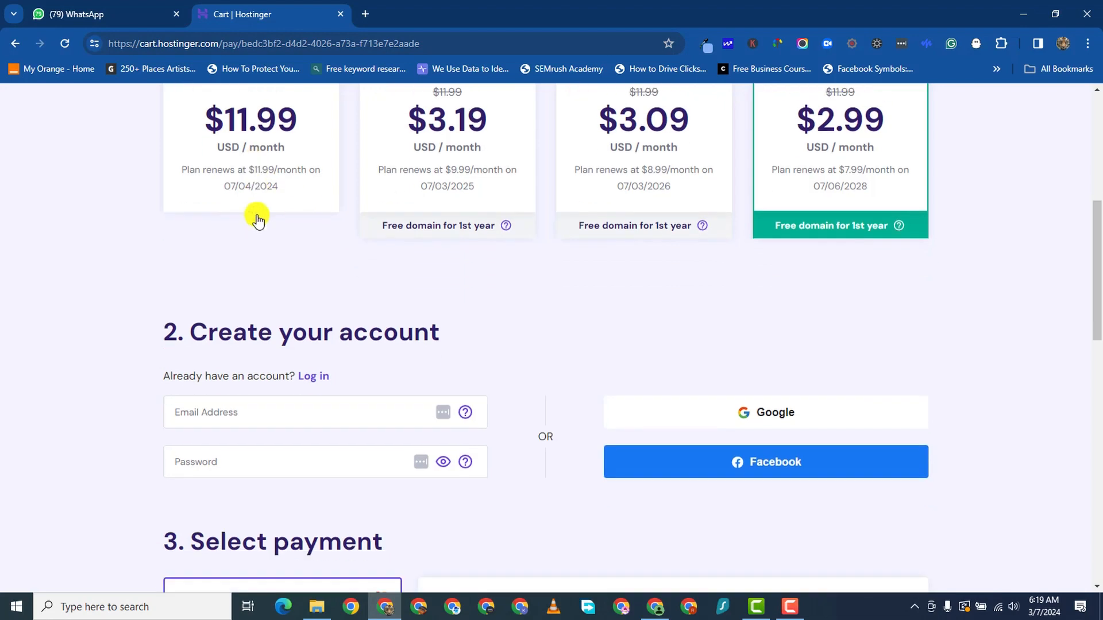
scroll(254, 216, up, 2)
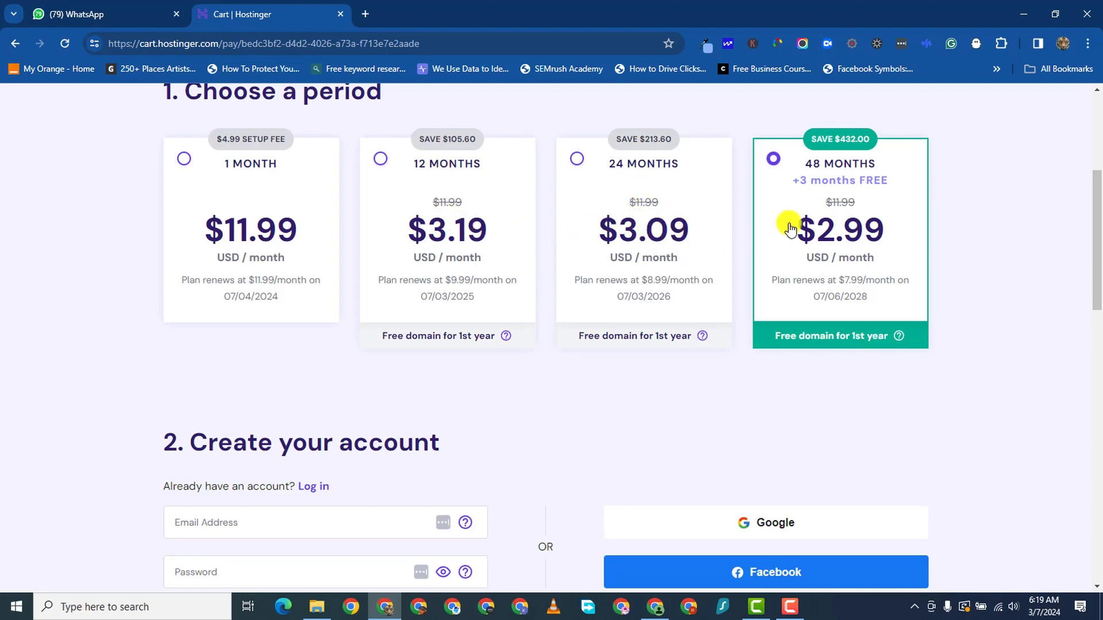
scroll(694, 435, down, 6)
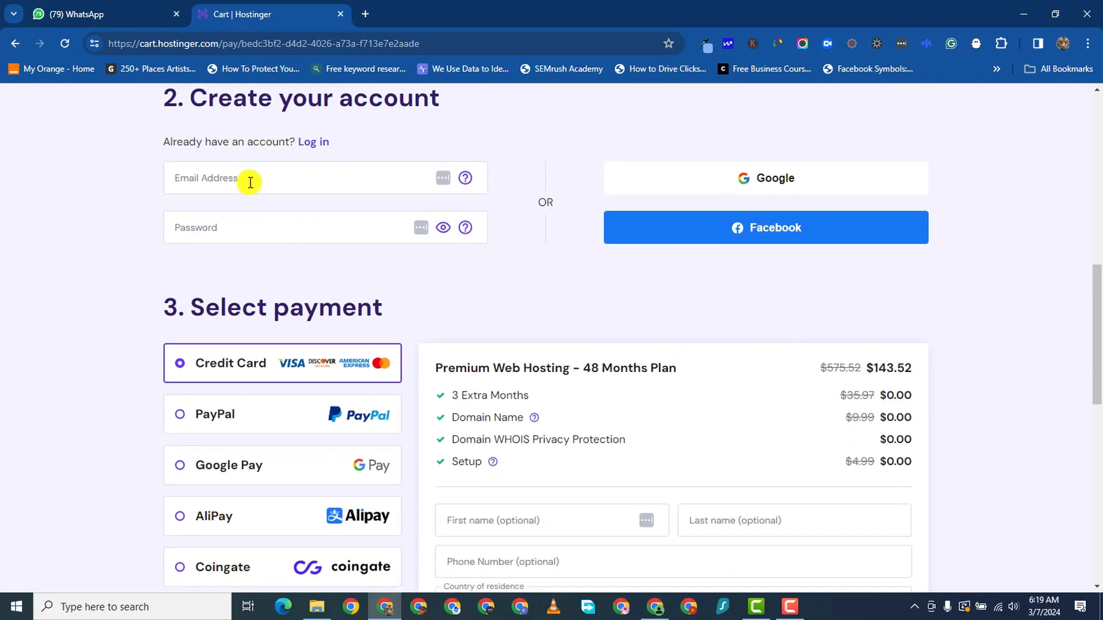
scroll(290, 239, down, 2)
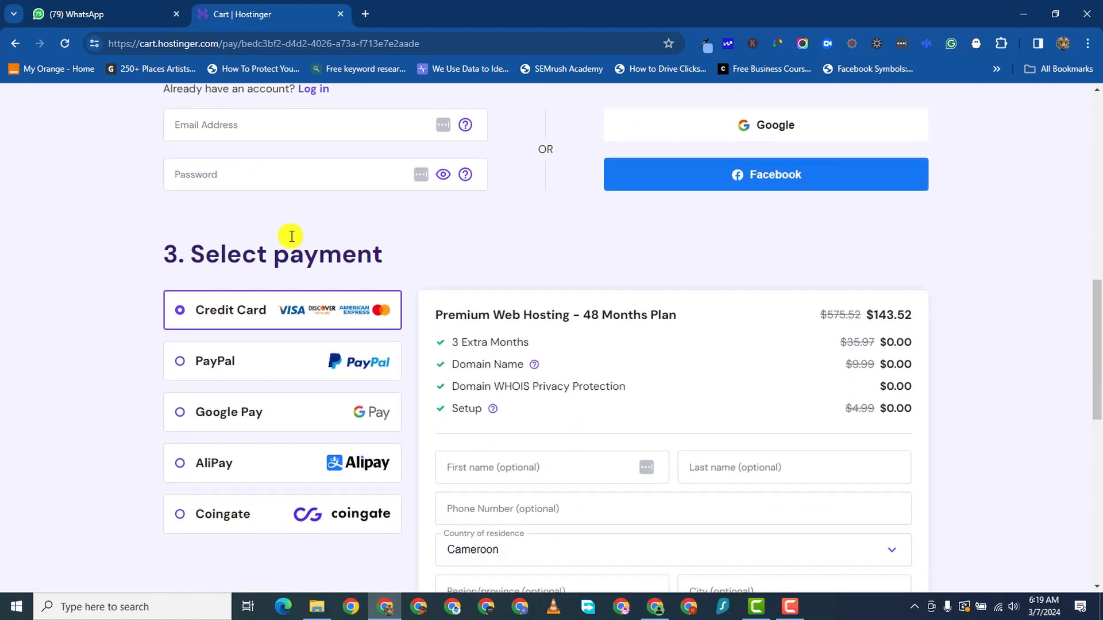
scroll(284, 190, up, 2)
scroll(311, 343, down, 1)
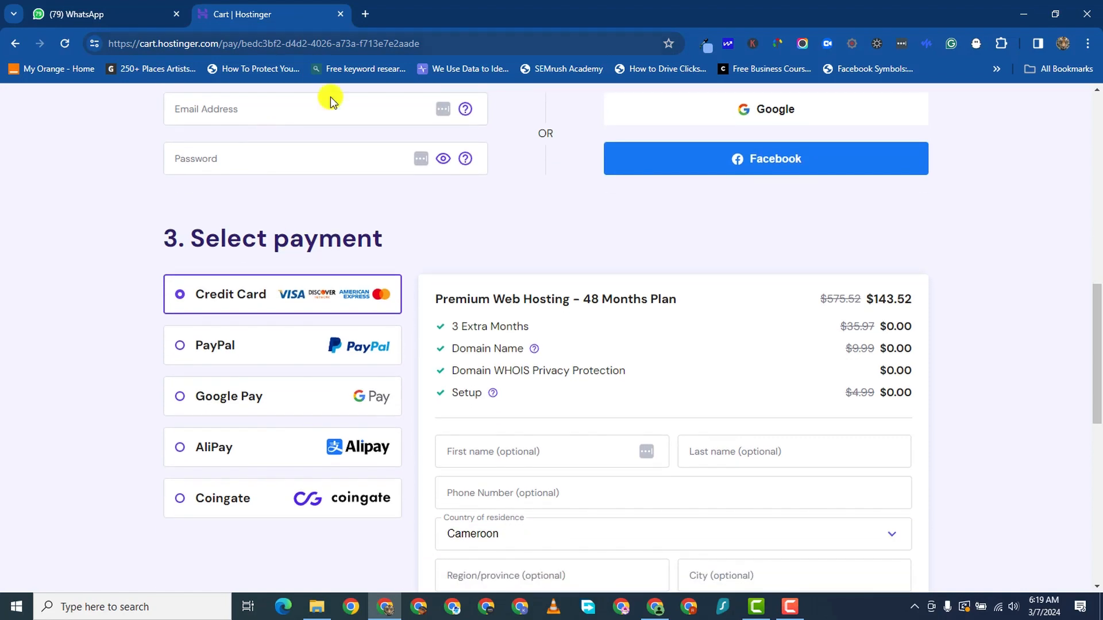
click(250, 121)
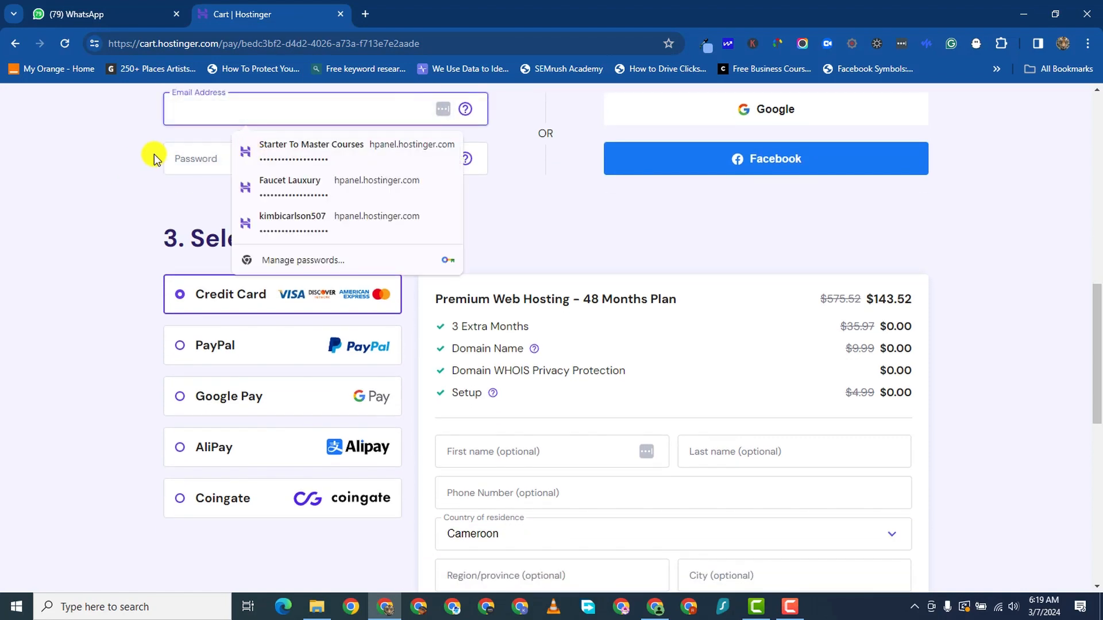
click(141, 166)
scroll(631, 290, down, 1)
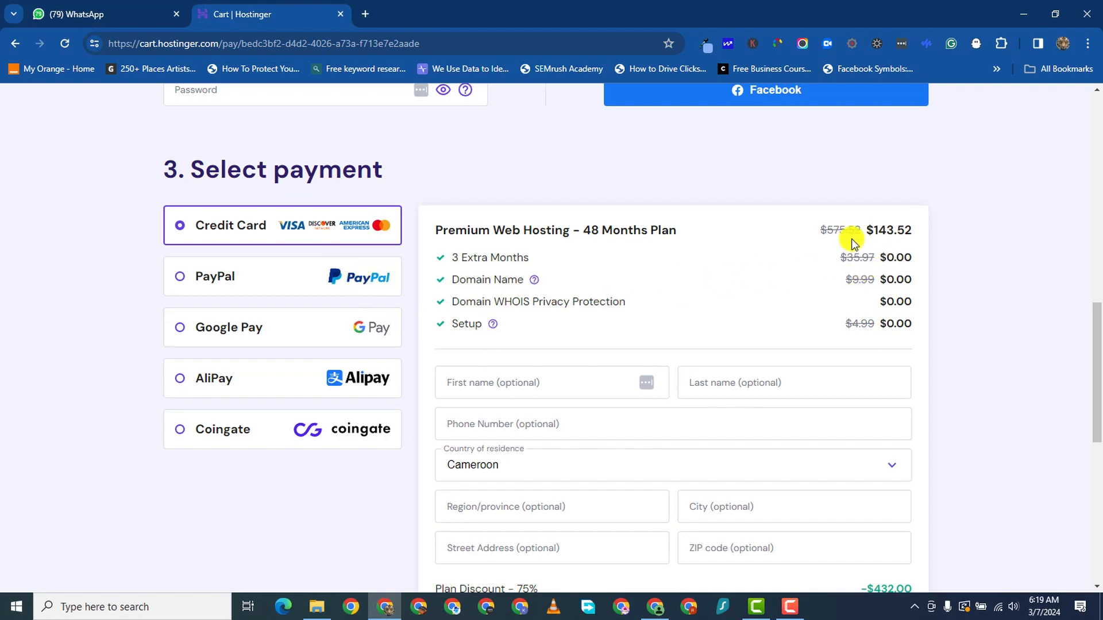
scroll(742, 224, down, 1)
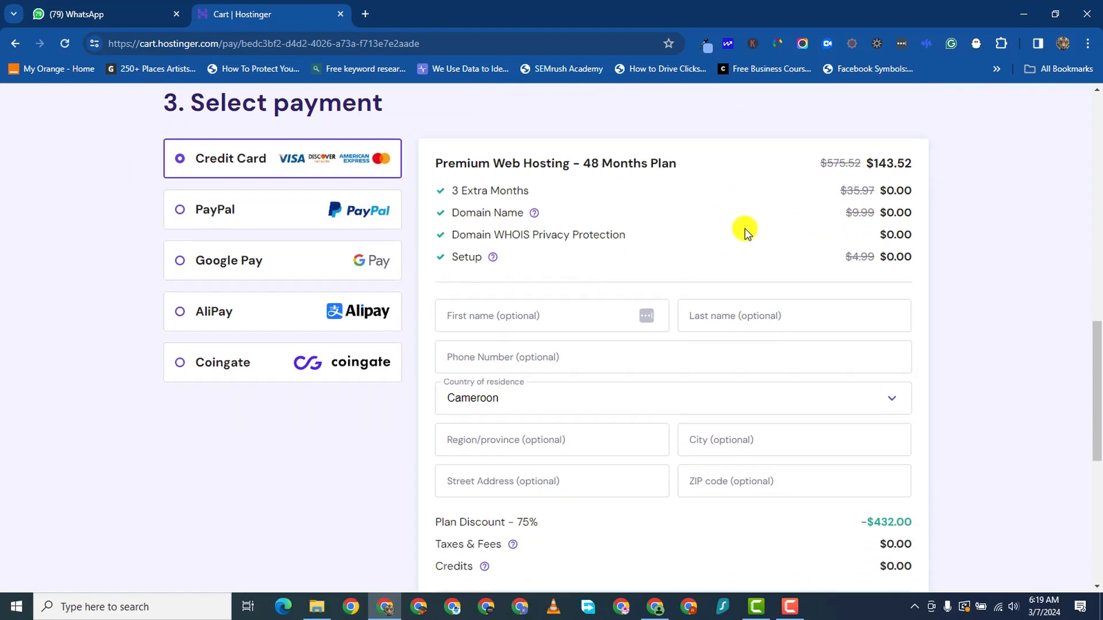
scroll(743, 229, up, 4)
scroll(754, 224, down, 1)
scroll(753, 225, up, 3)
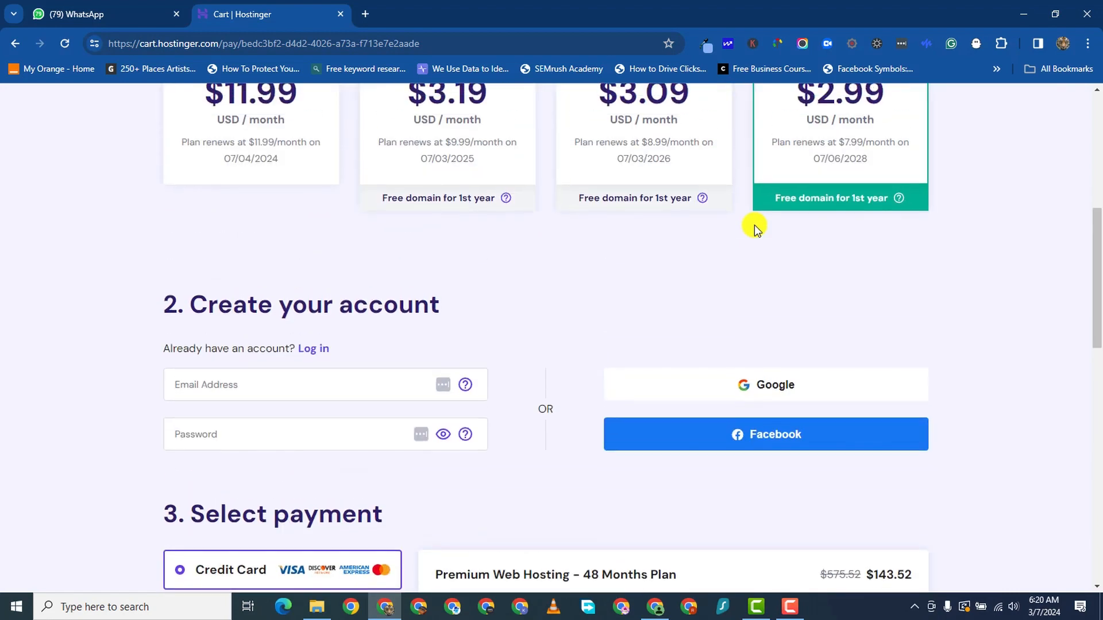
scroll(764, 232, down, 7)
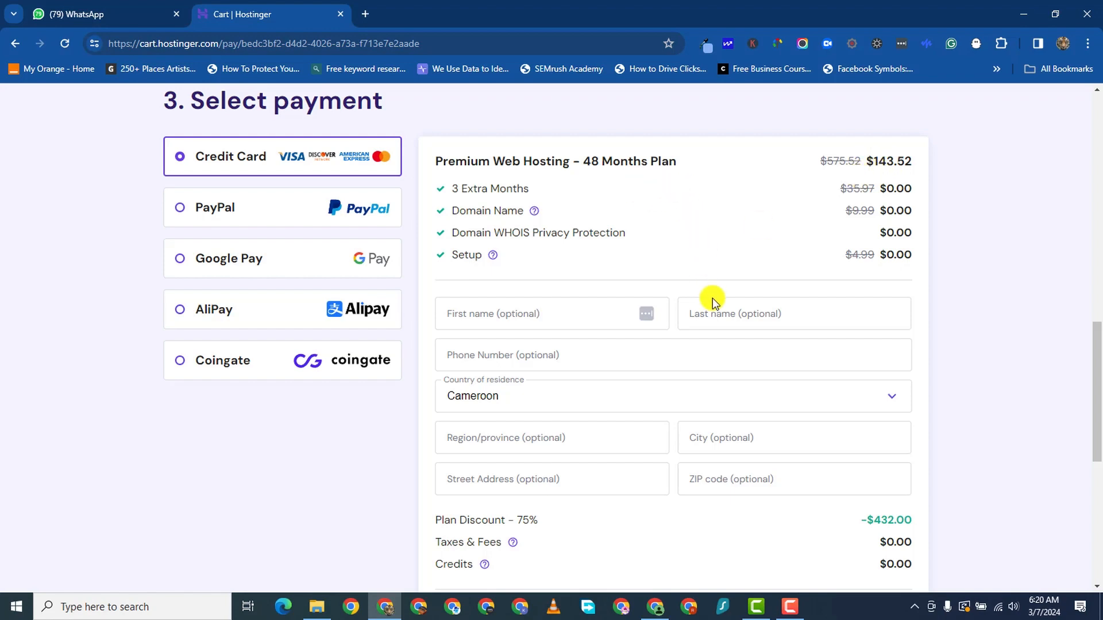
- Cycle through the payment methods: PayPal, credit card, Google Pay and AliPay
click(280, 208)
click(235, 102)
click(257, 153)
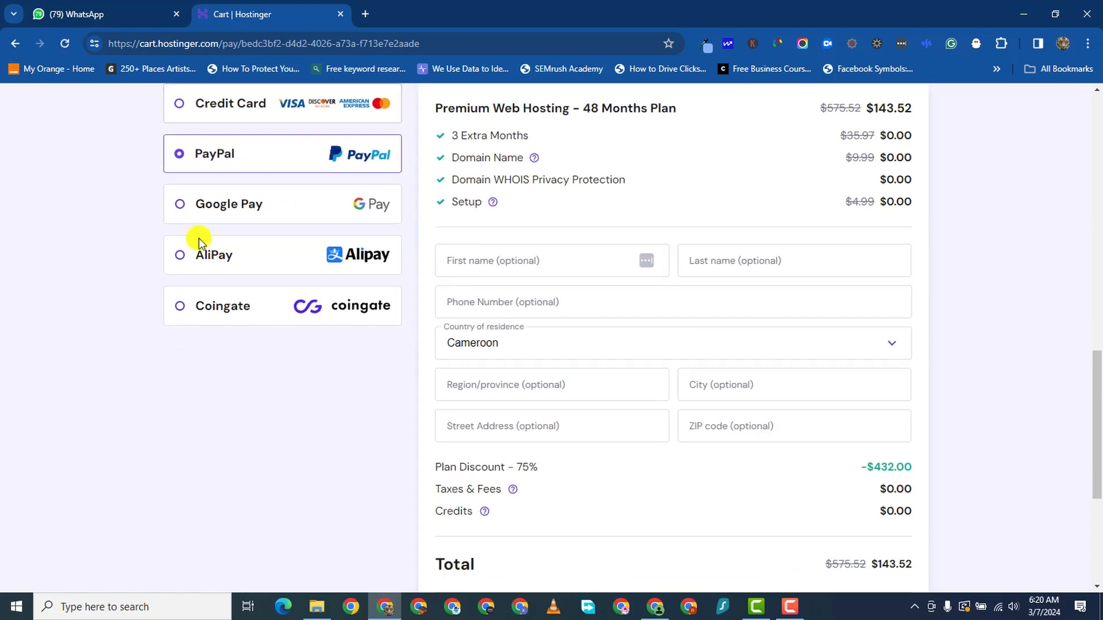
scroll(126, 387, down, 1)
scroll(125, 386, up, 3)
click(244, 271)
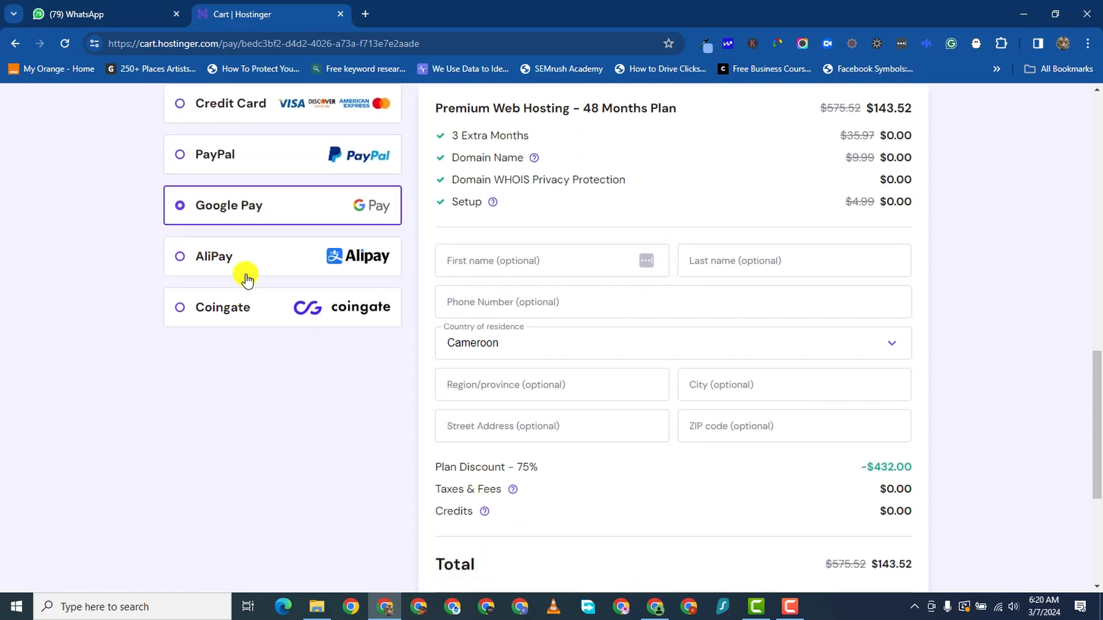
click(246, 257)
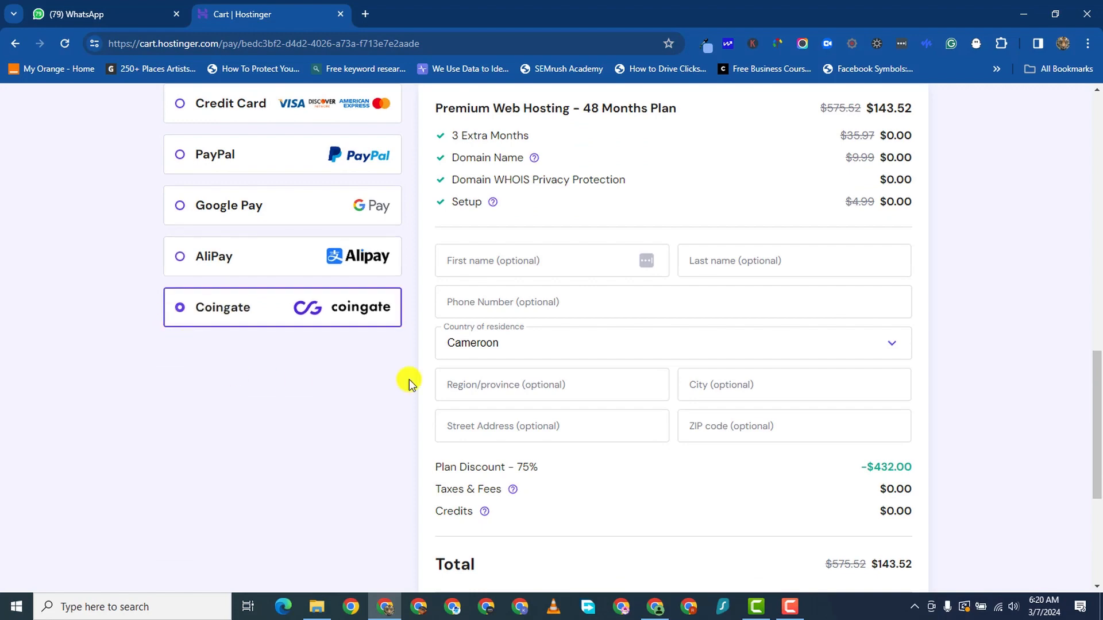
- Review the order summary, highlighting the -$432.00 plan discount against the $143.52 total
scroll(598, 367, up, 2)
scroll(660, 381, down, 2)
scroll(660, 384, down, 6)
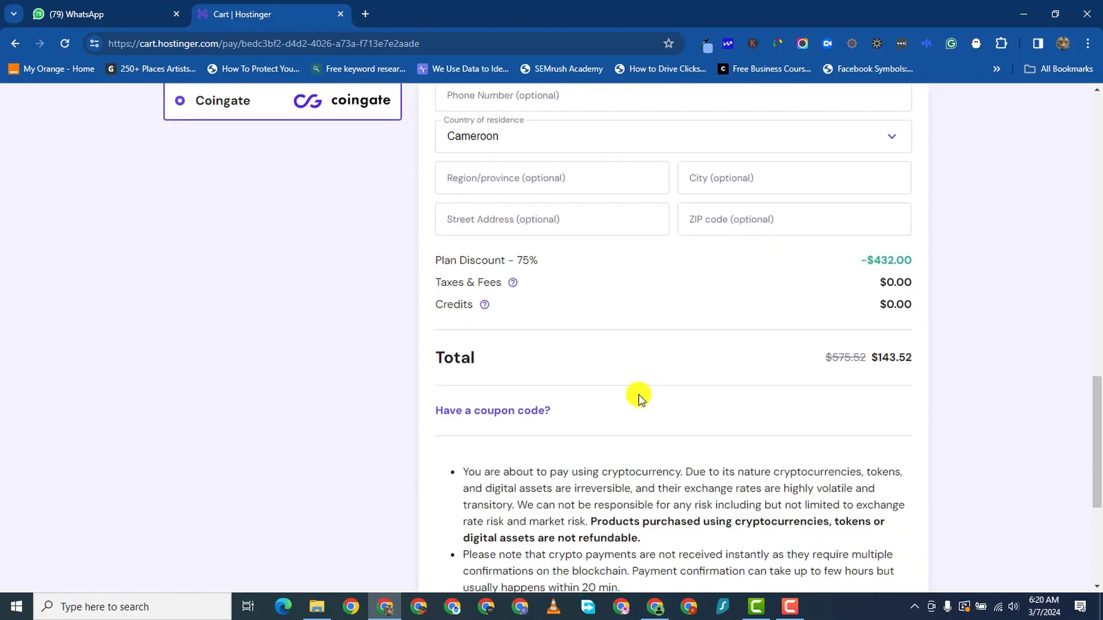
scroll(637, 390, up, 2)
scroll(638, 390, up, 4)
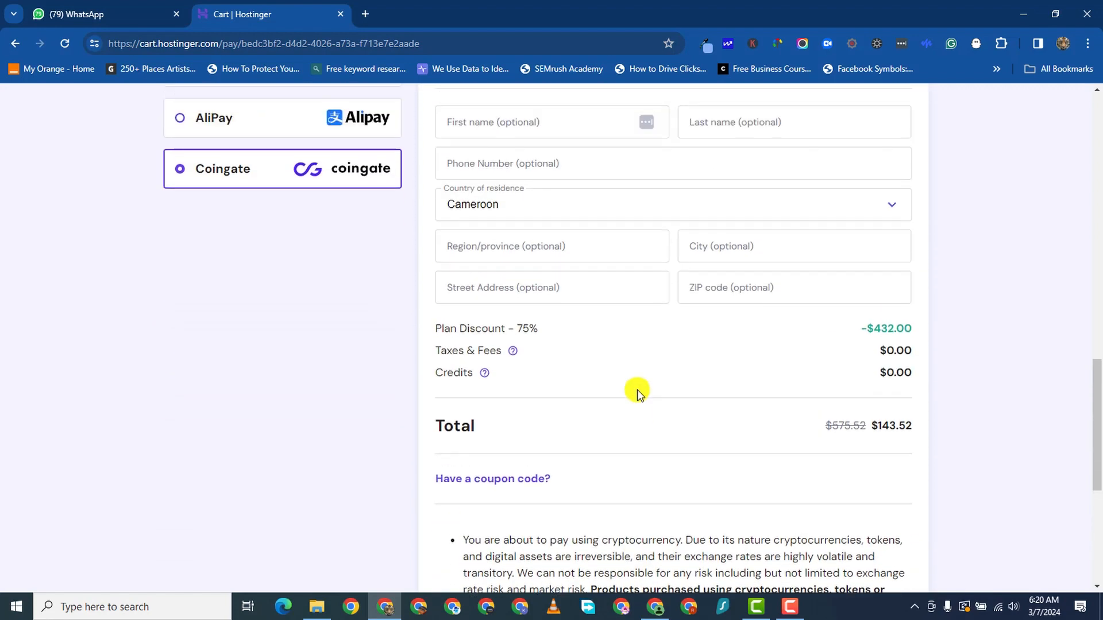
scroll(706, 381, down, 3)
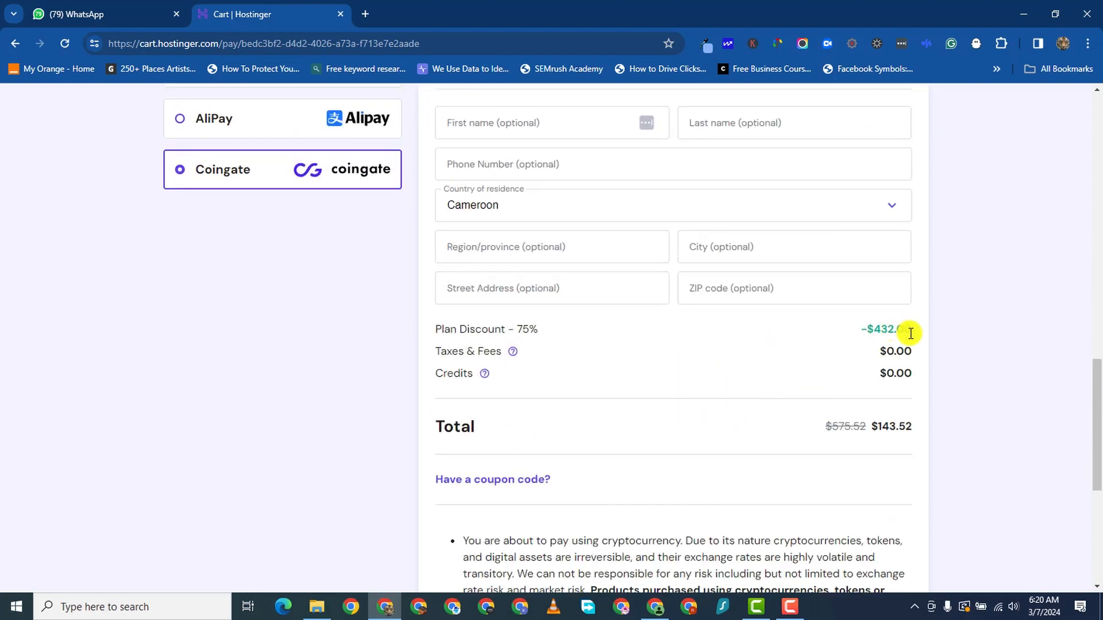
drag(911, 333, 879, 336)
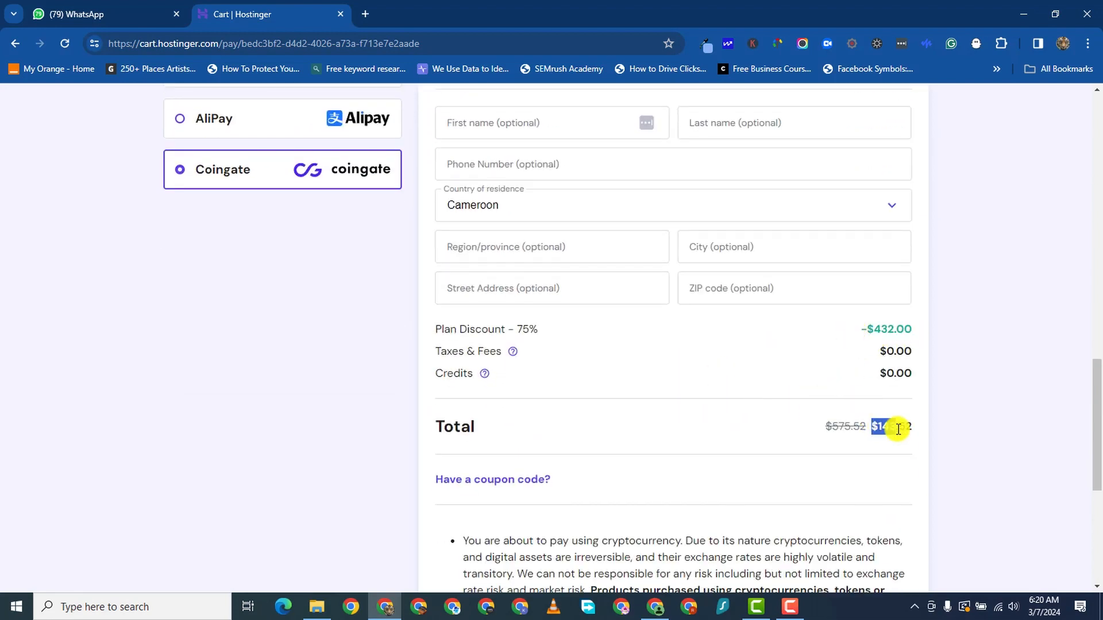
scroll(491, 389, up, 4)
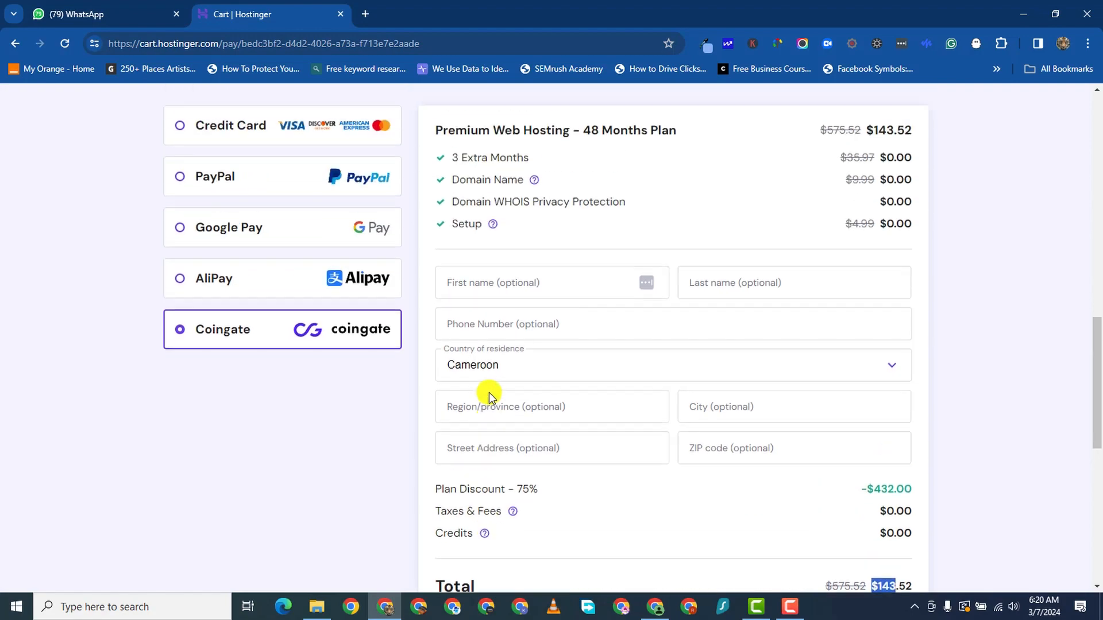
scroll(477, 374, down, 6)
scroll(477, 375, down, 4)
scroll(384, 322, up, 6)
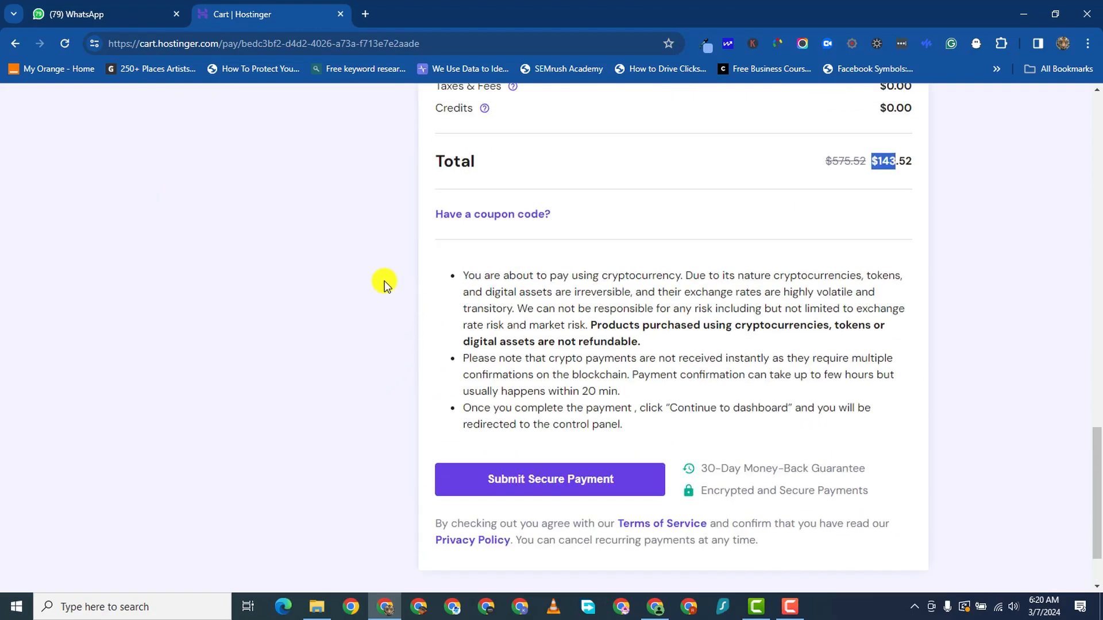
scroll(448, 356, up, 4)
scroll(487, 345, down, 9)
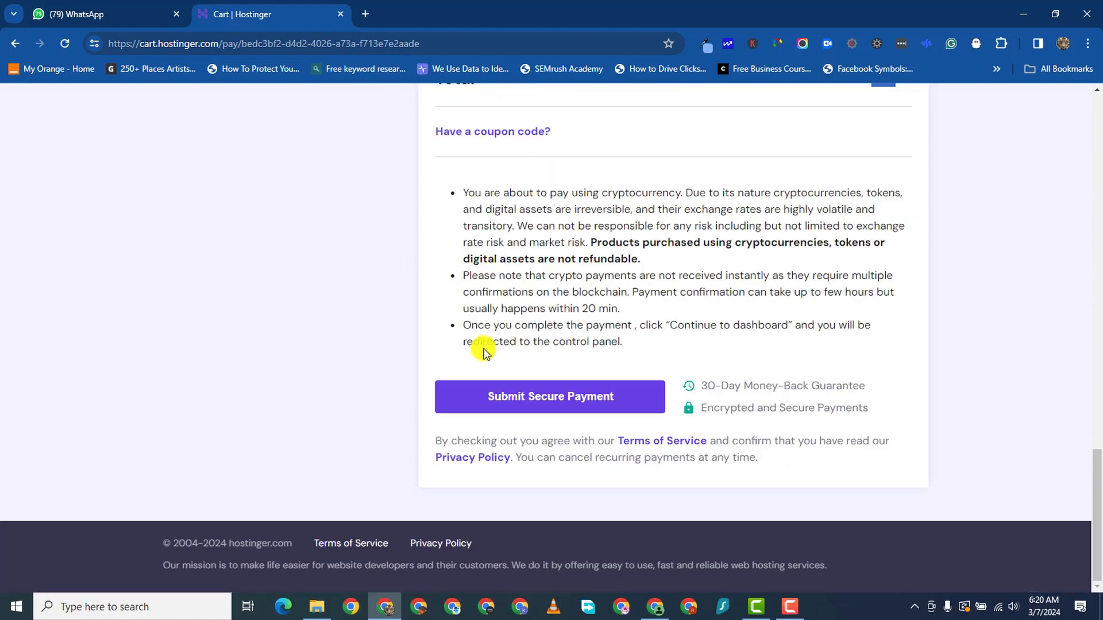
scroll(485, 349, up, 15)
scroll(487, 347, up, 10)
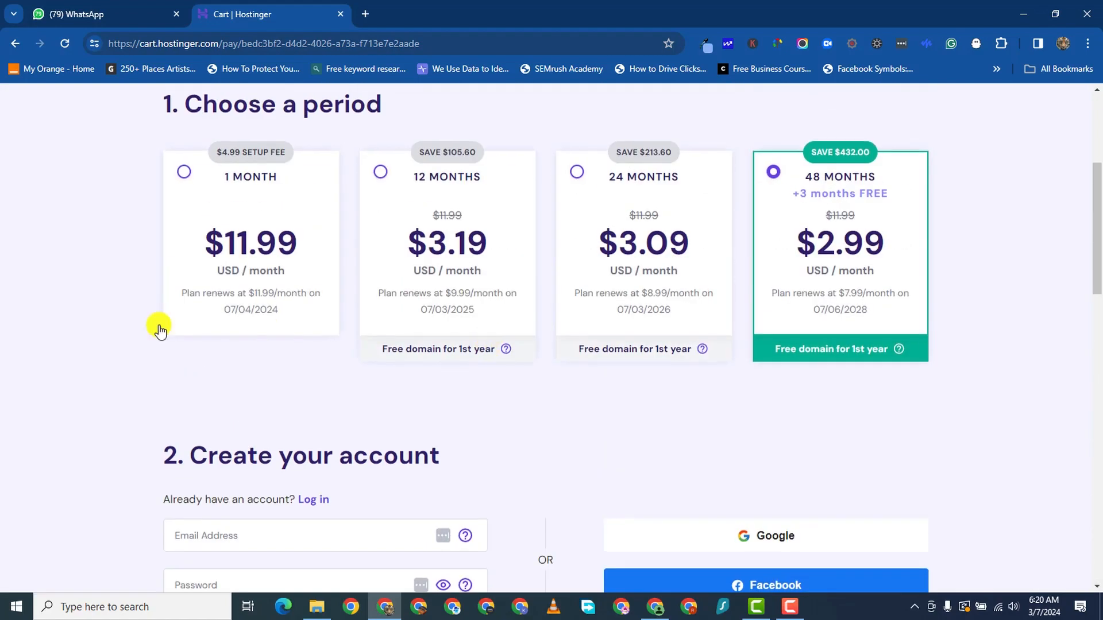
scroll(476, 310, down, 11)
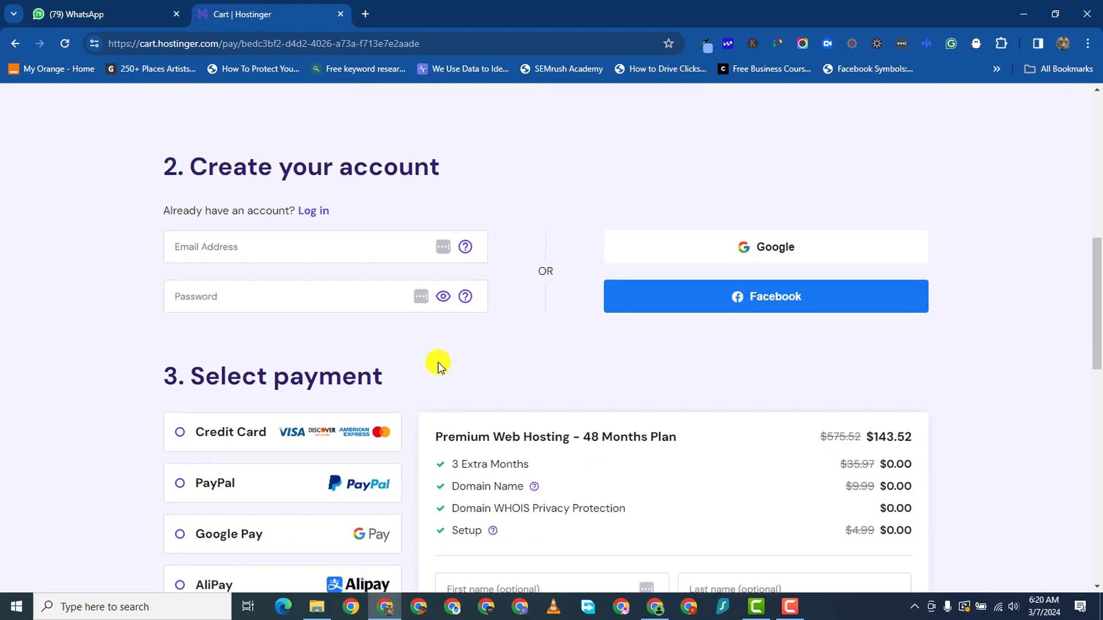
scroll(438, 364, up, 1)
scroll(344, 322, down, 2)
scroll(381, 364, down, 7)
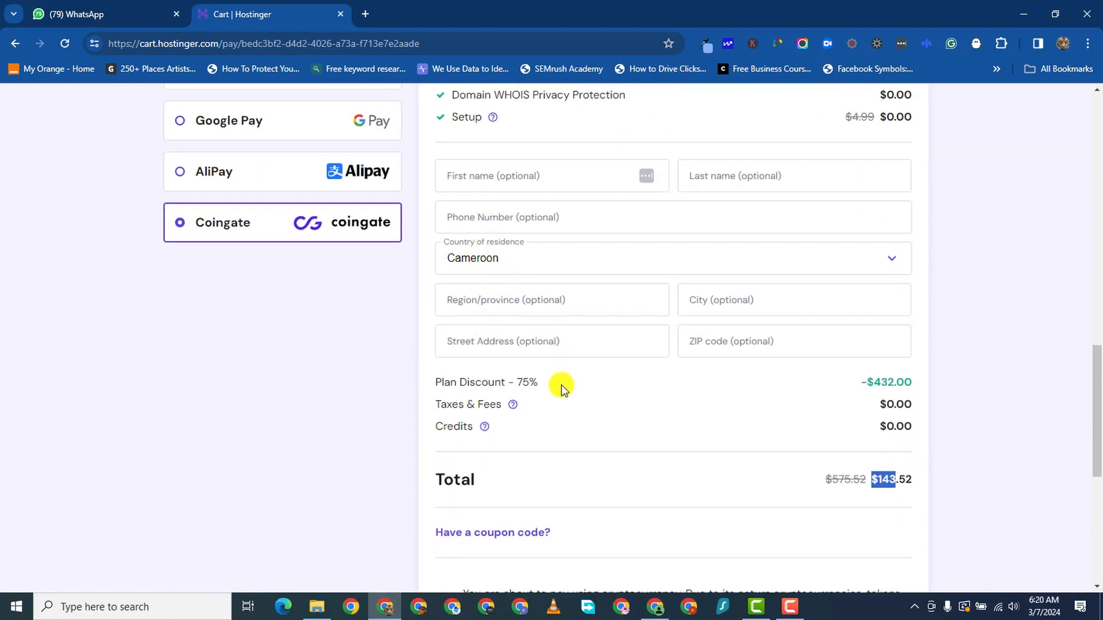
scroll(561, 388, down, 7)
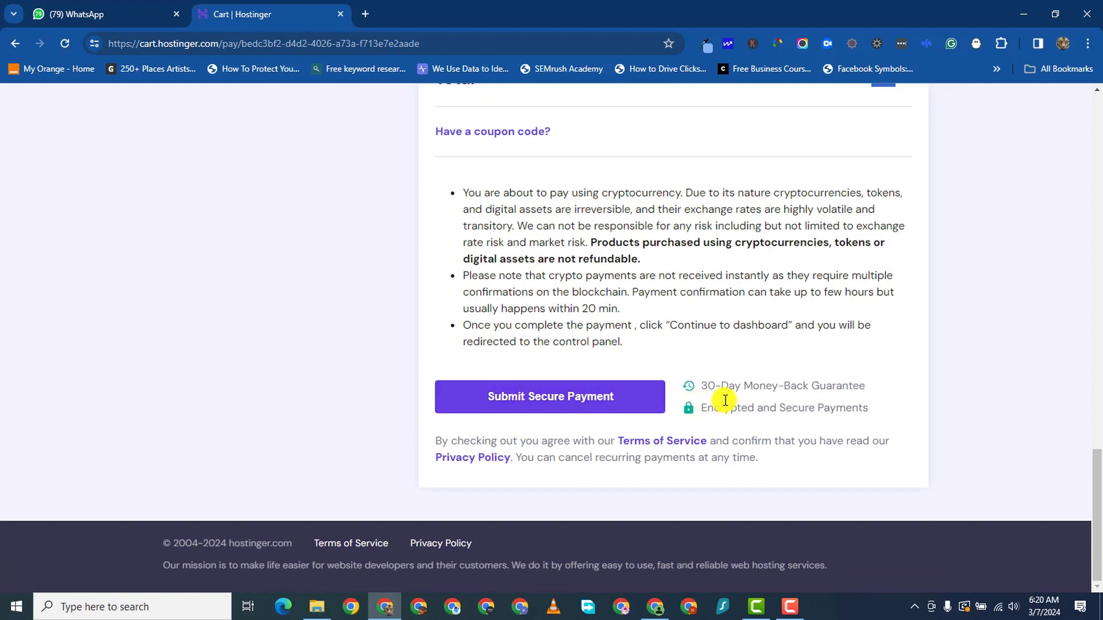
- Highlight the Encrypted and Secure Payments note, clear it, and review the payment notes
drag(834, 414, 869, 415)
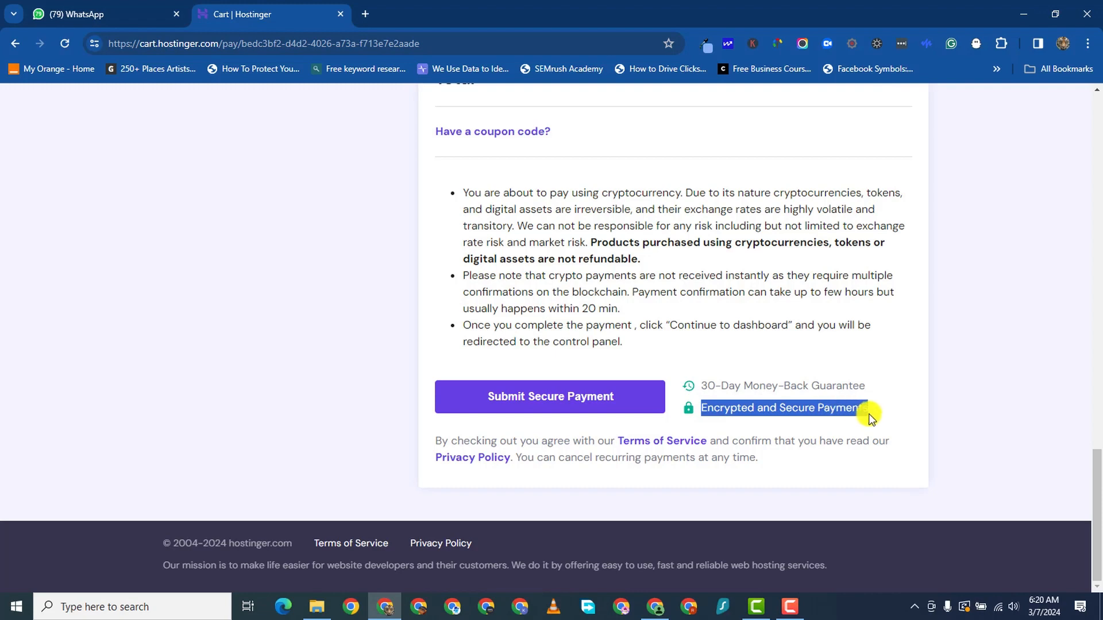
click(898, 391)
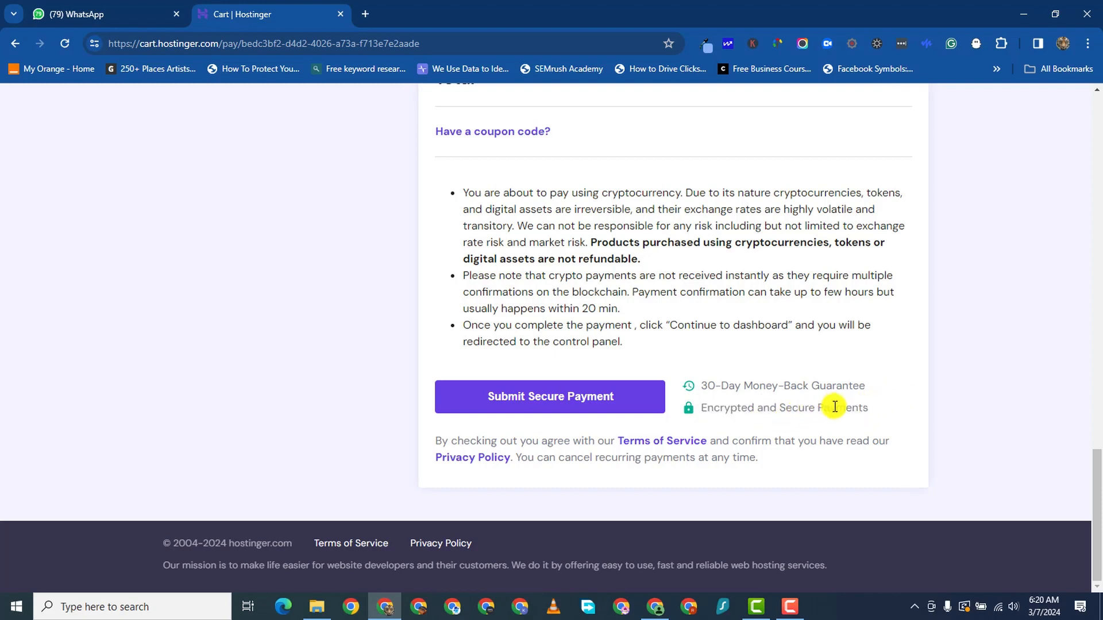
scroll(526, 322, up, 4)
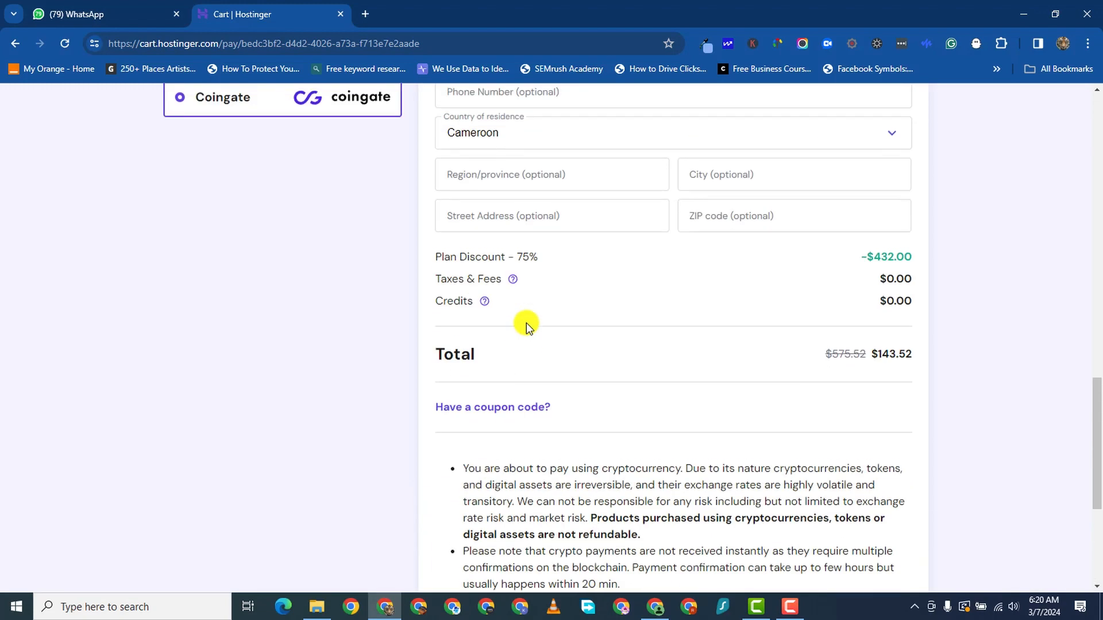
scroll(526, 327, down, 1)
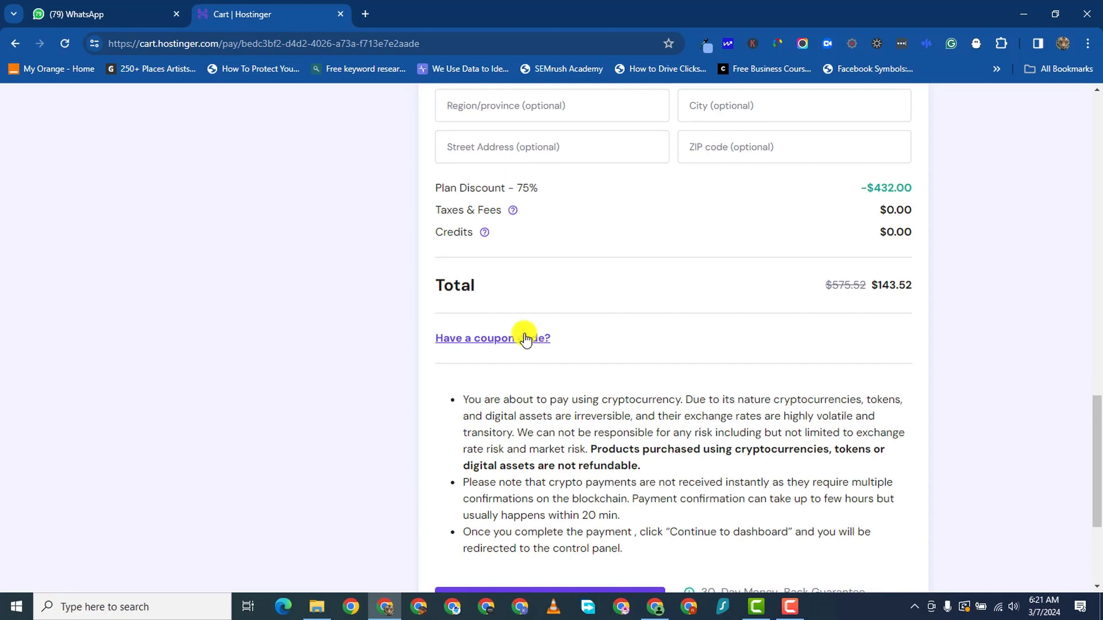
scroll(482, 295, up, 9)
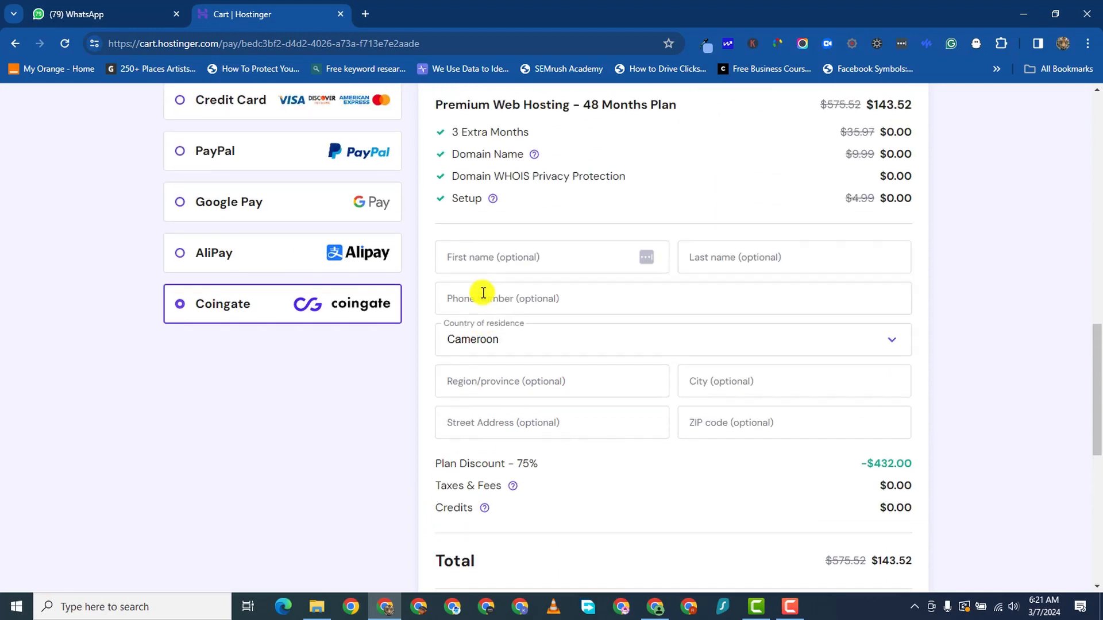
scroll(483, 296, up, 9)
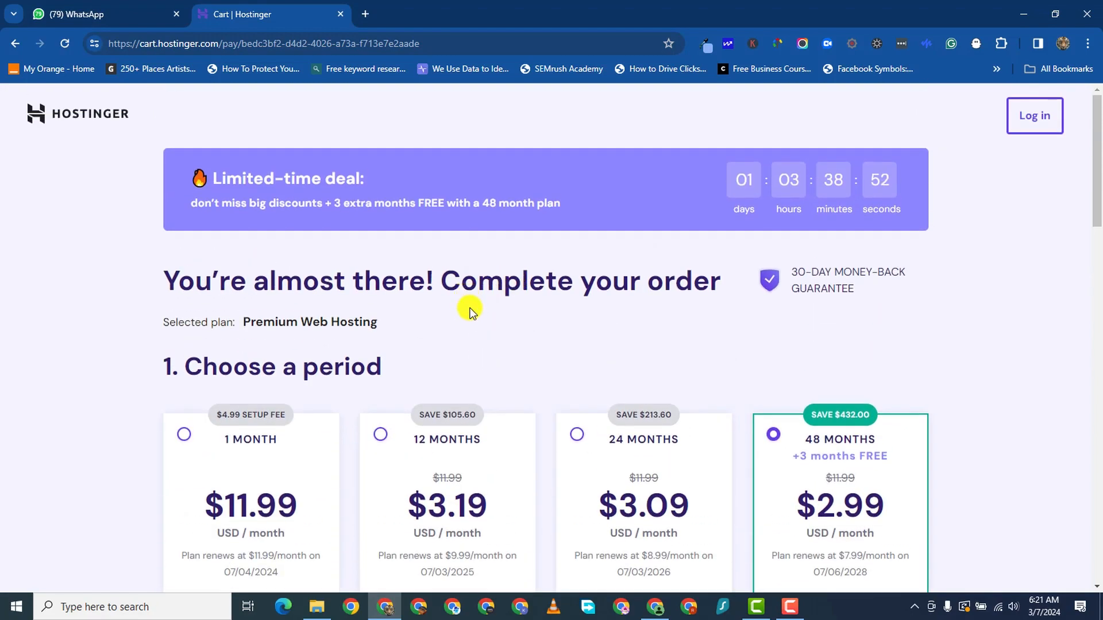
scroll(488, 304, down, 3)
scroll(503, 315, down, 5)
scroll(513, 311, up, 9)
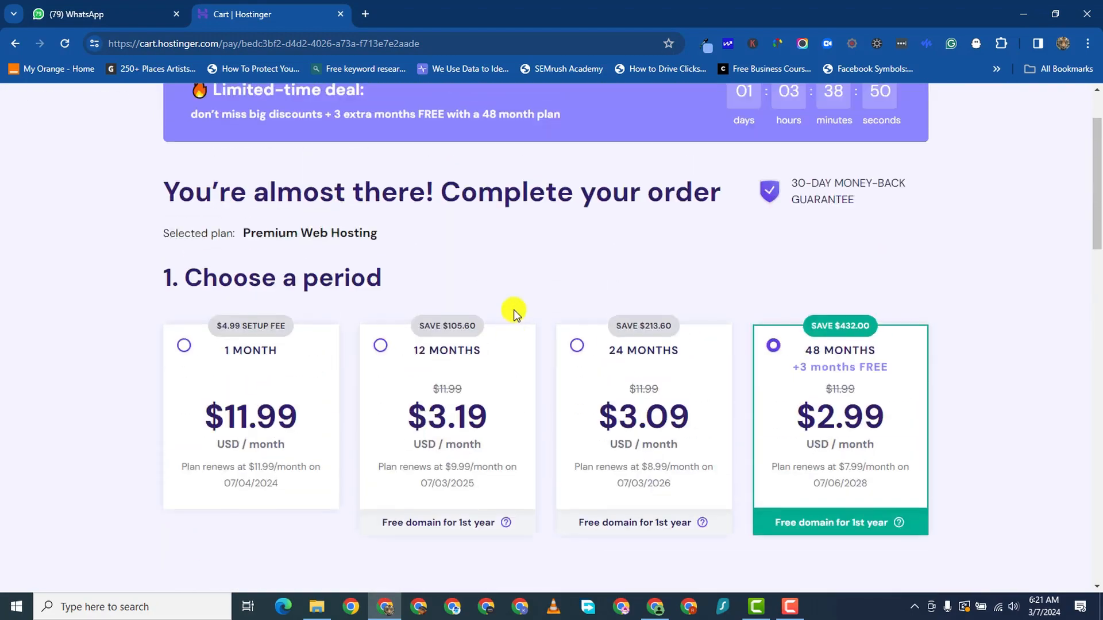
scroll(512, 310, down, 3)
scroll(513, 347, down, 20)
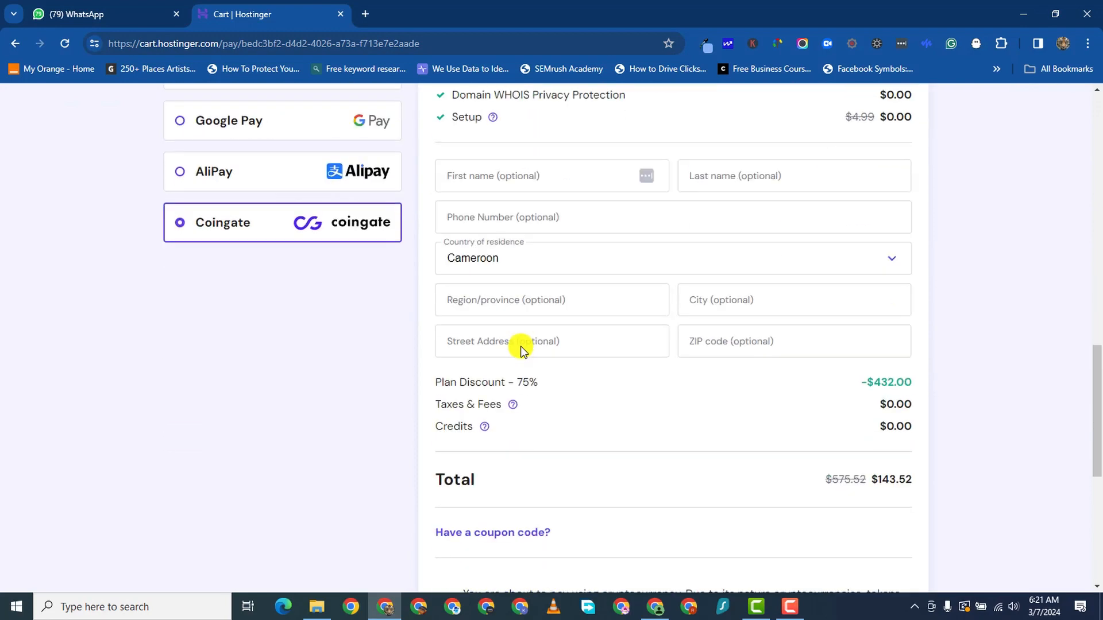
scroll(574, 345, up, 1)
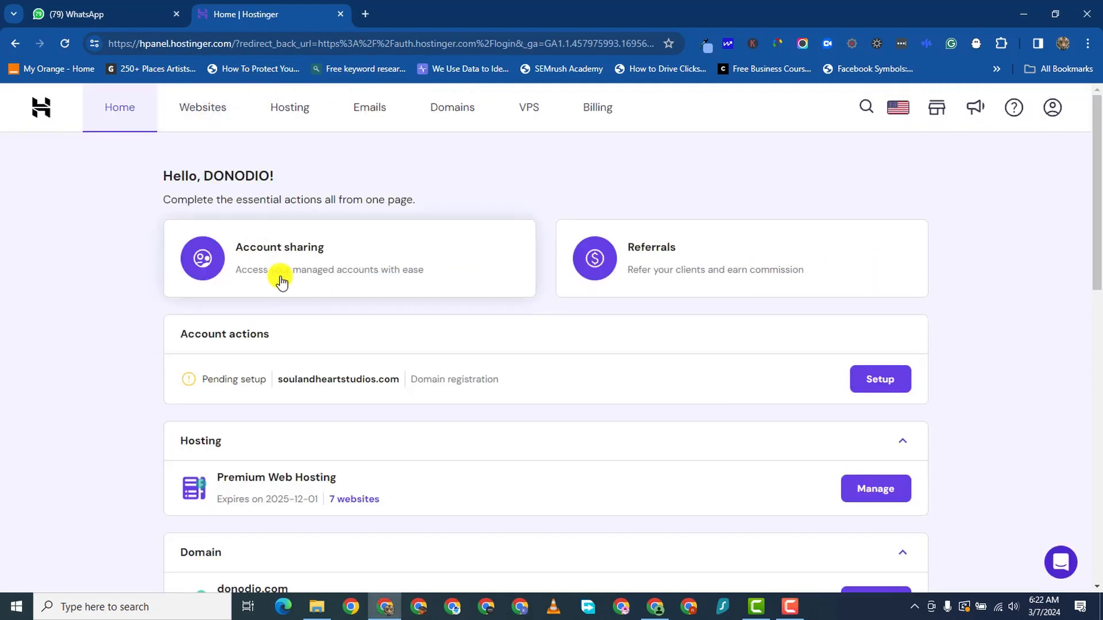
- Check the Account sharing Grant access and Request access tabs, then return to hPanel Home
scroll(126, 287, down, 2)
scroll(123, 293, up, 2)
click(324, 249)
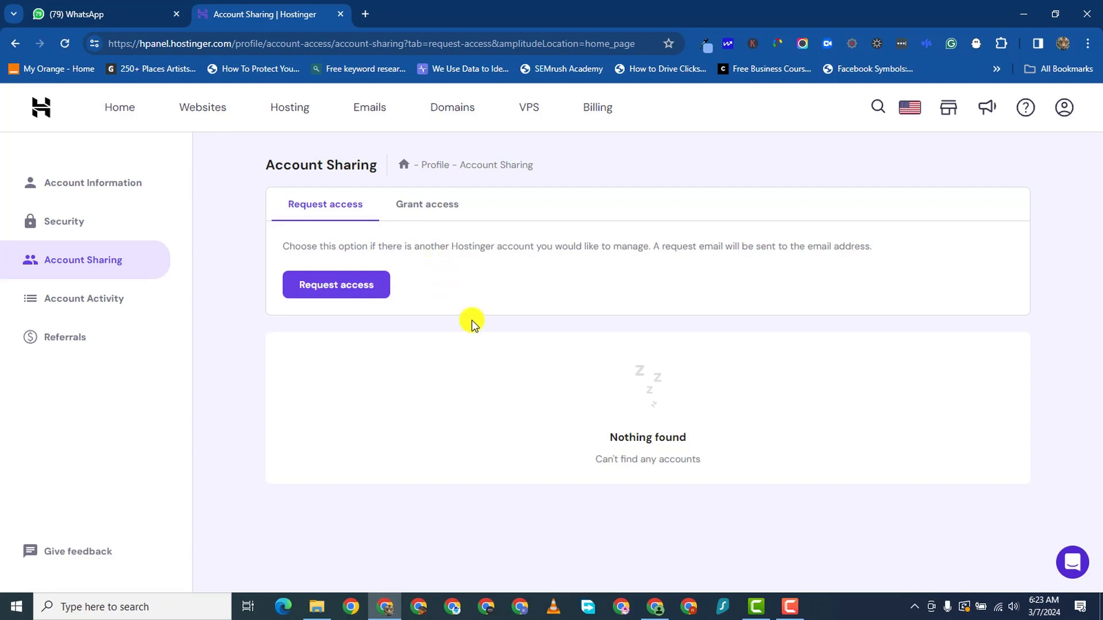
click(428, 205)
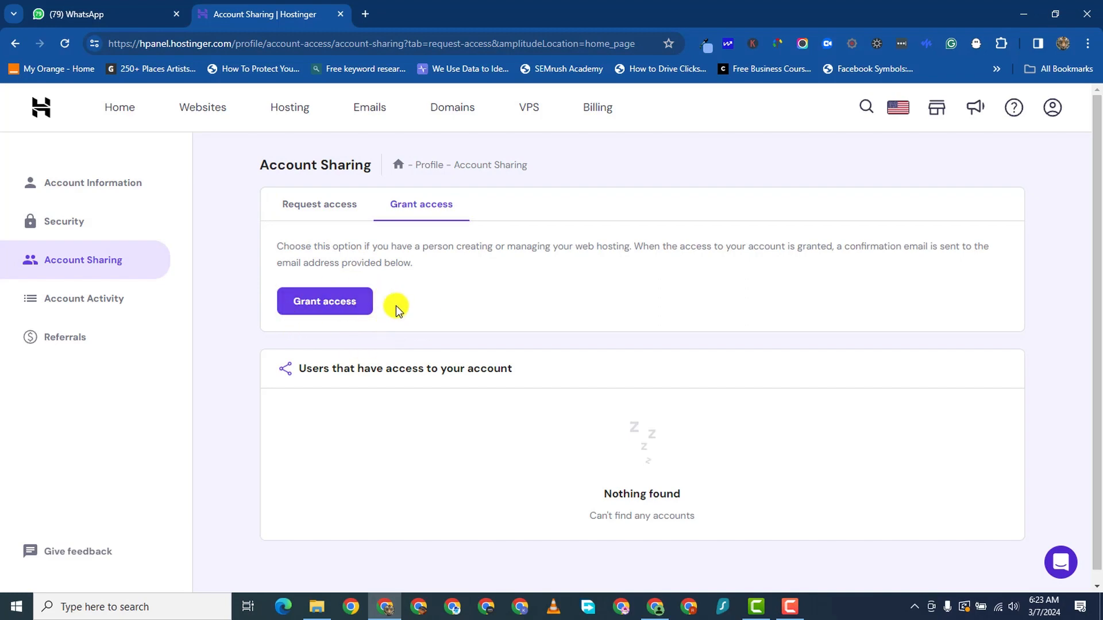
click(322, 208)
click(109, 106)
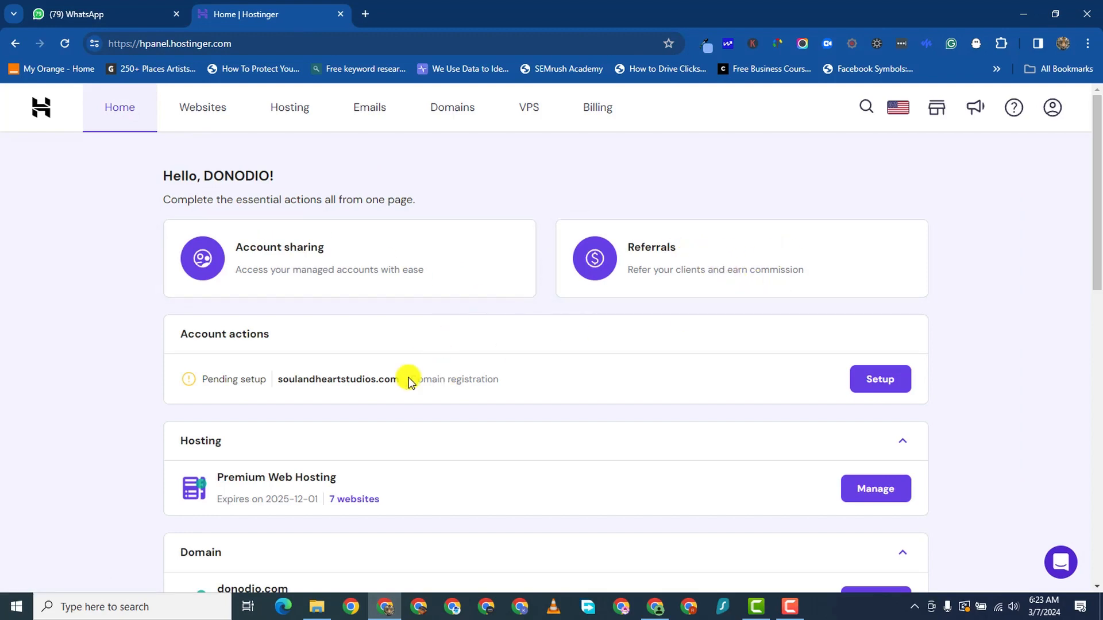
- Pick donodio.com from the Premium Web Hosting plan's '7 websites' list
scroll(278, 219, down, 5)
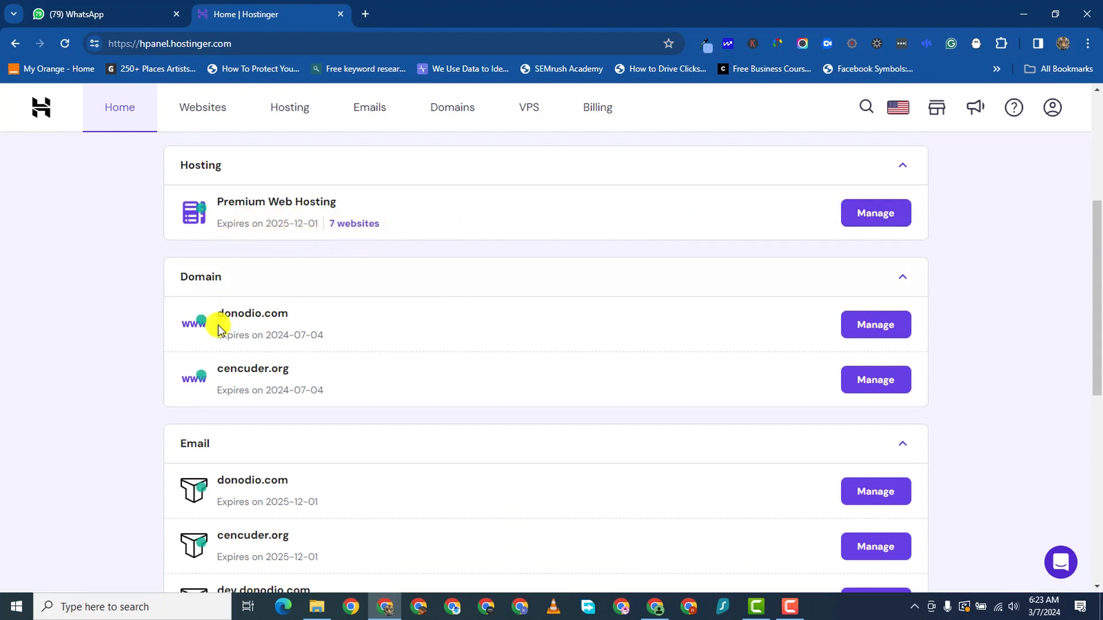
scroll(273, 397, down, 1)
scroll(281, 367, up, 3)
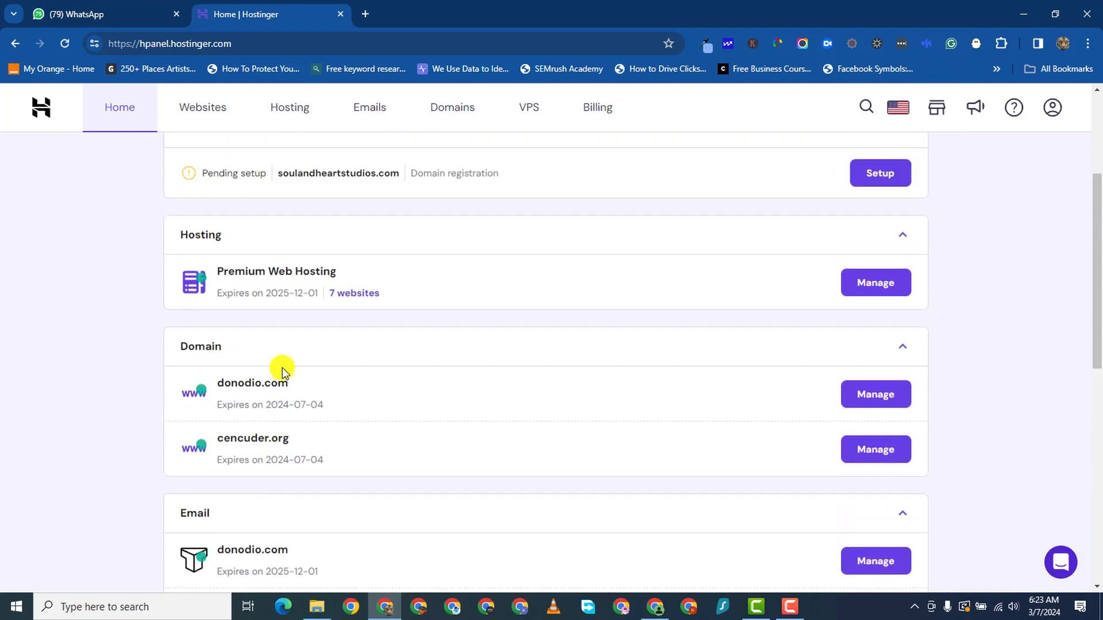
scroll(329, 419, down, 4)
scroll(276, 359, down, 1)
scroll(263, 374, up, 6)
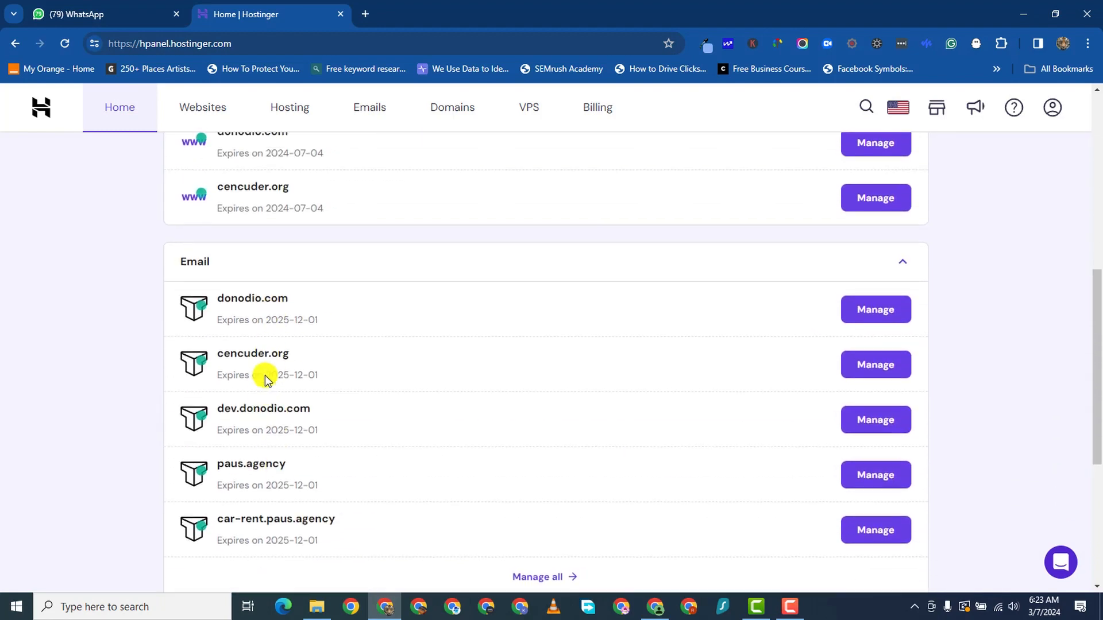
scroll(469, 552, down, 1)
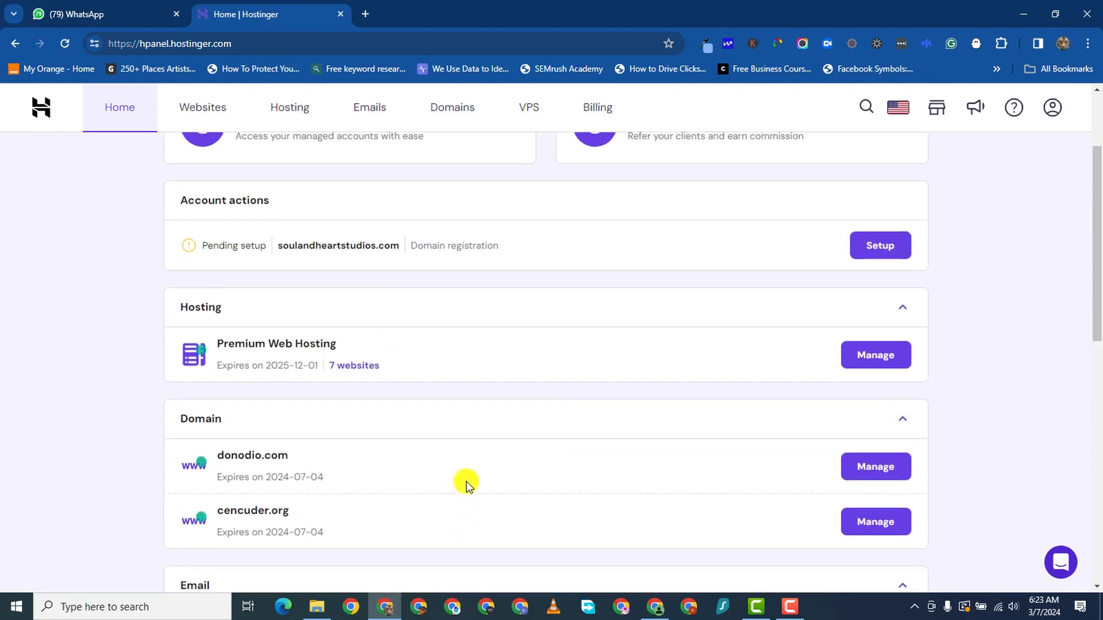
scroll(460, 539, up, 1)
scroll(460, 539, down, 1)
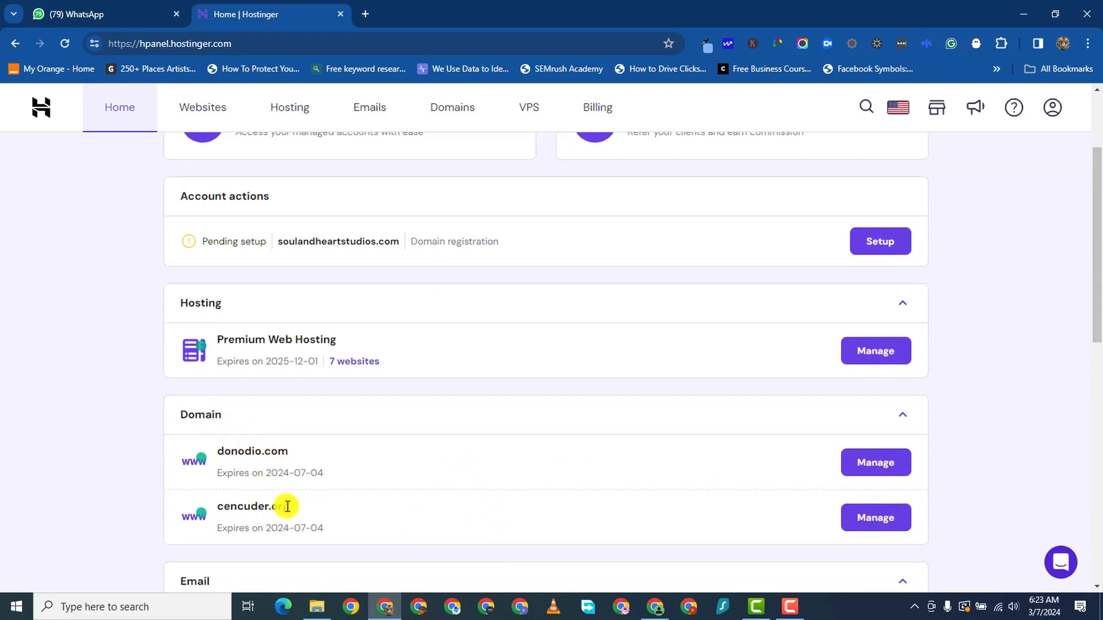
scroll(241, 516, up, 2)
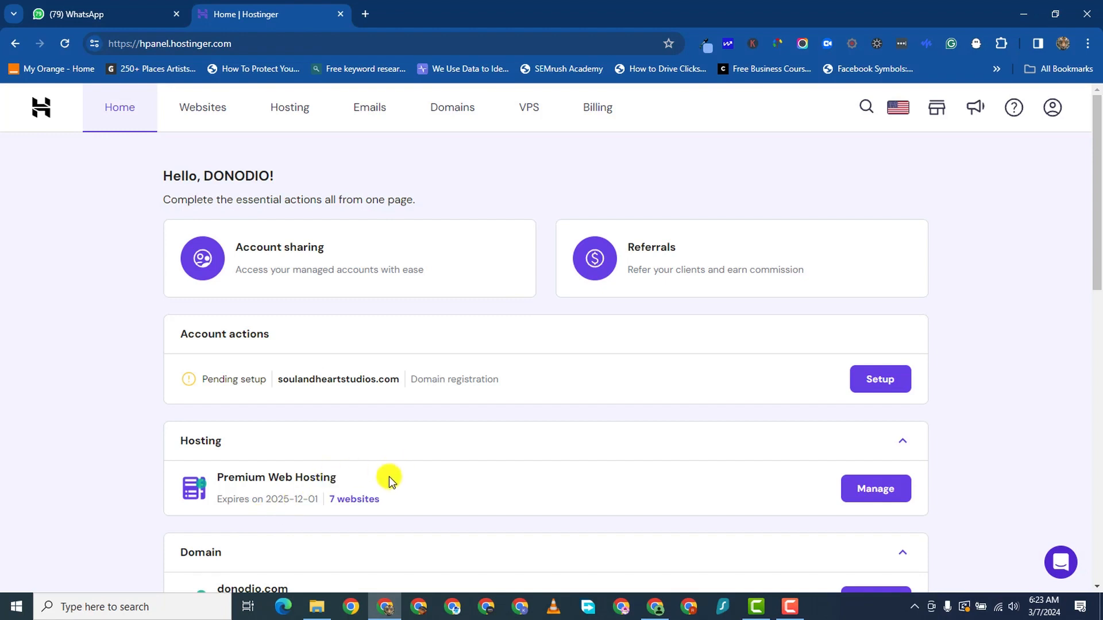
scroll(388, 477, down, 2)
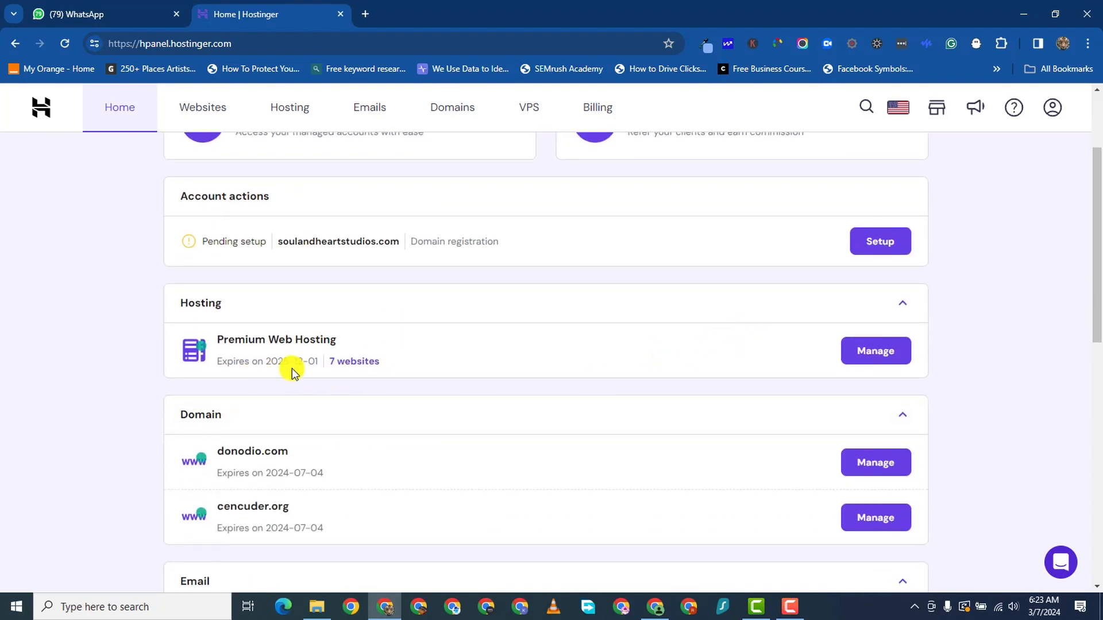
click(350, 363)
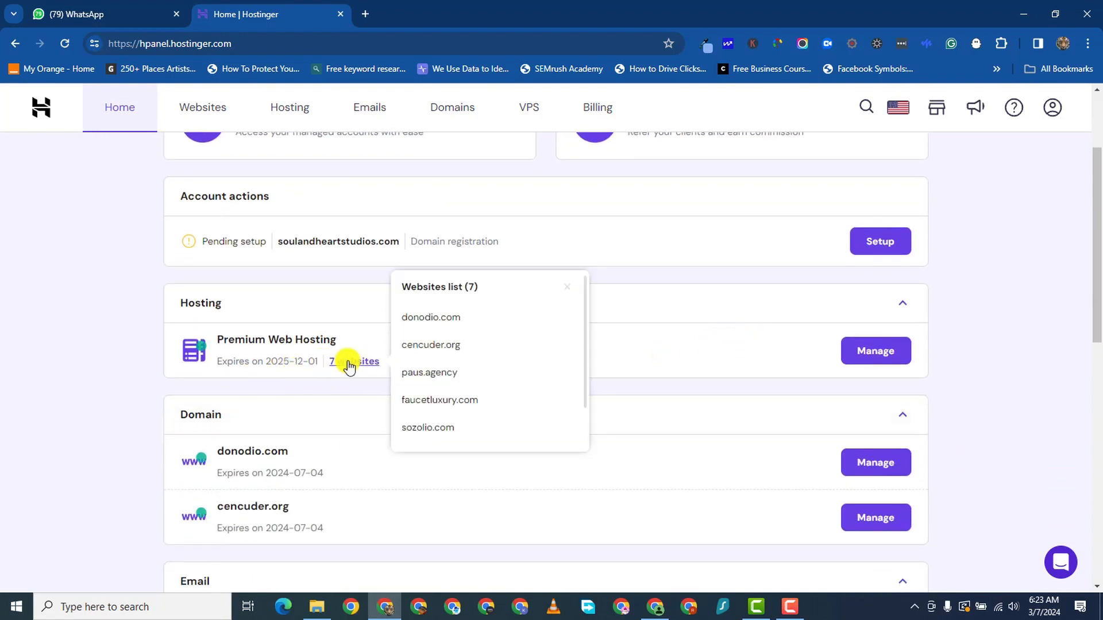
click(448, 316)
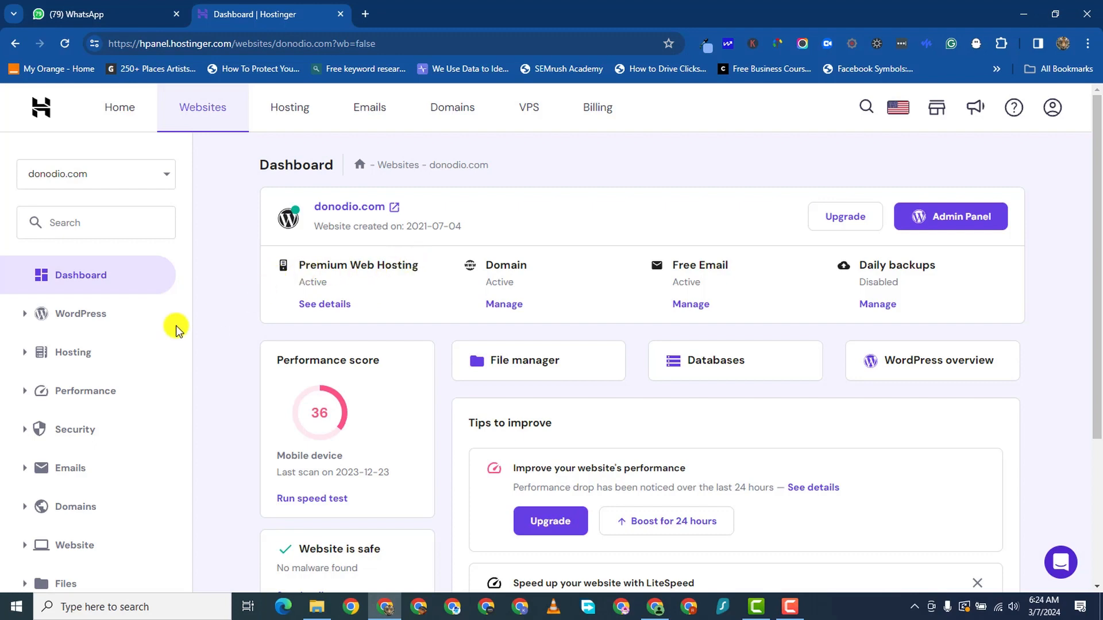
- Go to the website's Domains > Subdomains page
scroll(115, 465, down, 1)
scroll(114, 465, down, 1)
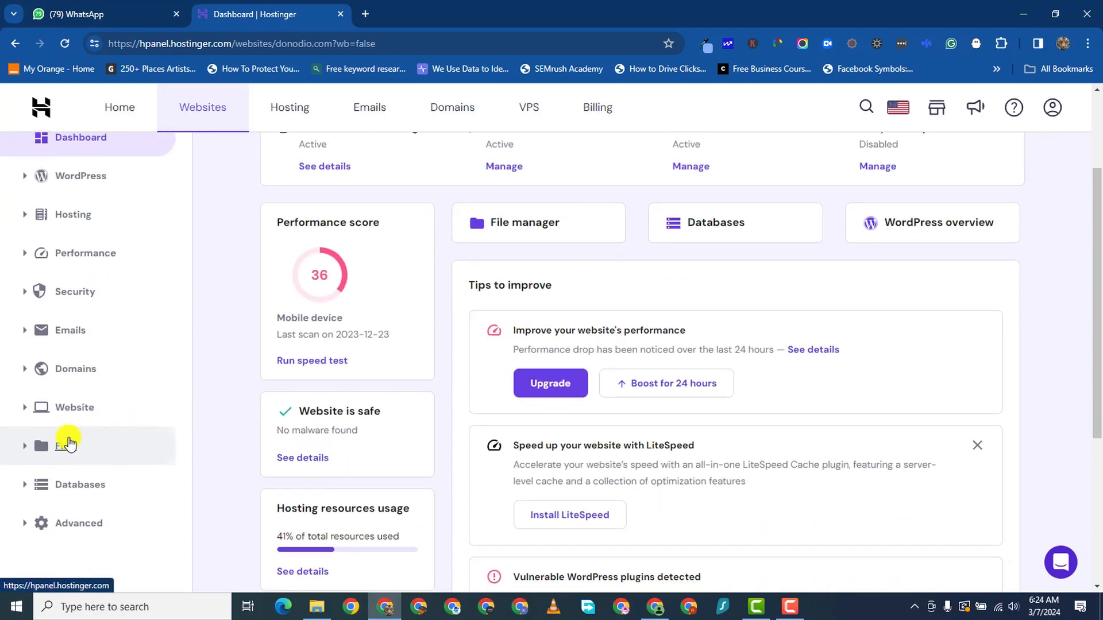
click(24, 370)
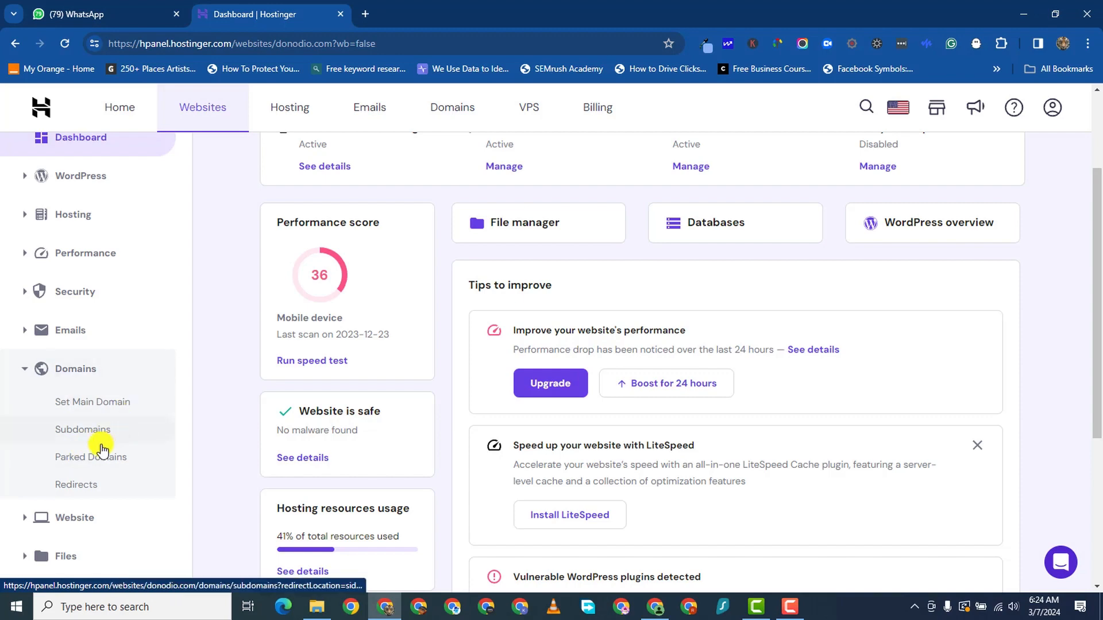
scroll(46, 448, down, 2)
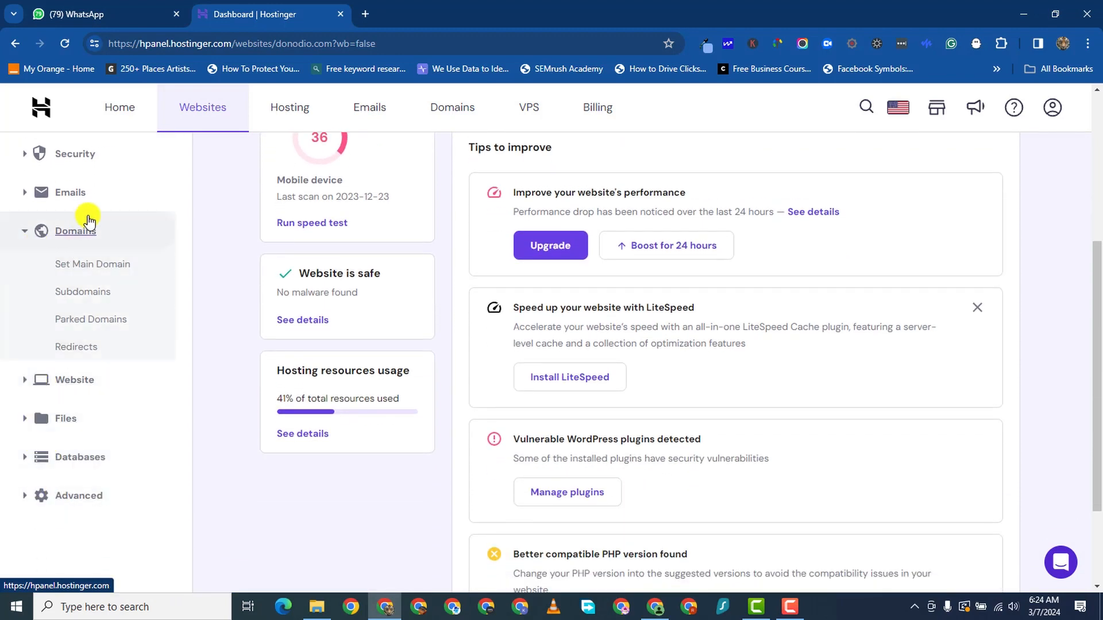
click(74, 291)
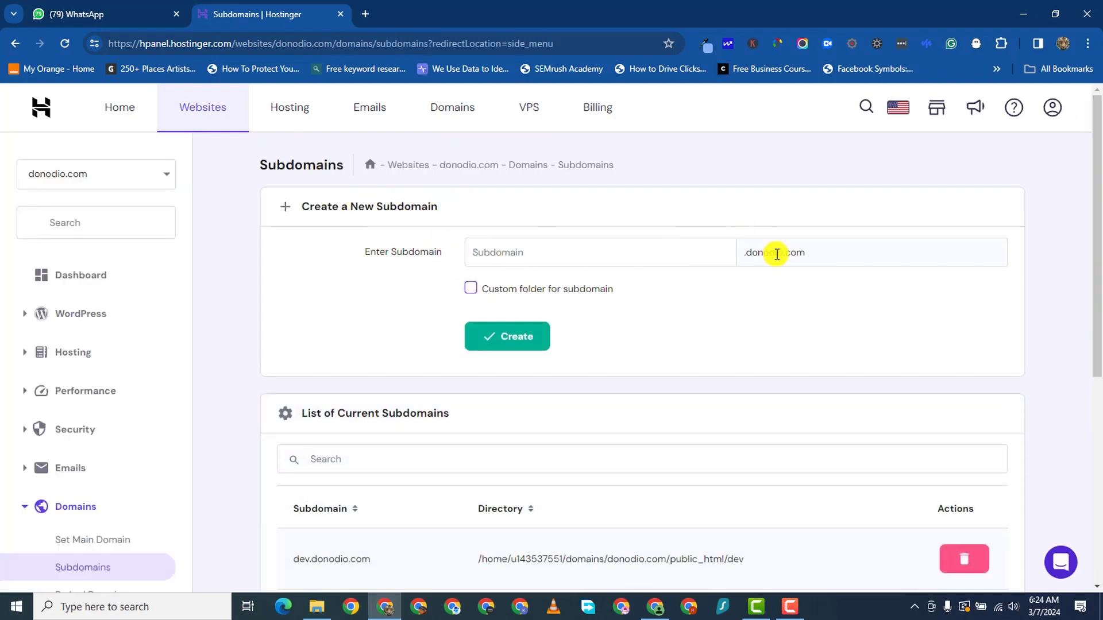
- Create the 'tutorial' subdomain and confirm tutorial.donodio.com appears in the list
drag(792, 253, 748, 263)
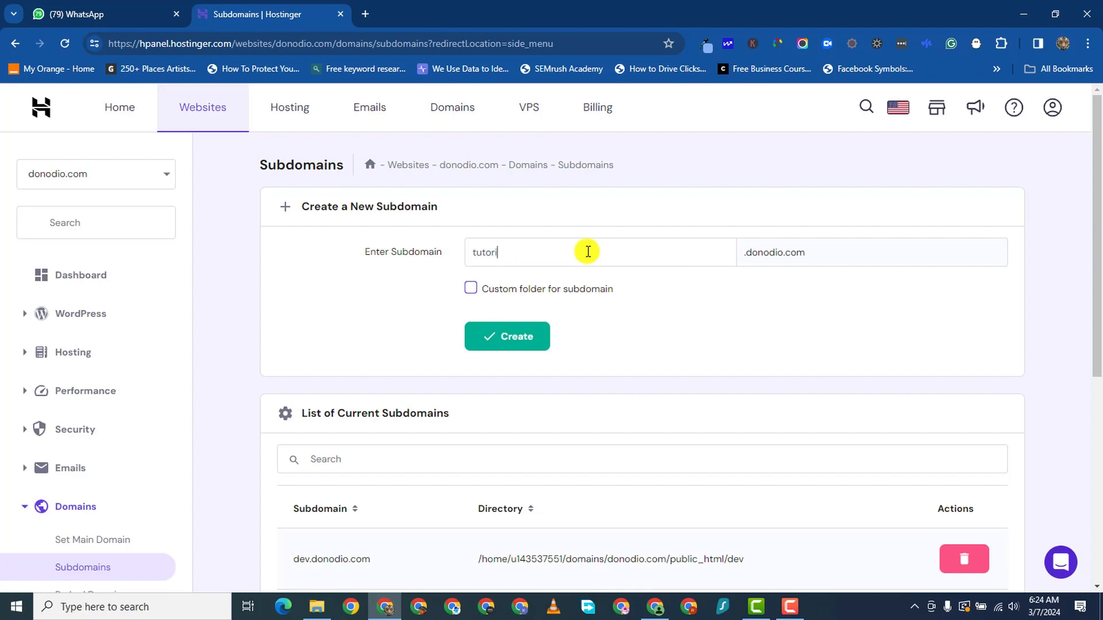
click(529, 348)
scroll(692, 481, down, 2)
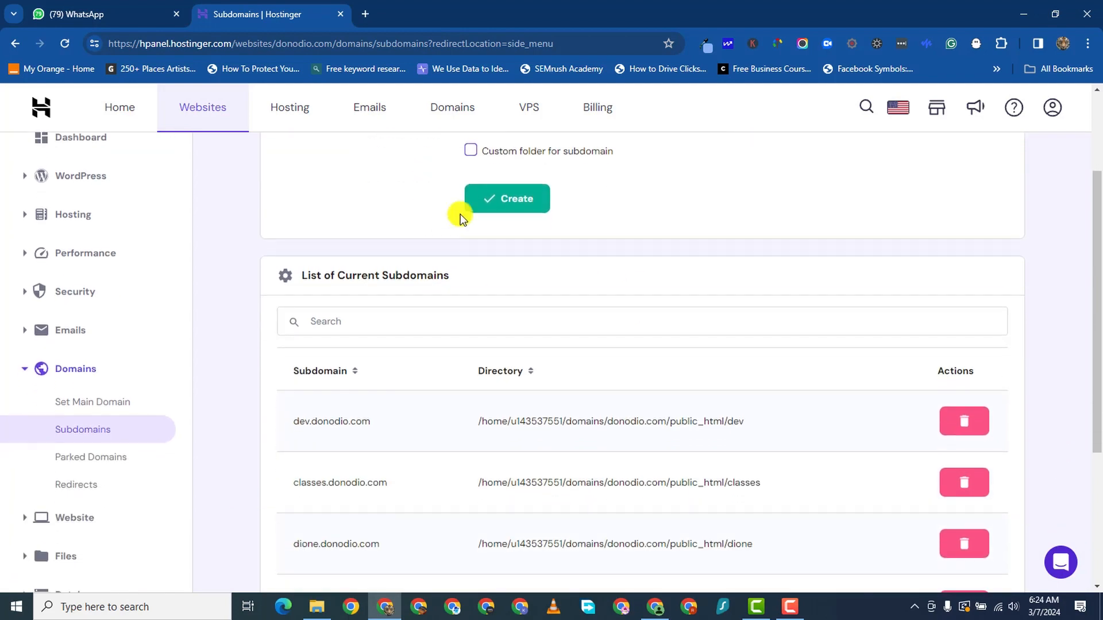
click(504, 205)
scroll(710, 488, down, 3)
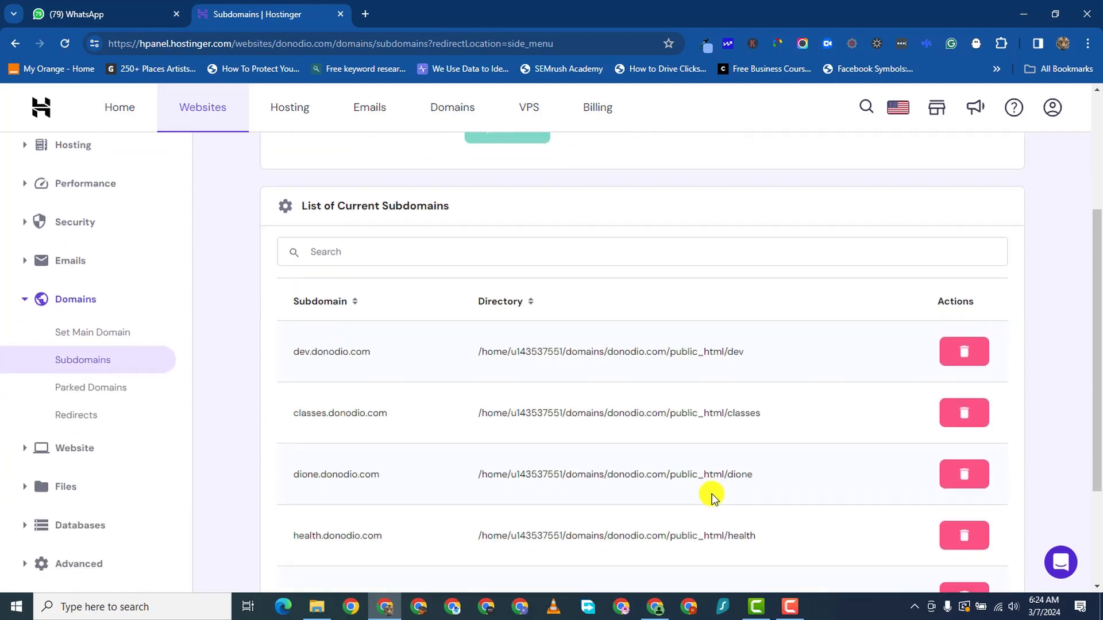
scroll(697, 459, up, 4)
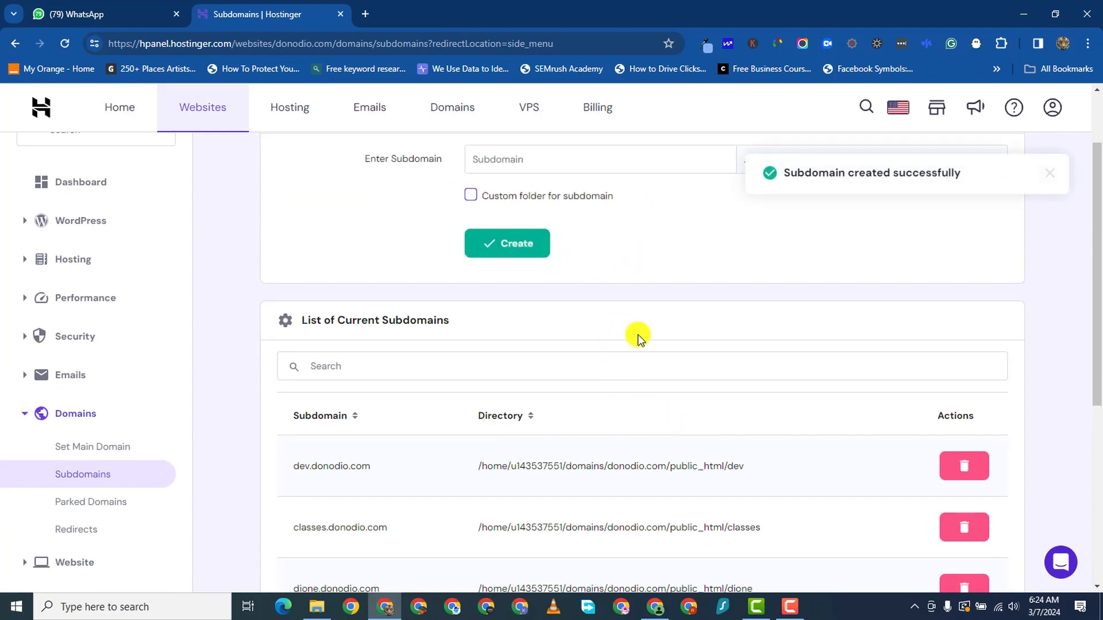
scroll(539, 461, up, 1)
scroll(460, 467, down, 5)
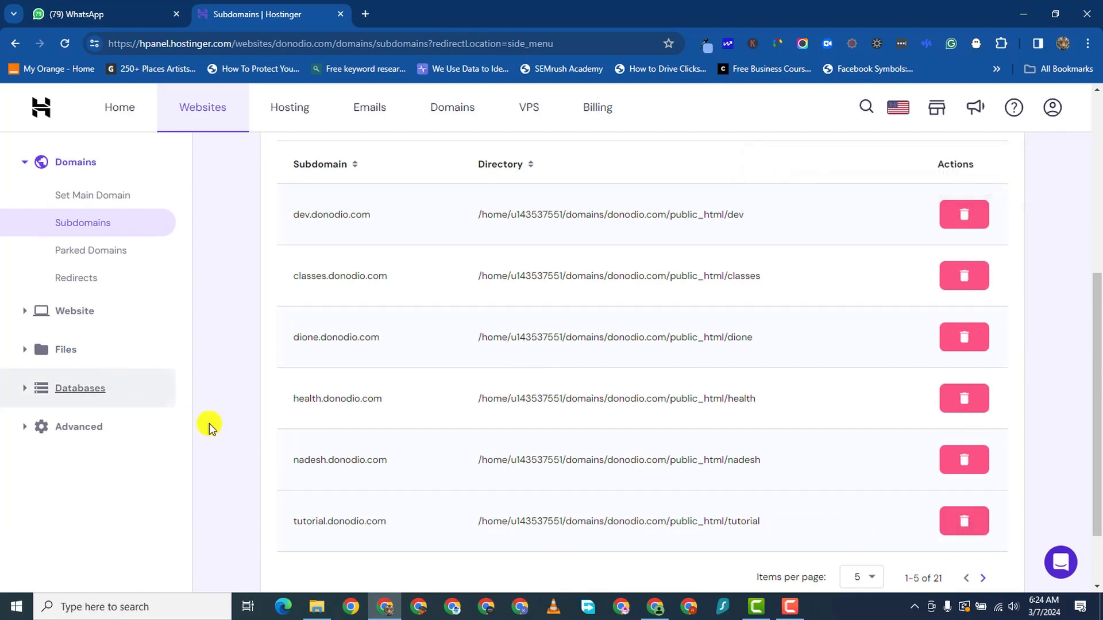
scroll(285, 485, up, 3)
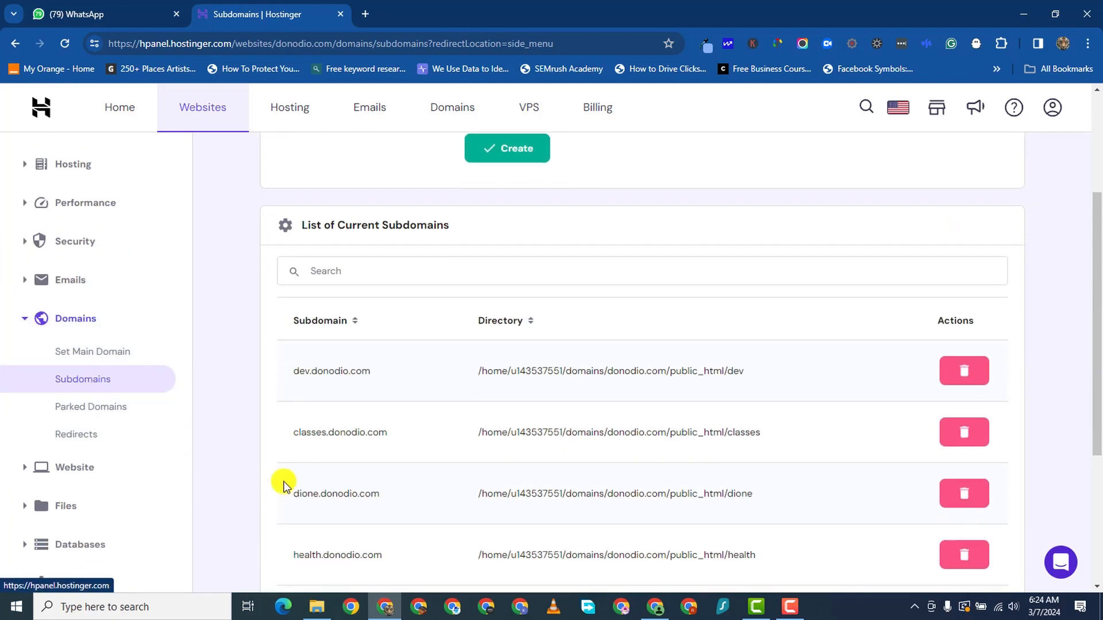
scroll(459, 482, down, 4)
scroll(345, 425, up, 1)
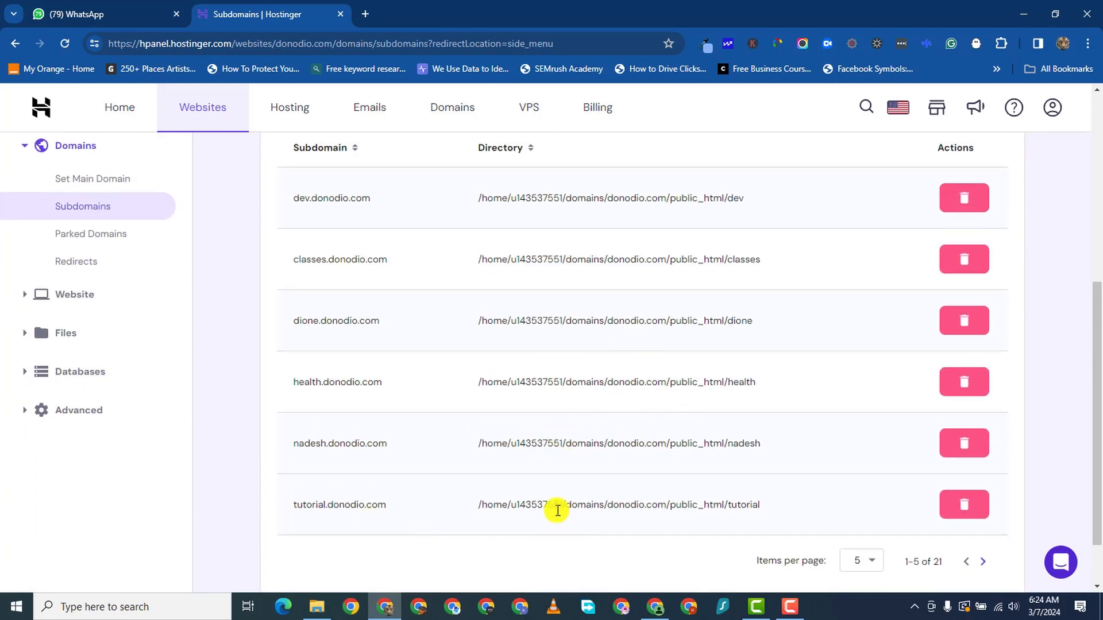
- Select WordPress in Website > Auto Installer
click(23, 296)
click(85, 327)
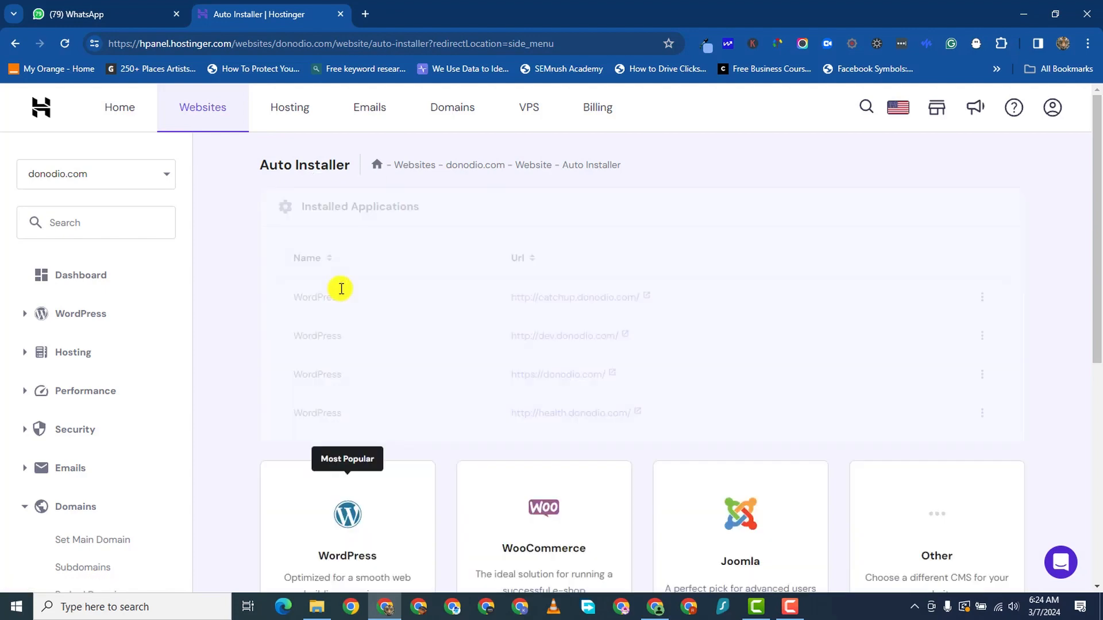
scroll(415, 351, down, 2)
scroll(414, 351, down, 2)
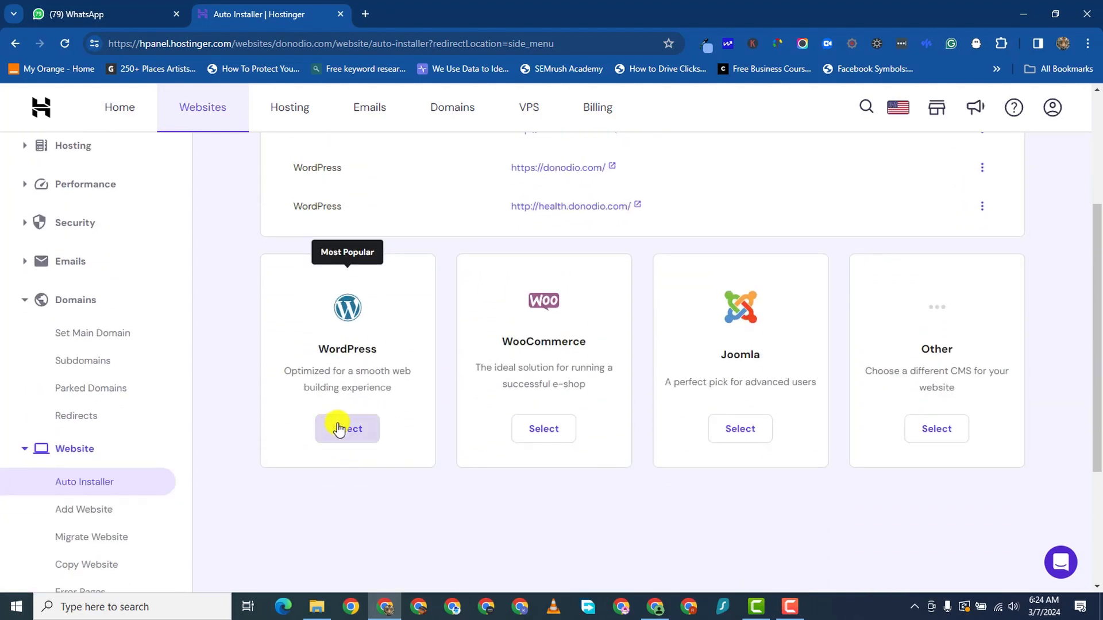
click(340, 426)
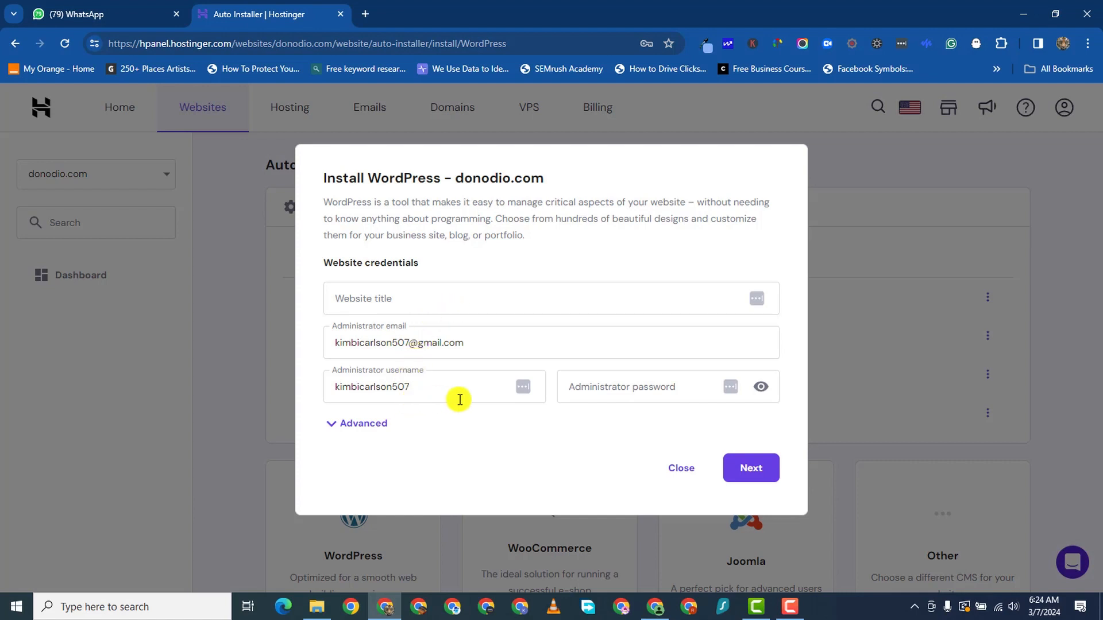
- Under Advanced, set the installation path to tutorial.donodio.com
click(332, 424)
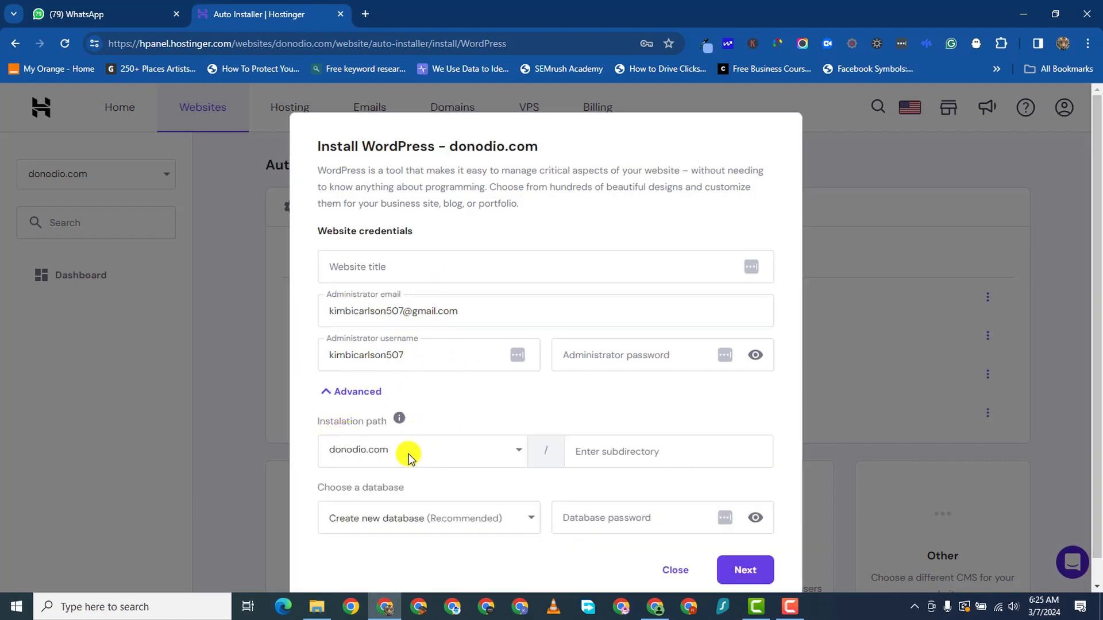
scroll(411, 451, down, 2)
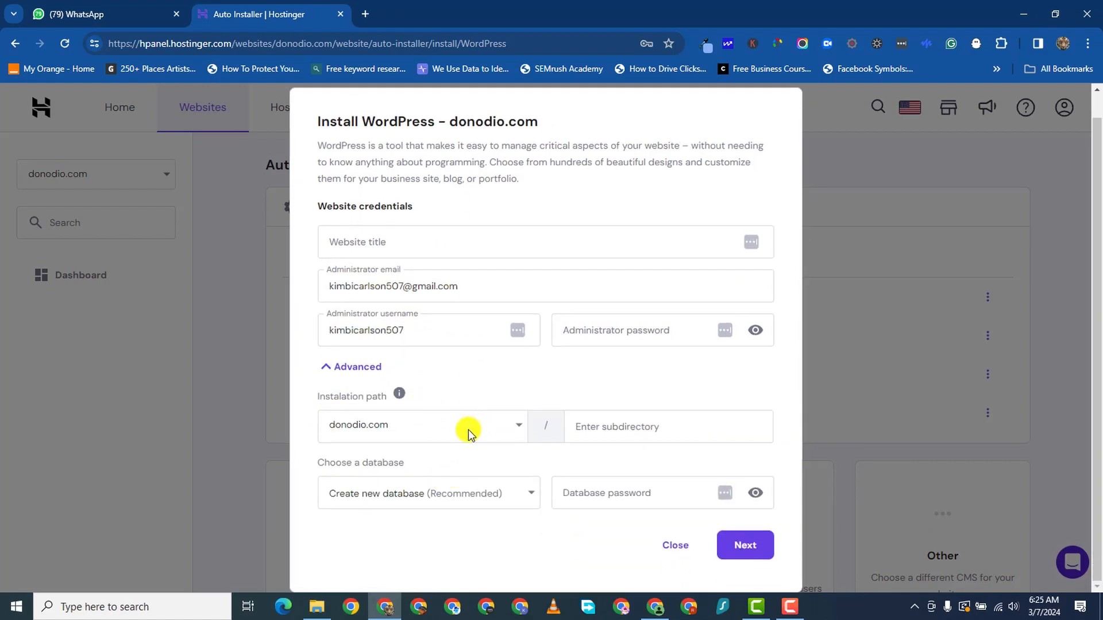
click(467, 435)
scroll(450, 482, down, 3)
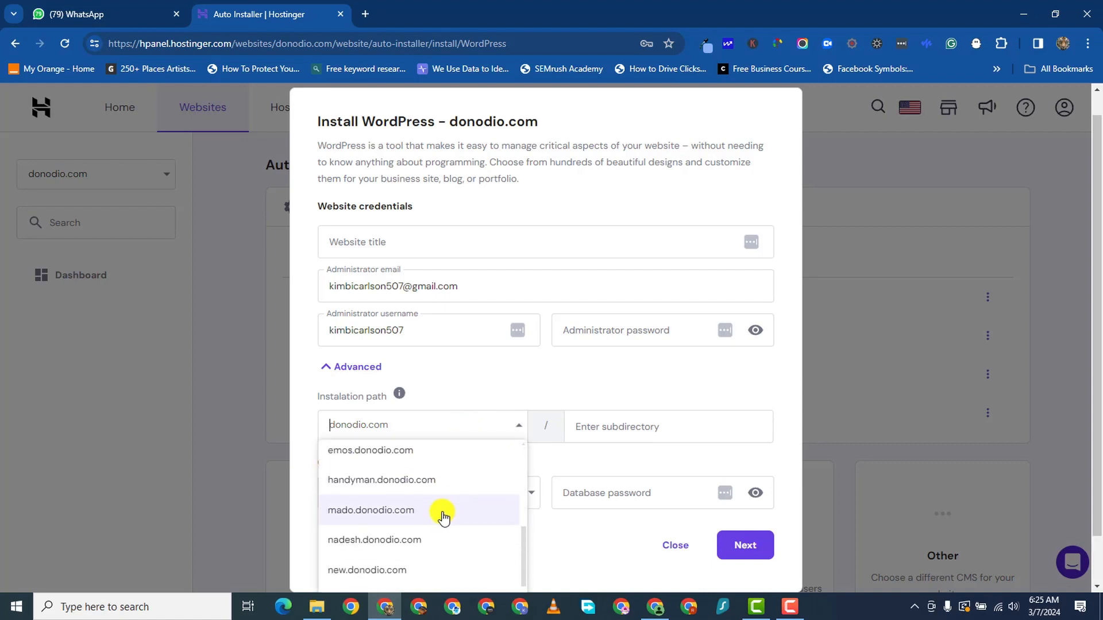
scroll(432, 548, down, 2)
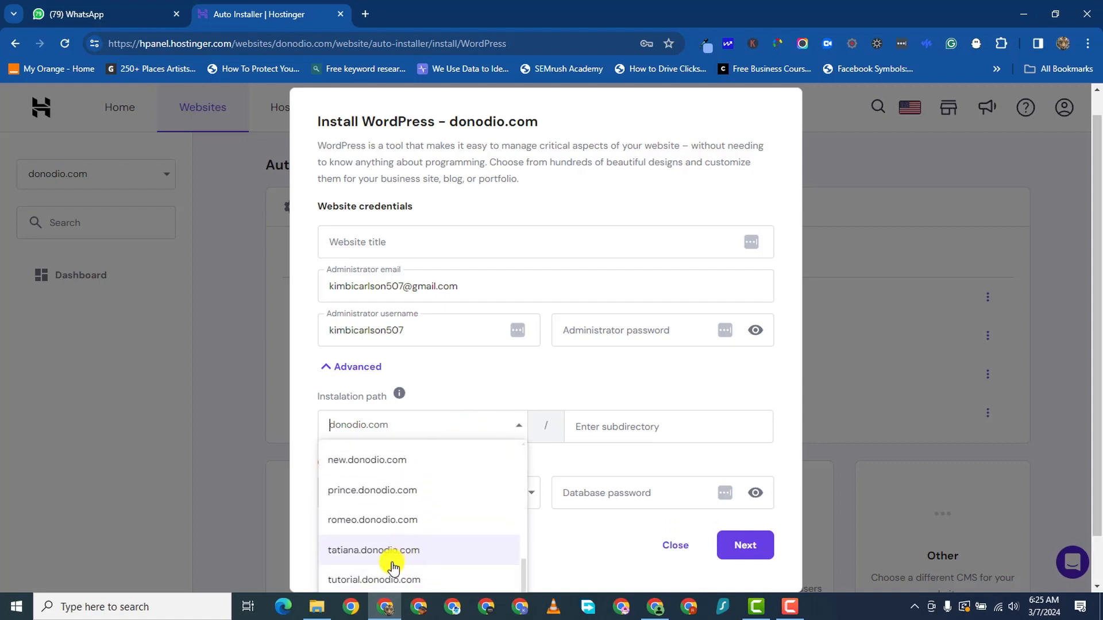
scroll(394, 560, down, 2)
click(394, 511)
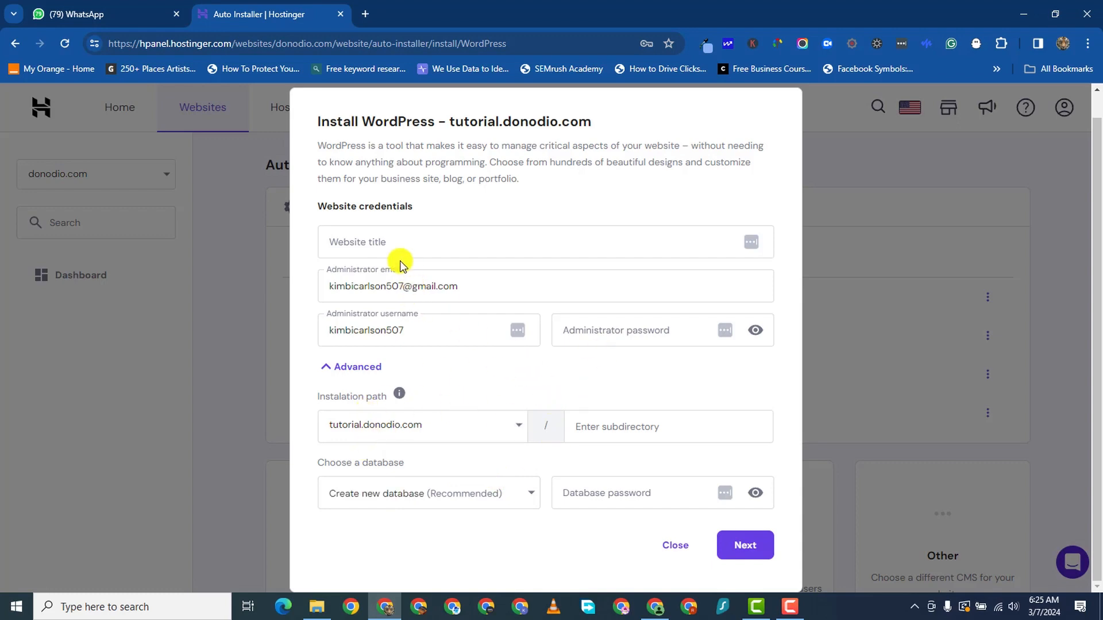
- Clear the prefilled admin email and enter 'WordPress Tutorial' as the website title
triple_click(398, 288)
key(BackSpace)
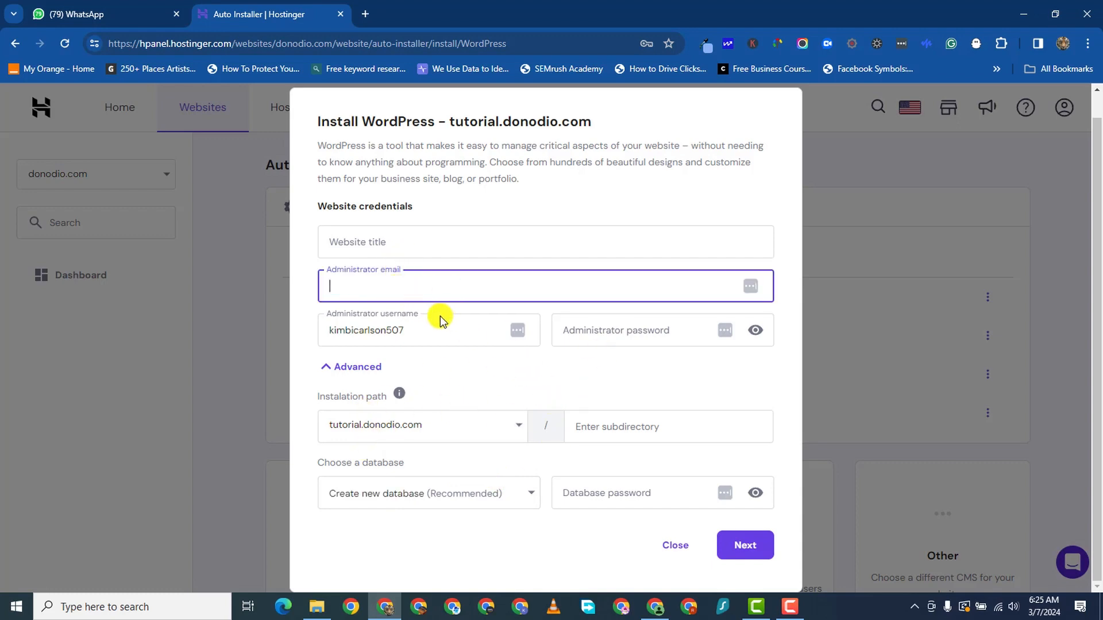
click(382, 239)
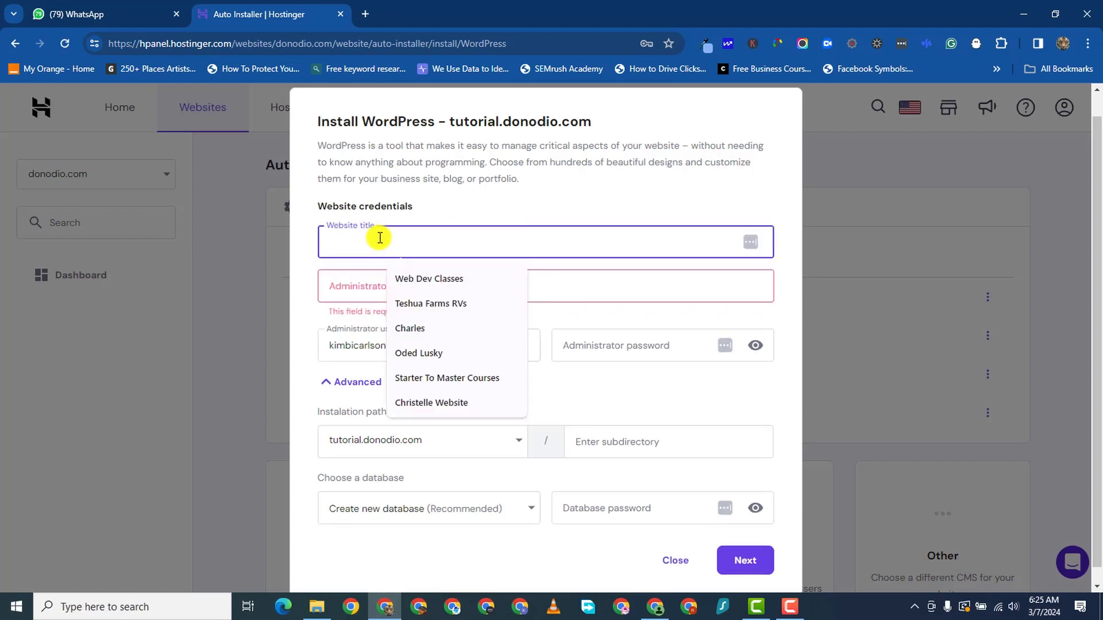
text(WordPress Tutorial)
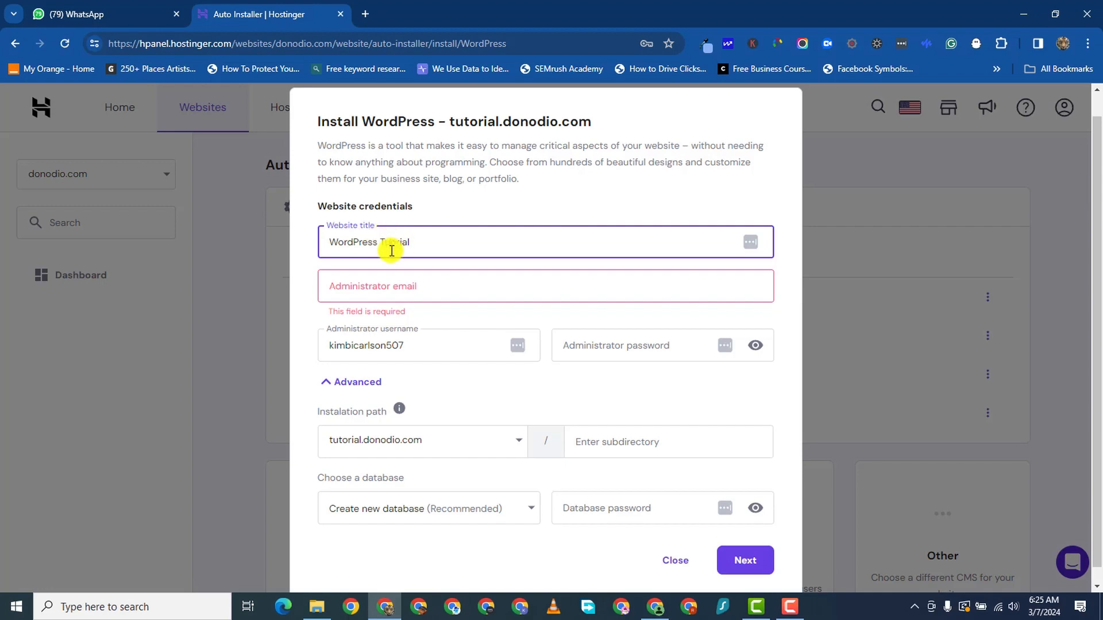
click(414, 285)
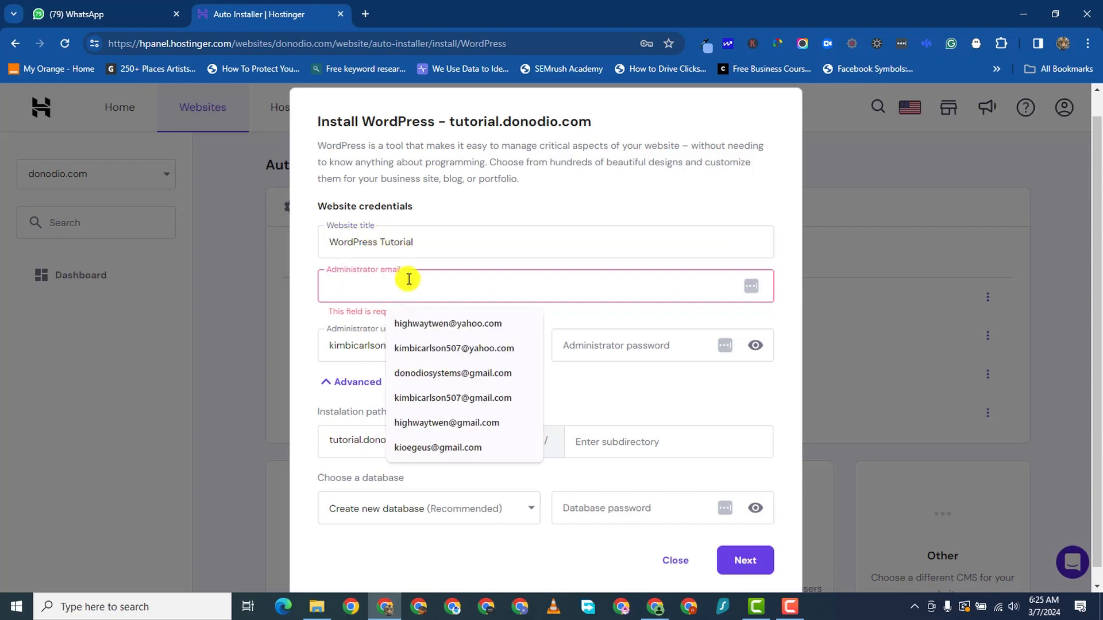
click(434, 254)
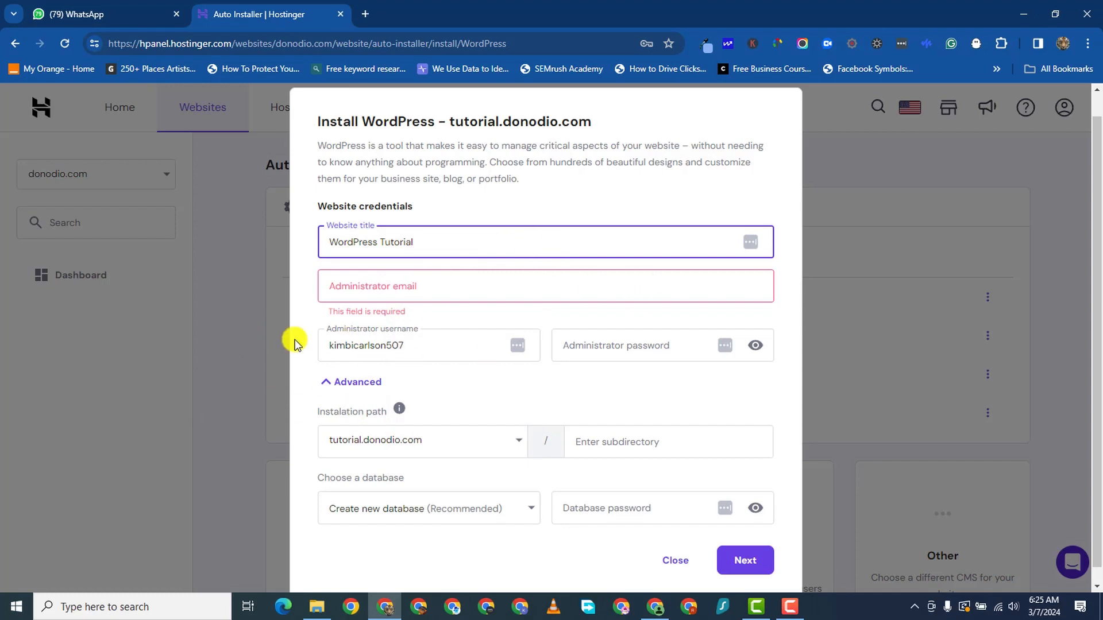
- Try the administrator password field, dismiss its suggestions, and close the form without installing
click(597, 345)
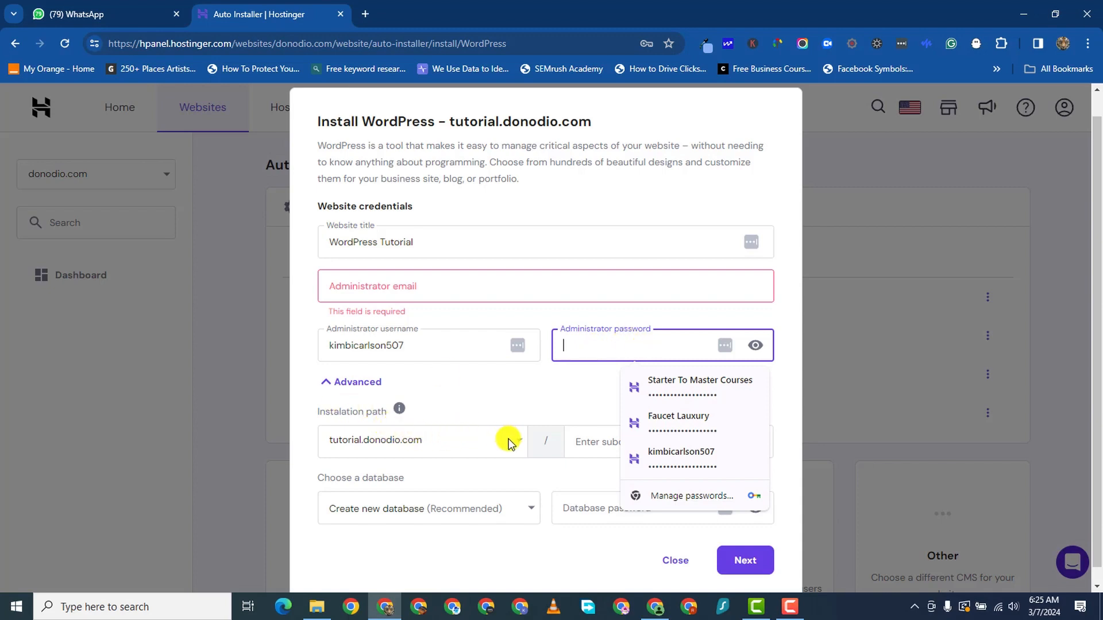
scroll(508, 441, up, 1)
click(481, 421)
scroll(559, 478, down, 1)
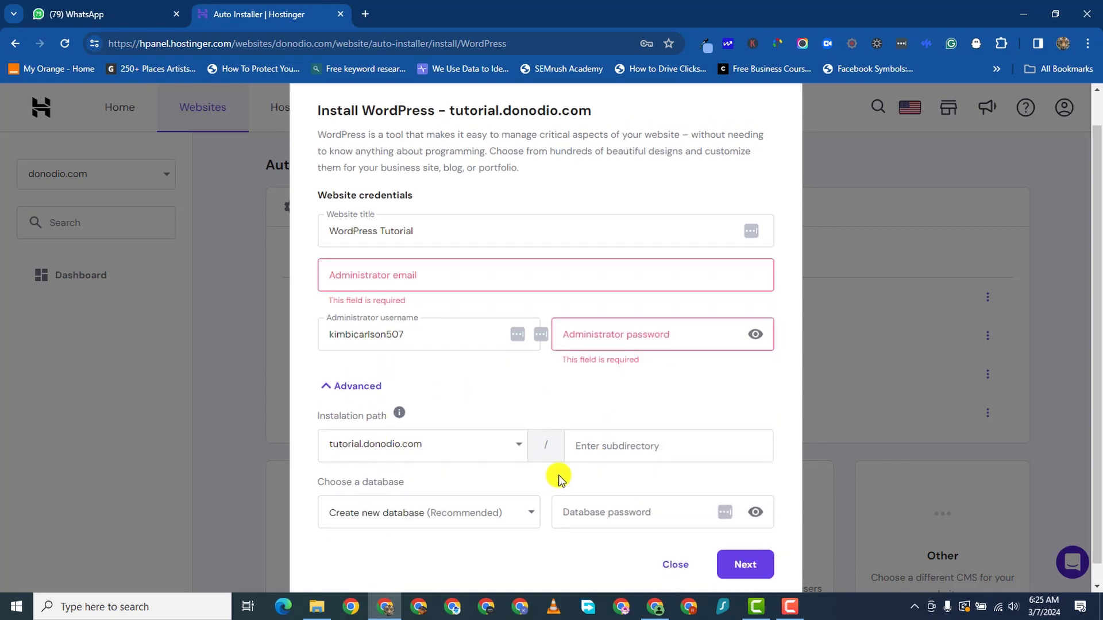
scroll(559, 478, down, 1)
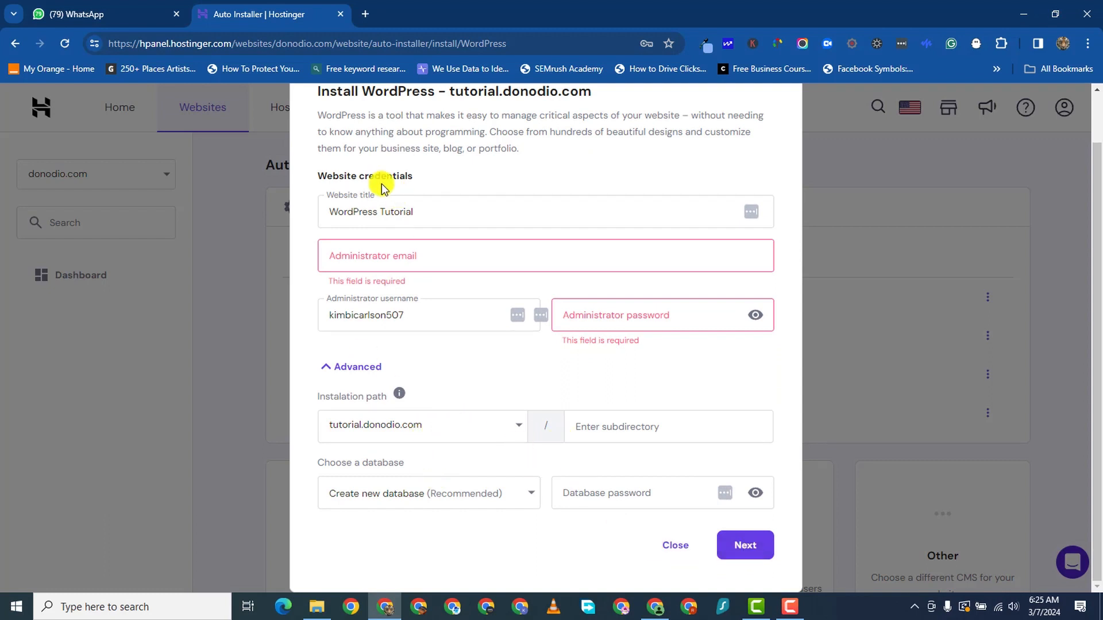
scroll(419, 171, up, 1)
scroll(403, 167, down, 1)
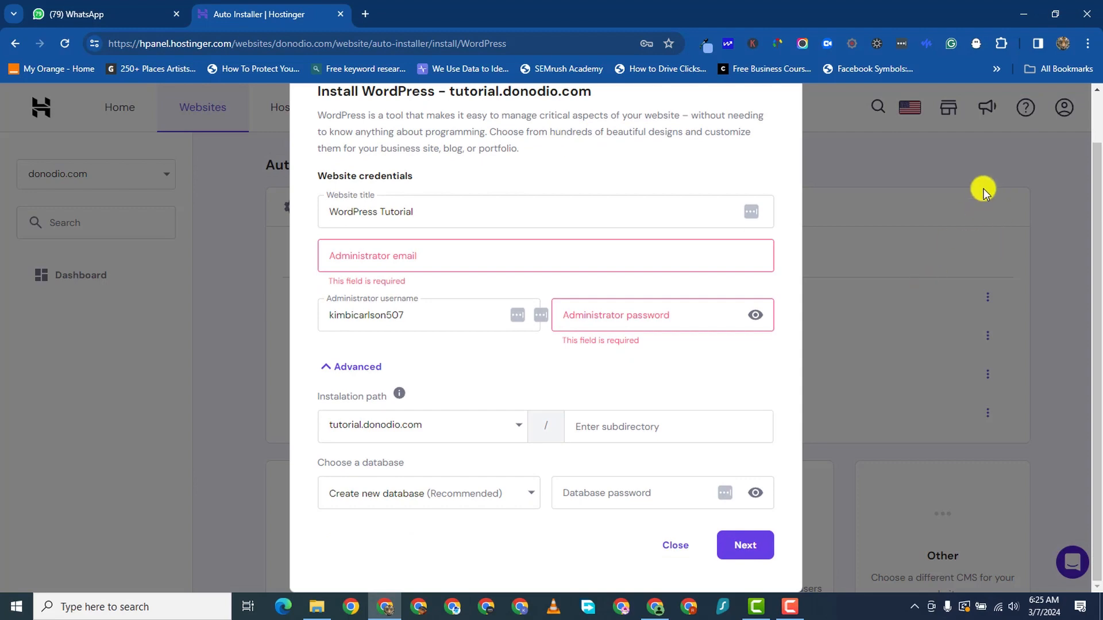
click(286, 499)
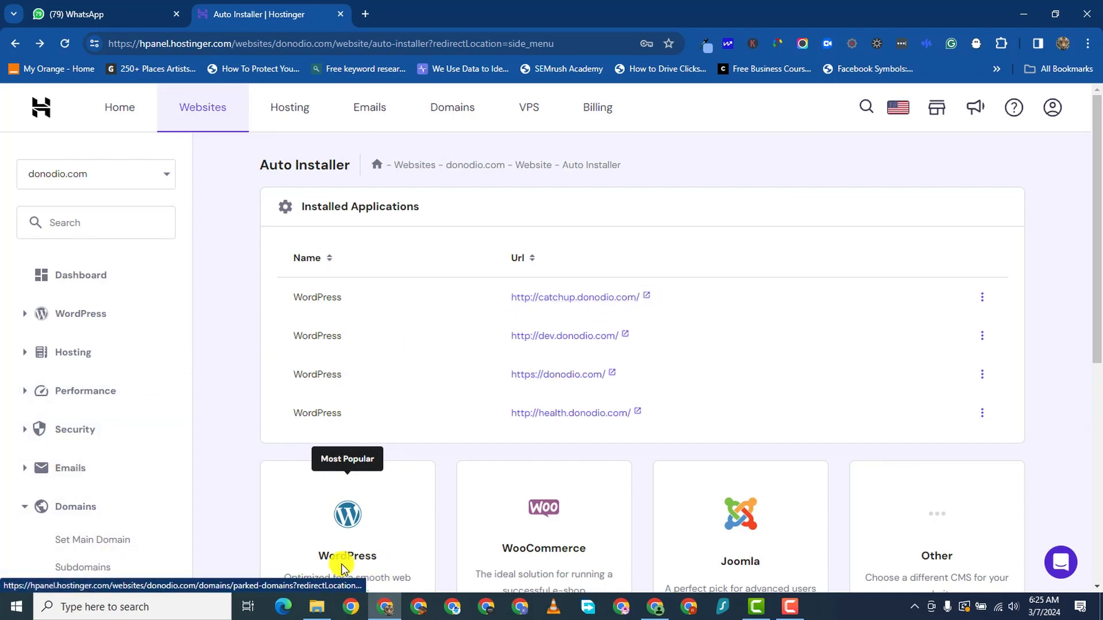
- Manage catchup.donodio.com from its ⋮ menu and launch its Admin Panel
scroll(379, 517, down, 5)
scroll(471, 252, up, 4)
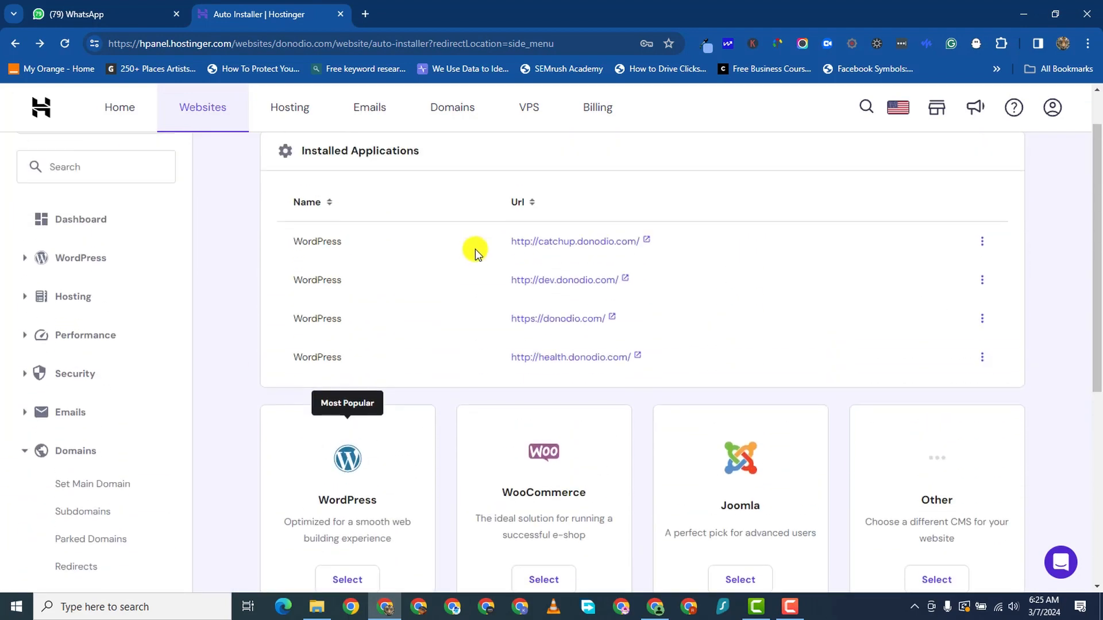
scroll(551, 224, down, 1)
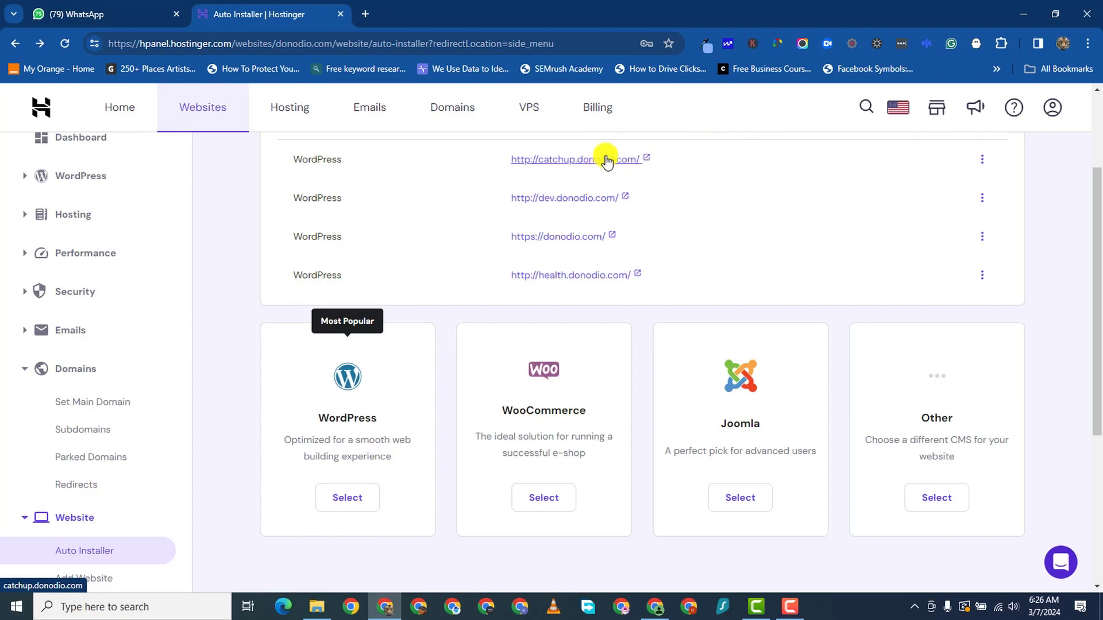
scroll(600, 201, up, 3)
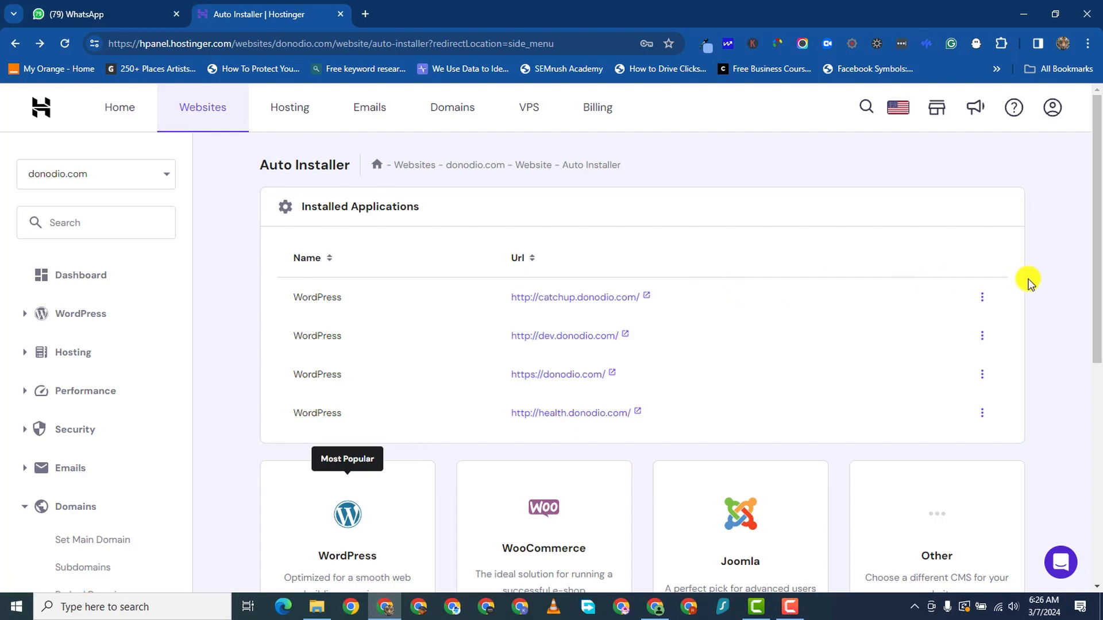
click(986, 299)
click(996, 321)
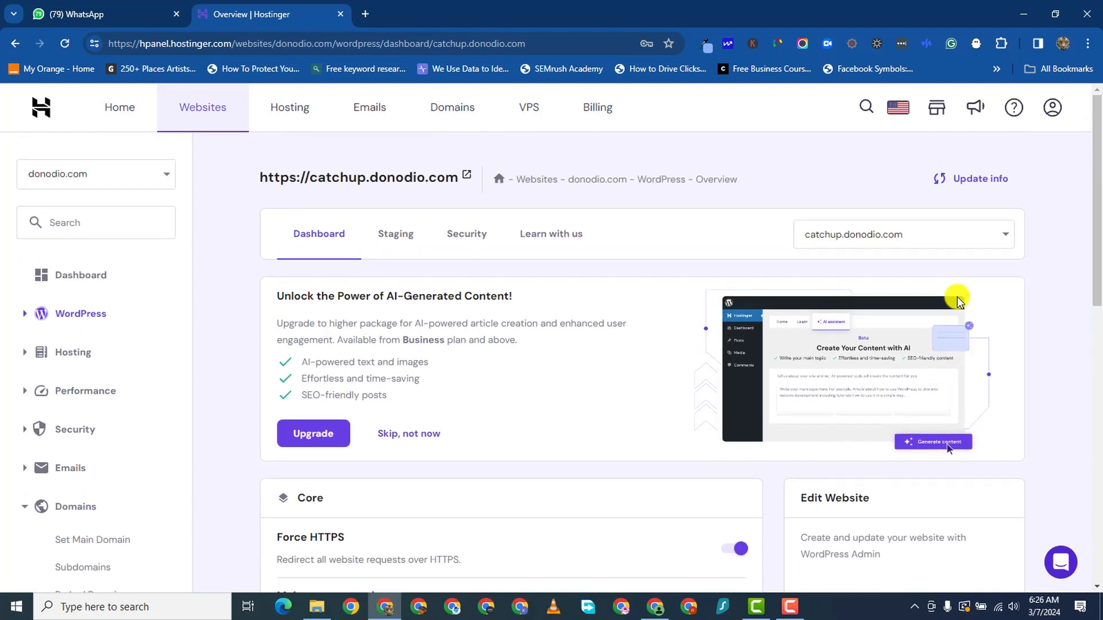
scroll(893, 439, down, 3)
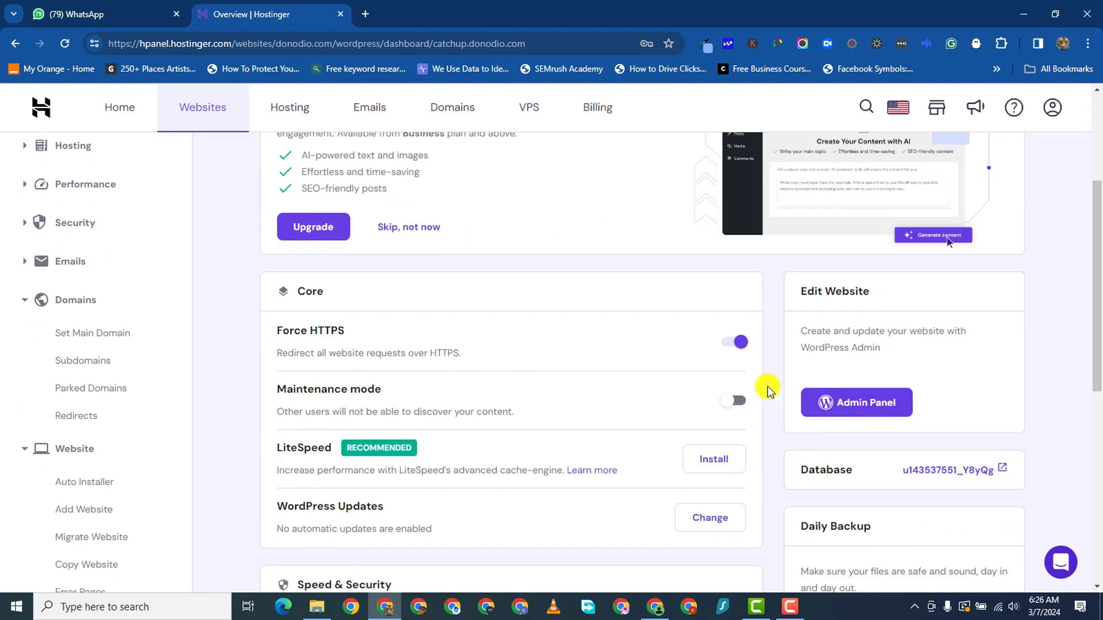
click(854, 403)
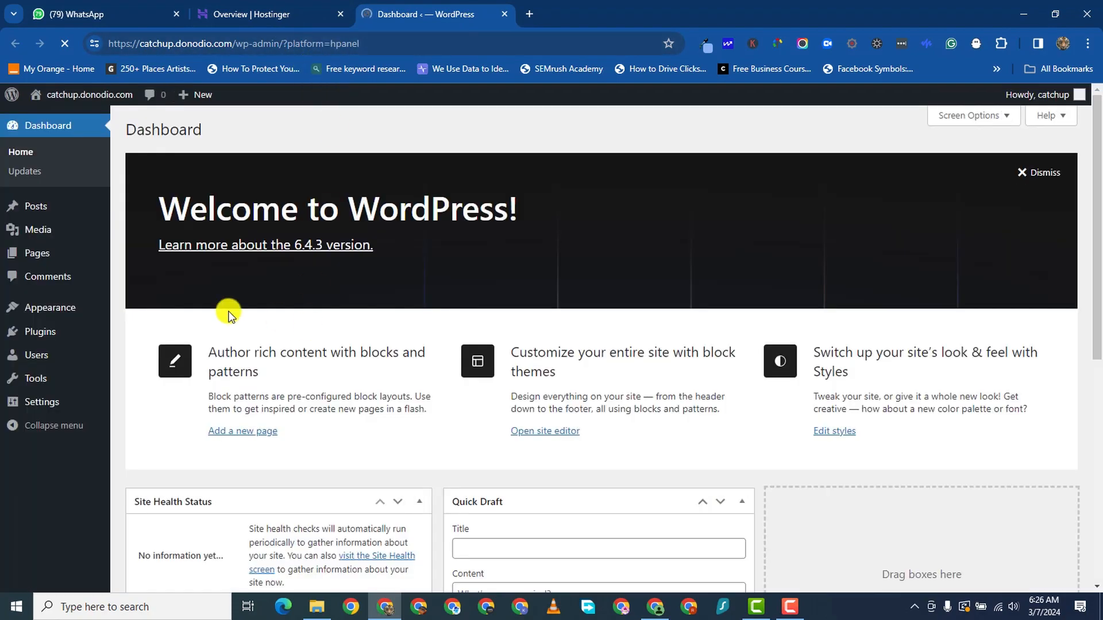
- Turn off the Speechify reader for this site
scroll(525, 255, down, 2)
scroll(525, 253, down, 5)
scroll(527, 257, up, 1)
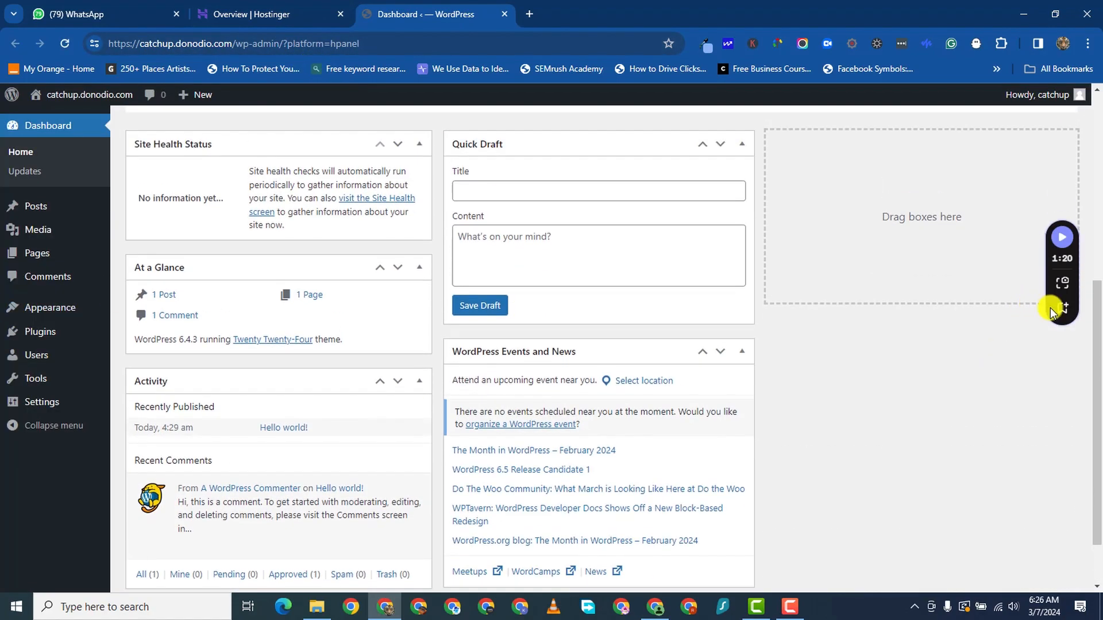
mouse_move(1060, 310)
click(1064, 376)
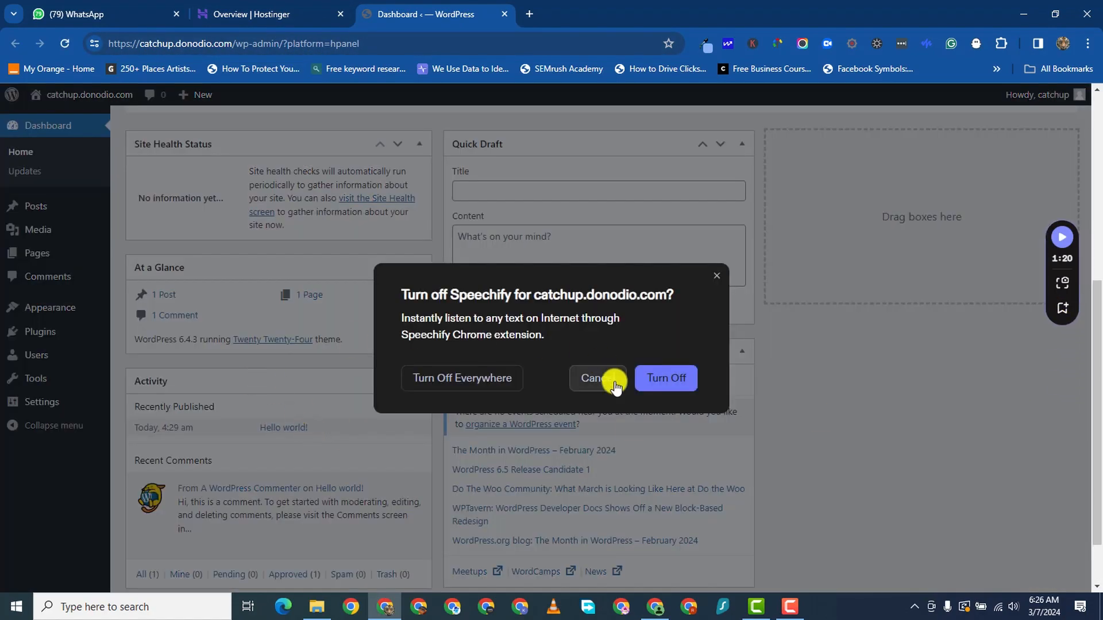
click(686, 385)
- Trash the 'Hello world!' sample post from All Posts
scroll(248, 351, down, 1)
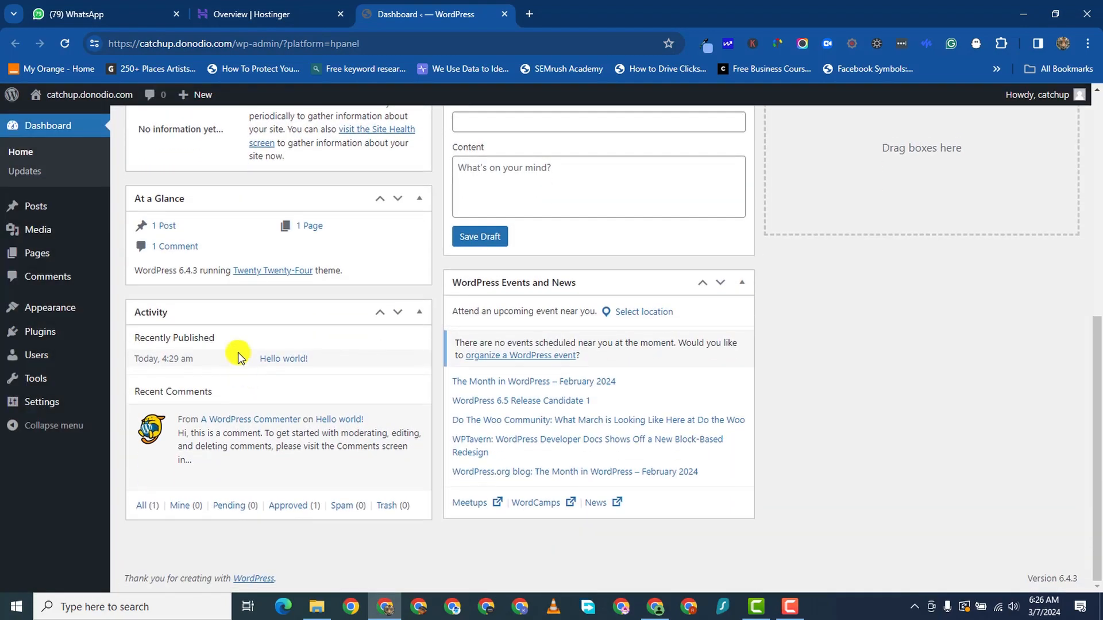
scroll(270, 333, up, 6)
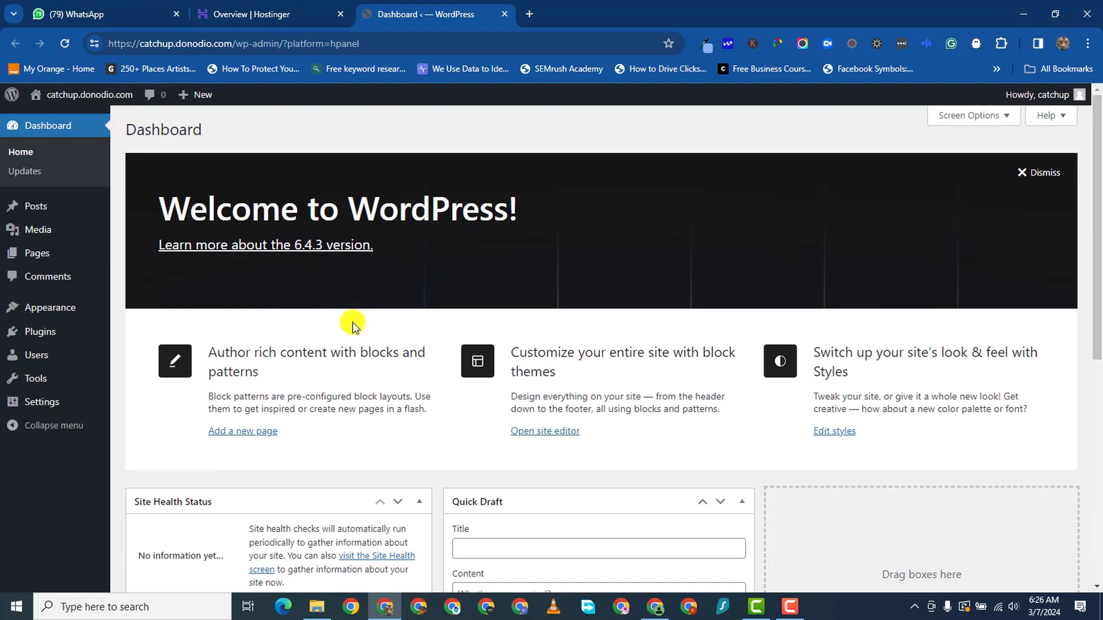
scroll(701, 285, down, 3)
scroll(832, 256, up, 3)
scroll(223, 511, down, 1)
scroll(223, 511, down, 1)
scroll(223, 511, up, 1)
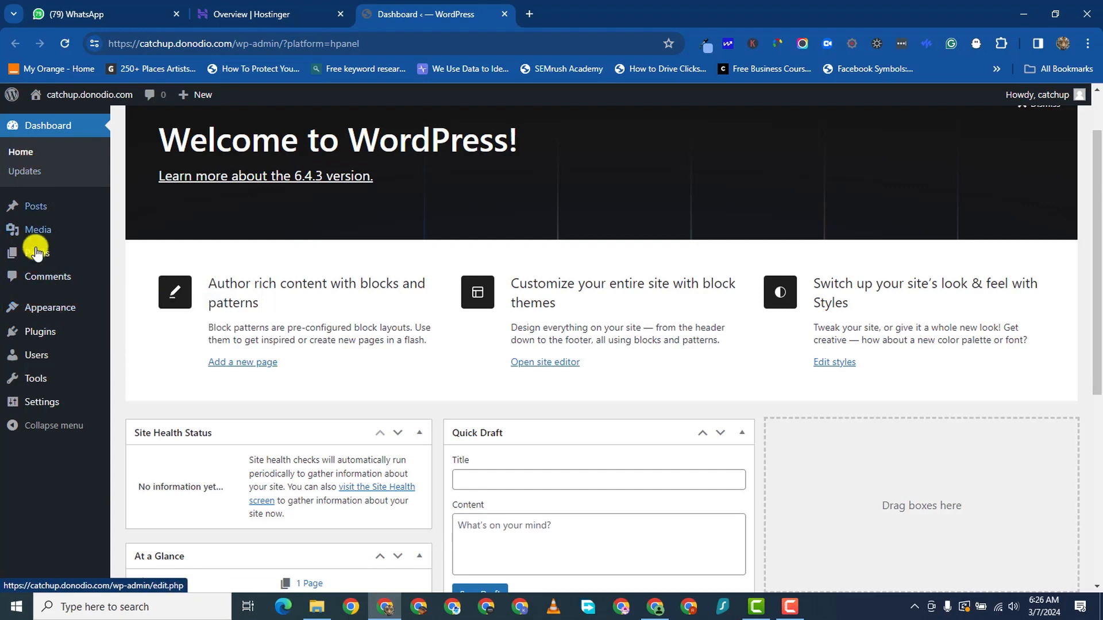
mouse_move(30, 214)
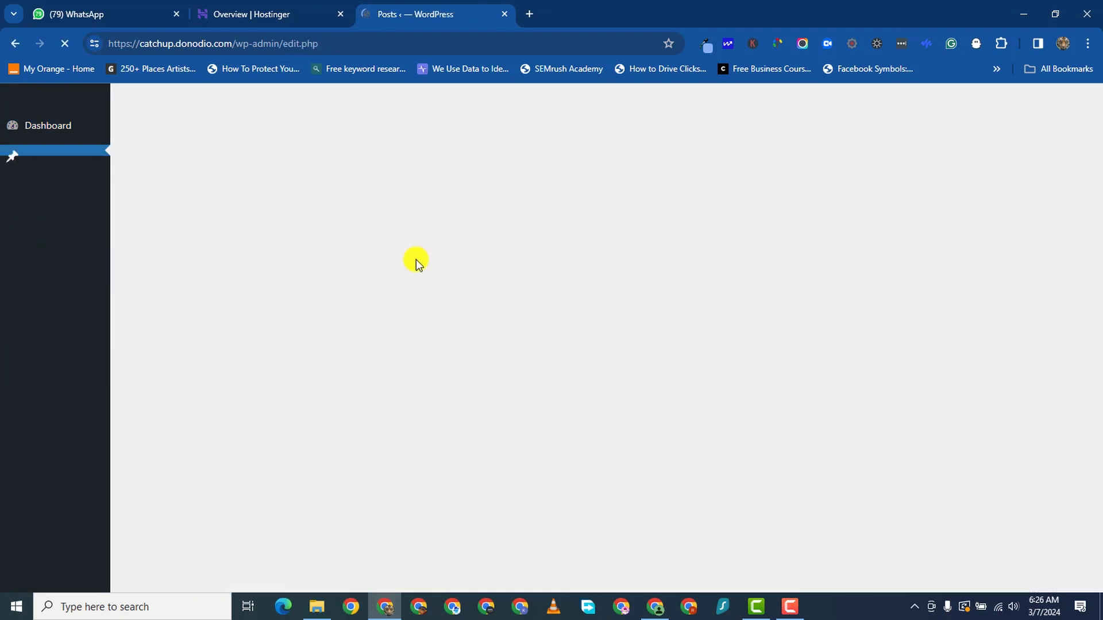
click(235, 249)
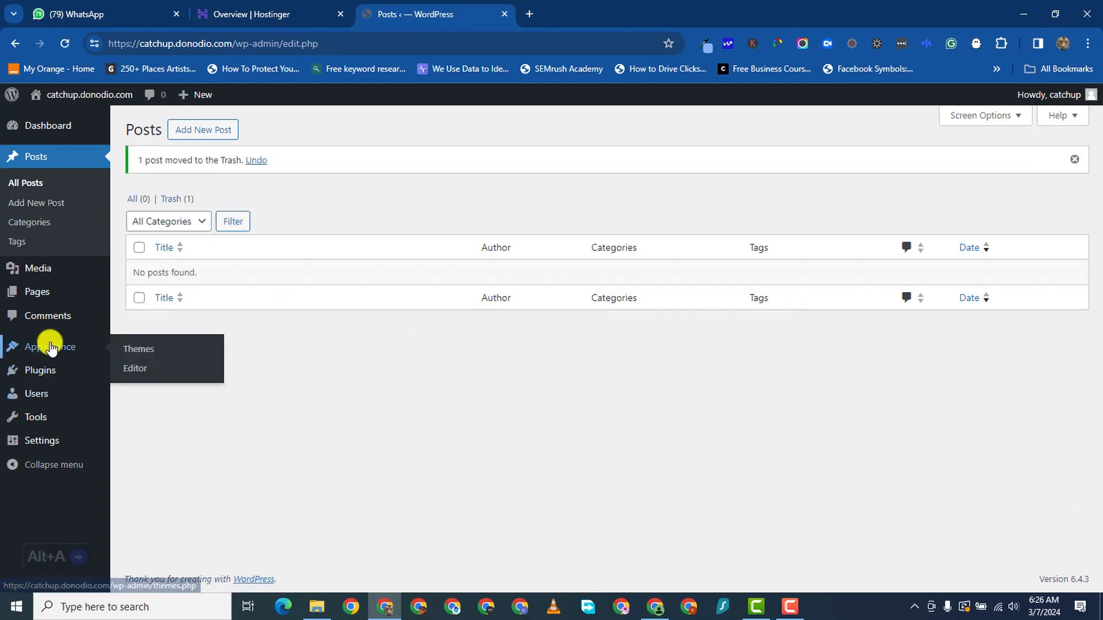
- View the Twenty Twenty-Four theme details on Appearance > Themes
mouse_move(38, 294)
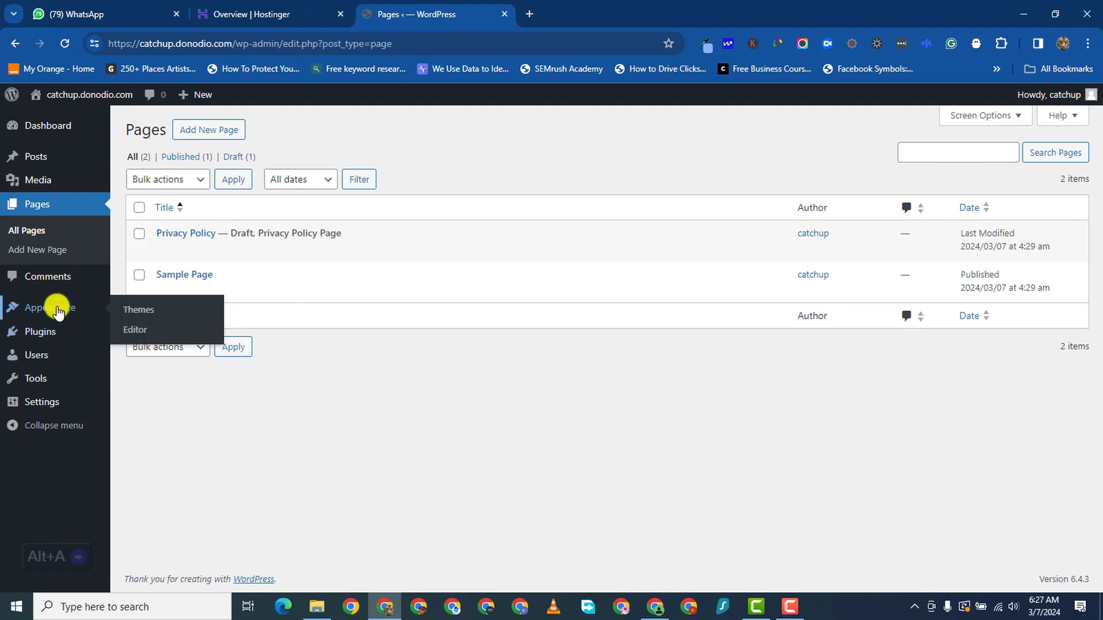
click(58, 306)
click(424, 336)
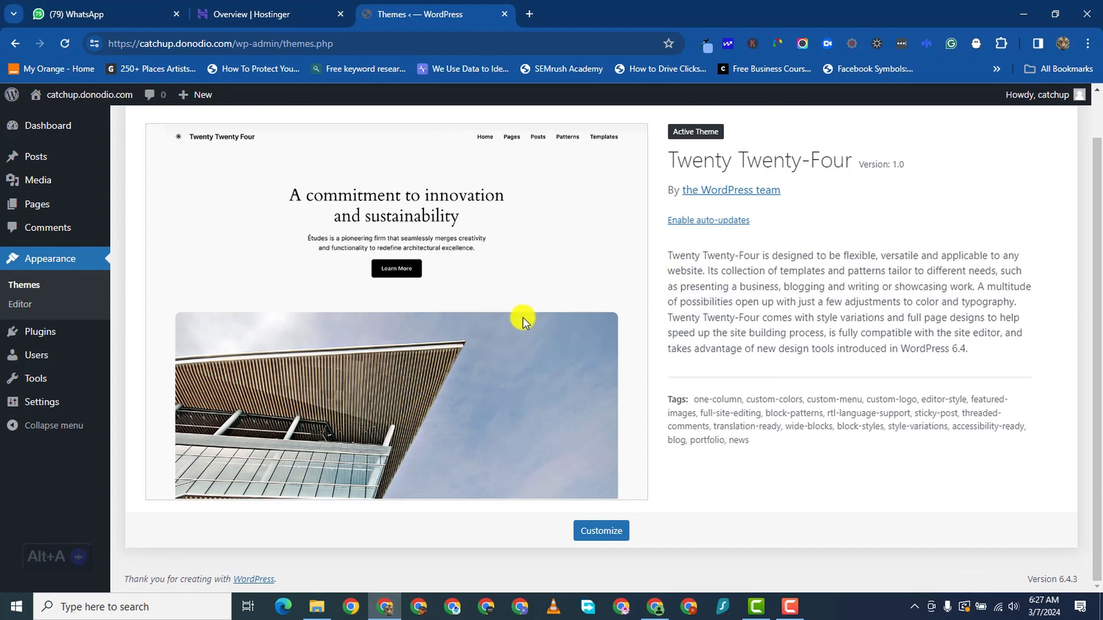
mouse_move(35, 336)
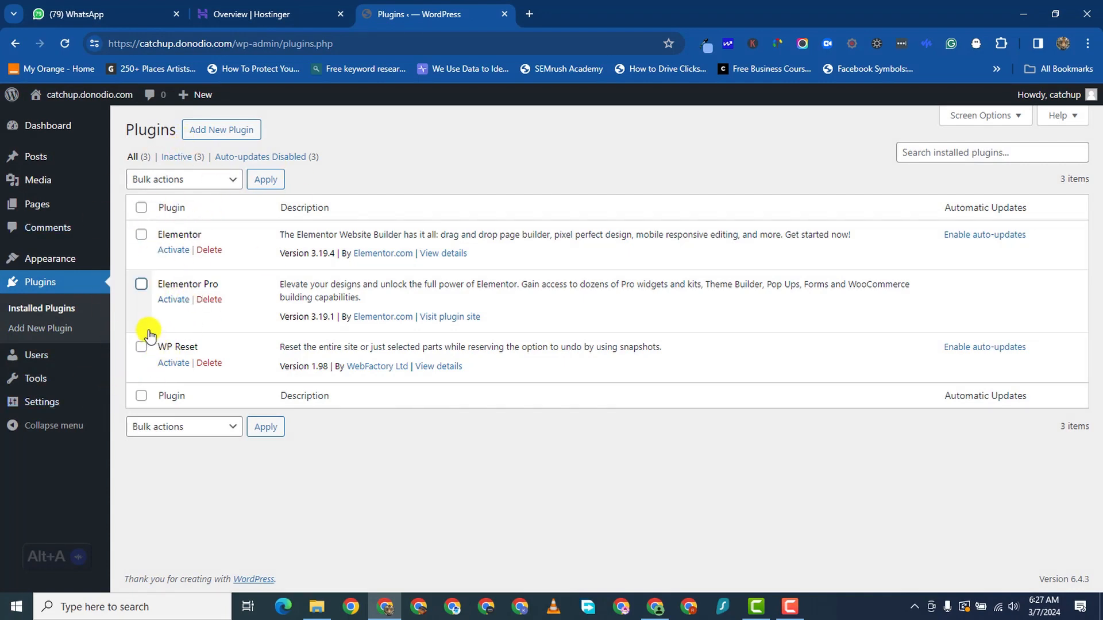
mouse_move(69, 259)
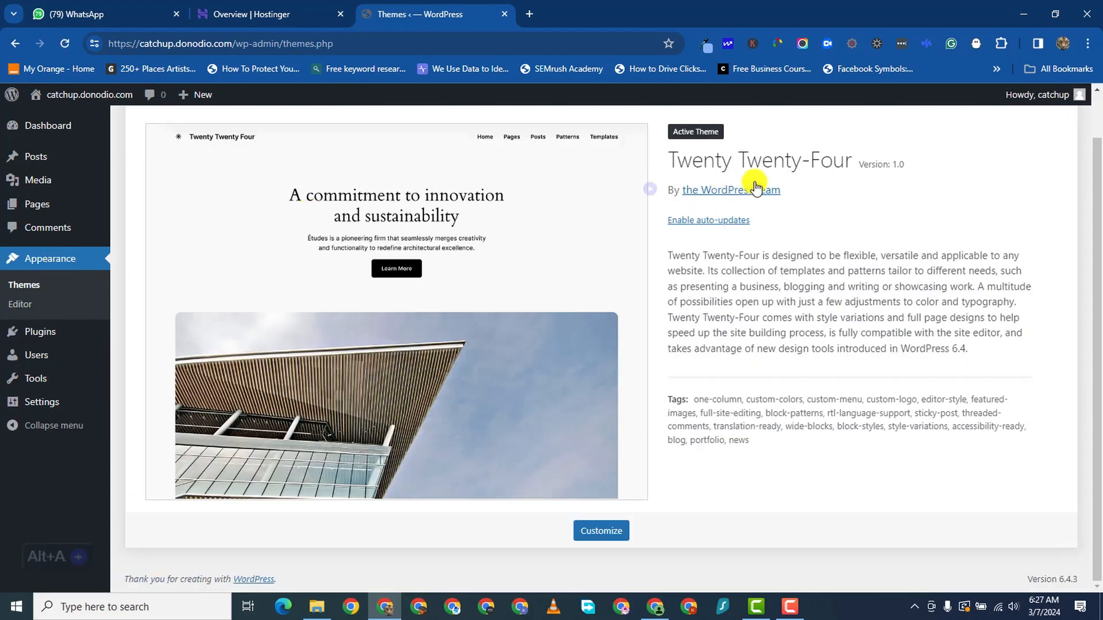
scroll(543, 347, up, 1)
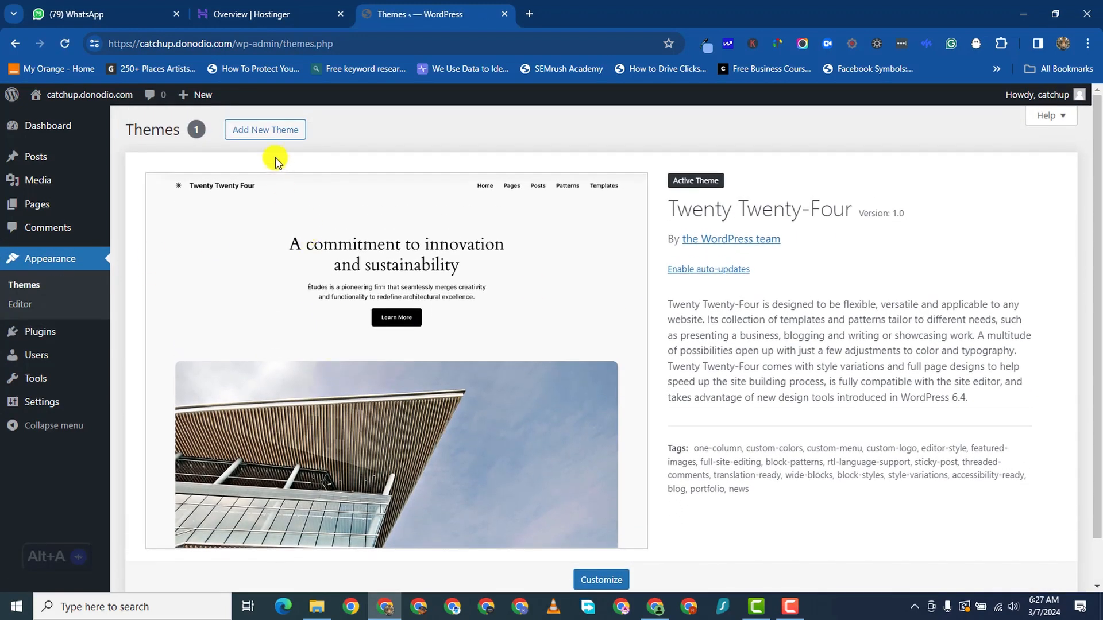
- Browse popular themes, search 'astra', then install and activate the Astra theme
click(268, 131)
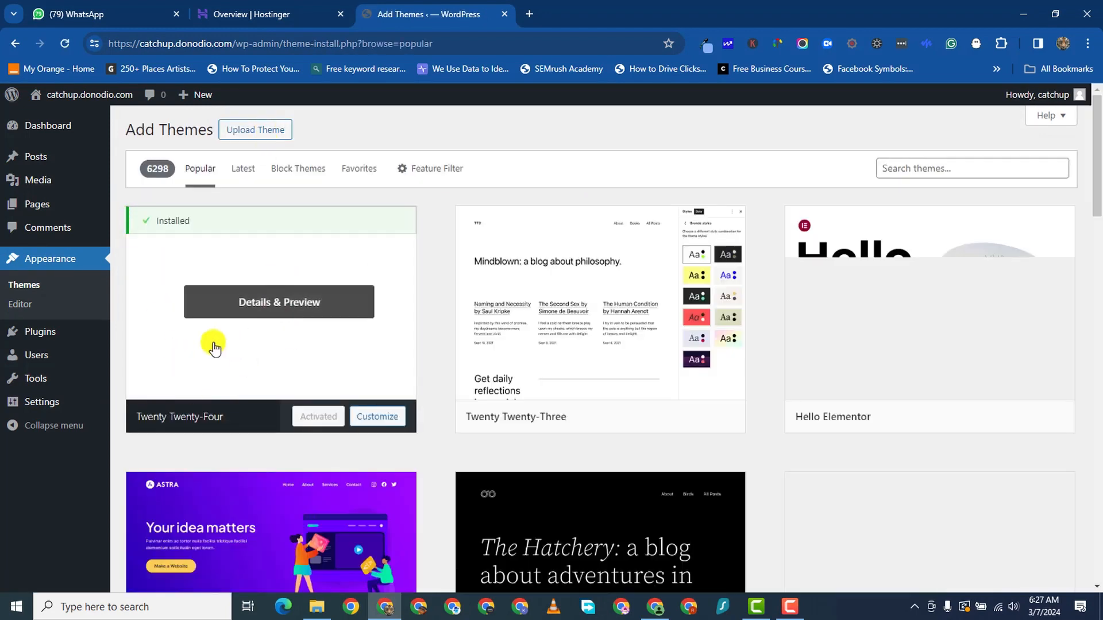
scroll(251, 380, down, 3)
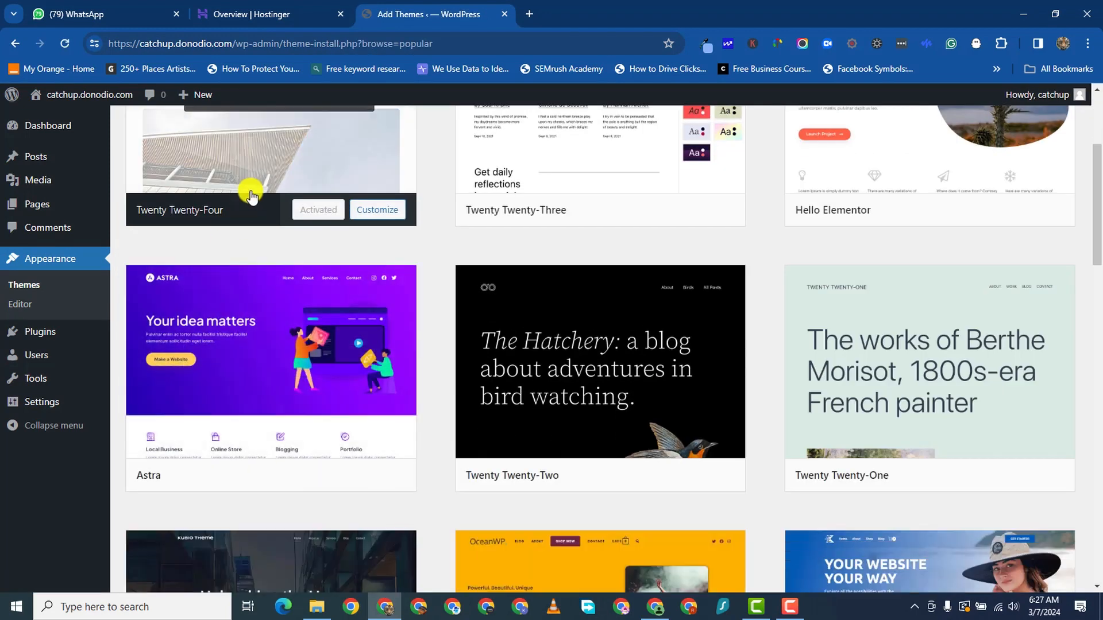
scroll(291, 308, up, 3)
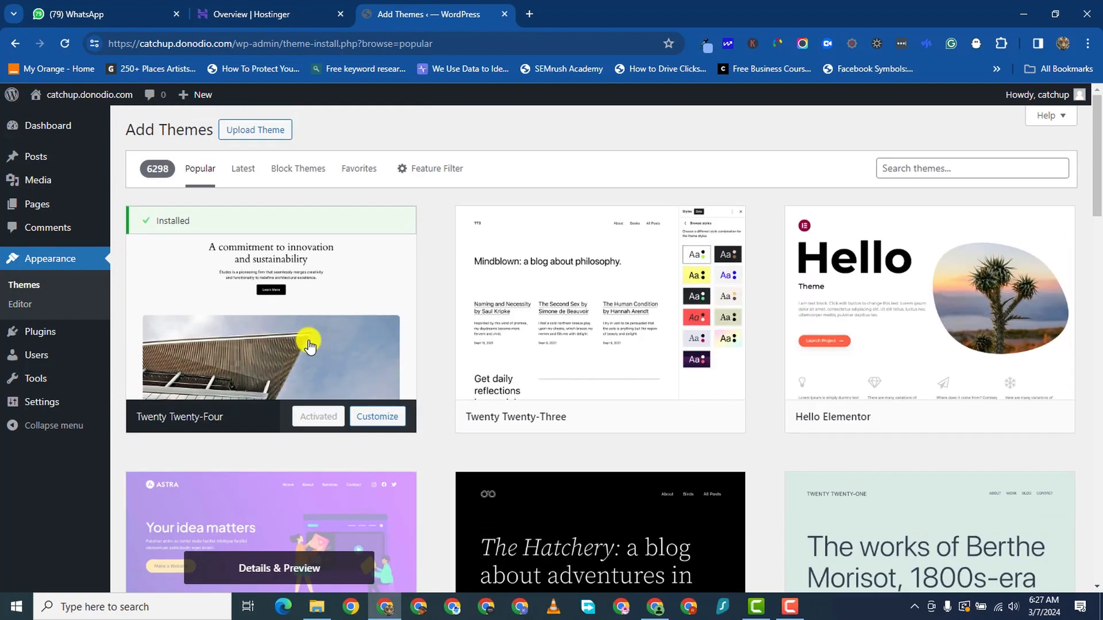
scroll(313, 369, down, 3)
scroll(320, 412, down, 2)
scroll(337, 310, up, 5)
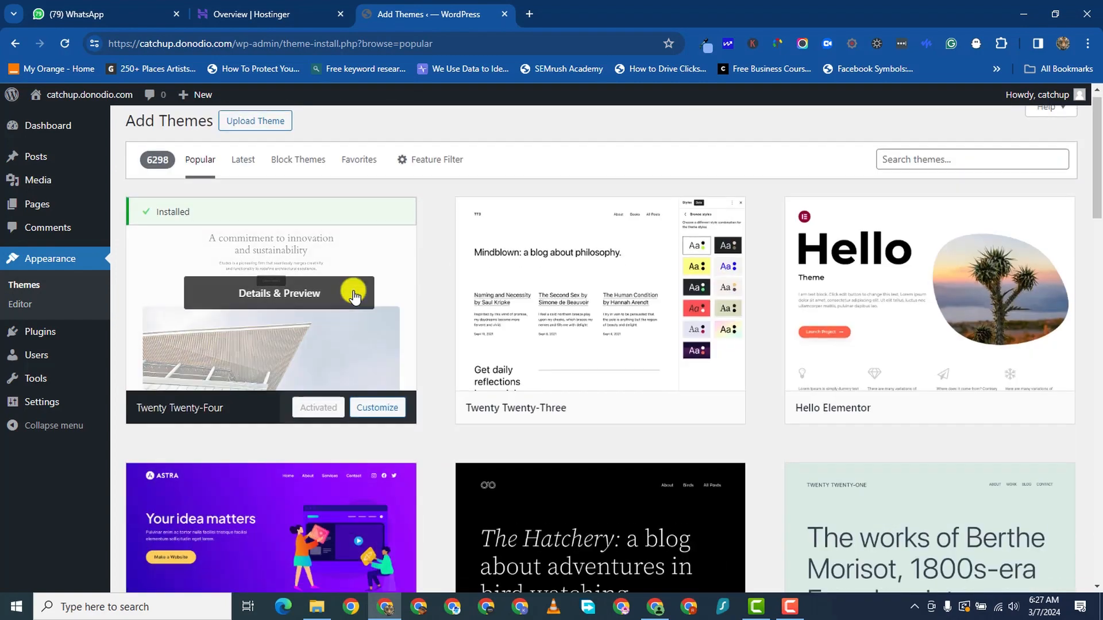
click(934, 172)
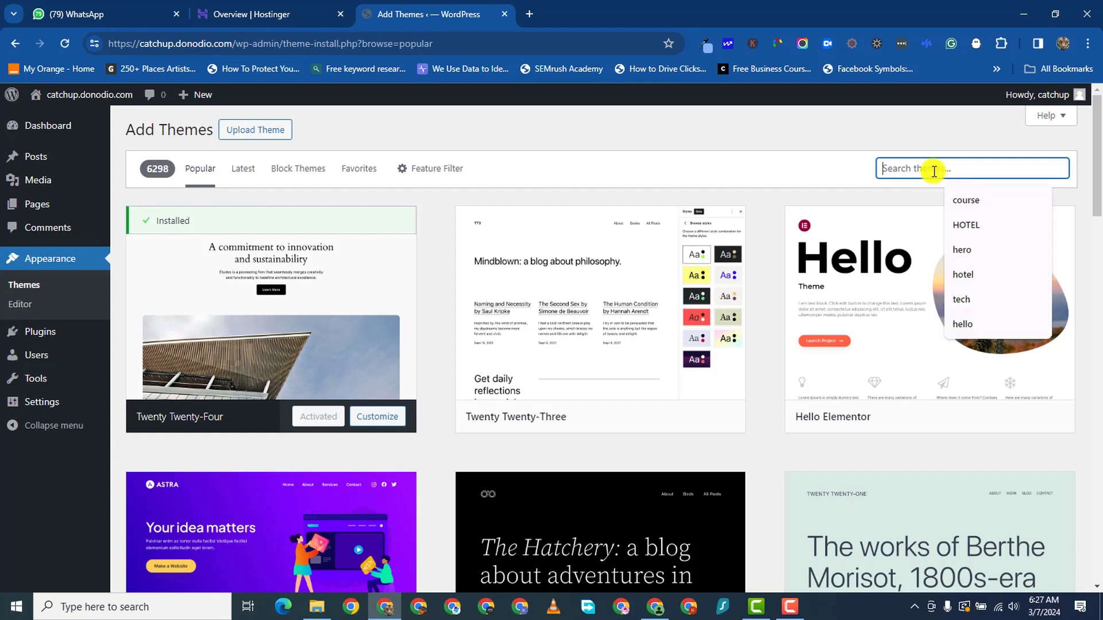
text(astra)
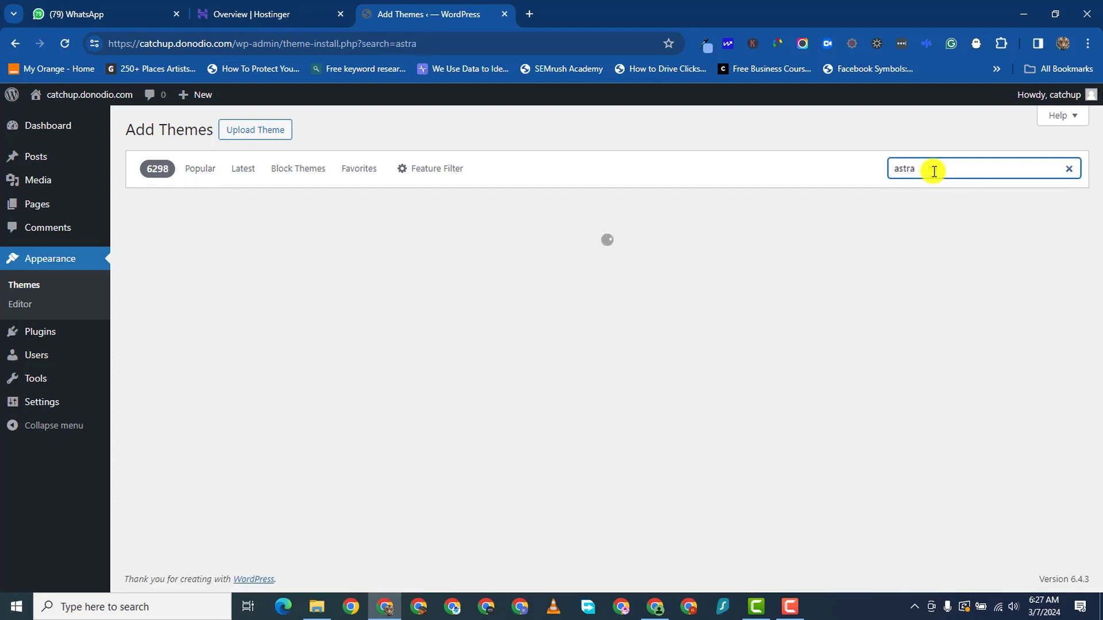
mouse_move(344, 424)
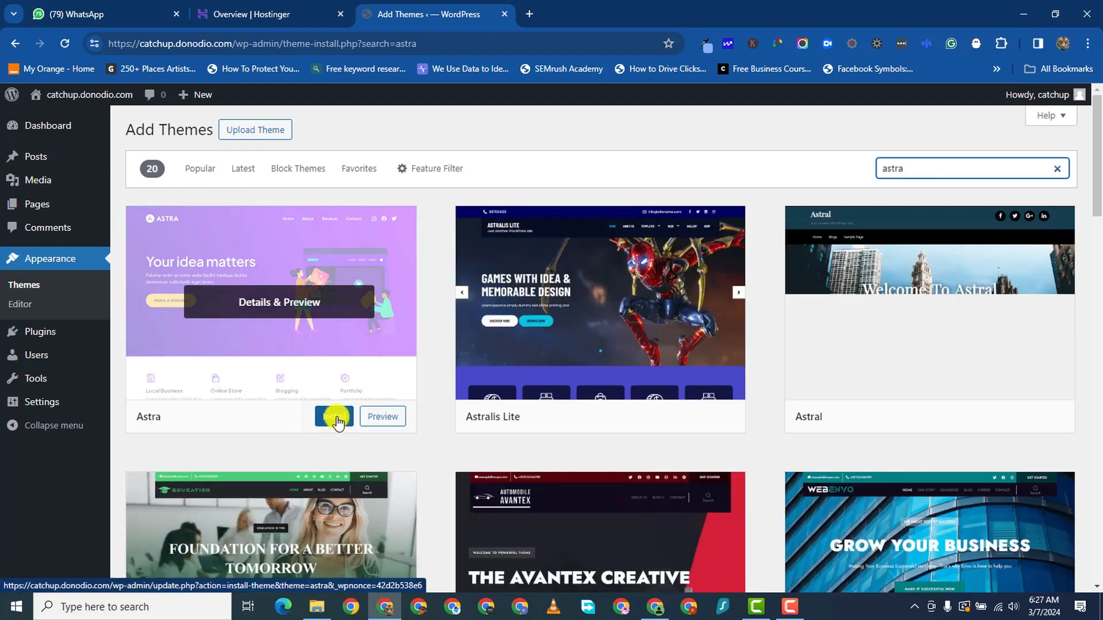
click(336, 418)
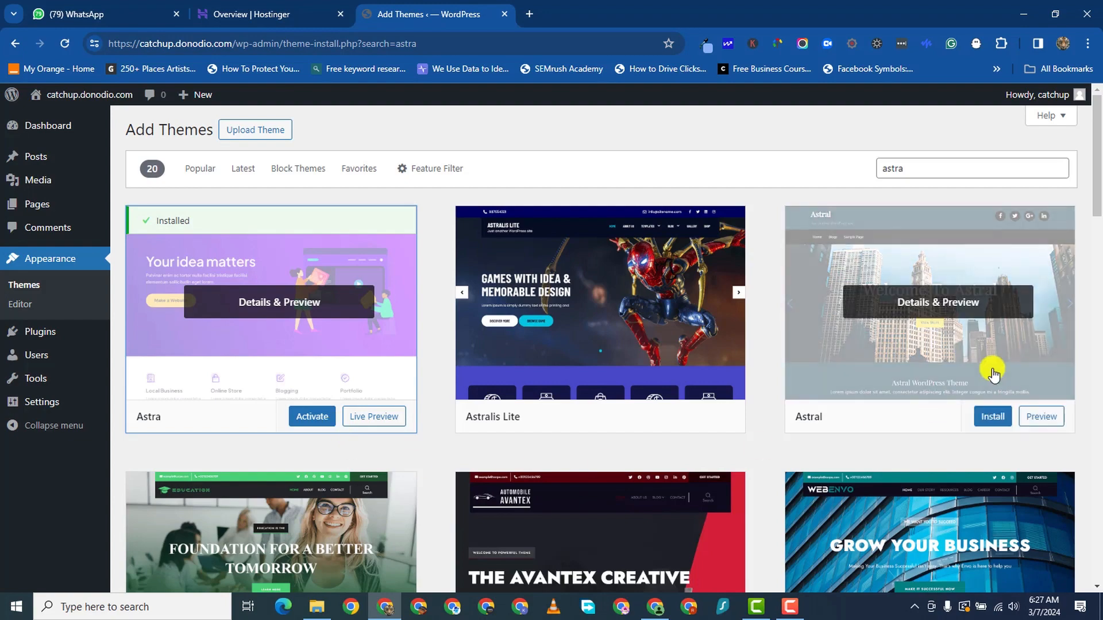
click(310, 418)
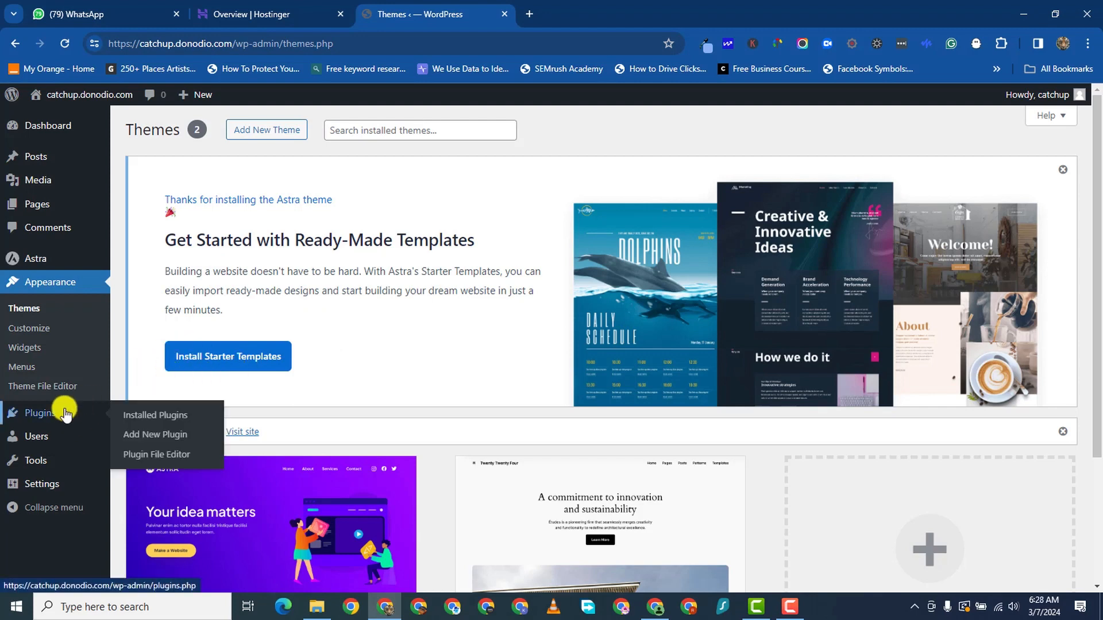
- Search the plugin directory for 'elementor' and activate the Elementor plugin
click(47, 421)
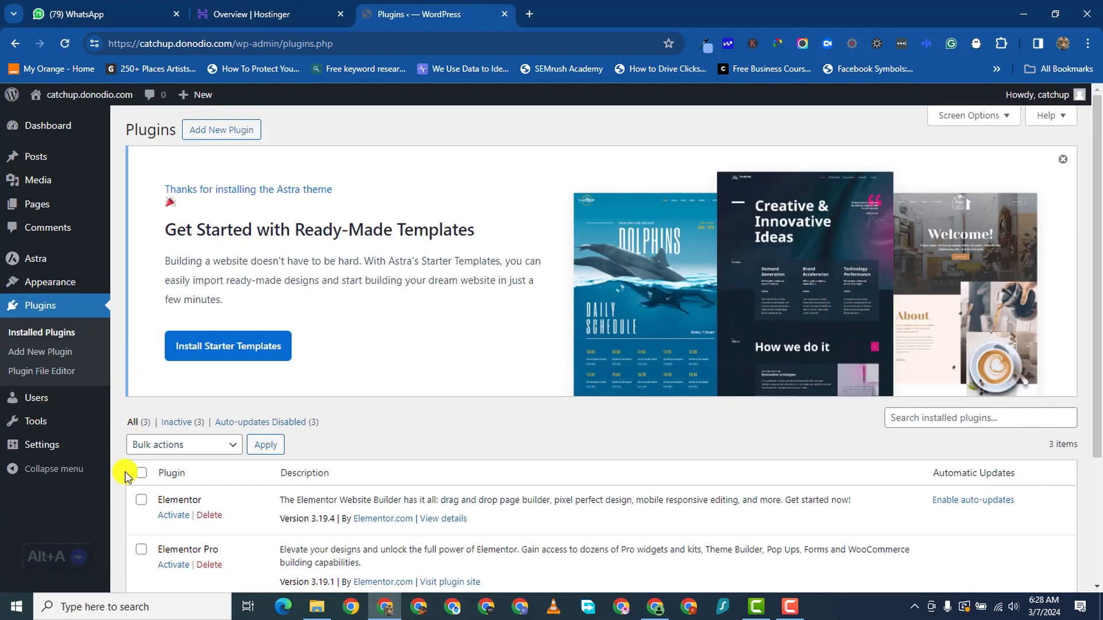
click(223, 136)
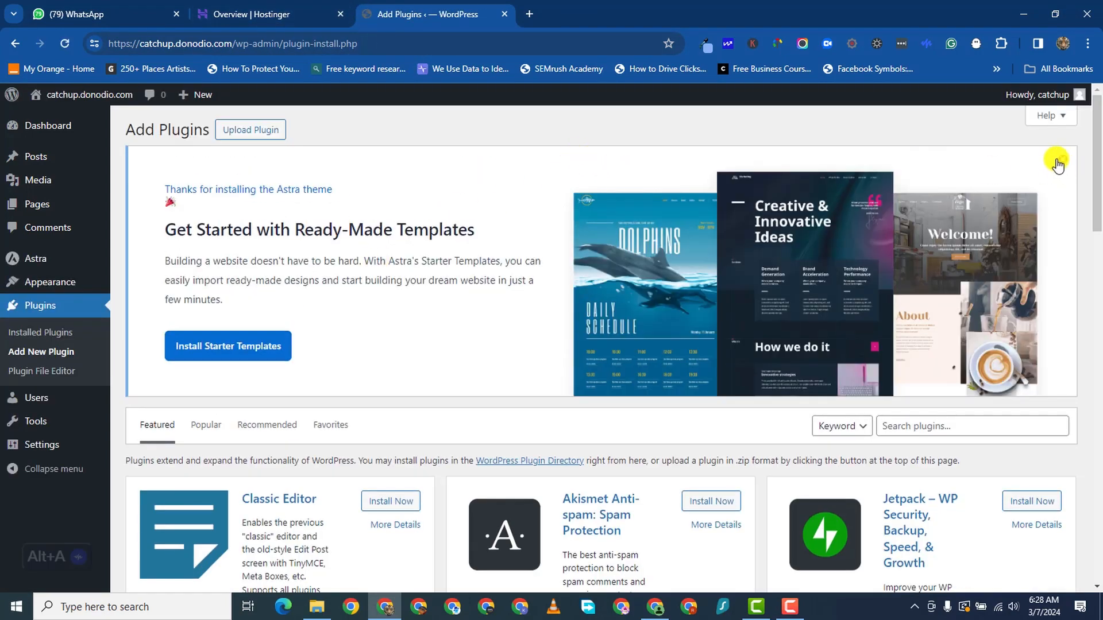
click(1057, 163)
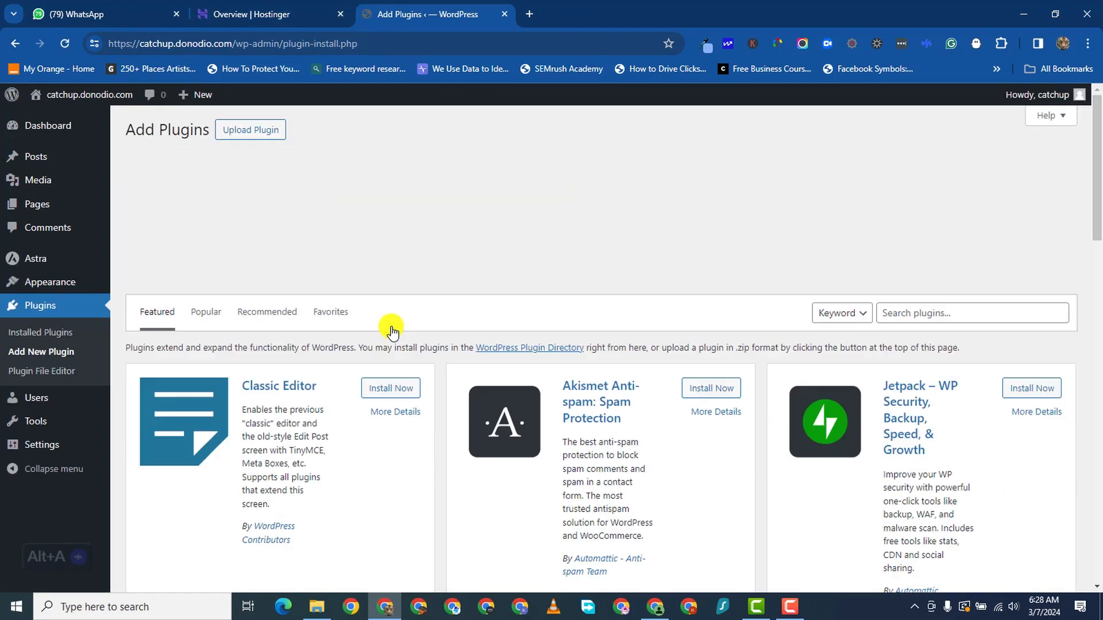
click(926, 174)
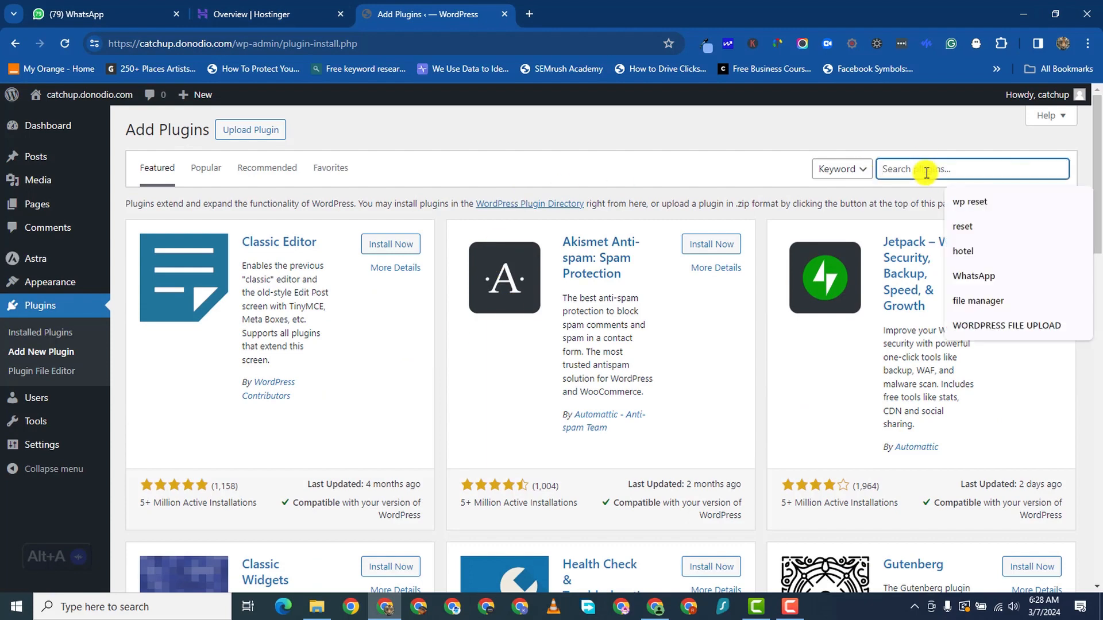
text(elementor)
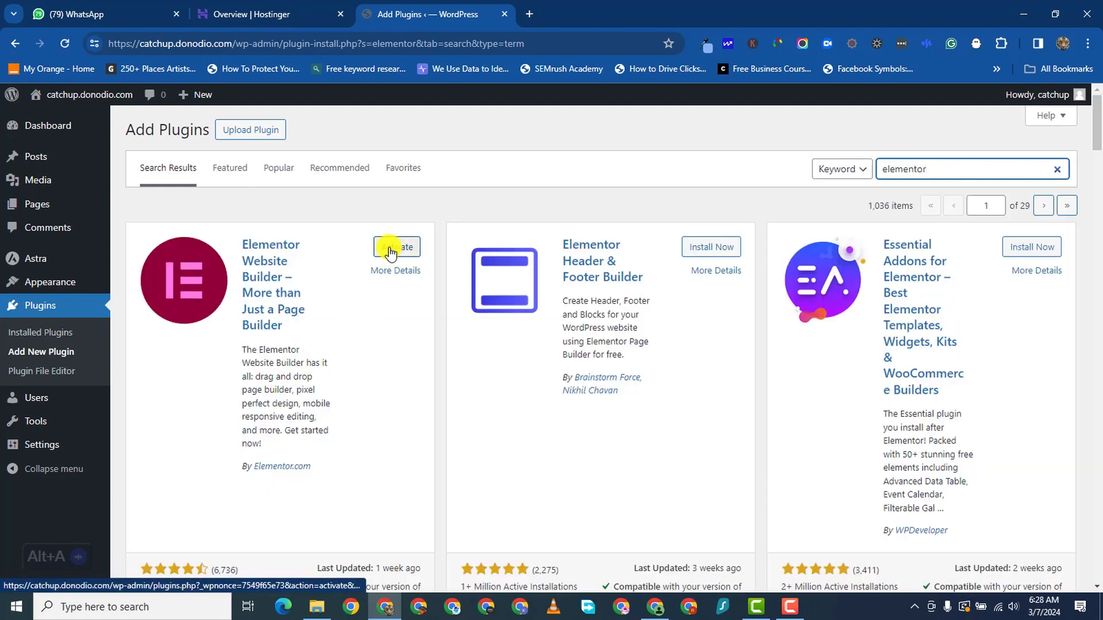
click(390, 252)
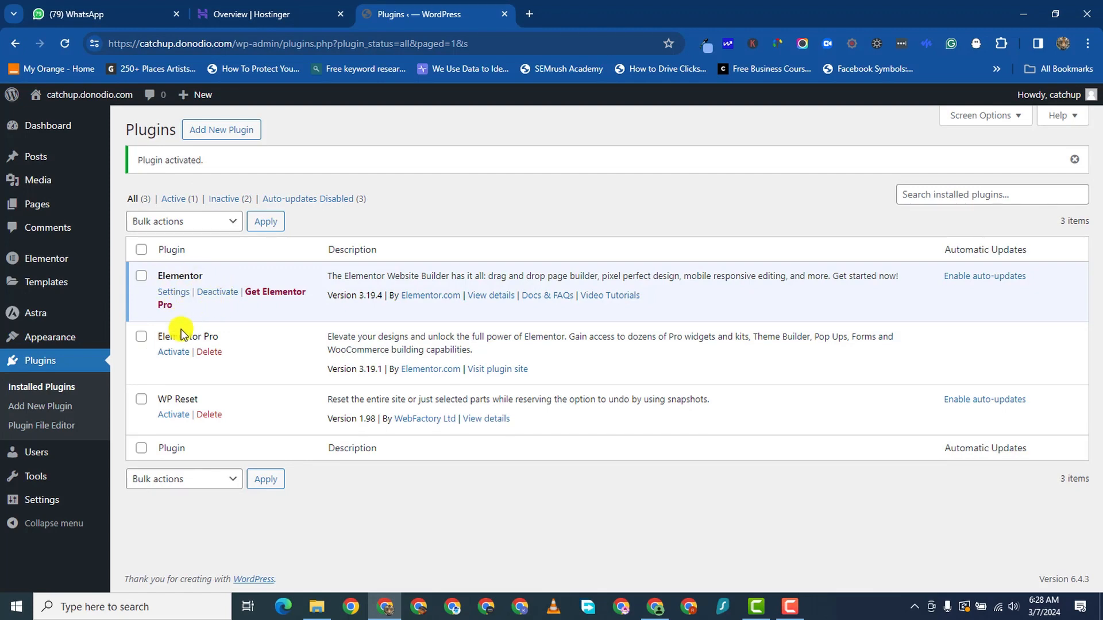
- Install and activate the Elementor Header & Footer Builder plugin
click(221, 132)
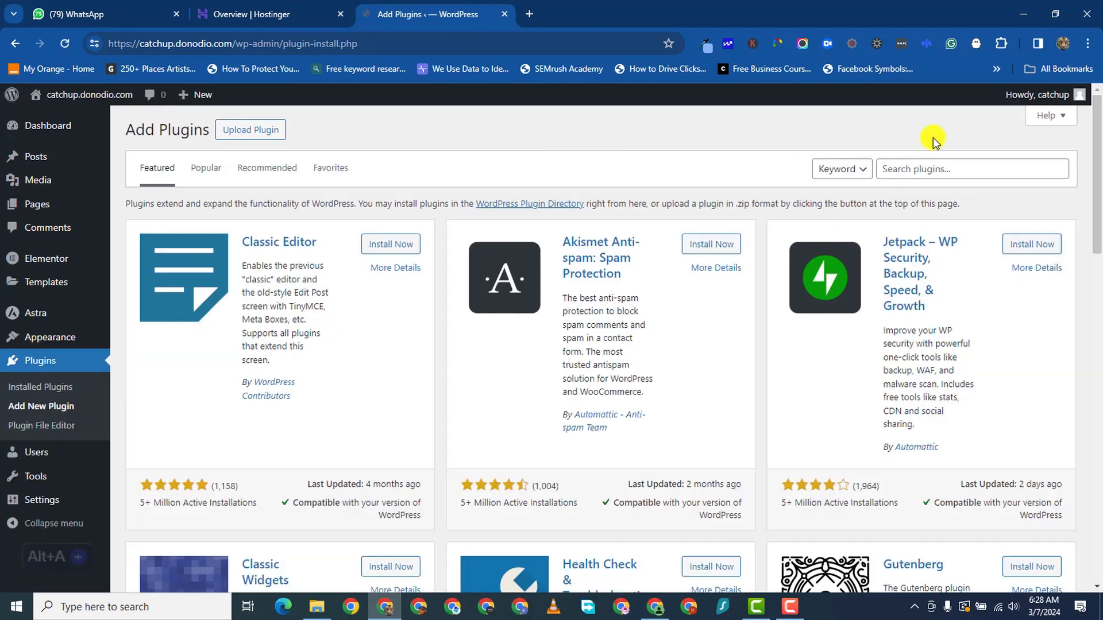
click(934, 167)
scroll(934, 158, down, 1)
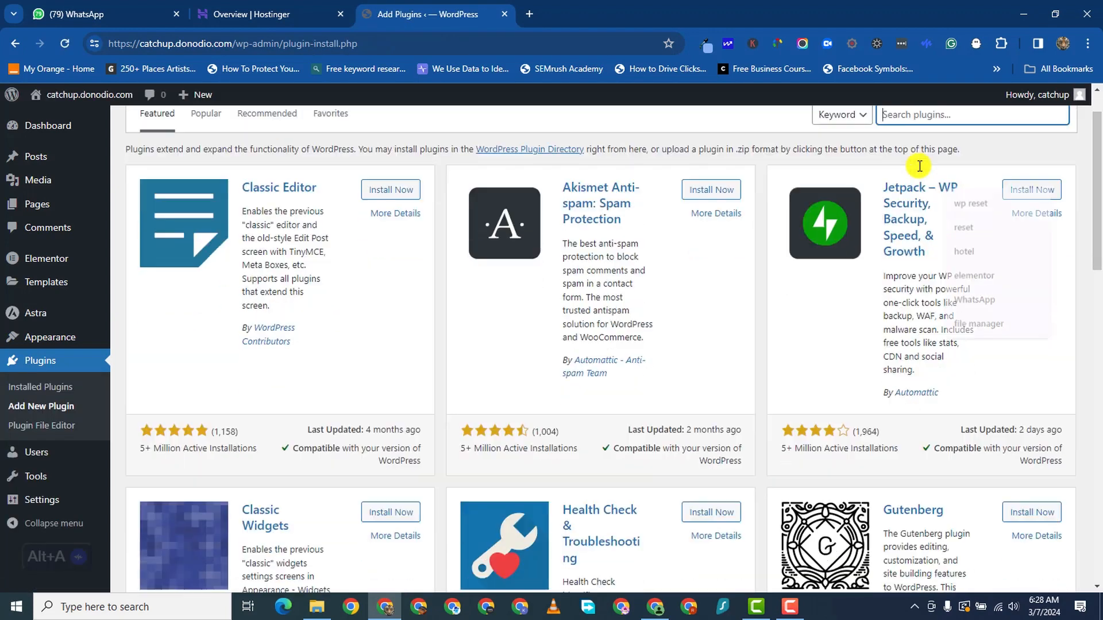
scroll(941, 108, up, 1)
text(elem)
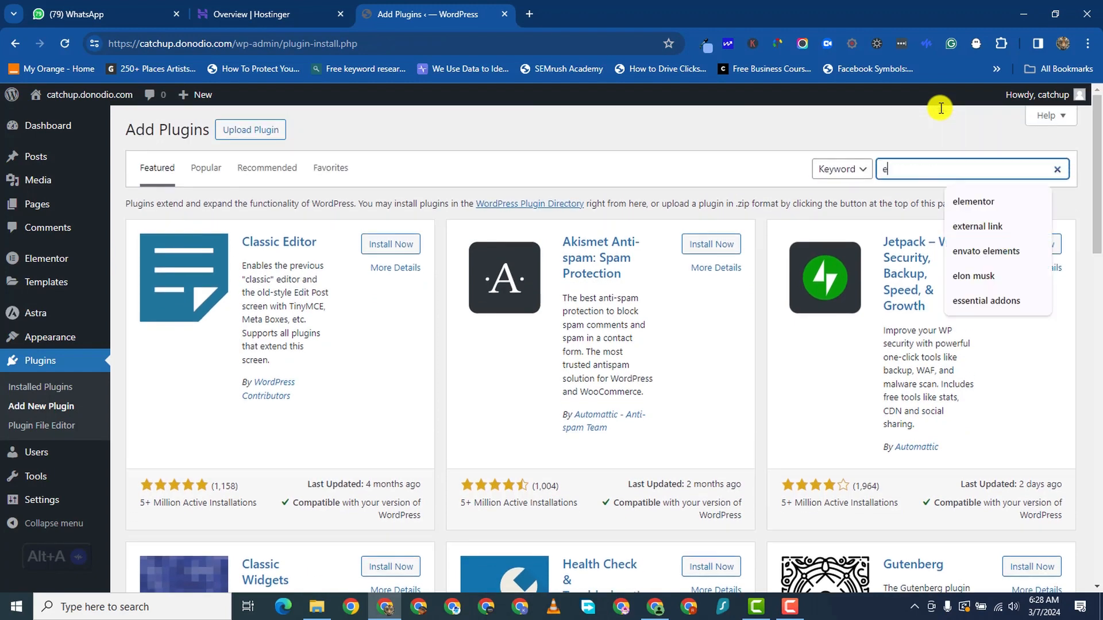
text(entor)
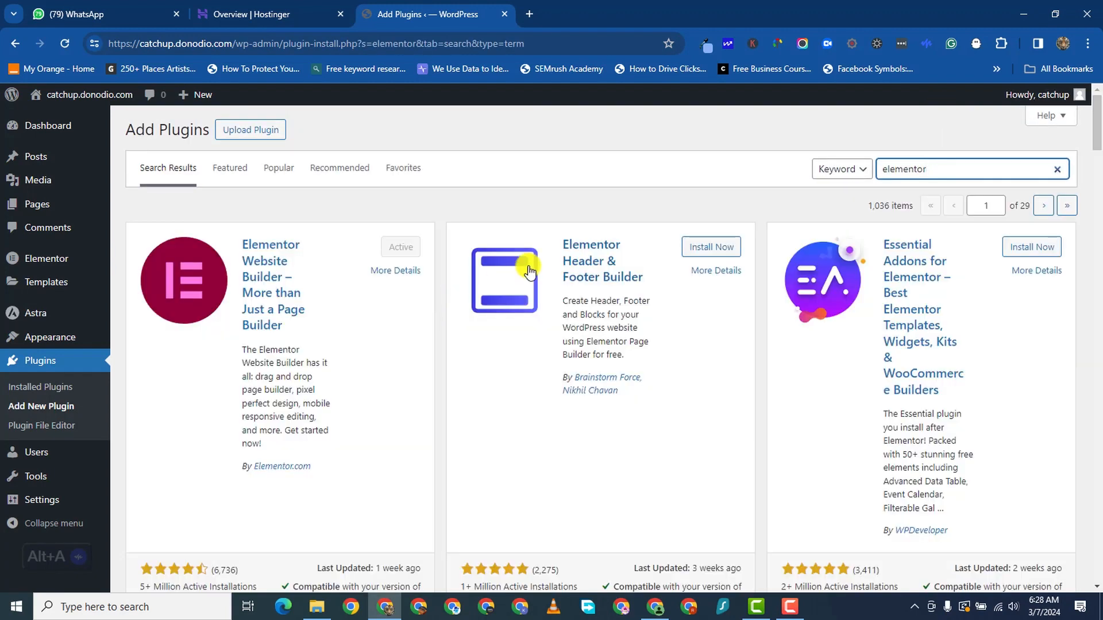
click(707, 248)
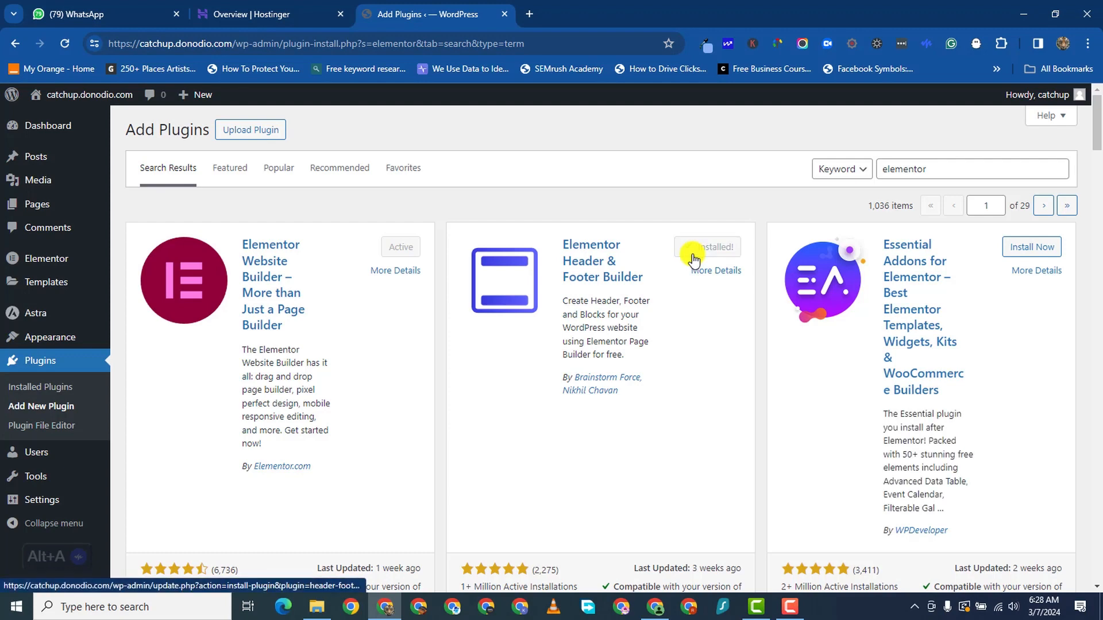
click(704, 251)
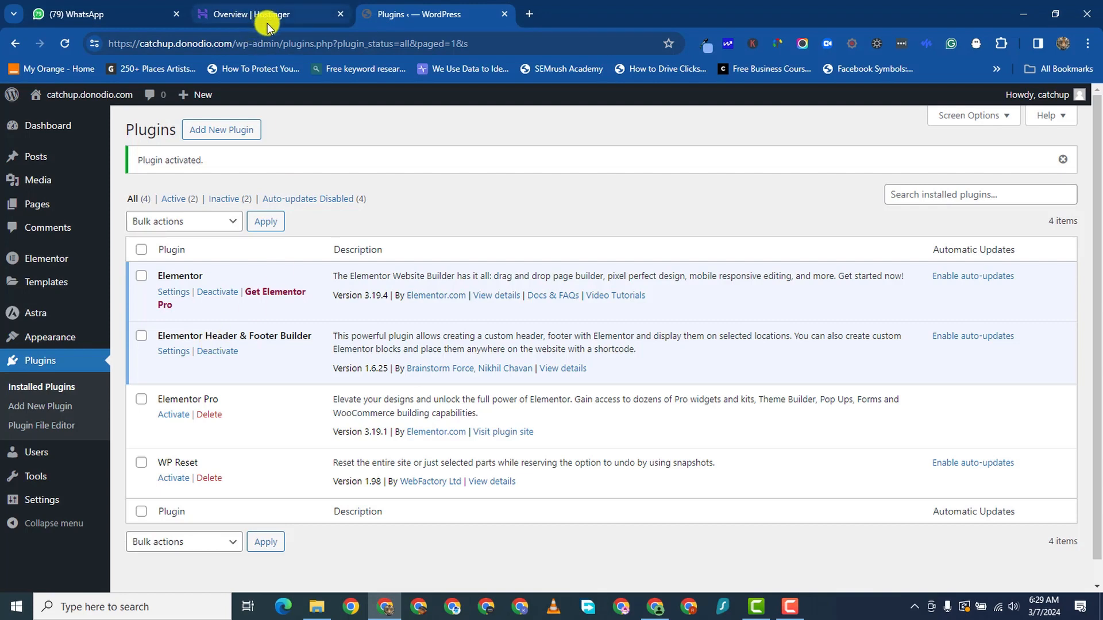
scroll(117, 435, down, 1)
scroll(113, 422, up, 1)
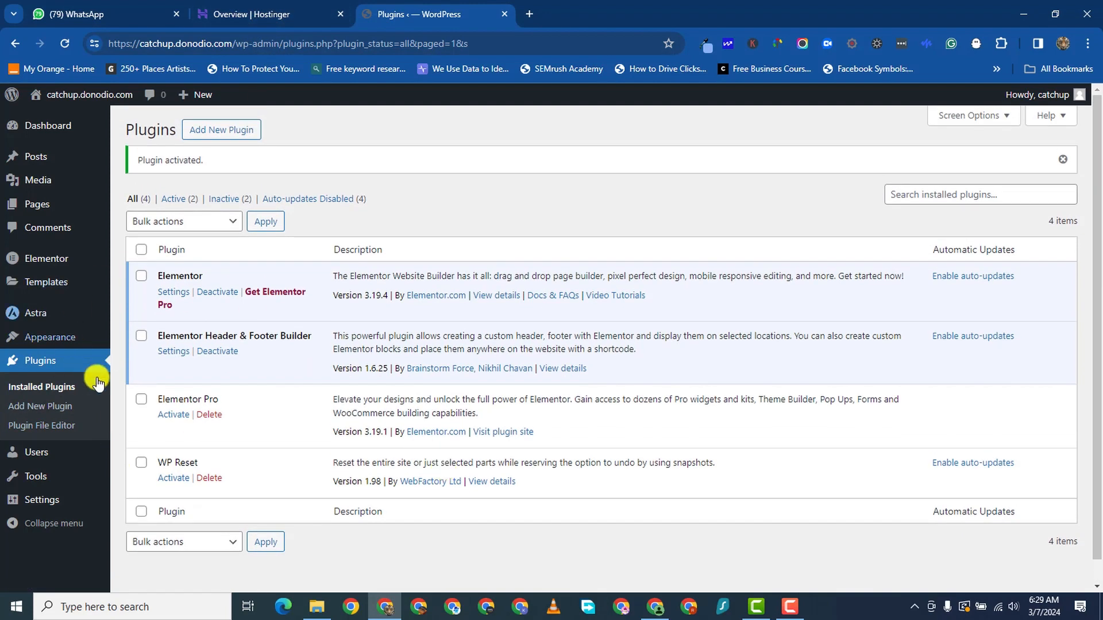
mouse_move(53, 338)
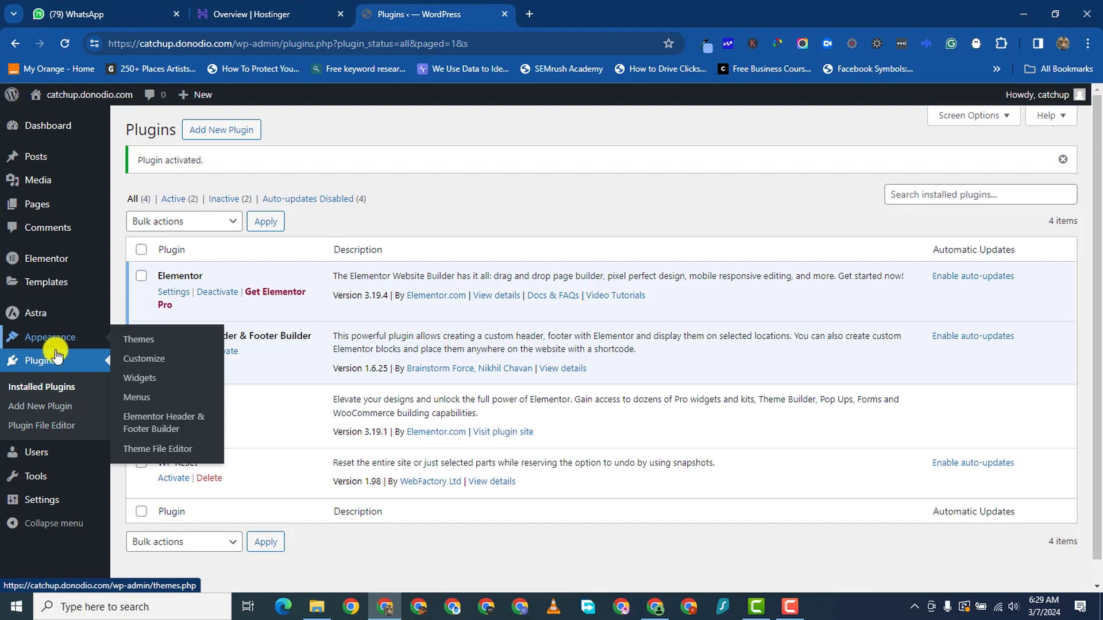
mouse_move(13, 206)
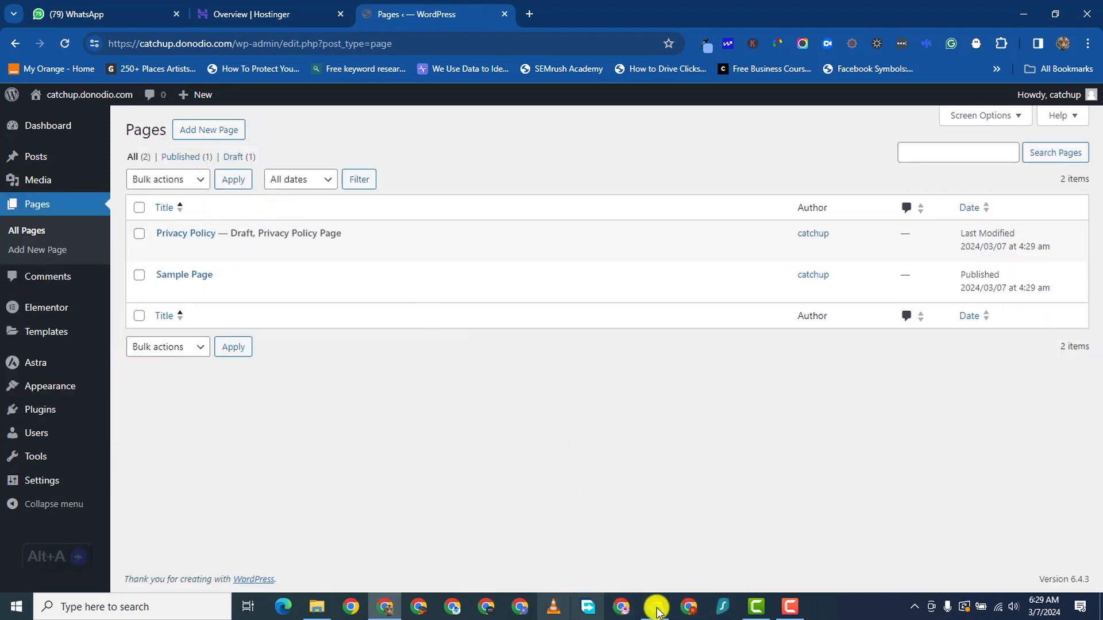
- Move the Privacy Policy and Sample Page pages to the trash with a bulk action
click(791, 606)
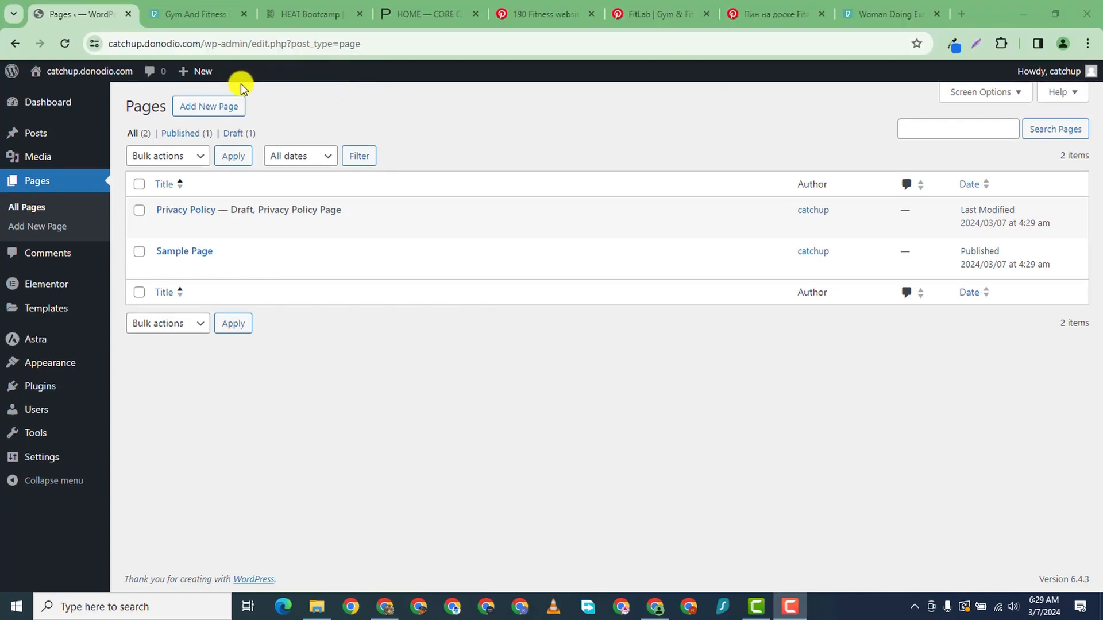
click(240, 92)
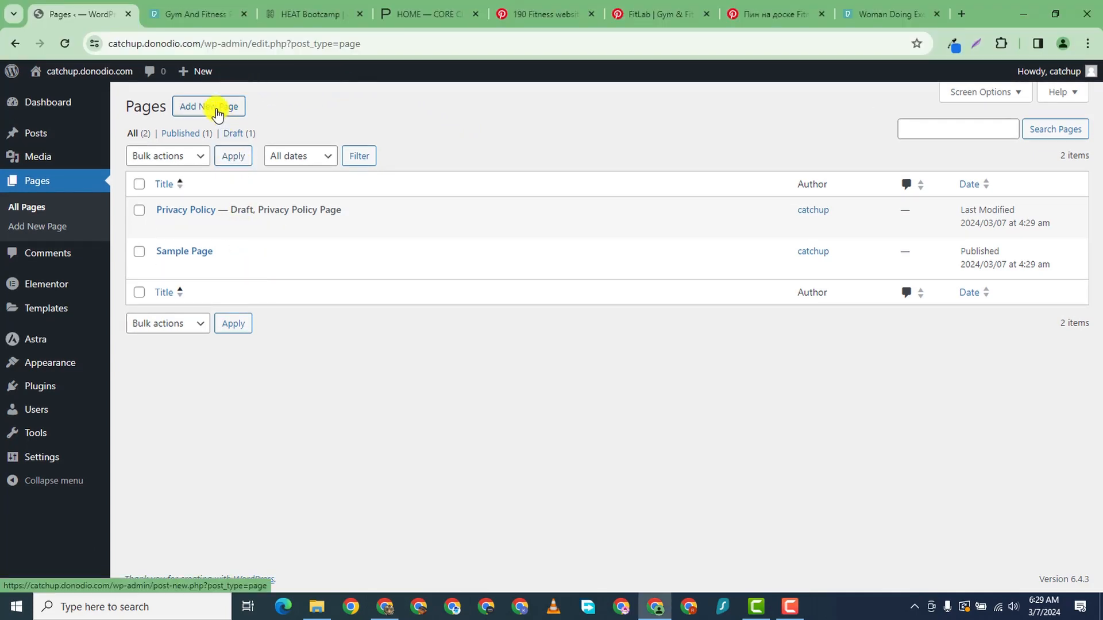
click(139, 210)
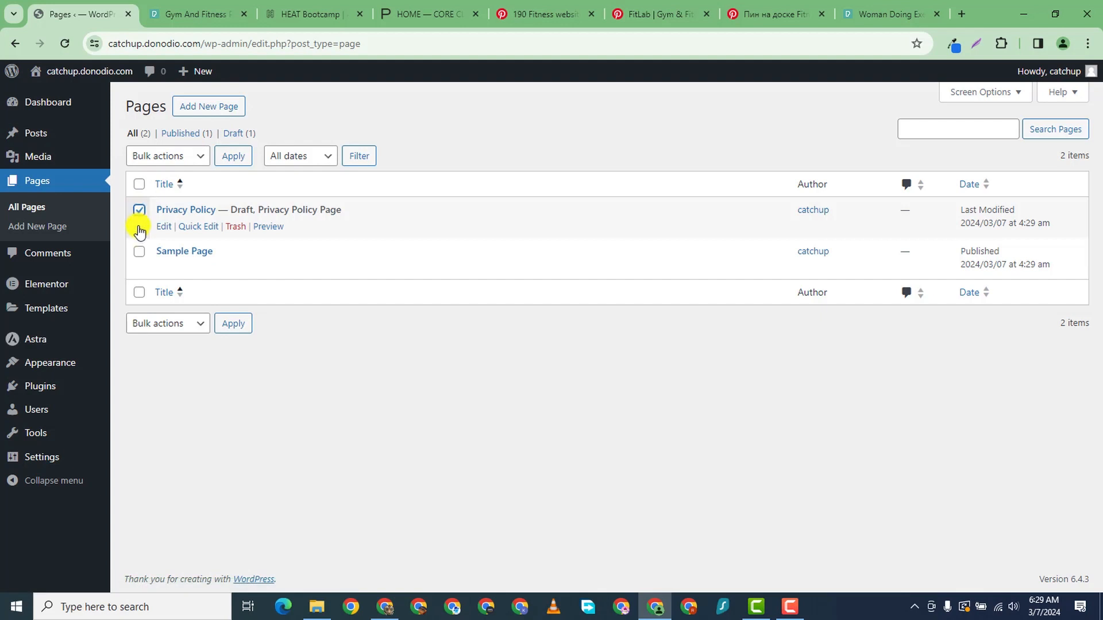
click(139, 252)
click(173, 156)
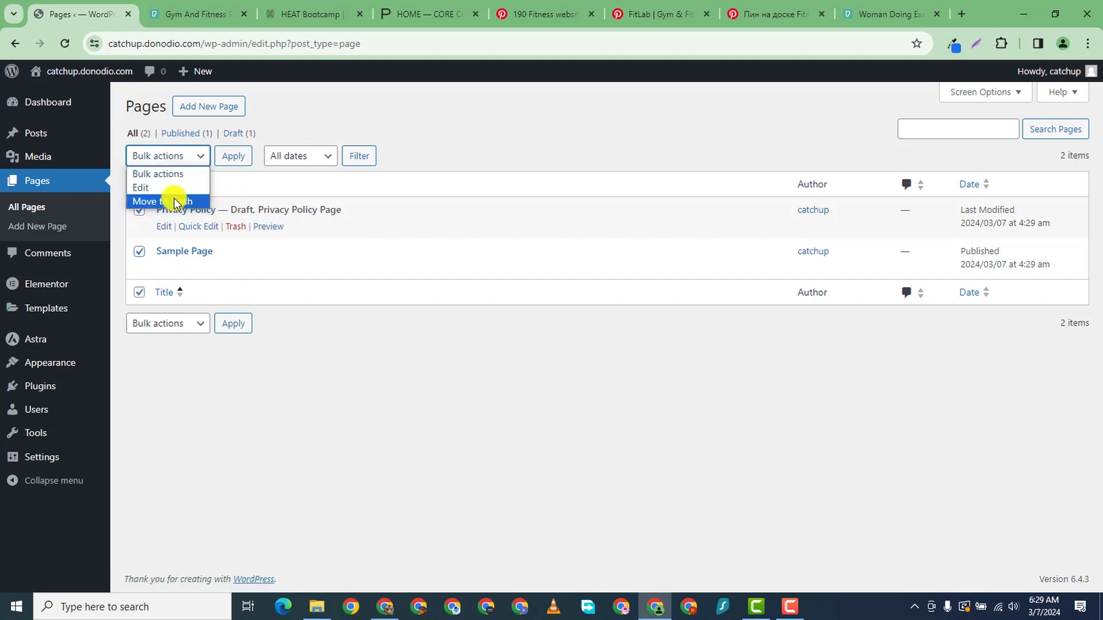
click(172, 201)
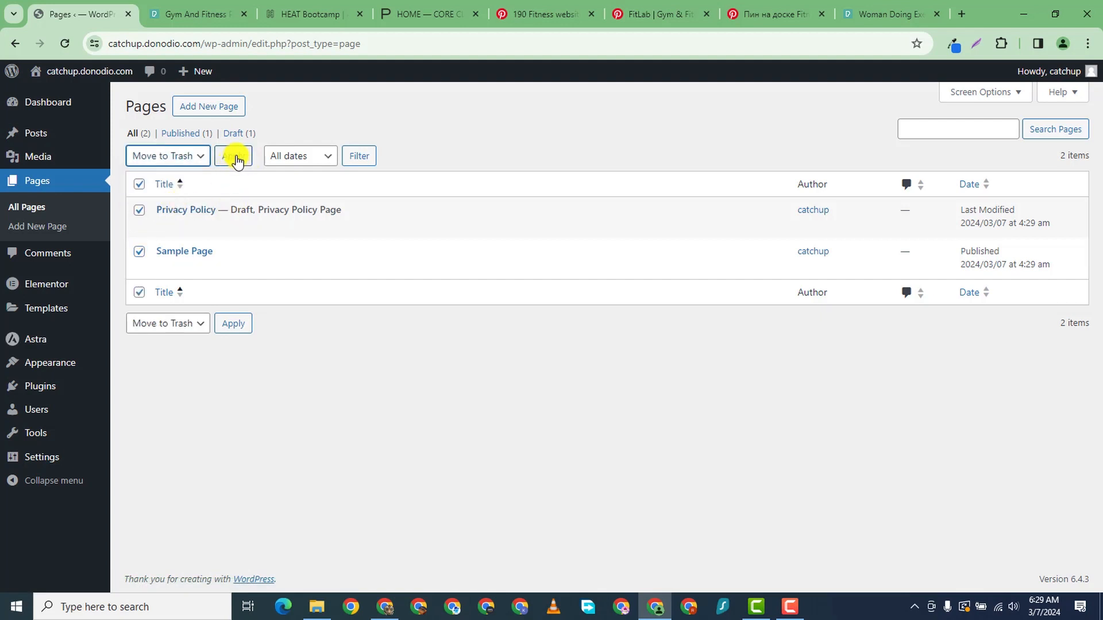
click(236, 158)
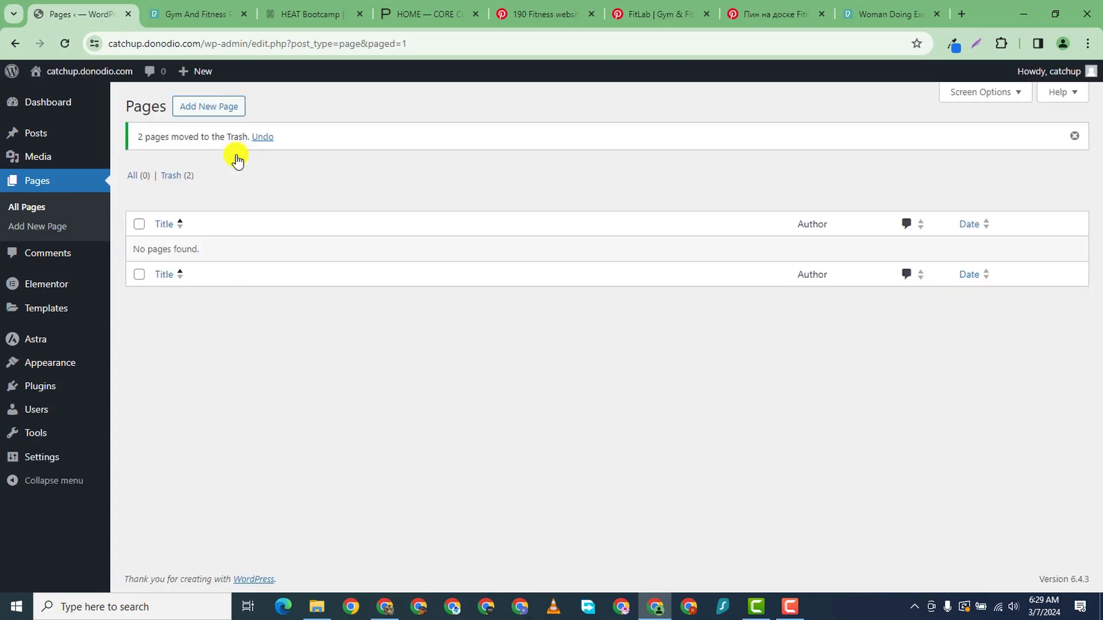
- Publish a new page titled 'Home' and open it with Elementor
click(195, 112)
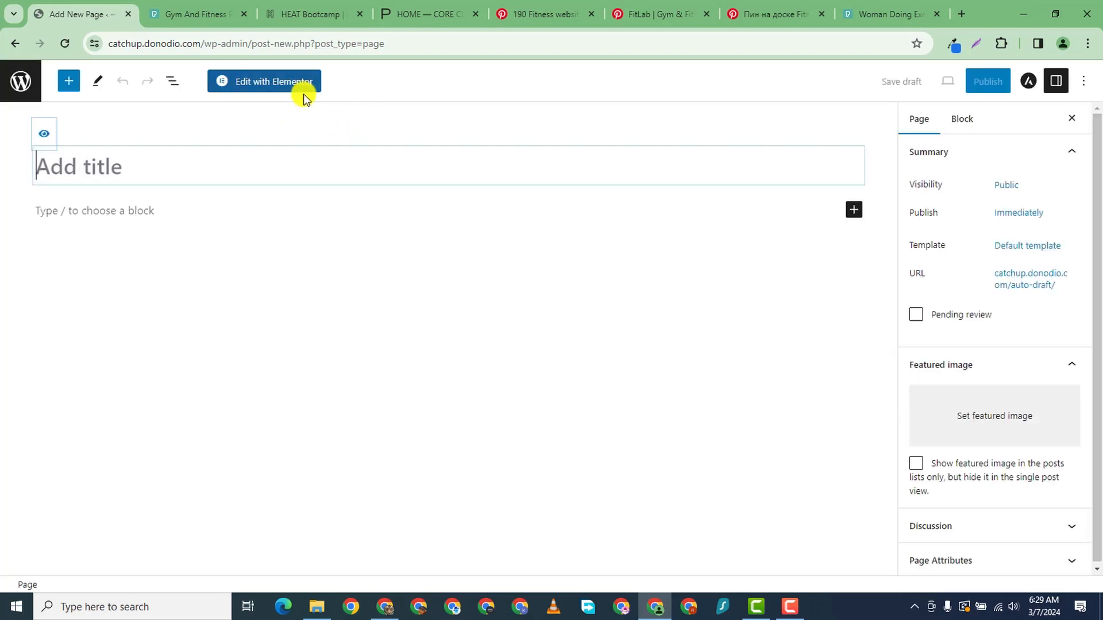
text(Home)
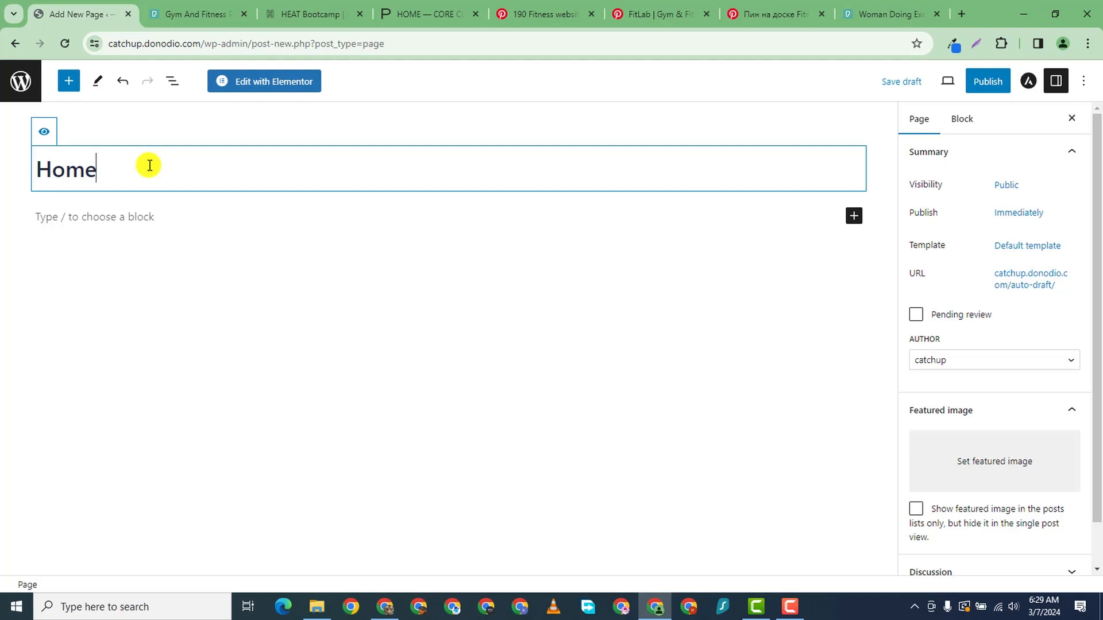
click(983, 83)
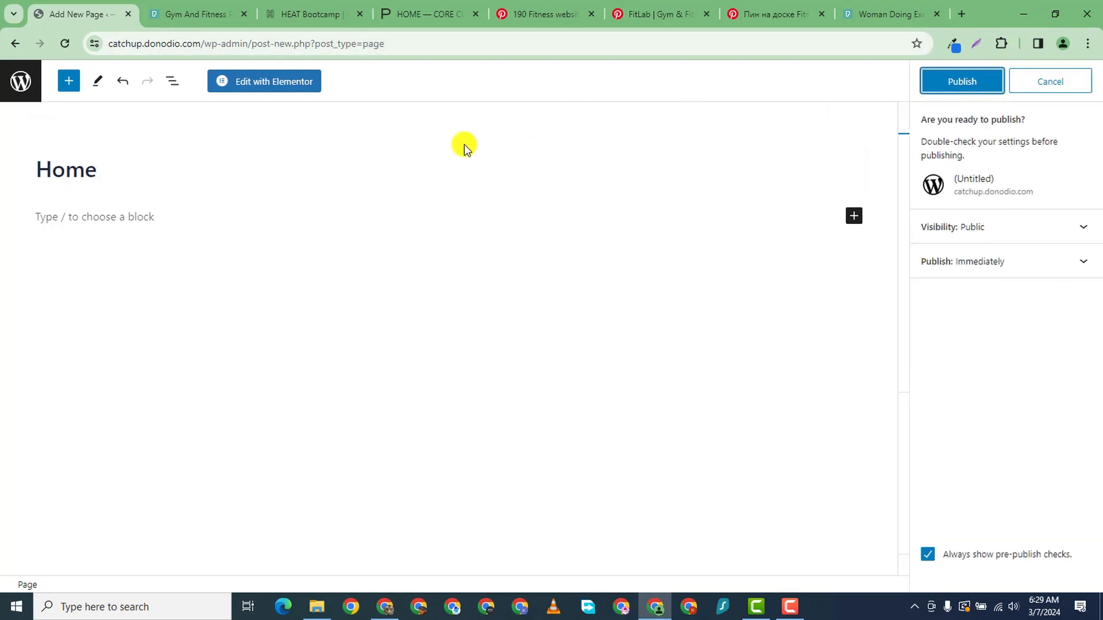
click(956, 79)
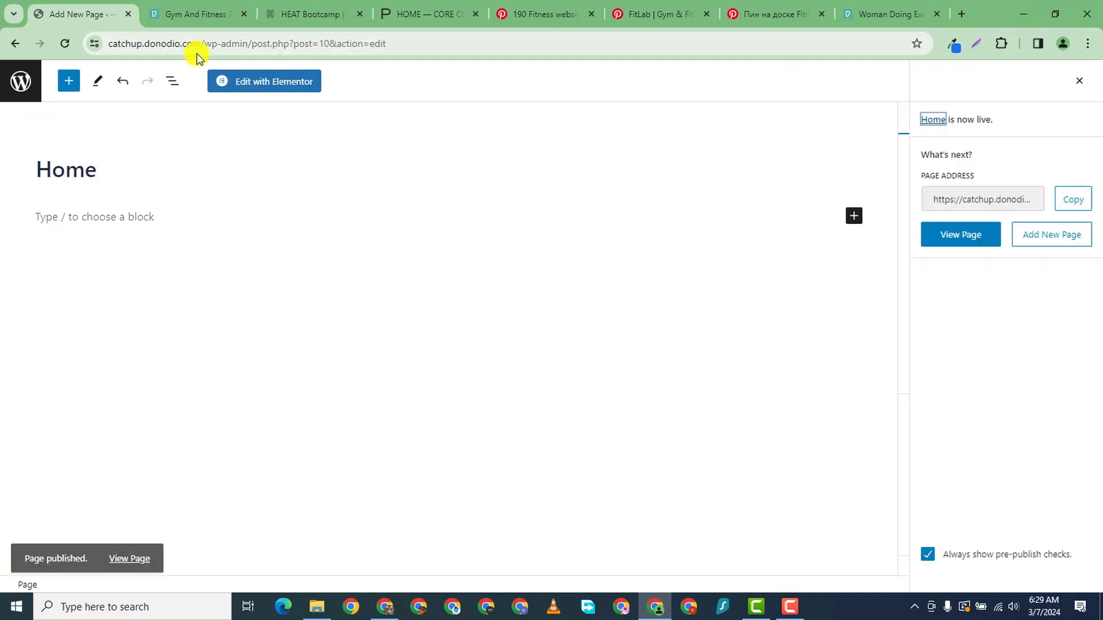
click(262, 83)
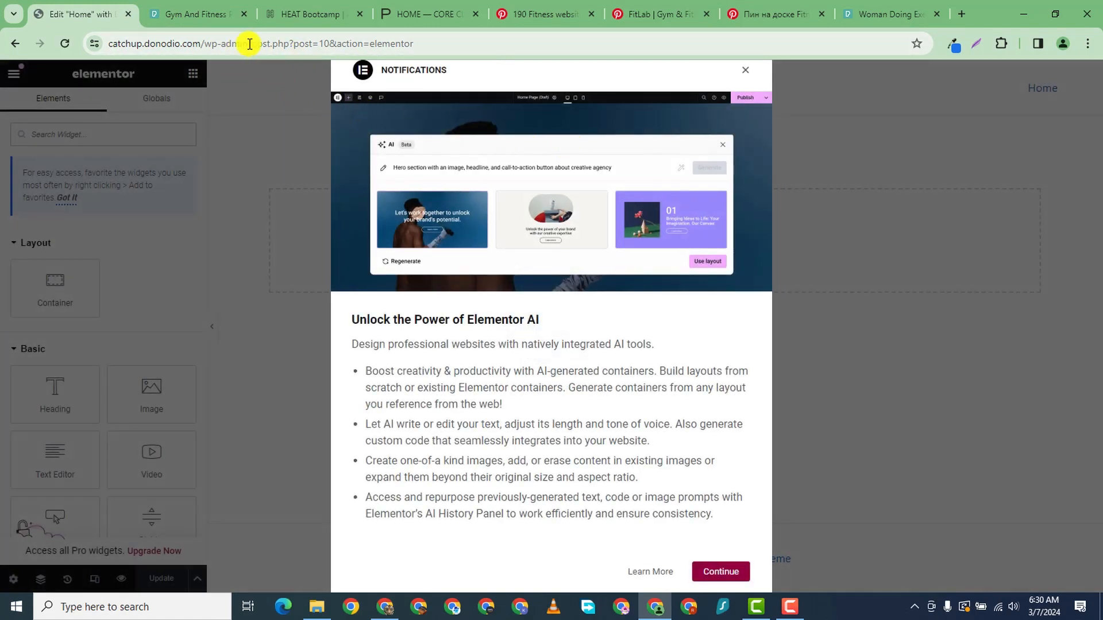
- Open the WordPress admin area in a new browser tab using the copied site address
drag(249, 44, 106, 42)
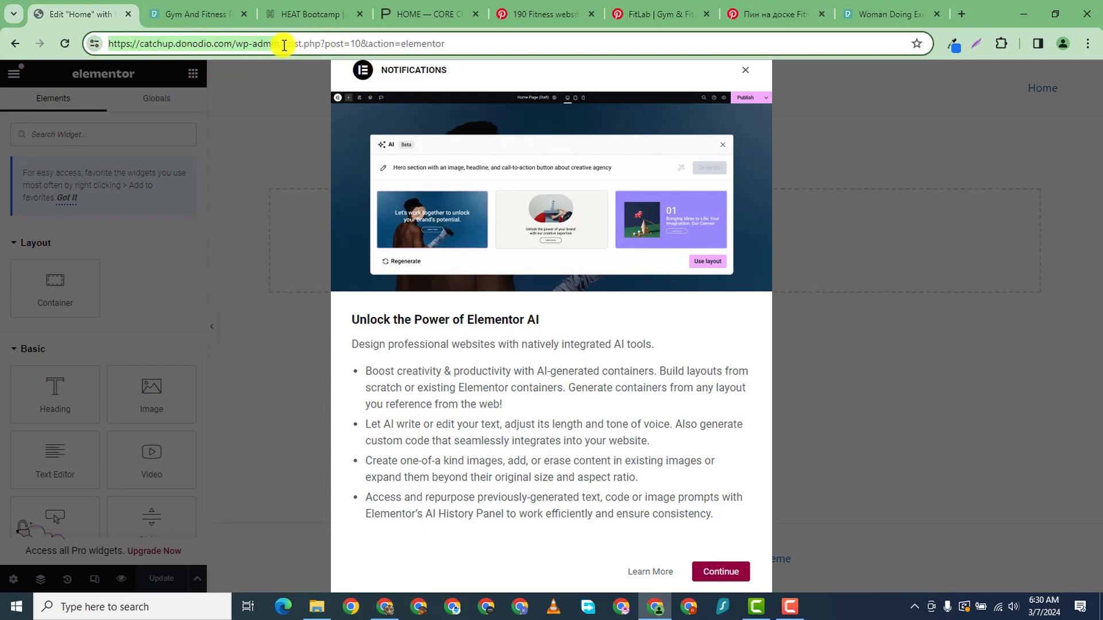
right_click(267, 46)
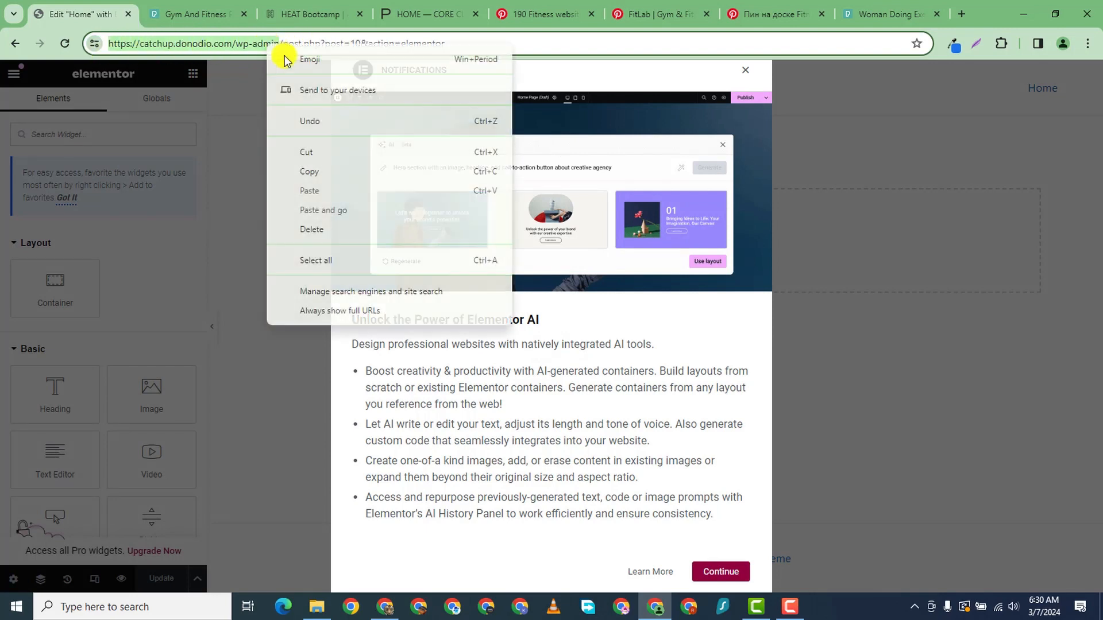
click(313, 171)
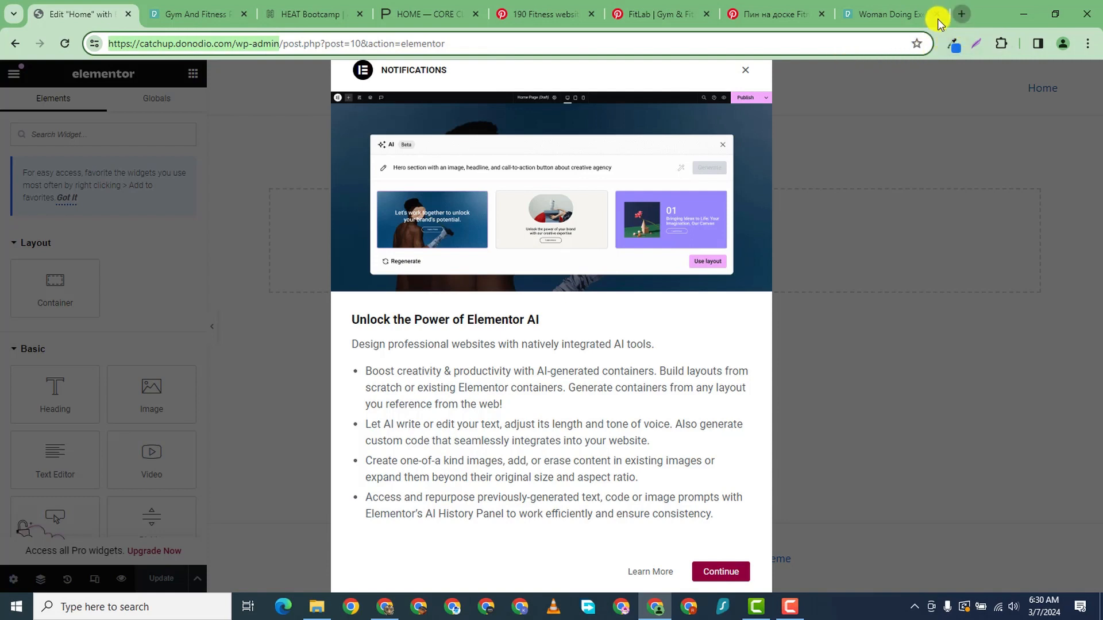
click(961, 14)
right_click(531, 40)
click(627, 176)
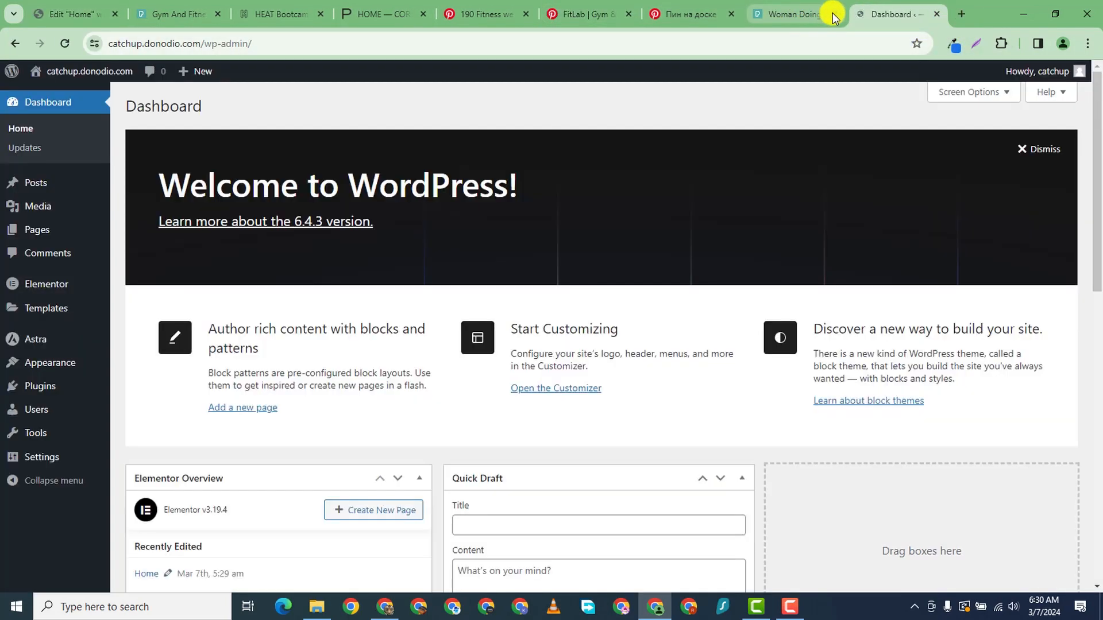
click(833, 13)
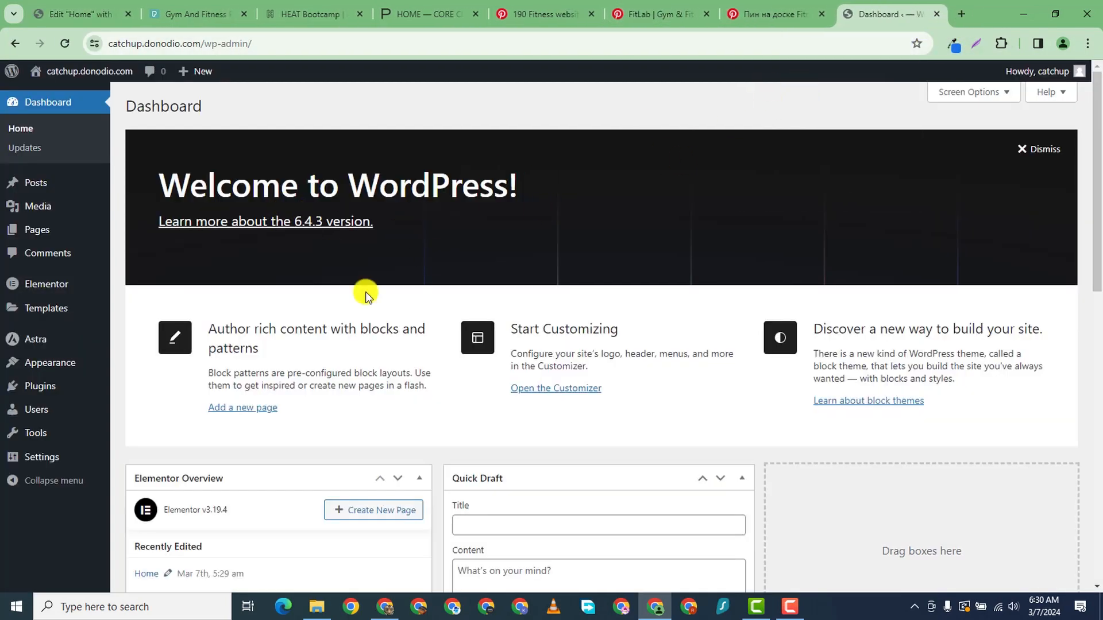
scroll(787, 216, down, 6)
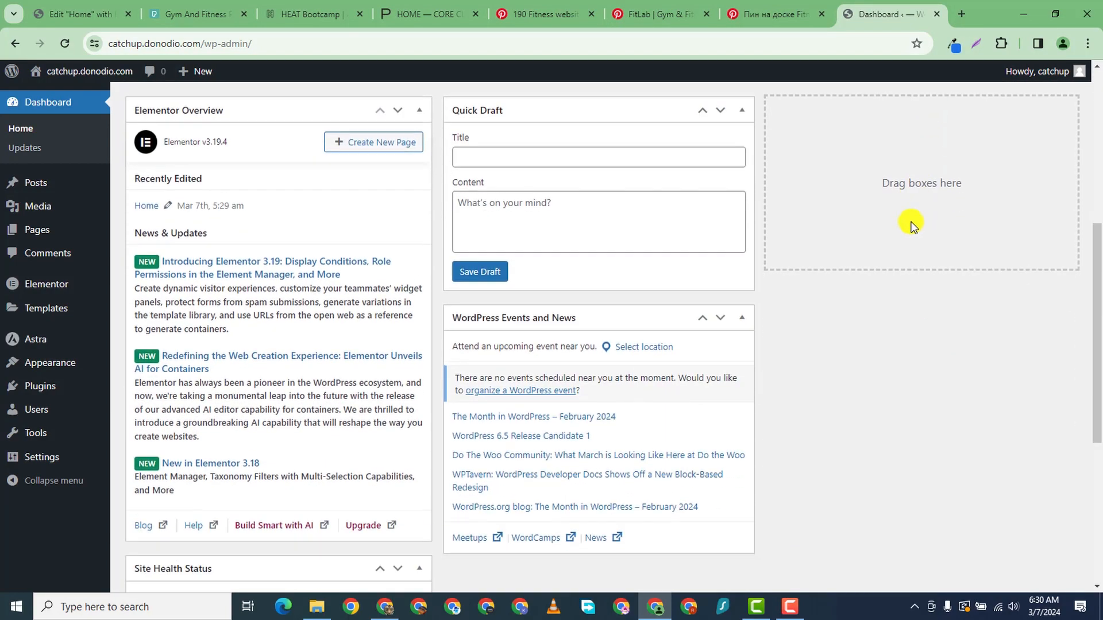
scroll(908, 222, up, 6)
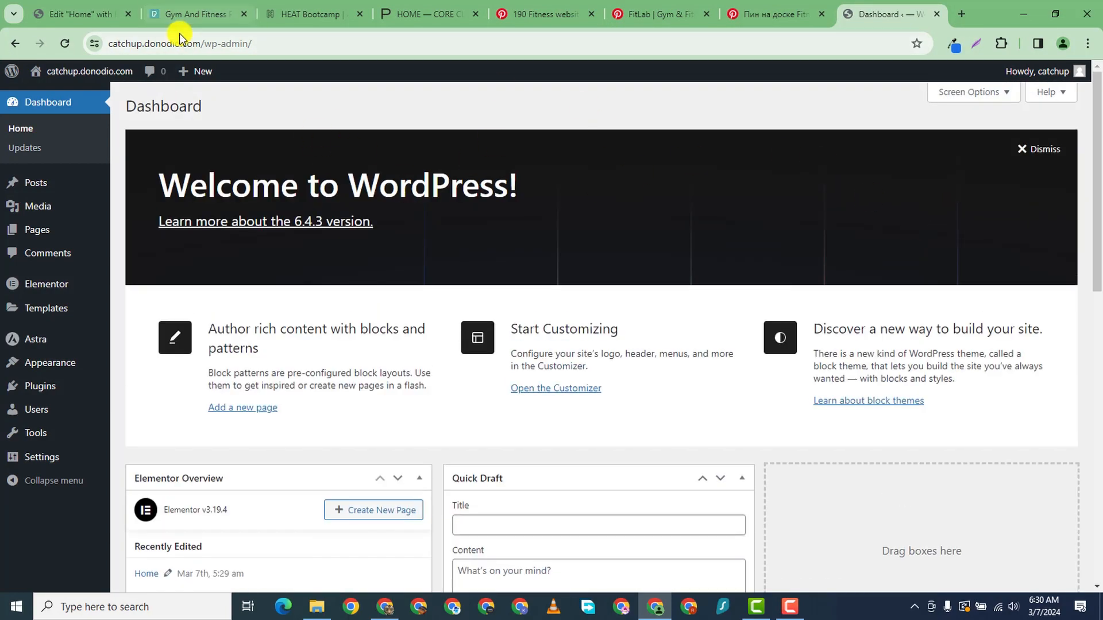
- Dismiss the Elementor AI announcement in the Home editor, then return to the Dashboard tab
click(87, 14)
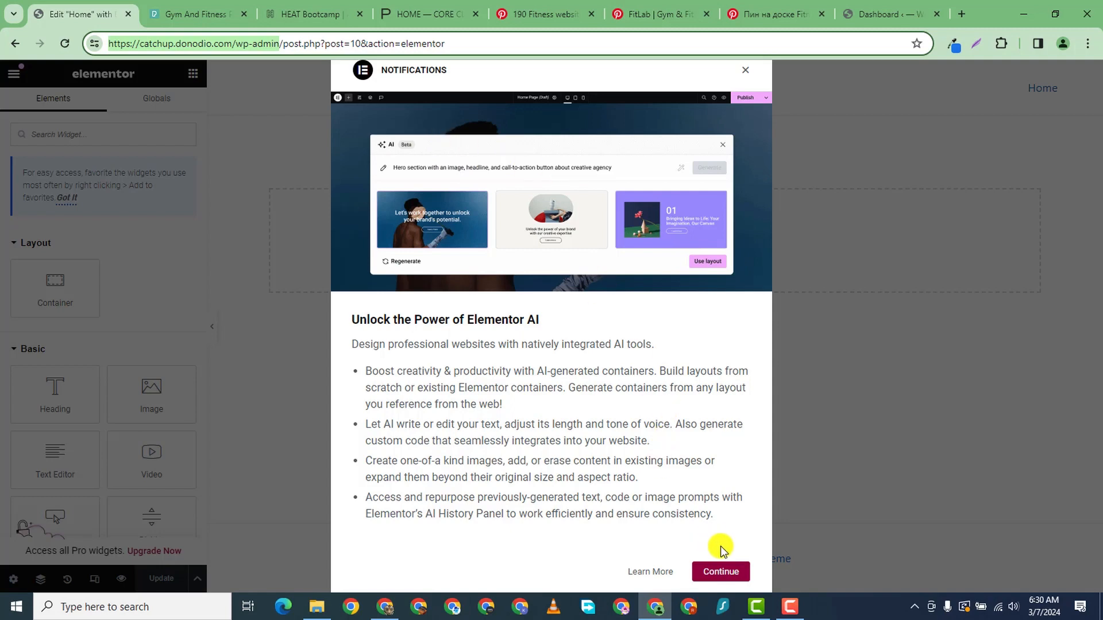
click(726, 572)
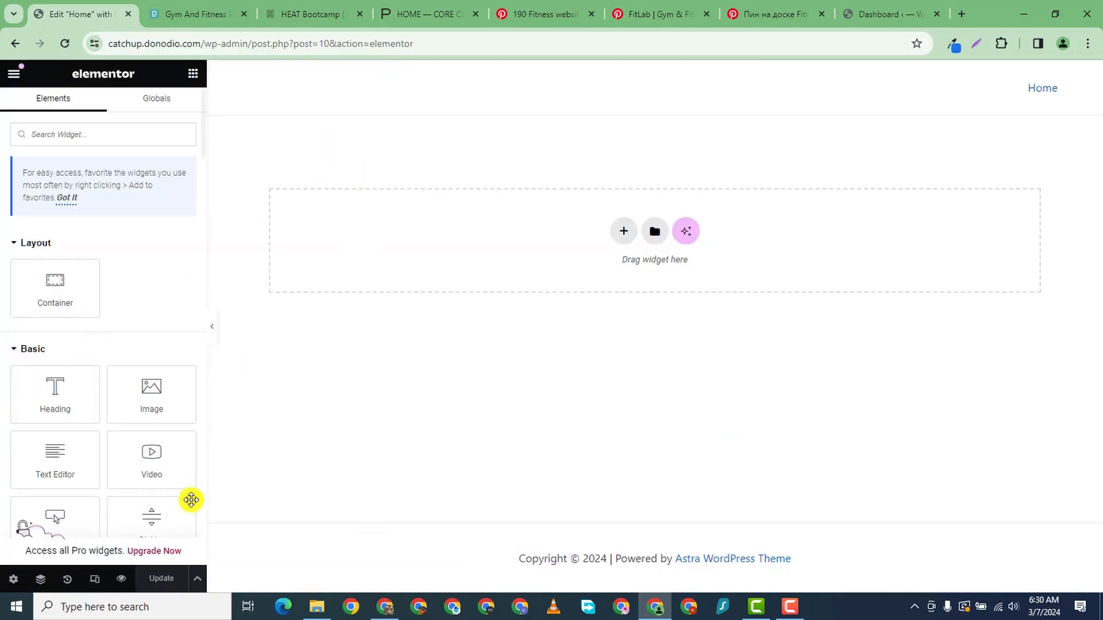
click(849, 14)
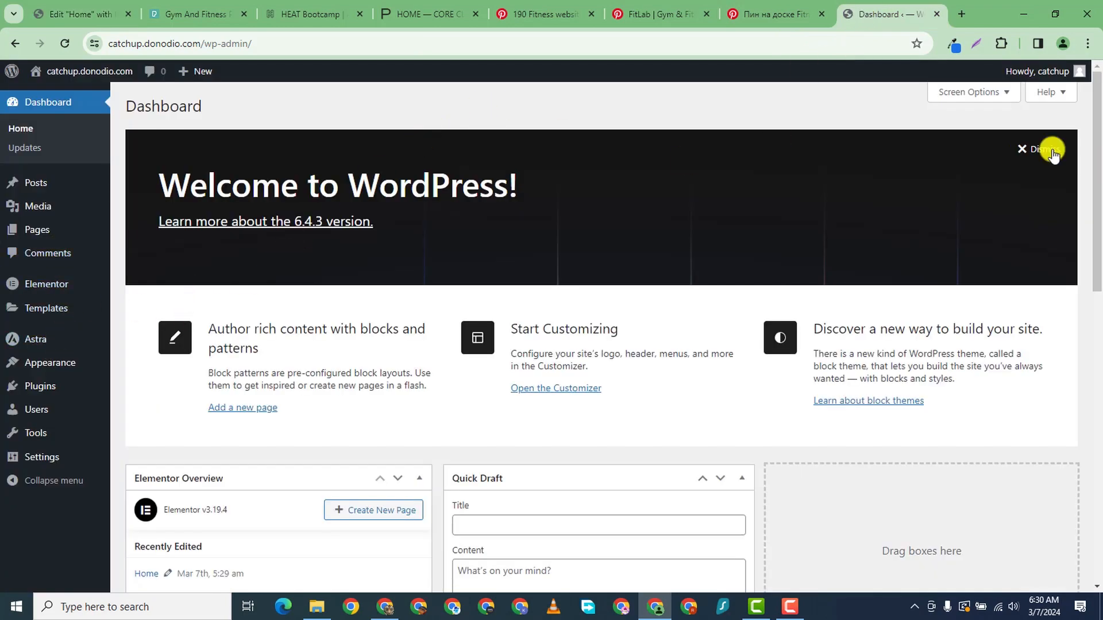
- In Screen Options, uncheck Elementor Overview, At a Glance, Activity, Quick Draft, Events and News, and Welcome
scroll(564, 371, down, 4)
scroll(570, 364, up, 4)
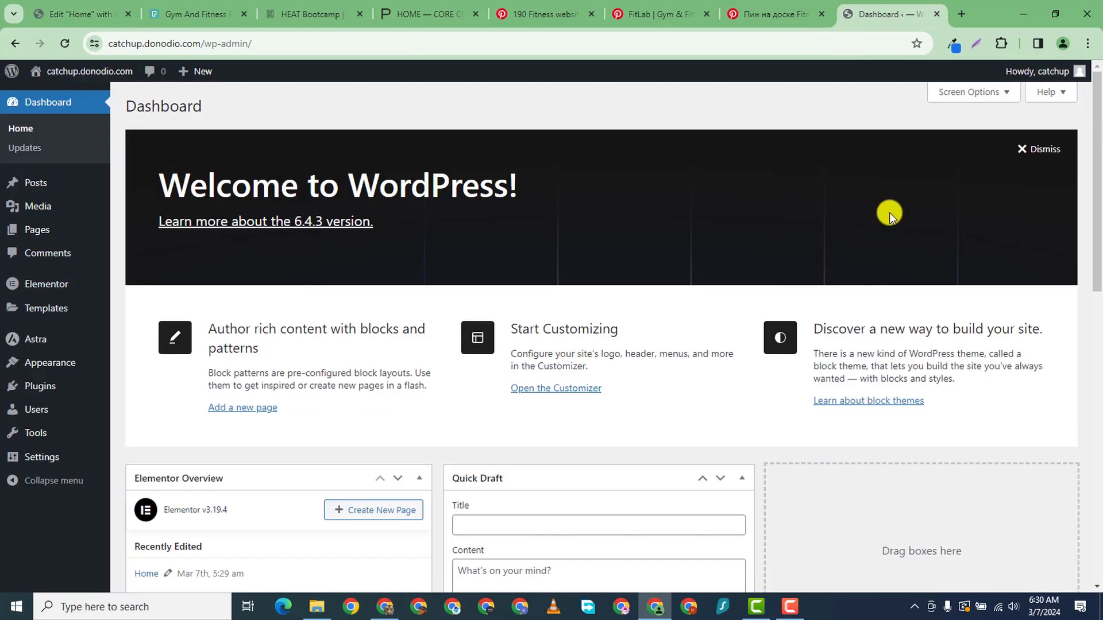
click(968, 93)
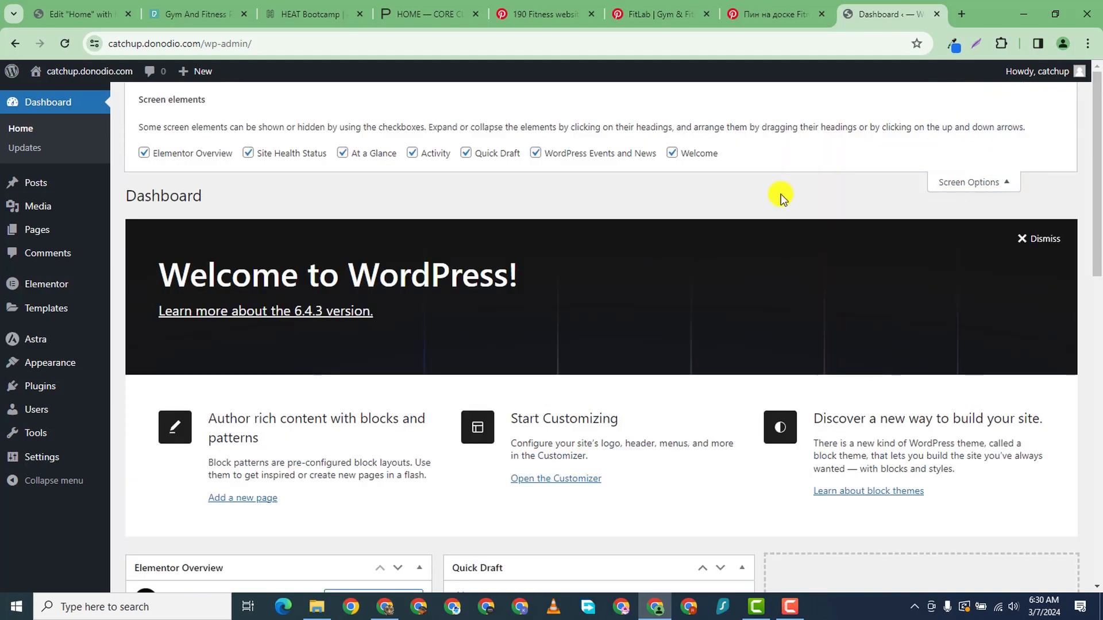
click(140, 153)
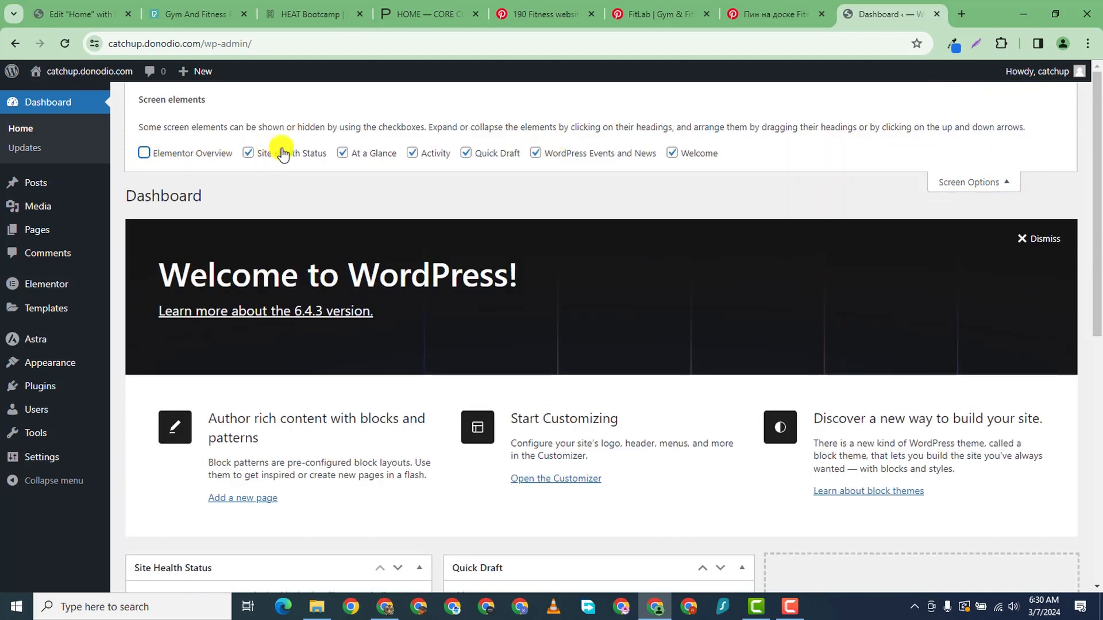
click(344, 152)
click(413, 153)
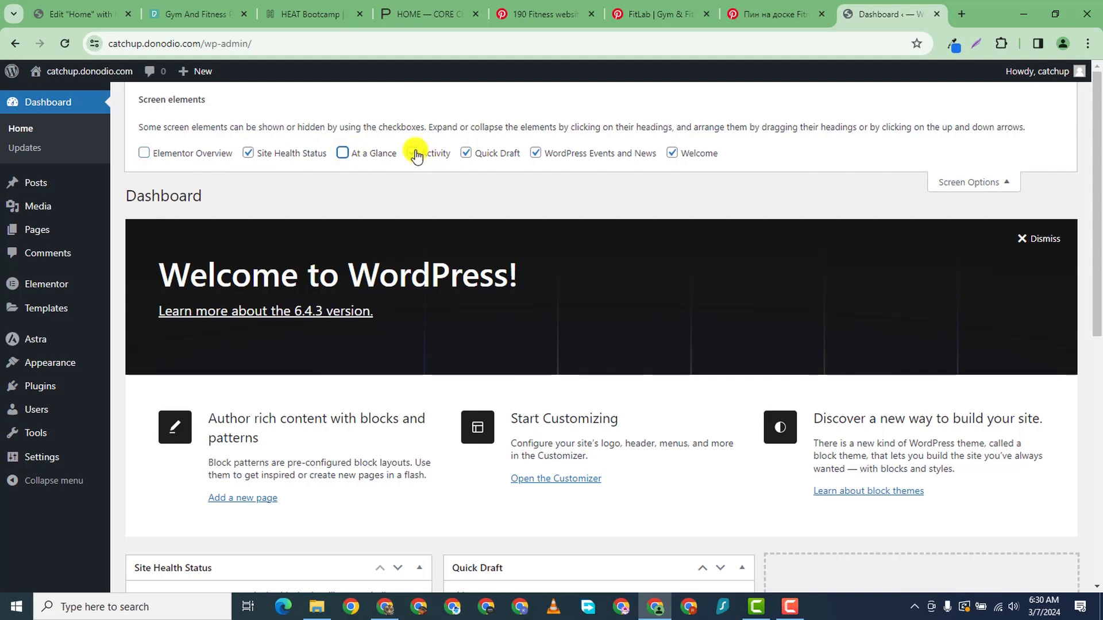
click(465, 152)
click(520, 153)
click(536, 154)
click(466, 153)
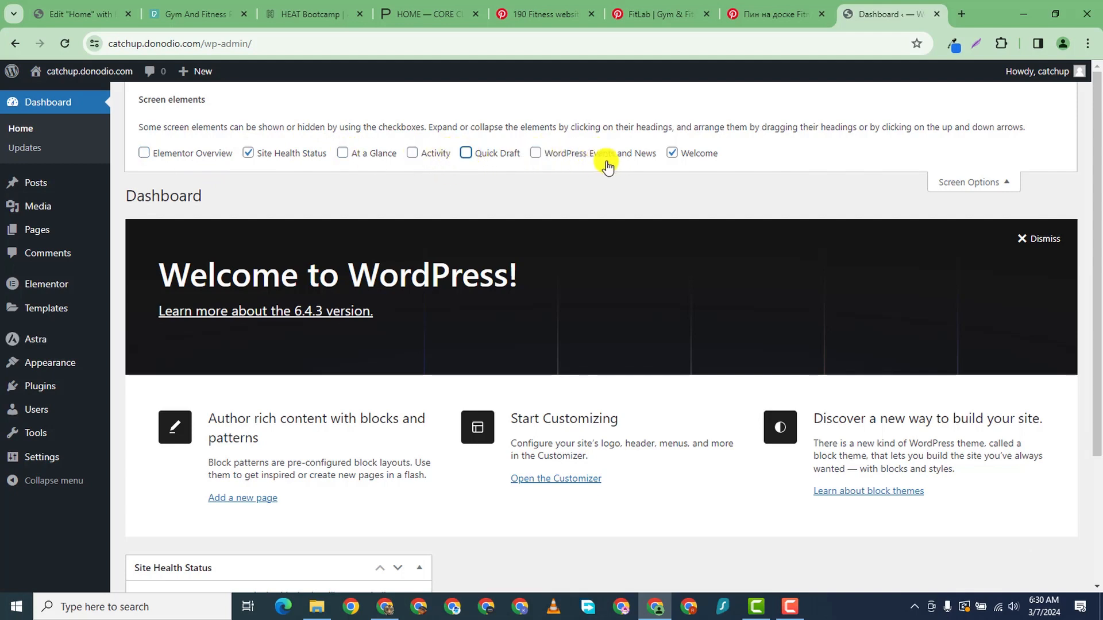
click(672, 153)
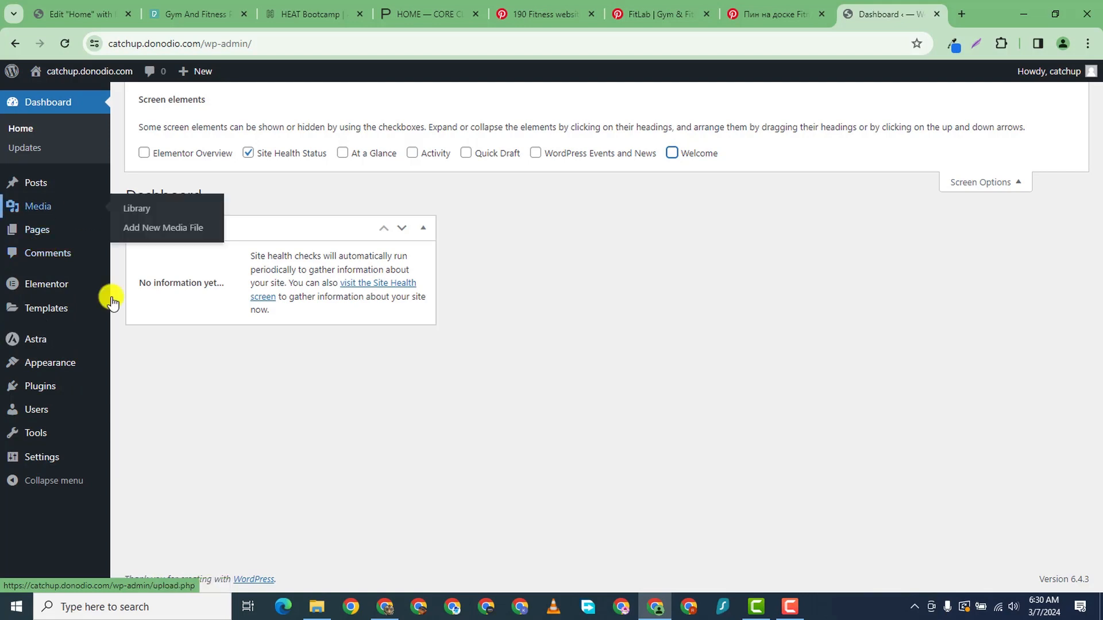
- In General Settings, set the Site Title to 'Personal Trainer' and start the tagline with 'Tr'
mouse_move(39, 458)
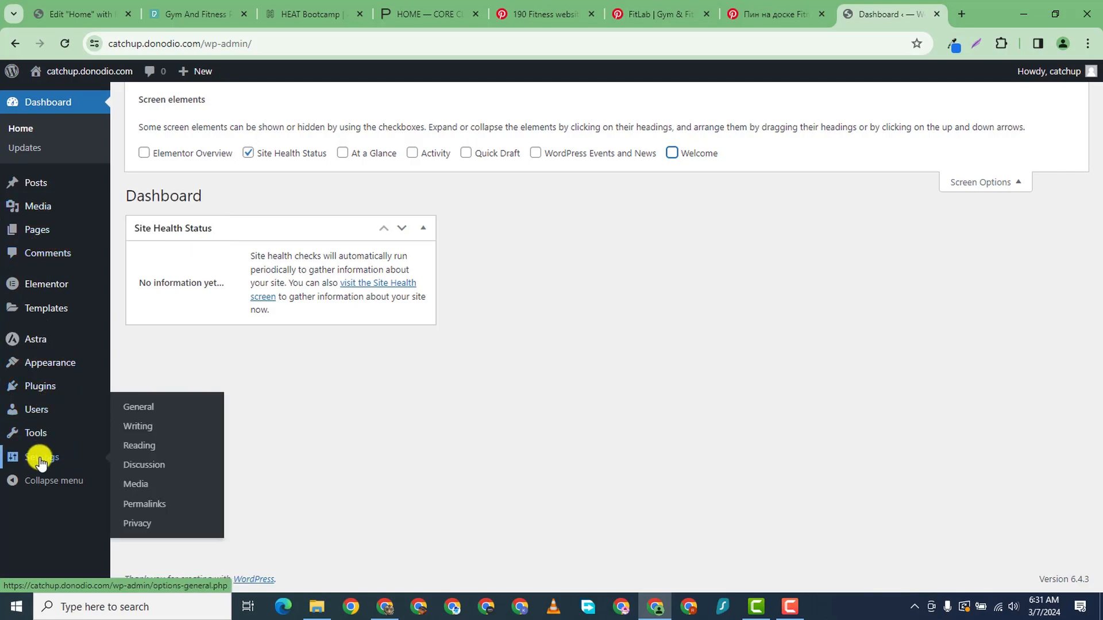
click(139, 408)
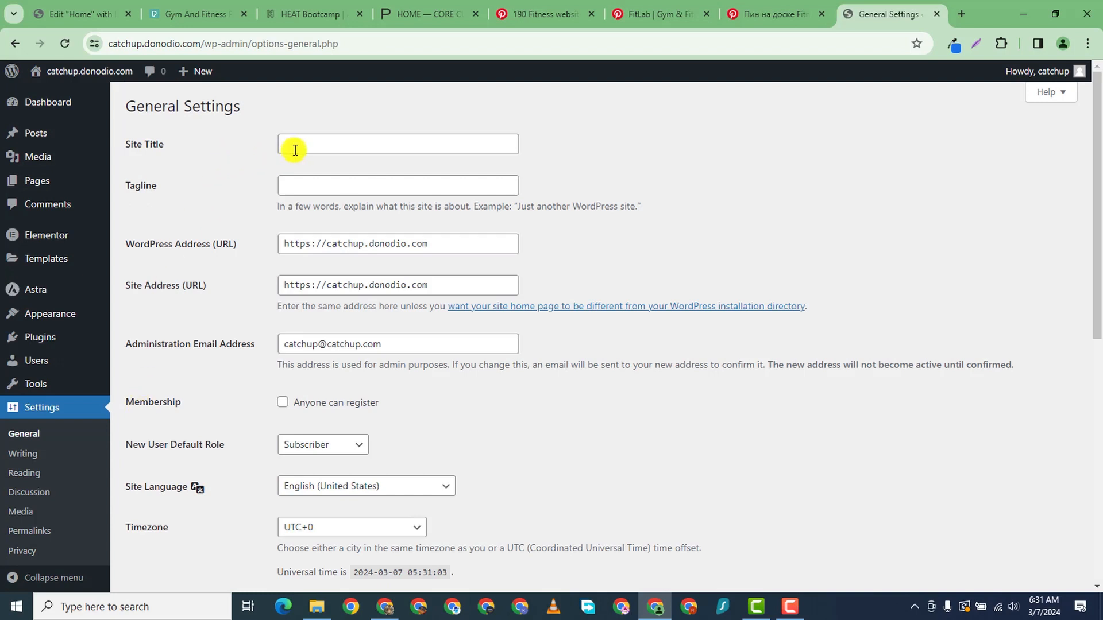
click(344, 145)
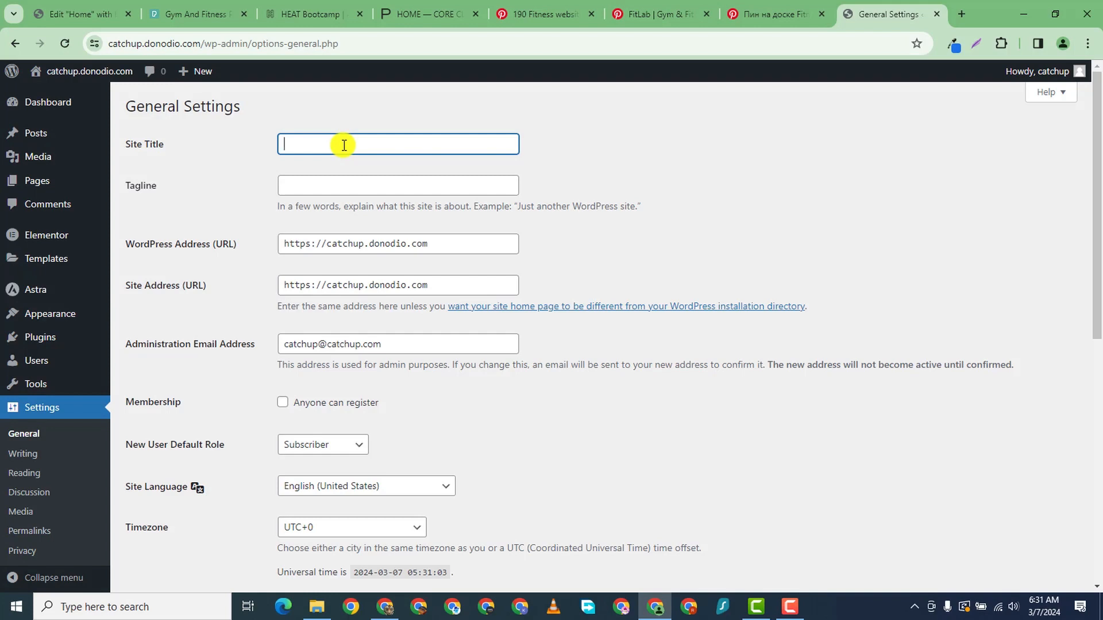
text(Book)
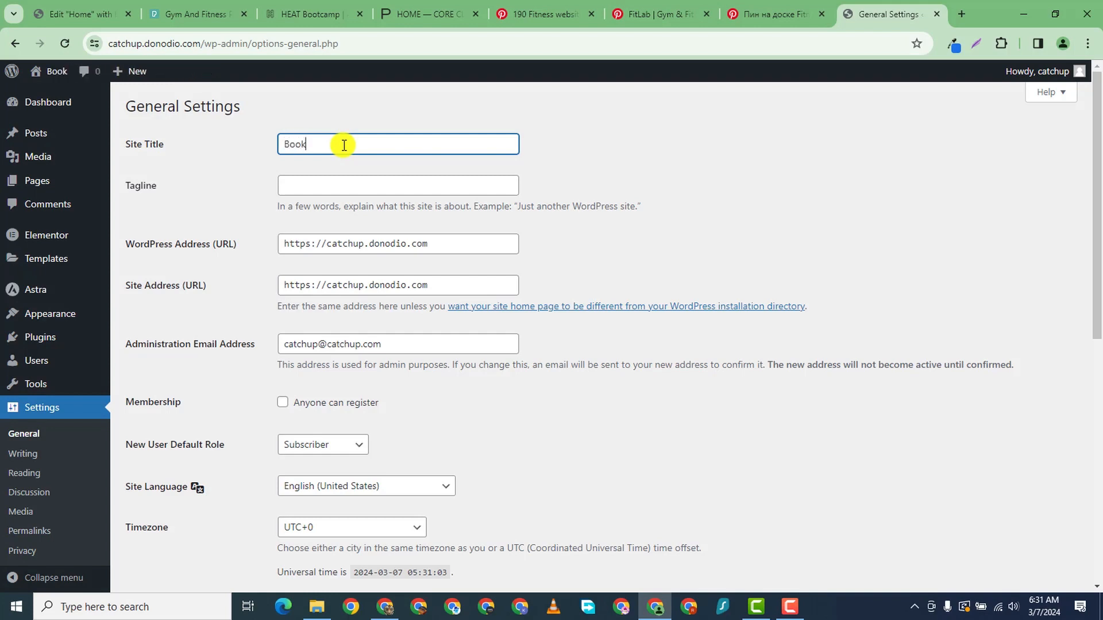
text( Persona;)
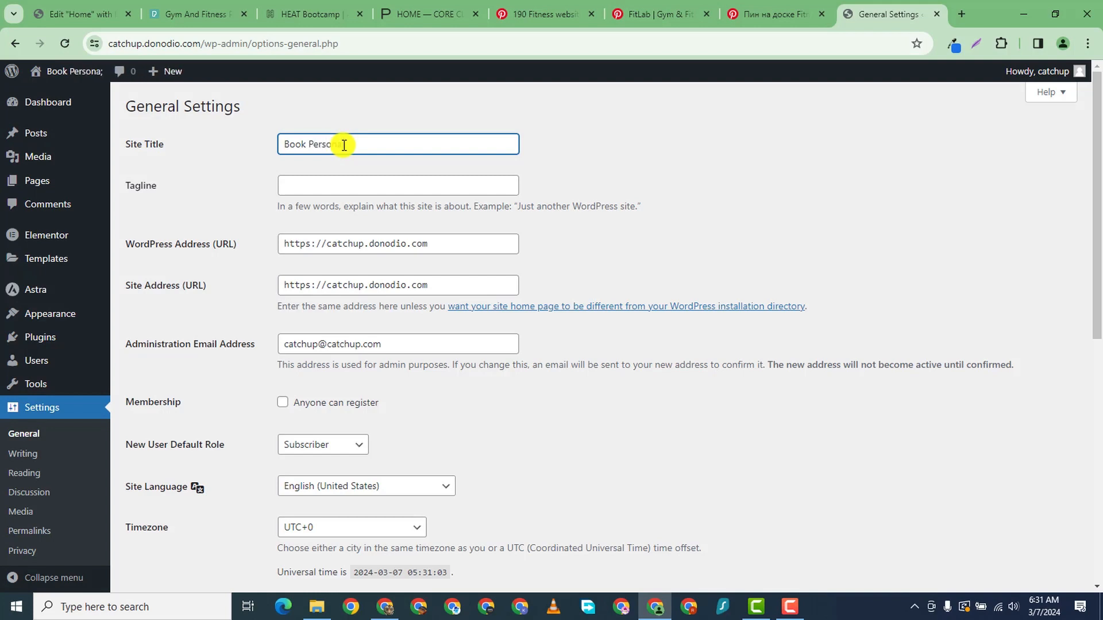
key(BackSpace)
key(BackSpace)
key(BackSpace)
key(BackSpace)
key(BackSpace)
key(BackSpace)
key(BackSpace)
key(BackSpace)
key(BackSpace)
key(BackSpace)
key(BackSpace)
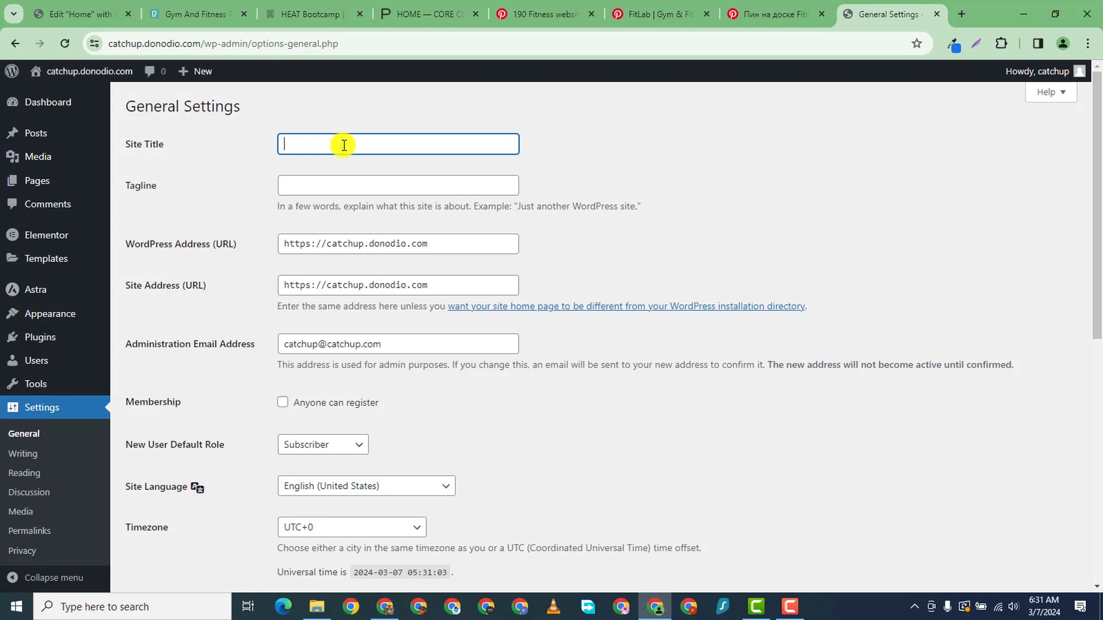
text(Personal )
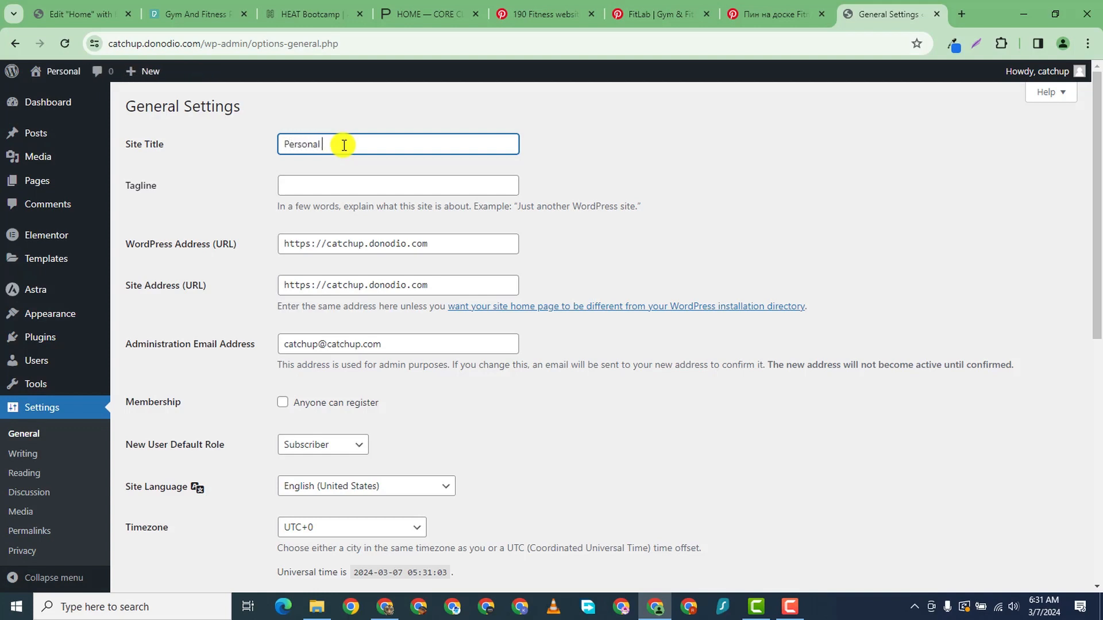
text(Traine)
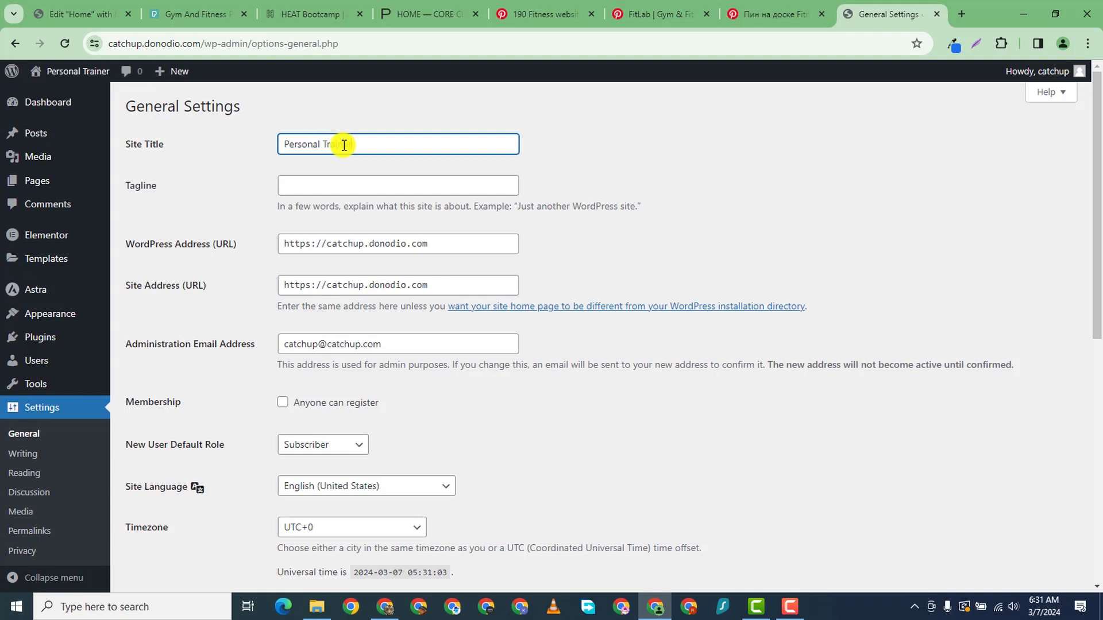
text(r)
click(325, 192)
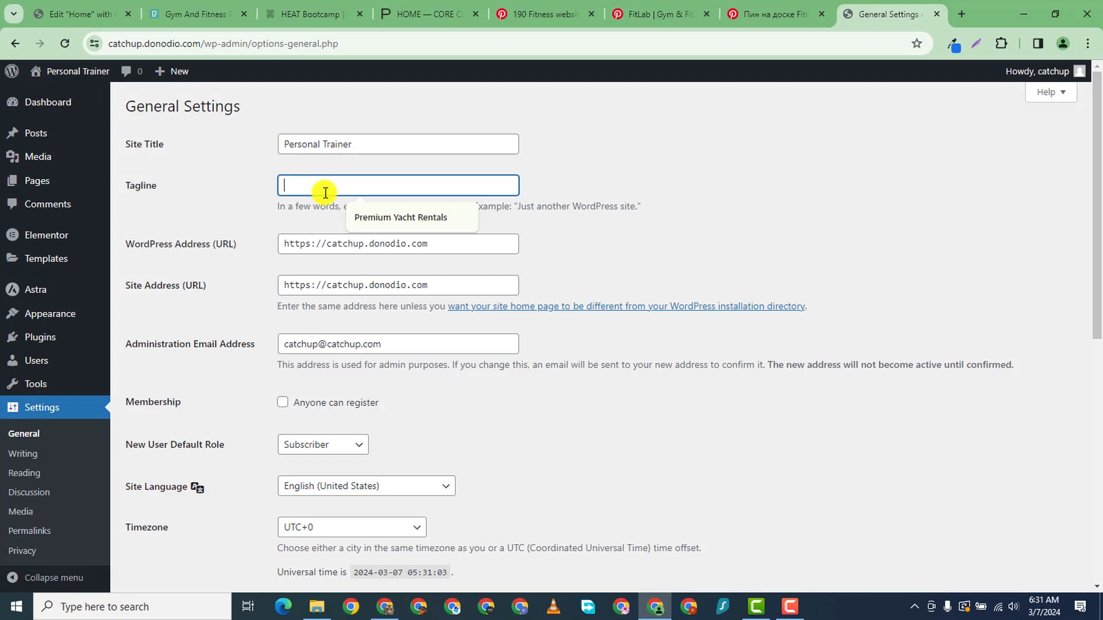
text(Train Your Way To Fitness)
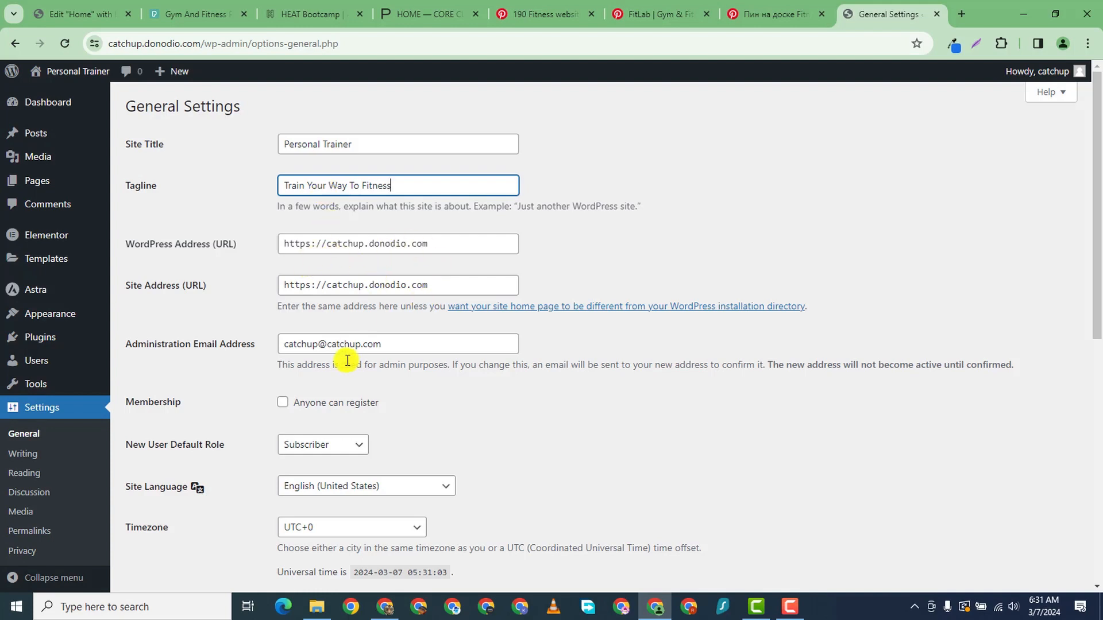
- Save the General Settings with title 'Personal Trainer' and tagline 'Train Your Way To Fitness'
scroll(454, 356, down, 3)
scroll(333, 230, up, 1)
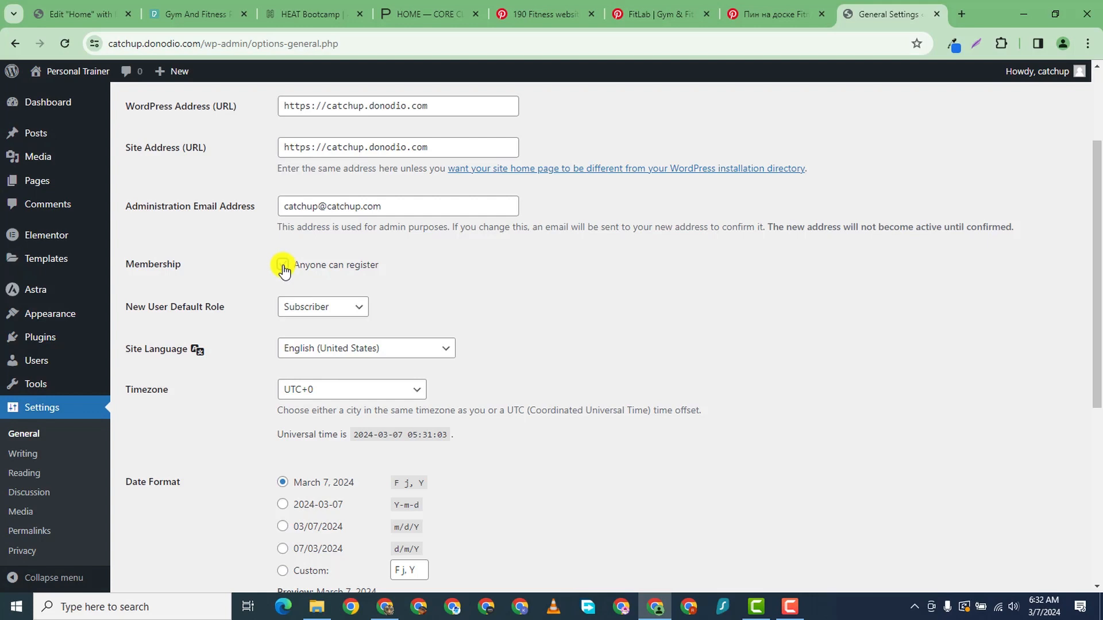
scroll(335, 327, down, 6)
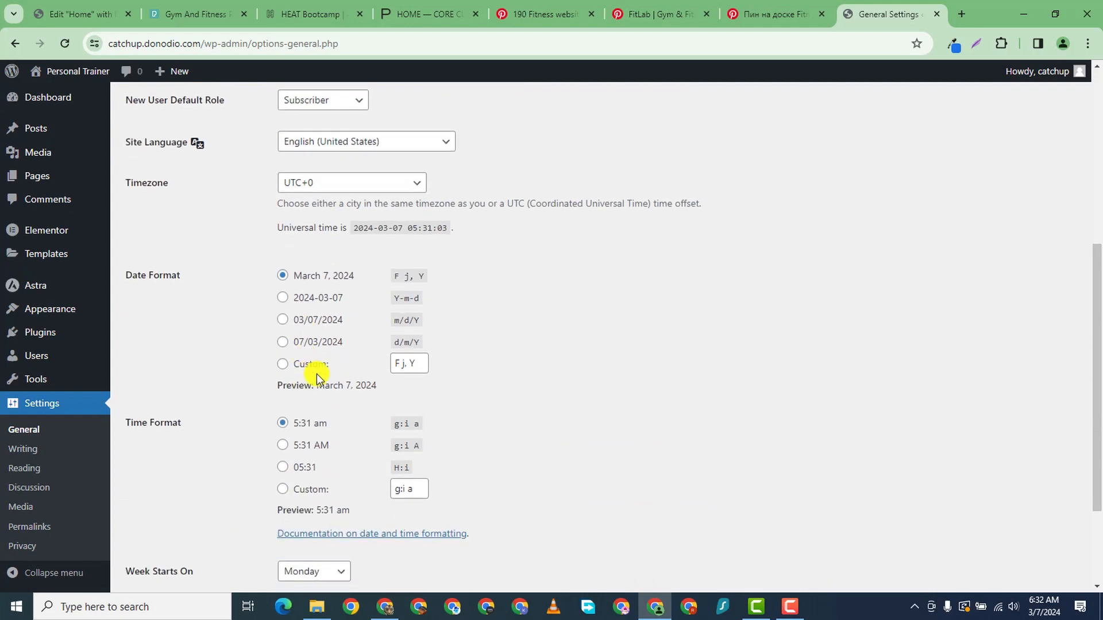
click(153, 520)
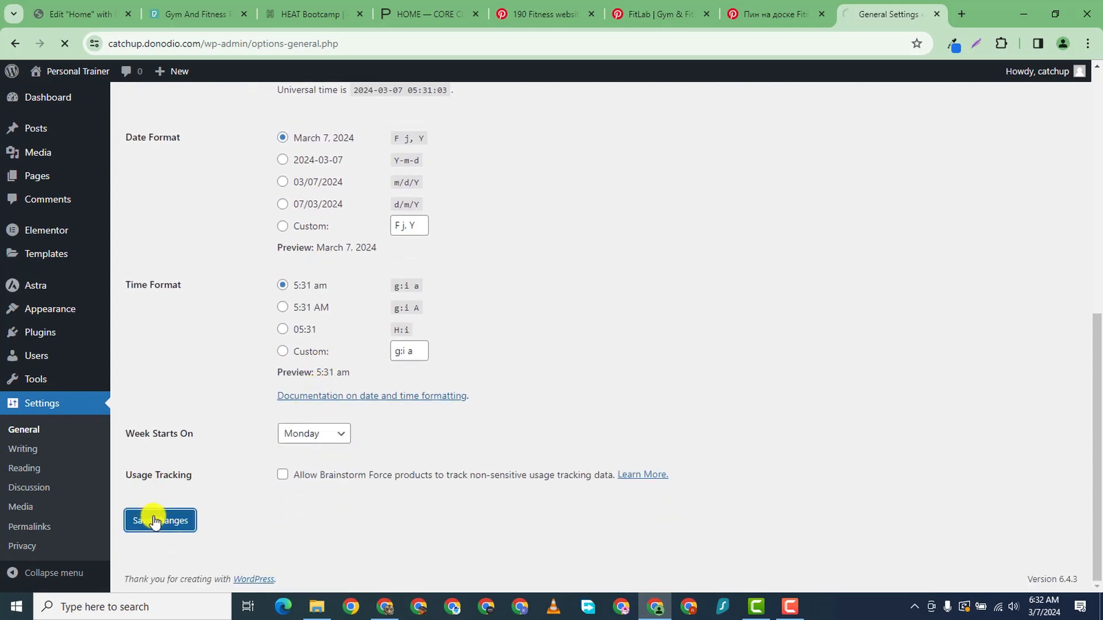
scroll(26, 419, down, 1)
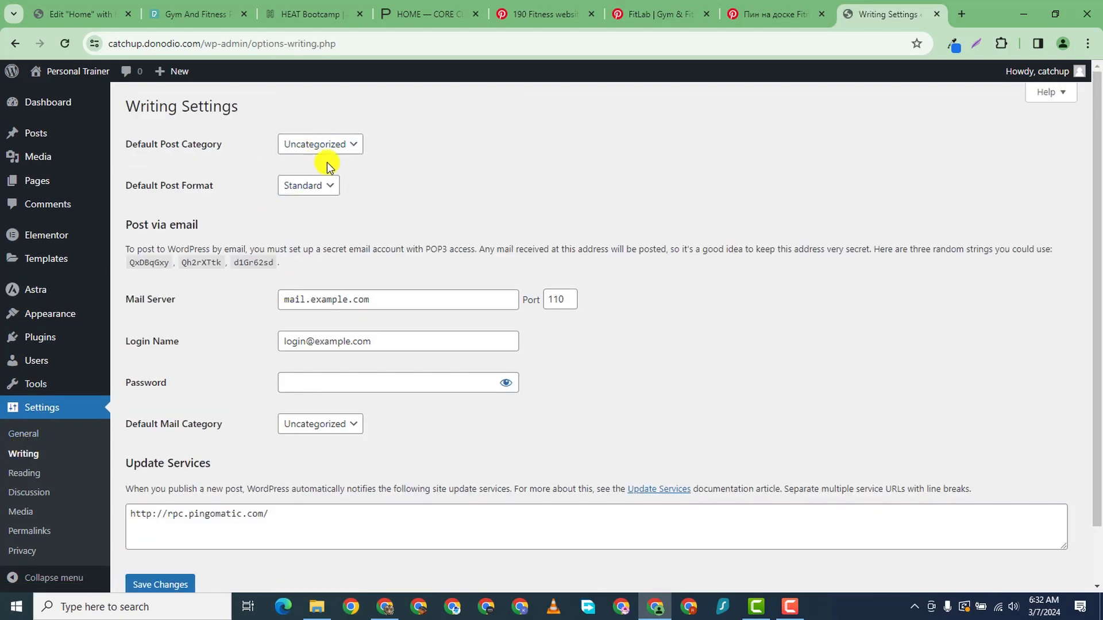
- In Reading Settings, make the static page Home the homepage and save
scroll(230, 442, down, 2)
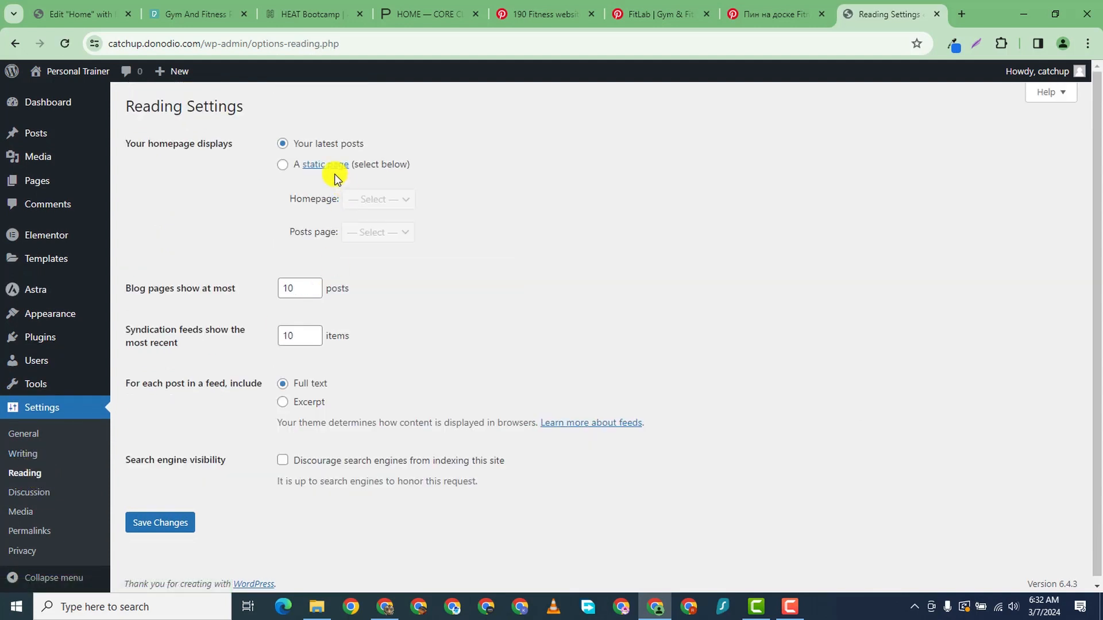
click(282, 167)
click(377, 202)
click(378, 218)
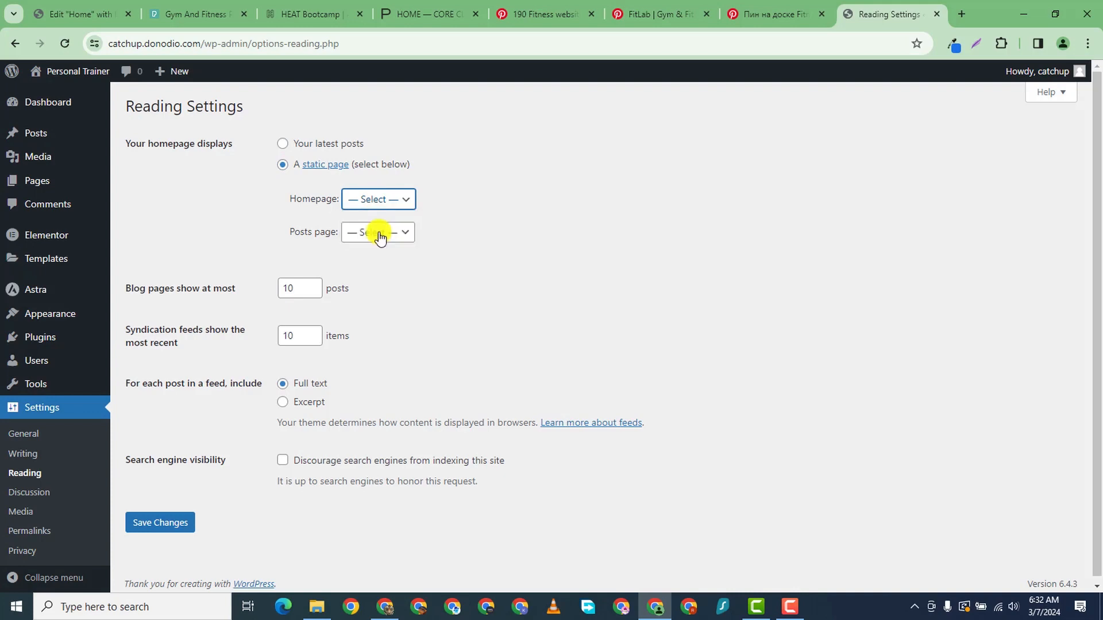
click(167, 522)
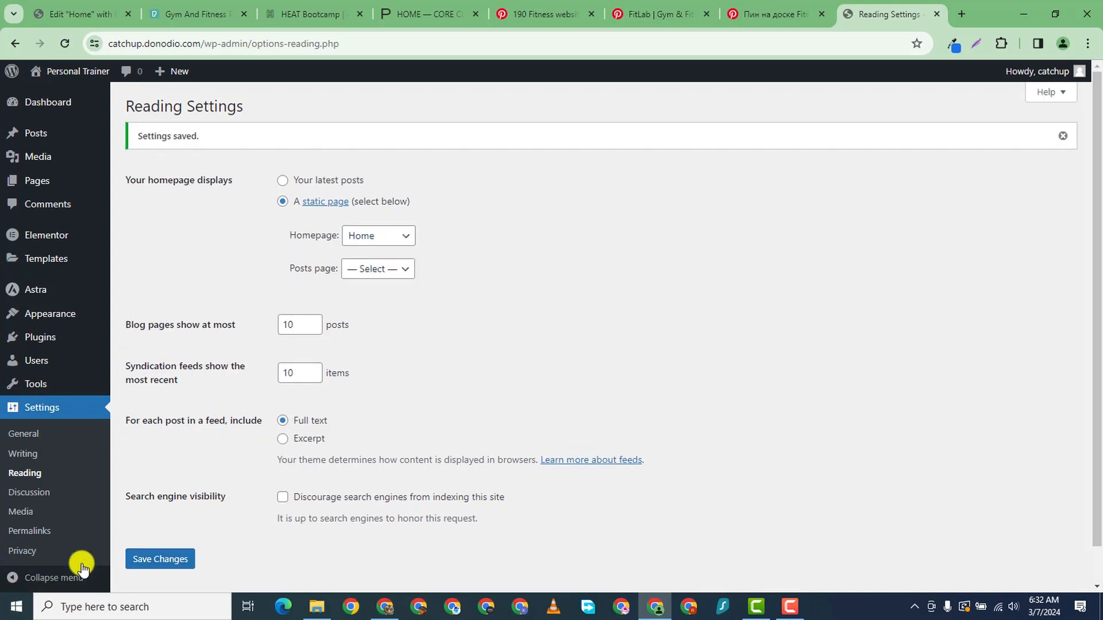
- Look through the Discussion and Media settings, then go to Permalinks
scroll(32, 505, down, 1)
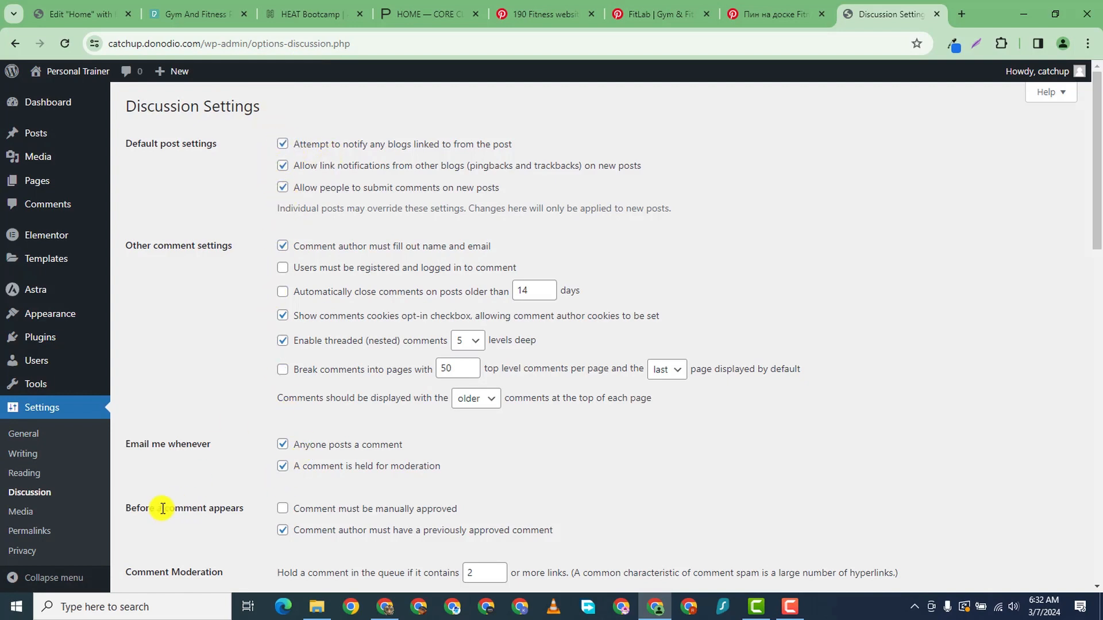
scroll(74, 488, down, 5)
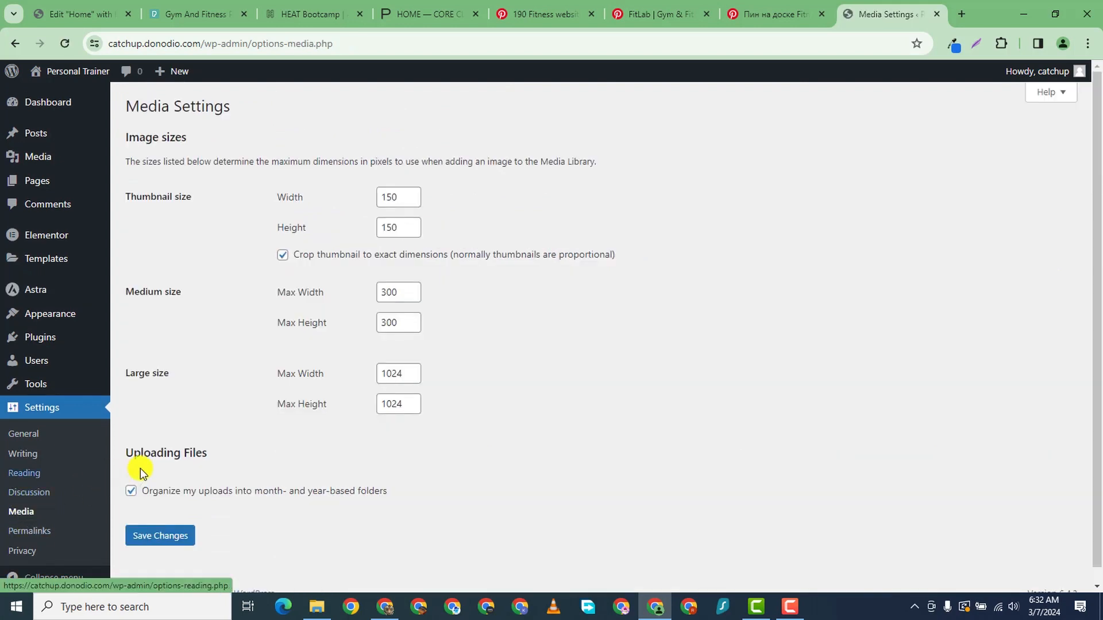
scroll(99, 480, down, 1)
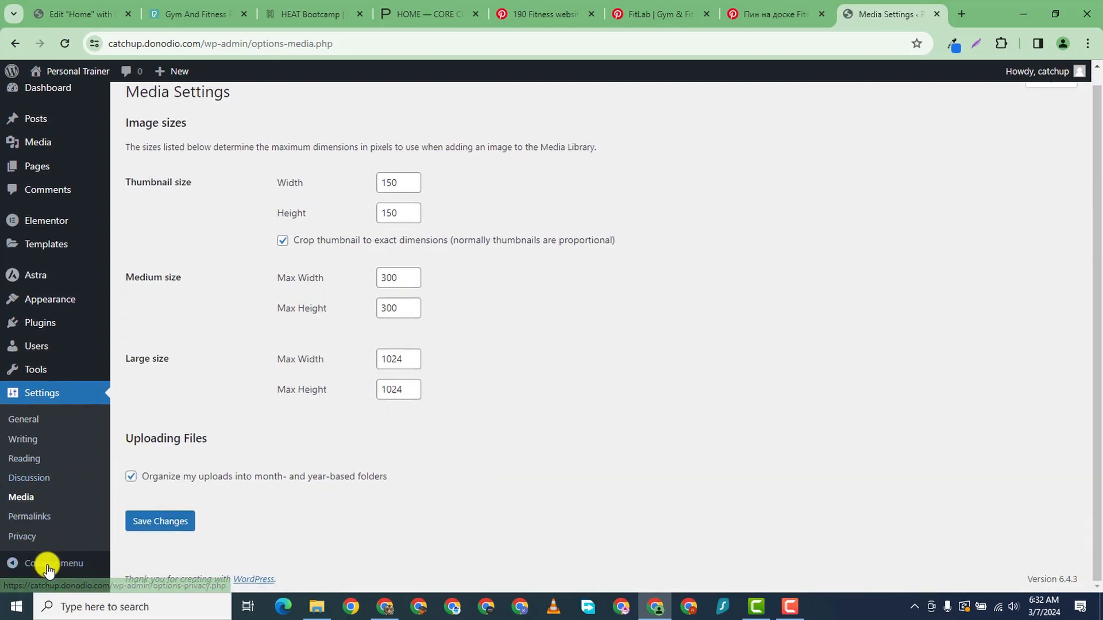
click(31, 520)
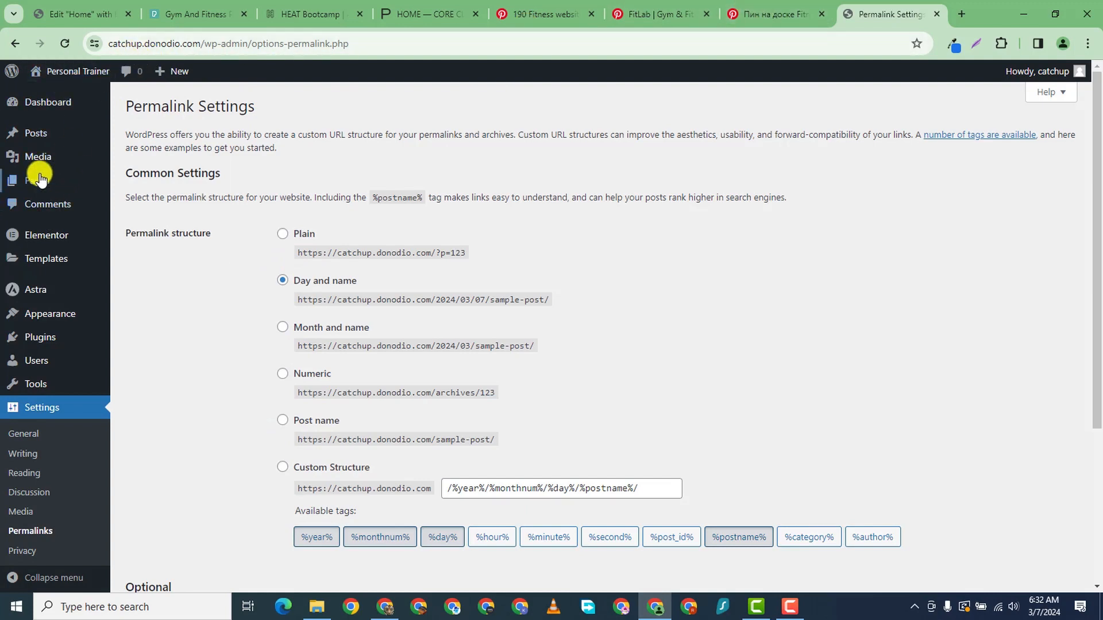
- Open the Pages list and the live Home page in new tabs, and check the site address
mouse_move(73, 184)
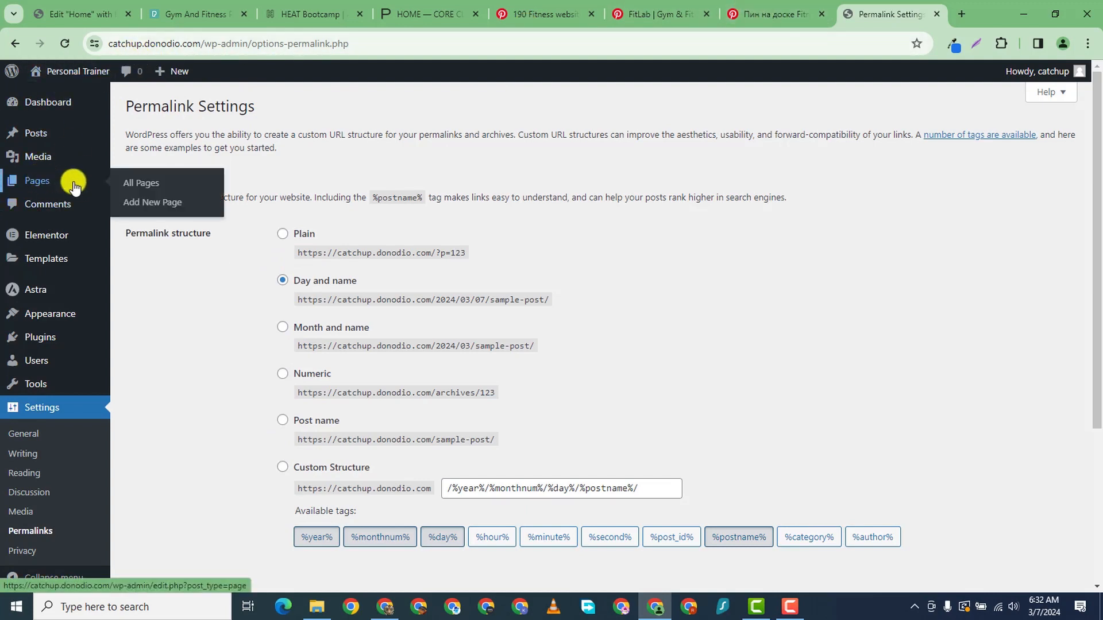
right_click(144, 195)
click(188, 195)
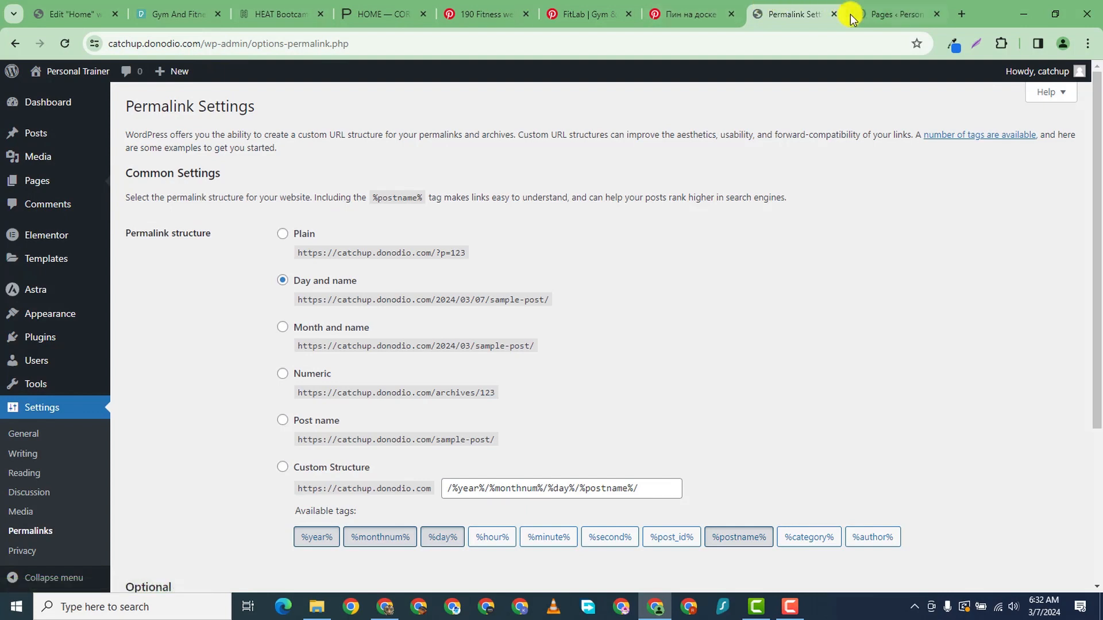
click(865, 14)
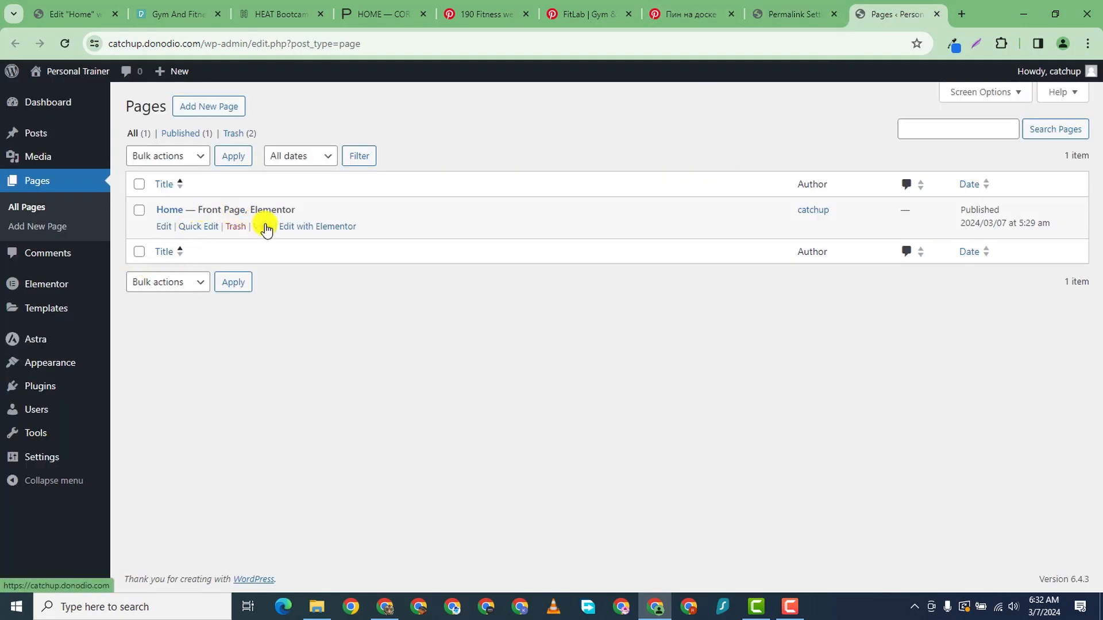
right_click(264, 228)
click(356, 236)
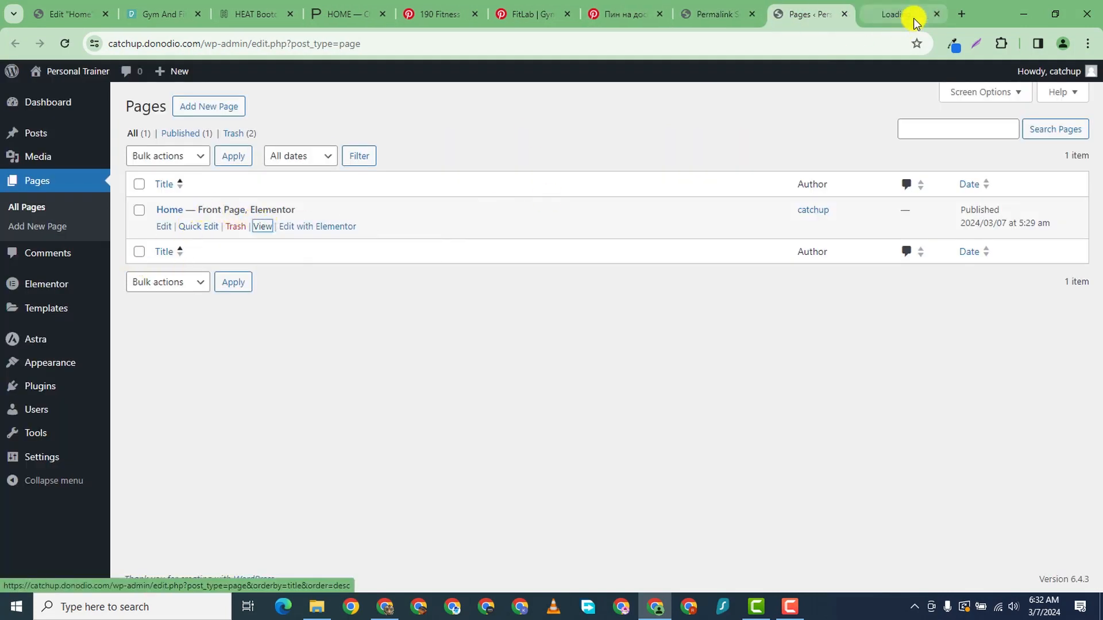
click(908, 15)
click(266, 44)
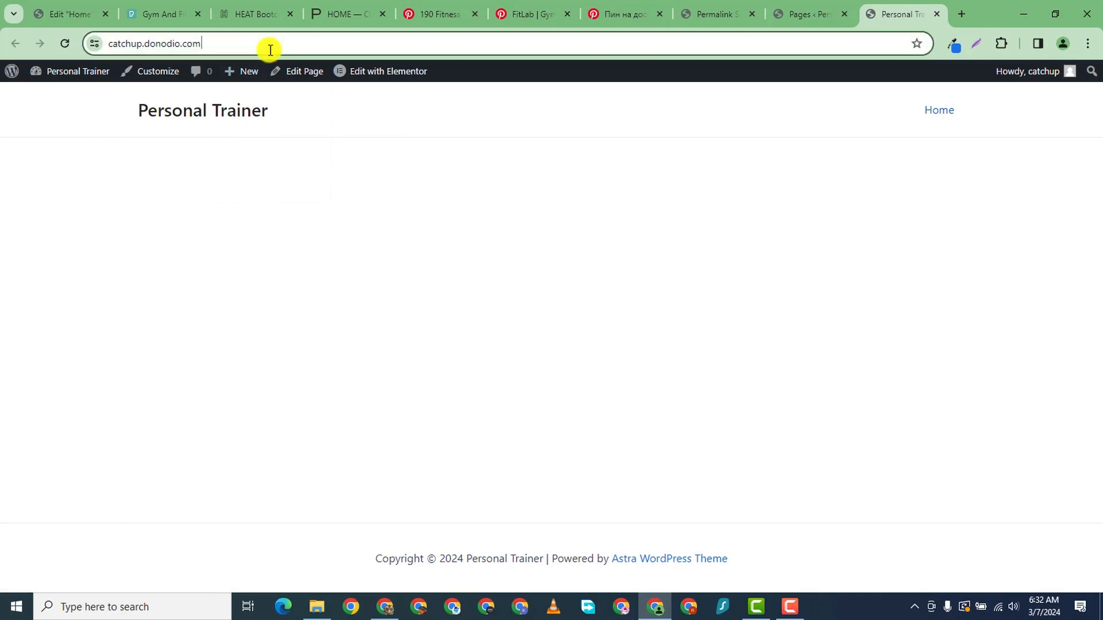
click(819, 16)
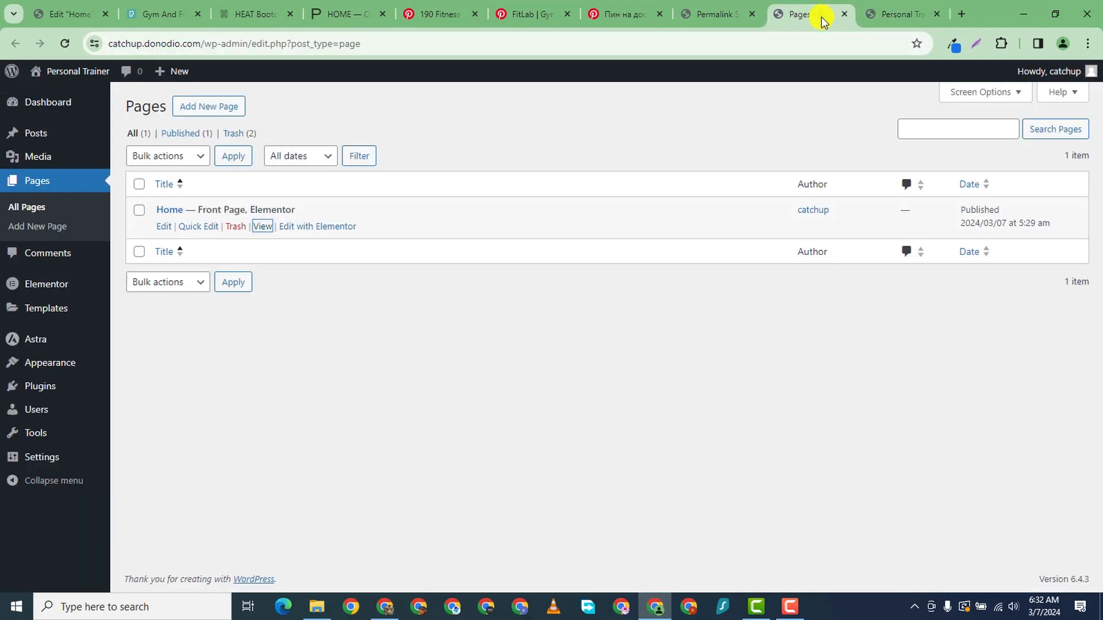
- Create a new page titled 'Contact' and publish it
click(211, 111)
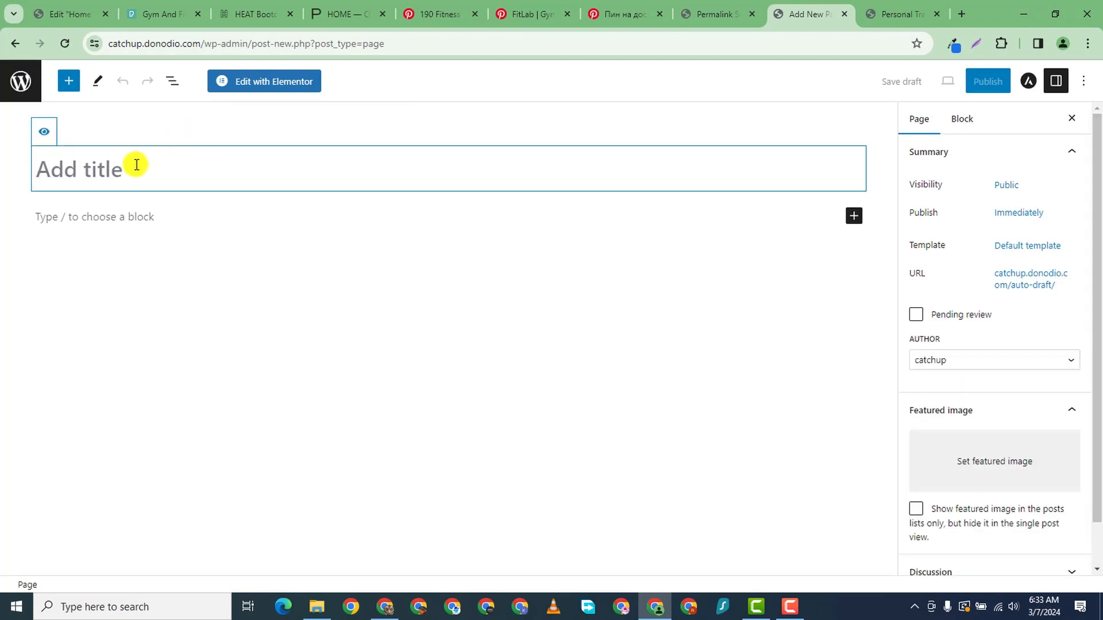
text(Co)
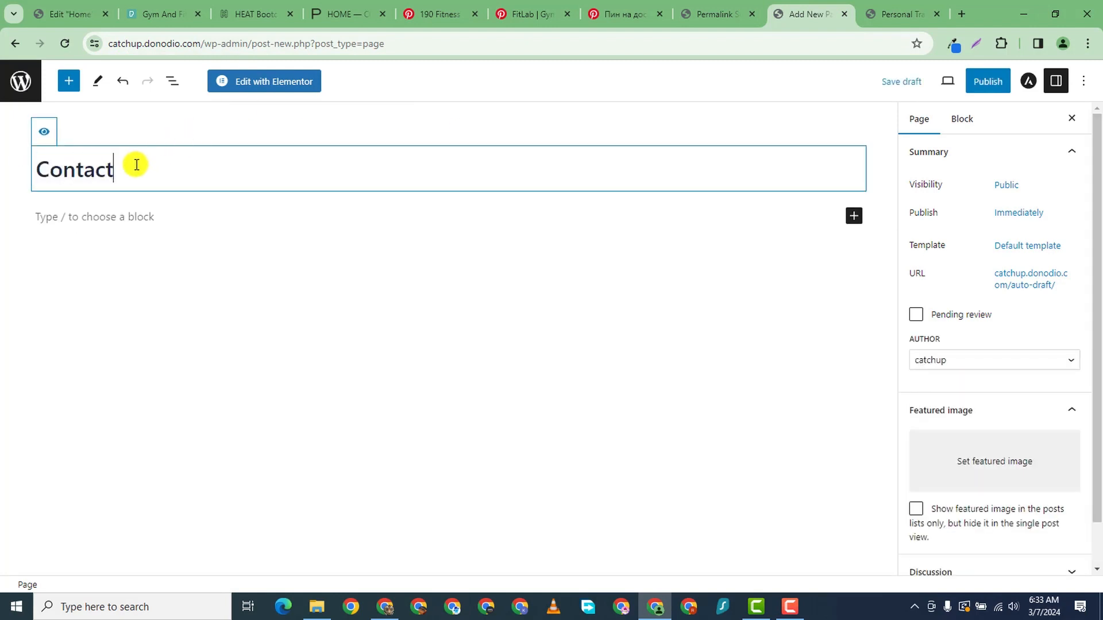
text(ntact)
click(987, 81)
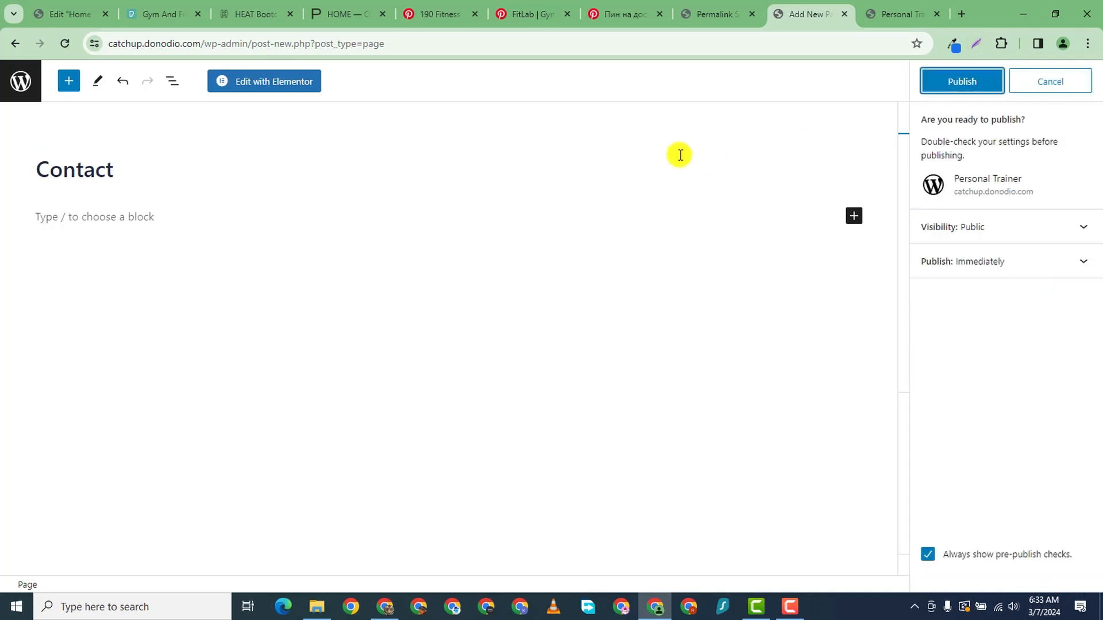
click(947, 87)
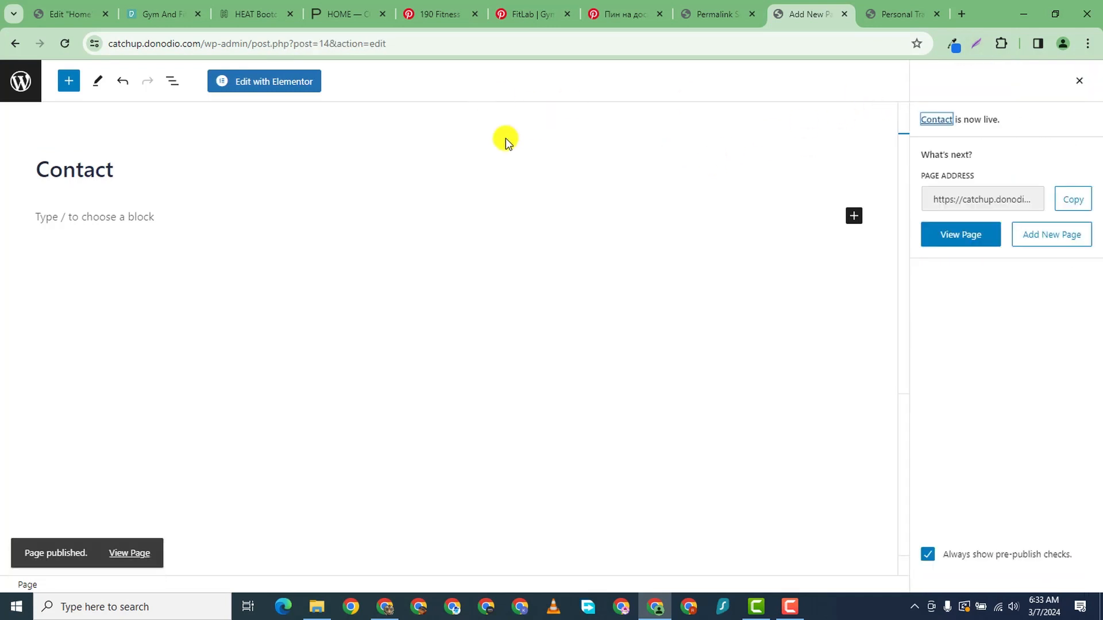
- Open the live Contact page in a new tab and inspect its /contact/ address
right_click(124, 551)
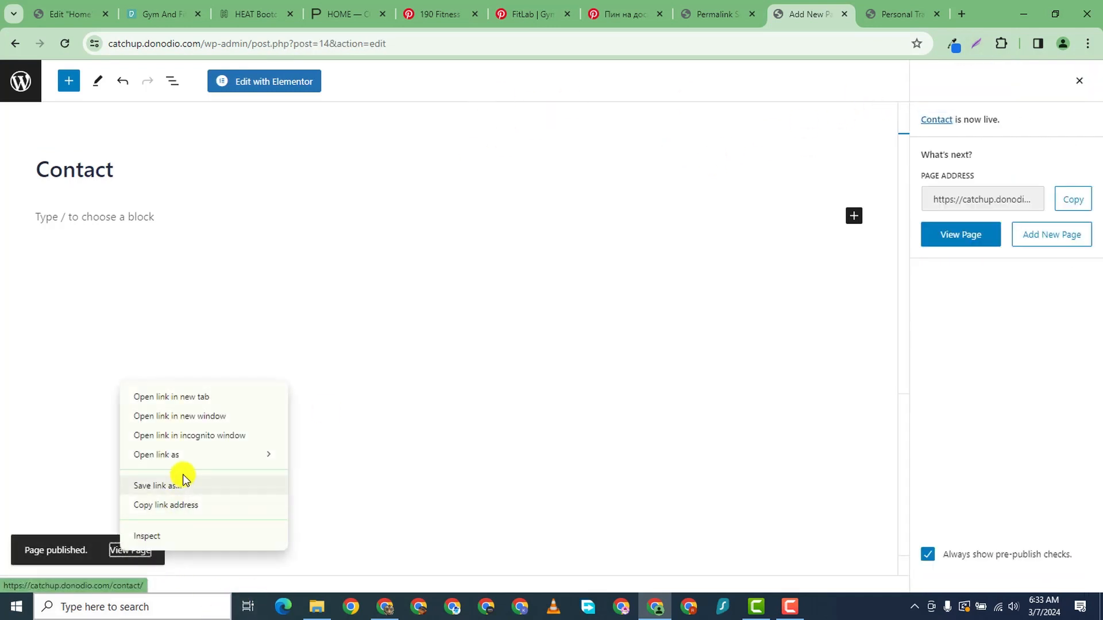
click(212, 395)
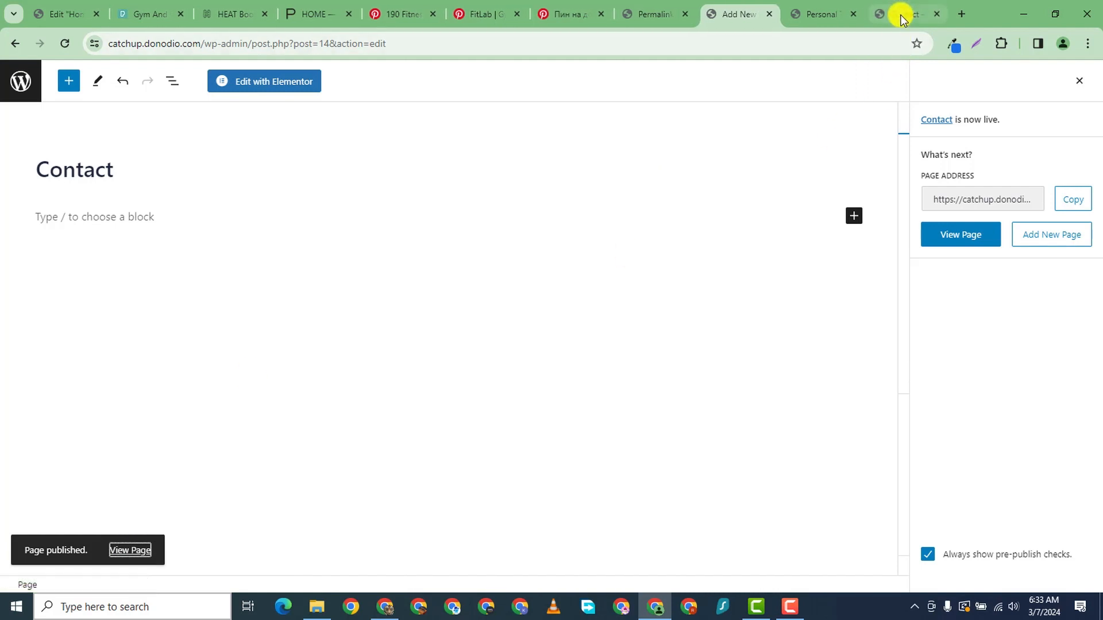
click(898, 14)
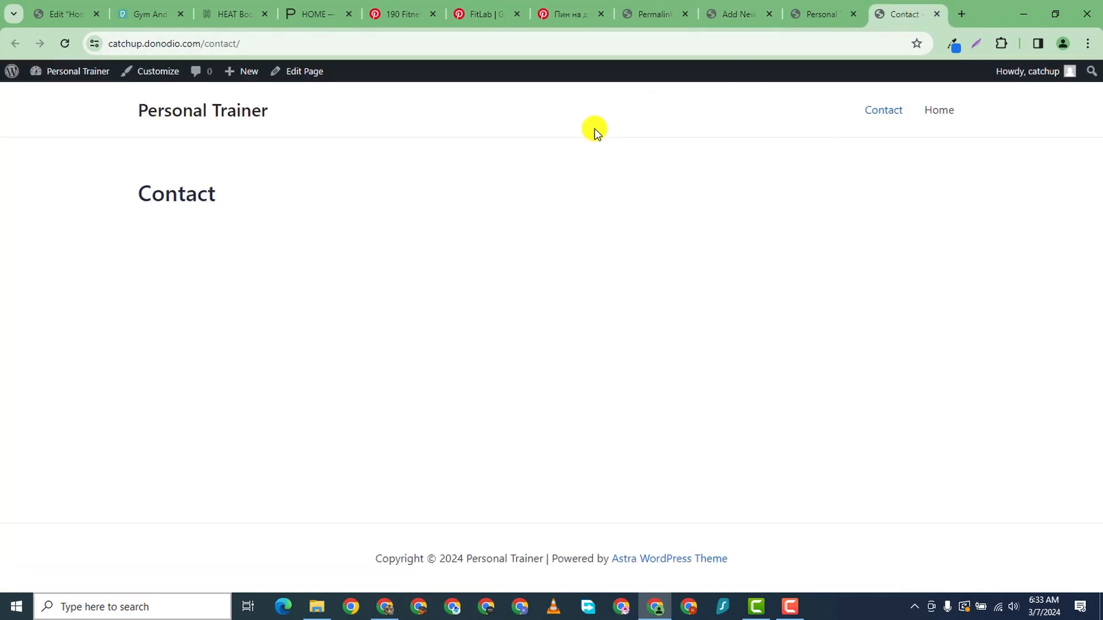
click(202, 46)
click(229, 45)
double_click(240, 45)
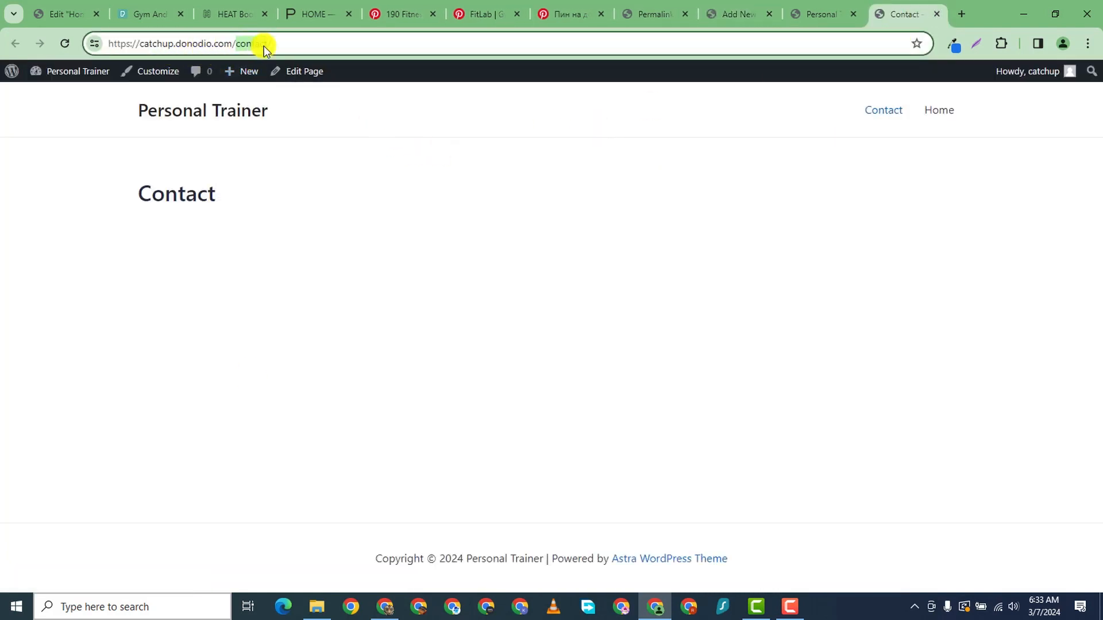
click(256, 46)
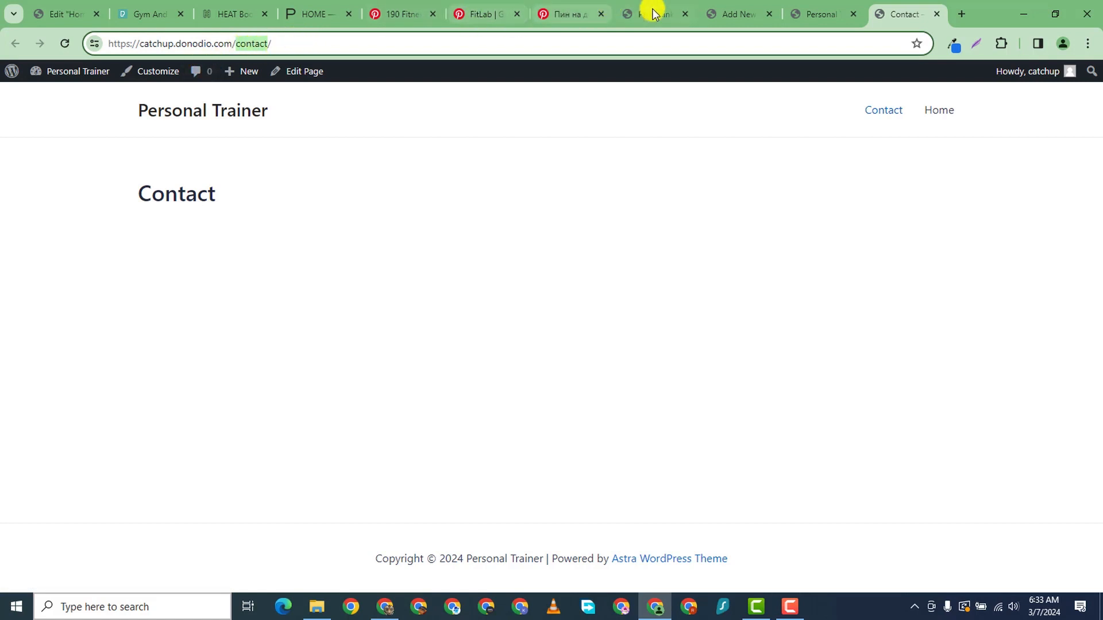
- Compare the pilates reference site, home page and Contact page address across the open tabs
click(312, 15)
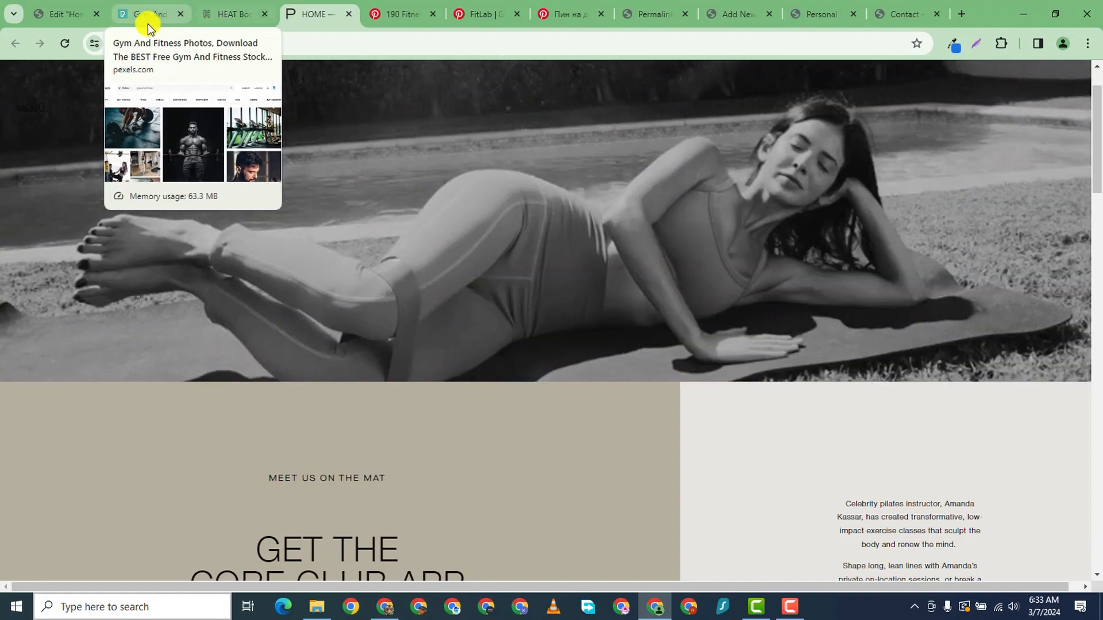
click(821, 12)
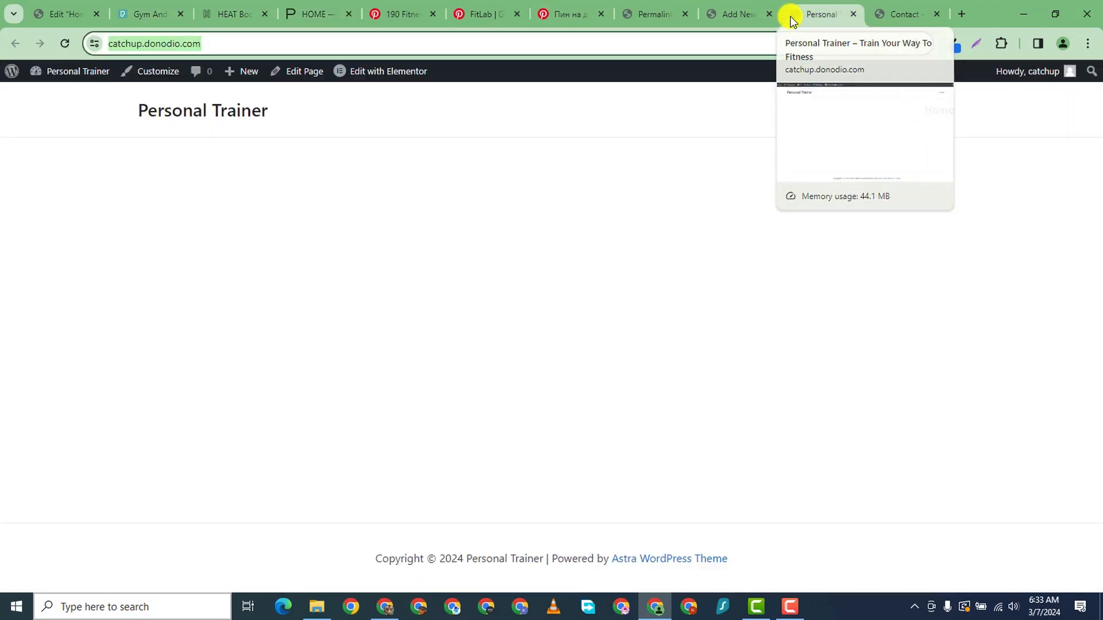
click(879, 12)
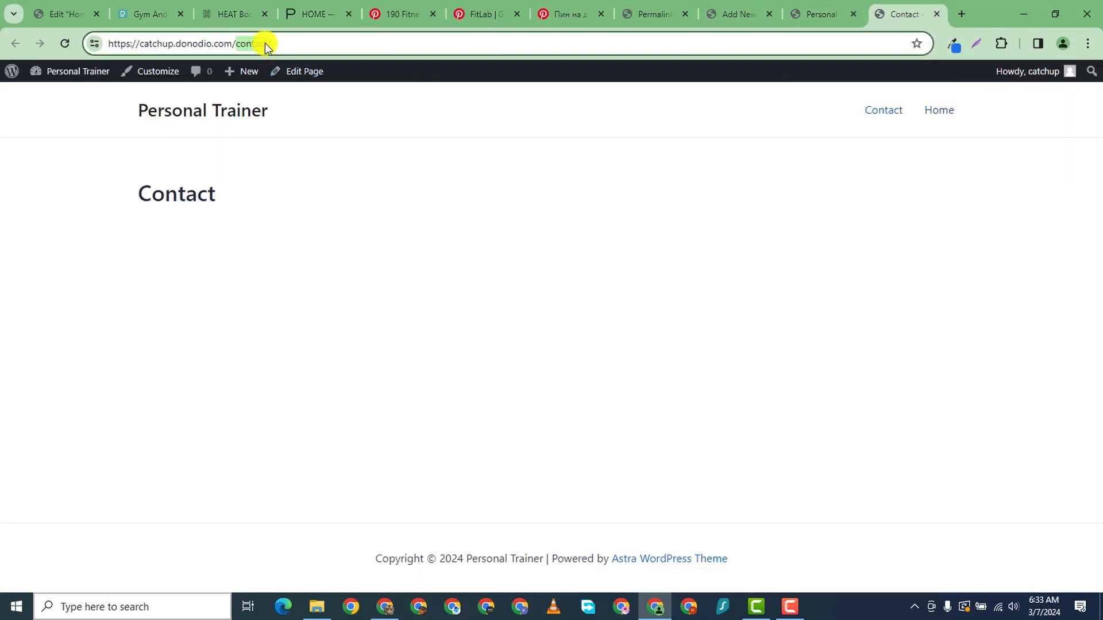
drag(246, 45, 290, 46)
click(815, 17)
click(746, 14)
- In Permalink Settings, select the Post name structure (/%postname%/)
click(647, 18)
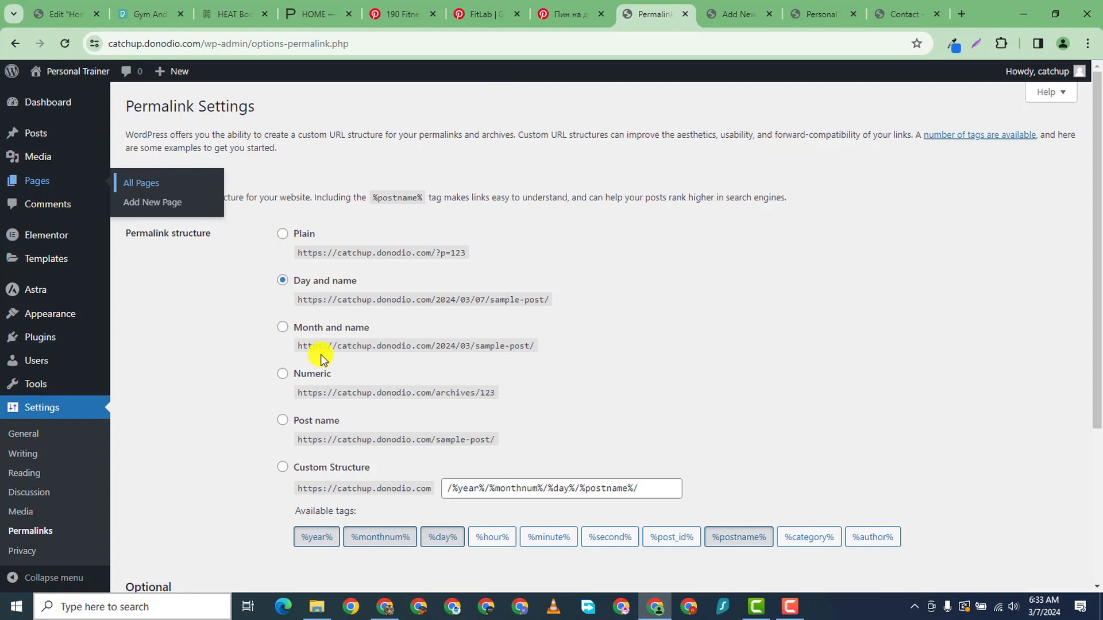
scroll(321, 359, down, 3)
scroll(312, 350, up, 1)
click(282, 286)
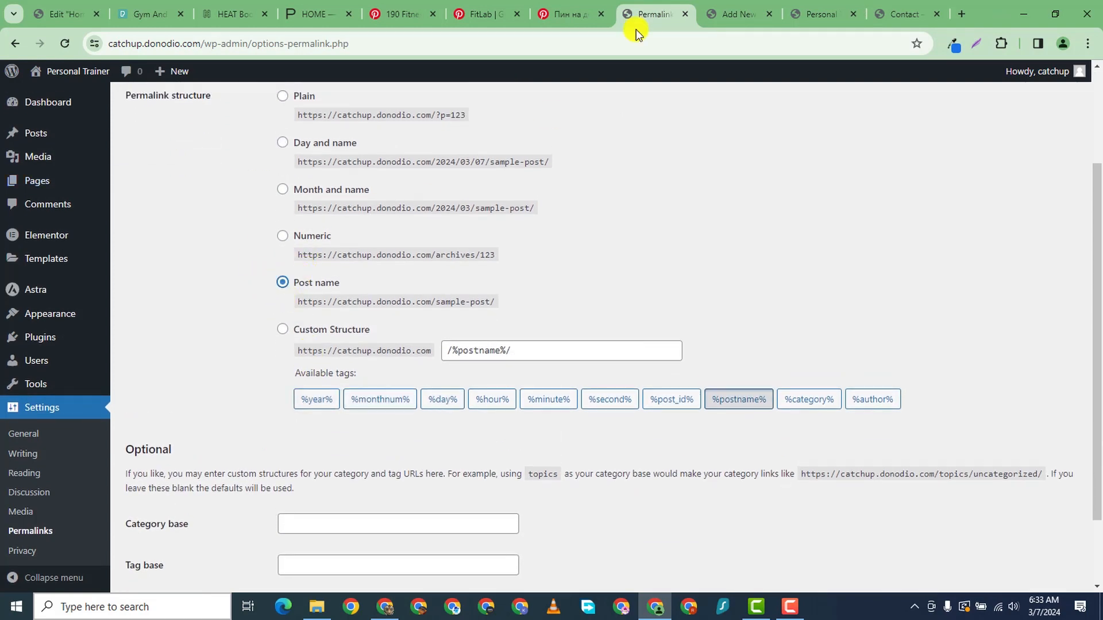
click(917, 16)
click(827, 10)
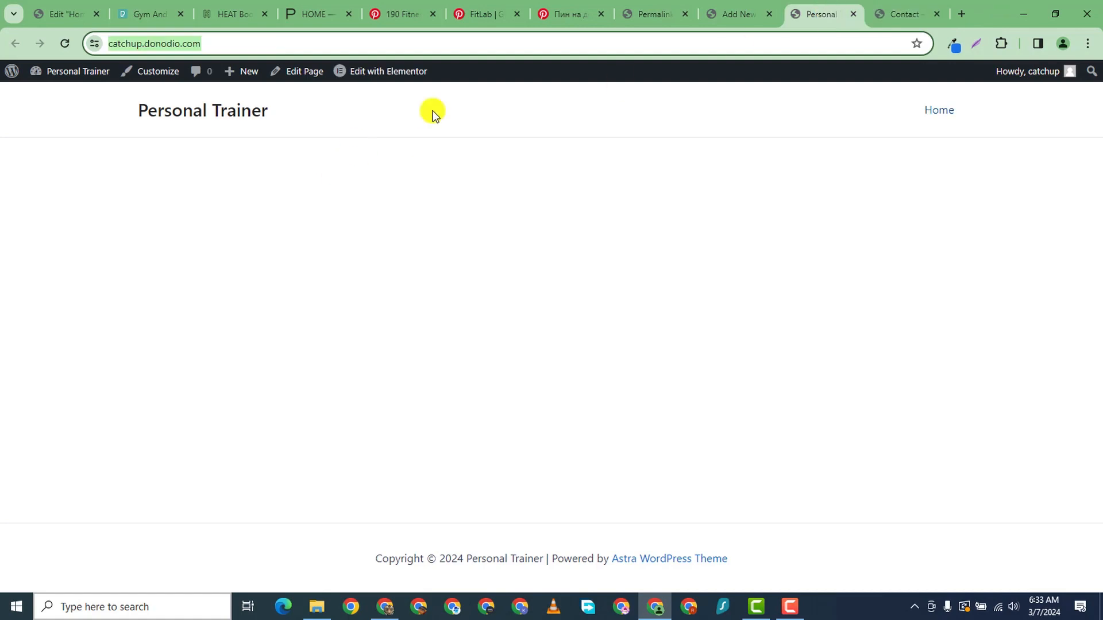
click(776, 17)
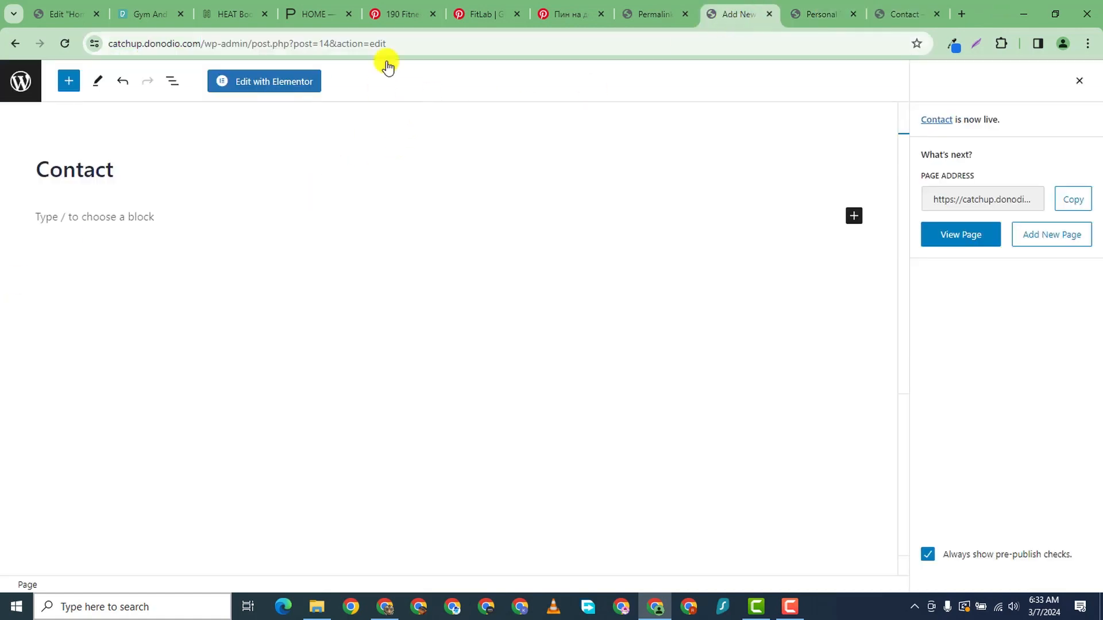
click(887, 9)
click(660, 15)
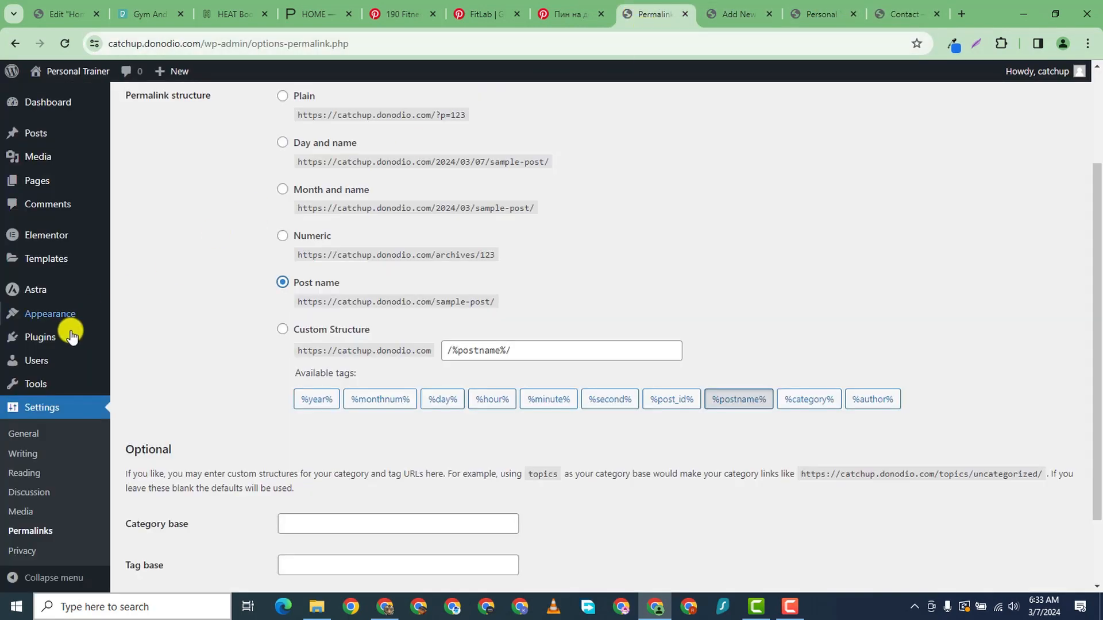
mouse_move(69, 134)
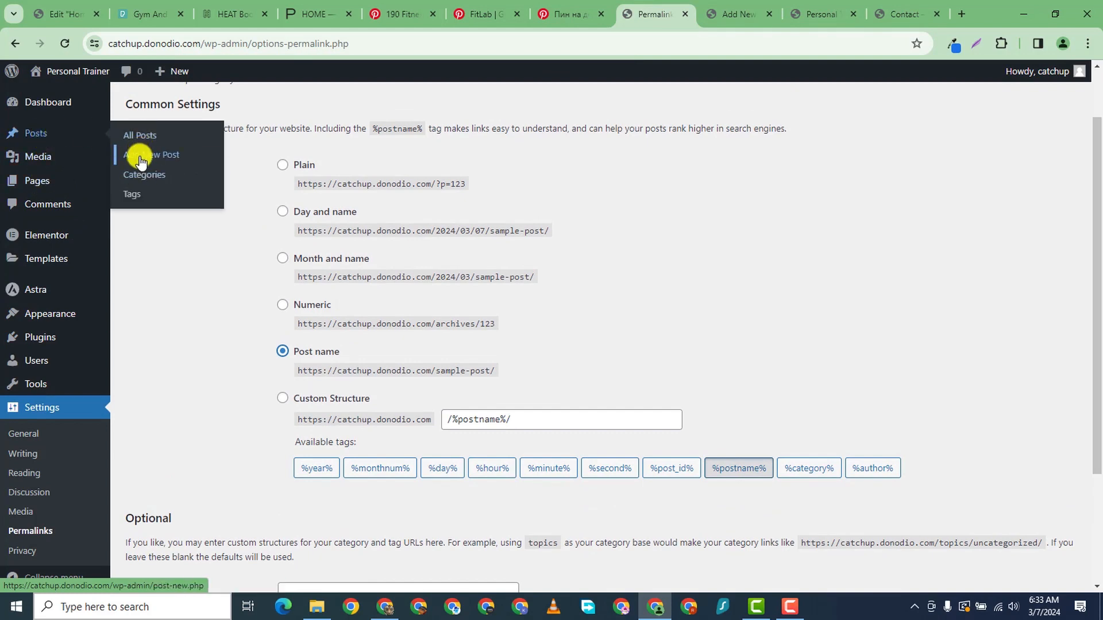
- Create a new post titled 'How To Get A Six Pack' and publish it
right_click(143, 155)
click(219, 167)
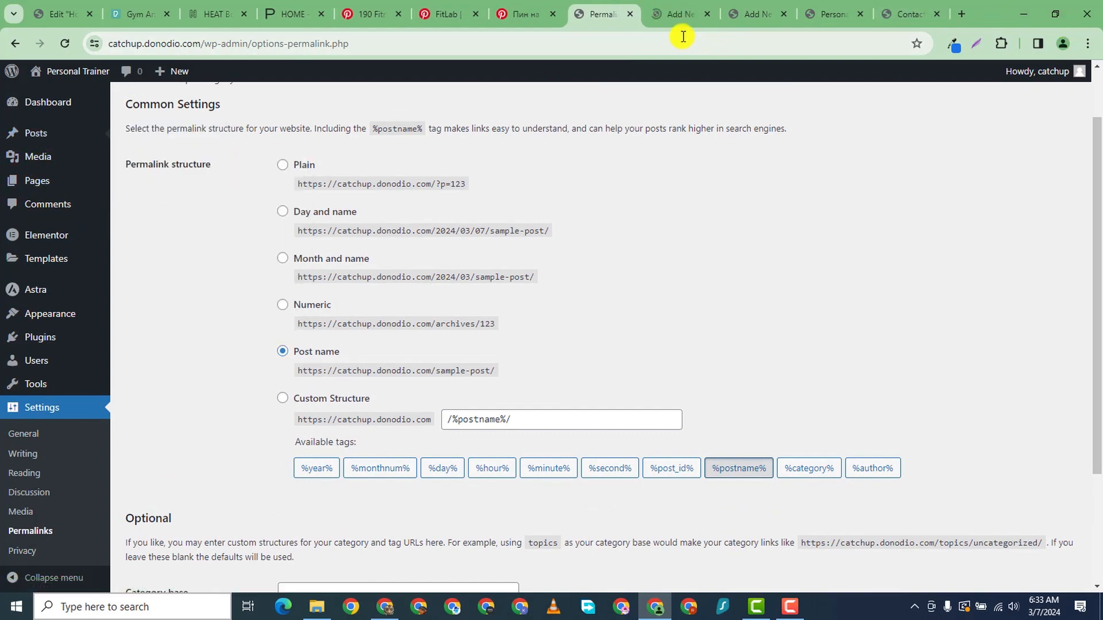
click(675, 16)
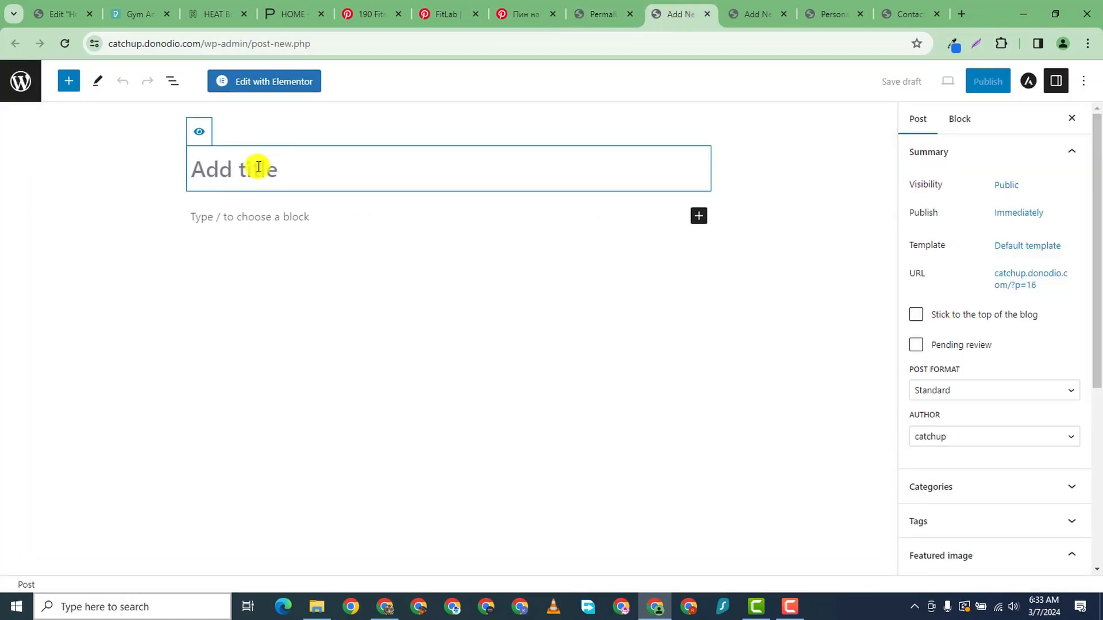
text(How To Get A Six Pack)
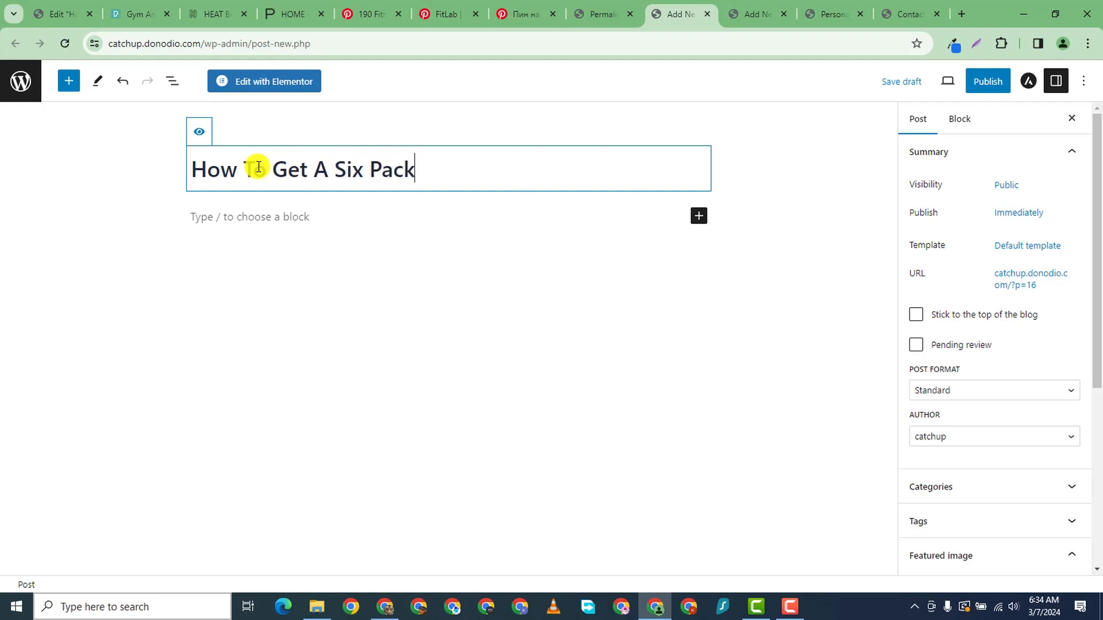
click(987, 81)
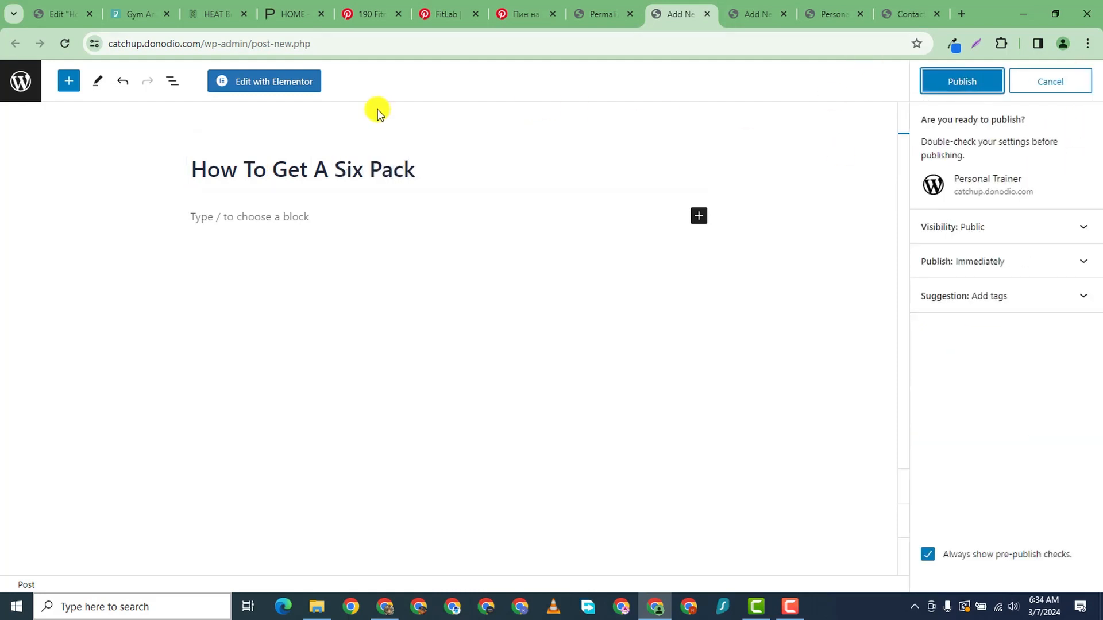
click(974, 88)
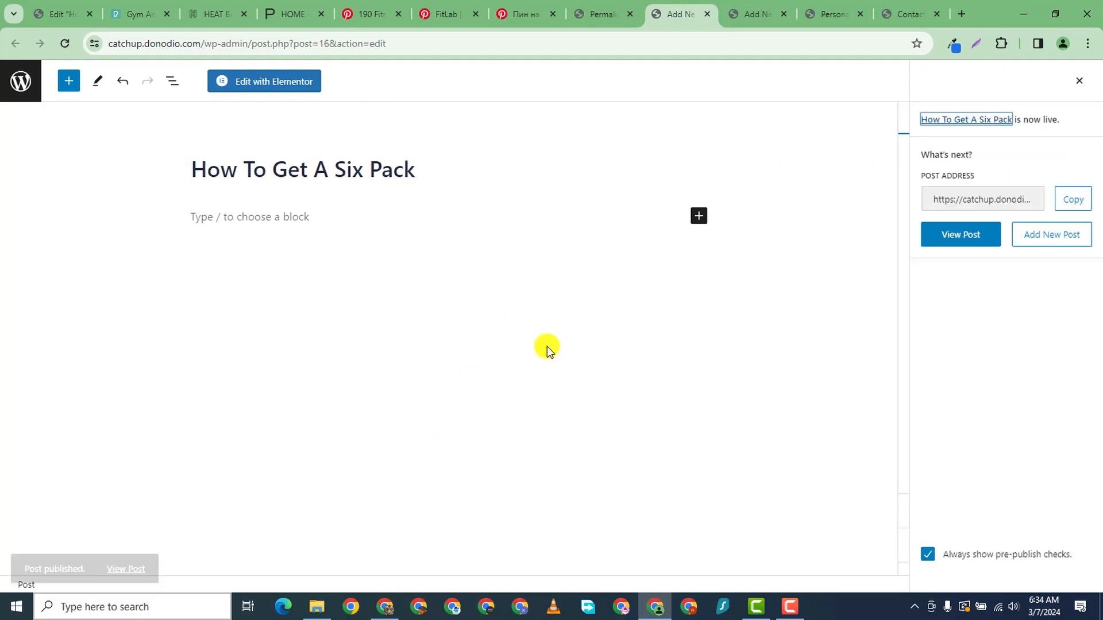
- Open the live post in a new tab and inspect its /2024/03/07/how-to-get-a-six-pack/ address
right_click(126, 549)
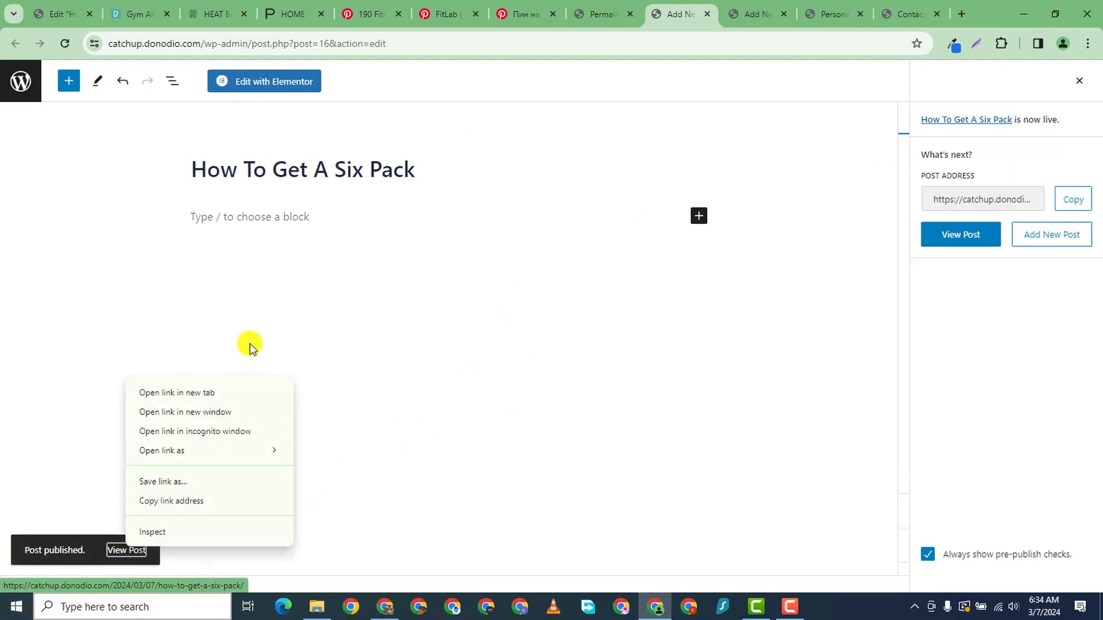
click(233, 390)
click(697, 17)
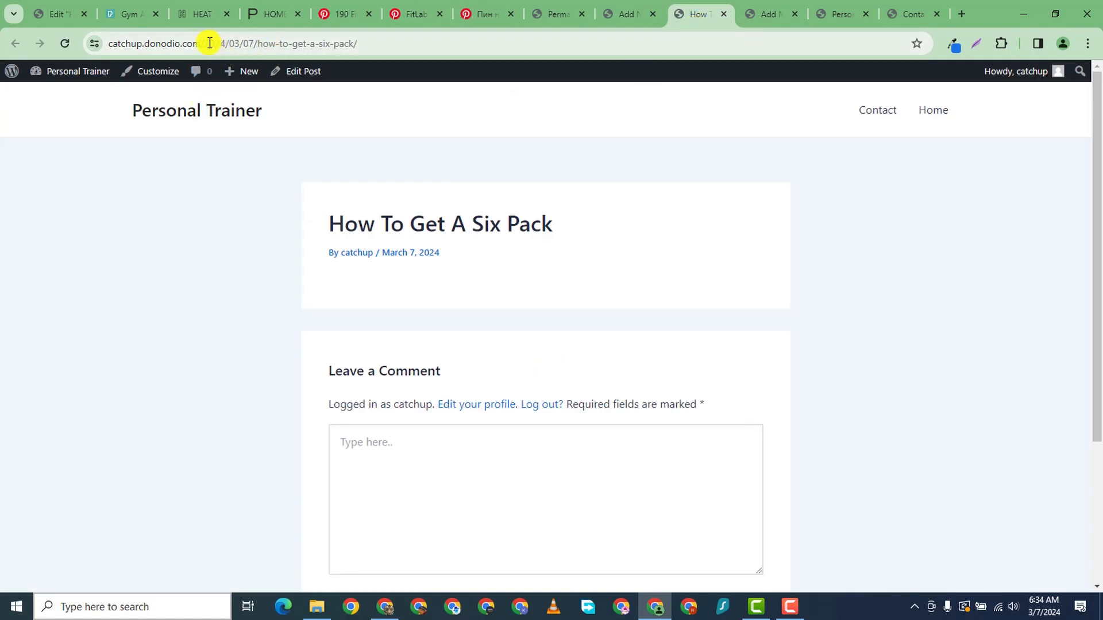
drag(204, 43, 234, 43)
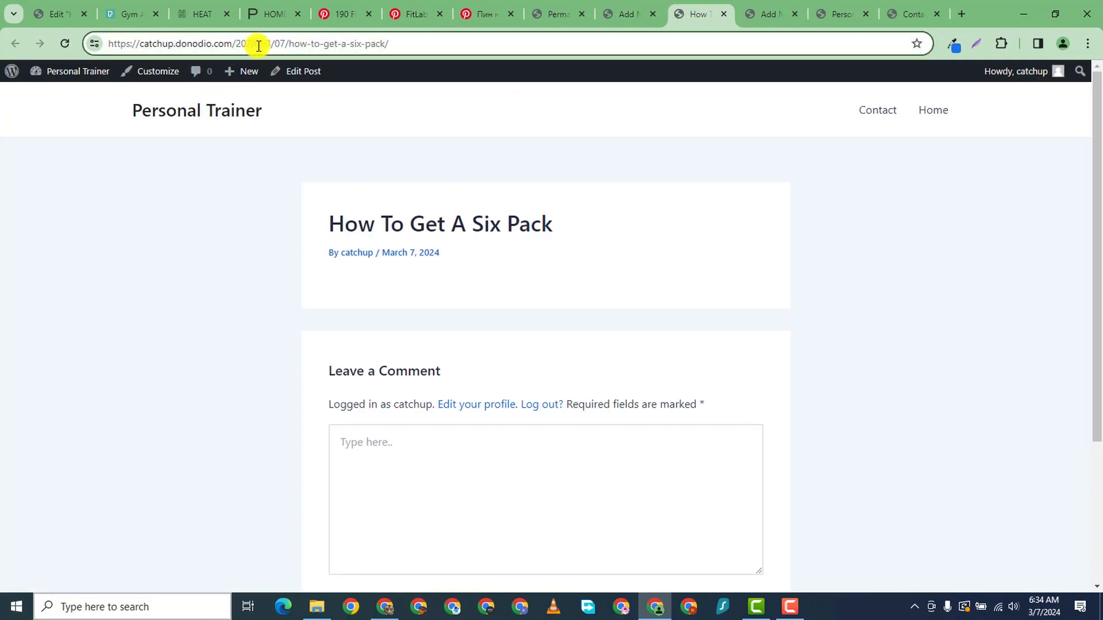
click(295, 44)
double_click(372, 44)
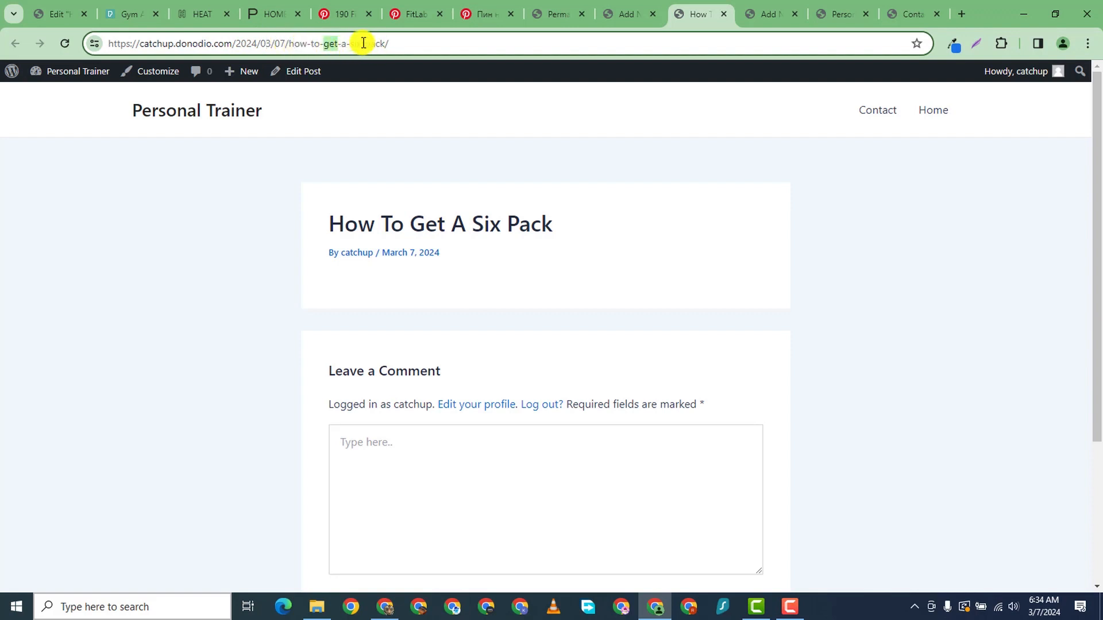
click(404, 44)
drag(396, 44, 311, 44)
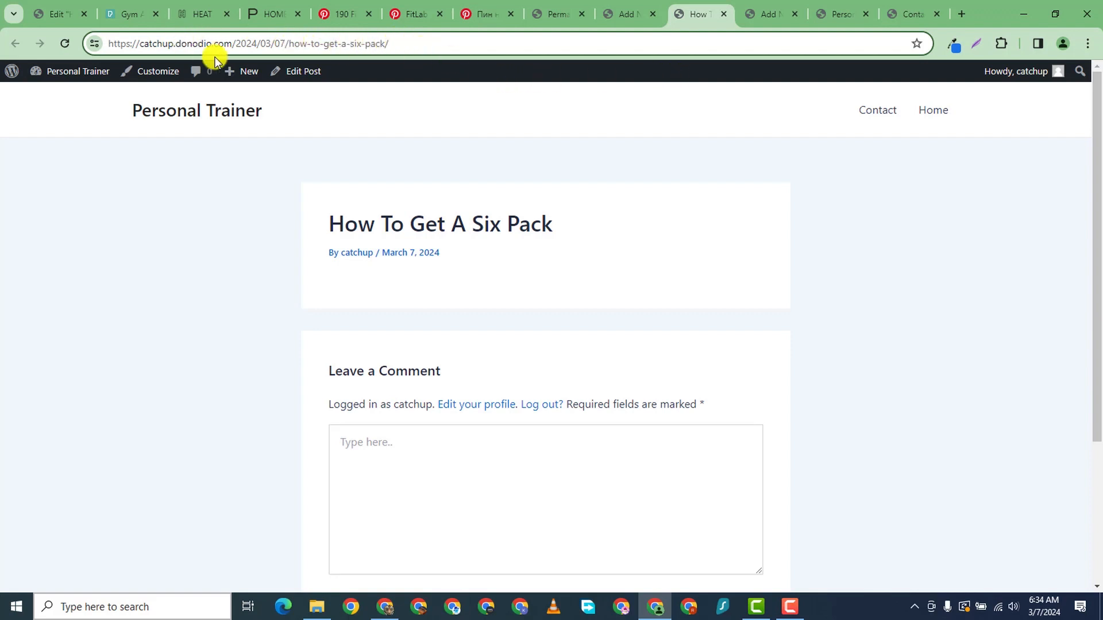
- Save Post name as the permalink structure in Permalink Settings
drag(286, 44, 410, 44)
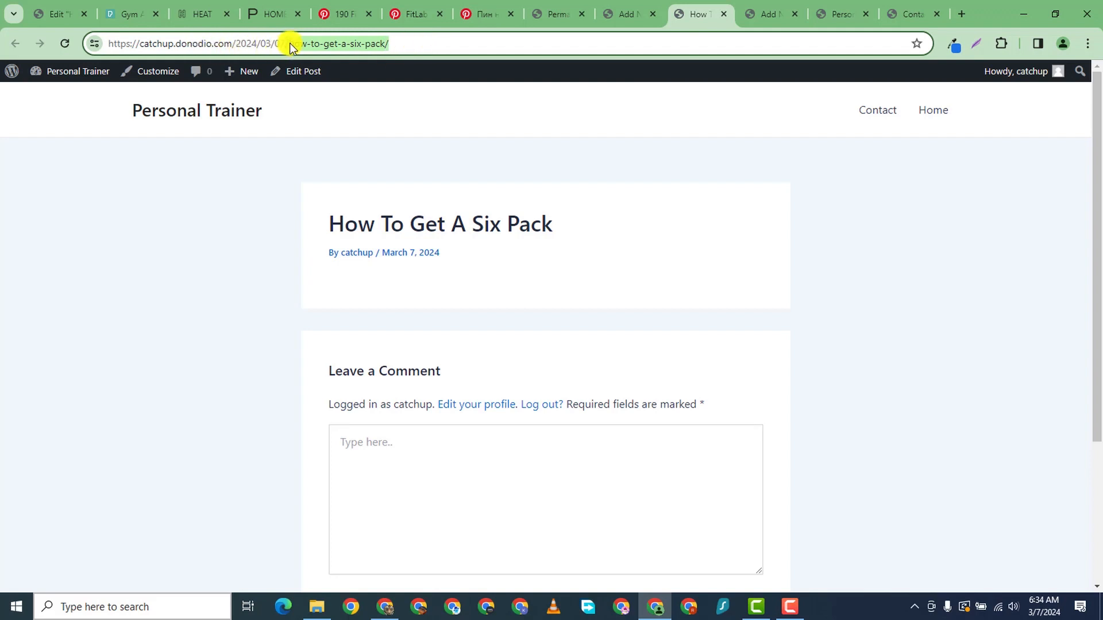
click(604, 23)
click(550, 16)
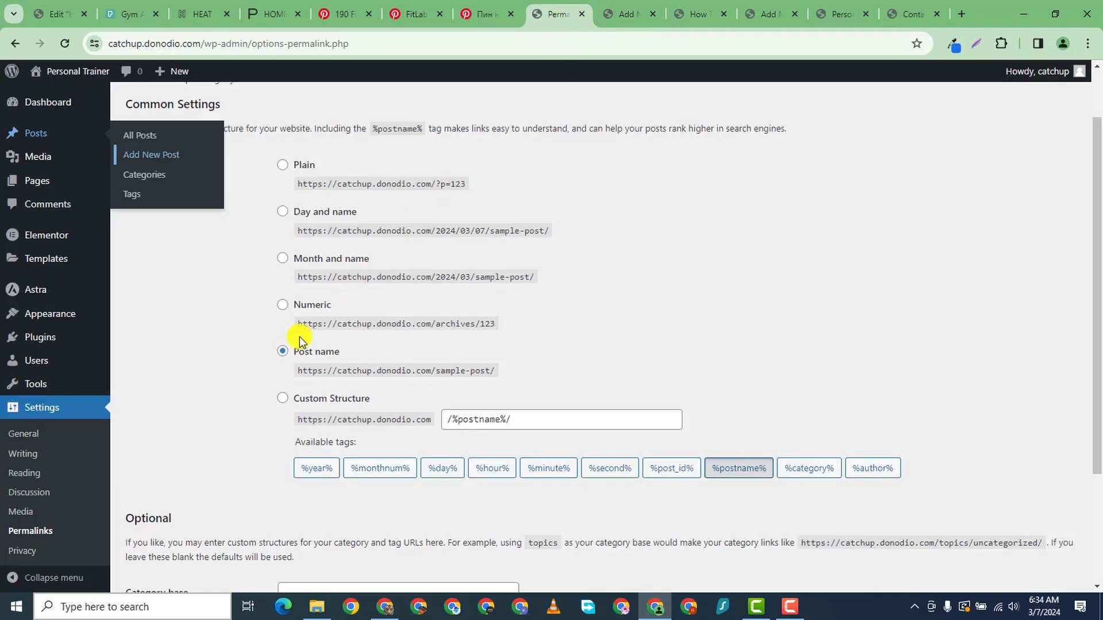
scroll(374, 459, down, 3)
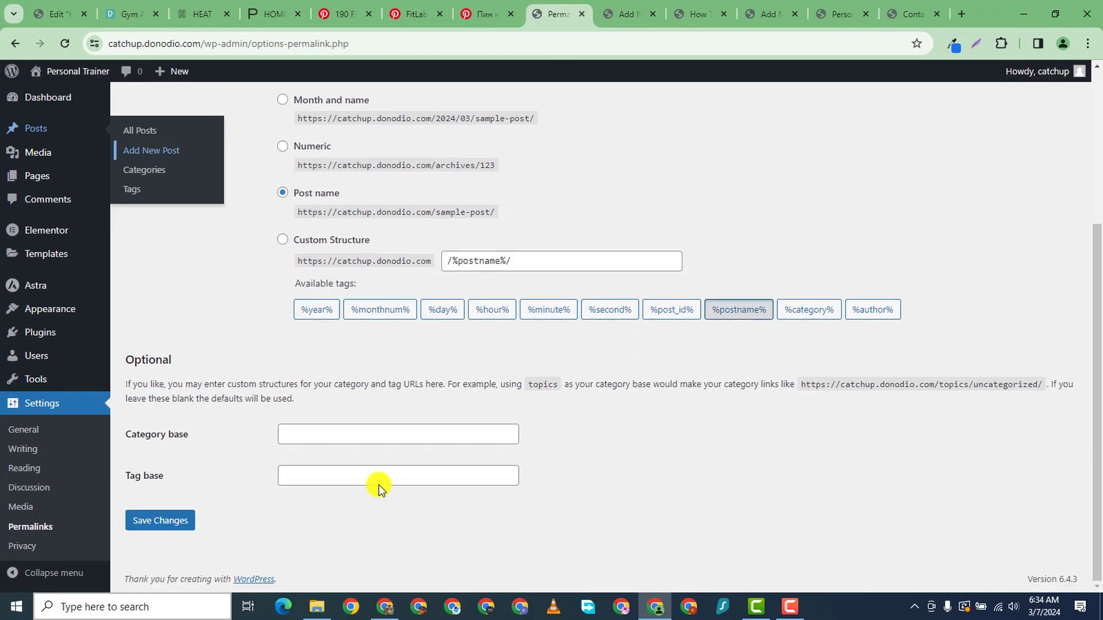
click(172, 522)
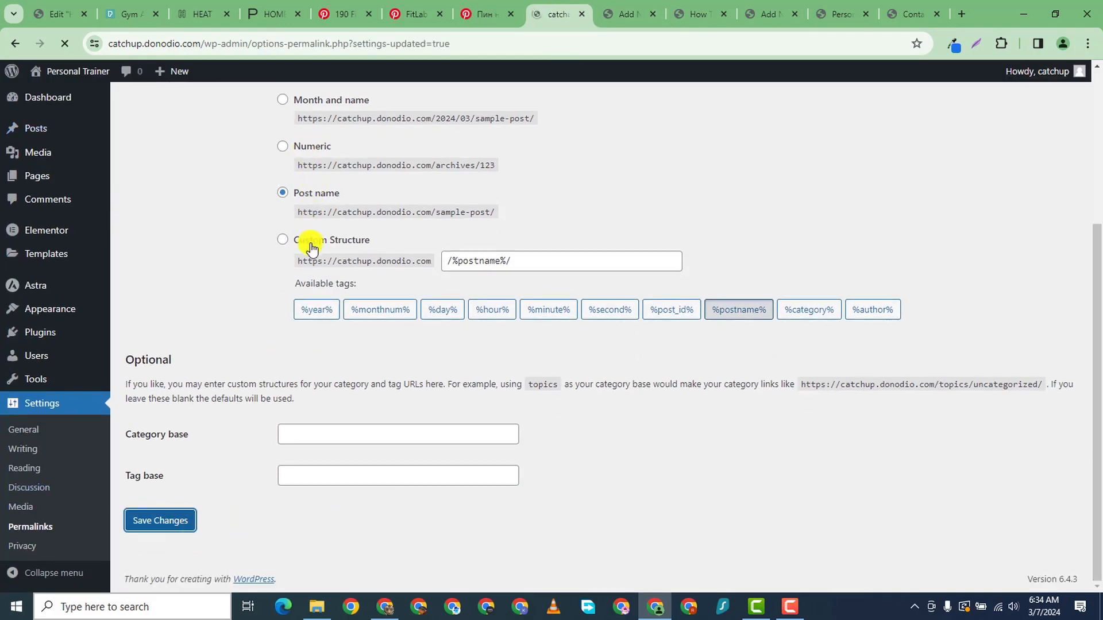
- Close the extra Contact page, home page and Contact editor tabs
scroll(325, 396, down, 4)
scroll(320, 340, up, 5)
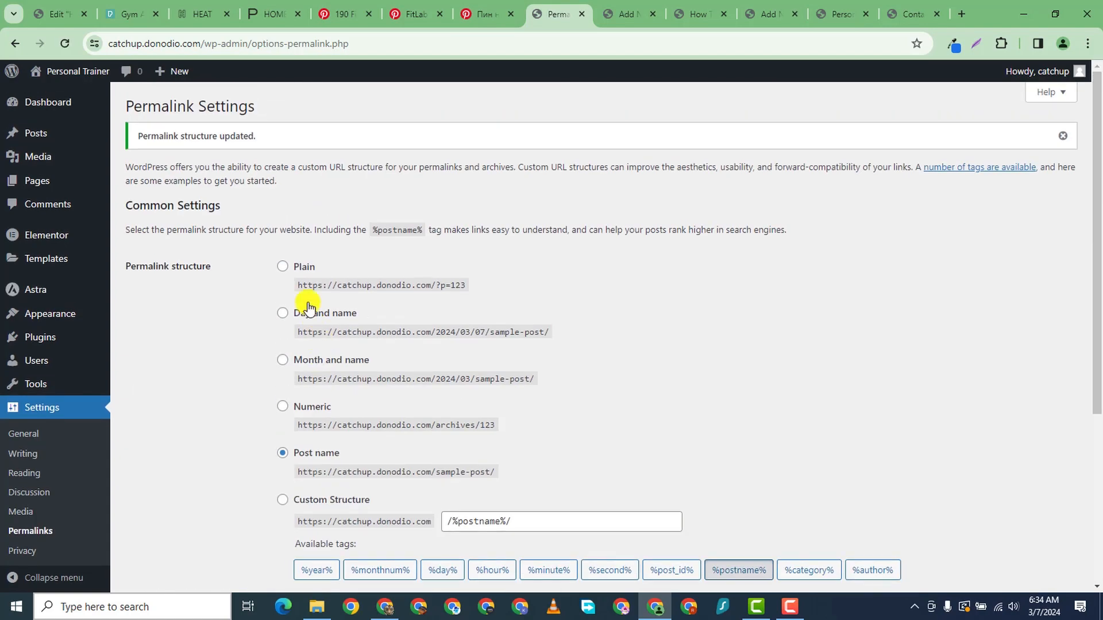
click(912, 22)
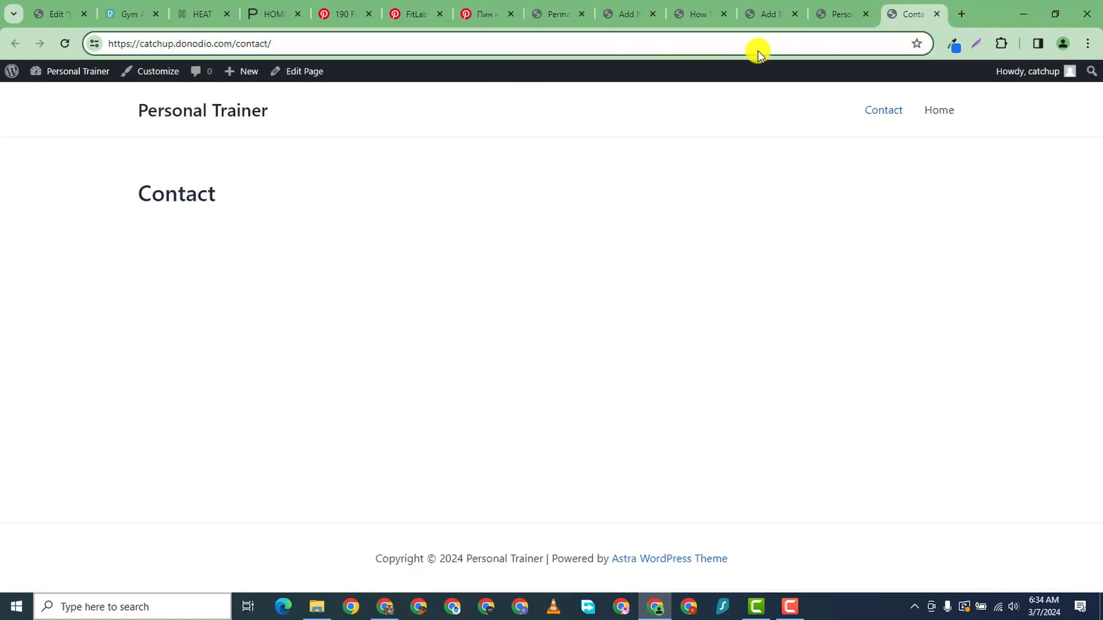
click(938, 15)
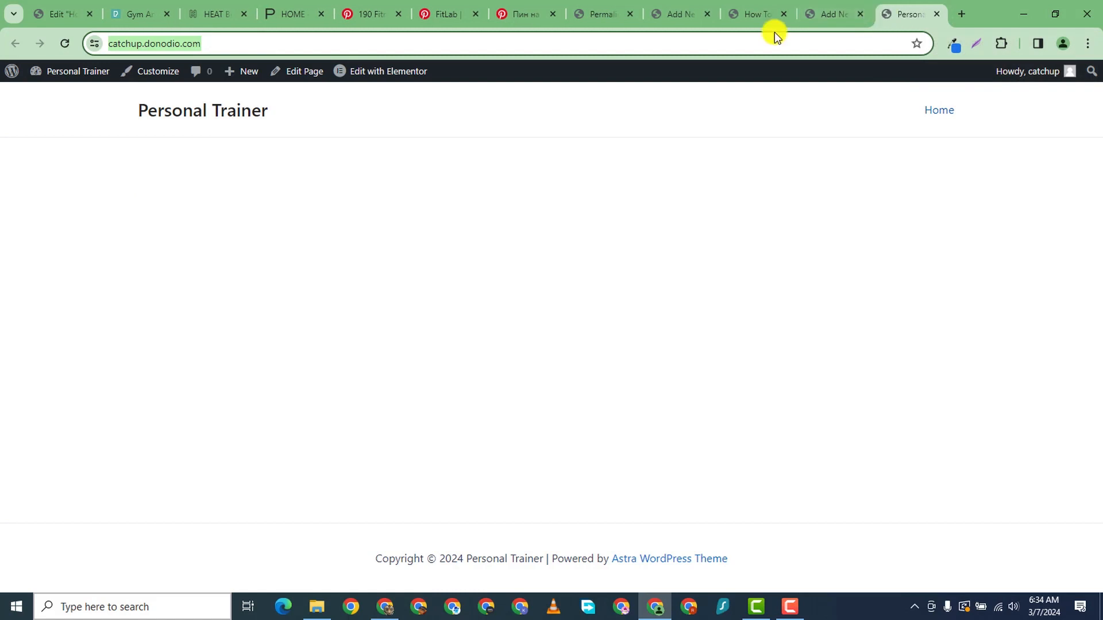
click(937, 14)
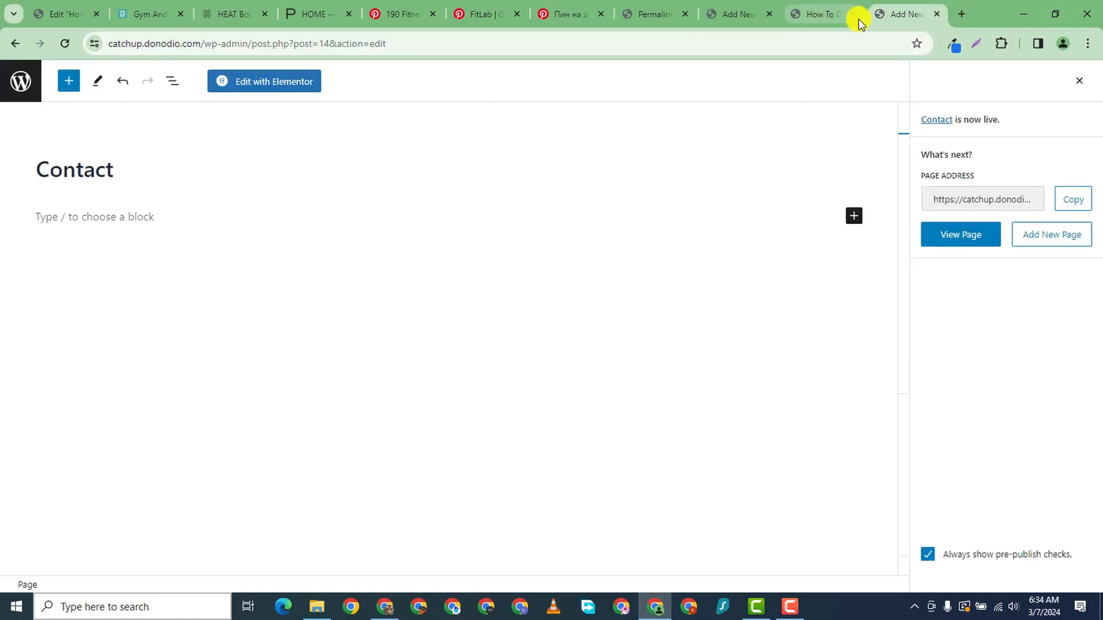
click(827, 17)
click(920, 20)
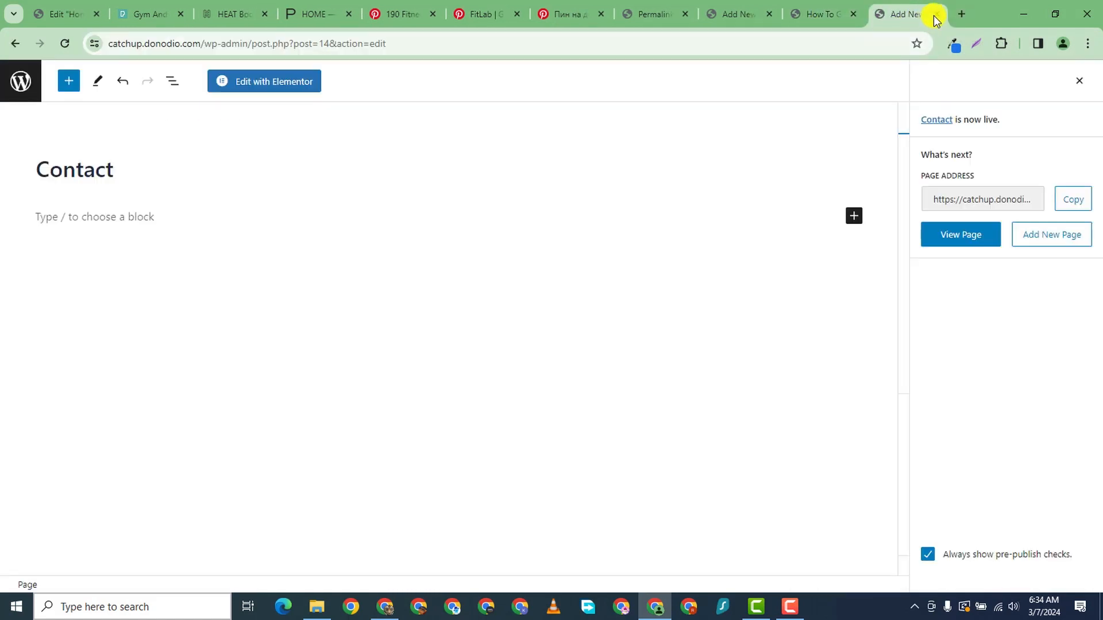
click(934, 15)
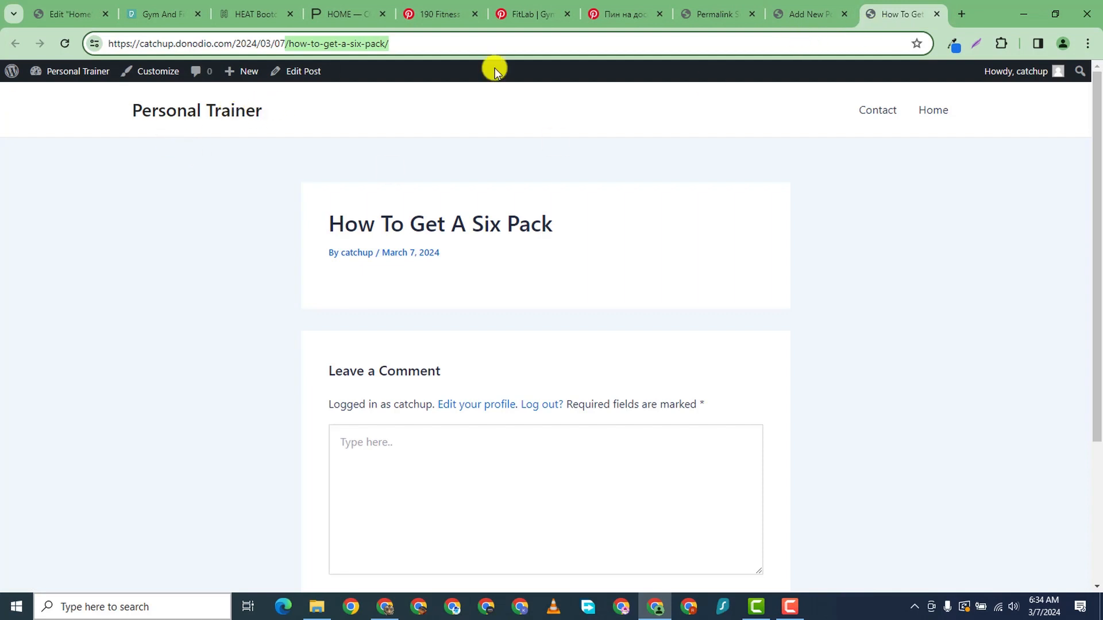
- Reload the old post address, which now shows page not found, and view the post again
click(65, 44)
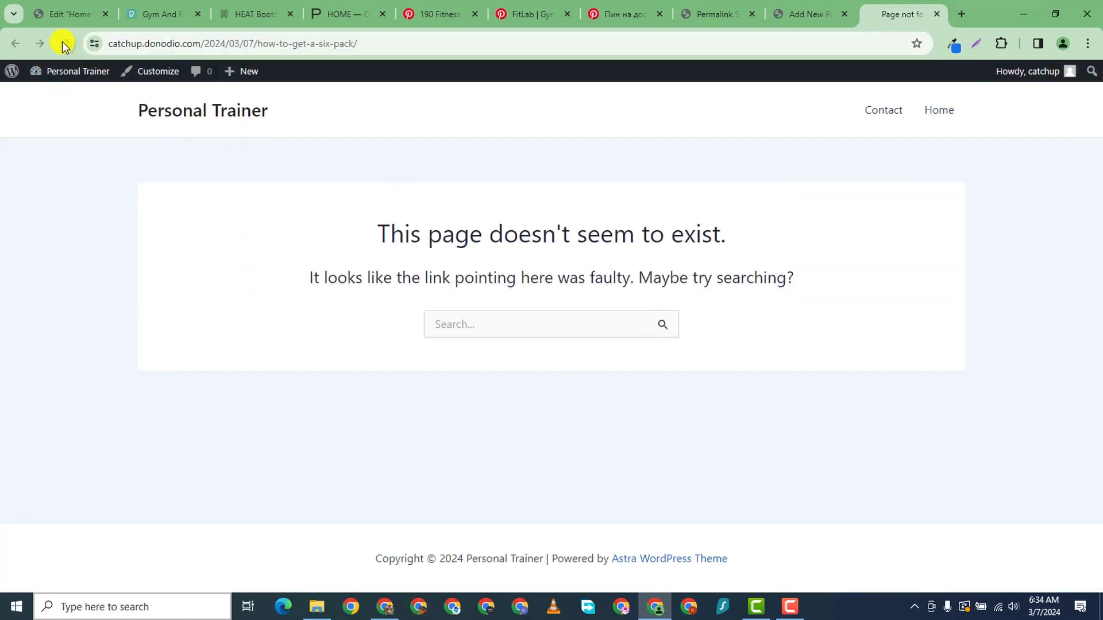
click(933, 14)
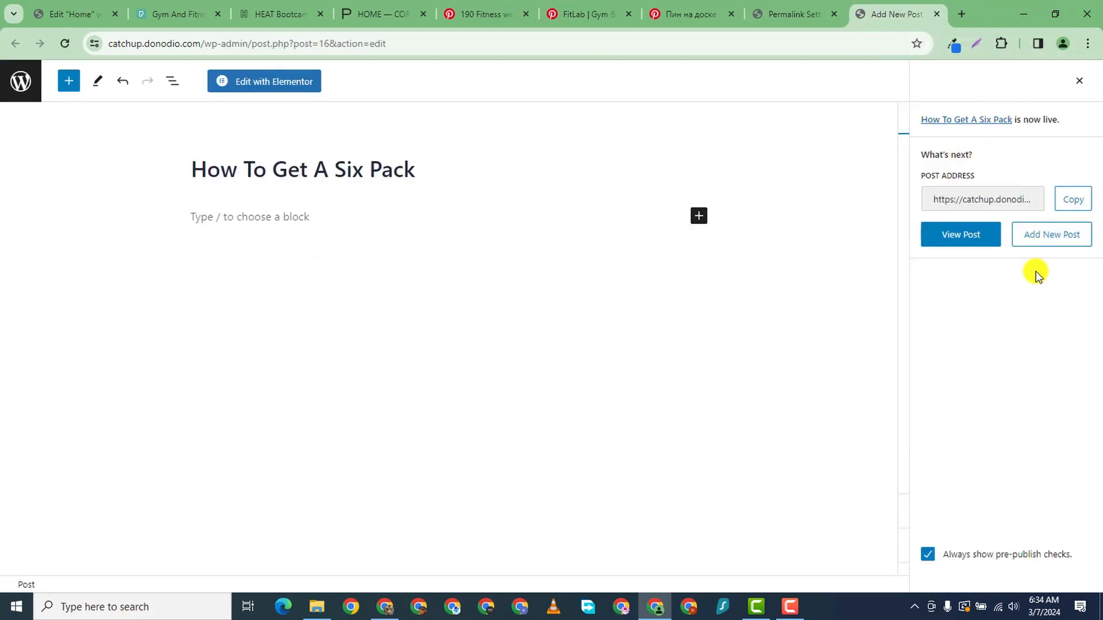
click(962, 234)
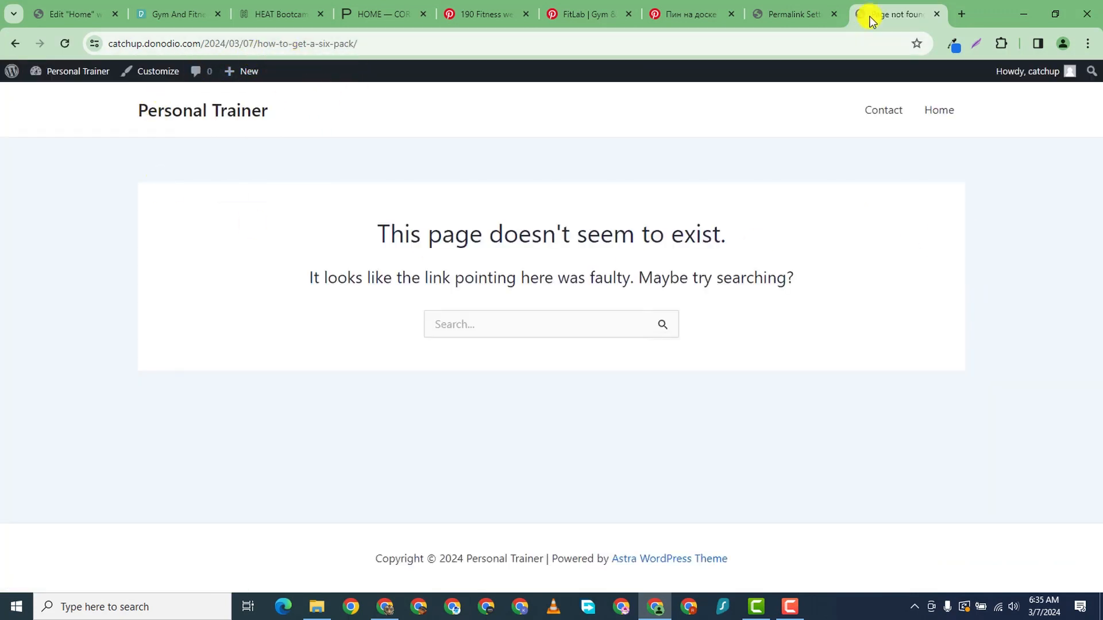
- Open the six-pack post from All Posts in a new tab and confirm its /how-to-get-a-six-pack/ address
mouse_move(79, 72)
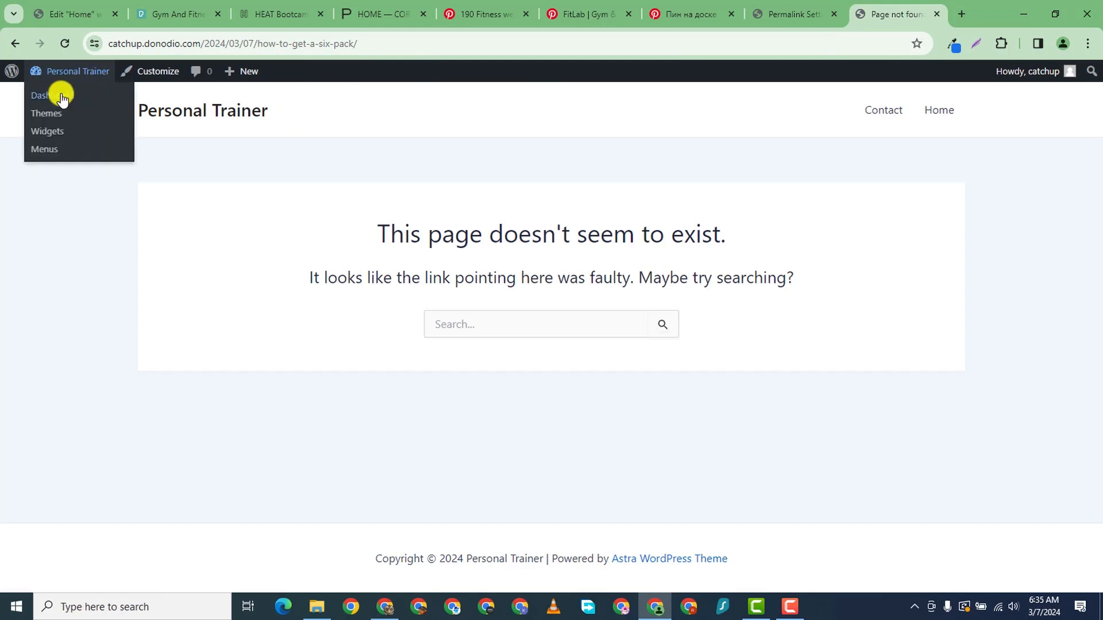
click(56, 94)
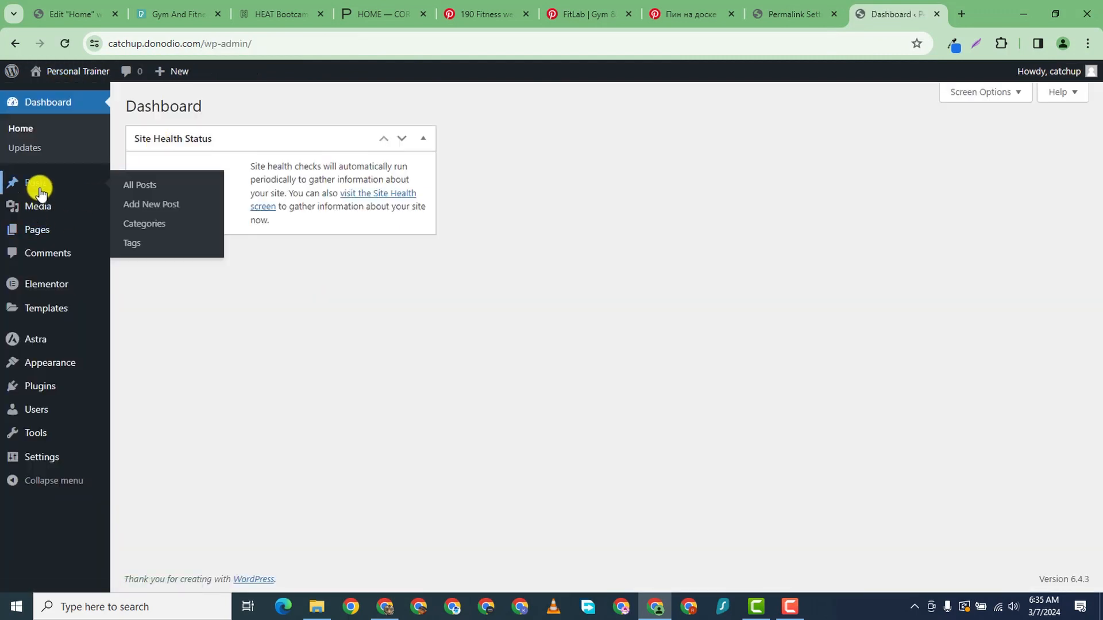
click(38, 186)
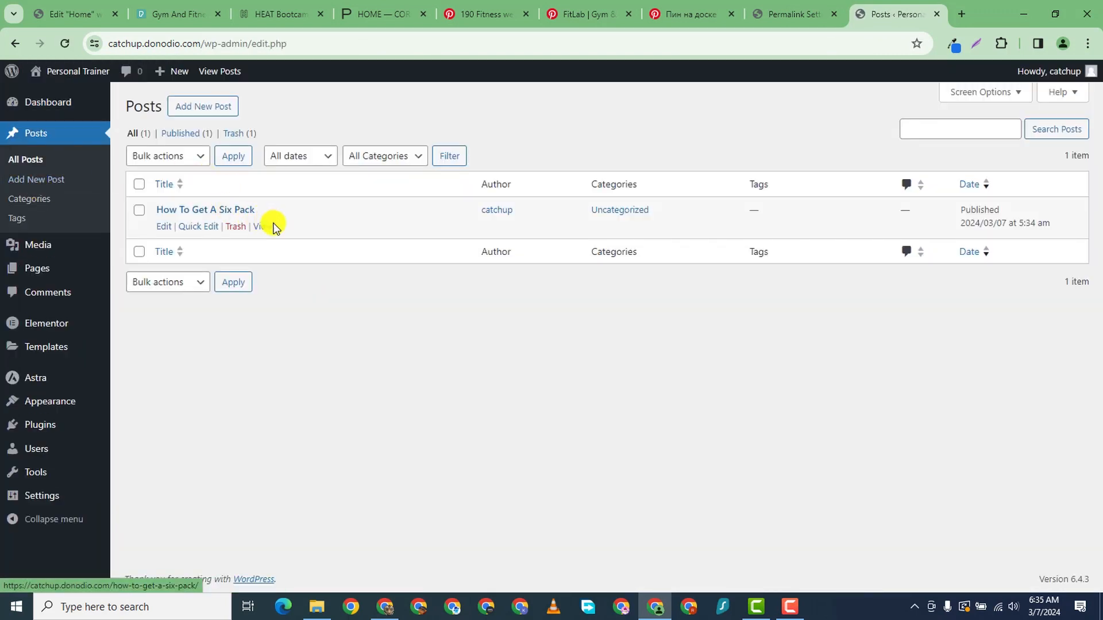
right_click(259, 228)
click(313, 236)
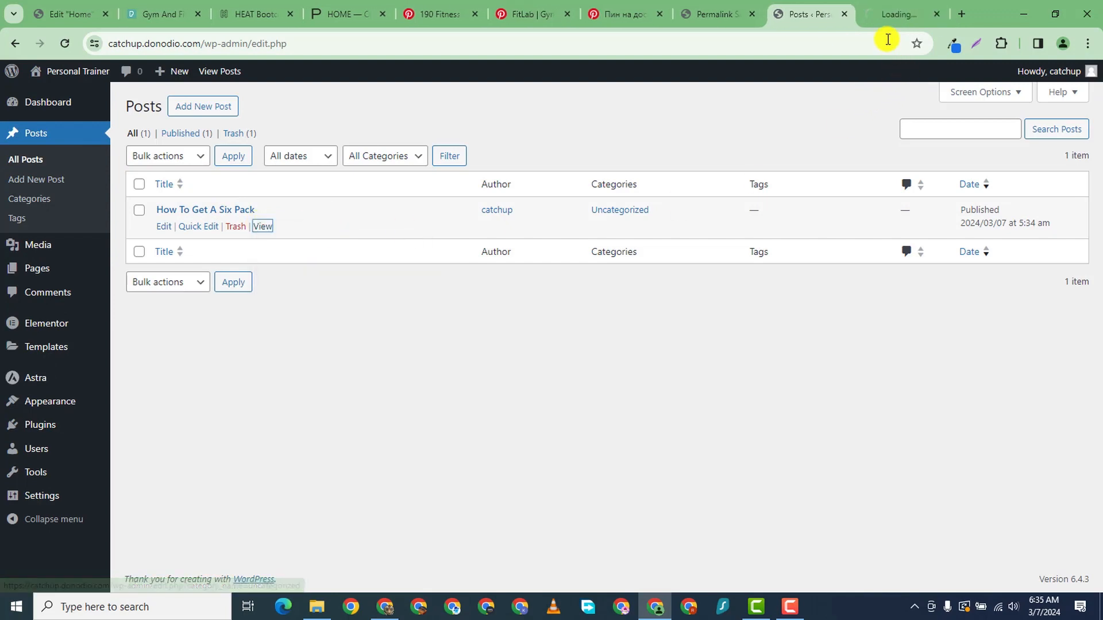
click(885, 17)
click(216, 44)
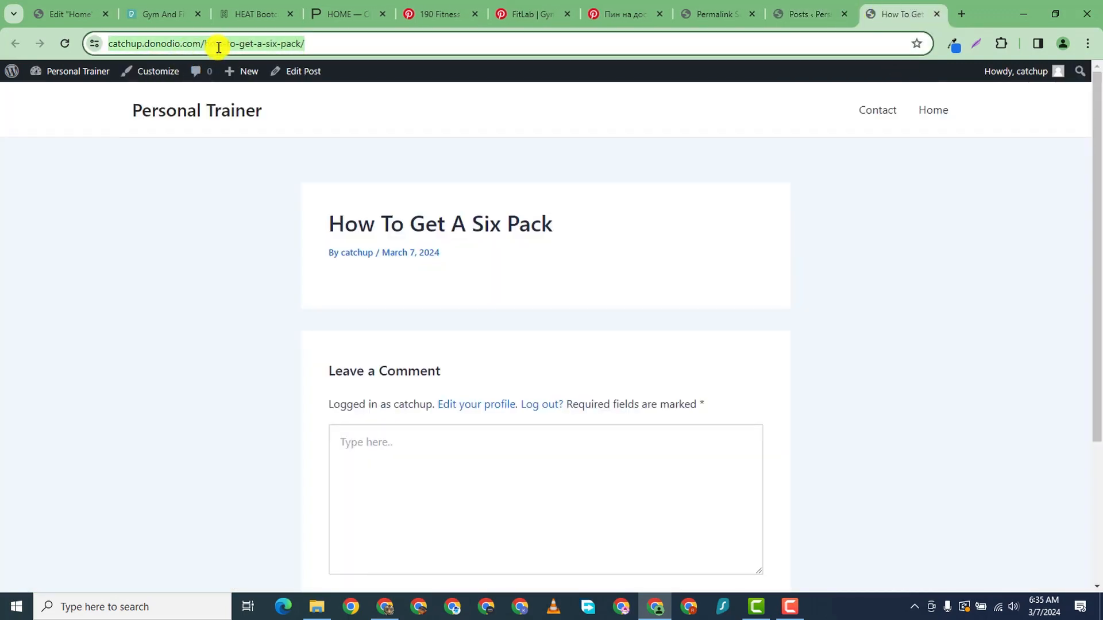
click(210, 44)
drag(235, 44, 356, 50)
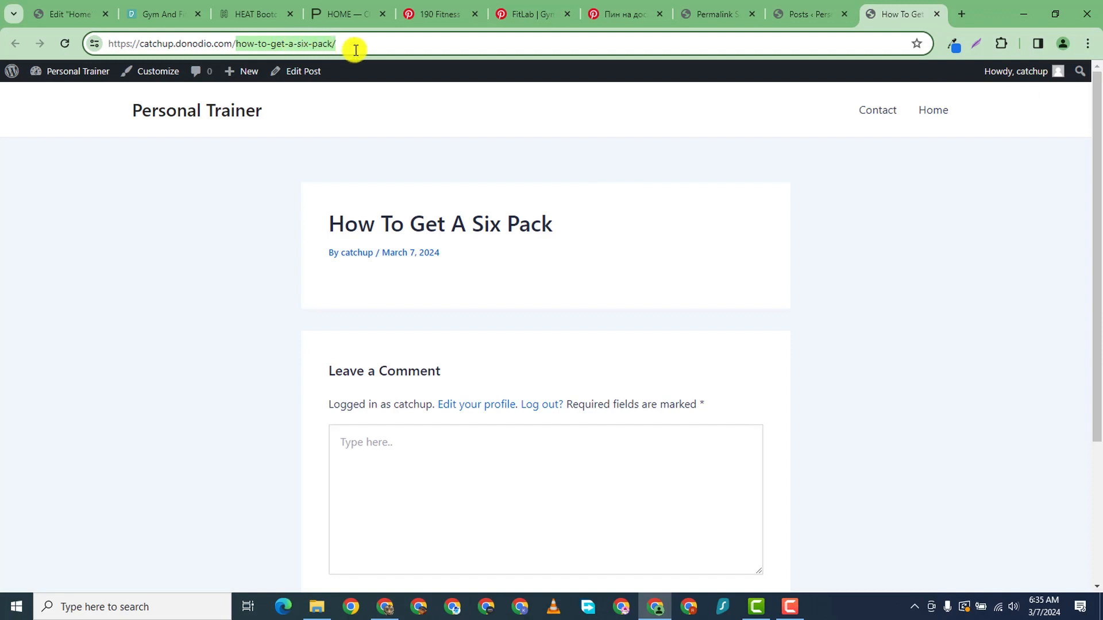
click(232, 45)
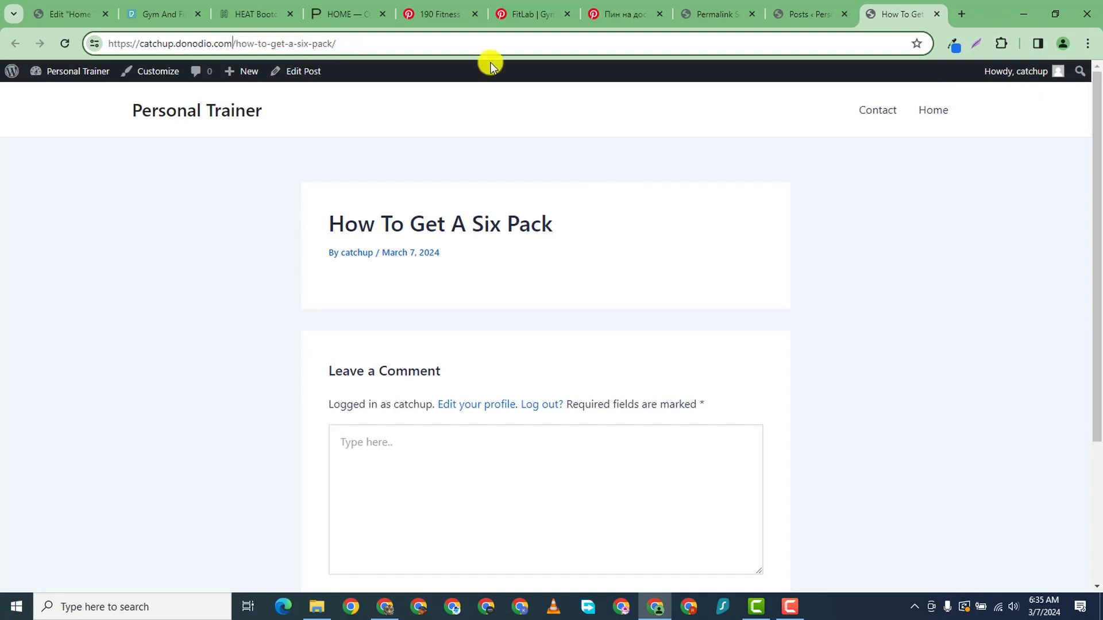
click(936, 14)
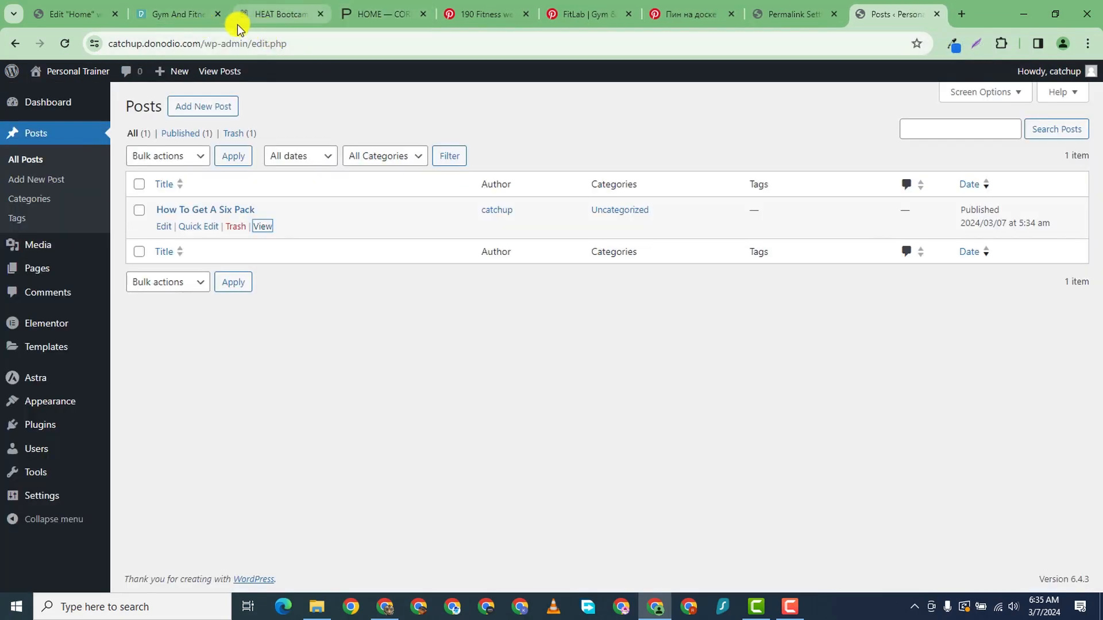
- Save the Post name permalink structure again
click(793, 14)
scroll(246, 405, down, 5)
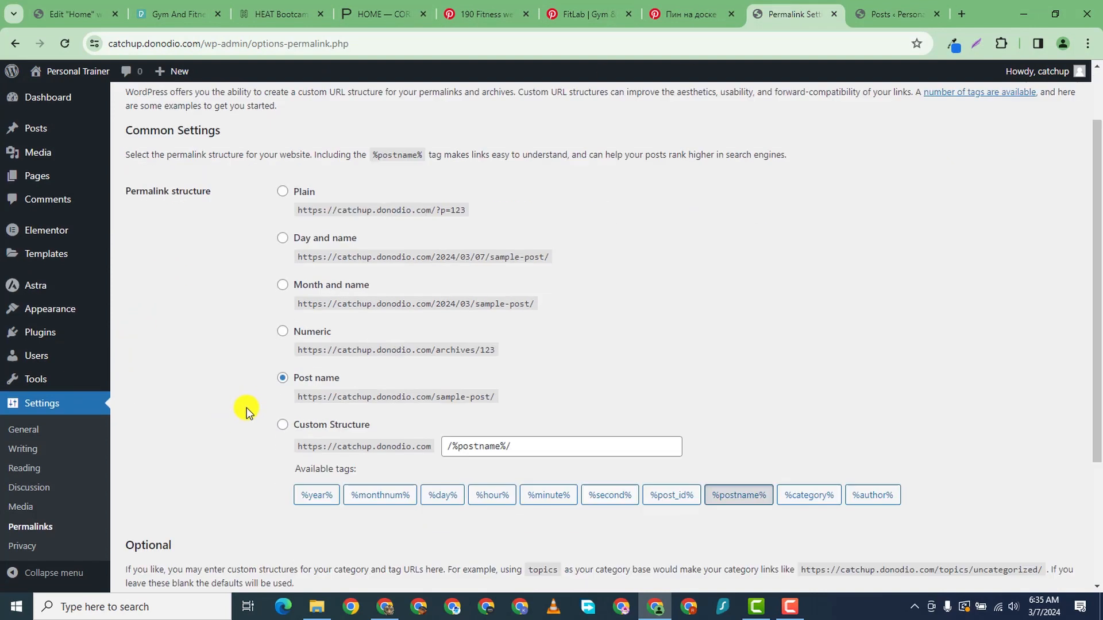
click(151, 520)
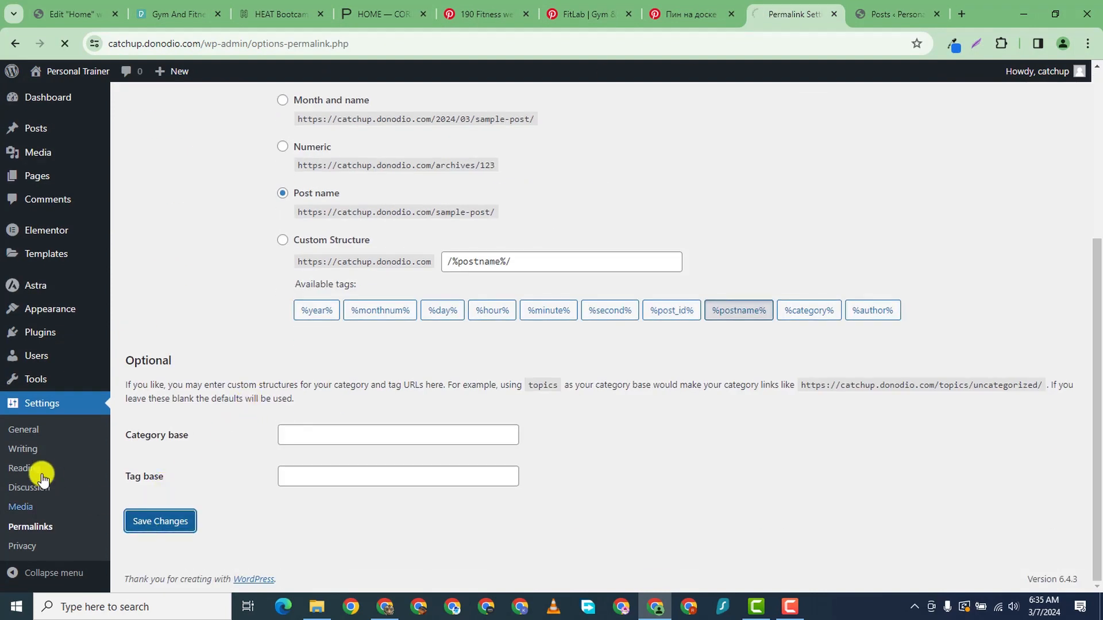
scroll(56, 499, down, 3)
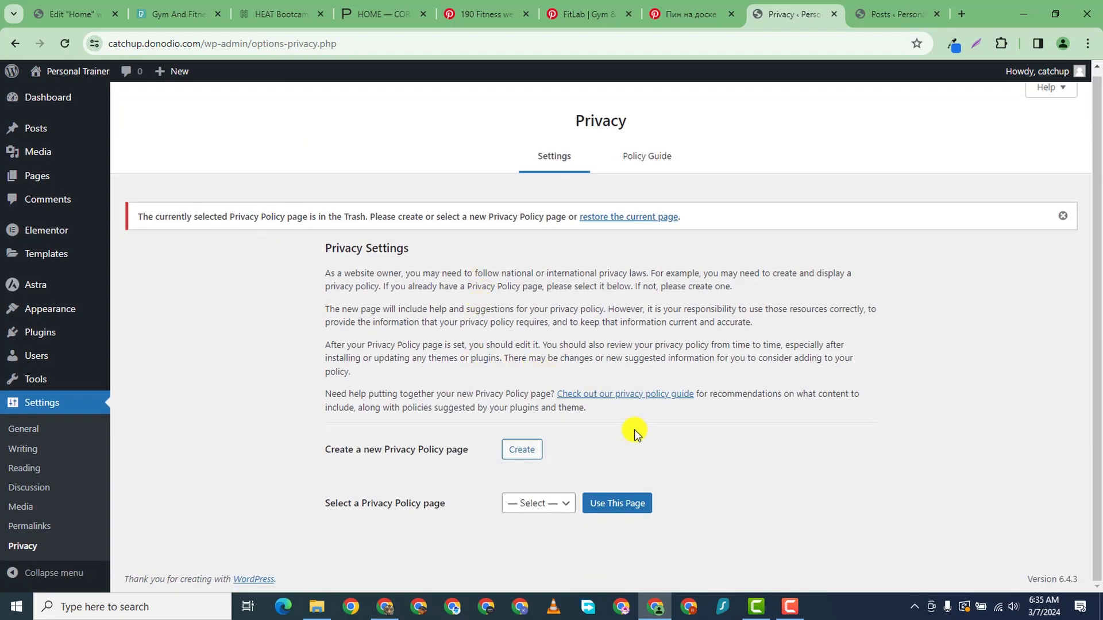
- Leave the Privacy Policy page choice unchanged, glance at the policy guide, and return to the Home editor
click(562, 511)
click(261, 484)
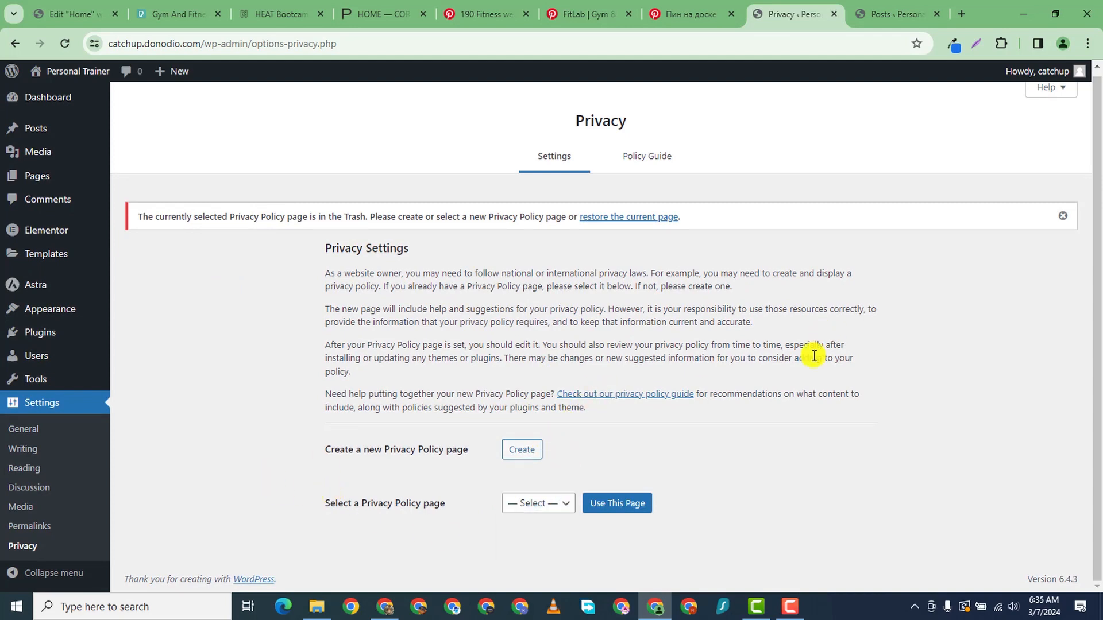
click(658, 161)
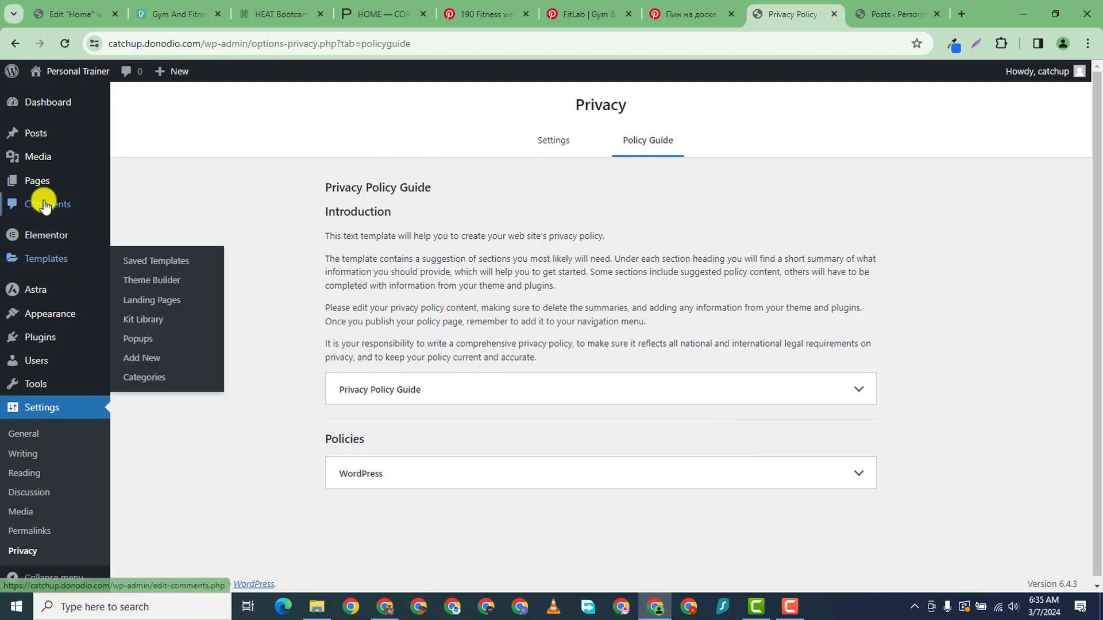
mouse_move(41, 185)
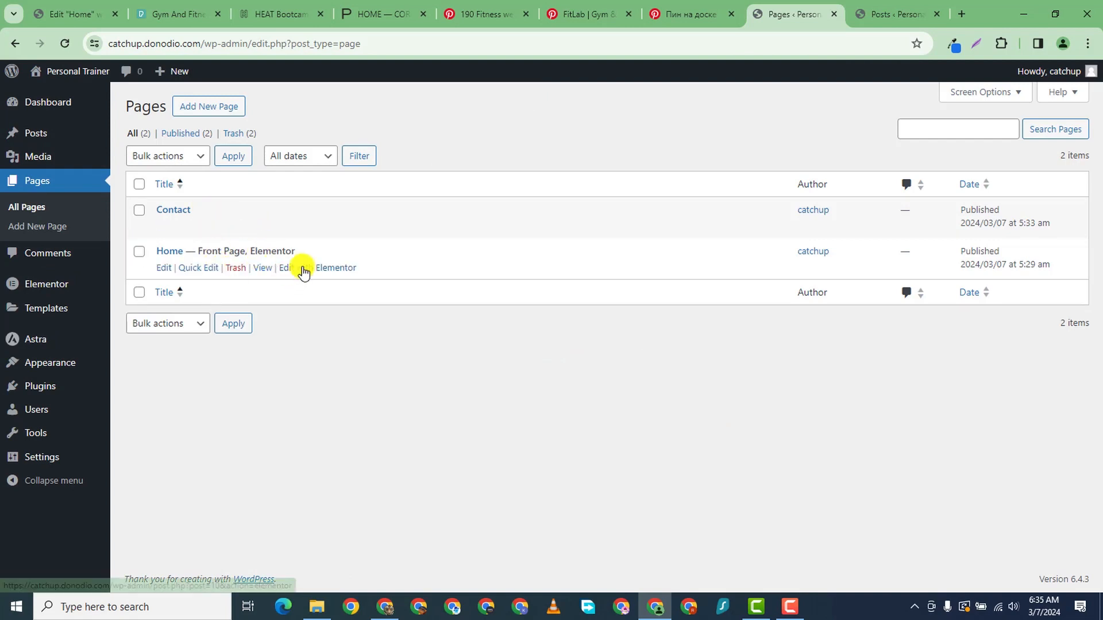
click(69, 14)
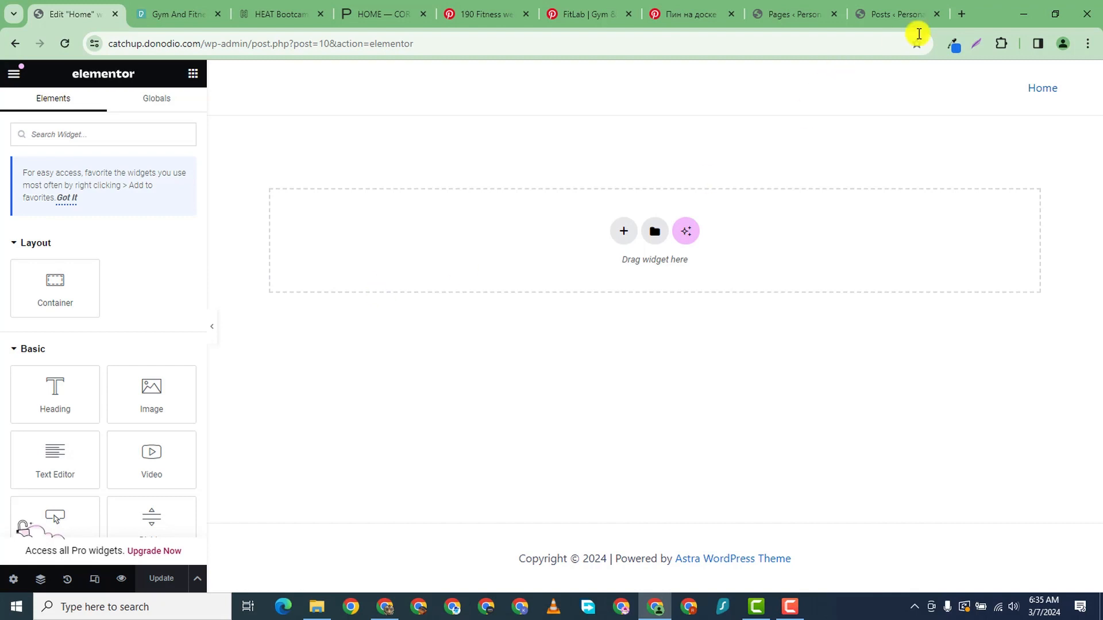
- Save the Elementor general settings
click(919, 11)
click(784, 13)
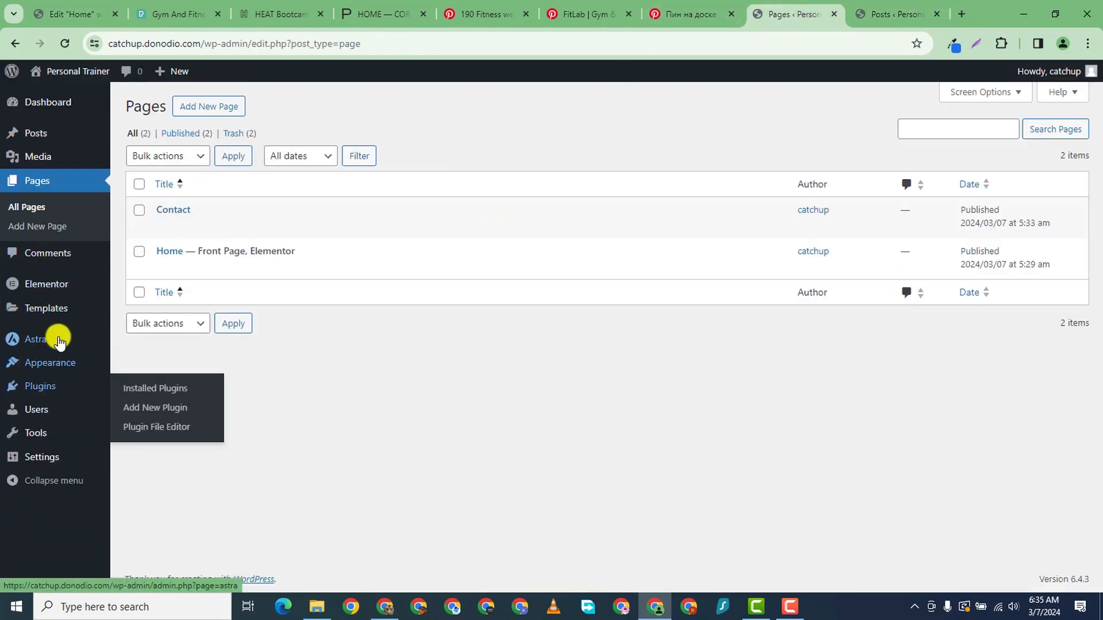
mouse_move(50, 293)
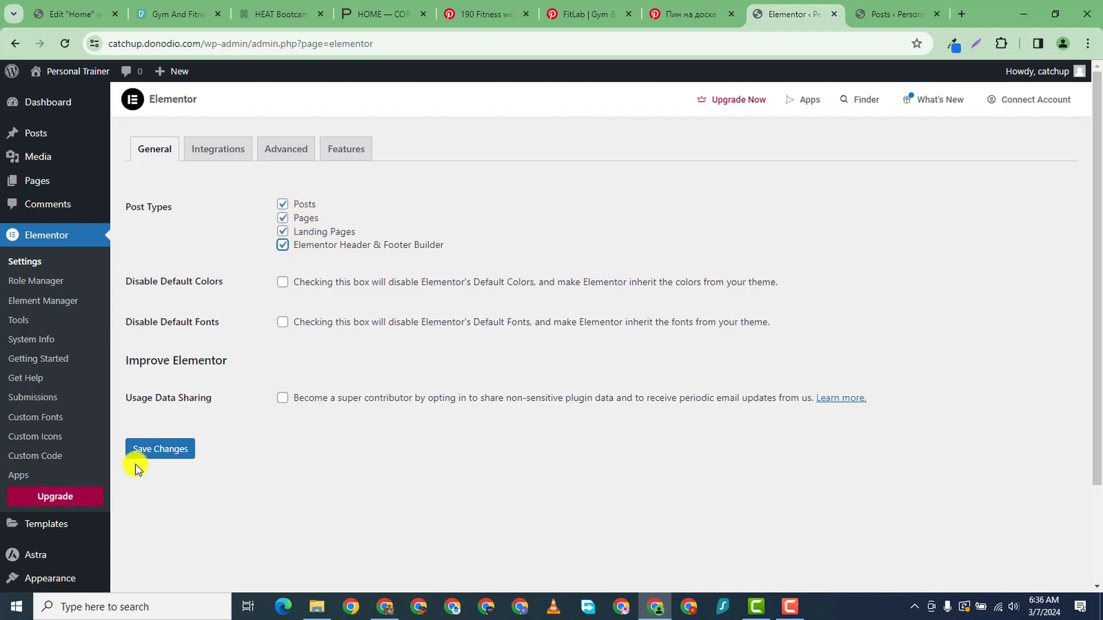
click(154, 448)
- Set all Elementor experiments and features, including Flexbox Container, to Active
click(345, 152)
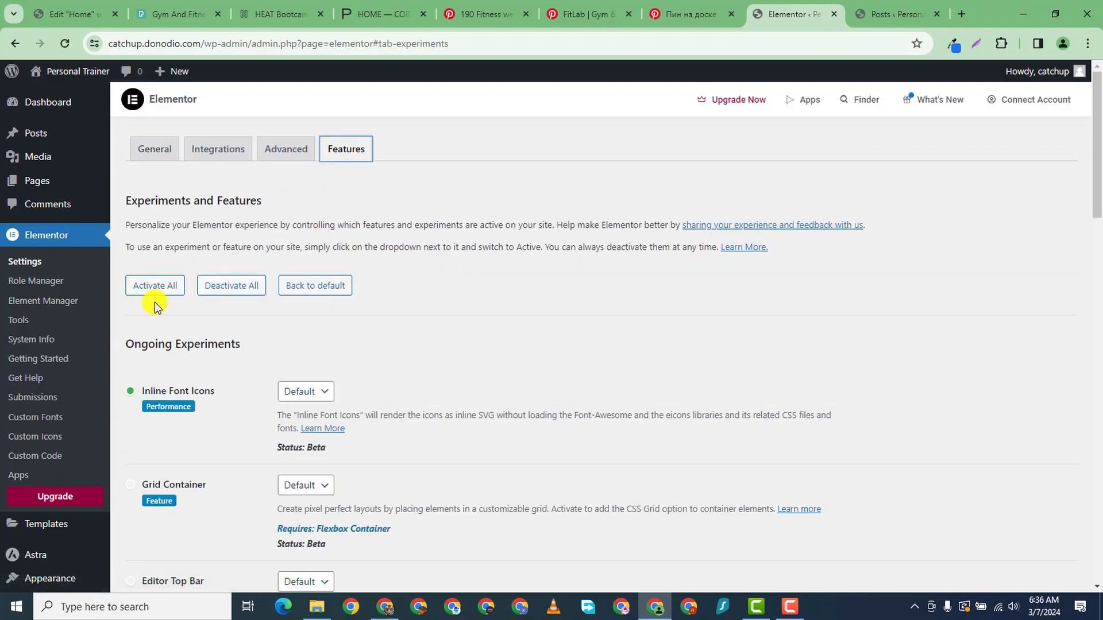
click(157, 287)
scroll(156, 287, down, 6)
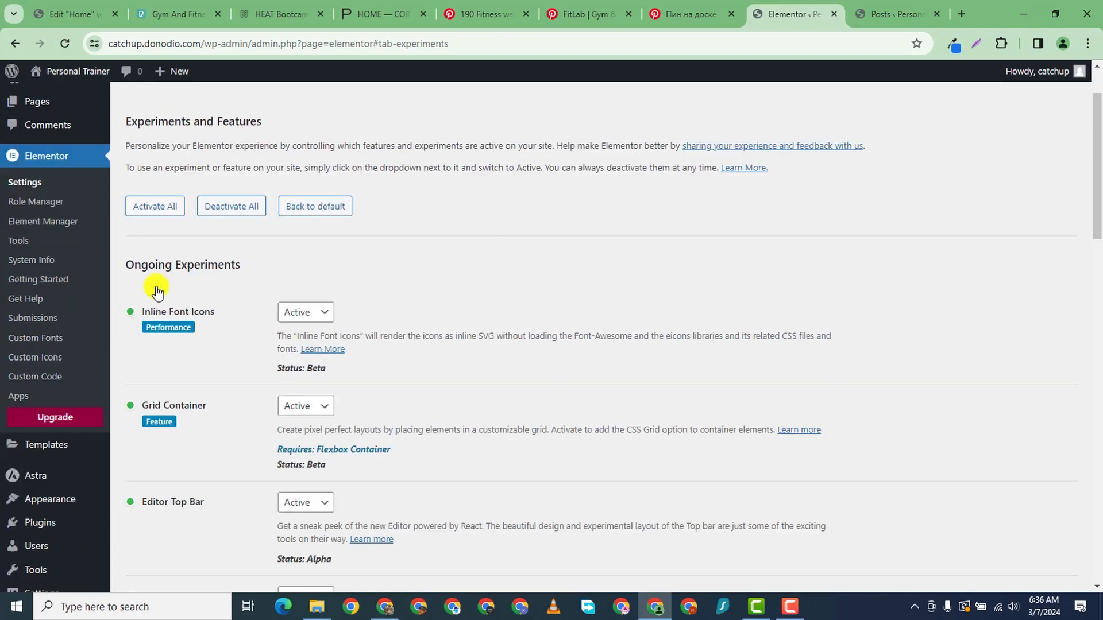
scroll(319, 356, down, 10)
scroll(269, 472, up, 3)
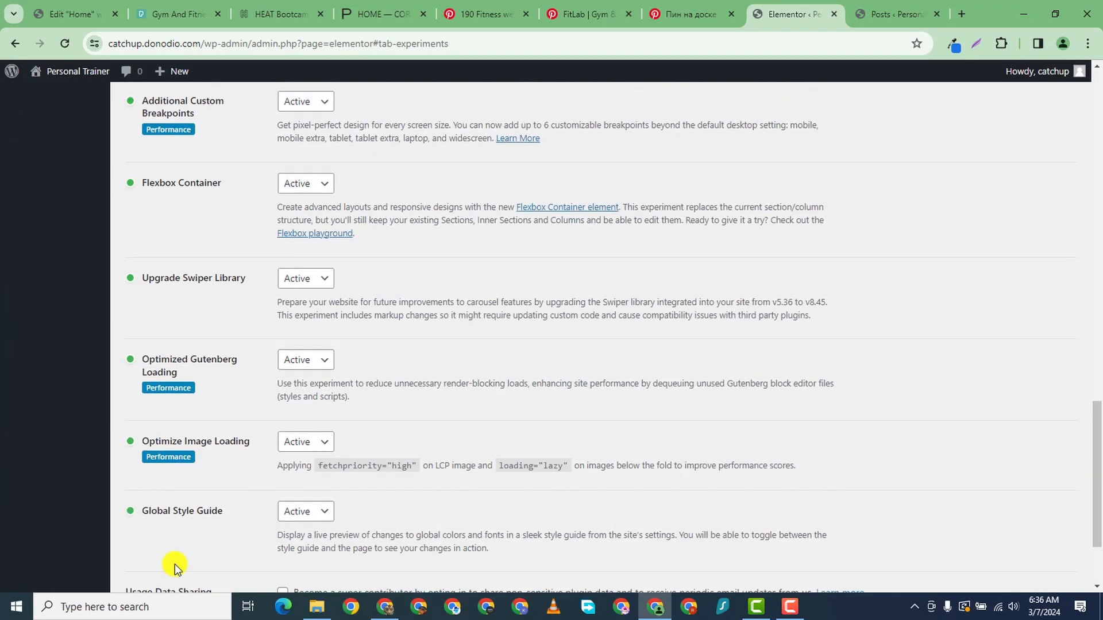
scroll(178, 583, down, 2)
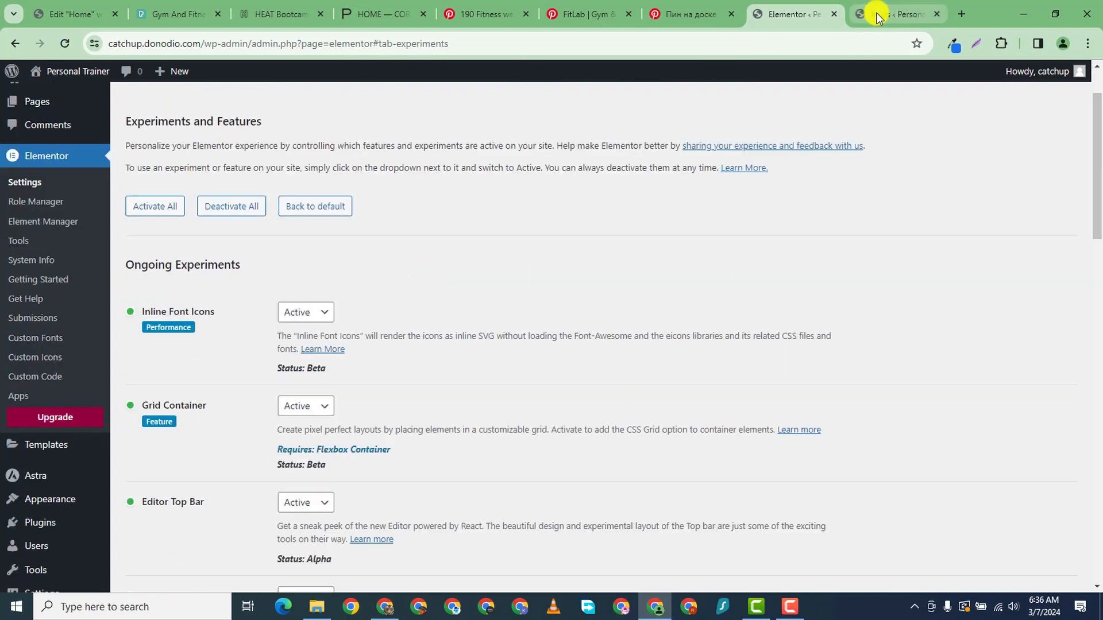
click(86, 15)
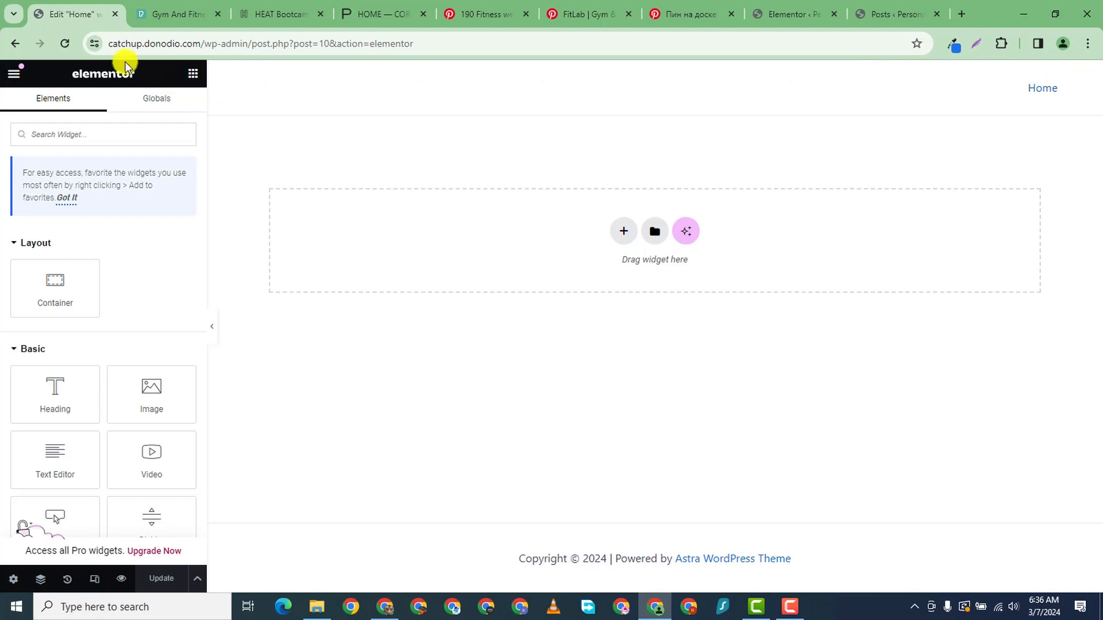
- Reload the Home editor and add a single-column boxed Flexbox container, 1140 px wide, at the top
click(64, 43)
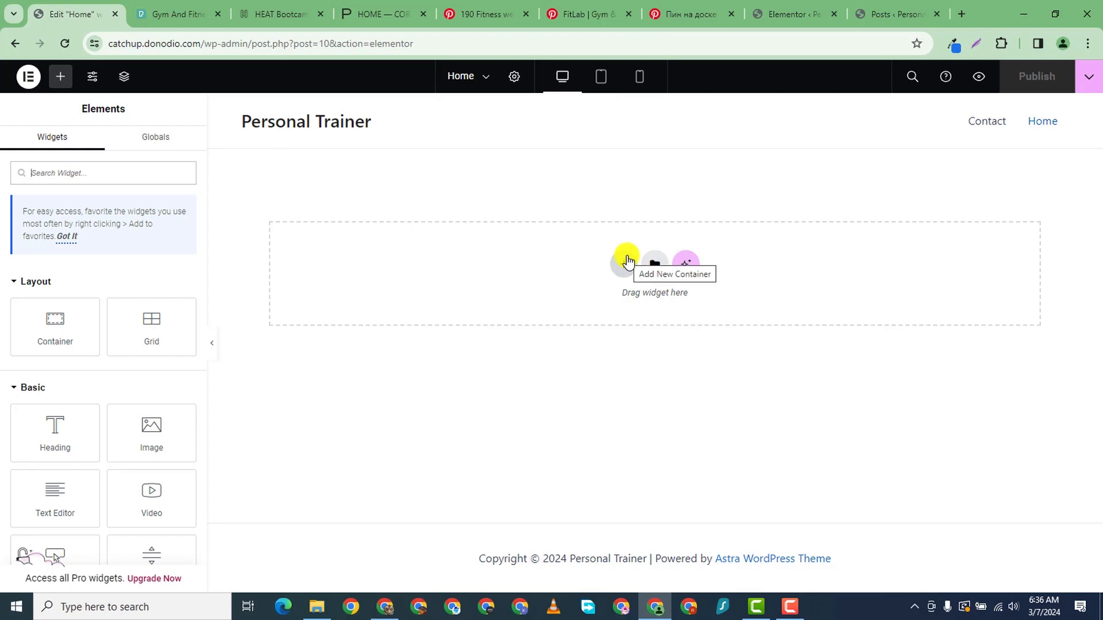
click(621, 272)
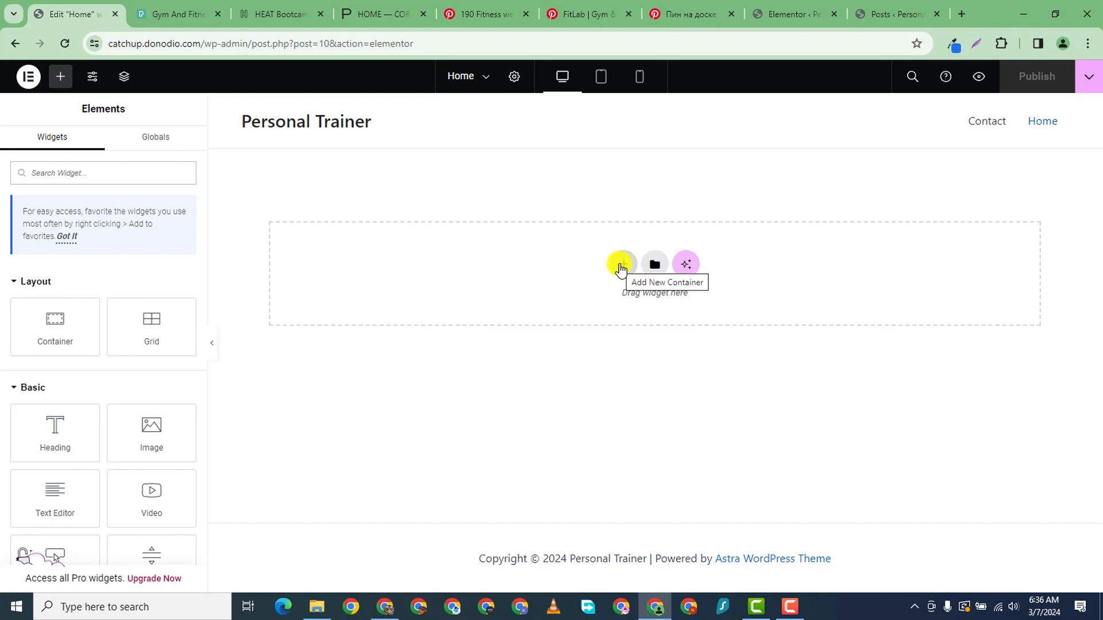
click(621, 269)
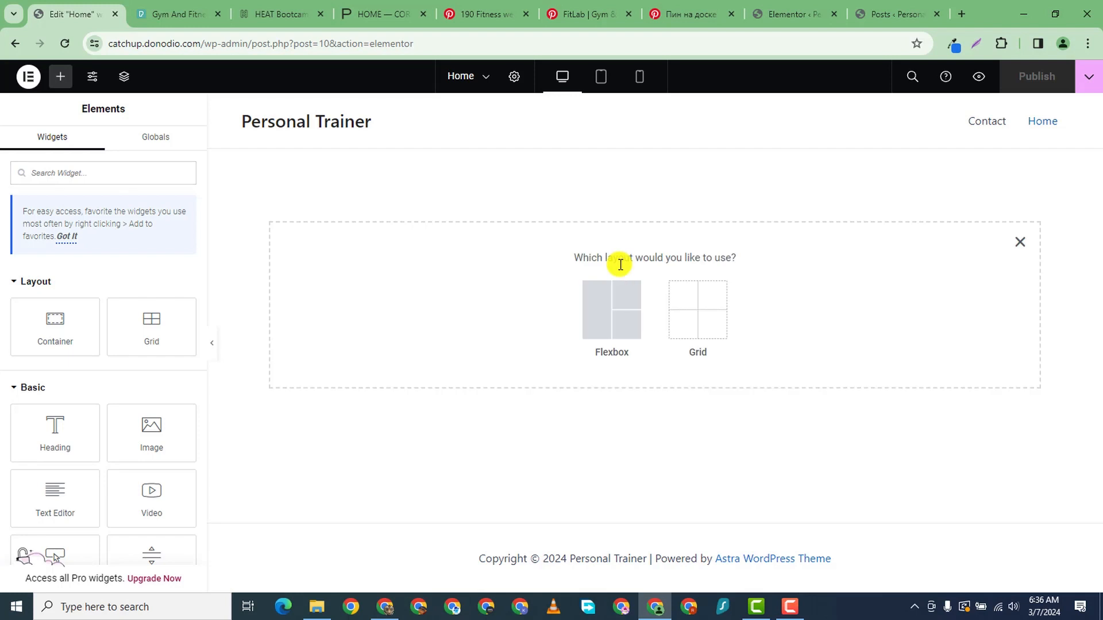
click(594, 306)
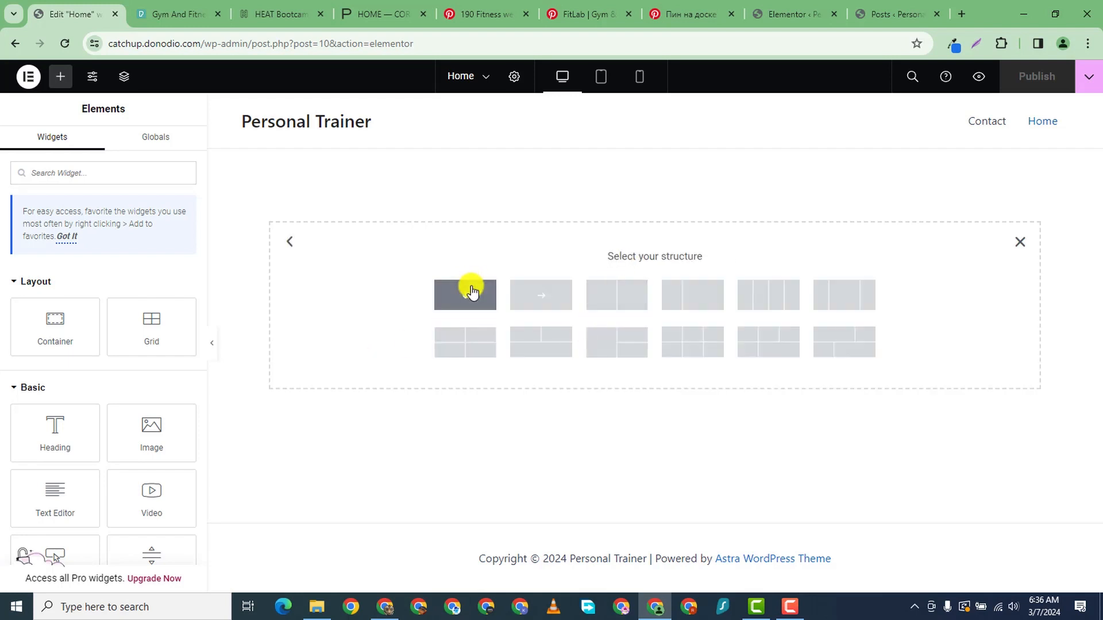
click(472, 295)
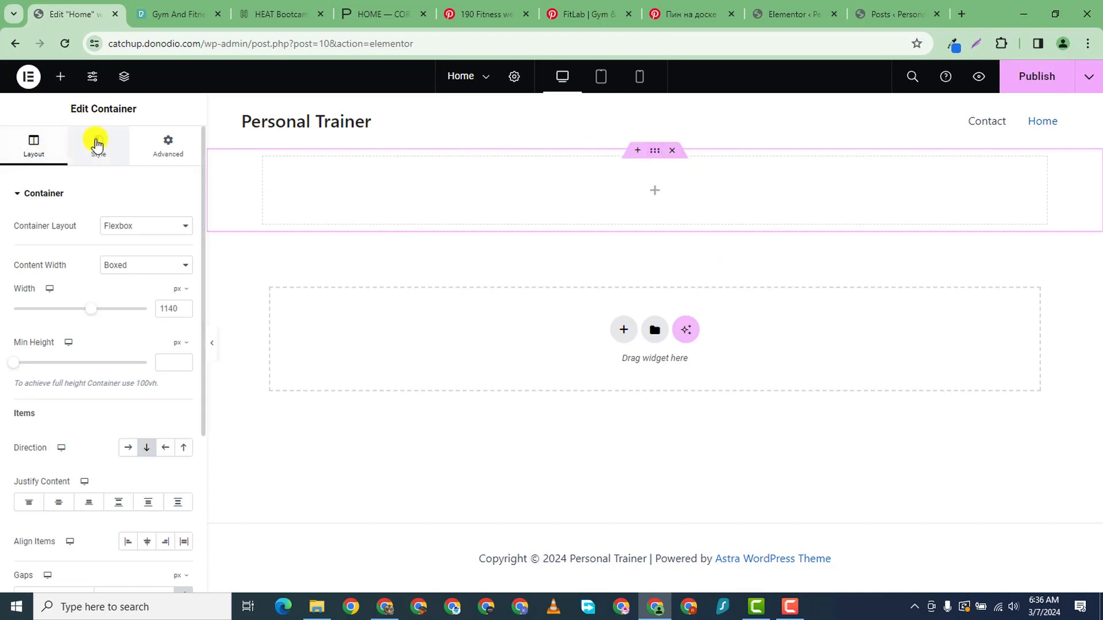
- Set the hero container's background type to Classic
click(114, 164)
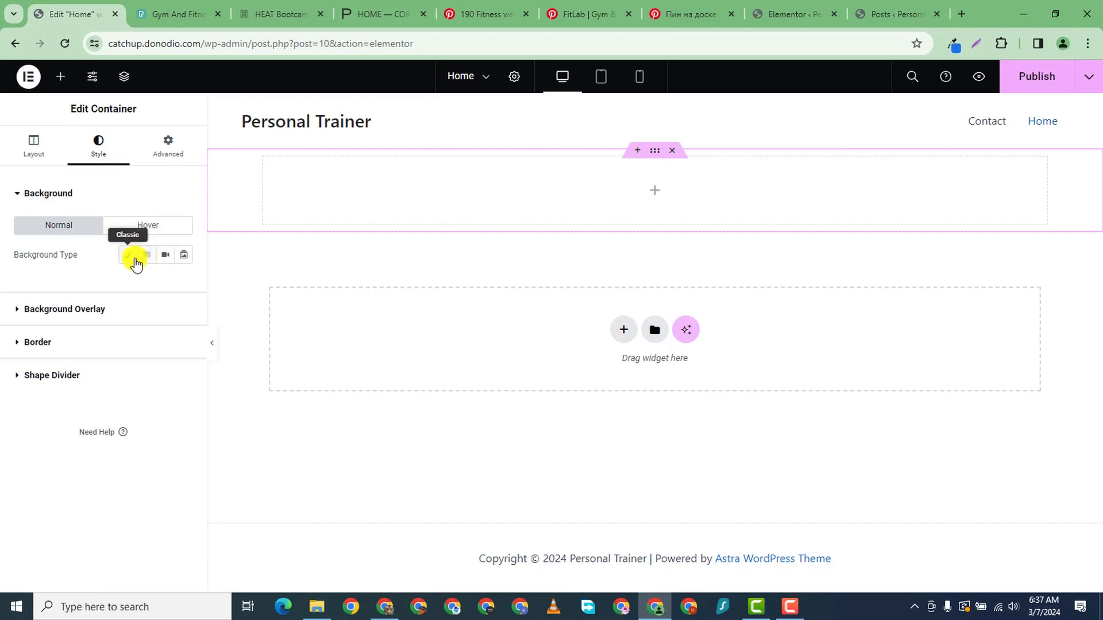
click(171, 256)
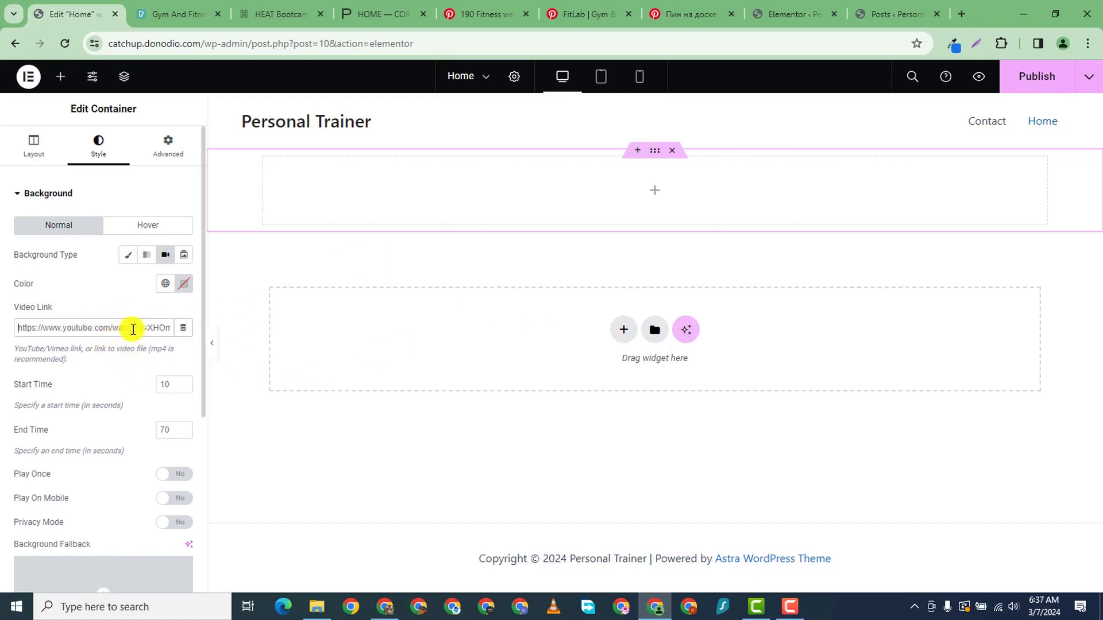
click(131, 257)
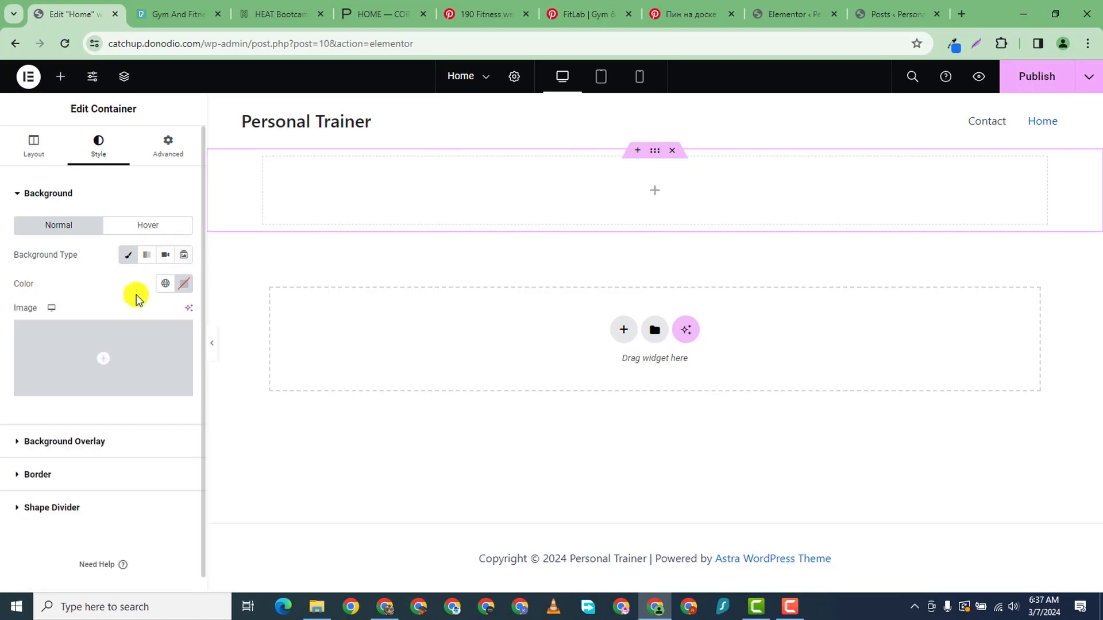
- Upload pexels-pixabay-414029 from the PERSONAL TRAINER folder and use it as the background image
click(111, 339)
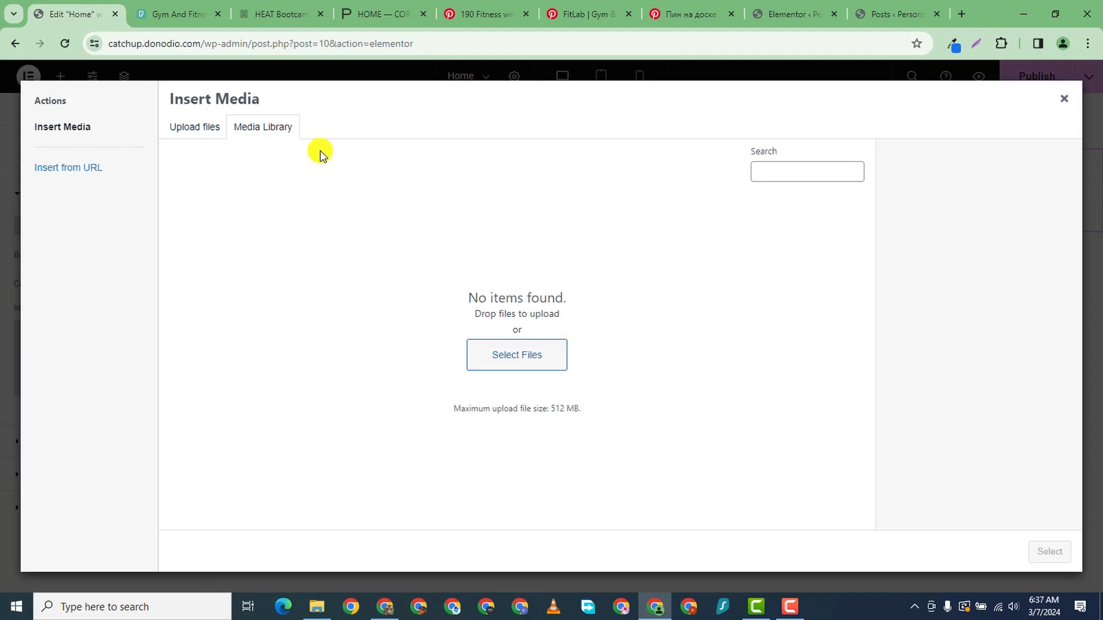
click(209, 126)
click(624, 326)
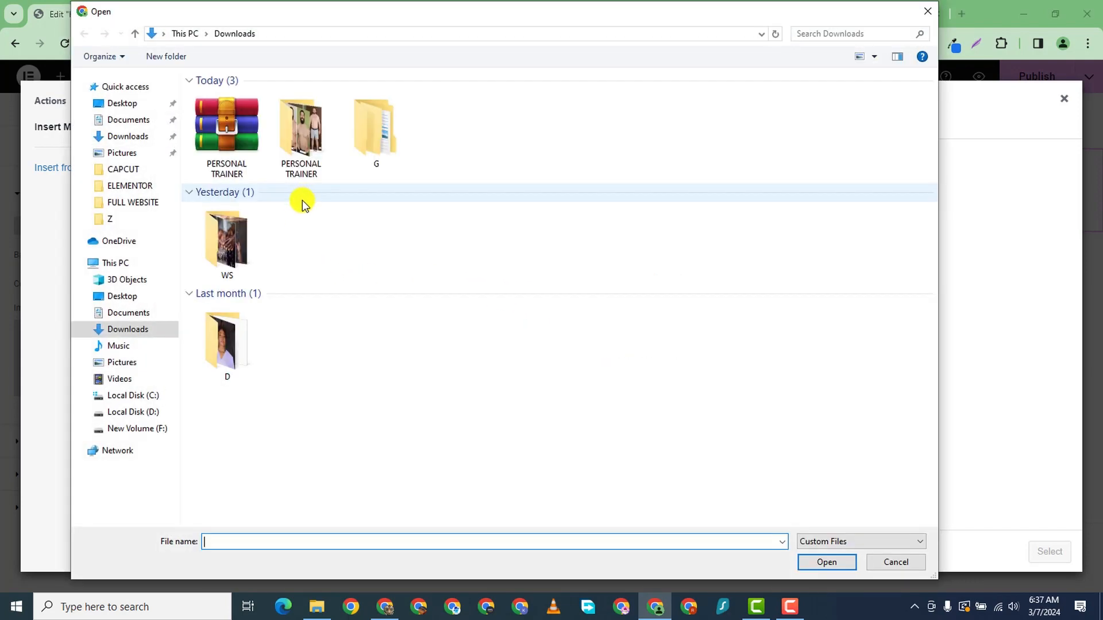
double_click(303, 140)
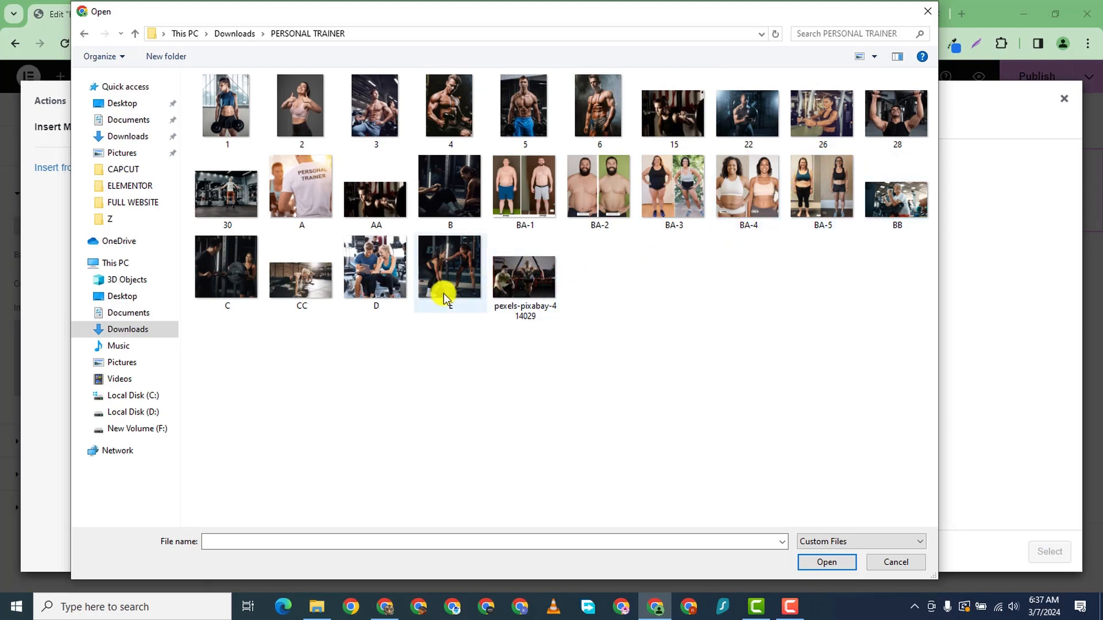
click(551, 270)
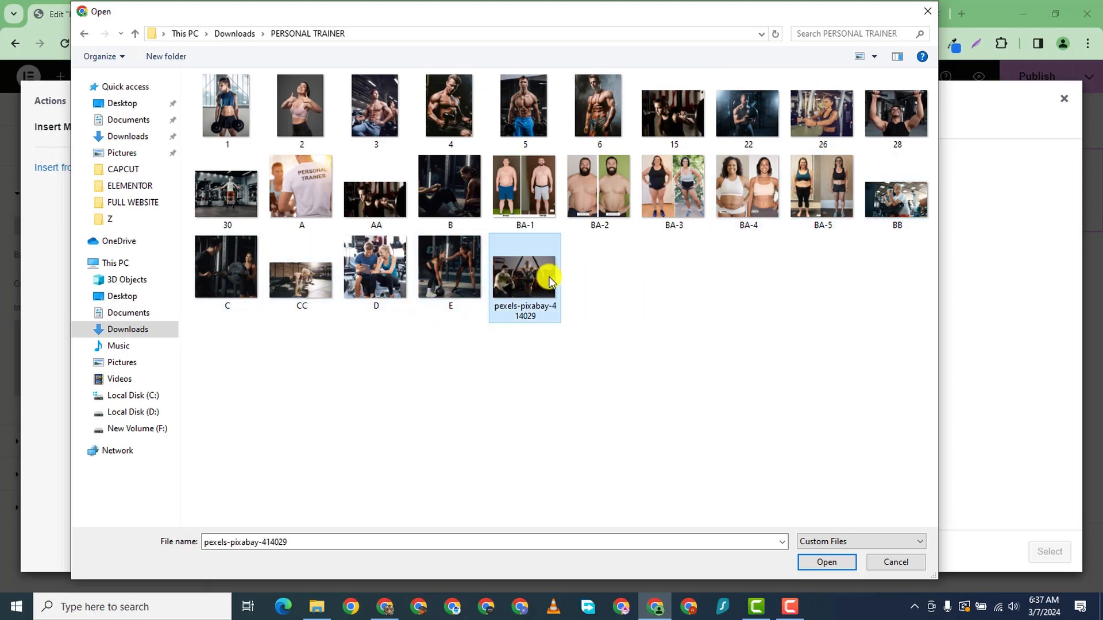
click(826, 562)
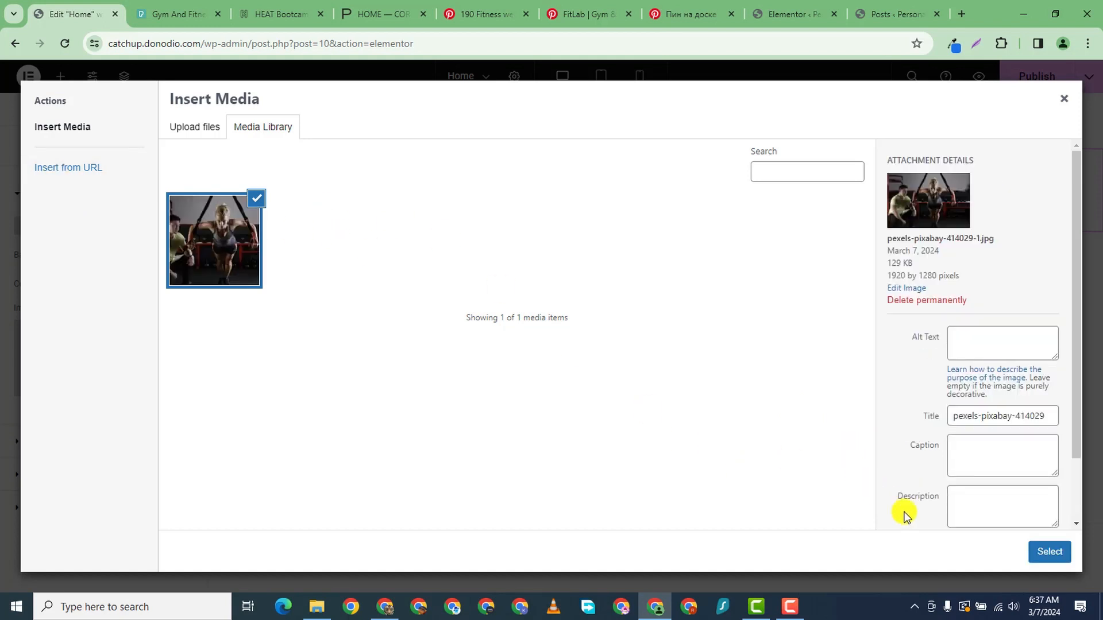
click(1049, 551)
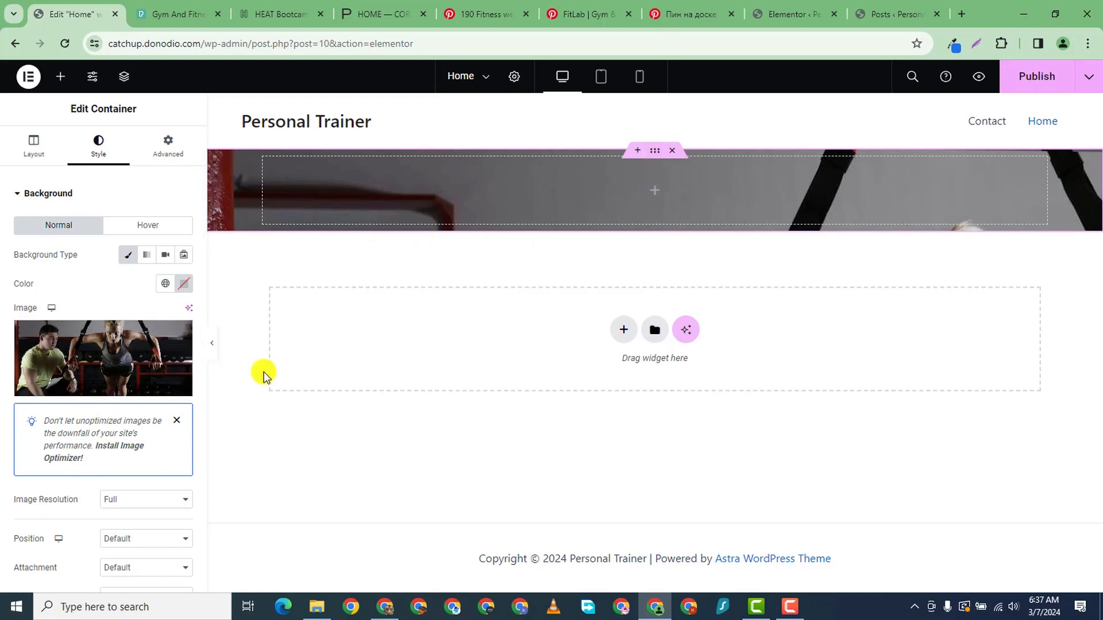
- Set the hero background image to No-repeat with Cover display size
scroll(127, 288, down, 3)
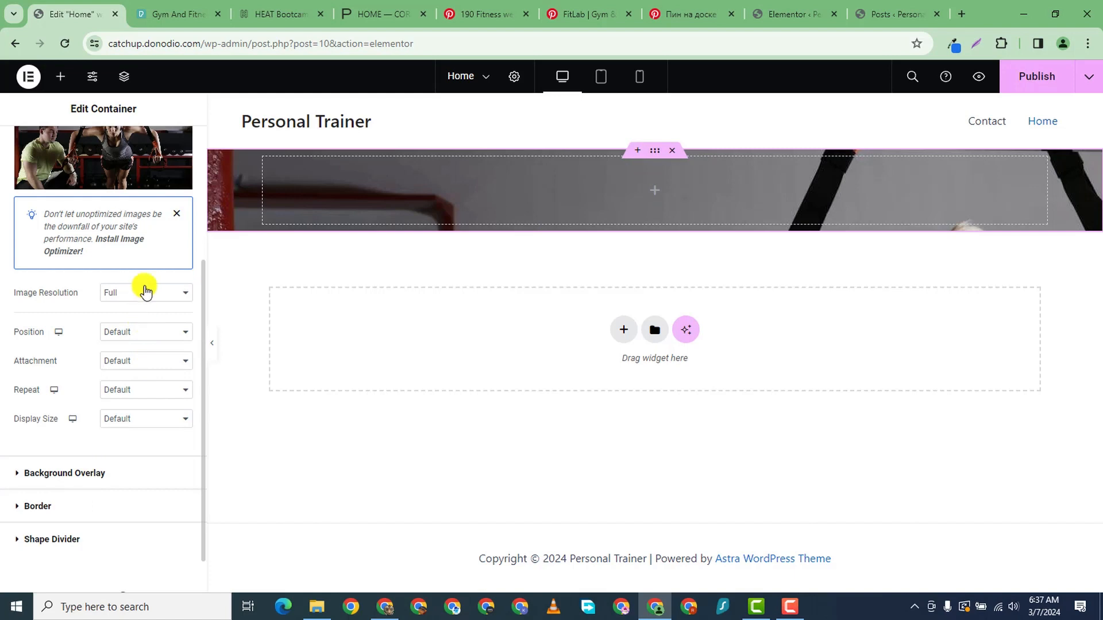
click(154, 335)
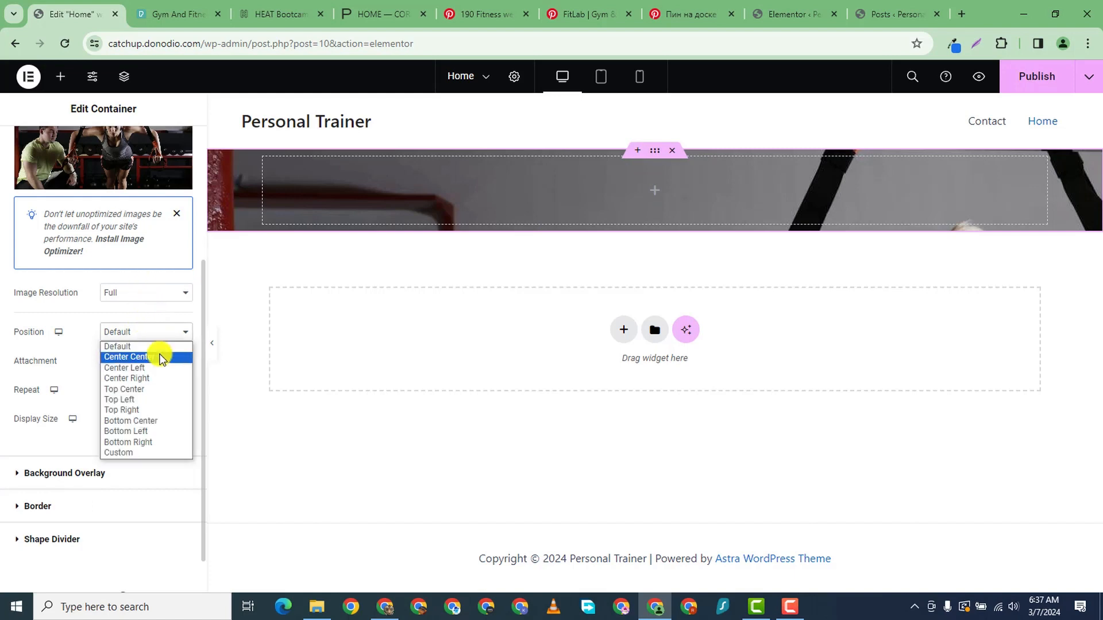
click(169, 311)
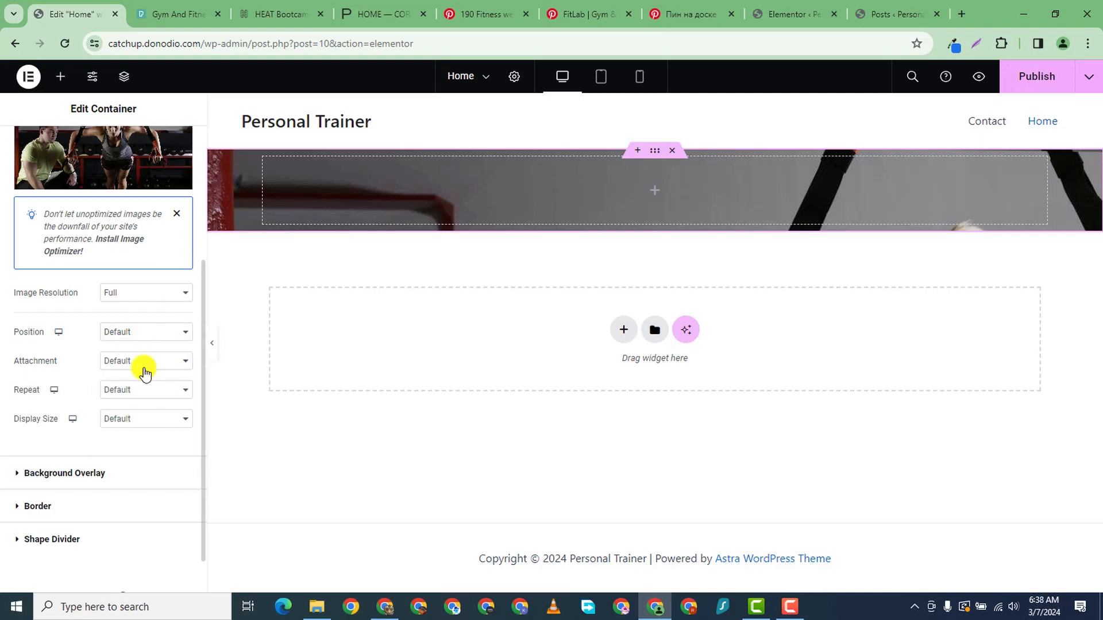
click(143, 390)
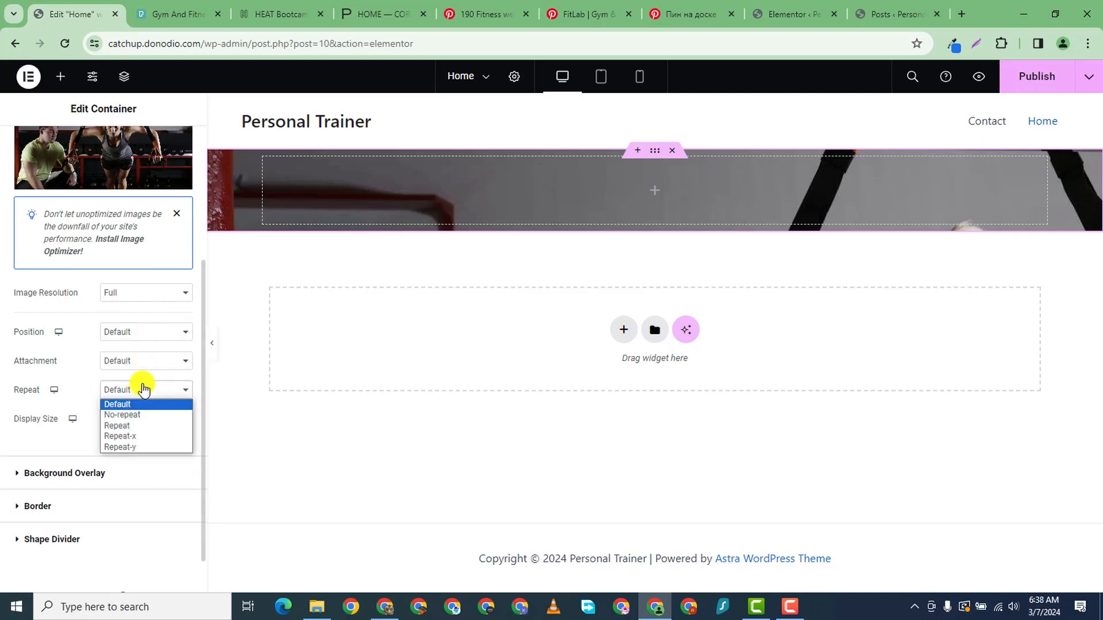
click(148, 414)
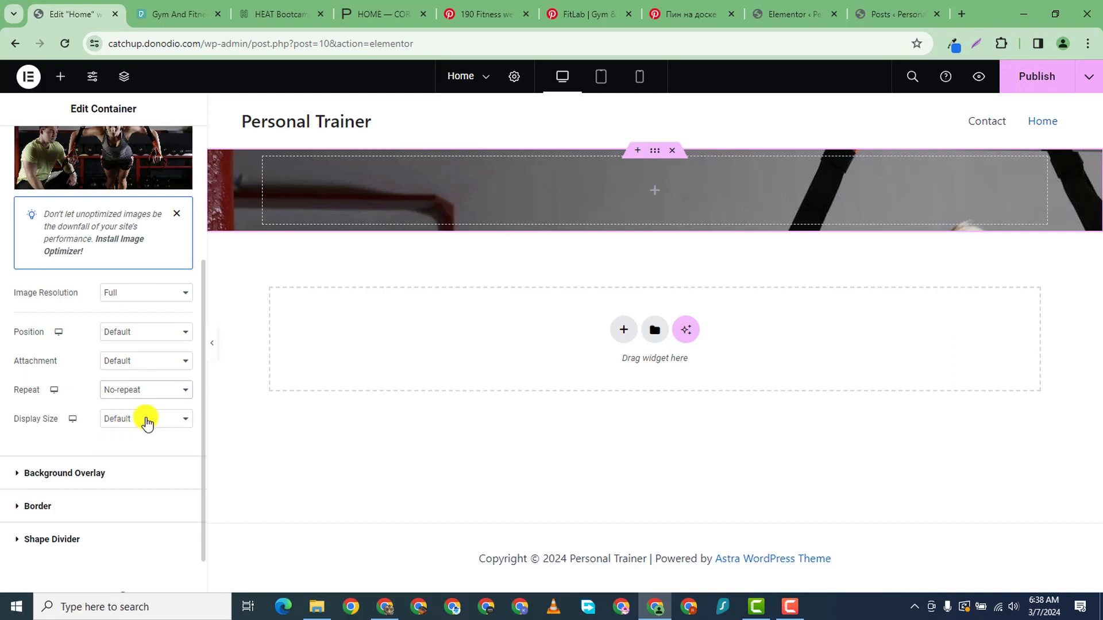
click(148, 423)
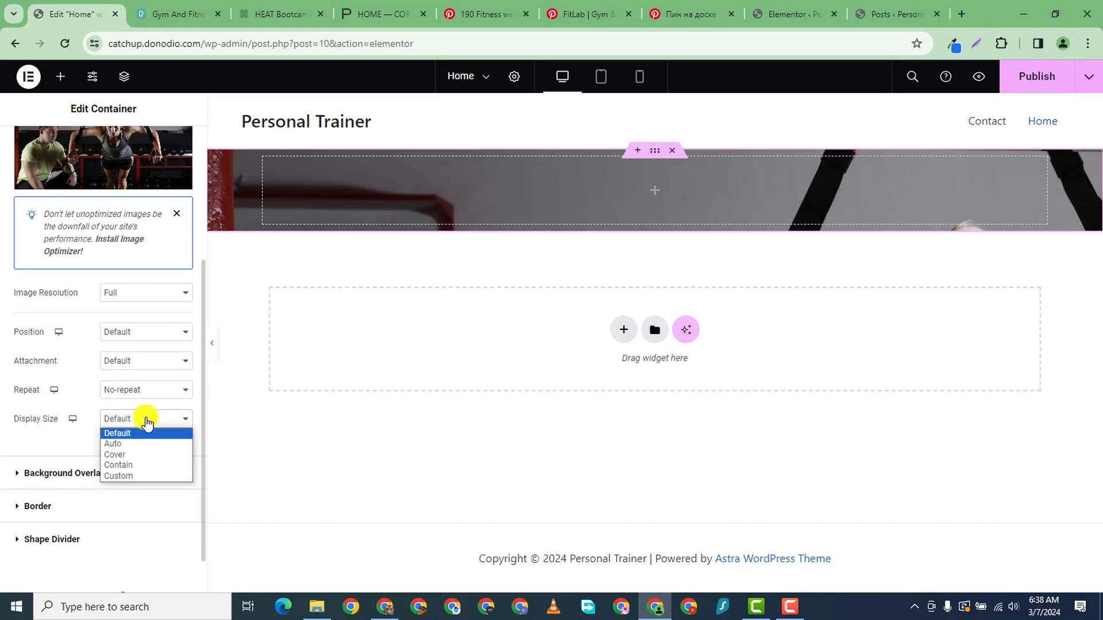
click(146, 454)
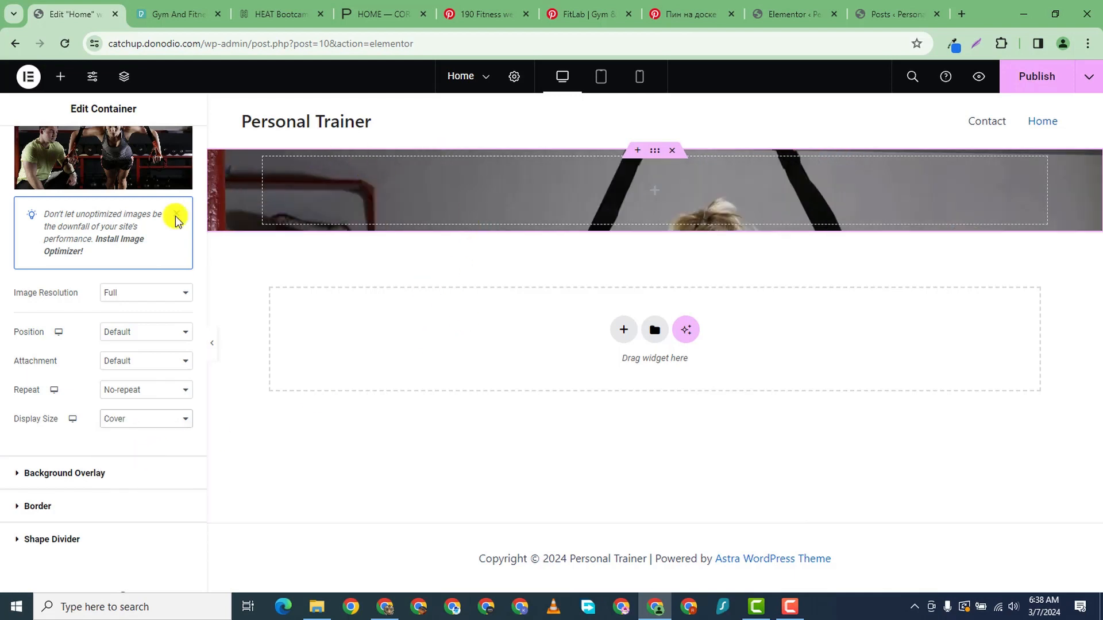
scroll(86, 406, up, 1)
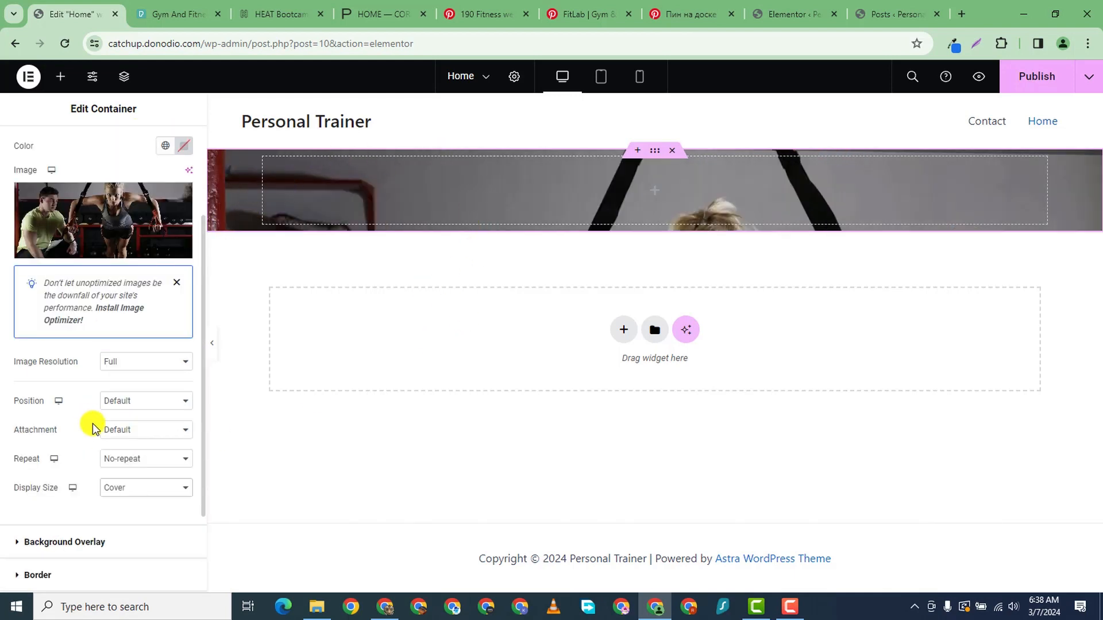
scroll(90, 424, down, 2)
scroll(69, 315, up, 3)
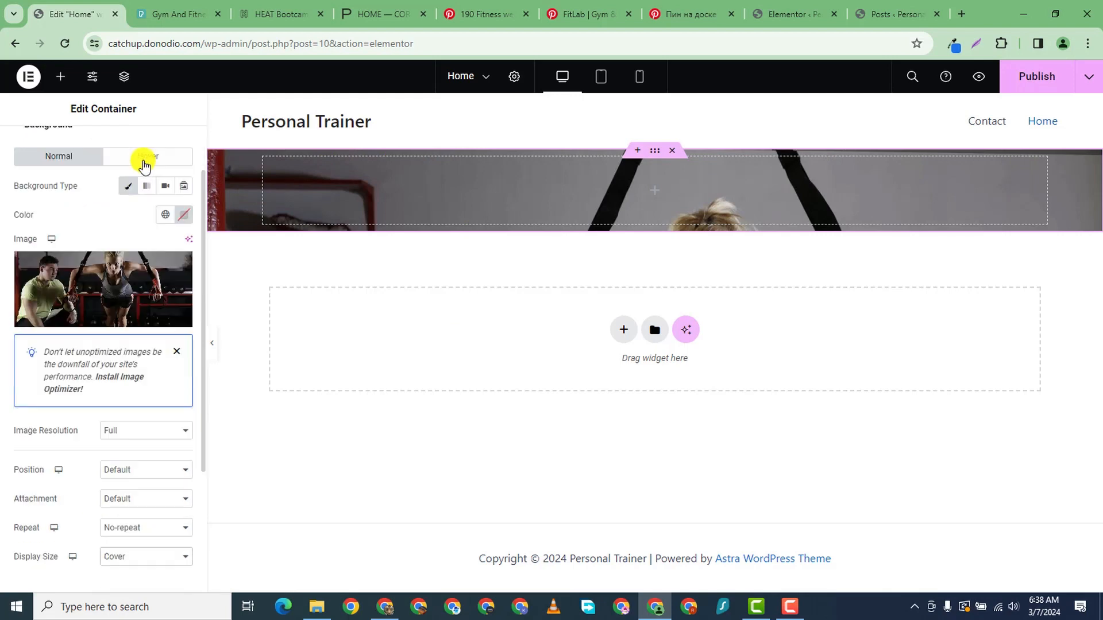
scroll(165, 148, down, 1)
scroll(164, 150, up, 3)
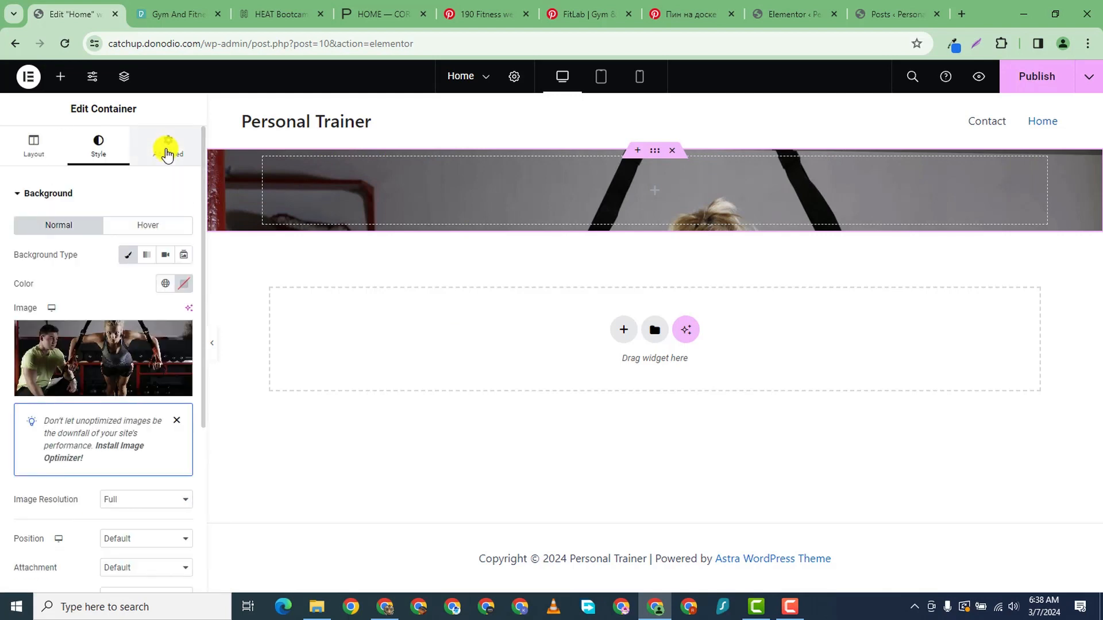
- Give the hero container 300 px top and bottom padding
click(166, 151)
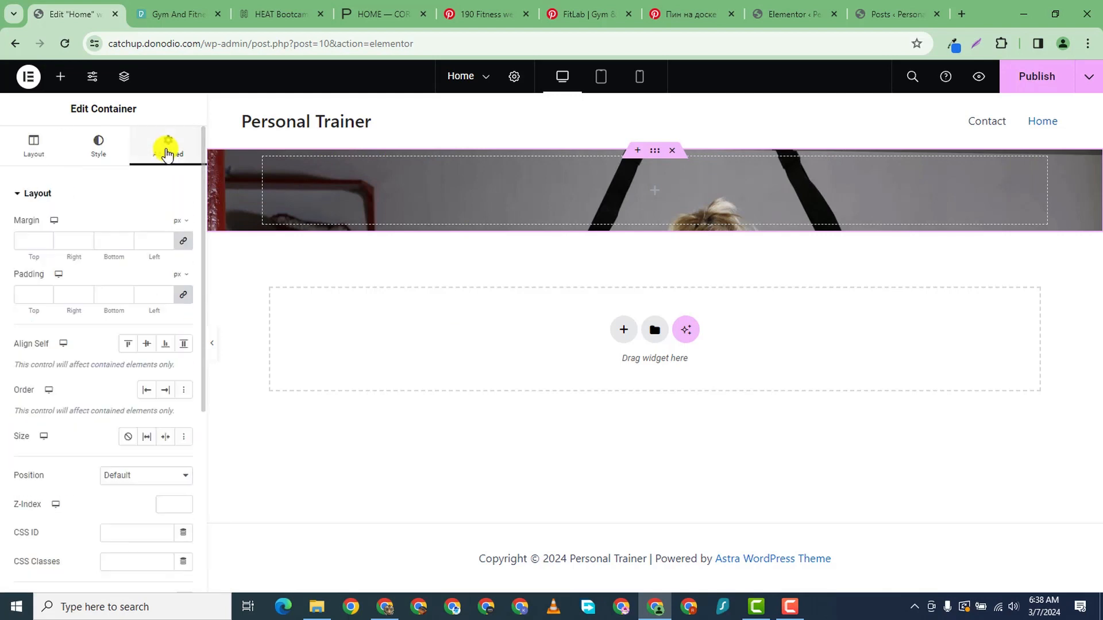
click(185, 295)
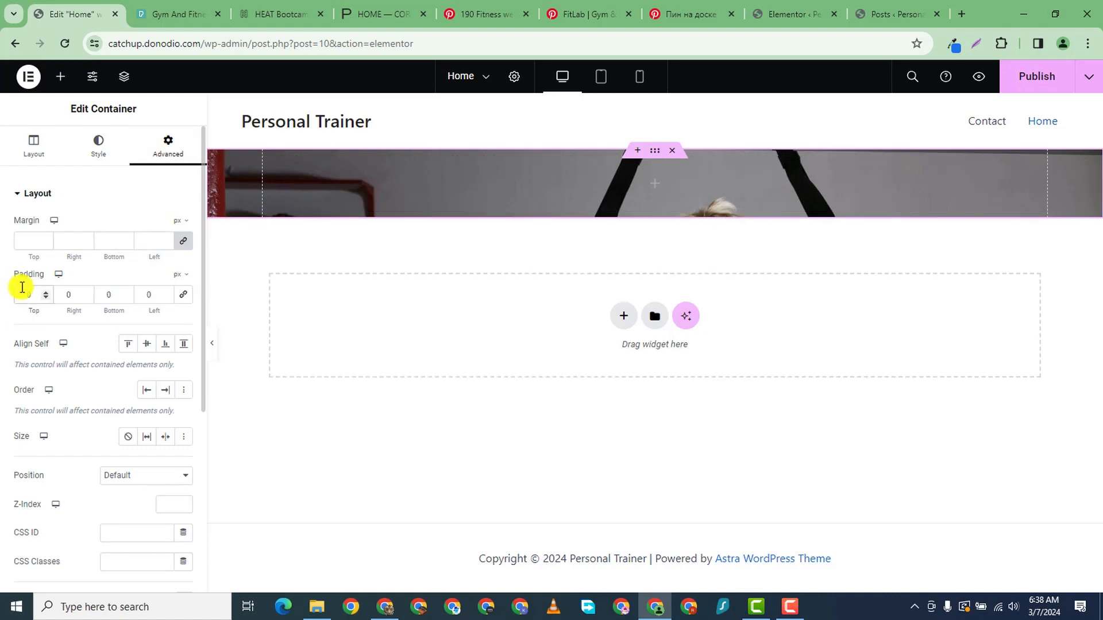
text(300)
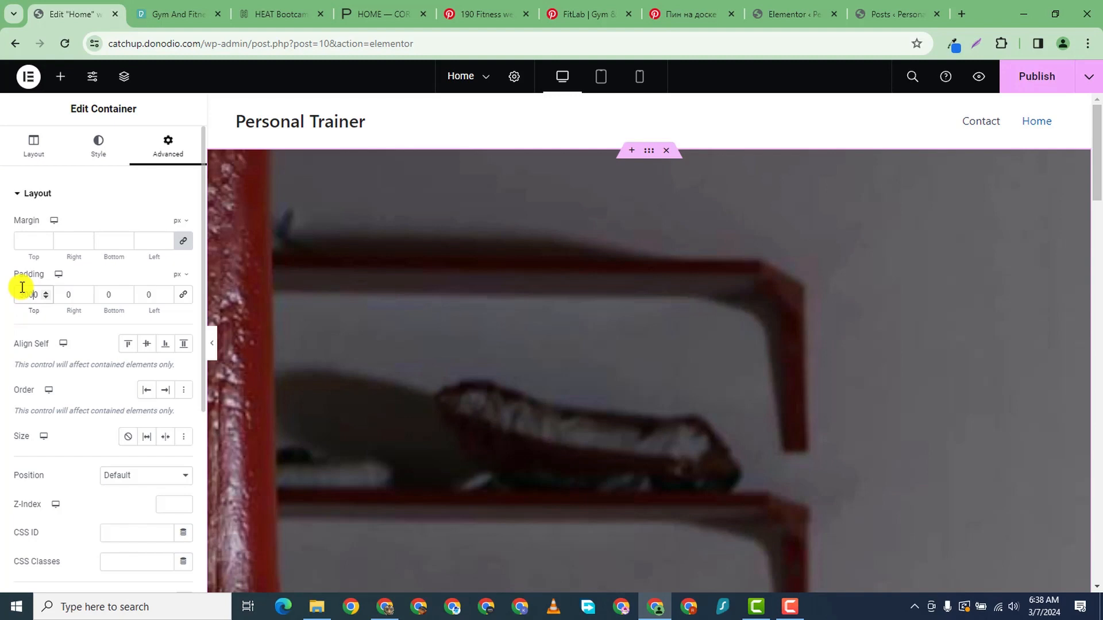
key(Delete)
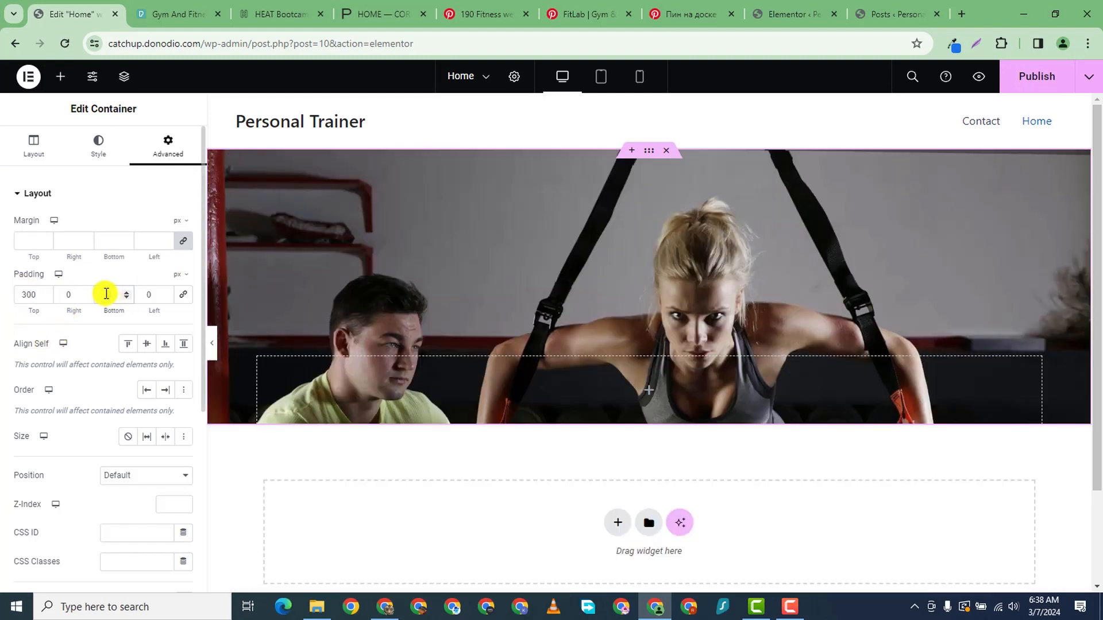
text(30)
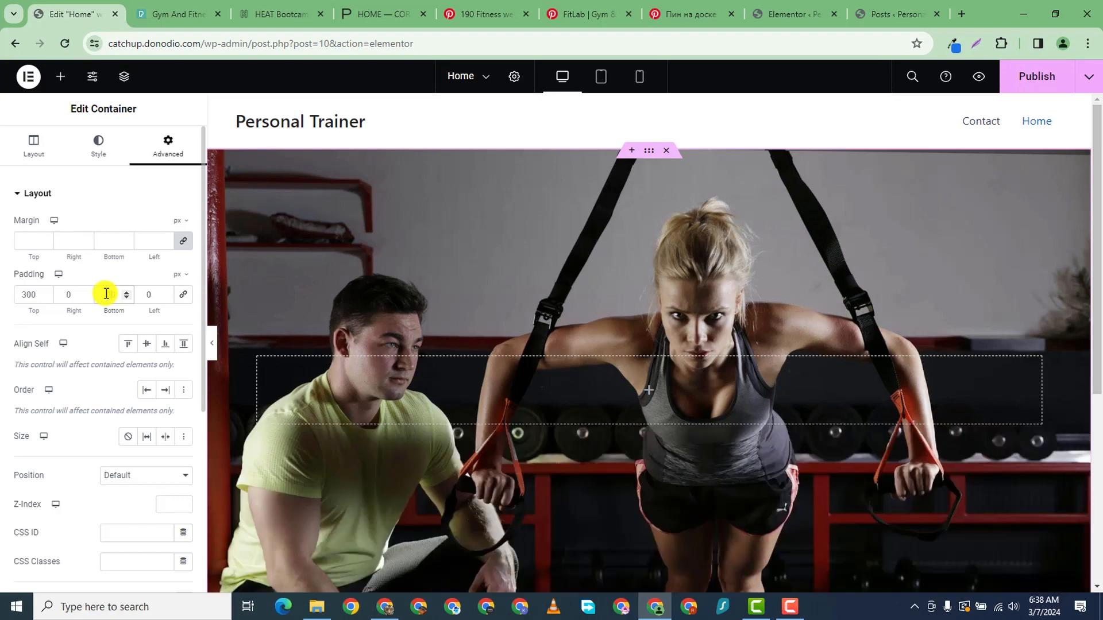
scroll(412, 412, down, 5)
scroll(638, 317, up, 5)
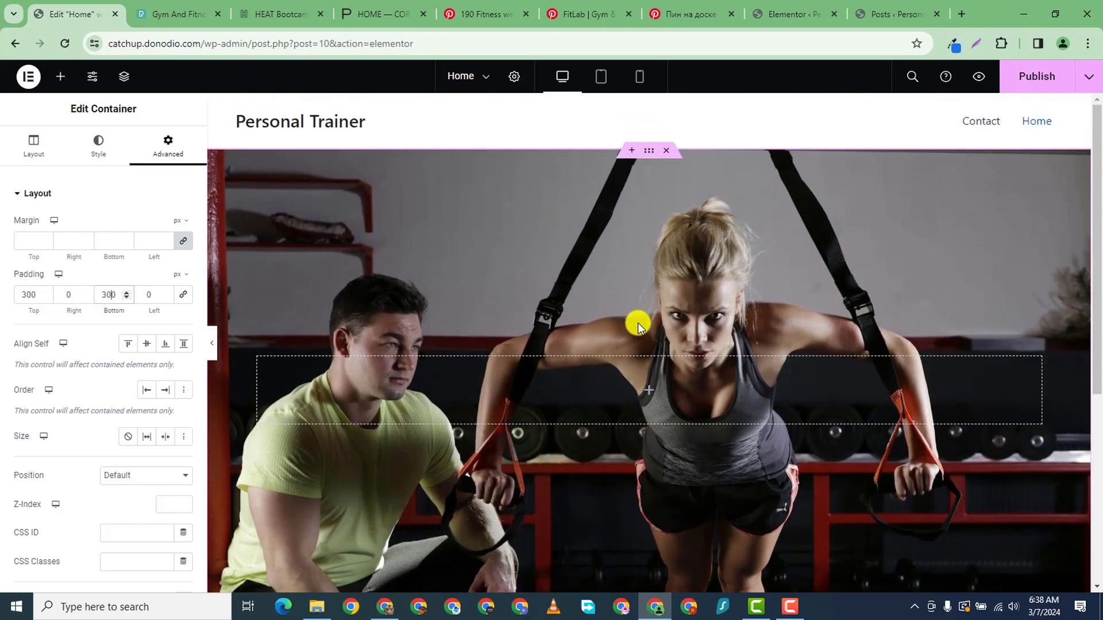
scroll(524, 372, down, 2)
scroll(522, 369, down, 1)
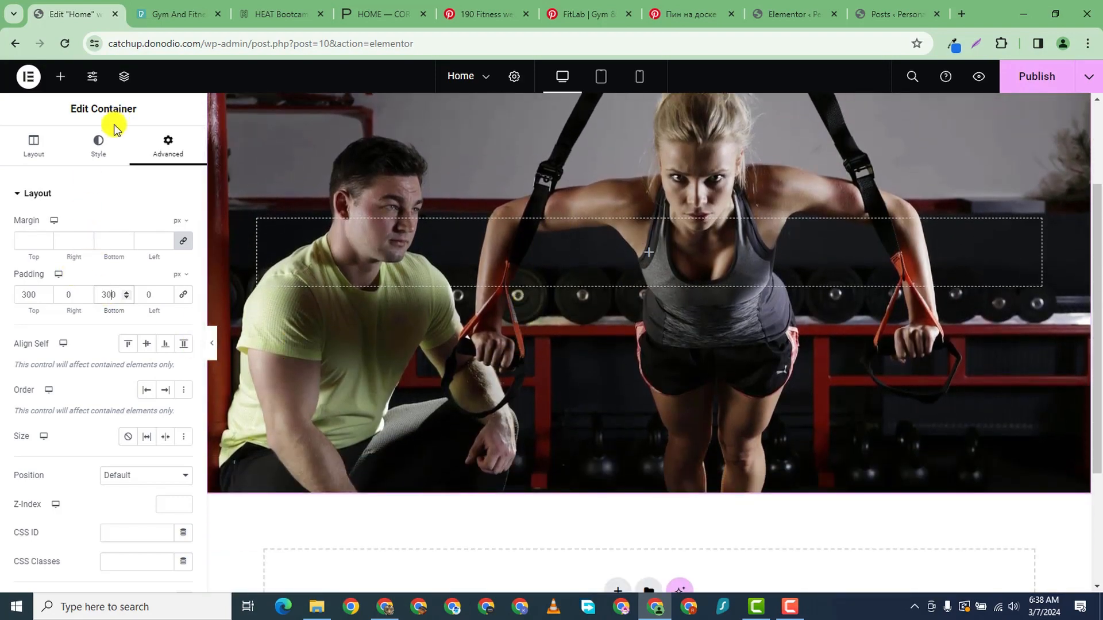
click(89, 154)
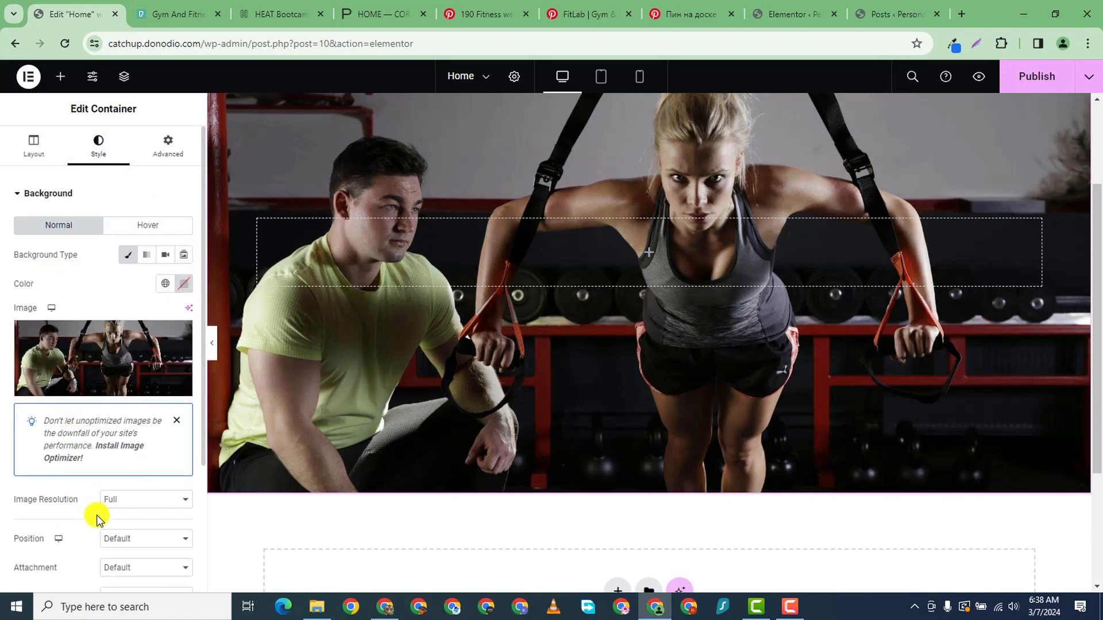
scroll(115, 494, down, 4)
click(141, 372)
click(144, 383)
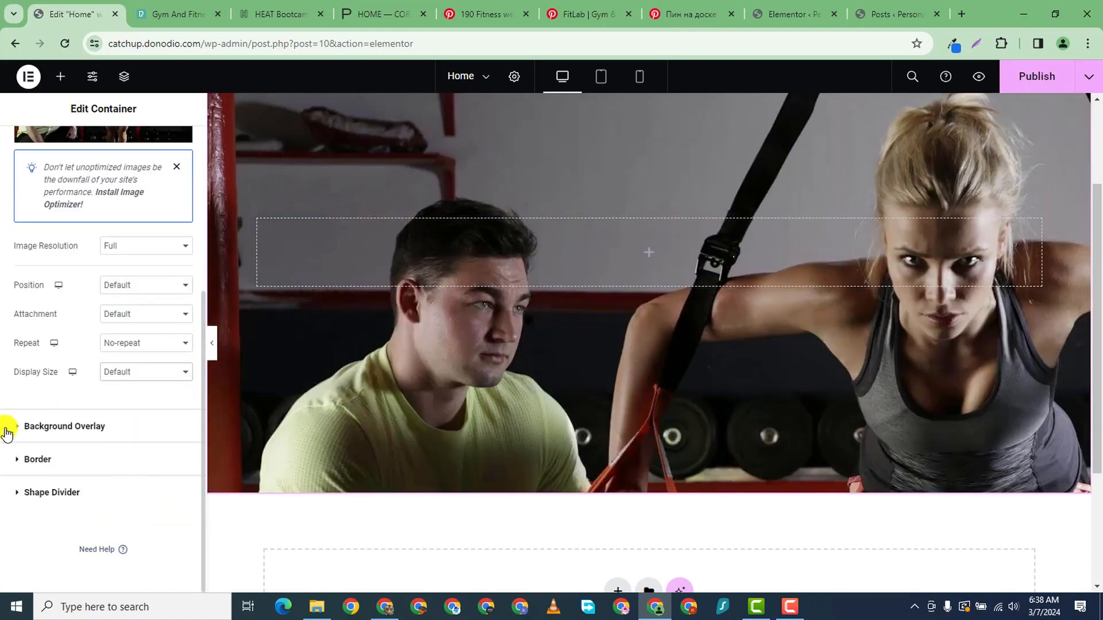
scroll(425, 330, down, 3)
scroll(504, 328, up, 4)
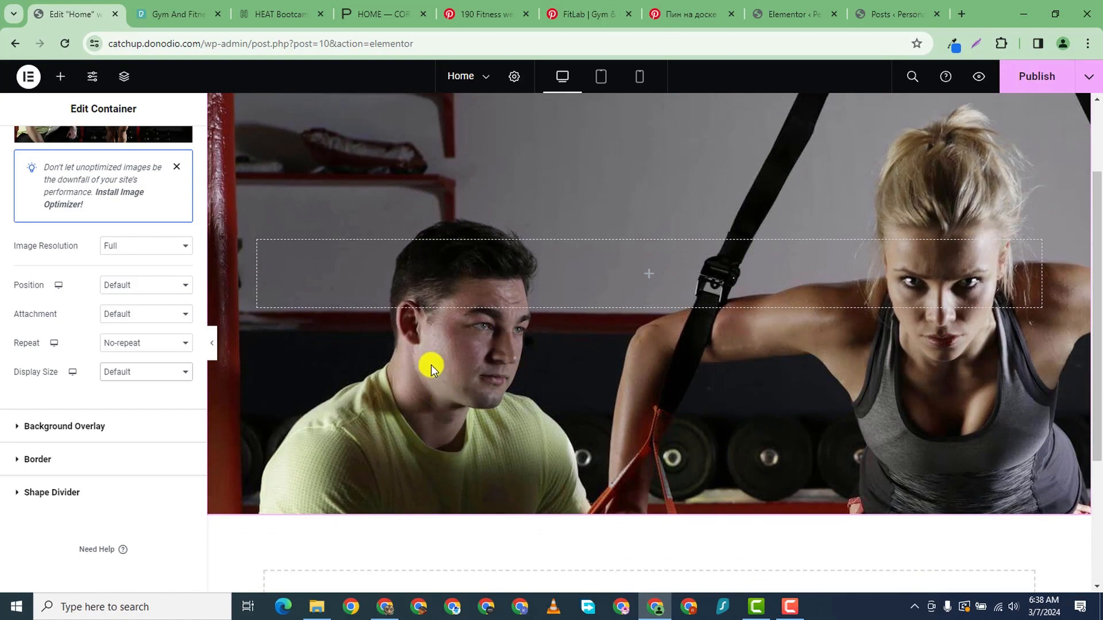
scroll(431, 364, down, 1)
scroll(529, 332, up, 3)
scroll(529, 351, down, 4)
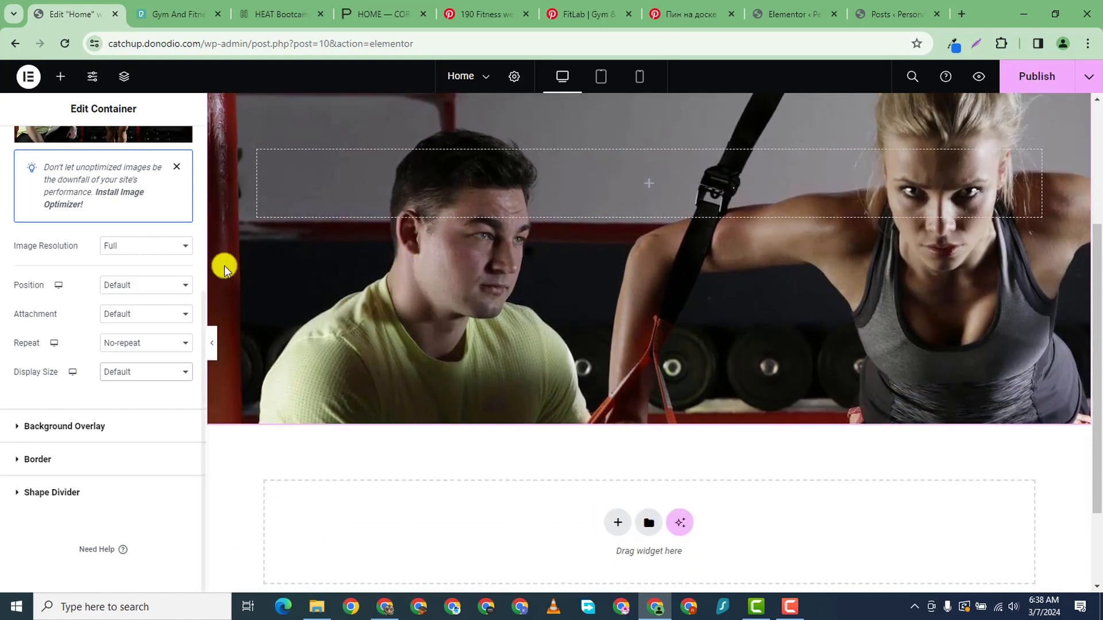
scroll(138, 236, up, 3)
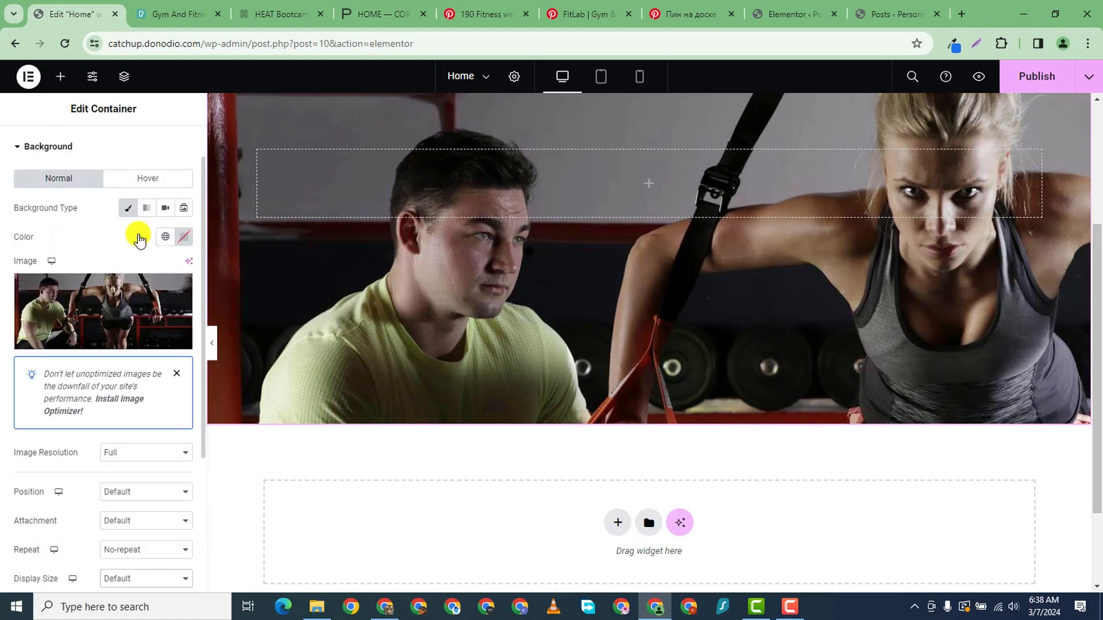
scroll(161, 368, down, 2)
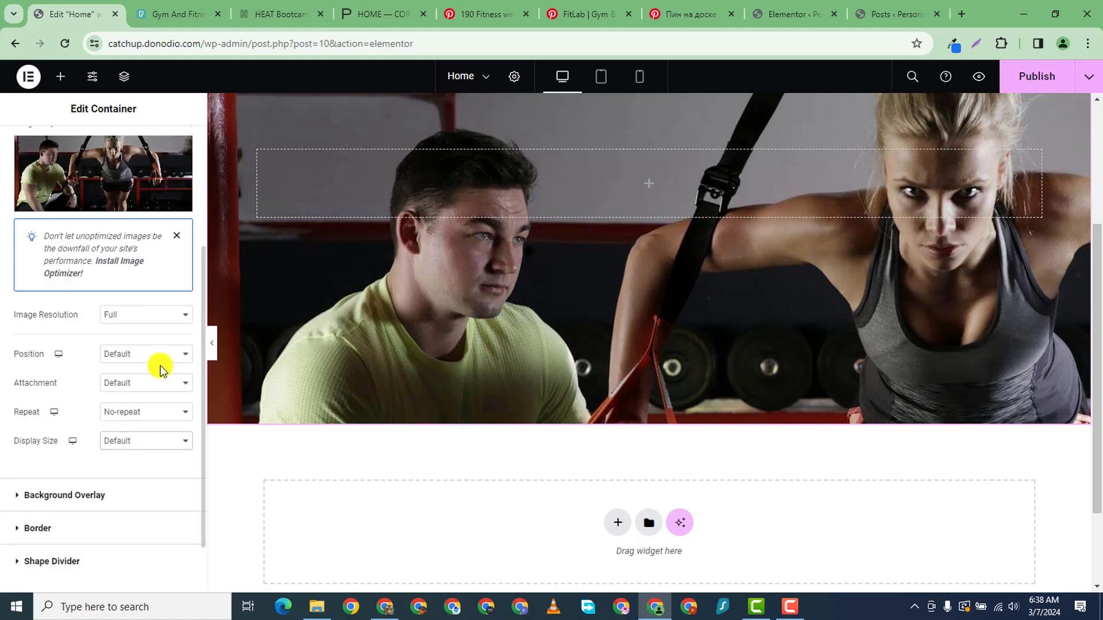
click(157, 355)
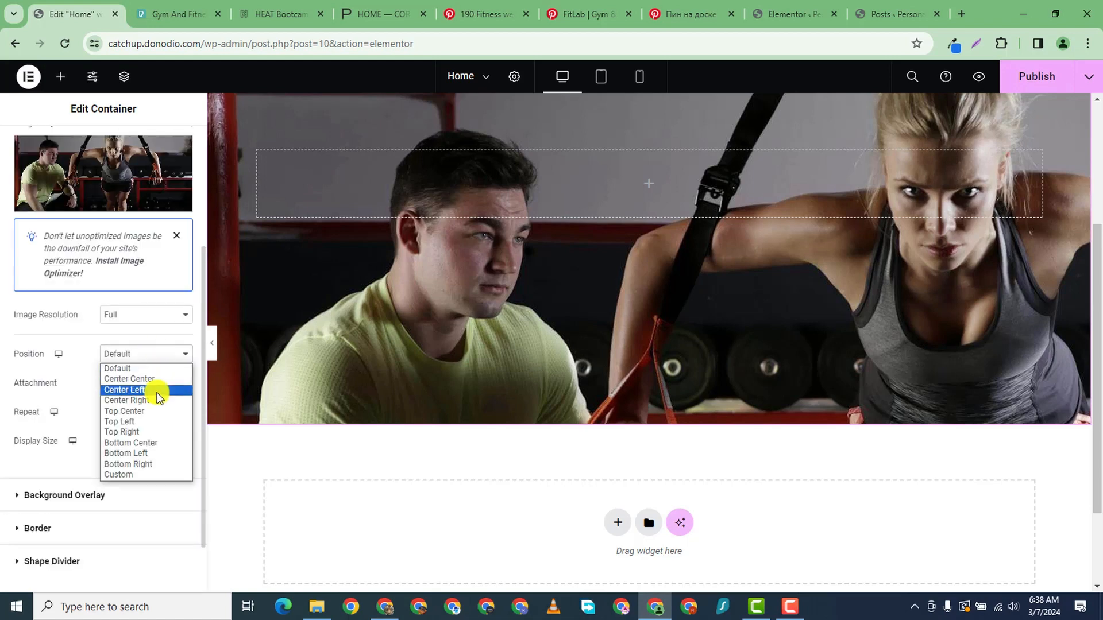
click(155, 377)
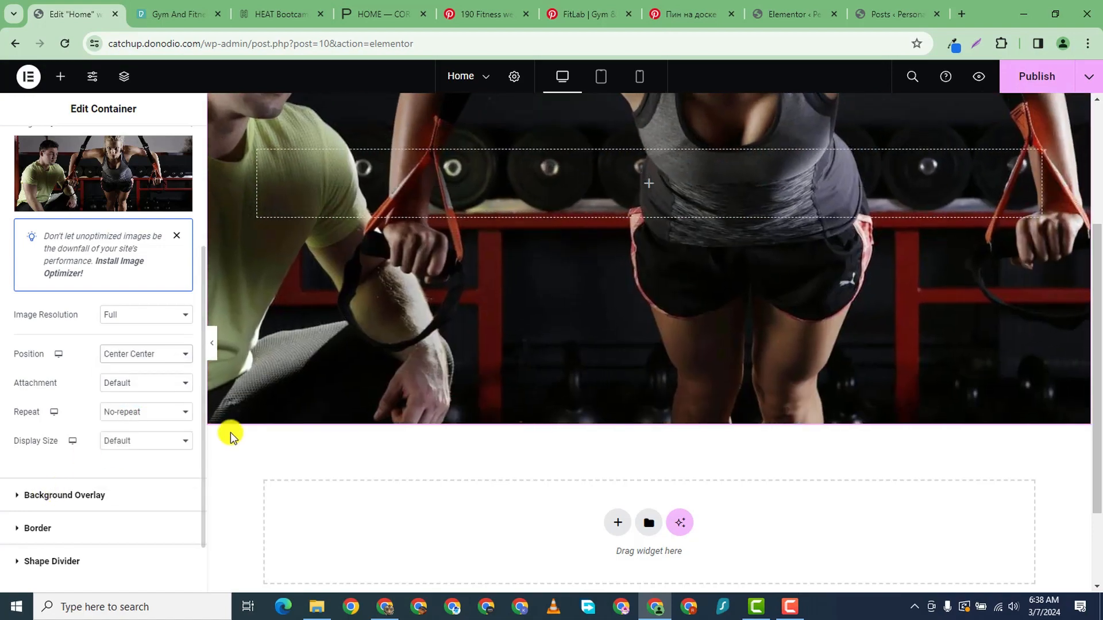
click(142, 357)
click(158, 400)
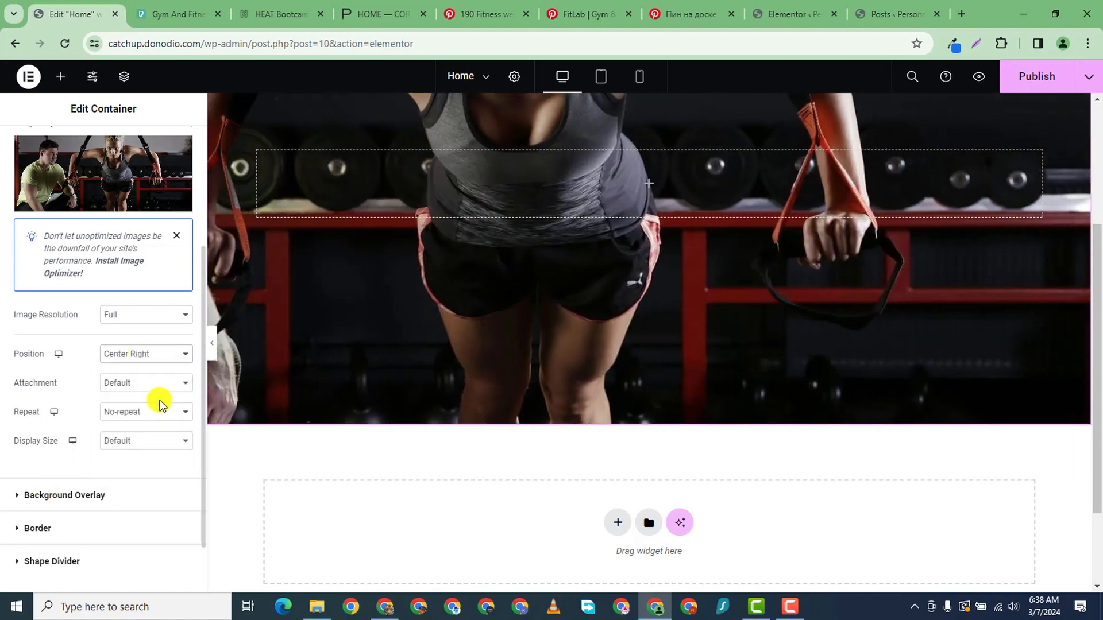
click(143, 354)
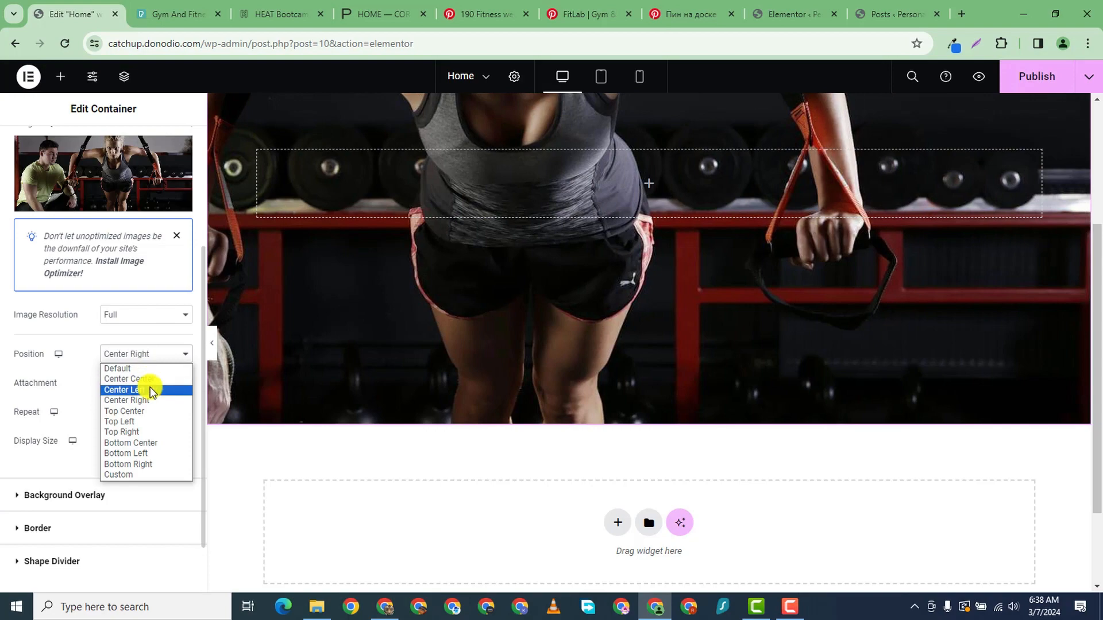
click(151, 390)
scroll(495, 375, up, 4)
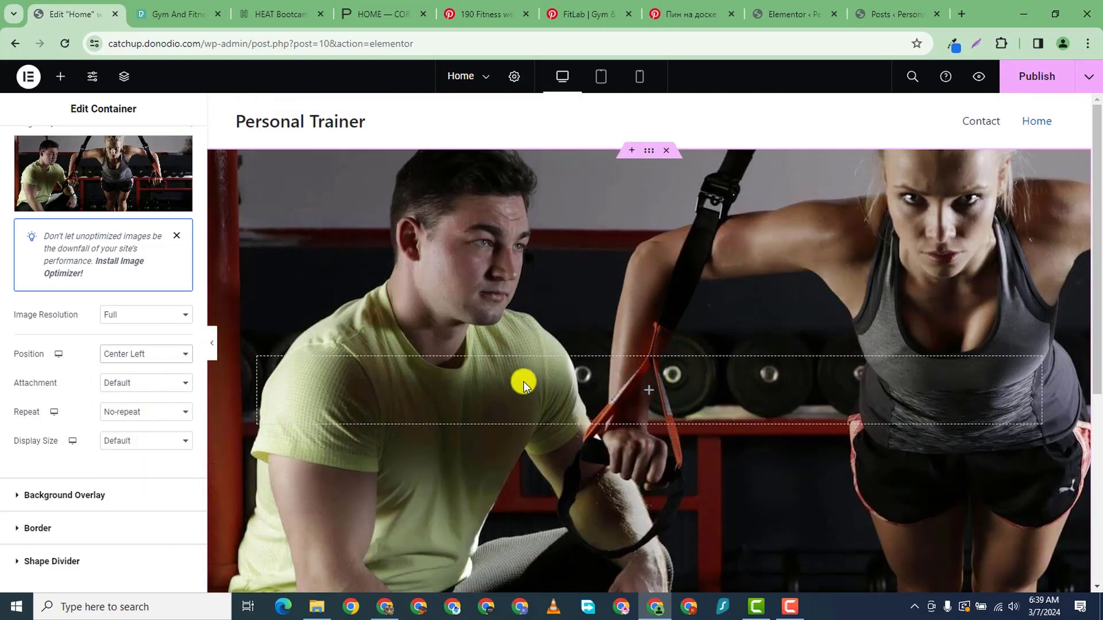
scroll(581, 374, down, 3)
scroll(580, 374, up, 2)
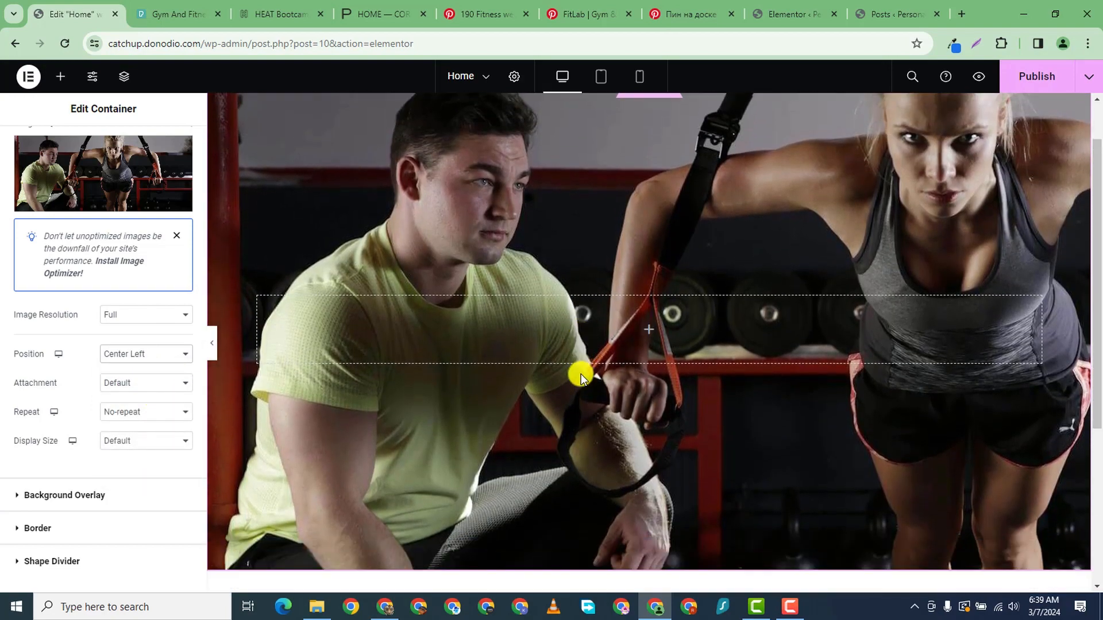
scroll(701, 381, up, 2)
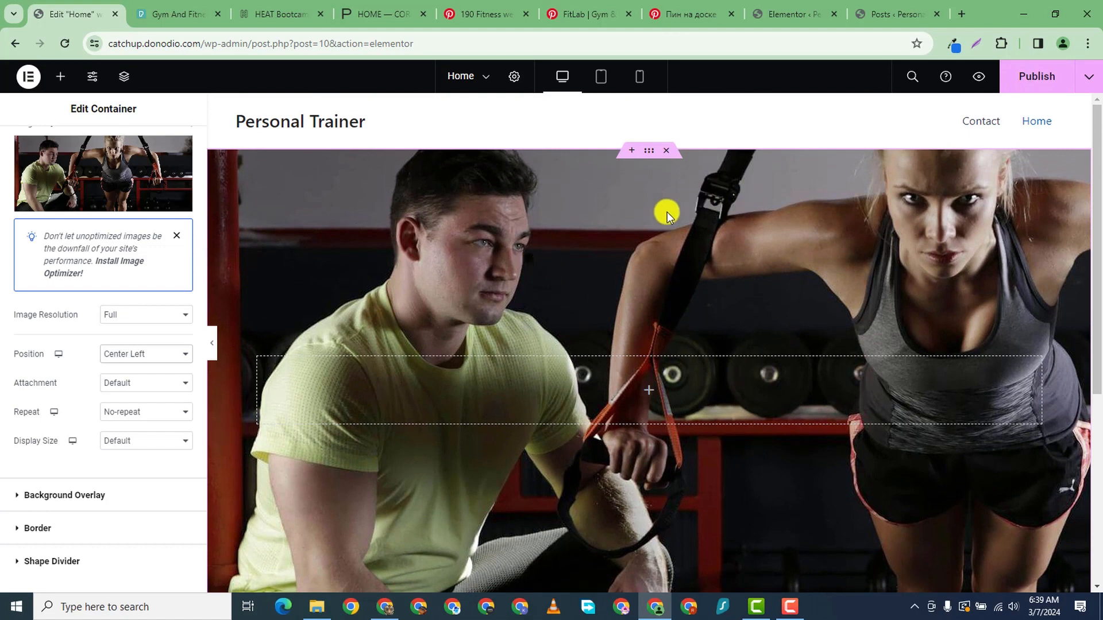
scroll(733, 391, down, 3)
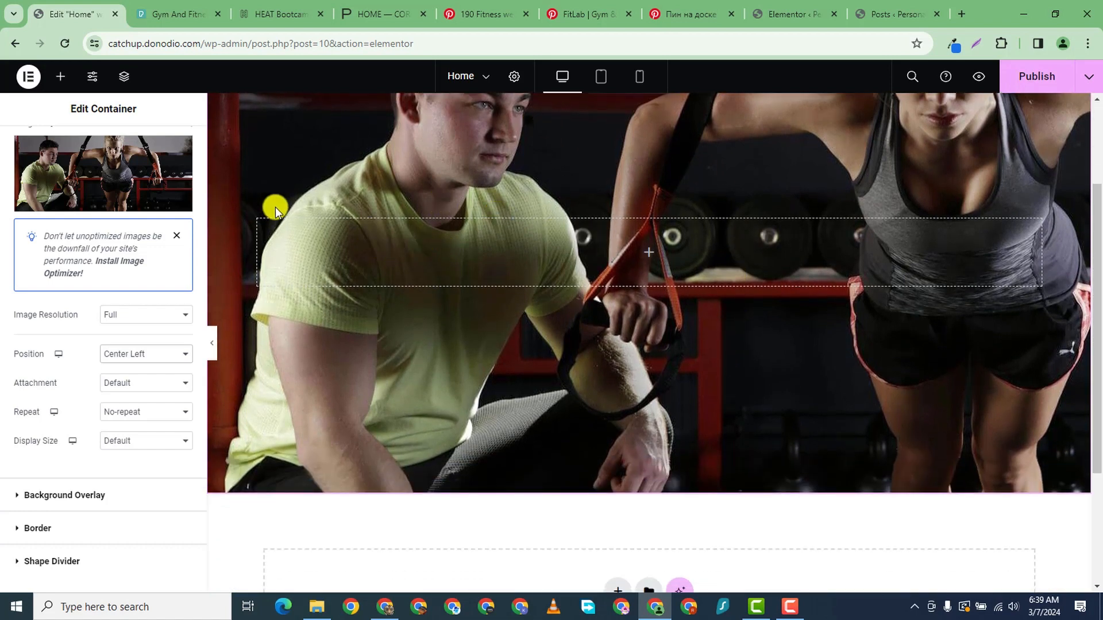
scroll(653, 254, up, 3)
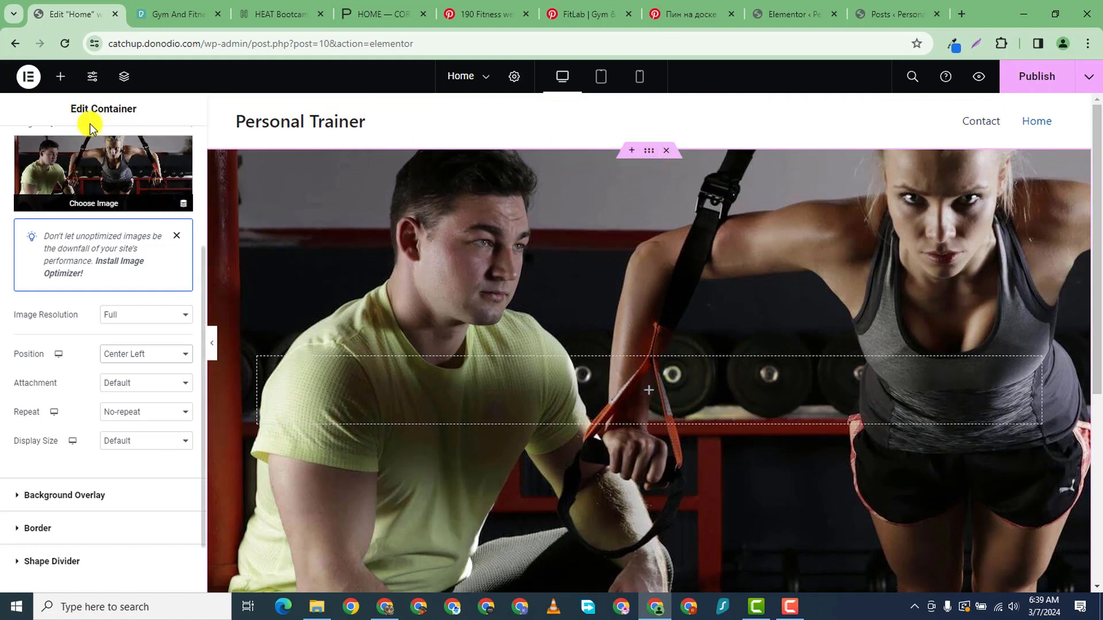
click(60, 76)
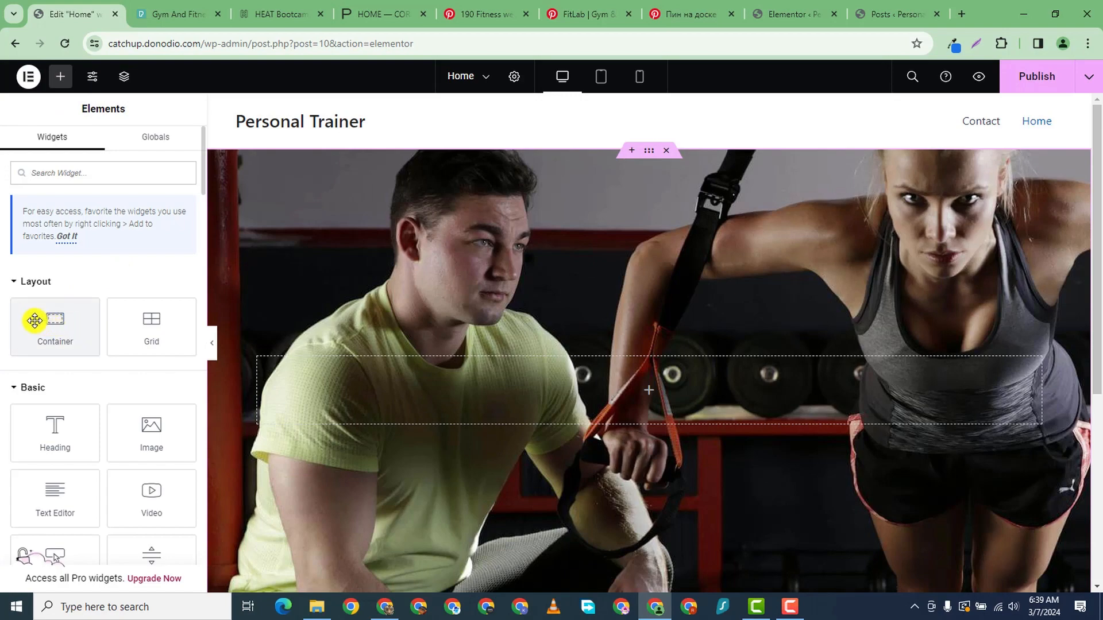
- Add a row-direction inner container to the hero and place a Heading widget inside it
drag(34, 321, 623, 479)
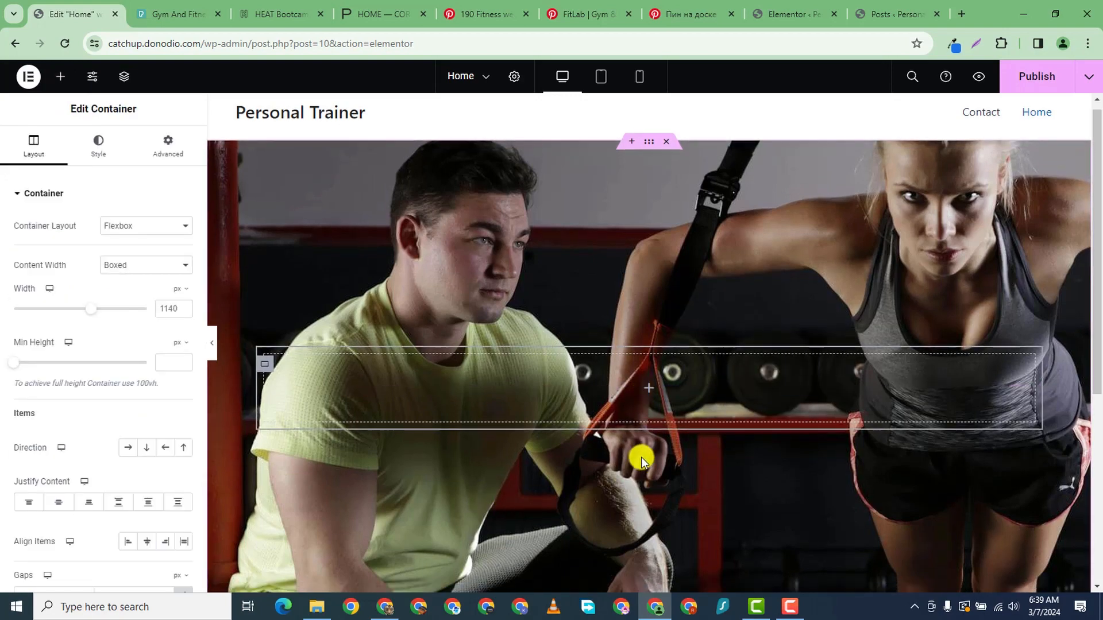
scroll(641, 458, down, 1)
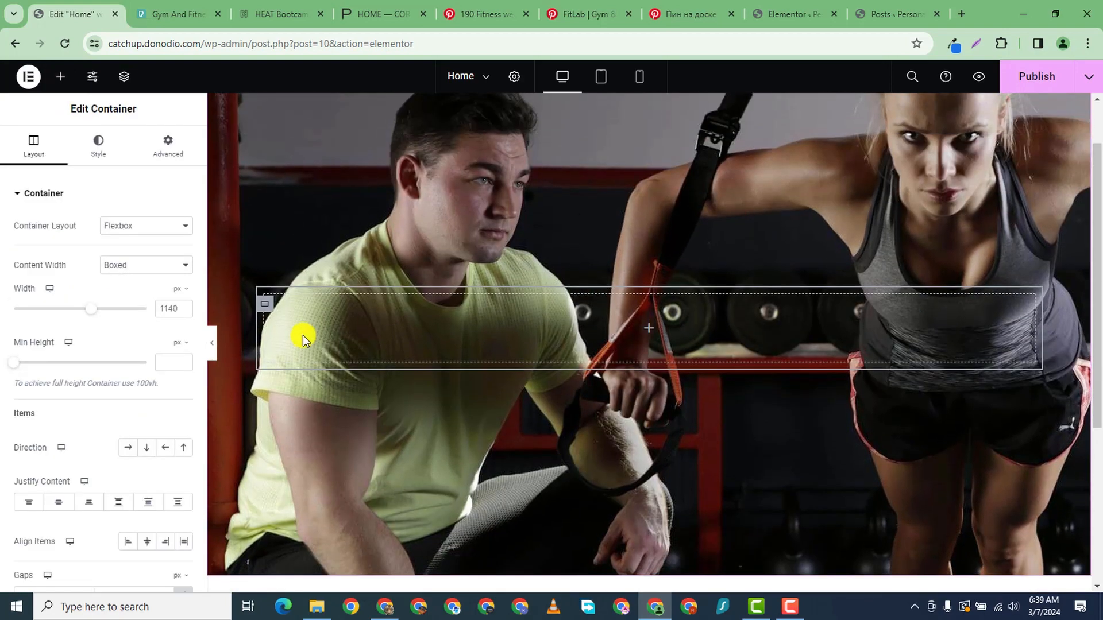
click(128, 447)
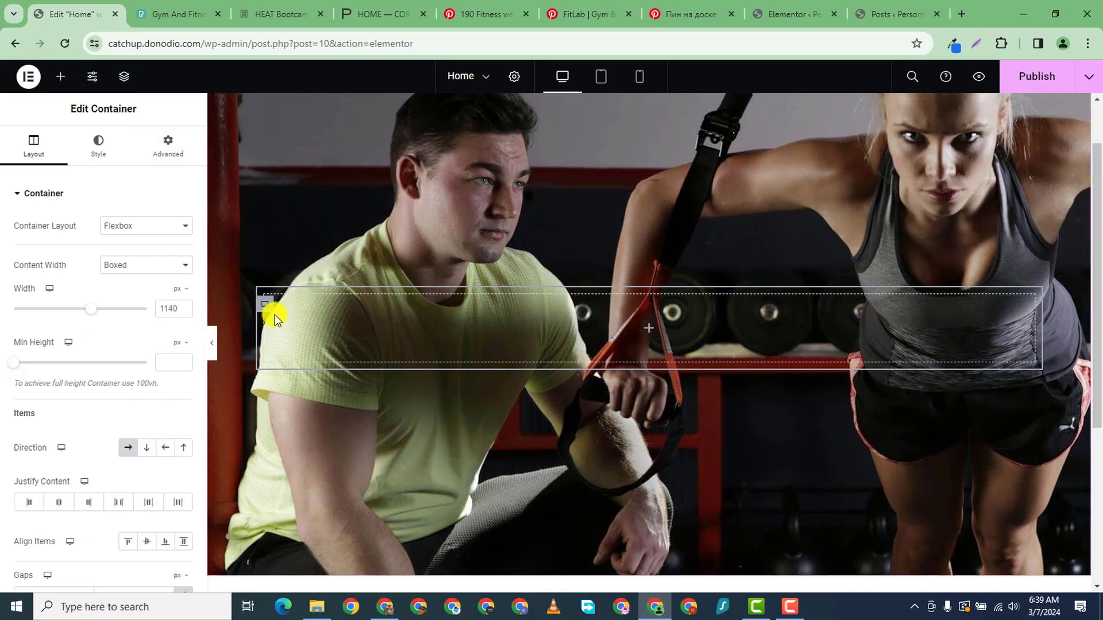
click(55, 79)
drag(24, 450, 472, 320)
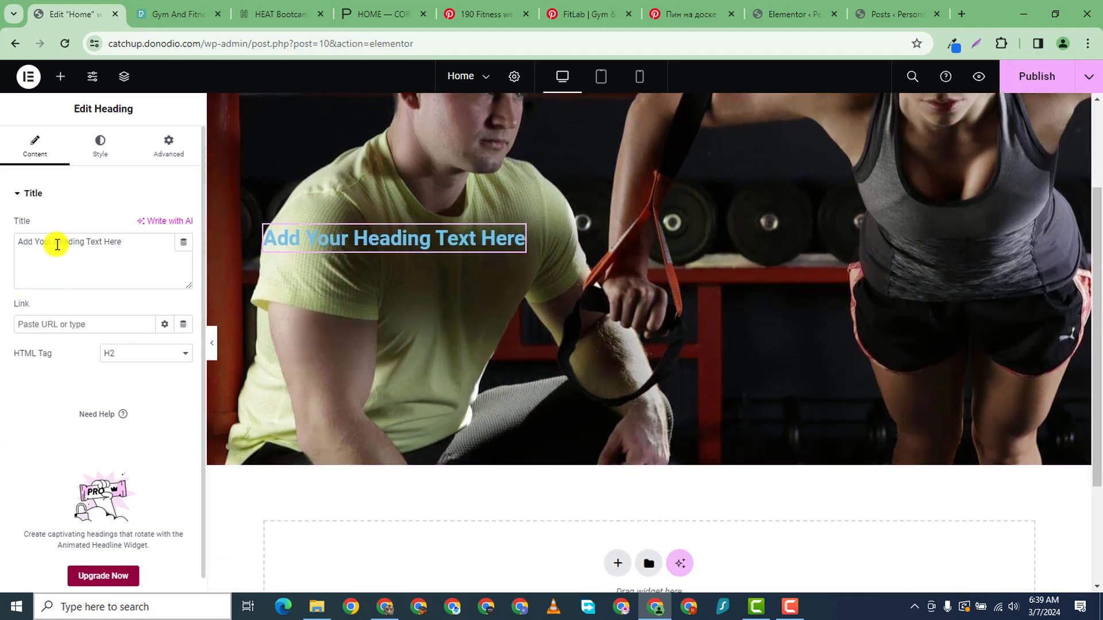
- Change the heading text to 'TRAINING AT ITS BEST' and make it white #FFFFFF
triple_click(57, 244)
text(TRAINING AT ITS BEST)
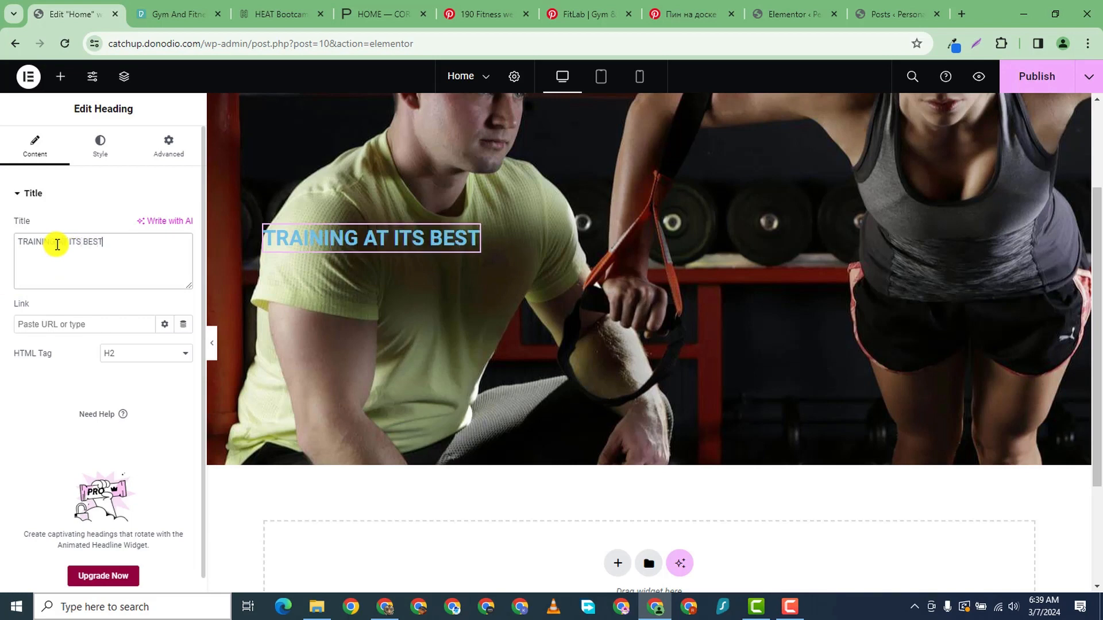
click(99, 142)
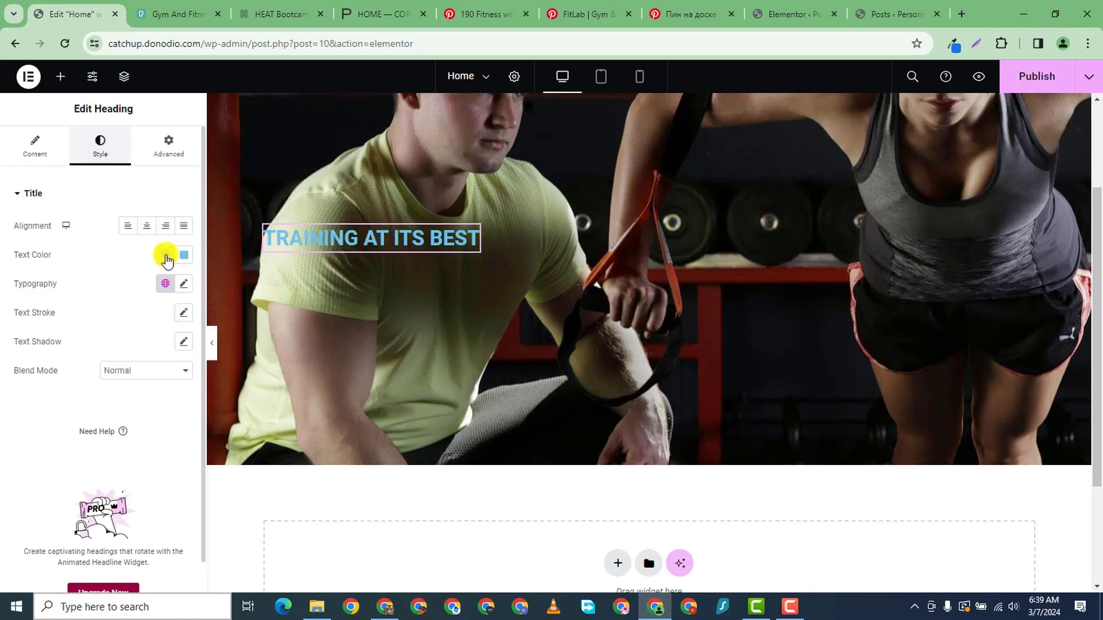
click(187, 256)
click(103, 308)
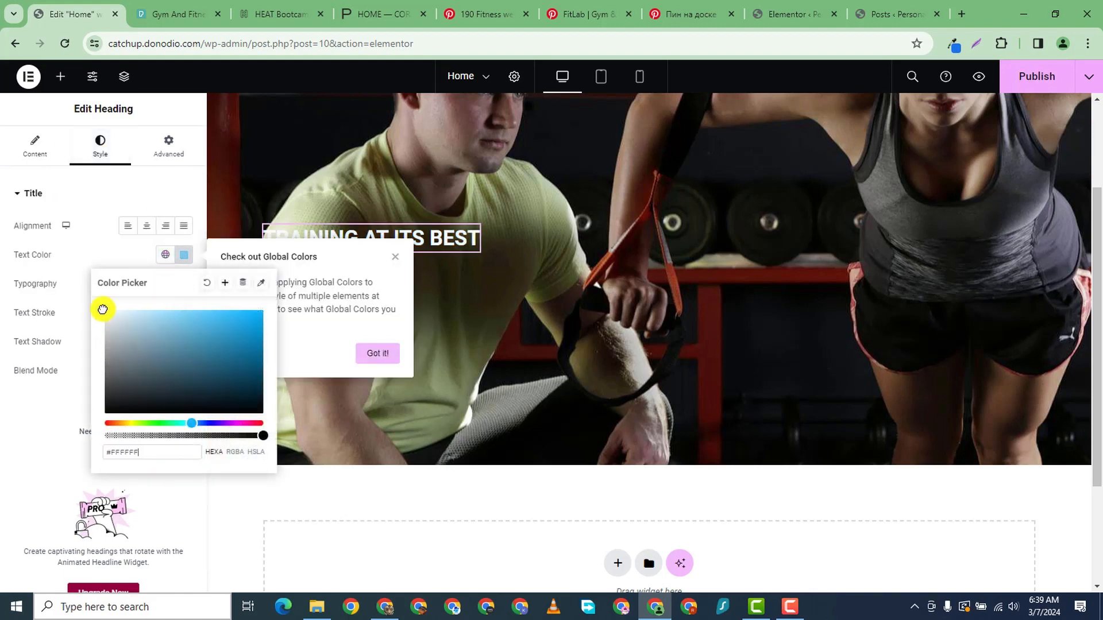
click(3, 519)
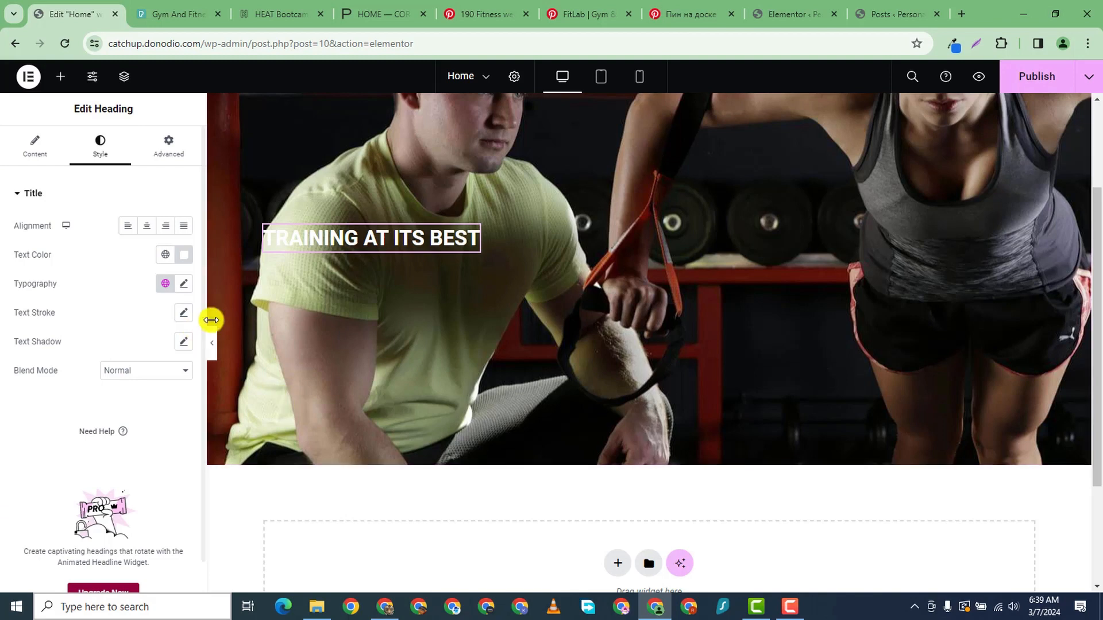
scroll(540, 363, down, 1)
scroll(539, 364, up, 3)
scroll(540, 364, down, 1)
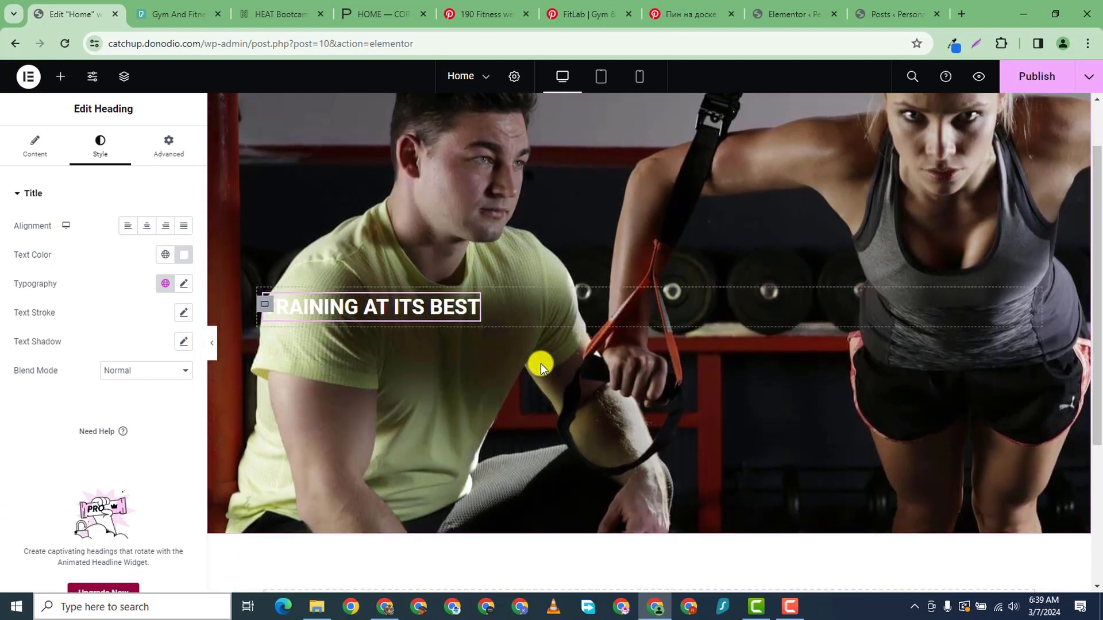
- Set the heading typography to the Orbitron font at 51 px
scroll(140, 332, down, 1)
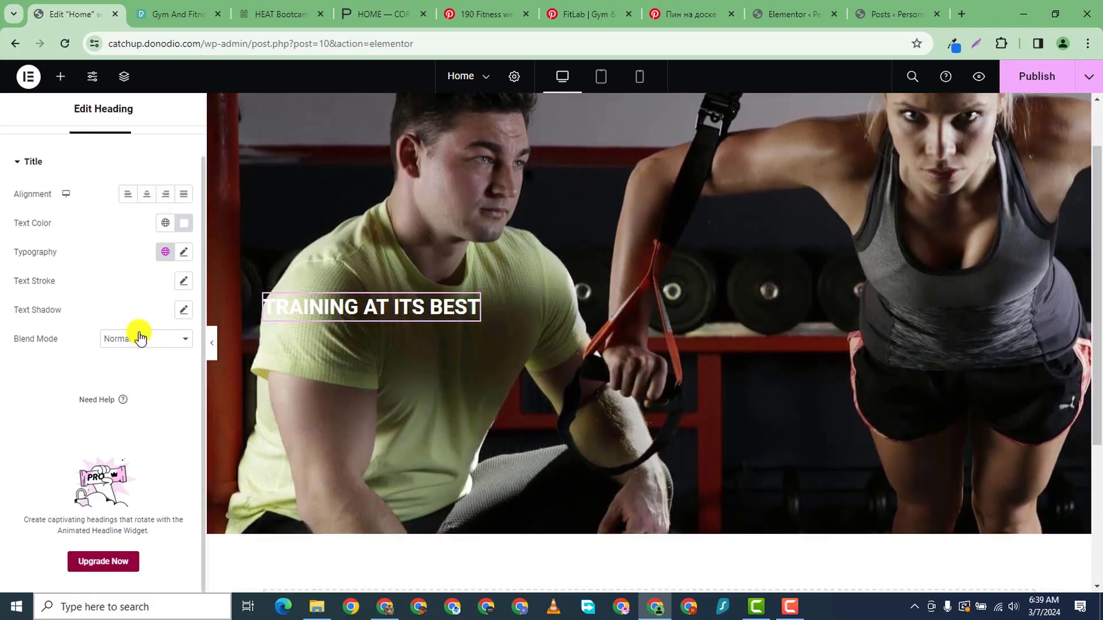
scroll(129, 258, up, 1)
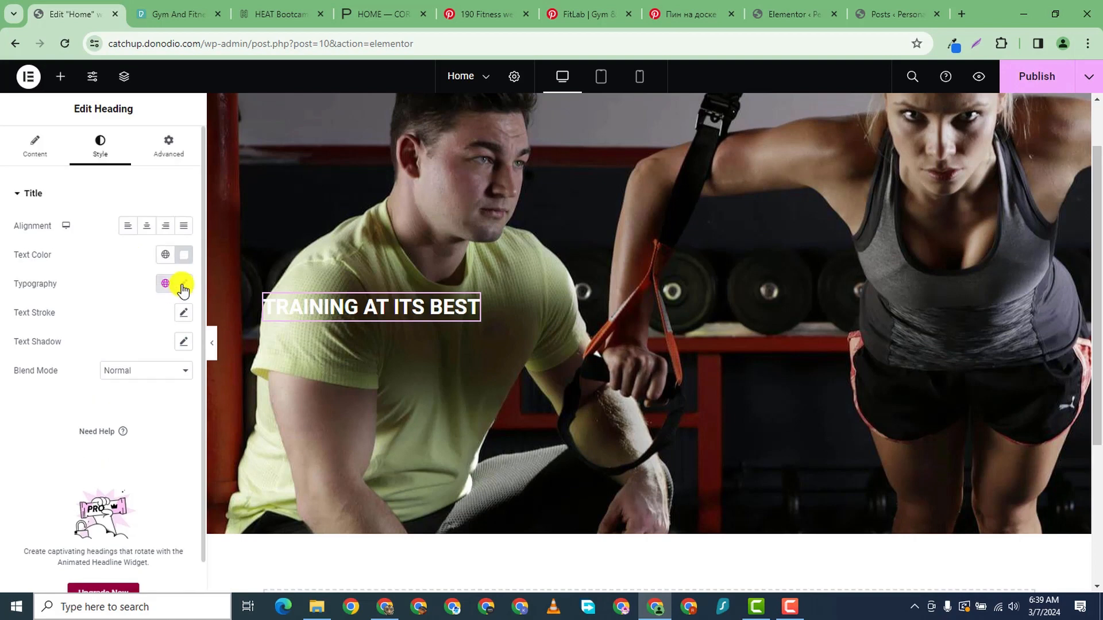
click(183, 283)
click(144, 349)
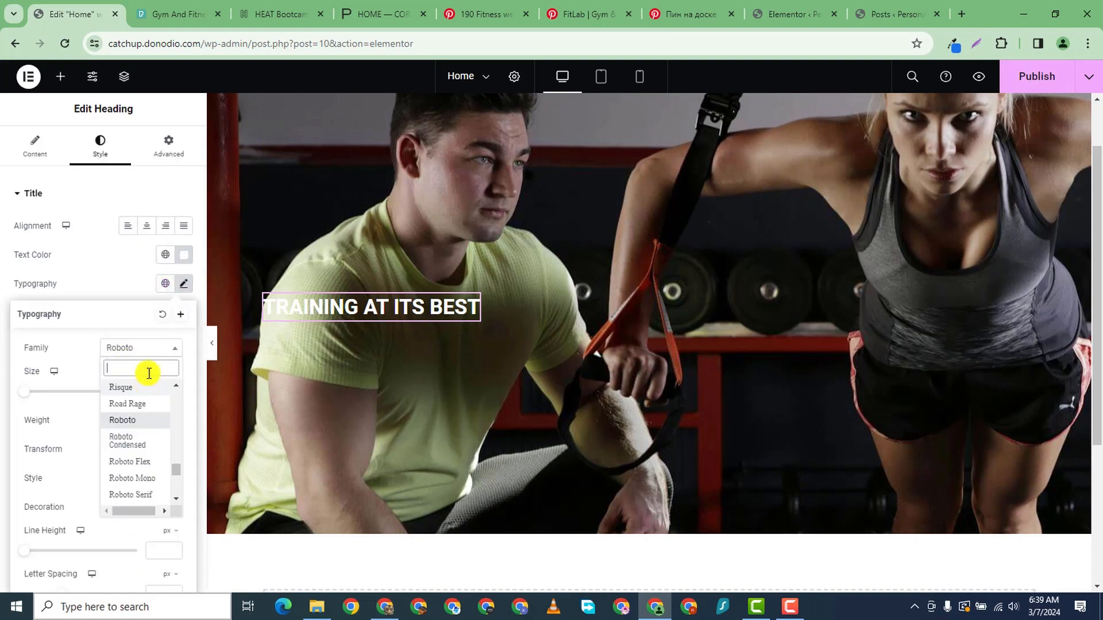
text(ORBITRON)
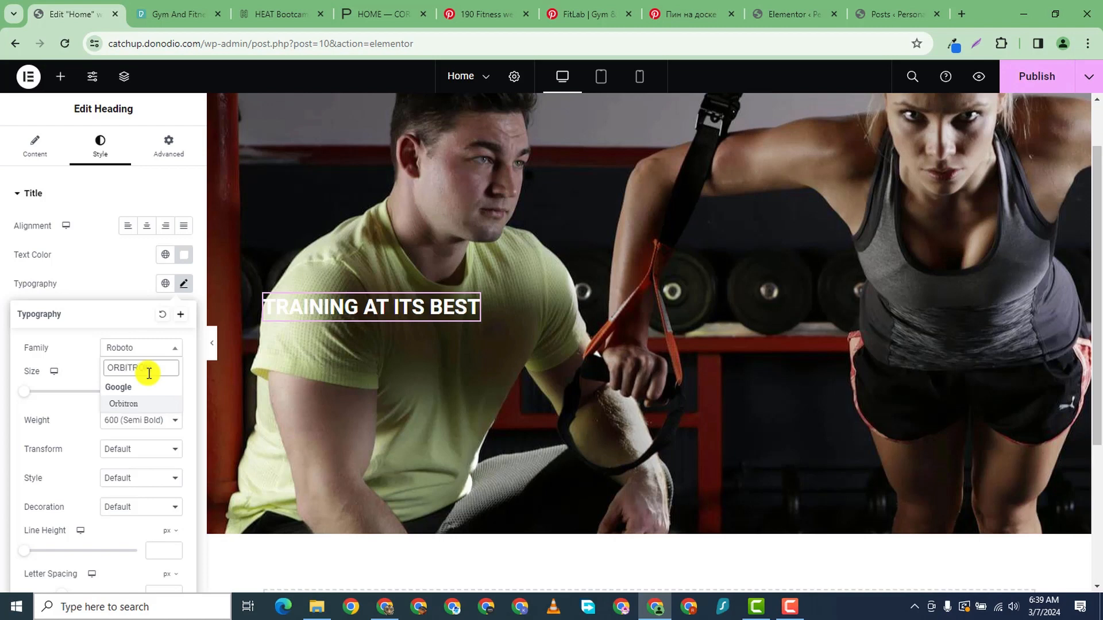
click(141, 405)
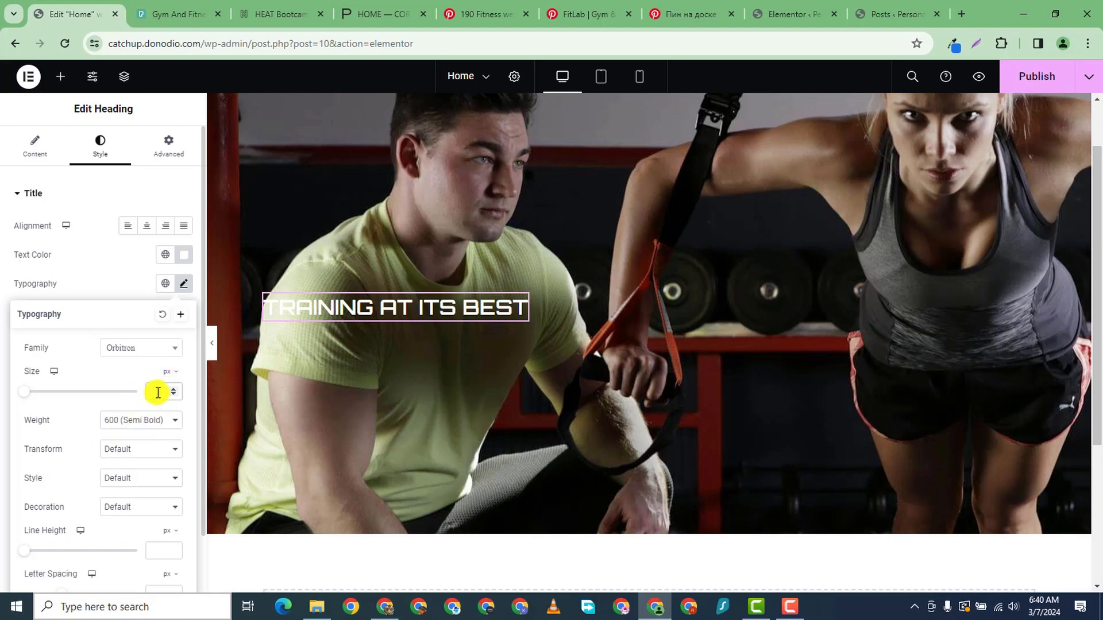
text(40)
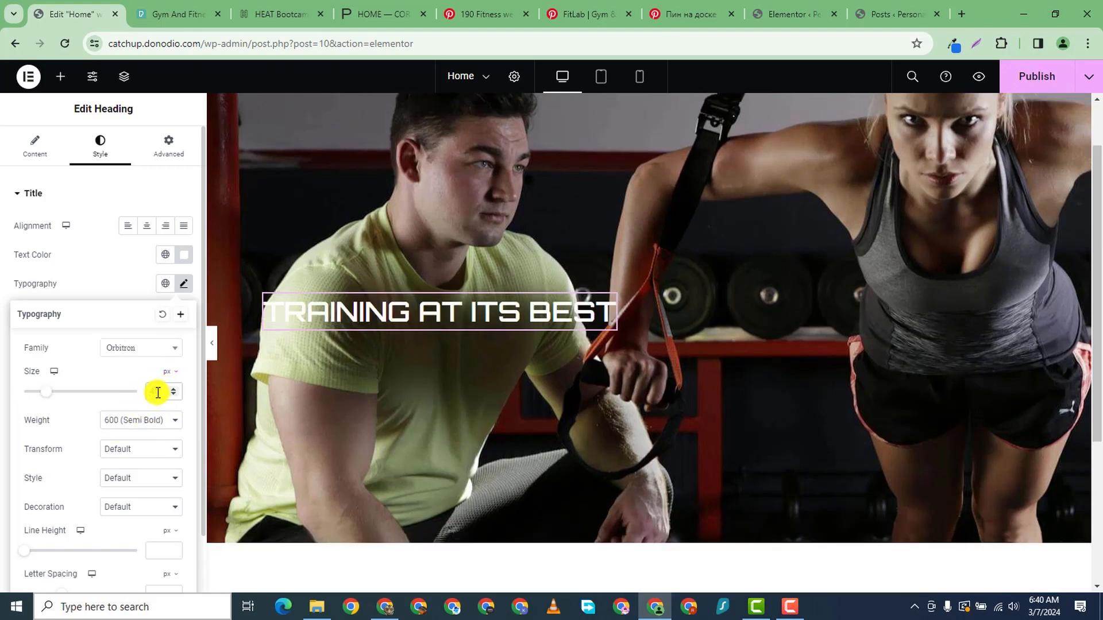
key(Up)
key(Up)
key(Up)
key(Up)
key(Up)
key(Up)
key(Up)
key(Up)
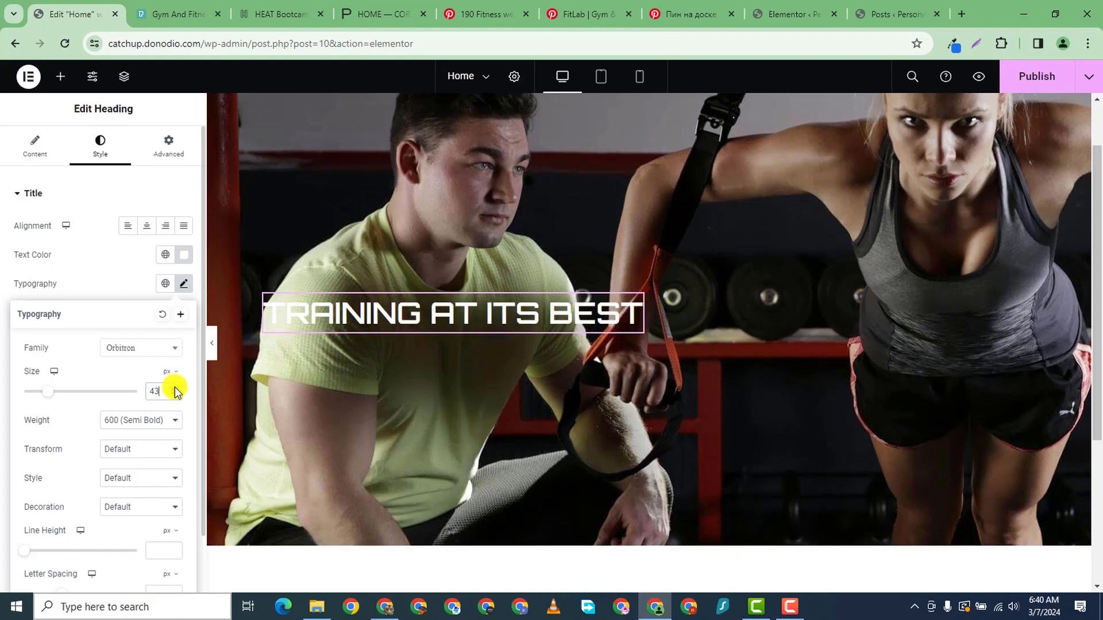
click(174, 389)
click(175, 388)
click(175, 388)
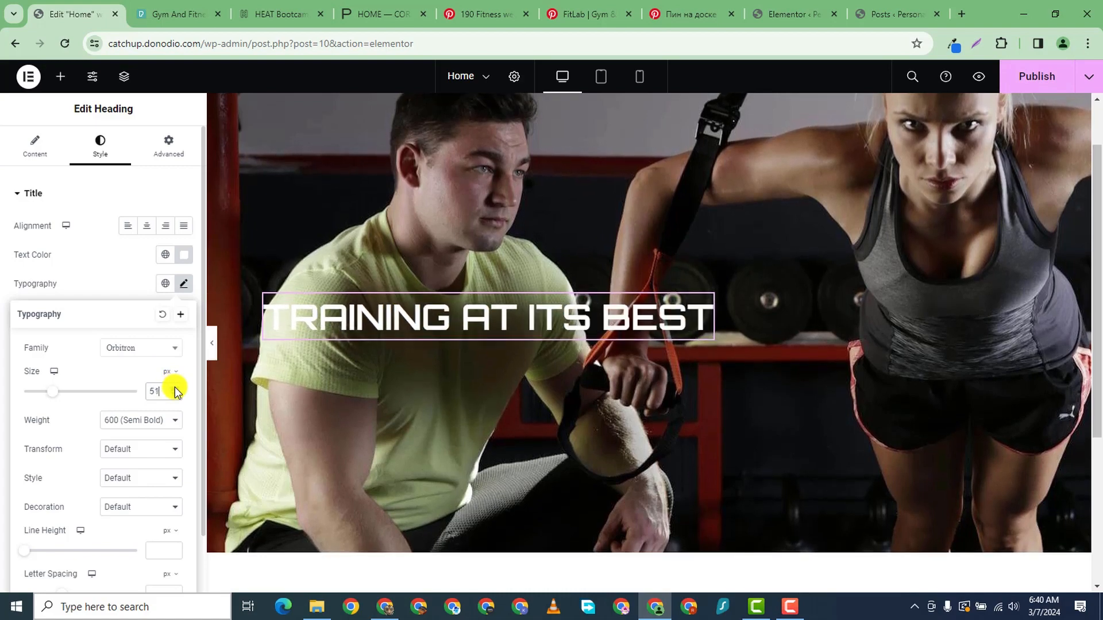
scroll(456, 309, down, 2)
scroll(494, 310, up, 3)
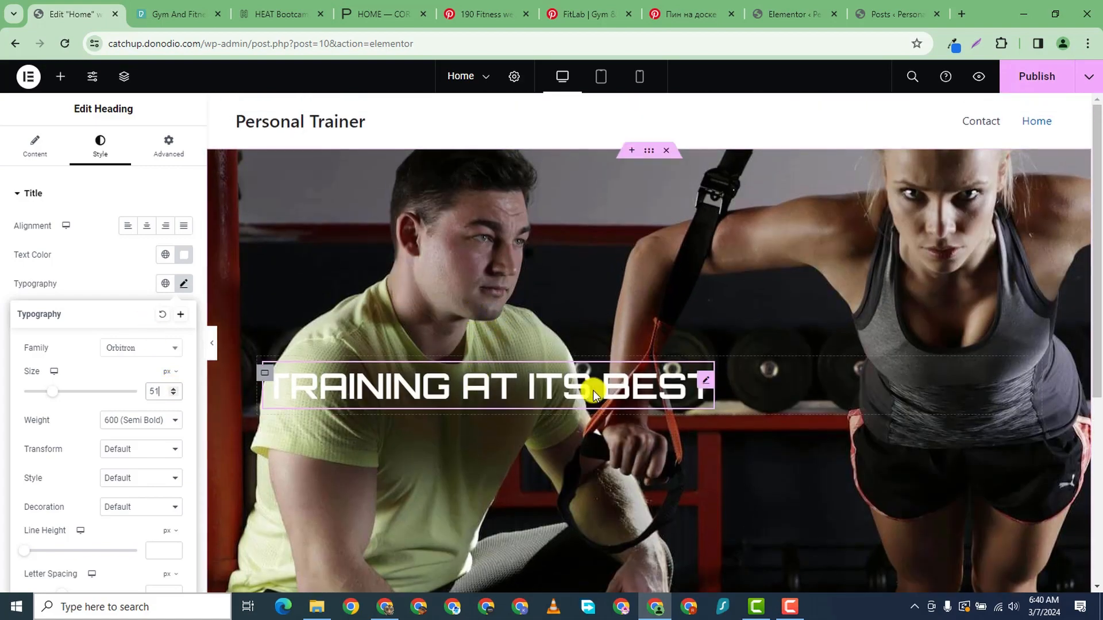
click(708, 384)
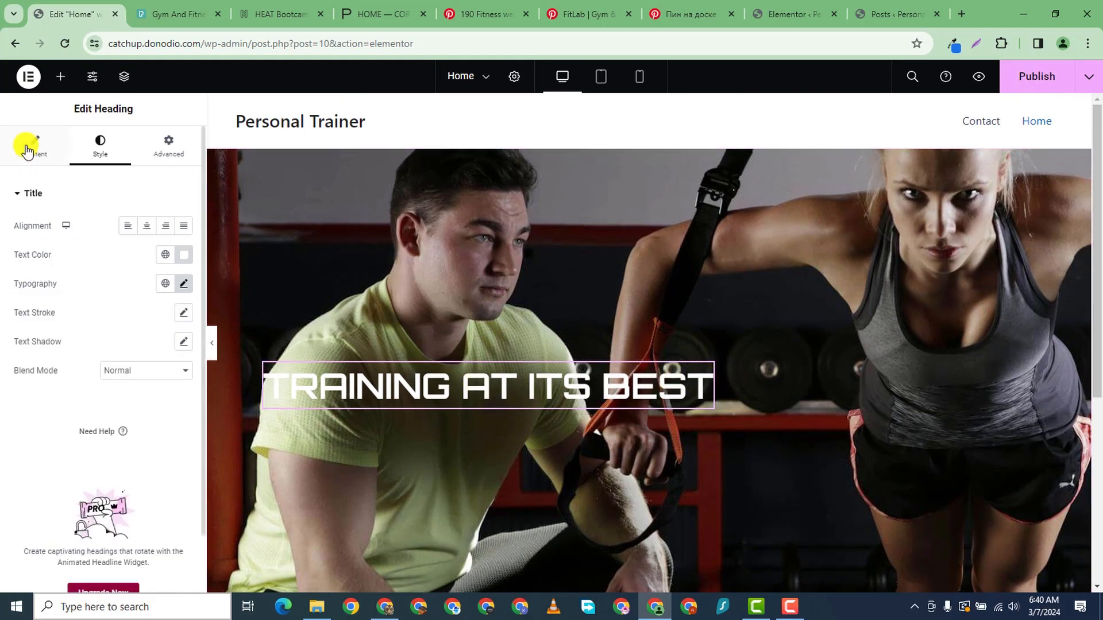
- Insert a </br> tag after 'AT' so the heading reads 'TRAINING AT' / 'ITS BEST'
click(27, 144)
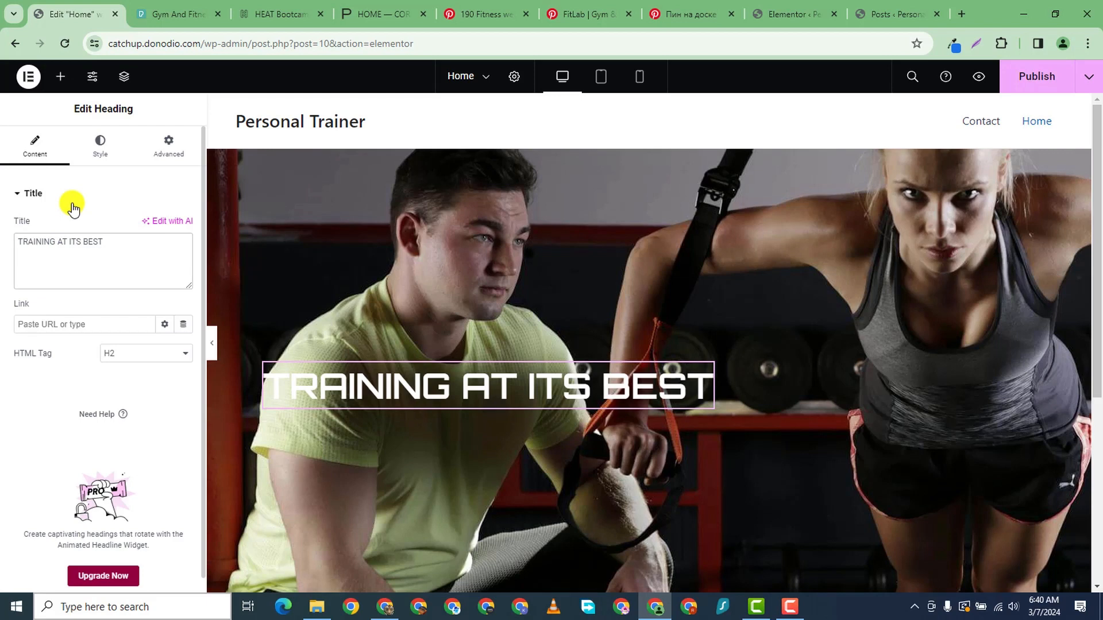
text(</)
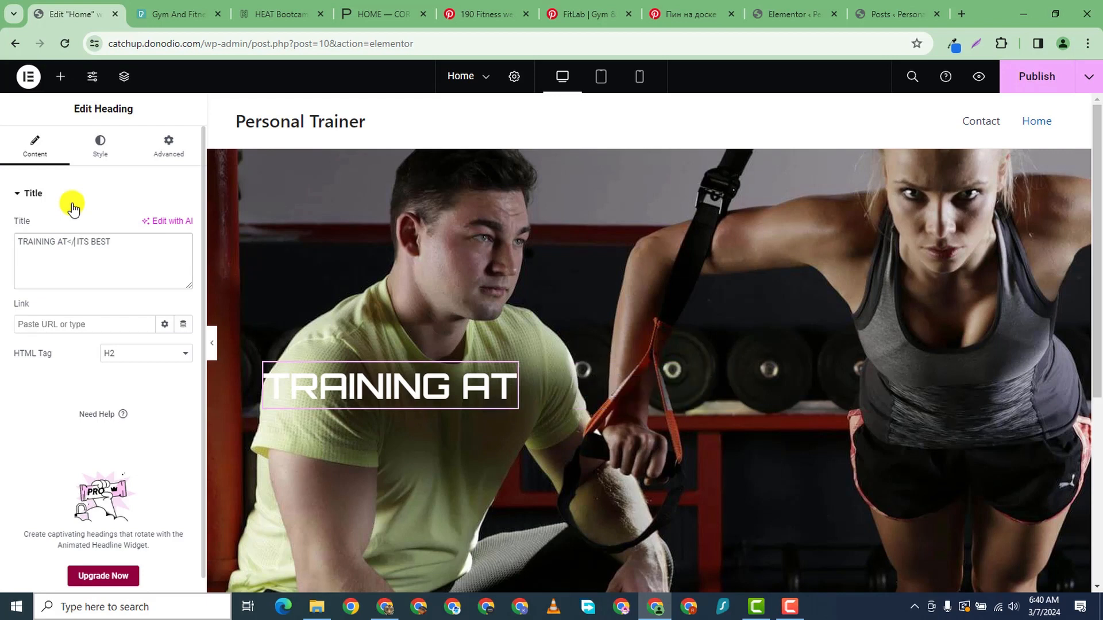
text(br>)
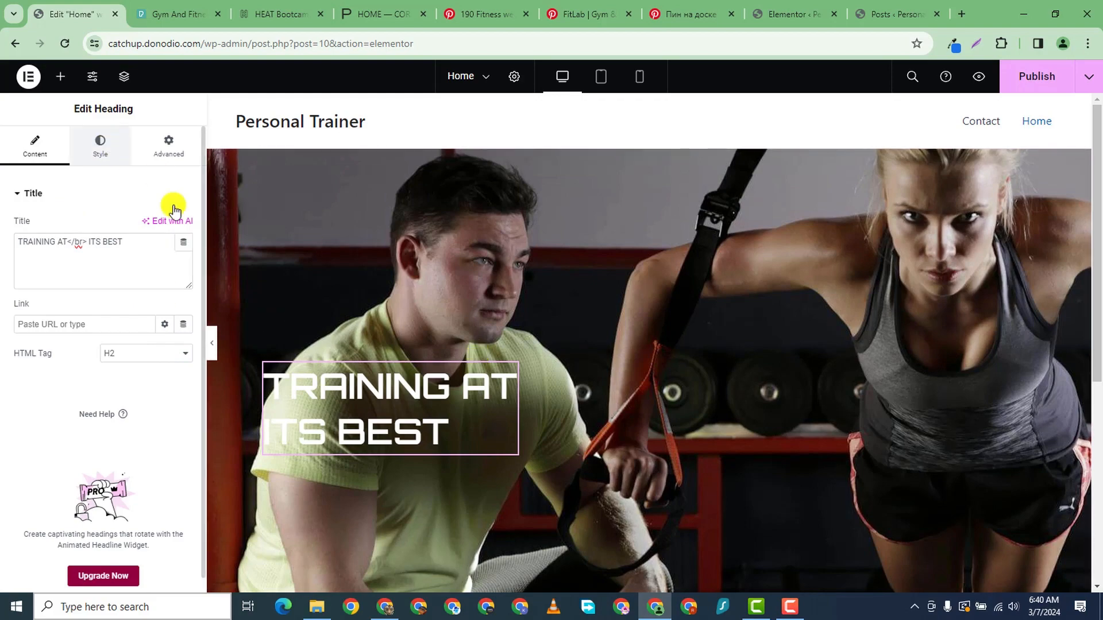
click(100, 147)
scroll(576, 246, down, 3)
scroll(488, 270, up, 3)
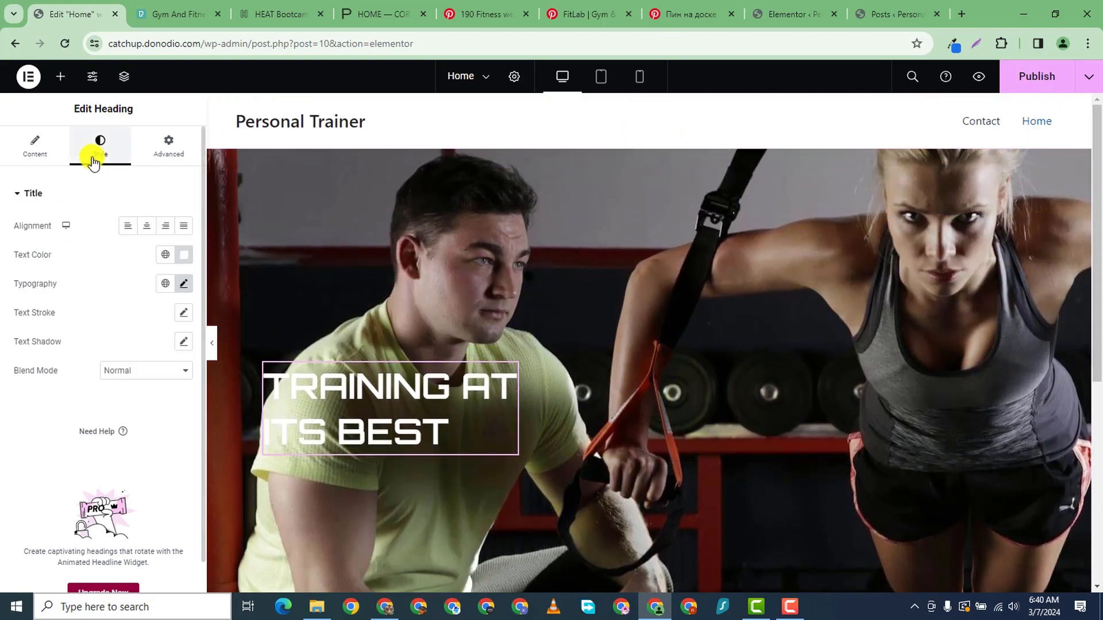
- Make the heading 800 Extra Bold and raise its size to 65 px
click(184, 284)
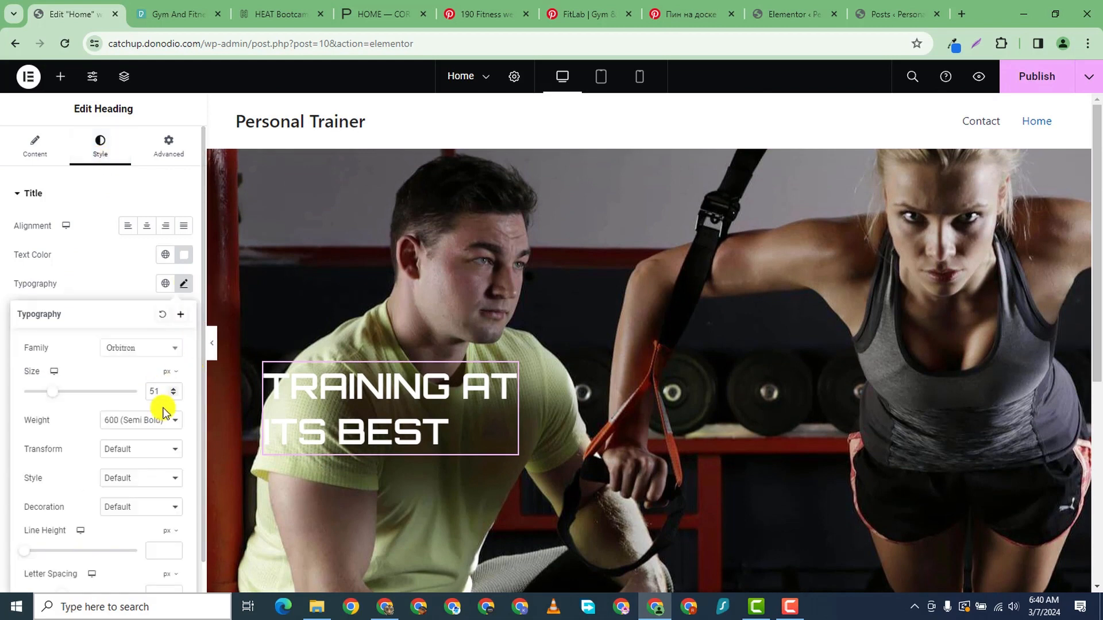
click(129, 425)
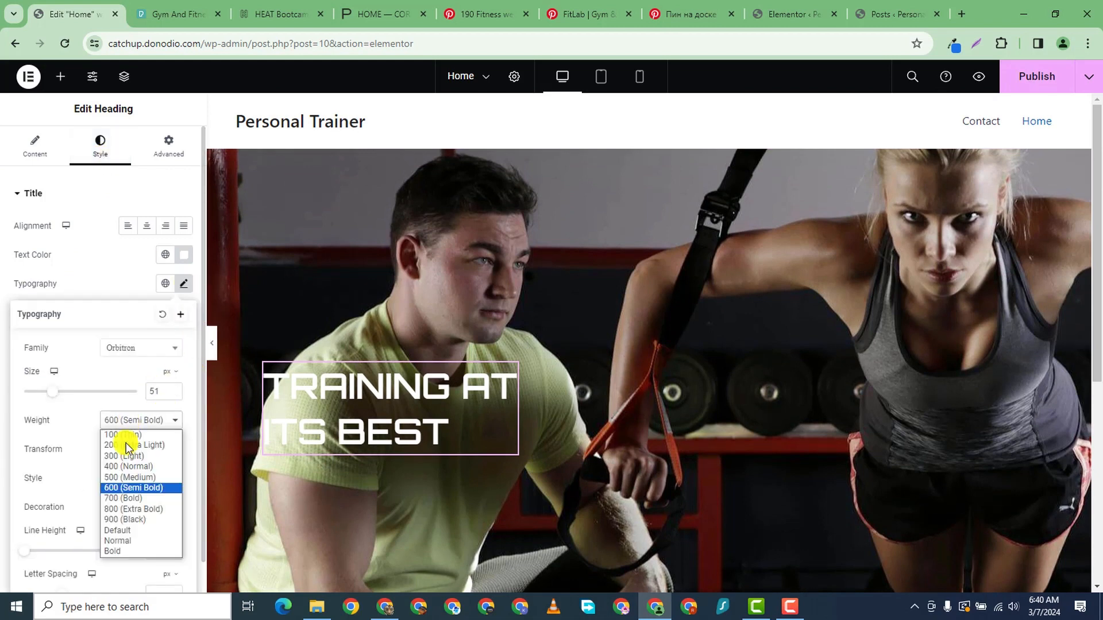
click(126, 509)
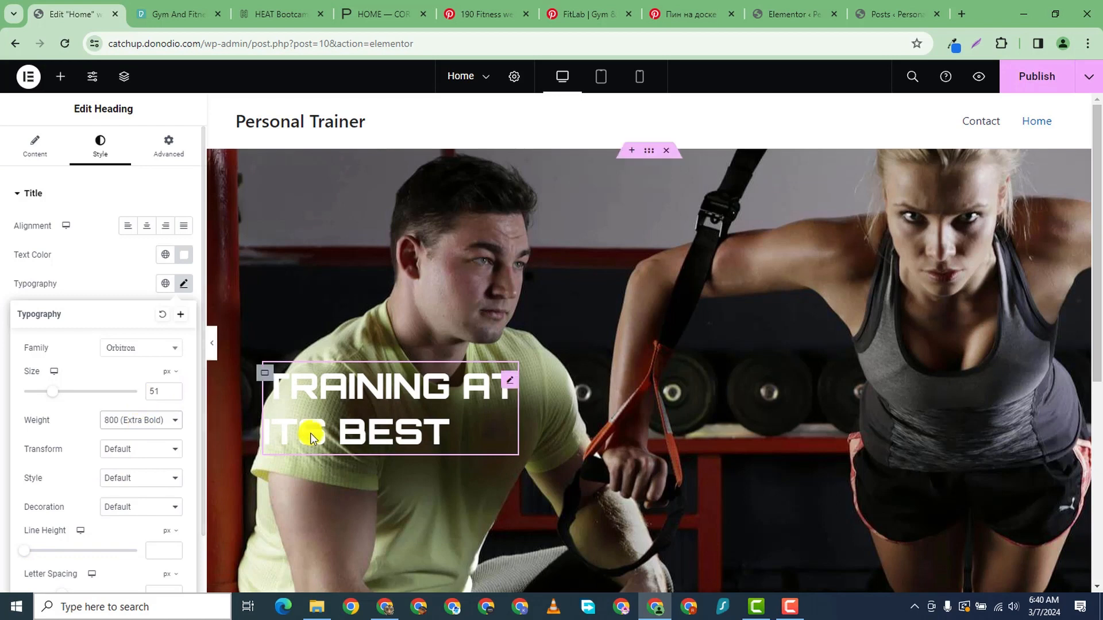
click(171, 391)
click(172, 390)
click(172, 391)
click(171, 391)
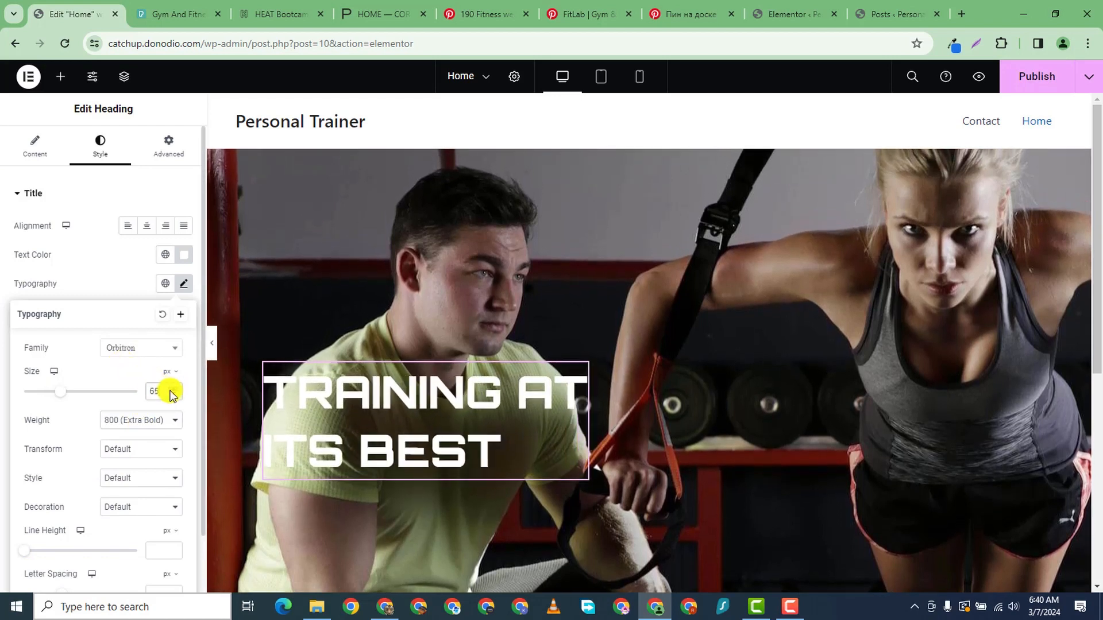
scroll(52, 509, down, 1)
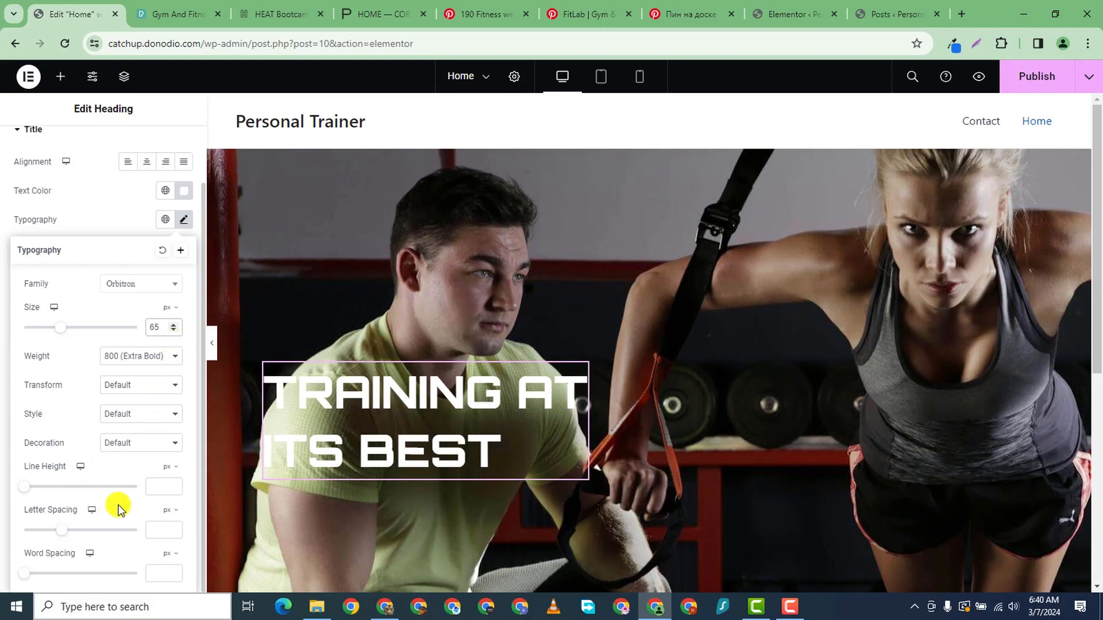
- Set the heading's line height to 62 px
click(178, 482)
text(17)
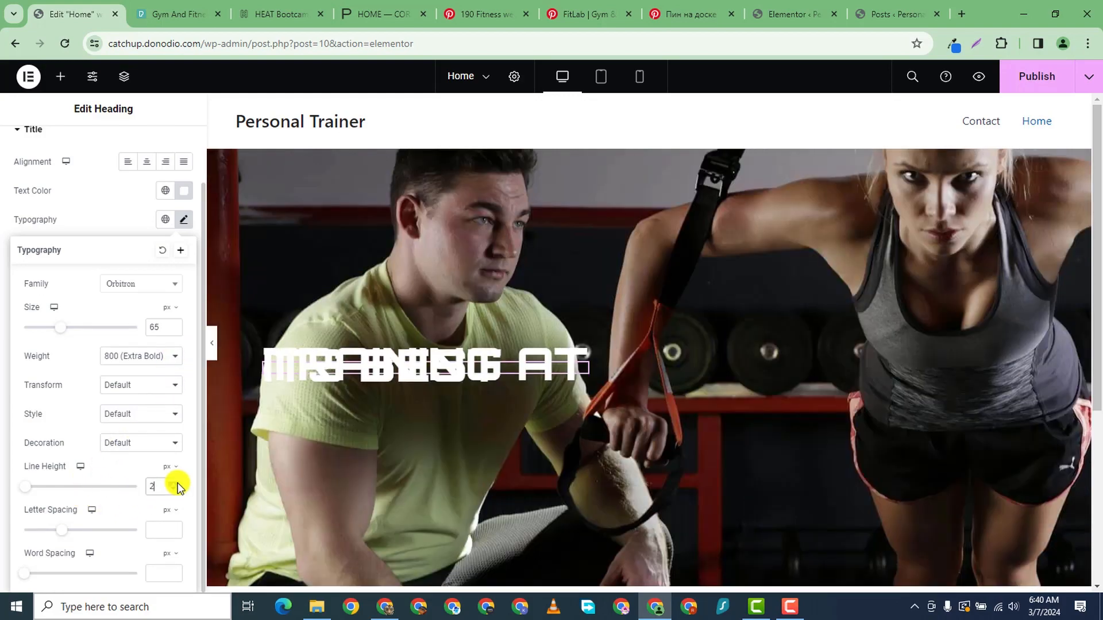
click(174, 483)
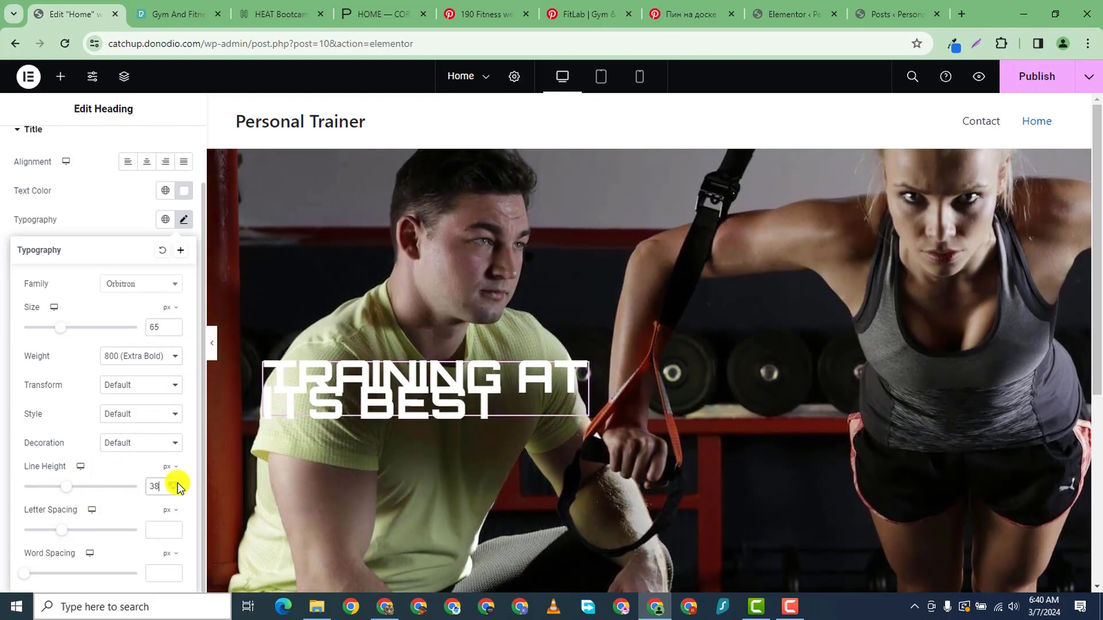
click(178, 486)
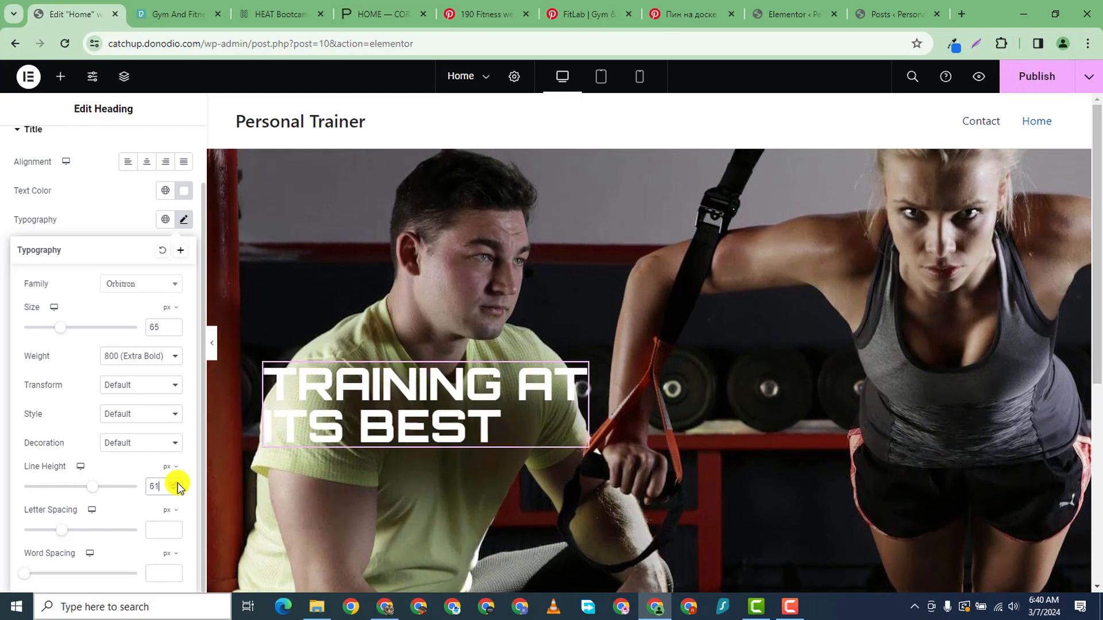
click(177, 486)
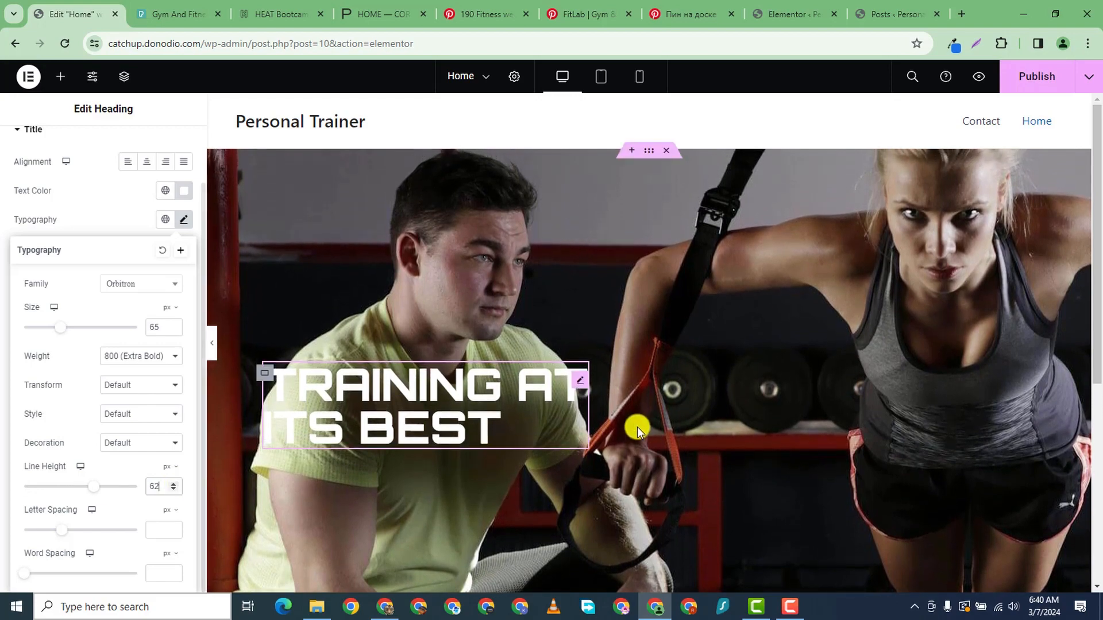
scroll(637, 426, down, 5)
scroll(474, 289, up, 3)
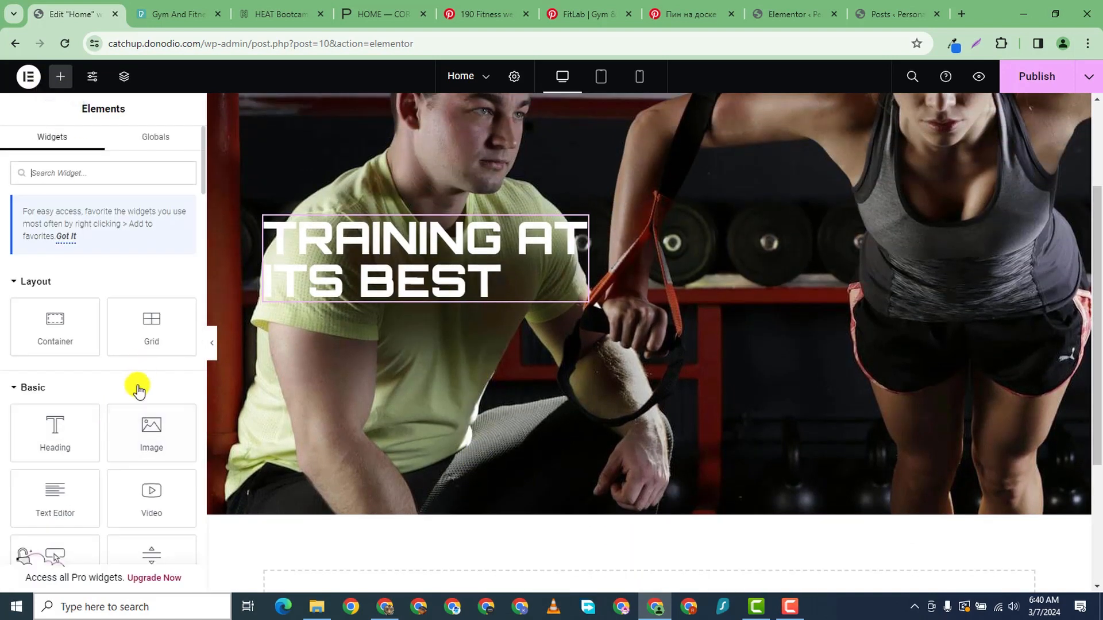
scroll(114, 431, down, 1)
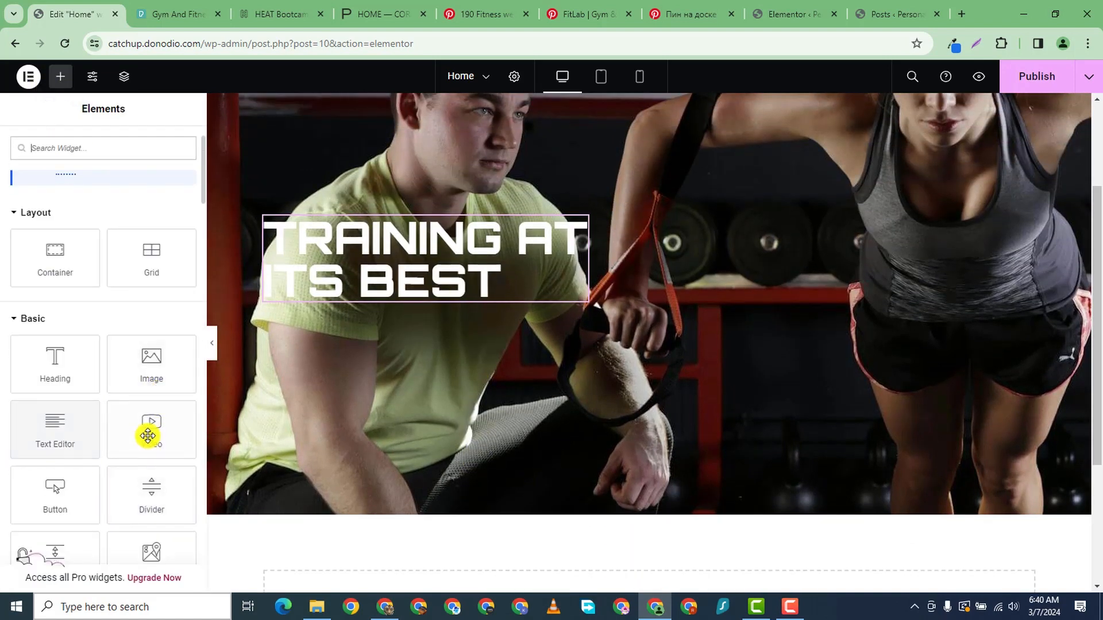
drag(61, 501, 423, 297)
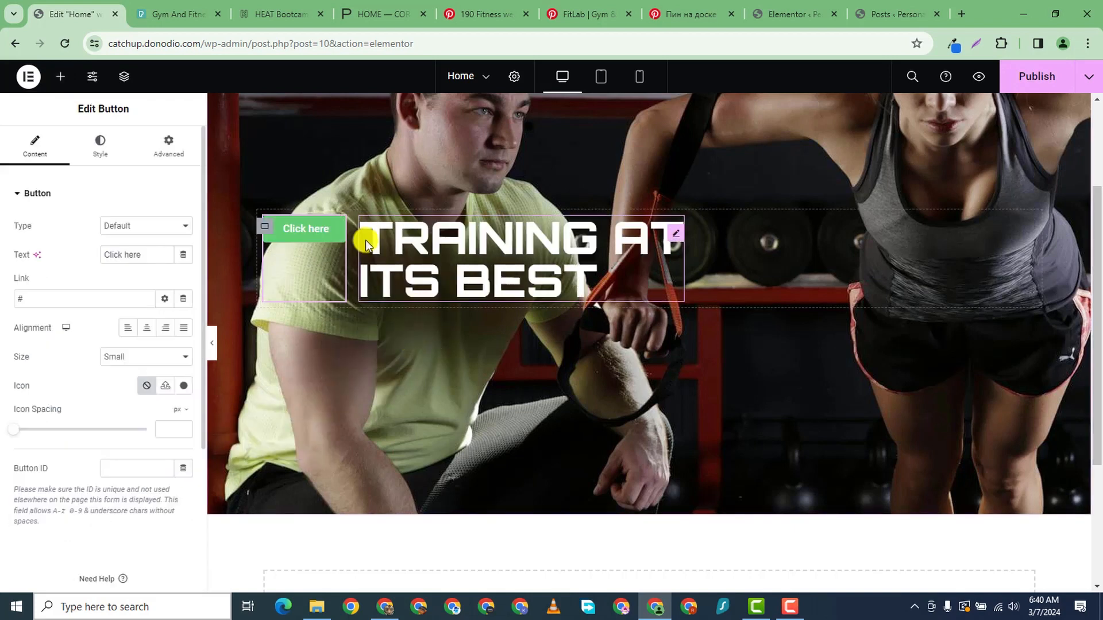
right_click(332, 233)
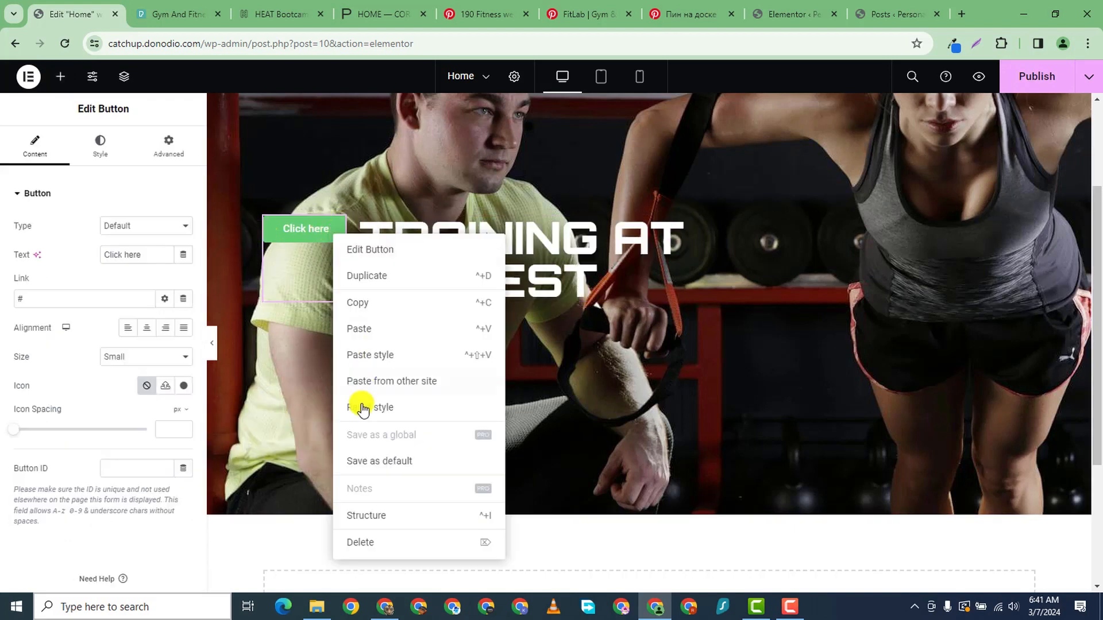
click(363, 542)
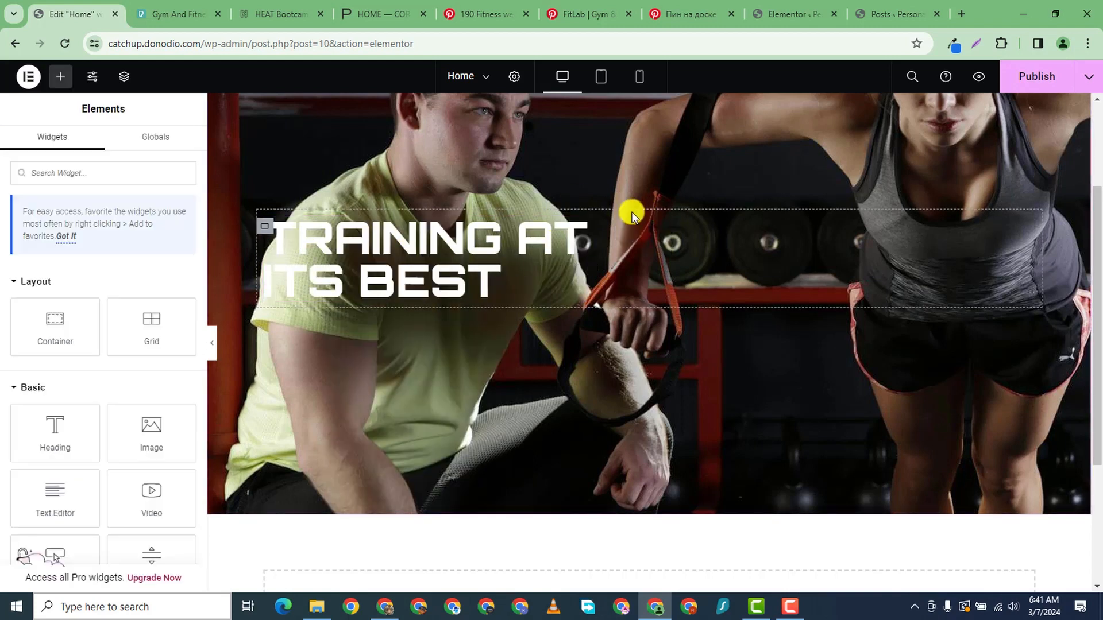
right_click(578, 234)
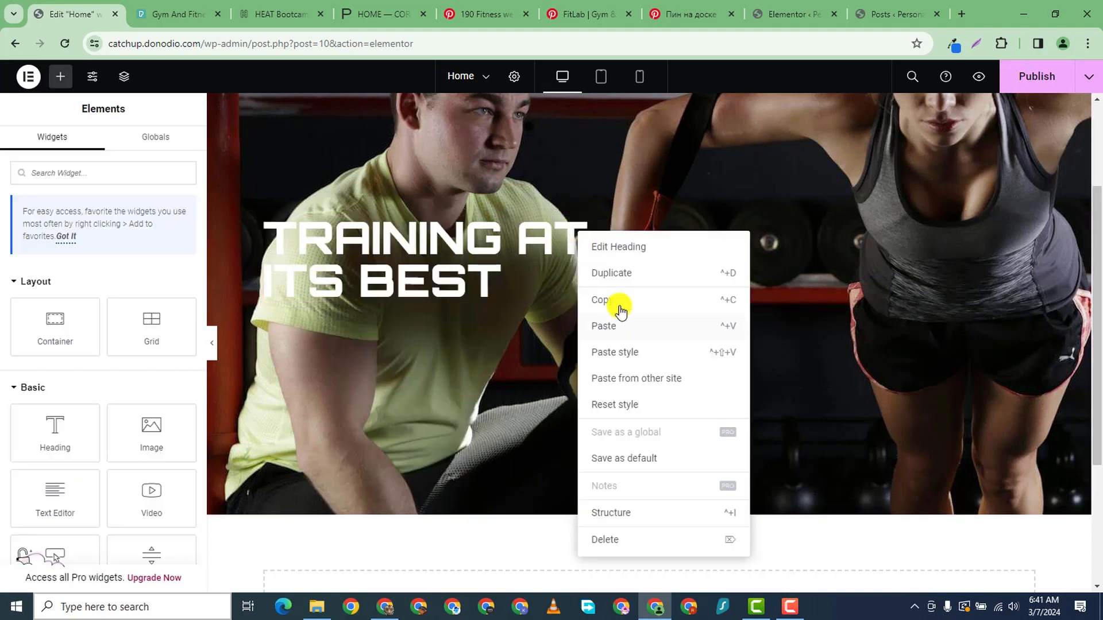
click(613, 277)
right_click(917, 230)
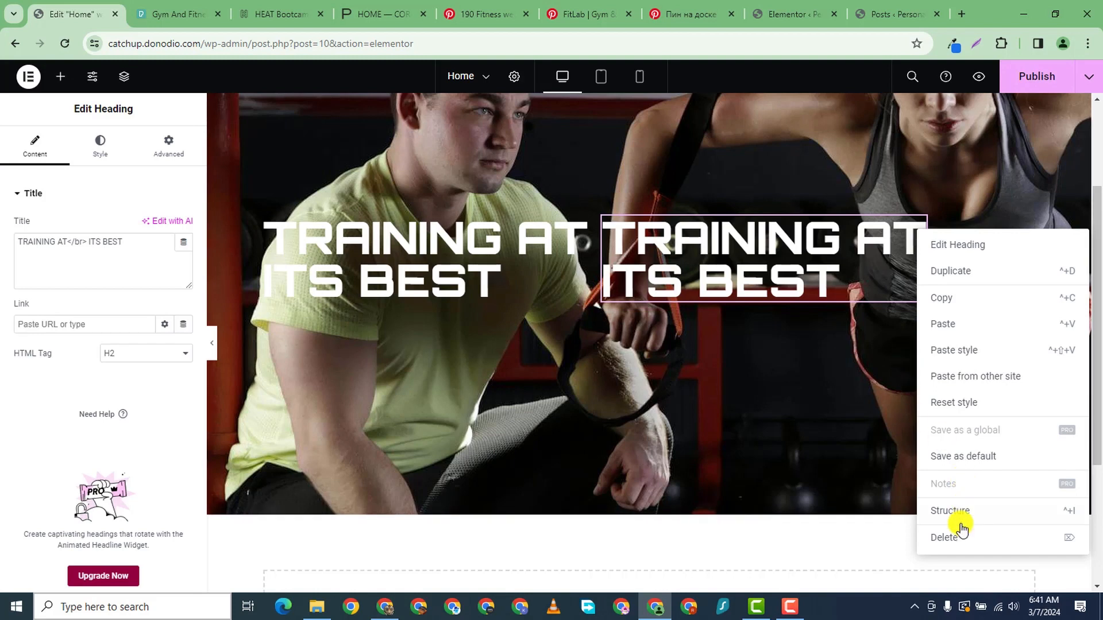
click(960, 541)
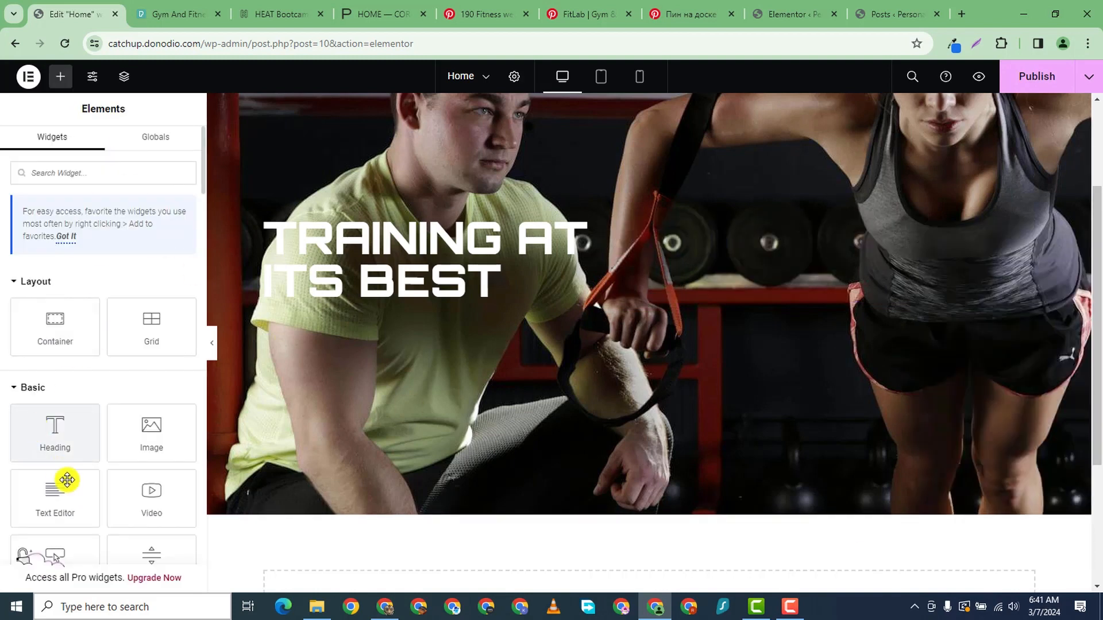
- Place a Button widget below the heading and change its text to LEARN MORE
scroll(123, 379, down, 3)
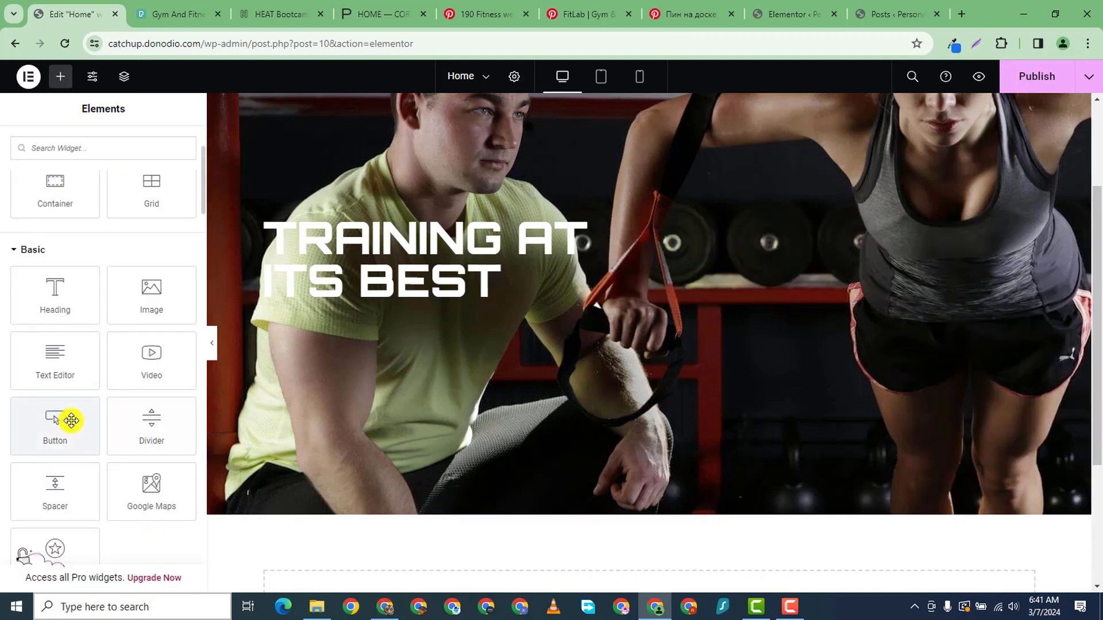
drag(69, 419, 635, 305)
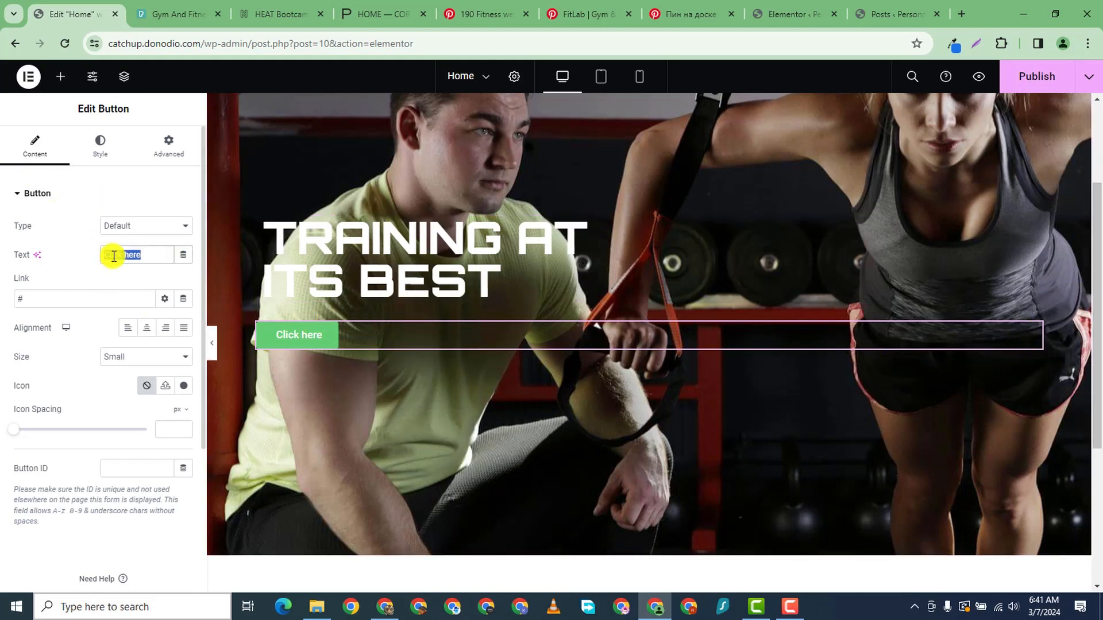
text(B)
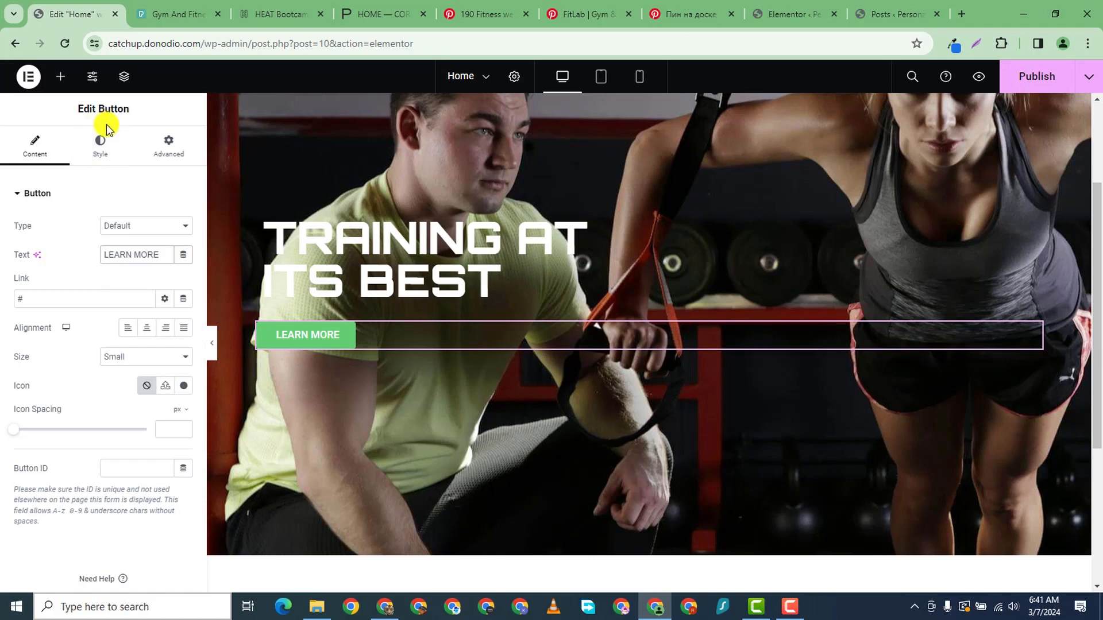
- Change the LEARN MORE button's background colour to deep blue #006FB3
click(128, 161)
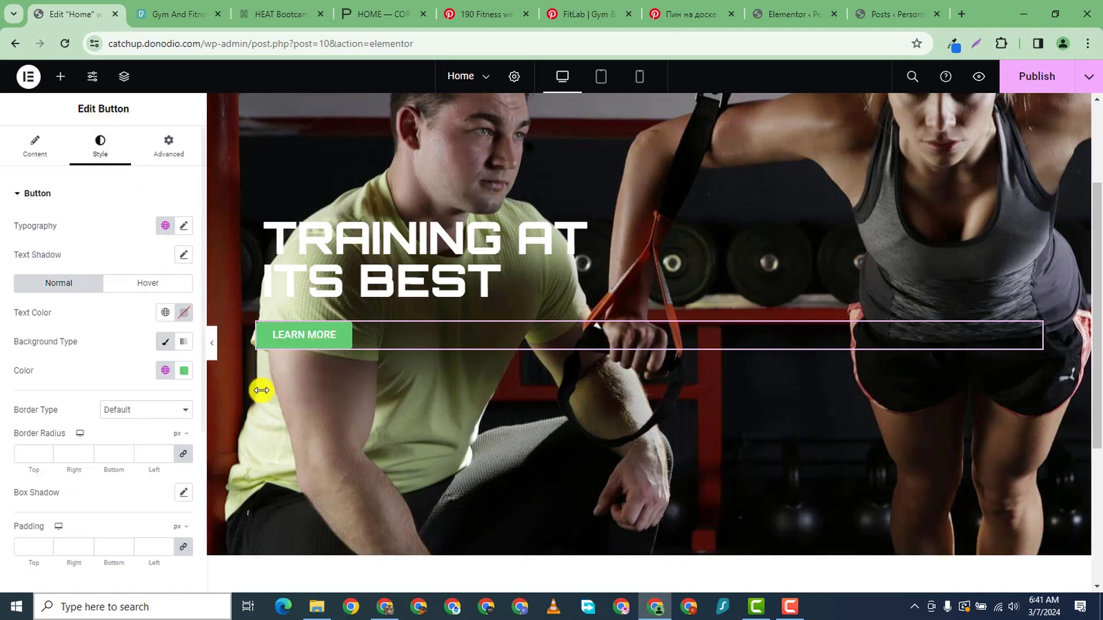
click(185, 371)
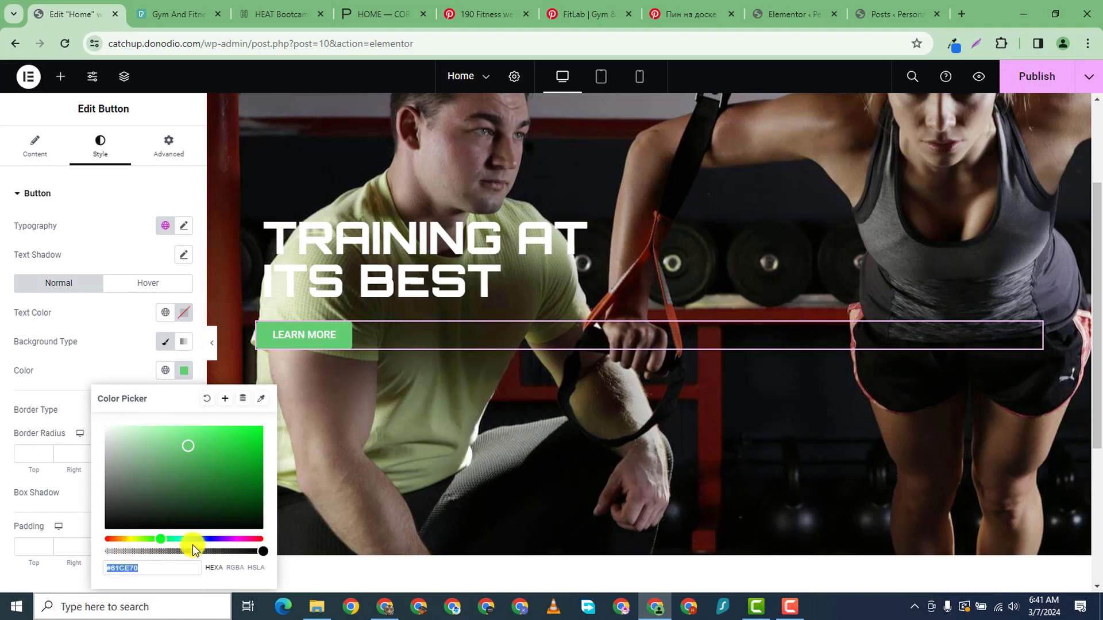
mouse_move(203, 537)
mouse_down()
mouse_move(179, 539)
mouse_move(217, 543)
mouse_move(193, 544)
mouse_up()
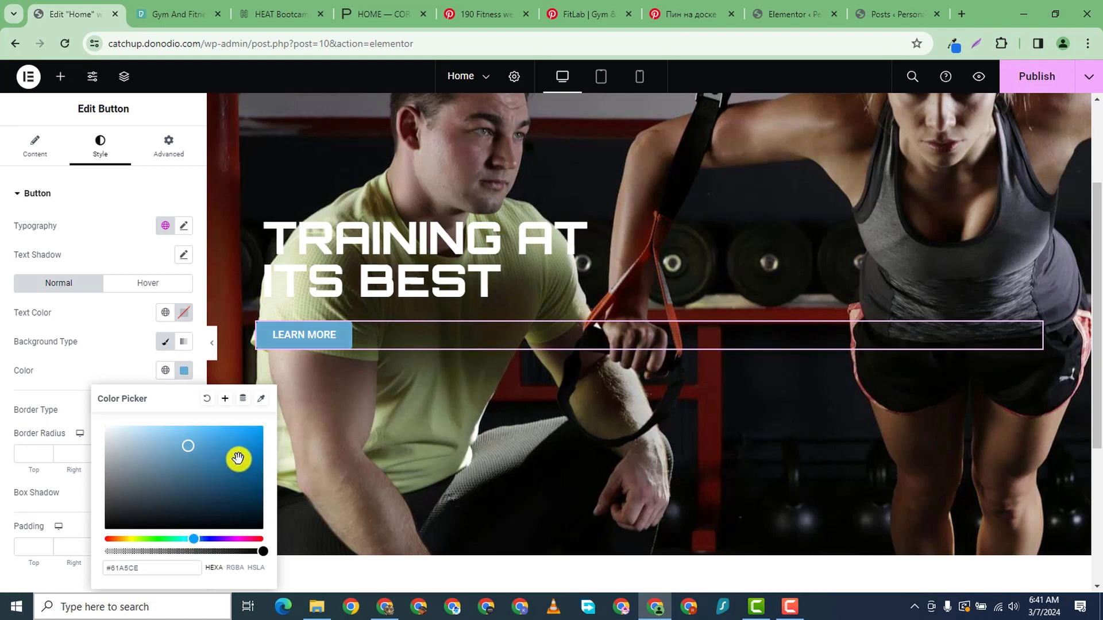
mouse_move(236, 458)
mouse_down()
mouse_move(268, 482)
mouse_move(271, 461)
mouse_up()
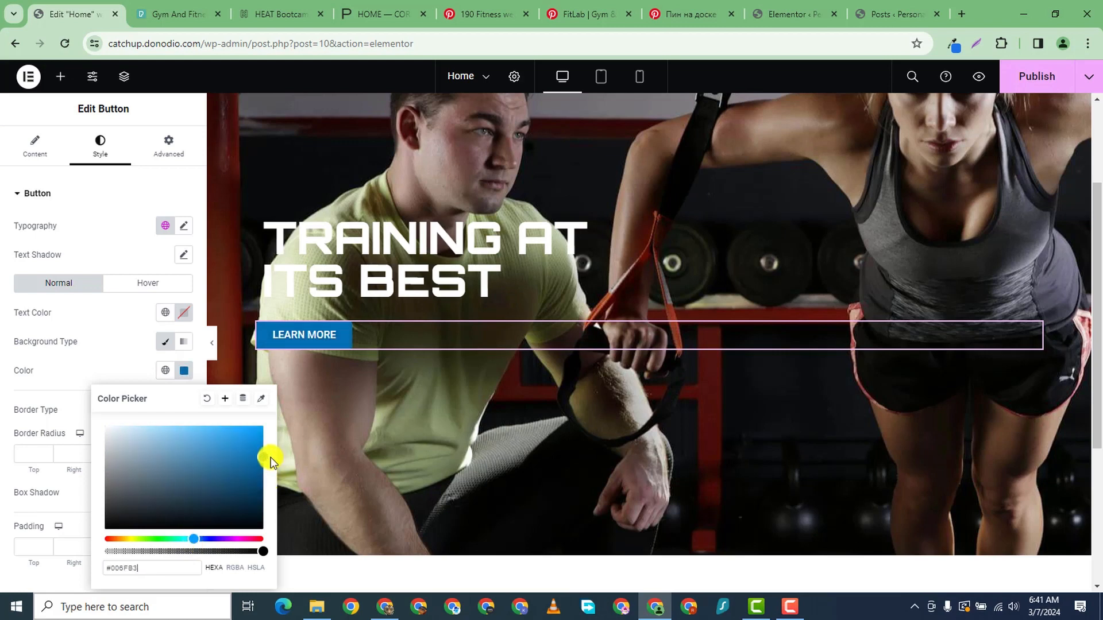
click(129, 193)
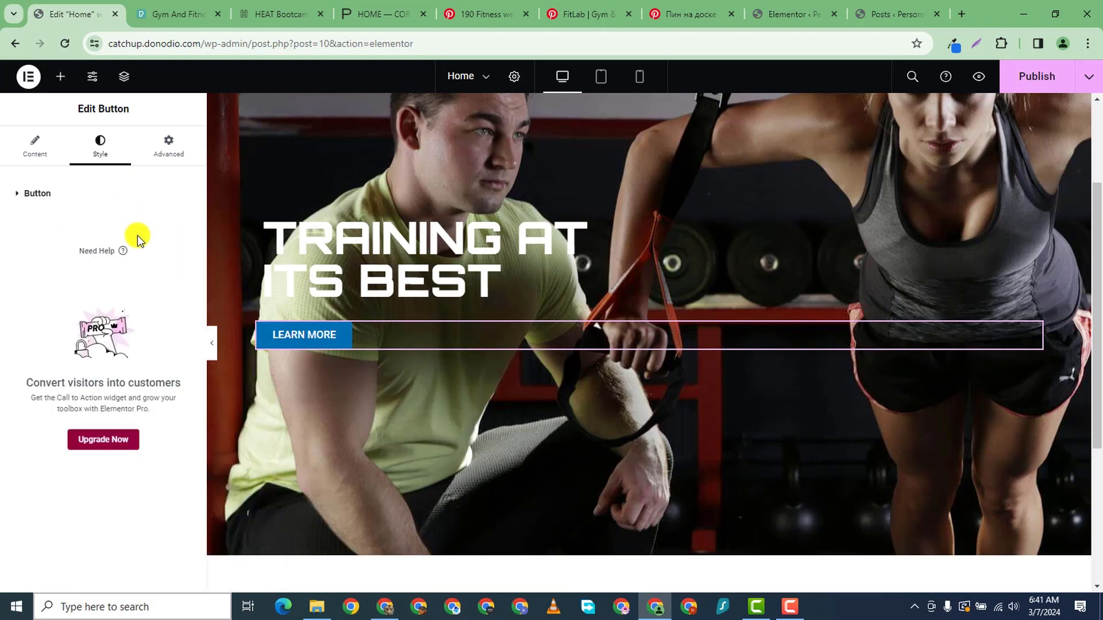
- In the button's Typography settings, choose the Poppins family and 700 (Bold) weight for LEARN MORE
click(12, 192)
click(184, 226)
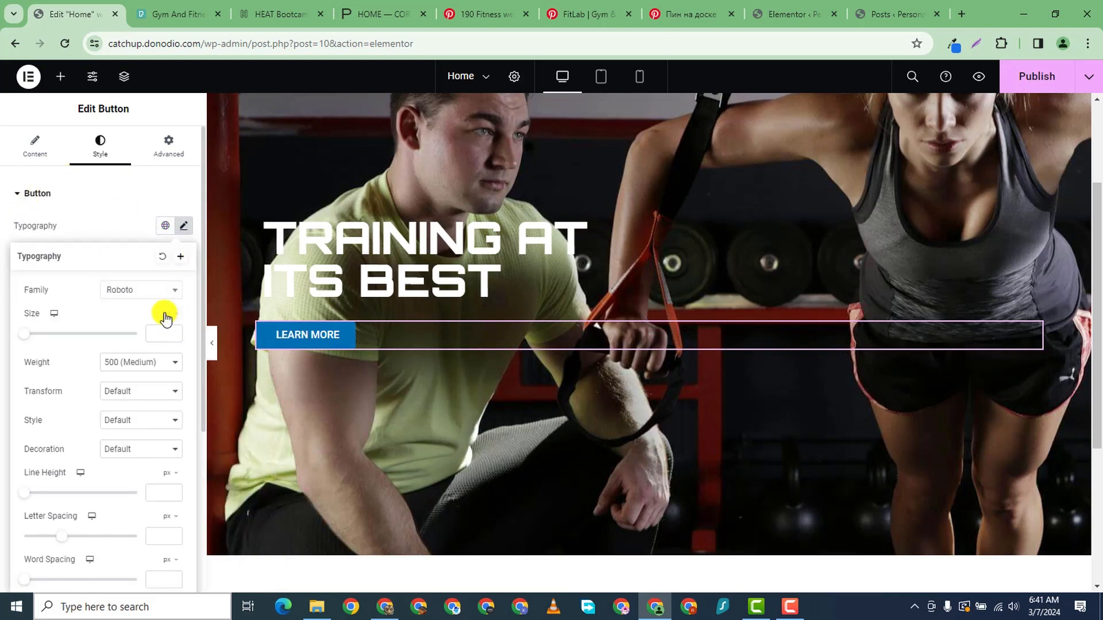
click(157, 293)
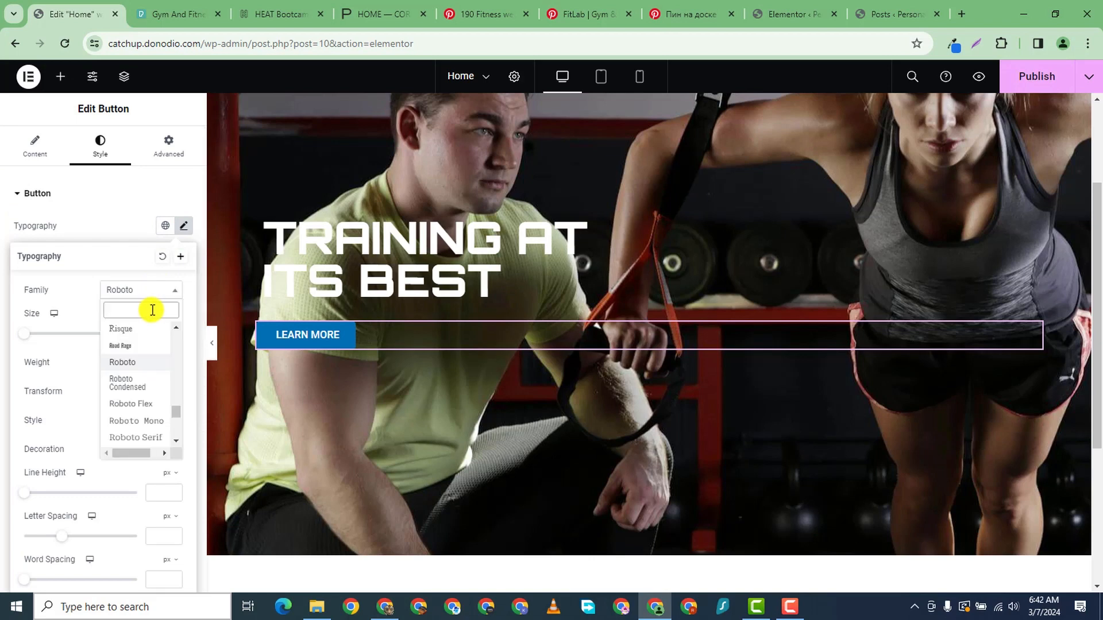
text(POPP)
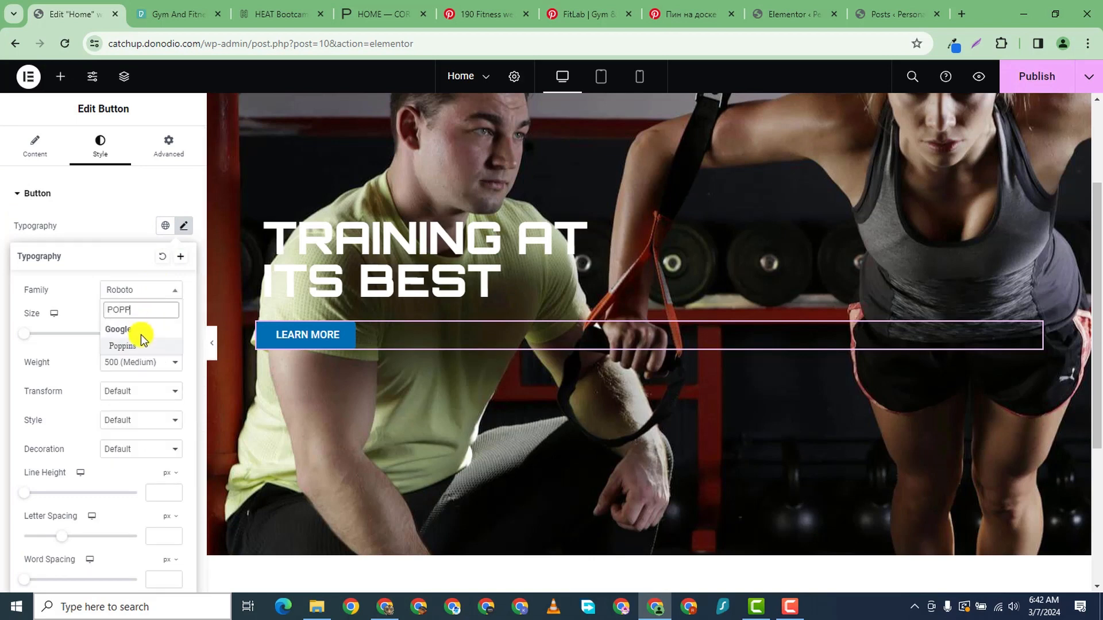
click(140, 346)
click(144, 363)
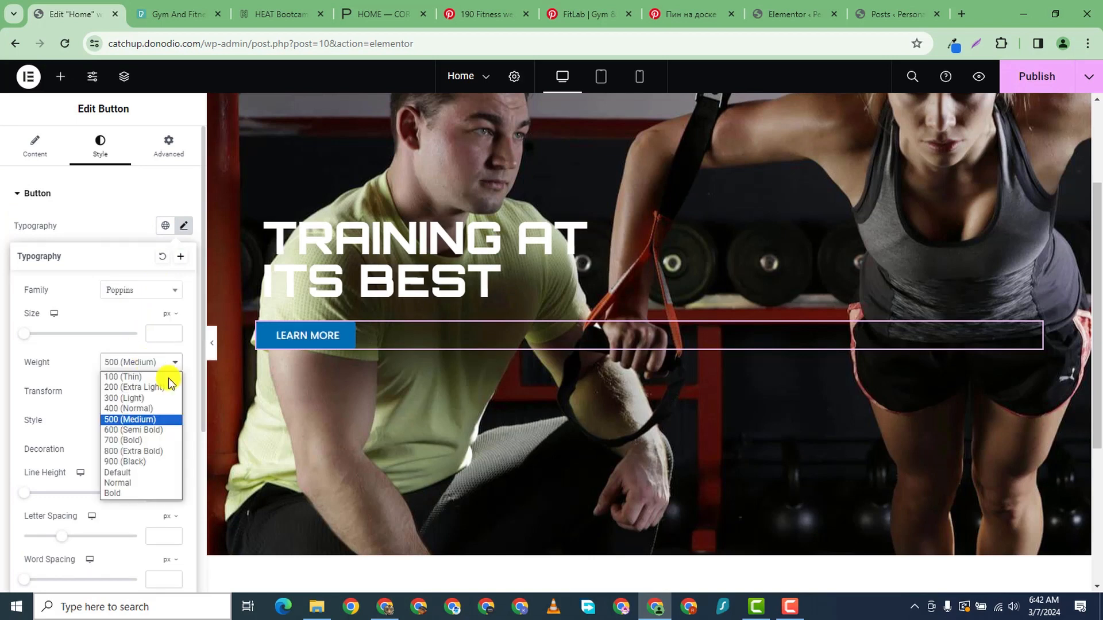
click(157, 439)
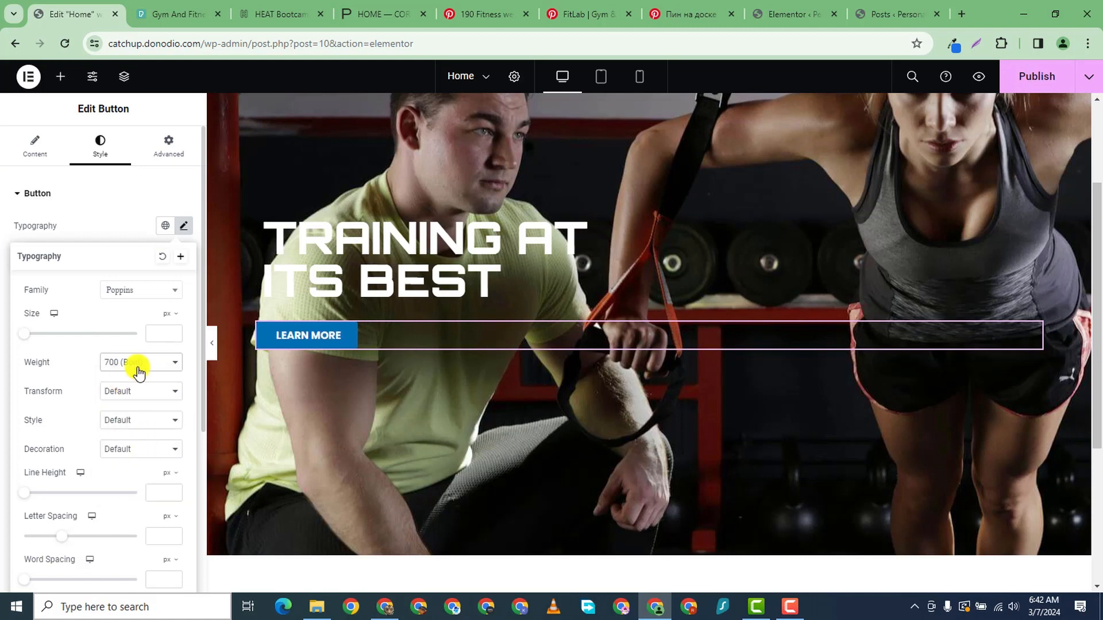
click(115, 196)
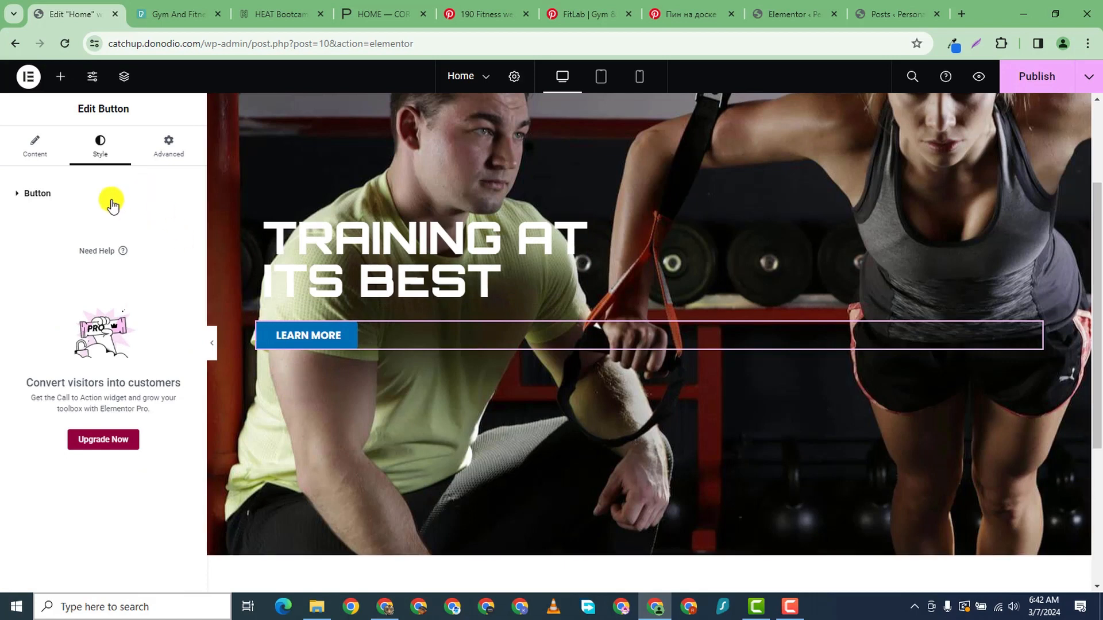
click(34, 193)
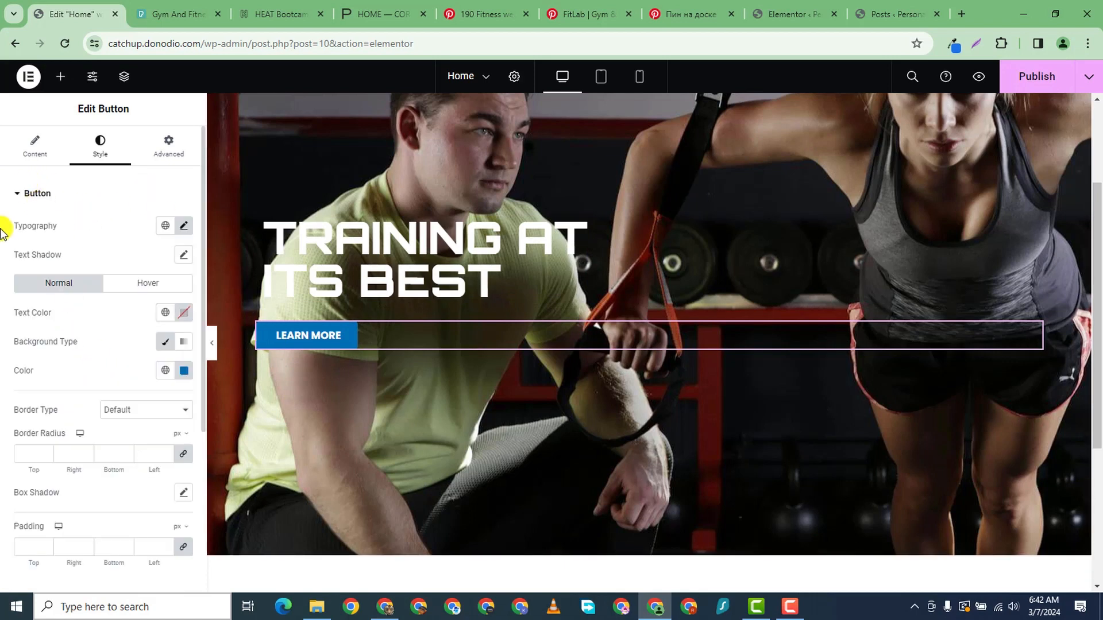
scroll(153, 394, down, 3)
scroll(83, 278, up, 2)
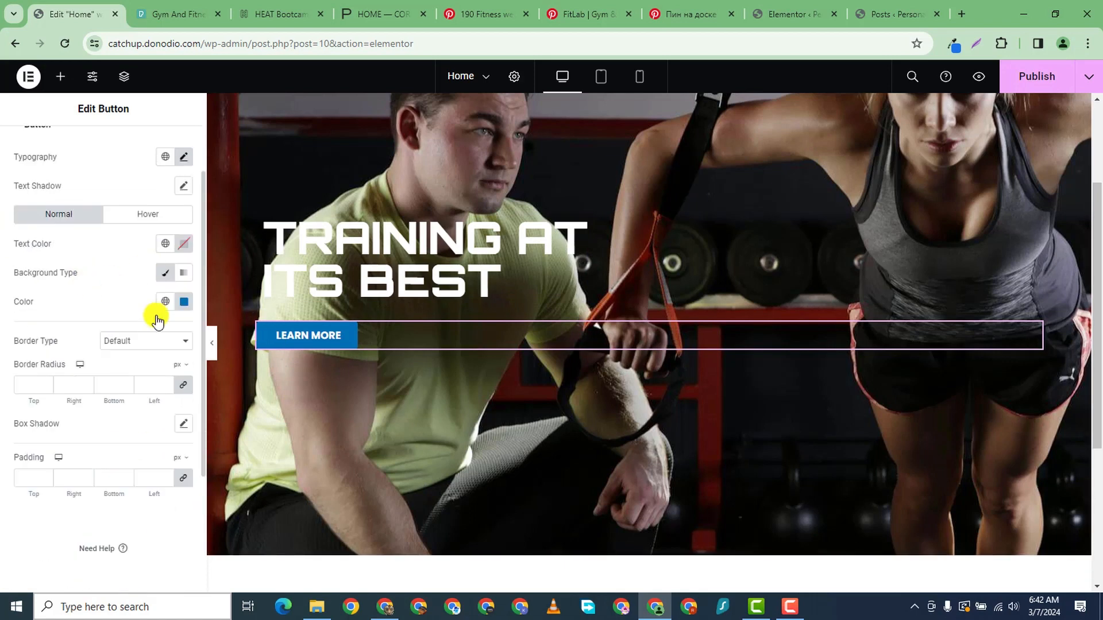
click(147, 341)
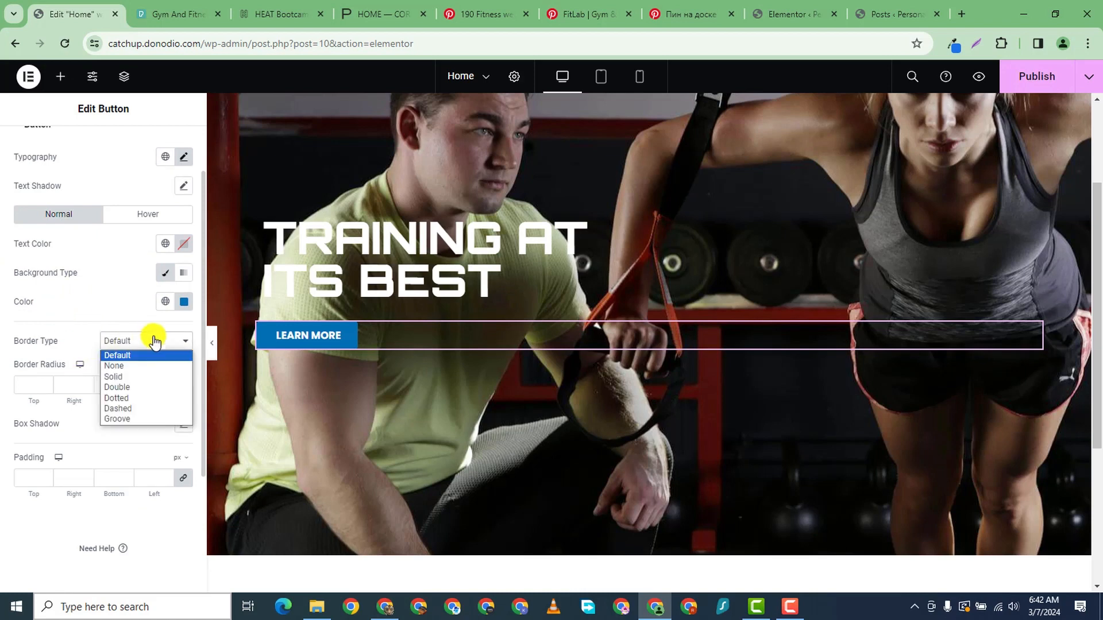
click(151, 381)
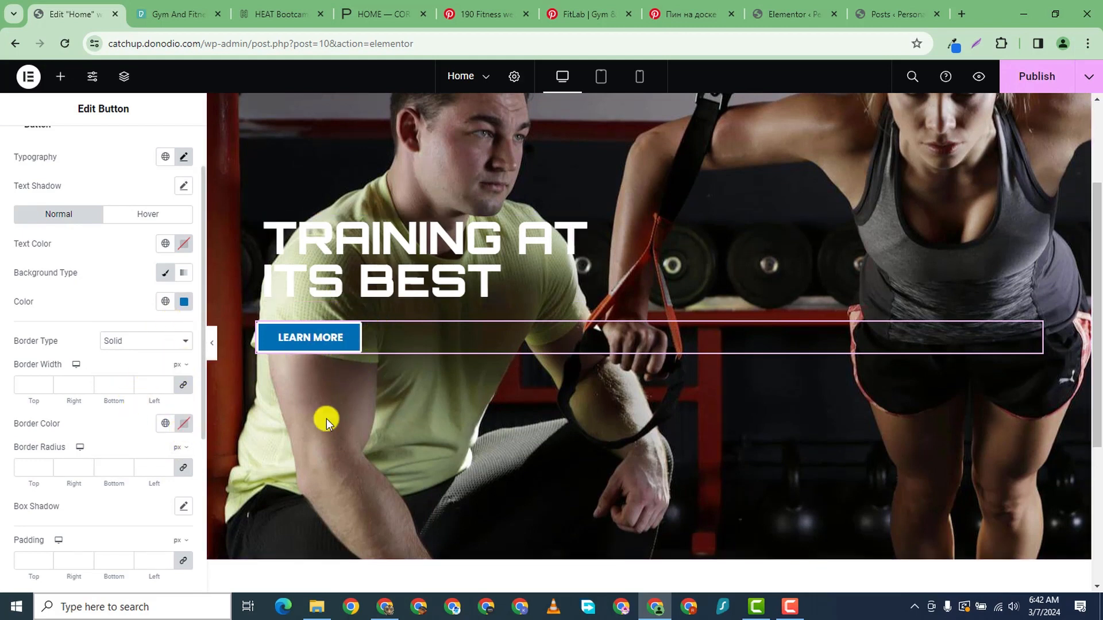
scroll(573, 197, up, 3)
scroll(628, 253, down, 2)
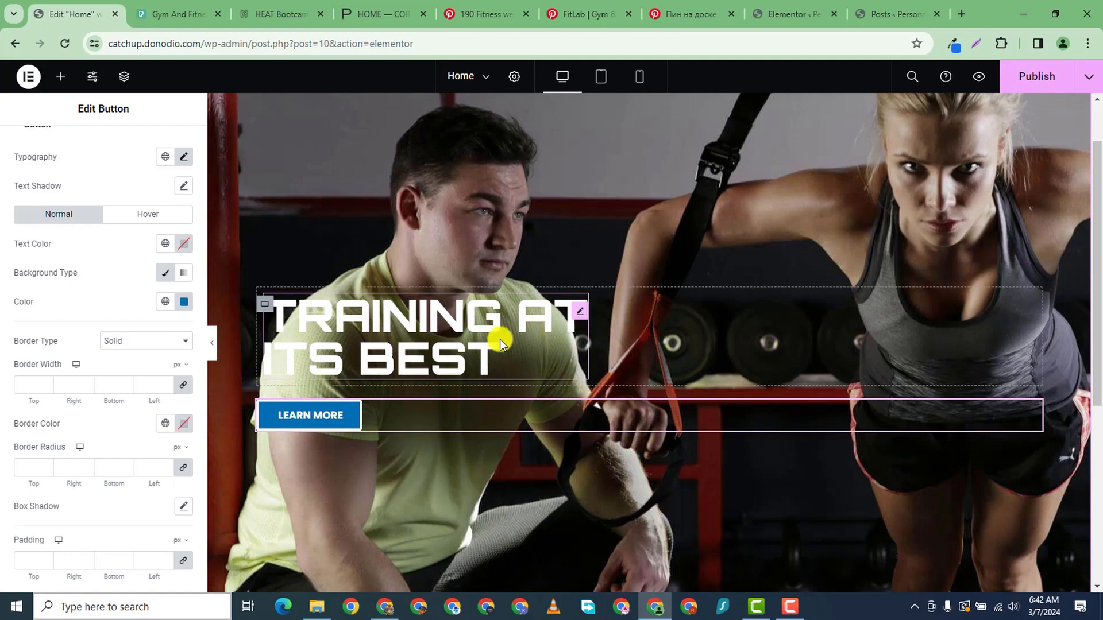
scroll(623, 281, up, 2)
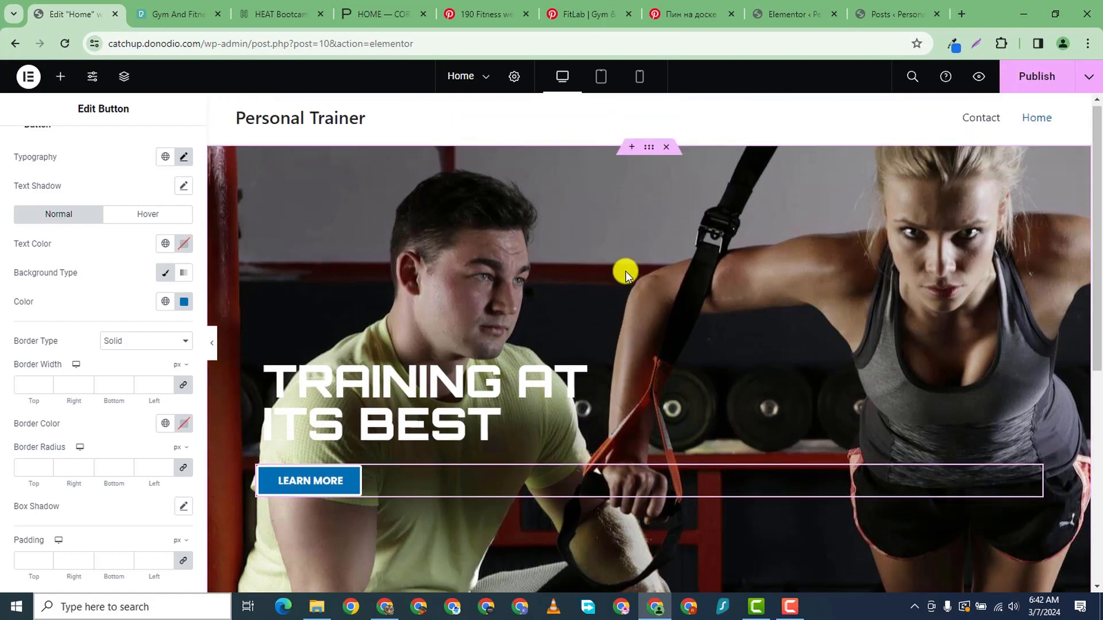
scroll(625, 272, down, 2)
scroll(651, 163, up, 2)
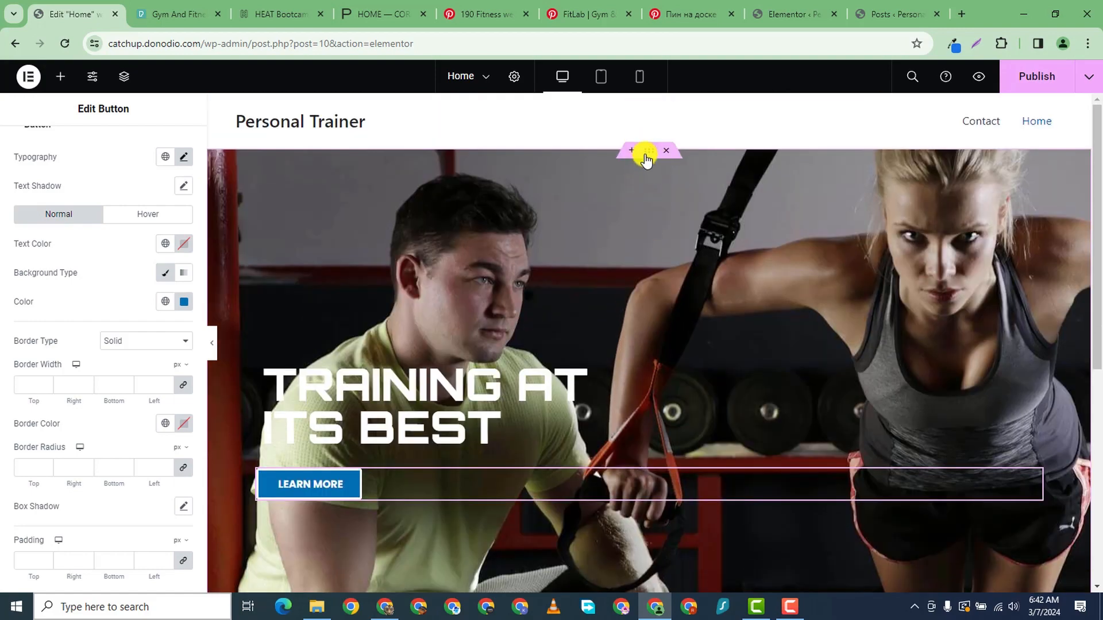
- Select the hero container and give it a Classic background overlay in black #000000
click(646, 156)
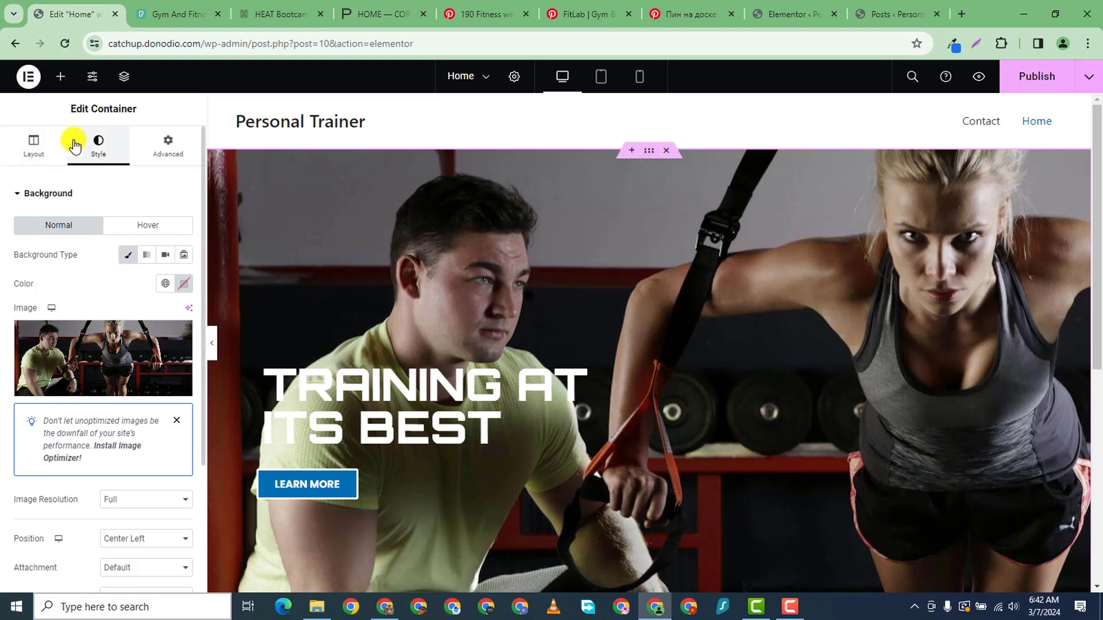
scroll(109, 230, down, 3)
scroll(136, 352, down, 2)
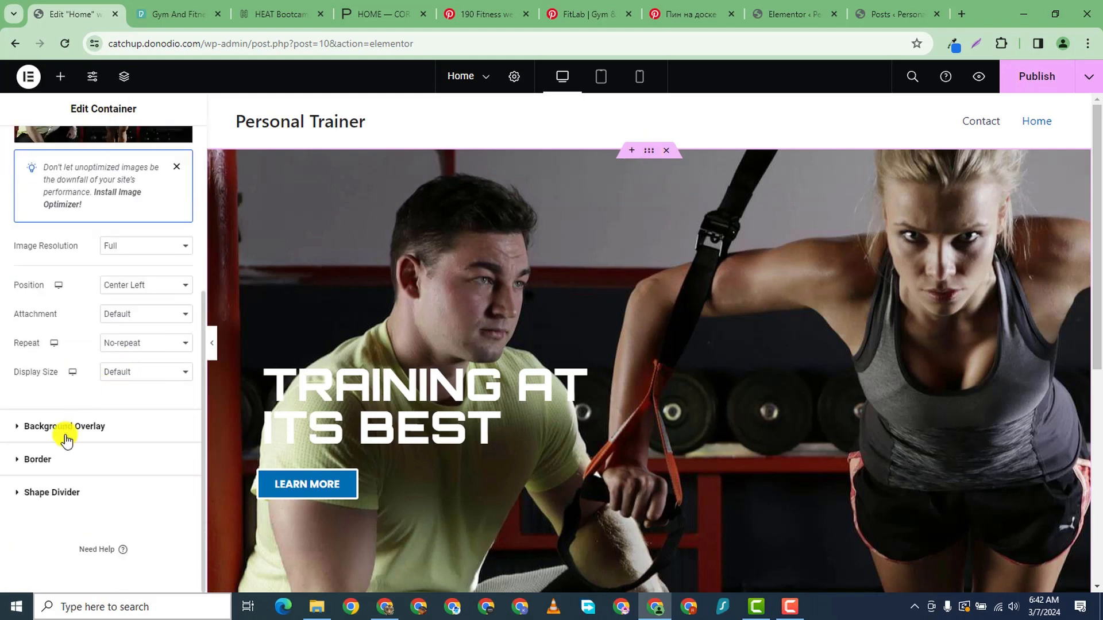
click(115, 427)
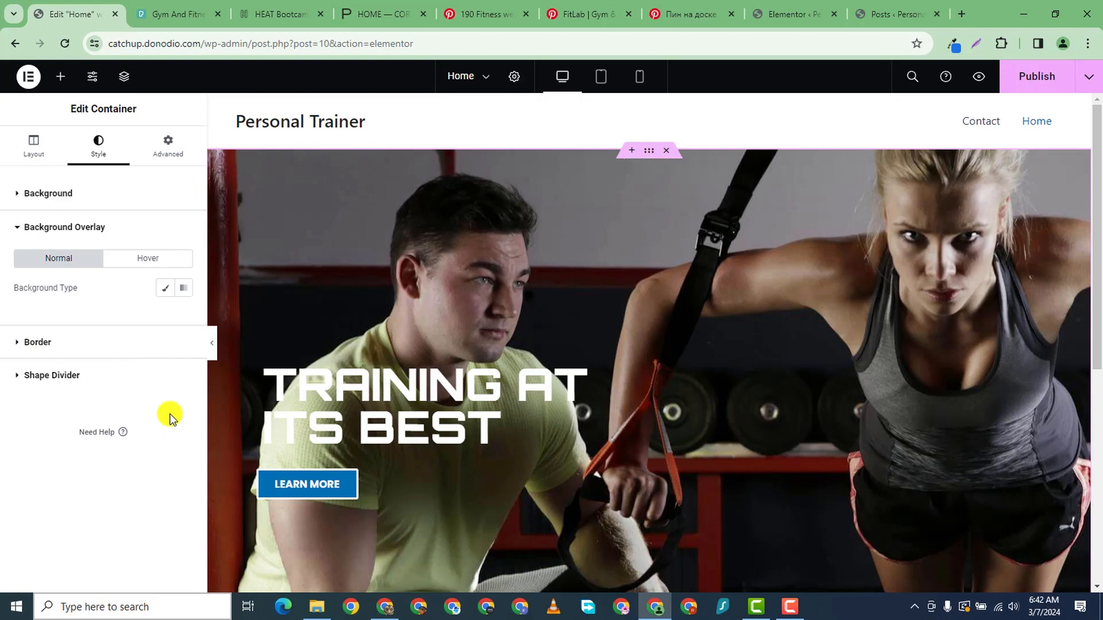
click(166, 287)
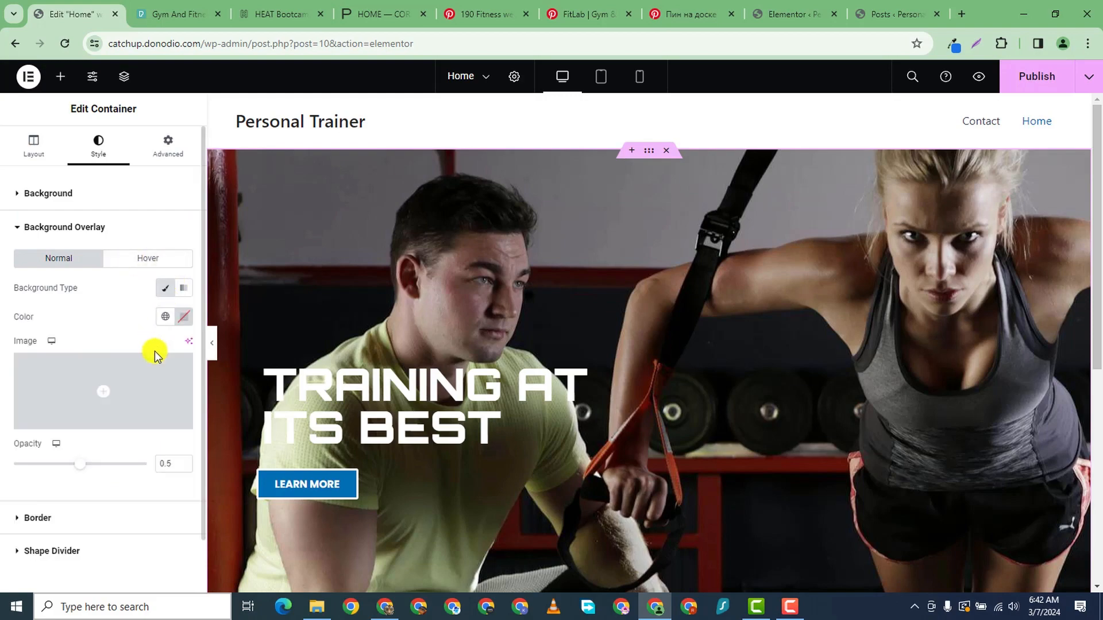
click(183, 316)
drag(128, 440, 60, 501)
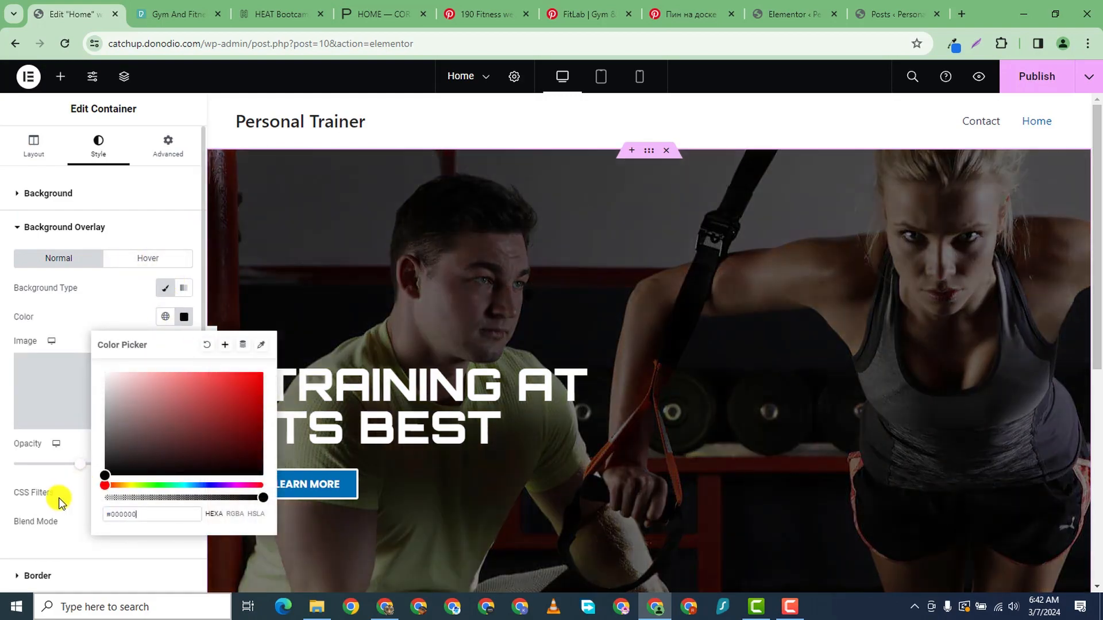
click(1, 510)
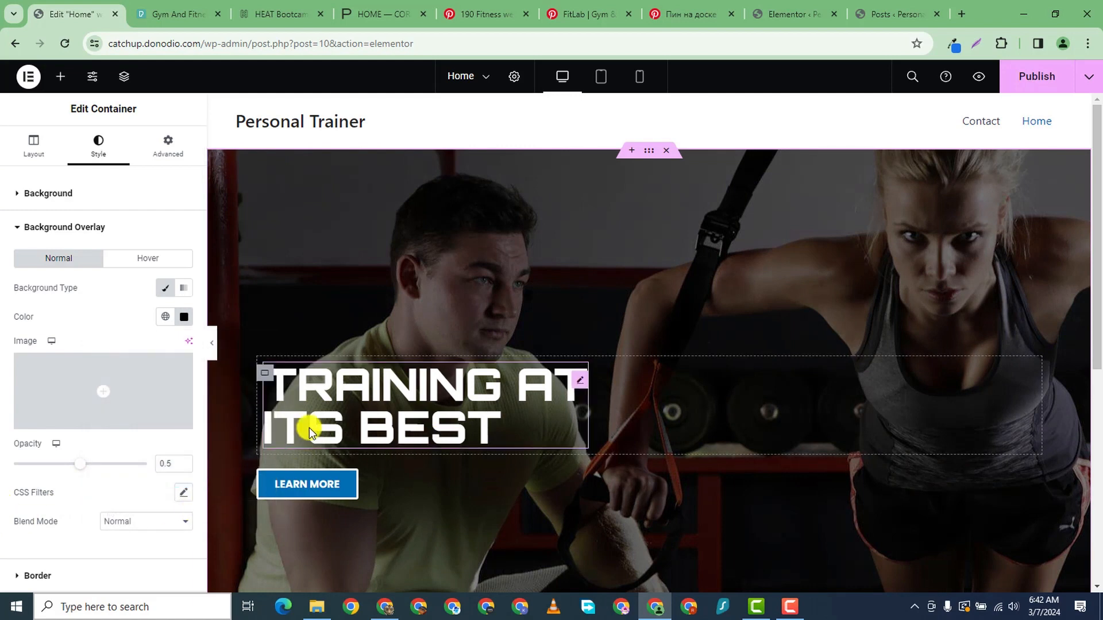
- Lower the hero overlay's opacity to 0.3 so the gym photo is only lightly darkened
click(183, 467)
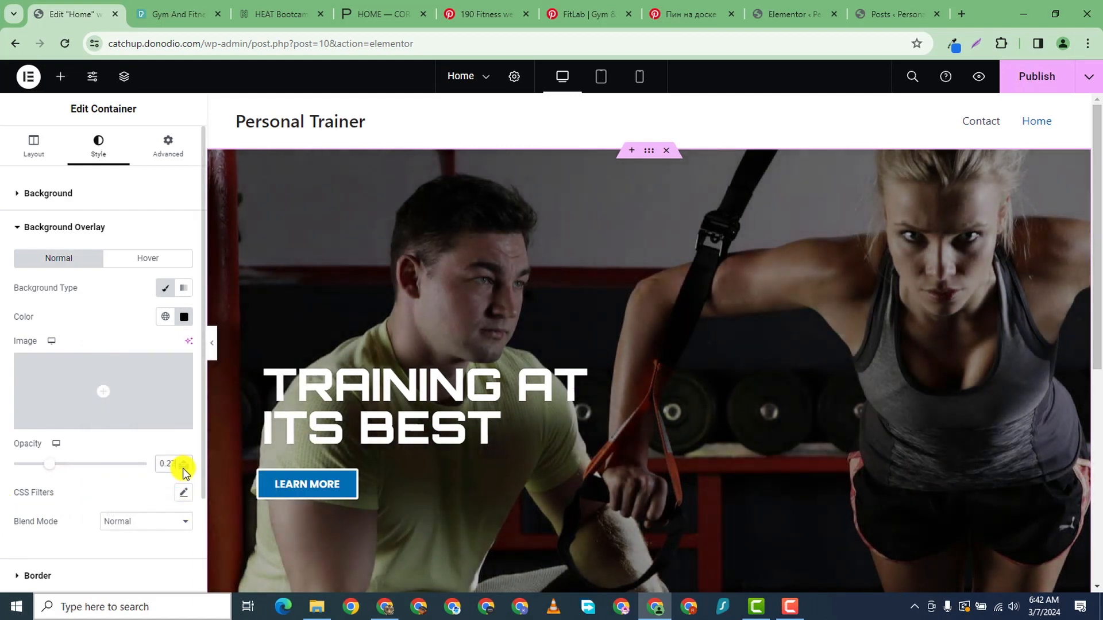
click(183, 469)
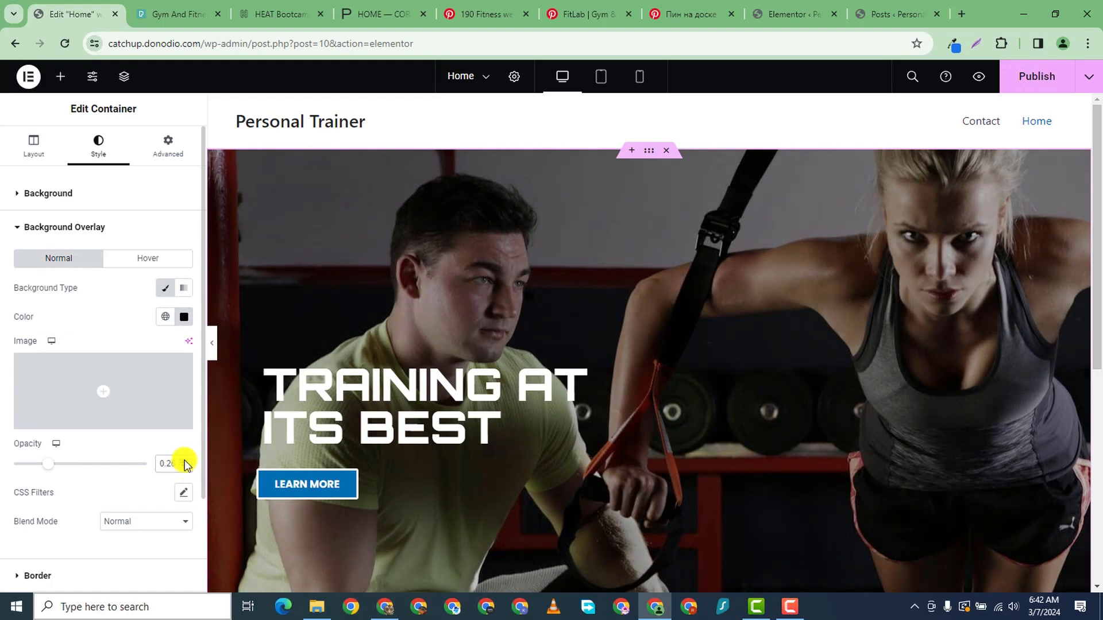
scroll(783, 372, down, 4)
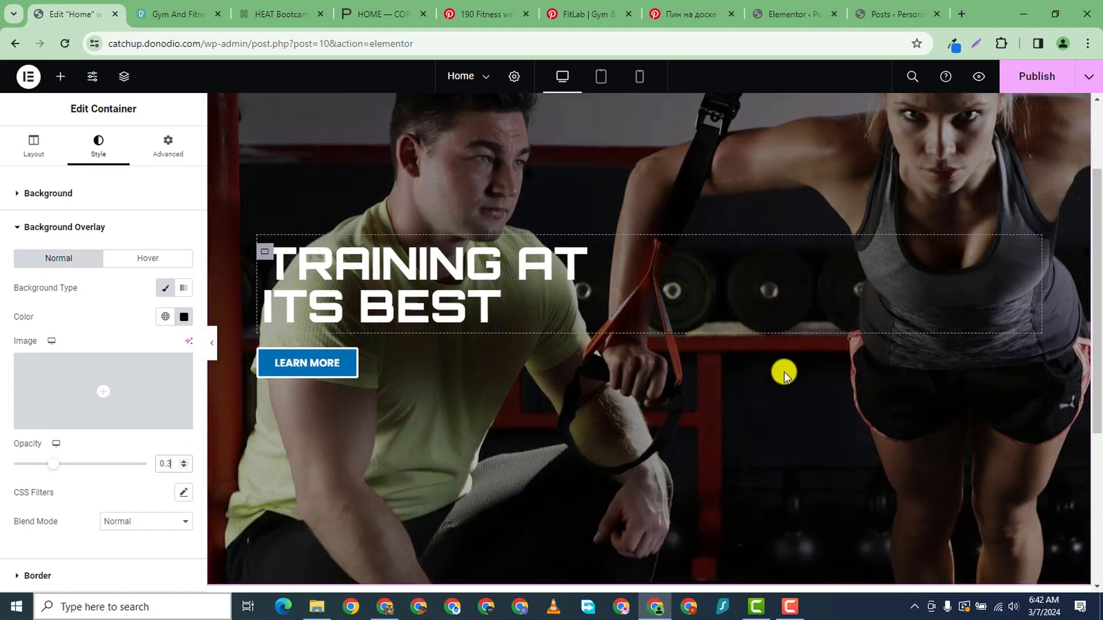
scroll(660, 333, up, 4)
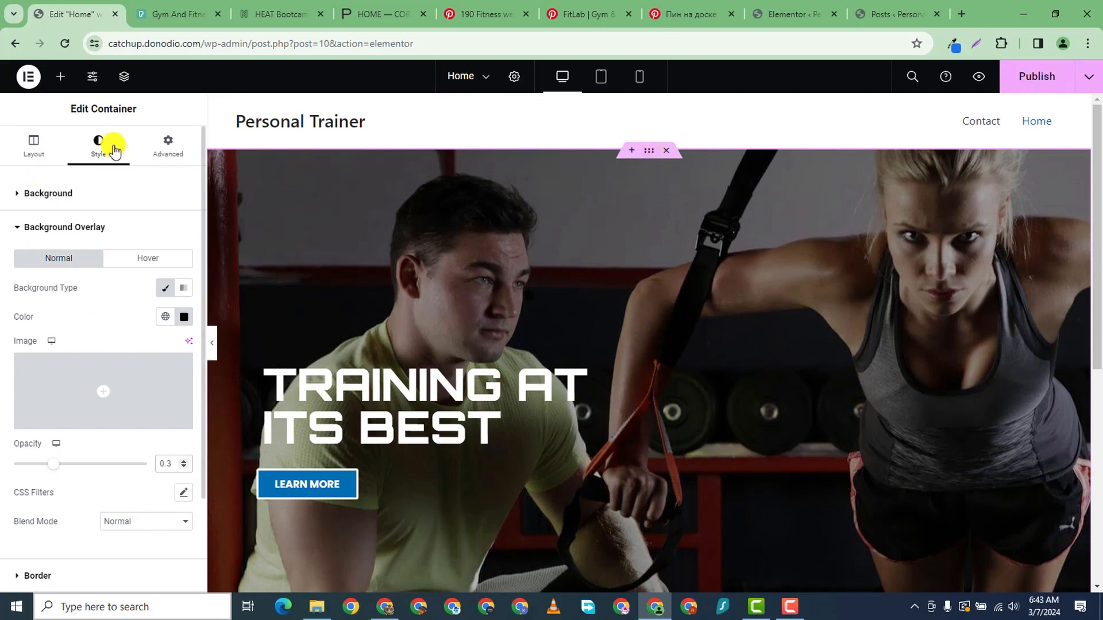
scroll(635, 451, down, 3)
scroll(443, 130, up, 3)
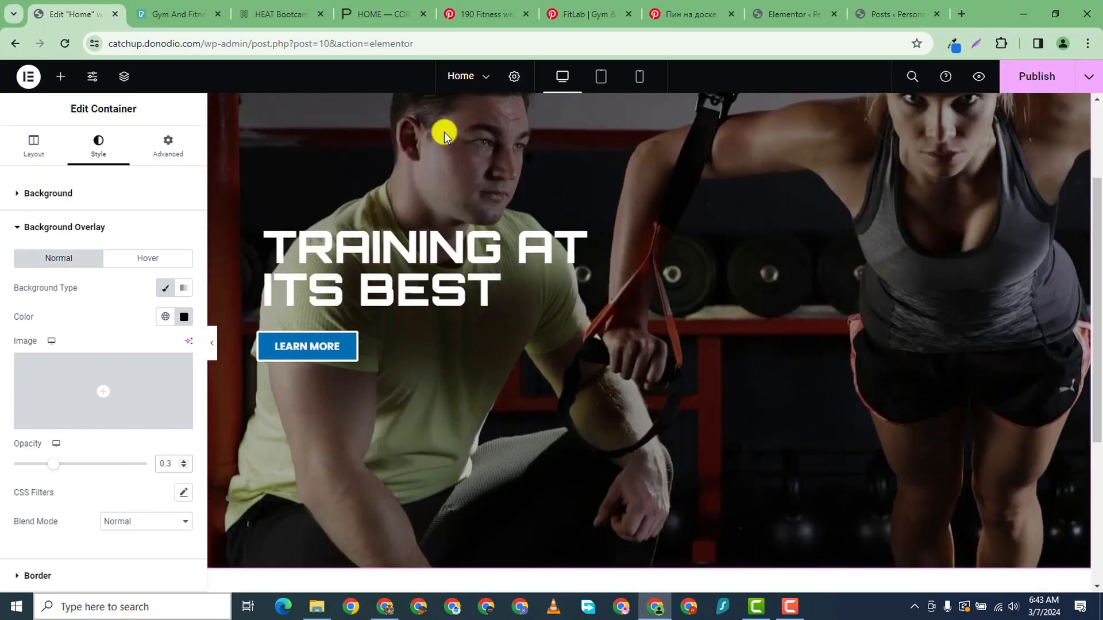
- Set the hero container's unlinked padding to 300 px top and 200 px bottom
click(166, 143)
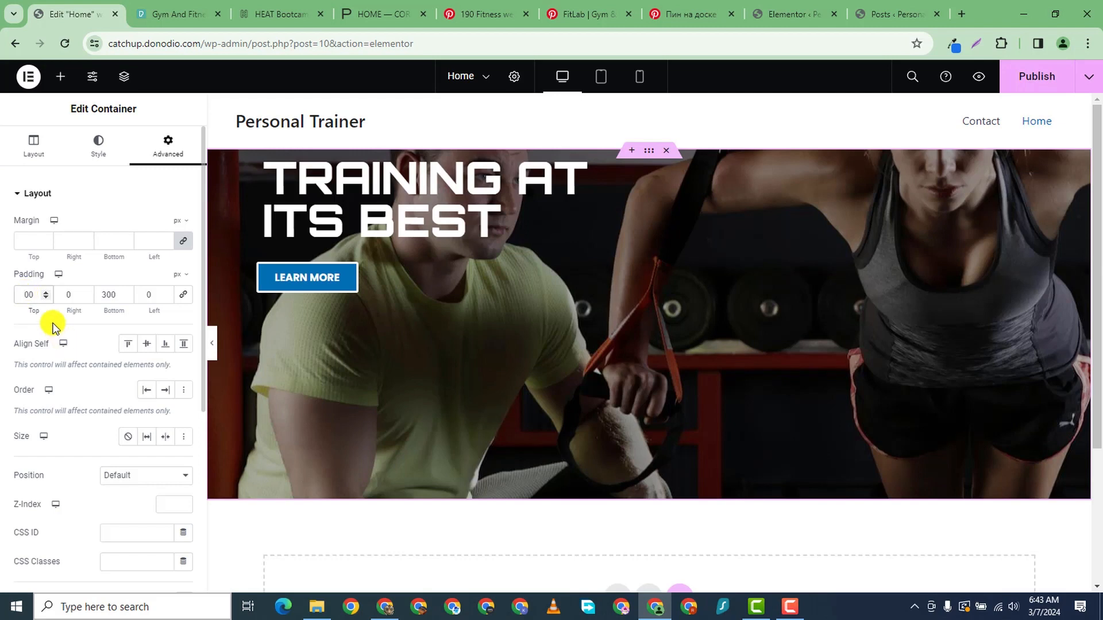
text(3)
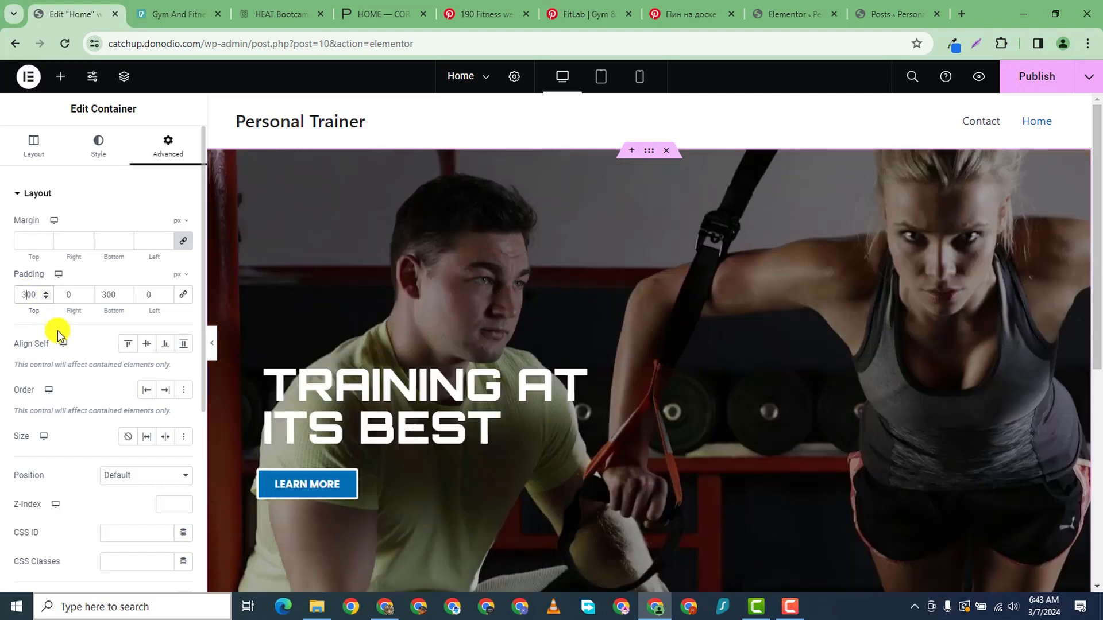
click(104, 290)
text(200)
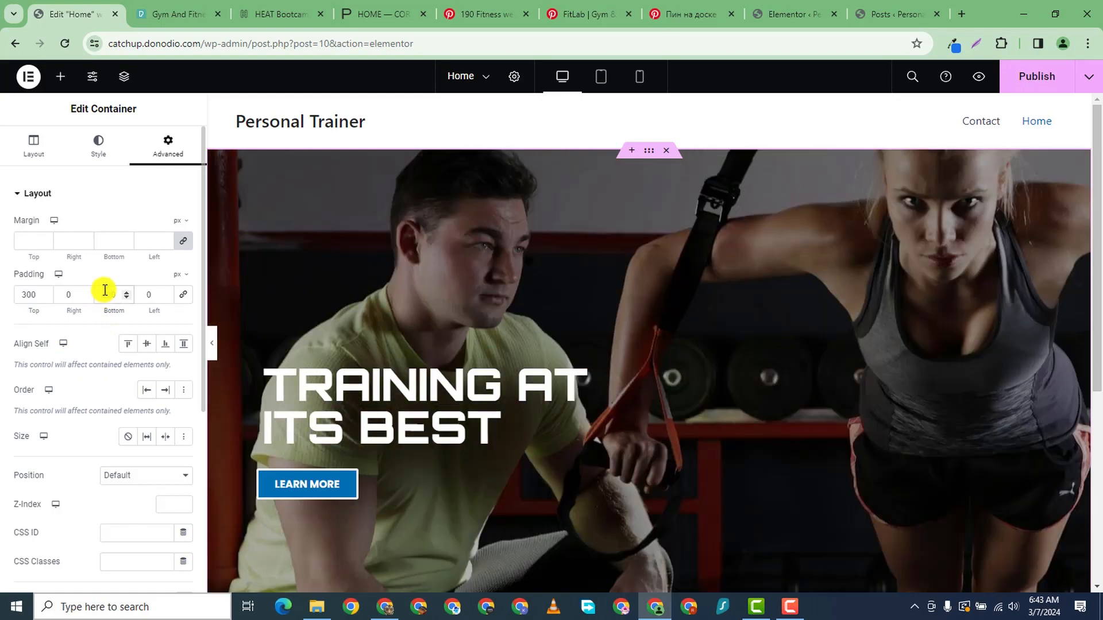
scroll(373, 437, down, 5)
scroll(419, 399, up, 4)
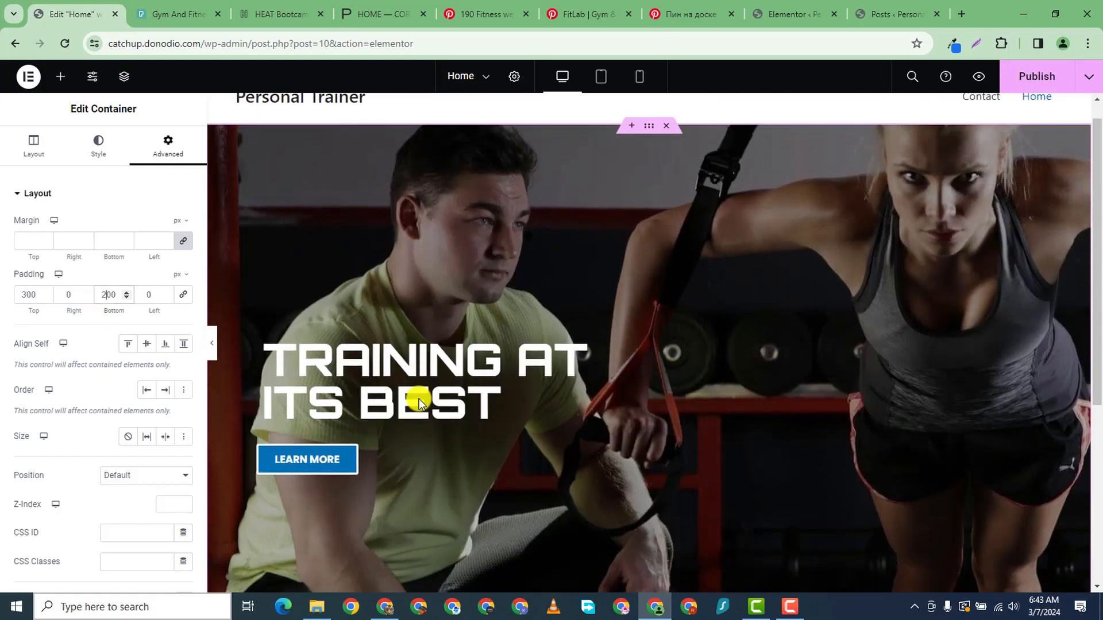
scroll(419, 398, down, 2)
scroll(670, 295, up, 2)
scroll(671, 294, down, 5)
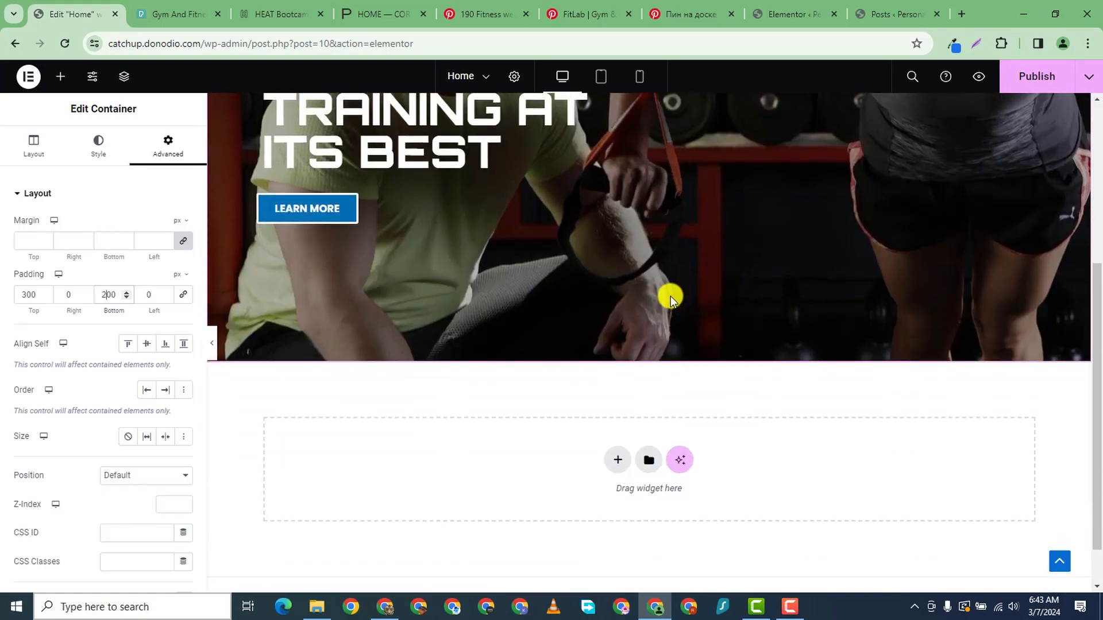
scroll(660, 263, up, 3)
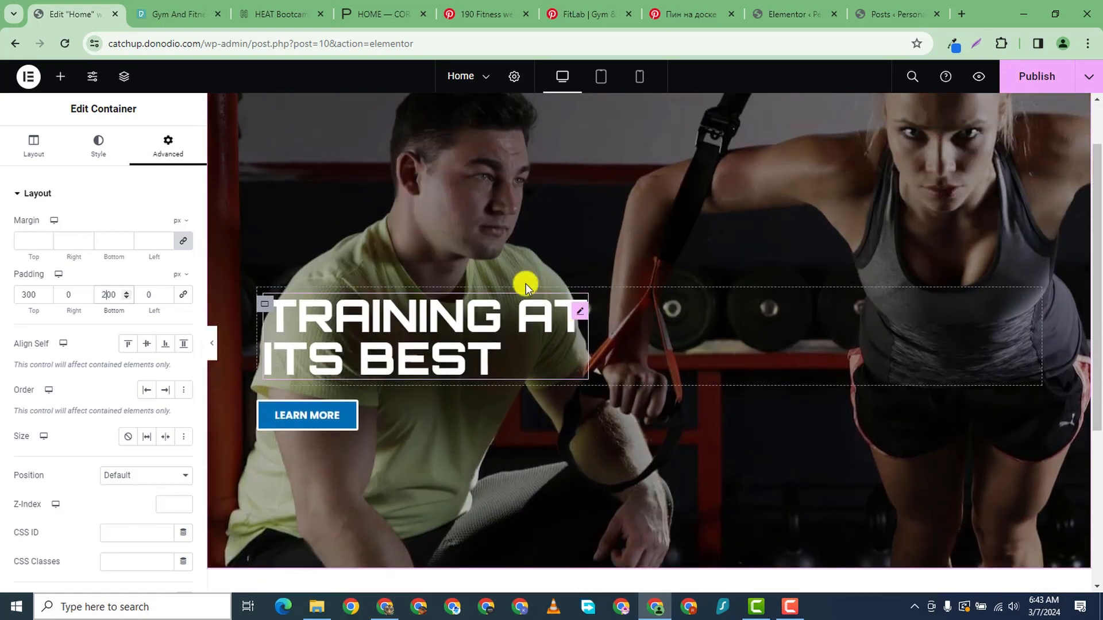
scroll(525, 284, up, 2)
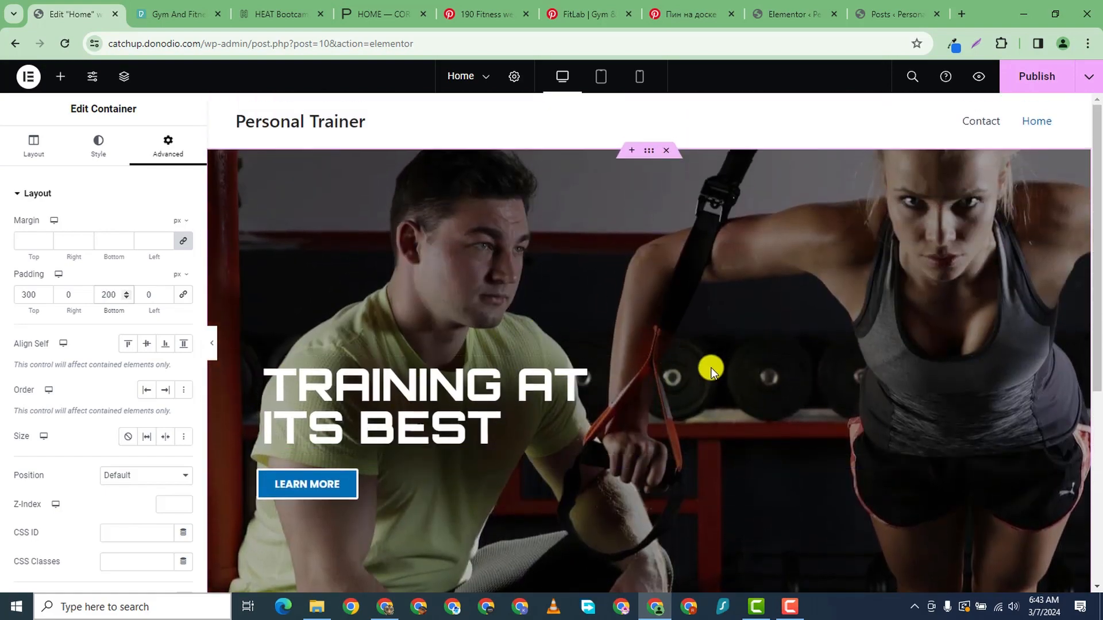
scroll(580, 453, down, 6)
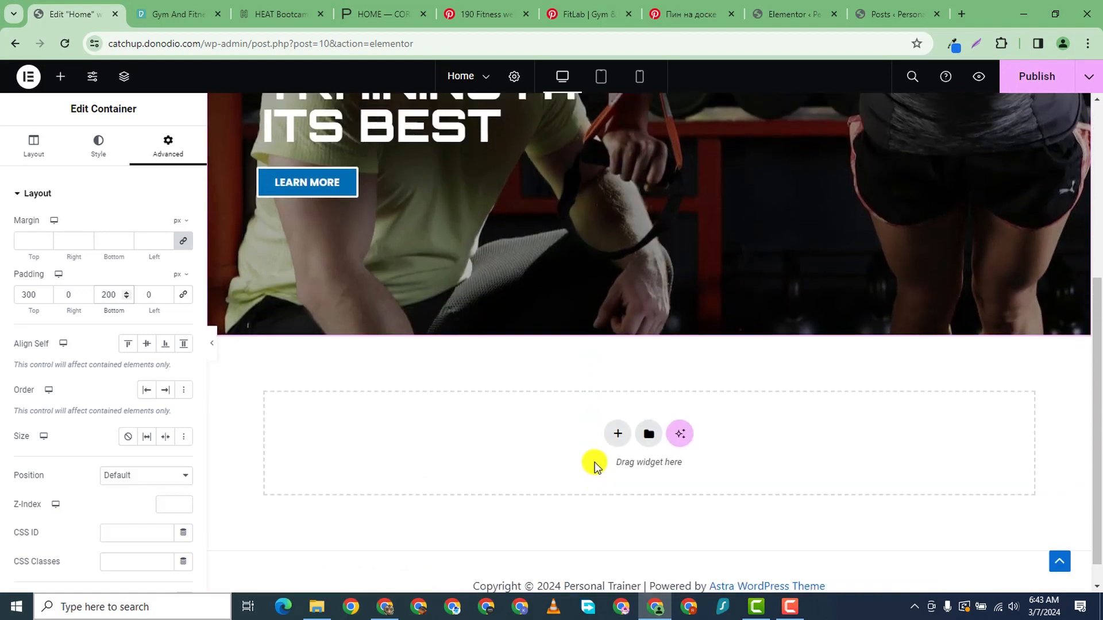
scroll(593, 463, up, 1)
scroll(593, 463, down, 1)
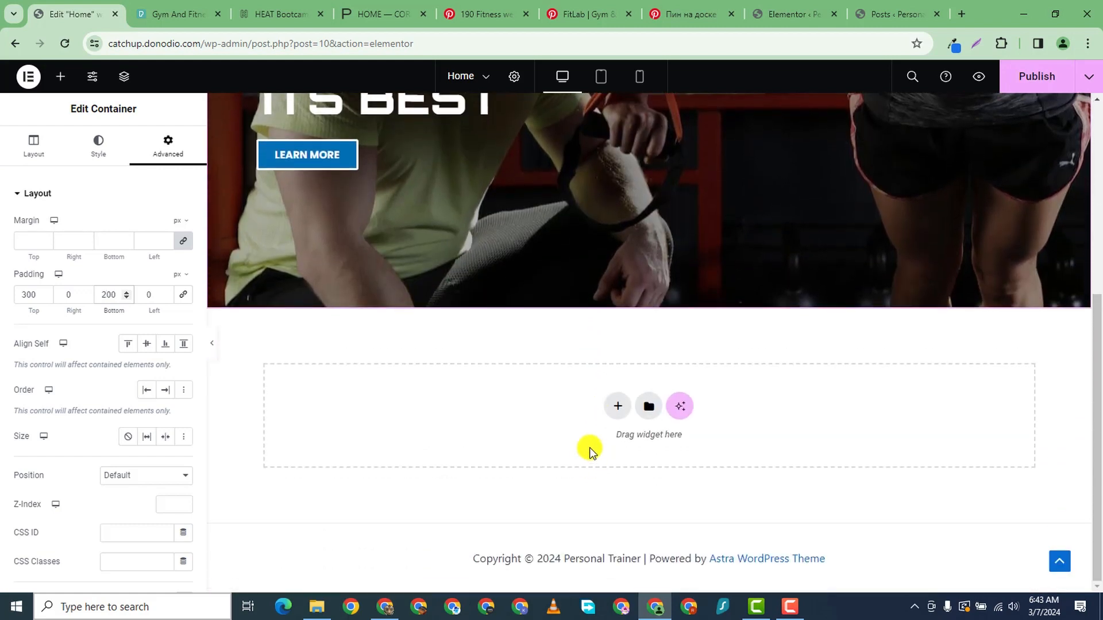
- Add a new single-column Flexbox section below the hero
click(617, 409)
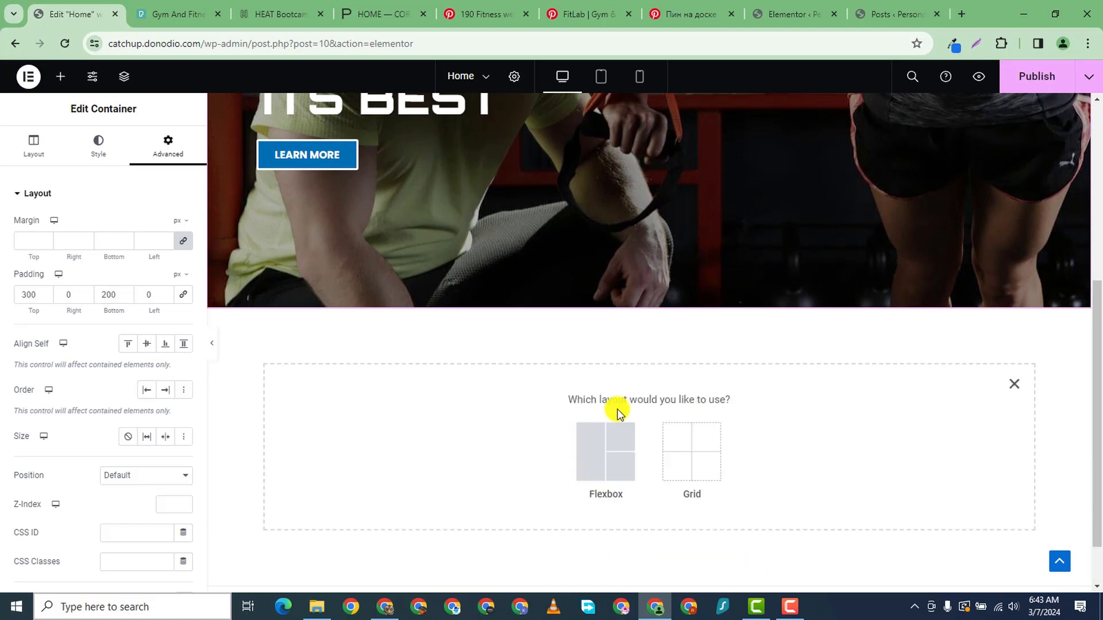
click(587, 449)
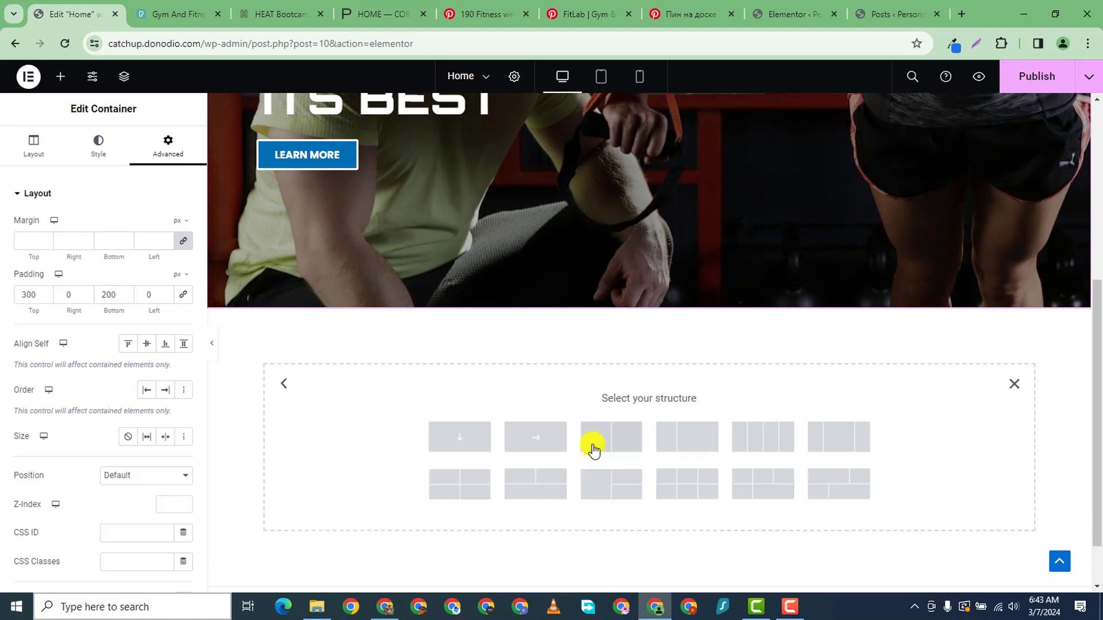
click(471, 432)
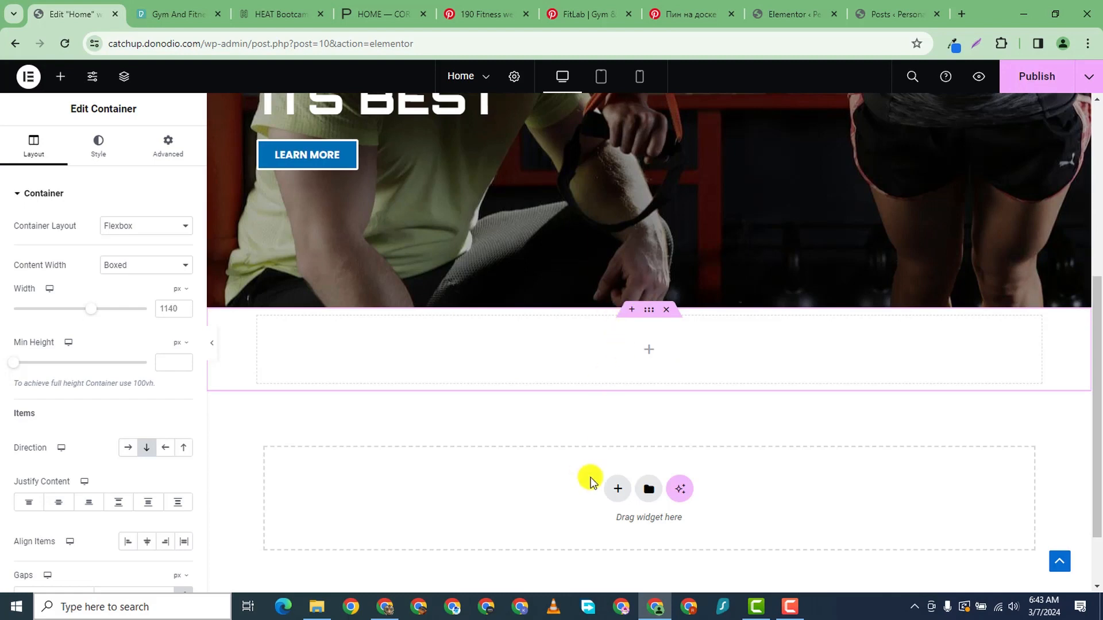
- Place an inner container set to Row direction in the section, with an Image widget inside
click(58, 78)
drag(54, 322, 322, 364)
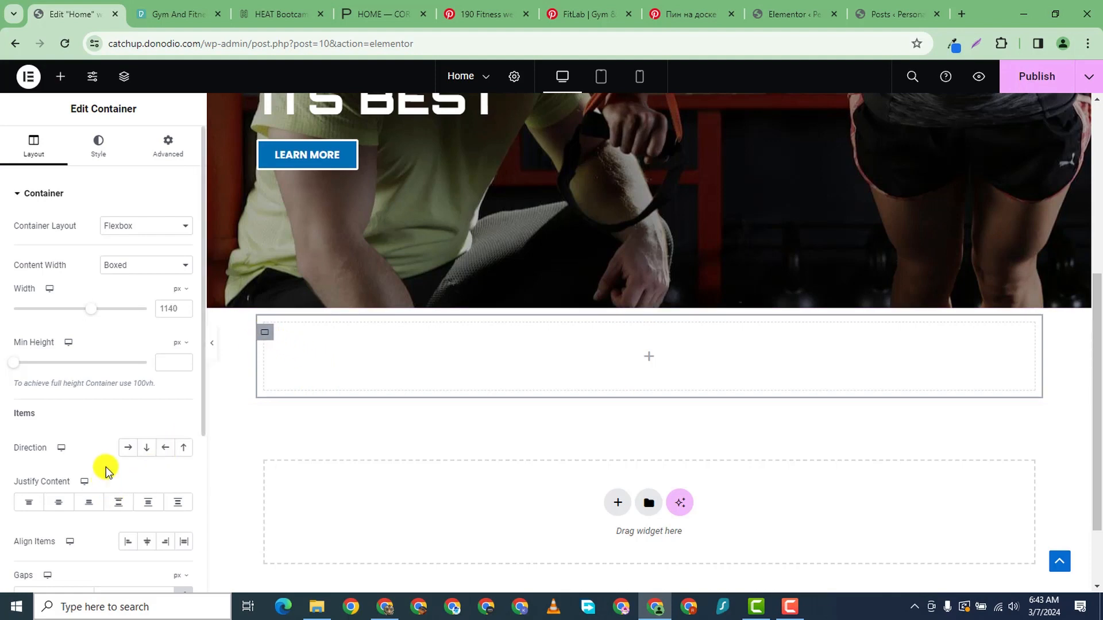
click(127, 449)
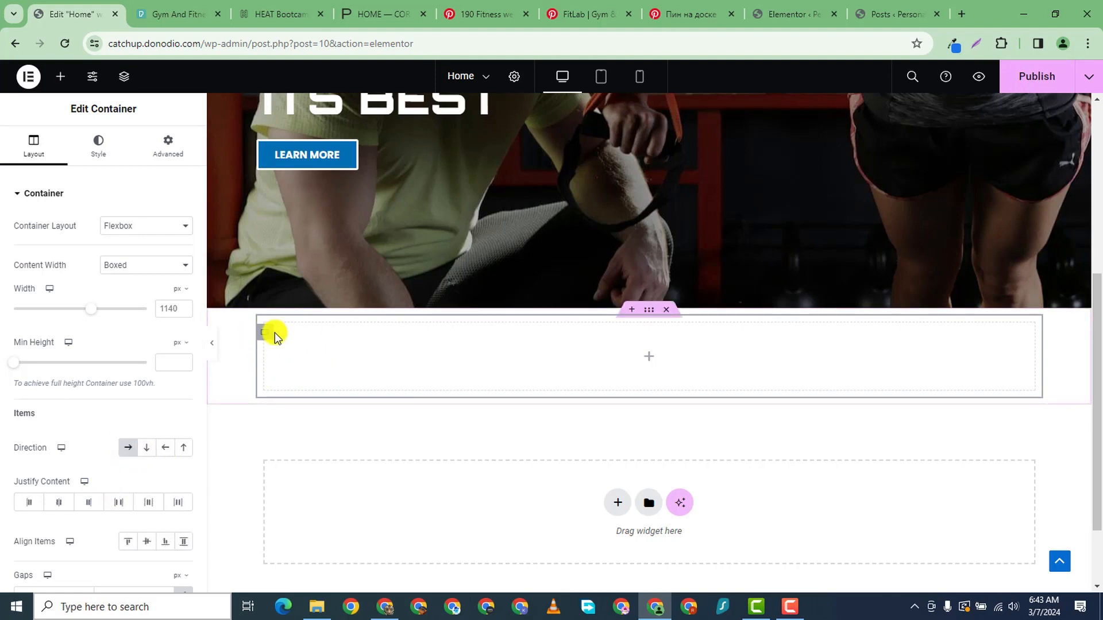
click(63, 79)
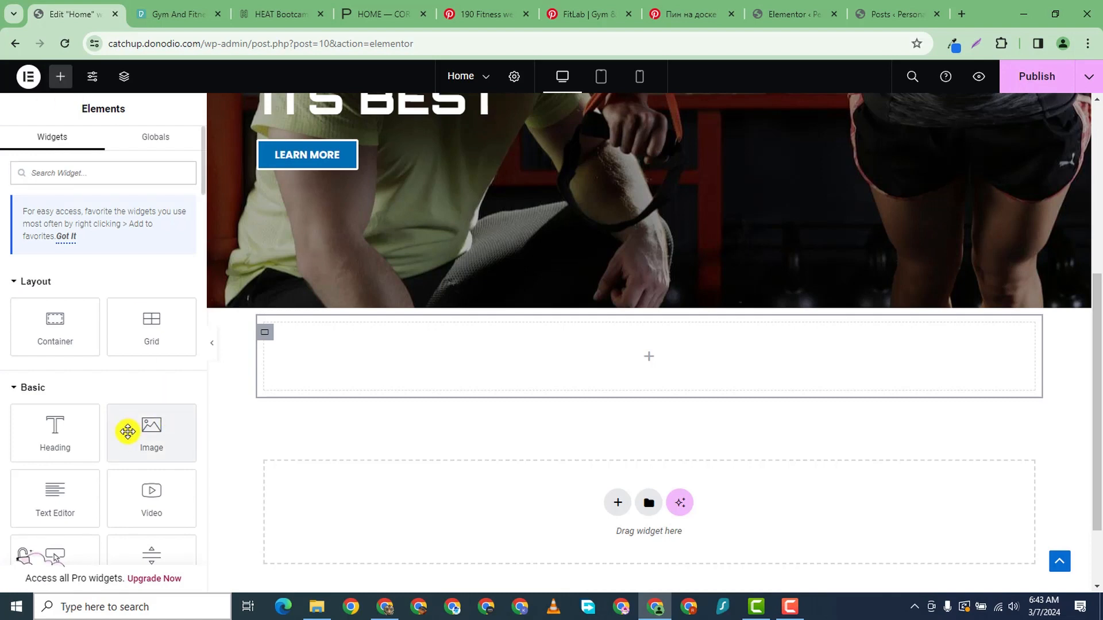
drag(127, 431, 586, 397)
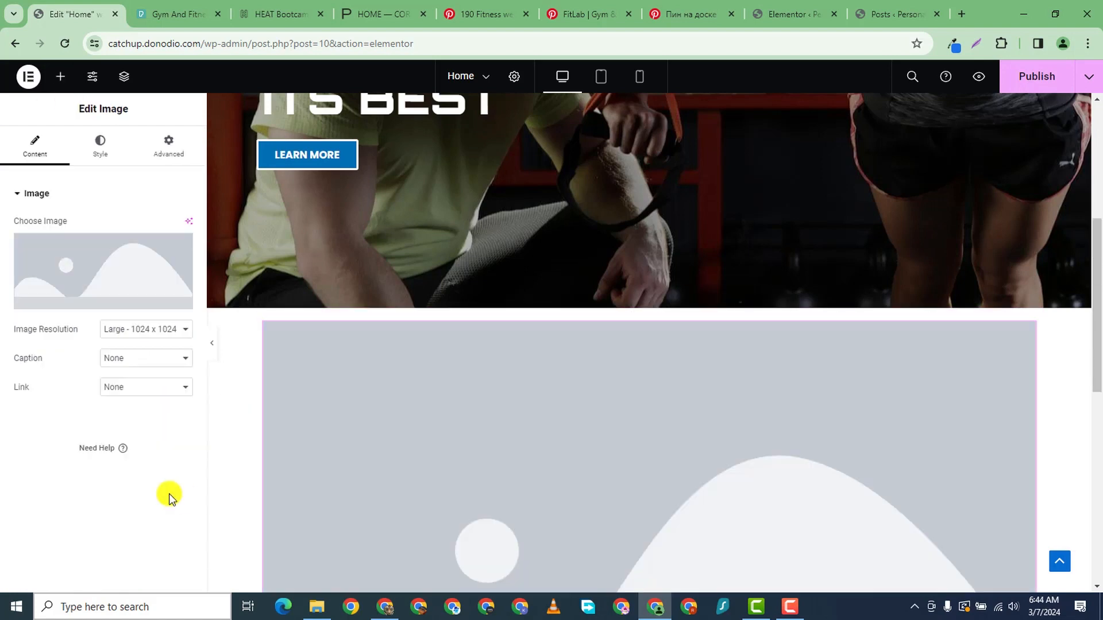
scroll(312, 451, down, 7)
scroll(682, 411, up, 3)
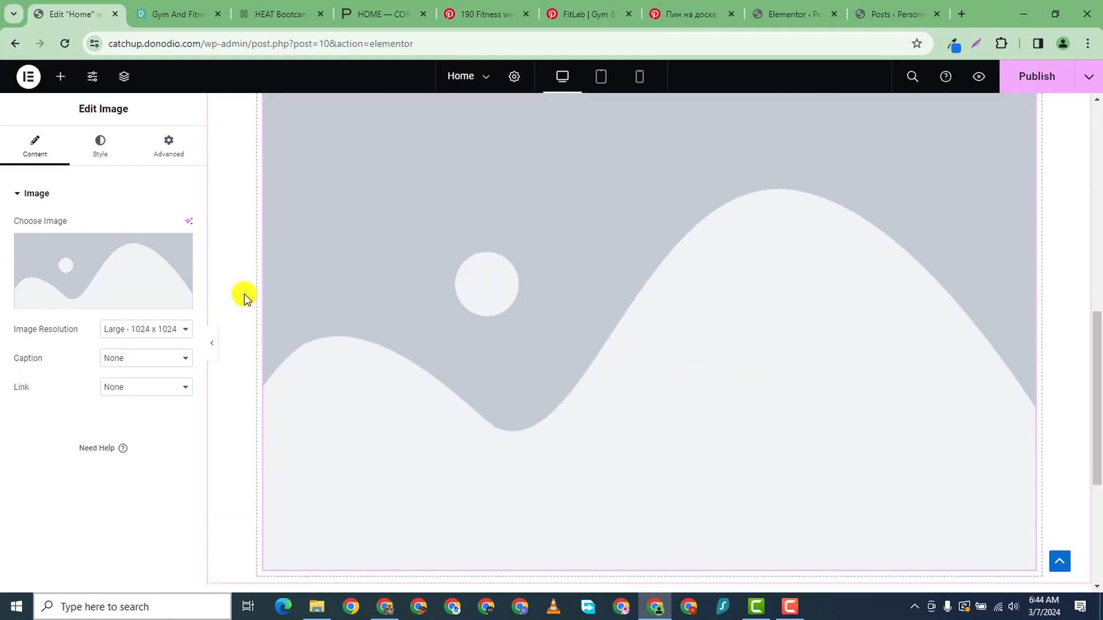
- Upload trainer photos 1, 2, 5 and 6 to the media library from the computer
click(67, 265)
click(177, 128)
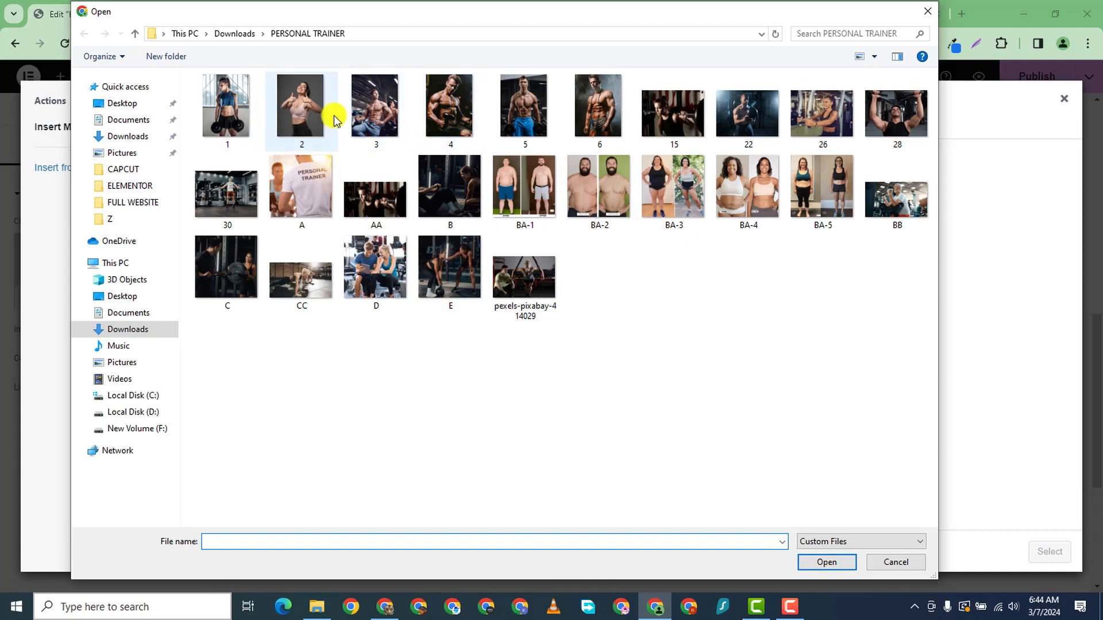
click(524, 112)
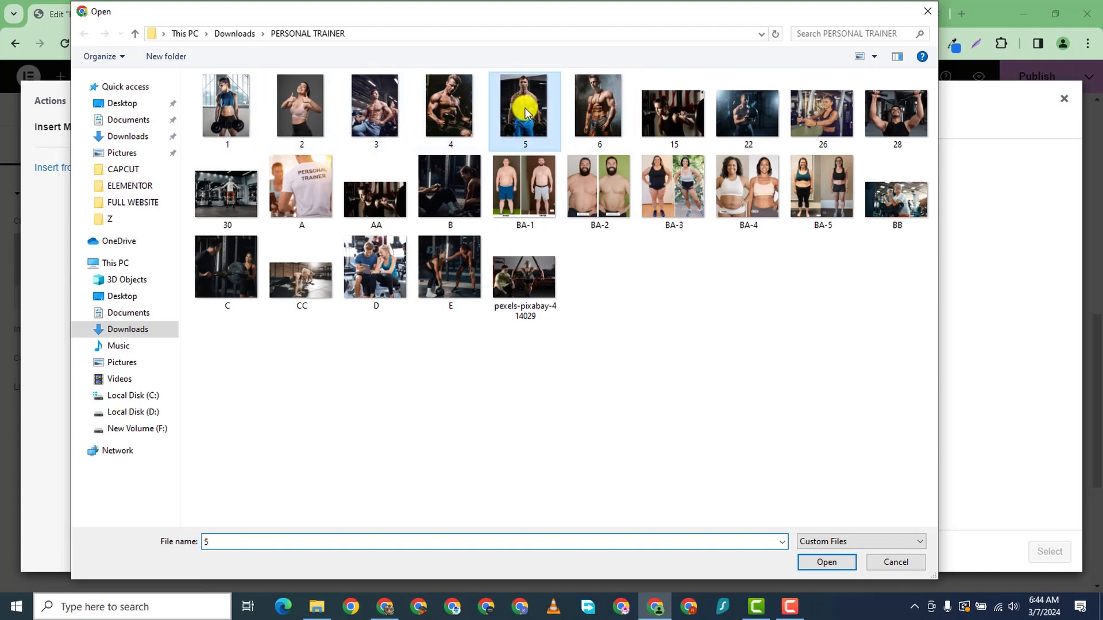
ctrl+click(465, 121)
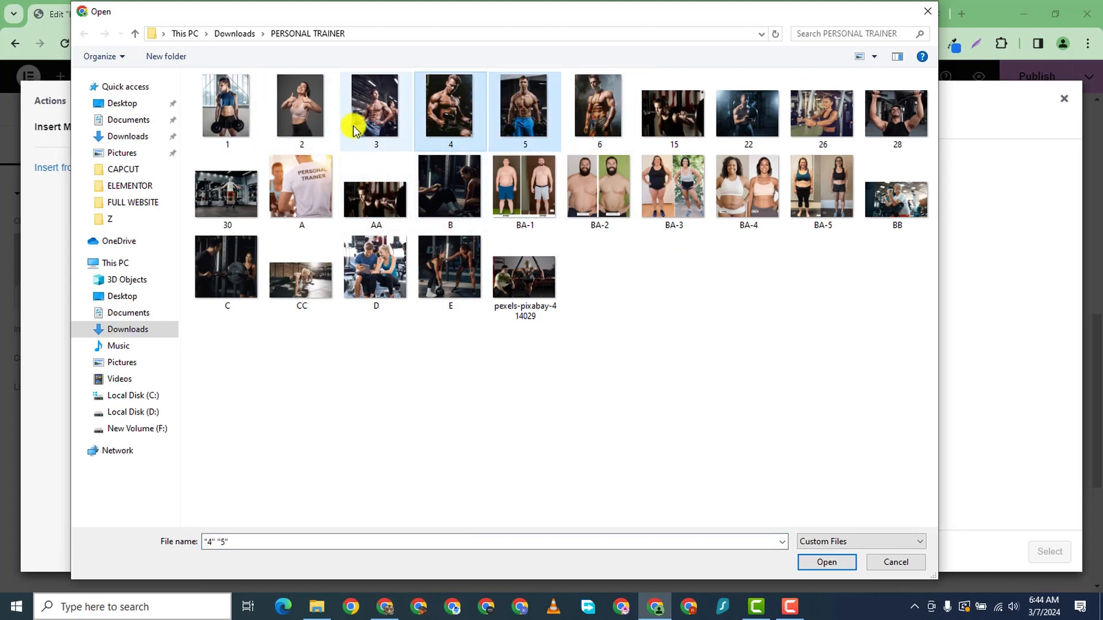
shift+click(288, 117)
shift+click(235, 107)
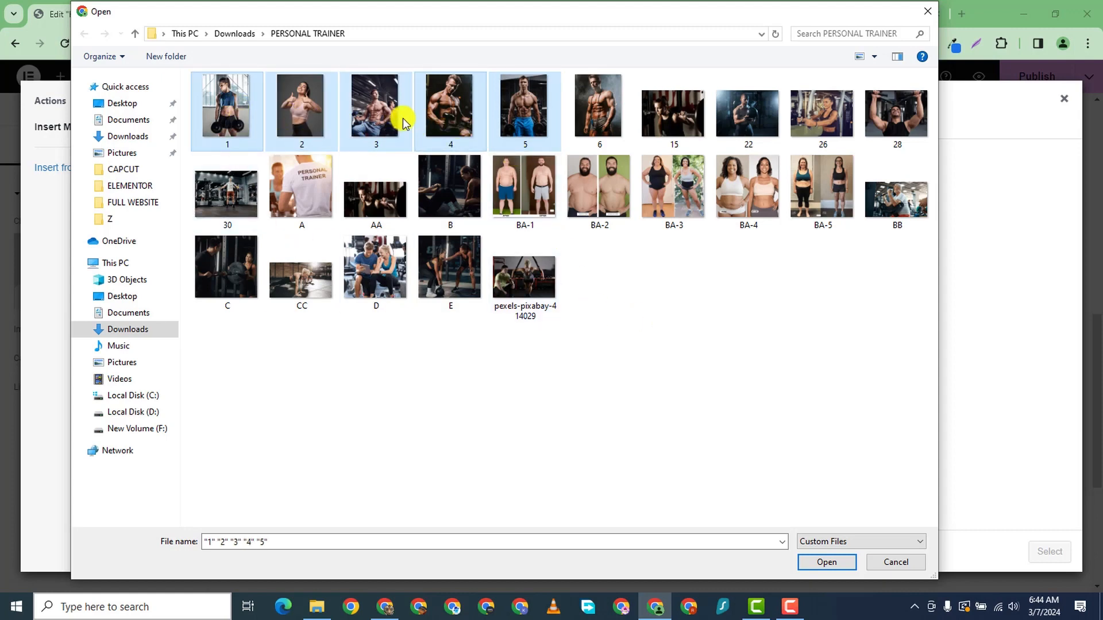
ctrl+click(586, 109)
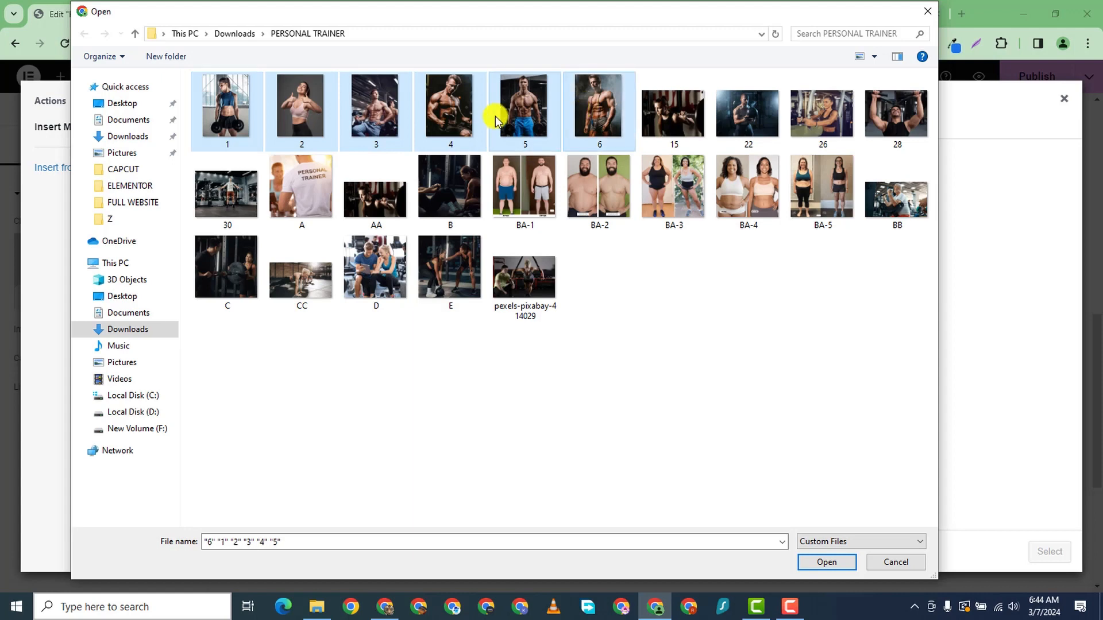
ctrl+click(440, 126)
ctrl+click(371, 130)
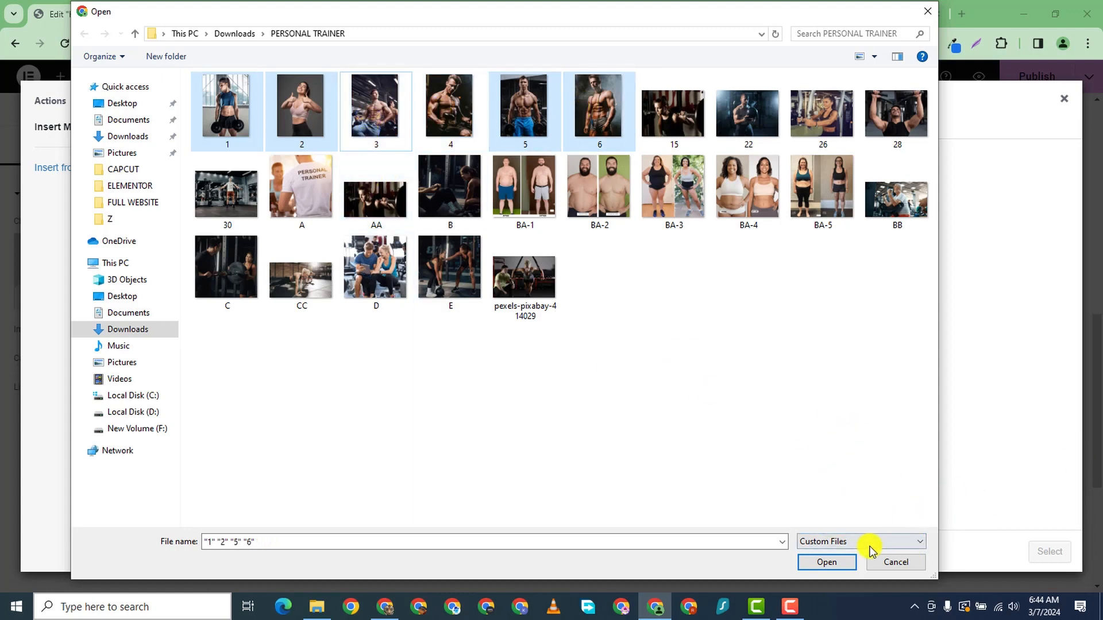
click(822, 560)
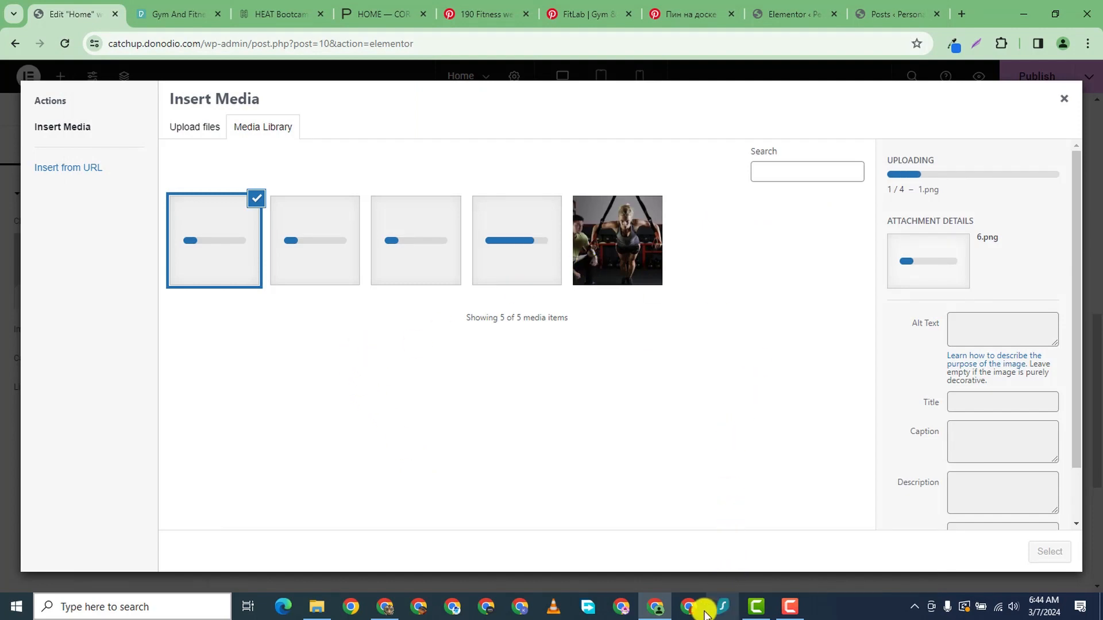
- Insert 6.png, the shirtless trainer with a jump rope, into the image placeholder
mouse_move(788, 609)
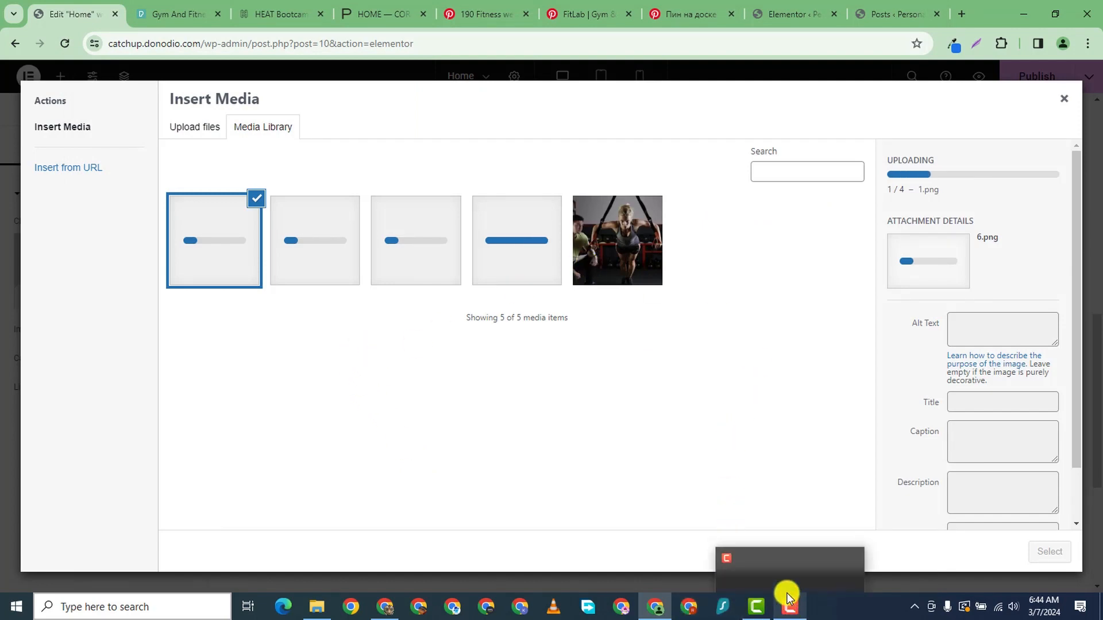
click(827, 582)
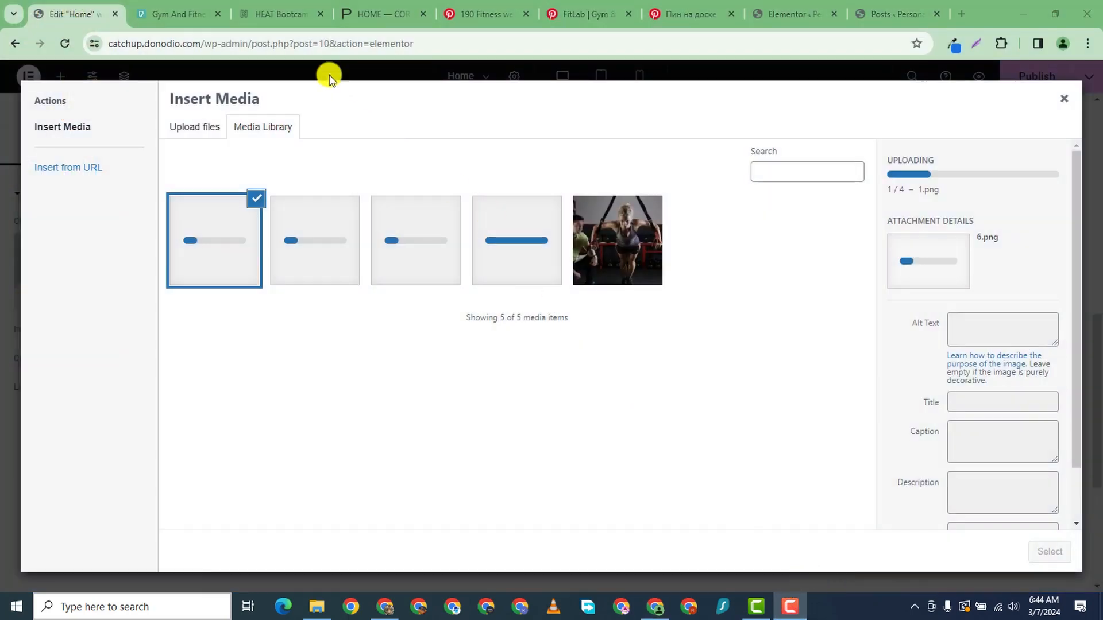
click(237, 86)
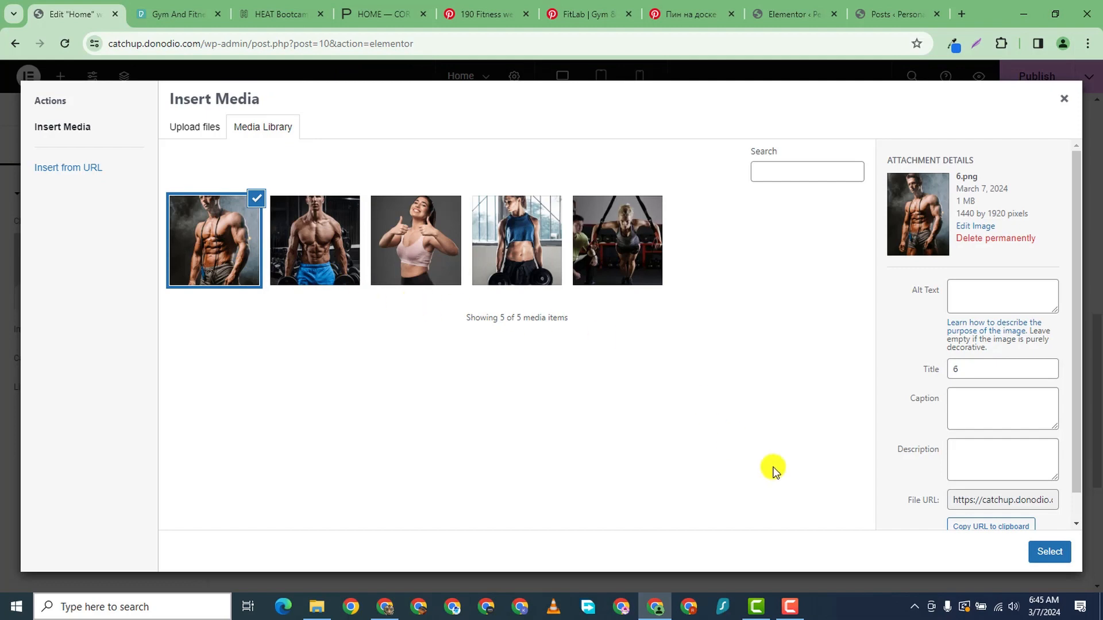
click(1047, 553)
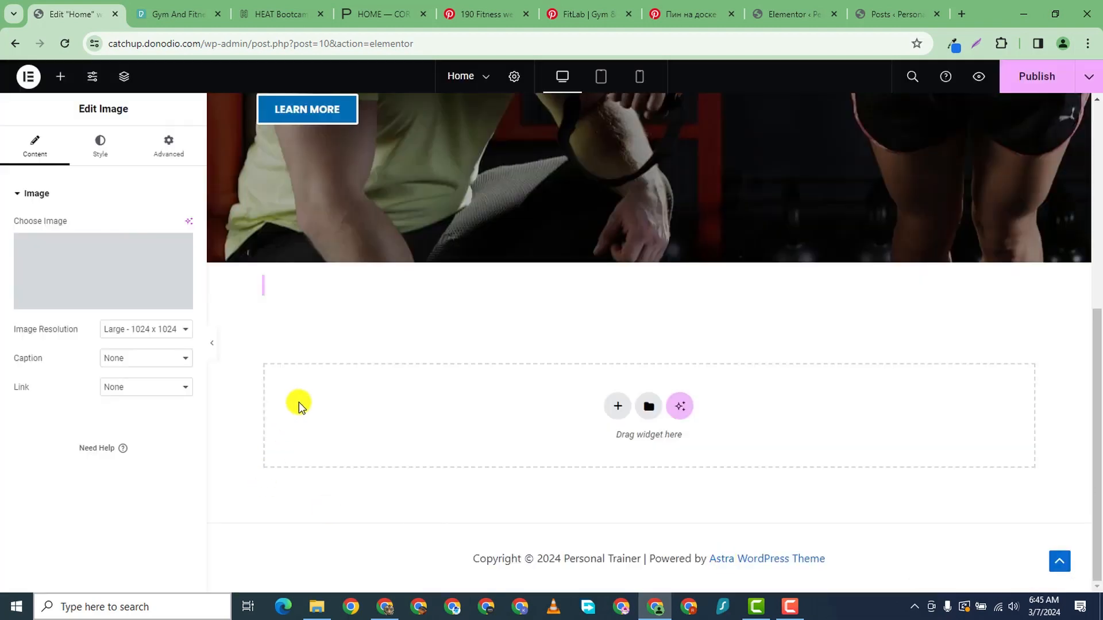
scroll(596, 316, up, 3)
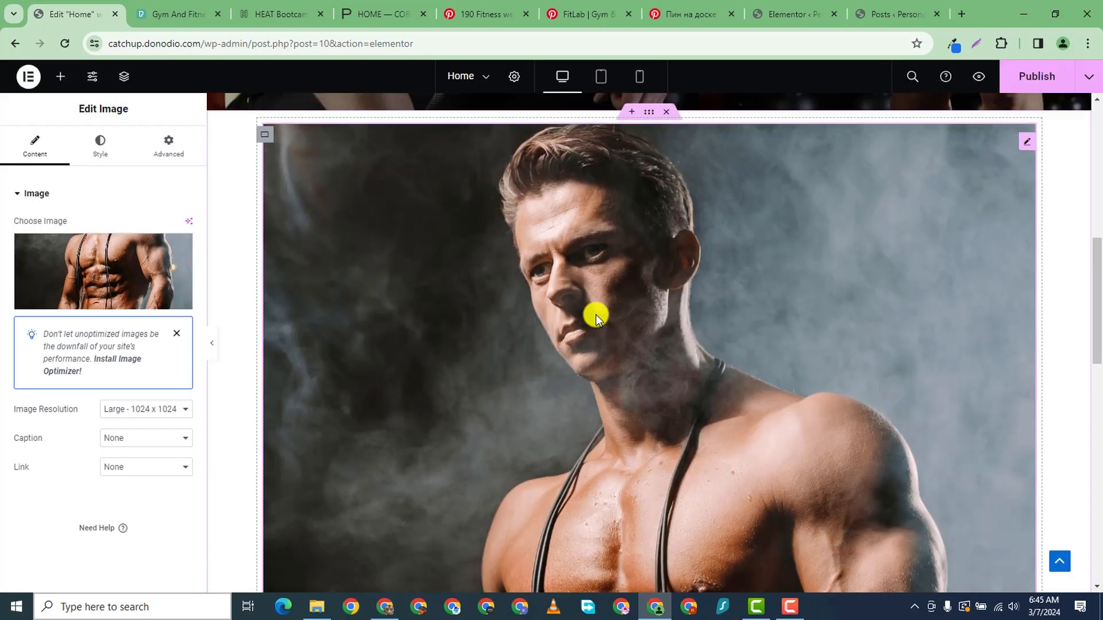
scroll(595, 322, down, 8)
scroll(595, 333, down, 3)
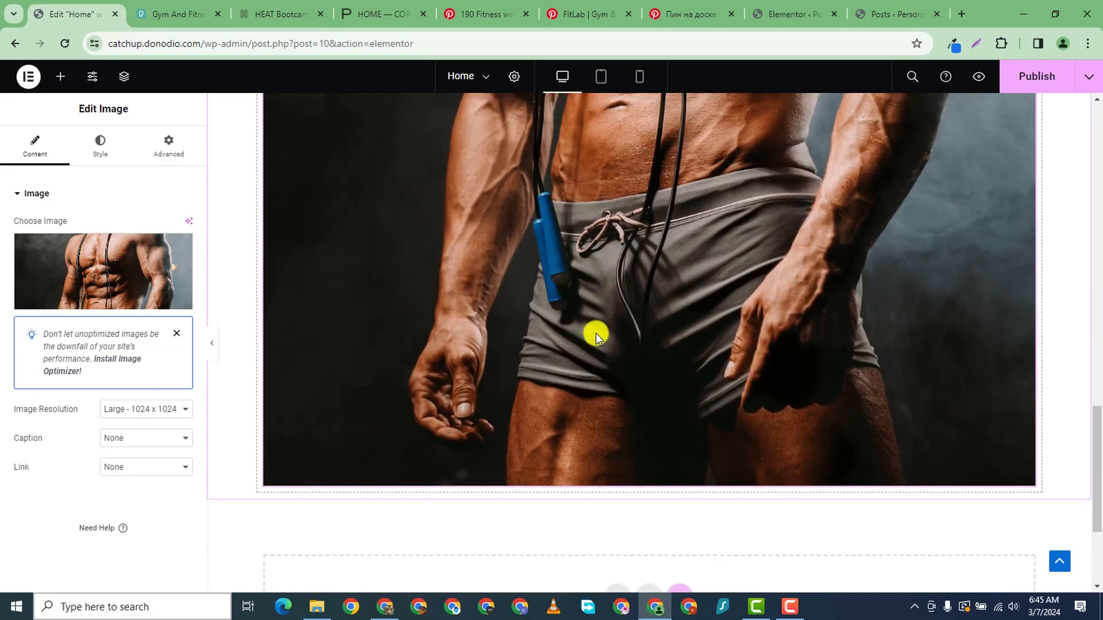
scroll(595, 328, up, 6)
scroll(574, 330, down, 8)
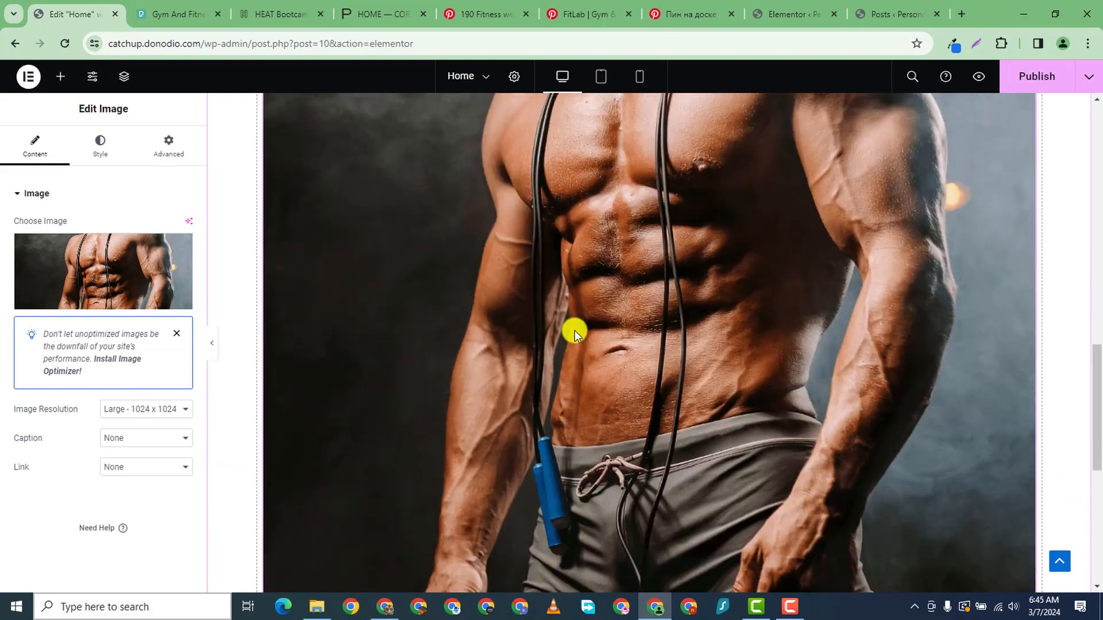
scroll(384, 236, up, 1)
scroll(384, 237, up, 2)
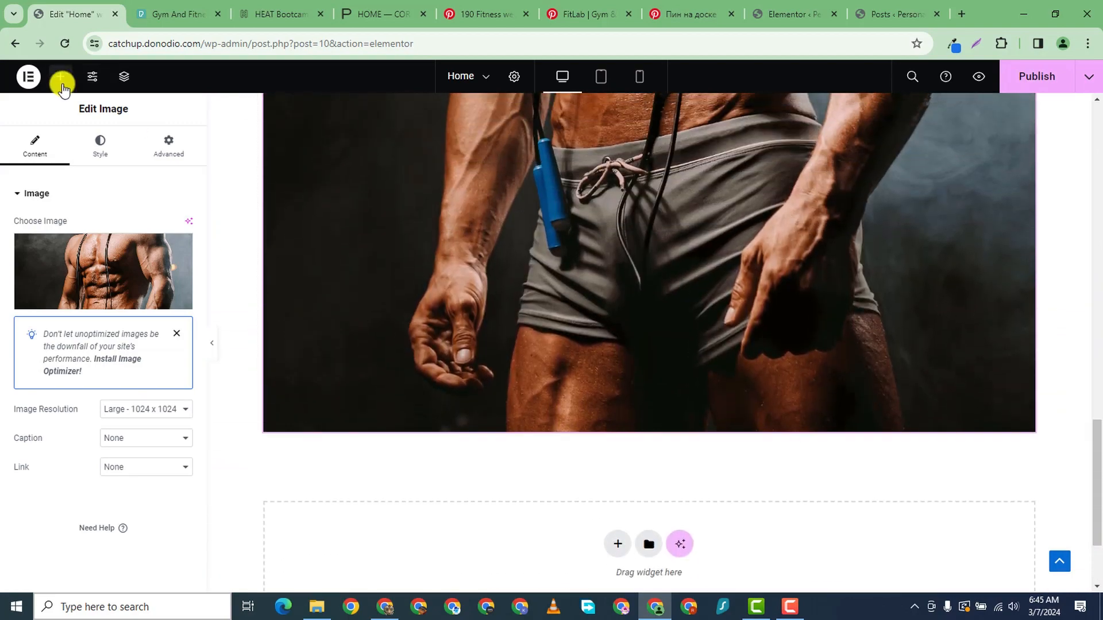
scroll(394, 247, down, 3)
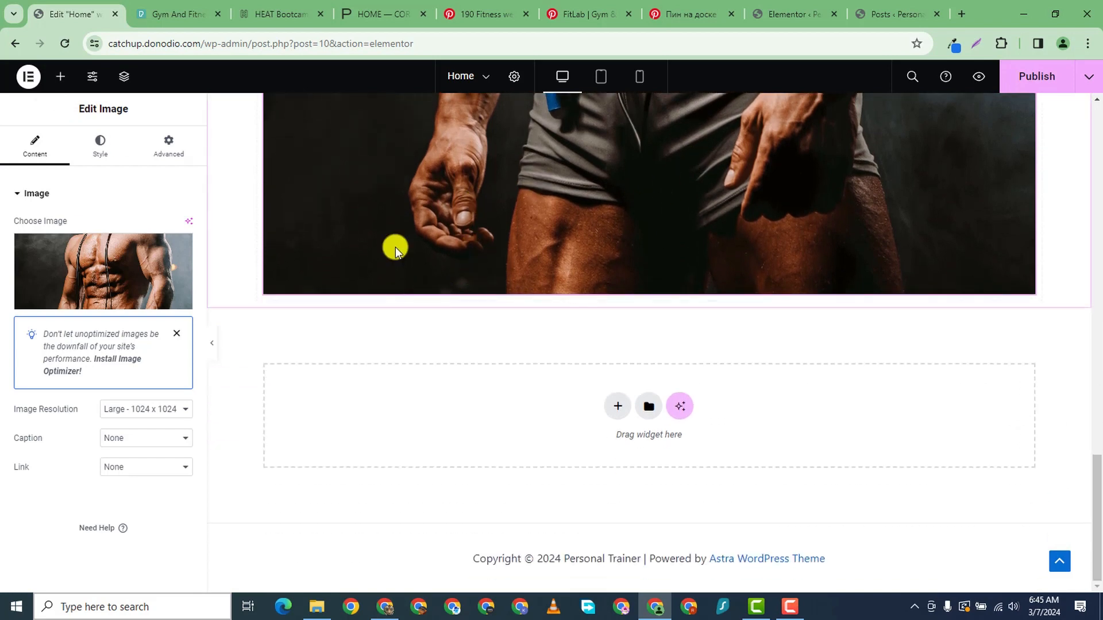
- Drag a Heading widget onto the page beside the trainer image
click(61, 80)
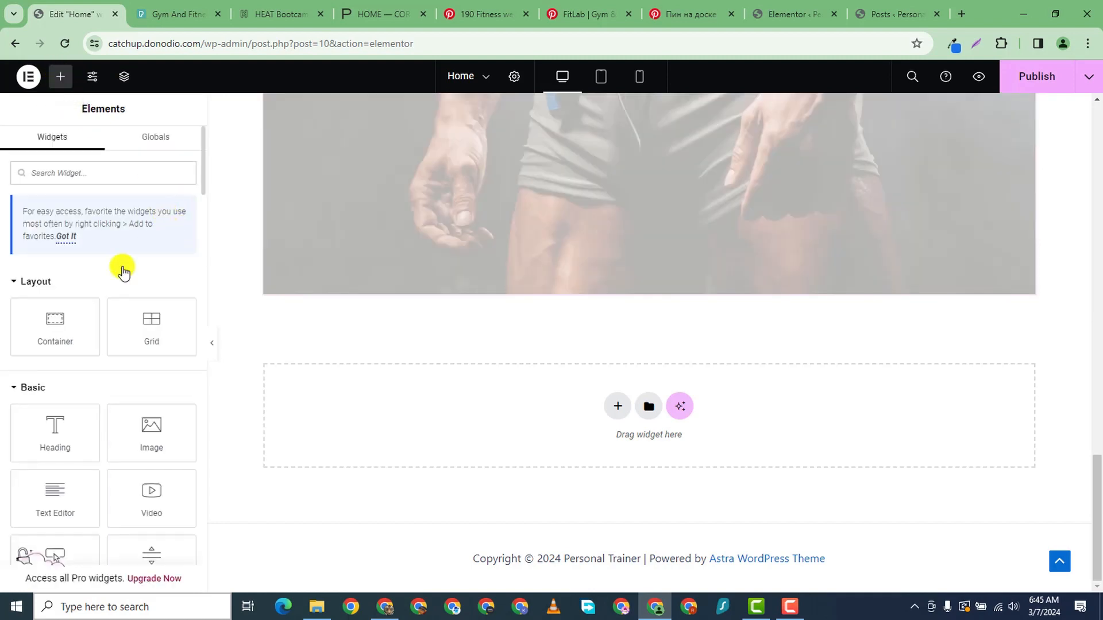
mouse_move(50, 425)
mouse_down()
mouse_move(552, 310)
mouse_move(578, 290)
mouse_move(490, 300)
mouse_move(433, 280)
mouse_move(409, 313)
mouse_move(416, 344)
mouse_move(431, 289)
mouse_move(436, 398)
mouse_move(1, 414)
mouse_move(44, 428)
mouse_up()
scroll(678, 276, up, 10)
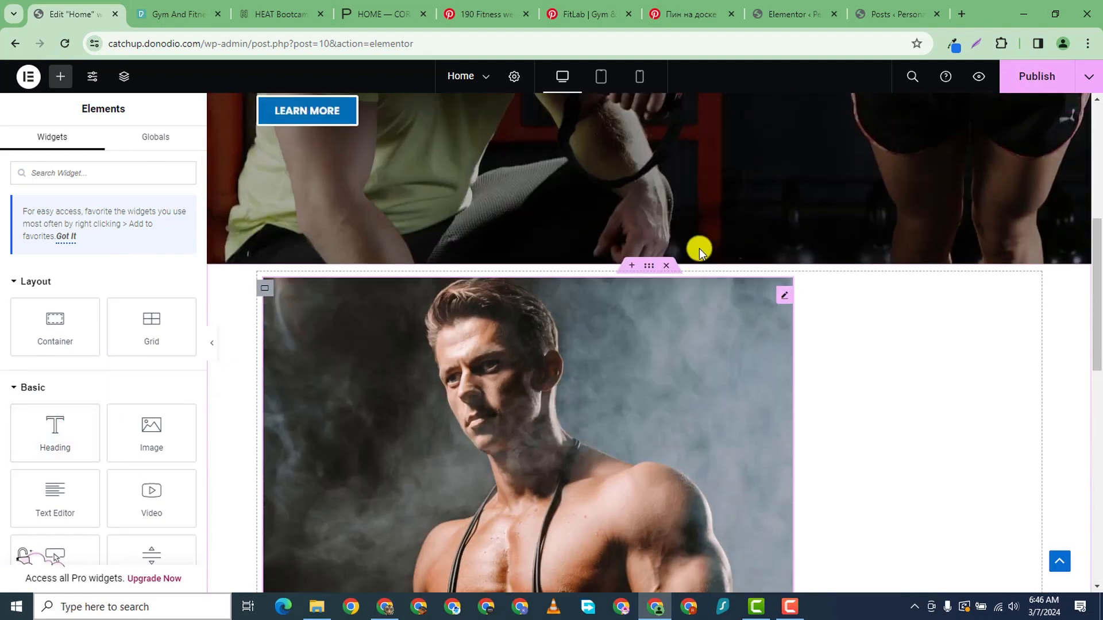
scroll(699, 251, down, 1)
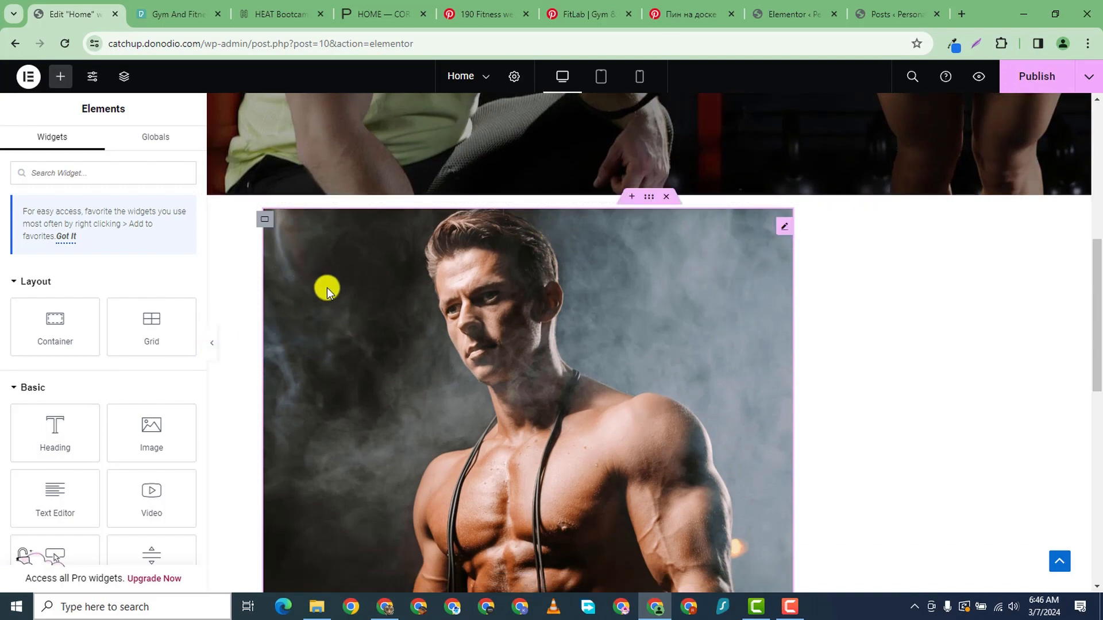
scroll(201, 431, down, 1)
scroll(504, 394, down, 3)
scroll(534, 391, up, 4)
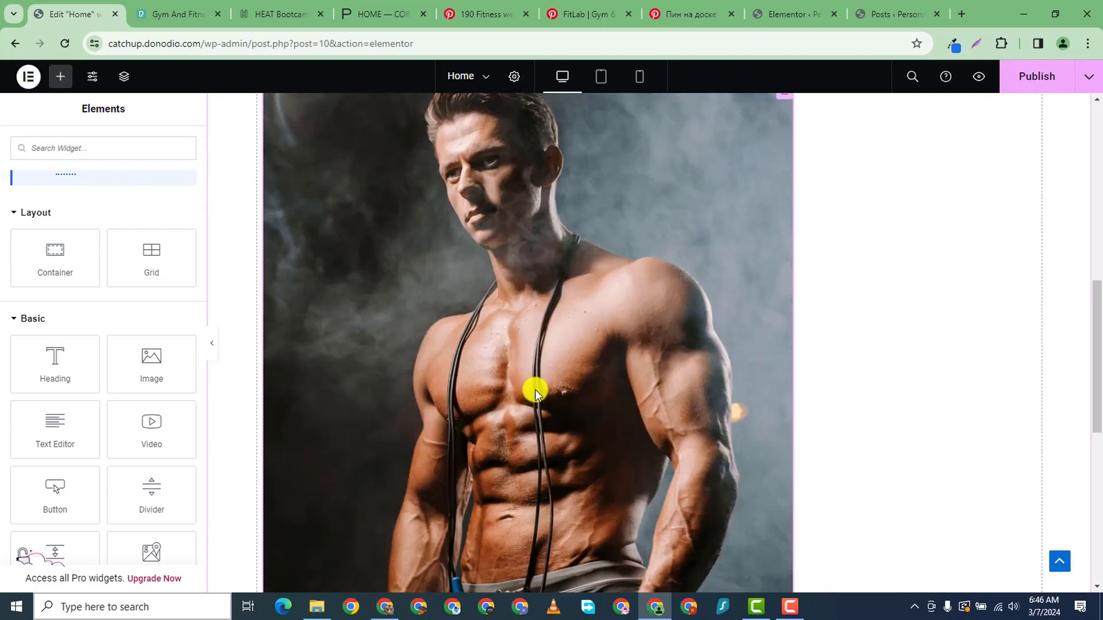
scroll(358, 455, down, 8)
scroll(12, 246, down, 4)
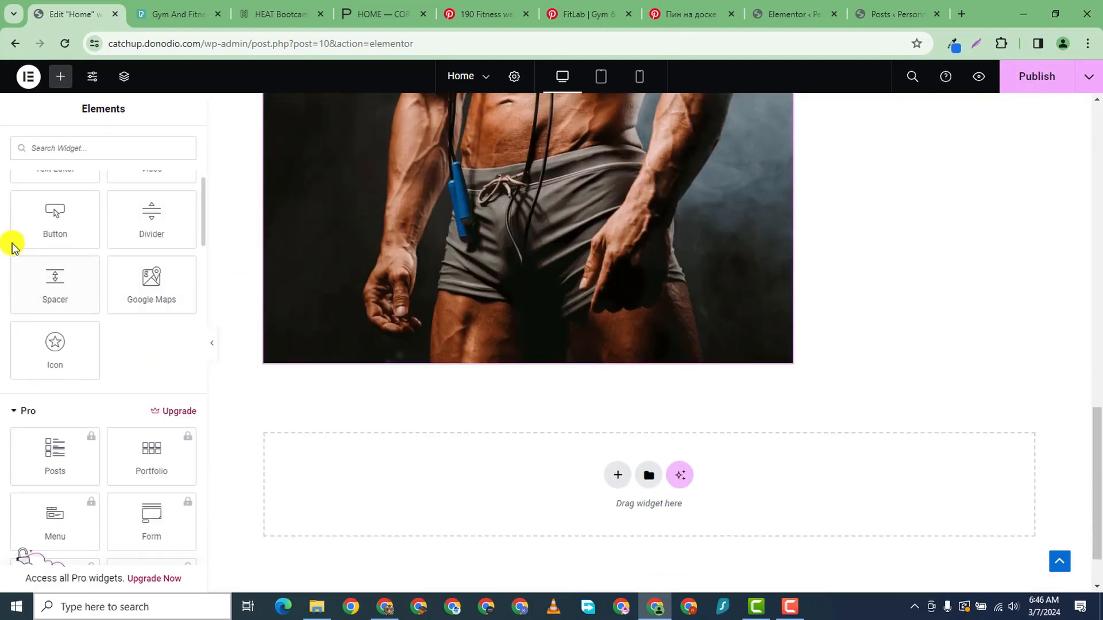
scroll(91, 275, up, 5)
scroll(44, 344, down, 1)
drag(44, 344, 490, 362)
scroll(701, 167, up, 8)
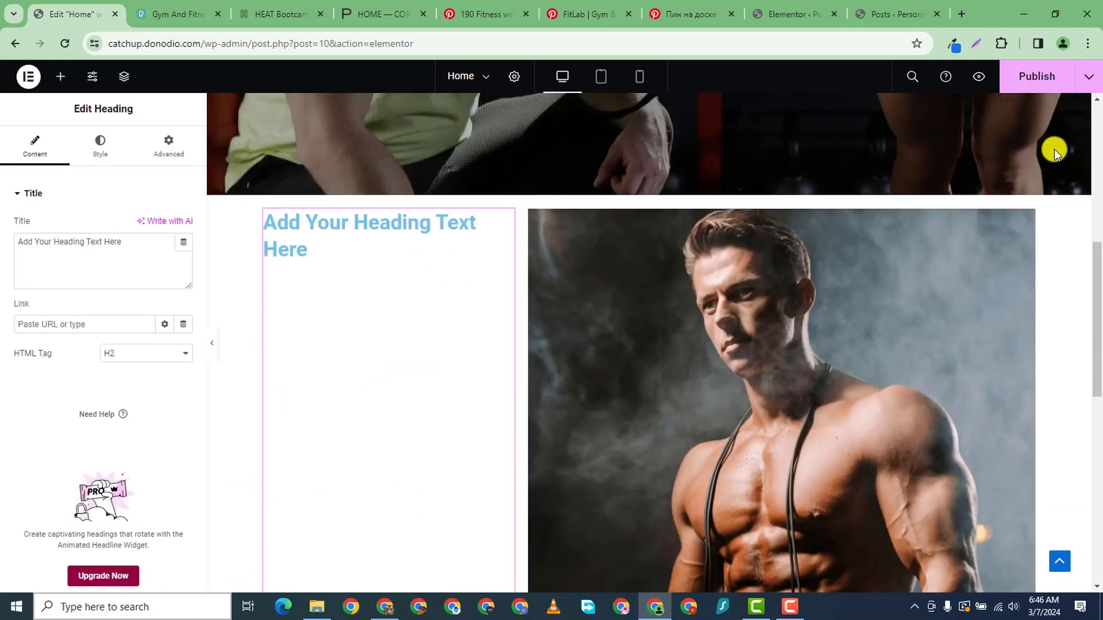
- Delete the trainer image and its leftover container, leaving an empty drop area
right_click(1027, 223)
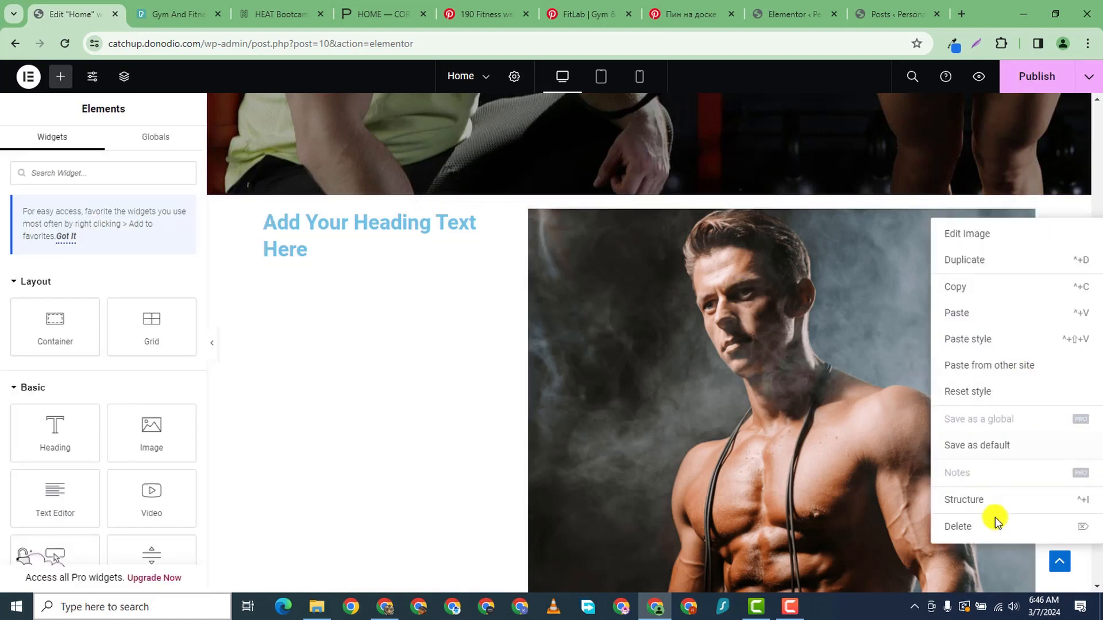
click(976, 522)
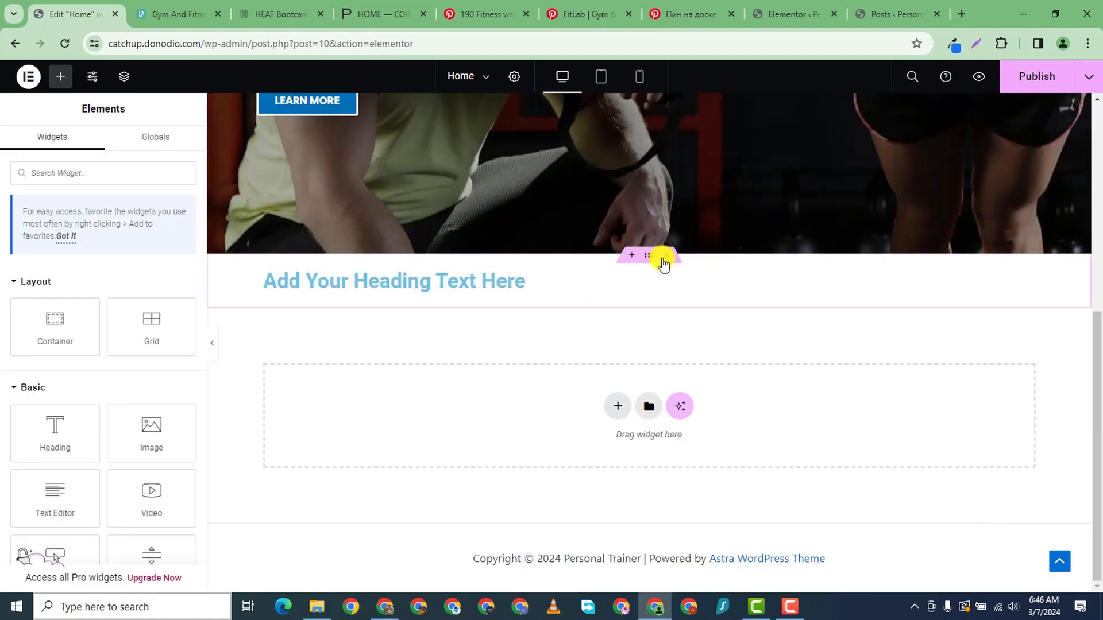
click(666, 255)
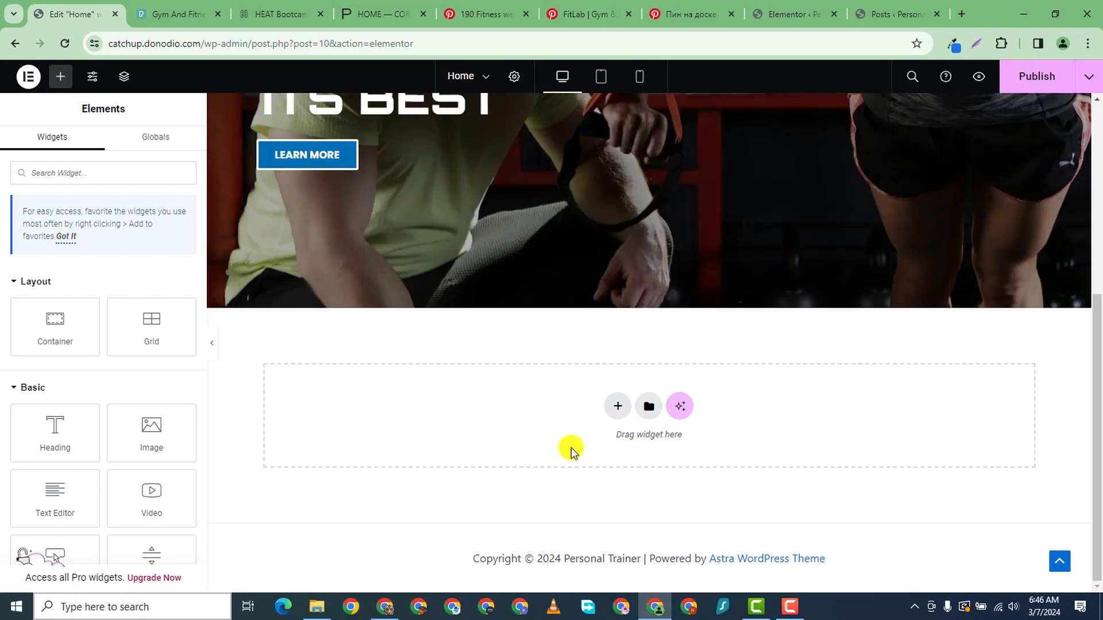
- Create a new Flexbox section and drop an Image widget into its left column
click(614, 400)
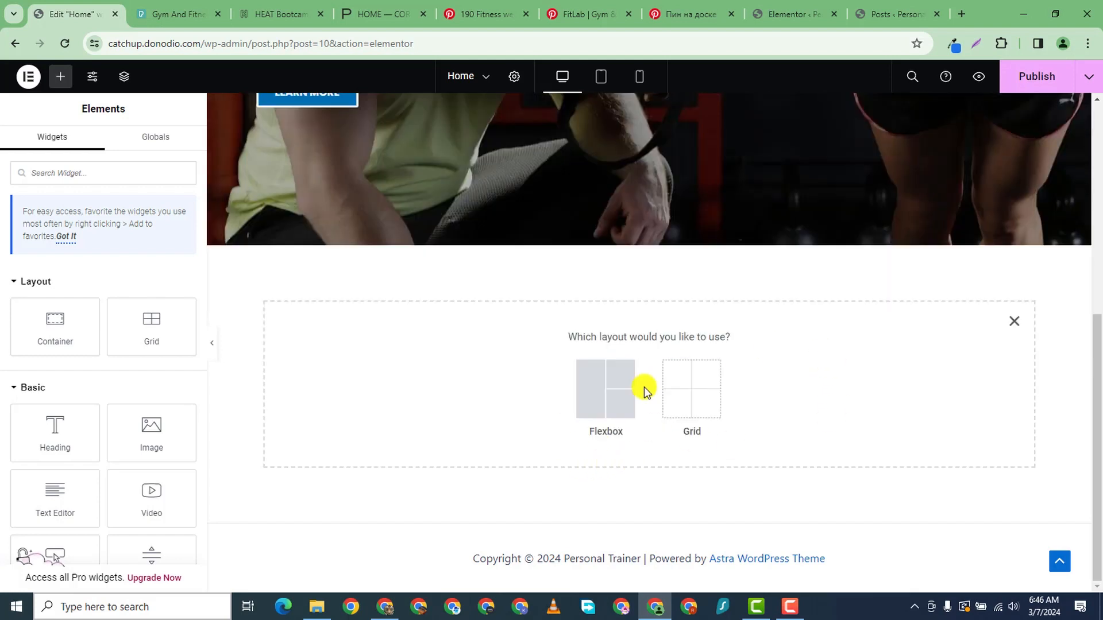
click(620, 384)
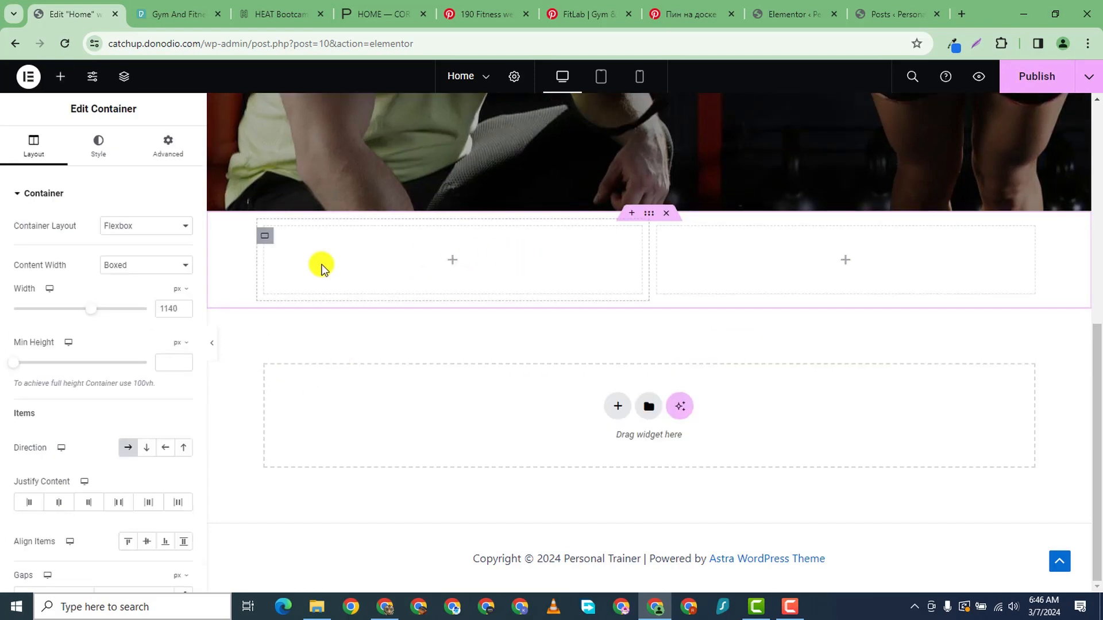
click(59, 79)
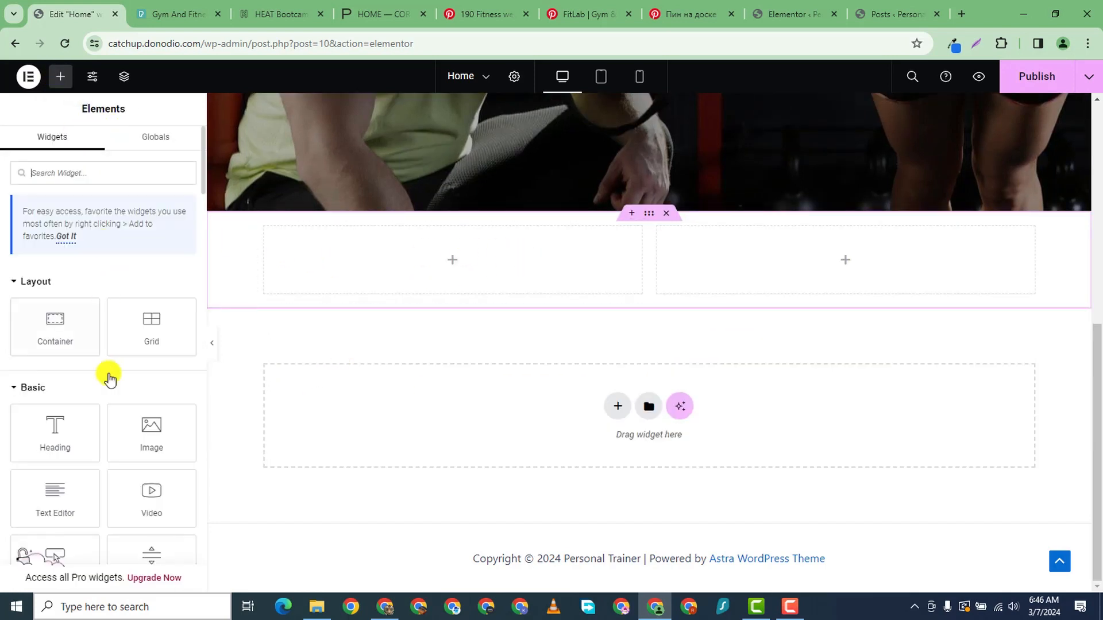
drag(79, 419, 385, 270)
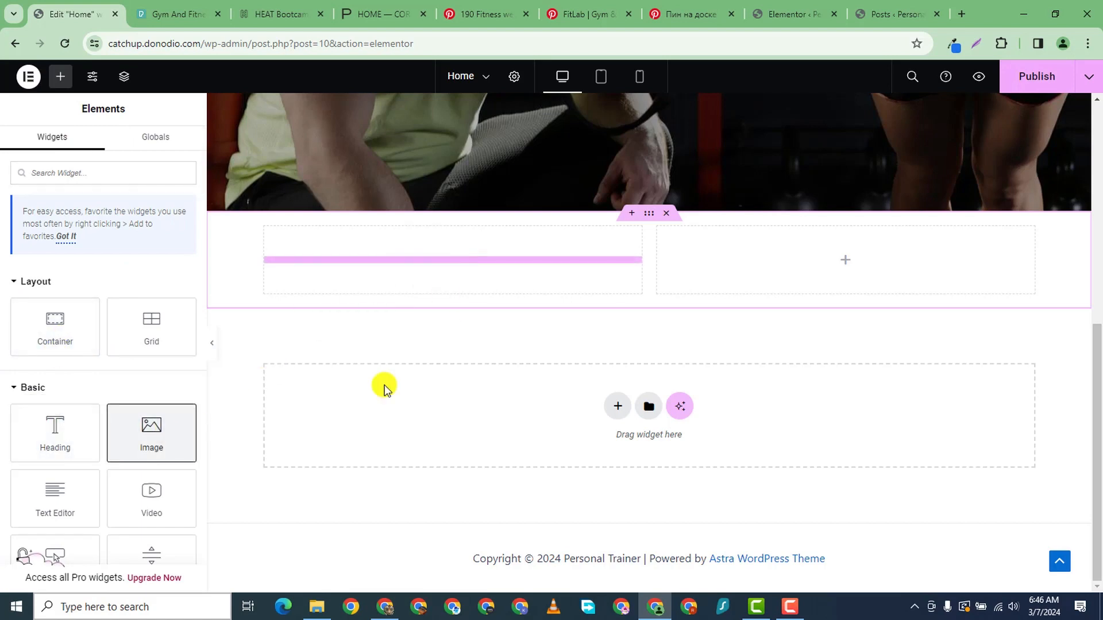
- Add a Heading widget and a Text Editor paragraph below it in the column
click(59, 77)
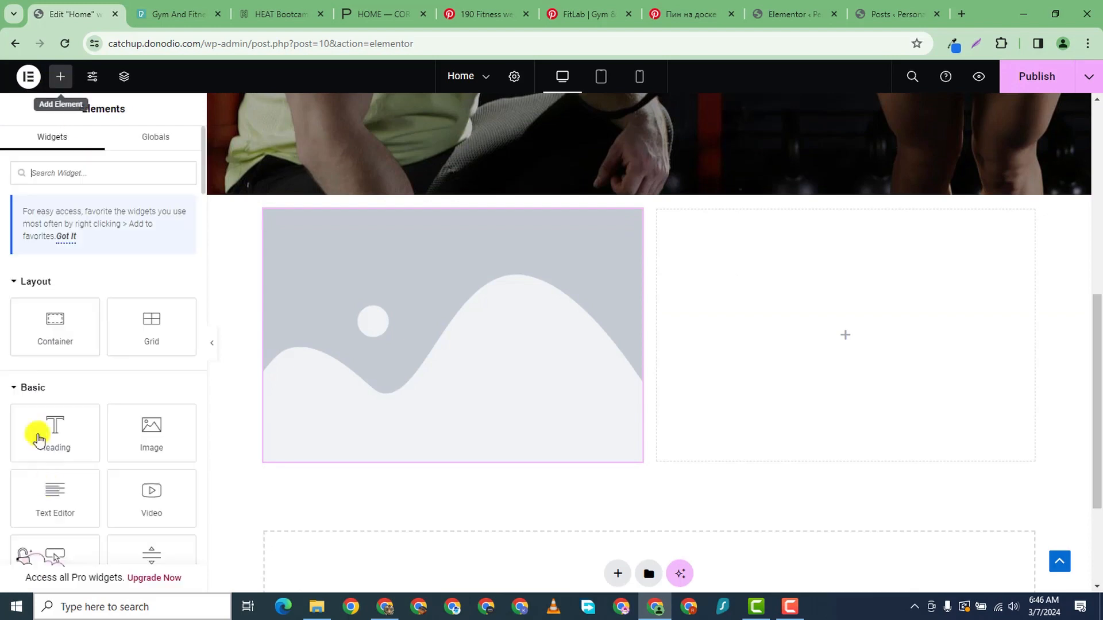
drag(40, 456, 440, 450)
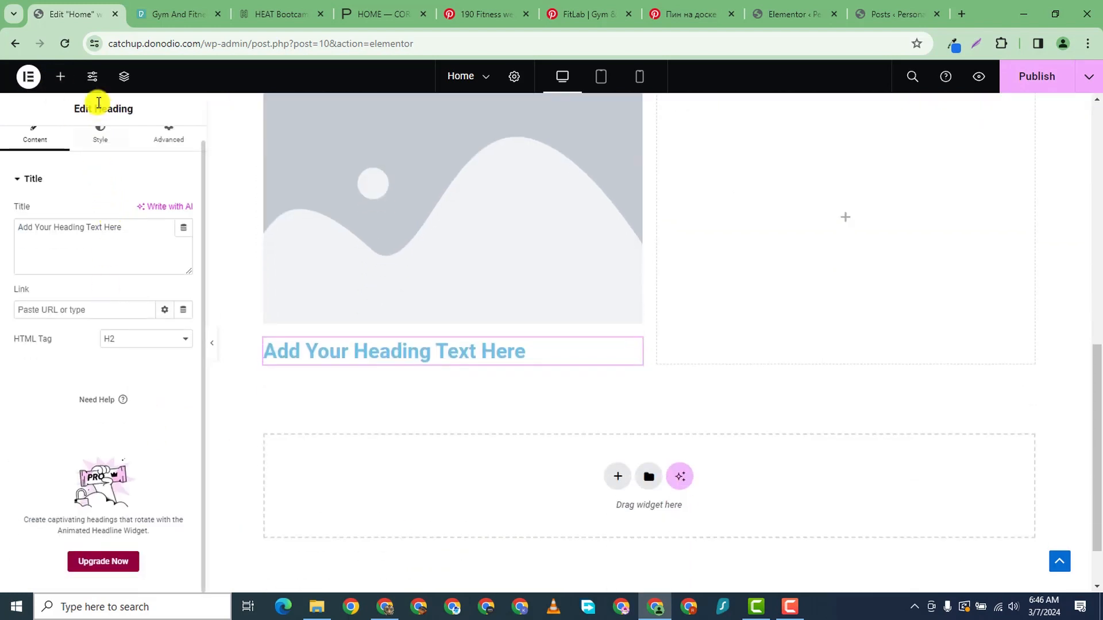
click(59, 77)
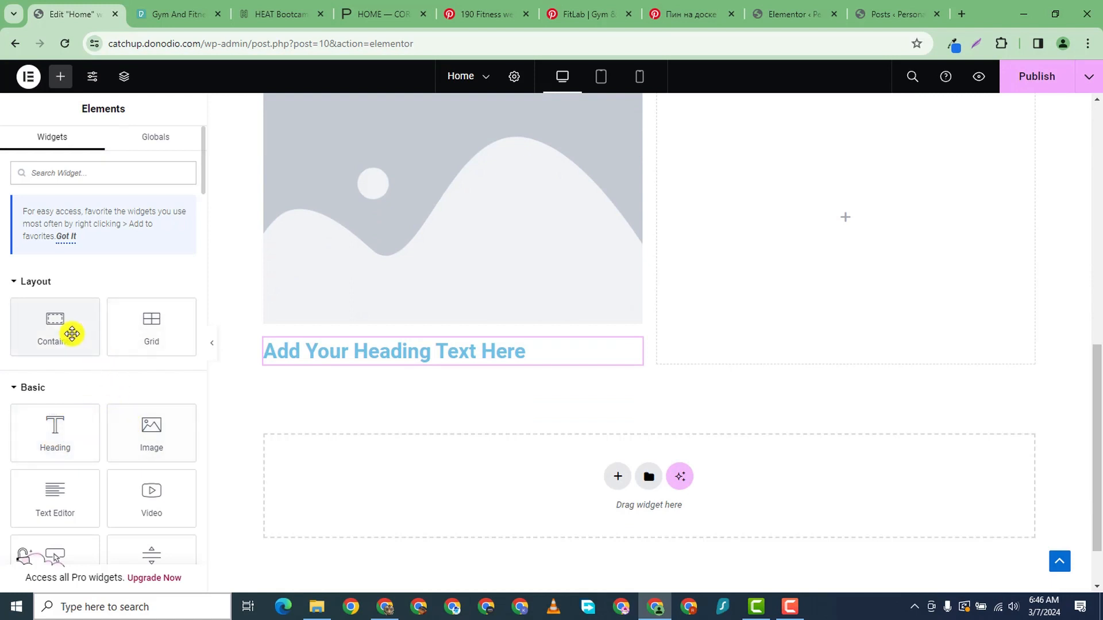
drag(23, 509, 398, 364)
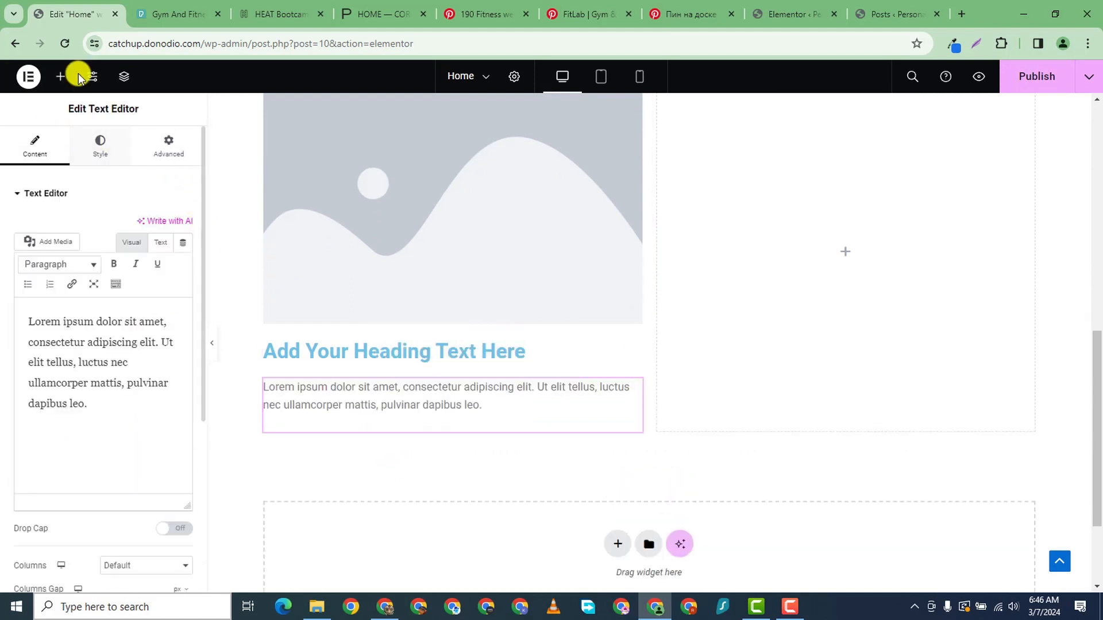
click(61, 77)
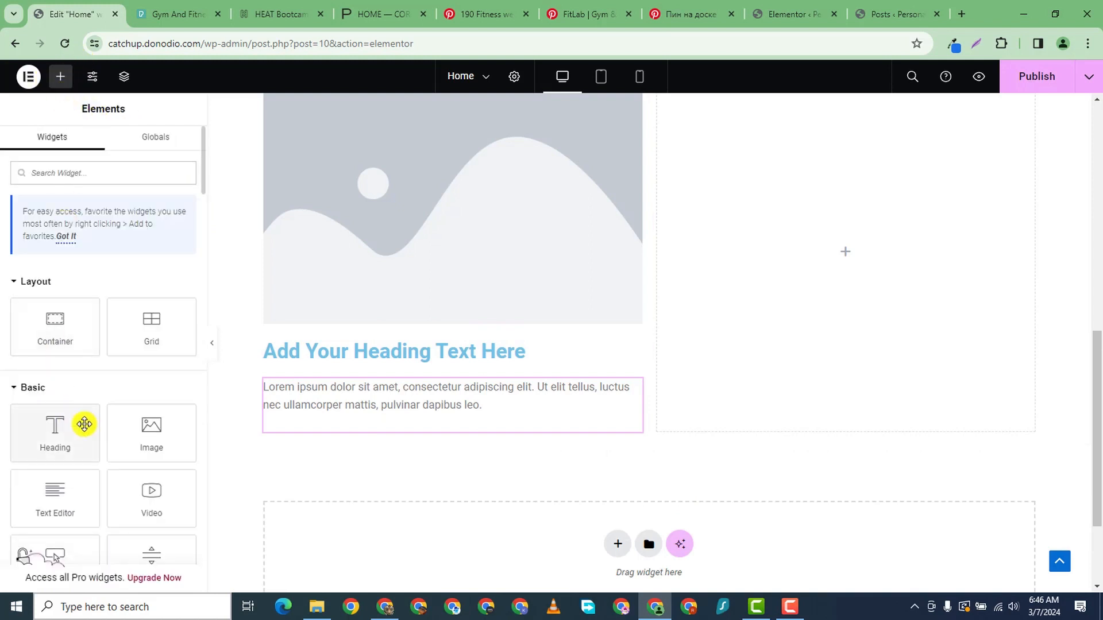
scroll(133, 484, down, 2)
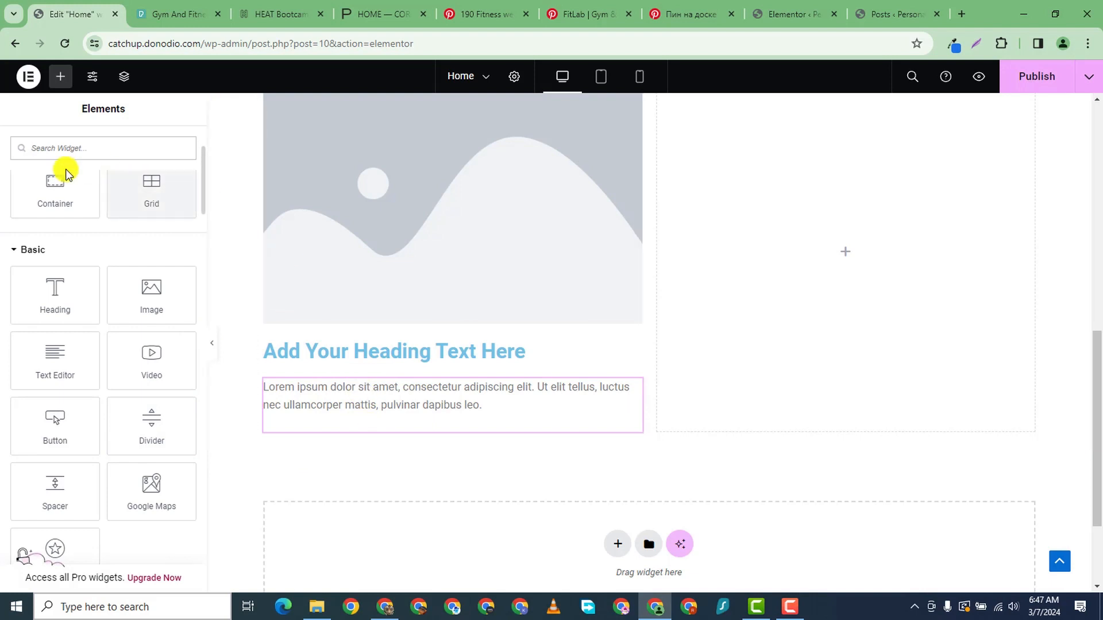
- Add an inner container below the paragraph holding a Button, with Direction set to Row
drag(55, 188, 385, 437)
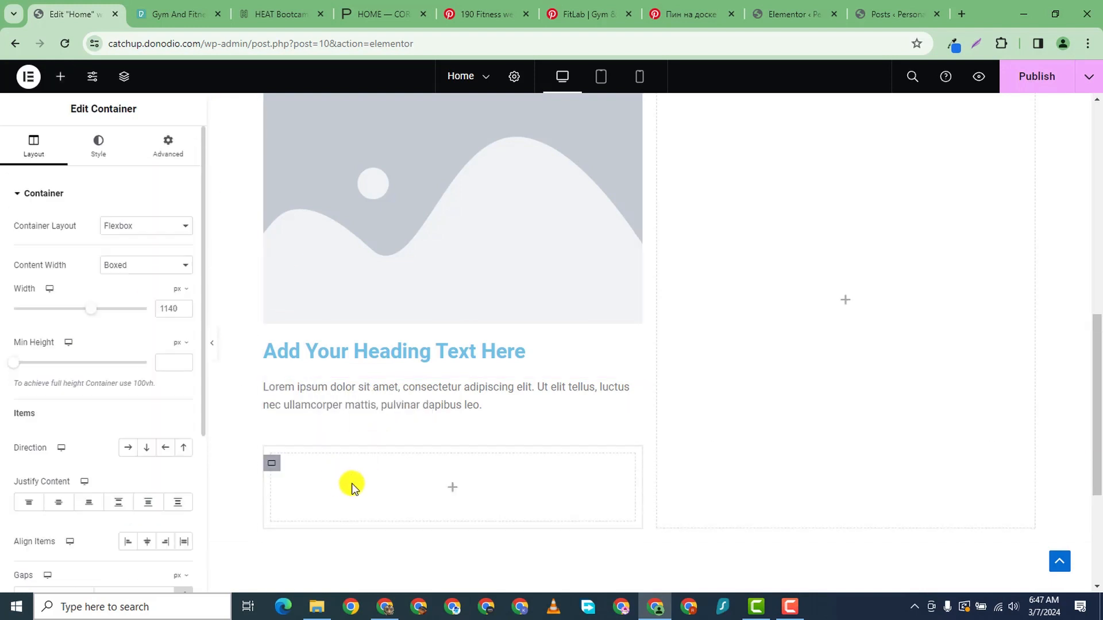
click(55, 78)
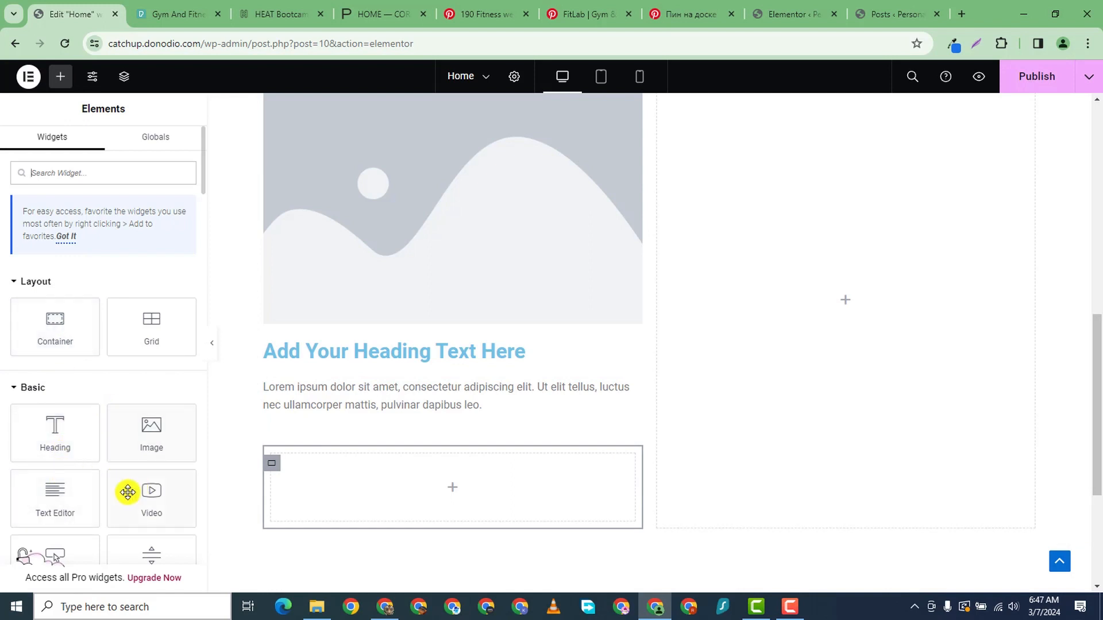
scroll(115, 486, down, 3)
drag(59, 448, 463, 470)
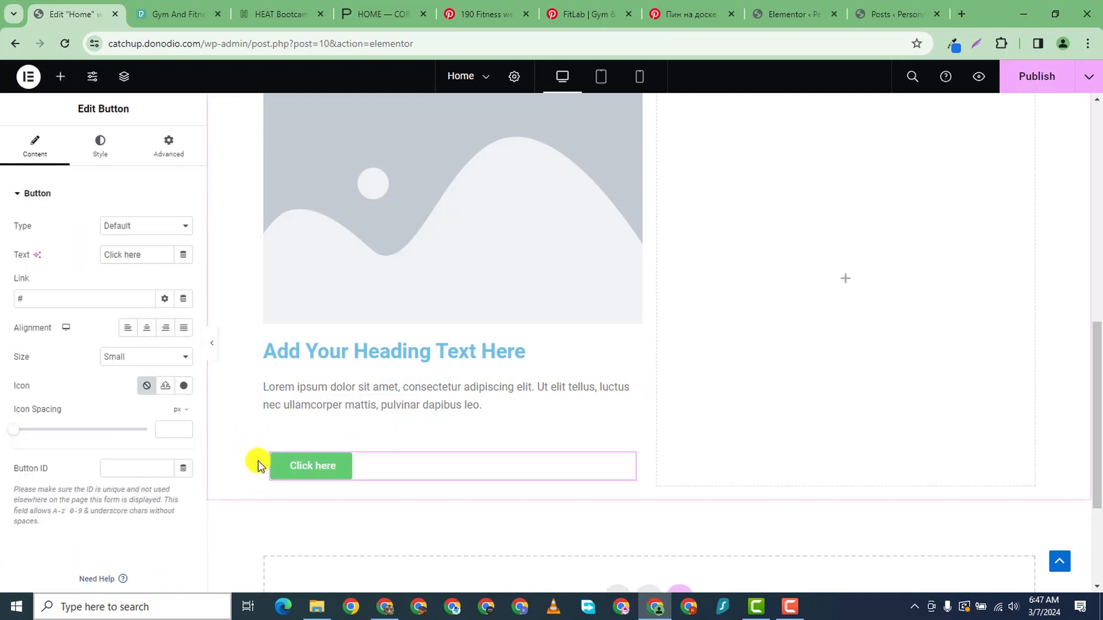
click(273, 464)
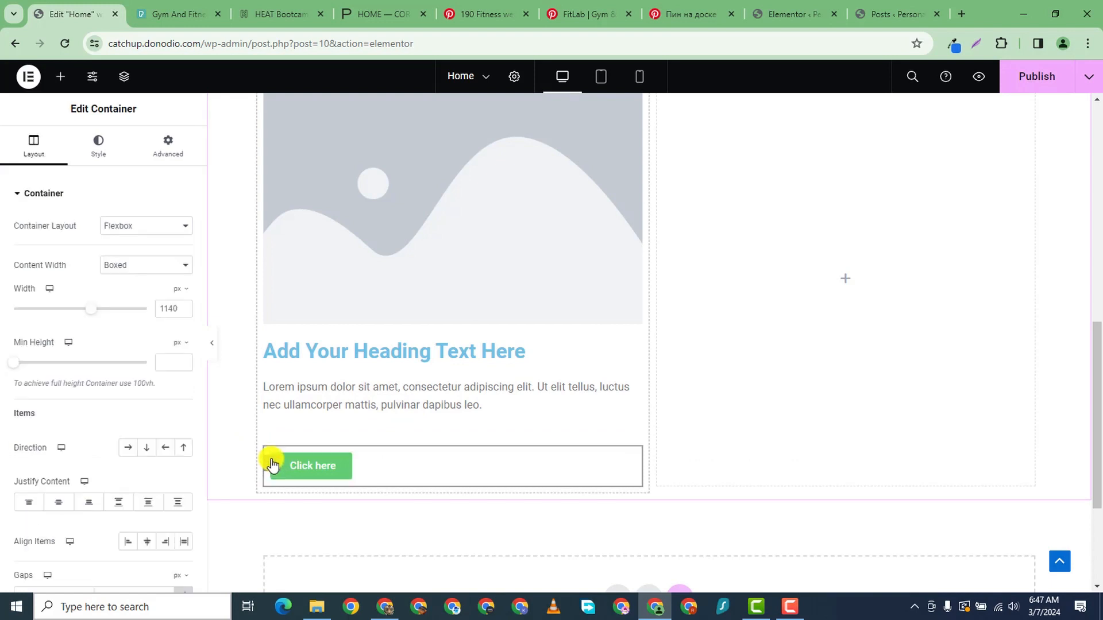
click(128, 447)
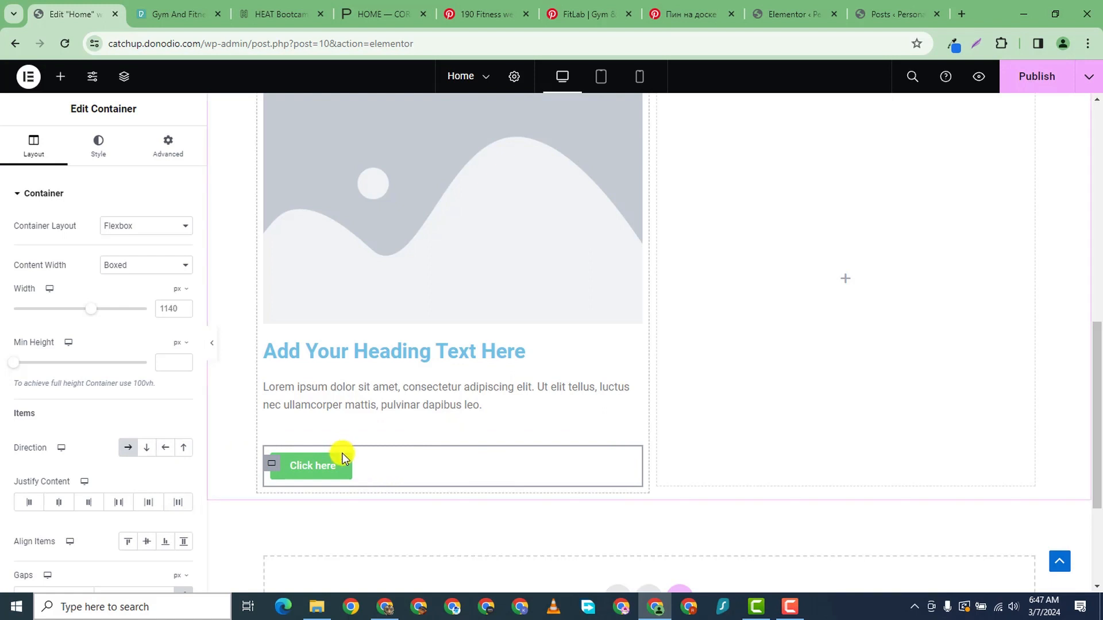
- Duplicate the Click here button twice so three buttons sit side by side
right_click(347, 471)
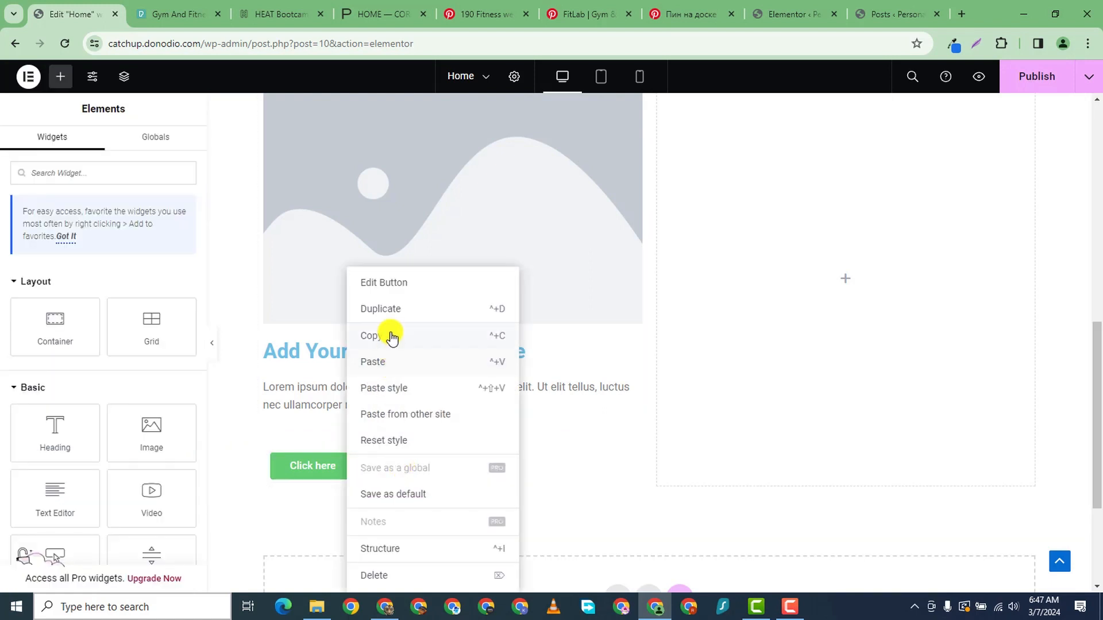
click(386, 309)
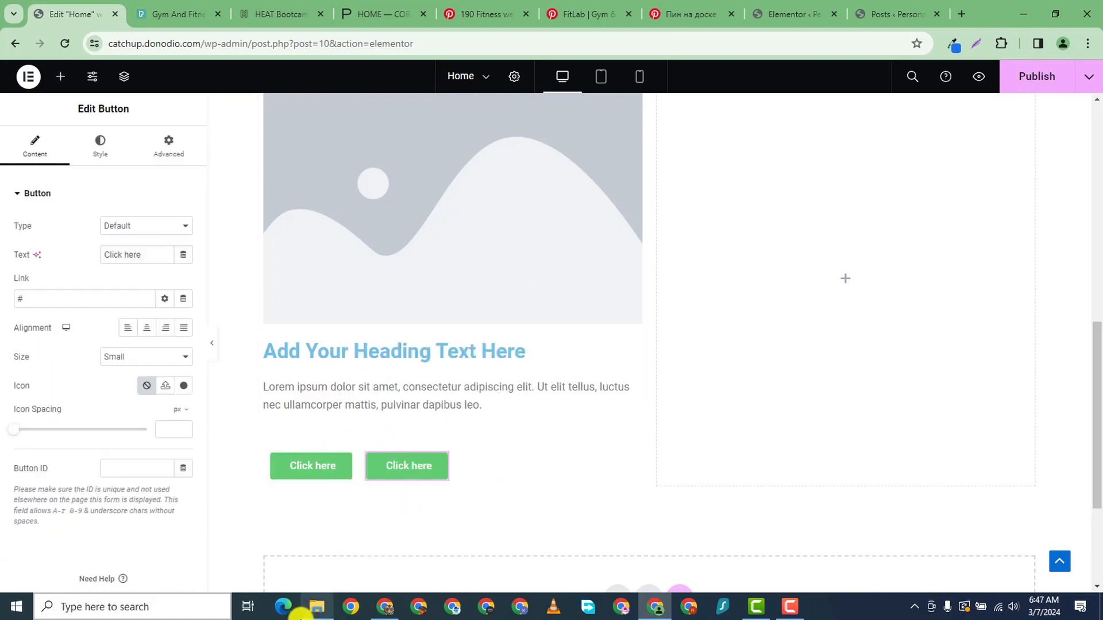
right_click(438, 473)
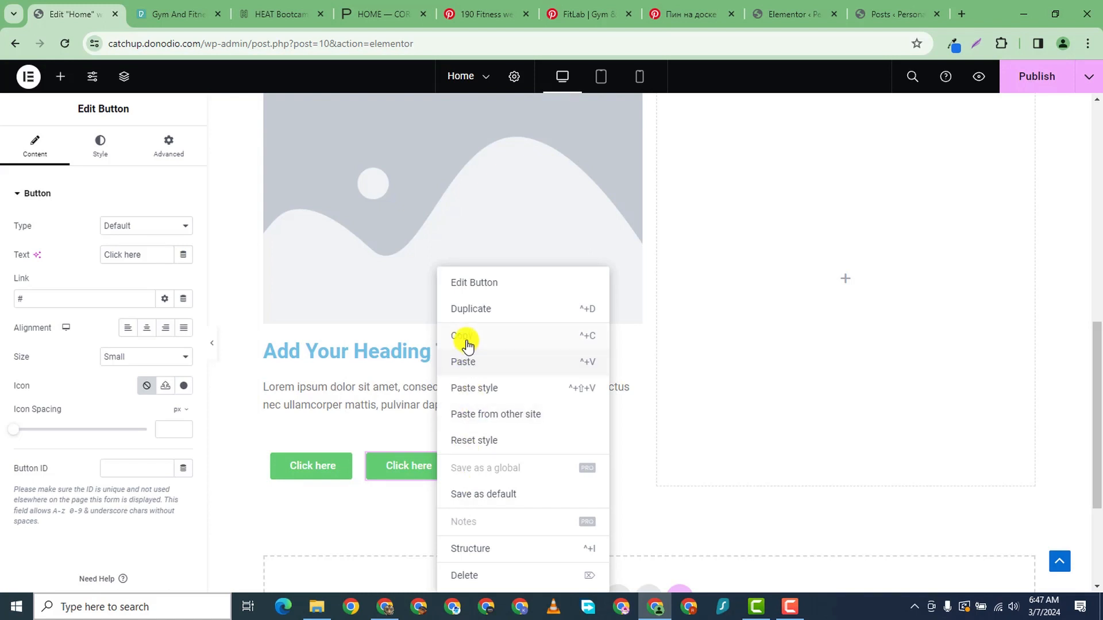
click(468, 310)
scroll(505, 258, up, 4)
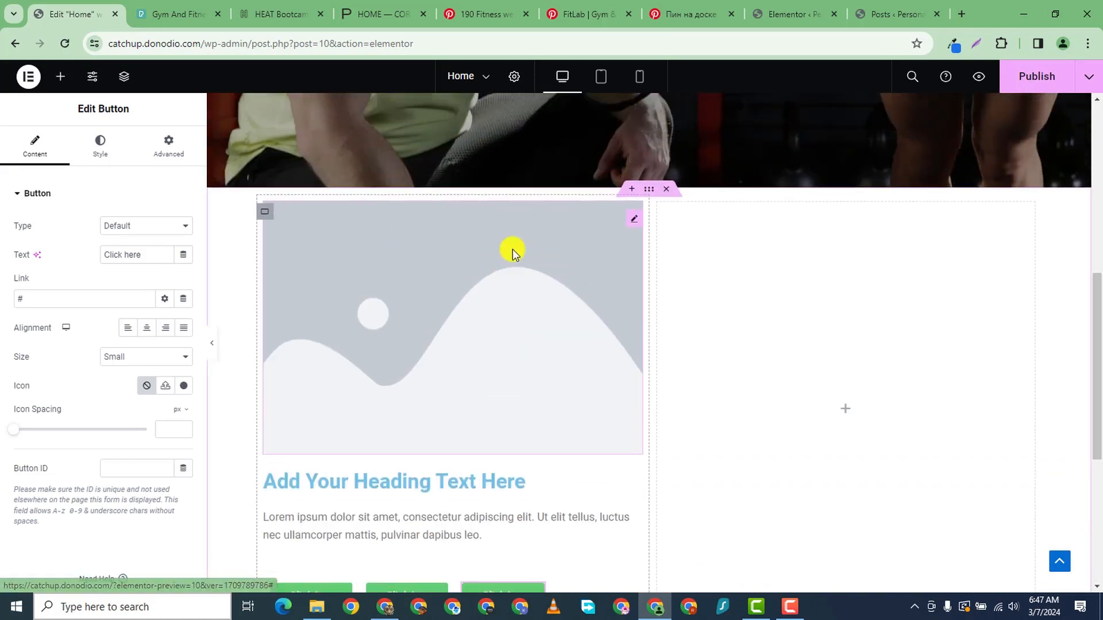
- Fill the left column's placeholder image with 6.png from the Media Library
click(632, 239)
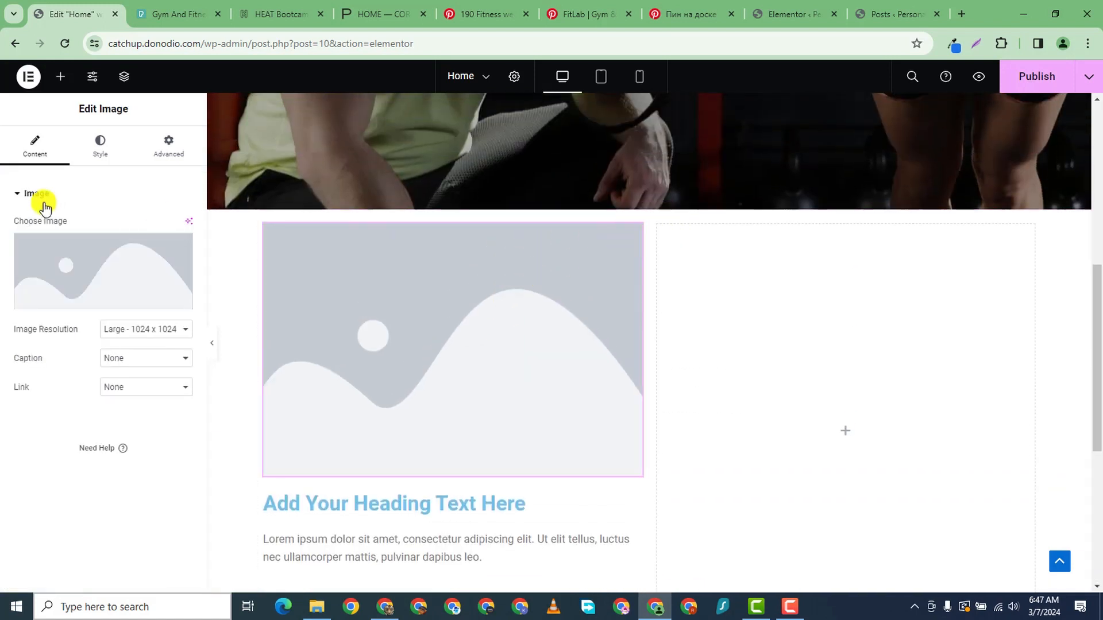
click(141, 274)
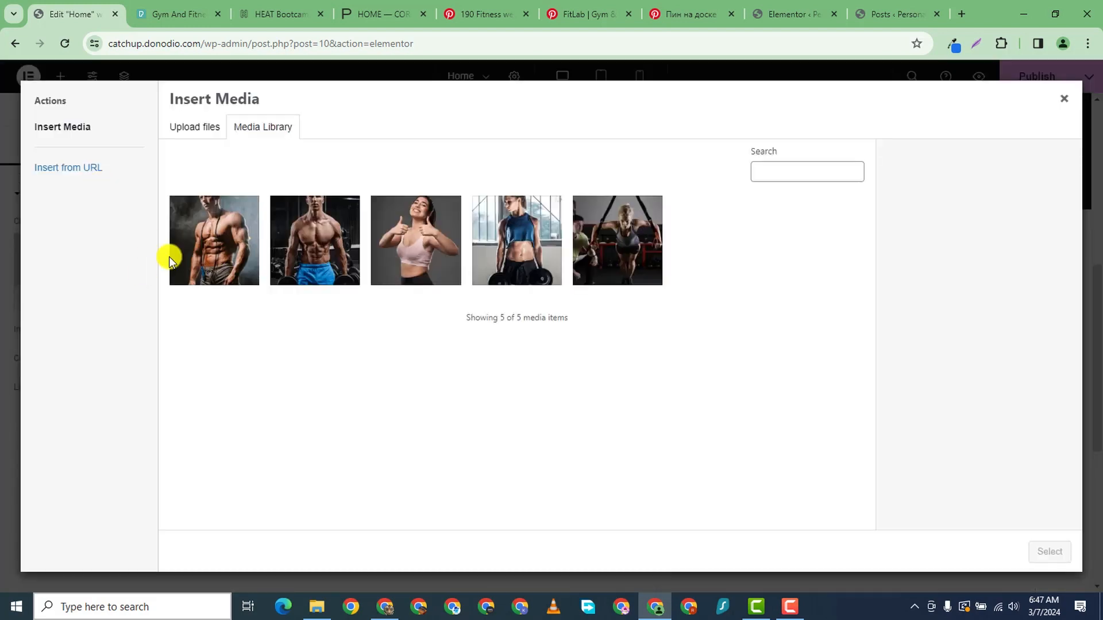
click(216, 257)
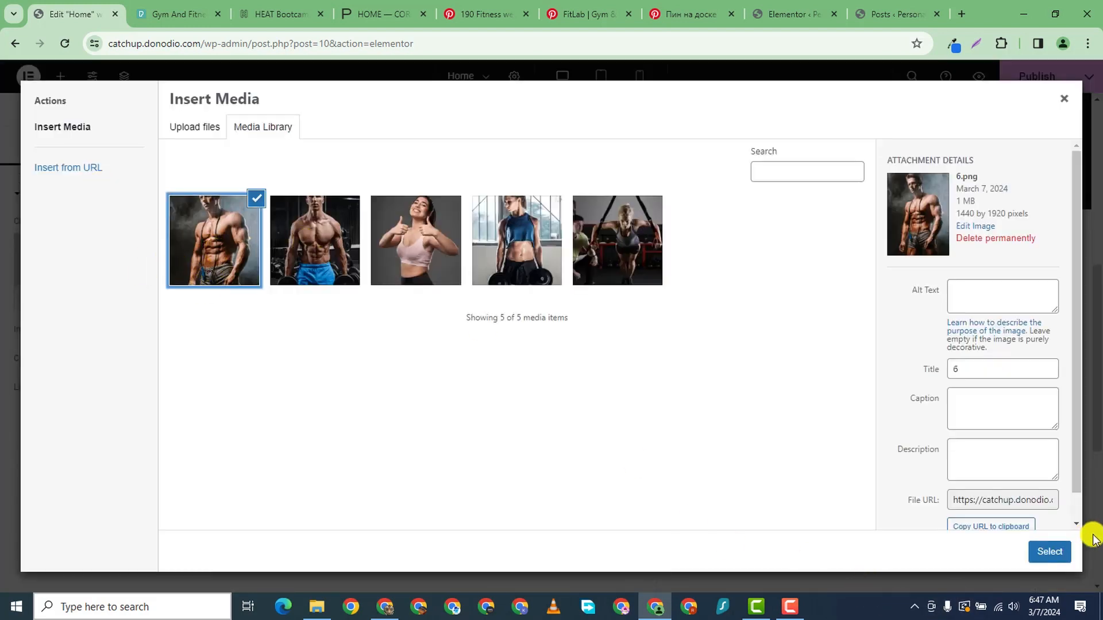
click(1049, 552)
scroll(424, 373, down, 7)
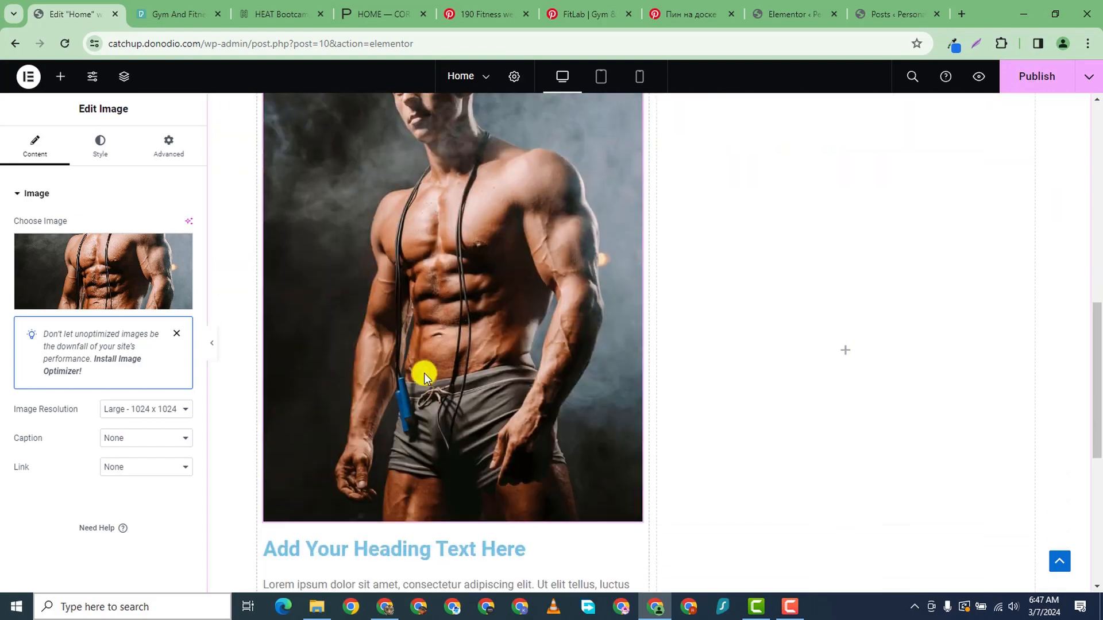
scroll(622, 281, up, 1)
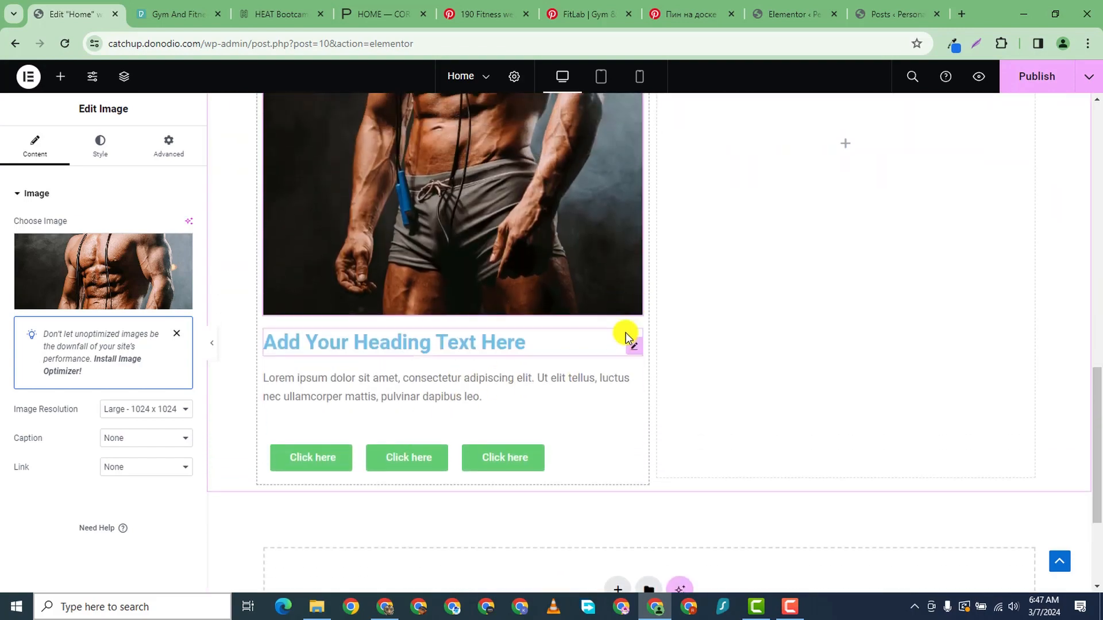
- Start replacing the heading's Title text with the trainer's first name
click(633, 343)
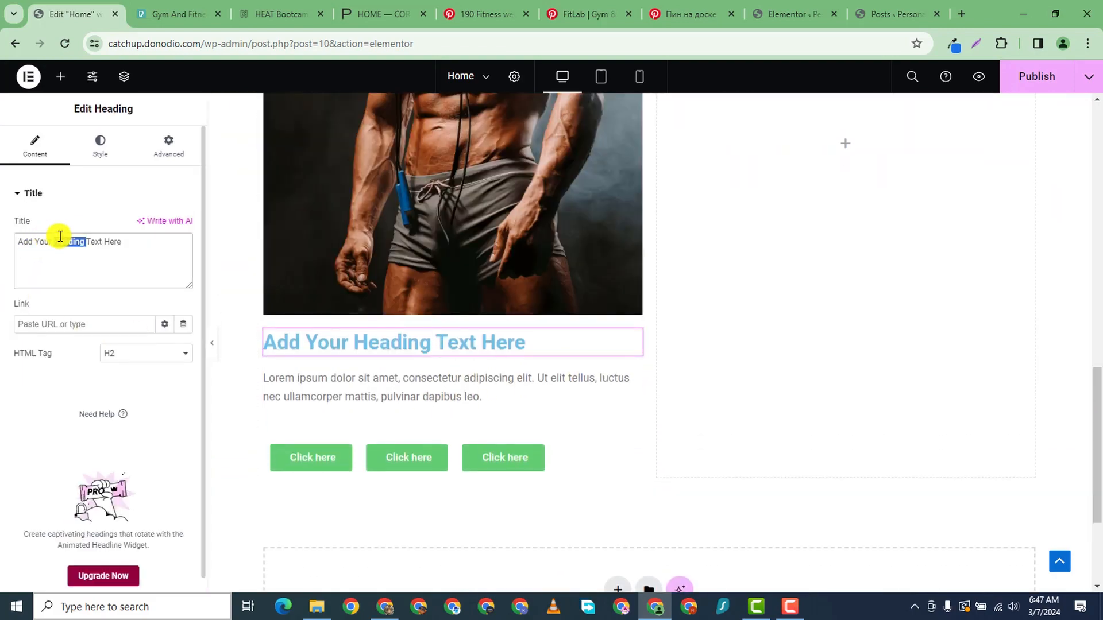
text(j)
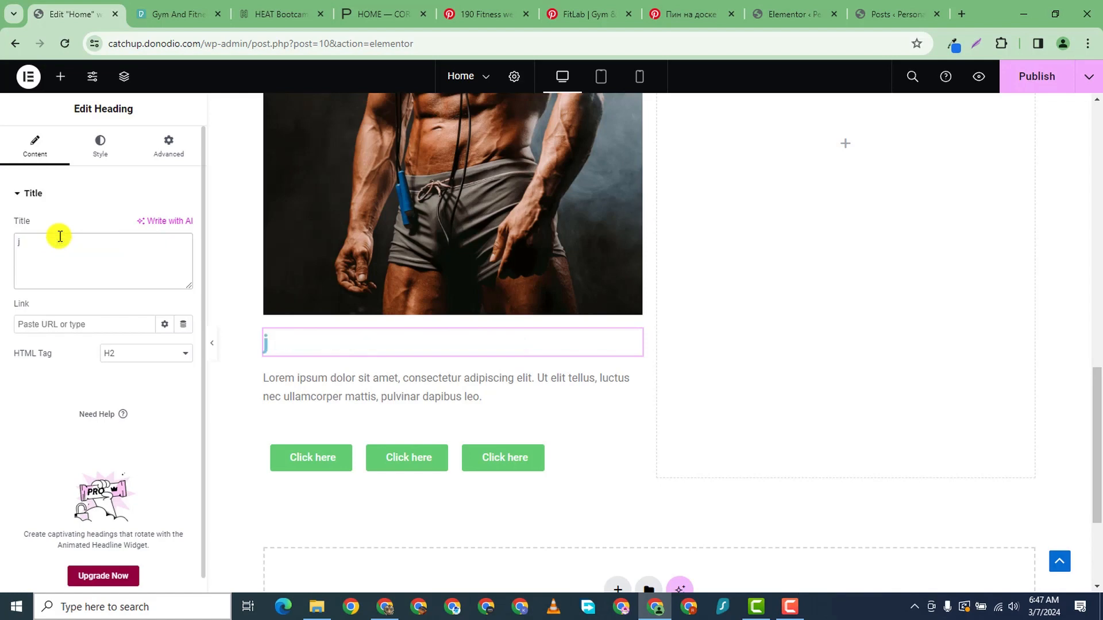
key(BackSpace)
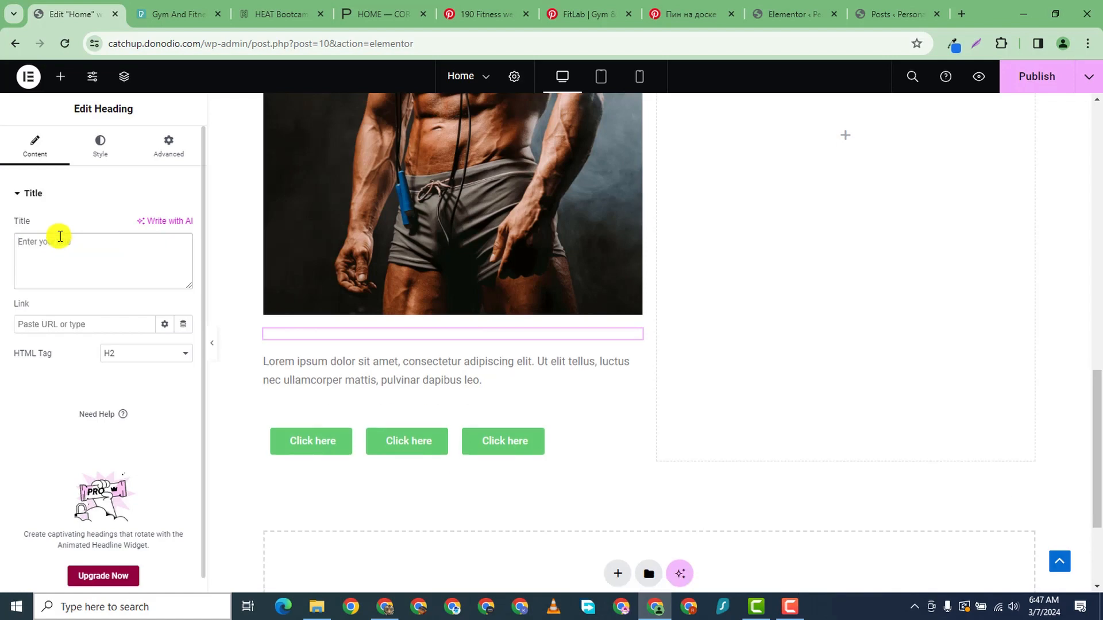
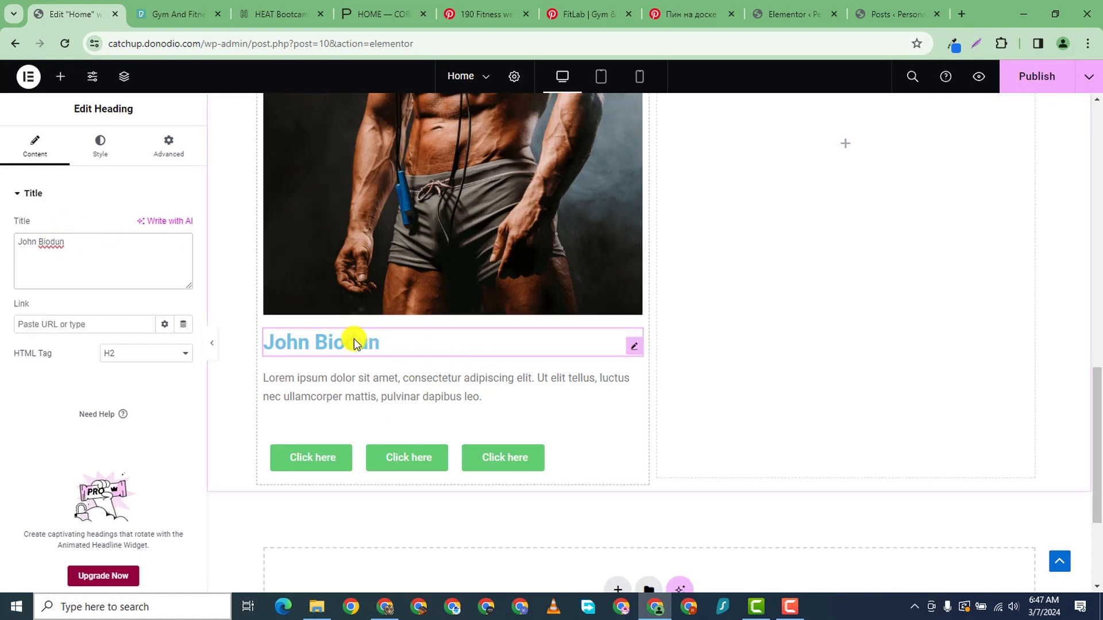
scroll(446, 348, down, 1)
scroll(462, 345, up, 2)
scroll(462, 344, up, 2)
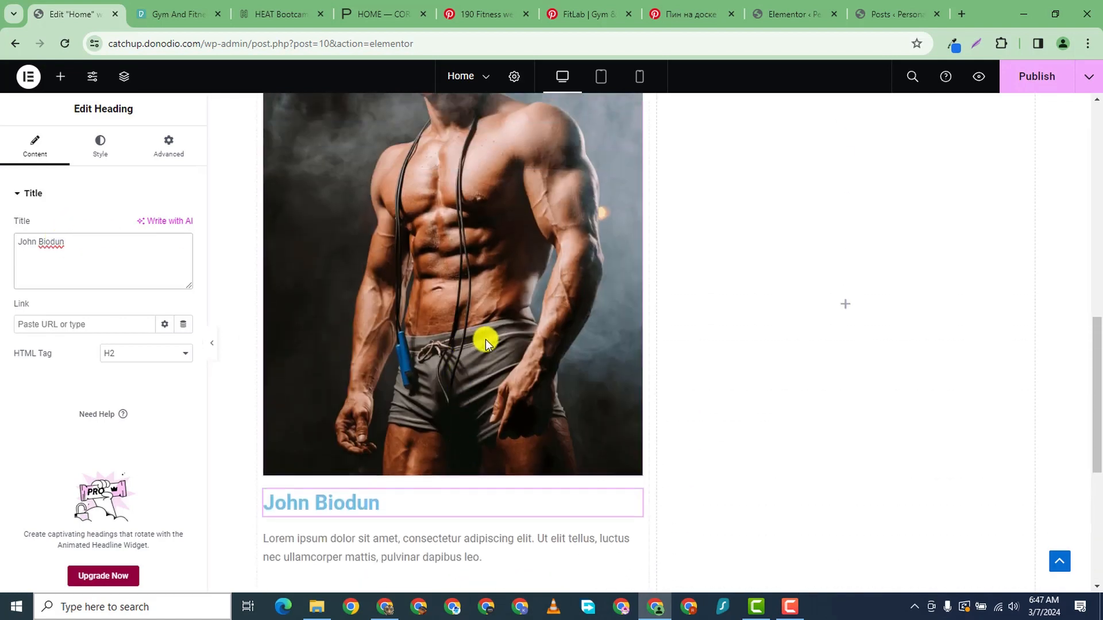
scroll(485, 339, down, 1)
scroll(631, 327, up, 1)
scroll(630, 327, up, 3)
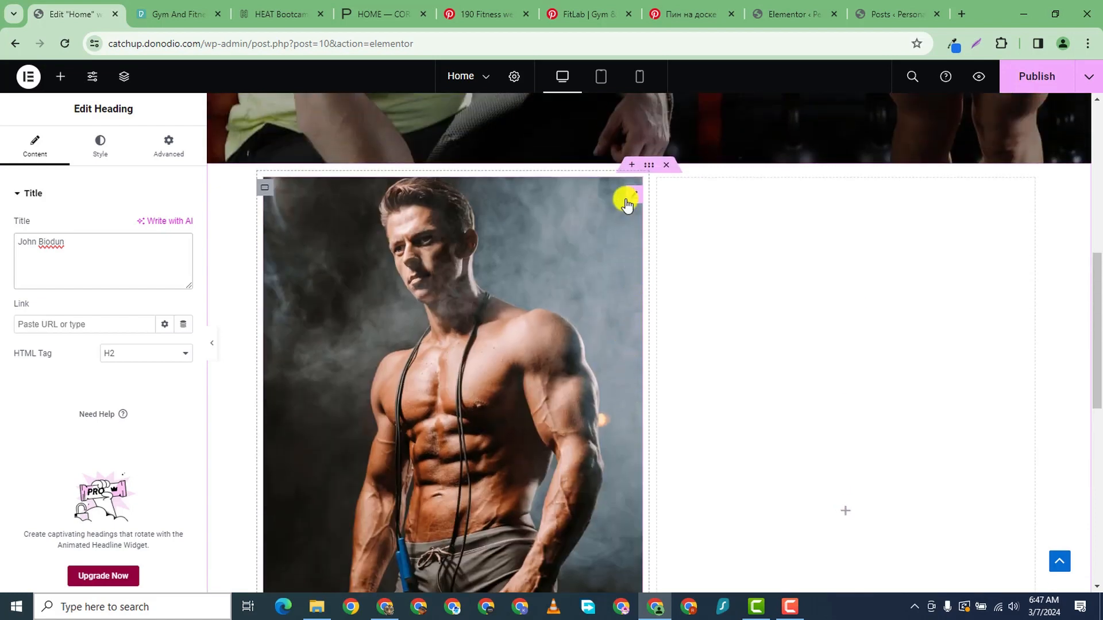
click(637, 198)
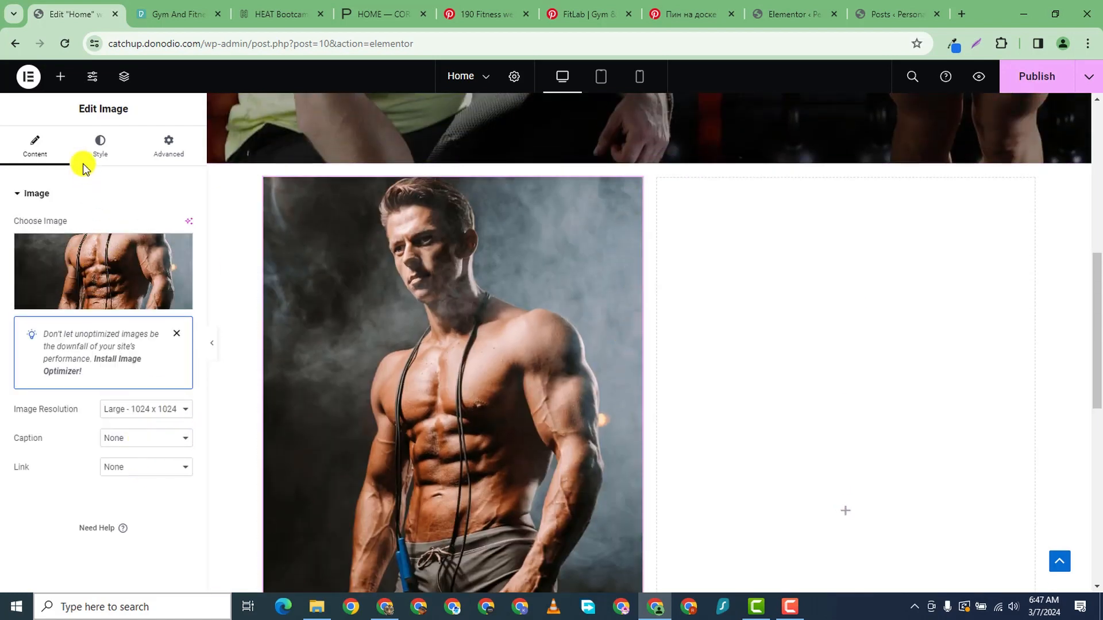
- In the photo's Style settings, try width, max width and height values, then clear the fixed Height
click(99, 147)
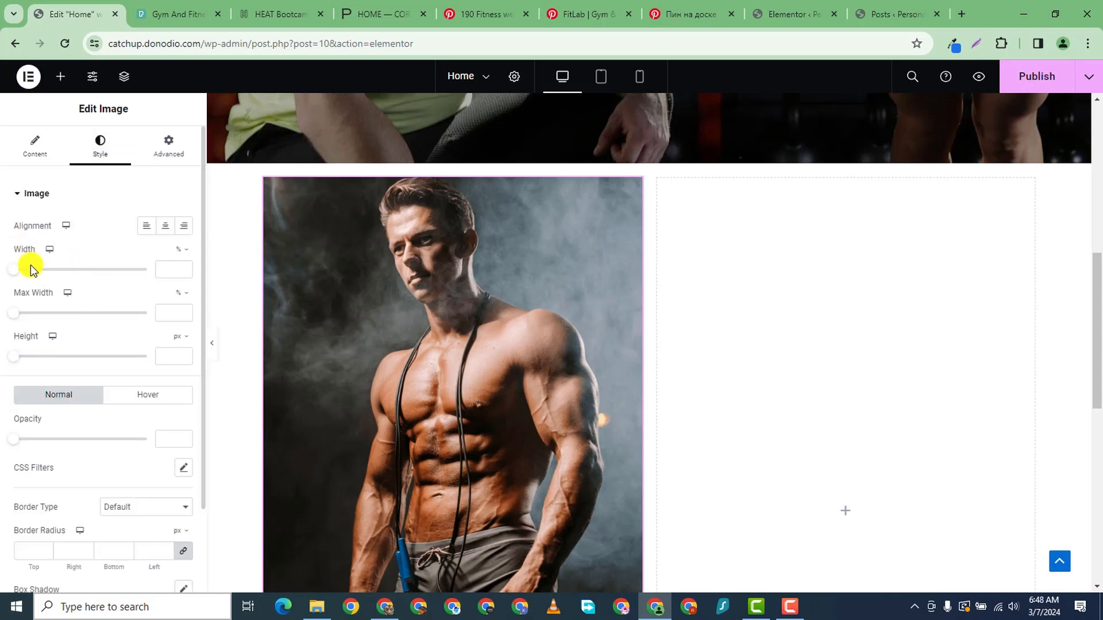
drag(14, 271, 76, 274)
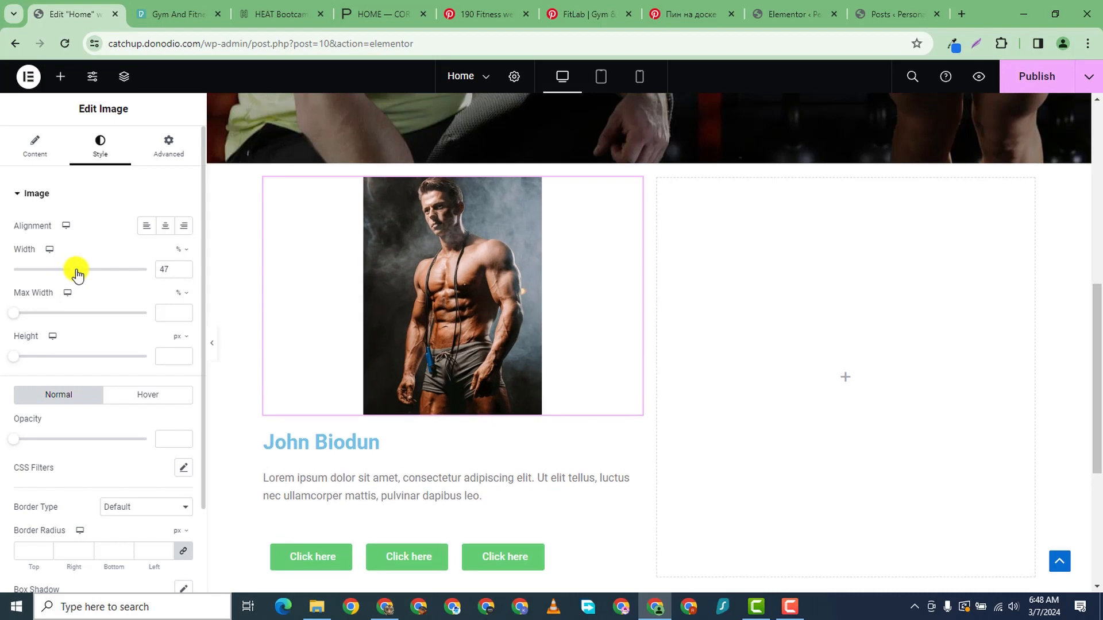
drag(17, 314, 80, 317)
drag(19, 356, 102, 362)
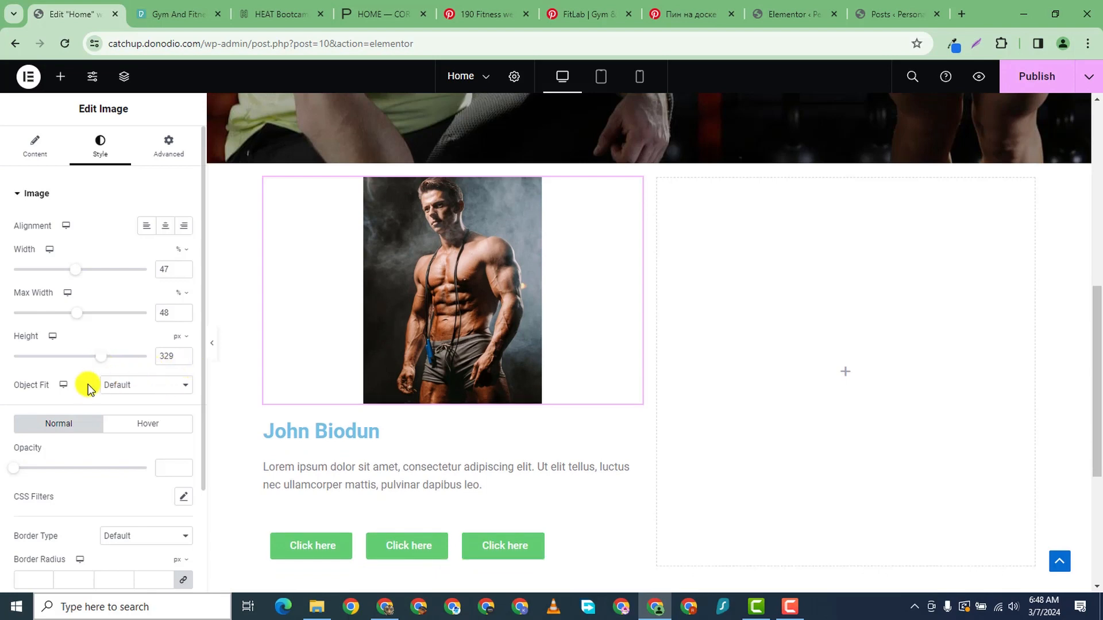
click(182, 354)
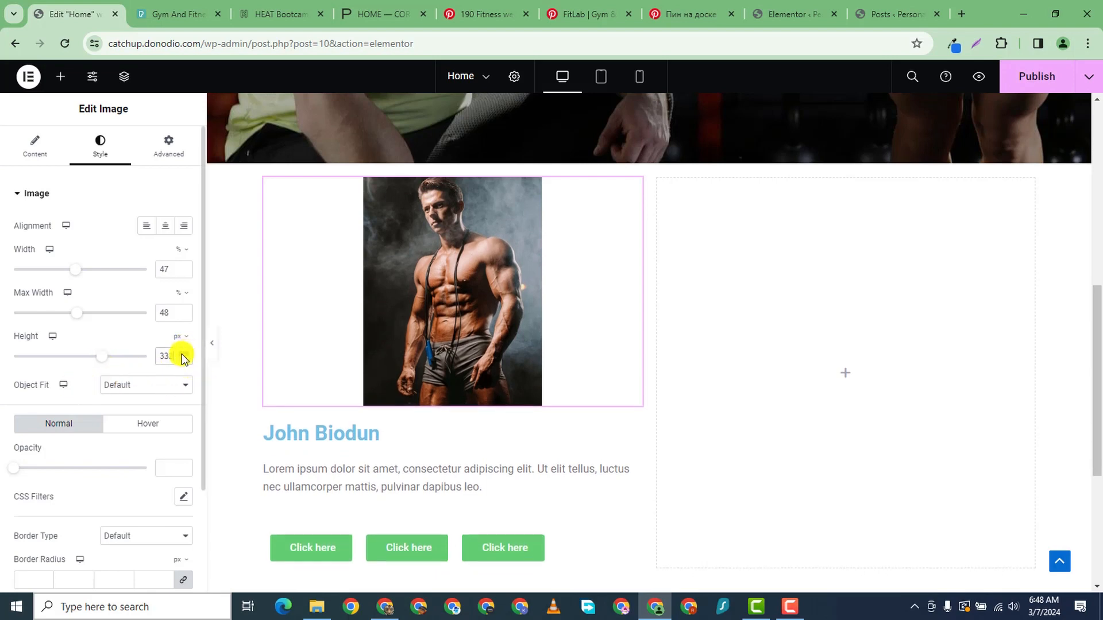
drag(182, 354, 181, 353)
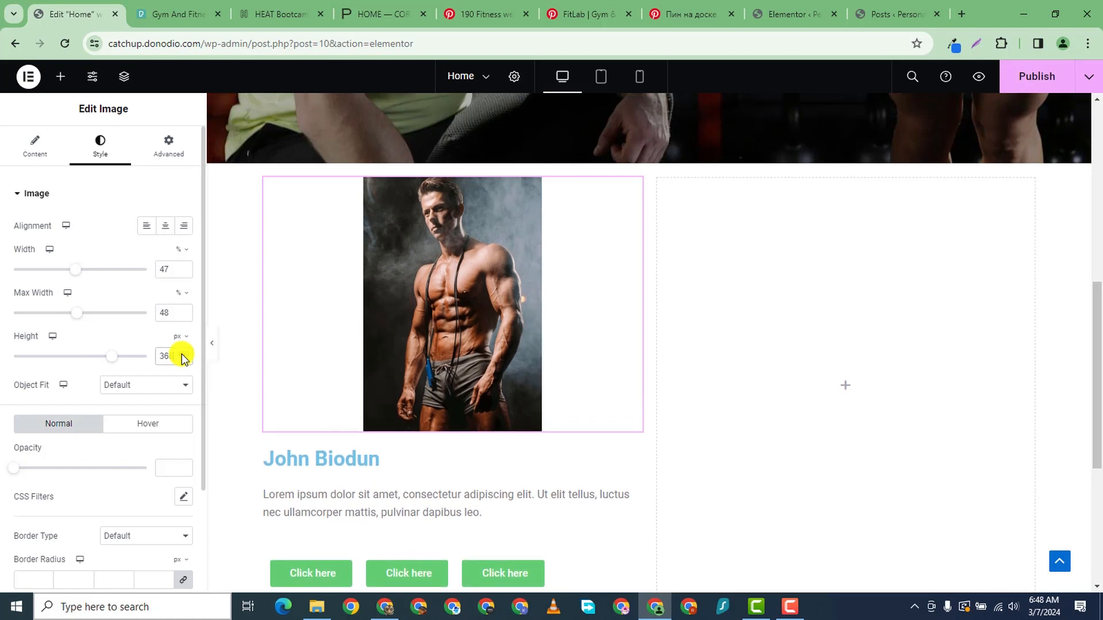
double_click(172, 360)
key(BackSpace)
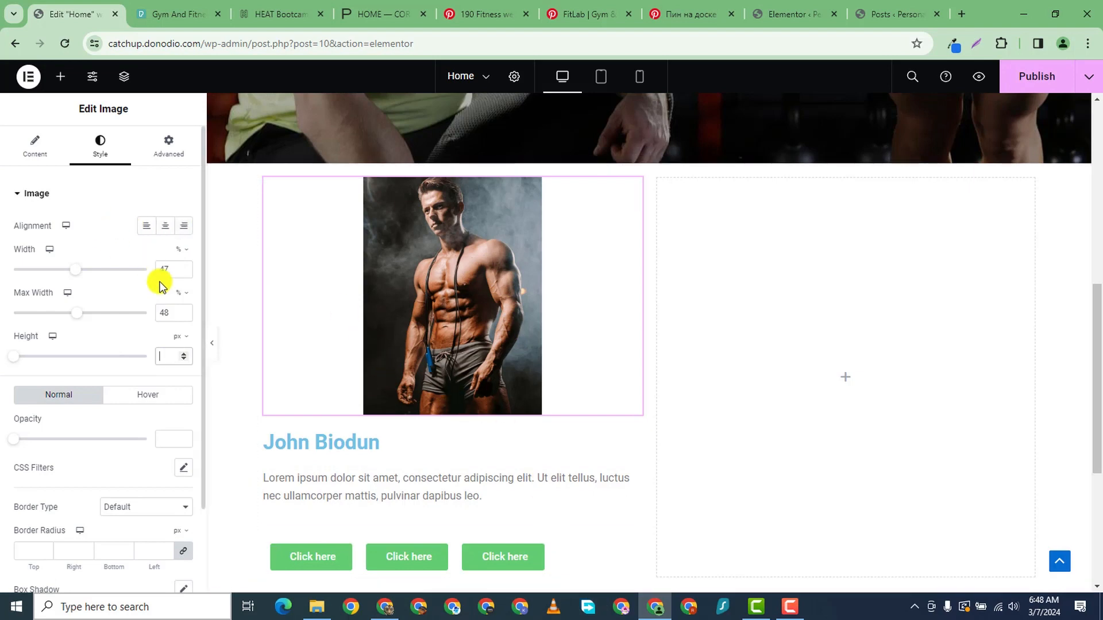
- Set the photo's Width and Max Width to exactly 50%
click(183, 267)
click(182, 268)
click(182, 267)
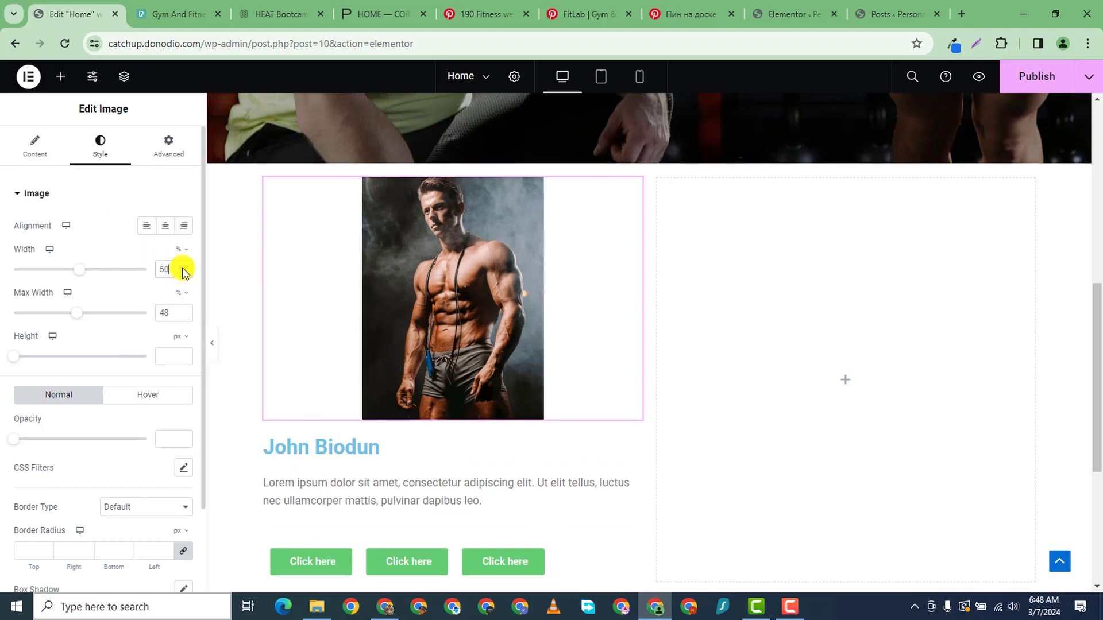
click(183, 310)
click(183, 311)
click(183, 310)
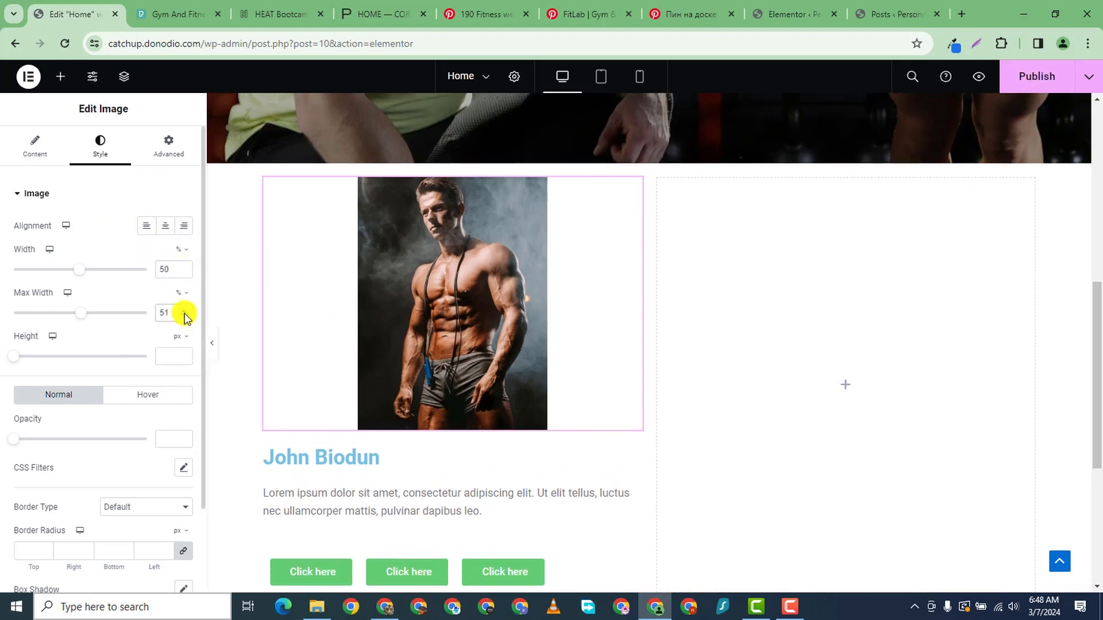
click(184, 315)
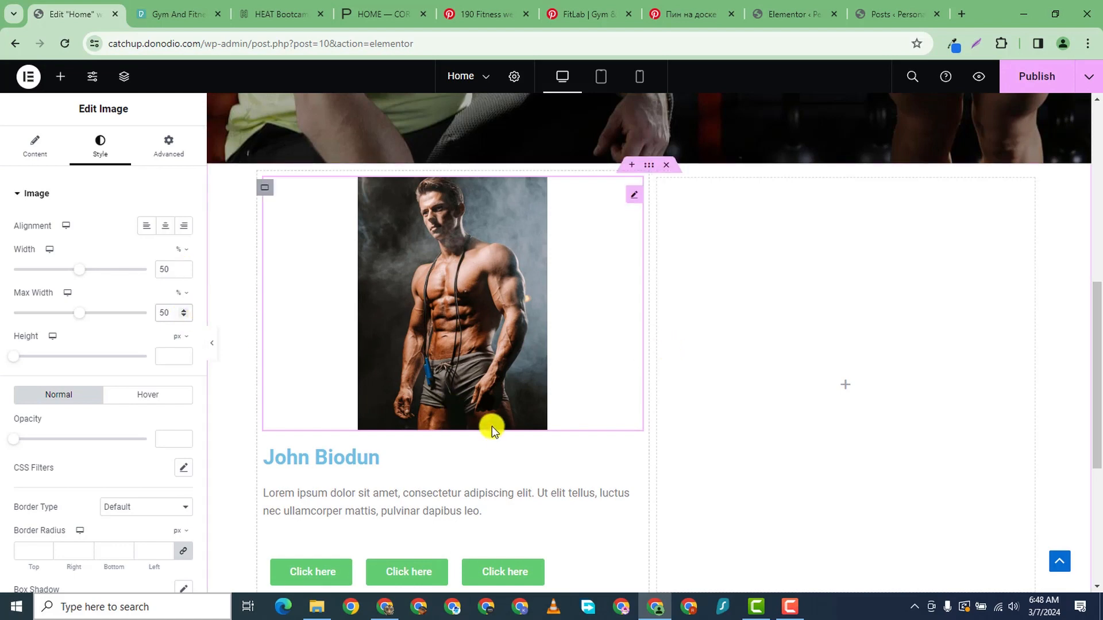
scroll(493, 426, down, 5)
scroll(490, 175, up, 2)
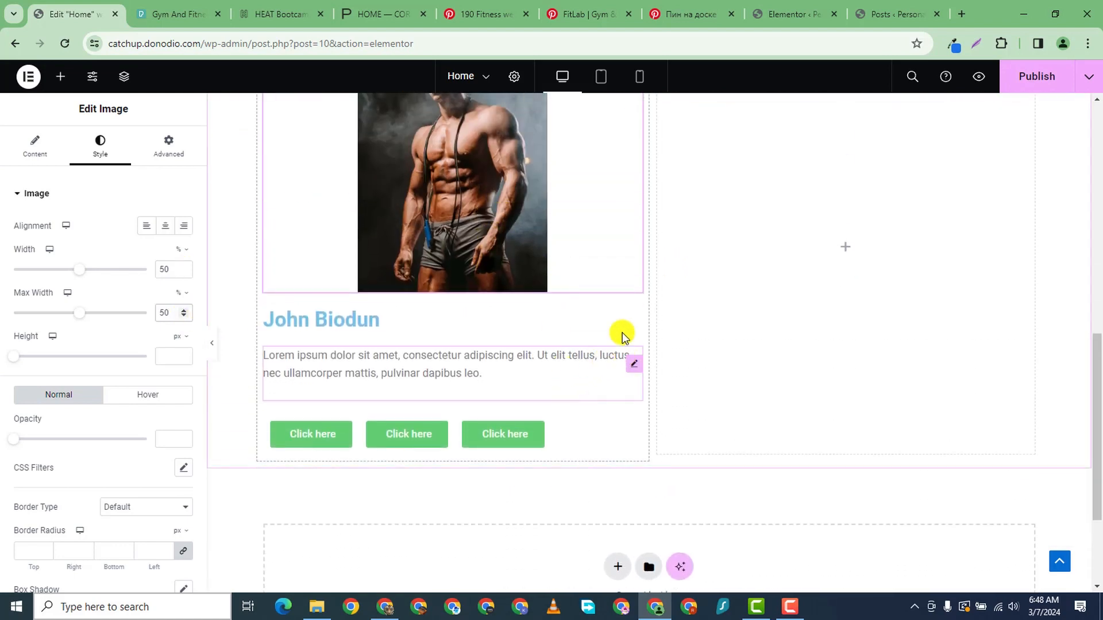
click(637, 324)
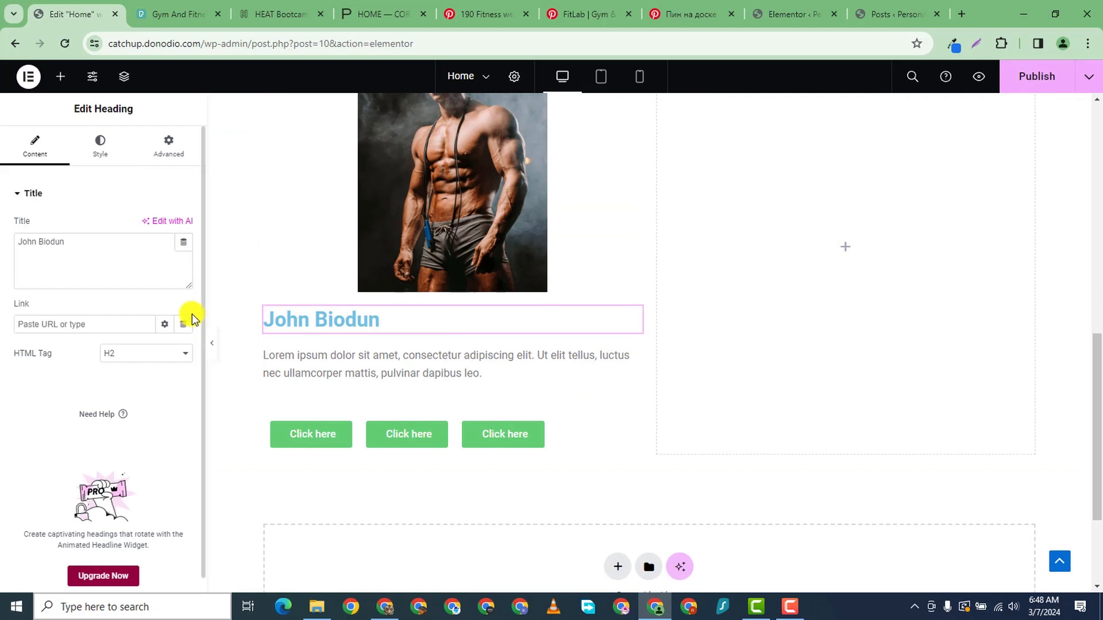
click(109, 136)
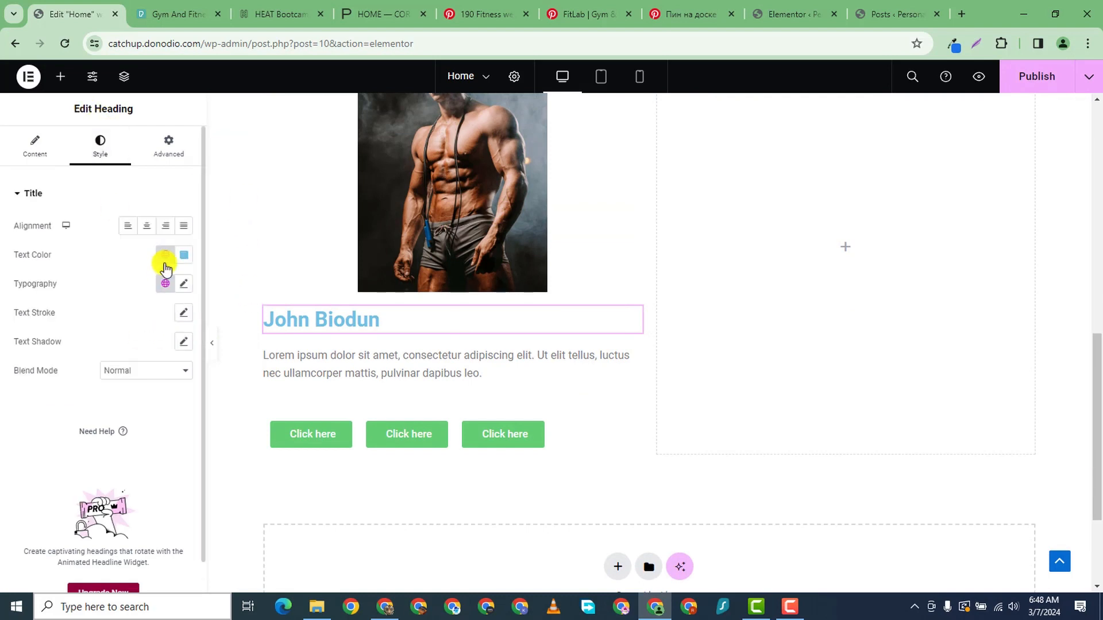
click(183, 254)
drag(141, 333, 82, 399)
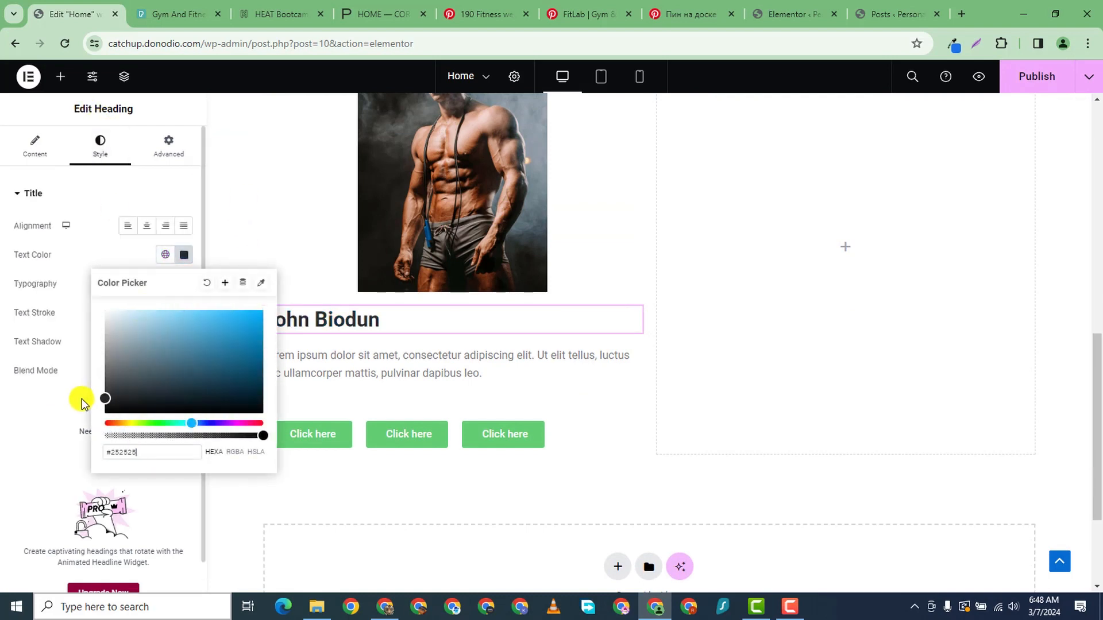
click(5, 429)
click(184, 283)
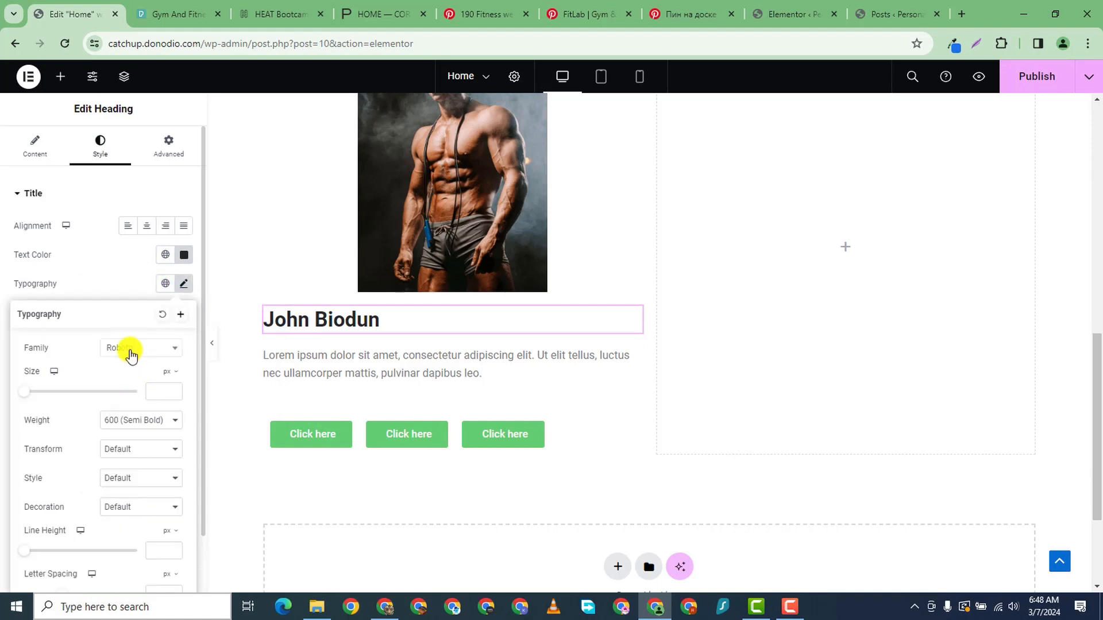
click(134, 349)
text(popp)
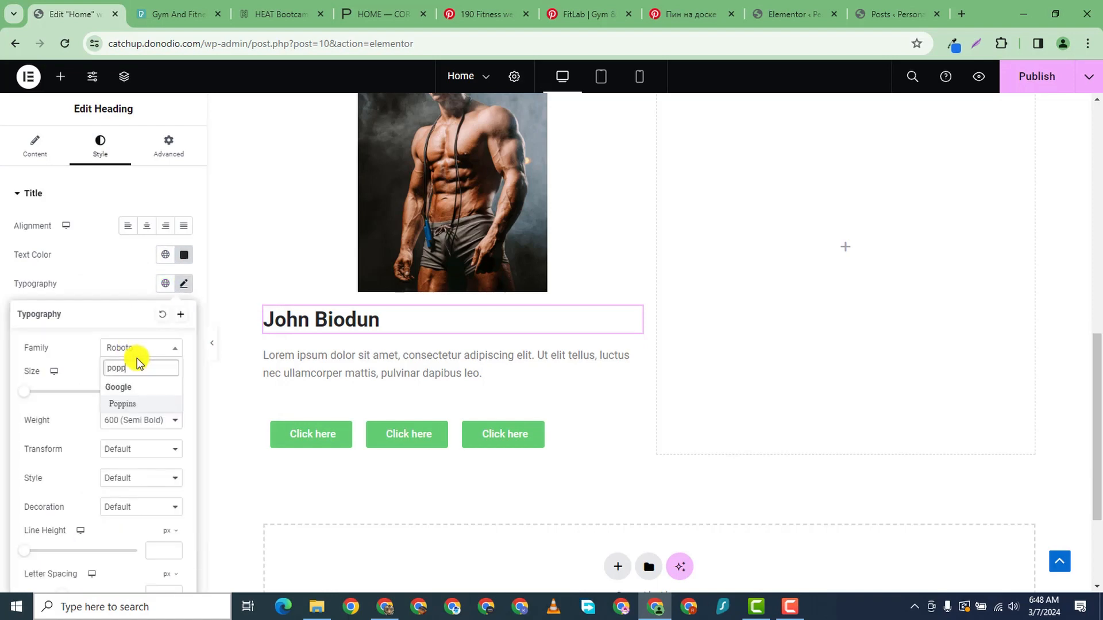
click(149, 407)
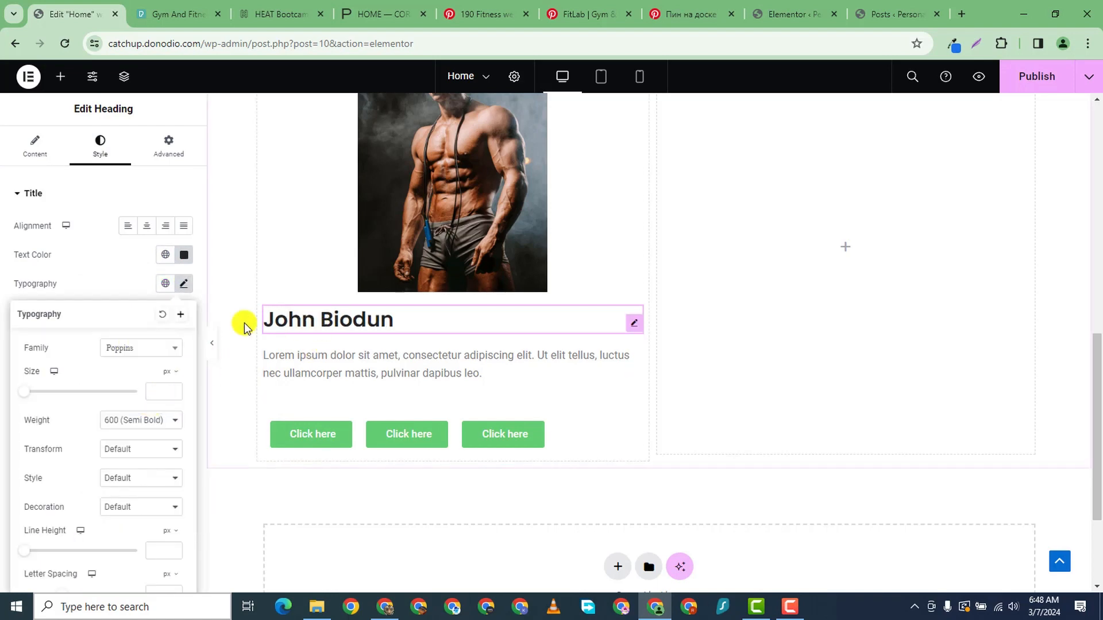
- Set the paragraph below the heading to Poppins at 14 px
click(386, 364)
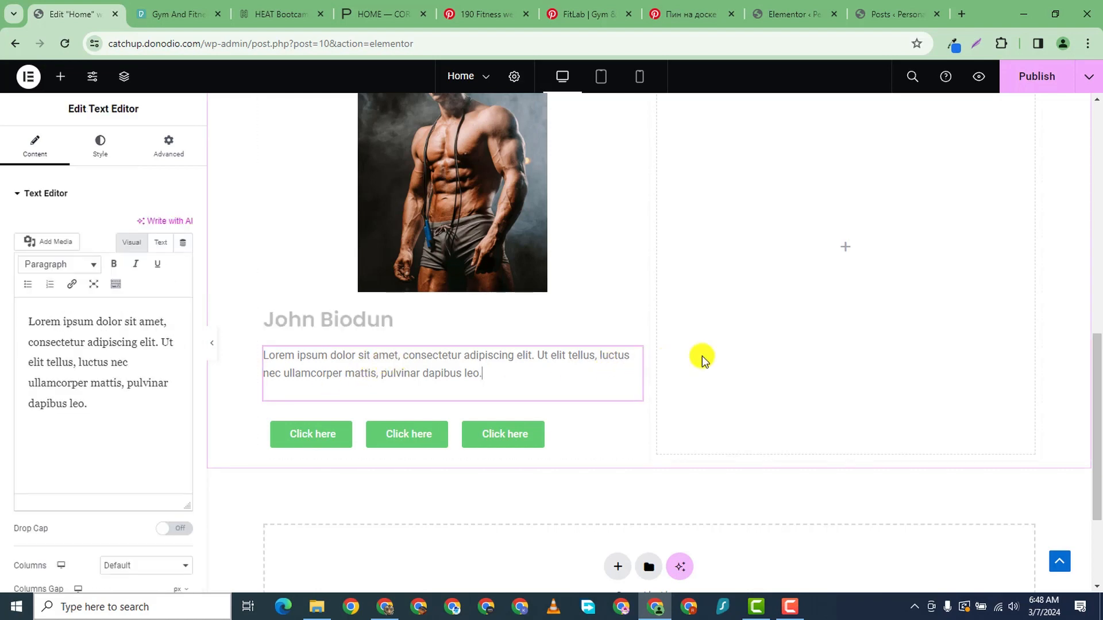
click(633, 365)
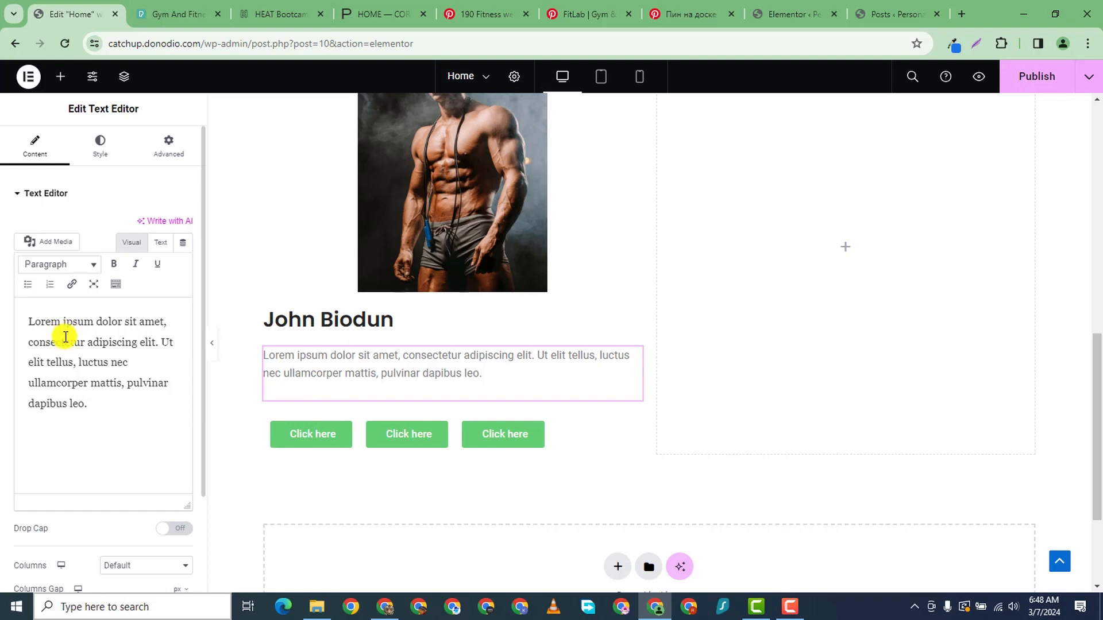
click(101, 150)
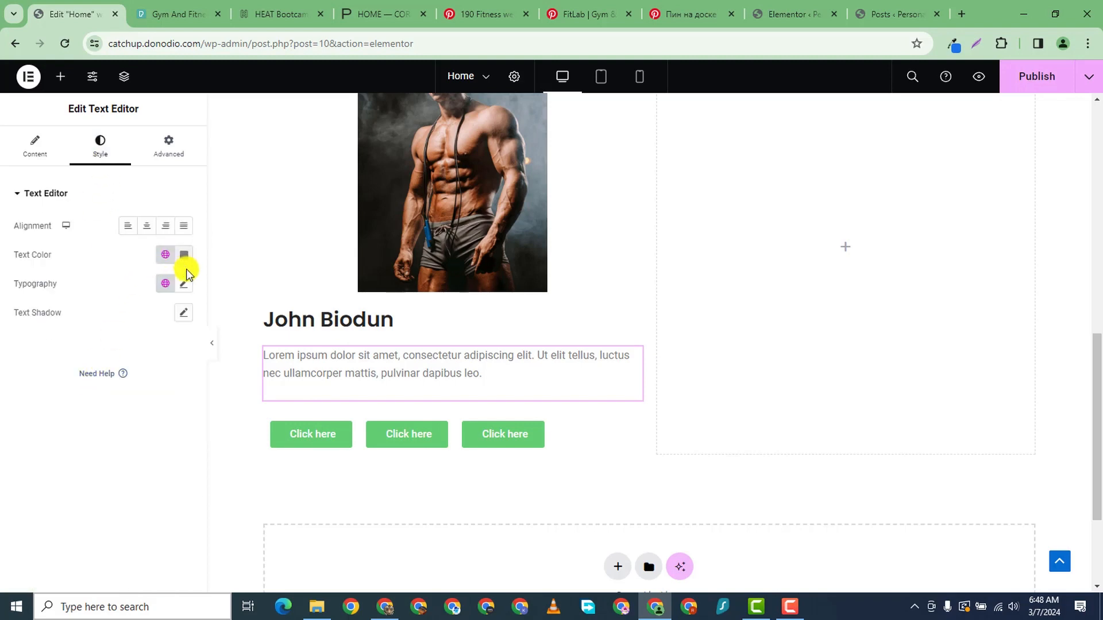
click(184, 283)
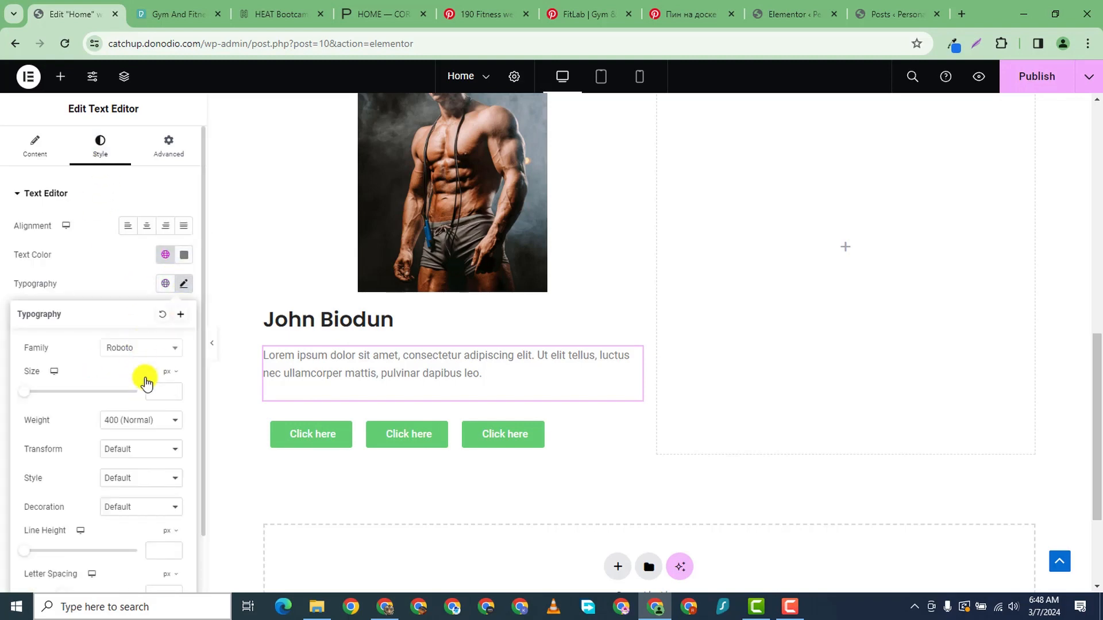
click(143, 349)
text(popp)
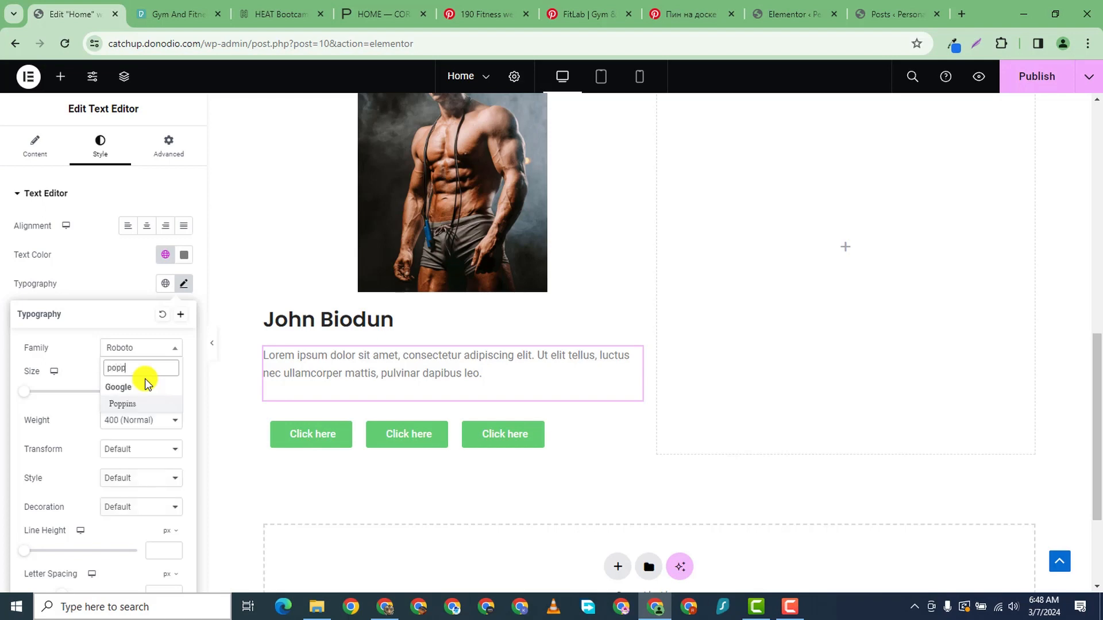
click(125, 403)
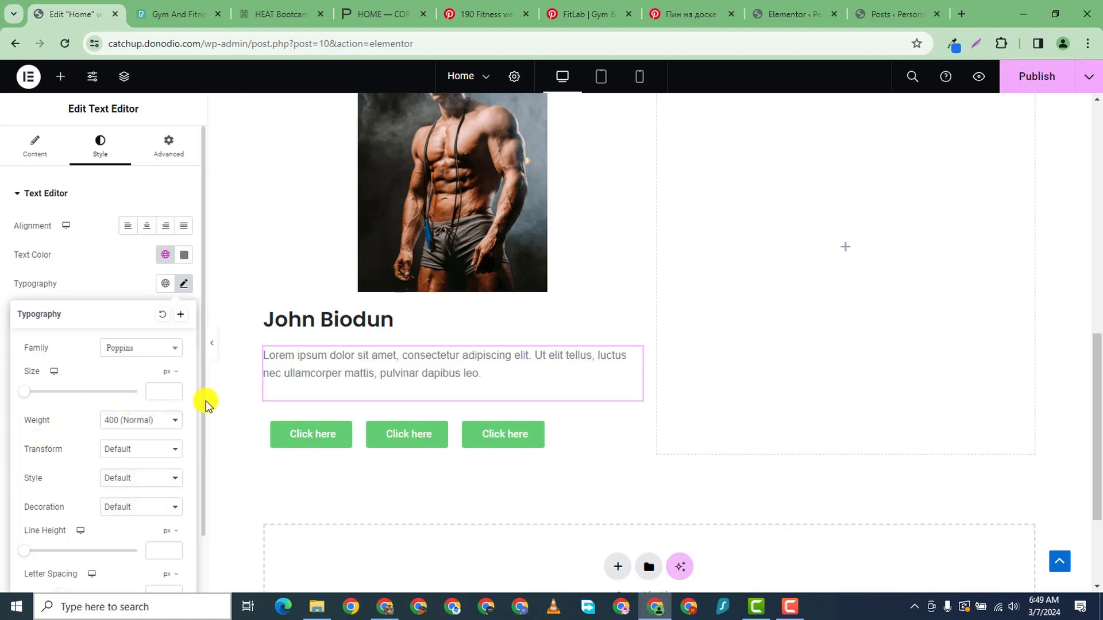
click(164, 391)
text(13)
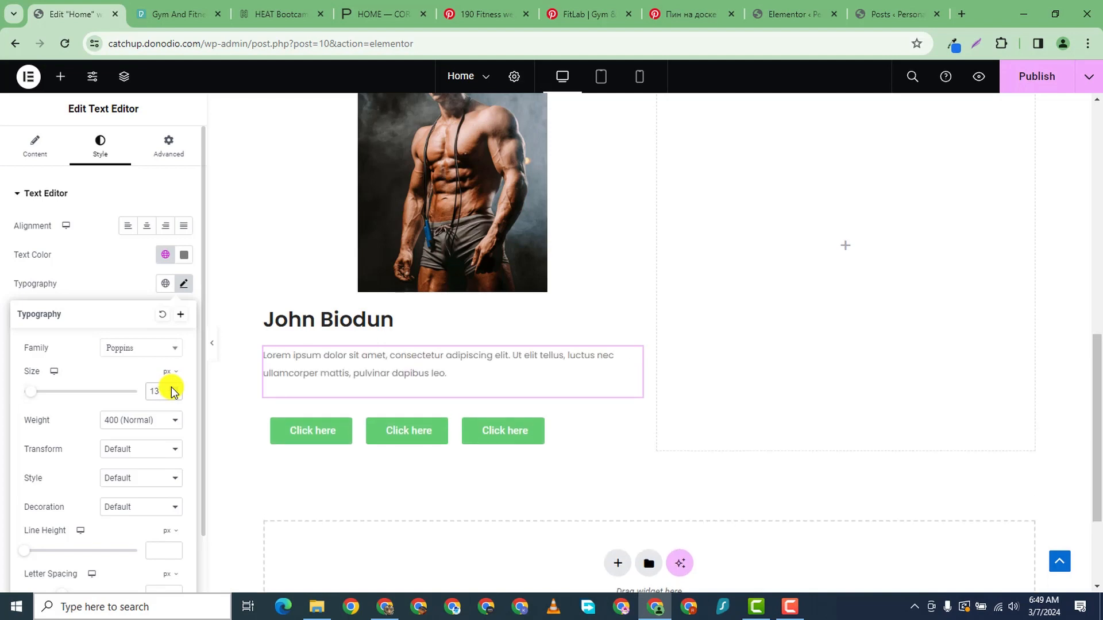
click(173, 389)
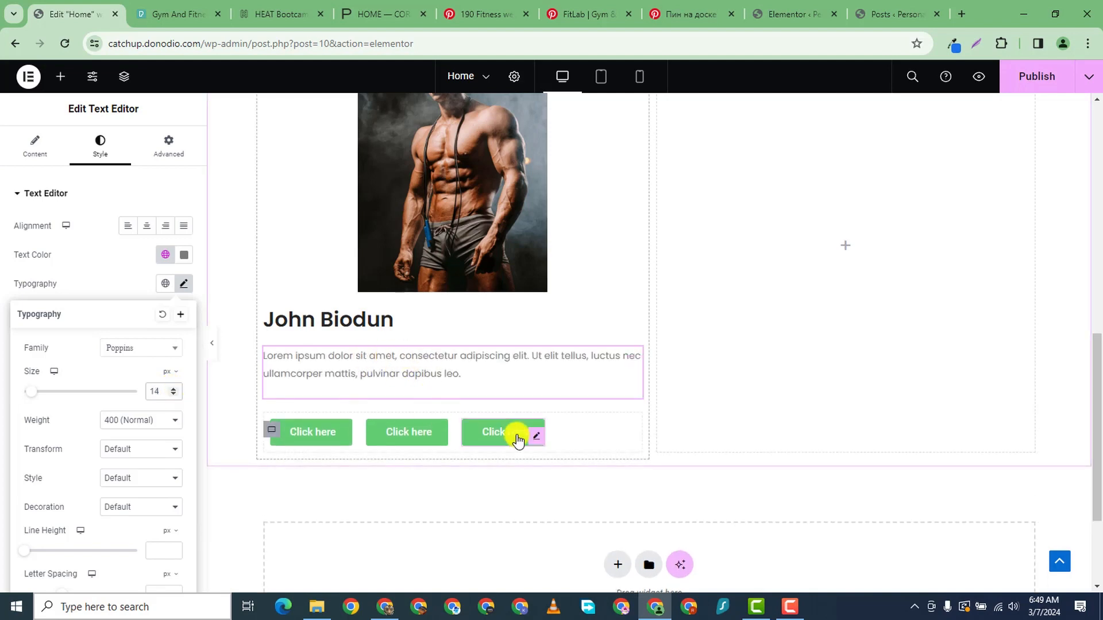
- Delete the third Click here button and relabel the first button 'Read Bio'
right_click(539, 437)
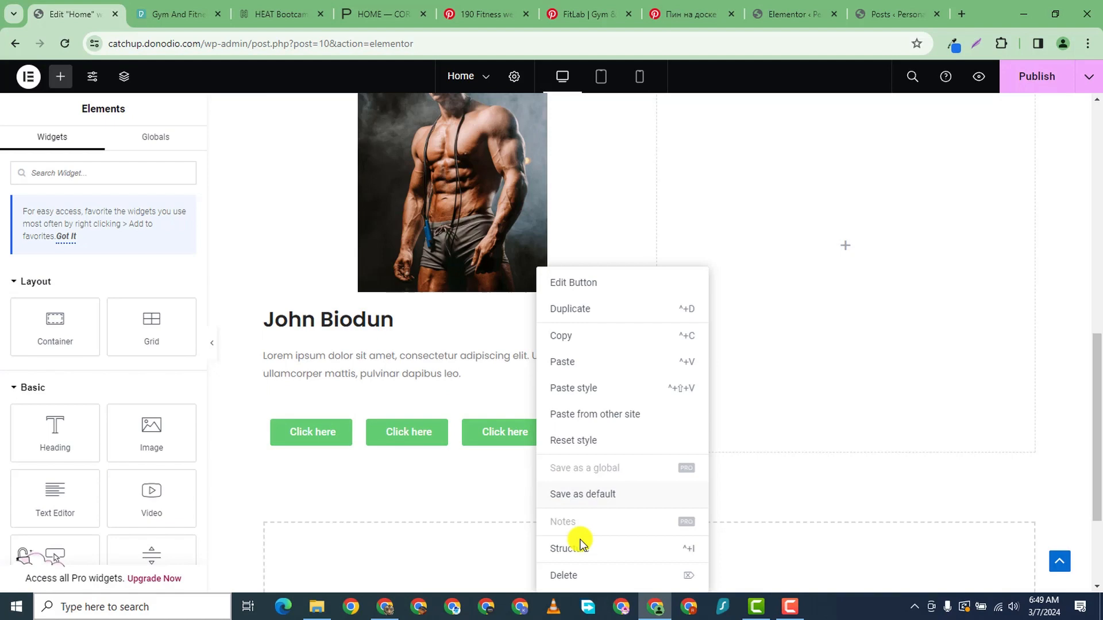
click(569, 574)
click(343, 435)
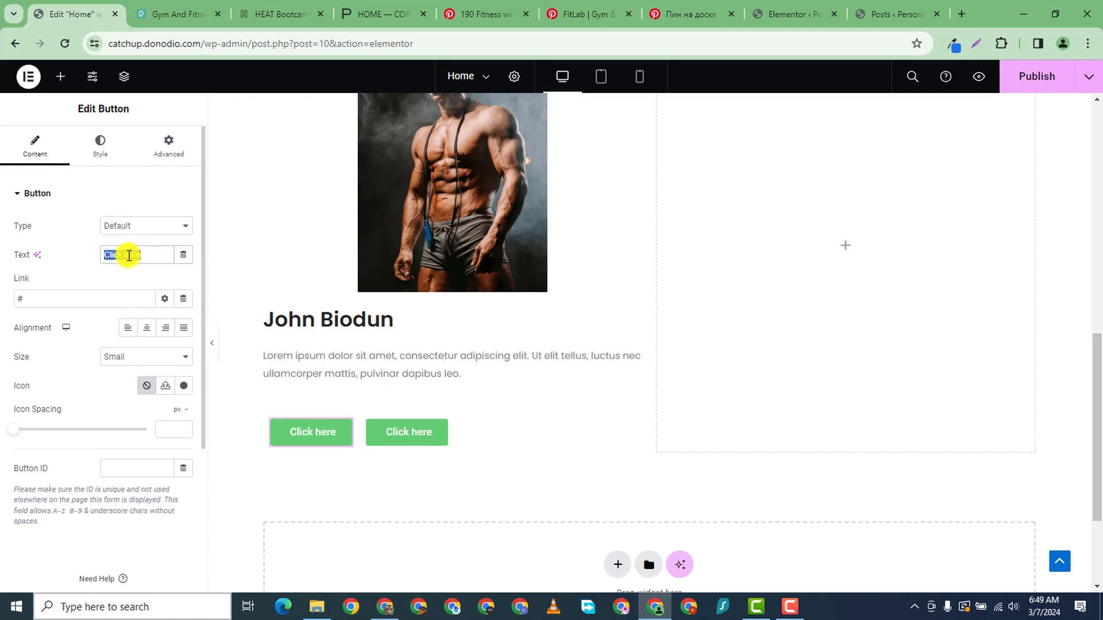
text(Reas)
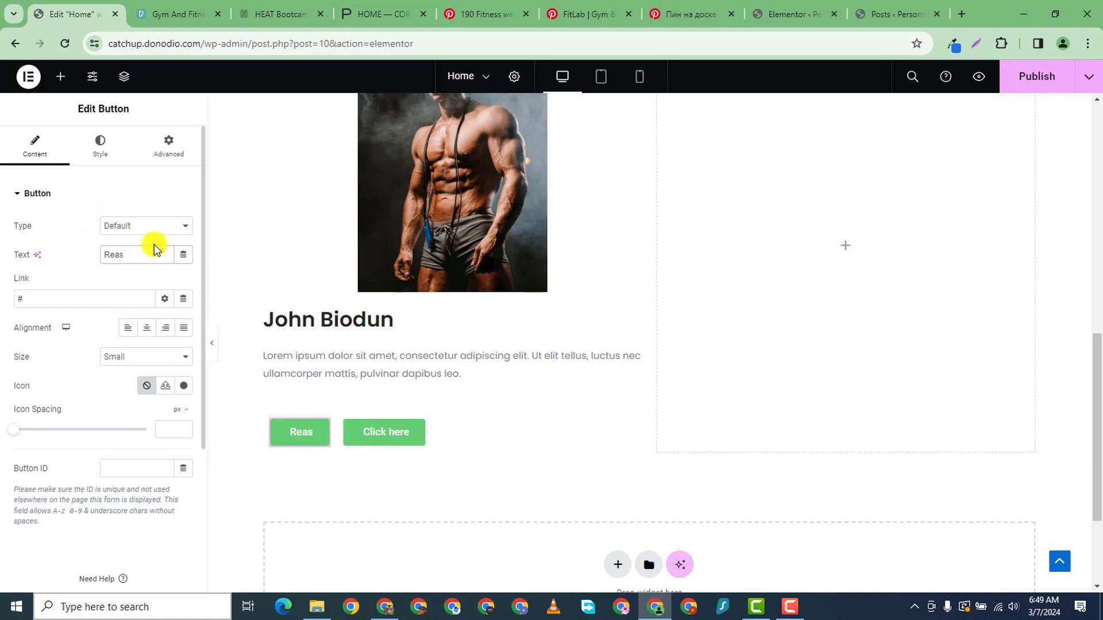
key(BackSpace)
text(d Bio)
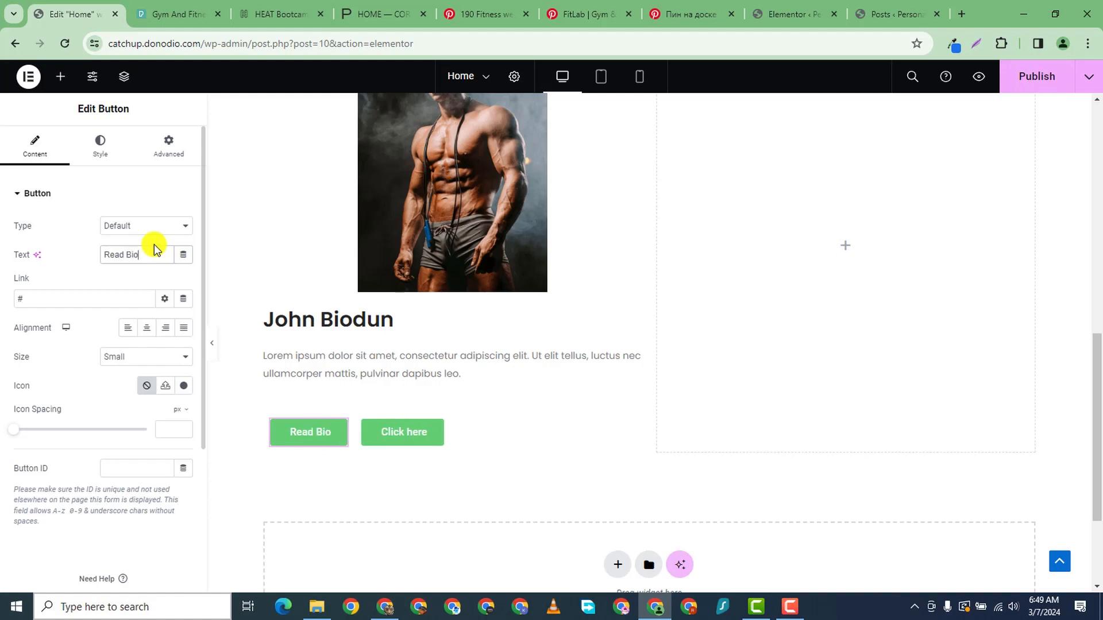
- Change the second button's label to 'Contact'
click(436, 442)
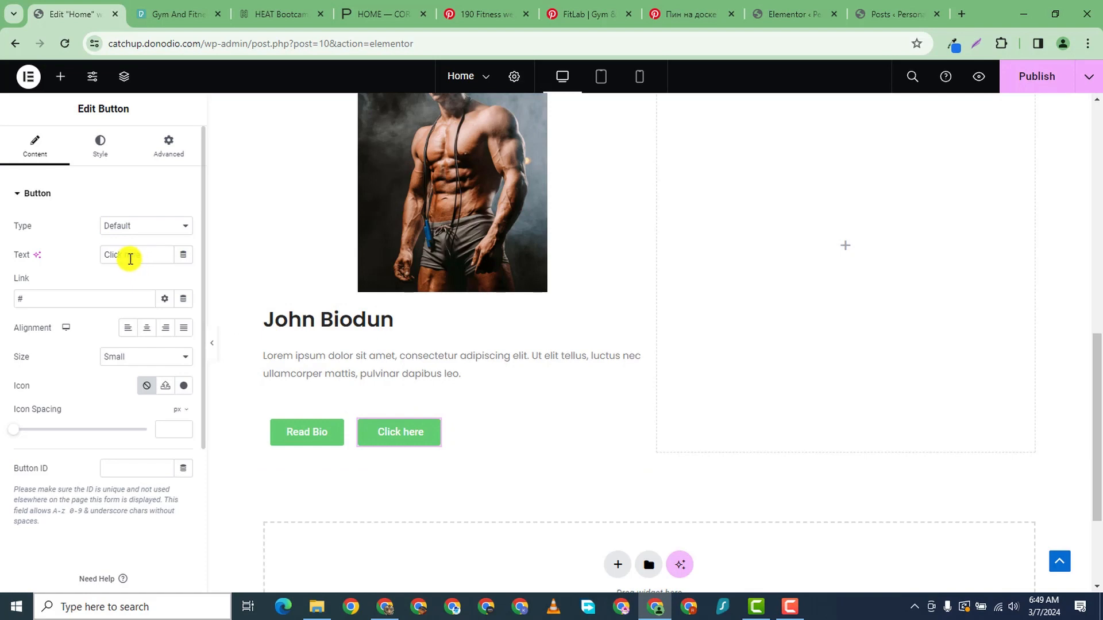
text(Contact)
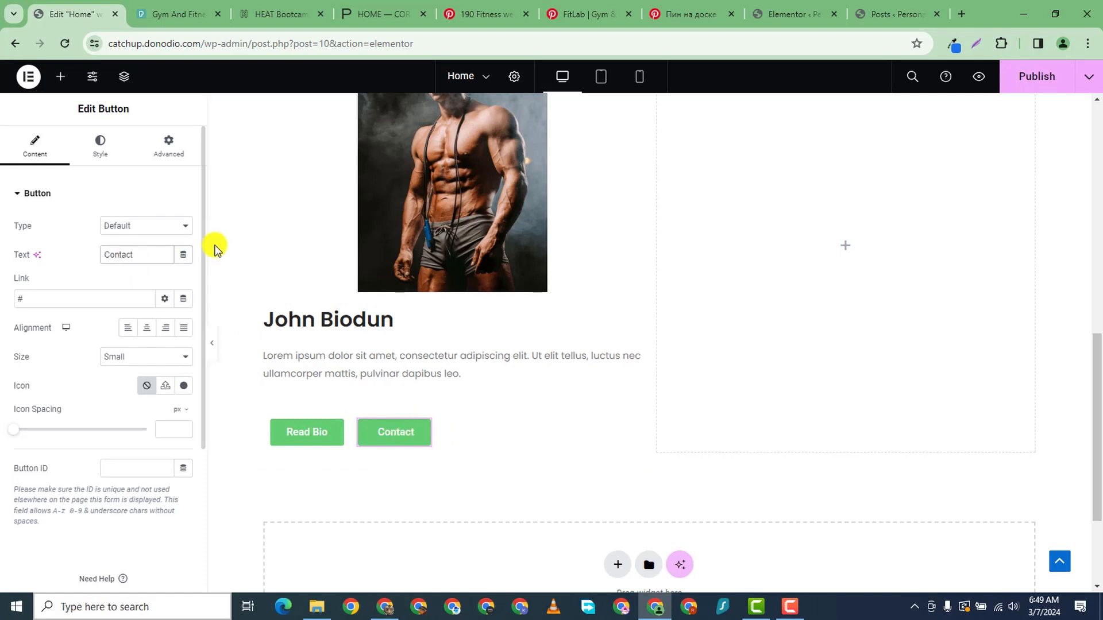
scroll(600, 274, up, 5)
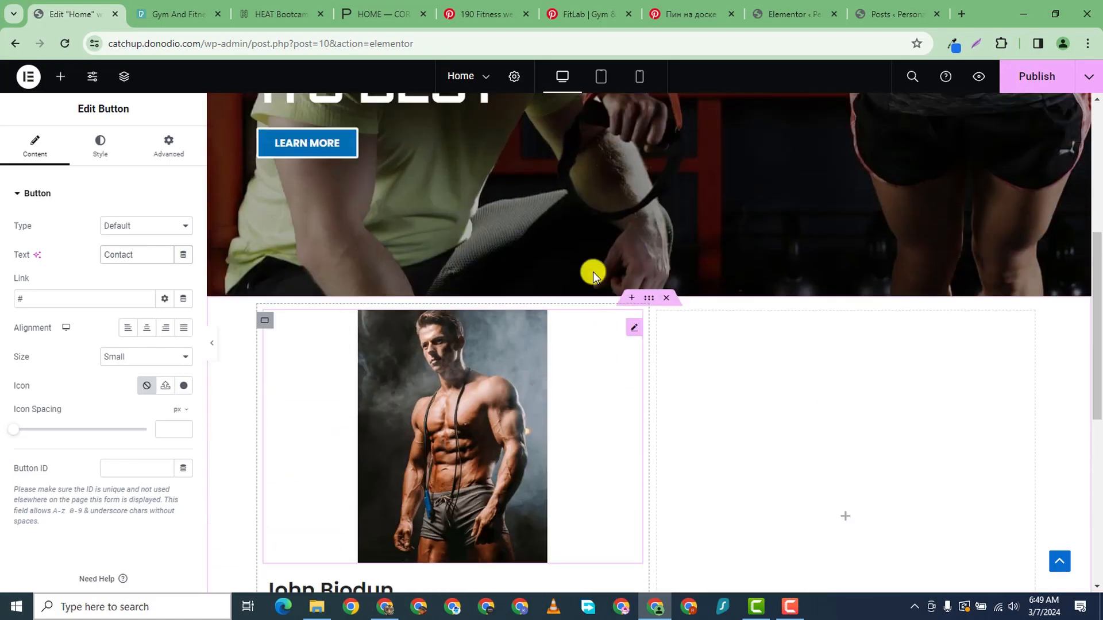
scroll(354, 352, down, 3)
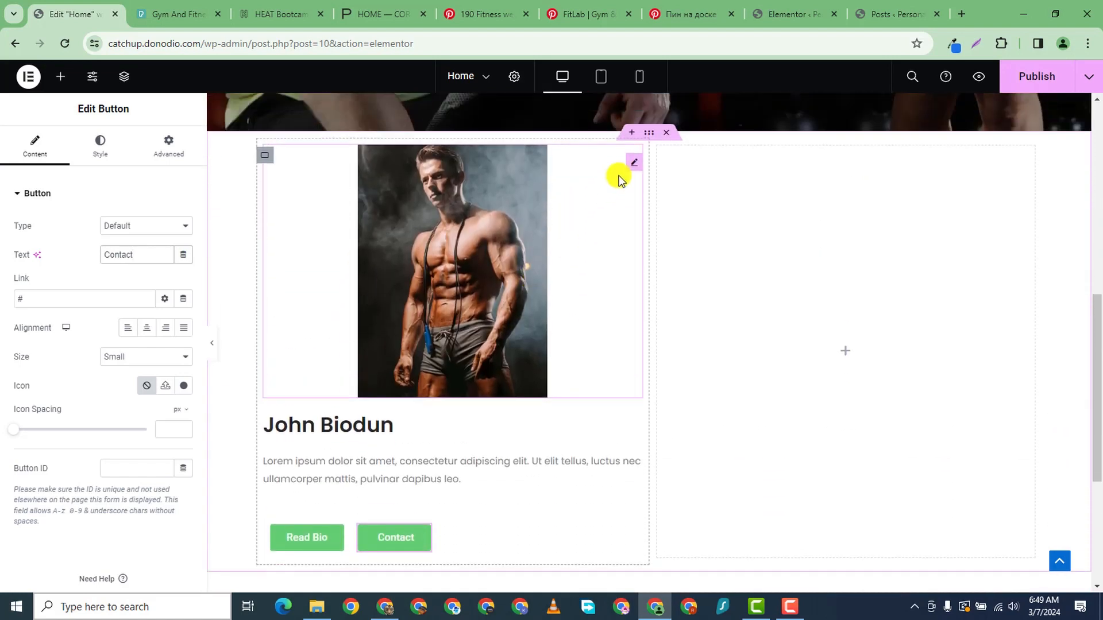
scroll(418, 413, up, 2)
scroll(326, 273, down, 3)
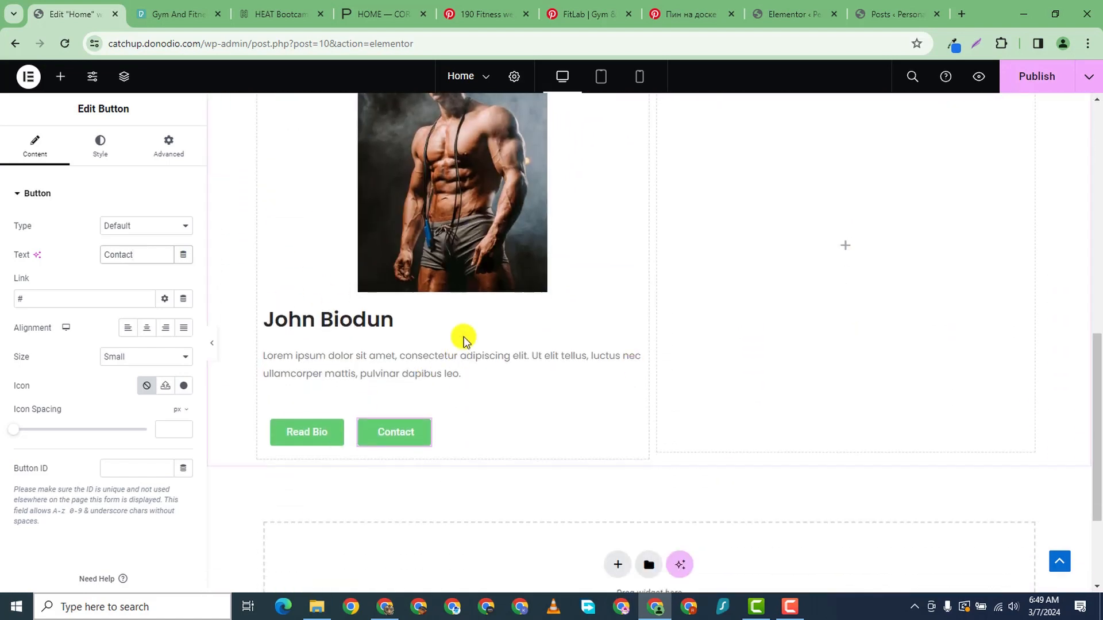
scroll(523, 321, up, 9)
scroll(526, 315, down, 6)
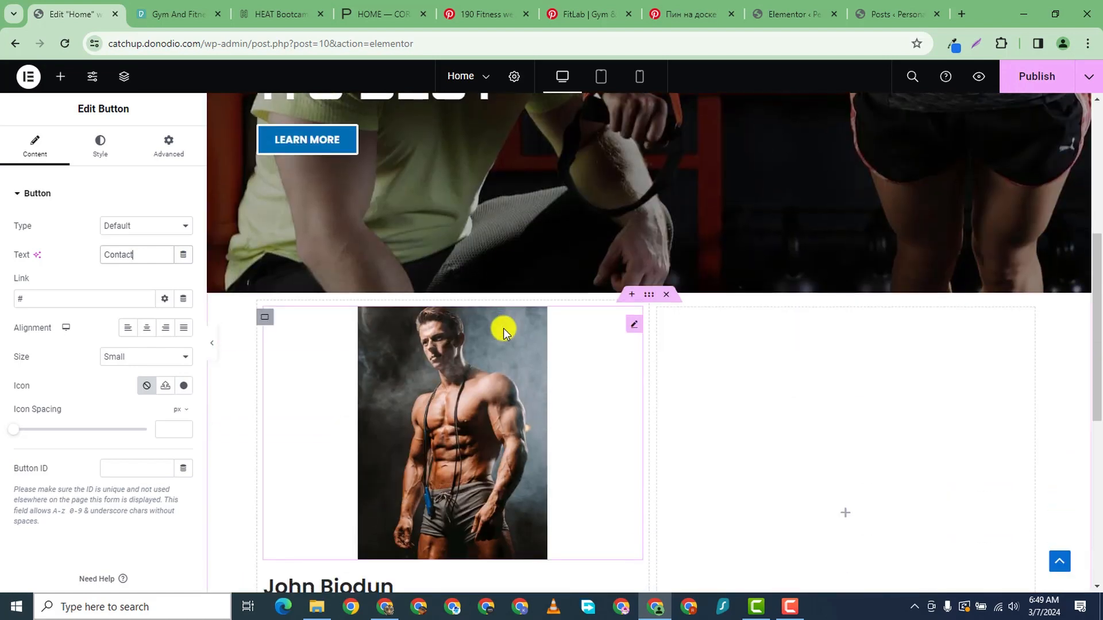
scroll(465, 327, down, 2)
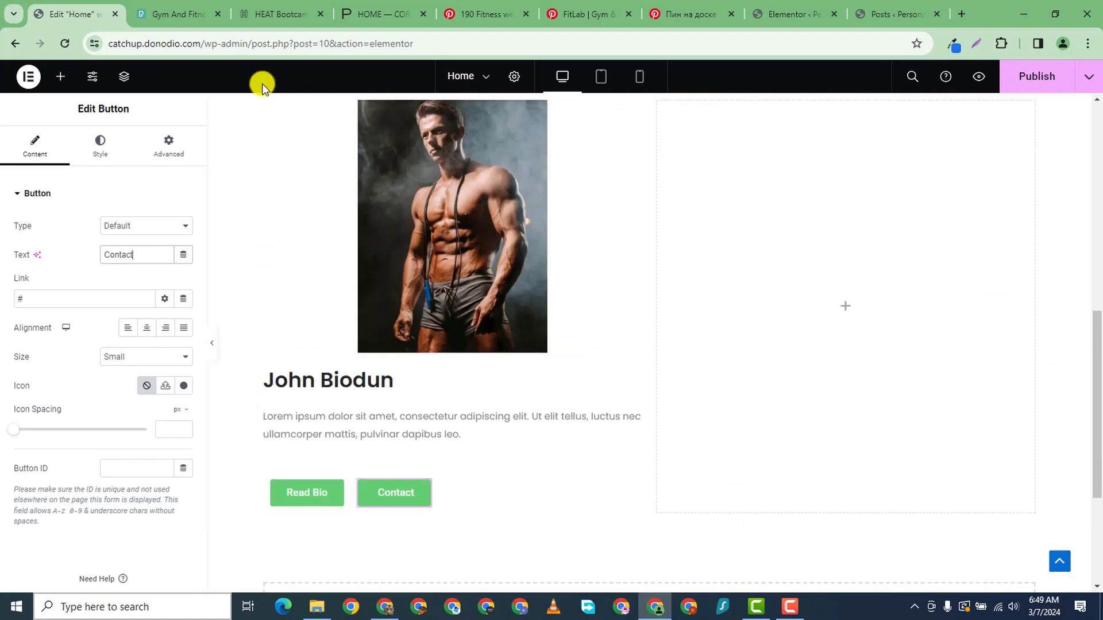
scroll(276, 132, up, 1)
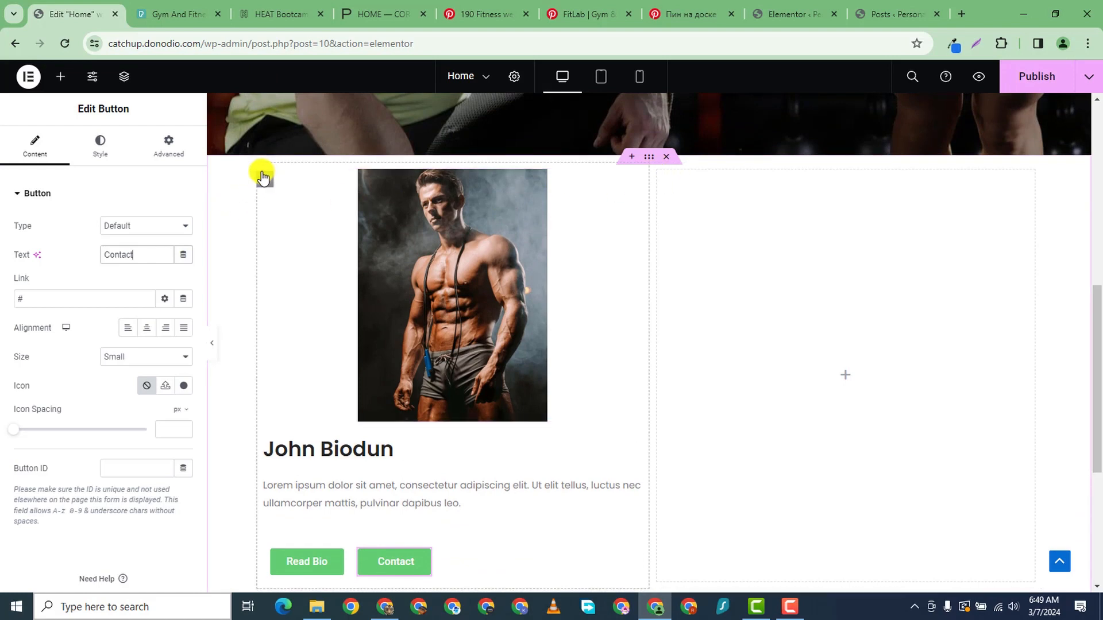
scroll(337, 364, down, 2)
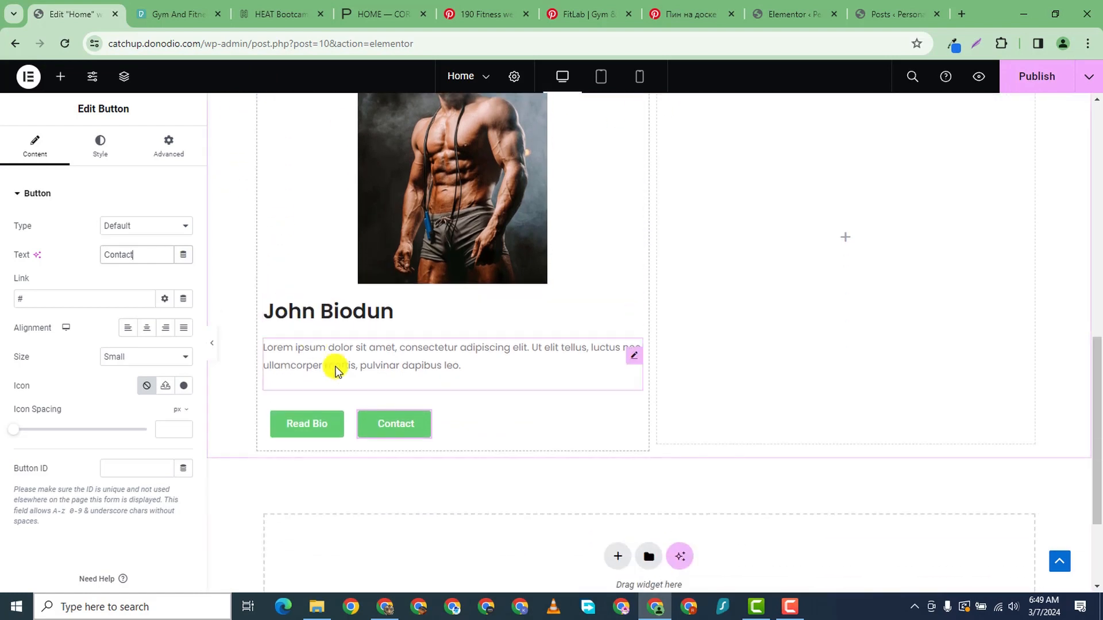
click(313, 424)
- Copy the hero LEARN MORE button and paste its blue style onto Read Bio
click(100, 146)
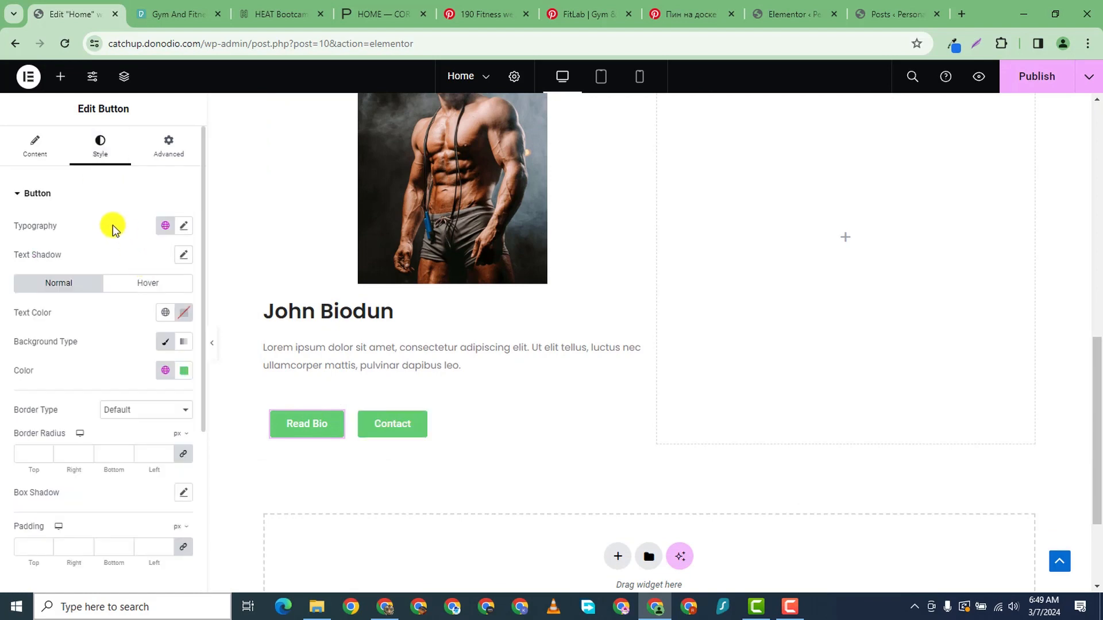
click(184, 369)
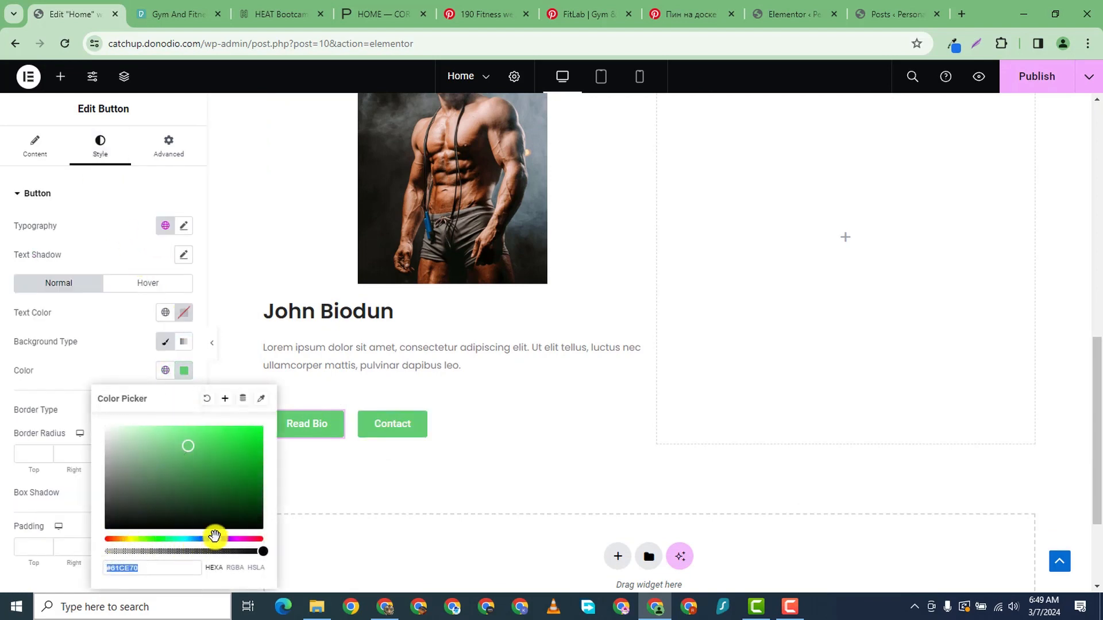
drag(198, 539, 212, 539)
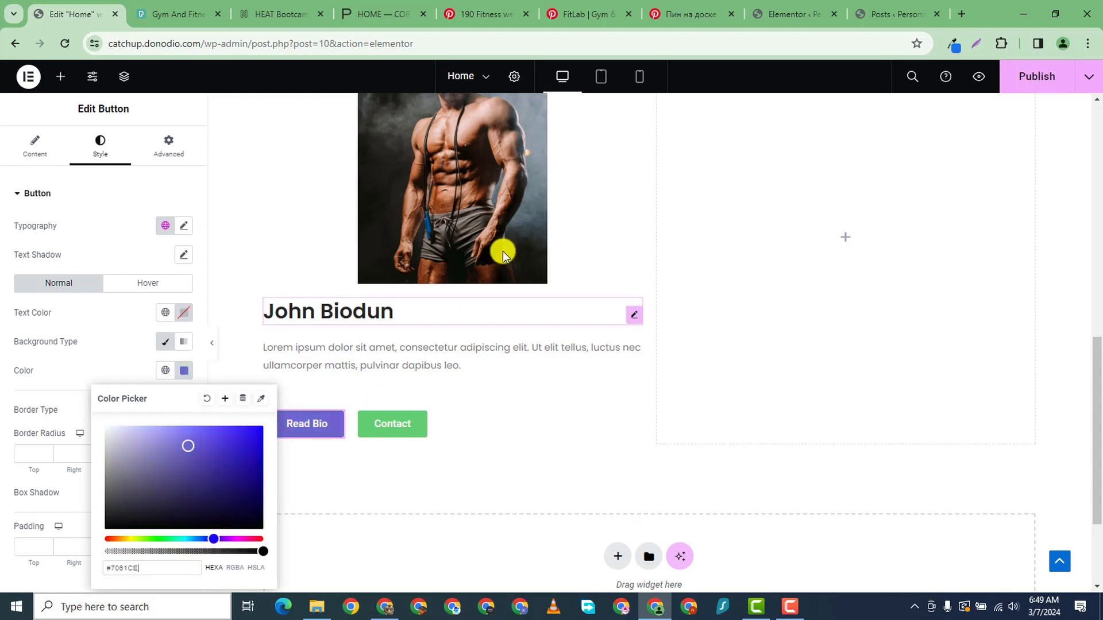
scroll(657, 399, up, 7)
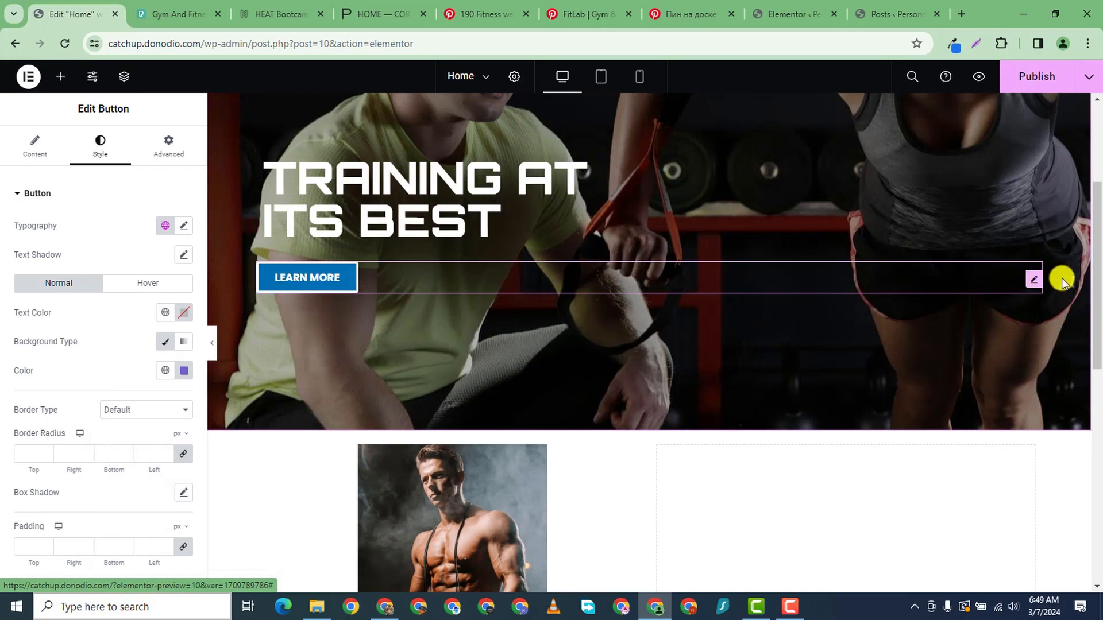
click(1034, 280)
right_click(1034, 279)
click(967, 334)
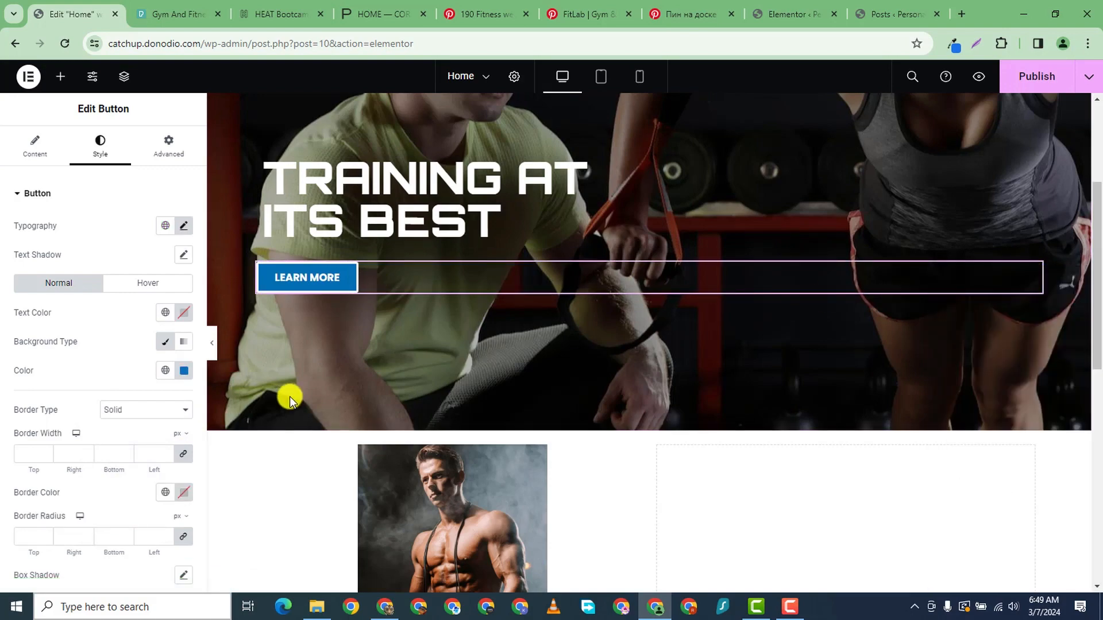
scroll(377, 433, down, 8)
right_click(333, 356)
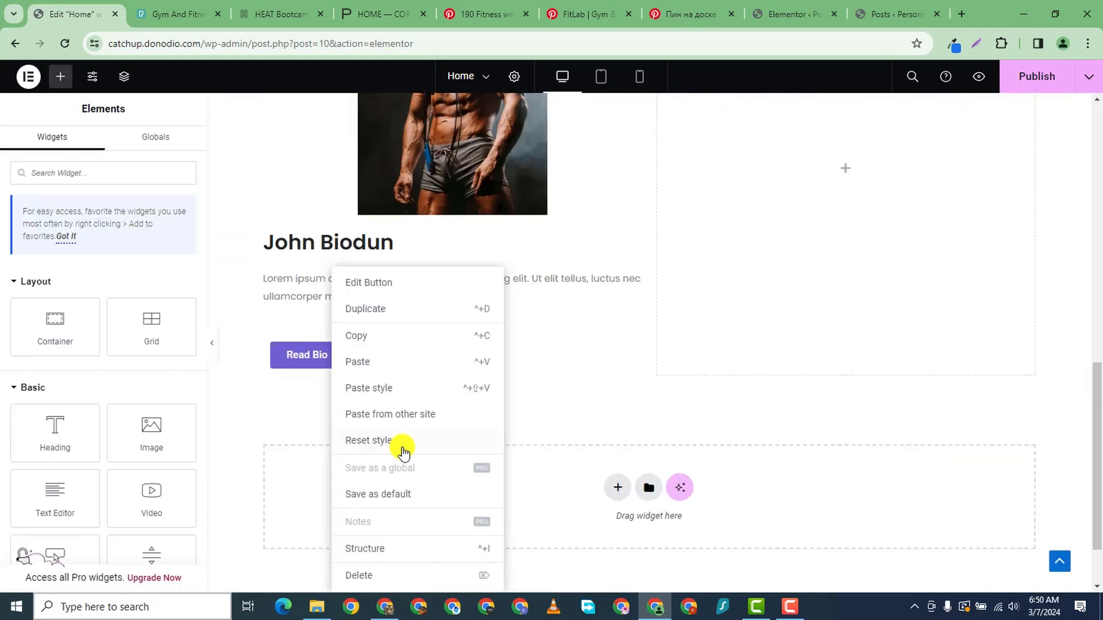
click(376, 389)
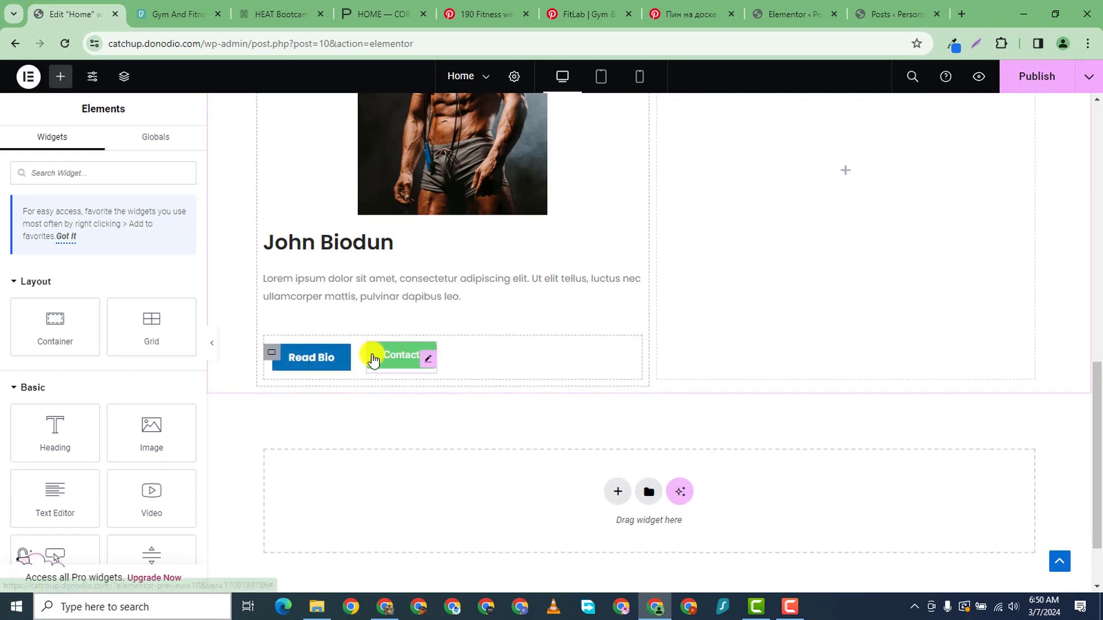
- Paste the same style onto Contact and make its background dark red #B10000
right_click(421, 360)
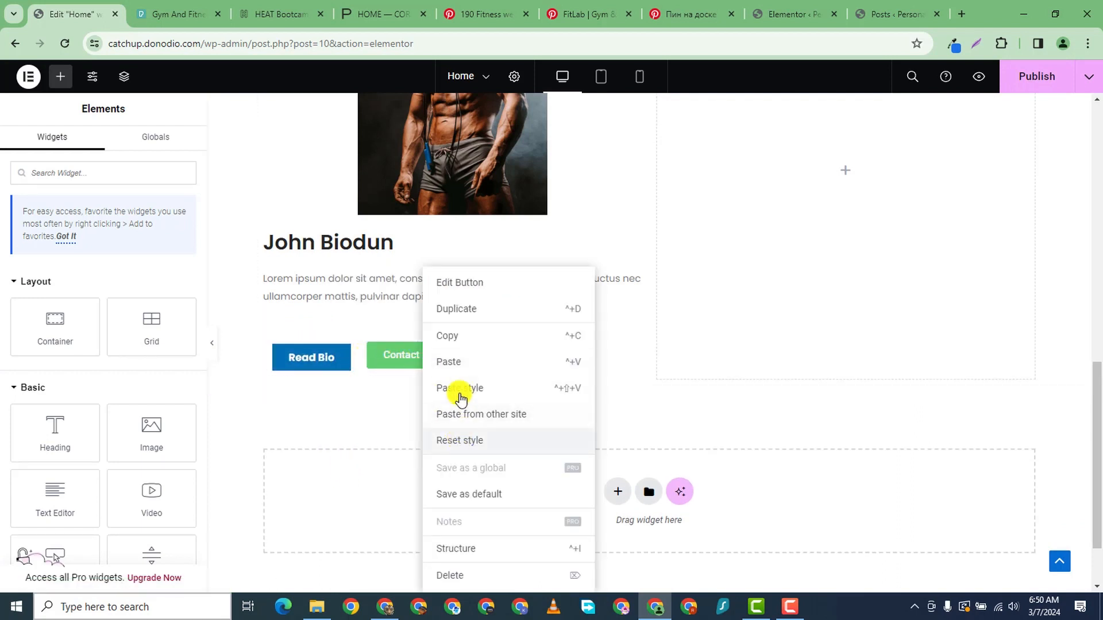
click(455, 393)
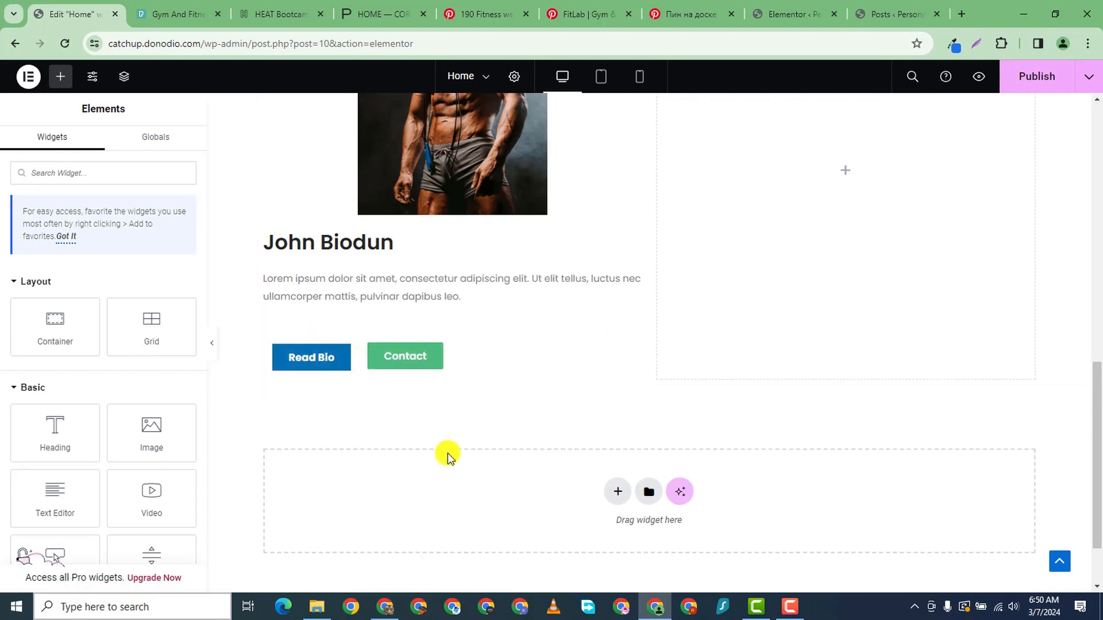
click(436, 358)
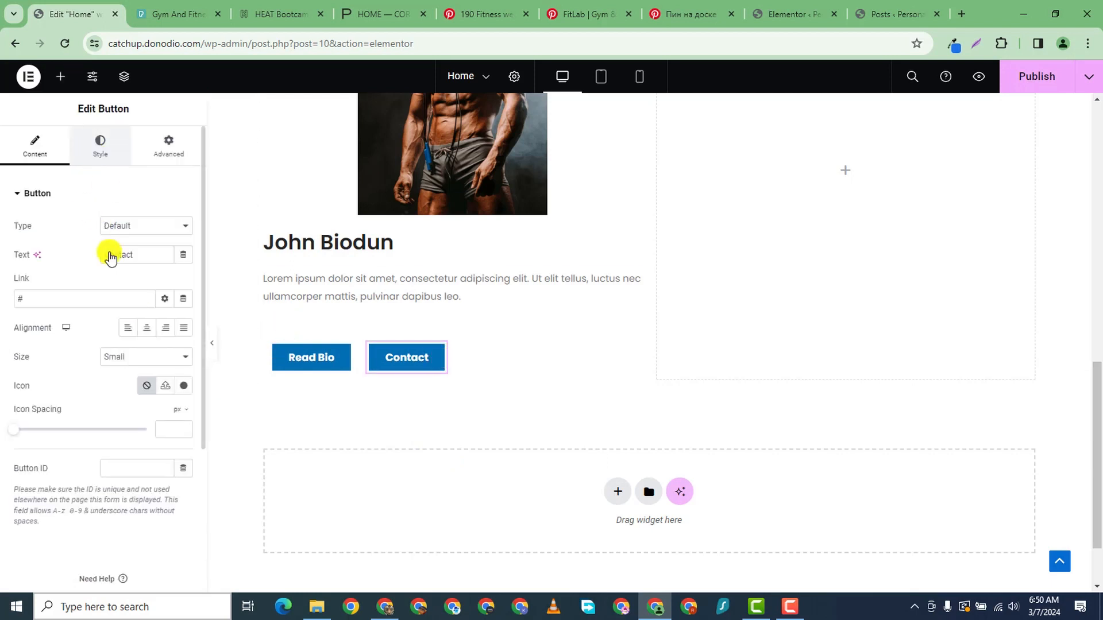
click(185, 371)
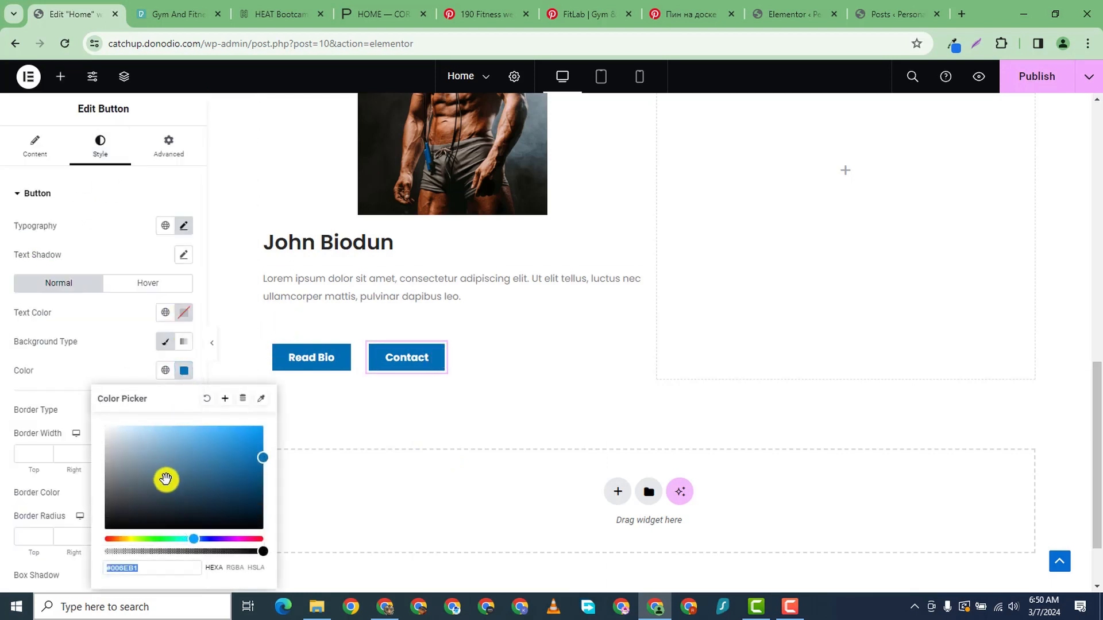
click(106, 538)
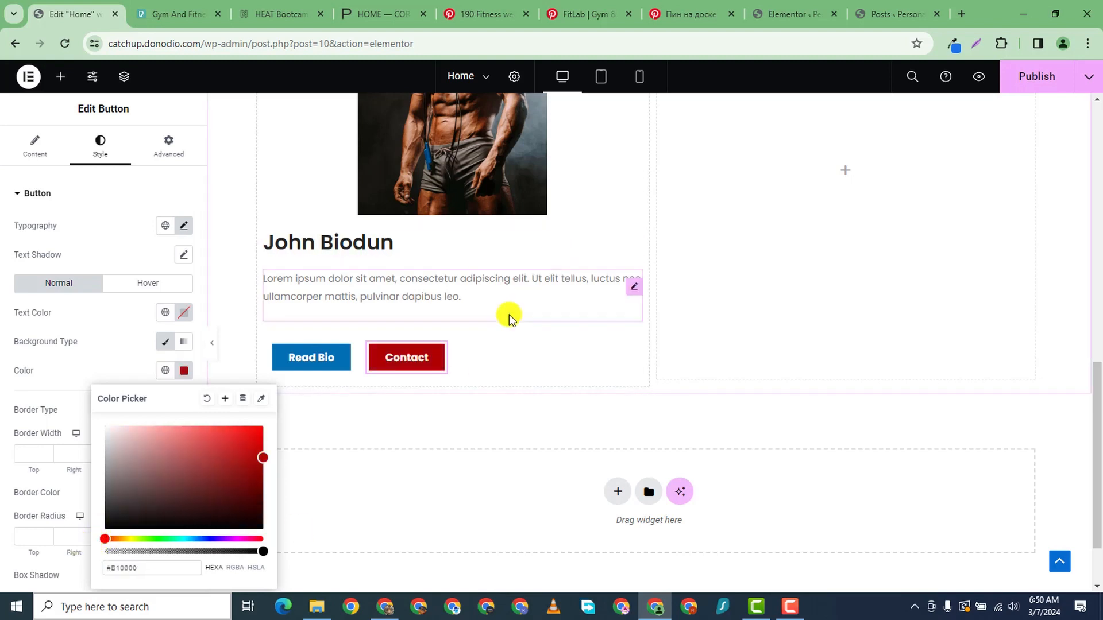
scroll(503, 155, up, 3)
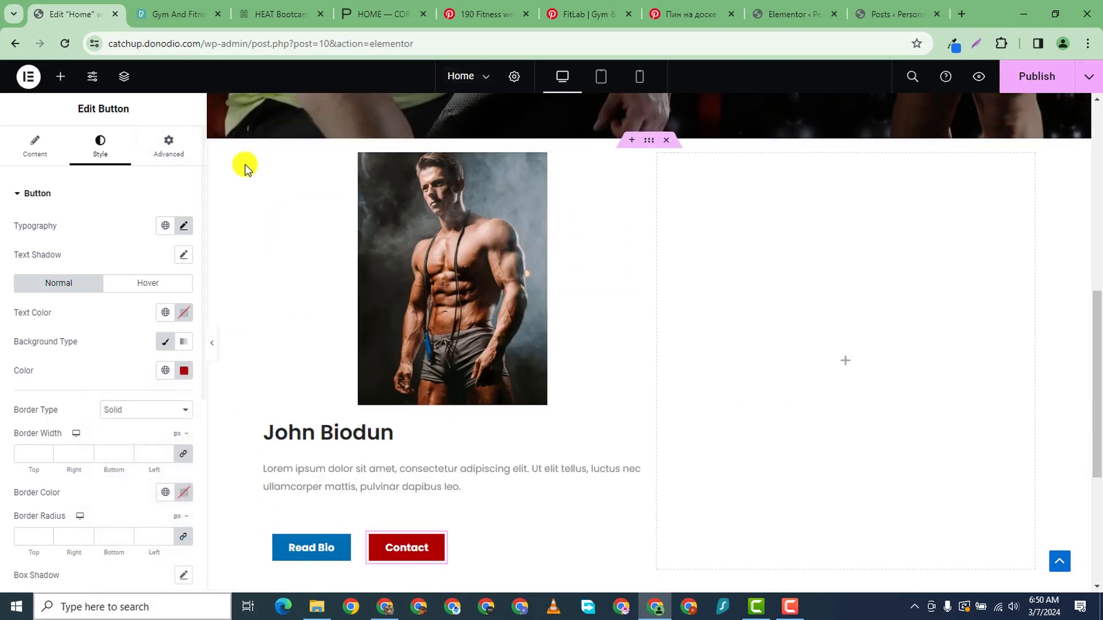
right_click(265, 164)
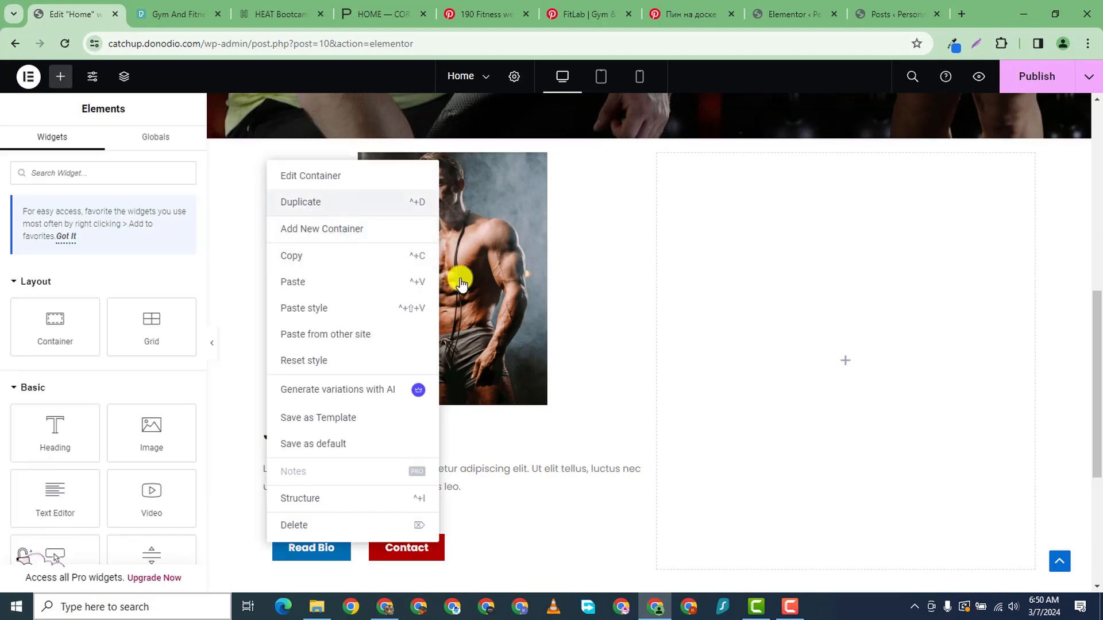
key(ctrl+d)
right_click(527, 165)
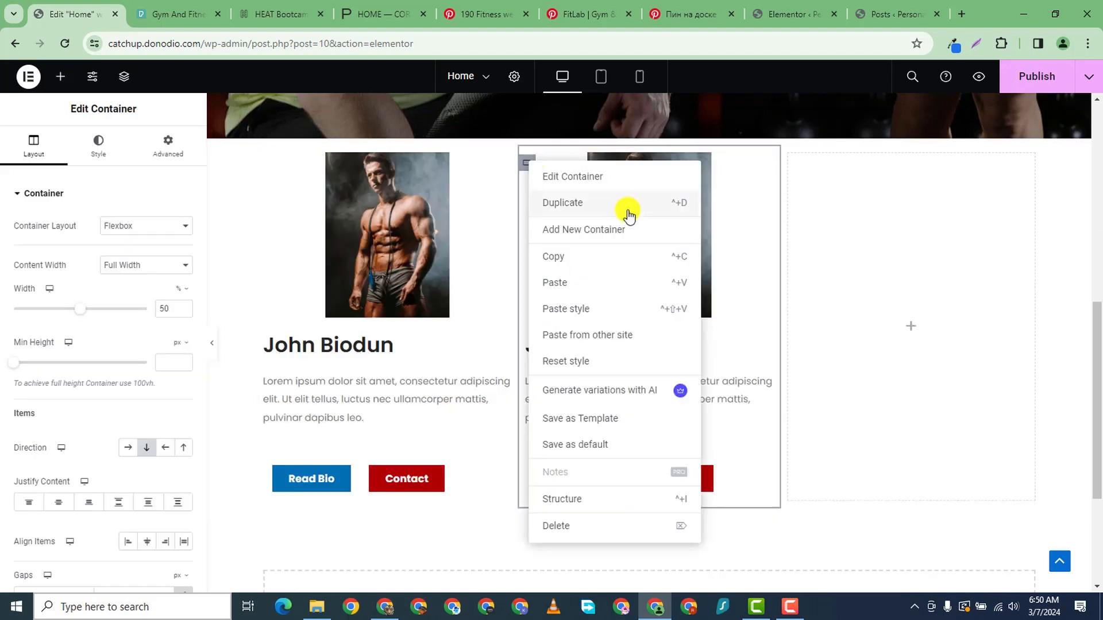
key(ctrl+d)
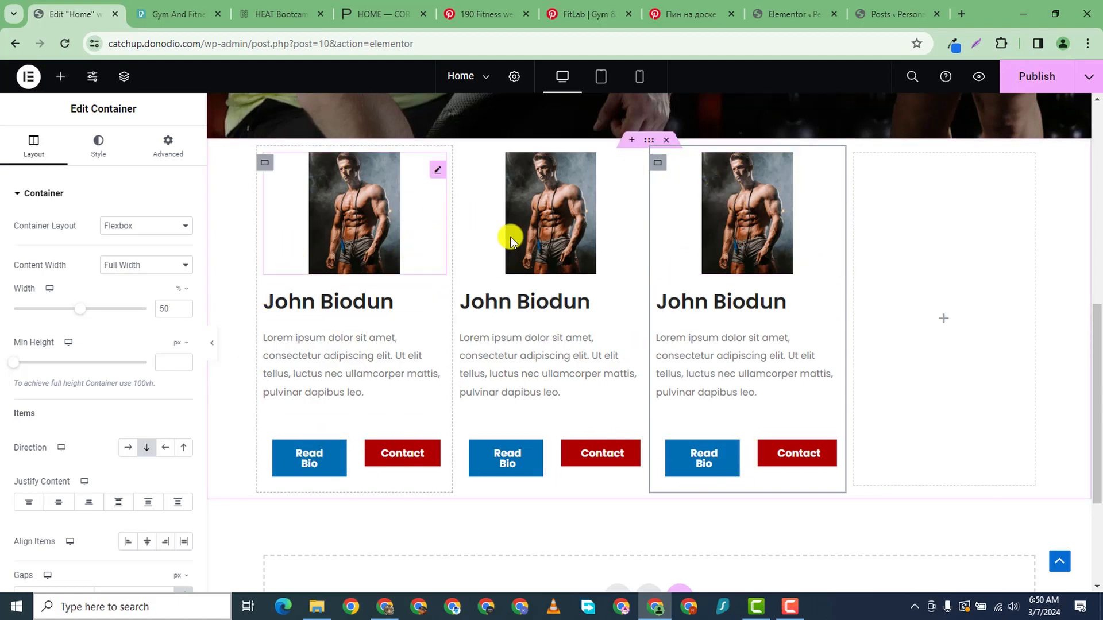
right_click(656, 165)
click(709, 522)
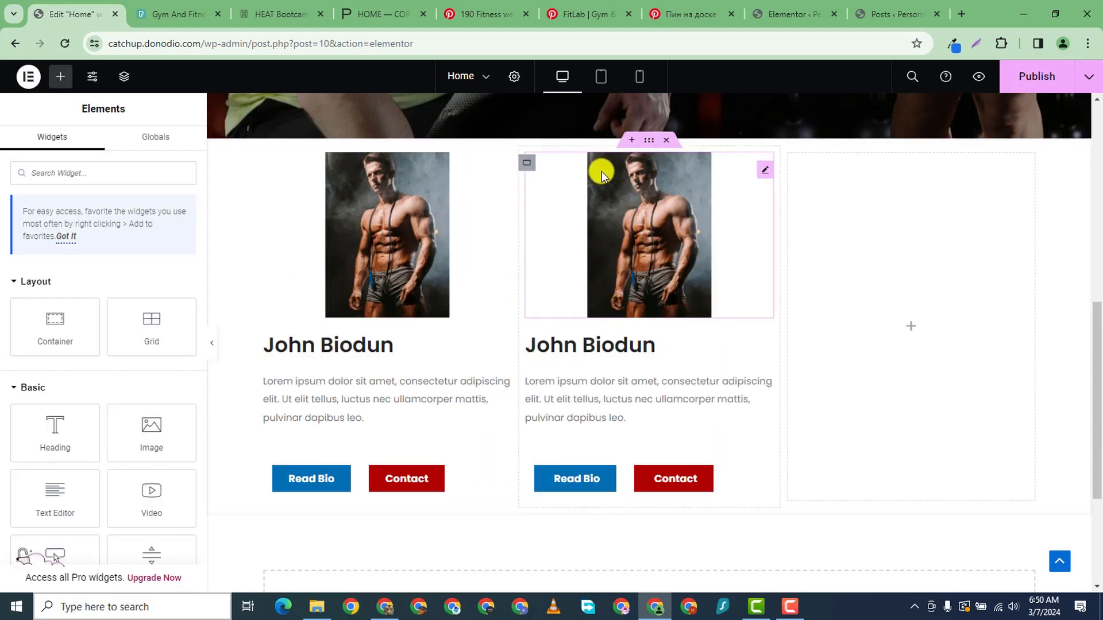
right_click(535, 167)
click(543, 524)
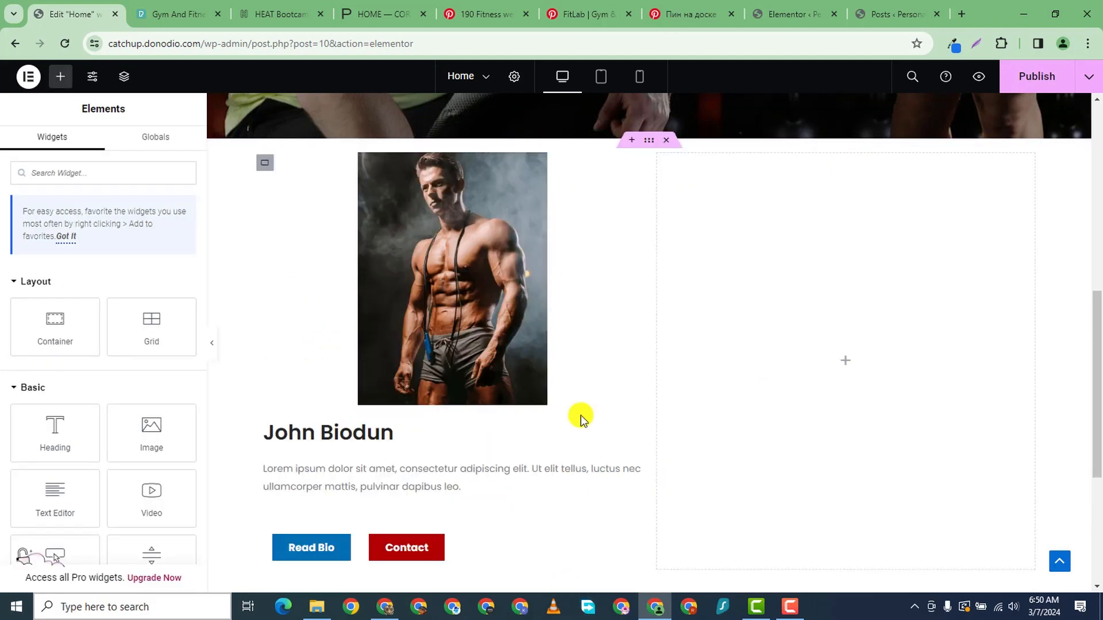
- Clear the man's photo Width value so it returns to full size
click(632, 172)
click(102, 147)
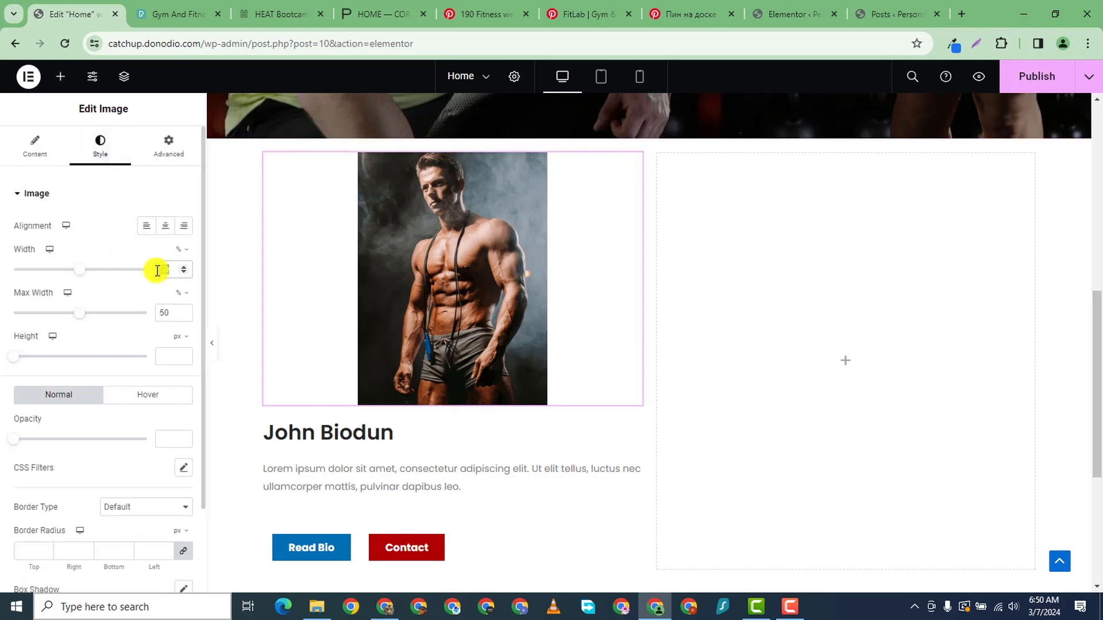
click(157, 271)
text(1)
scroll(164, 287, down, 2)
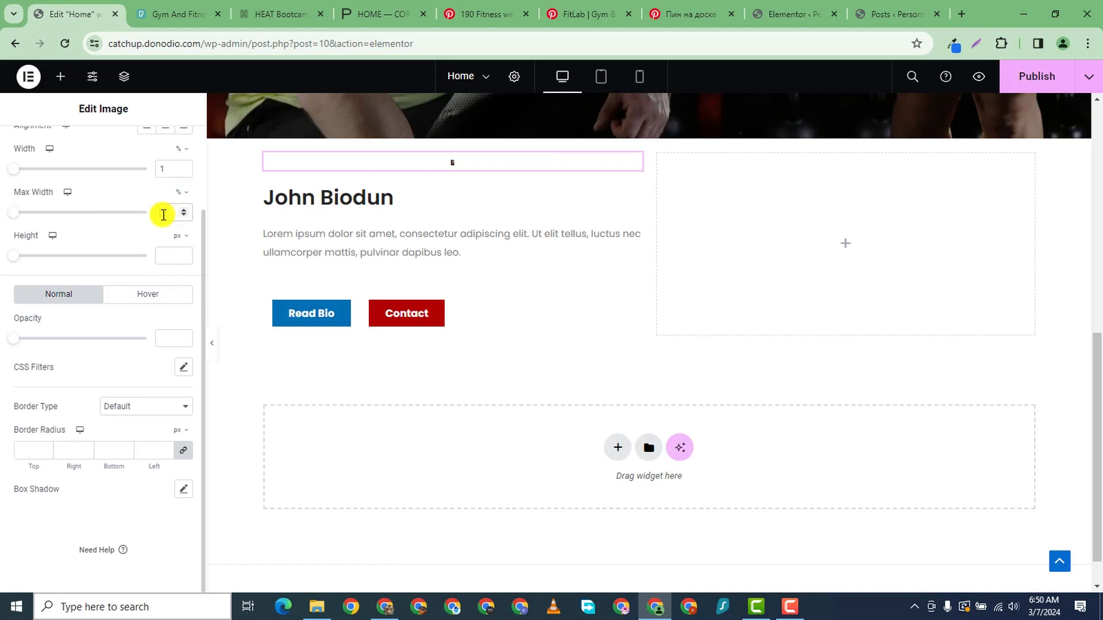
key(BackSpace)
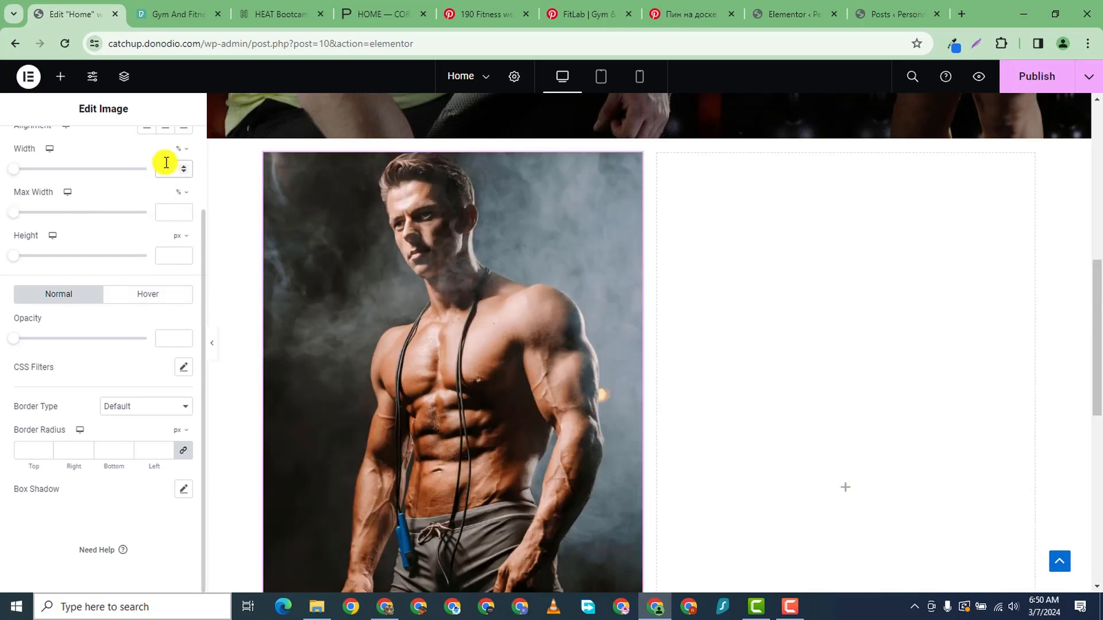
scroll(480, 327, down, 8)
scroll(467, 320, up, 1)
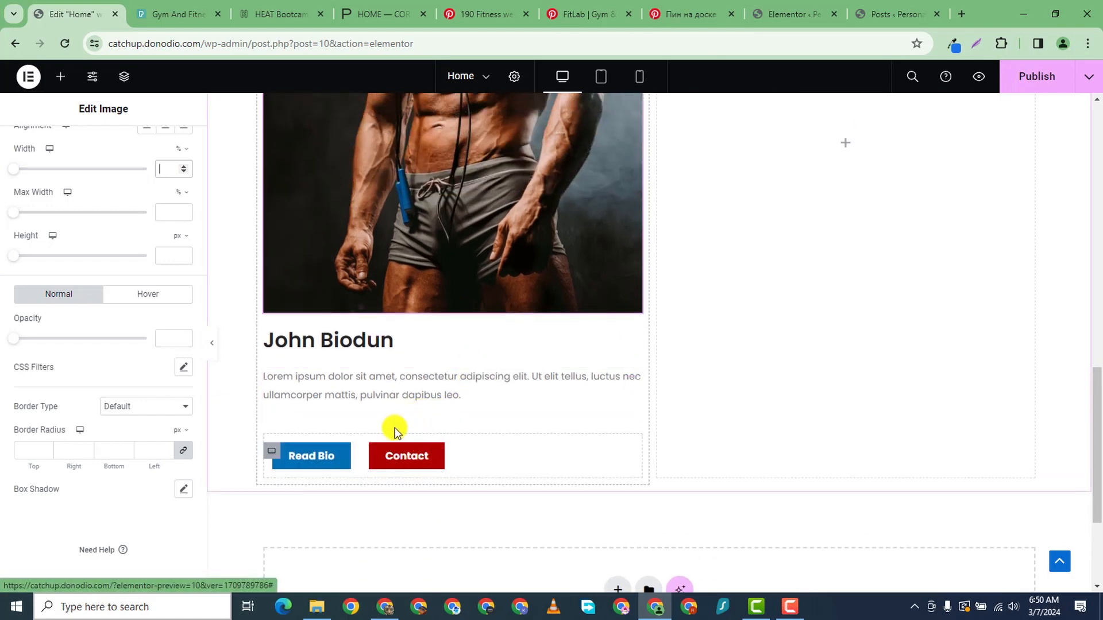
- Give the Read Bio and Contact button container a -40 px top margin
click(272, 452)
click(173, 146)
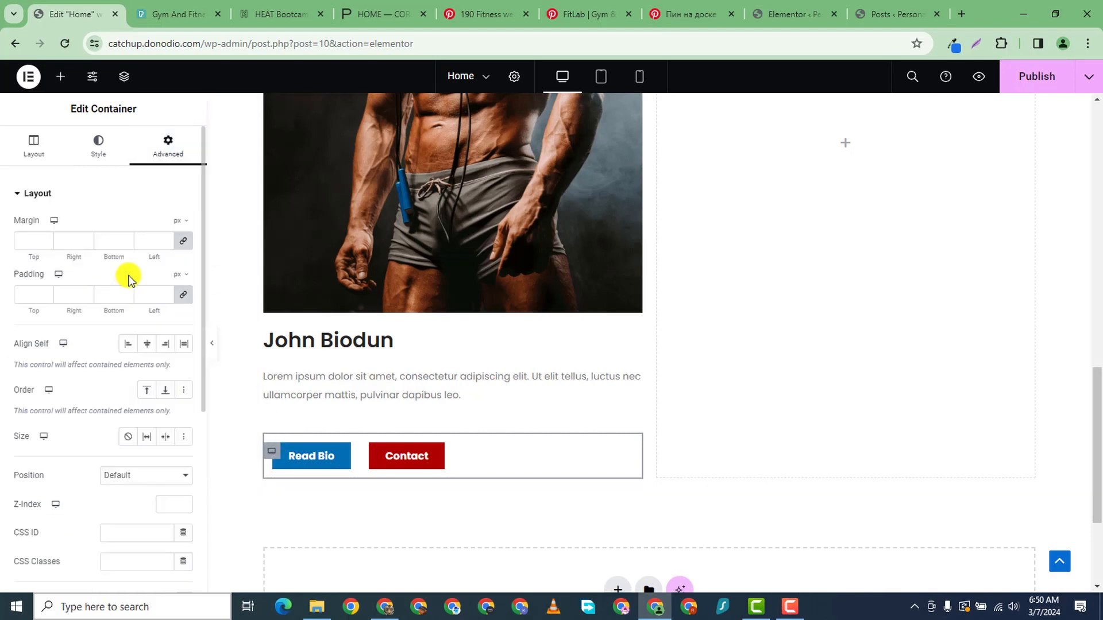
drag(176, 248, 47, 252)
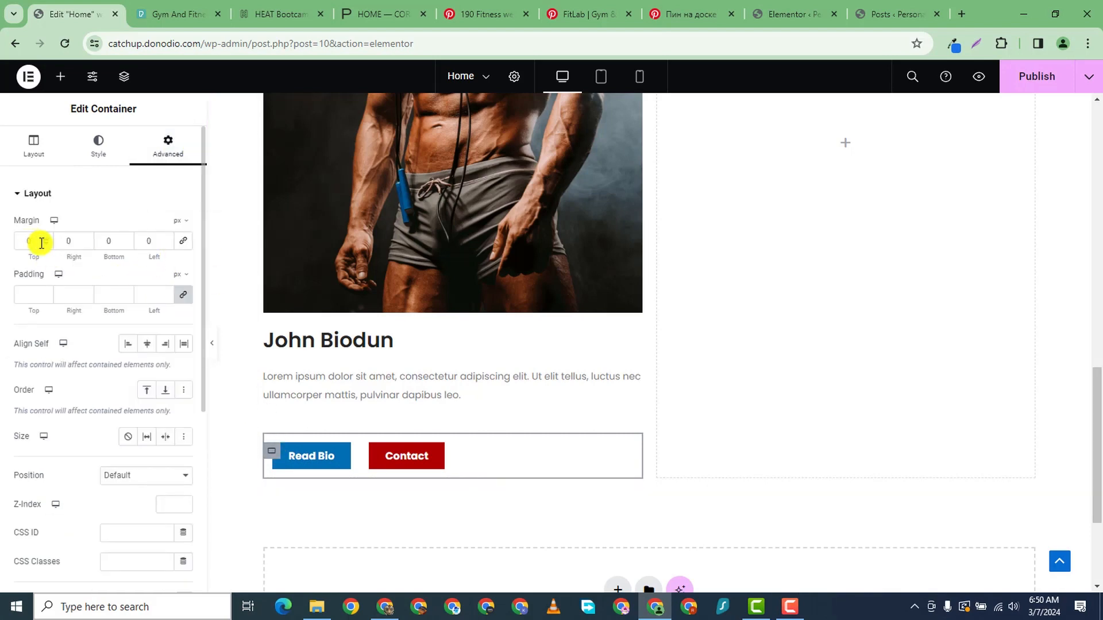
click(45, 245)
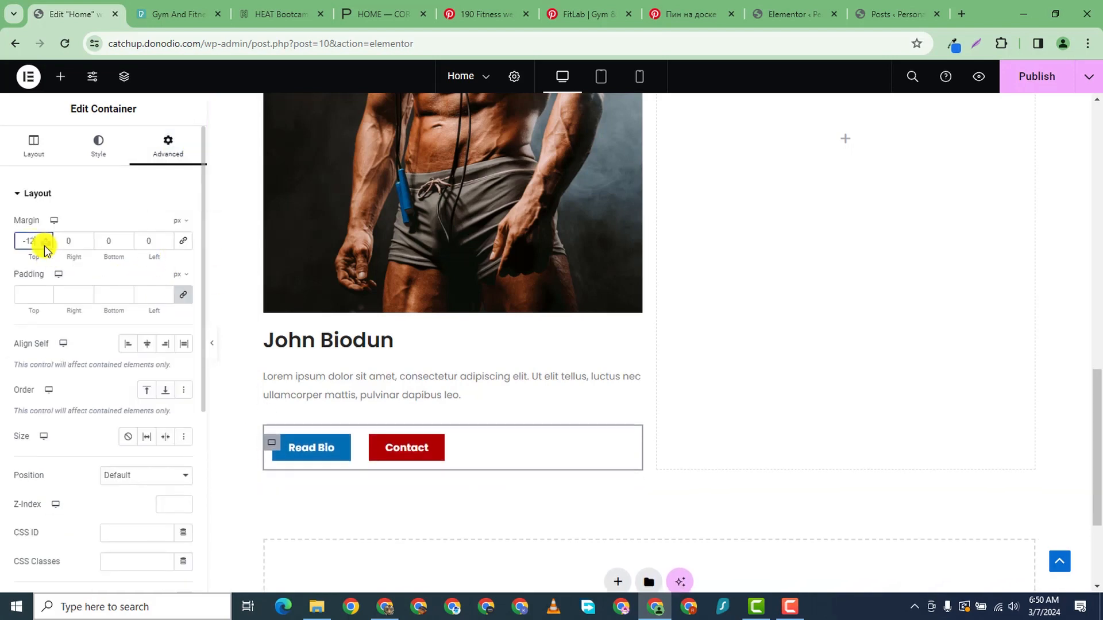
drag(45, 245, 46, 241)
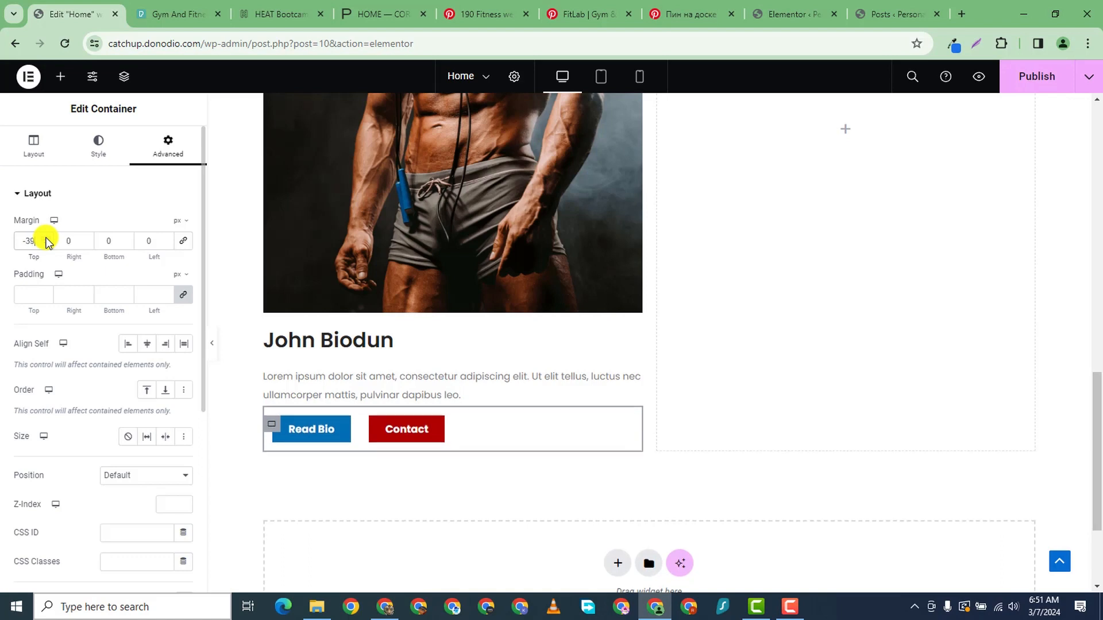
click(46, 245)
scroll(443, 276, down, 1)
scroll(451, 243, up, 9)
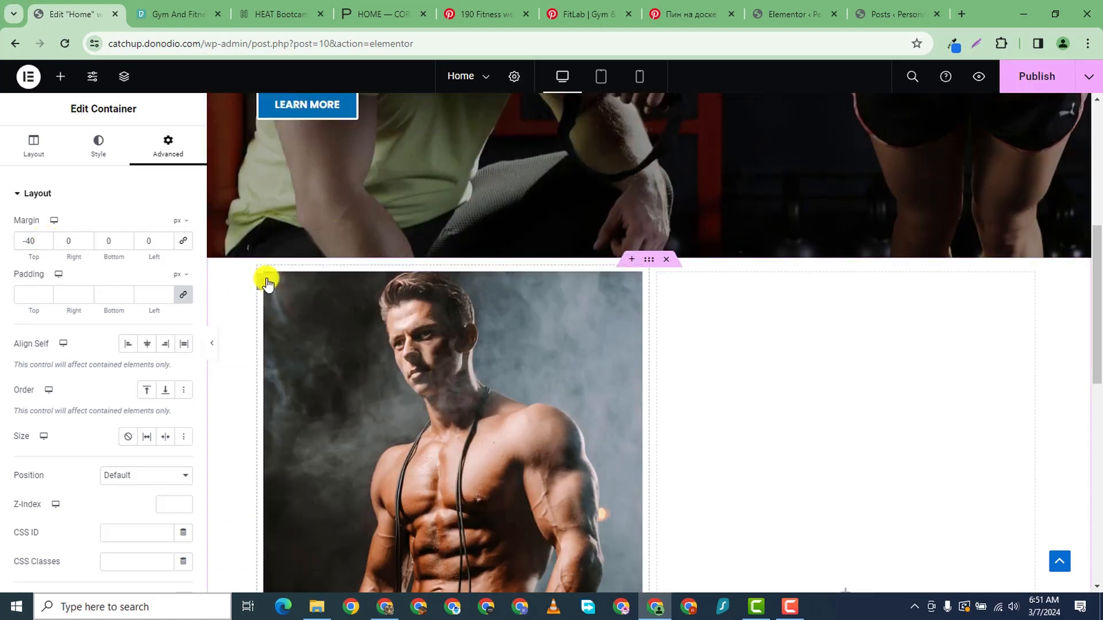
- Duplicate the trainer card three times with Ctrl+D to make four cards
right_click(266, 283)
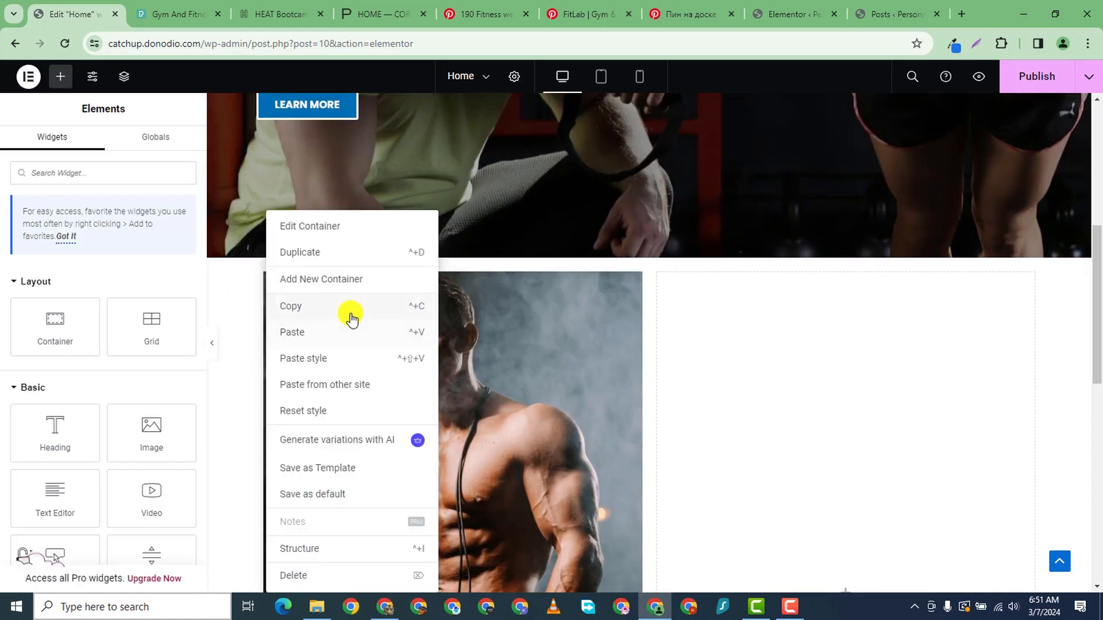
key(ctrl+d)
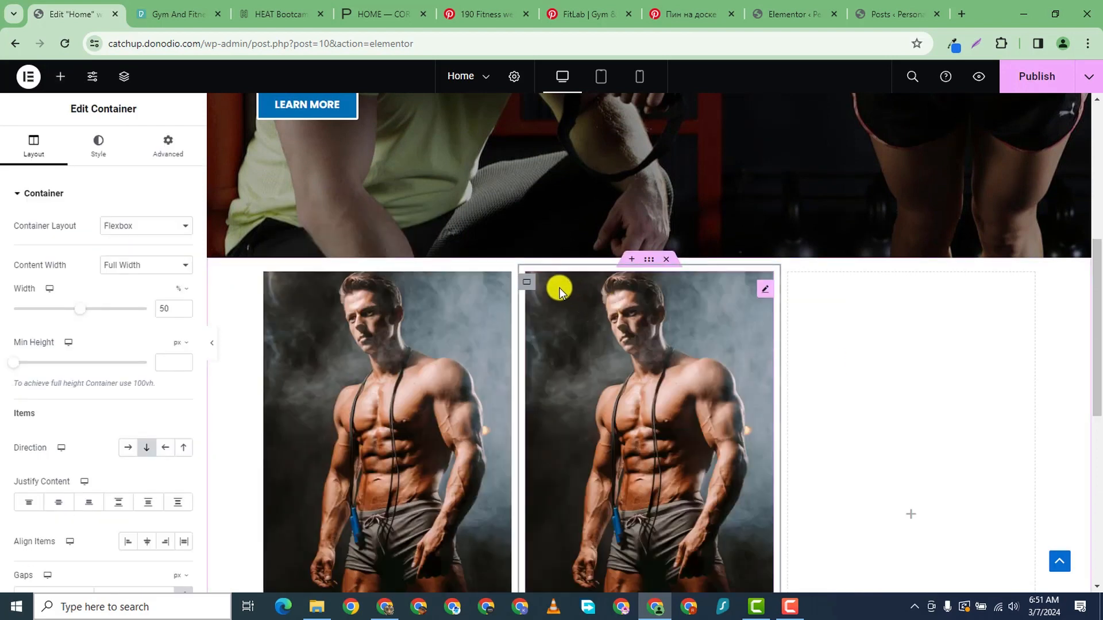
right_click(531, 277)
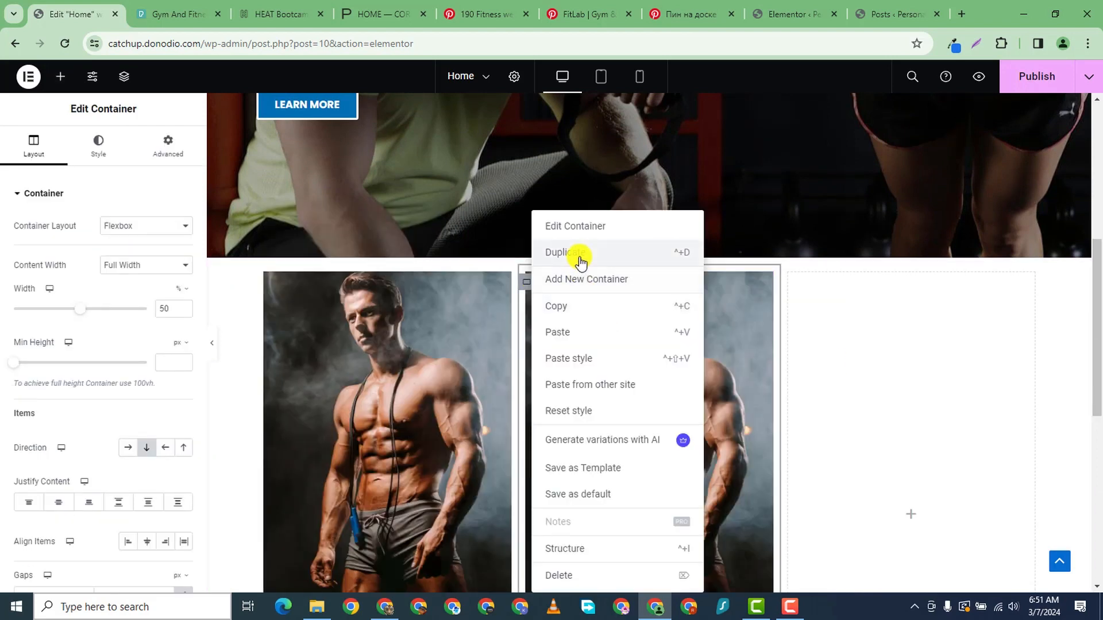
key(ctrl+d)
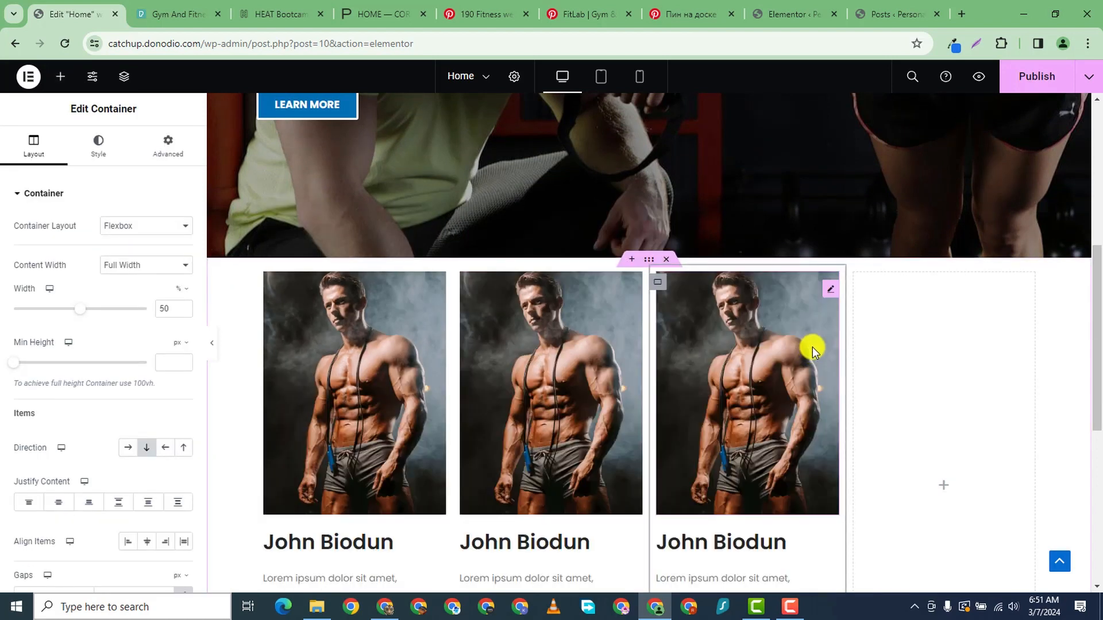
right_click(656, 281)
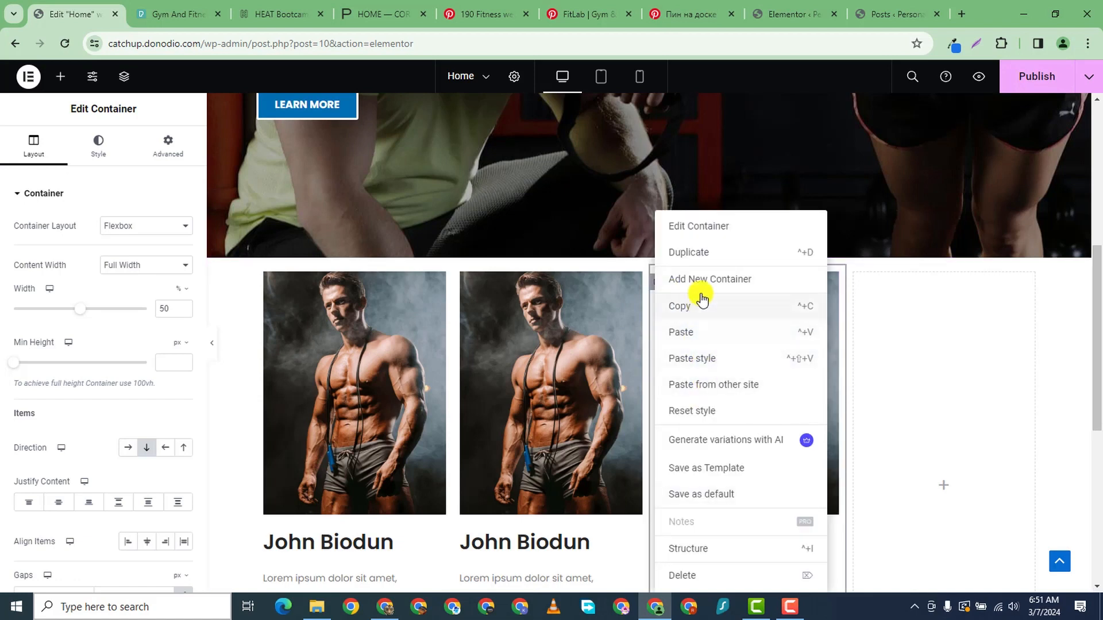
key(ctrl+d)
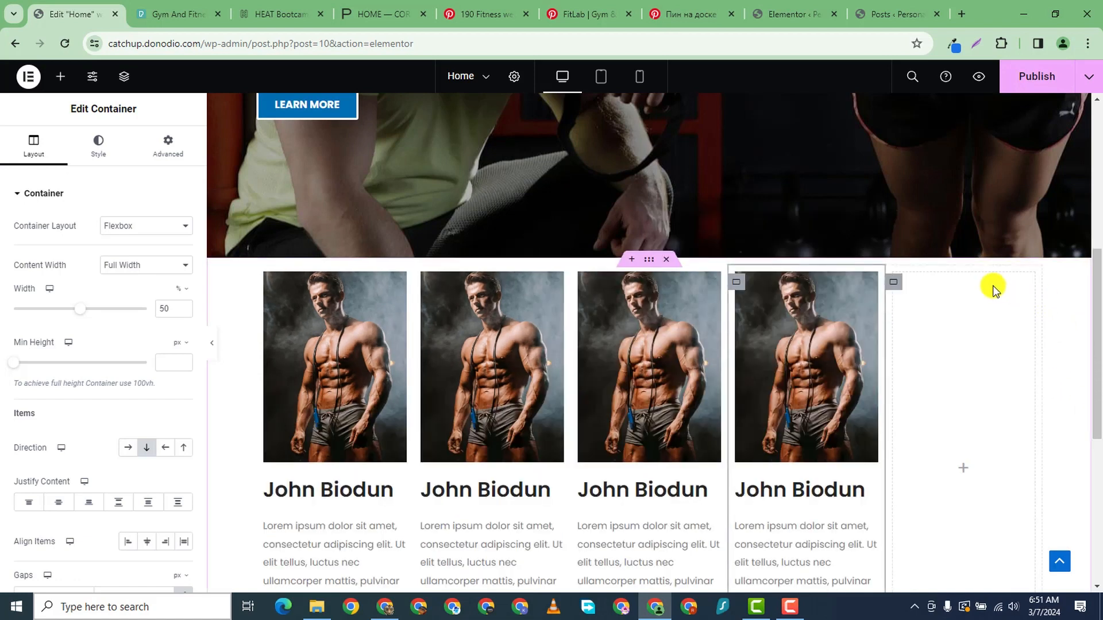
- Delete the leftover empty fifth column
right_click(889, 288)
click(929, 575)
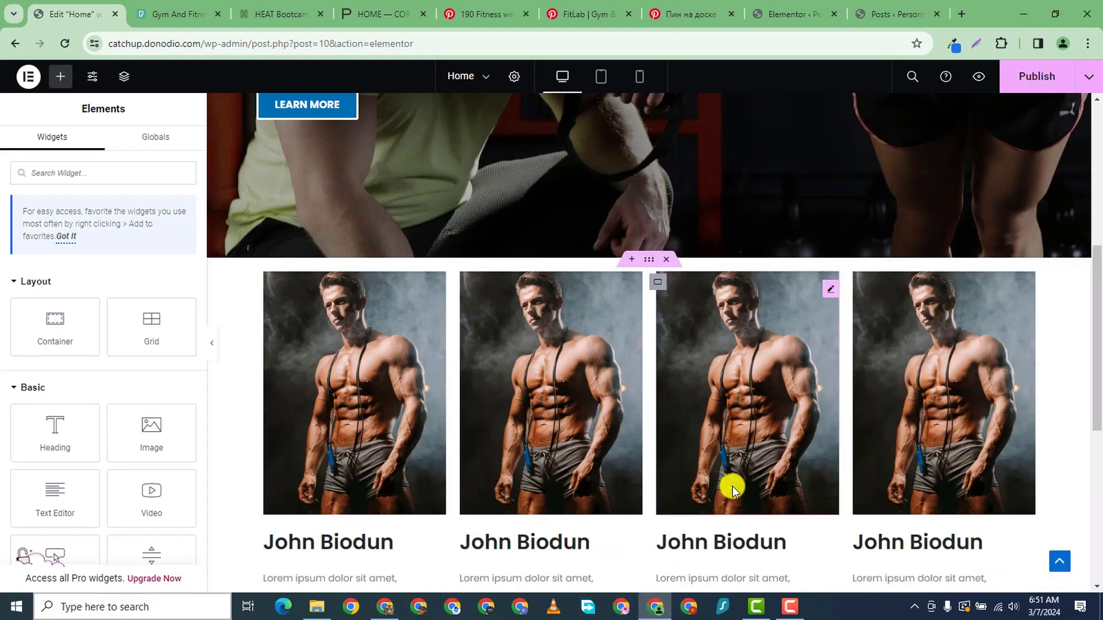
scroll(669, 458, down, 3)
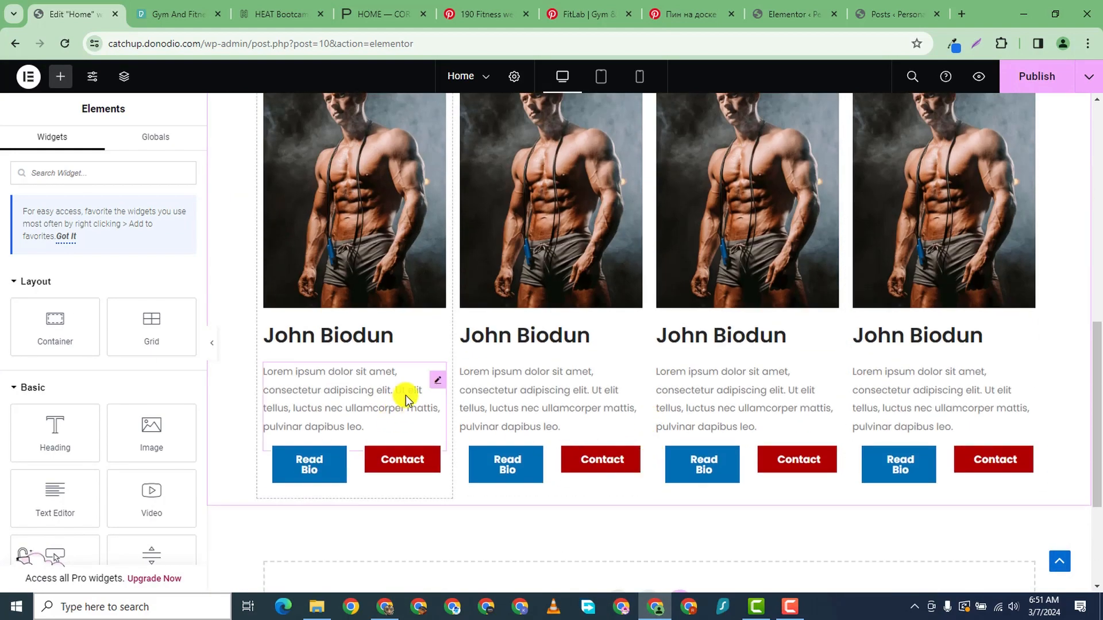
scroll(406, 384, up, 3)
scroll(368, 413, down, 2)
scroll(339, 460, down, 1)
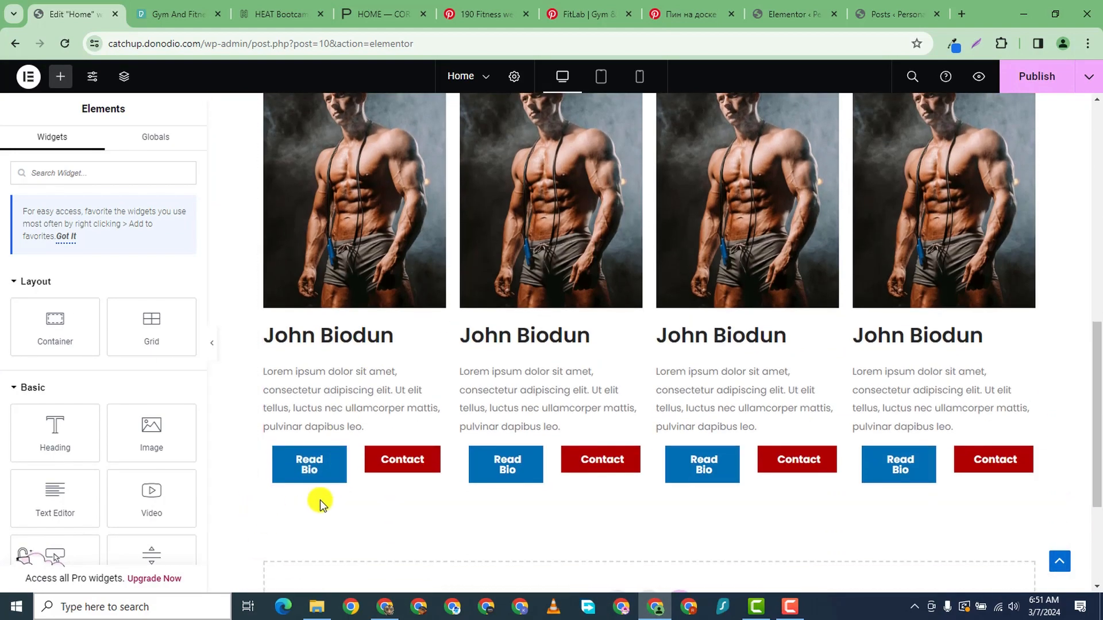
scroll(383, 224, up, 2)
scroll(373, 194, up, 1)
scroll(741, 362, down, 1)
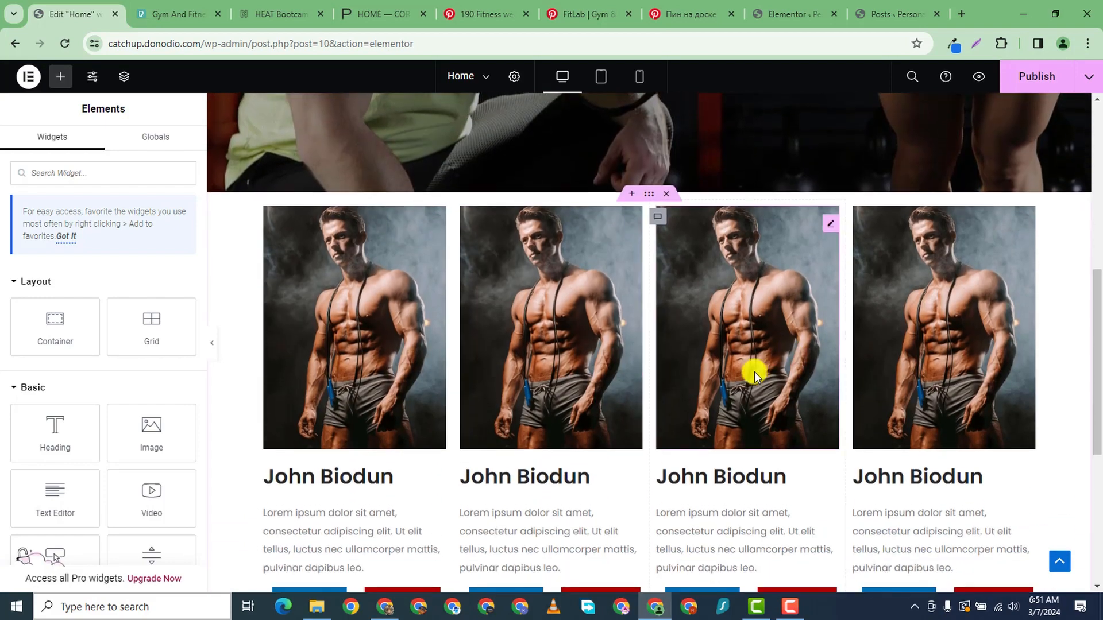
- Replace cards 2–4 photos with the smiling woman, man in blue shorts, and woman holding dumbbells
click(269, 215)
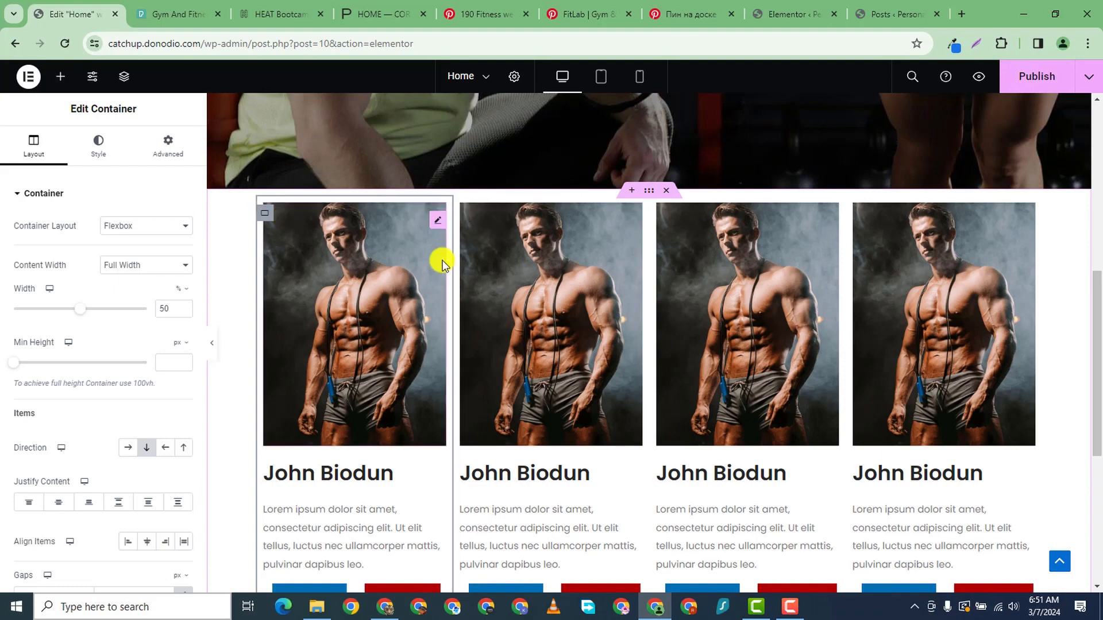
click(634, 221)
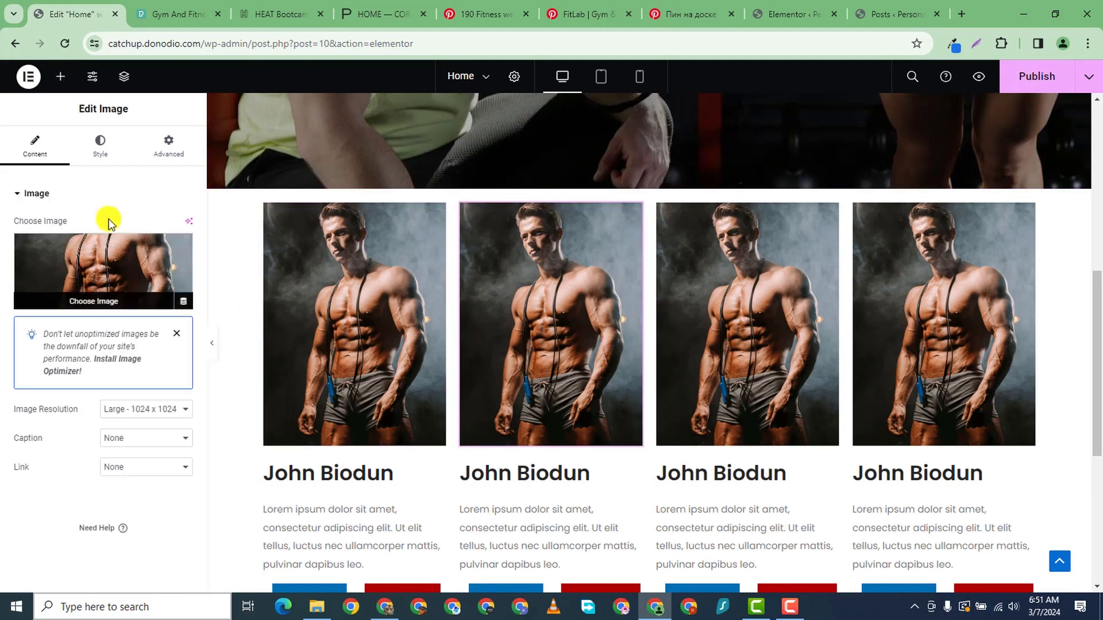
click(110, 229)
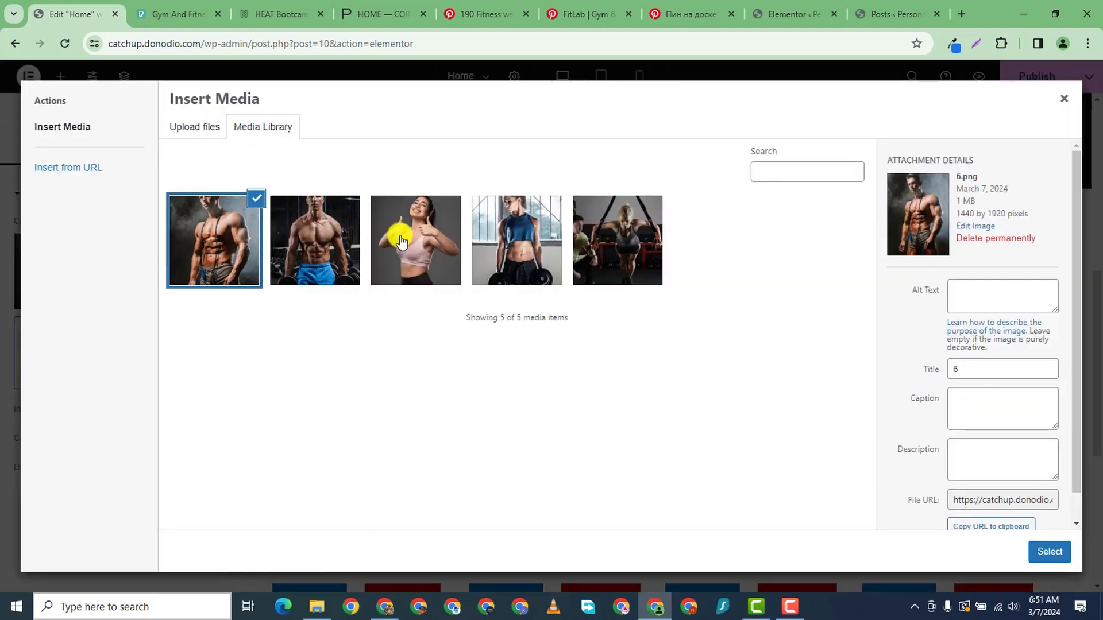
click(413, 241)
click(1048, 551)
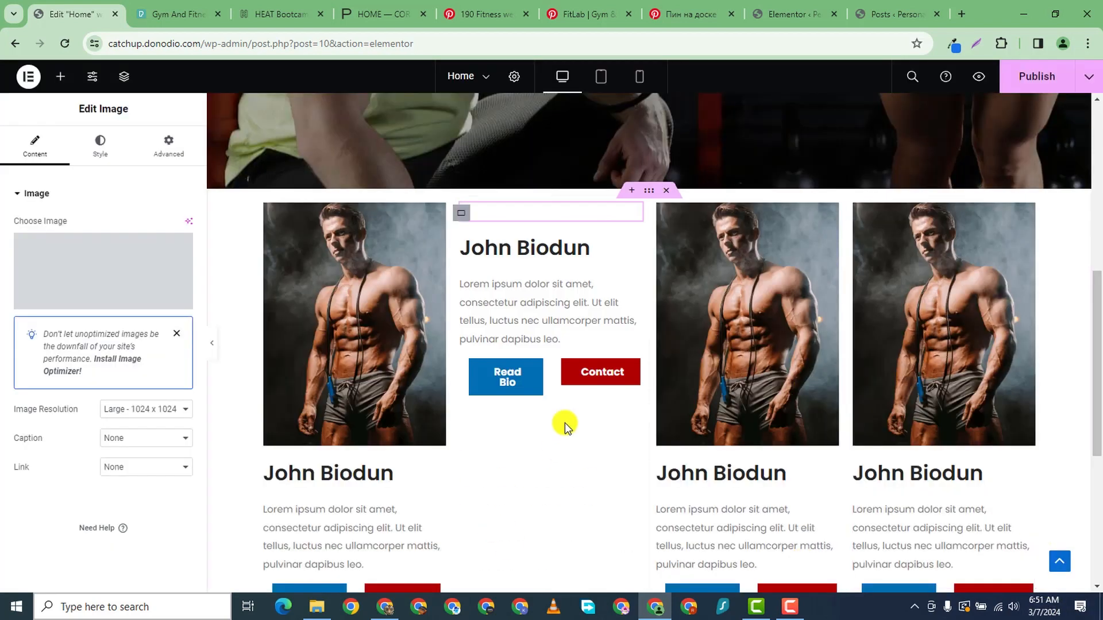
click(830, 219)
click(187, 301)
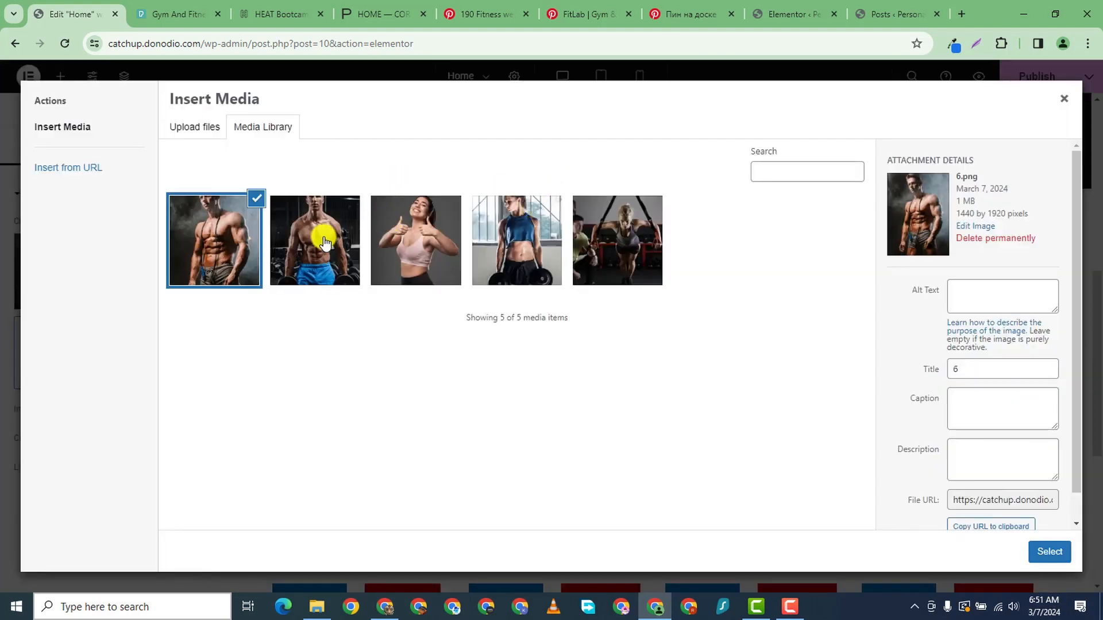
click(325, 243)
click(1048, 551)
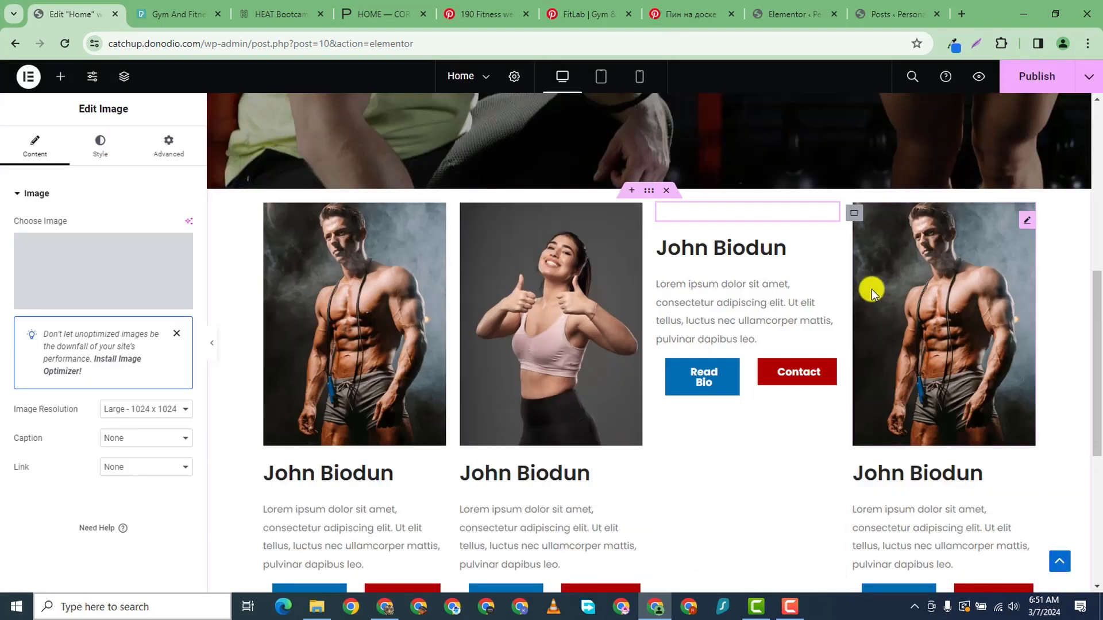
click(1026, 220)
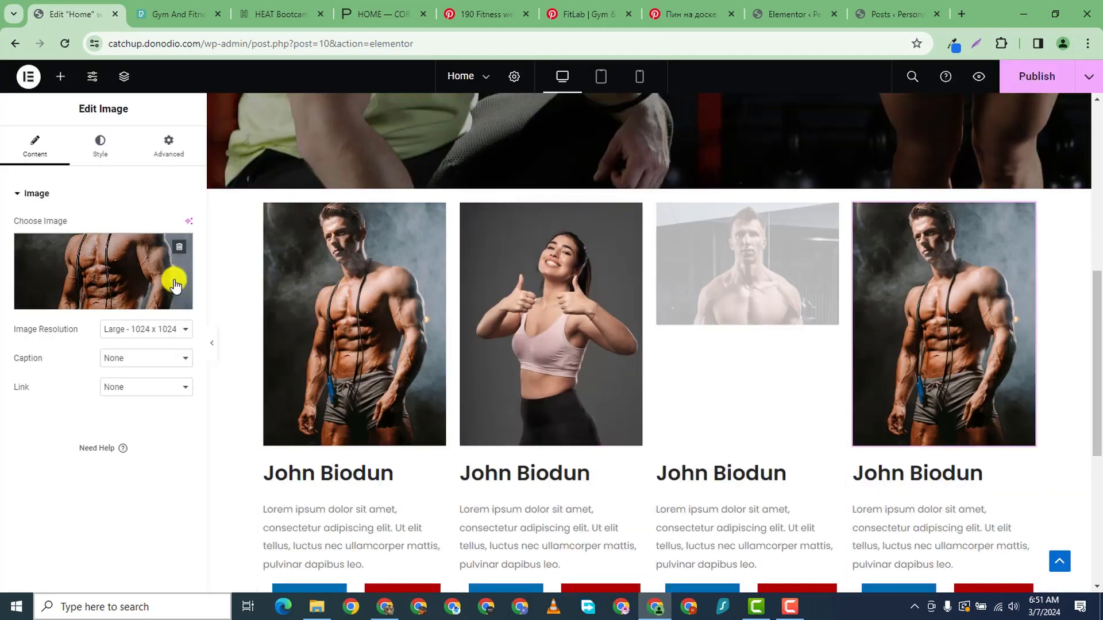
click(173, 276)
click(520, 222)
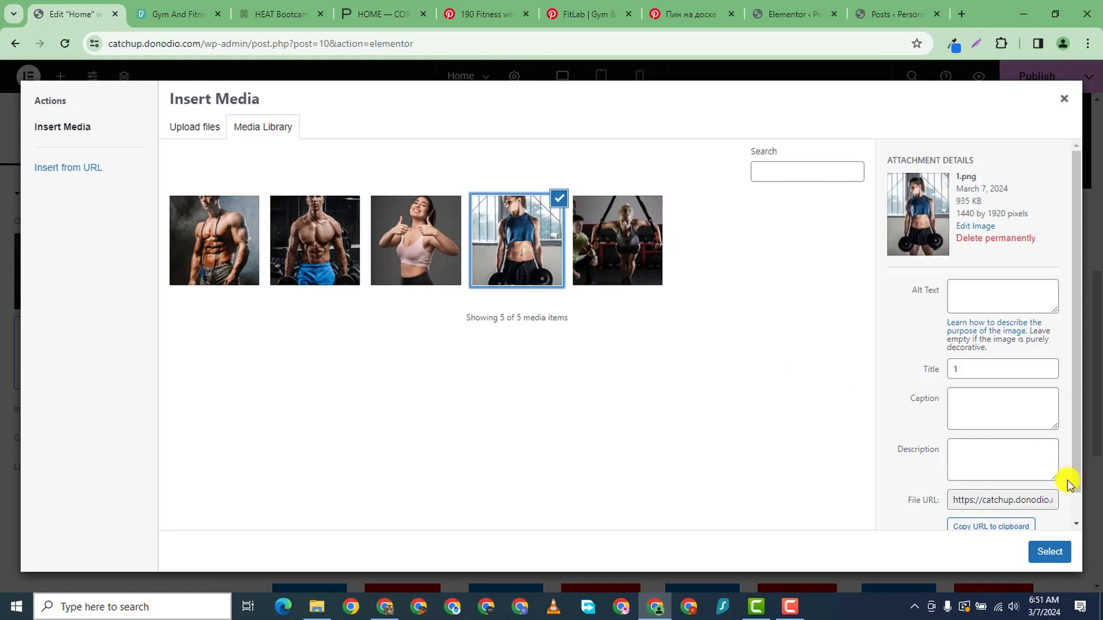
click(1051, 553)
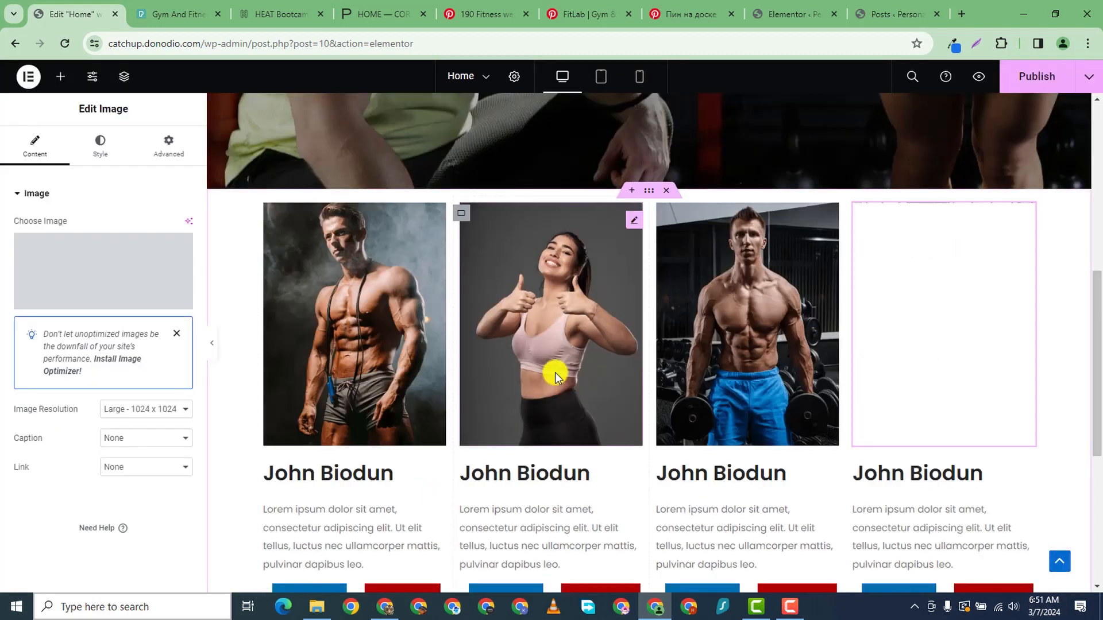
scroll(555, 372, down, 2)
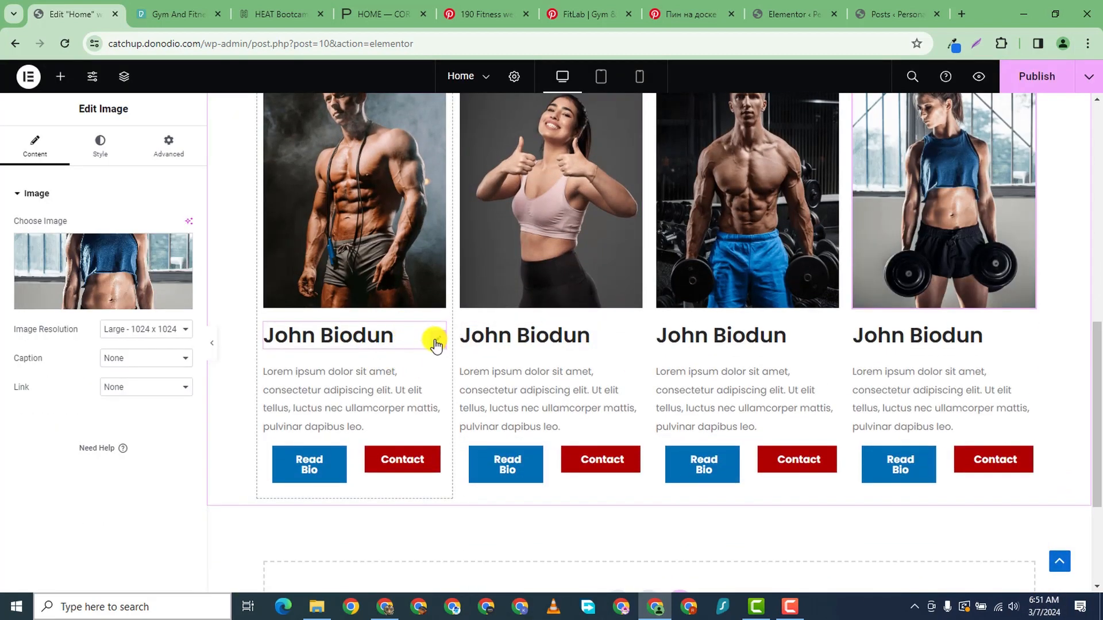
click(434, 343)
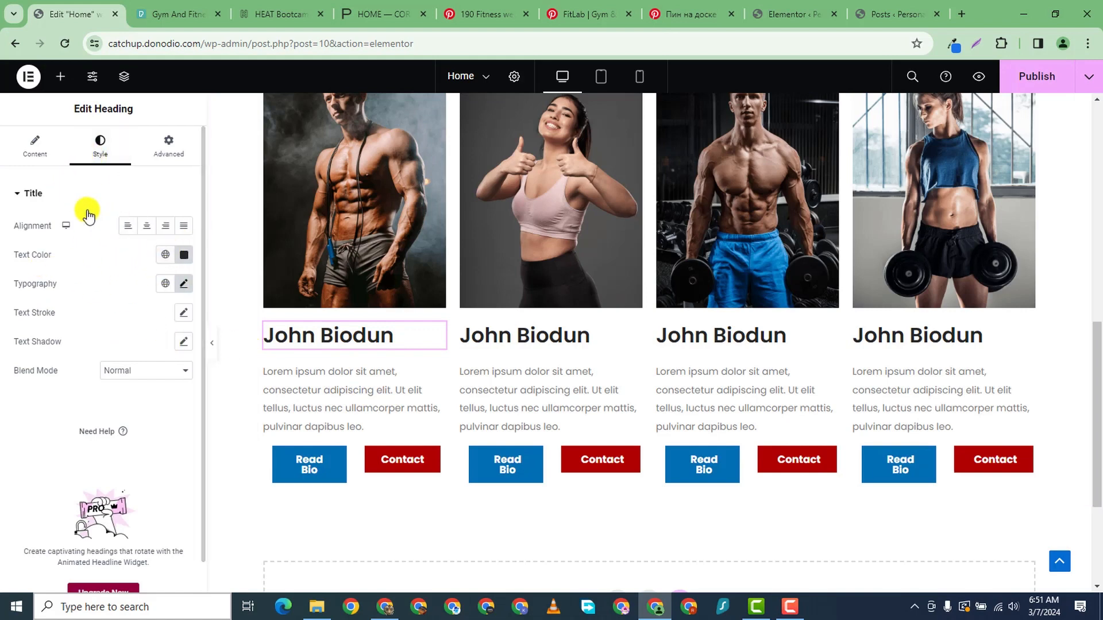
click(185, 286)
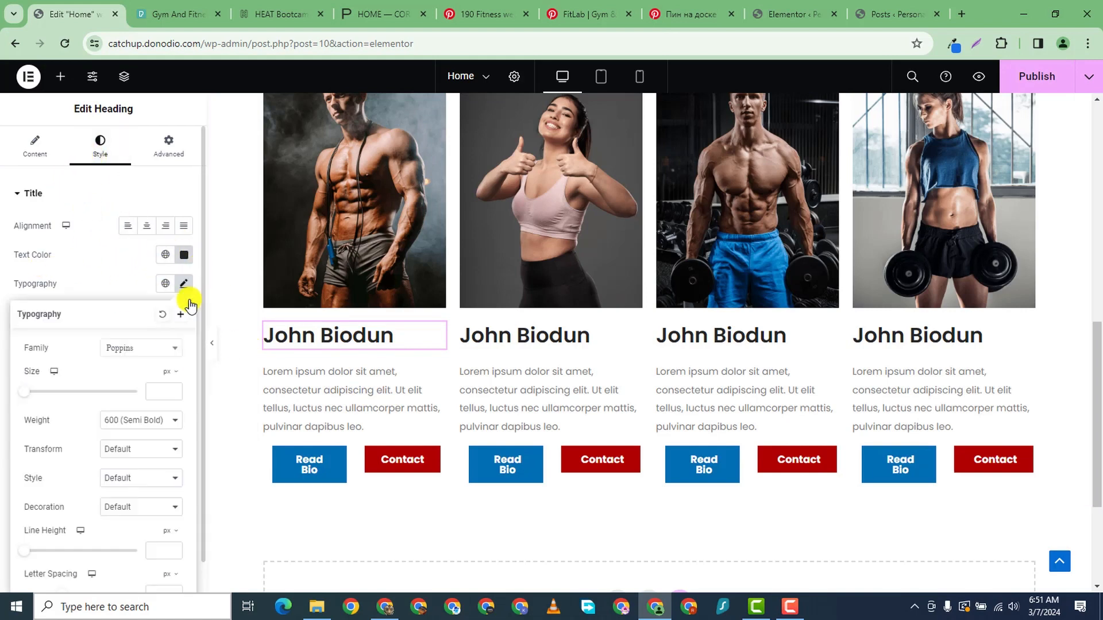
click(174, 388)
text(10)
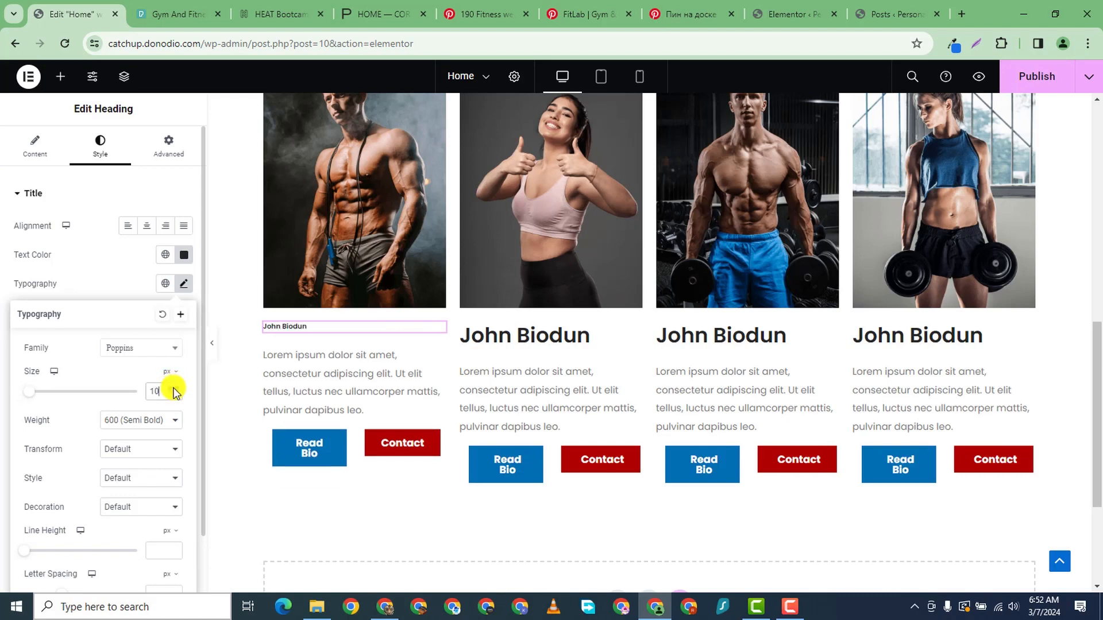
key(BackSpace)
key(BackSpace)
text(22)
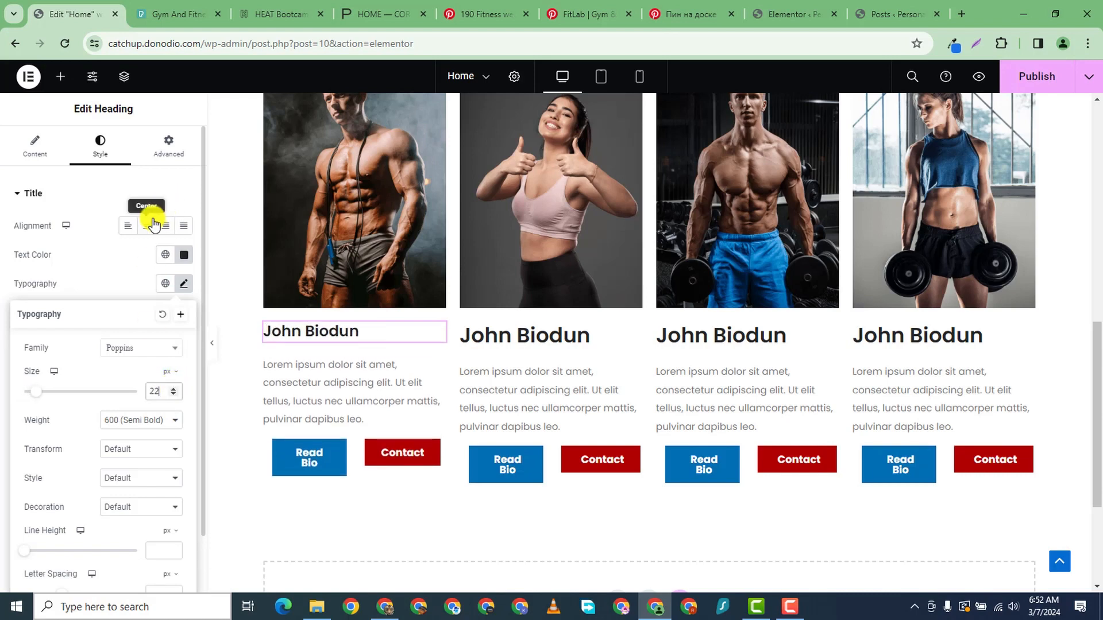
click(152, 224)
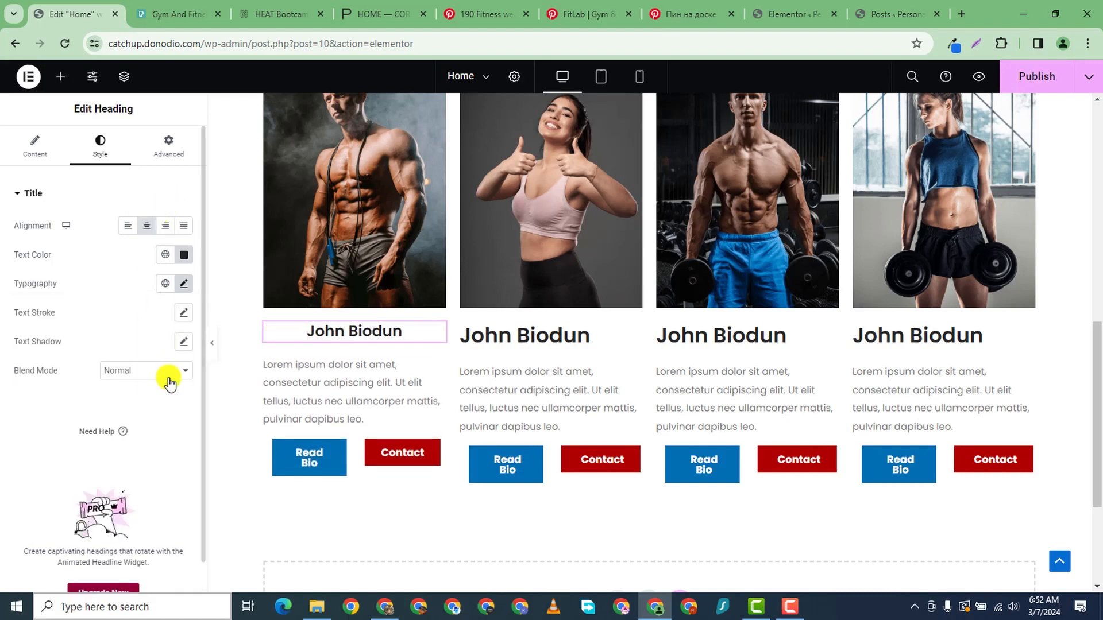
- Lower the first card's paragraph font size from 14 to 12
click(431, 373)
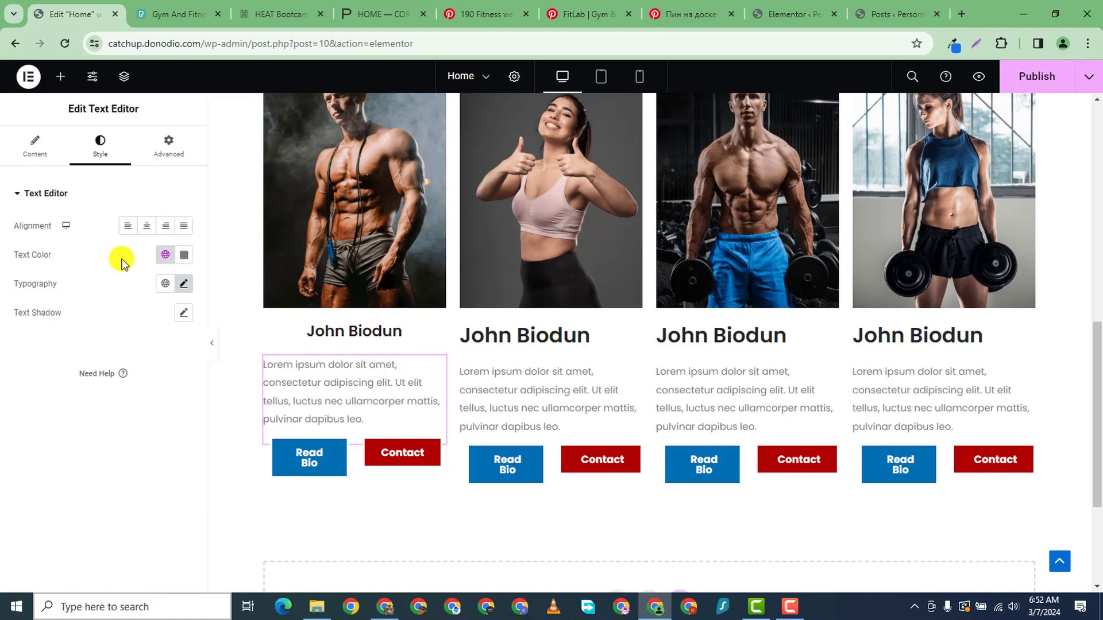
click(183, 284)
click(172, 394)
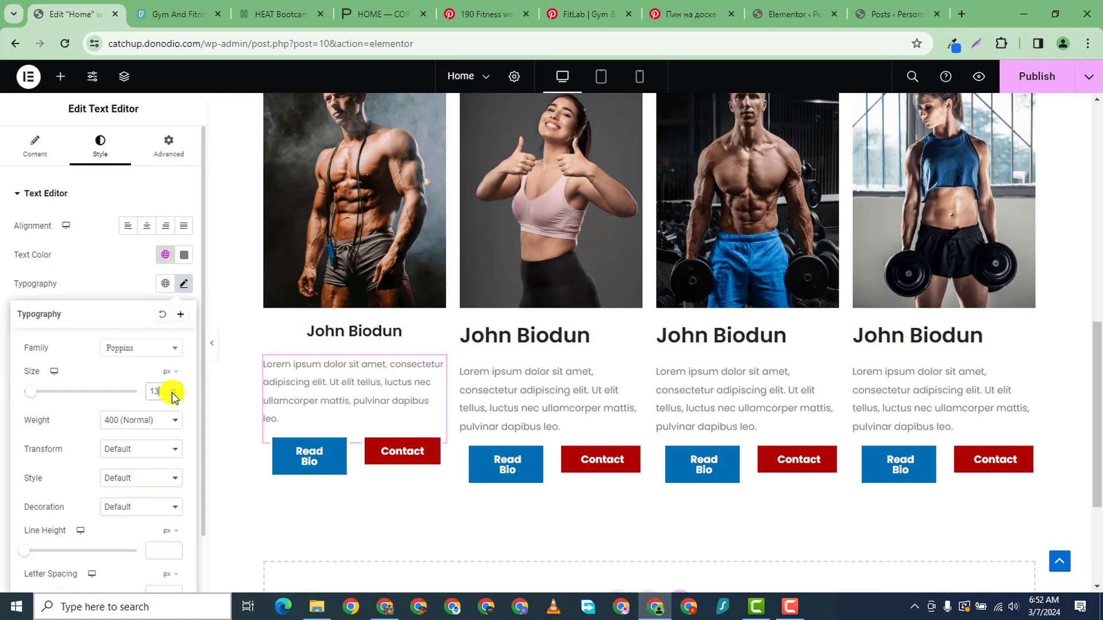
click(172, 394)
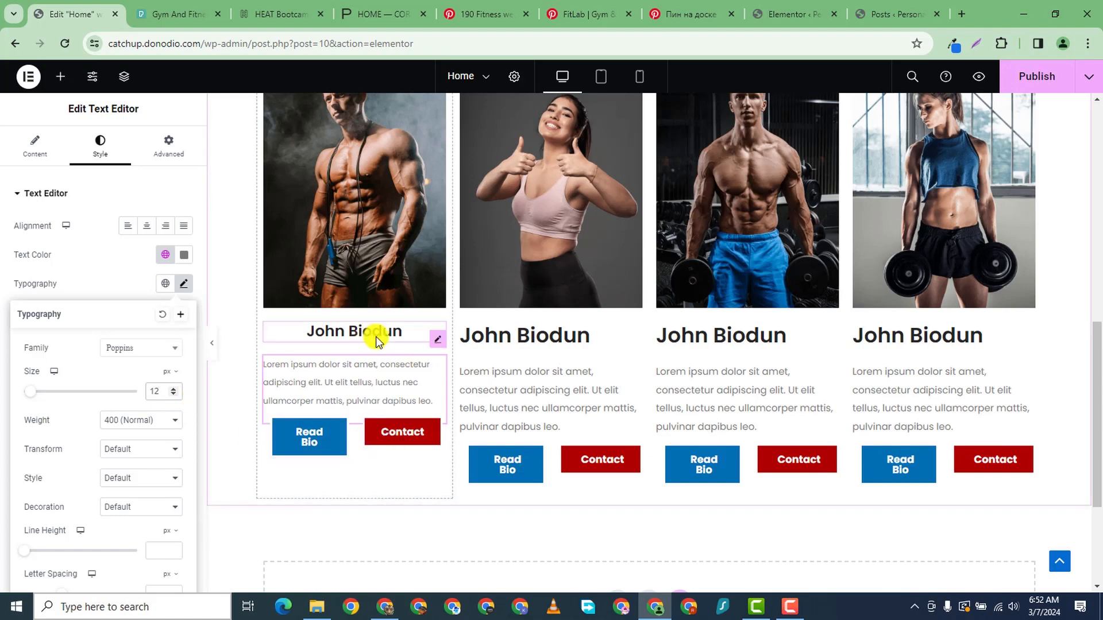
- Copy the first card's heading style and paste it onto the other three card headings
right_click(435, 339)
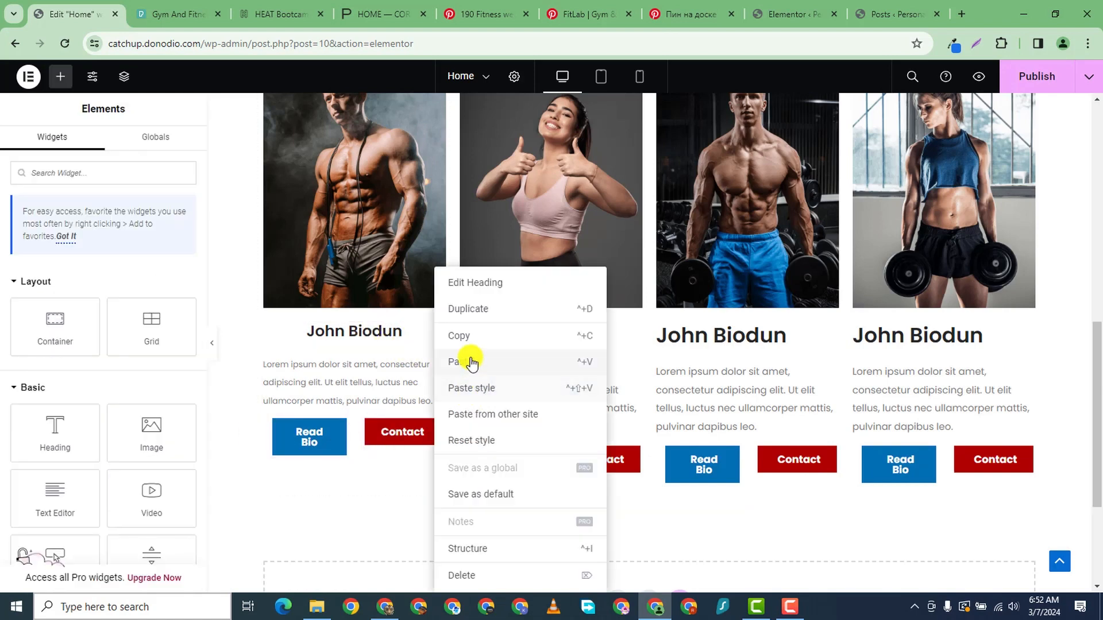
click(474, 337)
right_click(634, 345)
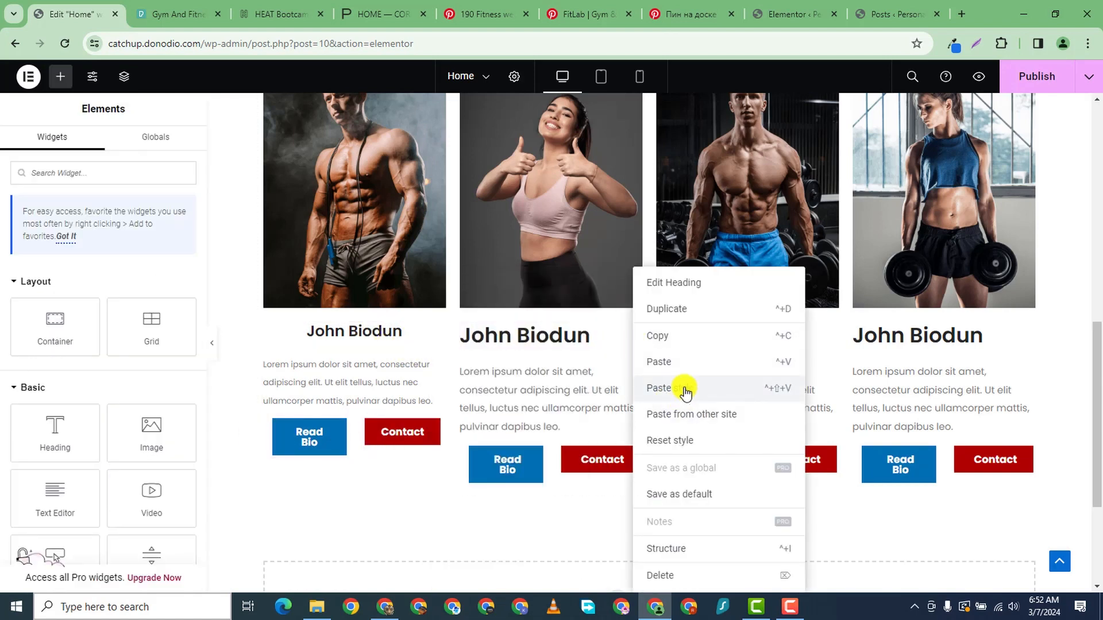
click(682, 457)
right_click(825, 342)
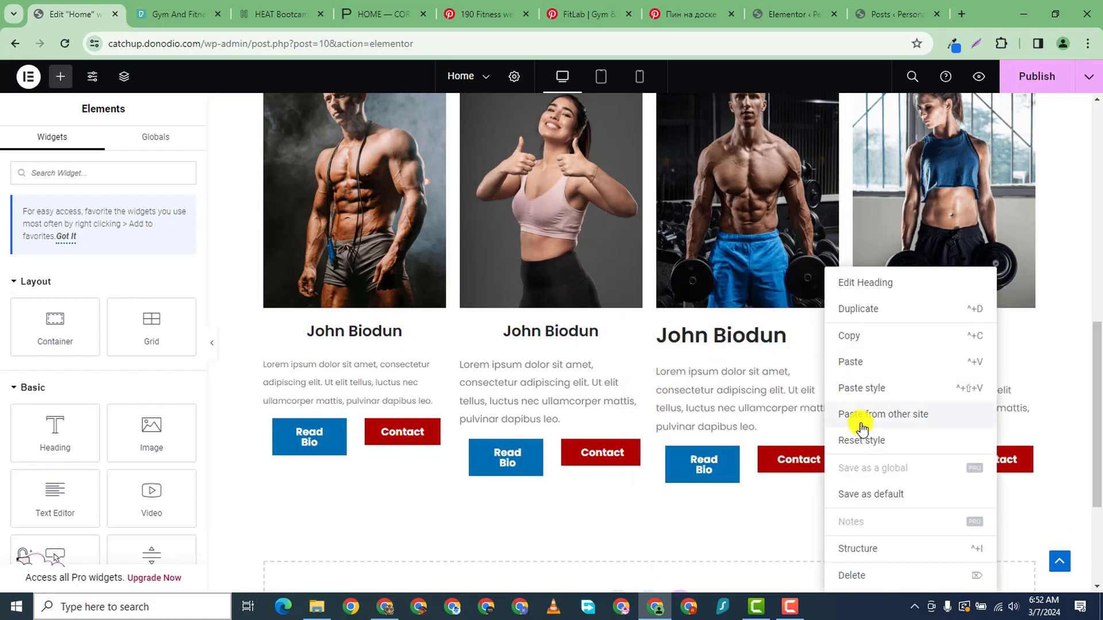
click(859, 387)
right_click(1026, 342)
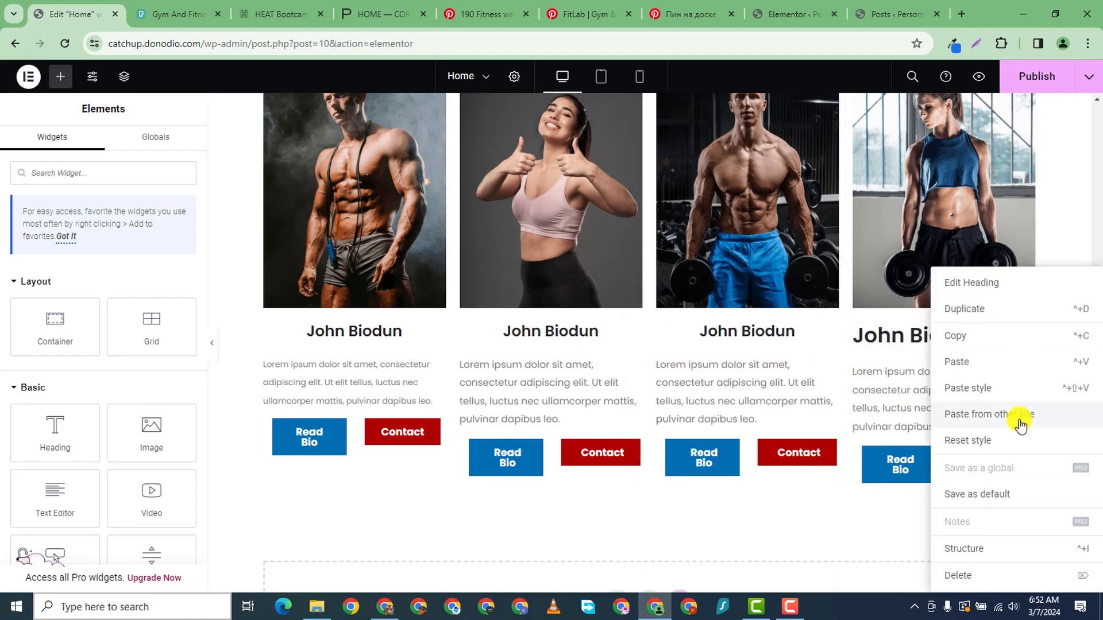
click(977, 386)
- Copy the first card's paragraph style and paste it onto the other three card paragraphs
right_click(435, 375)
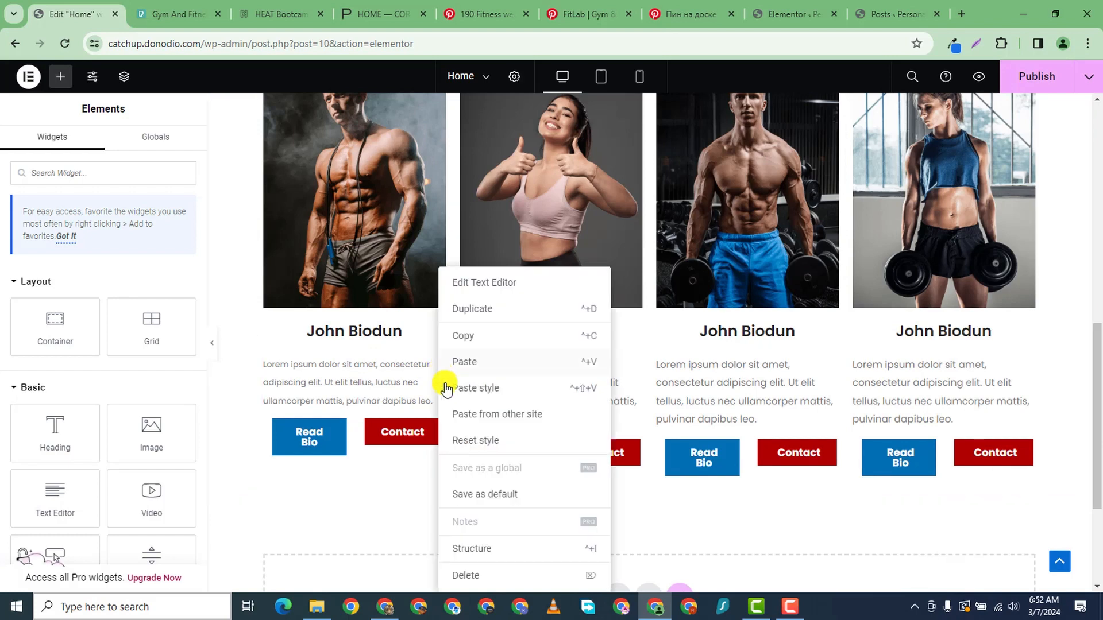
click(460, 334)
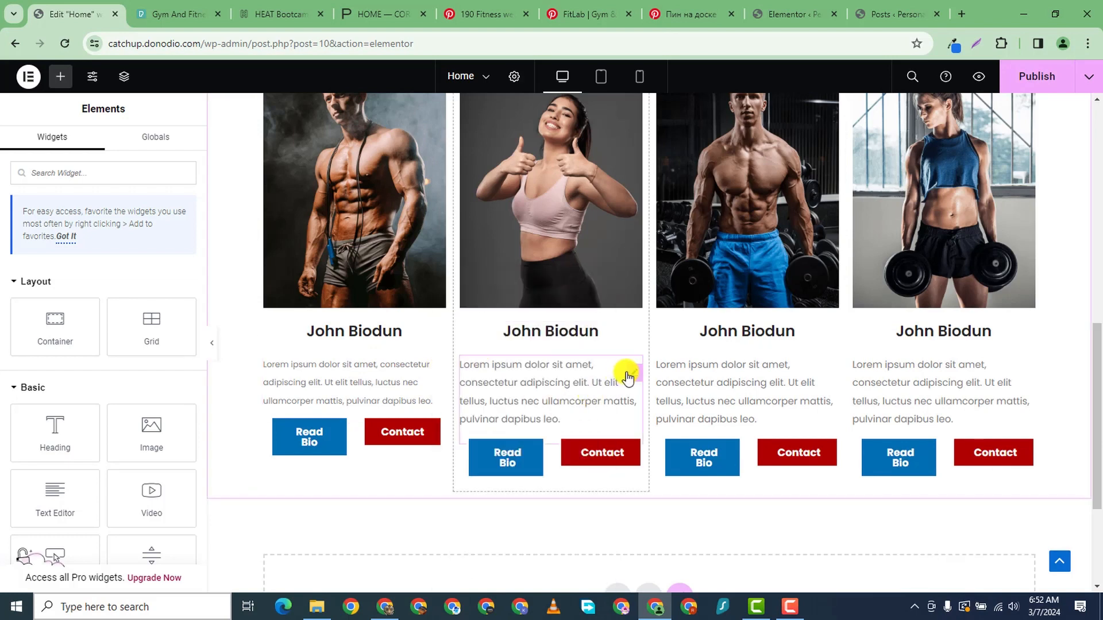
right_click(627, 377)
click(670, 387)
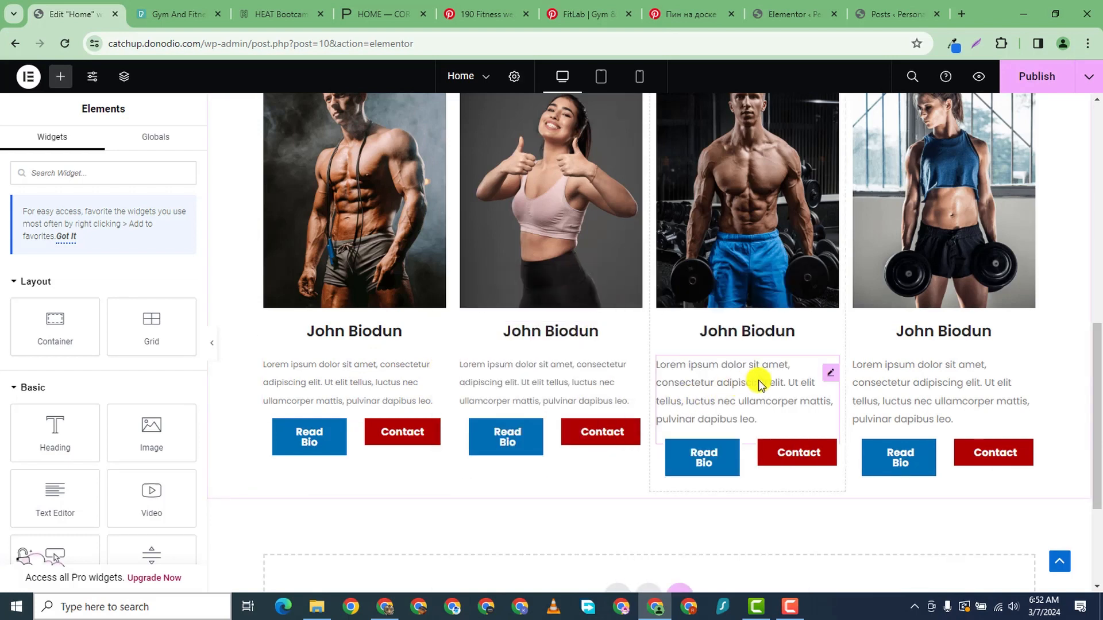
right_click(827, 379)
click(867, 386)
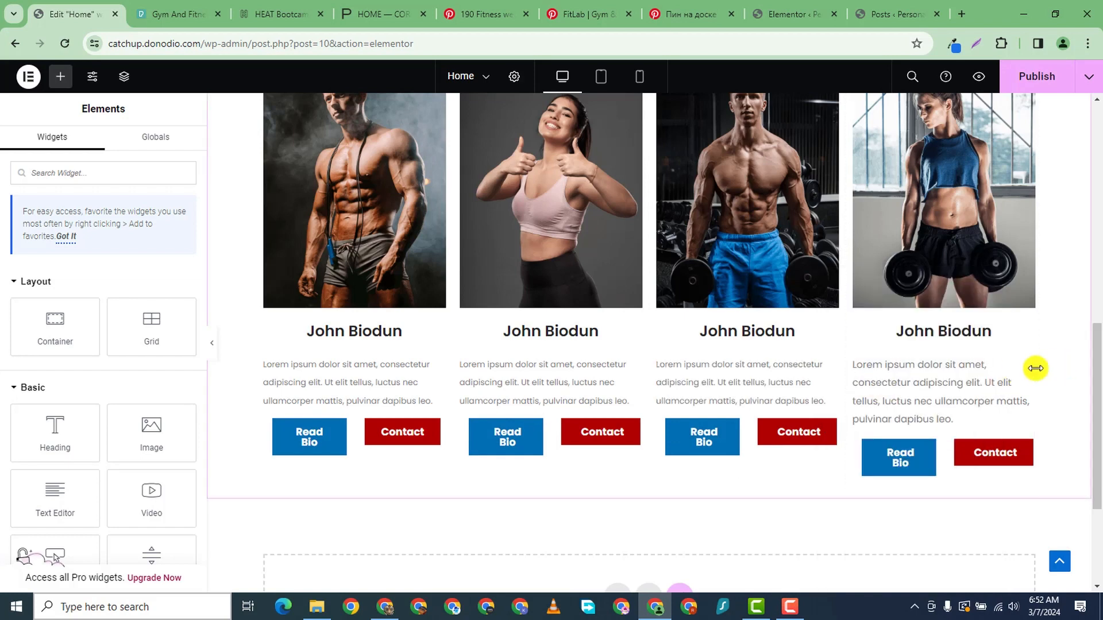
right_click(1027, 377)
click(971, 386)
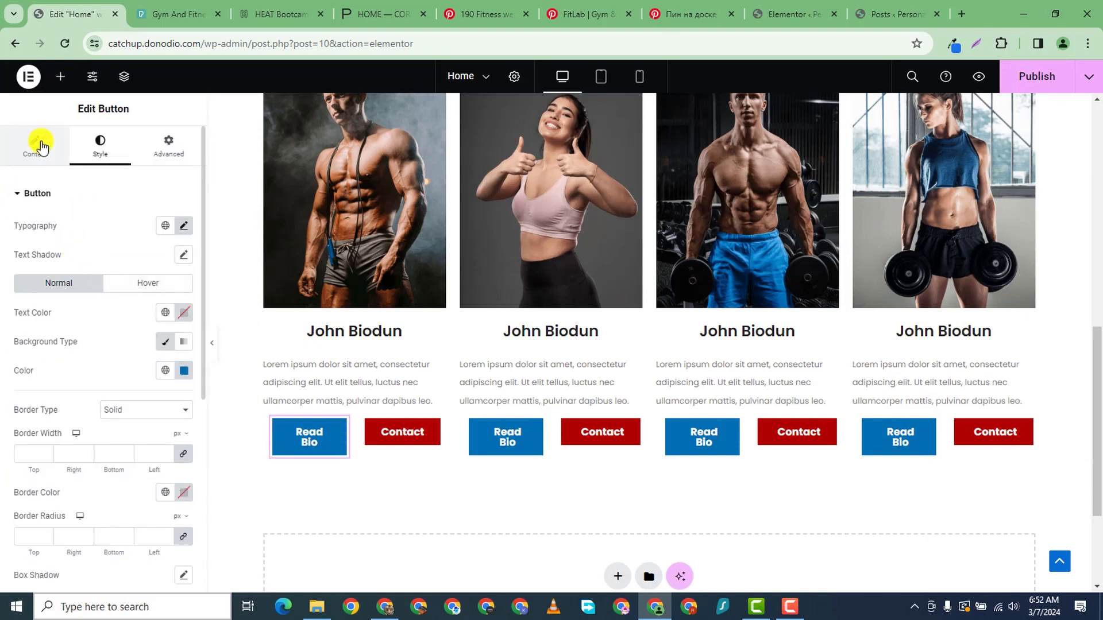
- Change the first and second cards' button labels from 'Read Bio' to 'Bio'
click(35, 143)
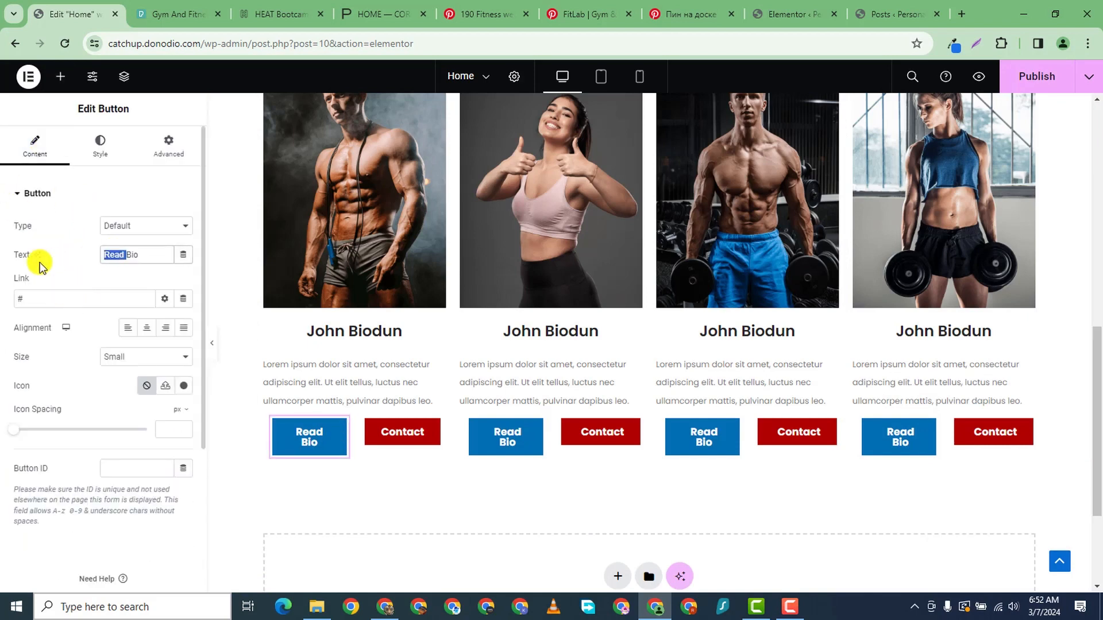
key(BackSpace)
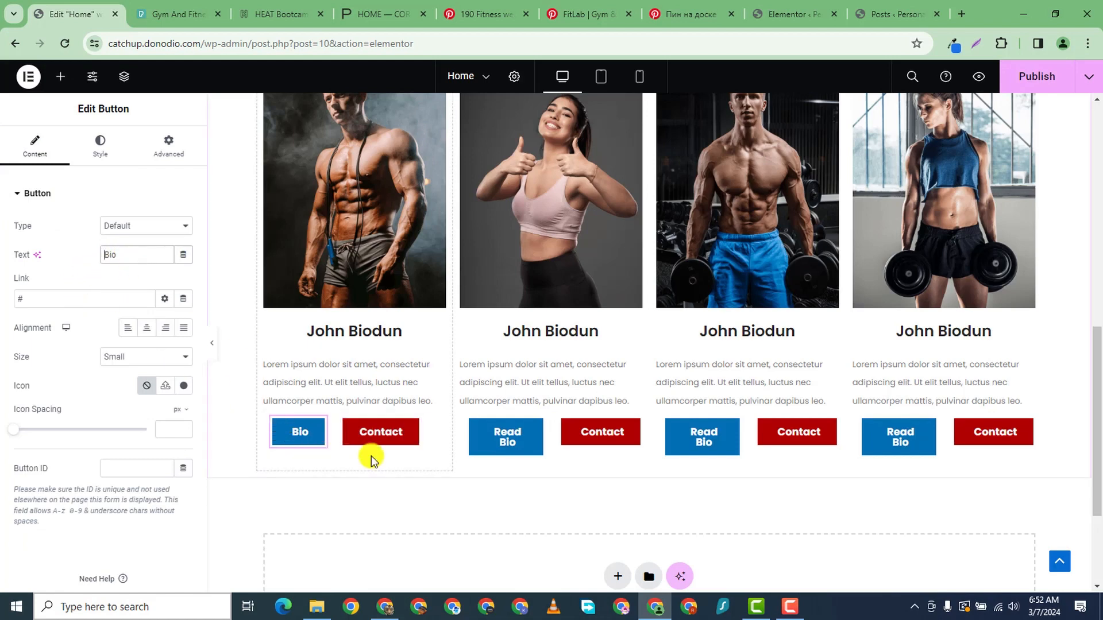
click(536, 431)
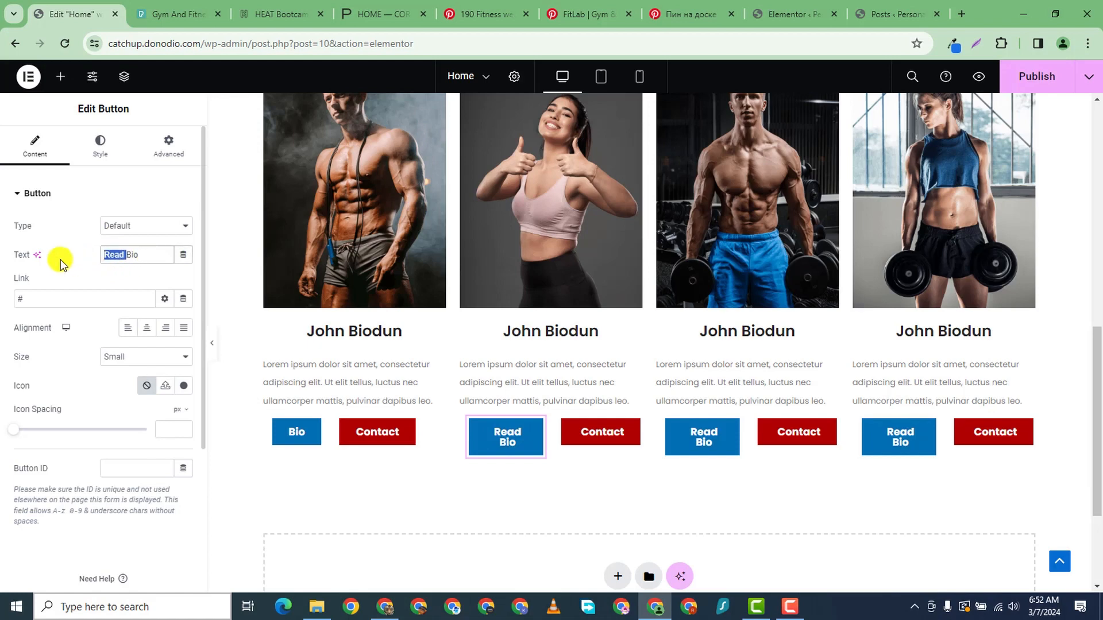
key(BackSpace)
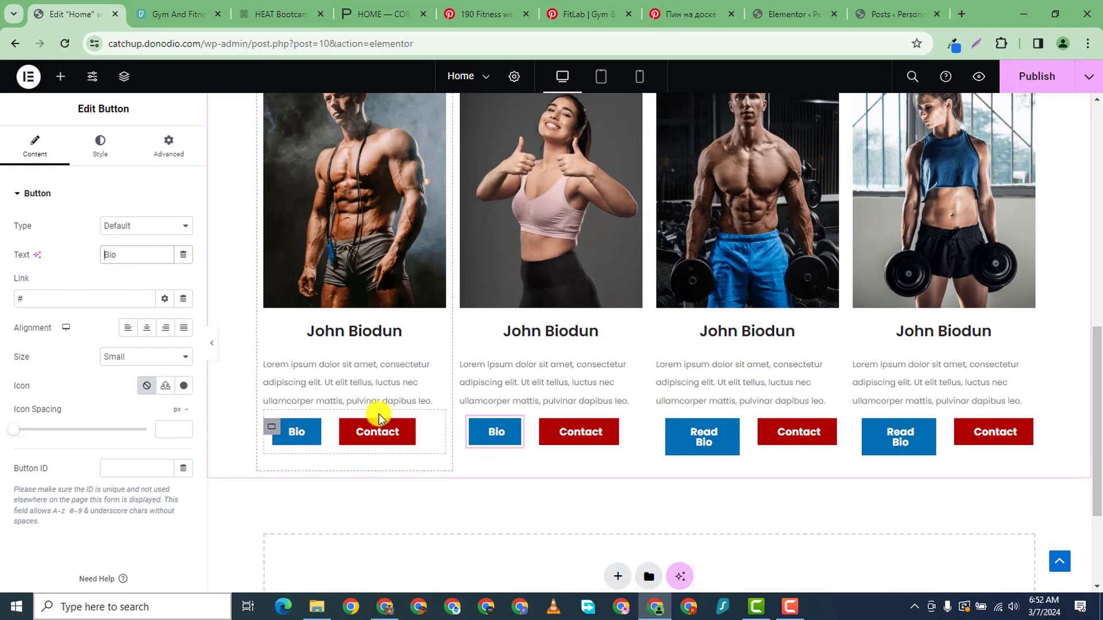
- Change the third and fourth cards' button labels from 'Read Bio' to 'Bio'
click(735, 438)
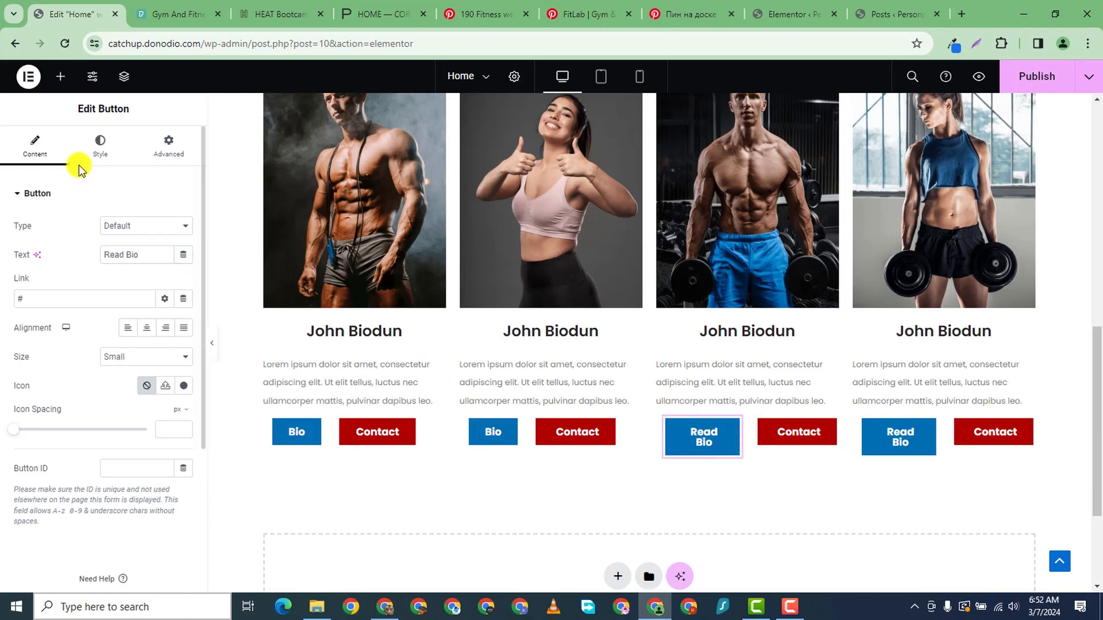
drag(126, 257, 41, 270)
text(Bio)
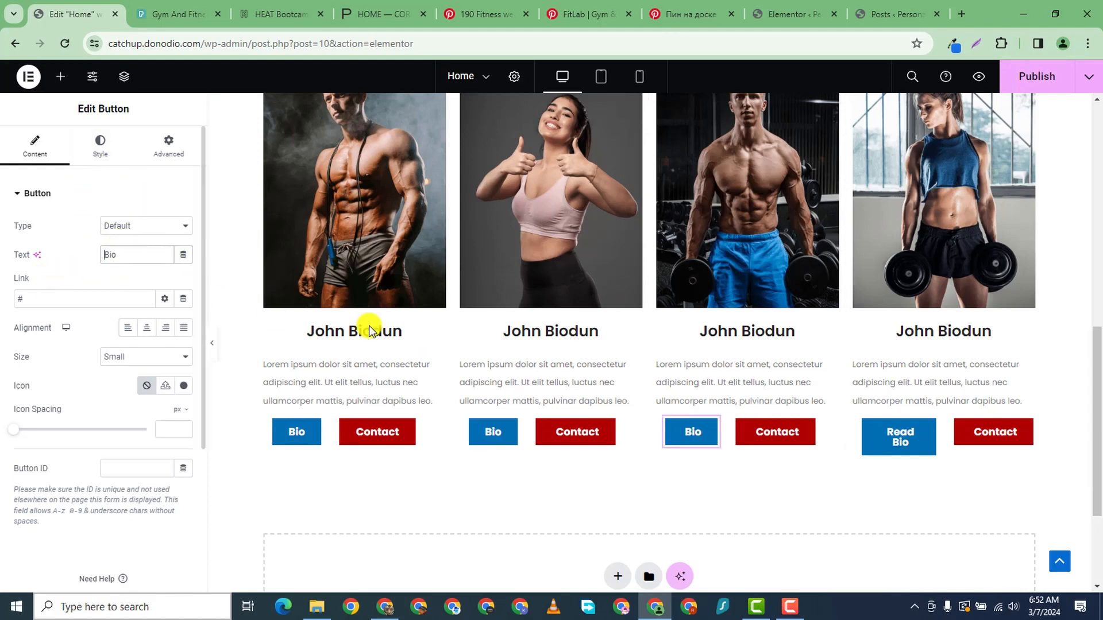
click(937, 434)
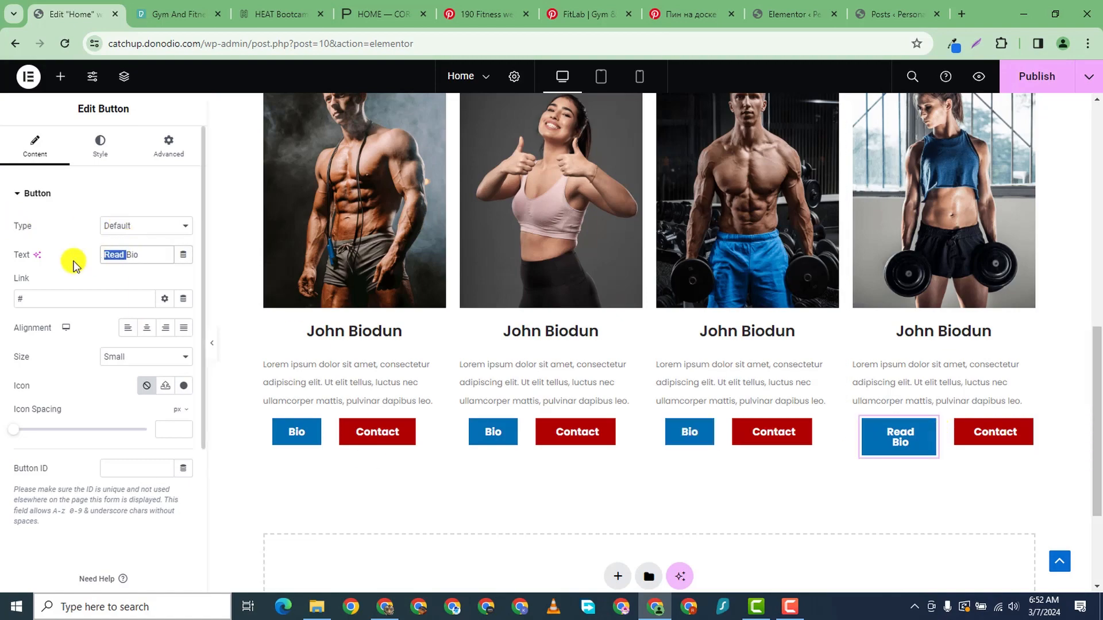
key(BackSpace)
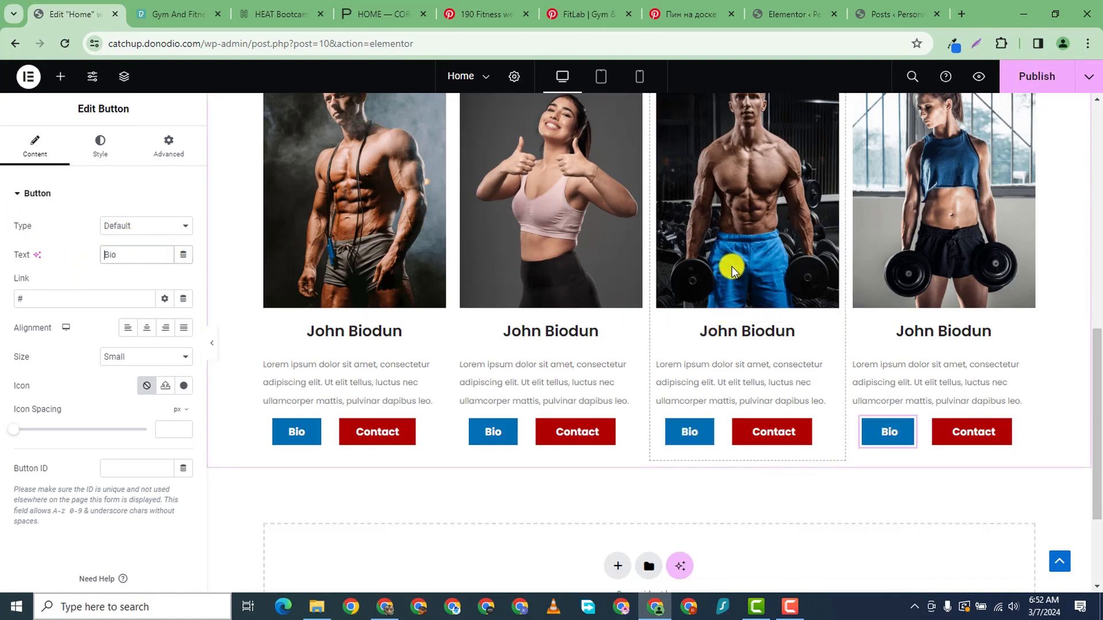
scroll(732, 267, down, 3)
scroll(747, 276, up, 5)
scroll(954, 353, down, 2)
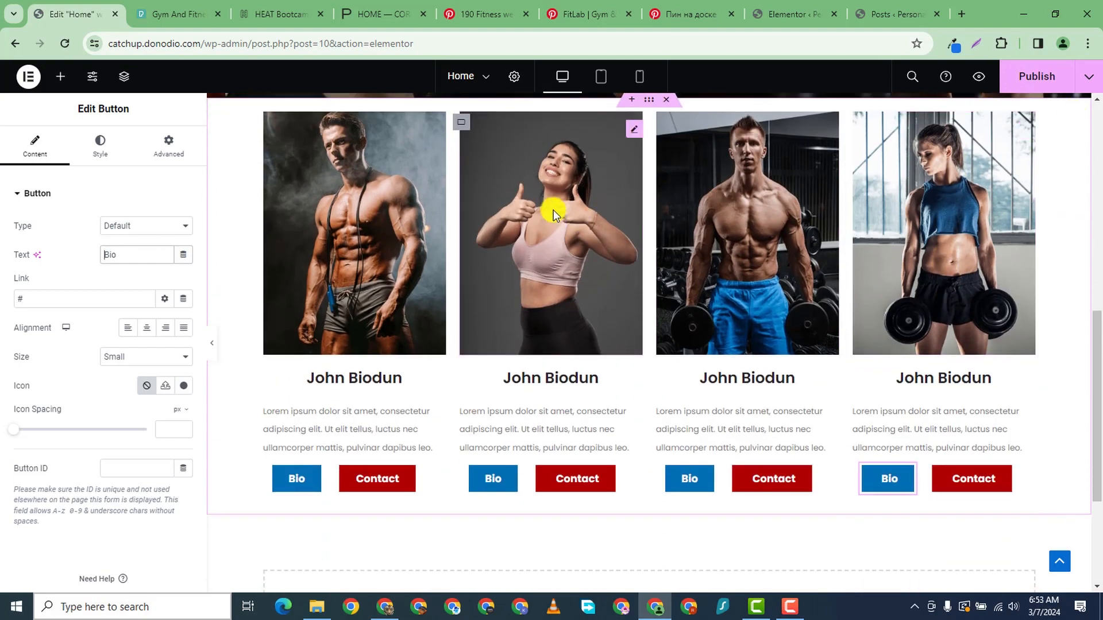
scroll(553, 214, up, 3)
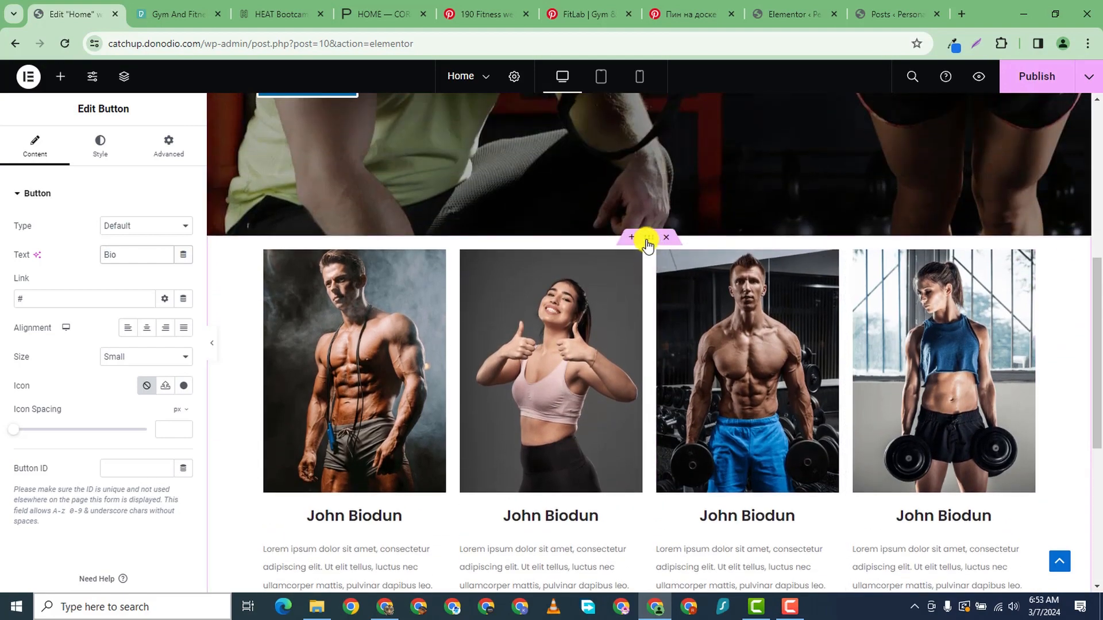
- Unlink the trainer cards container's margins and set its top margin to 100 px
click(647, 241)
click(178, 150)
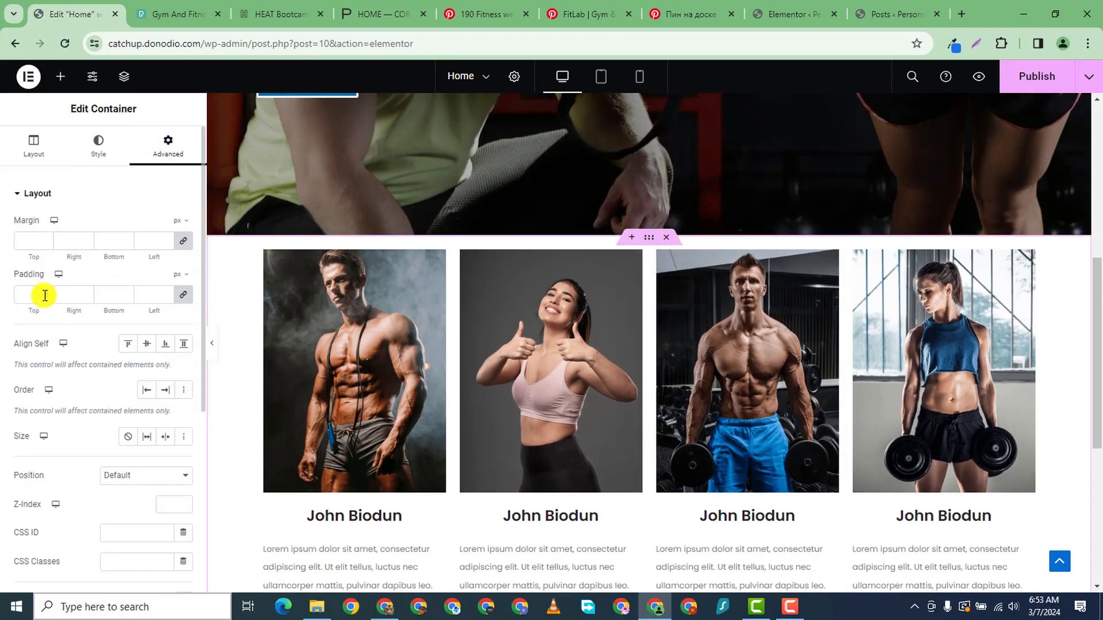
click(183, 240)
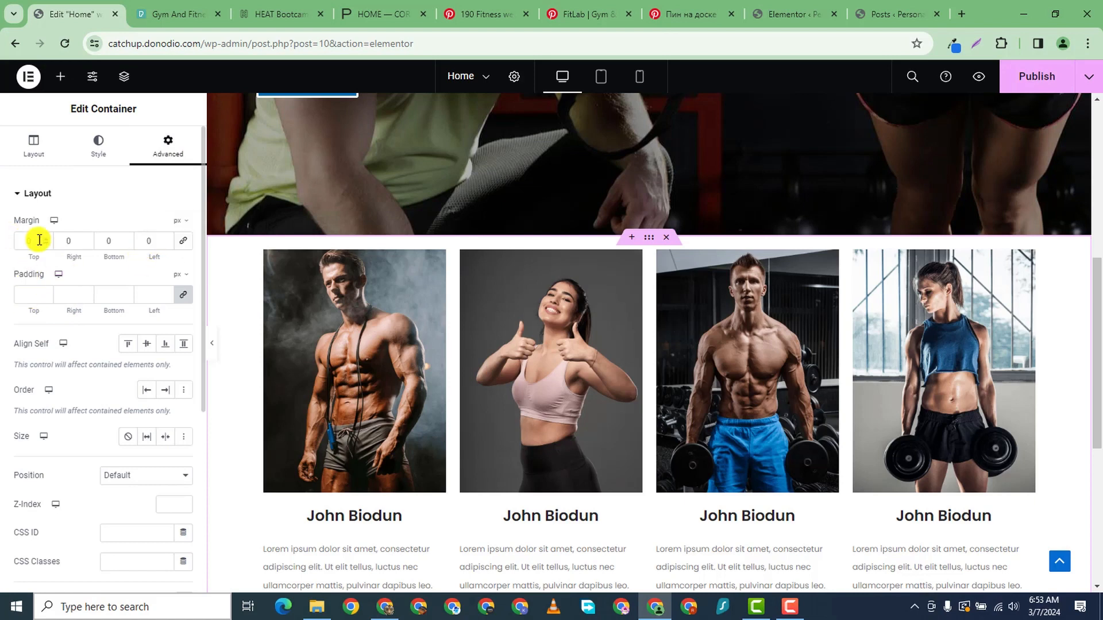
text(6)
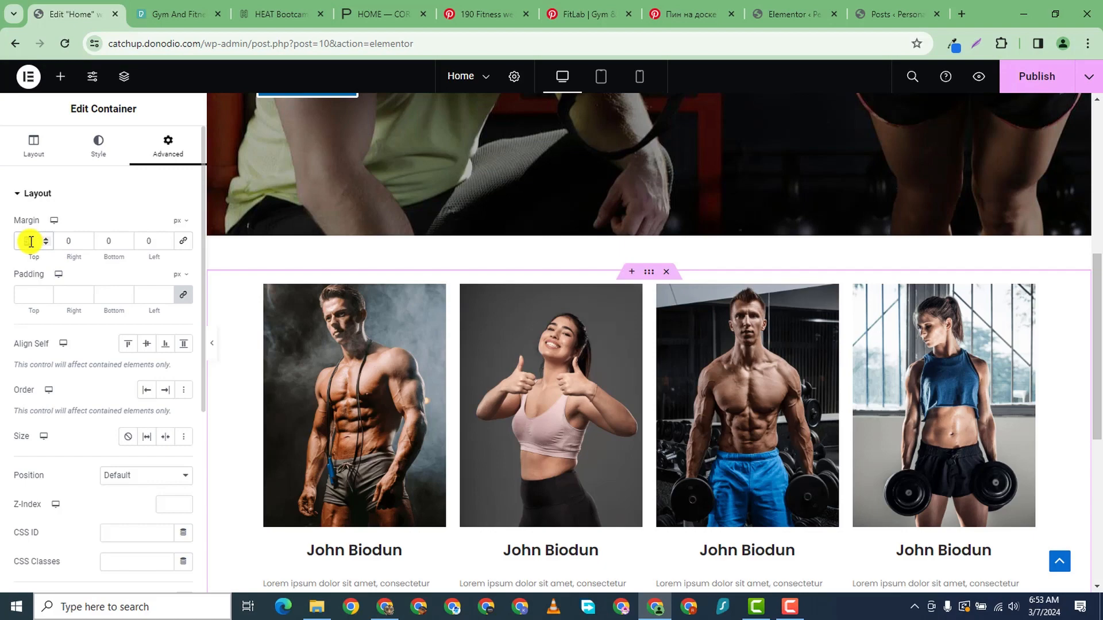
text(200)
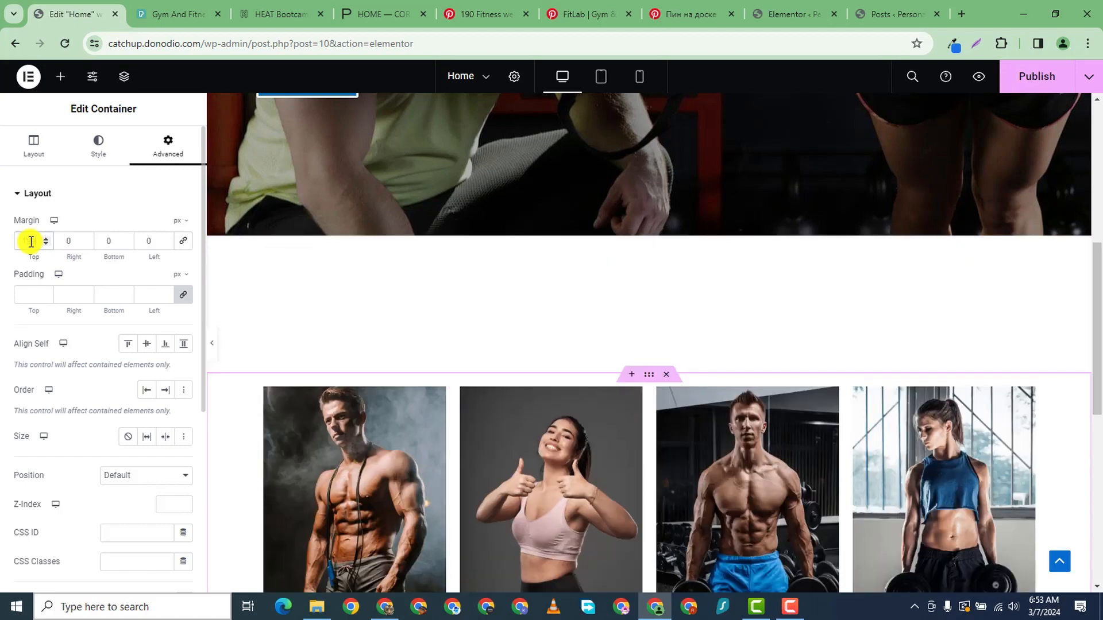
key(BackSpace)
key(BackSpace)
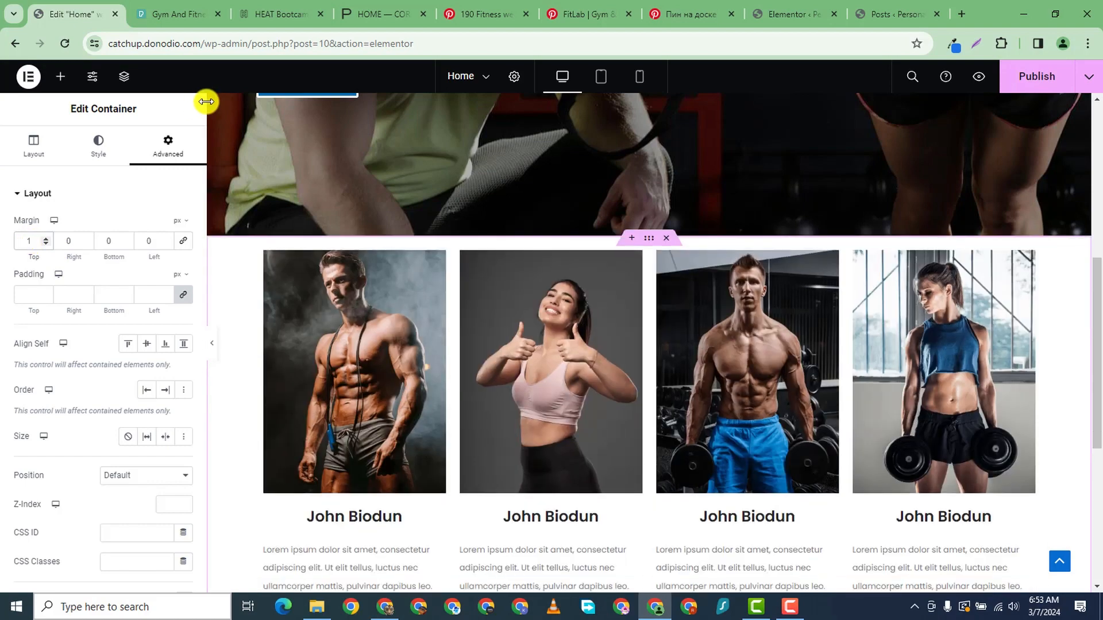
text(00)
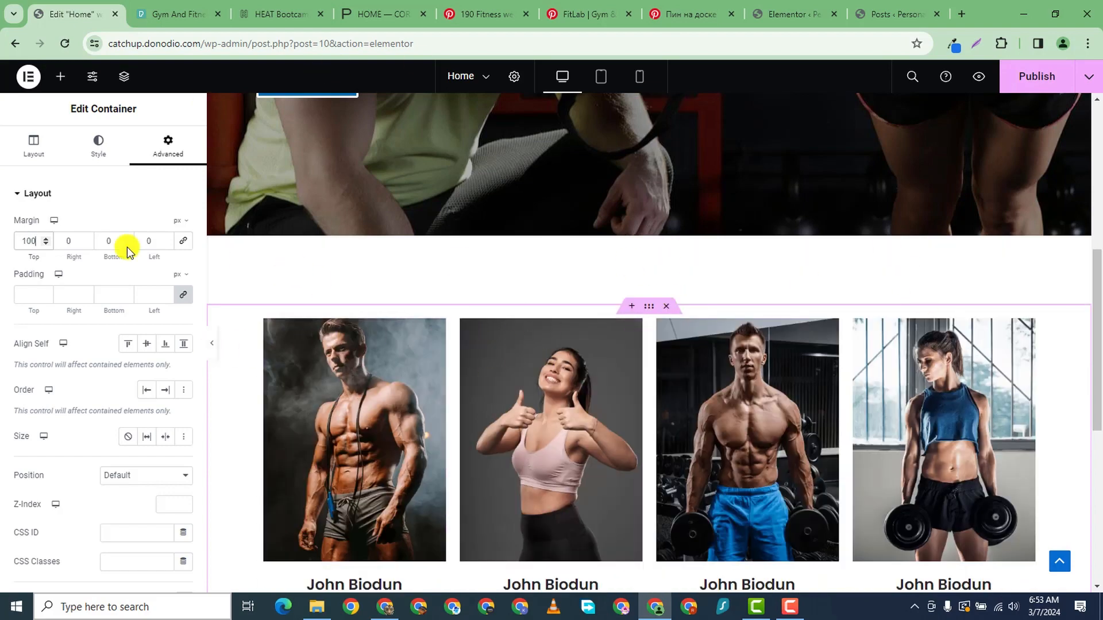
- Try dragging a Heading widget from the widget panel onto the page
click(60, 77)
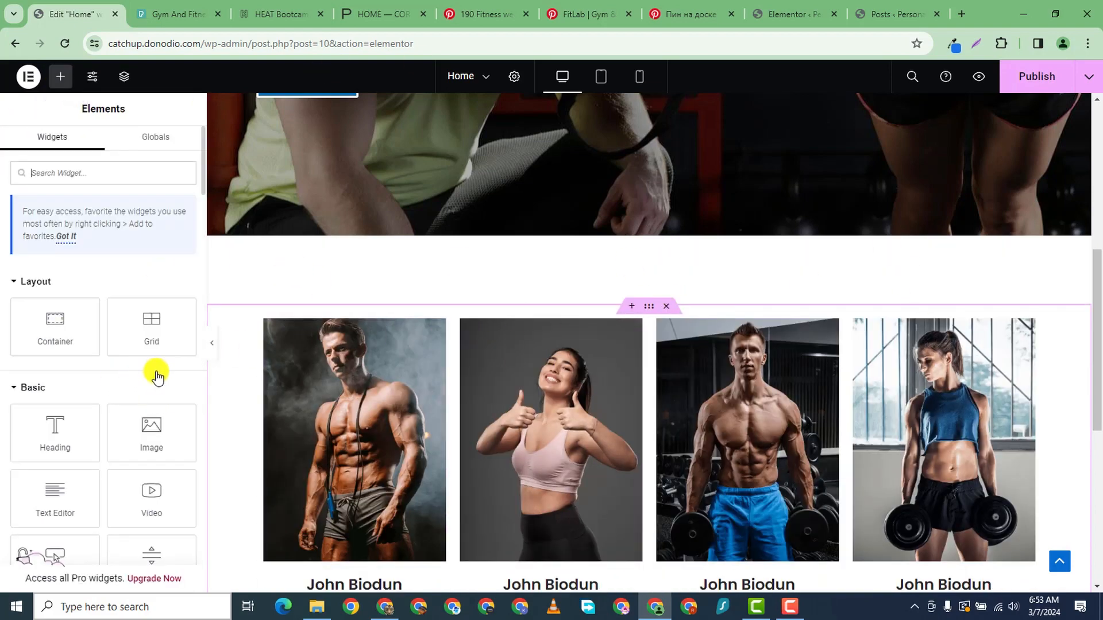
drag(55, 427, 10, 421)
scroll(540, 409, down, 7)
- Add a single-column flexbox section below the cards holding a 'Meet Our Trainers' heading
click(620, 409)
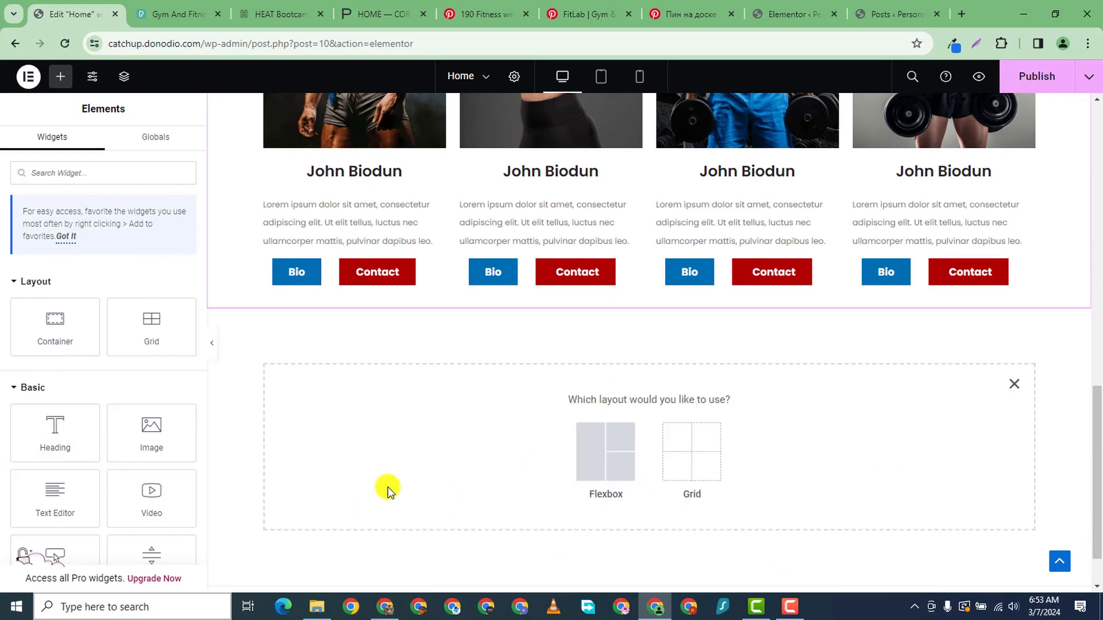
click(591, 445)
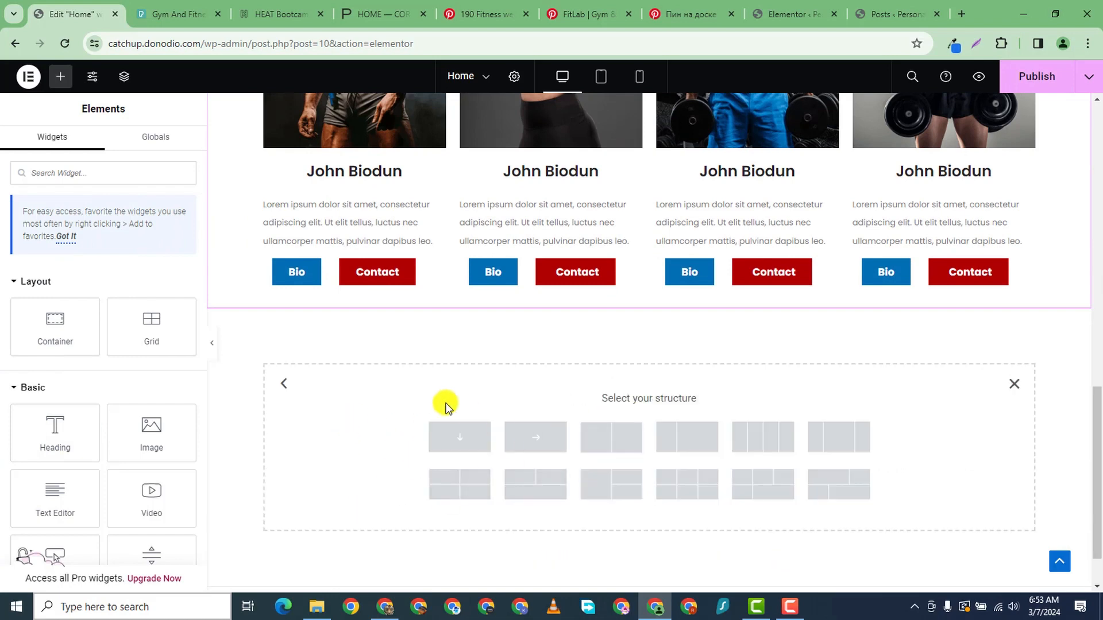
click(459, 438)
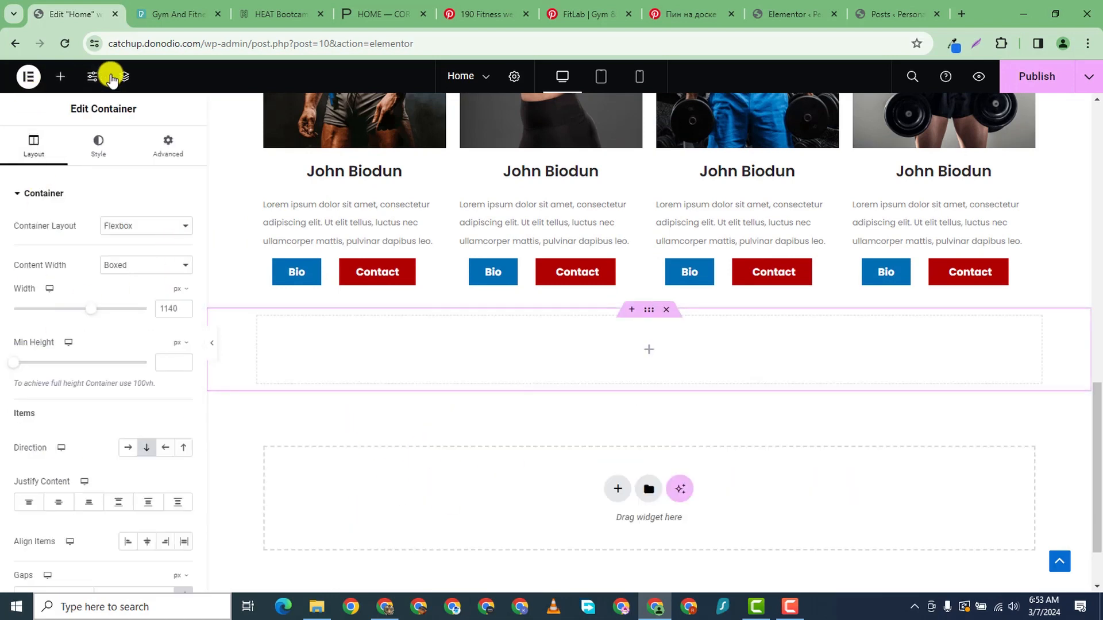
click(60, 76)
drag(58, 431, 610, 362)
triple_click(46, 254)
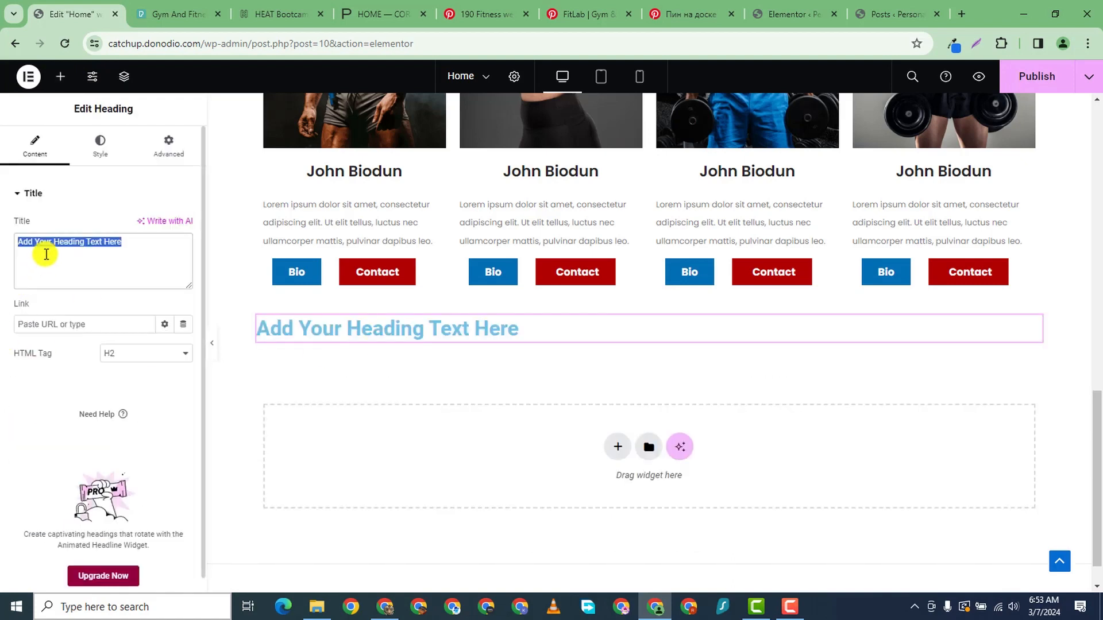
text(Meet Our Trainers)
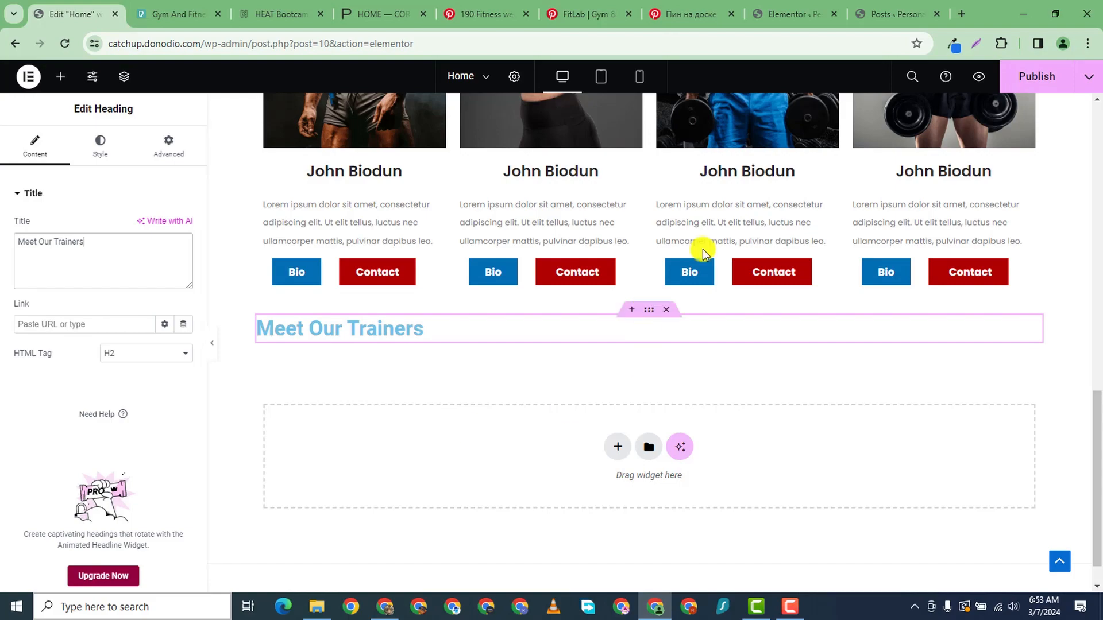
- Move the heading's section above the trainer cards and open its Advanced spacing settings
drag(652, 313, 621, 332)
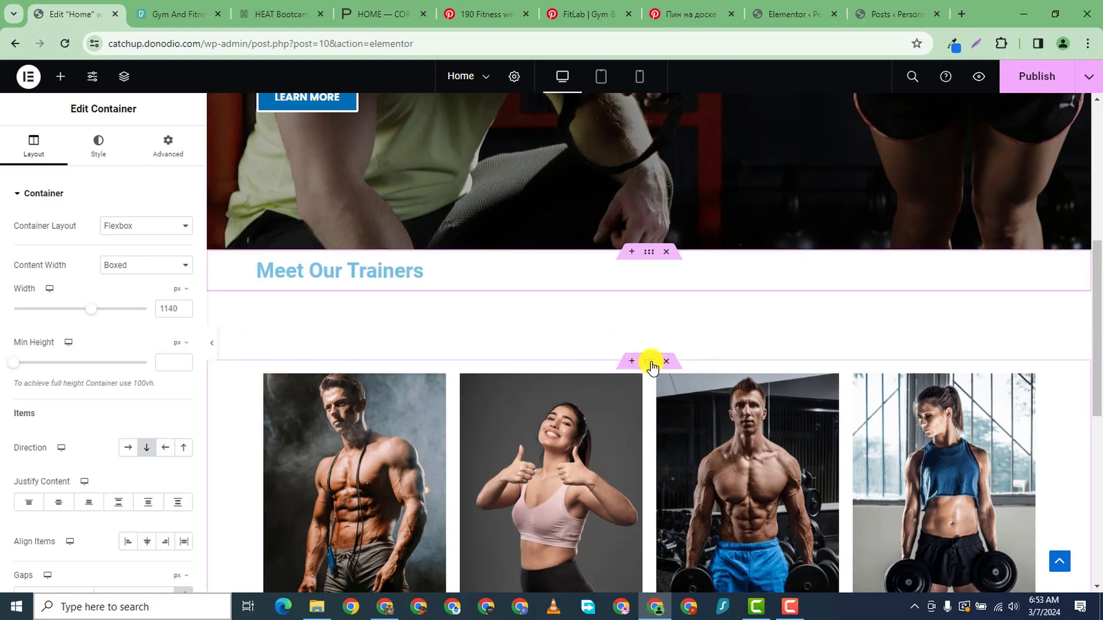
click(651, 362)
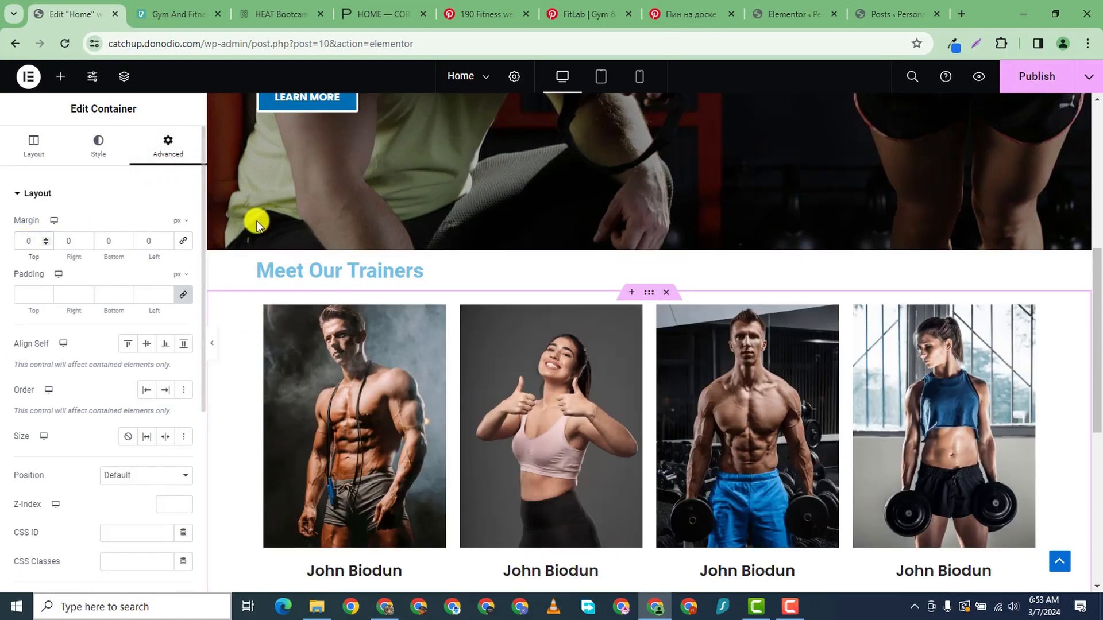
click(654, 252)
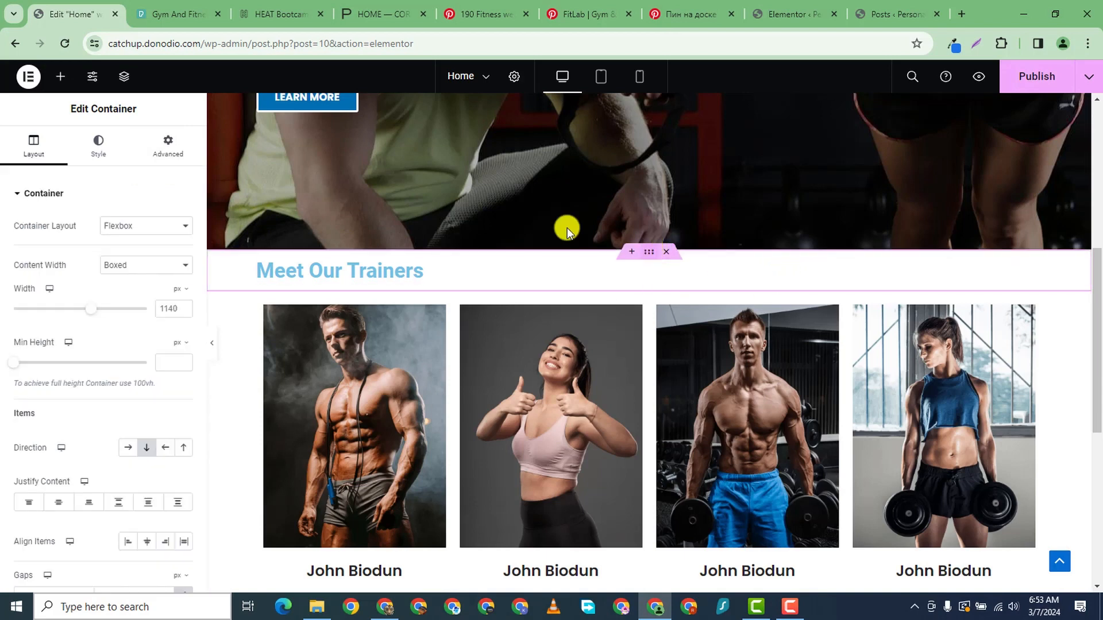
click(175, 161)
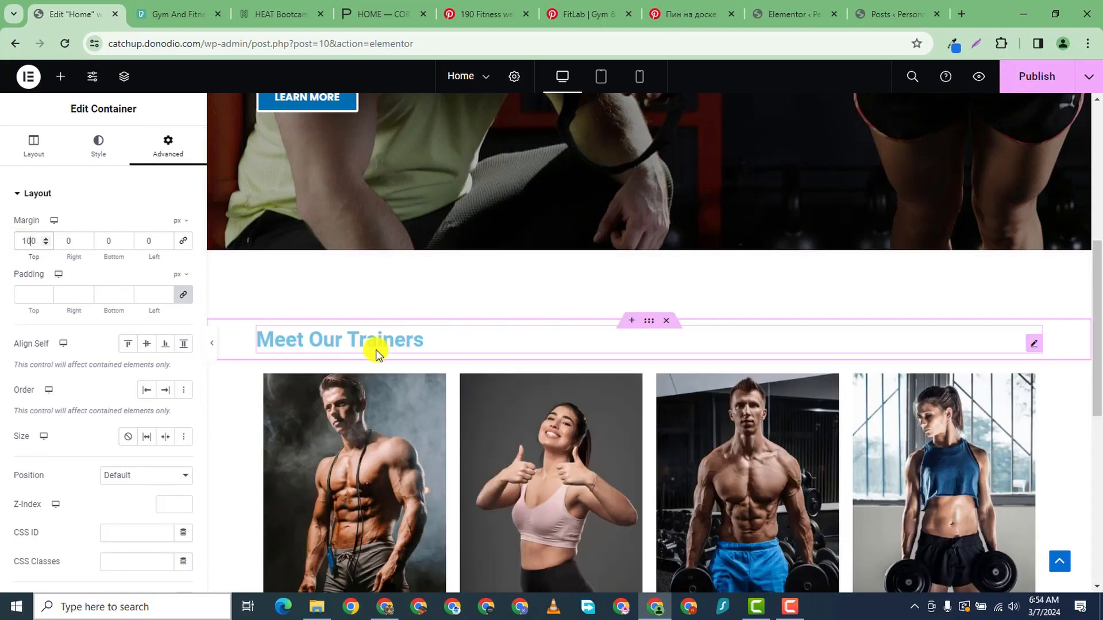
- Apply the 100 px top margin, then darken the heading's text colour toward grey
click(379, 329)
click(100, 145)
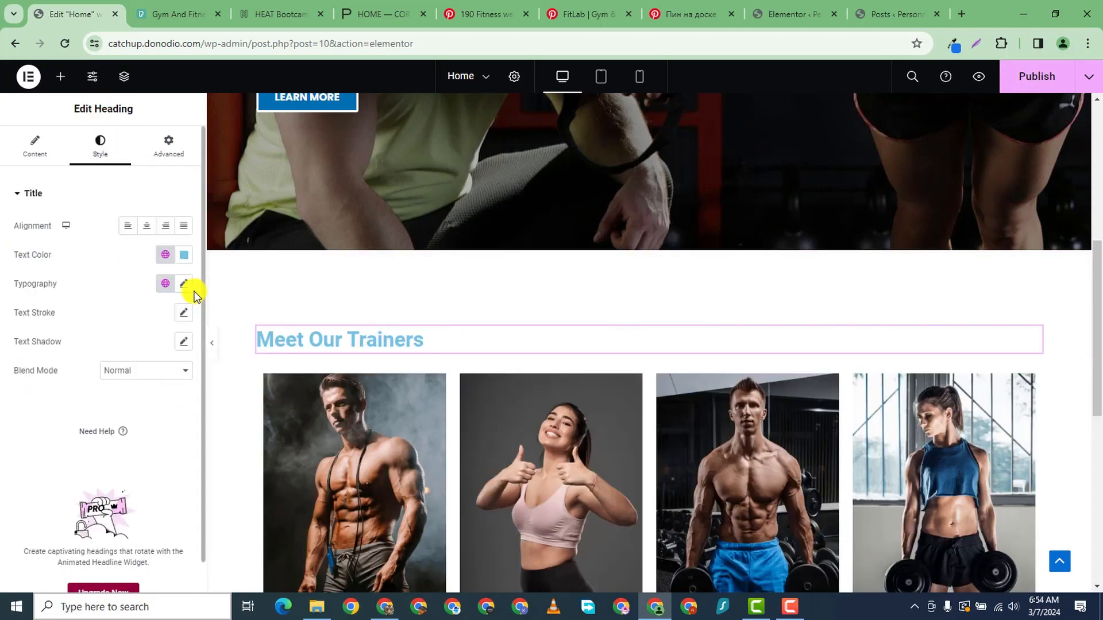
click(183, 257)
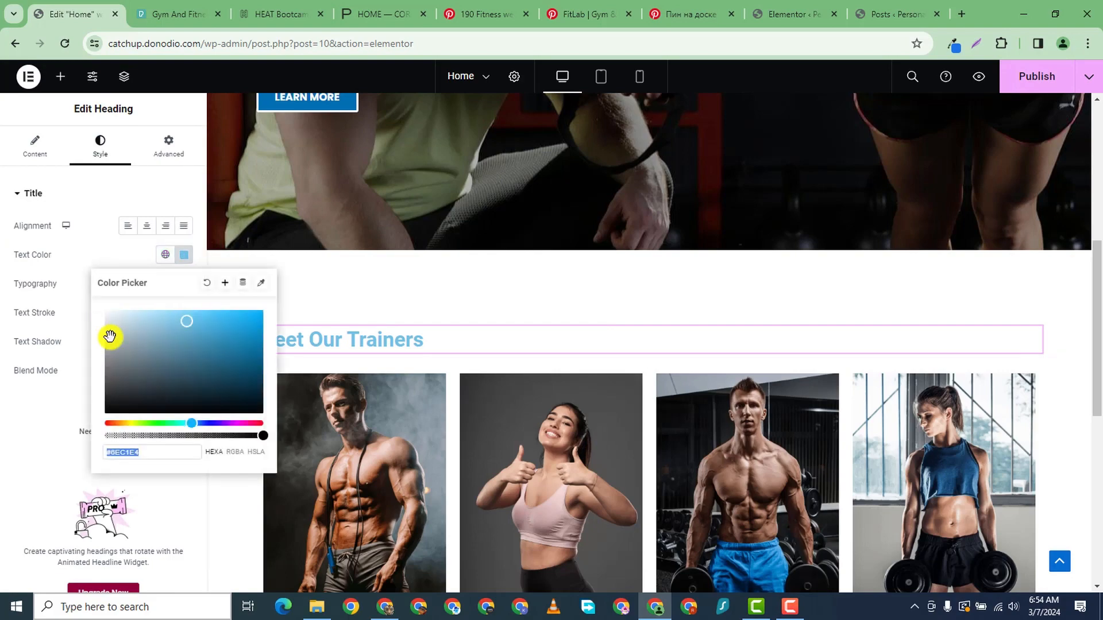
drag(111, 333, 96, 388)
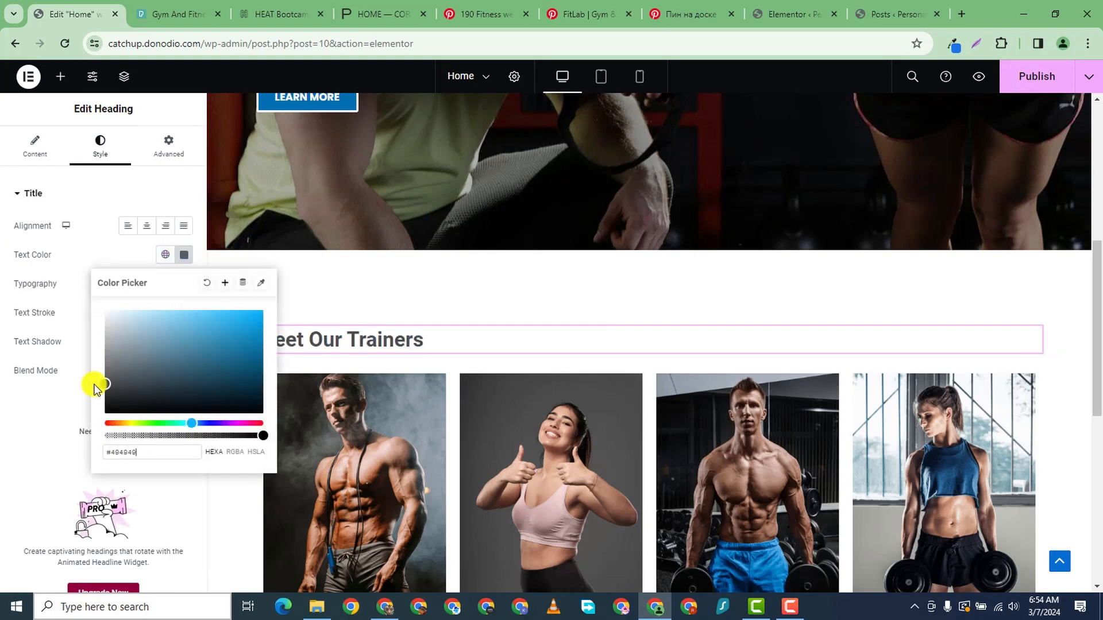
click(69, 411)
scroll(489, 119, down, 2)
scroll(379, 120, up, 3)
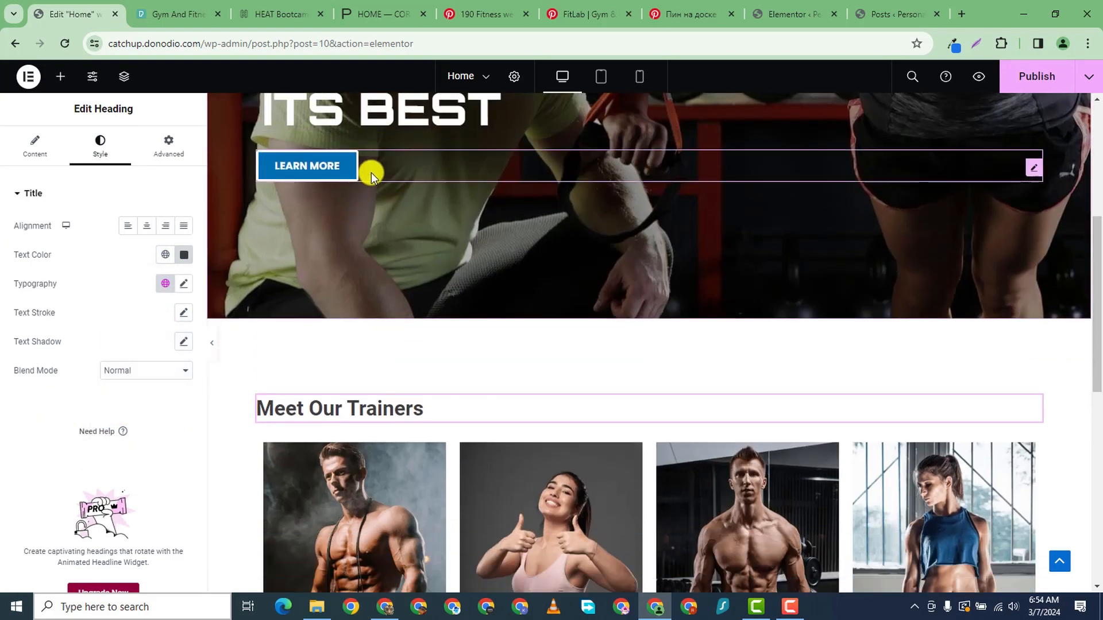
- Copy the Learn More button's background hex value #006EB1
click(257, 161)
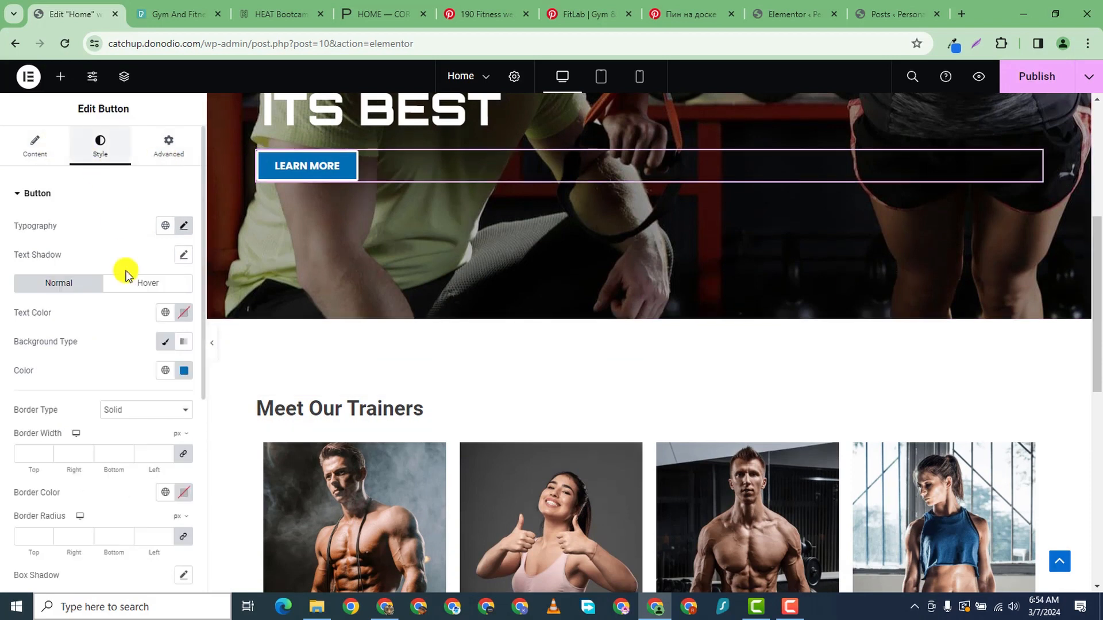
click(183, 371)
double_click(130, 566)
right_click(132, 567)
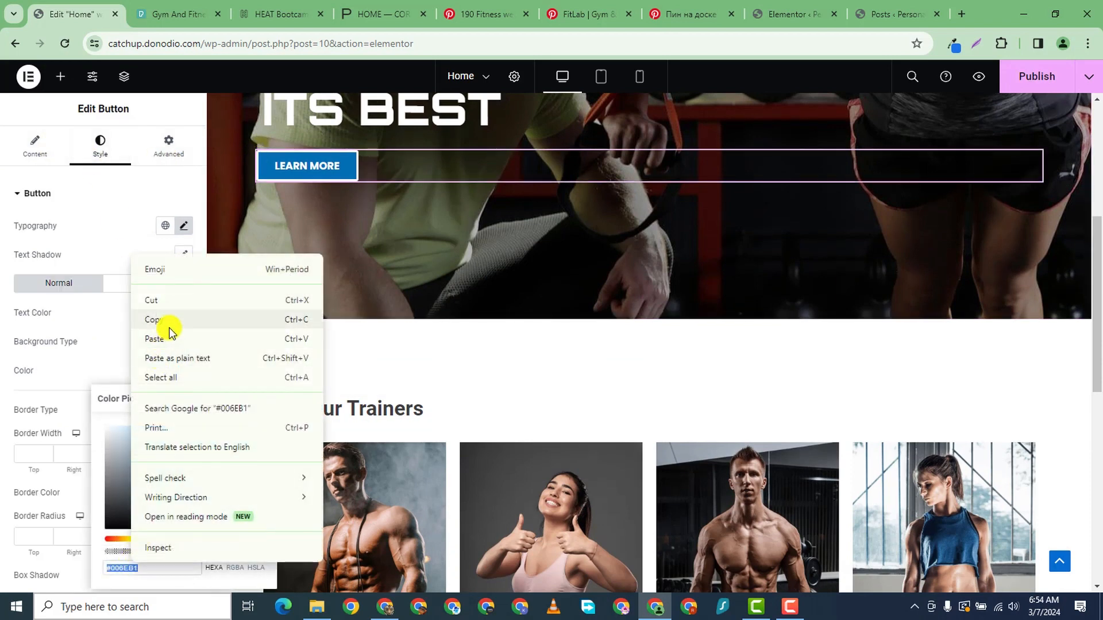
click(170, 325)
- Paste #006EB1 into the Meet Our Trainers heading's Text Color field
click(436, 414)
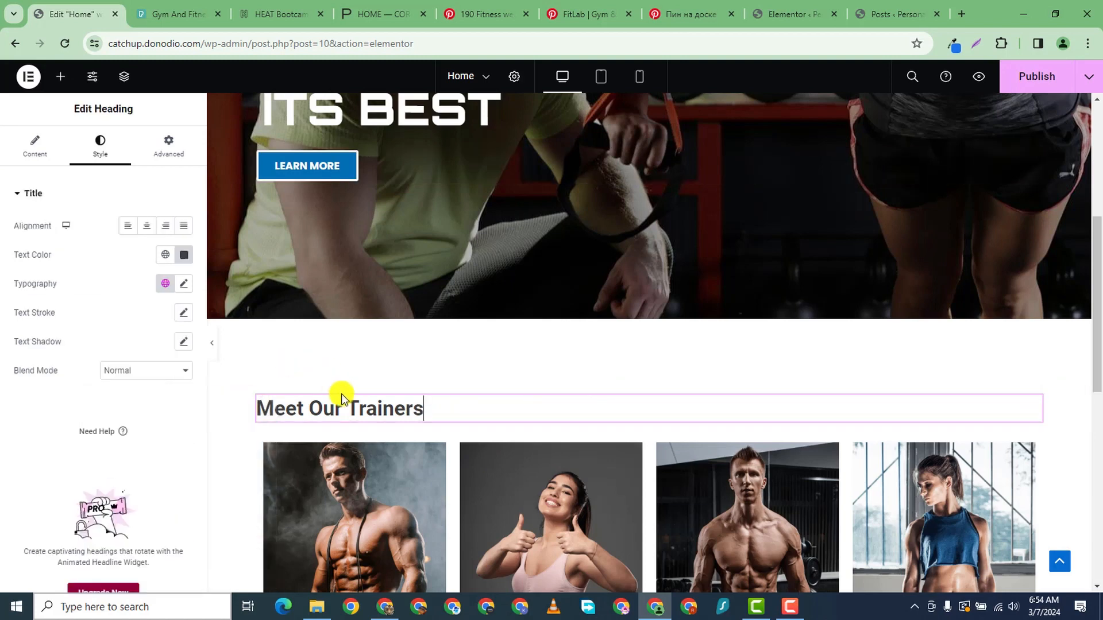
click(183, 254)
double_click(130, 452)
right_click(130, 452)
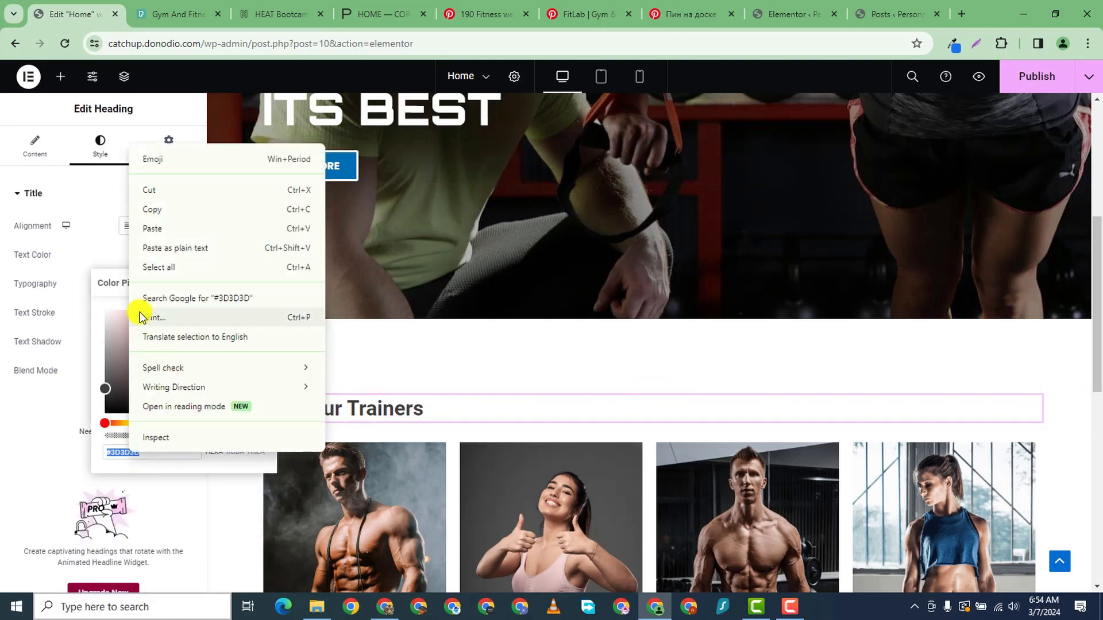
click(151, 229)
click(5, 449)
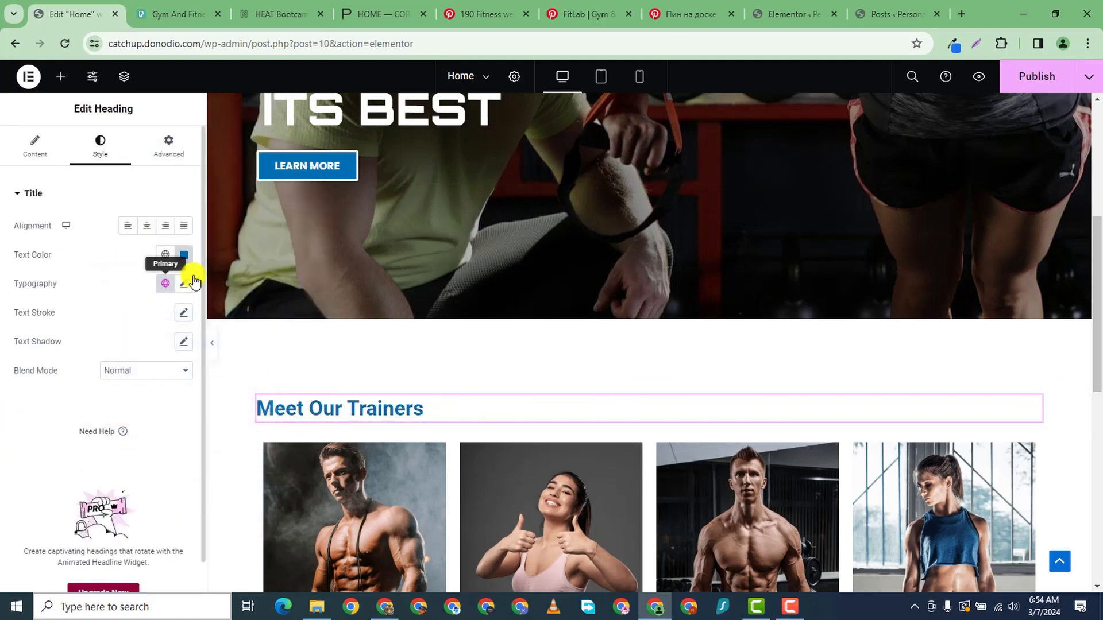
click(183, 285)
- Set the heading typography to Orbitron, weight 700 bold, size 40 px
click(148, 351)
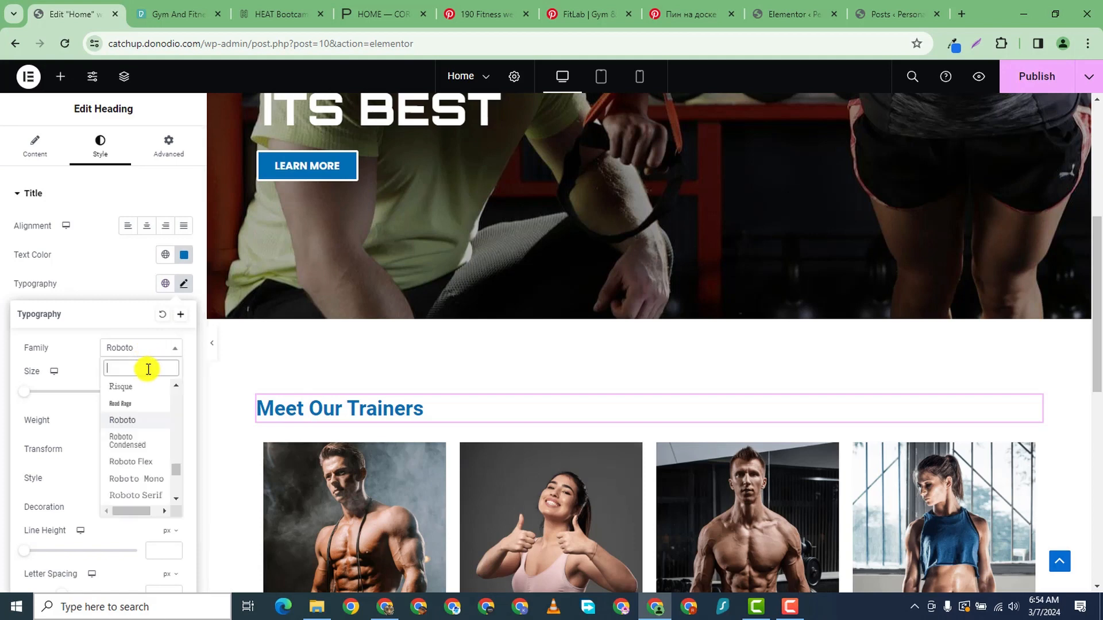
text(orbitron)
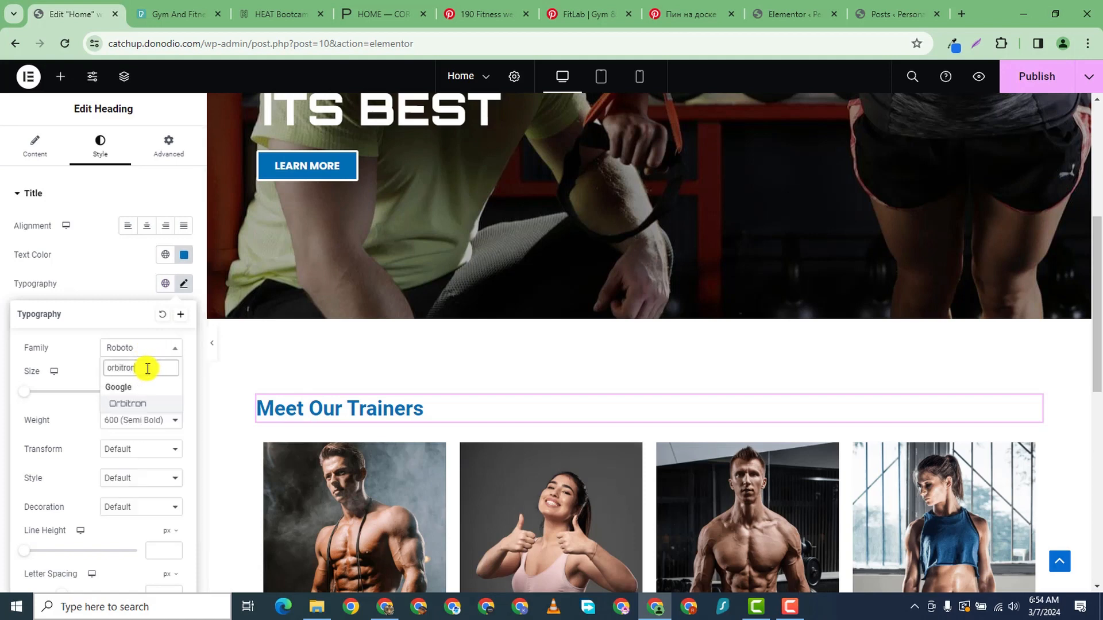
key(Return)
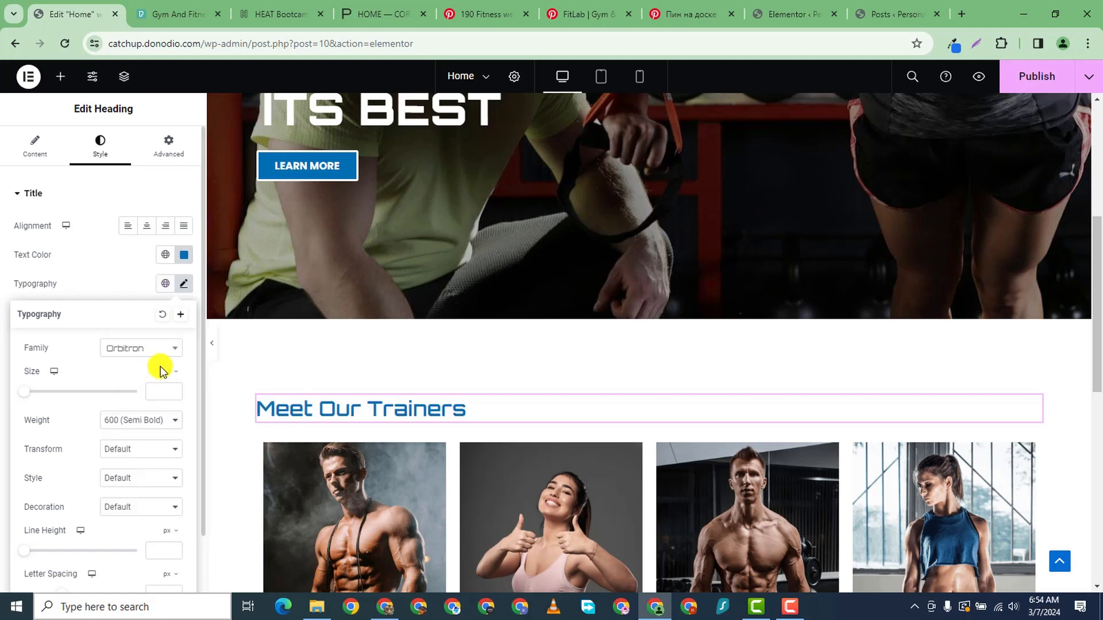
click(140, 420)
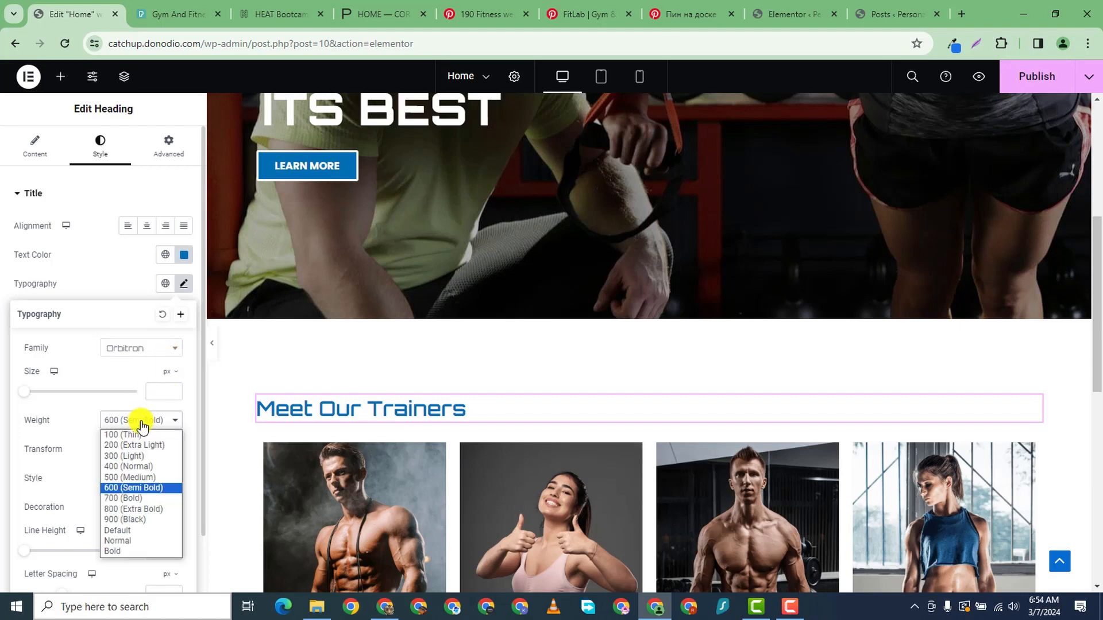
click(135, 502)
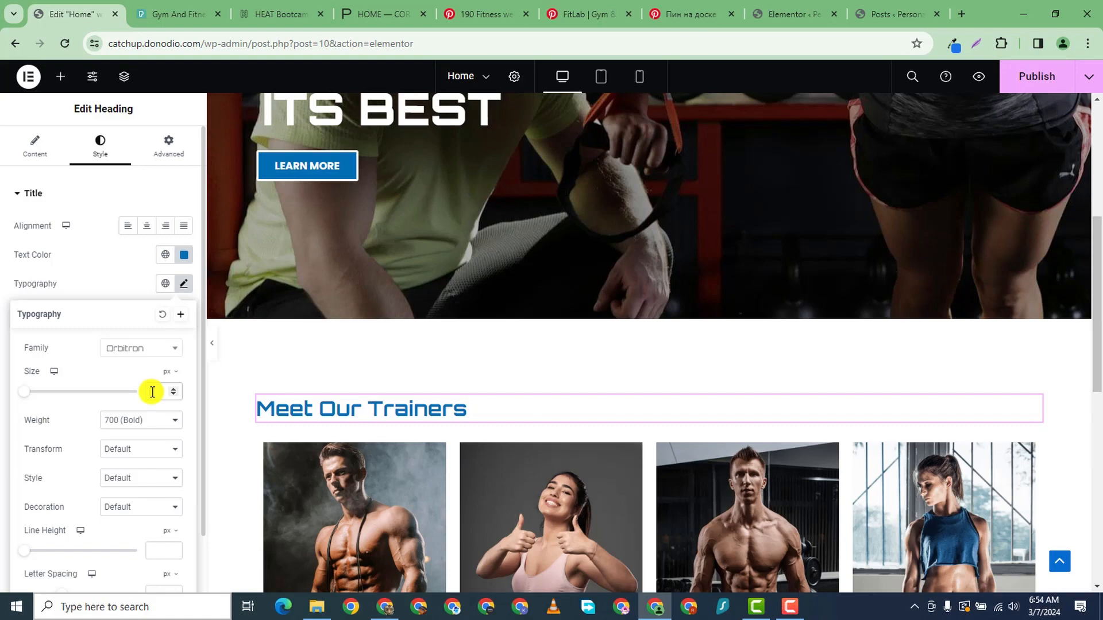
text(40)
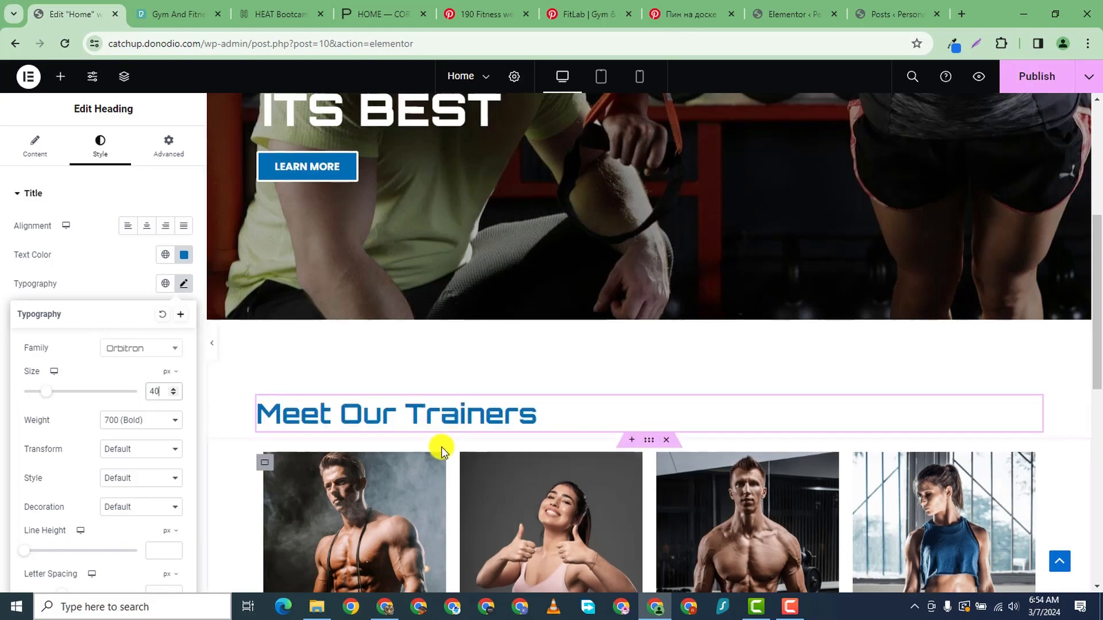
scroll(438, 447, up, 3)
scroll(505, 489, down, 7)
scroll(505, 488, down, 5)
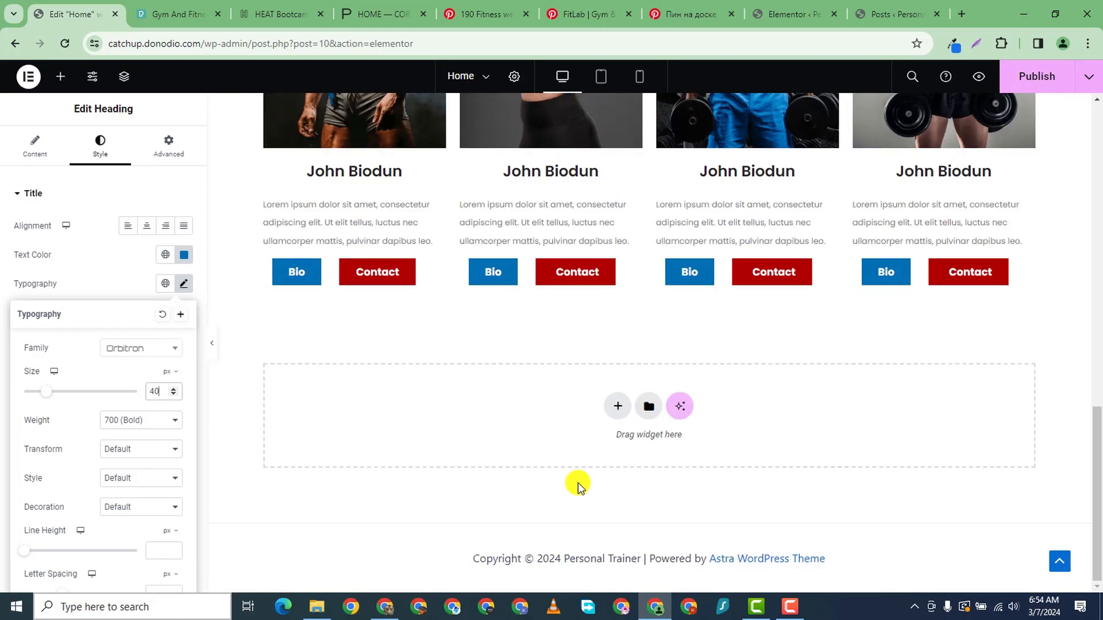
scroll(603, 459, up, 4)
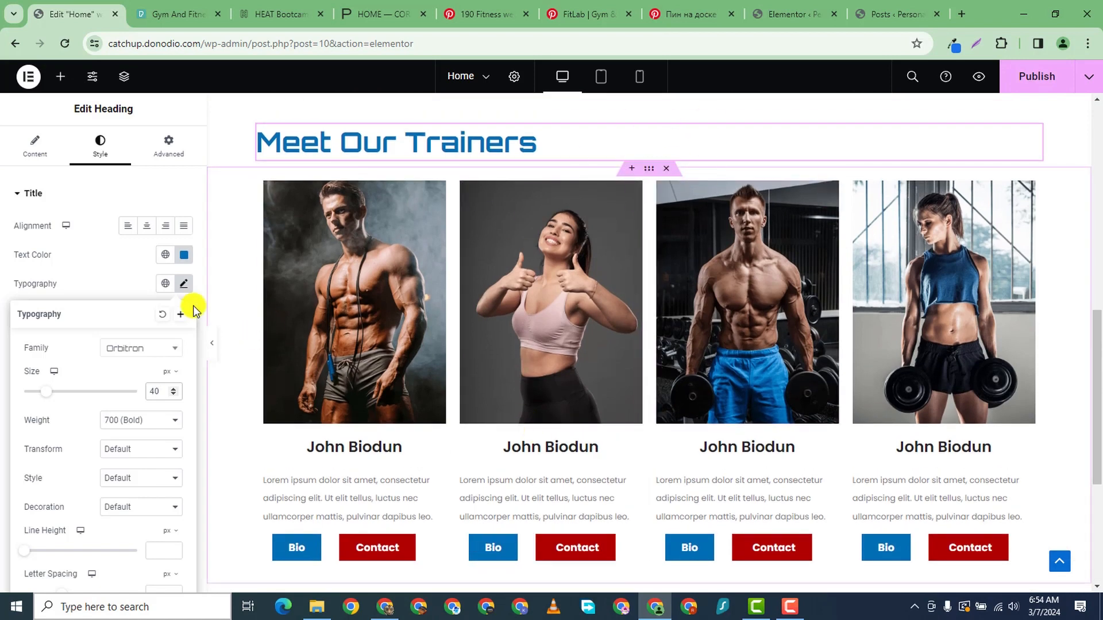
scroll(457, 226, down, 3)
scroll(610, 207, up, 3)
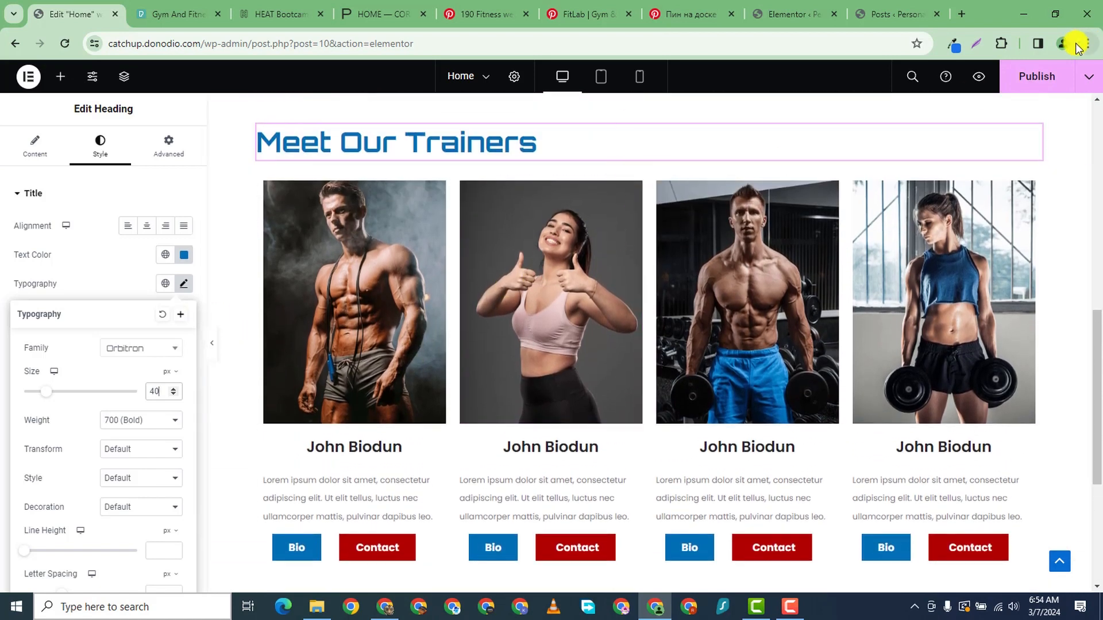
- Publish the updated page, then begin adding a new section in the empty drop area
click(1036, 76)
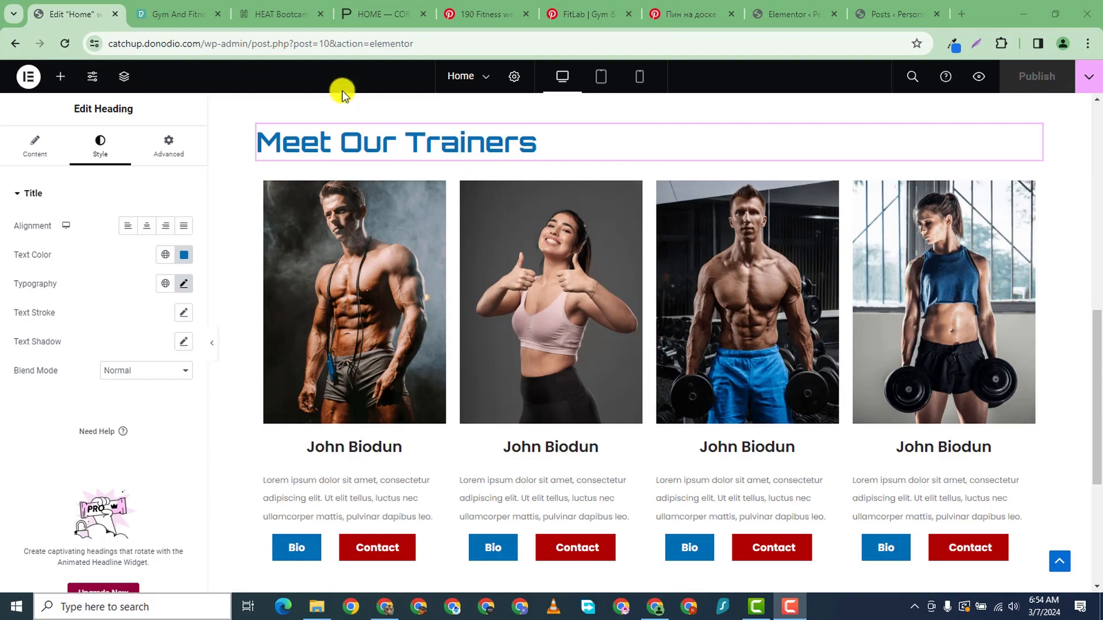
scroll(258, 97, down, 5)
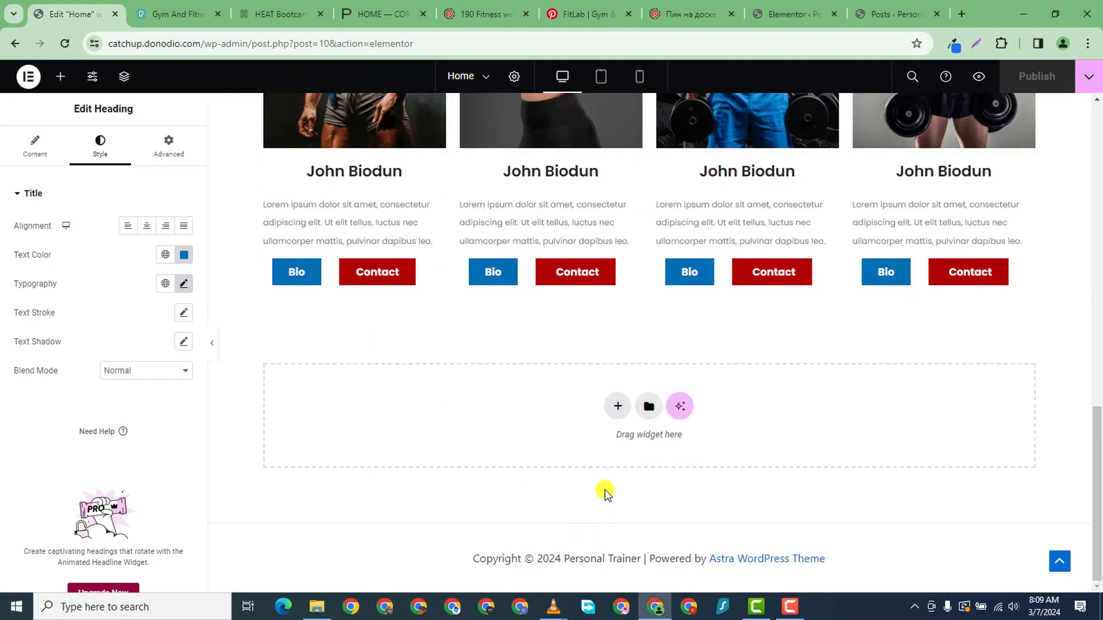
scroll(583, 432, up, 5)
scroll(587, 441, down, 5)
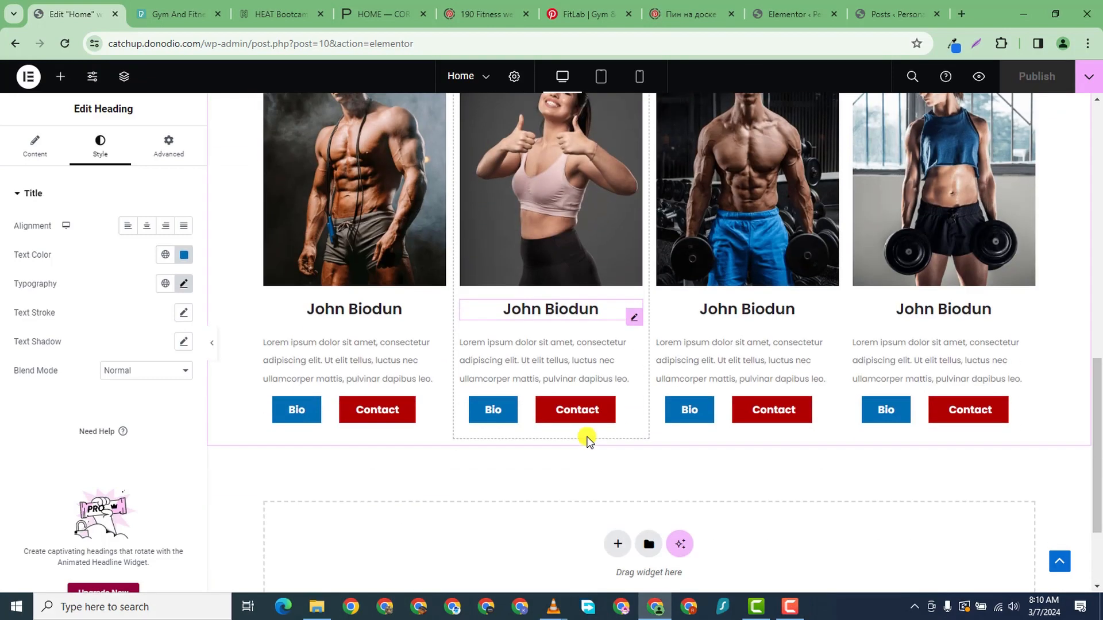
scroll(583, 430, up, 3)
scroll(571, 442, down, 3)
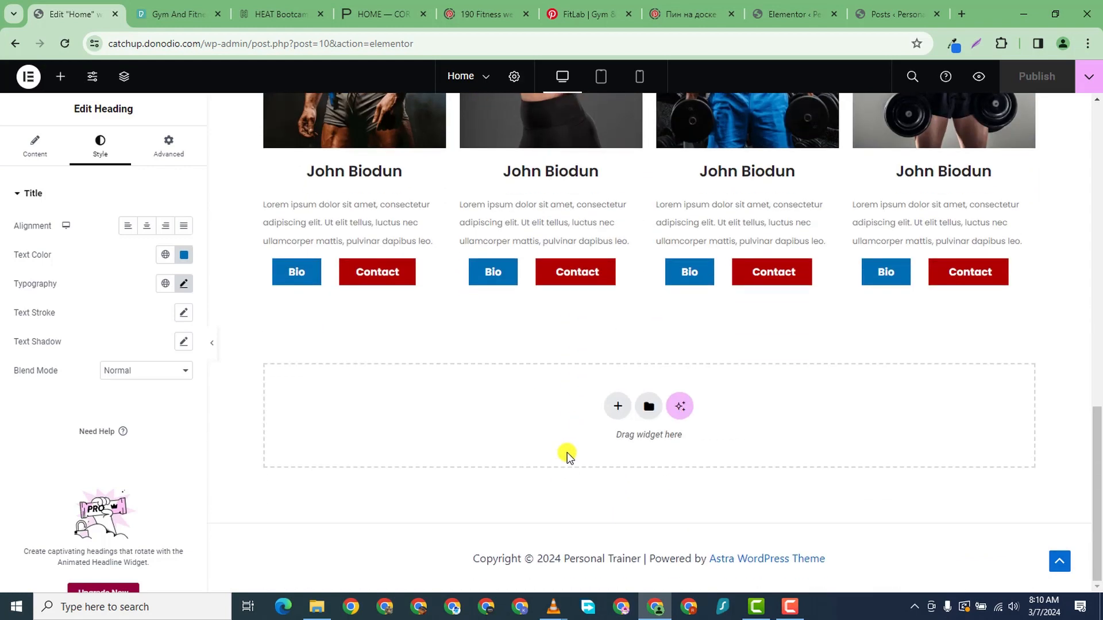
click(611, 410)
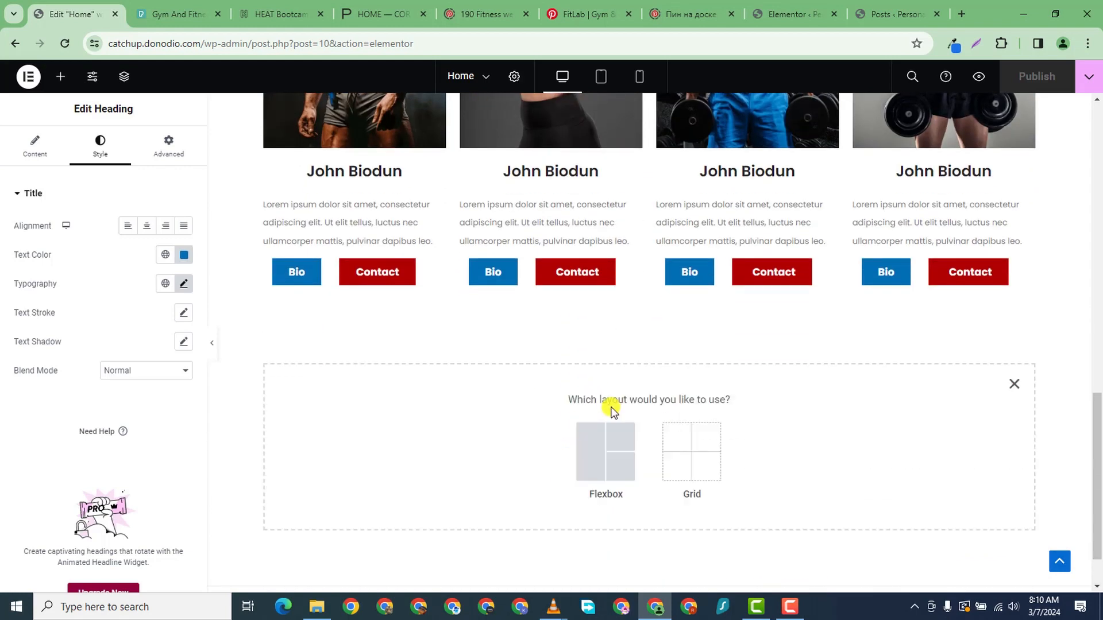
- Add a flexbox two-column section below the trainer cards and select its left column
click(587, 444)
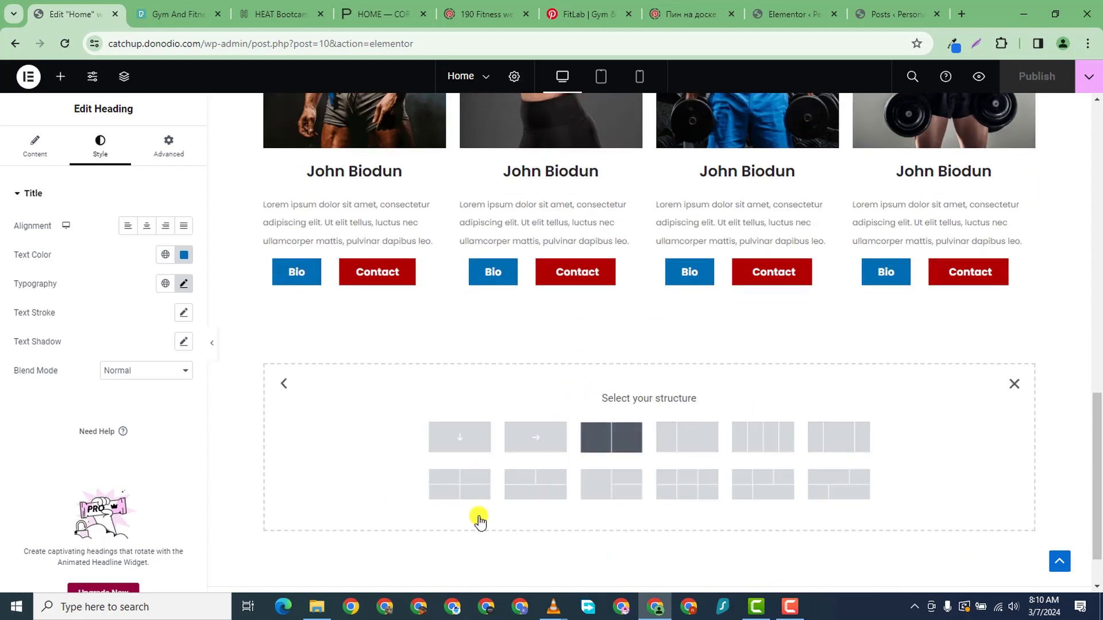
click(610, 437)
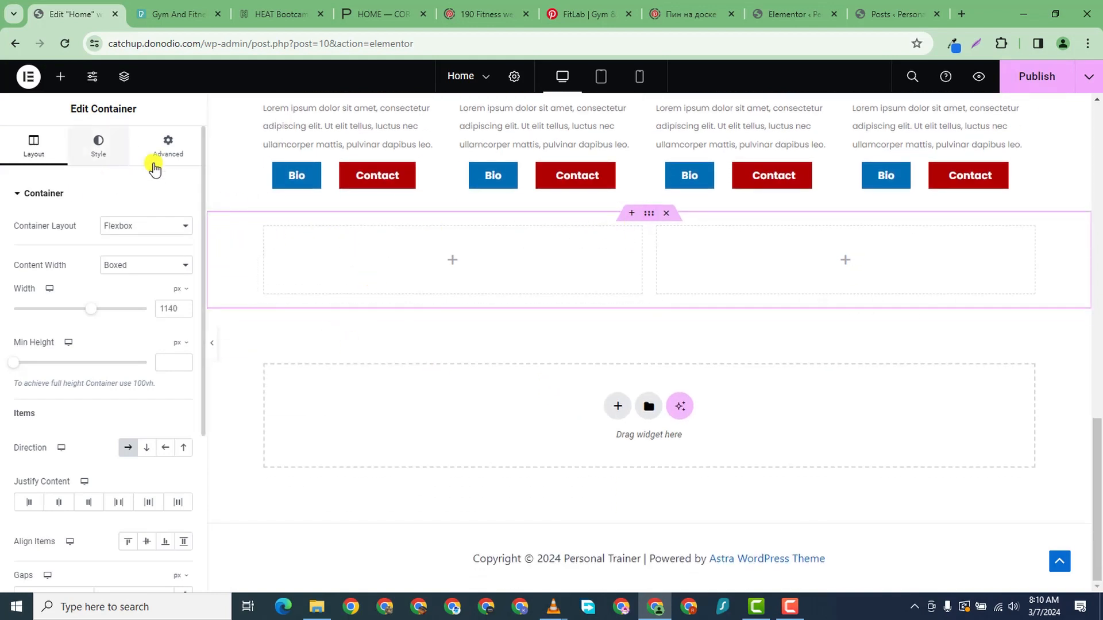
click(265, 236)
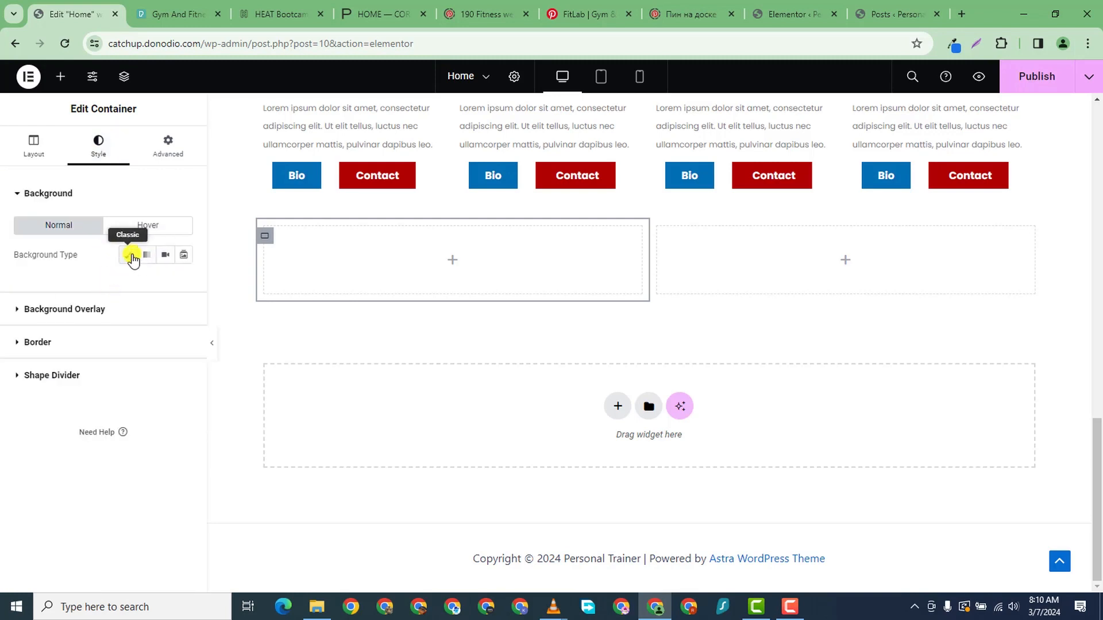
- Upload B.png and set it as the left column's Classic background image
click(131, 256)
click(106, 382)
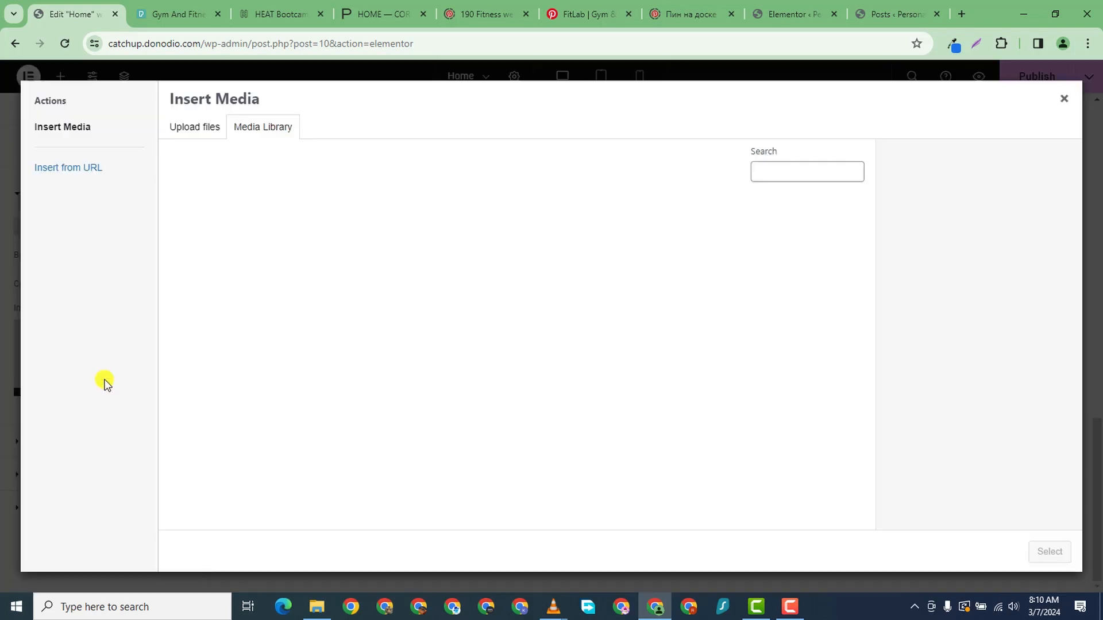
click(201, 132)
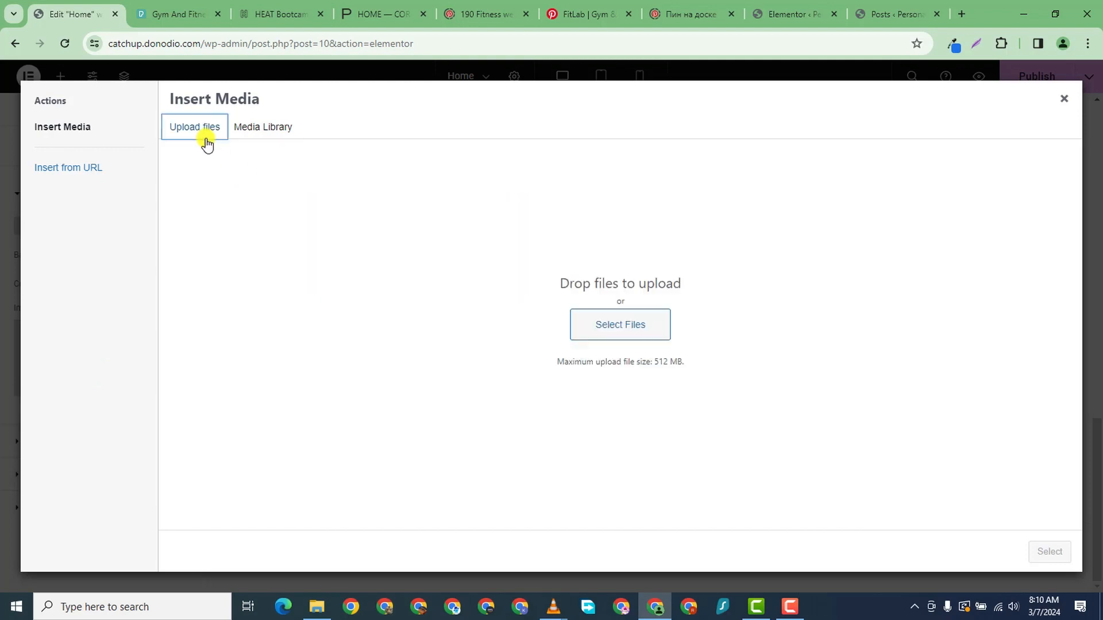
click(625, 313)
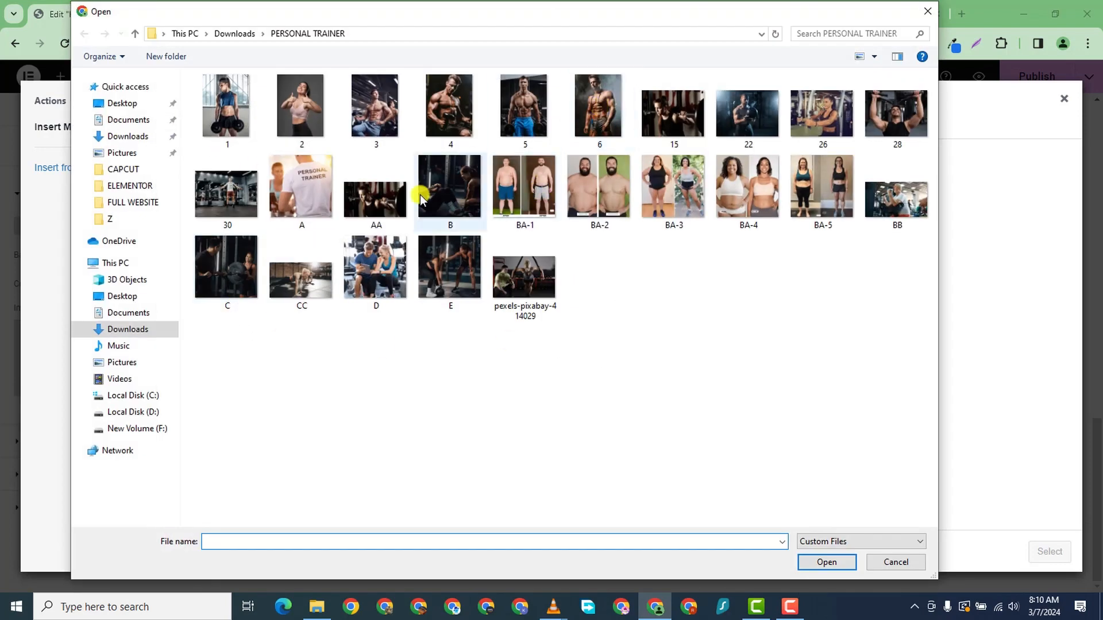
click(454, 183)
click(852, 562)
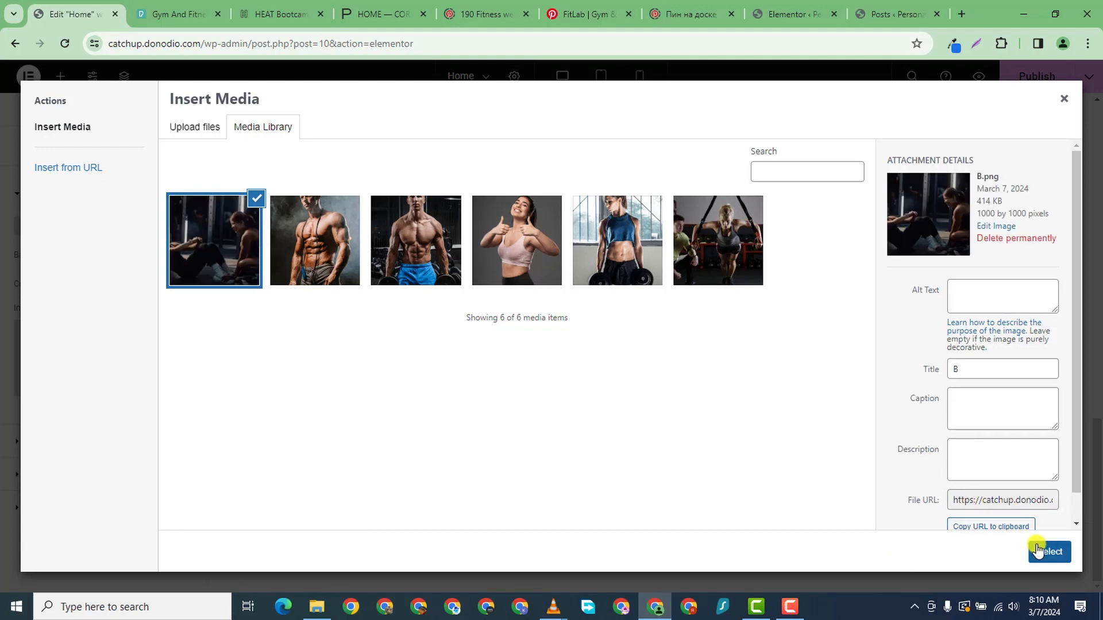
click(1038, 549)
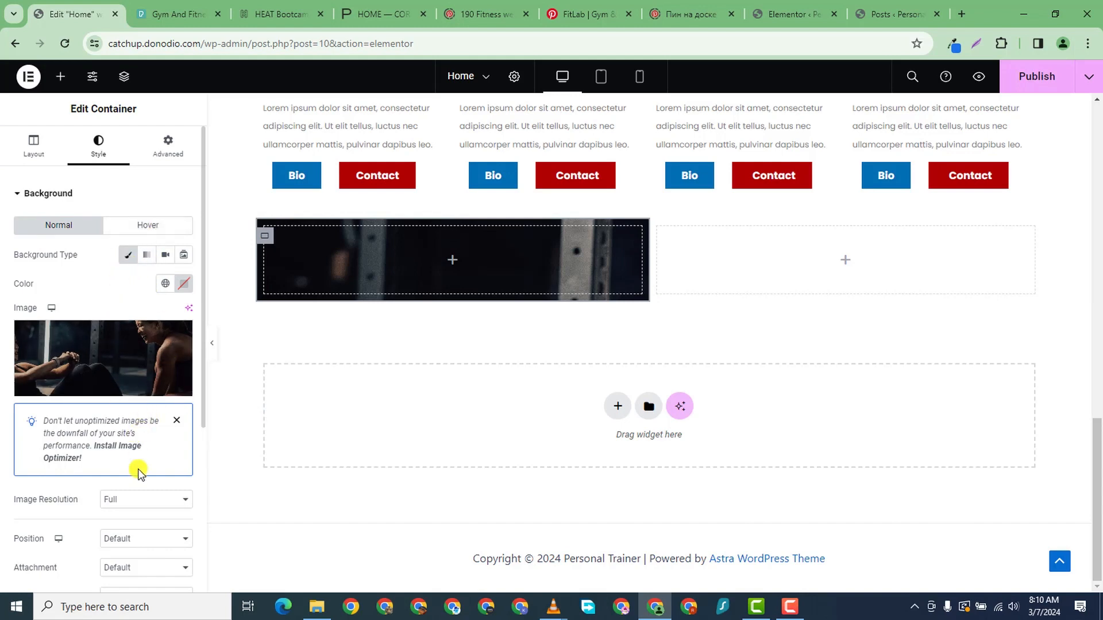
- Set the background image position to Center Center and display size to Cover
scroll(132, 477, down, 3)
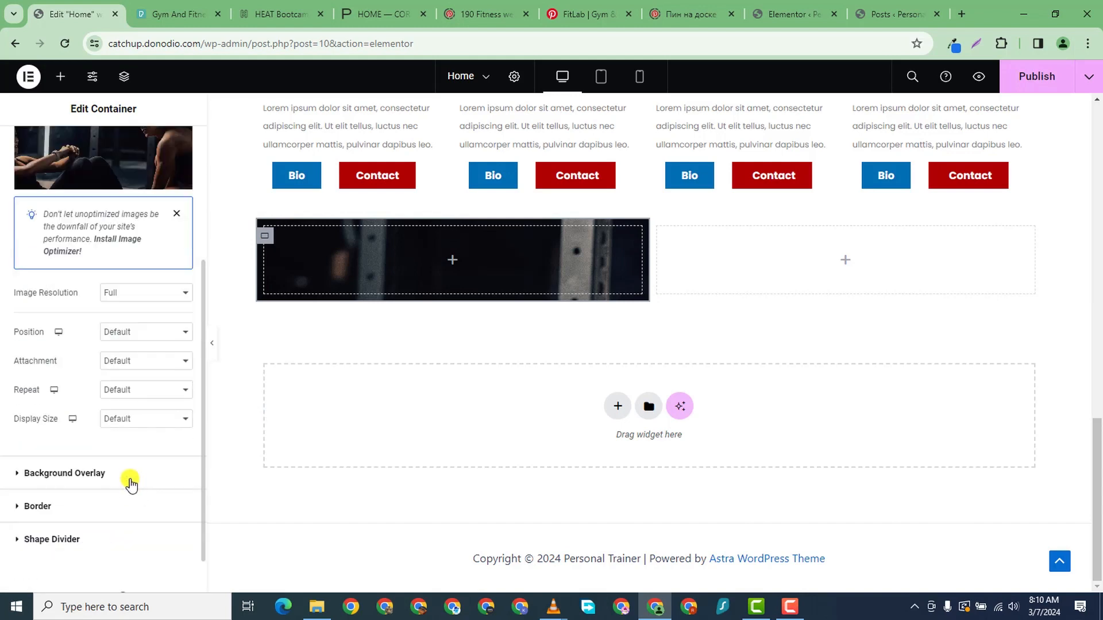
click(140, 339)
click(158, 356)
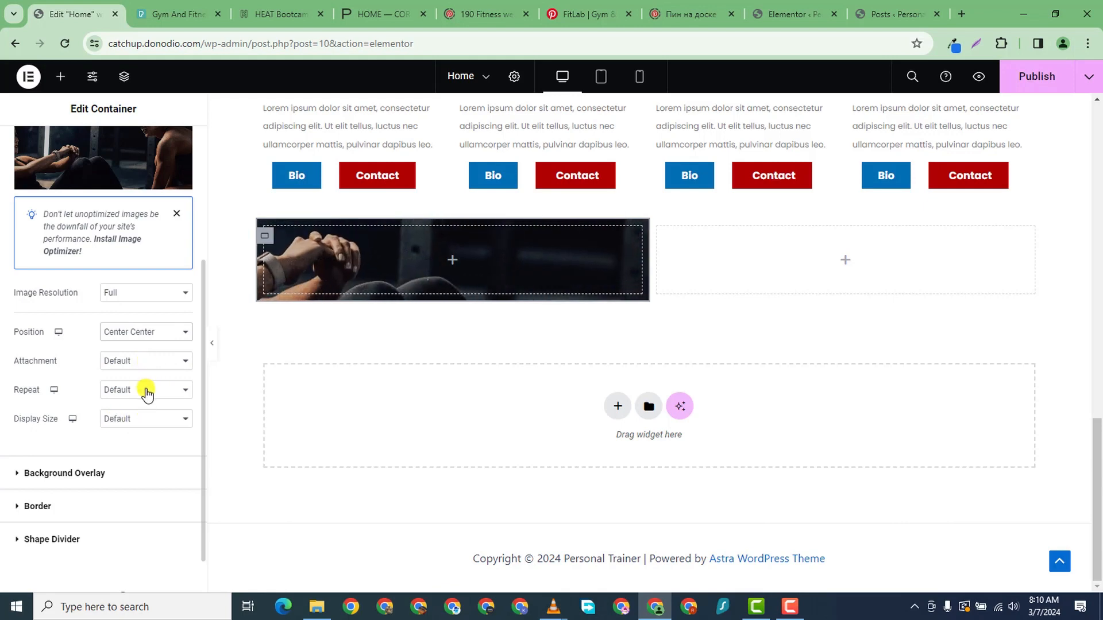
click(149, 418)
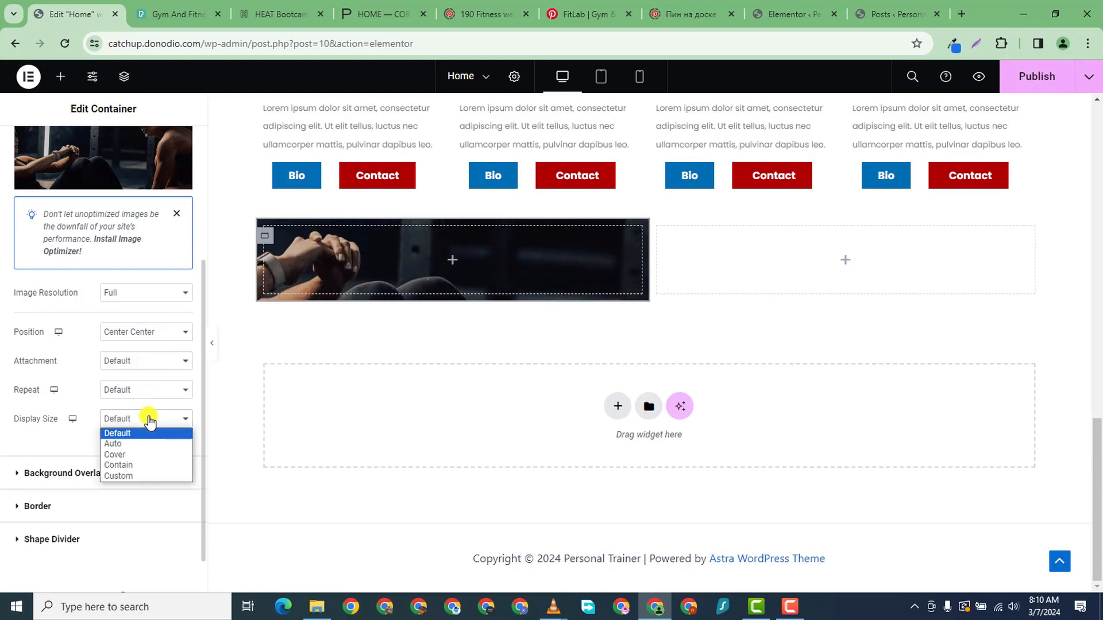
click(152, 456)
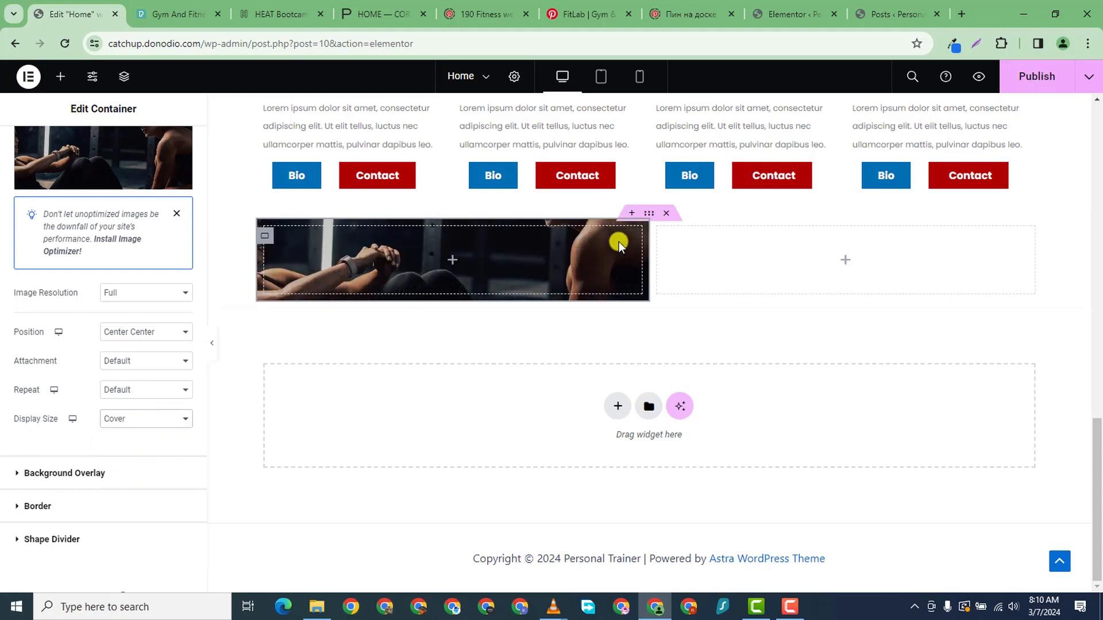
click(649, 214)
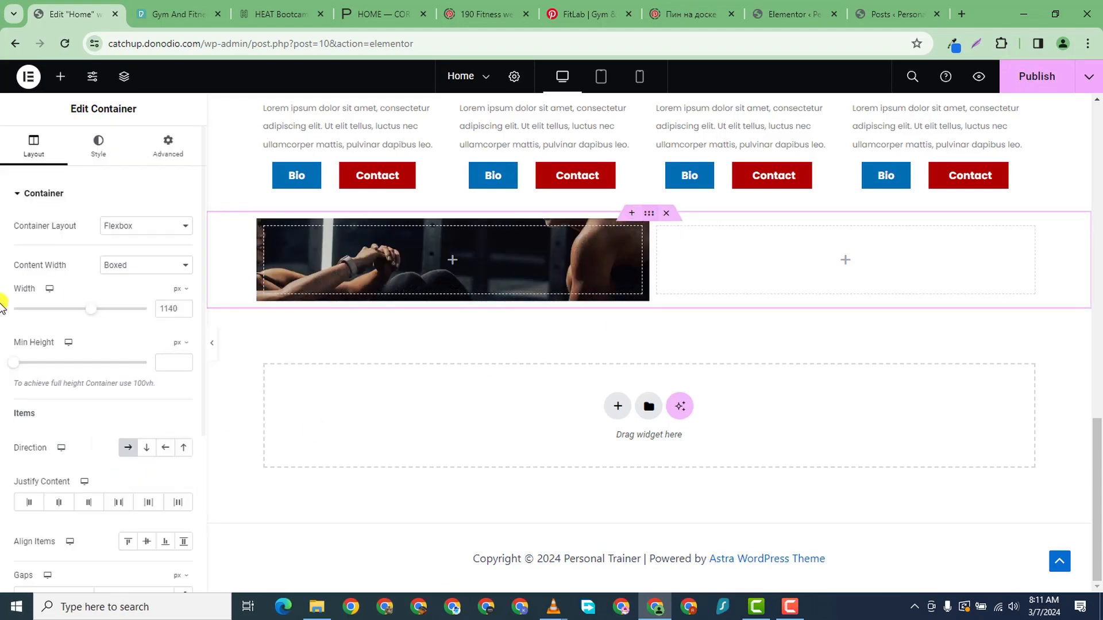
- Make the section full width with zero padding and zero margin
click(124, 265)
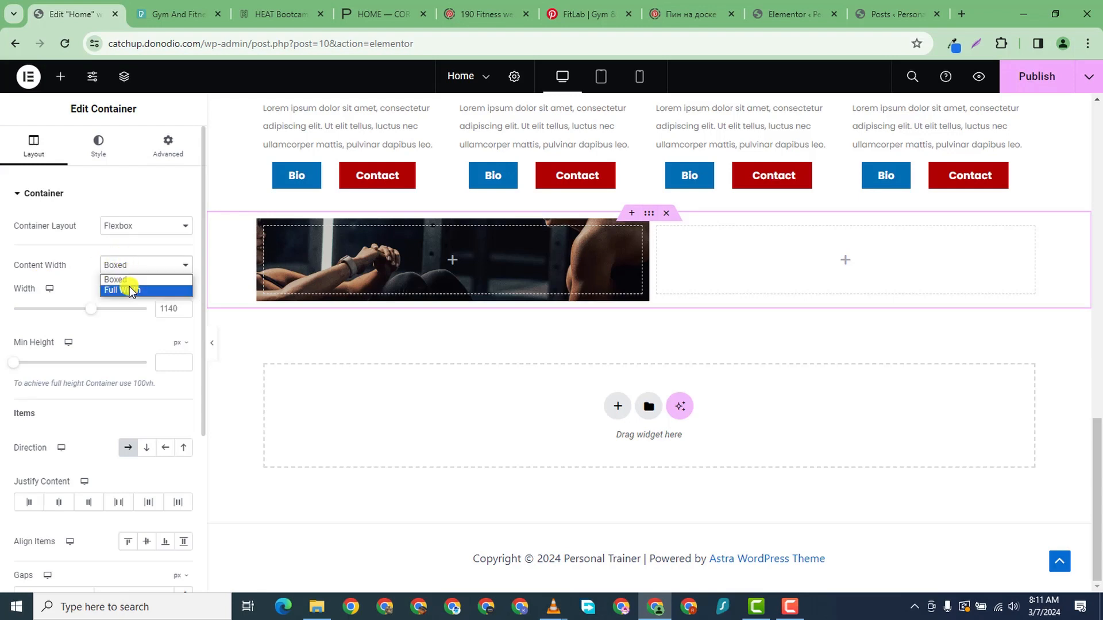
click(129, 289)
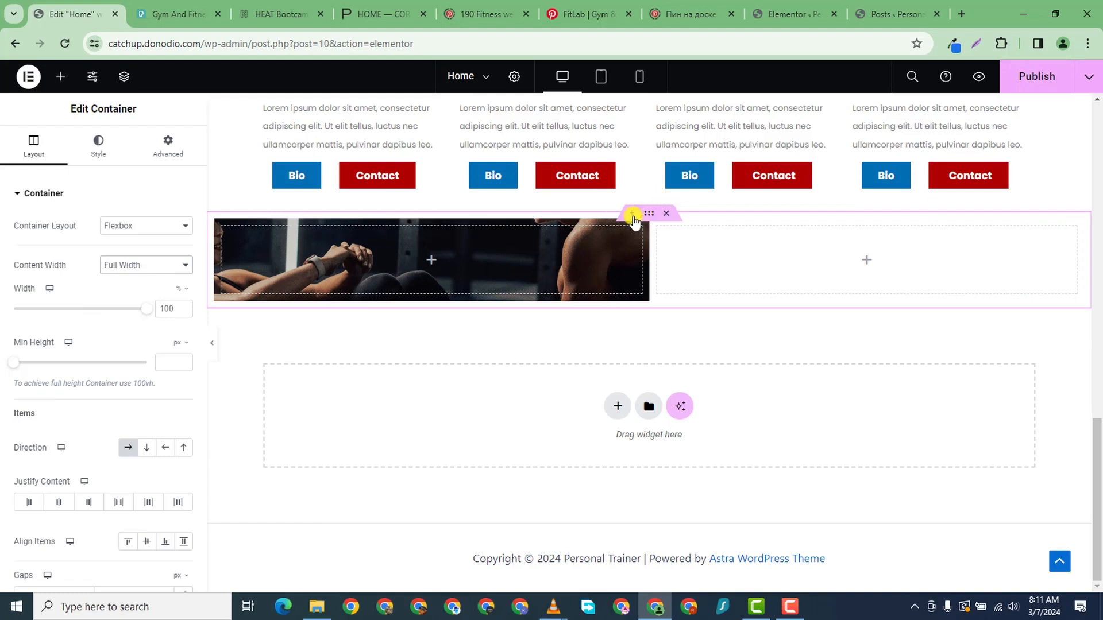
click(167, 143)
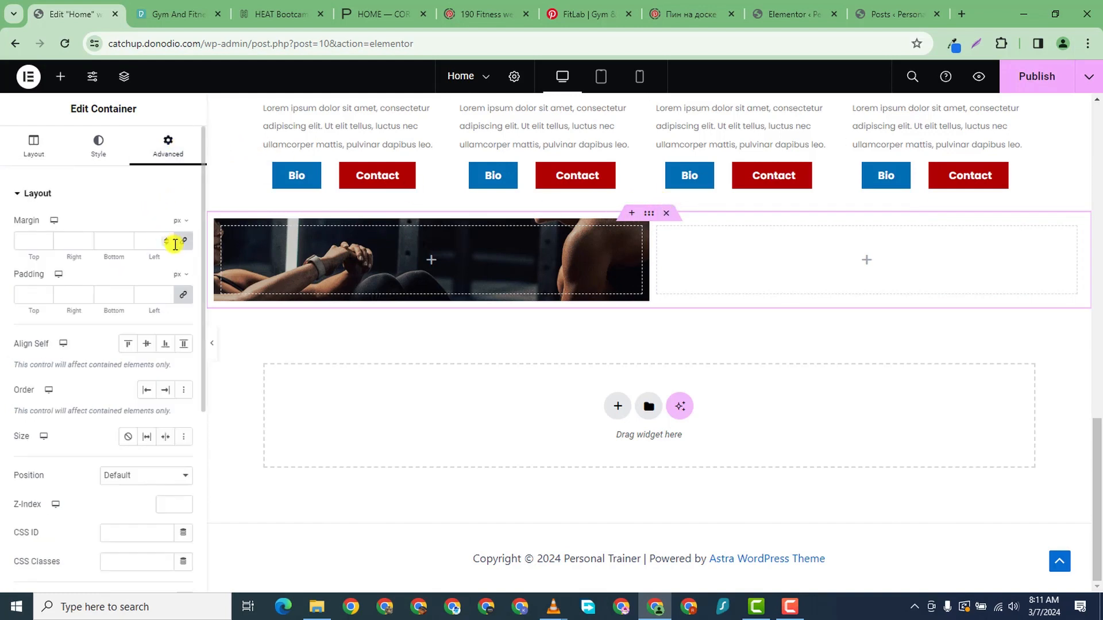
click(183, 295)
click(184, 242)
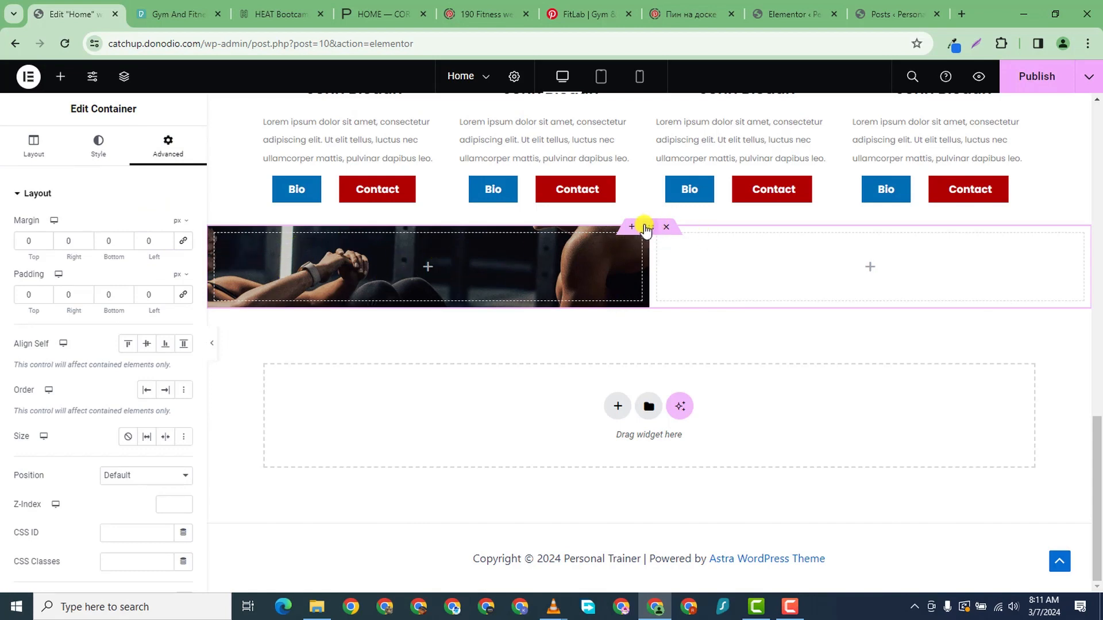
- Unlink the photo column's padding sides and enter about 200 px top and bottom
click(99, 145)
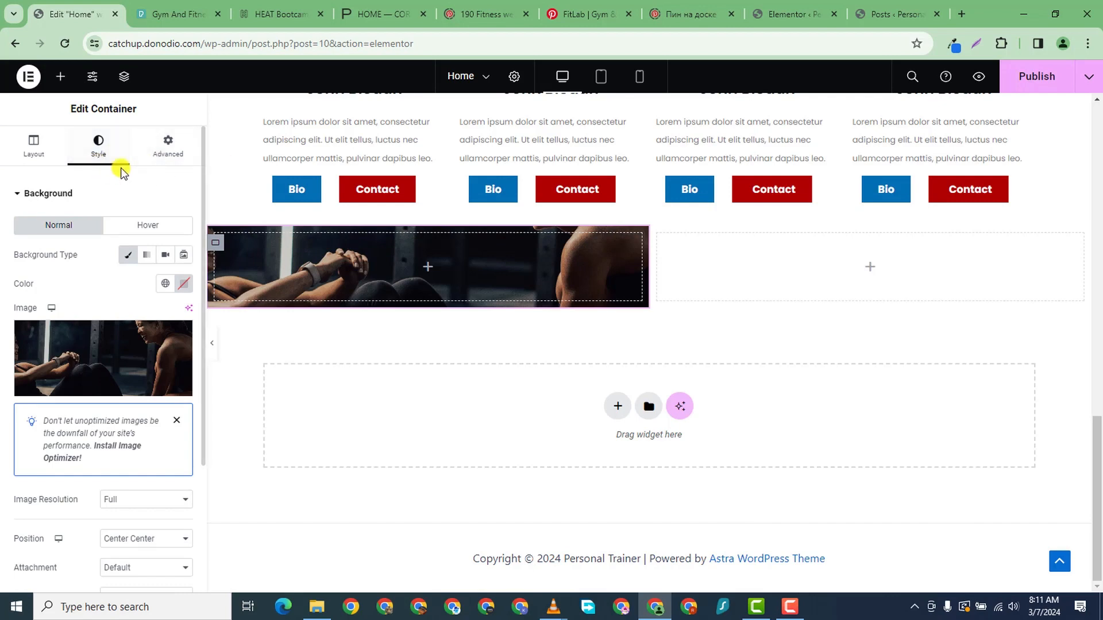
click(161, 152)
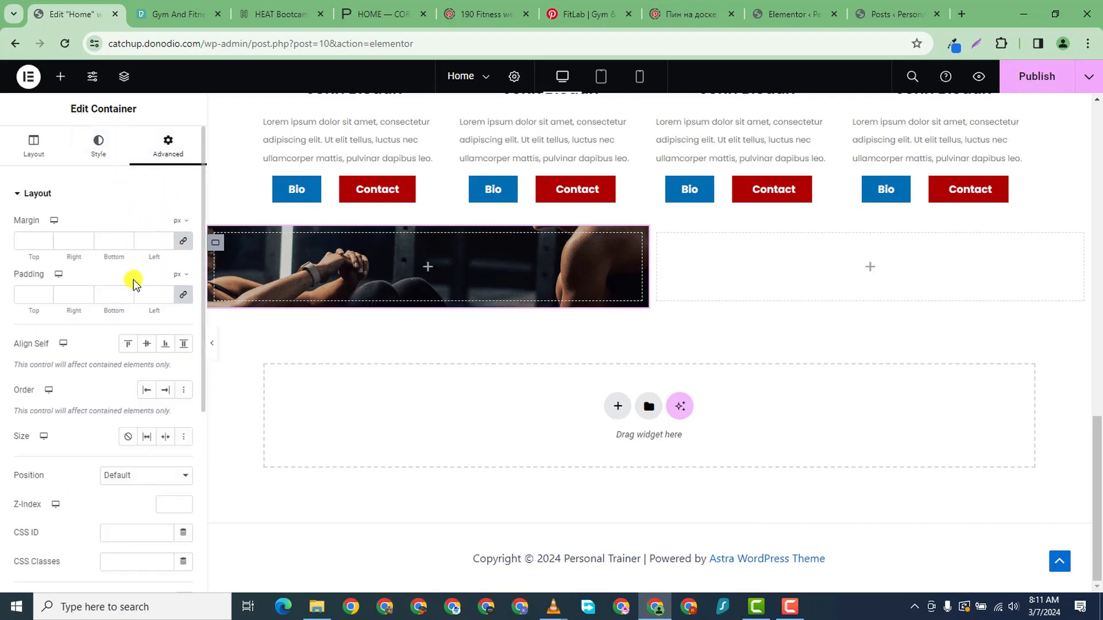
click(183, 294)
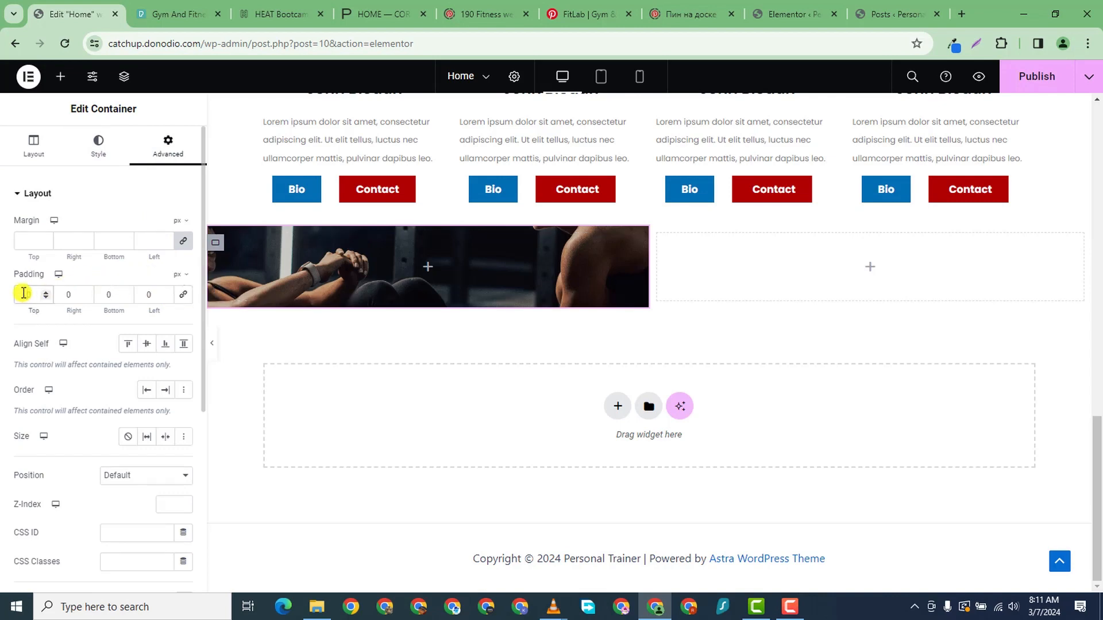
text(200)
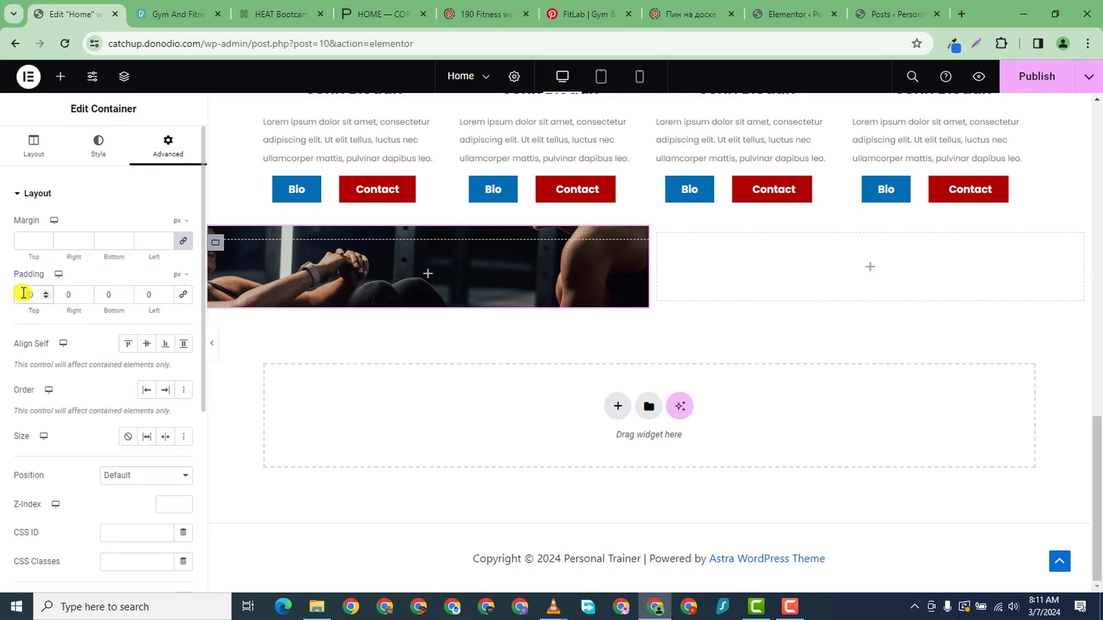
key(BackSpace)
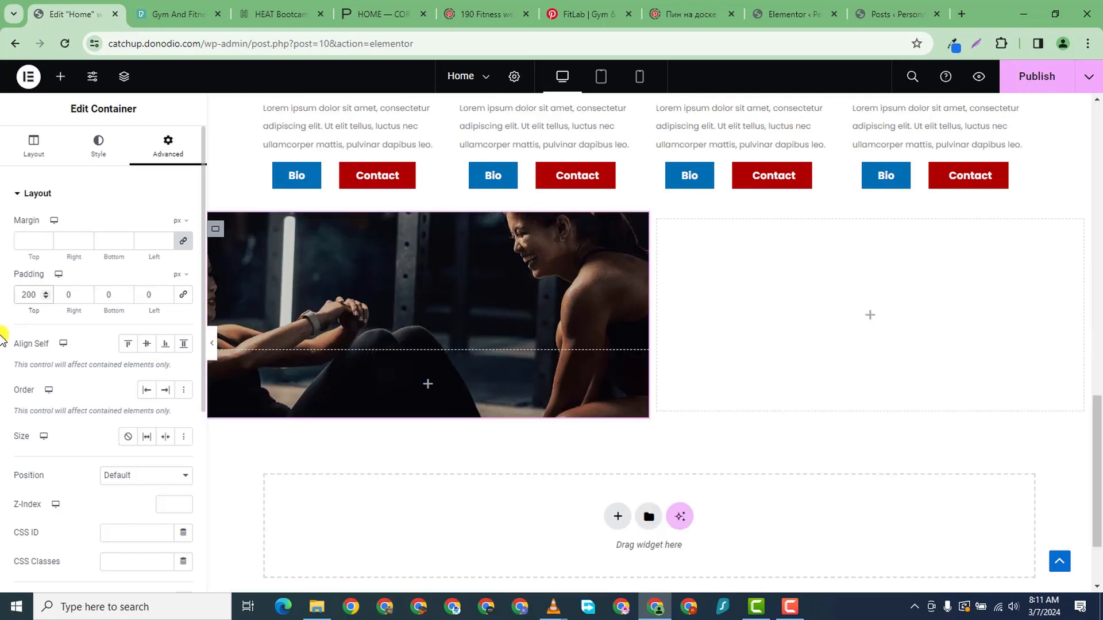
click(121, 297)
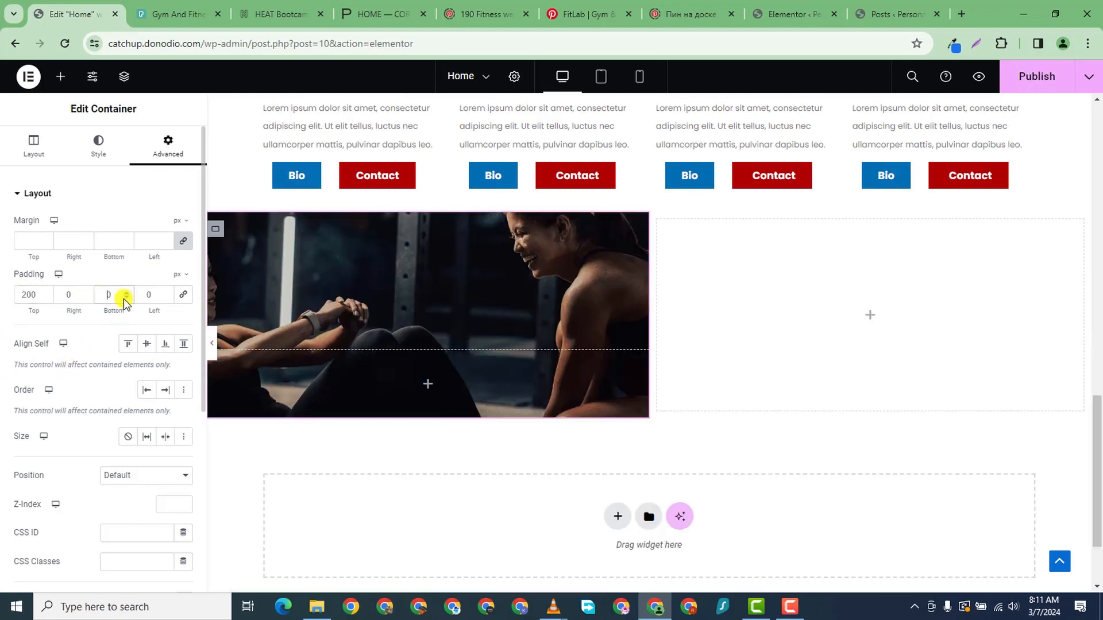
text(200)
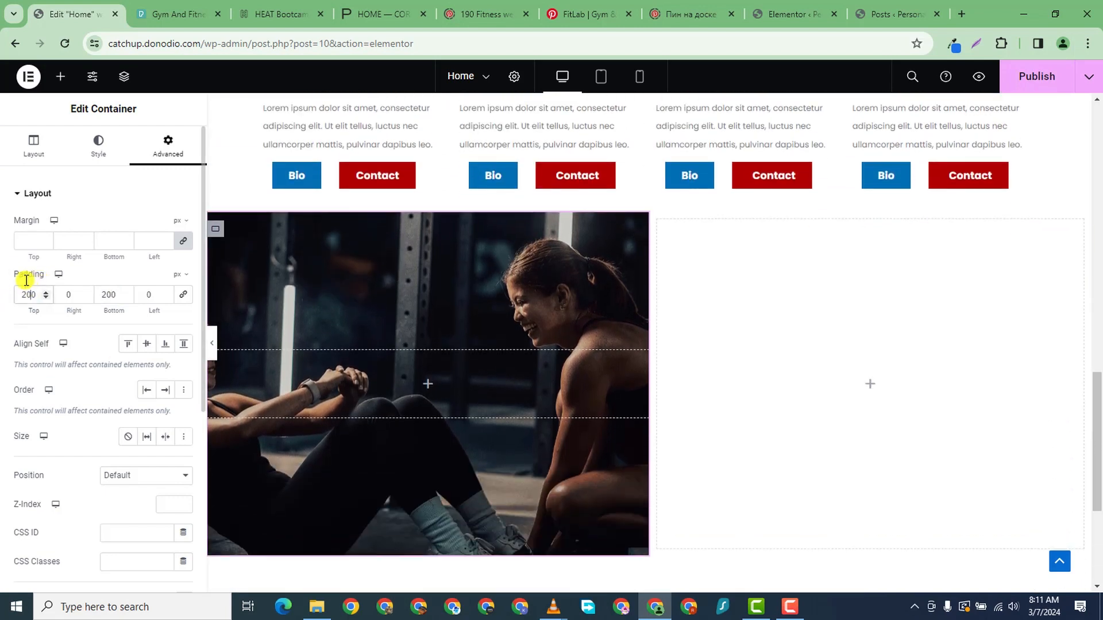
- Change the top and bottom padding to 250 px and preview the taller photo
key(BackSpace)
text(5)
scroll(138, 296, down, 1)
scroll(280, 368, down, 2)
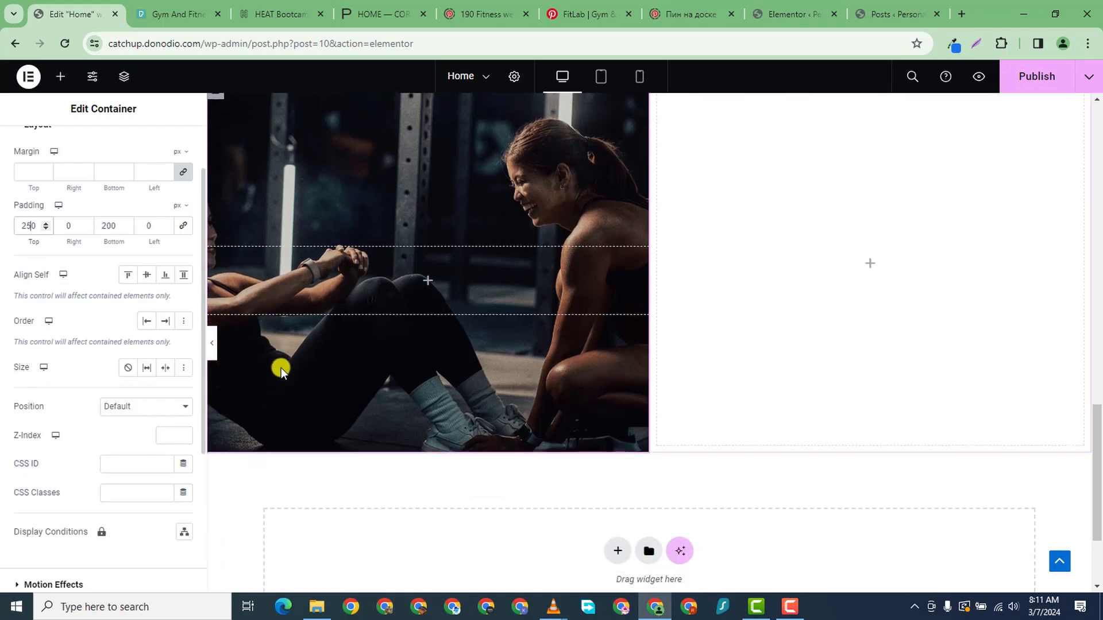
scroll(281, 368, up, 2)
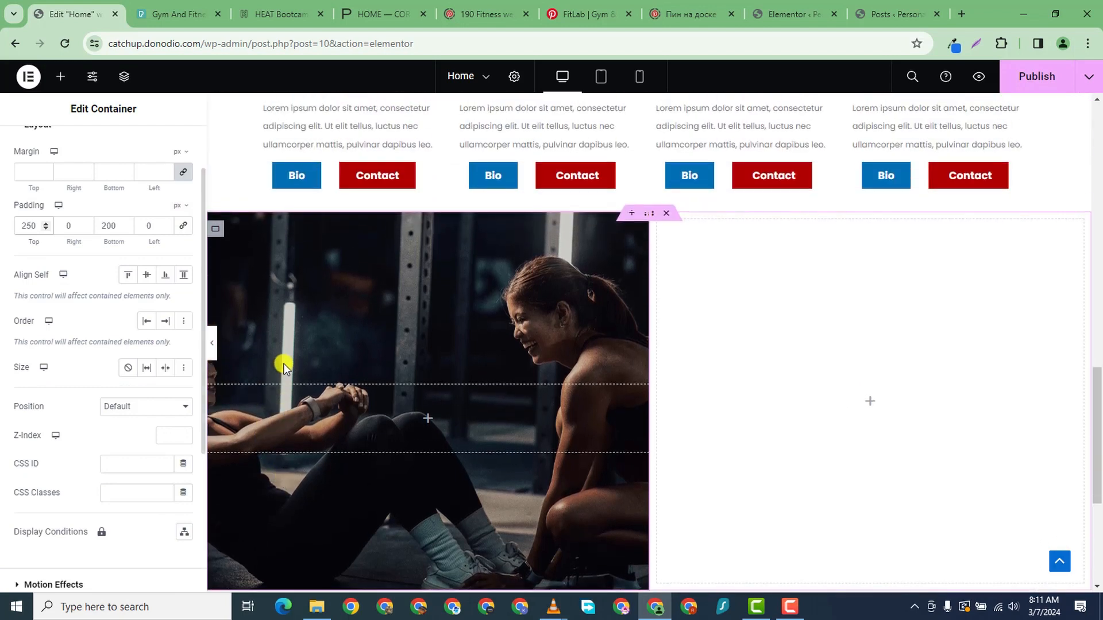
click(108, 226)
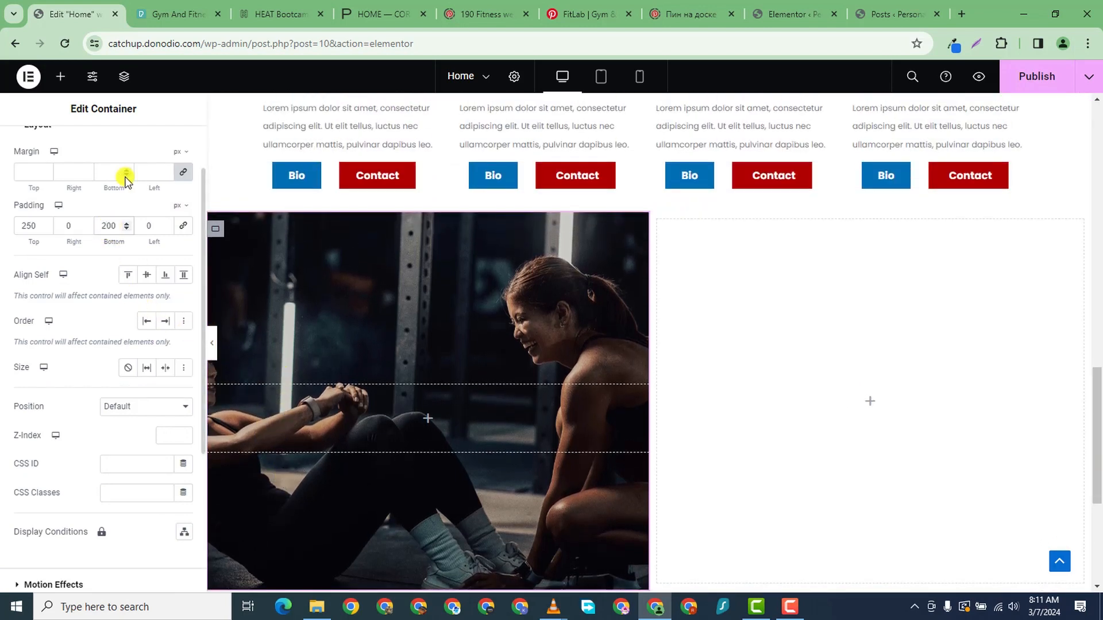
key(Delete)
text(5)
scroll(386, 371, down, 3)
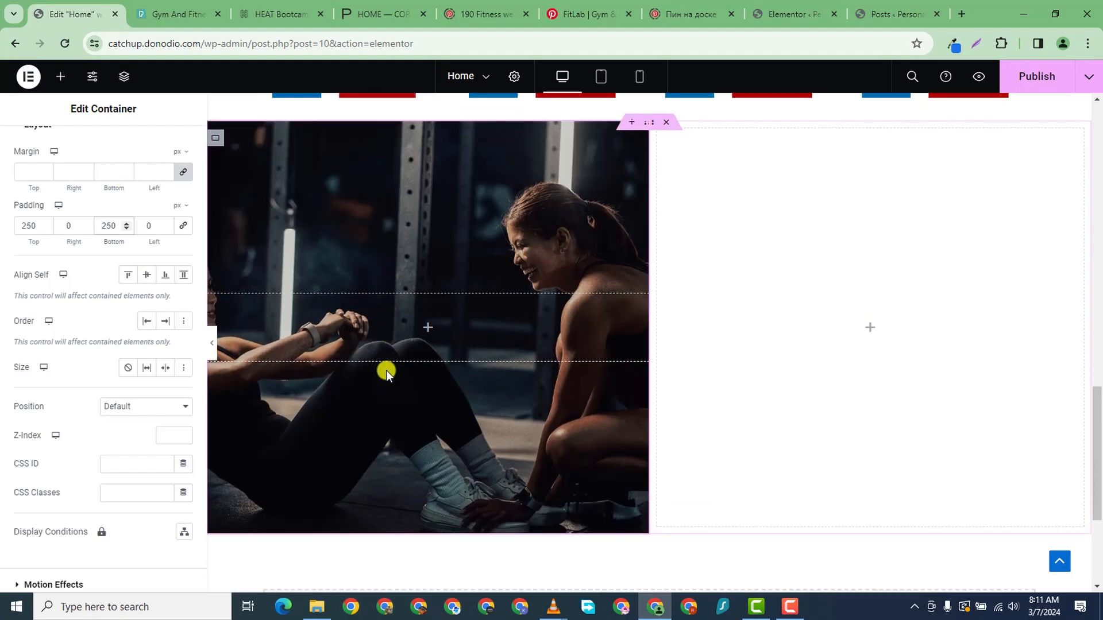
click(212, 340)
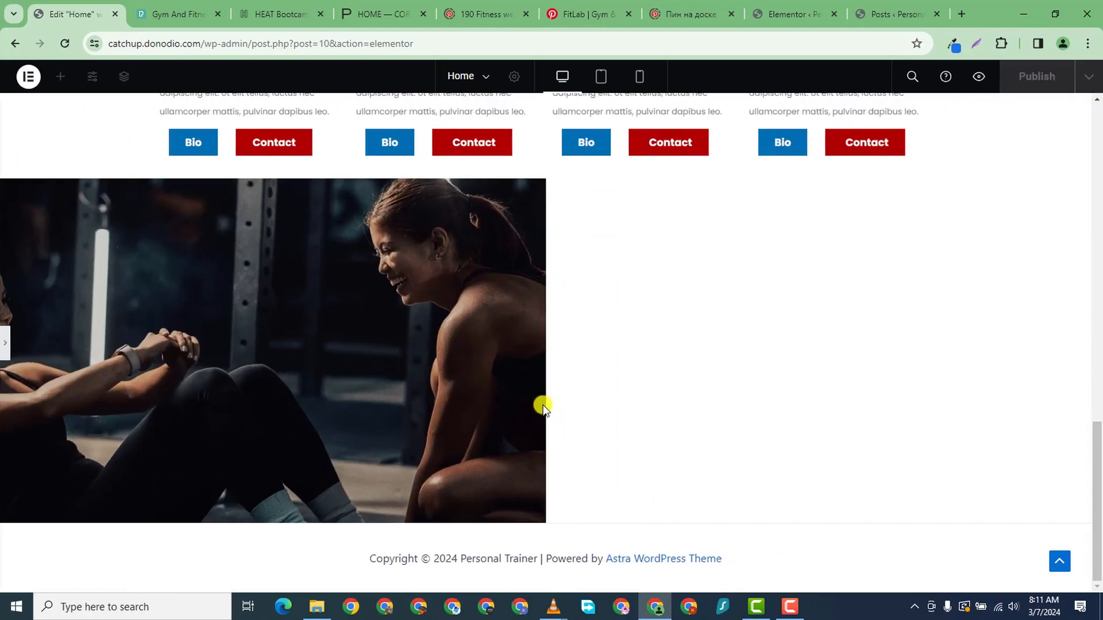
scroll(418, 409, up, 3)
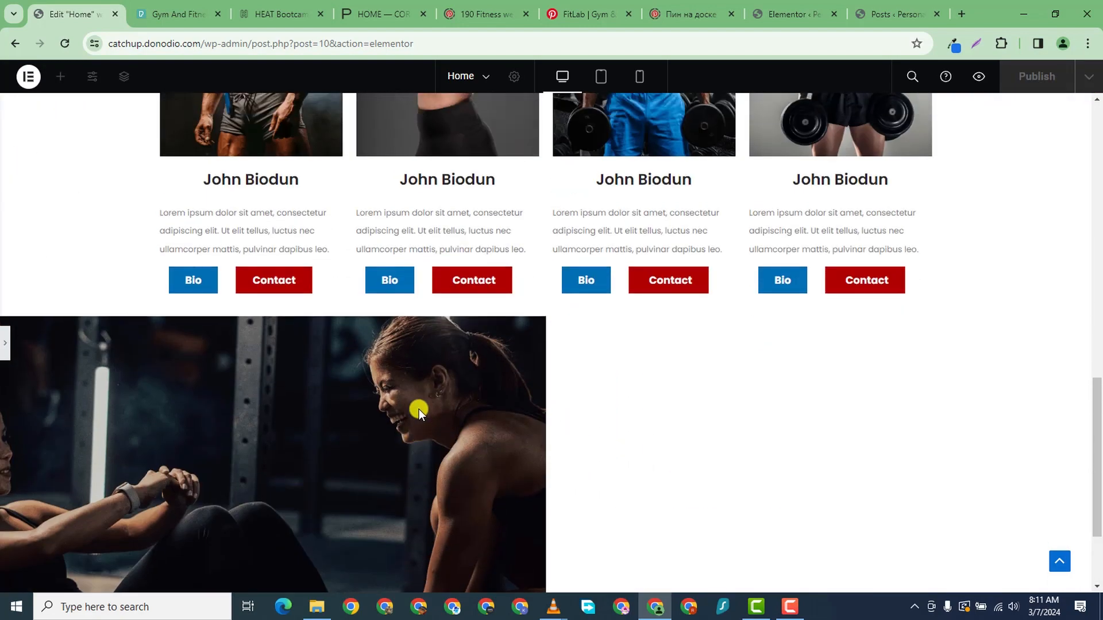
scroll(419, 408, down, 3)
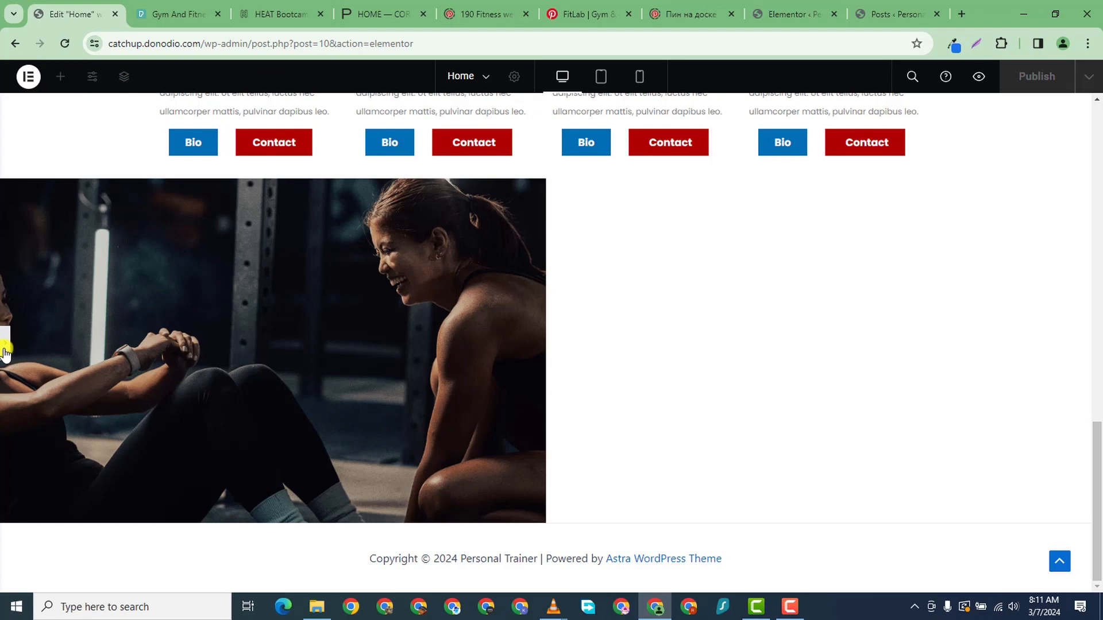
- Raise the photo column's top and bottom padding to 300 px
click(128, 374)
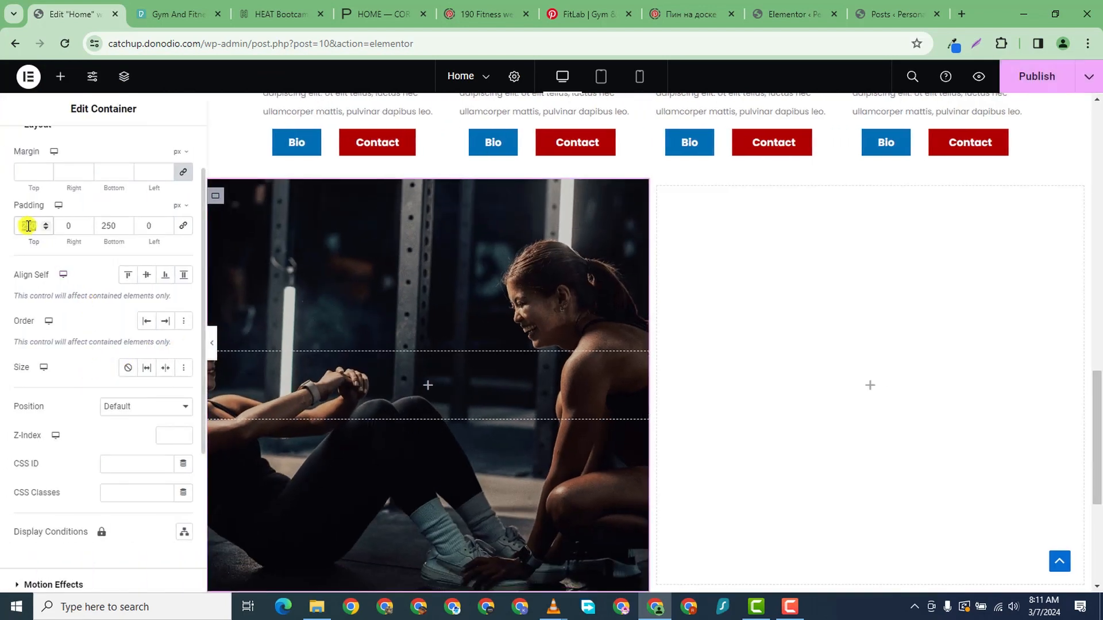
key(BackSpace)
text(3--)
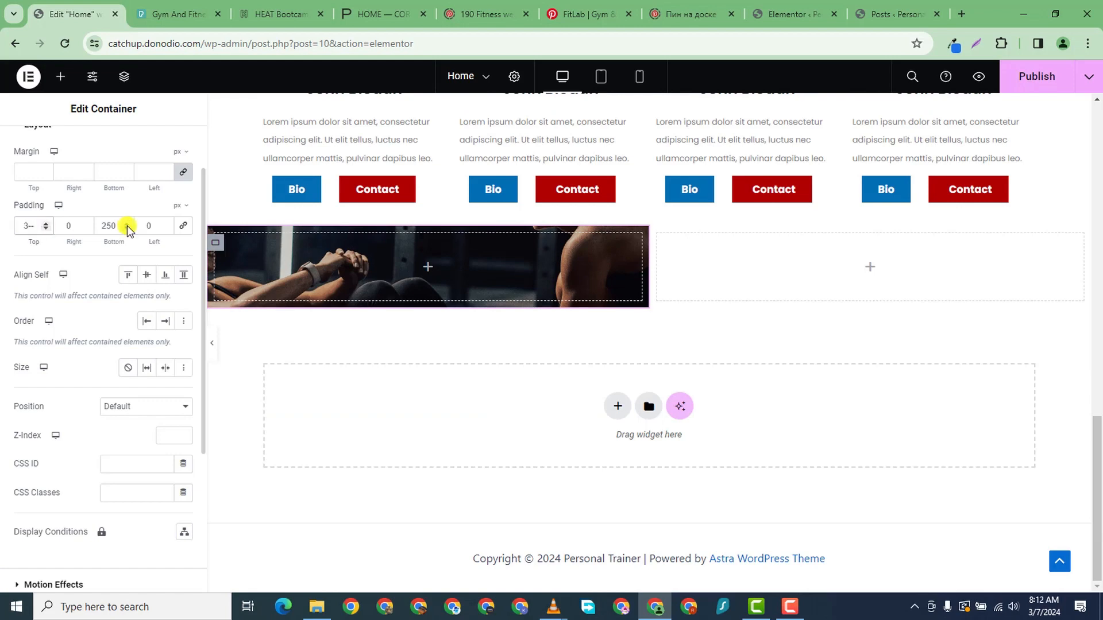
key(BackSpace)
key(BackSpace)
text(000)
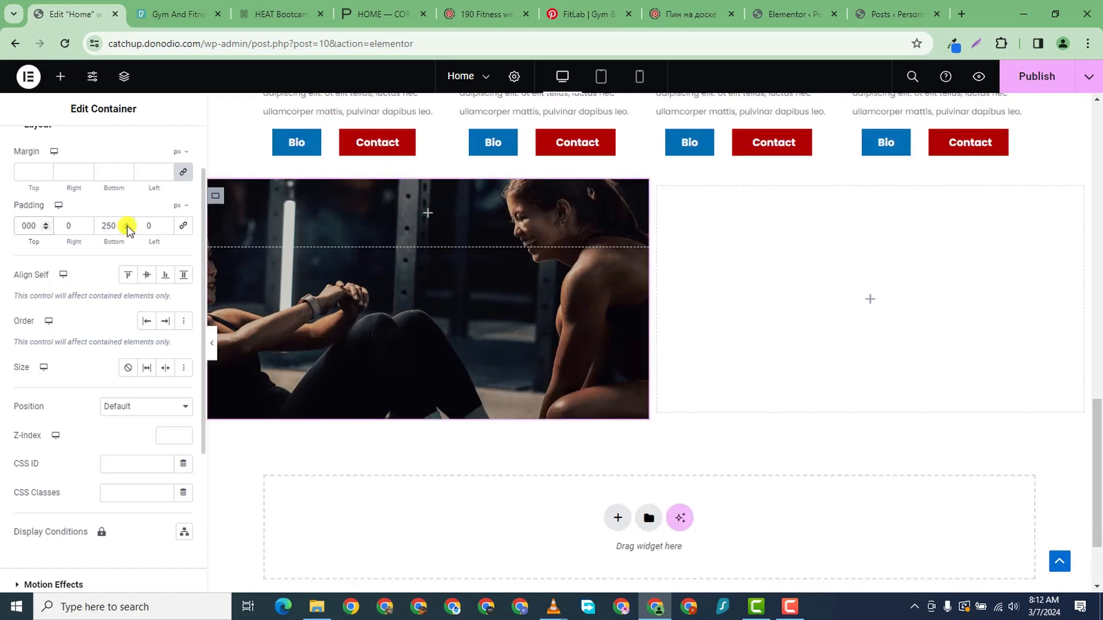
key(BackSpace)
key(BackSpace)
text(300)
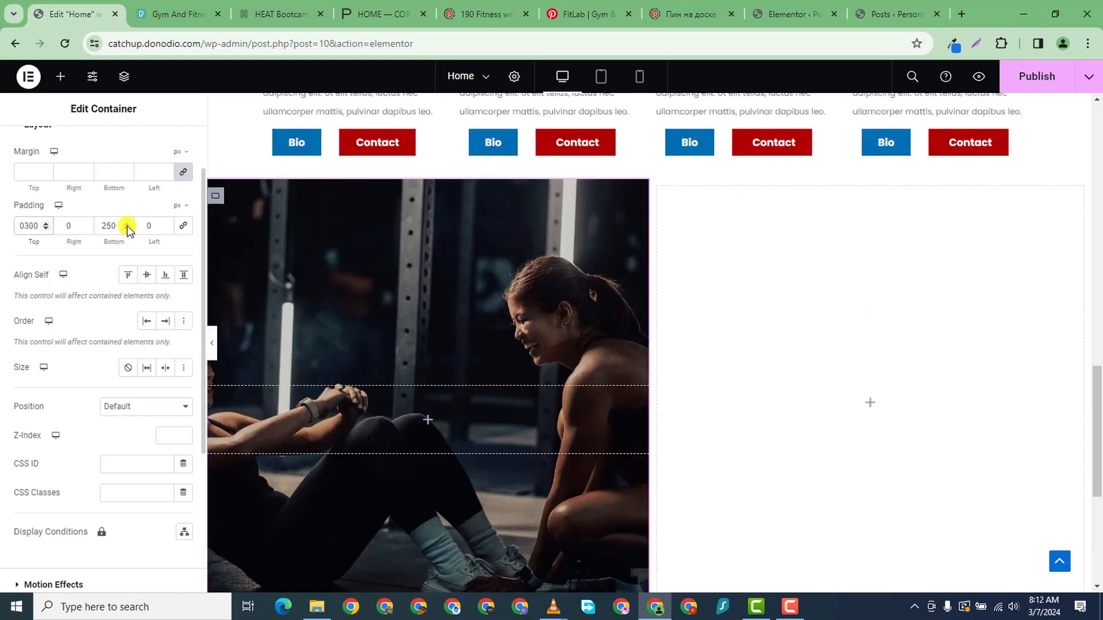
double_click(107, 228)
text(00)
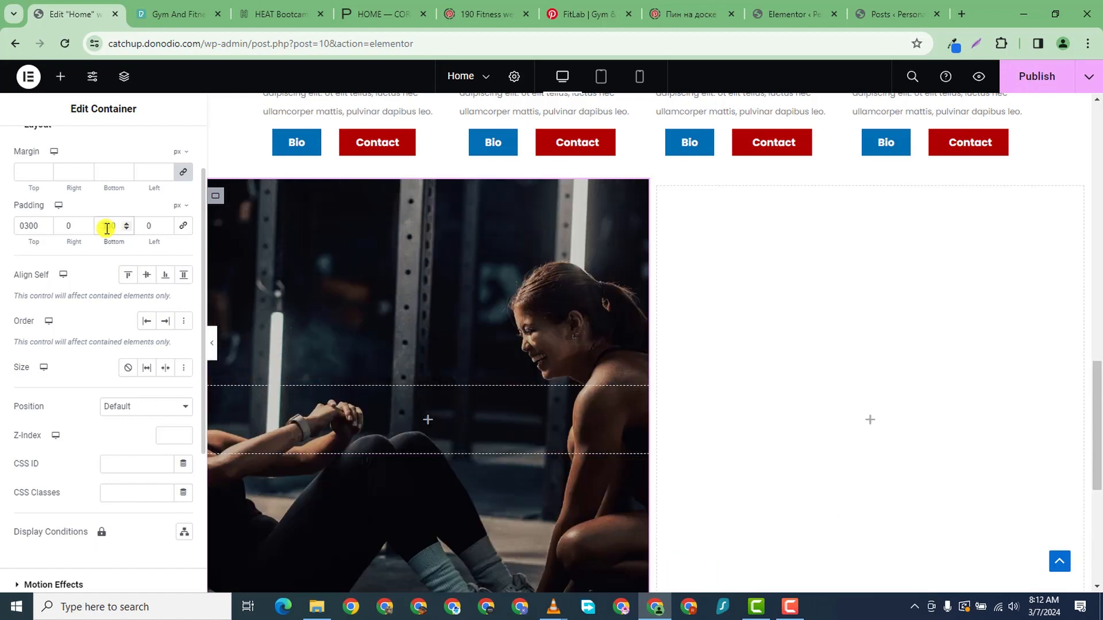
- Preview the page with 300 px padding, then return to the editor
click(212, 343)
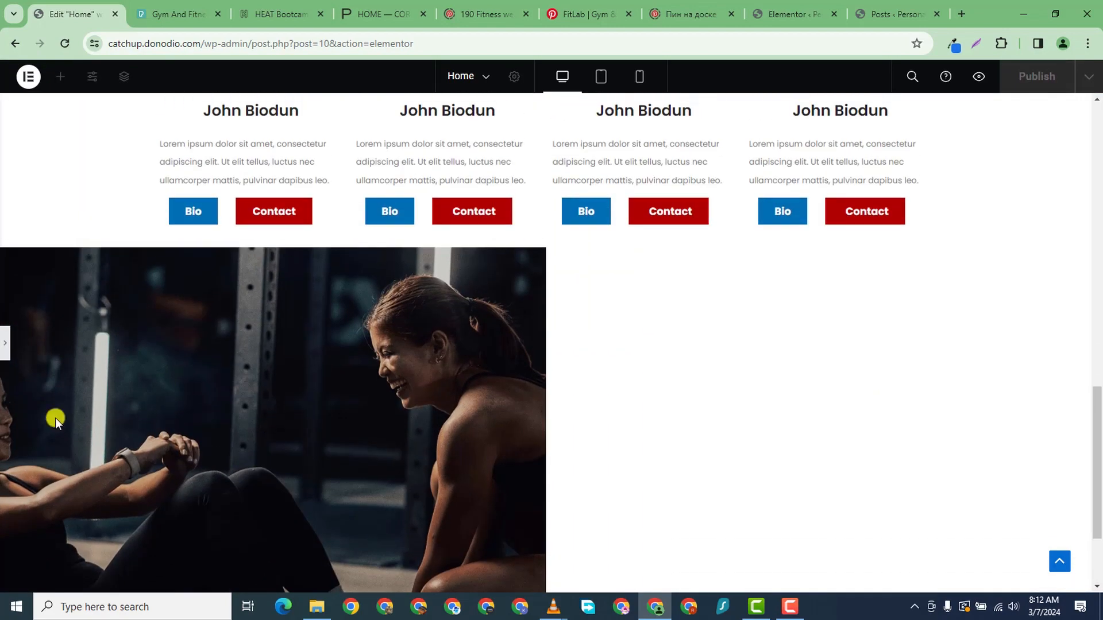
click(5, 347)
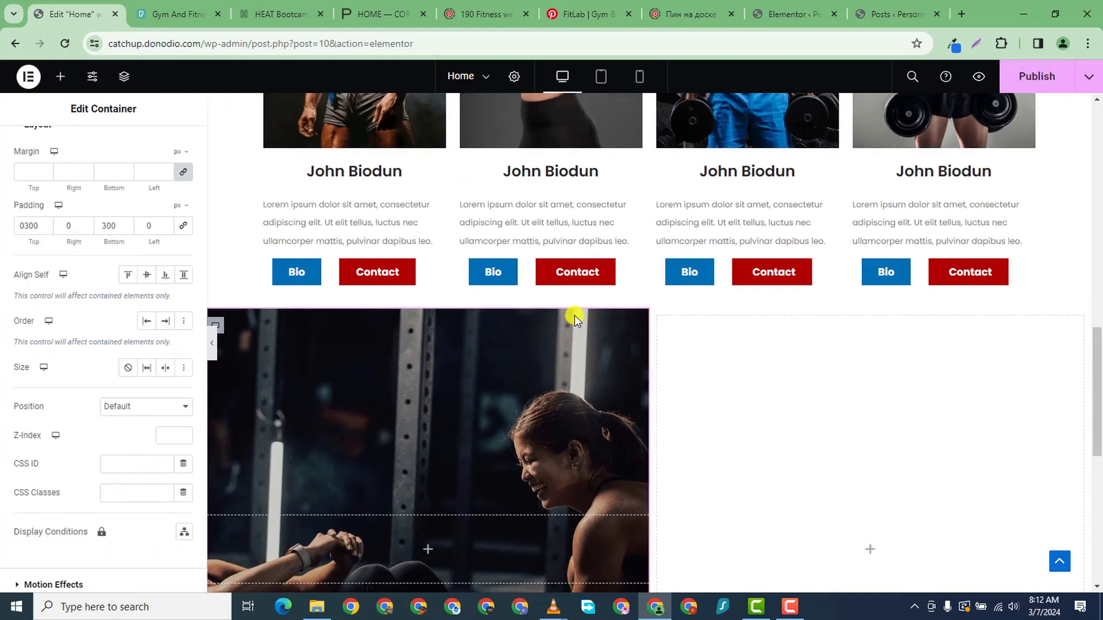
scroll(667, 130, up, 2)
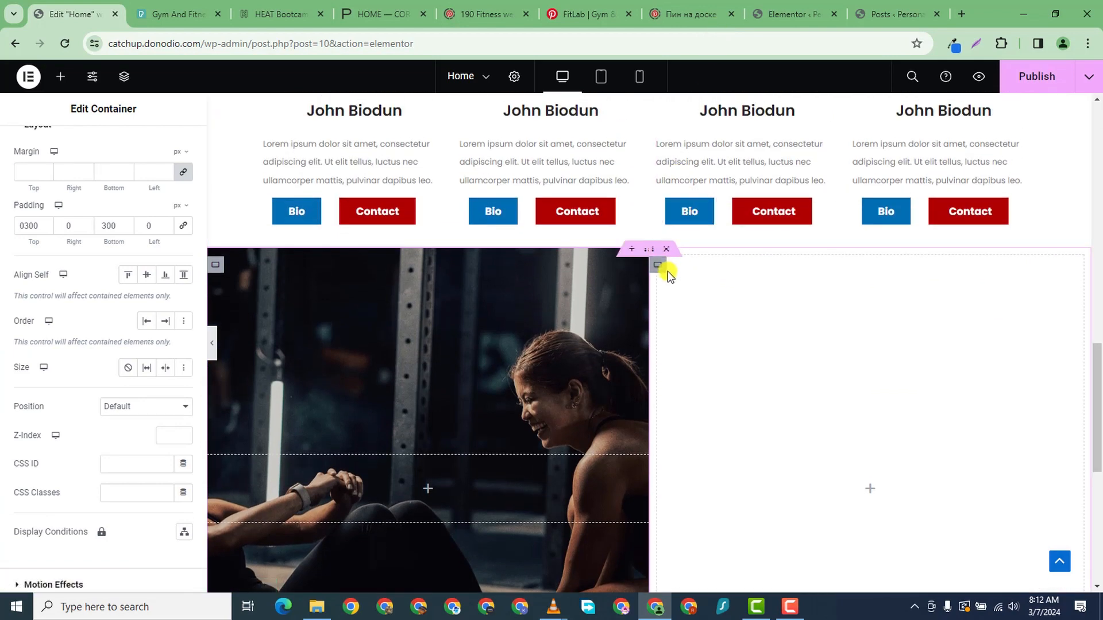
scroll(667, 271, down, 2)
scroll(474, 285, down, 2)
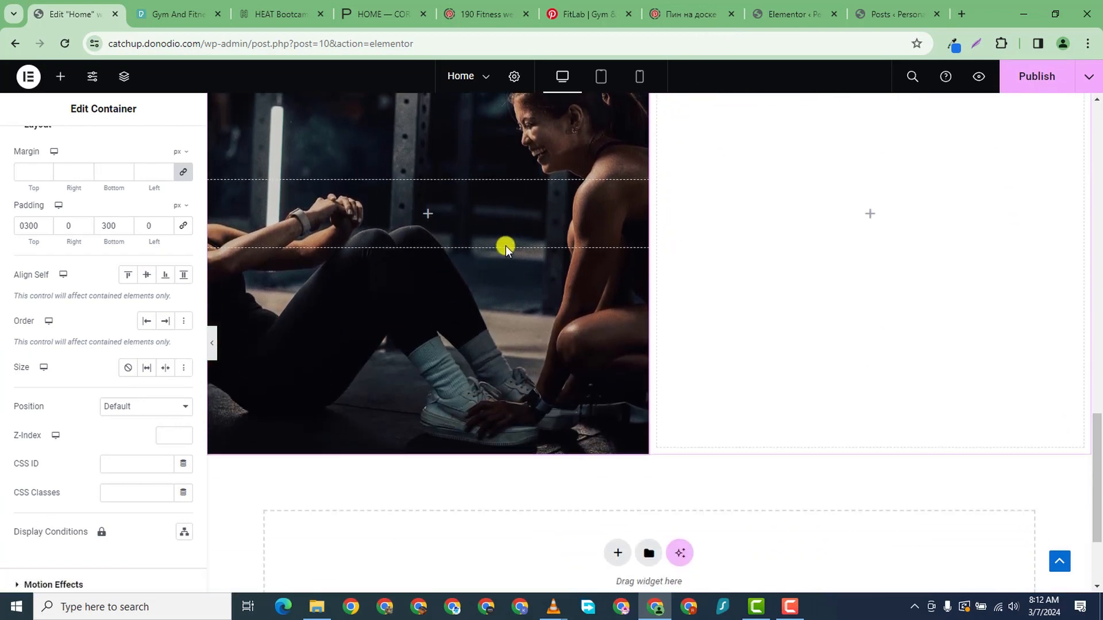
scroll(506, 247, up, 3)
scroll(505, 247, down, 3)
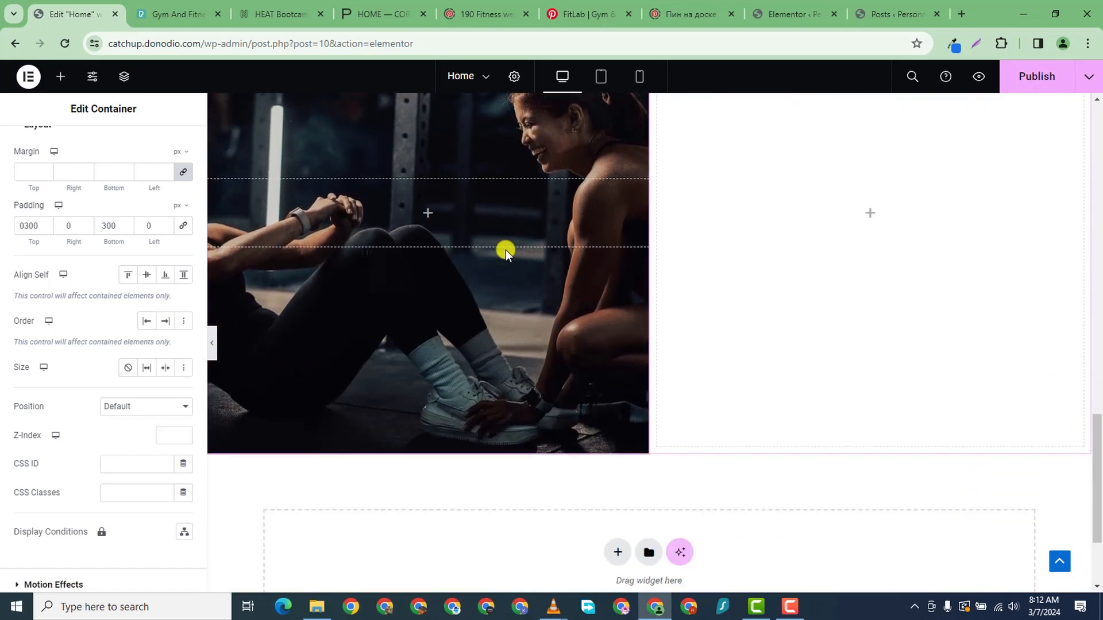
scroll(551, 232, down, 1)
scroll(603, 204, up, 3)
scroll(637, 183, down, 1)
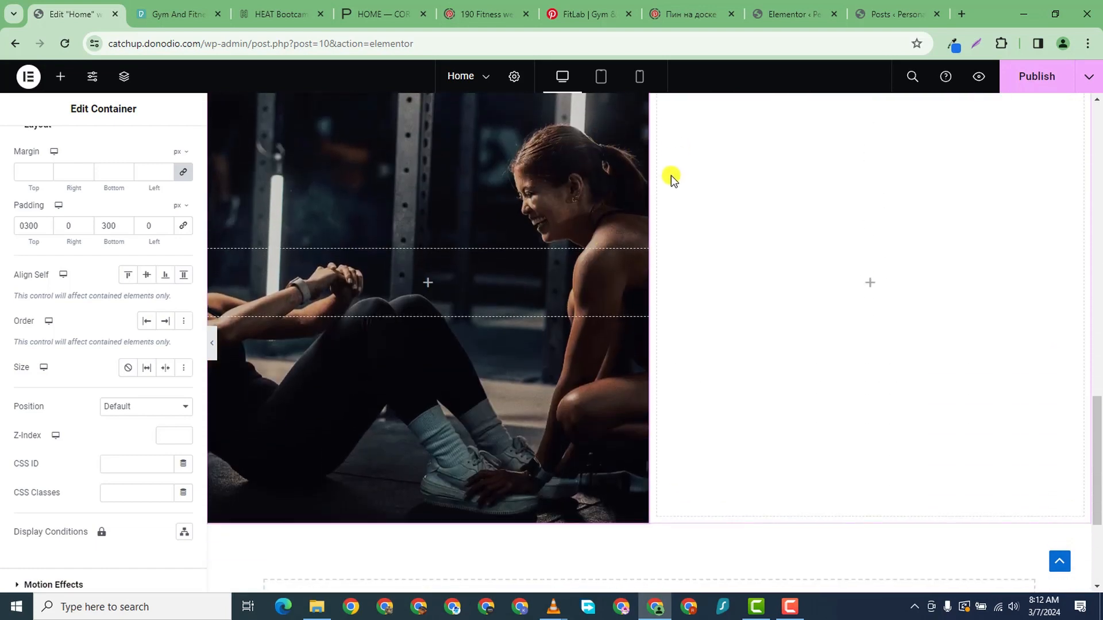
scroll(677, 195, up, 3)
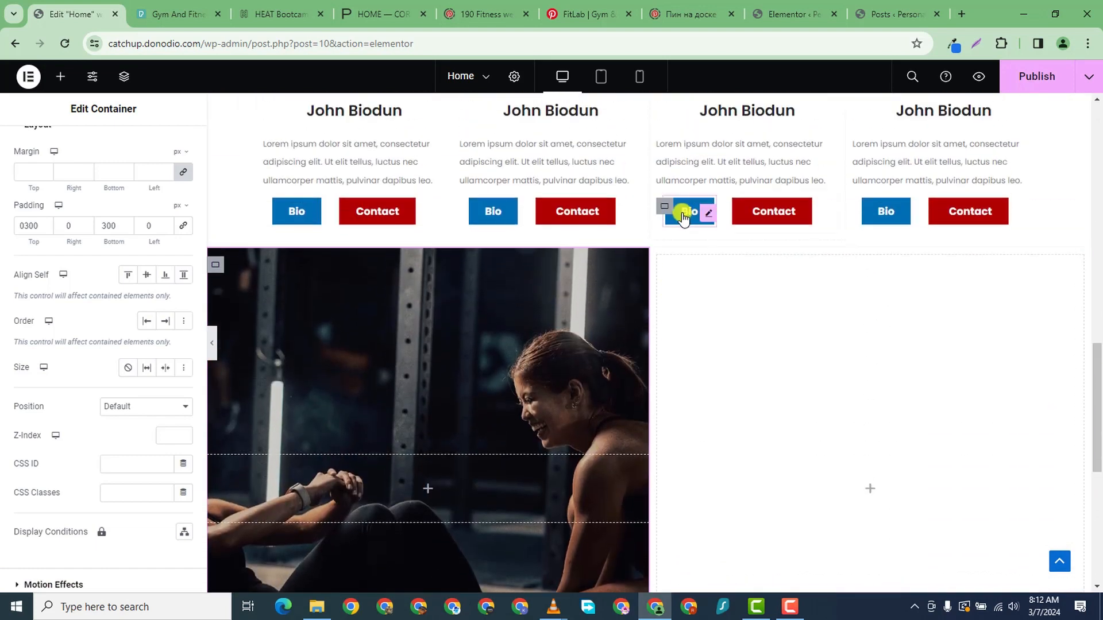
- Set the right column's margin and padding to zero and give it a dark grey background
click(656, 266)
click(167, 148)
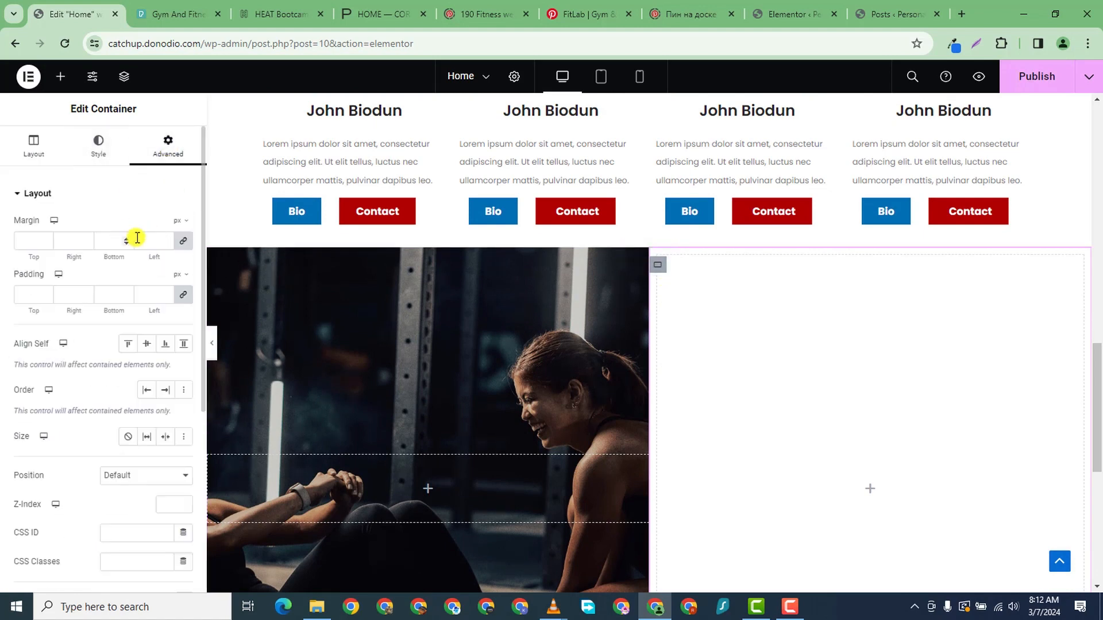
click(184, 243)
click(184, 296)
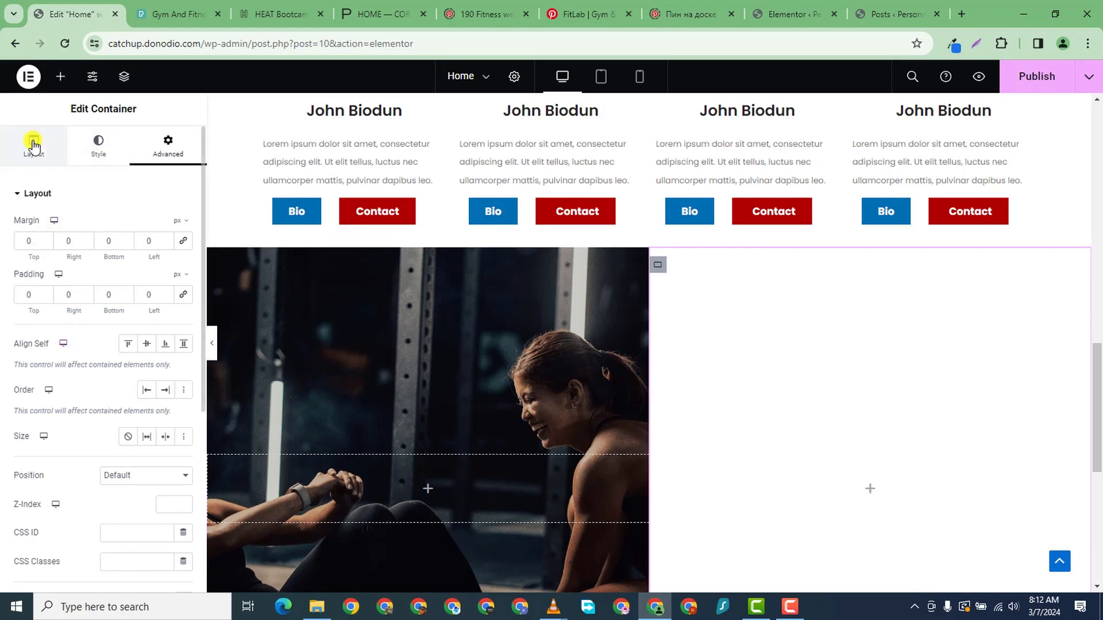
click(97, 144)
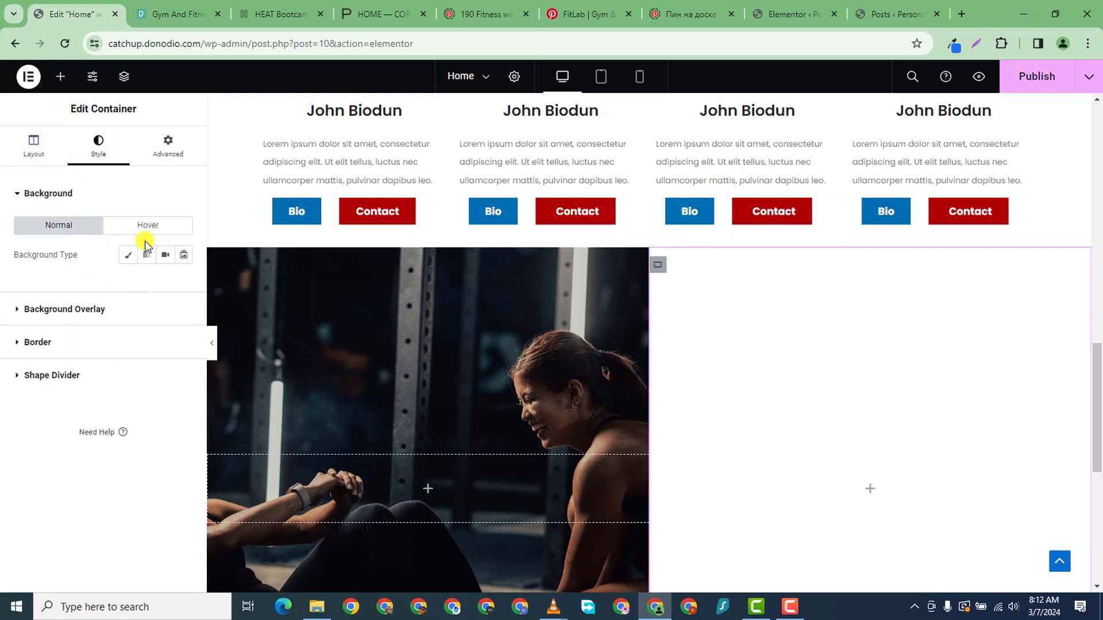
click(129, 256)
click(181, 285)
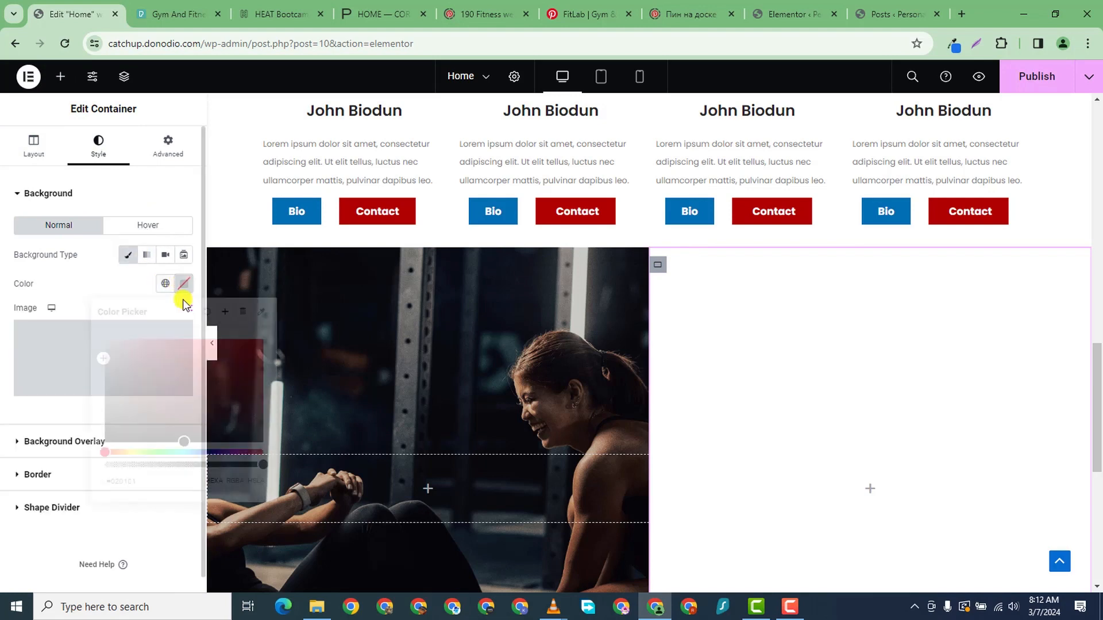
drag(129, 376, 112, 411)
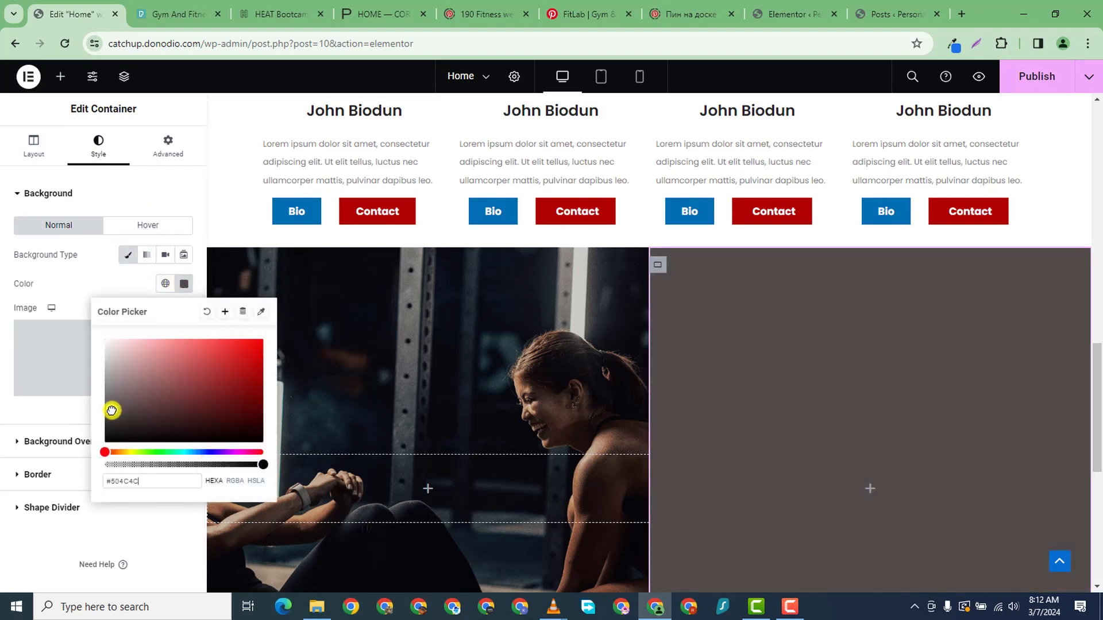
- Copy the Bio button's background hex value #006EB1
click(316, 215)
click(98, 148)
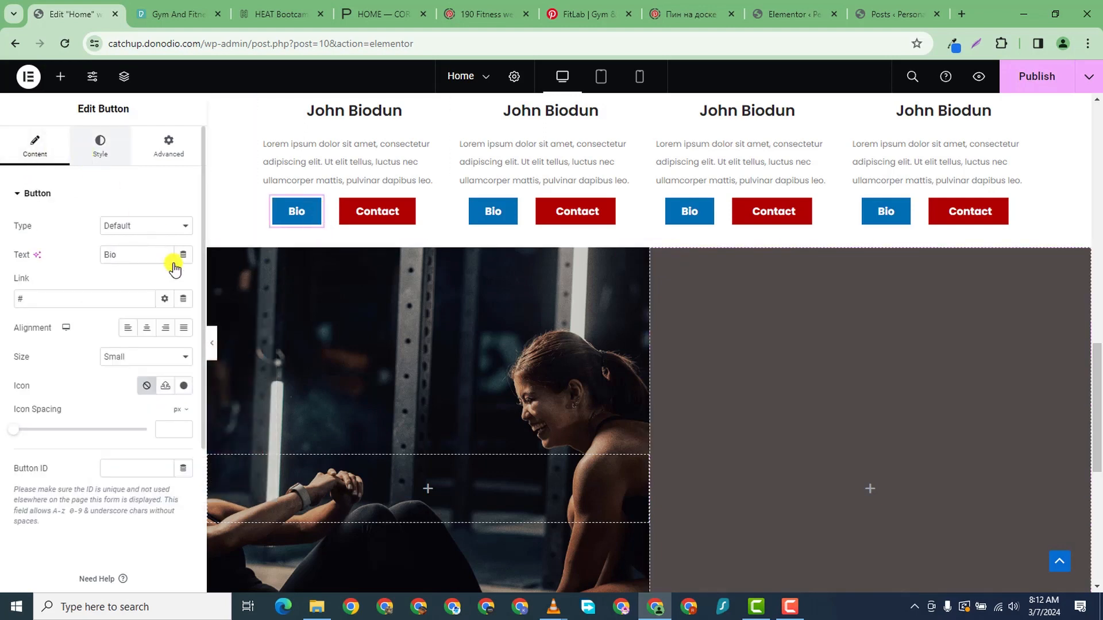
click(184, 370)
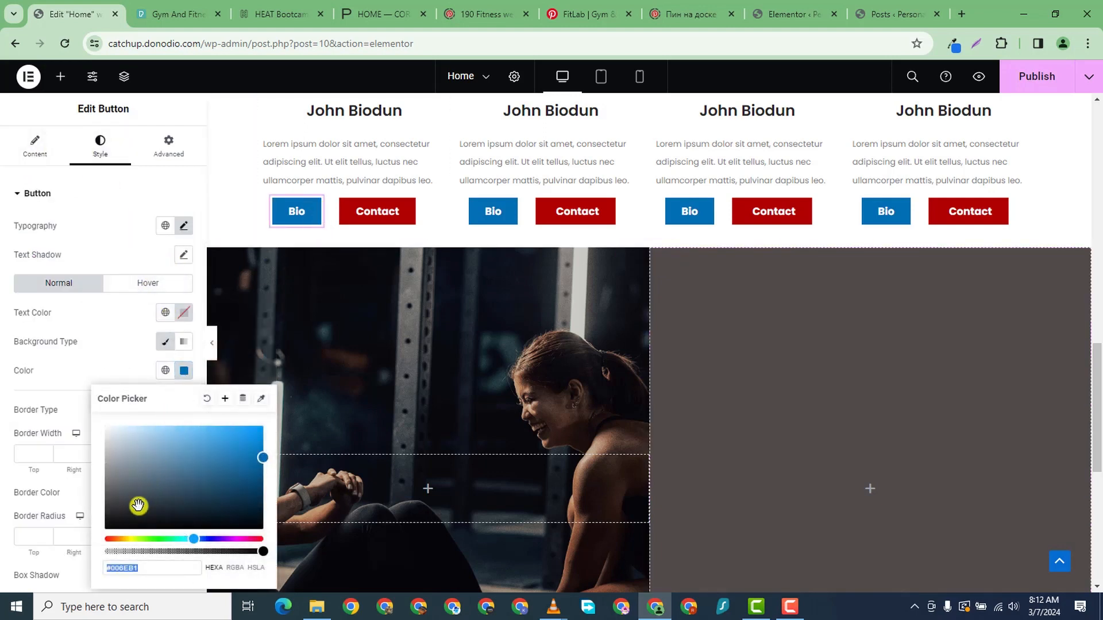
click(192, 568)
right_click(130, 567)
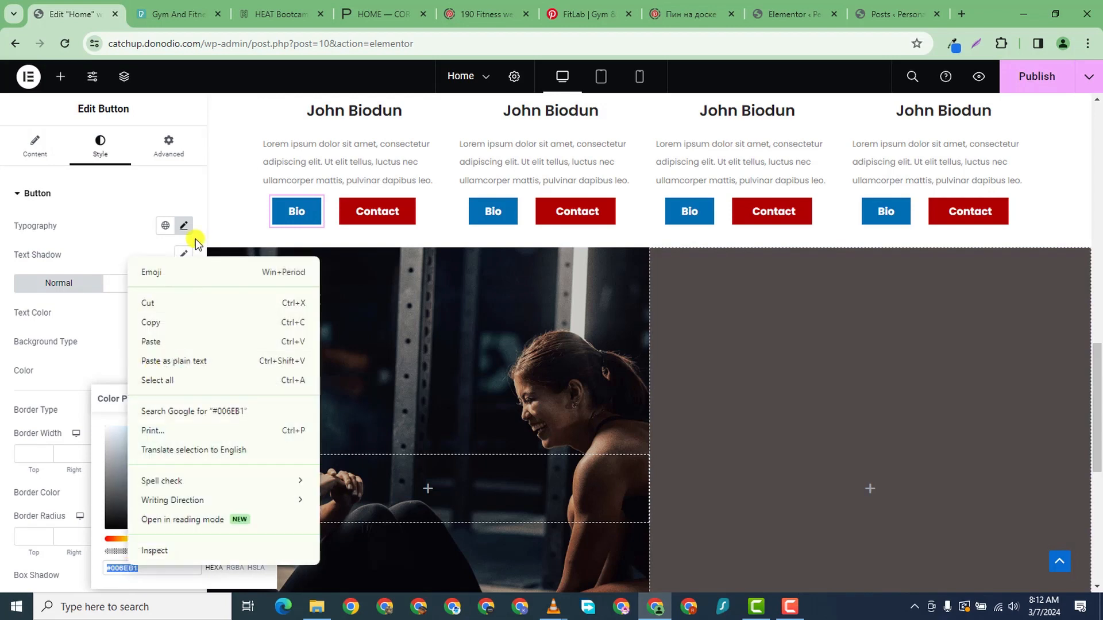
click(153, 320)
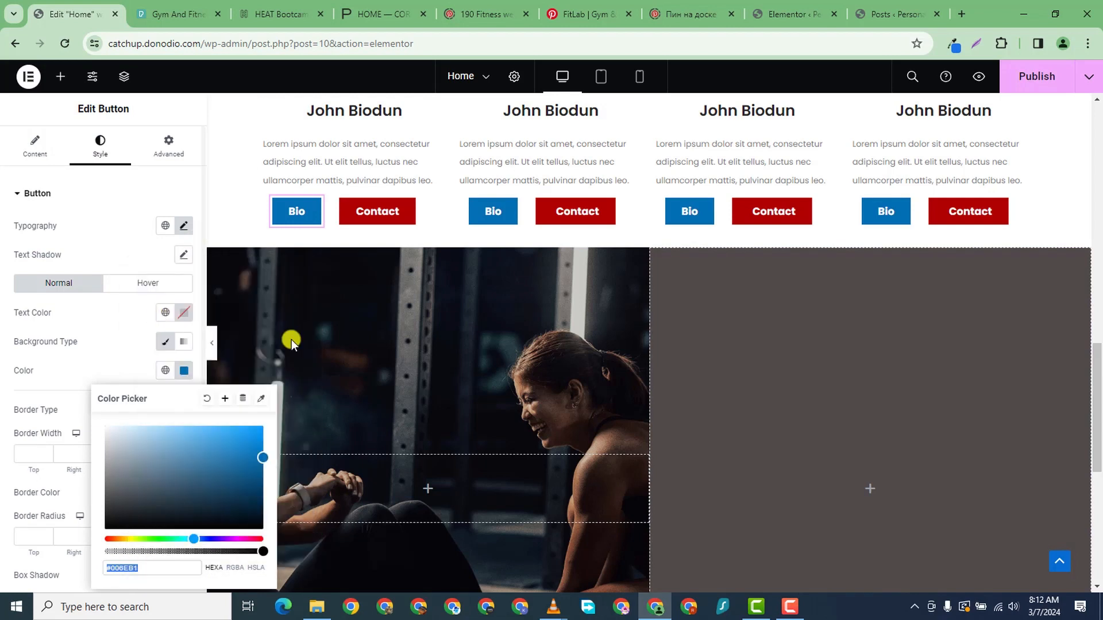
- Switch the right column to a gradient with semi-transparent #006EB1 as the second colour
click(660, 270)
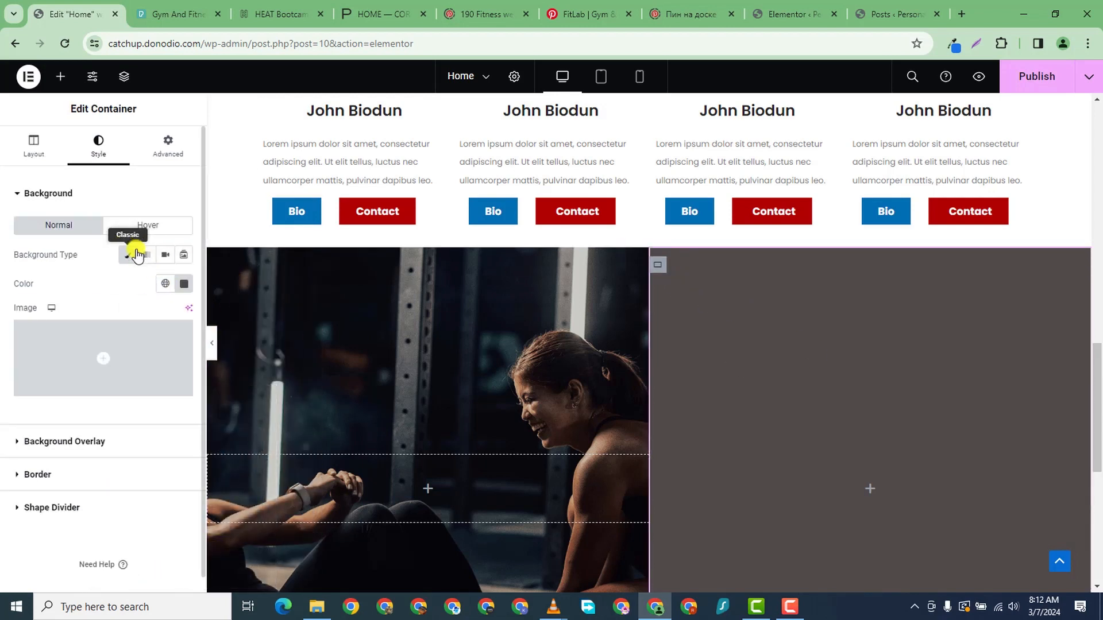
click(147, 257)
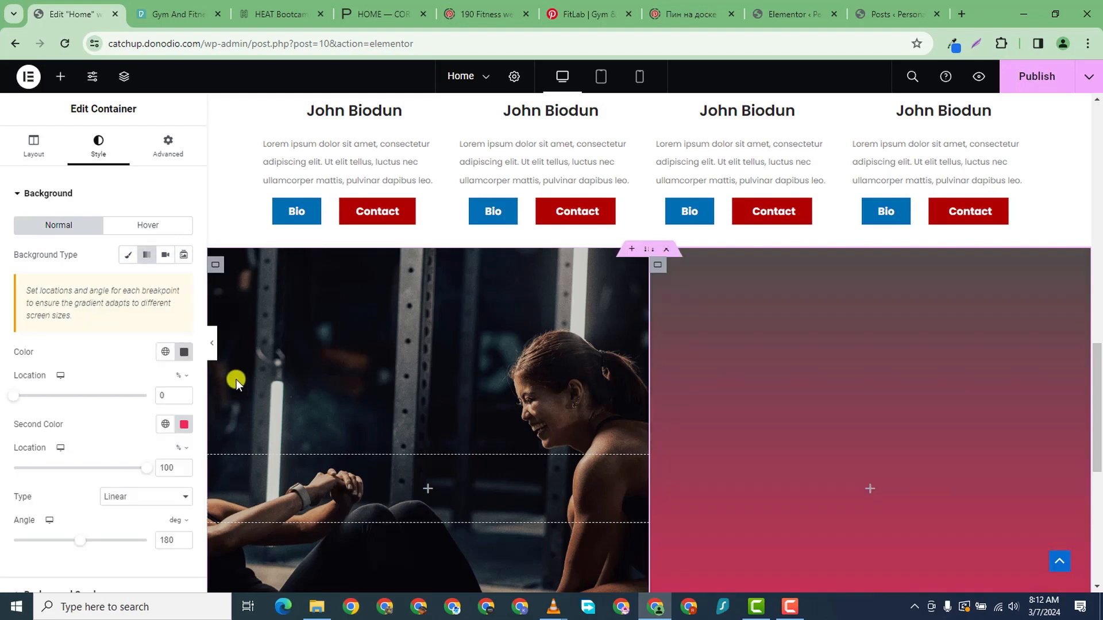
click(185, 428)
click(110, 390)
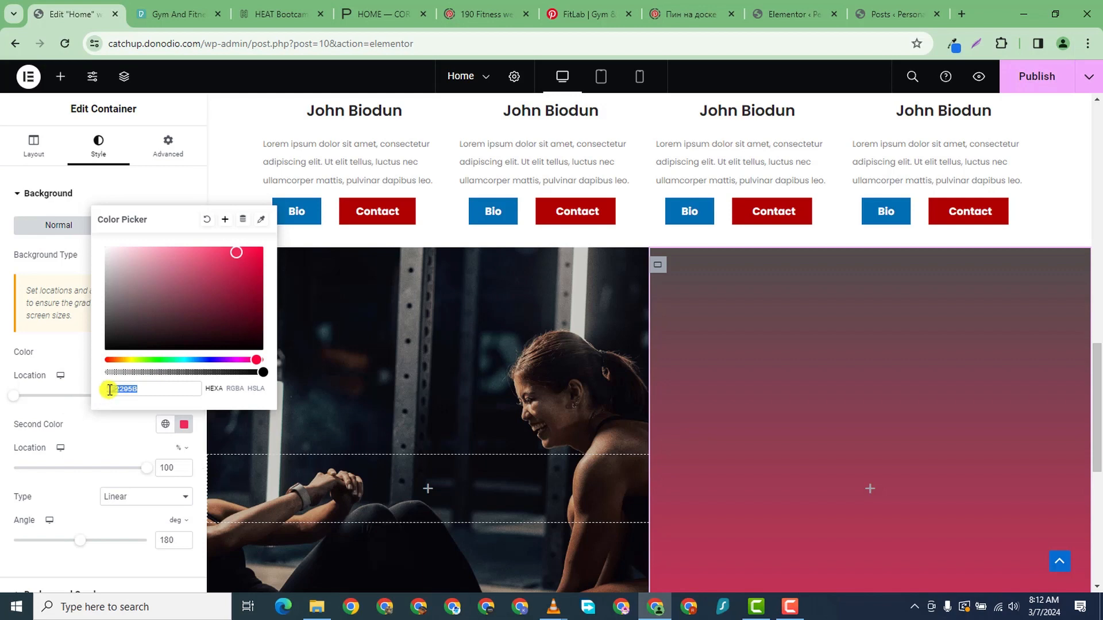
right_click(110, 390)
click(173, 165)
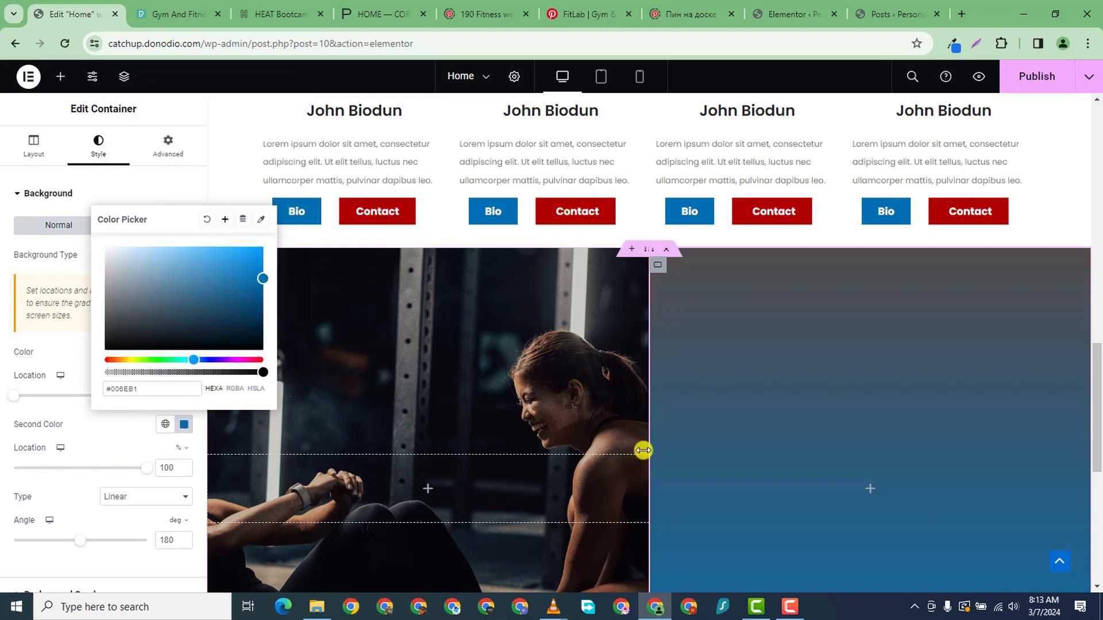
scroll(689, 466, down, 3)
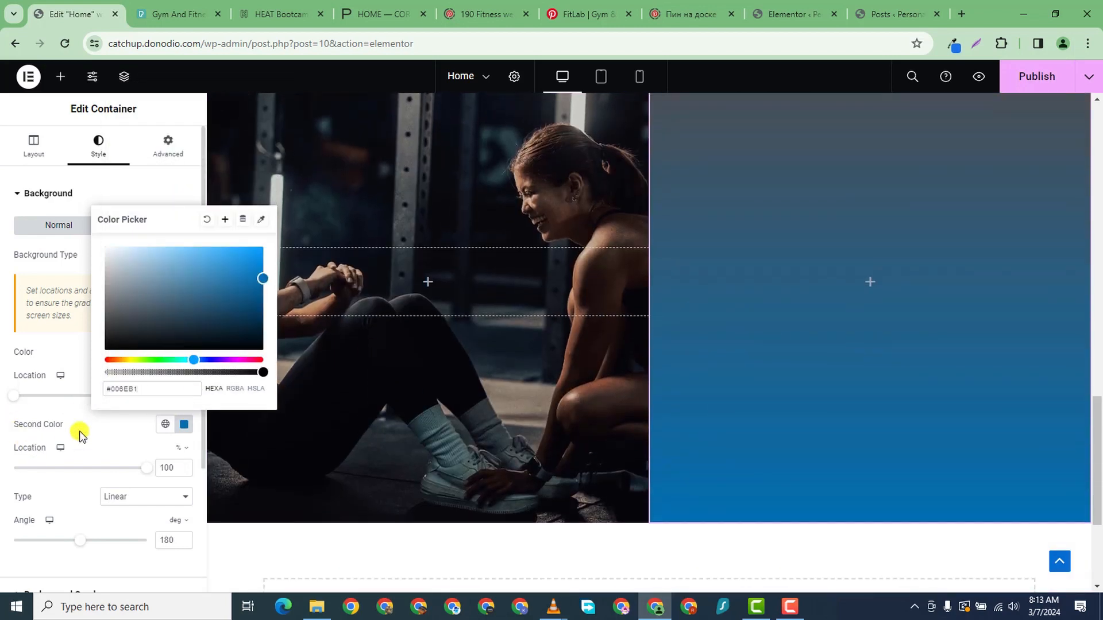
drag(263, 372, 206, 371)
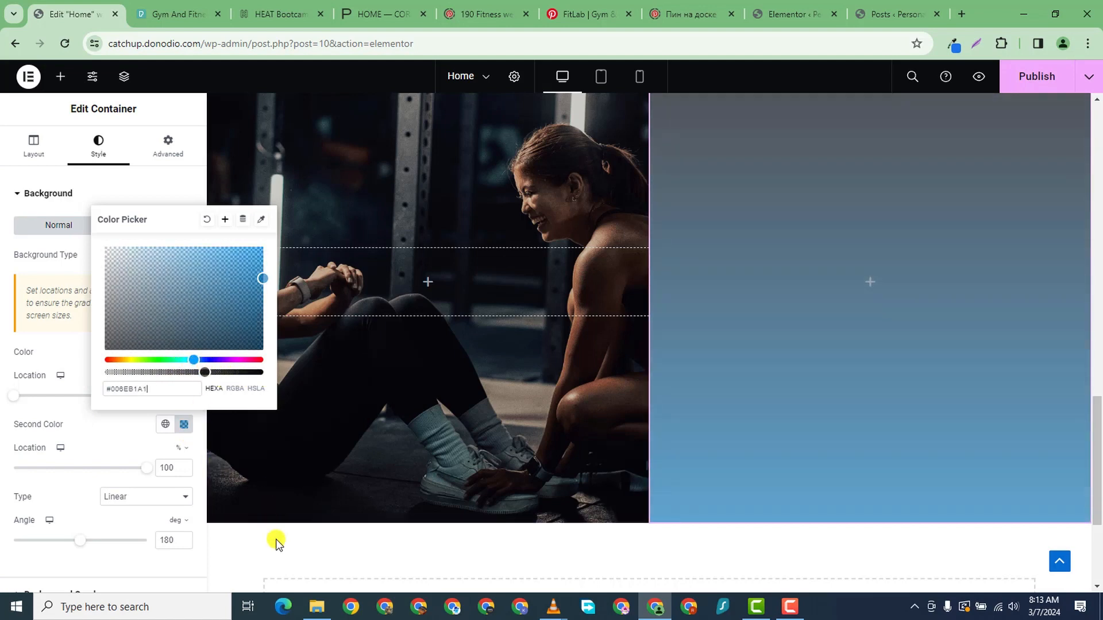
scroll(276, 539, up, 2)
scroll(514, 352, down, 1)
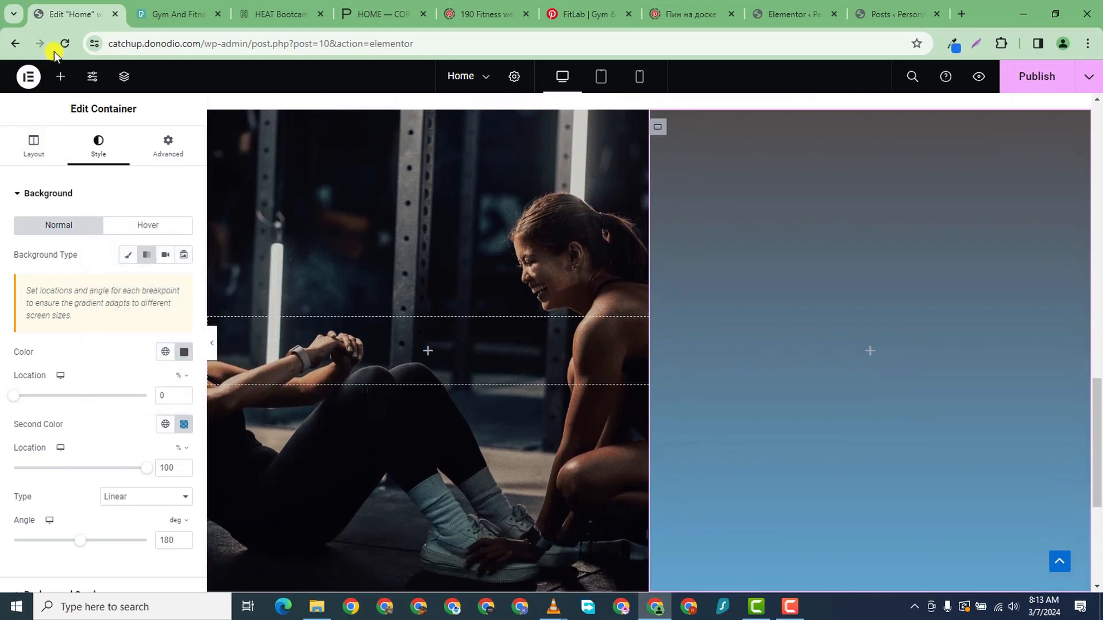
- Drag a Heading widget to the top of the right gradient column
click(60, 77)
scroll(59, 369, down, 1)
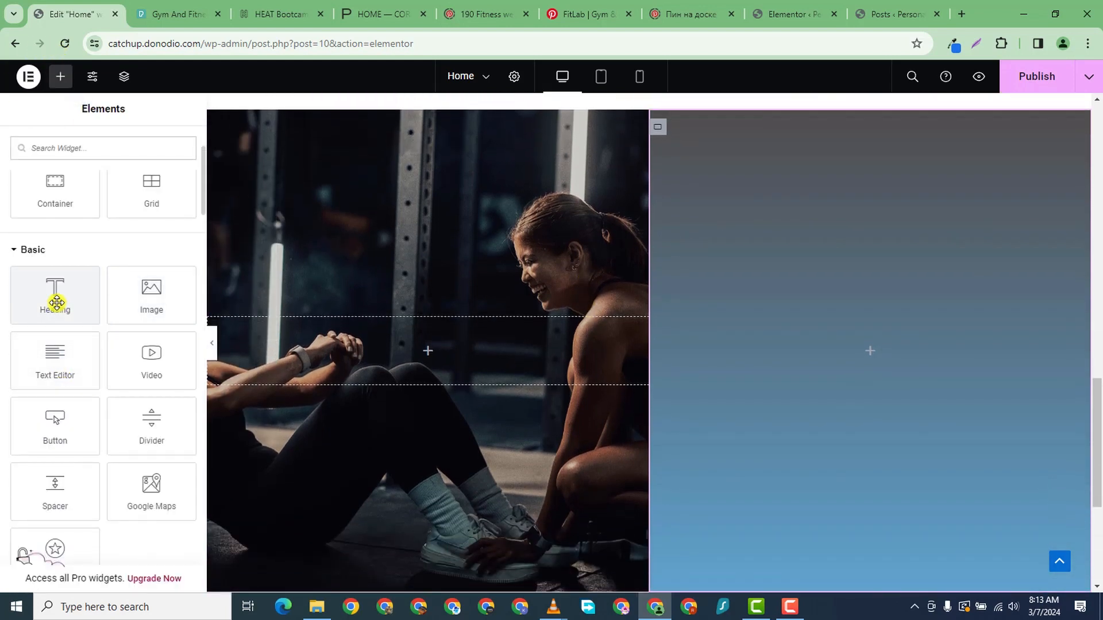
drag(54, 300, 942, 322)
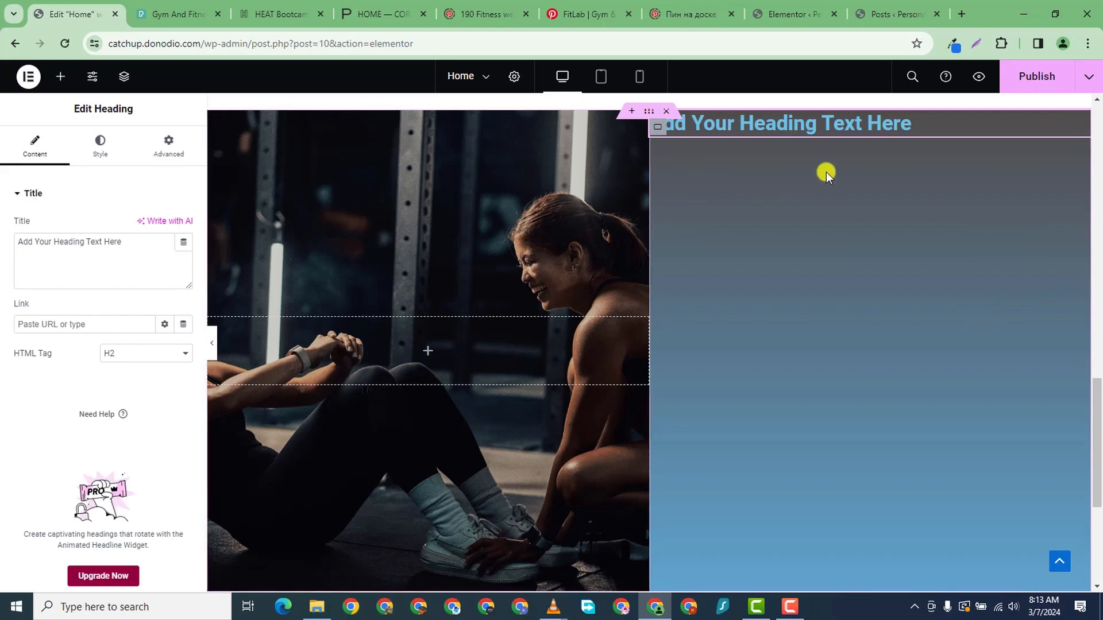
scroll(827, 170, up, 2)
scroll(837, 234, down, 2)
scroll(753, 177, down, 2)
scroll(781, 170, up, 2)
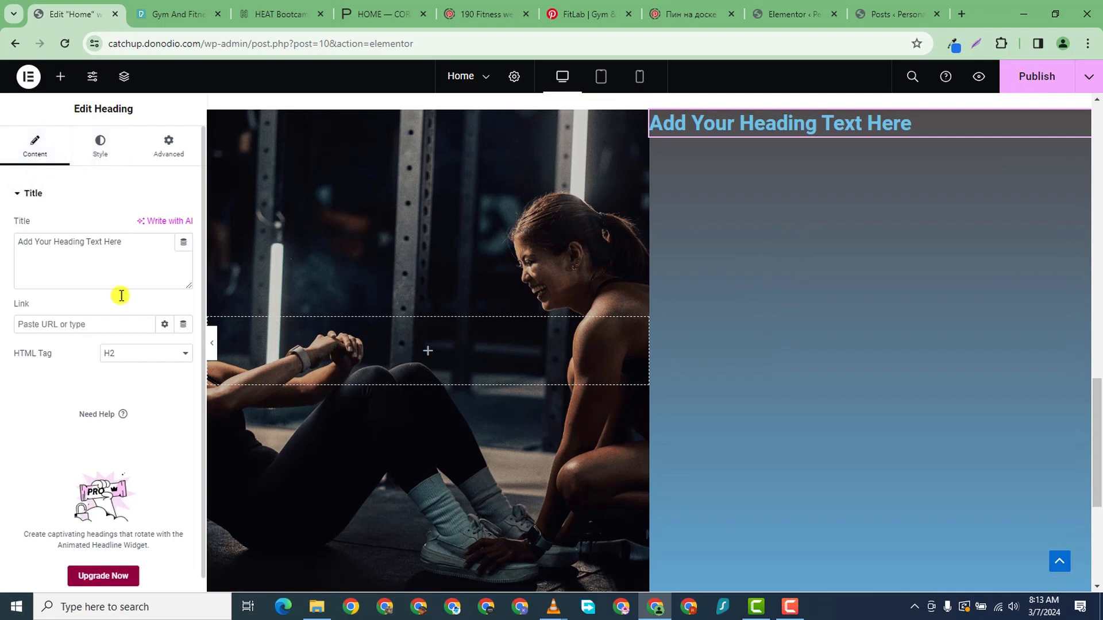
scroll(118, 295, down, 1)
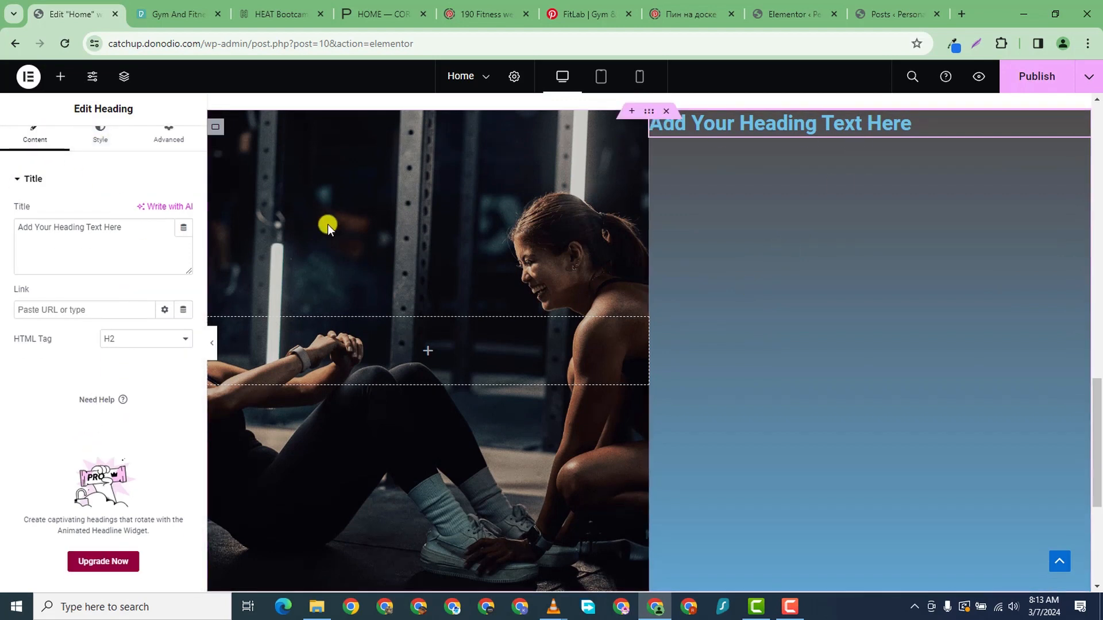
scroll(11, 256, up, 1)
- Replace the placeholder title with 'Our Customers Are Our Kings and Queens'
triple_click(53, 238)
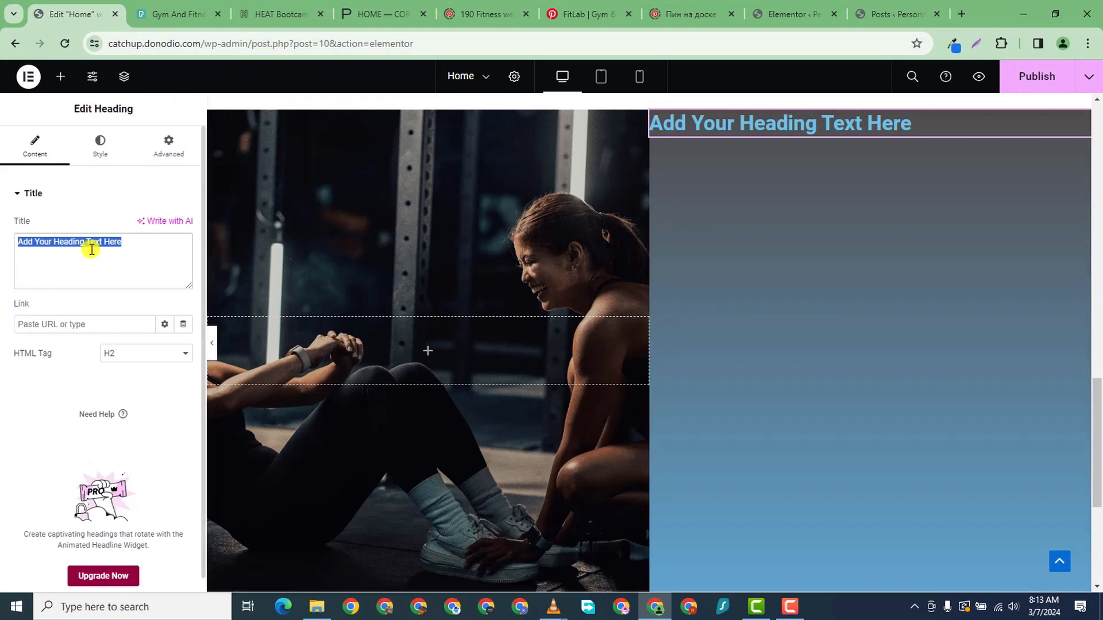
text(wE)
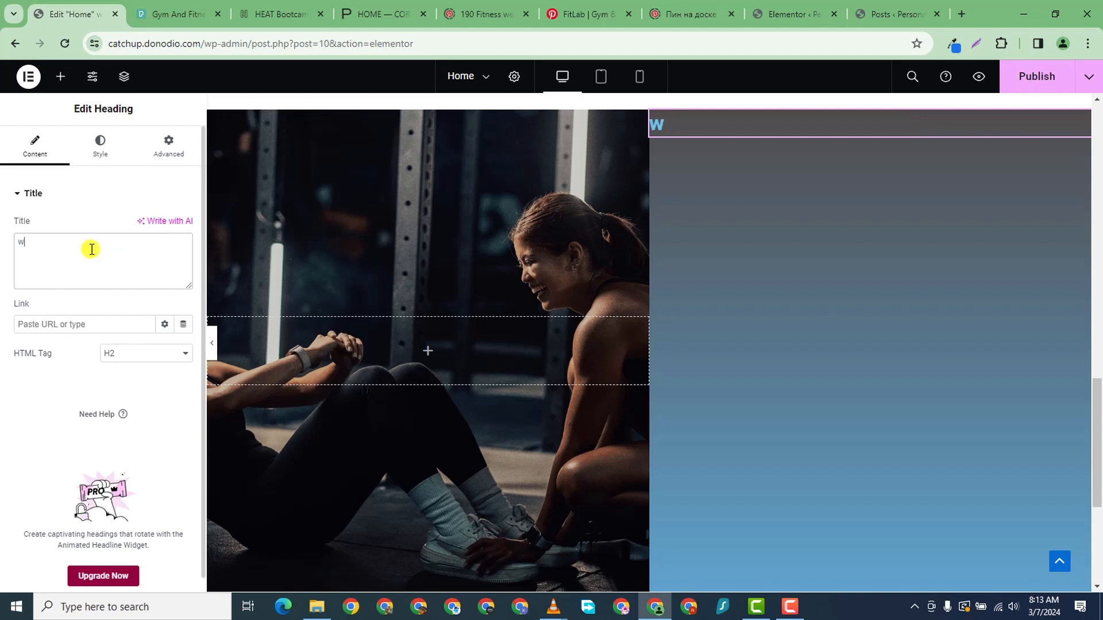
key(BackSpace)
text(oU)
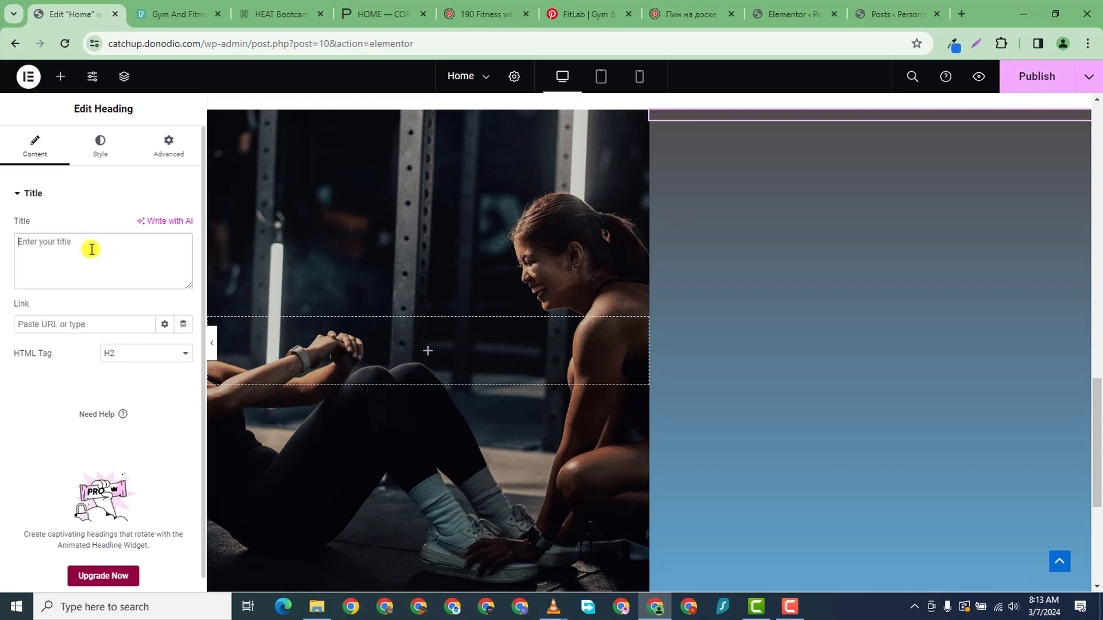
text(O)
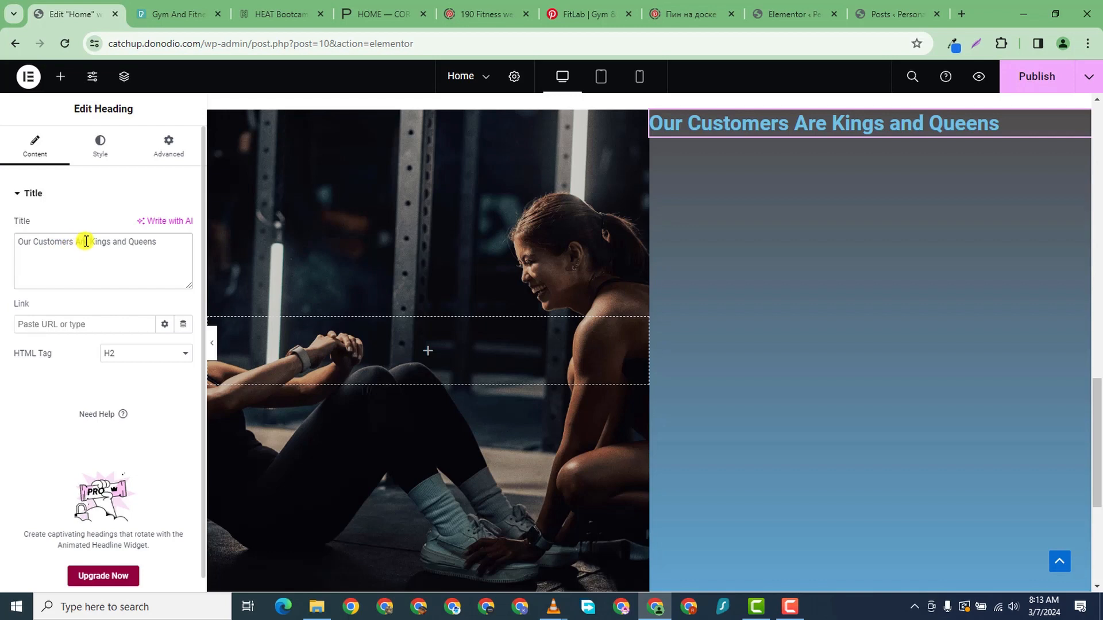
text(P)
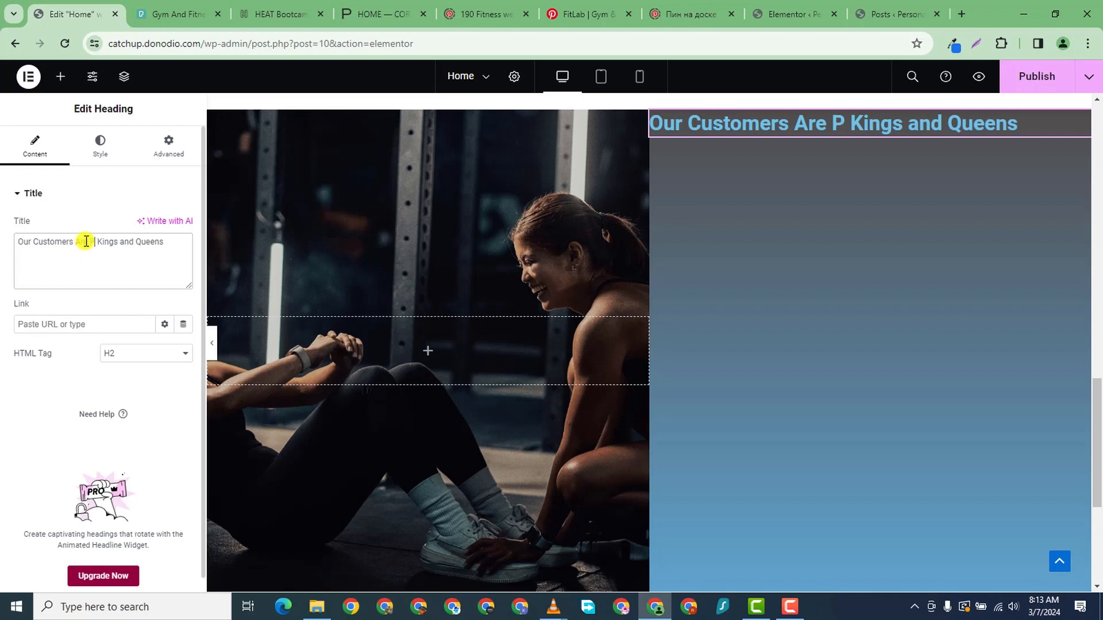
key(BackSpace)
text(Our)
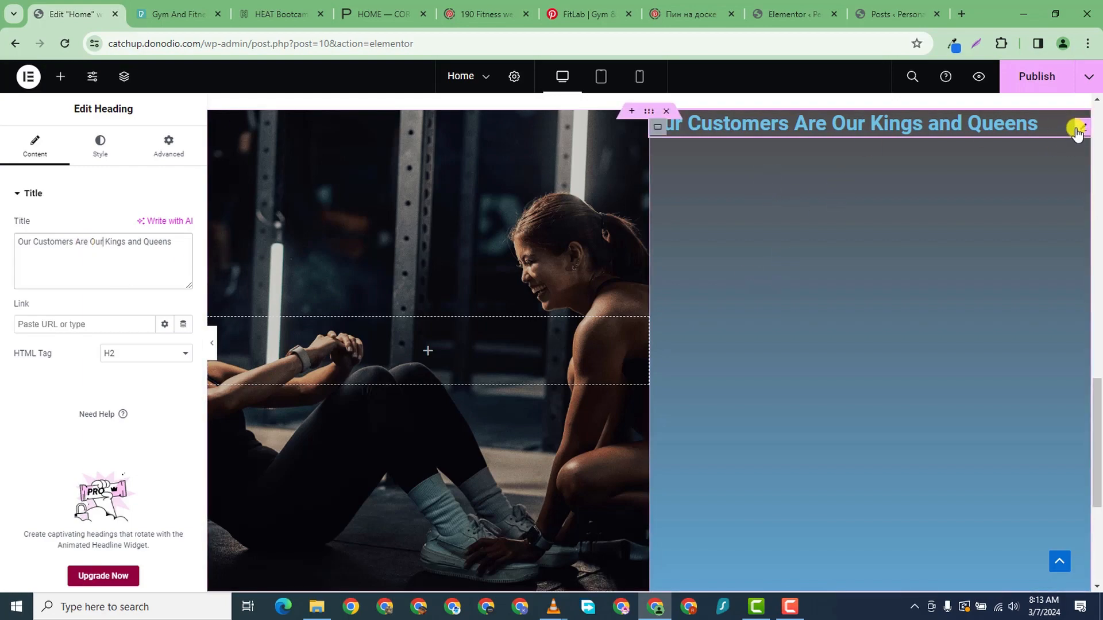
scroll(712, 310, up, 3)
scroll(716, 336, down, 5)
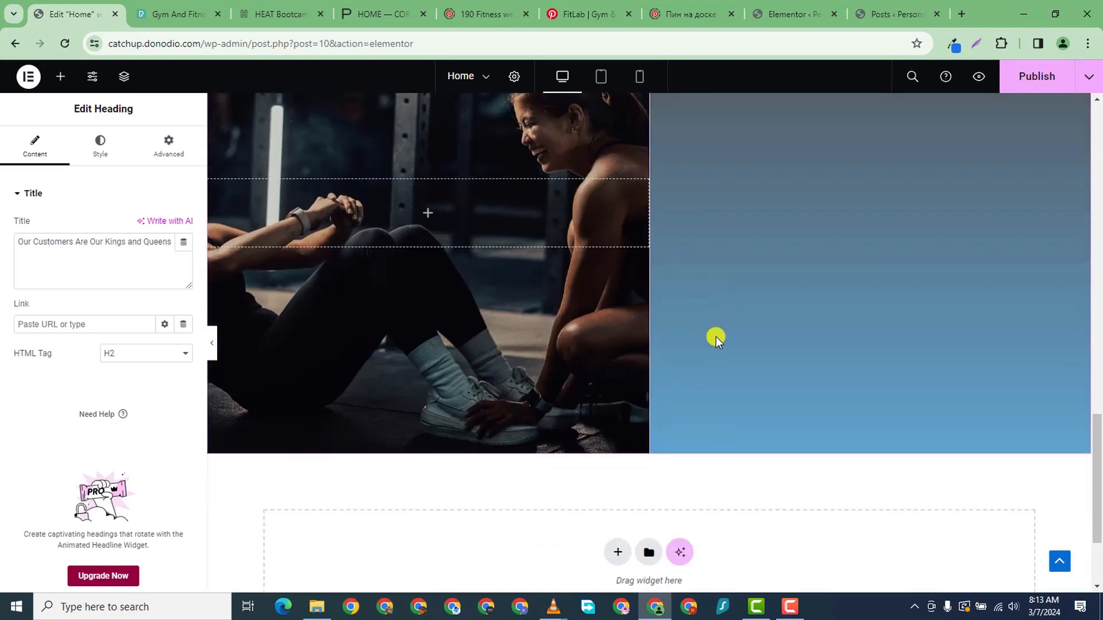
- Delete the stray empty container beside the heading and show the heading's Advanced settings
click(61, 77)
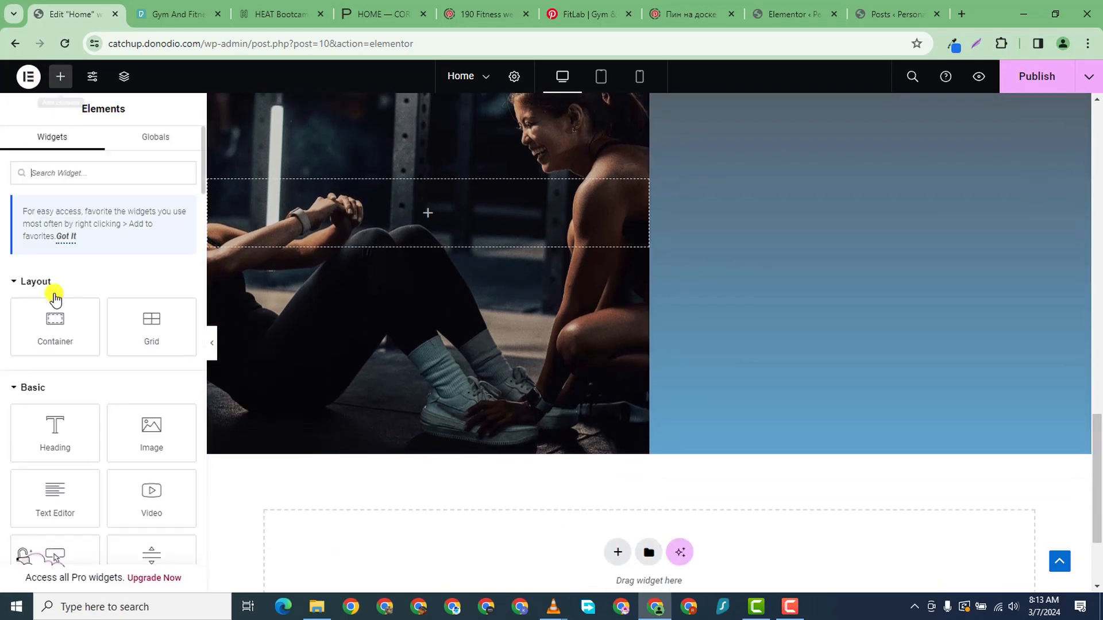
drag(67, 339, 925, 228)
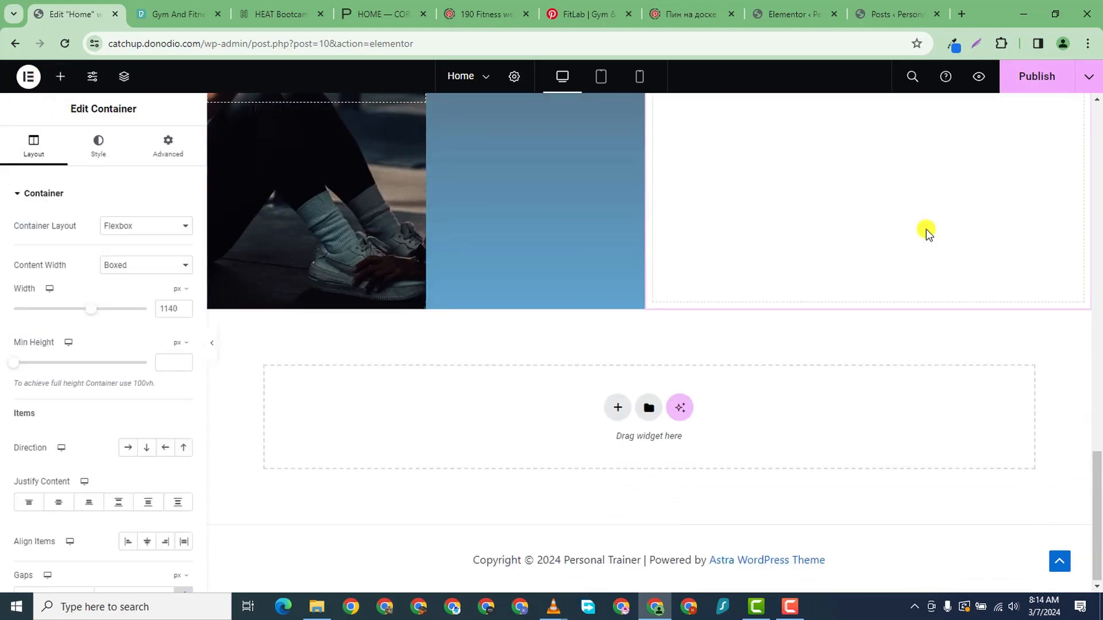
scroll(862, 258, up, 5)
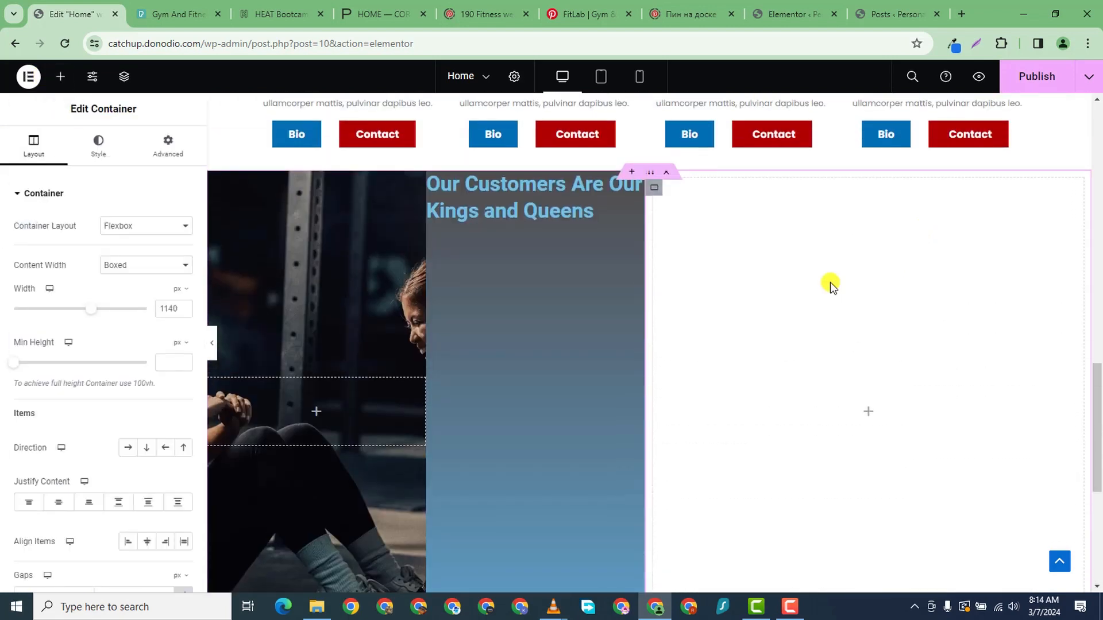
right_click(657, 191)
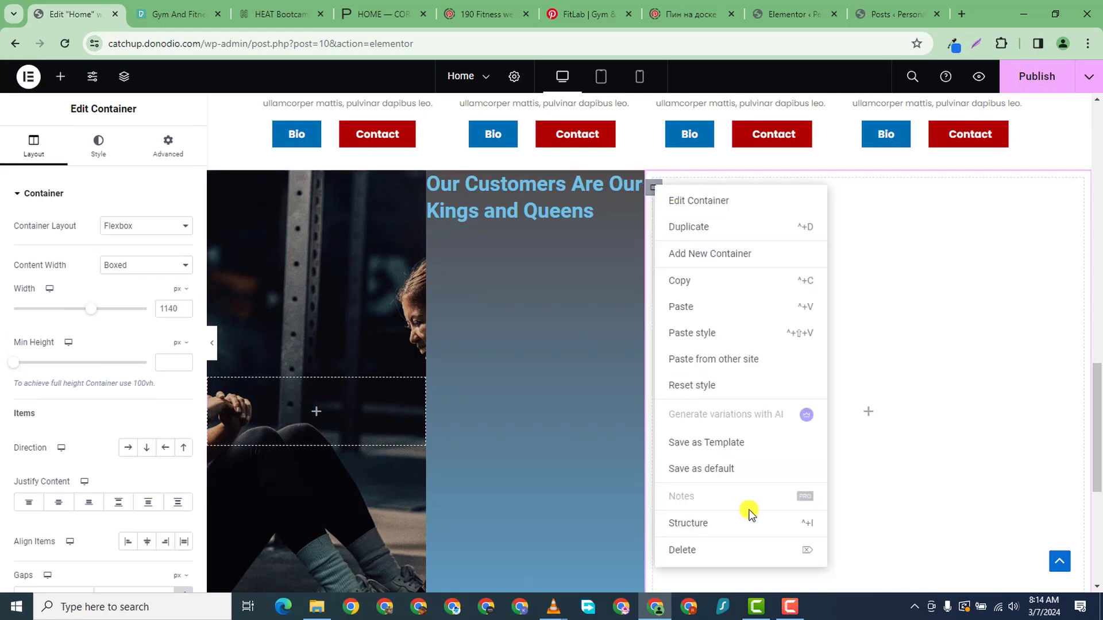
click(739, 546)
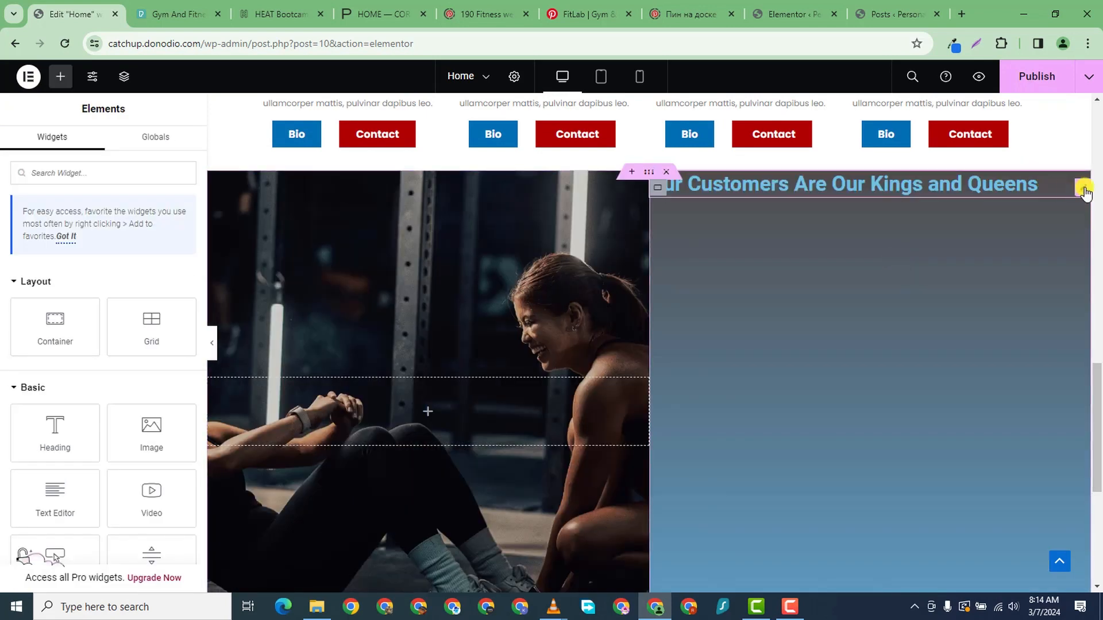
click(1083, 189)
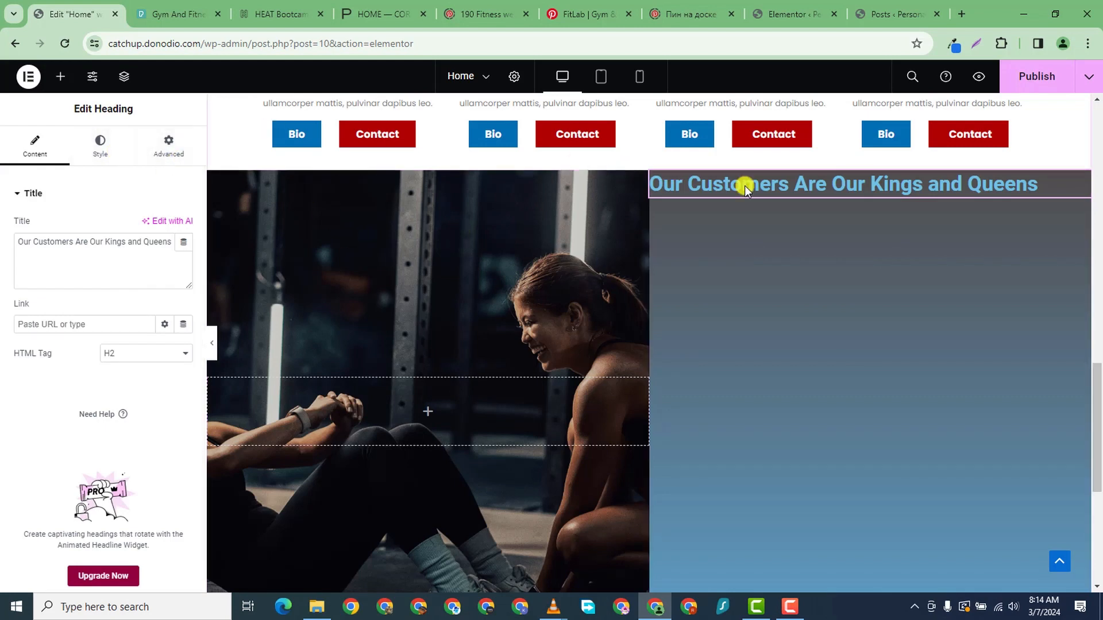
click(167, 147)
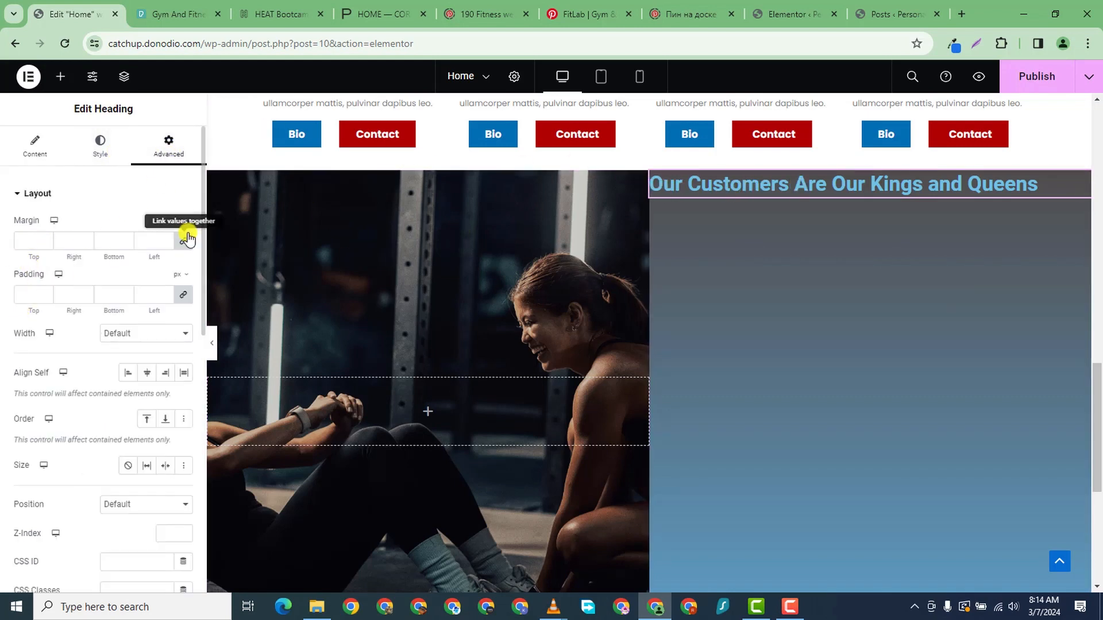
- Switch the heading's margin unit to % and set the top margin to 52
click(48, 243)
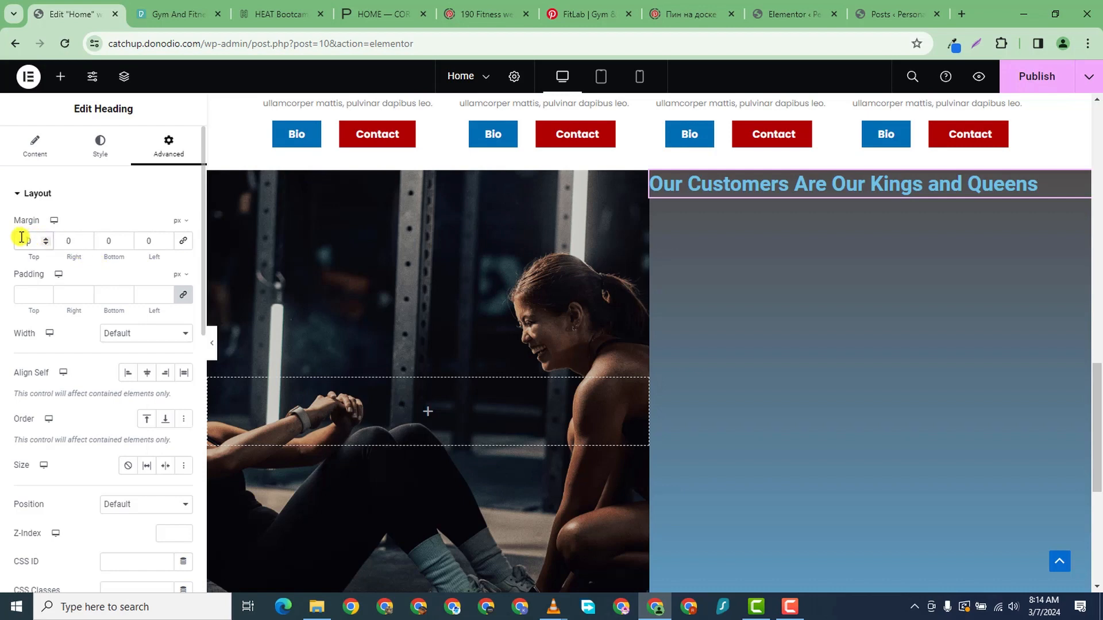
text(24)
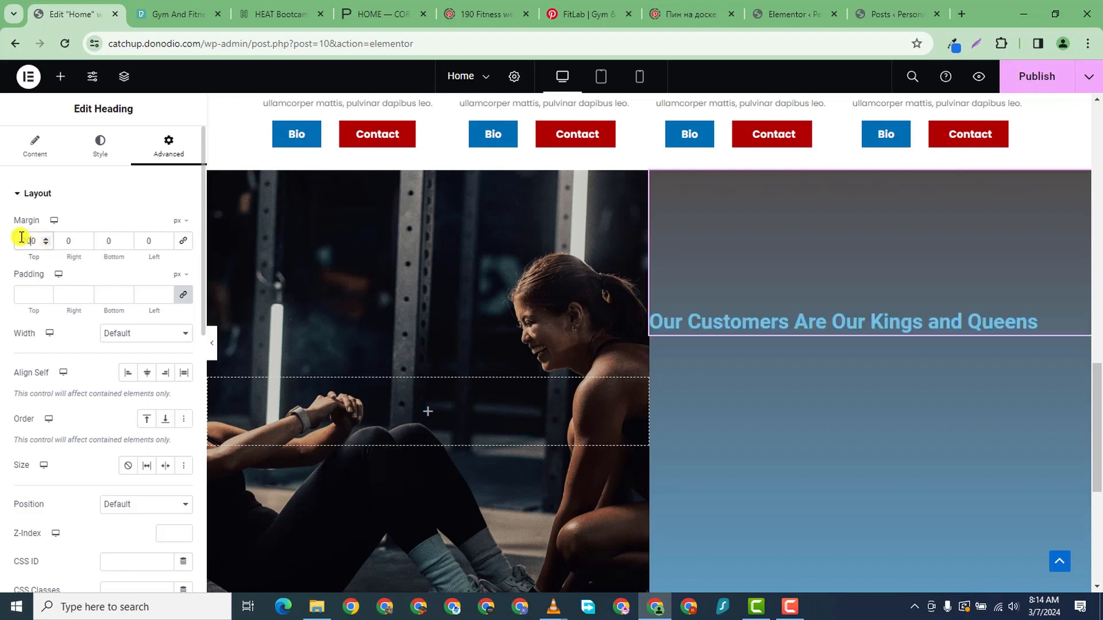
scroll(139, 271, down, 2)
scroll(405, 442, down, 1)
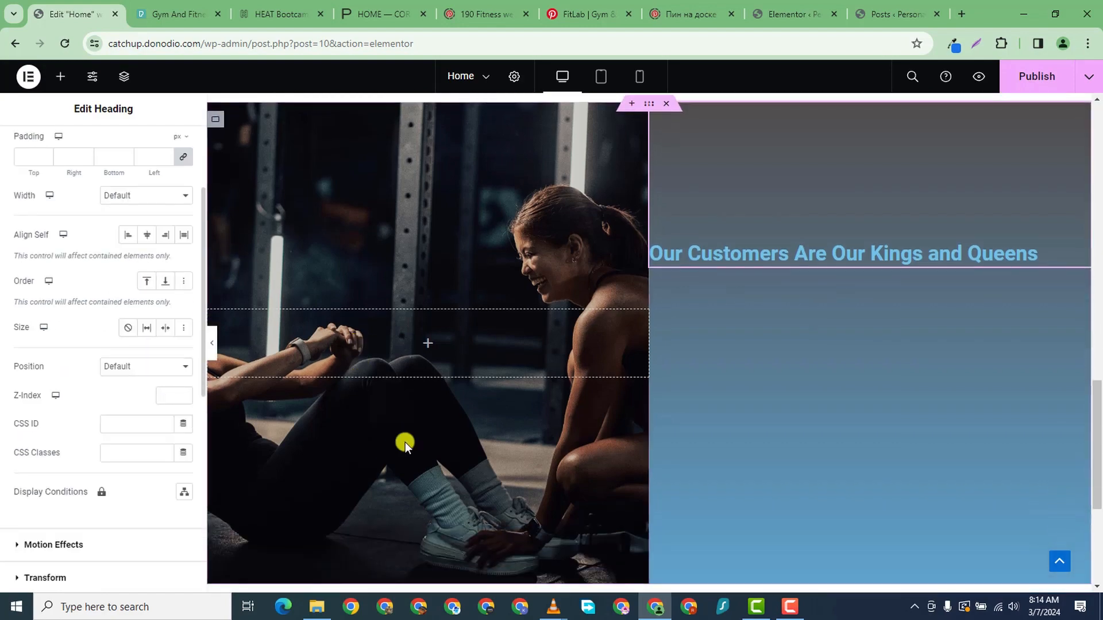
scroll(405, 442, up, 4)
scroll(406, 442, down, 5)
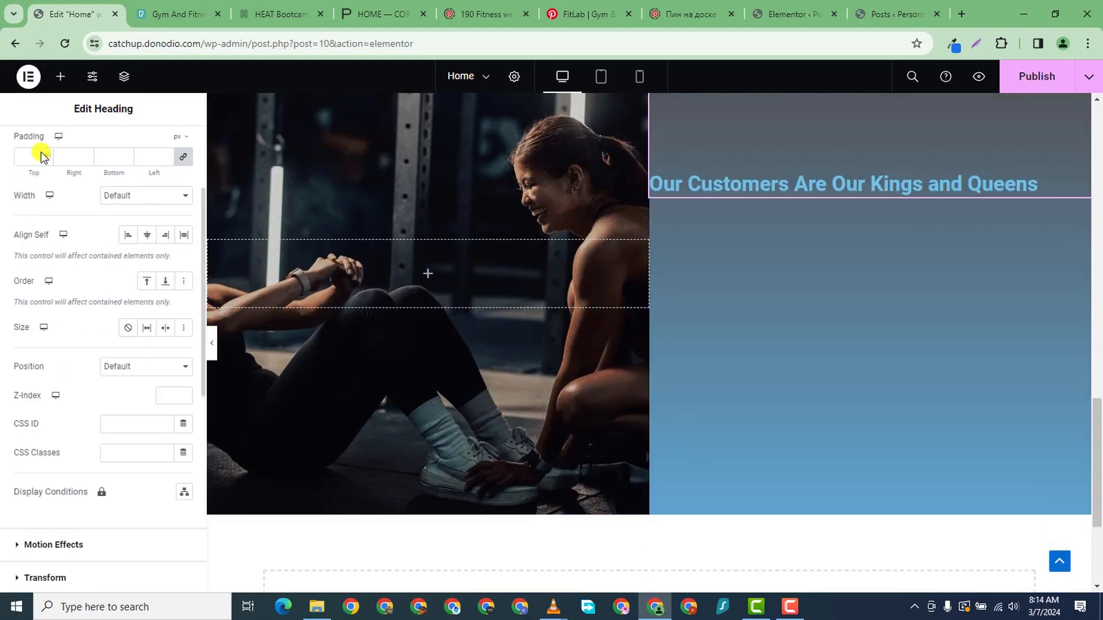
scroll(39, 153, up, 1)
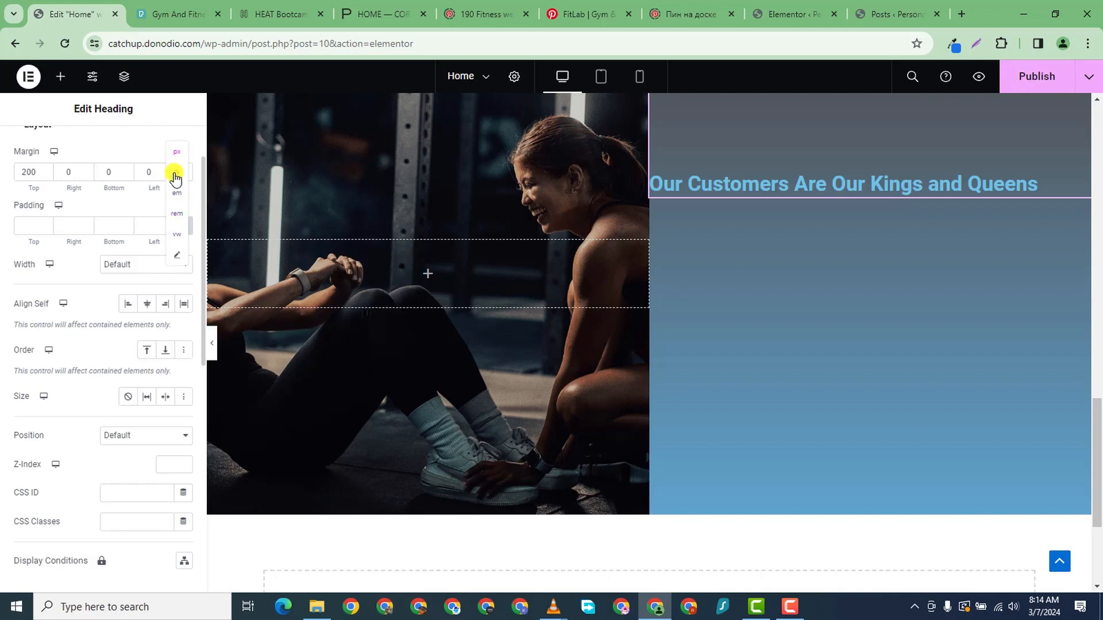
click(175, 173)
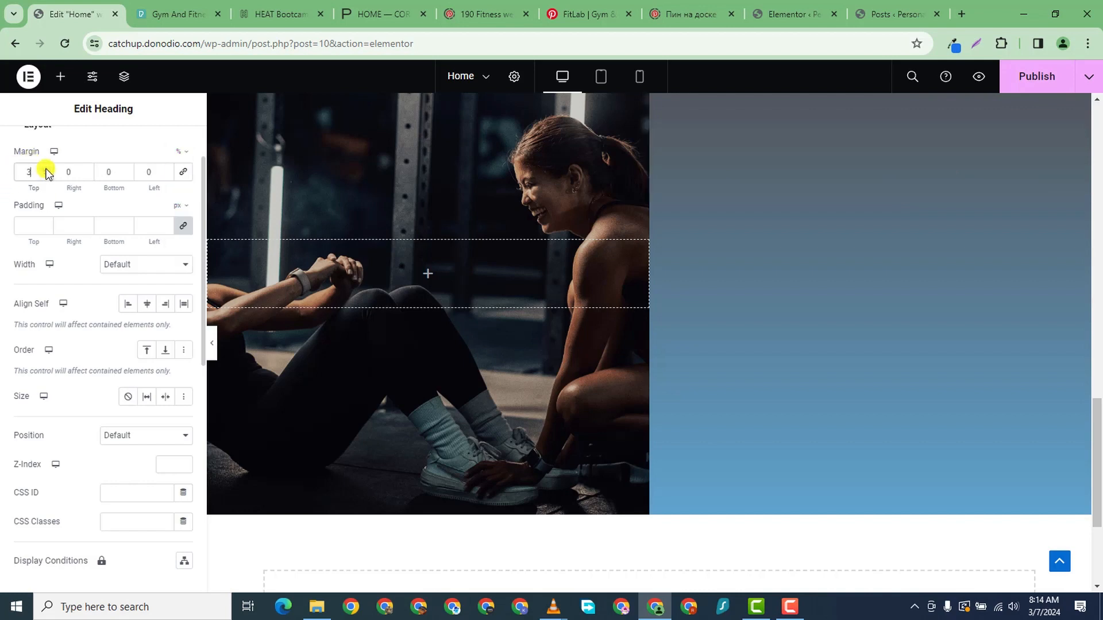
click(46, 169)
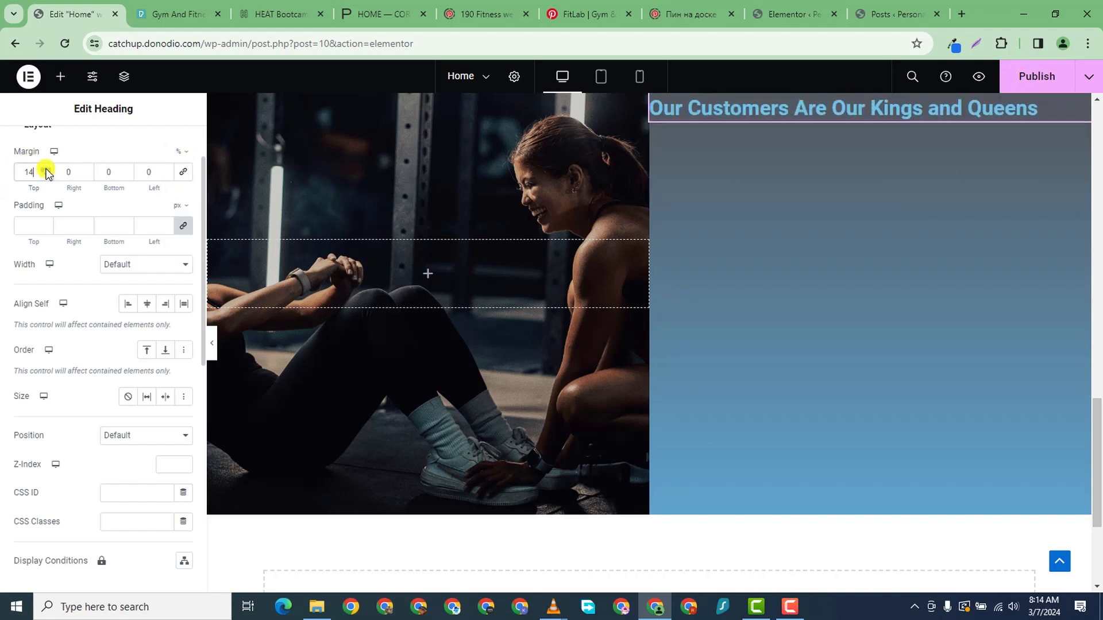
drag(46, 171, 46, 172)
scroll(615, 219, down, 2)
scroll(617, 261, up, 2)
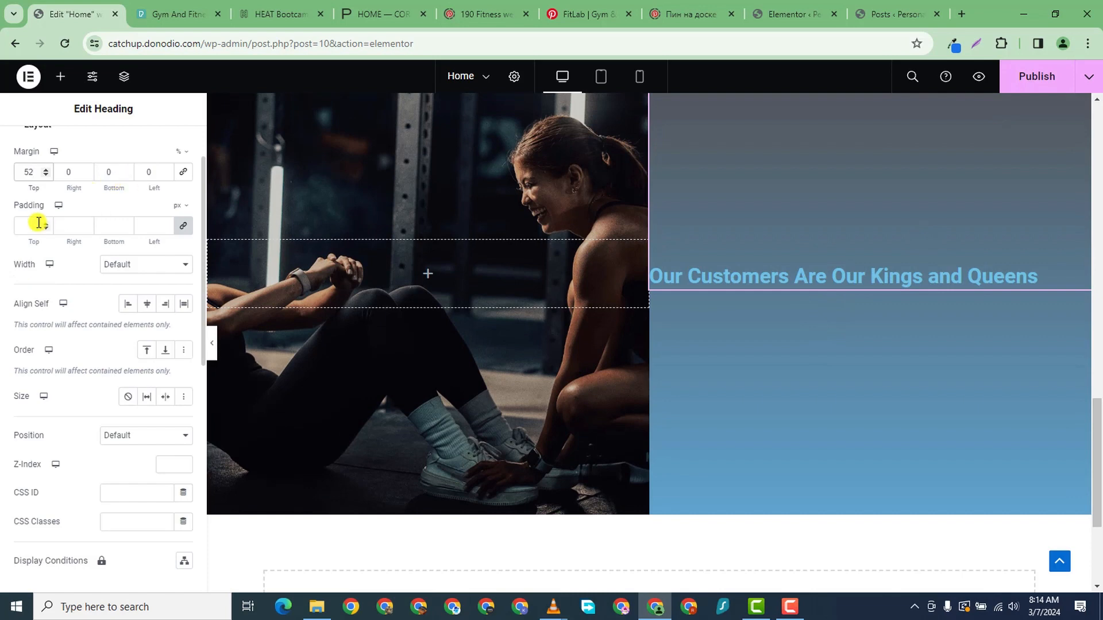
- Set the heading's linked padding to 67 px on all sides
drag(46, 224, 46, 223)
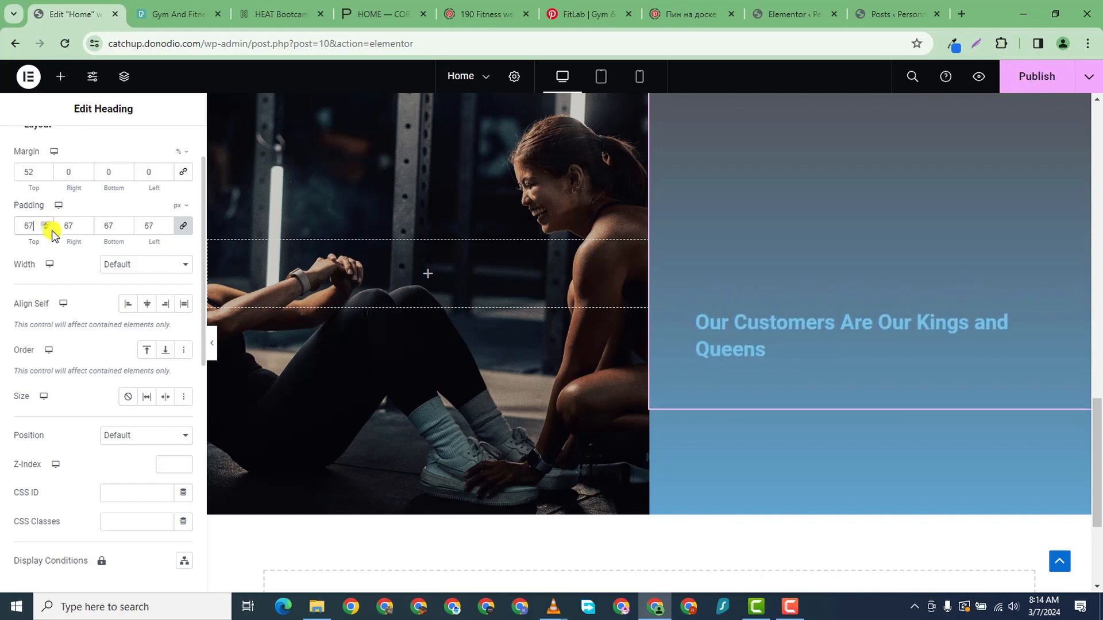
scroll(25, 138, down, 4)
scroll(922, 332, up, 1)
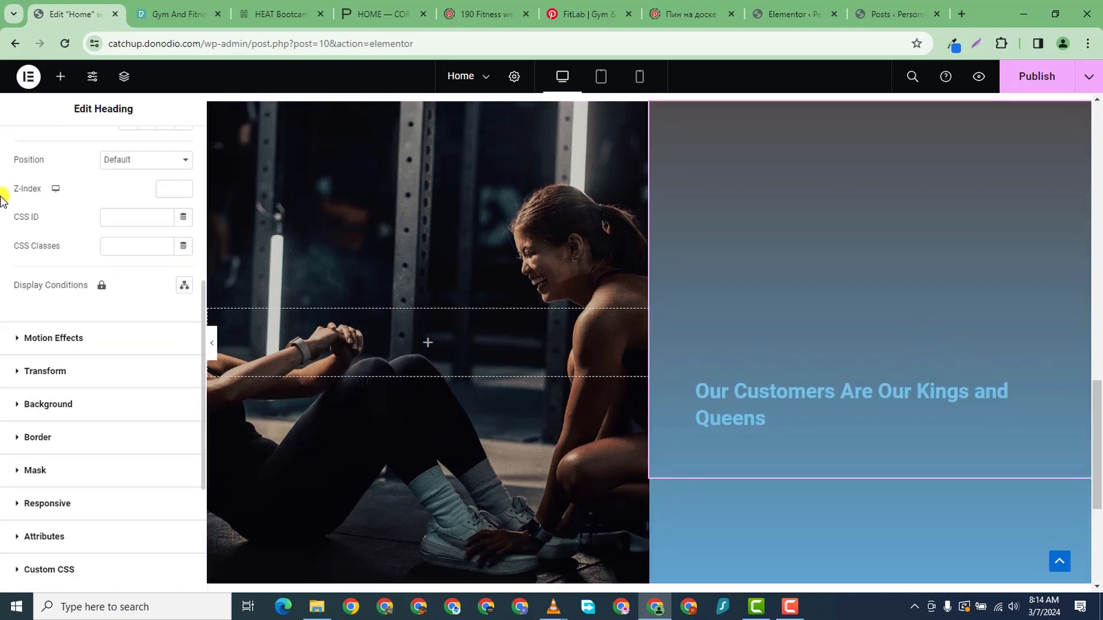
scroll(3, 189, up, 4)
scroll(23, 156, up, 2)
- Break the heading onto two lines with </br>, center it and make it white
click(26, 151)
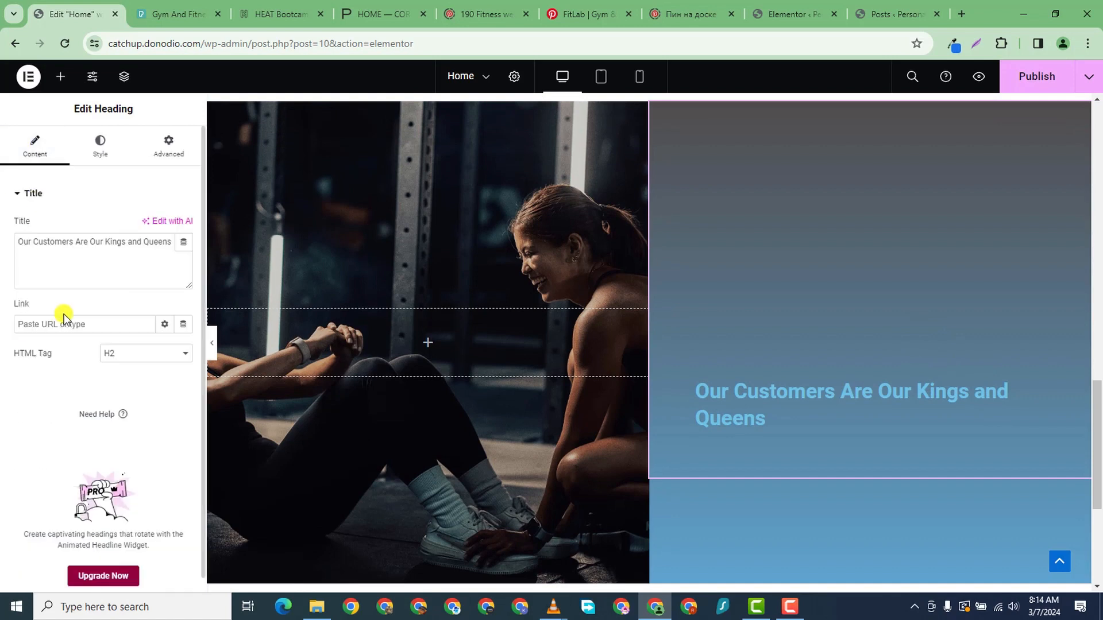
click(92, 238)
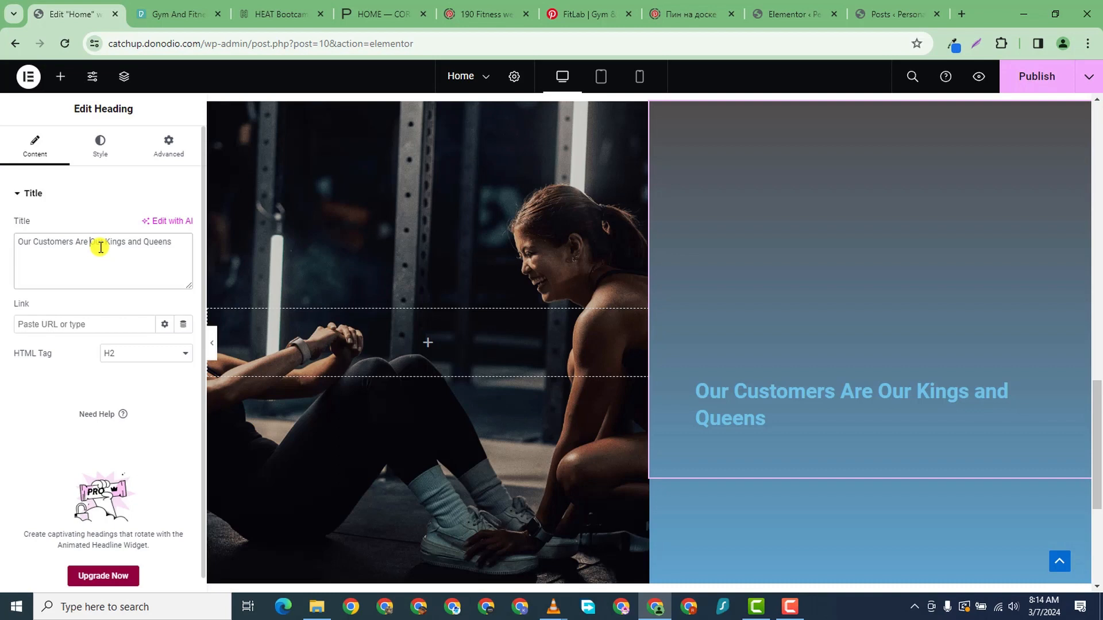
text(</br)
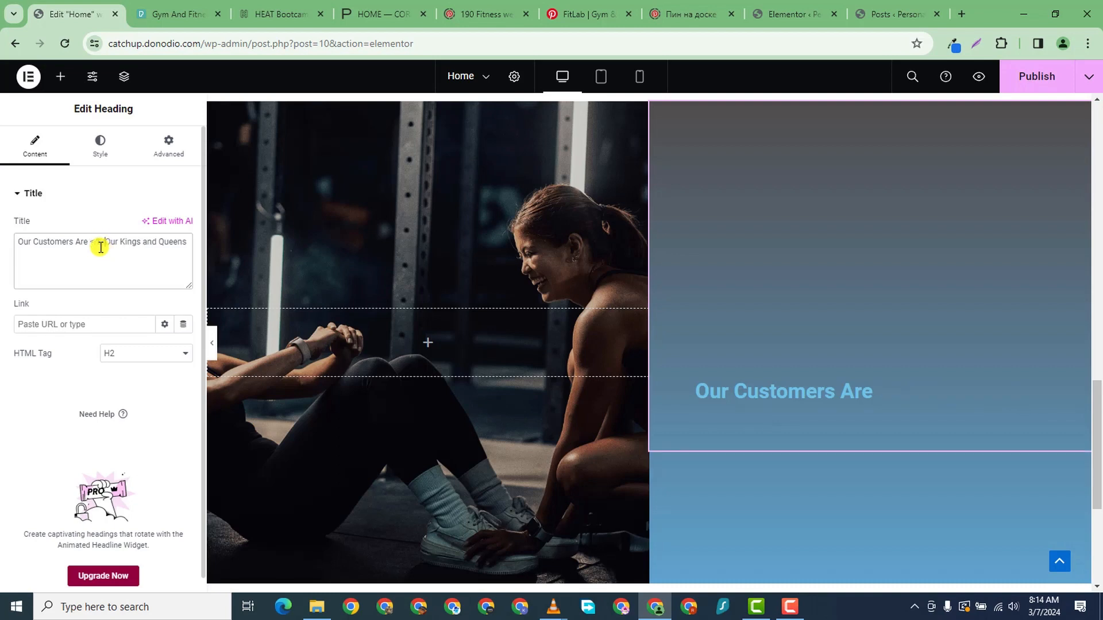
text(>)
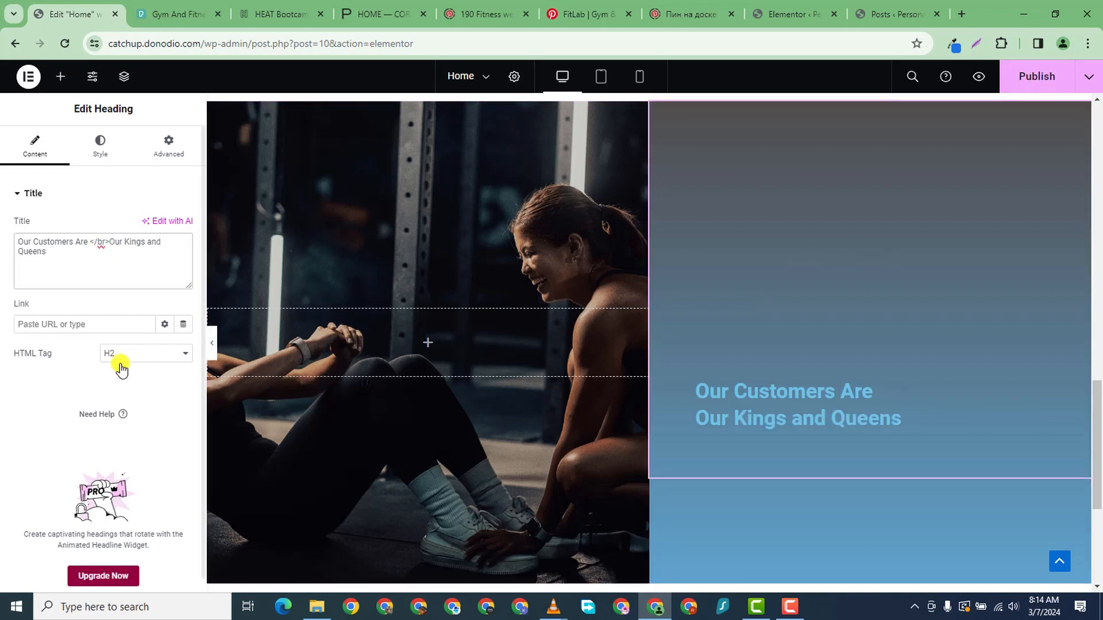
click(99, 146)
click(147, 226)
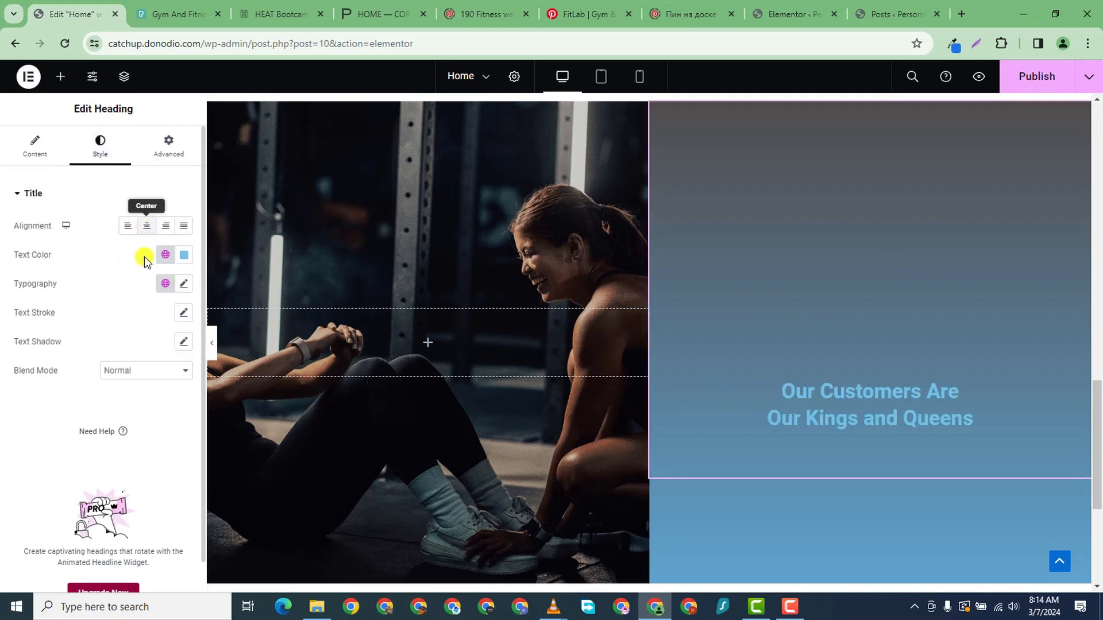
click(183, 254)
text(#FFFFFF)
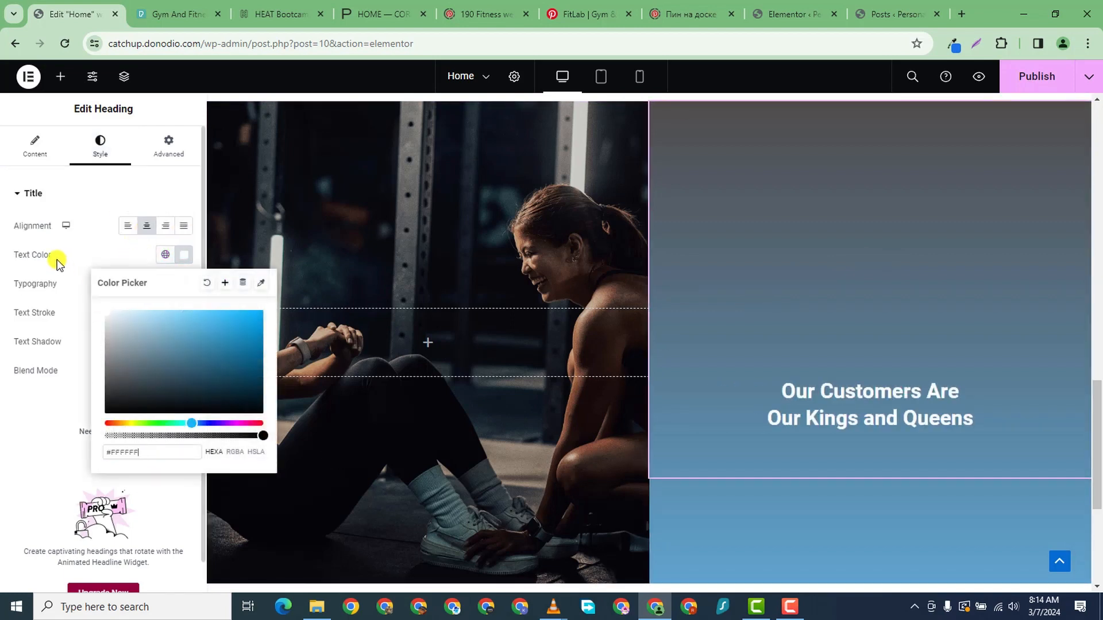
click(2, 507)
- Set the heading typography to Orbitron at 37 px
click(182, 284)
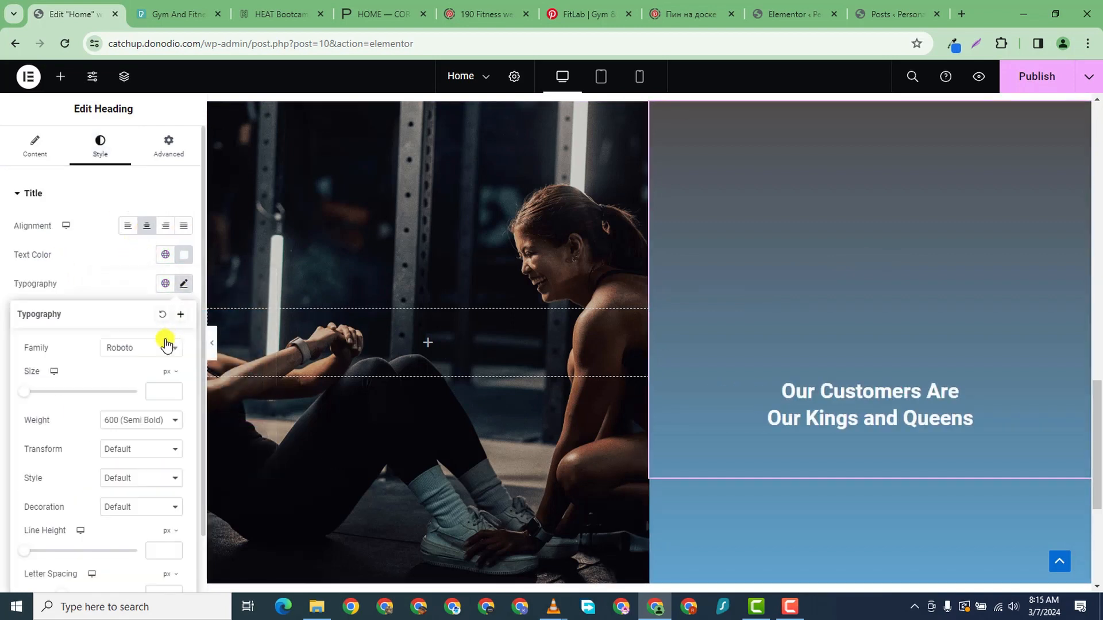
click(142, 350)
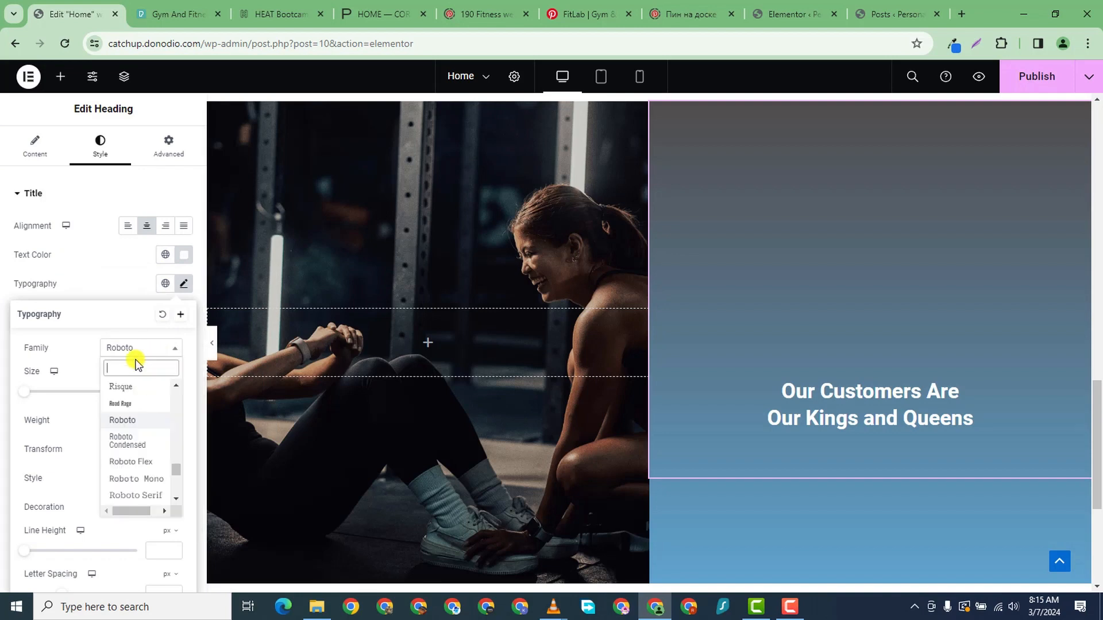
text(orbitron)
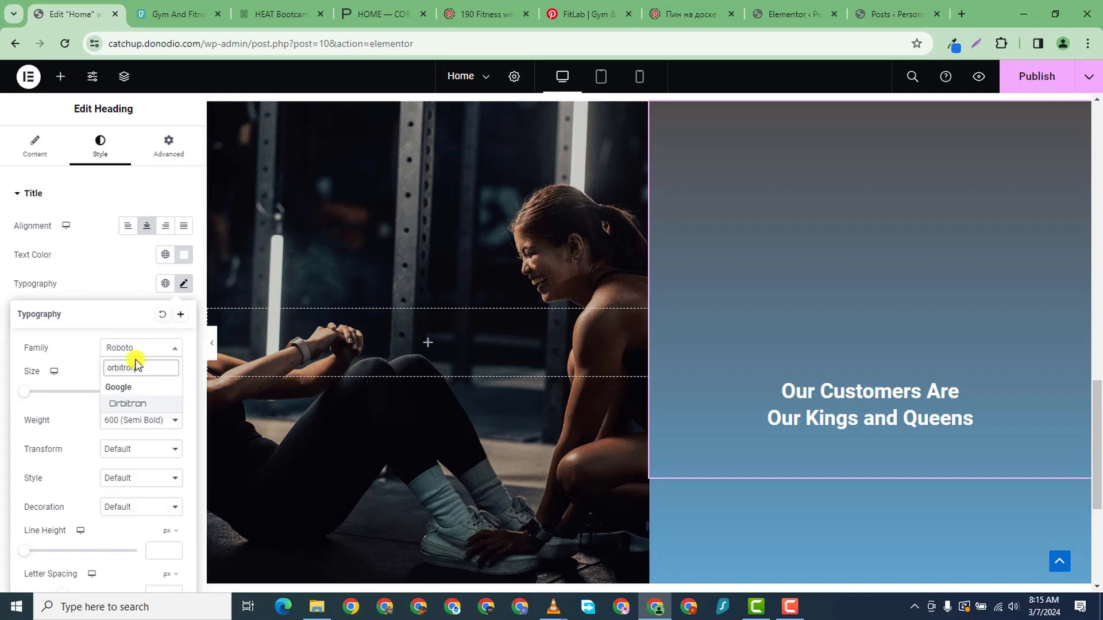
click(131, 403)
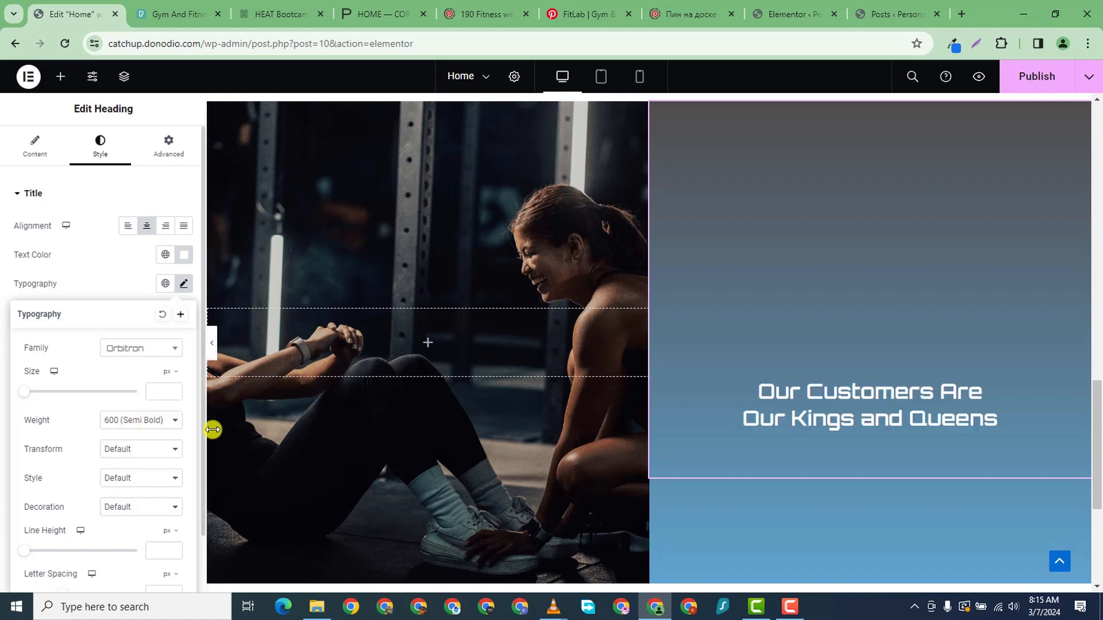
click(171, 392)
text(29)
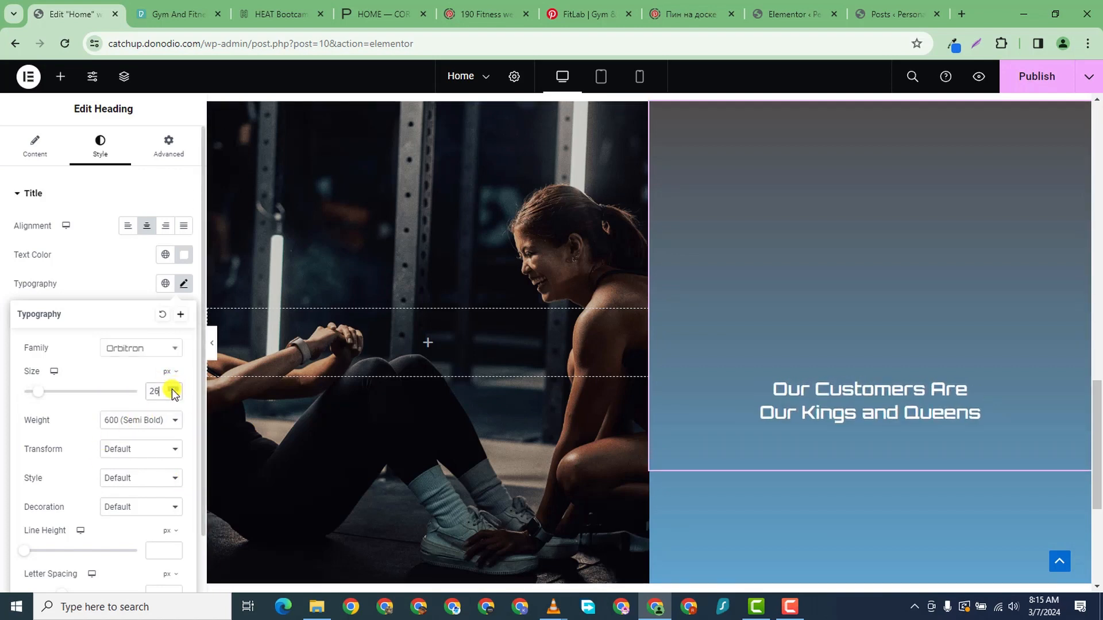
scroll(459, 399, up, 3)
scroll(459, 400, down, 5)
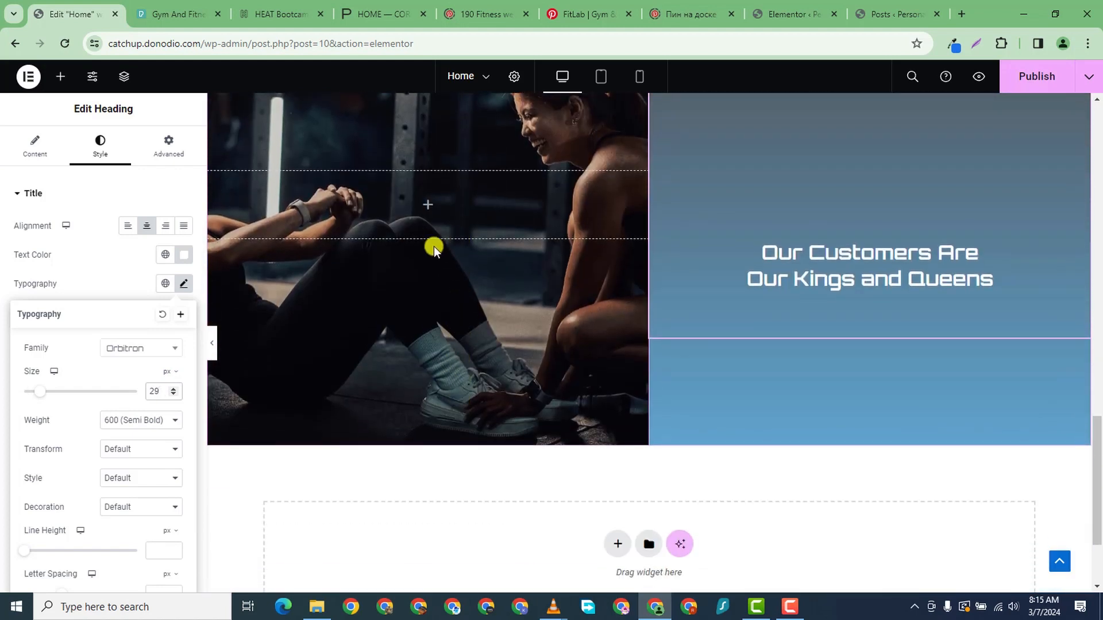
scroll(433, 246, up, 1)
click(173, 388)
click(172, 388)
click(173, 388)
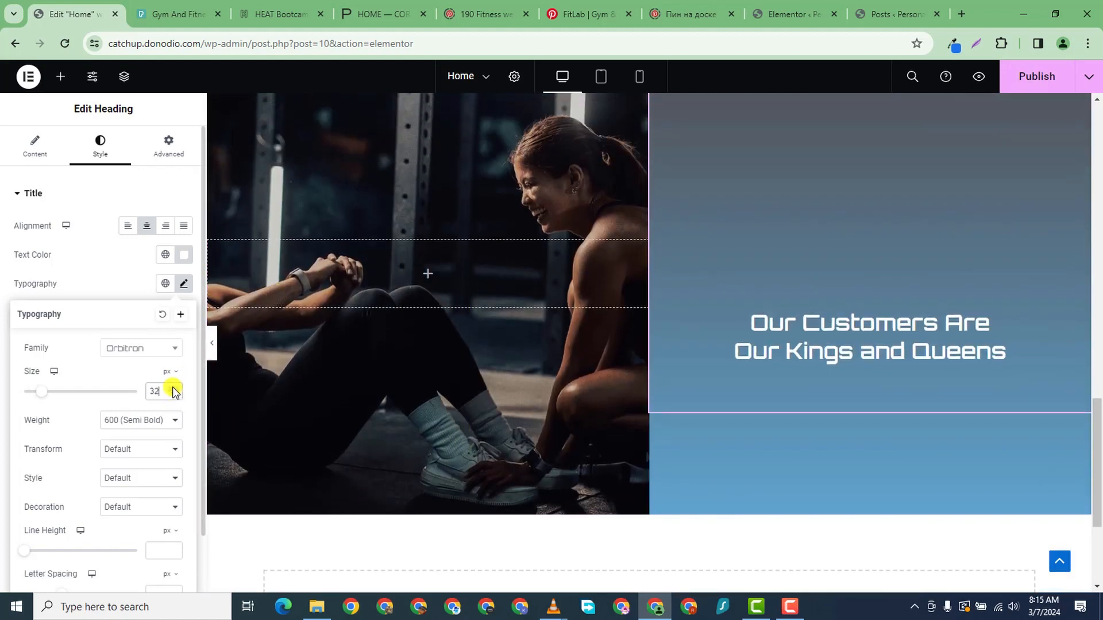
click(173, 388)
click(173, 388)
click(173, 388)
click(173, 388)
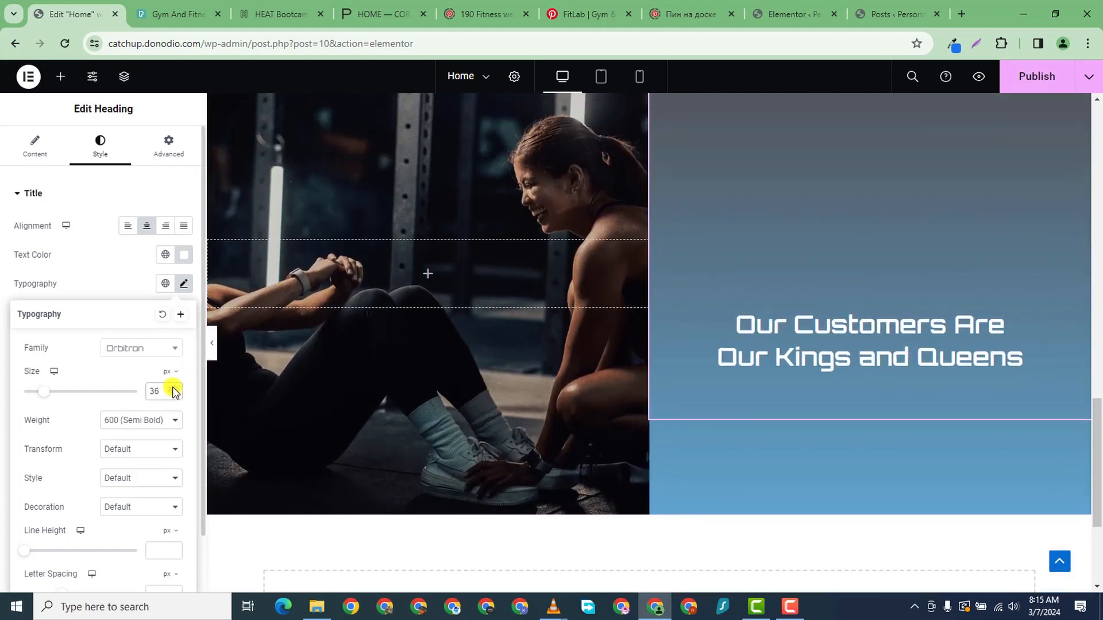
click(173, 388)
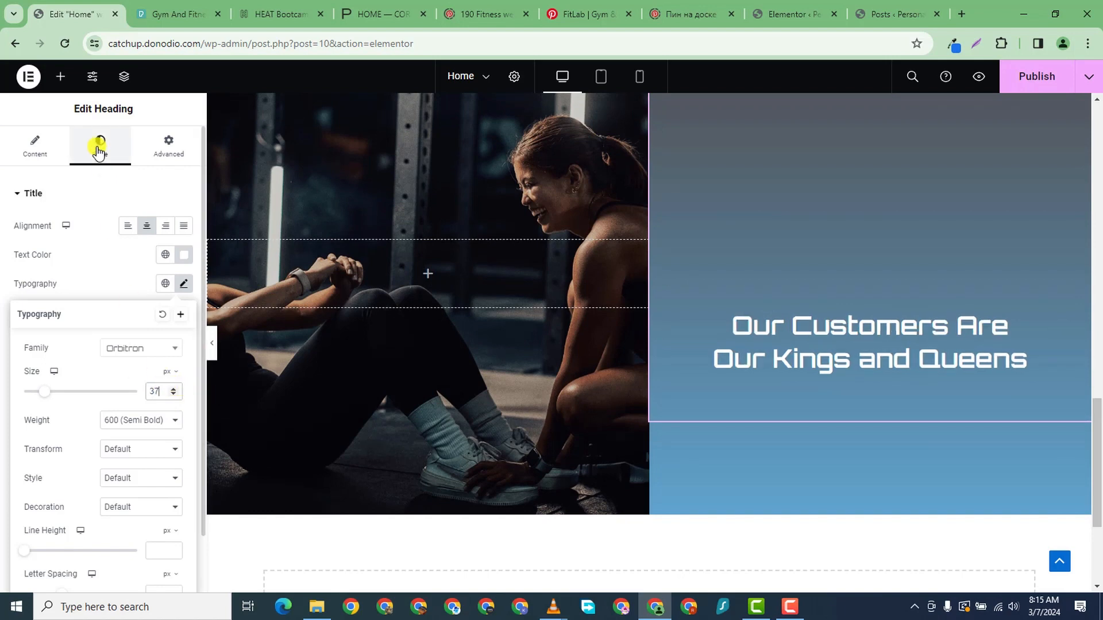
click(169, 148)
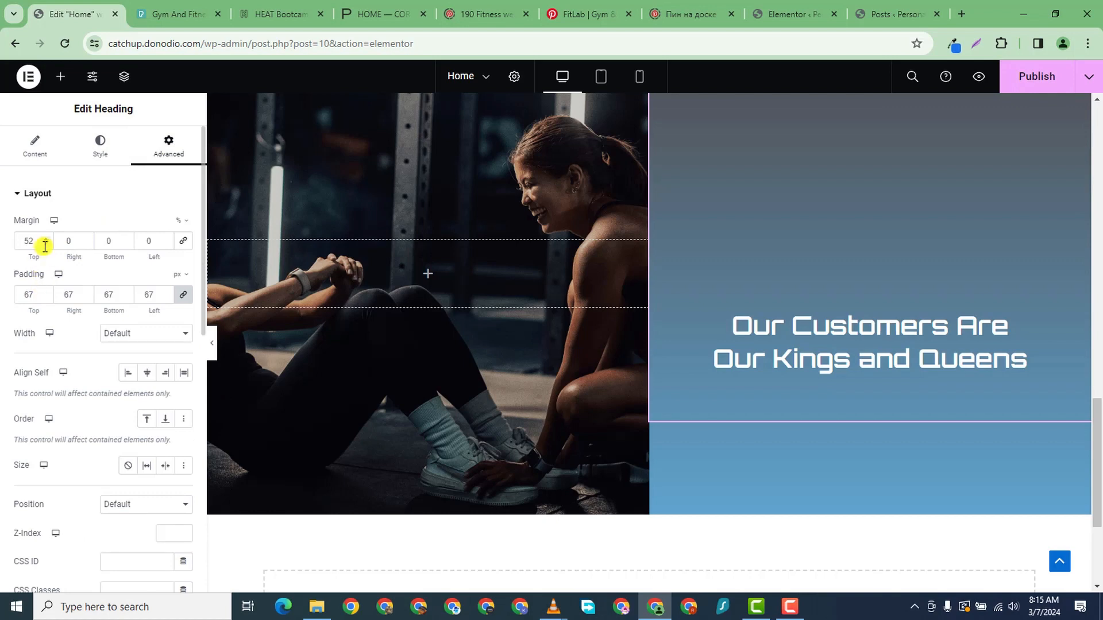
- Lower the heading's Margin Top from 52 to 35 under Advanced > Layout
drag(45, 245, 45, 244)
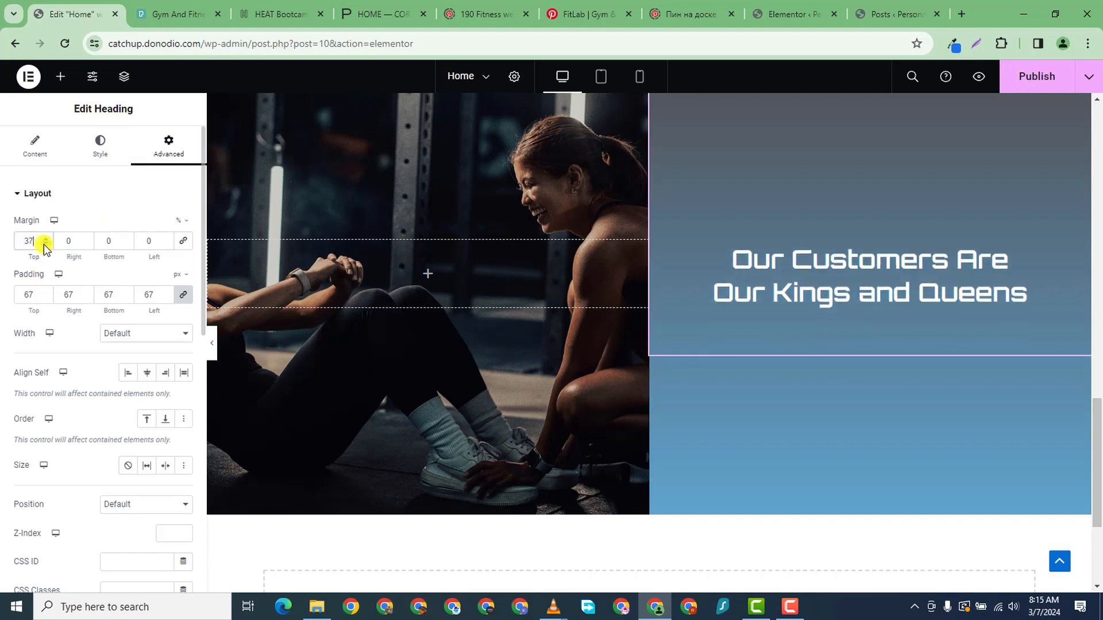
scroll(859, 417, down, 3)
scroll(853, 422, up, 4)
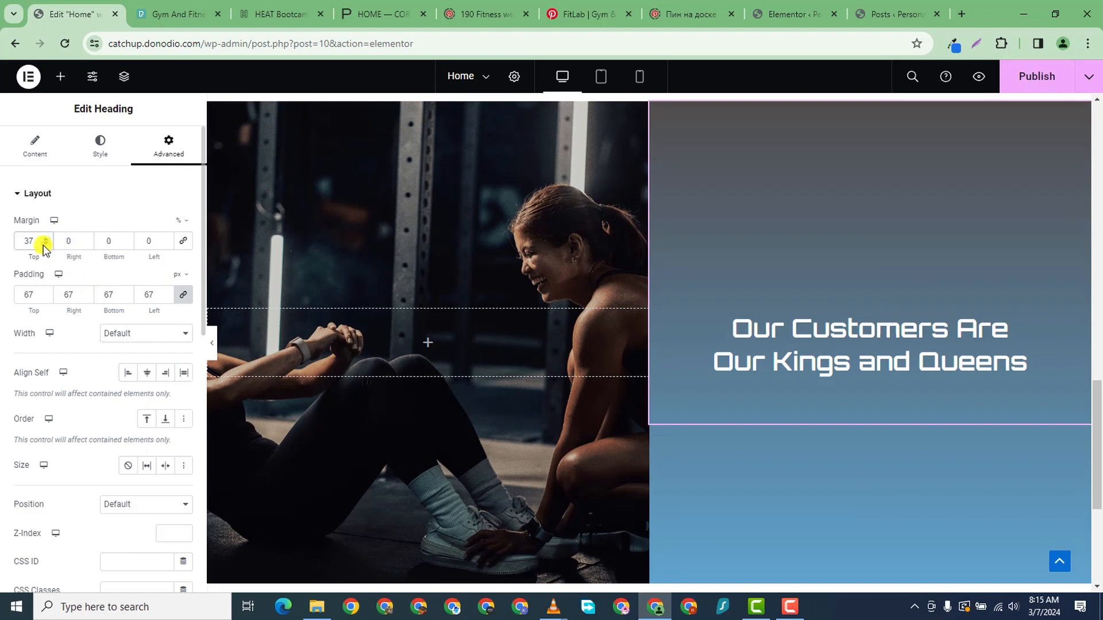
drag(44, 245, 44, 245)
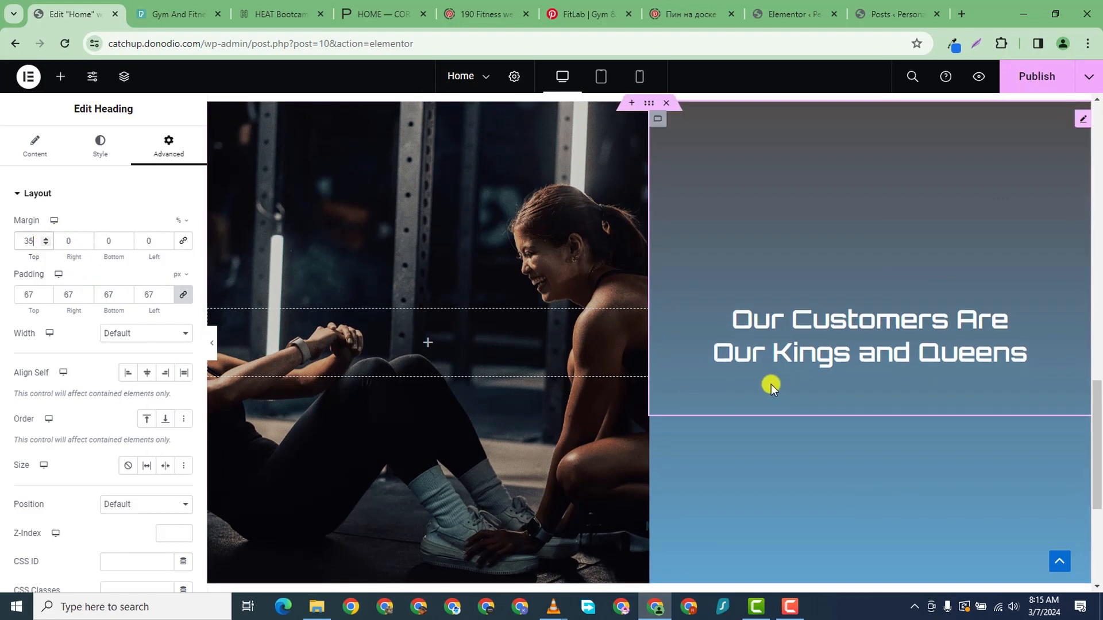
scroll(769, 356, down, 3)
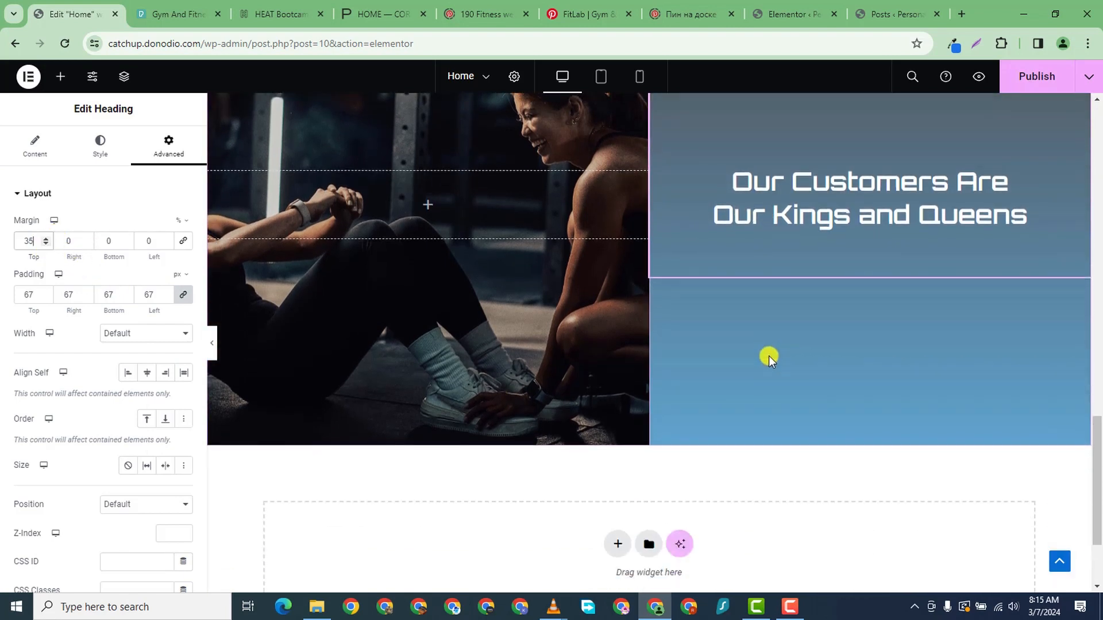
scroll(480, 505, up, 2)
scroll(480, 505, down, 2)
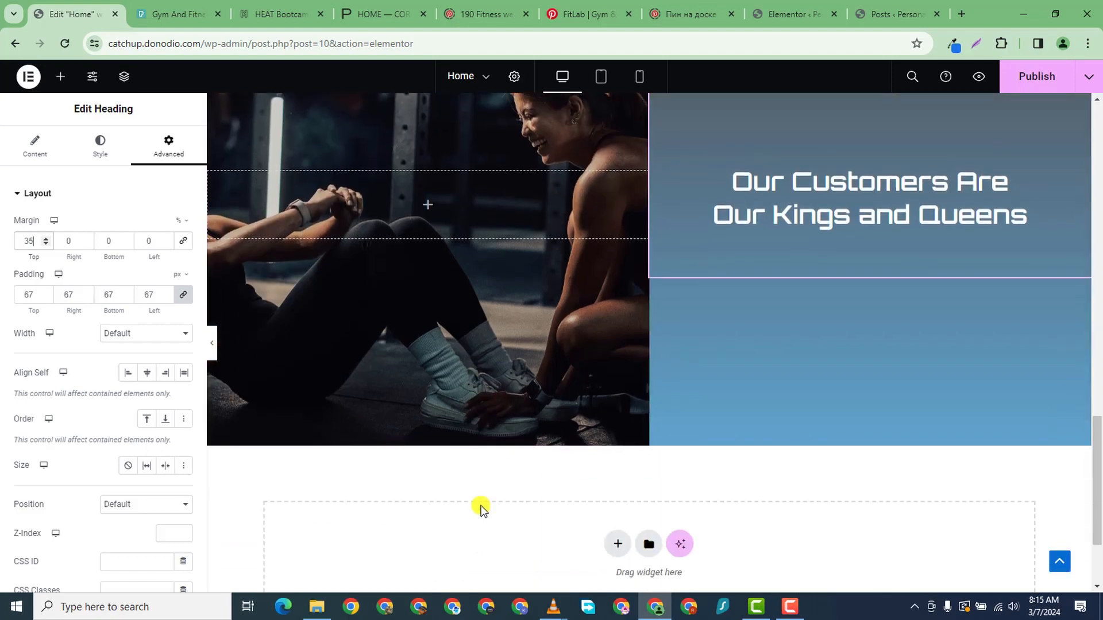
scroll(481, 506, up, 3)
scroll(481, 506, down, 1)
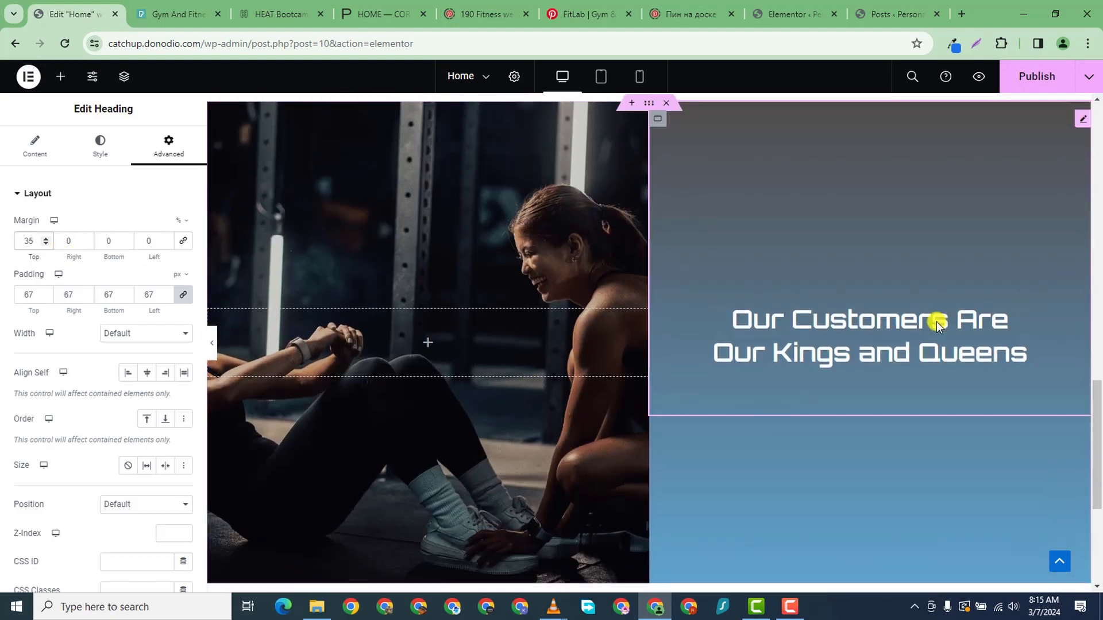
scroll(635, 463, down, 2)
scroll(671, 167, up, 2)
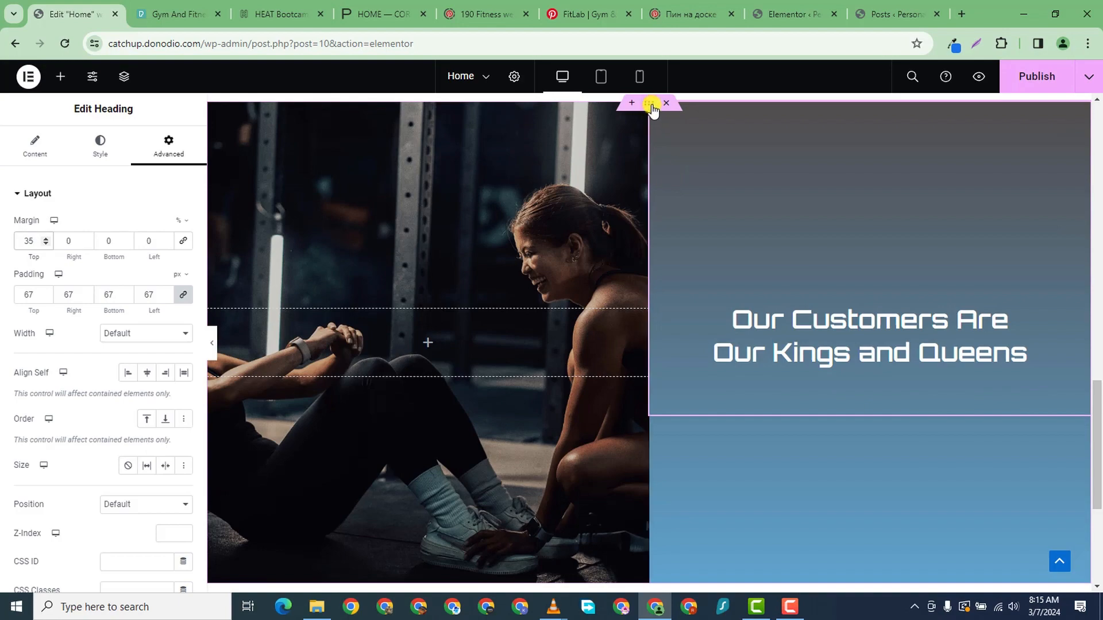
right_click(653, 105)
- Duplicate the column container and move the copy to the right side of the row
click(678, 143)
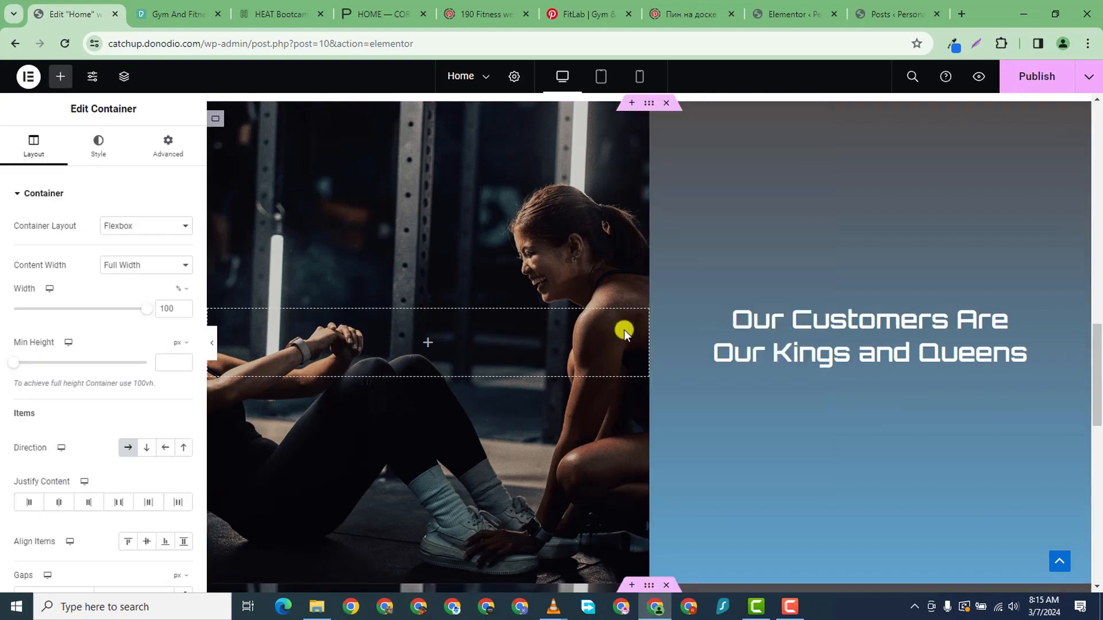
scroll(631, 415, down, 8)
scroll(623, 170, down, 1)
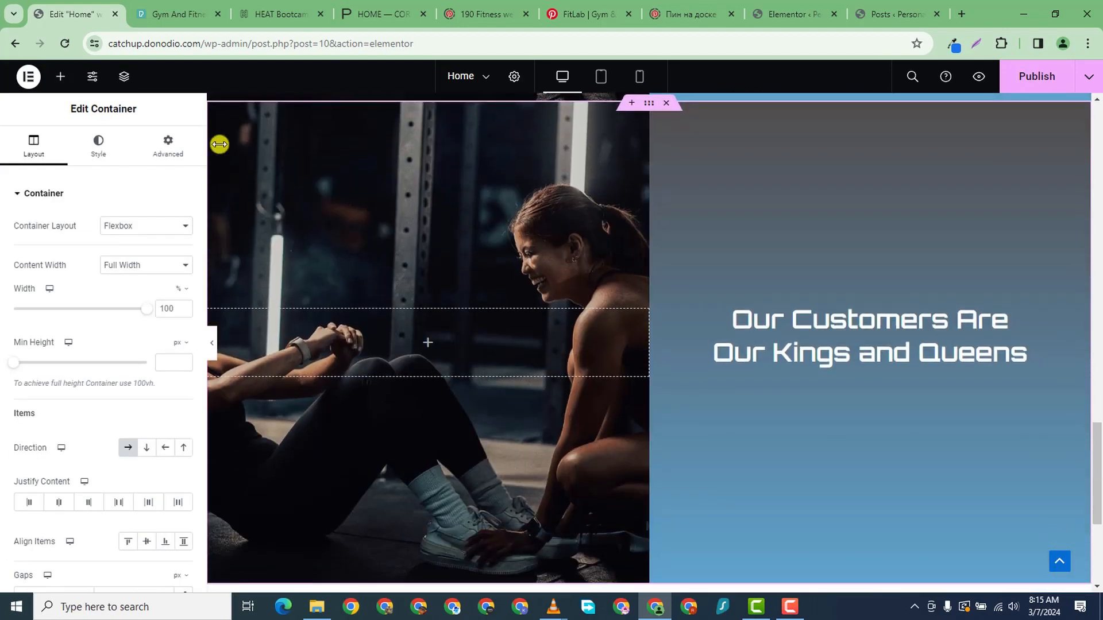
drag(221, 124, 641, 180)
scroll(653, 244, down, 3)
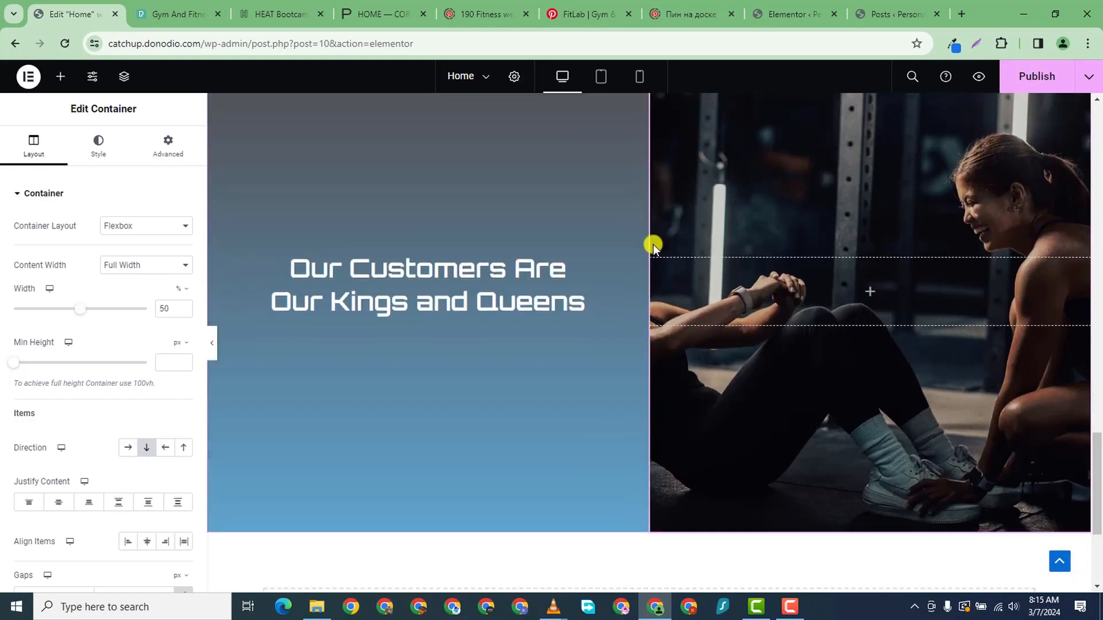
scroll(653, 244, up, 5)
scroll(653, 261, down, 5)
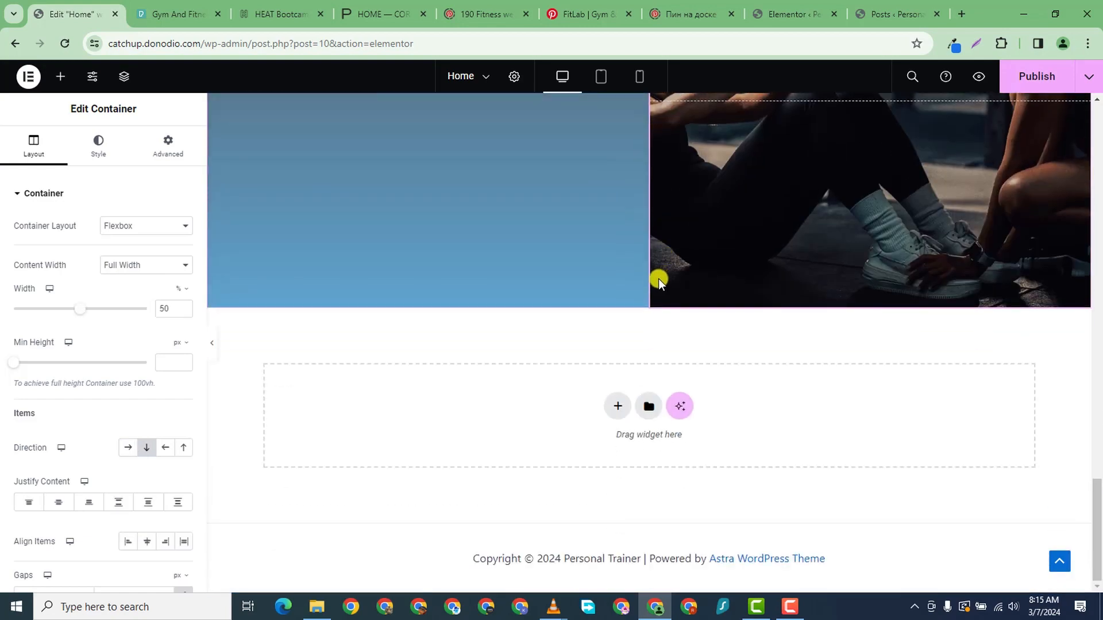
- Add an empty Flexbox container below the section, then go to the site's Posts admin page
click(618, 408)
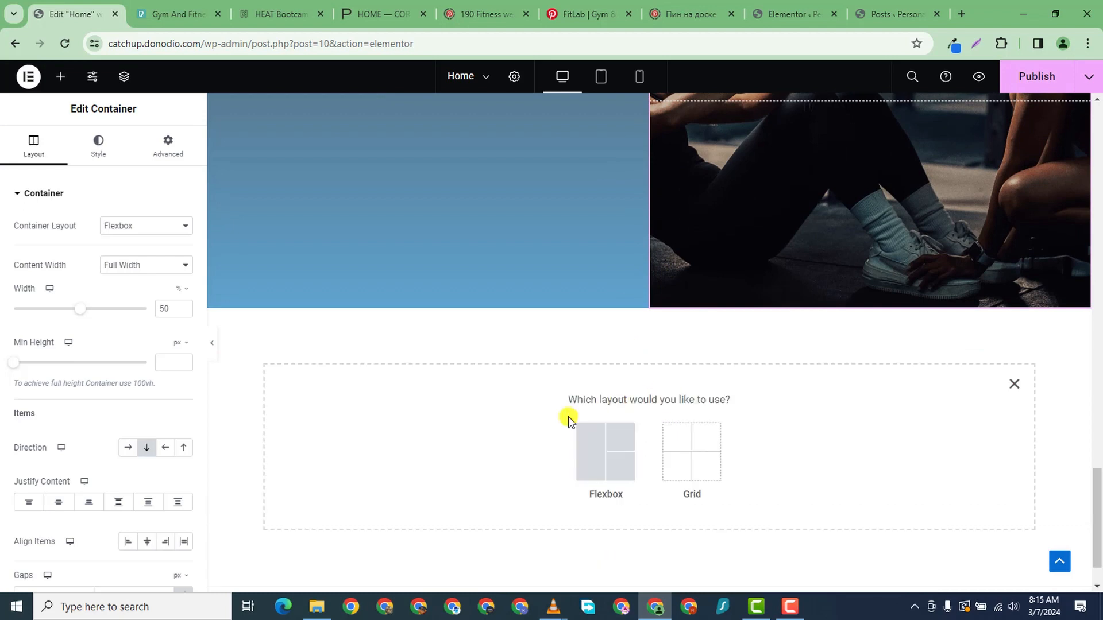
click(602, 453)
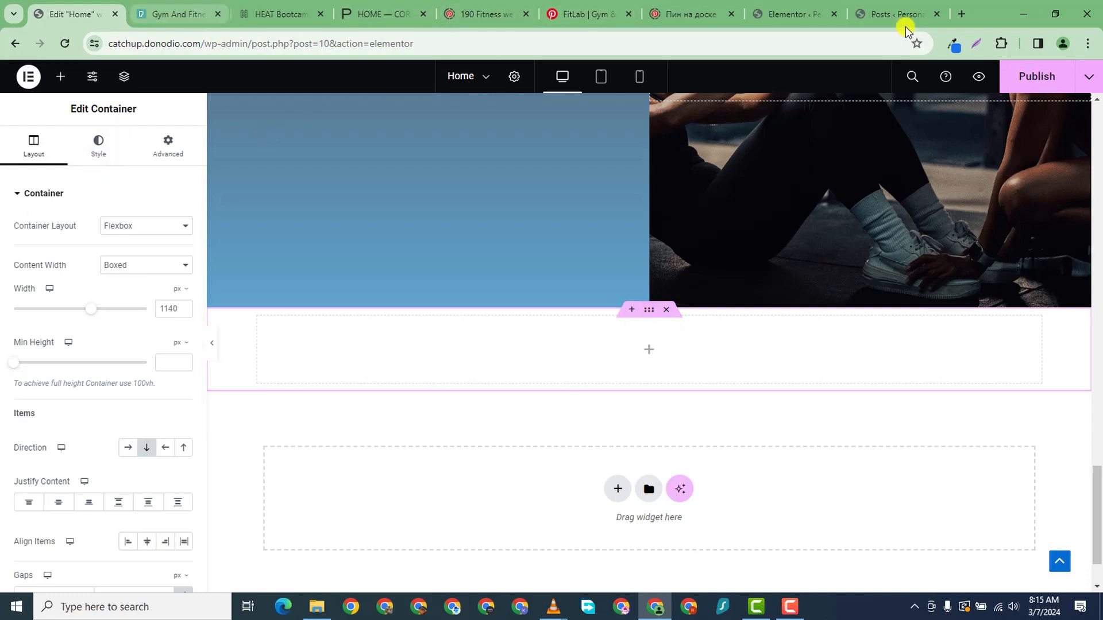
click(884, 10)
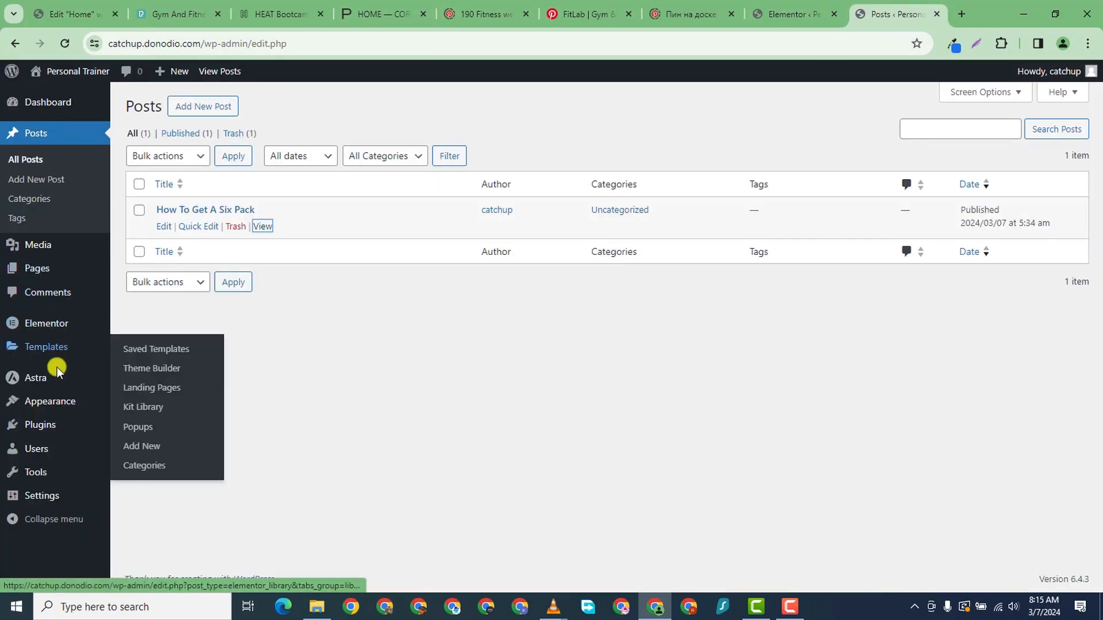
mouse_move(82, 249)
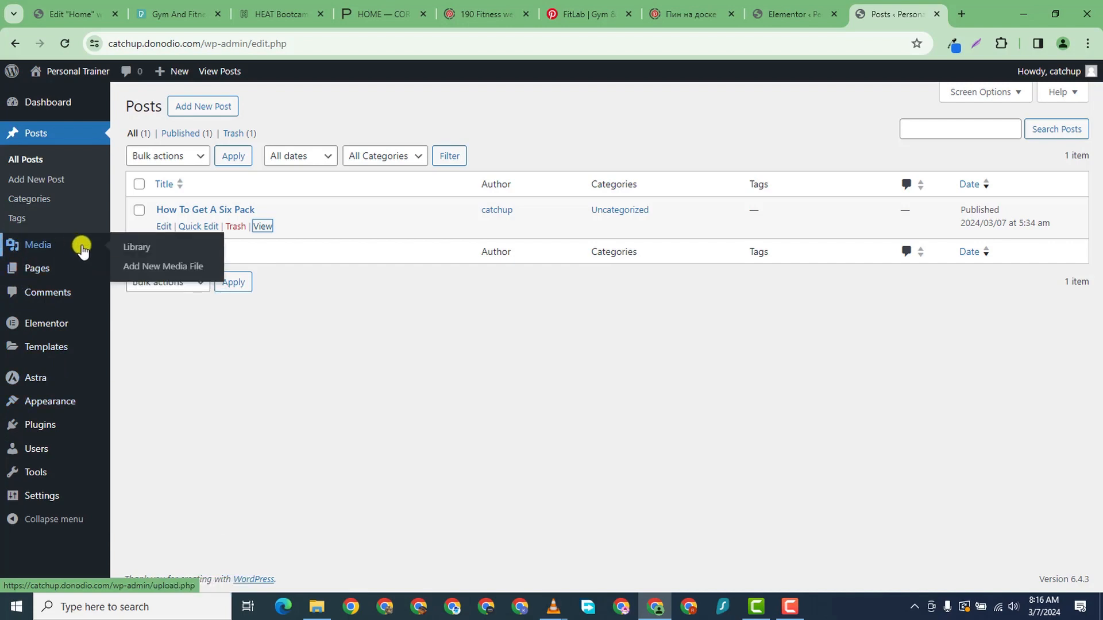
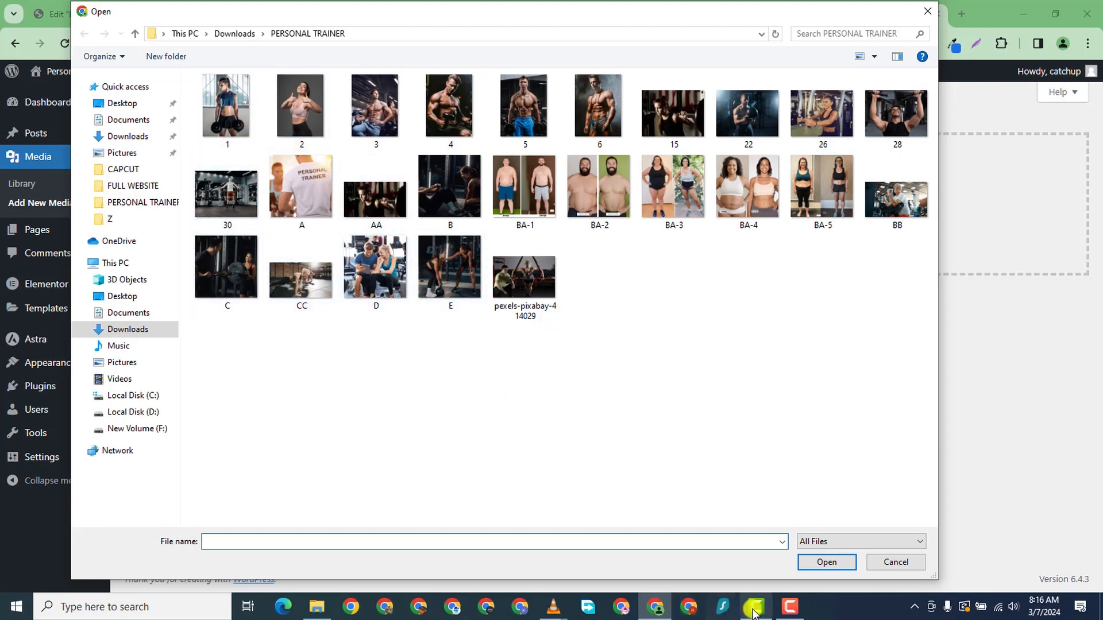
- Upload Untitled-design.mp4 to the media library, copy its URL, and return to the Home editor
click(785, 615)
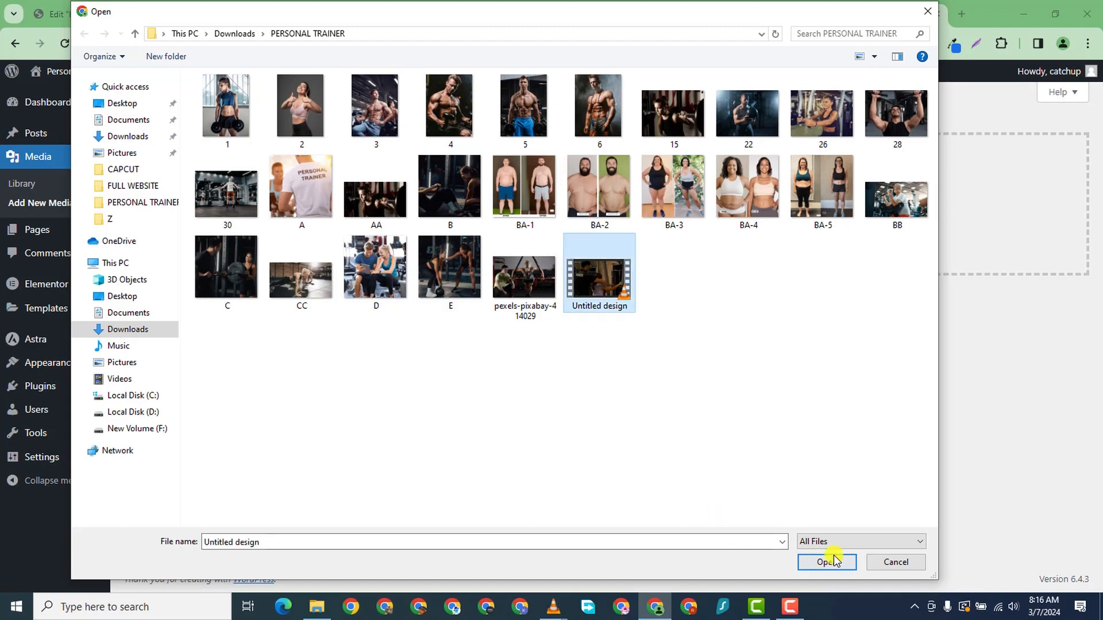
click(828, 563)
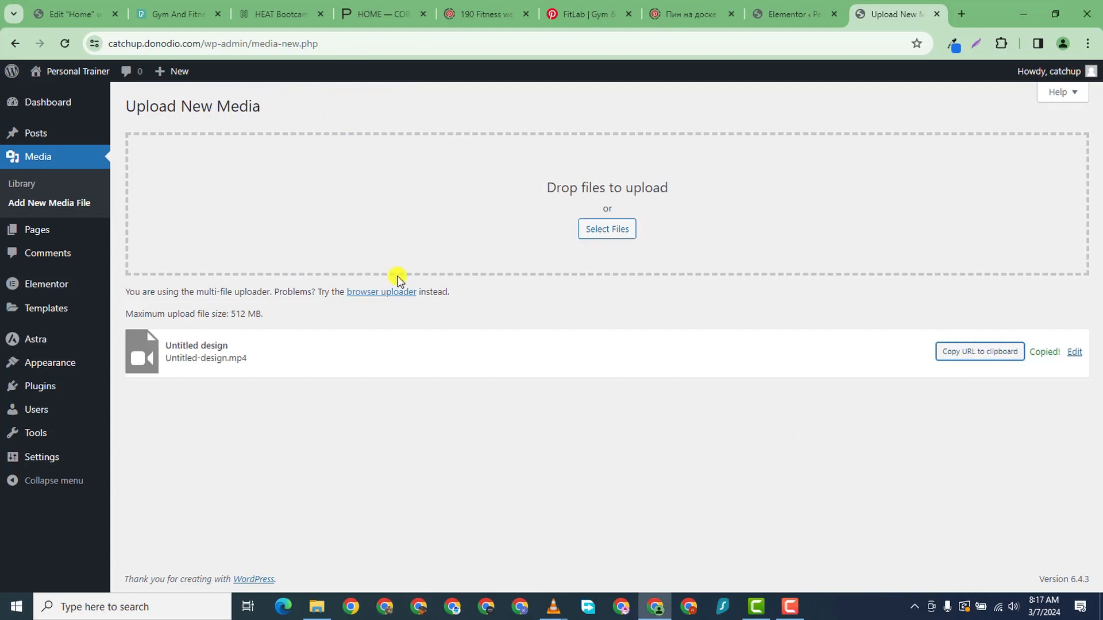
click(71, 15)
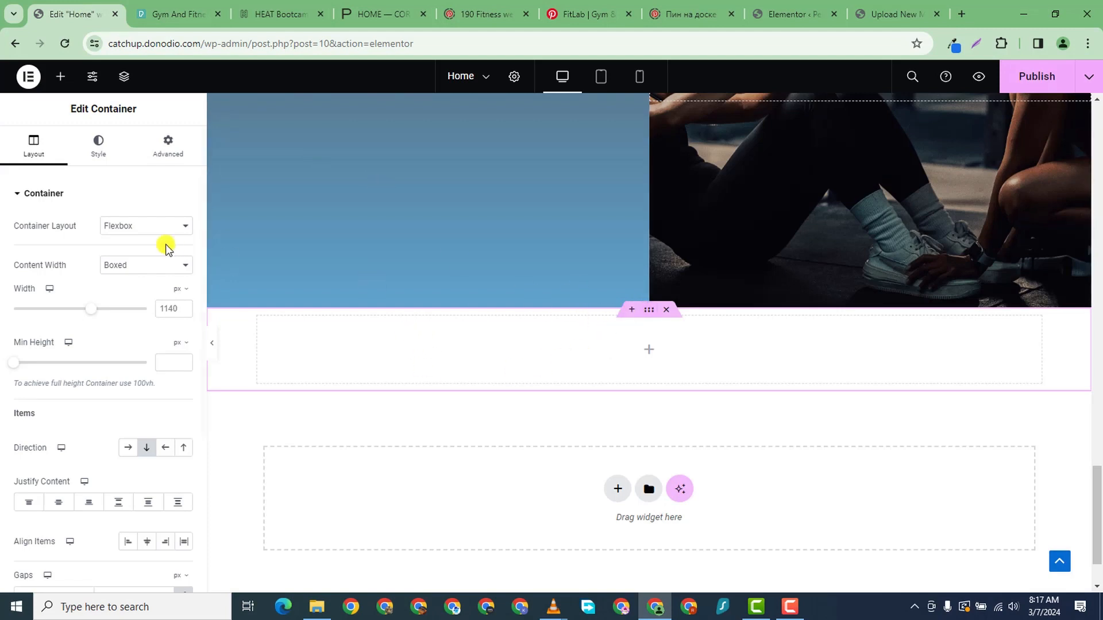
- Make the empty container's background a Video and paste the Untitled-design.mp4 URL as its link
click(98, 150)
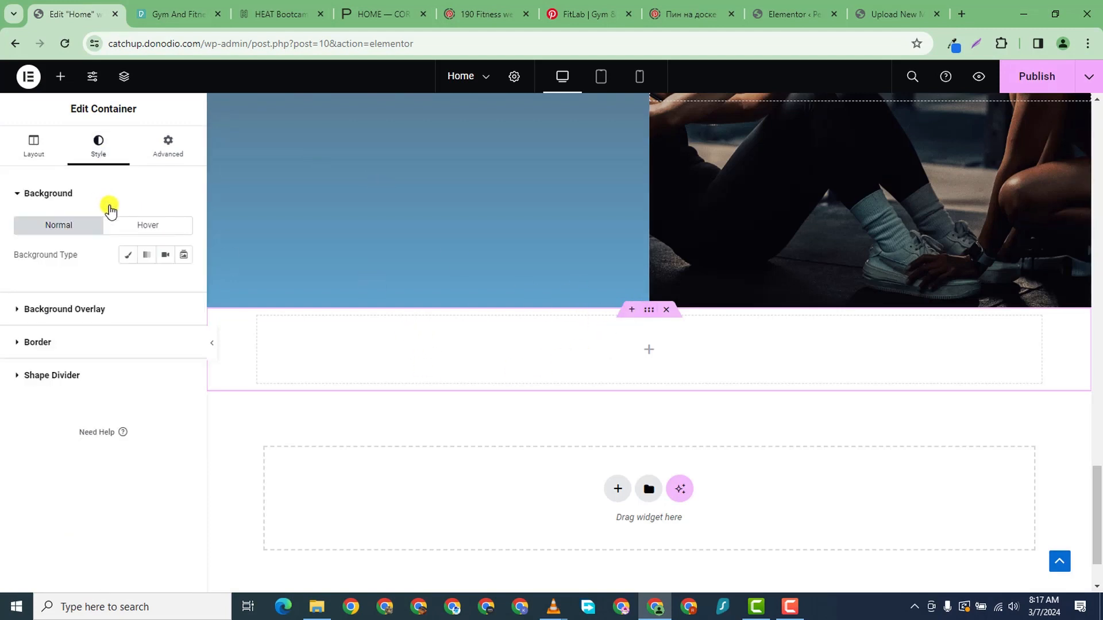
click(163, 256)
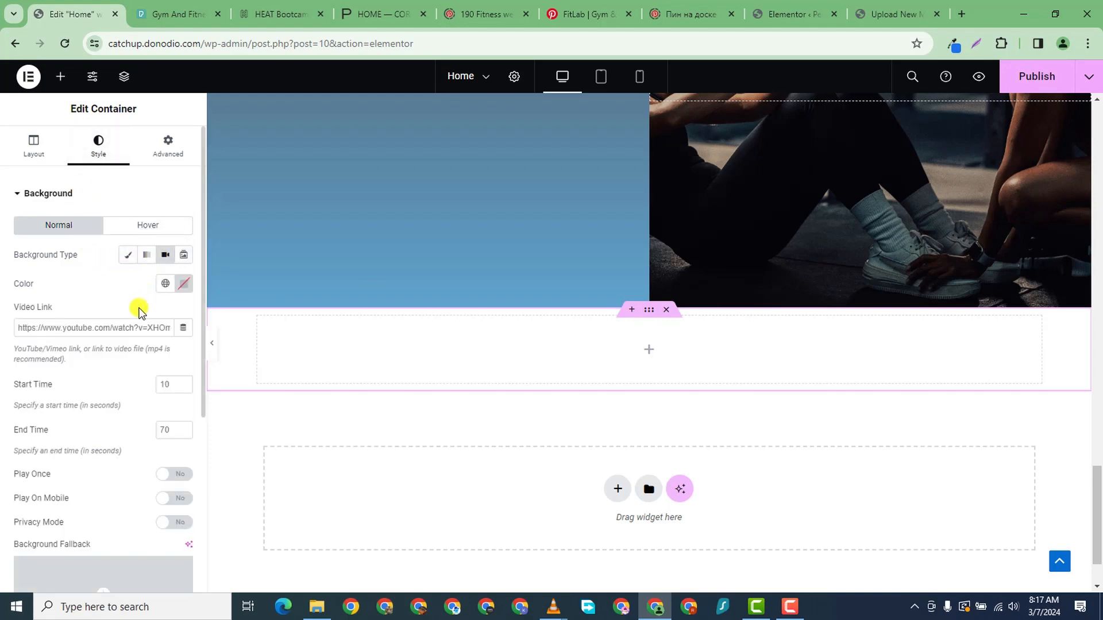
right_click(94, 326)
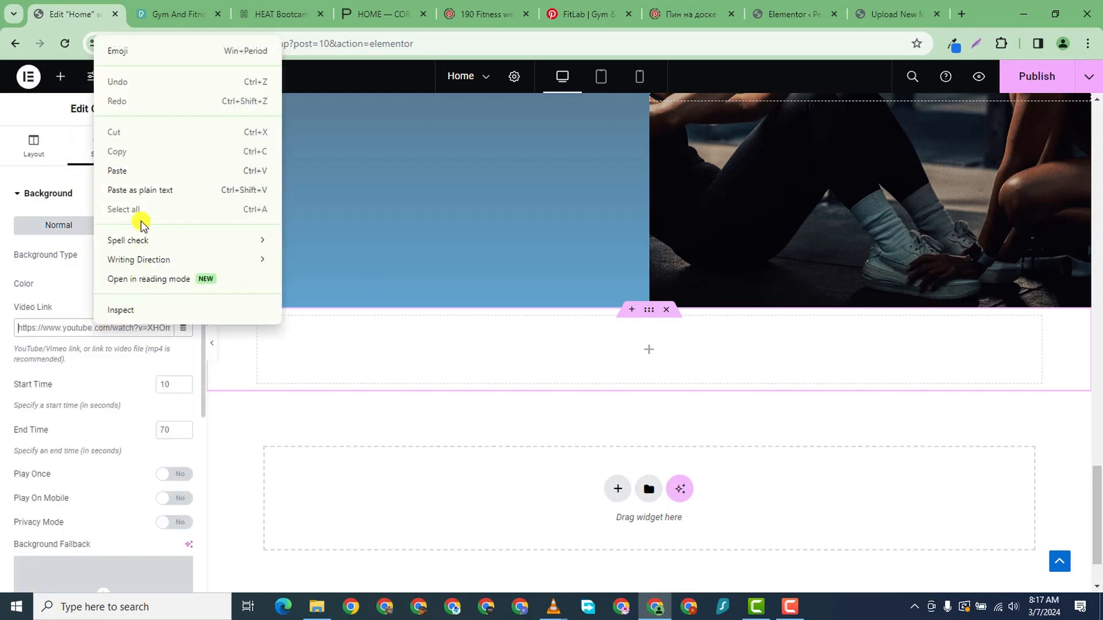
click(139, 171)
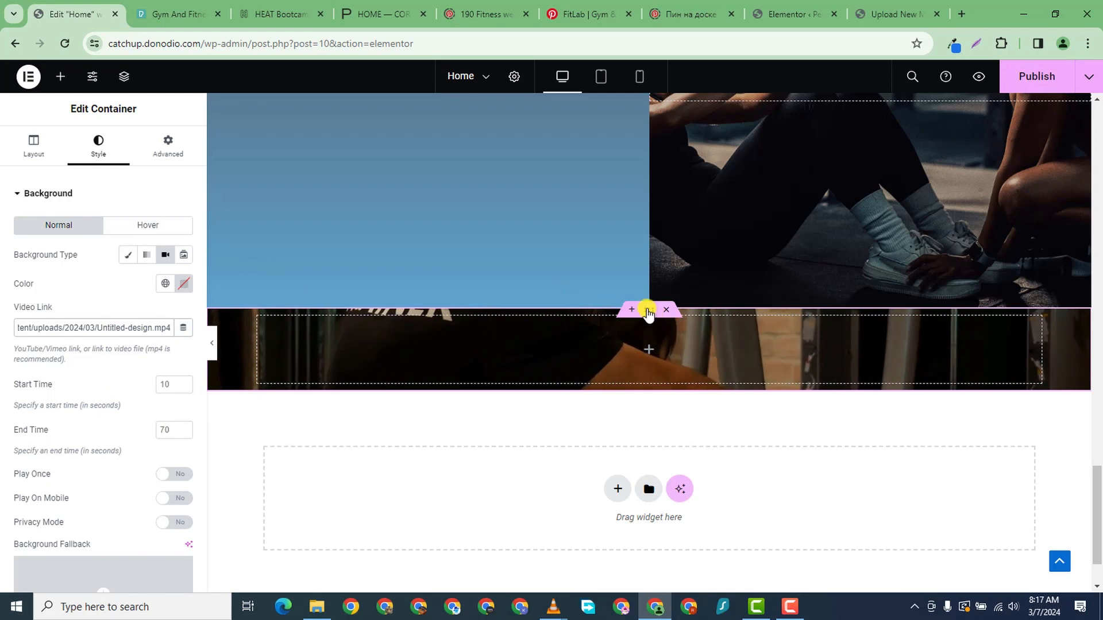
click(180, 157)
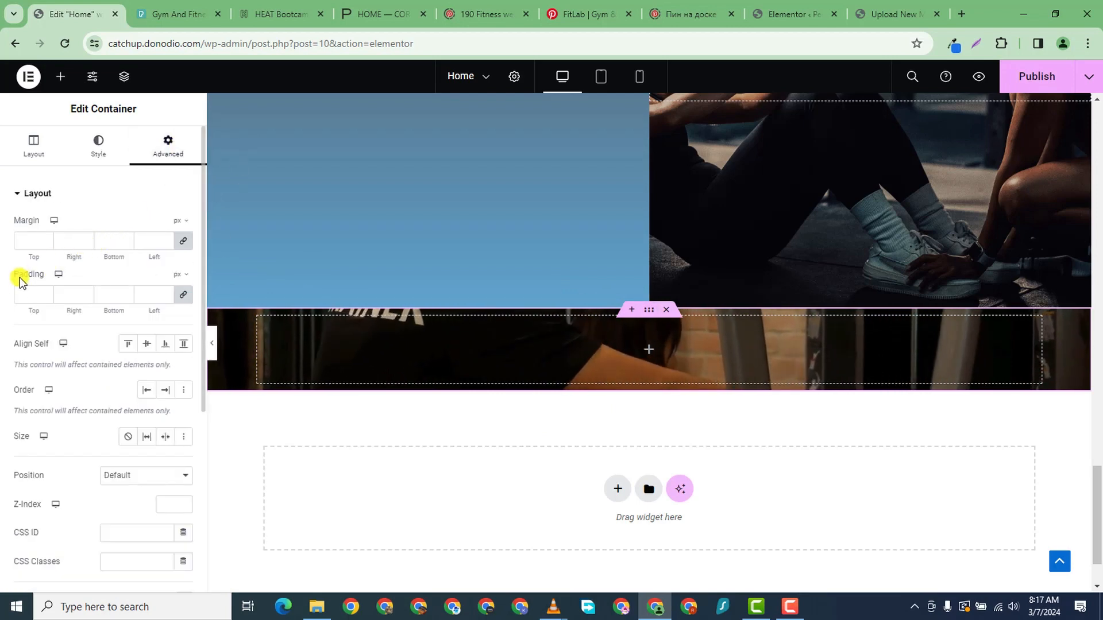
- Unlink padding and set Top 200, Right 0, Bottom 200, Left 0 px on the video container
click(185, 295)
click(48, 295)
text(0)
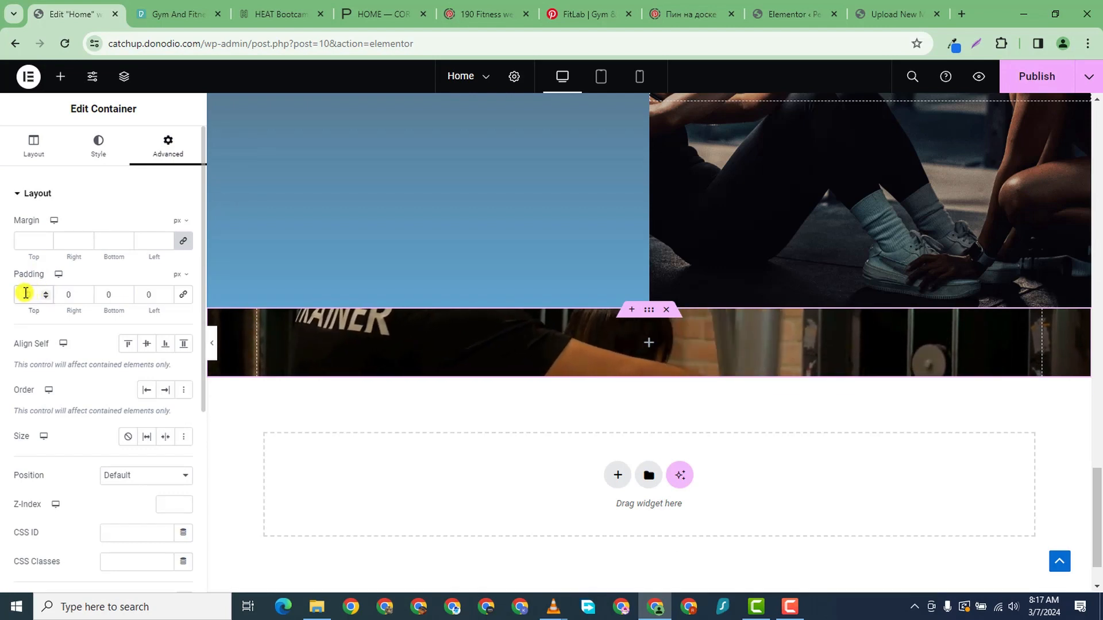
text(120)
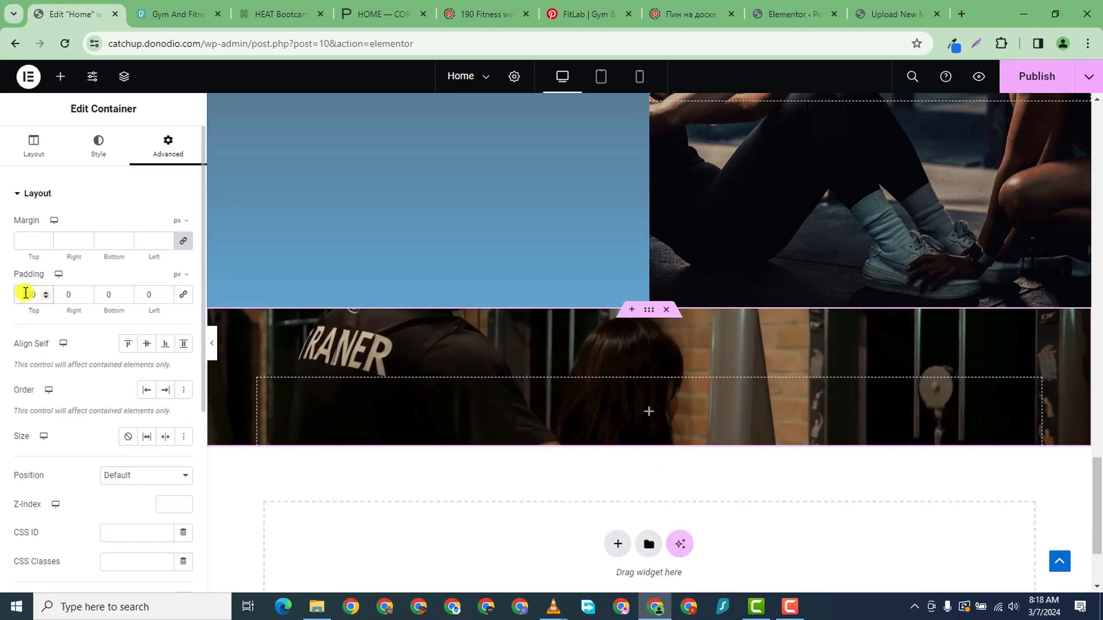
click(108, 295)
text(100)
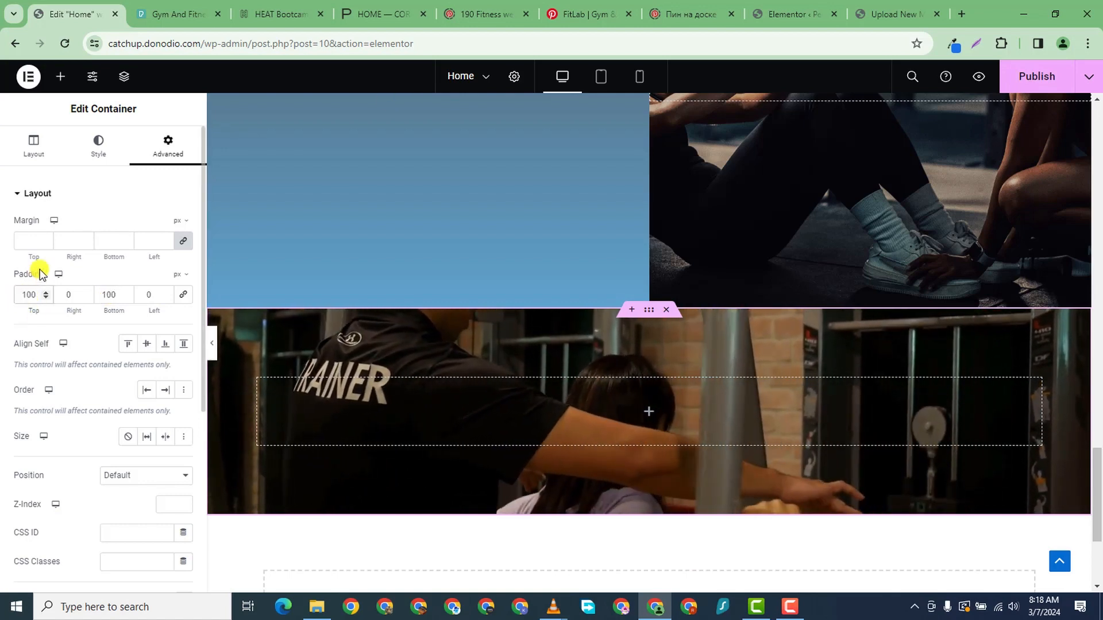
click(26, 294)
key(BackSpace)
text(2)
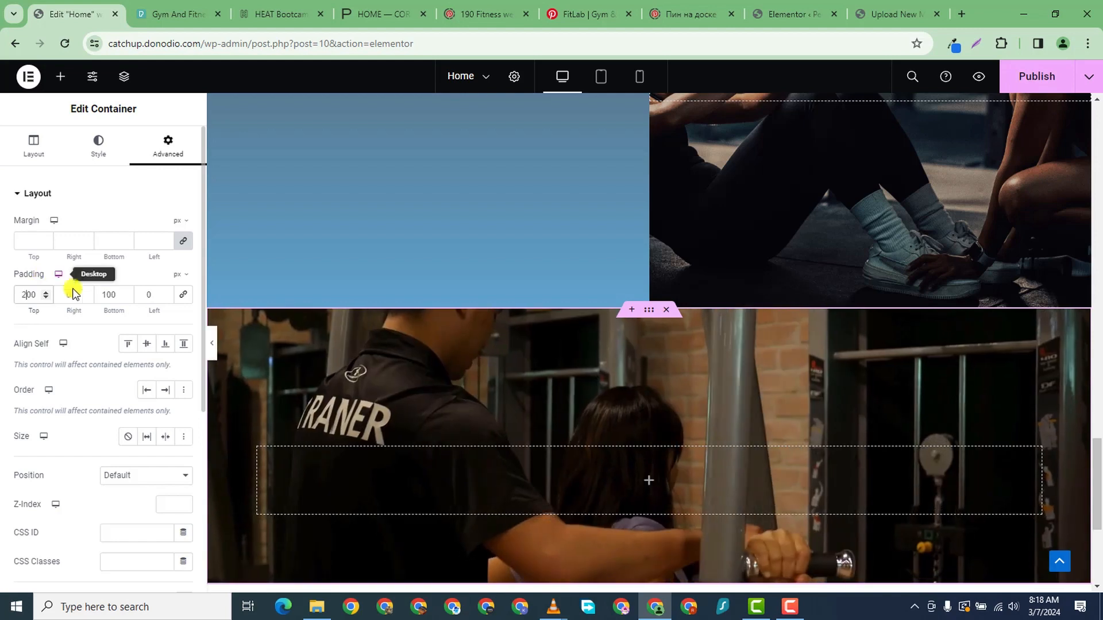
click(106, 294)
key(BackSpace)
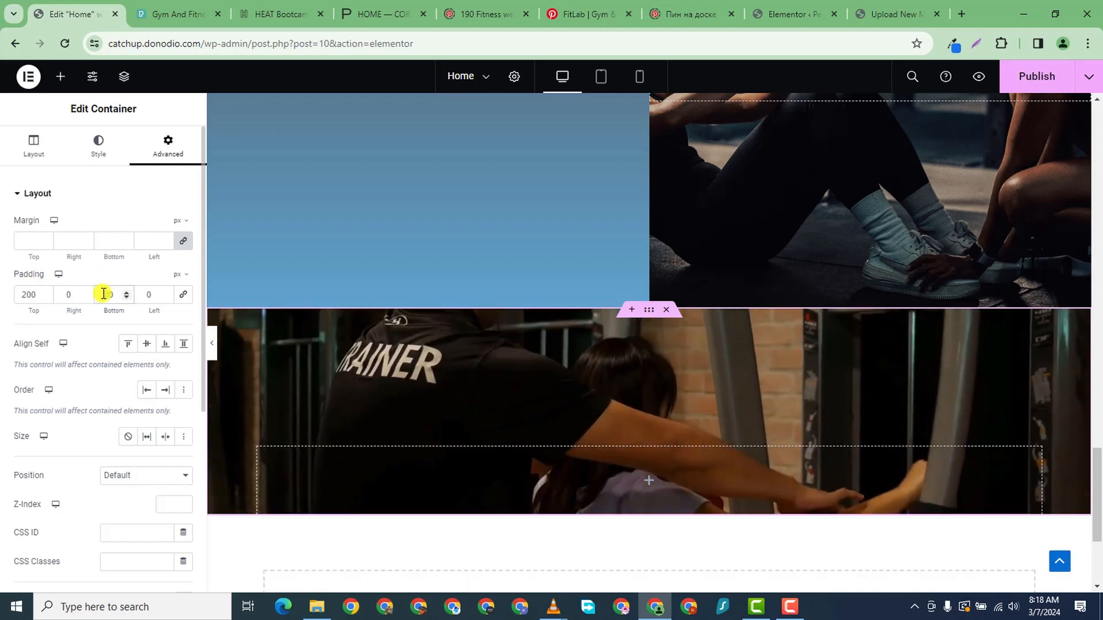
text(200)
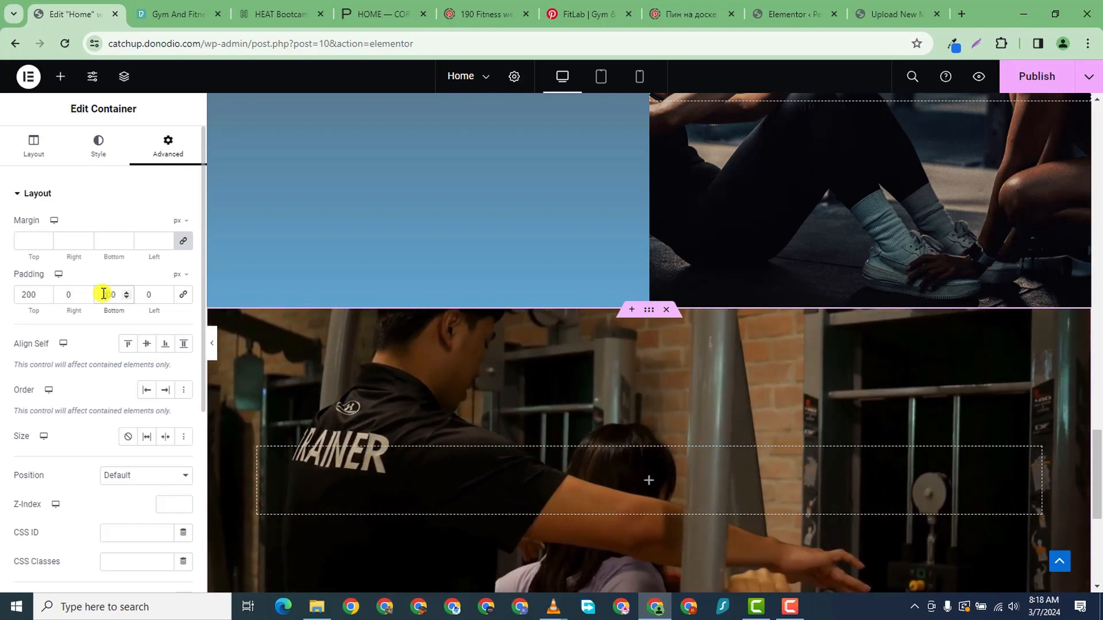
scroll(637, 500, down, 3)
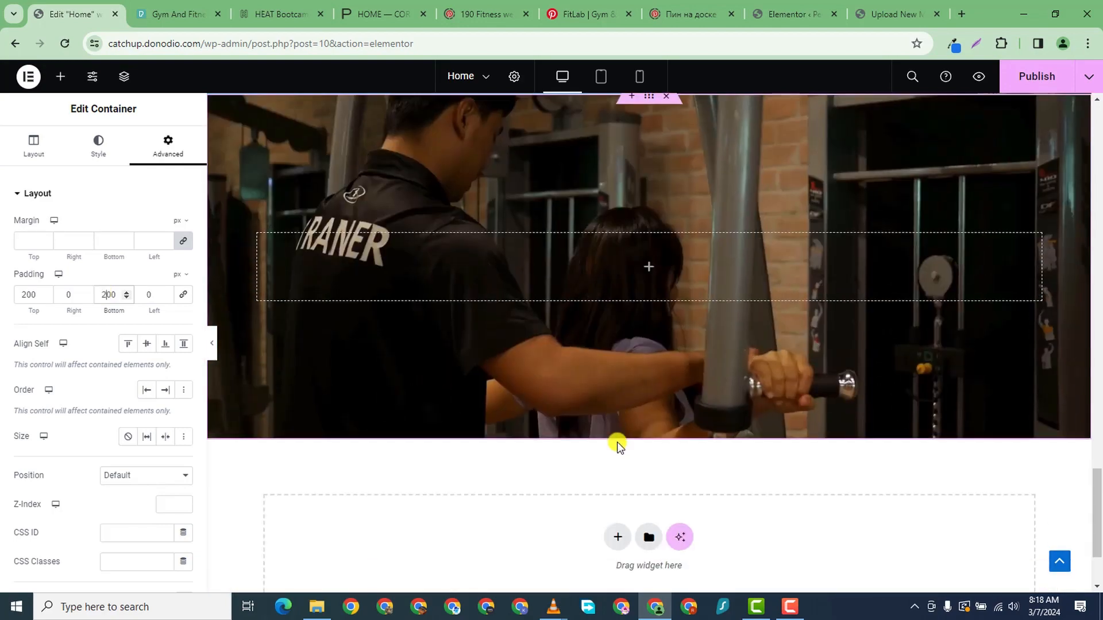
scroll(626, 410, up, 1)
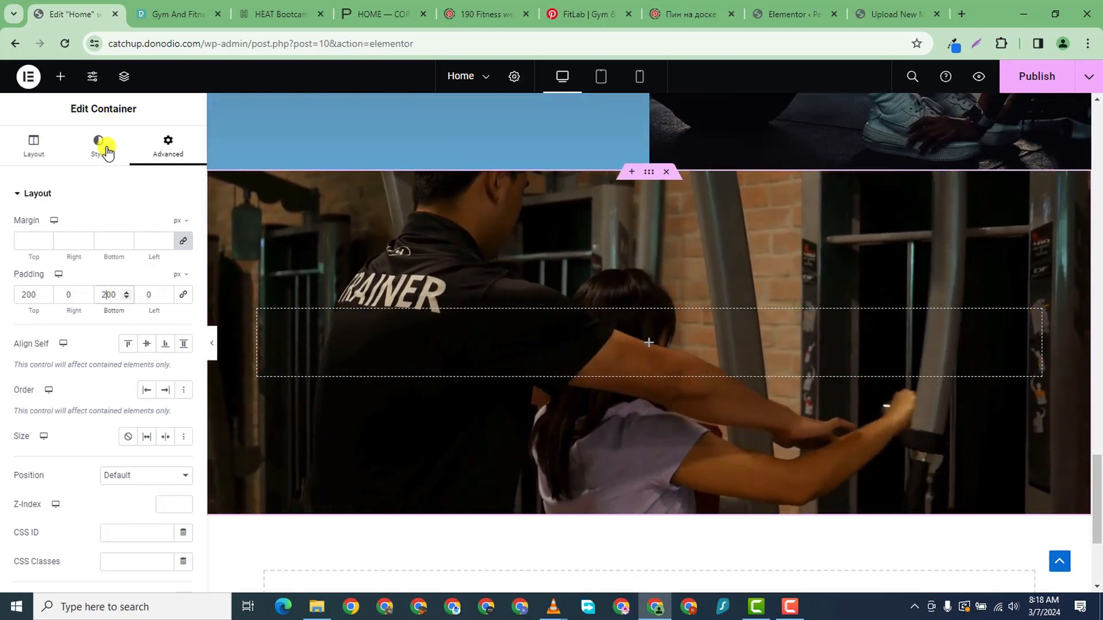
- Set the background video's Play On Mobile option to Yes
click(107, 151)
scroll(155, 391, down, 2)
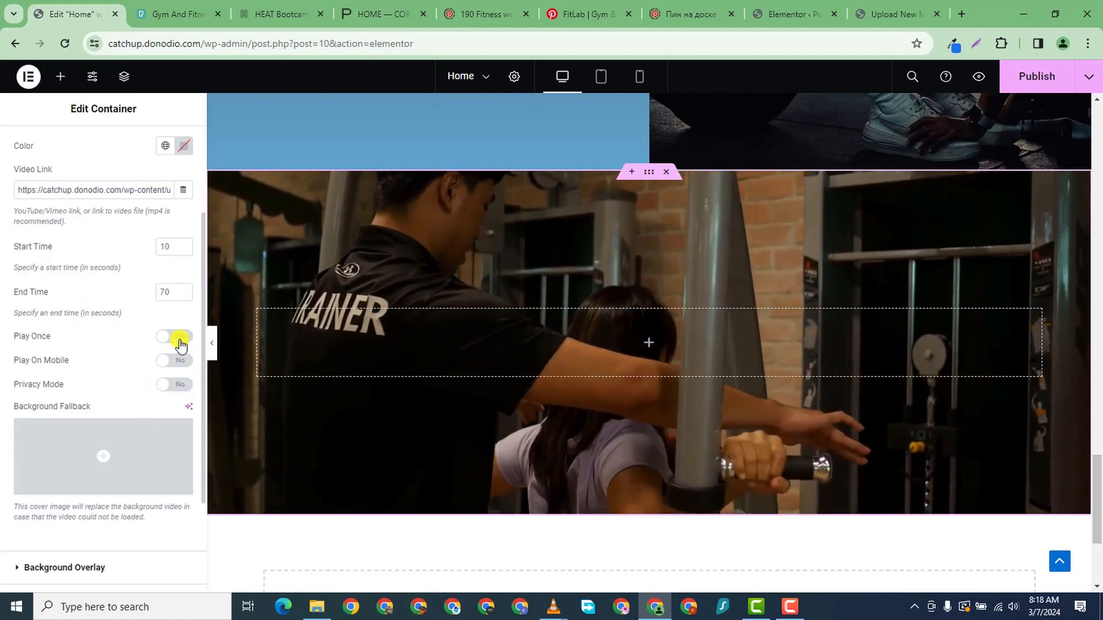
click(175, 360)
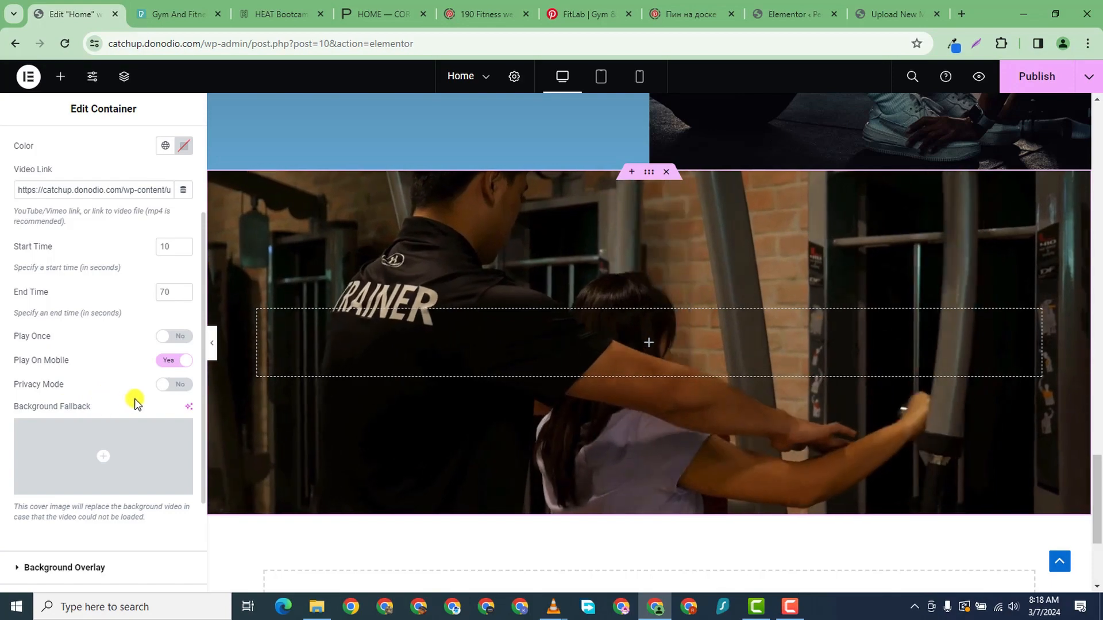
scroll(127, 453, down, 2)
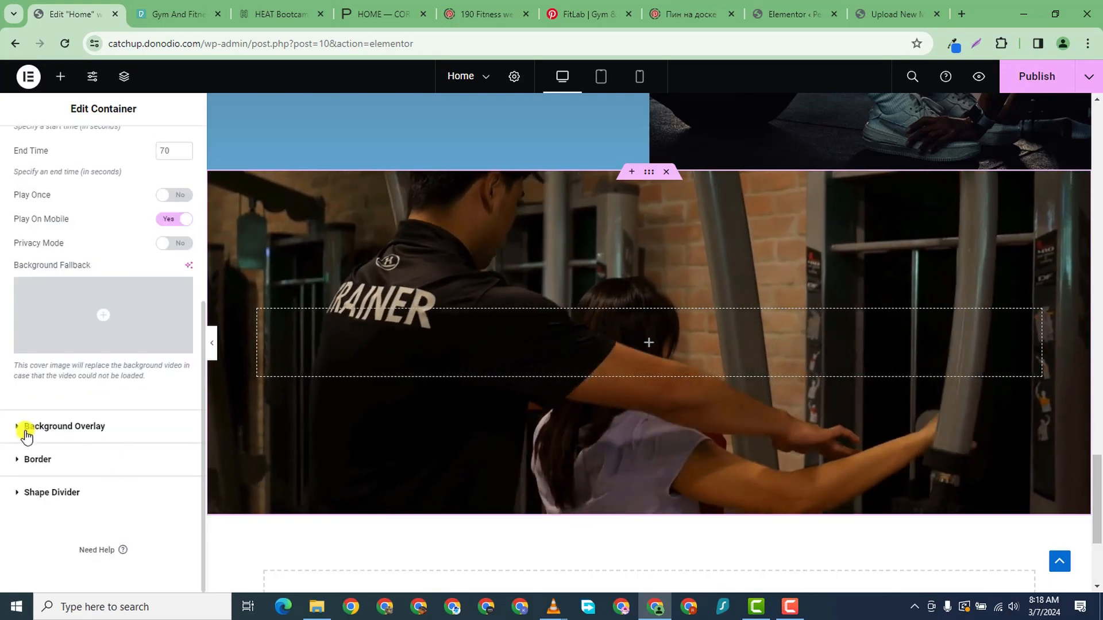
- Add a Classic black background overlay at 0.57 opacity
click(26, 427)
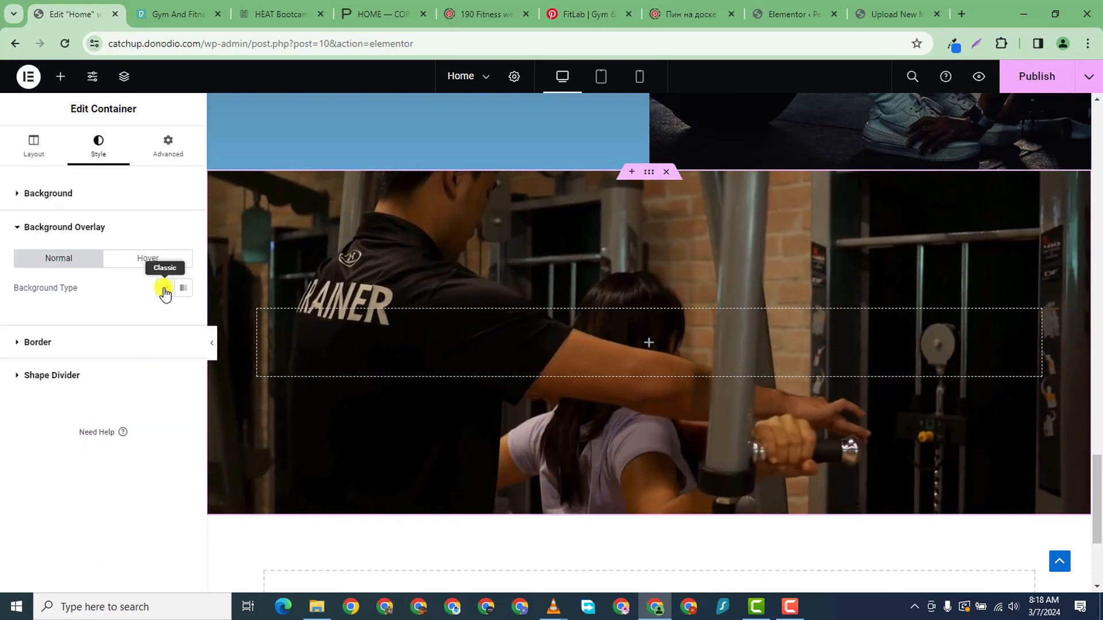
click(165, 290)
click(183, 317)
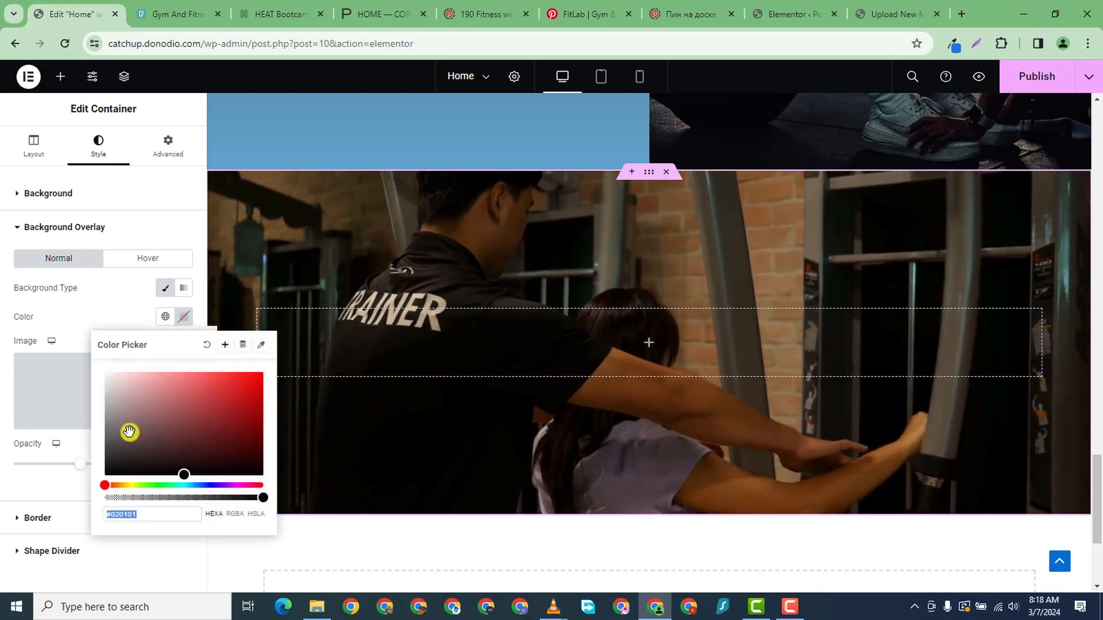
click(7, 456)
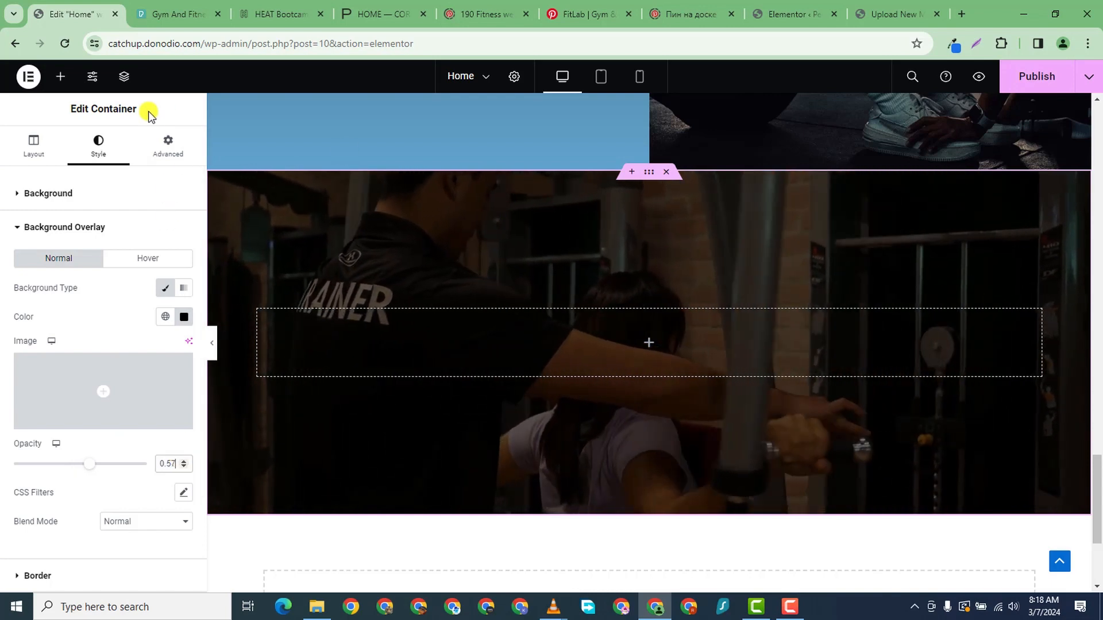
click(64, 79)
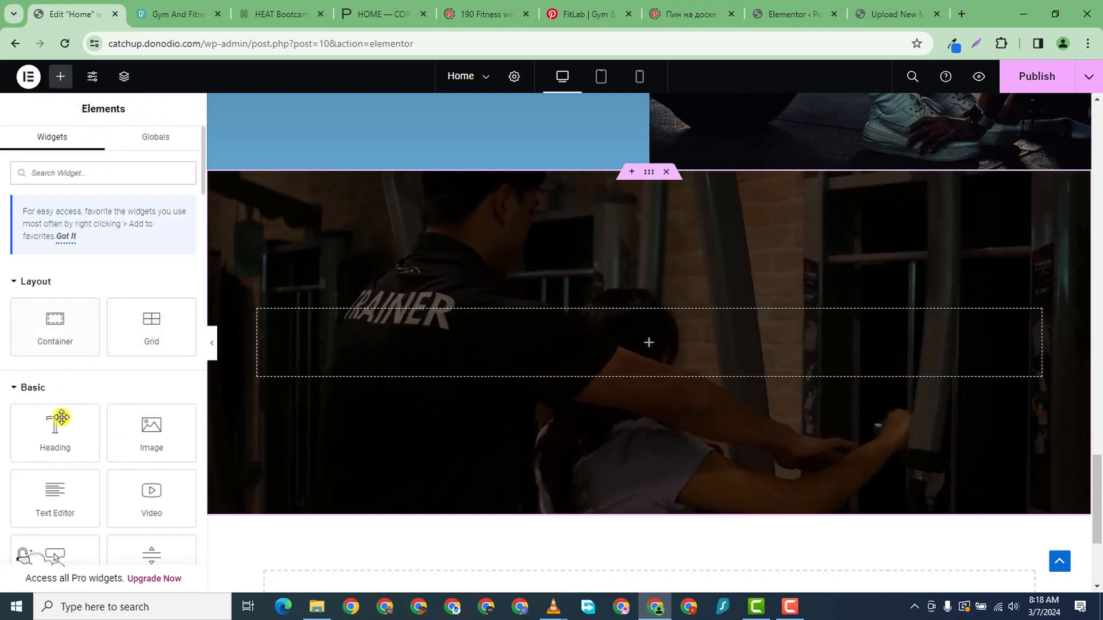
- Add a centred, white 'TRAINING AT IT'S BEST' heading inside the video container
drag(61, 418, 626, 356)
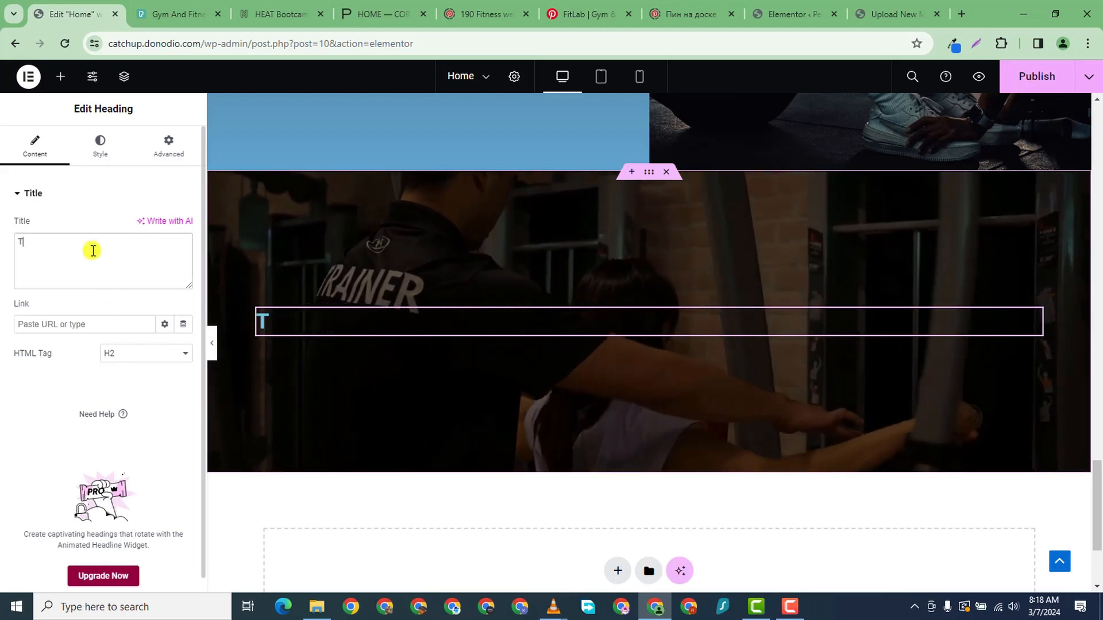
text(INI)
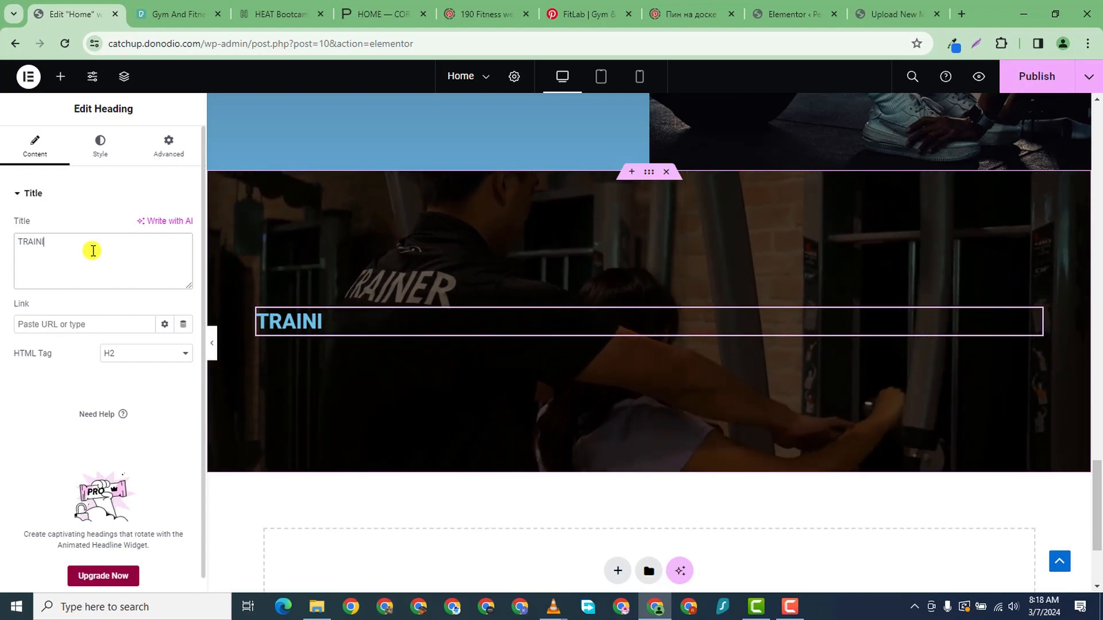
text(T;)
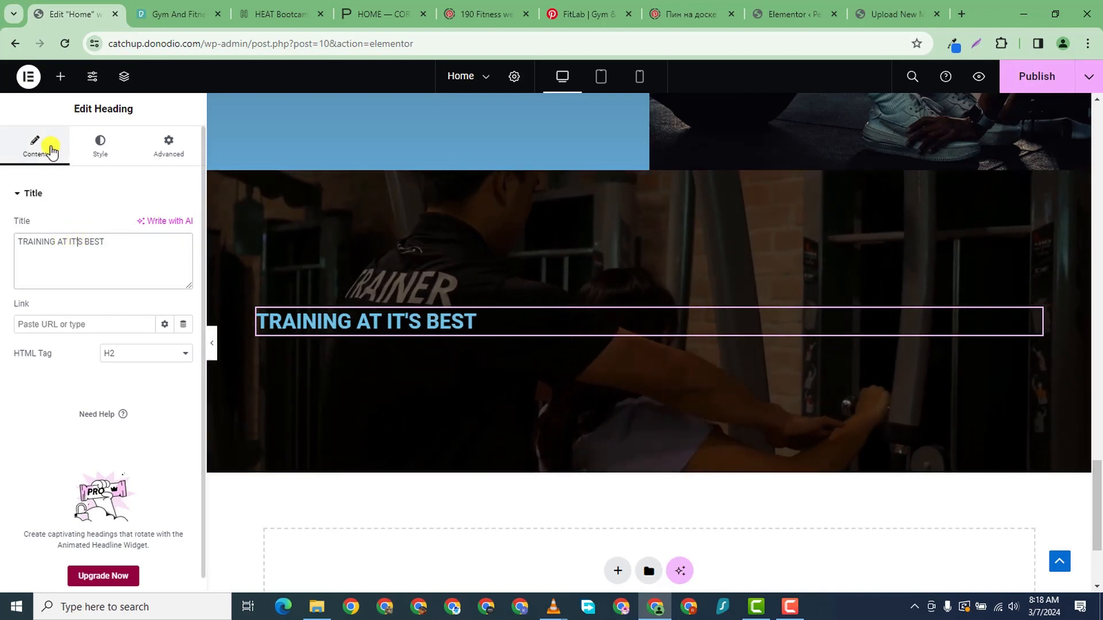
click(95, 148)
click(145, 230)
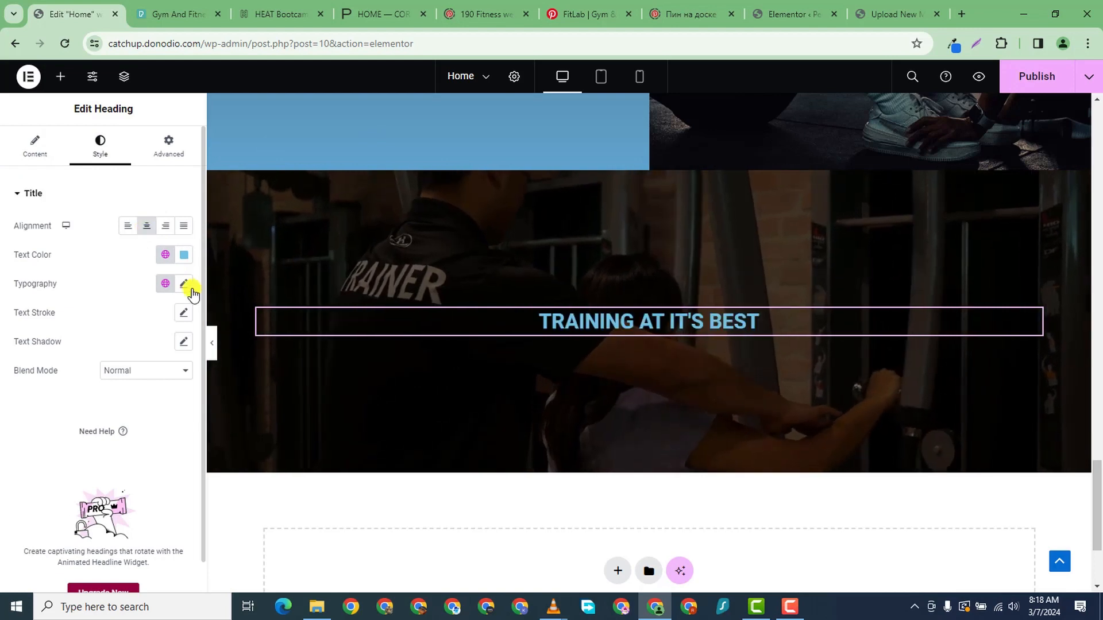
click(183, 261)
drag(138, 326, 78, 303)
click(3, 478)
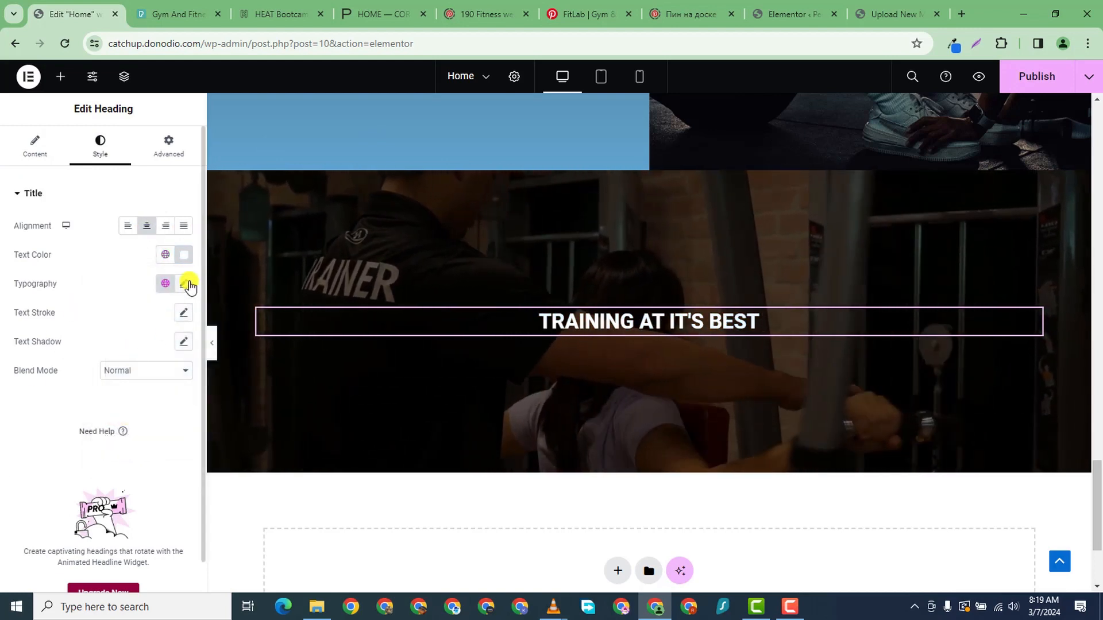
- Set the heading typography to Orbitron, 61 px, weight 800 (Extra Bold)
click(184, 284)
click(149, 349)
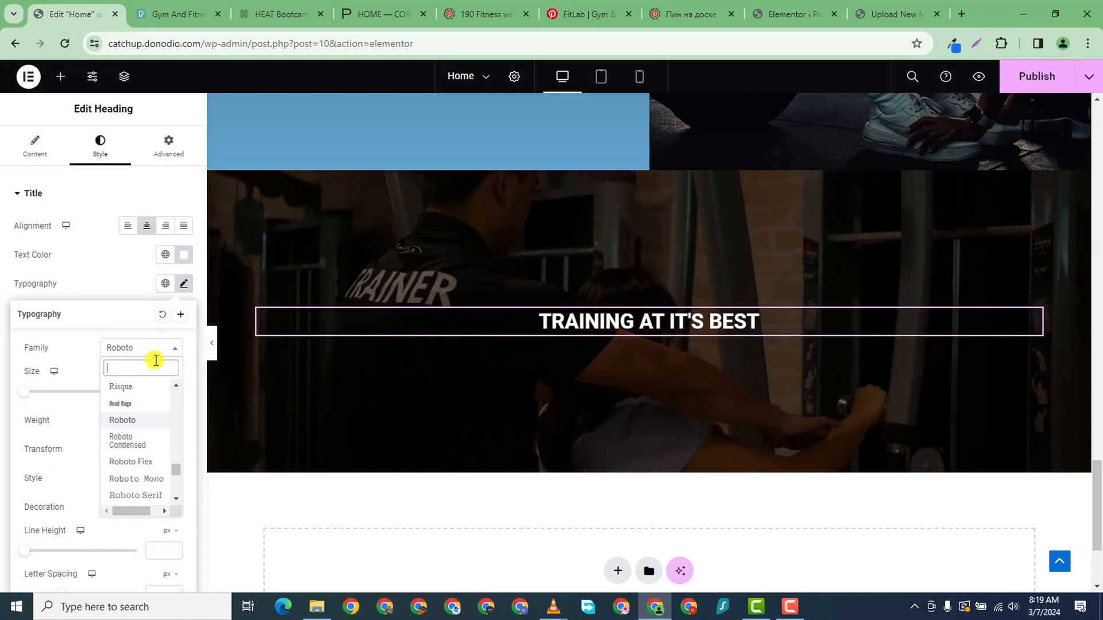
text(ORBITO)
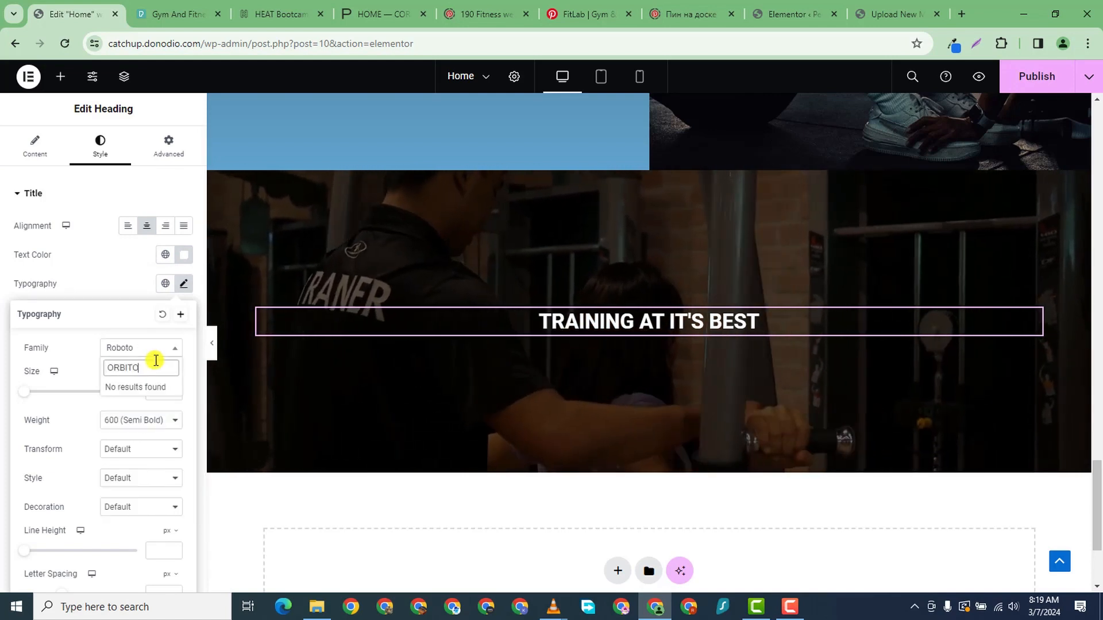
key(BackSpace)
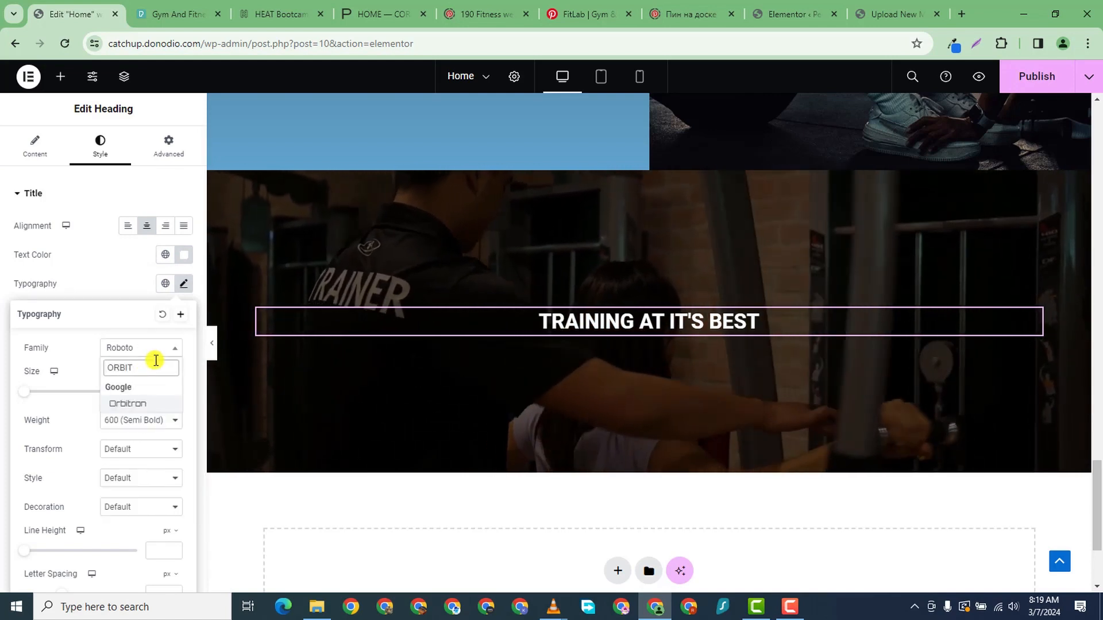
click(145, 404)
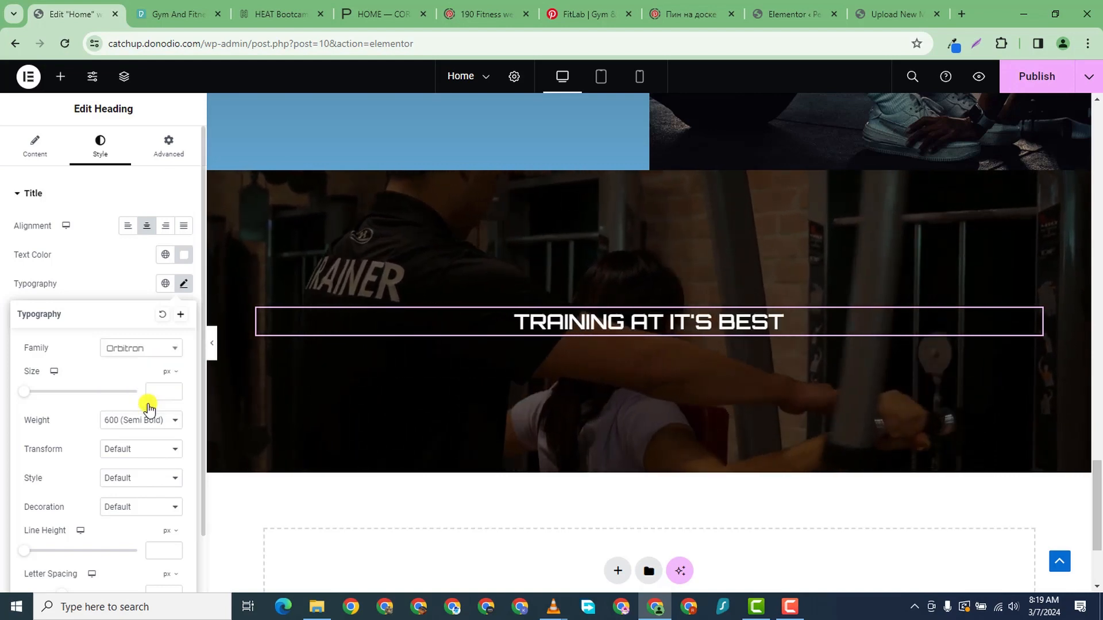
click(167, 392)
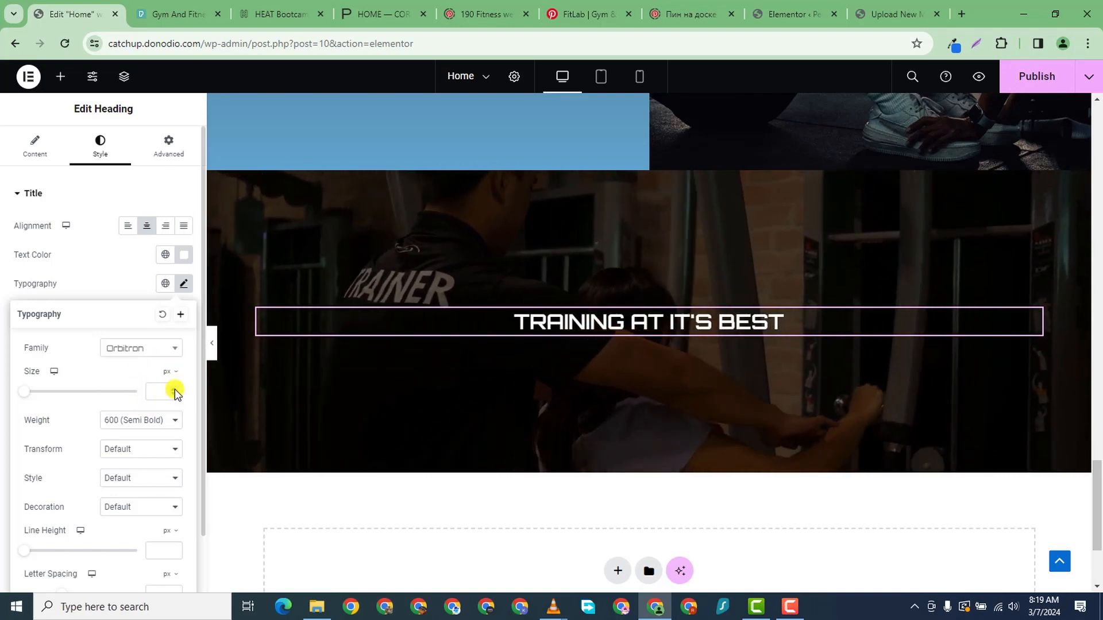
text(15)
drag(174, 388, 175, 388)
click(151, 421)
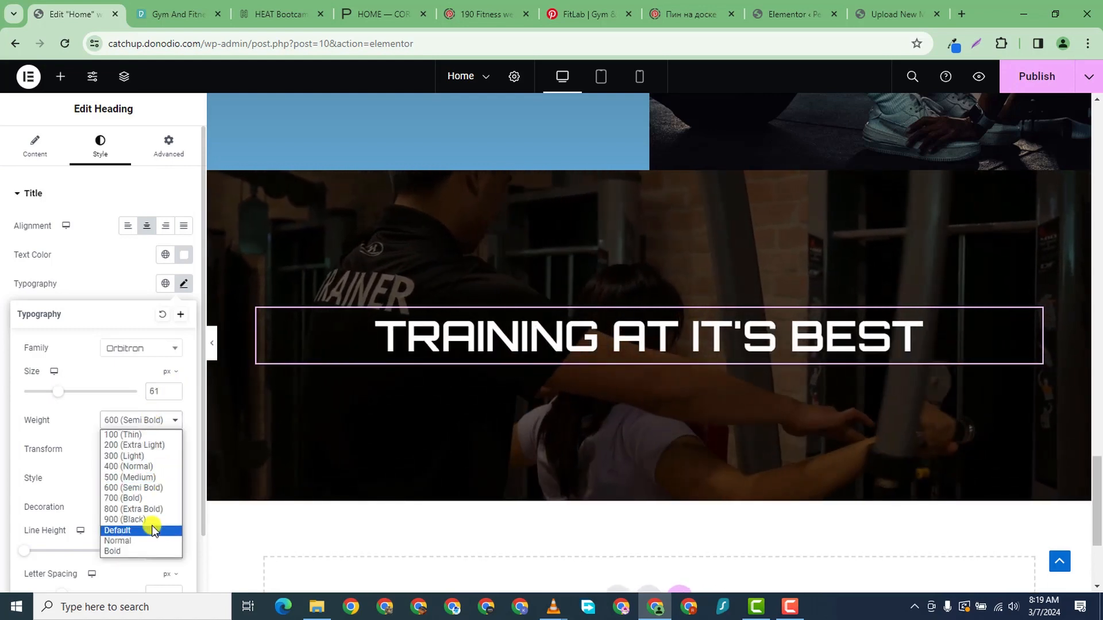
click(151, 508)
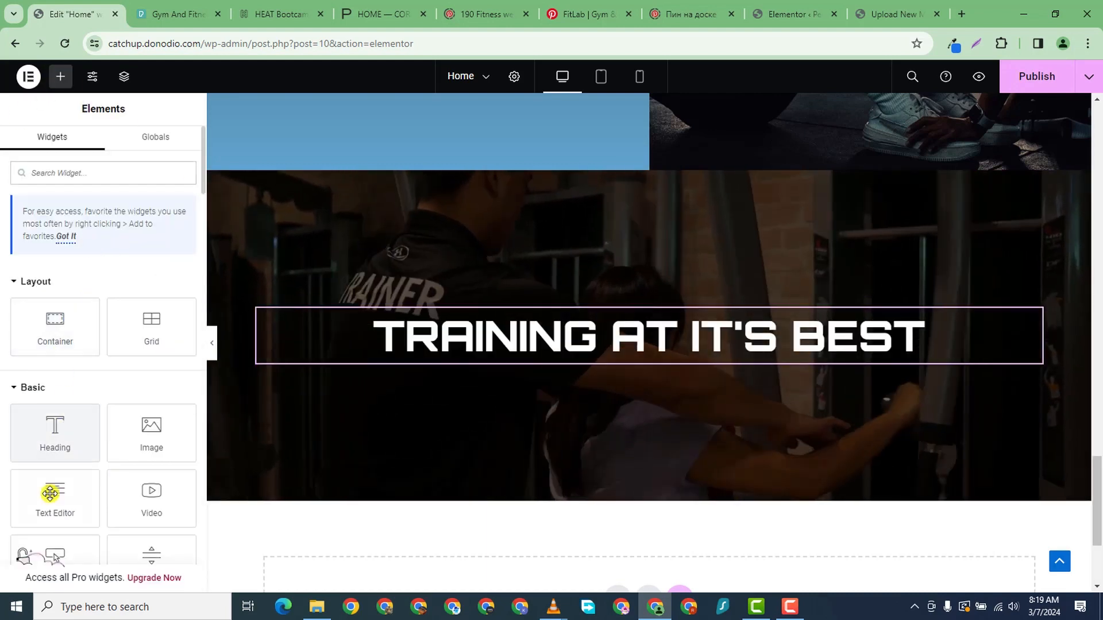
- Place a centred Button widget below the TRAINING AT IT'S BEST heading
scroll(134, 511, down, 2)
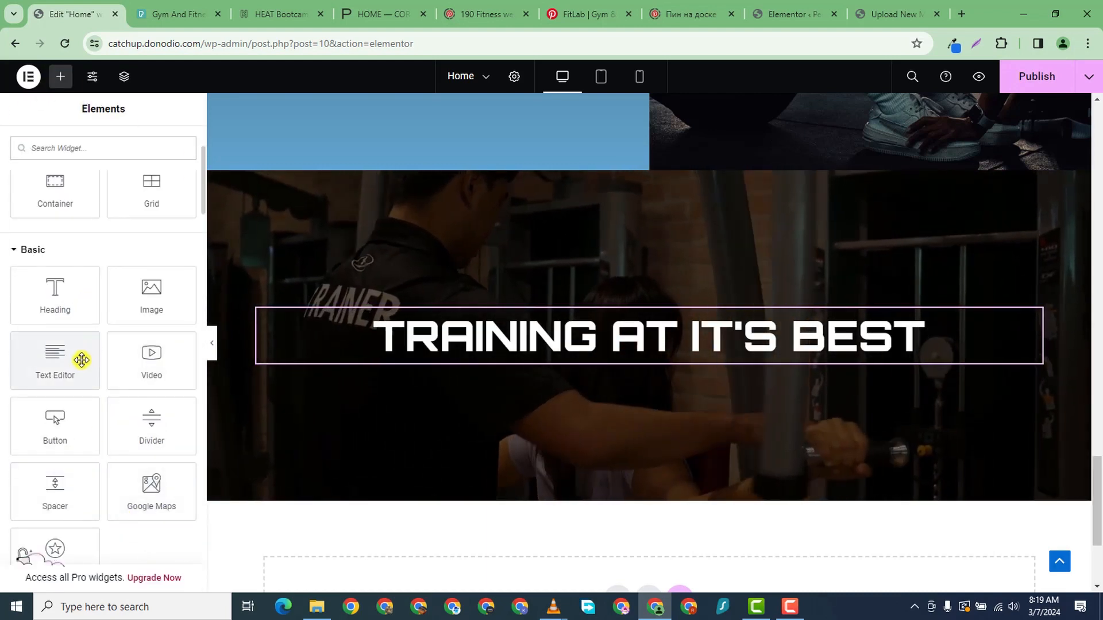
drag(63, 426, 391, 368)
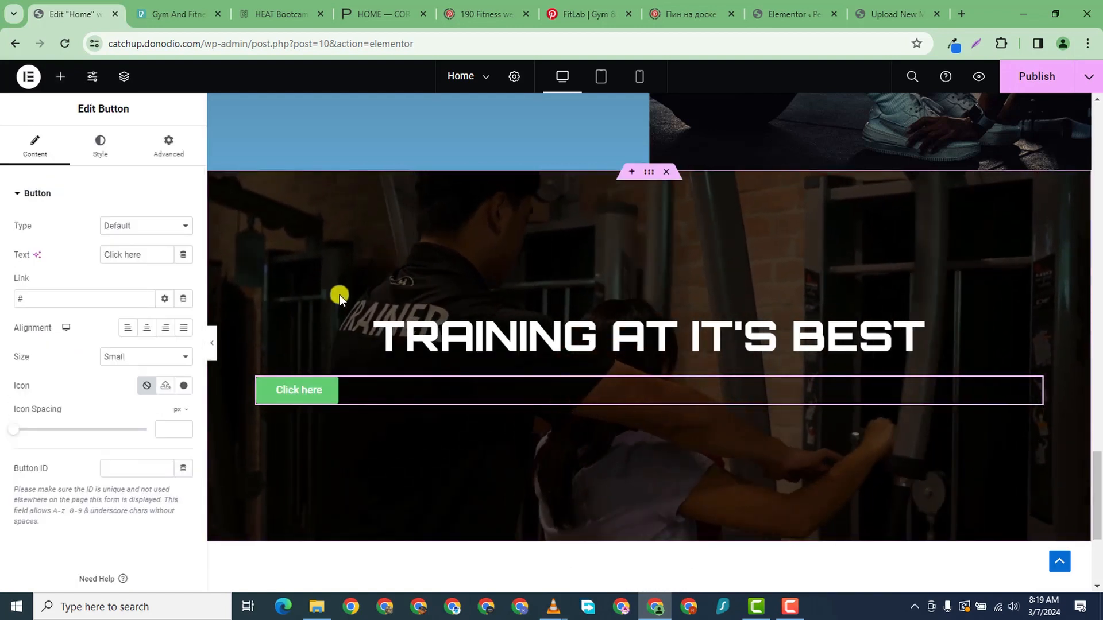
click(148, 328)
scroll(659, 281, up, 15)
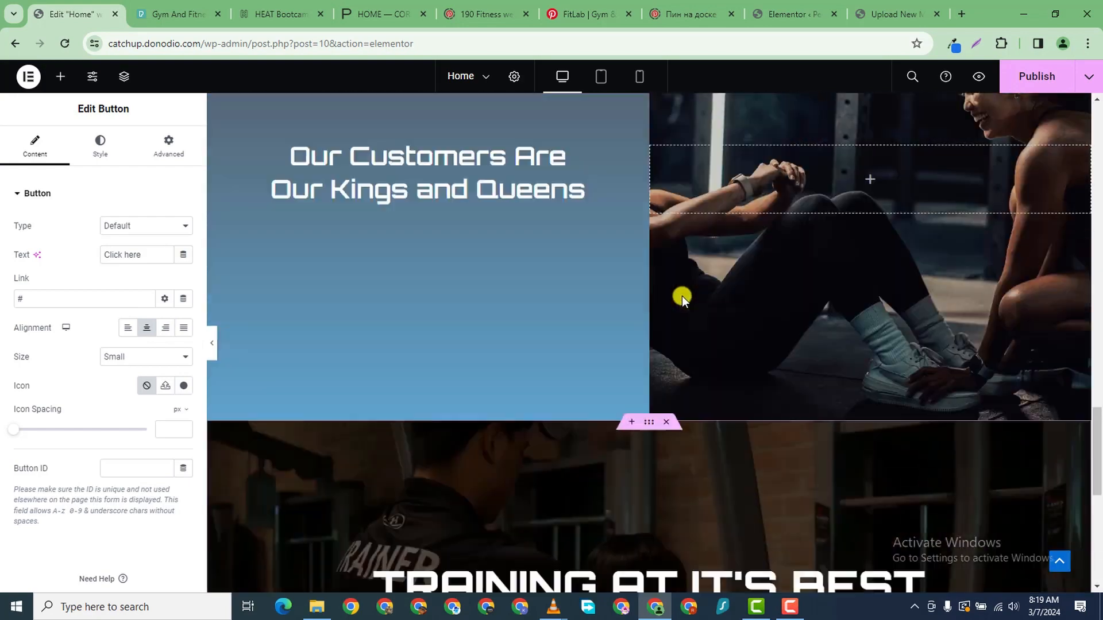
scroll(684, 293, up, 8)
scroll(611, 294, down, 3)
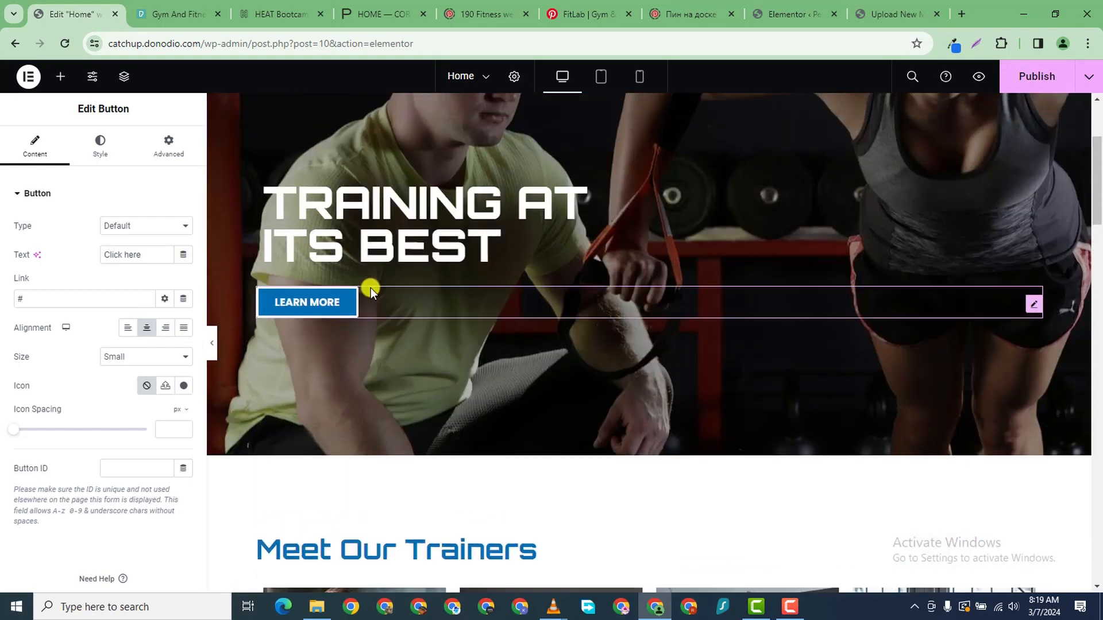
scroll(370, 288, up, 1)
- Copy the LEARN MORE button and paste its style onto the new button
right_click(394, 348)
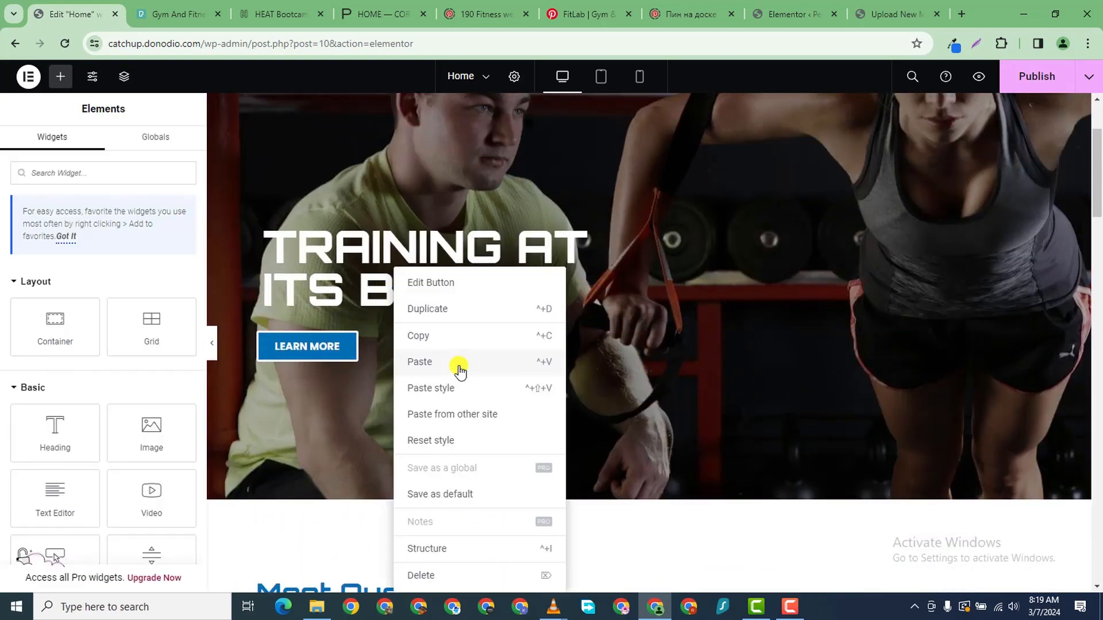
click(434, 339)
scroll(616, 419, down, 20)
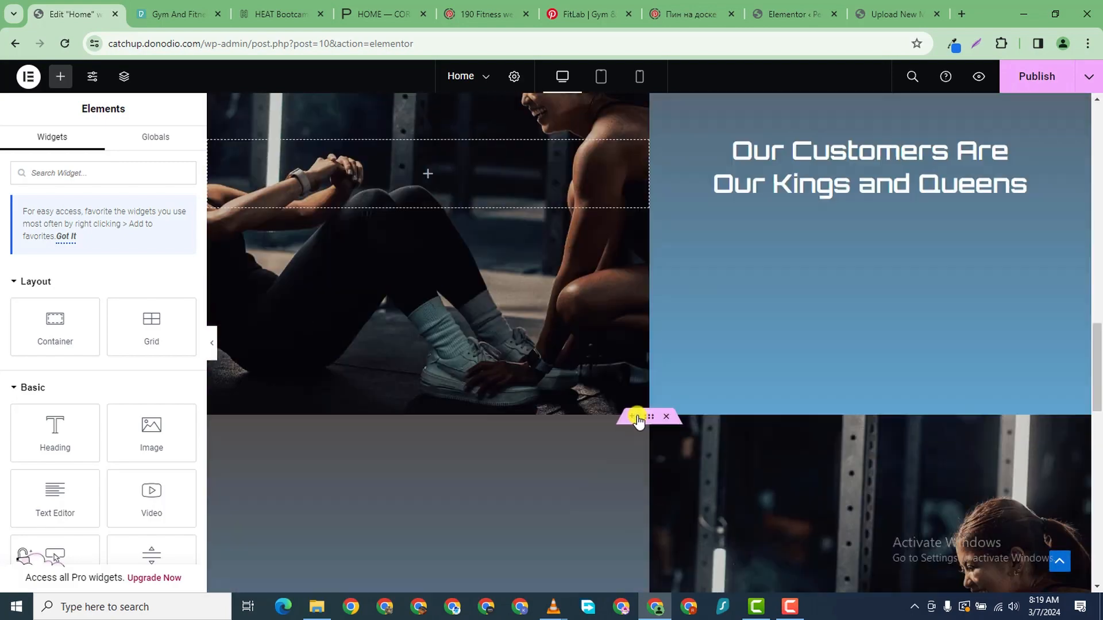
scroll(632, 390, up, 3)
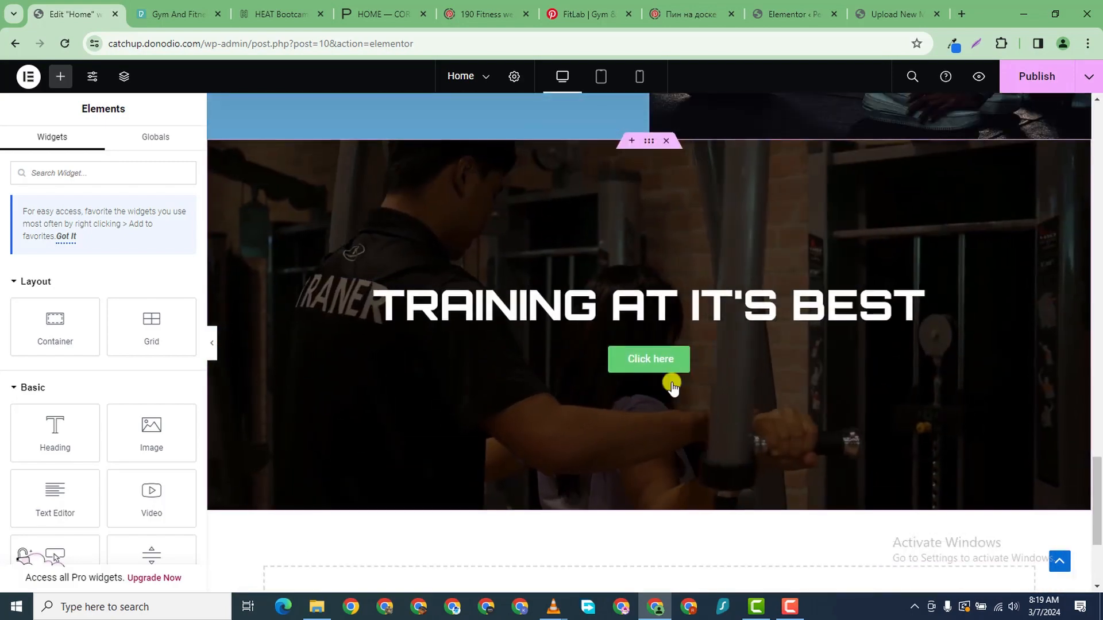
right_click(697, 360)
click(734, 387)
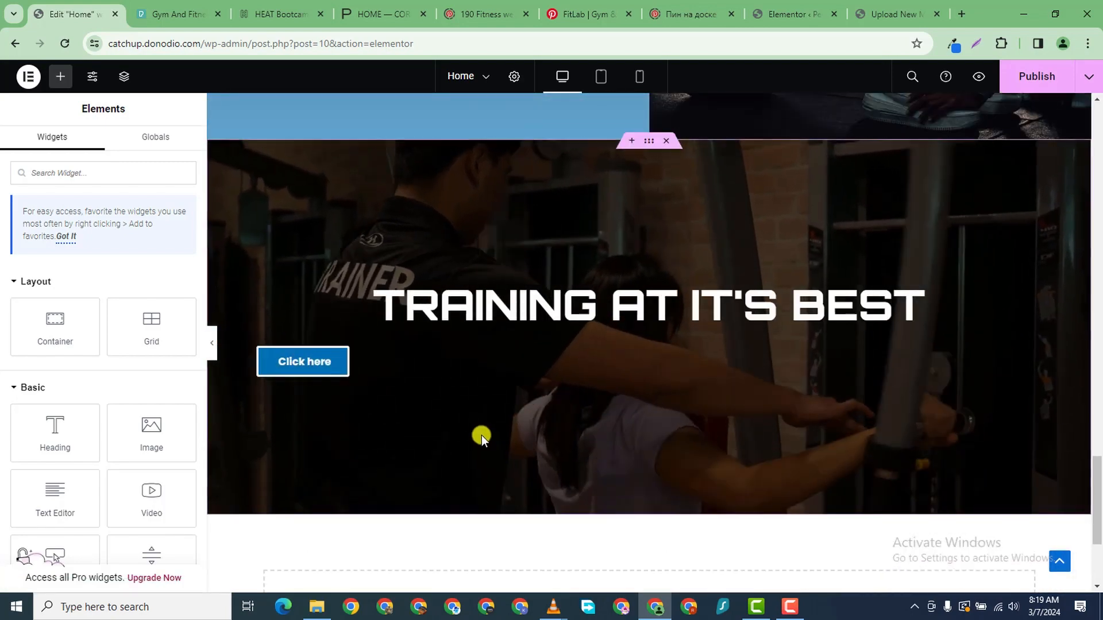
- Centre the restyled button and change its label to 'JOIN US'
click(517, 353)
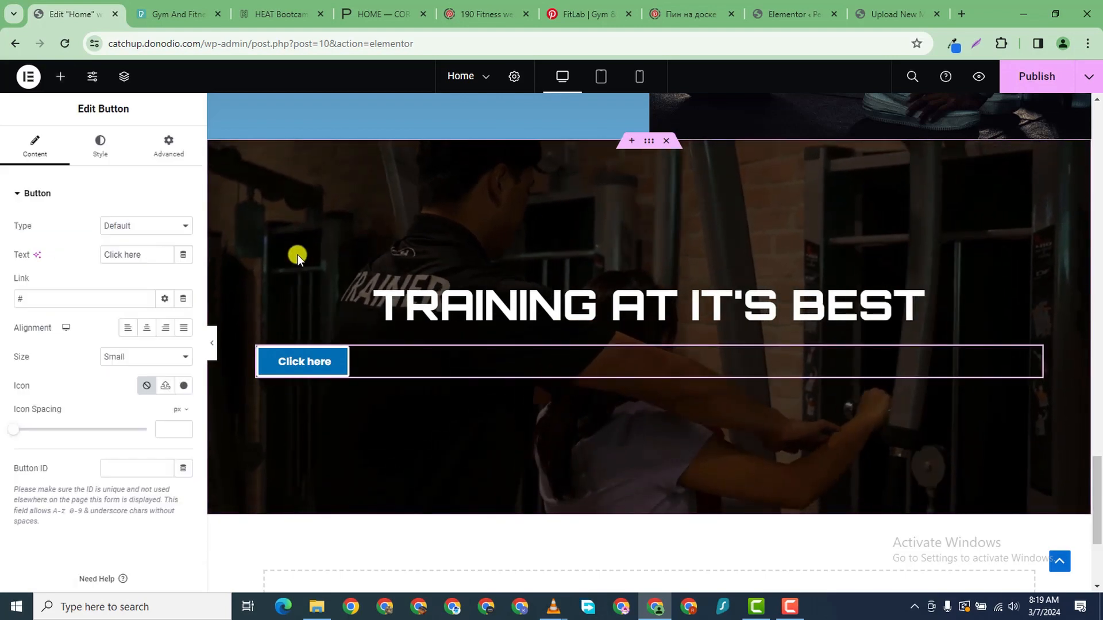
click(149, 326)
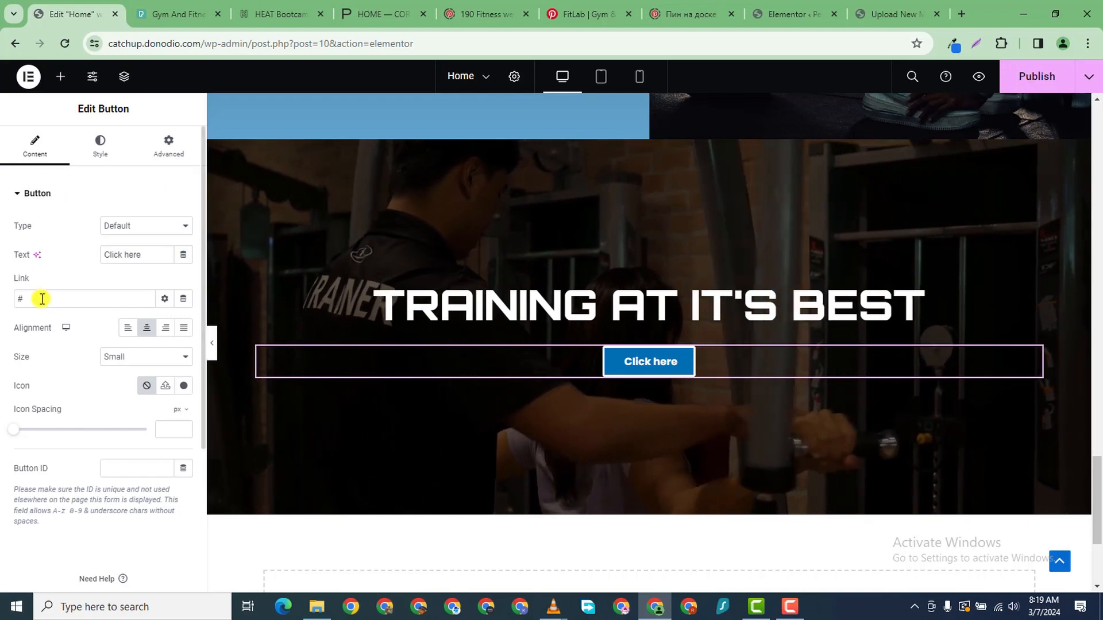
triple_click(121, 260)
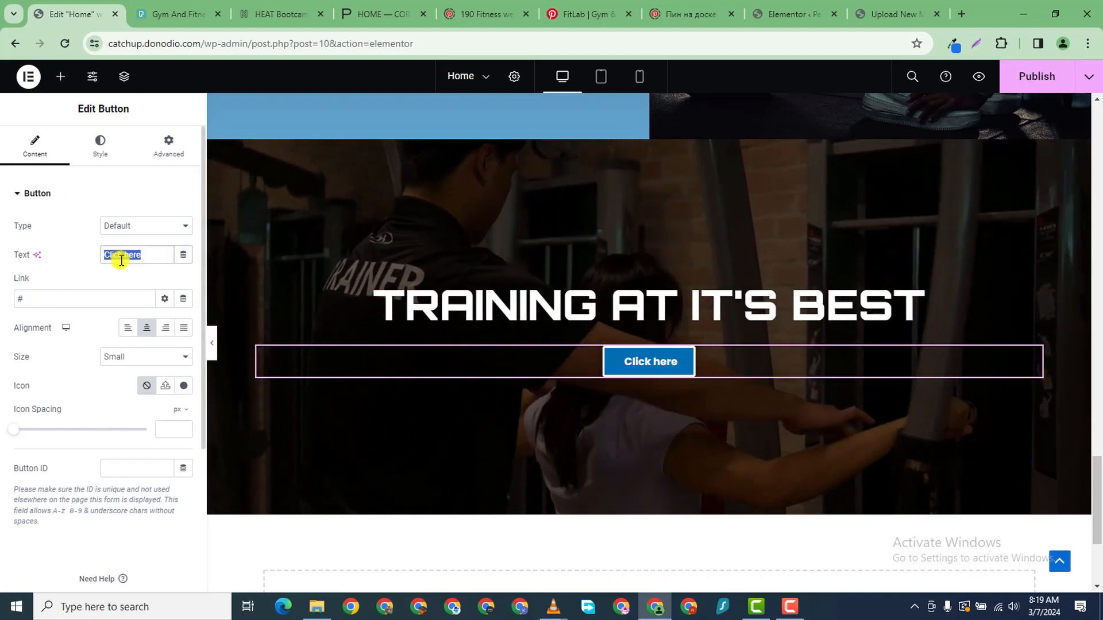
text(JOIN US)
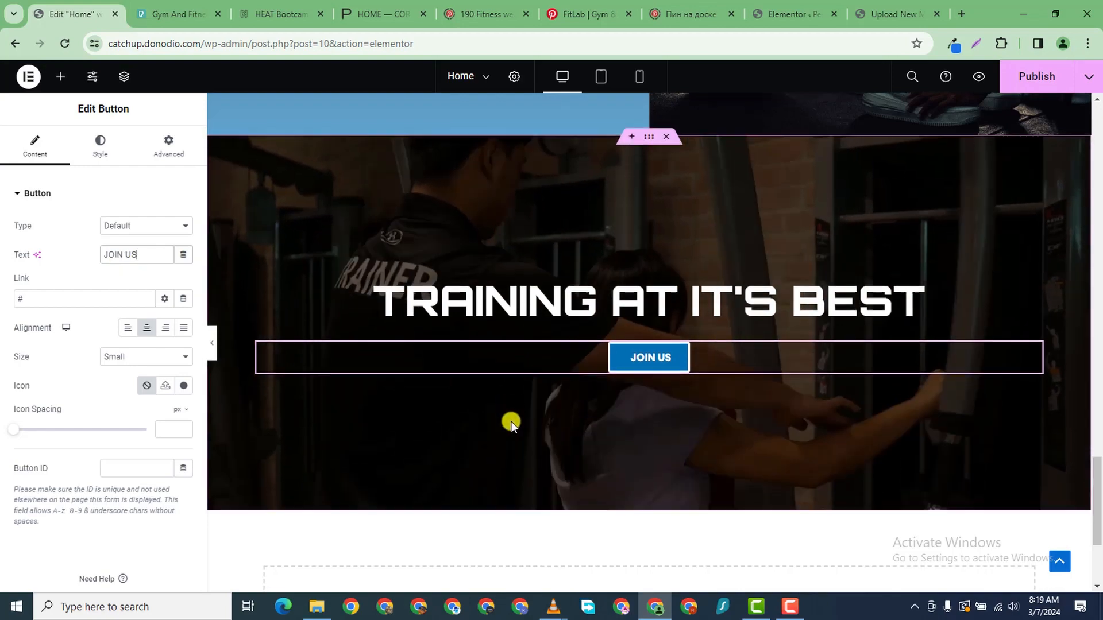
scroll(605, 372, up, 1)
scroll(708, 340, down, 2)
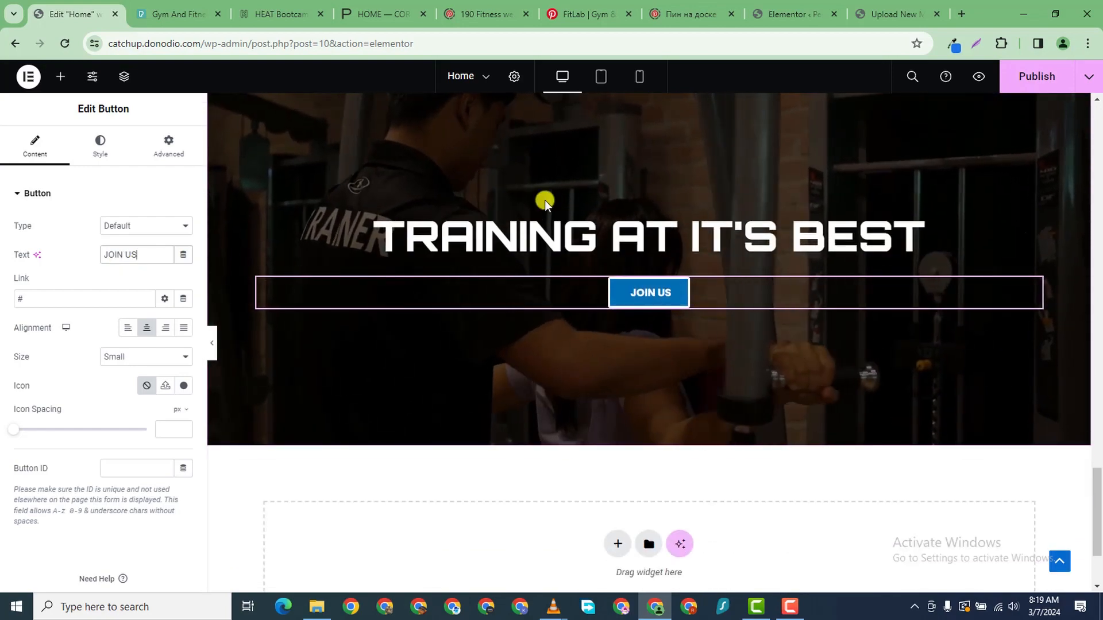
scroll(544, 200, up, 5)
scroll(607, 313, down, 2)
drag(648, 279, 639, 240)
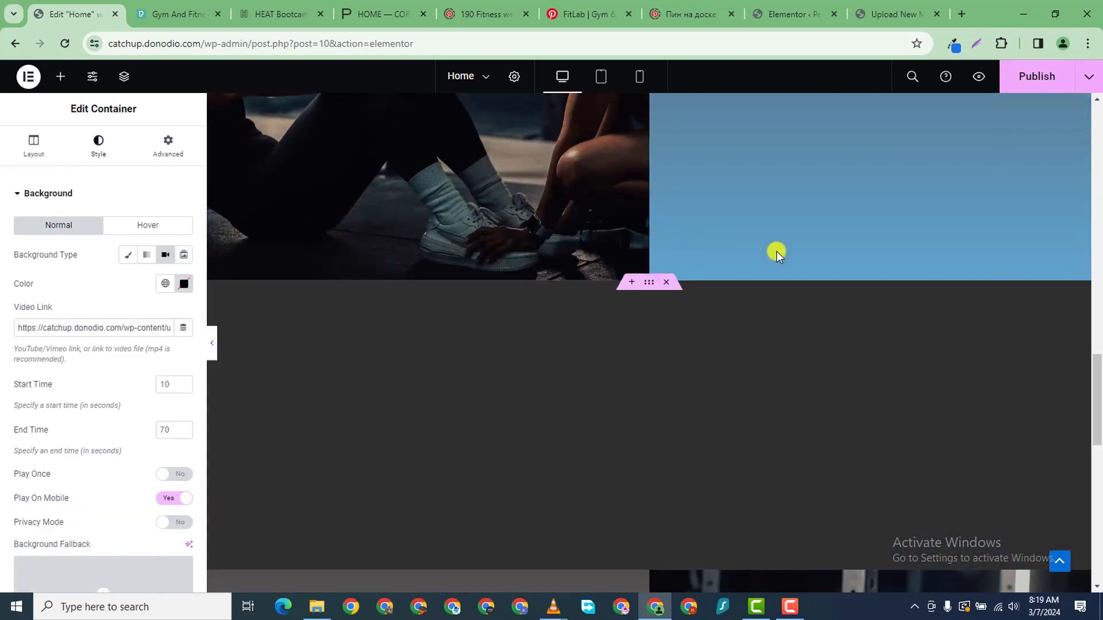
- Replace the 'Our Customers Are' heading text with 'That's Why They </br>Keep Coming Back', fixing the typo
scroll(845, 264, down, 4)
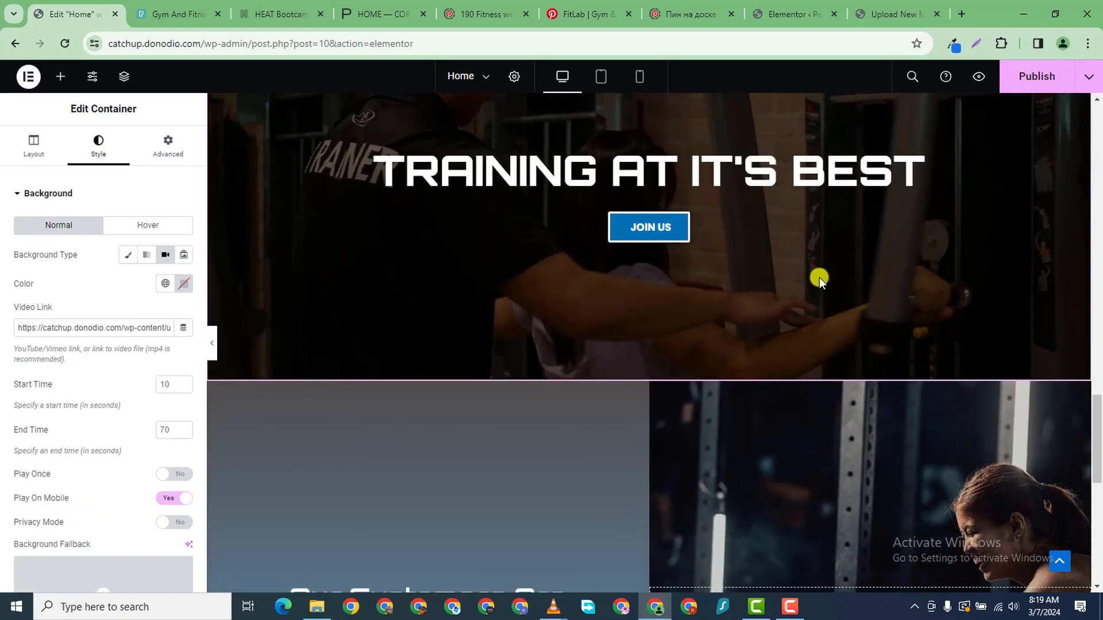
scroll(698, 366, up, 7)
scroll(698, 366, down, 10)
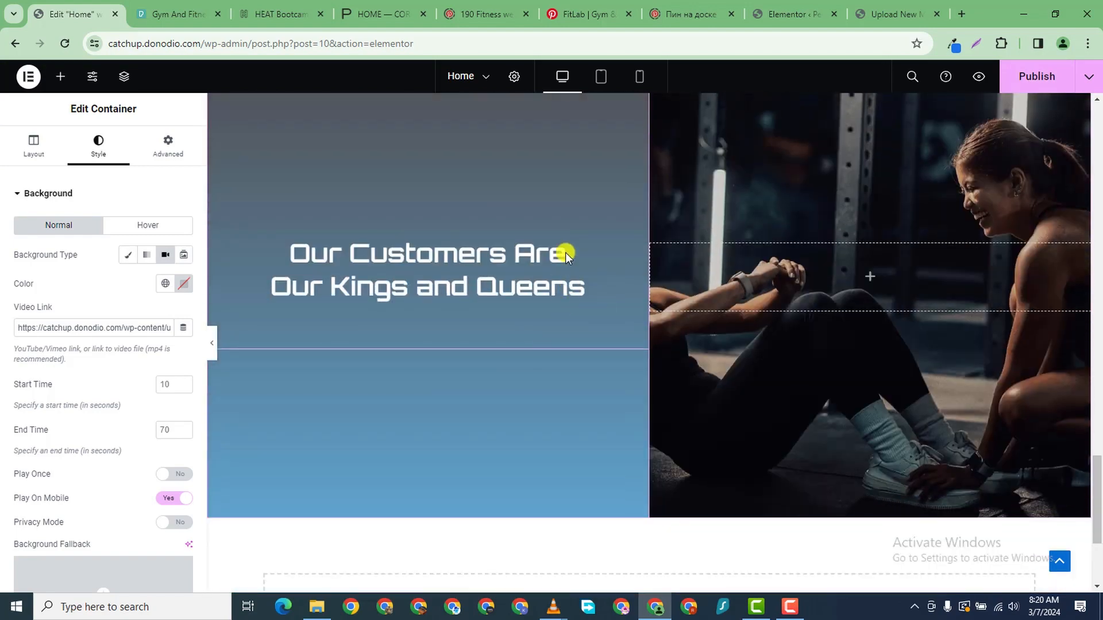
click(550, 261)
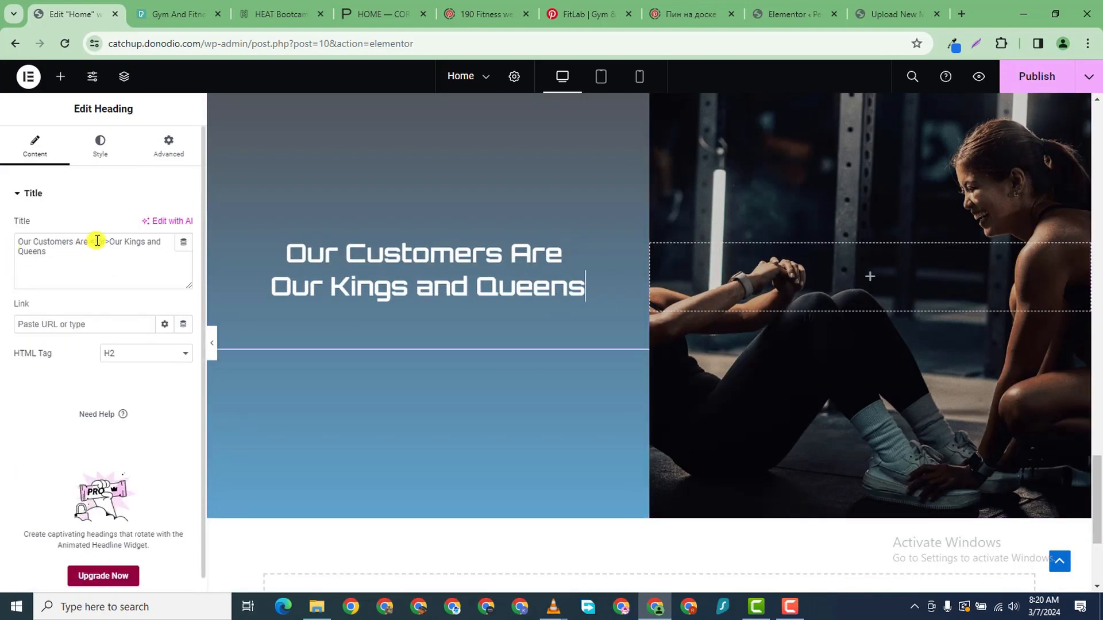
drag(88, 243, 29, 246)
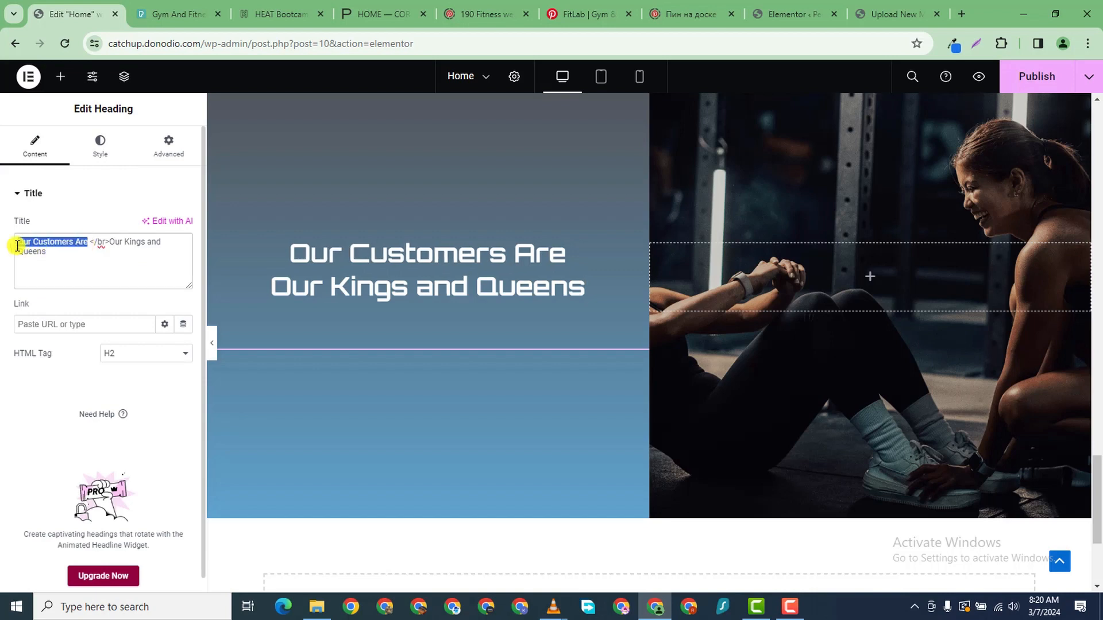
text(THAT)
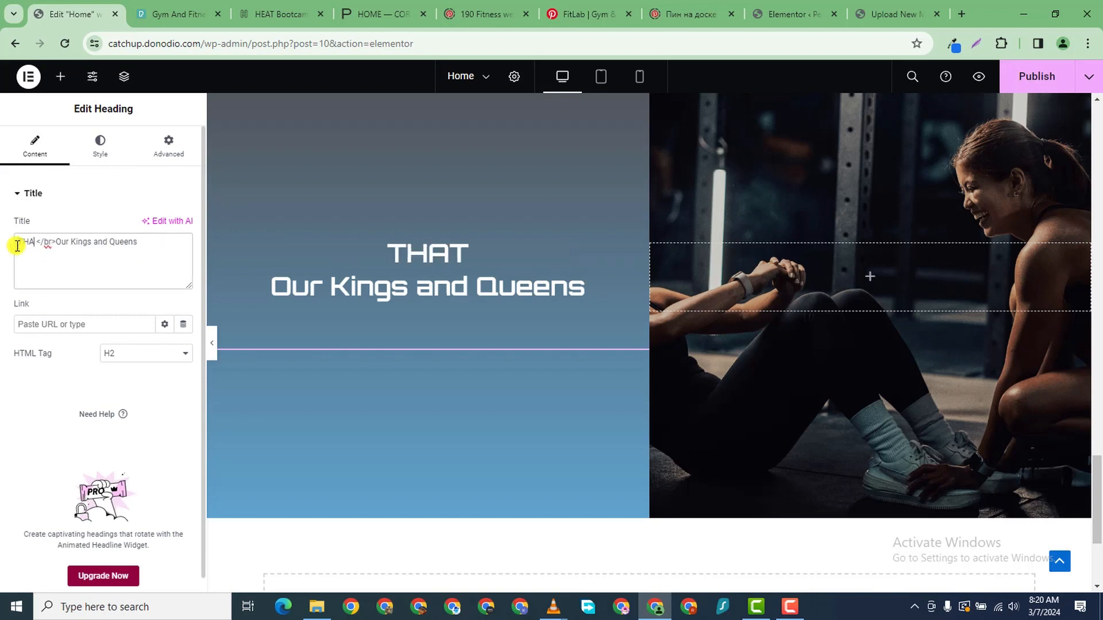
key(BackSpace)
text(hat's W)
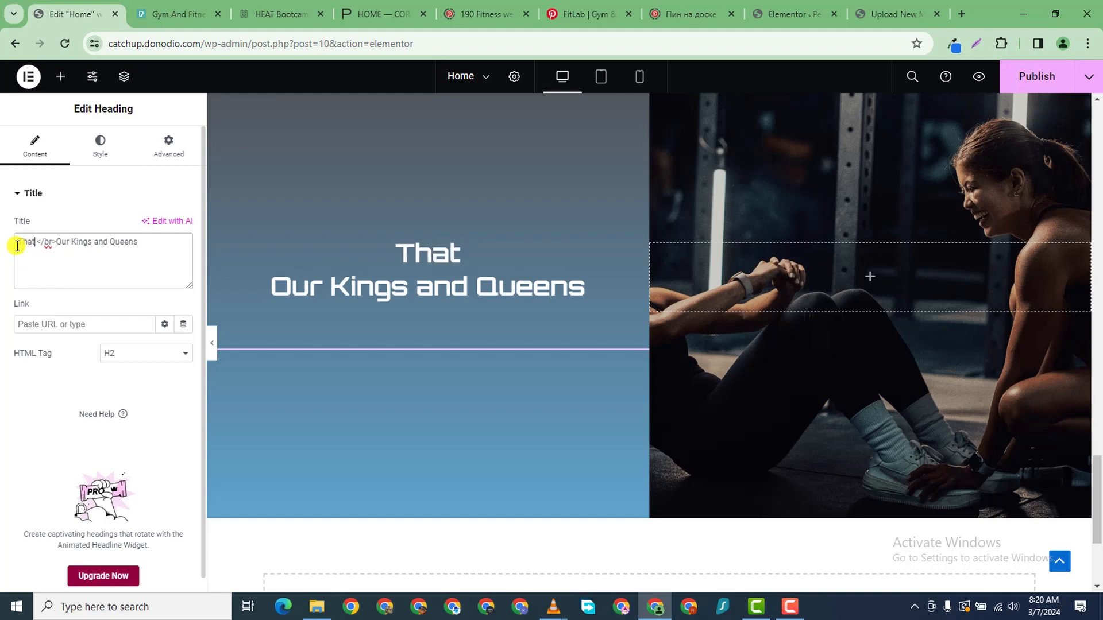
text(hy)
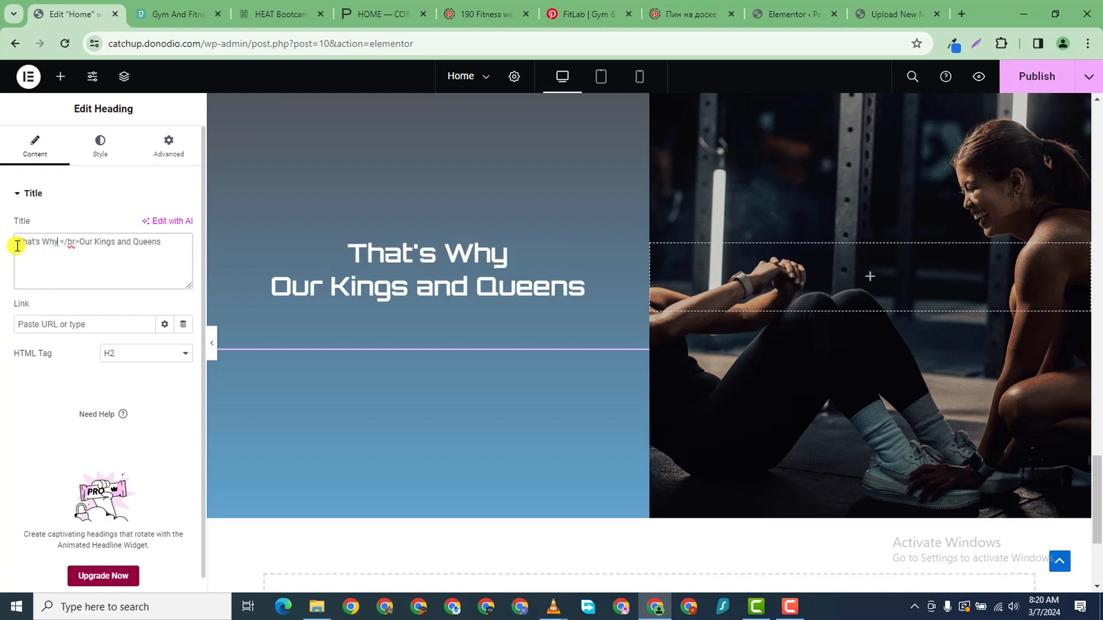
text( They </br>)
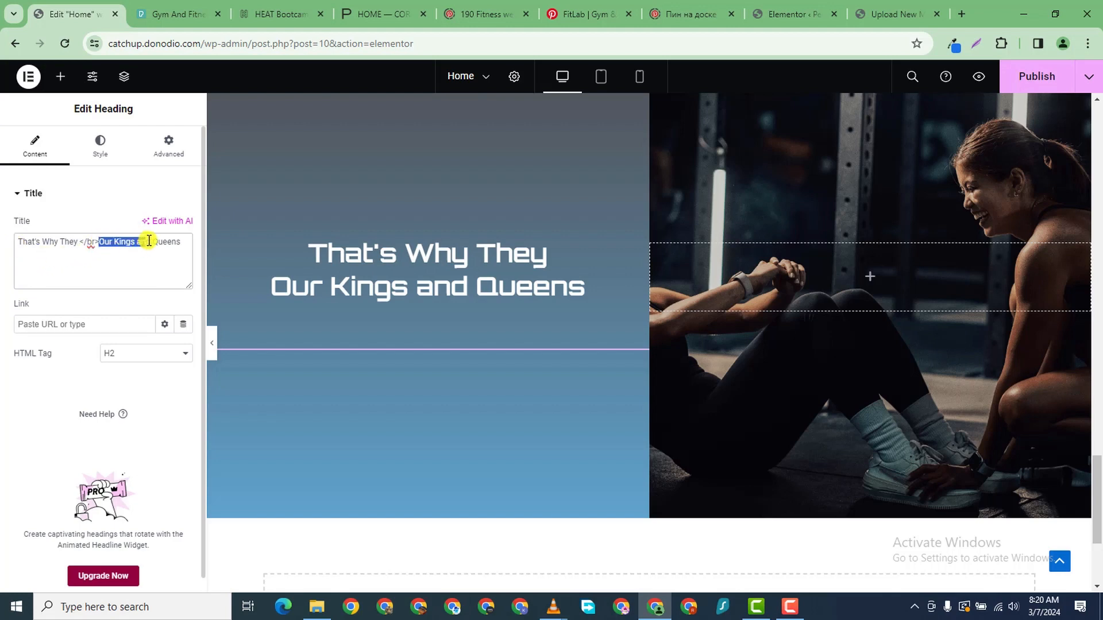
text(Kee)
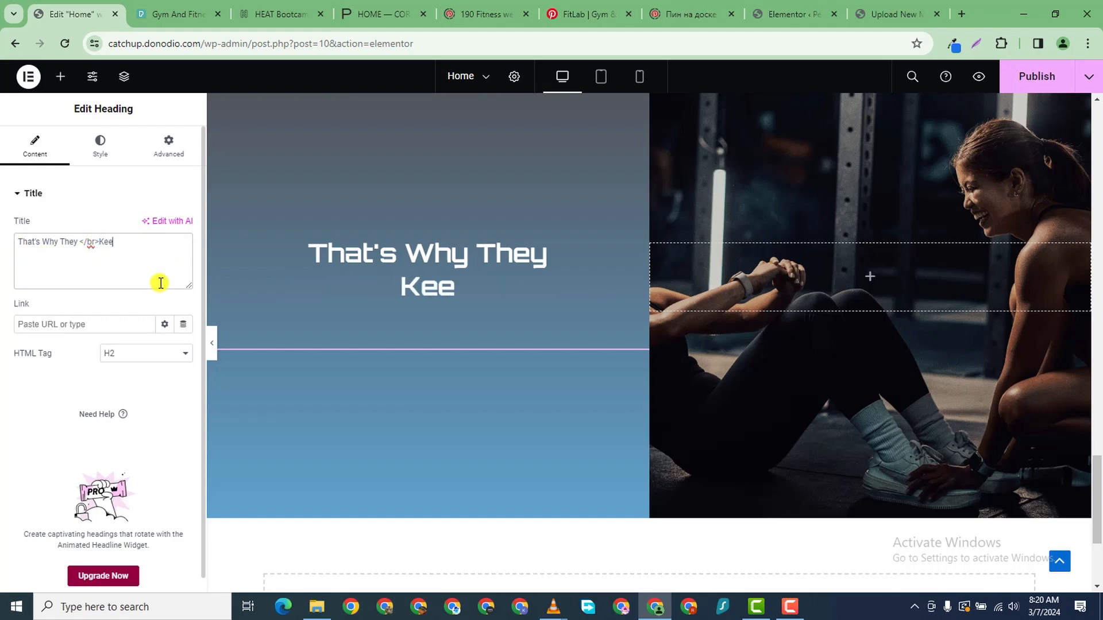
text(p Ciming)
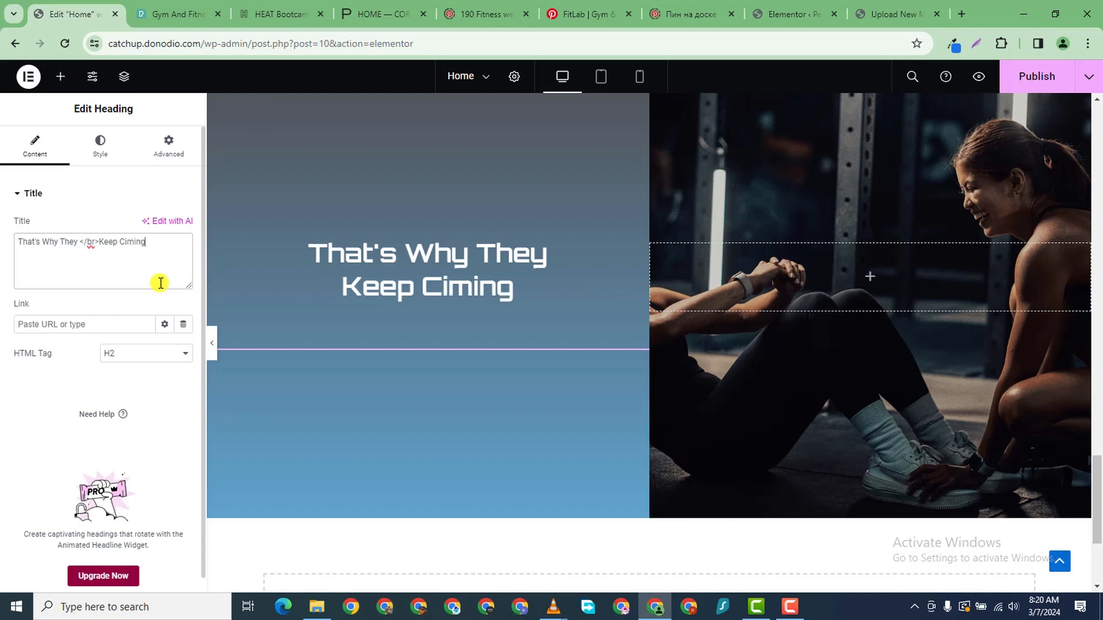
text( Back)
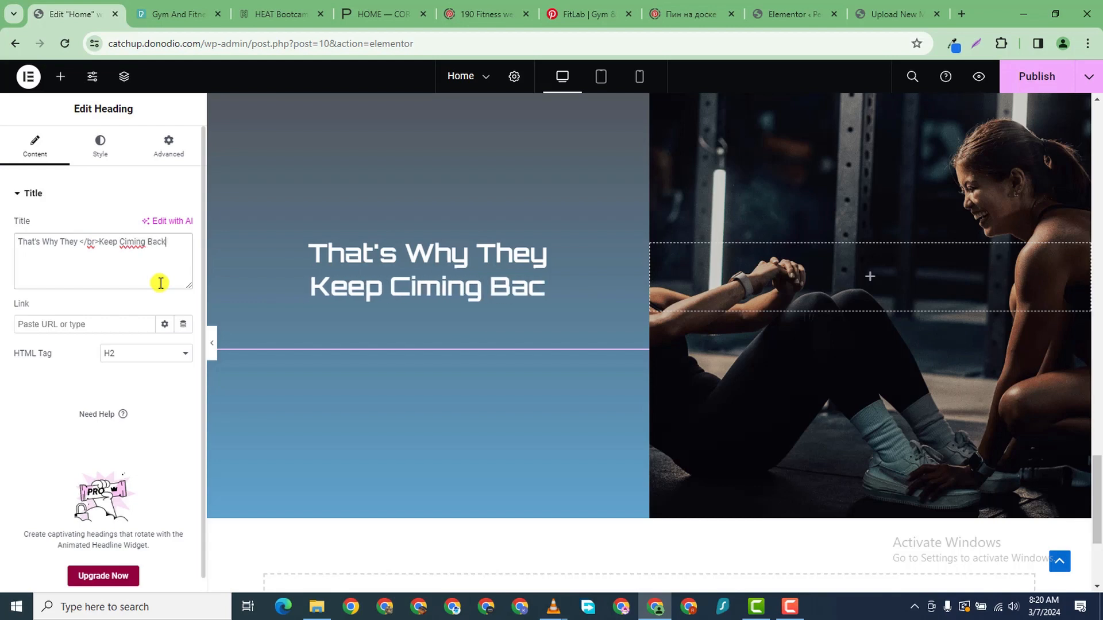
click(131, 241)
key(BackSpace)
text(o)
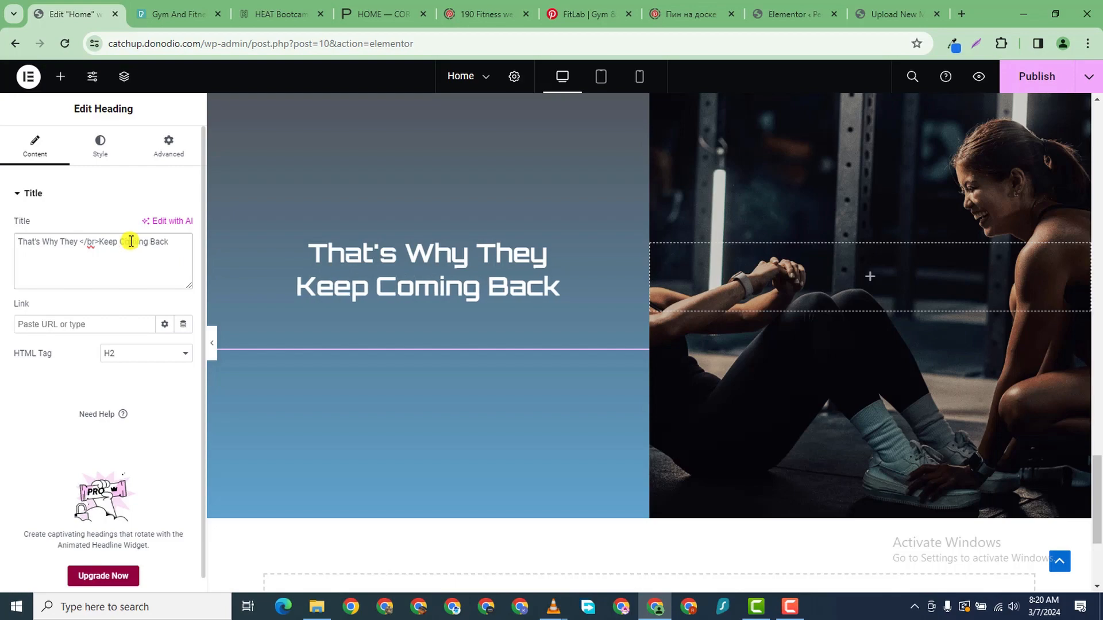
scroll(815, 254, up, 4)
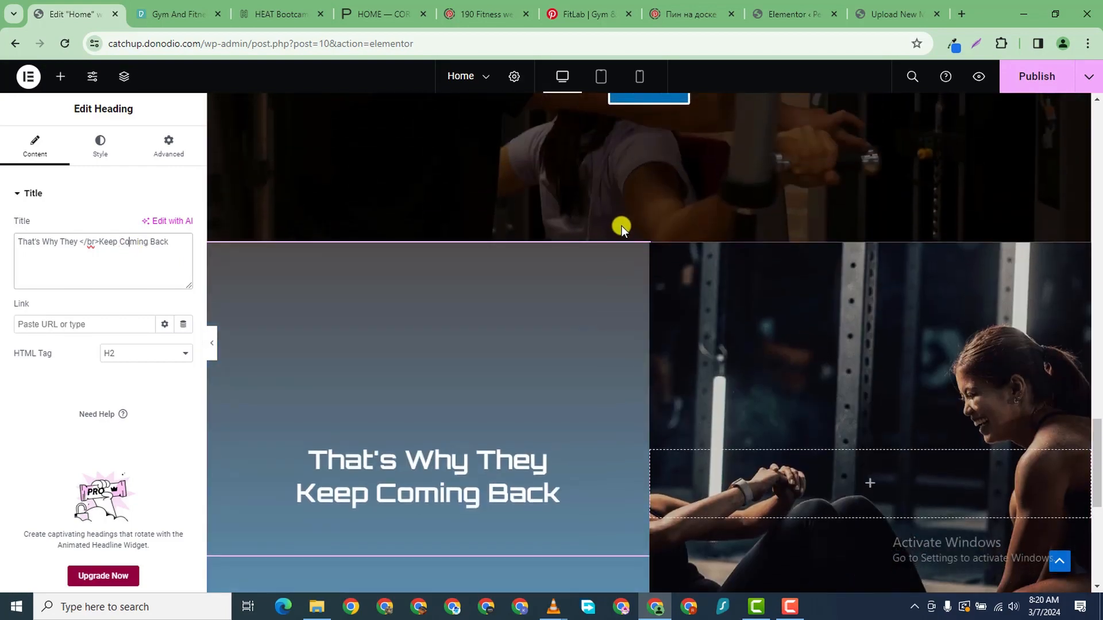
- Upload A.png from the PERSONAL TRAINER folder and set it as the photo column's background image
click(658, 258)
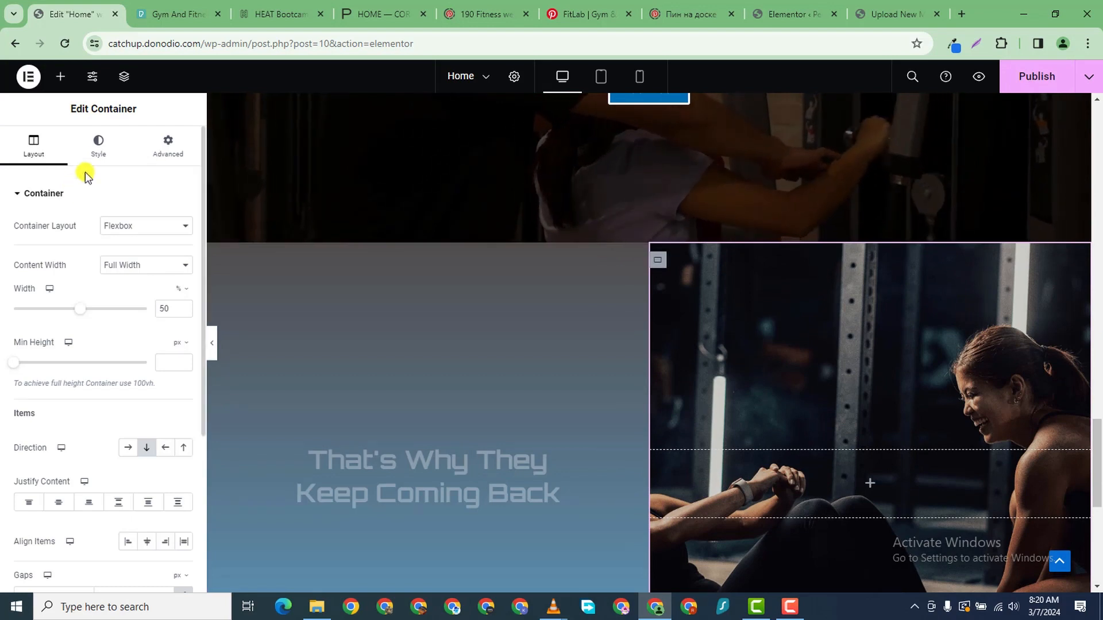
click(99, 146)
click(111, 364)
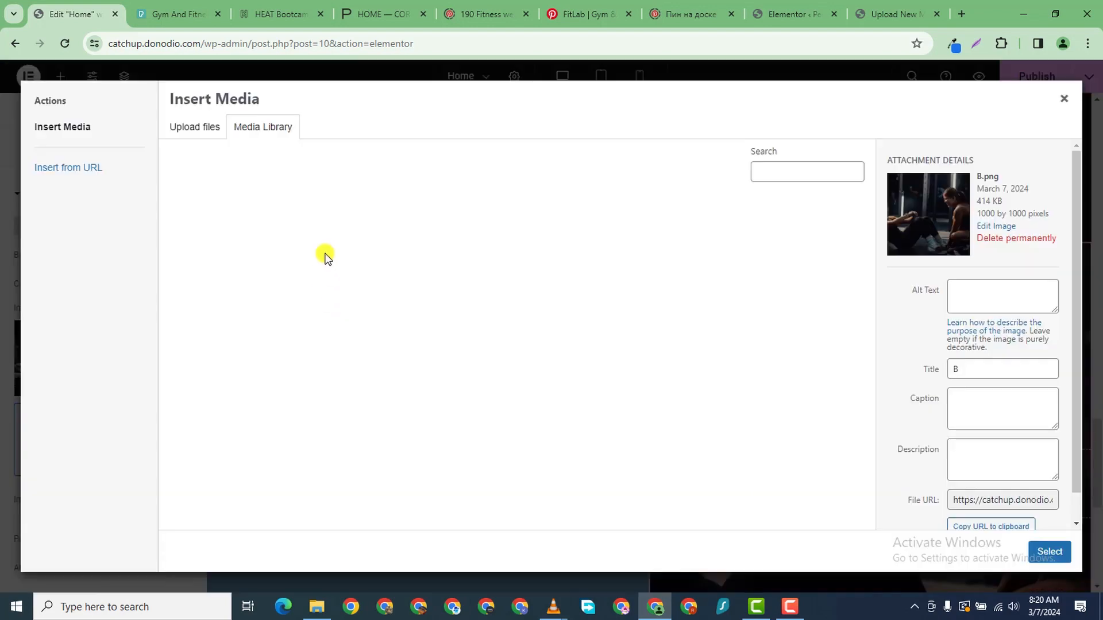
click(193, 127)
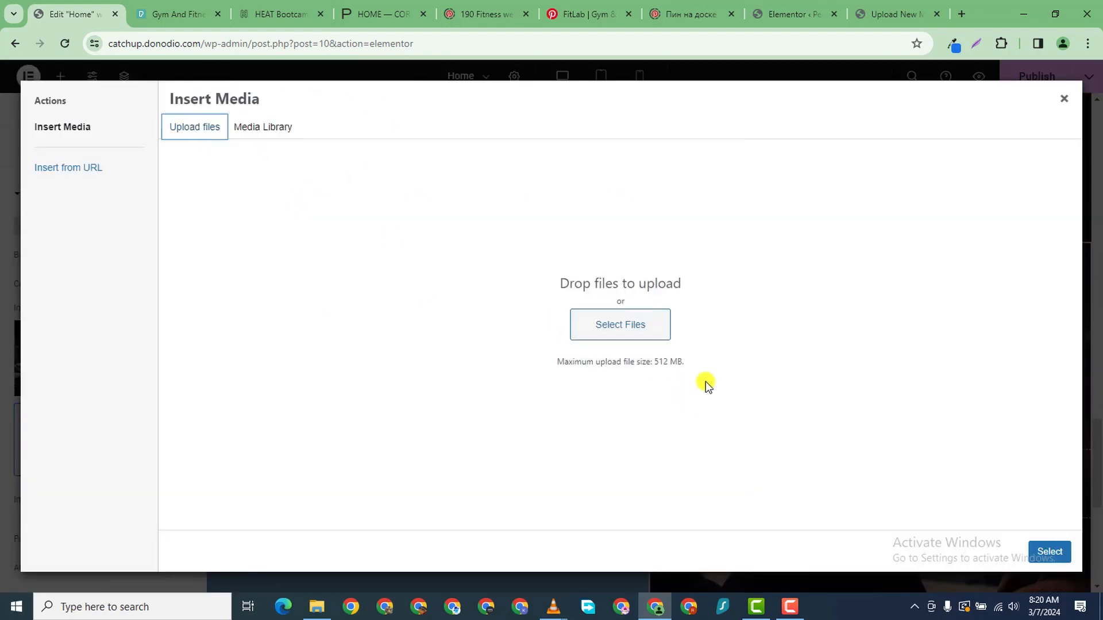
click(581, 340)
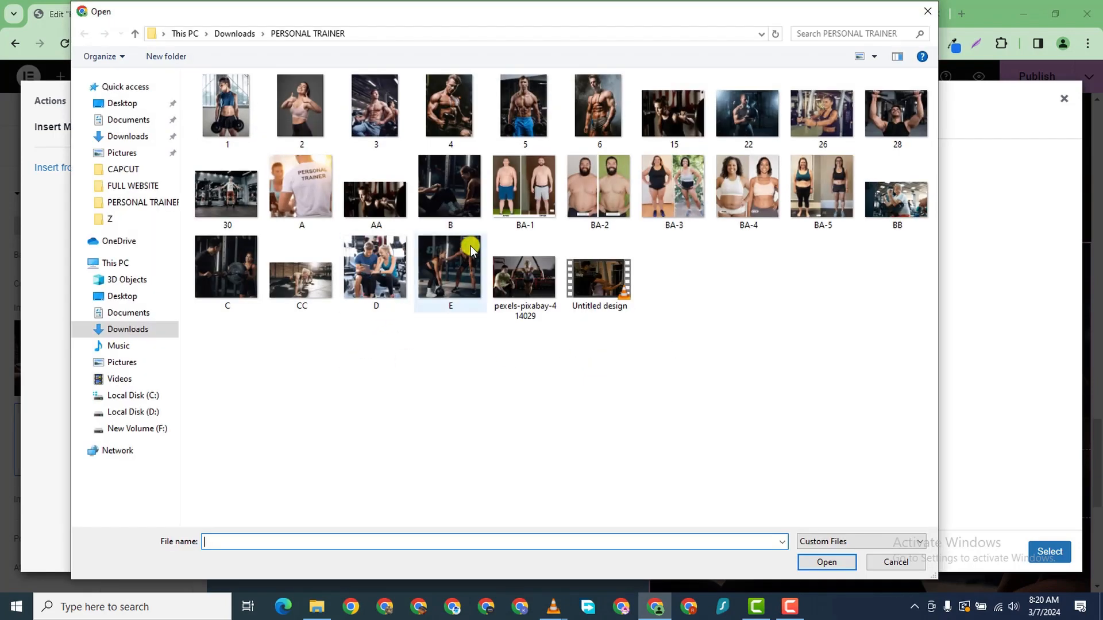
click(296, 210)
click(827, 562)
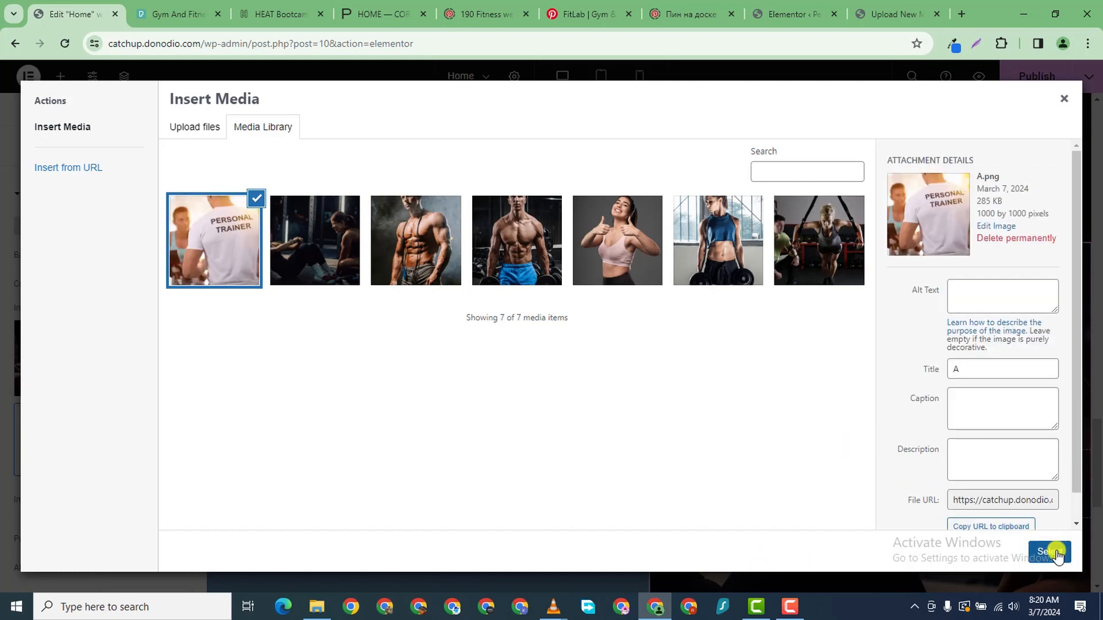
click(1049, 551)
scroll(534, 371, down, 3)
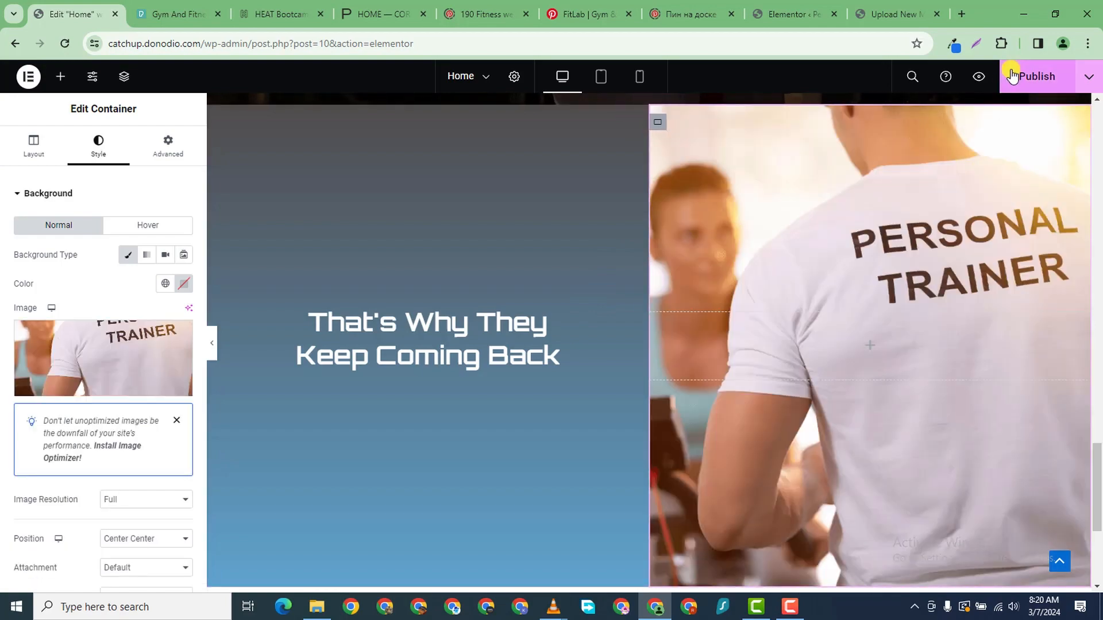
scroll(419, 221, down, 3)
- Replace the second trainer card's heading with a new trainer name
scroll(499, 284, up, 15)
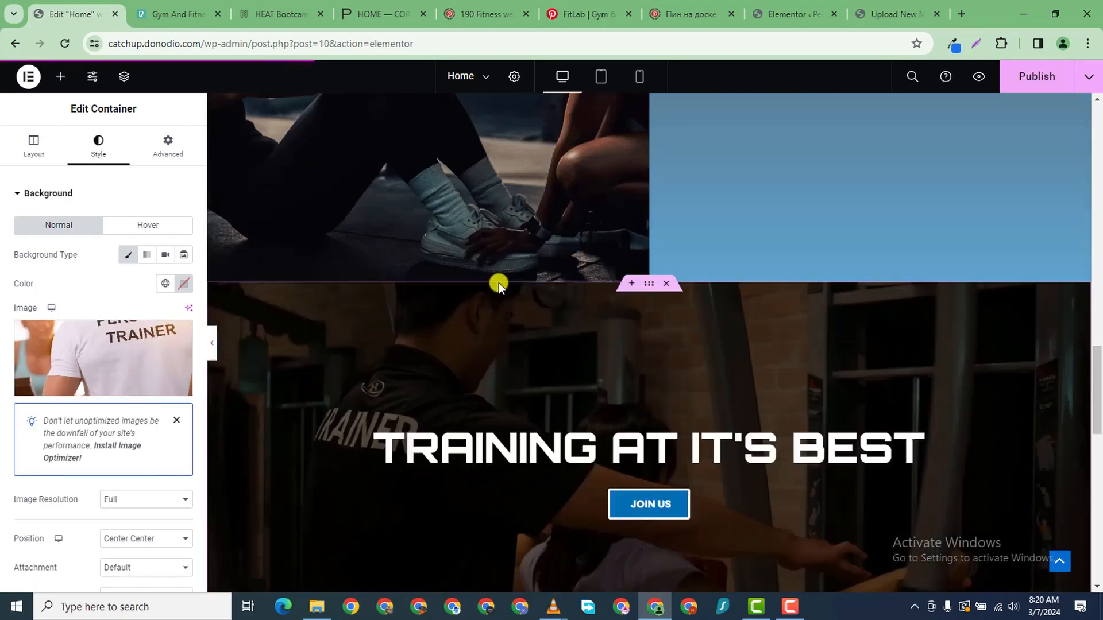
scroll(508, 280, up, 15)
scroll(529, 282, down, 10)
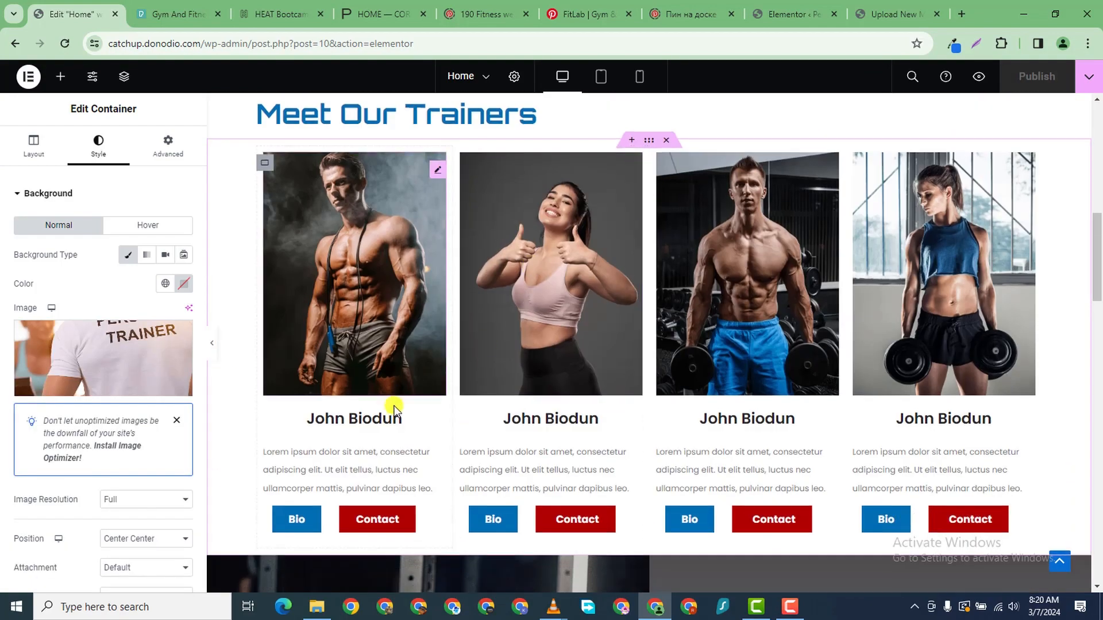
click(507, 217)
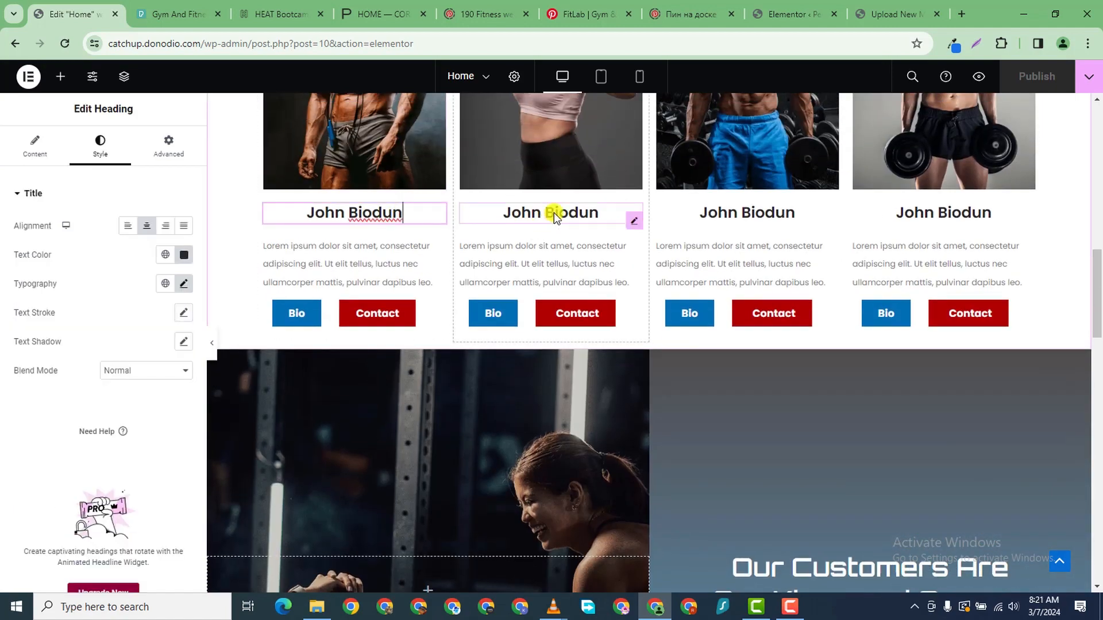
click(598, 214)
double_click(44, 242)
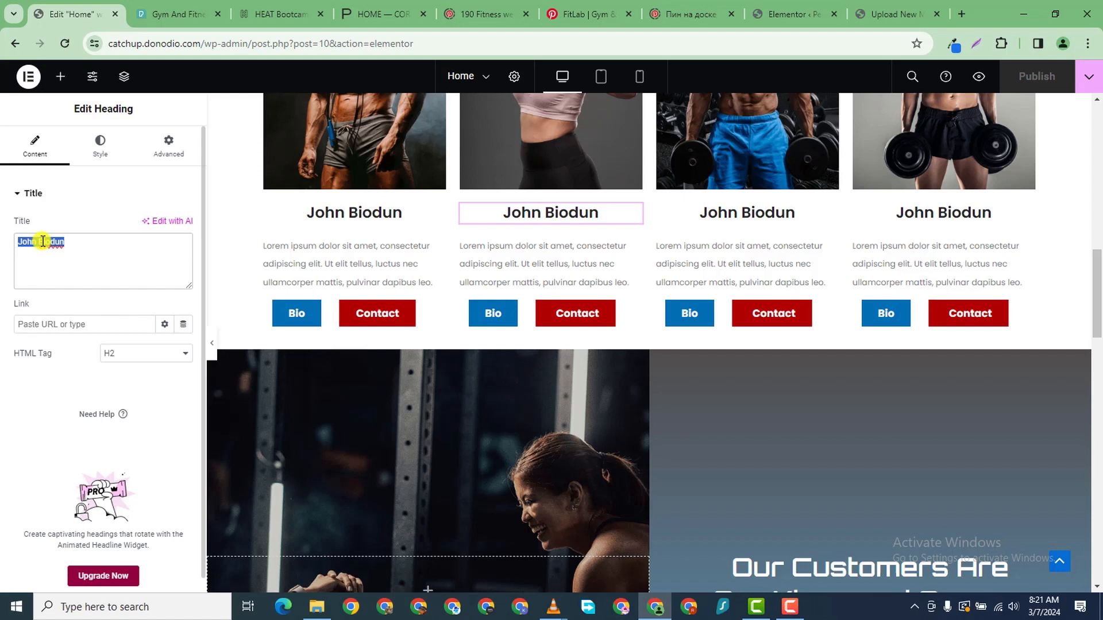
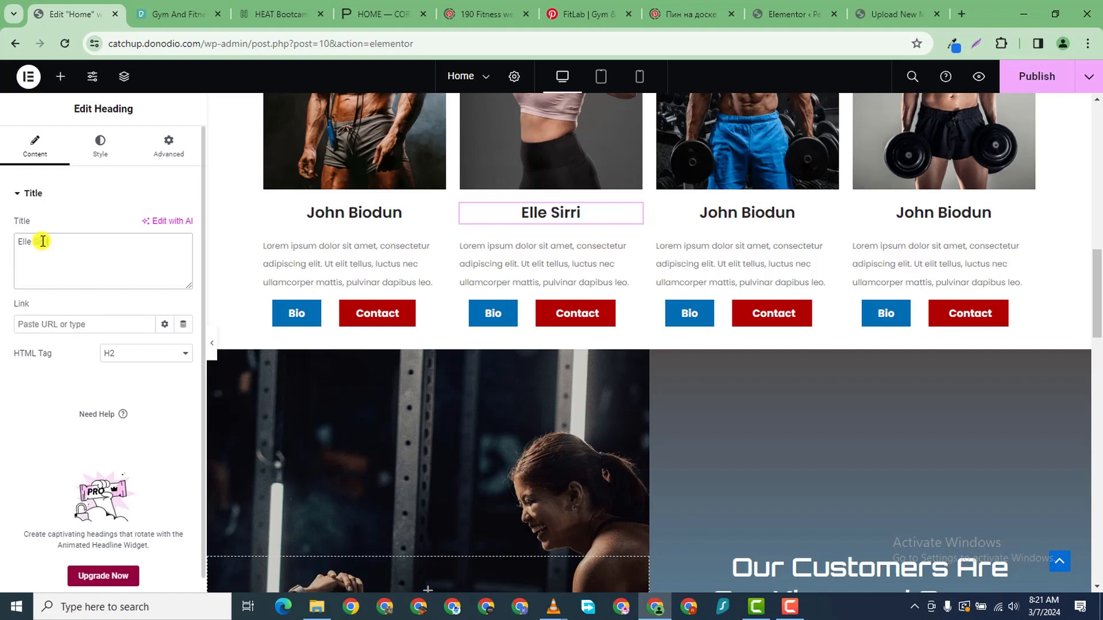
- Type new trainer names into the third and fourth trainer card headings
click(829, 221)
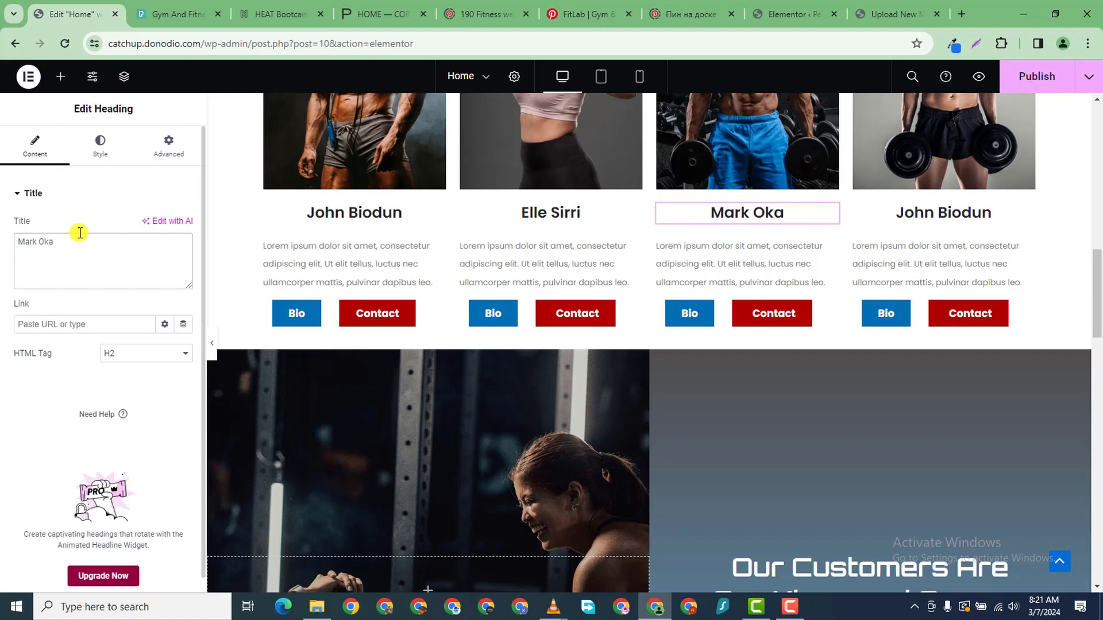
text(for)
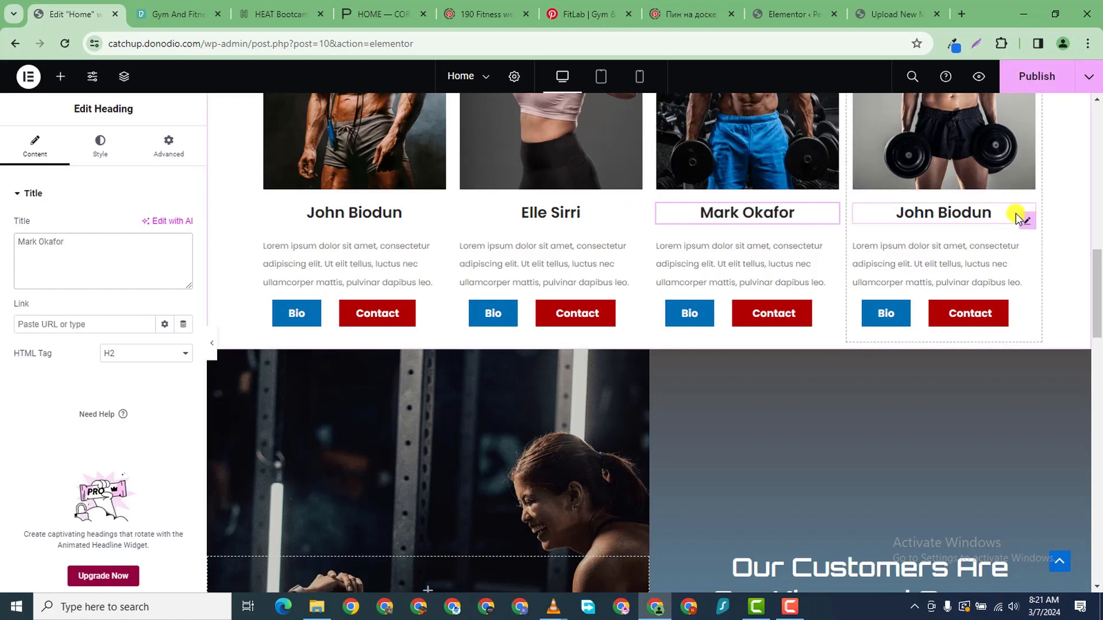
click(1024, 219)
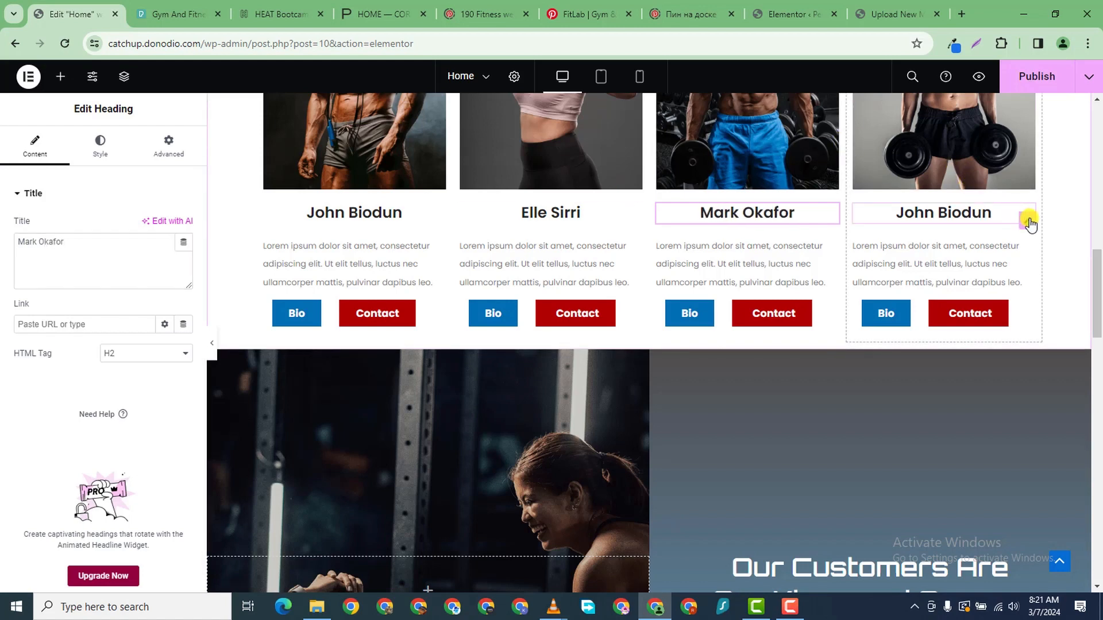
triple_click(35, 240)
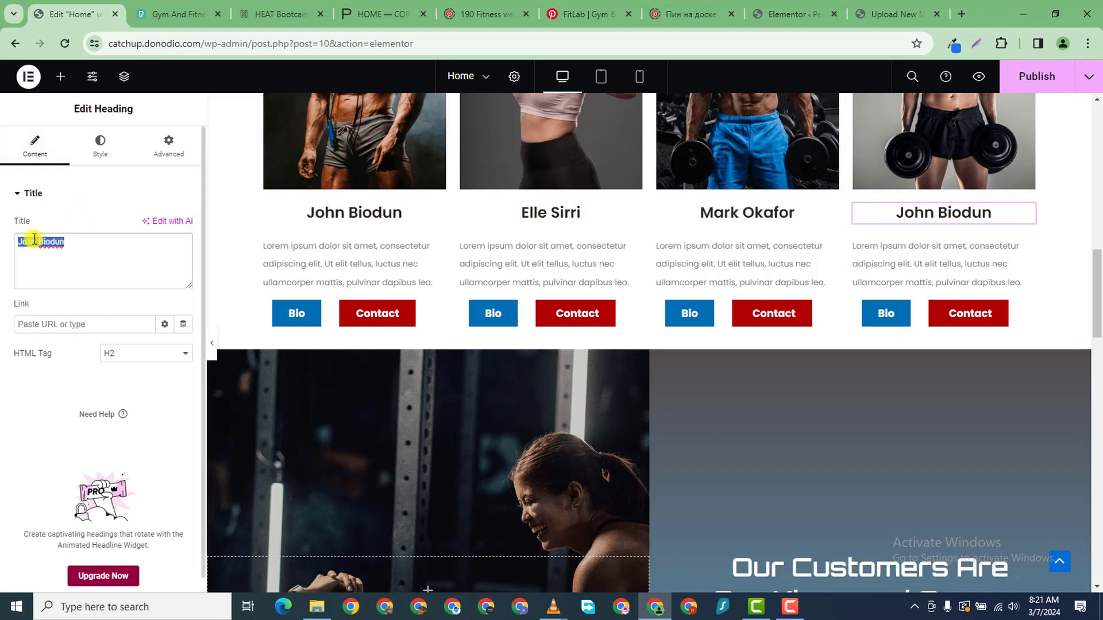
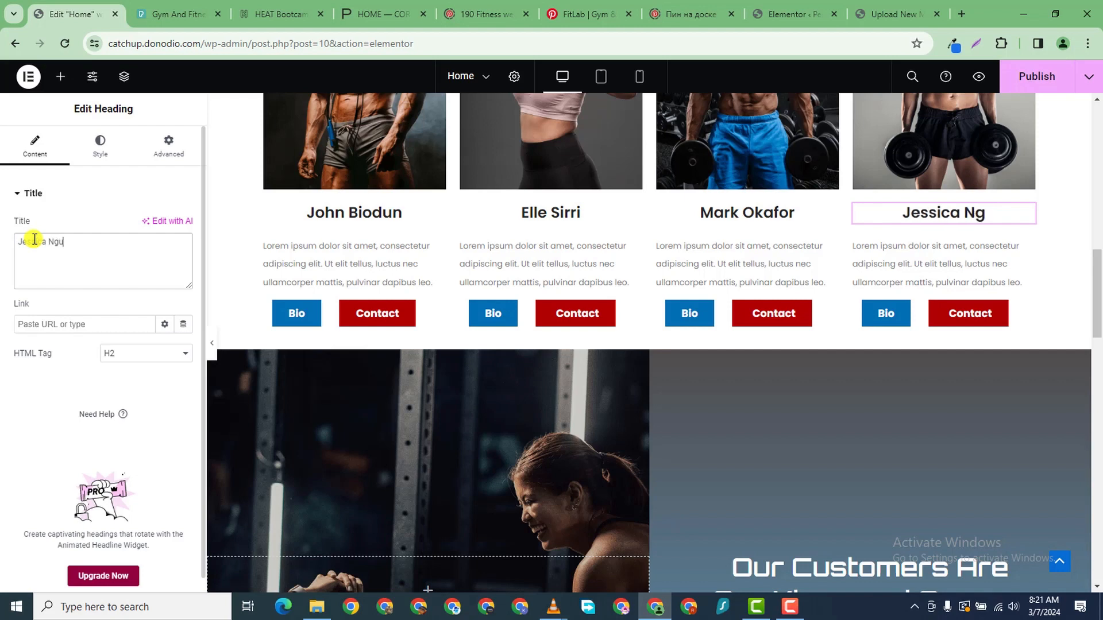
scroll(488, 316, down, 2)
scroll(488, 316, up, 3)
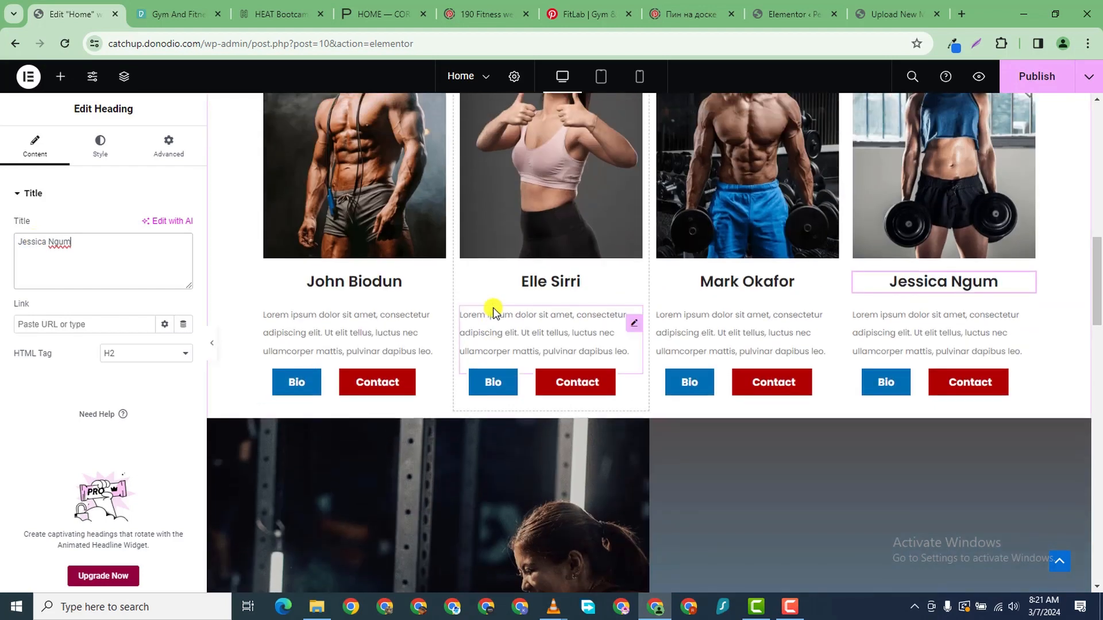
- Give the section below the trainer cards an 80 px top margin
click(649, 421)
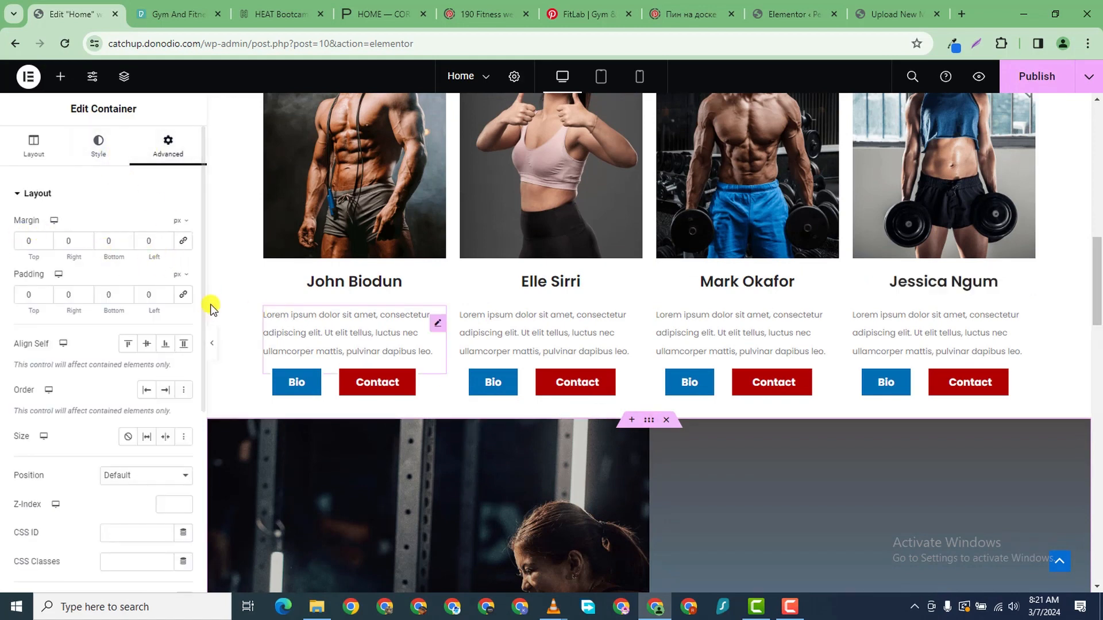
drag(44, 237, 46, 240)
click(45, 239)
click(45, 239)
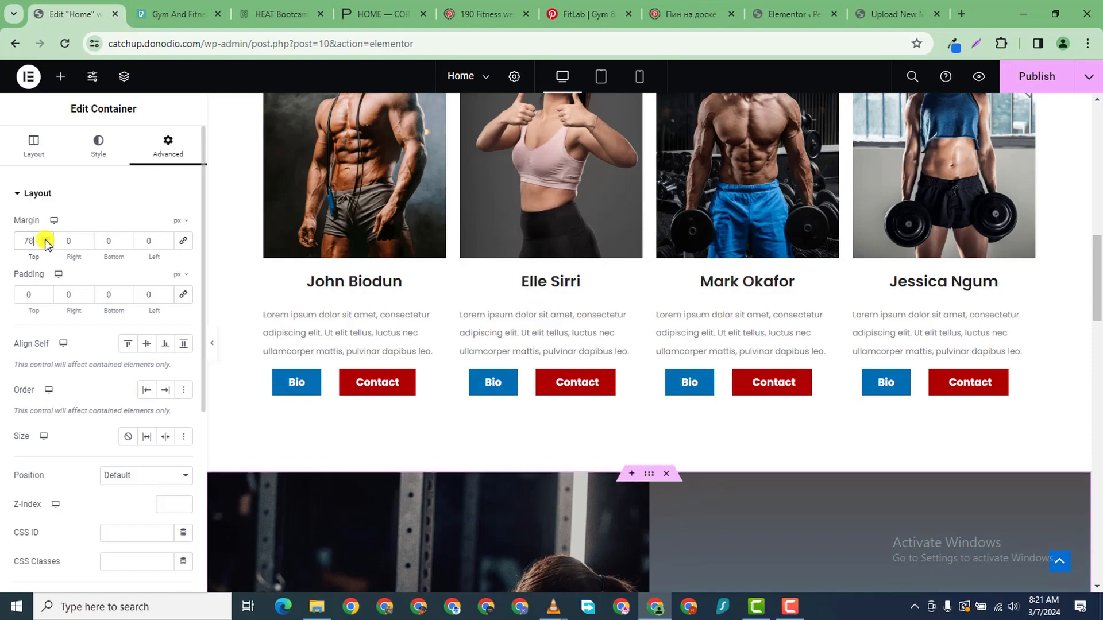
click(47, 239)
click(47, 239)
- Update the Home page to publish the changes
drag(1097, 319, 1098, 347)
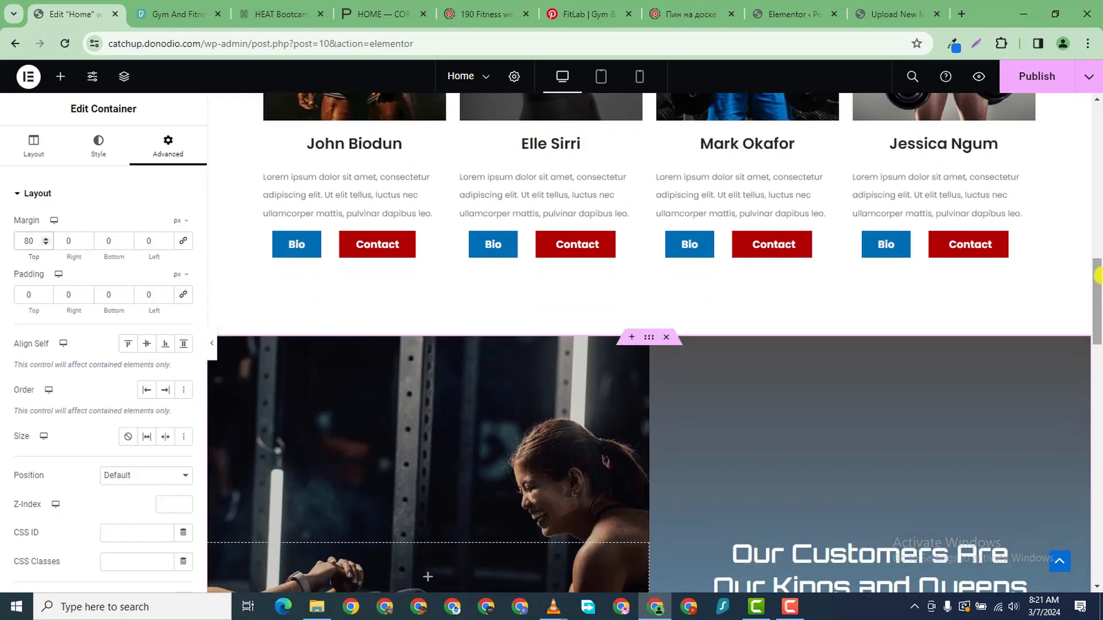
click(1031, 76)
scroll(556, 402, down, 15)
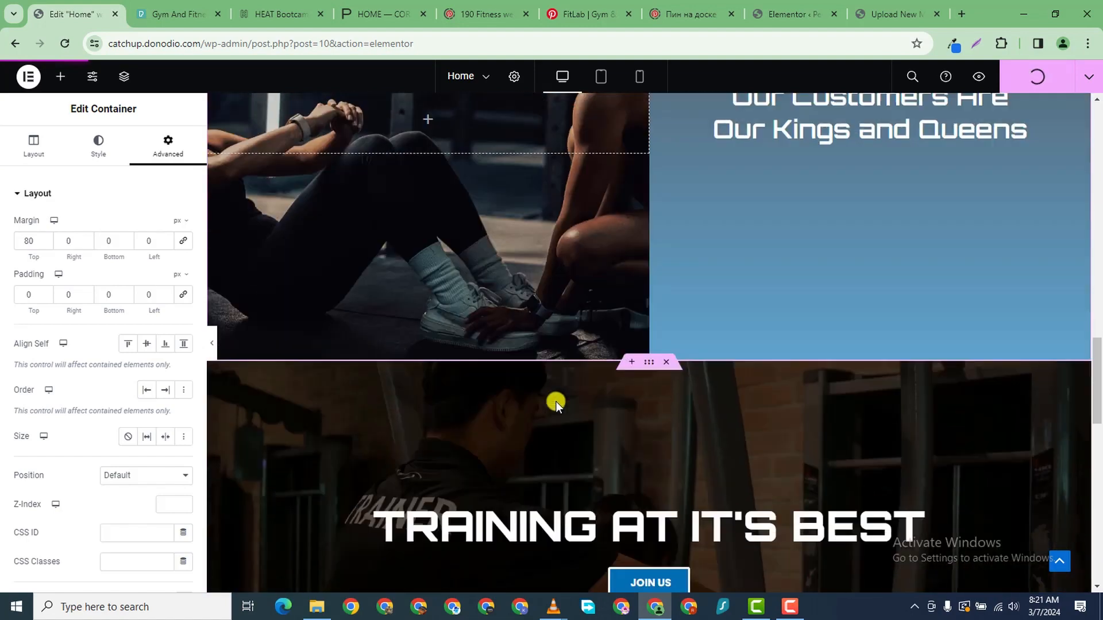
scroll(556, 402, up, 8)
scroll(556, 402, down, 5)
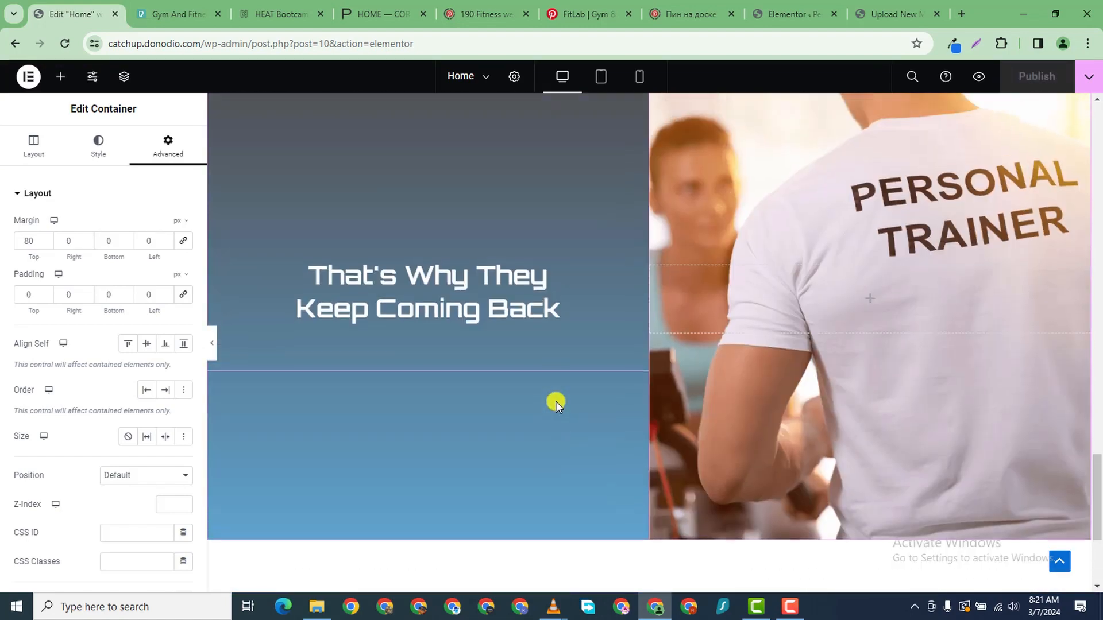
scroll(556, 401, up, 6)
scroll(556, 401, down, 10)
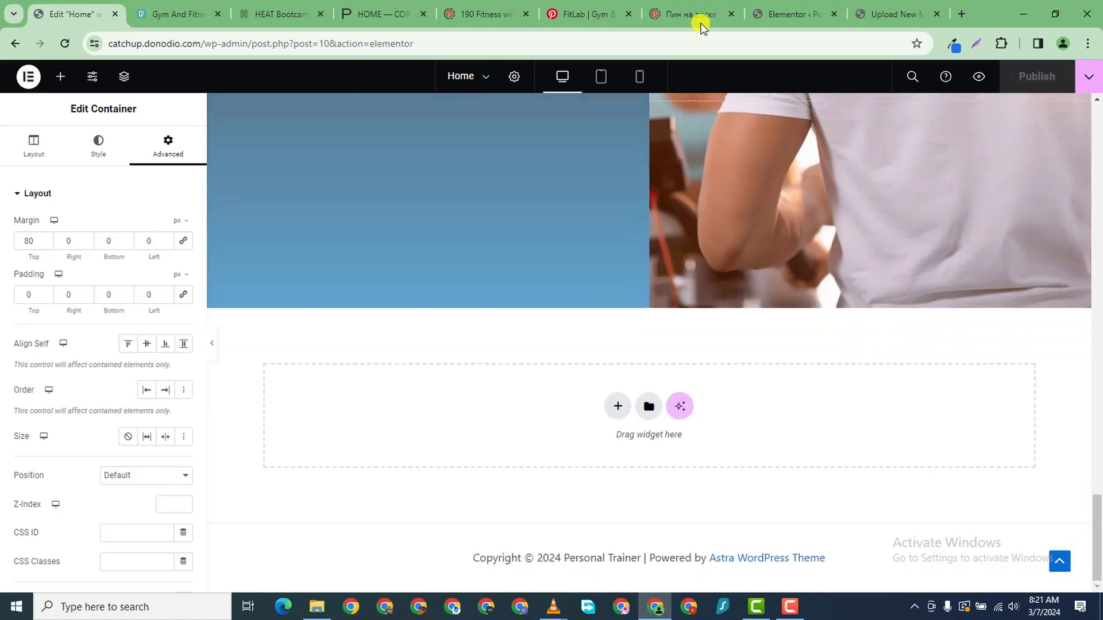
- Switch the Elementor preview to mobile layout and scroll through the stacked Home page sections
click(639, 77)
scroll(718, 333, down, 6)
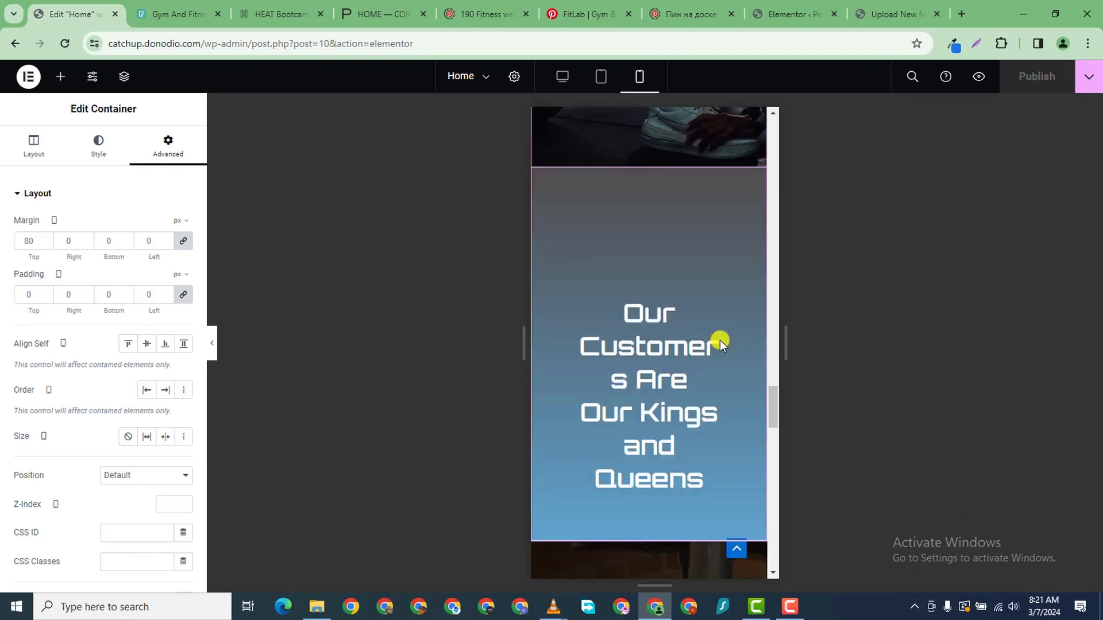
scroll(706, 328, down, 4)
scroll(688, 298, up, 10)
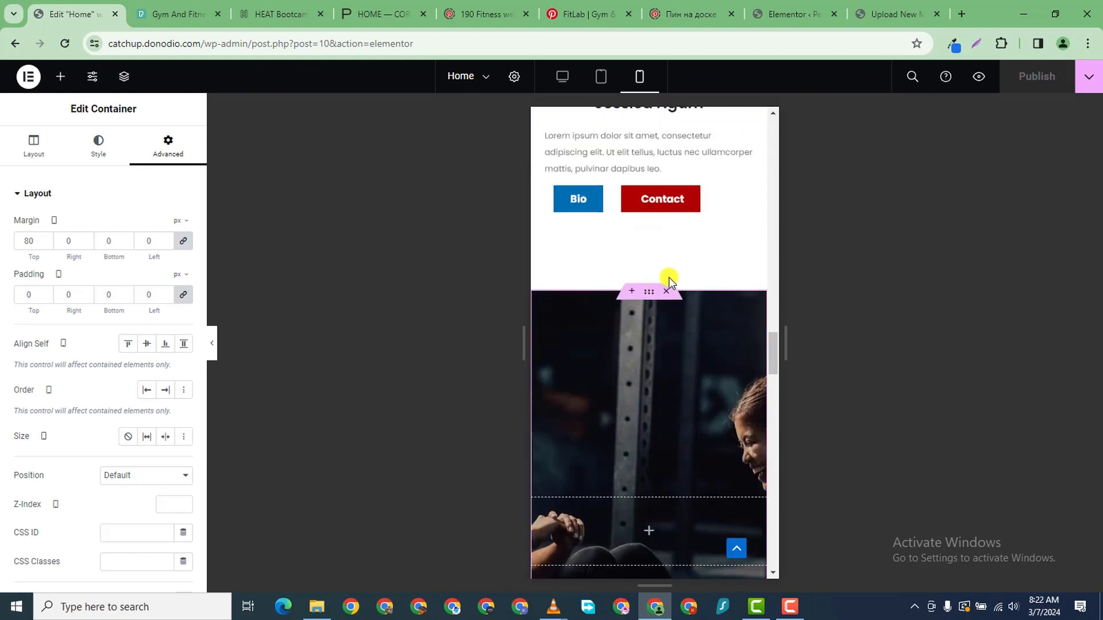
scroll(669, 280, down, 10)
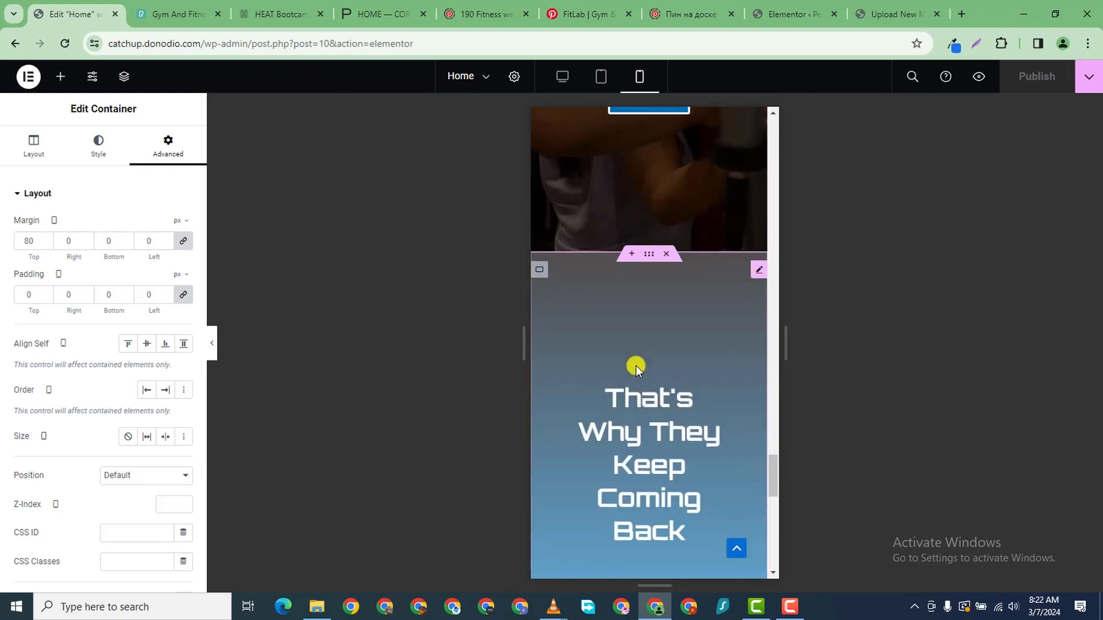
scroll(636, 366, down, 8)
scroll(626, 333, up, 3)
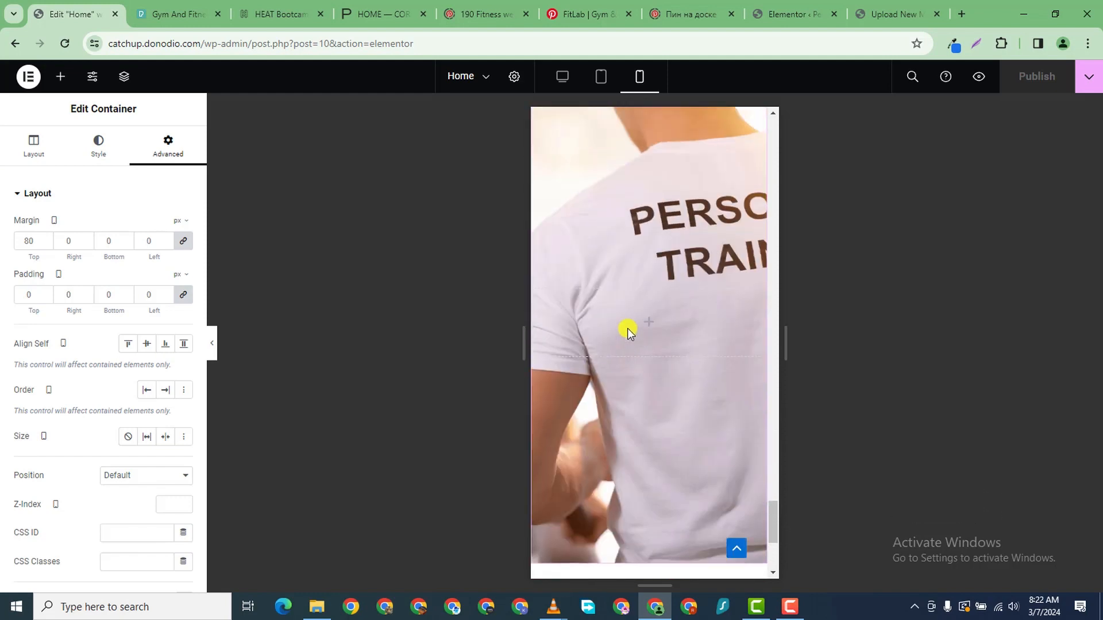
scroll(627, 329, up, 3)
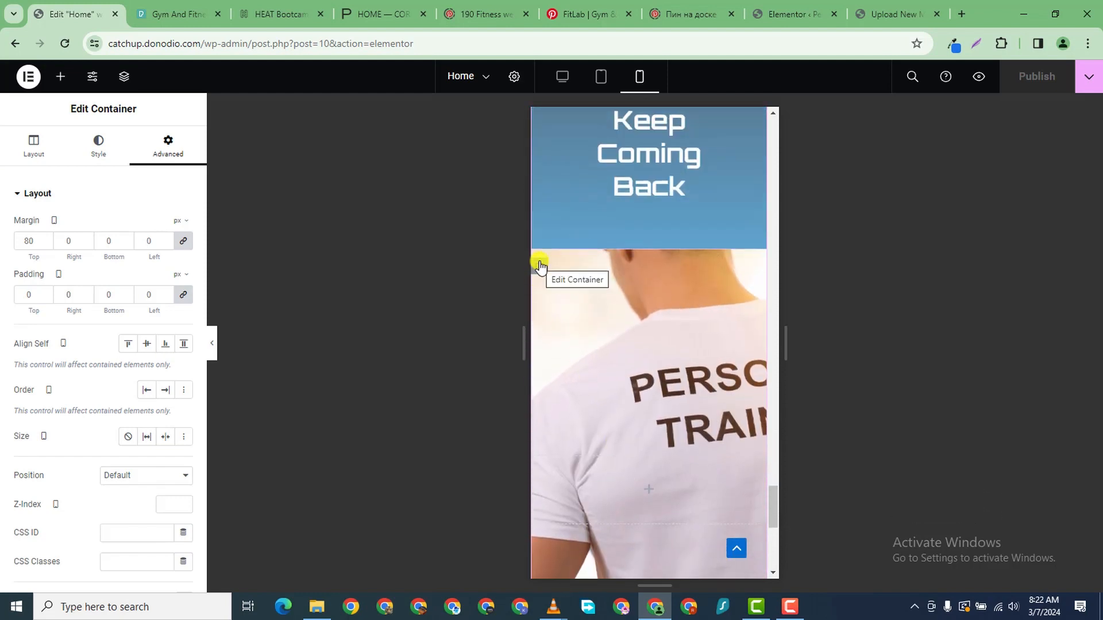
scroll(652, 234, up, 10)
scroll(647, 258, up, 1)
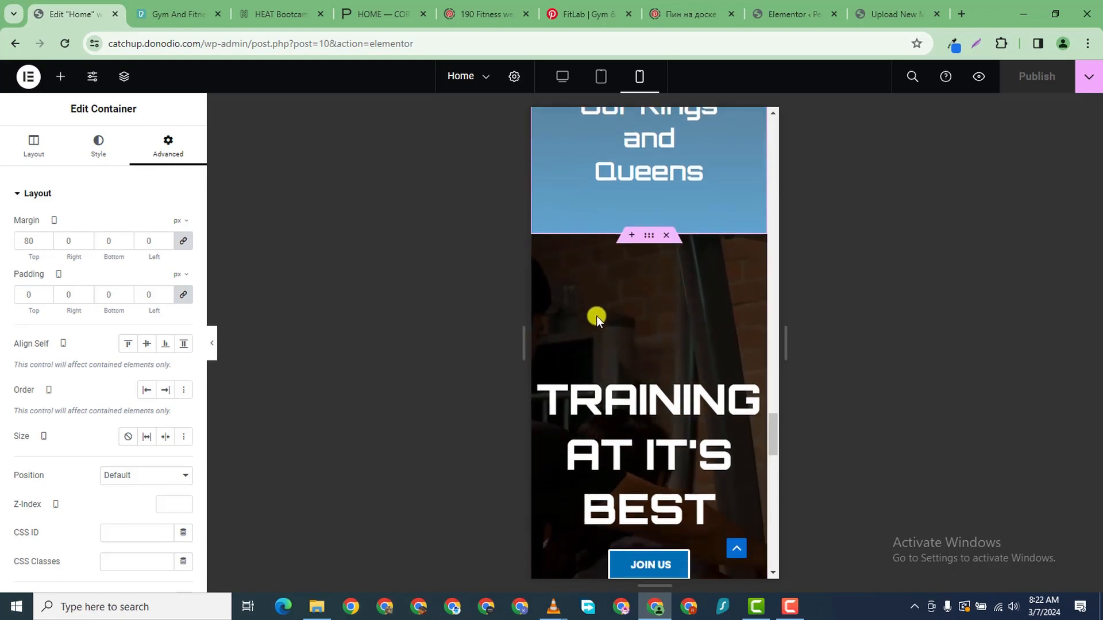
scroll(596, 315, down, 5)
scroll(618, 278, up, 4)
scroll(638, 287, down, 2)
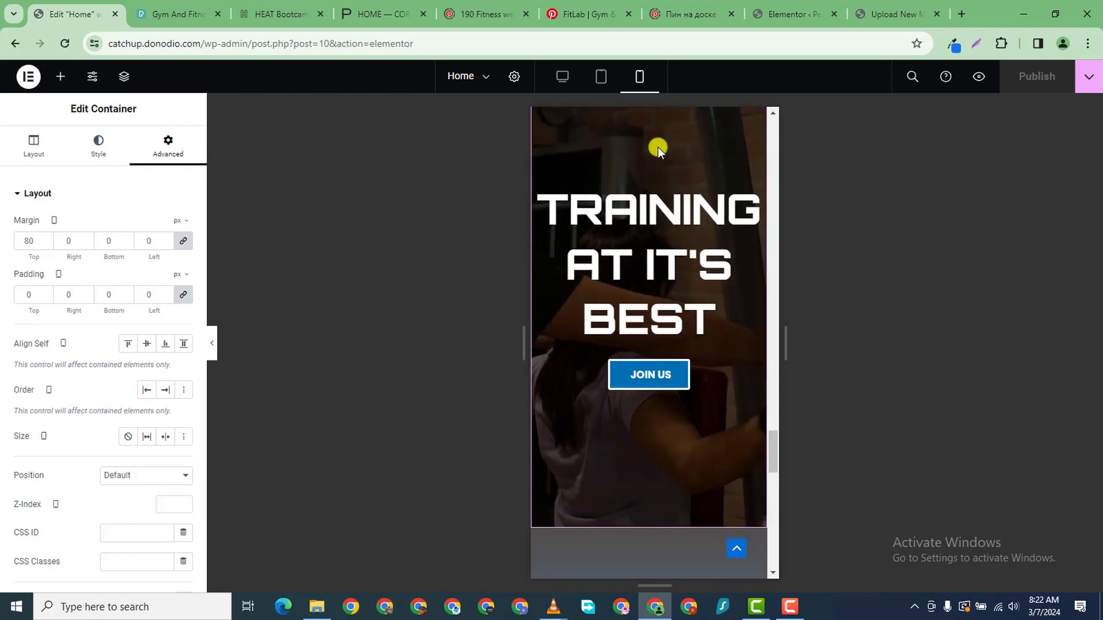
scroll(677, 308, down, 1)
scroll(599, 173, up, 2)
scroll(599, 173, up, 3)
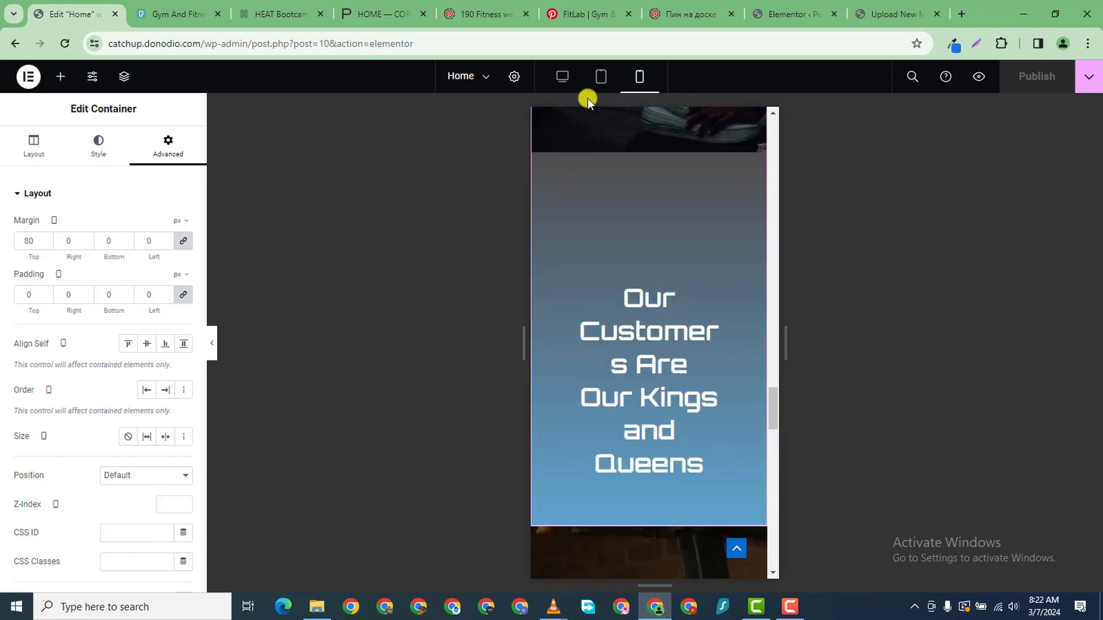
scroll(608, 288, up, 4)
scroll(563, 246, up, 1)
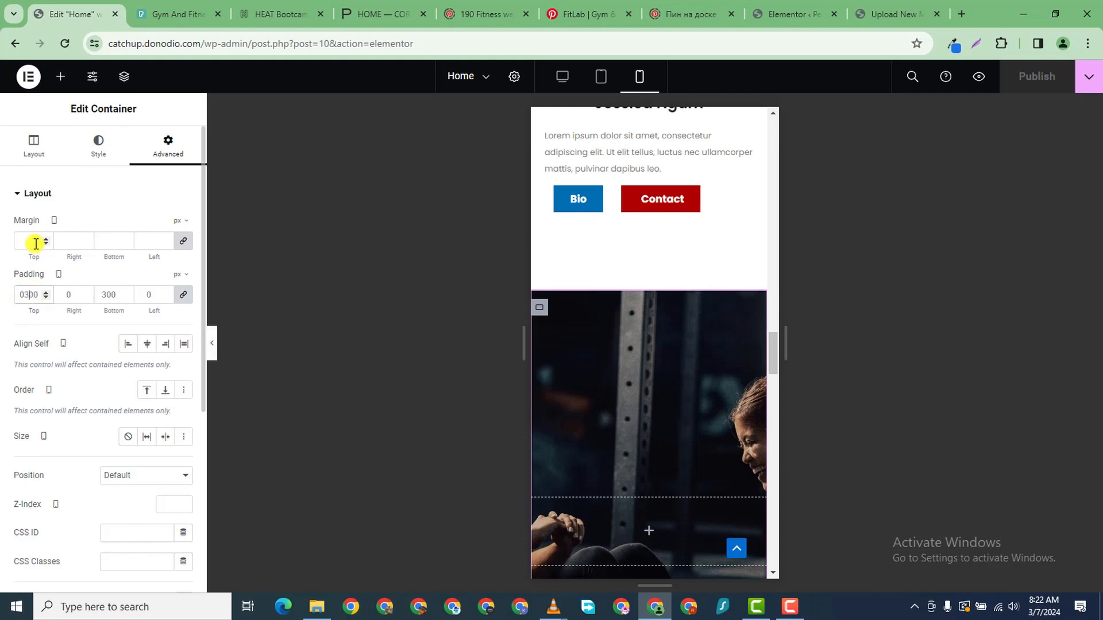
- Unlink the gym-photo container's mobile padding and set Top 150, Right 0, Bottom 150, Left 0
text(2)
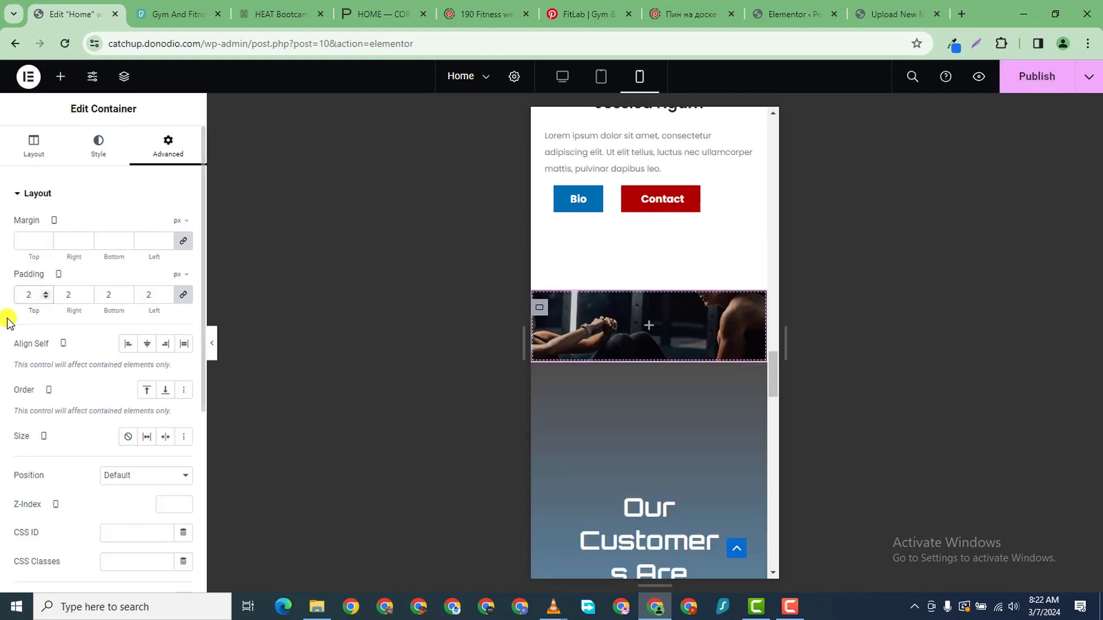
text(00)
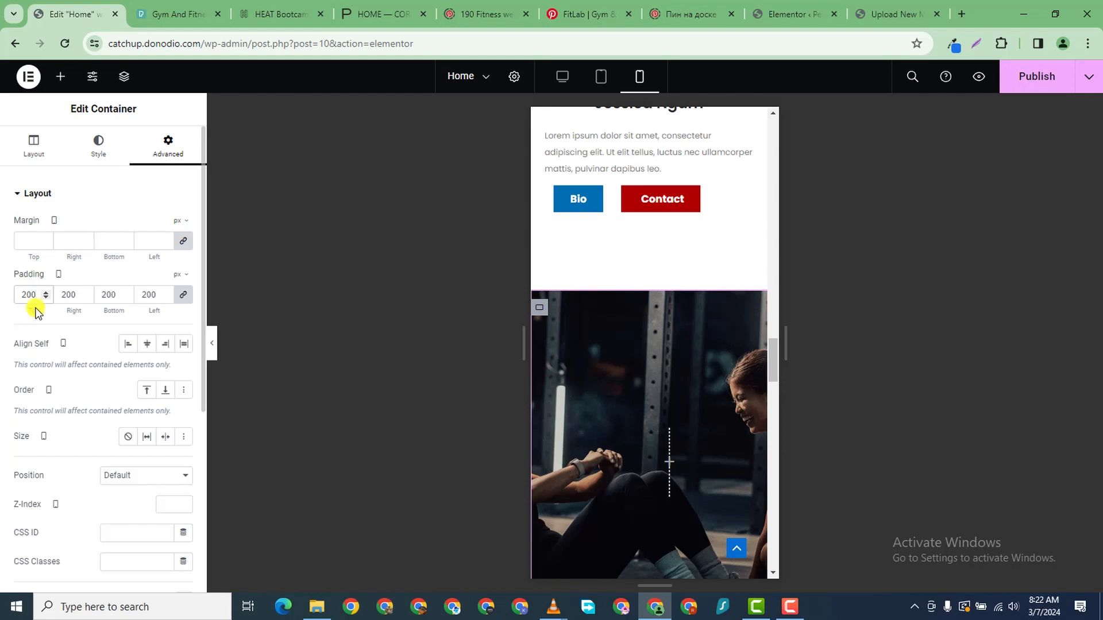
scroll(632, 459, down, 3)
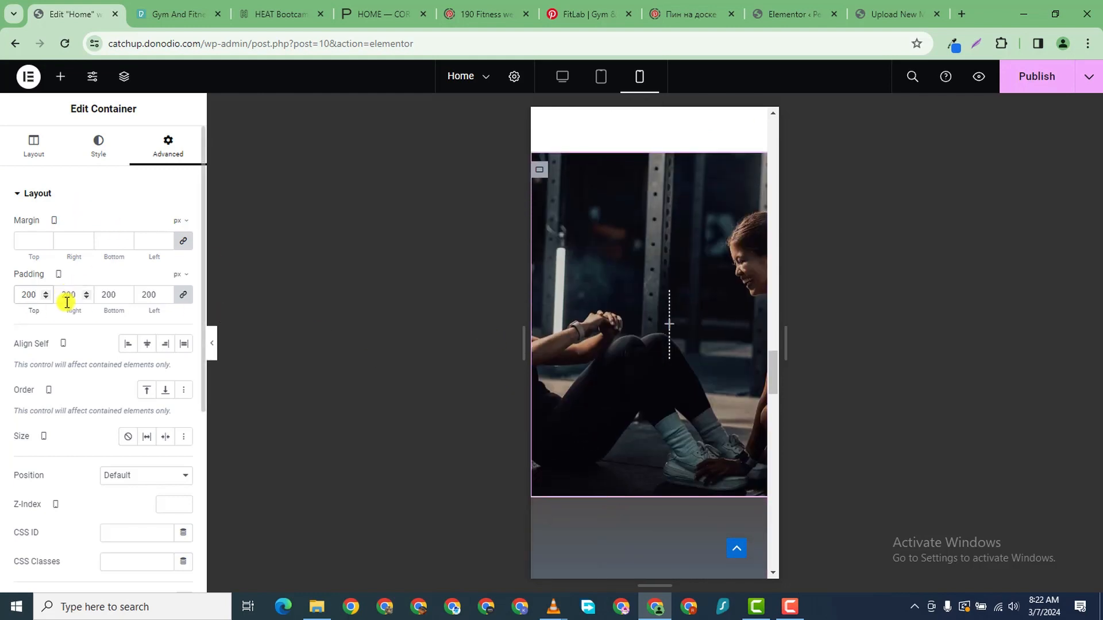
click(182, 294)
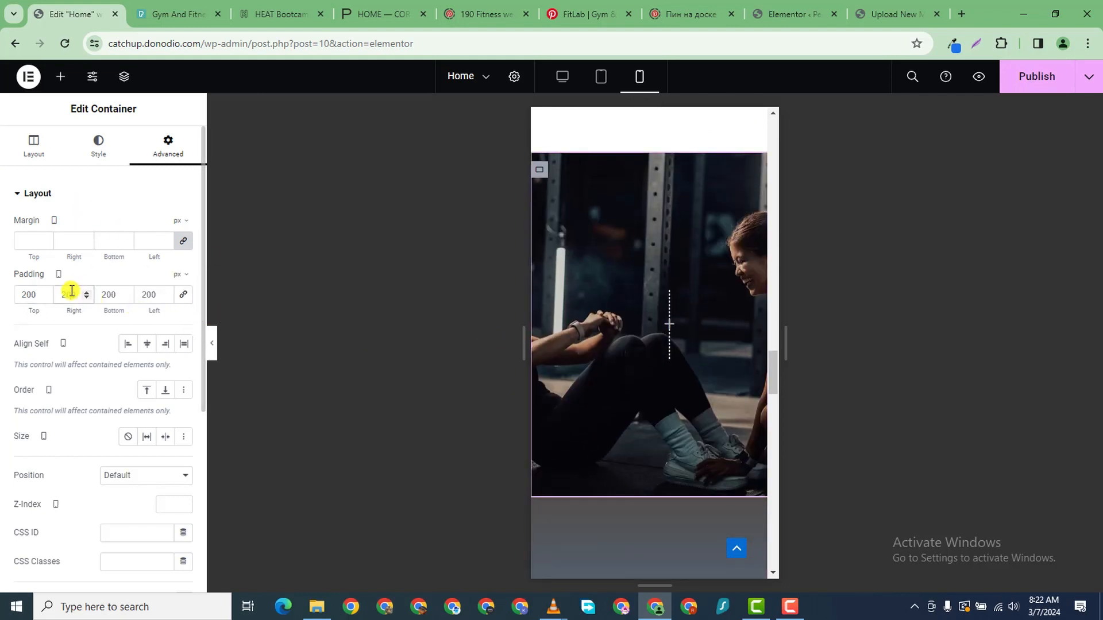
text(0)
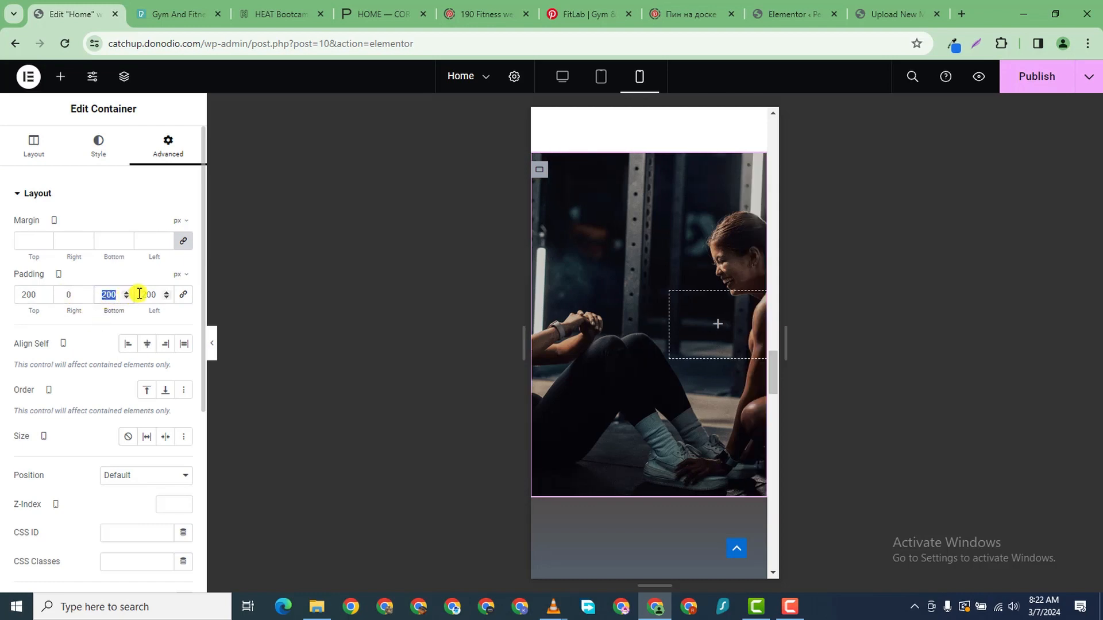
key(BackSpace)
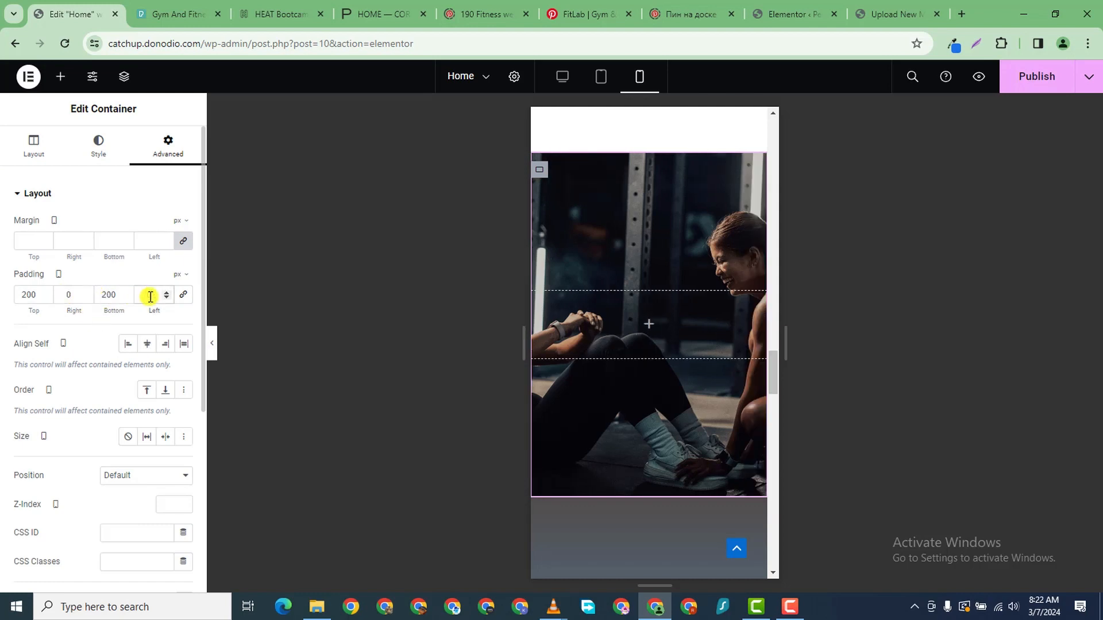
click(46, 299)
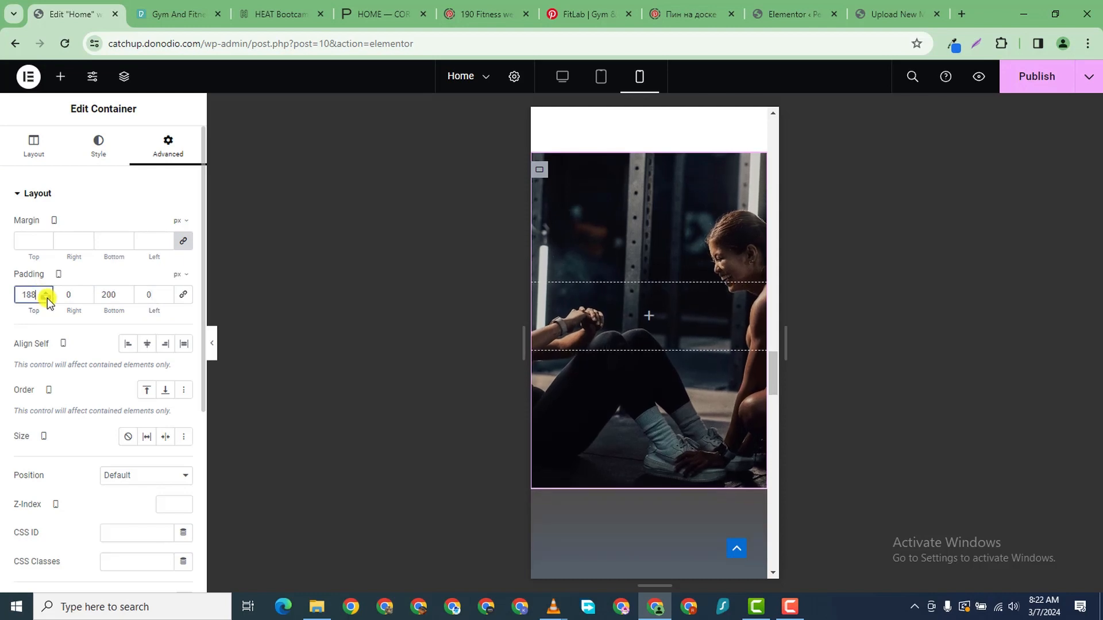
click(46, 298)
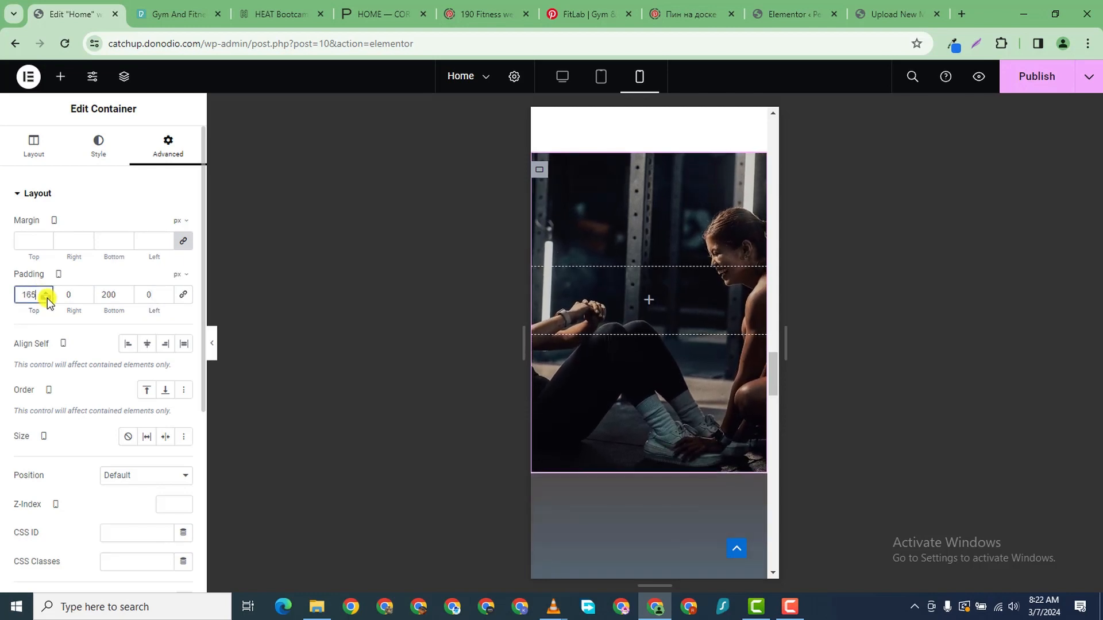
click(47, 298)
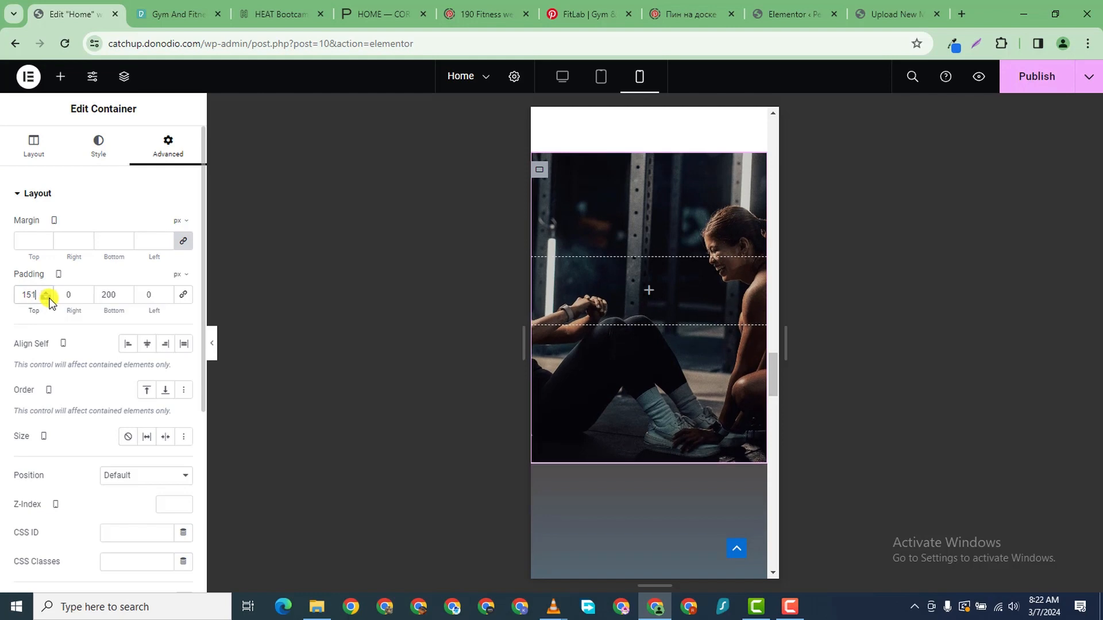
click(47, 298)
click(45, 292)
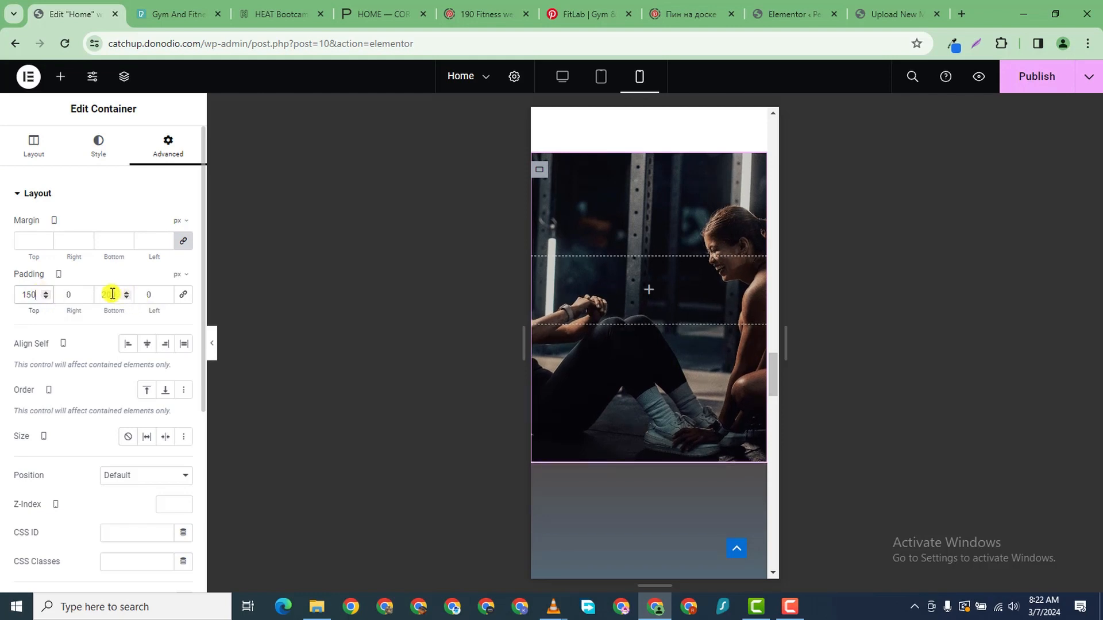
text(150)
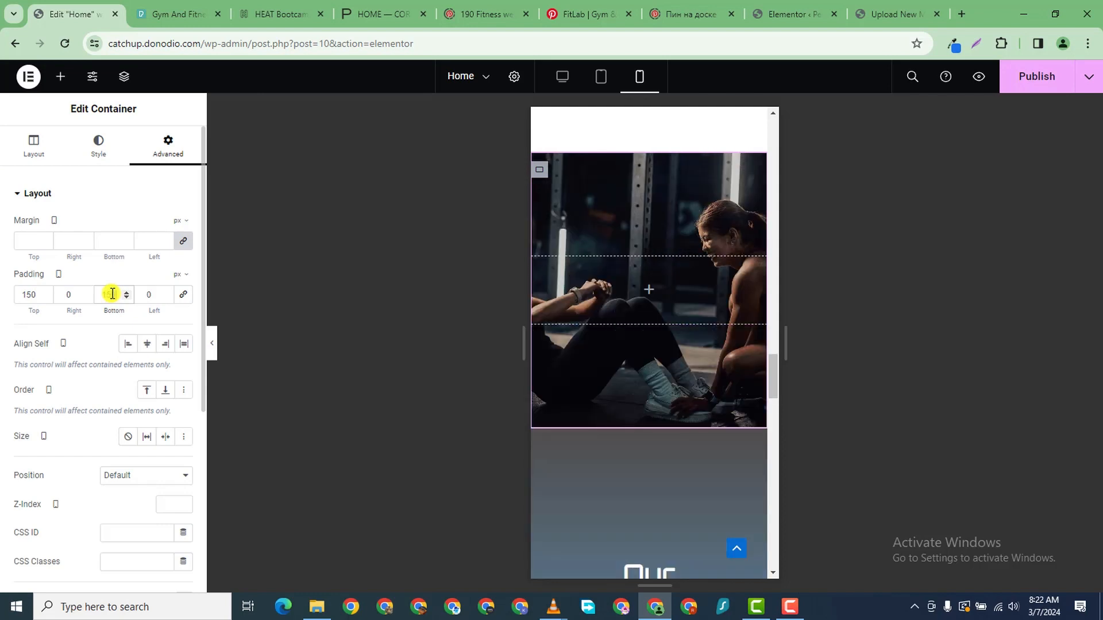
scroll(758, 438, down, 6)
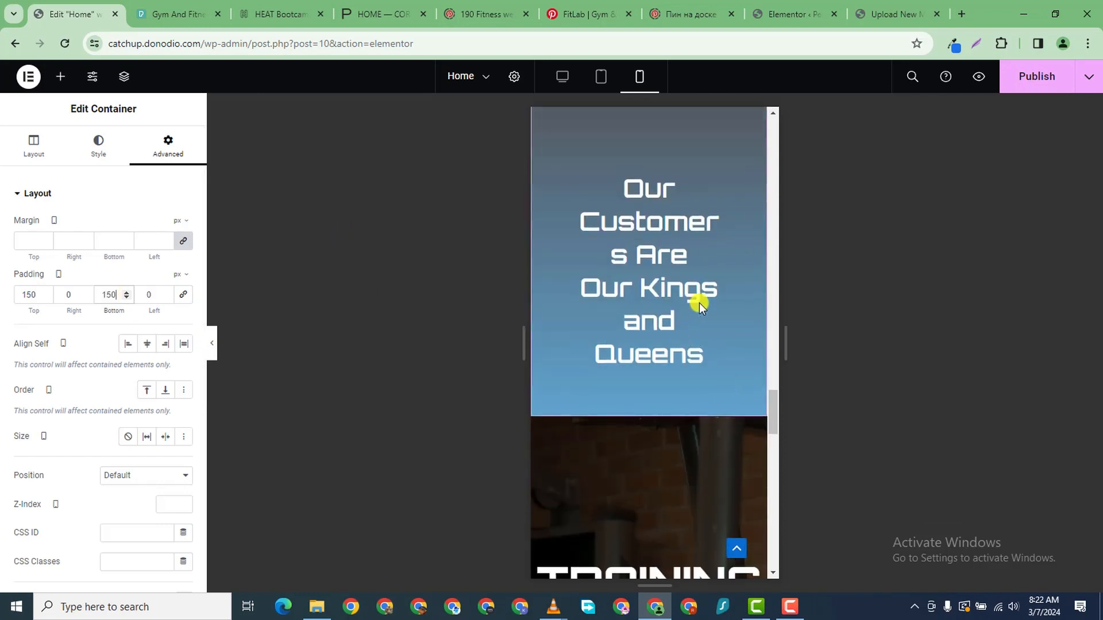
scroll(698, 302, up, 4)
scroll(662, 419, down, 1)
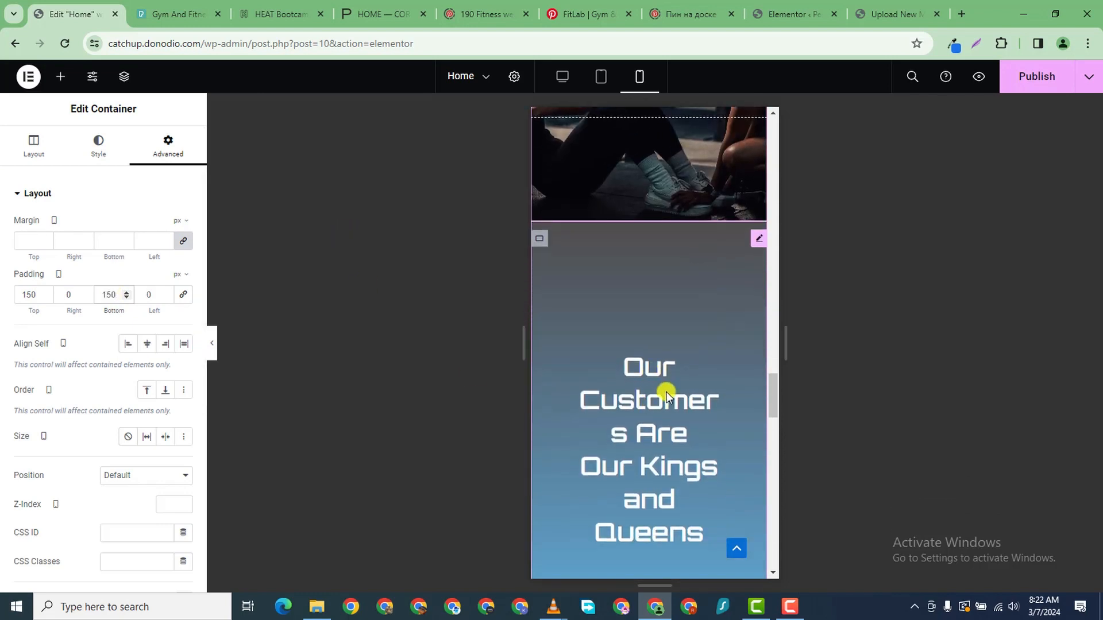
- Set a linked 1% margin on all sides of the Our Customers Are Our Kings and Queens heading
click(760, 240)
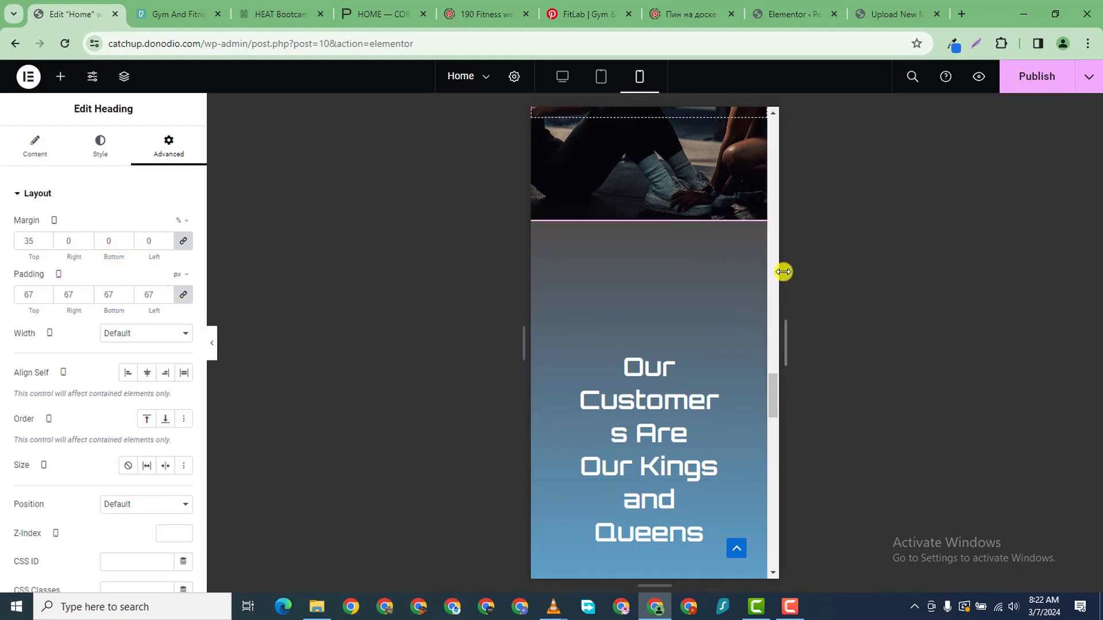
mouse_move(757, 244)
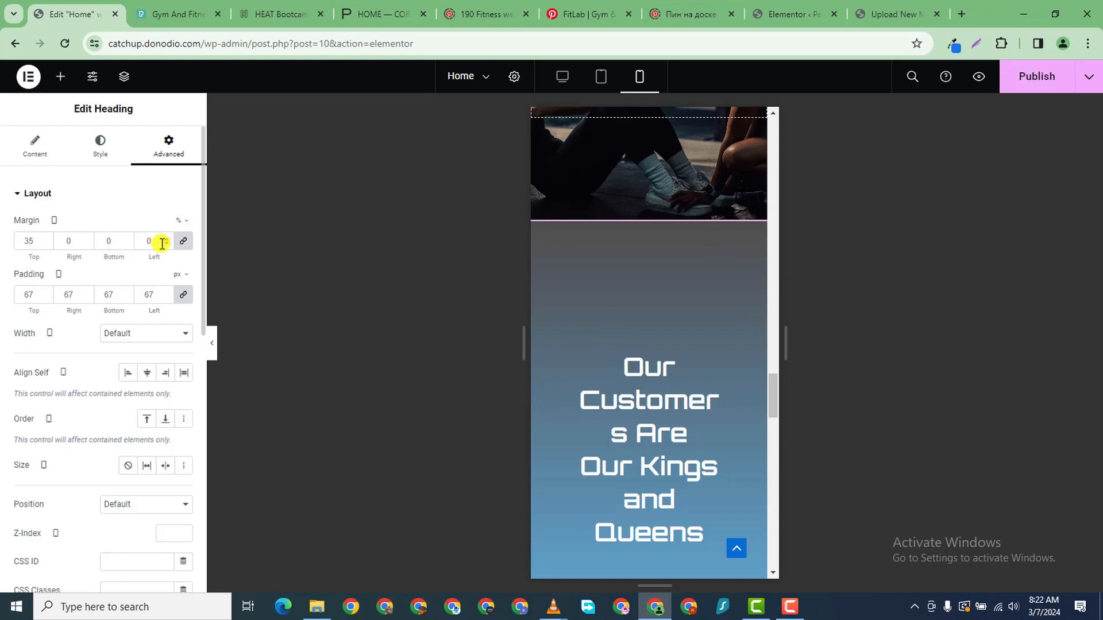
click(46, 246)
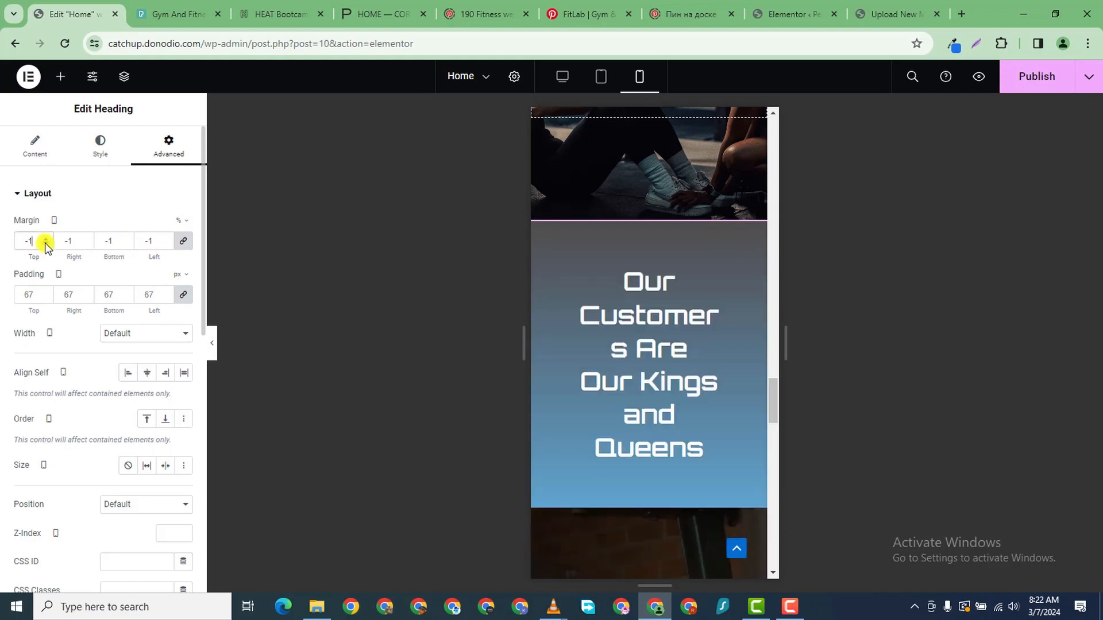
click(147, 241)
key(BackSpace)
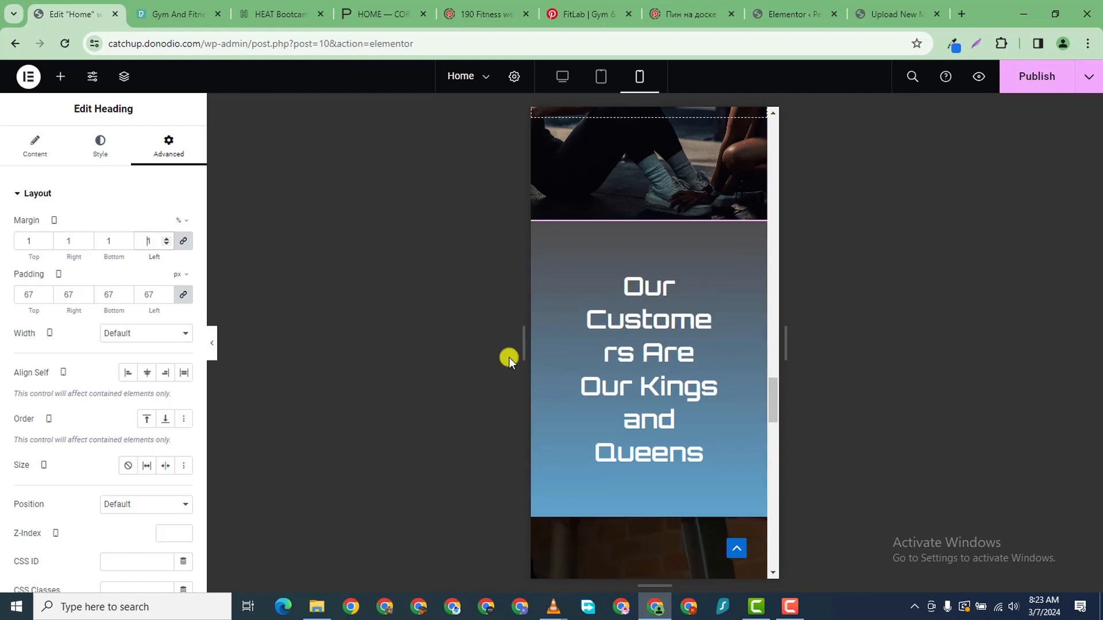
scroll(649, 359, down, 3)
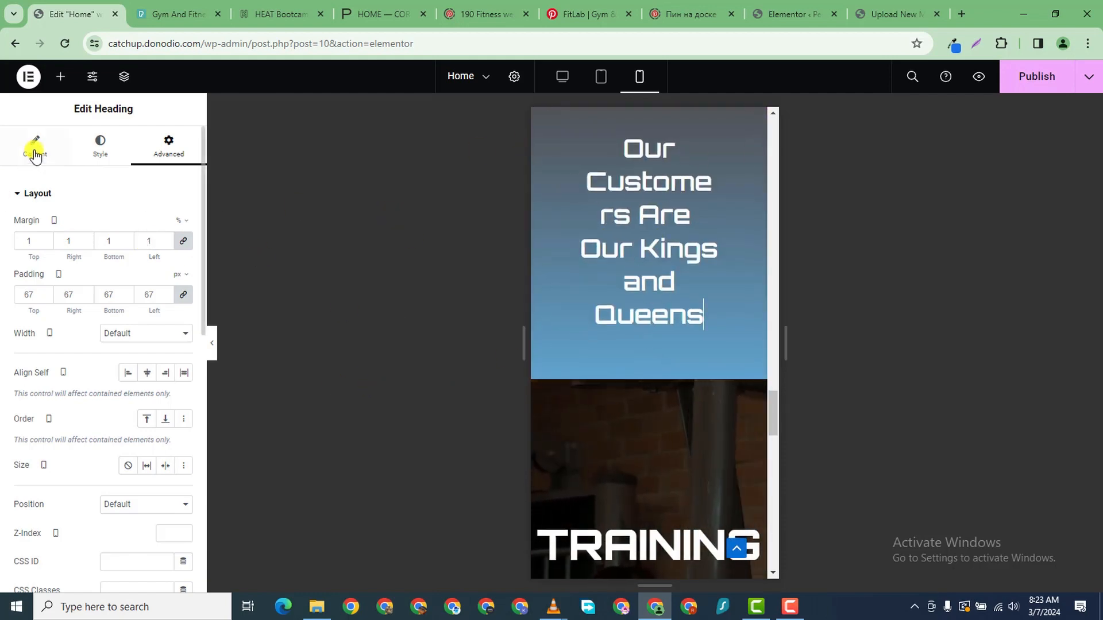
- Set the heading's typography font size to 32 px
click(101, 147)
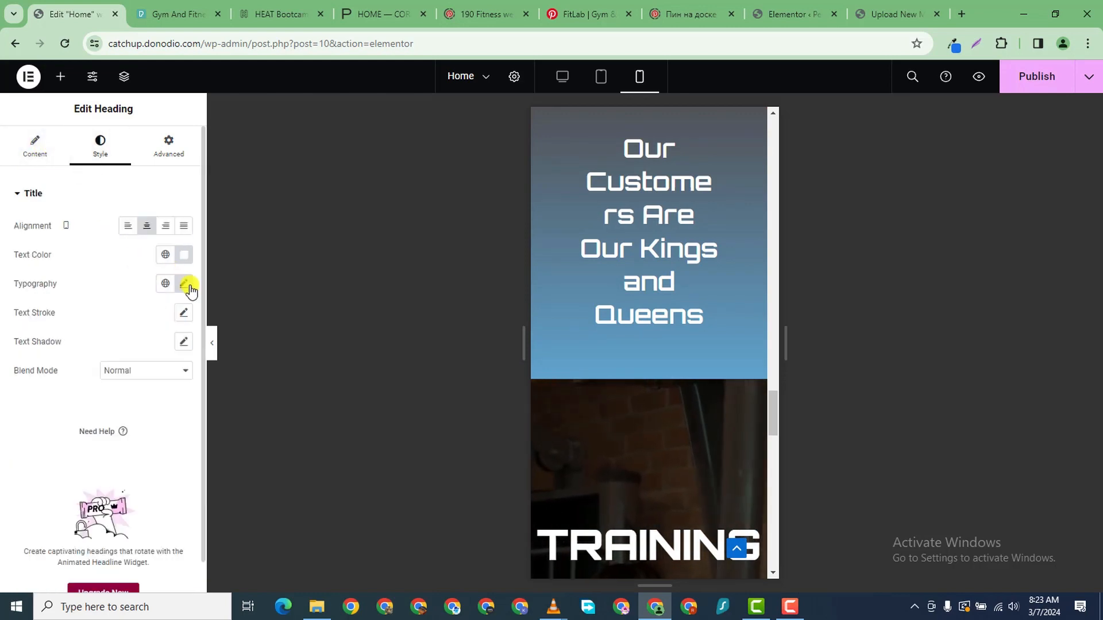
click(184, 284)
click(172, 393)
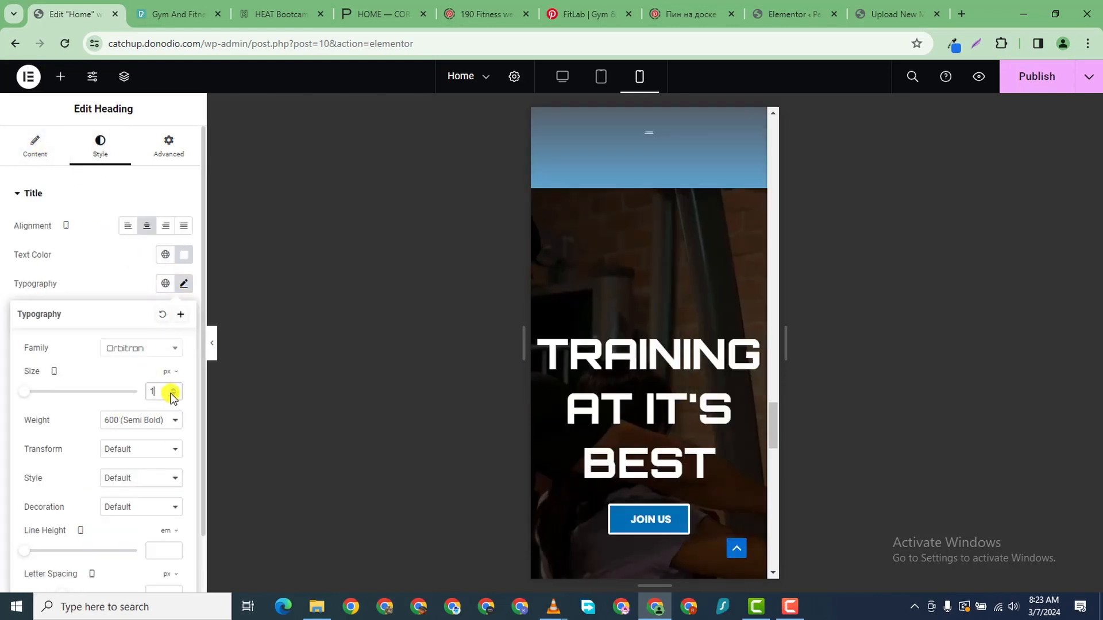
click(172, 390)
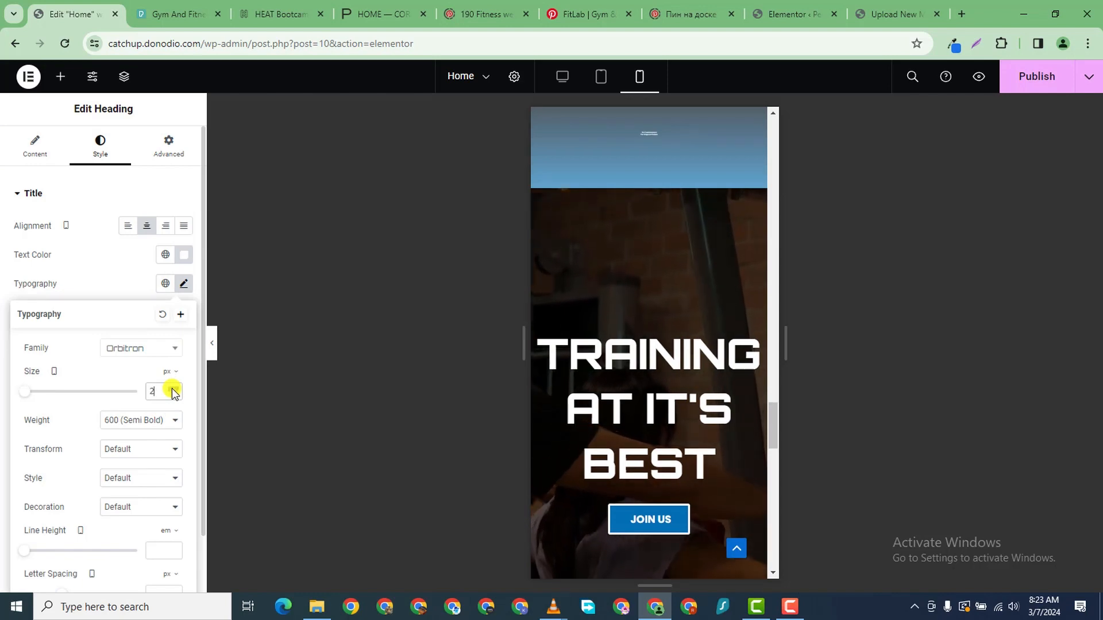
click(172, 390)
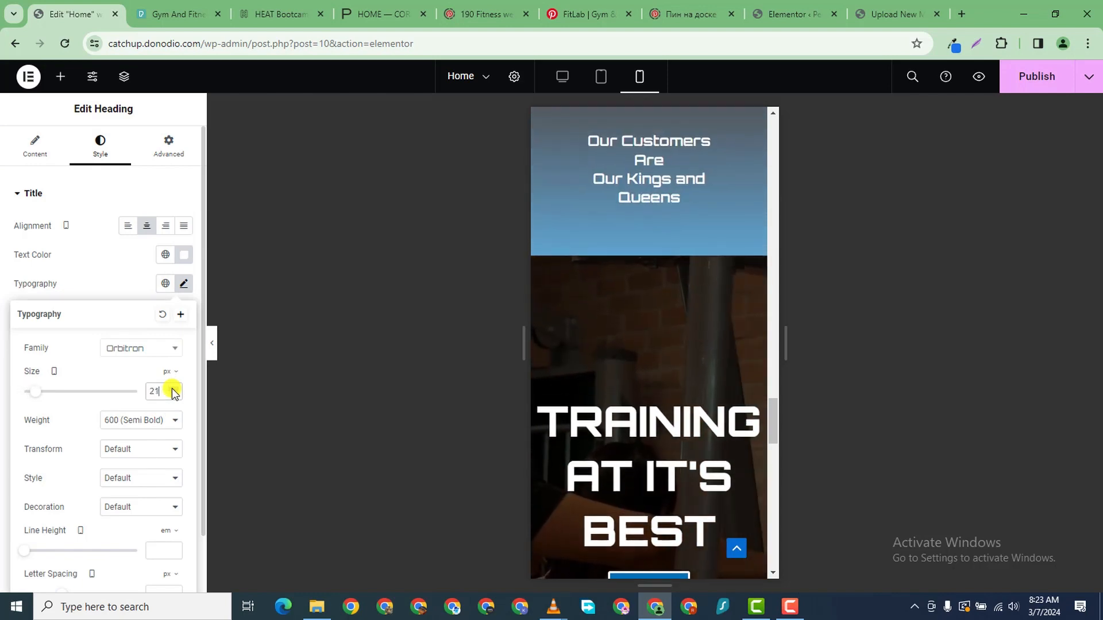
click(172, 390)
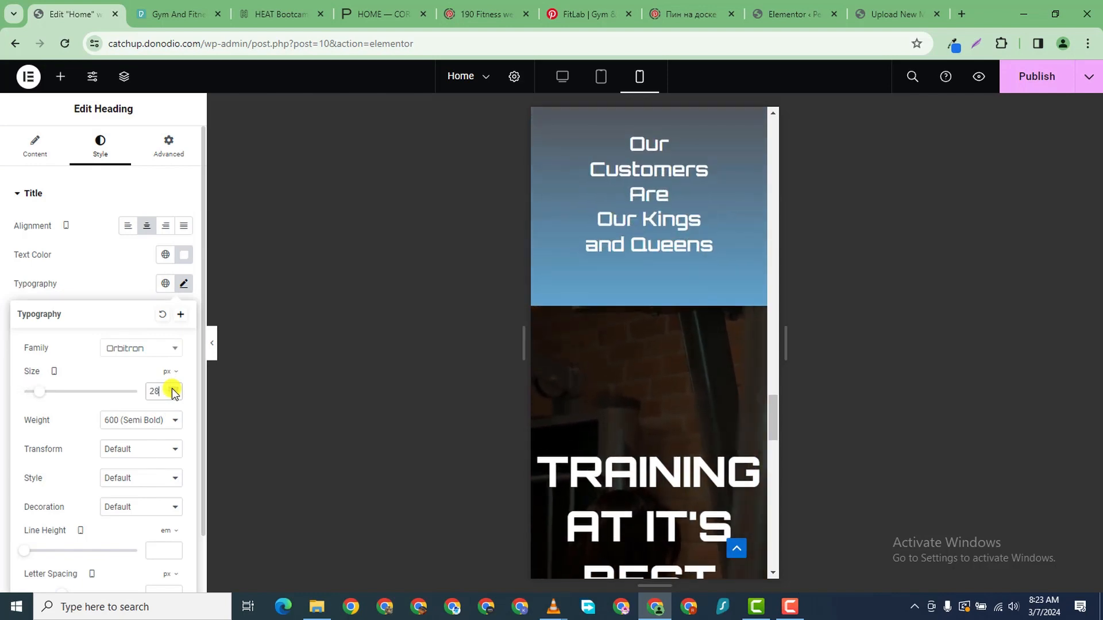
scroll(708, 422, down, 2)
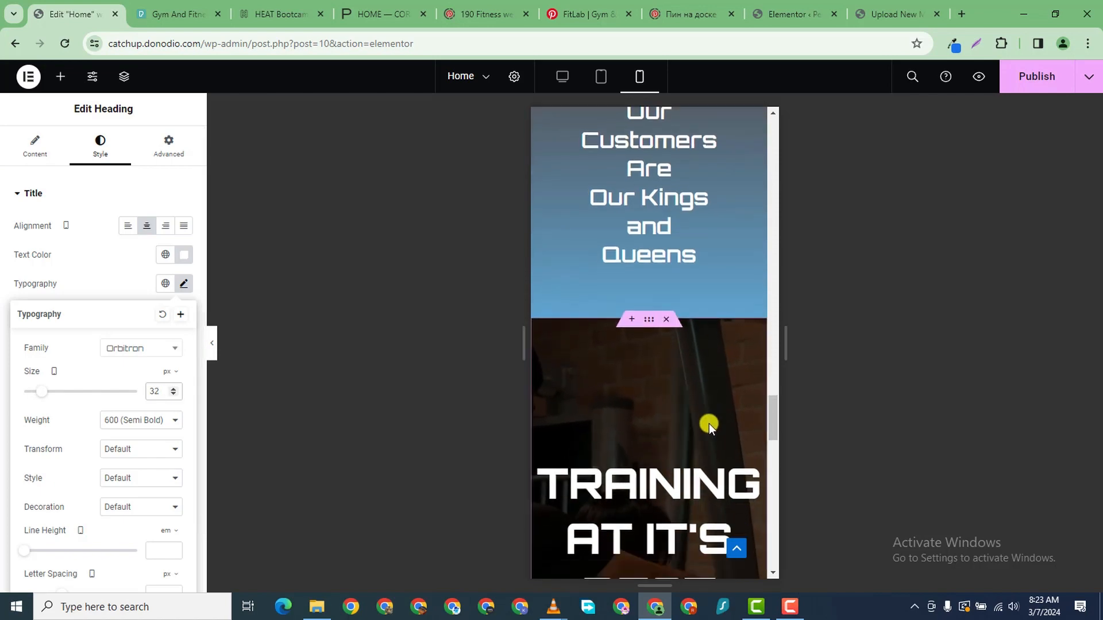
scroll(708, 415, up, 5)
scroll(660, 457, down, 2)
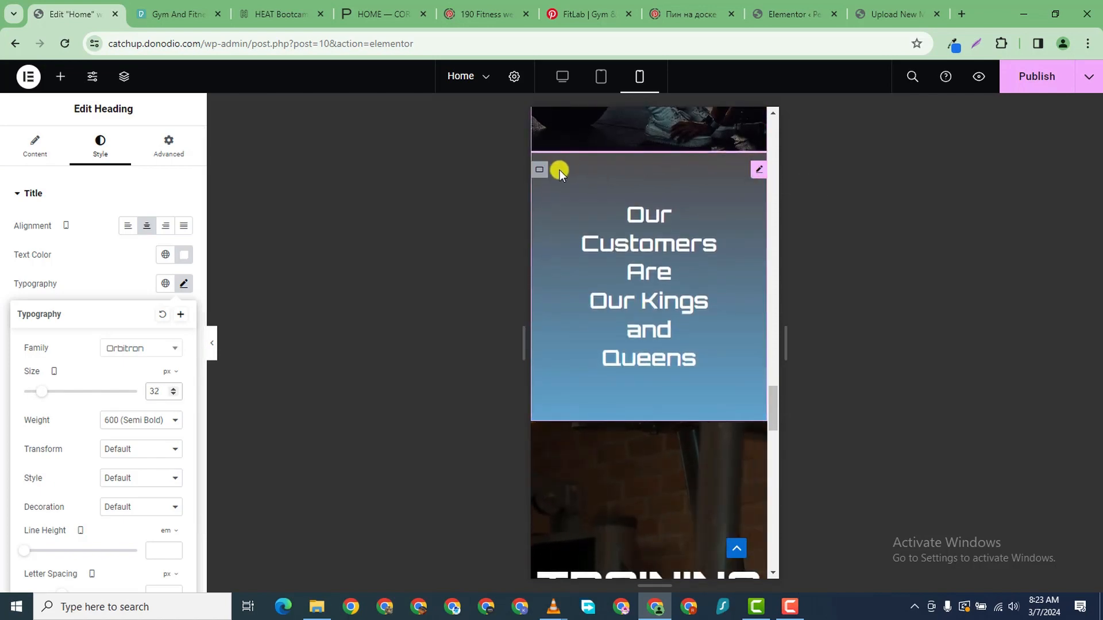
- Copy the Our Customers container and paste its style onto the That's Why container
right_click(542, 169)
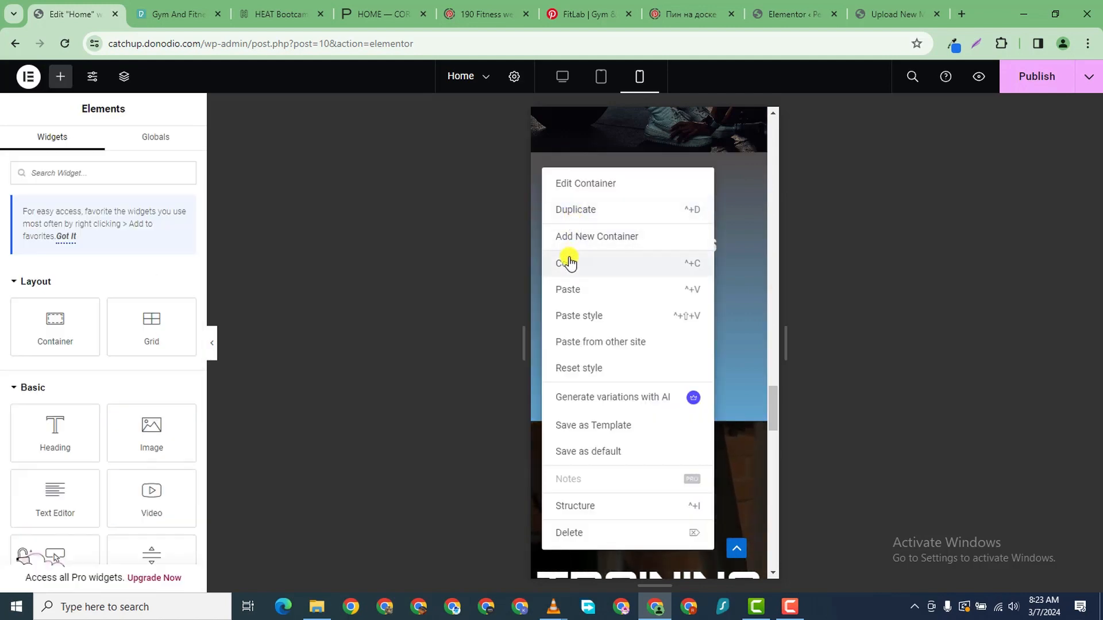
click(570, 263)
scroll(652, 422, down, 10)
scroll(577, 422, down, 1)
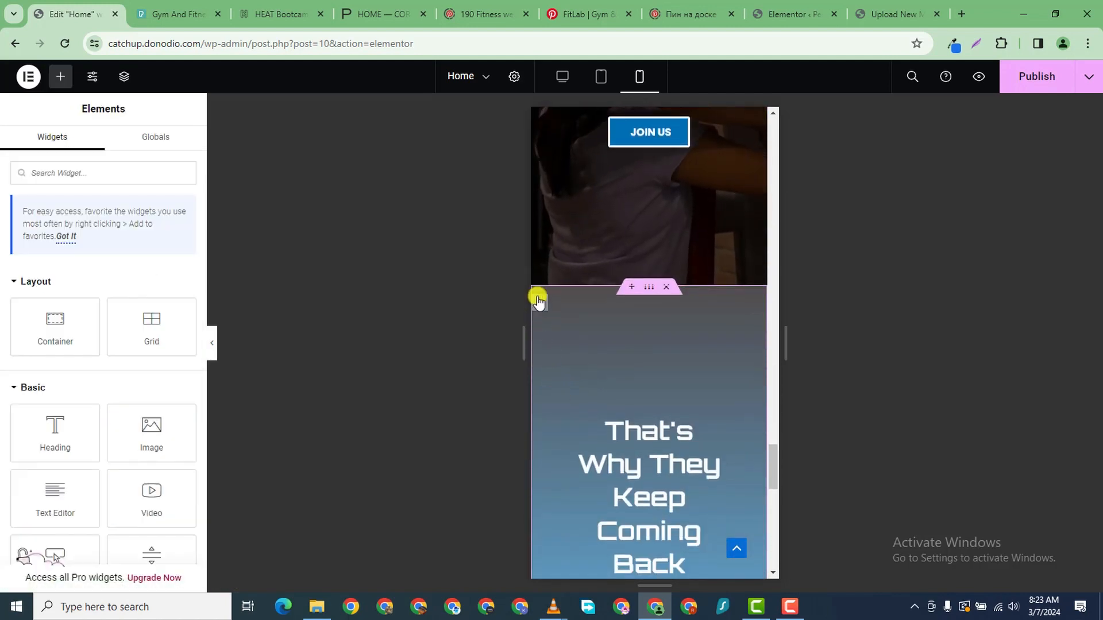
right_click(537, 298)
click(578, 358)
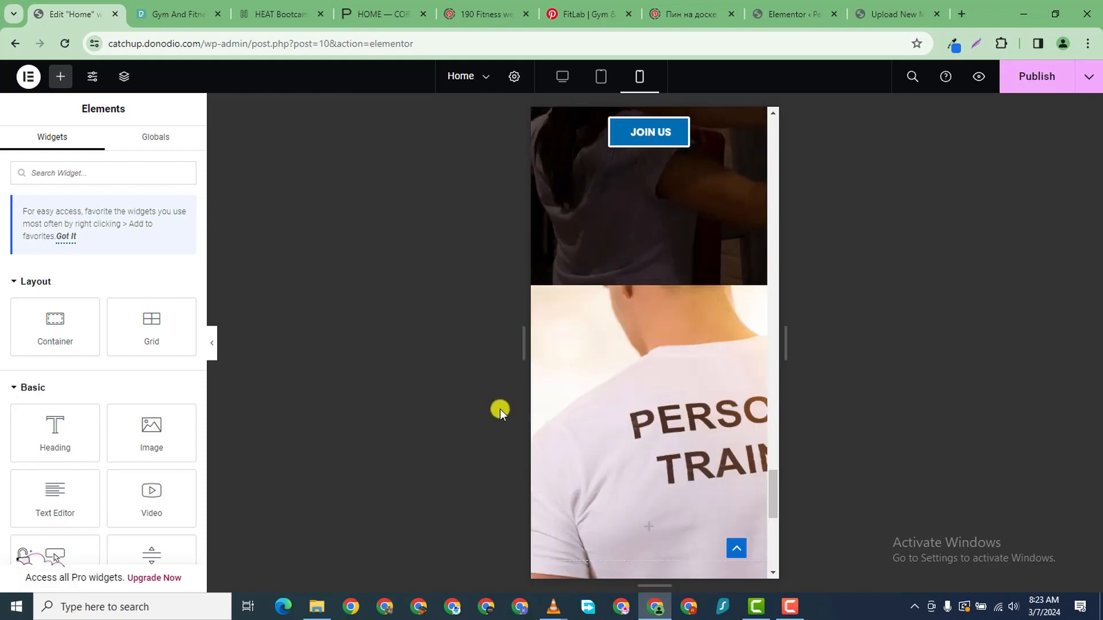
scroll(703, 356, down, 5)
scroll(704, 361, up, 10)
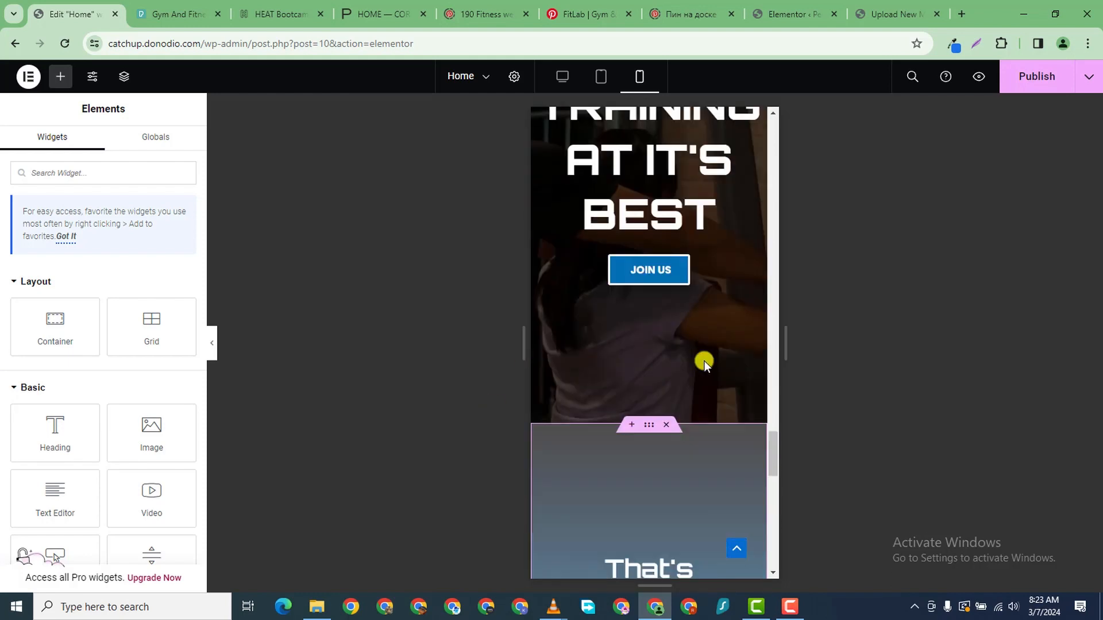
scroll(698, 340, down, 5)
scroll(697, 361, down, 7)
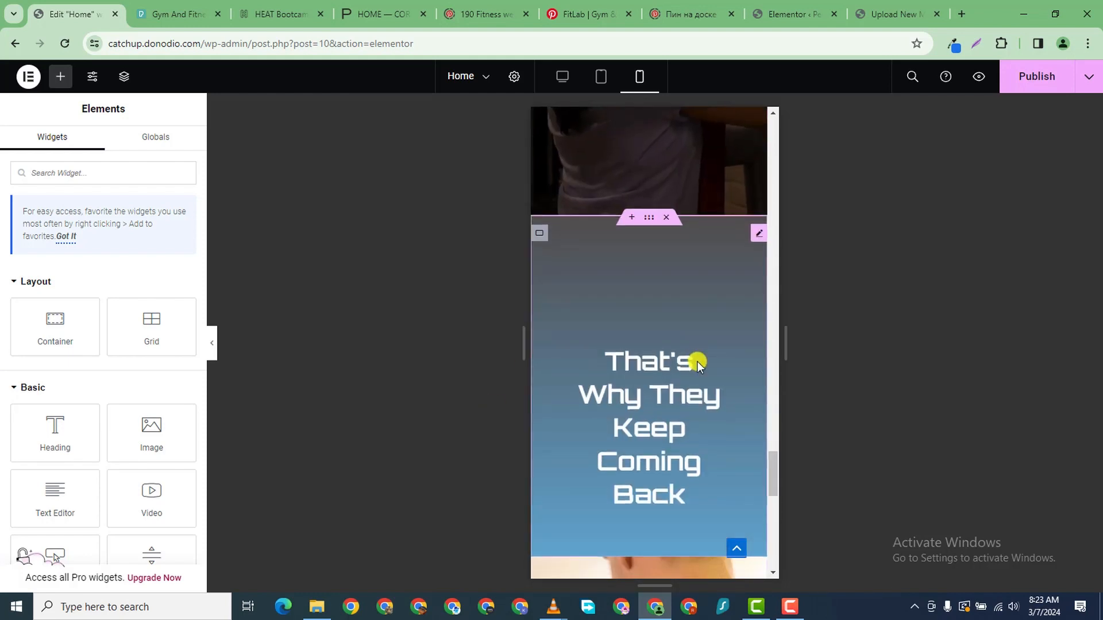
scroll(696, 325, up, 3)
scroll(696, 326, down, 7)
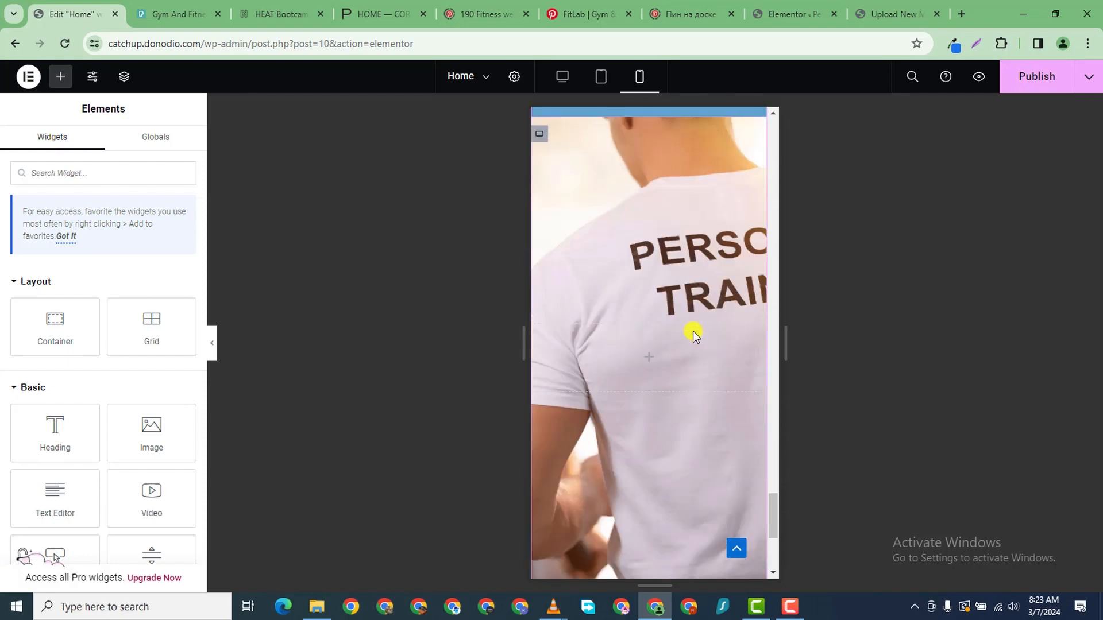
scroll(695, 326, up, 15)
scroll(694, 326, up, 12)
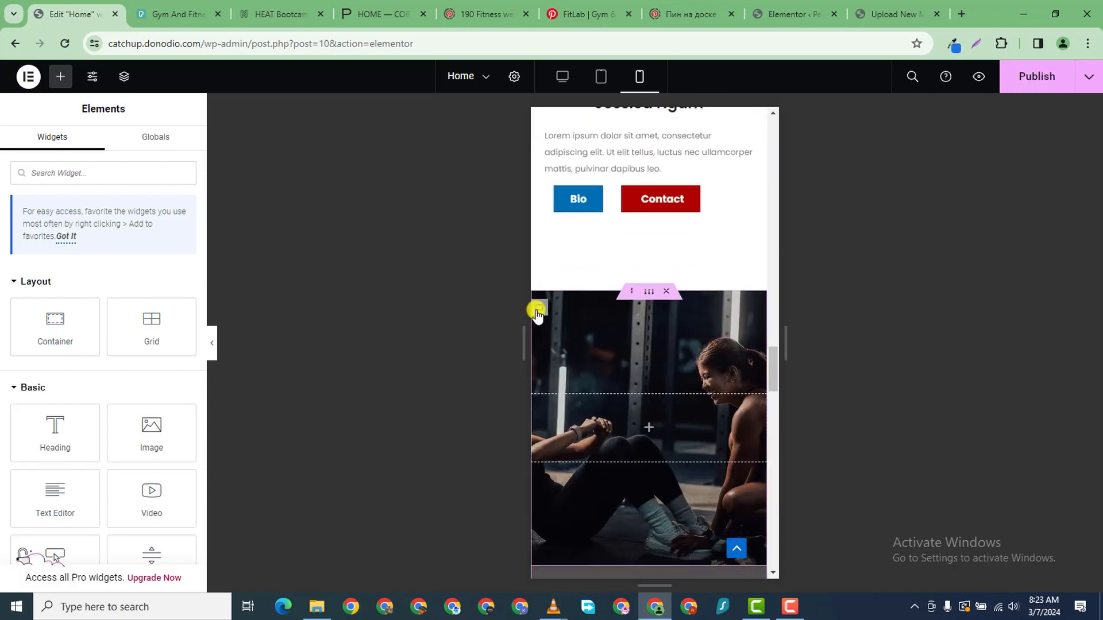
- Copy the gym photo container and paste its style onto the personal trainer section
right_click(537, 313)
click(568, 310)
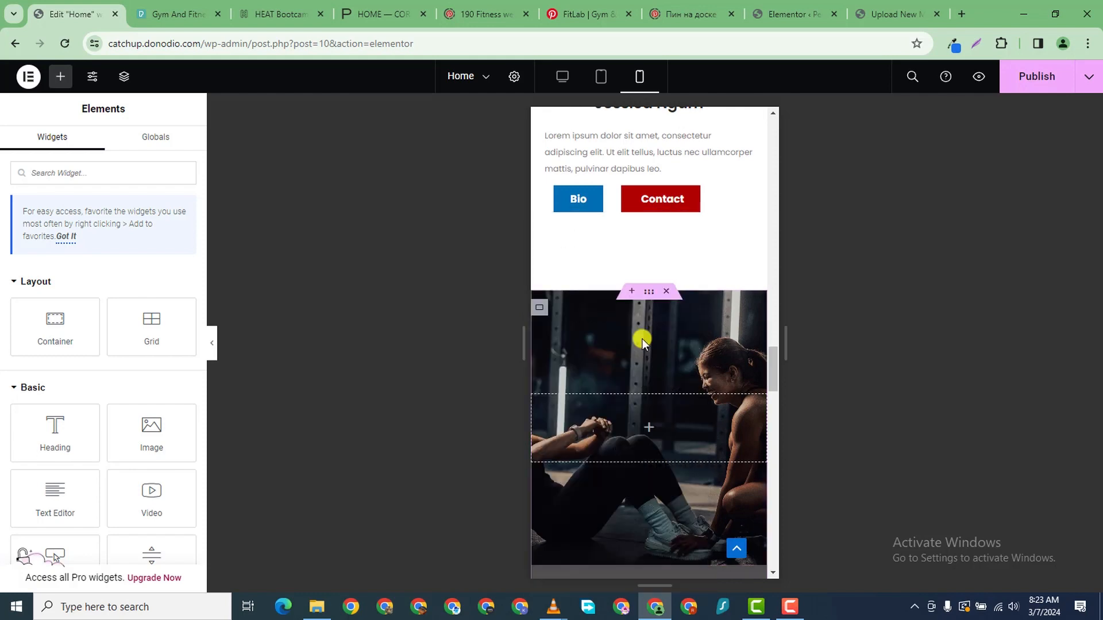
scroll(681, 422, down, 6)
scroll(681, 423, down, 10)
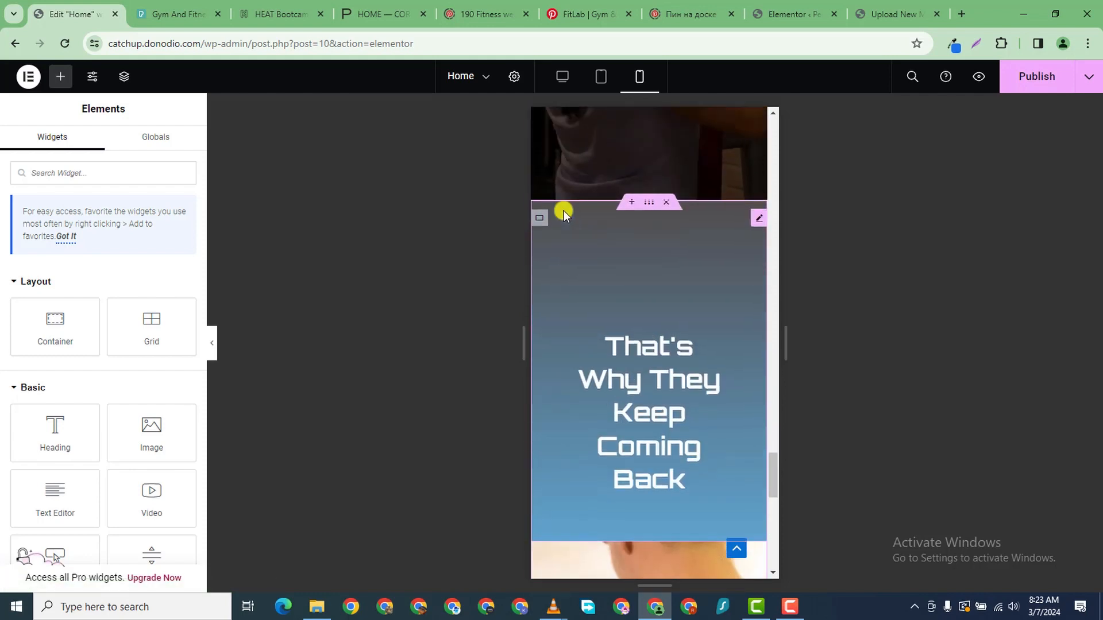
scroll(568, 287, down, 4)
scroll(546, 178, up, 1)
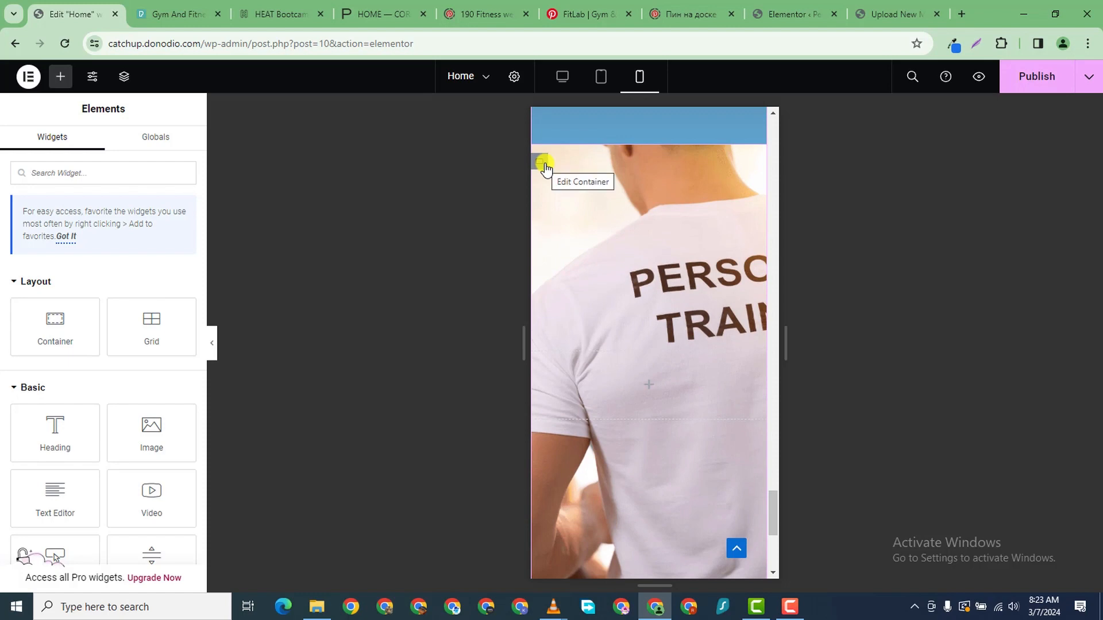
right_click(540, 164)
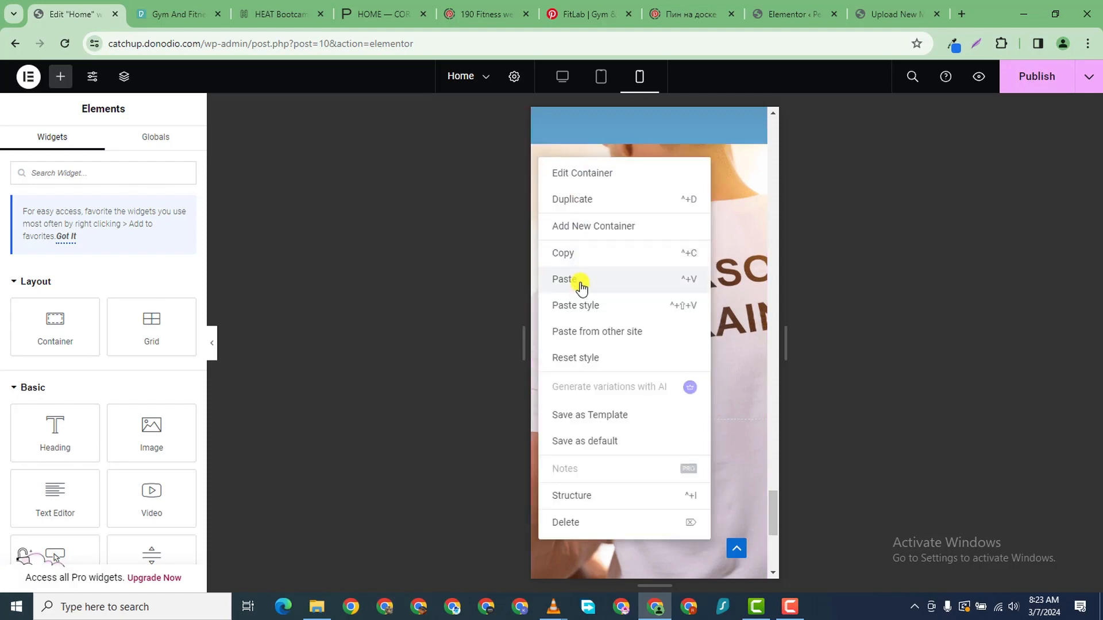
click(581, 304)
scroll(686, 299, down, 2)
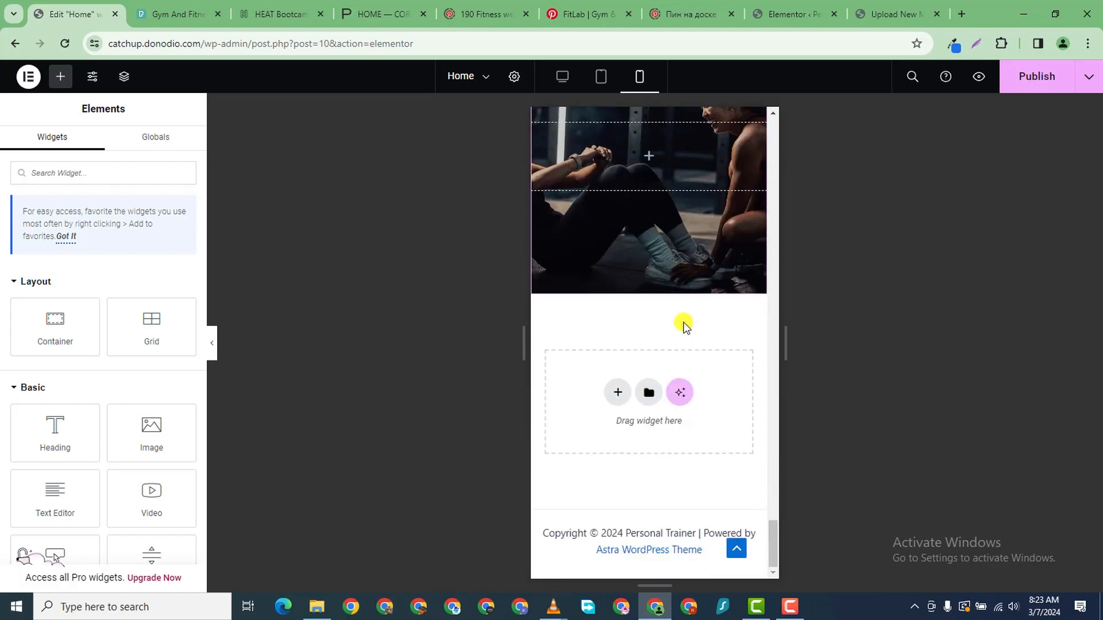
scroll(684, 325, up, 4)
scroll(684, 322, down, 4)
scroll(683, 327, up, 8)
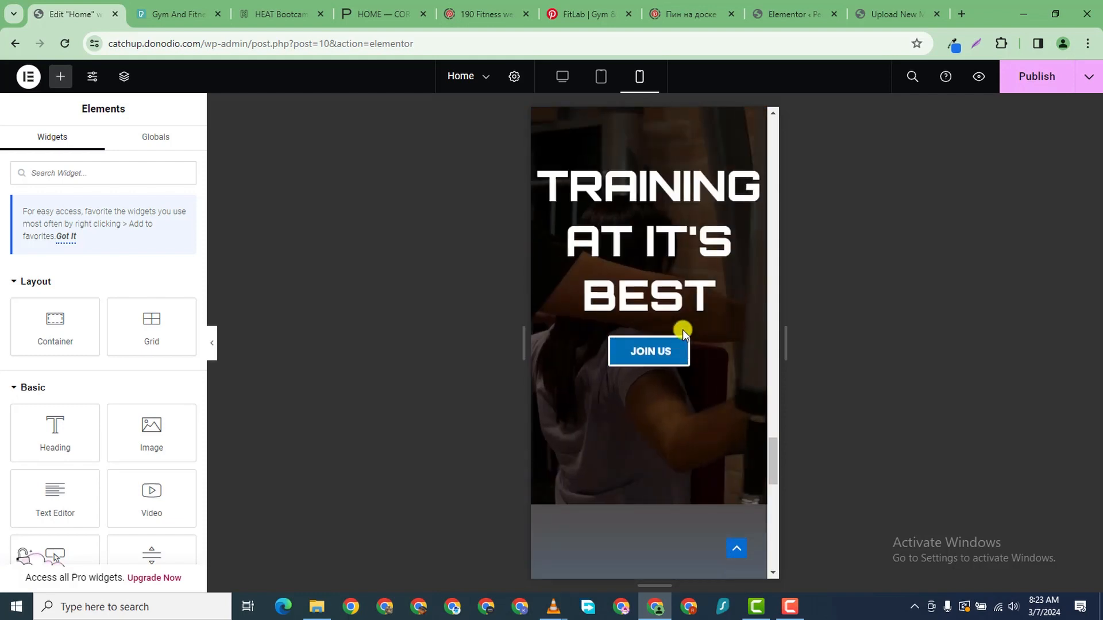
scroll(683, 330, up, 3)
scroll(680, 332, down, 6)
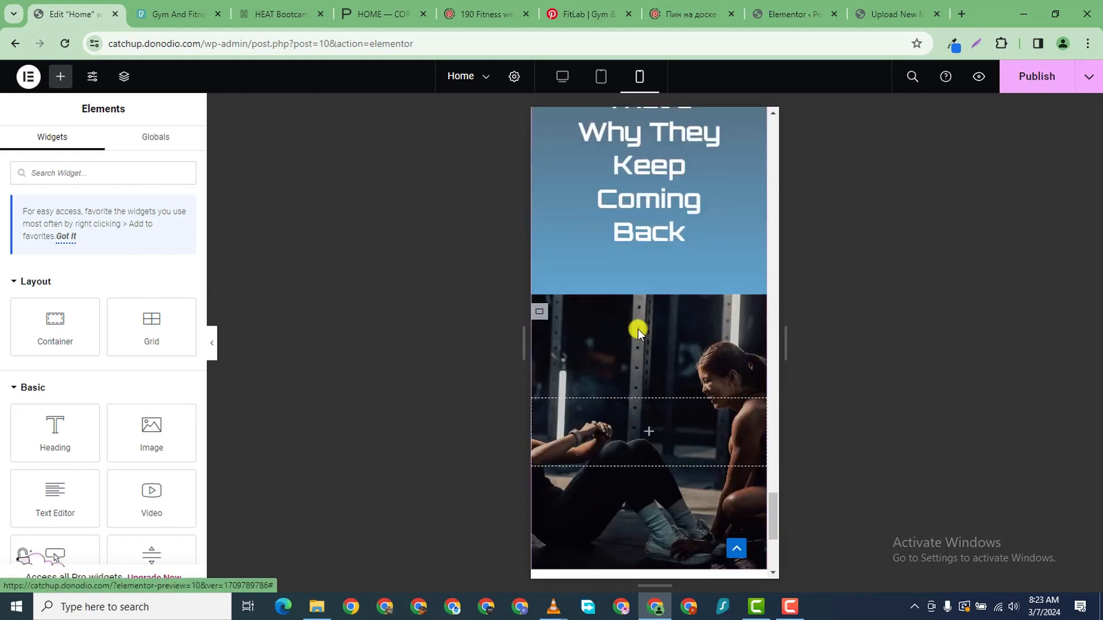
scroll(597, 330, up, 1)
- Replace the section's background image with the personal trainer photo from the Media Library
click(540, 382)
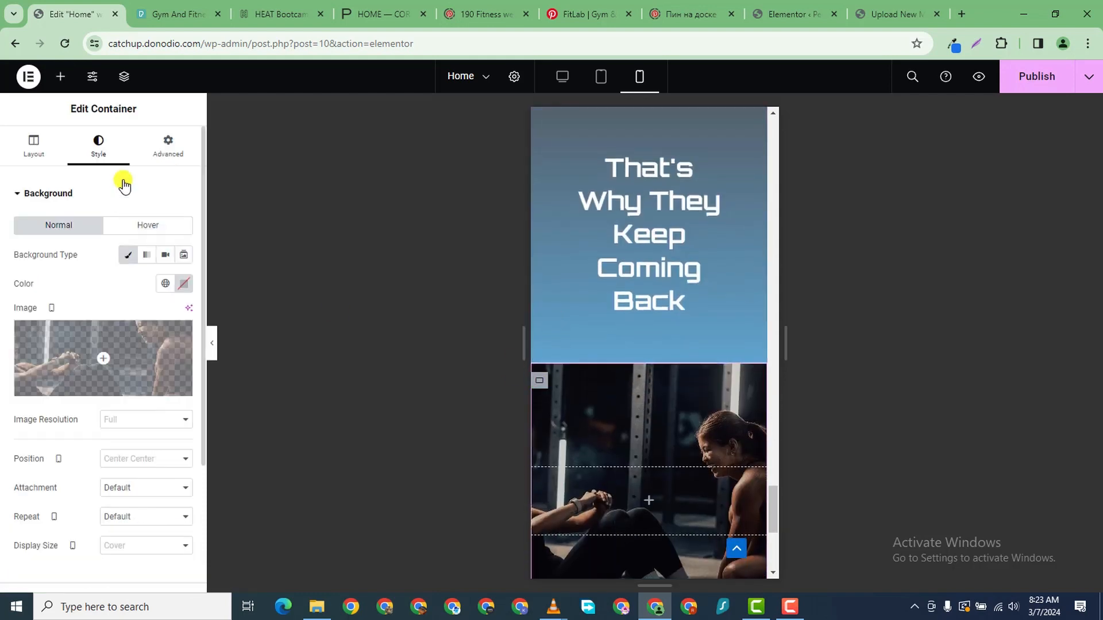
click(103, 345)
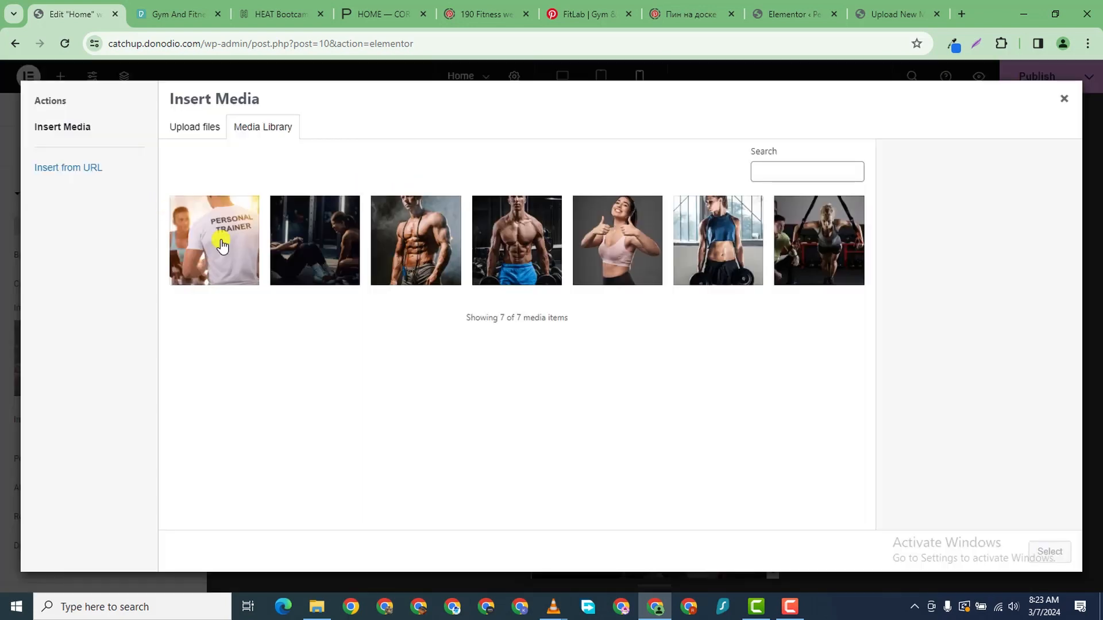
click(221, 238)
click(1049, 552)
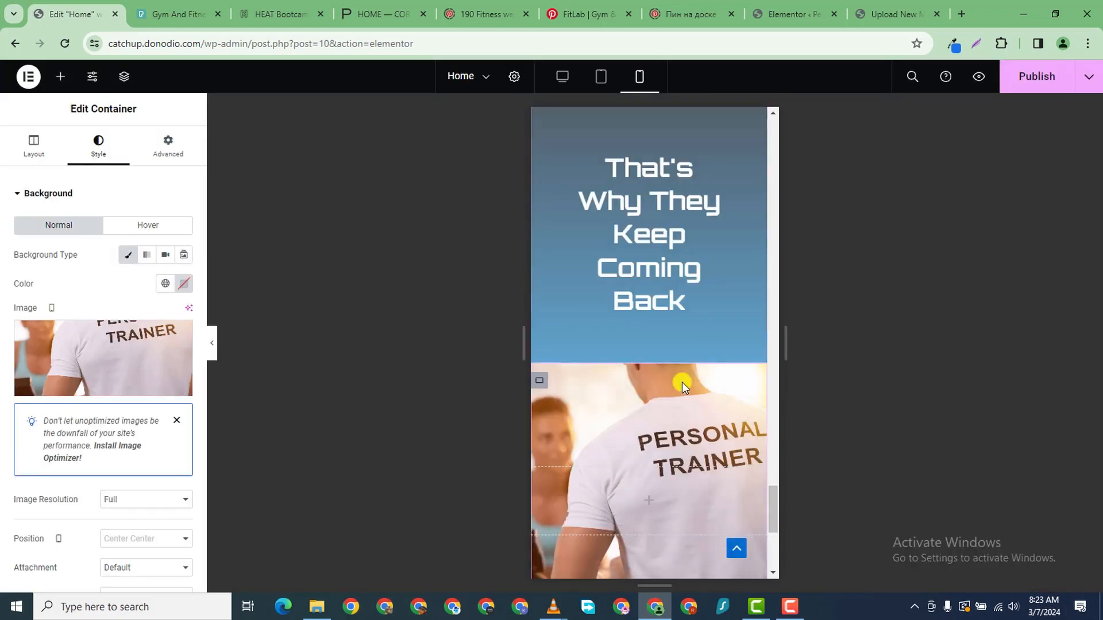
scroll(681, 381, down, 5)
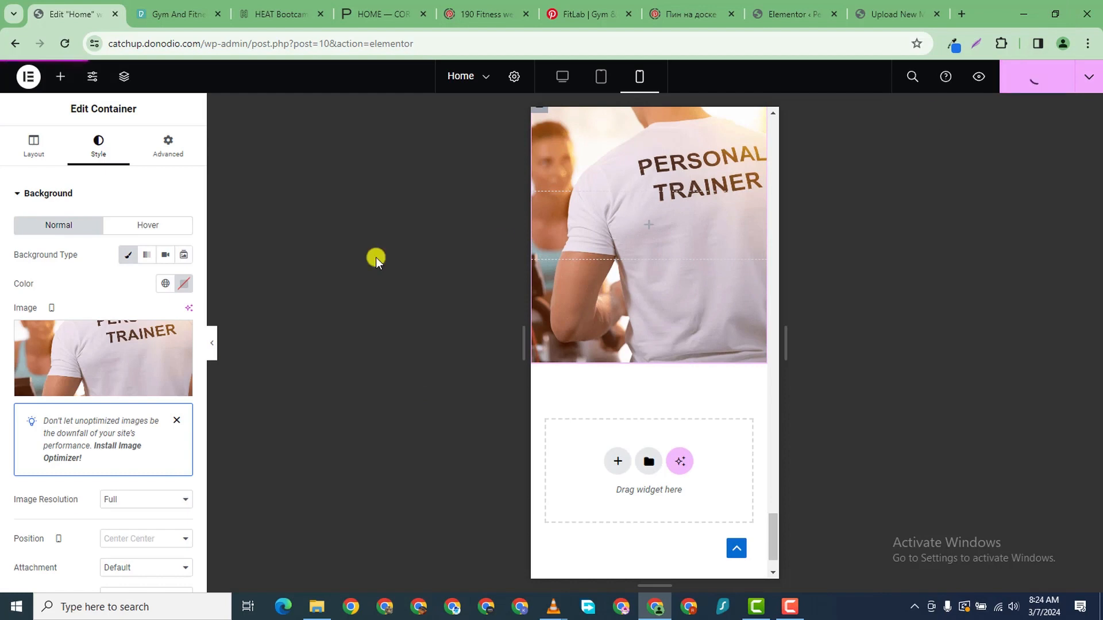
scroll(722, 344, up, 10)
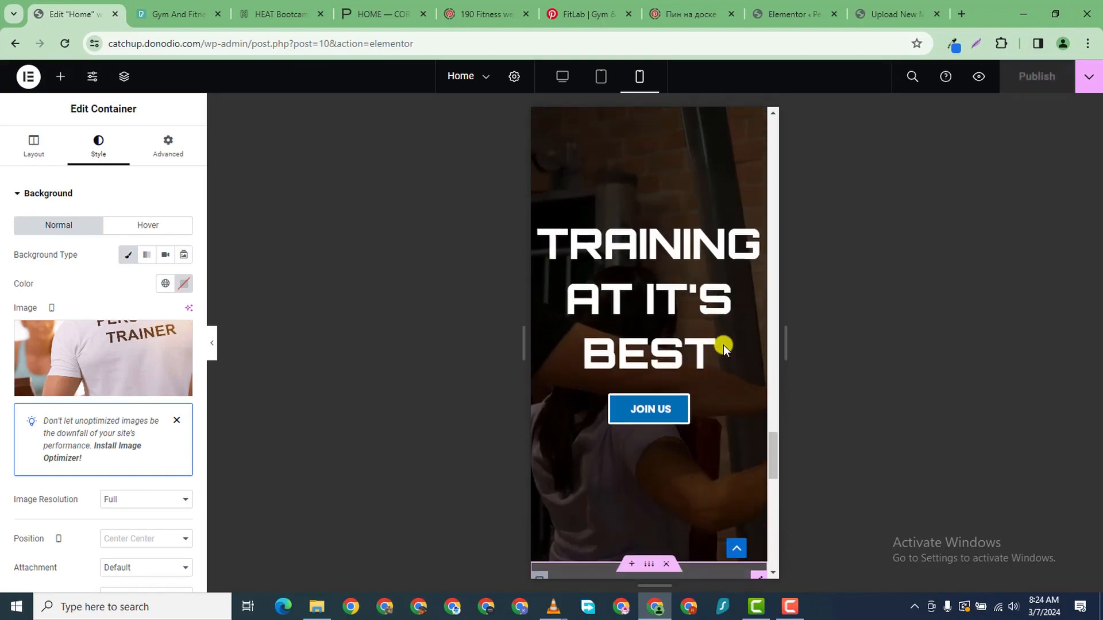
scroll(722, 344, up, 3)
click(712, 388)
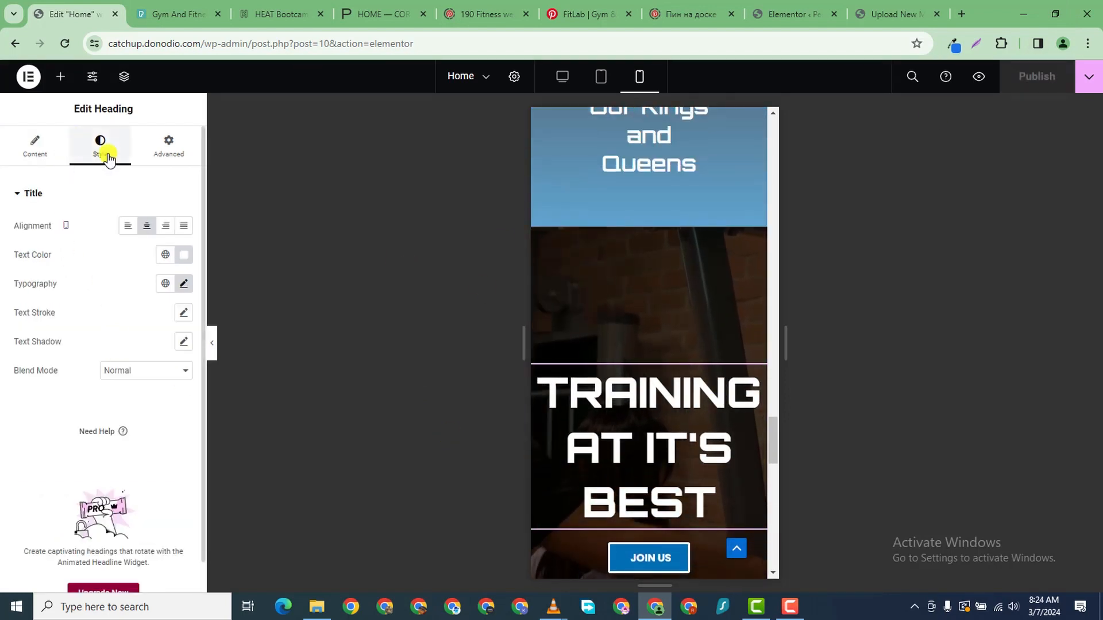
- Set the TRAINING AT IT'S BEST heading's mobile typography size to 37 px
click(183, 283)
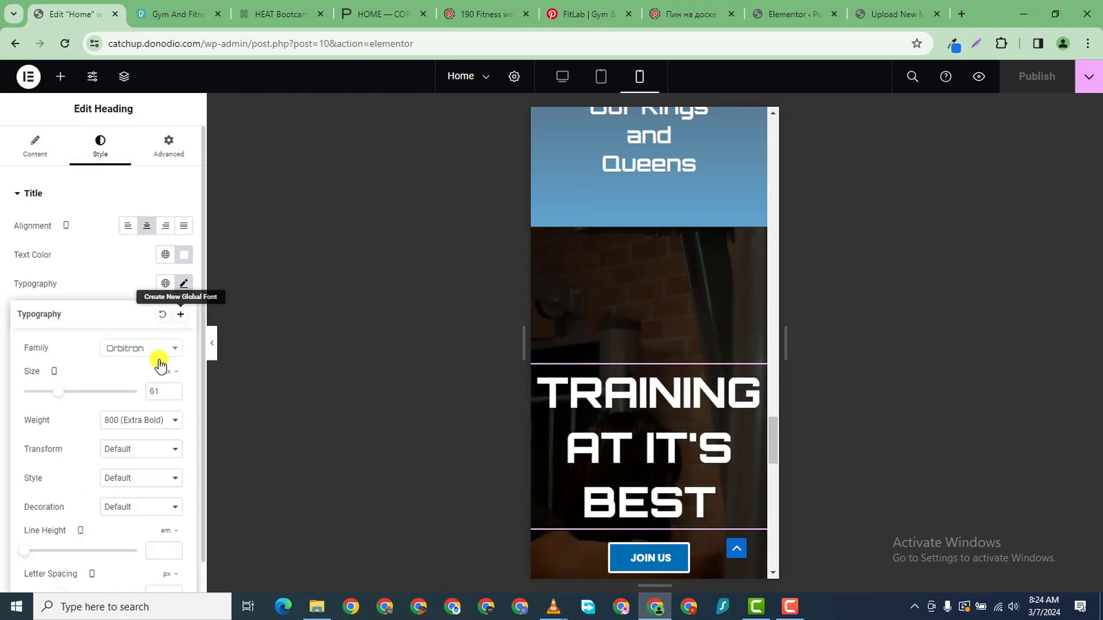
click(172, 395)
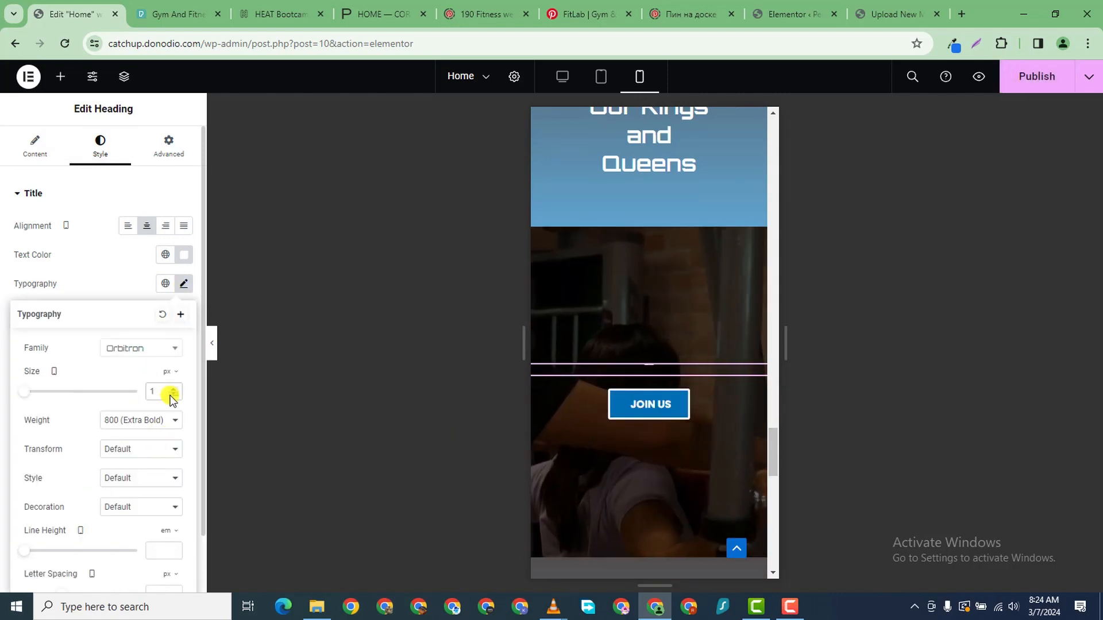
click(172, 388)
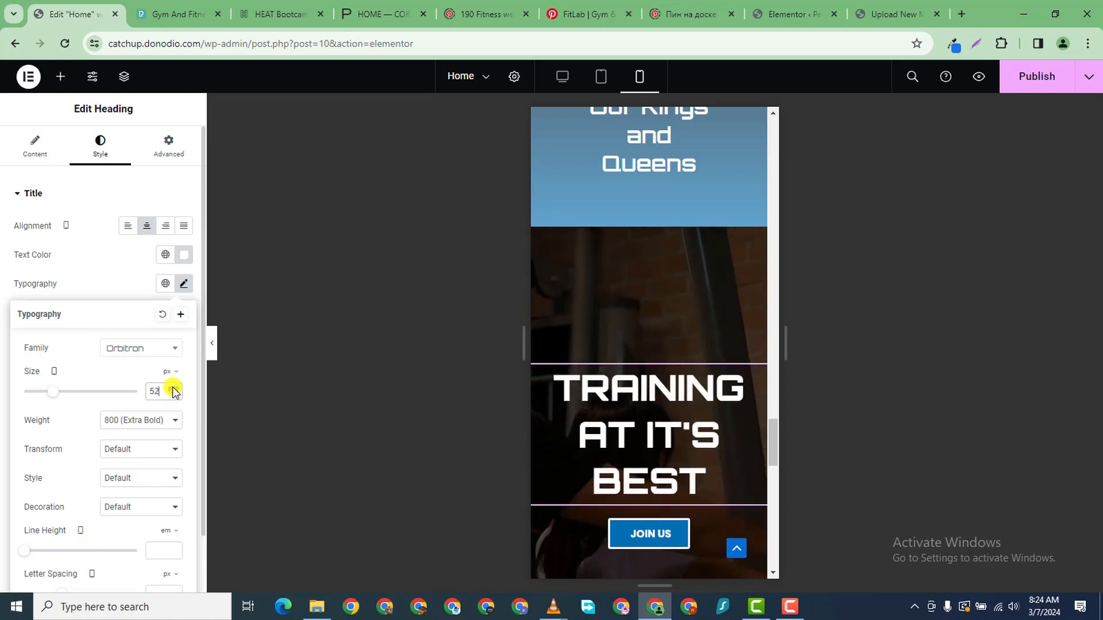
scroll(630, 346, down, 3)
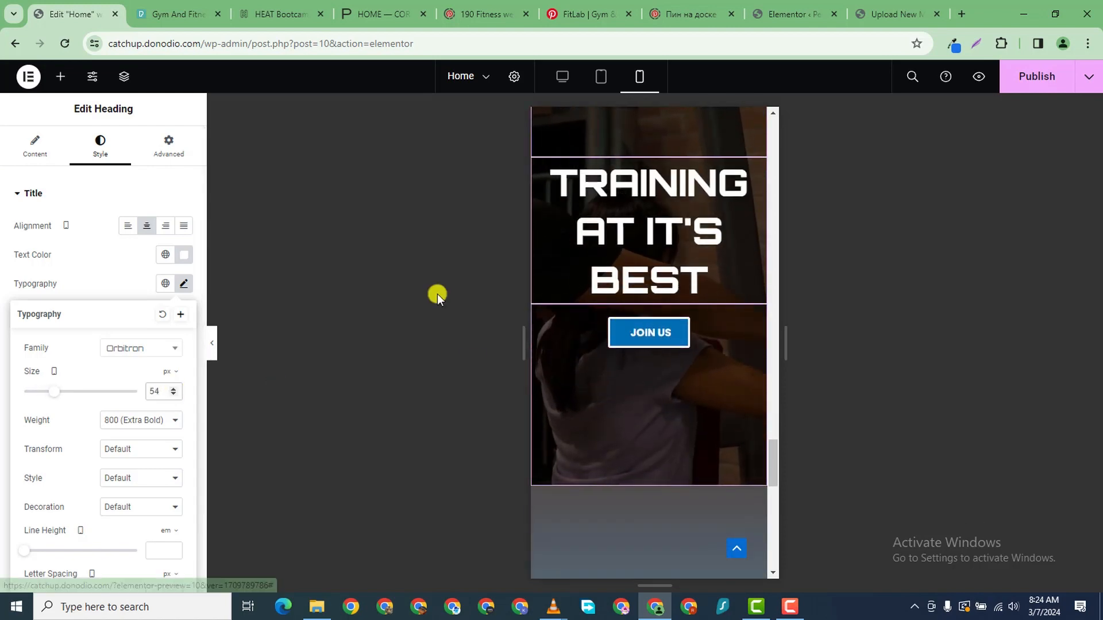
click(172, 394)
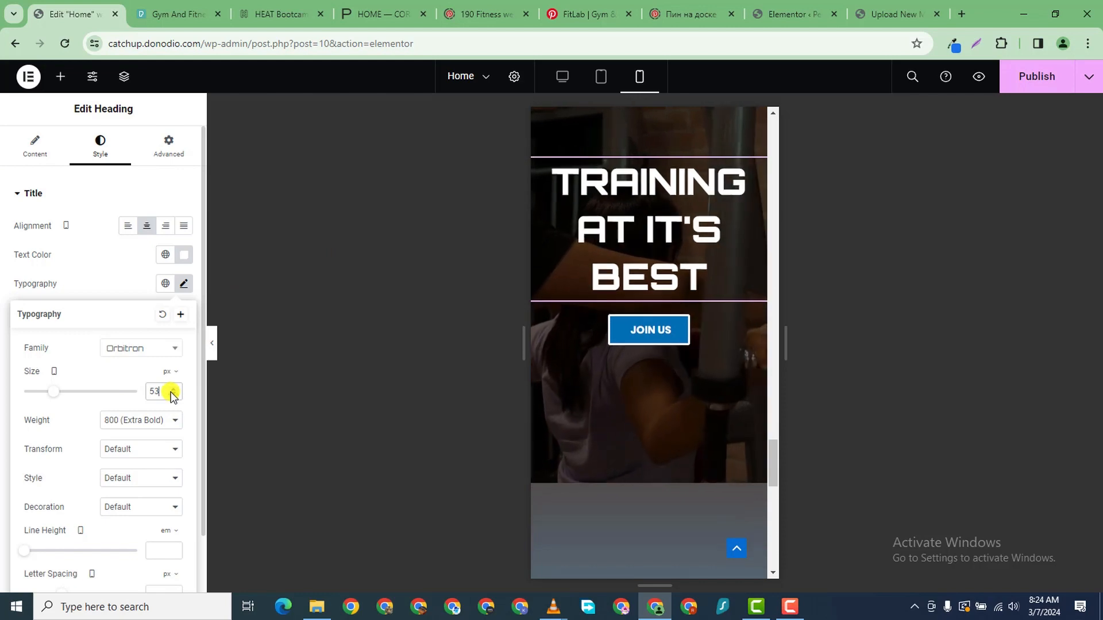
click(172, 394)
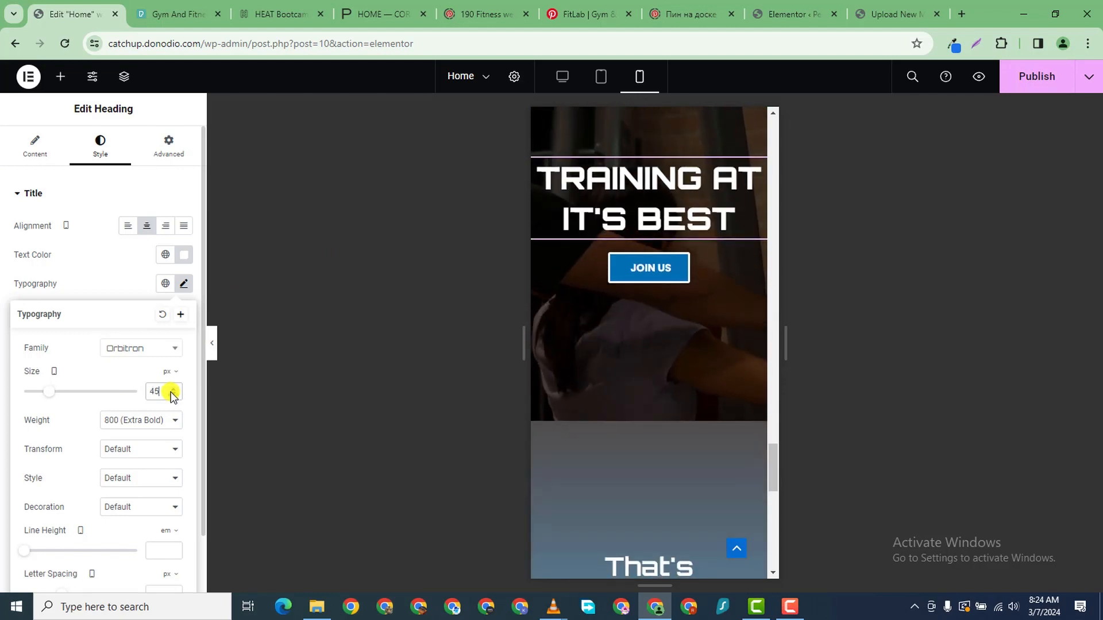
click(172, 394)
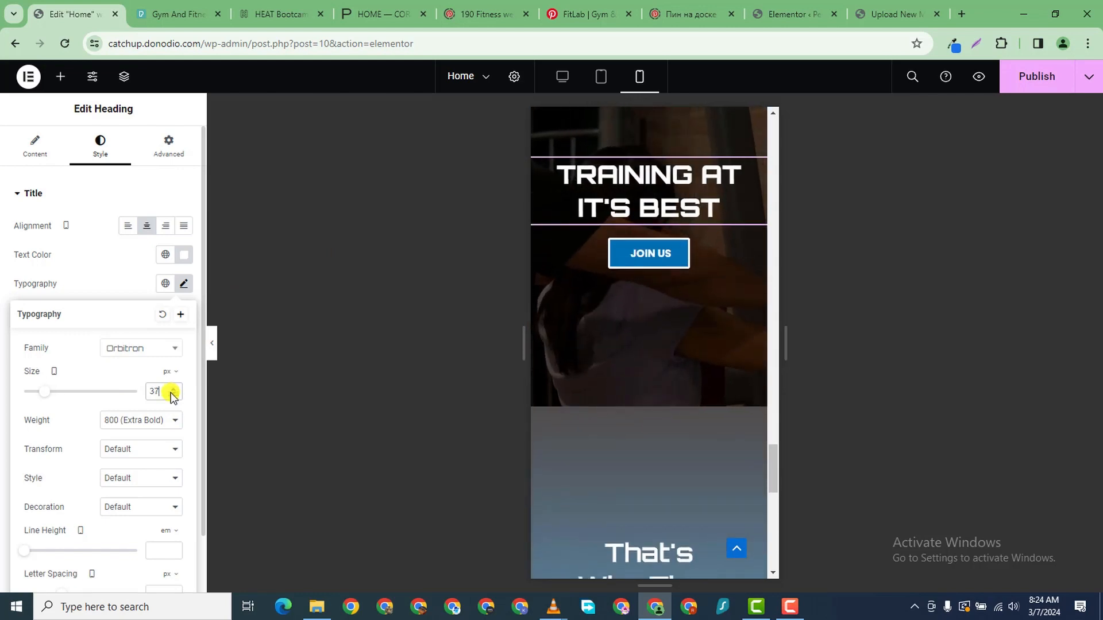
scroll(733, 347, down, 2)
scroll(733, 346, up, 4)
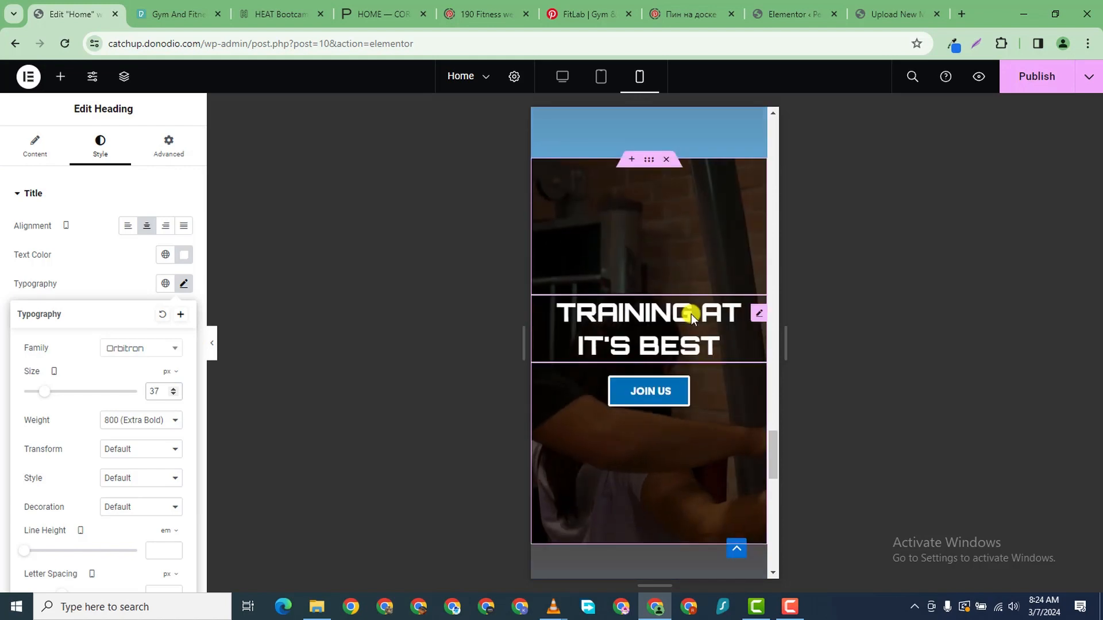
click(649, 160)
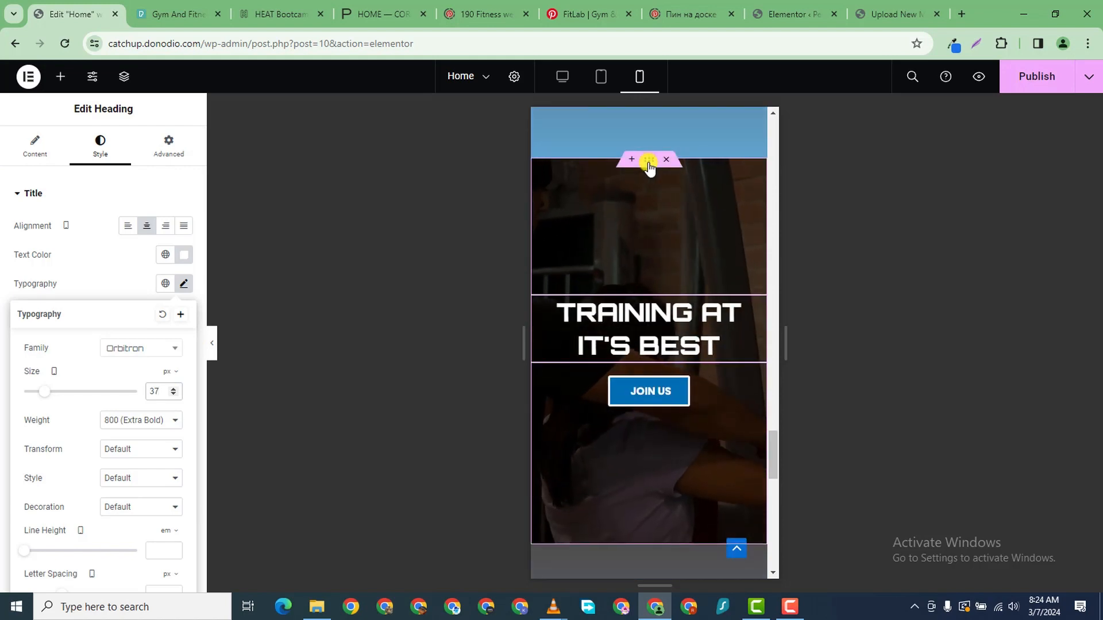
- Unlink the hero container's padding and set Top 150 and Bottom 150, leaving sides at 0
click(171, 151)
click(30, 295)
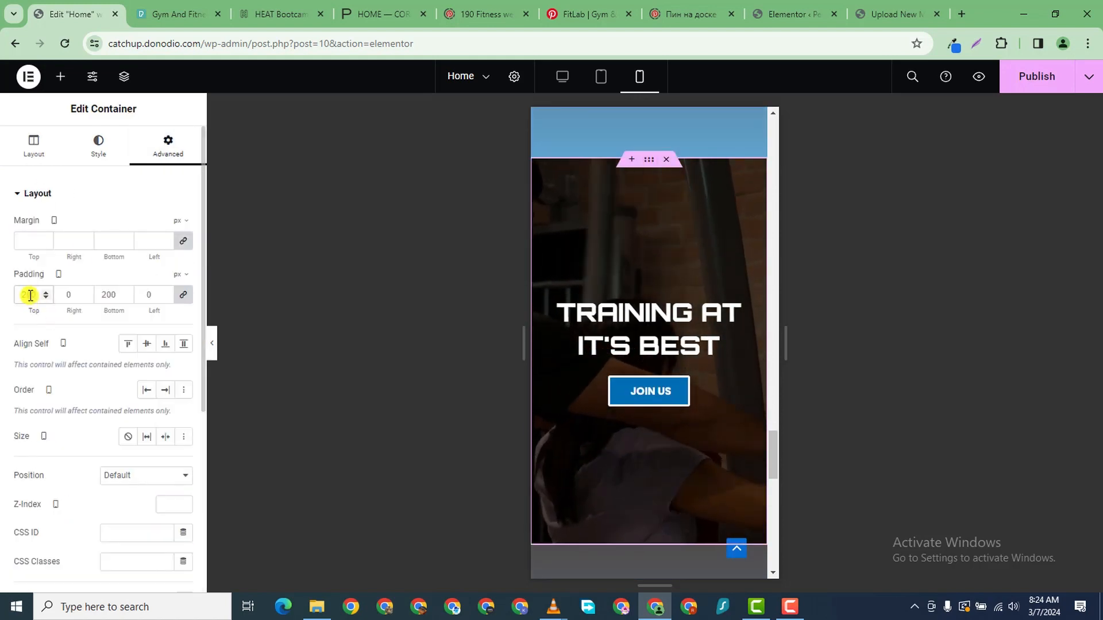
click(186, 295)
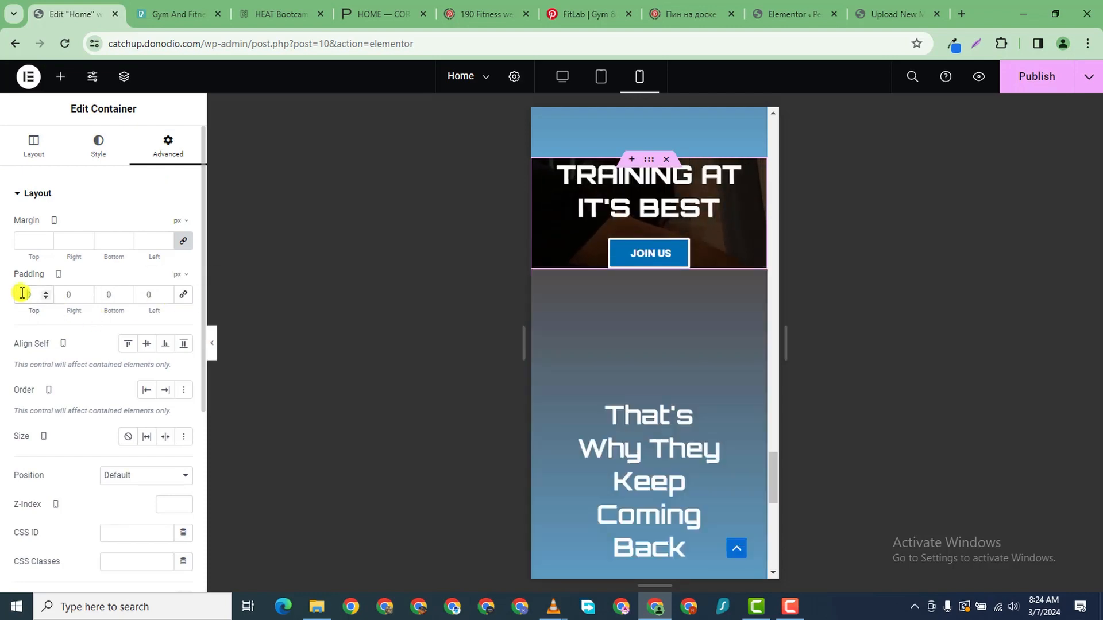
text(15)
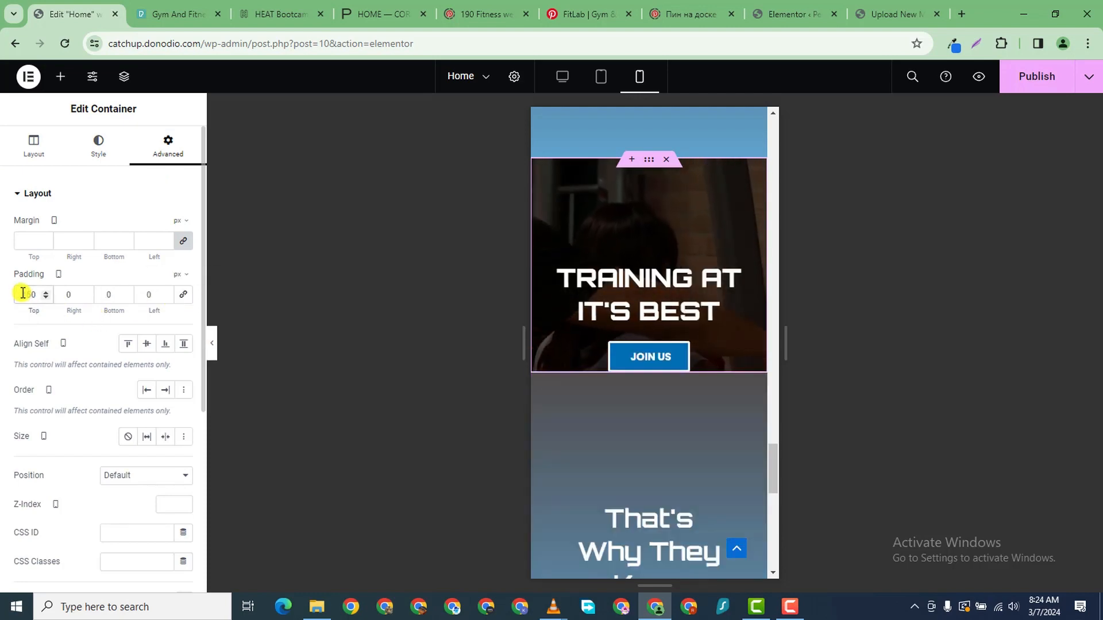
click(103, 294)
text(150)
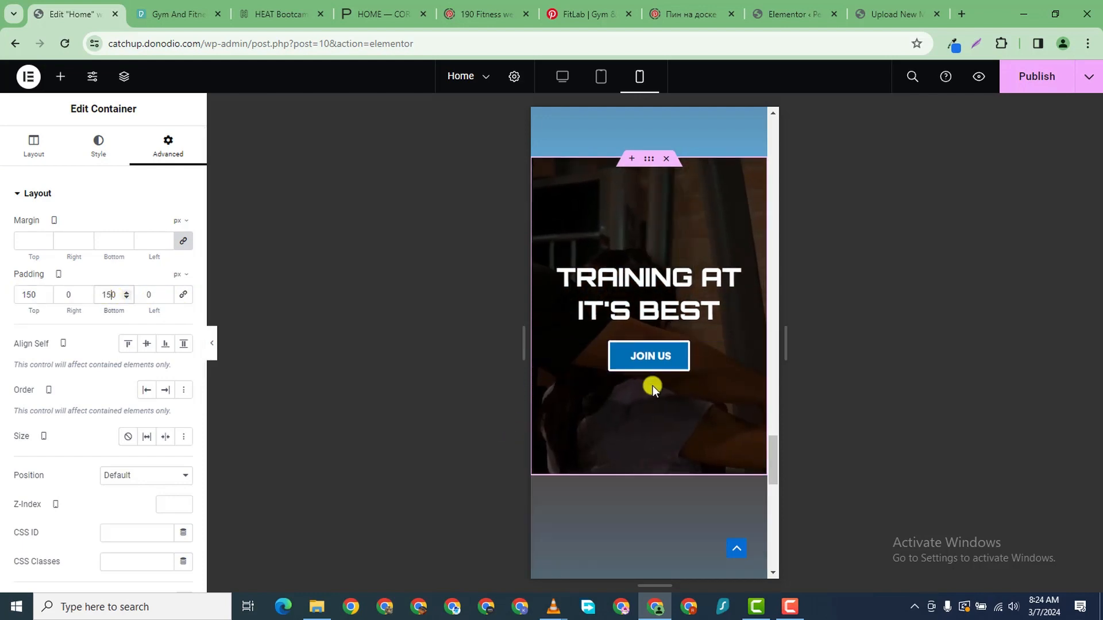
scroll(652, 384, down, 12)
scroll(652, 385, up, 8)
scroll(652, 385, up, 5)
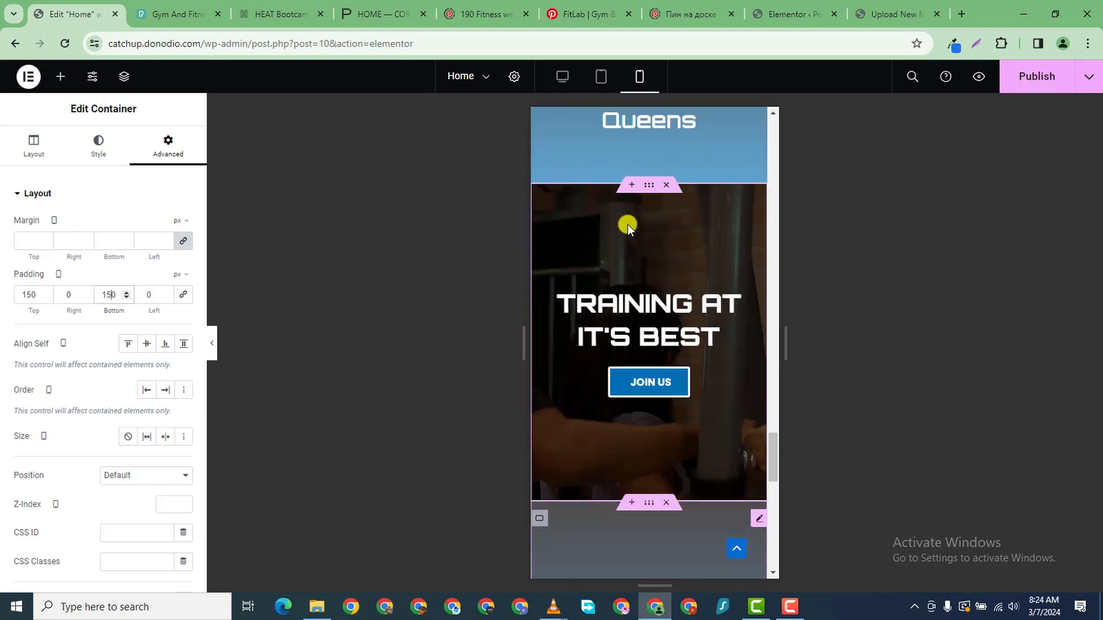
click(98, 147)
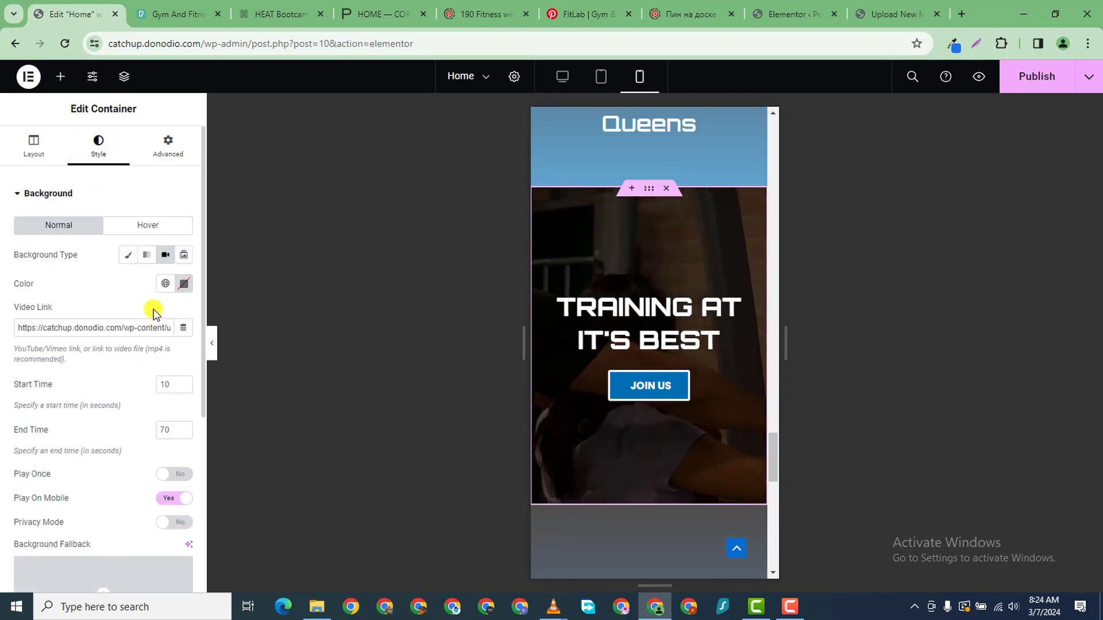
scroll(127, 406, down, 5)
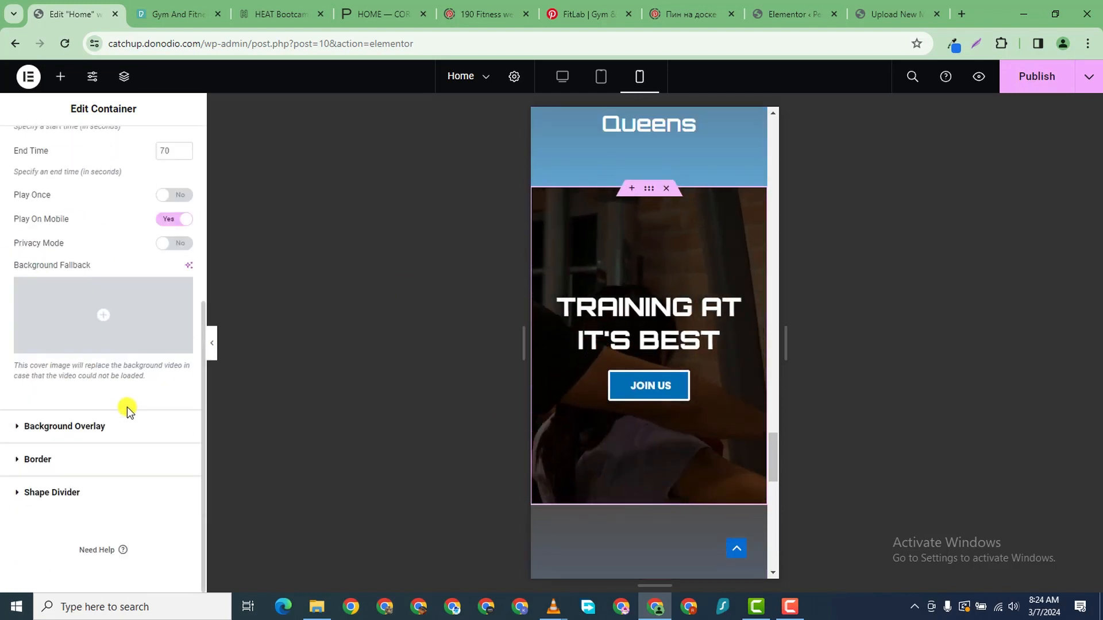
scroll(670, 384, down, 5)
scroll(665, 436, down, 5)
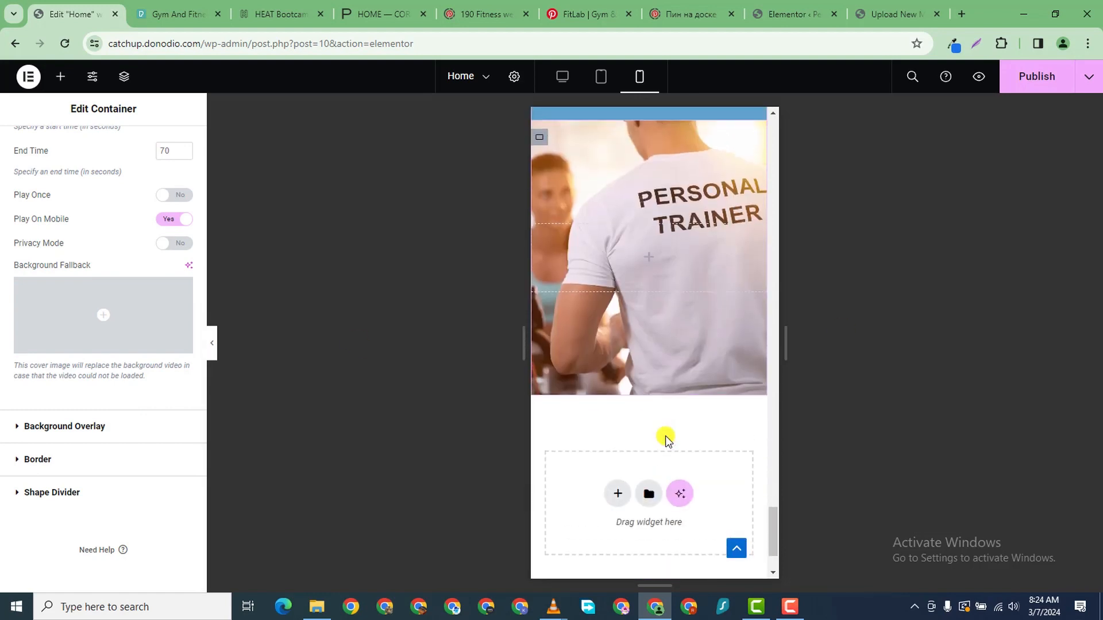
scroll(665, 436, up, 10)
scroll(625, 130, up, 5)
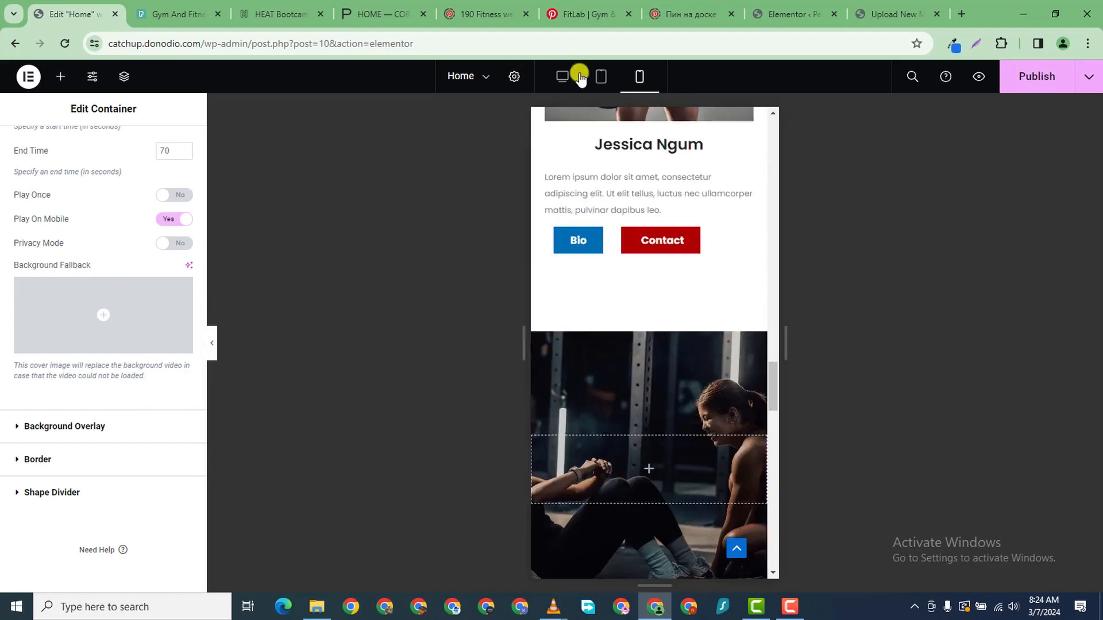
- Compare the Home page in desktop and mobile previews
click(562, 77)
scroll(688, 356, up, 15)
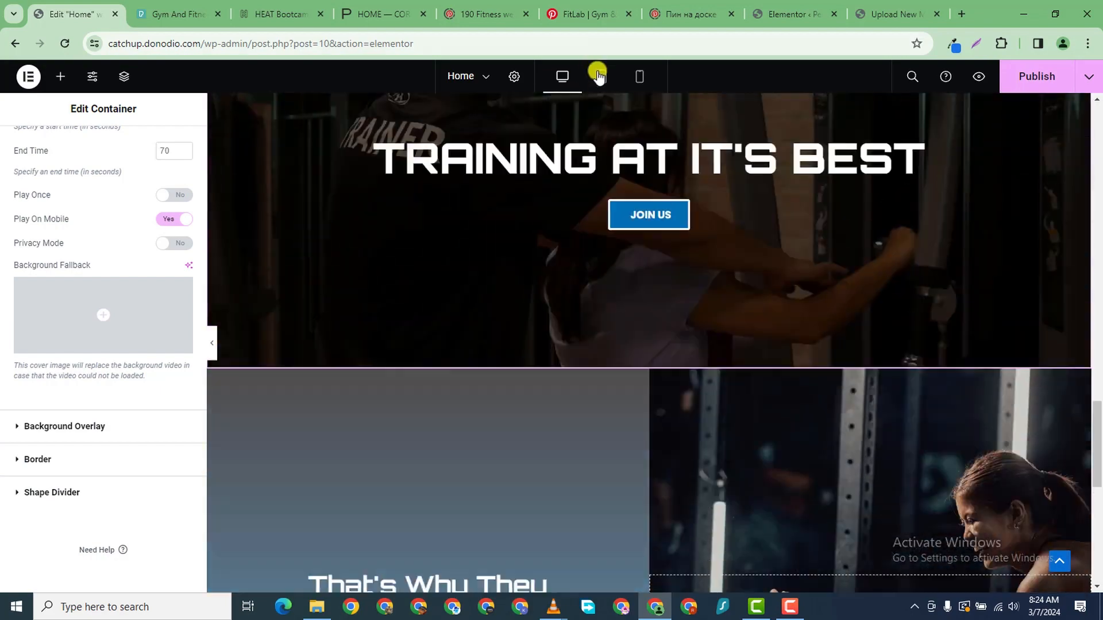
click(639, 77)
scroll(698, 313, down, 20)
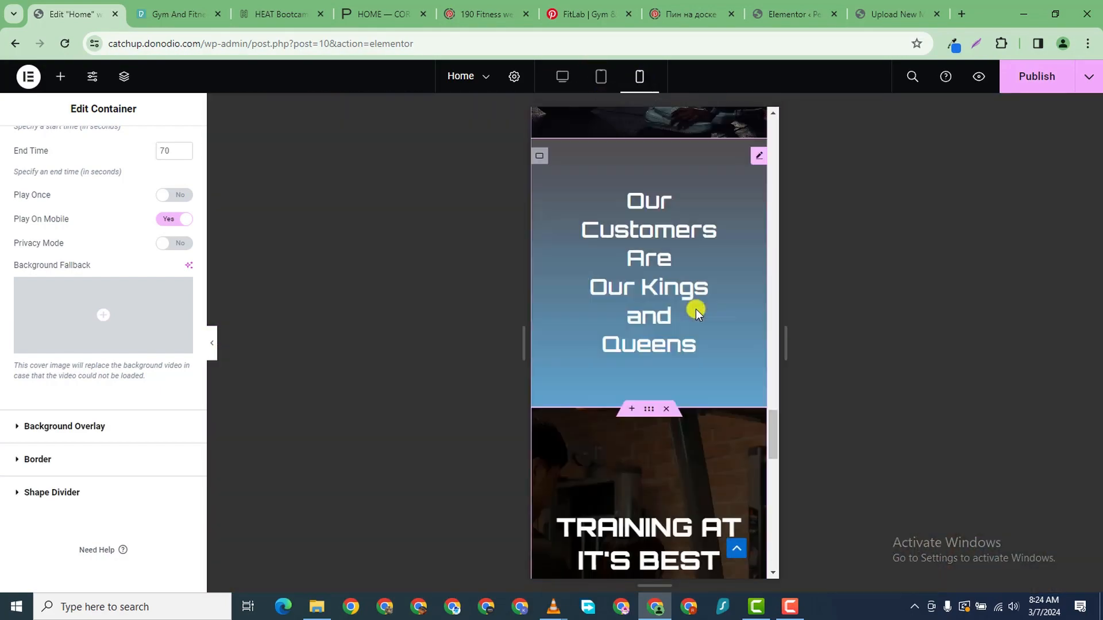
scroll(699, 315, up, 8)
scroll(699, 316, down, 4)
scroll(699, 315, up, 5)
scroll(695, 310, up, 15)
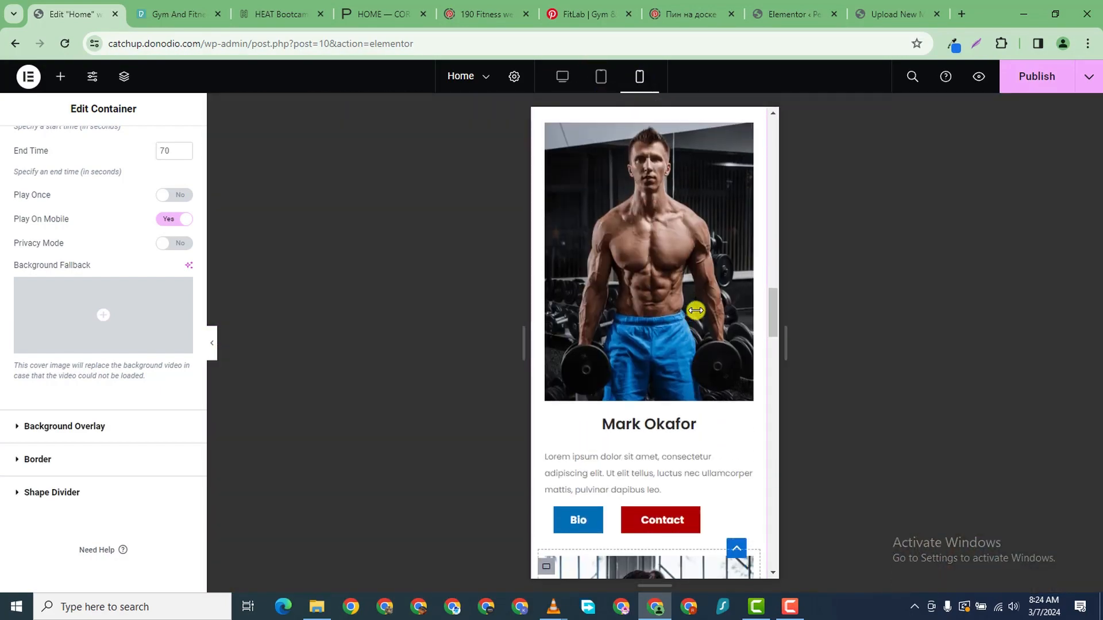
scroll(695, 310, up, 3)
scroll(692, 274, down, 2)
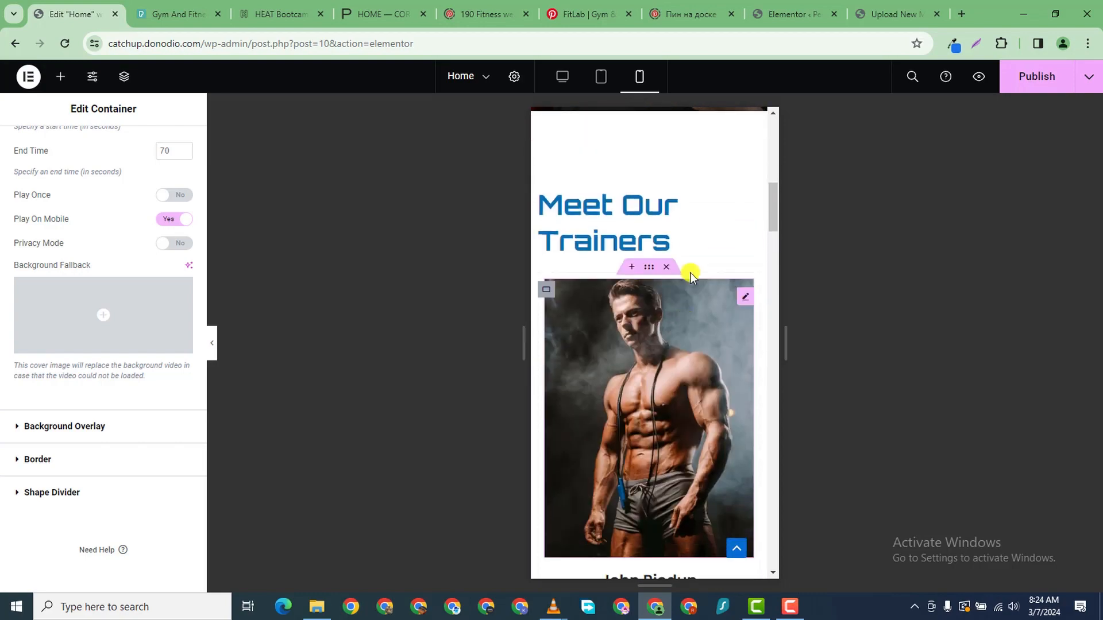
- Return the preview to desktop width and publish the Home page
click(561, 77)
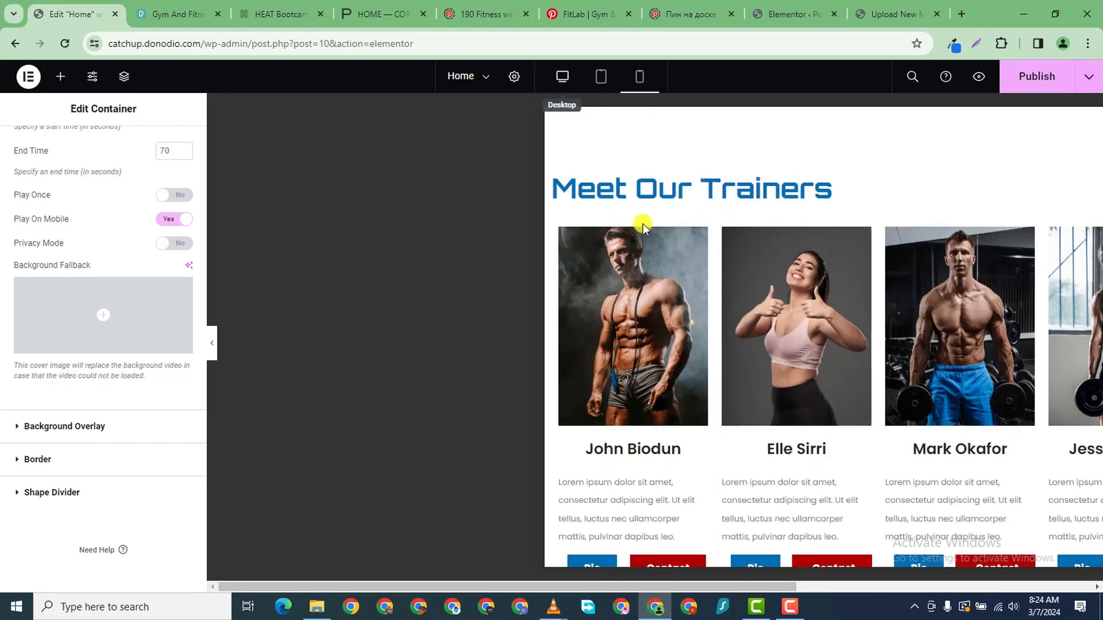
scroll(643, 276, down, 15)
scroll(642, 328, down, 5)
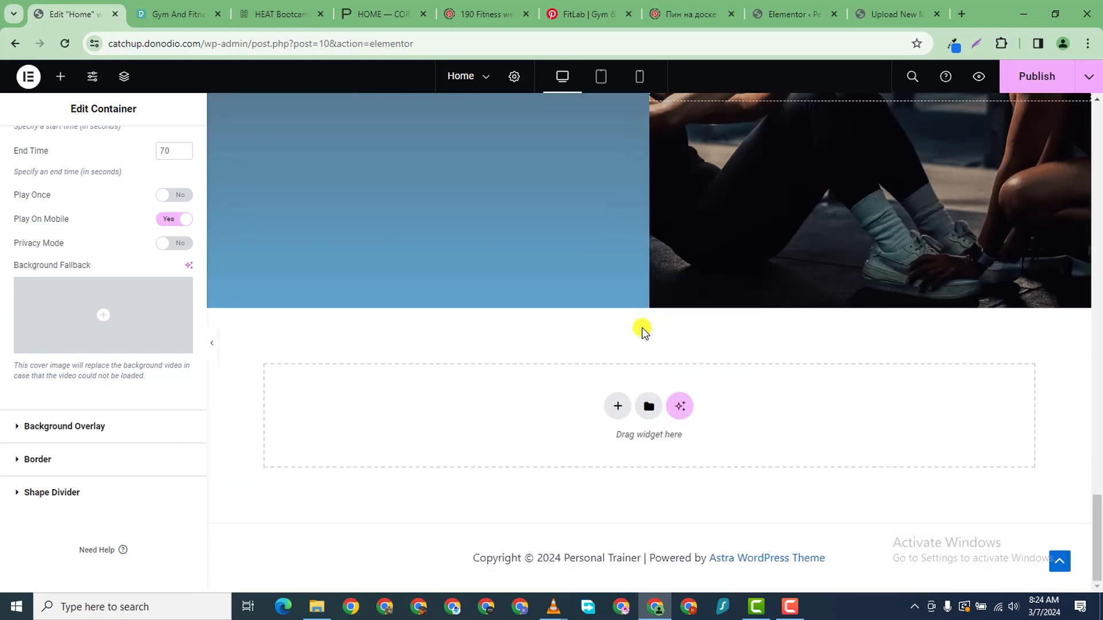
scroll(642, 329, up, 10)
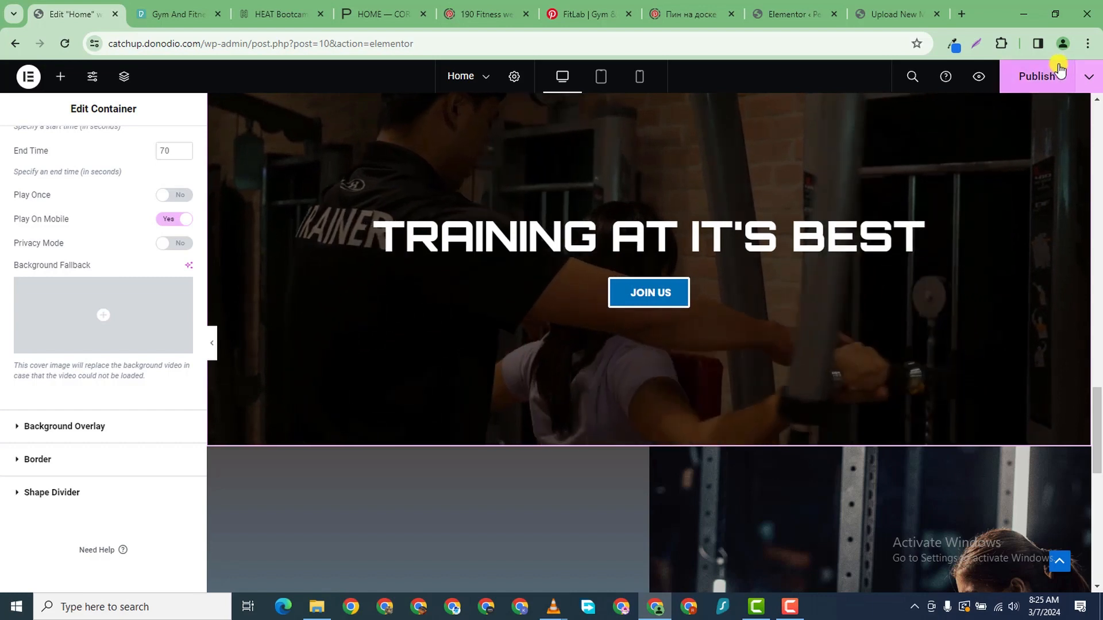
click(1033, 76)
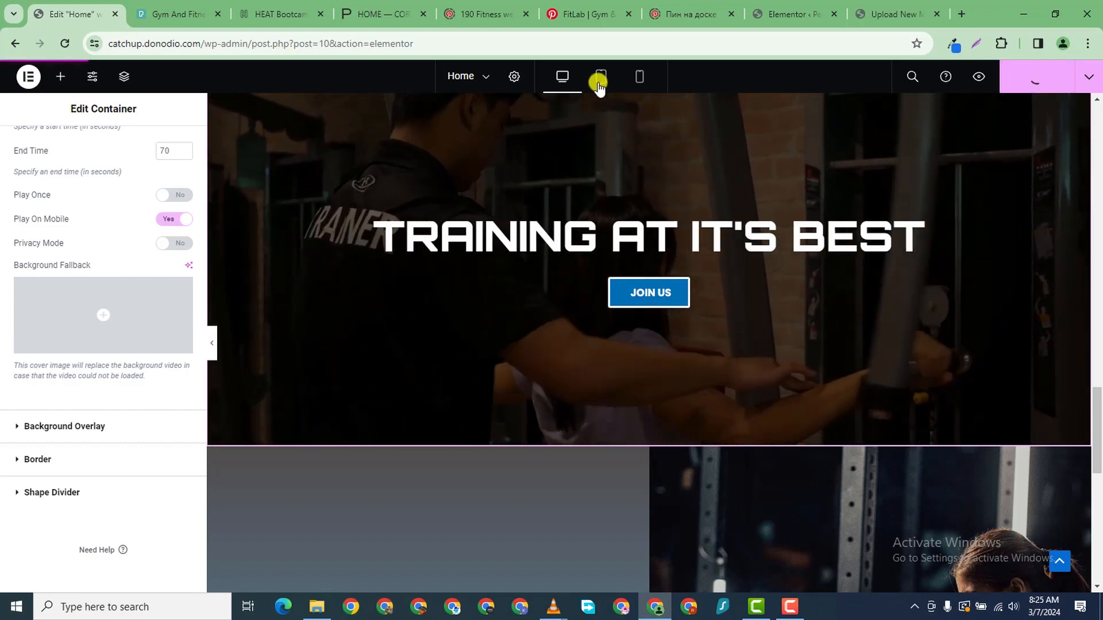
- Search the plugin directory for 'salon booking', then install and activate Salon booking system
click(873, 15)
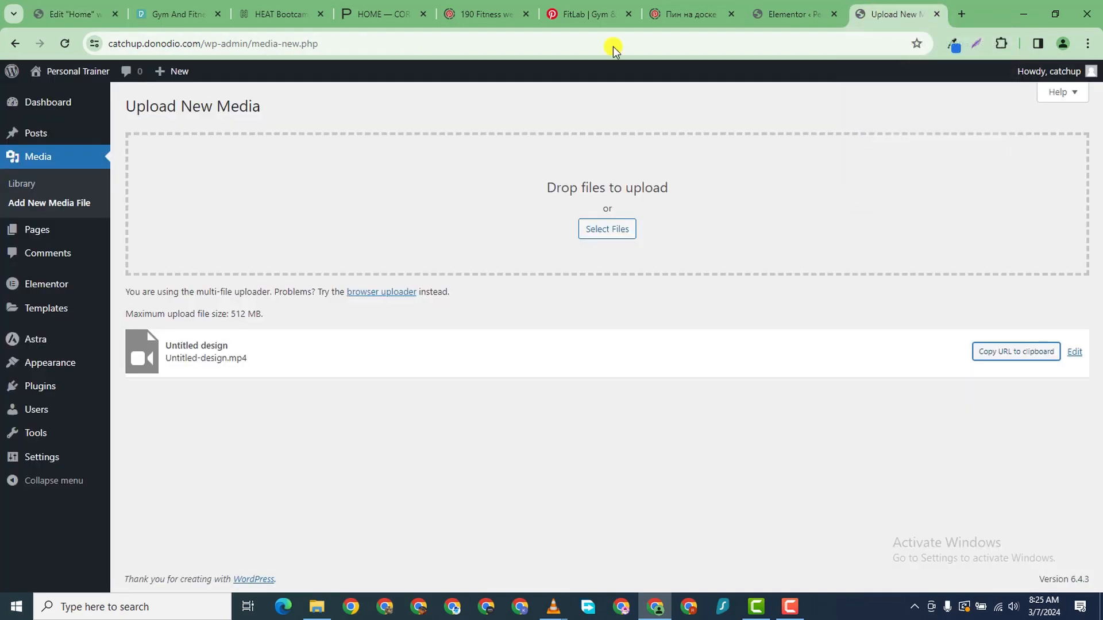
mouse_move(54, 391)
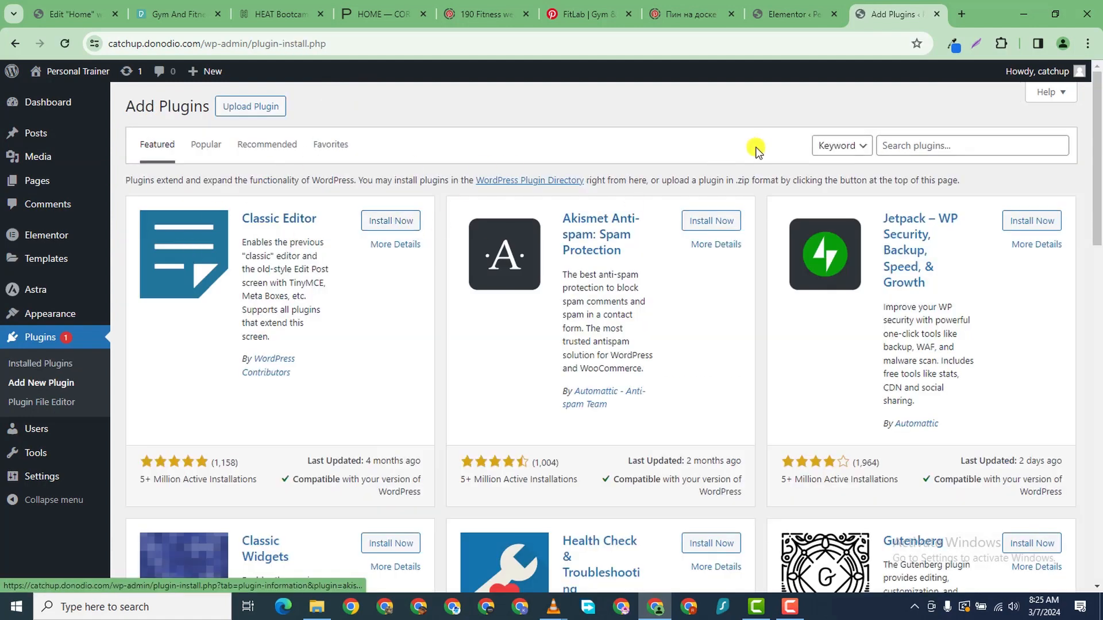
click(960, 140)
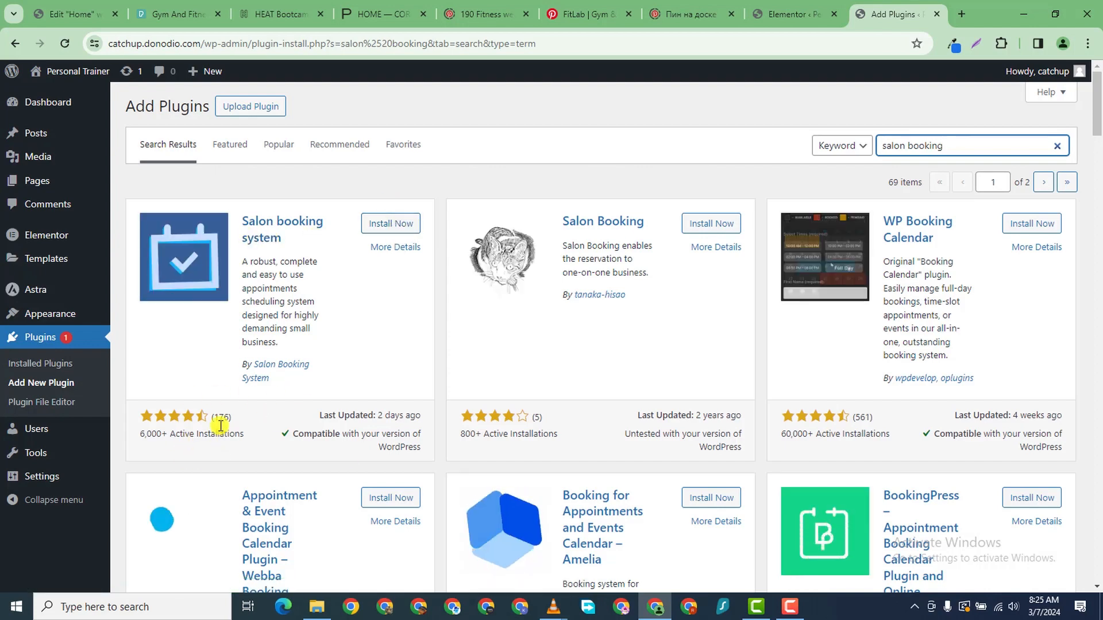
click(394, 227)
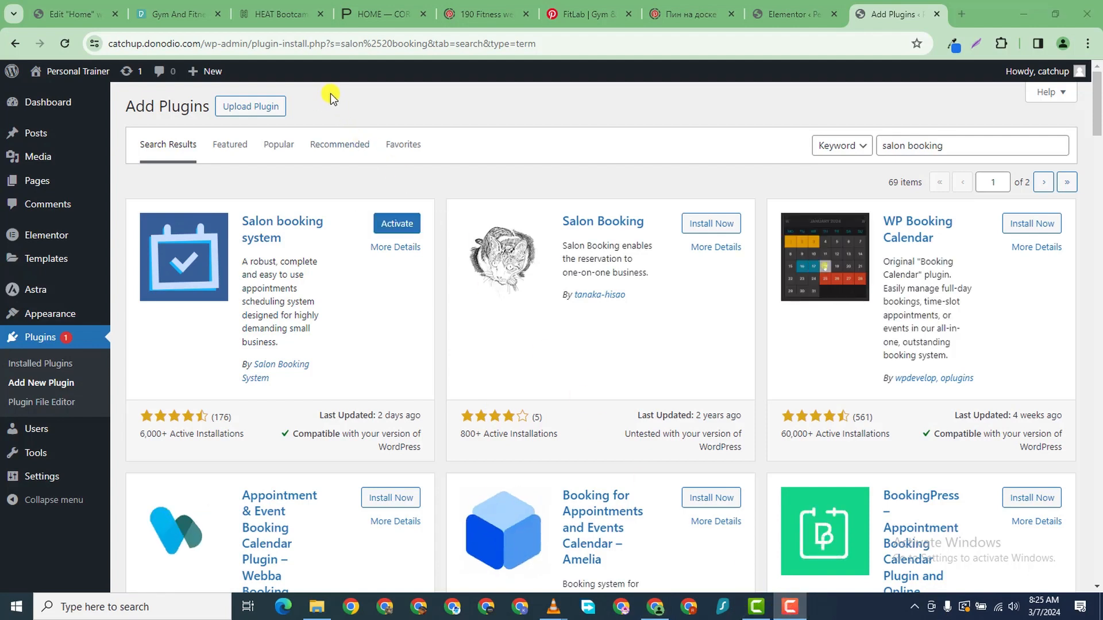
click(385, 230)
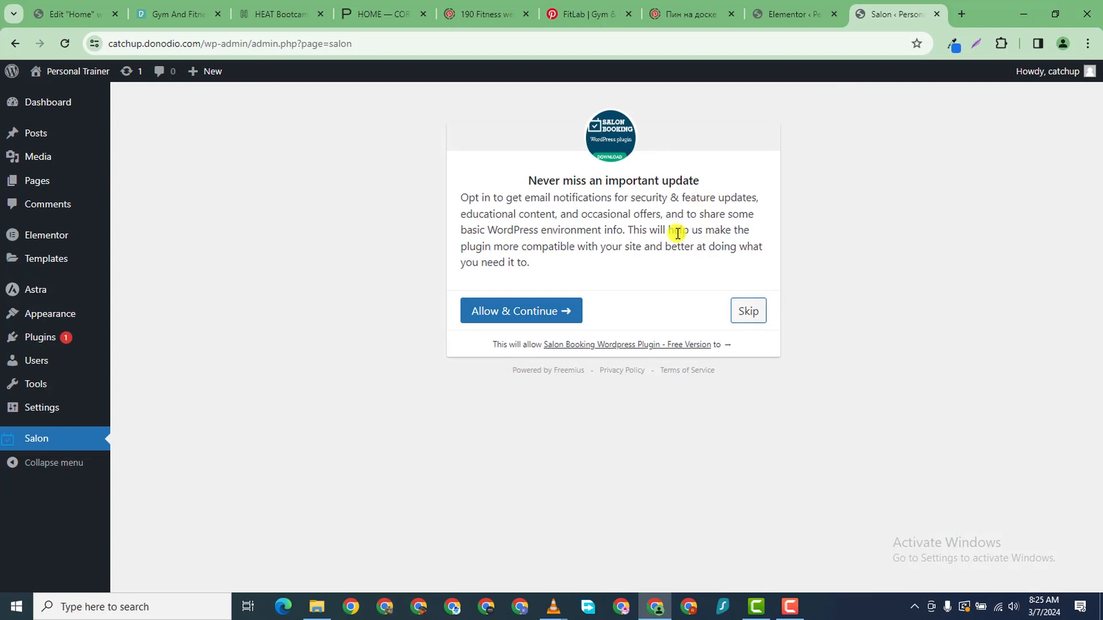
- Skip the Salon plugin opt-in and open the Bookings agenda calendar via 'Let's begin'
click(741, 309)
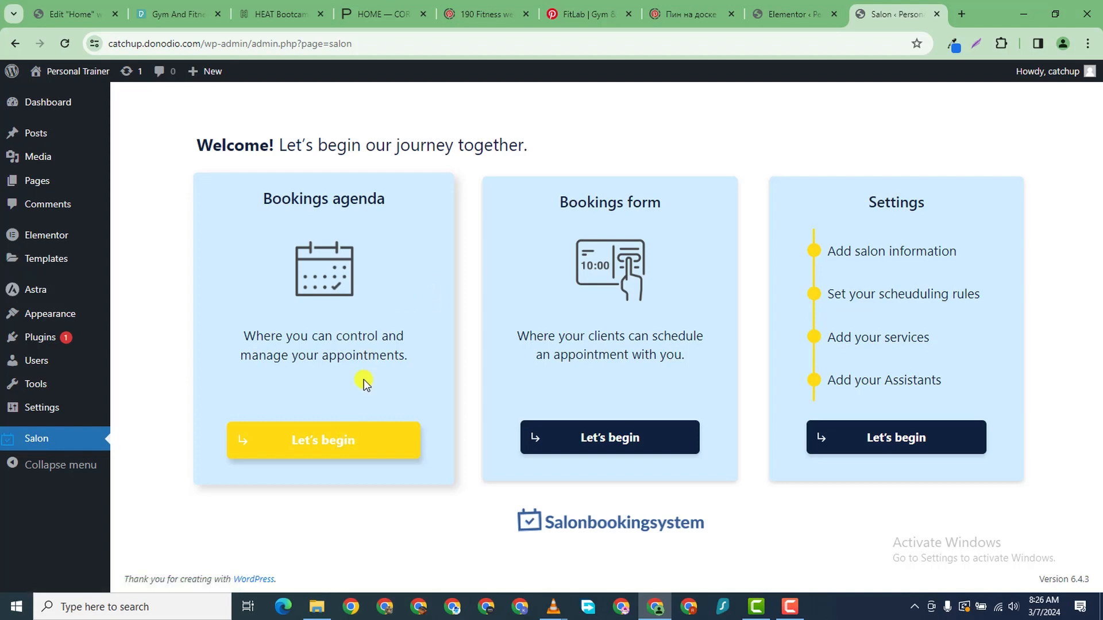
click(308, 449)
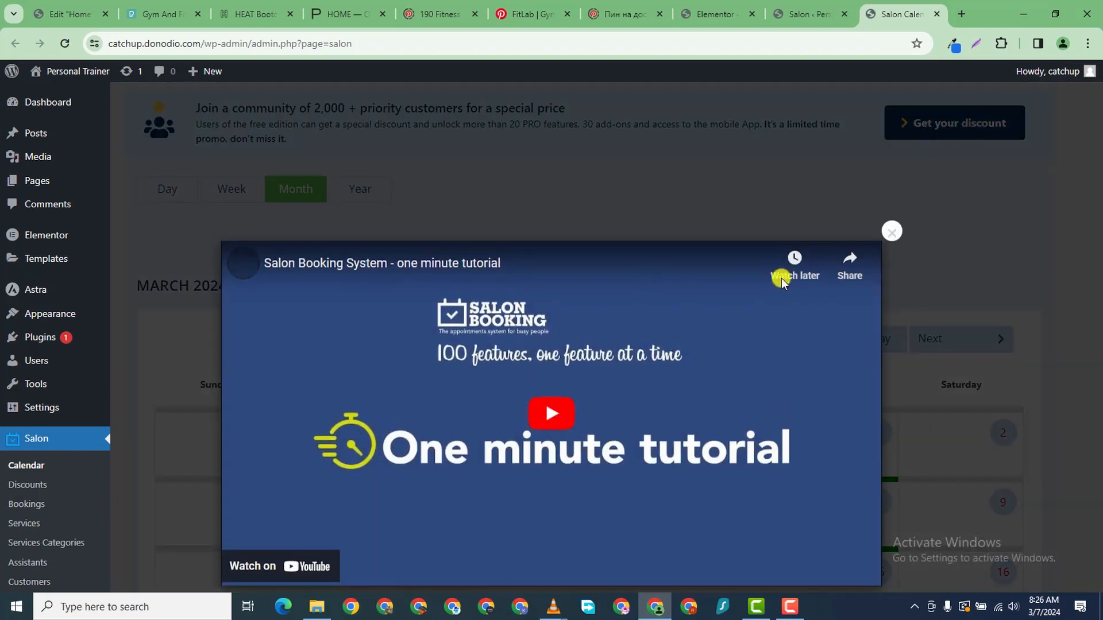
- Close the YouTube tutorial popup covering the Salon bookings calendar
click(893, 230)
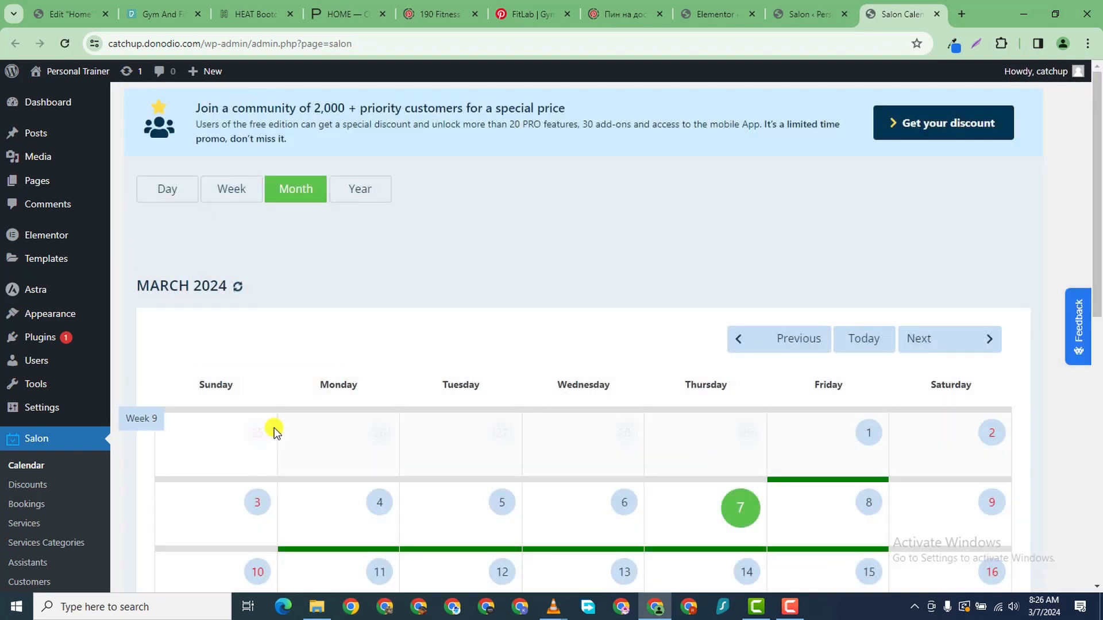
scroll(521, 349, down, 4)
scroll(721, 304, up, 4)
scroll(726, 303, down, 10)
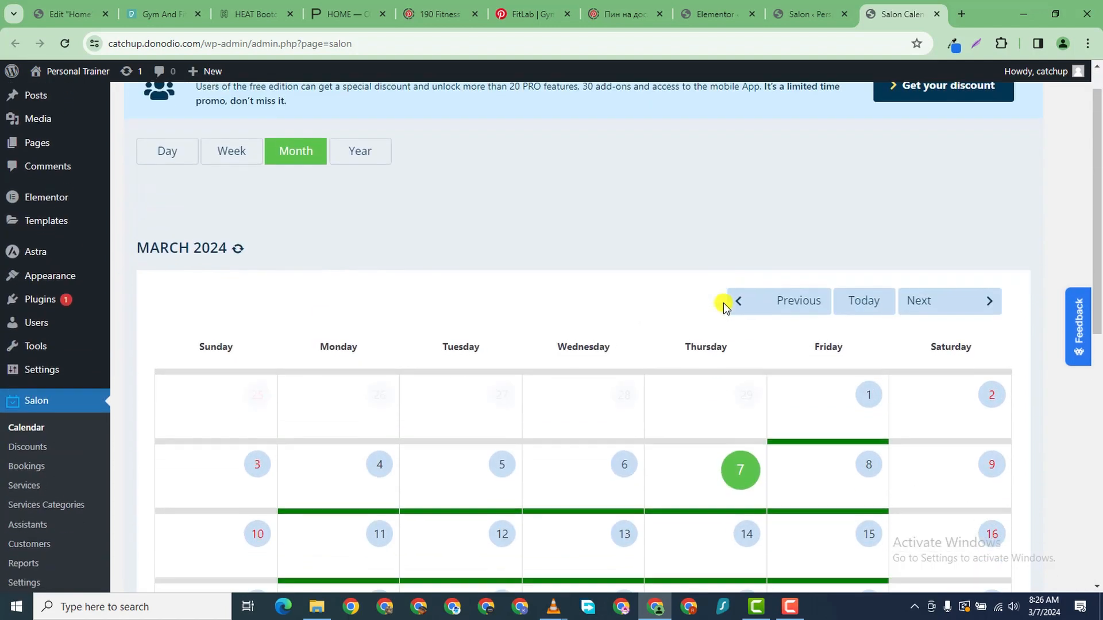
scroll(718, 305, up, 10)
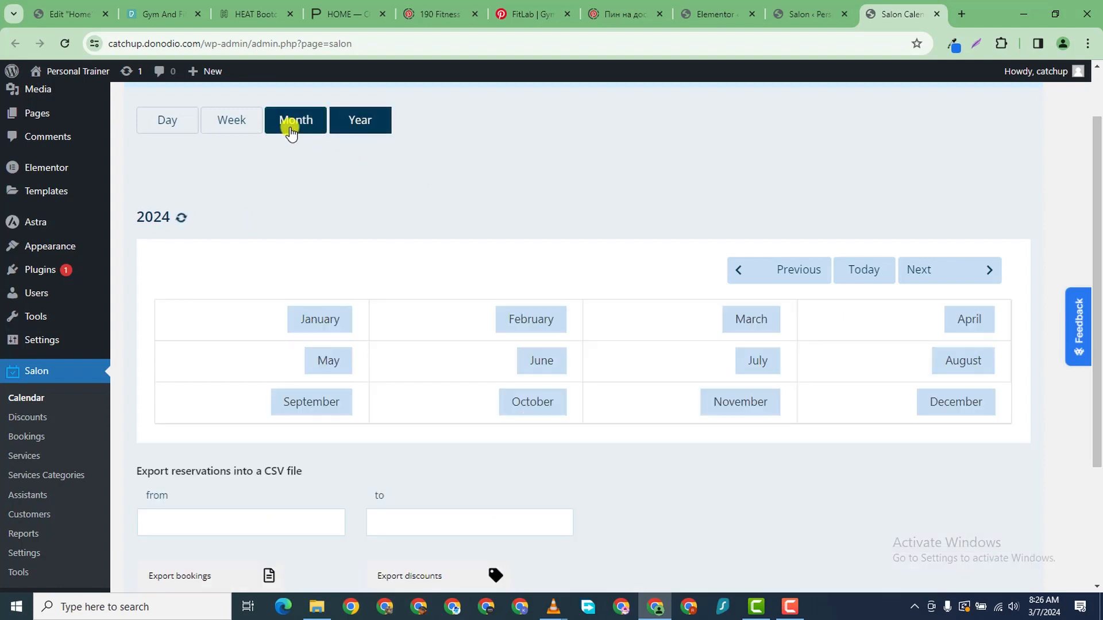
- Return the bookings calendar to the March 2024 month view
click(290, 131)
scroll(428, 290, down, 1)
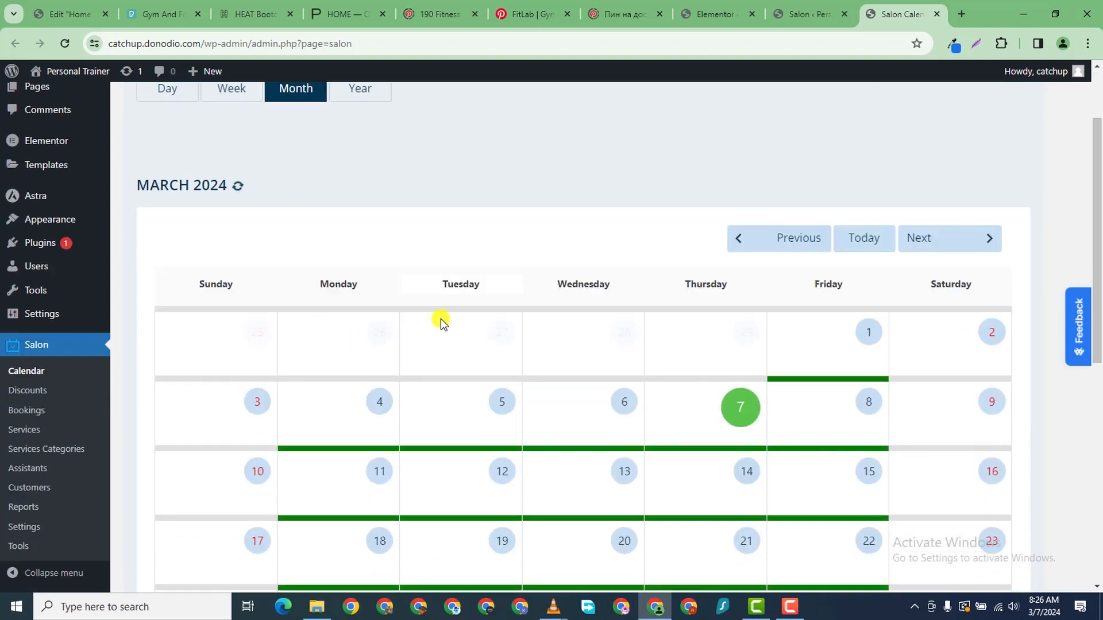
scroll(442, 324, down, 8)
scroll(315, 438, up, 5)
scroll(315, 458, down, 5)
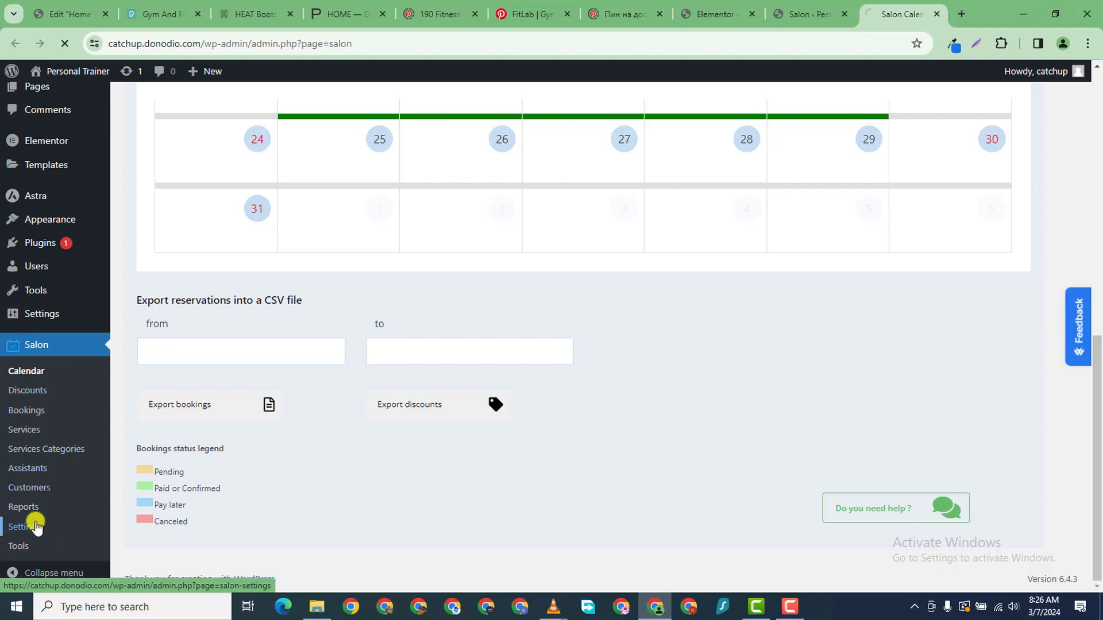
- Enter the salon name Gym Trainers LLC and the salon's contact e-mail
scroll(262, 256, down, 4)
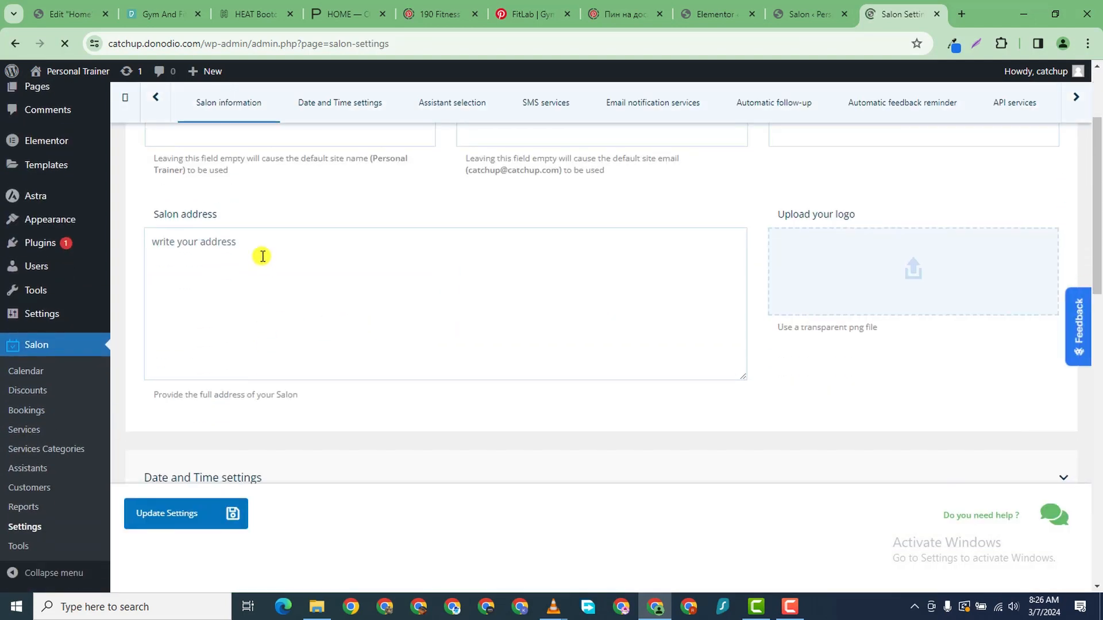
click(234, 355)
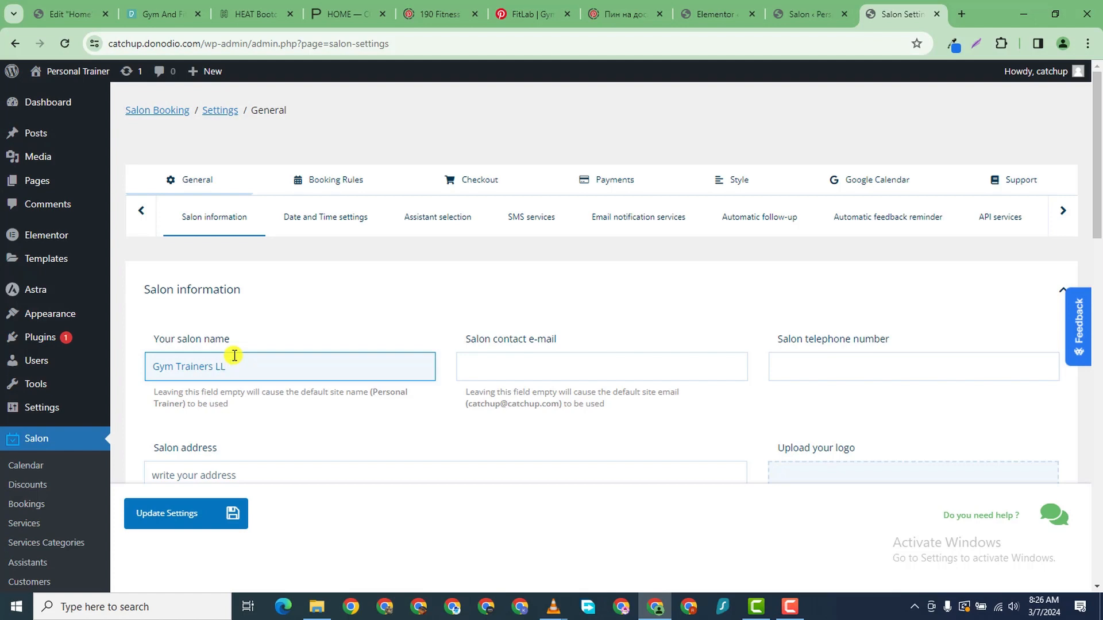
scroll(468, 345, down, 1)
click(533, 300)
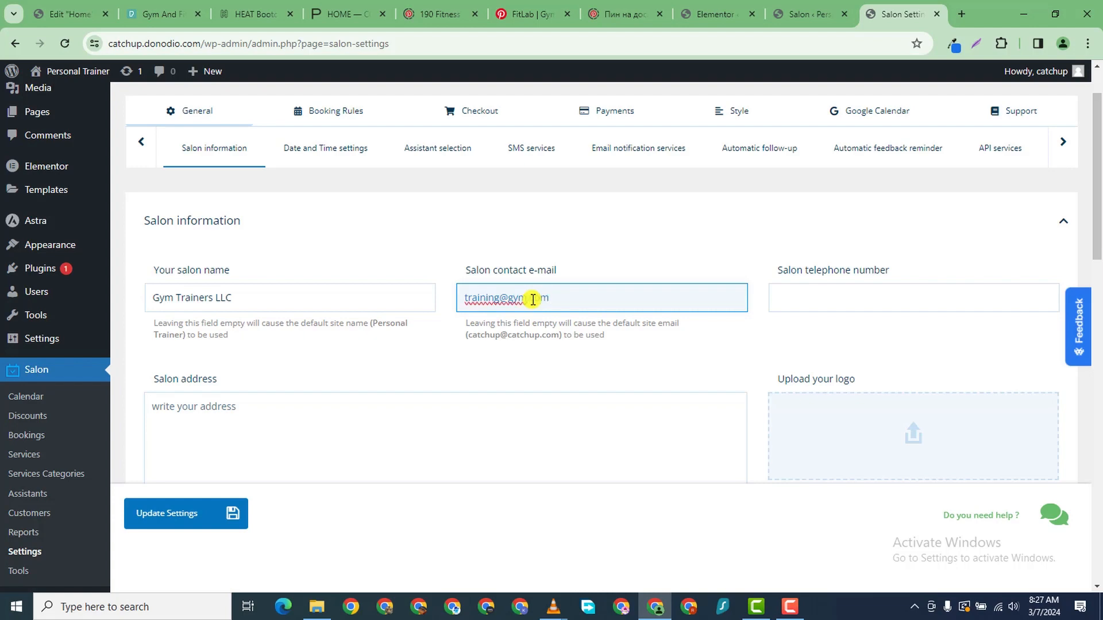
right_click(533, 299)
- Fill in the salon telephone number and street address, and collapse Assistant selection
click(841, 299)
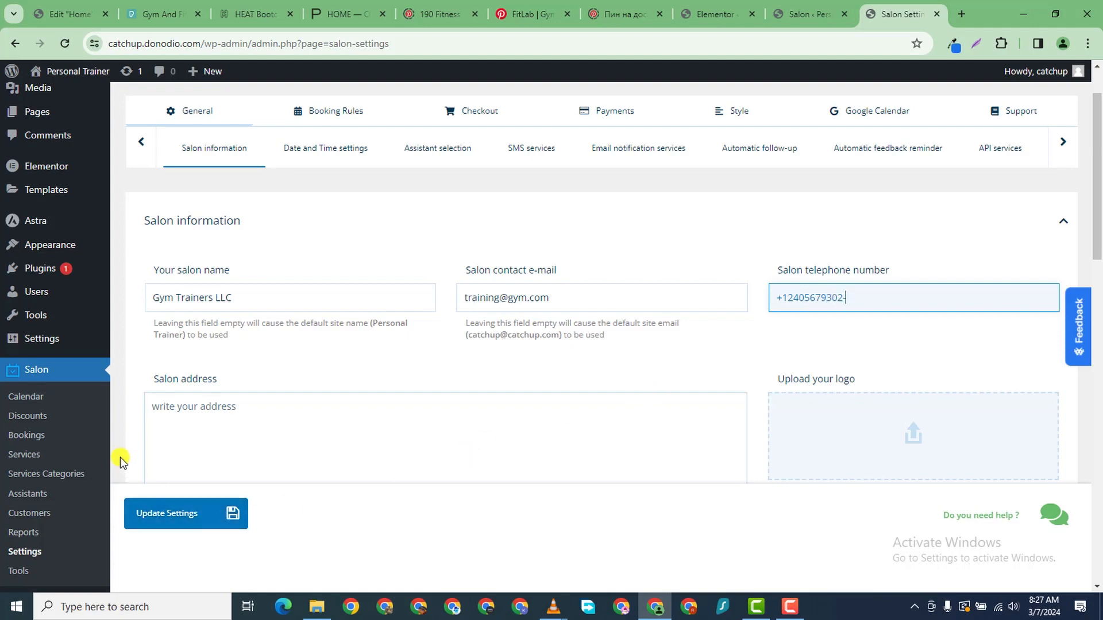
click(180, 417)
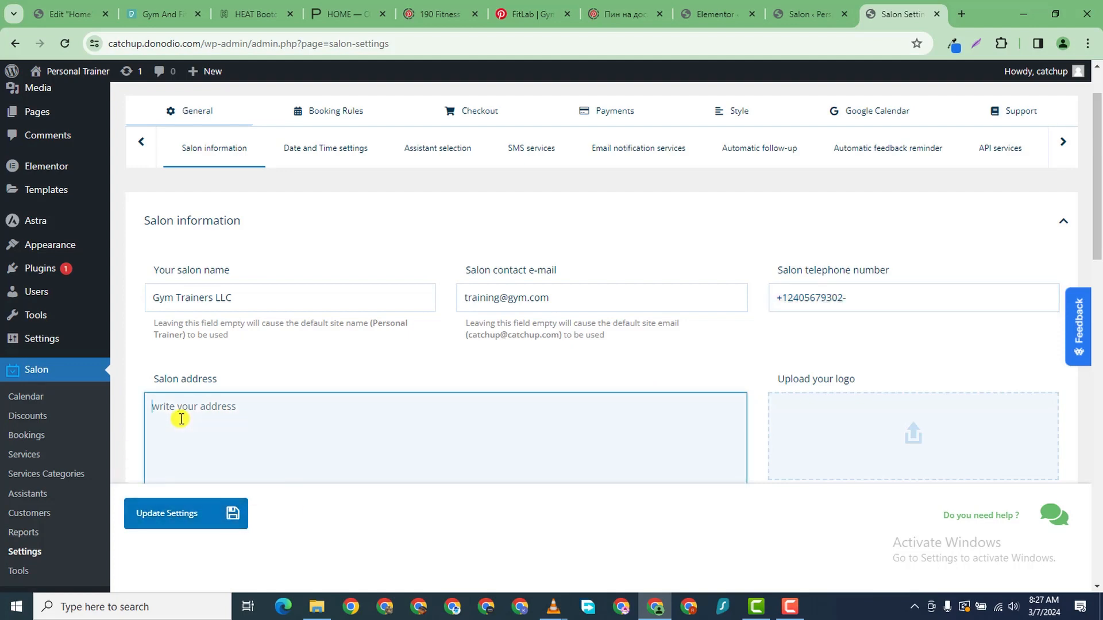
text(23)
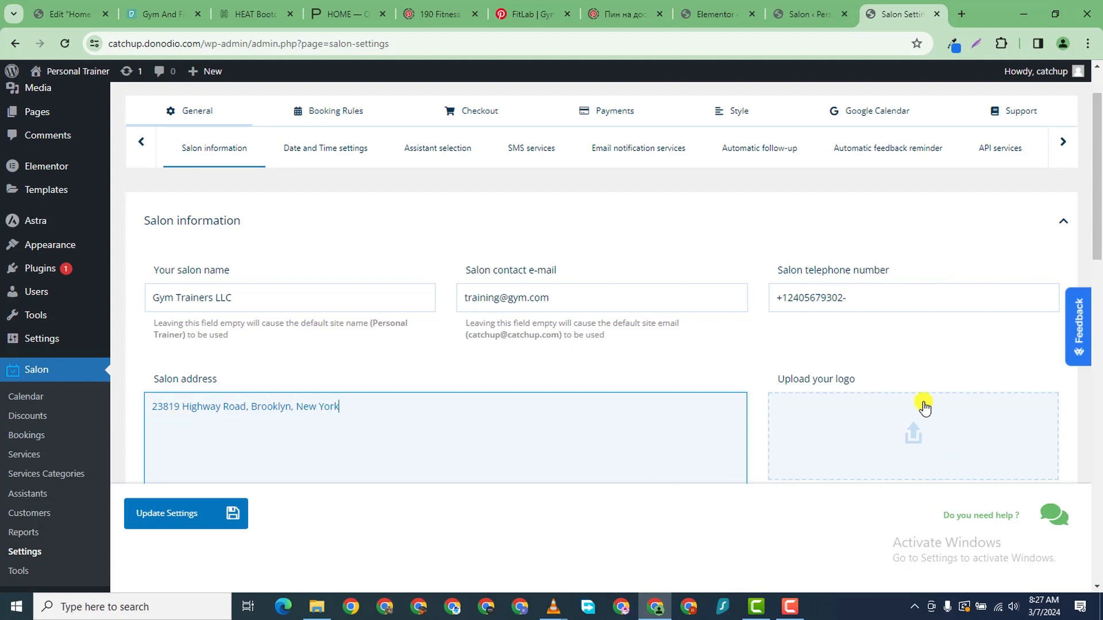
scroll(923, 340, down, 5)
click(423, 421)
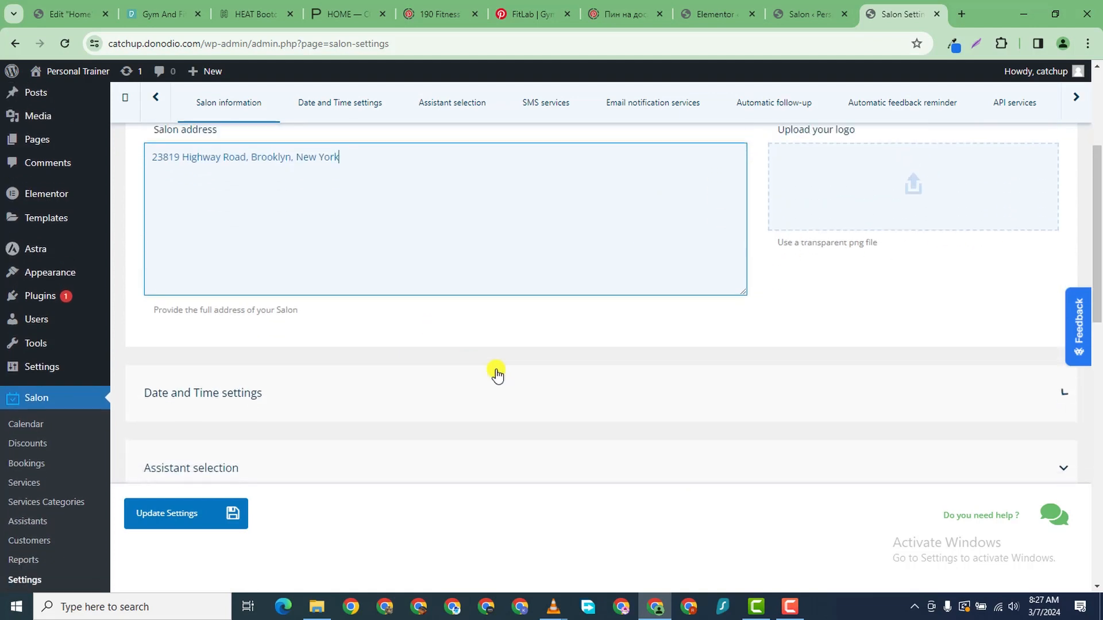
scroll(801, 207, up, 7)
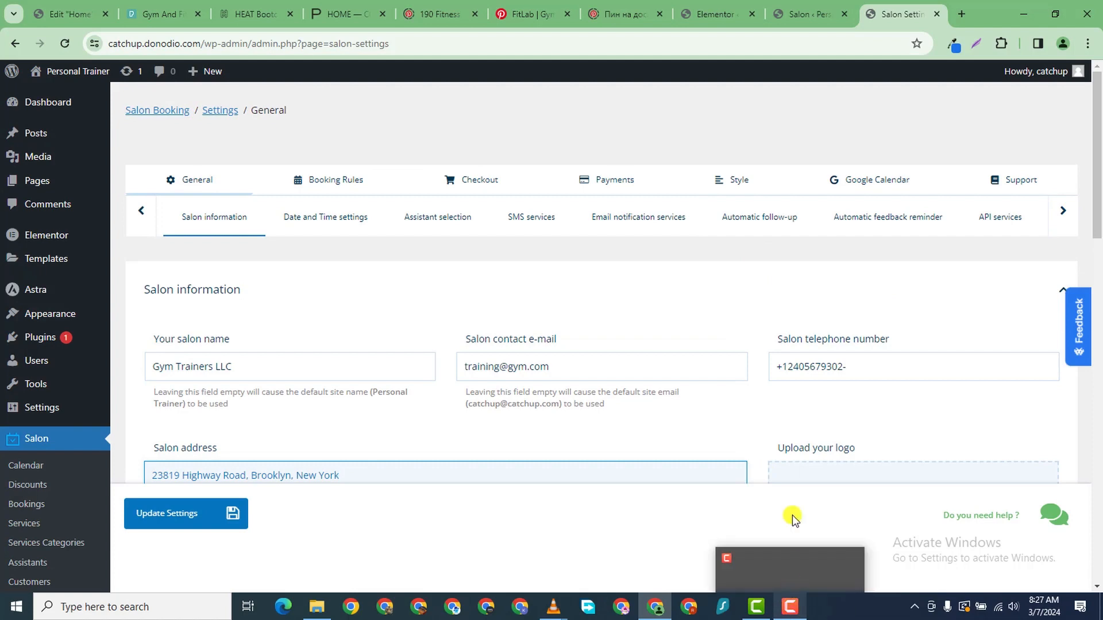
- In LogoMakr, open the A.I. Logo Generator in a new browser tab
click(796, 610)
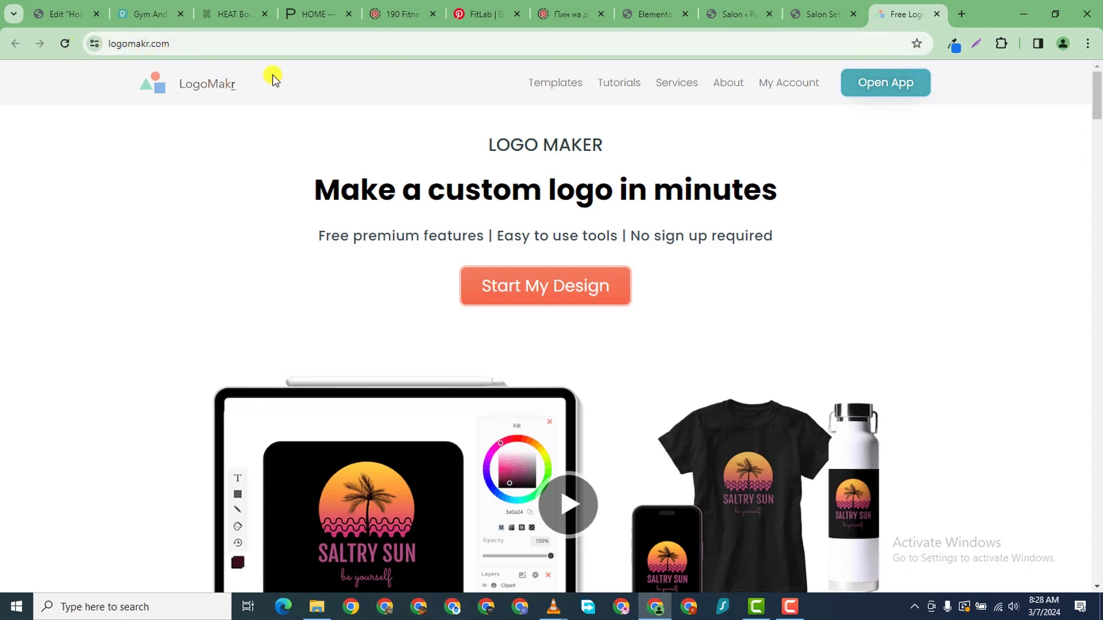
click(550, 298)
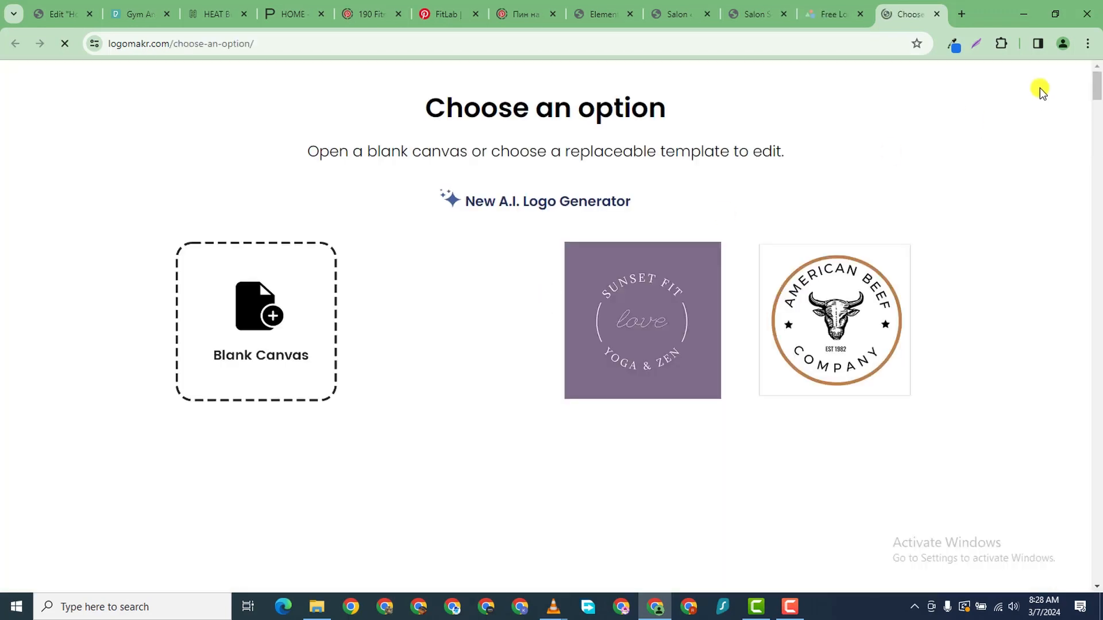
scroll(217, 374, down, 10)
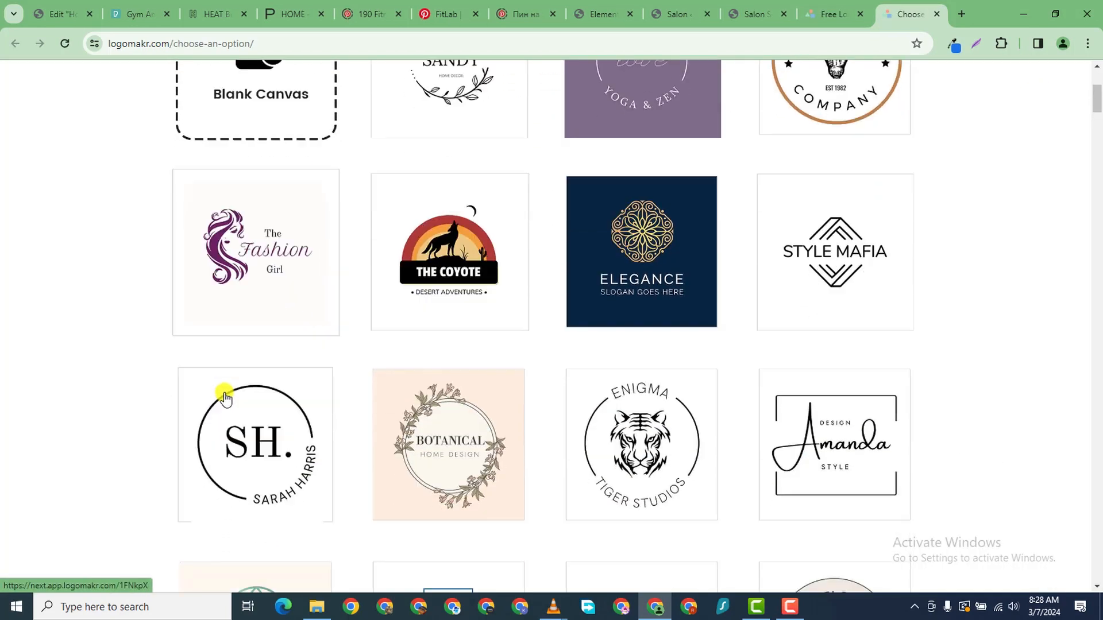
scroll(505, 362, down, 3)
scroll(504, 359, up, 12)
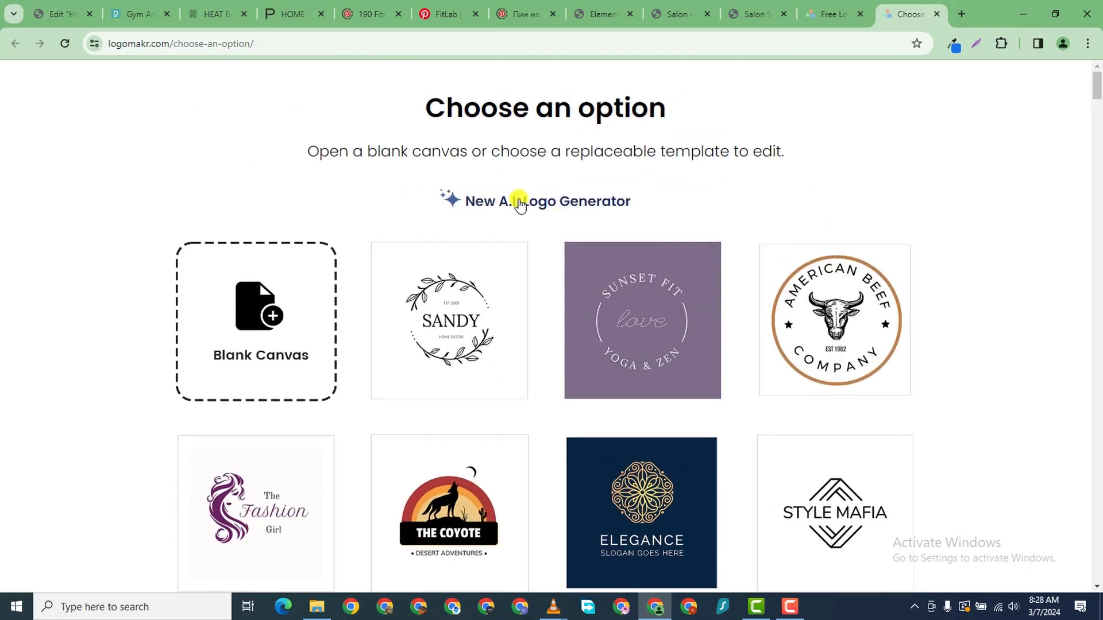
right_click(536, 200)
click(622, 210)
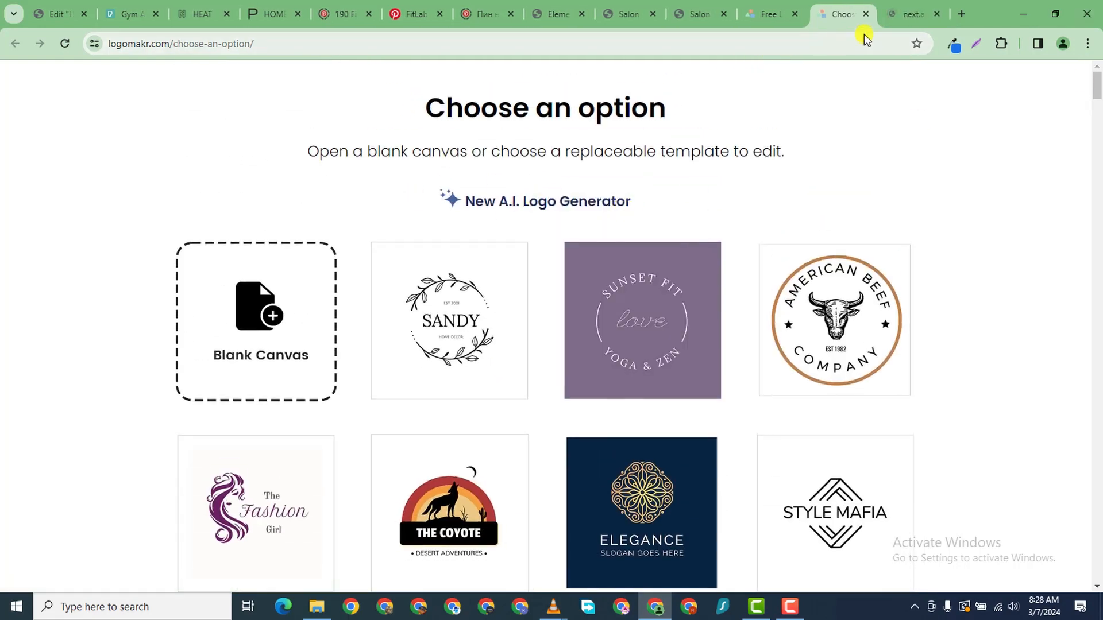
click(899, 17)
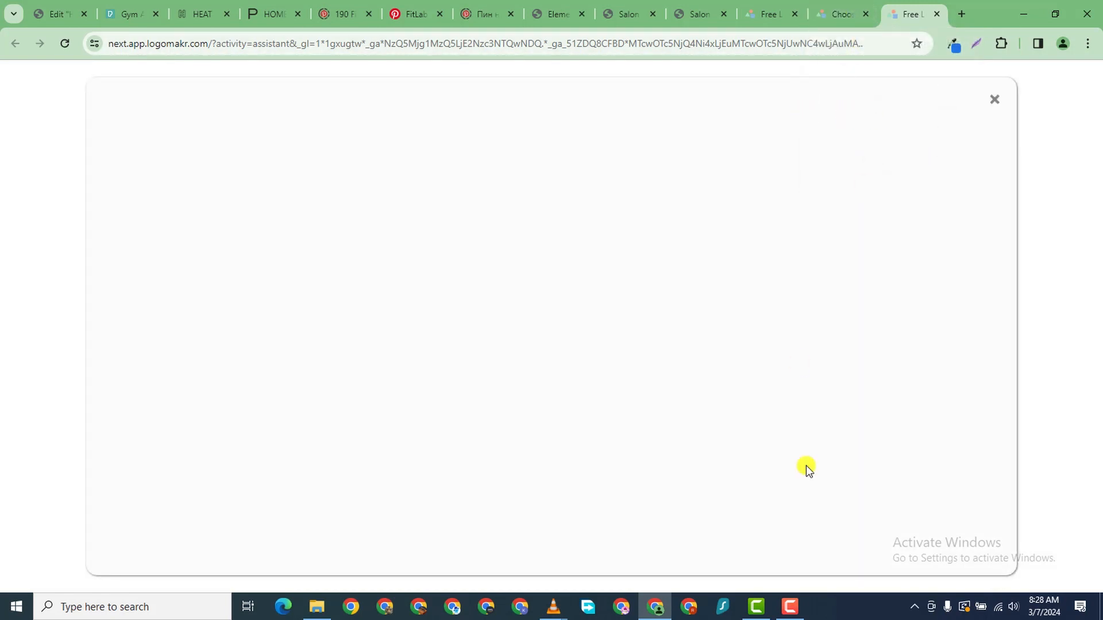
- Give the AI generator the logo name 'Gym Trainers' and business type 'Gym Training'
click(800, 609)
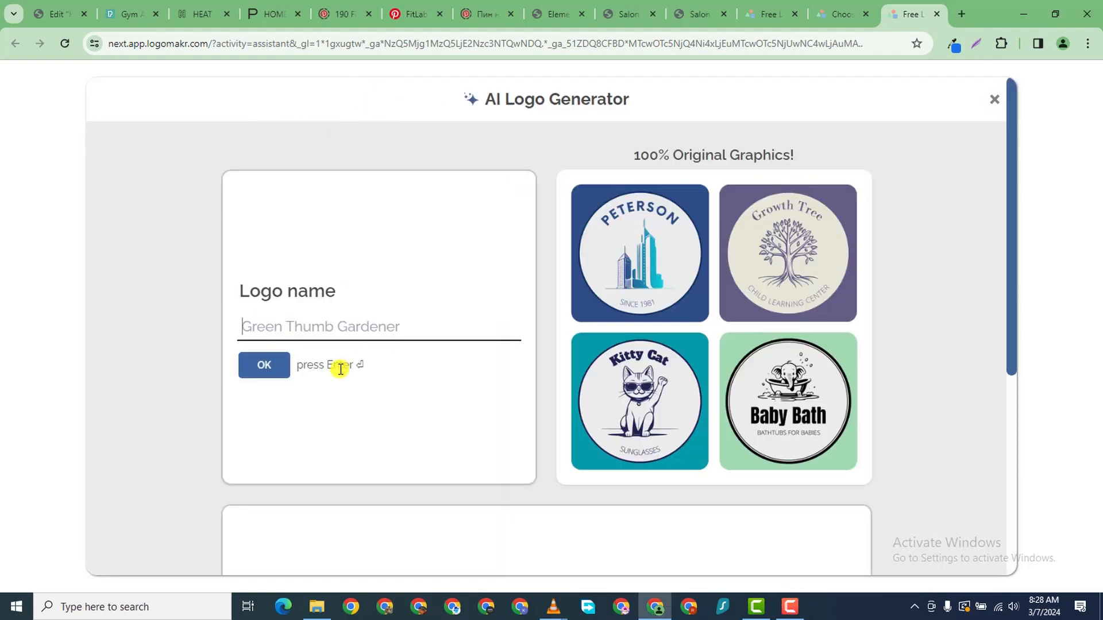
click(322, 331)
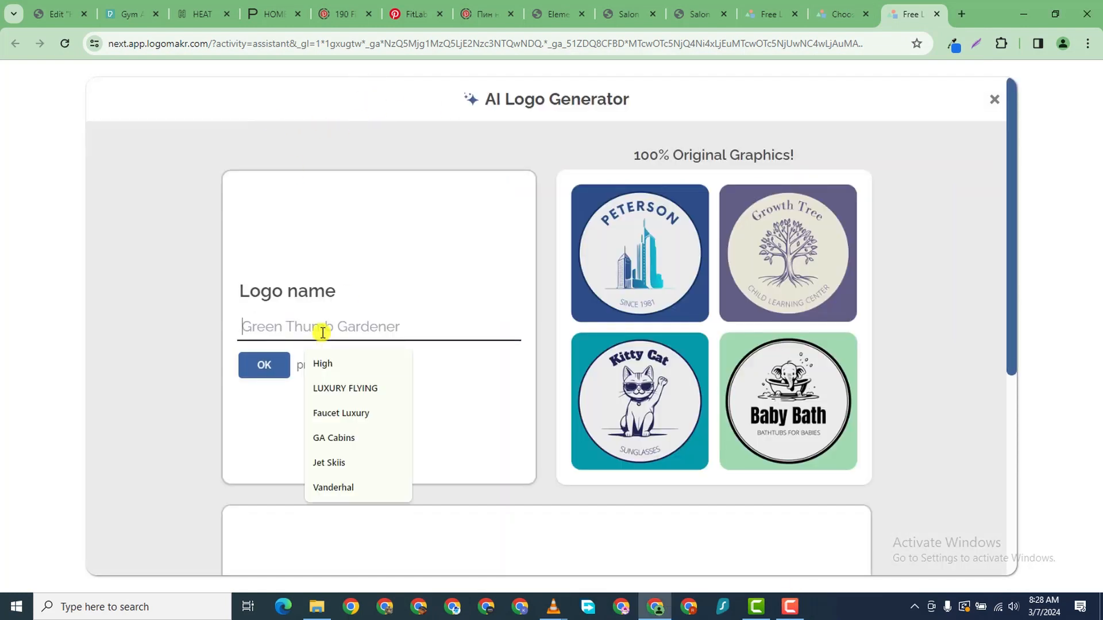
text(Gym Tr)
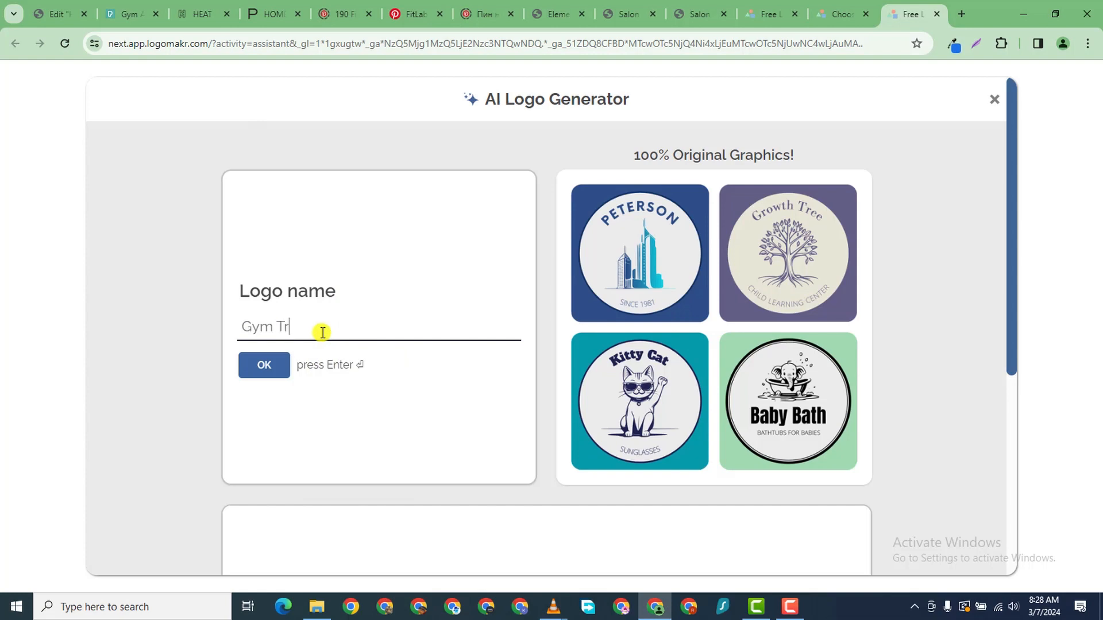
text(ainers)
click(279, 361)
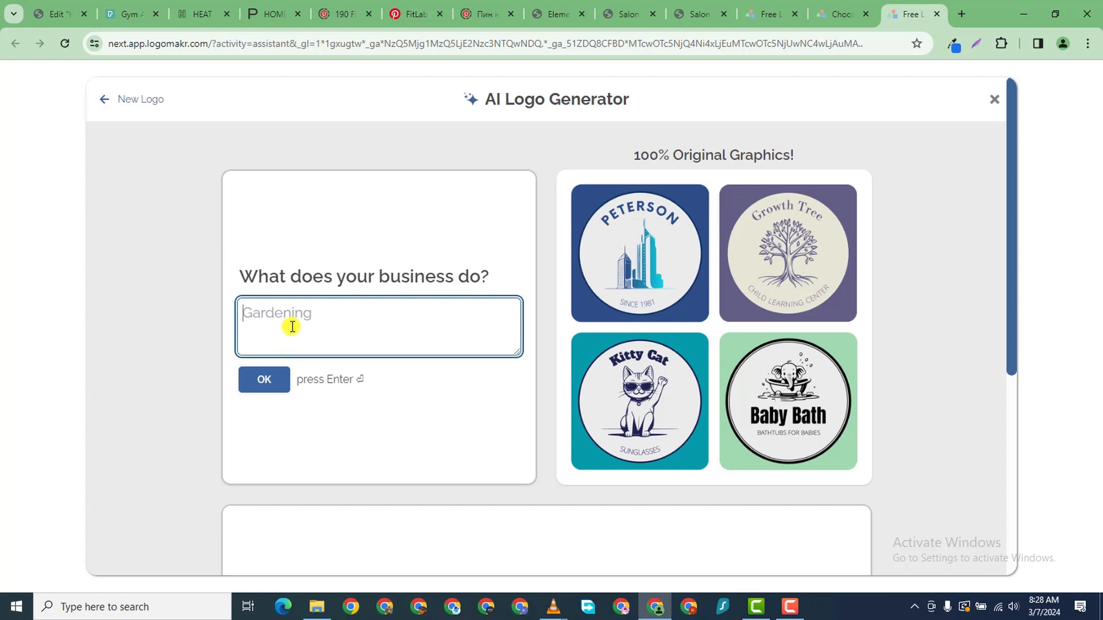
text(Gym Training)
click(271, 380)
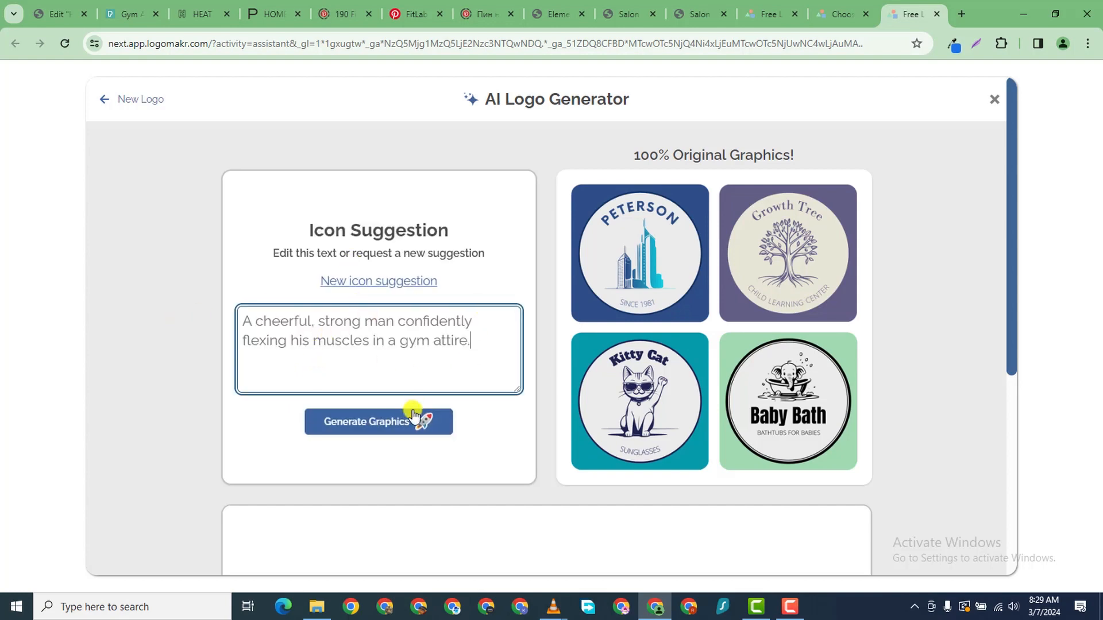
- Generate the icon graphics and open the wide icon-plus-name design for customizing
click(366, 426)
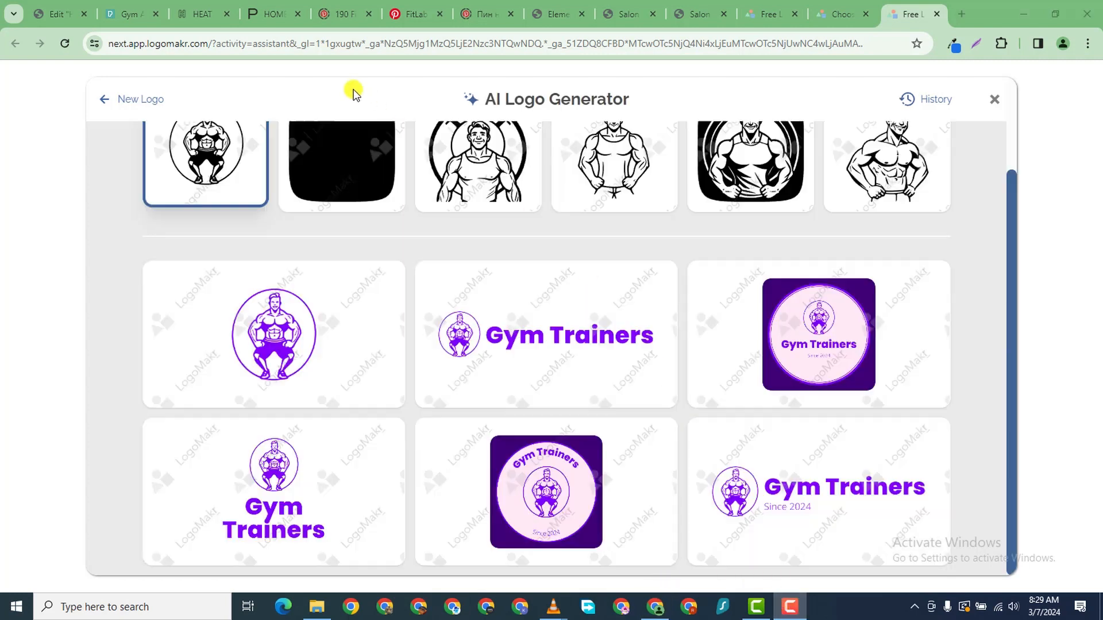
click(252, 100)
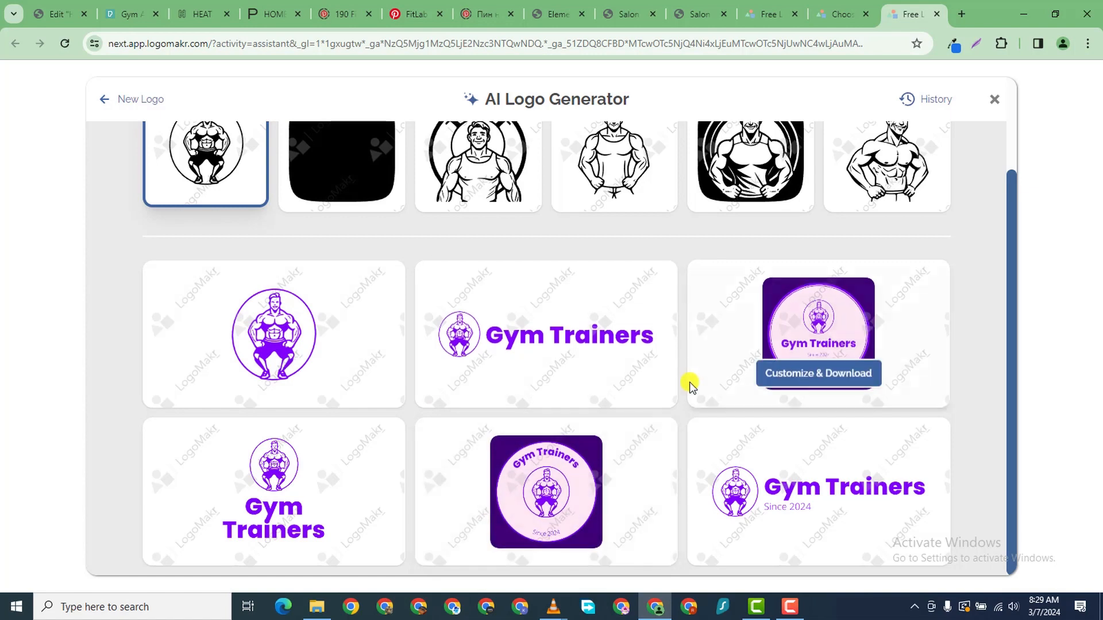
scroll(488, 362, up, 2)
scroll(431, 413, down, 2)
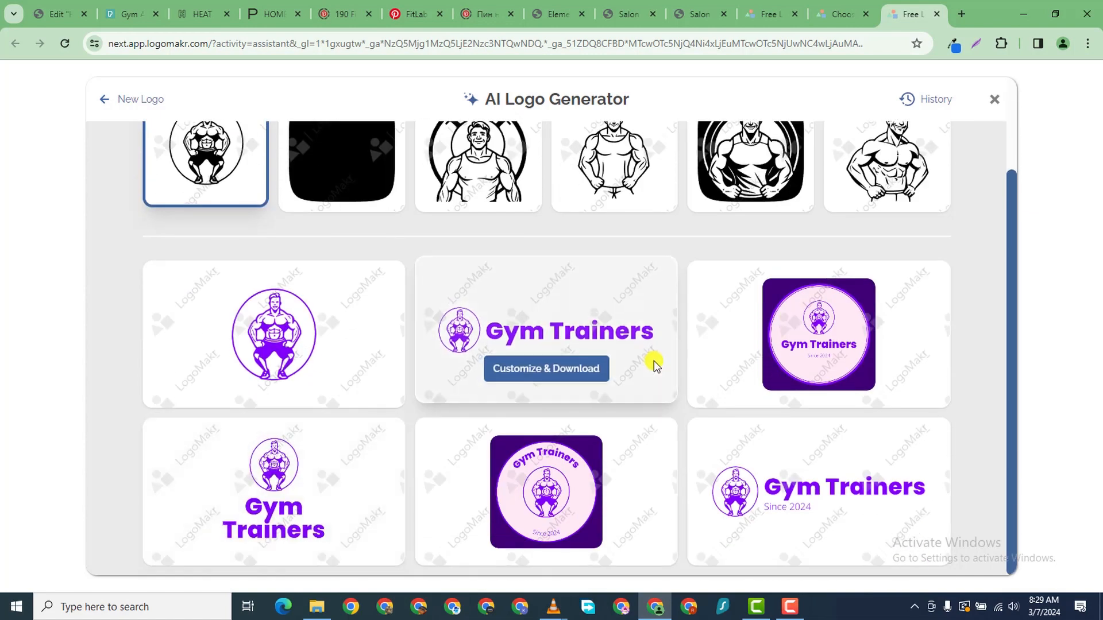
click(569, 376)
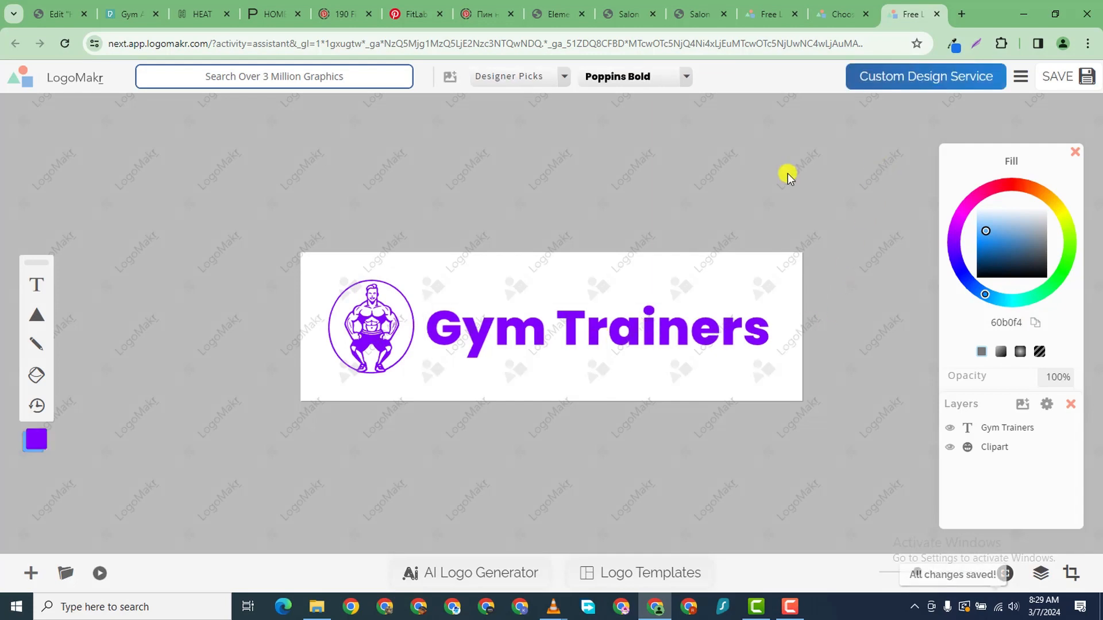
- Enlarge the Gym Trainers text and move it lower and left
click(529, 343)
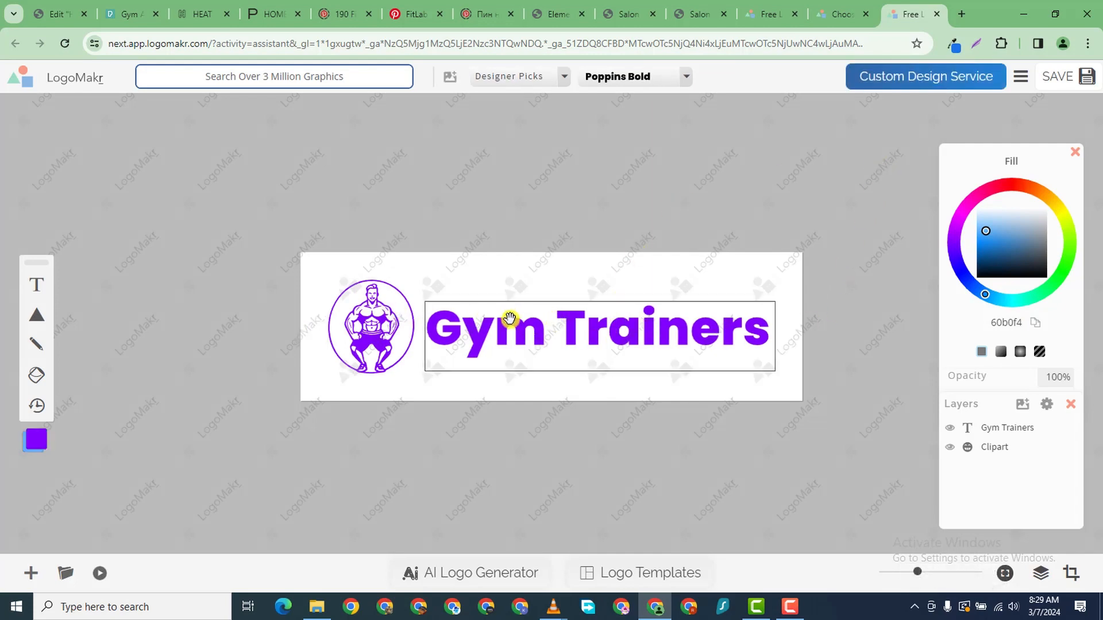
click(586, 335)
drag(776, 300, 784, 272)
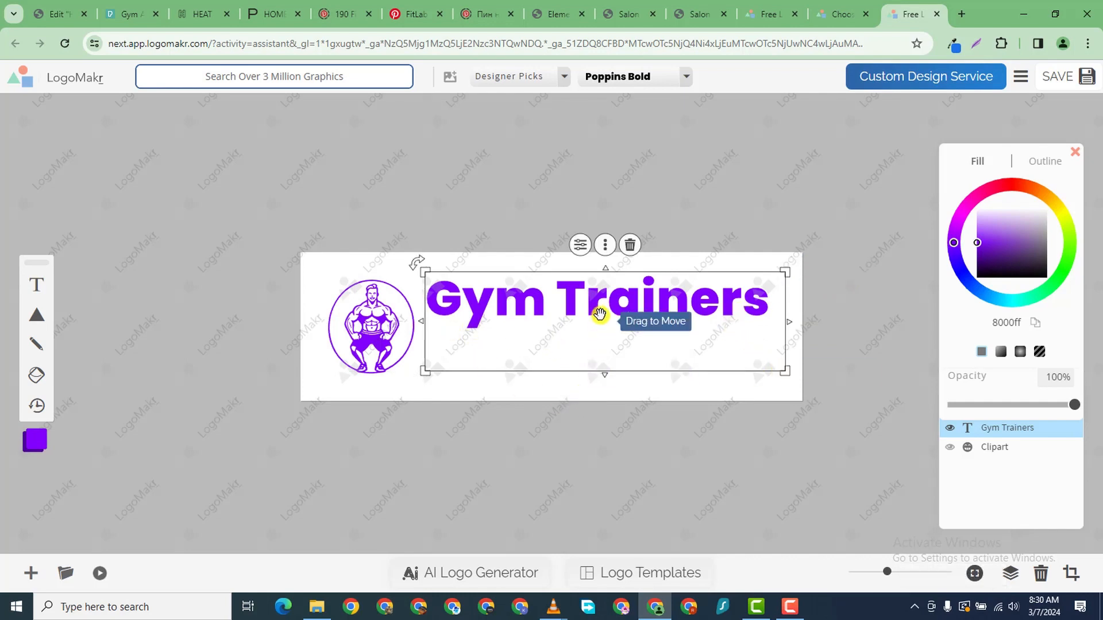
drag(602, 316, 599, 345)
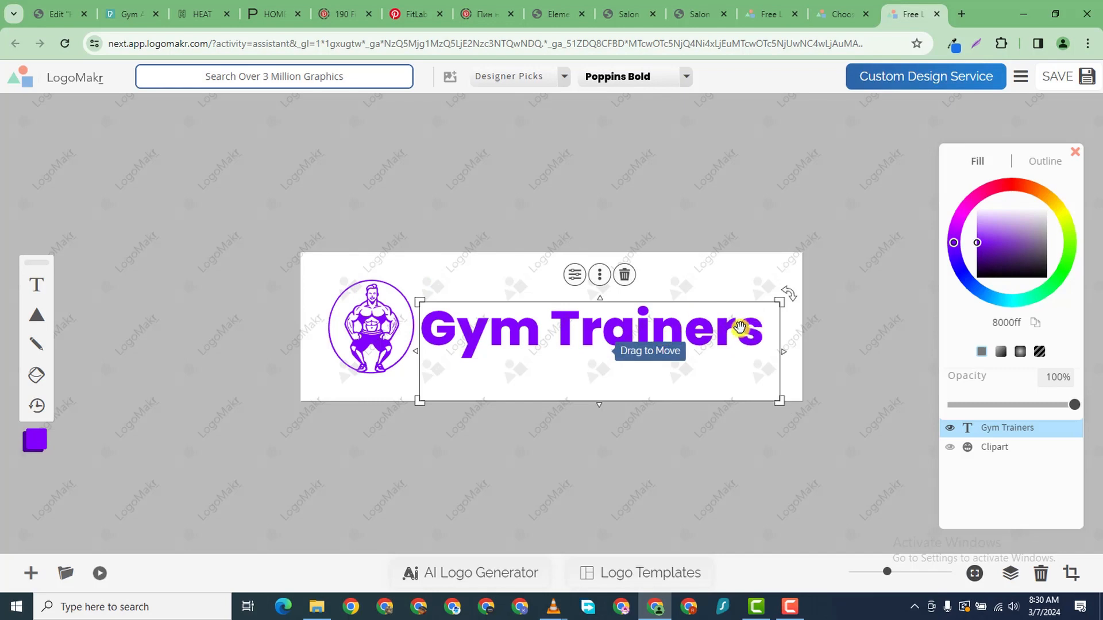
mouse_move(783, 301)
mouse_down()
mouse_move(812, 261)
mouse_move(793, 287)
mouse_up()
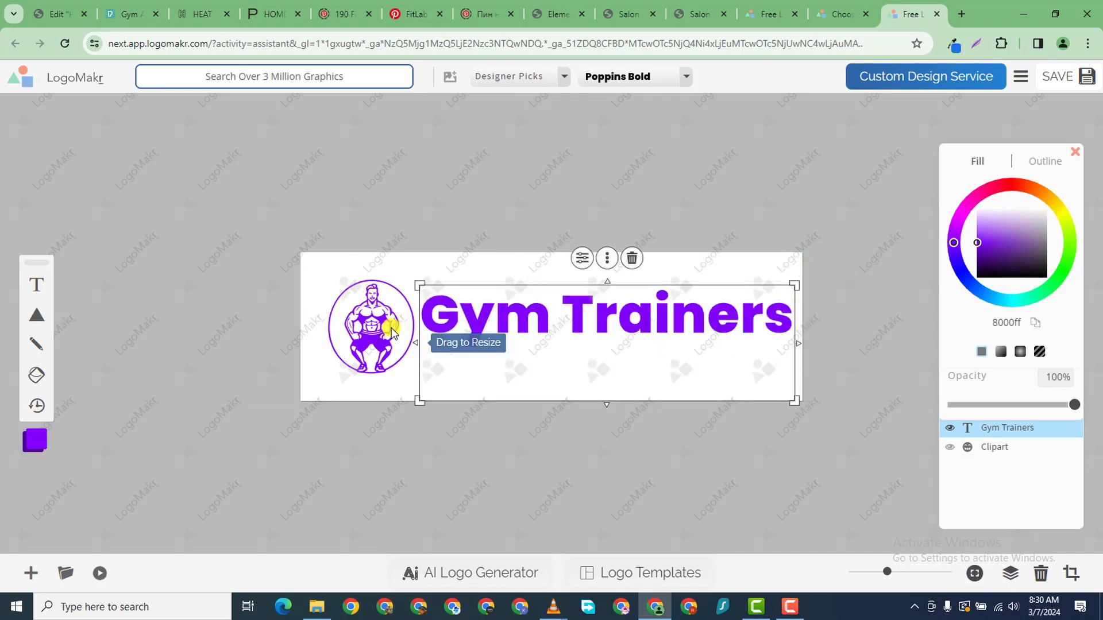
- Shift the muscle-man icon left, fit Gym Trainers on one line, and save
drag(394, 325, 333, 329)
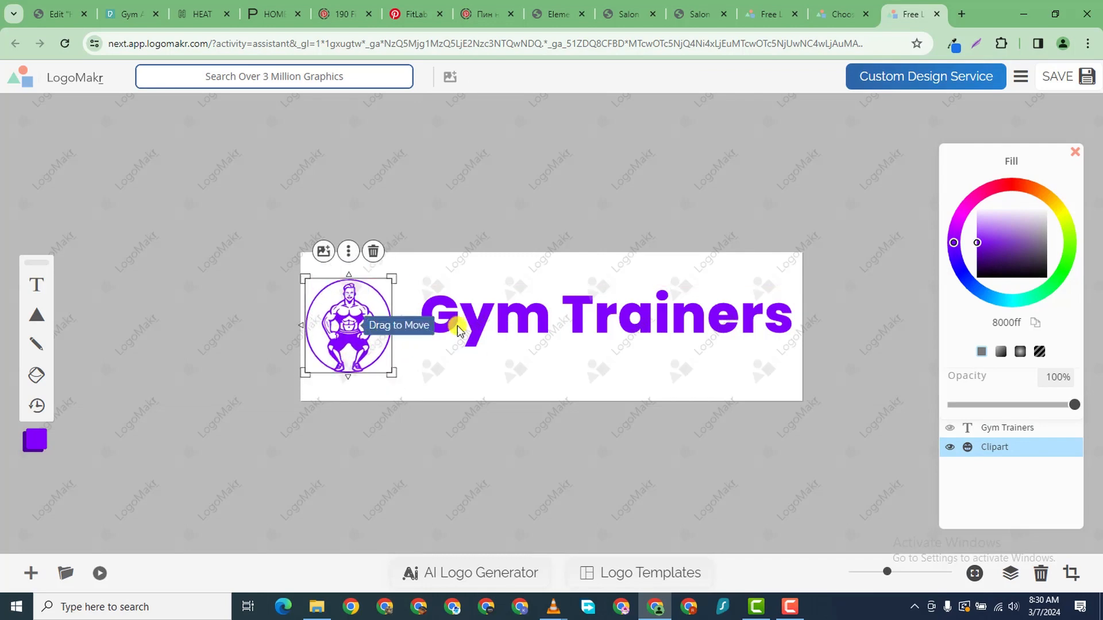
mouse_move(505, 327)
mouse_down()
mouse_move(495, 322)
mouse_move(493, 343)
mouse_up()
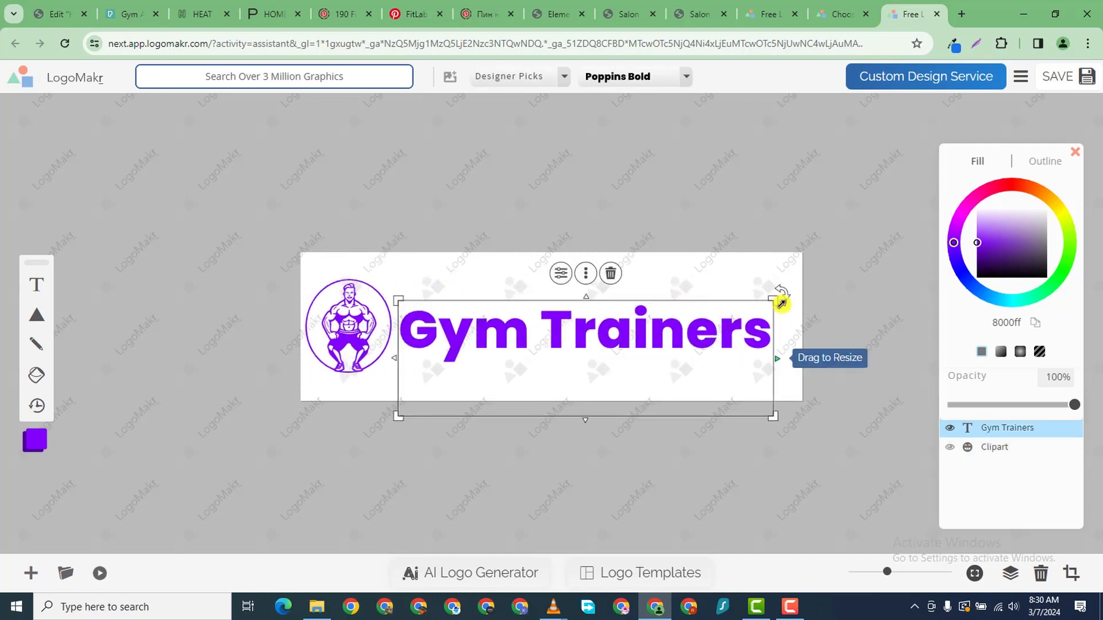
drag(777, 298, 750, 310)
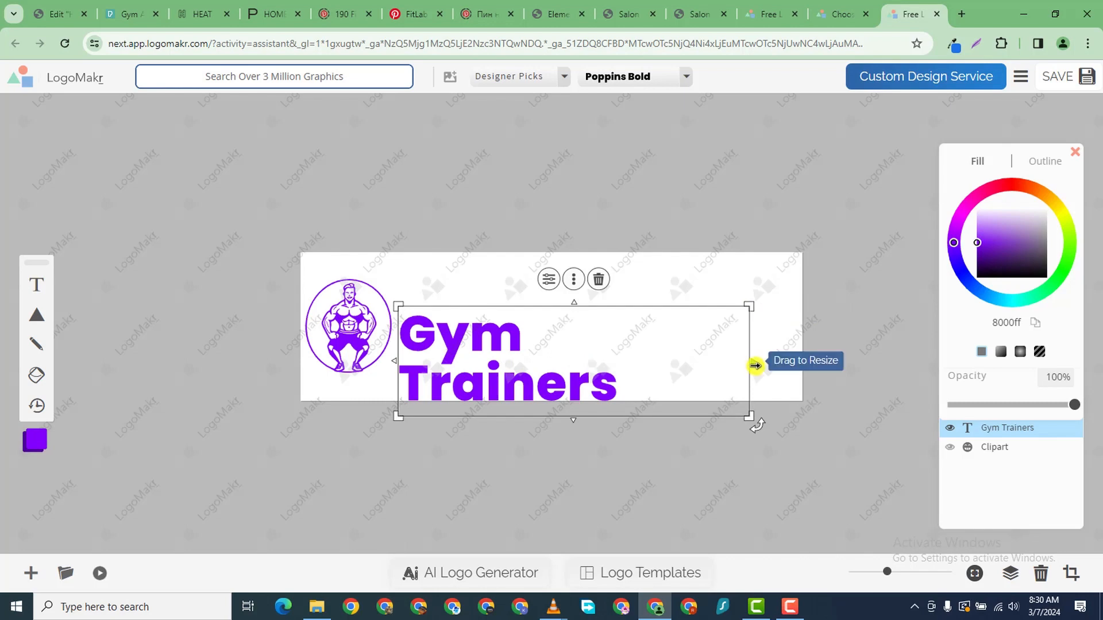
drag(756, 364, 799, 364)
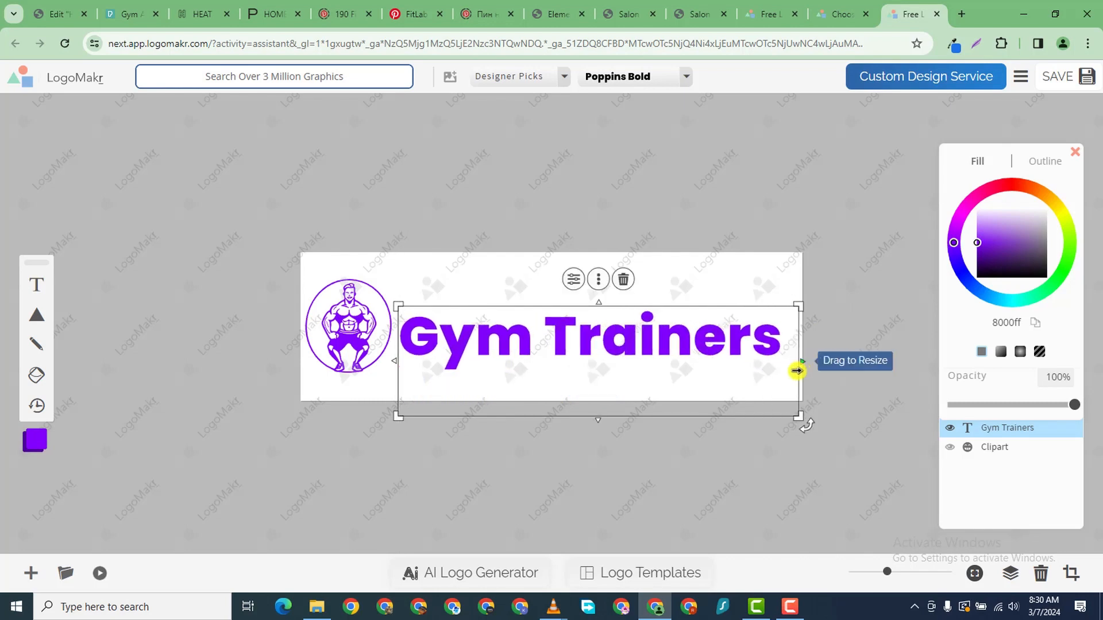
drag(647, 315, 646, 314)
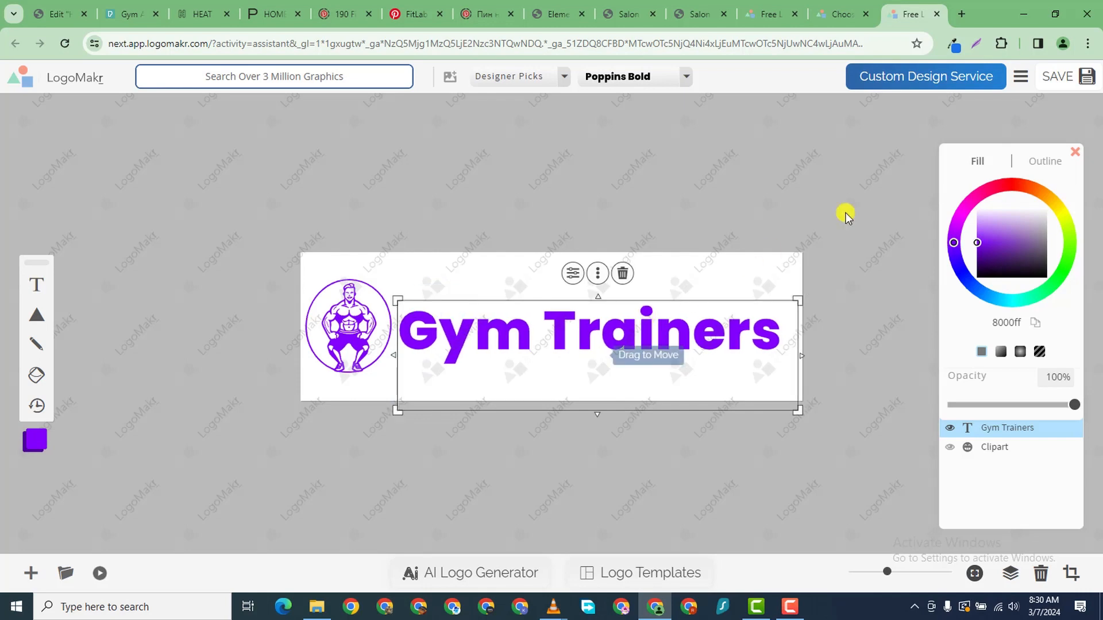
click(1087, 76)
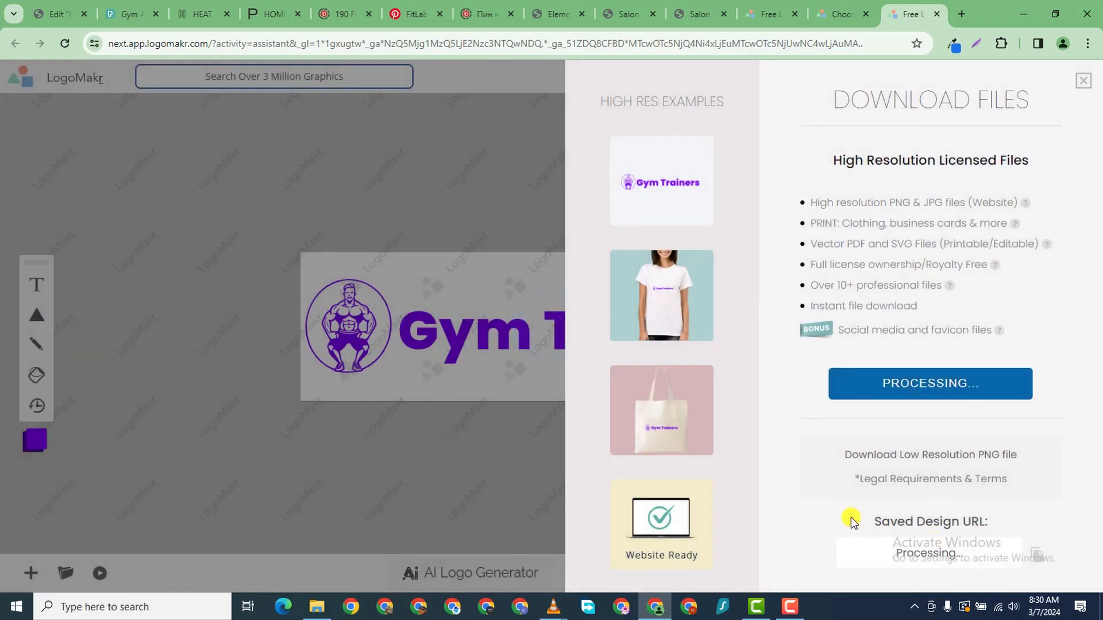
- Check the free low-resolution PNG download's e-mail form, then return to the LogoMakr home tab
click(925, 454)
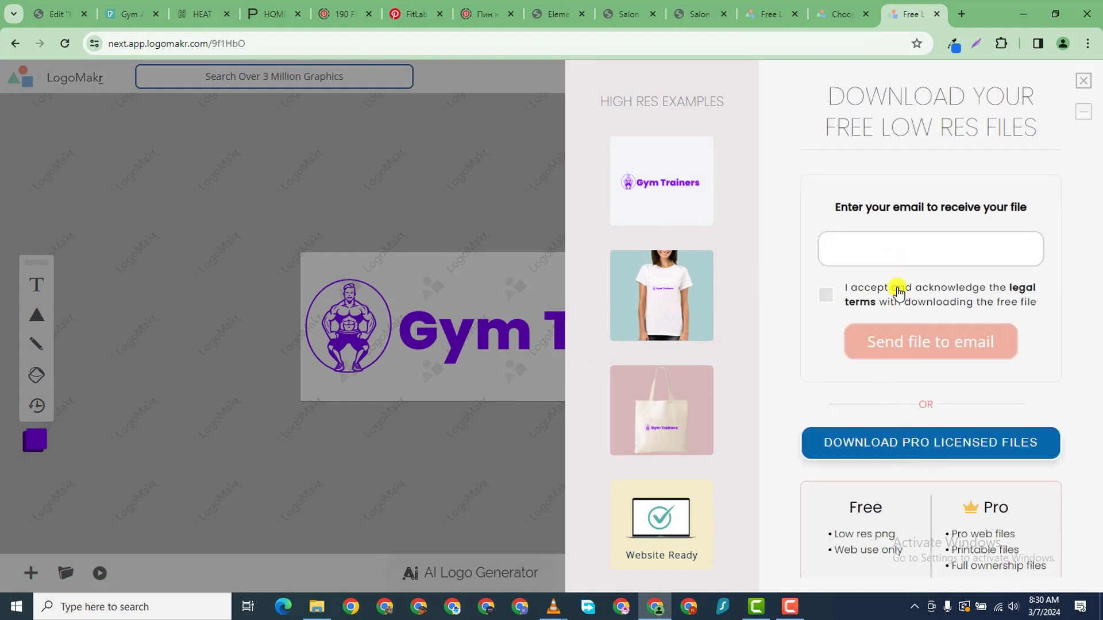
click(883, 243)
click(800, 362)
scroll(898, 517, down, 2)
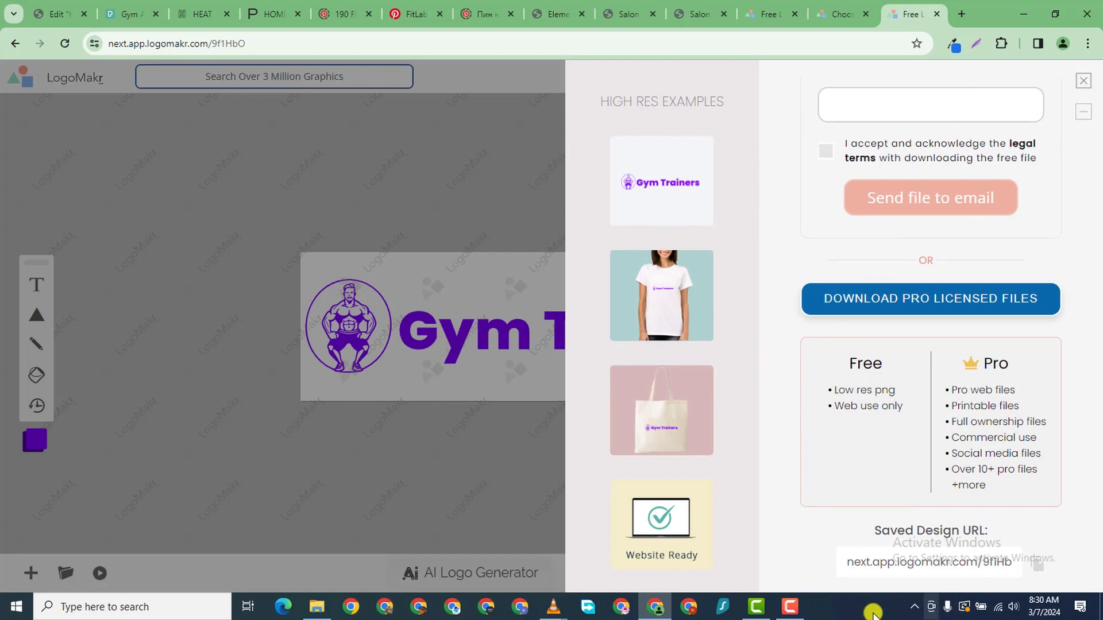
click(771, 13)
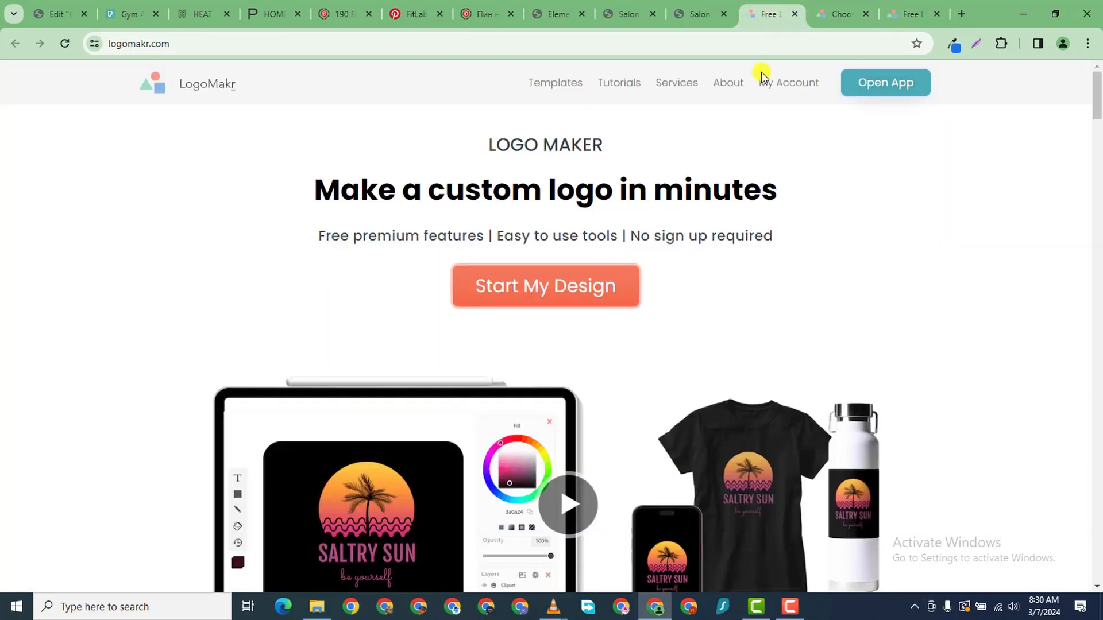
- Start a new logo on a Blank Canvas and dismiss the intro tour tips
click(546, 283)
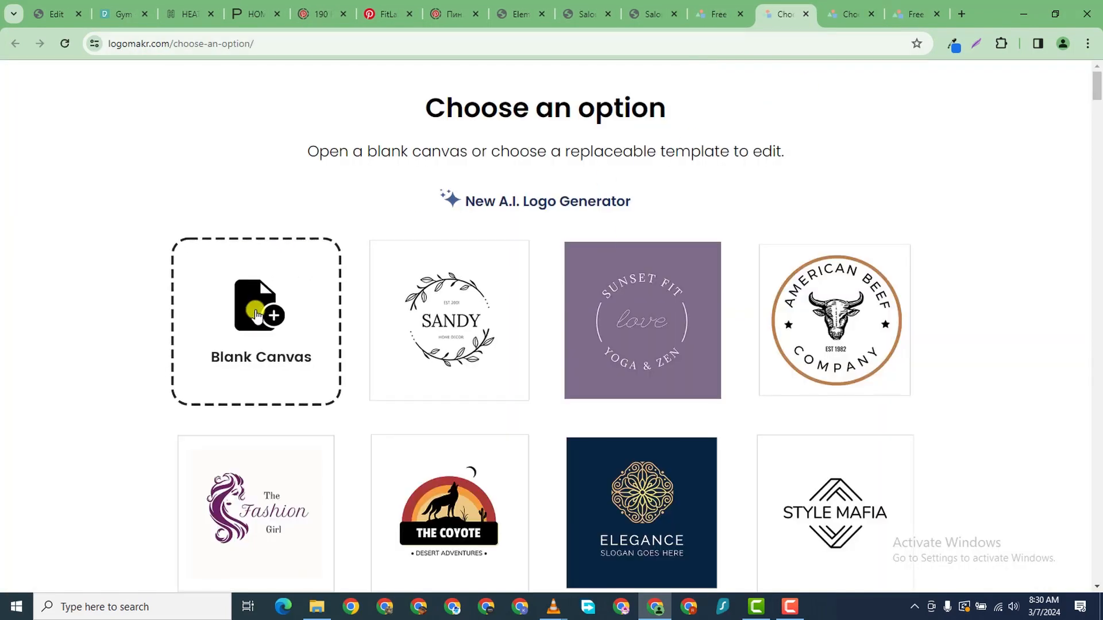
click(256, 315)
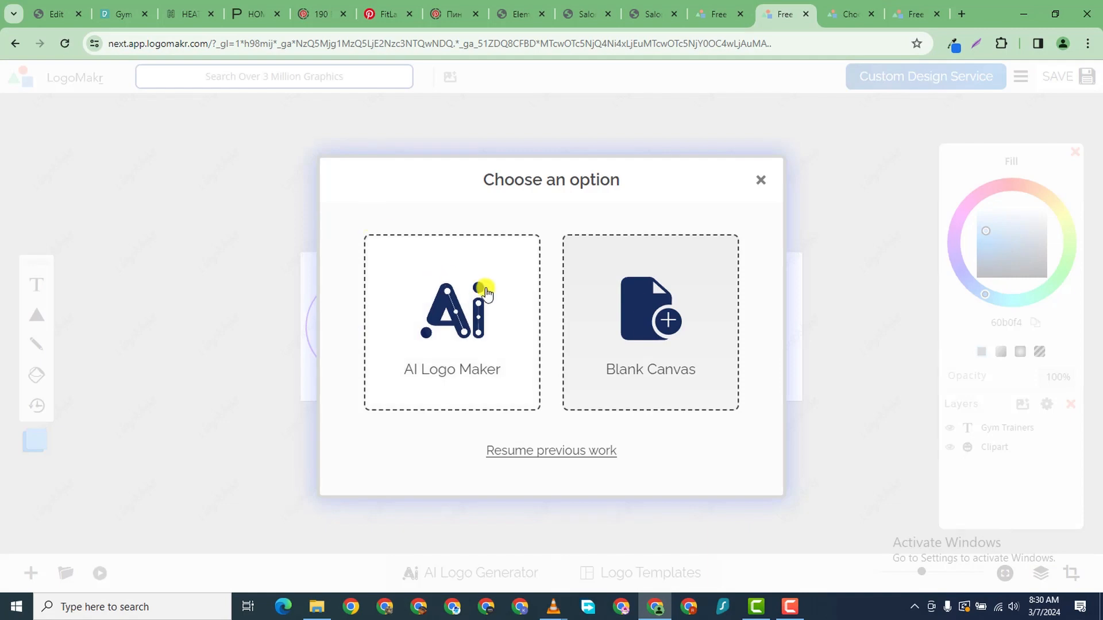
click(690, 320)
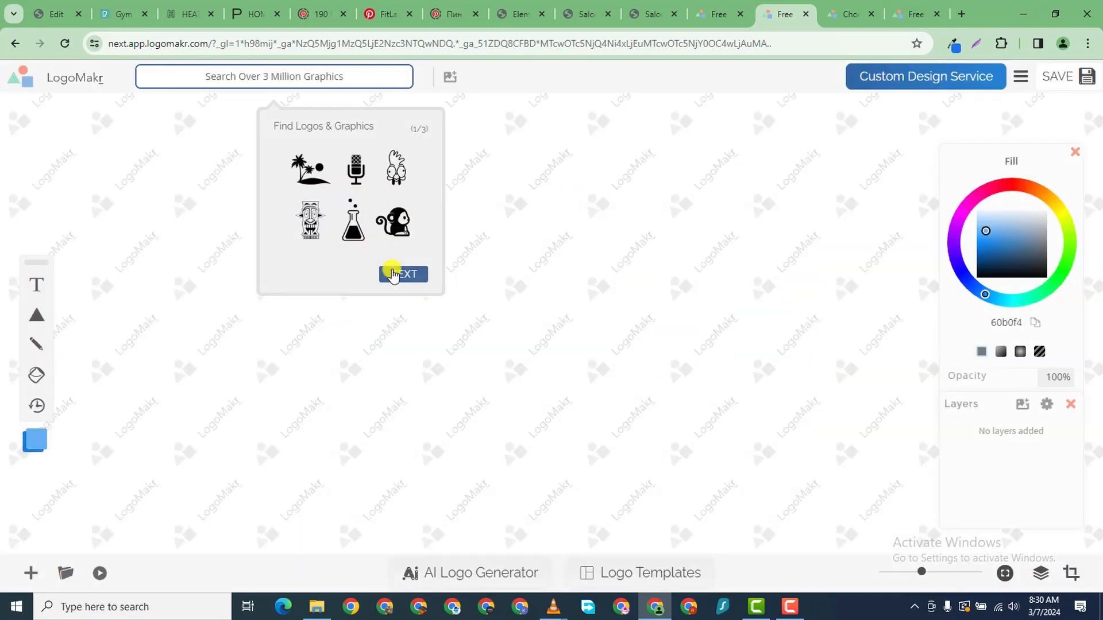
click(420, 275)
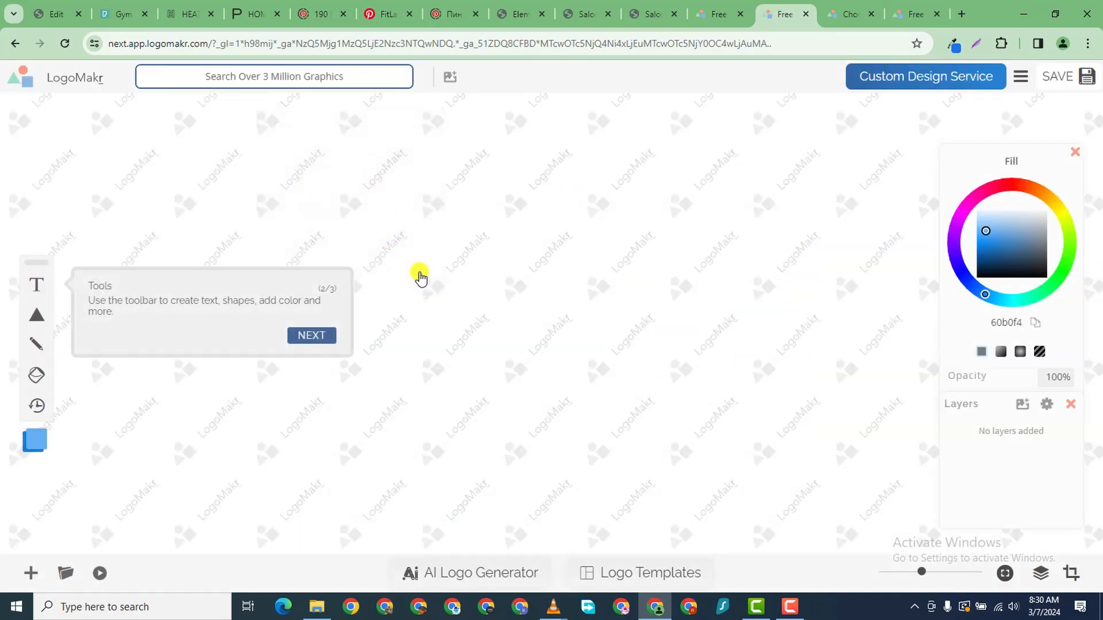
click(312, 336)
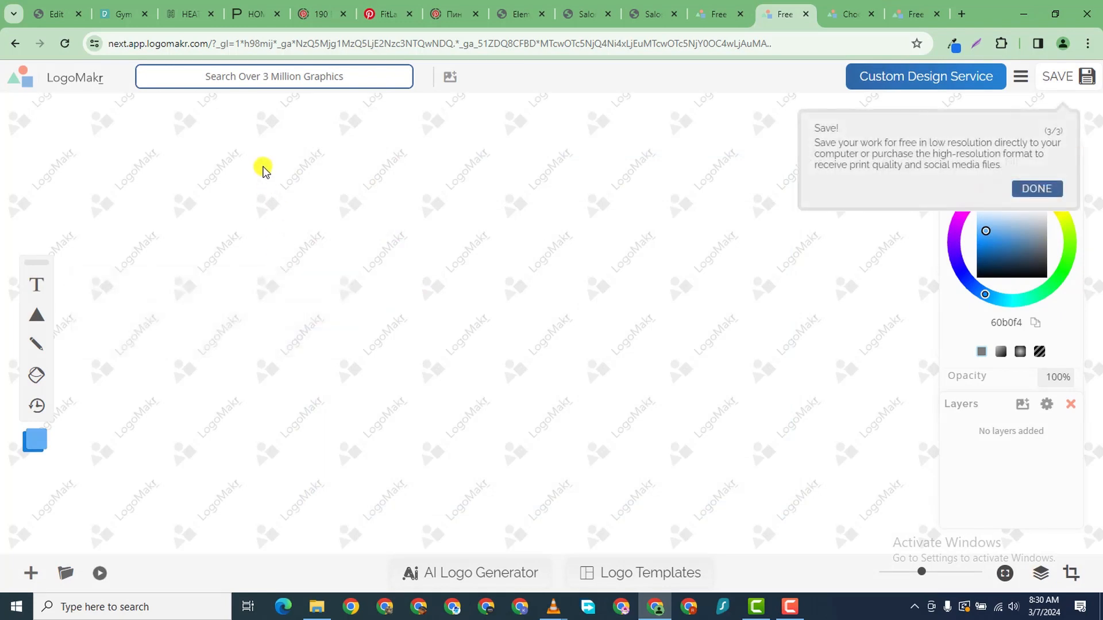
click(287, 84)
click(291, 71)
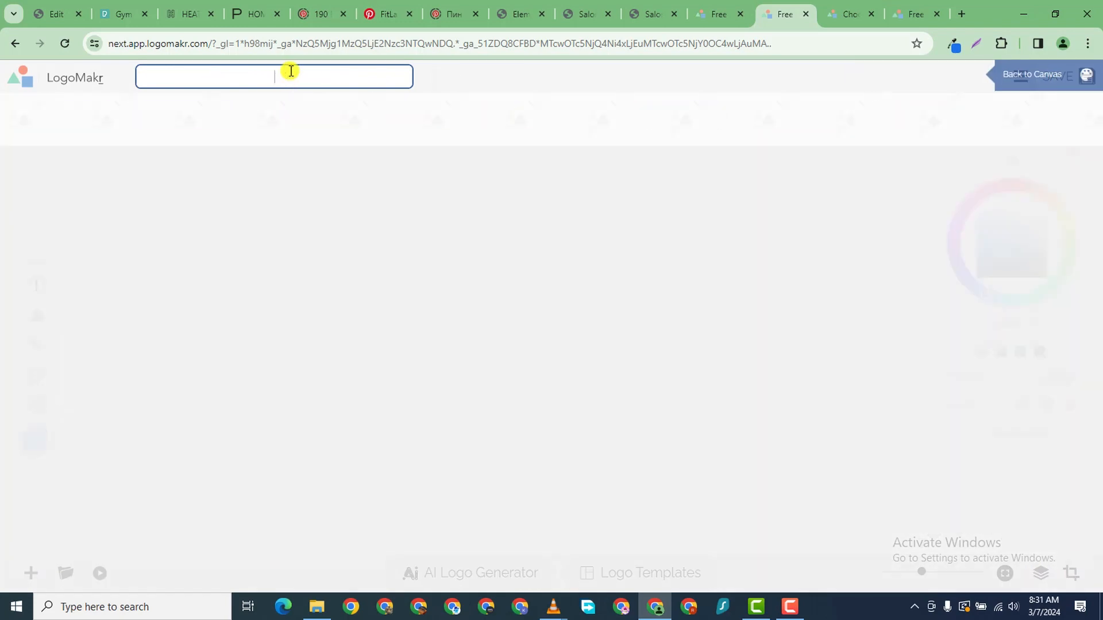
- Search the graphics library for 'gym' and browse the icon results
text(gym)
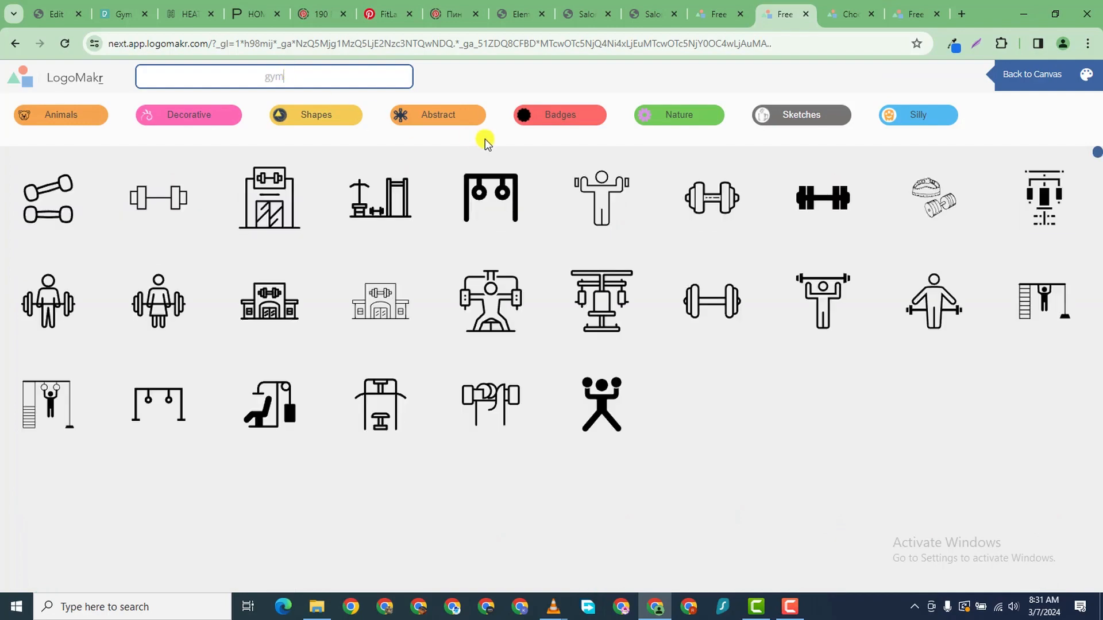
scroll(233, 311, down, 7)
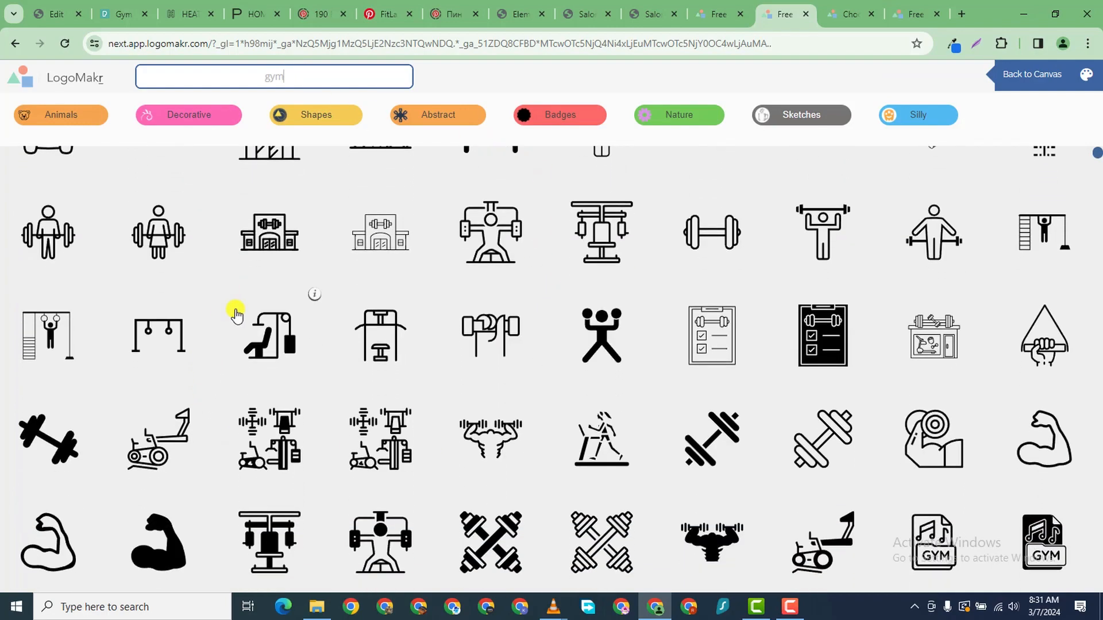
scroll(300, 244, up, 7)
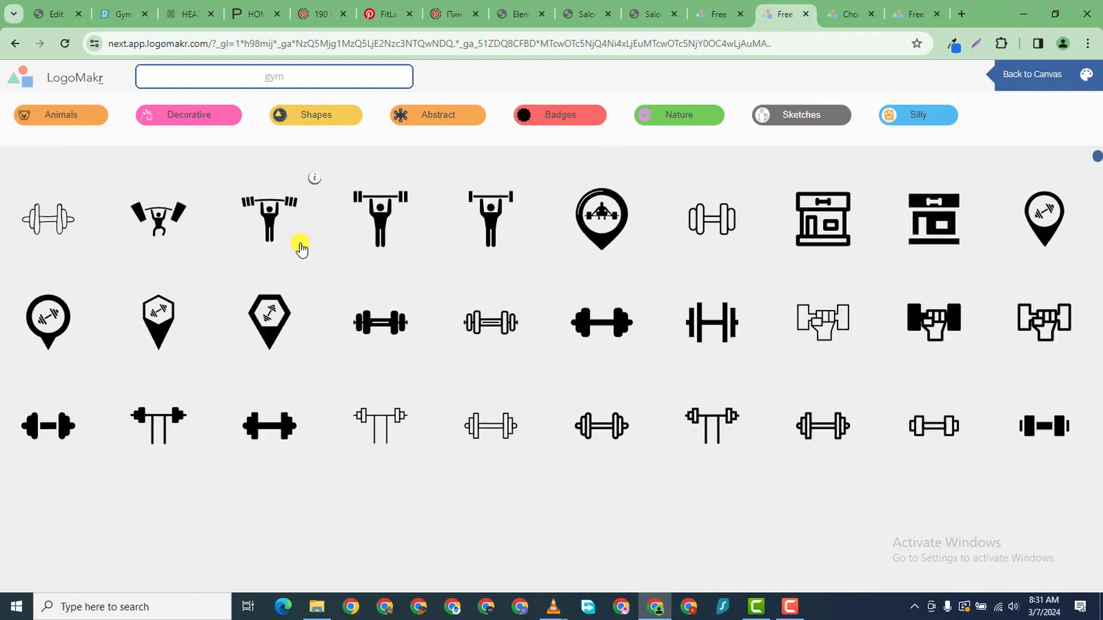
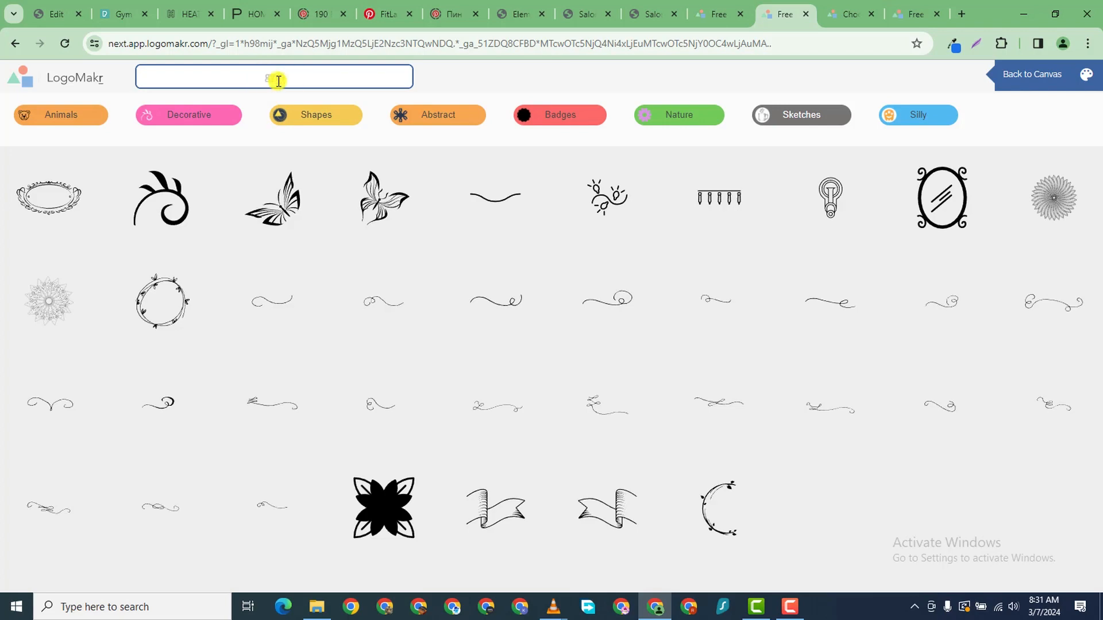
- Add the gym map-pin icon, move it to the left, and fill it light blue 71a1ca
key(Return)
scroll(497, 390, down, 20)
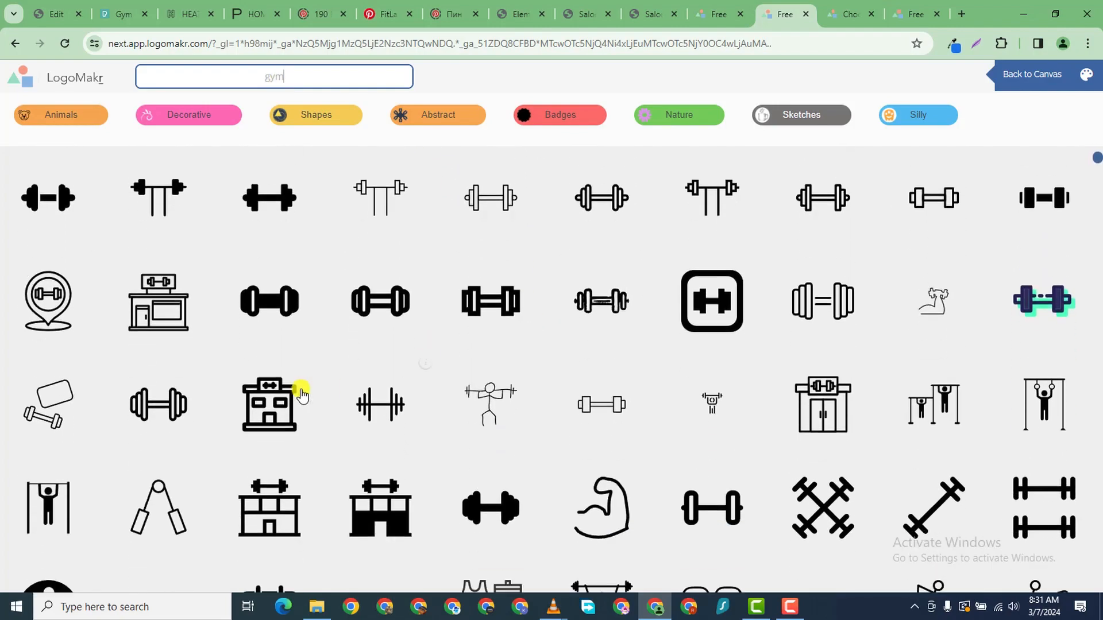
scroll(268, 297, up, 5)
scroll(545, 195, down, 1)
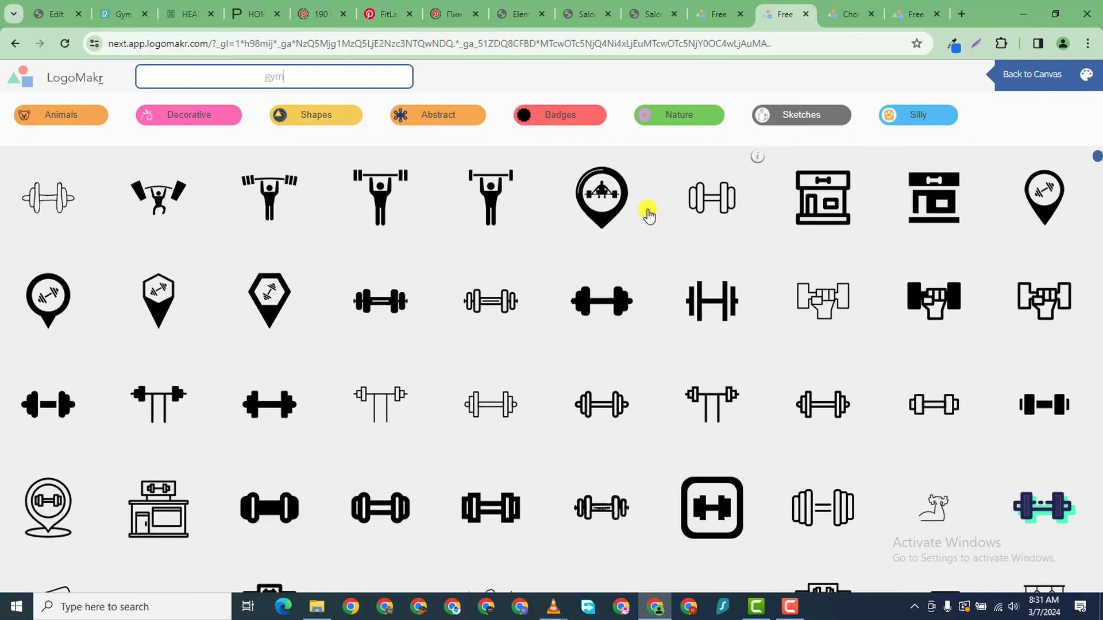
click(601, 196)
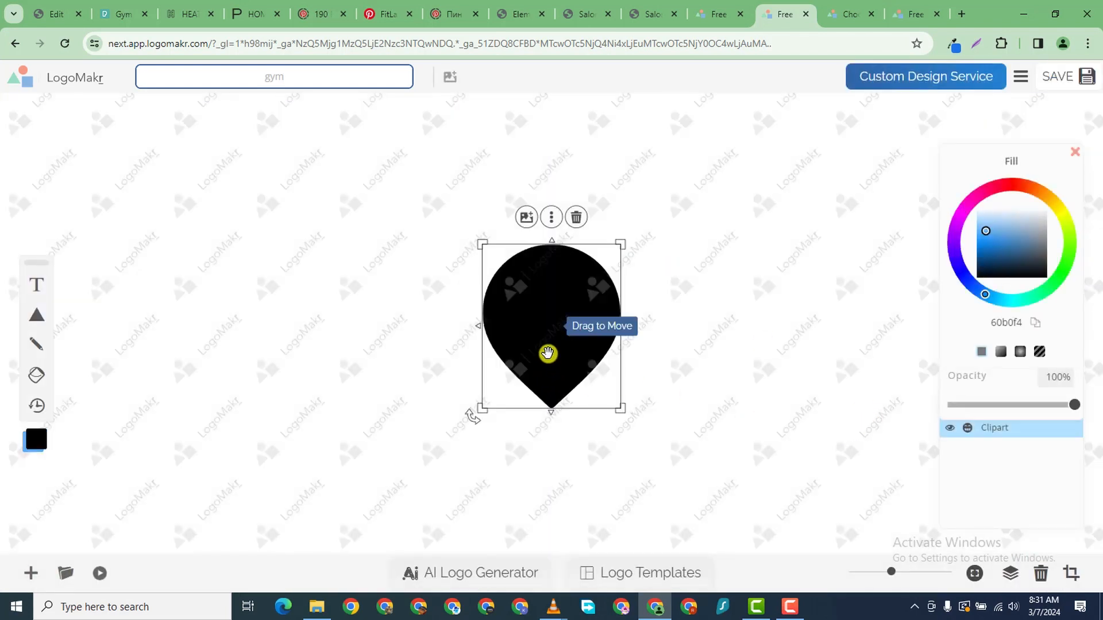
drag(547, 353, 220, 312)
click(1007, 222)
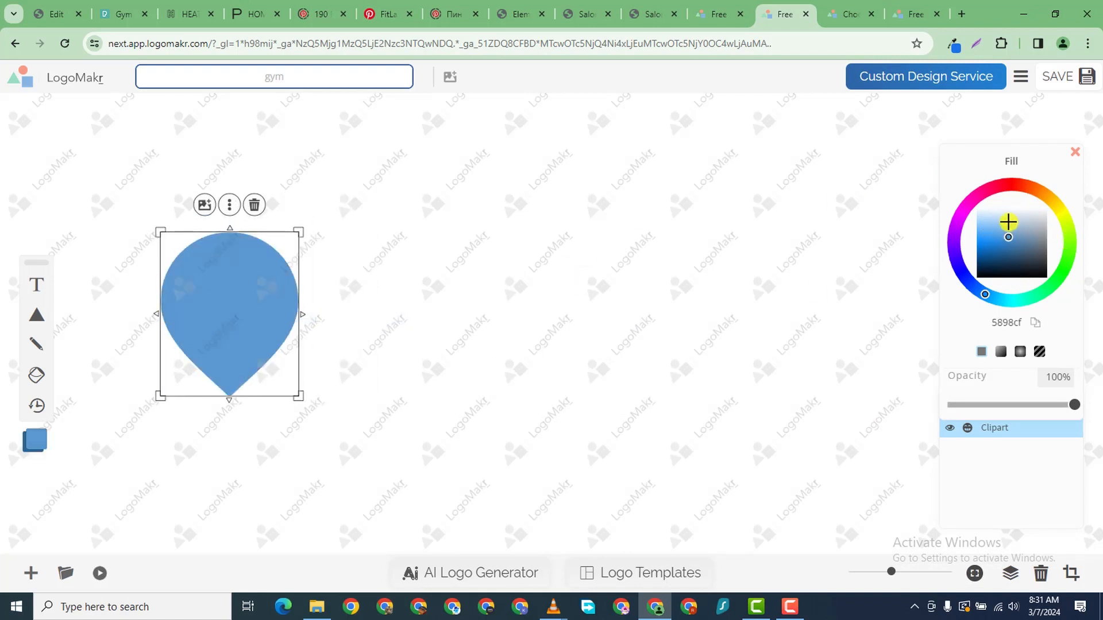
mouse_move(1008, 222)
mouse_down()
mouse_move(999, 246)
mouse_move(1015, 235)
mouse_up()
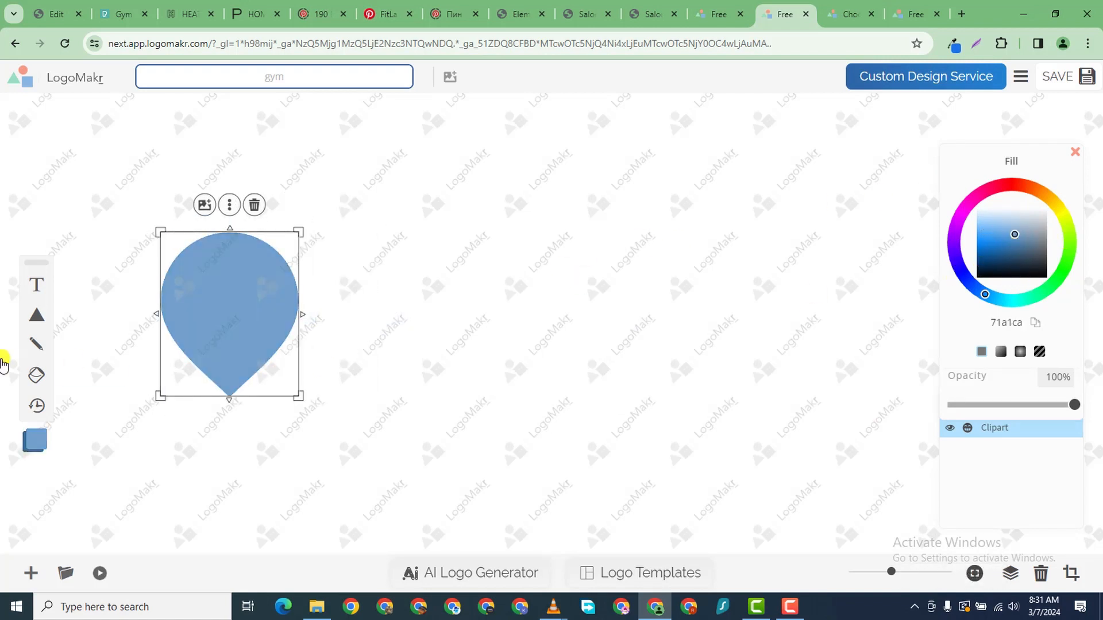
- Add the fist gym icon from the clipart results to the canvas
click(231, 80)
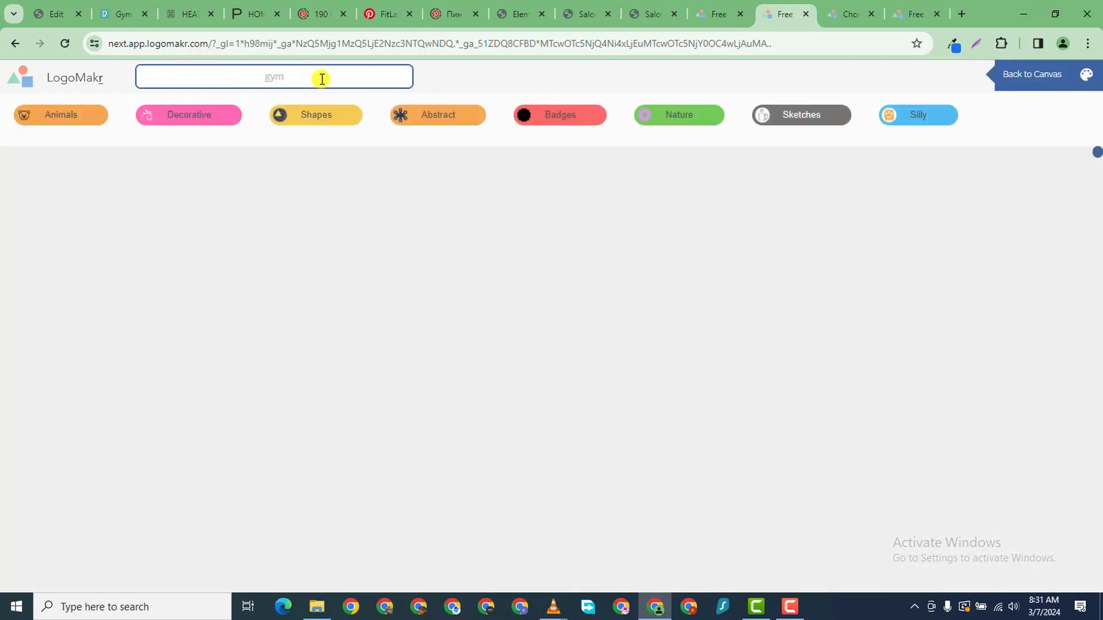
scroll(647, 344, down, 9)
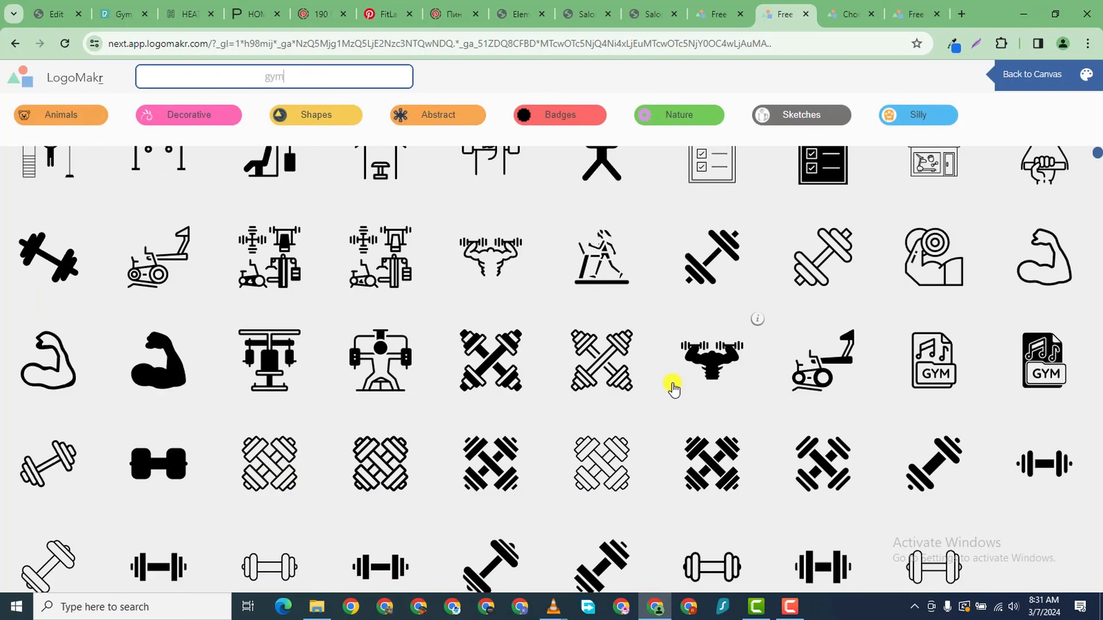
scroll(634, 342, down, 2)
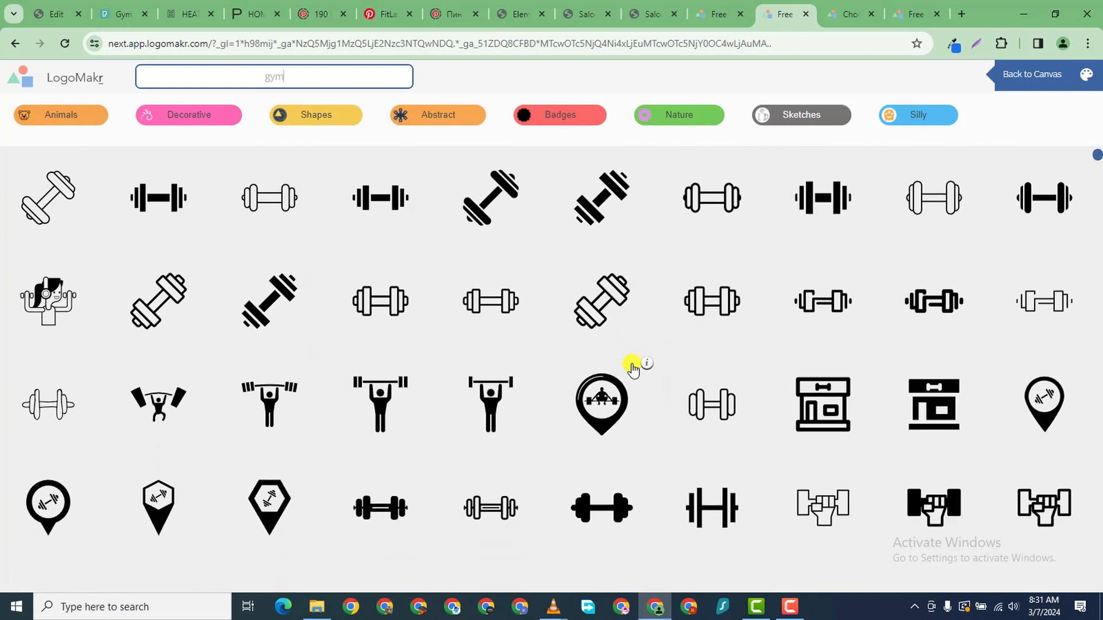
scroll(555, 493, down, 4)
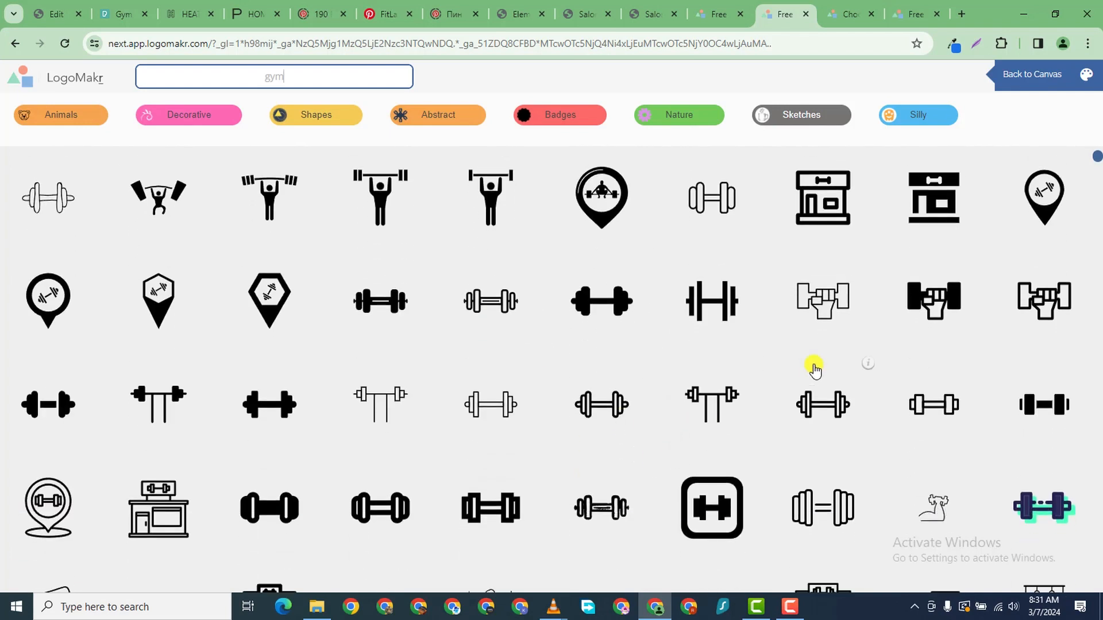
click(935, 301)
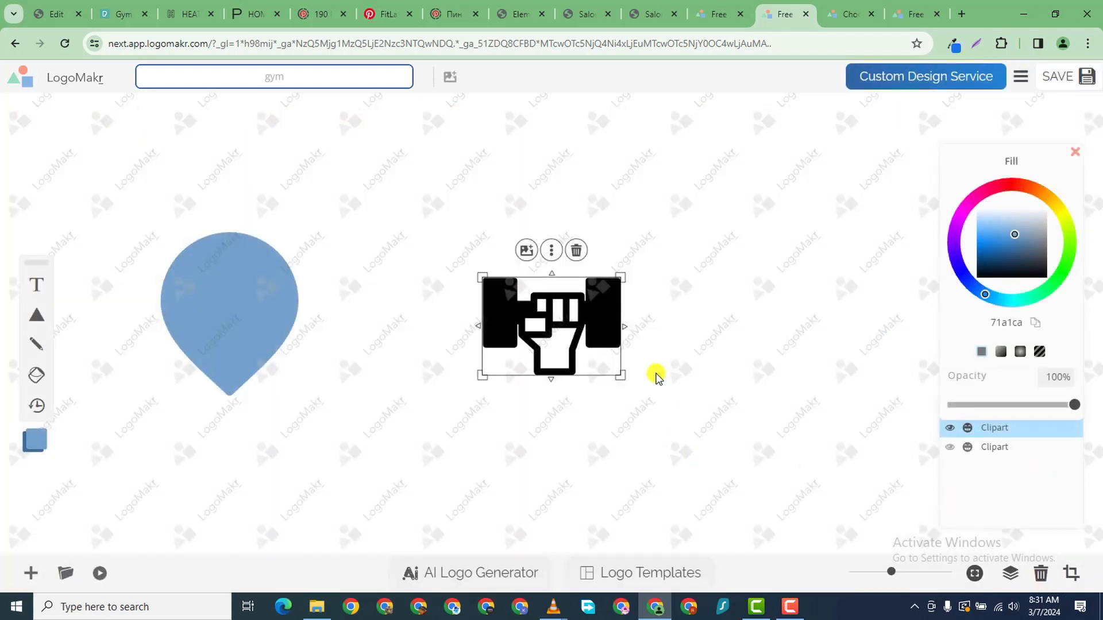
- Shift the fist icon right and browse the gym clipart results for a dumbbell
drag(576, 362, 752, 389)
click(321, 79)
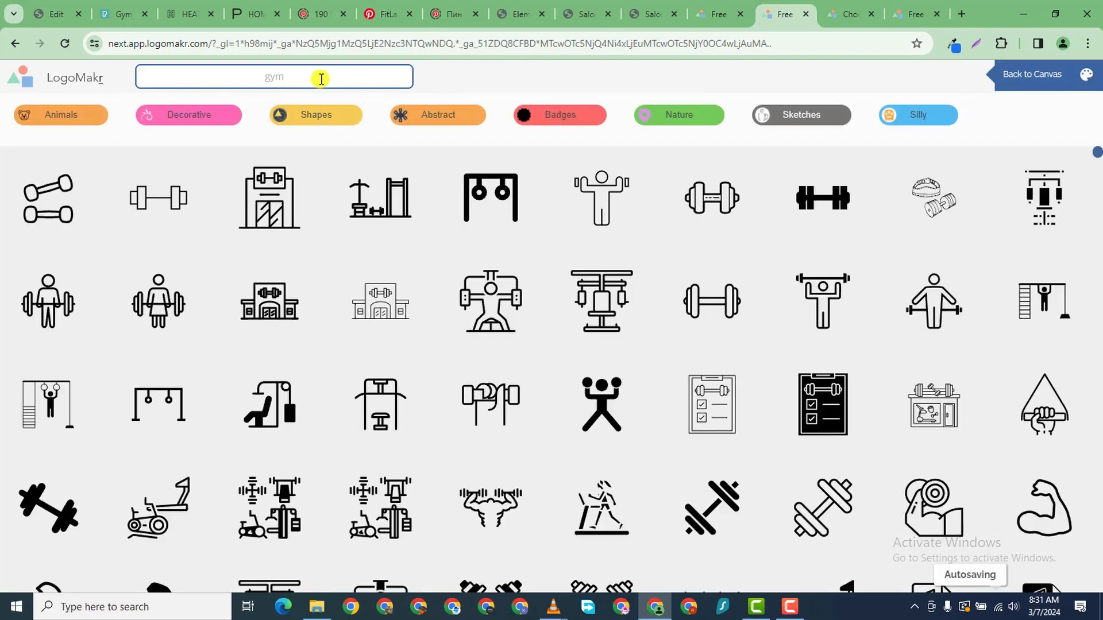
scroll(569, 229, down, 15)
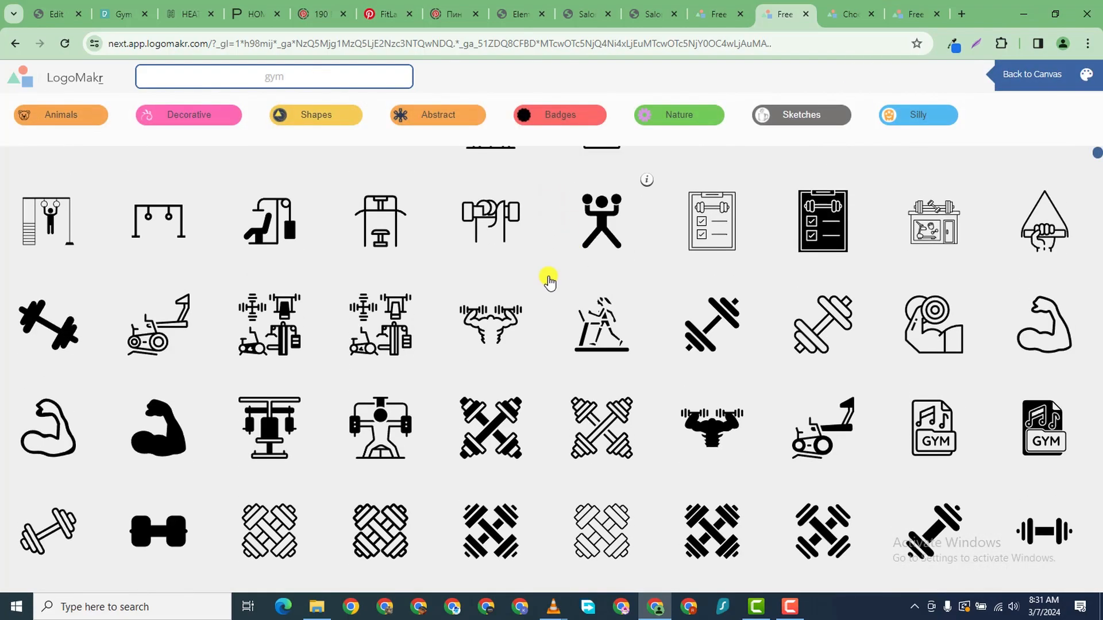
scroll(469, 389, down, 15)
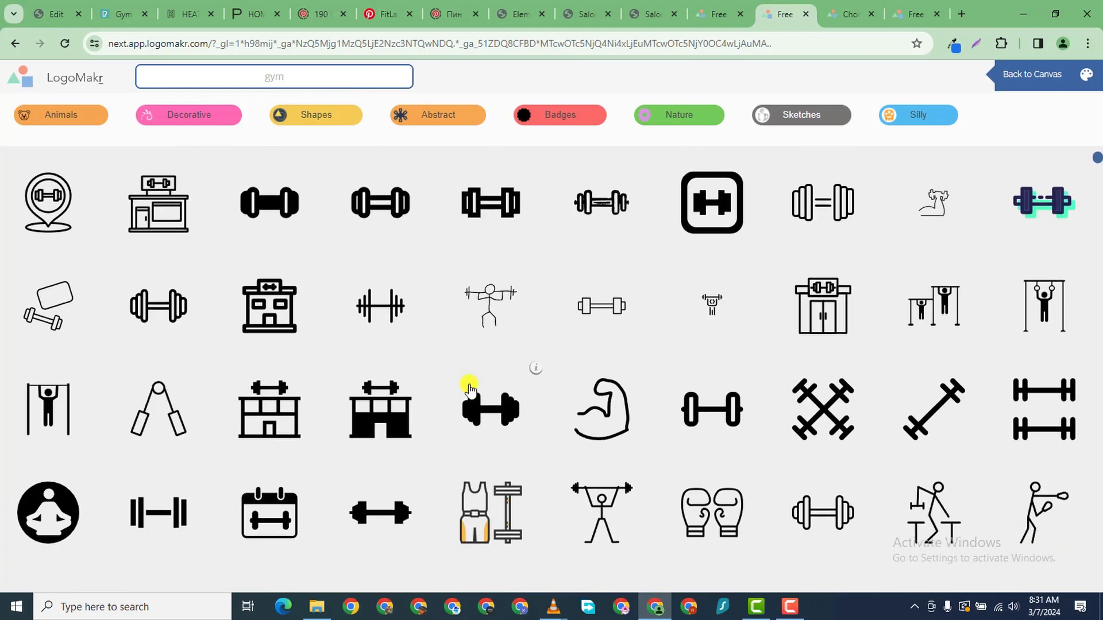
scroll(436, 362, down, 5)
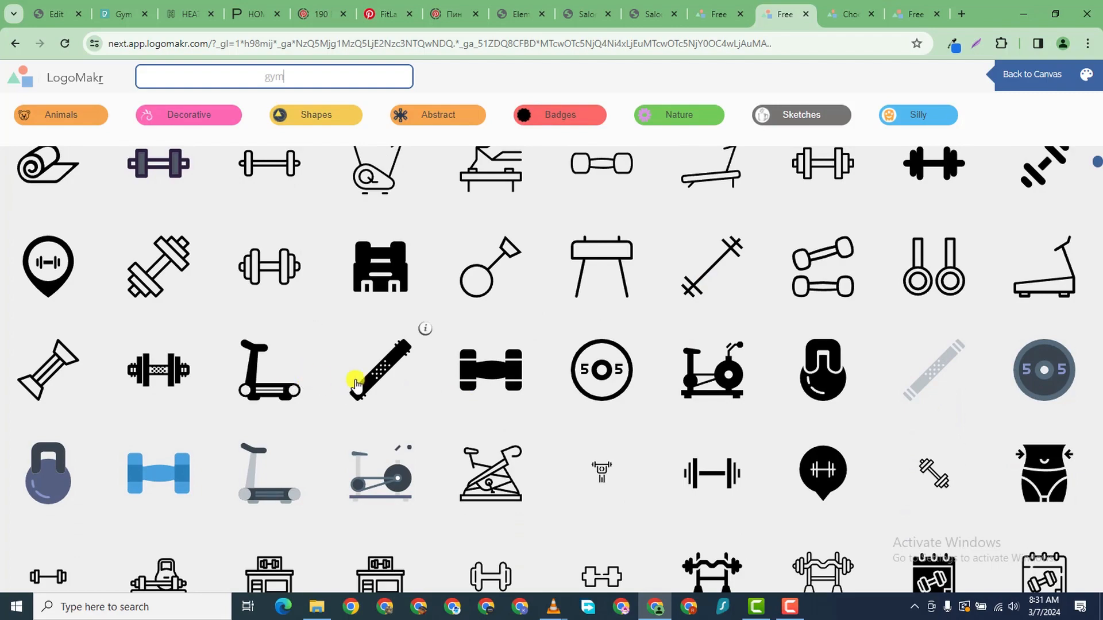
scroll(306, 367, down, 5)
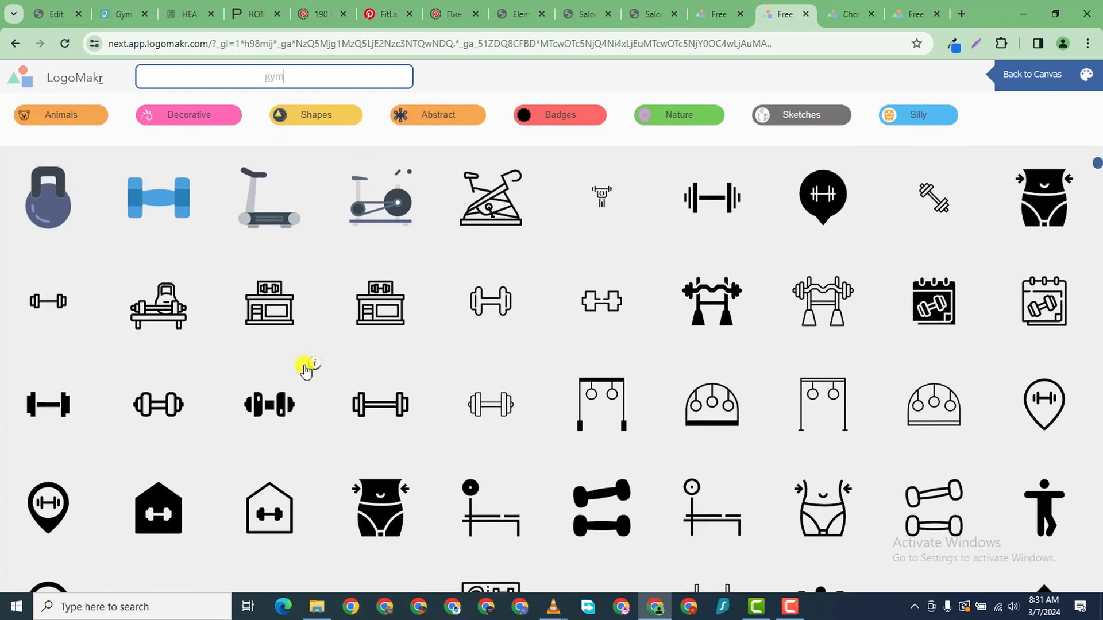
scroll(306, 368, up, 3)
scroll(305, 370, down, 8)
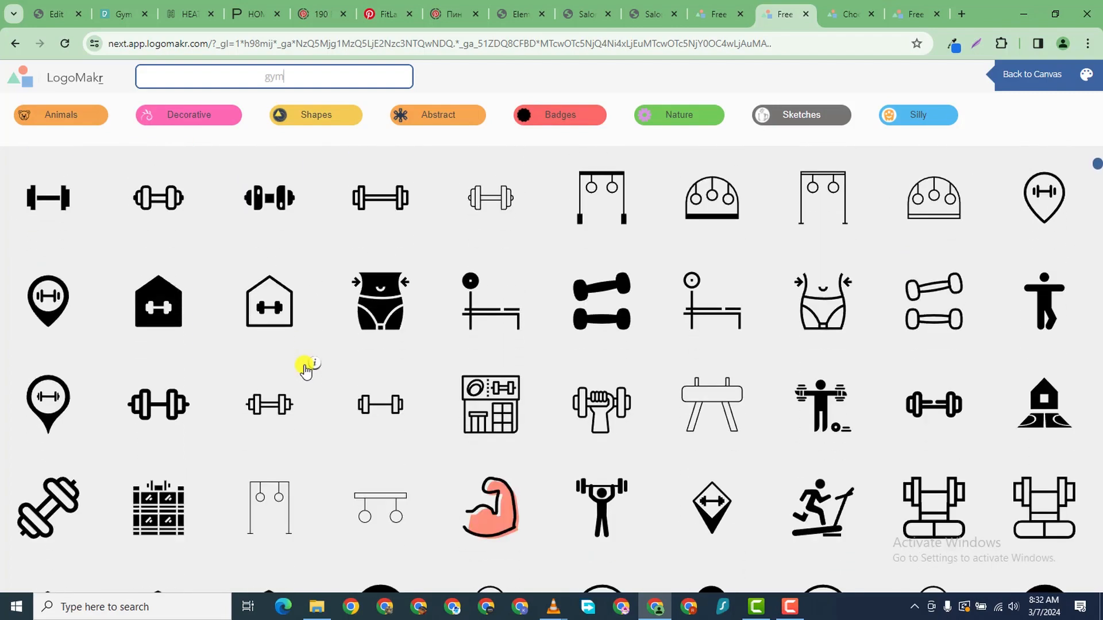
scroll(287, 382, down, 10)
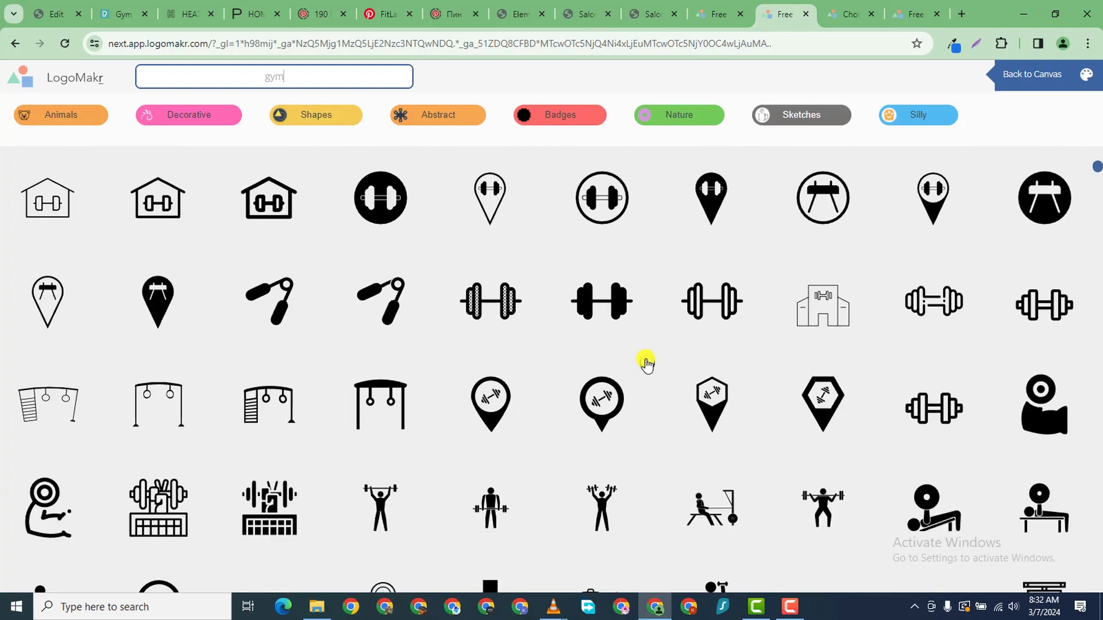
- Add the solid black dumbbell icon, place it over the blue pin, and select the pin
scroll(803, 357, down, 15)
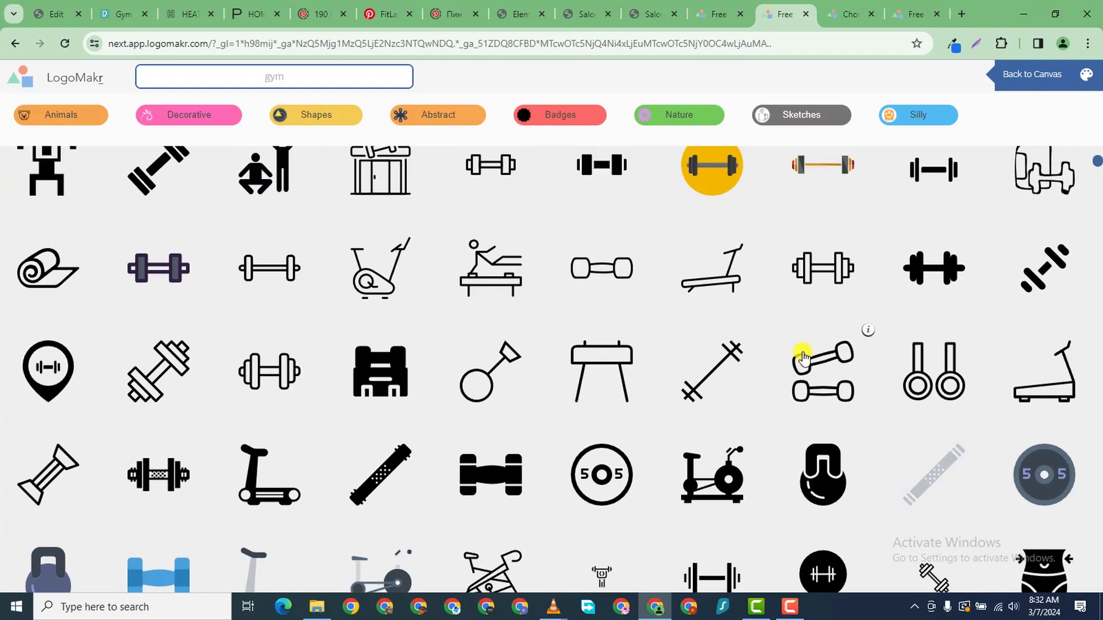
scroll(524, 375, up, 8)
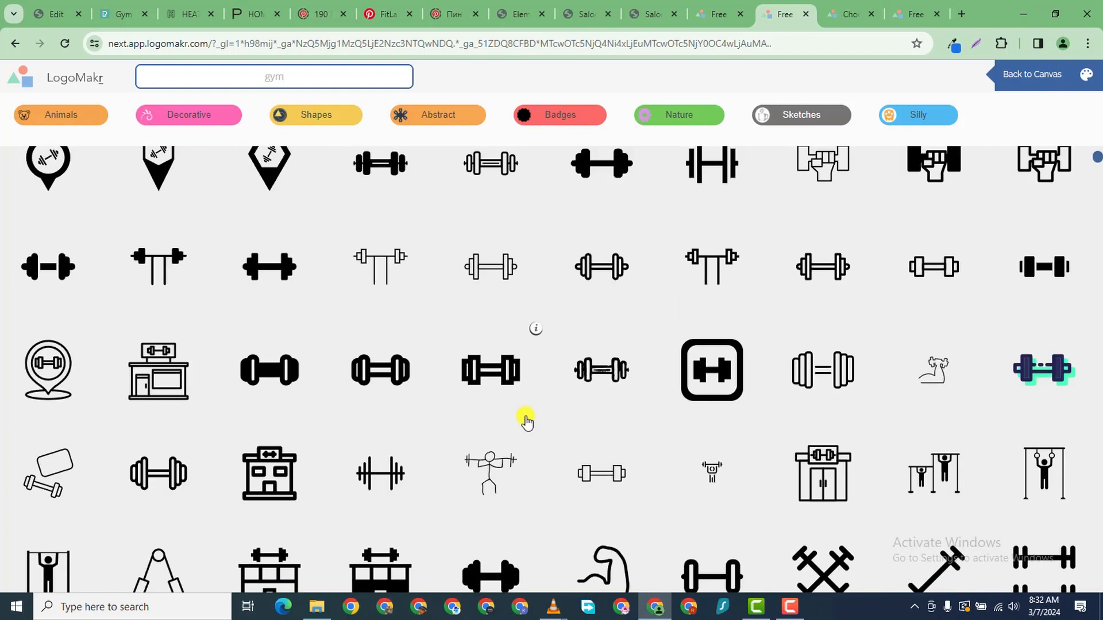
scroll(480, 394, down, 3)
scroll(490, 280, up, 2)
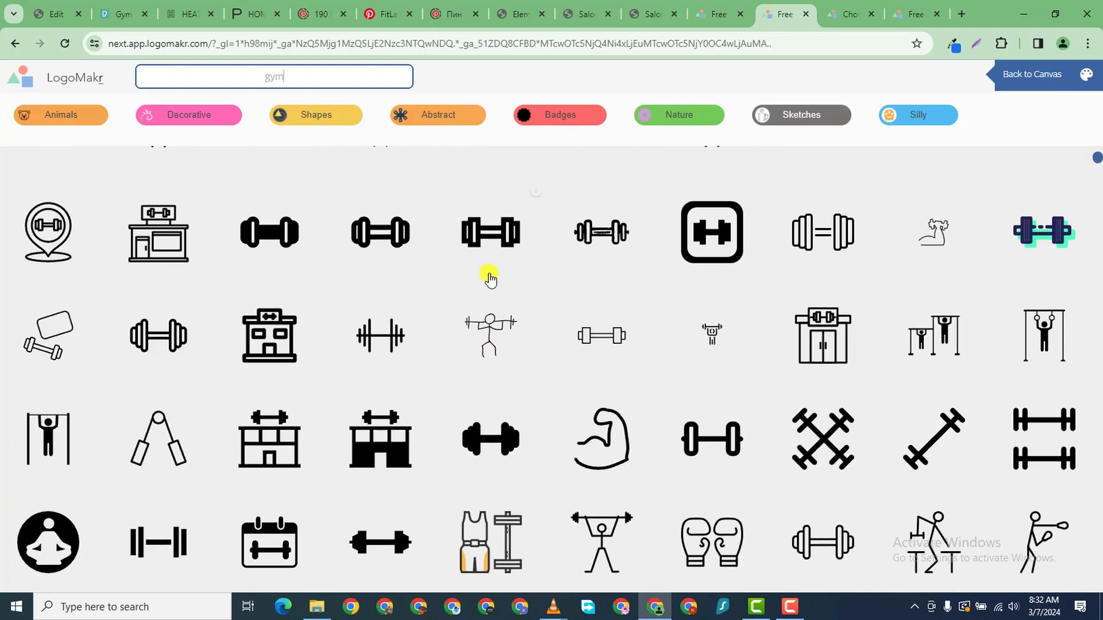
click(492, 454)
drag(591, 320, 575, 251)
click(212, 309)
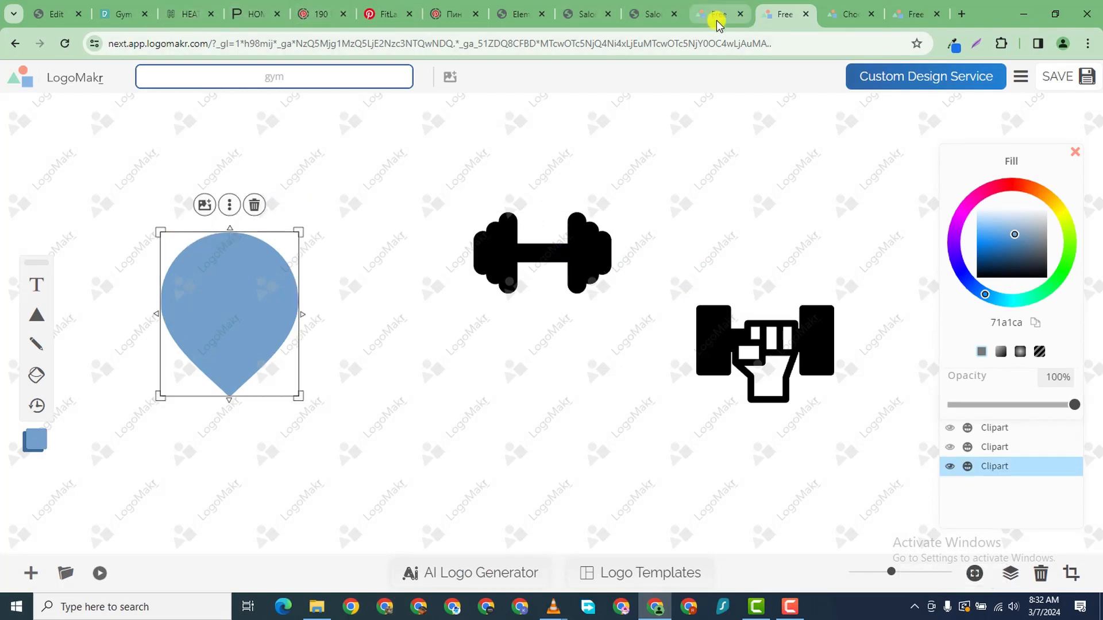
click(663, 17)
- Copy hex #006EB1 from the JOIN US button's style colour picker in Elementor, then return to LogoMakr
click(571, 16)
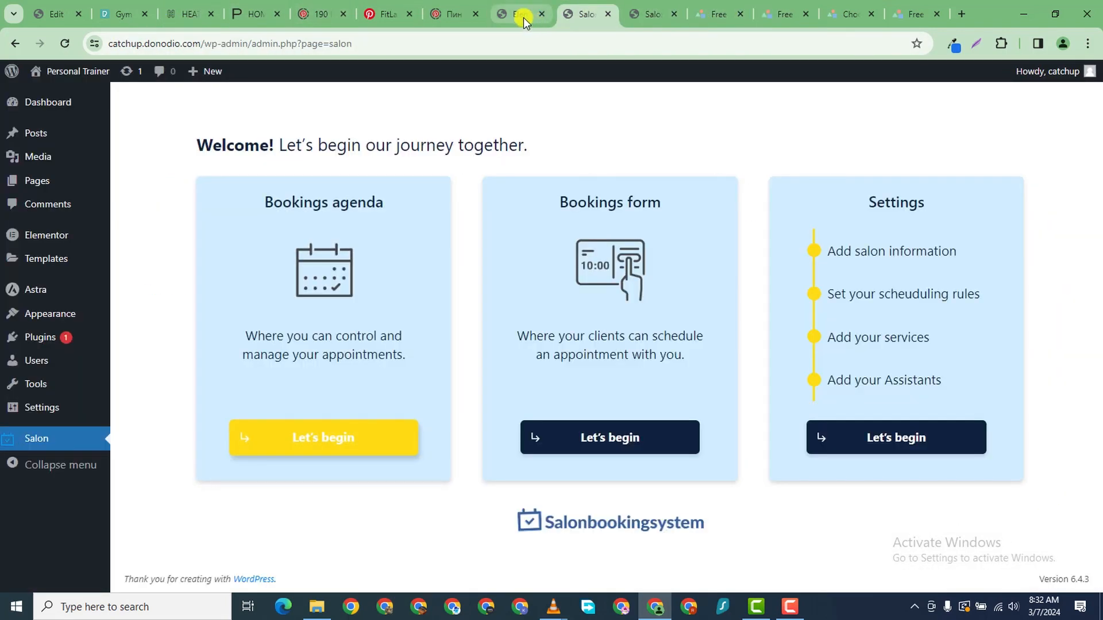
click(520, 14)
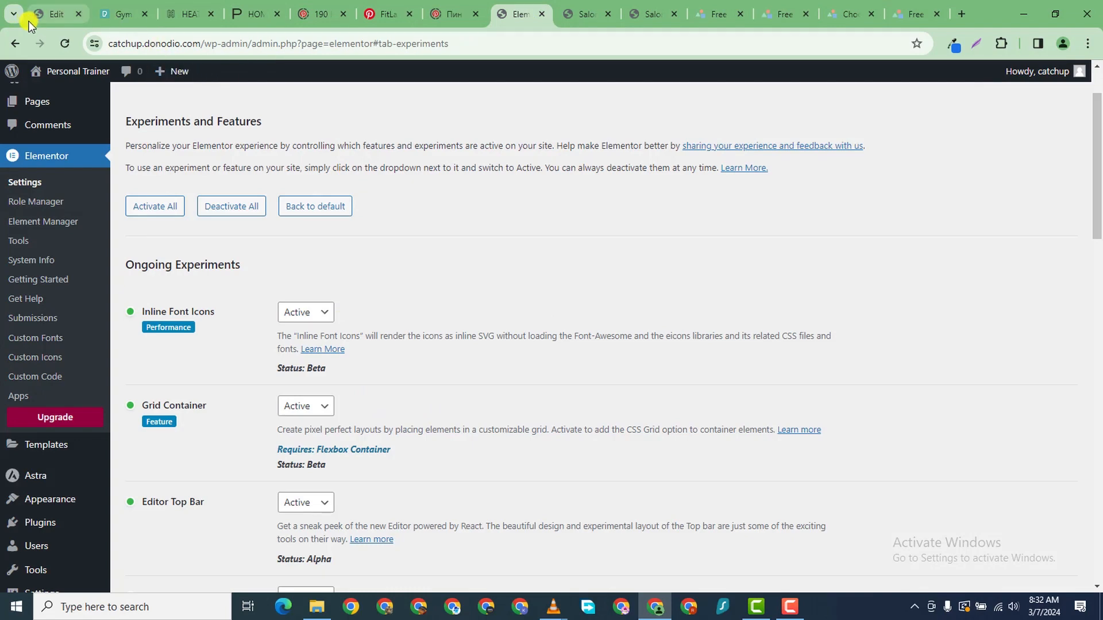
click(48, 16)
scroll(508, 430, down, 1)
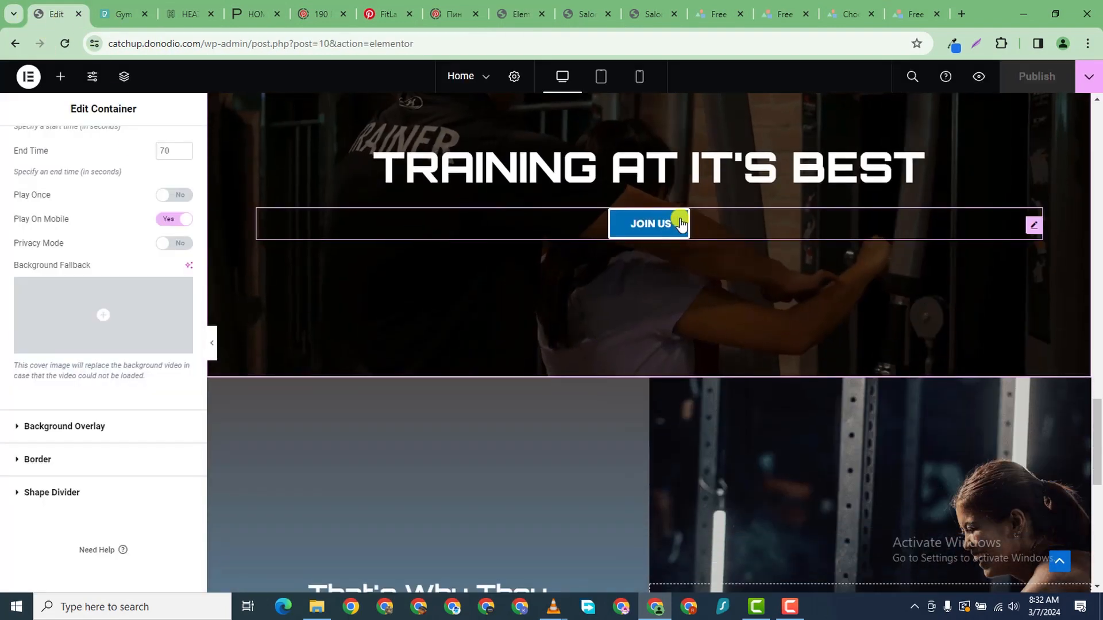
click(677, 223)
click(101, 148)
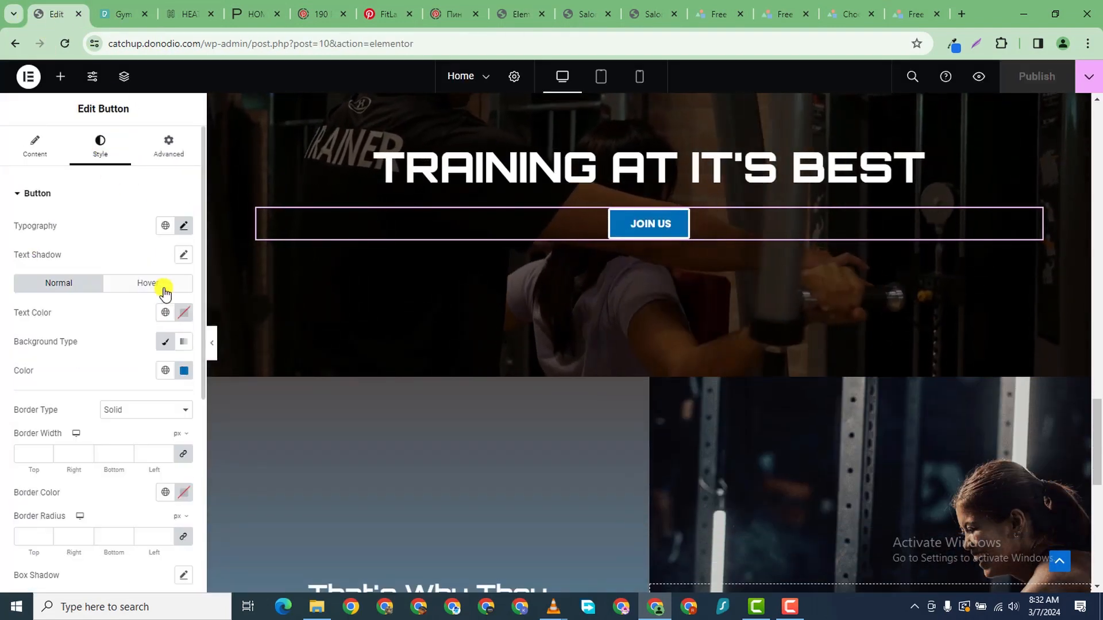
click(181, 375)
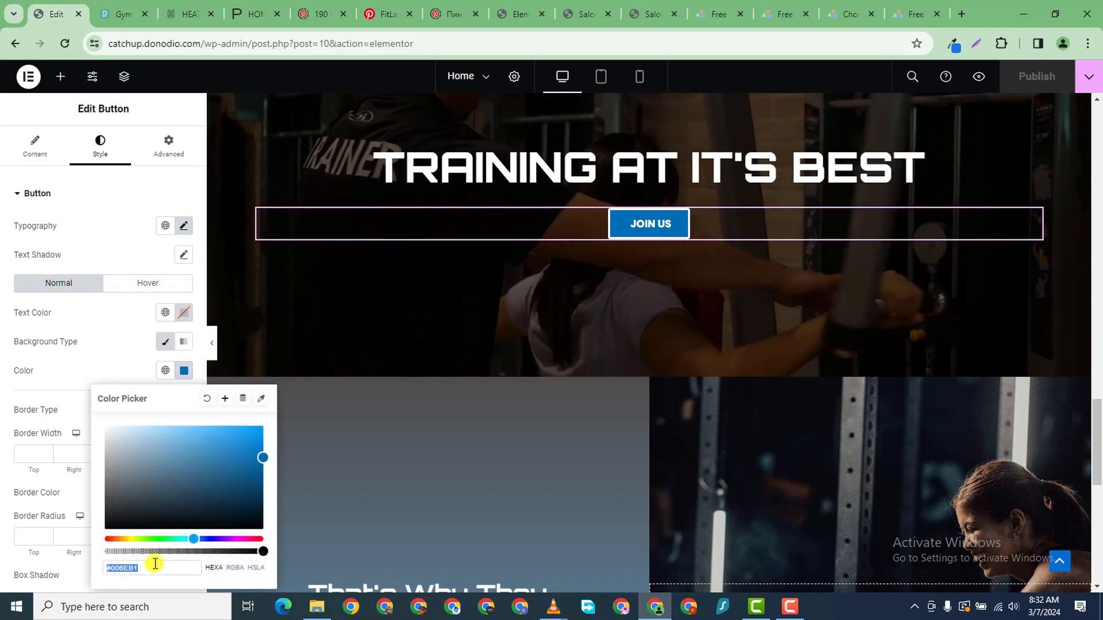
right_click(121, 569)
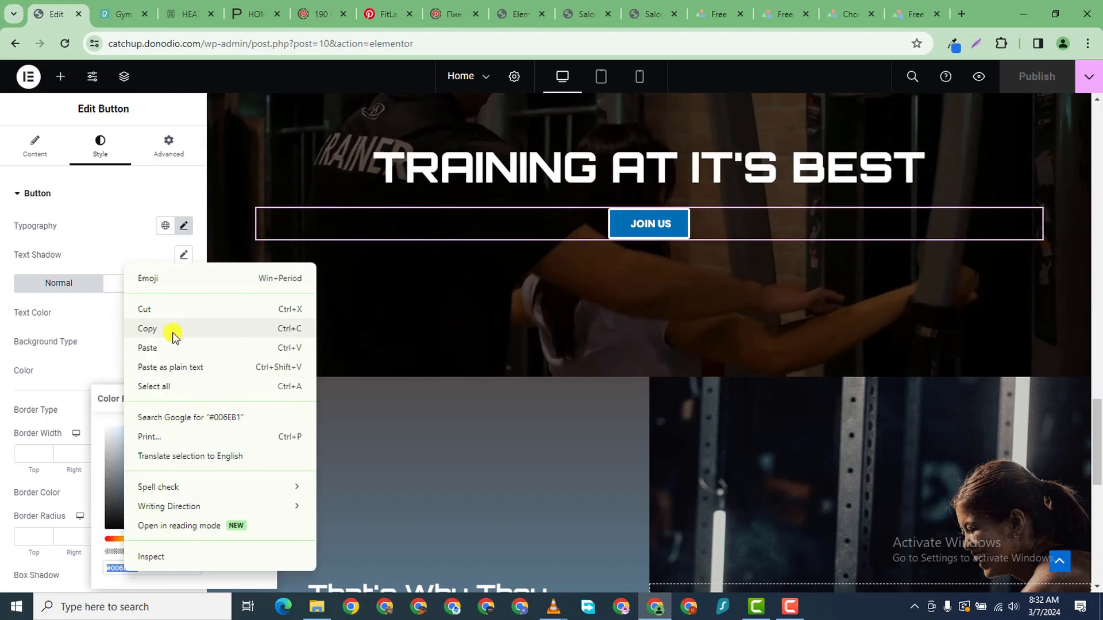
click(172, 327)
click(913, 14)
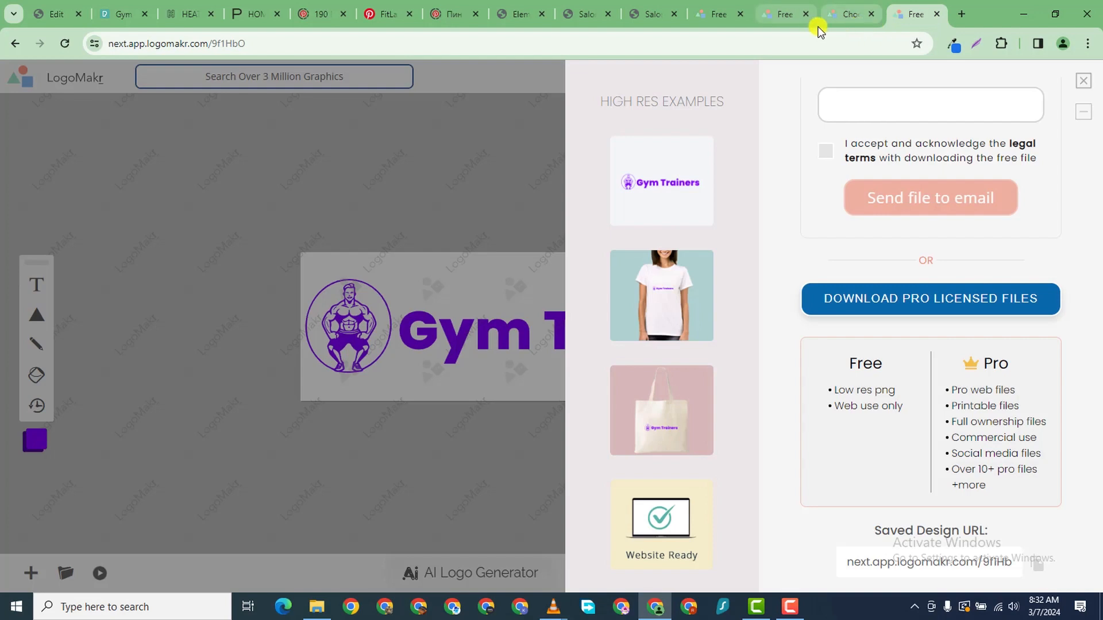
click(784, 13)
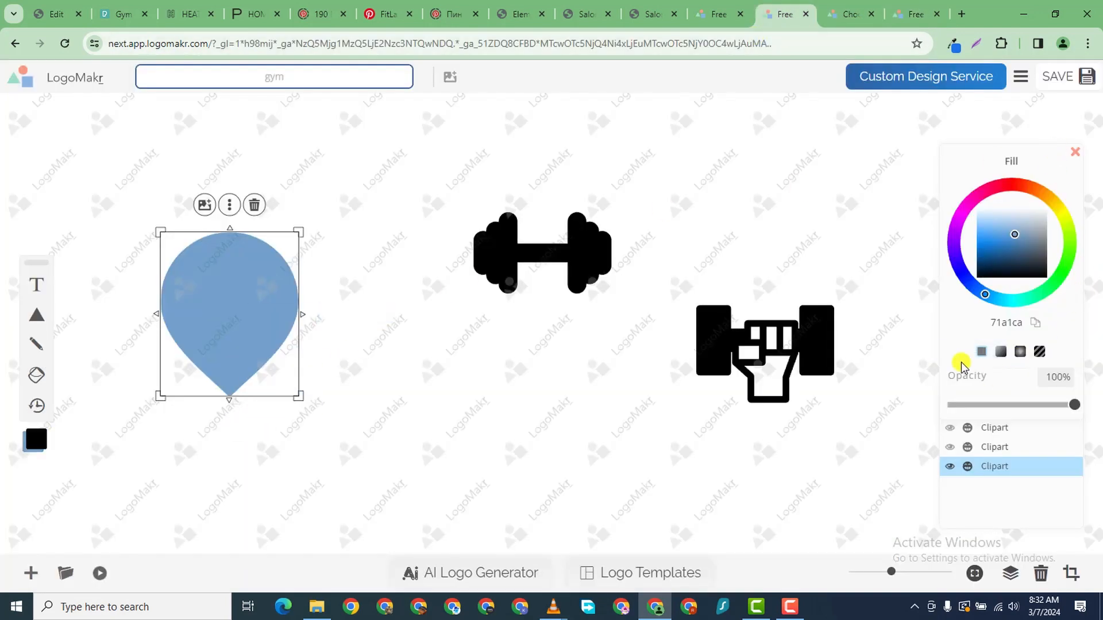
- Paste 006EB1 as the pin's fill colour to make it dark blue
click(259, 307)
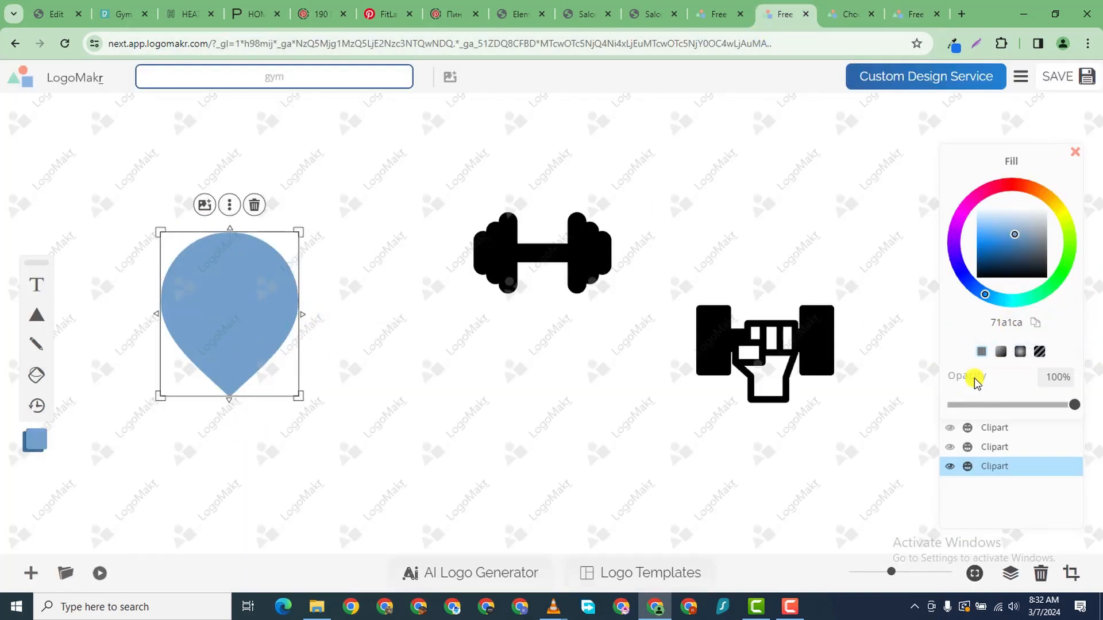
right_click(1011, 322)
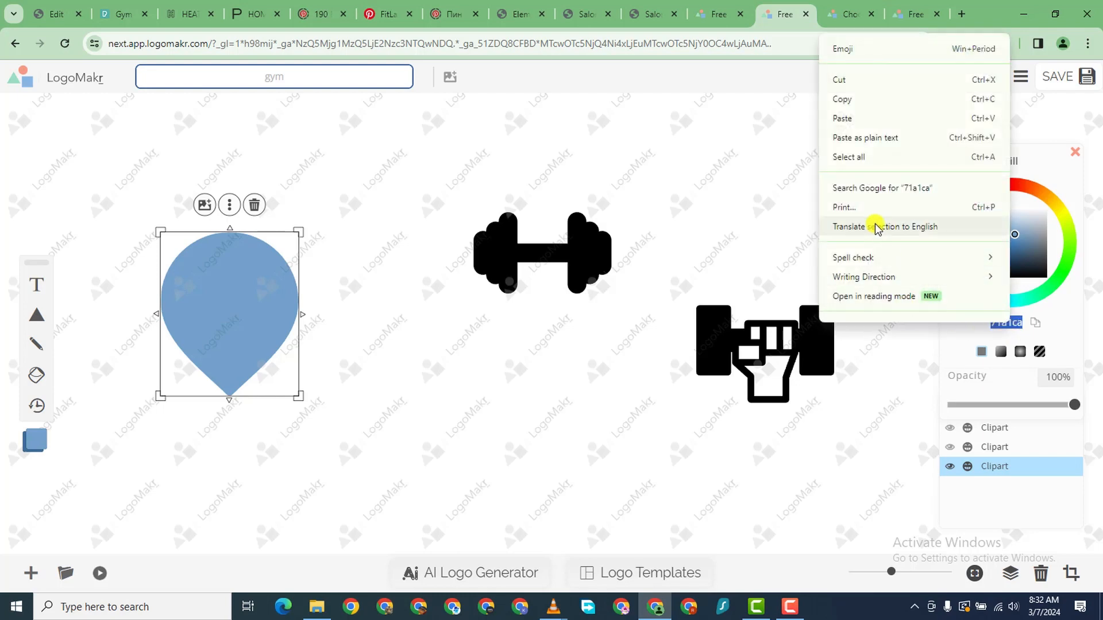
click(851, 119)
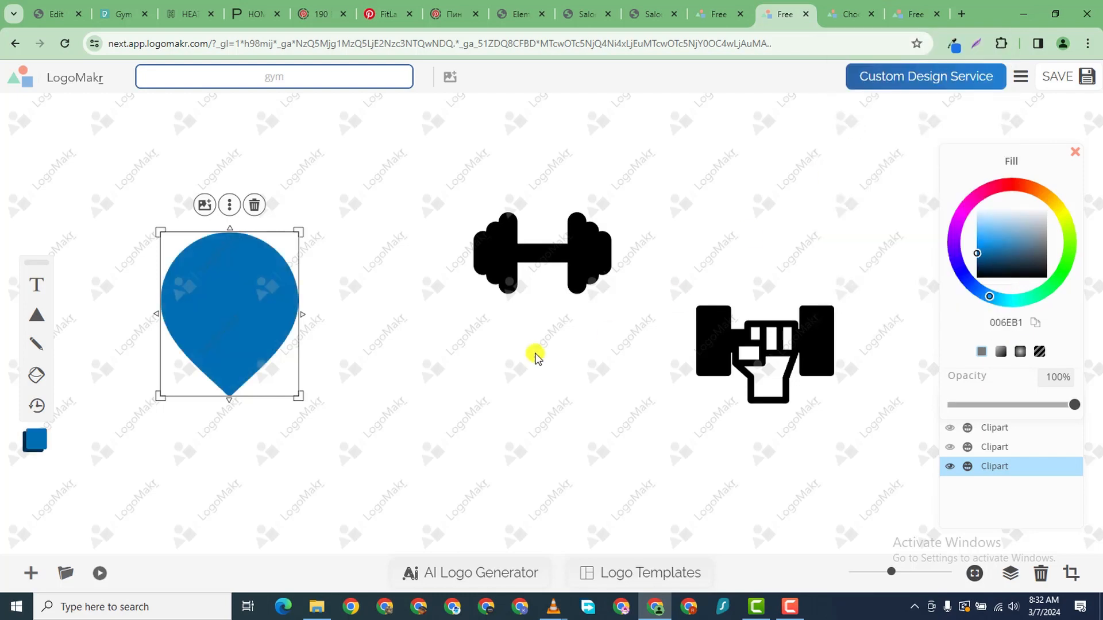
- Make the dumbbell white, shrink it inside the pin, and delete the fist clipart
click(578, 277)
drag(1036, 240, 976, 208)
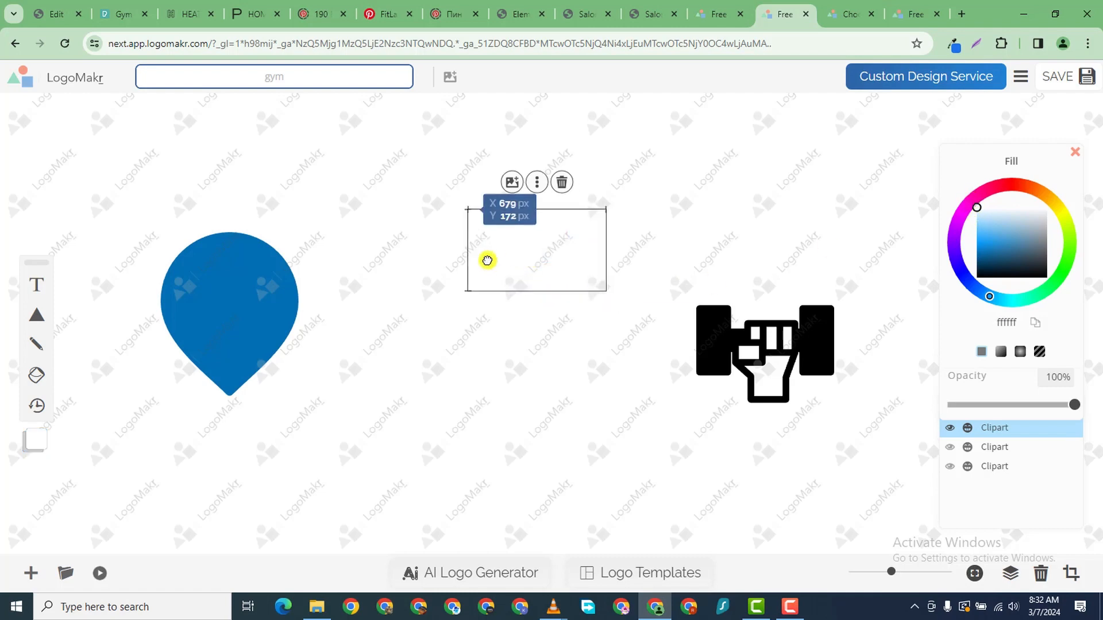
drag(487, 259, 227, 313)
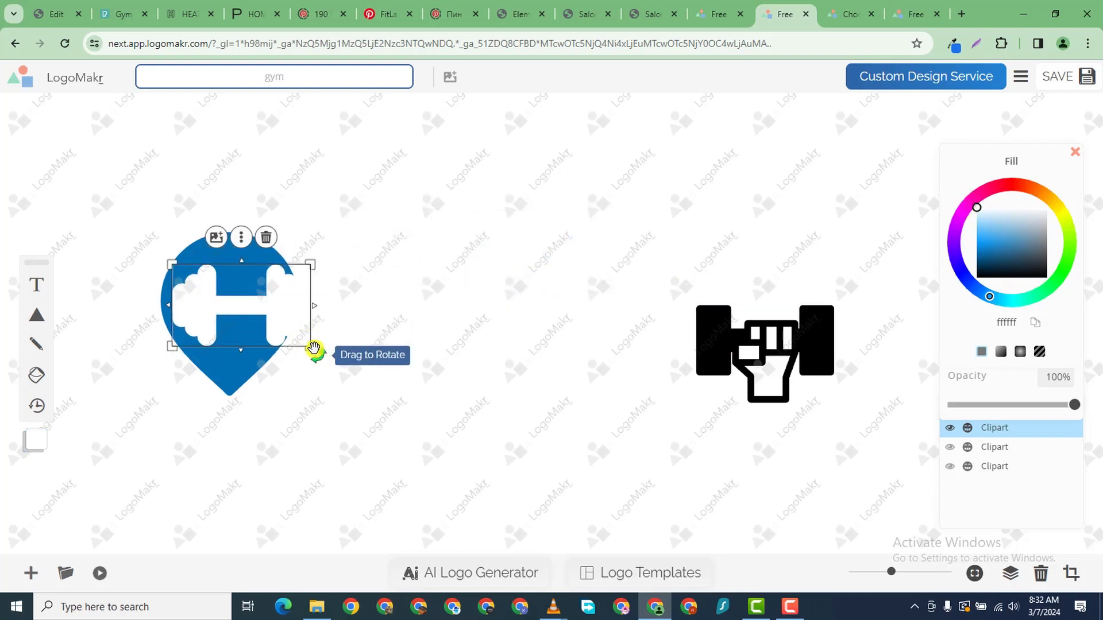
drag(315, 349, 258, 324)
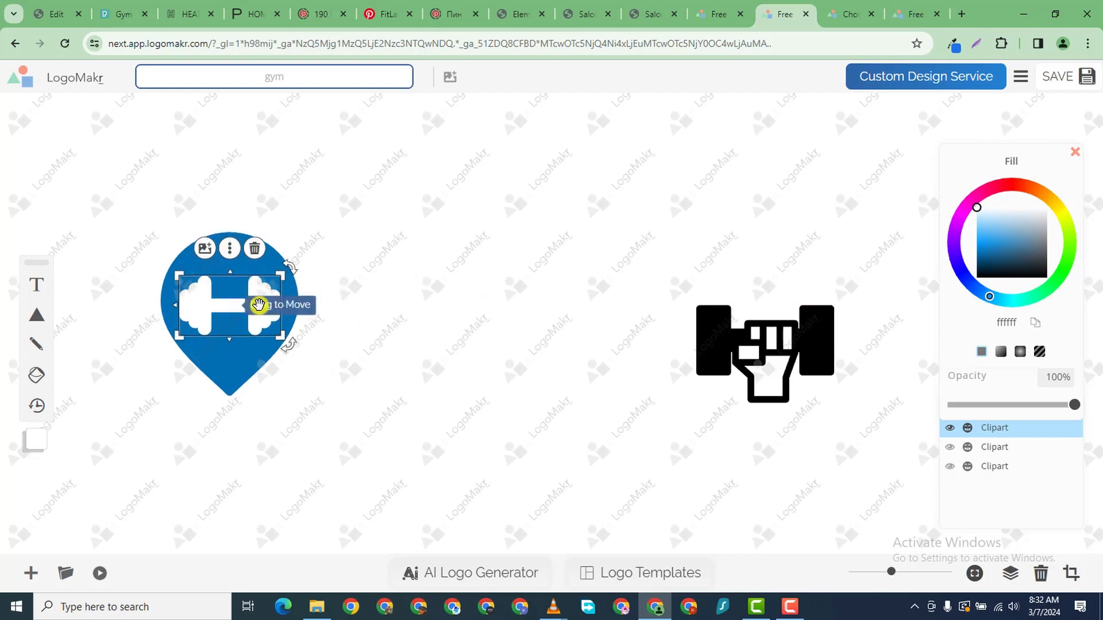
click(786, 345)
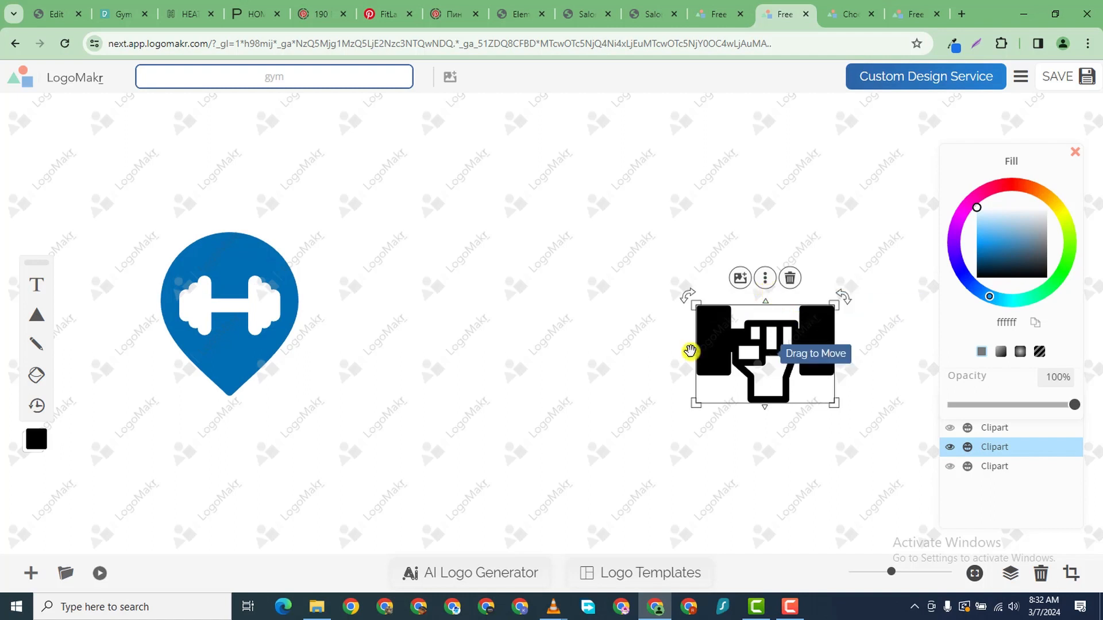
click(790, 278)
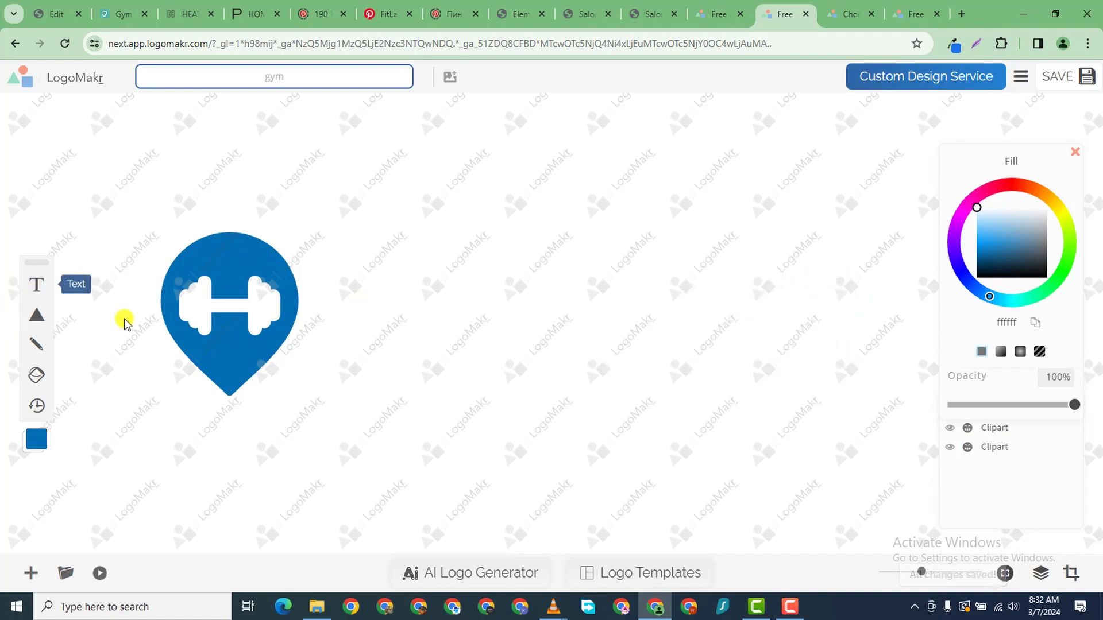
- Add a text object reading GYM TRAINER and select it
click(36, 285)
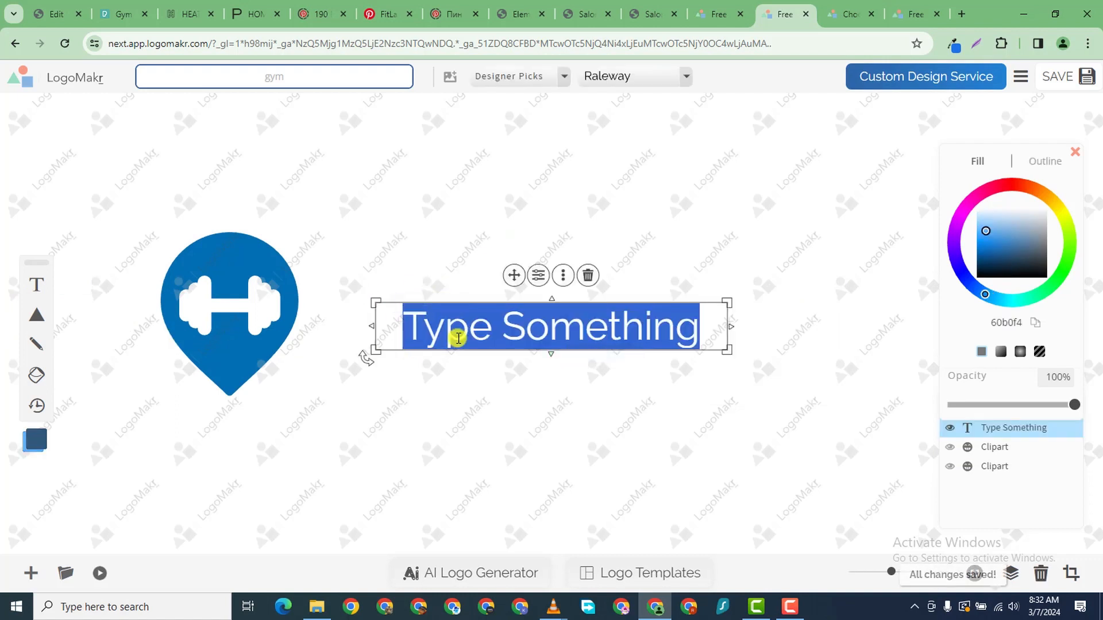
text(gym tra)
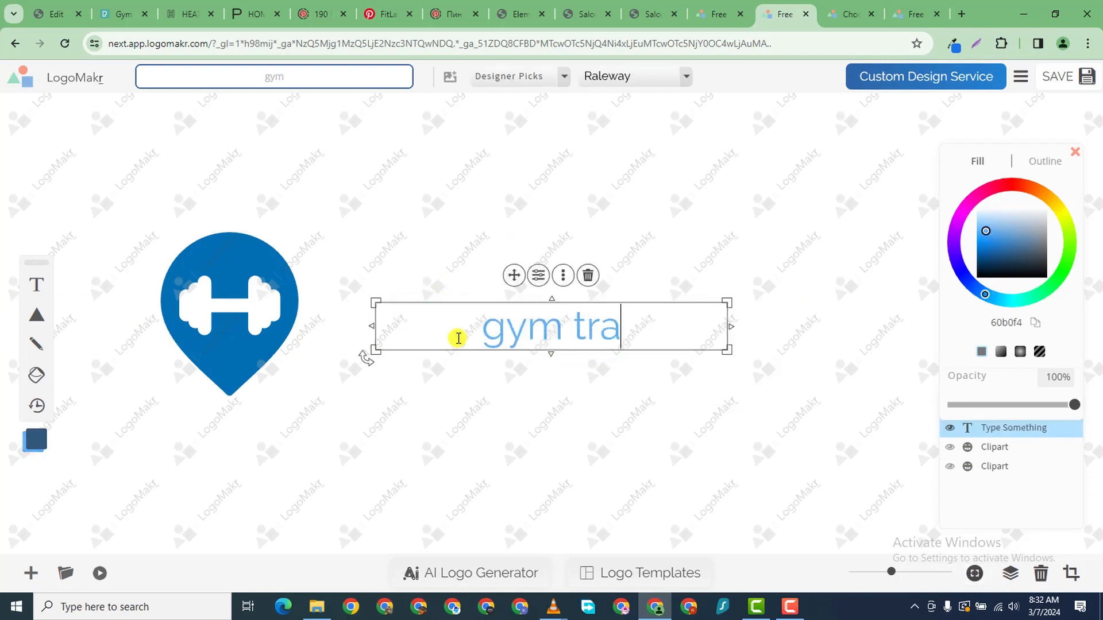
key(BackSpace)
key(BackSpace)
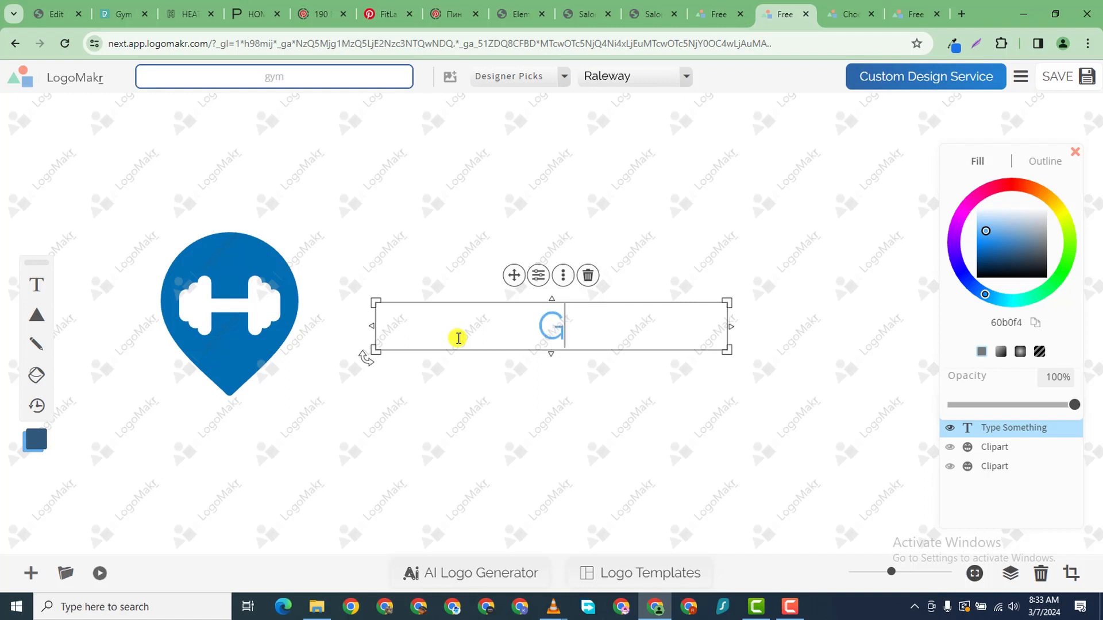
text(rainer)
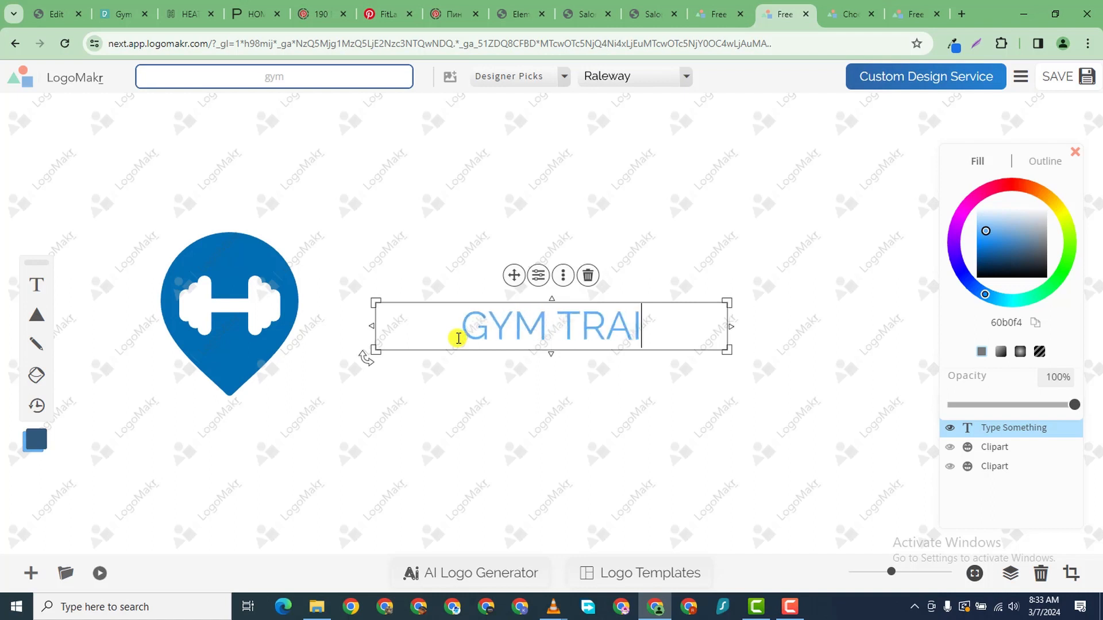
key(ctrl+shift+Left)
key(ctrl+shift+Left)
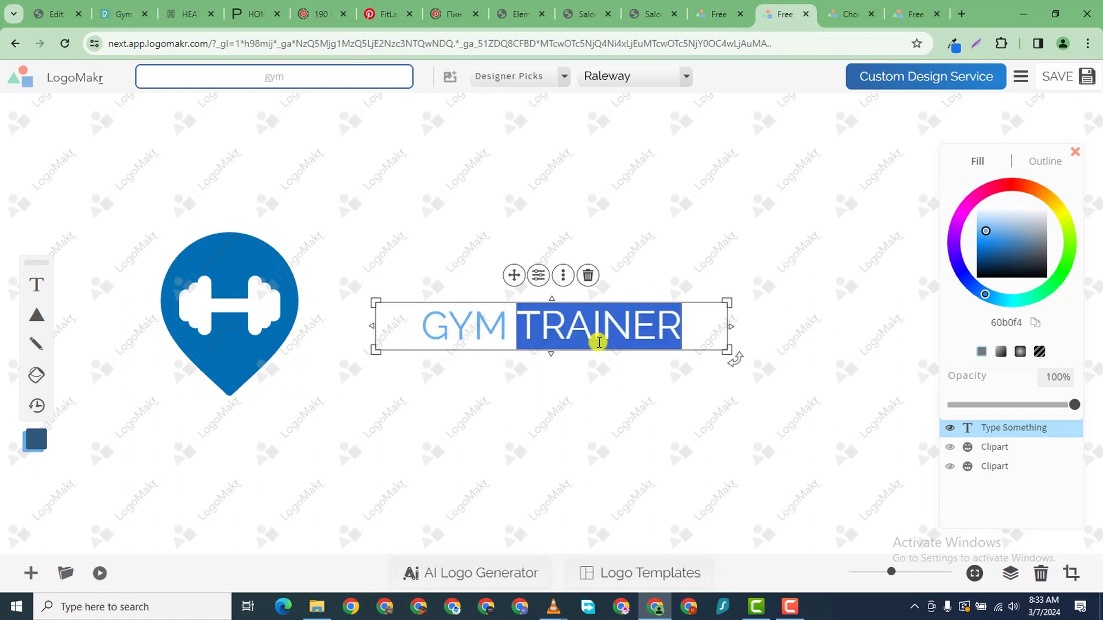
- Set the text's font to FIRE CAT from the Decorative category
click(499, 86)
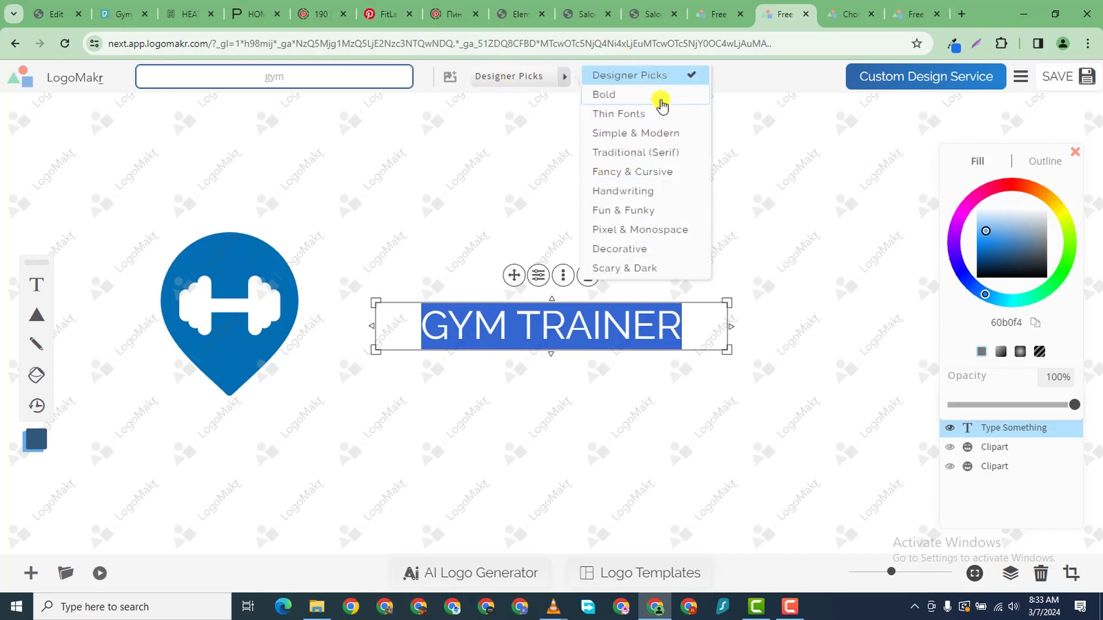
click(619, 249)
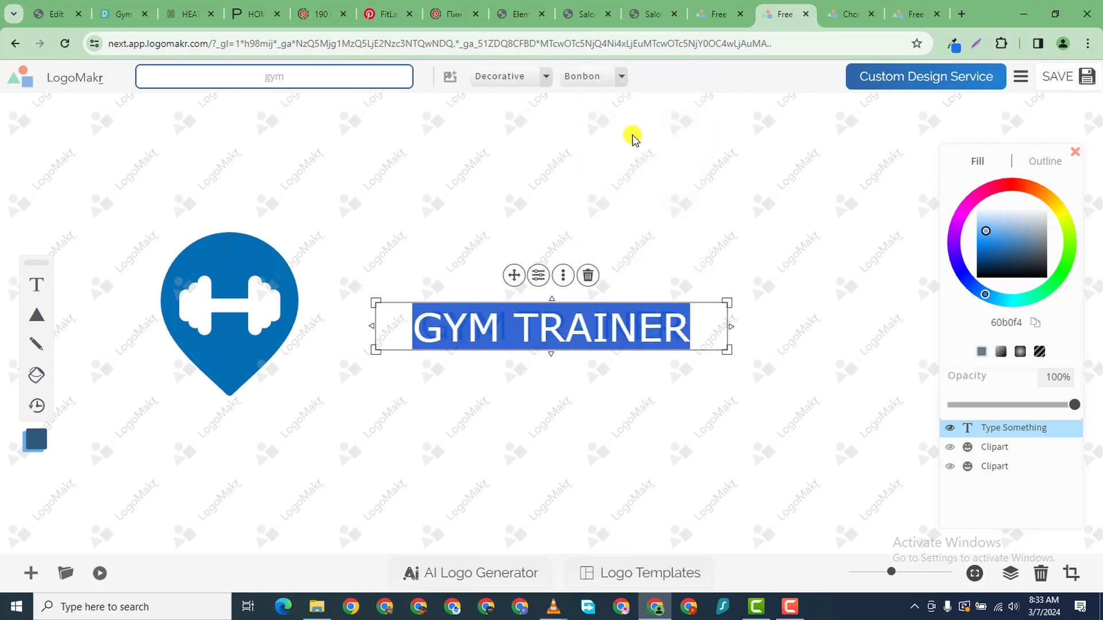
click(619, 75)
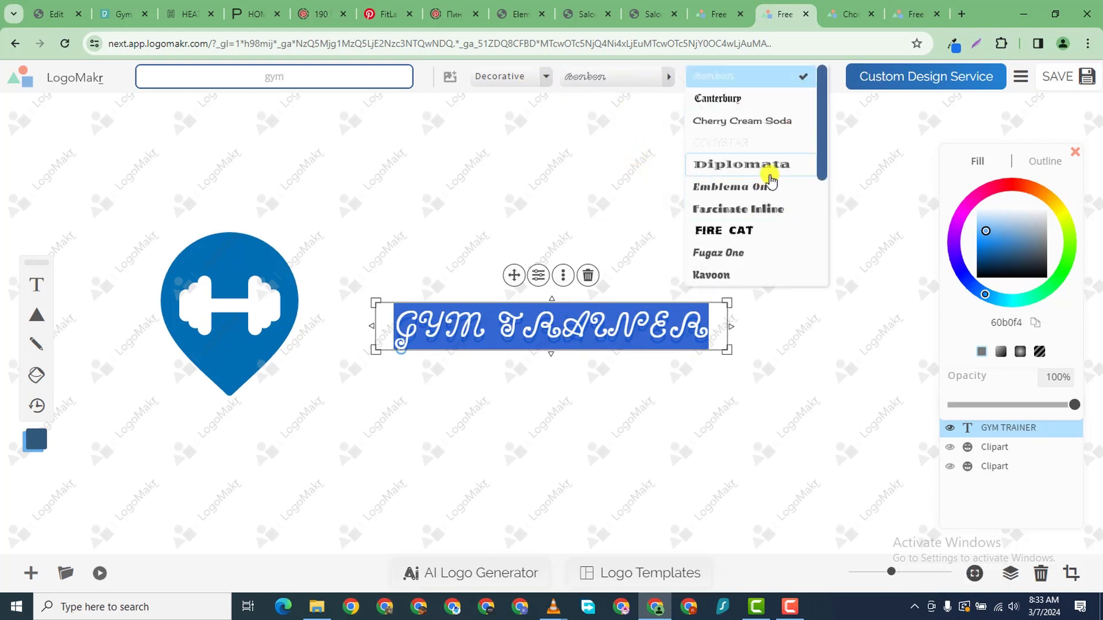
scroll(766, 201, down, 4)
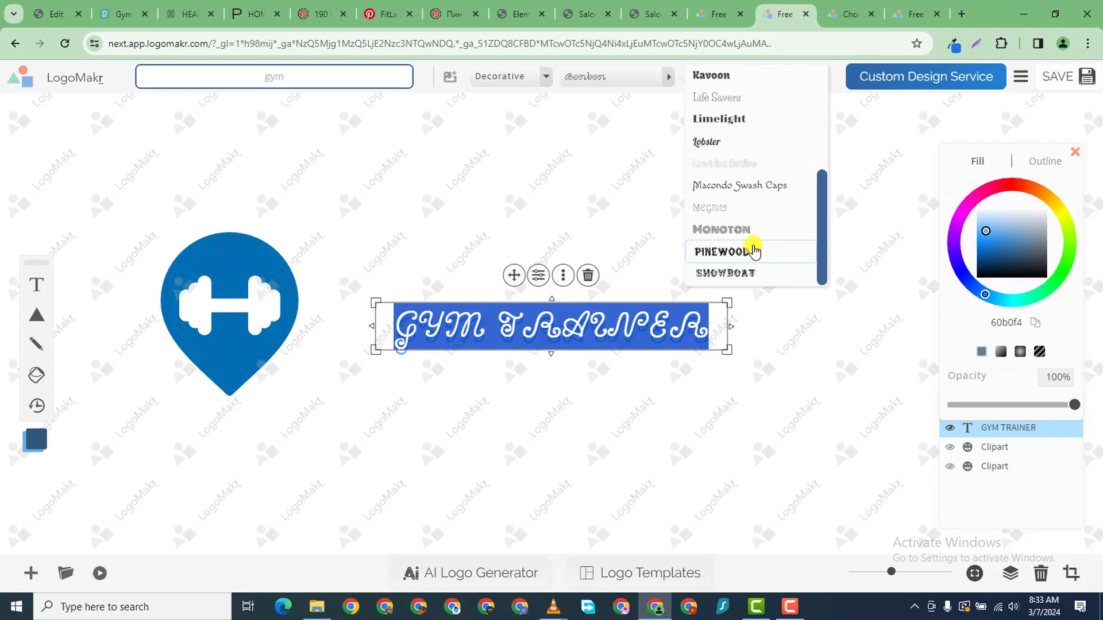
click(760, 233)
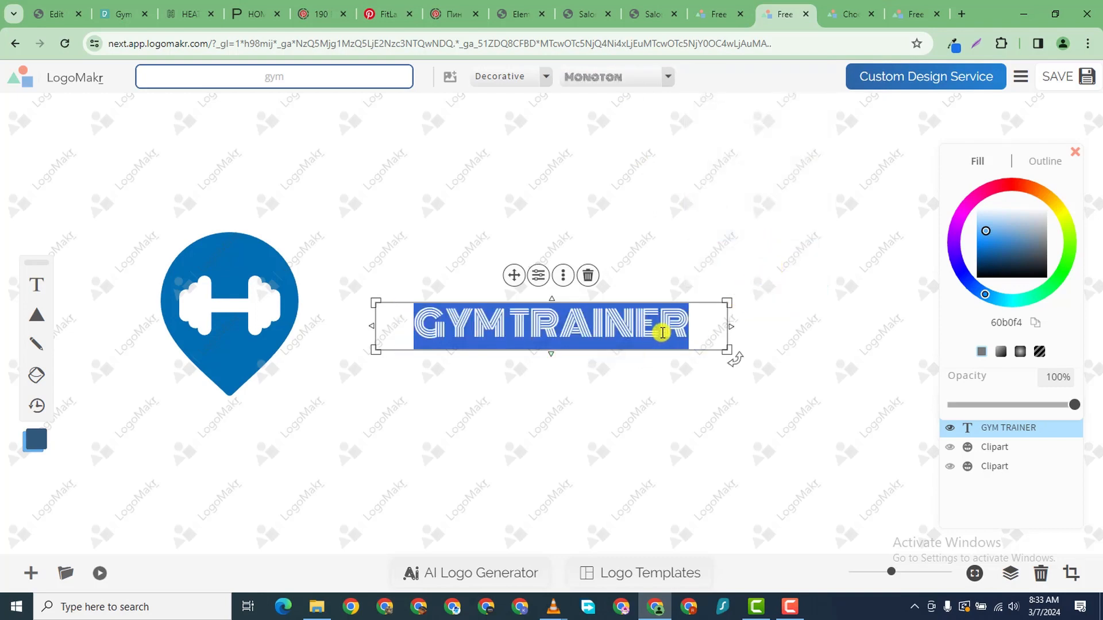
click(640, 77)
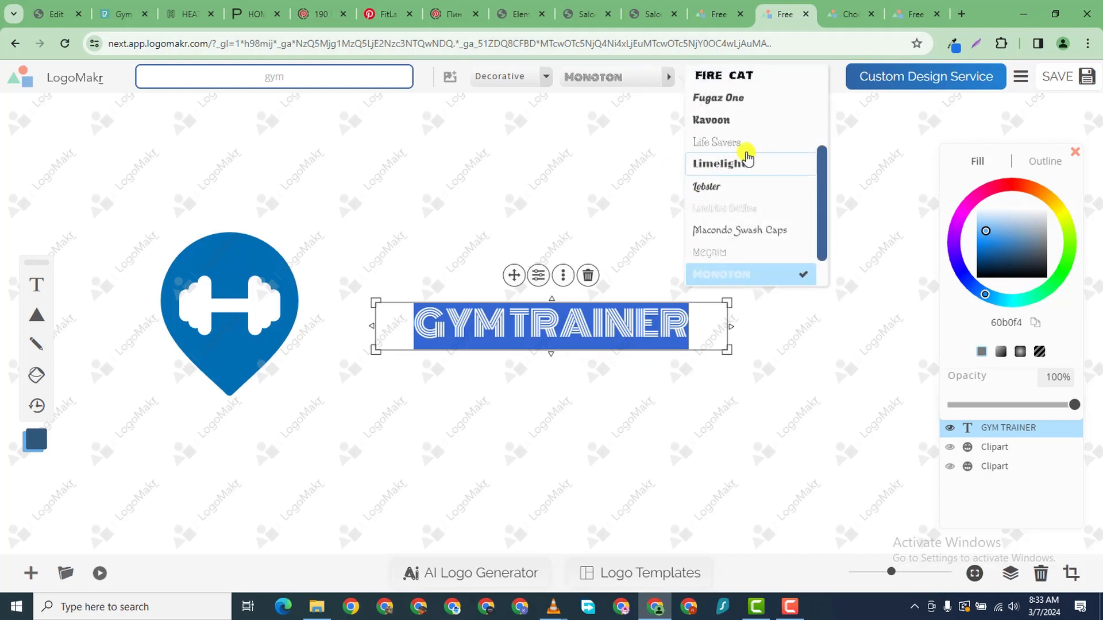
scroll(747, 156, up, 2)
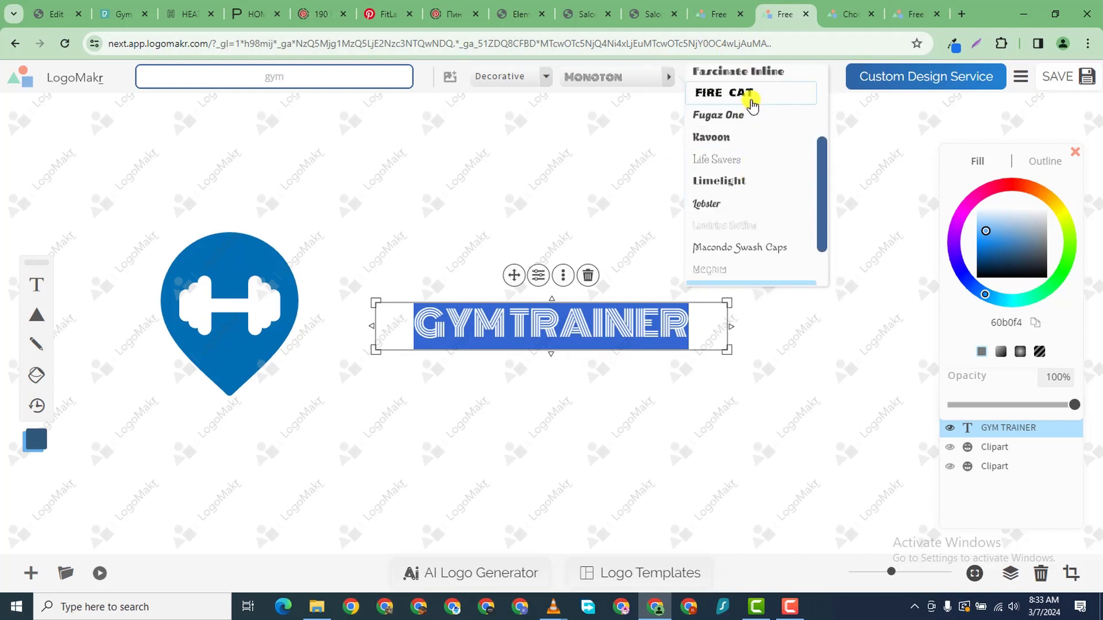
click(751, 104)
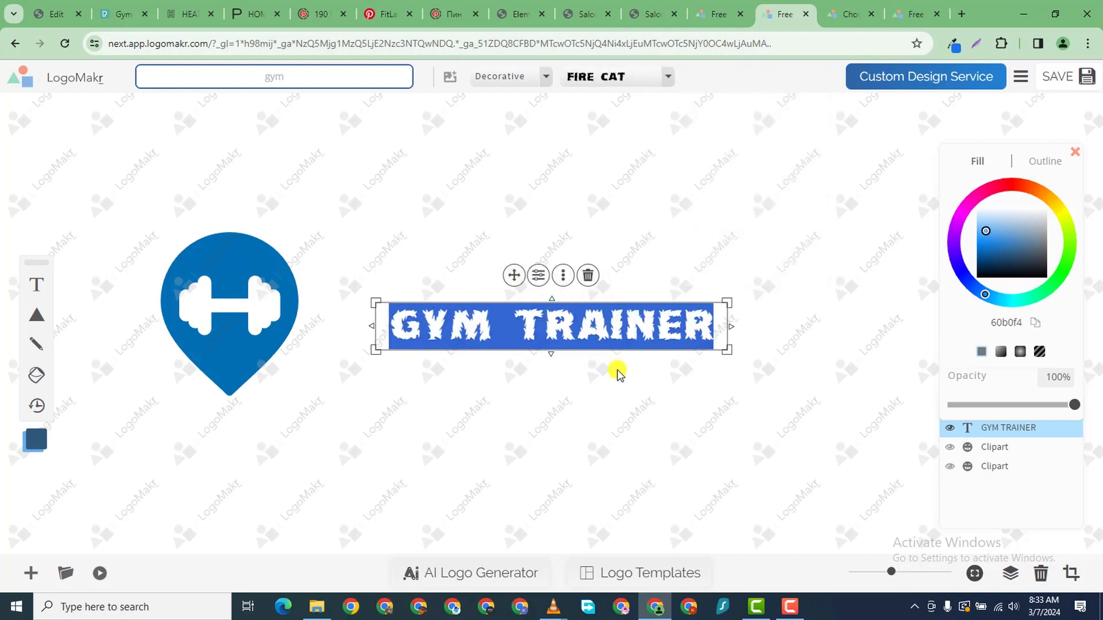
click(753, 232)
- Enlarge the GYM TRAINER text, move the pin further left, and centre the white dumbbell inside it
drag(679, 310, 600, 276)
drag(650, 315, 958, 406)
mouse_move(220, 329)
mouse_down()
mouse_move(170, 319)
mouse_move(229, 322)
mouse_up()
drag(225, 370, 172, 352)
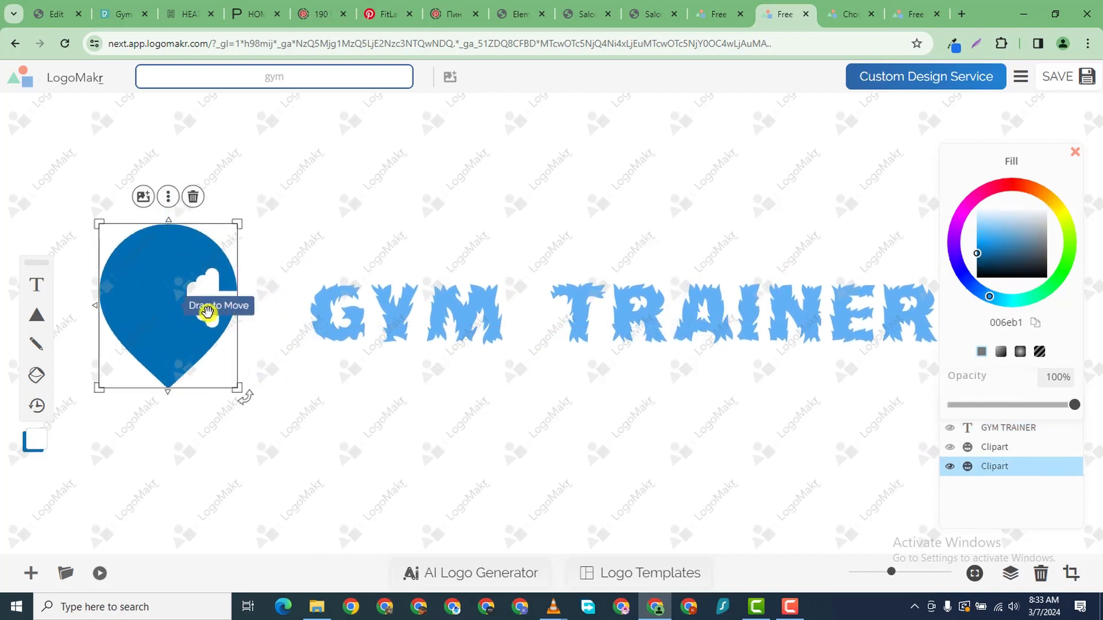
drag(208, 313, 177, 312)
click(224, 310)
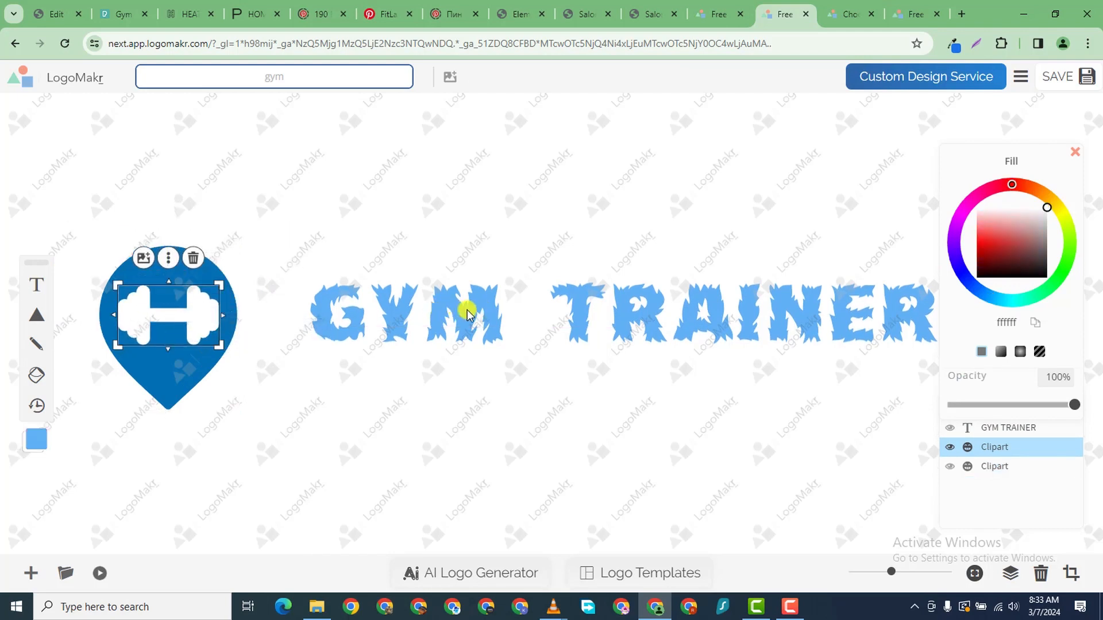
drag(466, 310, 416, 339)
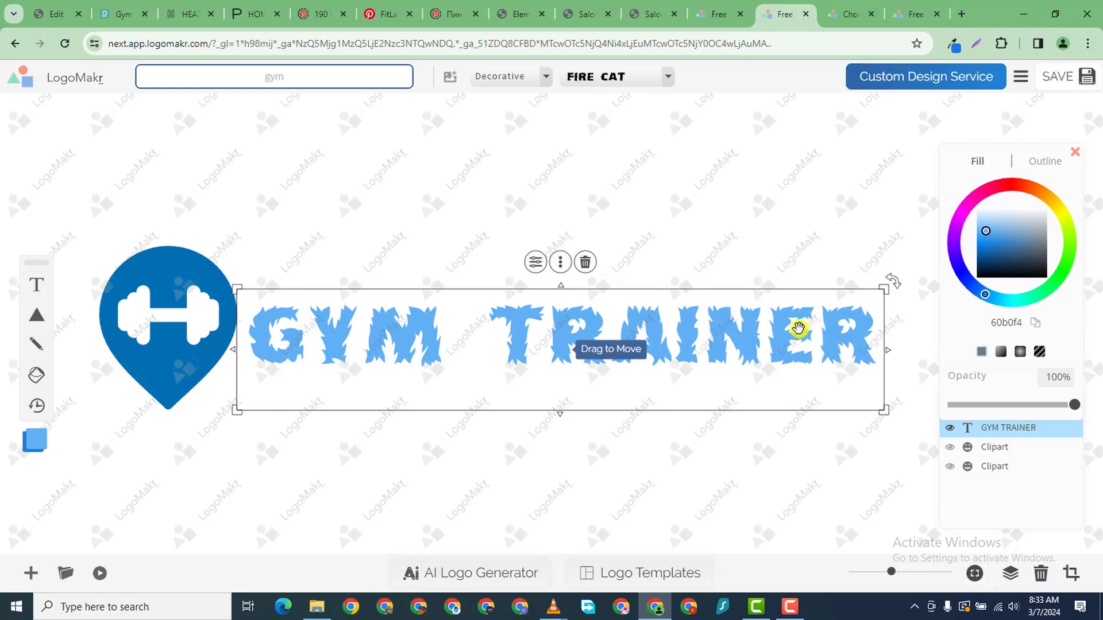
- Replace the wording with GYMER, then enlarge and position it beside the pin
double_click(828, 345)
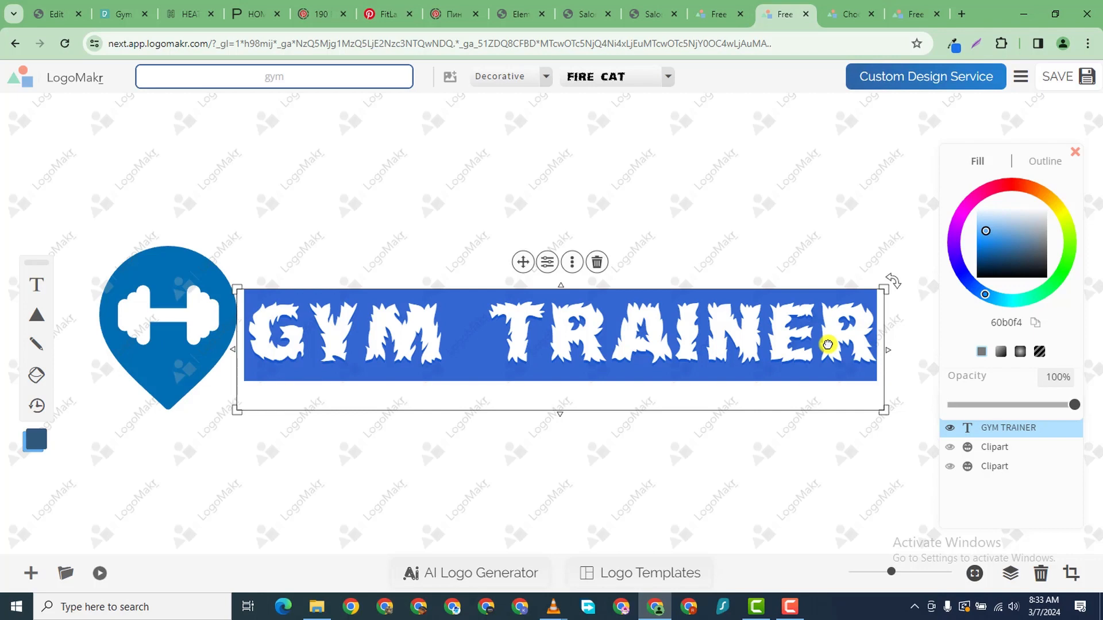
text(GYMER)
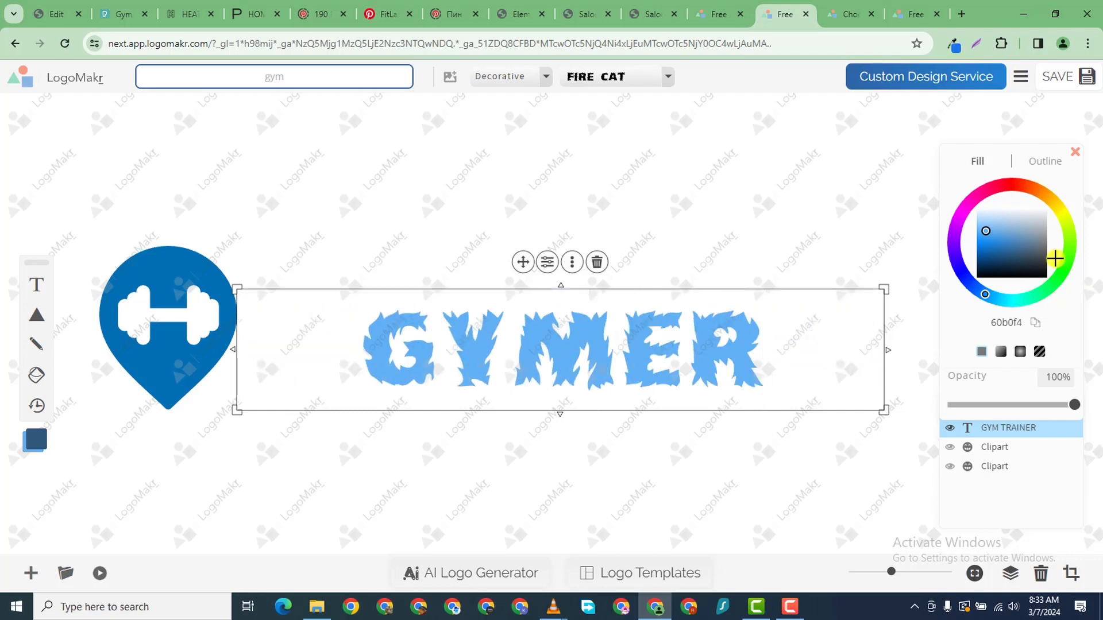
drag(888, 350, 661, 365)
click(554, 325)
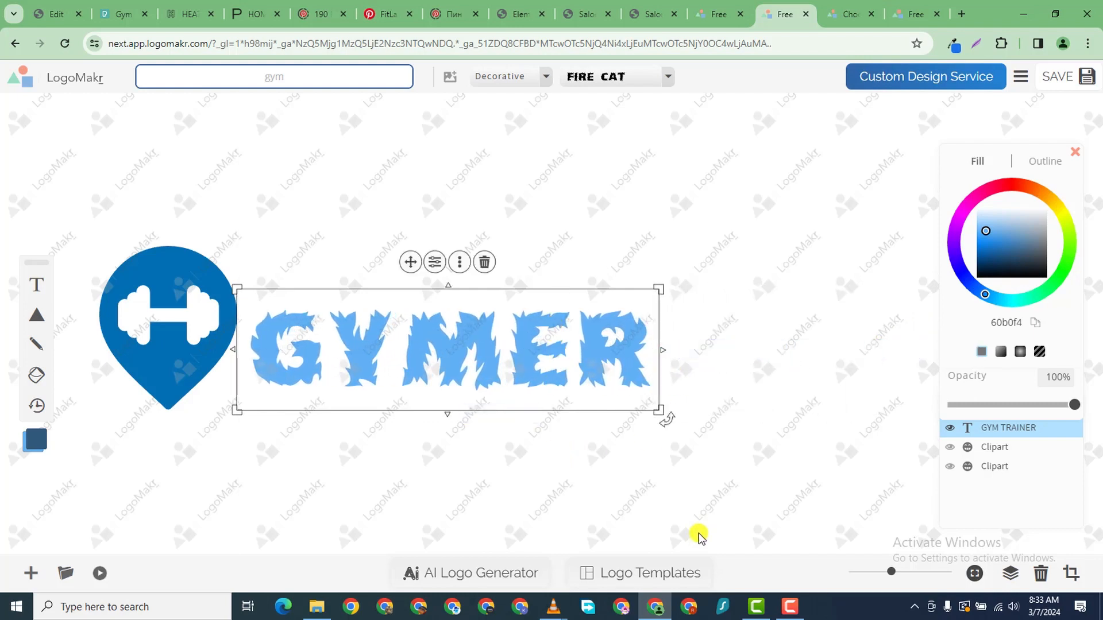
drag(545, 385, 540, 352)
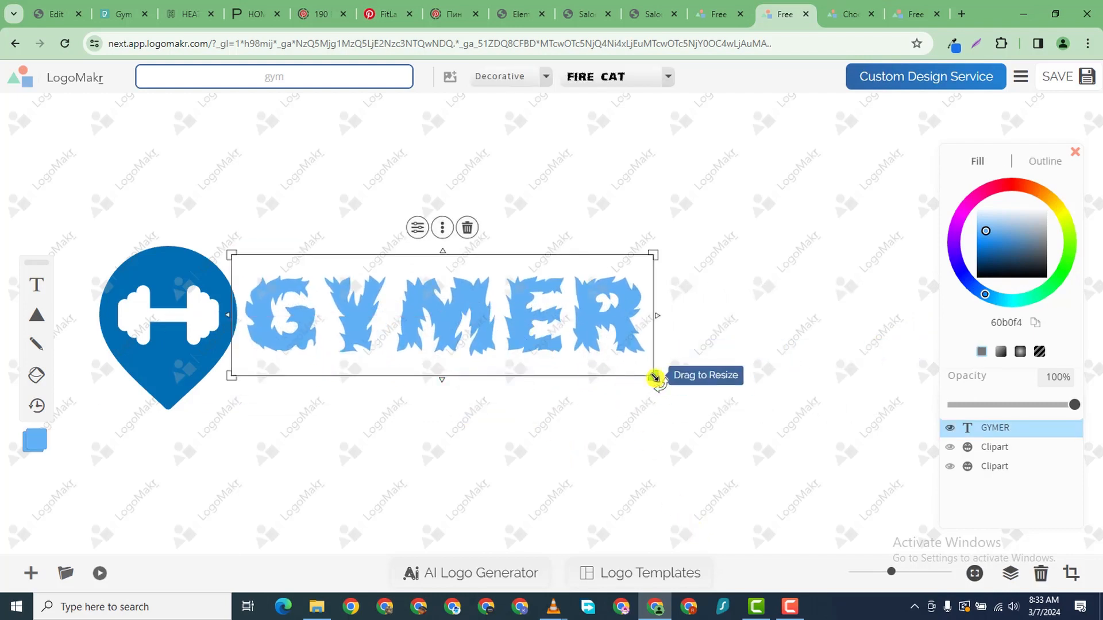
drag(655, 377, 914, 479)
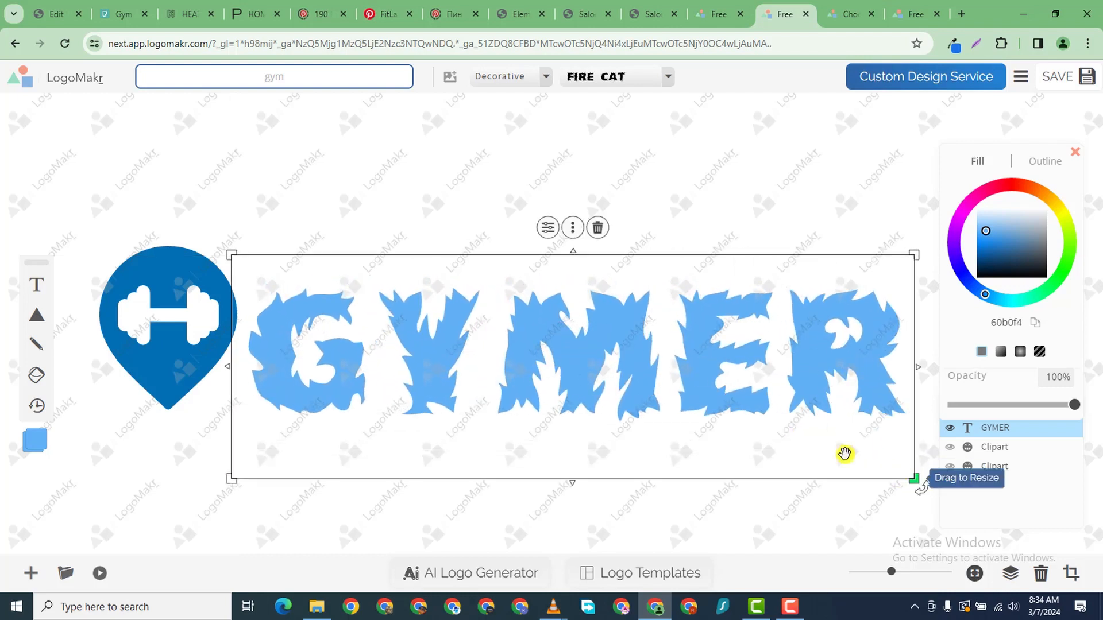
mouse_move(630, 375)
mouse_down()
mouse_move(596, 357)
mouse_move(621, 356)
mouse_move(622, 368)
mouse_up()
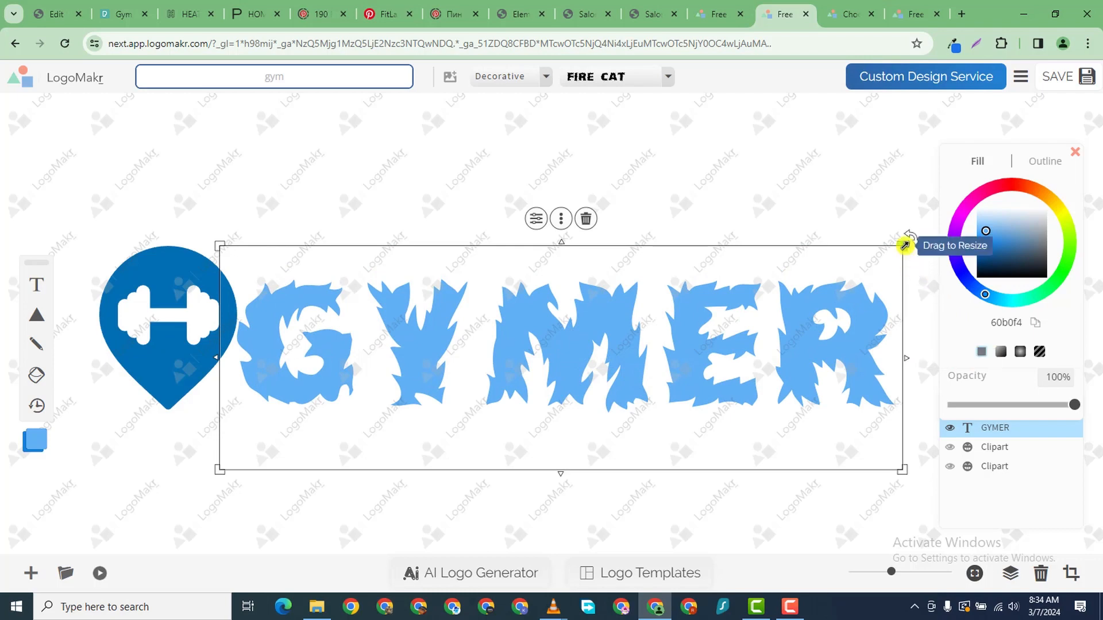
drag(903, 245, 936, 219)
drag(693, 359, 694, 375)
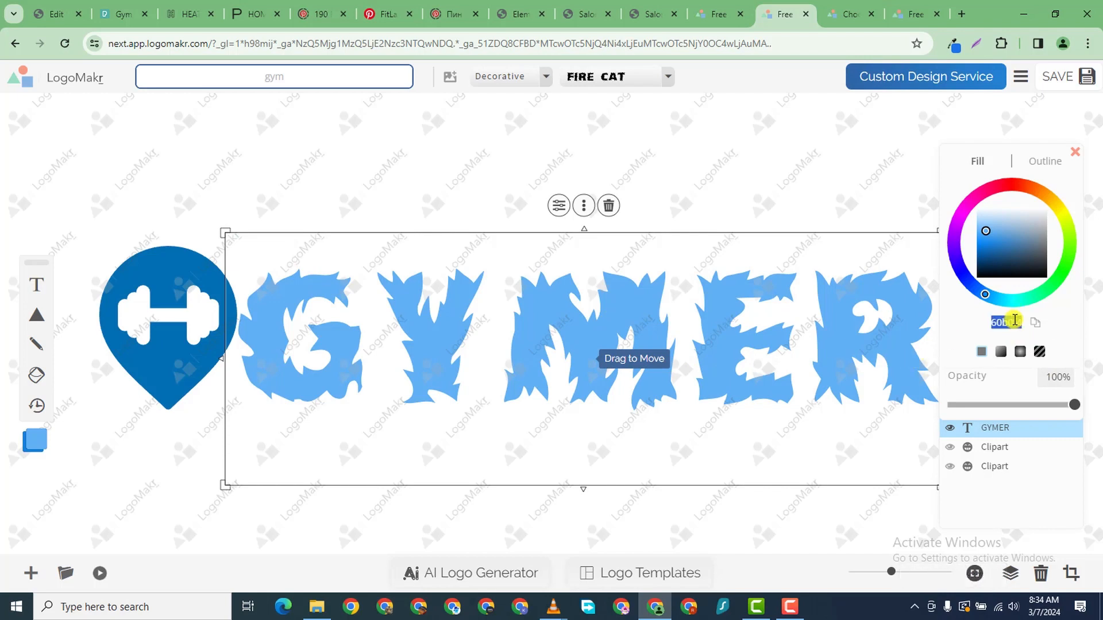
- Colour the GYMER text dark blue 006EB1 by pasting the hex code
right_click(1009, 322)
click(888, 118)
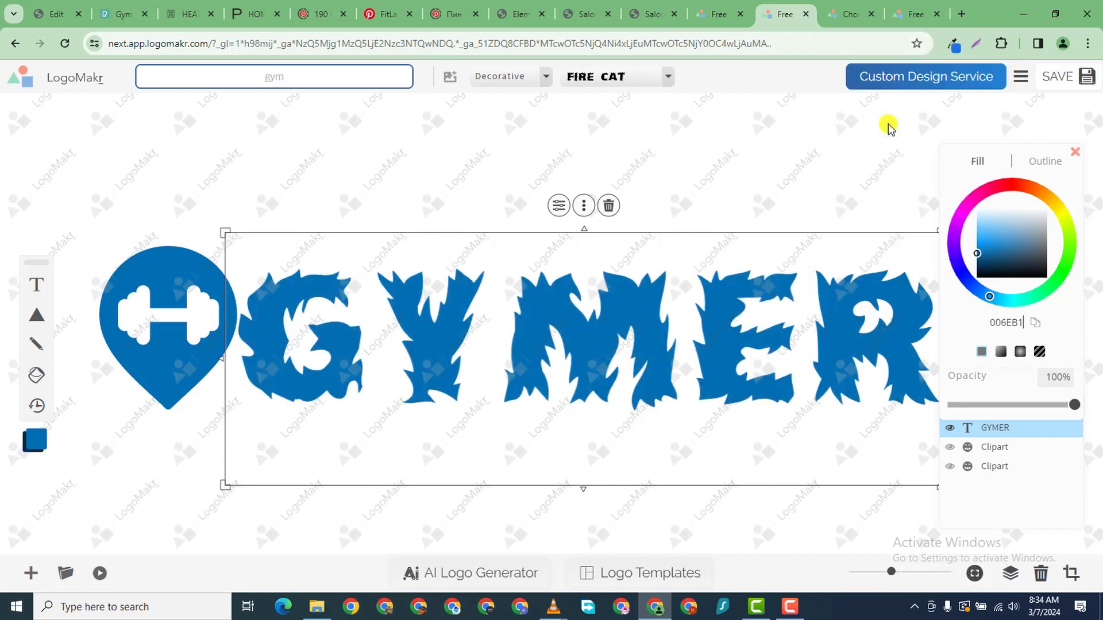
click(177, 167)
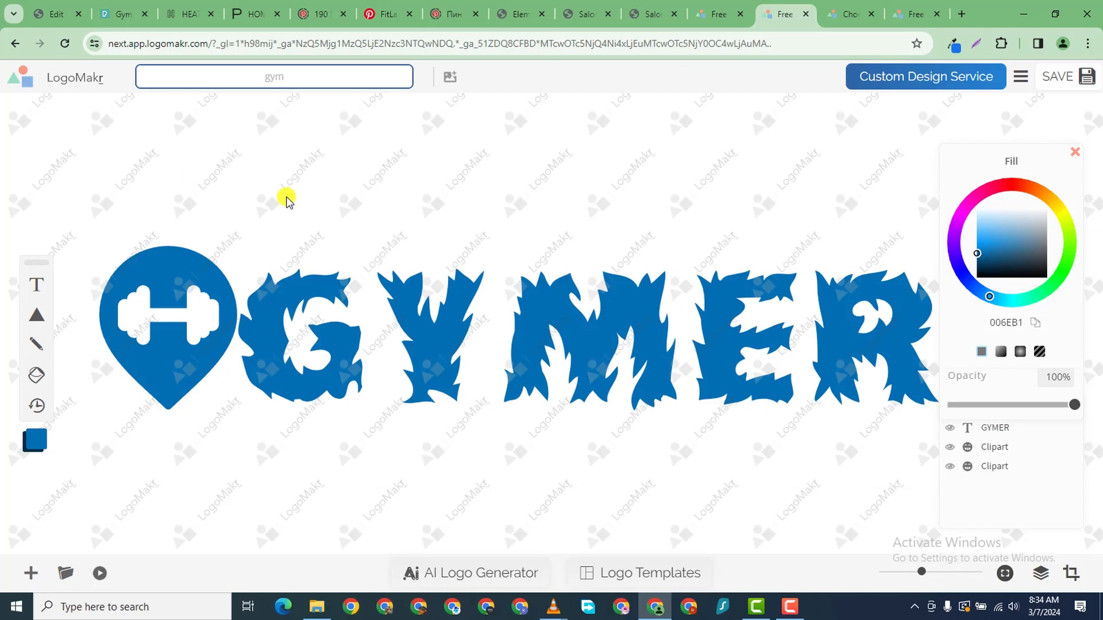
- Download the GYMER logo as the free low-resolution PNG
click(1082, 79)
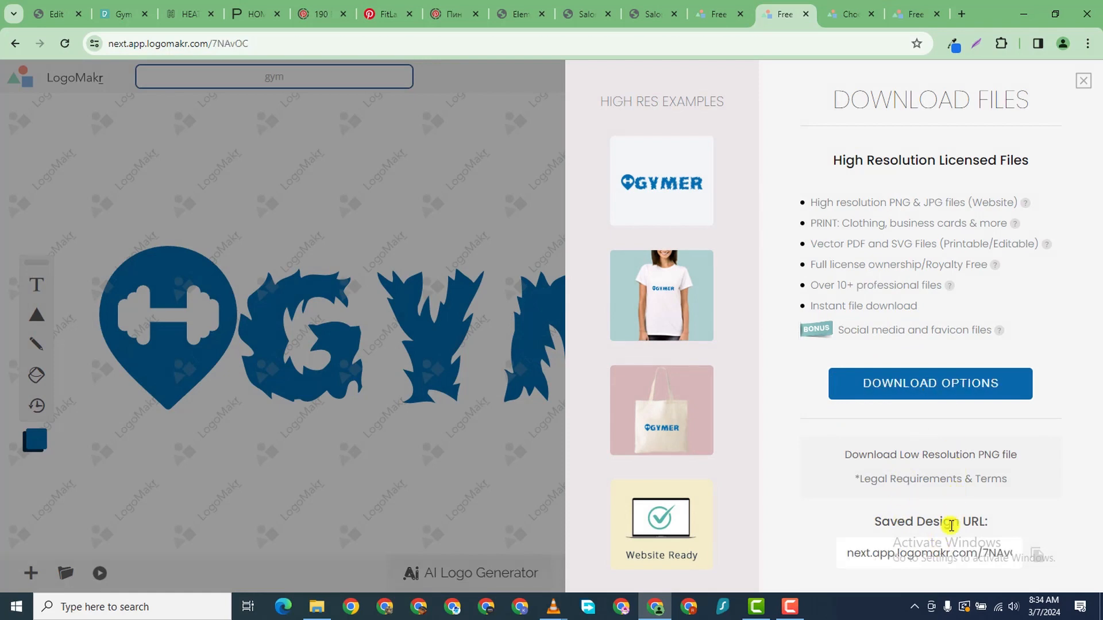
click(928, 455)
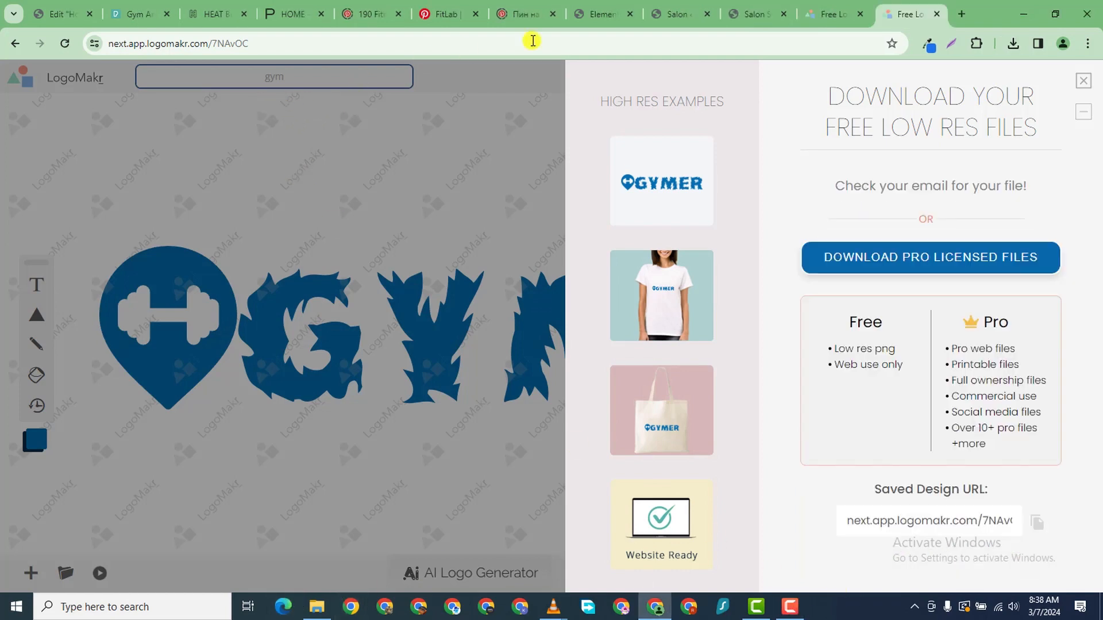
click(325, 610)
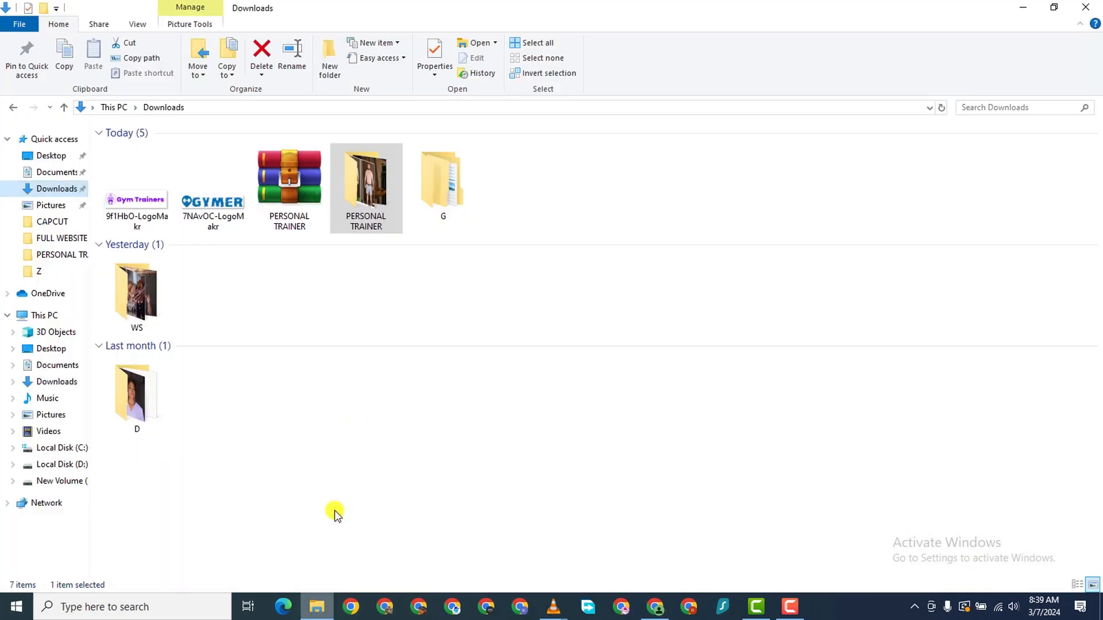
double_click(128, 205)
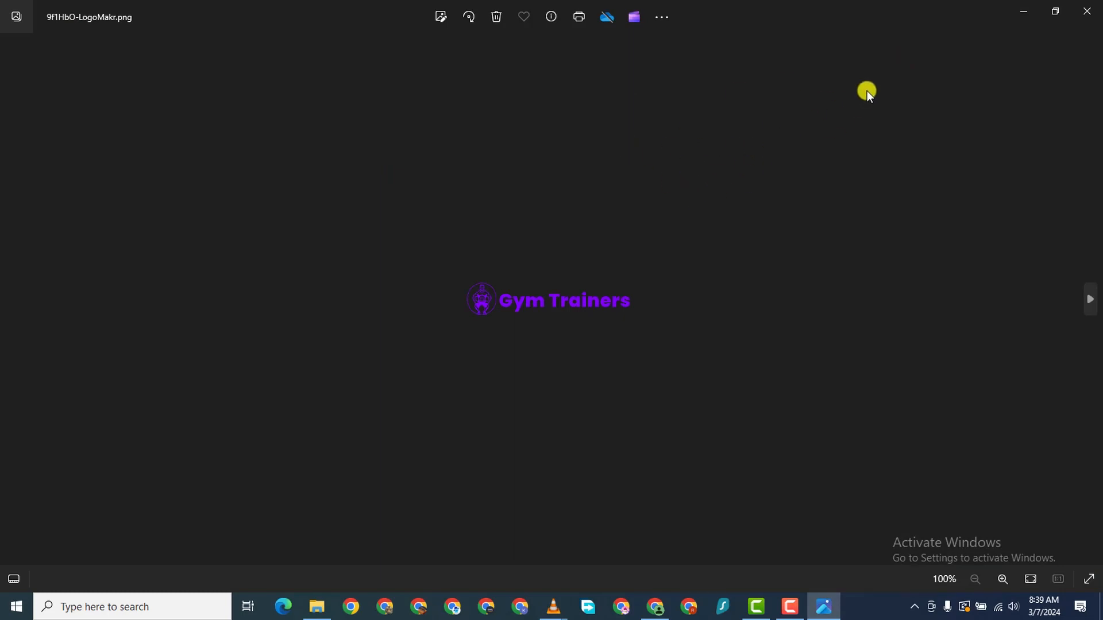
click(1085, 11)
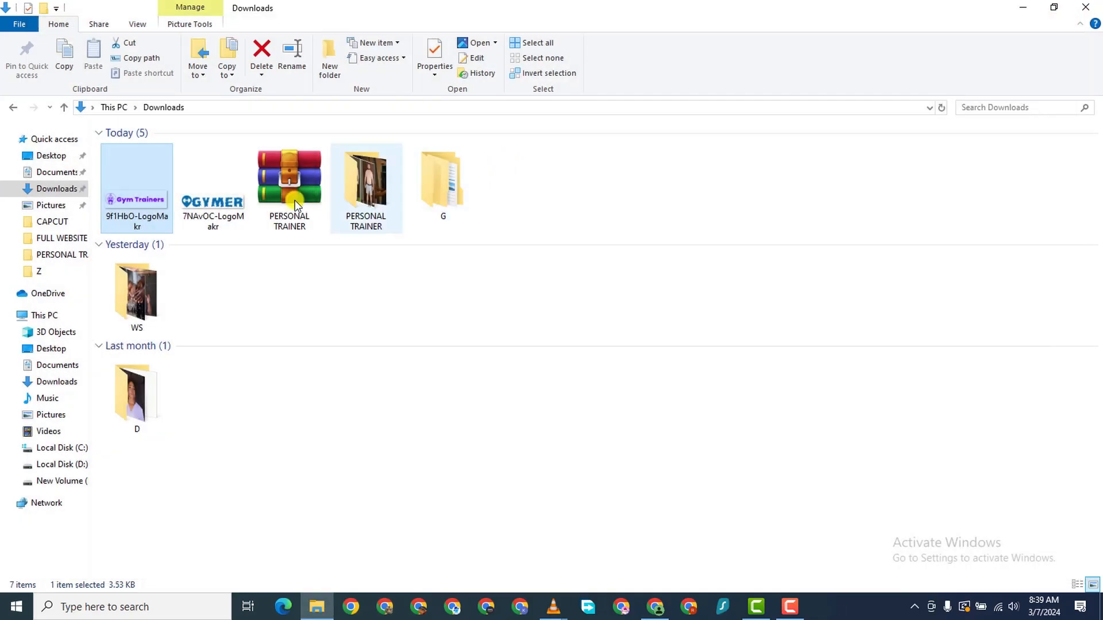
click(228, 220)
double_click(228, 220)
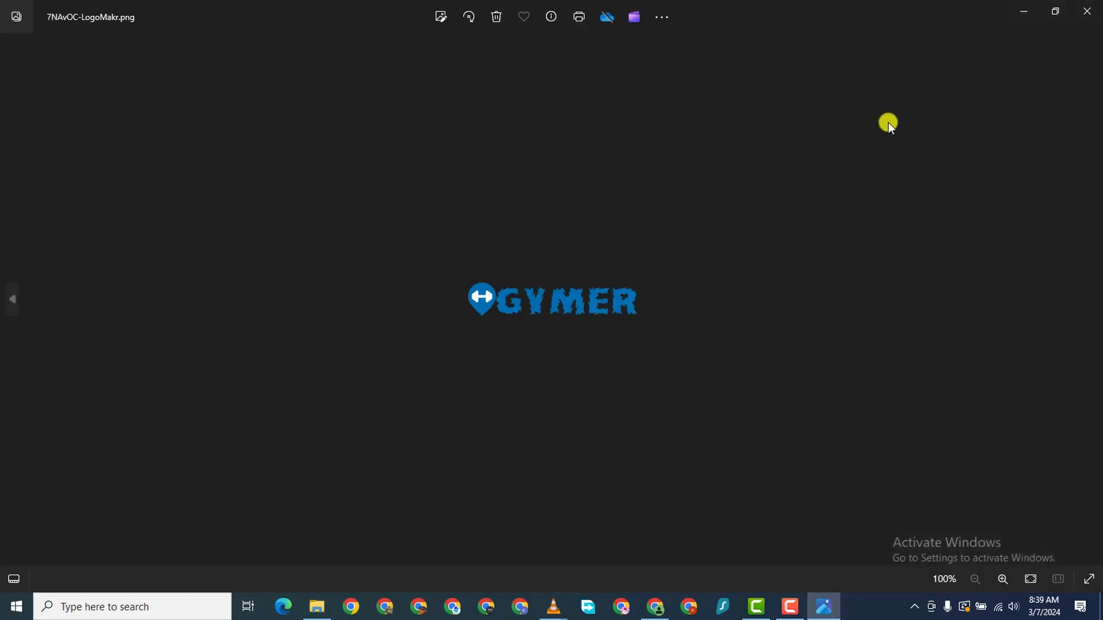
click(1086, 11)
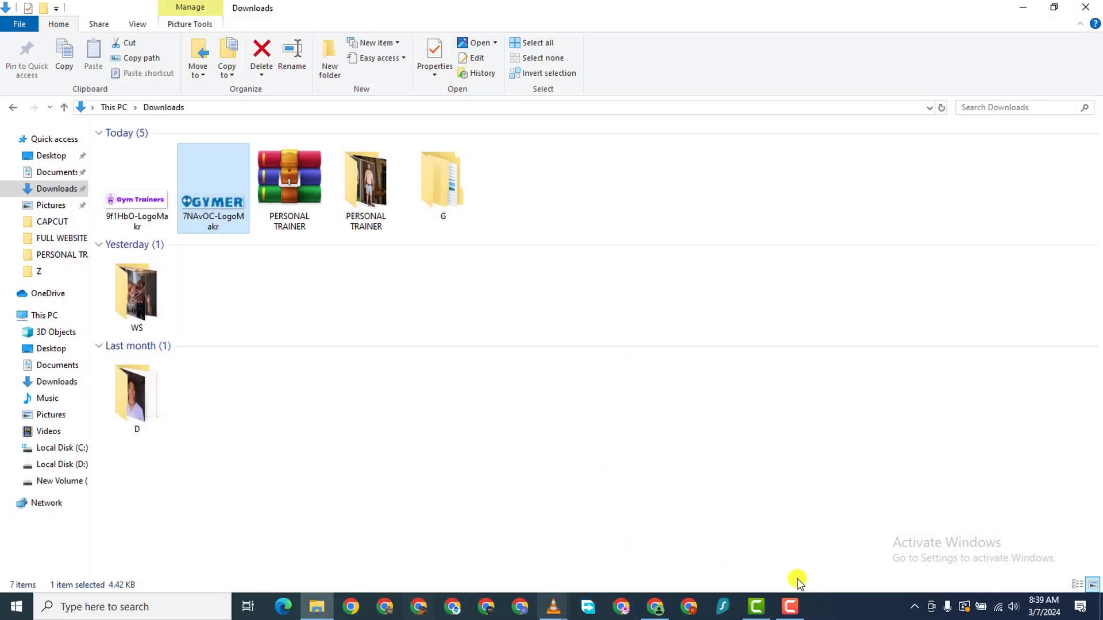
mouse_move(791, 606)
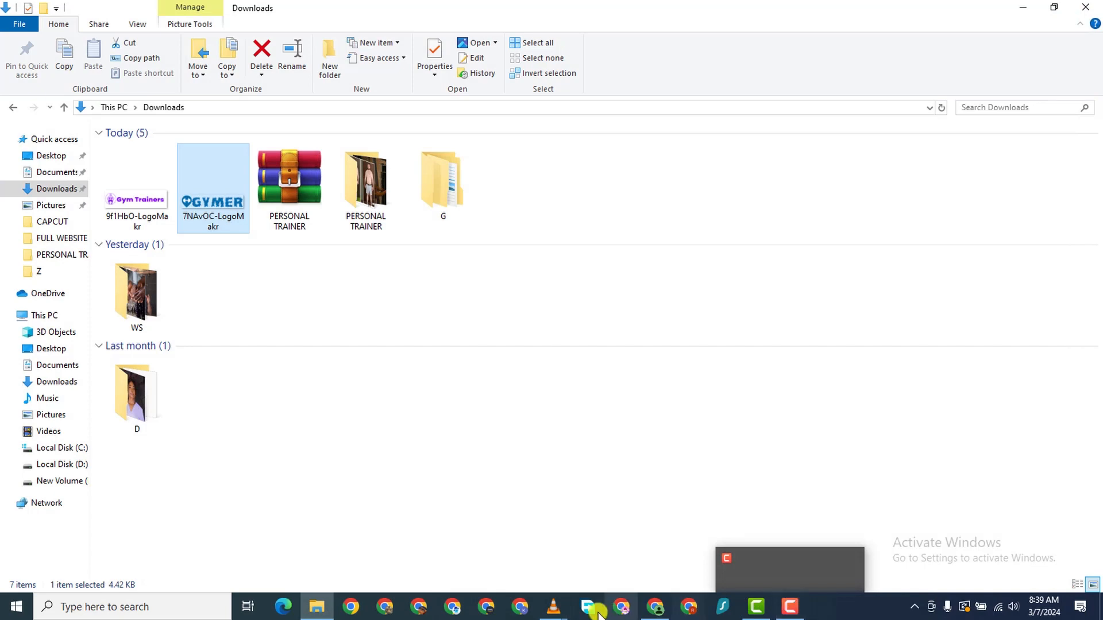
click(656, 606)
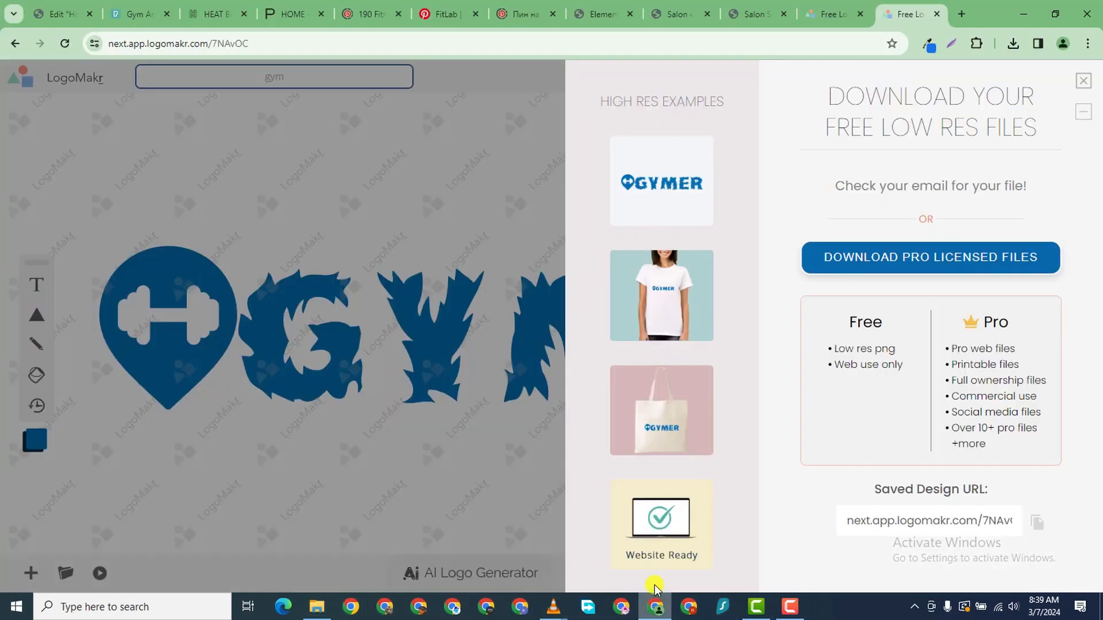
- Upload 7NAvOC-LogoMakr from Downloads as the salon logo in Salon Booking settings
click(144, 17)
click(66, 20)
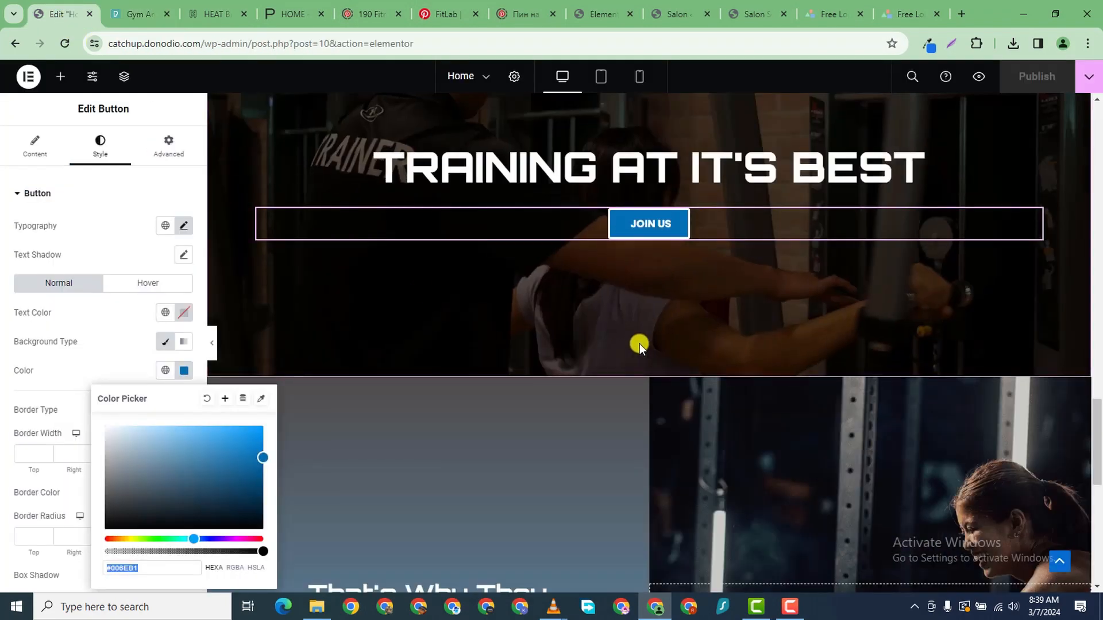
click(739, 19)
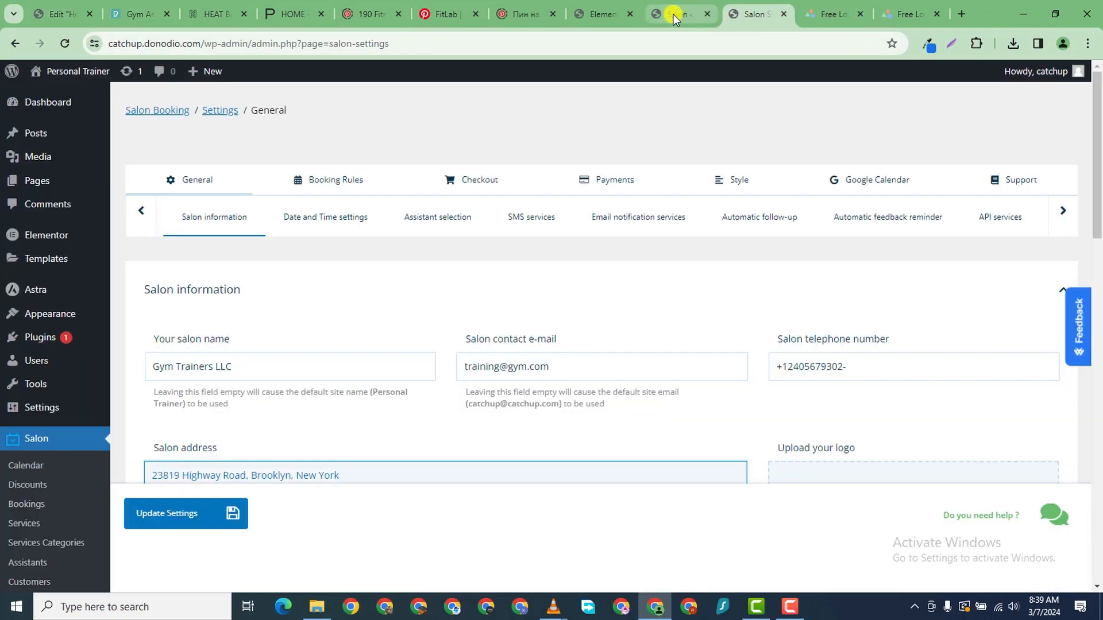
scroll(776, 395, down, 5)
scroll(777, 395, down, 1)
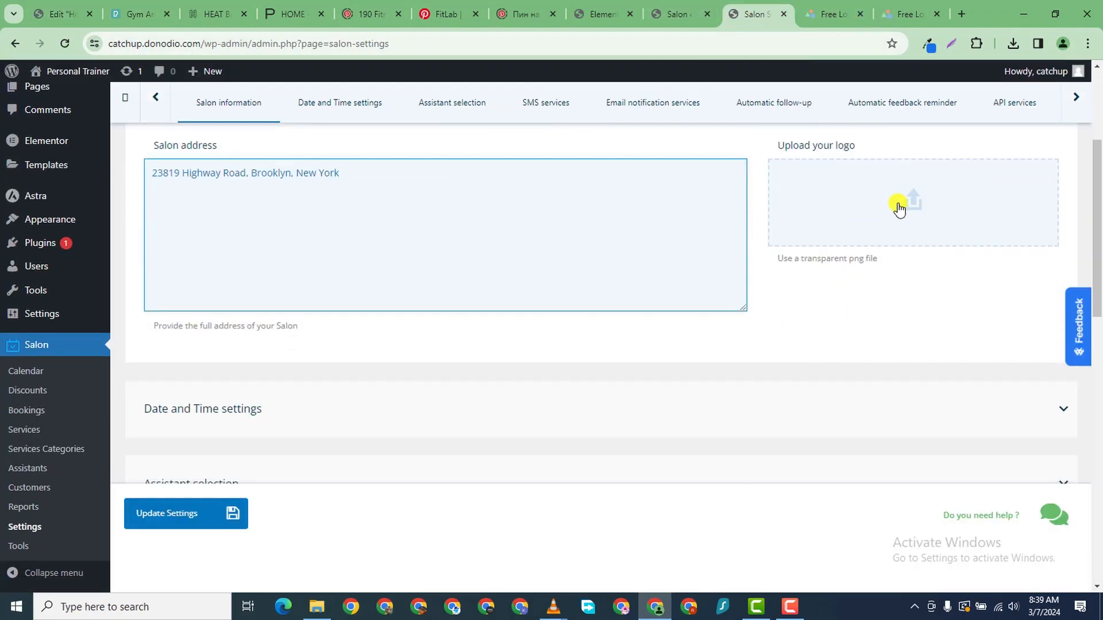
click(899, 209)
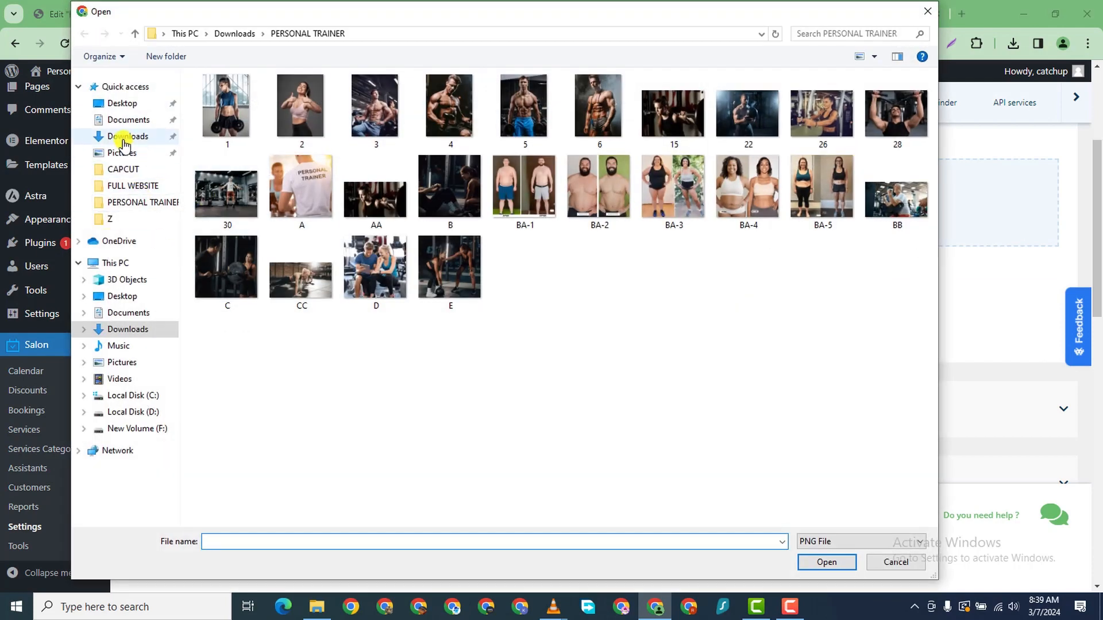
click(124, 140)
click(317, 158)
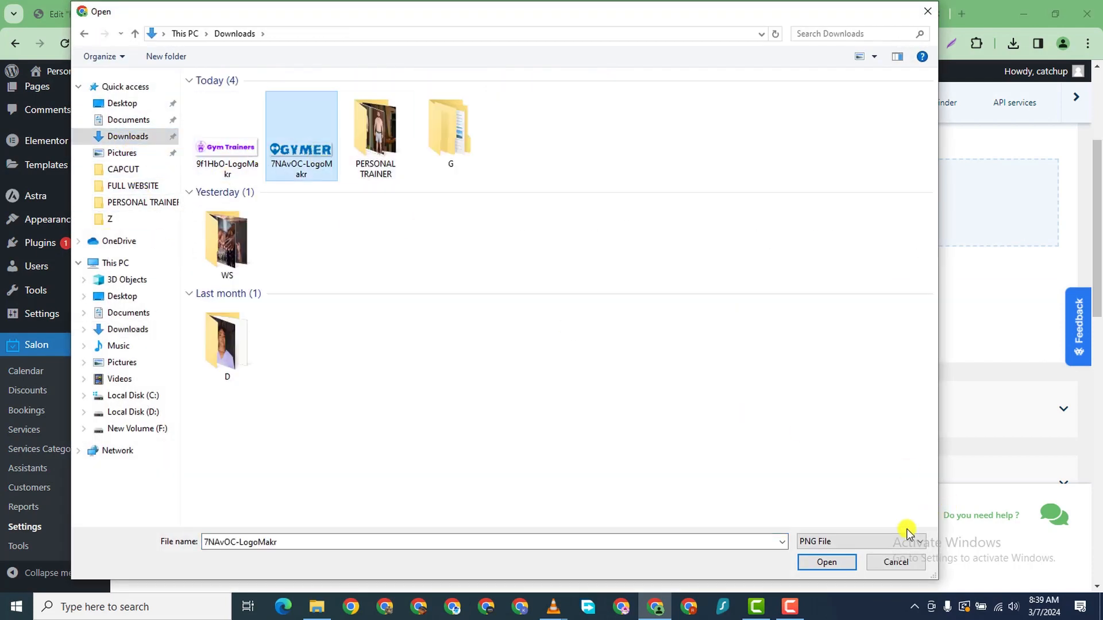
click(827, 563)
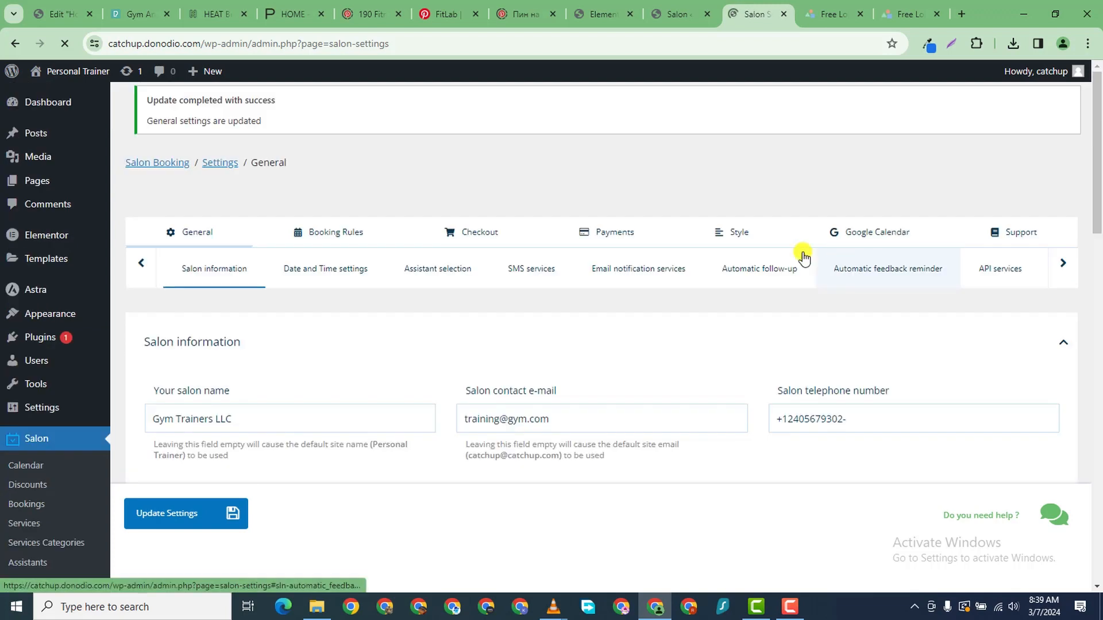
scroll(820, 387, down, 8)
scroll(839, 316, up, 2)
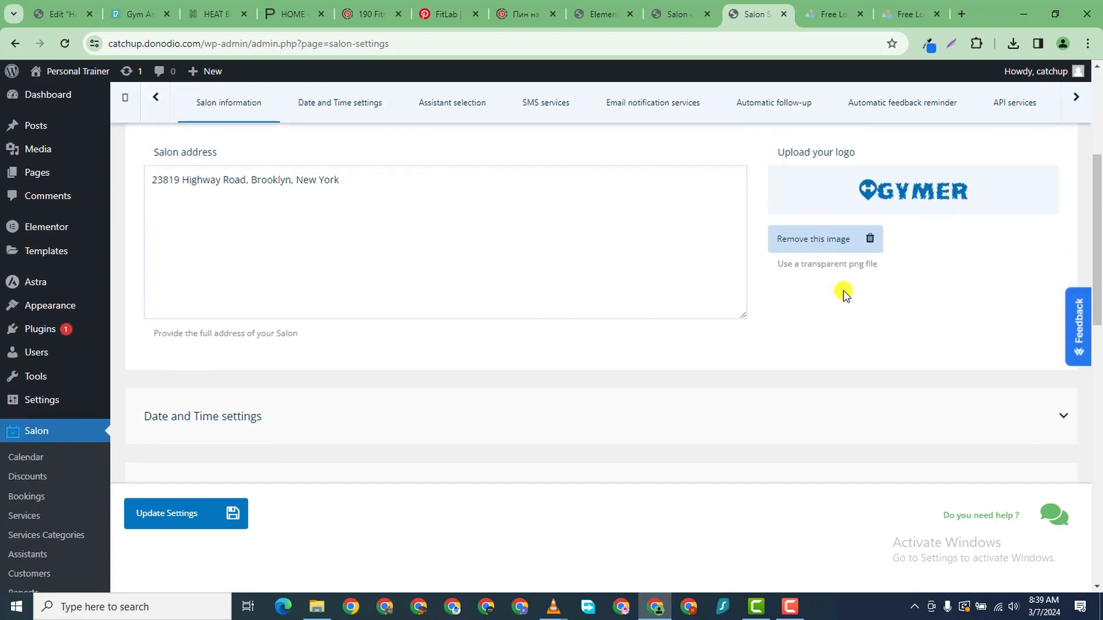
scroll(430, 397, down, 3)
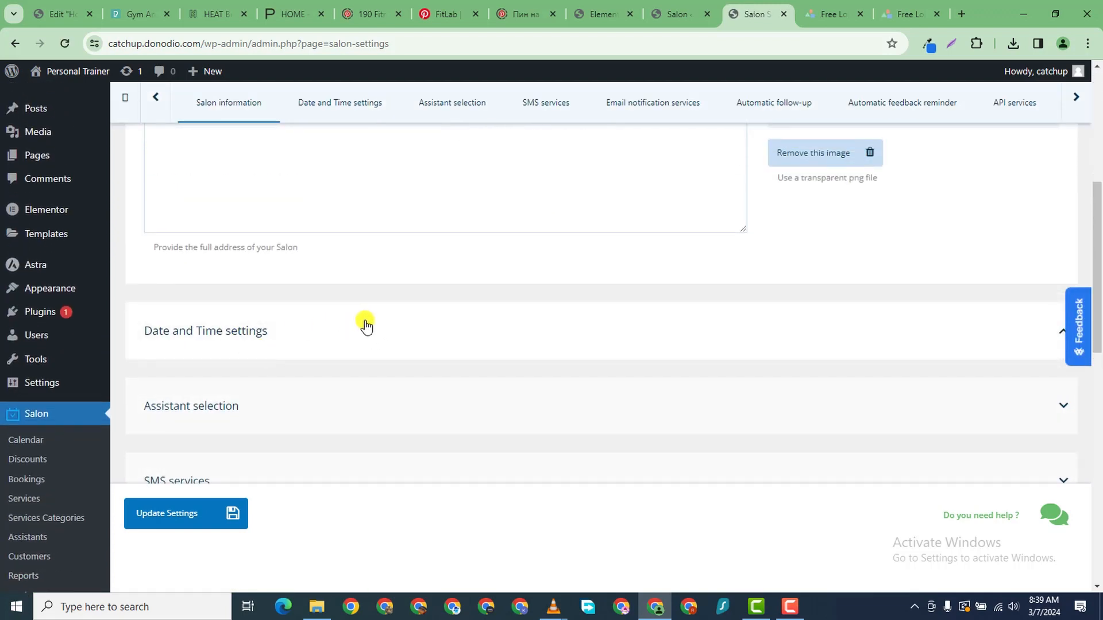
- In Date and Time settings, set Start week on to Monday
click(505, 330)
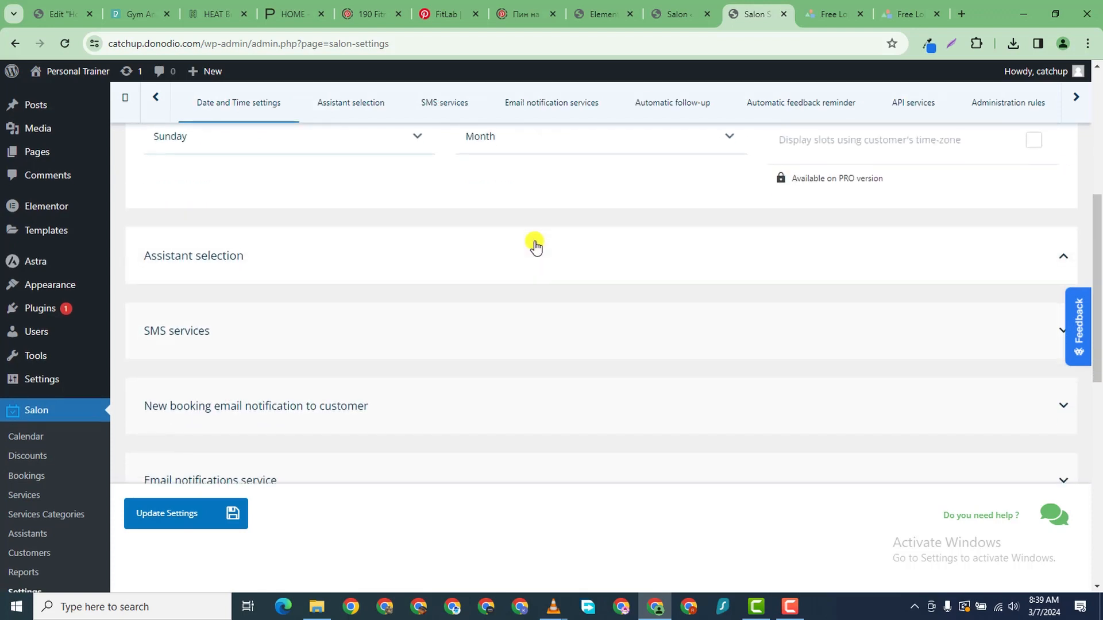
scroll(536, 247, up, 5)
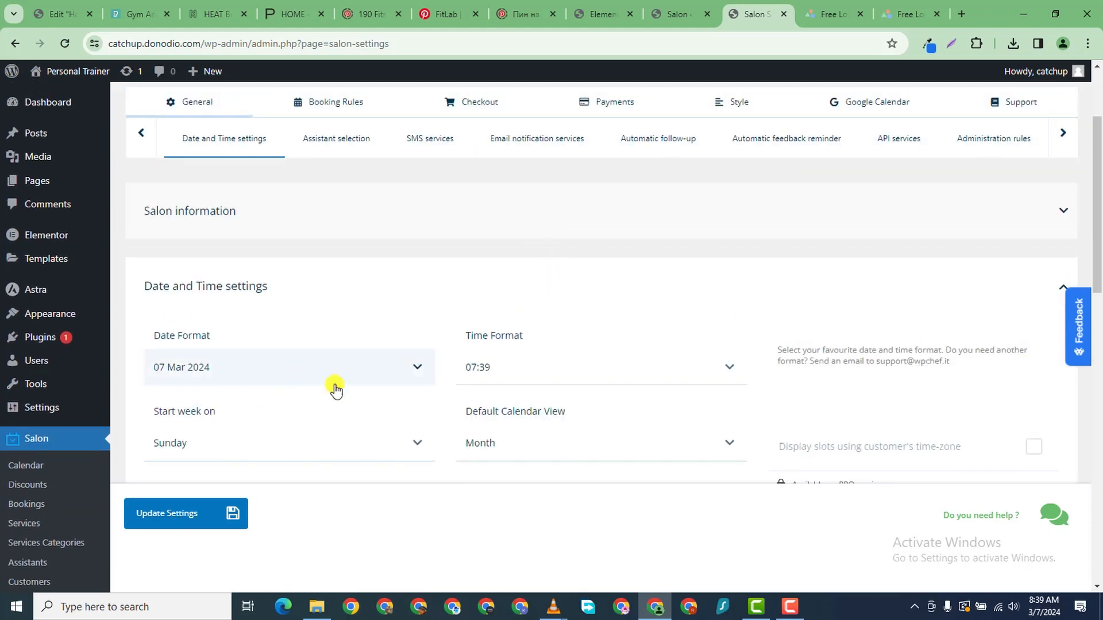
scroll(747, 408, down, 3)
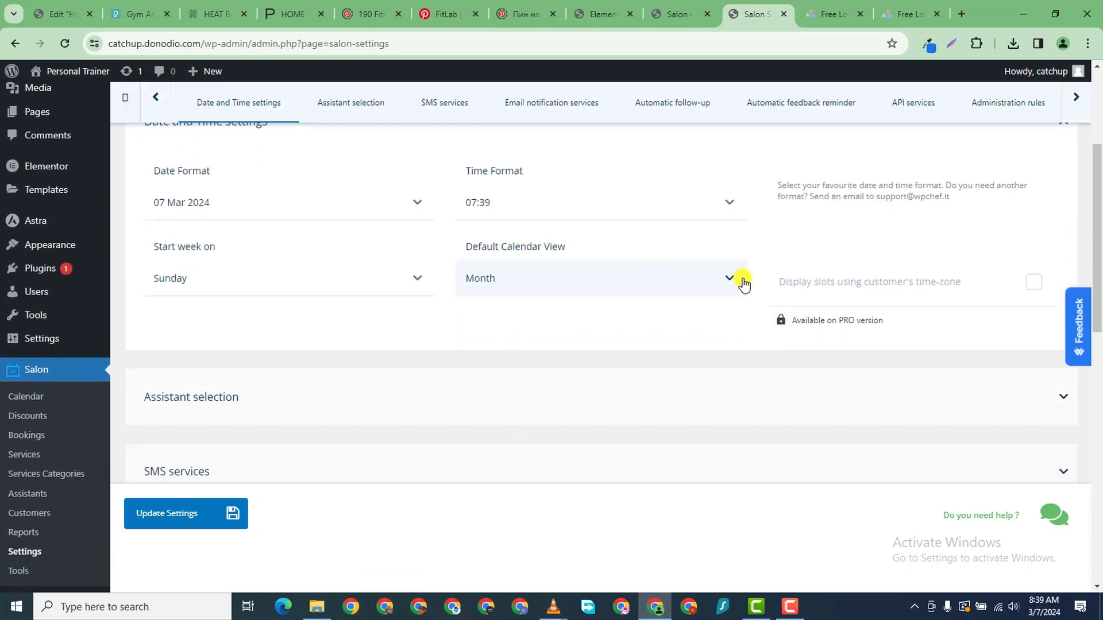
scroll(662, 337, down, 1)
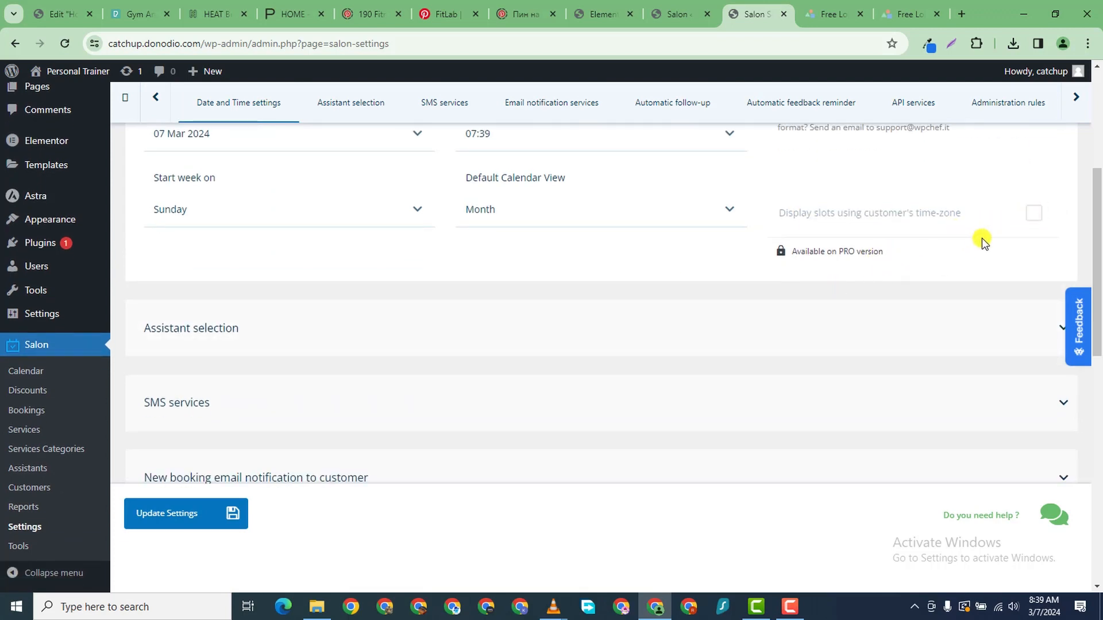
scroll(291, 283, up, 2)
scroll(291, 283, down, 2)
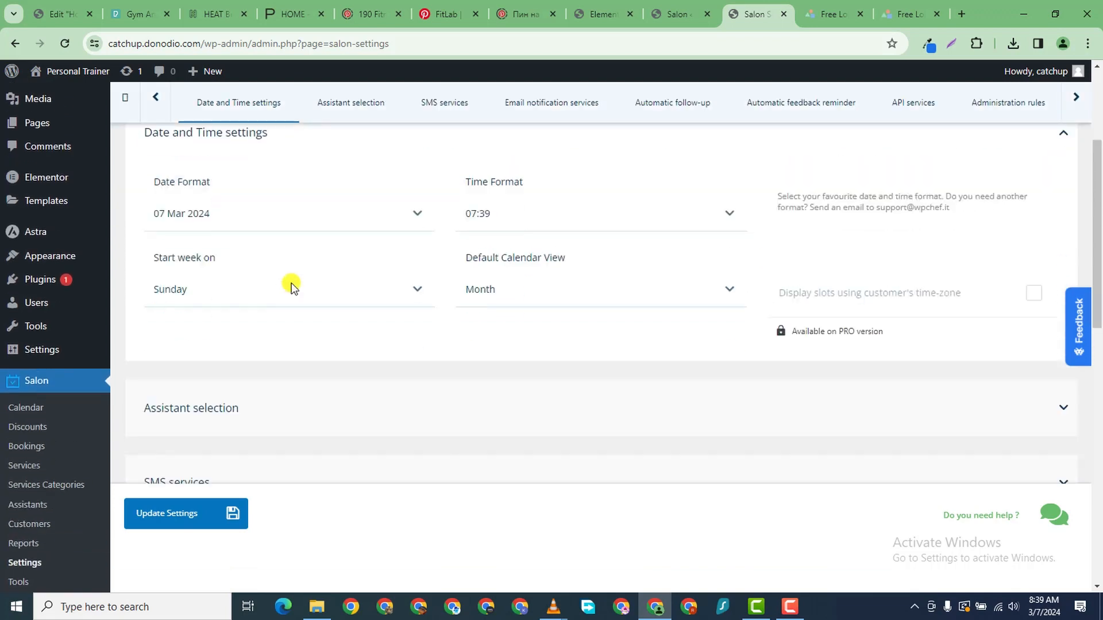
scroll(283, 253, down, 2)
scroll(283, 218, up, 2)
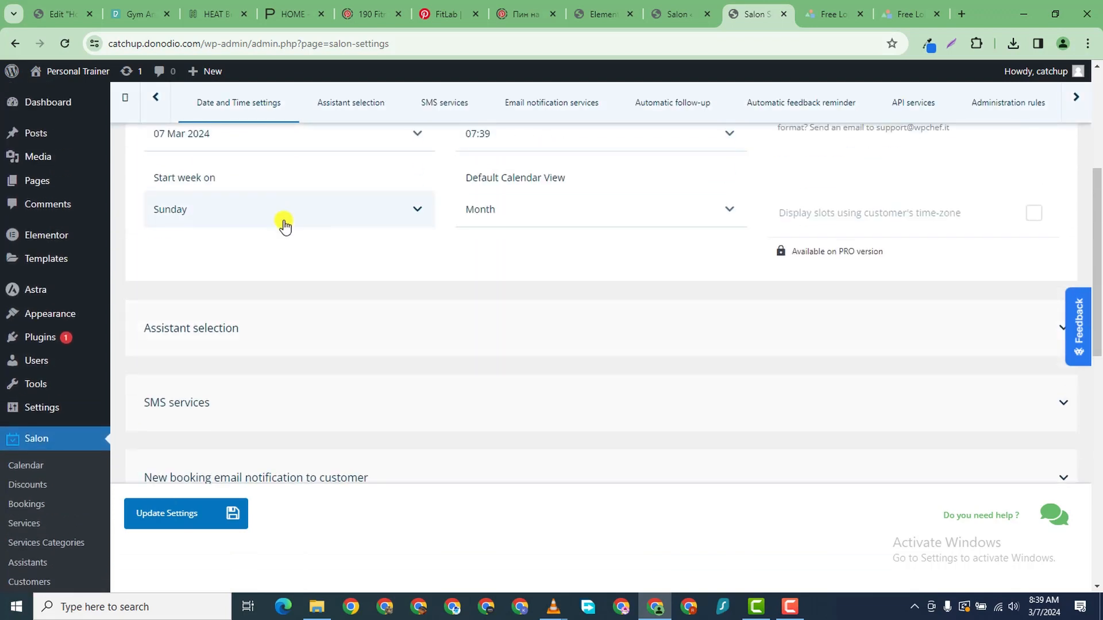
click(276, 214)
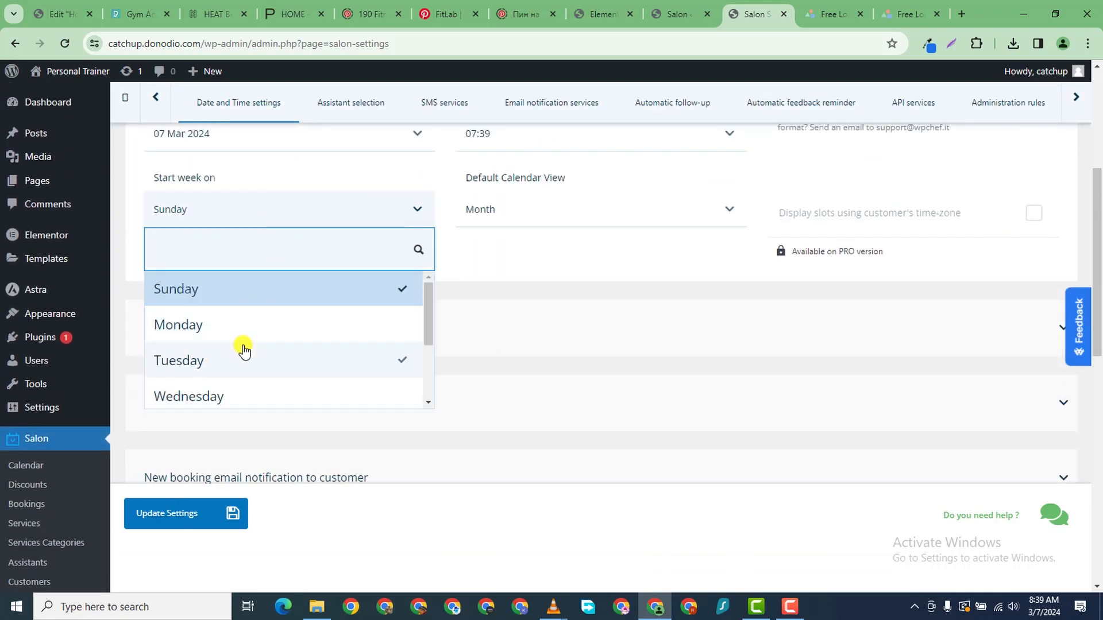
click(242, 323)
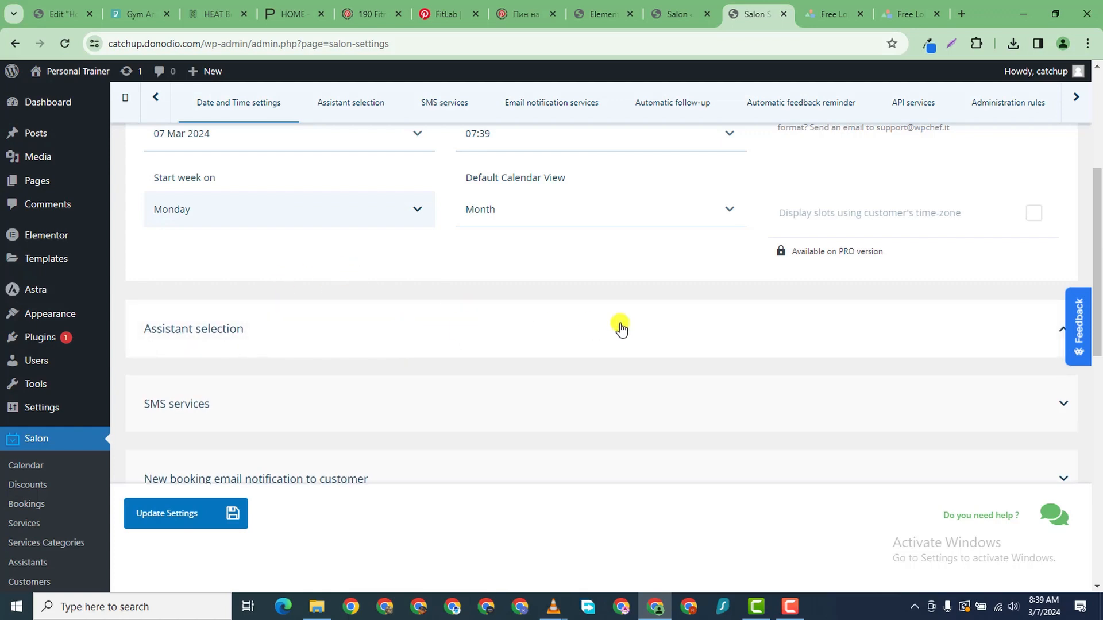
scroll(357, 406, down, 2)
- In Assistant selection, hide unavailable assistants and email assistants chosen for new bookings
click(386, 191)
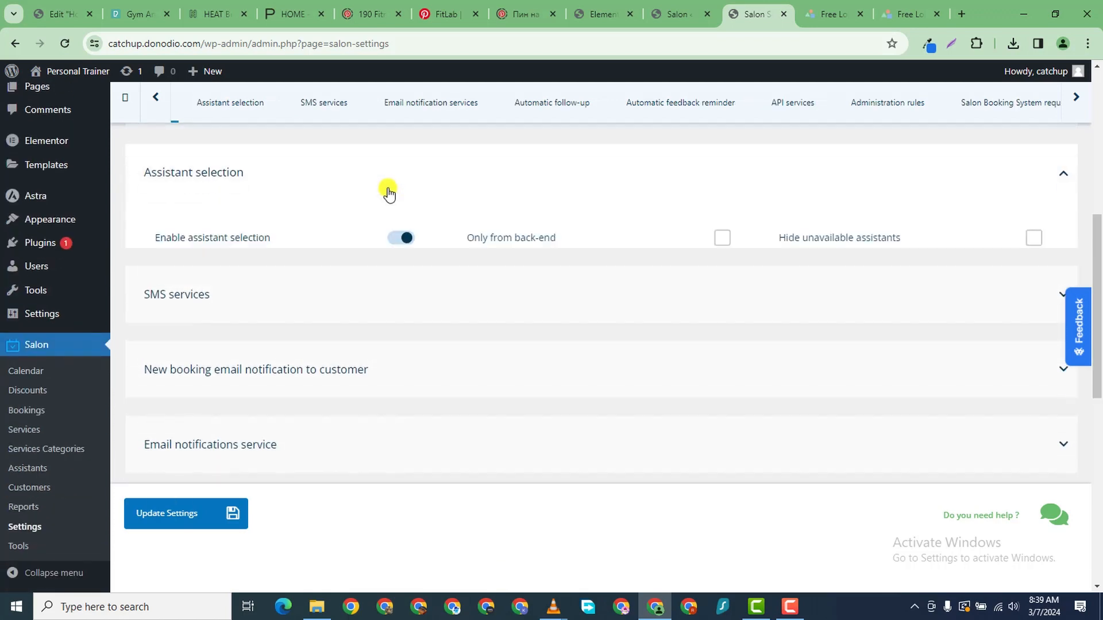
scroll(704, 227, up, 1)
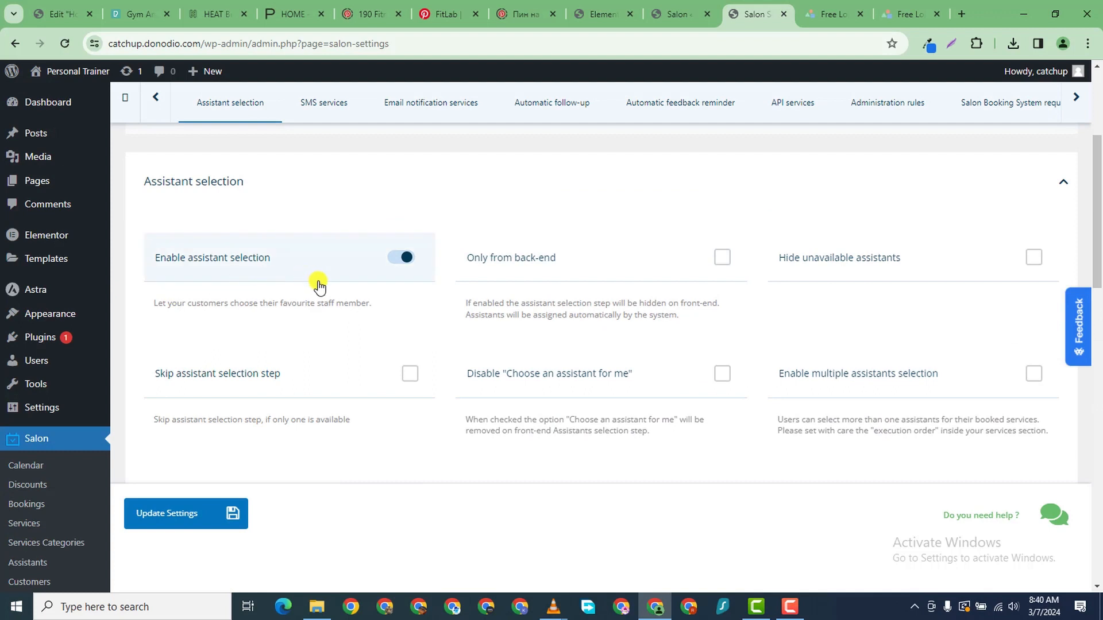
click(505, 281)
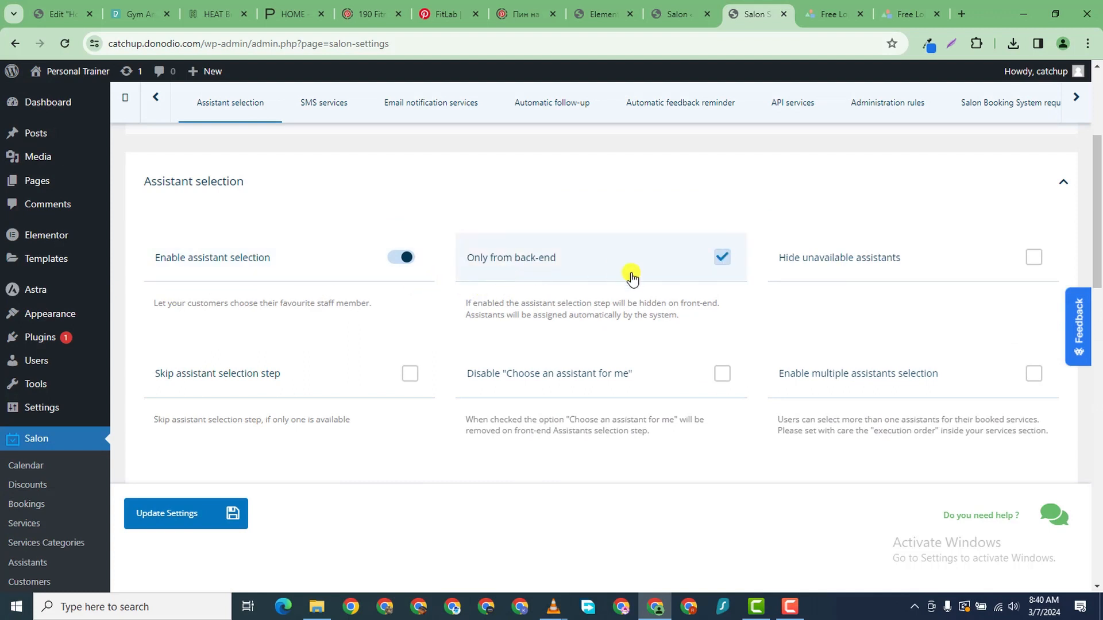
click(719, 266)
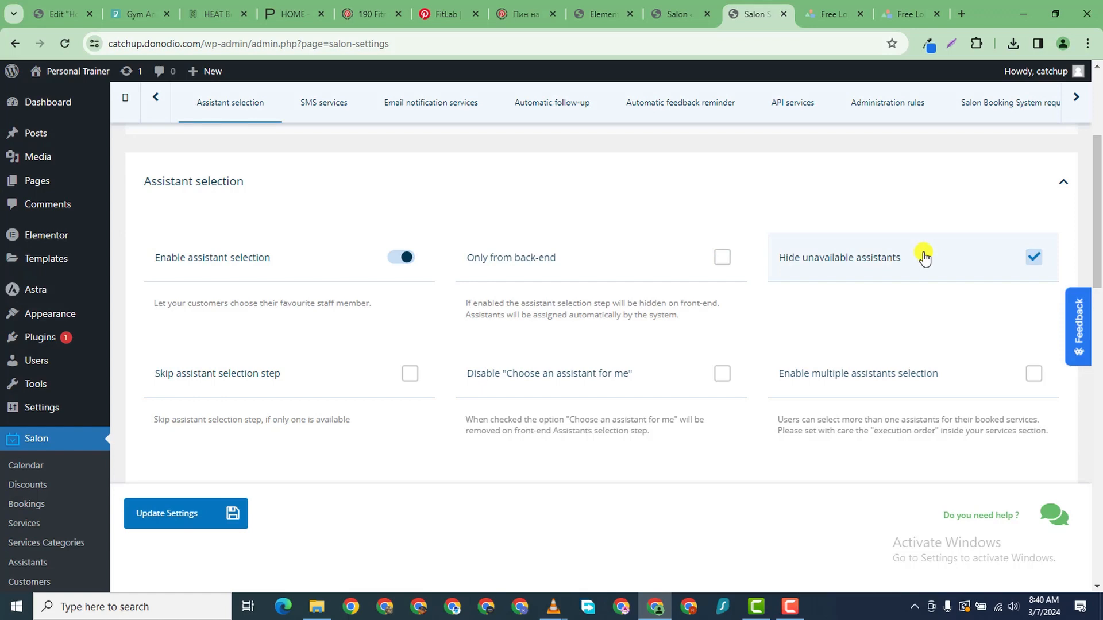
click(1032, 261)
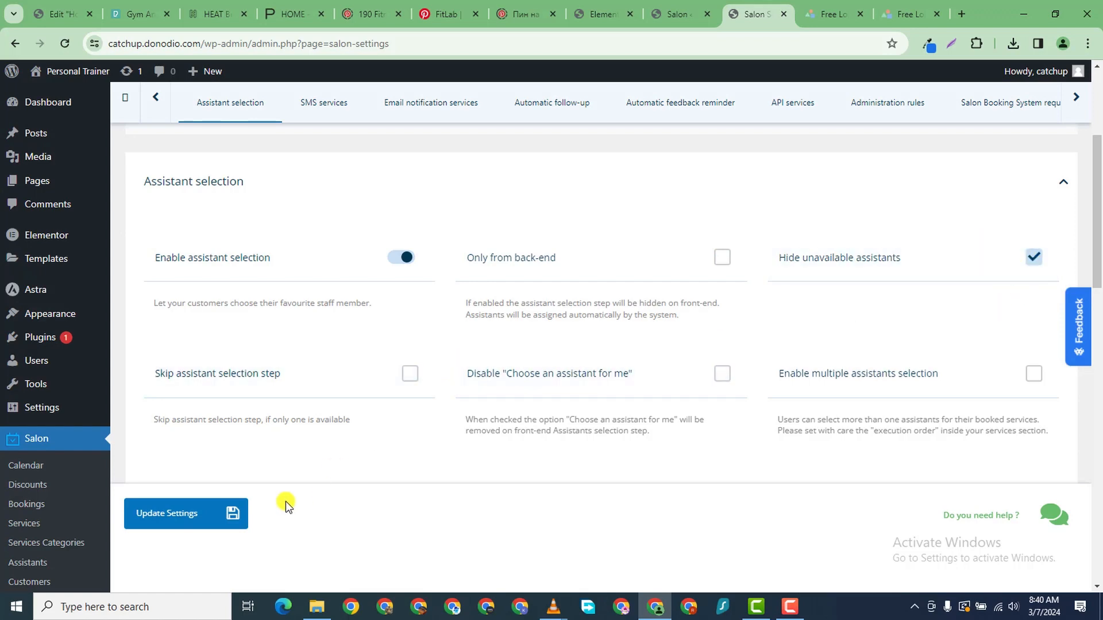
scroll(323, 390, down, 2)
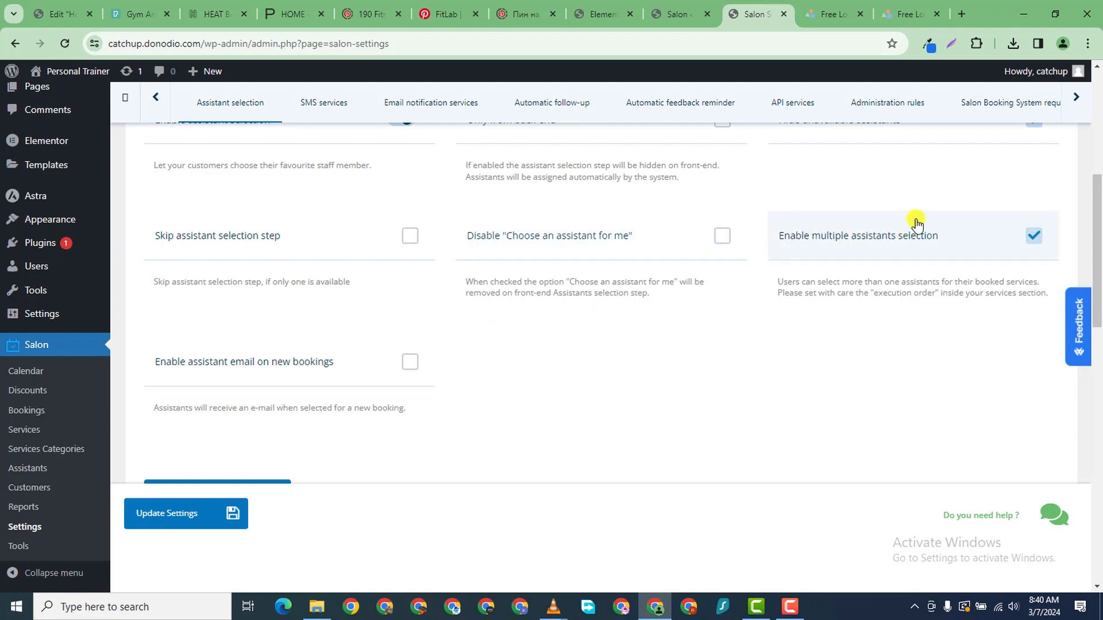
scroll(218, 368, down, 2)
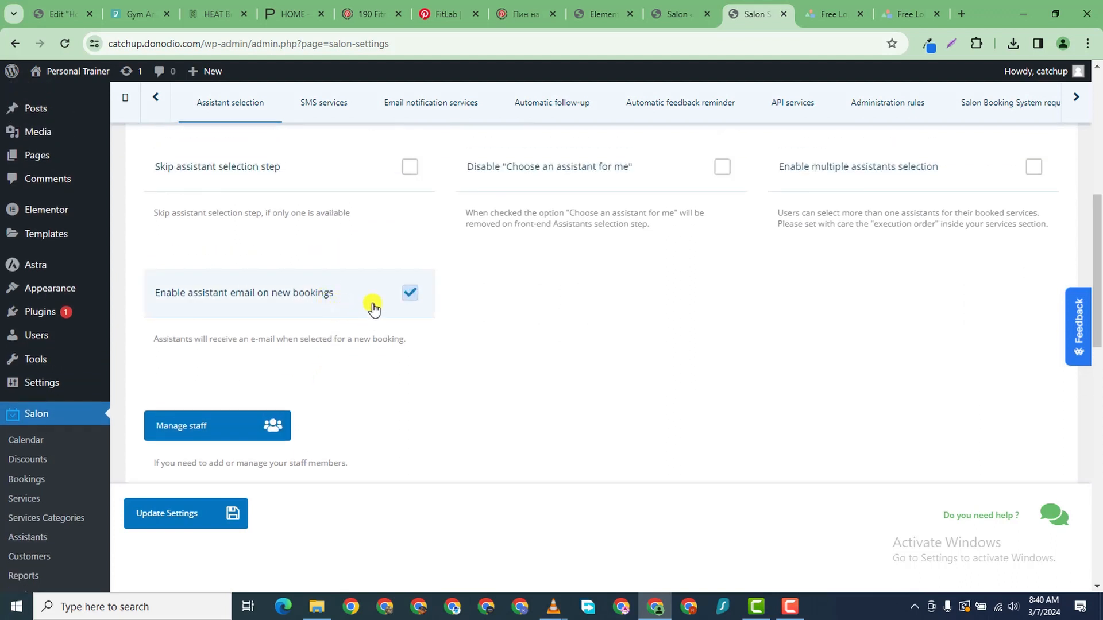
click(408, 294)
scroll(386, 345, down, 1)
scroll(386, 347, down, 2)
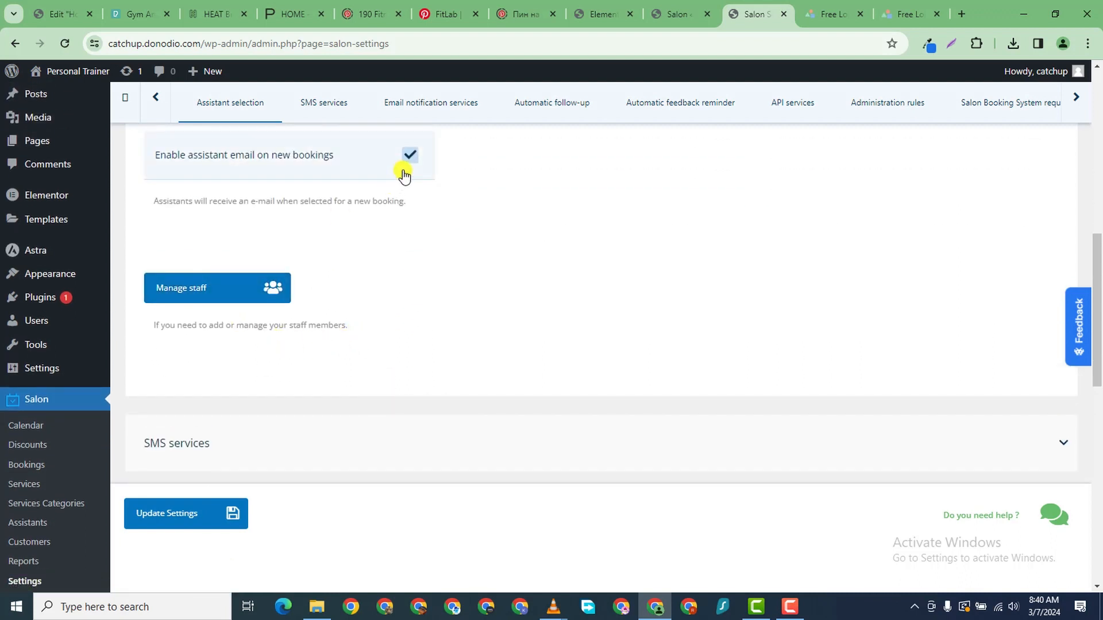
scroll(386, 328, down, 2)
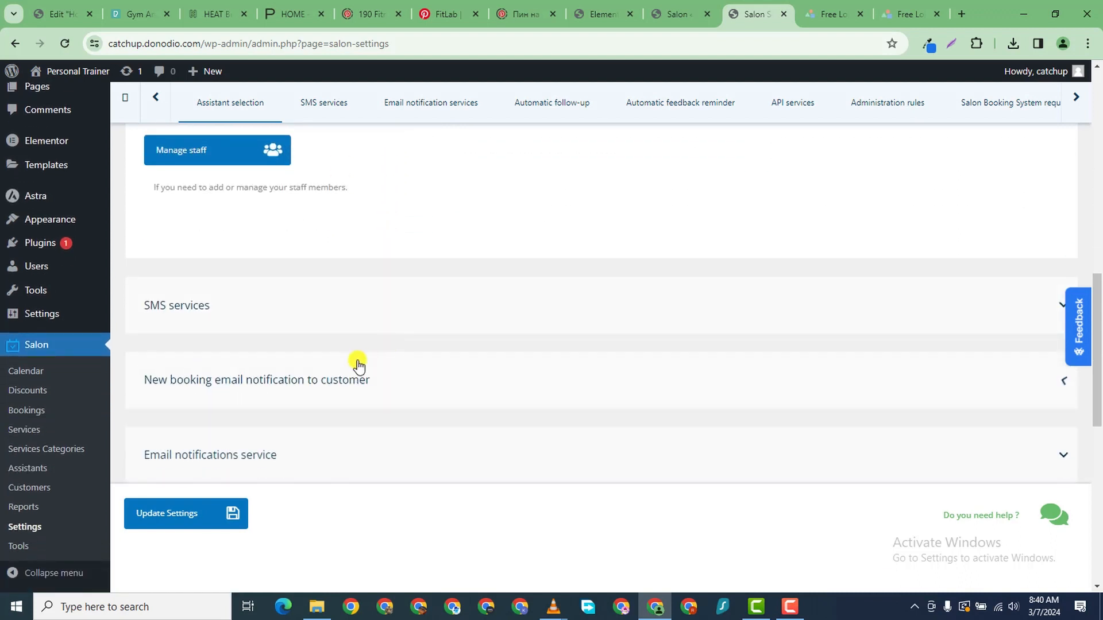
- Open Salon > Assistants, check the trainer names on the home page, then return
click(209, 148)
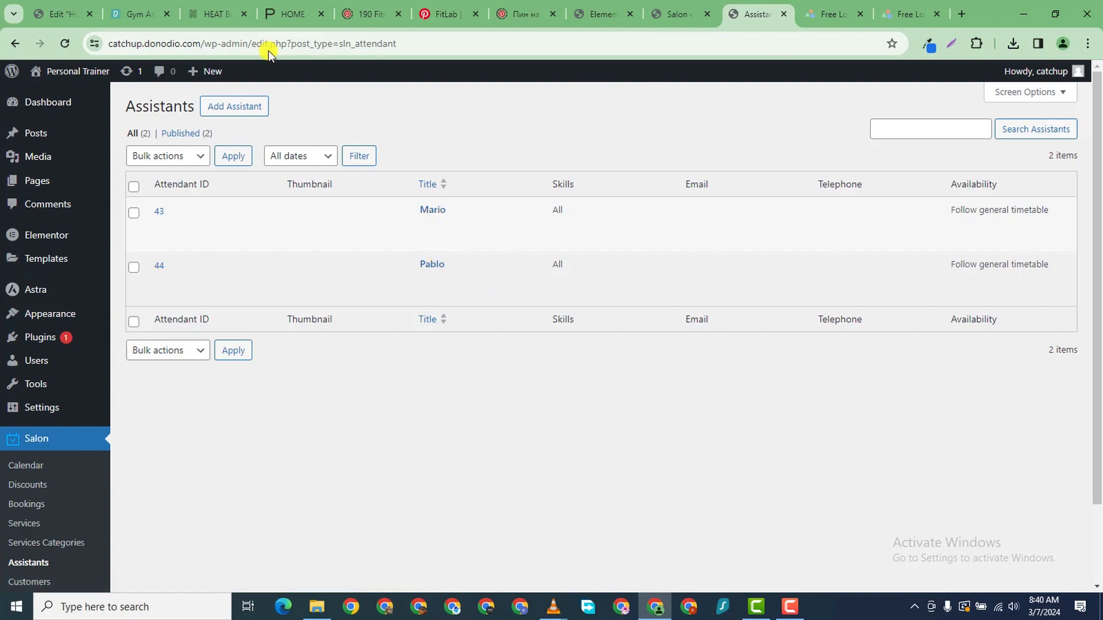
click(61, 14)
scroll(440, 292, up, 10)
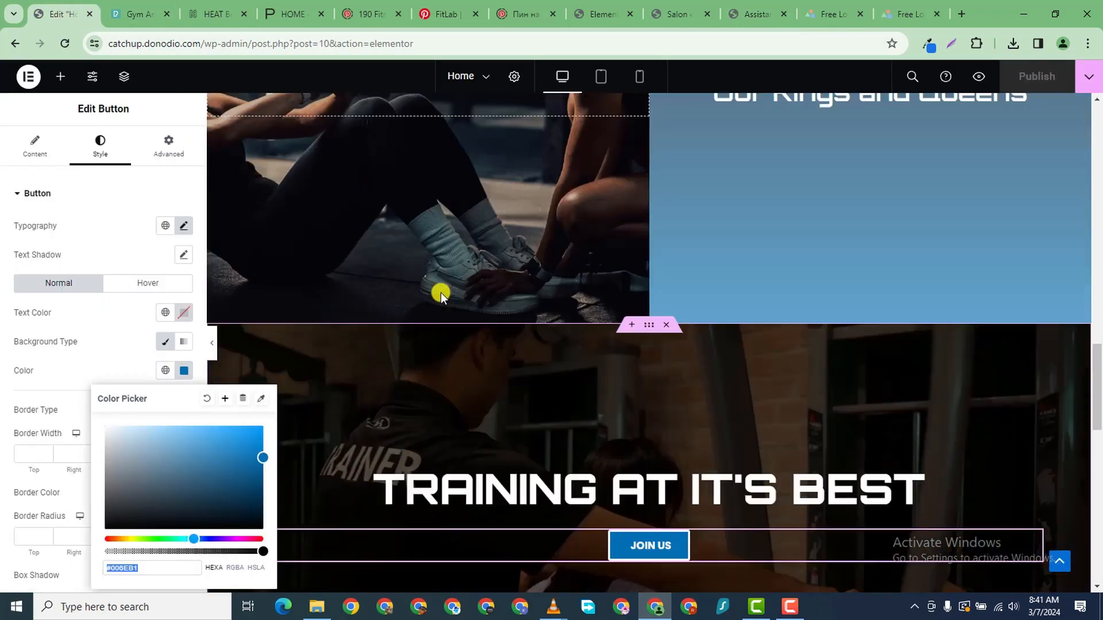
scroll(440, 291, up, 2)
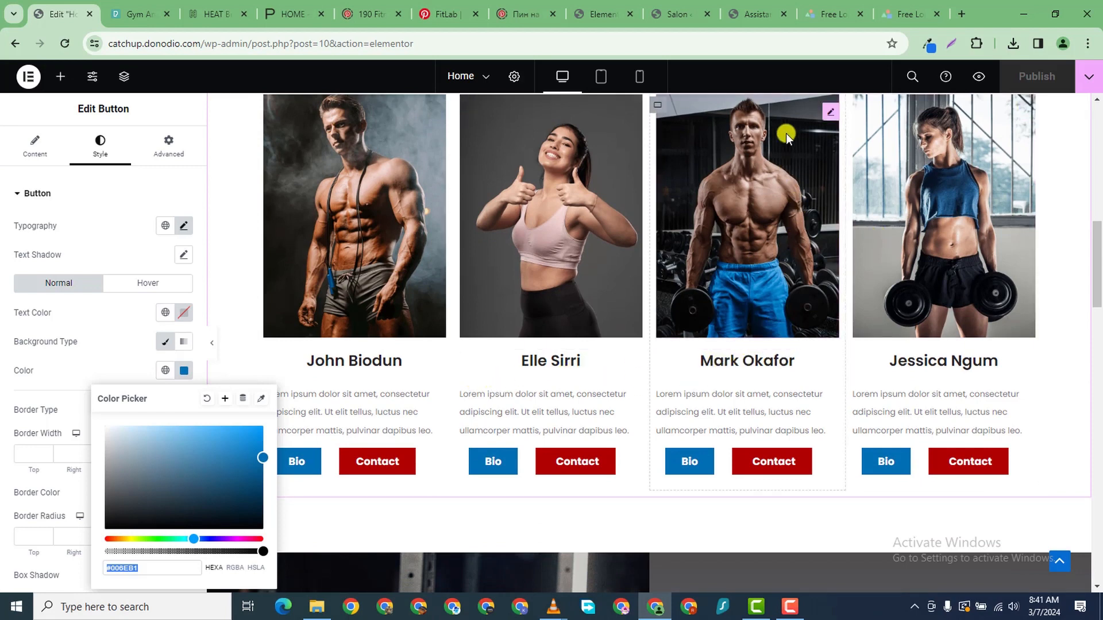
click(732, 14)
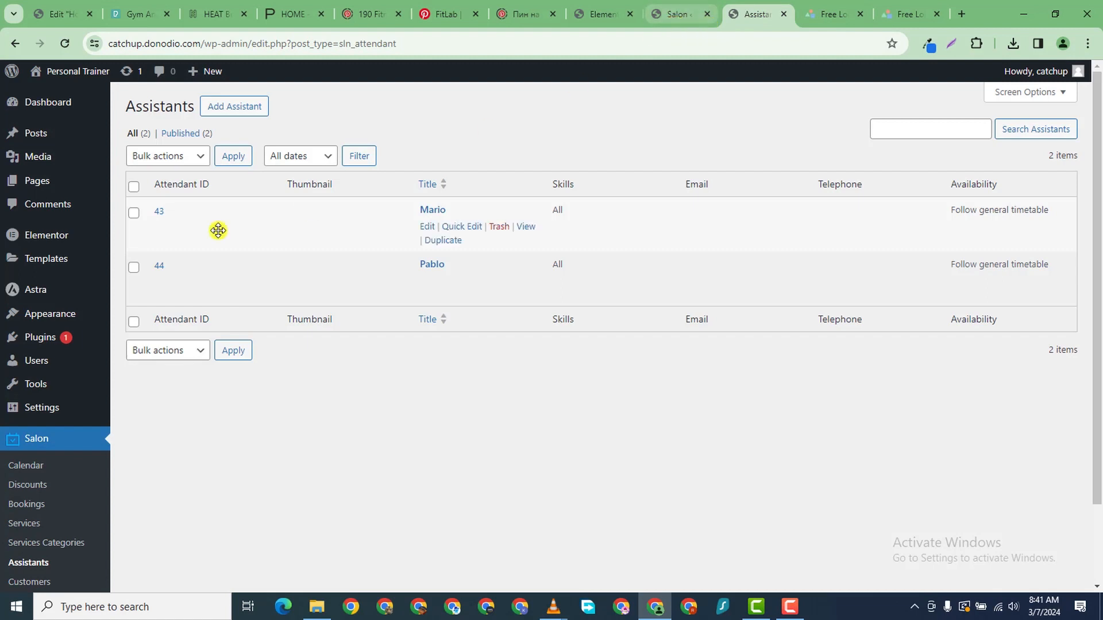
- Quick-edit the first assistant's title to the first trainer's name and save it
click(443, 226)
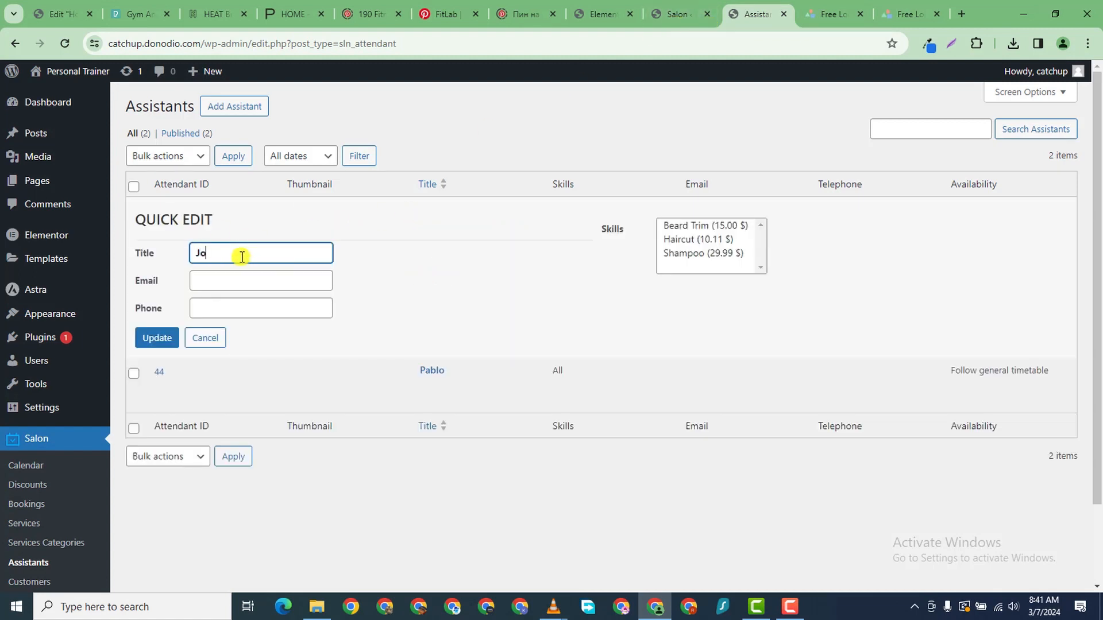
scroll(201, 287, down, 2)
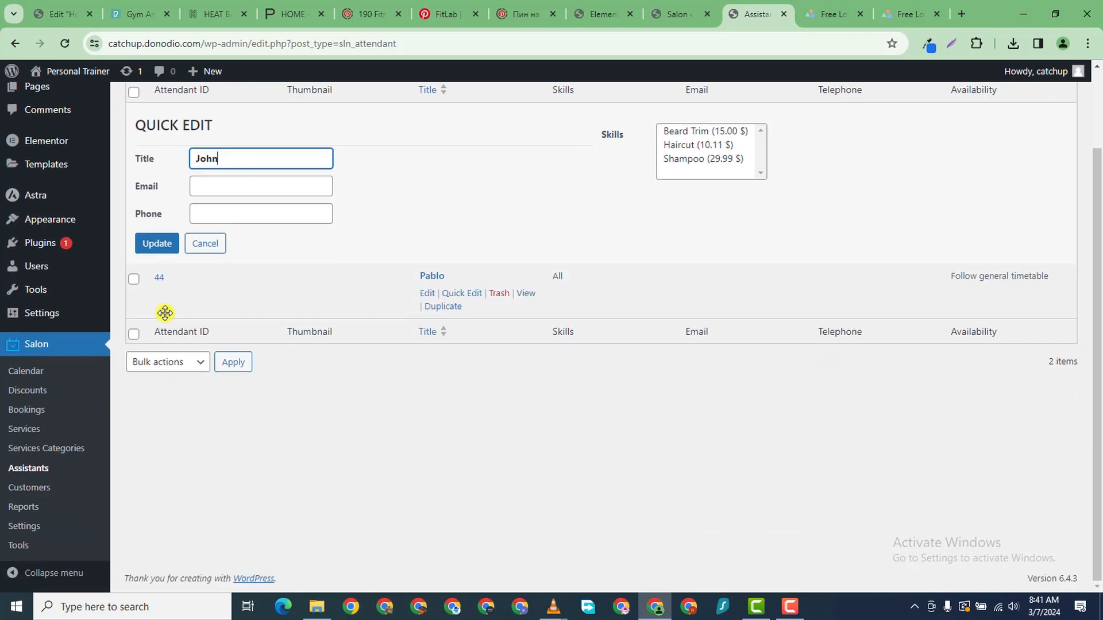
click(151, 247)
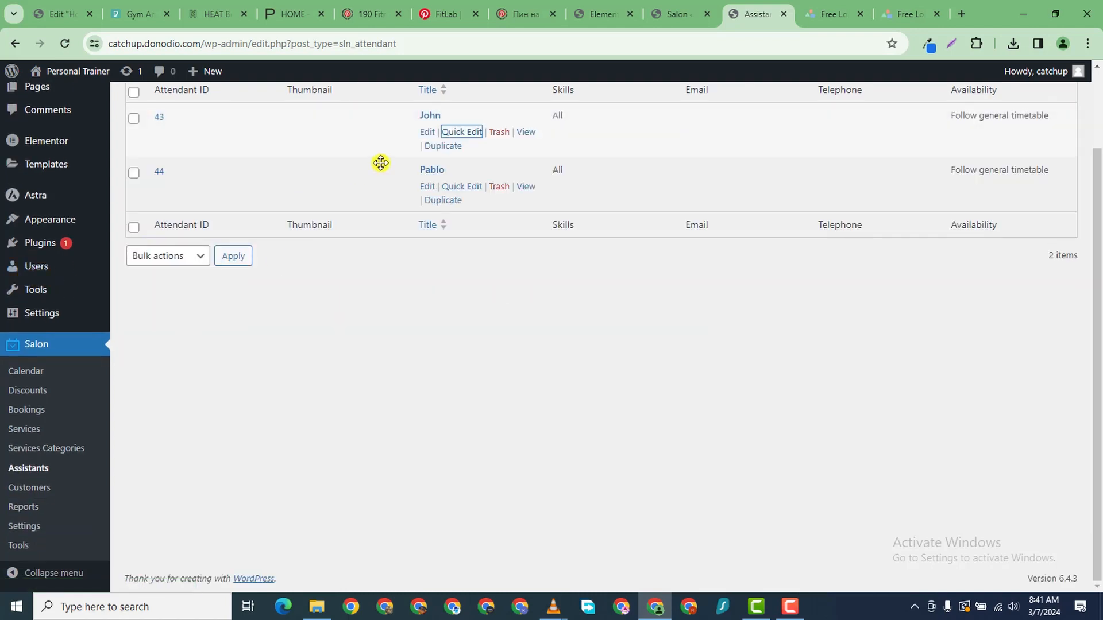
- Quick-edit the second assistant's title to the second trainer's name and save it
click(471, 189)
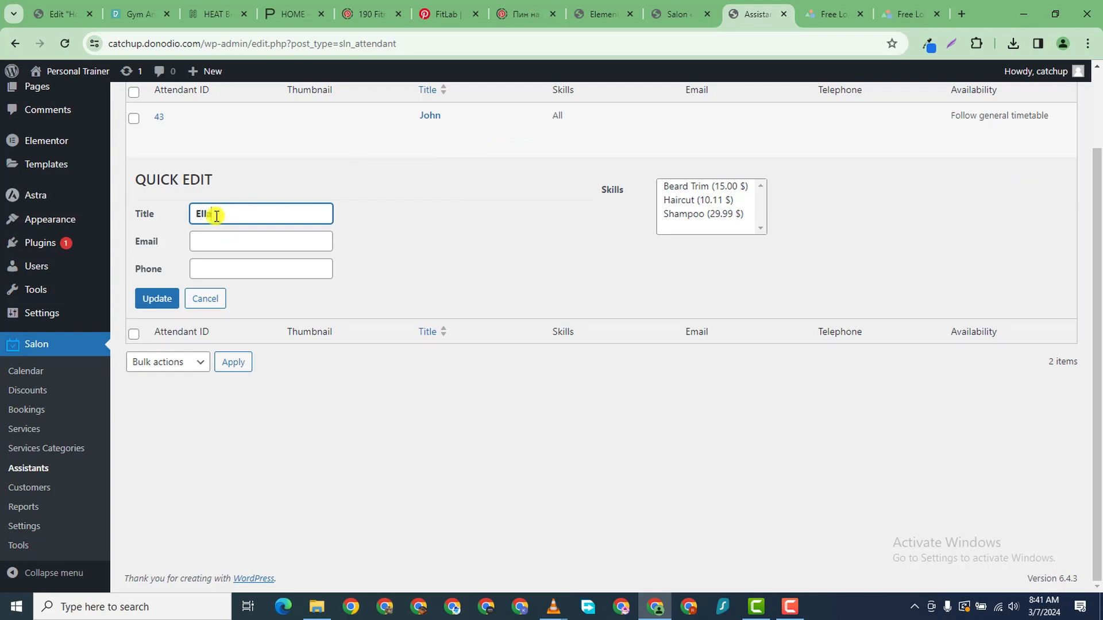
click(162, 302)
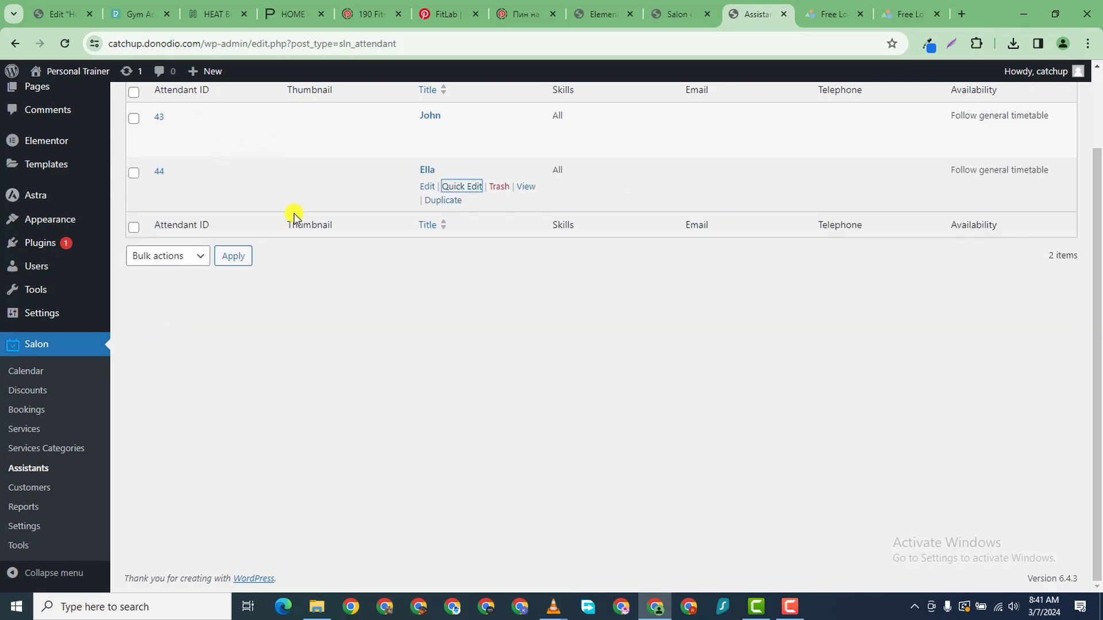
scroll(47, 186, up, 1)
scroll(283, 166, up, 1)
scroll(241, 111, down, 1)
scroll(247, 98, up, 1)
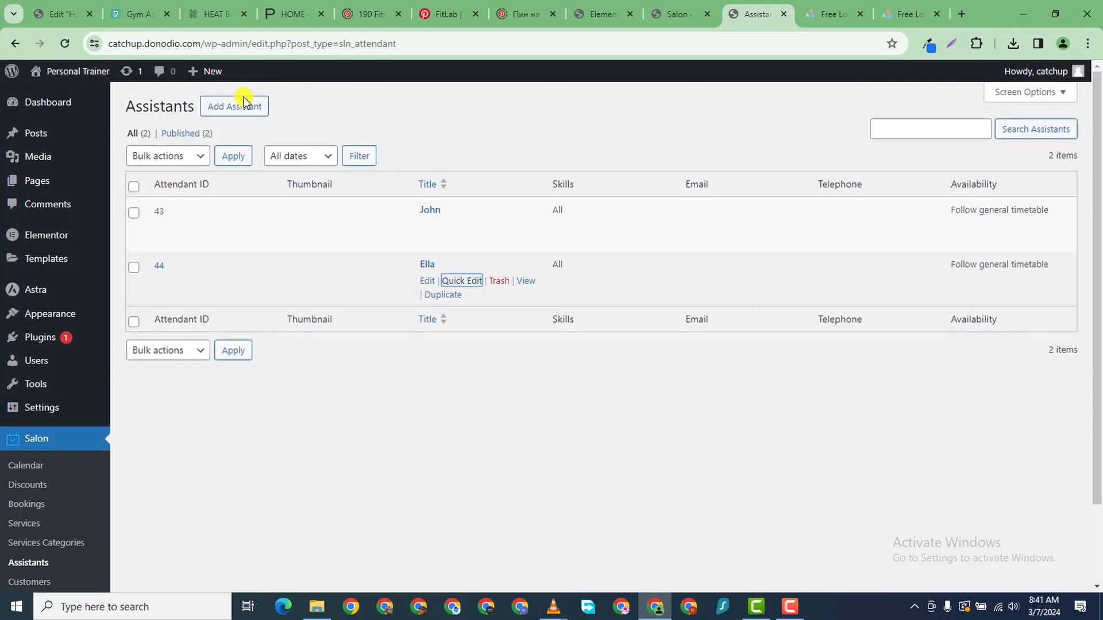
scroll(257, 102, down, 2)
scroll(256, 102, up, 1)
scroll(254, 119, down, 1)
scroll(254, 128, up, 1)
- Start a new assistant, enter the trainer's name and select their training e-mail address
click(247, 107)
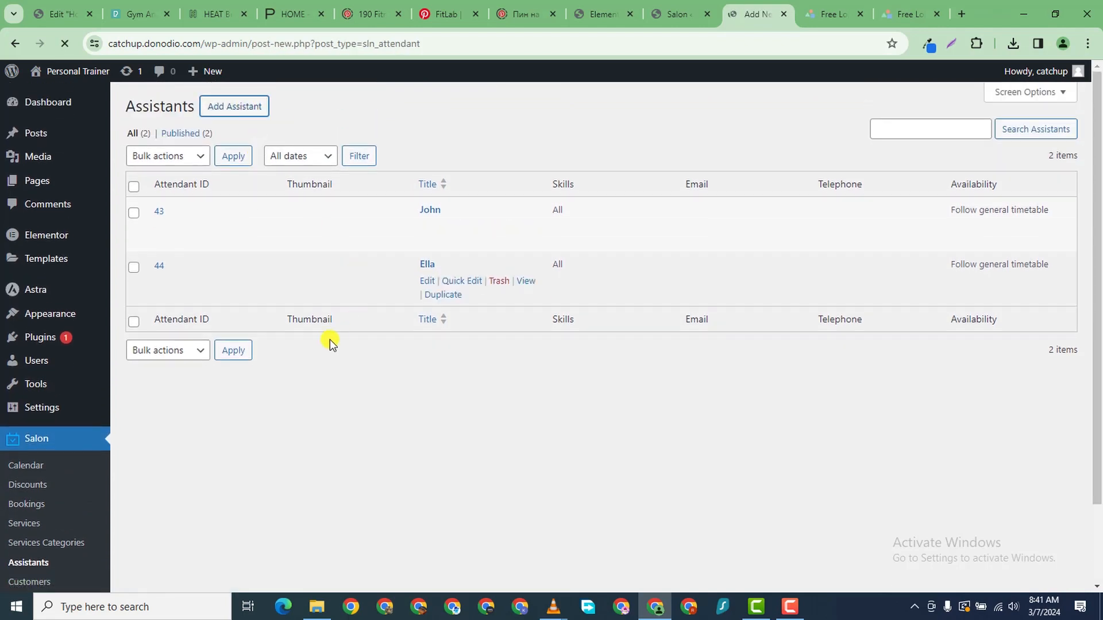
scroll(330, 340, down, 2)
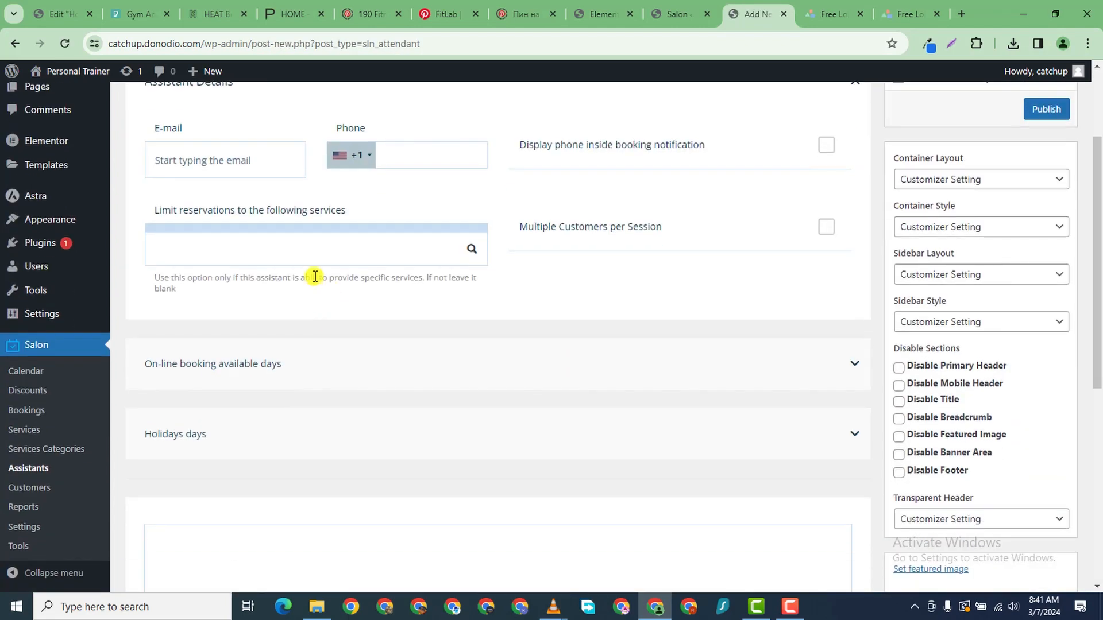
scroll(375, 320, down, 3)
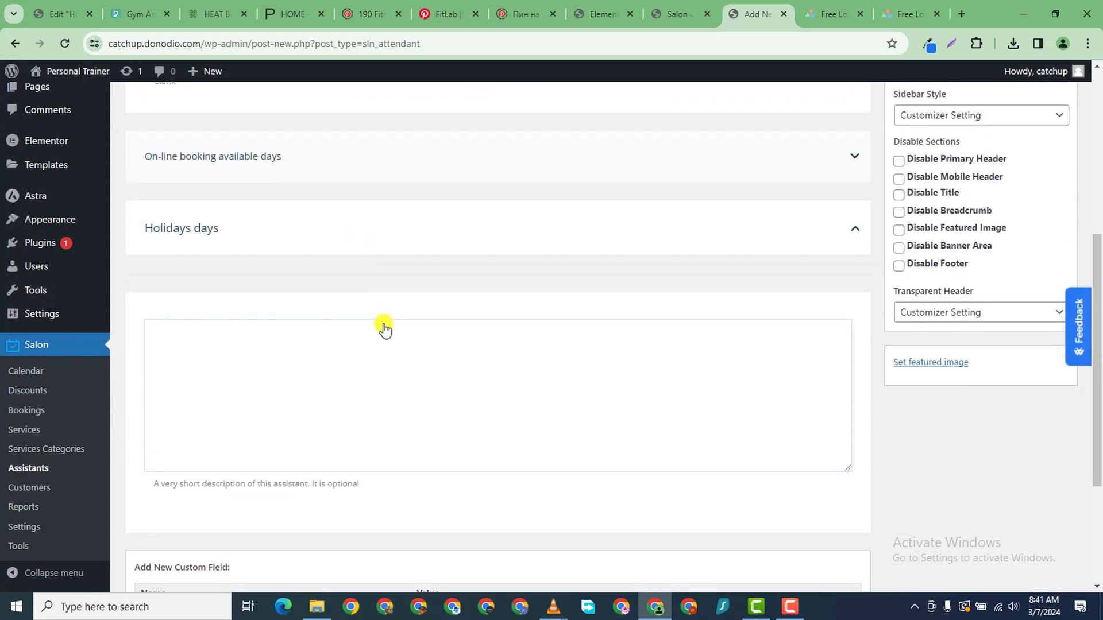
scroll(384, 328, up, 5)
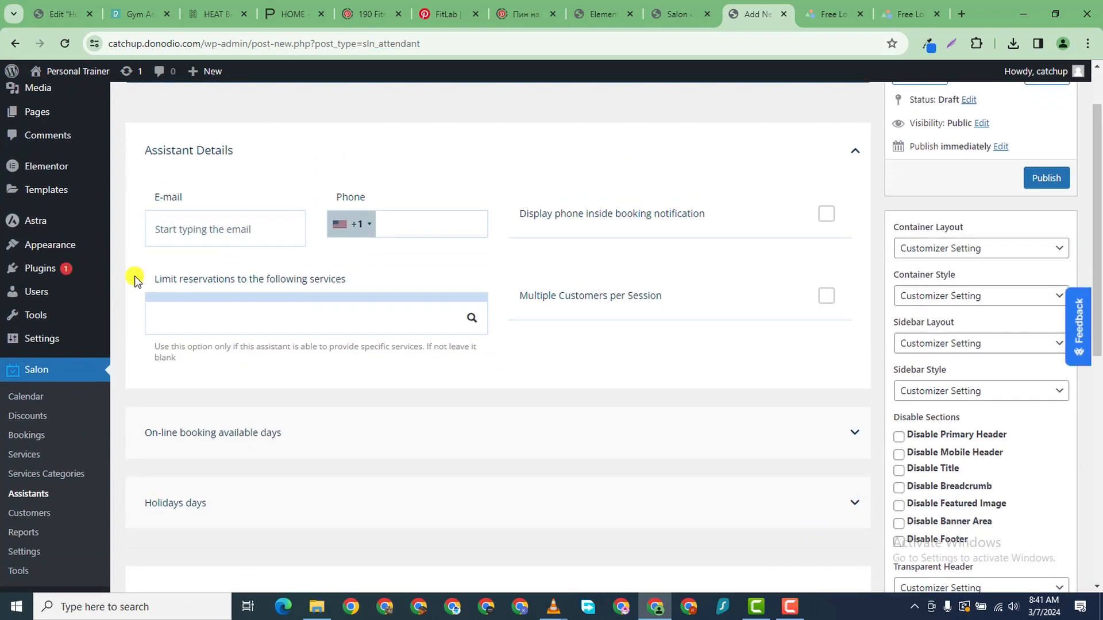
scroll(207, 177, up, 2)
scroll(226, 147, down, 1)
scroll(225, 152, up, 2)
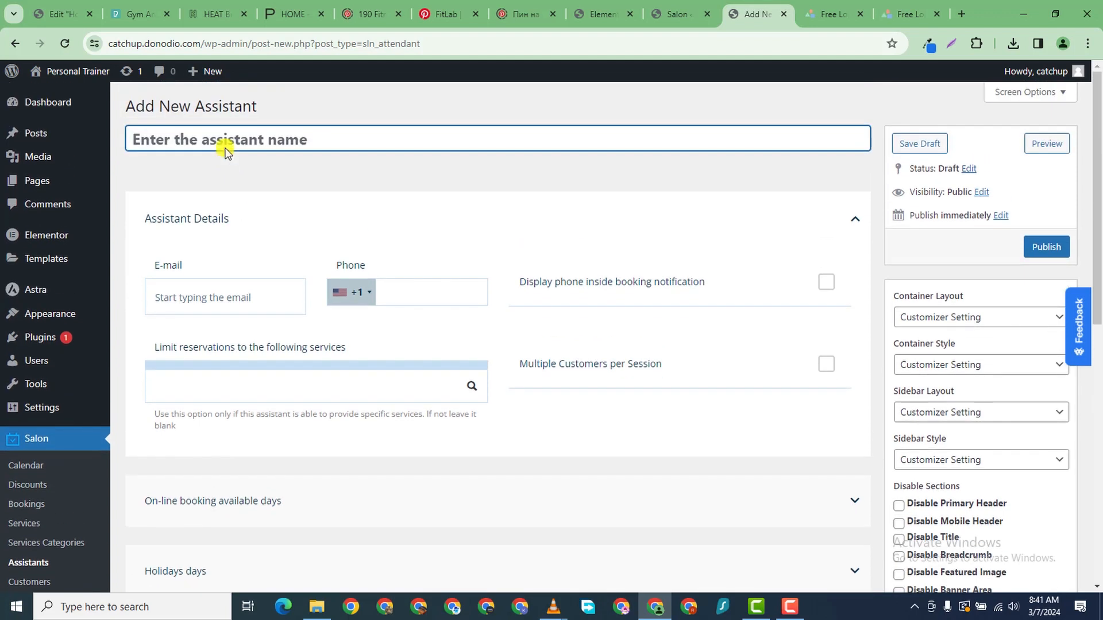
click(225, 141)
text(Mark)
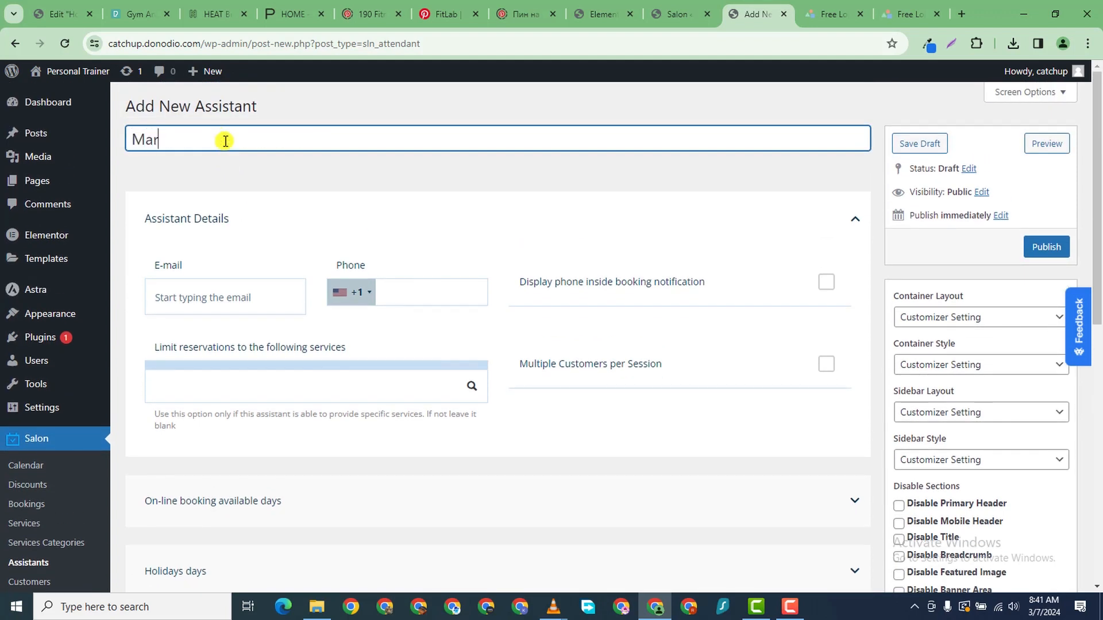
click(419, 292)
click(253, 296)
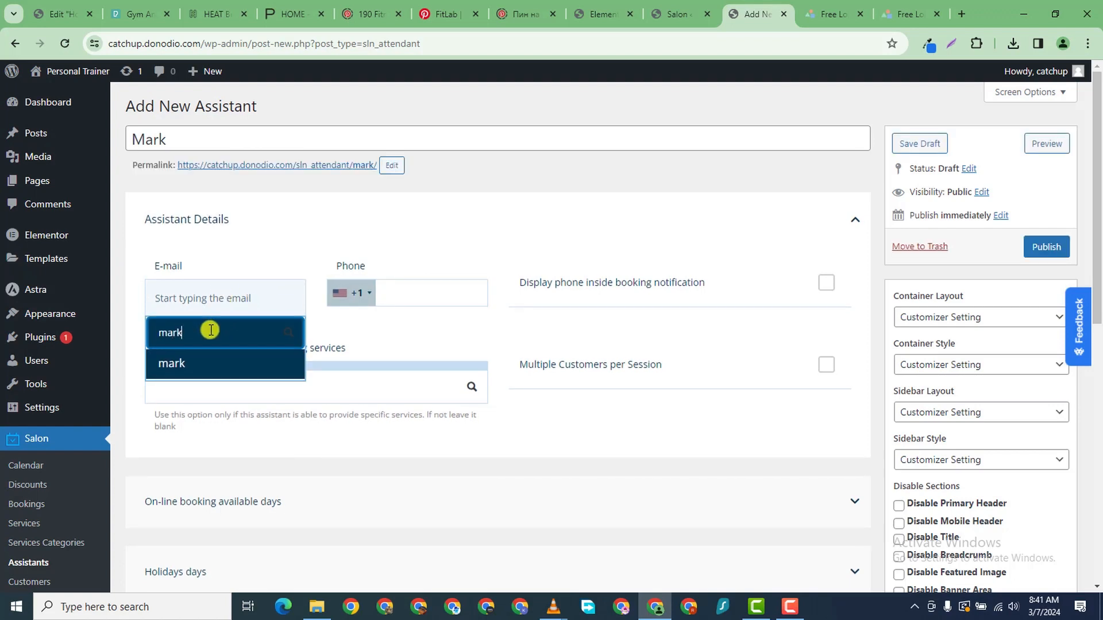
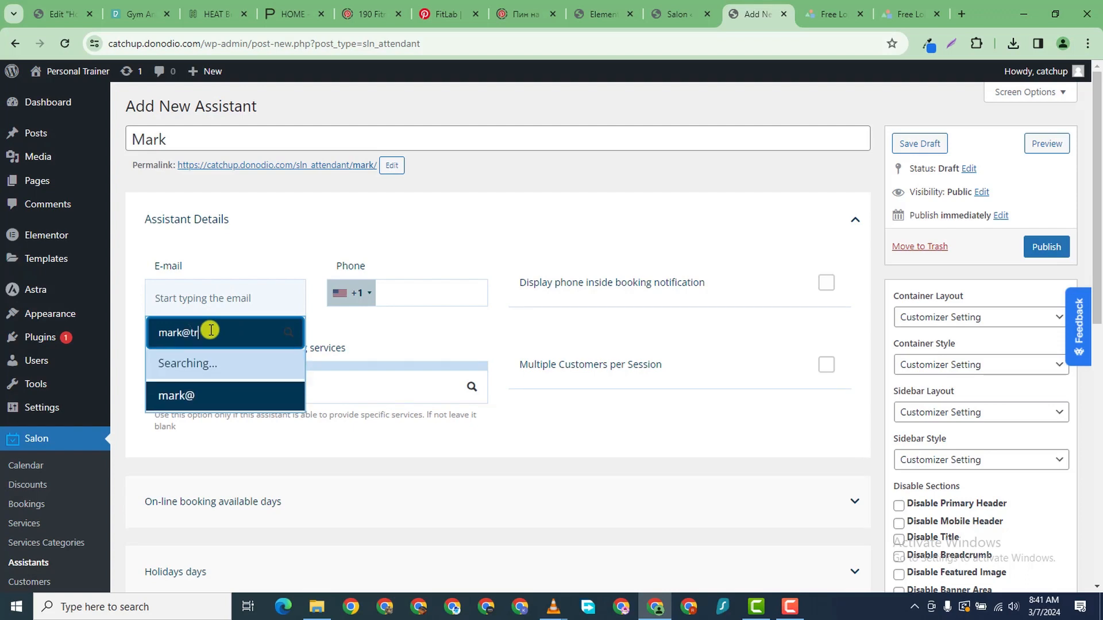
click(207, 371)
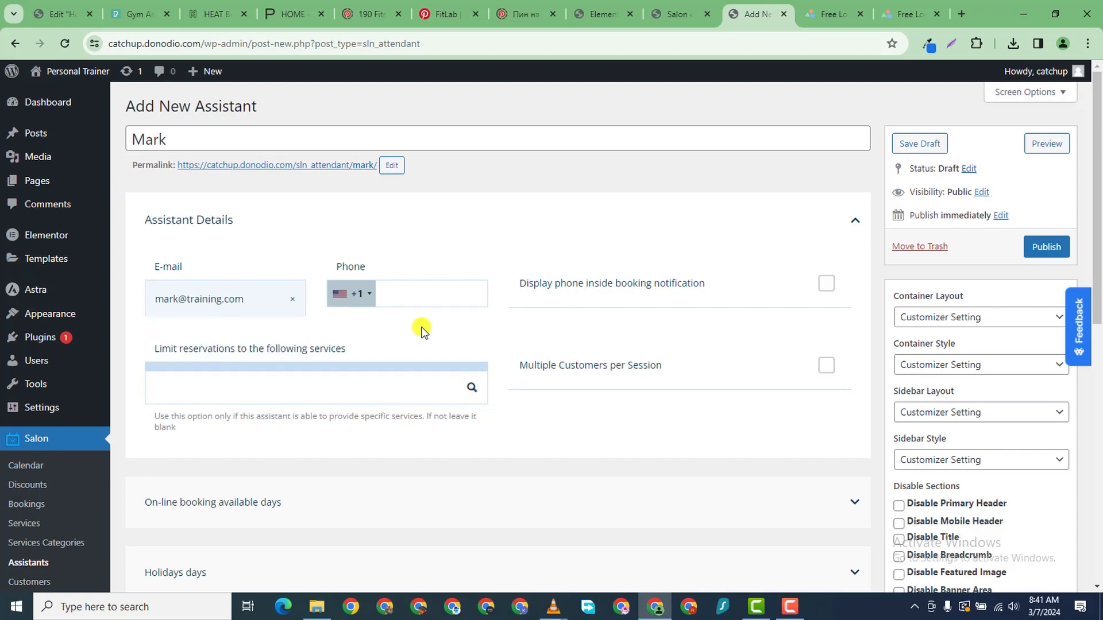
- Add the phone number, show it in notifications, allow multiple customers per session, and publish
click(413, 289)
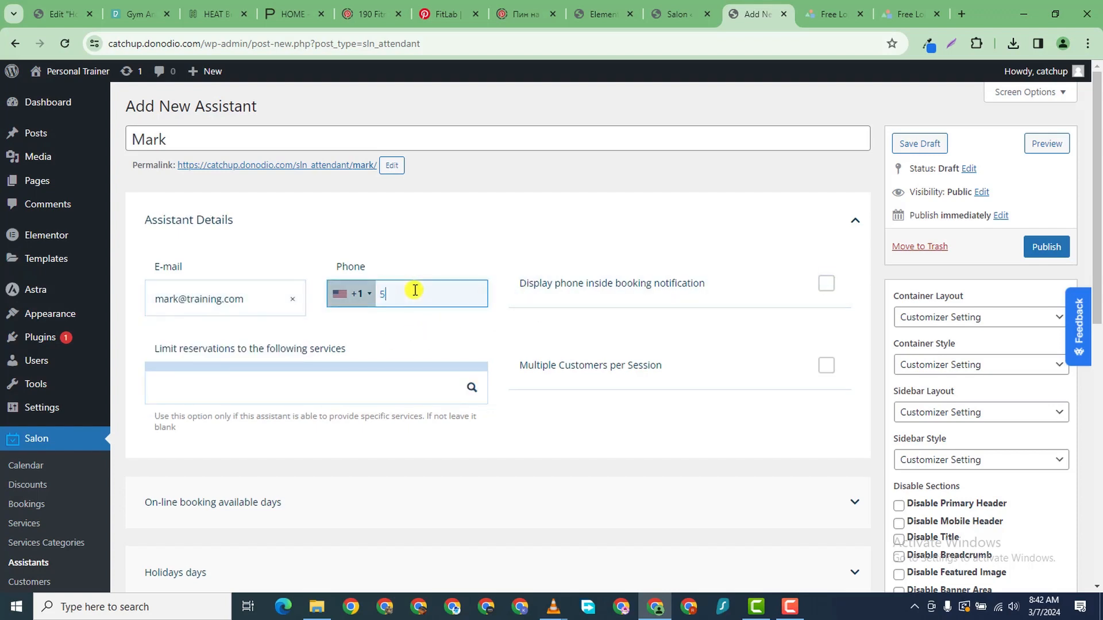
click(524, 296)
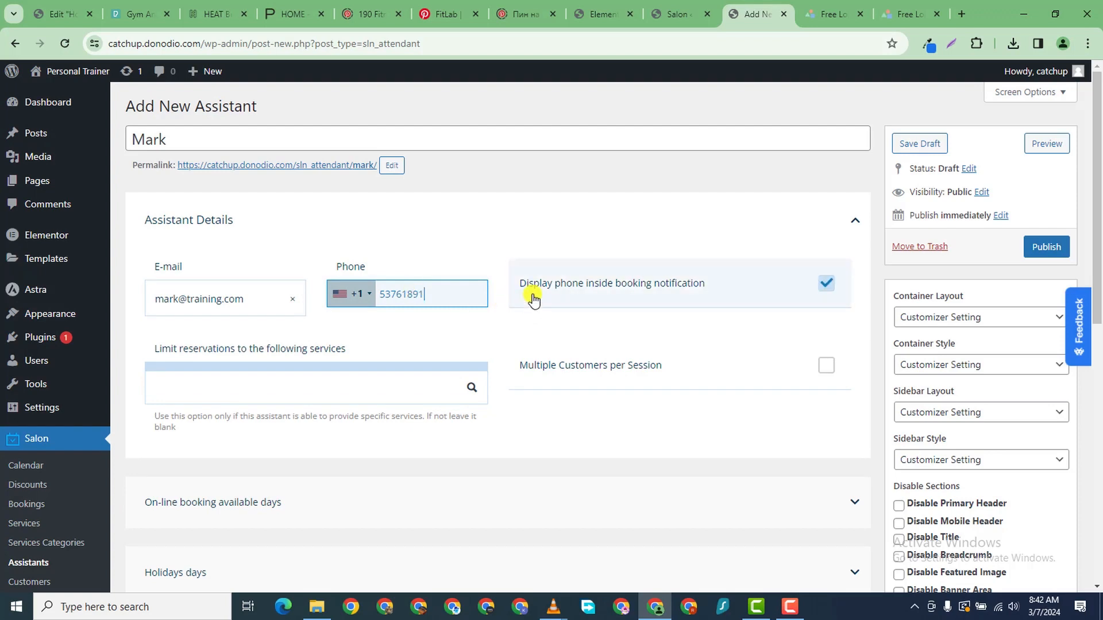
click(321, 383)
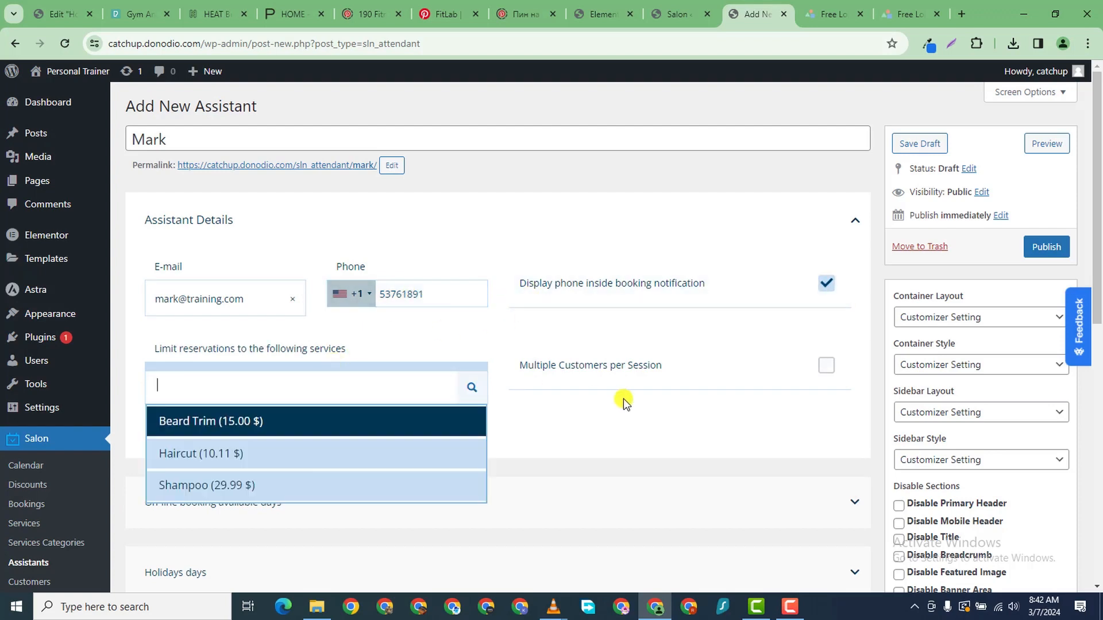
click(640, 364)
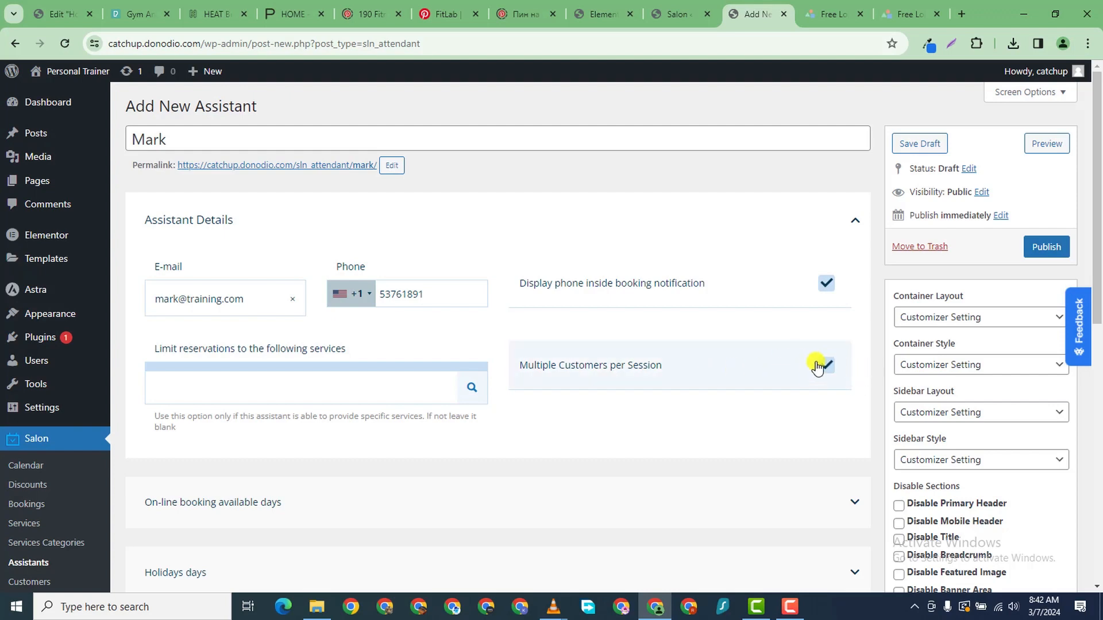
scroll(361, 437, down, 5)
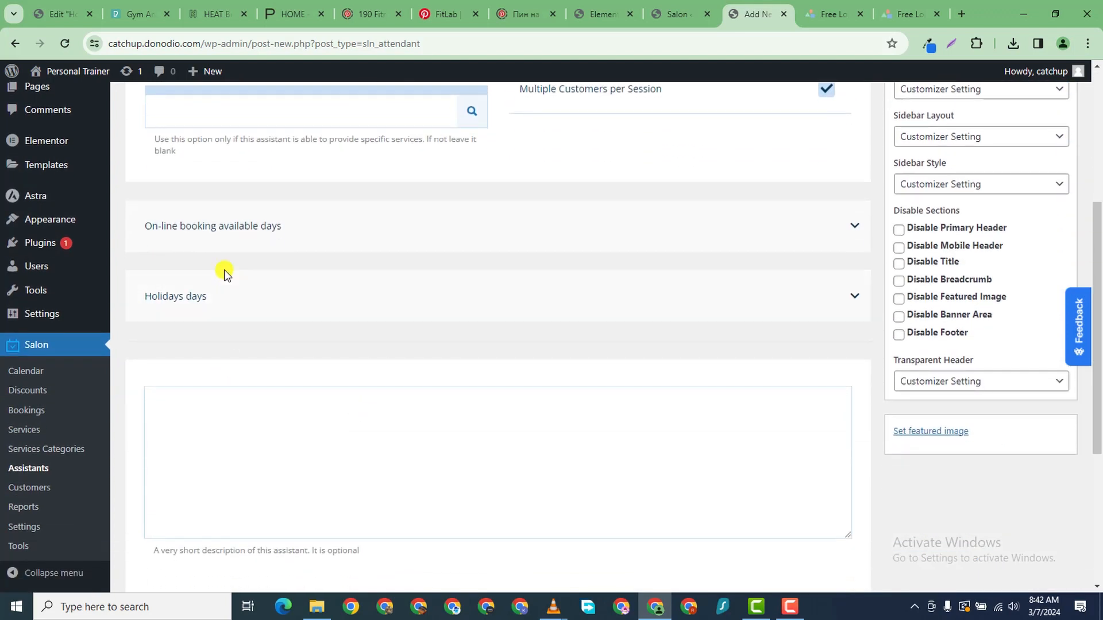
click(370, 237)
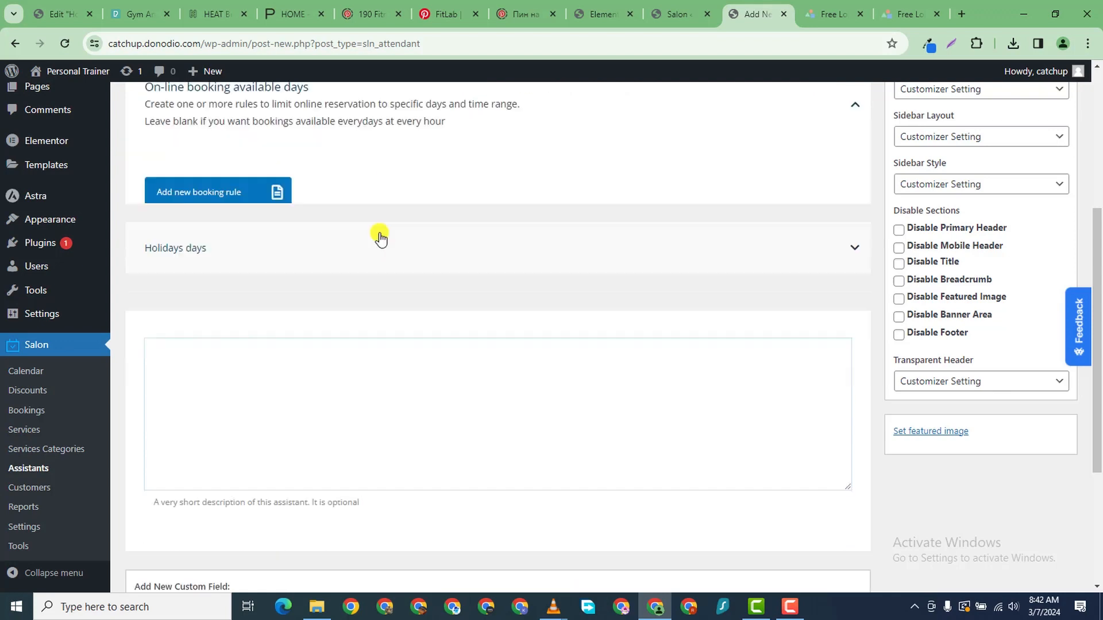
scroll(362, 230, up, 3)
scroll(347, 295, down, 1)
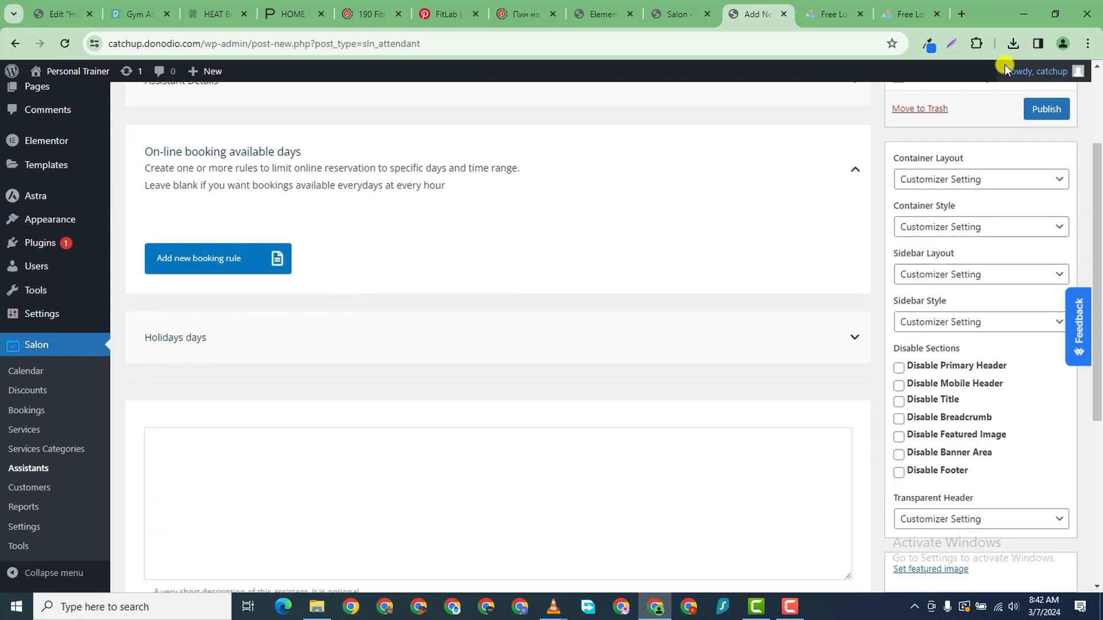
click(1045, 111)
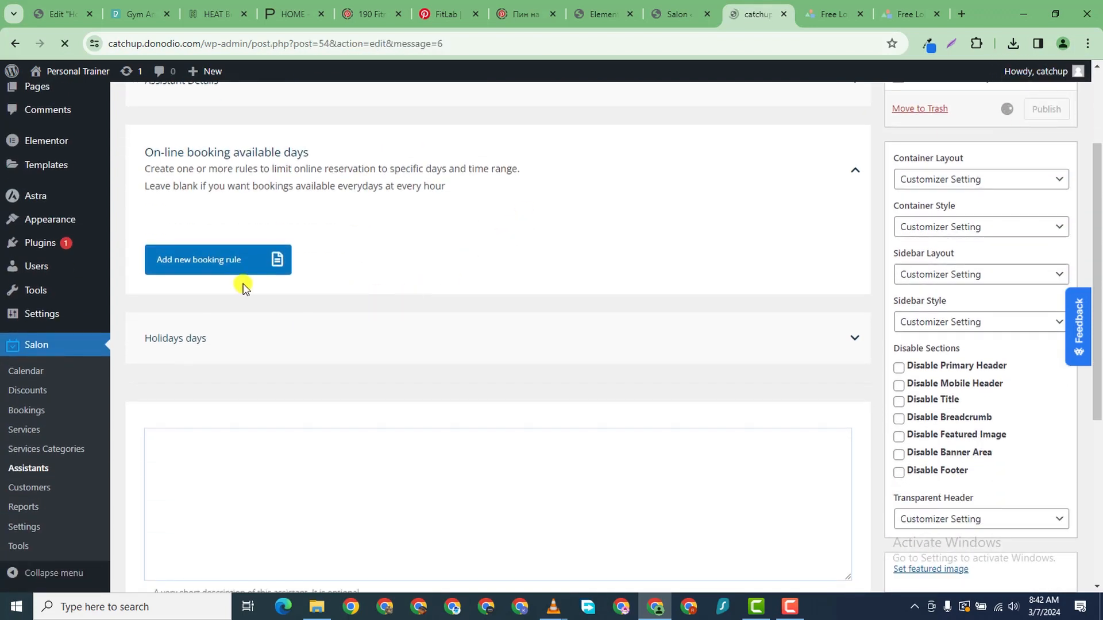
- Expand the assistant's Holidays days settings and add a new holiday rule
scroll(253, 356, down, 3)
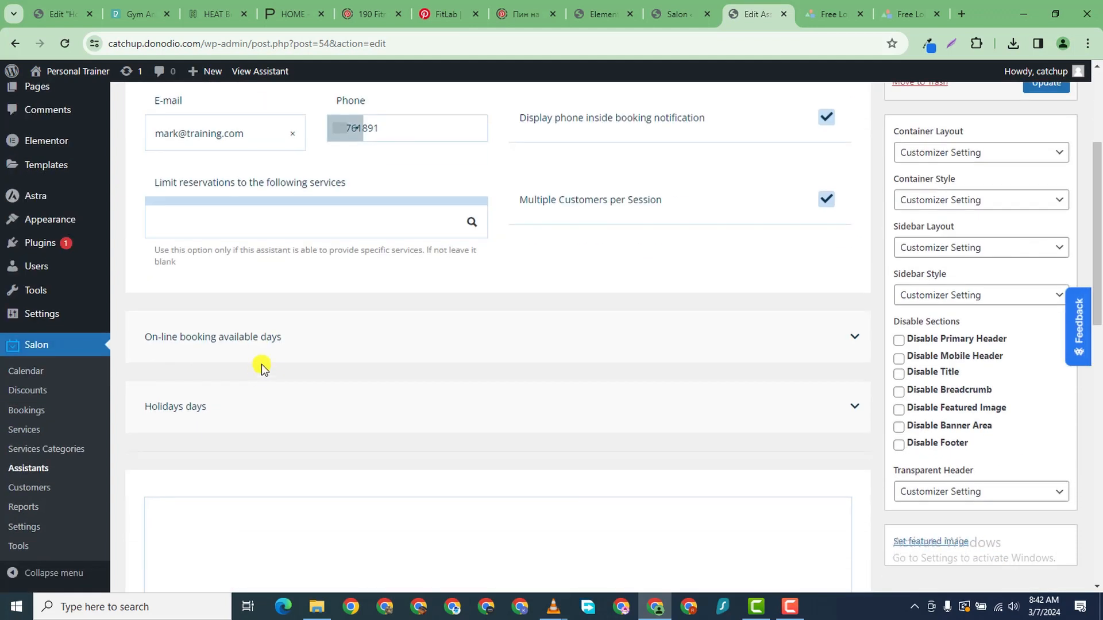
click(347, 345)
scroll(343, 356, down, 3)
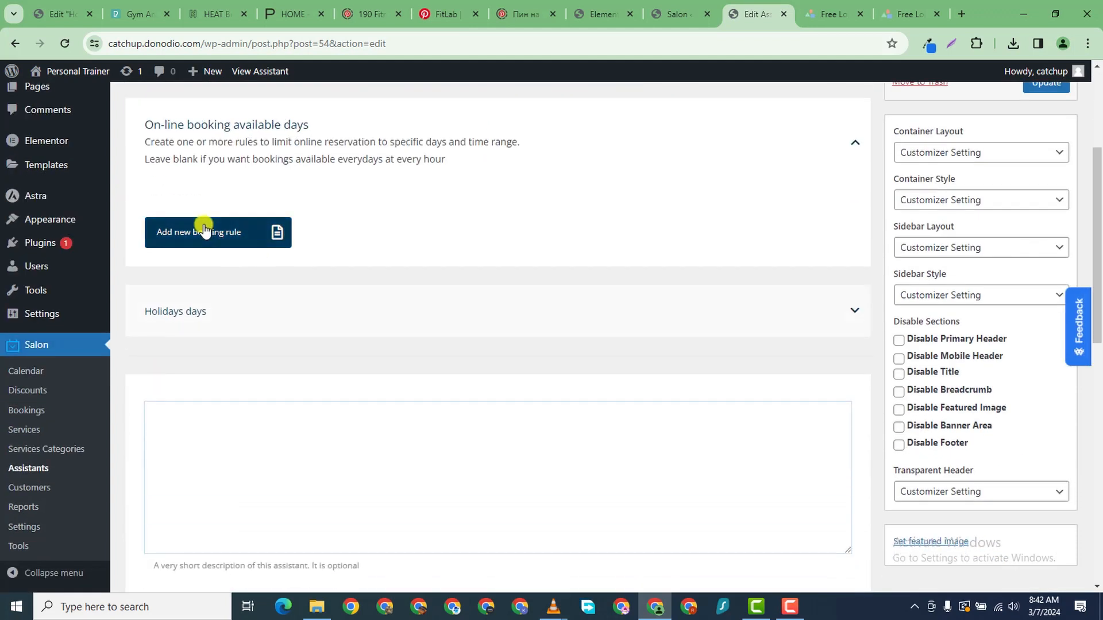
scroll(263, 343, down, 3)
scroll(778, 182, up, 2)
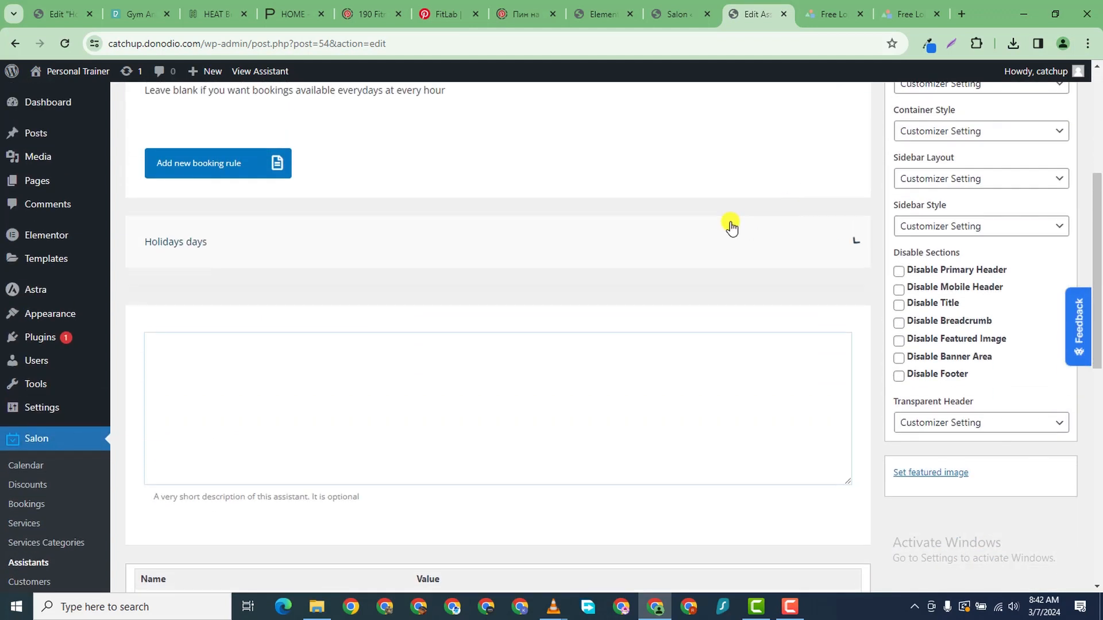
click(560, 241)
scroll(598, 270, down, 2)
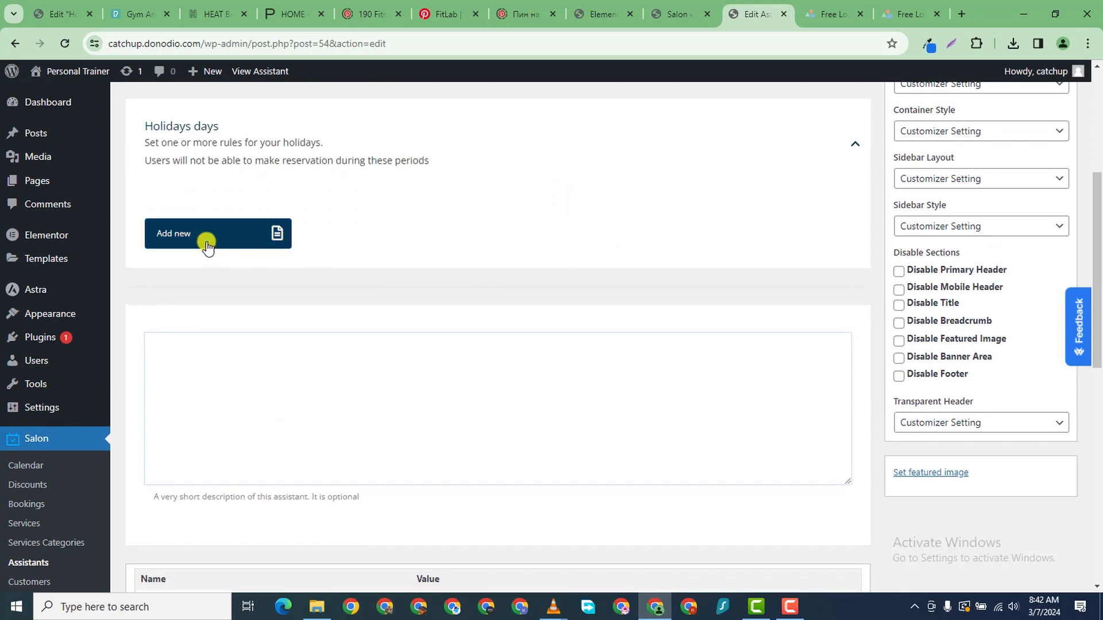
click(207, 245)
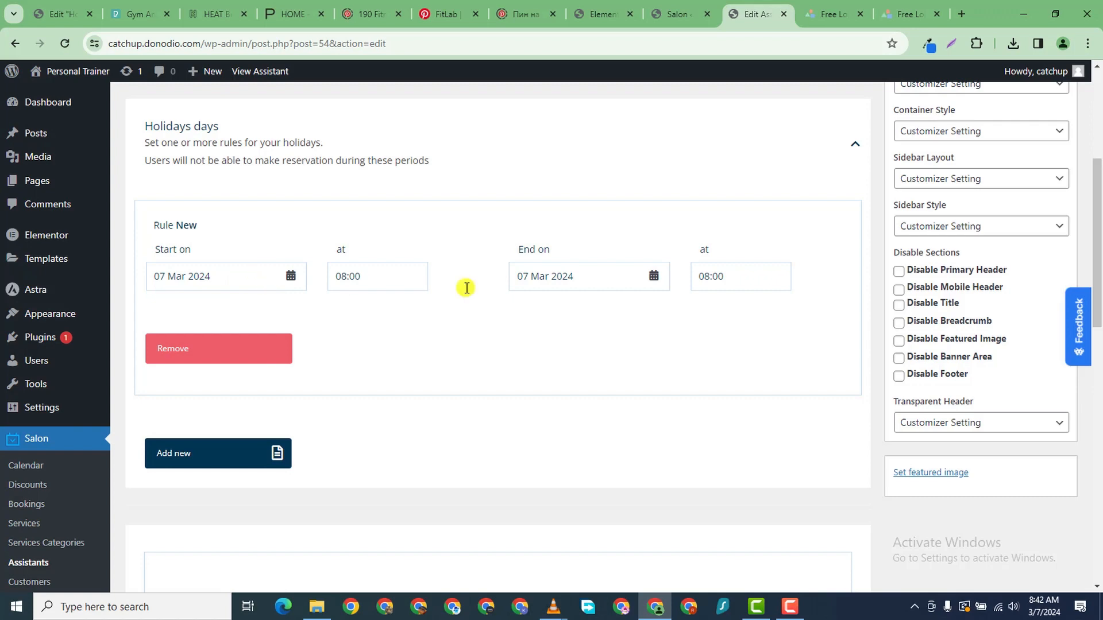
- Set the holiday from 24 Mar 2024 08:00 to 31 Mar 2024 08:00 and update
click(263, 279)
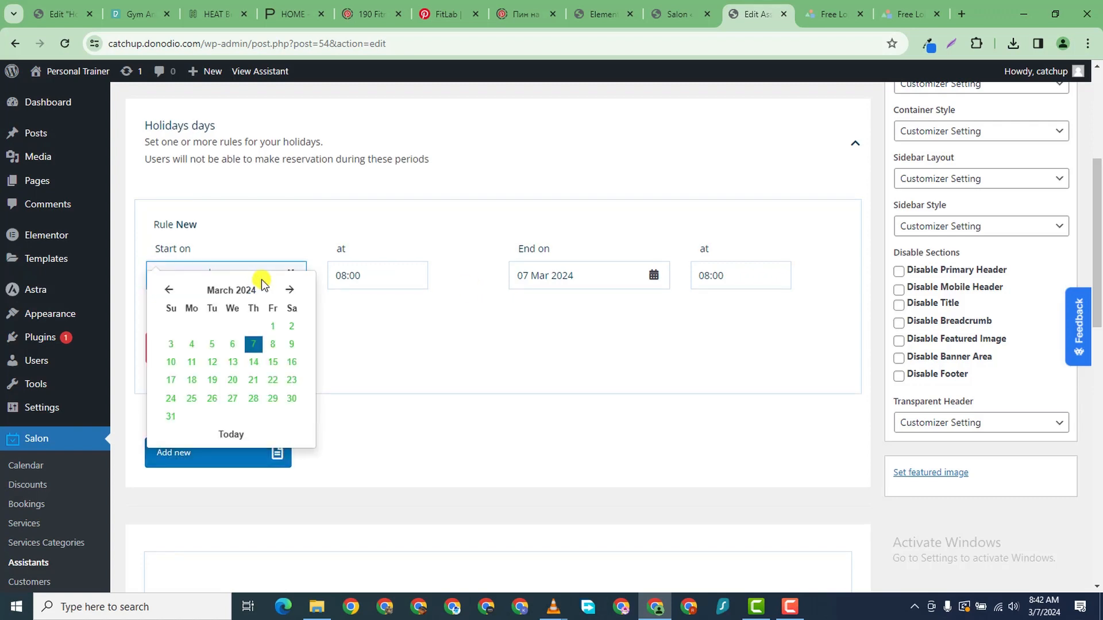
click(291, 398)
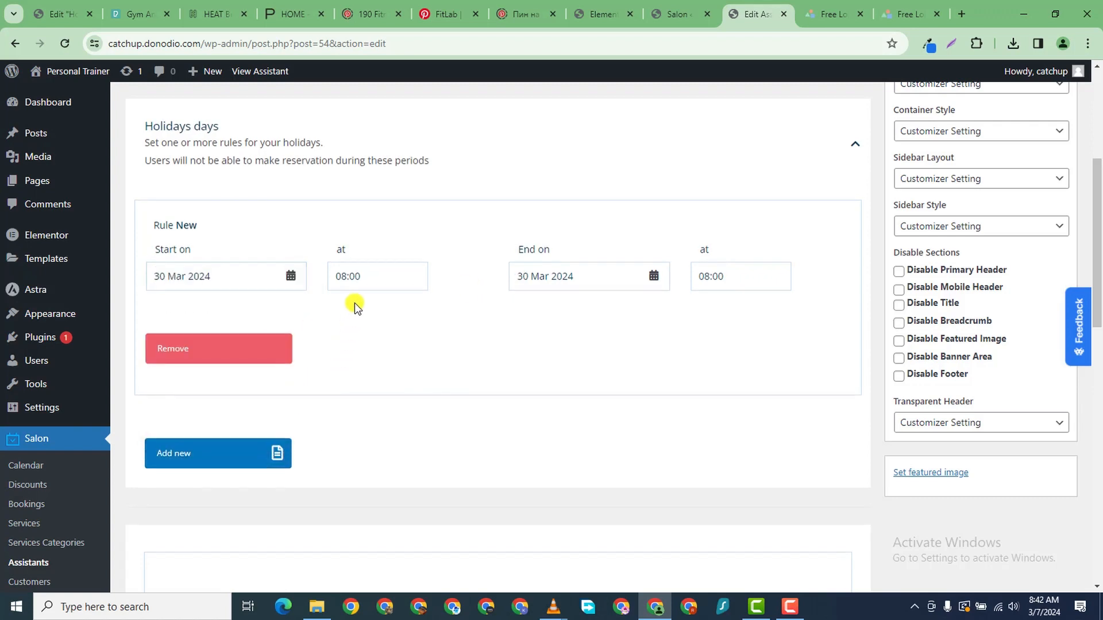
click(358, 284)
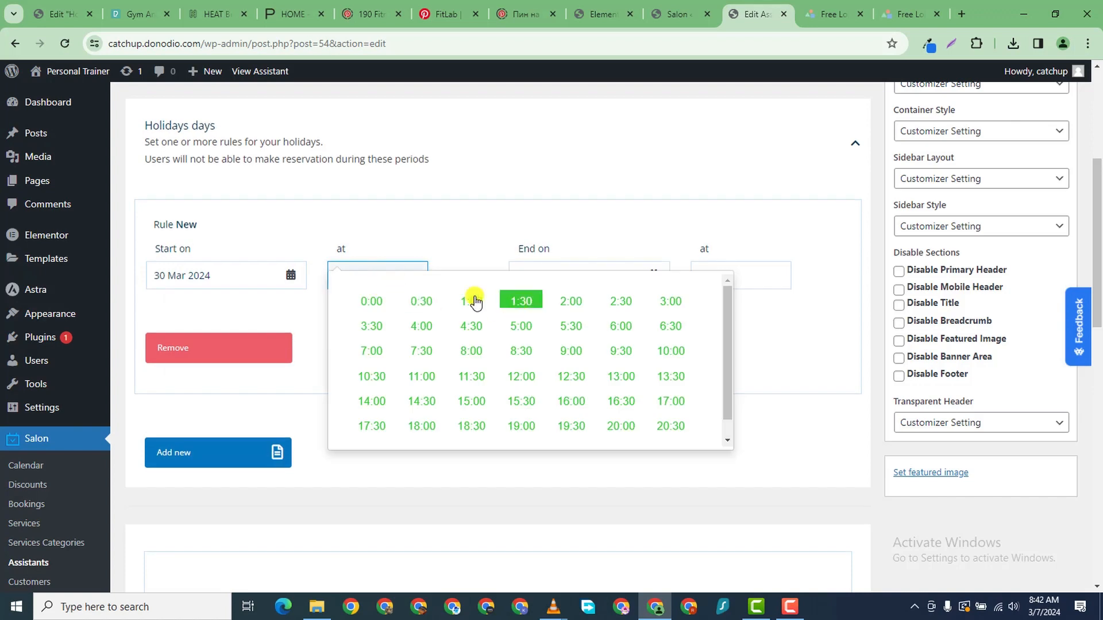
click(316, 320)
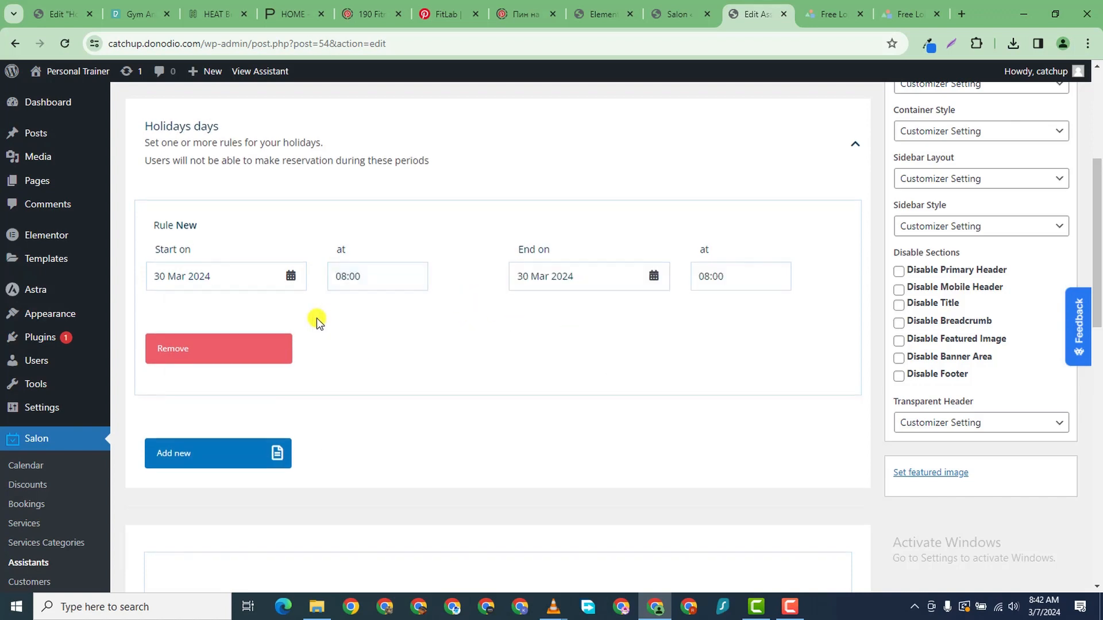
click(627, 277)
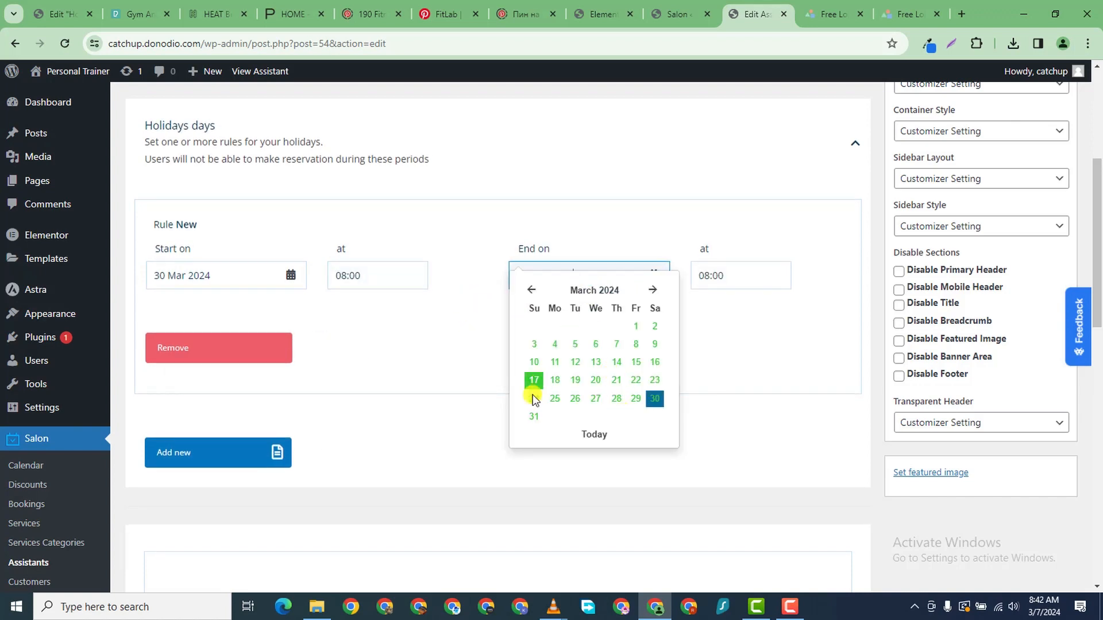
click(534, 417)
click(196, 275)
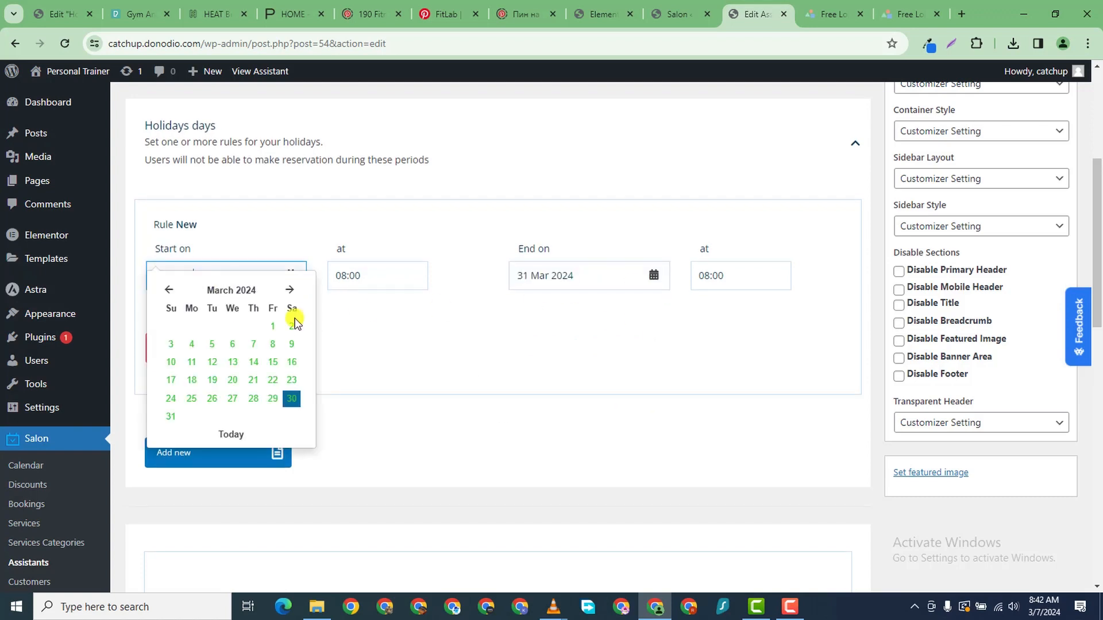
click(170, 398)
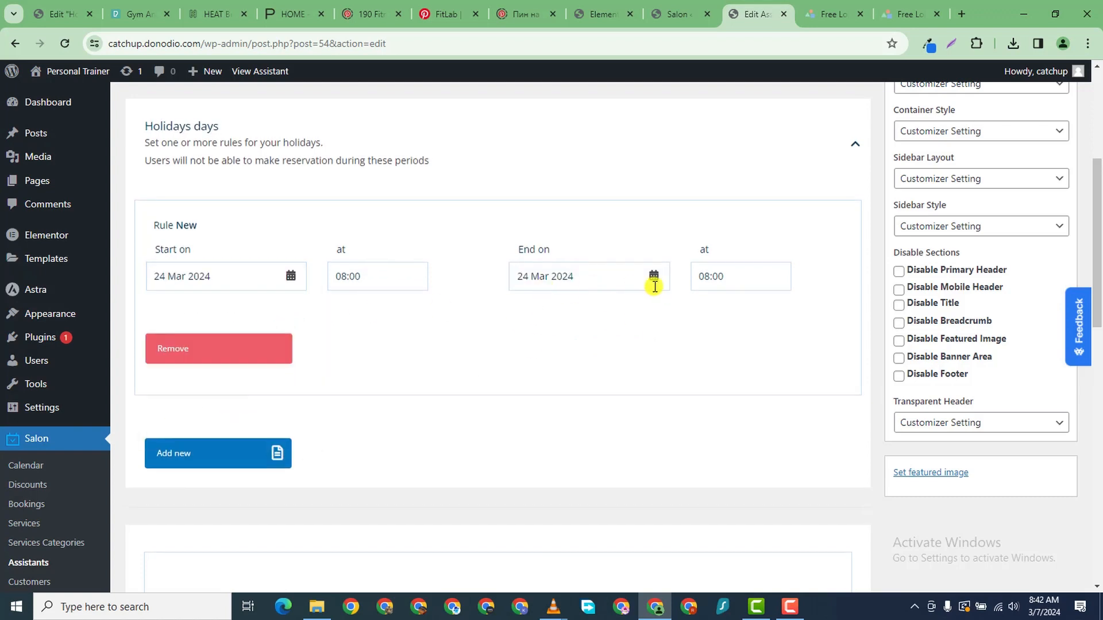
click(562, 286)
click(531, 414)
scroll(608, 387, down, 1)
scroll(677, 387, up, 3)
scroll(677, 390, down, 2)
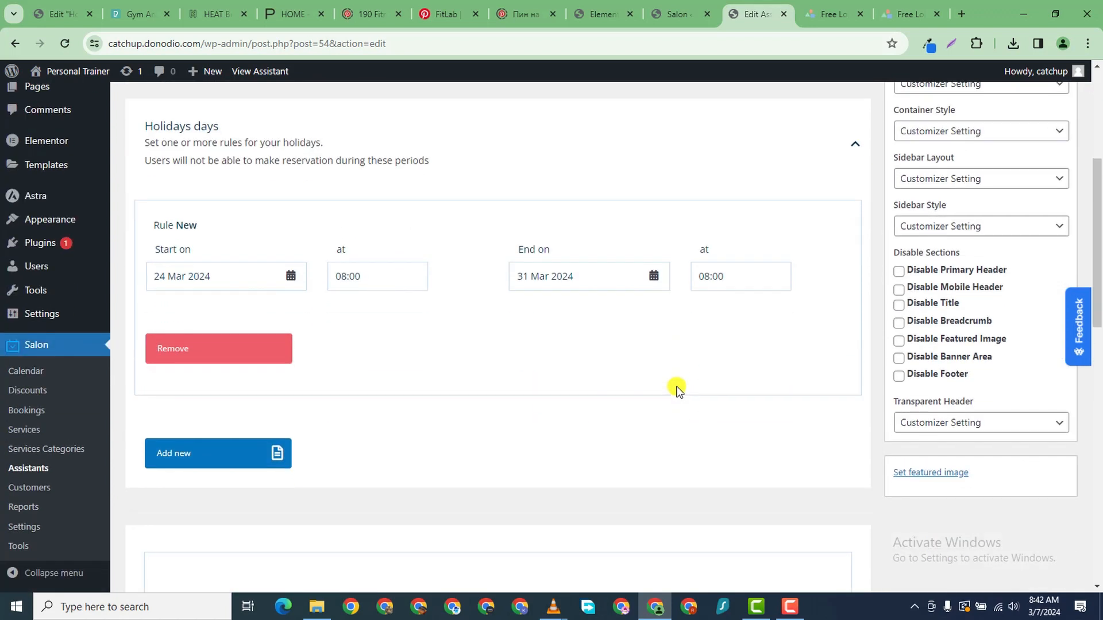
scroll(285, 426, down, 2)
scroll(704, 182, up, 4)
scroll(704, 182, down, 2)
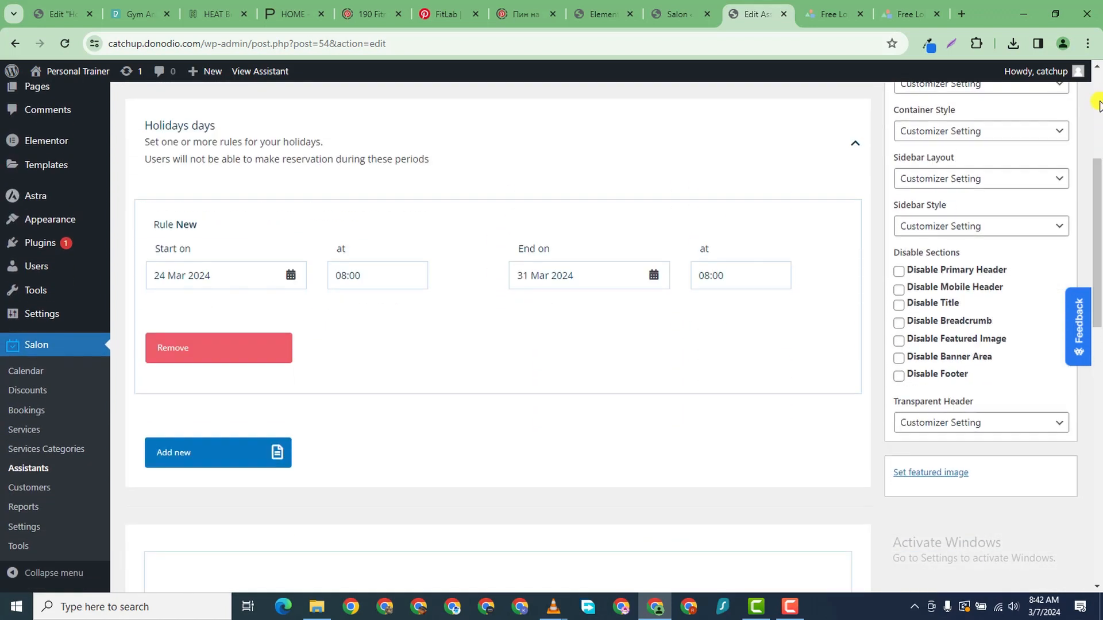
scroll(1098, 105, up, 3)
click(1042, 220)
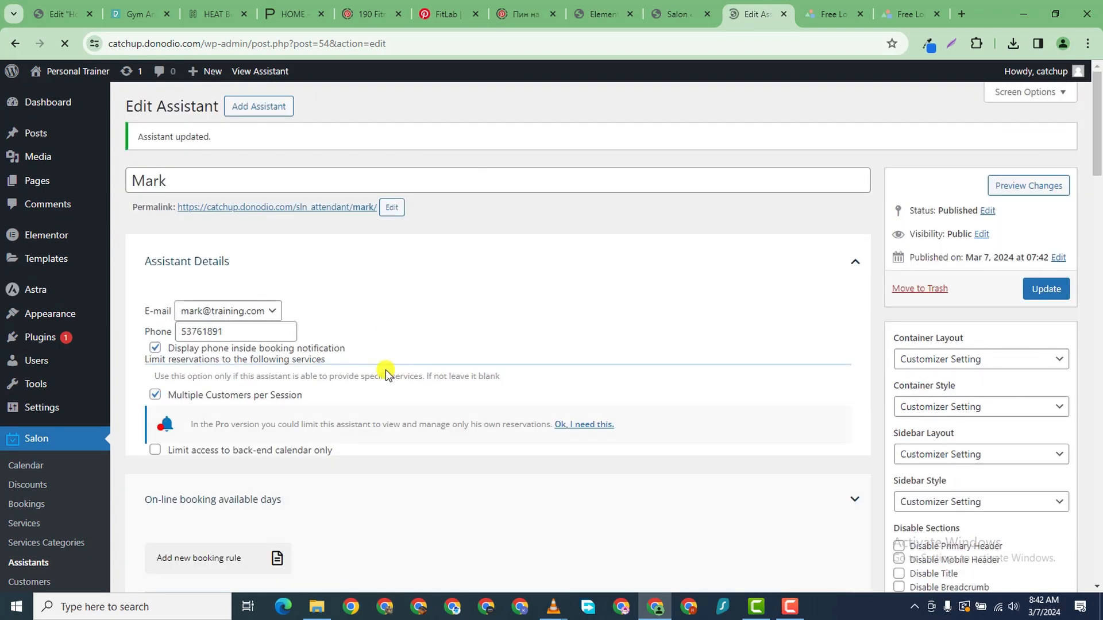
- Write 'I am a gym trainer' in the assistant's short description box
scroll(385, 368, down, 5)
scroll(379, 359, down, 8)
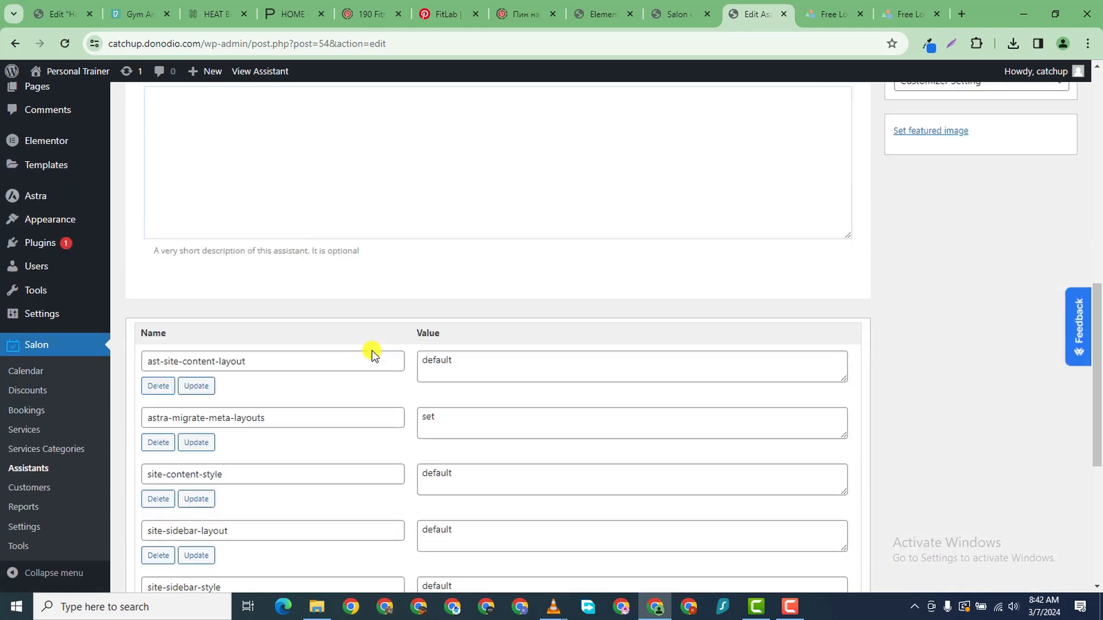
scroll(371, 350, up, 5)
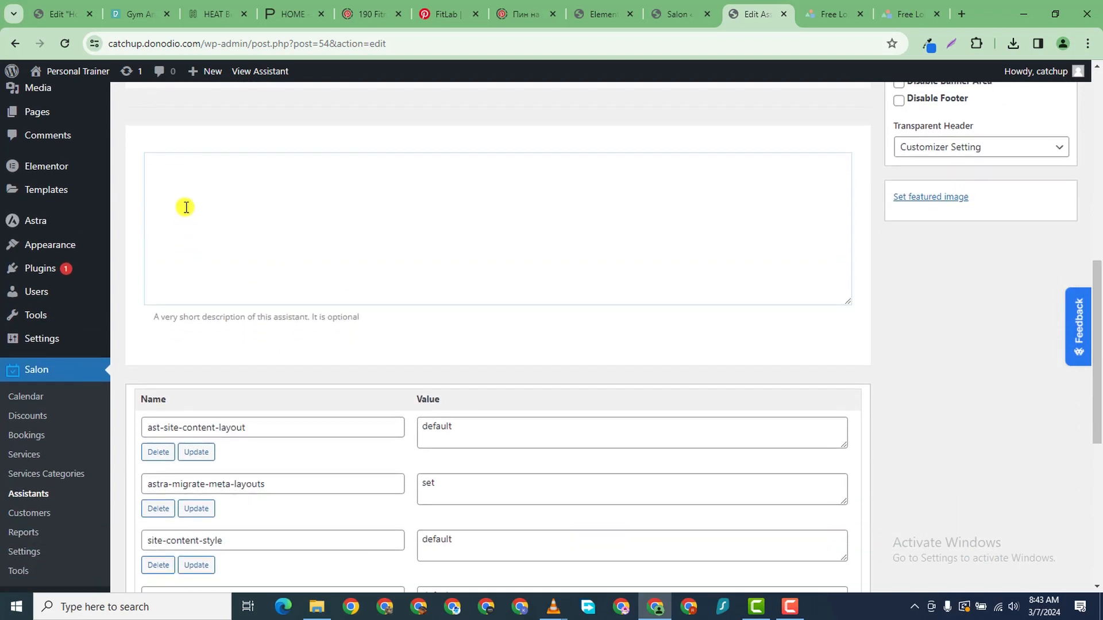
click(185, 203)
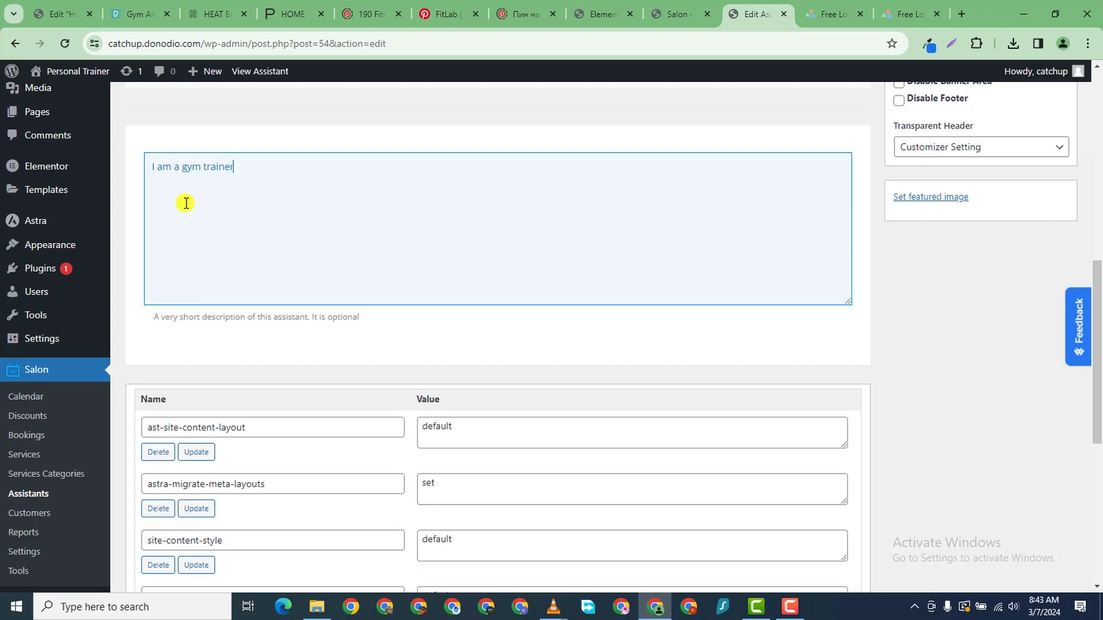
scroll(470, 320, down, 6)
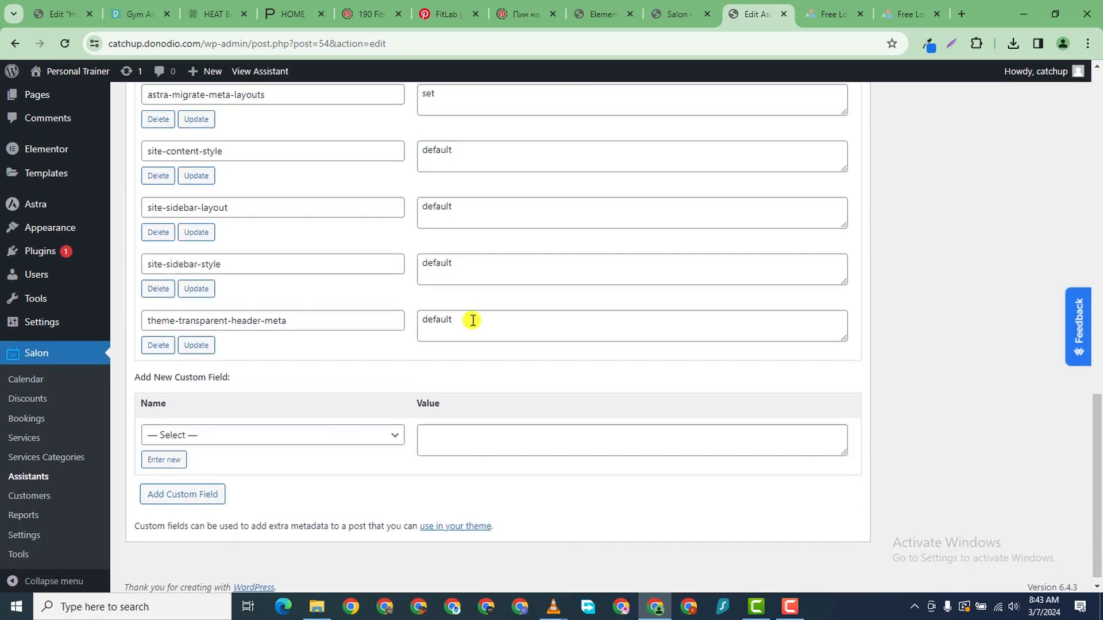
scroll(706, 346, up, 8)
scroll(706, 347, up, 8)
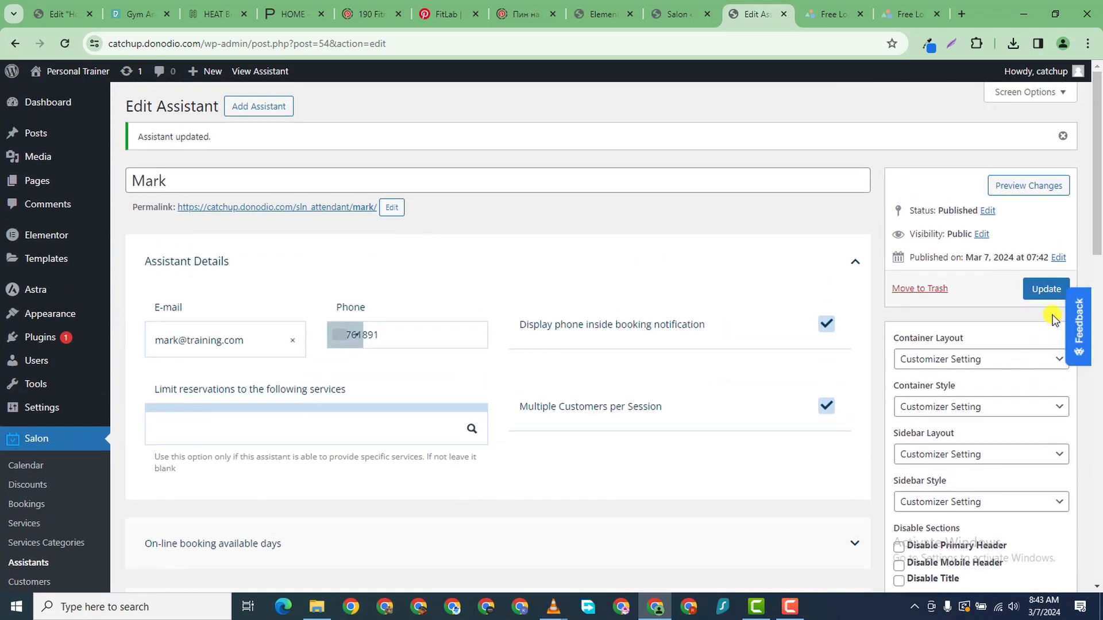
- Update the assistant to save its new description
click(1046, 289)
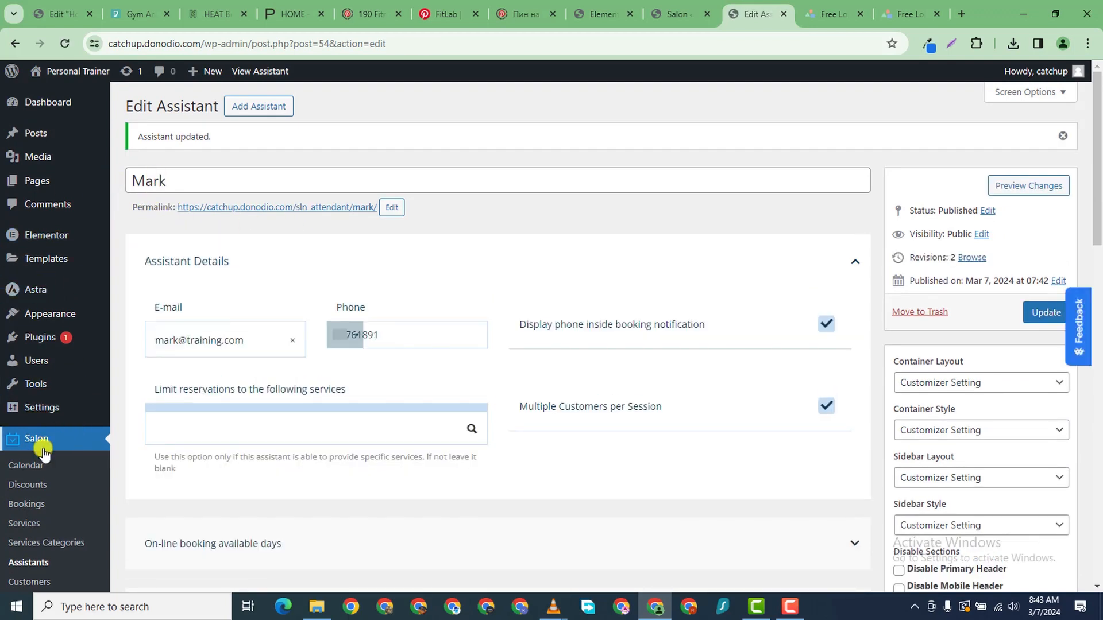
scroll(34, 476, down, 3)
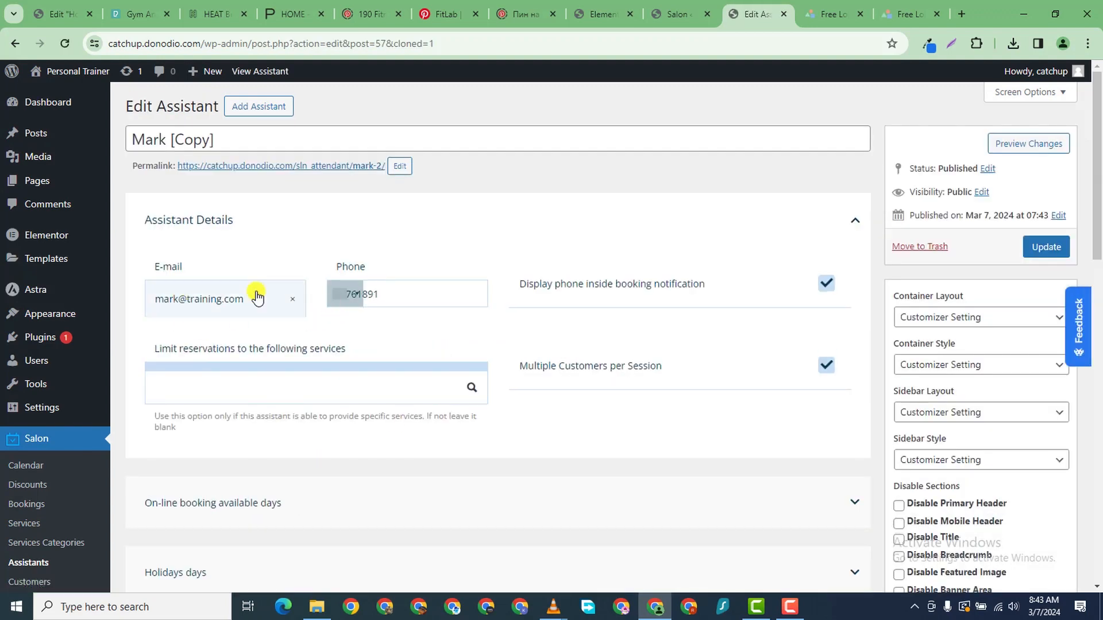
- Retitle the copy with the new trainer's name and select that trainer's e-mail address
triple_click(221, 137)
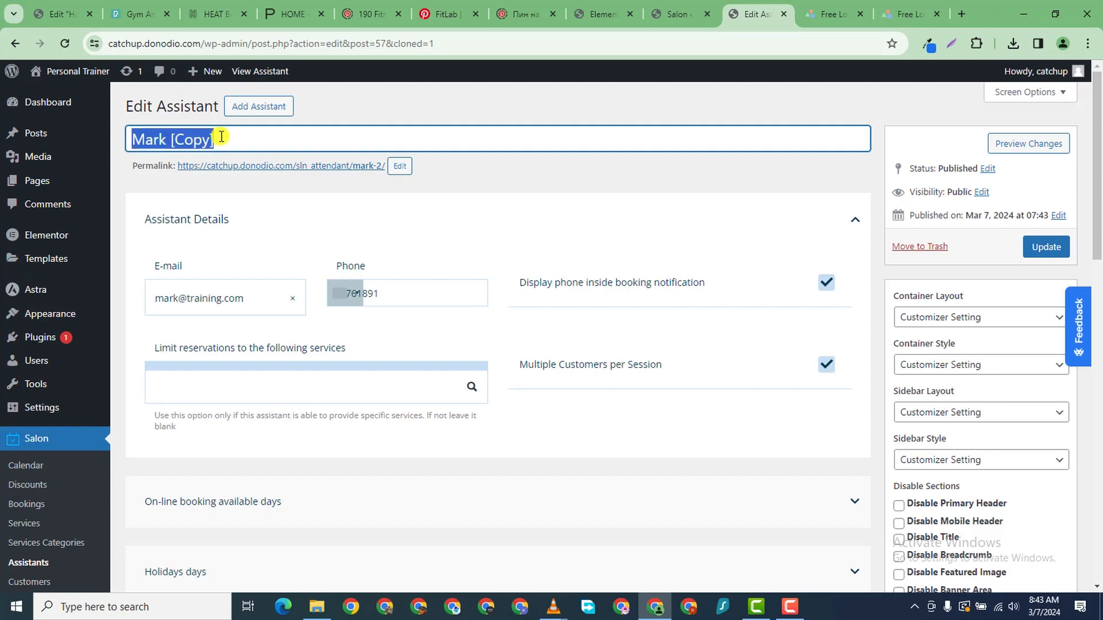
text(Jessica)
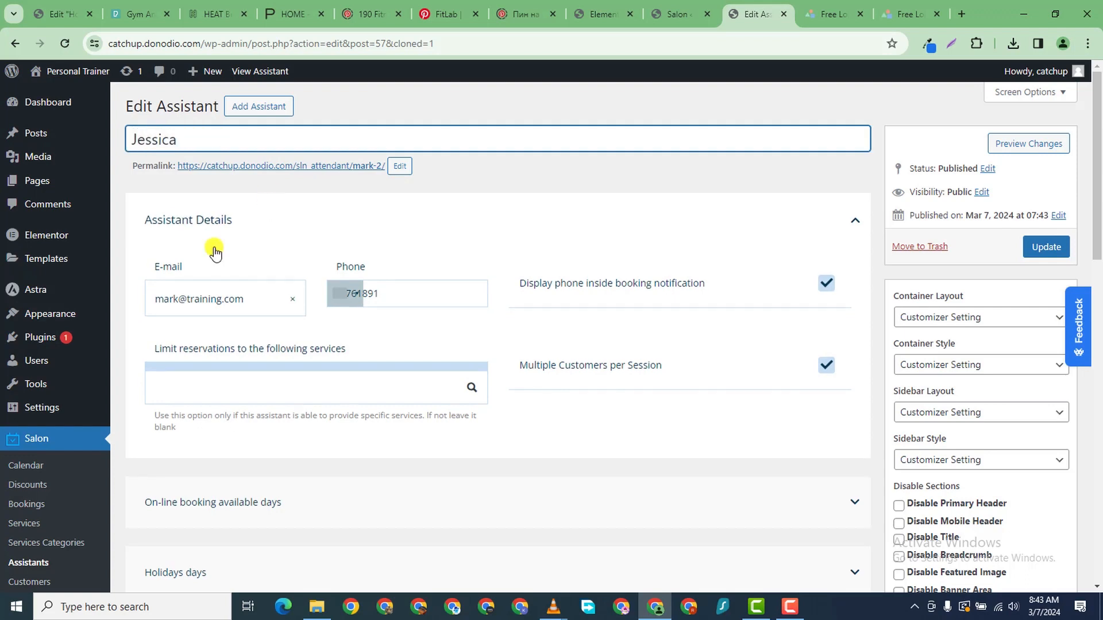
click(163, 298)
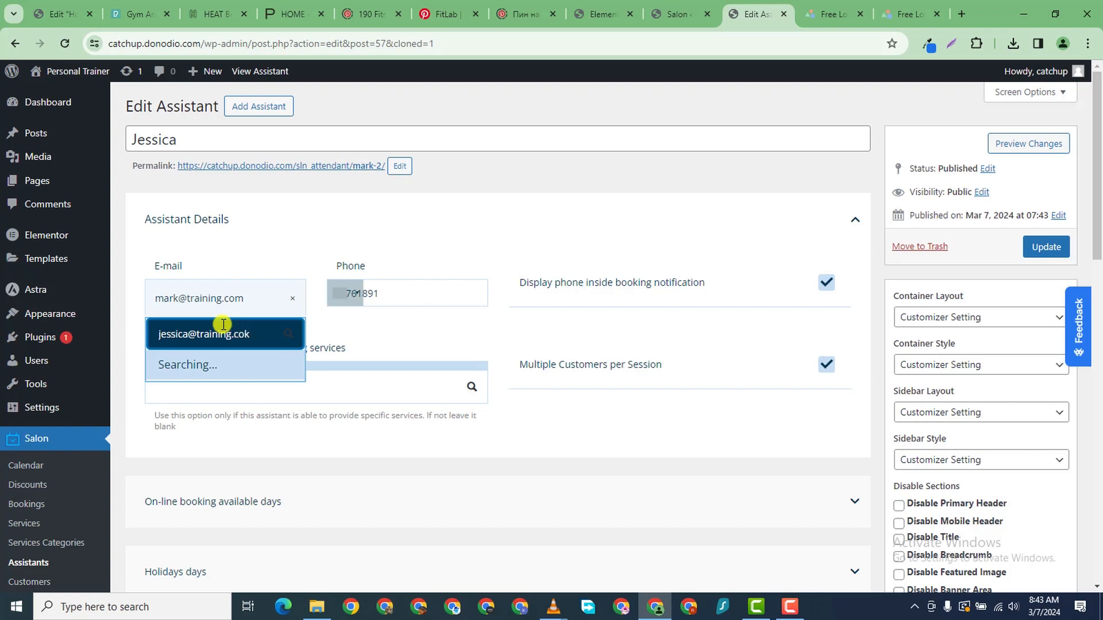
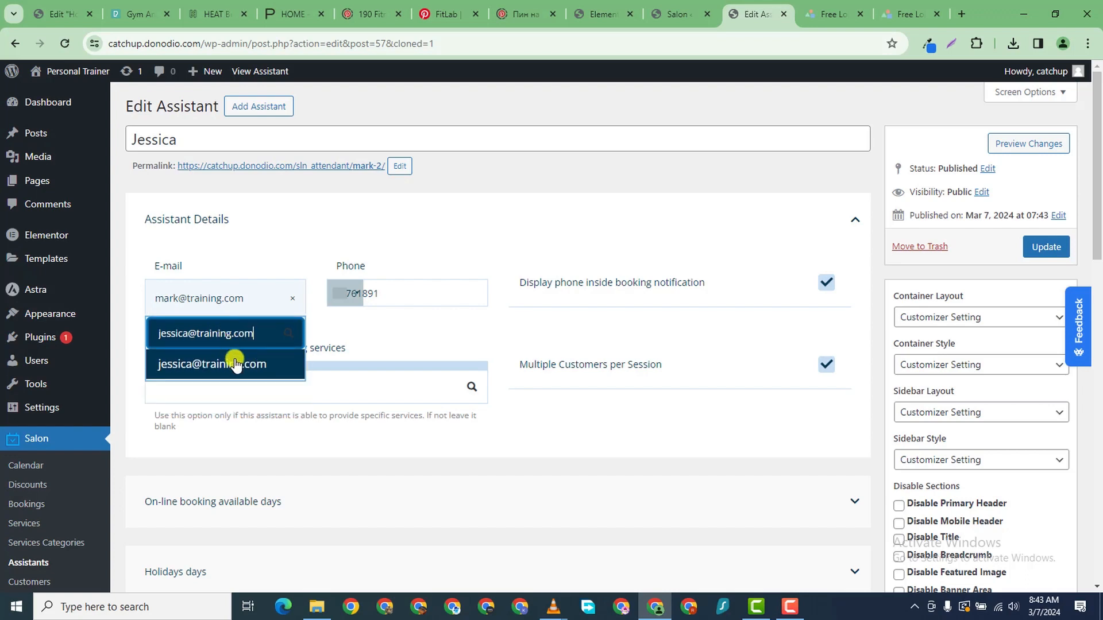
click(238, 363)
click(402, 290)
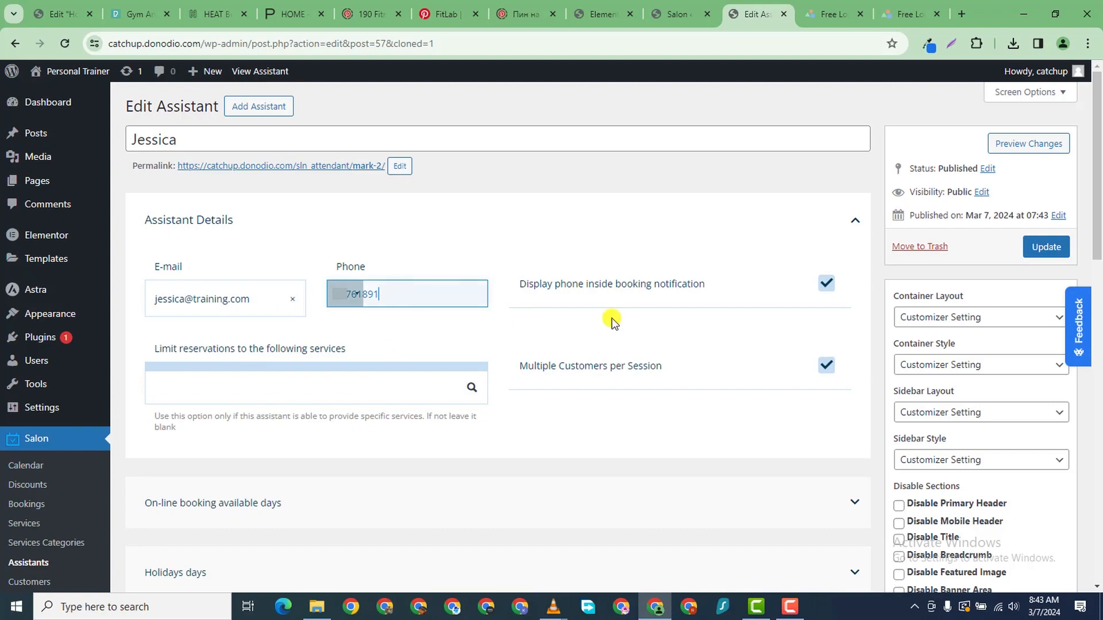
- Update the renamed copy, then glance at the Salon settings and return
scroll(209, 474, down, 6)
scroll(224, 466, down, 5)
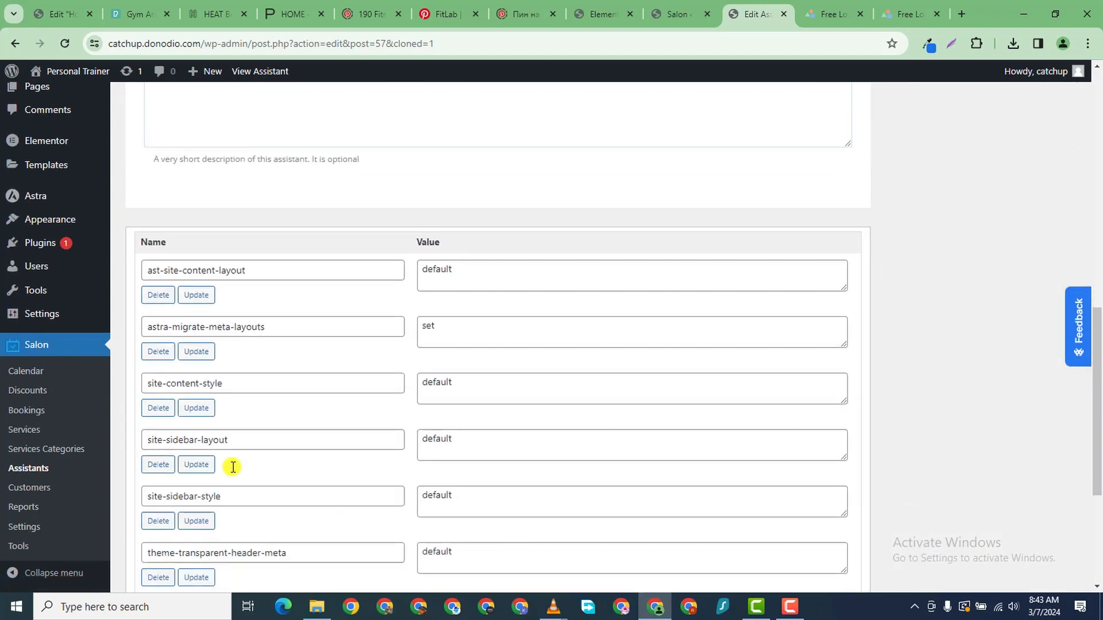
scroll(368, 387, up, 5)
scroll(390, 389, down, 7)
scroll(603, 332, up, 12)
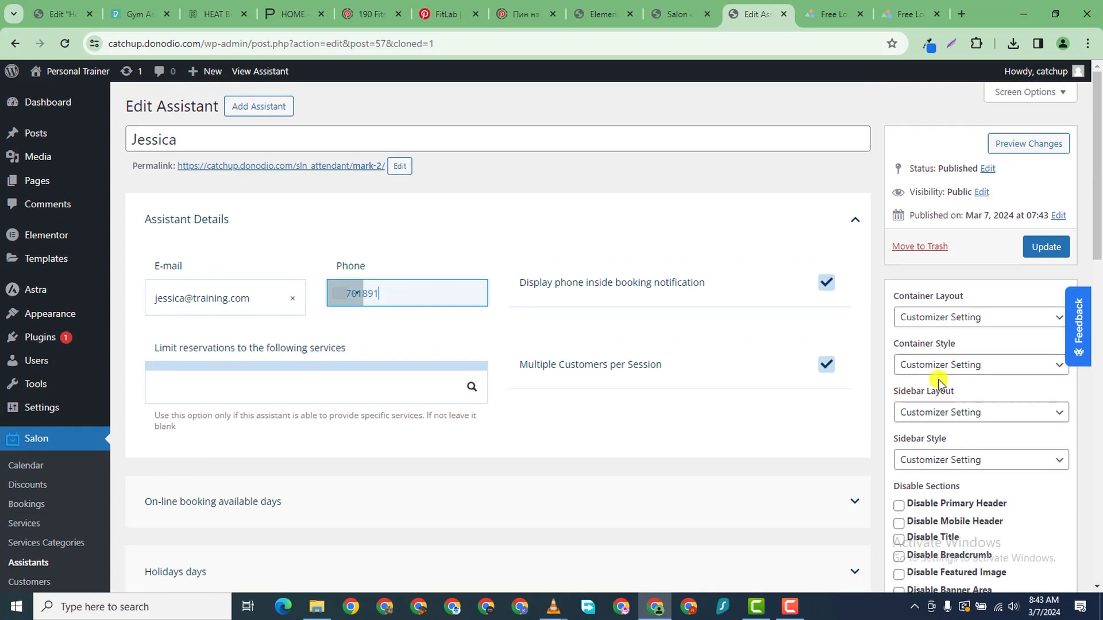
scroll(603, 332, down, 1)
click(1046, 177)
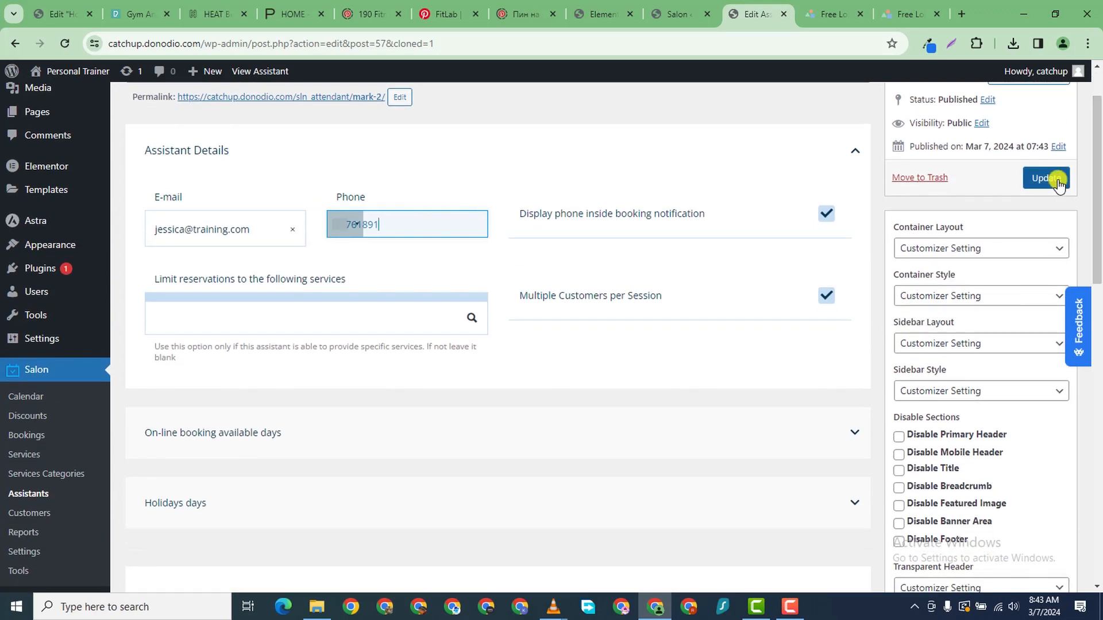
click(682, 17)
click(761, 17)
scroll(10, 554, down, 2)
scroll(11, 549, down, 6)
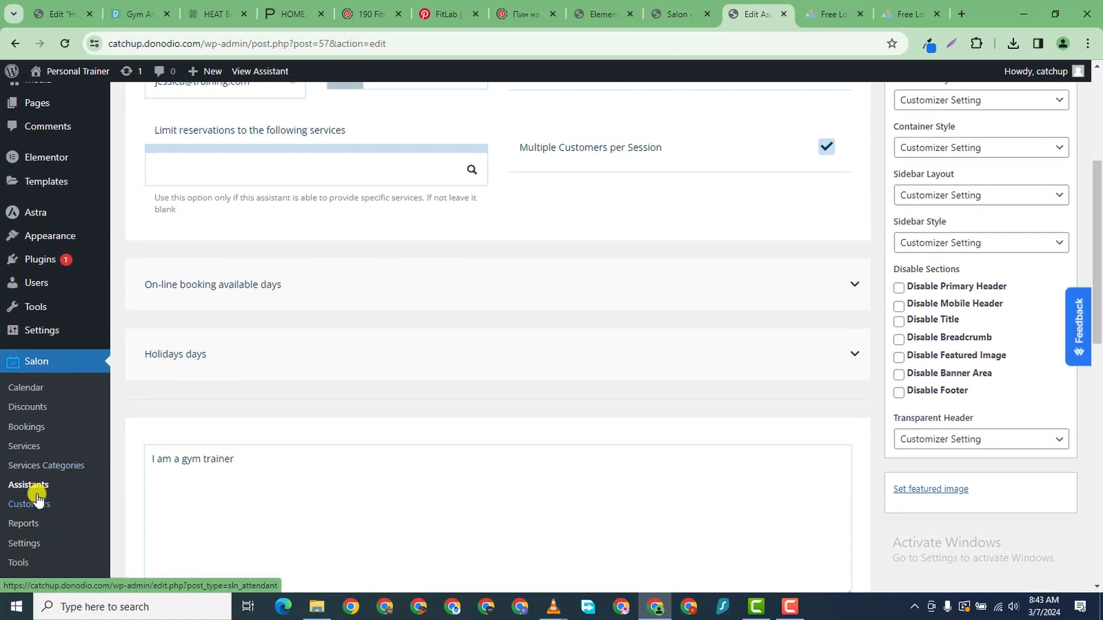
- In Salon settings, set assistant selection to back-end only and hide unavailable assistants
click(45, 528)
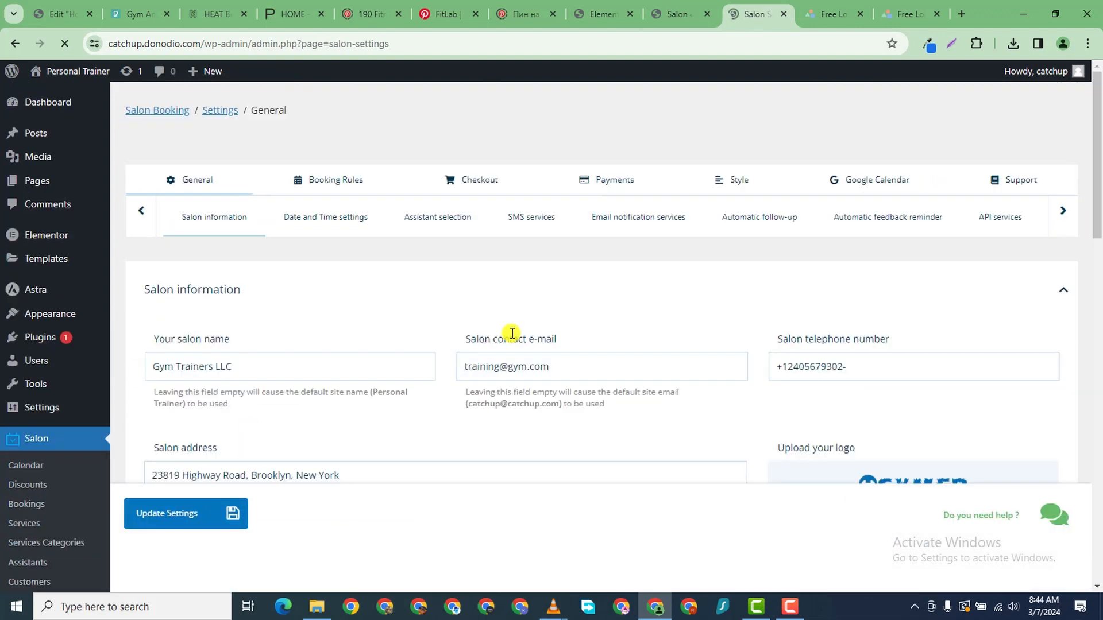
scroll(471, 368, down, 6)
scroll(453, 379, down, 5)
scroll(569, 352, up, 1)
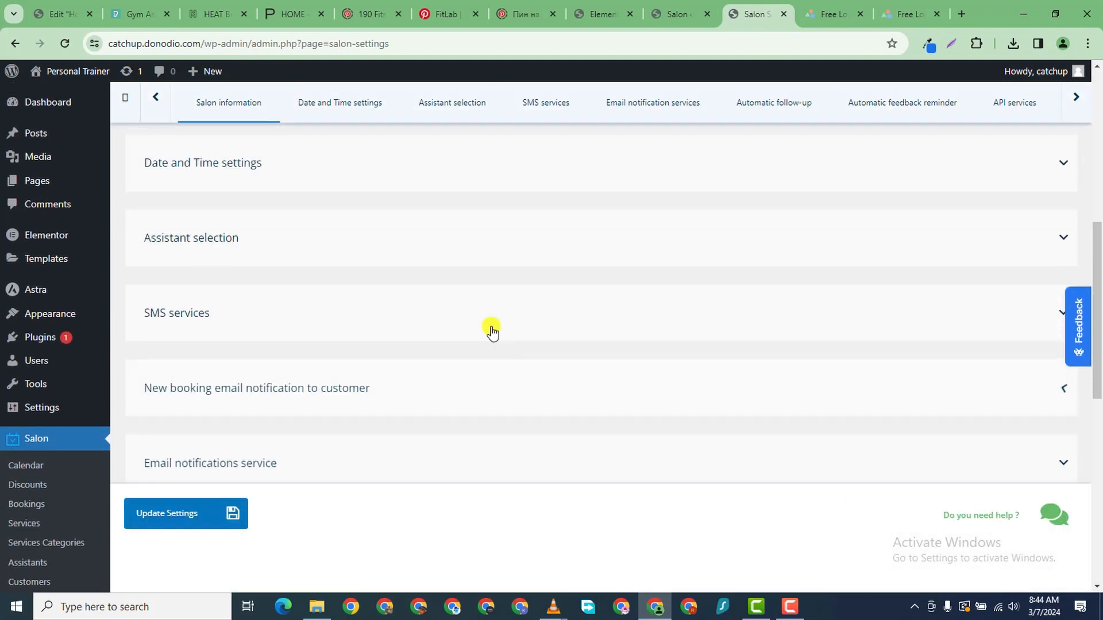
click(274, 226)
click(718, 278)
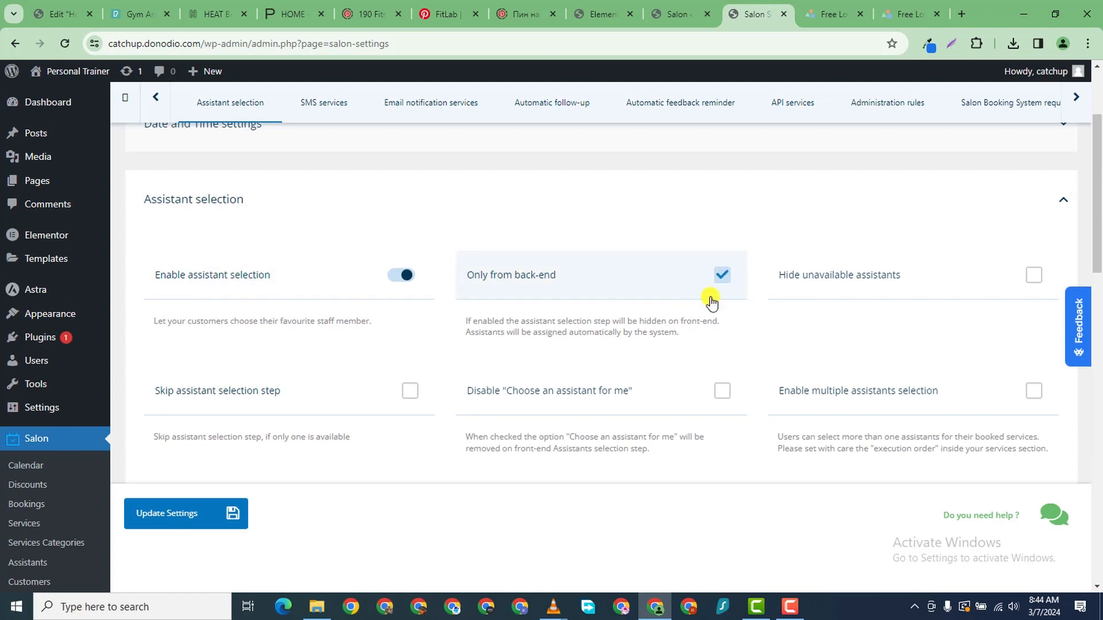
click(994, 279)
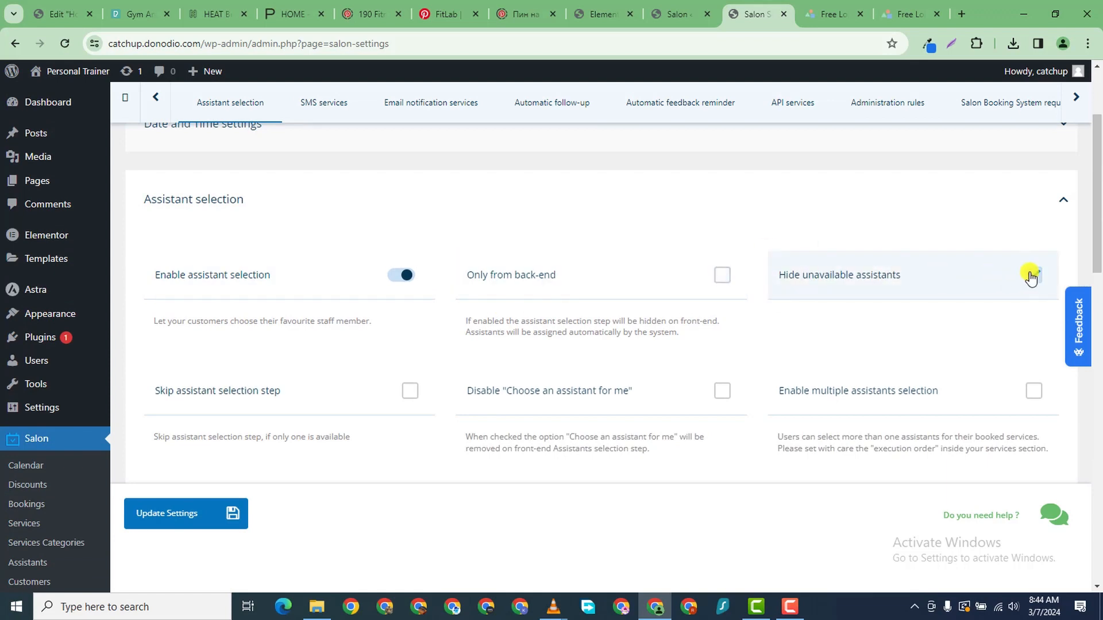
scroll(635, 340, down, 3)
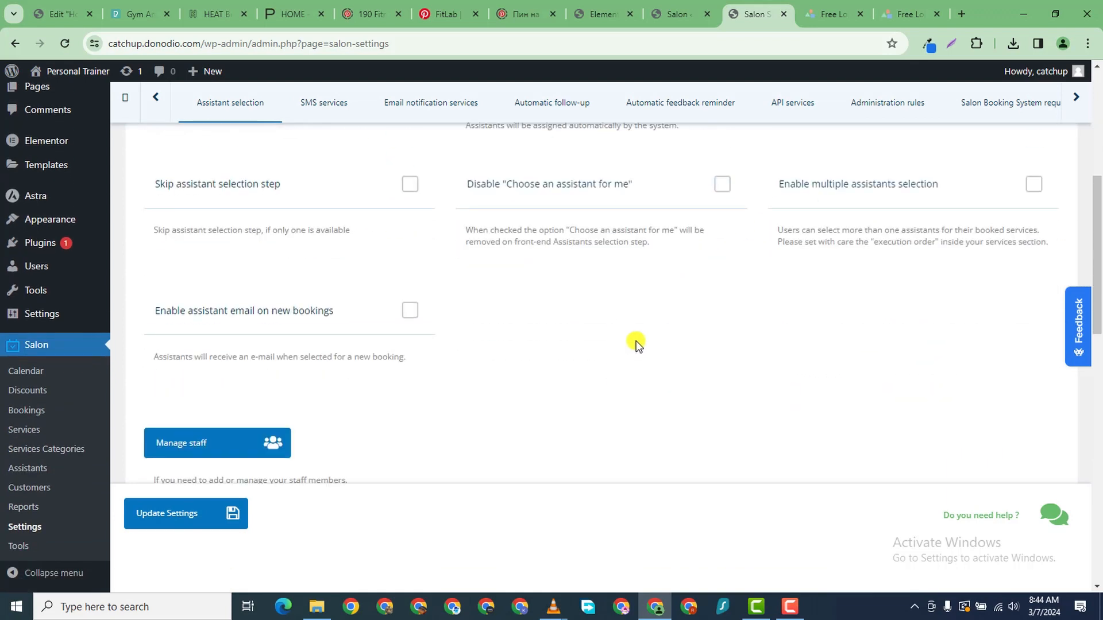
scroll(636, 341, down, 6)
scroll(1100, 190, up, 9)
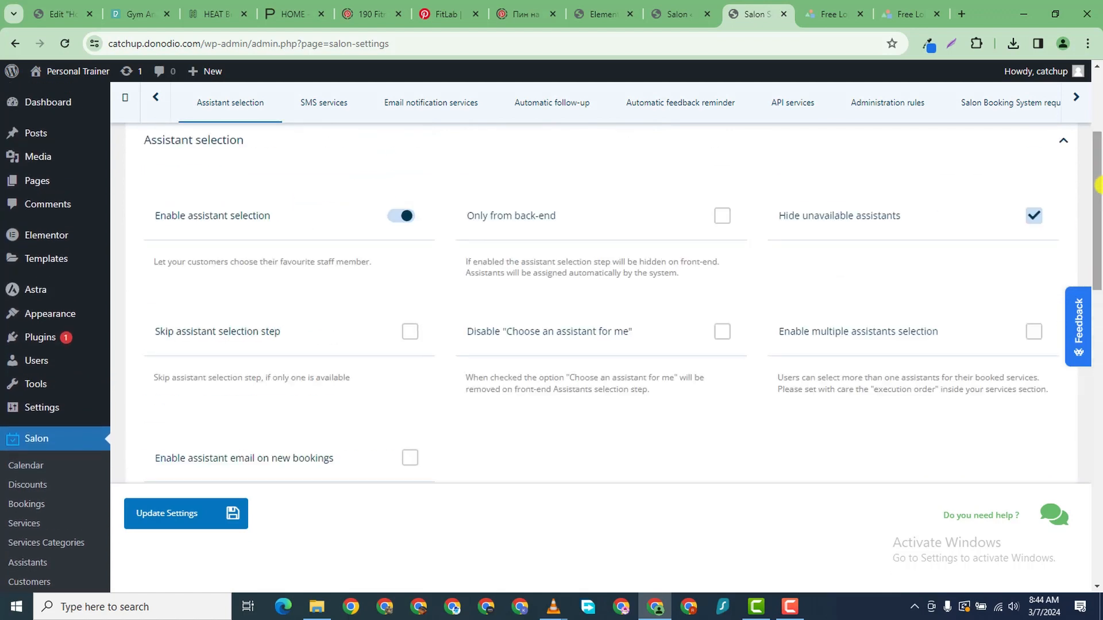
scroll(783, 339, down, 9)
- Turn on new-booking SMS notifications and send them to the selected attendant
click(305, 259)
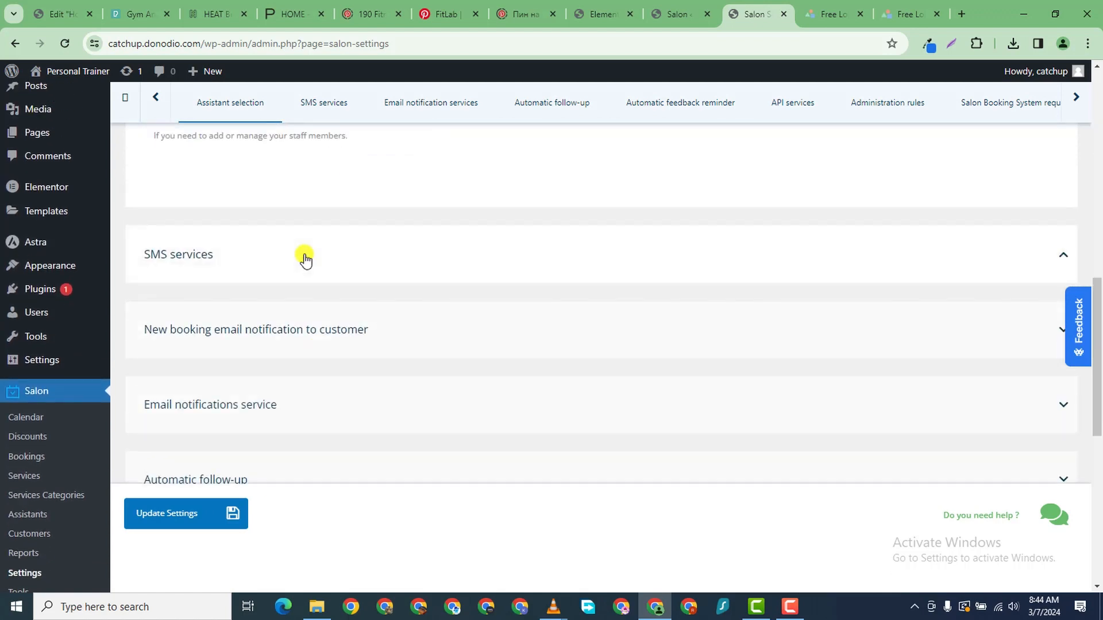
scroll(346, 281, down, 1)
scroll(347, 282, up, 2)
scroll(346, 281, down, 3)
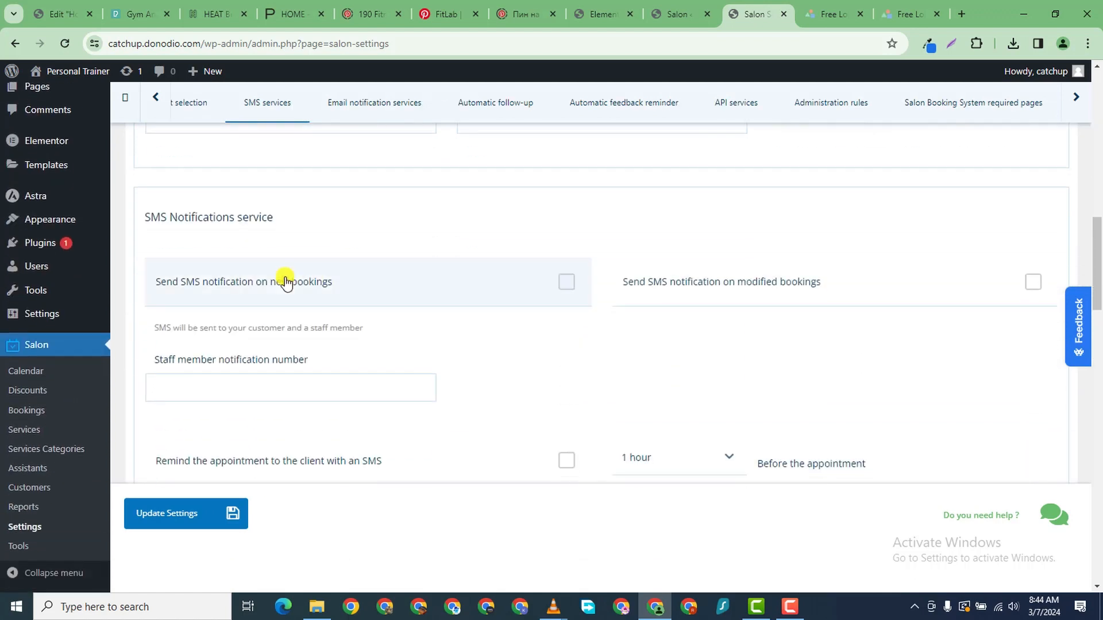
click(285, 281)
scroll(456, 362, down, 3)
click(411, 342)
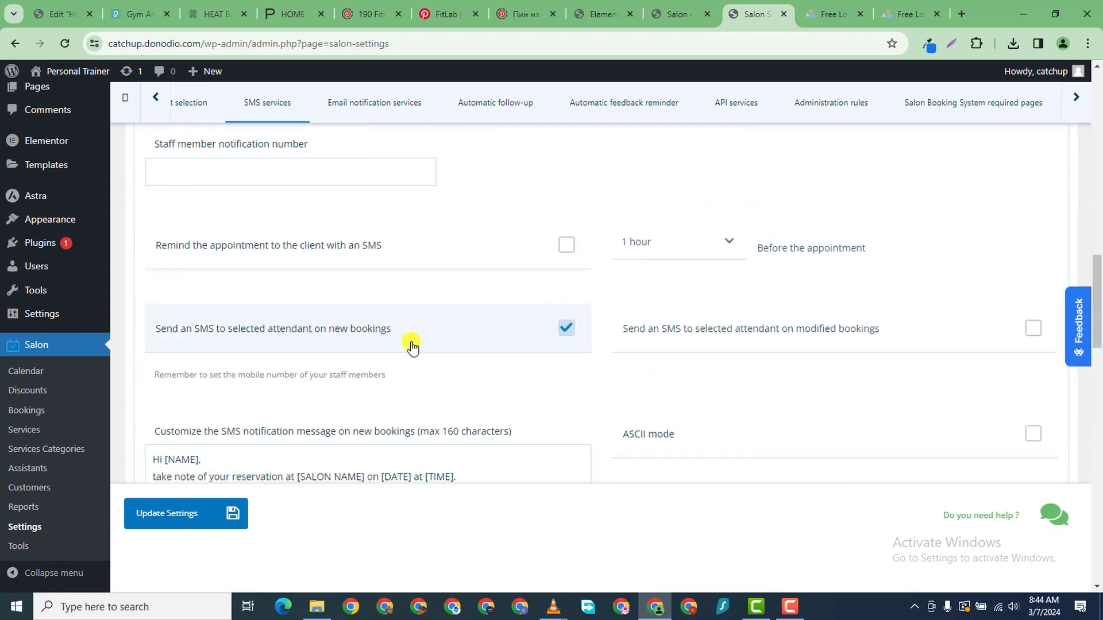
scroll(411, 344, down, 15)
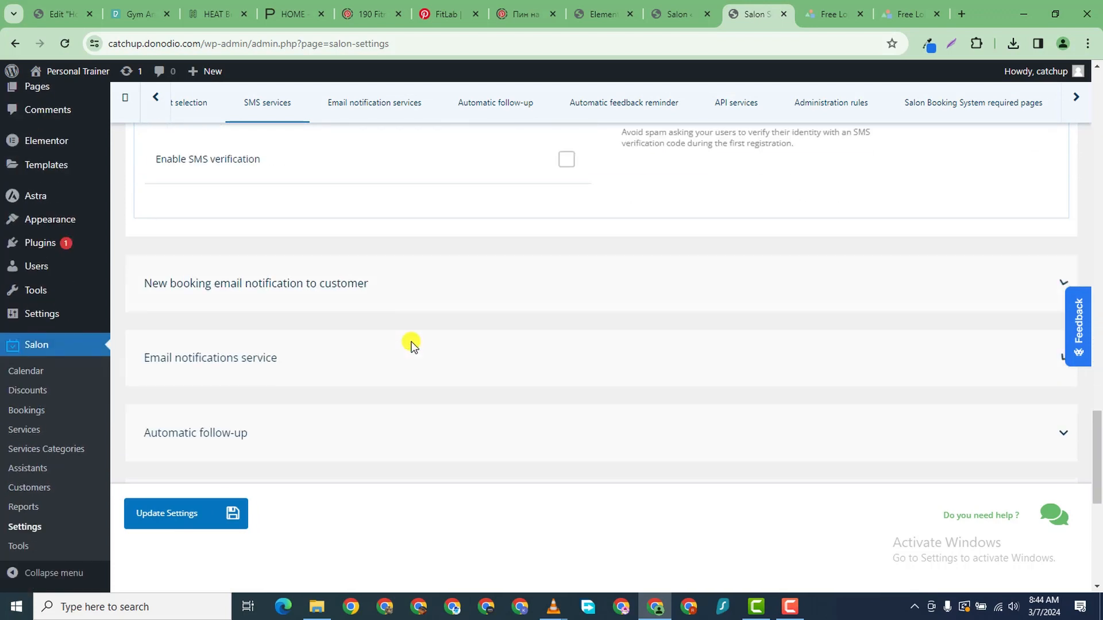
scroll(411, 343, down, 3)
scroll(396, 310, up, 1)
scroll(428, 355, down, 5)
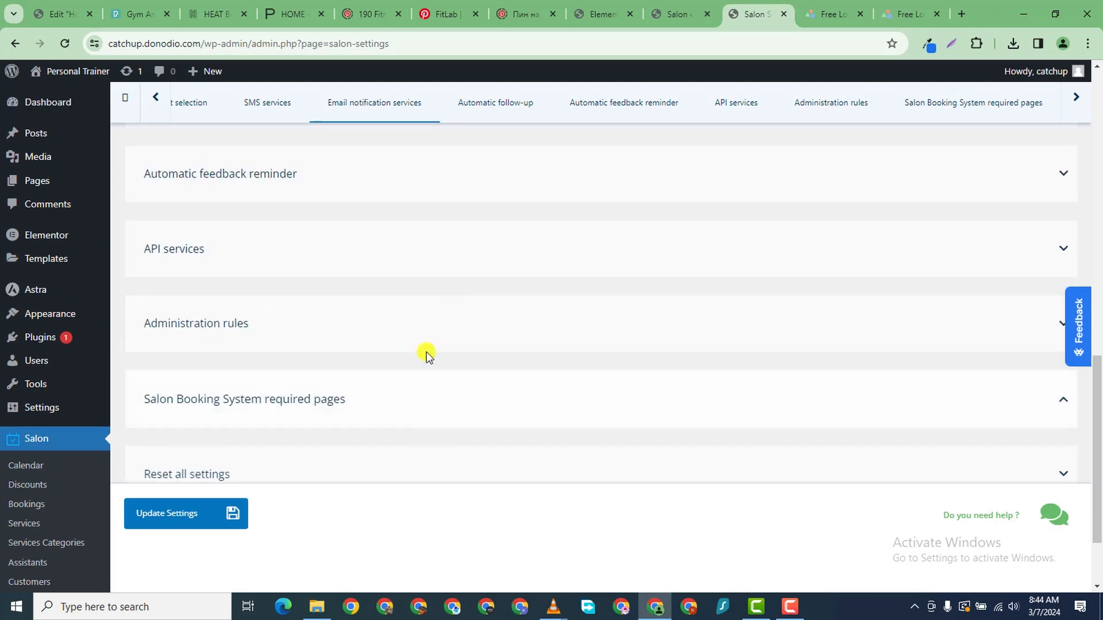
- Leave the new-user welcome email enabled, with its disable option switched back off
scroll(428, 355, up, 10)
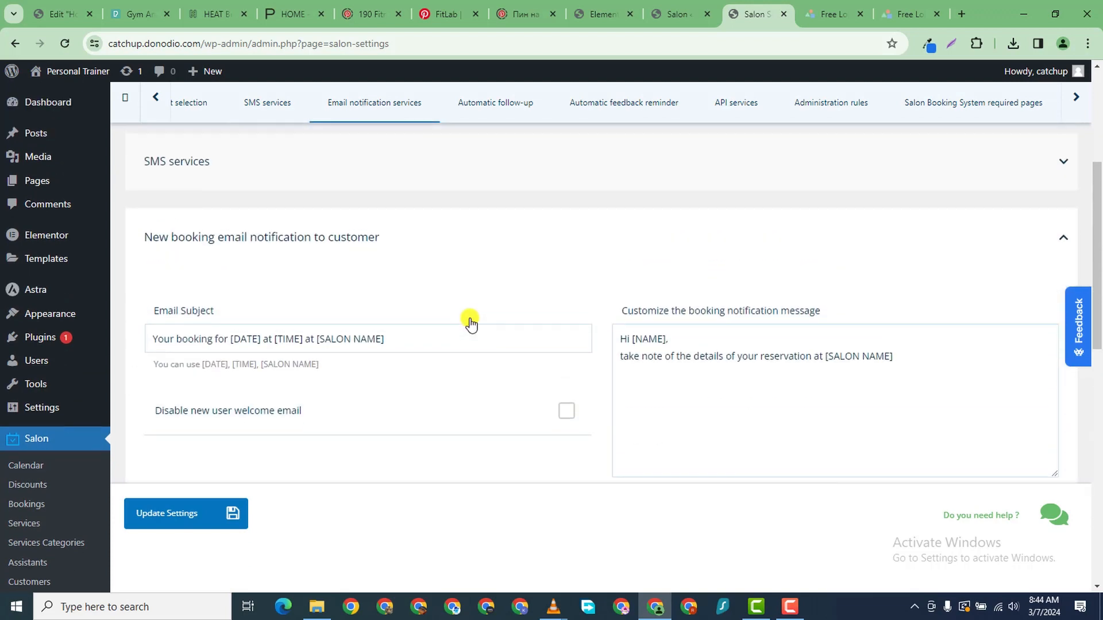
scroll(423, 381, up, 1)
scroll(421, 411, down, 4)
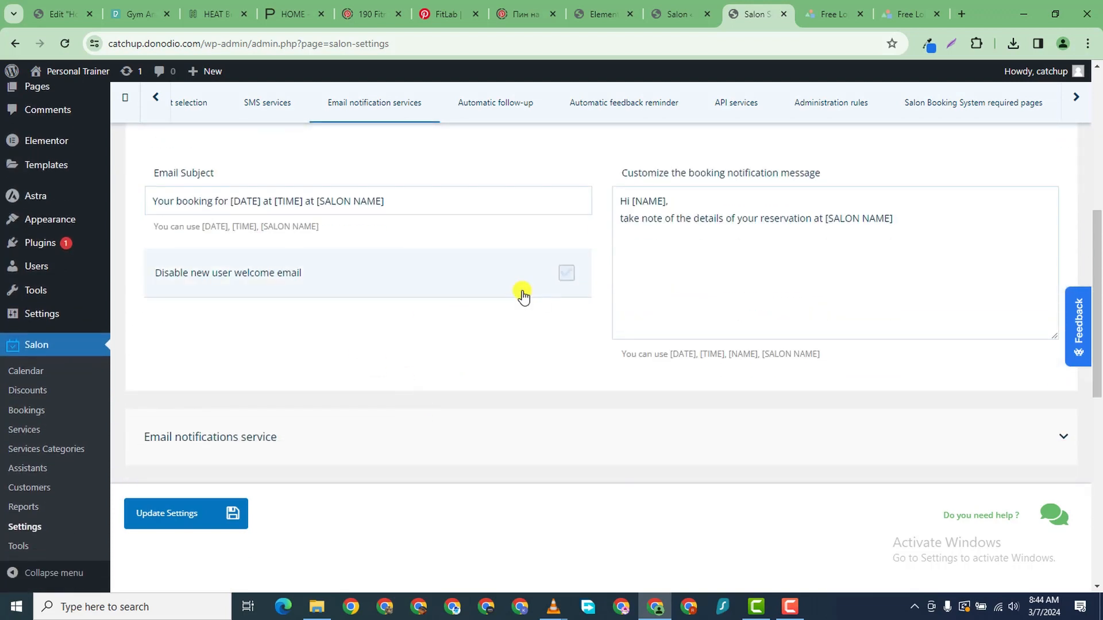
click(290, 283)
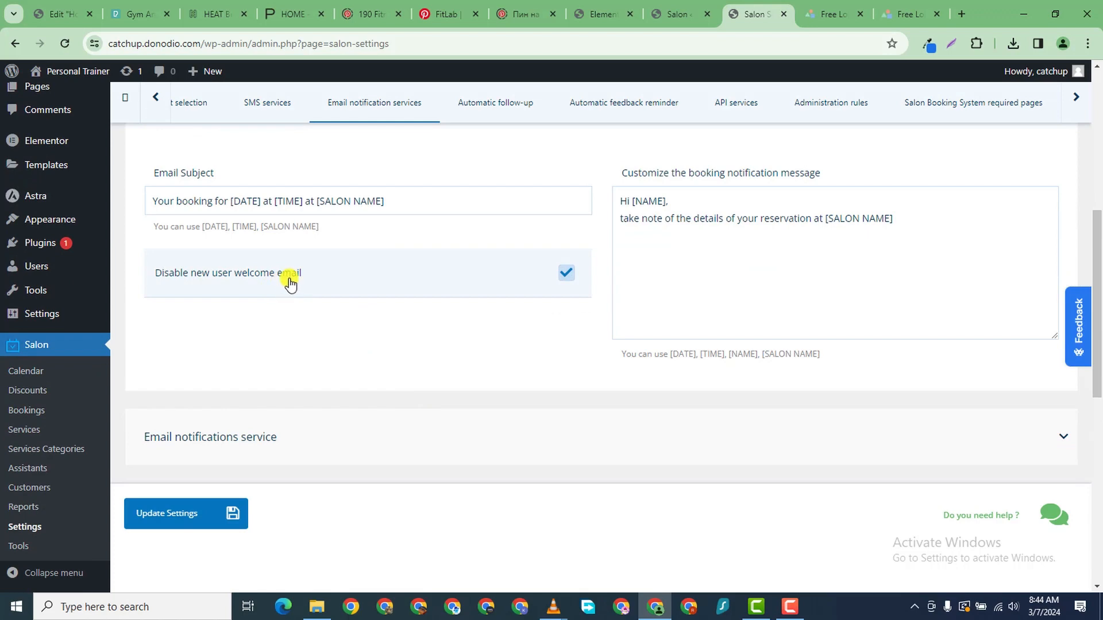
click(532, 295)
scroll(589, 325, up, 2)
scroll(588, 322, down, 4)
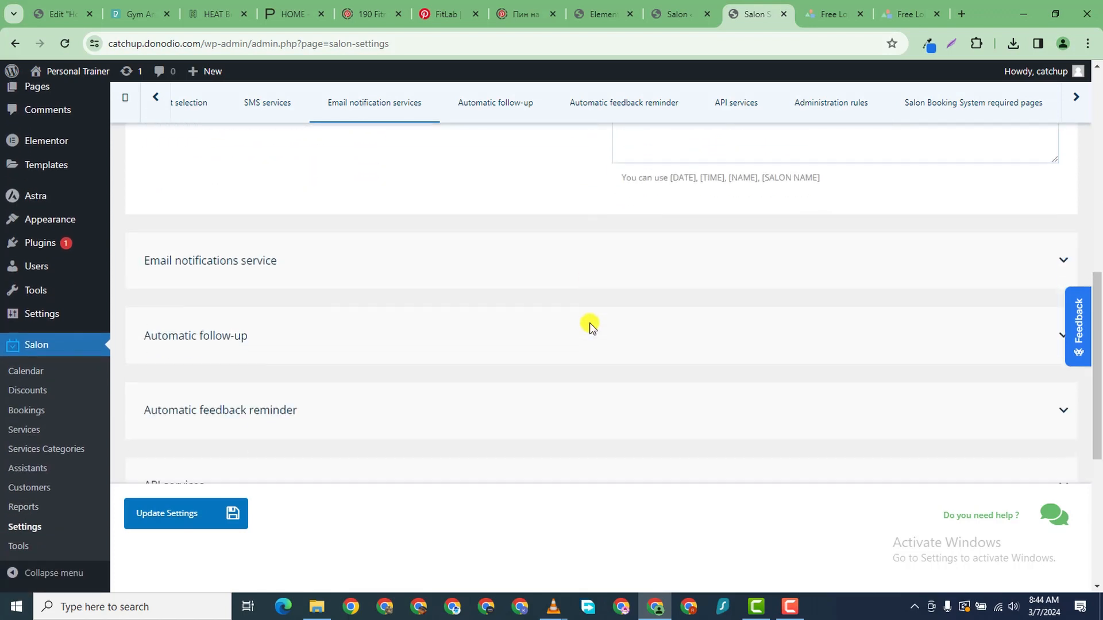
scroll(590, 329, up, 6)
scroll(590, 329, down, 2)
click(591, 329)
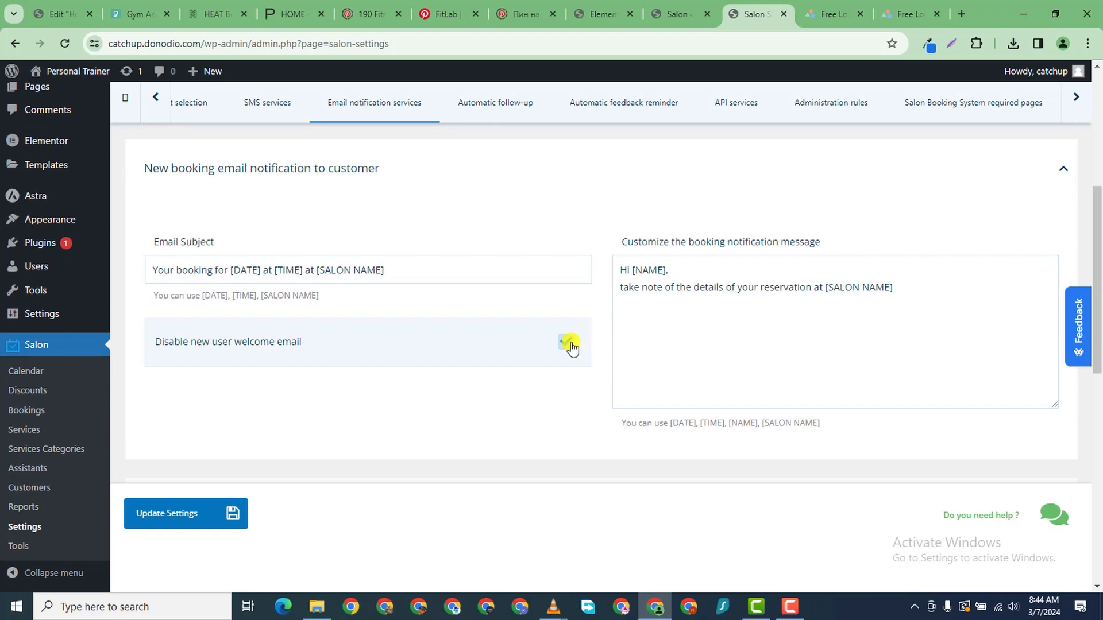
click(567, 345)
- Enable the client appointment reminder email, sent 1 hour before the appointment
scroll(510, 433, down, 5)
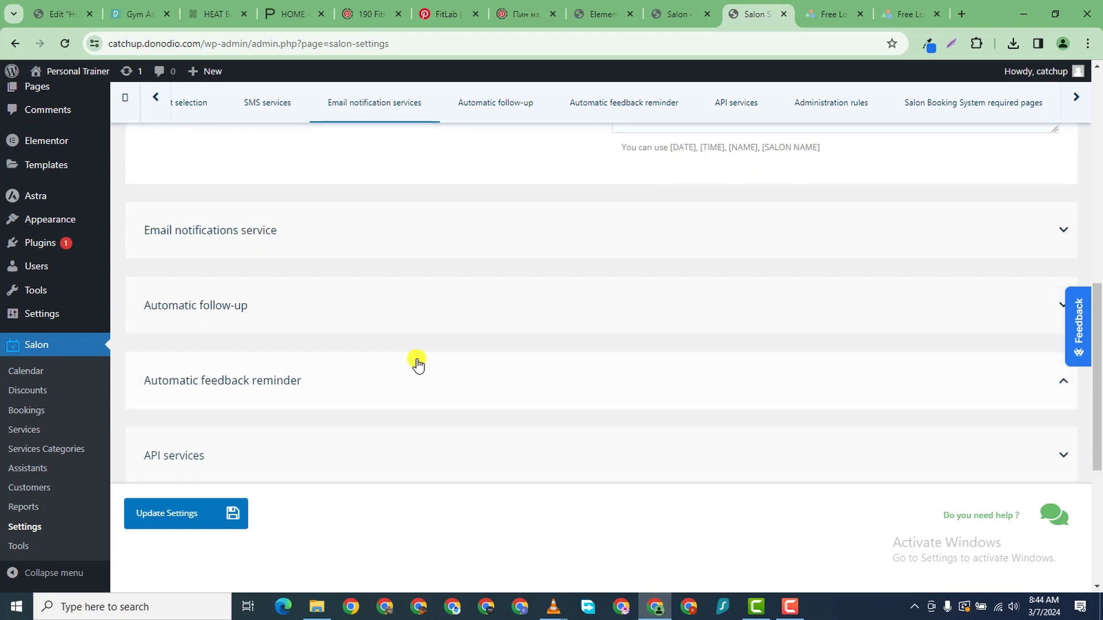
click(327, 234)
scroll(411, 313, up, 2)
click(321, 338)
scroll(247, 350, down, 2)
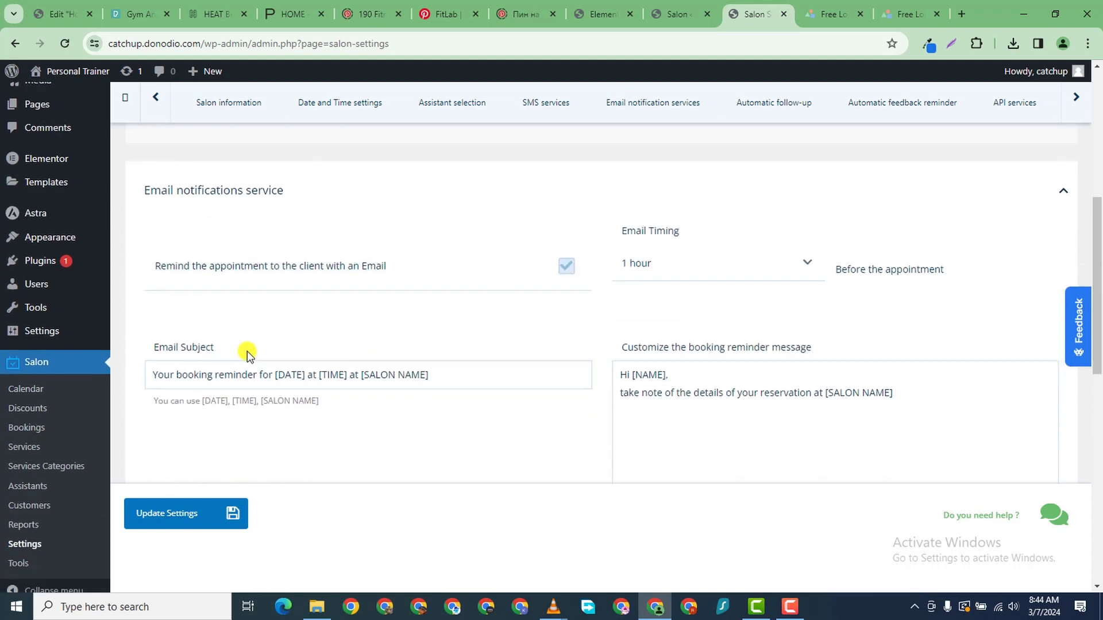
scroll(345, 273, up, 1)
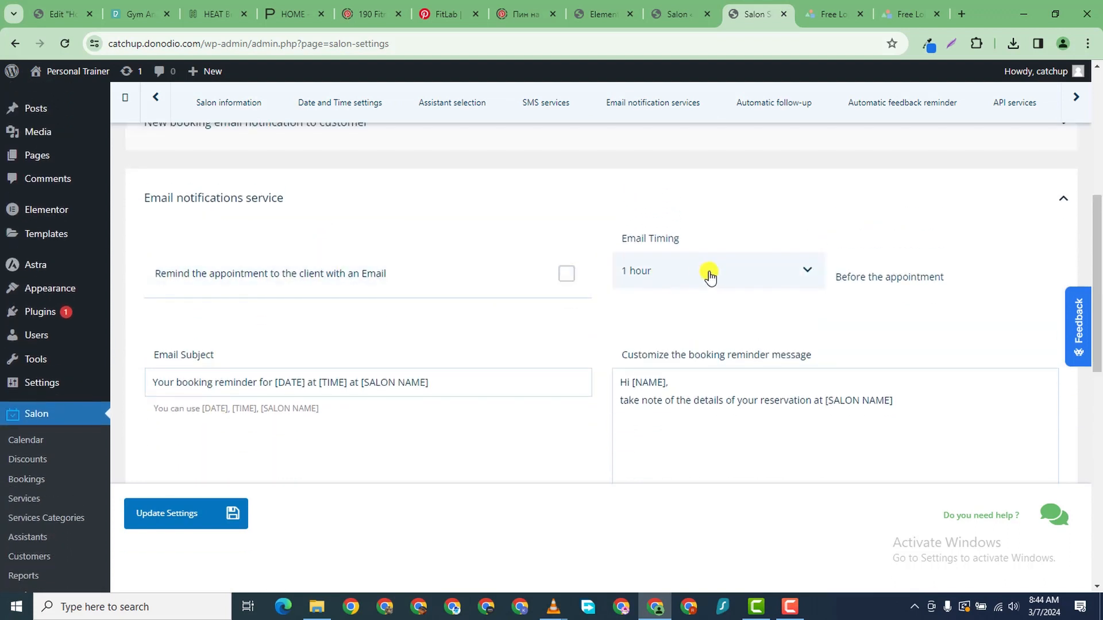
click(388, 274)
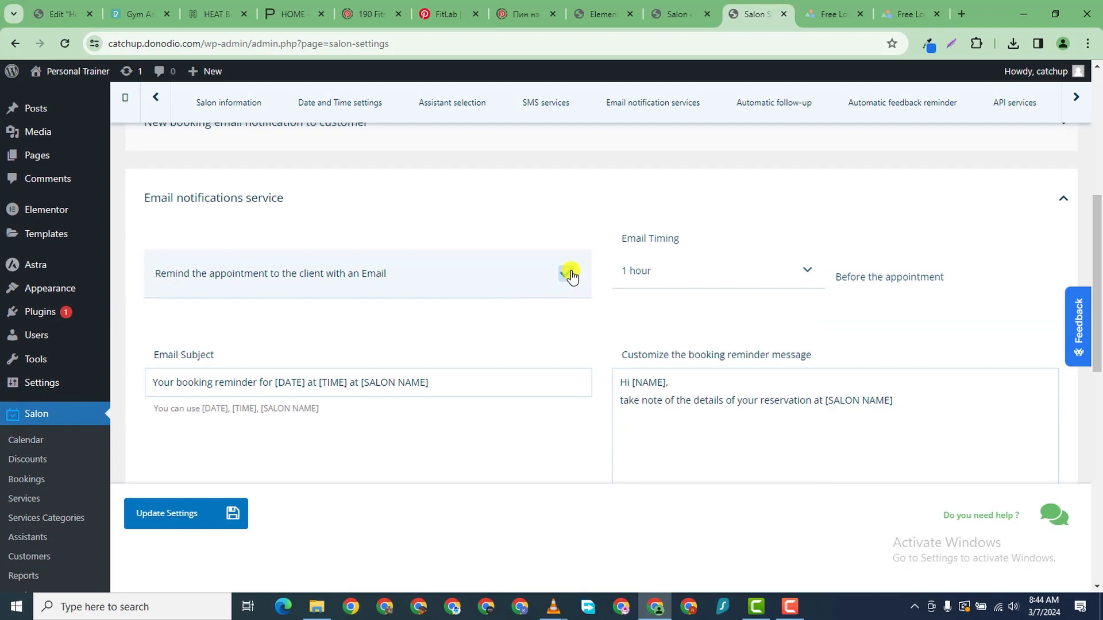
click(816, 280)
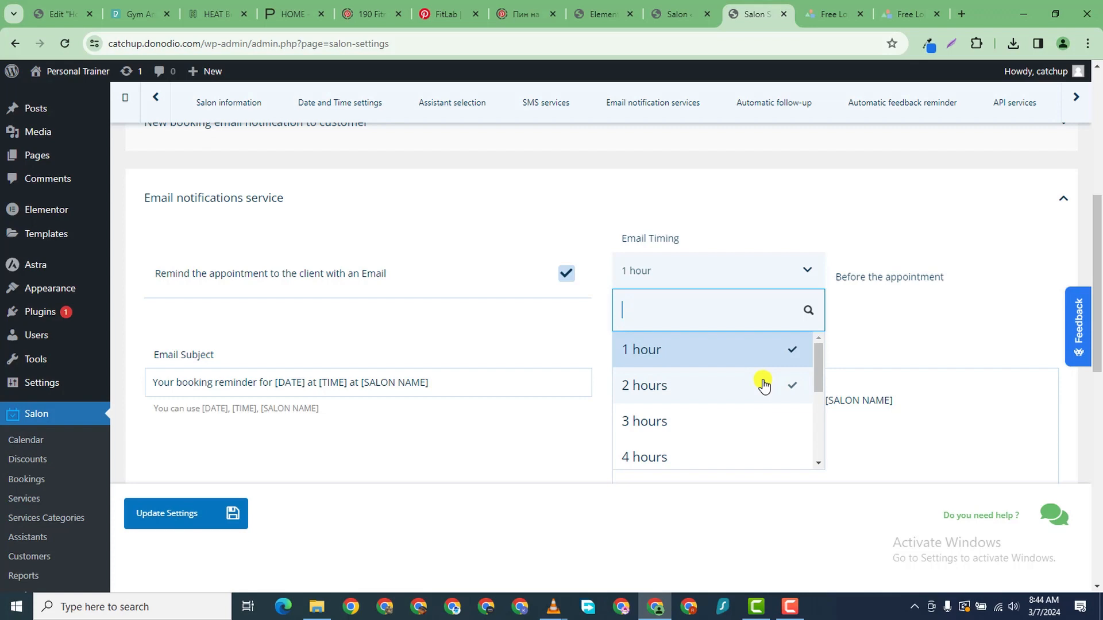
click(851, 241)
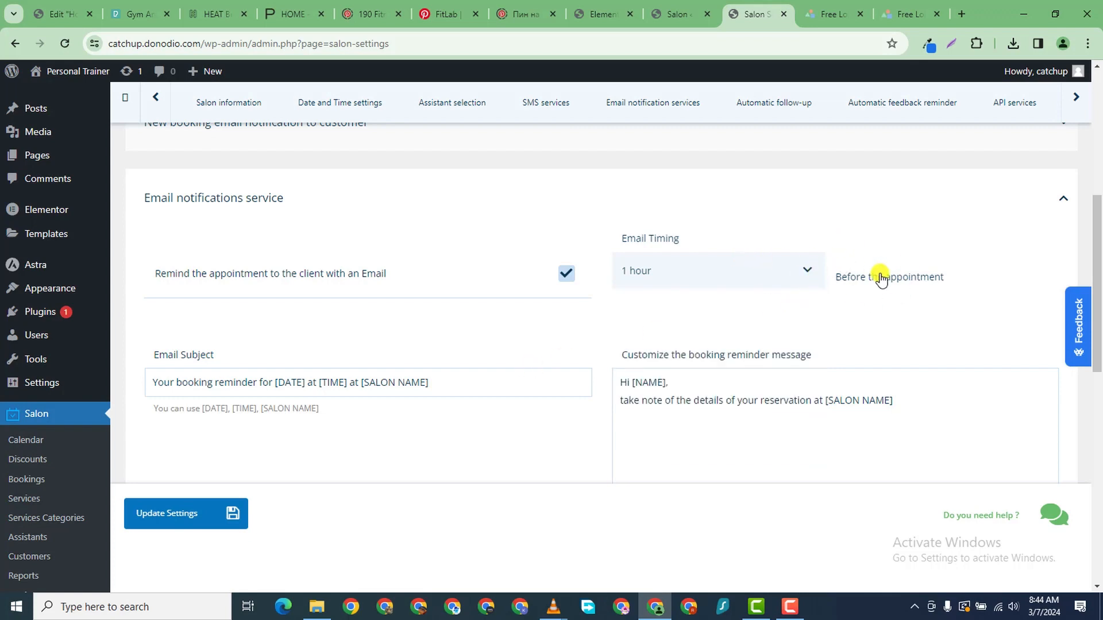
scroll(216, 412, down, 6)
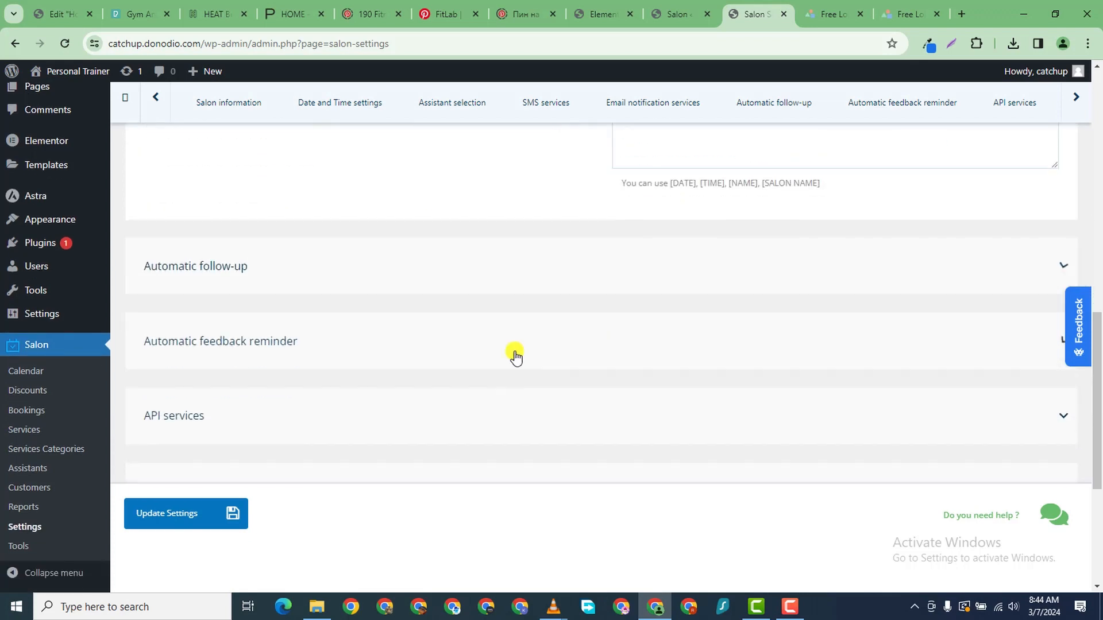
- Send reservation follow-ups by email one day after the last appointment
click(258, 267)
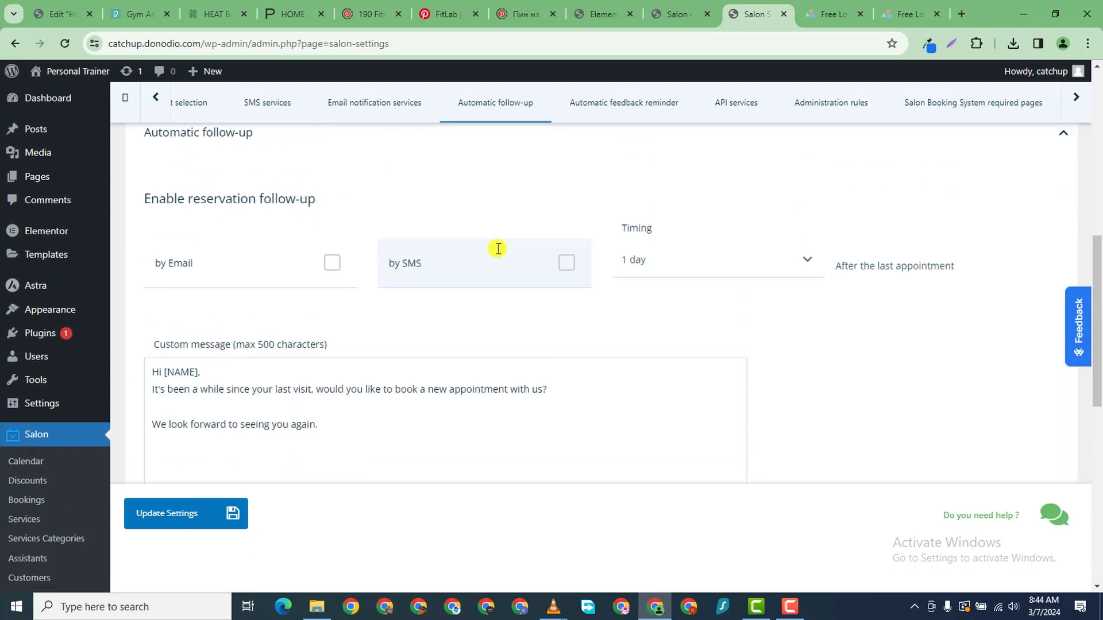
click(343, 292)
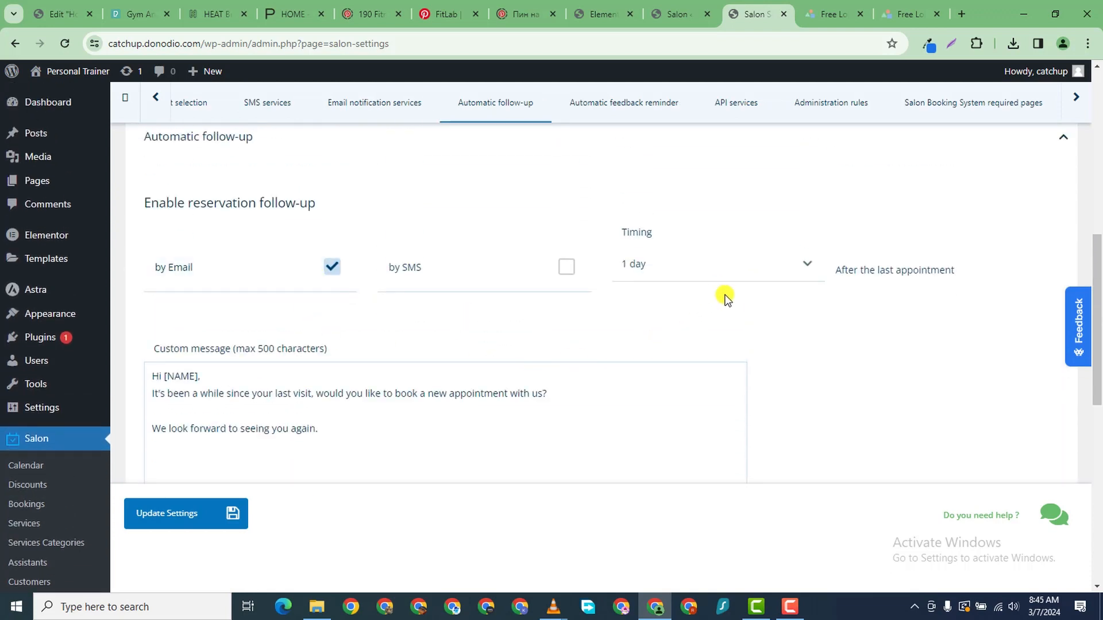
scroll(698, 296, up, 1)
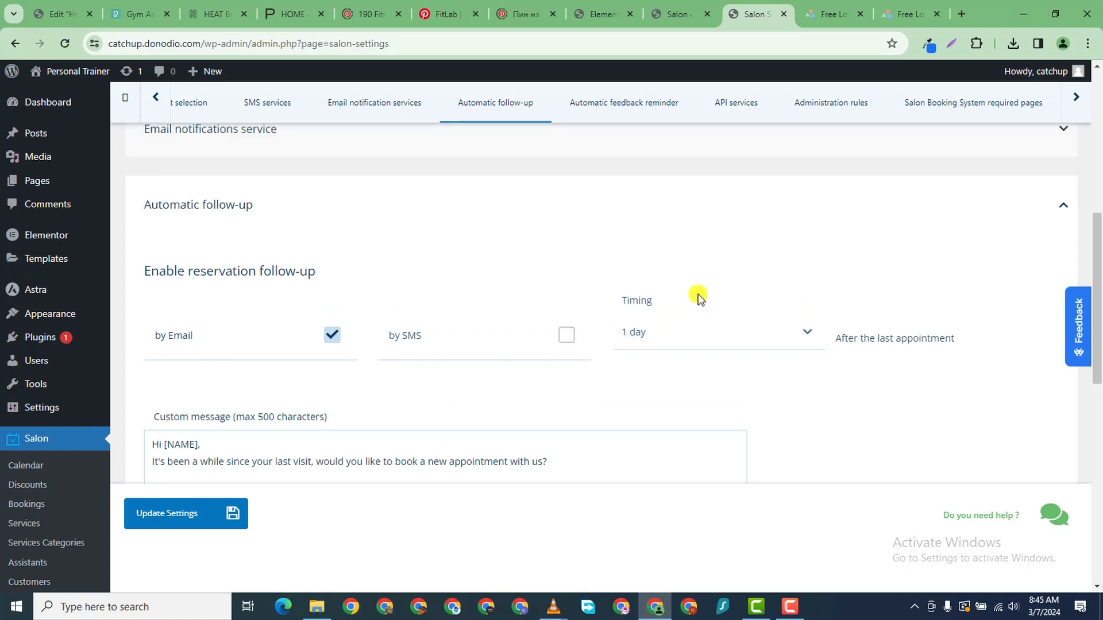
scroll(236, 391, down, 2)
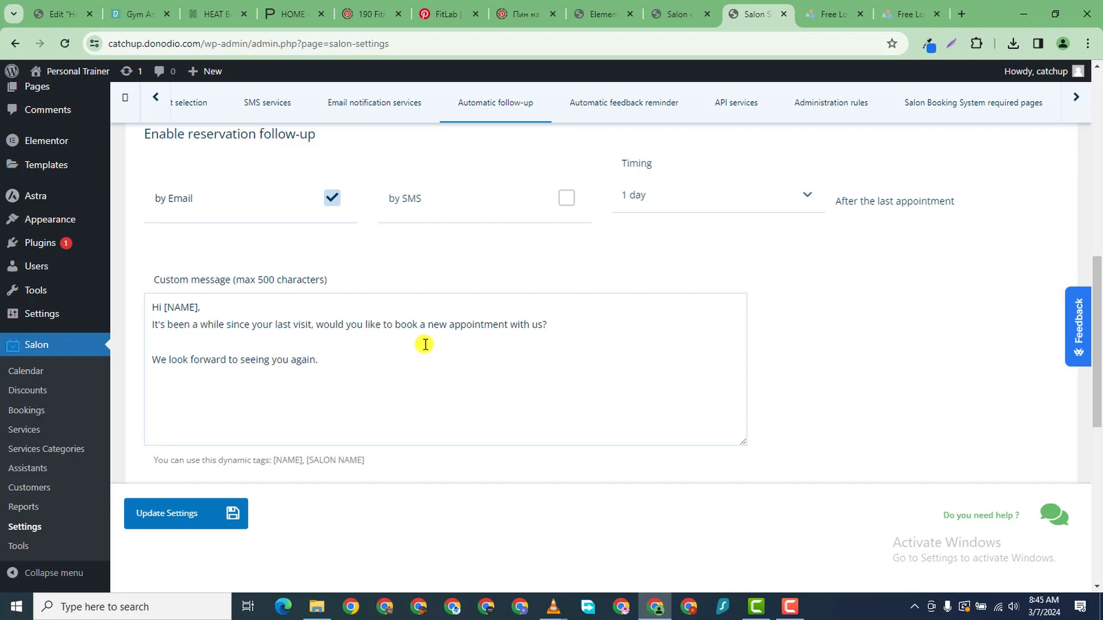
scroll(500, 376, down, 3)
scroll(446, 337, down, 2)
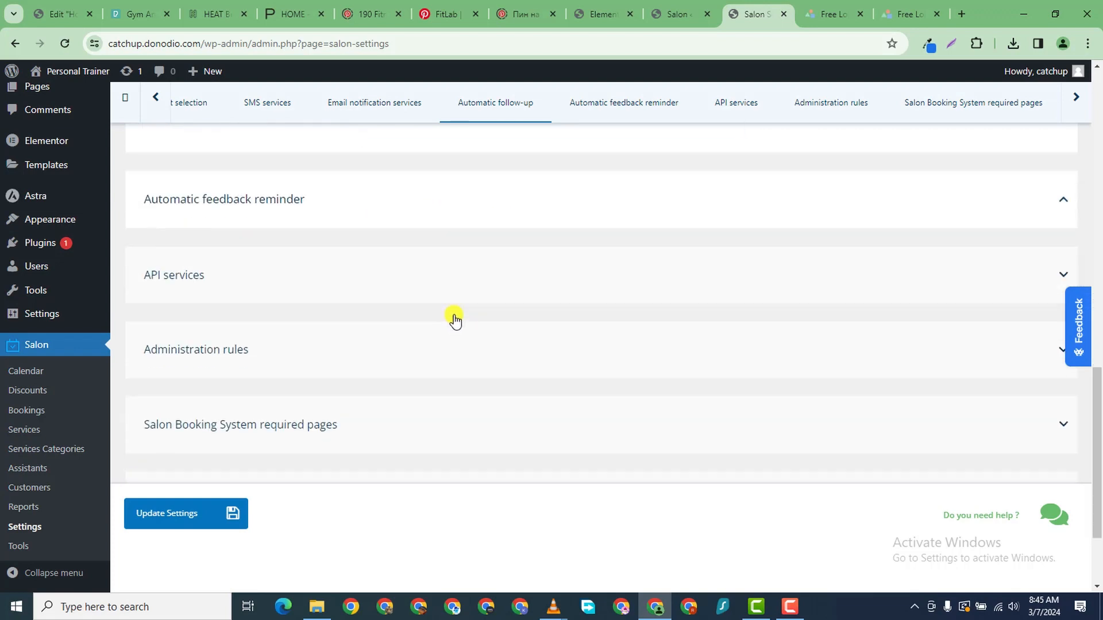
- Enable feedback submission requests by email, keeping the default message, and select the feedback URL field
click(383, 215)
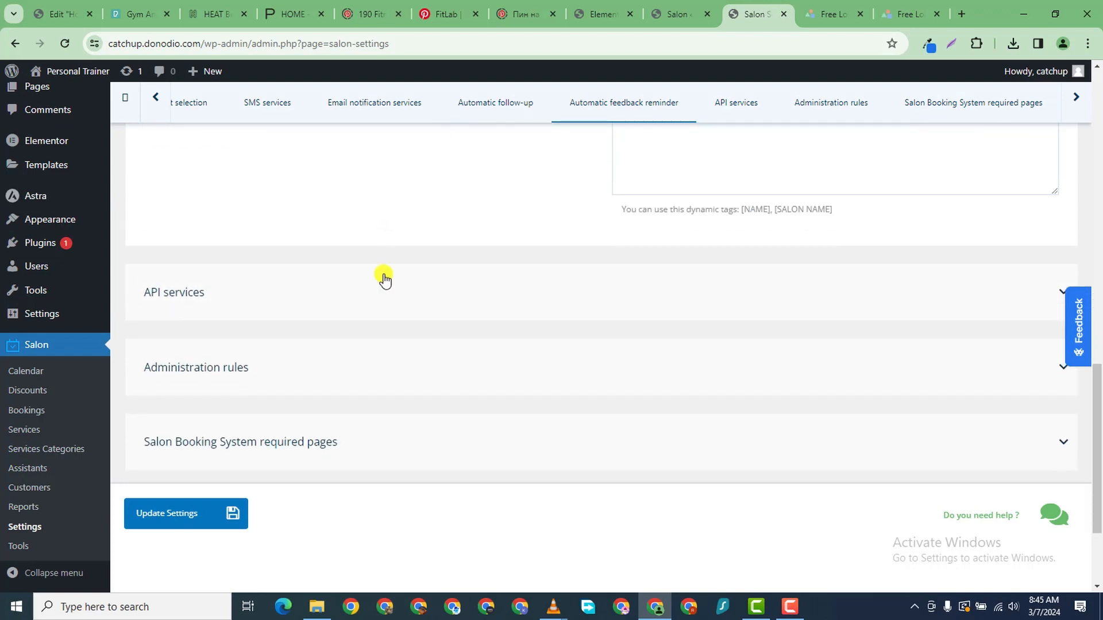
scroll(380, 295, up, 5)
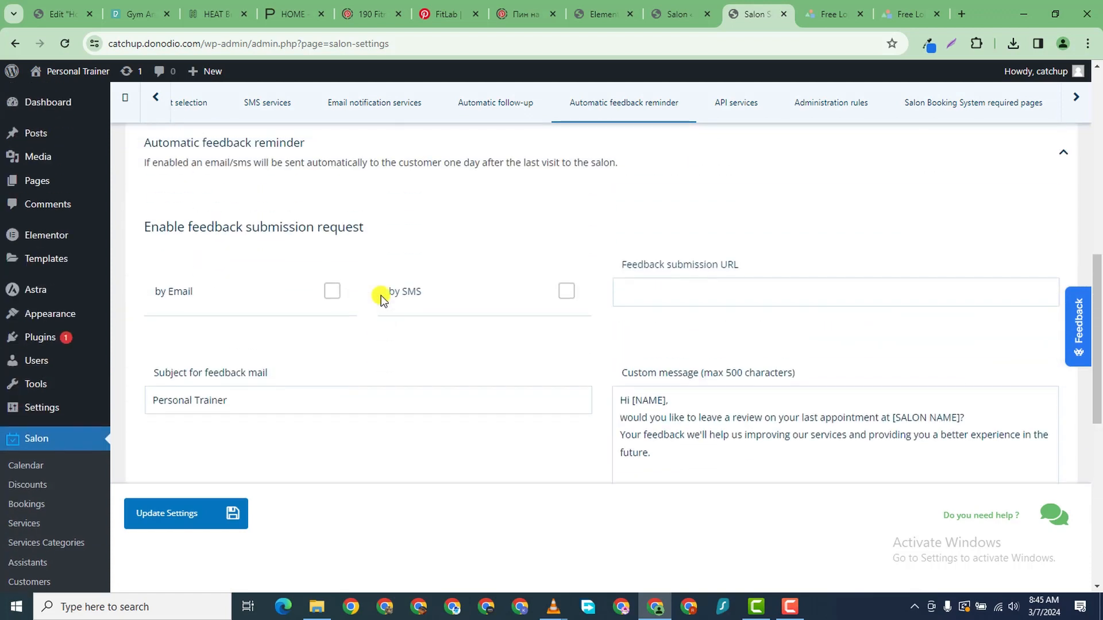
click(298, 341)
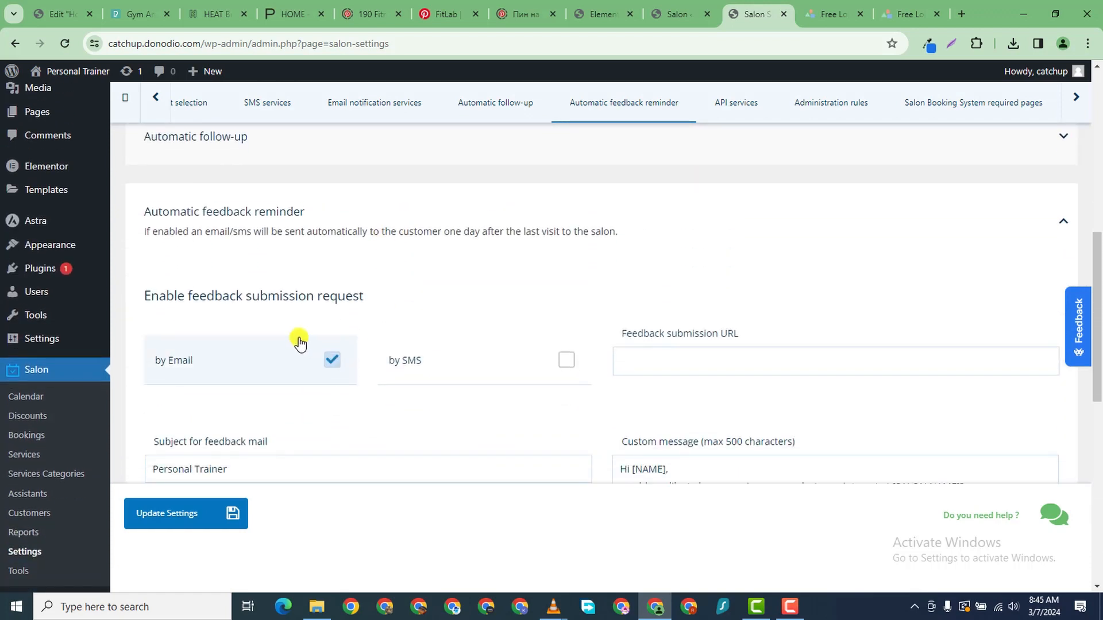
click(300, 343)
click(339, 355)
click(697, 372)
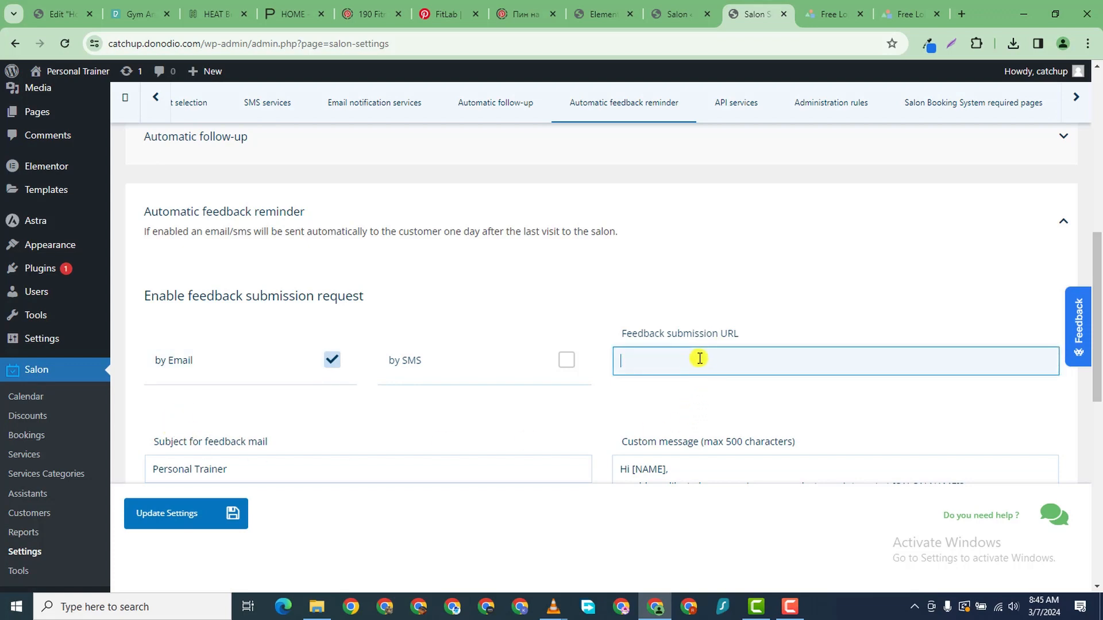
scroll(627, 257, down, 2)
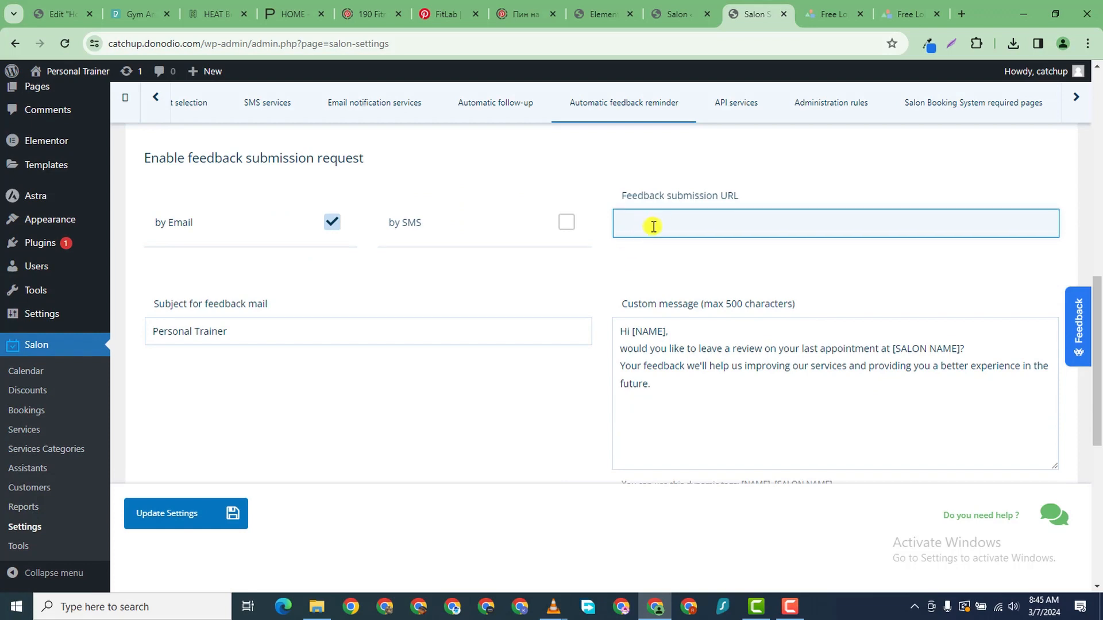
scroll(642, 235, down, 1)
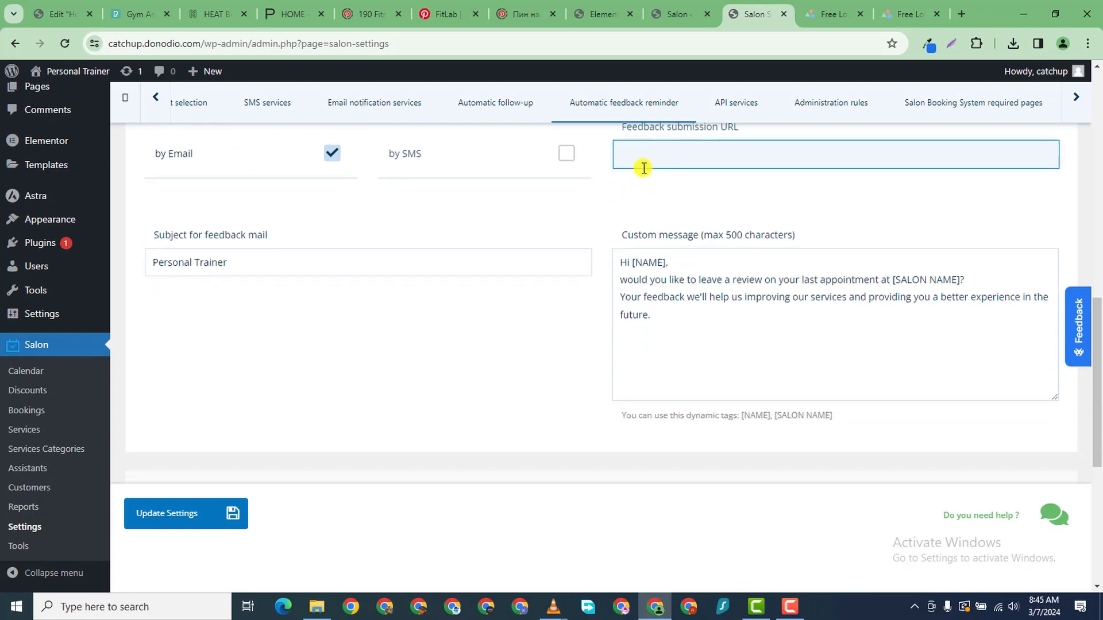
scroll(399, 451, down, 2)
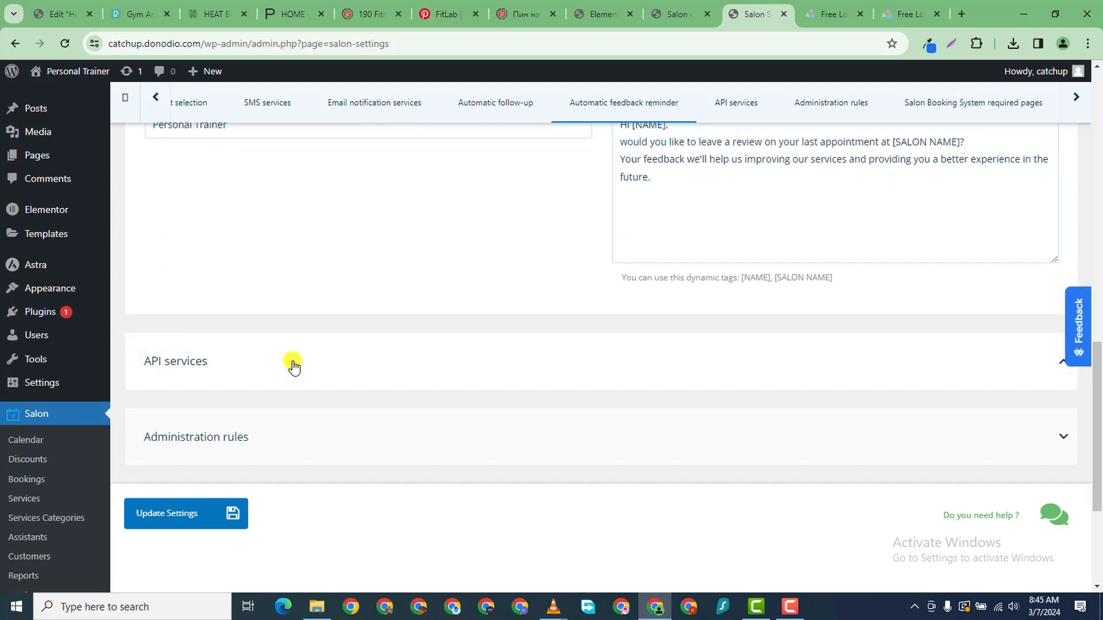
- Review API services and administration rules, leaving editor-admin and assistant CSV export off
click(290, 364)
scroll(398, 346, down, 7)
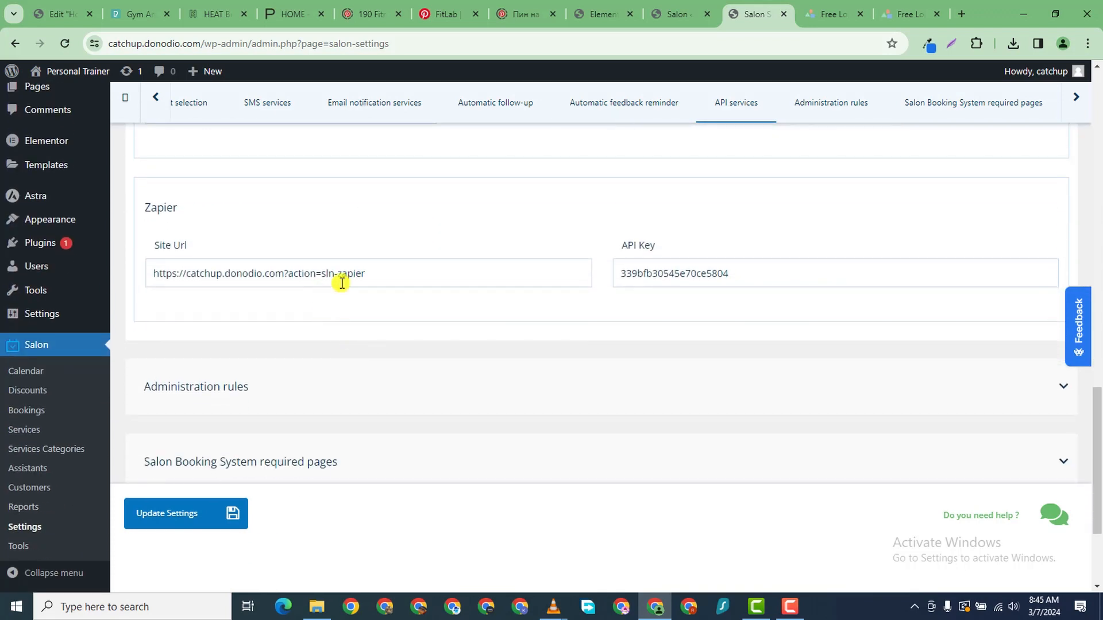
scroll(322, 287, up, 3)
scroll(300, 313, down, 4)
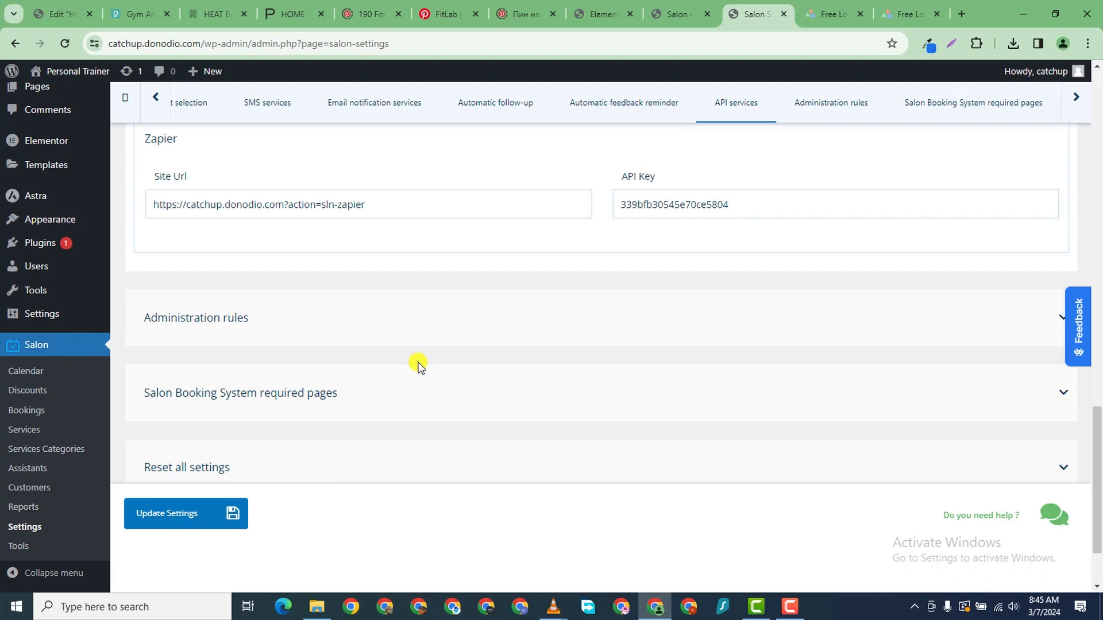
click(383, 335)
scroll(384, 336, down, 1)
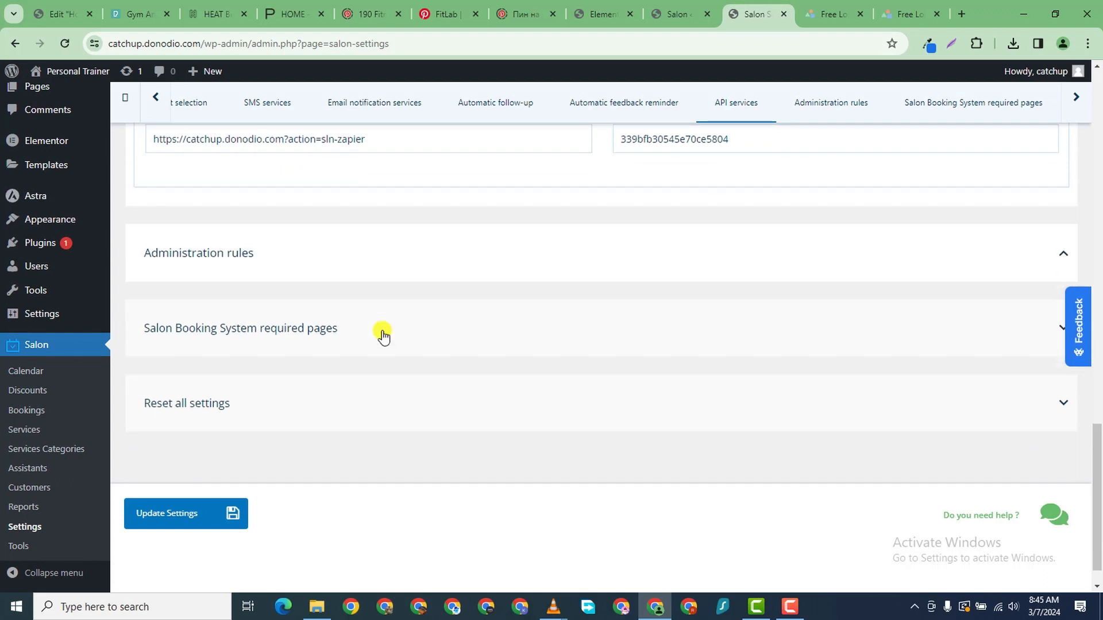
click(367, 269)
scroll(396, 266, down, 1)
scroll(426, 256, up, 1)
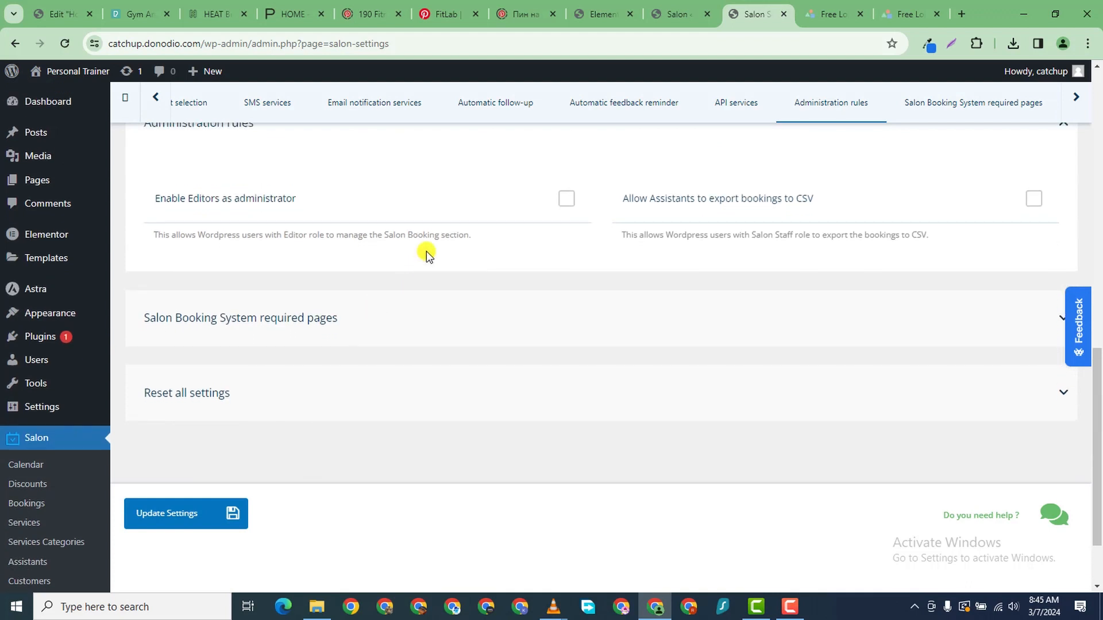
click(579, 246)
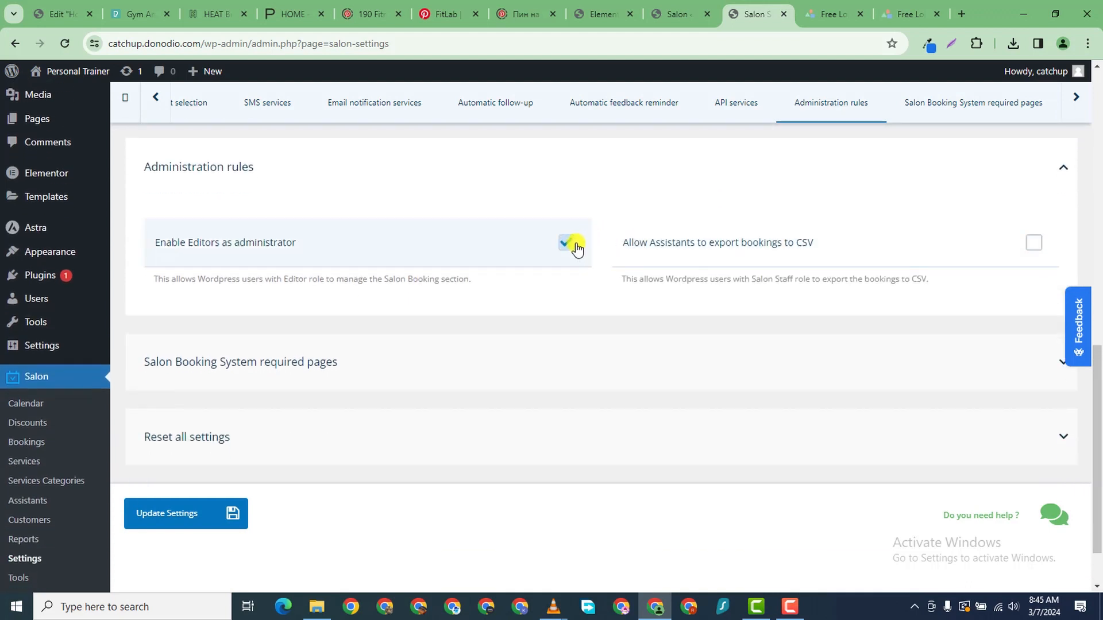
click(576, 246)
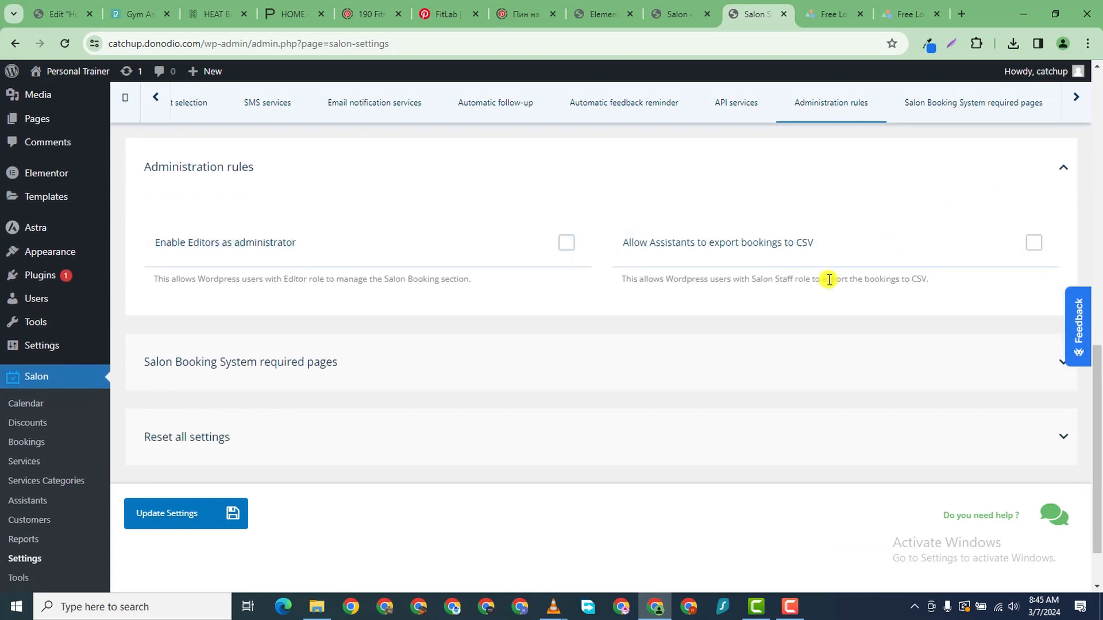
click(869, 260)
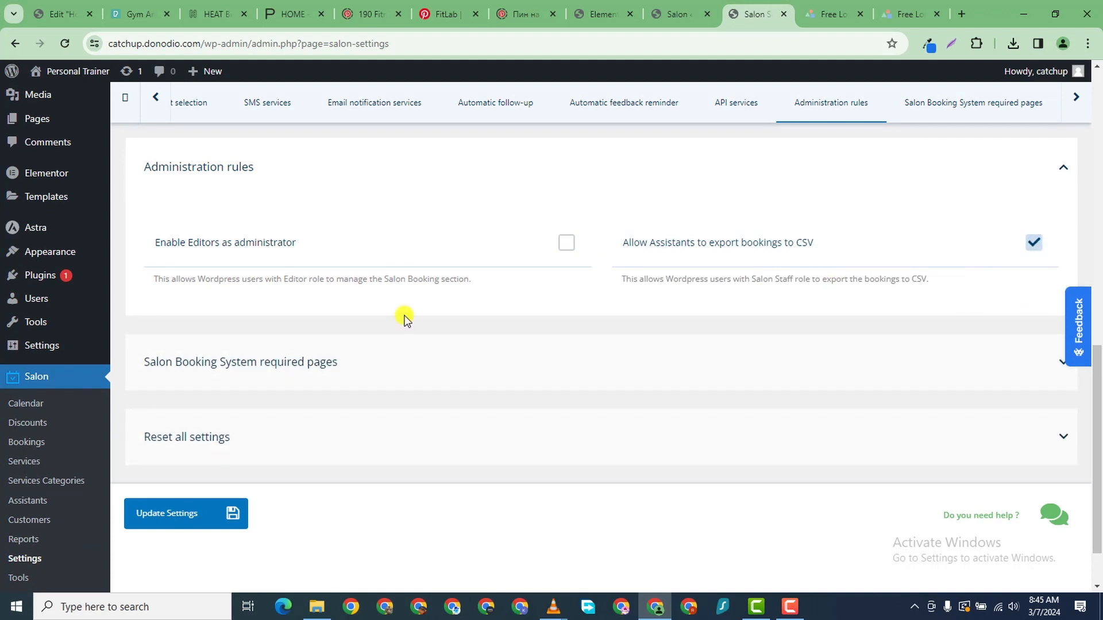
click(1042, 246)
- Check the Required pages and Reset sections, then save the general settings
click(402, 368)
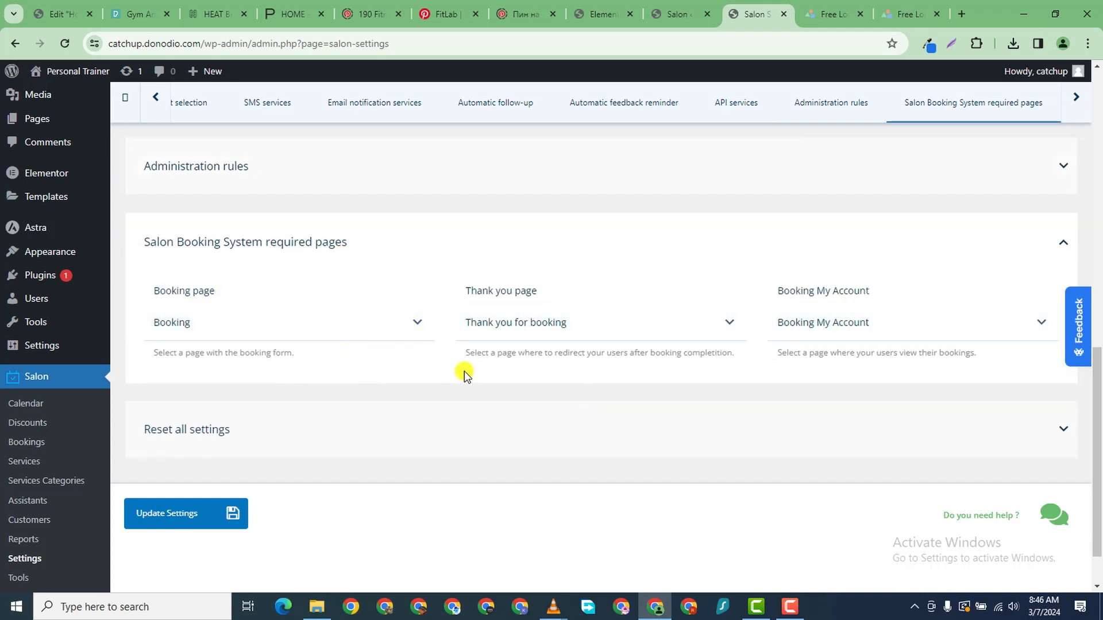
scroll(463, 324, down, 1)
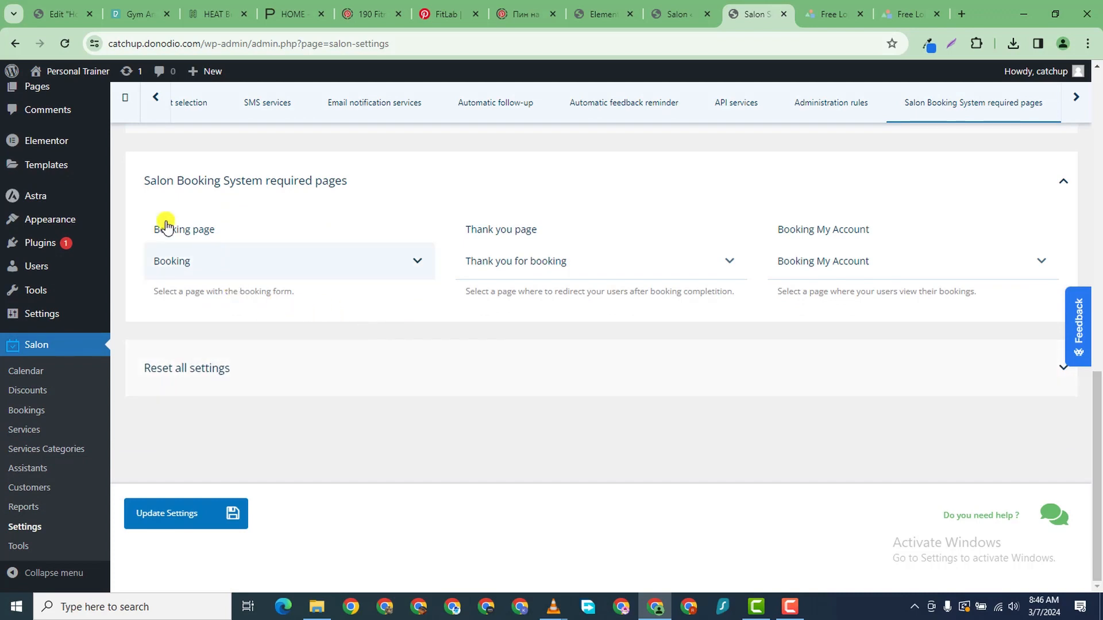
click(353, 384)
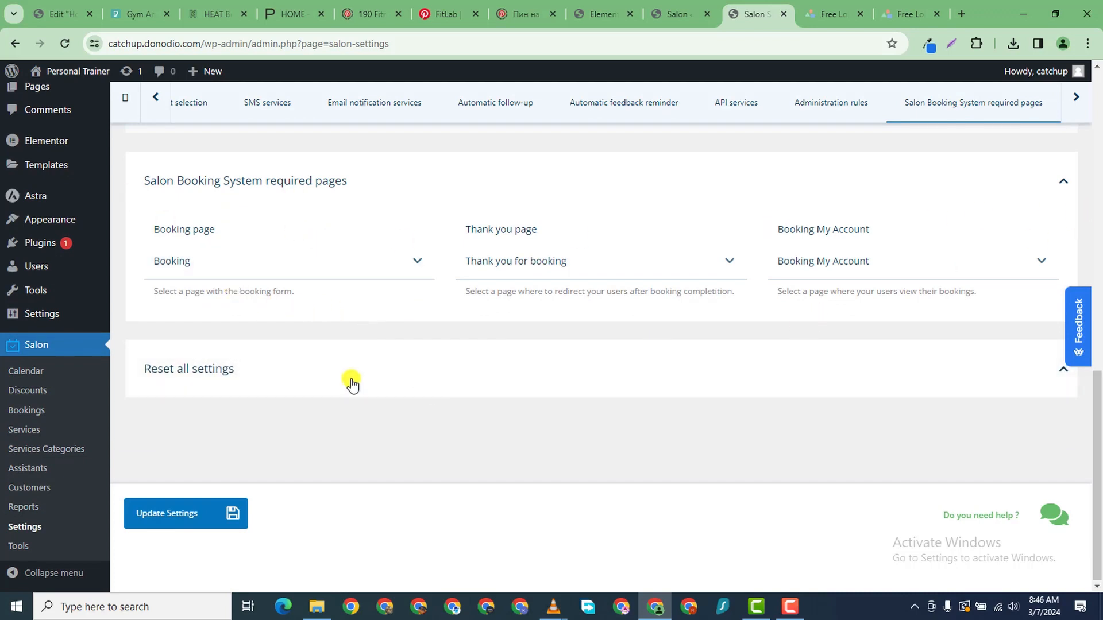
scroll(835, 236, up, 5)
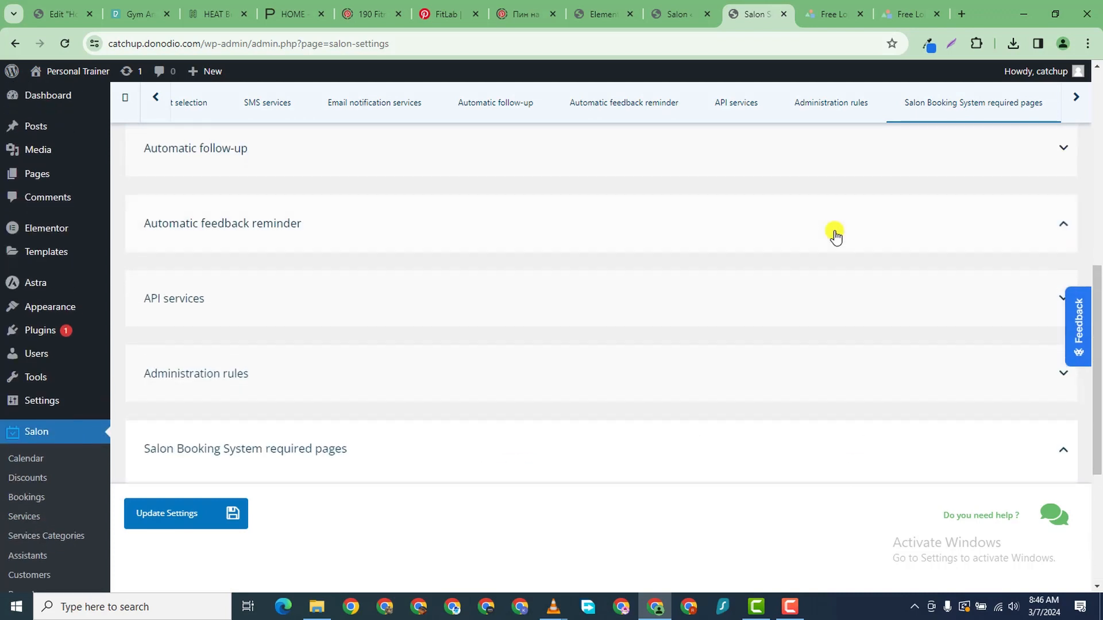
scroll(835, 236, up, 8)
click(143, 527)
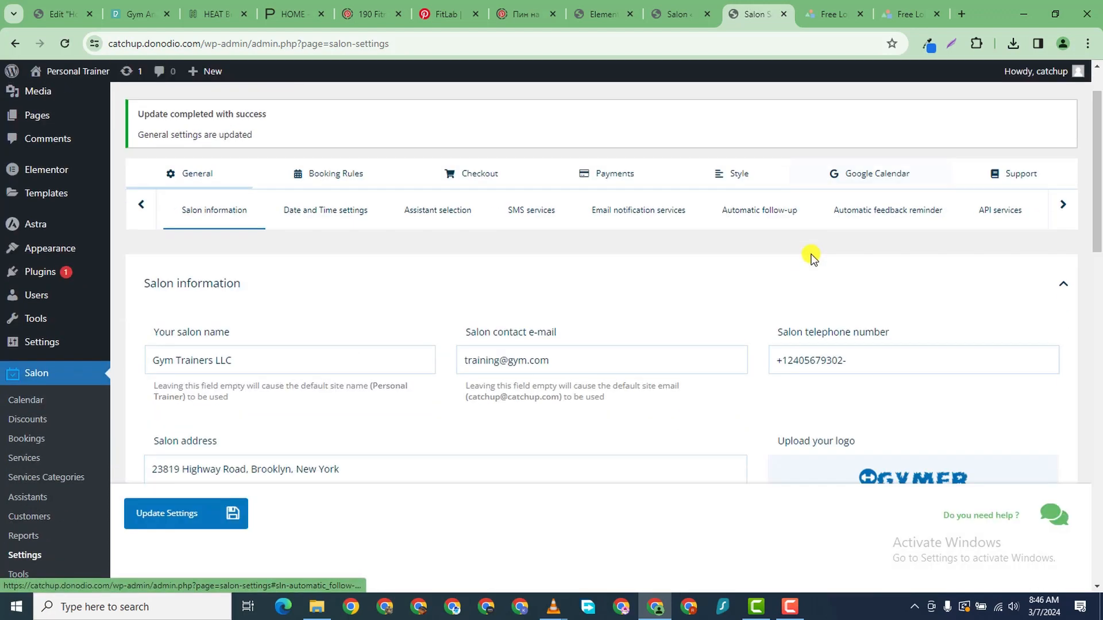
scroll(811, 259, down, 1)
scroll(764, 273, up, 2)
scroll(714, 281, down, 2)
scroll(249, 275, up, 2)
scroll(250, 276, down, 1)
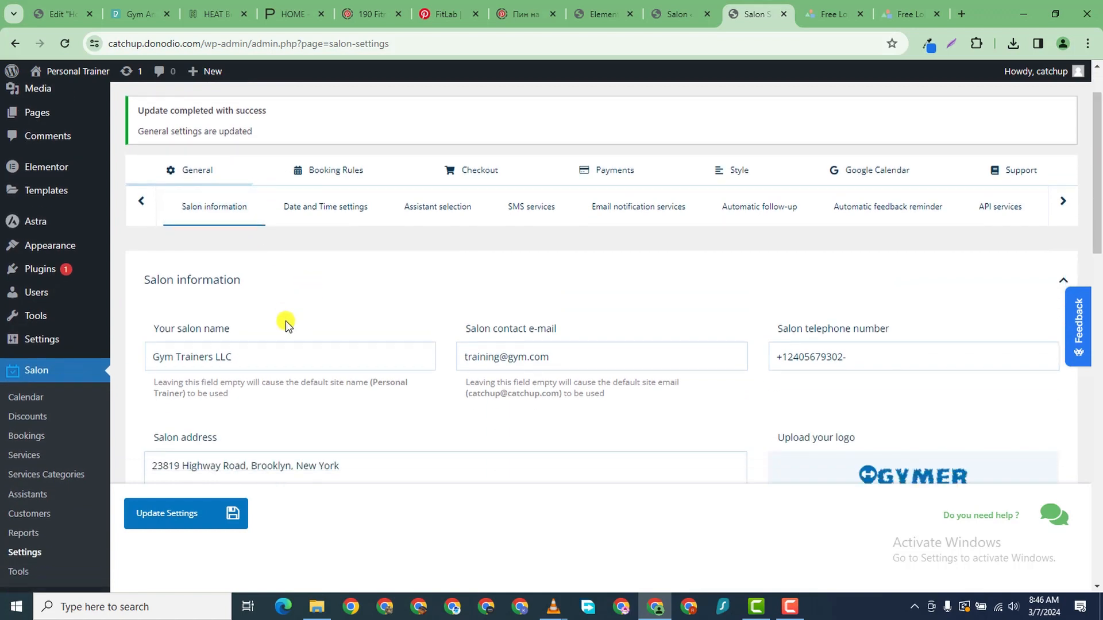
- In Booking Rules, set customers per session to 10
click(337, 171)
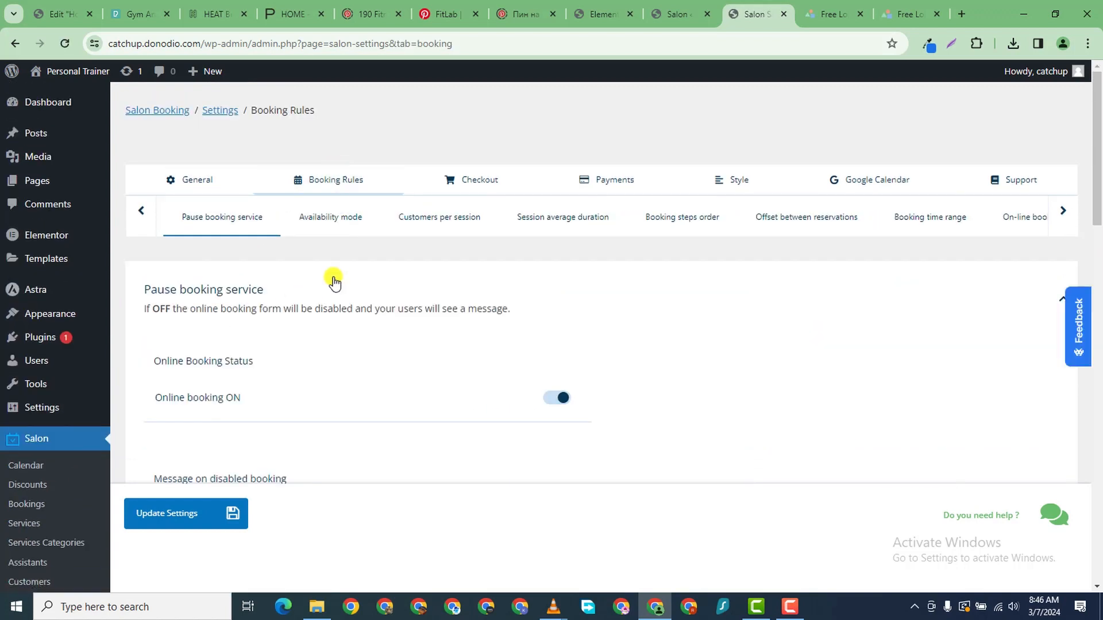
scroll(446, 298, down, 4)
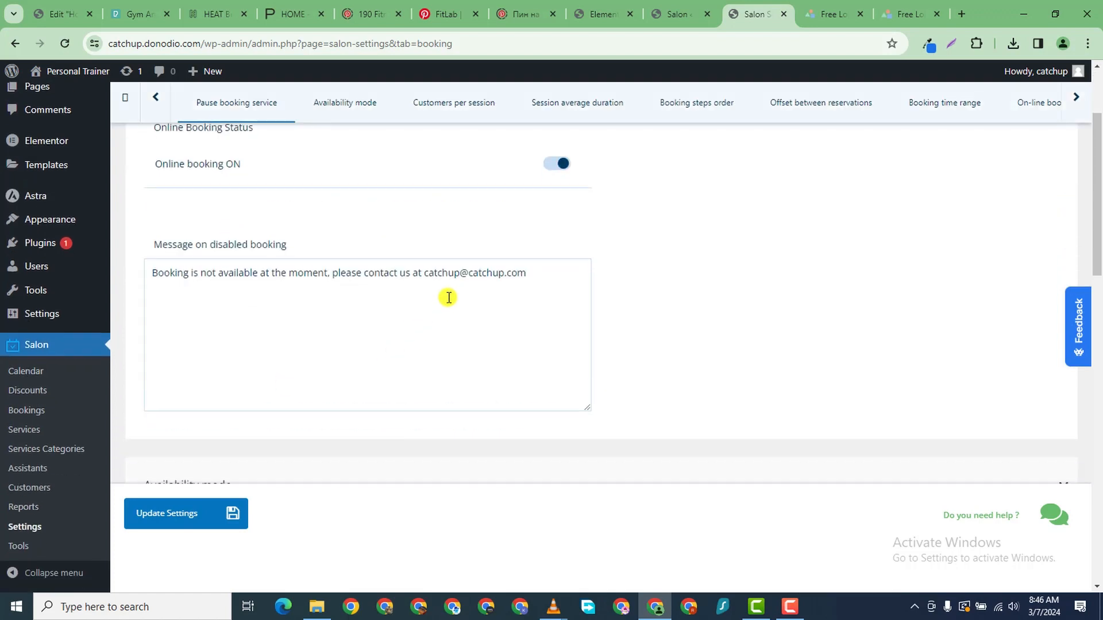
scroll(434, 222, up, 3)
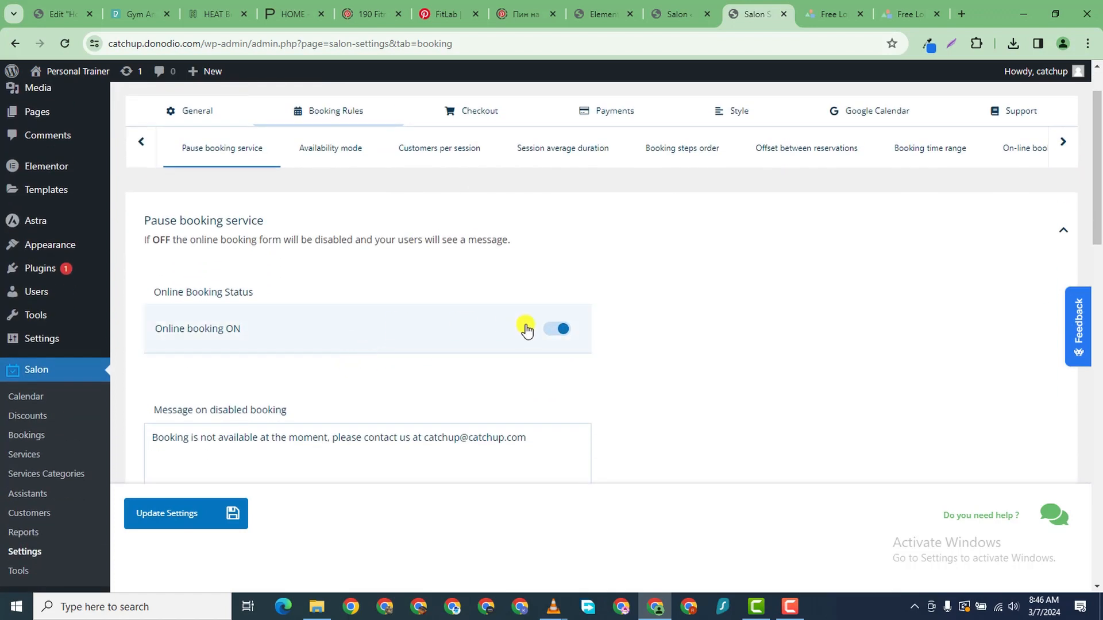
scroll(524, 344, down, 4)
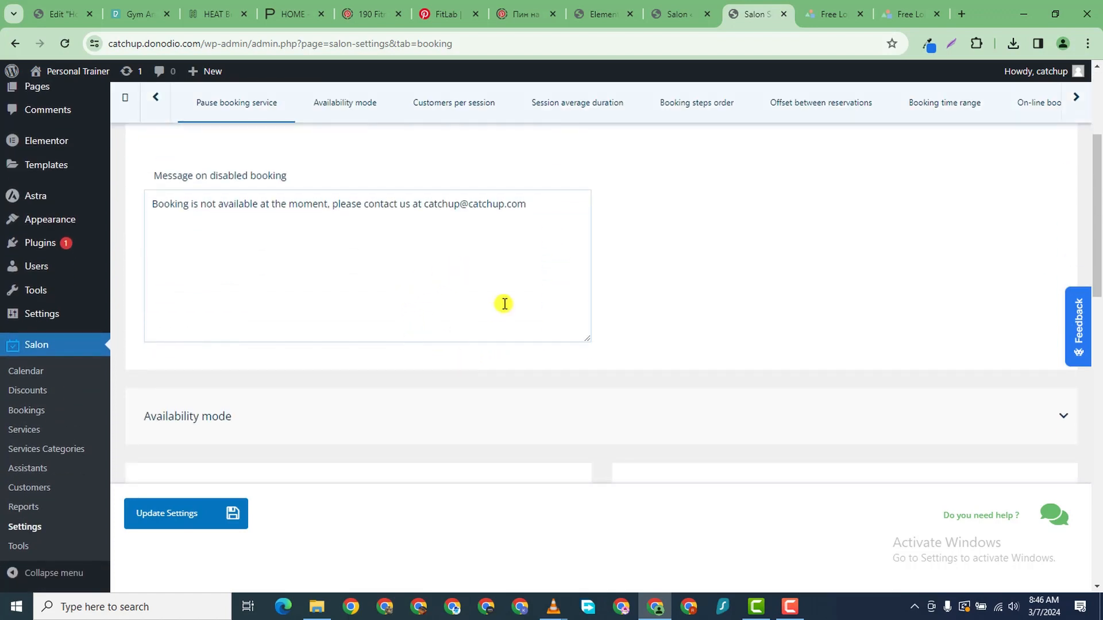
scroll(504, 307, down, 4)
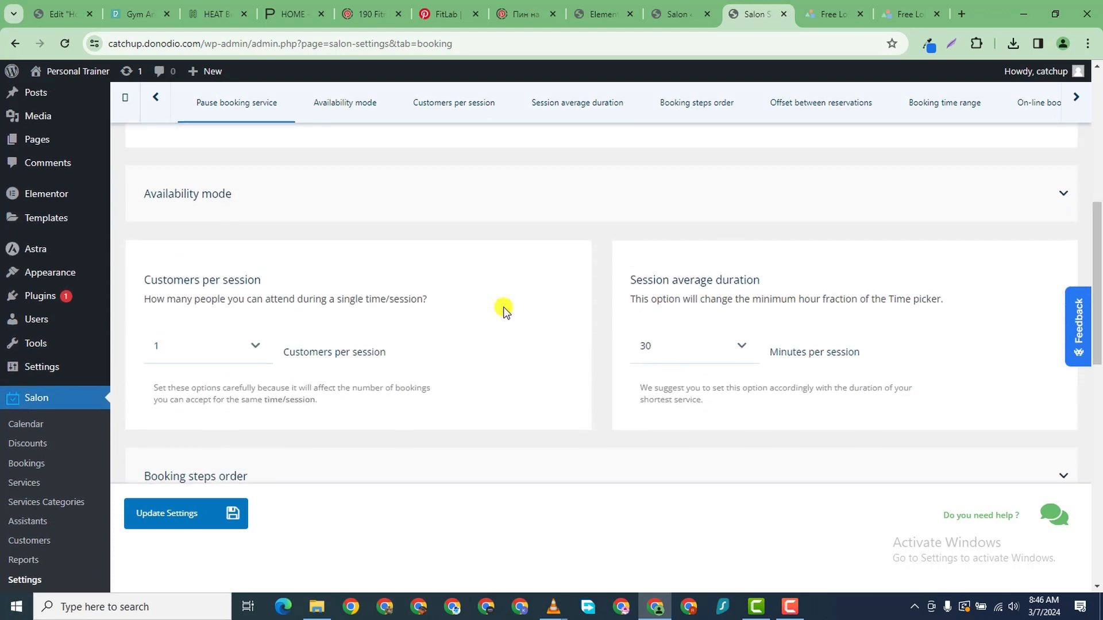
scroll(504, 310, down, 2)
scroll(503, 308, up, 2)
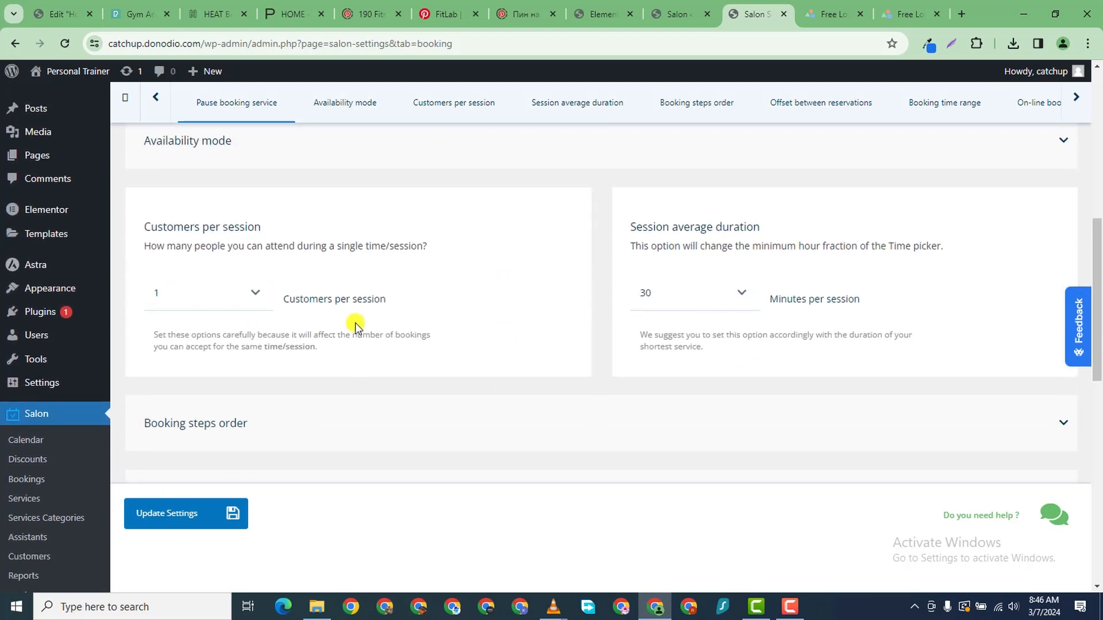
click(250, 297)
scroll(207, 437, down, 2)
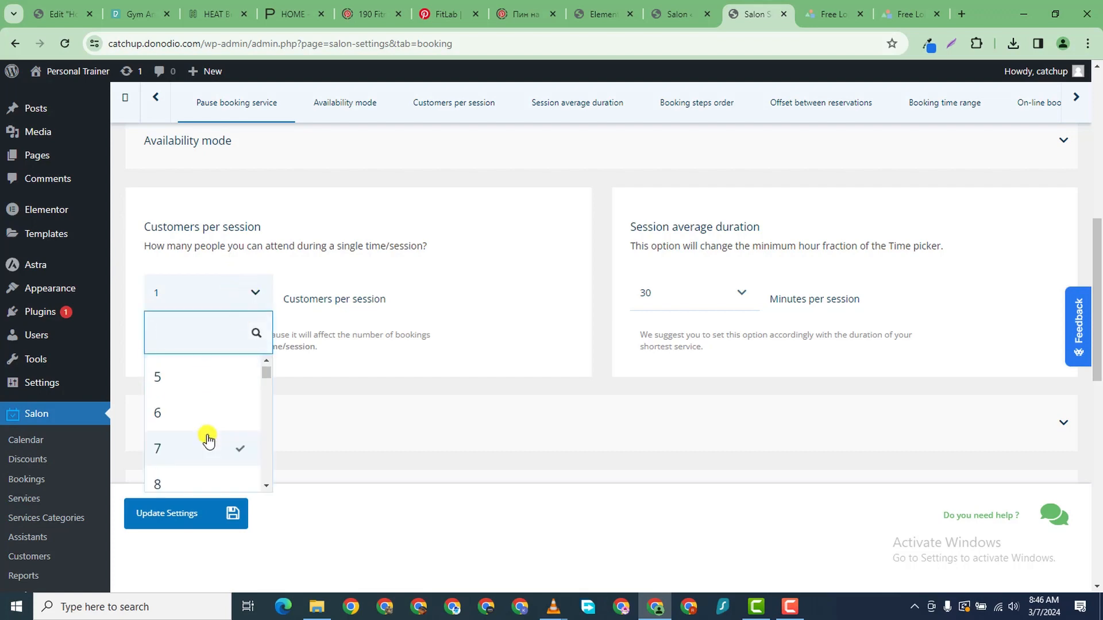
scroll(200, 449, down, 2)
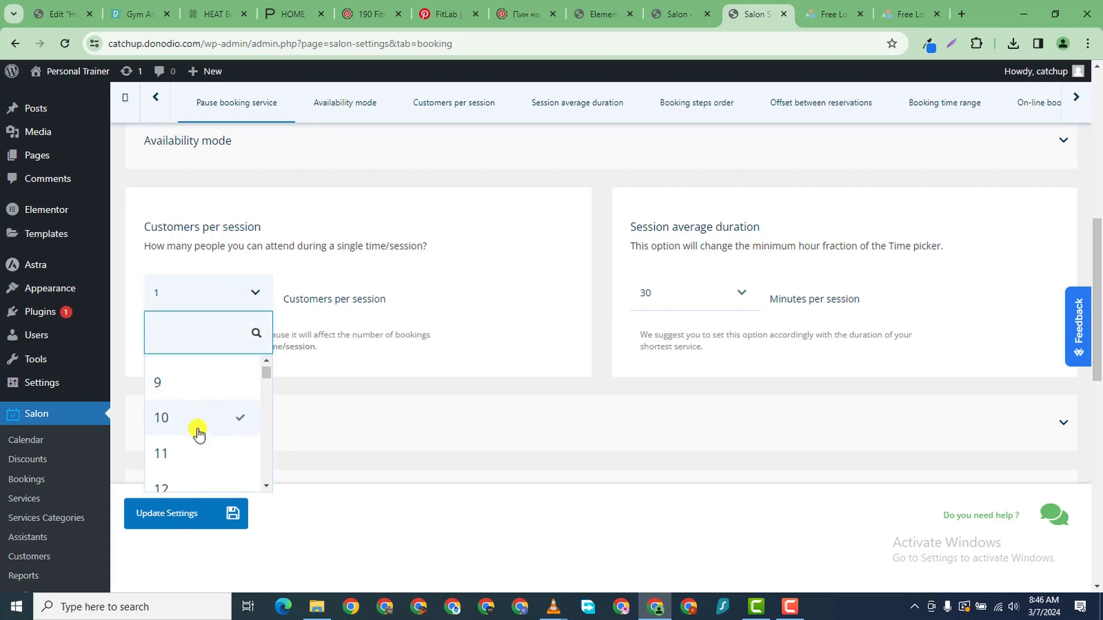
click(197, 428)
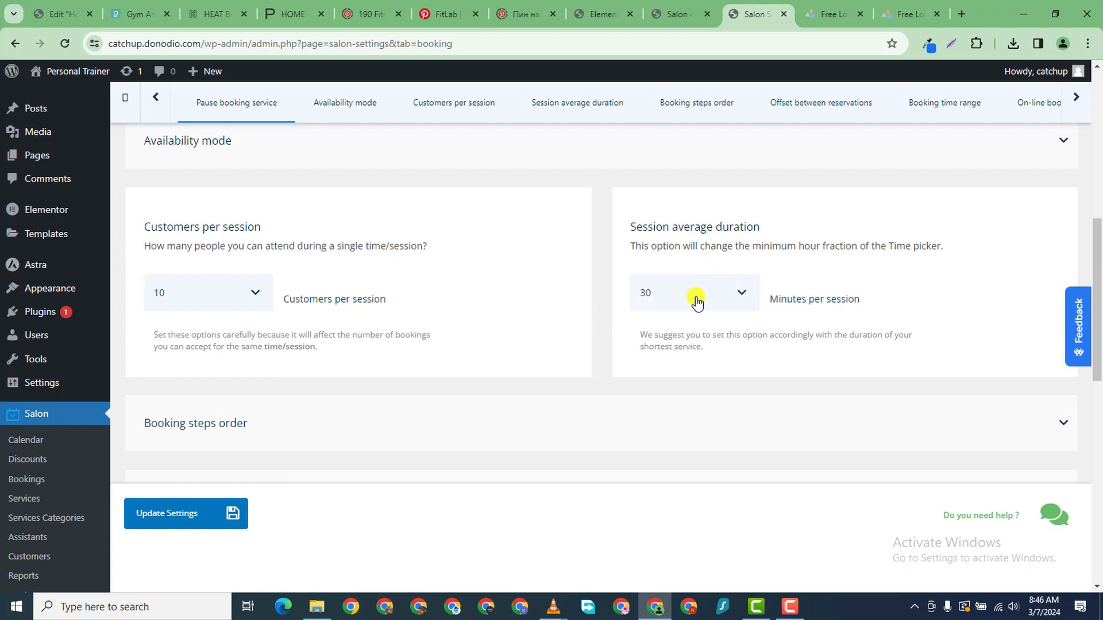
- Set the session average duration to 60 minutes
click(731, 290)
scroll(695, 436, down, 3)
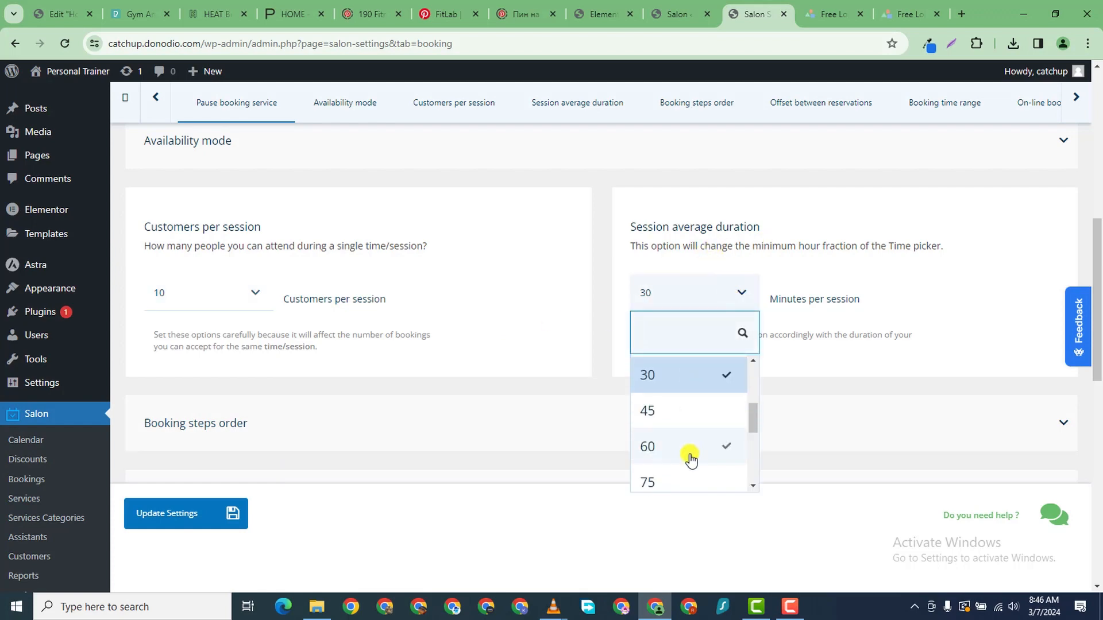
scroll(668, 404, up, 2)
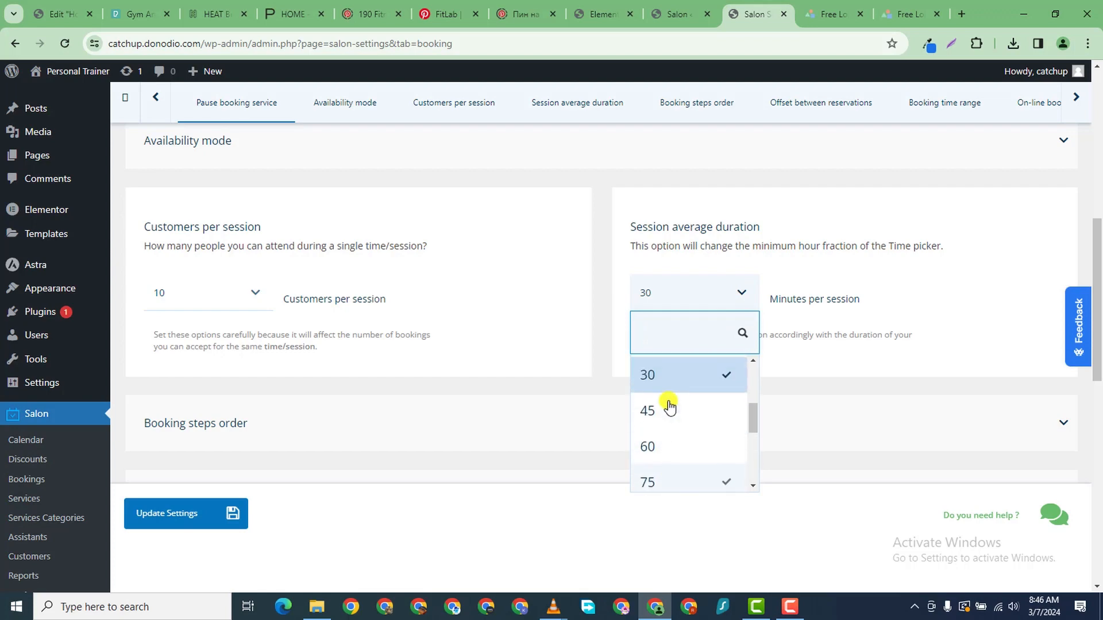
click(669, 443)
scroll(443, 320, down, 3)
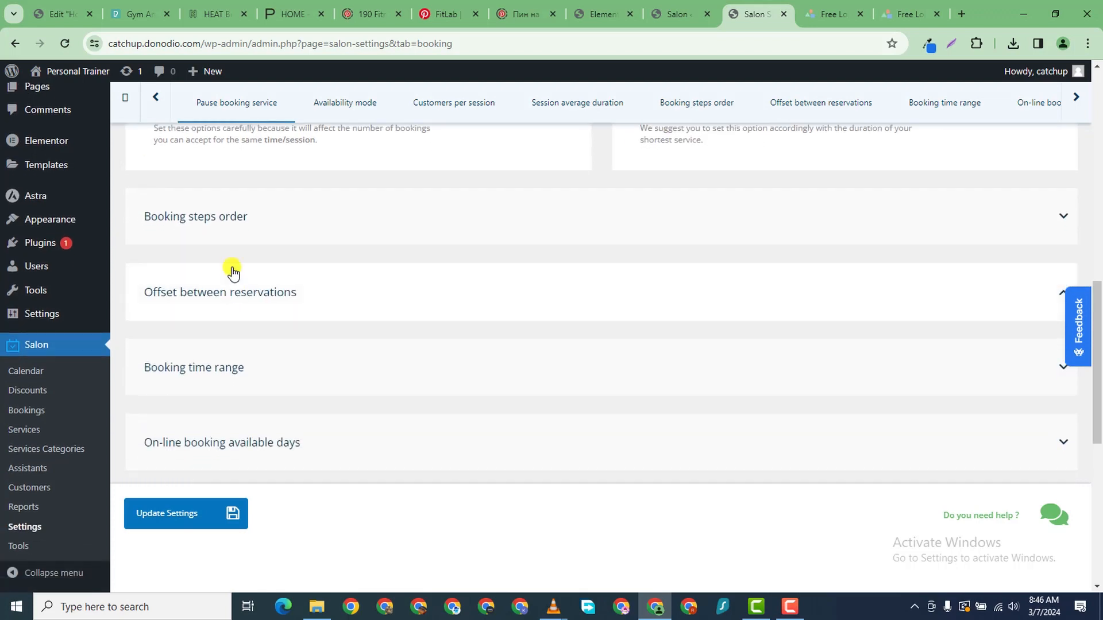
- Enable the 5m offset between reservations and expand the Booking time range section
click(242, 236)
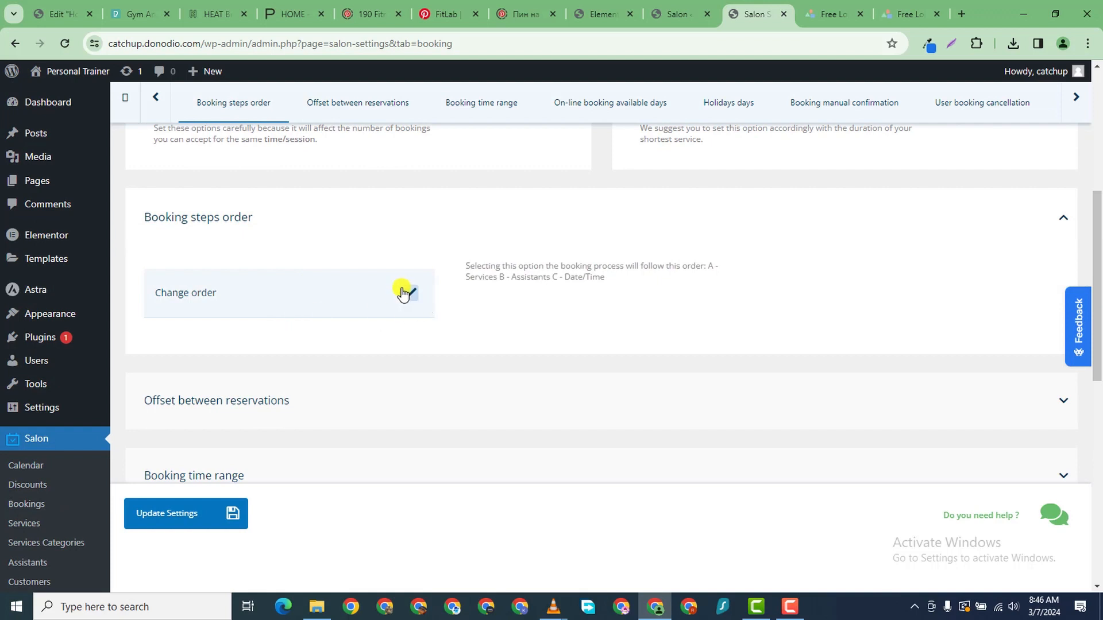
scroll(402, 361, down, 2)
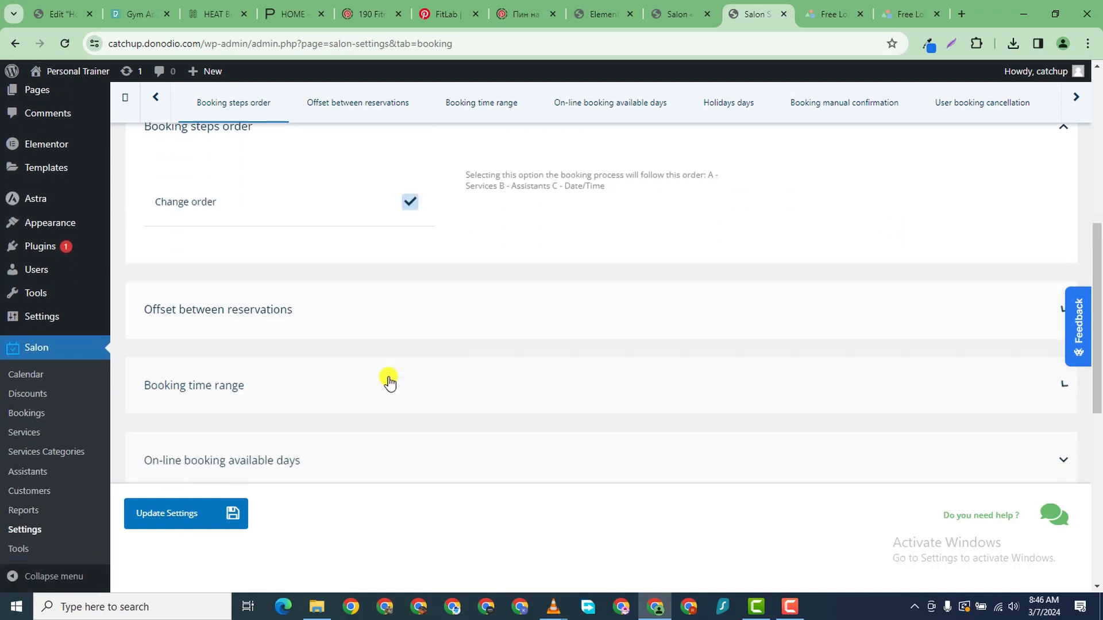
scroll(390, 344, down, 1)
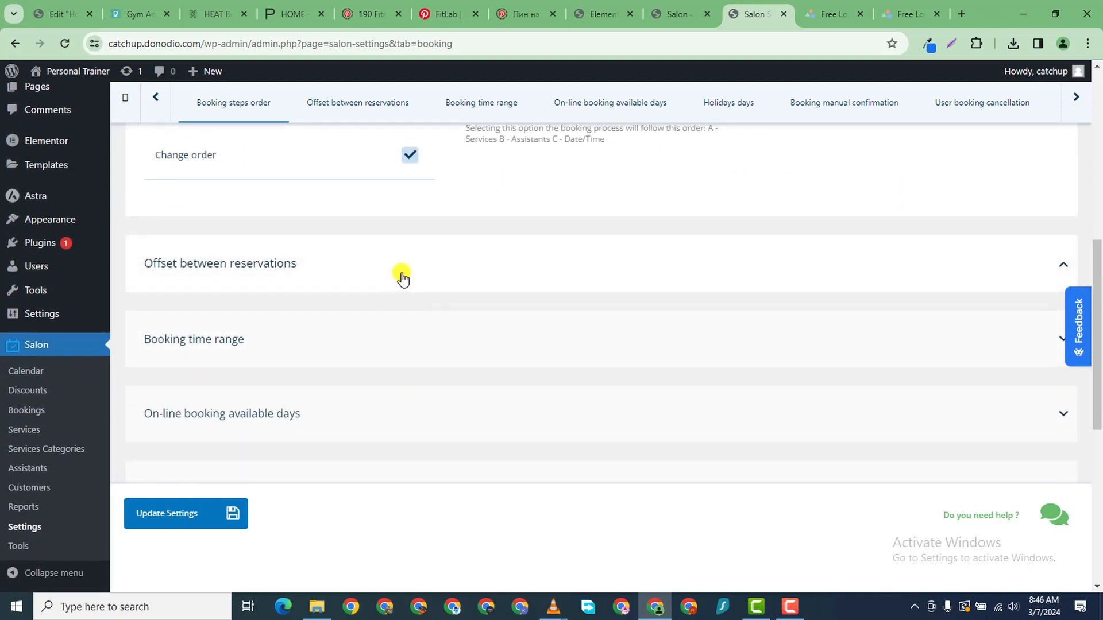
click(402, 278)
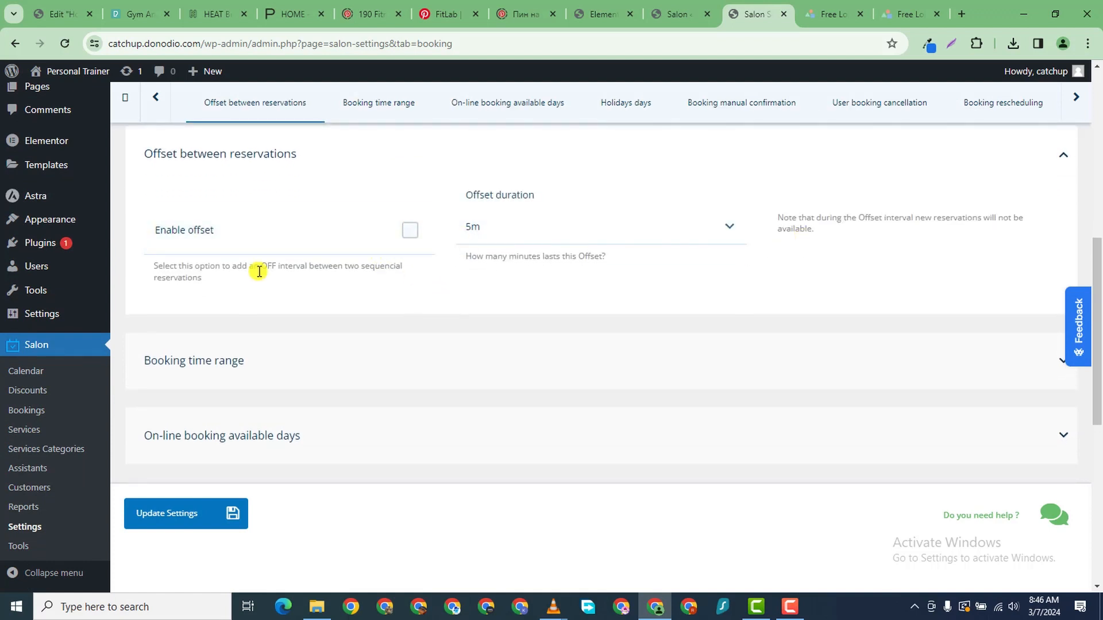
click(336, 249)
click(409, 240)
click(408, 234)
click(339, 380)
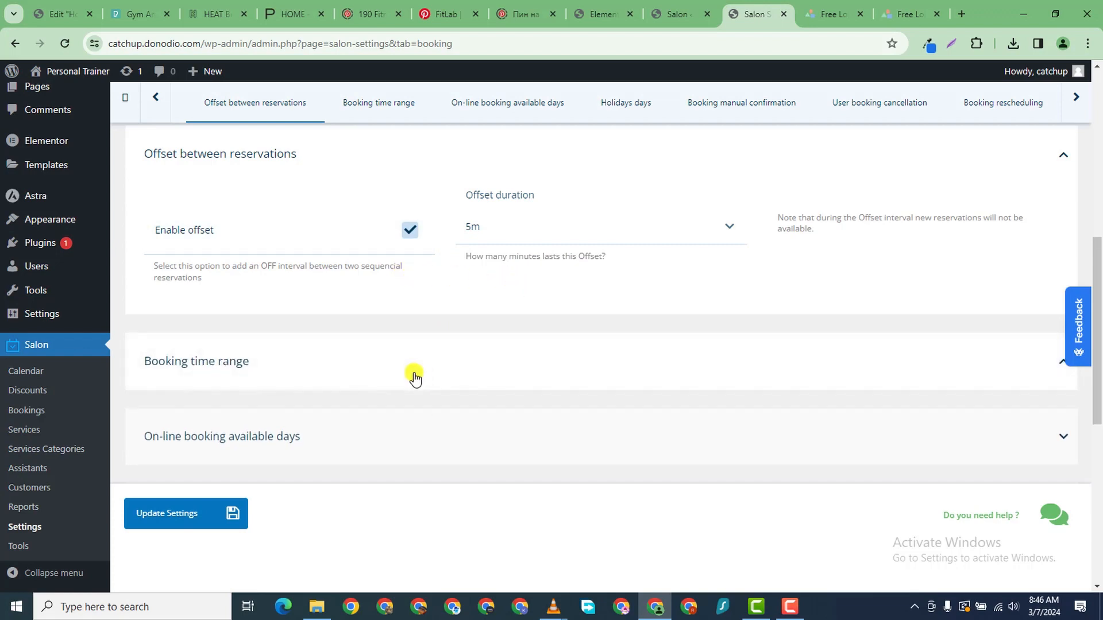
click(371, 366)
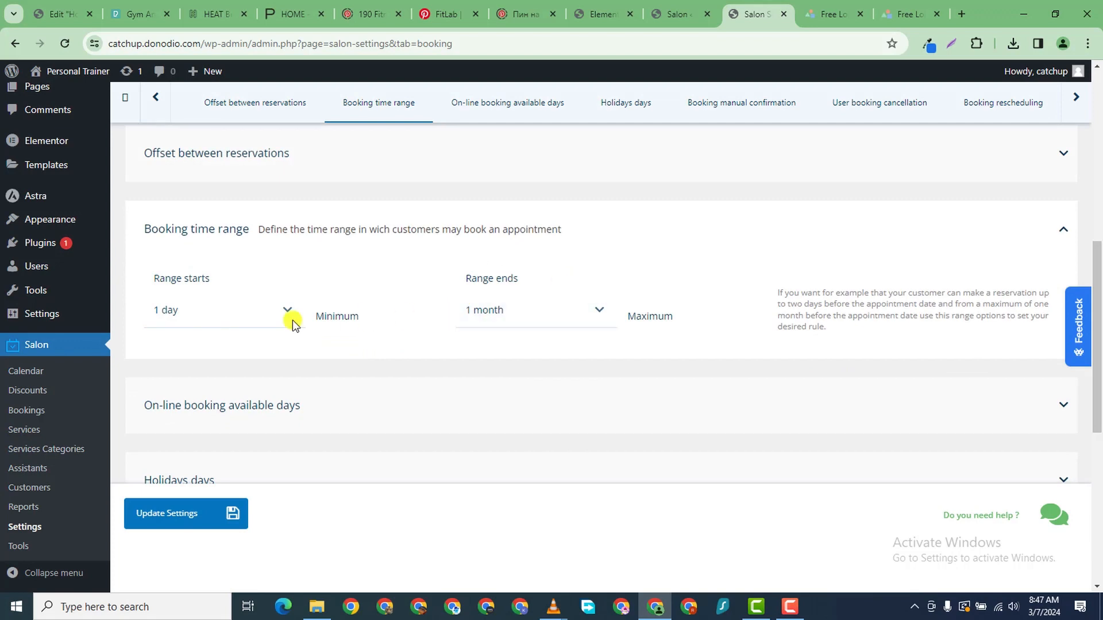
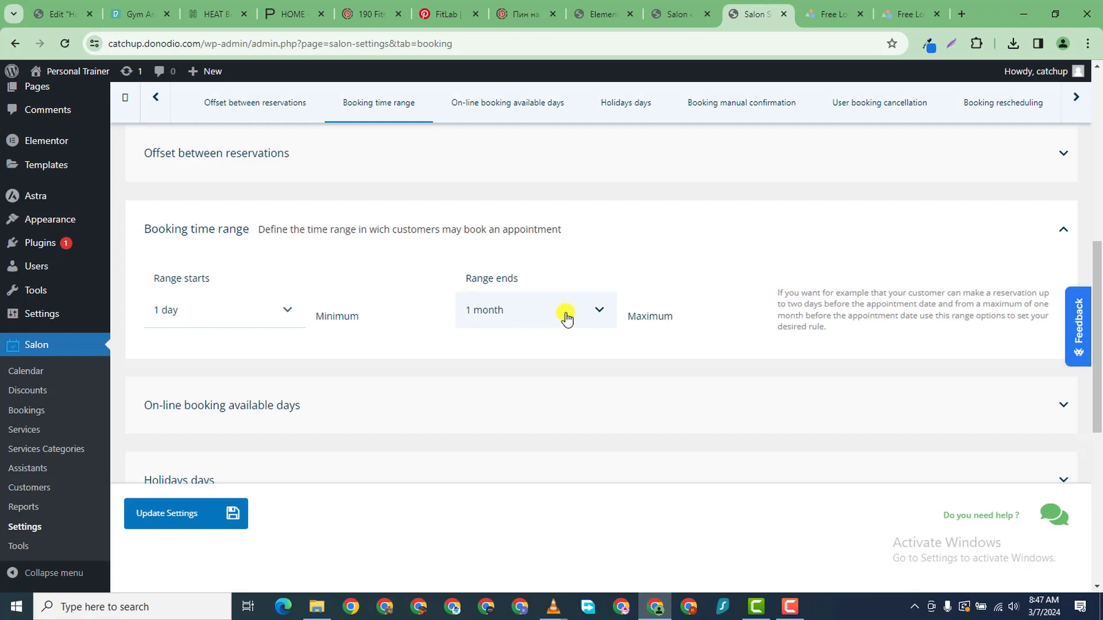
- Try a 1-year booking range end, then set it back to 1 month
click(597, 317)
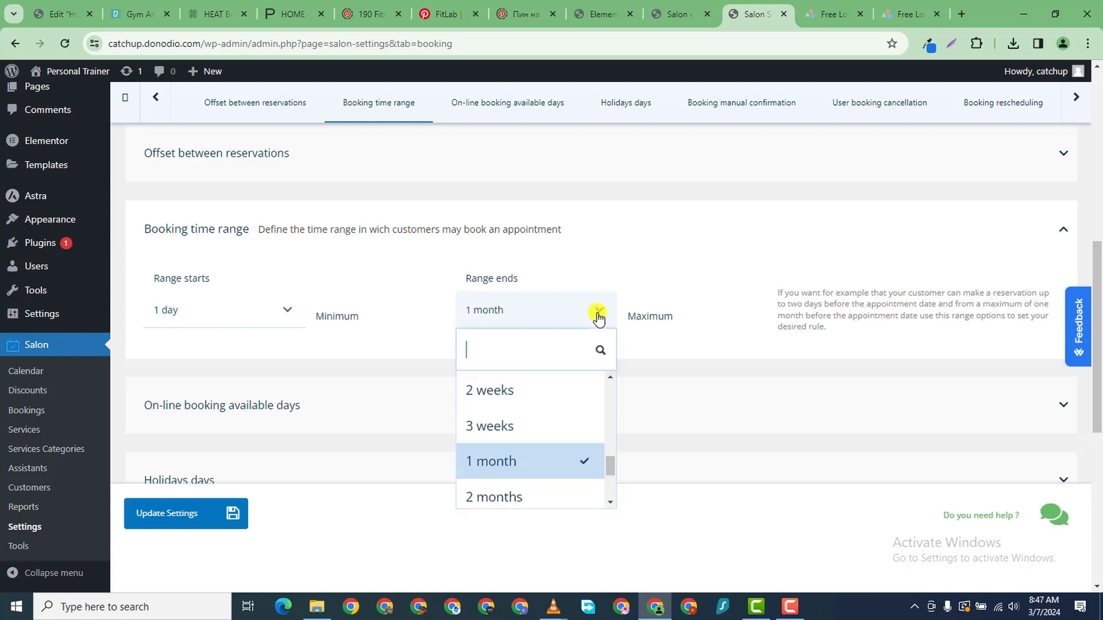
scroll(545, 442, down, 3)
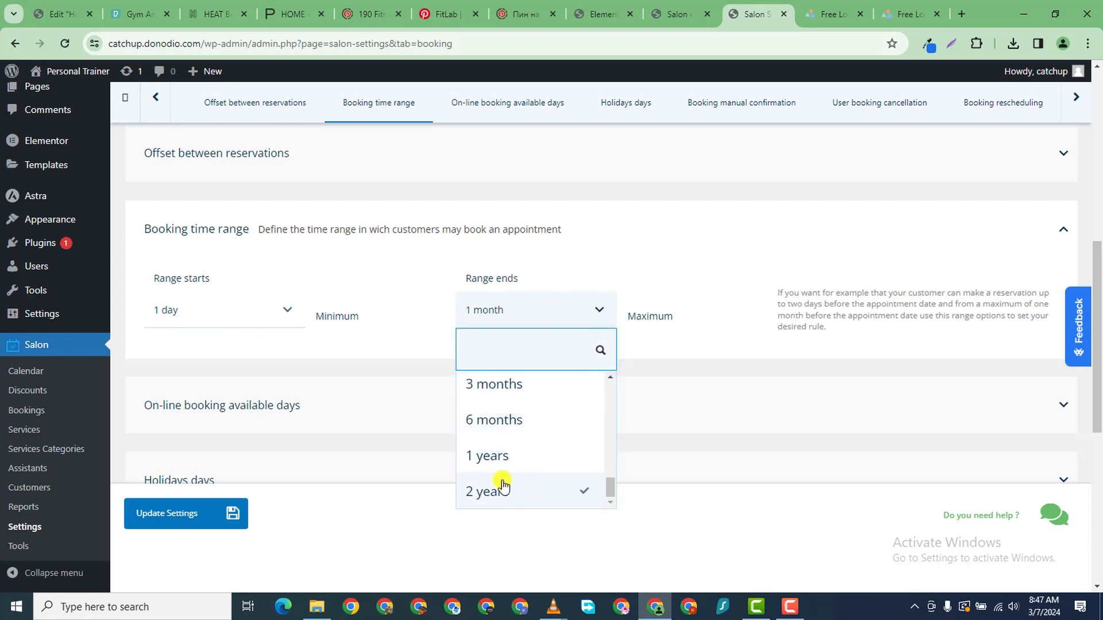
click(505, 457)
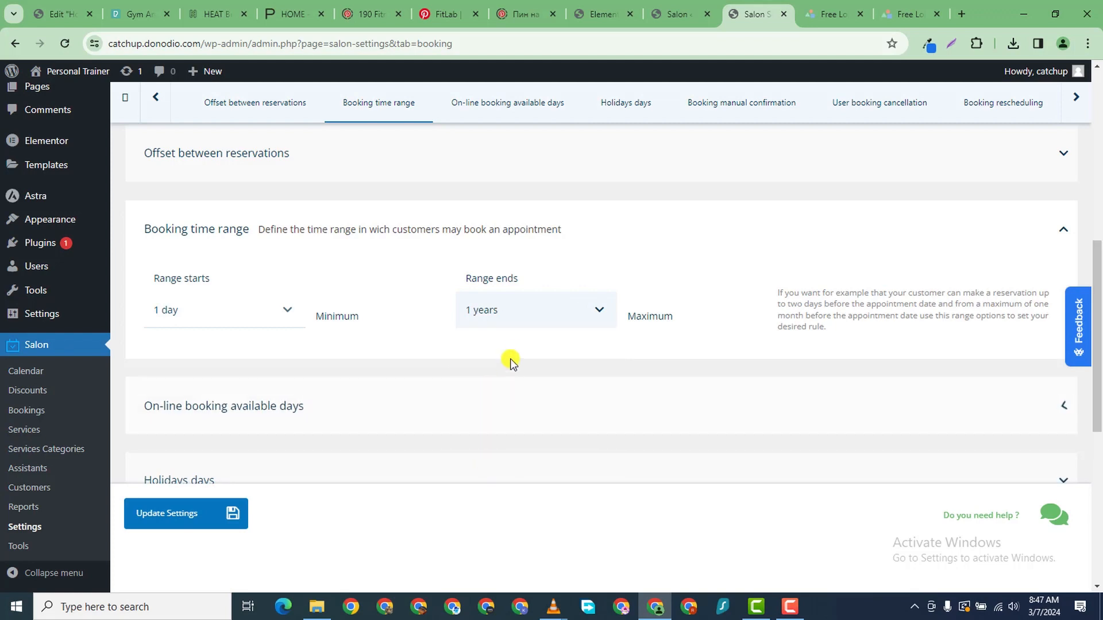
click(571, 322)
scroll(540, 425, up, 4)
scroll(538, 448, down, 1)
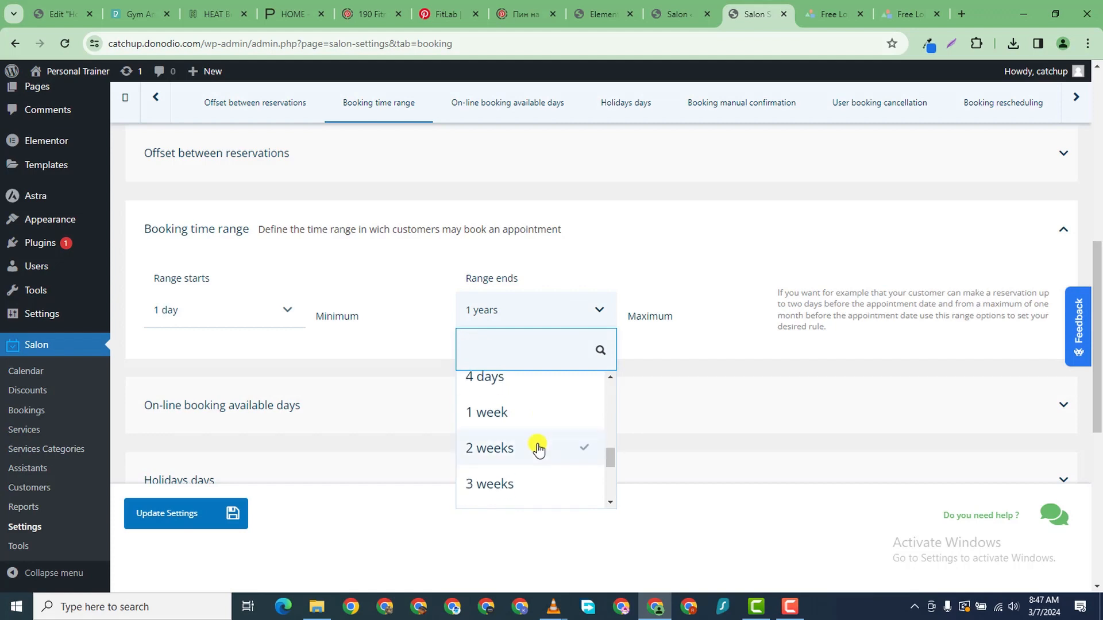
scroll(523, 459, down, 1)
click(516, 461)
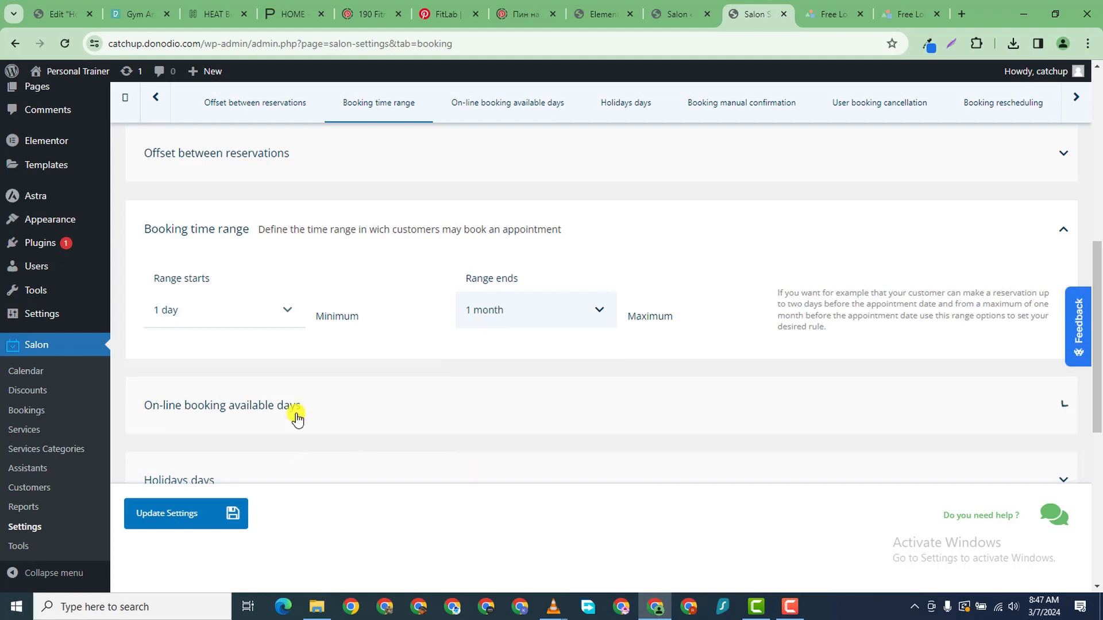
scroll(424, 412, down, 2)
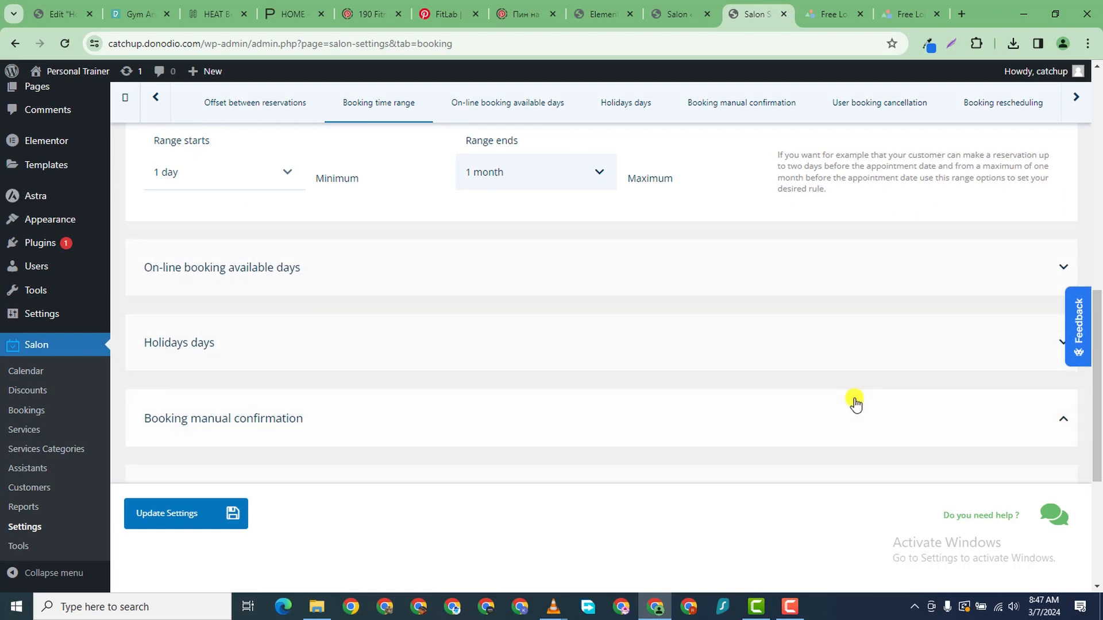
- In the online booking available days, tick Saturday as a bookable day
click(909, 270)
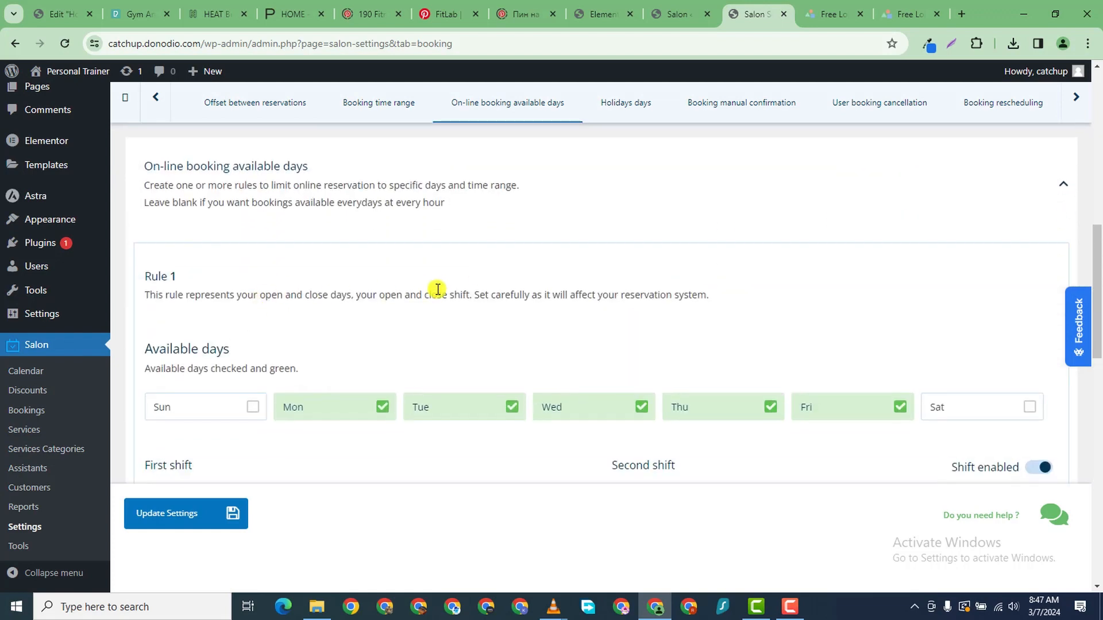
scroll(184, 352, down, 1)
click(239, 345)
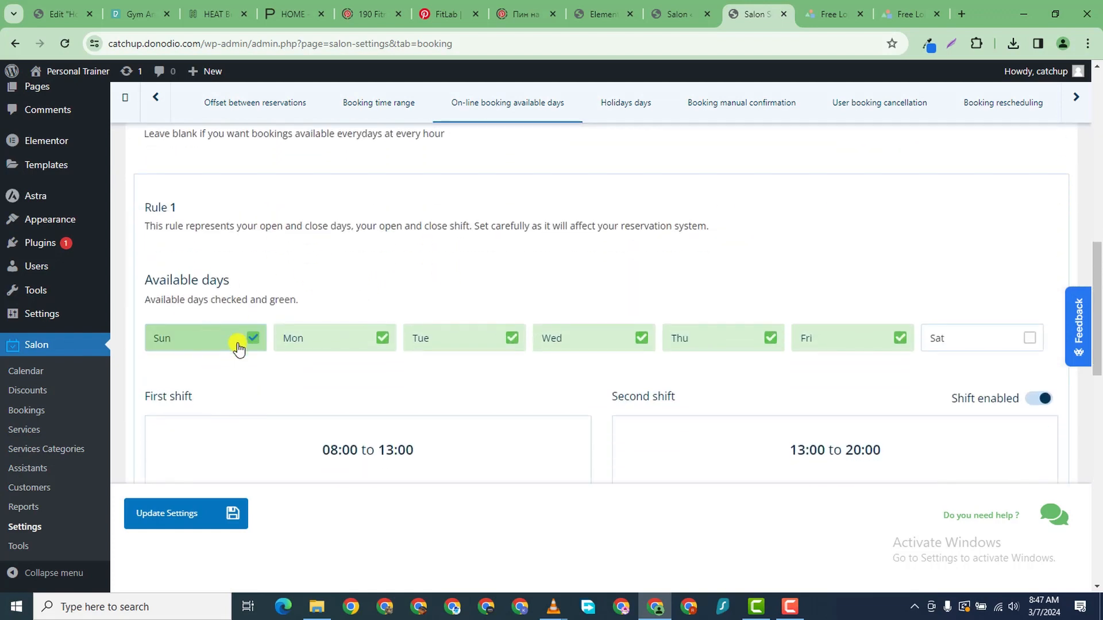
click(239, 345)
click(998, 328)
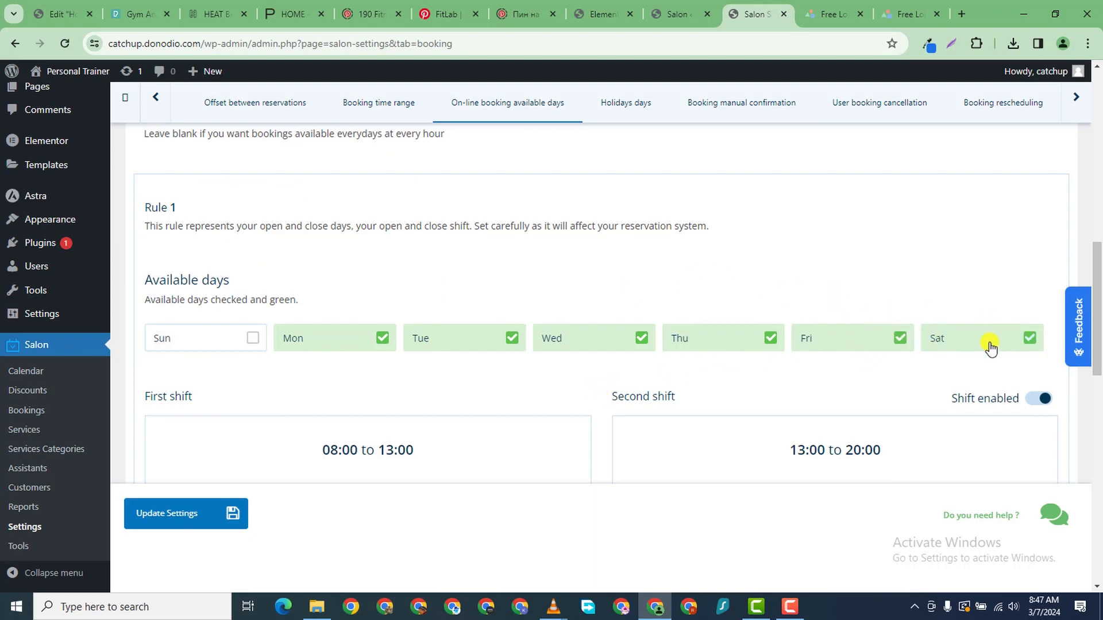
click(201, 335)
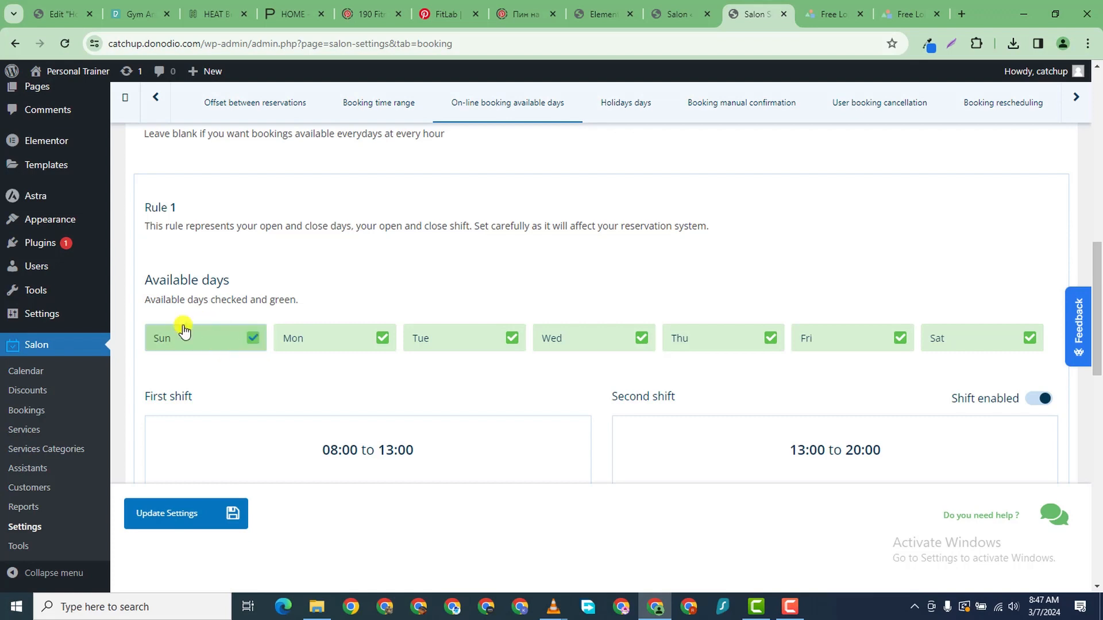
click(222, 338)
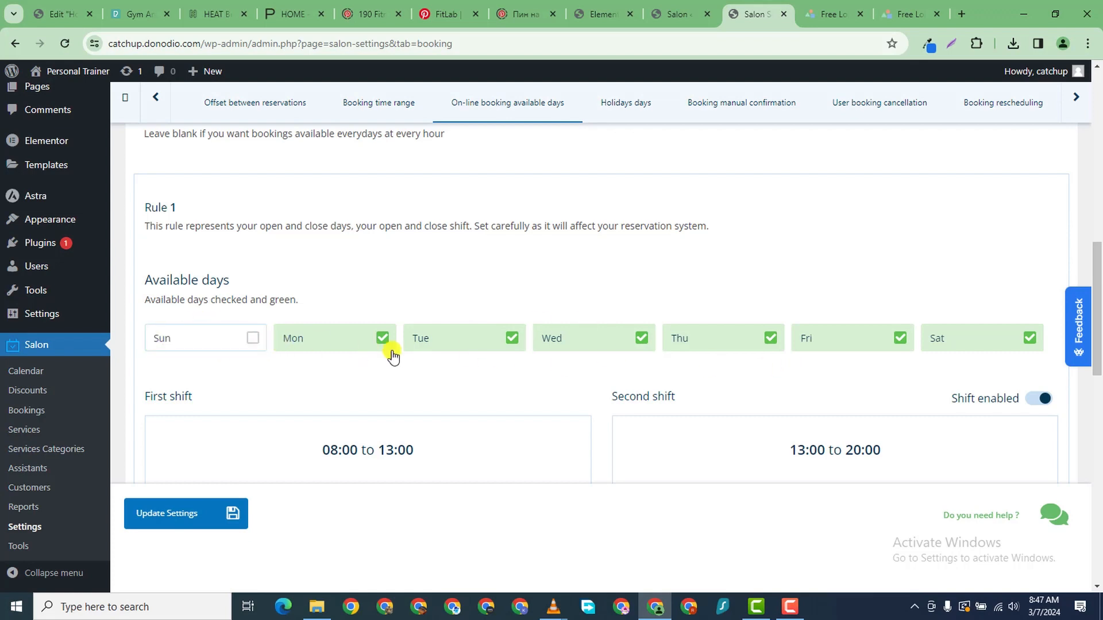
- Tick Sunday so all seven days are bookable, leaving the second shift on
scroll(220, 365, down, 2)
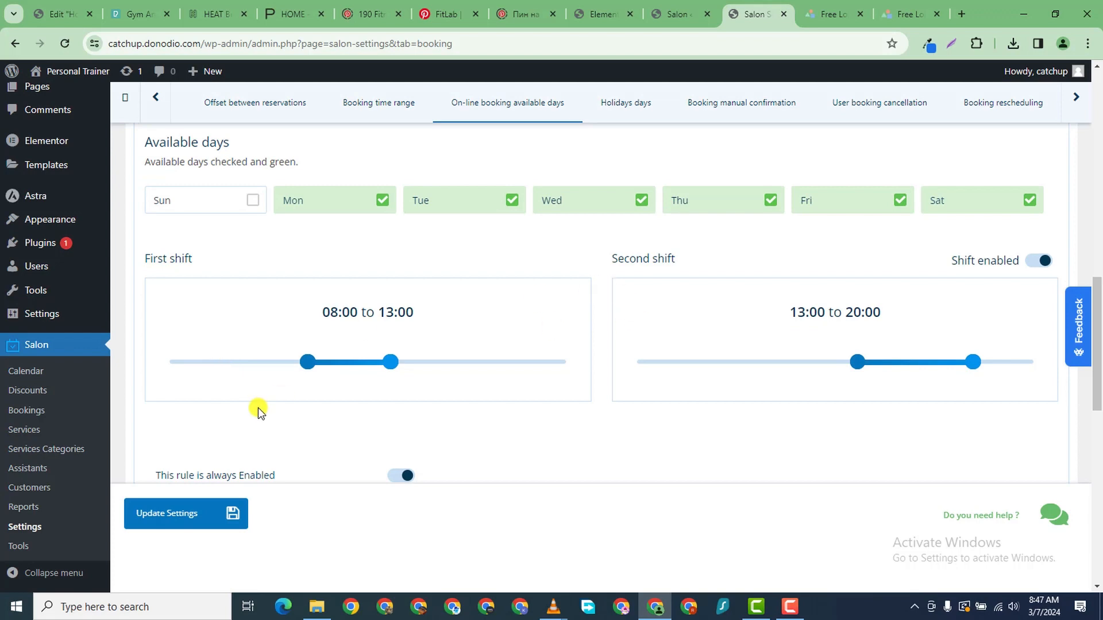
click(245, 200)
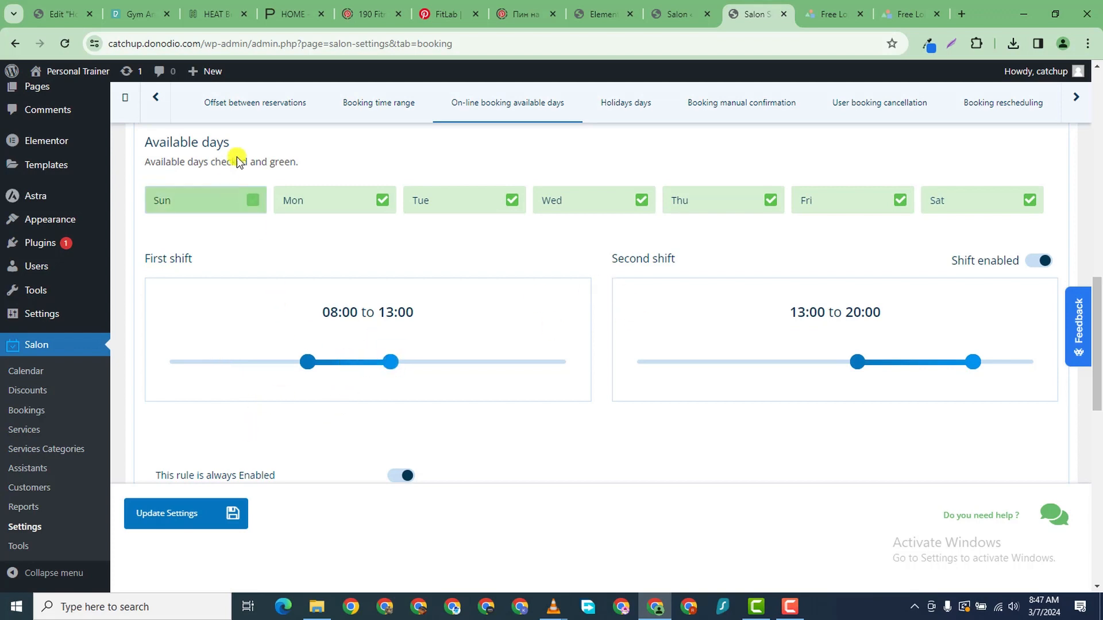
click(255, 199)
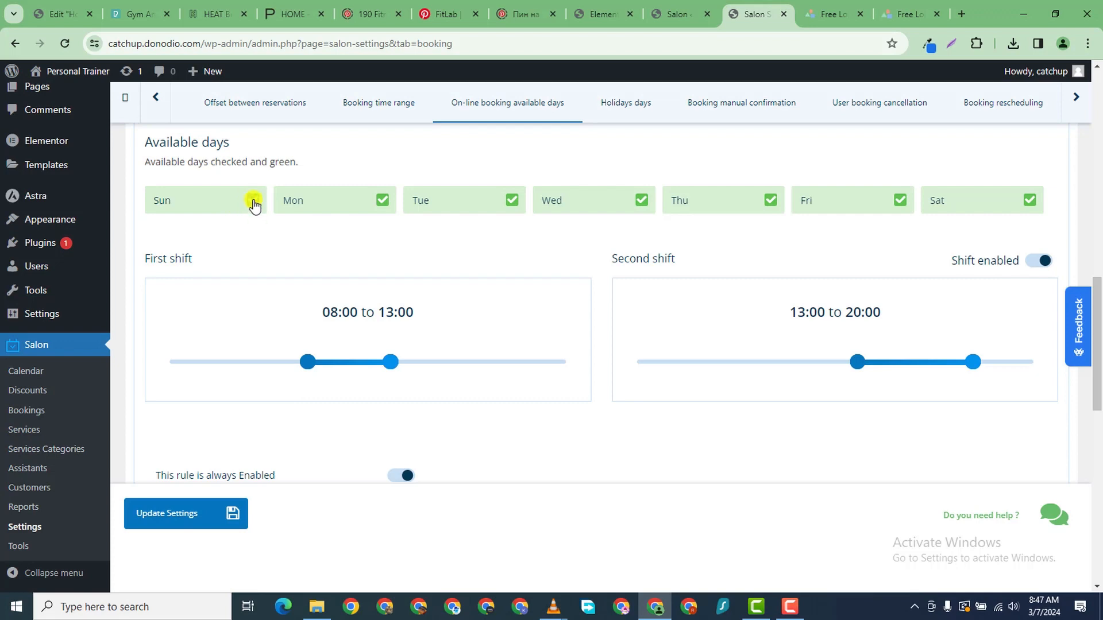
click(253, 199)
click(234, 213)
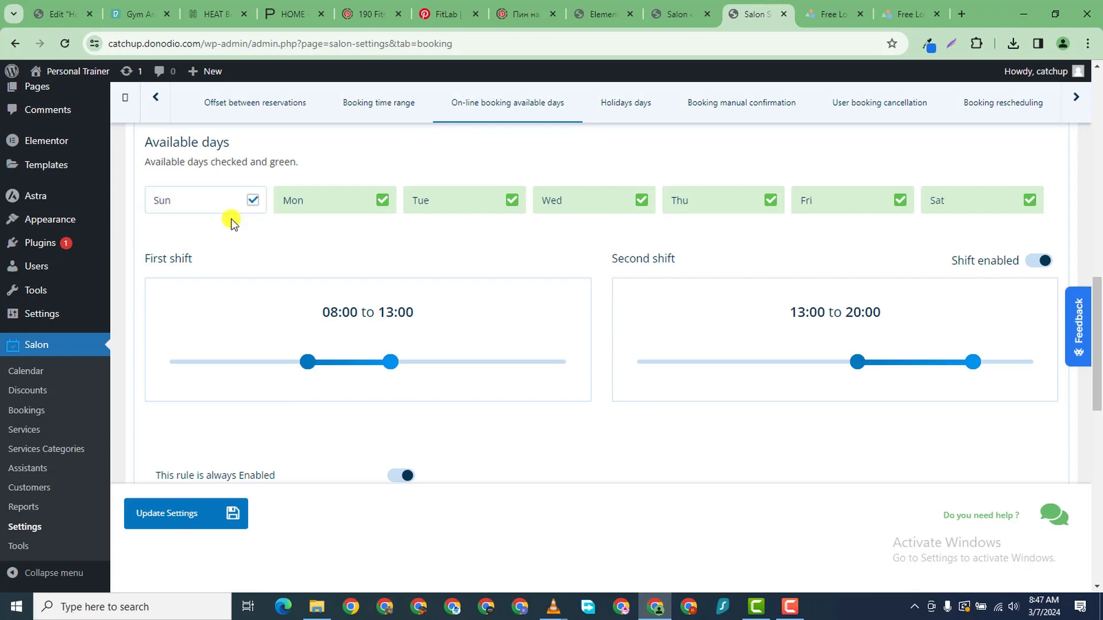
click(234, 213)
click(234, 214)
click(239, 199)
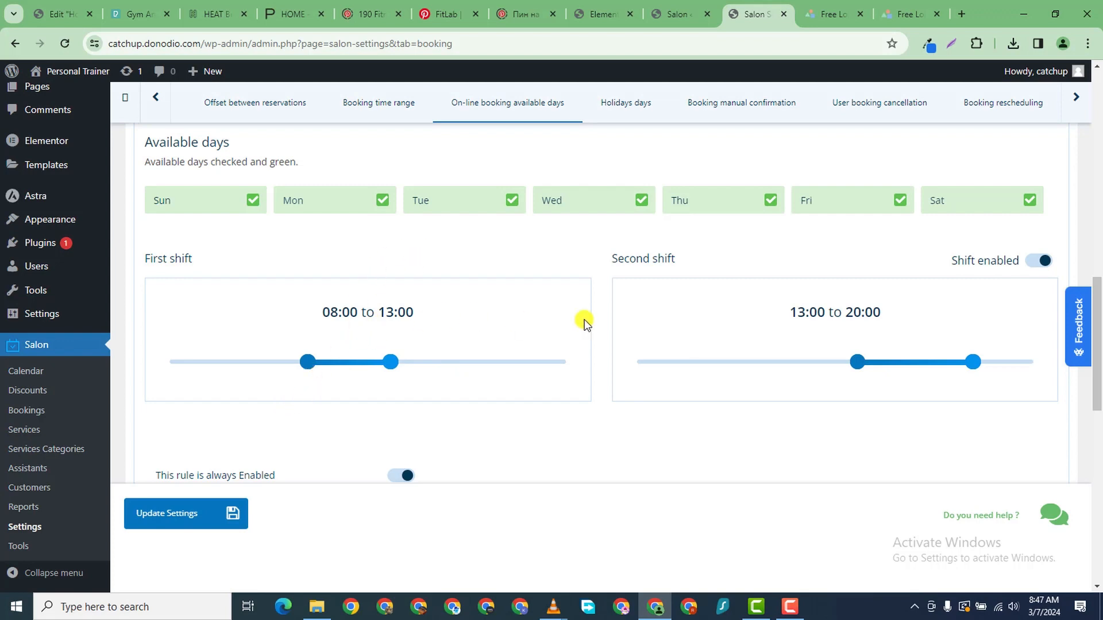
click(1042, 263)
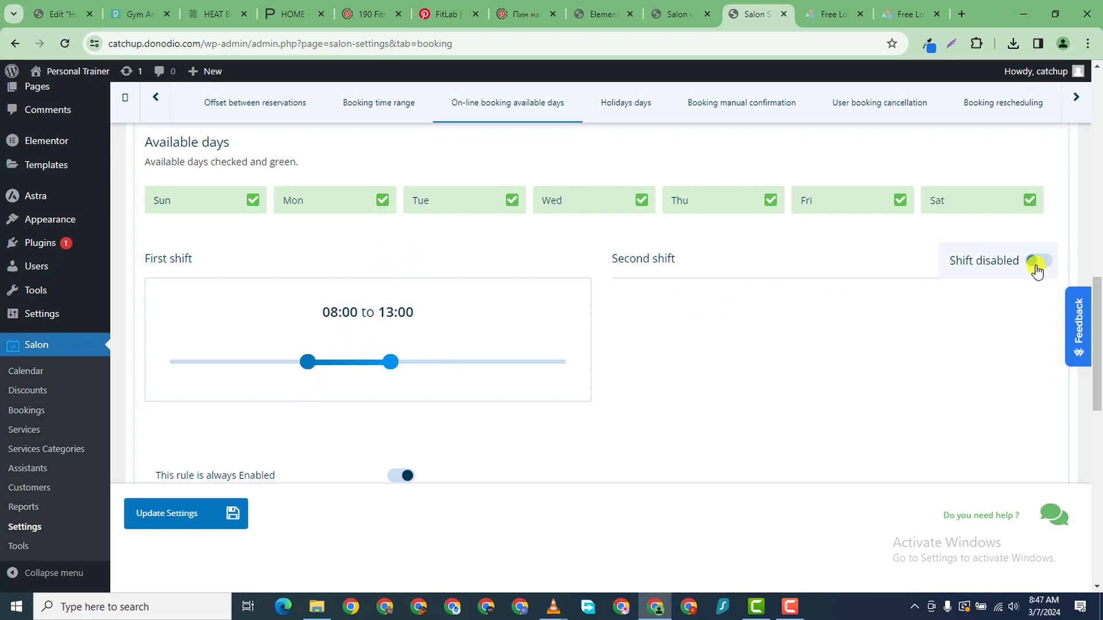
click(1038, 263)
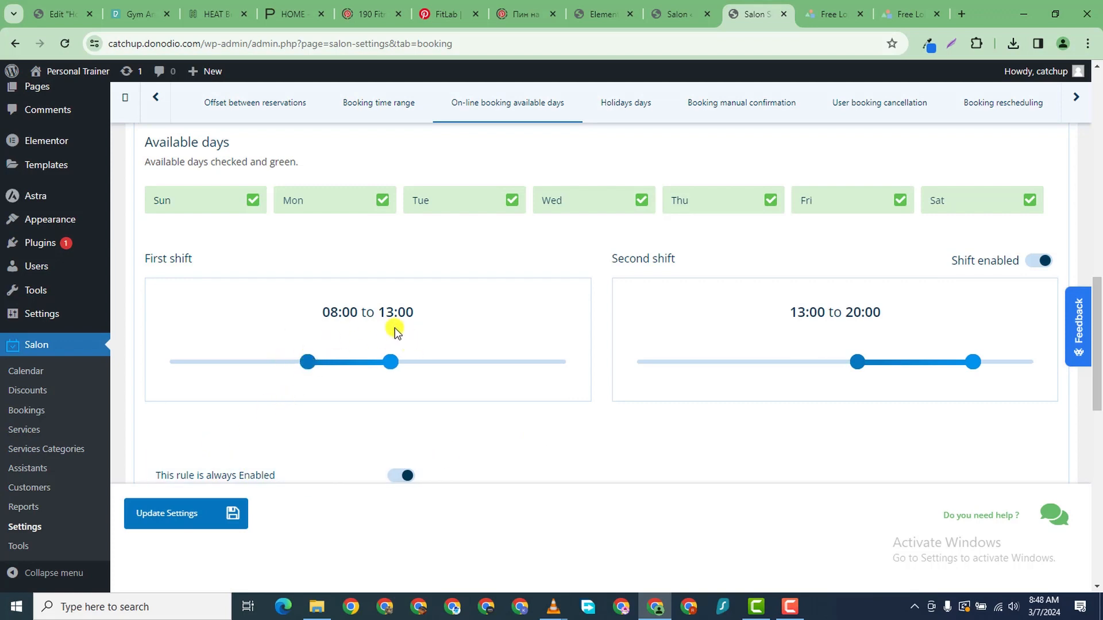
- Set the first shift to 5:30–12:00 and extend the second shift end to 22:00
drag(305, 360, 264, 362)
drag(389, 366, 368, 365)
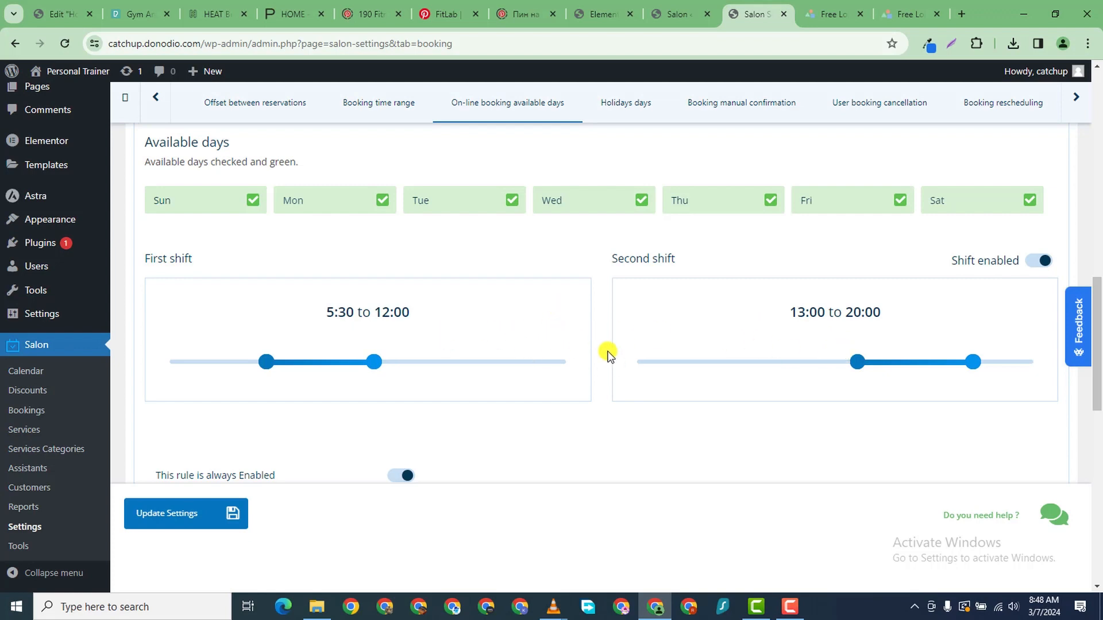
drag(972, 362, 1004, 363)
drag(852, 365, 865, 370)
drag(866, 368, 863, 368)
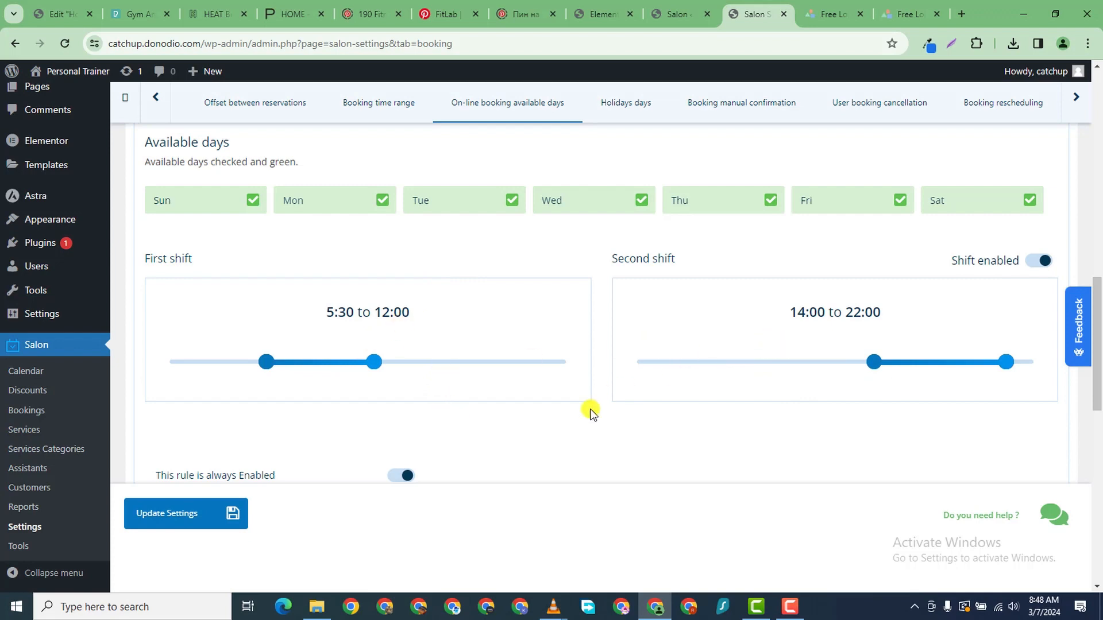
scroll(433, 433, down, 3)
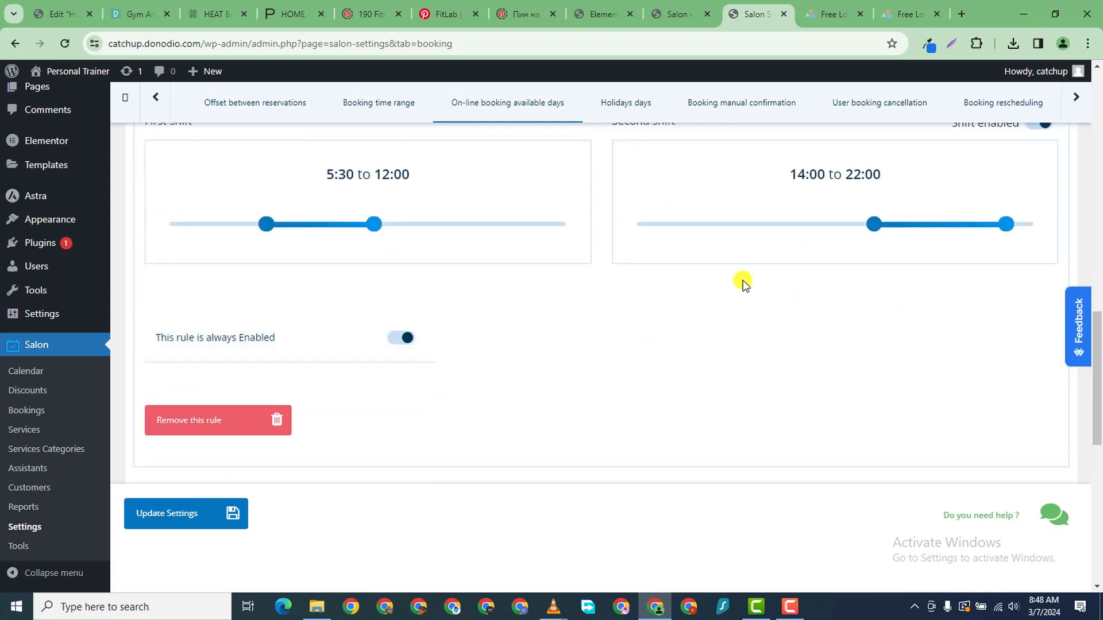
scroll(737, 274, up, 3)
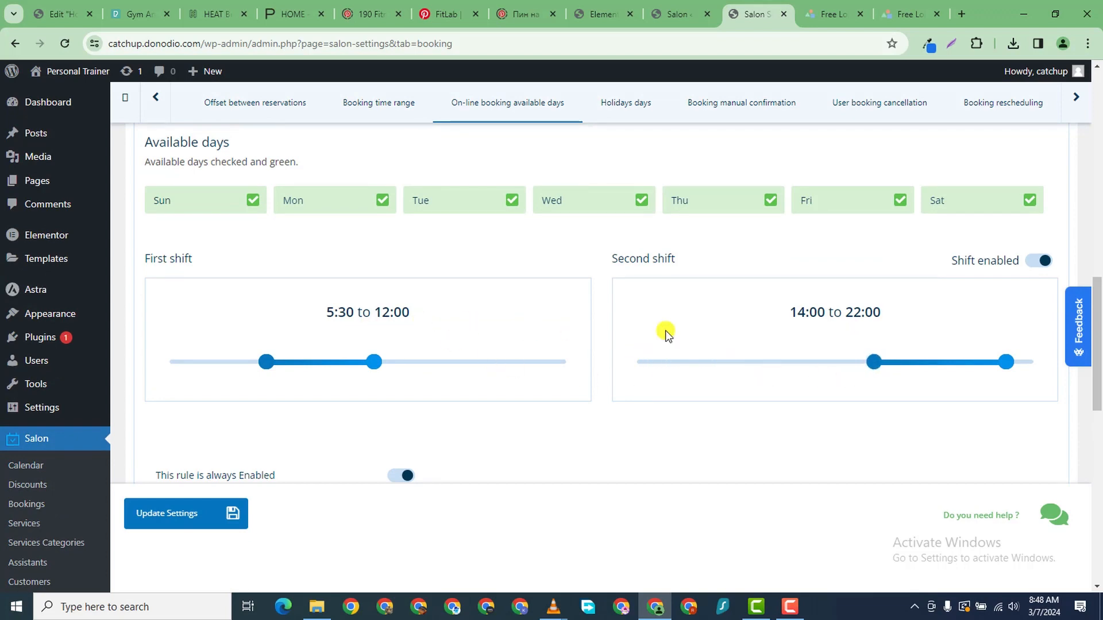
- Move the second shift start to 13:00 and save the booking settings
drag(877, 364, 854, 379)
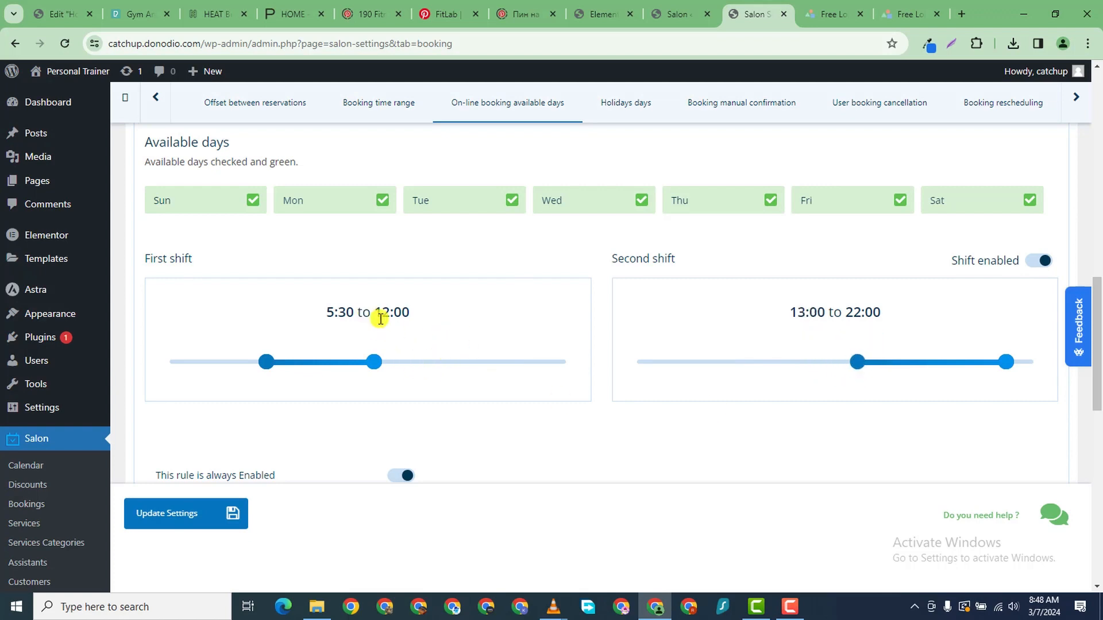
scroll(477, 327, down, 2)
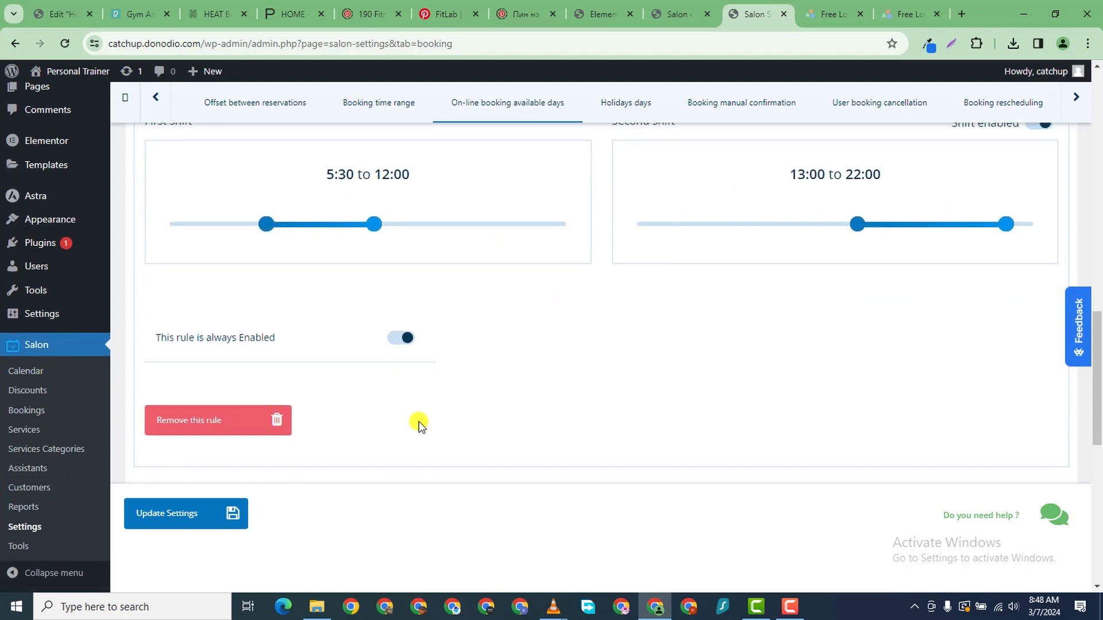
click(172, 512)
- Expand the Holidays days section and start a new holiday rule
scroll(437, 350, down, 1)
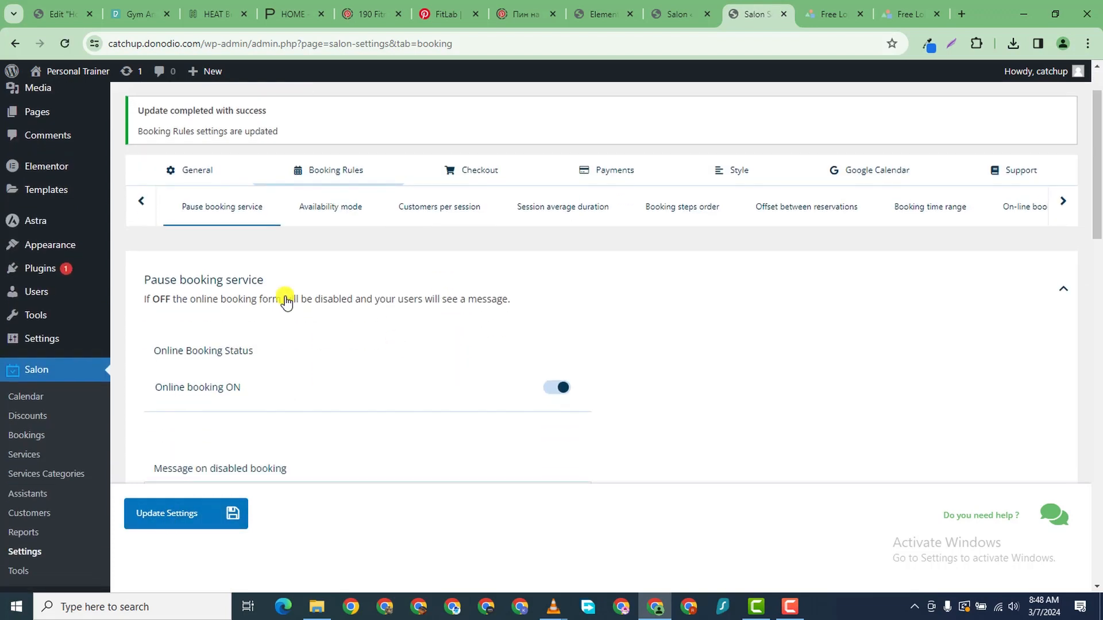
click(331, 208)
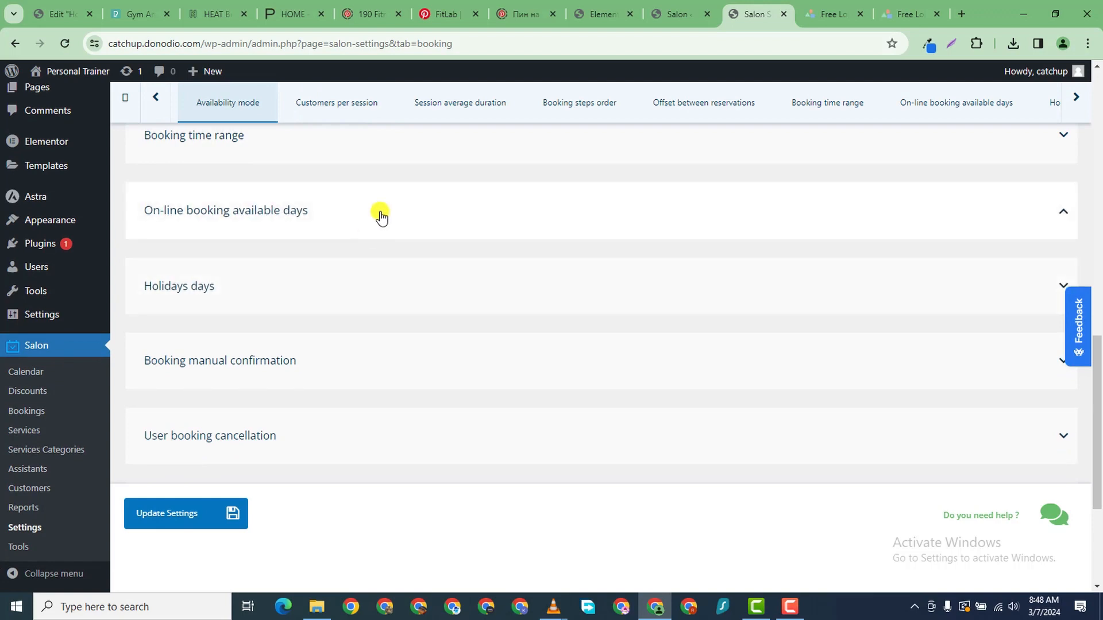
scroll(339, 357, down, 5)
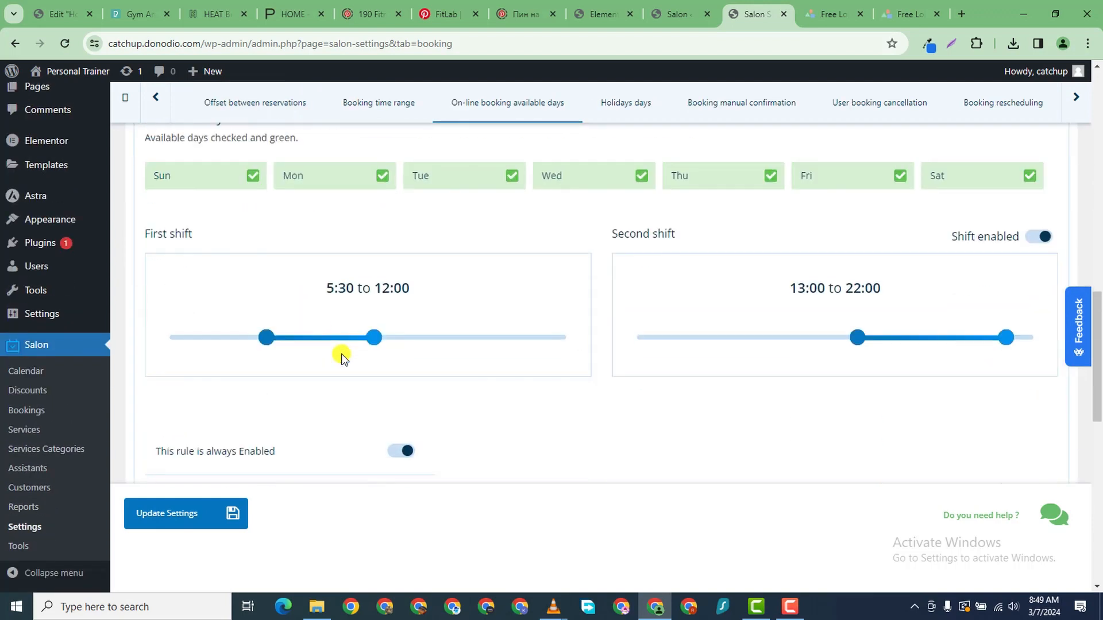
scroll(341, 356, down, 5)
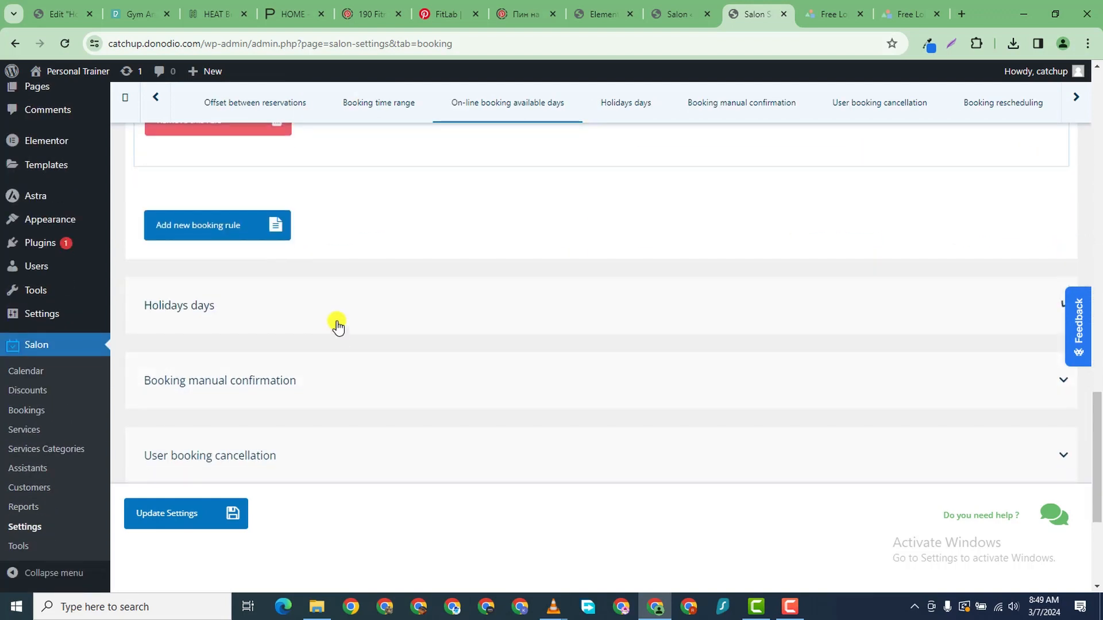
click(338, 327)
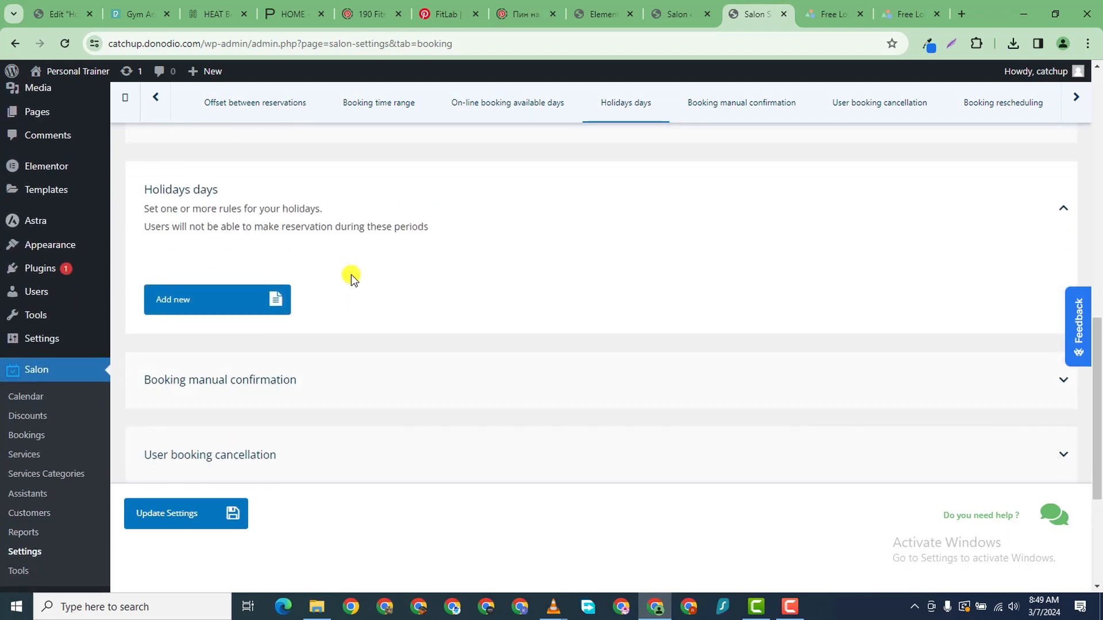
scroll(318, 239, up, 1)
click(192, 368)
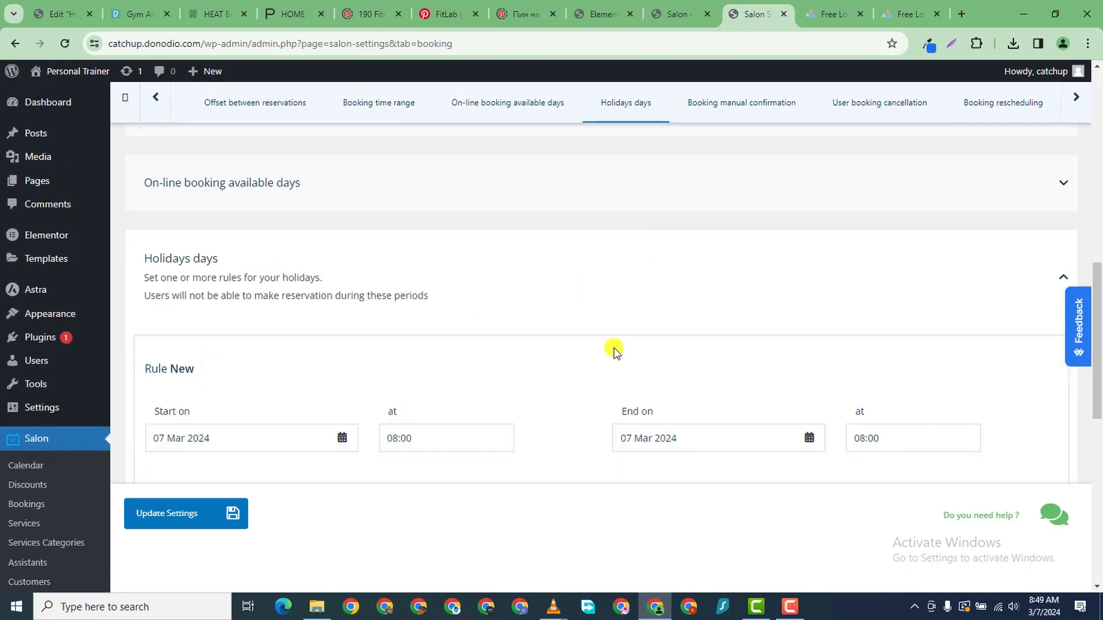
scroll(613, 350, down, 3)
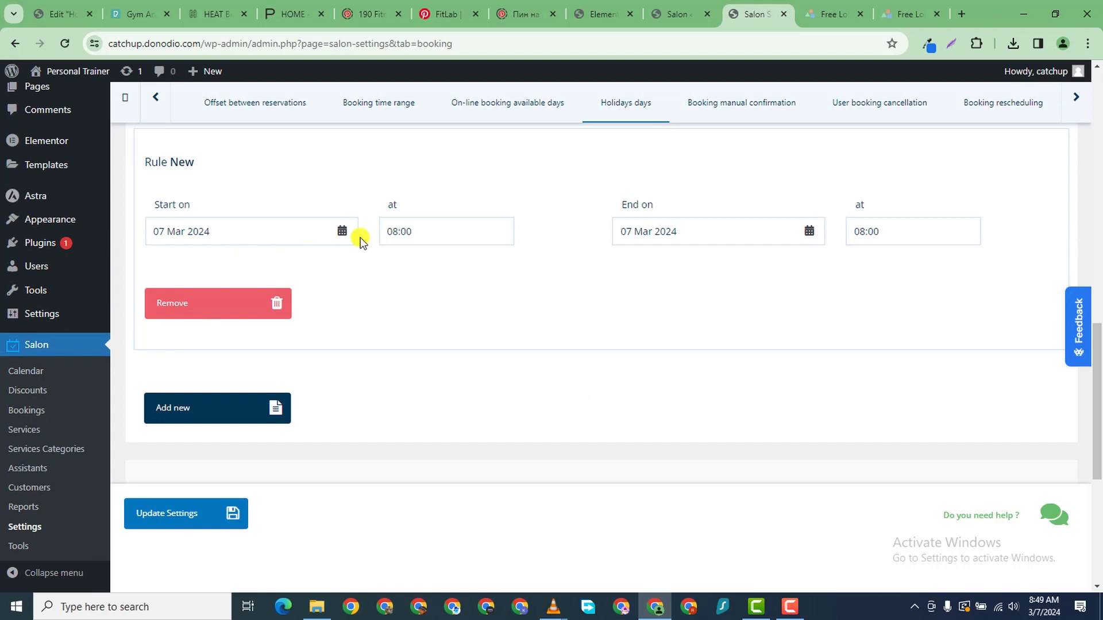
- Set the holiday from 29 March to 31 March 2024, add it, and save
click(268, 244)
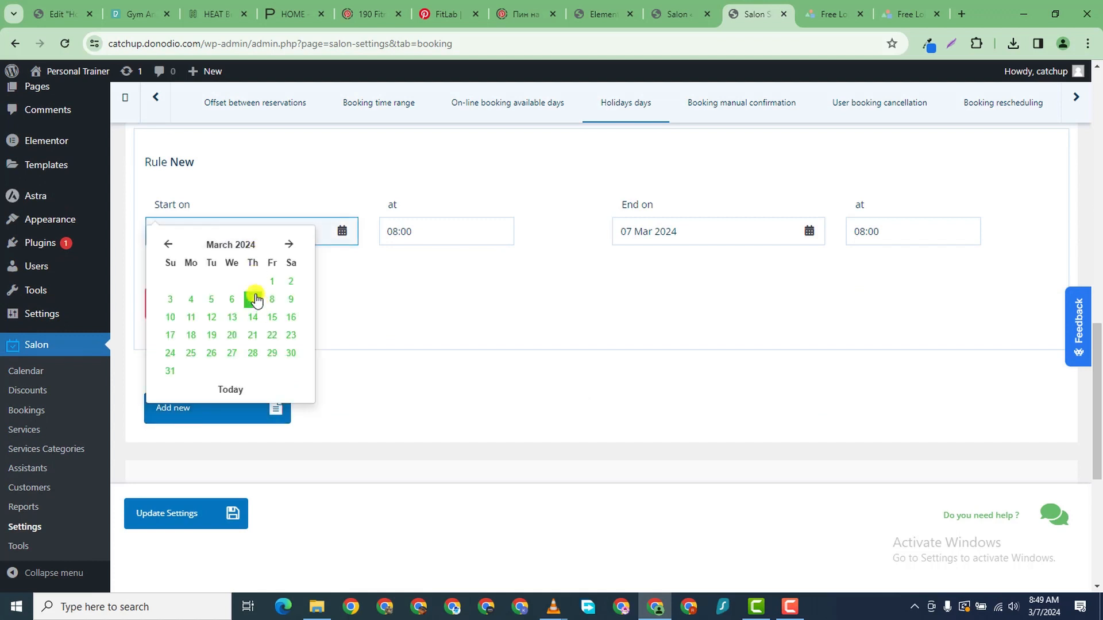
click(272, 352)
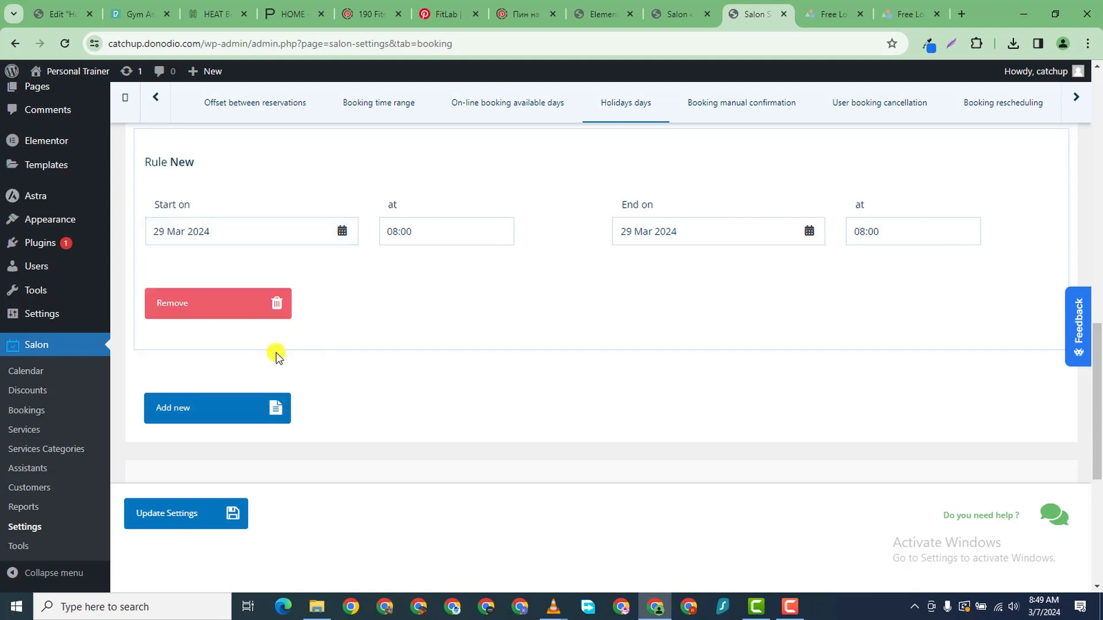
click(739, 235)
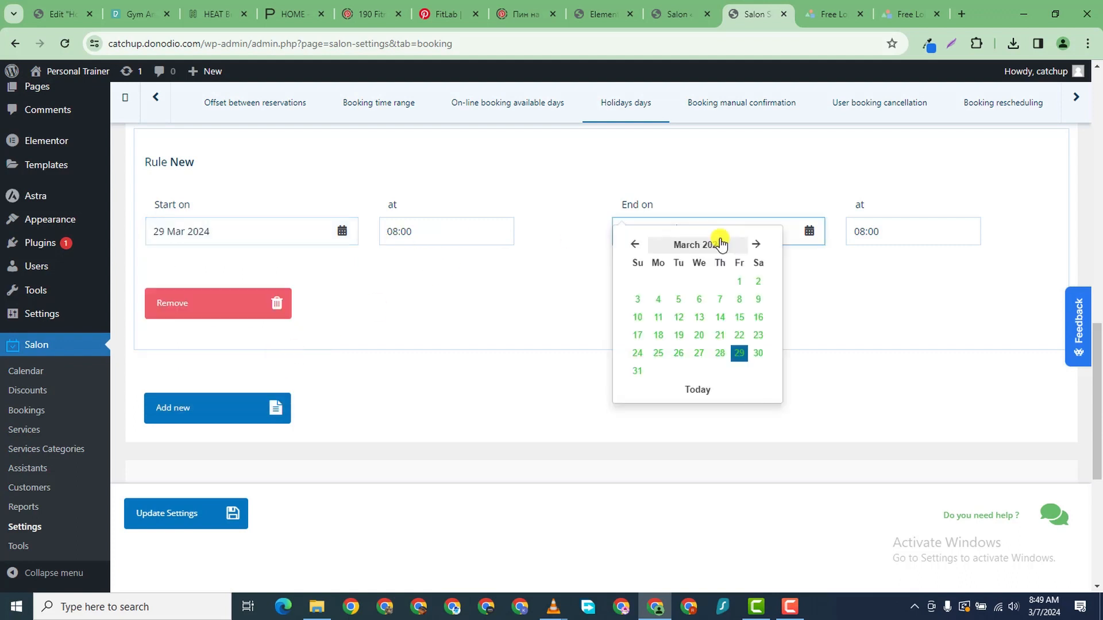
click(636, 371)
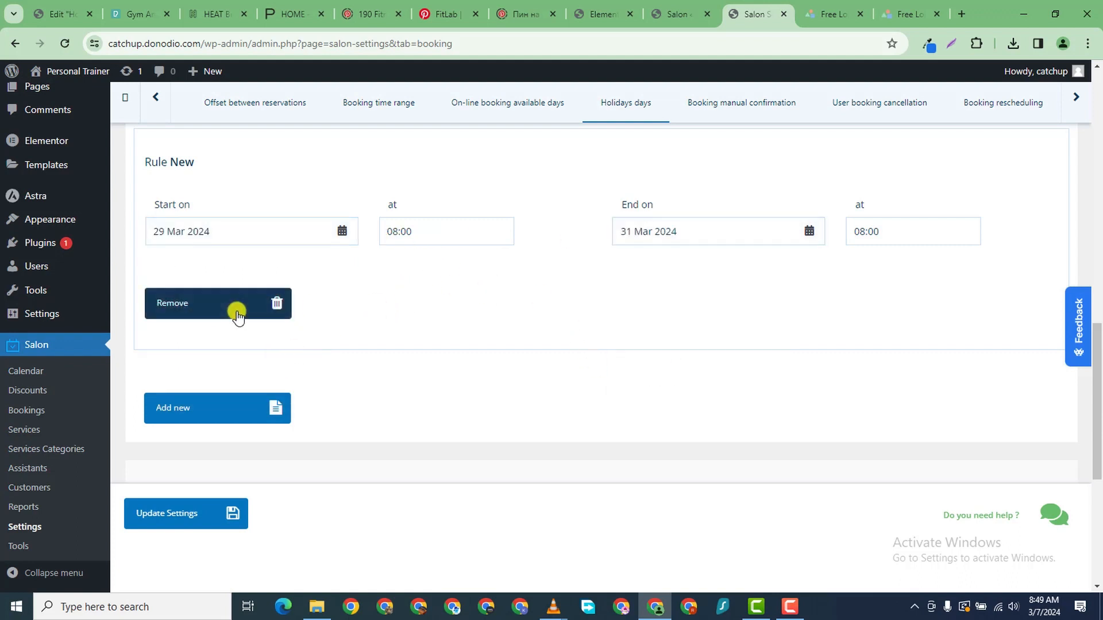
click(213, 409)
scroll(955, 377, down, 1)
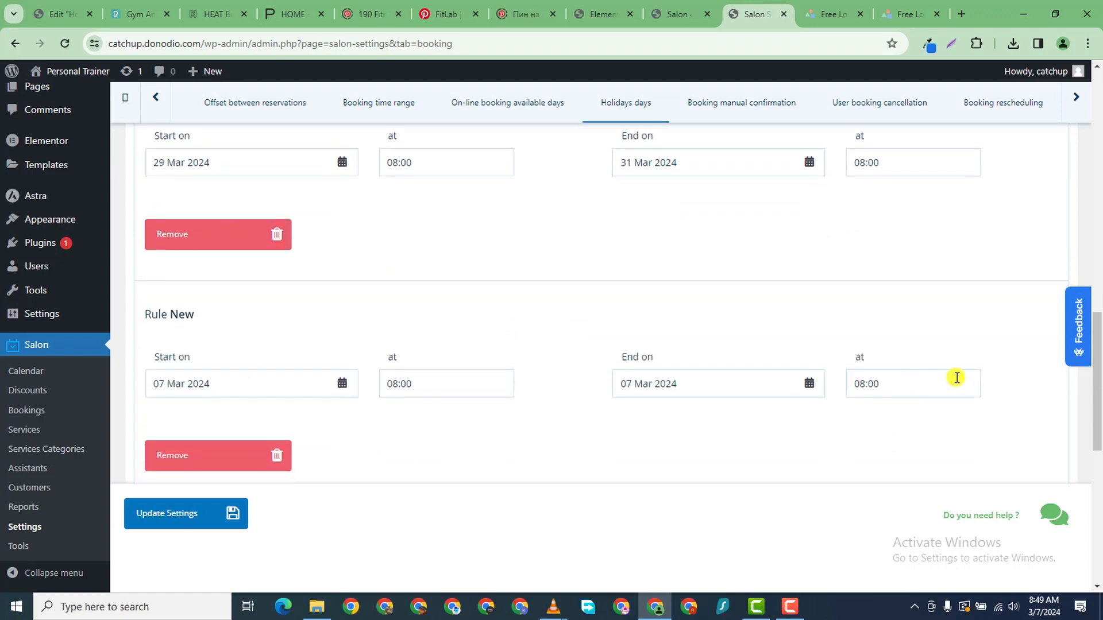
scroll(849, 380, up, 3)
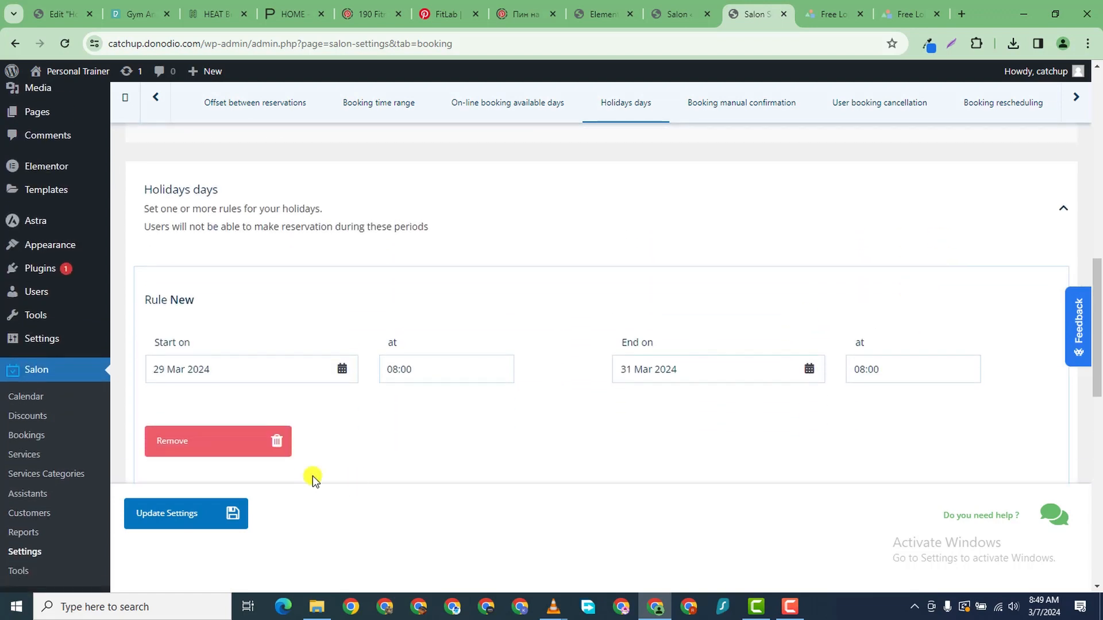
click(185, 511)
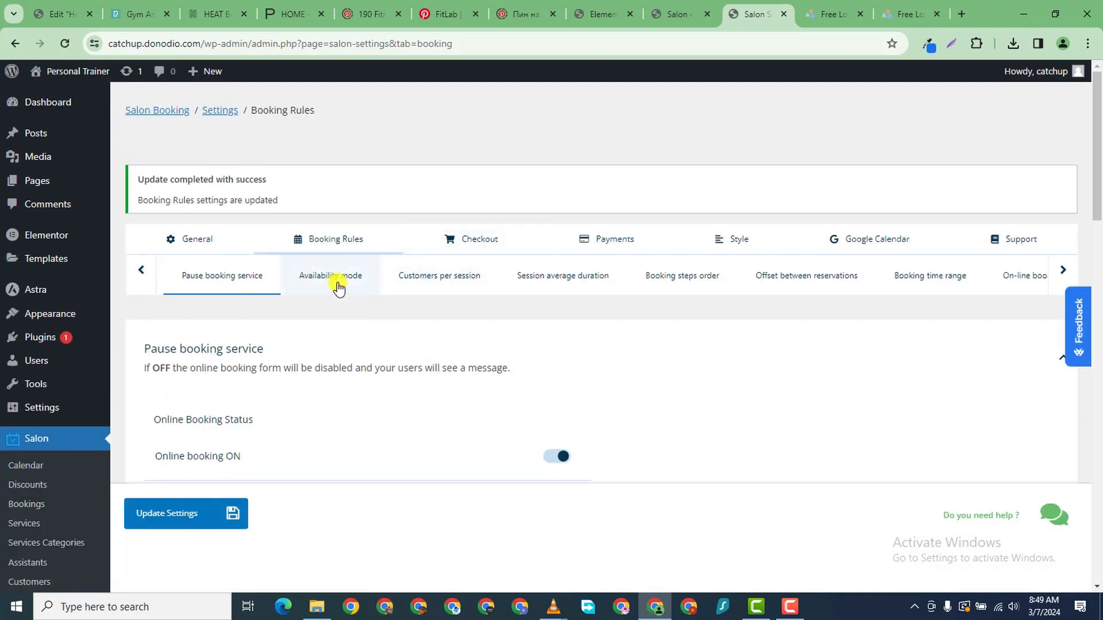
- Require manual confirmation for every booking
click(337, 285)
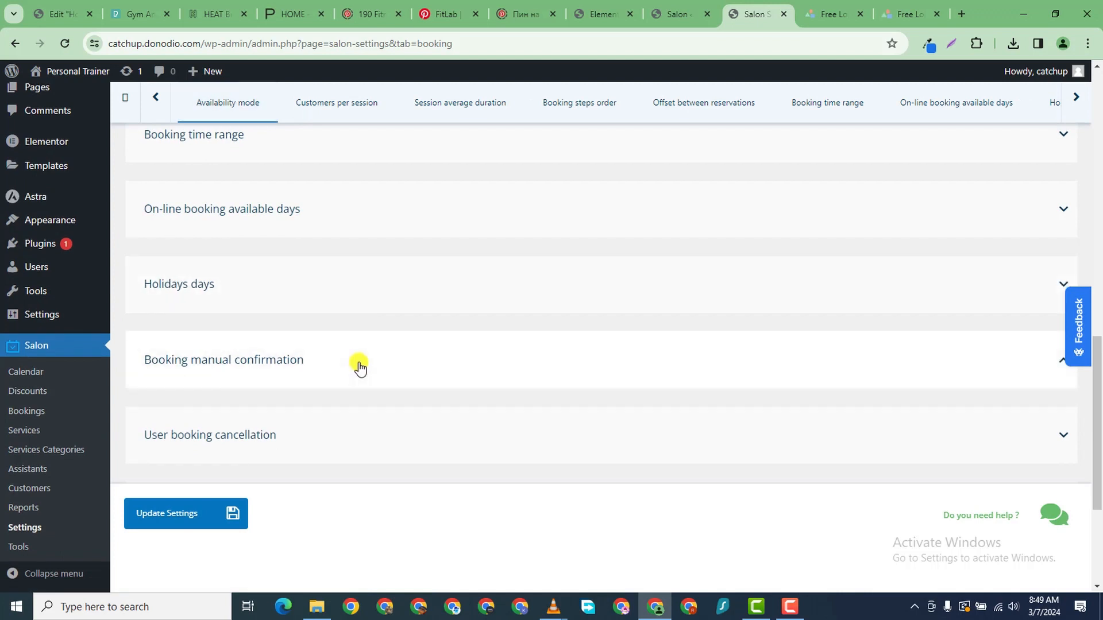
click(359, 368)
click(409, 229)
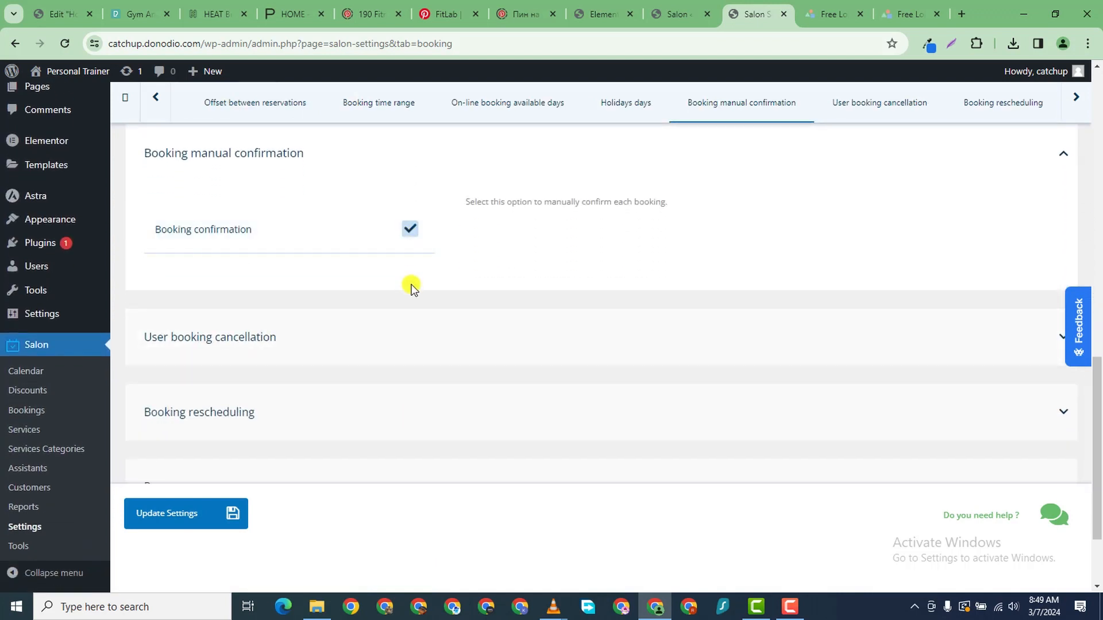
- Allow customers to cancel bookings up to 3h in advance
click(411, 318)
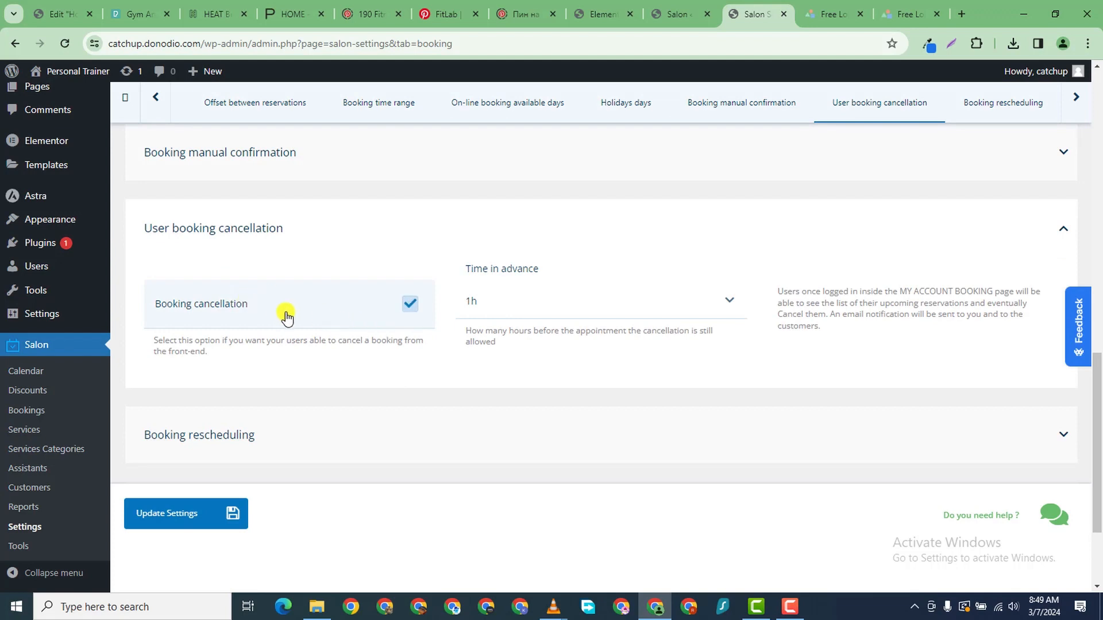
click(410, 305)
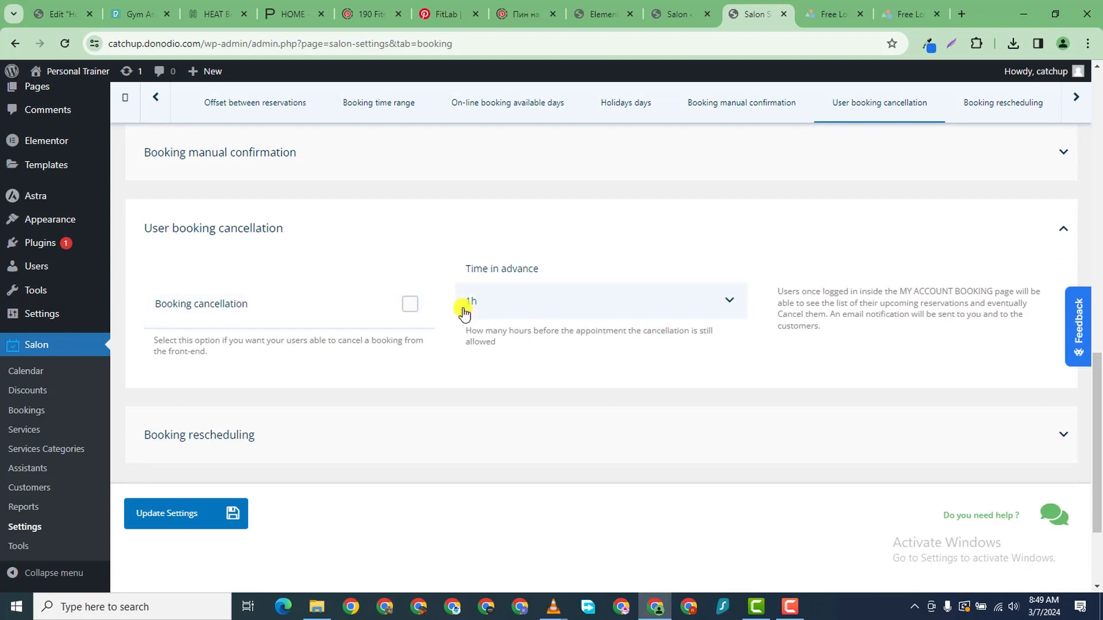
click(410, 304)
click(411, 307)
click(499, 305)
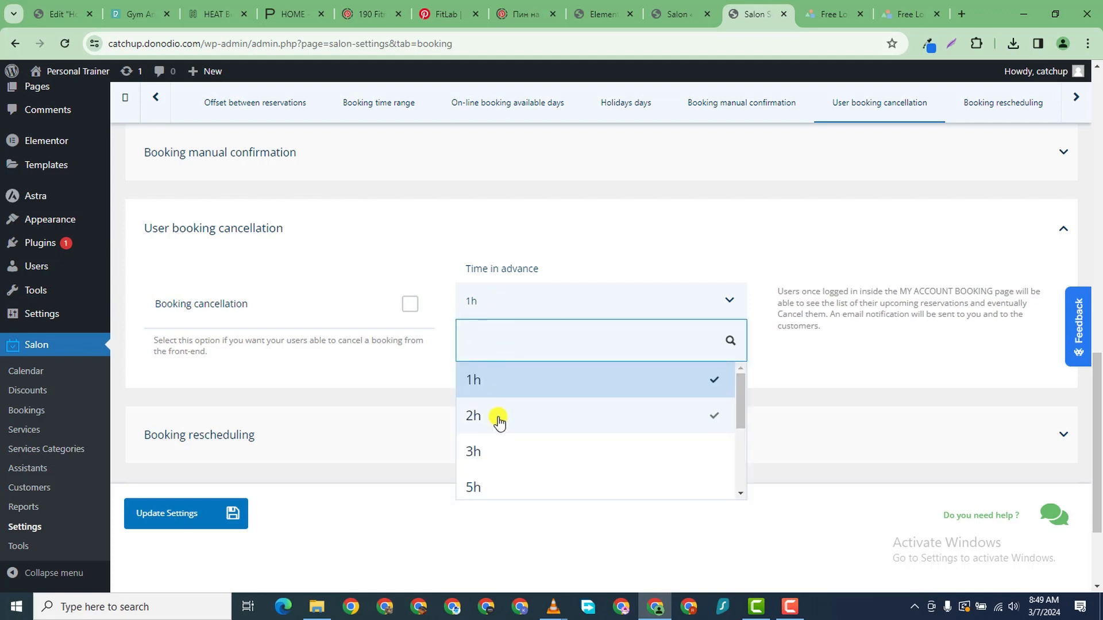
click(504, 449)
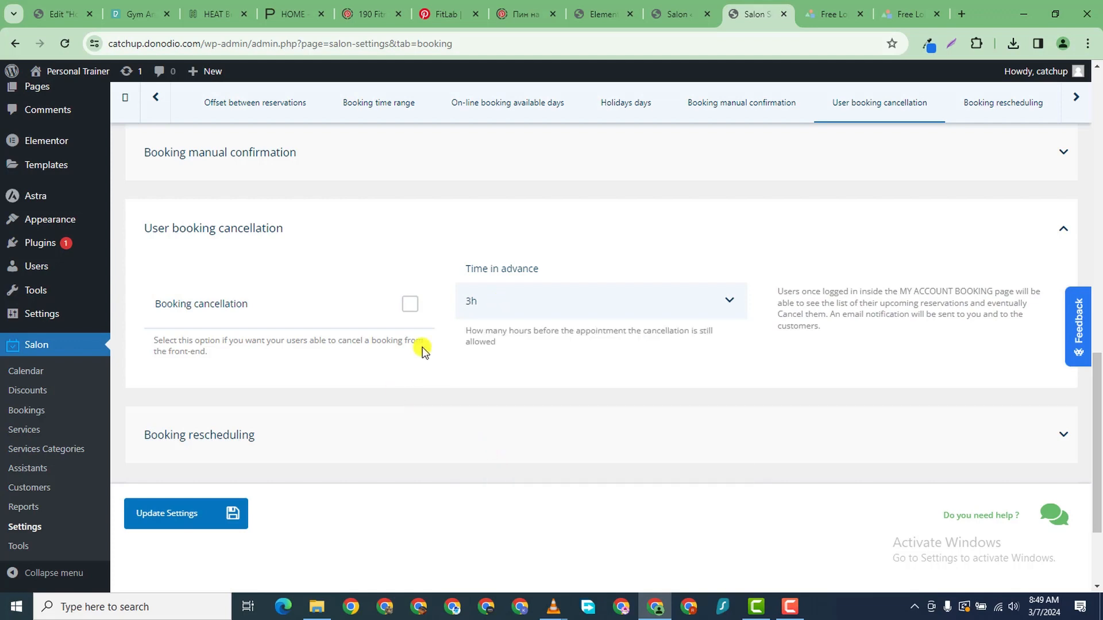
click(412, 306)
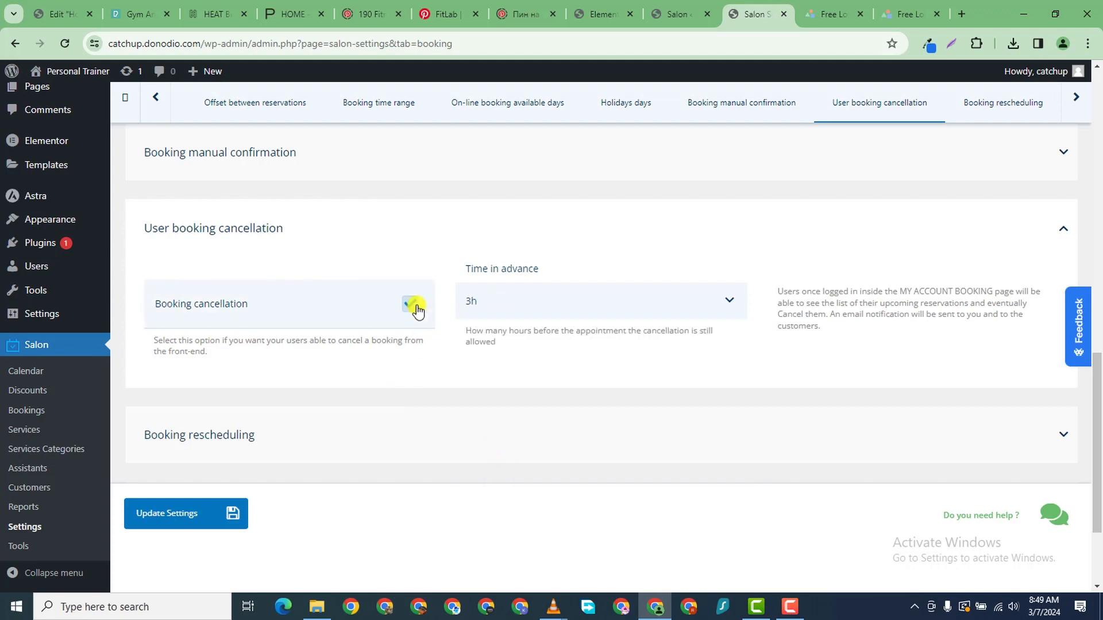
click(417, 311)
click(410, 306)
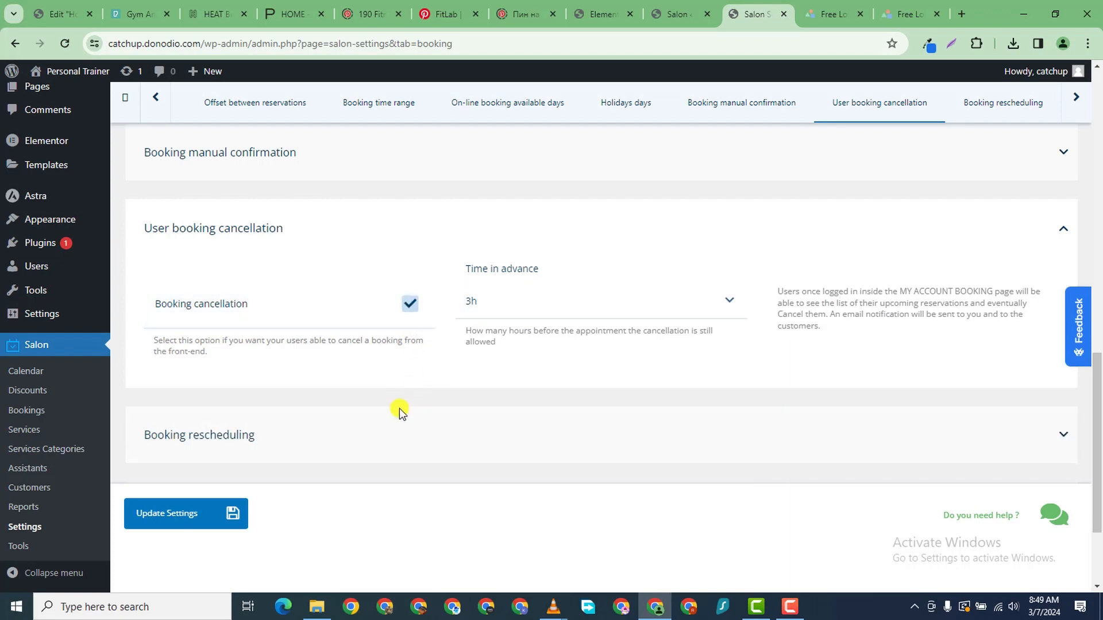
- Disable rescheduling of bookings
scroll(409, 328, down, 3)
click(408, 323)
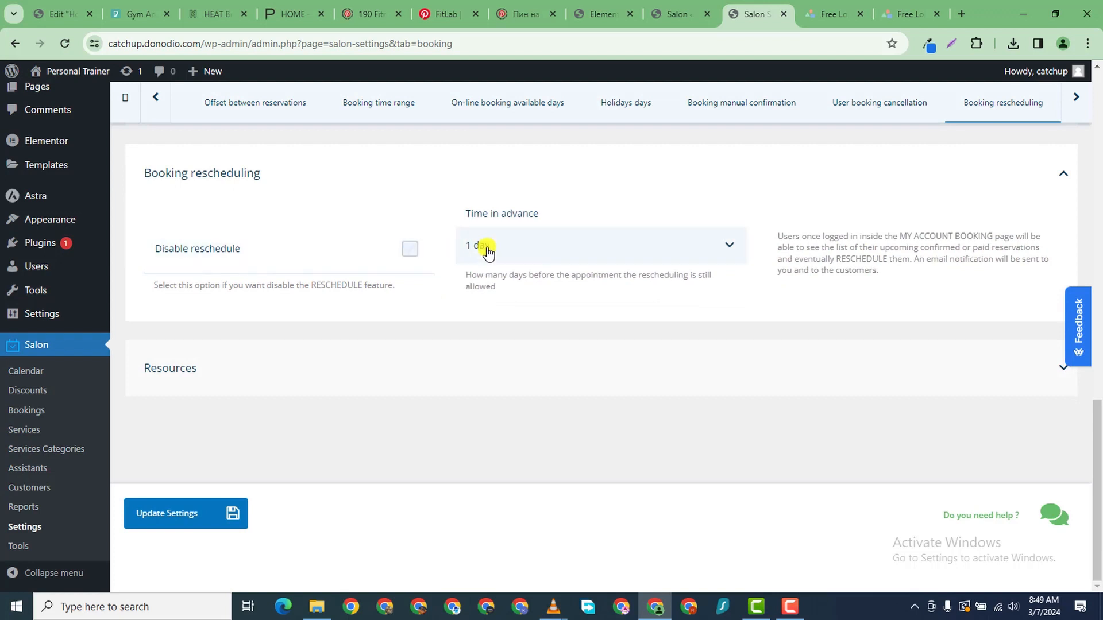
click(383, 259)
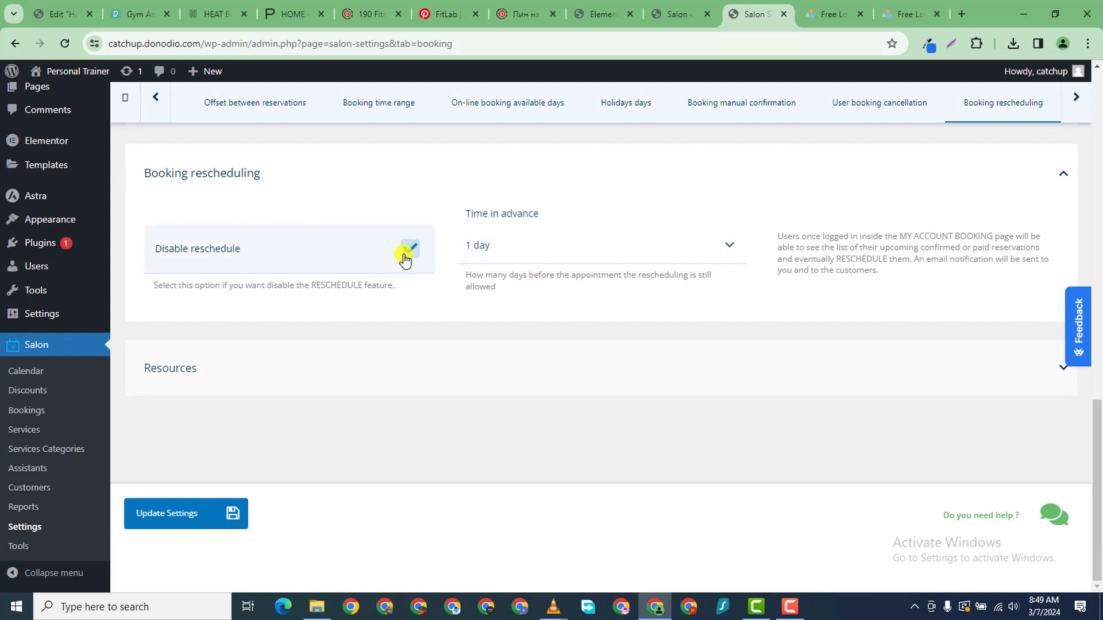
click(366, 355)
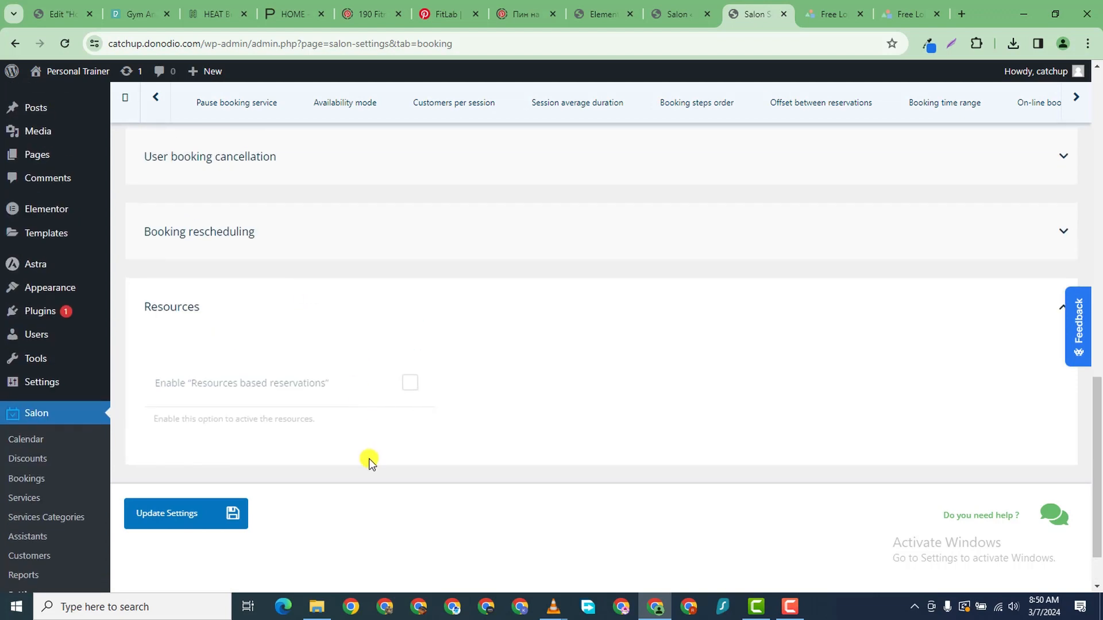
- Save the booking rules and enable guest checkout in the Checkout settings
click(172, 512)
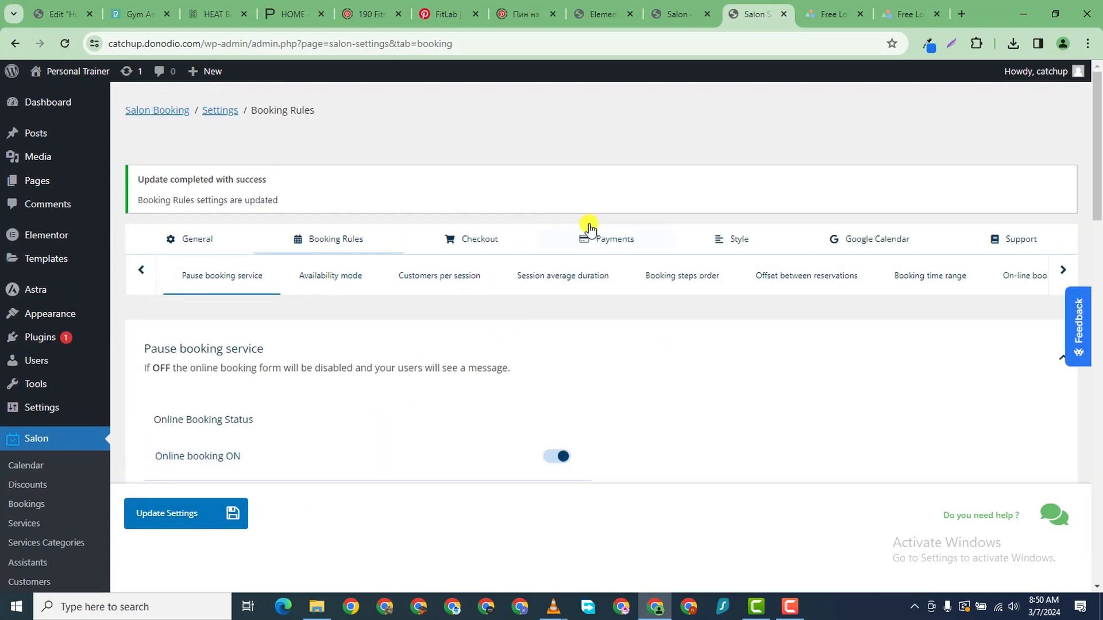
click(485, 242)
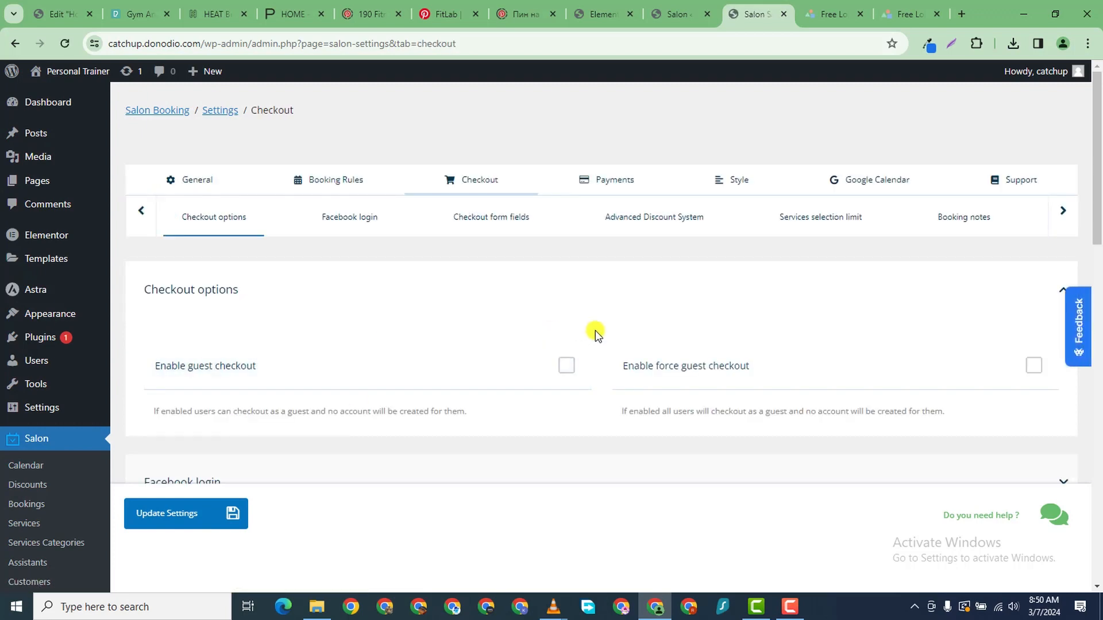
click(573, 364)
- Expand and collapse the Facebook login settings, returning to the checkout page
scroll(624, 391, down, 4)
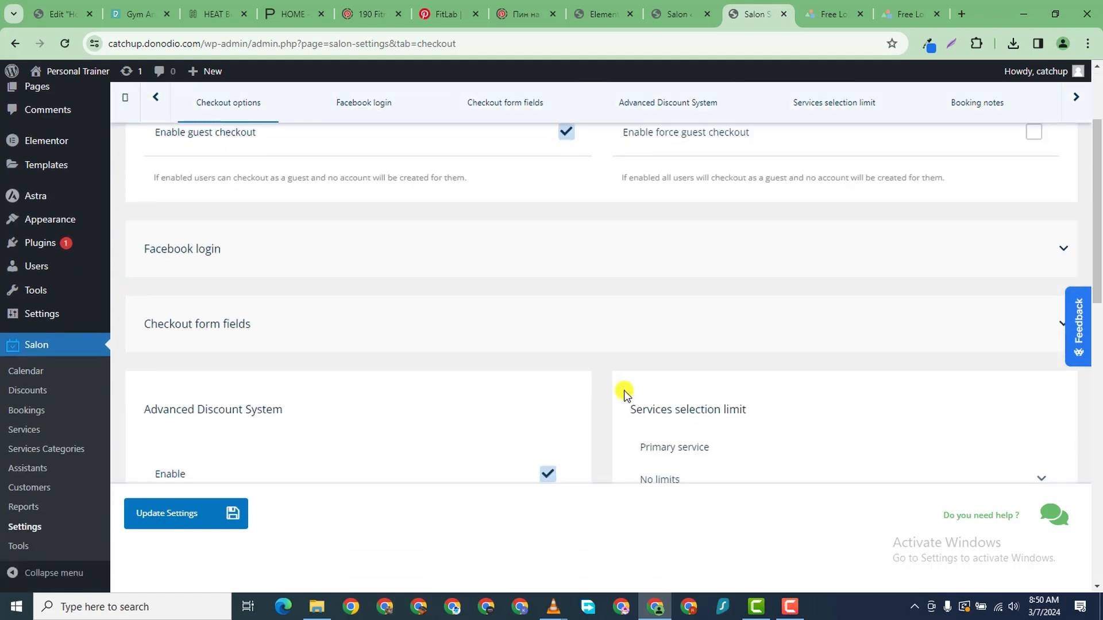
click(505, 238)
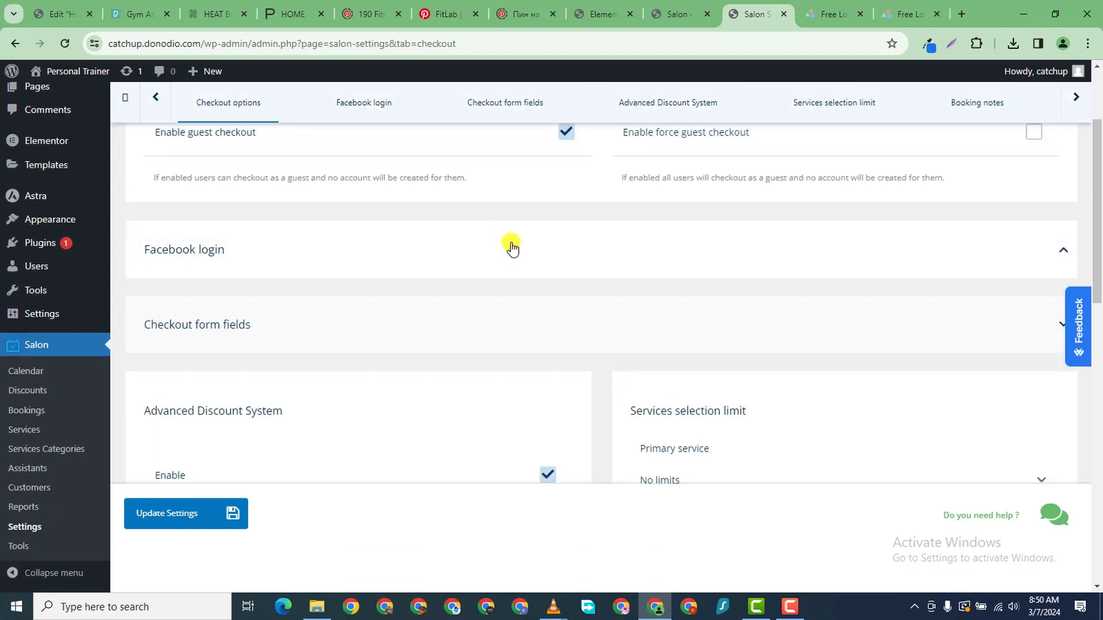
click(512, 247)
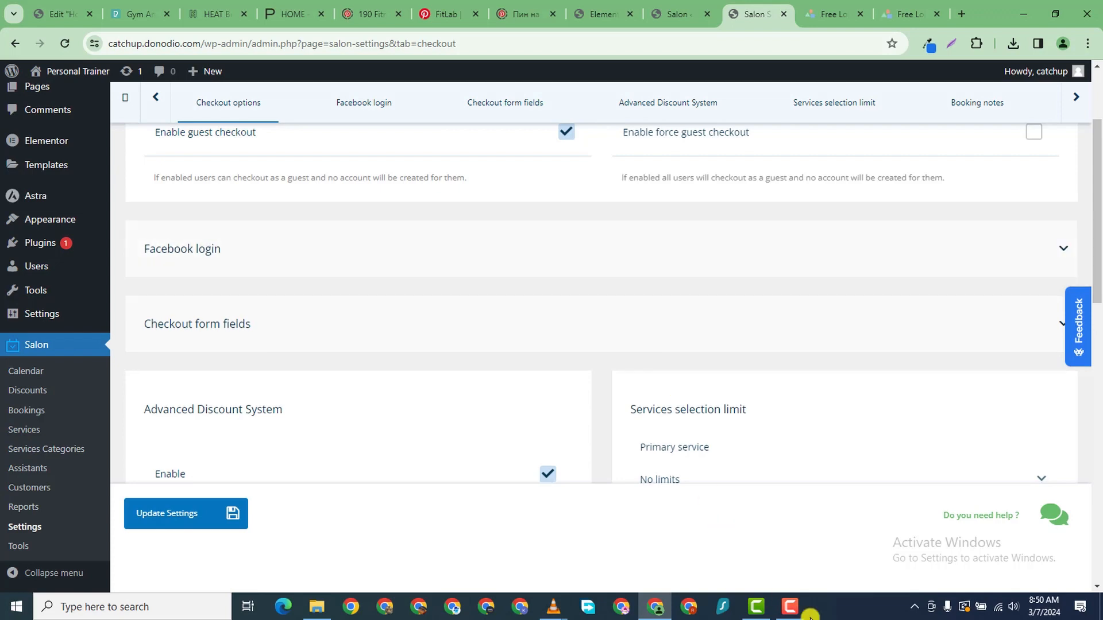
mouse_move(791, 607)
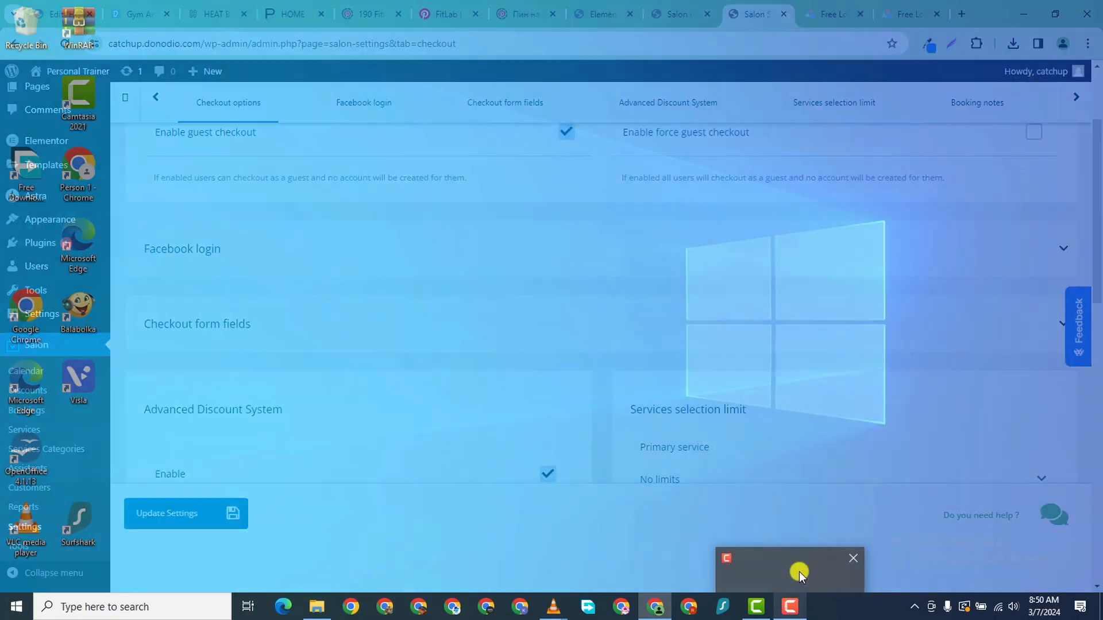
click(798, 571)
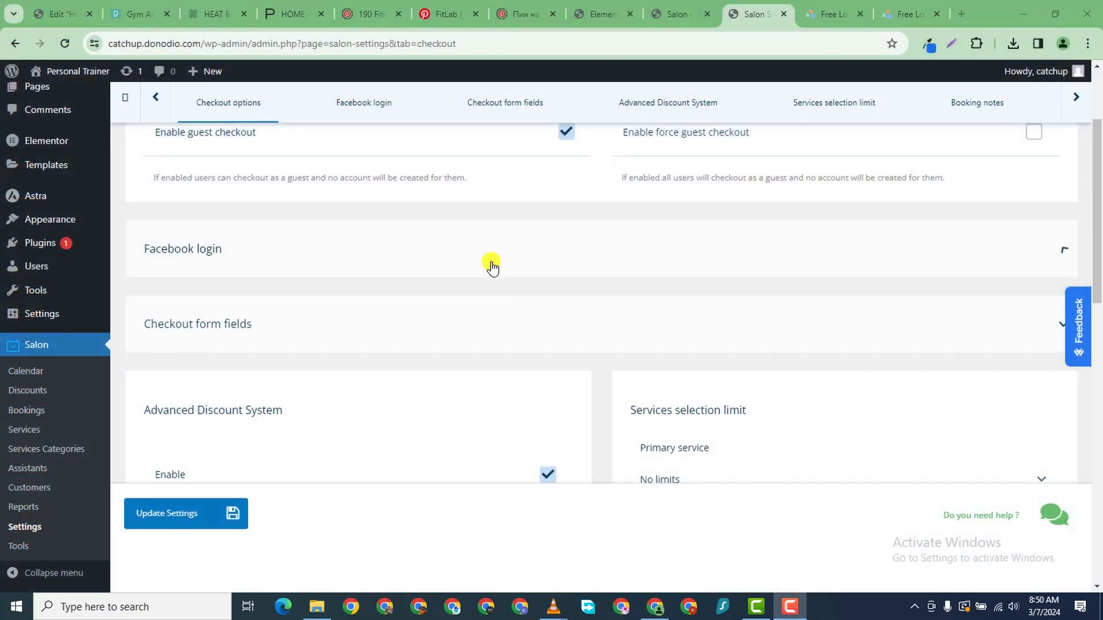
click(259, 97)
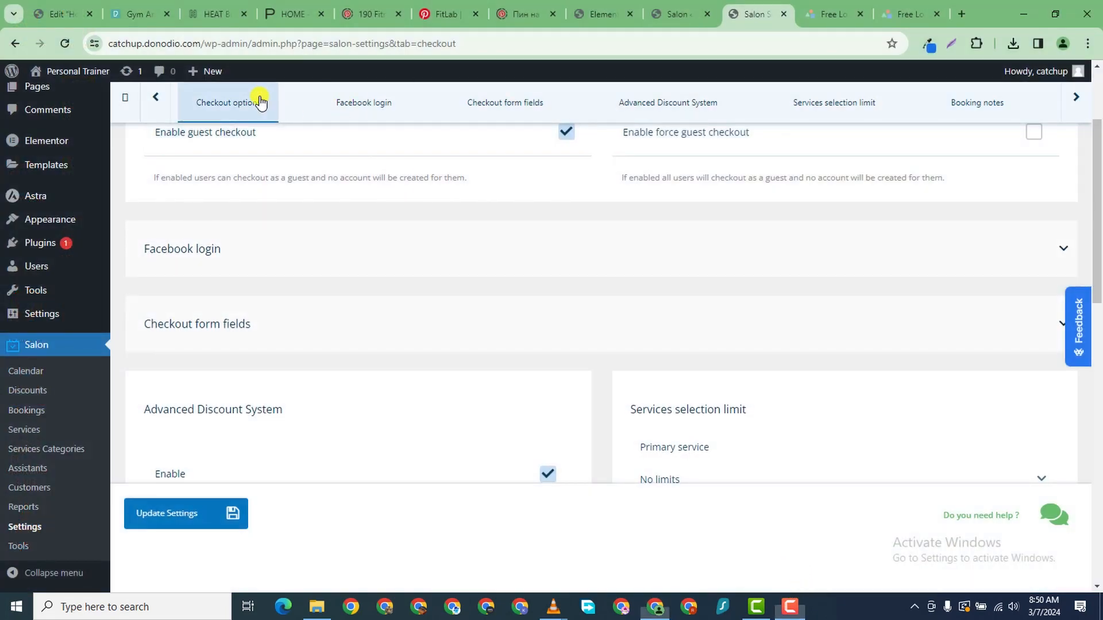
scroll(524, 448, down, 4)
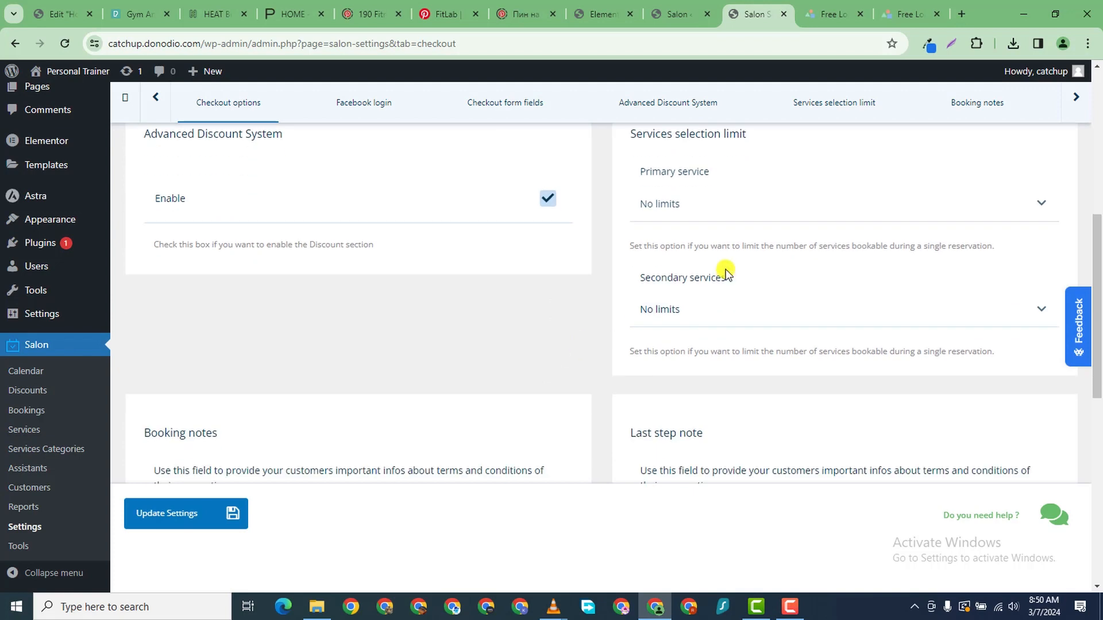
scroll(783, 209, up, 1)
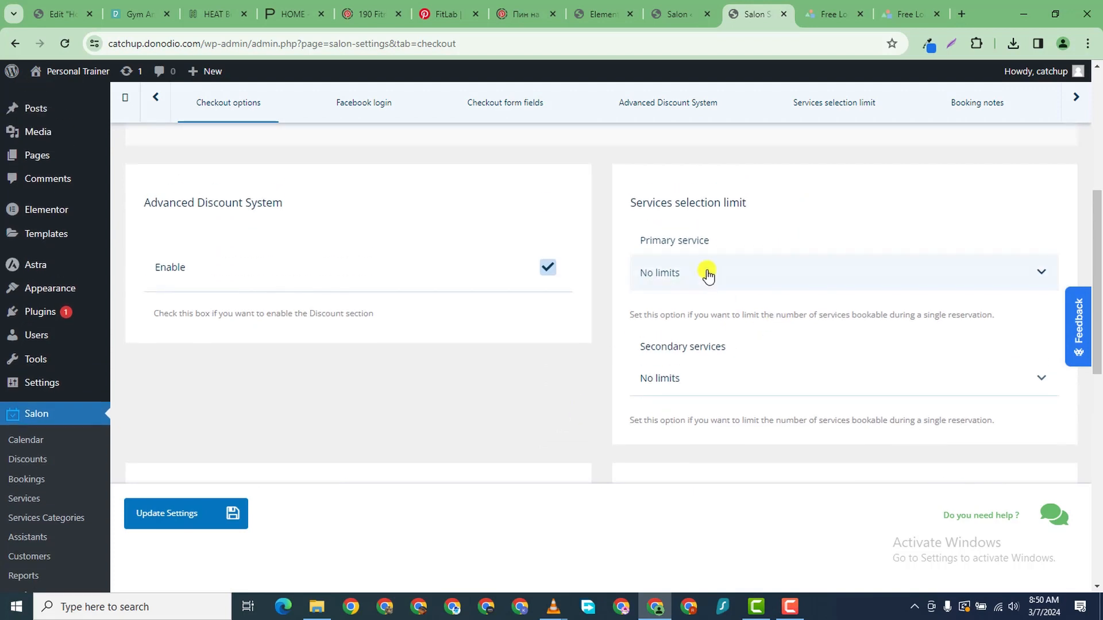
- Check the Primary service limit choices, leaving it at No limits
click(751, 276)
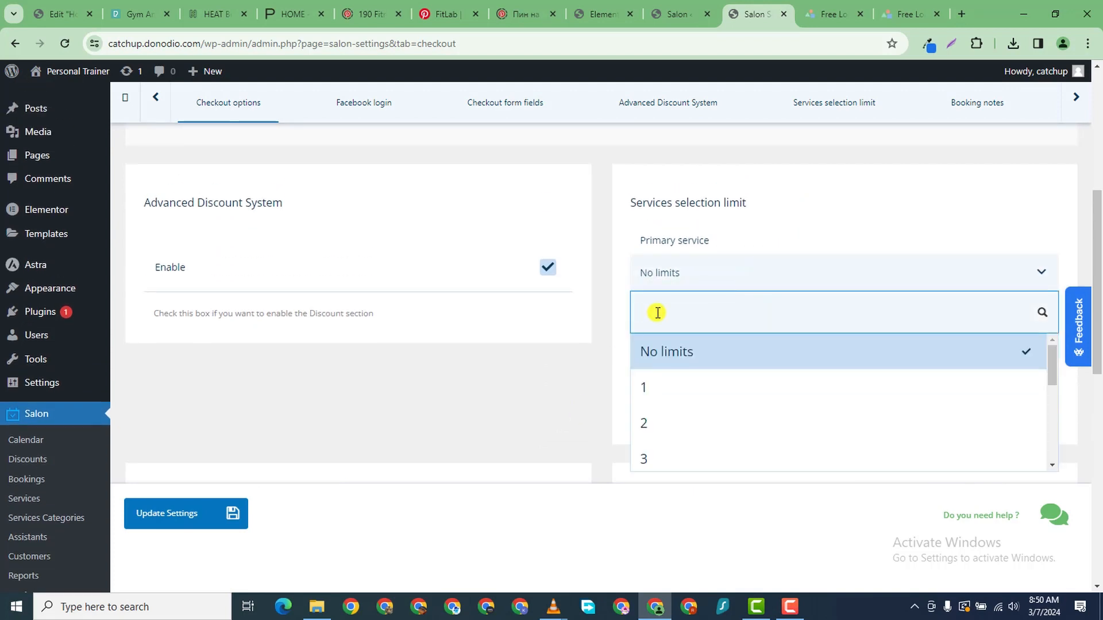
scroll(699, 359, down, 3)
scroll(689, 388, up, 3)
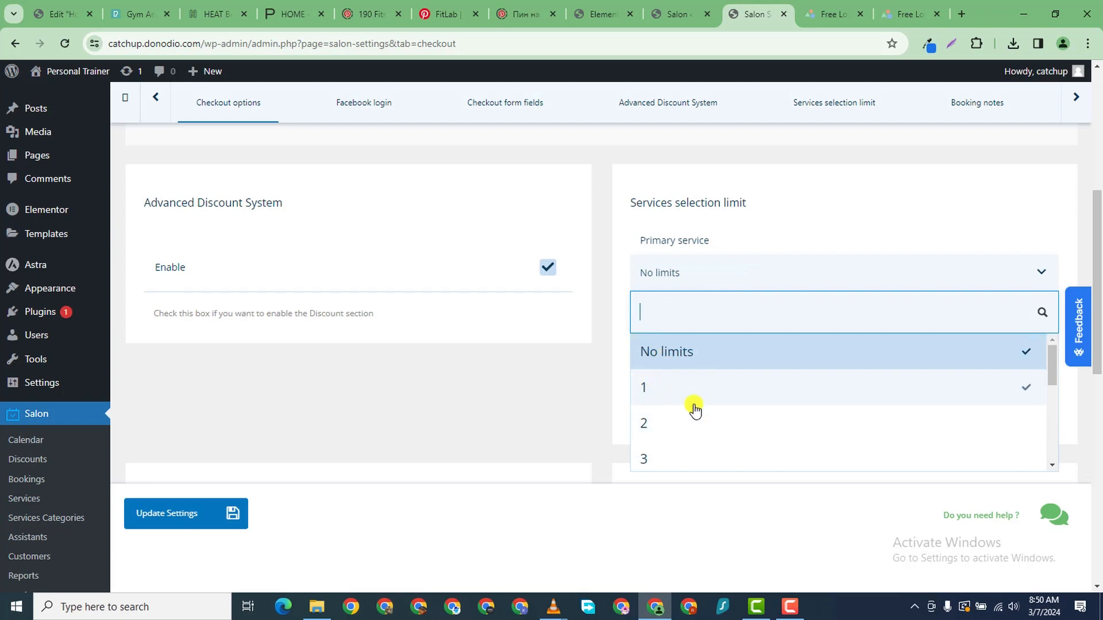
scroll(692, 396, down, 2)
scroll(689, 382, up, 2)
click(566, 374)
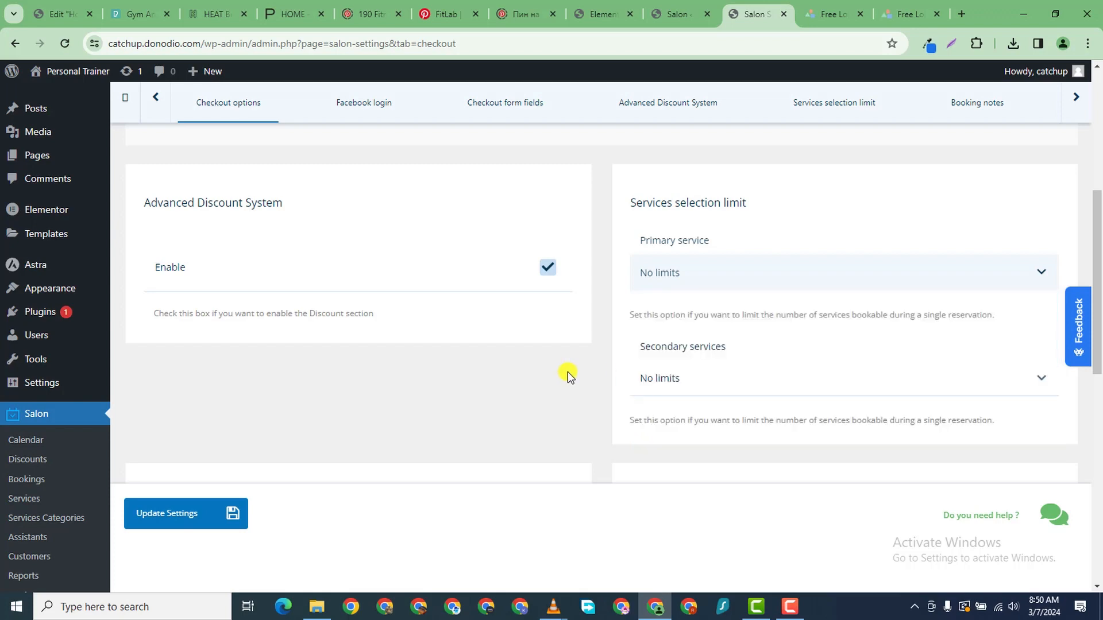
scroll(566, 373, down, 4)
- Select the booking notes text, click into the last step note, then save the Checkout settings
scroll(381, 364, down, 1)
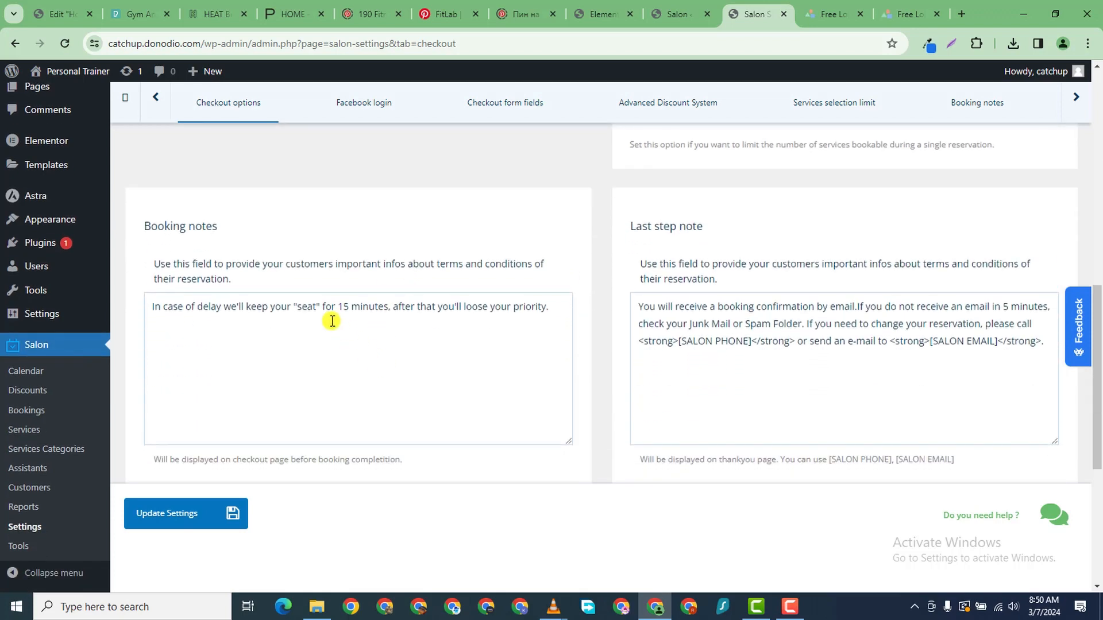
click(232, 314)
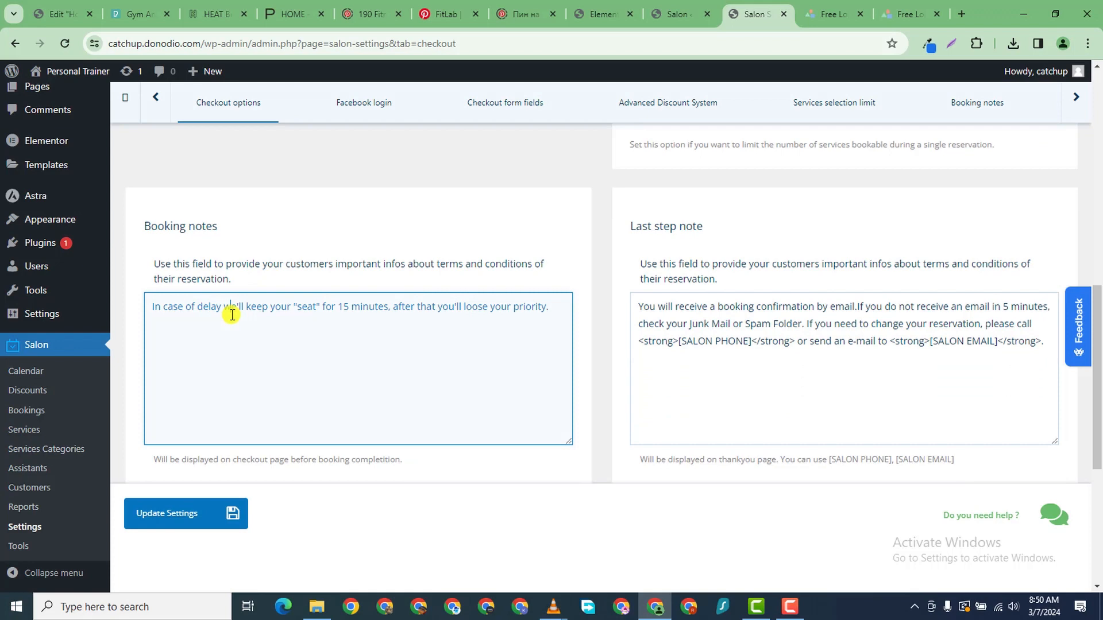
triple_click(432, 309)
scroll(499, 344, down, 5)
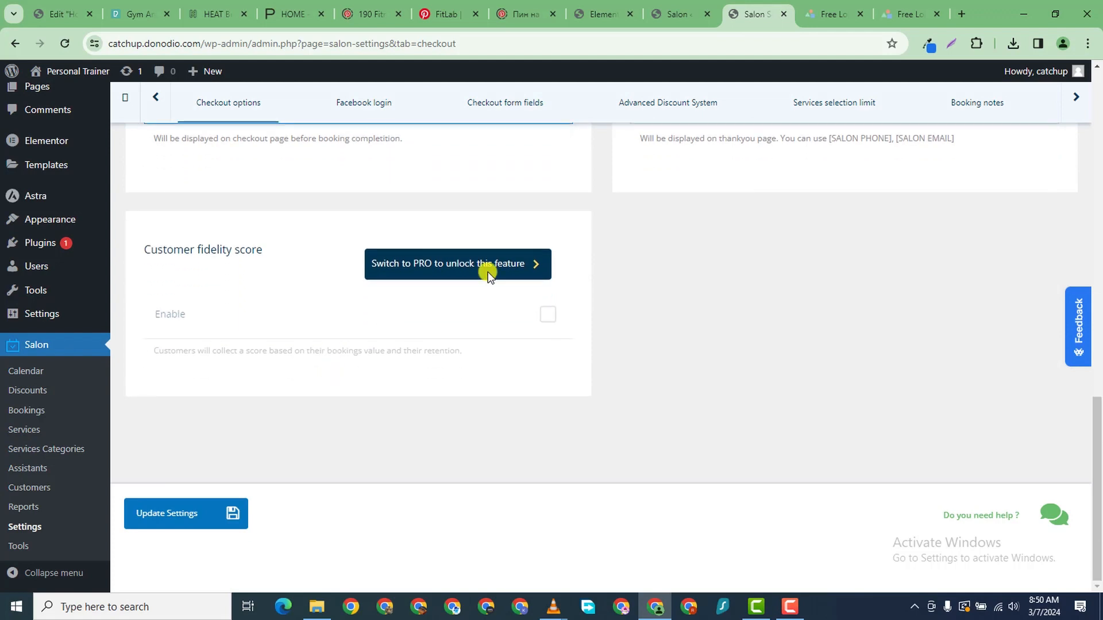
scroll(507, 283, up, 3)
scroll(661, 221, up, 3)
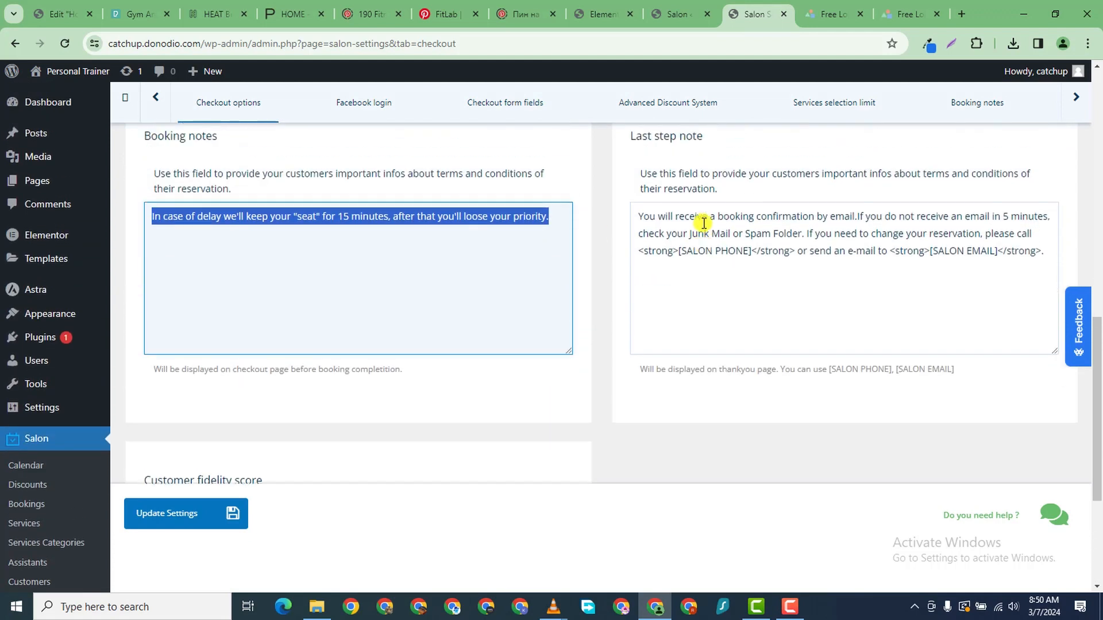
click(679, 271)
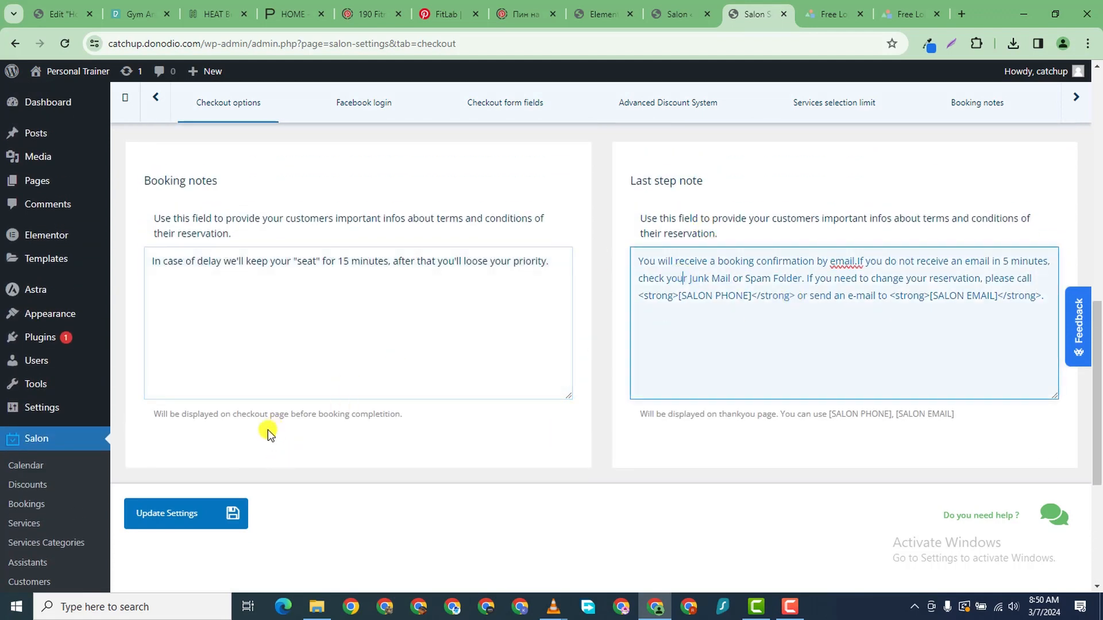
click(174, 512)
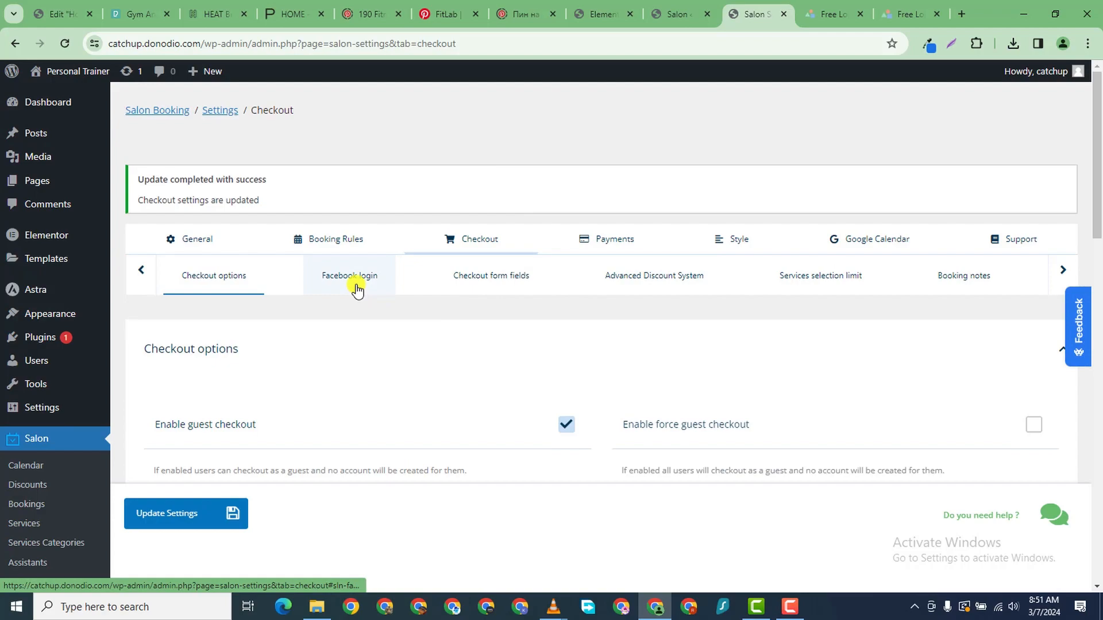
scroll(304, 382, down, 15)
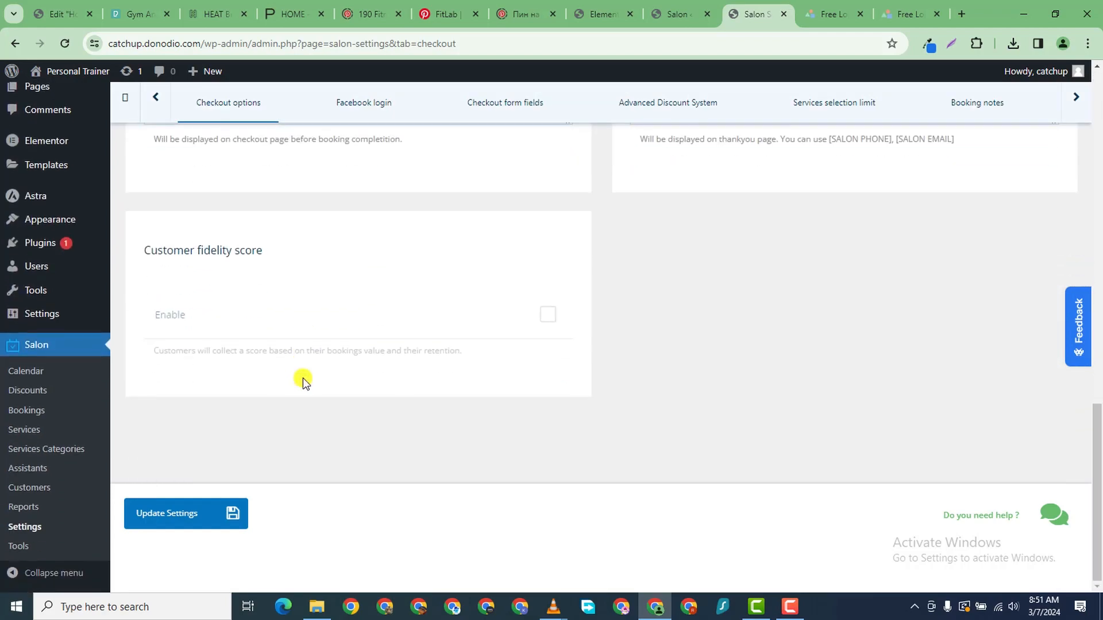
scroll(302, 378, up, 15)
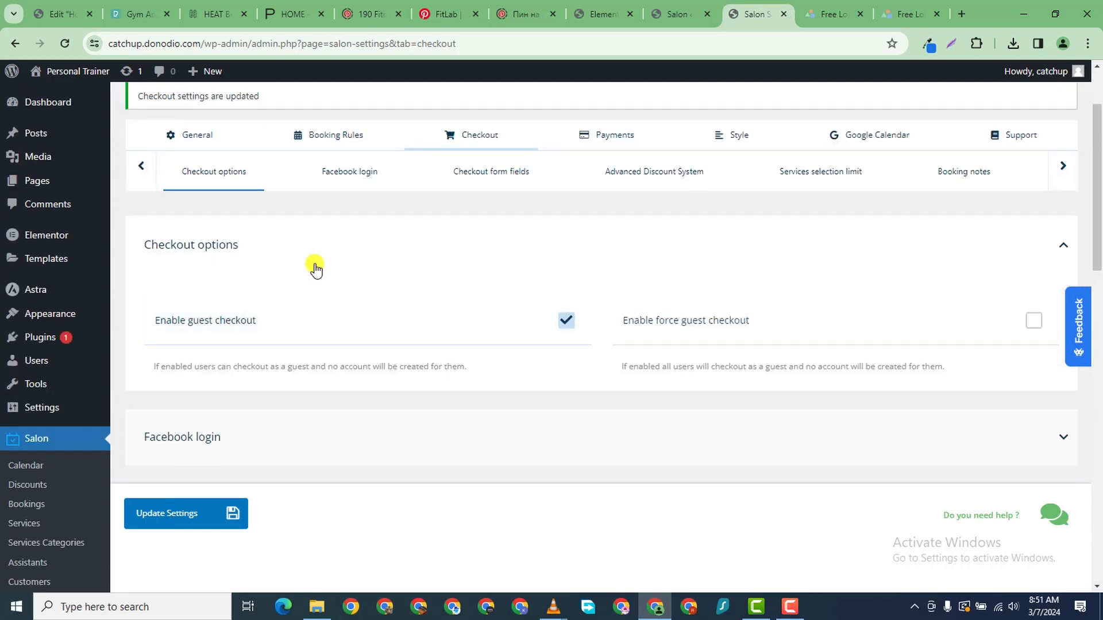
click(351, 178)
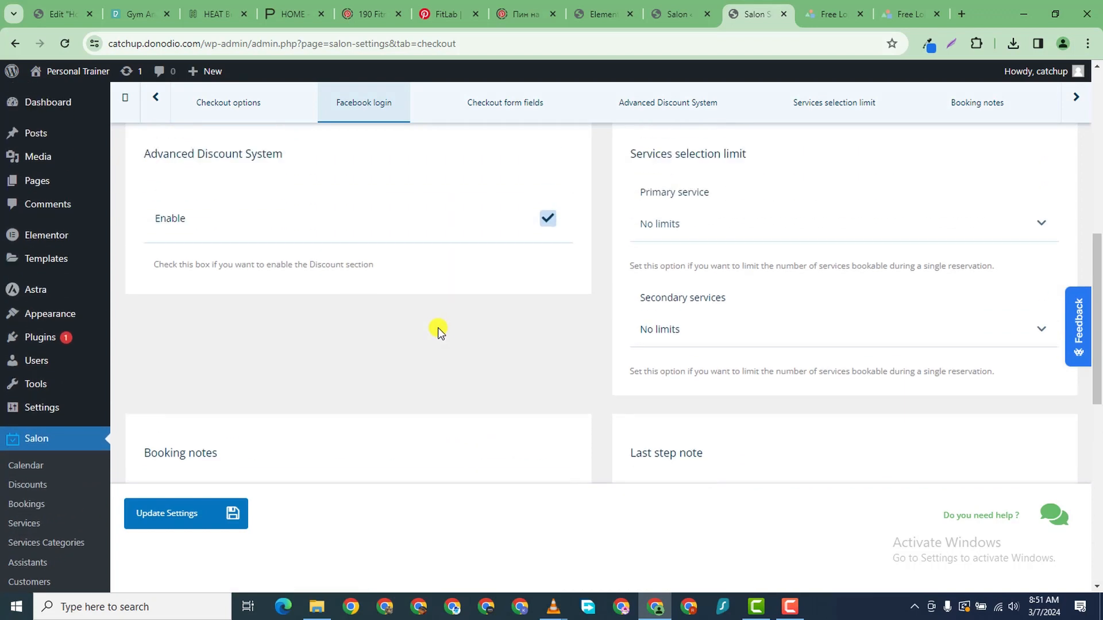
scroll(438, 332, down, 10)
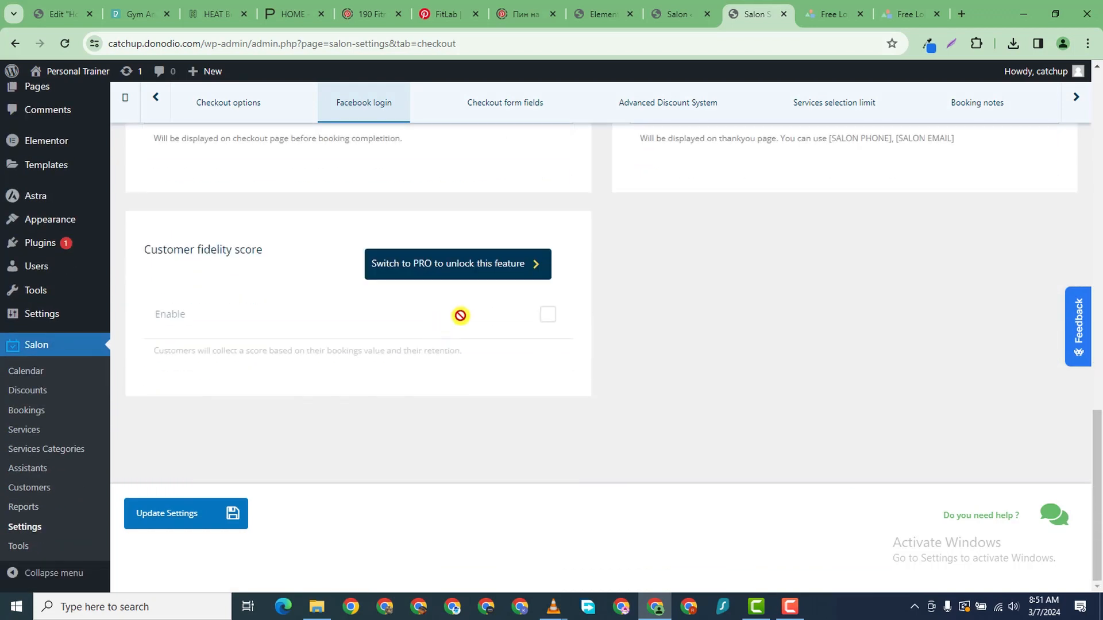
scroll(460, 315, up, 10)
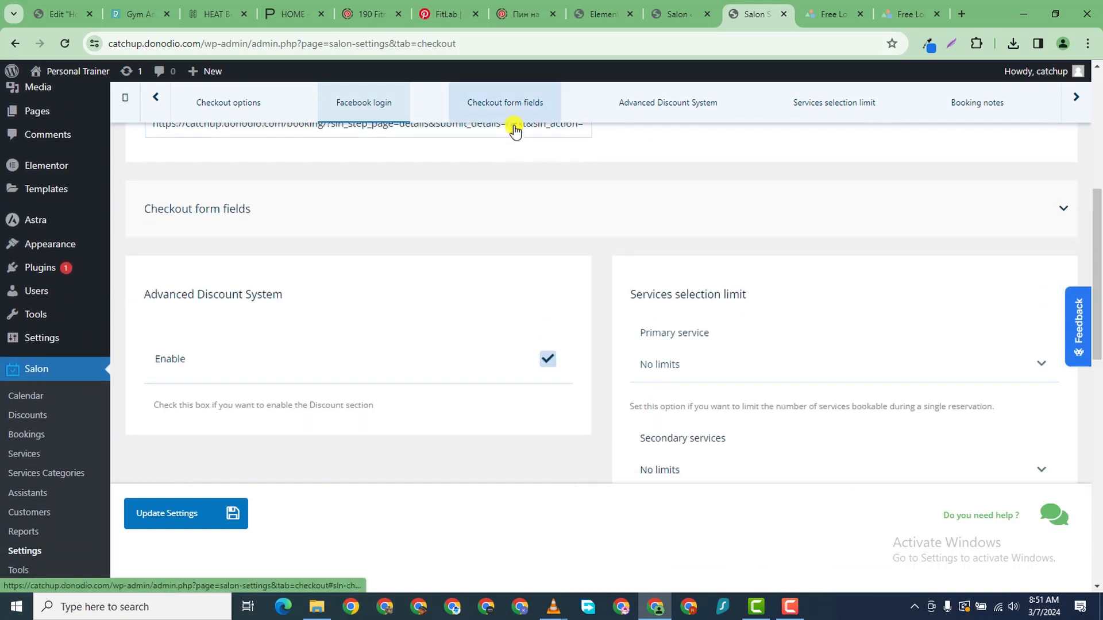
scroll(512, 143, up, 2)
scroll(460, 230, up, 5)
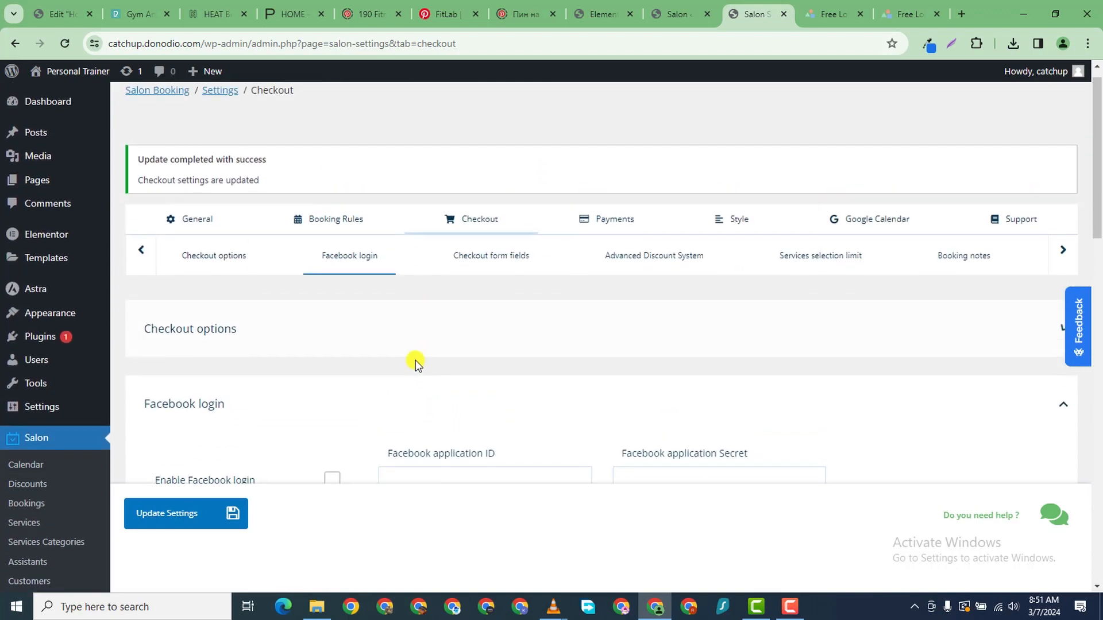
scroll(416, 363, down, 2)
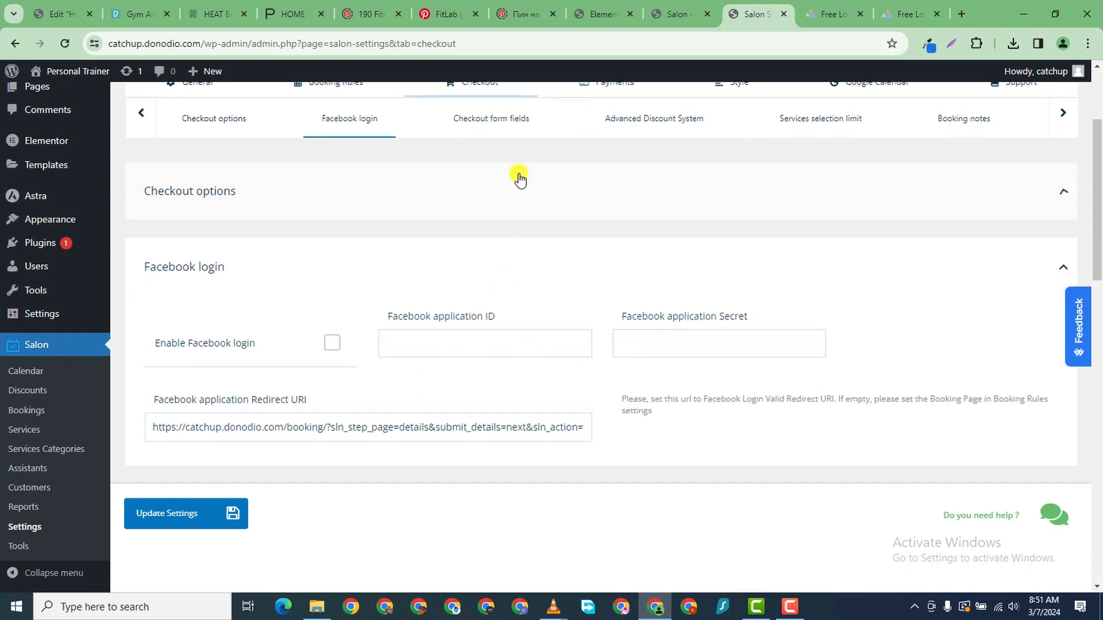
click(501, 122)
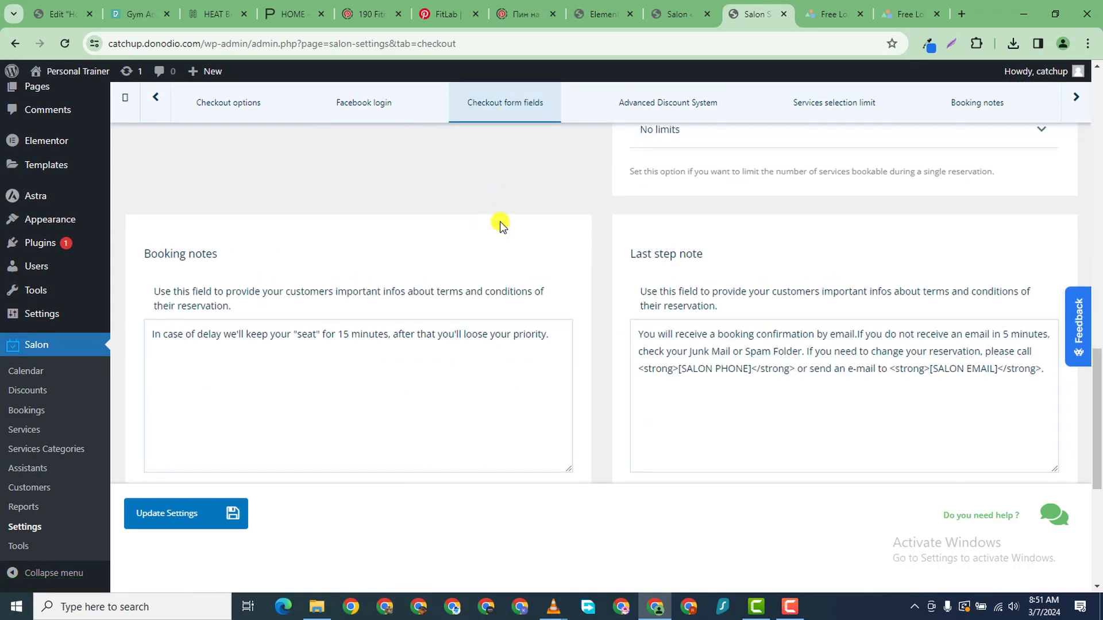
scroll(500, 224, up, 5)
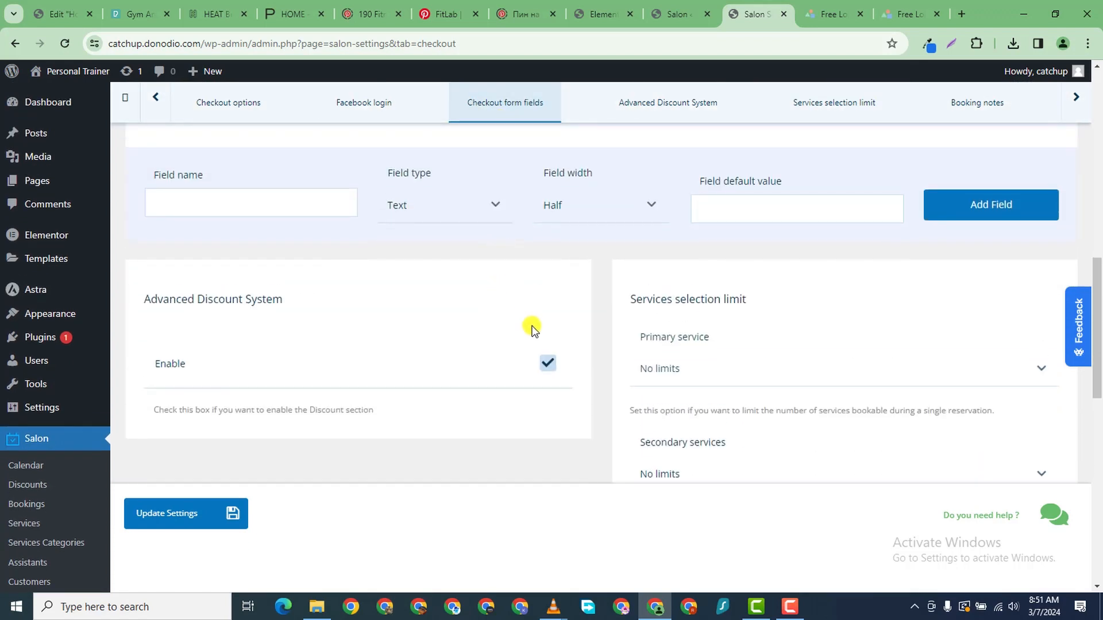
scroll(474, 326, up, 1)
scroll(355, 354, up, 10)
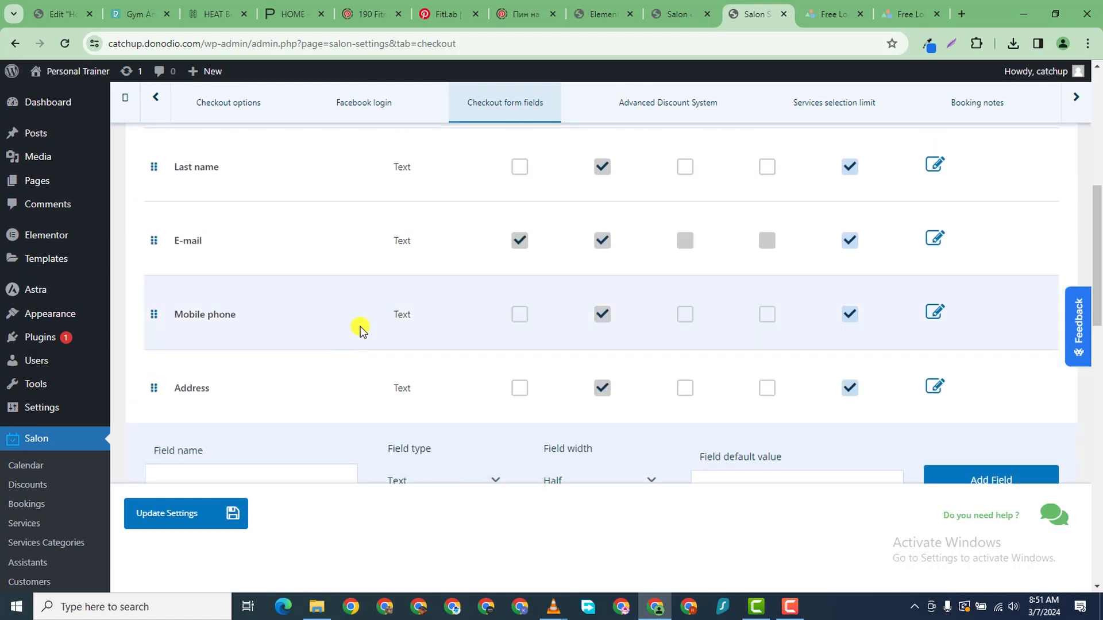
scroll(361, 332, up, 1)
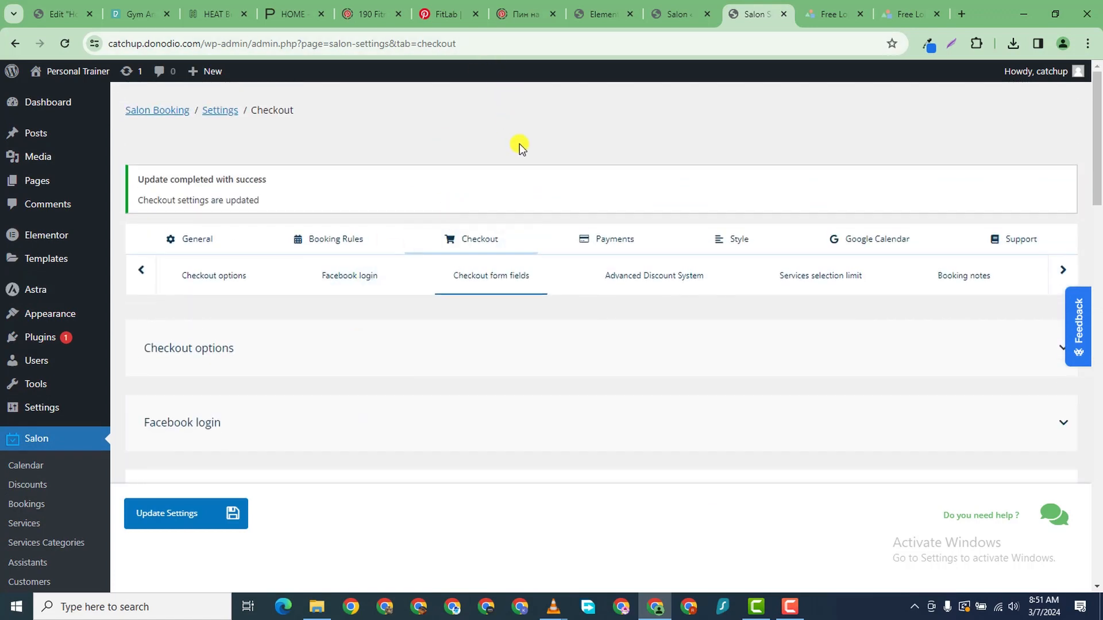
- In Checkout form fields, toggle First name's Required off and on so it stays required
click(797, 612)
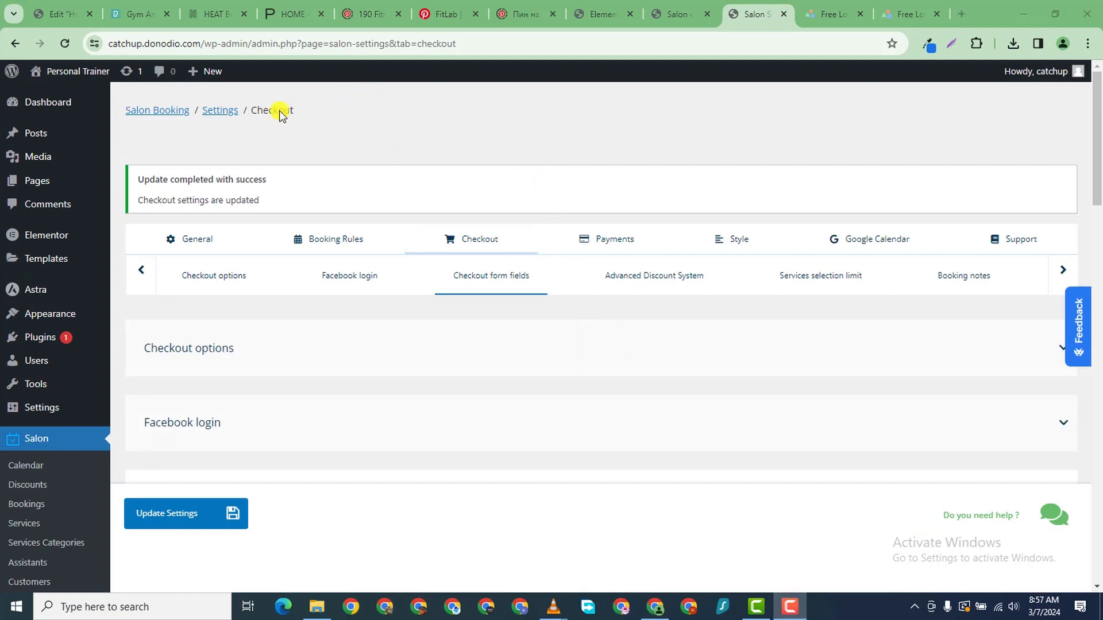
click(505, 290)
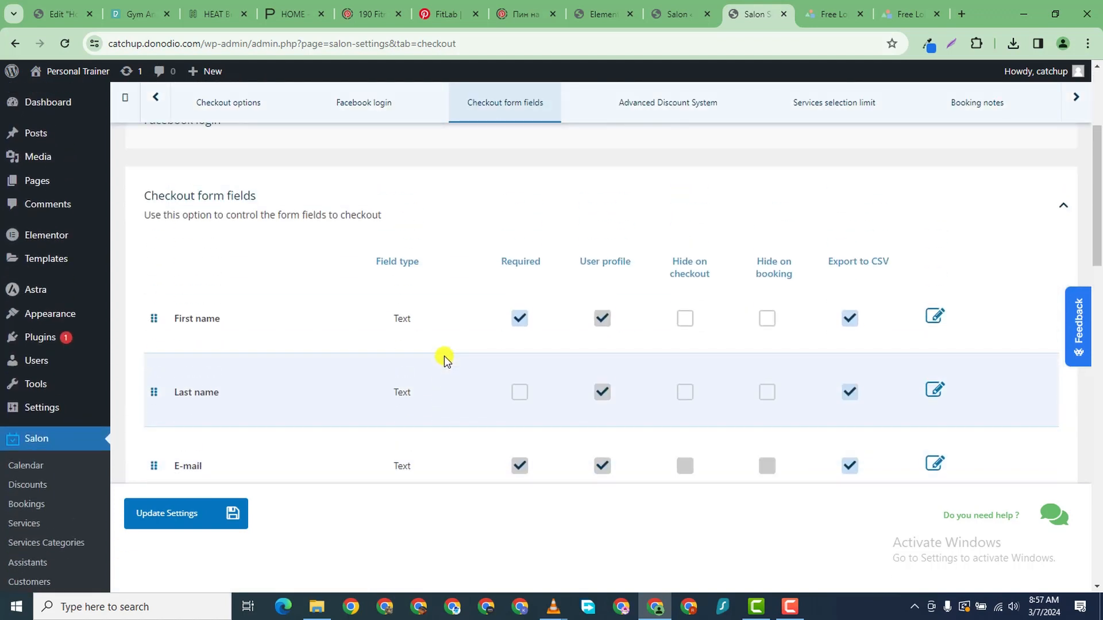
scroll(352, 343, down, 2)
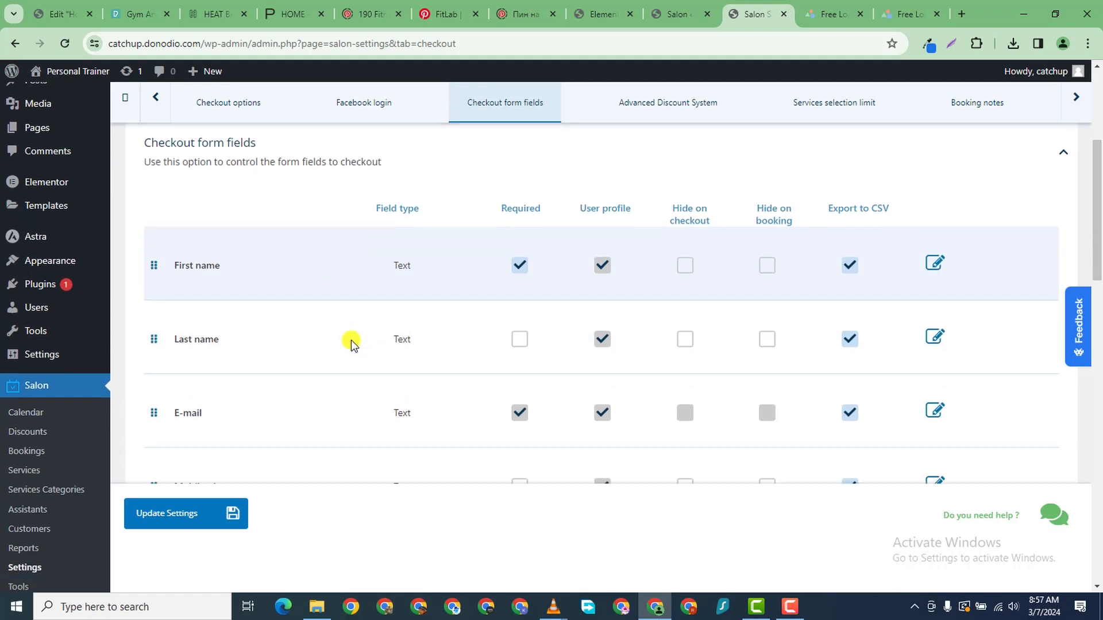
scroll(677, 254, up, 2)
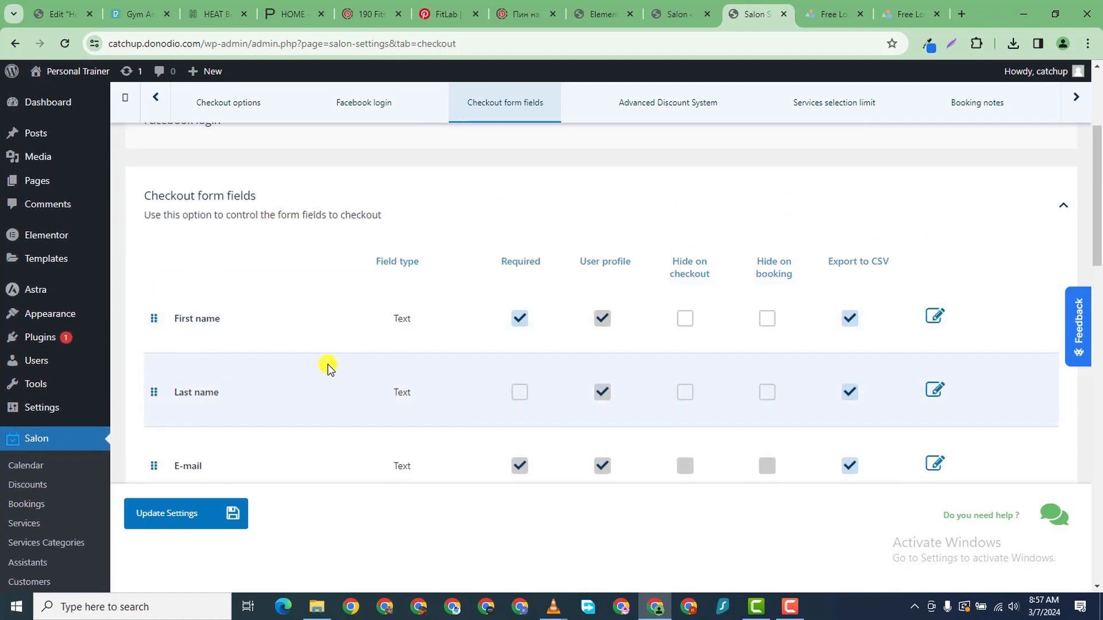
click(518, 317)
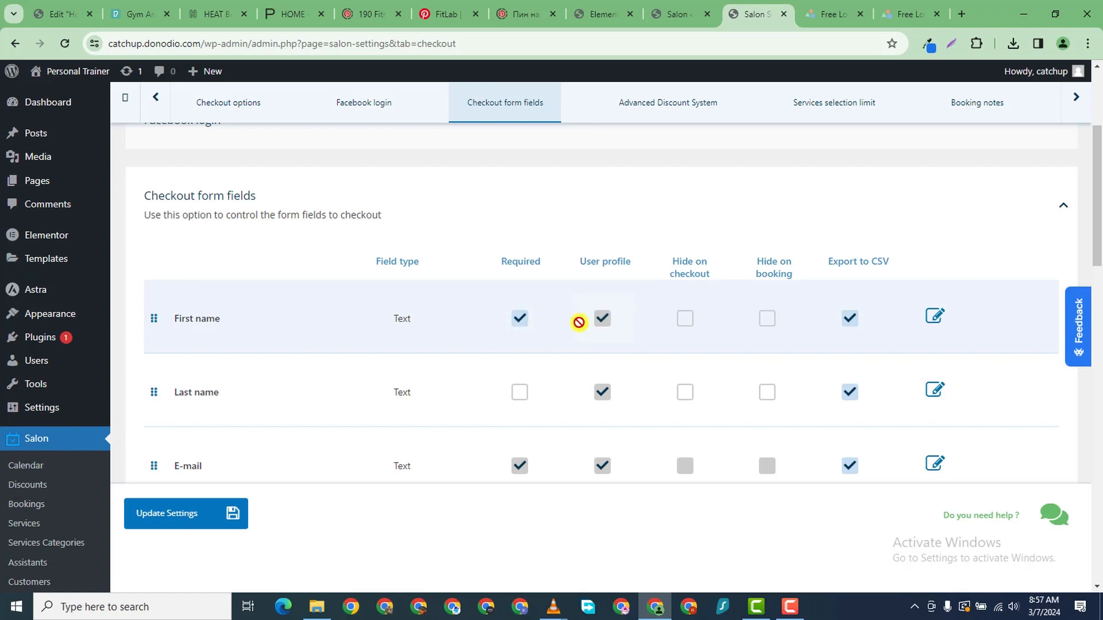
scroll(597, 380, down, 1)
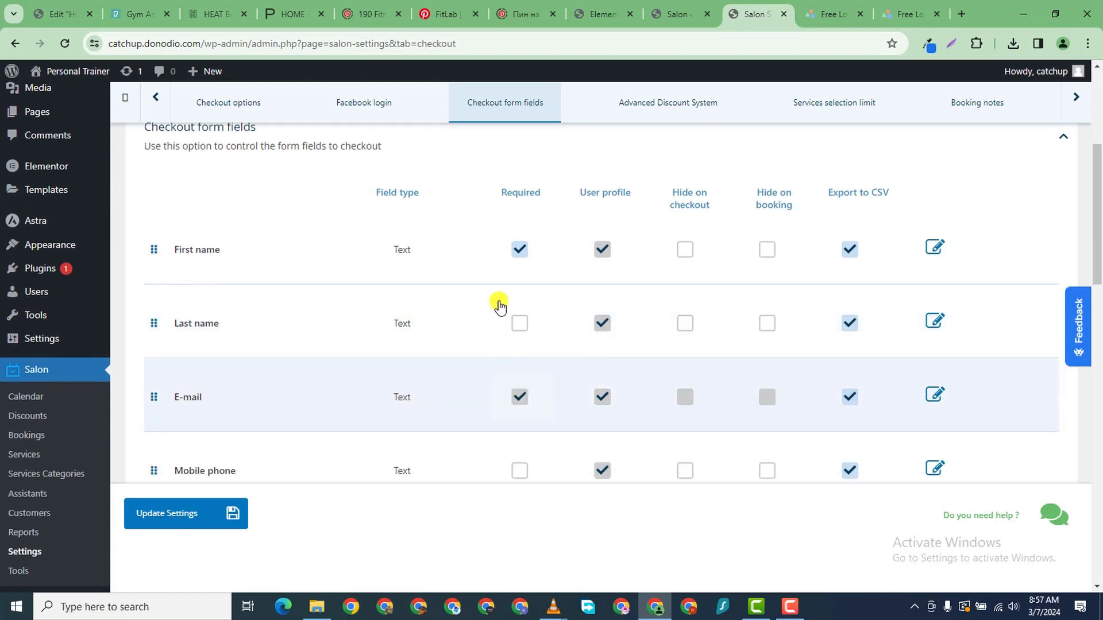
click(520, 250)
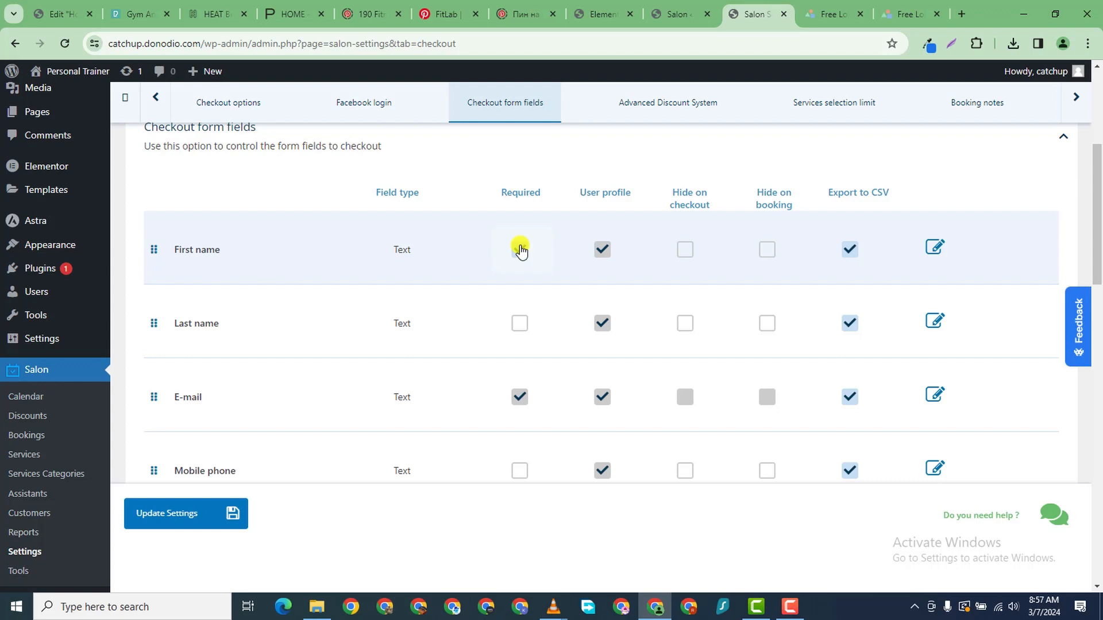
click(520, 249)
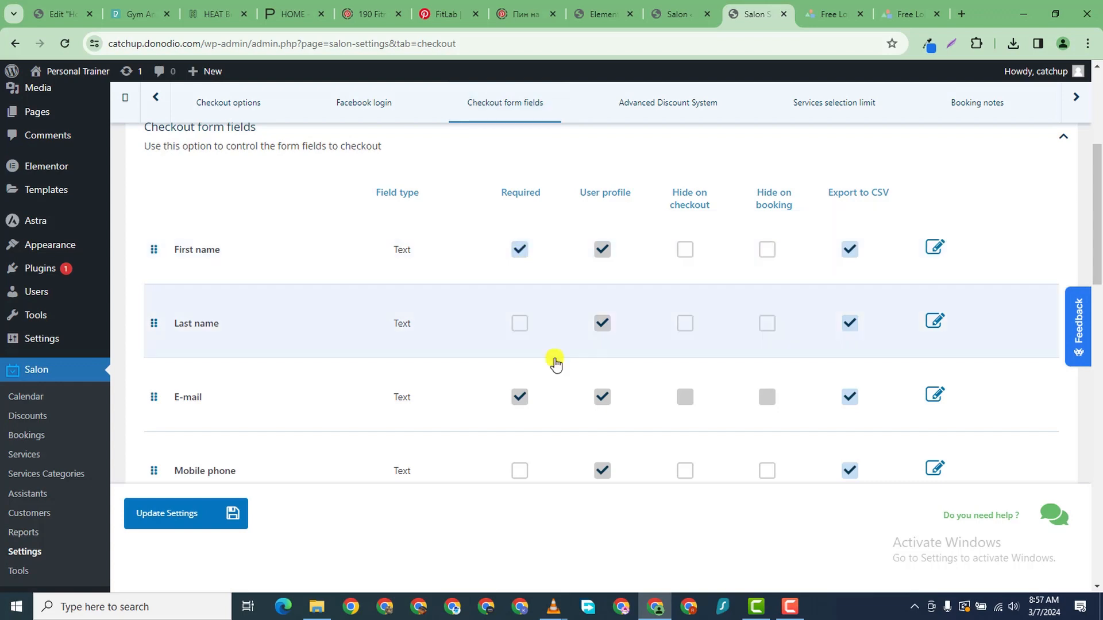
- Enable the Advanced Discount System
scroll(557, 359, down, 3)
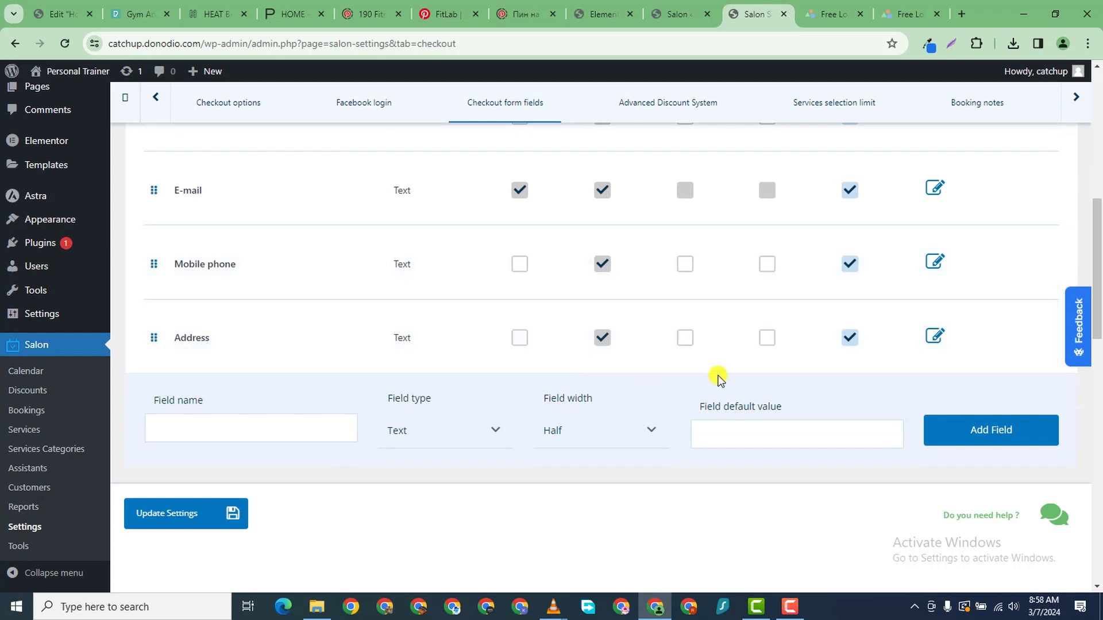
scroll(574, 397, down, 3)
click(547, 379)
scroll(549, 373, down, 1)
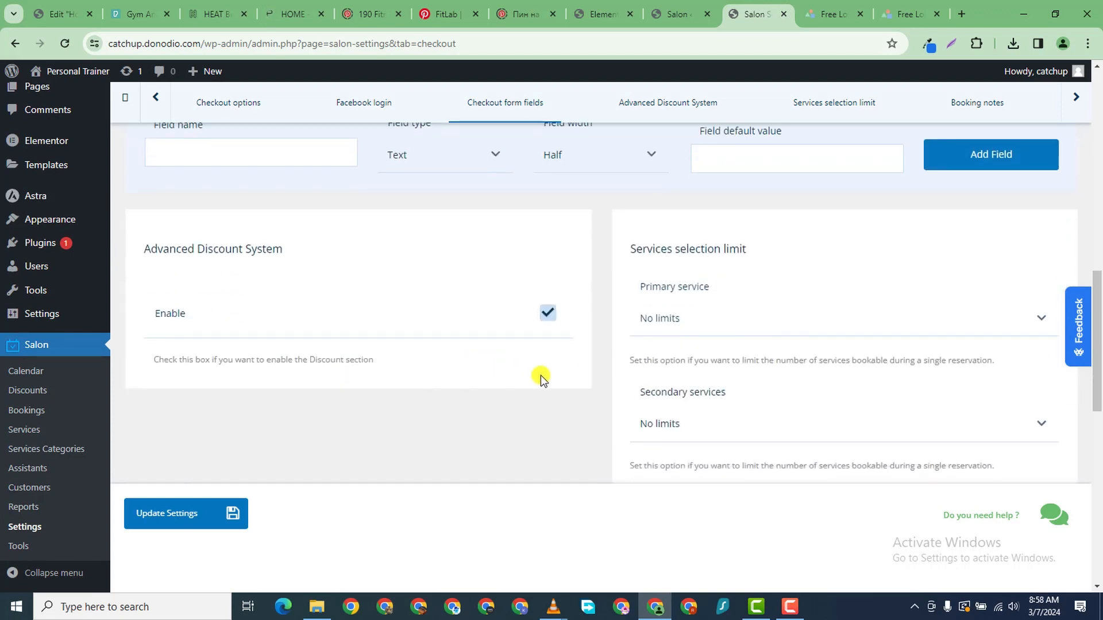
scroll(804, 247, up, 8)
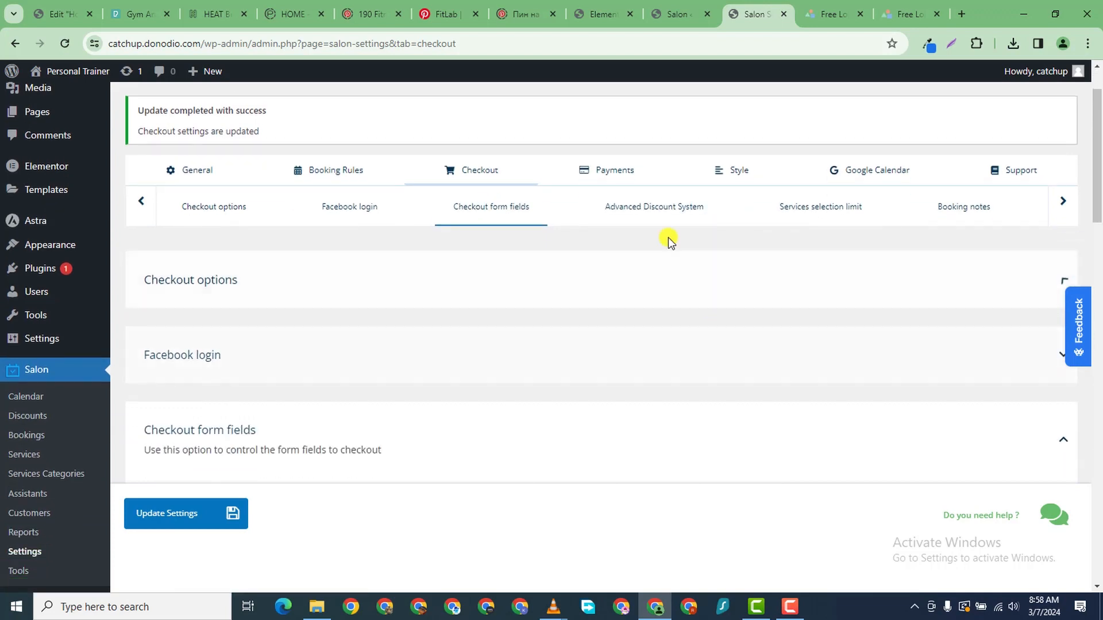
- Review the Advanced Discount, Services selection limit and booking notes sections, then save the checkout settings
click(659, 215)
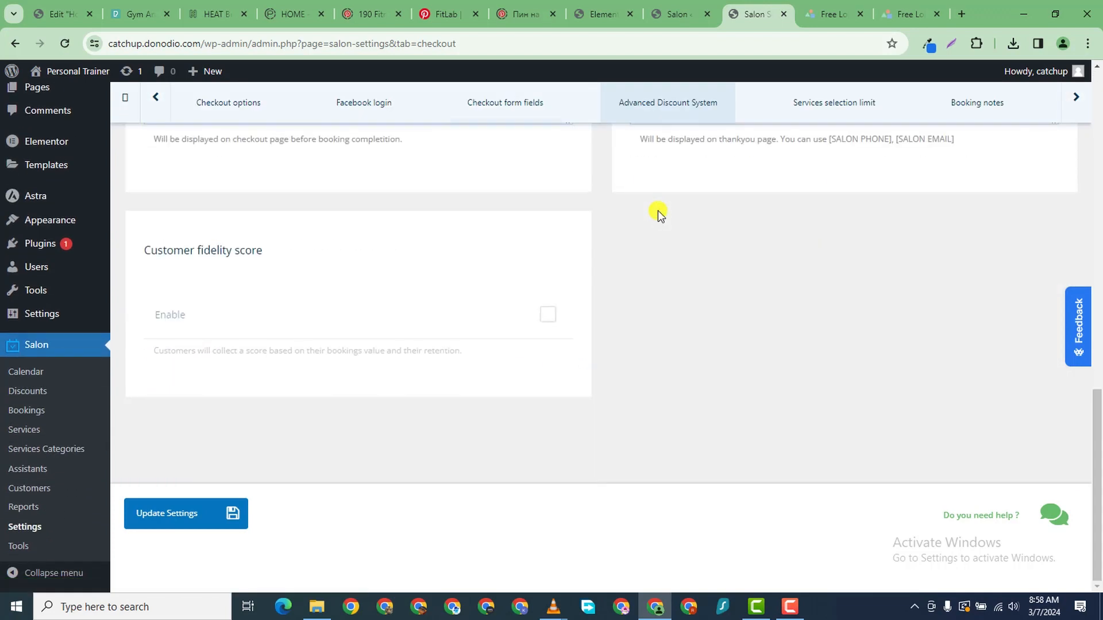
scroll(688, 297, up, 8)
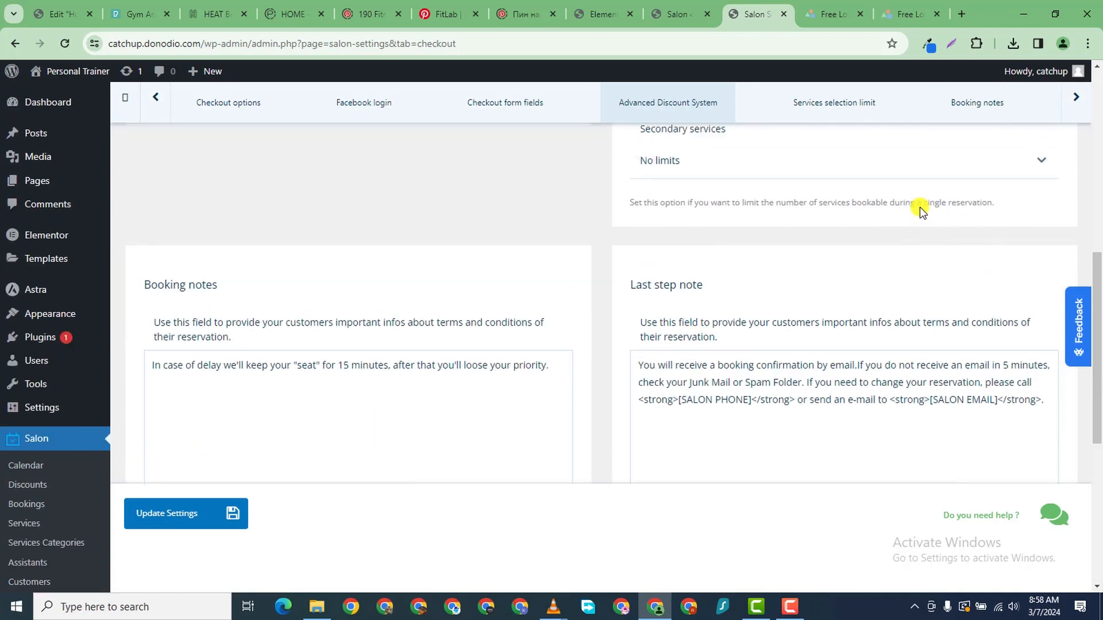
scroll(755, 203, up, 6)
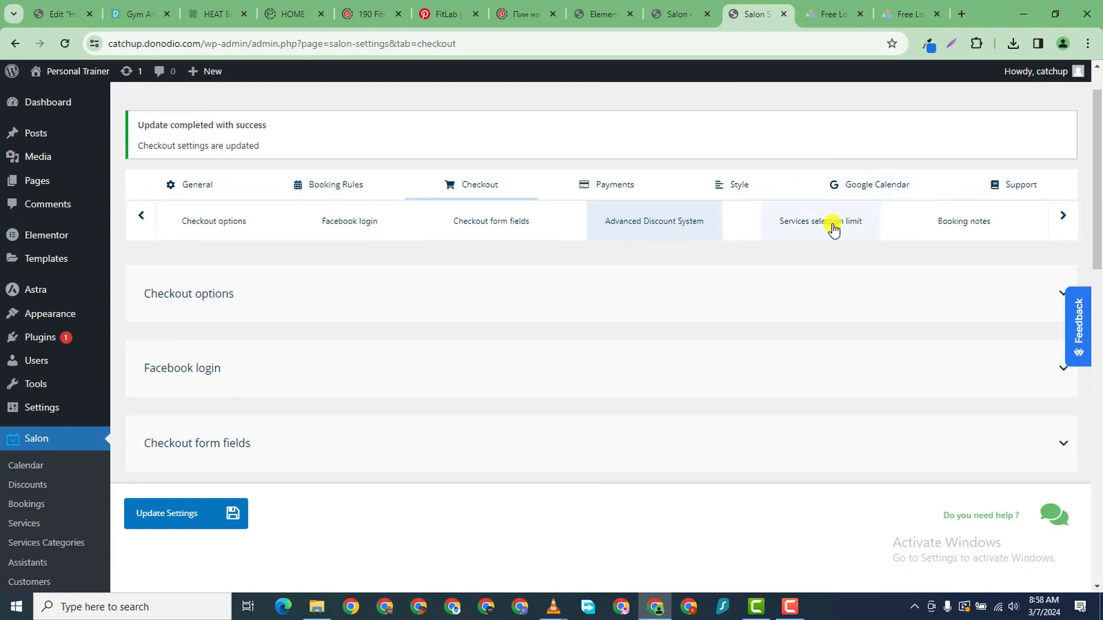
click(833, 225)
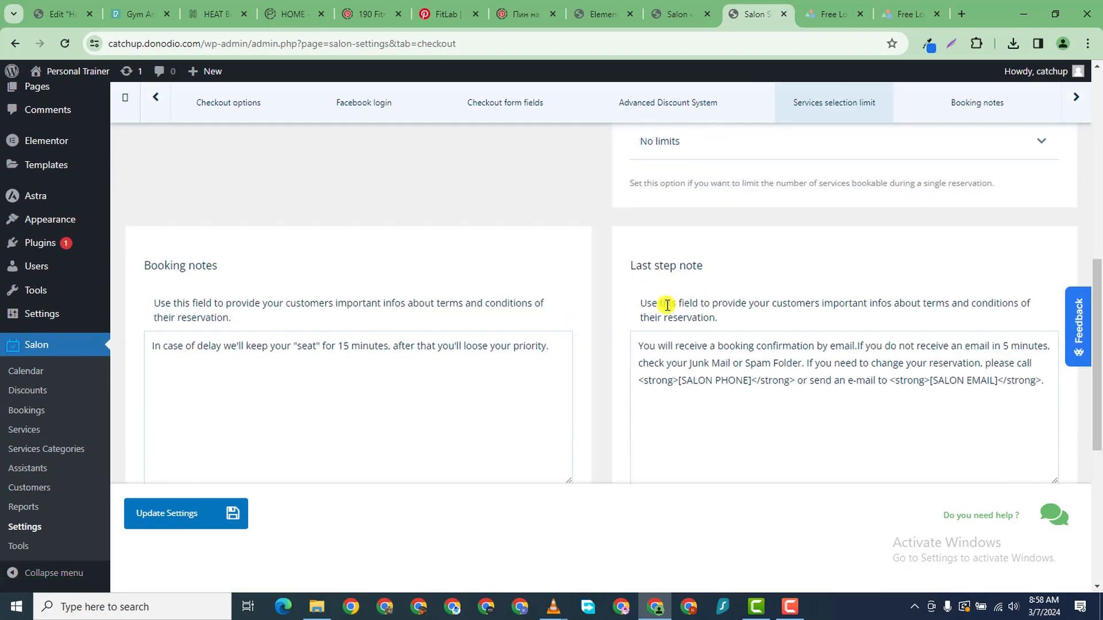
scroll(667, 305, up, 8)
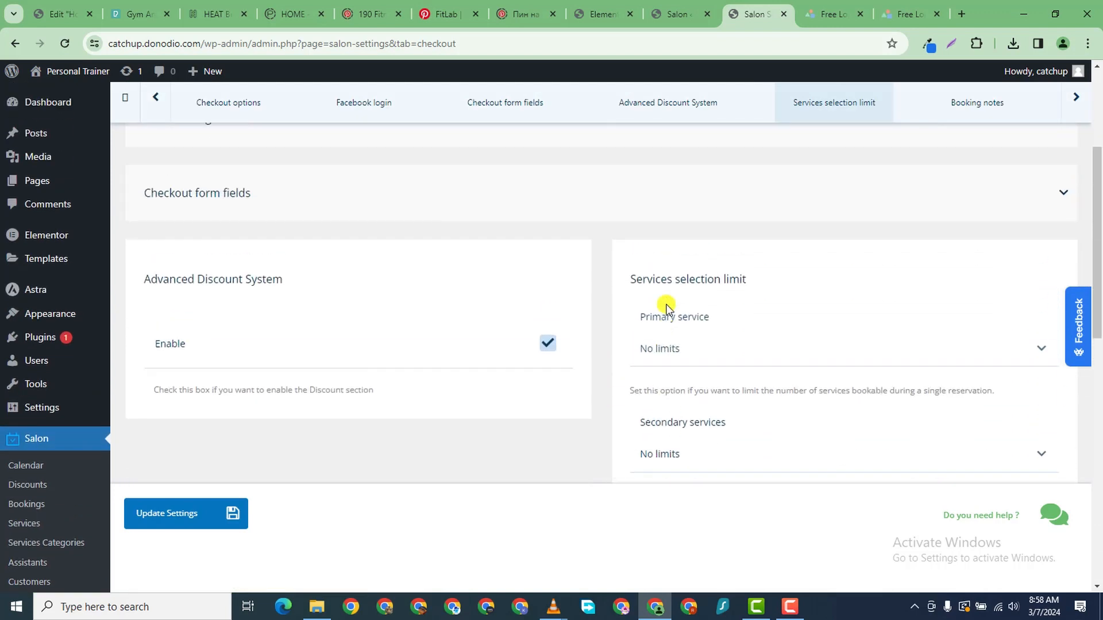
scroll(711, 332, up, 3)
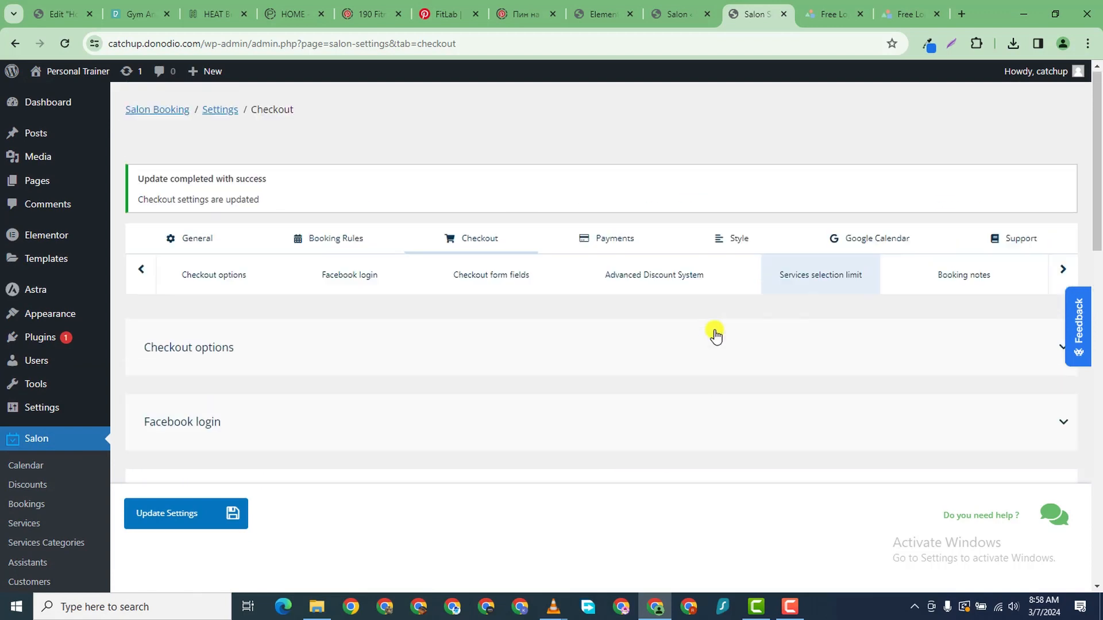
click(975, 285)
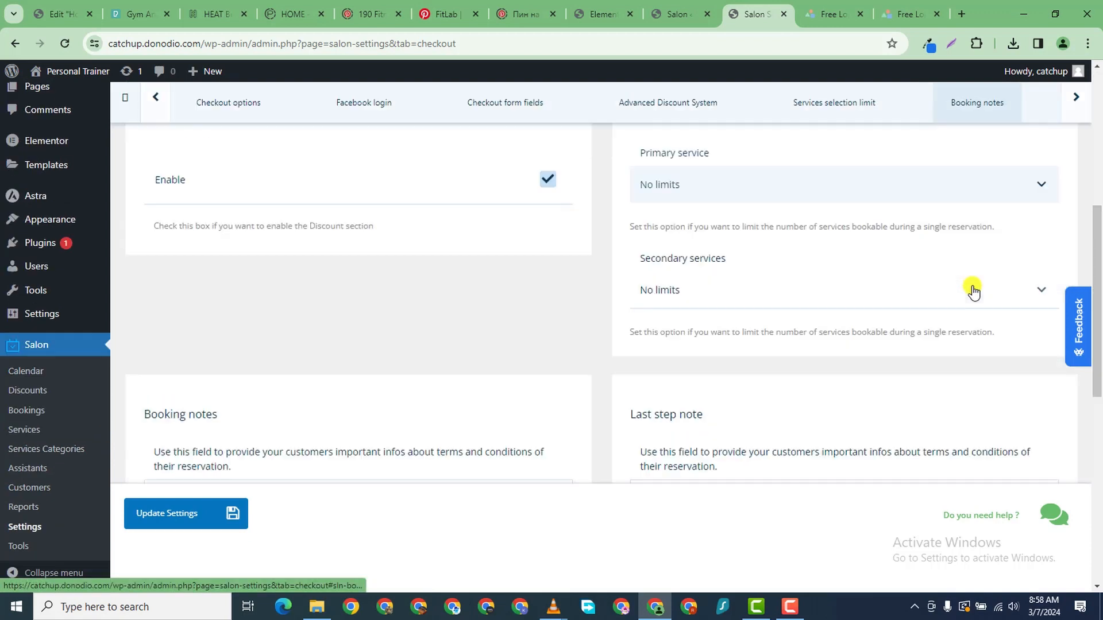
scroll(499, 351, up, 10)
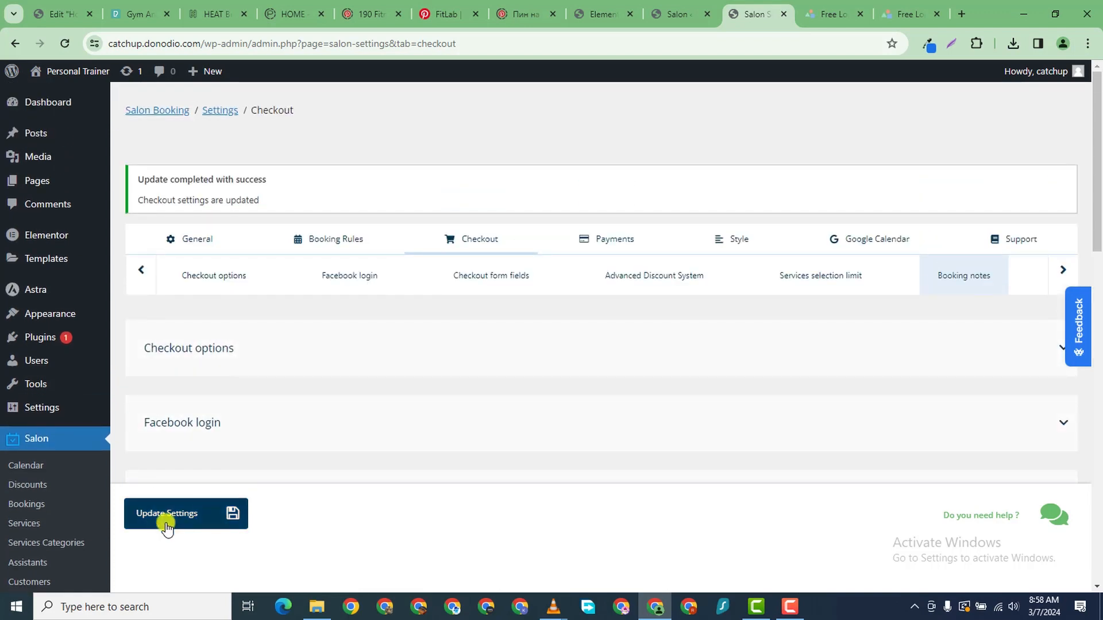
click(173, 517)
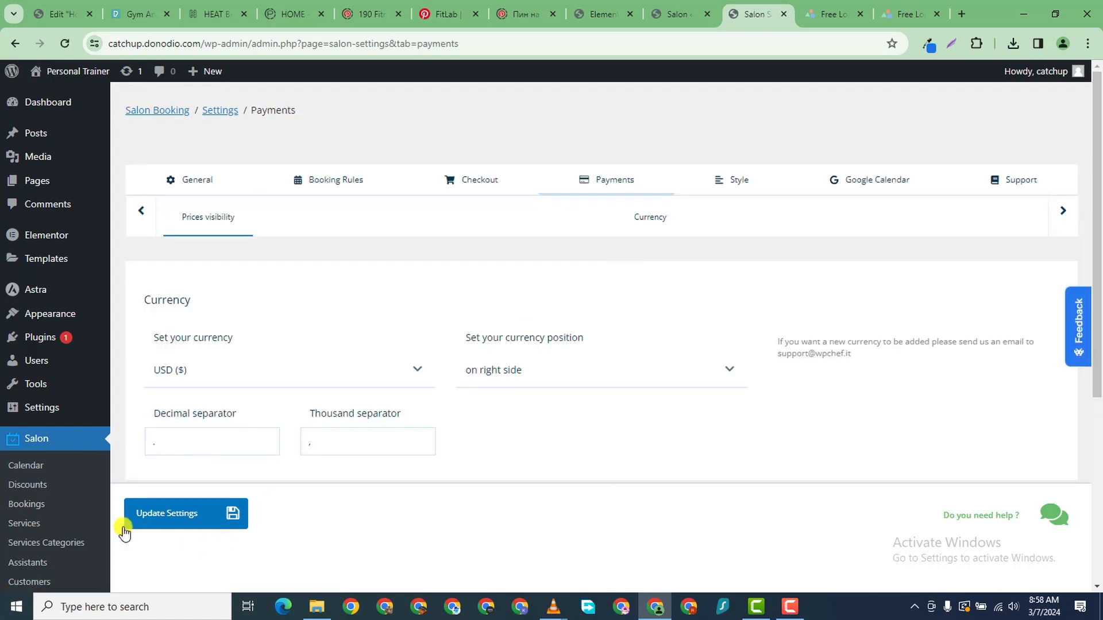
- Leave Hide Prices unchecked so prices show, and save the payment settings
scroll(331, 251, down, 4)
scroll(283, 253, up, 3)
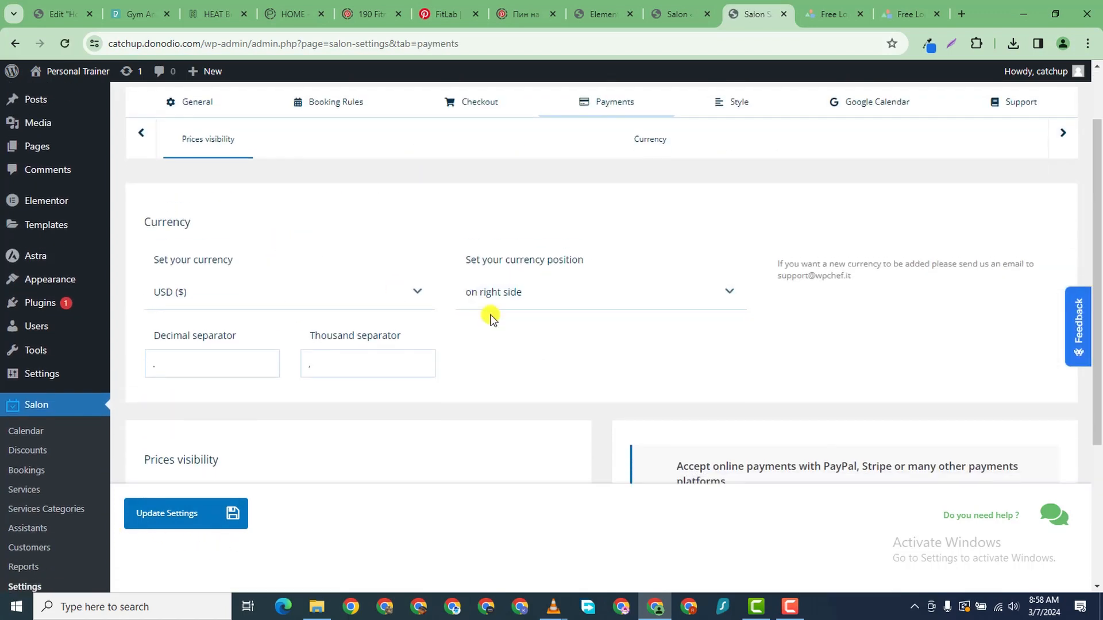
scroll(554, 332, down, 4)
click(419, 308)
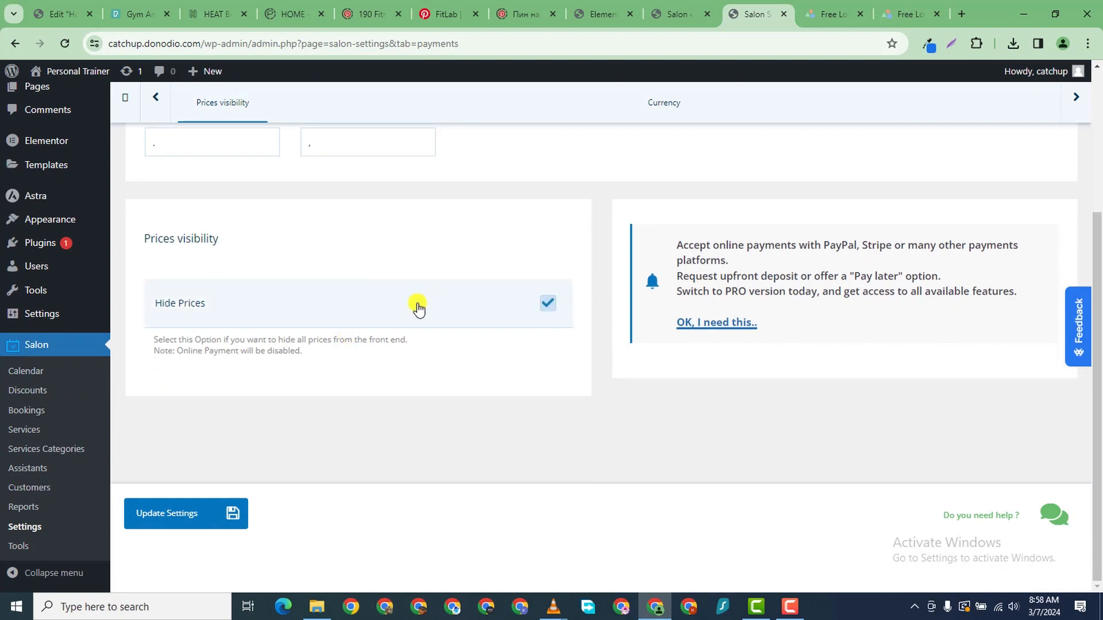
click(517, 304)
click(532, 300)
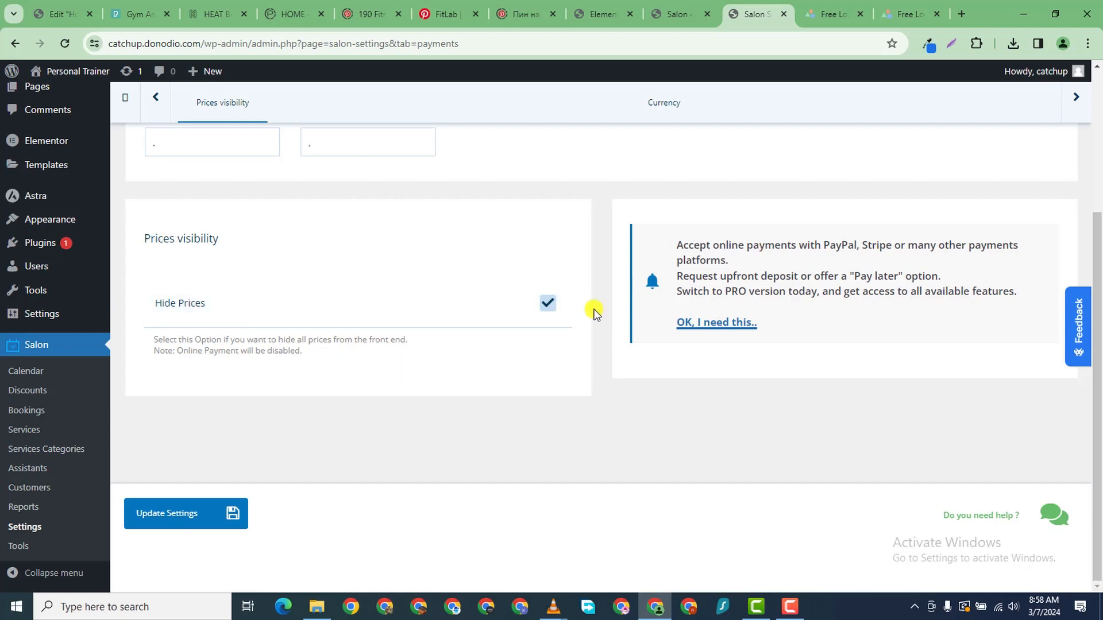
click(547, 304)
scroll(254, 440, up, 5)
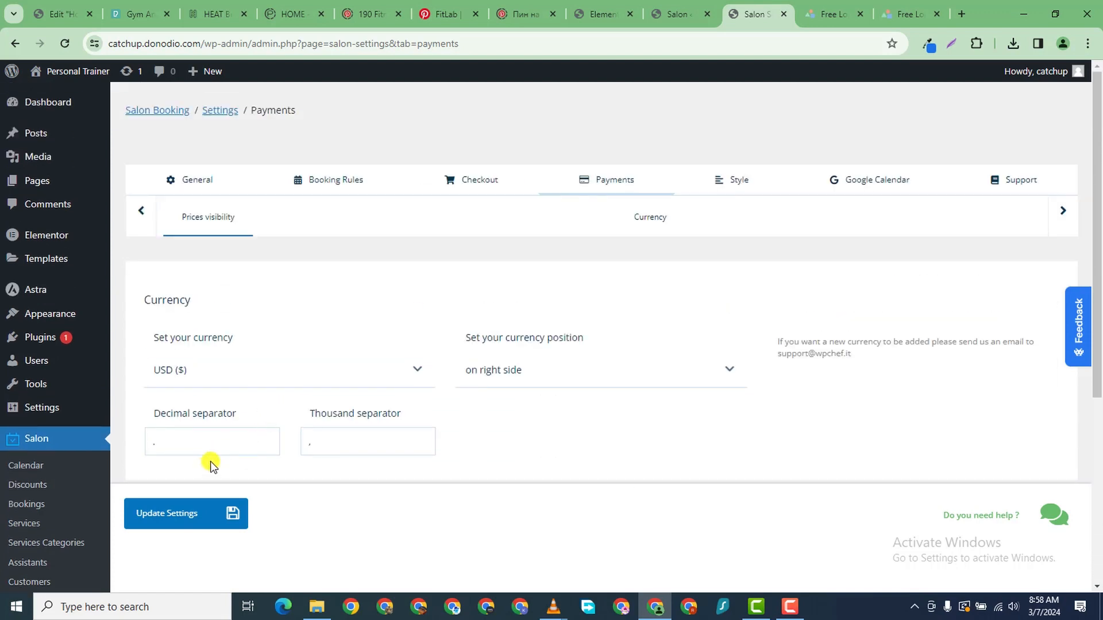
click(157, 516)
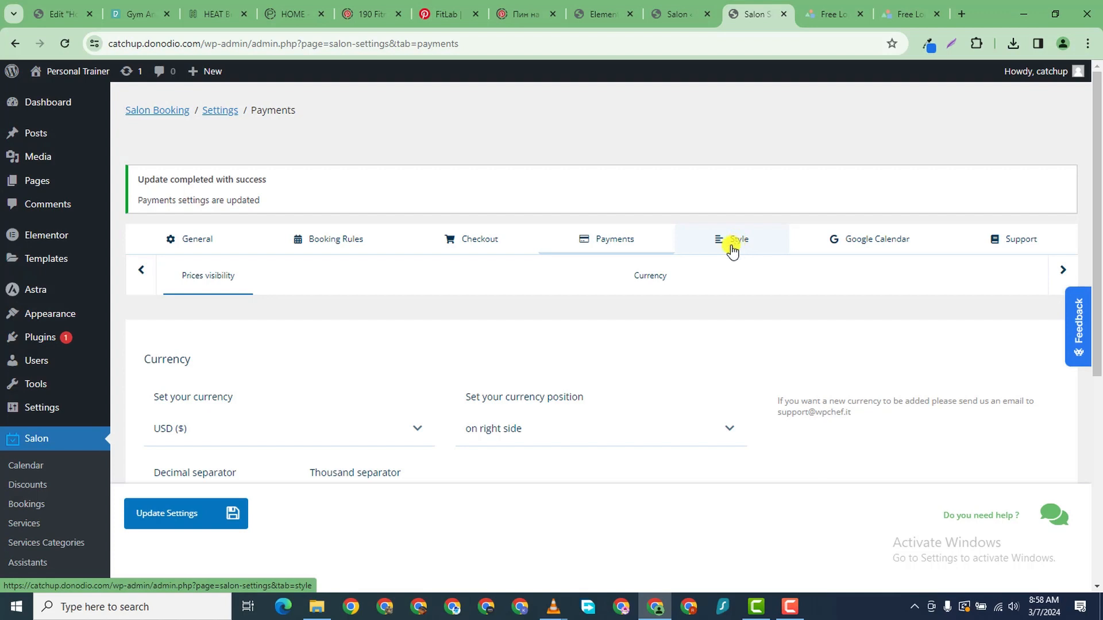
- Browse the currency list and keep USD ($) as the currency
click(649, 283)
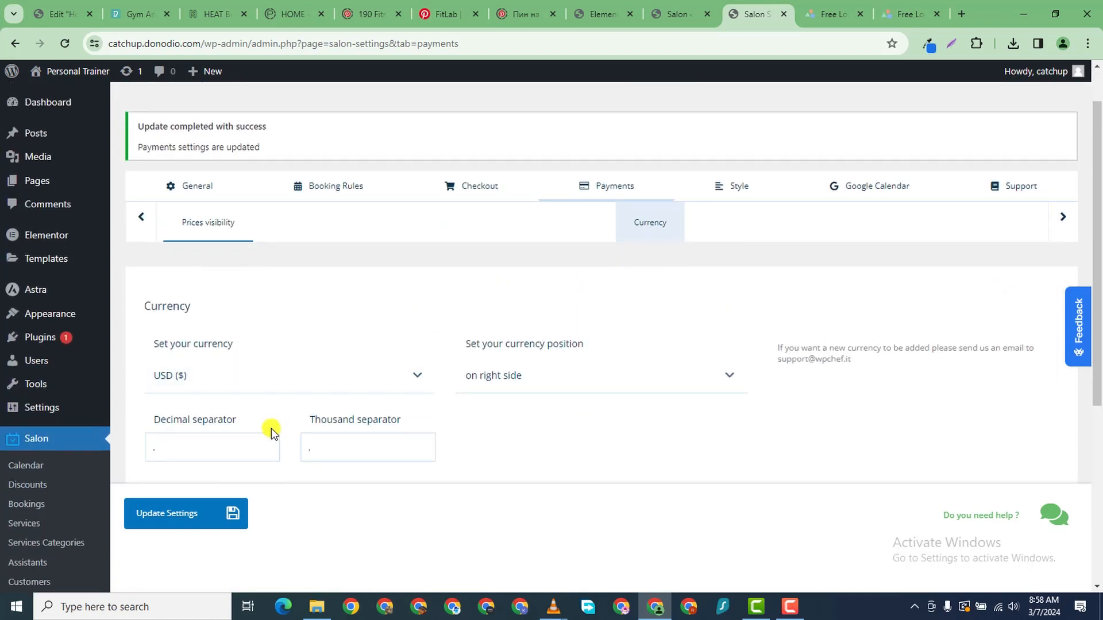
click(211, 386)
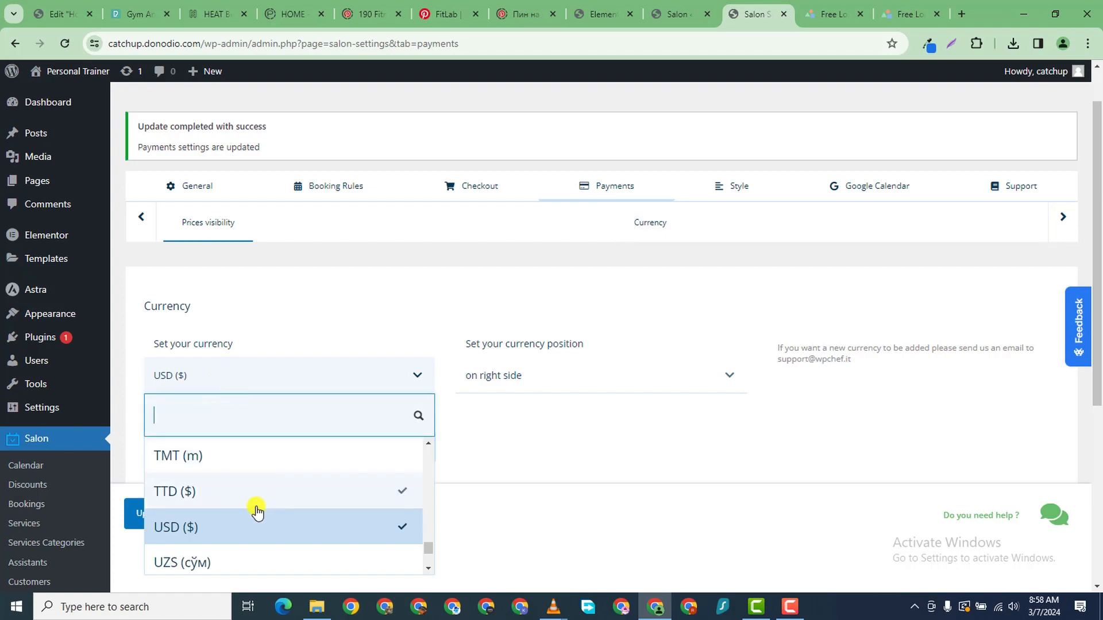
scroll(411, 419, down, 4)
scroll(354, 303, down, 3)
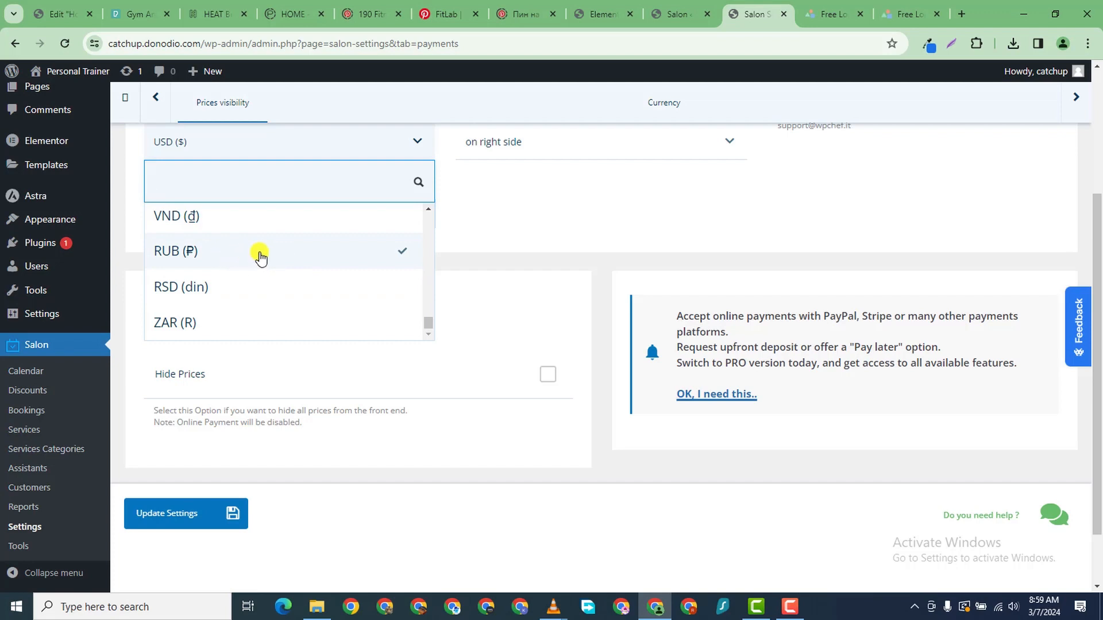
scroll(264, 256, up, 6)
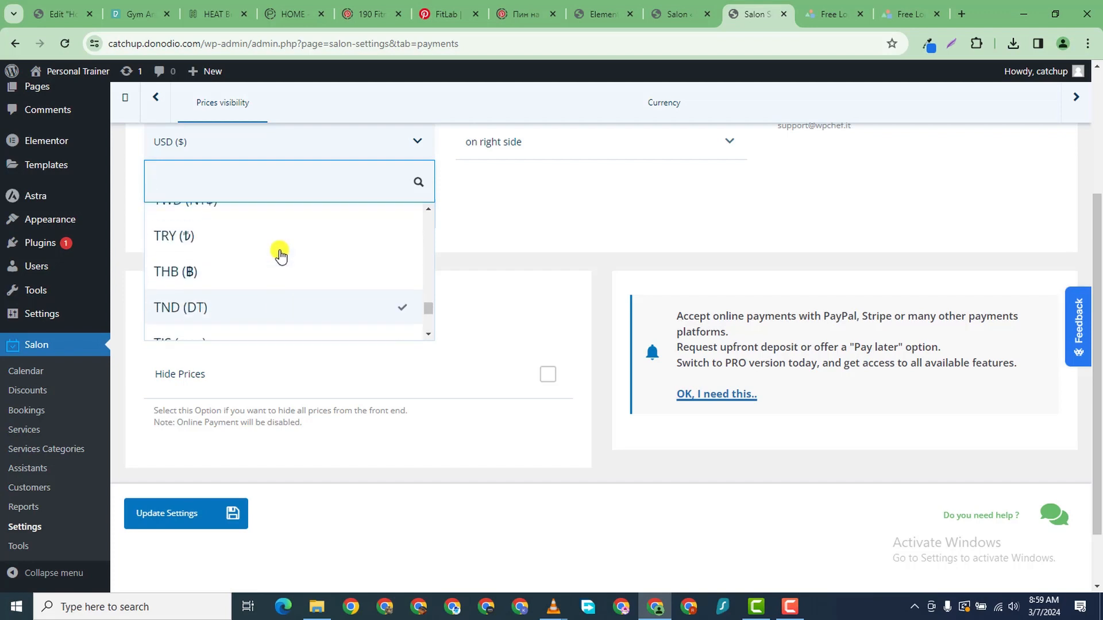
scroll(280, 256, up, 8)
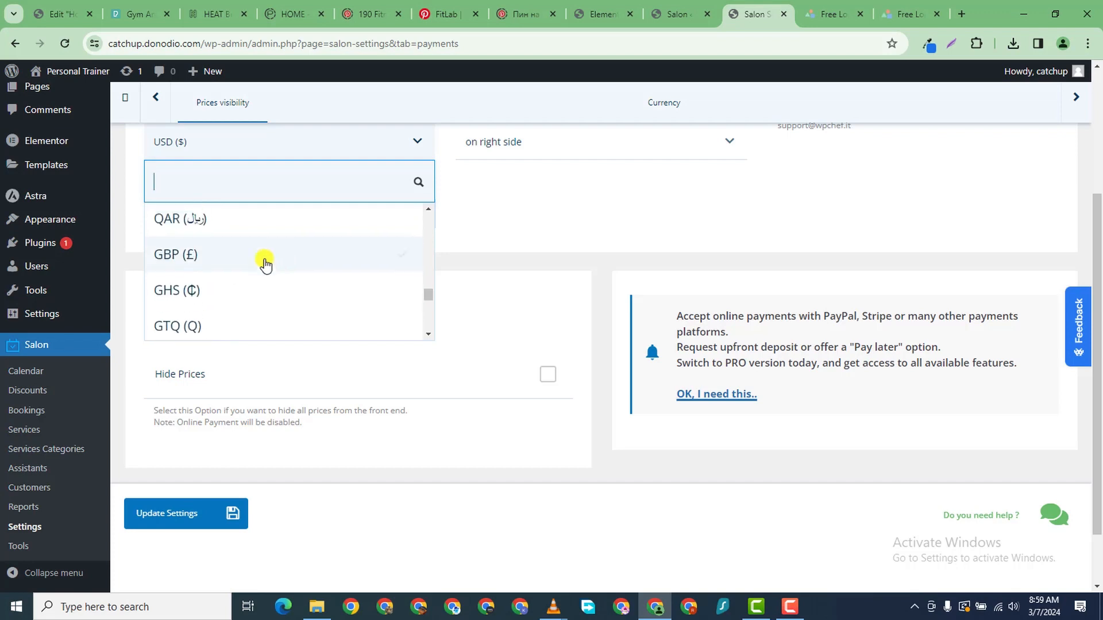
scroll(266, 262, up, 3)
click(629, 173)
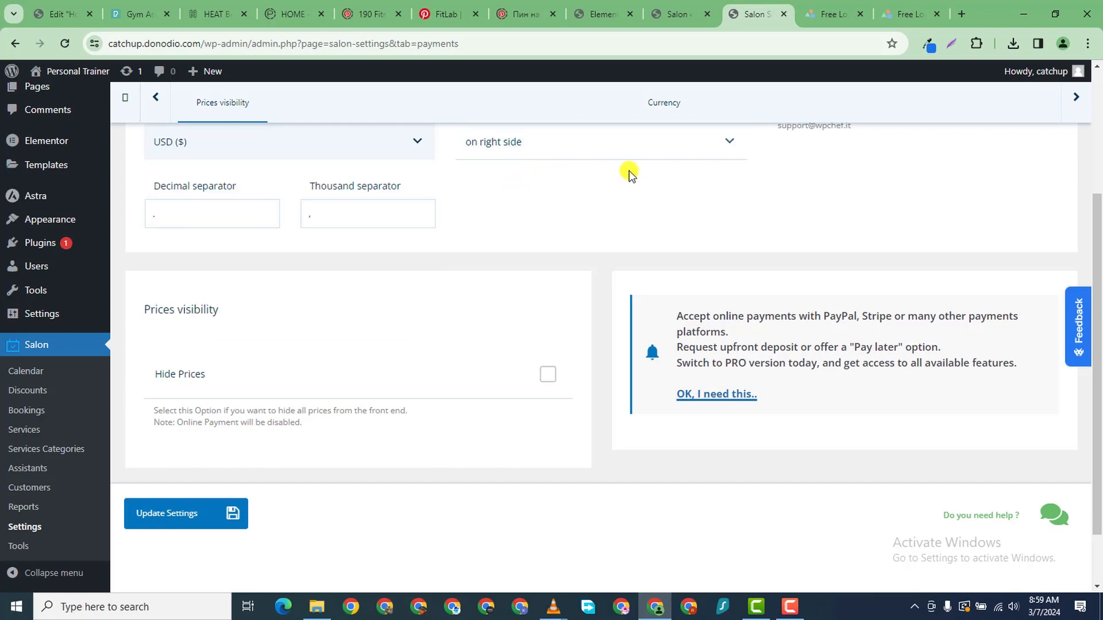
scroll(635, 189, up, 4)
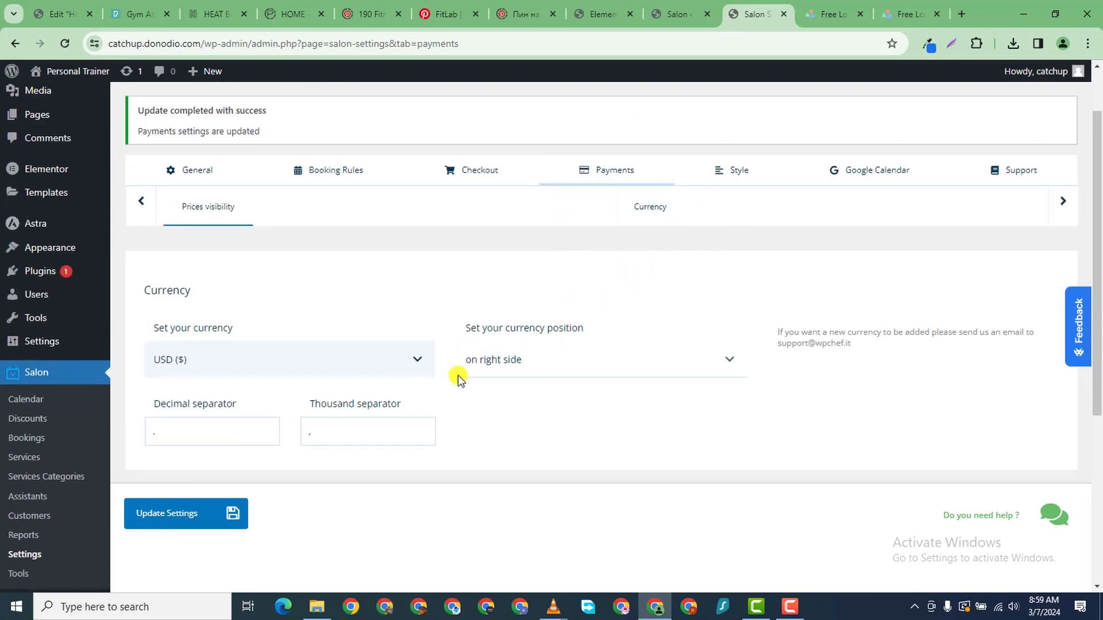
- In Style settings, compare the layouts and choose the Small booking form layout
click(729, 183)
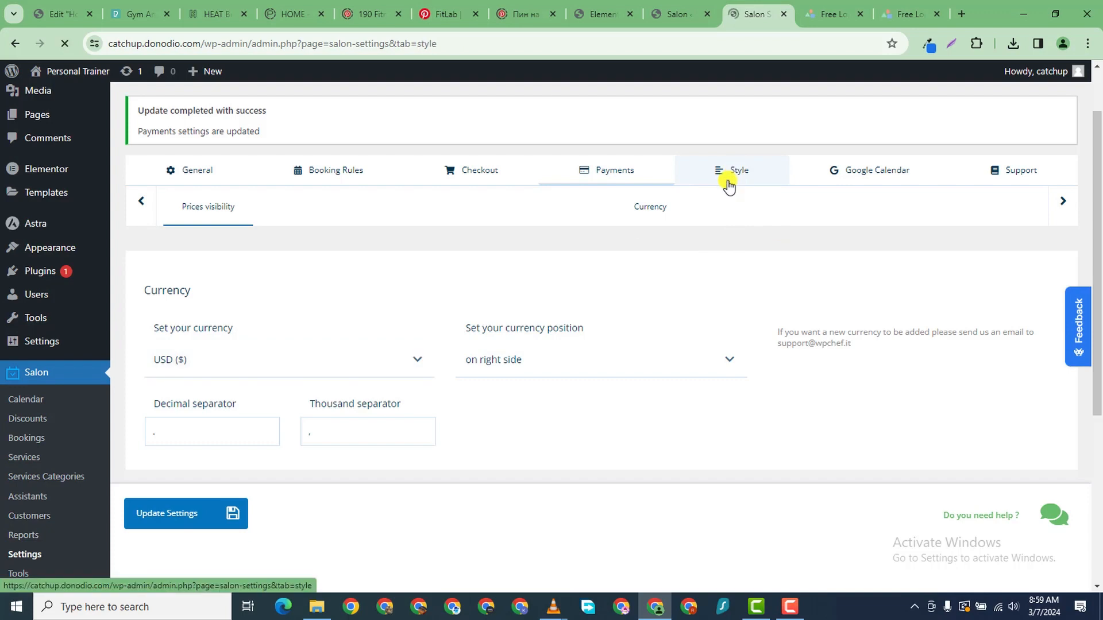
scroll(661, 258, down, 5)
scroll(299, 286, up, 5)
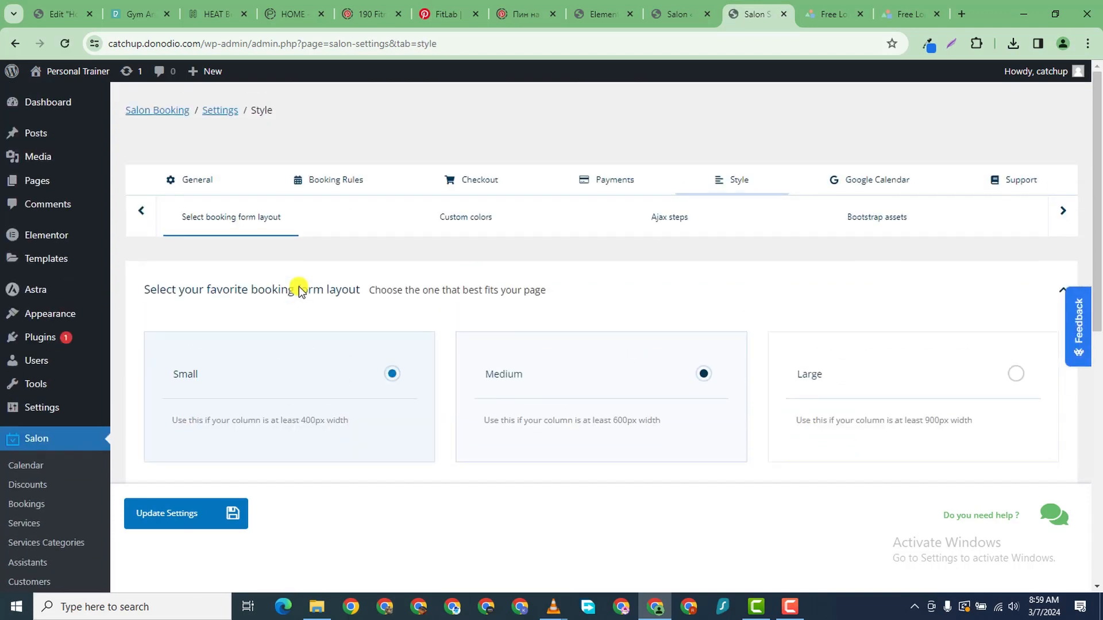
scroll(375, 236, down, 3)
scroll(378, 244, up, 3)
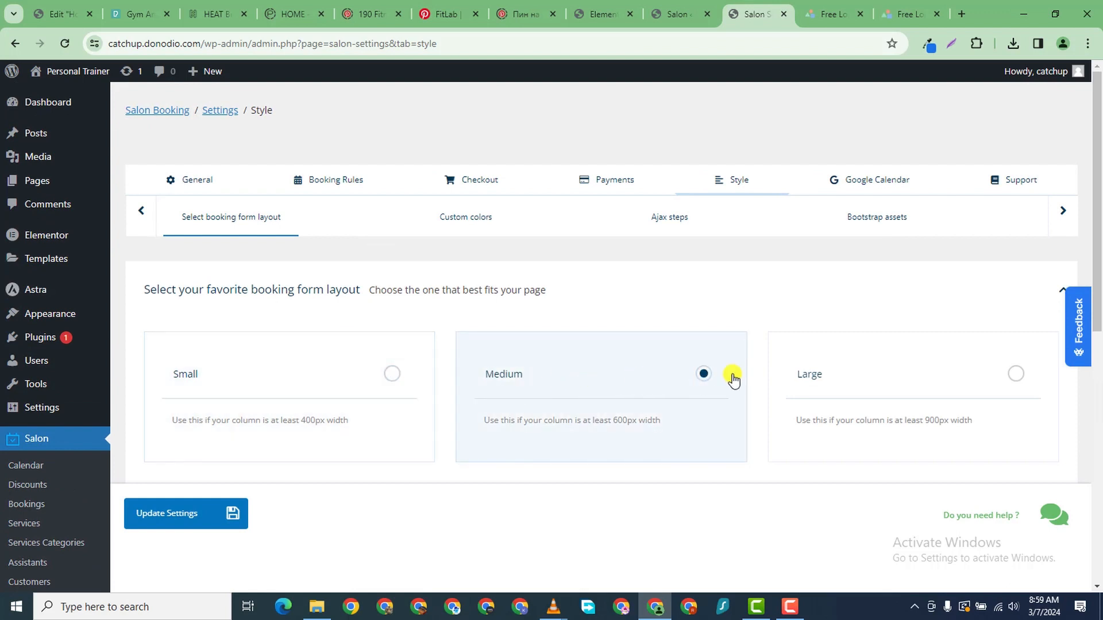
click(868, 370)
click(369, 375)
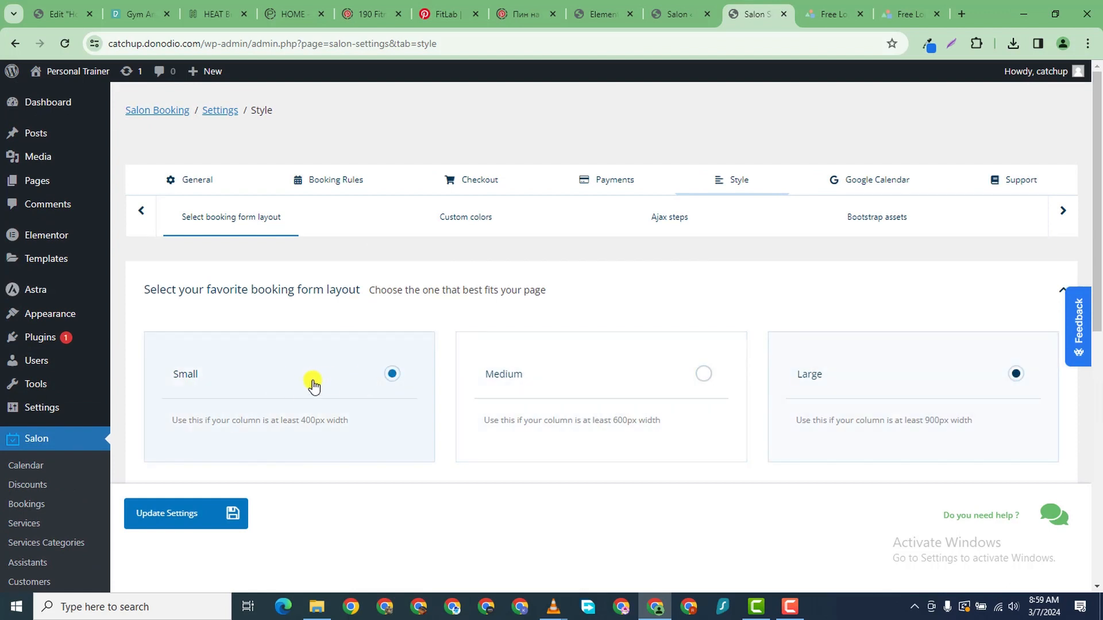
click(612, 372)
click(936, 377)
click(394, 374)
- Disable bootstrap CSS and JS on the front end and save the style settings
scroll(479, 390, down, 1)
scroll(480, 391, down, 7)
scroll(450, 305, up, 1)
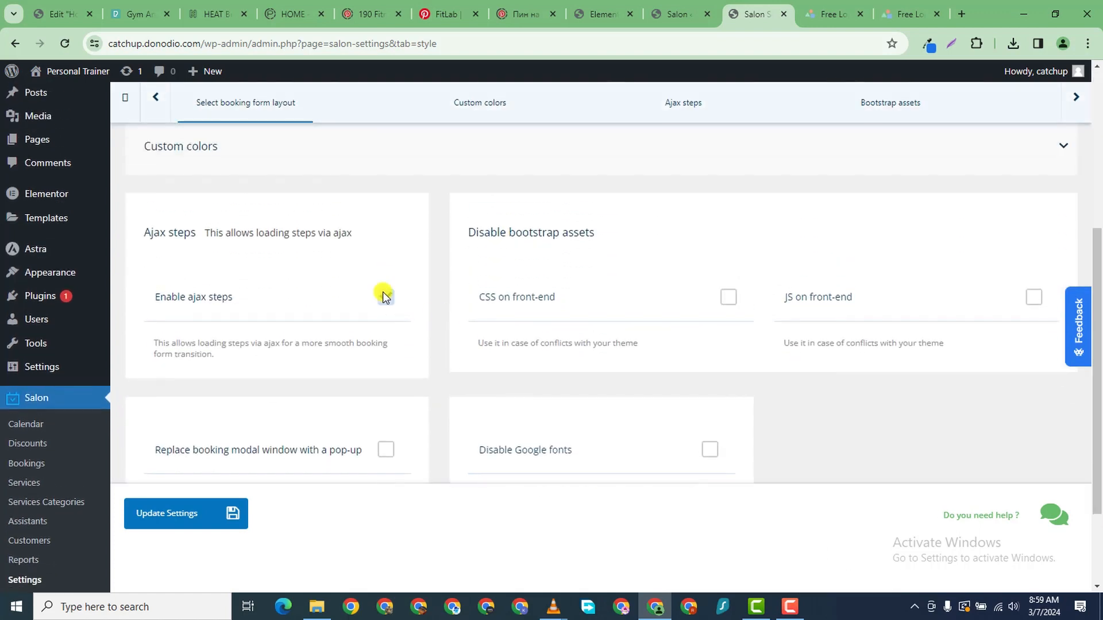
scroll(384, 290, down, 2)
scroll(696, 344, down, 2)
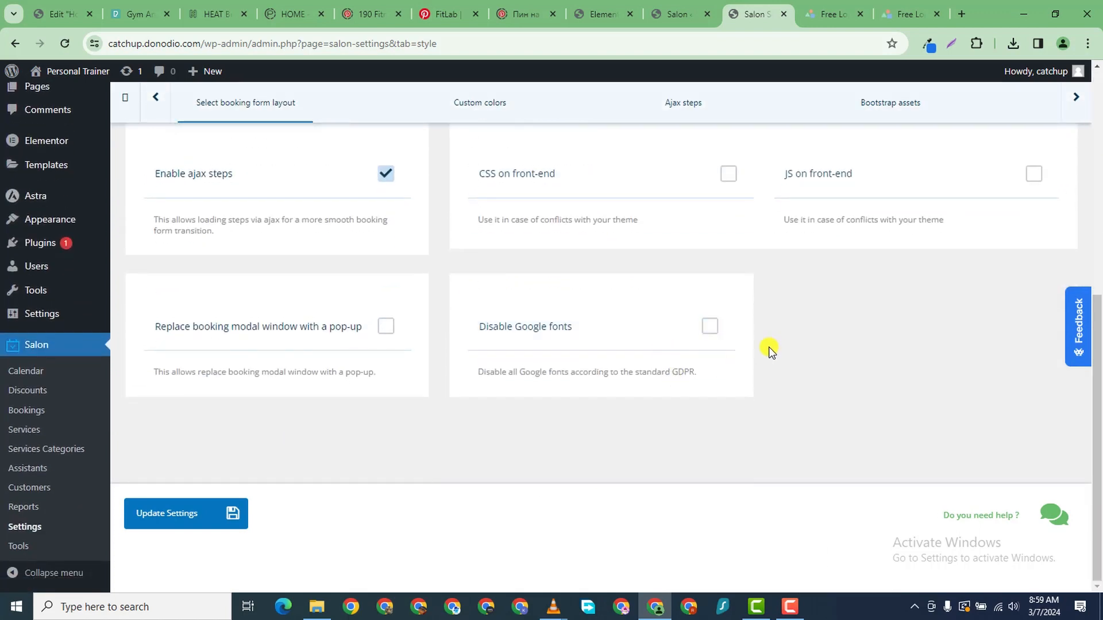
scroll(771, 350, up, 10)
scroll(778, 345, down, 10)
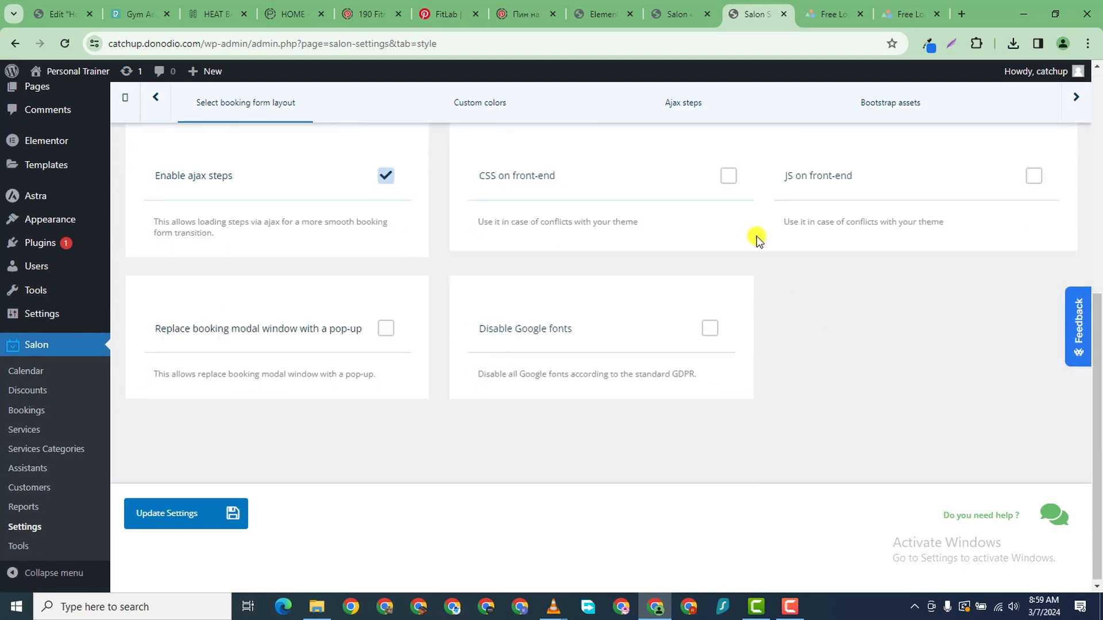
scroll(772, 169, up, 3)
click(532, 339)
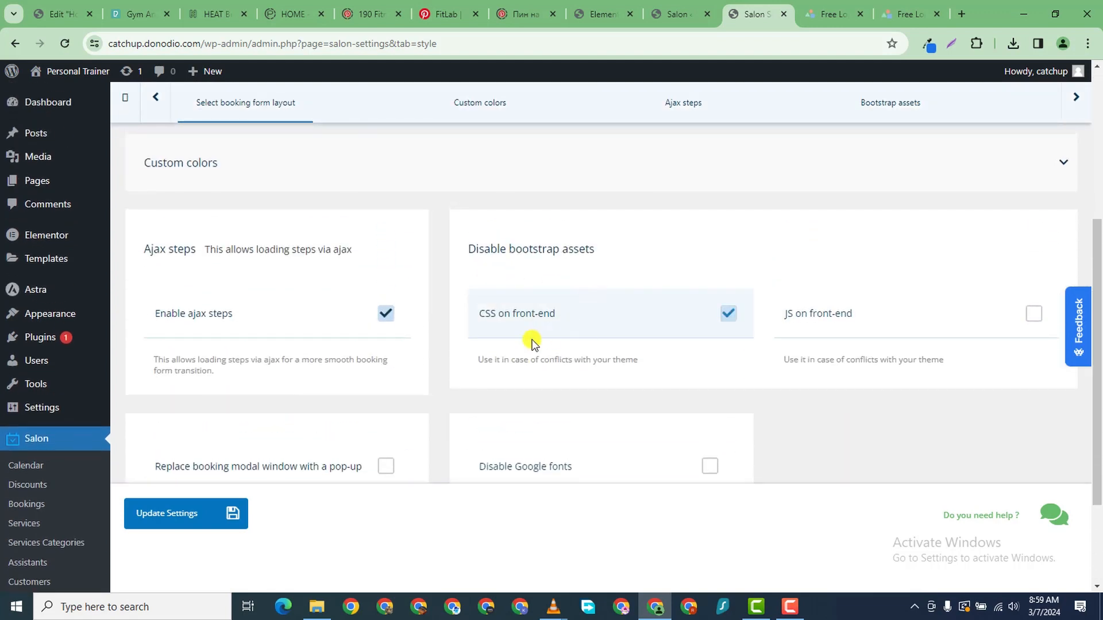
click(775, 310)
click(572, 330)
scroll(402, 401, down, 3)
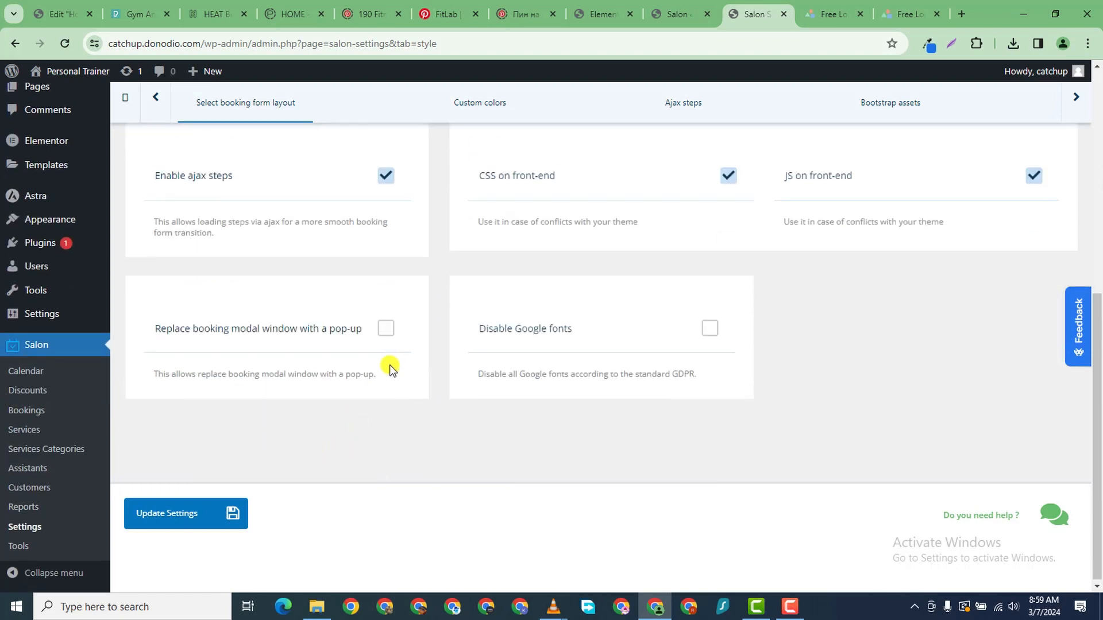
click(226, 511)
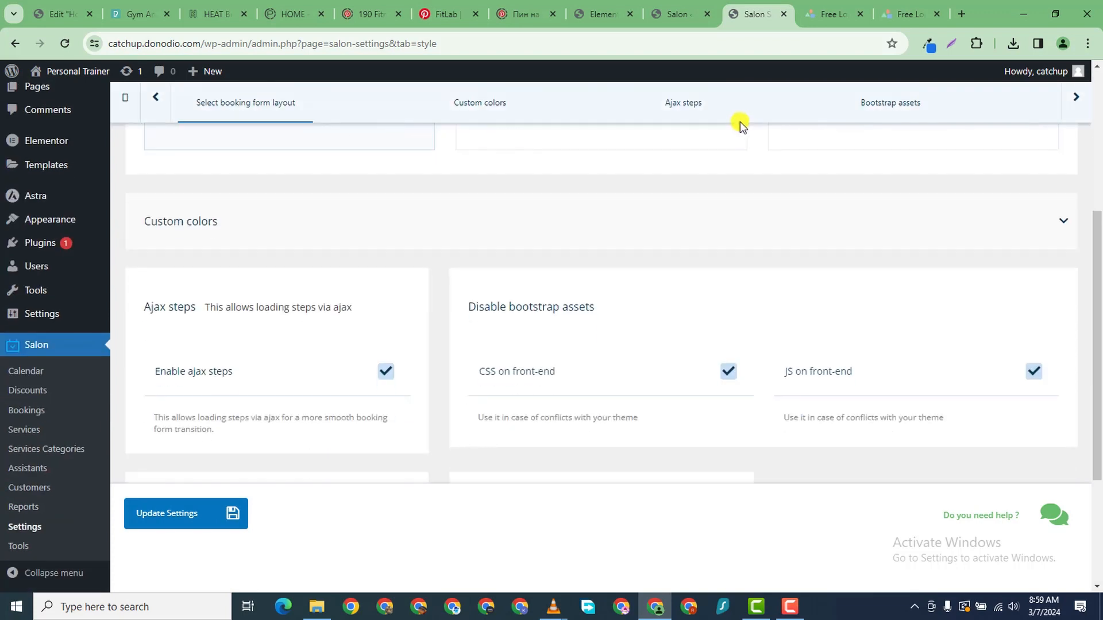
click(477, 278)
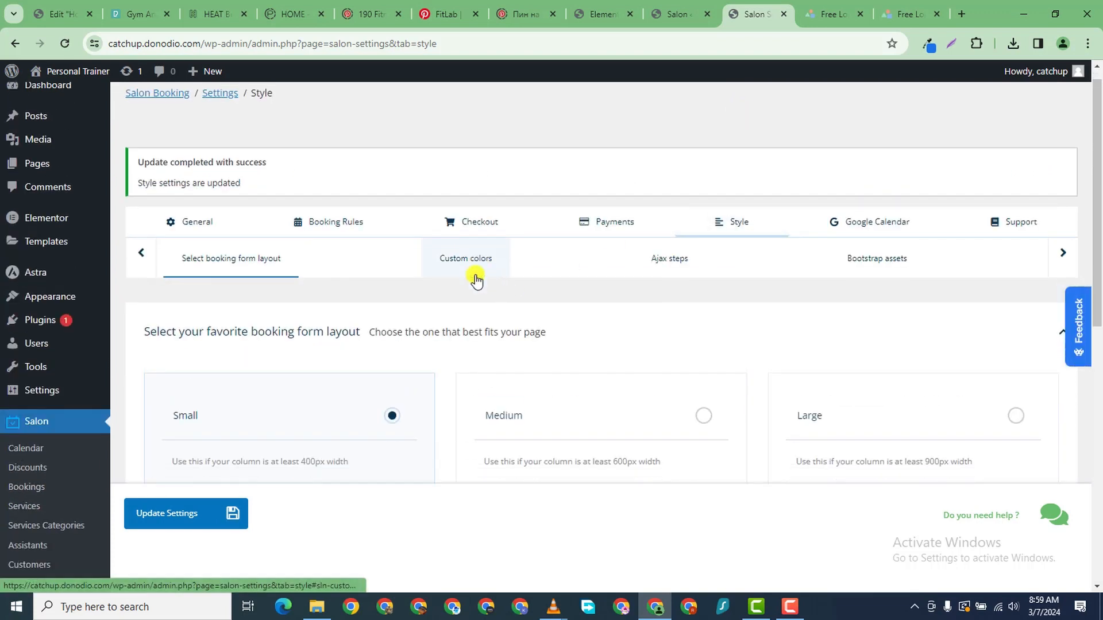
- Set the custom Main color to a blue of rgb(4,126,199)
scroll(677, 258, up, 10)
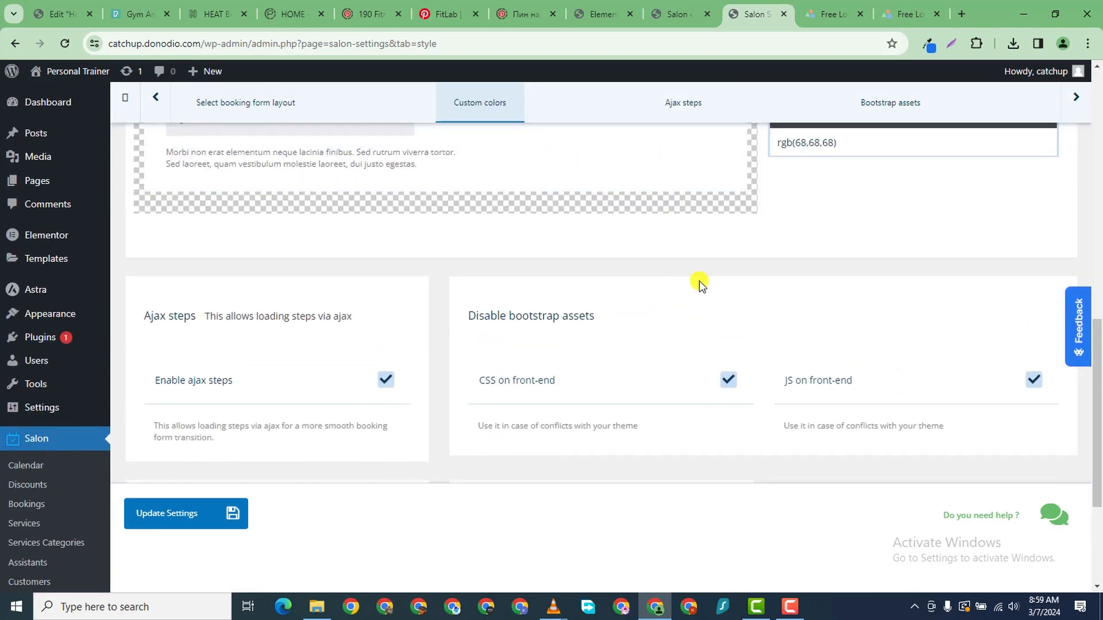
scroll(867, 242, down, 1)
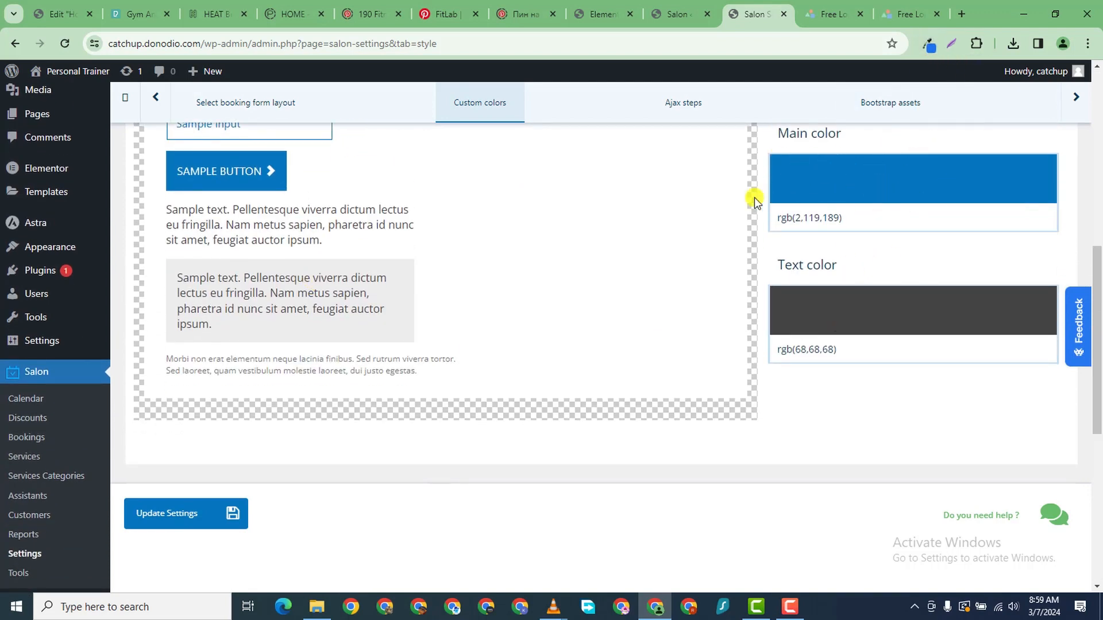
scroll(783, 258, up, 11)
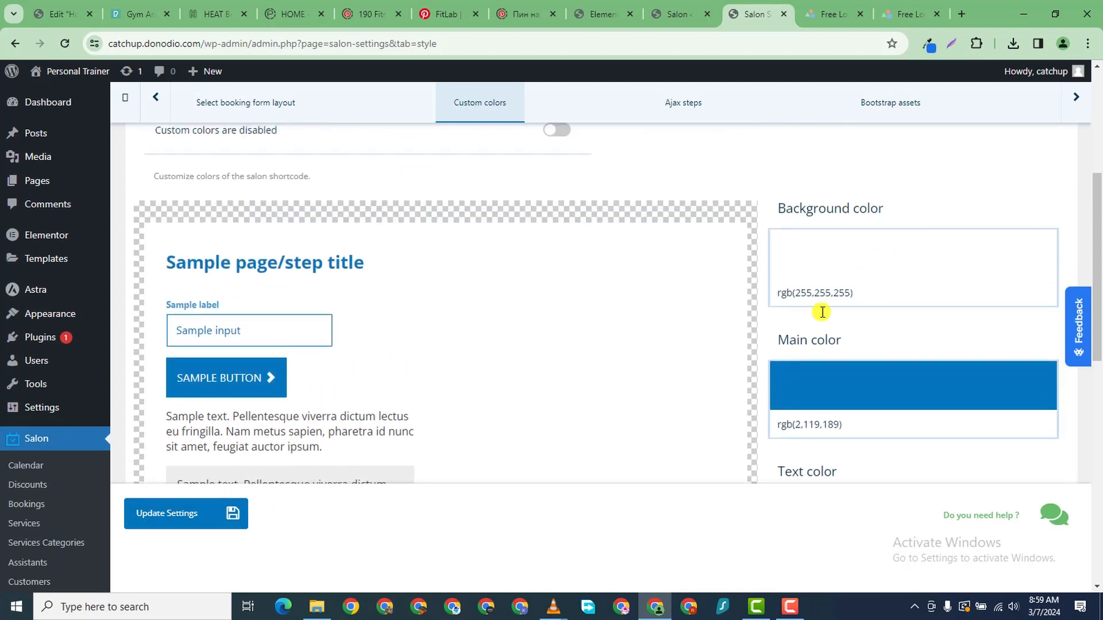
scroll(711, 340, down, 11)
click(918, 248)
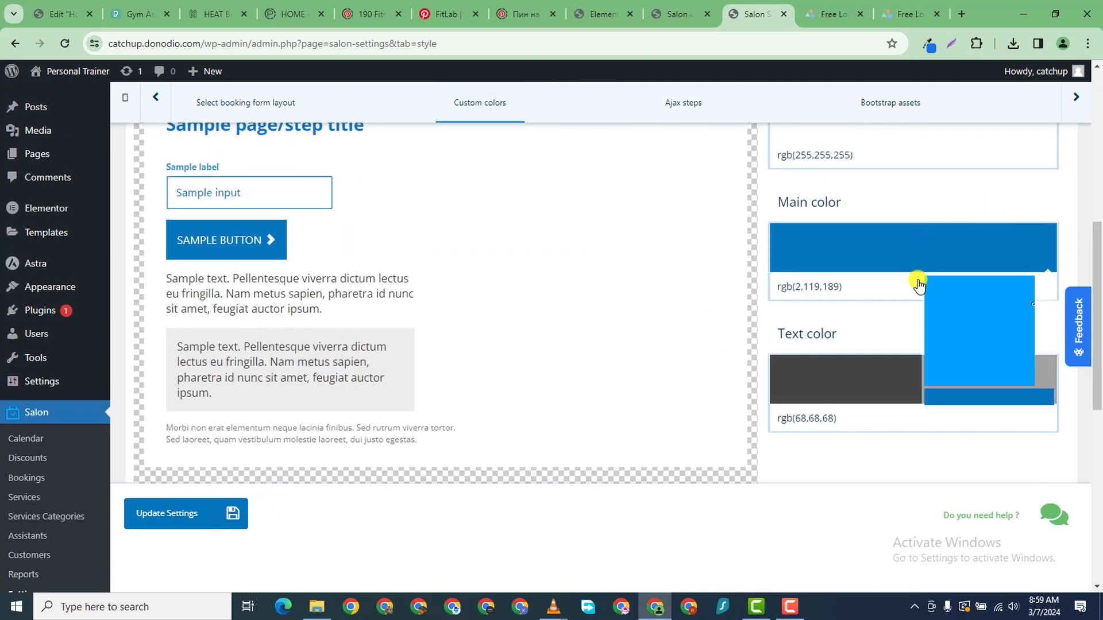
drag(963, 306, 1015, 297)
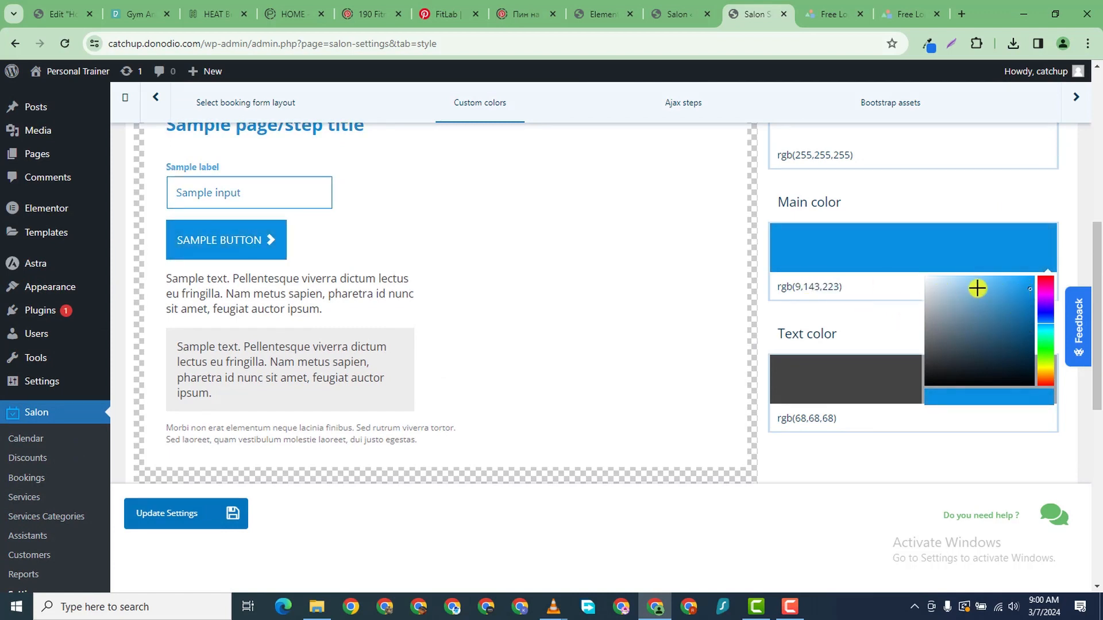
drag(1027, 292, 1032, 299)
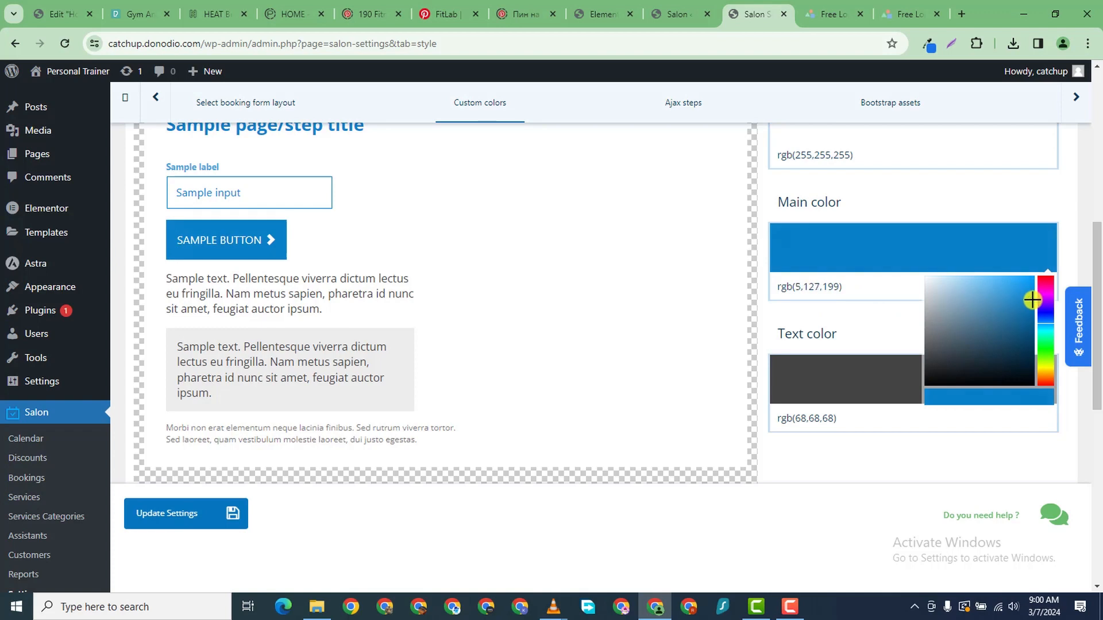
click(767, 306)
- Look over the Custom colors section and save the style settings
scroll(683, 320, down, 3)
scroll(684, 316, up, 3)
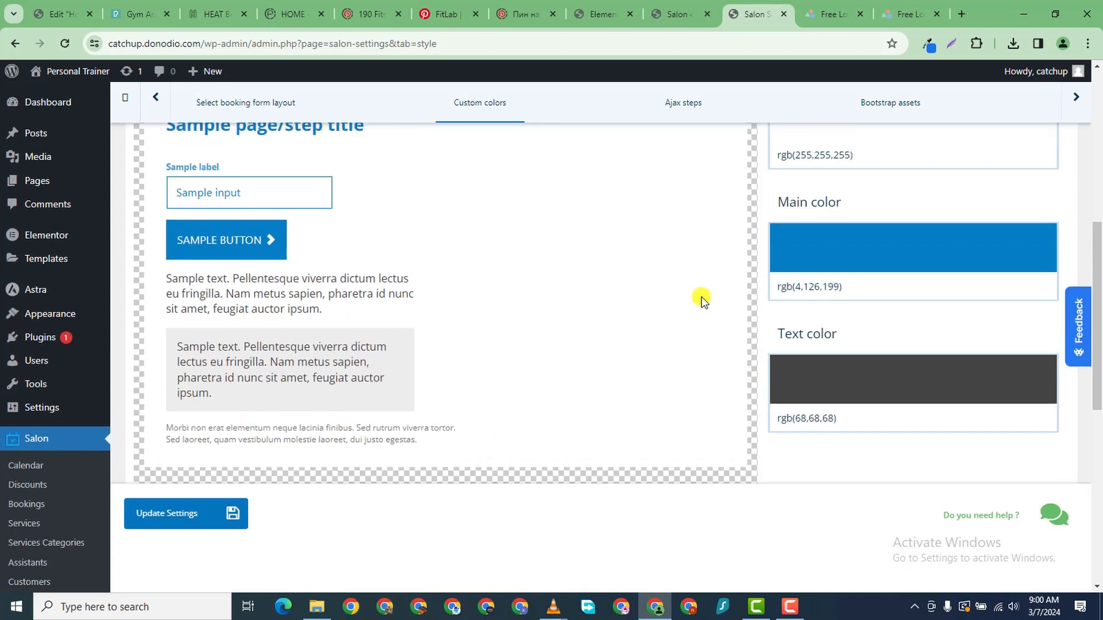
scroll(701, 300, up, 6)
scroll(763, 439, down, 7)
scroll(812, 401, up, 3)
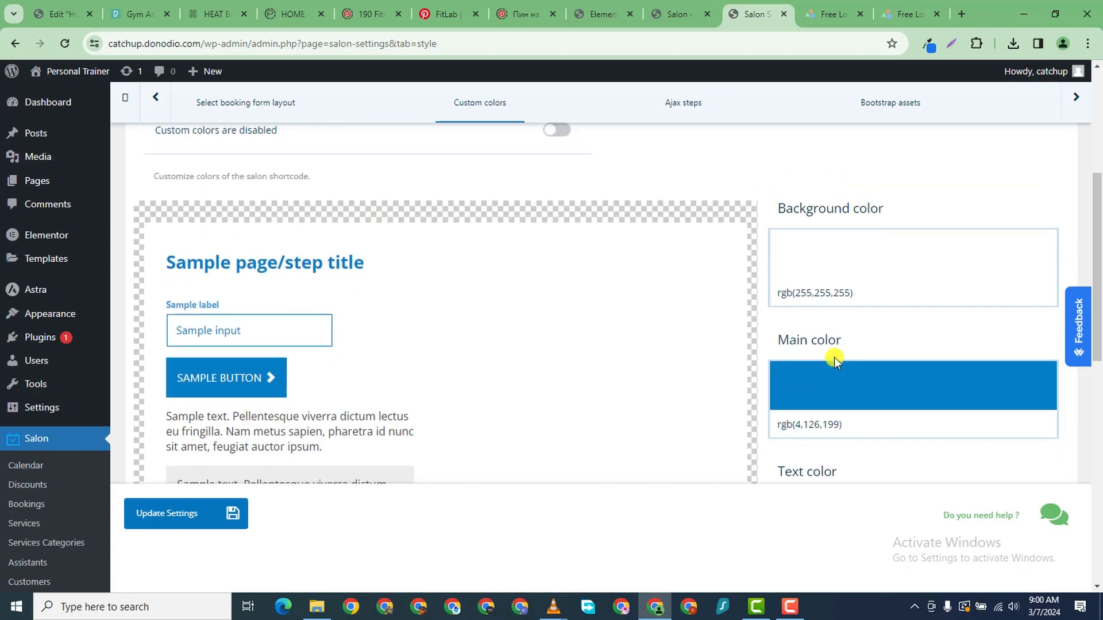
scroll(374, 311, up, 5)
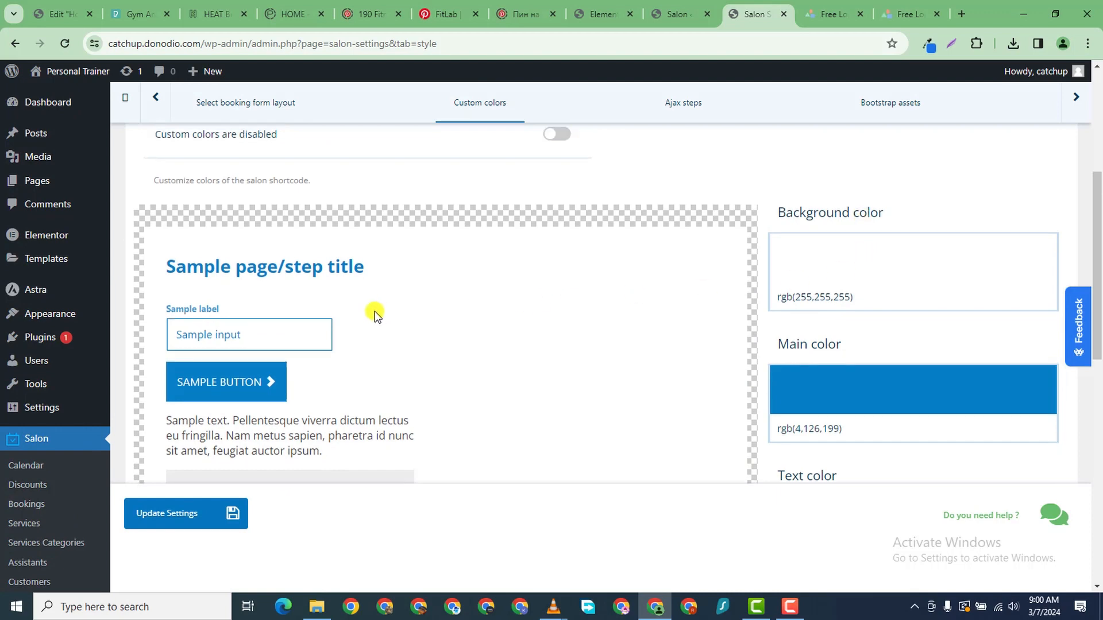
scroll(807, 350, down, 4)
scroll(746, 326, up, 4)
click(715, 275)
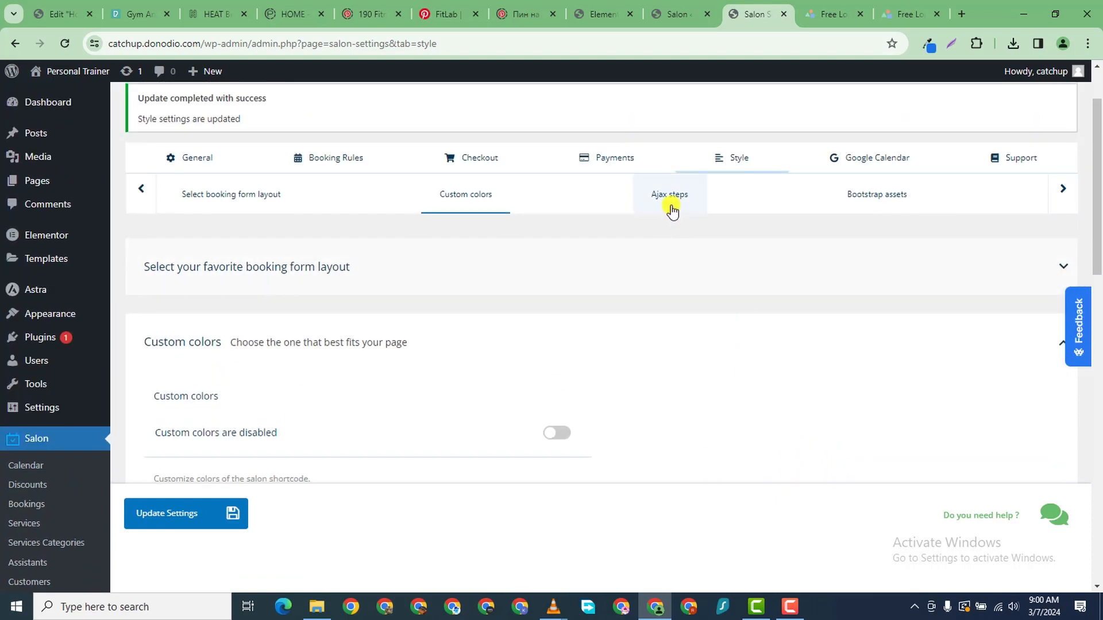
- Check the booking form layout and Ajax steps sections, then go to Google Calendar settings
click(229, 511)
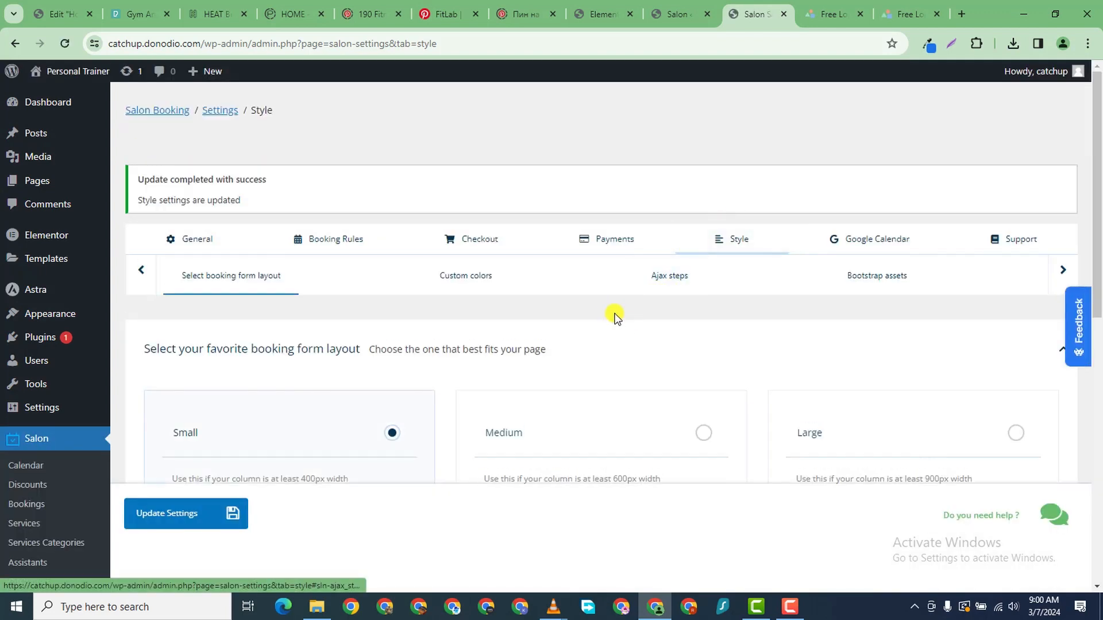
click(679, 283)
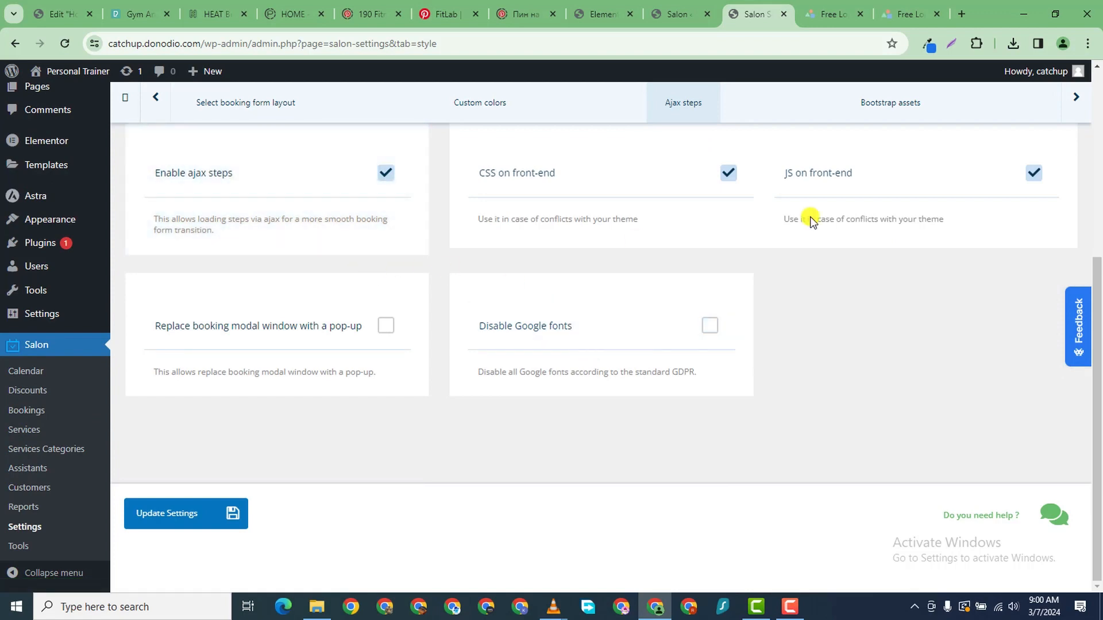
scroll(689, 189, up, 5)
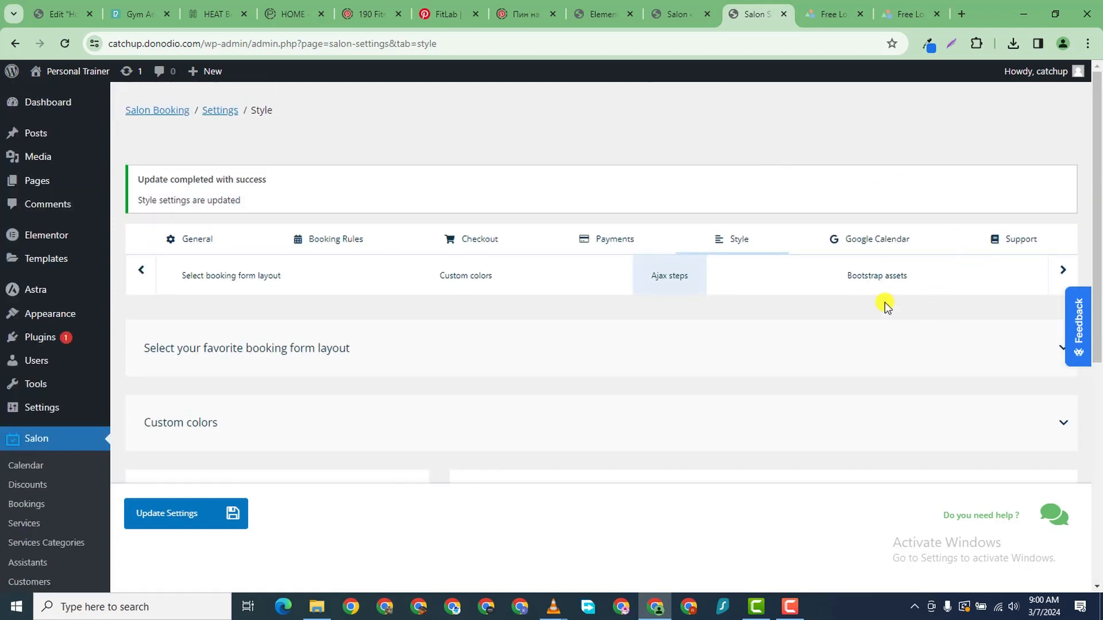
click(887, 250)
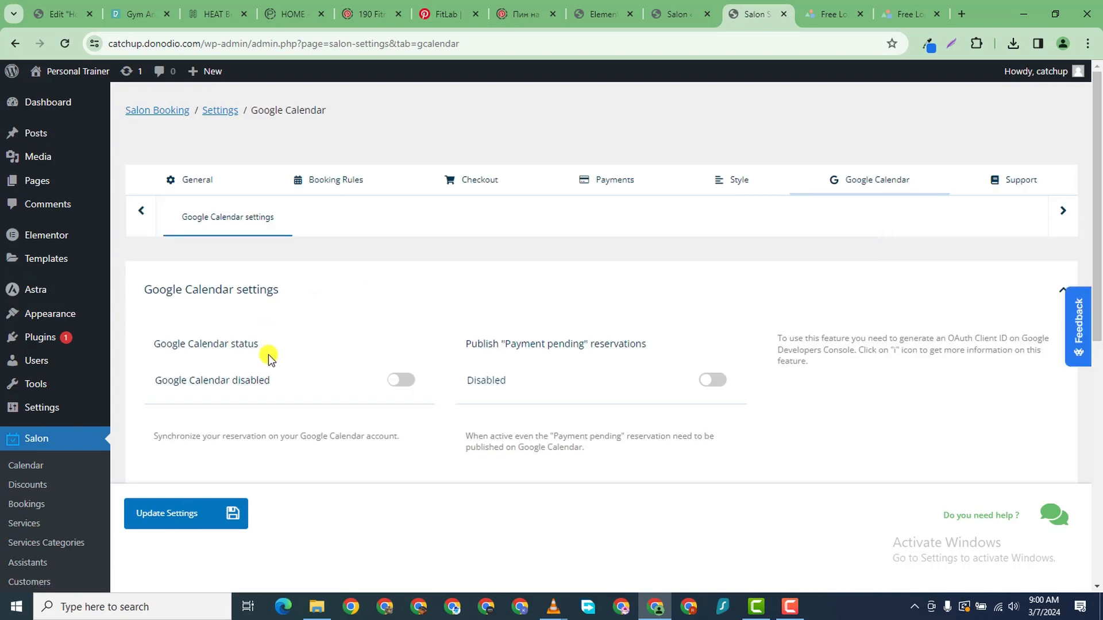
- Toggle Google Calendar status and inspect the Client ID, Client Secret and authorization fields
click(424, 380)
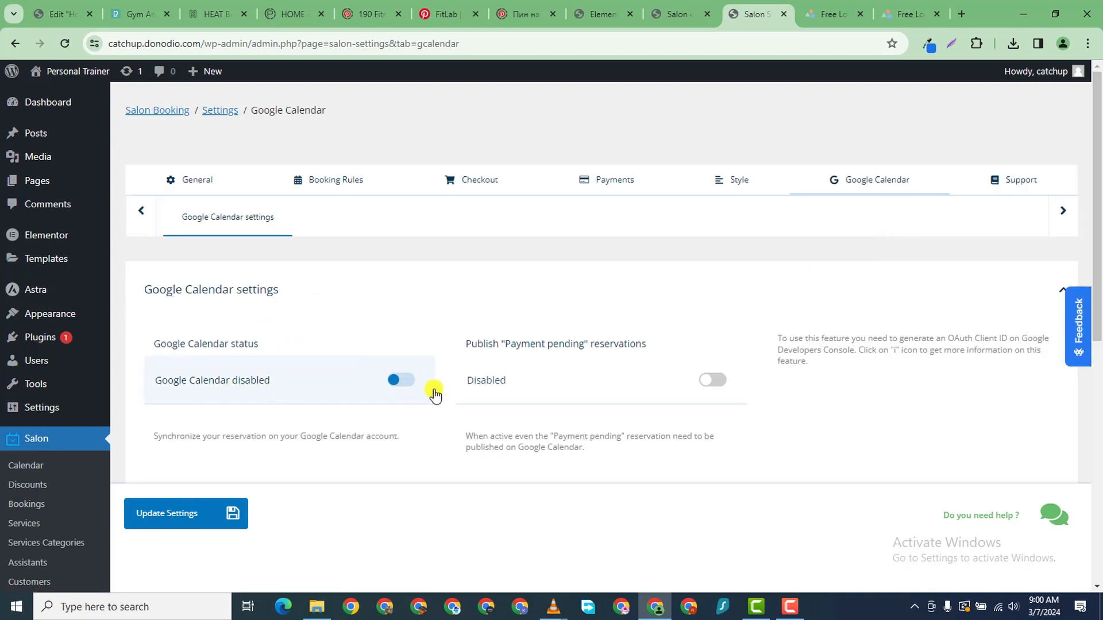
scroll(434, 394, down, 4)
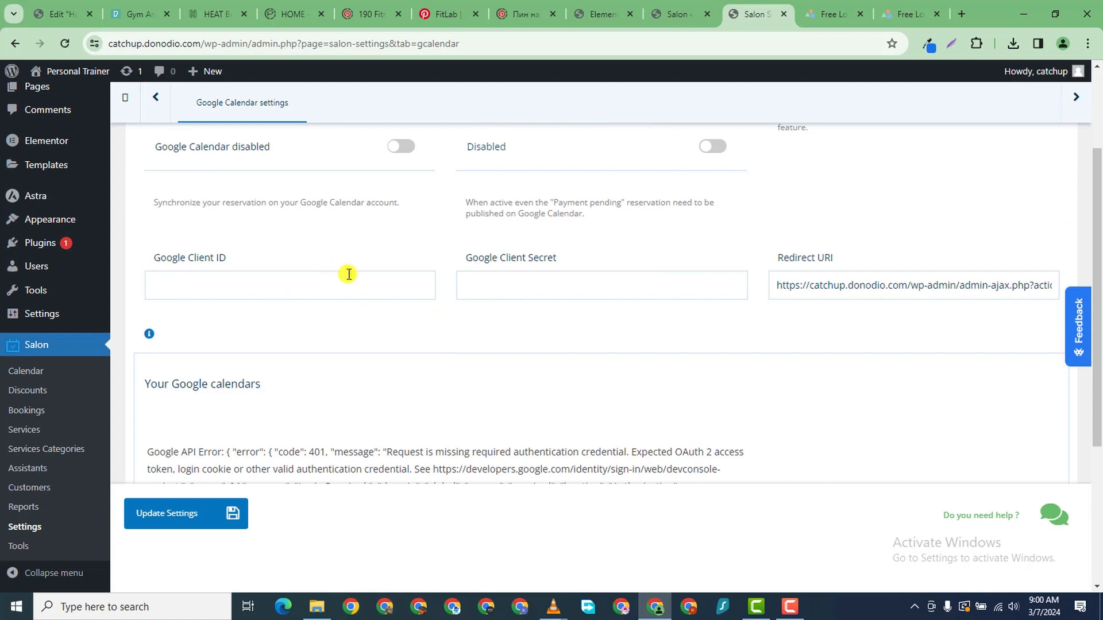
click(414, 283)
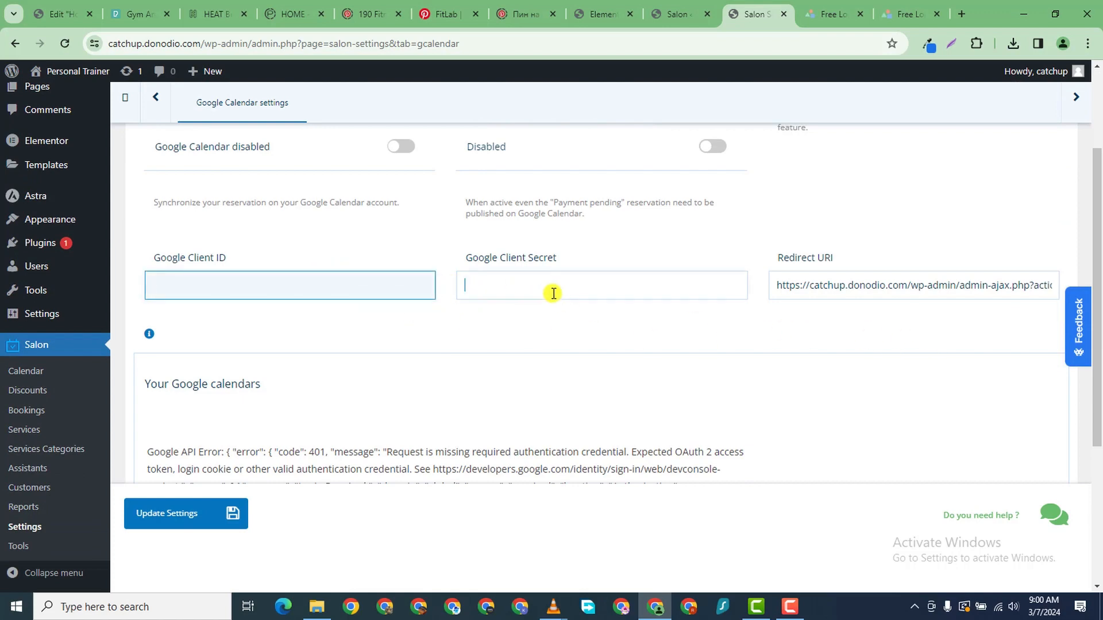
click(551, 292)
scroll(308, 352, down, 4)
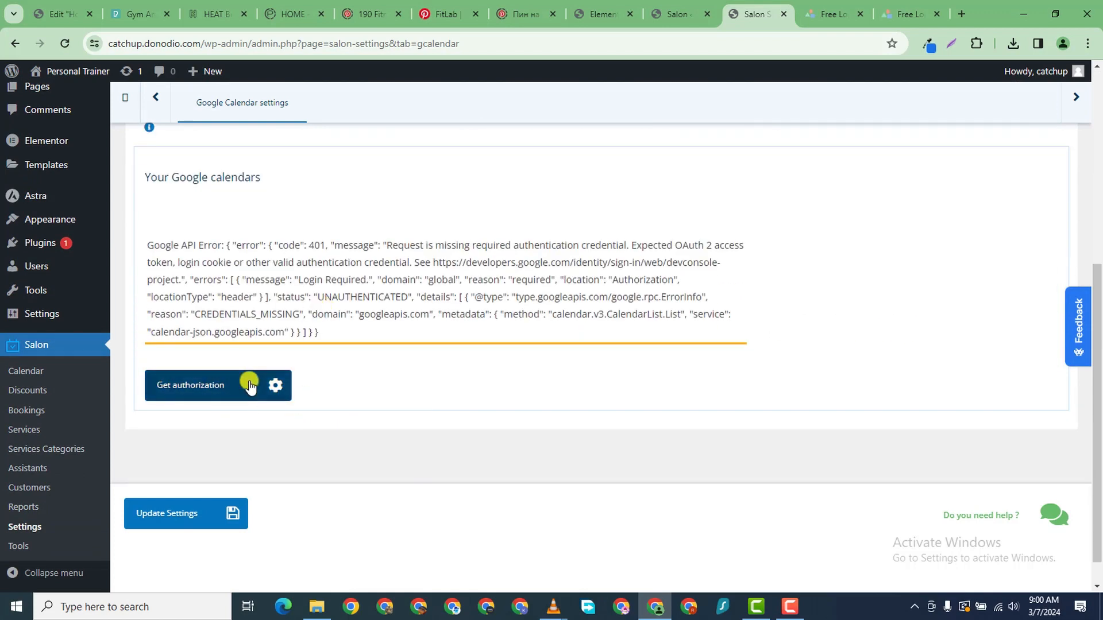
scroll(264, 379, up, 3)
scroll(293, 373, down, 3)
scroll(315, 377, up, 3)
scroll(543, 302, up, 5)
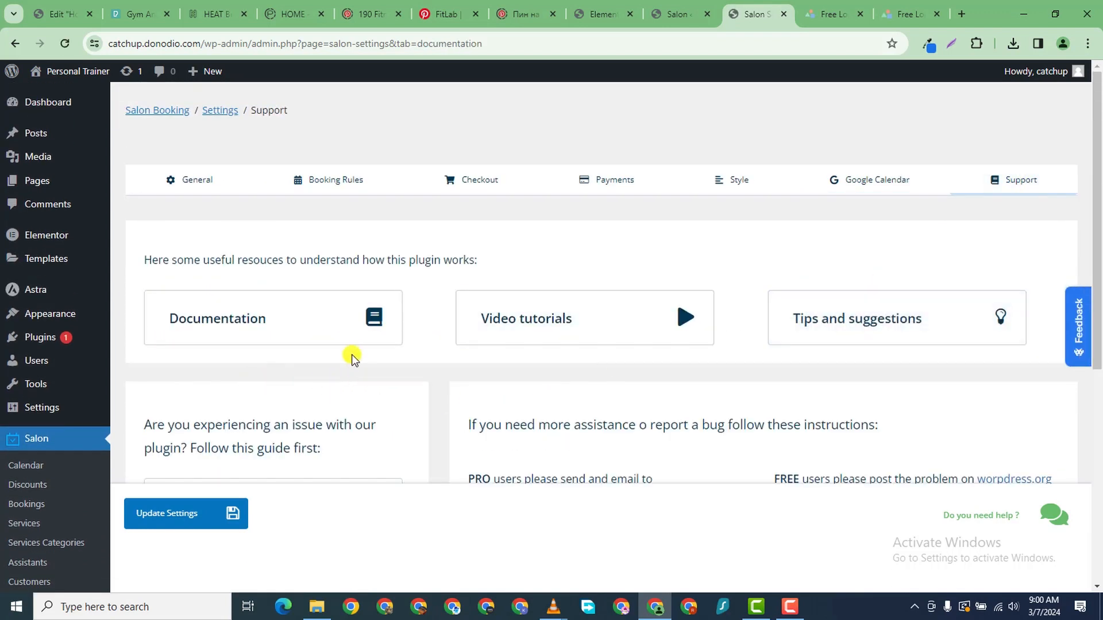
- Browse the Support page's Documentation, Video tutorials, Tips and Troubleshoot resources
scroll(351, 354, down, 3)
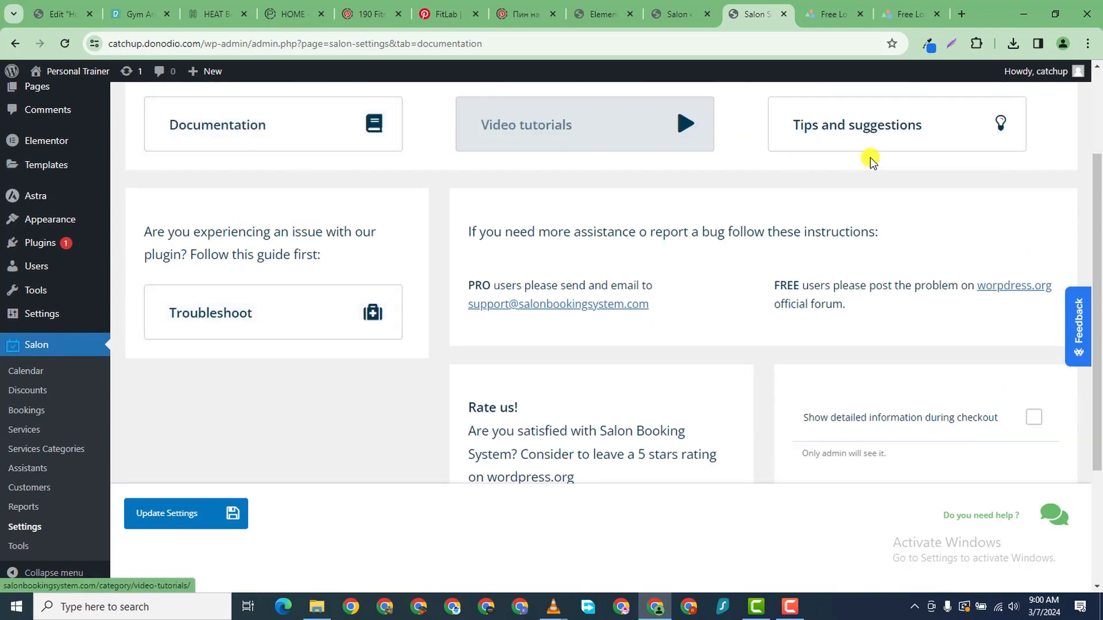
scroll(554, 197, up, 2)
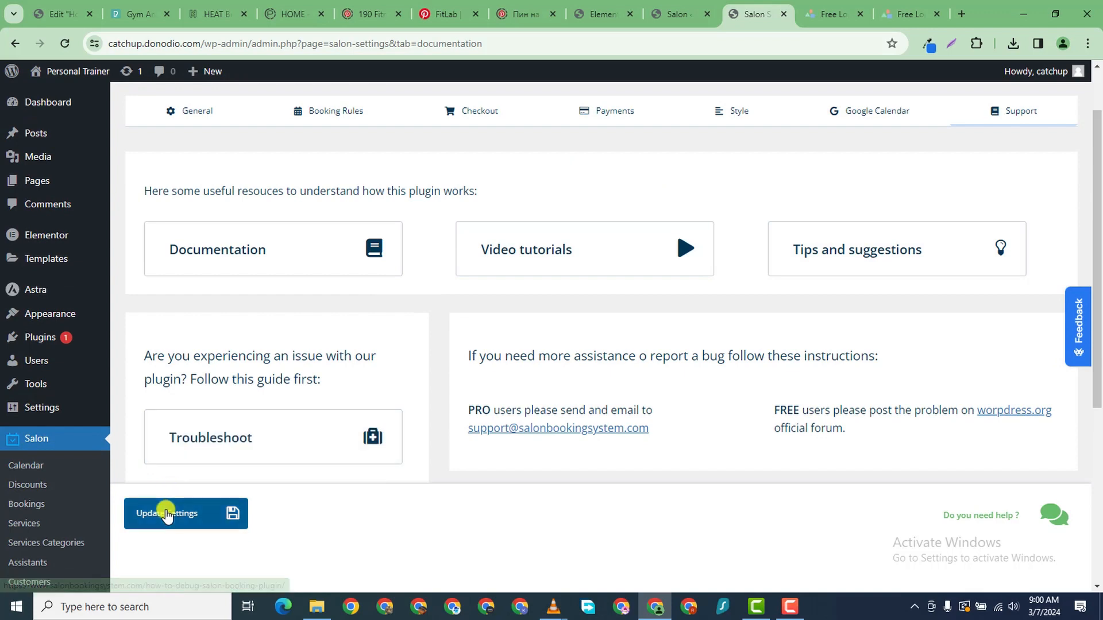
scroll(144, 345, down, 3)
scroll(94, 356, up, 5)
mouse_move(105, 336)
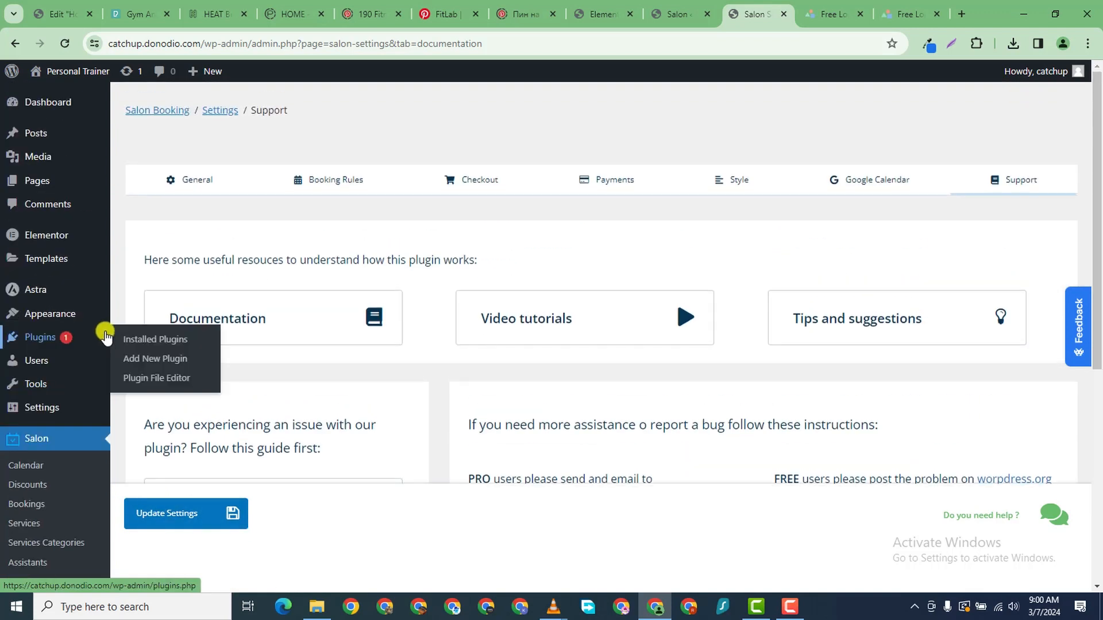
scroll(105, 339, down, 4)
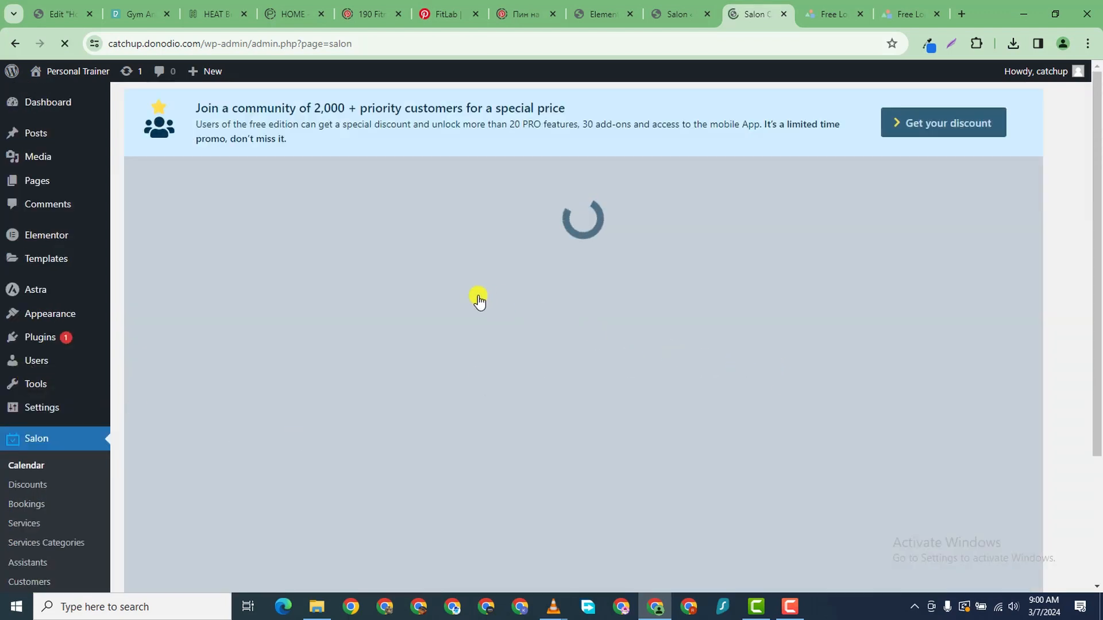
- Visit the Salon Discounts and Bookings lists, ending on Services with Beard Trim, Haircut and Shampoo
scroll(505, 438, down, 2)
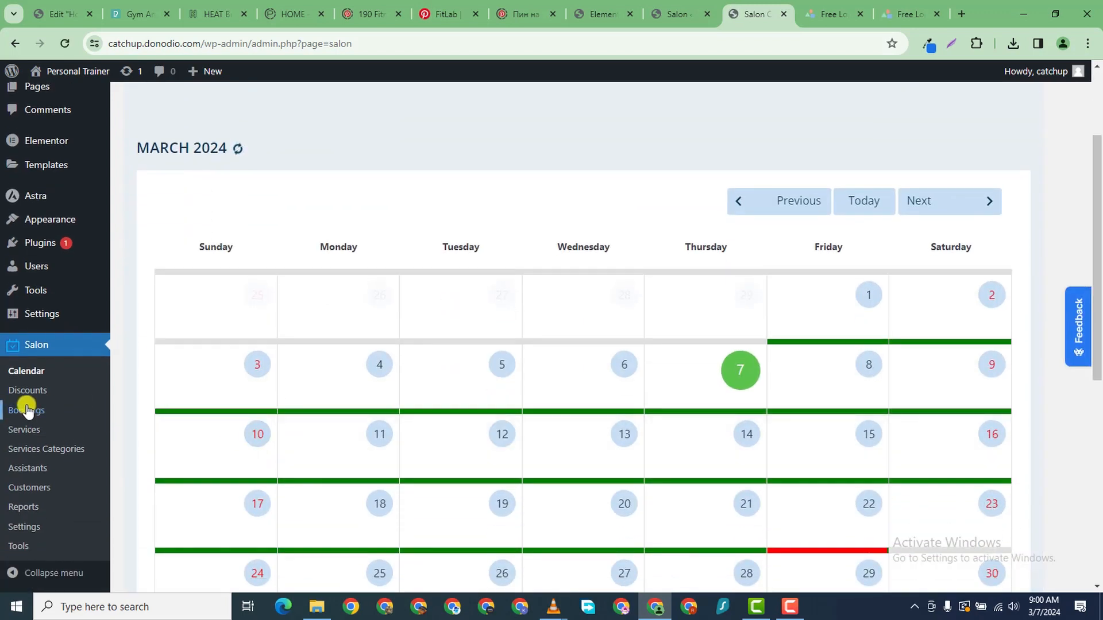
click(17, 390)
mouse_move(23, 395)
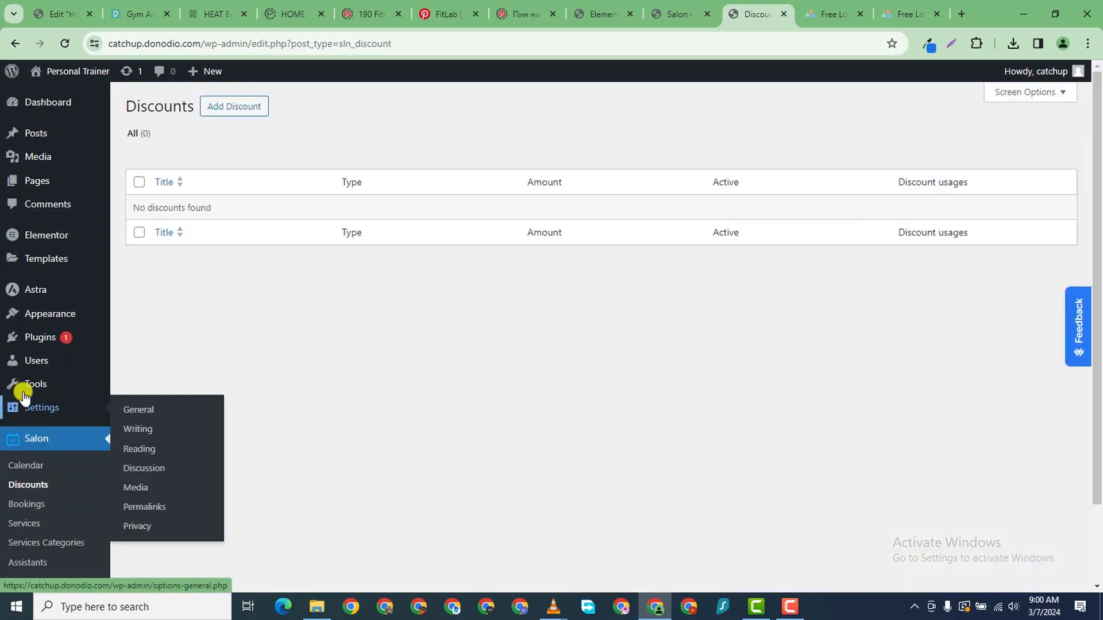
scroll(301, 259, down, 2)
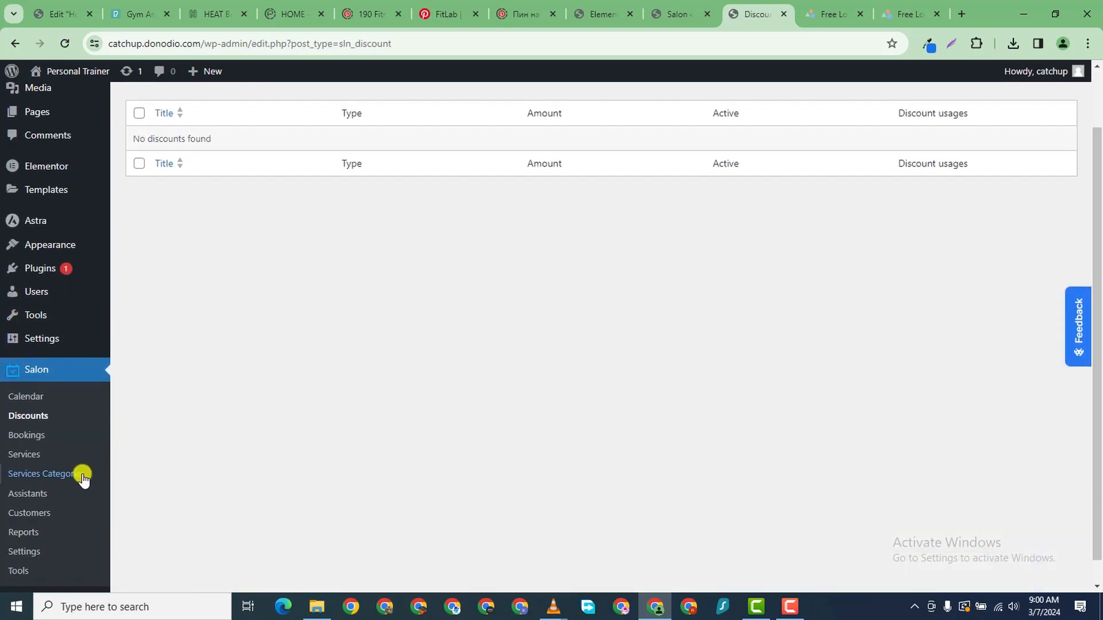
click(25, 438)
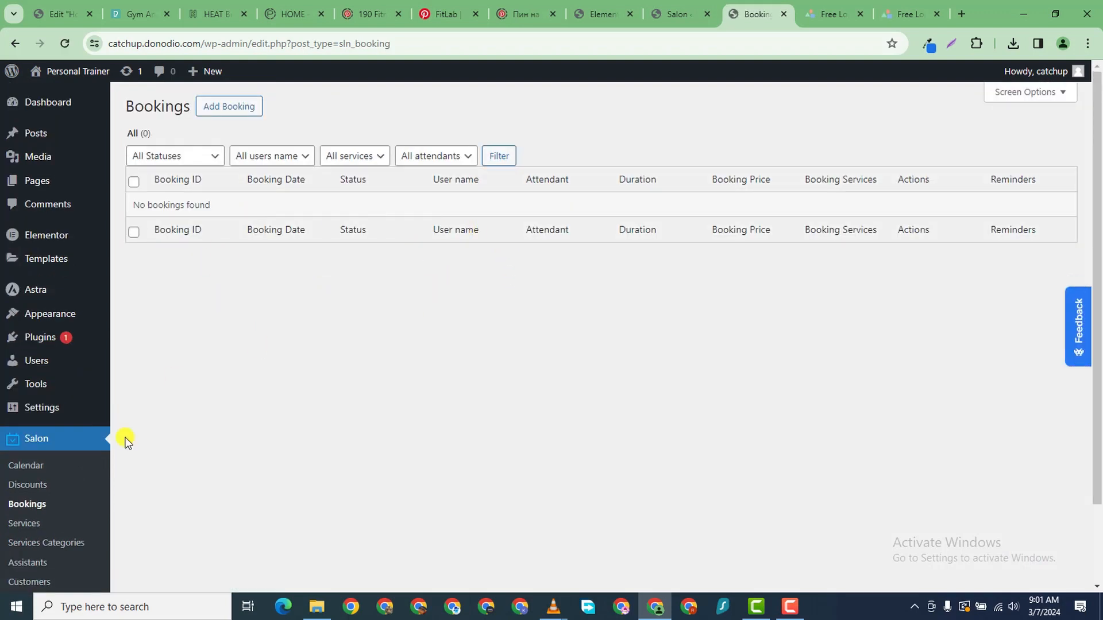
click(23, 527)
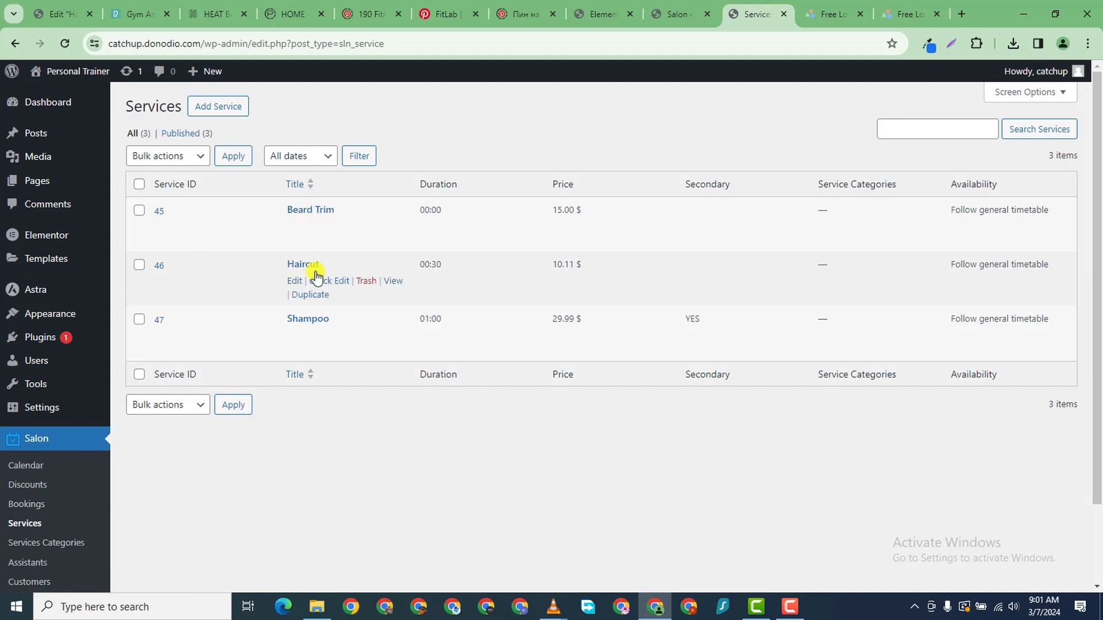
- Create service categories PULL UPS, RUNNING and YOGA, then go back to the Services list
scroll(72, 552, down, 1)
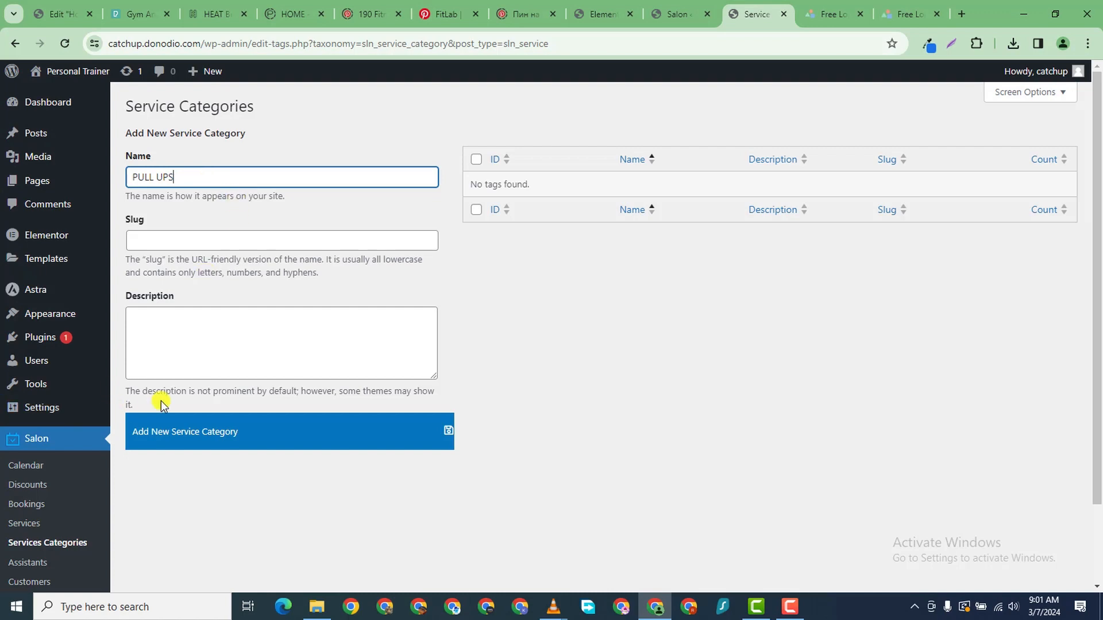
click(254, 430)
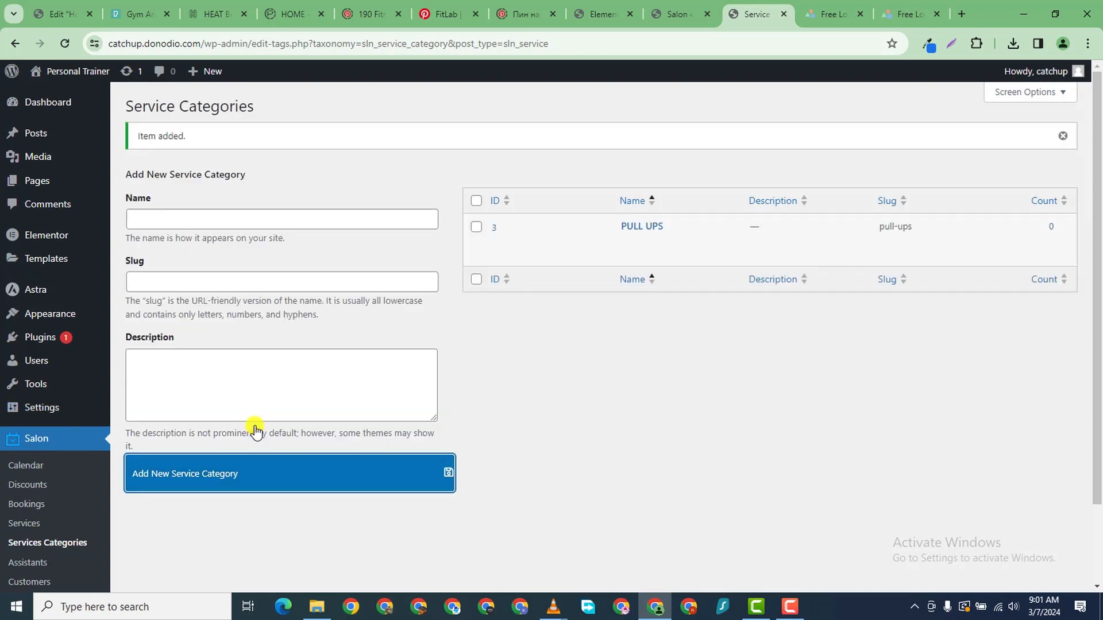
click(193, 224)
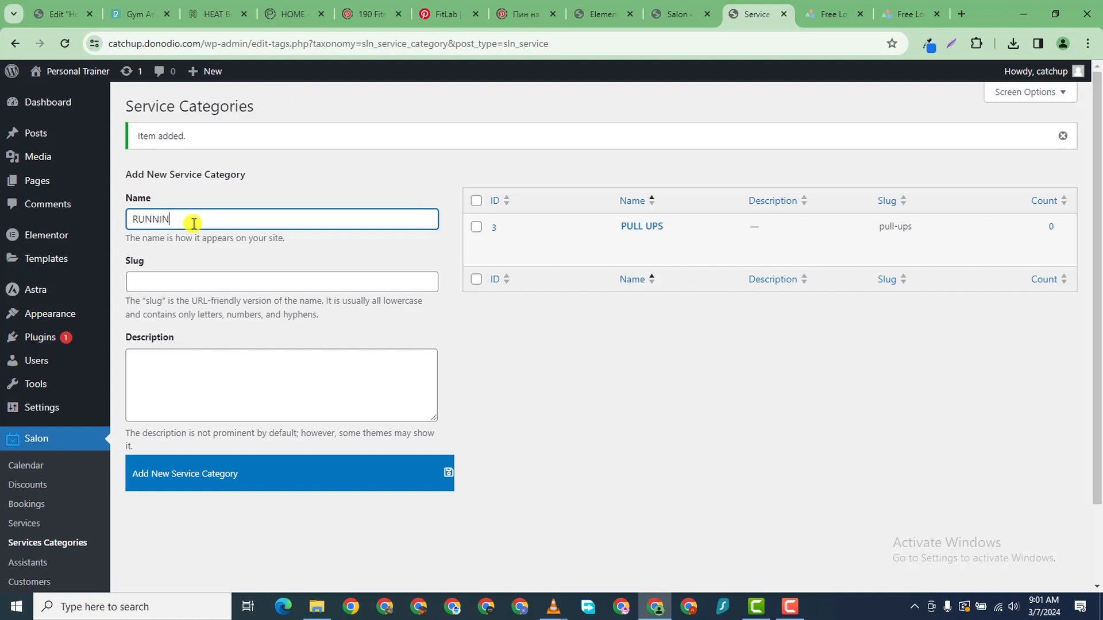
text(RUNNING)
click(241, 471)
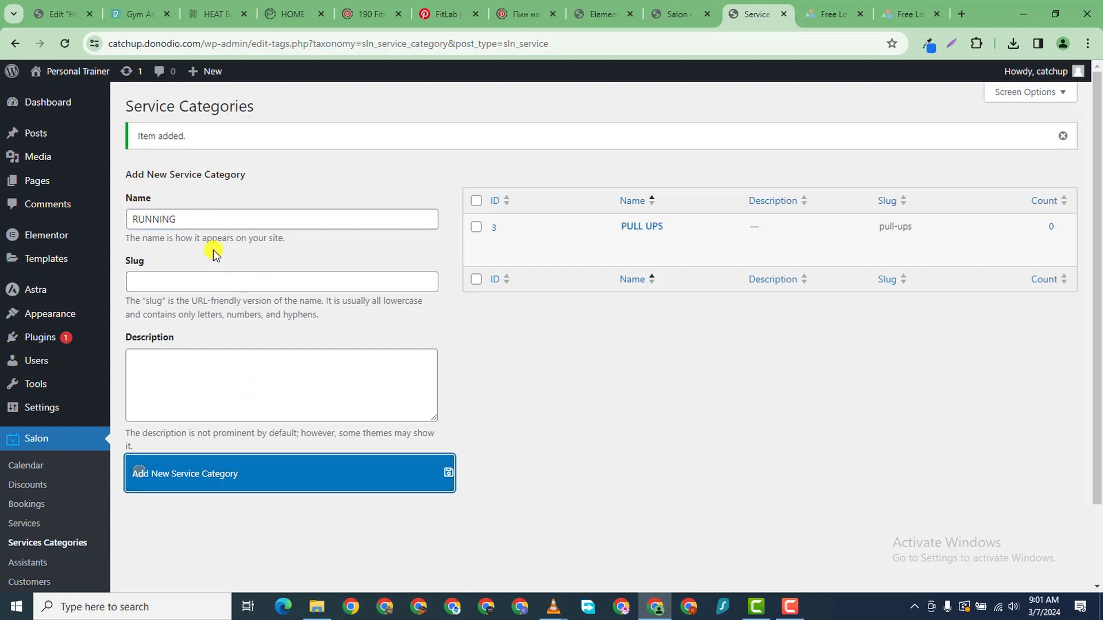
click(180, 219)
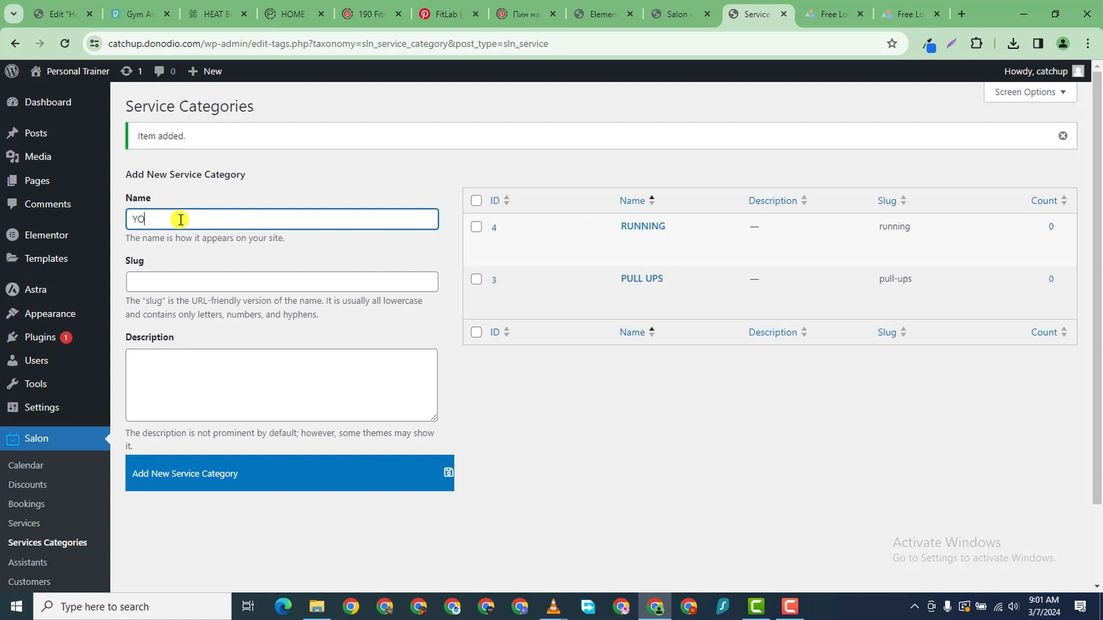
click(258, 476)
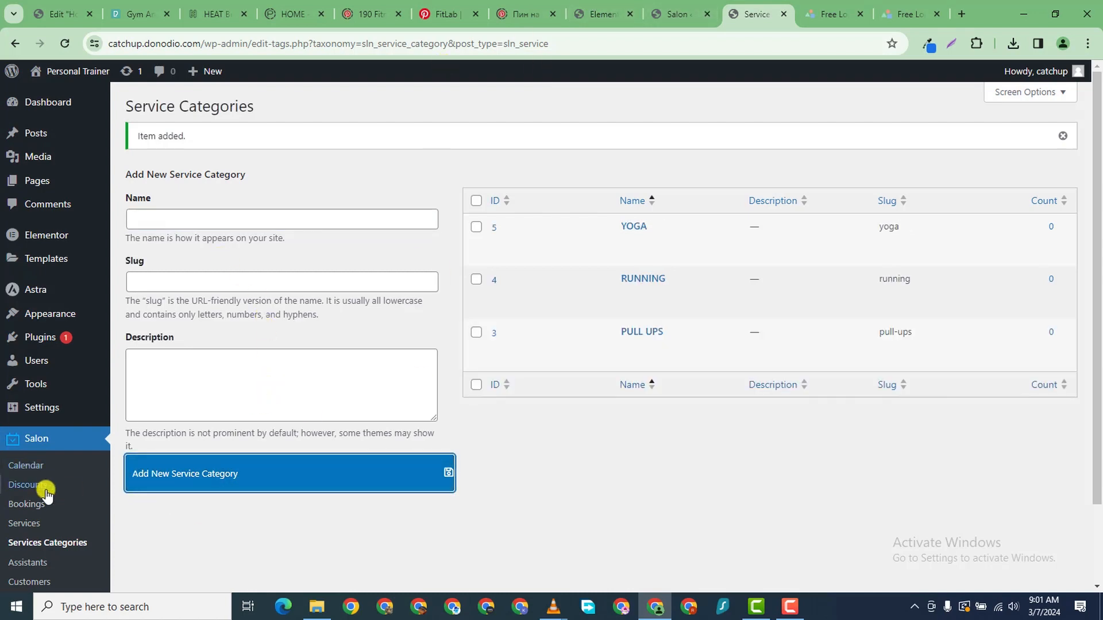
click(24, 523)
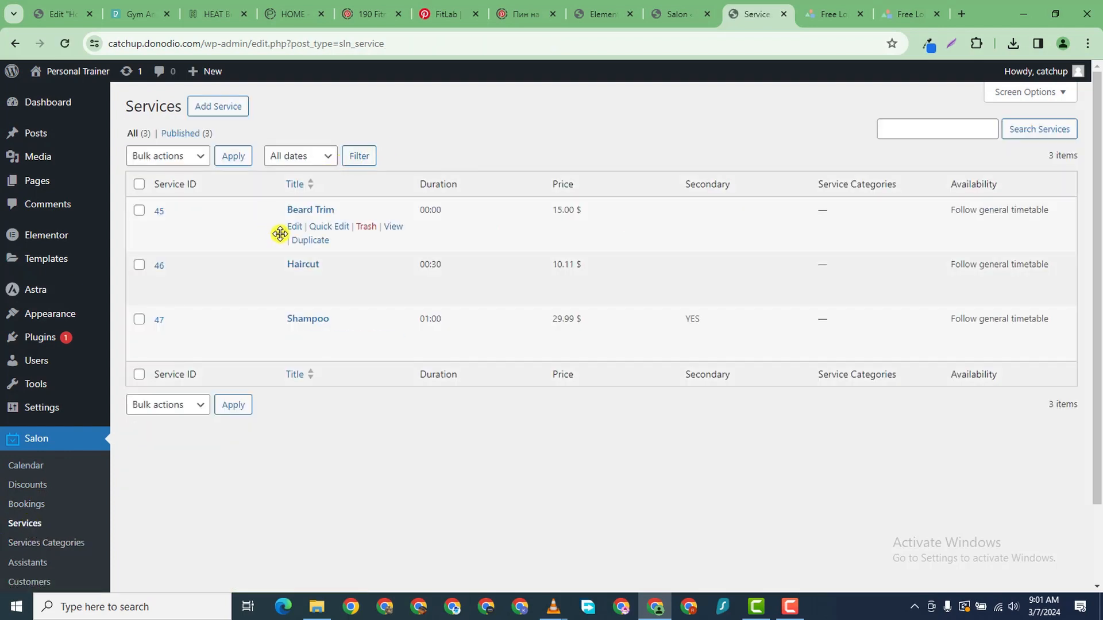
- Quick-edit Beard Trim into TreadMill Run at 15.00 $ and open its full editor in a new tab
click(335, 230)
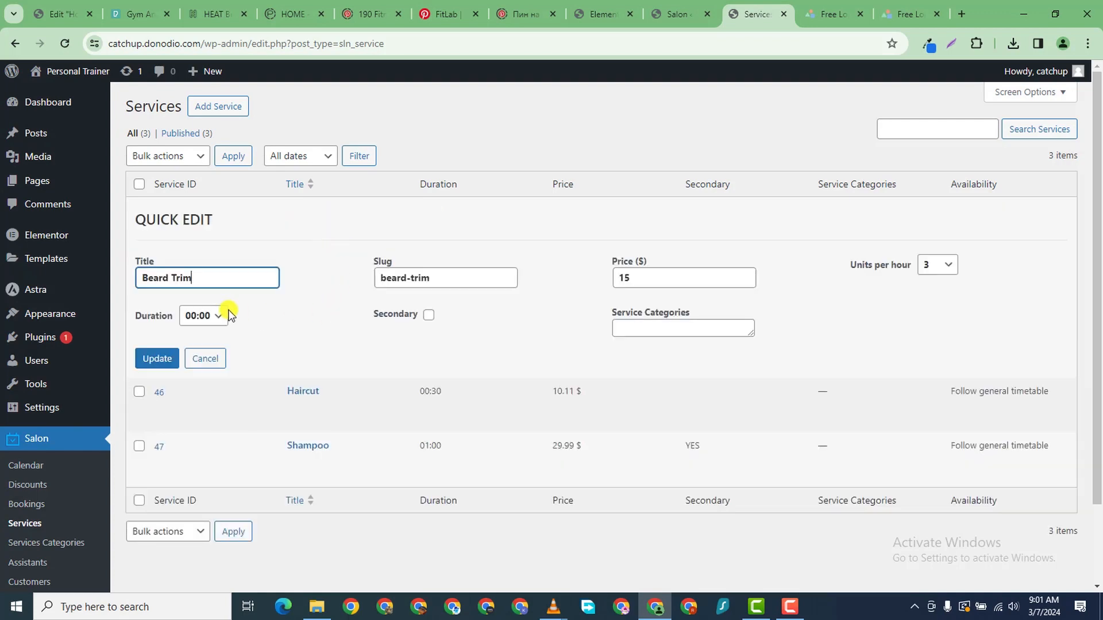
triple_click(164, 273)
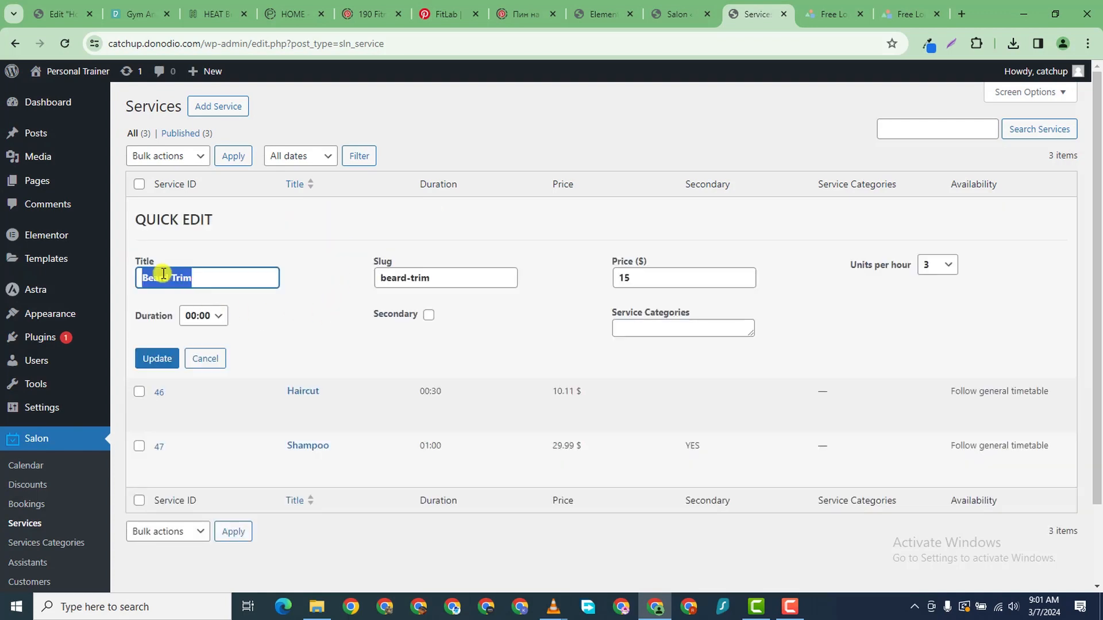
text(tRE)
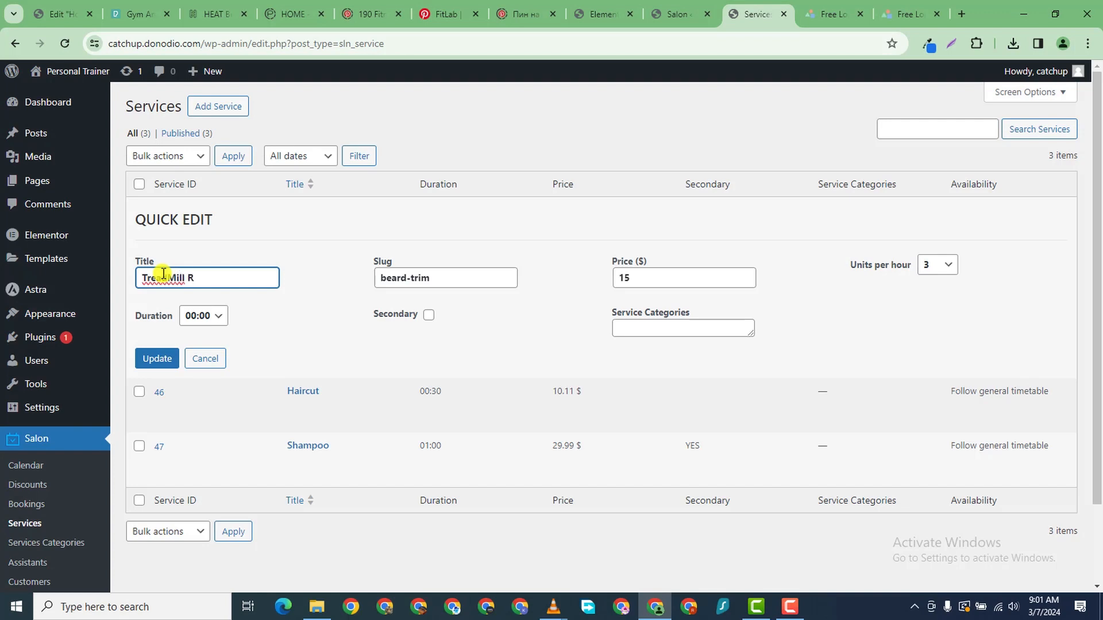
click(145, 358)
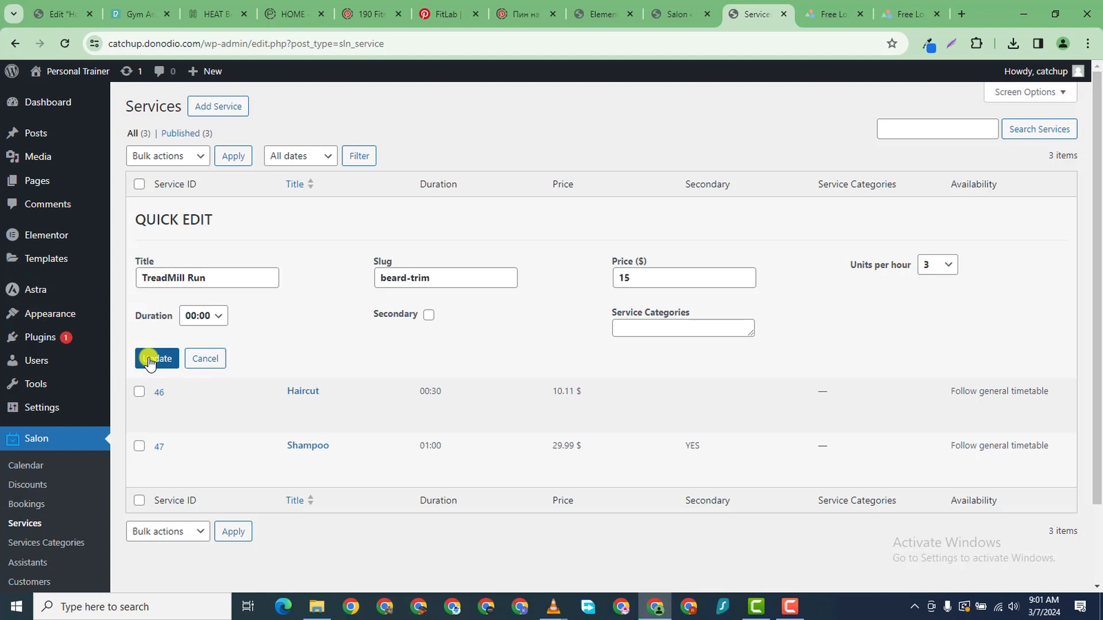
click(691, 325)
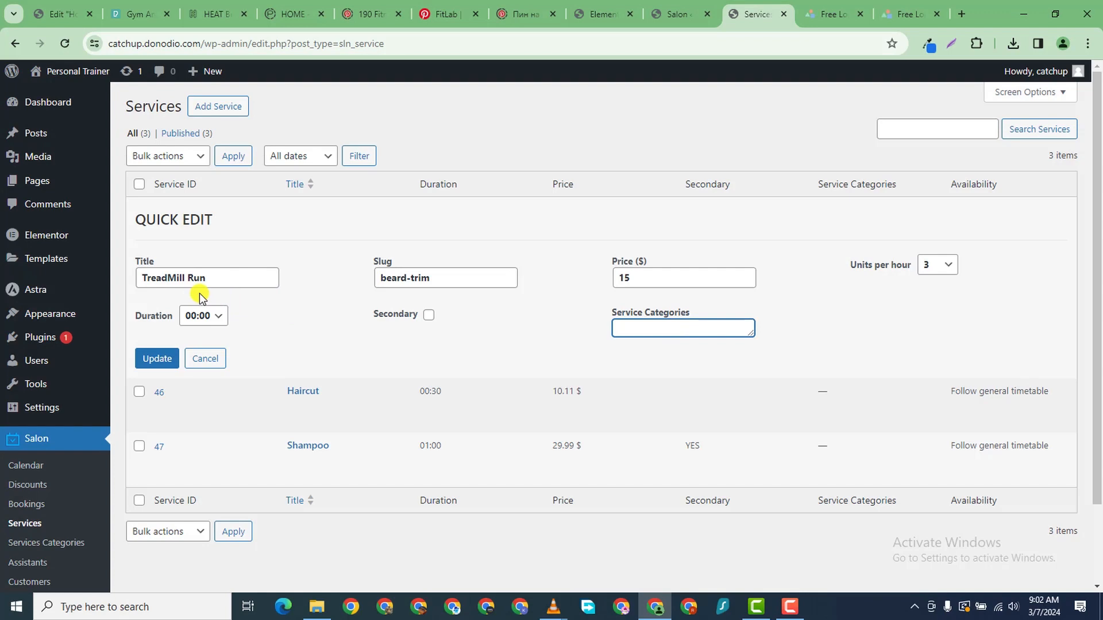
click(169, 361)
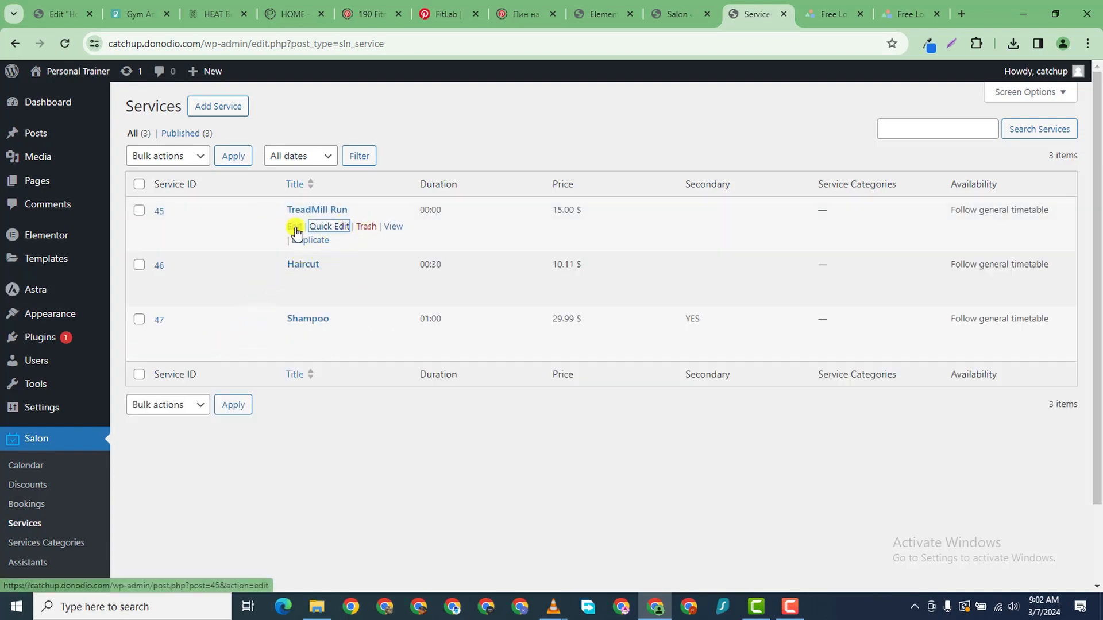
right_click(296, 232)
click(365, 240)
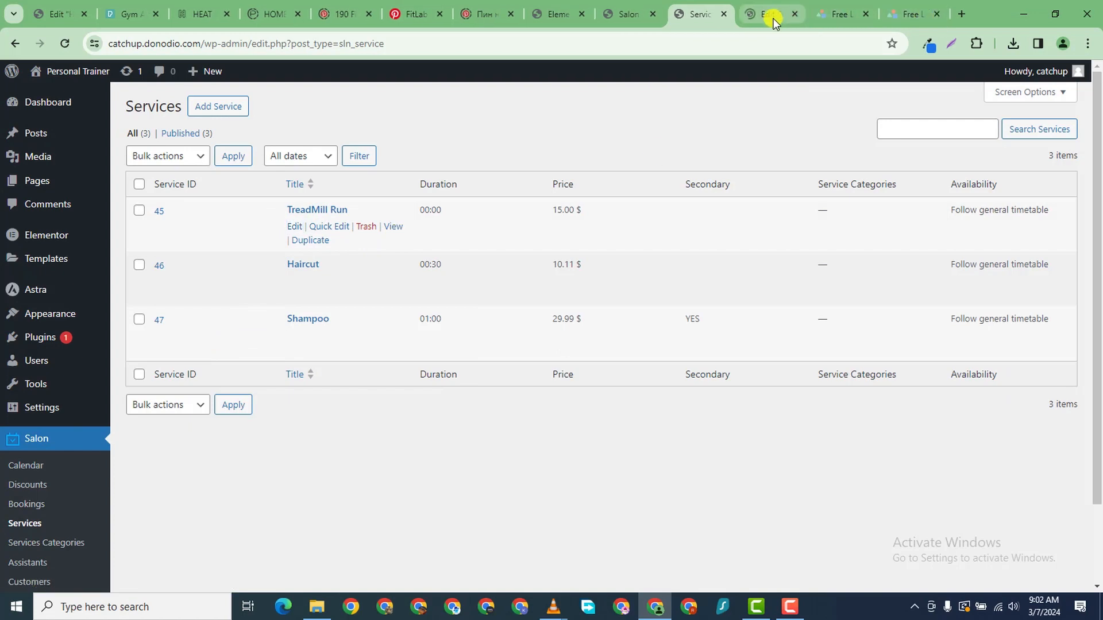
- Put TreadMill Run in the RUNNING category and set its price to 25
click(774, 18)
scroll(992, 391, down, 2)
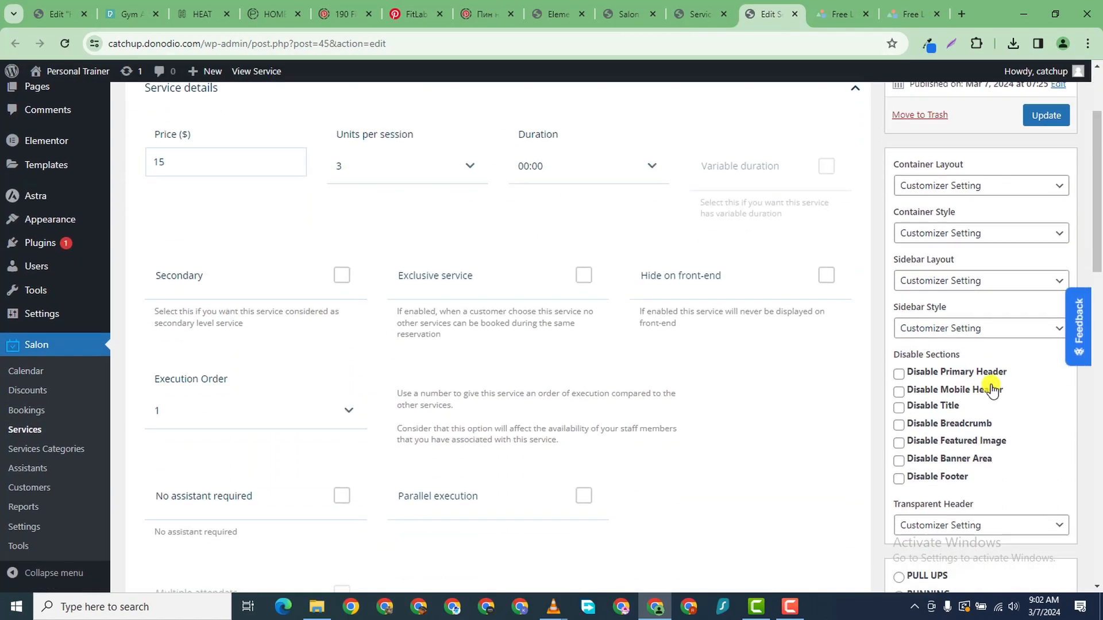
scroll(976, 437, down, 5)
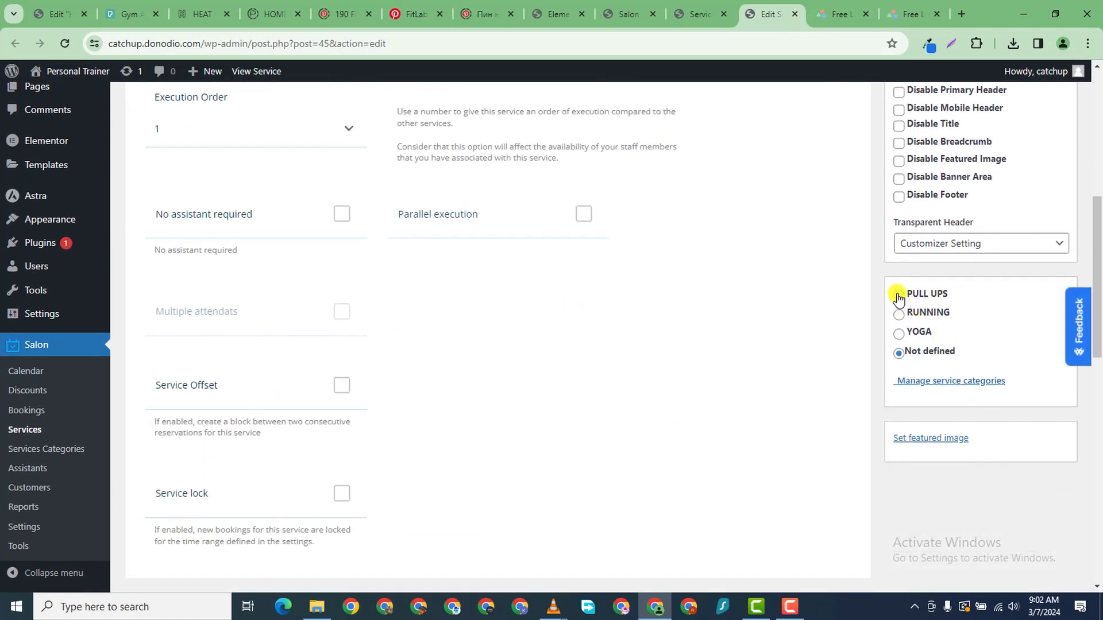
click(899, 315)
scroll(350, 281, down, 1)
scroll(364, 317, up, 8)
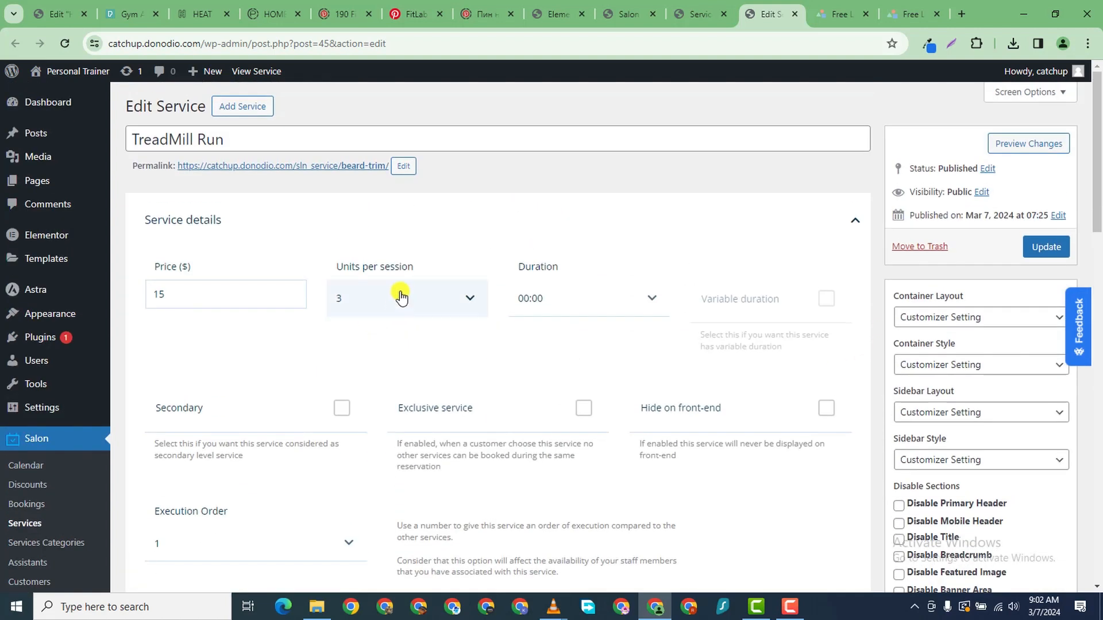
click(230, 302)
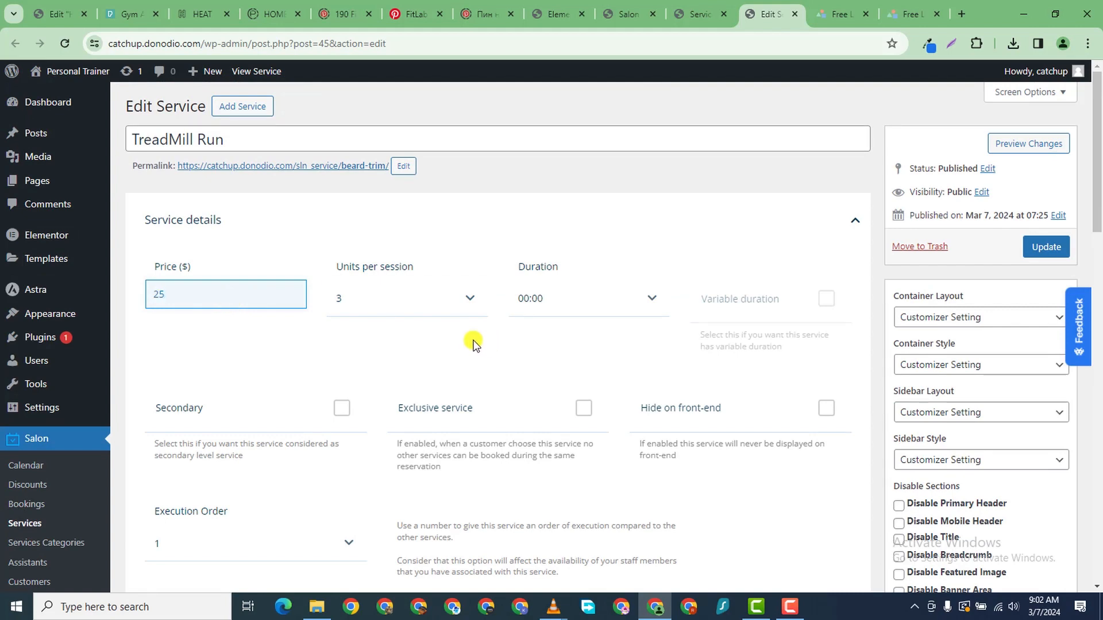
- Set units per session to 1 and duration to 01:00
click(416, 314)
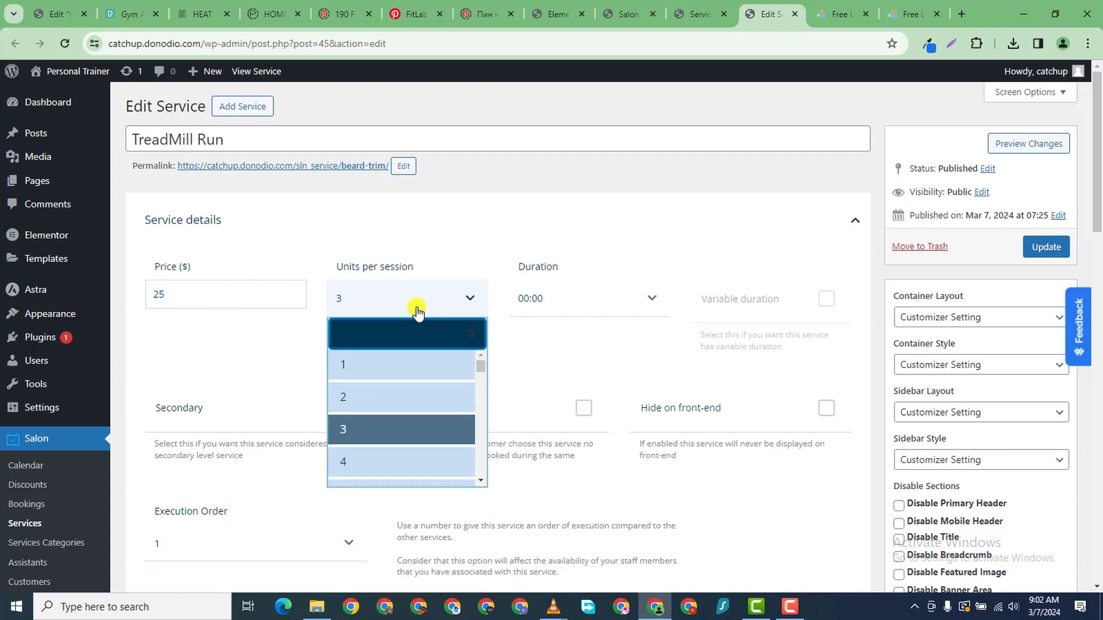
click(396, 363)
click(579, 292)
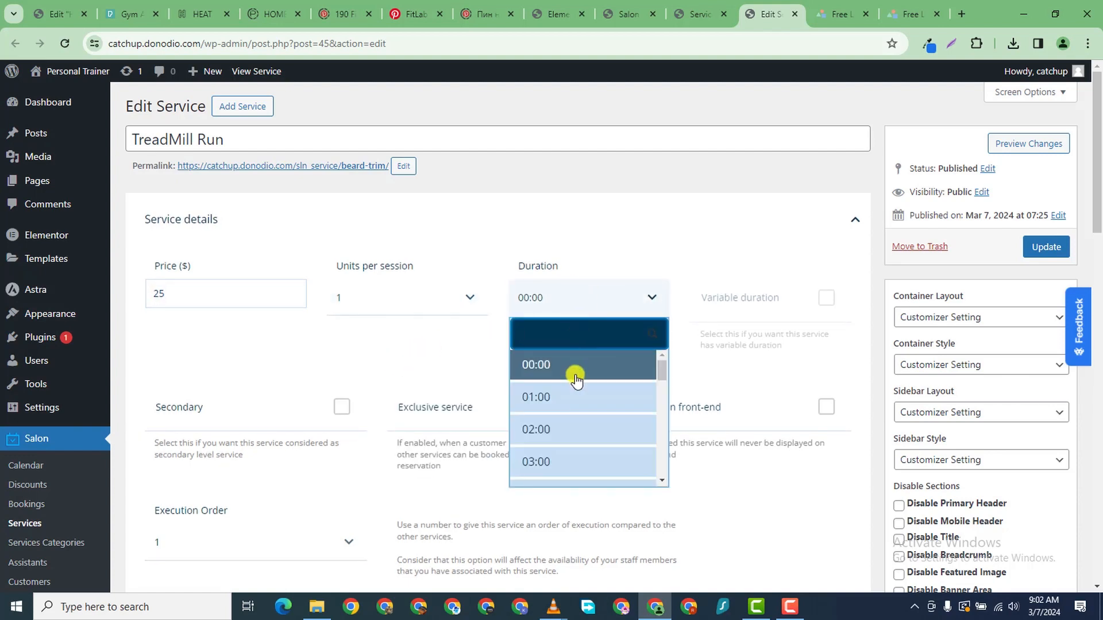
scroll(579, 437, down, 5)
scroll(587, 439, down, 6)
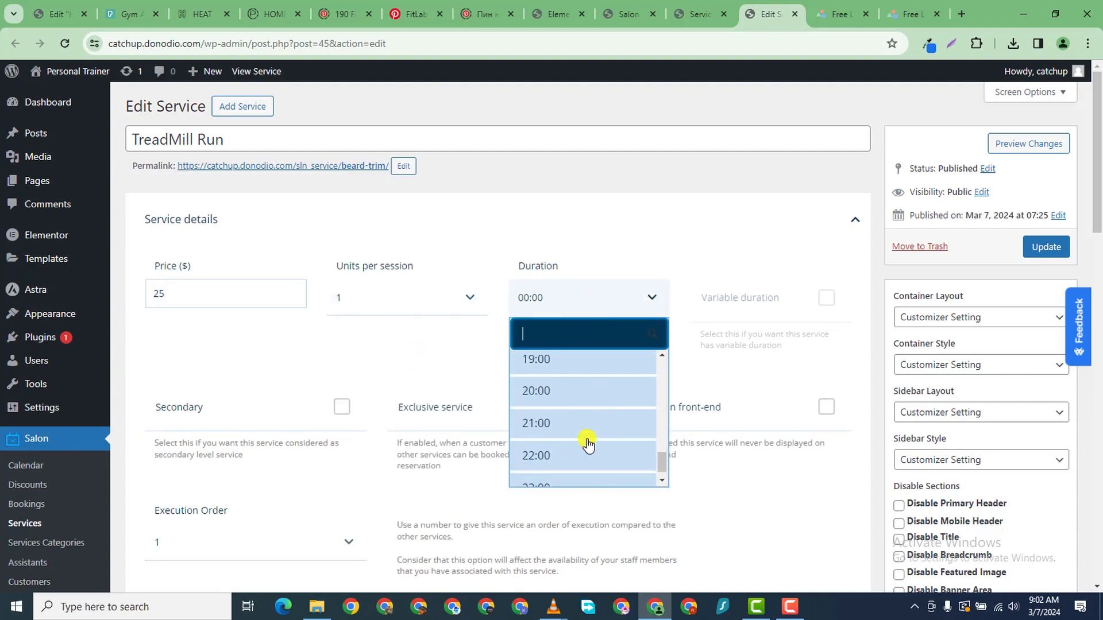
scroll(586, 437, up, 8)
scroll(586, 427, up, 3)
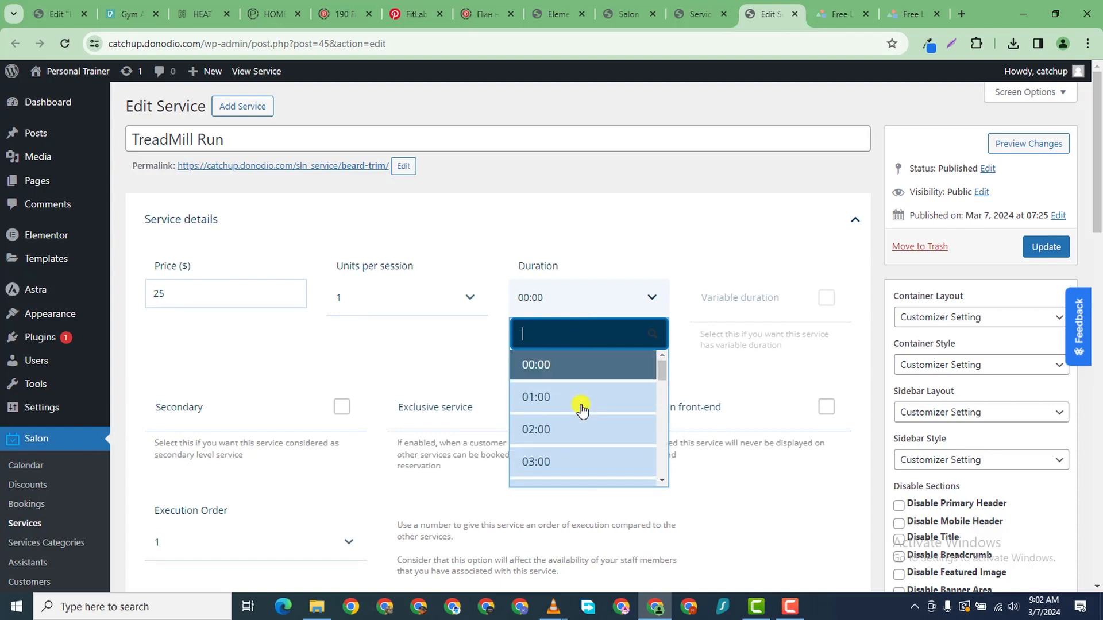
click(577, 396)
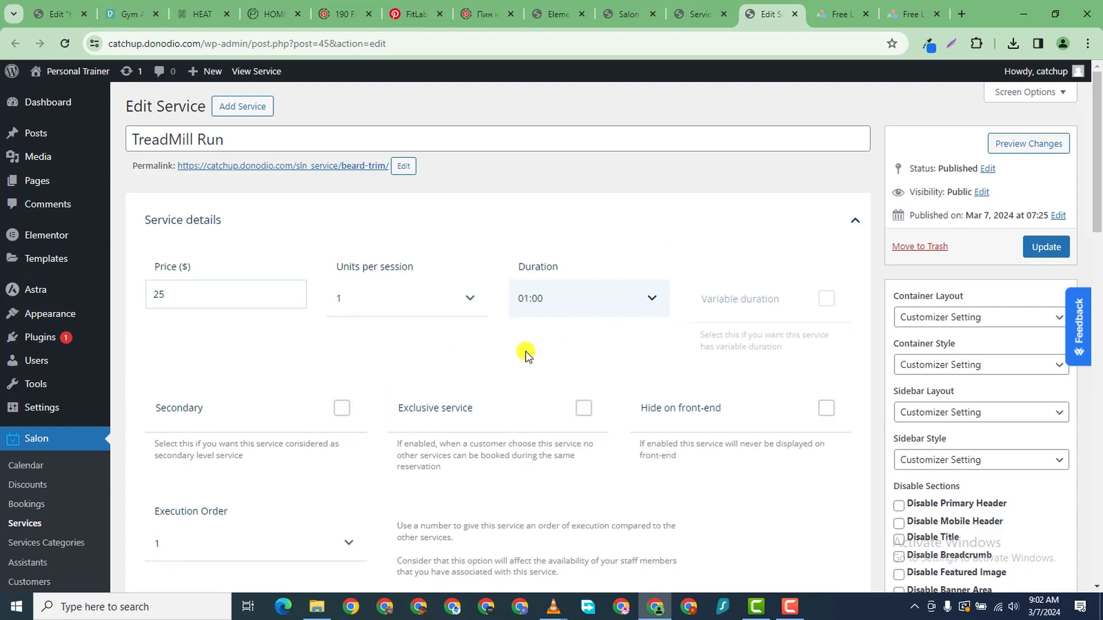
- Mark the service secondary, keep execution order 1, and tick No assistant required
scroll(525, 354, down, 1)
click(332, 361)
scroll(330, 362, down, 2)
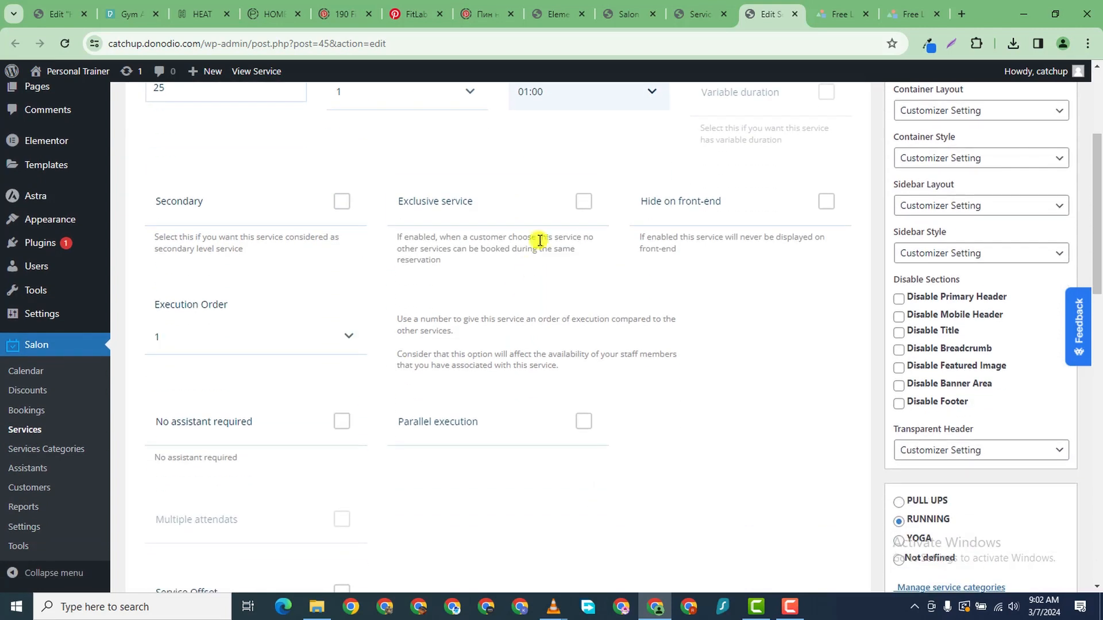
click(579, 201)
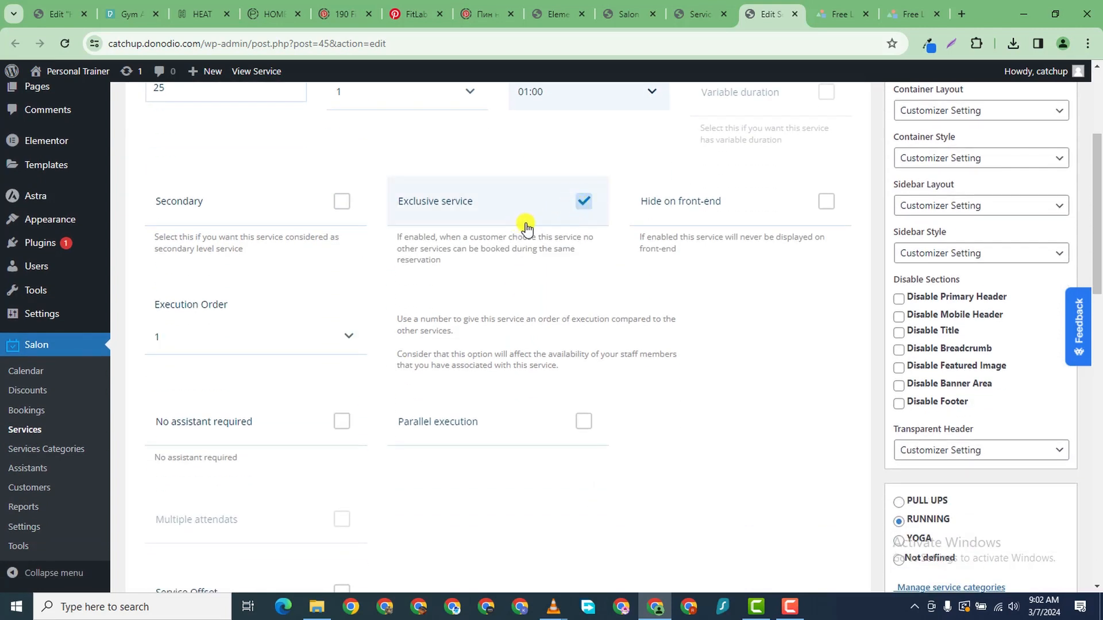
click(600, 220)
click(752, 221)
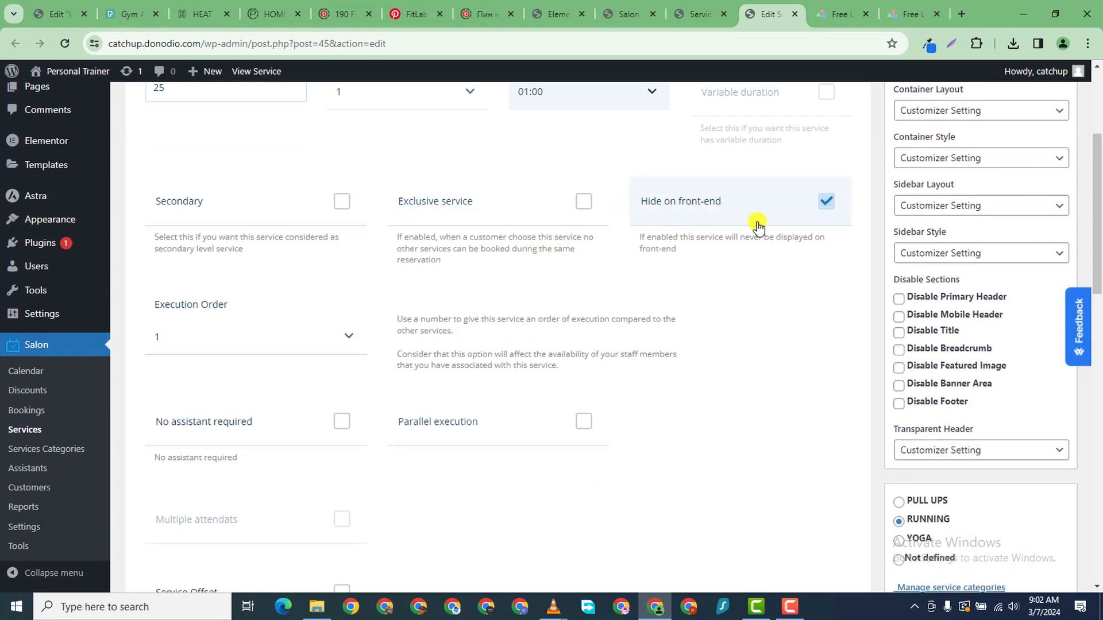
click(756, 221)
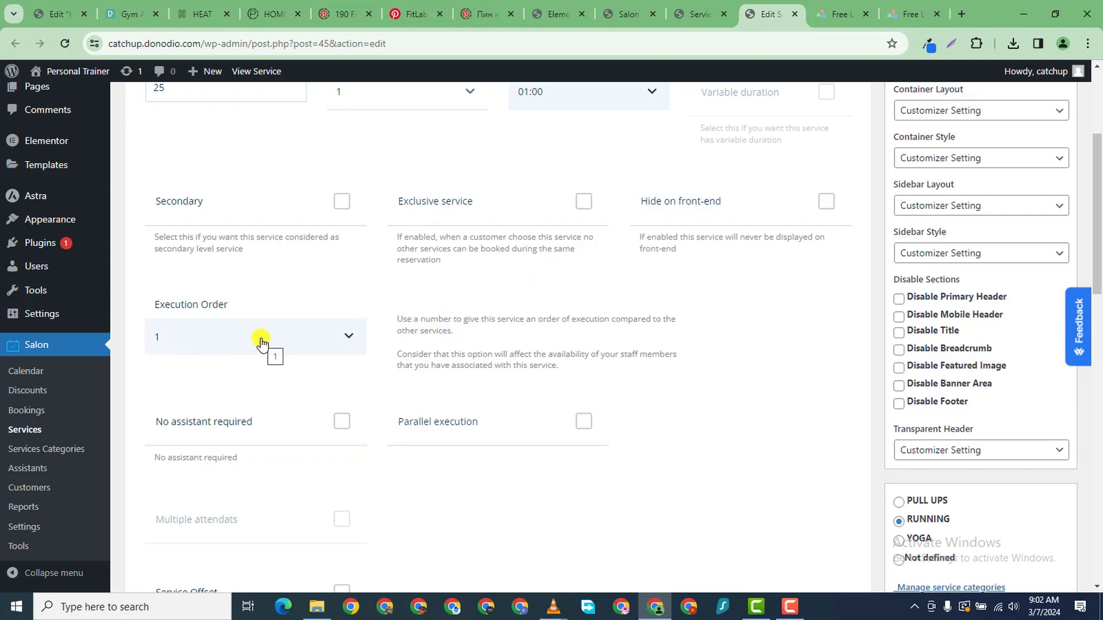
click(300, 343)
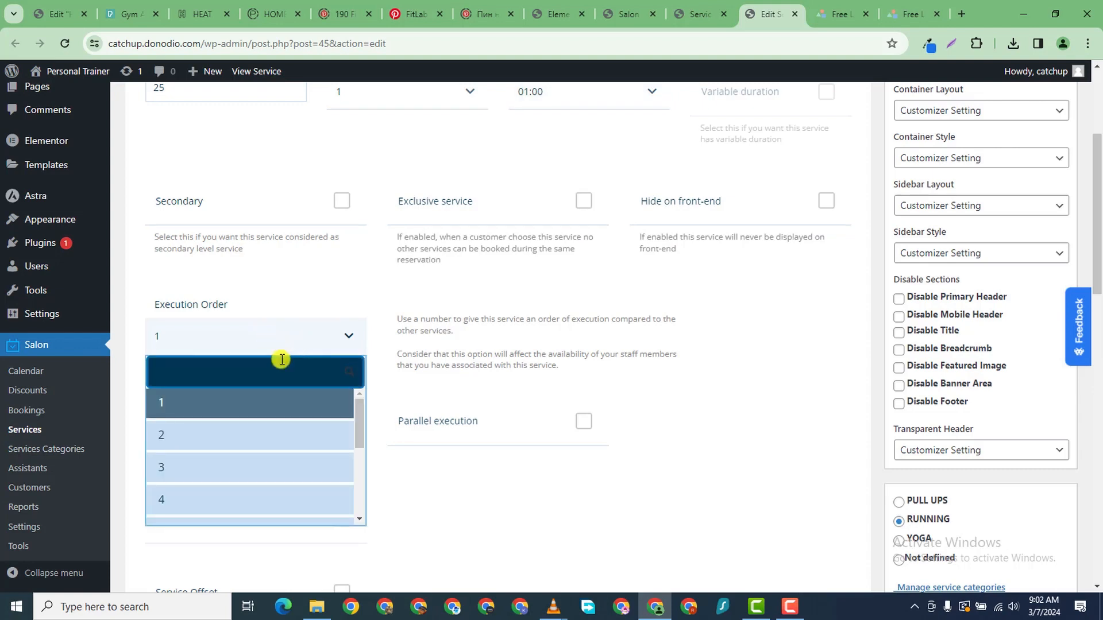
click(256, 402)
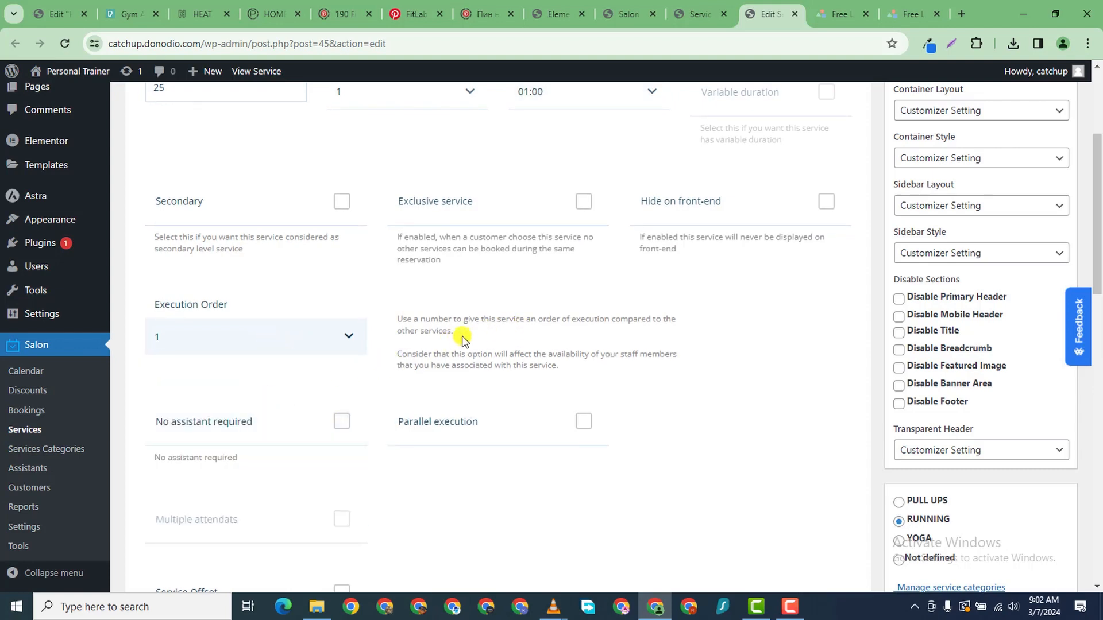
scroll(632, 367, down, 2)
click(344, 286)
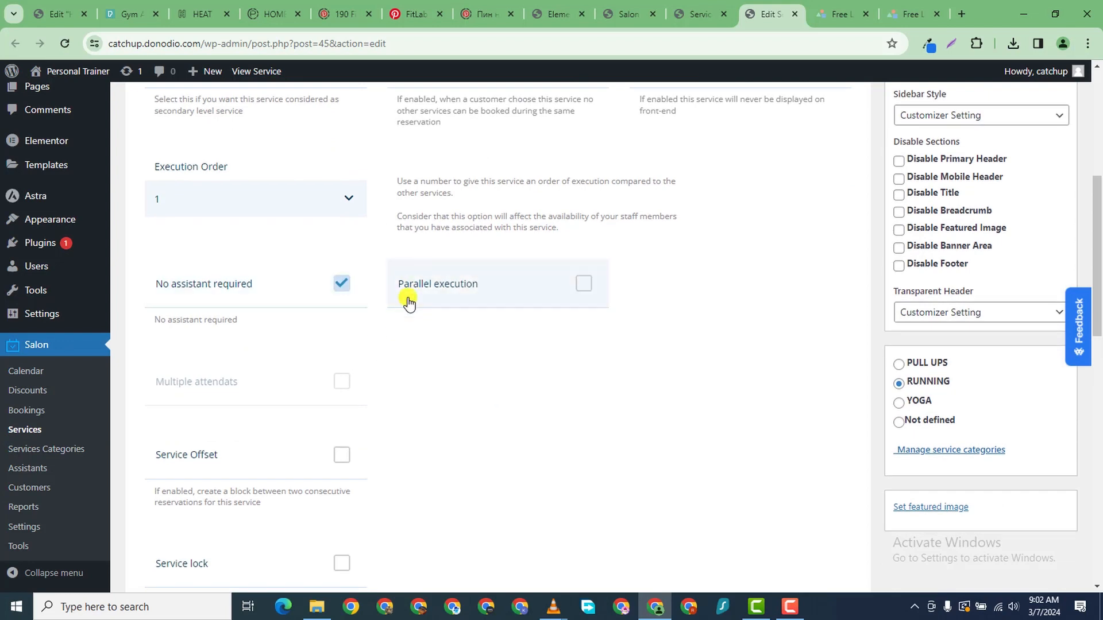
- Untick No assistant required and enable the service offset option
click(340, 283)
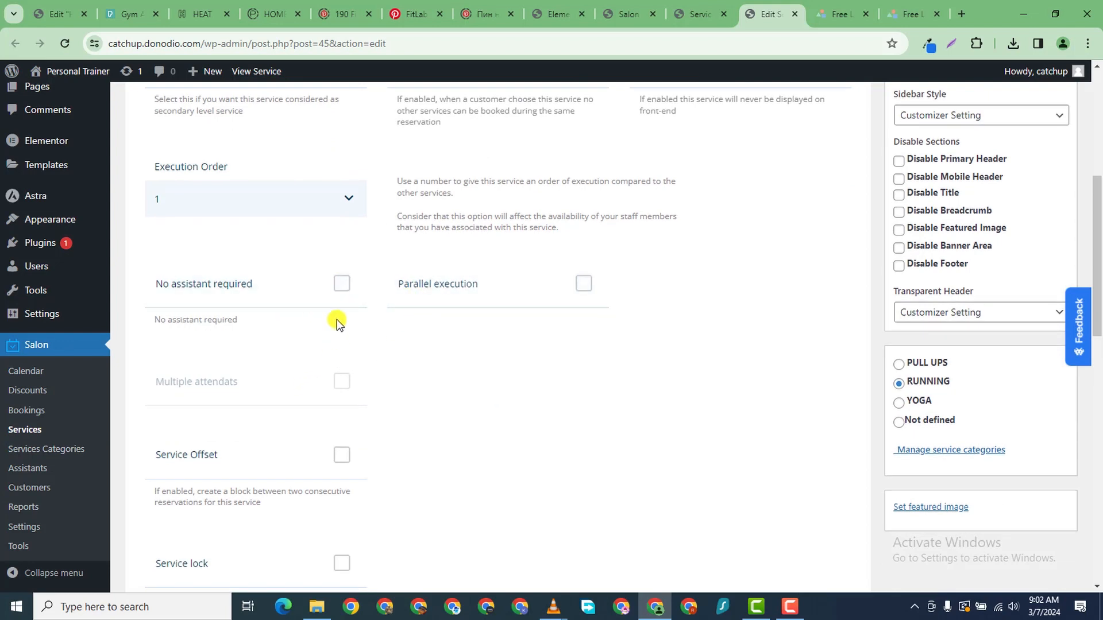
scroll(316, 398, down, 1)
click(316, 400)
scroll(315, 400, down, 1)
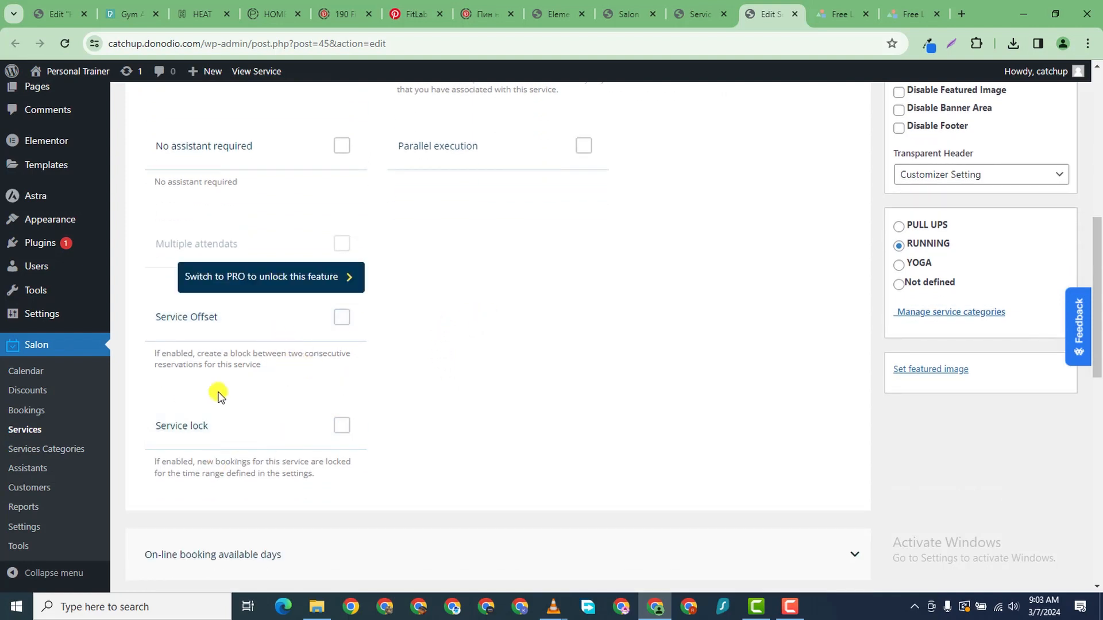
scroll(309, 355, down, 2)
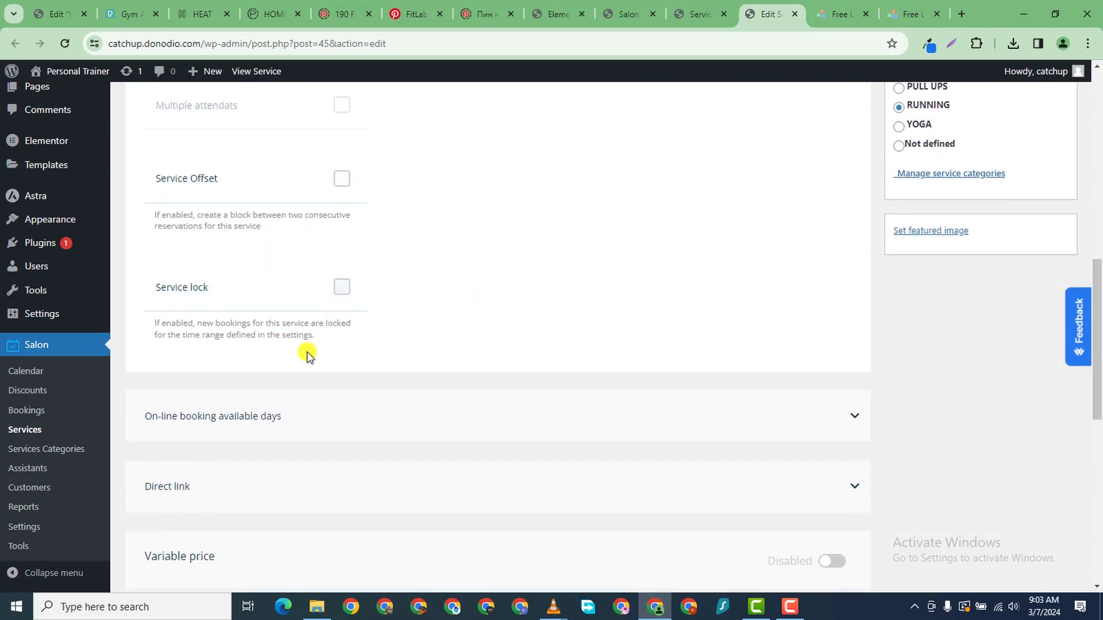
scroll(309, 354, down, 1)
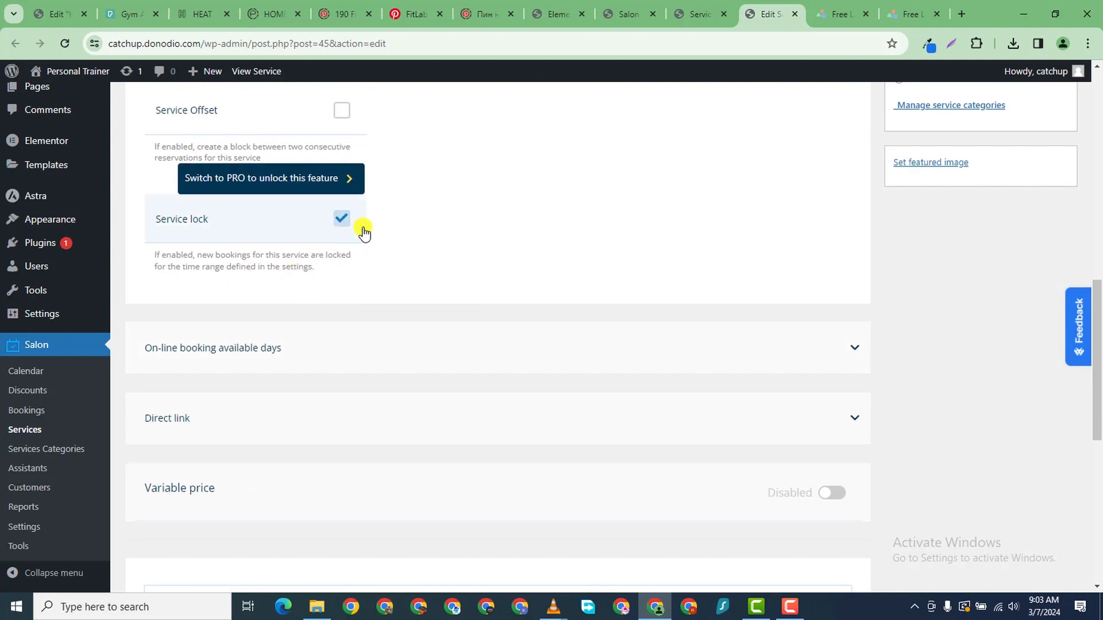
scroll(325, 264, down, 2)
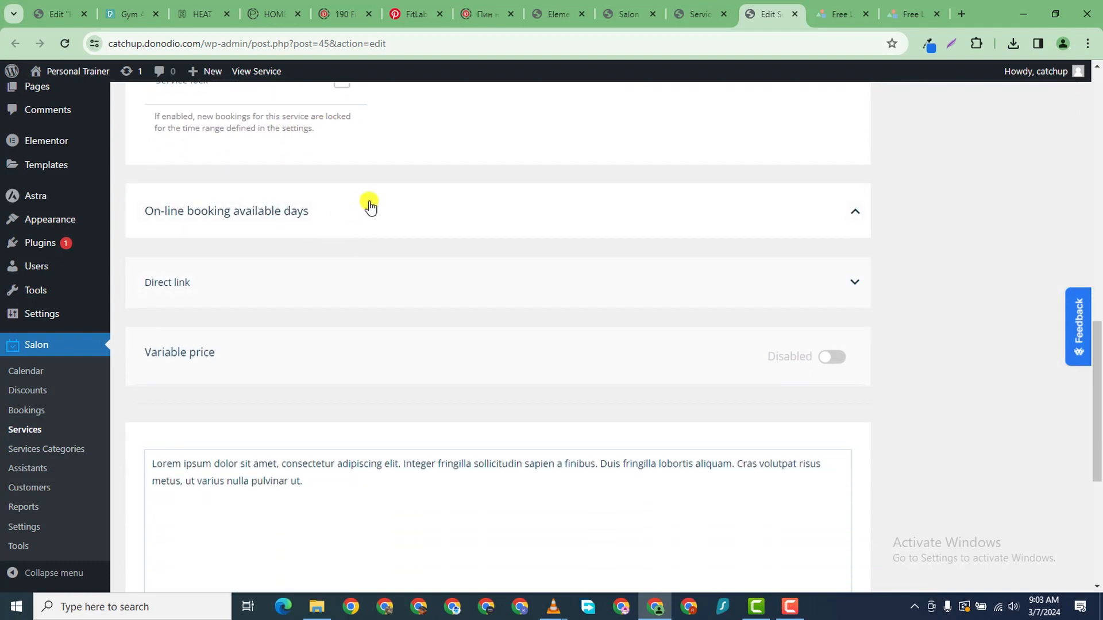
scroll(364, 215, down, 3)
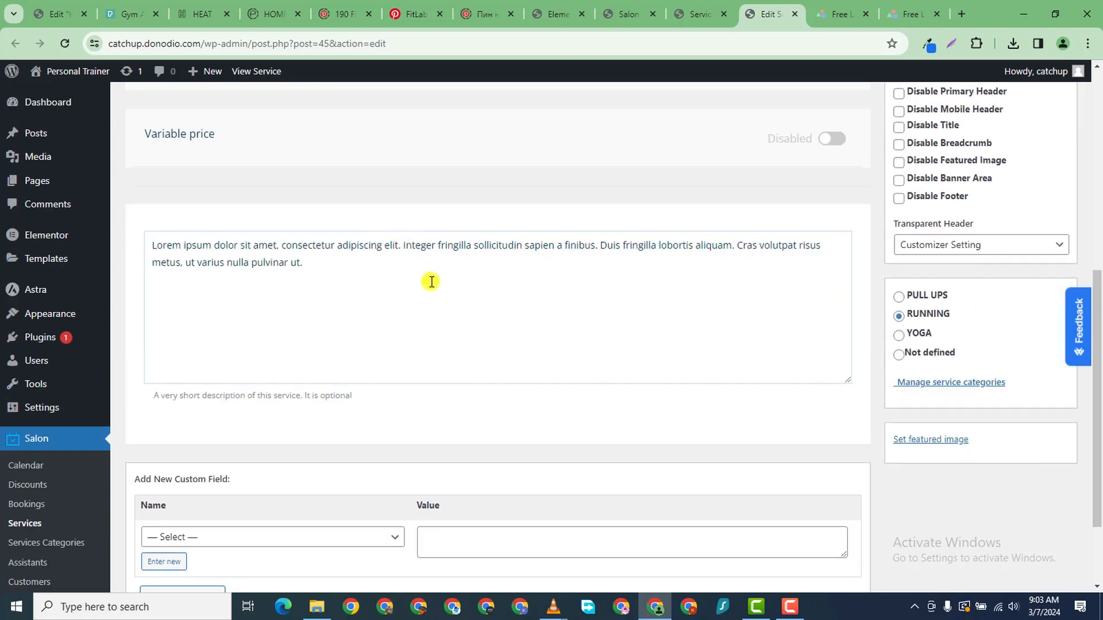
scroll(362, 253, up, 1)
scroll(382, 360, down, 2)
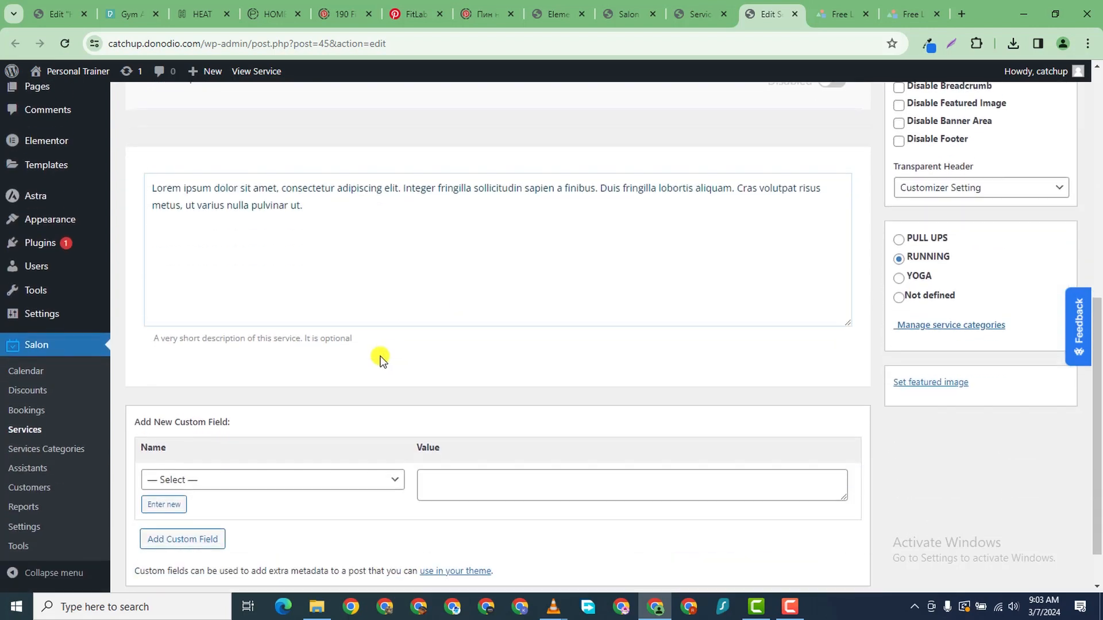
drag(316, 178, 360, 331)
scroll(361, 330, down, 1)
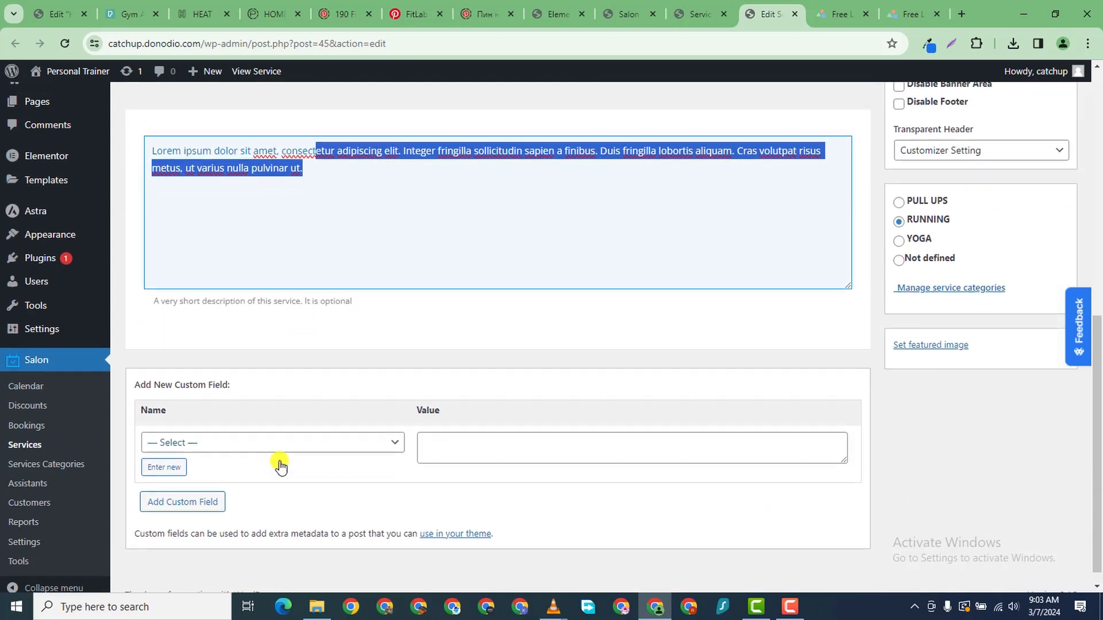
scroll(691, 411, up, 3)
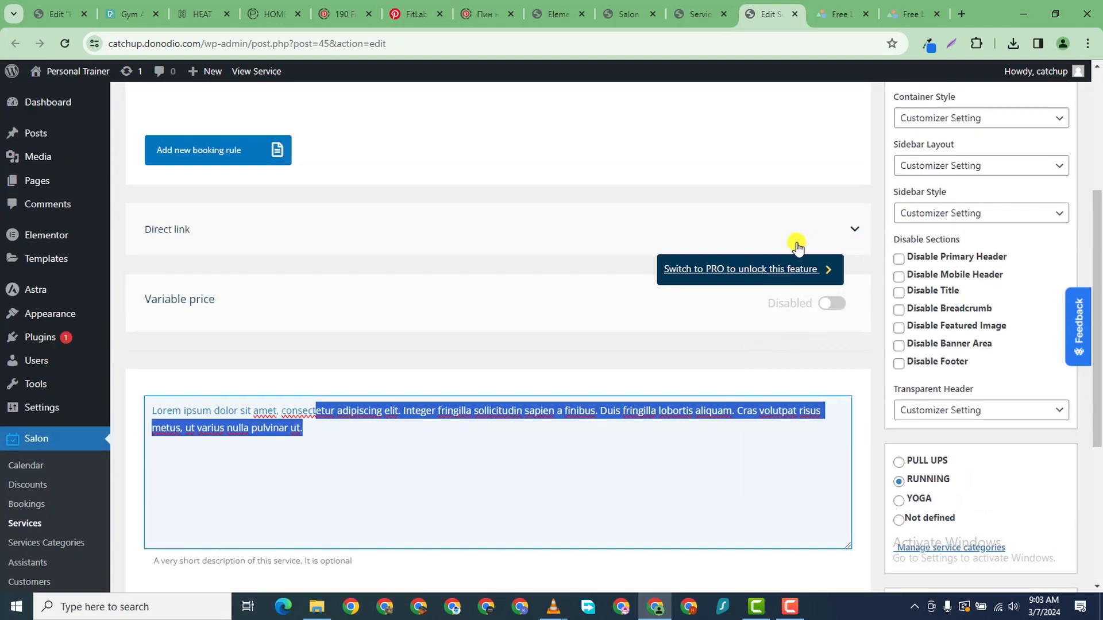
- Copy TreadMill Run's direct booking link and load it in a new browser tab
click(844, 229)
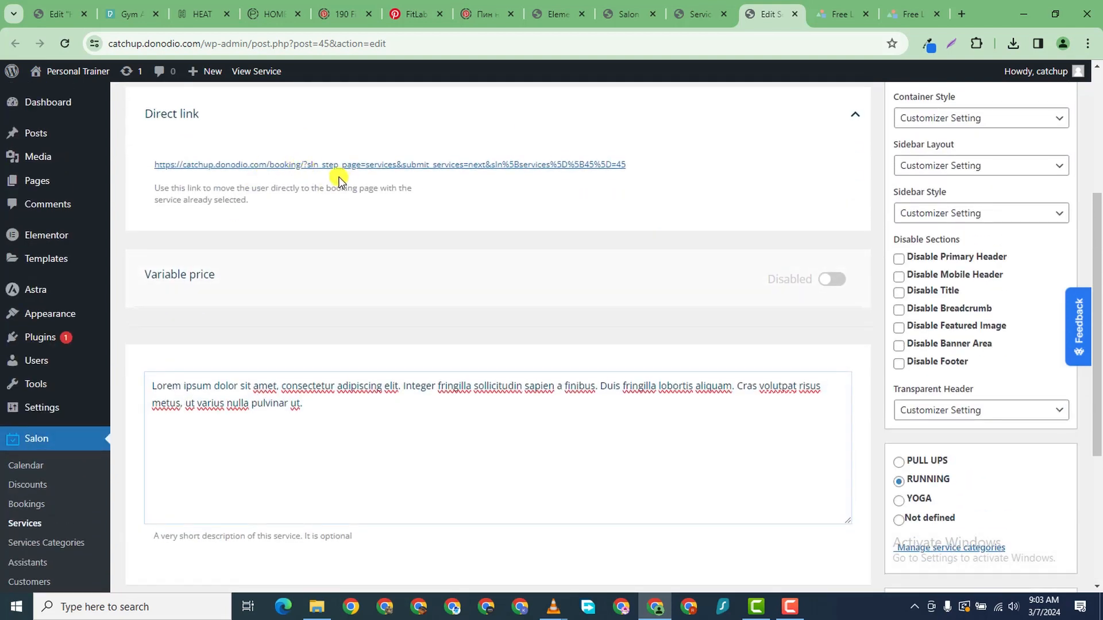
right_click(440, 169)
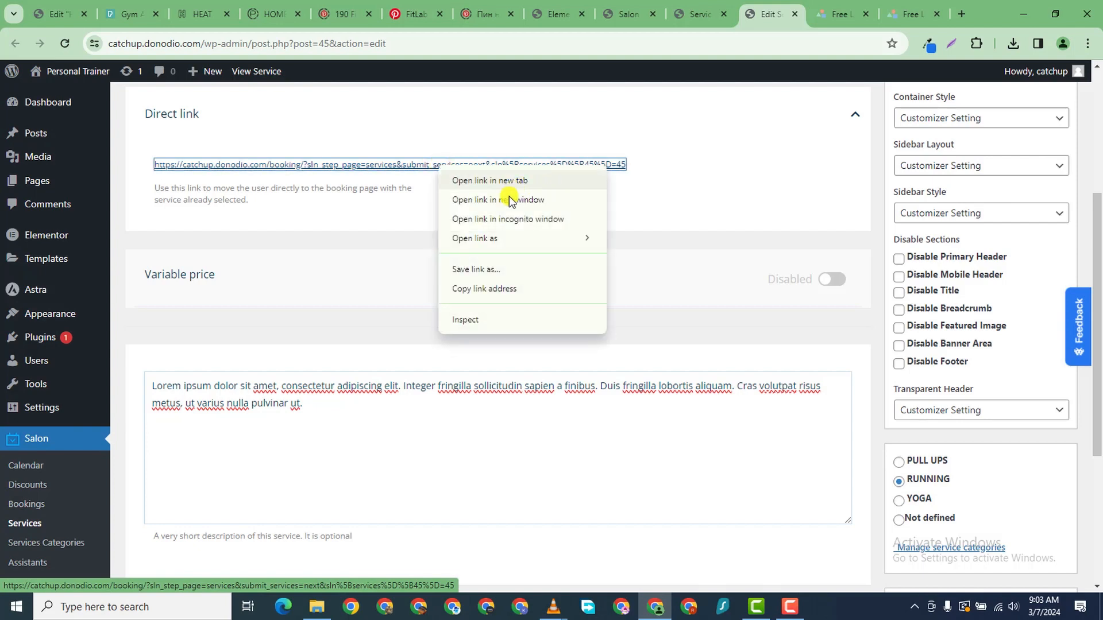
click(491, 289)
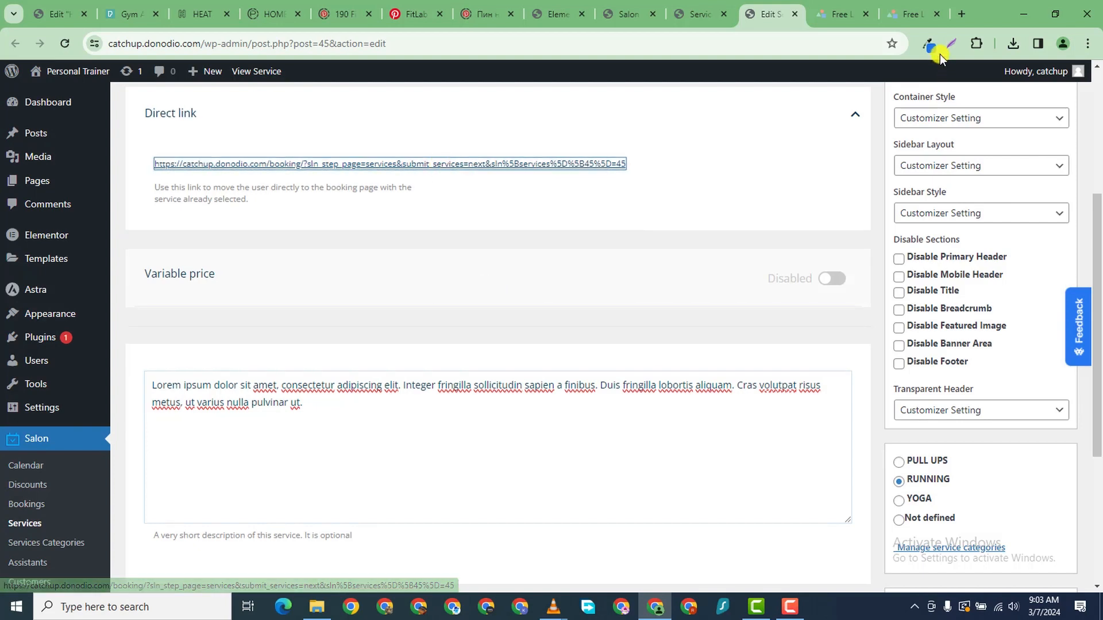
click(961, 13)
right_click(534, 43)
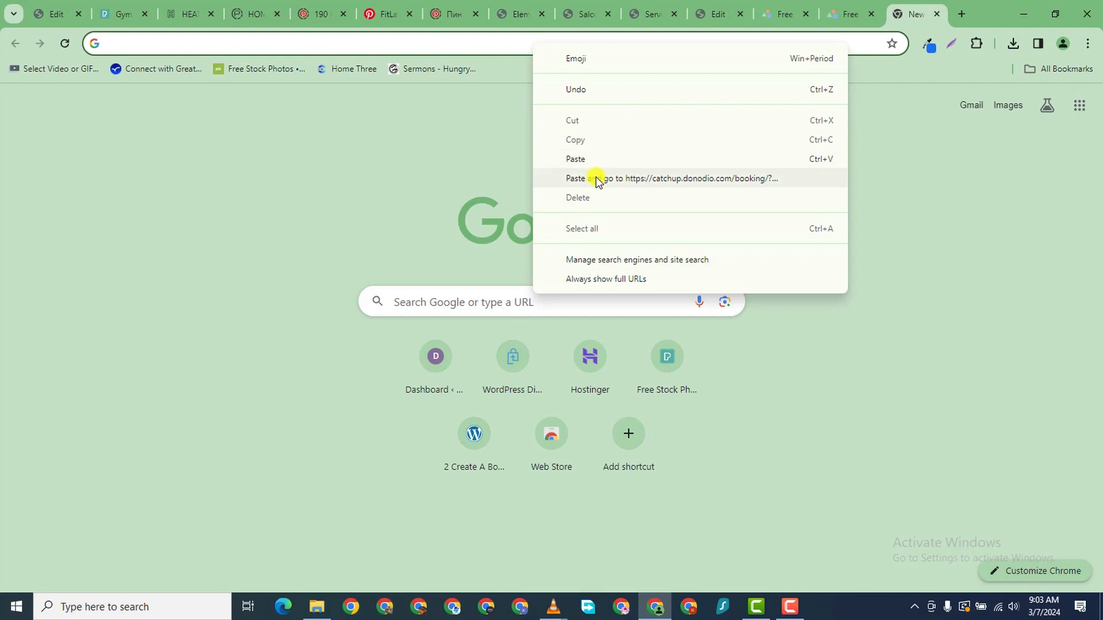
click(598, 177)
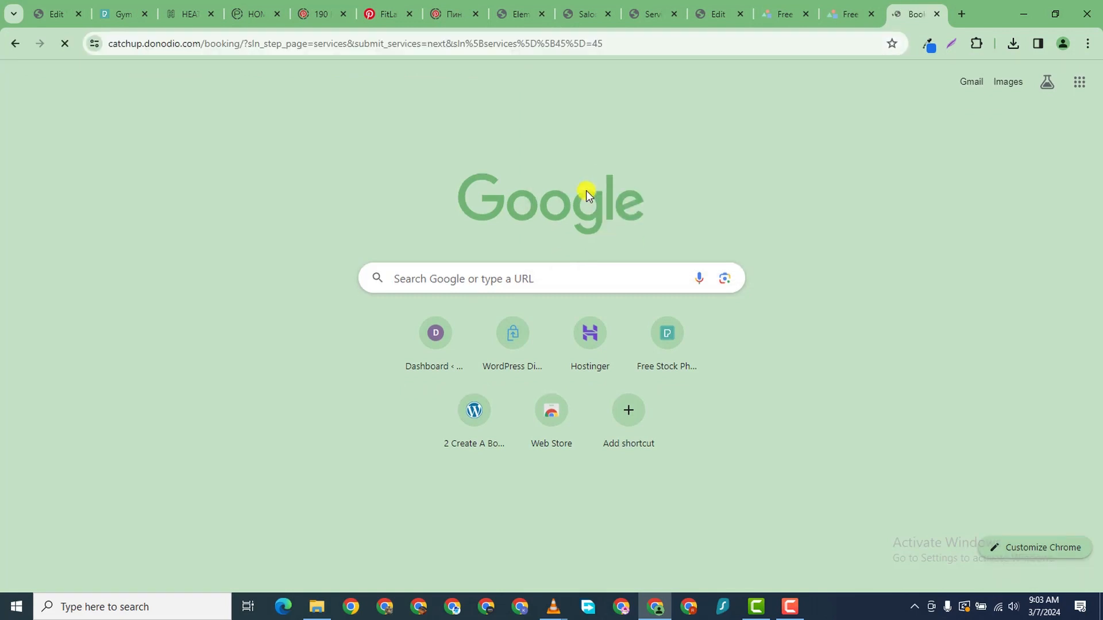
- Review the booking form with TreadMill Run preselected and continue past the service step
scroll(194, 395, down, 5)
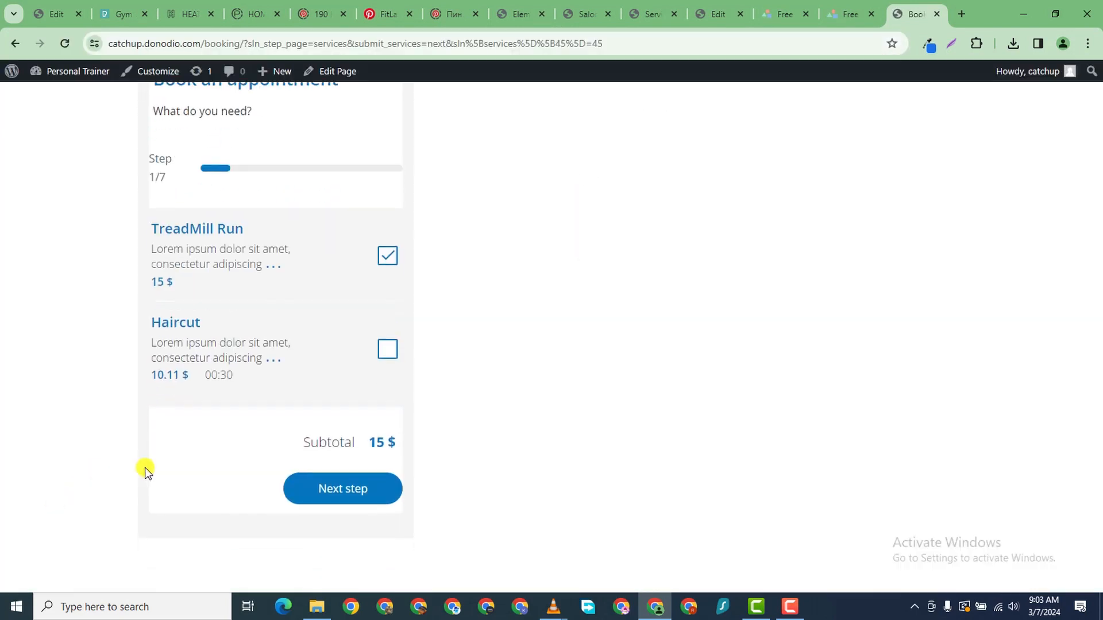
scroll(226, 438, up, 5)
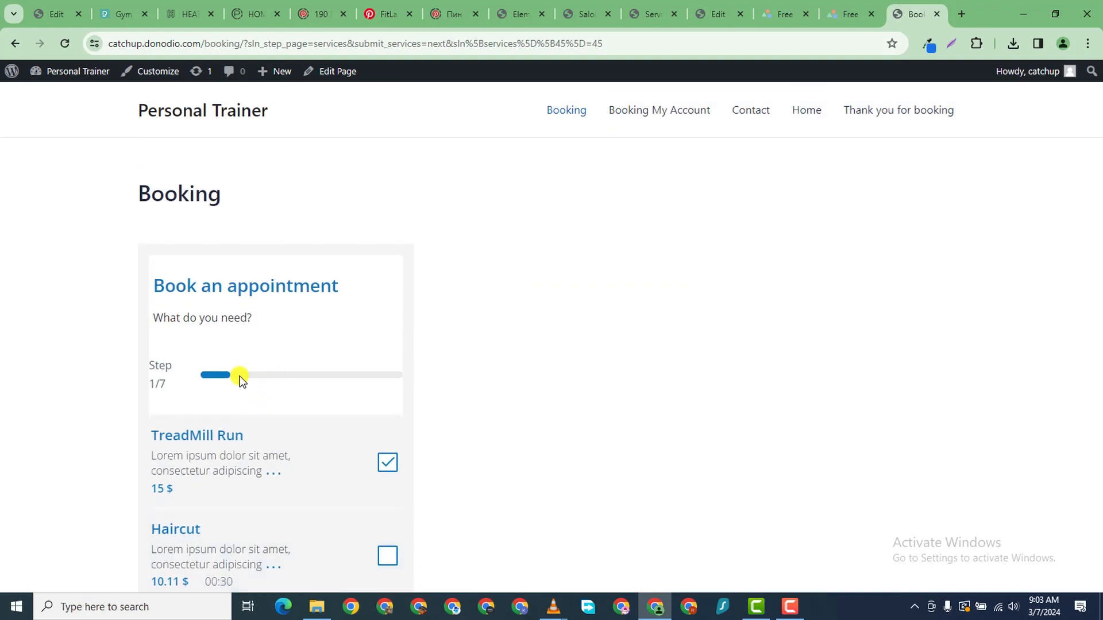
scroll(273, 346, down, 3)
scroll(303, 308, up, 3)
scroll(218, 344, down, 1)
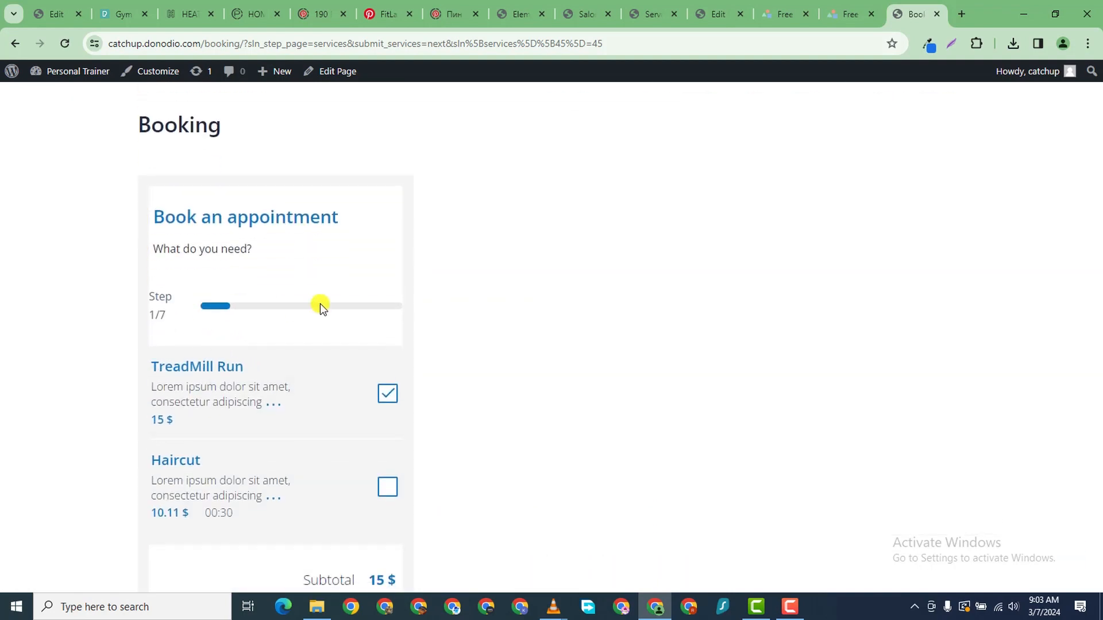
scroll(172, 377, down, 5)
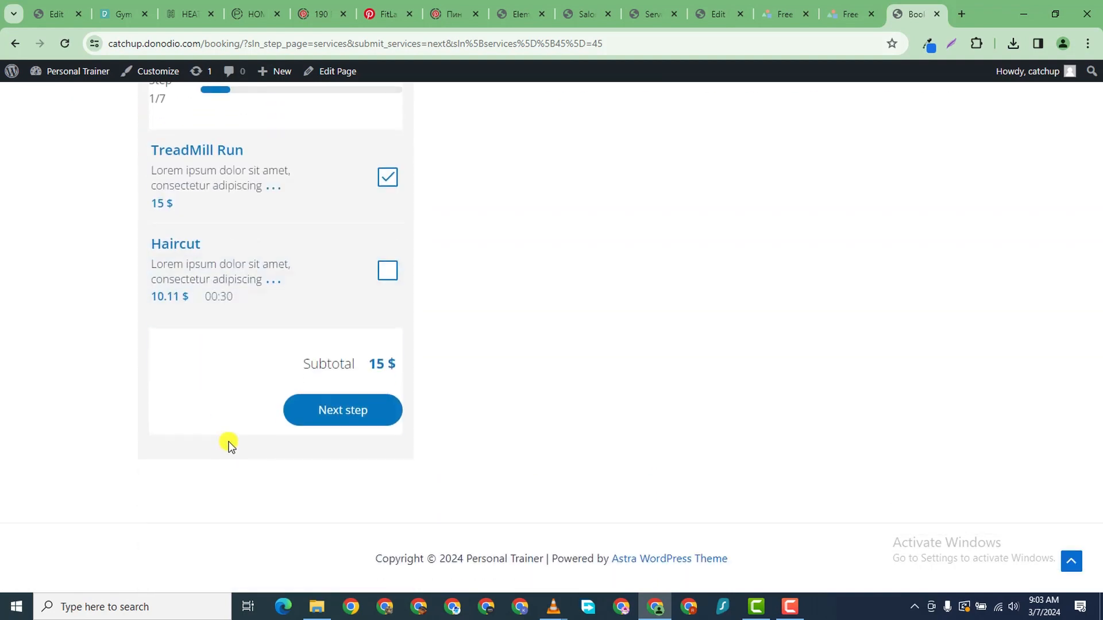
scroll(227, 446, up, 5)
scroll(229, 448, down, 1)
scroll(239, 338, down, 1)
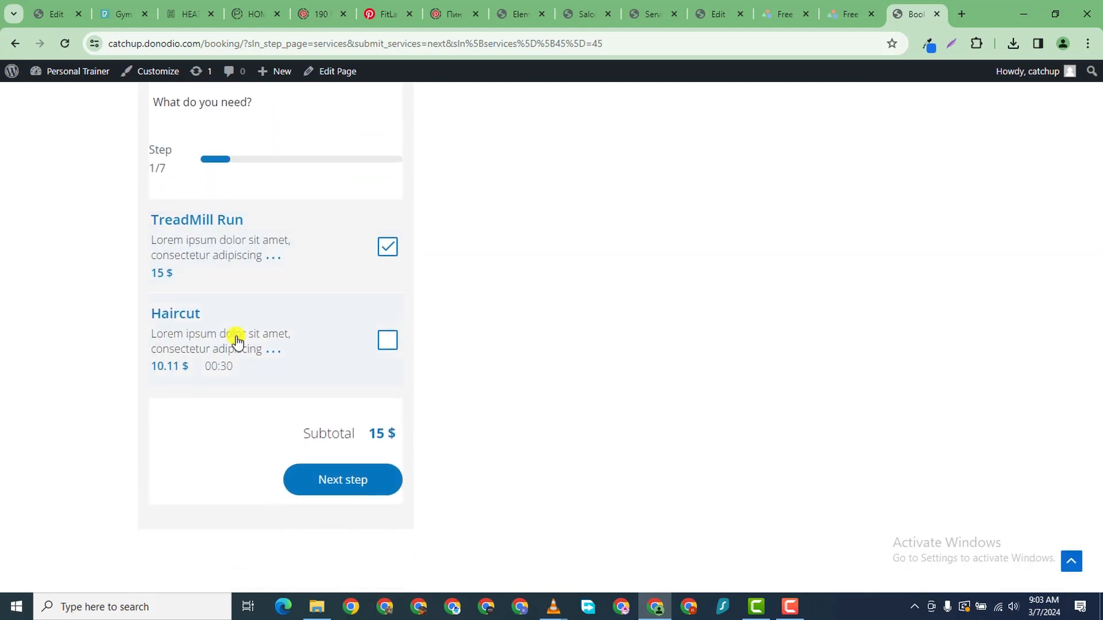
click(346, 482)
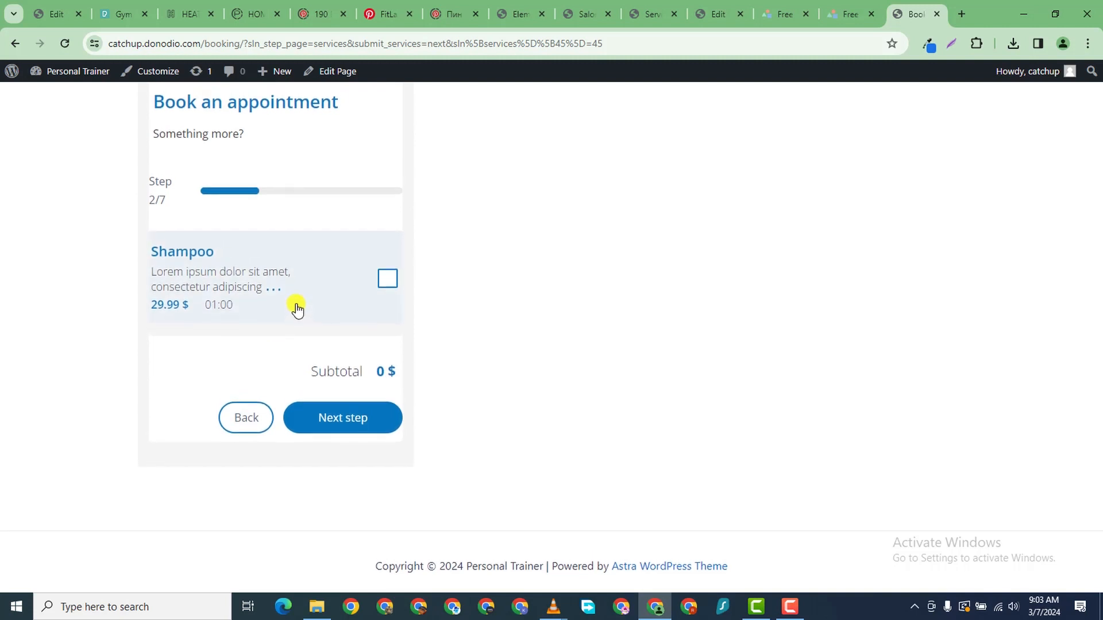
- Tick and untick the Shampoo extra, leaving no extras, and continue to assistant selection
scroll(288, 325, down, 1)
click(389, 281)
click(386, 280)
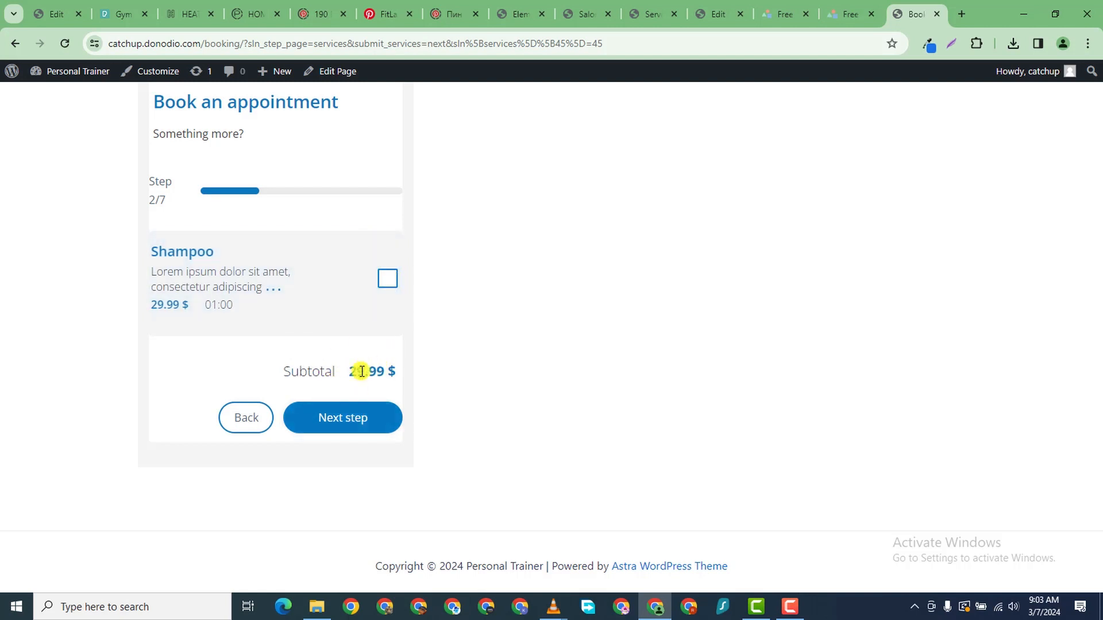
click(352, 412)
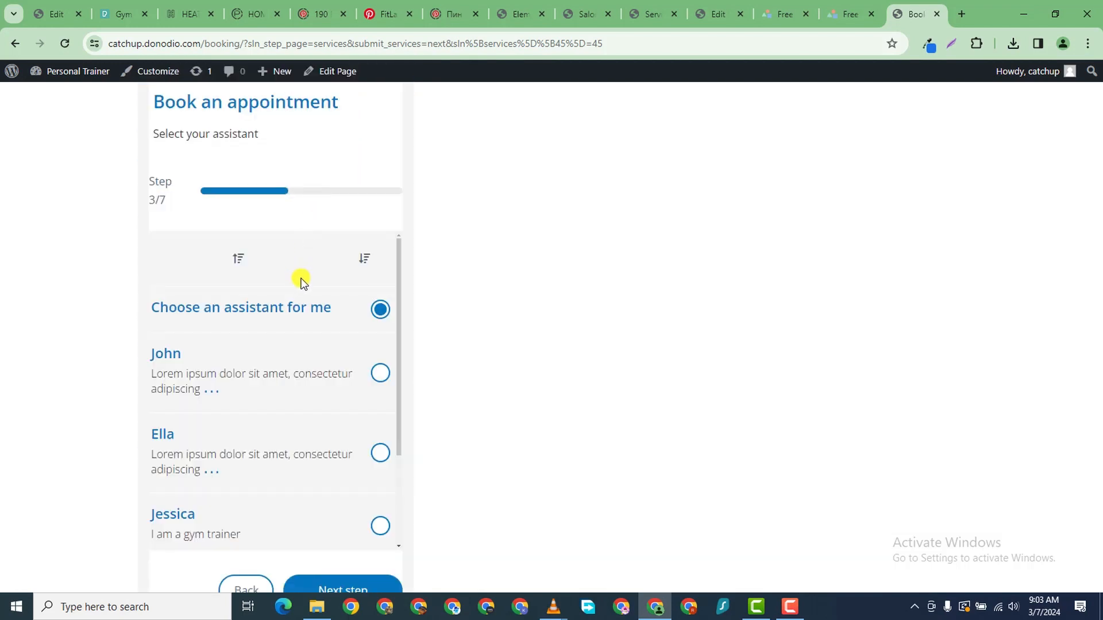
- Pick a specific trainer as the assistant and continue to the date and time step
scroll(298, 300, down, 3)
scroll(292, 291, up, 3)
click(380, 372)
scroll(236, 414, down, 5)
scroll(294, 368, down, 2)
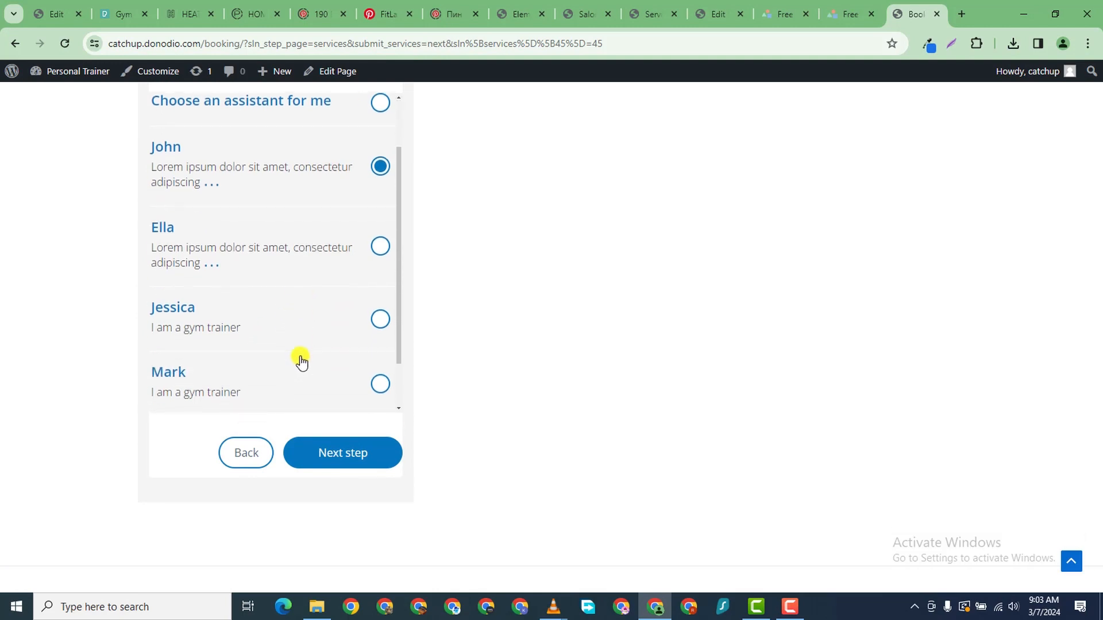
click(350, 451)
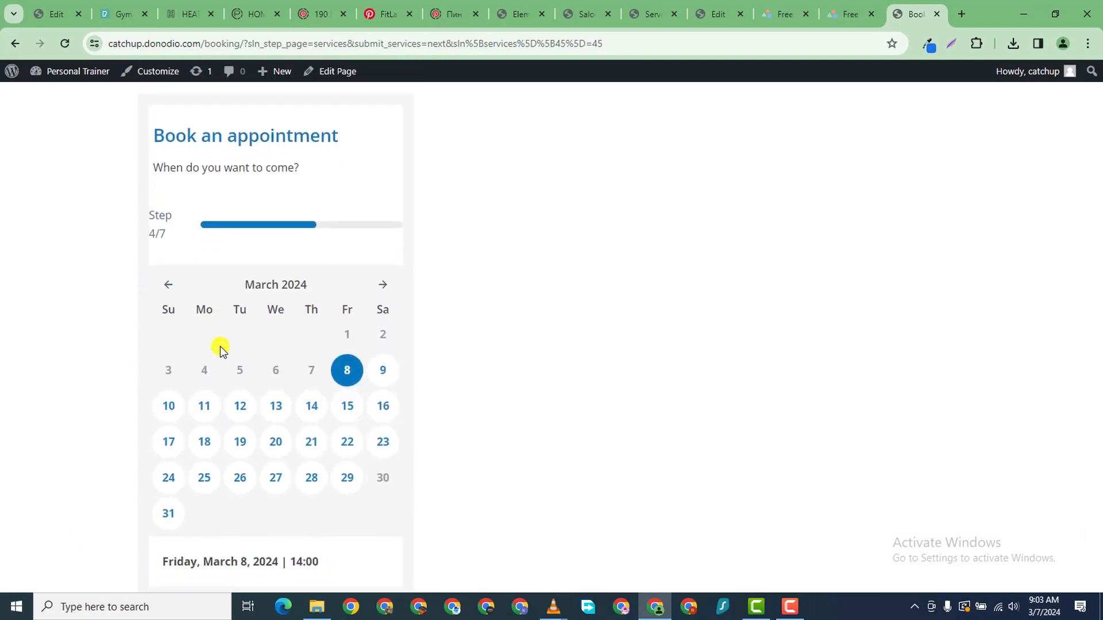
scroll(301, 404, down, 4)
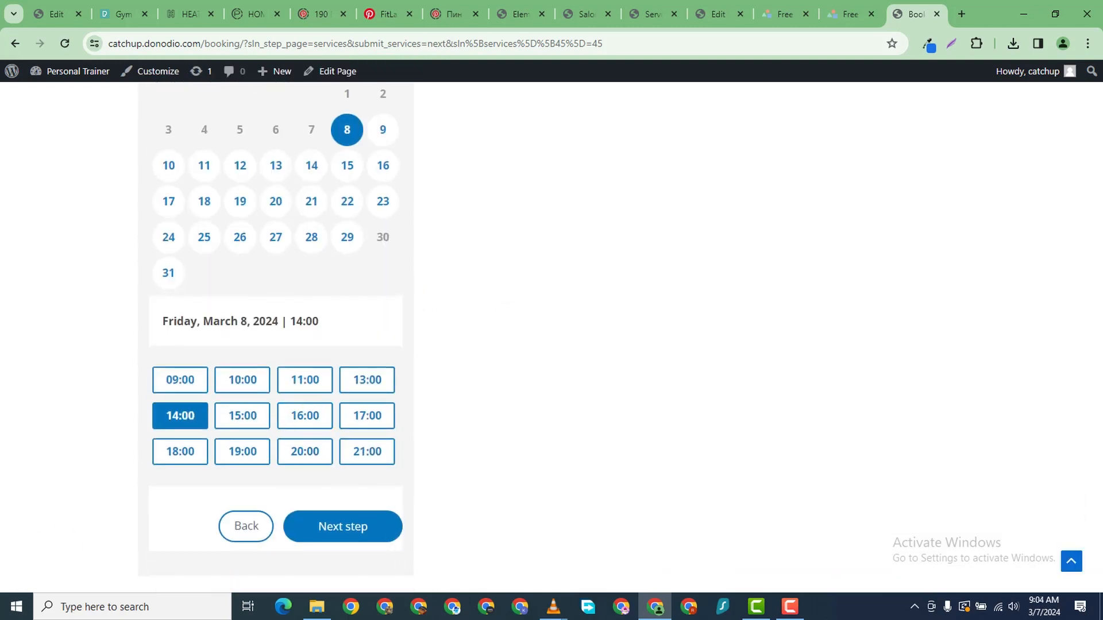
- Close the booking preview, update TreadMill Run, and go back to the Services list
click(936, 15)
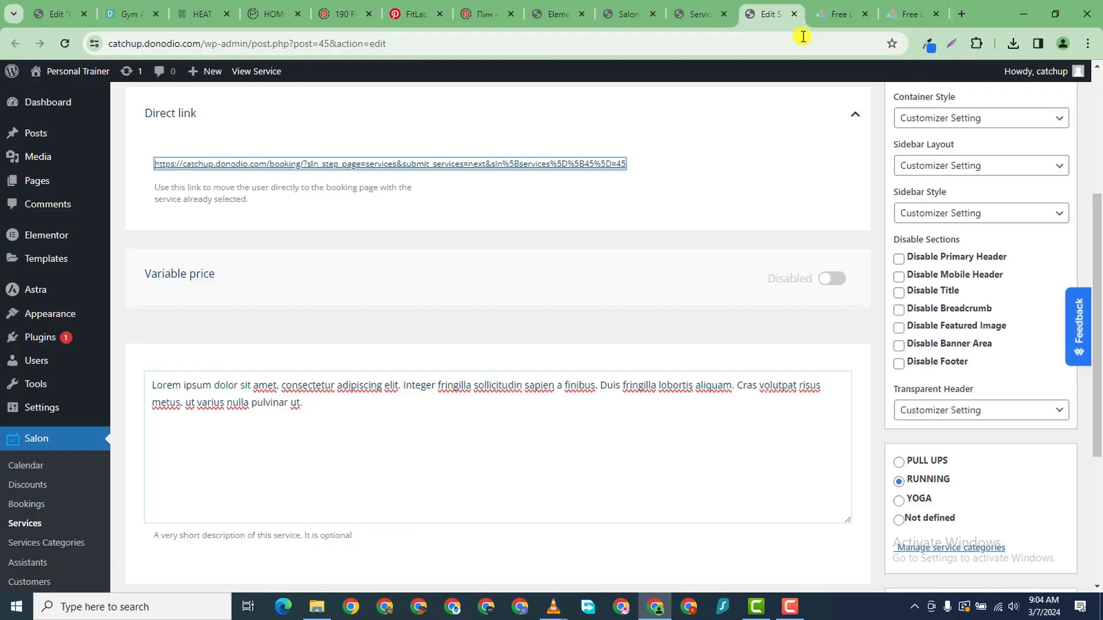
scroll(347, 467, down, 4)
scroll(978, 328, up, 8)
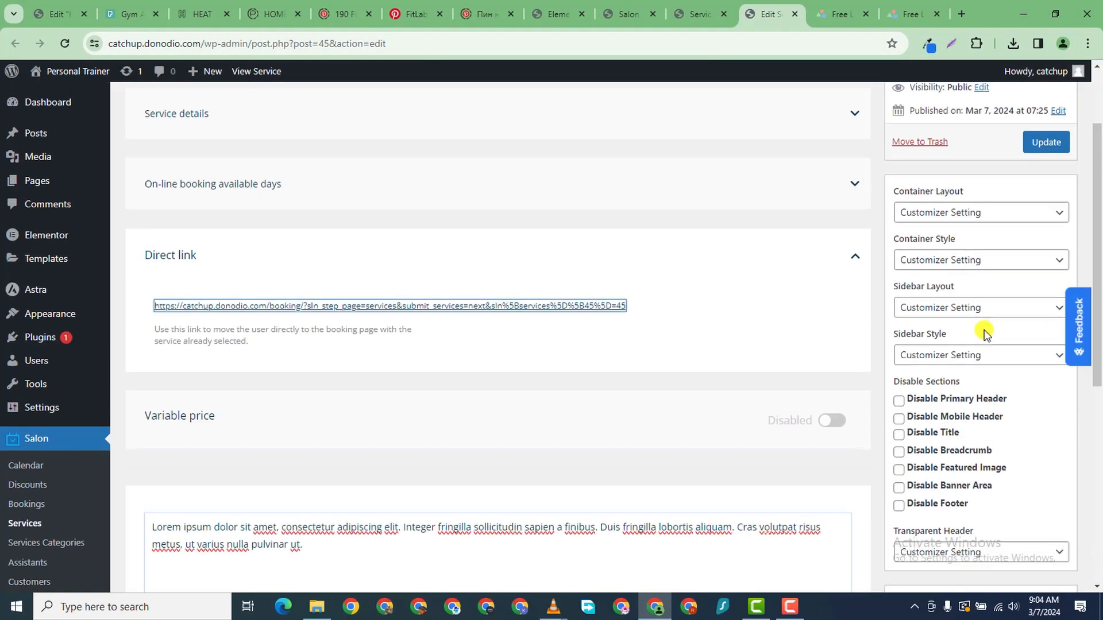
click(1046, 247)
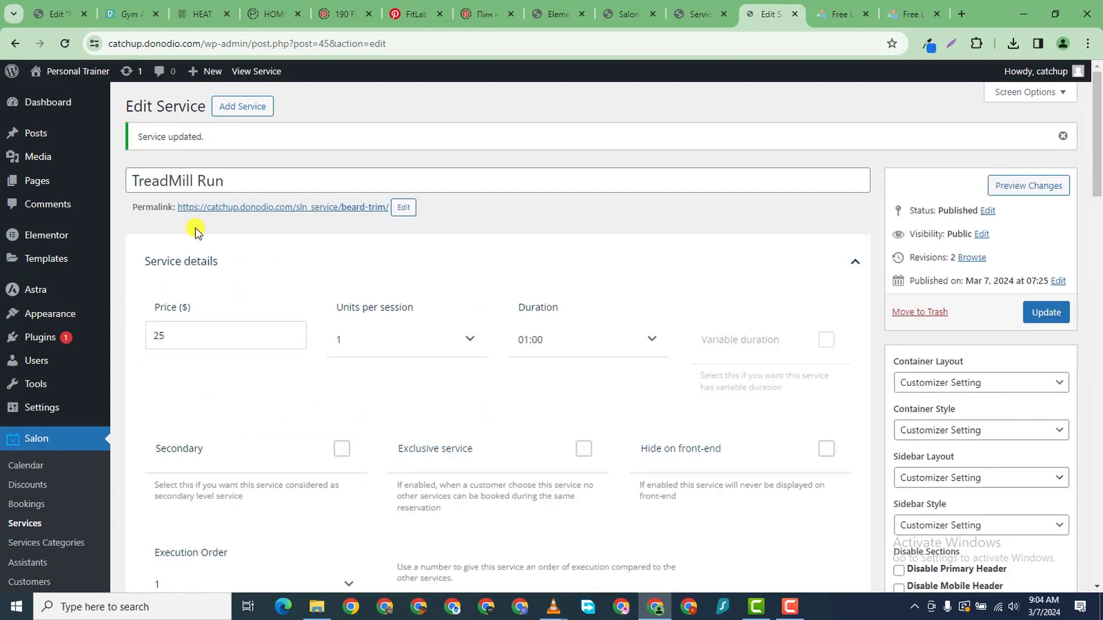
click(699, 16)
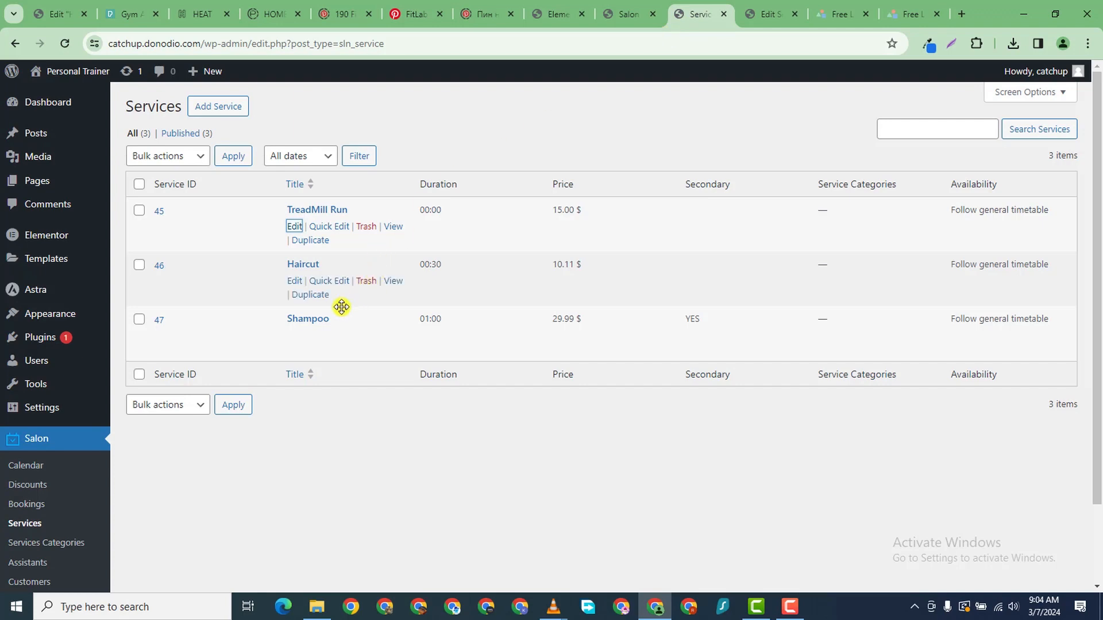
- Open the Haircut service in a new tab and retitle it 'Solo Run'
mouse_move(341, 282)
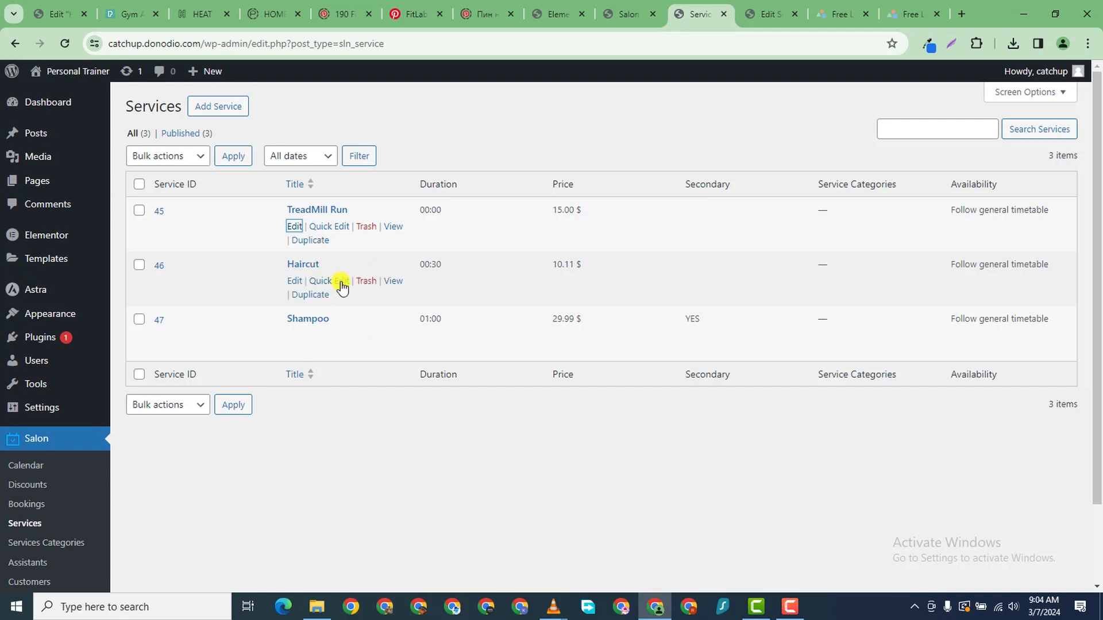
right_click(295, 283)
click(359, 298)
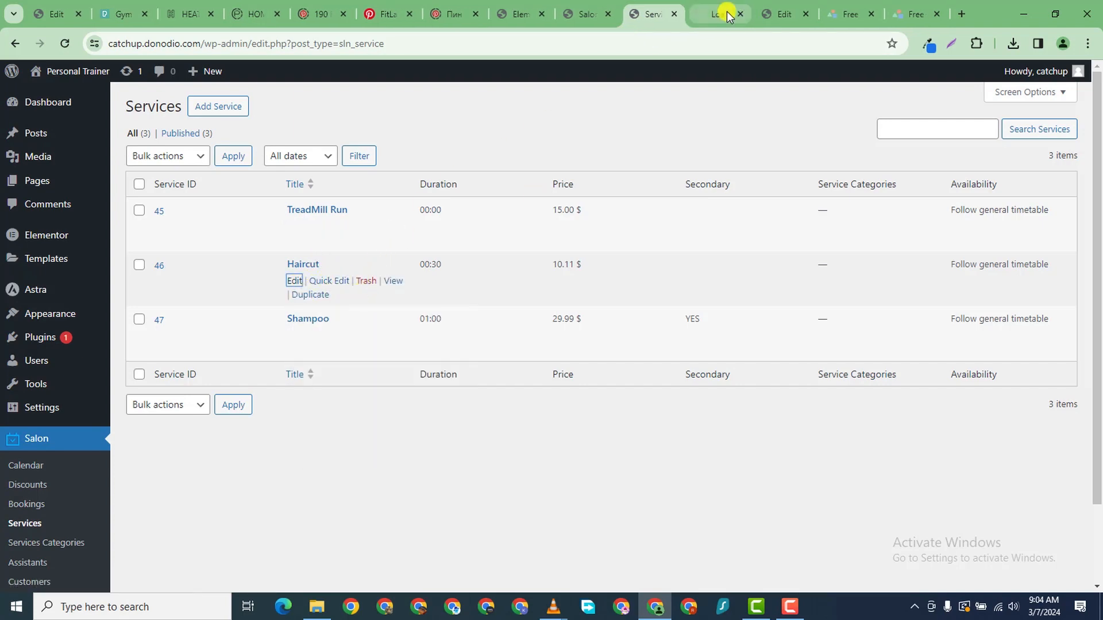
click(719, 14)
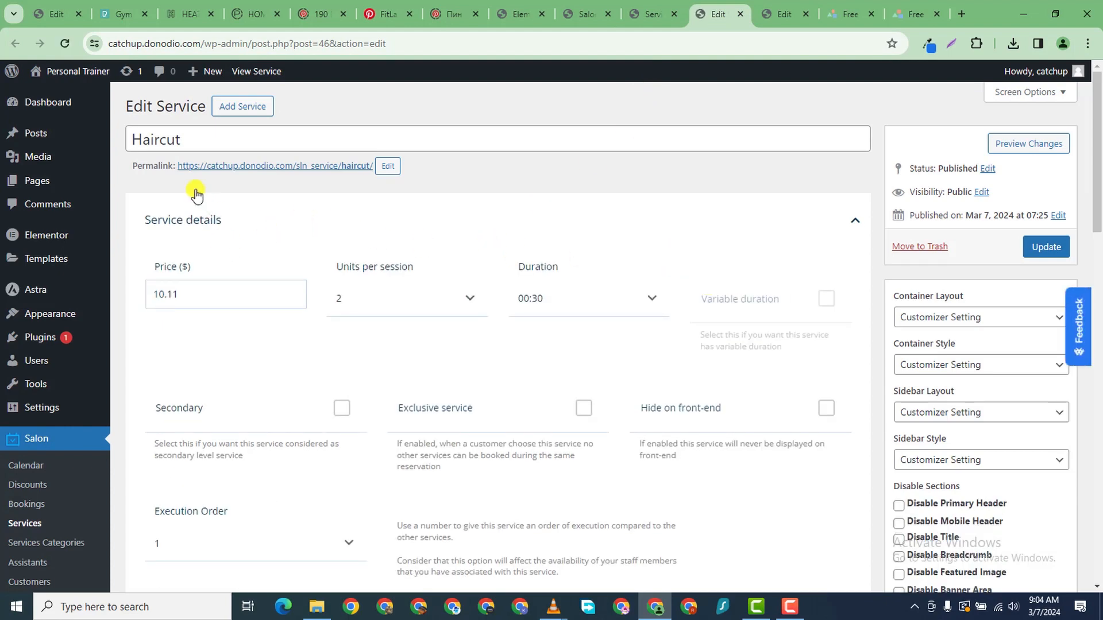
double_click(155, 139)
text(Solo Run)
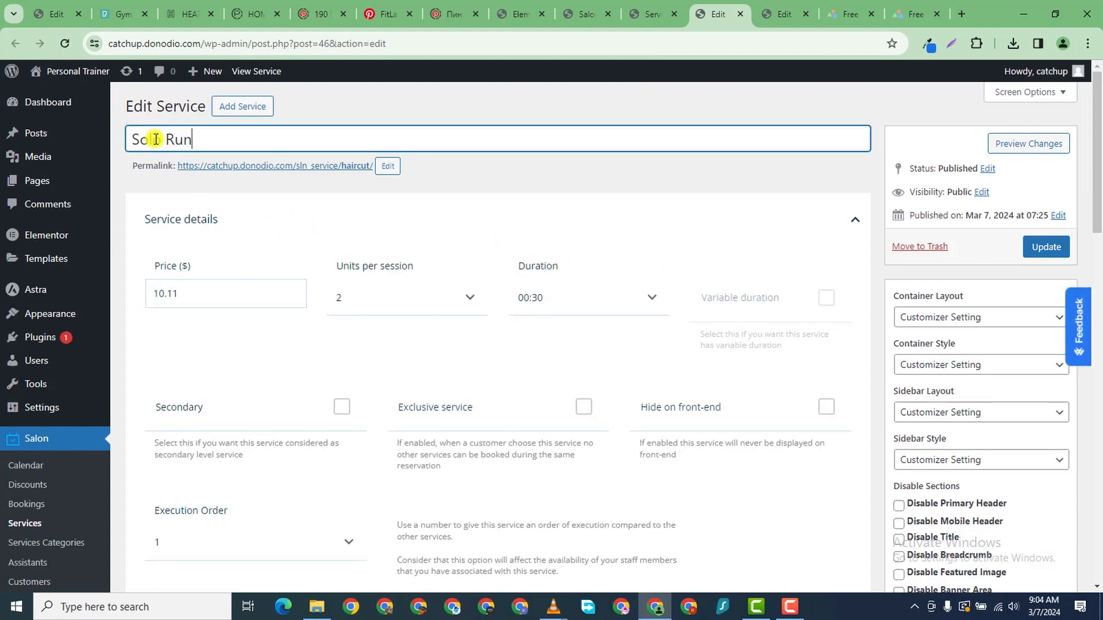
- Set Solo Run's price to 10, duration to 01:00 and units per session to 1
double_click(162, 288)
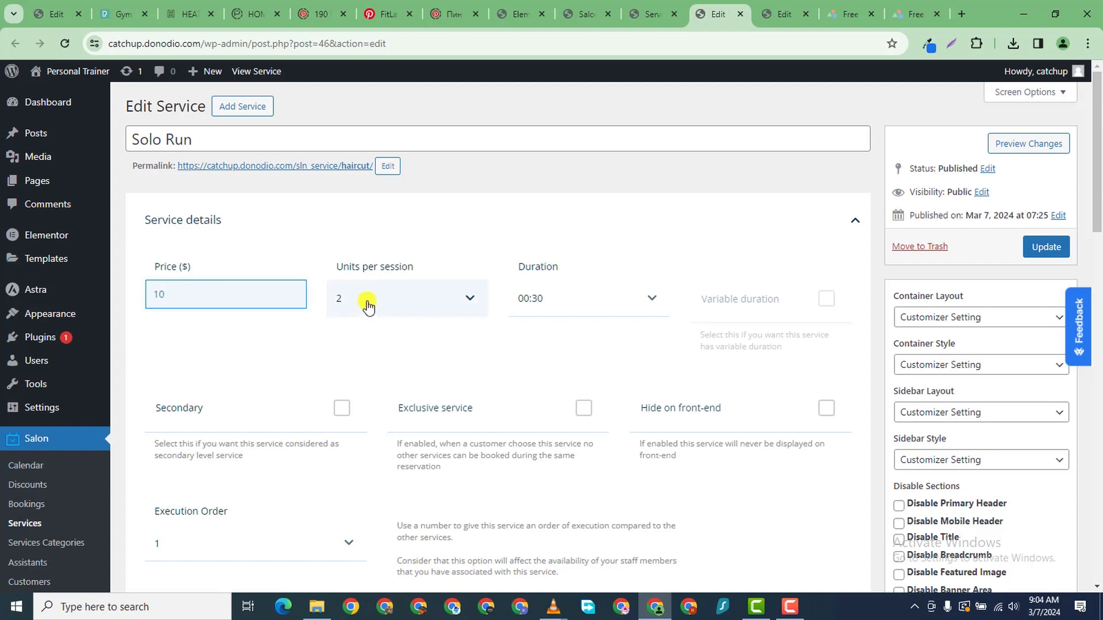
click(520, 295)
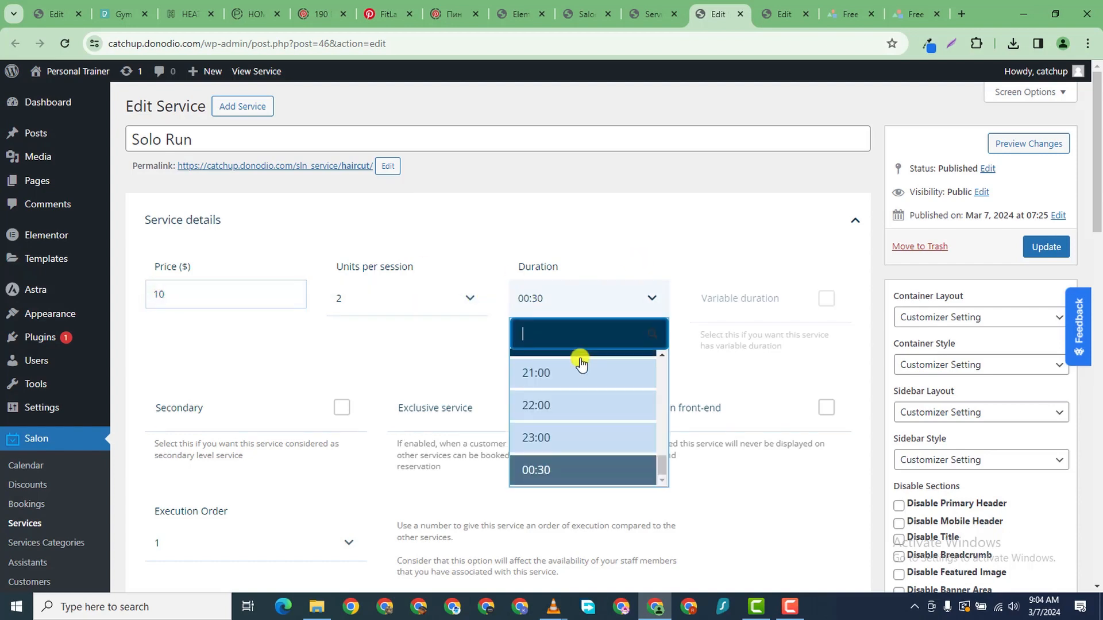
scroll(620, 374, up, 10)
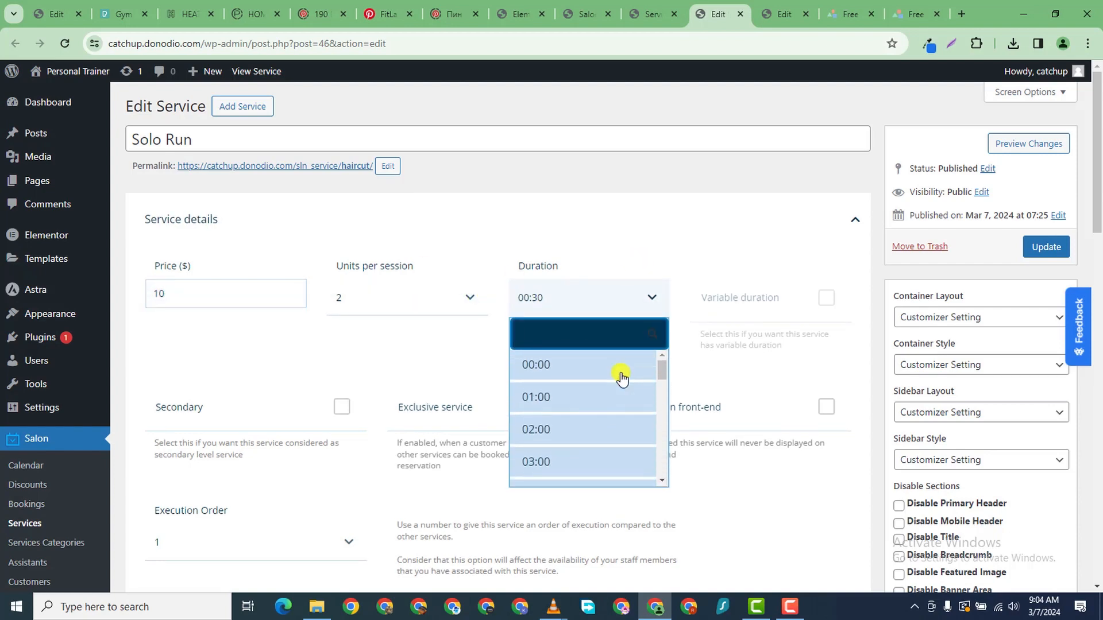
click(598, 405)
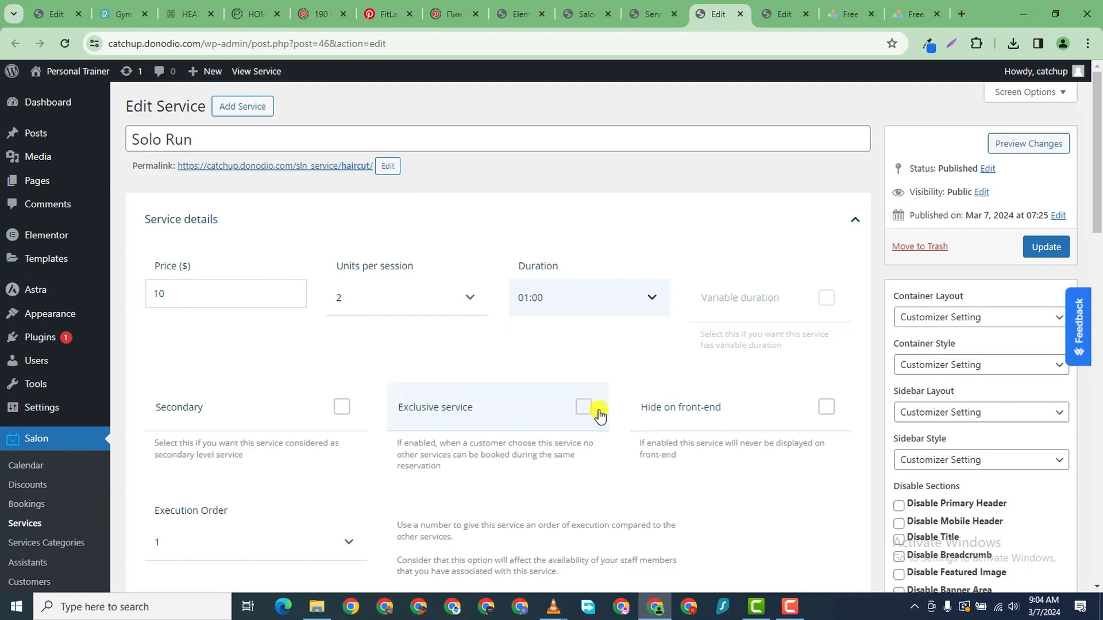
click(388, 310)
click(367, 365)
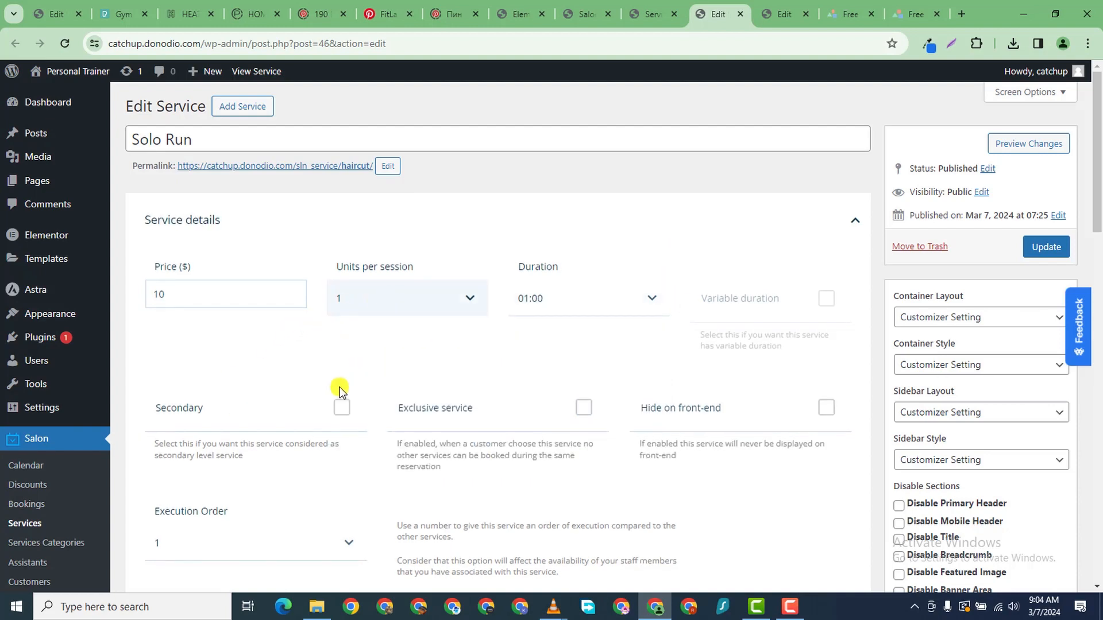
- Update the Solo Run service and review the saved edit page
scroll(211, 454, down, 6)
scroll(351, 365, down, 3)
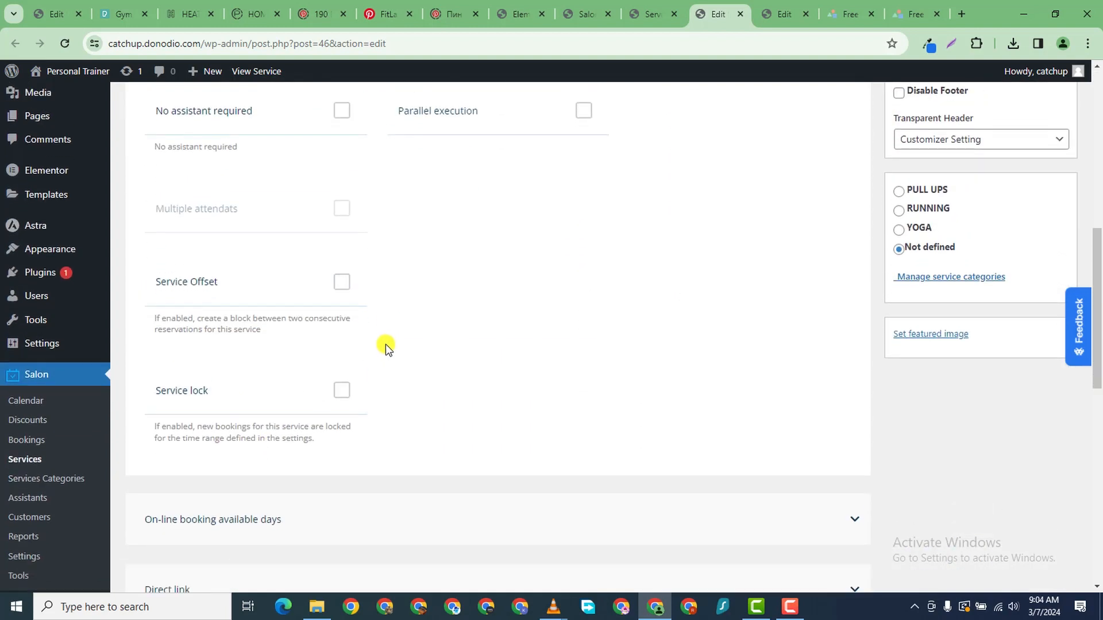
scroll(396, 345, down, 10)
scroll(412, 344, up, 20)
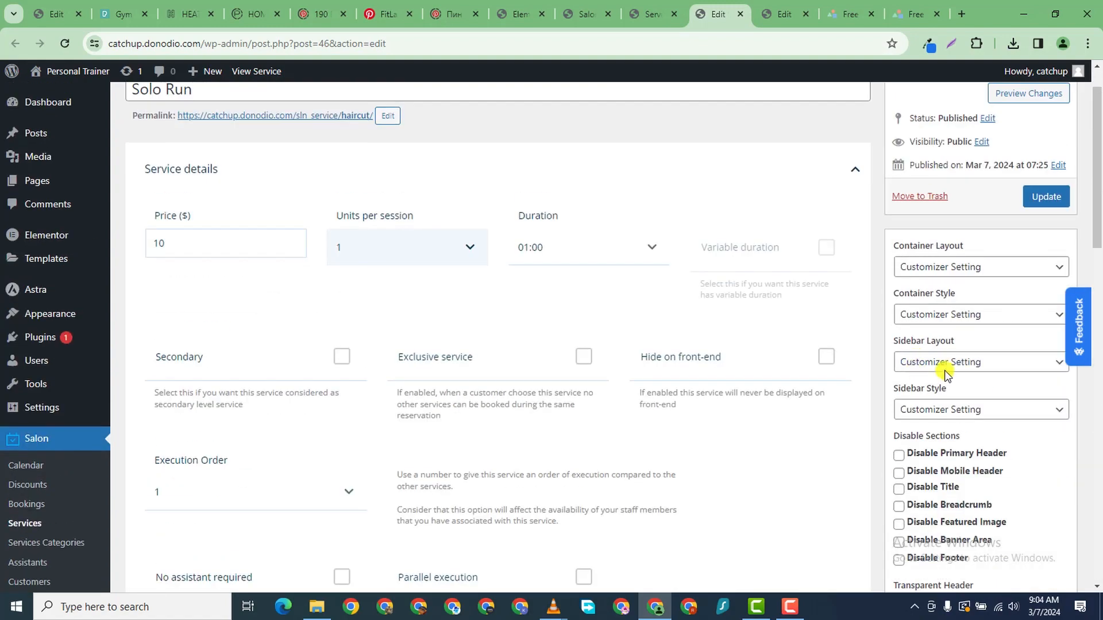
click(1043, 247)
scroll(822, 474, down, 10)
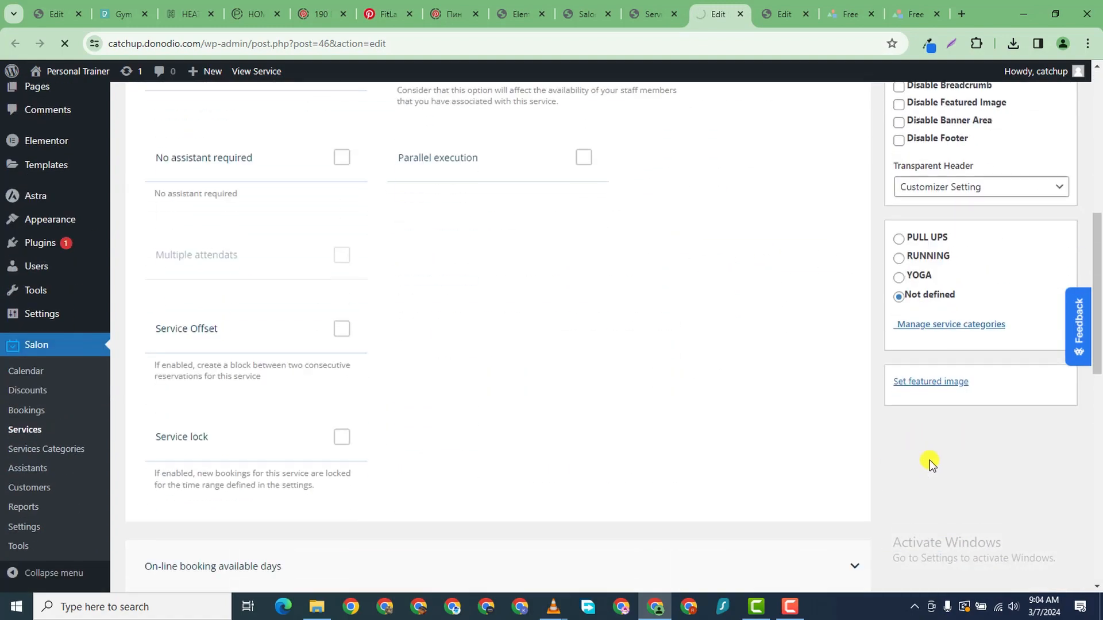
scroll(884, 450, down, 4)
scroll(896, 459, down, 10)
scroll(949, 395, up, 4)
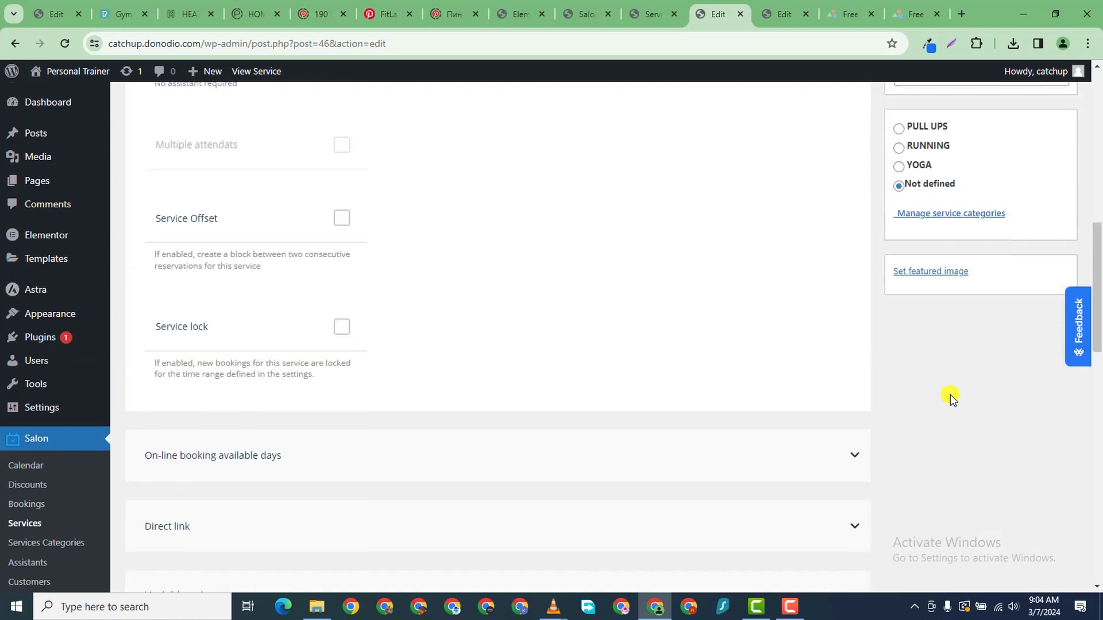
- Upload photo B from the PERSONAL TRAINER folder as a featured image
click(928, 274)
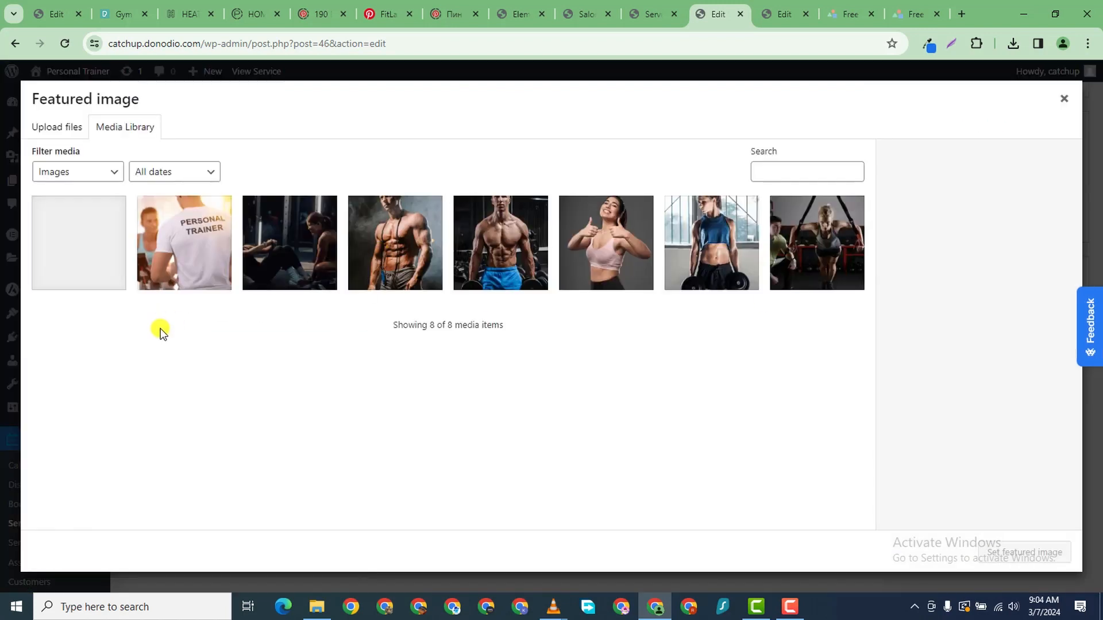
click(68, 129)
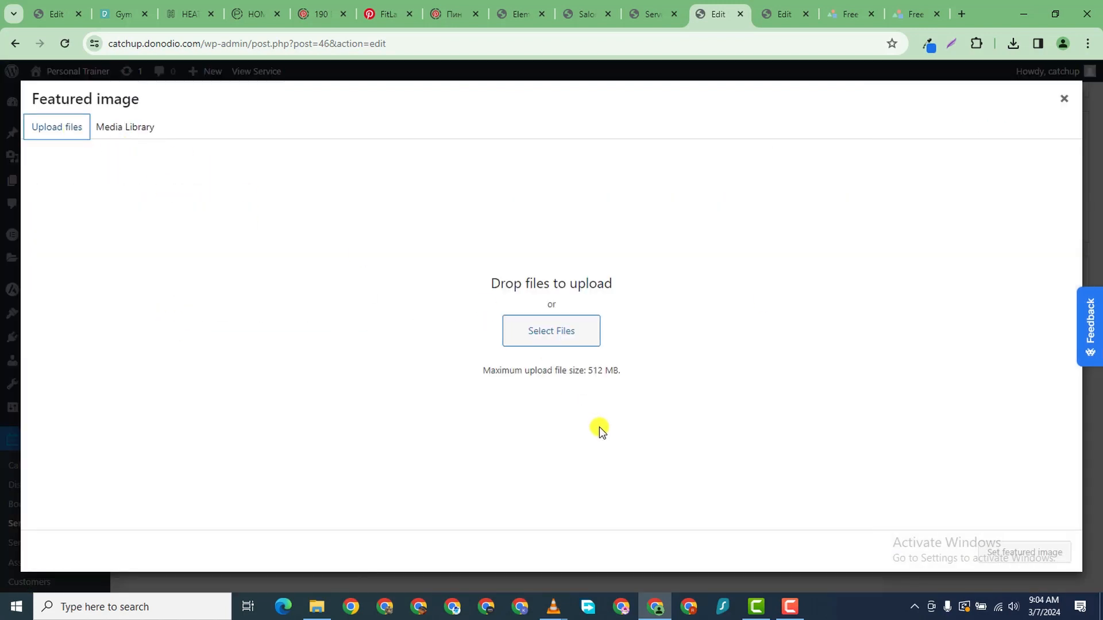
click(565, 340)
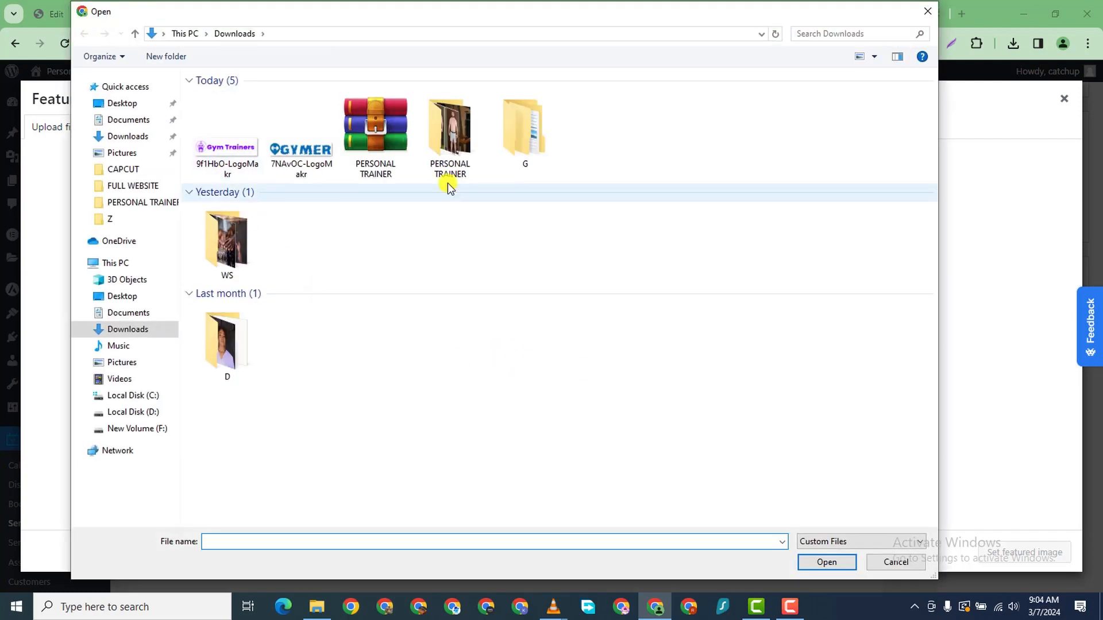
double_click(450, 137)
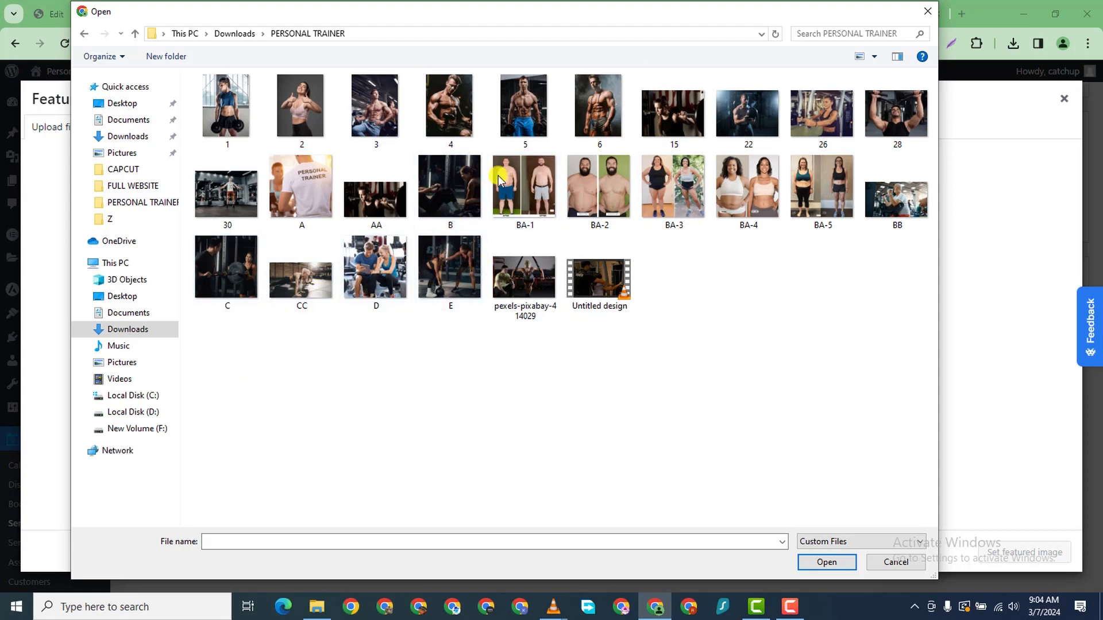
click(454, 198)
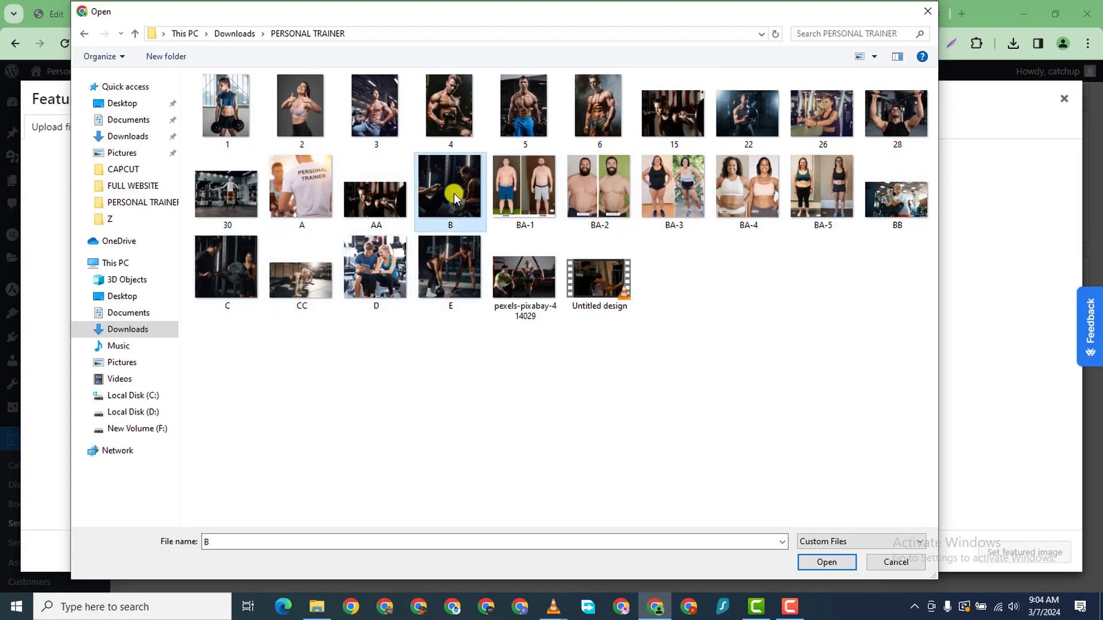
click(833, 564)
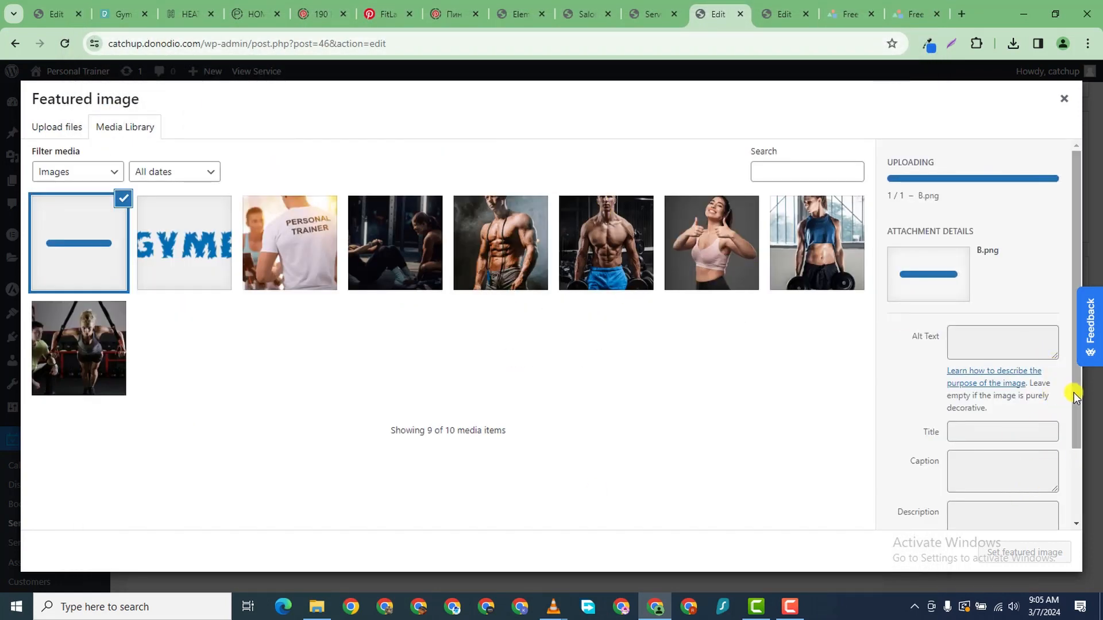
- Set photo B as Solo Run's featured image and update the service
scroll(1076, 437, down, 2)
scroll(1087, 430, up, 1)
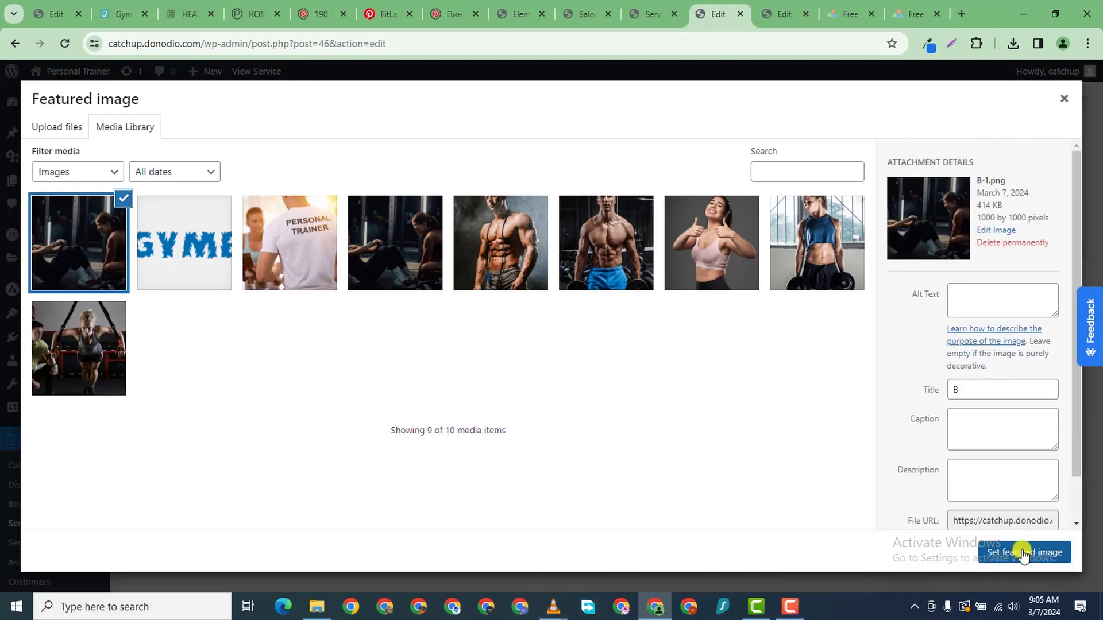
click(1024, 550)
scroll(987, 275, up, 10)
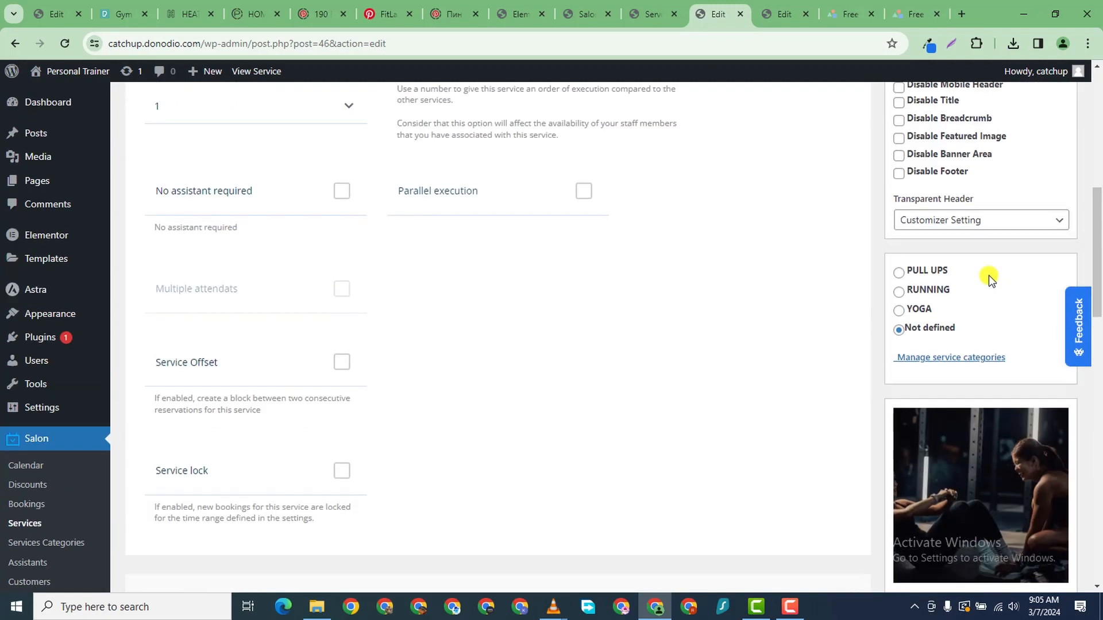
click(1047, 87)
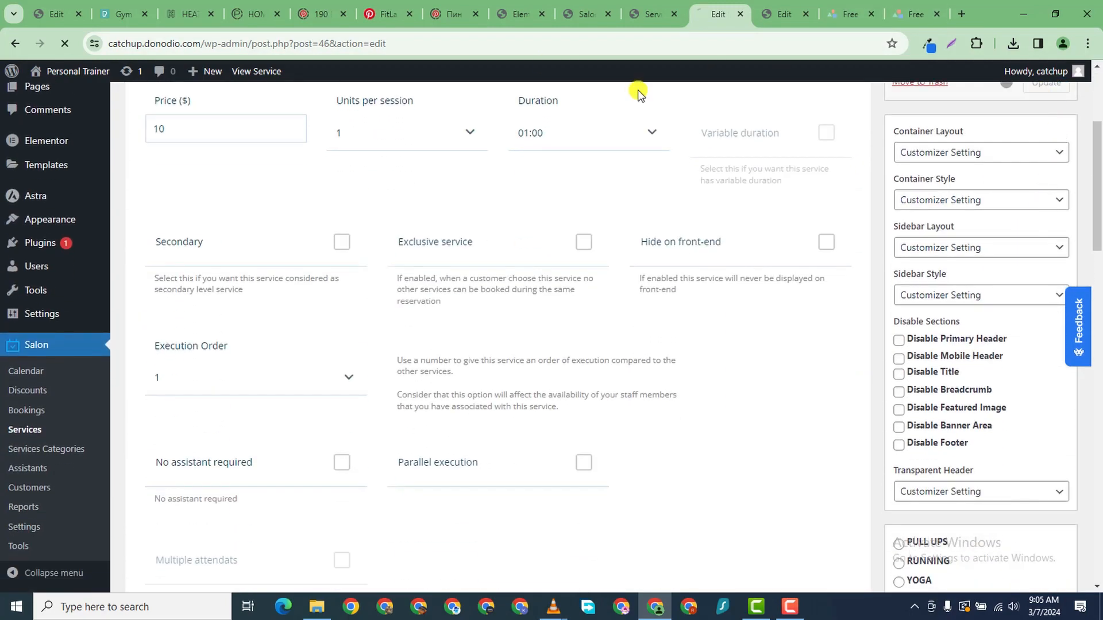
- Open TreadMill Run's edit page in a new tab from the Services list
click(648, 17)
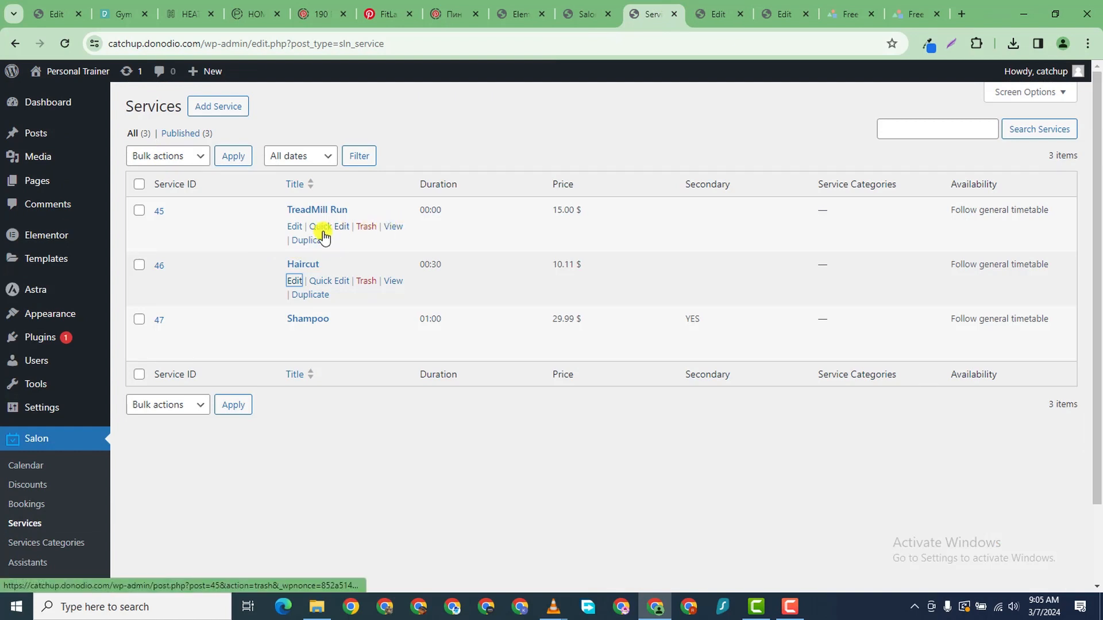
right_click(293, 227)
click(367, 241)
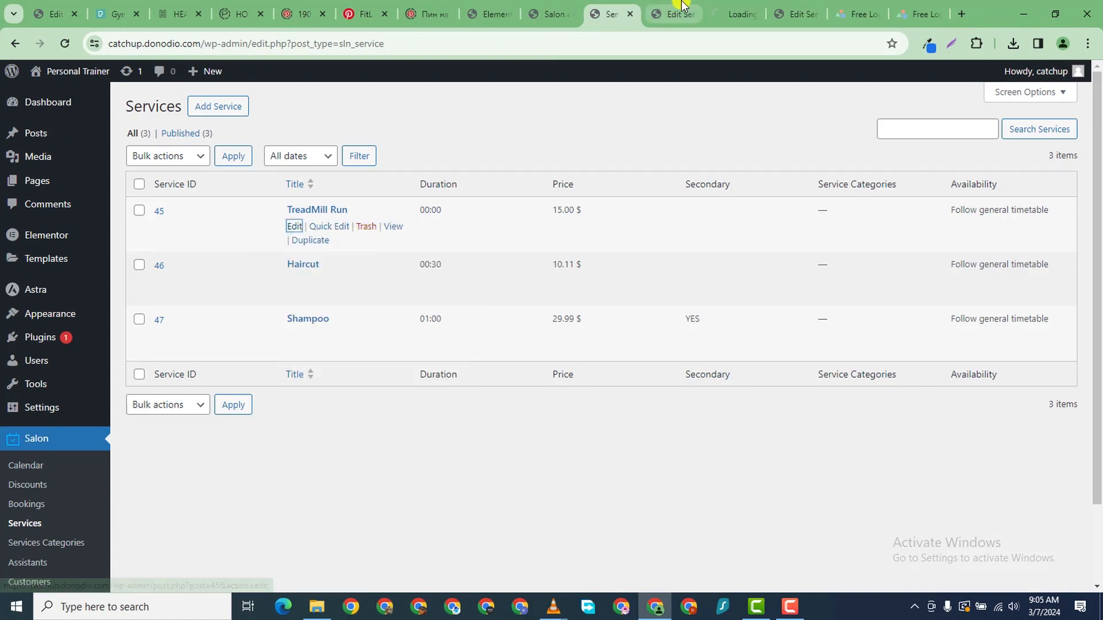
click(726, 16)
scroll(543, 415, down, 10)
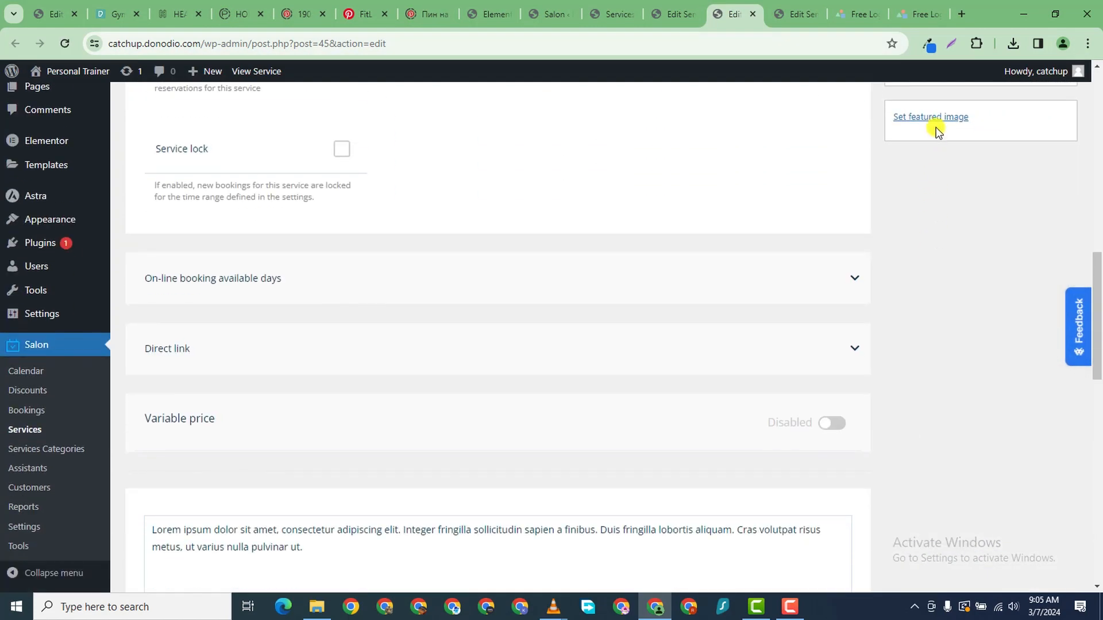
- Upload photo D and set it as TreadMill Run's featured image
click(935, 118)
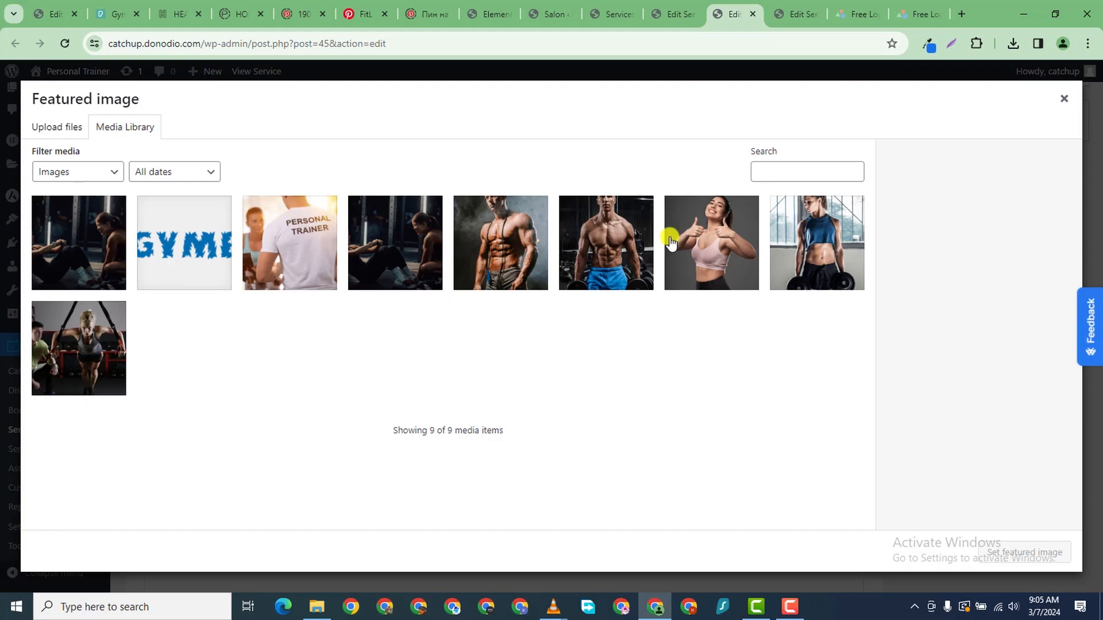
click(710, 244)
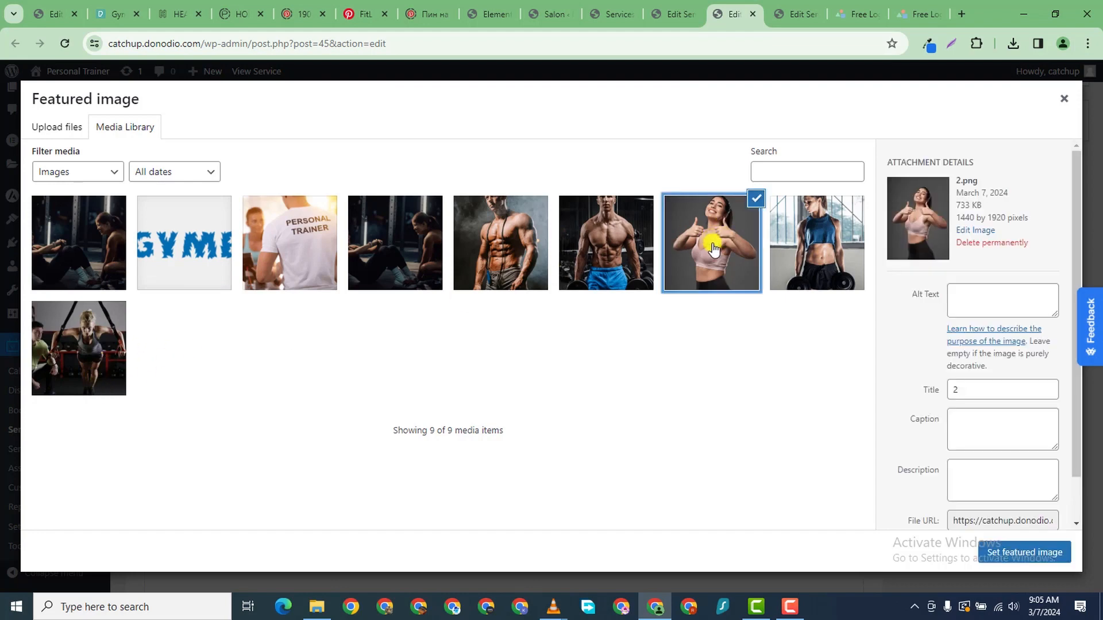
click(62, 137)
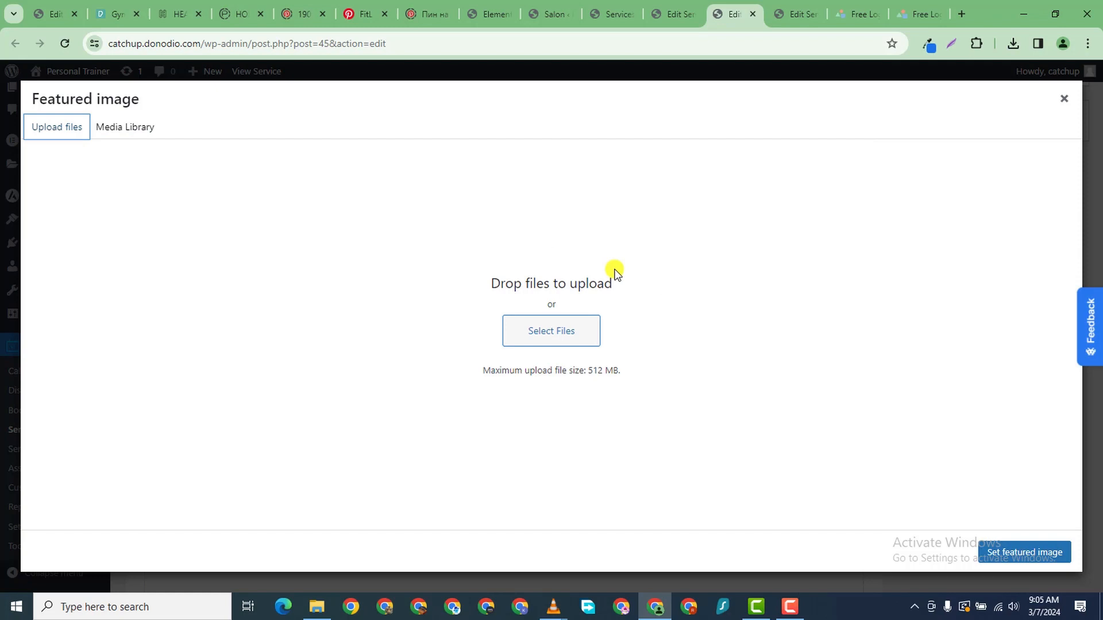
click(552, 339)
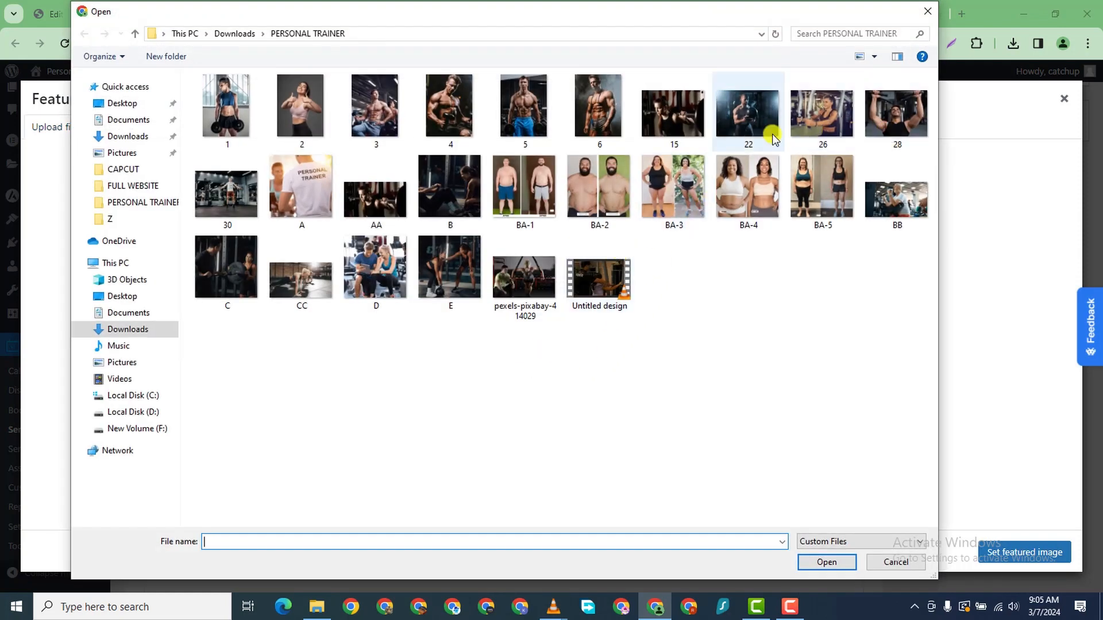
click(372, 271)
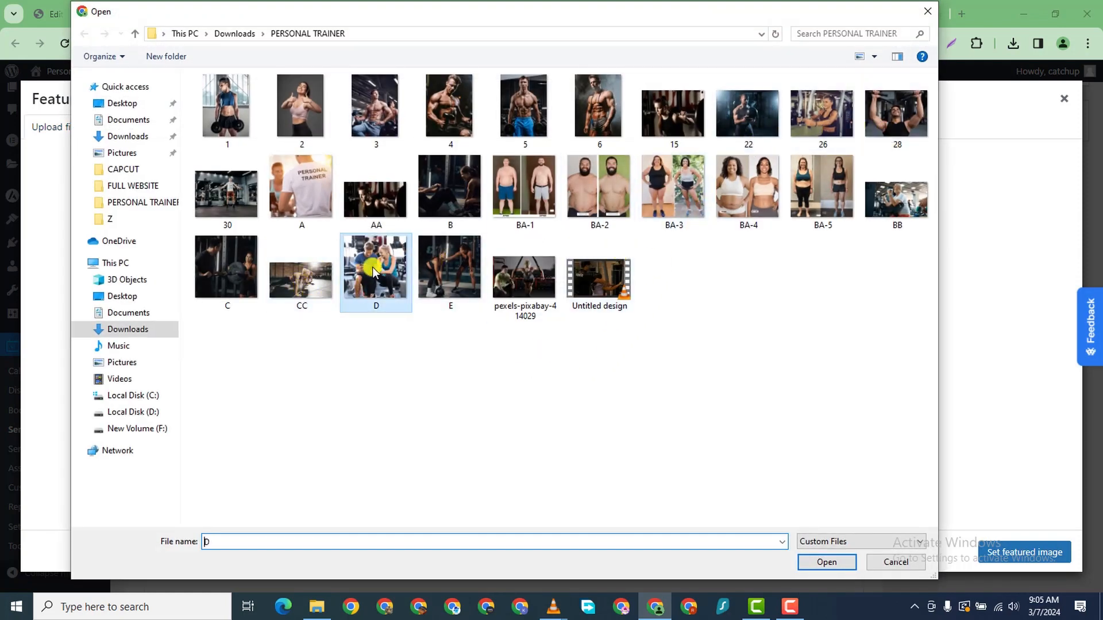
click(827, 563)
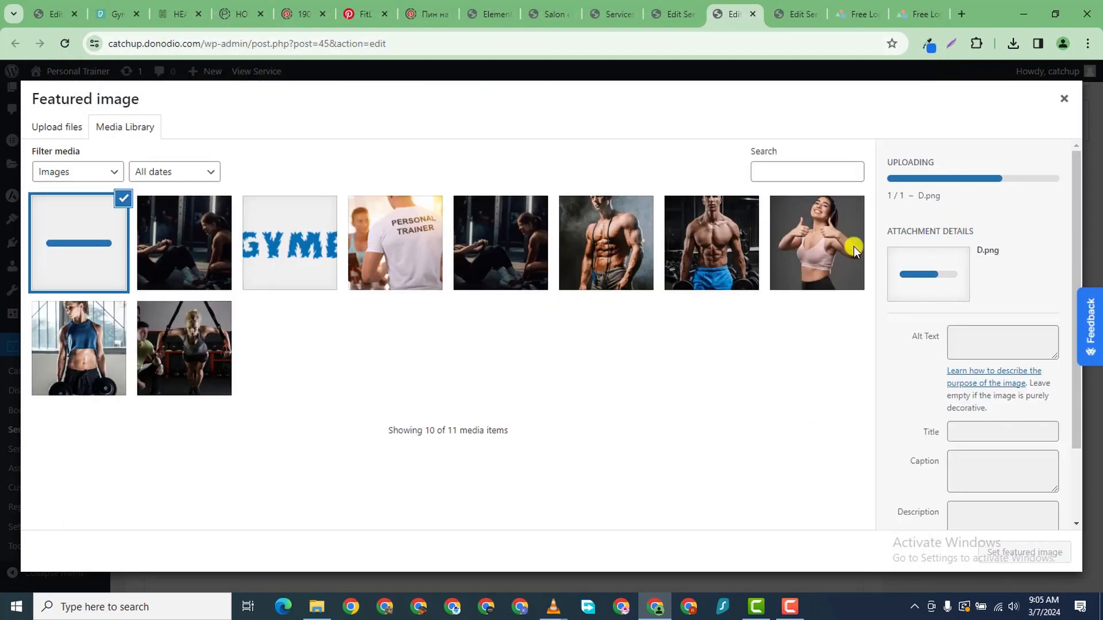
drag(1081, 431, 1077, 475)
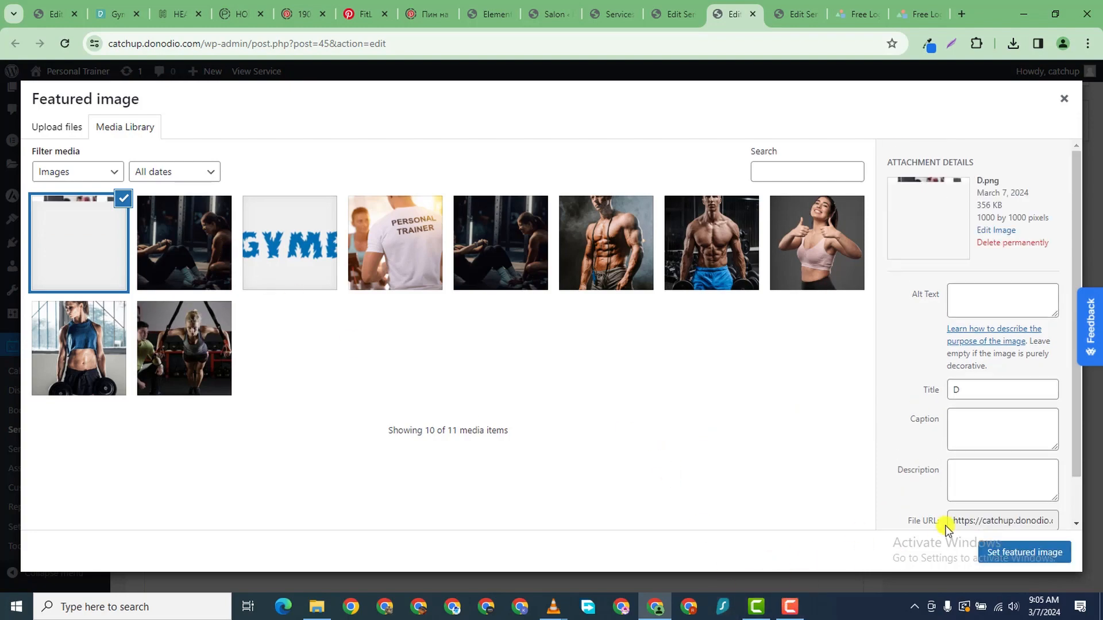
click(1005, 553)
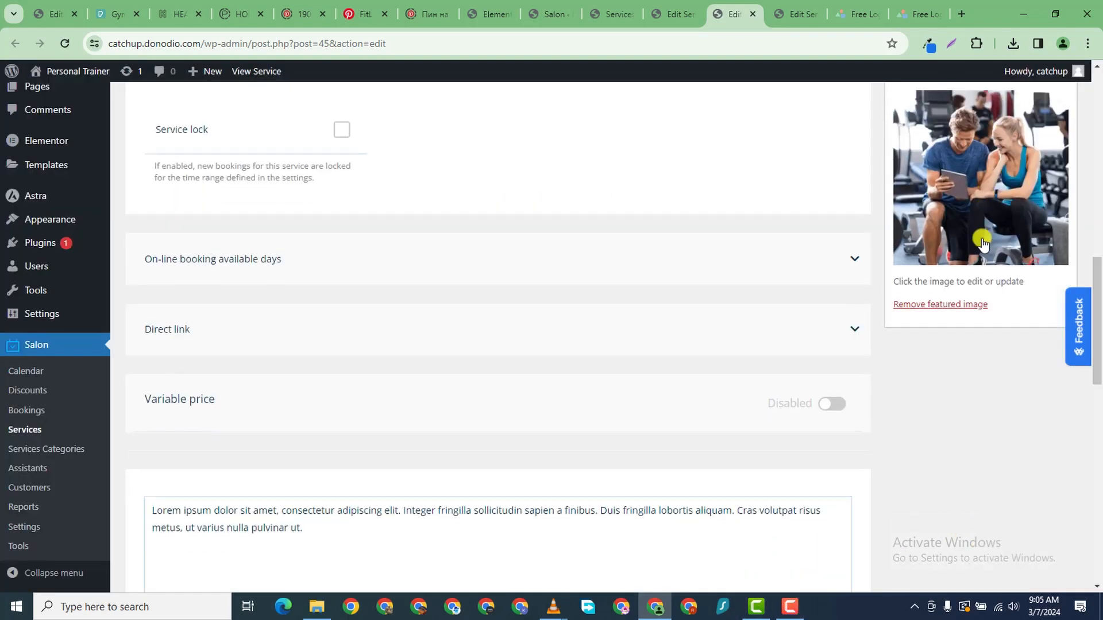
- Update TreadMill Run and return to the Services list
scroll(1015, 212, up, 14)
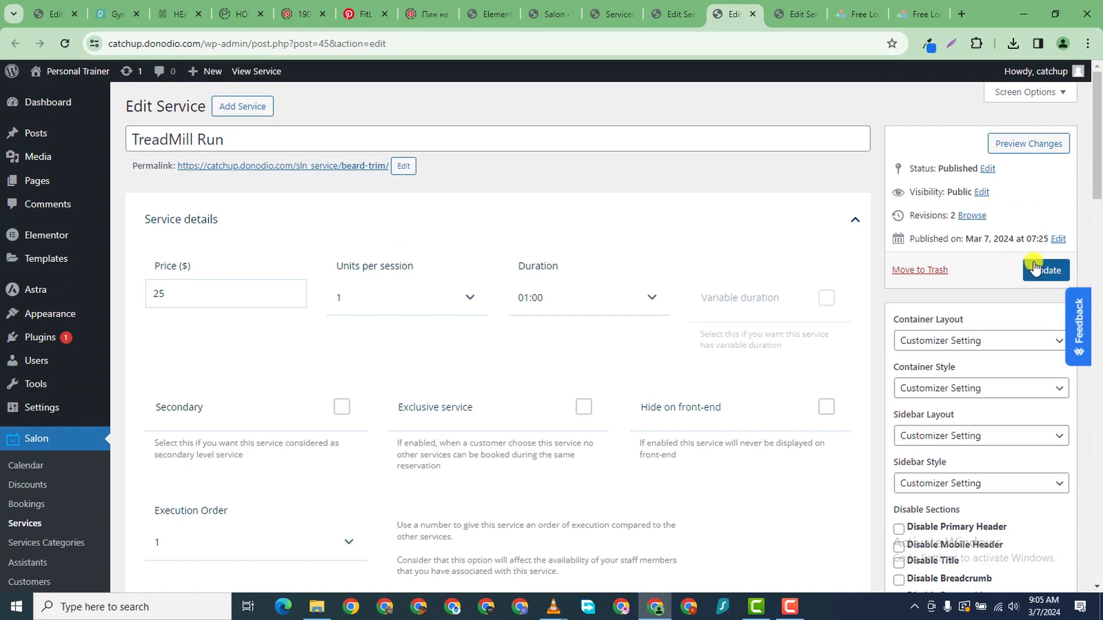
click(1038, 270)
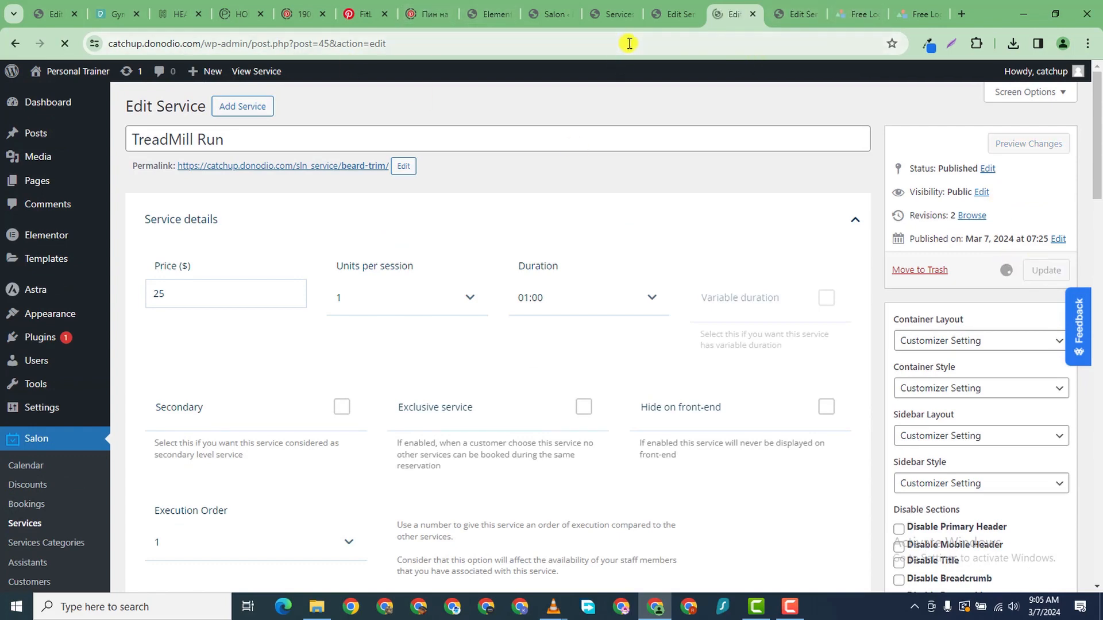
click(673, 14)
click(610, 15)
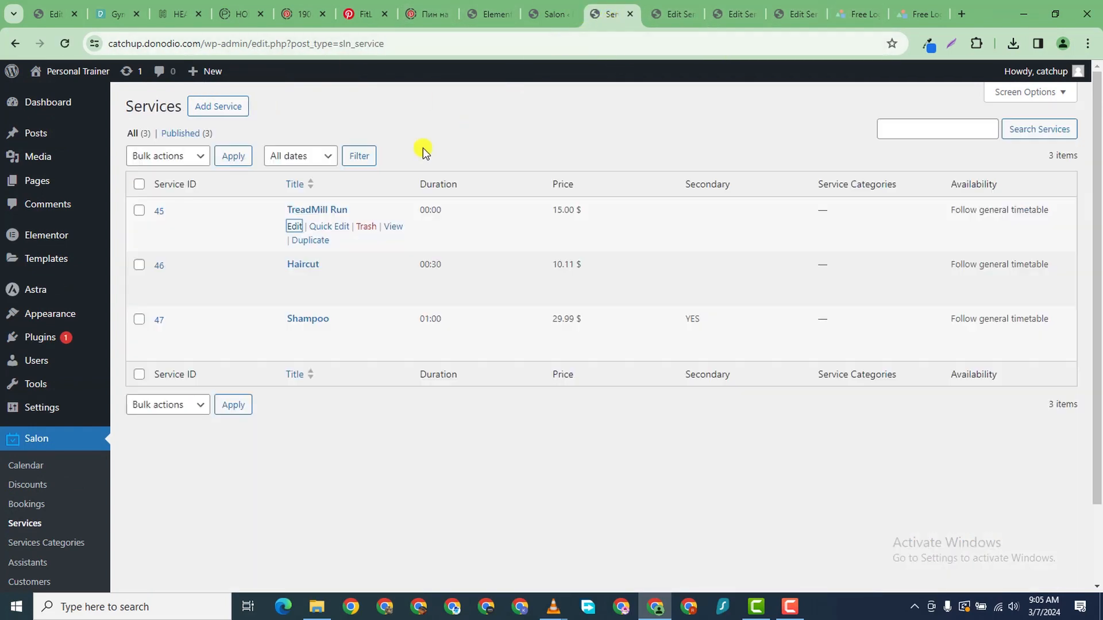
- Open Shampoo's edit page in a new tab and begin retyping its title as 'Joi'
mouse_move(293, 352)
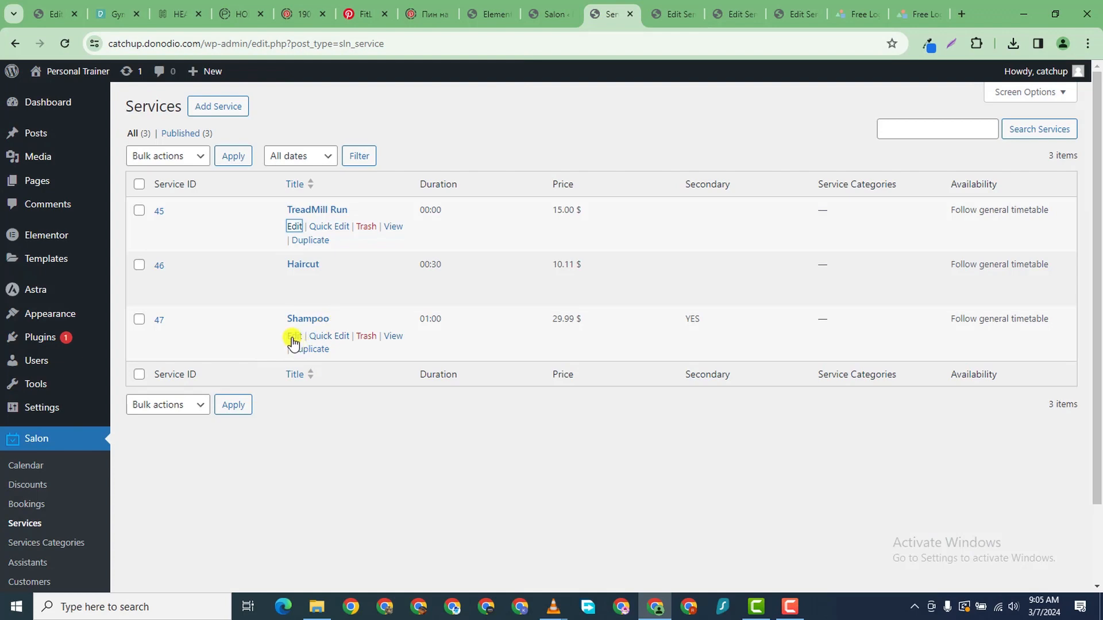
right_click(293, 342)
click(364, 352)
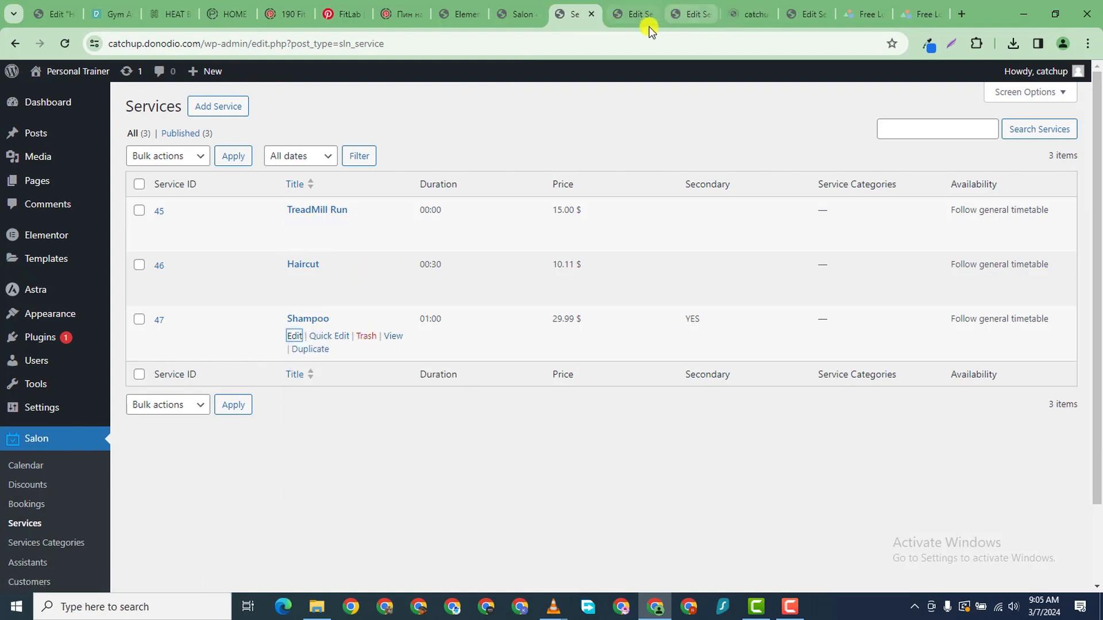
click(743, 16)
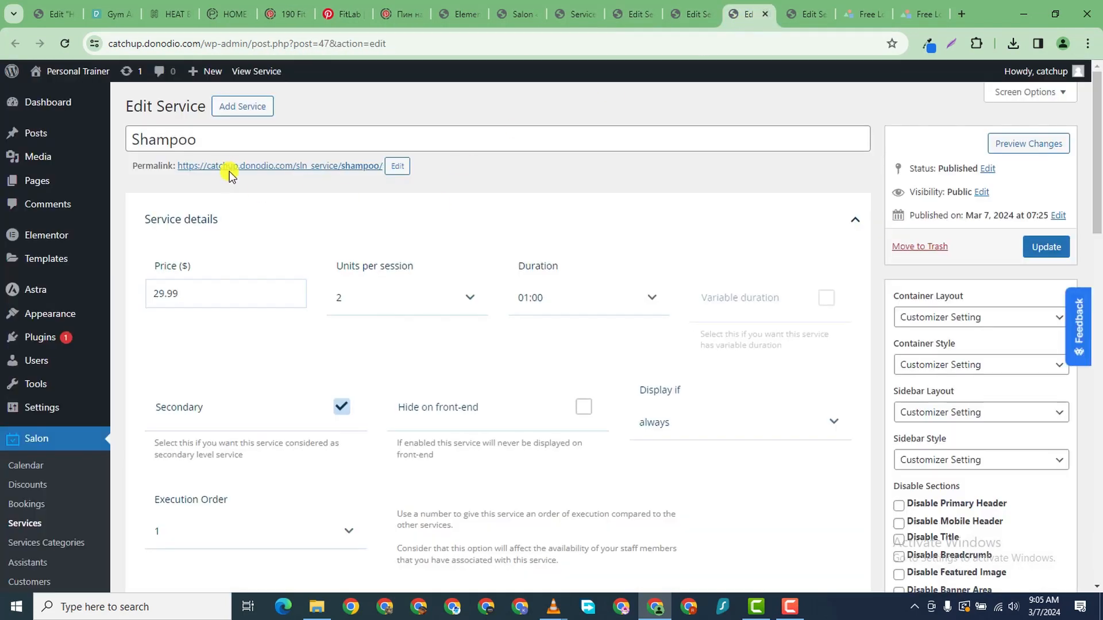
click(213, 150)
double_click(214, 141)
text(Joint Yoga Session)
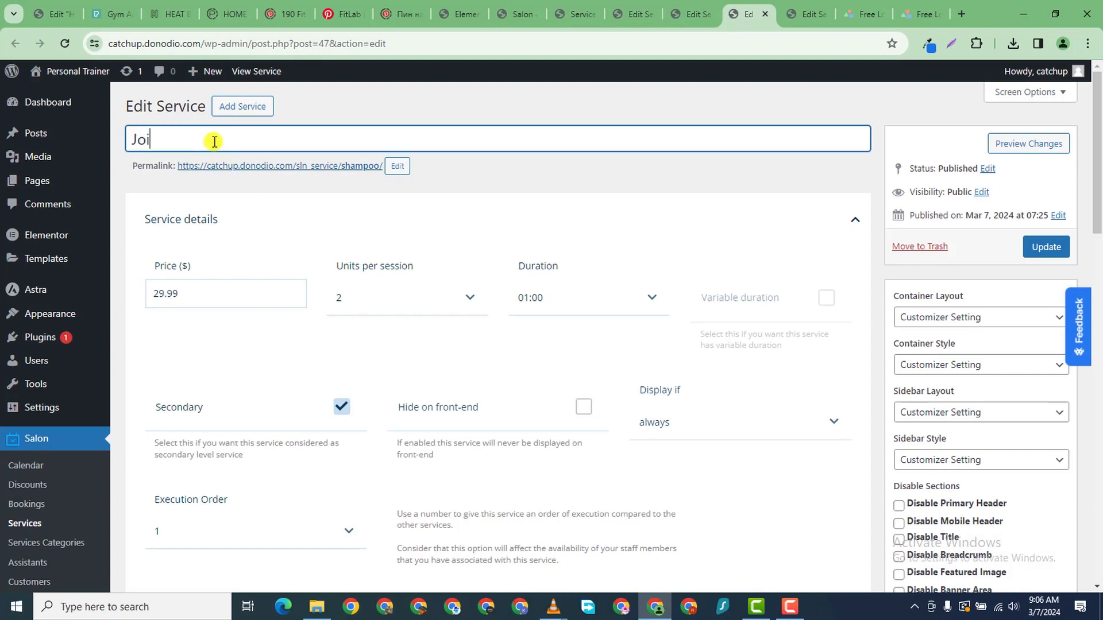
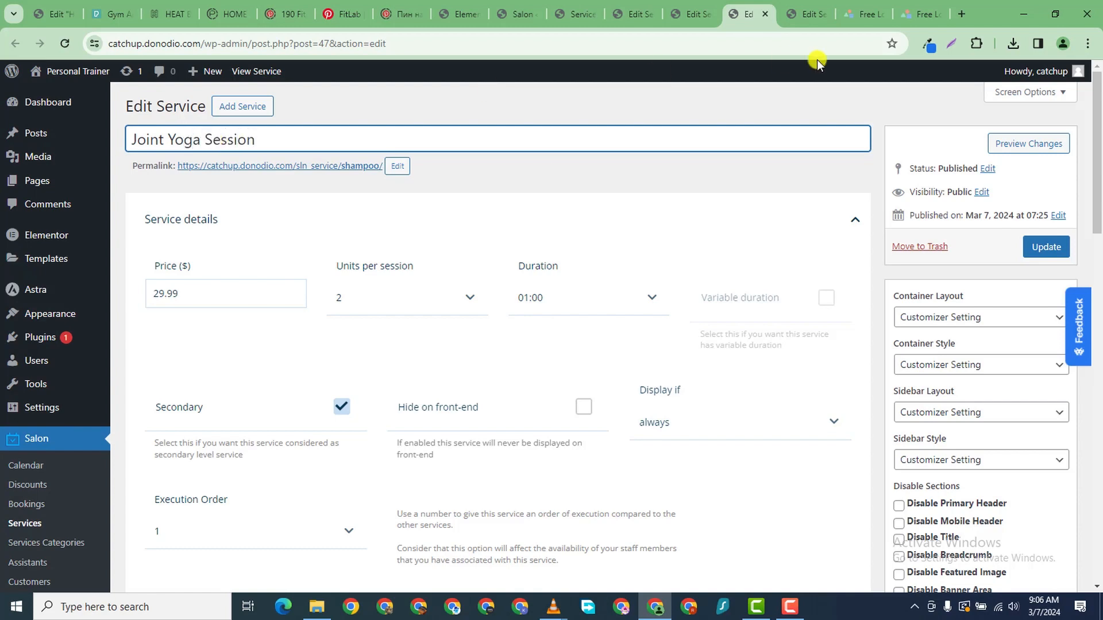
- Set Joint Yoga Session's price to 10 and units per session to 1, and untick Secondary
double_click(180, 298)
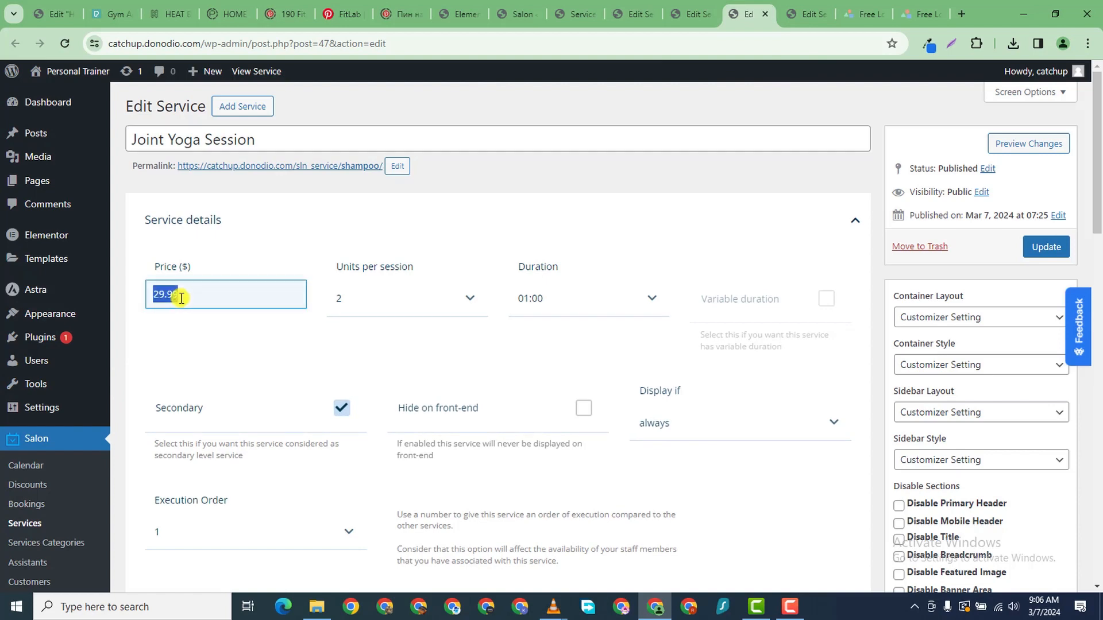
text(10)
click(357, 302)
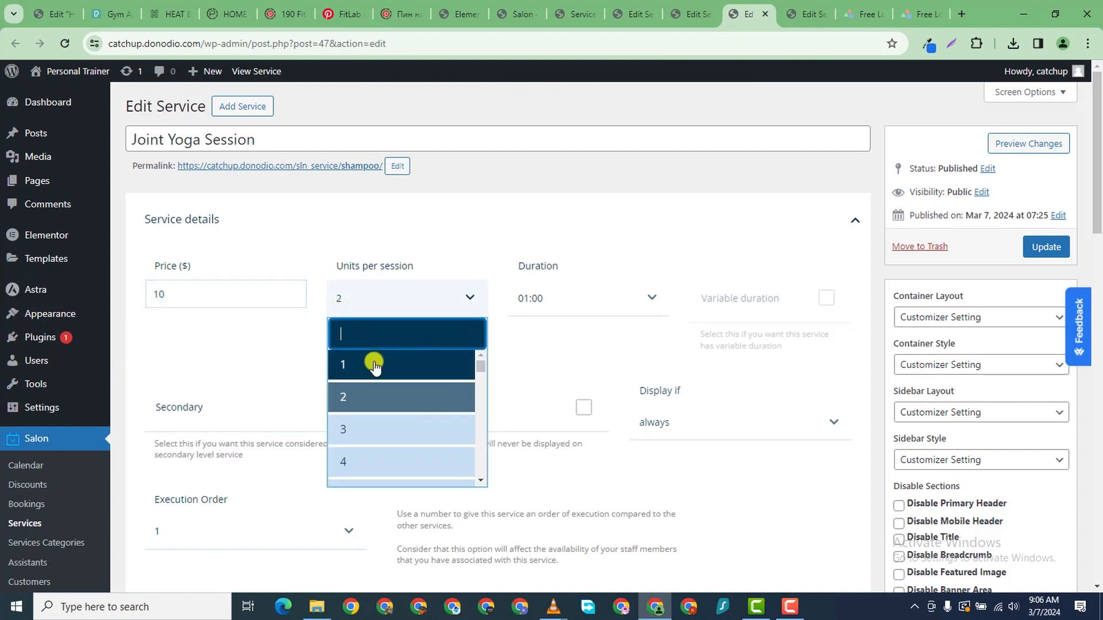
click(374, 359)
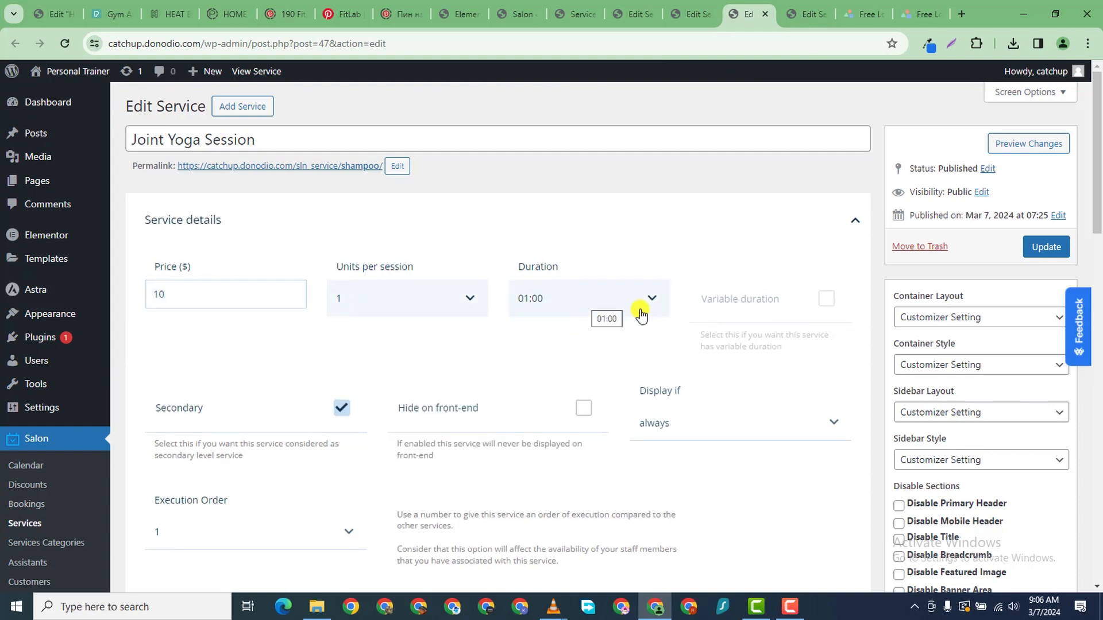
scroll(378, 492, down, 3)
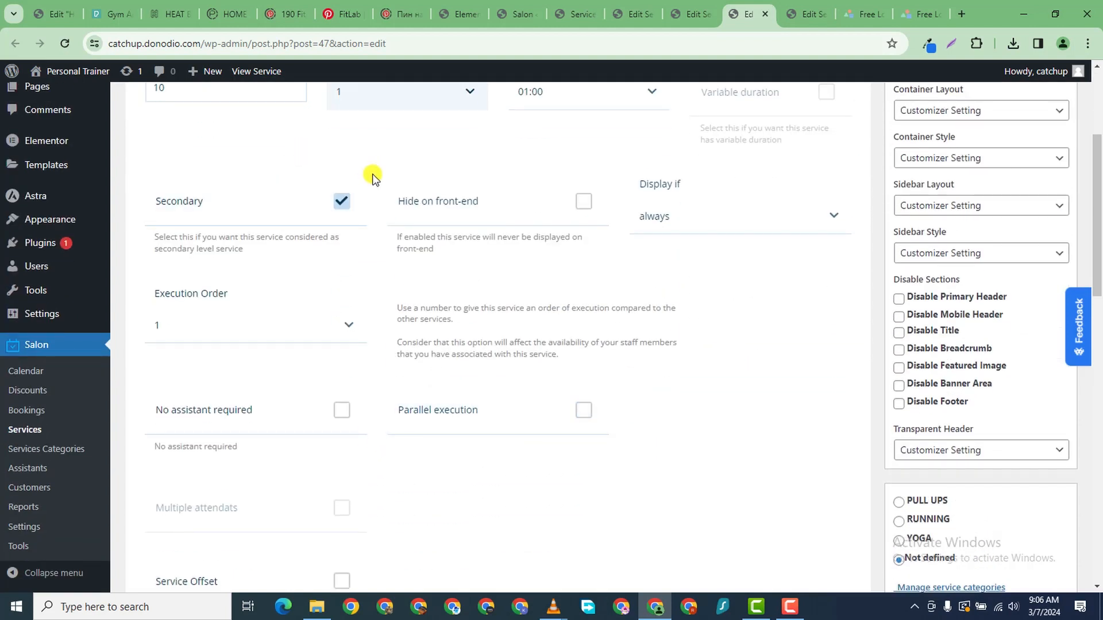
click(344, 201)
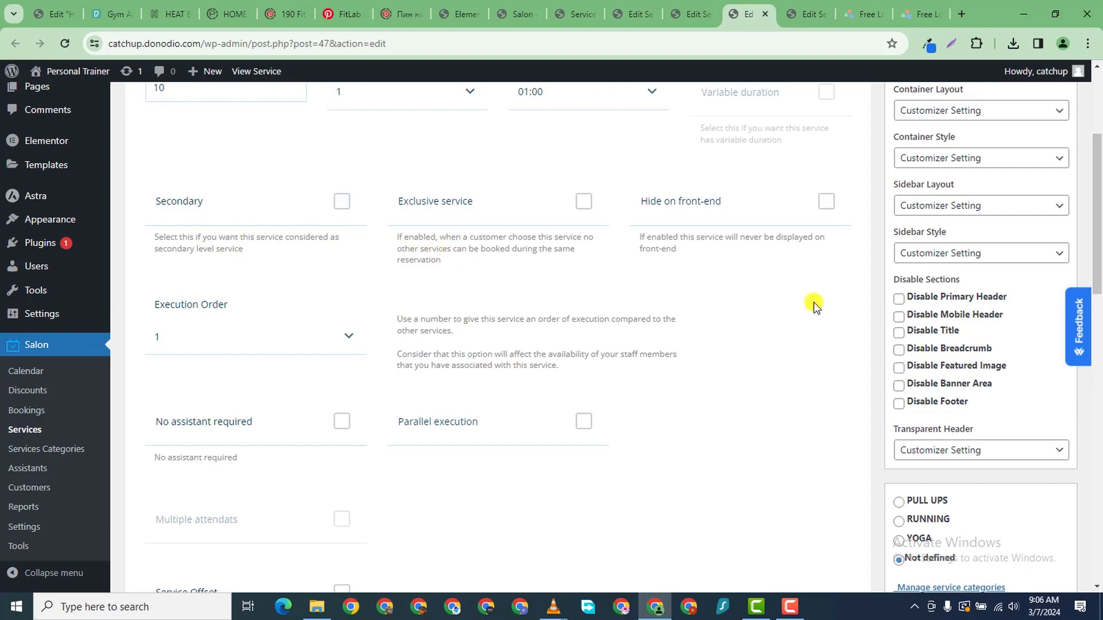
scroll(896, 299, up, 3)
scroll(908, 333, down, 9)
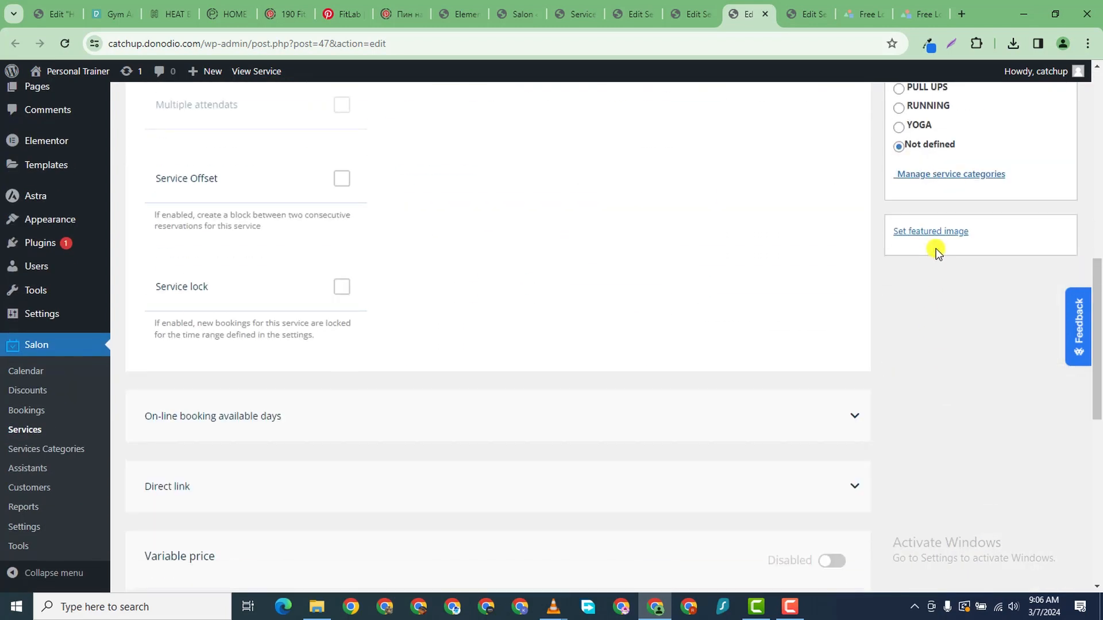
scroll(753, 347, up, 1)
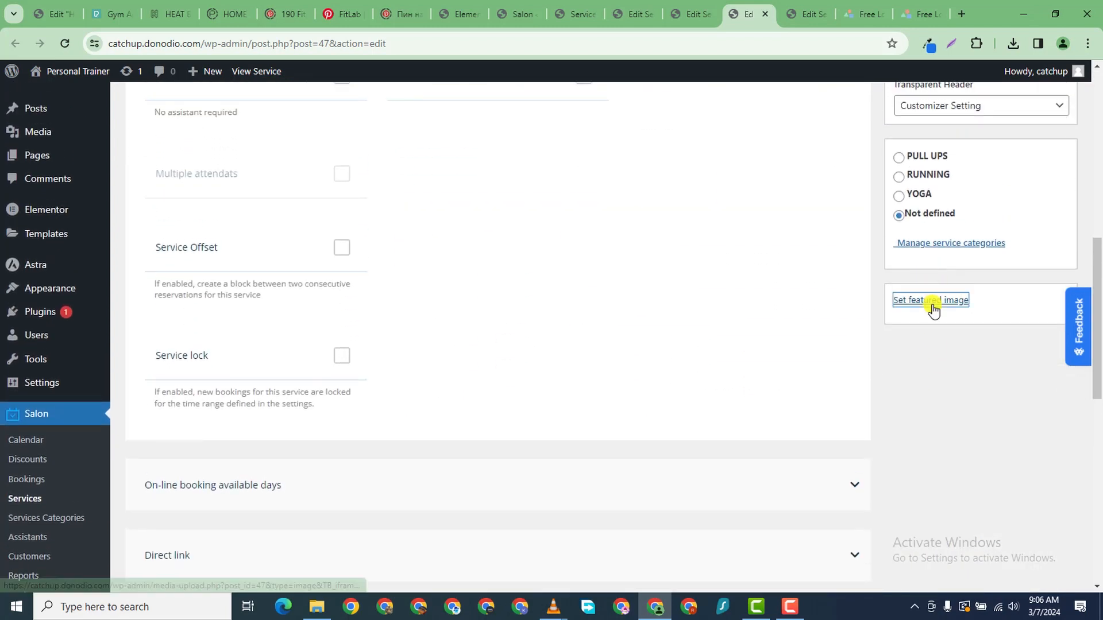
- Upload C.png from the trainer folder as the featured image and update Joint Yoga Session
click(932, 302)
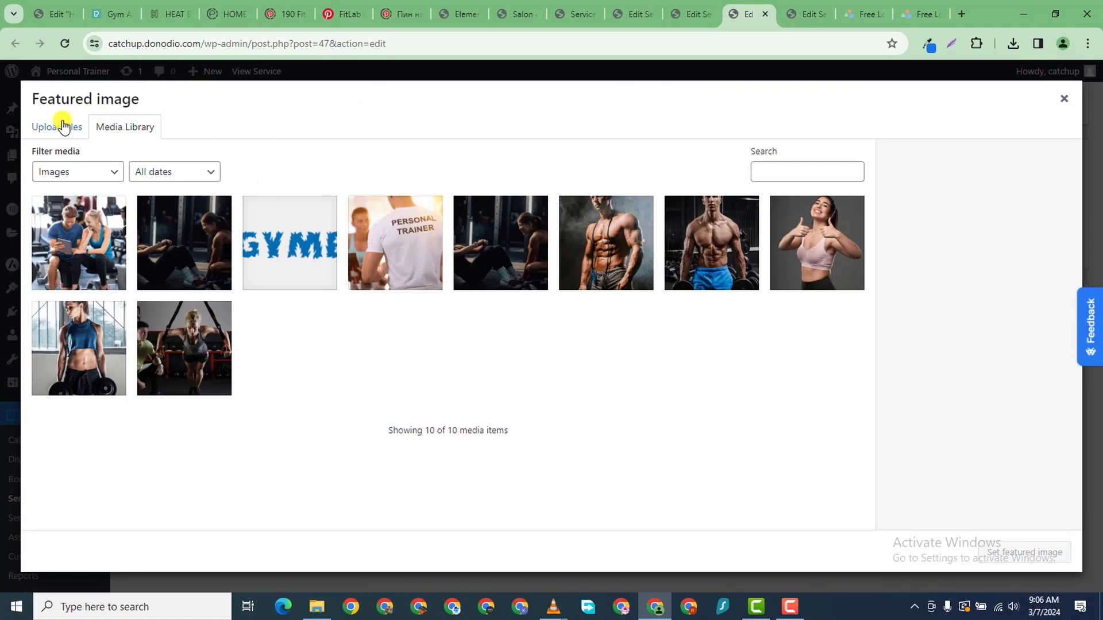
click(63, 127)
click(529, 333)
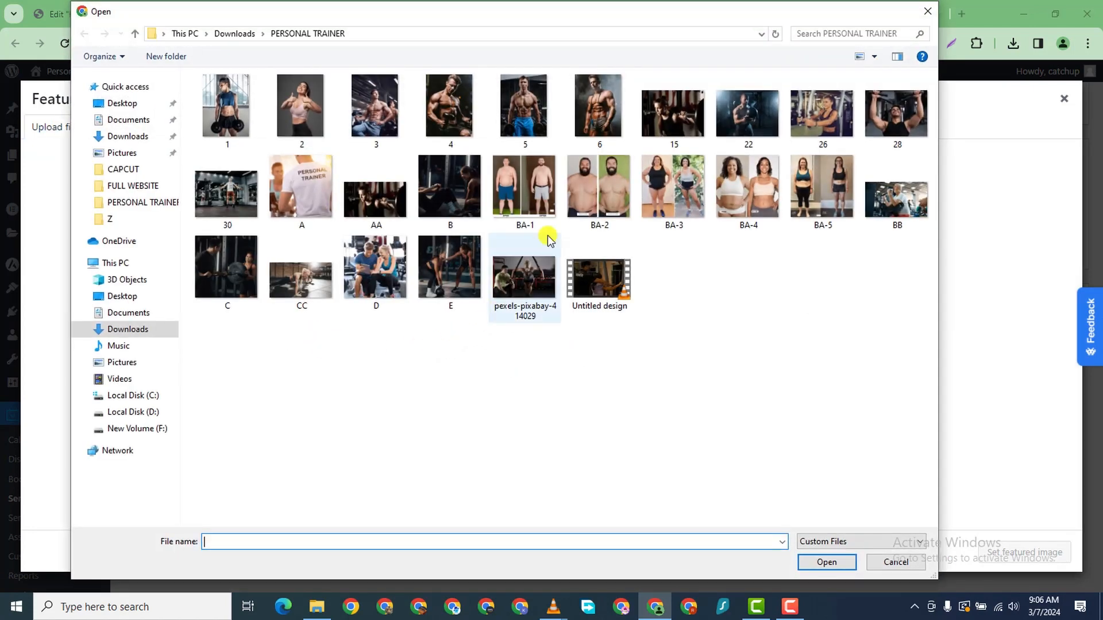
click(216, 277)
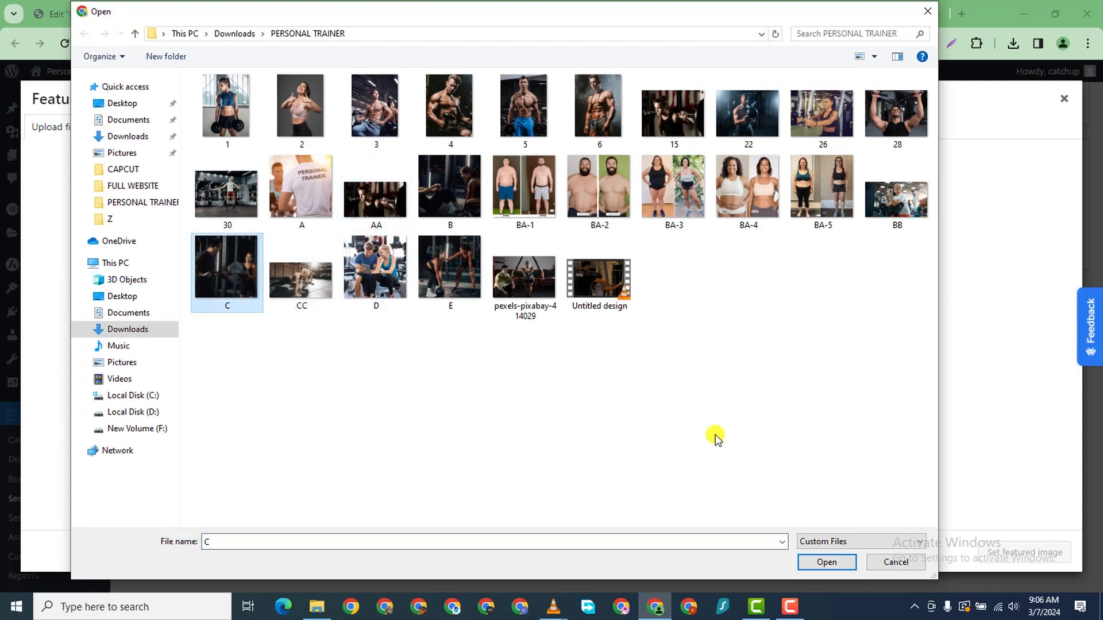
click(824, 560)
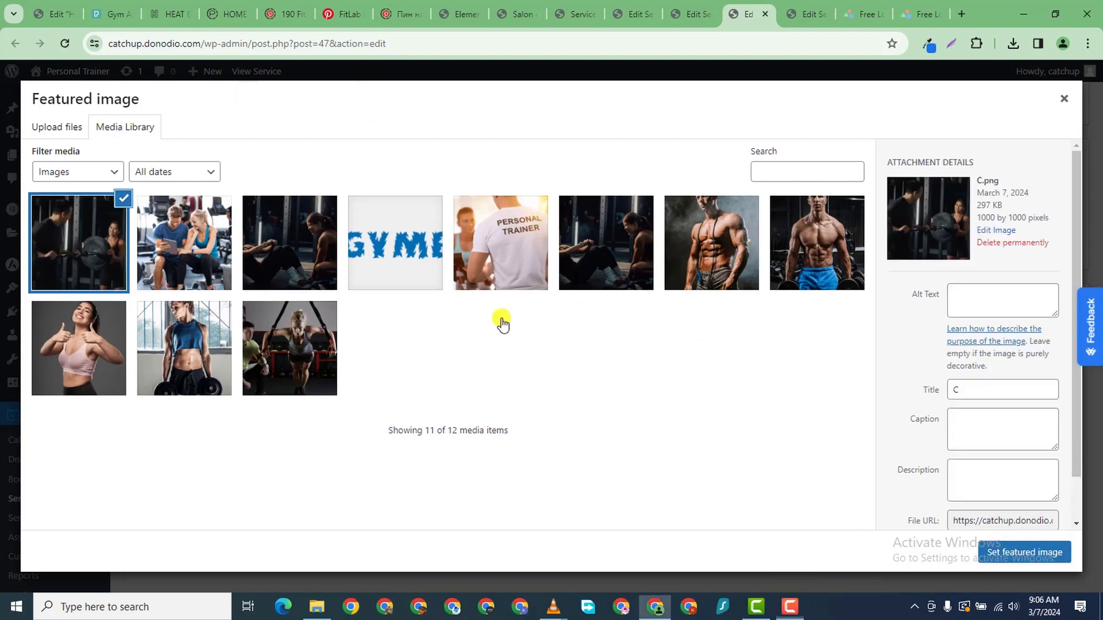
click(1025, 552)
scroll(781, 390, down, 7)
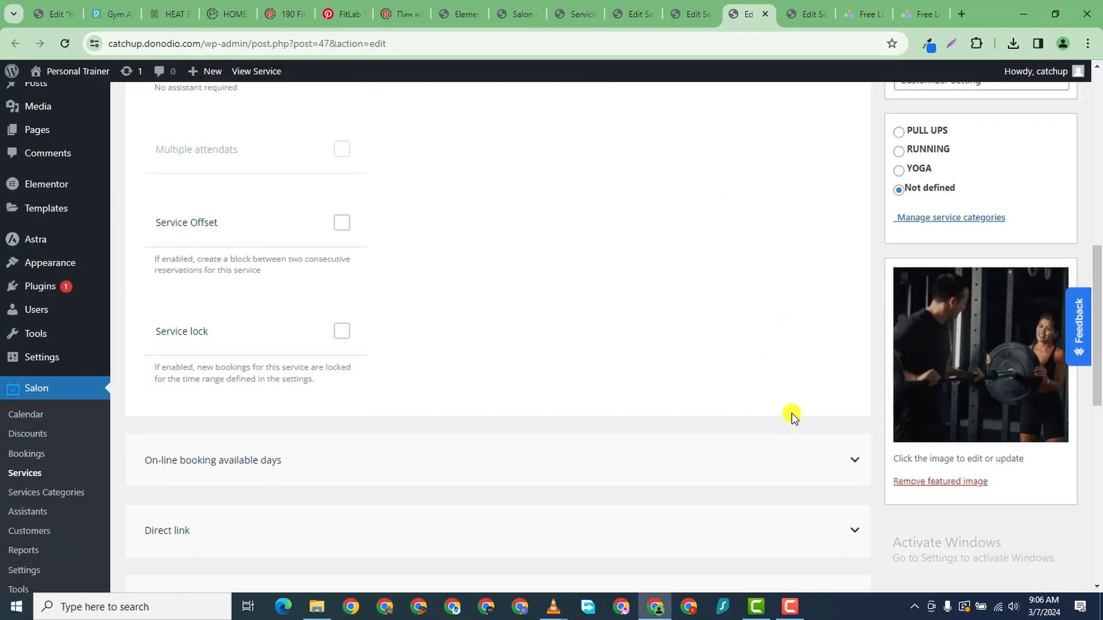
scroll(827, 396, up, 14)
click(1046, 246)
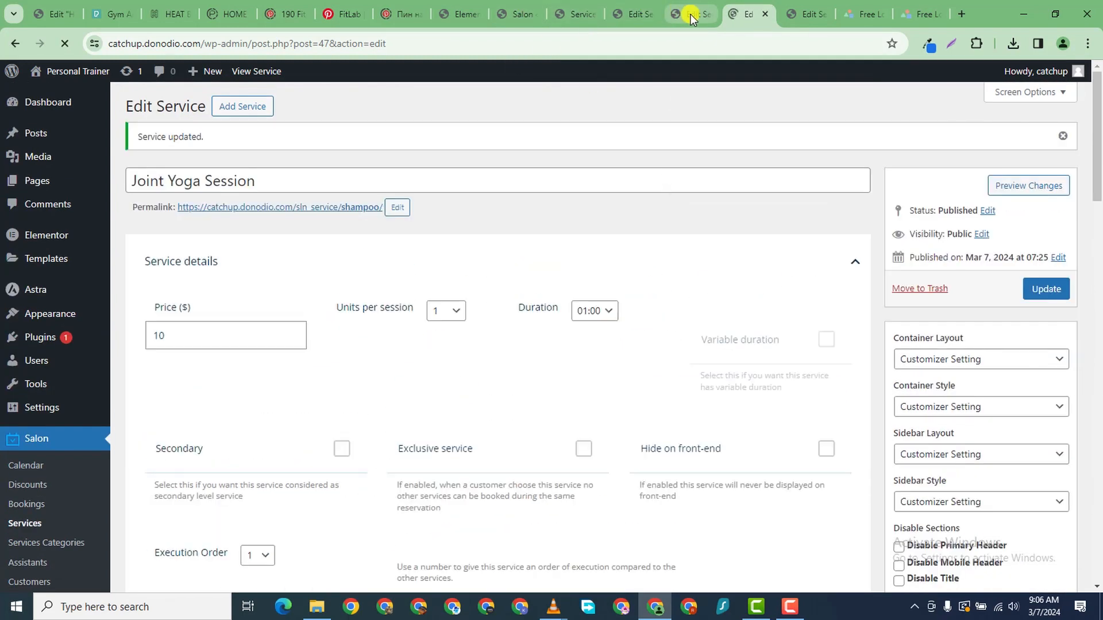
- Reload the Services list and duplicate the Joint Yoga Session row
click(695, 15)
click(636, 15)
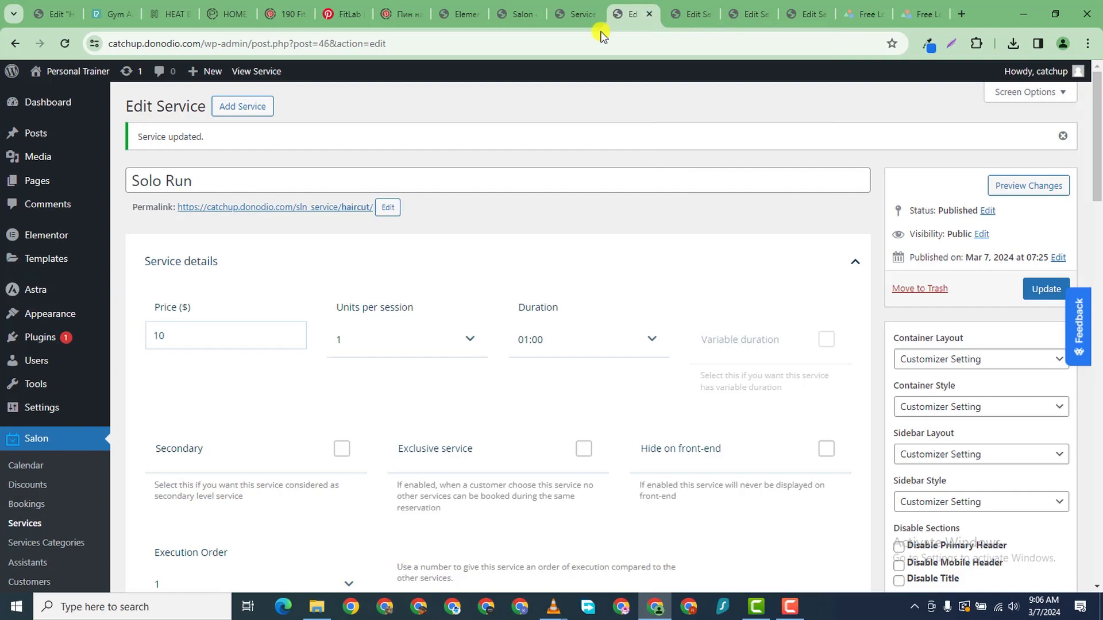
click(573, 15)
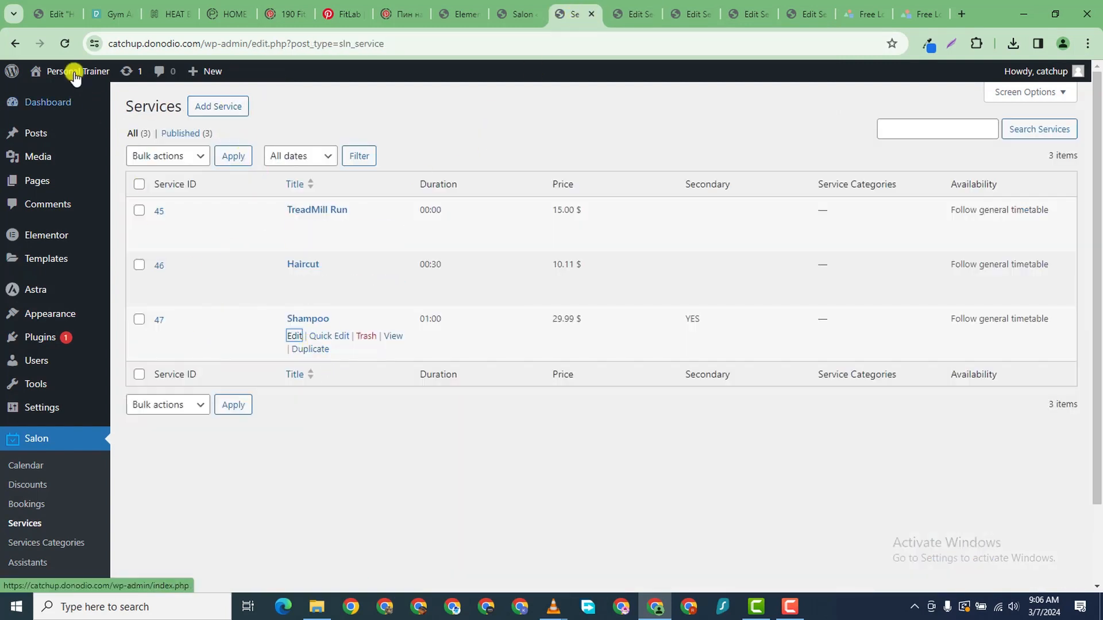
click(64, 43)
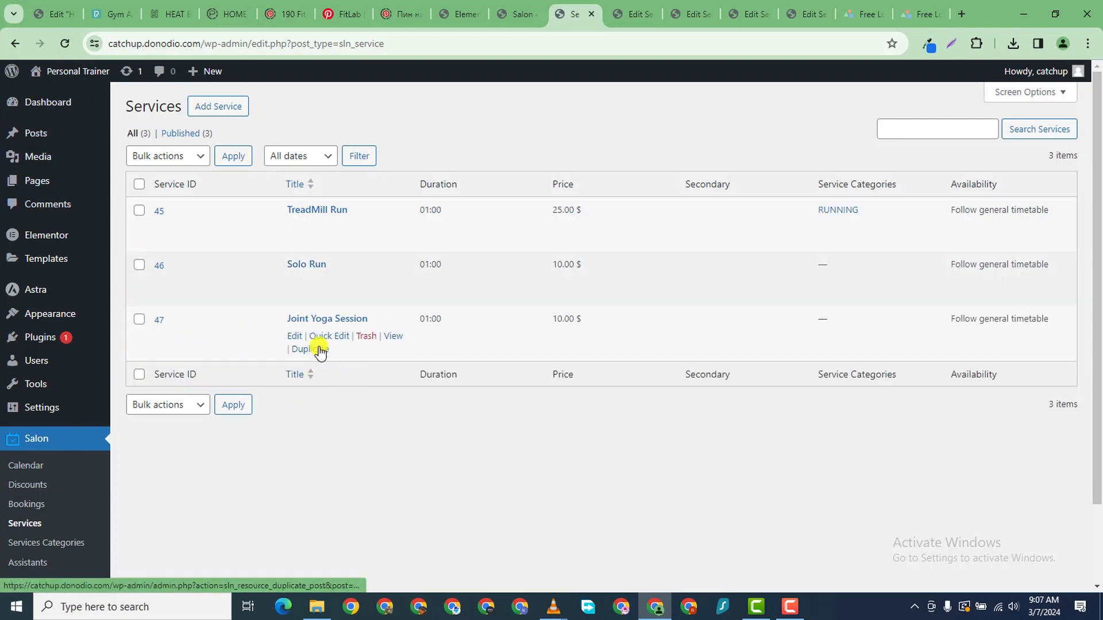
click(320, 349)
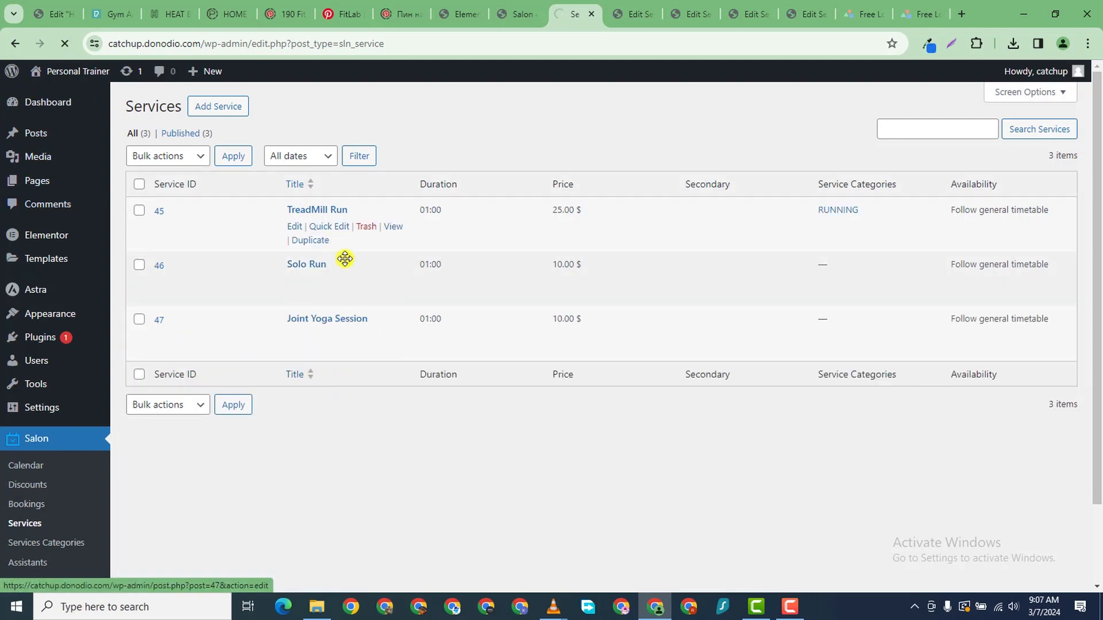
scroll(381, 337, down, 1)
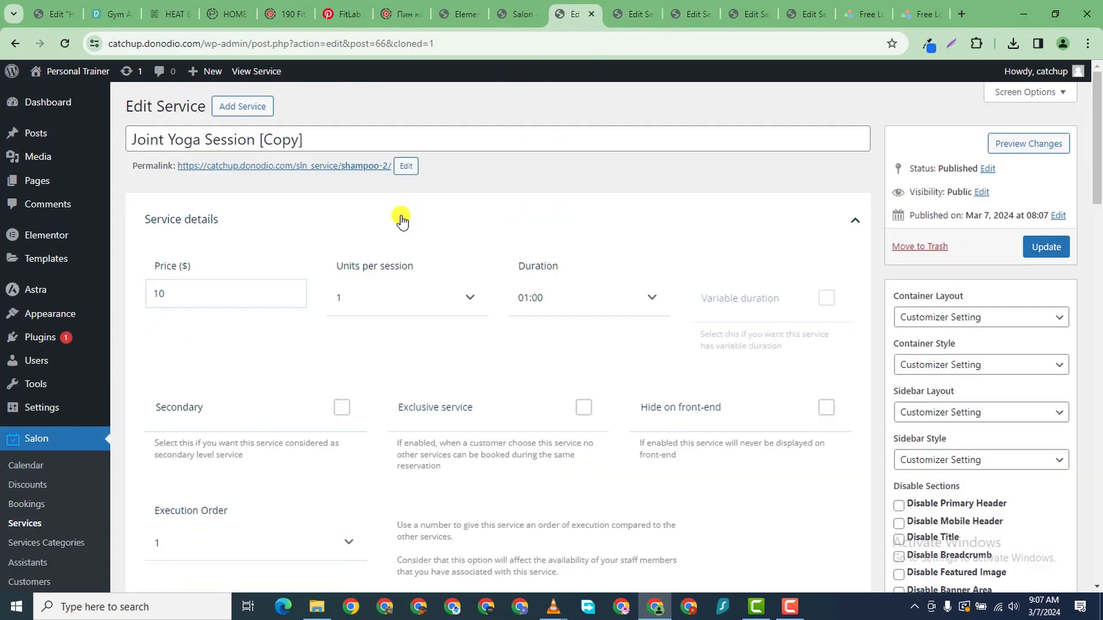
- Retitle the copy 'Single Yoga Session' and change its price to 20
triple_click(251, 138)
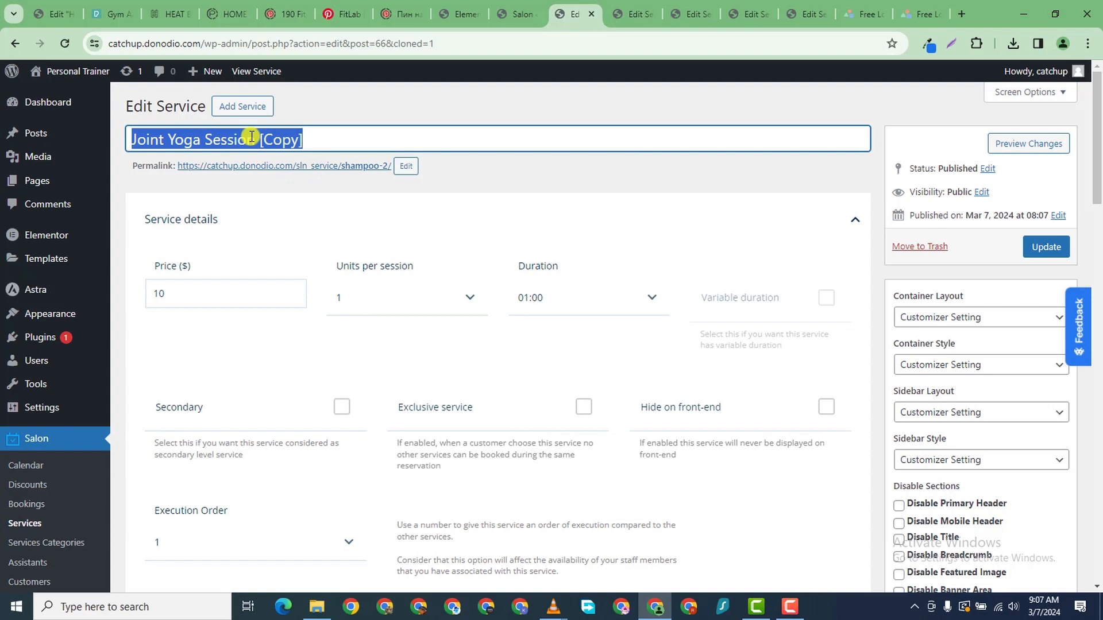
text(Single)
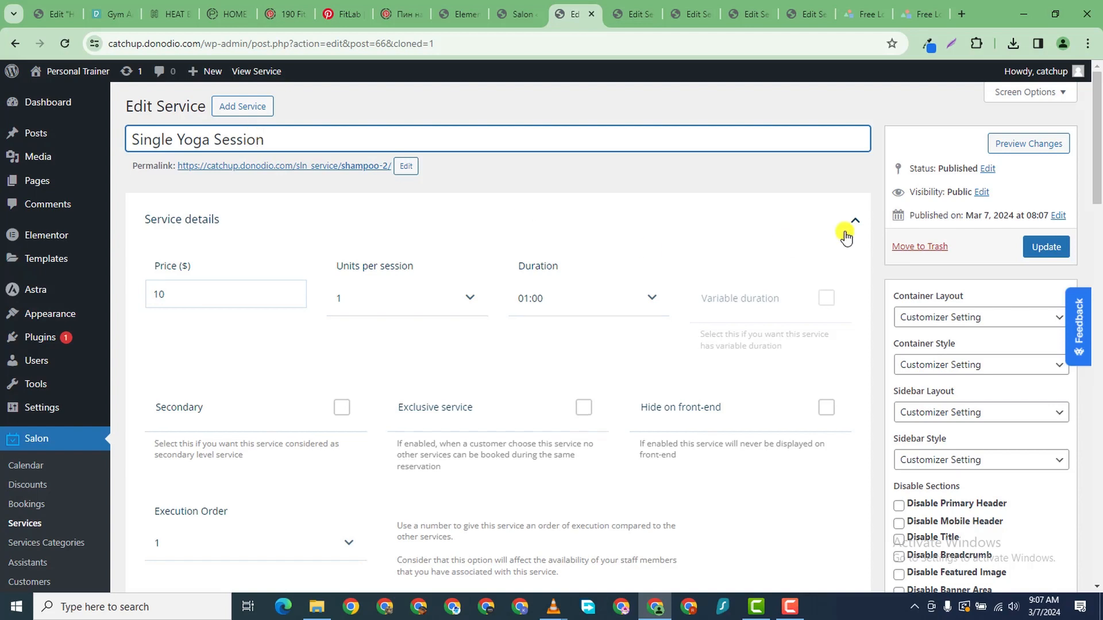
double_click(214, 290)
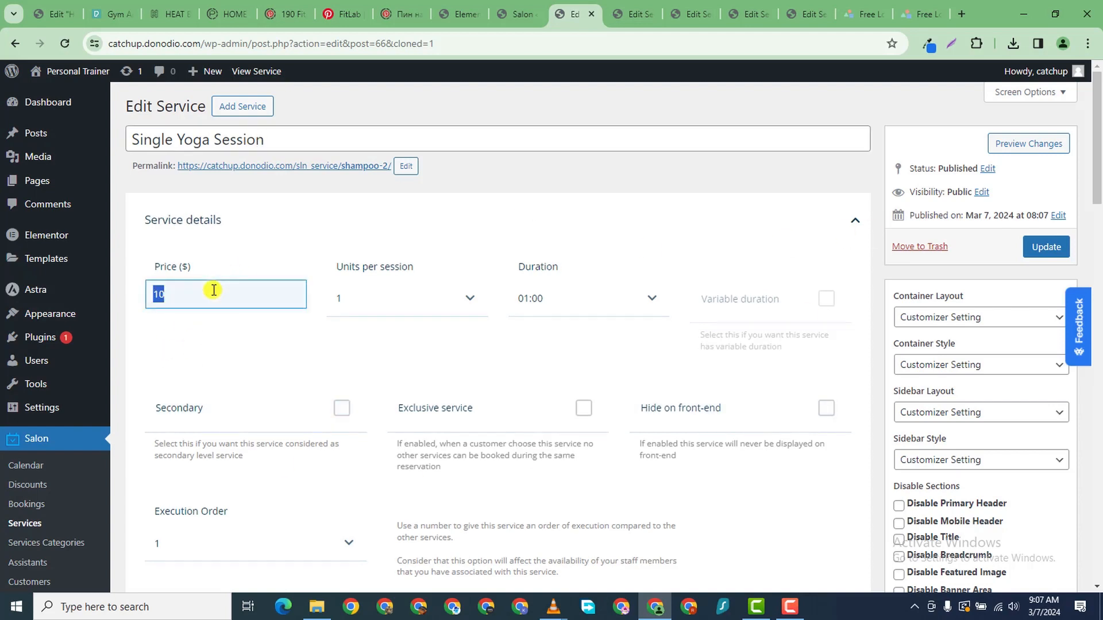
text(20)
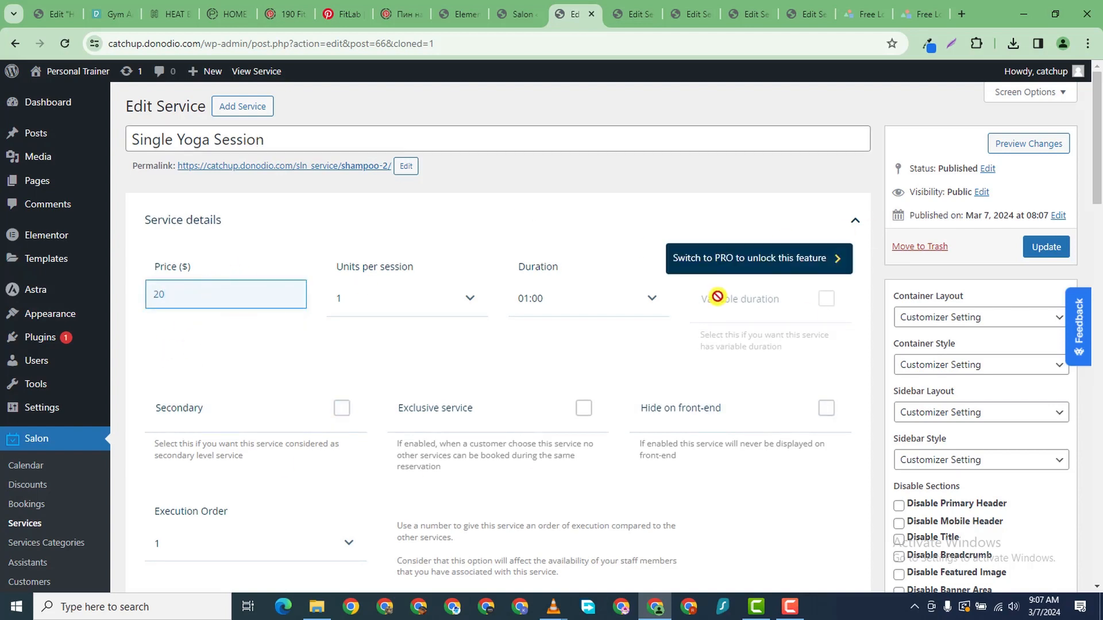
scroll(935, 546, down, 6)
scroll(824, 369, down, 5)
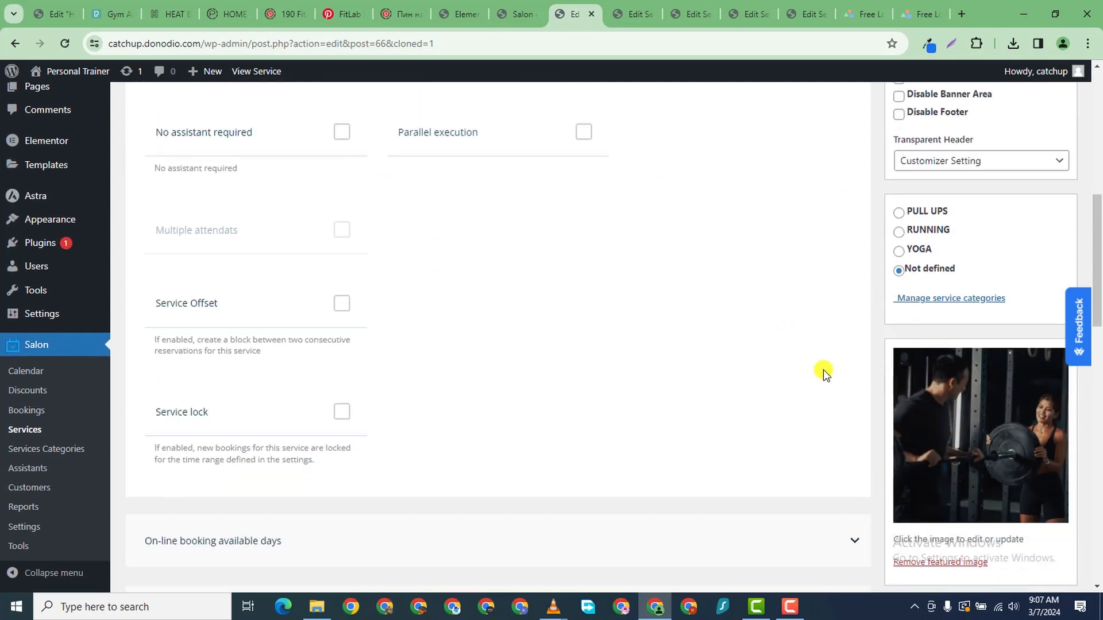
- Upload image C and set it as Single Yoga Session's featured image
click(985, 253)
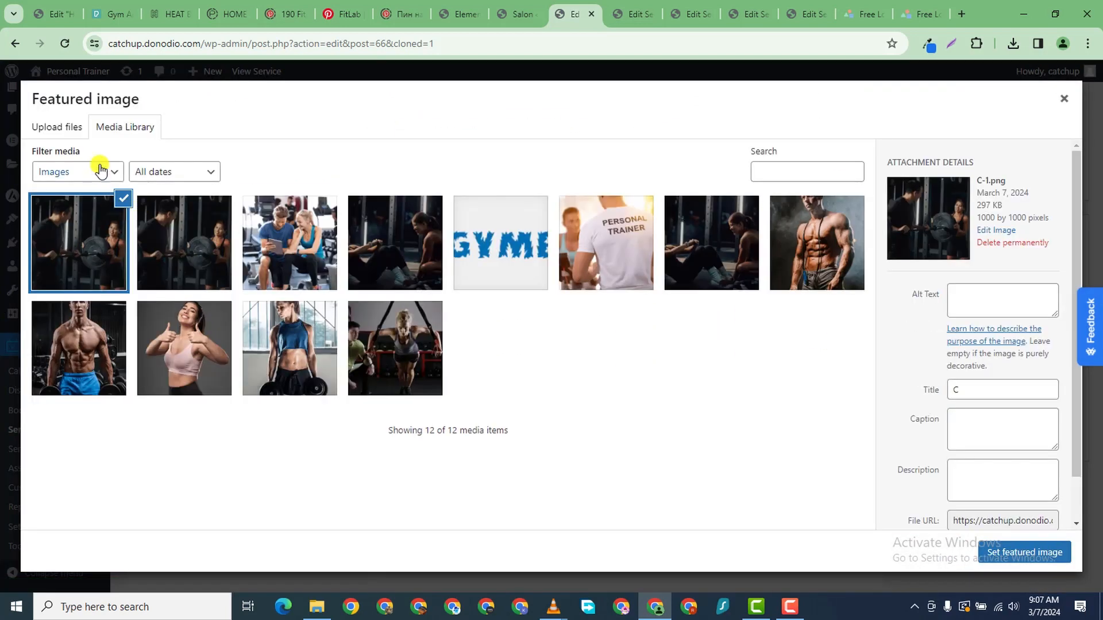
click(47, 129)
click(546, 330)
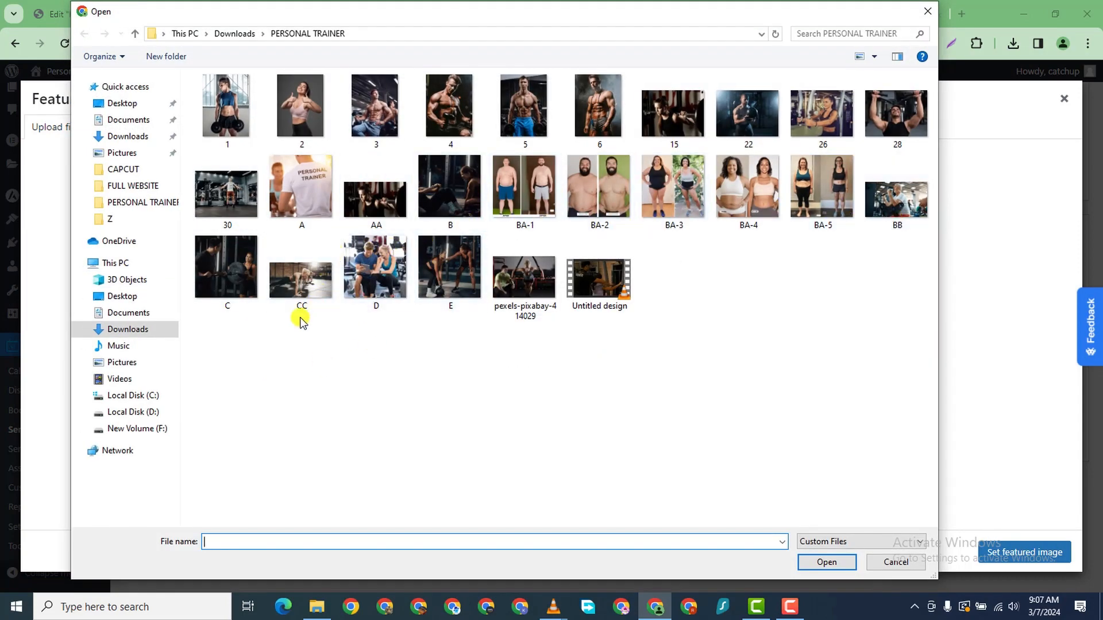
click(230, 287)
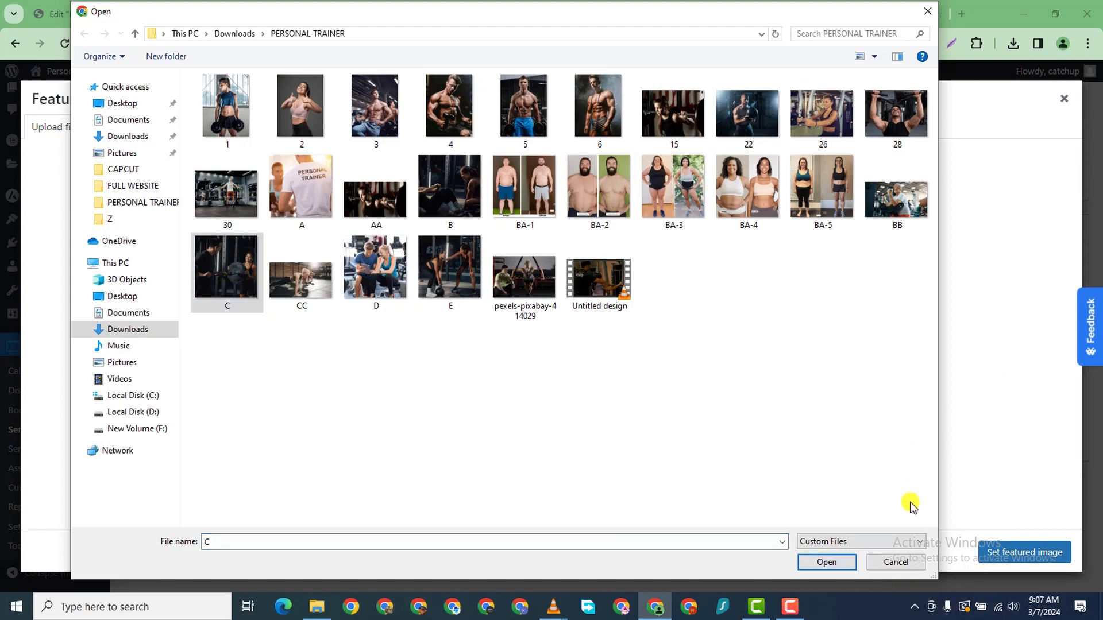
click(841, 566)
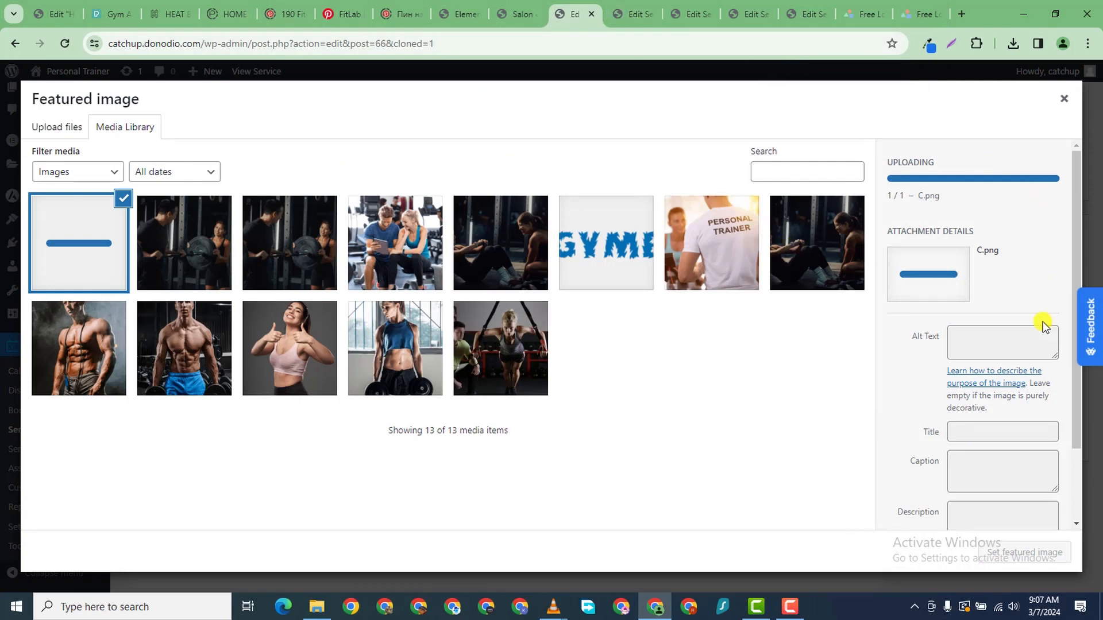
scroll(1028, 345, down, 1)
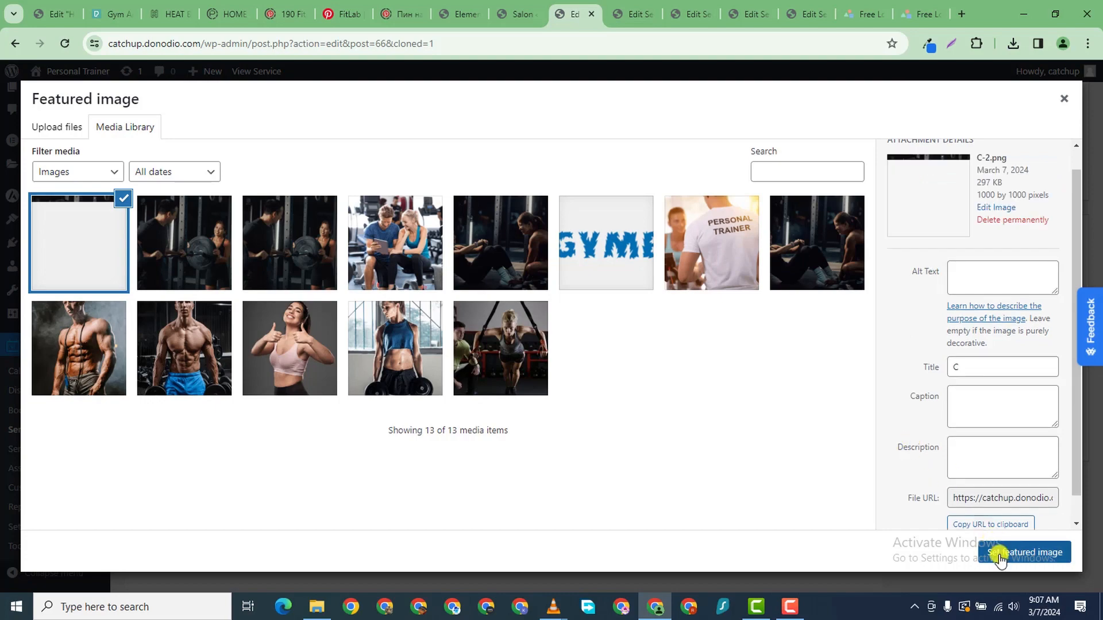
click(1012, 555)
- Update Single Yoga Session and switch to the Salon welcome page
scroll(862, 282, up, 1)
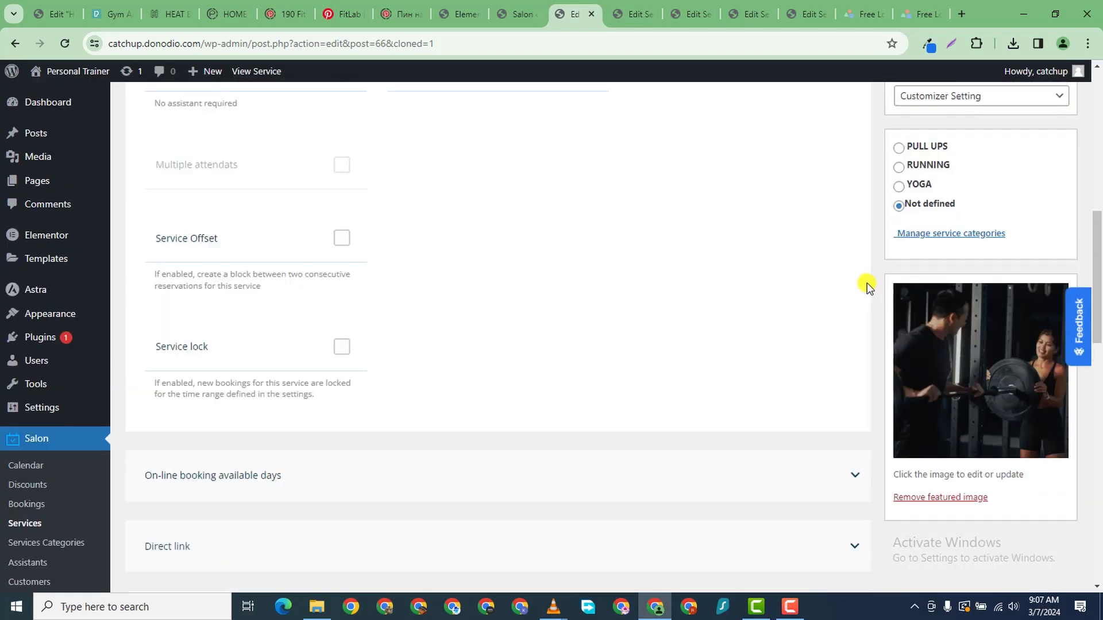
scroll(1058, 209, down, 1)
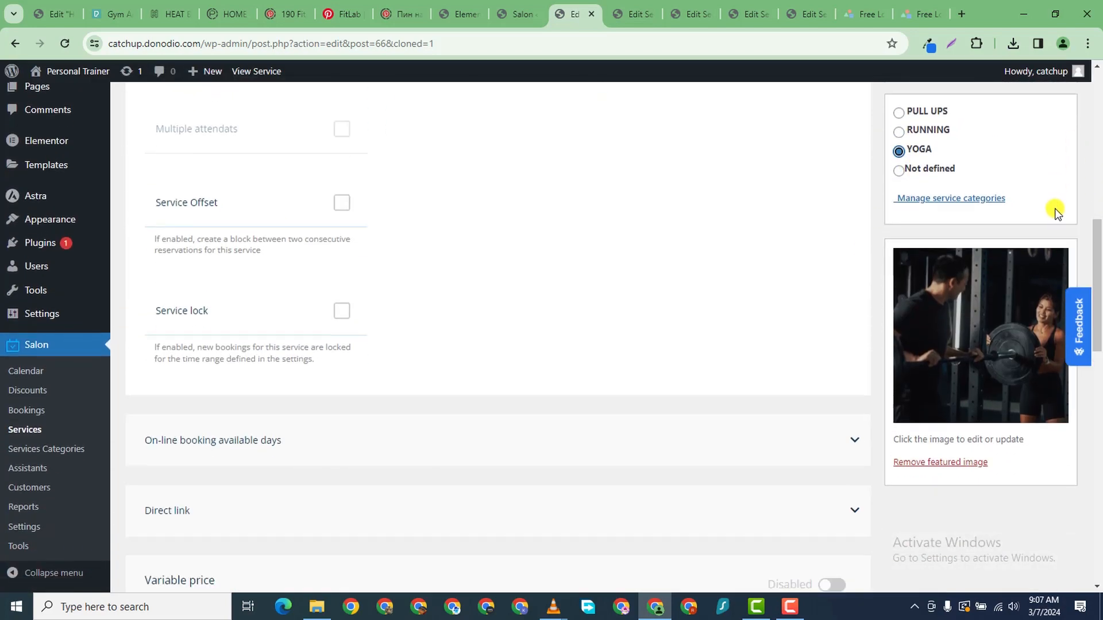
scroll(986, 207, up, 10)
click(1061, 240)
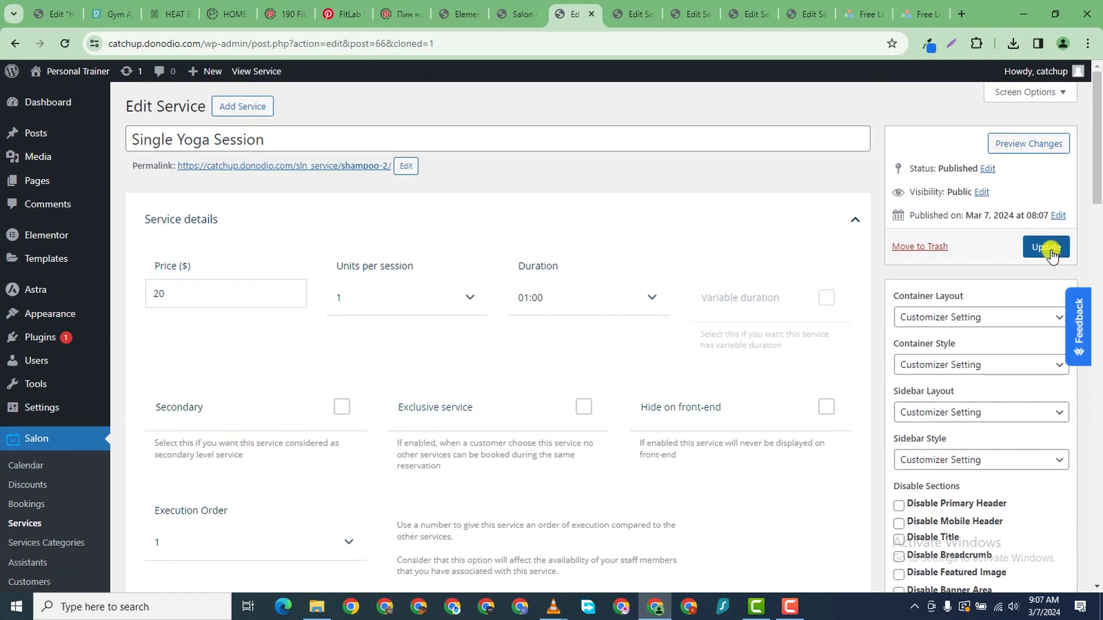
click(515, 14)
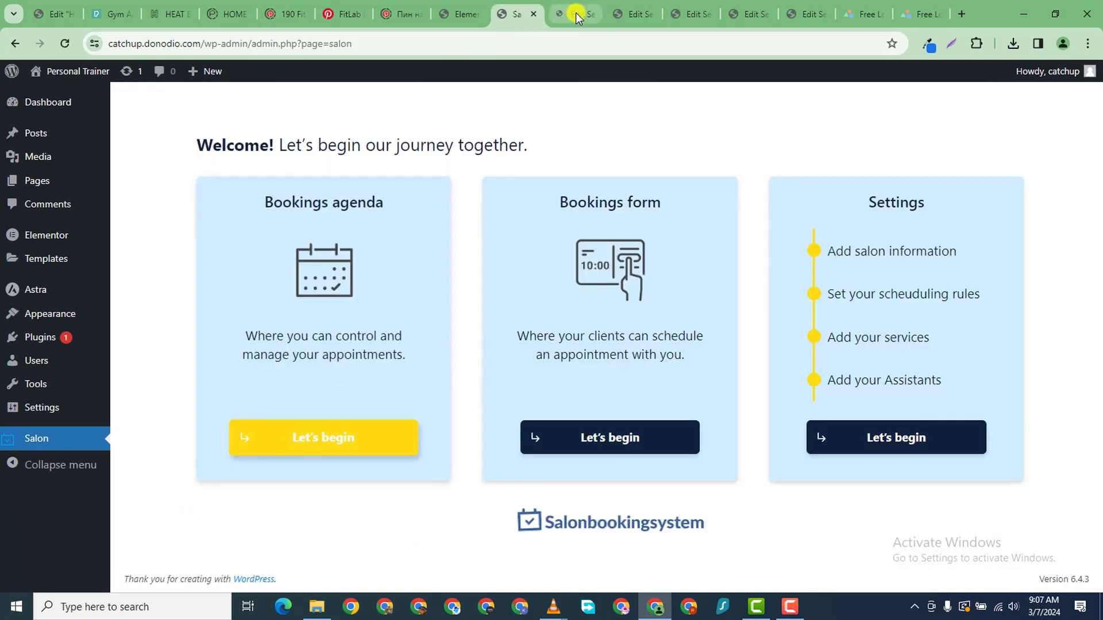
- Quick Edit Joint Yoga Session from the Services list, add the YOGA category, and update
click(573, 13)
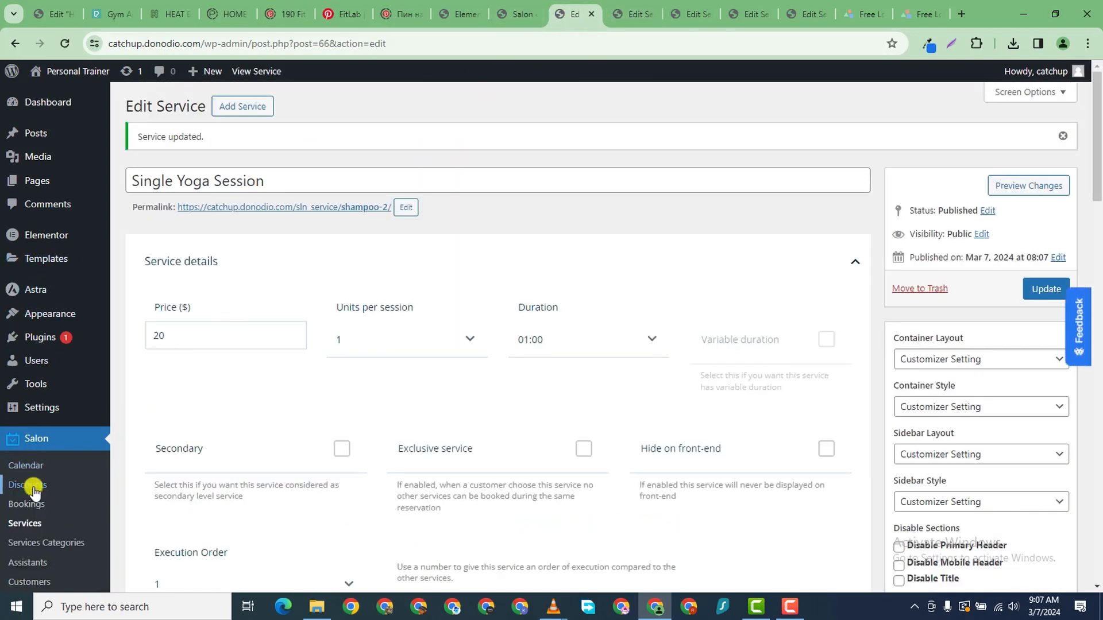
click(27, 525)
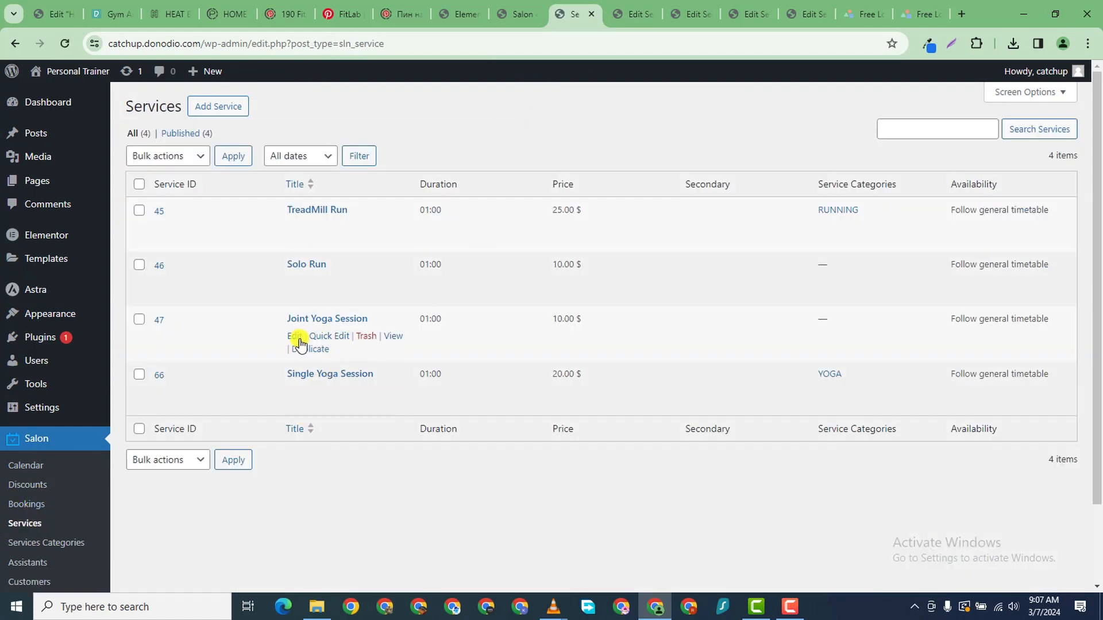
right_click(294, 336)
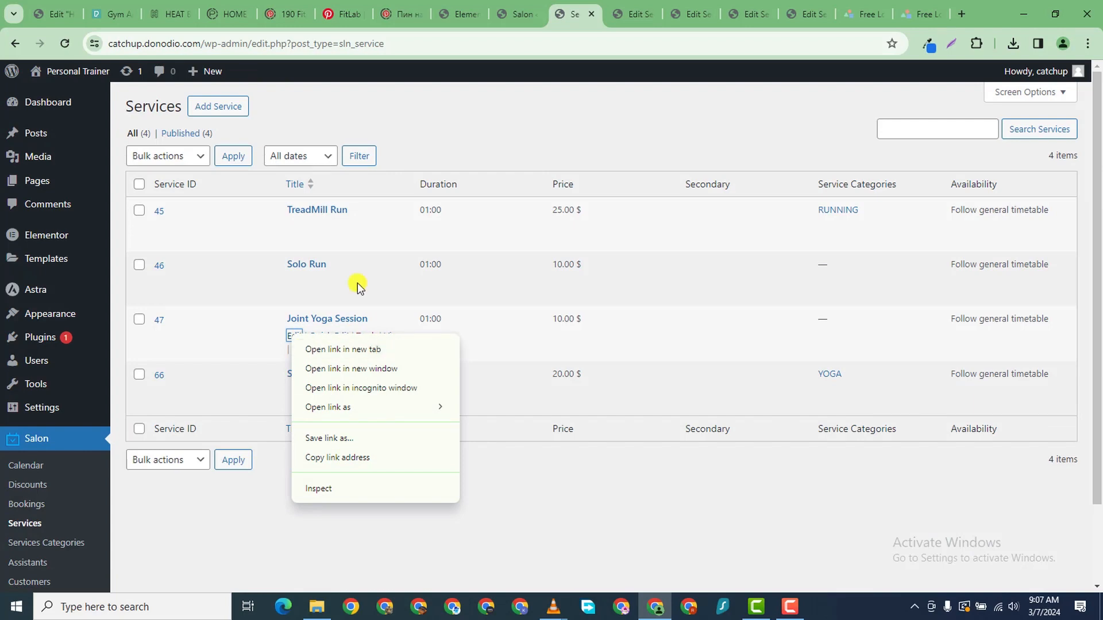
click(395, 519)
click(339, 336)
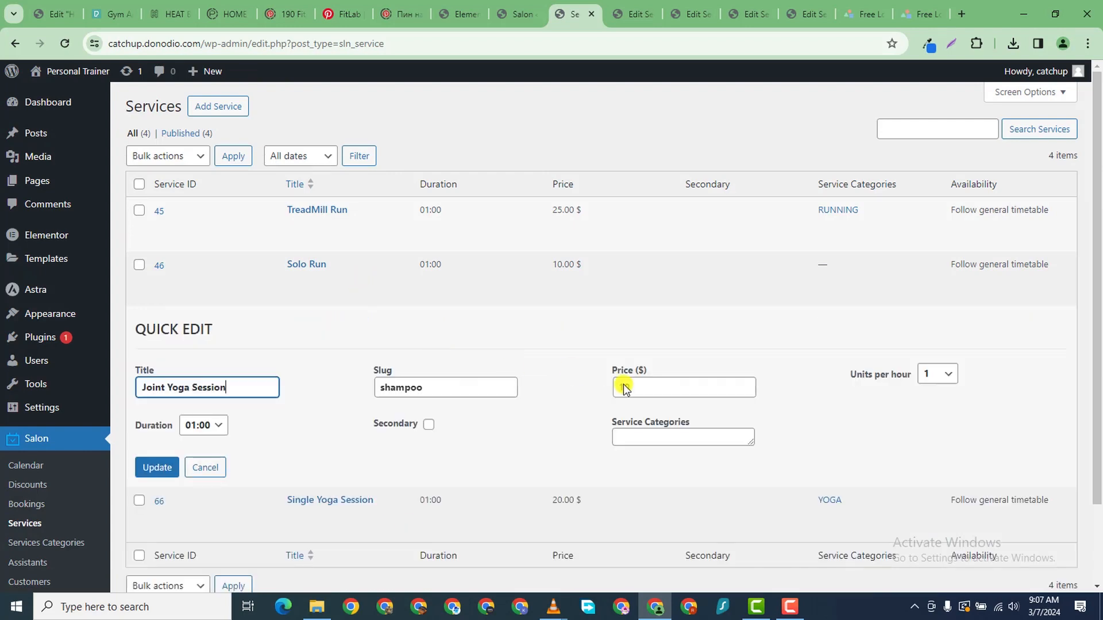
click(666, 438)
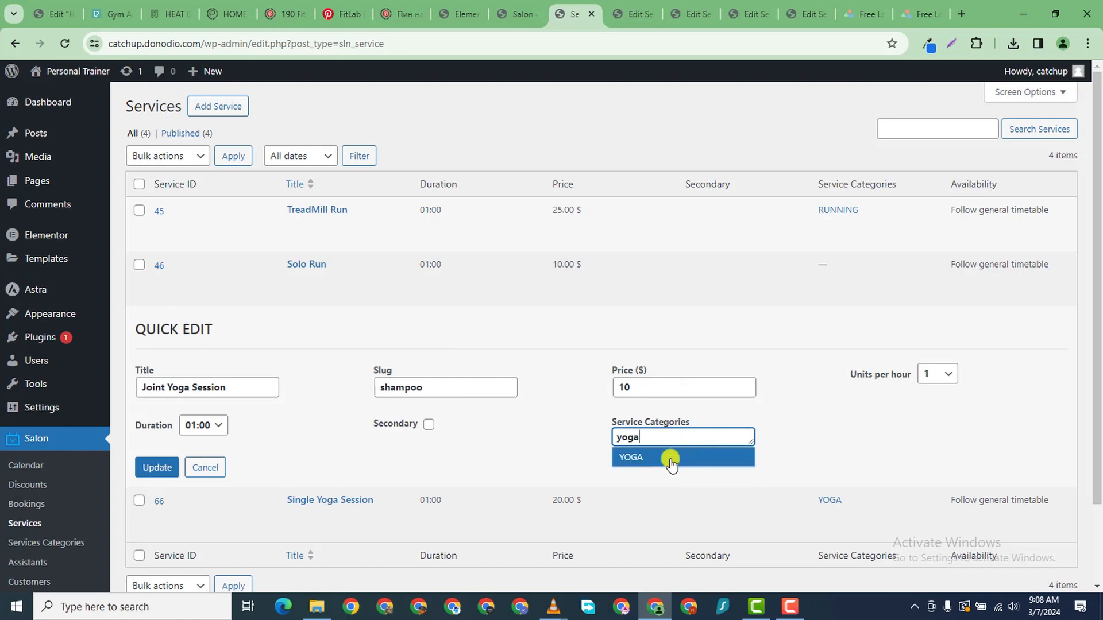
click(666, 456)
click(148, 468)
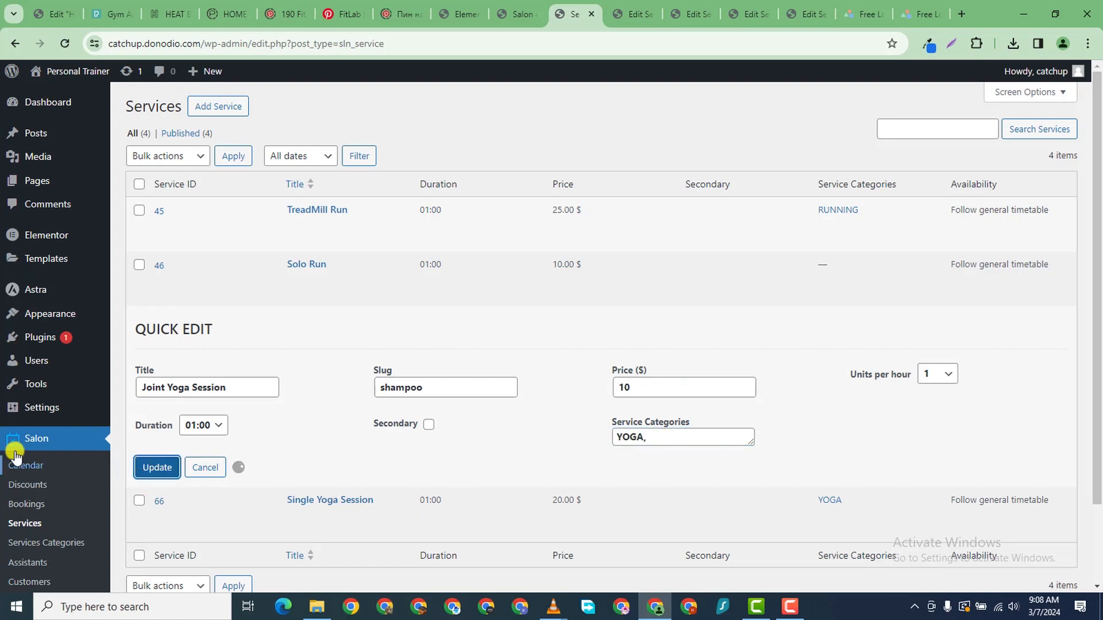
scroll(560, 66, down, 1)
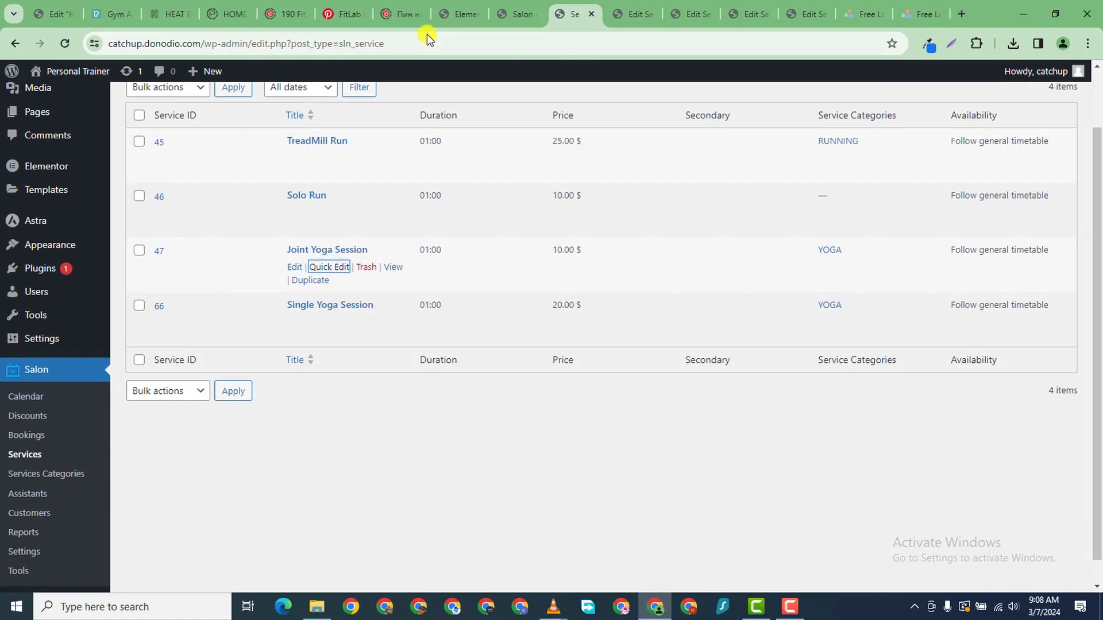
- Look over the Salon welcome page, Services list and Solo Run editor tabs
click(516, 14)
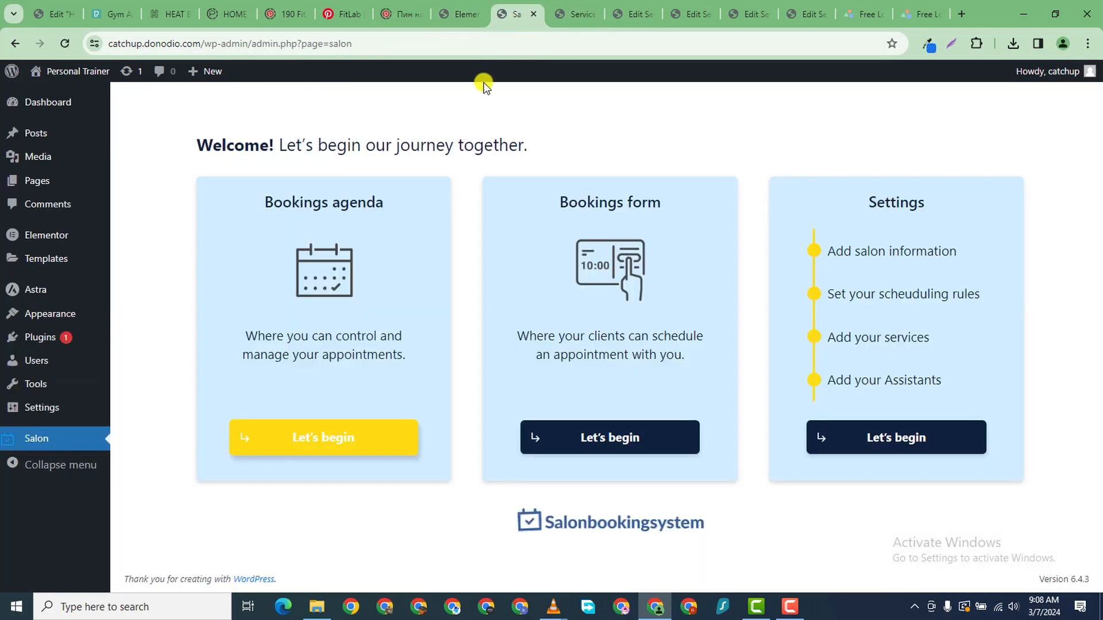
click(564, 21)
scroll(344, 241, up, 2)
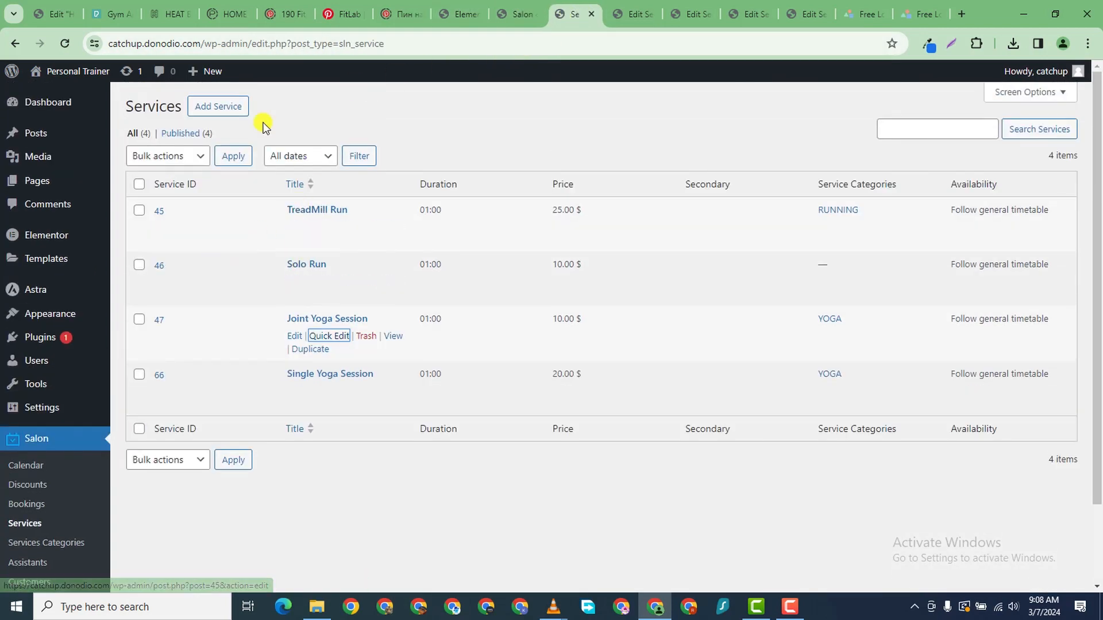
click(639, 15)
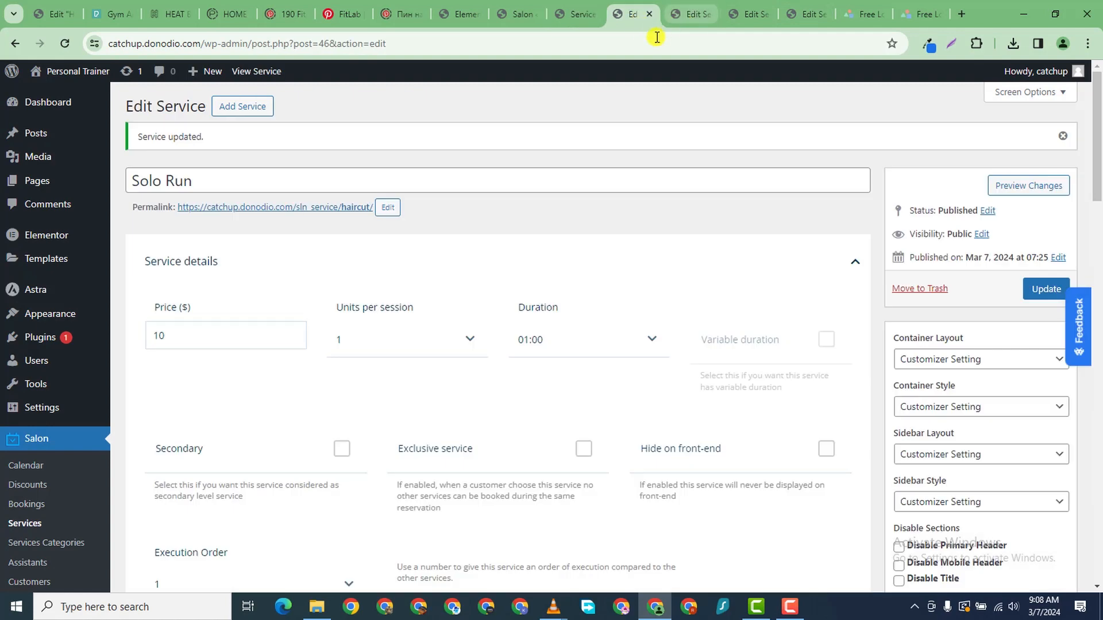
click(553, 23)
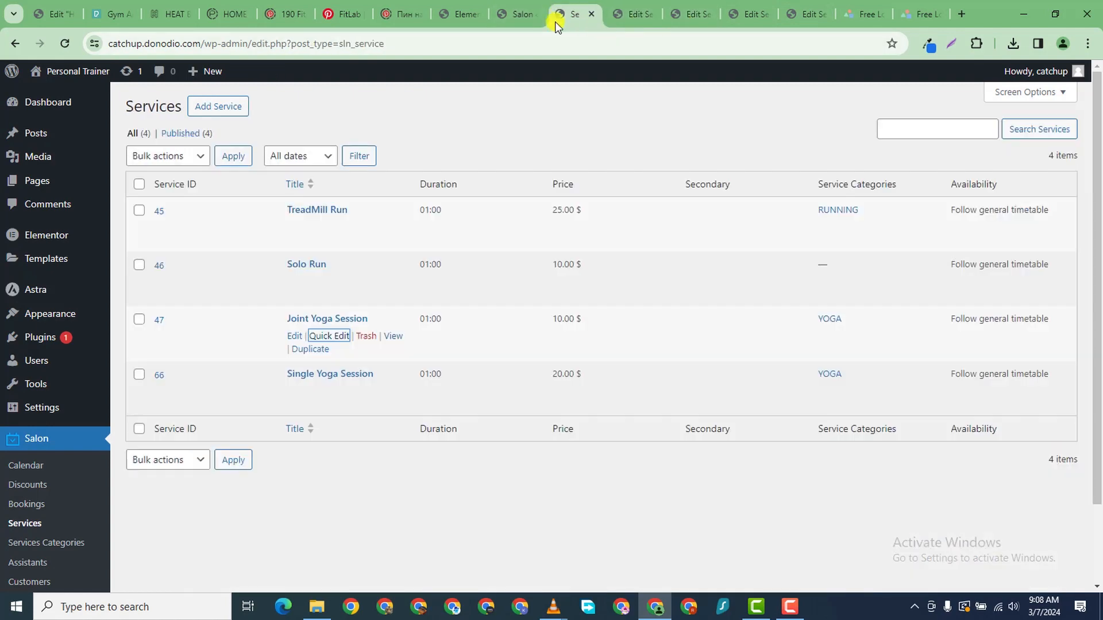
- Close the TreadMill Run, Joint Yoga Session and LogoMakr tabs, ending on the Services list
click(816, 18)
click(823, 14)
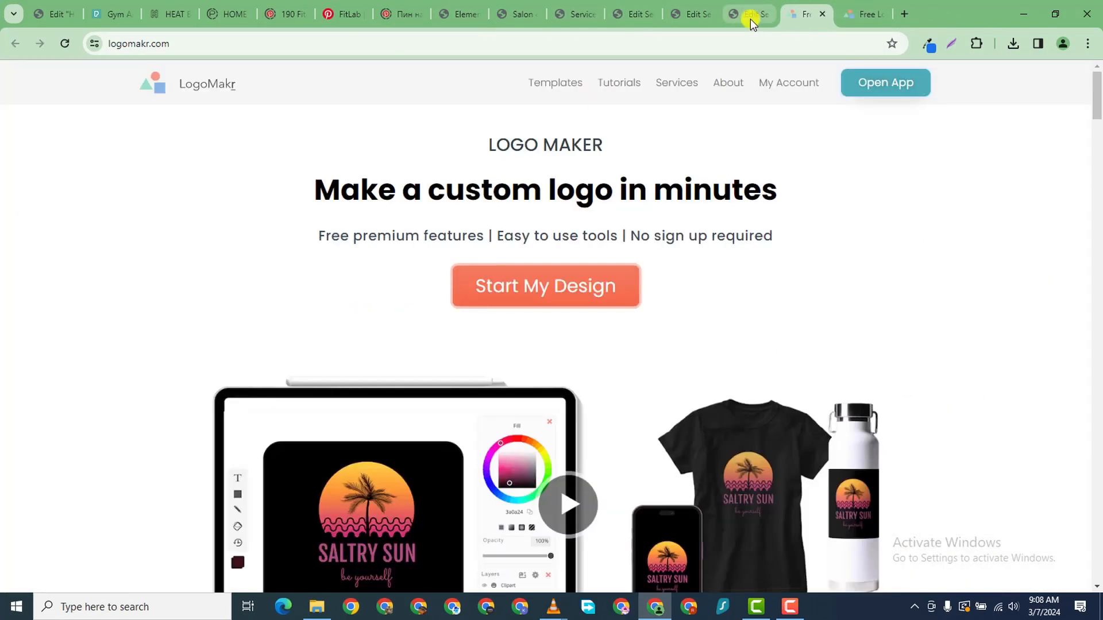
click(868, 16)
click(882, 14)
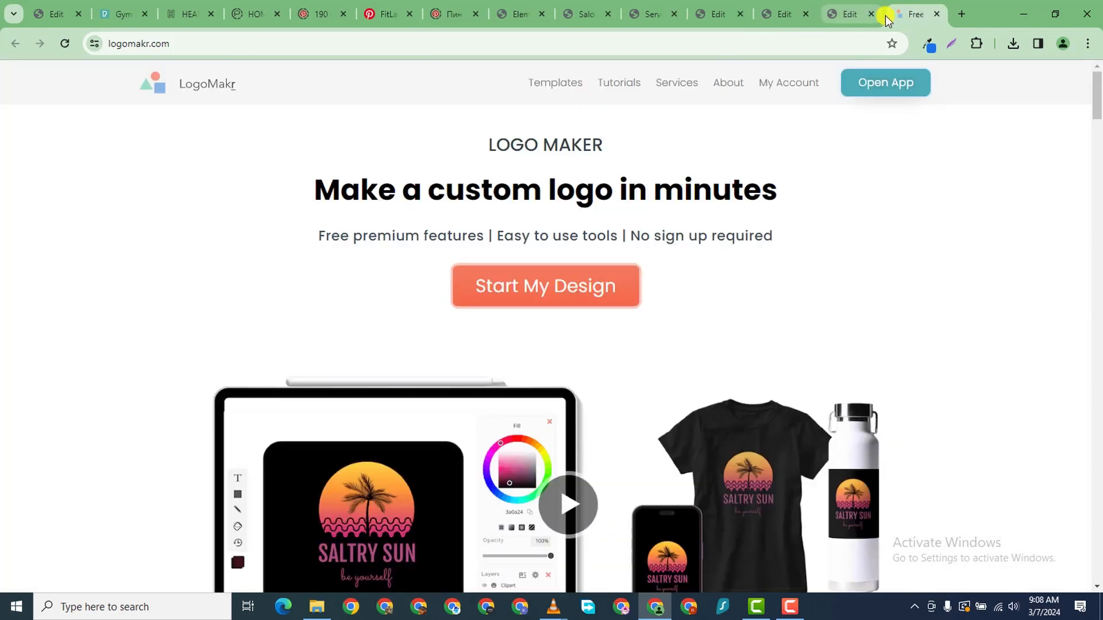
click(937, 13)
click(937, 14)
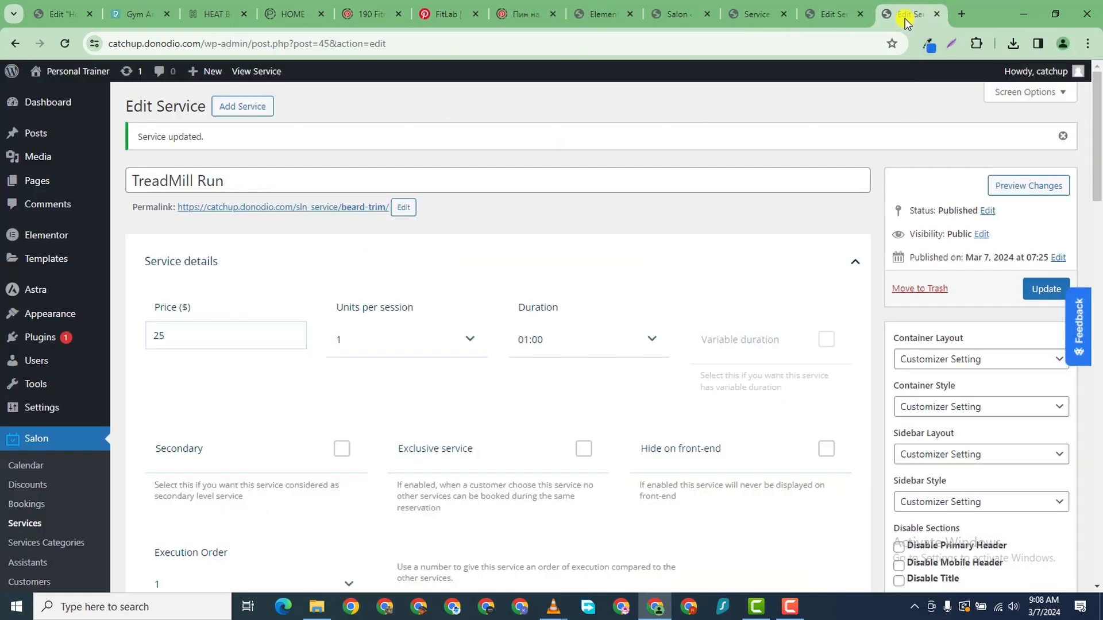
click(937, 14)
click(810, 16)
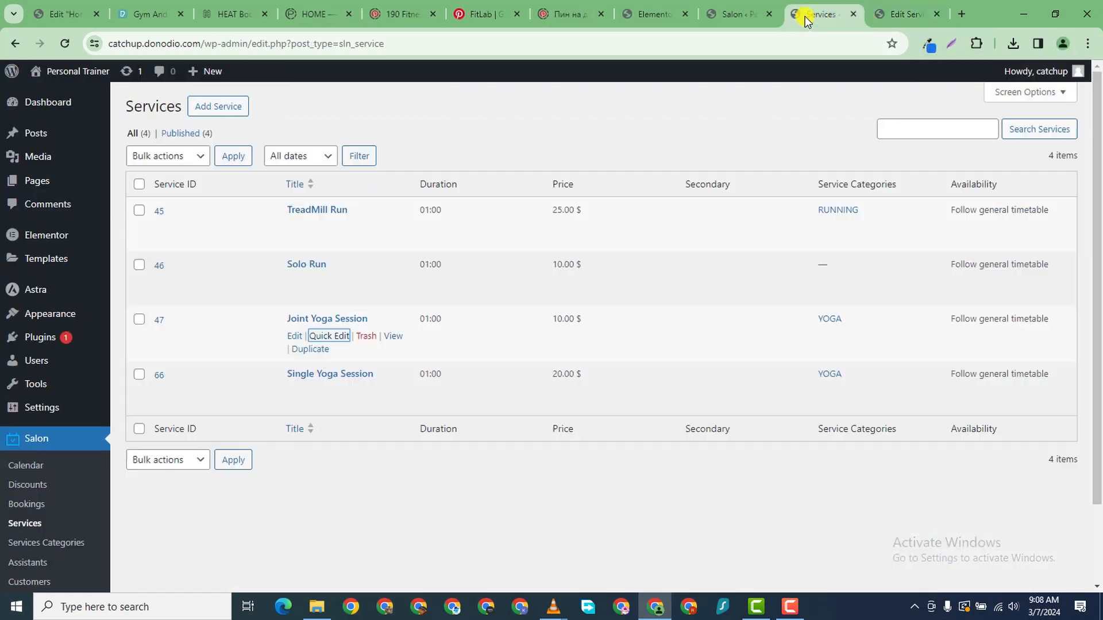
- Open the live Personal Trainer site in a new tab
mouse_move(68, 76)
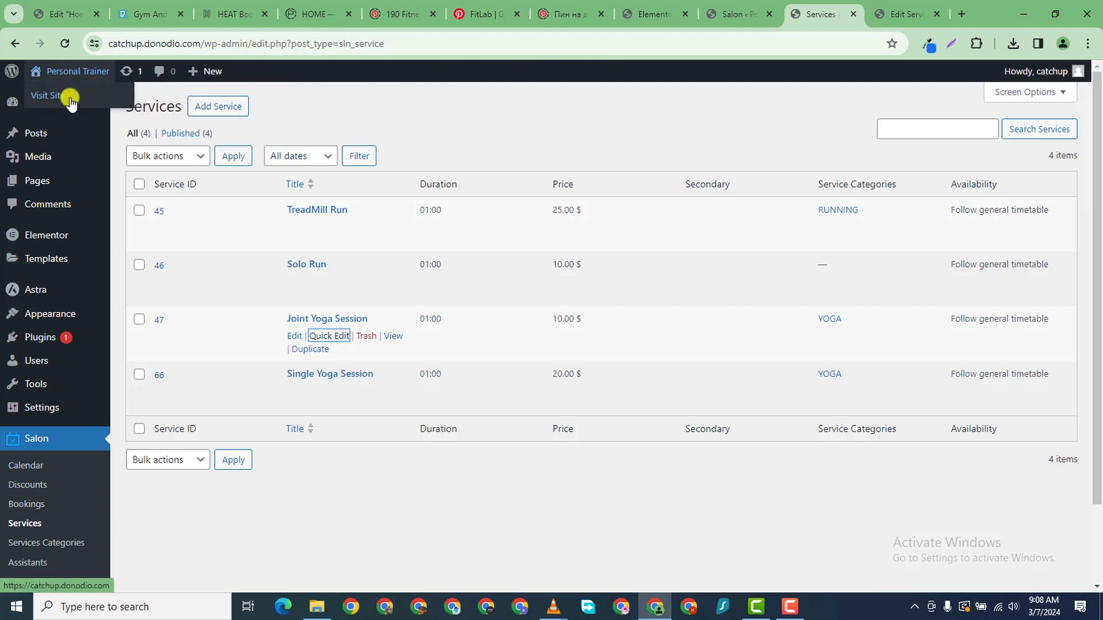
right_click(58, 98)
click(68, 106)
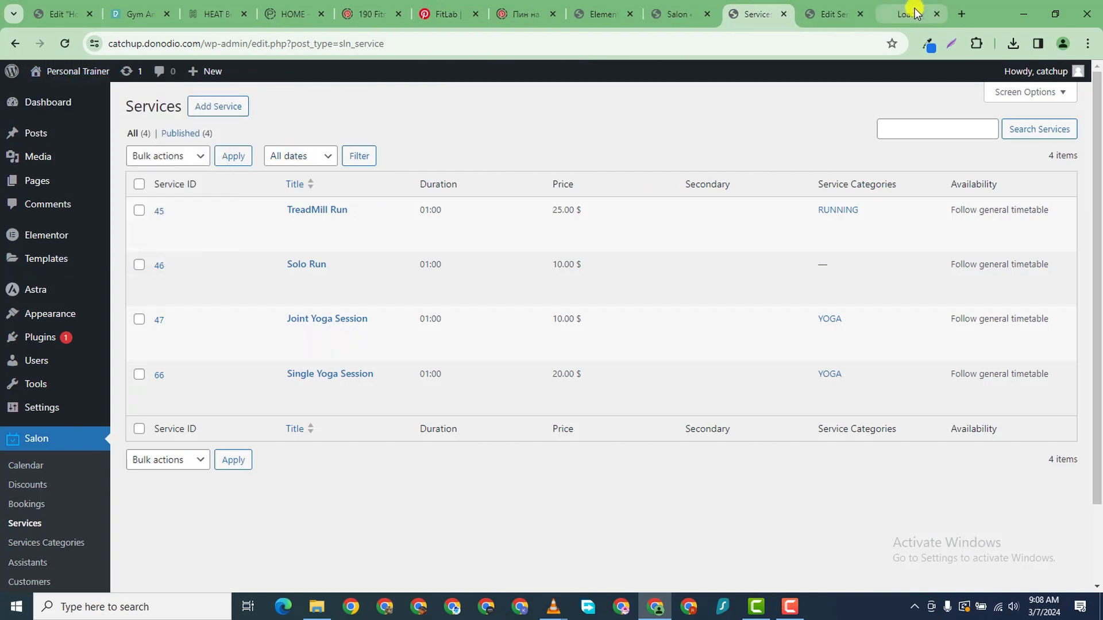
click(914, 12)
- Scroll through the homepage to review the trainer cards
scroll(737, 257, down, 10)
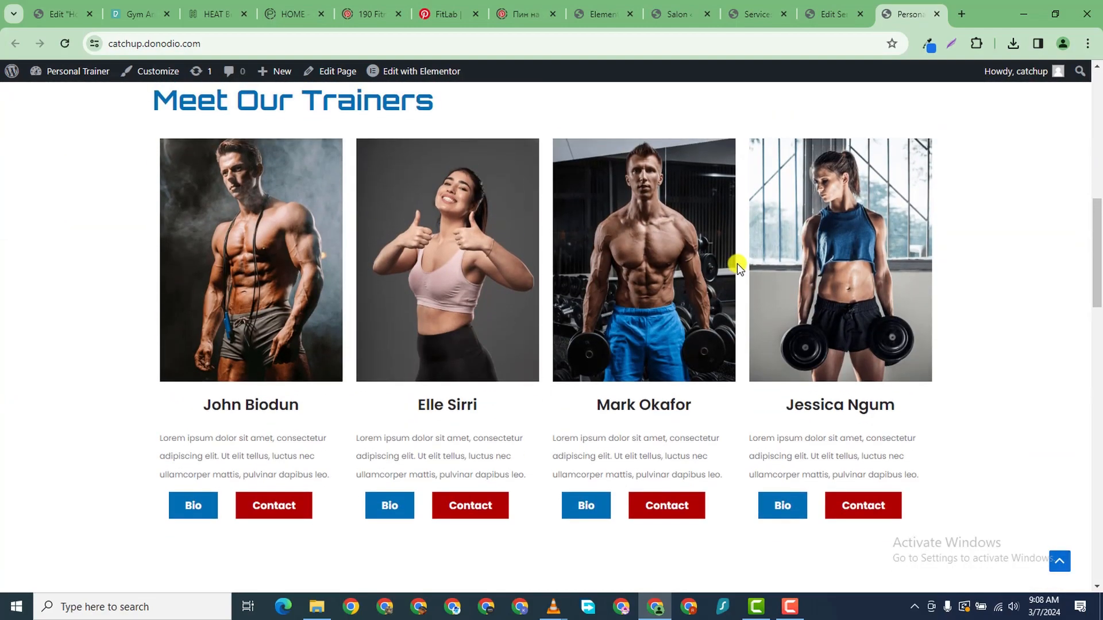
scroll(736, 265, down, 5)
scroll(730, 273, up, 6)
scroll(729, 272, down, 6)
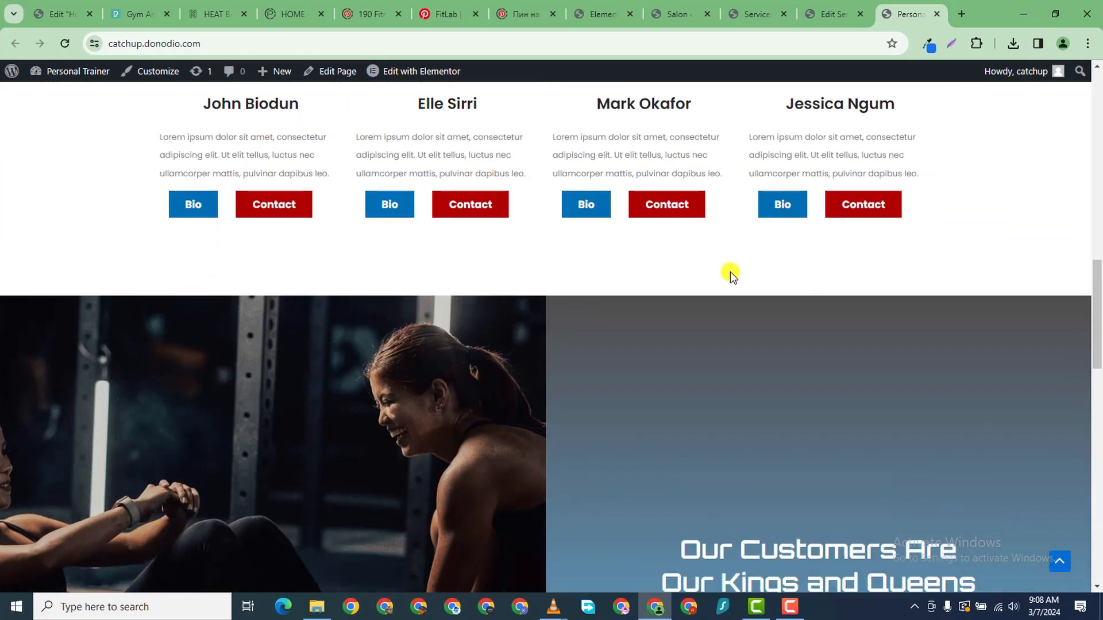
scroll(729, 272, down, 15)
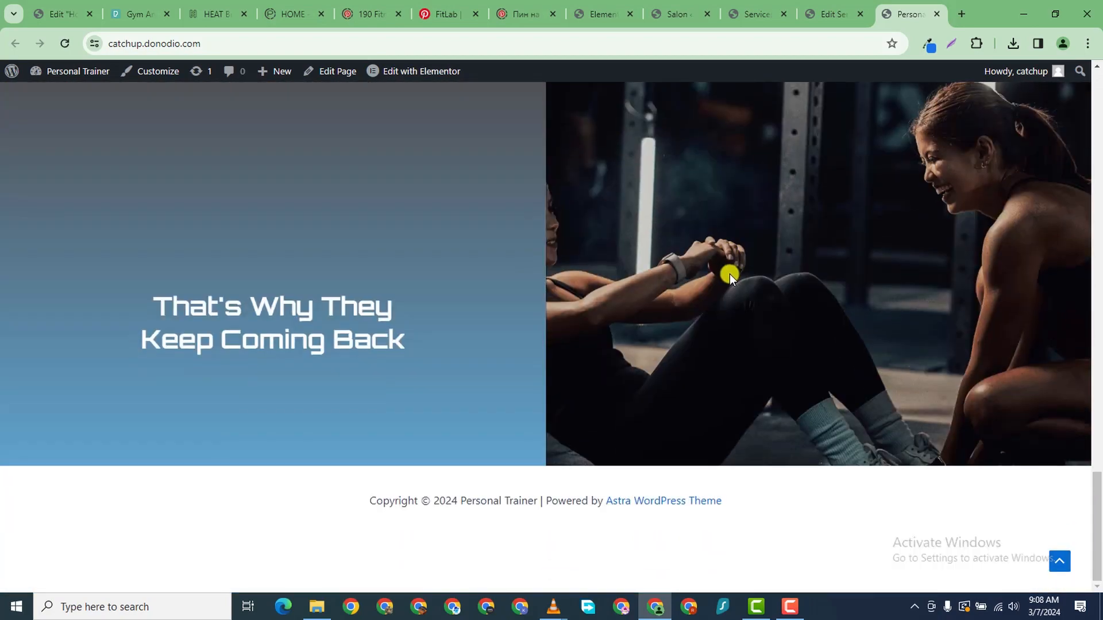
scroll(729, 274, up, 15)
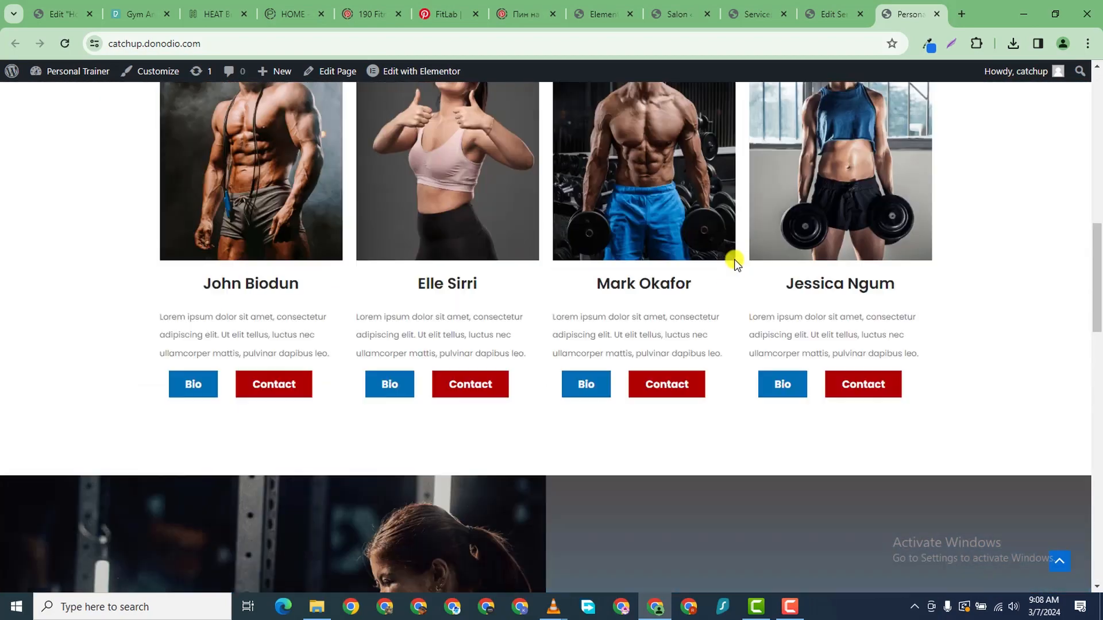
scroll(734, 261, up, 8)
scroll(784, 238, down, 5)
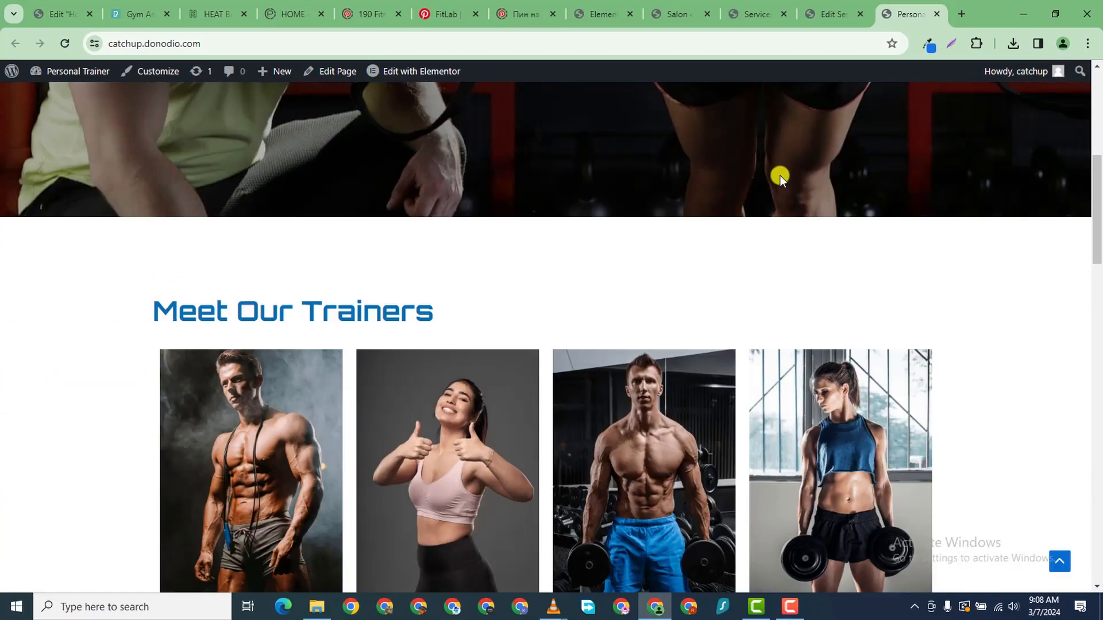
scroll(780, 176, up, 6)
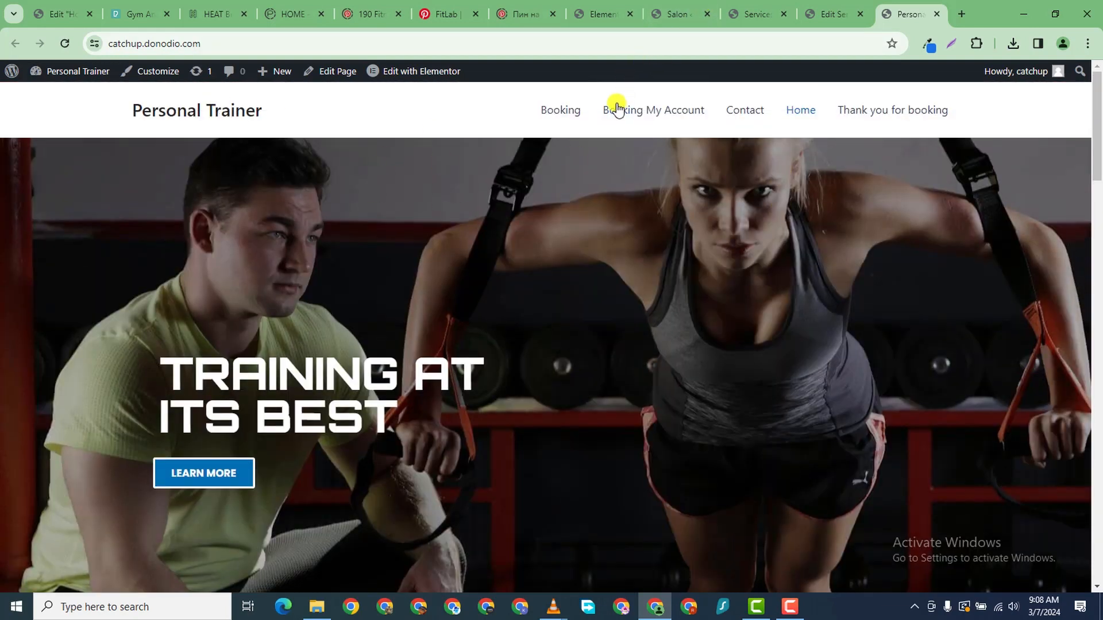
mouse_move(409, 75)
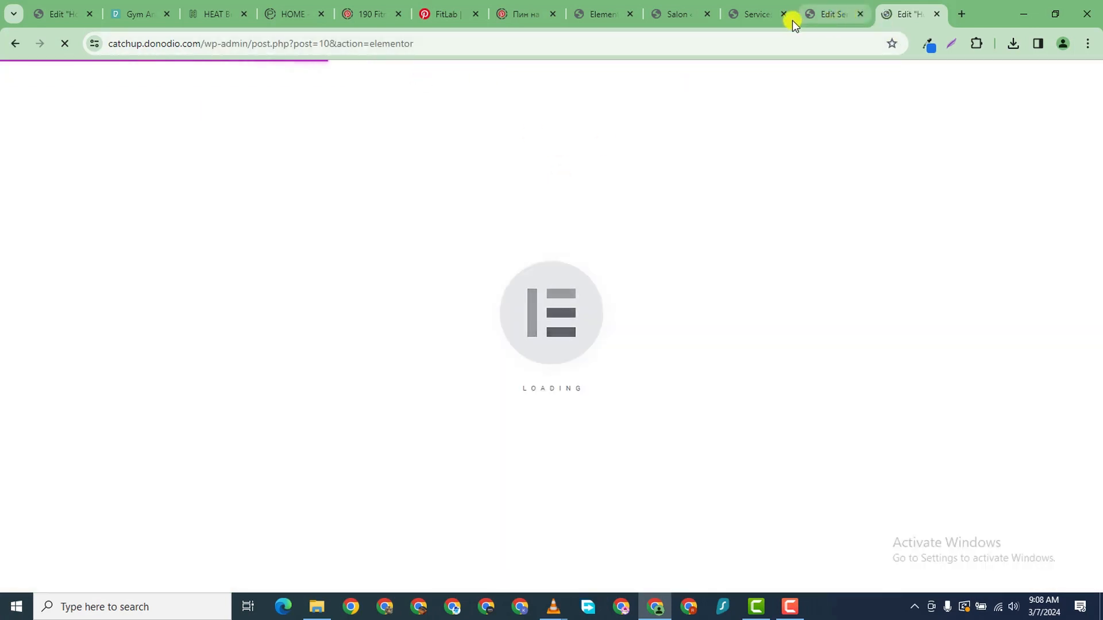
- Close the oldest leftover editor tab and check the open-tabs list
click(89, 14)
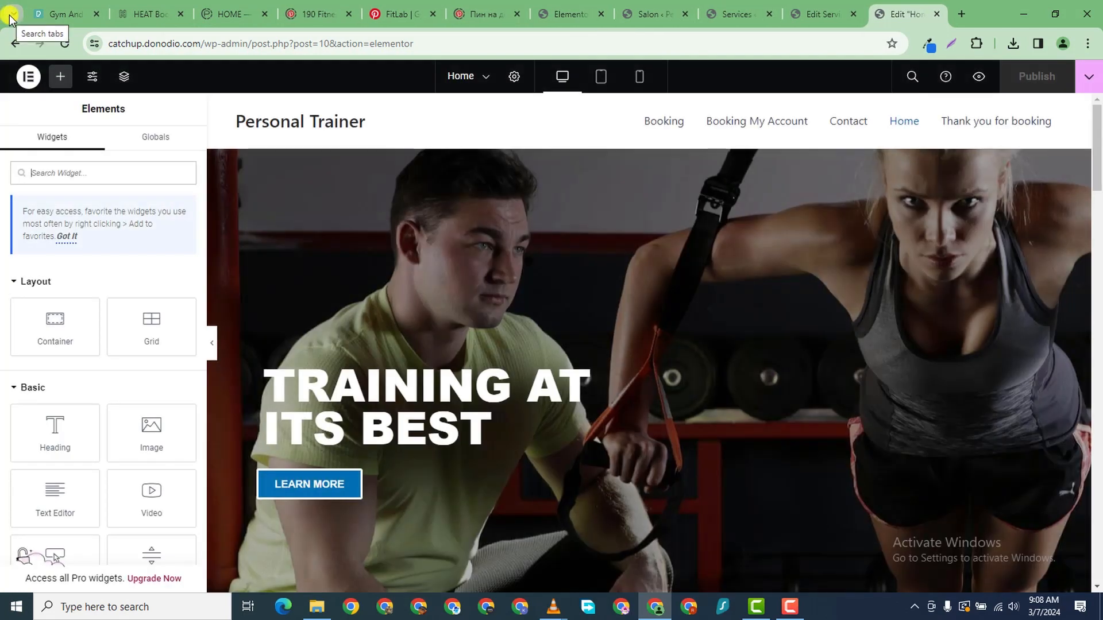
click(10, 19)
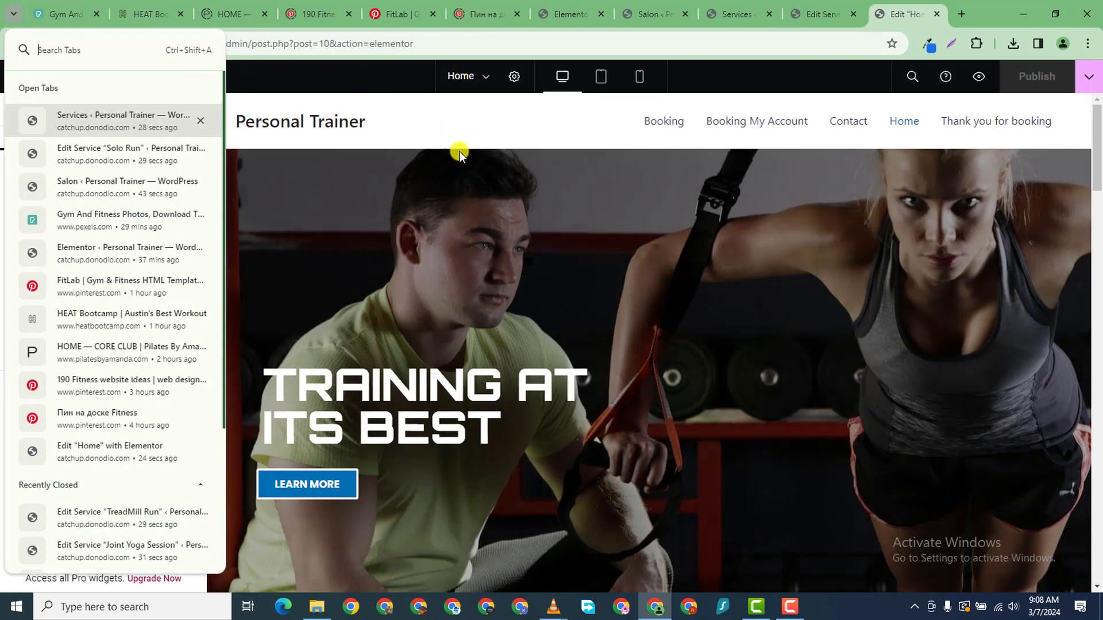
click(884, 16)
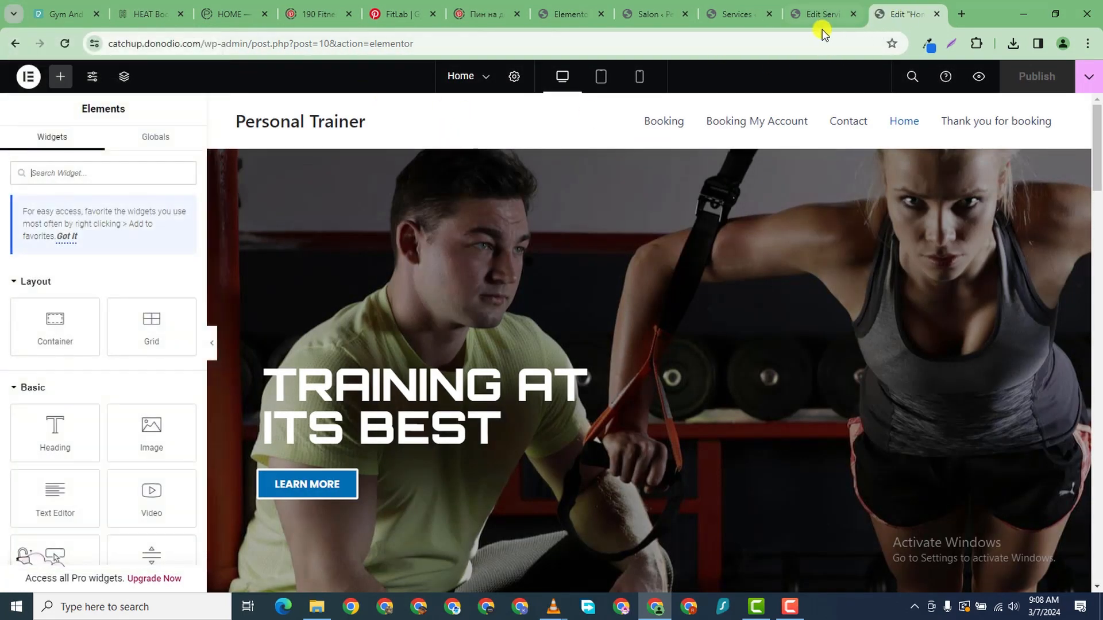
scroll(787, 466, down, 20)
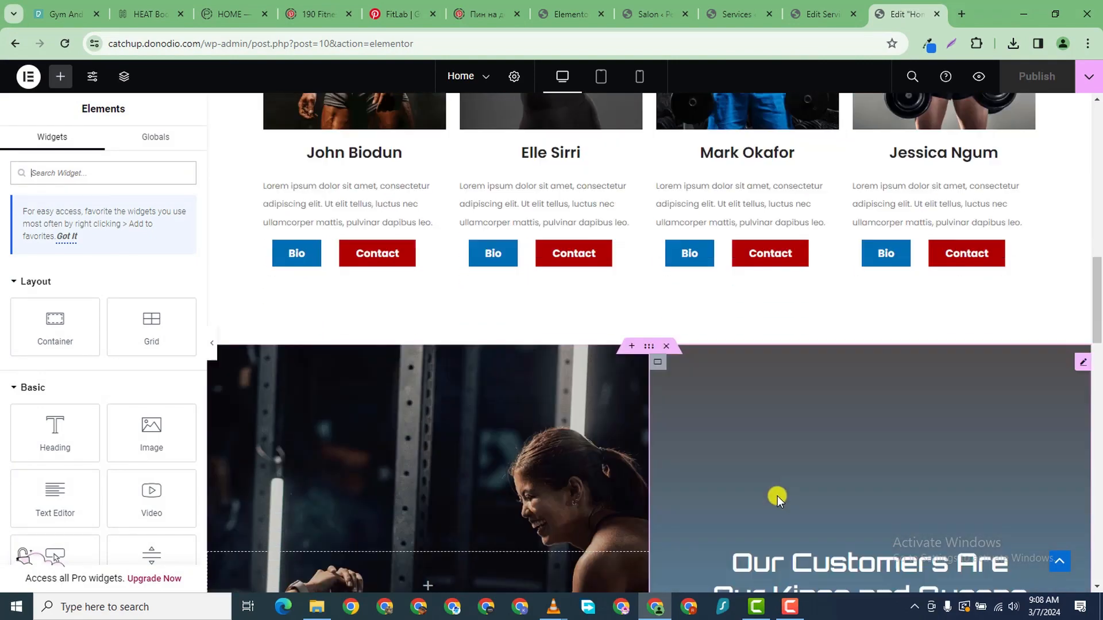
scroll(818, 460, down, 2)
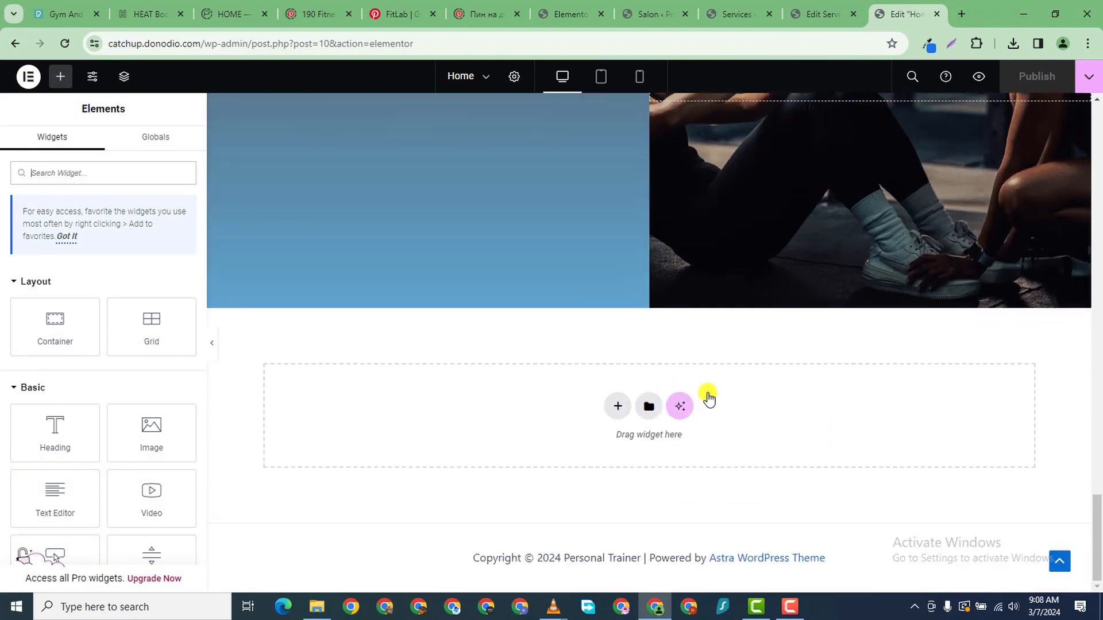
- Add a flexbox container at the page bottom, duplicate it, and drag the copy beneath the hero
click(616, 407)
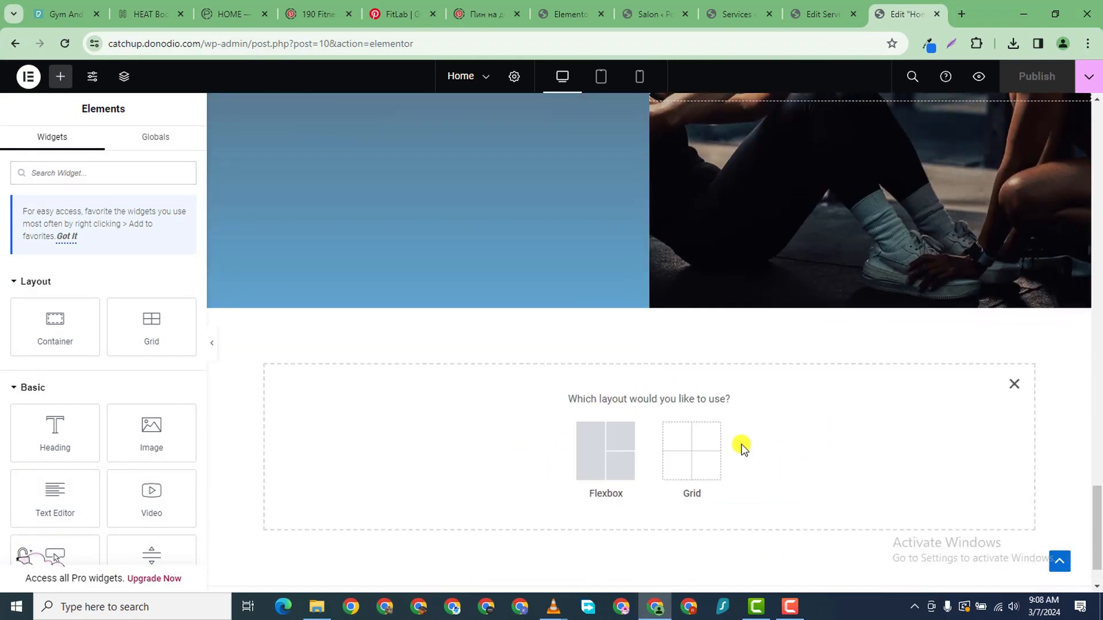
click(593, 458)
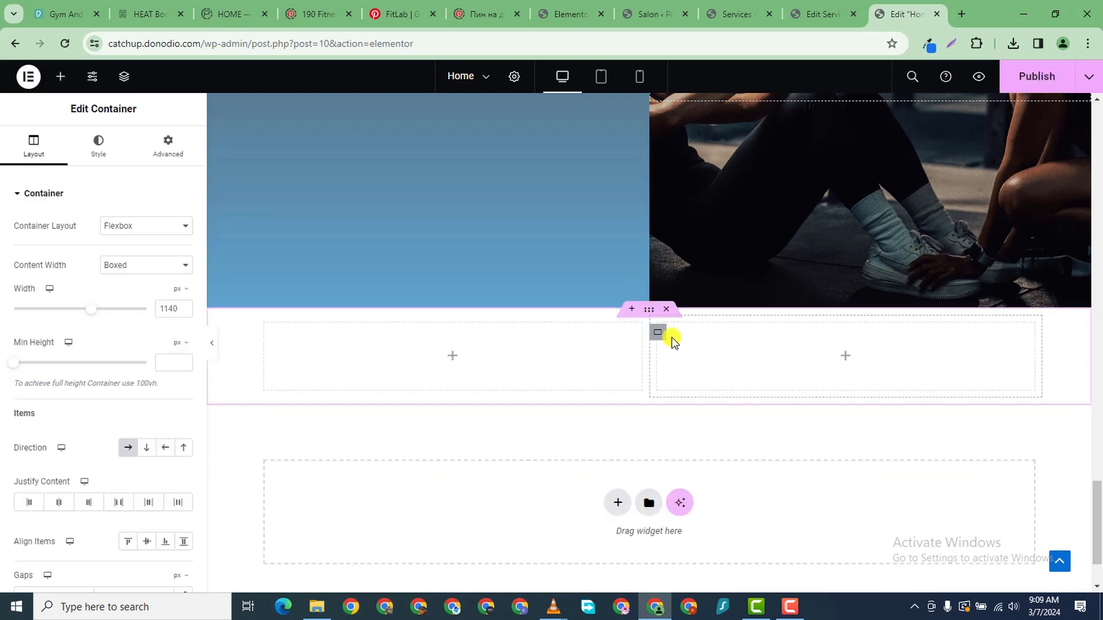
right_click(662, 345)
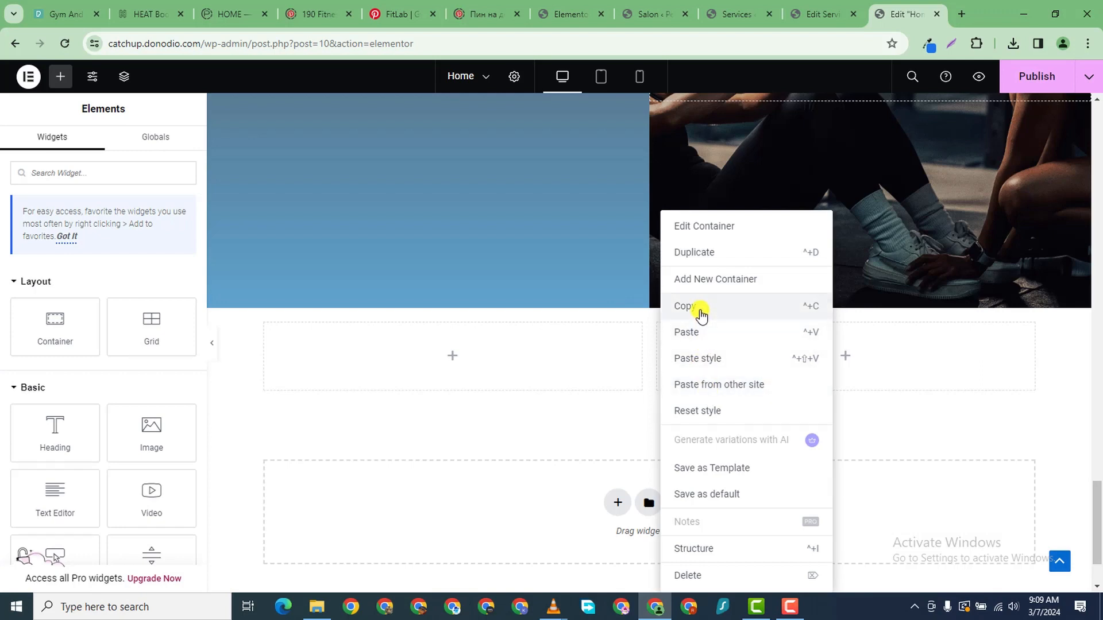
click(694, 252)
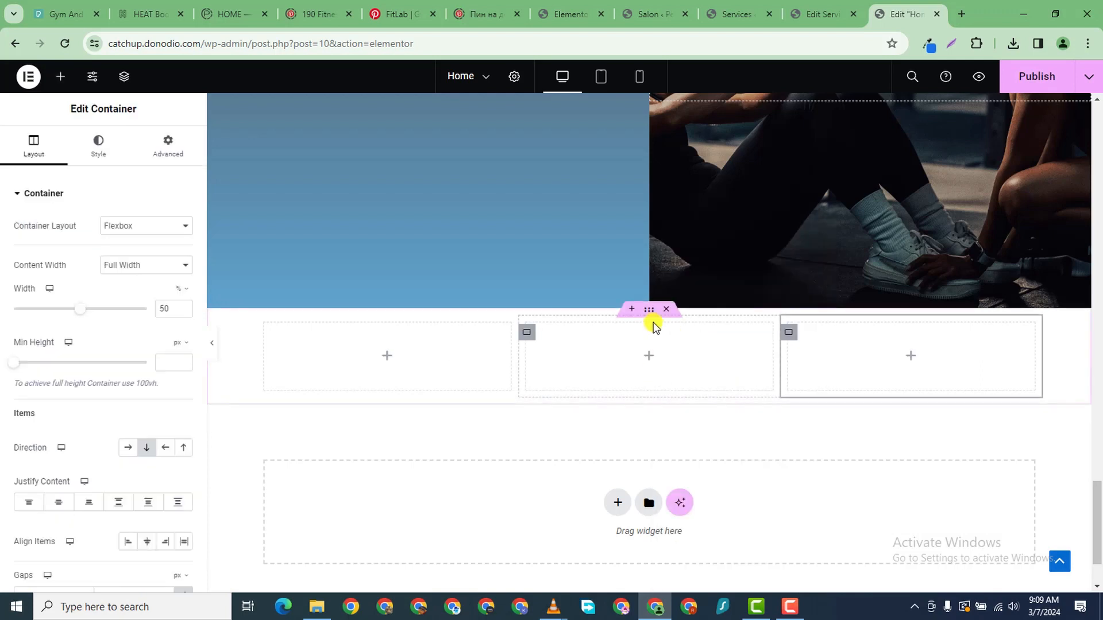
drag(650, 308, 645, 343)
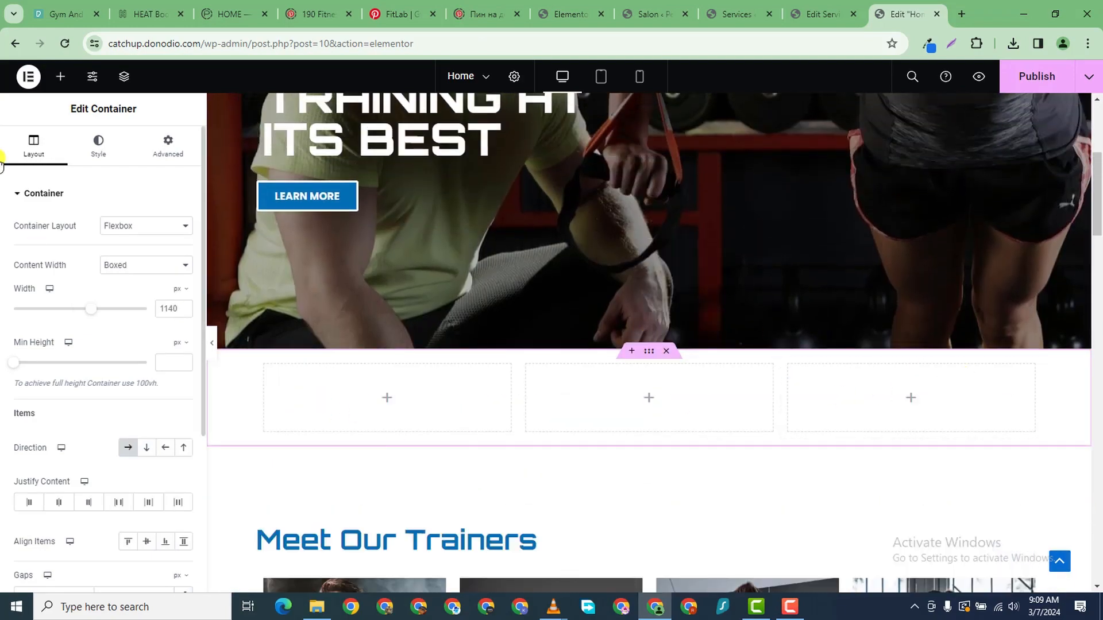
- Drop a Shortcode widget into the row's third box and set the row to Full Width
click(61, 76)
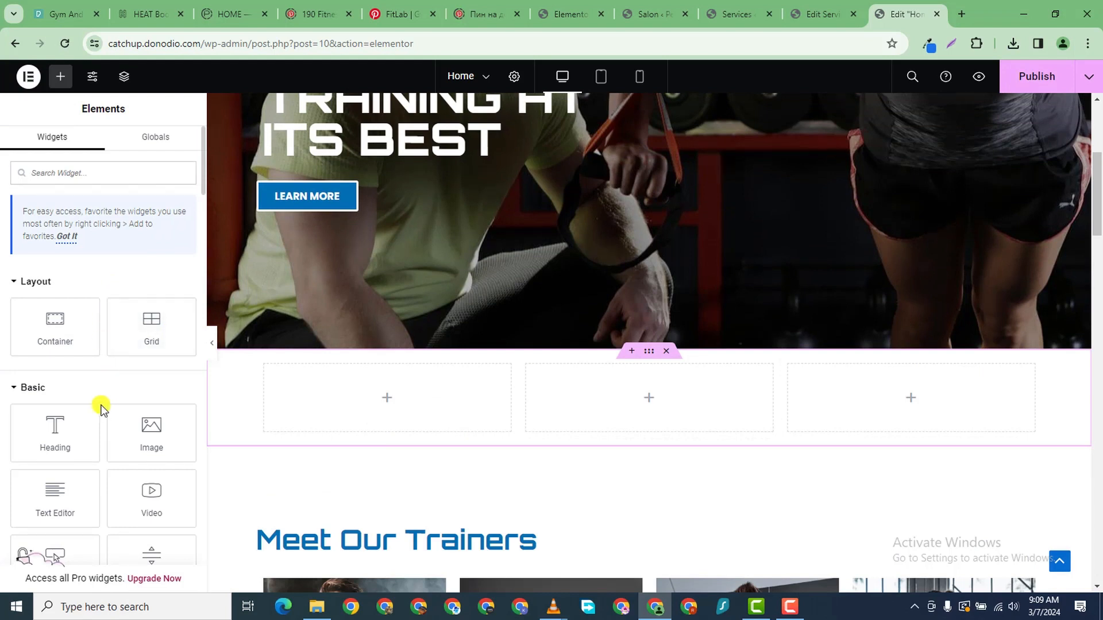
text(shortcode)
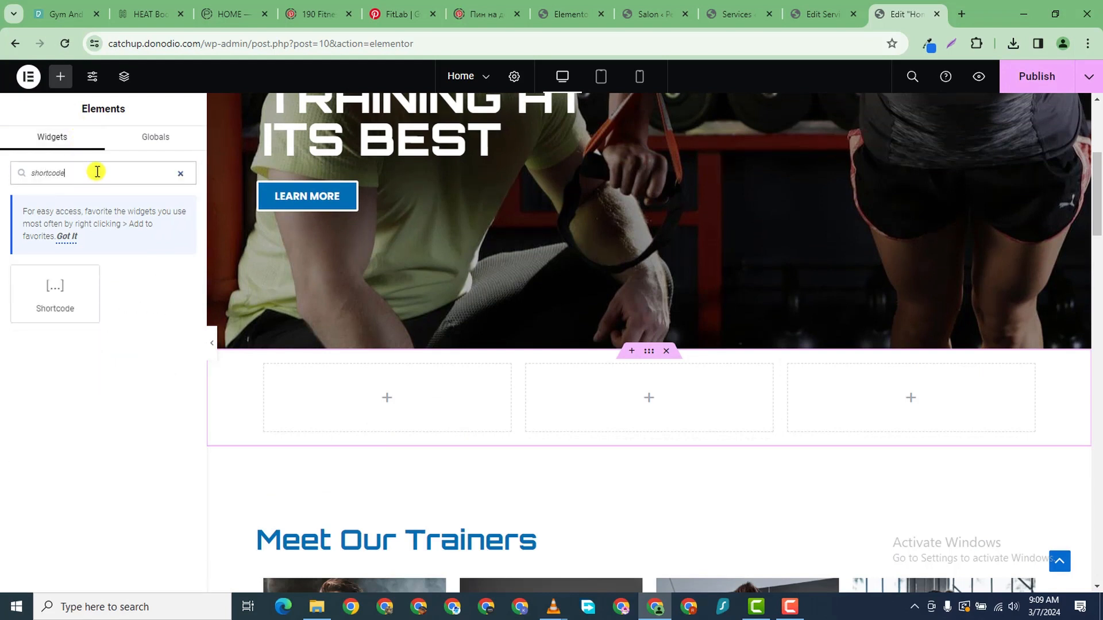
drag(50, 278, 848, 373)
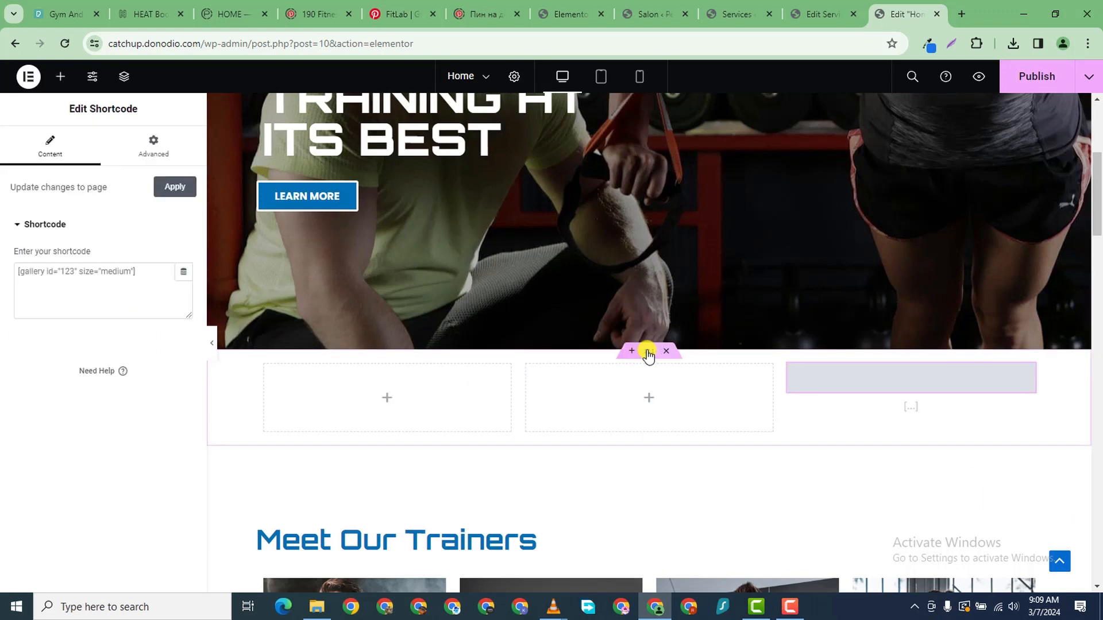
click(139, 270)
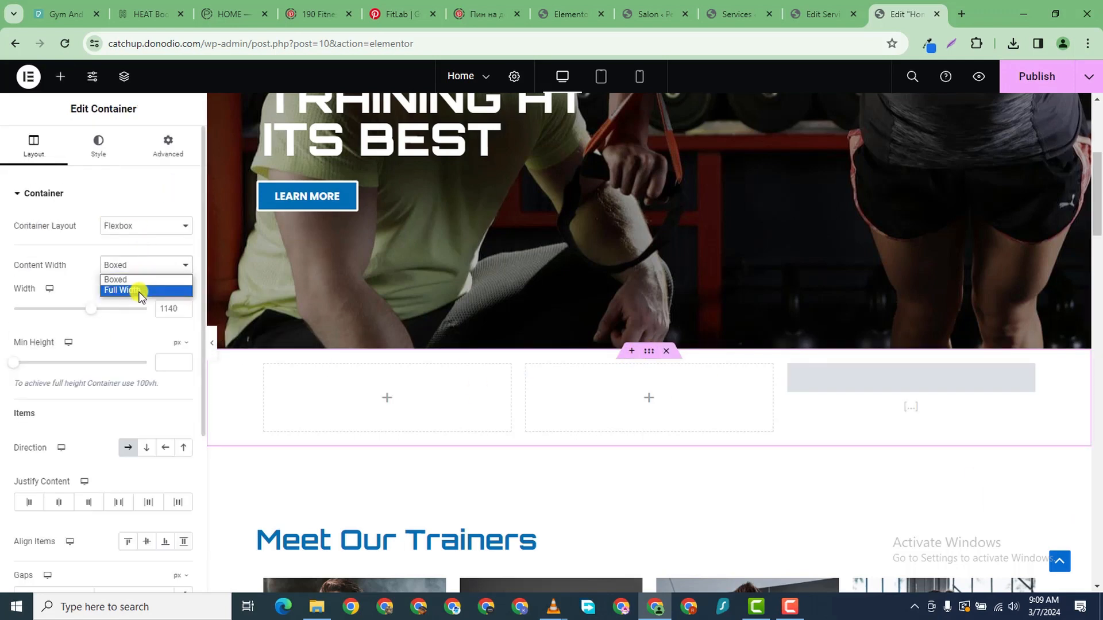
click(140, 290)
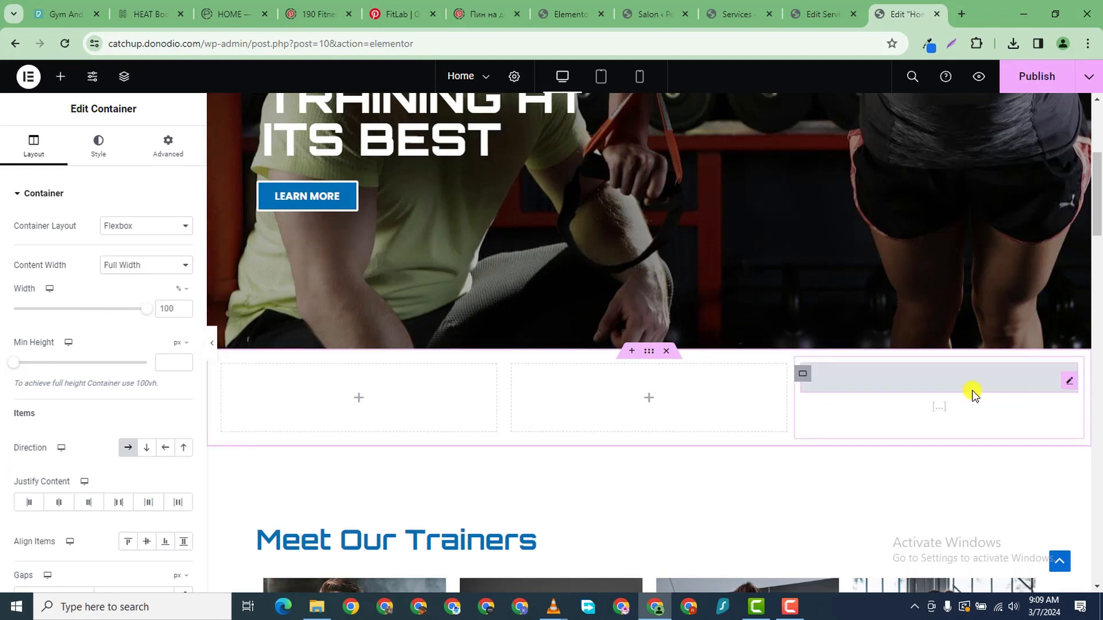
- Enter the [salon/] shortcode to show the booking form
click(970, 402)
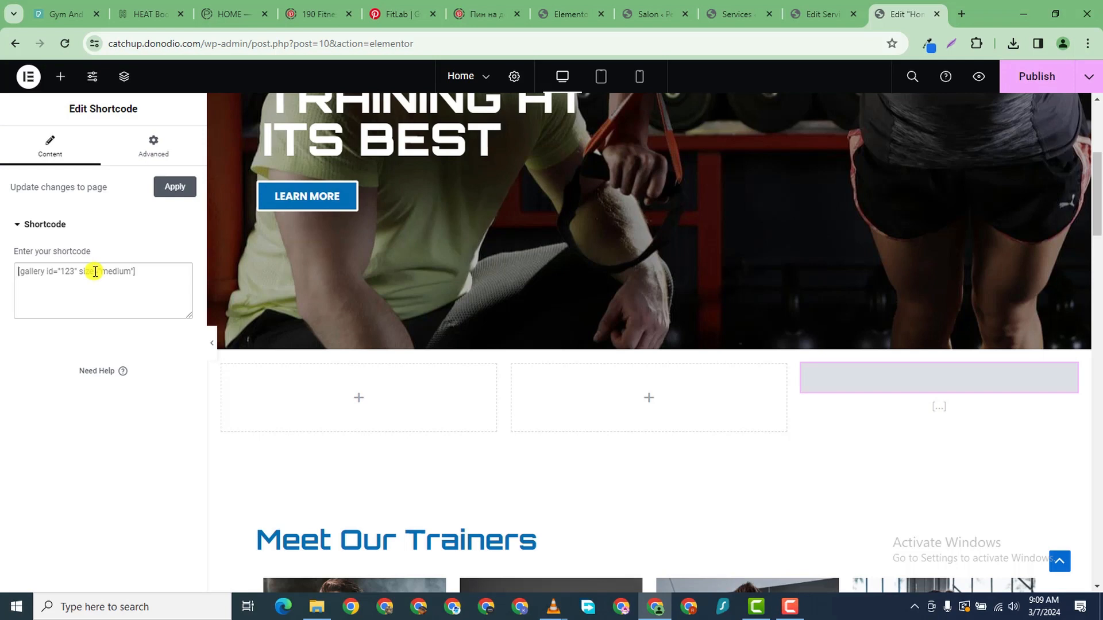
text([salon/)
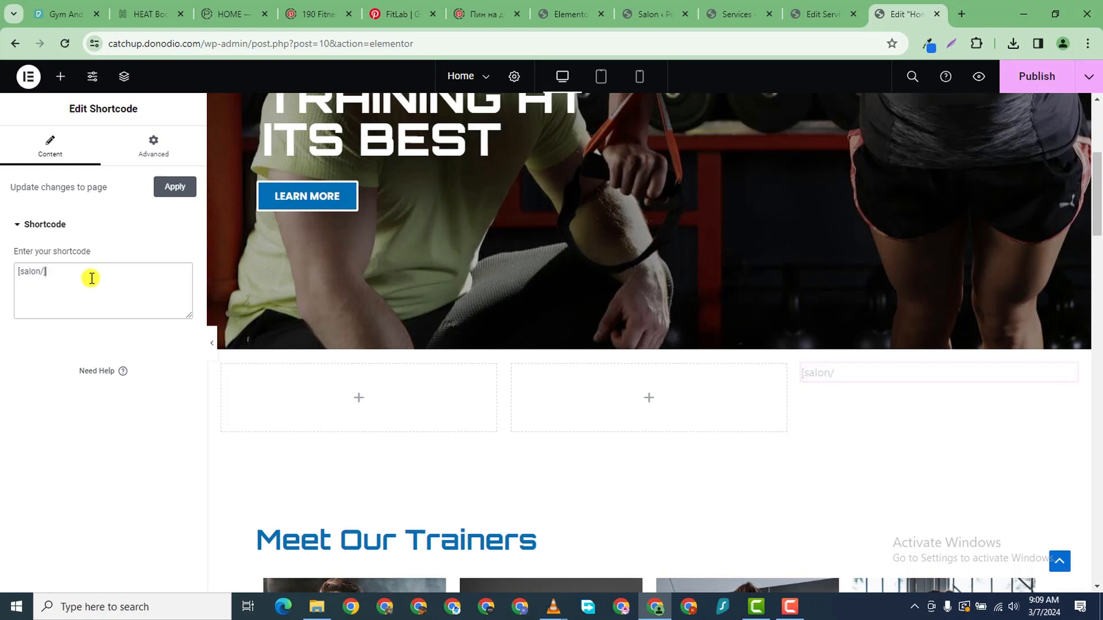
scroll(925, 482, up, 2)
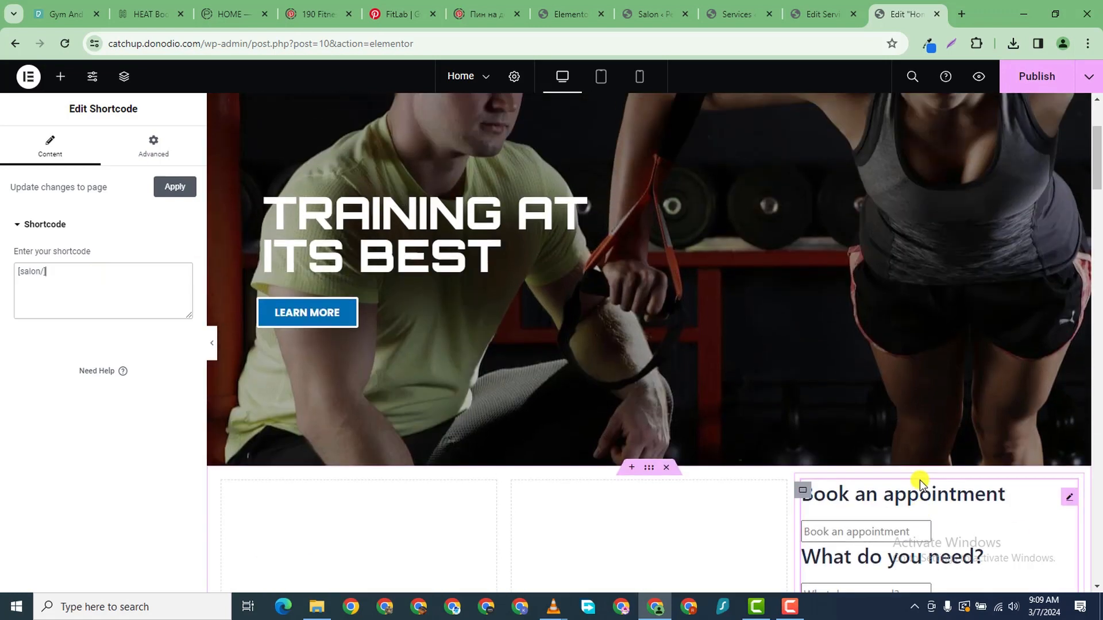
- Publish the Home page with the booking form and preview it in a new tab
scroll(915, 481, down, 4)
scroll(909, 490, down, 10)
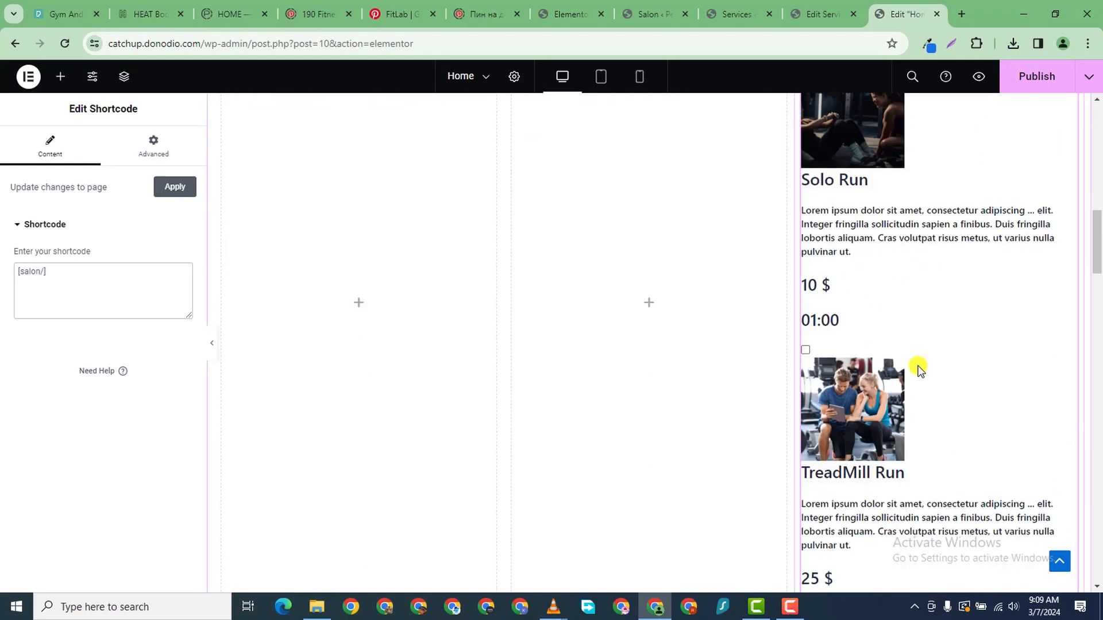
scroll(917, 367, down, 5)
scroll(919, 367, up, 6)
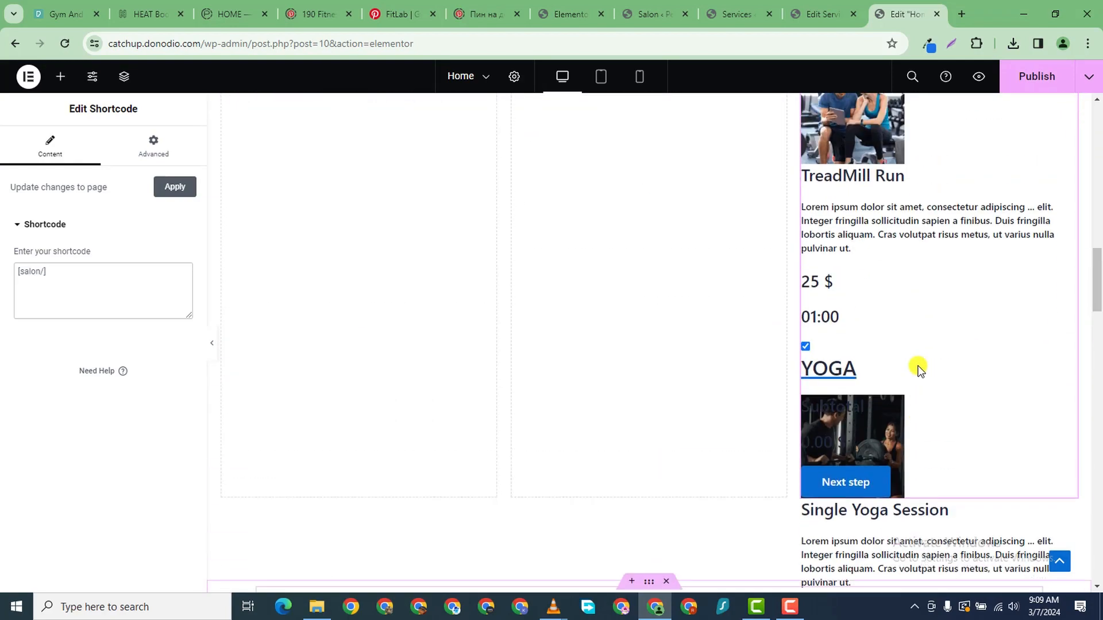
scroll(918, 369, up, 12)
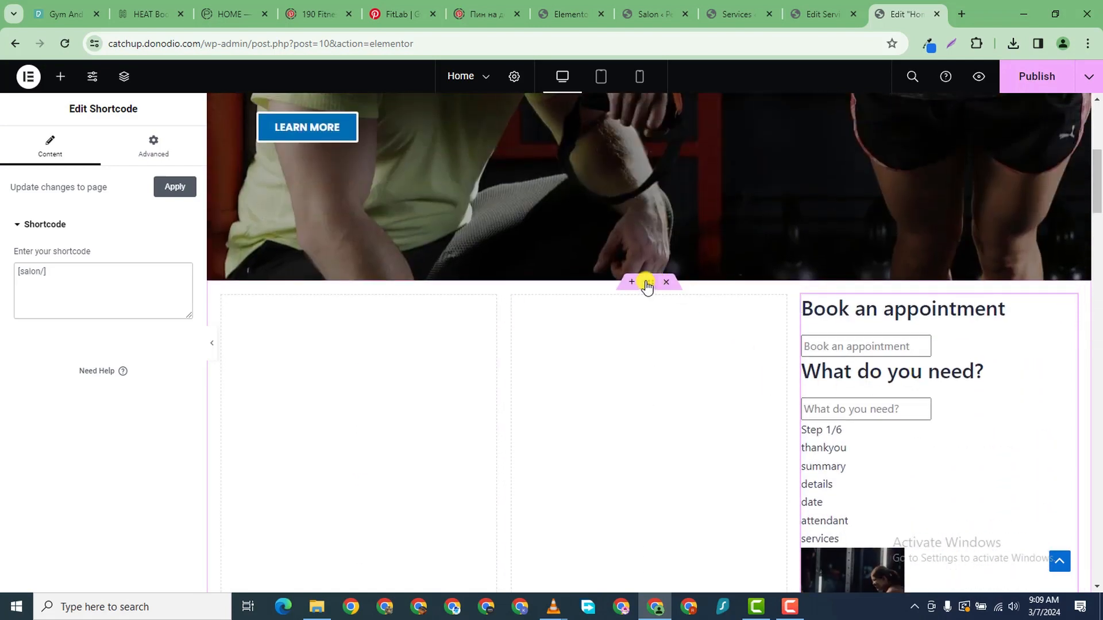
click(1033, 76)
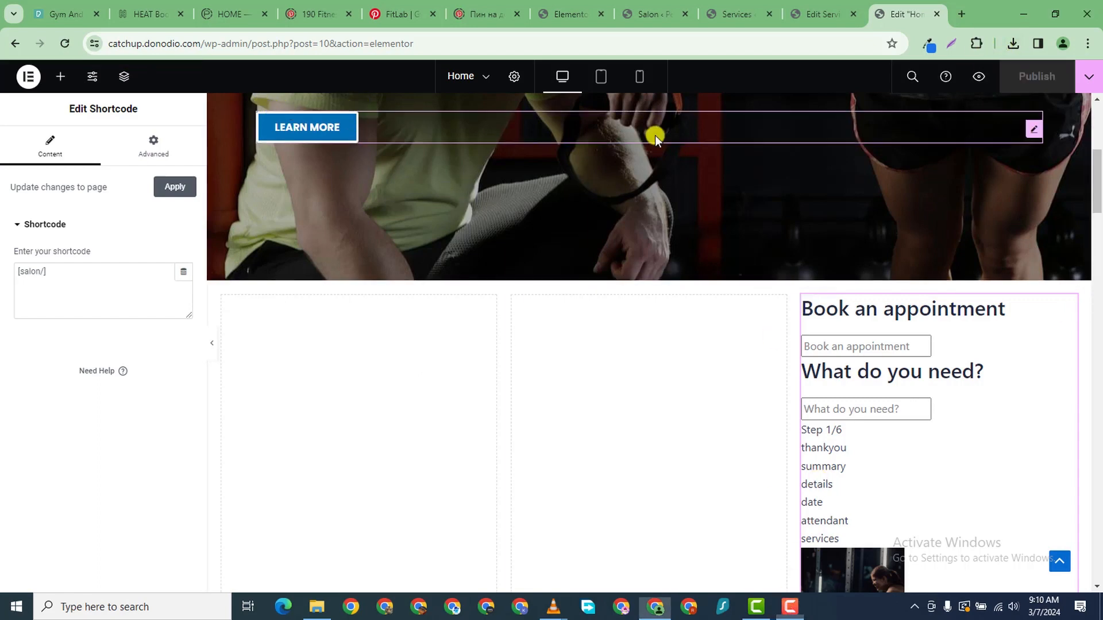
click(981, 76)
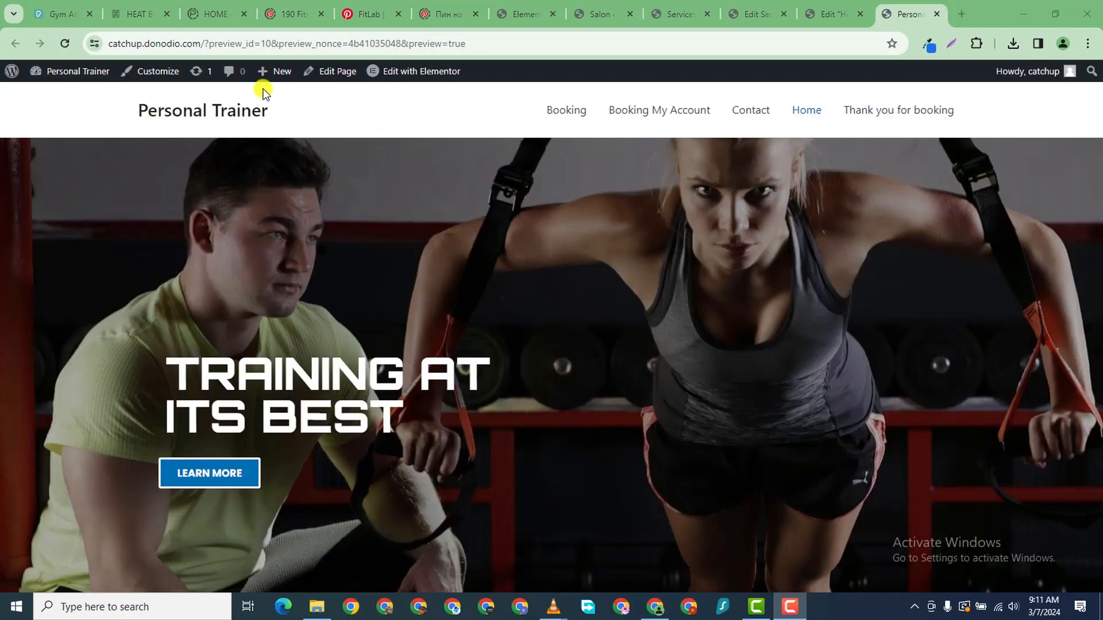
- Expand YOGA in the booking form to show its Single and Joint sessions, then return to Elementor
scroll(672, 419, down, 13)
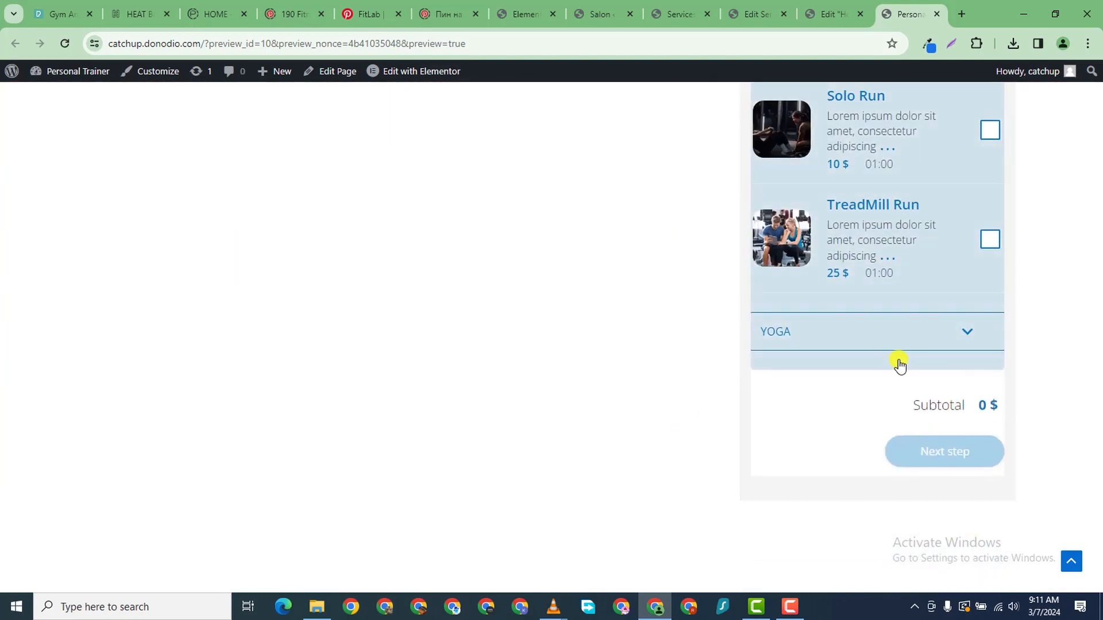
scroll(899, 364, up, 5)
scroll(926, 290, down, 2)
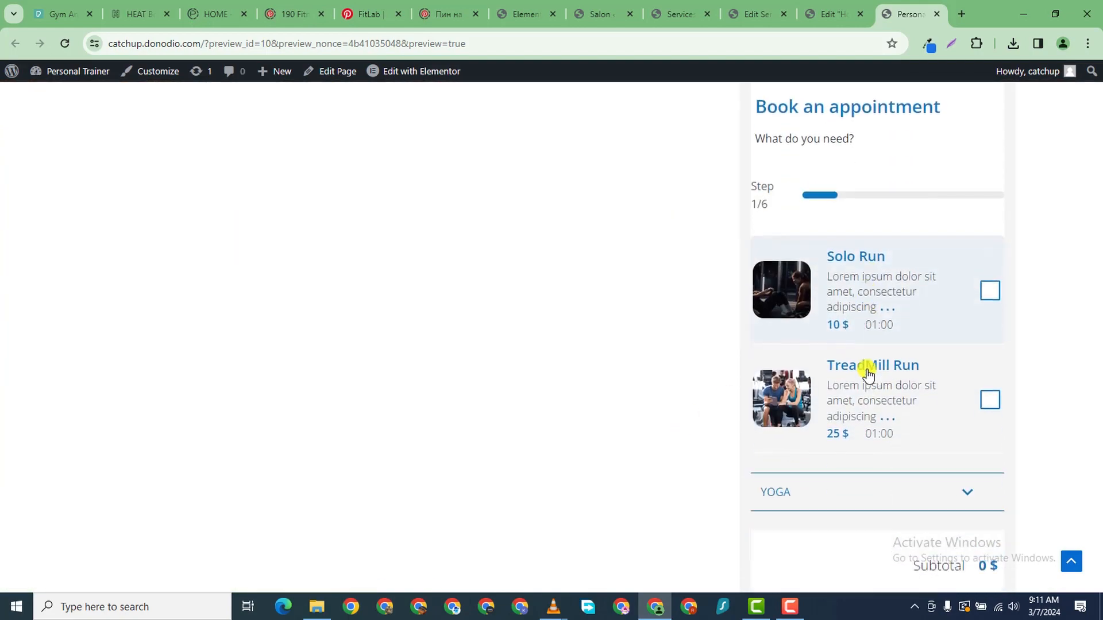
scroll(868, 374, down, 1)
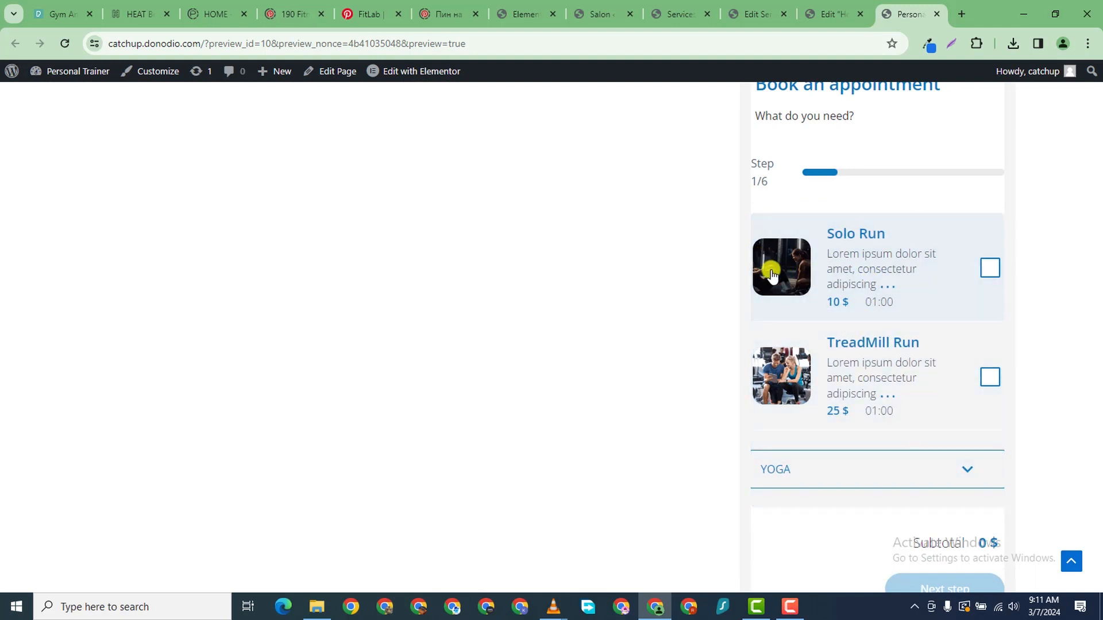
scroll(833, 397, down, 1)
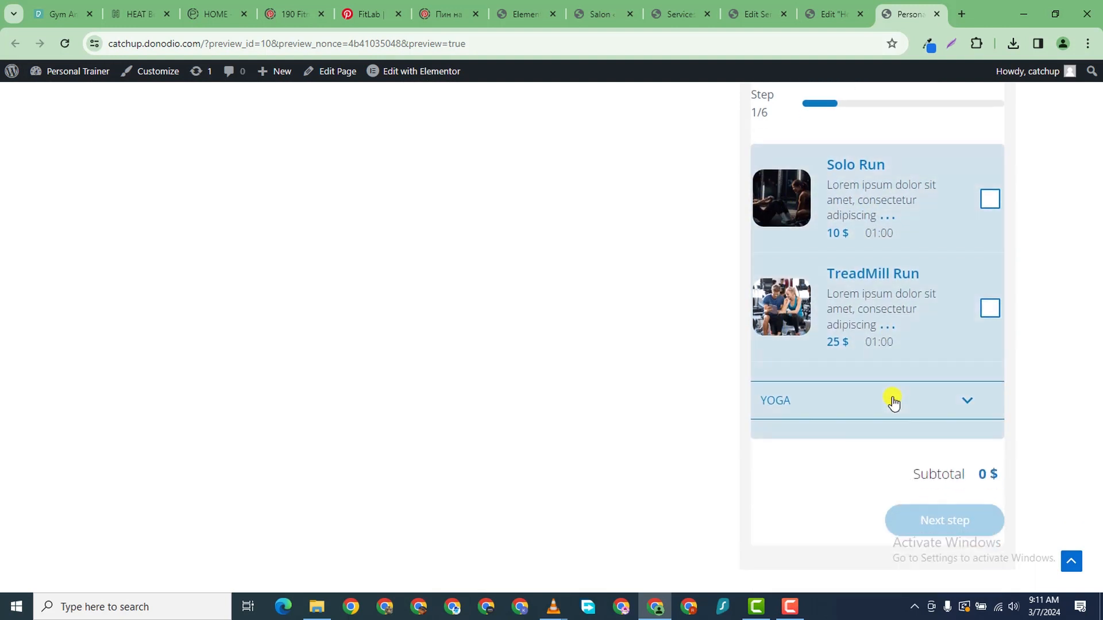
click(967, 404)
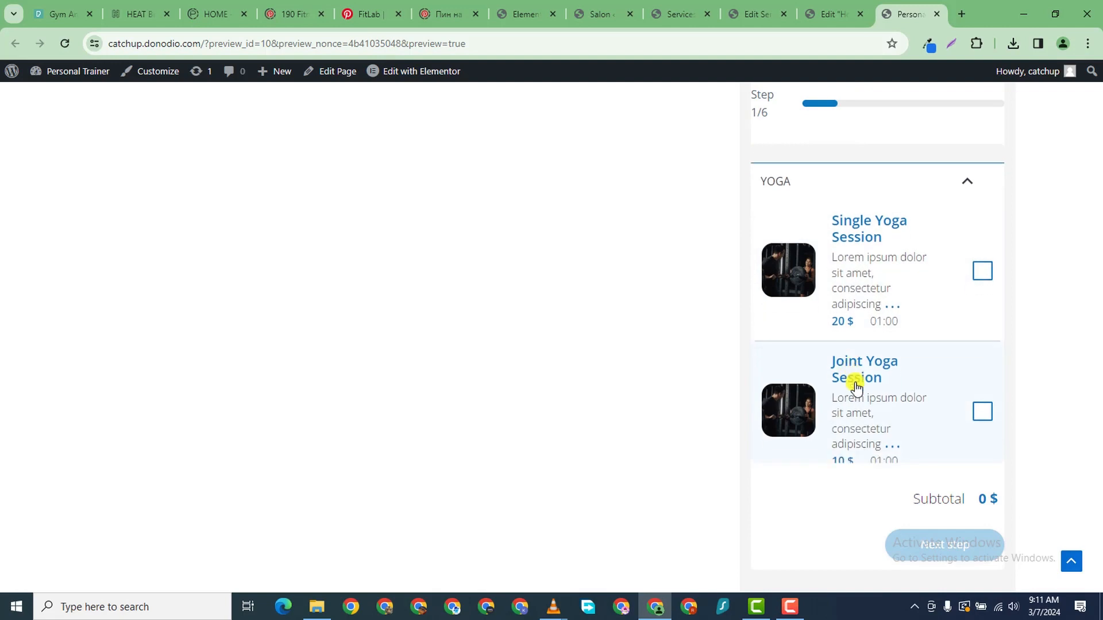
scroll(859, 382, up, 3)
scroll(860, 376, down, 3)
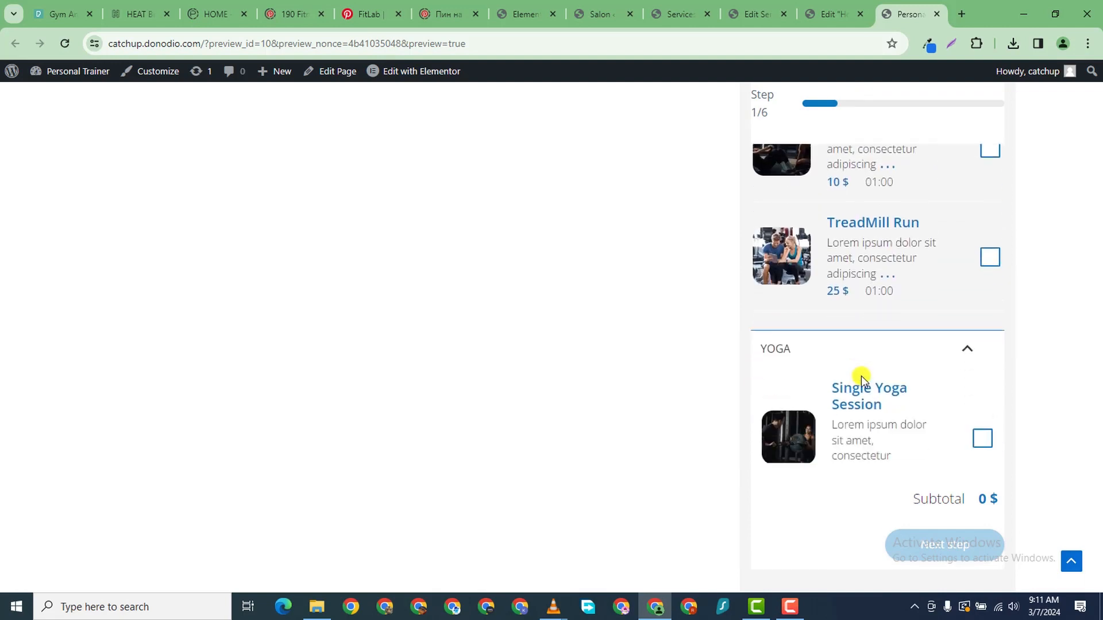
scroll(864, 374, up, 8)
scroll(943, 350, down, 5)
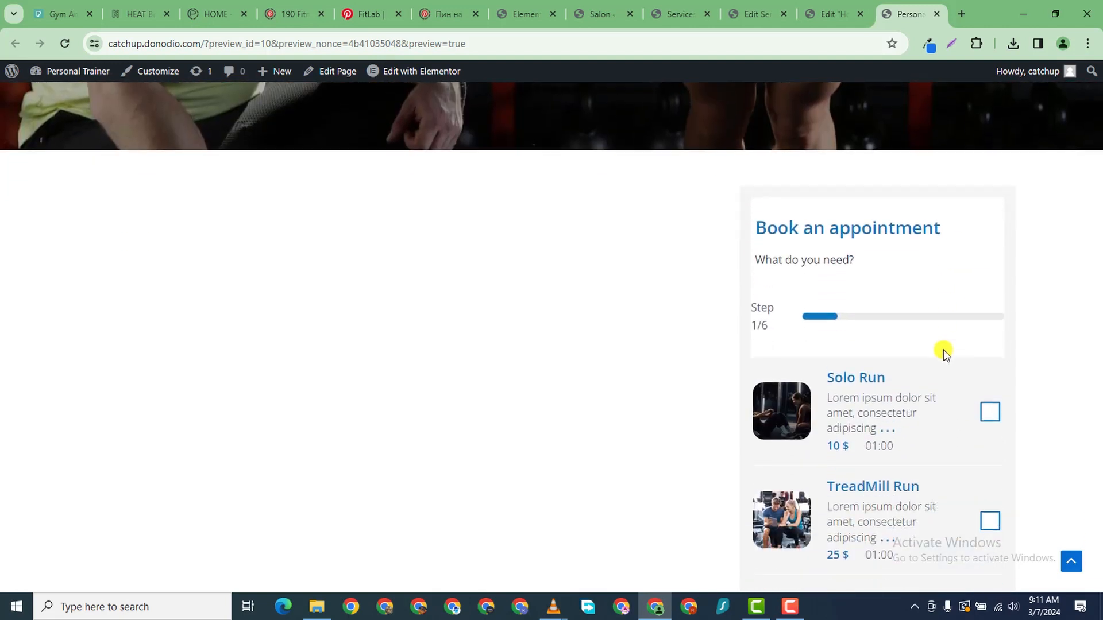
scroll(924, 309, up, 3)
scroll(924, 309, up, 10)
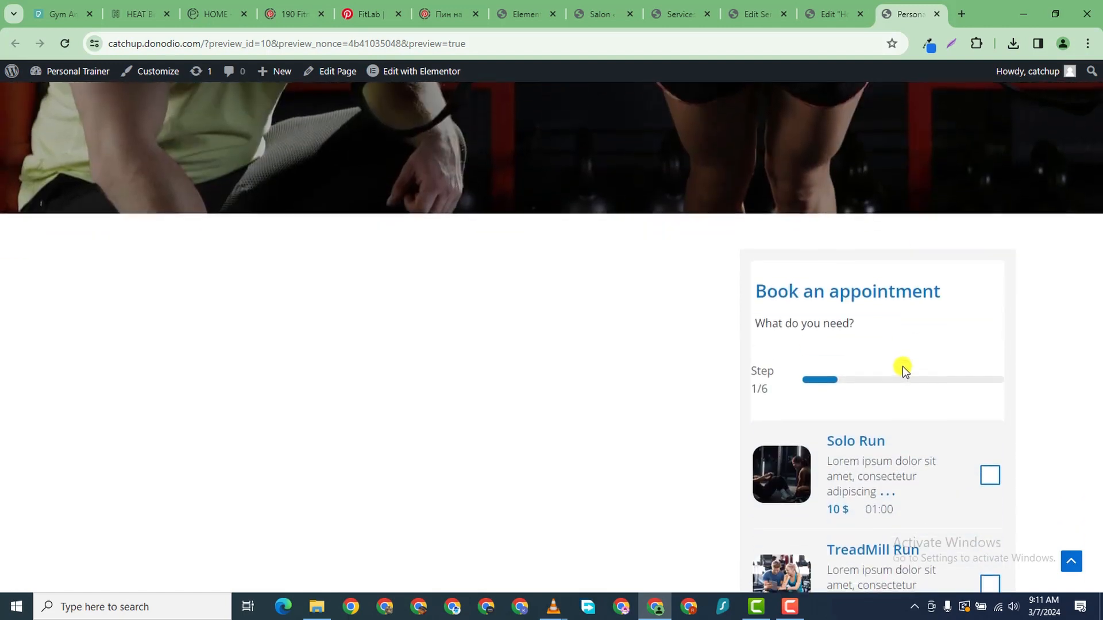
scroll(772, 327, down, 1)
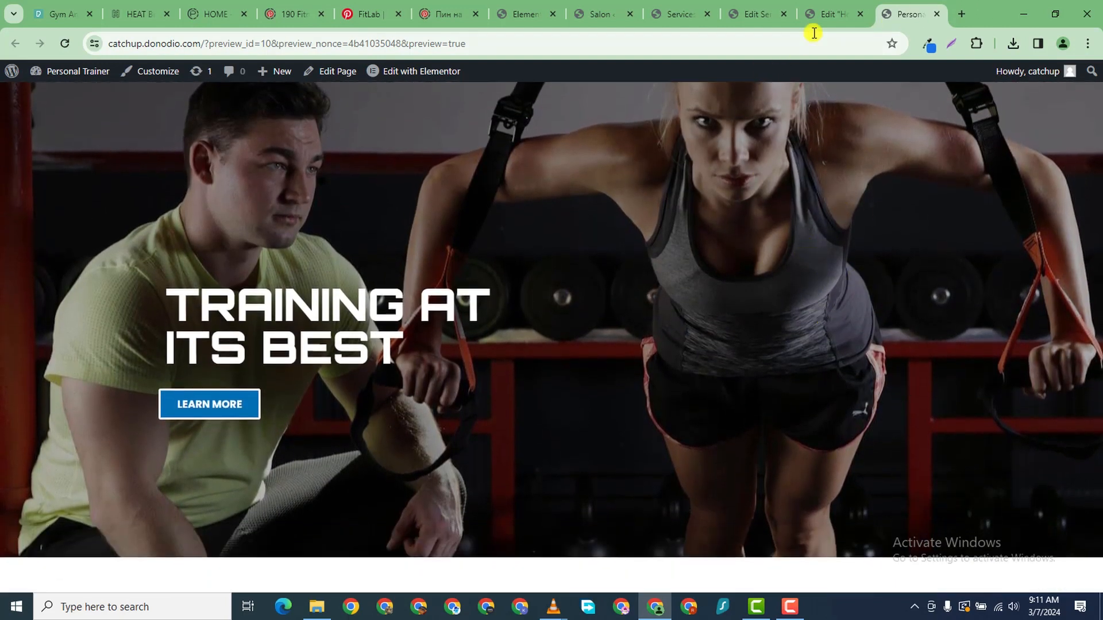
click(827, 14)
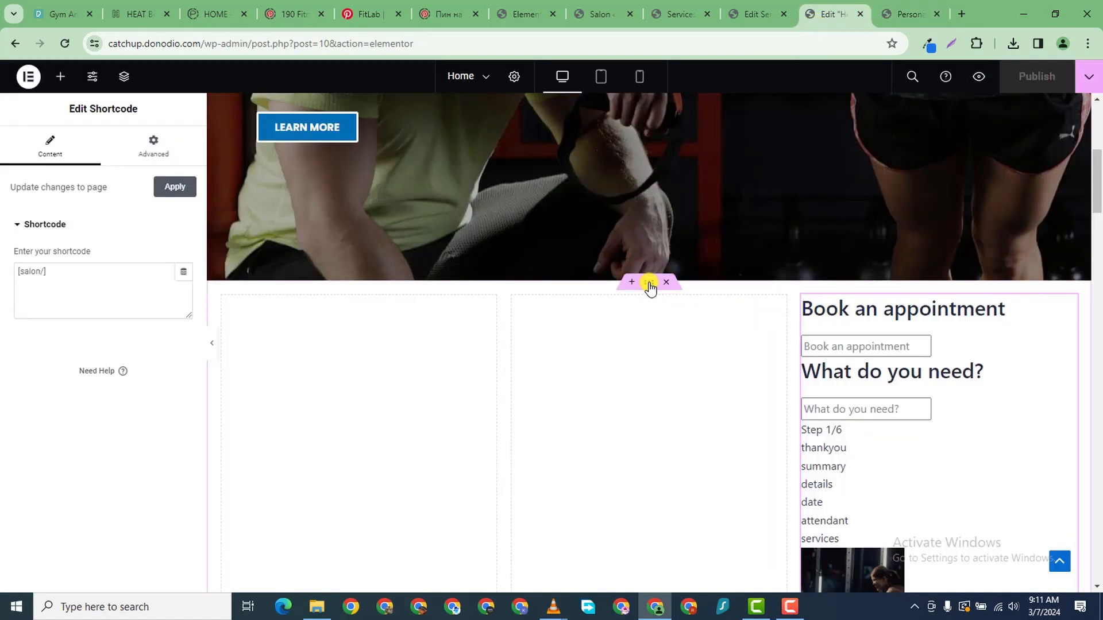
- Set the booking form row's Advanced Margin Top to -600 px
click(649, 283)
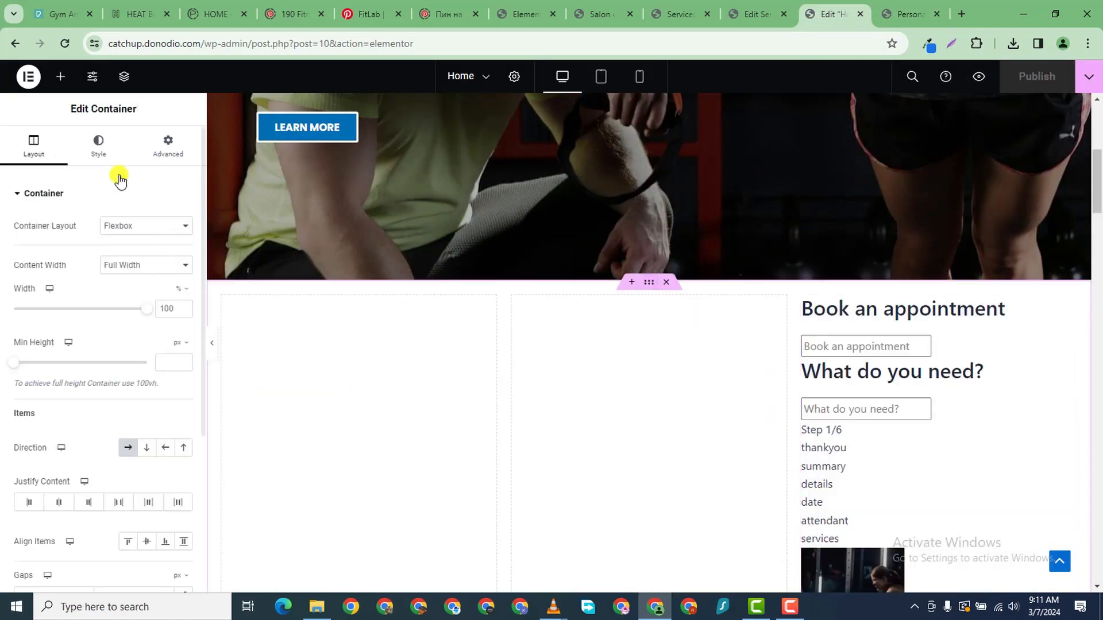
click(167, 146)
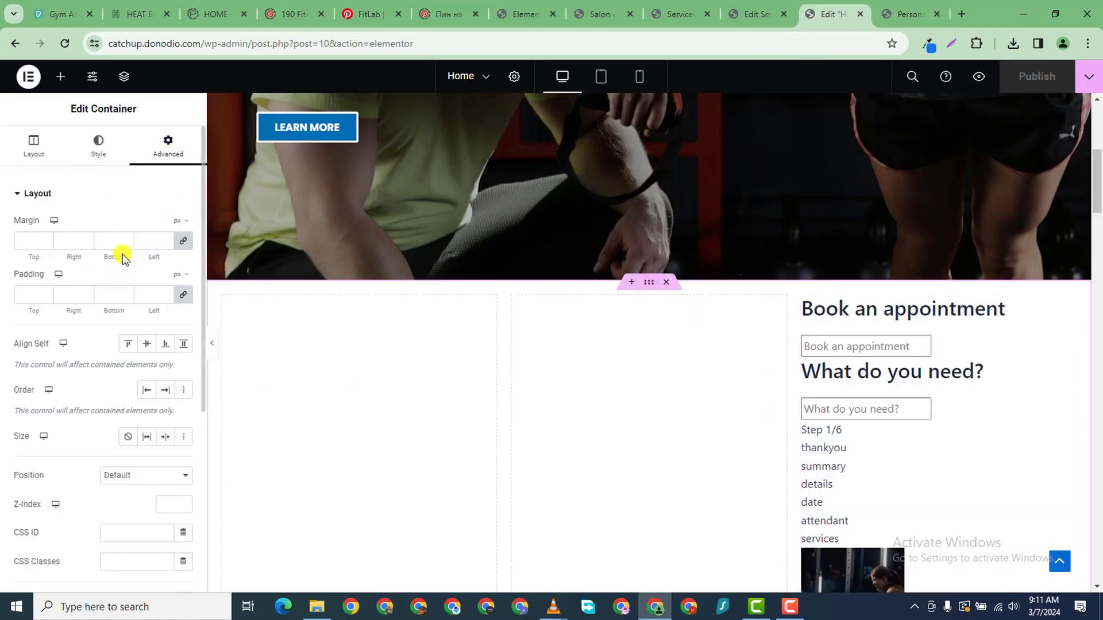
click(175, 242)
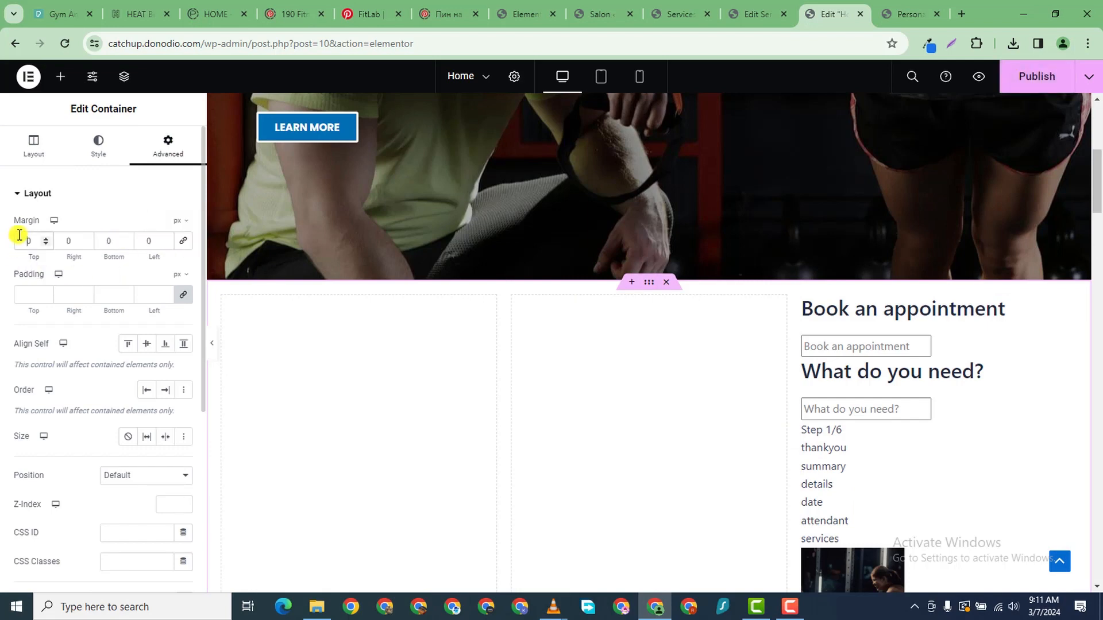
text(100)
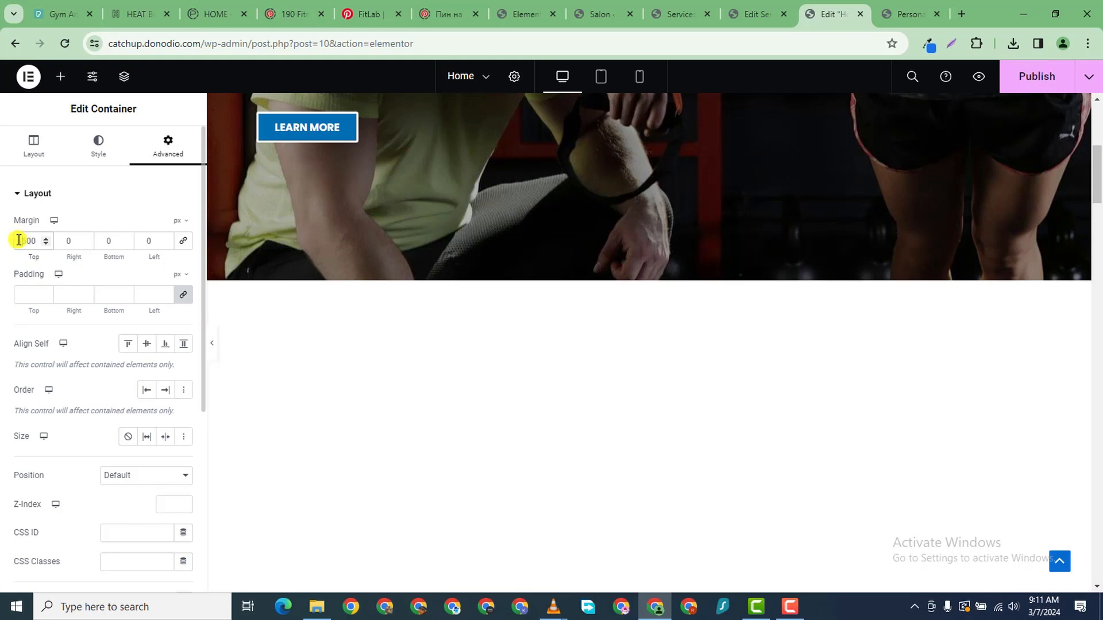
text(-5)
scroll(950, 222, down, 2)
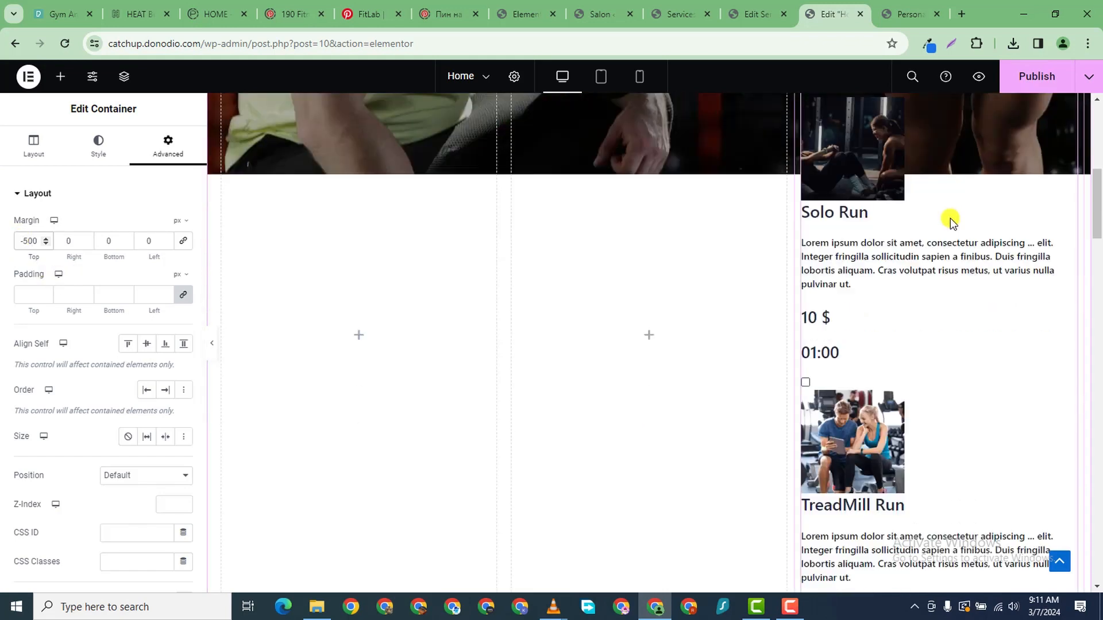
scroll(942, 234, up, 5)
scroll(909, 220, up, 2)
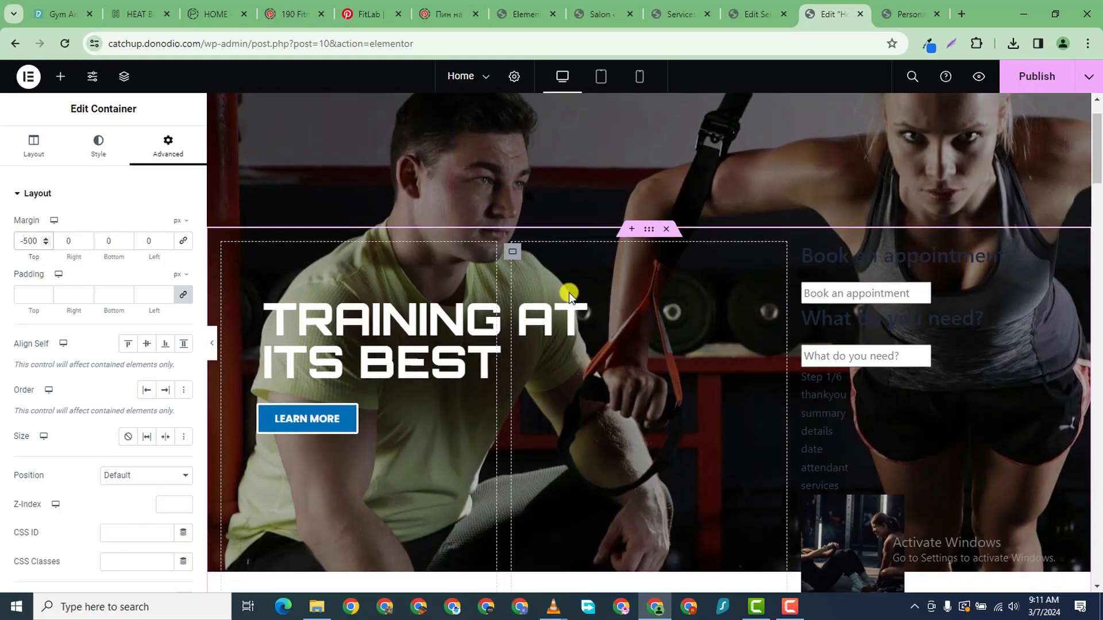
click(45, 243)
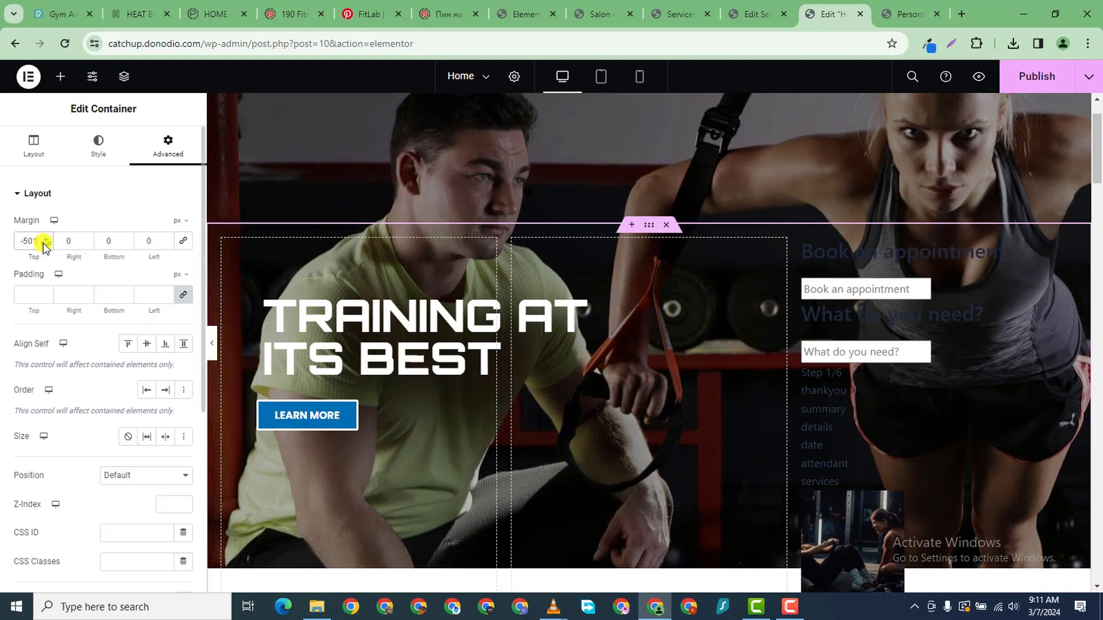
click(48, 240)
drag(49, 244, 44, 248)
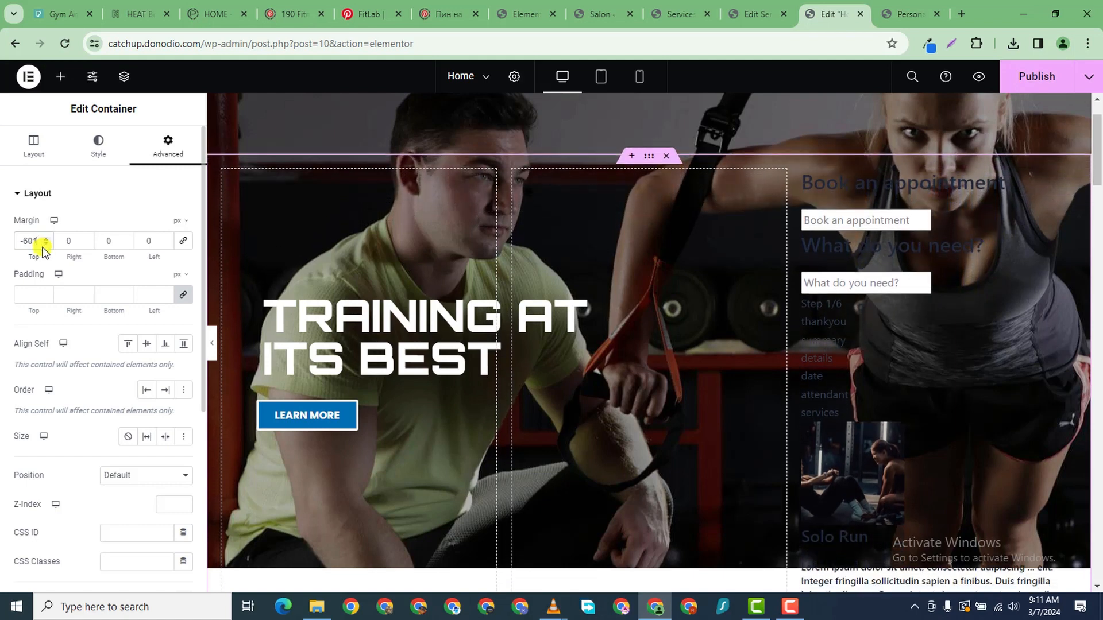
click(46, 238)
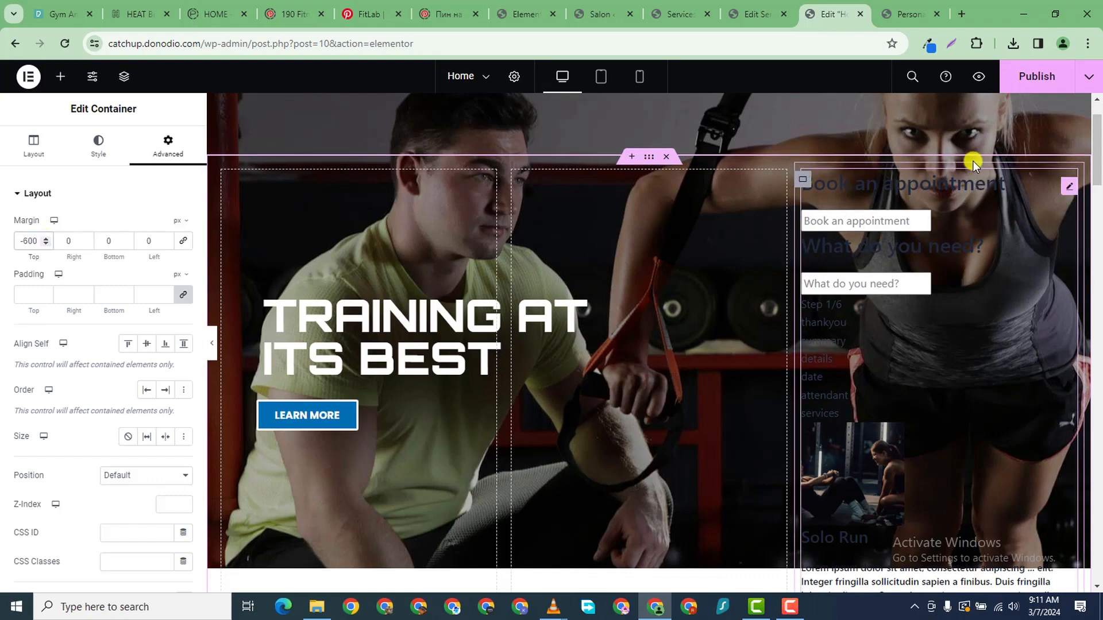
- Publish the updated page and switch to the site preview
click(1020, 80)
scroll(877, 447, down, 6)
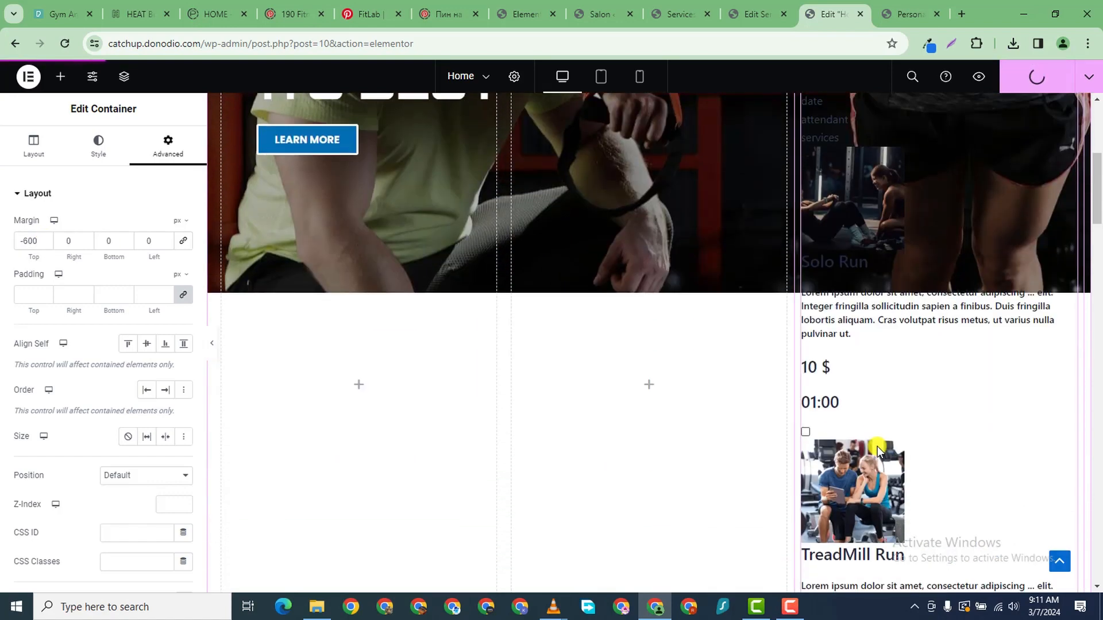
scroll(877, 446, up, 6)
click(885, 16)
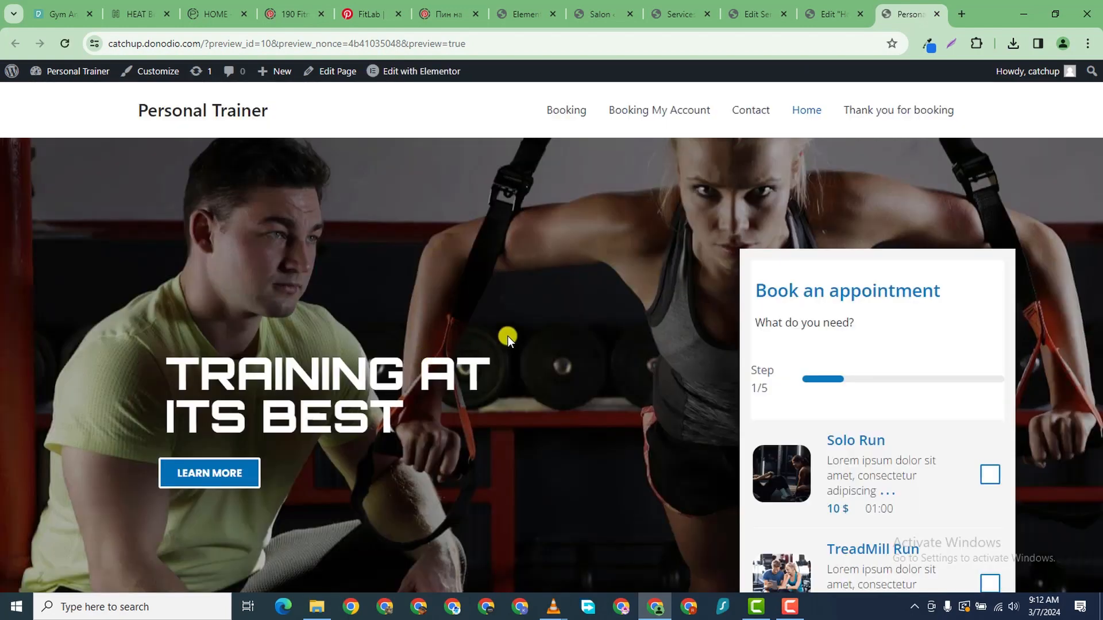
- After reviewing the preview, lower the booking row's top margin to -650 px
scroll(626, 333, down, 5)
scroll(627, 333, up, 5)
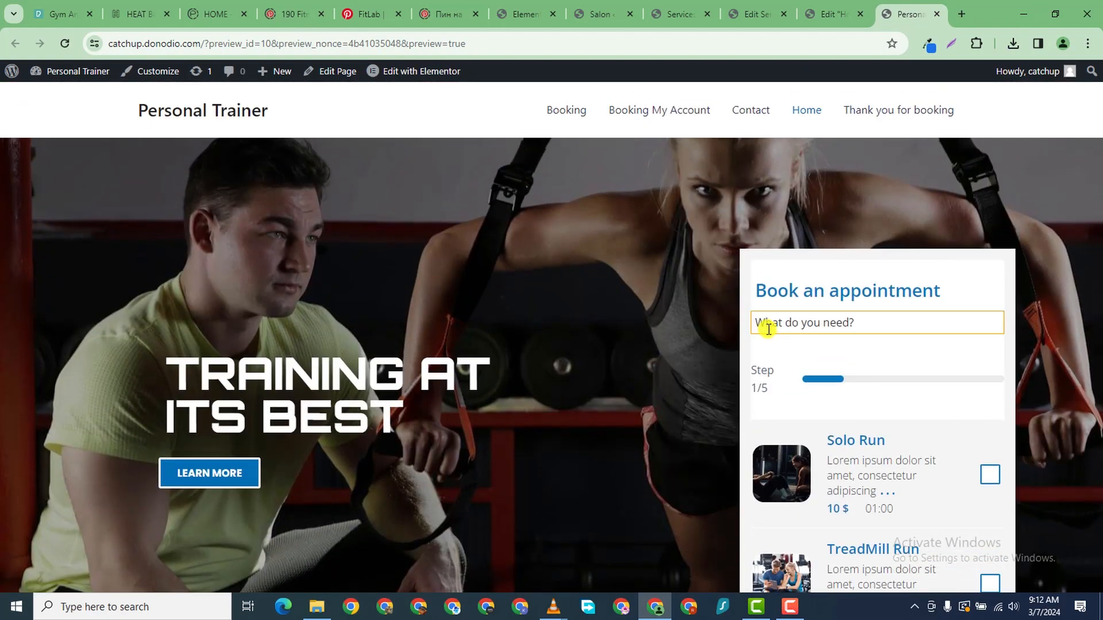
scroll(795, 349, down, 6)
scroll(619, 385, up, 6)
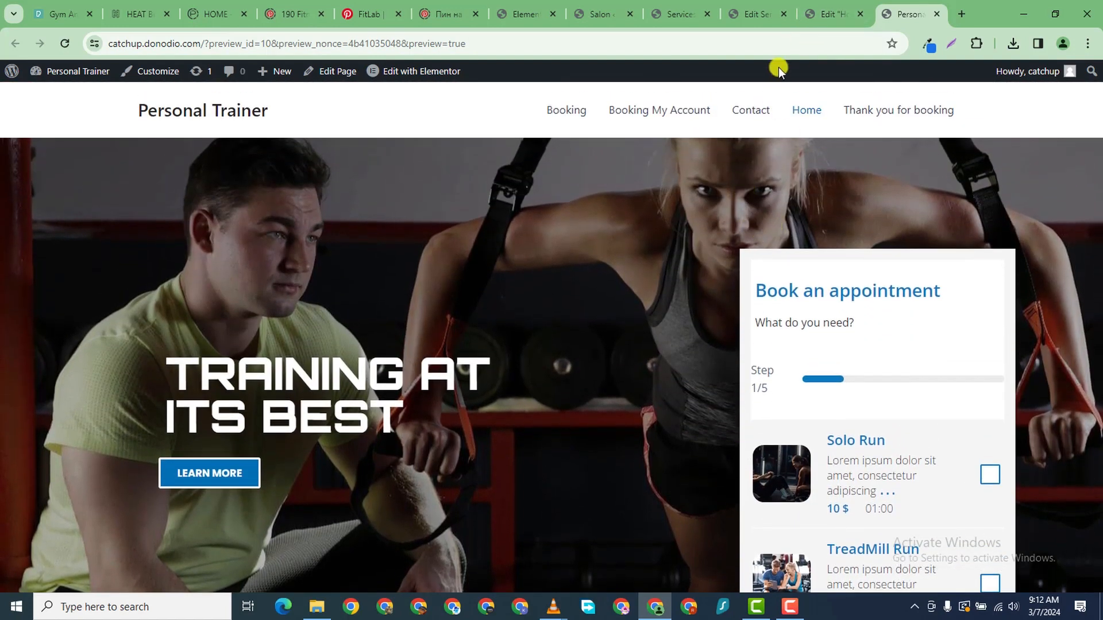
click(824, 16)
drag(46, 247, 45, 247)
click(45, 239)
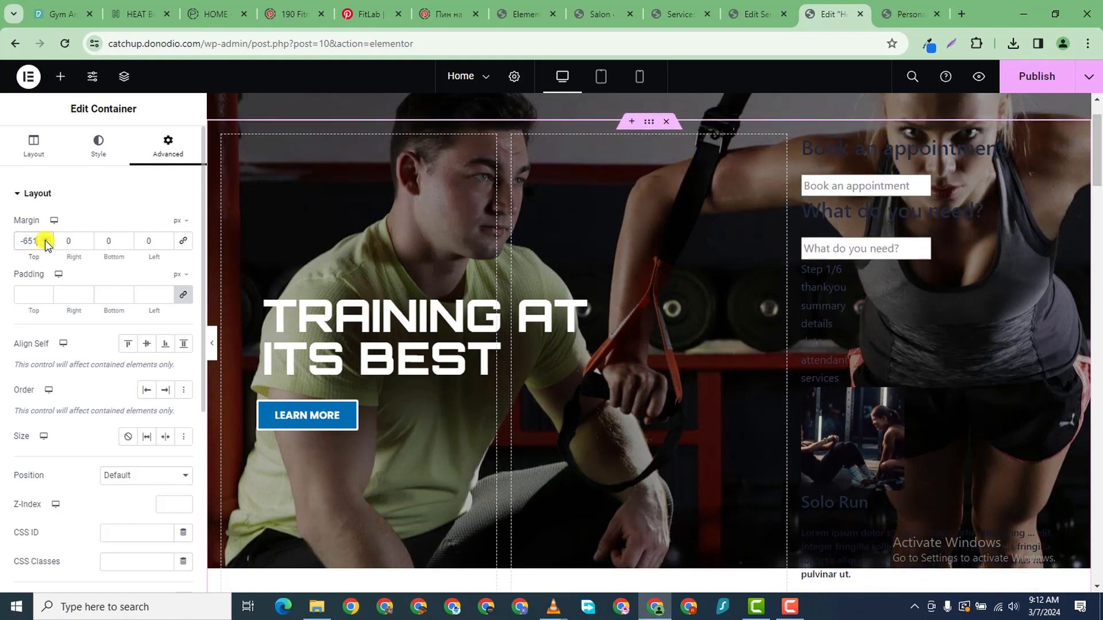
click(46, 239)
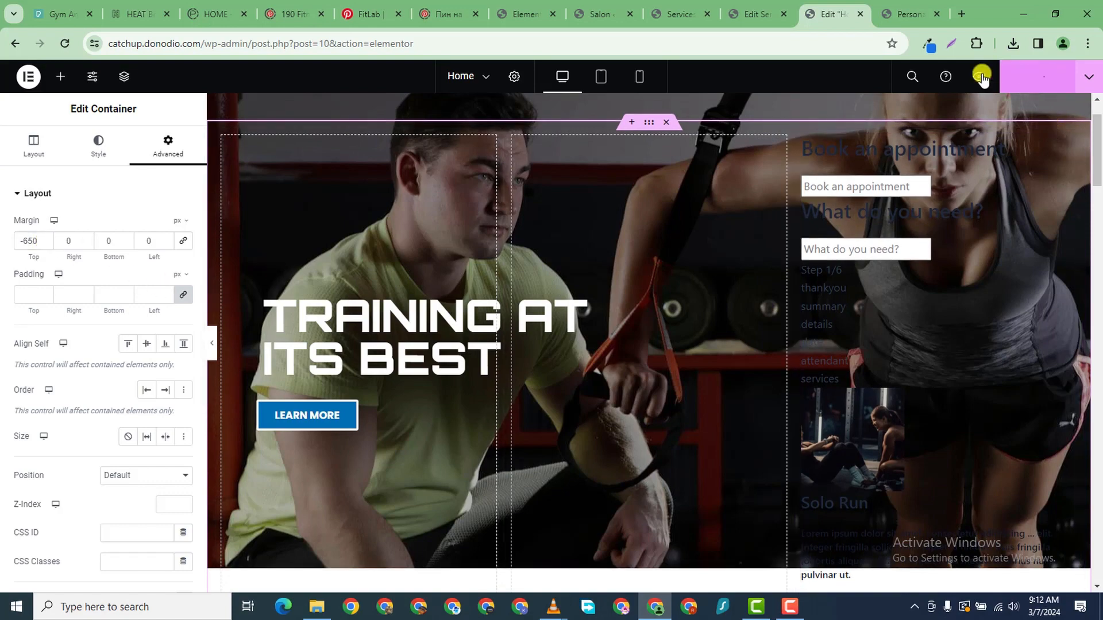
- Check the -650 px form position in the site preview, then return to the editor
click(896, 19)
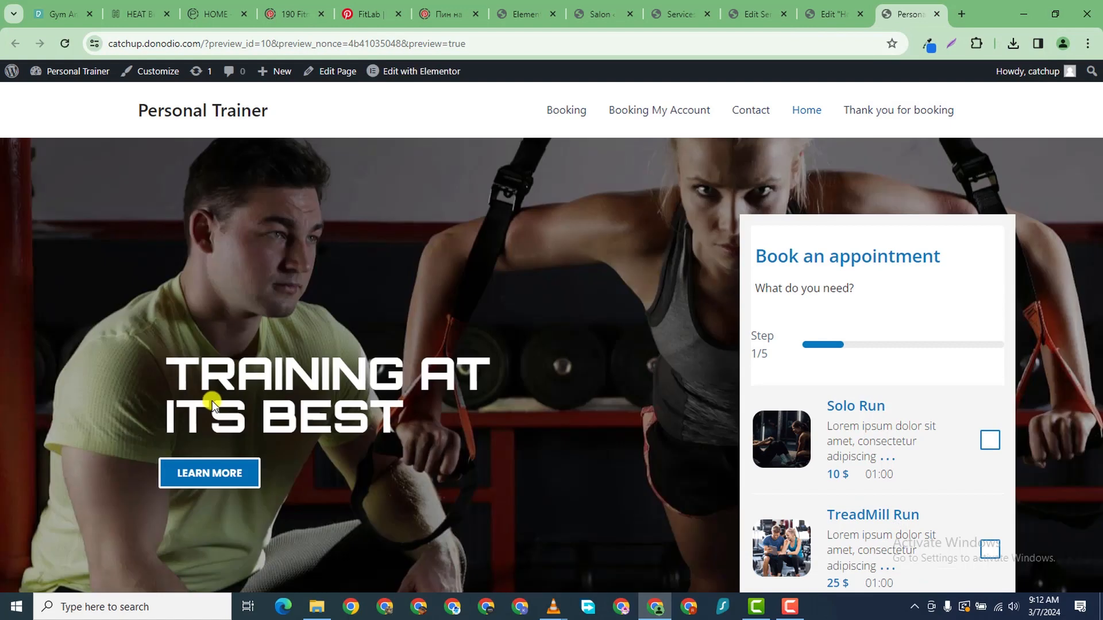
scroll(620, 474, down, 6)
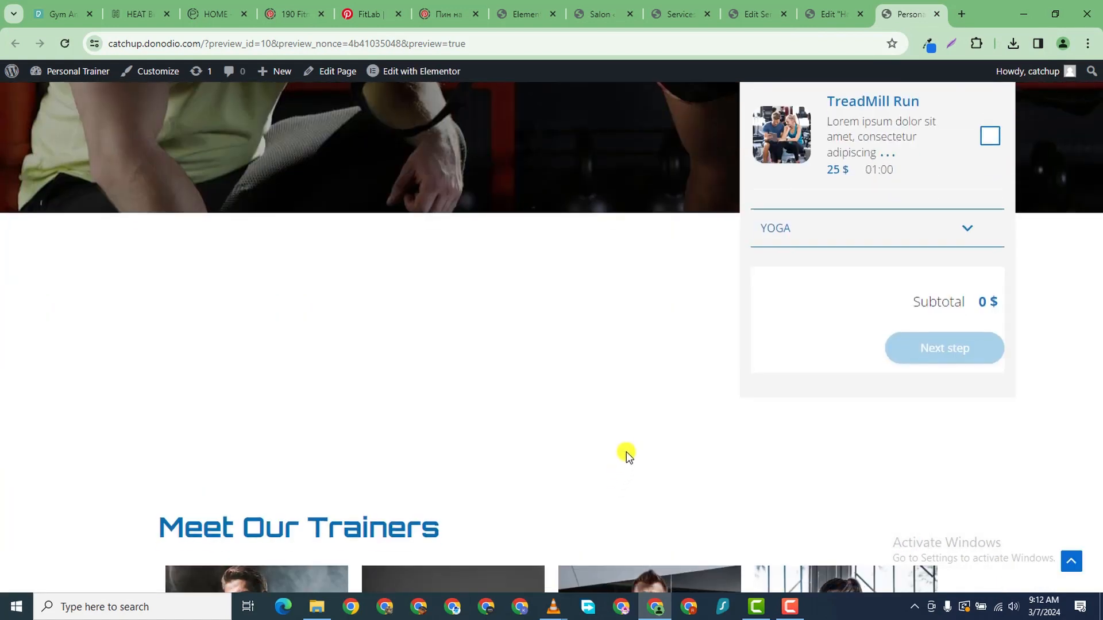
scroll(626, 448, up, 1)
scroll(790, 360, up, 3)
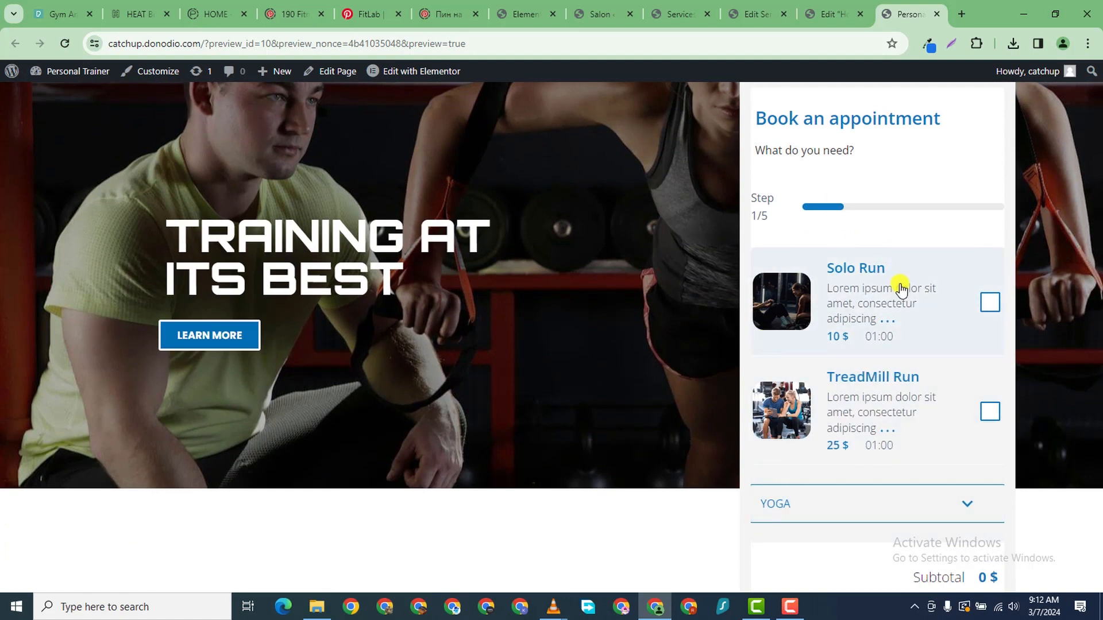
scroll(935, 389, down, 1)
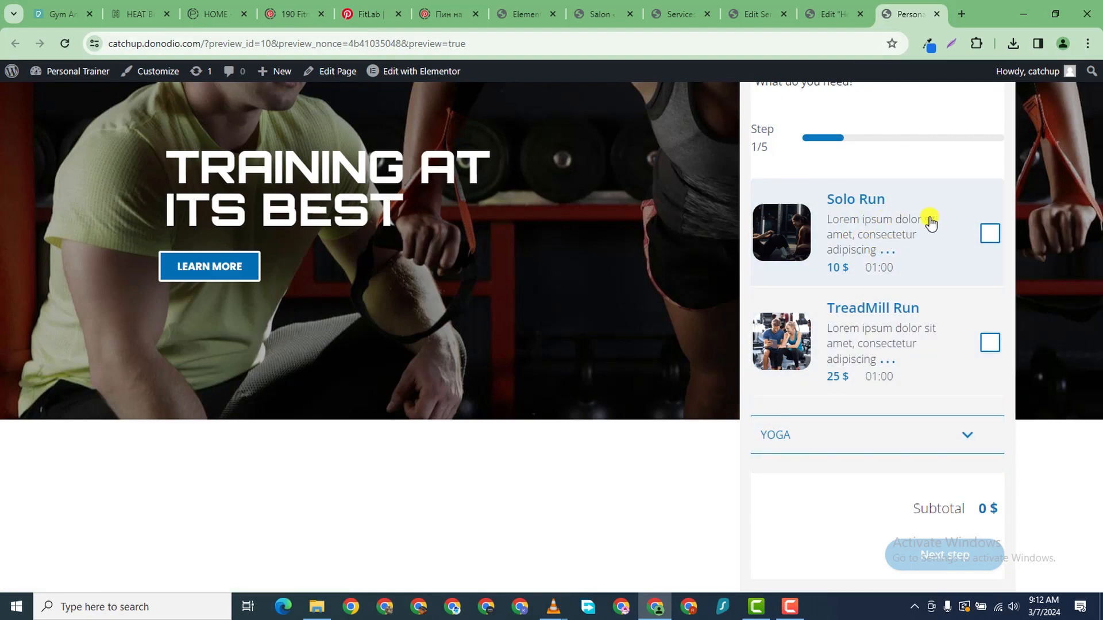
click(839, 19)
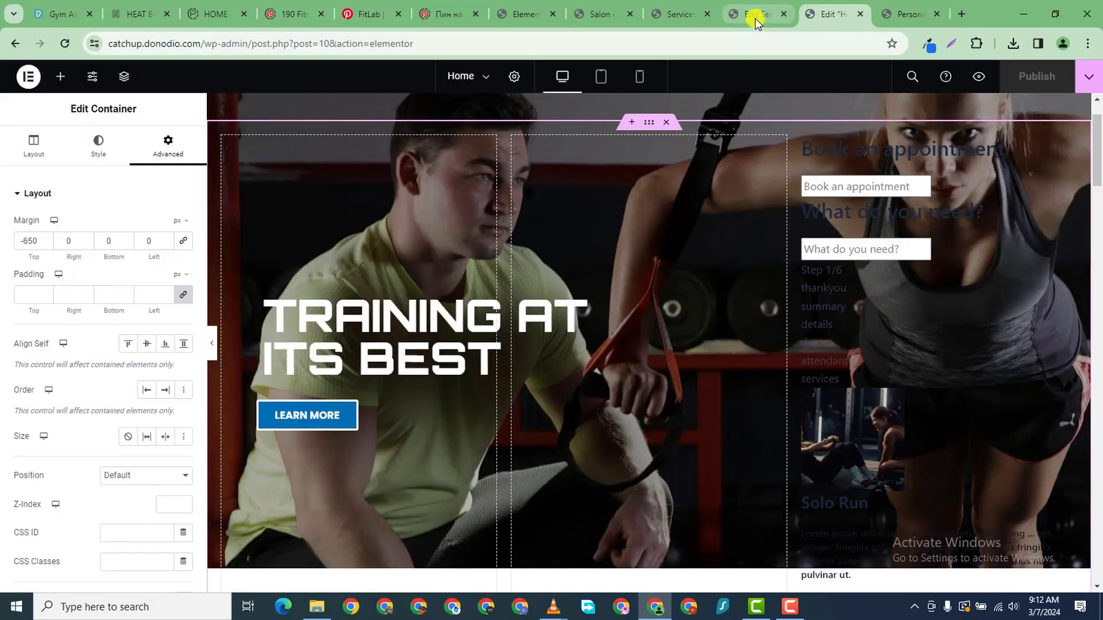
- Open the TreadMill Run service editor from Salon > Services in a new tab
click(749, 14)
click(655, 16)
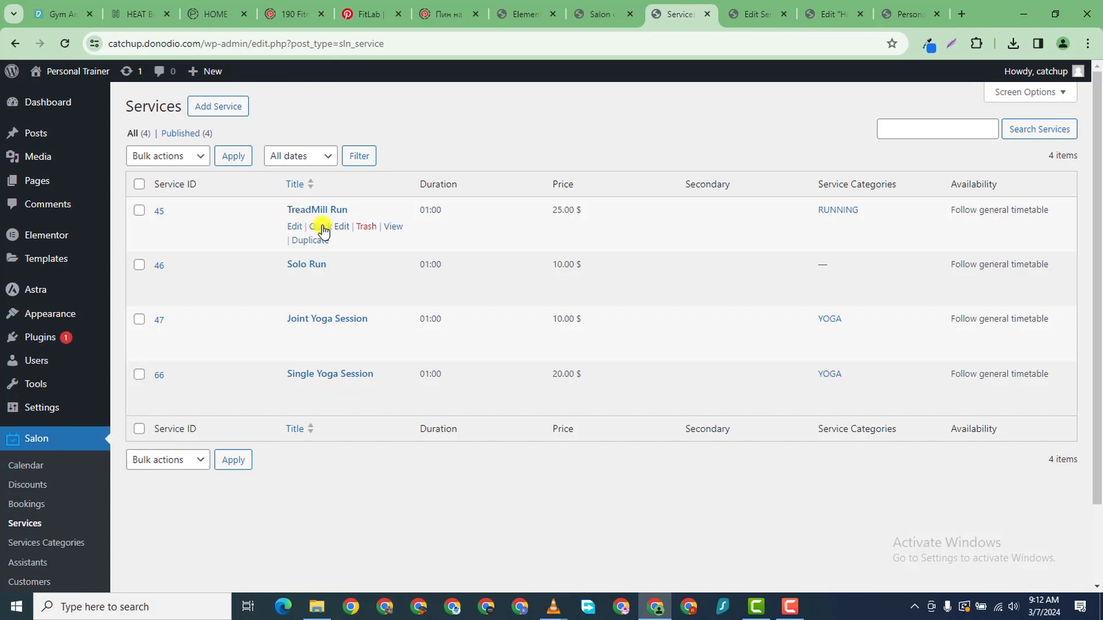
click(329, 226)
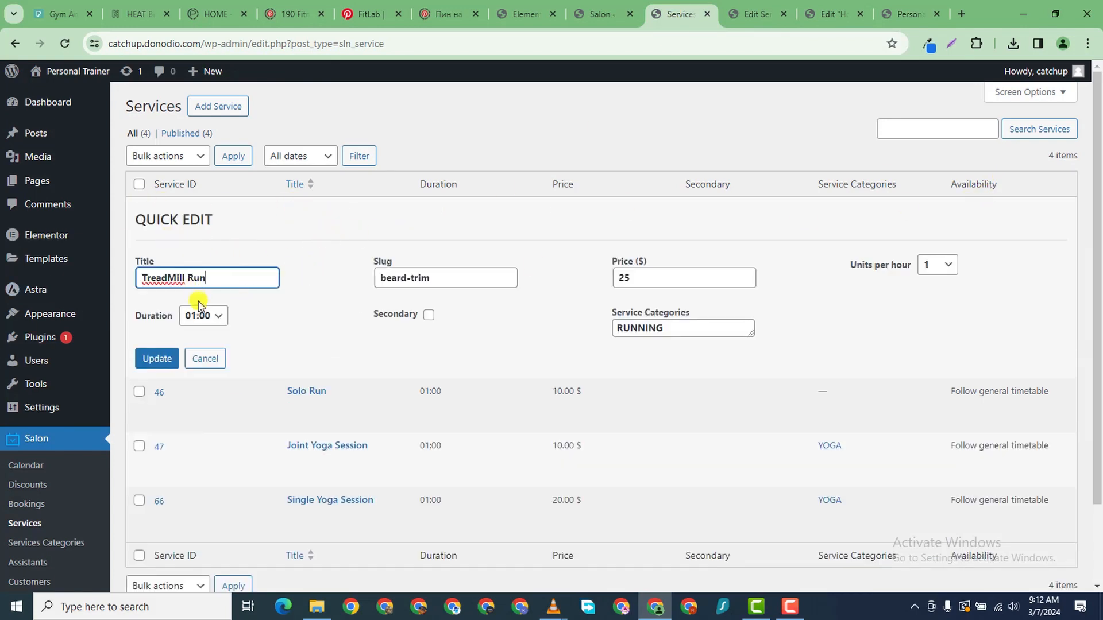
click(206, 359)
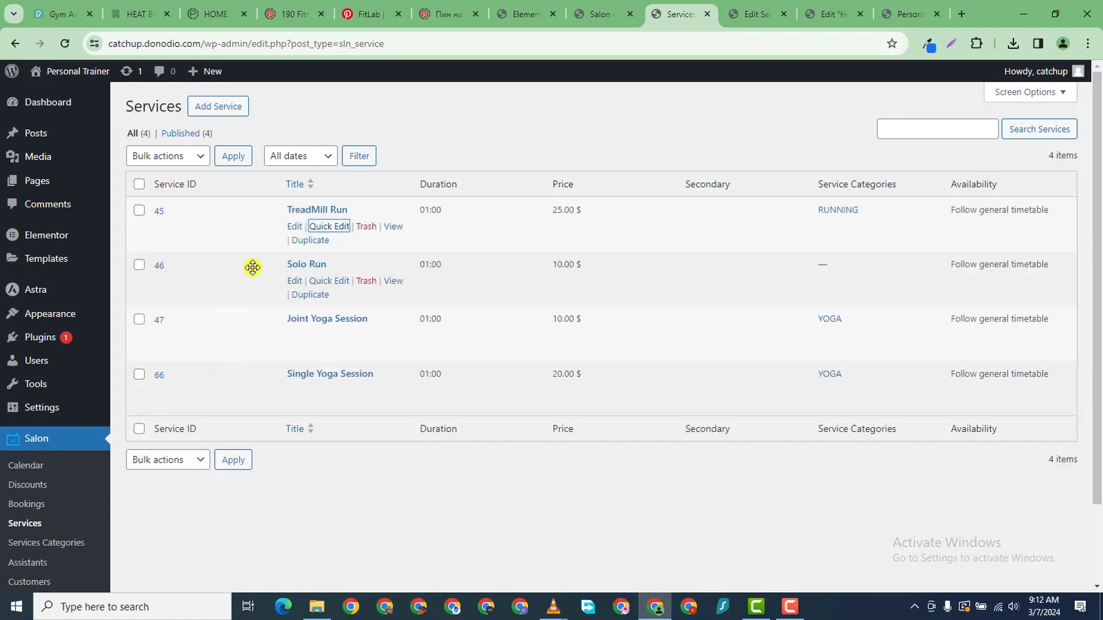
right_click(294, 226)
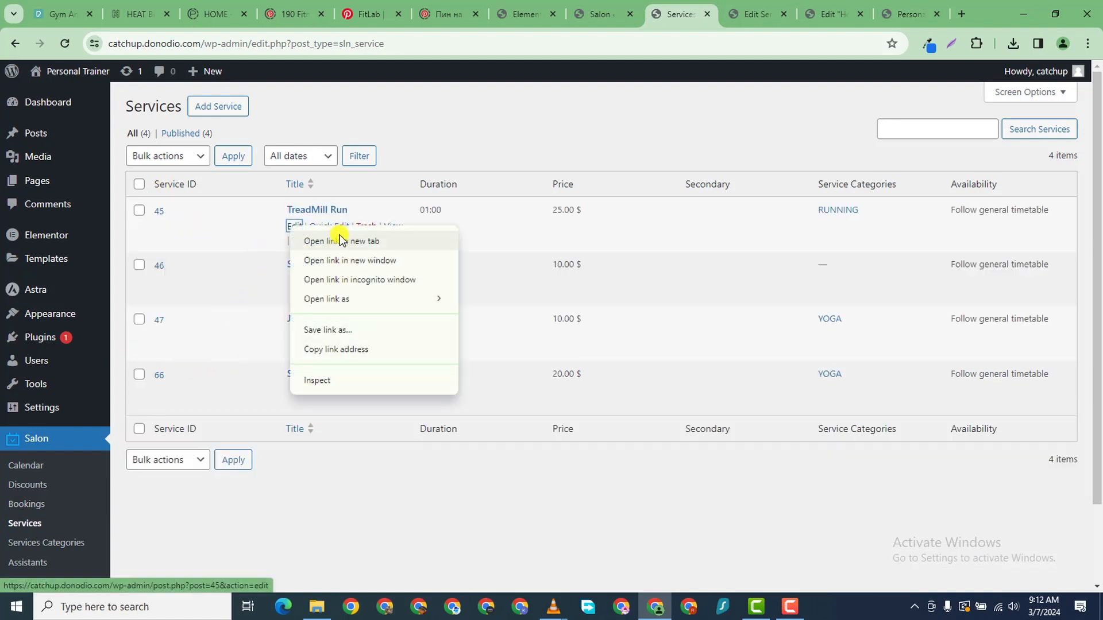
click(313, 238)
click(701, 14)
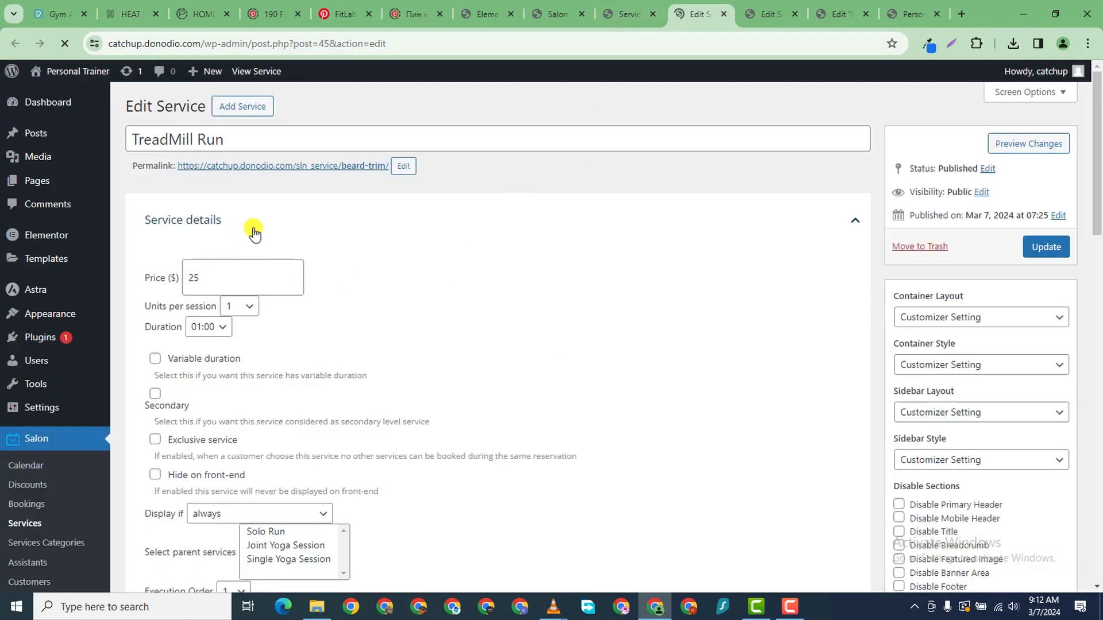
- Delete TreadMill Run's Lorem ipsum short description
scroll(292, 392, down, 5)
scroll(499, 347, down, 10)
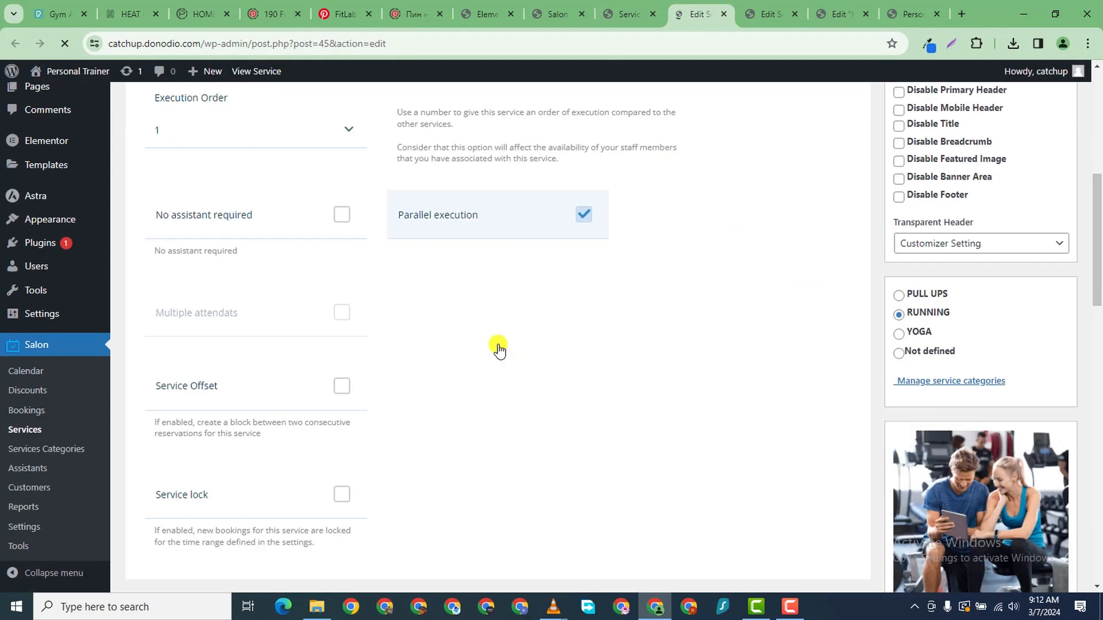
scroll(499, 347, down, 5)
drag(324, 213, 123, 180)
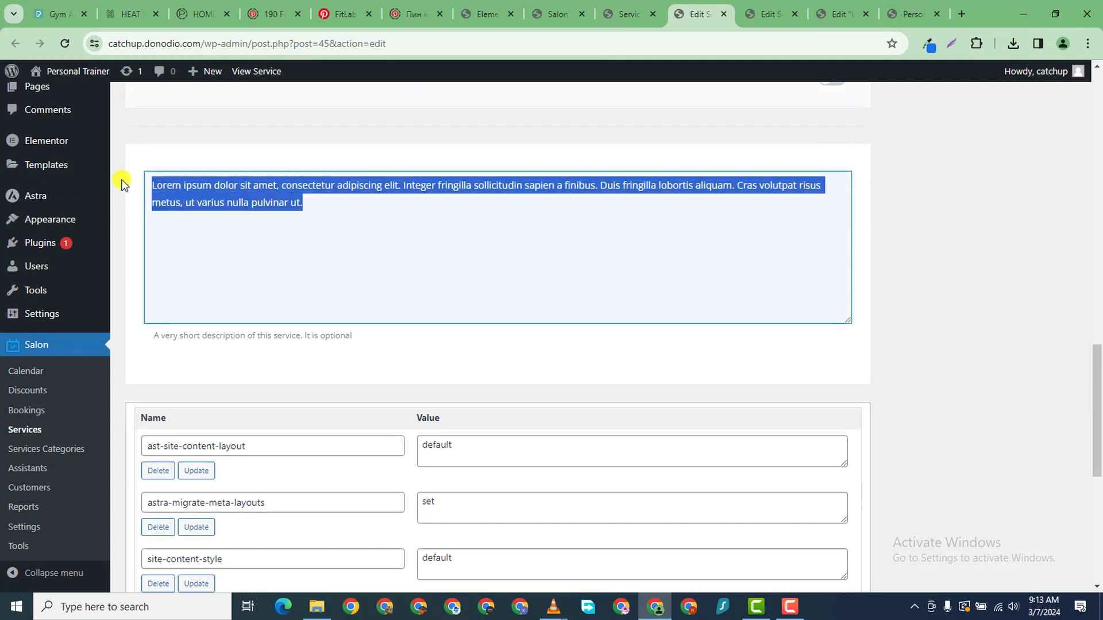
key(BackSpace)
scroll(513, 234, down, 6)
scroll(911, 301, up, 15)
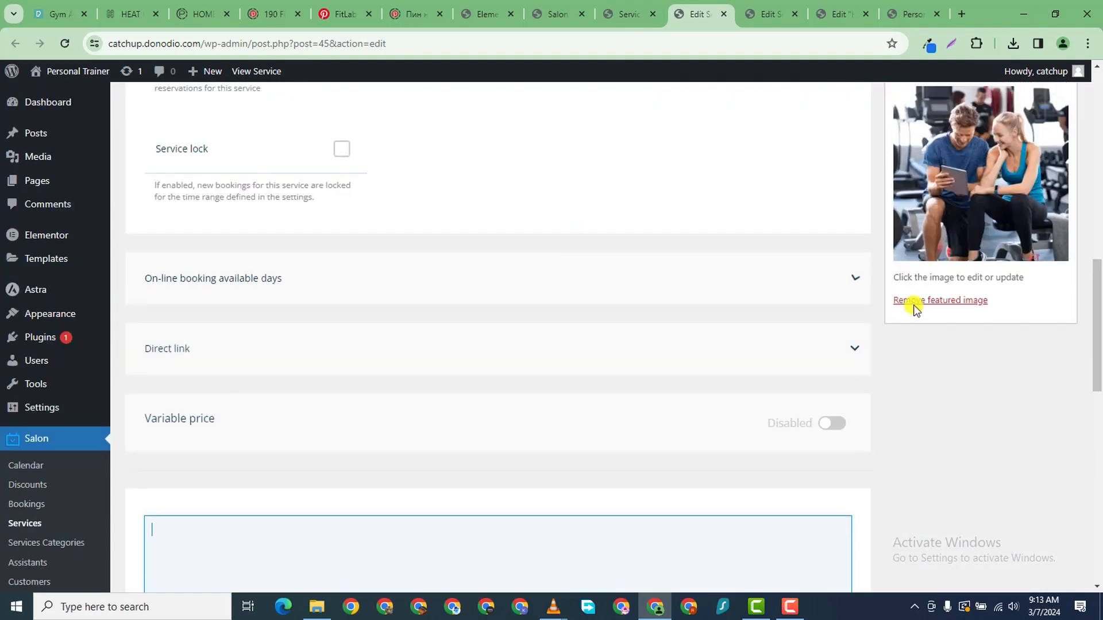
scroll(976, 453, down, 3)
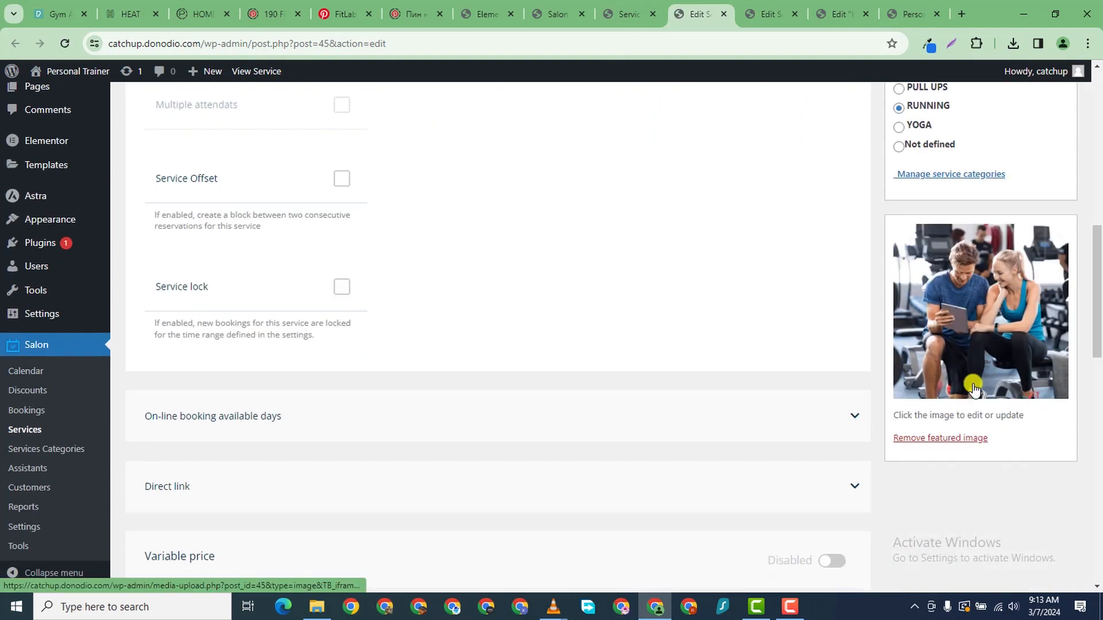
- Remove TreadMill Run's featured image and update the service
click(940, 575)
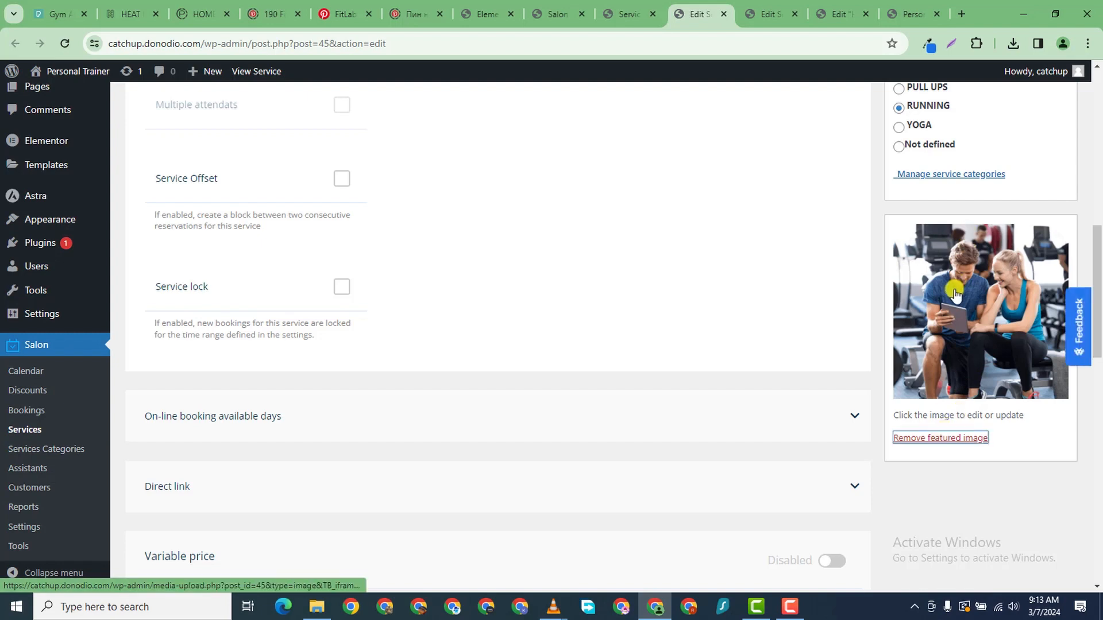
scroll(955, 242, up, 2)
scroll(960, 282, down, 7)
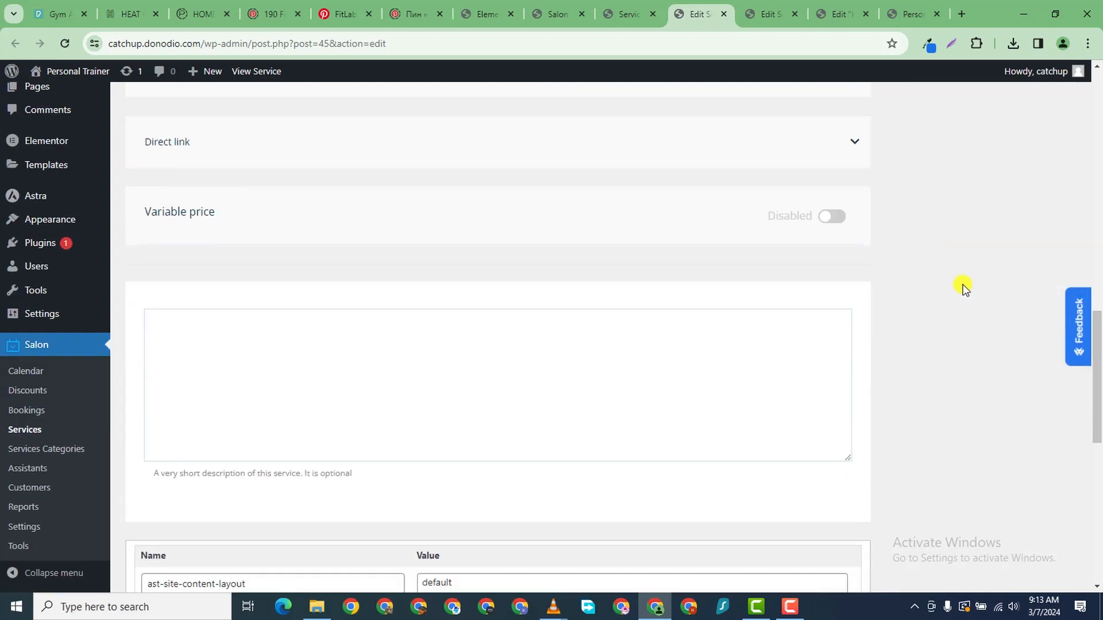
scroll(967, 280, up, 8)
scroll(968, 276, up, 10)
click(1043, 247)
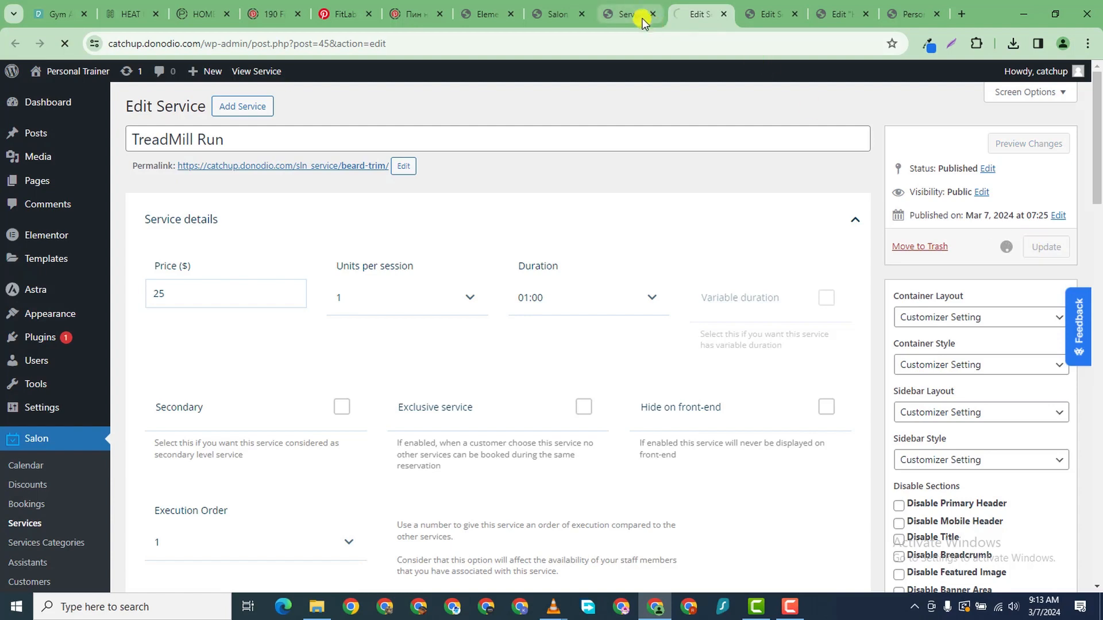
click(631, 14)
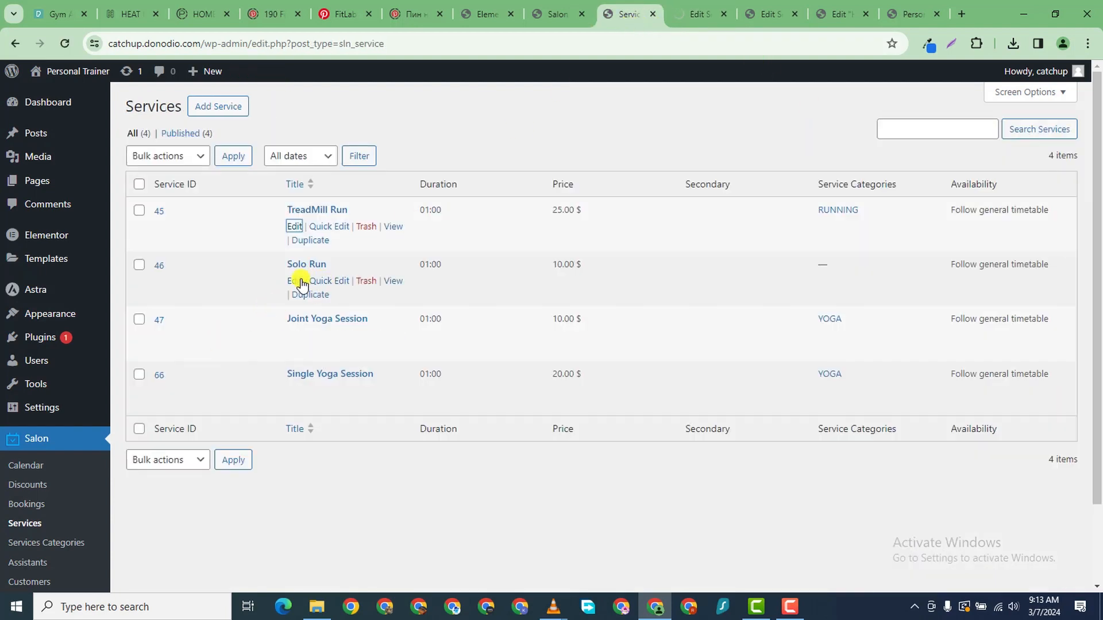
- Open Solo Run, Joint Yoga Session and Single Yoga Session editors in new tabs; close TreadMill Run
right_click(295, 282)
click(389, 287)
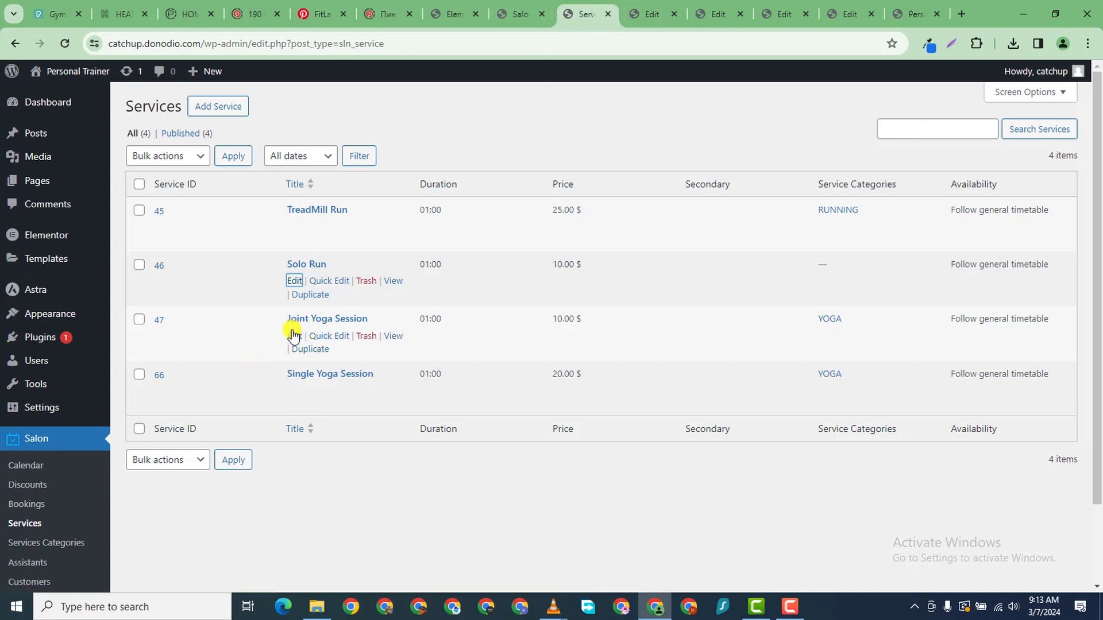
right_click(294, 335)
click(345, 343)
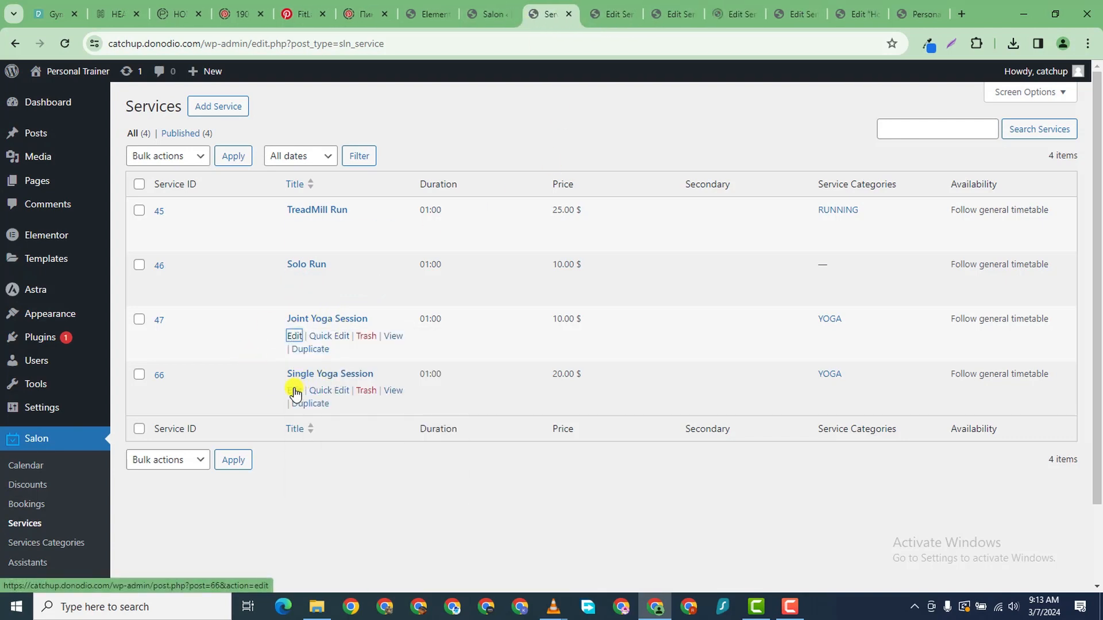
right_click(294, 392)
click(351, 401)
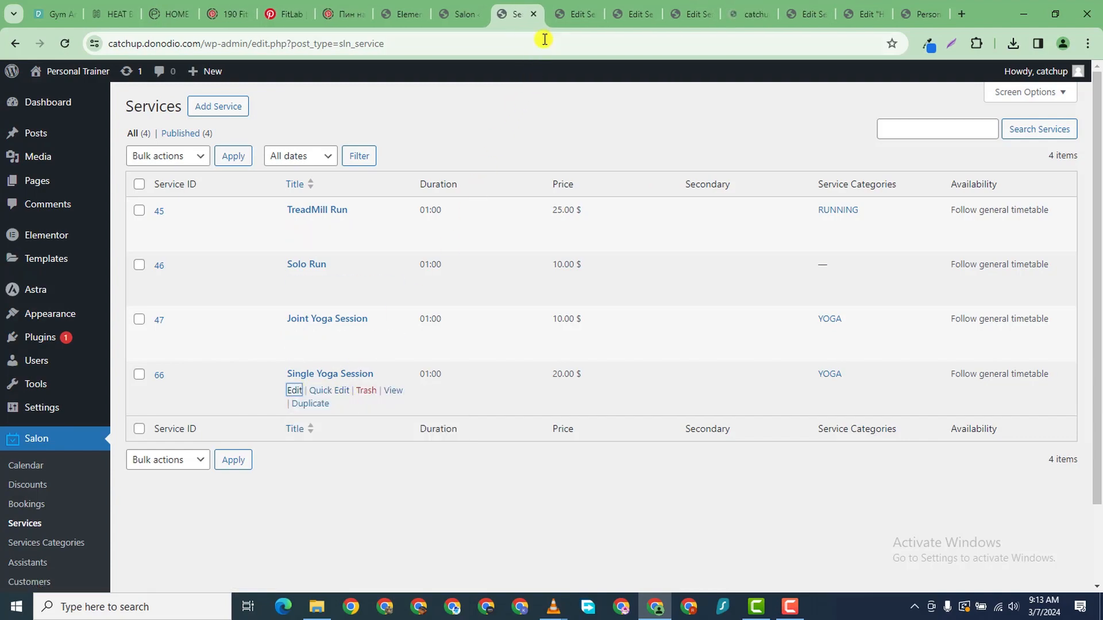
click(571, 16)
scroll(741, 287, down, 5)
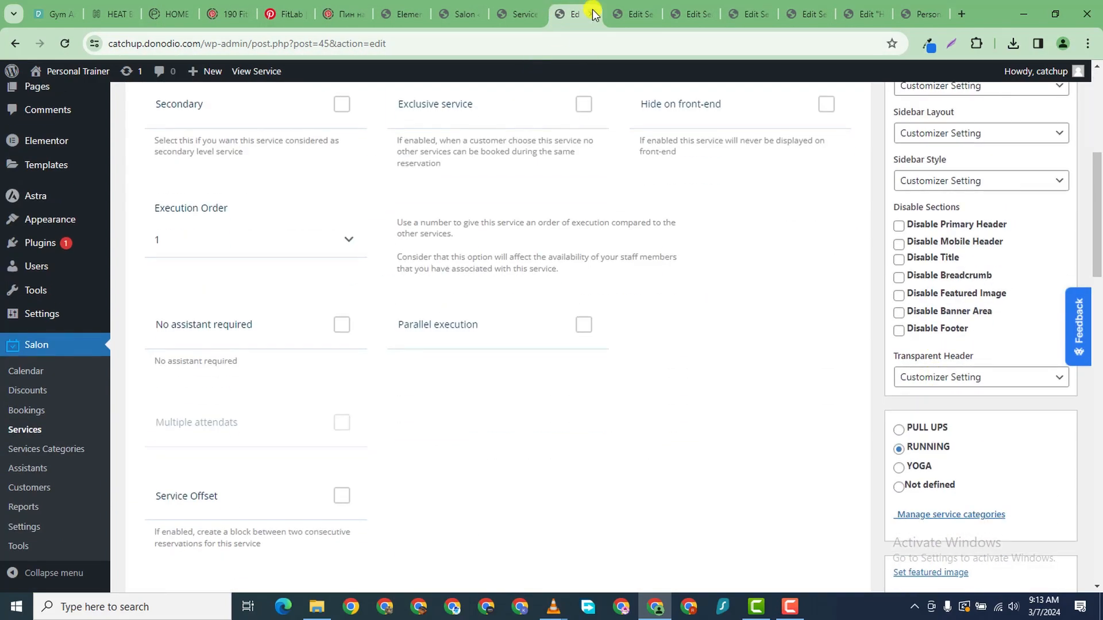
click(595, 14)
- On the current Edit Service tab, remove the featured image and description, then update
scroll(901, 382, down, 7)
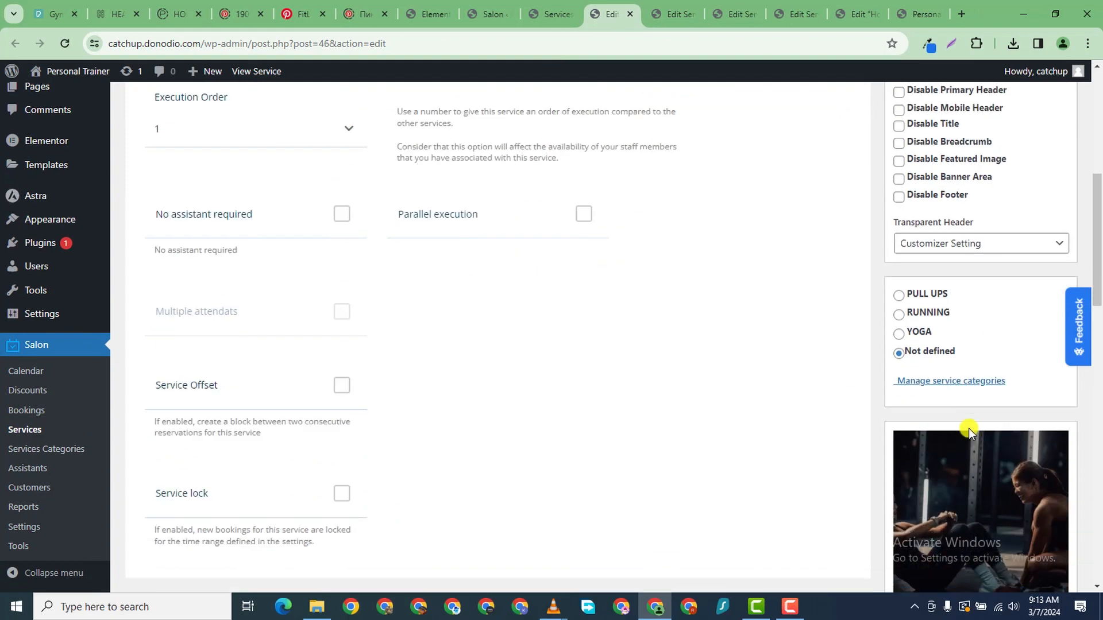
scroll(976, 373, down, 5)
click(968, 369)
scroll(545, 402, down, 5)
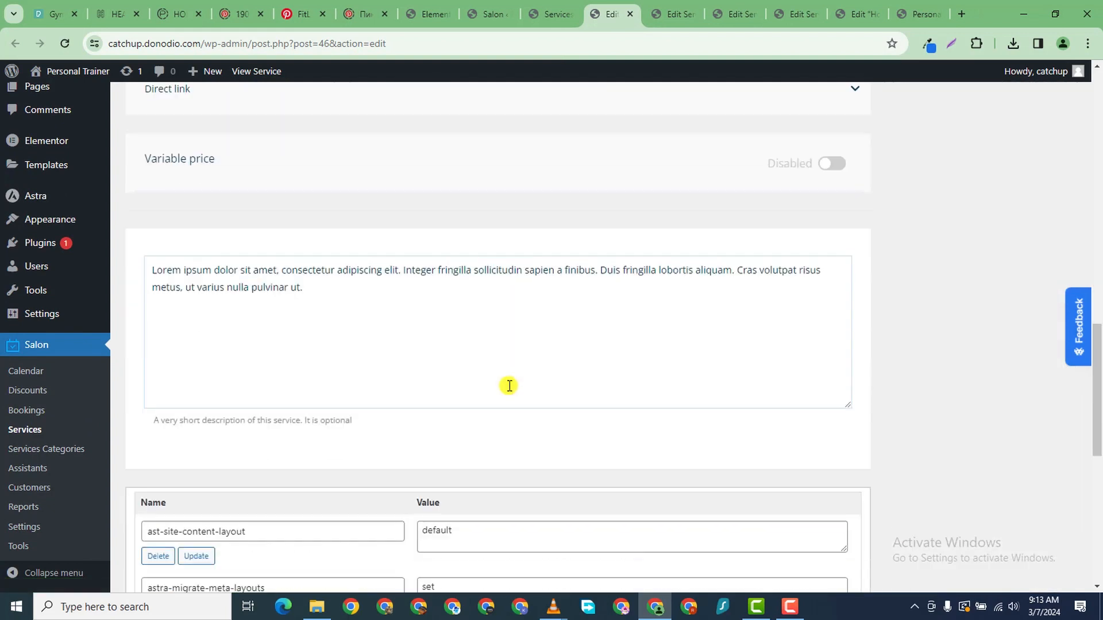
scroll(516, 304, up, 4)
scroll(579, 303, down, 7)
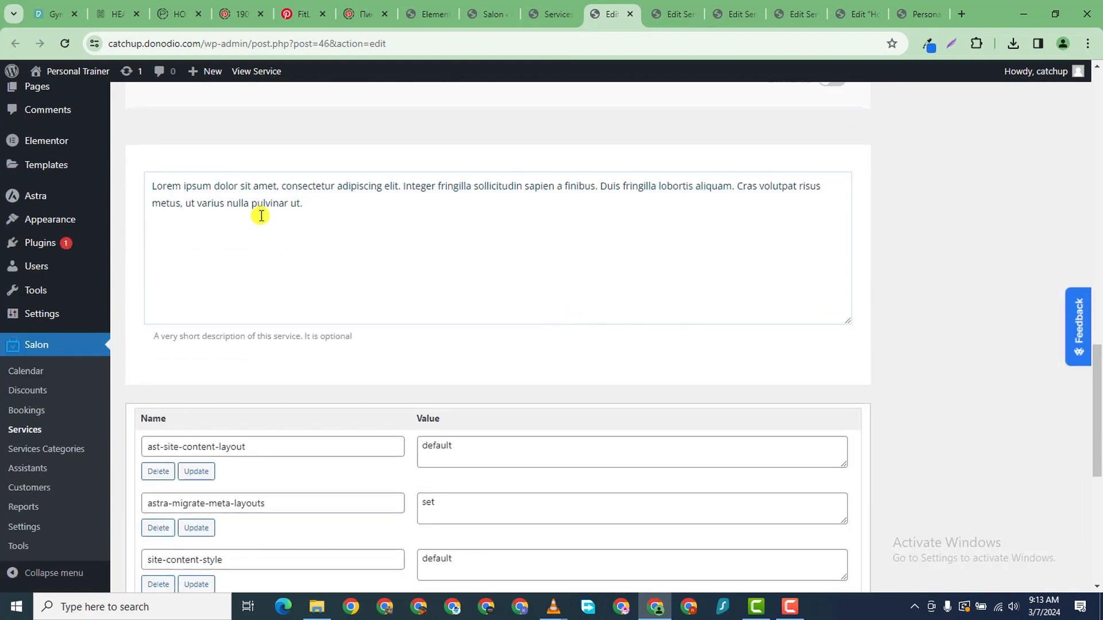
triple_click(261, 215)
key(BackSpace)
scroll(734, 217, up, 10)
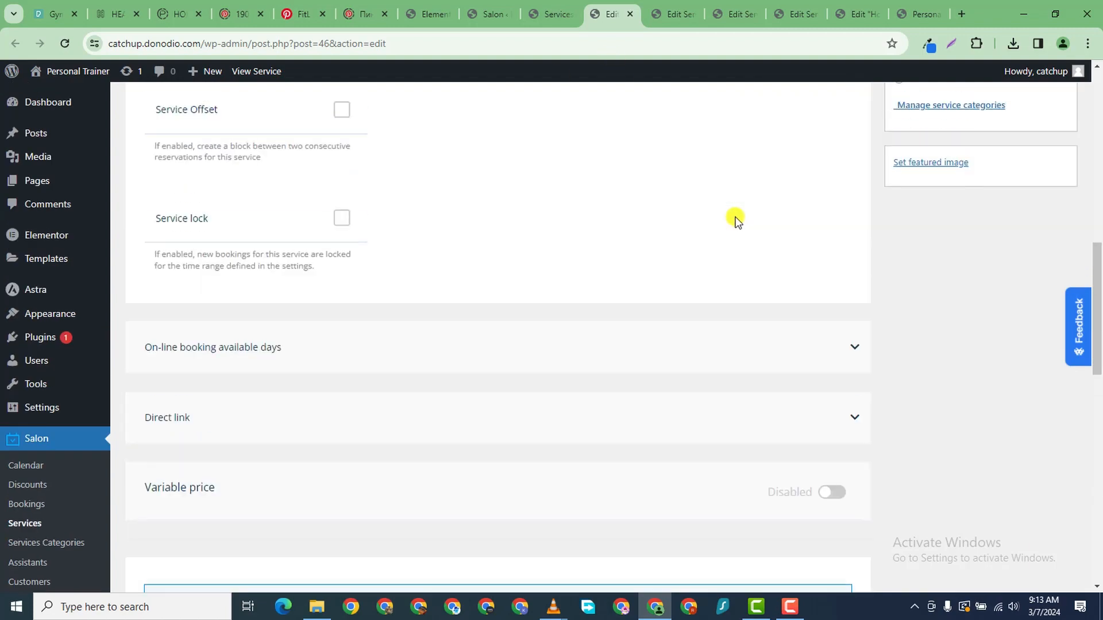
click(1044, 247)
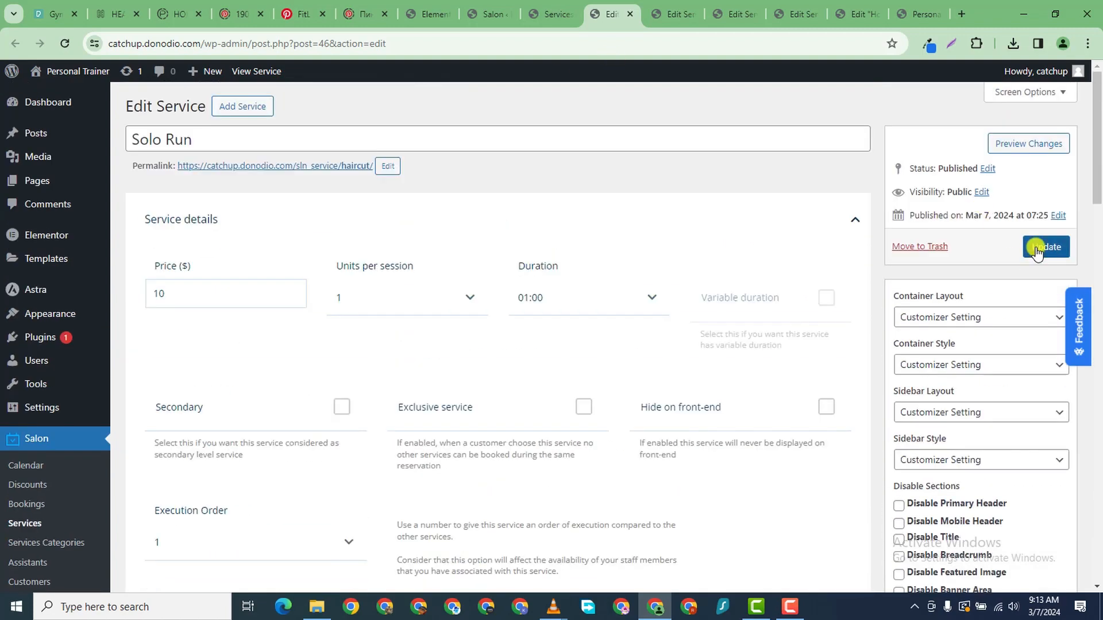
- Remove Joint Yoga Session's featured image and description and update it
click(669, 8)
scroll(751, 352, down, 10)
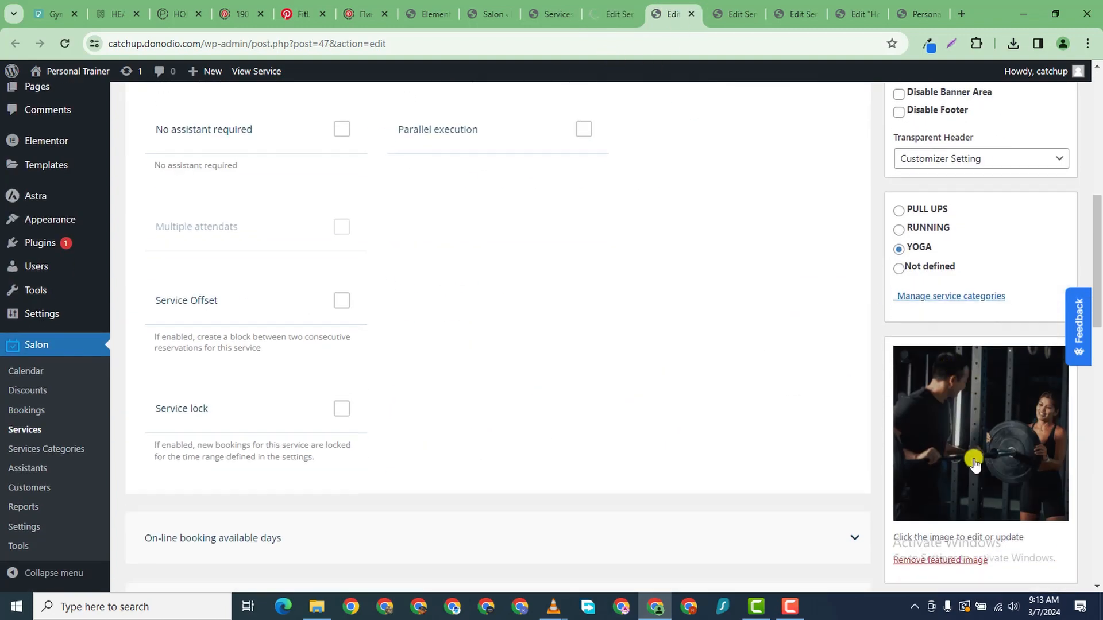
click(963, 443)
scroll(431, 381, down, 4)
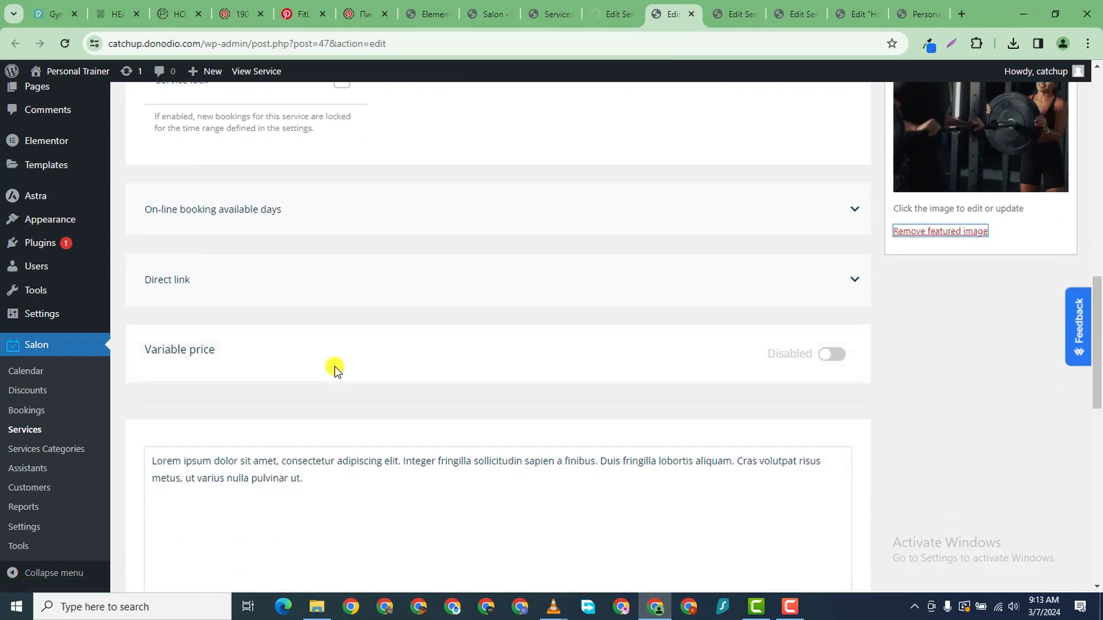
click(275, 475)
key(ctrl+a)
key(BackSpace)
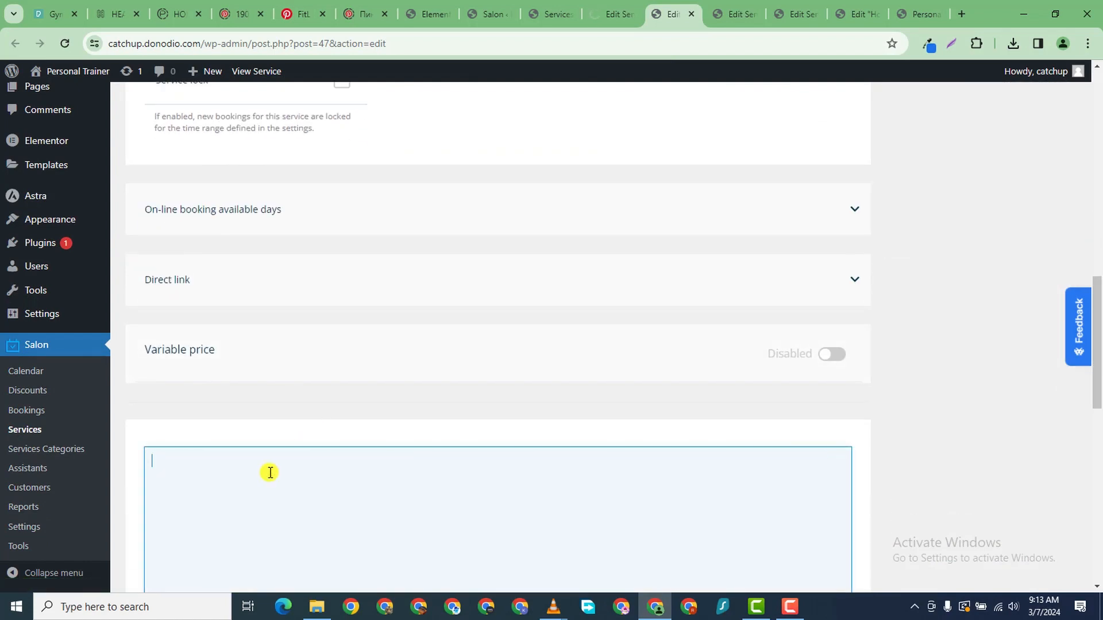
scroll(978, 294, up, 2)
scroll(978, 292, up, 12)
scroll(1034, 265, down, 1)
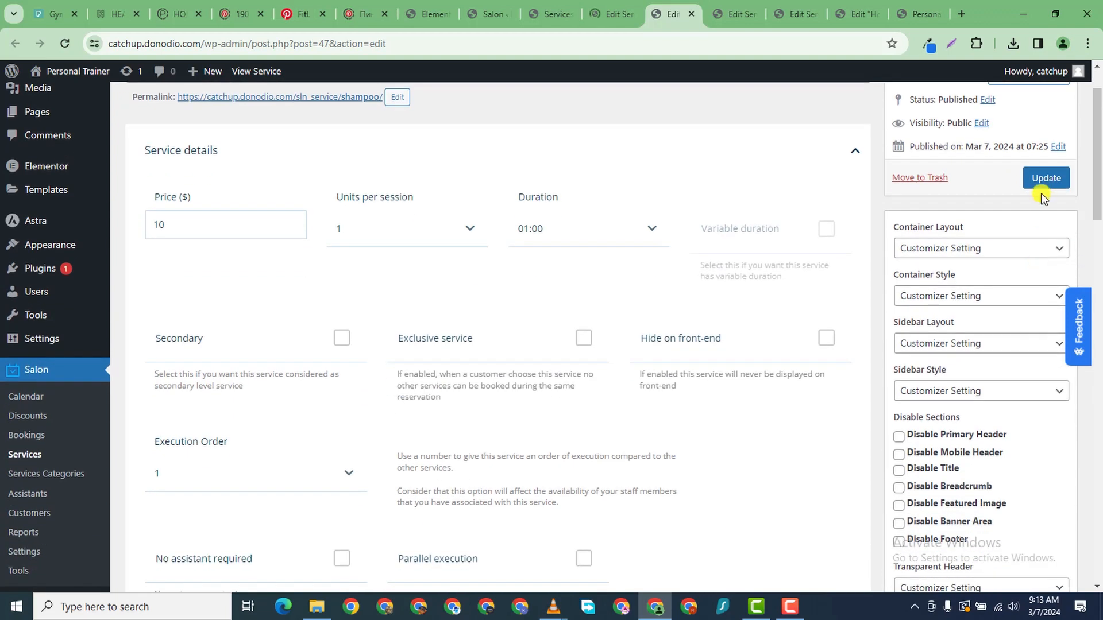
click(1042, 187)
- Remove Single Yoga Session's featured image and description and update it
click(747, 17)
scroll(928, 328, down, 4)
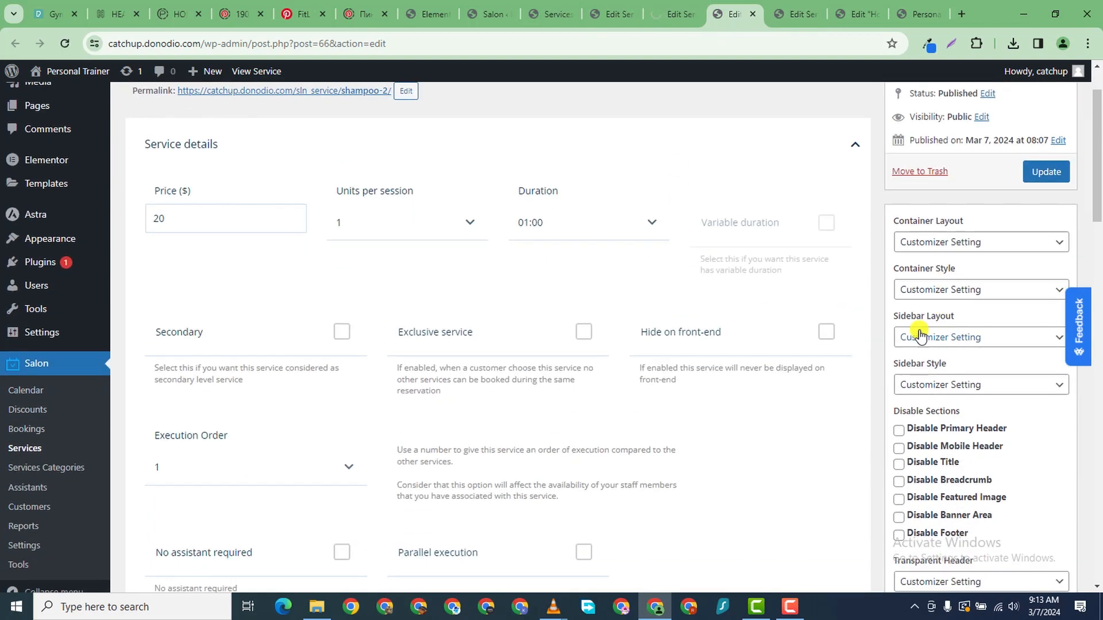
scroll(922, 420, down, 8)
click(943, 377)
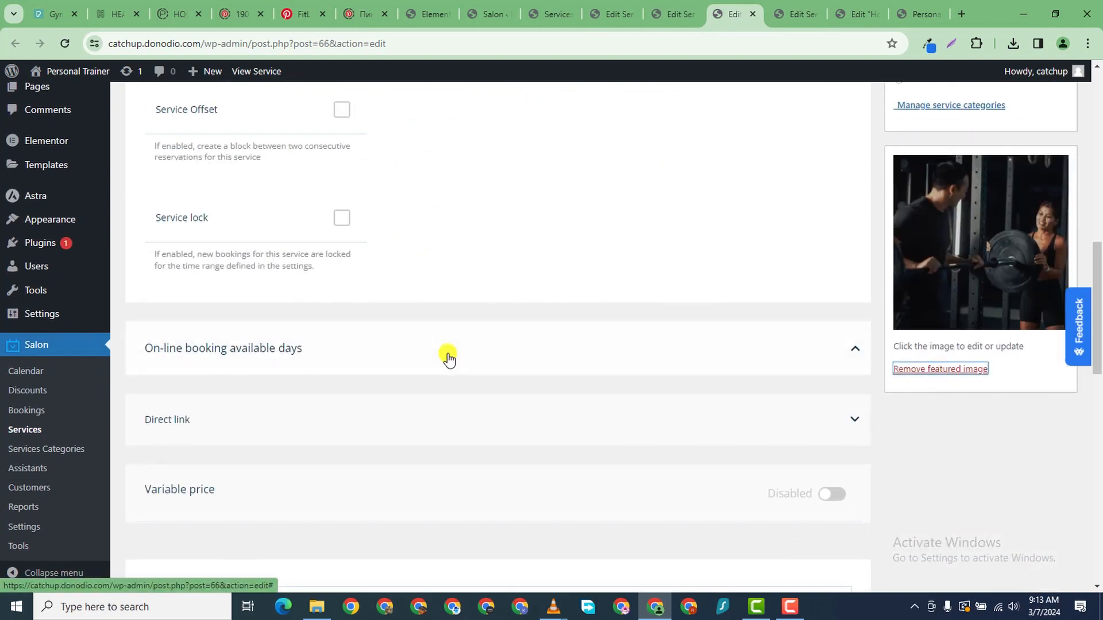
scroll(402, 362, down, 6)
scroll(366, 364, down, 1)
scroll(321, 313, up, 1)
click(226, 252)
key(ctrl+a)
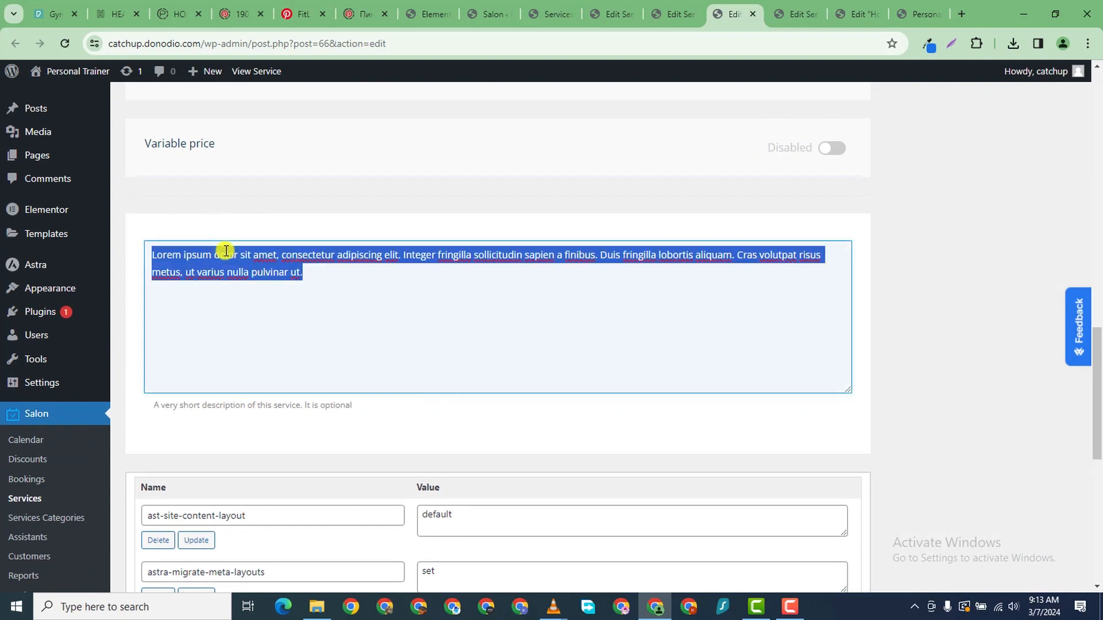
key(BackSpace)
scroll(950, 401, up, 12)
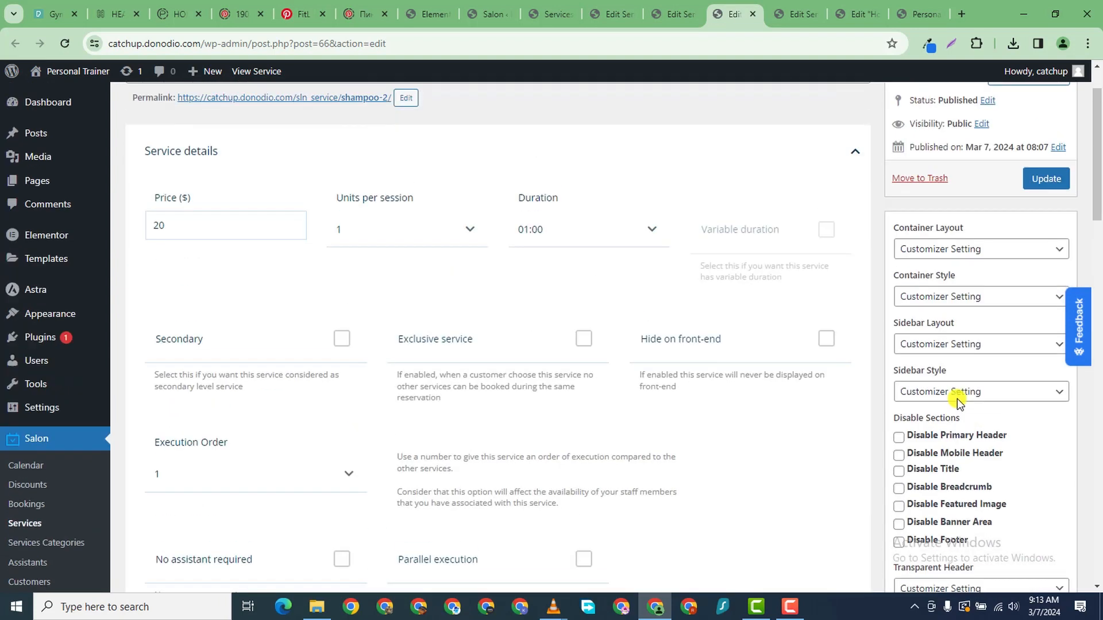
scroll(977, 345, down, 1)
click(1046, 109)
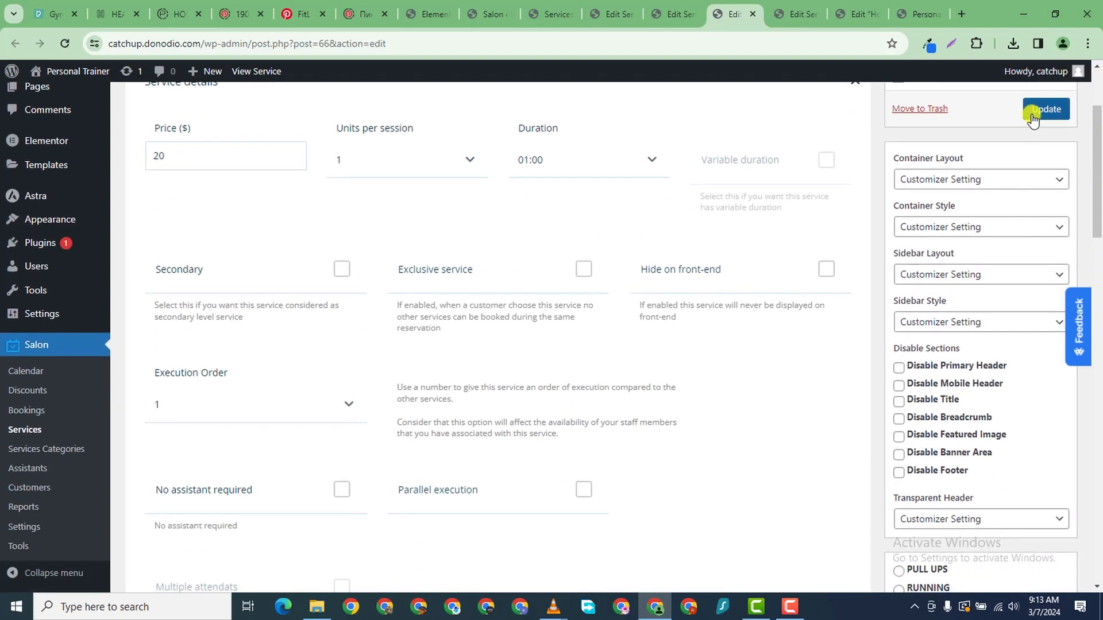
- Remove Solo Run's featured image and description and update it
click(777, 20)
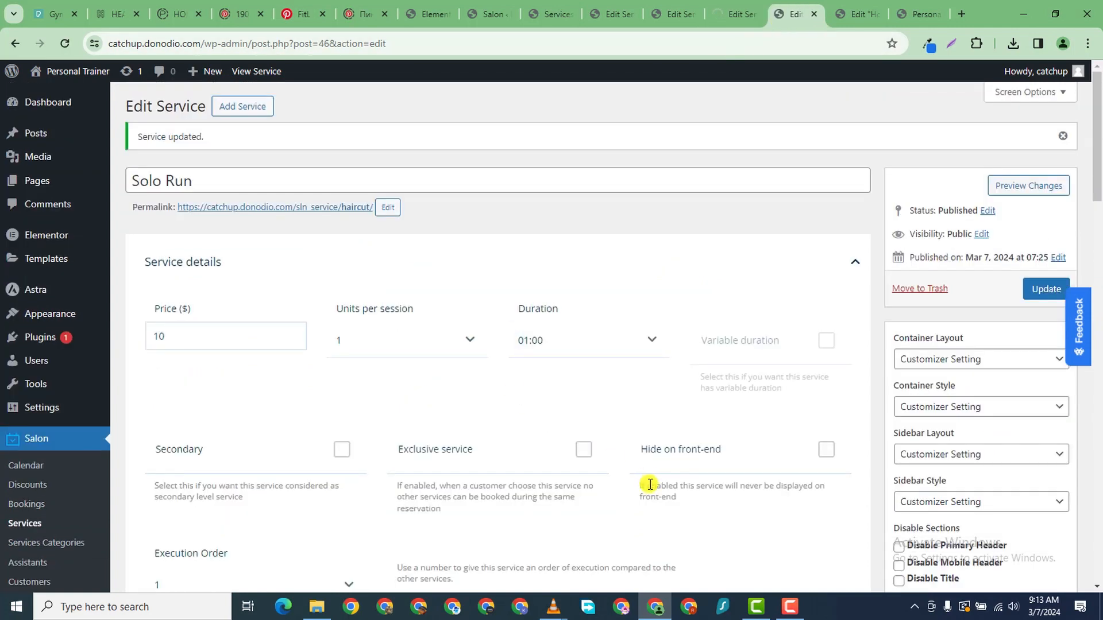
scroll(653, 487, down, 6)
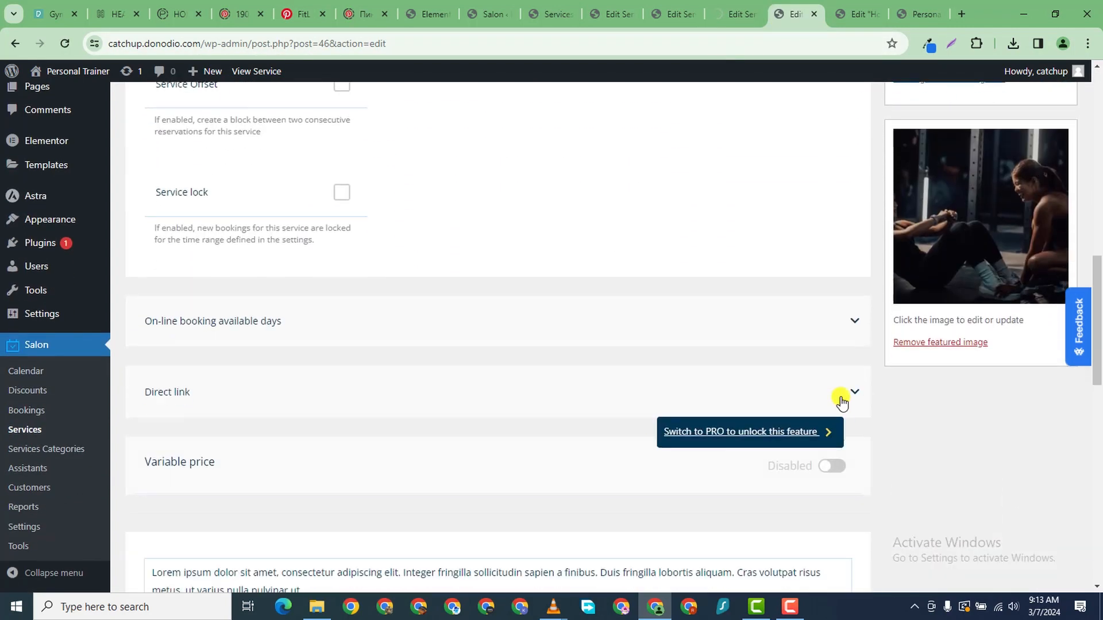
click(936, 343)
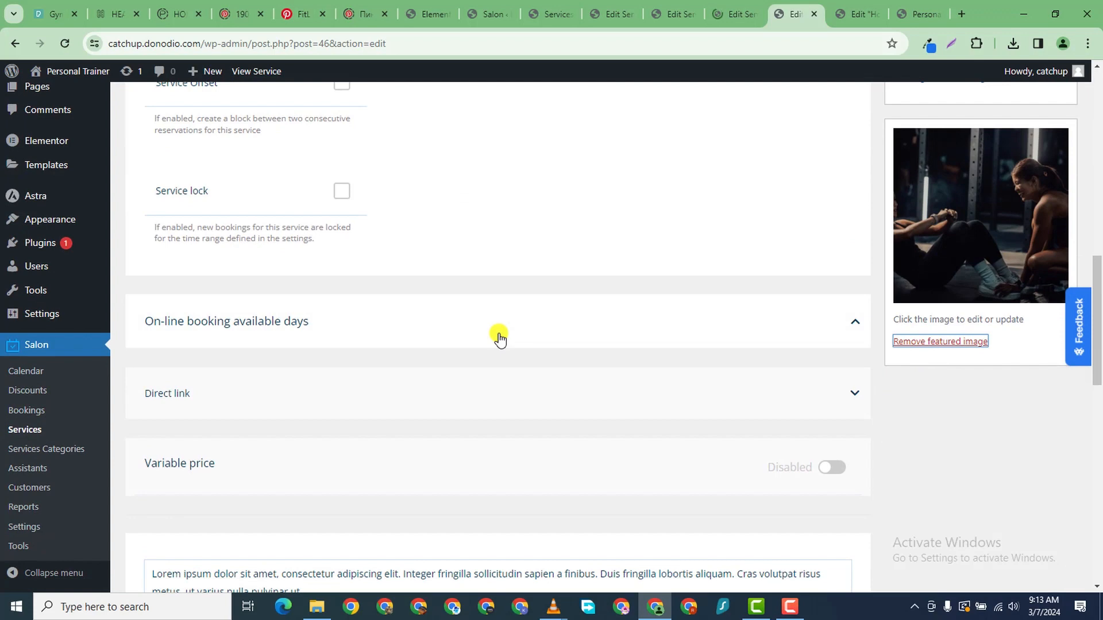
scroll(498, 339, down, 5)
click(436, 316)
key(ctrl+a)
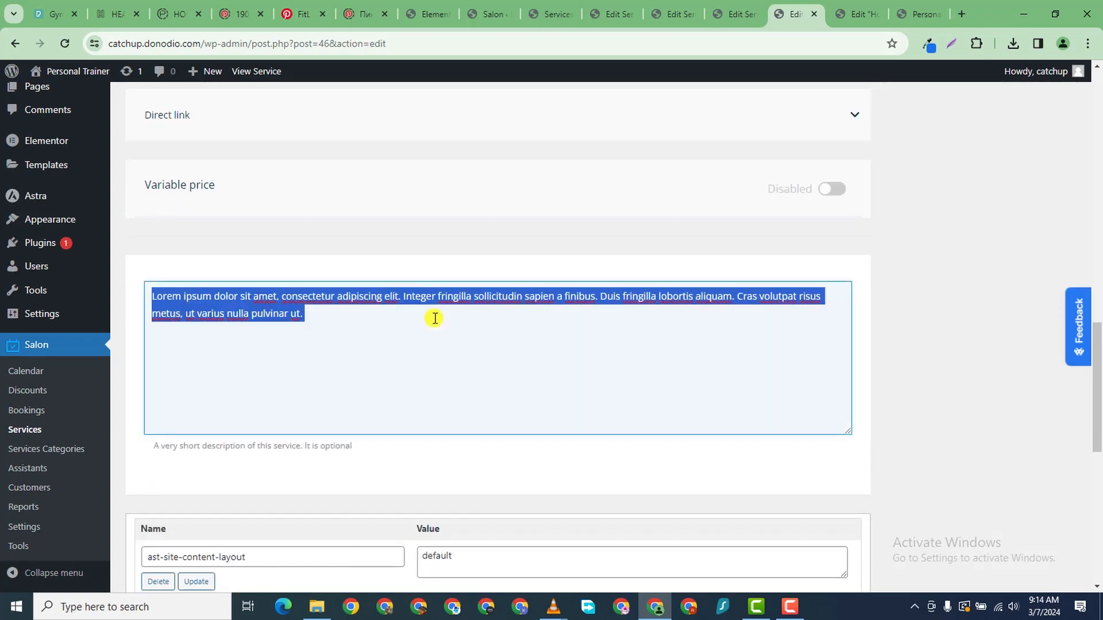
key(BackSpace)
scroll(683, 322, down, 4)
scroll(721, 394, up, 15)
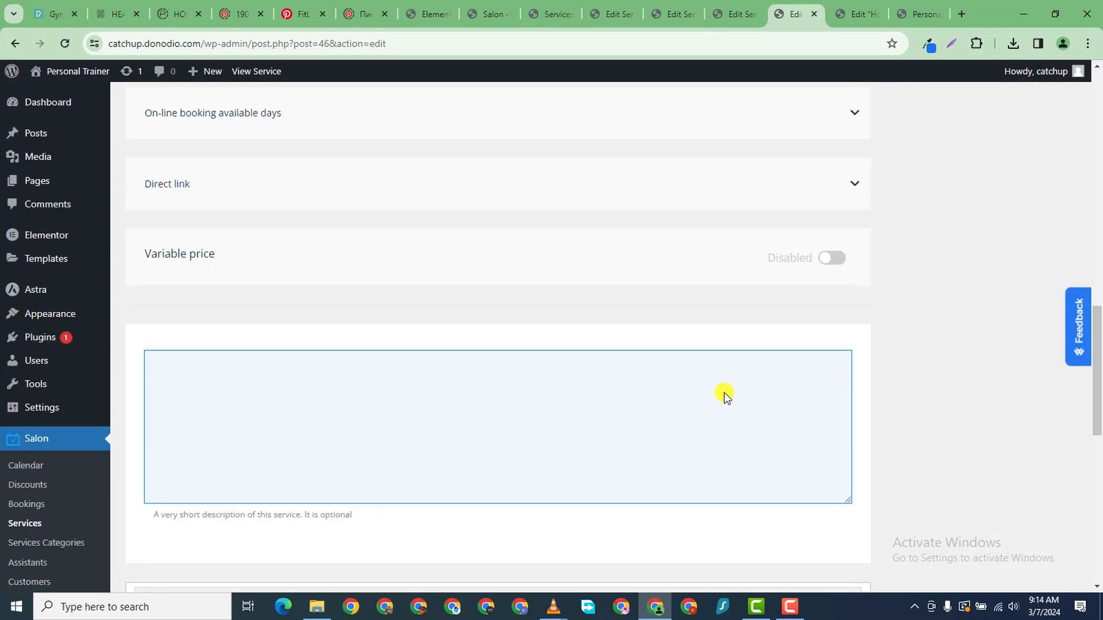
scroll(818, 302, up, 3)
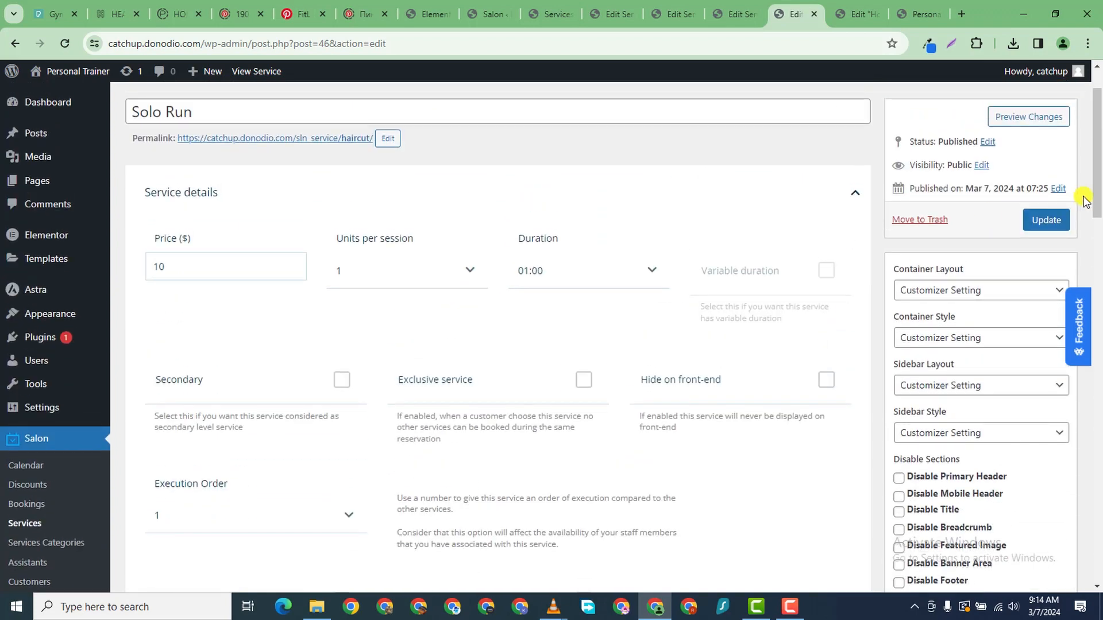
click(1046, 220)
- Close the Single Yoga Session and Joint Yoga Session edit tabs
click(857, 22)
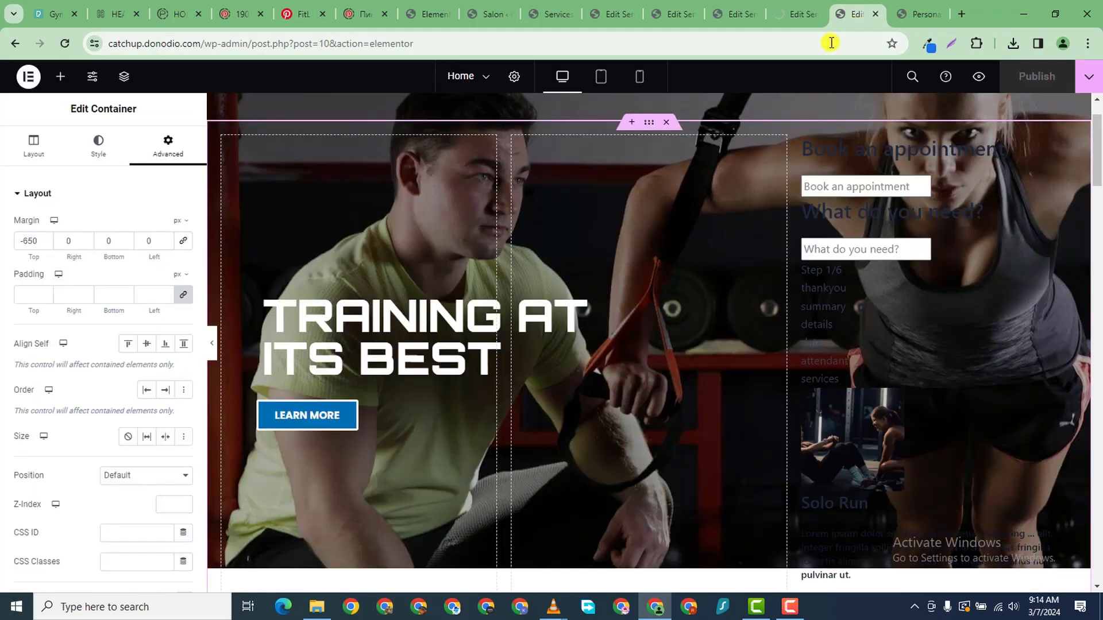
click(804, 21)
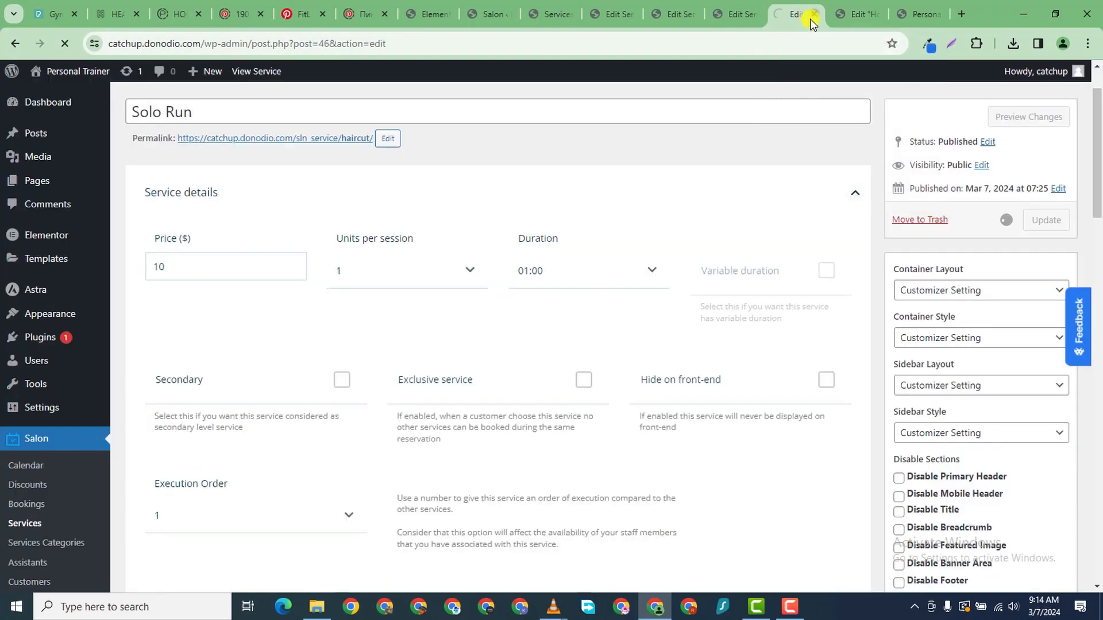
click(750, 25)
click(753, 16)
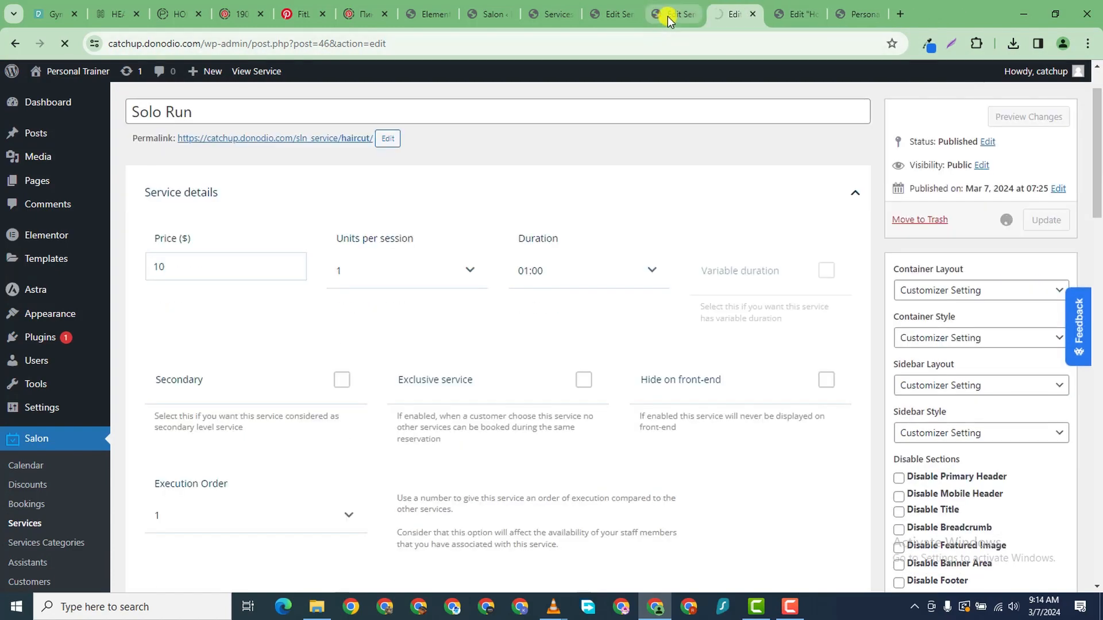
click(668, 18)
click(694, 18)
- In the site preview's booking form, choose Solo Run and continue past the assistant step
click(804, 24)
scroll(178, 189, down, 1)
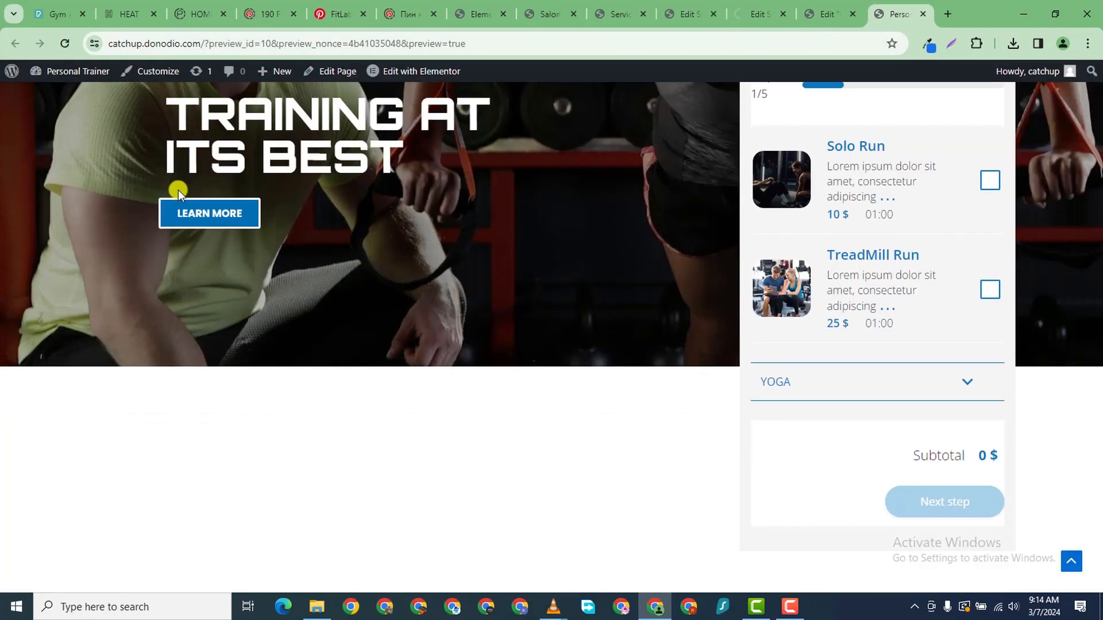
scroll(178, 190, up, 5)
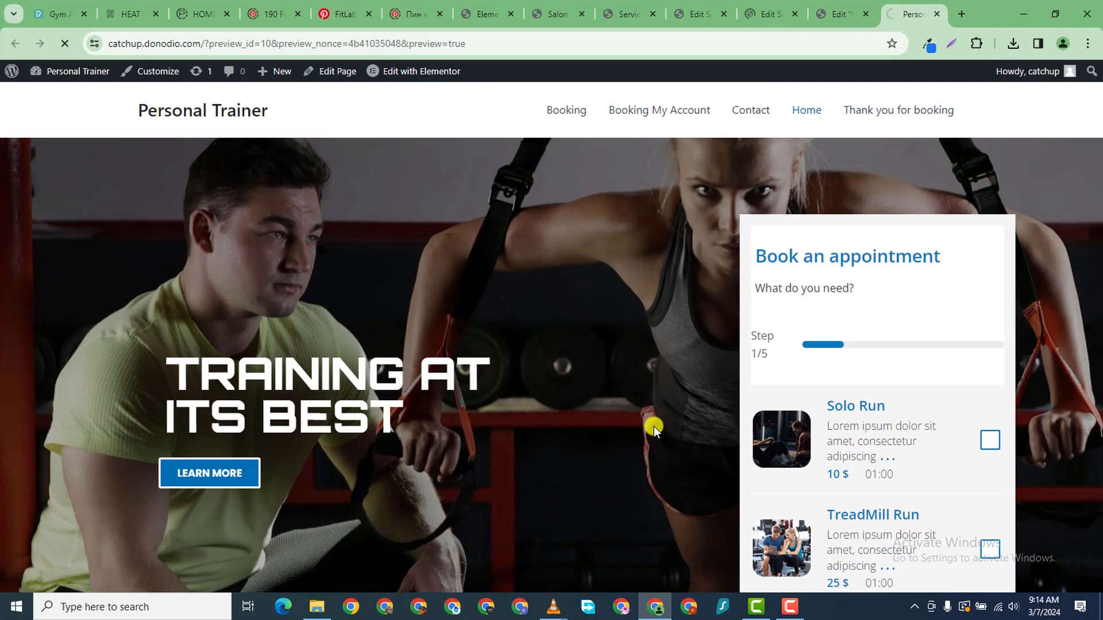
click(792, 606)
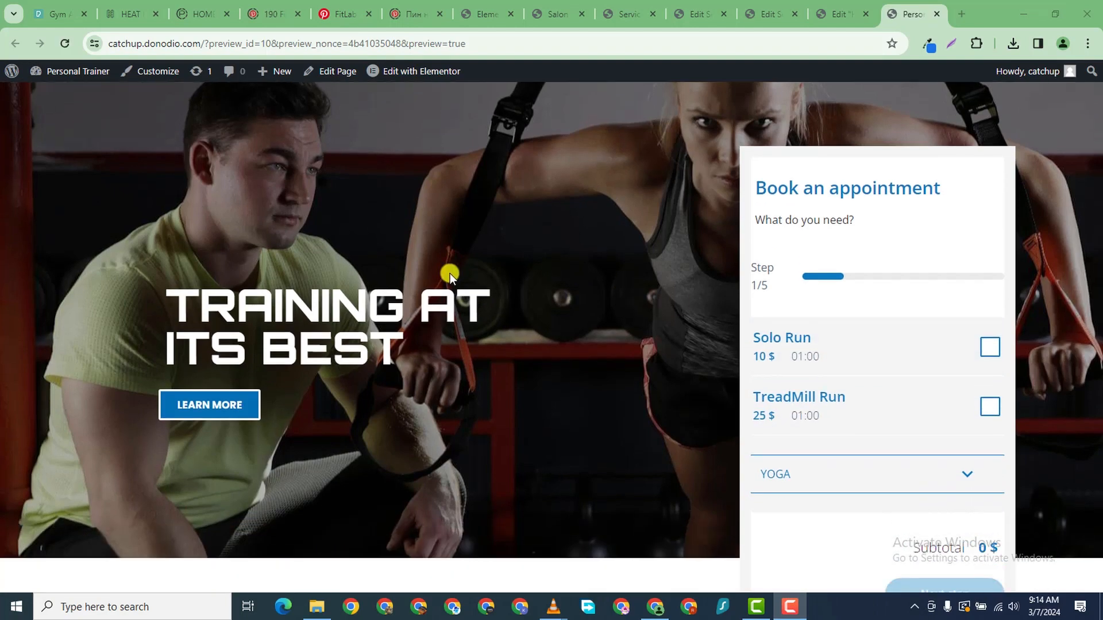
click(274, 92)
scroll(553, 253, down, 5)
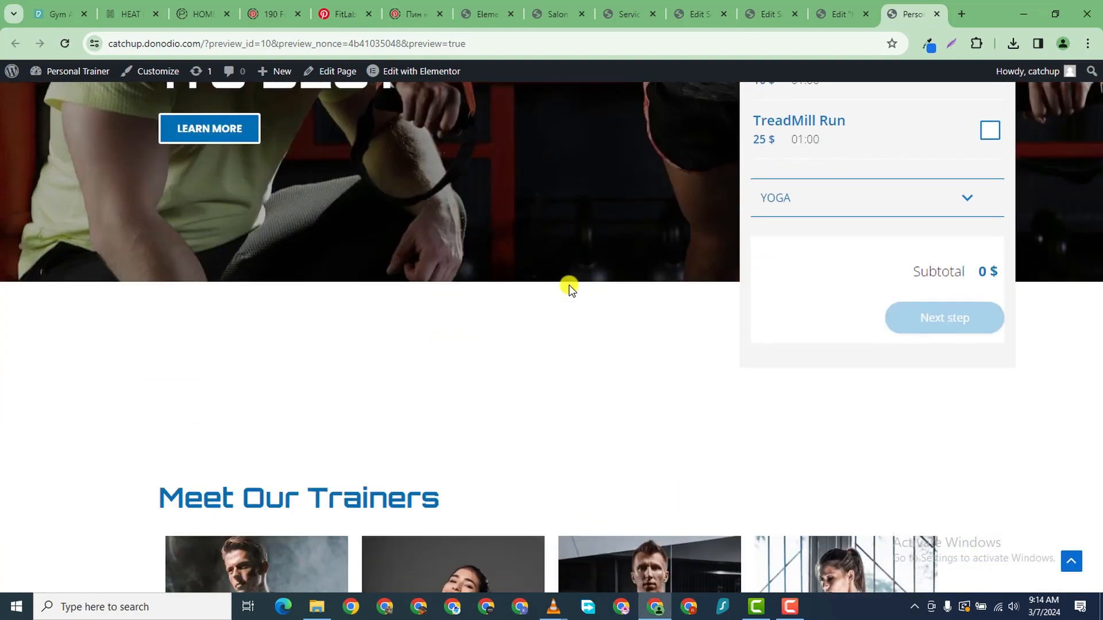
scroll(568, 286, up, 6)
scroll(699, 364, down, 1)
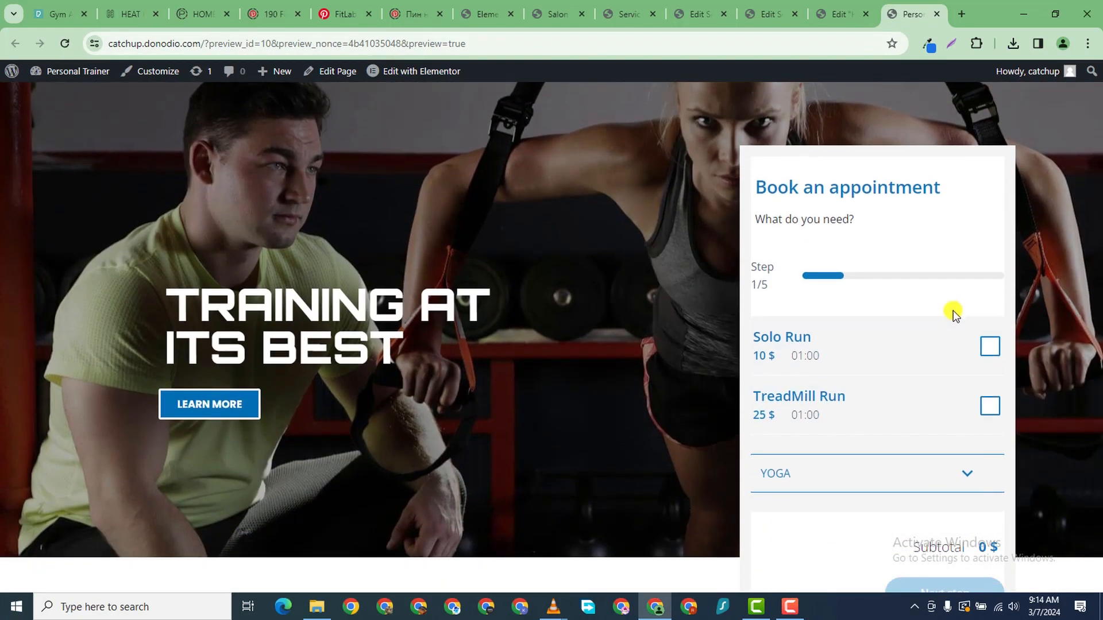
click(998, 346)
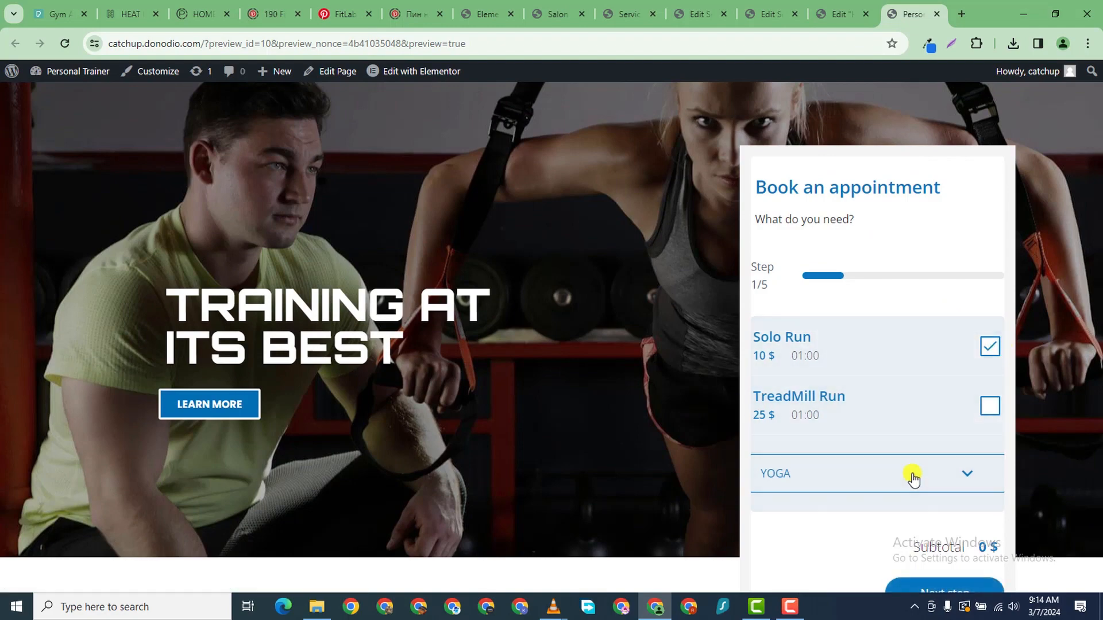
scroll(913, 469, down, 2)
click(976, 451)
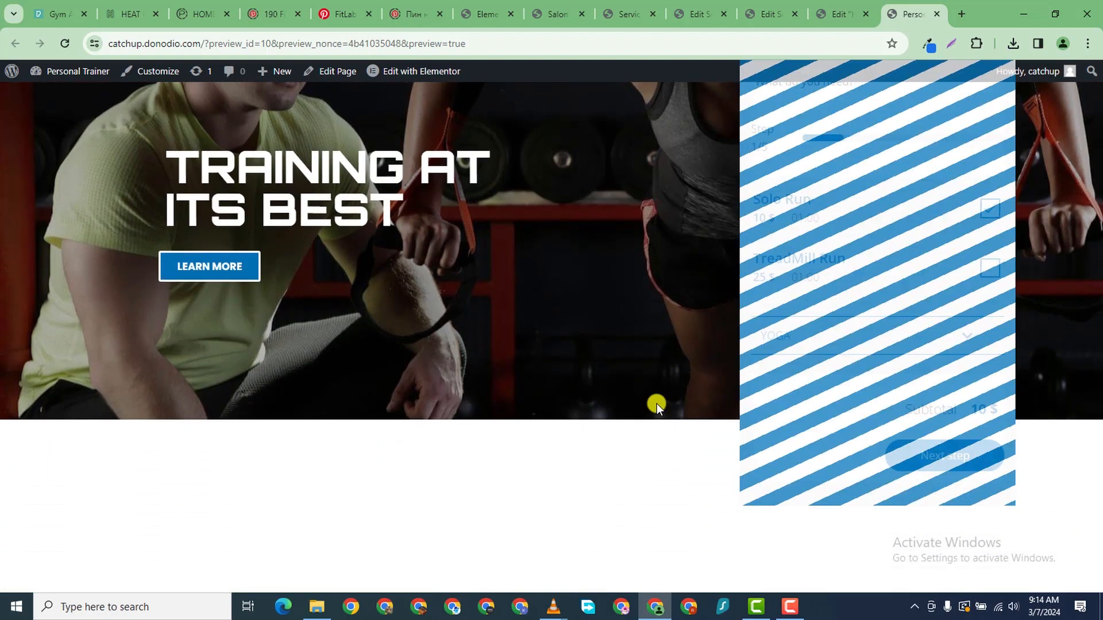
scroll(881, 237, up, 1)
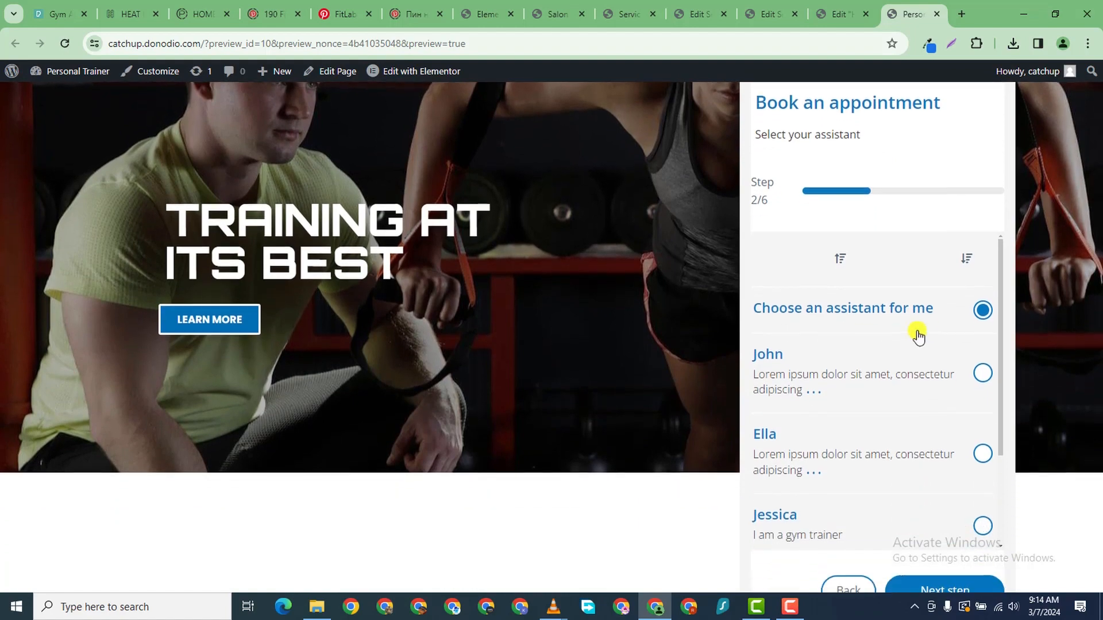
scroll(923, 382, down, 1)
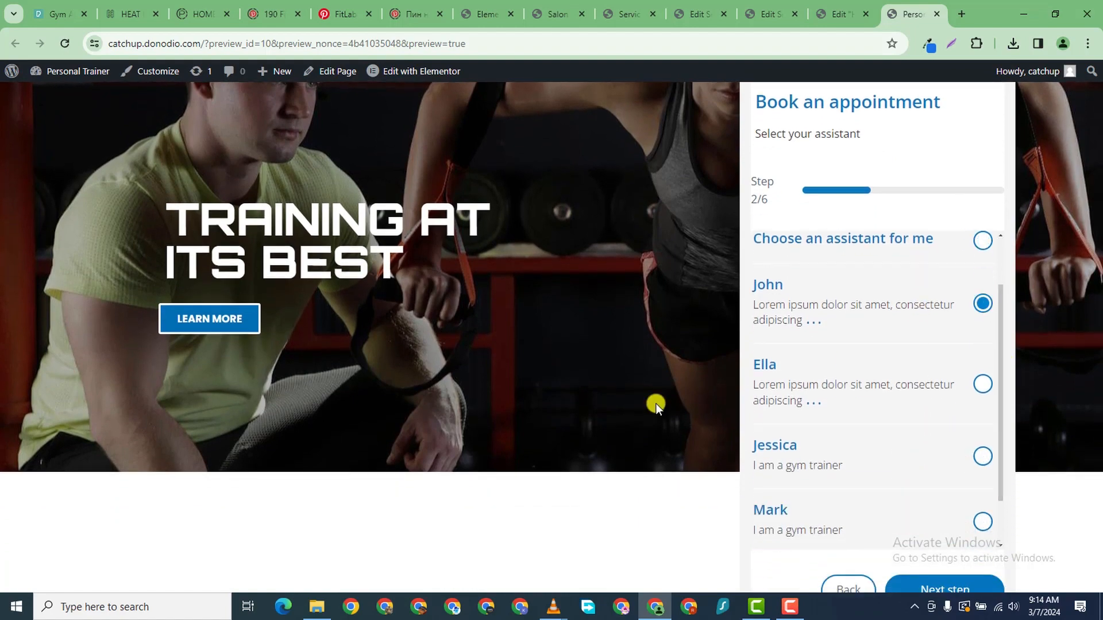
scroll(918, 402, down, 5)
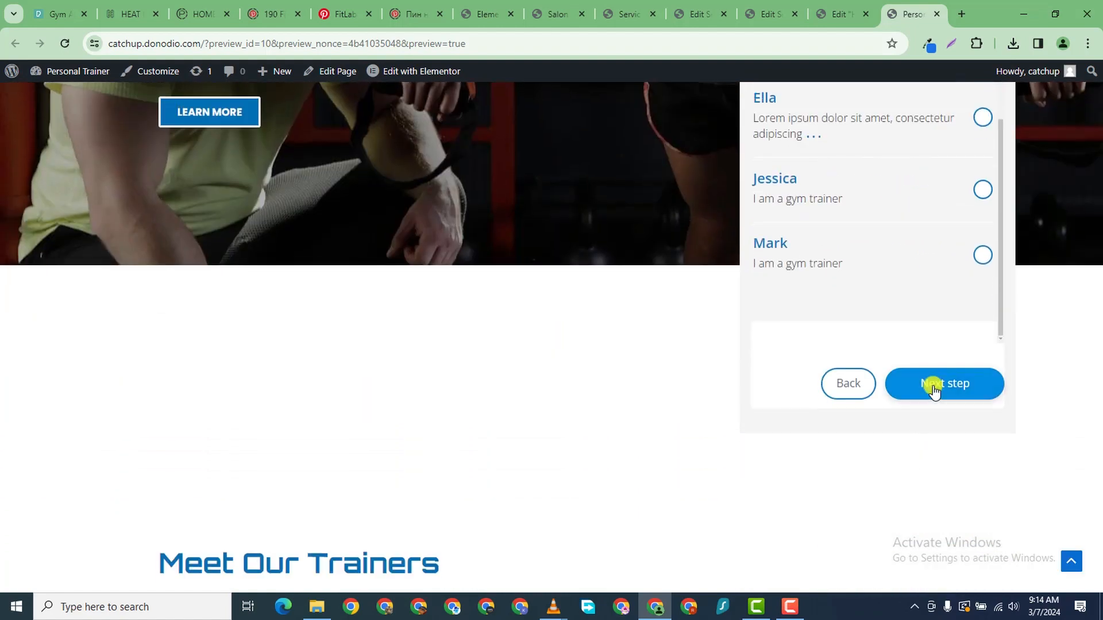
click(909, 384)
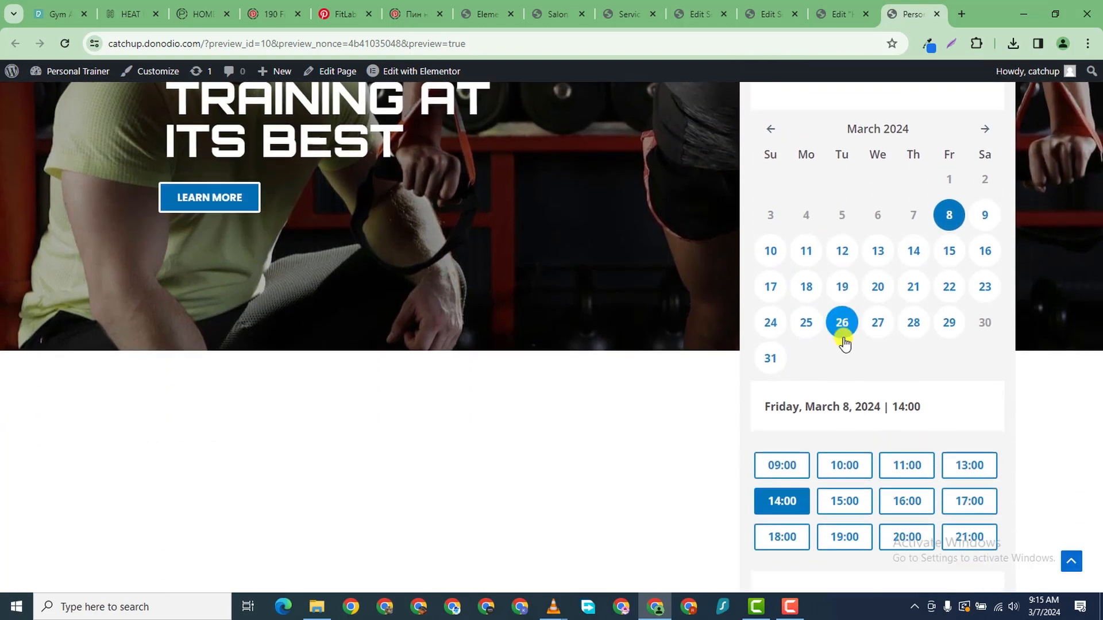
- Book Thursday, March 14, 2024 at 07:00 and enter the customer's first name at checkout
scroll(891, 306, down, 2)
scroll(892, 301, up, 2)
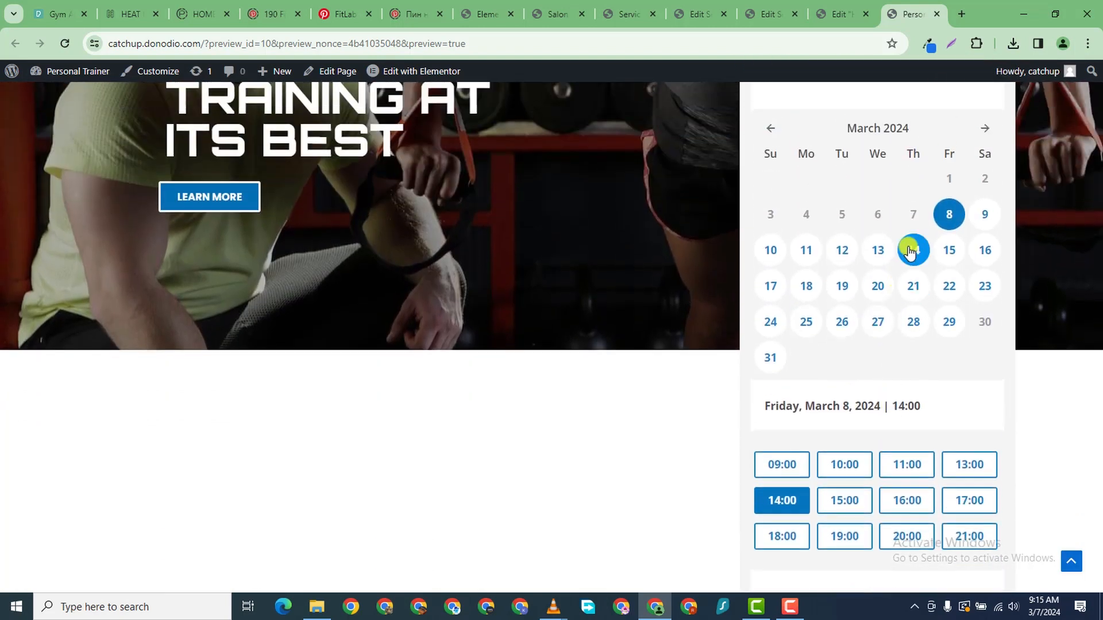
click(909, 250)
scroll(891, 344, down, 3)
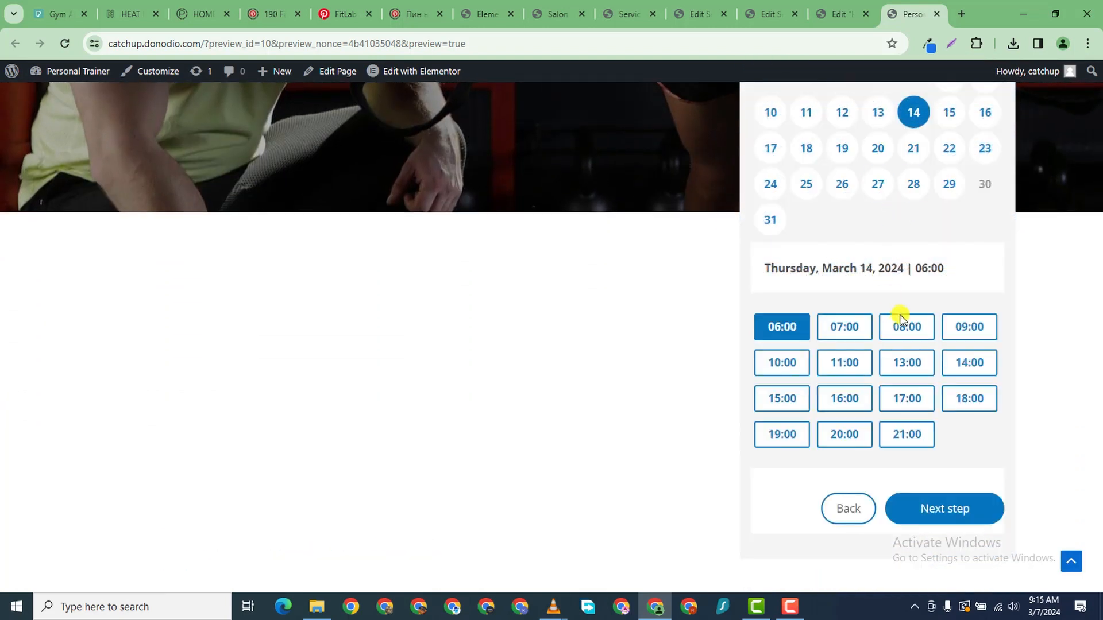
click(859, 326)
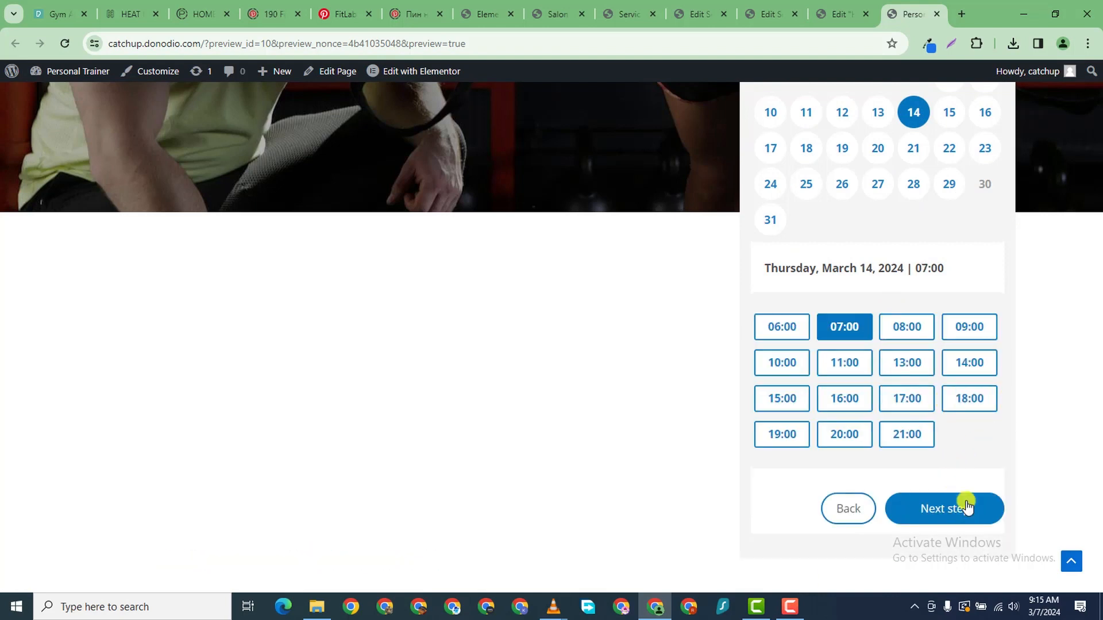
click(967, 505)
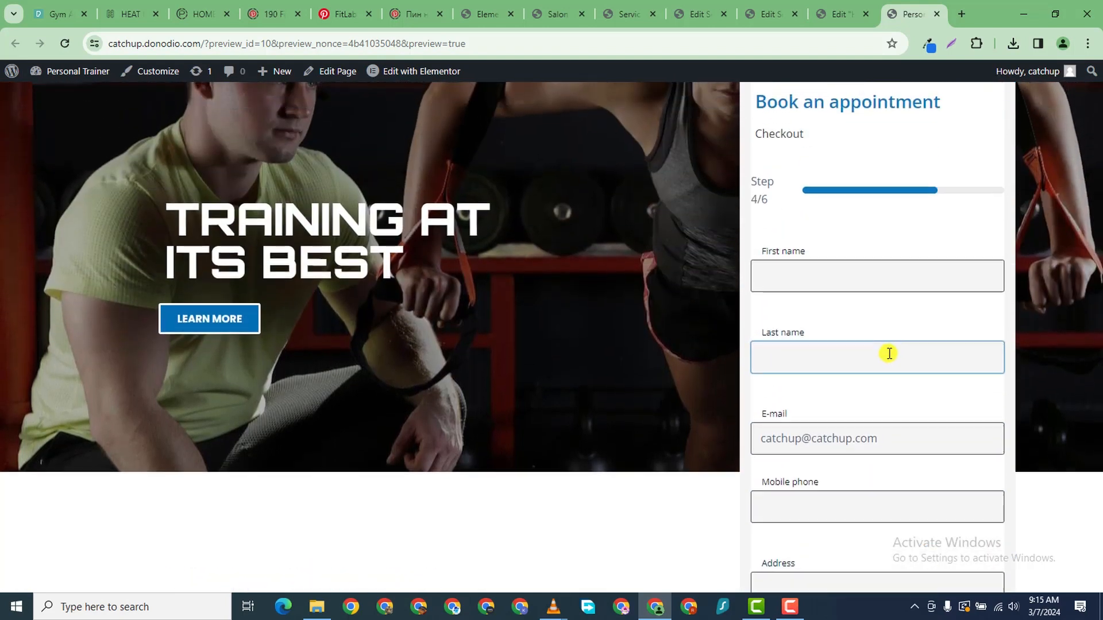
click(824, 335)
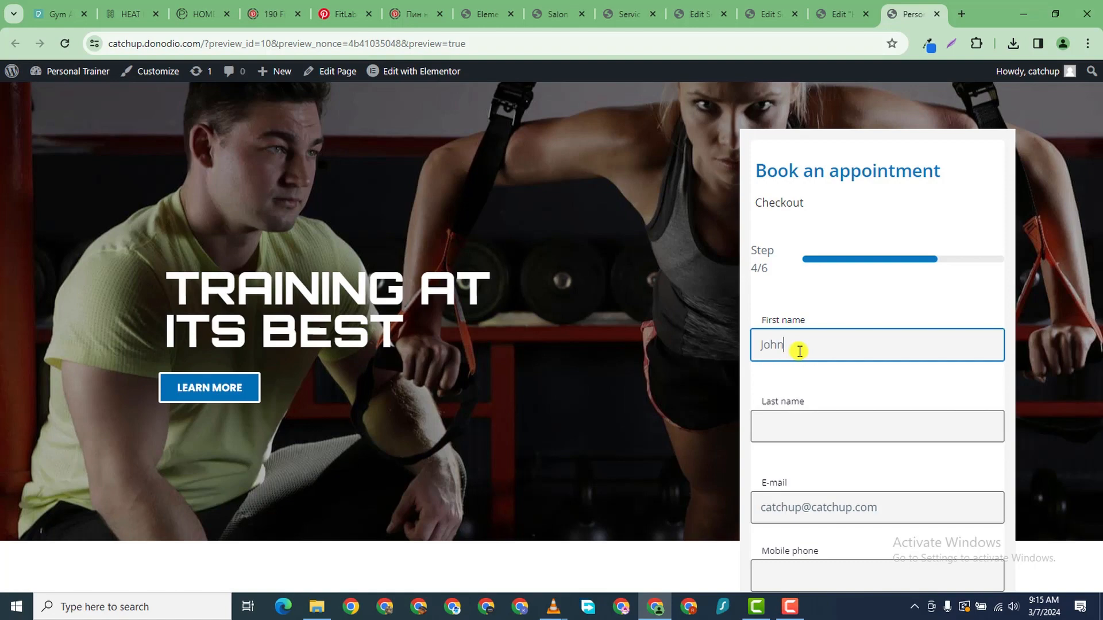
- Fill in the customer's last name, mobile phone and address, keeping the pre-filled e-mail
click(797, 413)
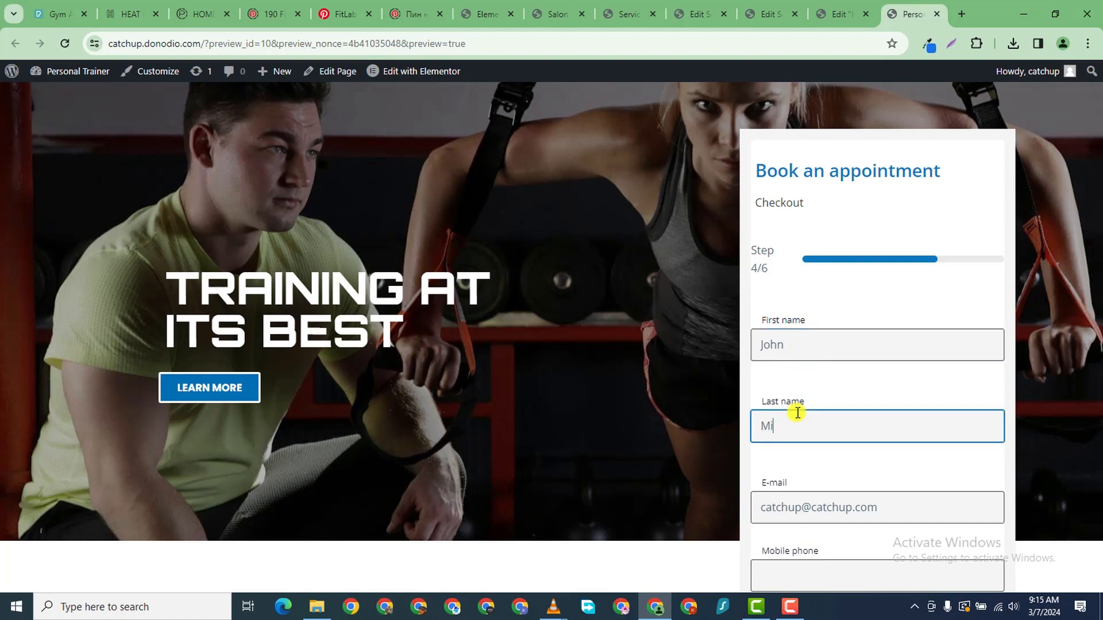
scroll(844, 488, down, 3)
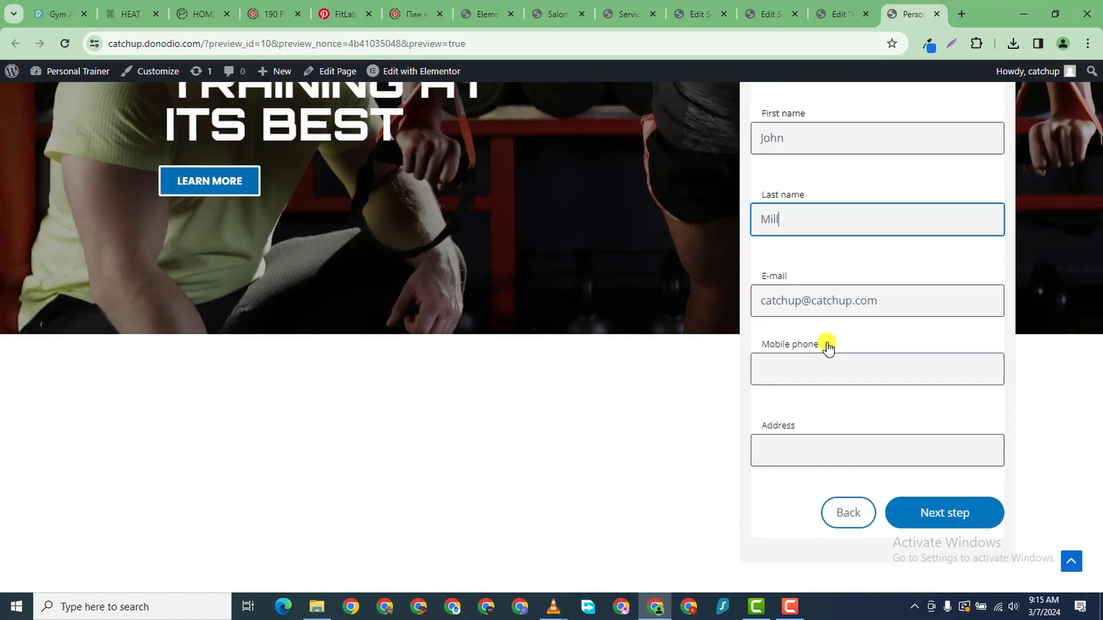
click(831, 304)
click(815, 372)
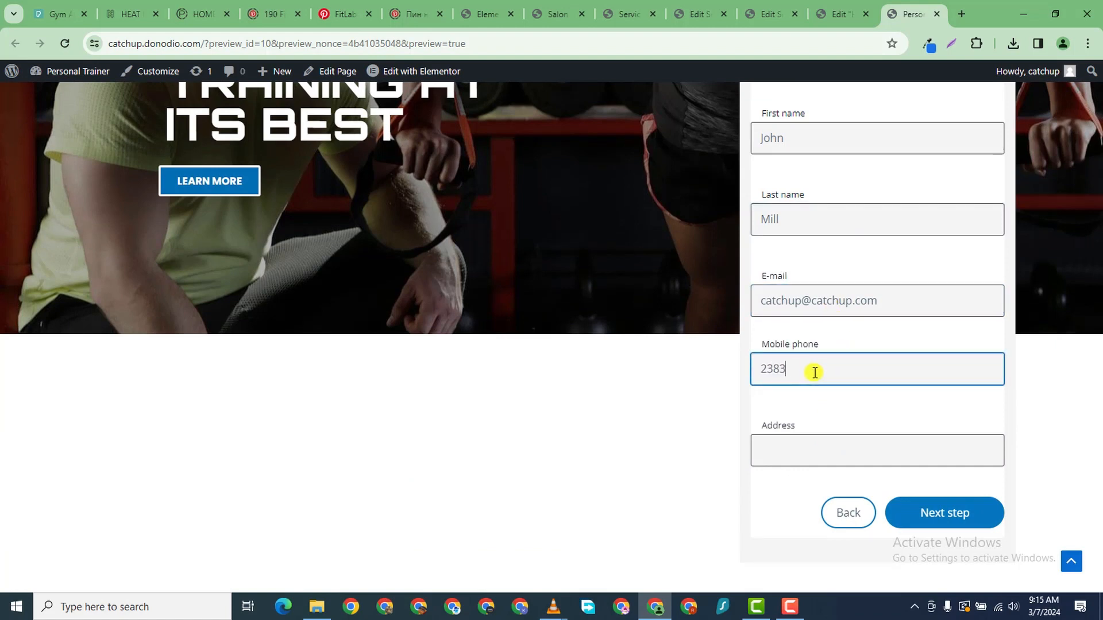
click(796, 434)
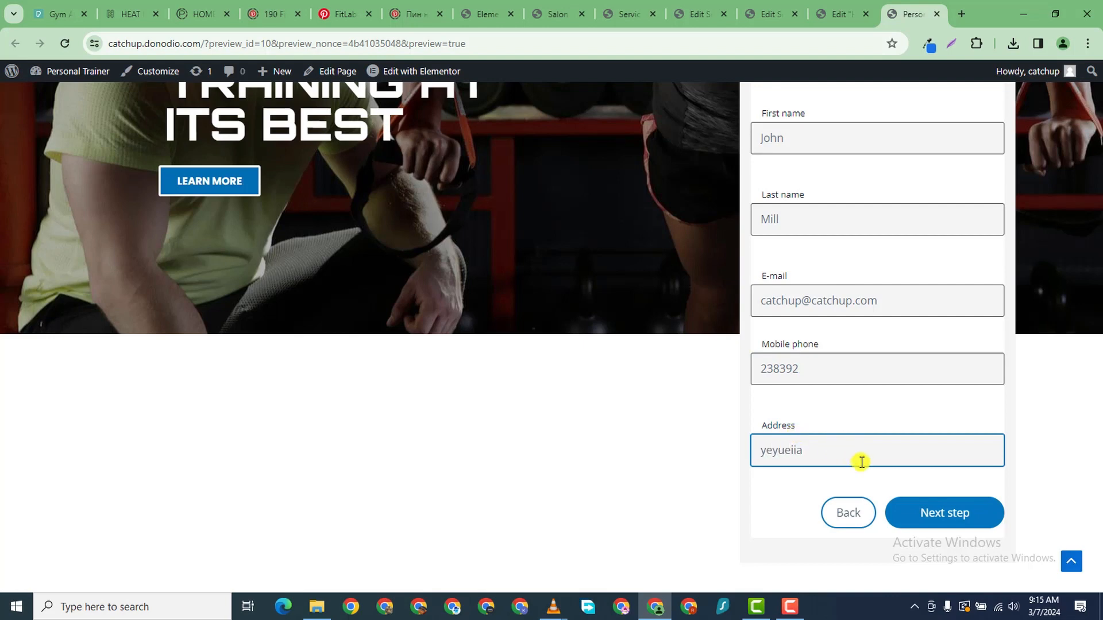
click(916, 511)
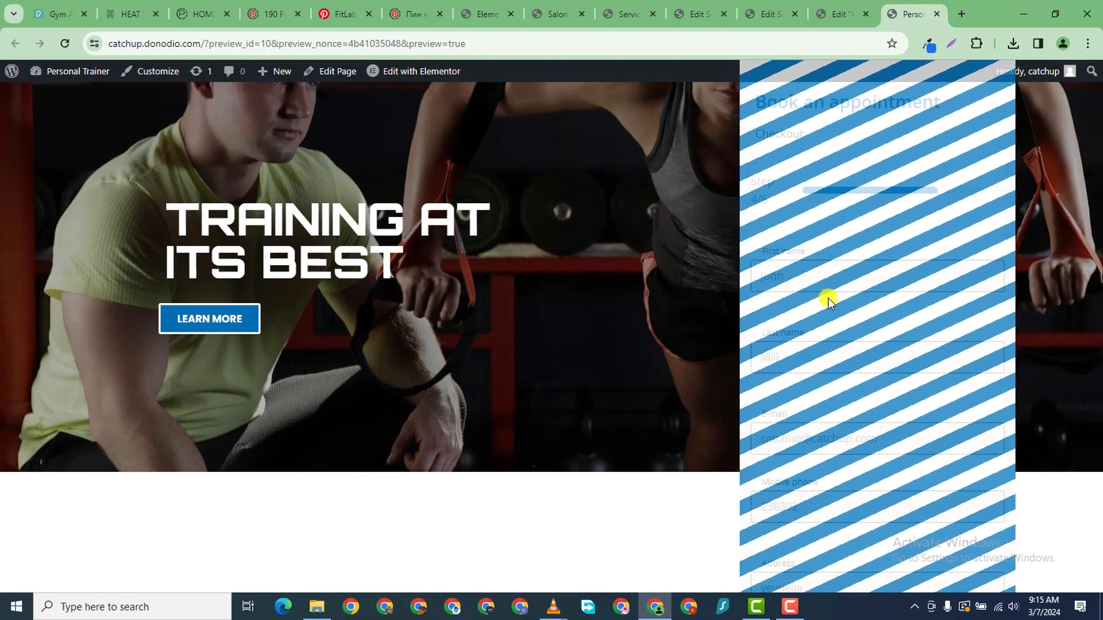
- Add the message 'I love your service' and submit the booking as pending
scroll(852, 307, down, 5)
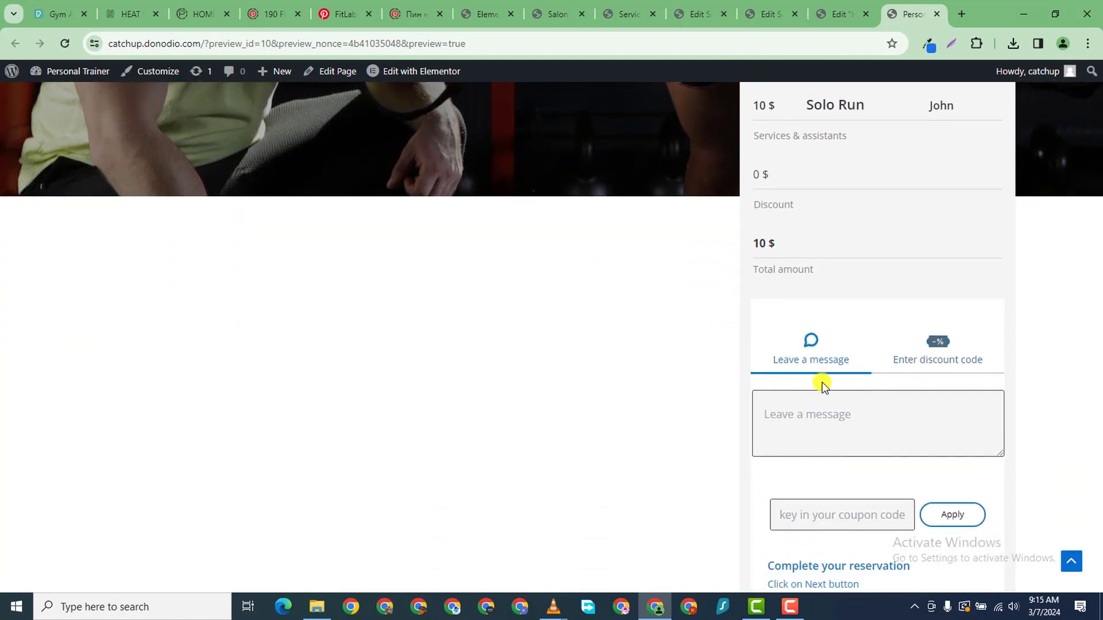
click(812, 410)
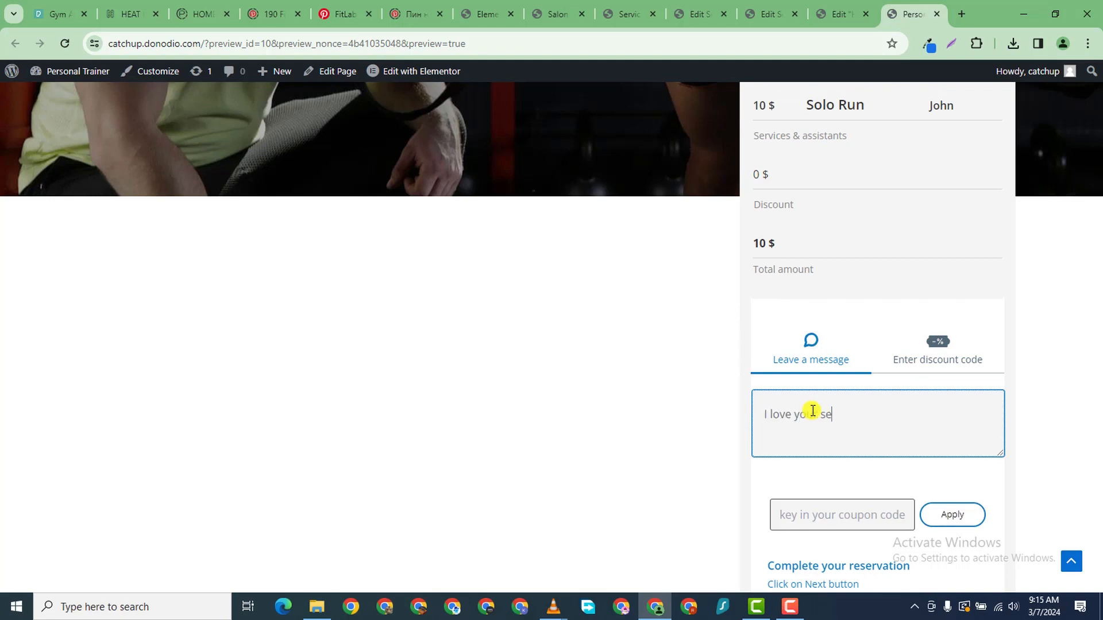
scroll(919, 458, down, 5)
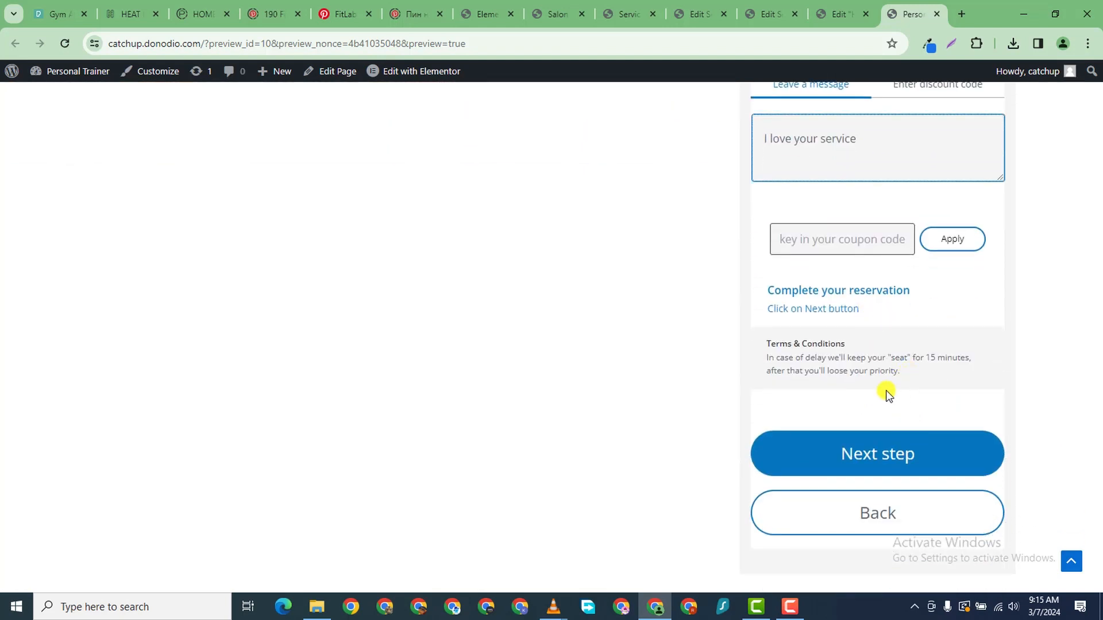
click(793, 452)
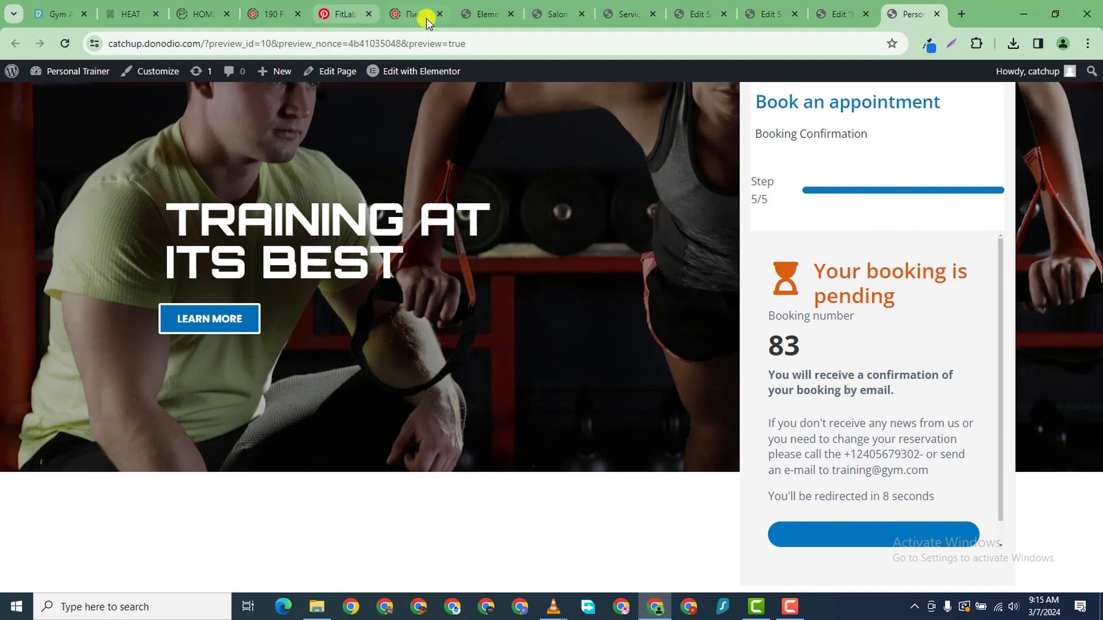
click(499, 15)
- Go to Salon Bookings and locate the pending March 14 booking in the list
click(539, 16)
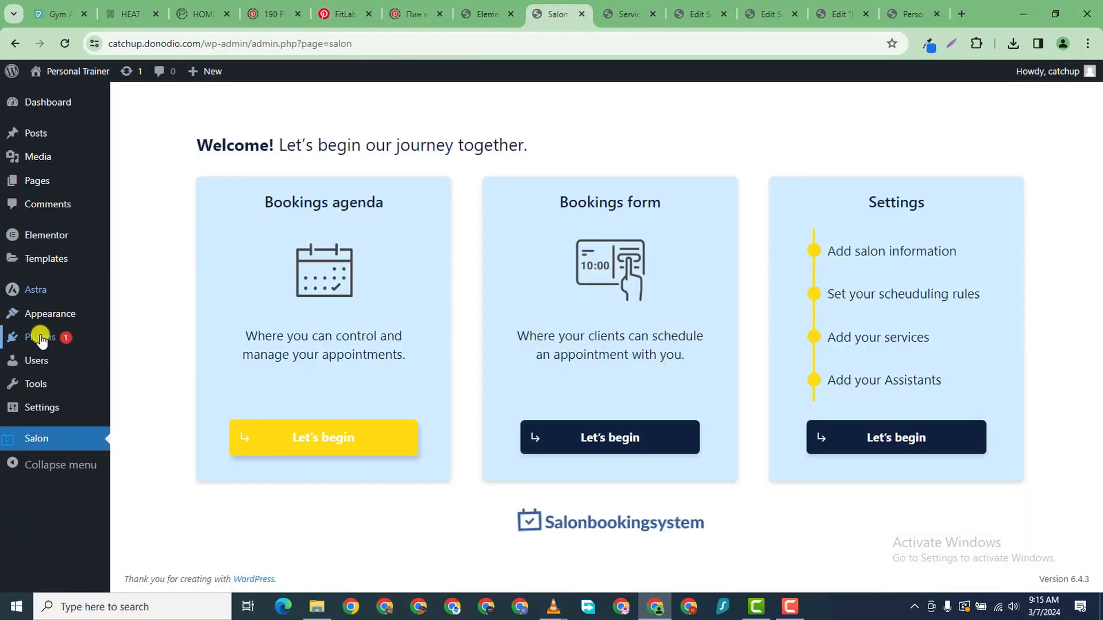
click(36, 442)
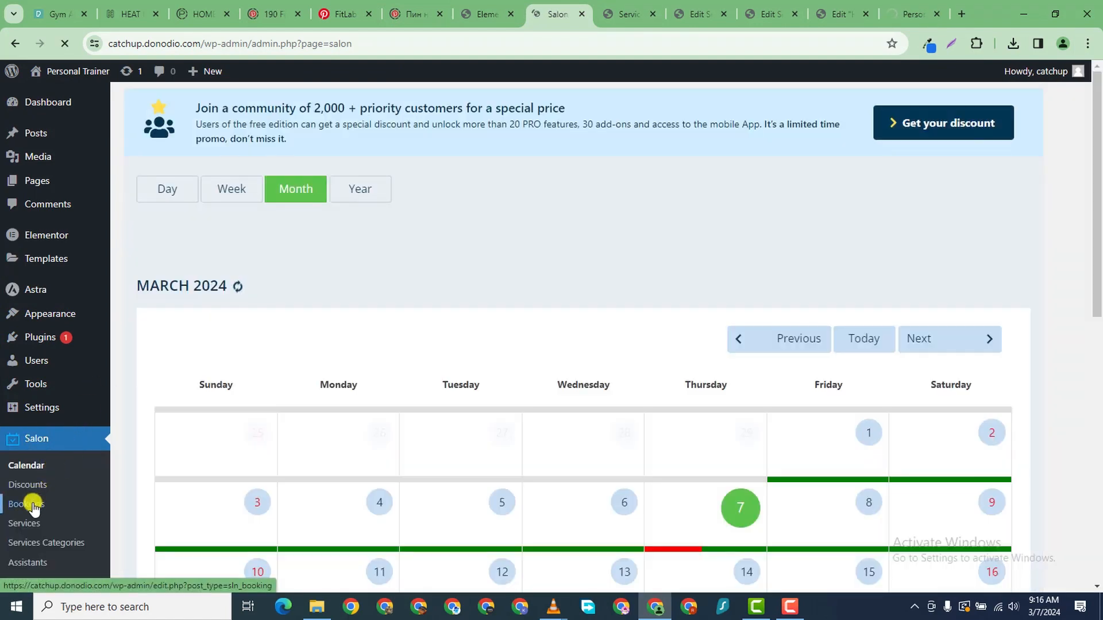
click(30, 505)
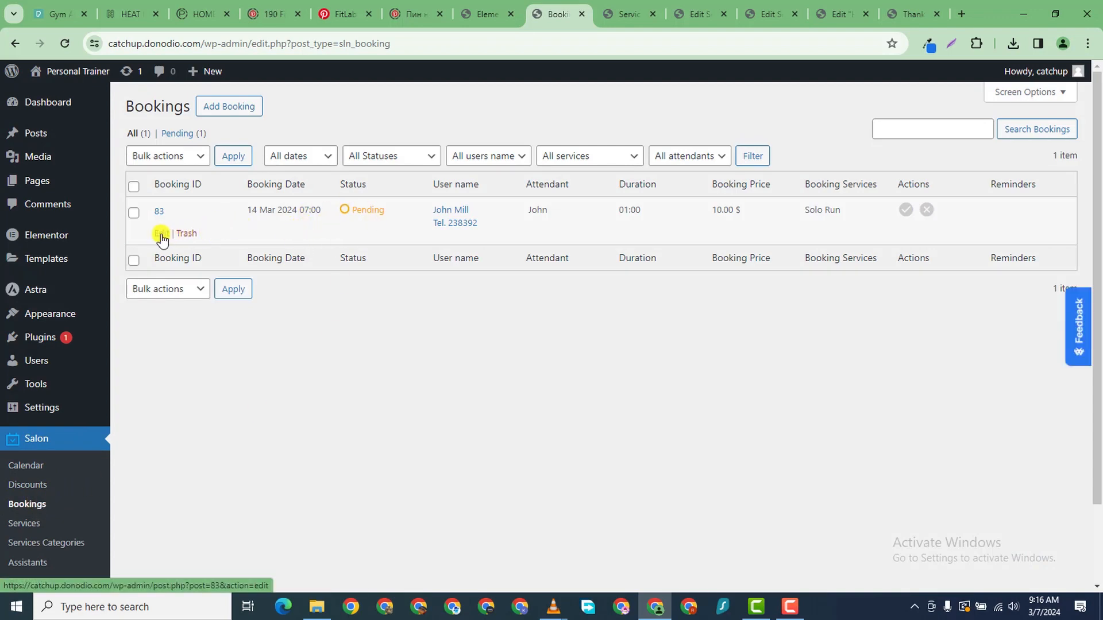
click(134, 213)
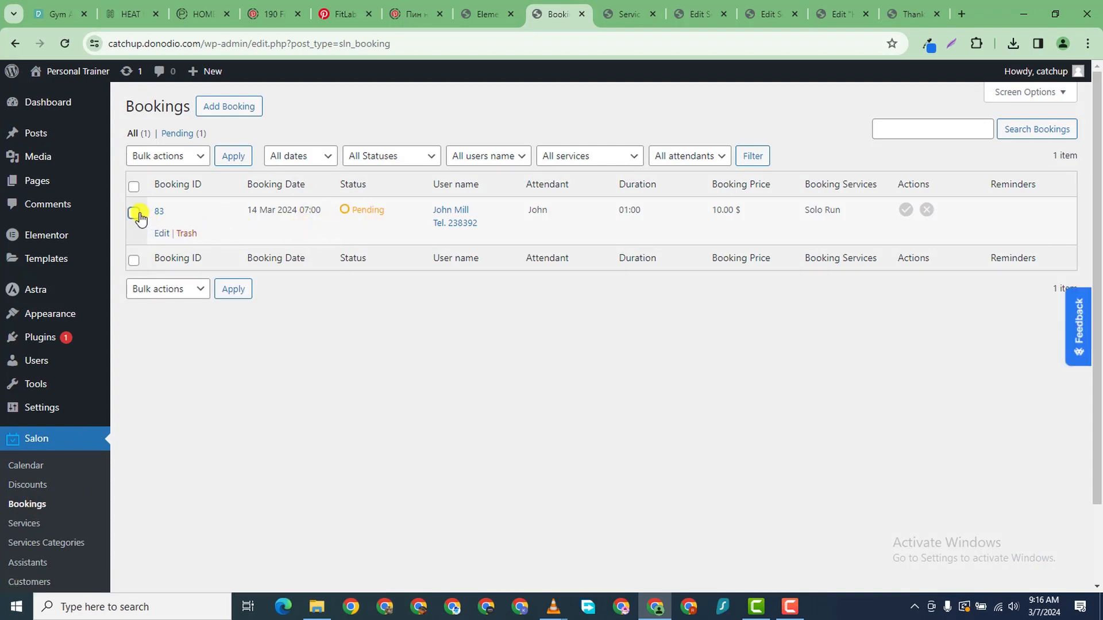
click(168, 156)
click(143, 321)
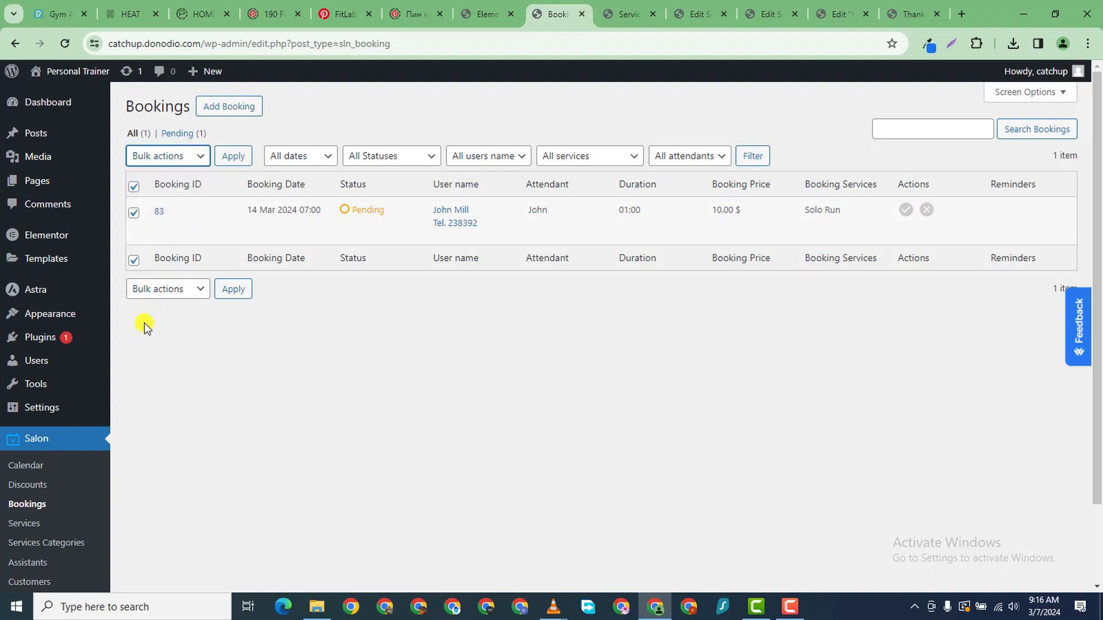
- Open the pending booking, accept it, and view the Thank you for booking page
click(161, 233)
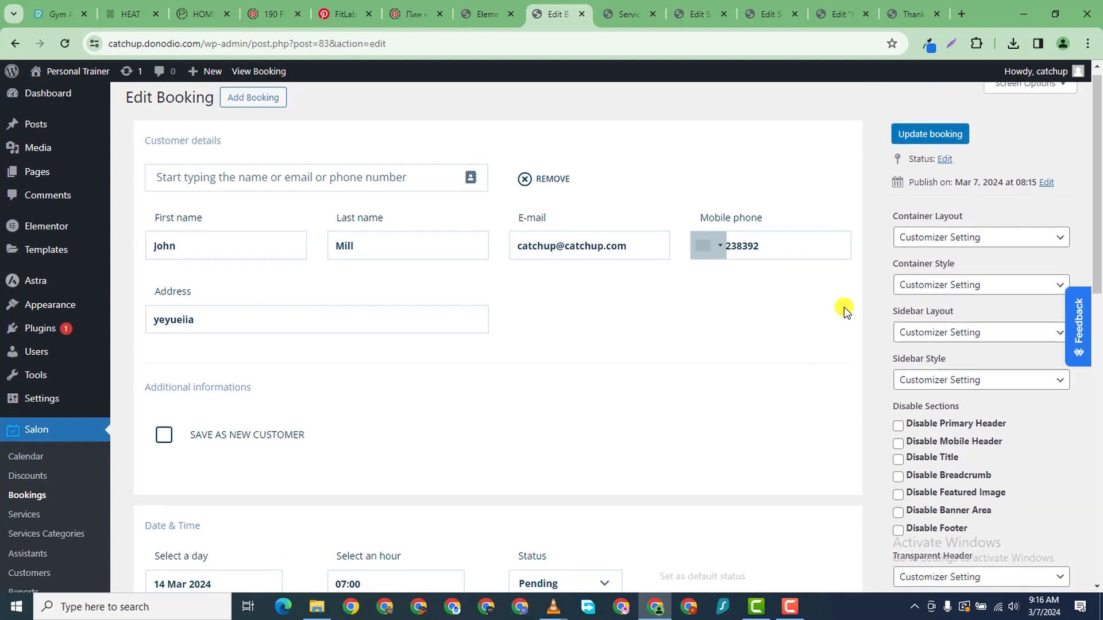
scroll(281, 222, down, 1)
scroll(295, 266, up, 1)
scroll(295, 266, down, 4)
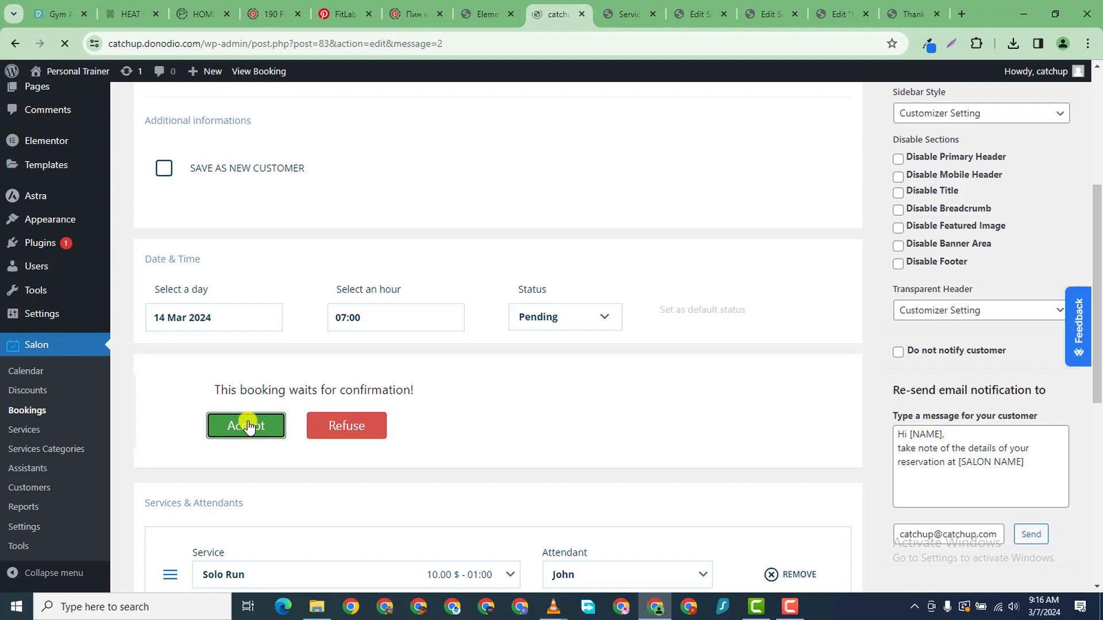
click(905, 14)
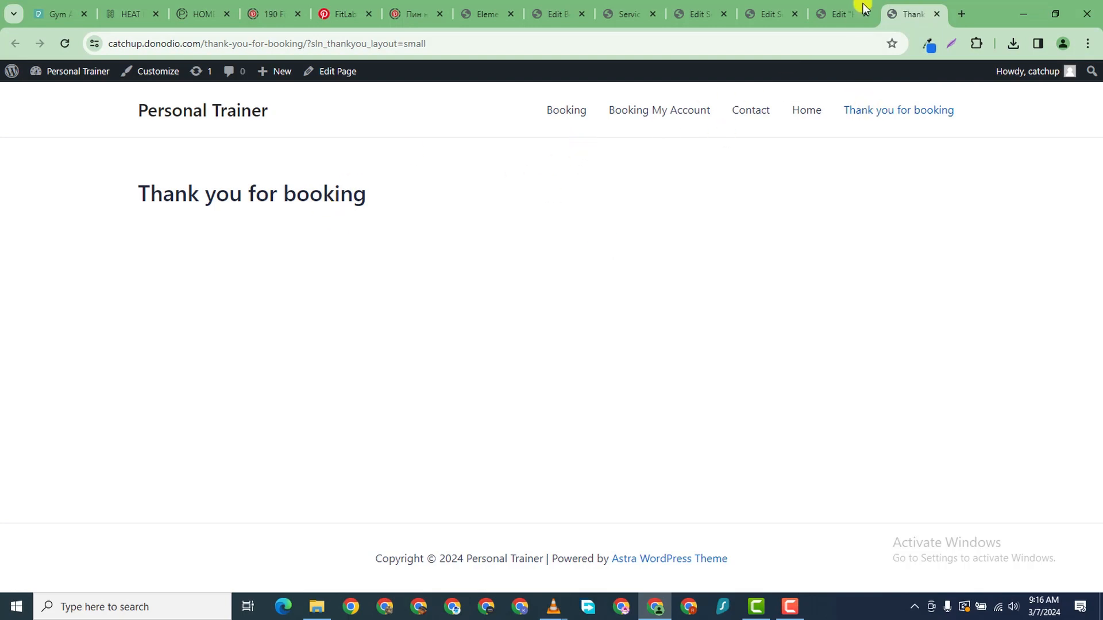
- Look through the Edit Booking, Services list, Solo Run service and Home editor tabs
click(488, 14)
click(575, 13)
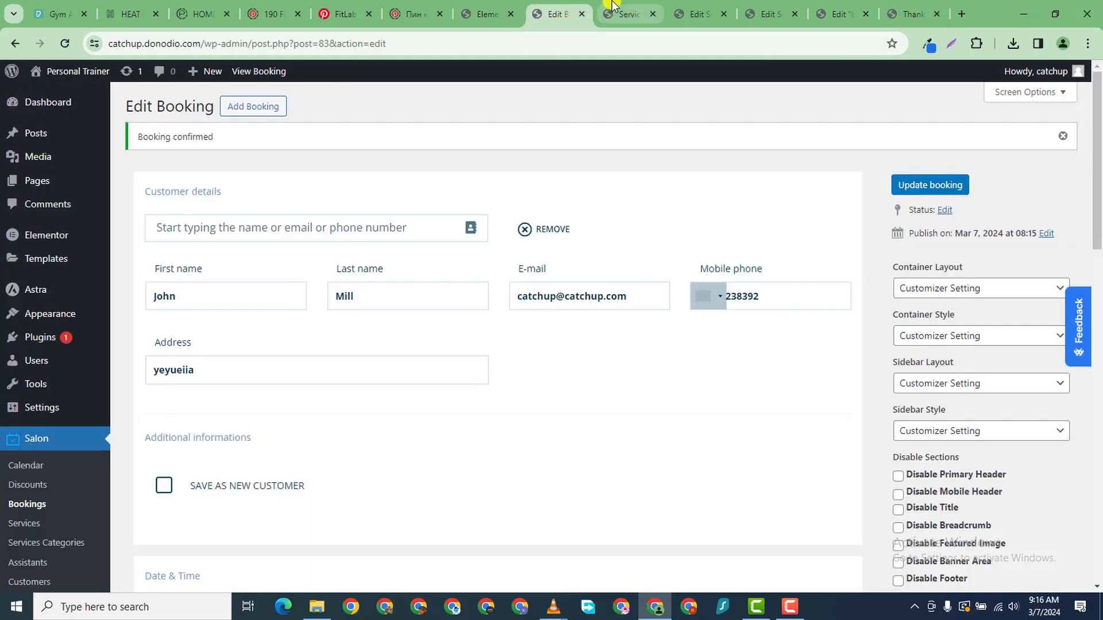
click(615, 8)
click(683, 15)
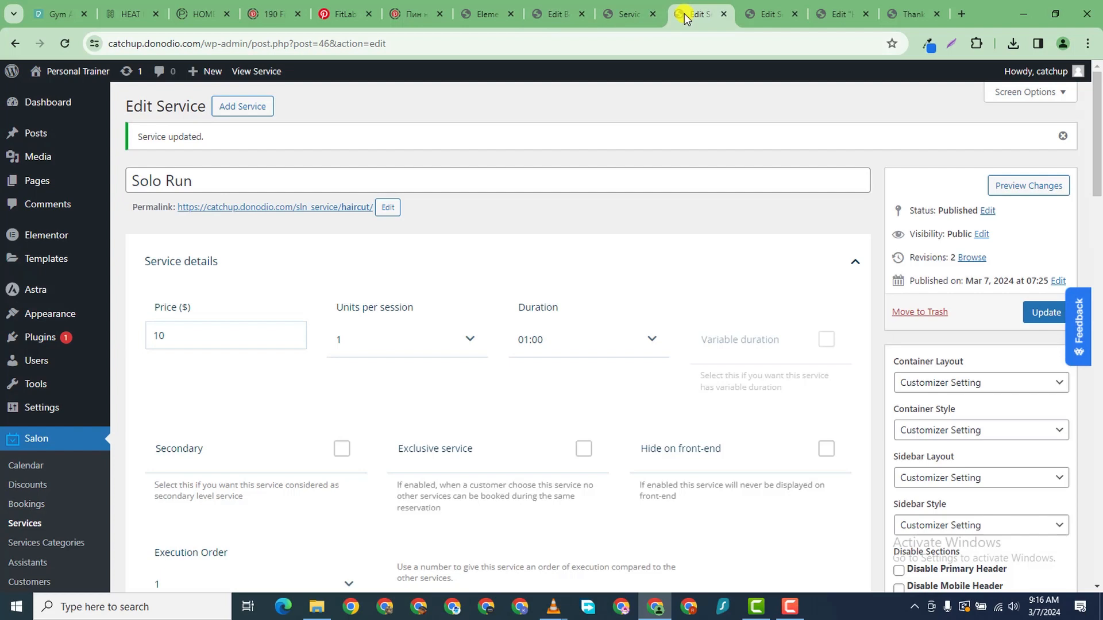
click(781, 15)
click(847, 14)
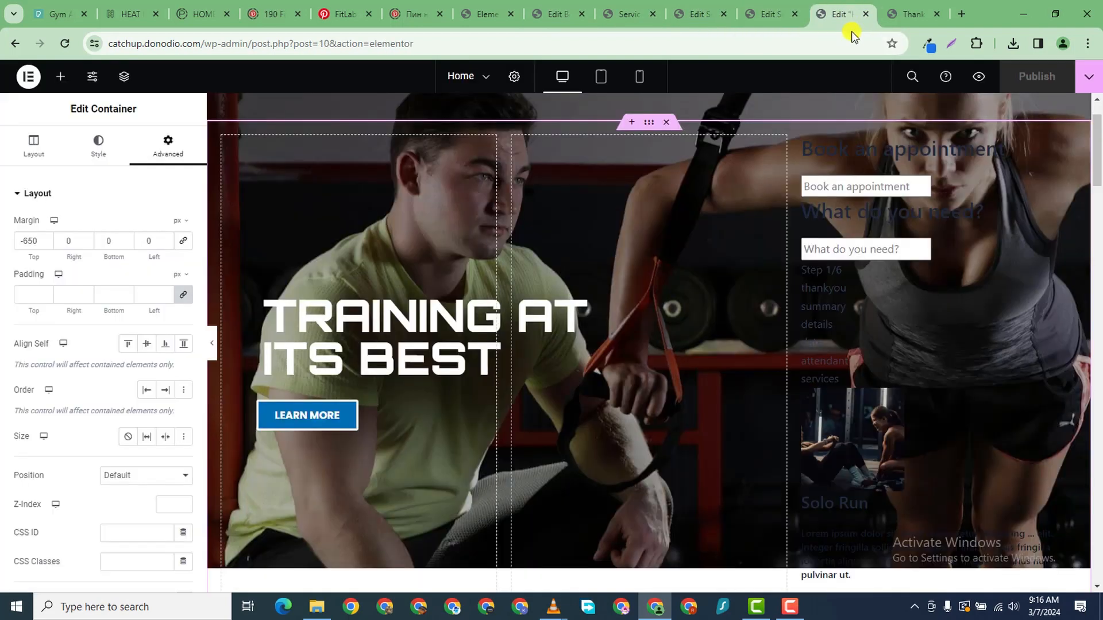
click(774, 14)
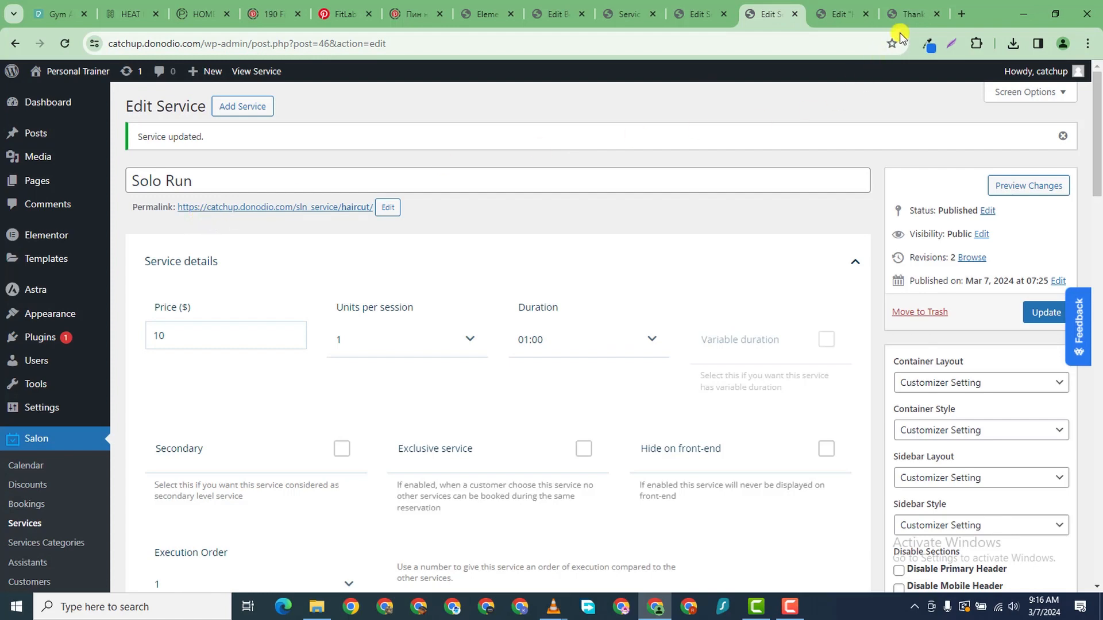
click(908, 15)
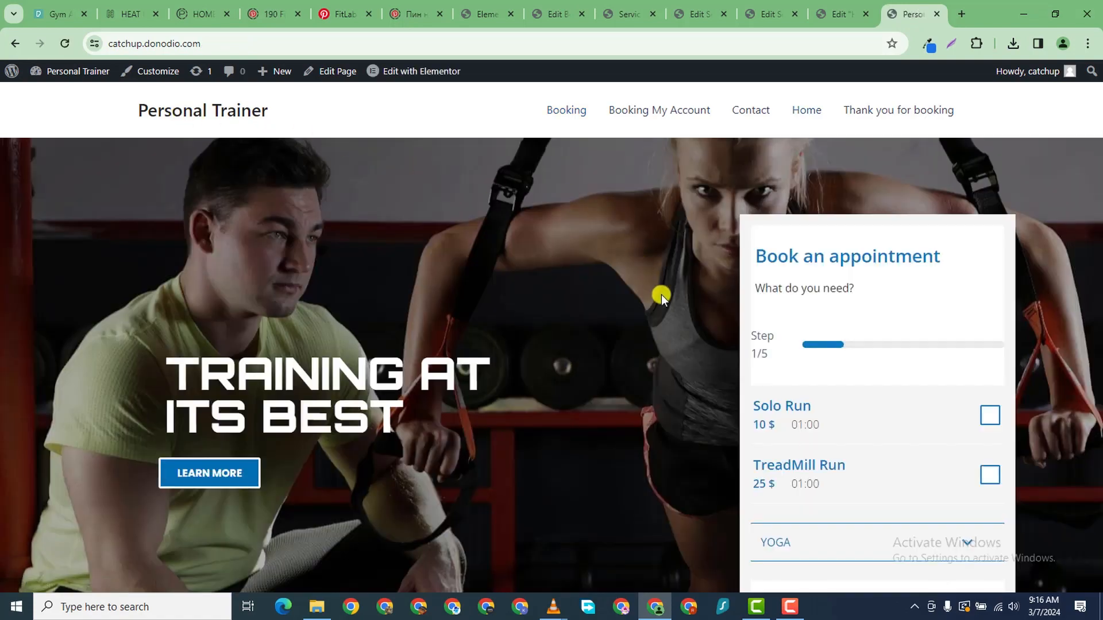
- Scroll through the live home page's booking widget and trainer cards
scroll(661, 294, down, 5)
scroll(658, 315, down, 15)
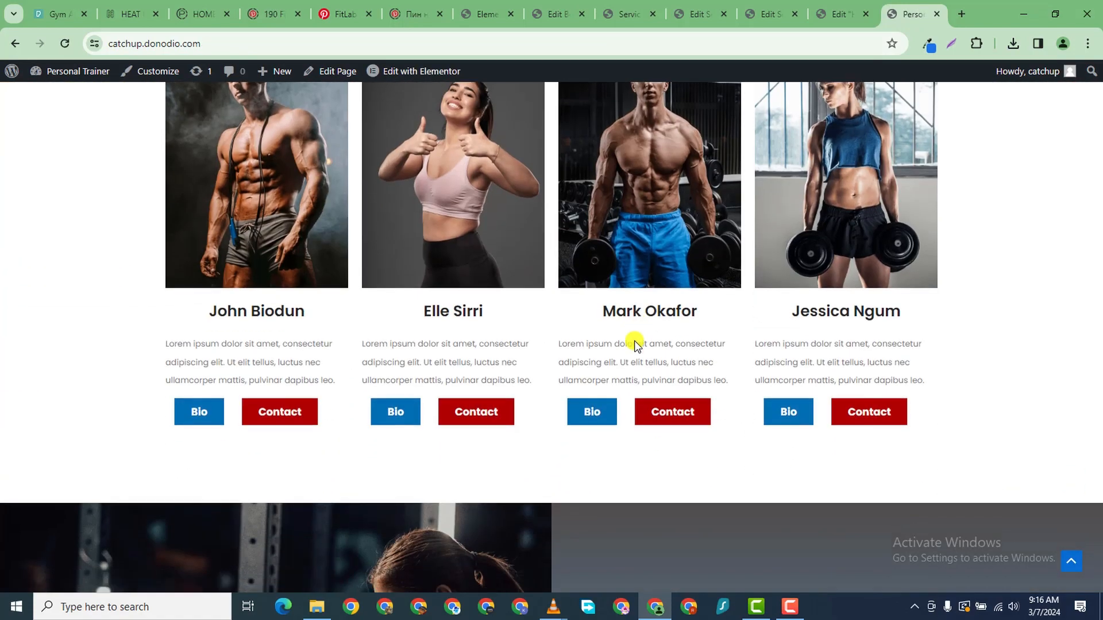
scroll(628, 348, down, 5)
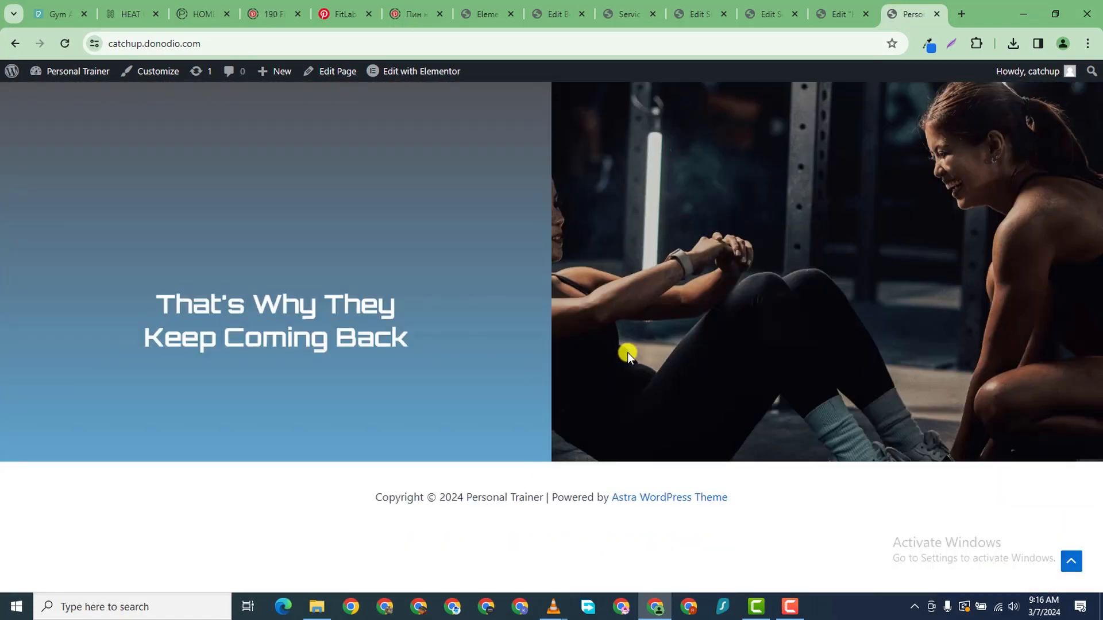
scroll(918, 249, up, 20)
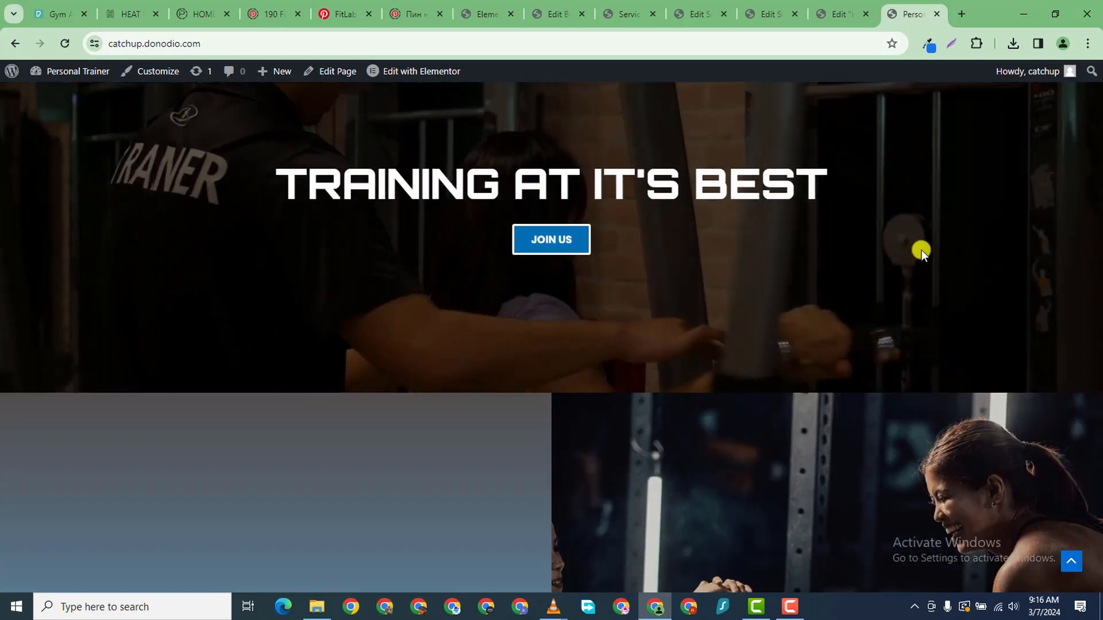
scroll(901, 272, up, 3)
scroll(548, 120, down, 2)
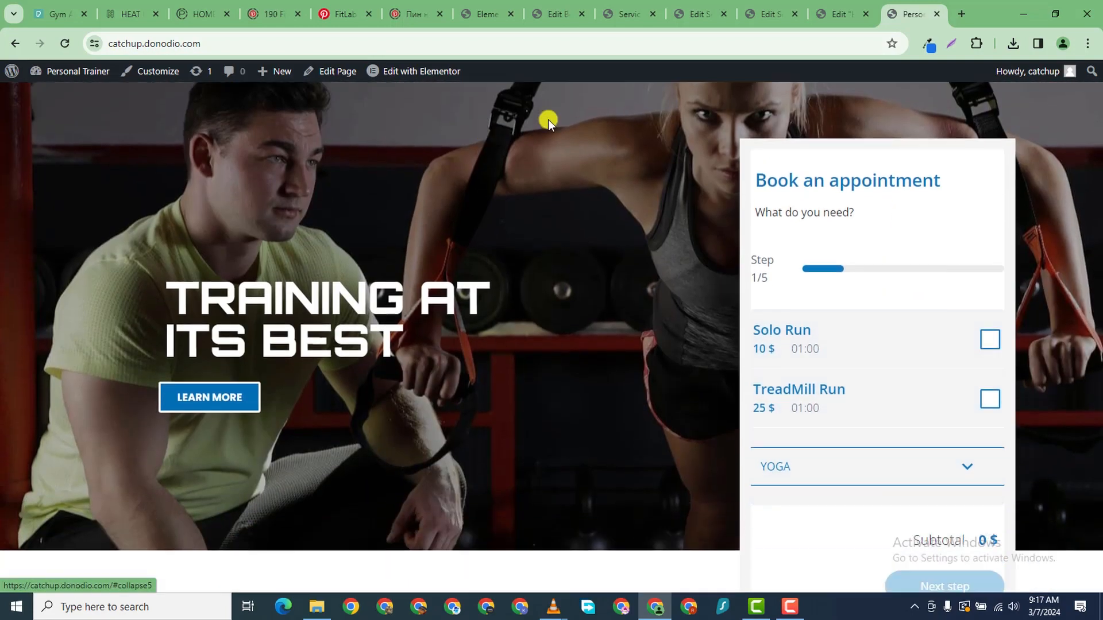
click(481, 19)
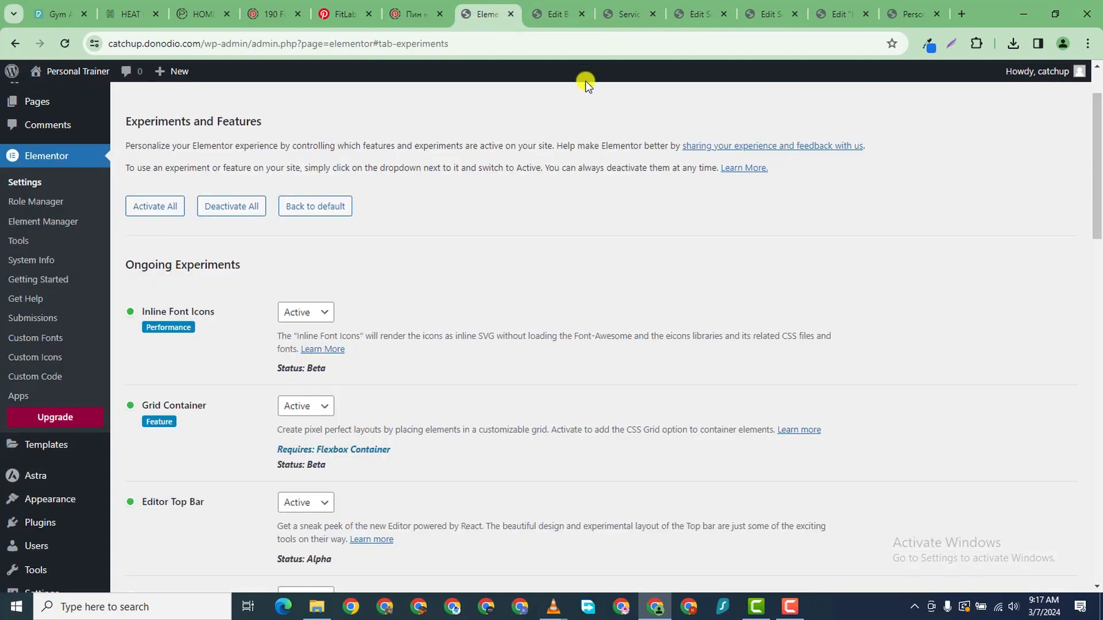
click(547, 22)
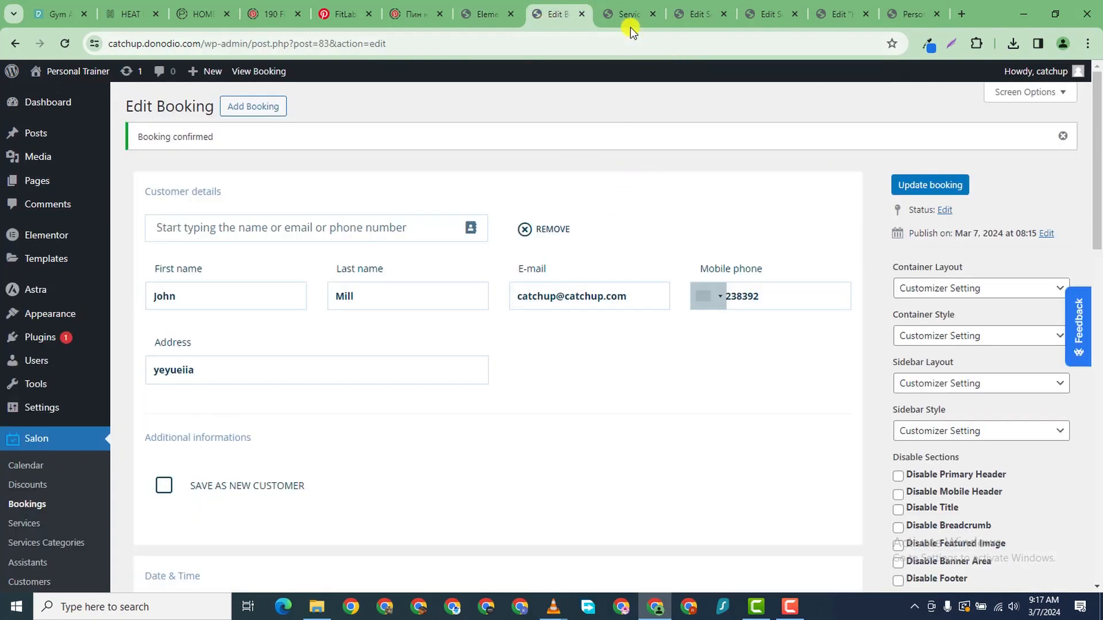
- In Salon Booking Rules, untick Booking confirmation under Booking manual confirmation and update settings
scroll(230, 345, down, 7)
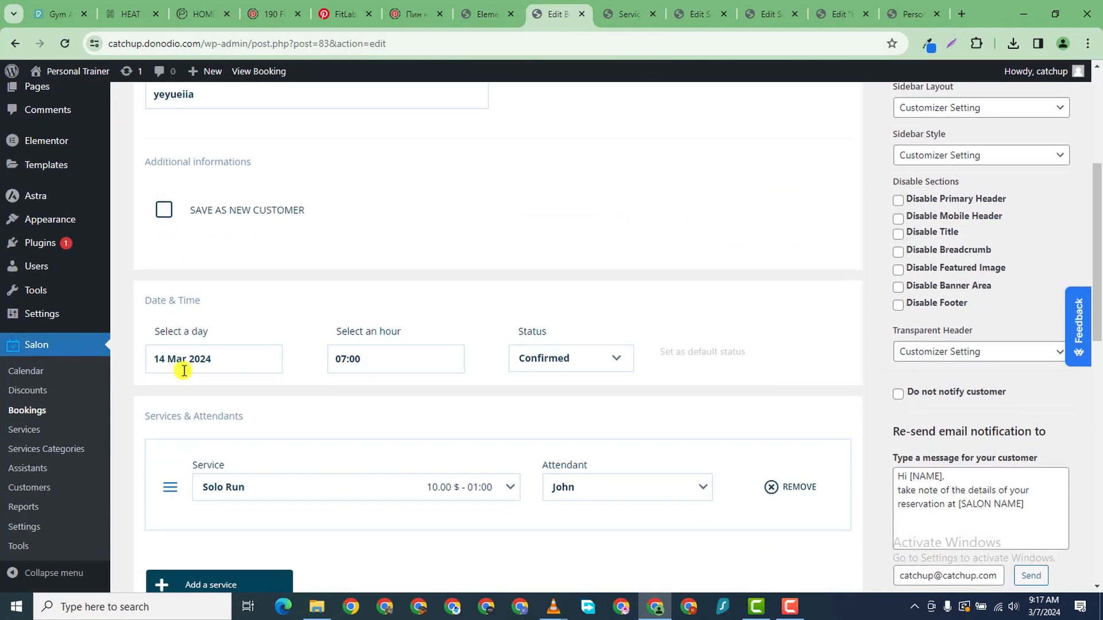
scroll(205, 352, down, 1)
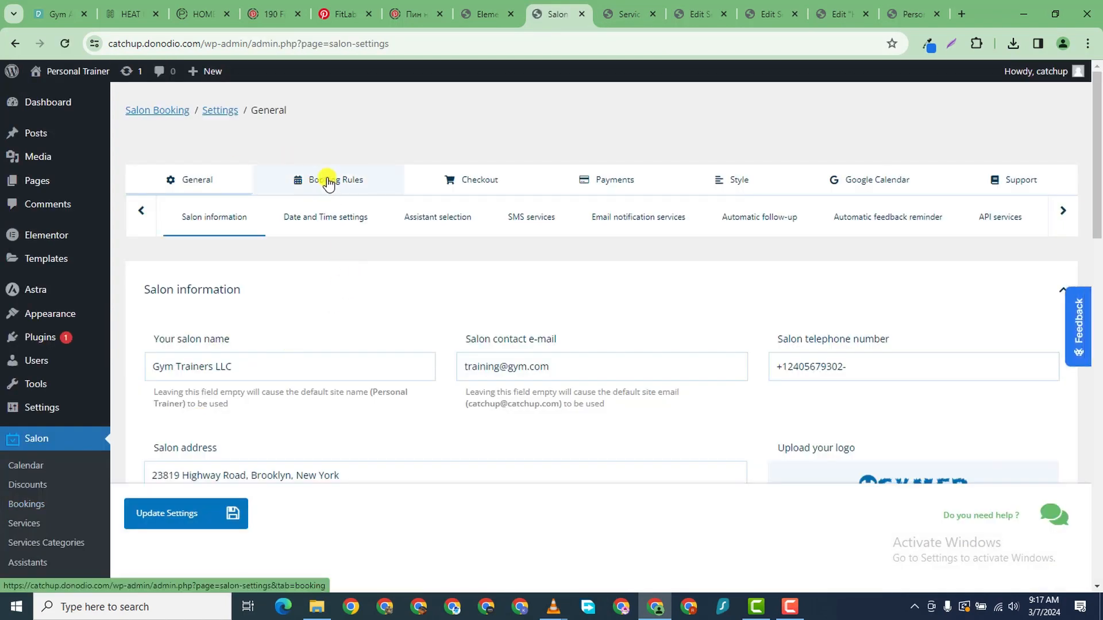
click(325, 183)
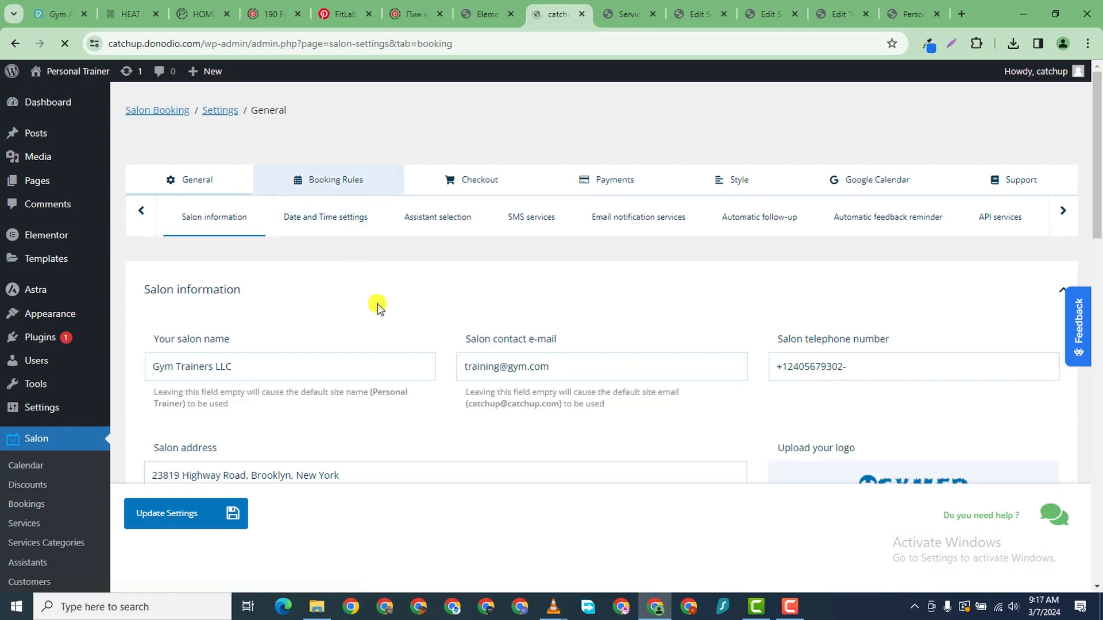
scroll(379, 368, down, 5)
scroll(376, 345, up, 1)
scroll(368, 325, down, 8)
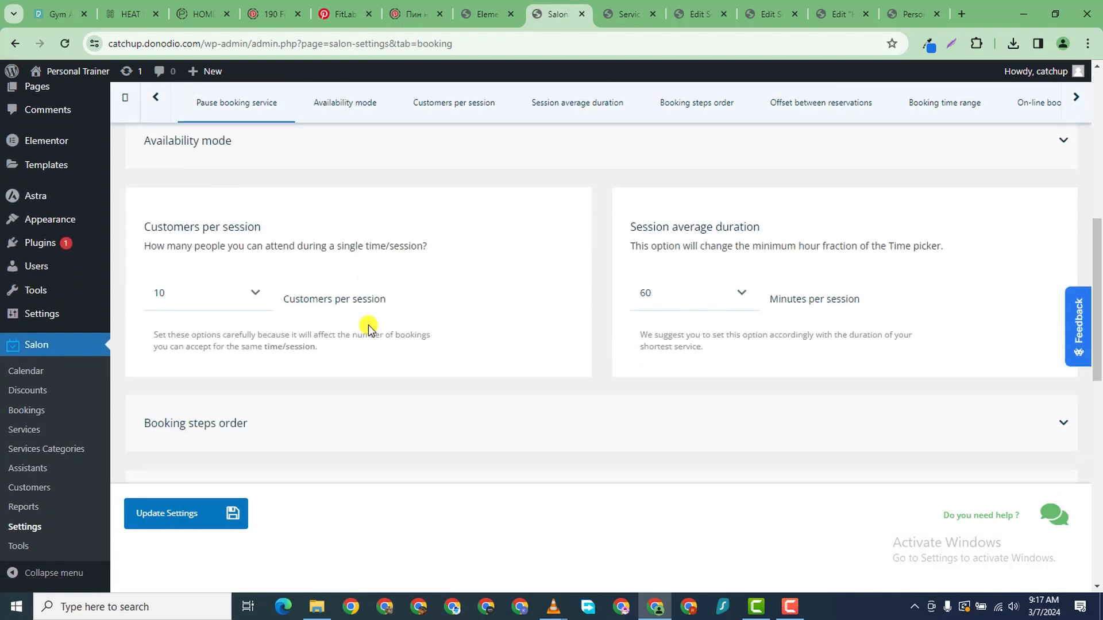
scroll(369, 296, down, 5)
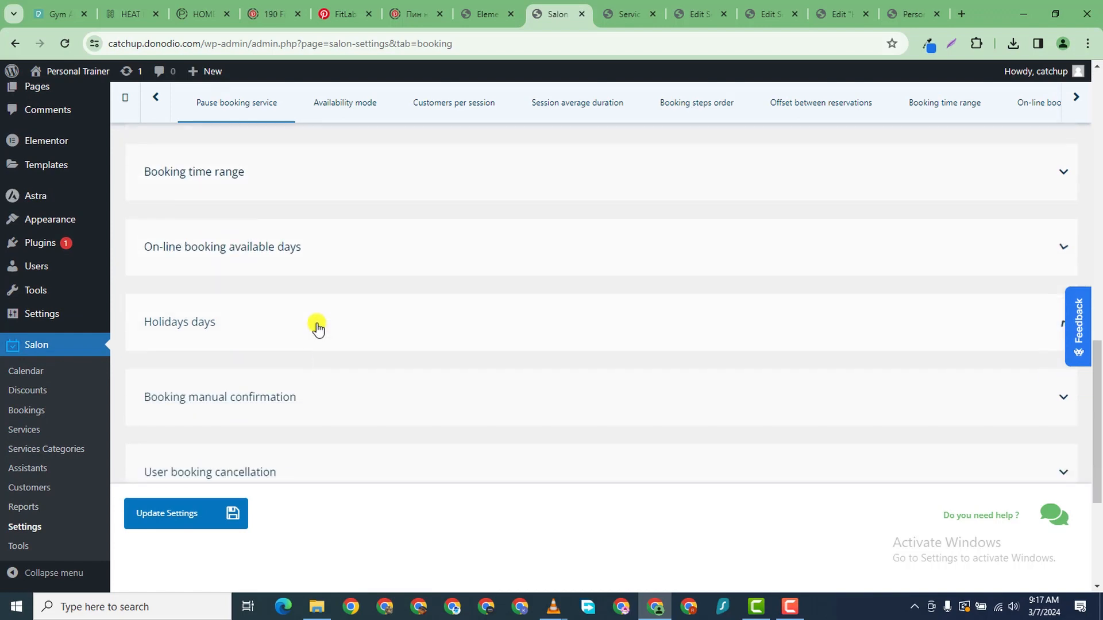
scroll(310, 339, down, 2)
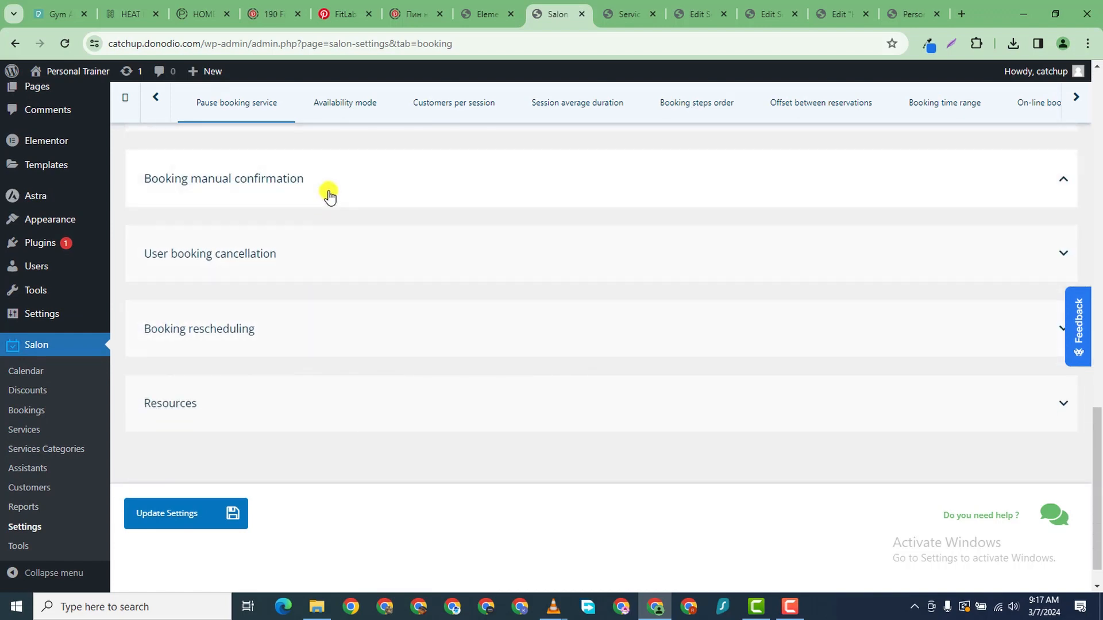
click(327, 195)
click(417, 253)
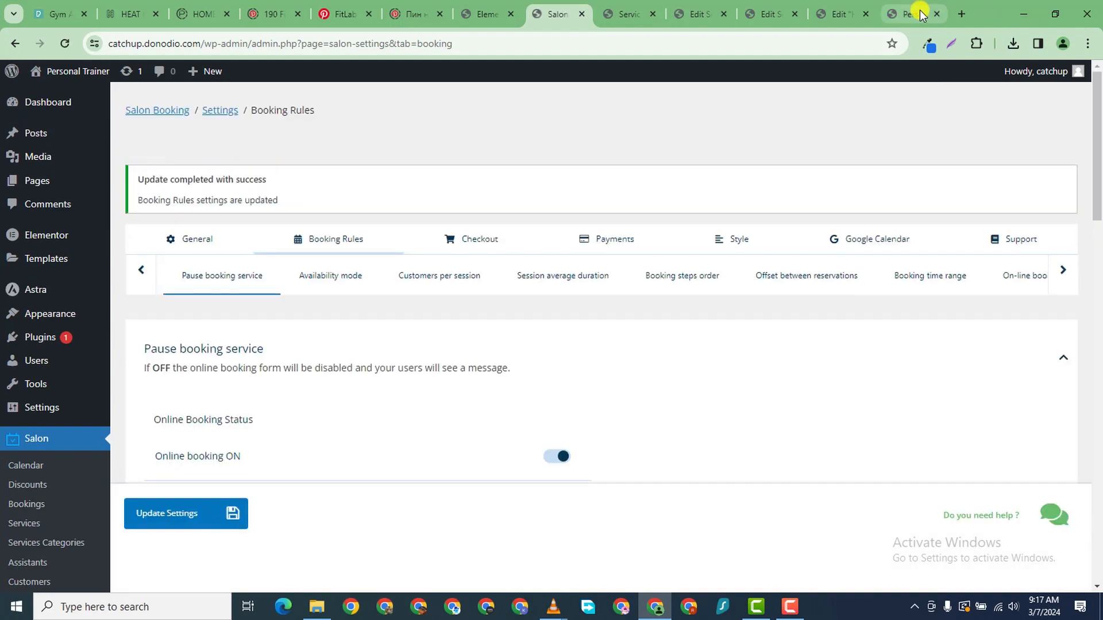
click(913, 13)
- On the live booking form, select the Solo Run service with Ella as trainer
scroll(37, 191, down, 1)
scroll(37, 191, up, 3)
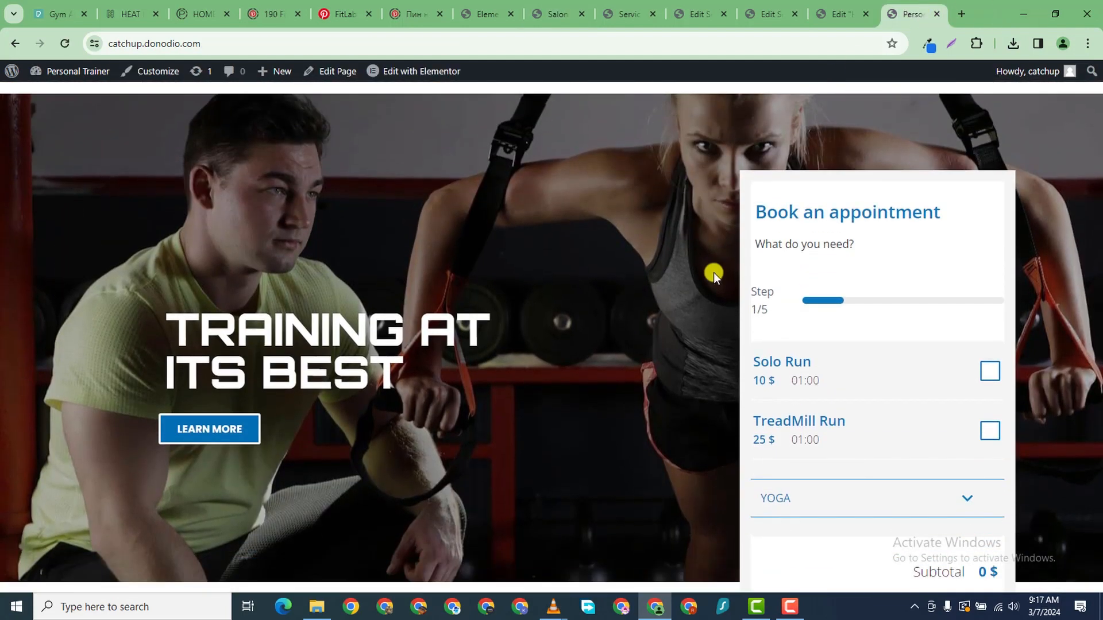
scroll(714, 273, down, 4)
scroll(1099, 230, up, 2)
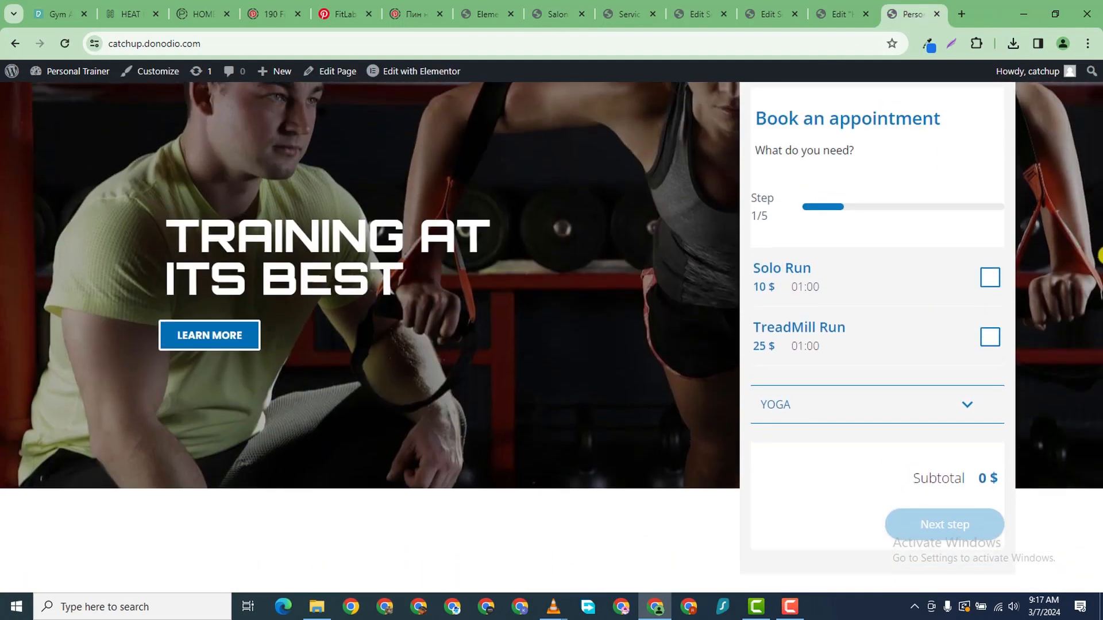
click(991, 278)
click(984, 277)
click(925, 522)
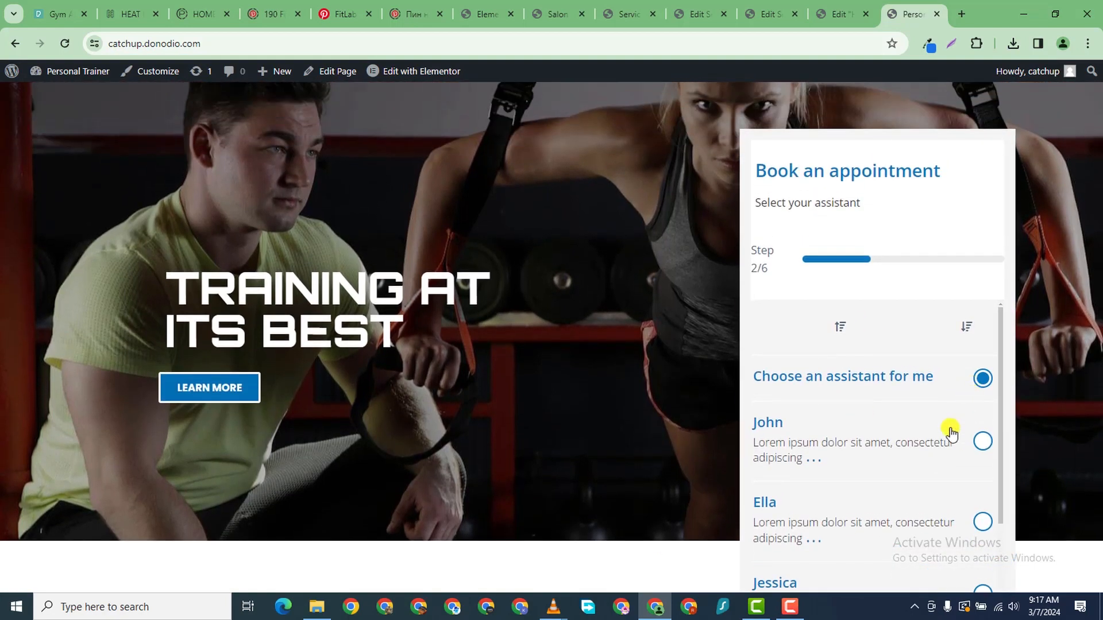
scroll(948, 431, down, 2)
click(983, 313)
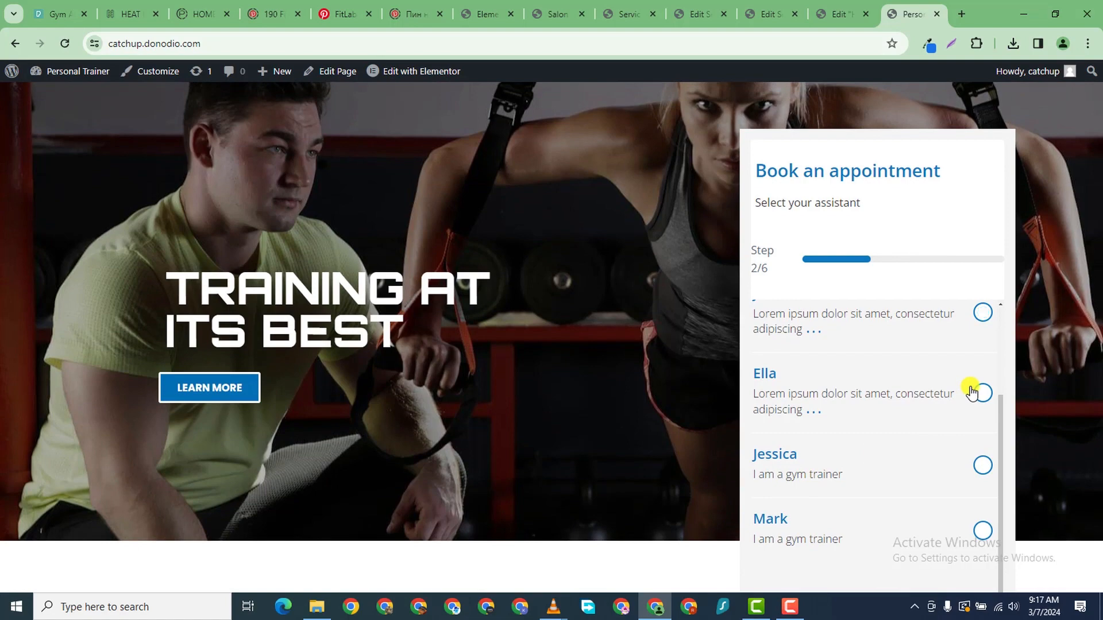
click(978, 392)
scroll(859, 433, down, 5)
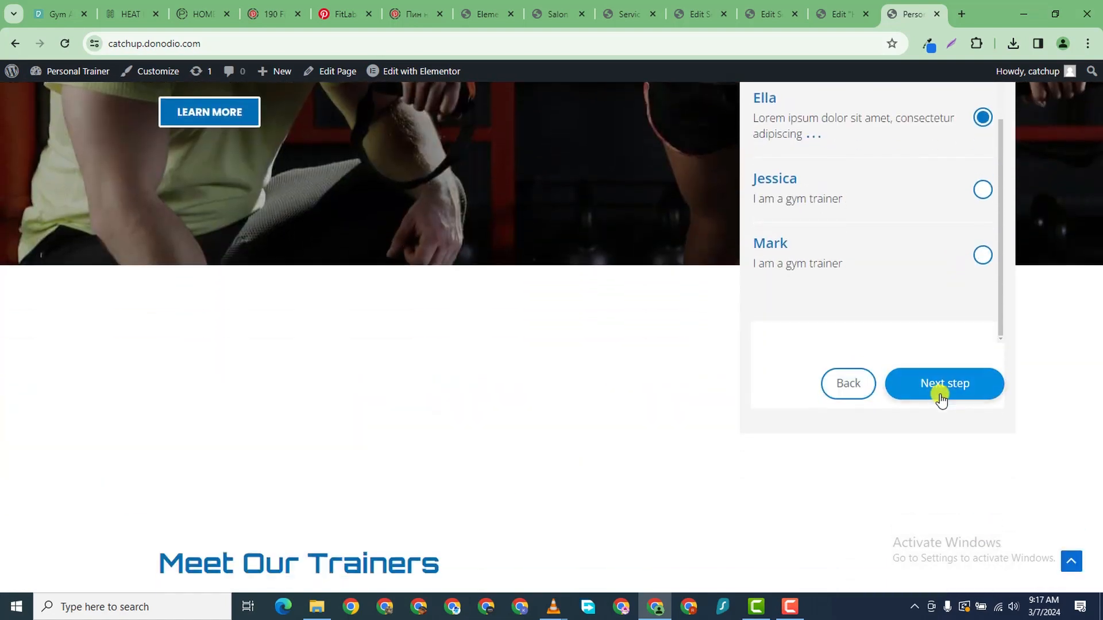
click(937, 394)
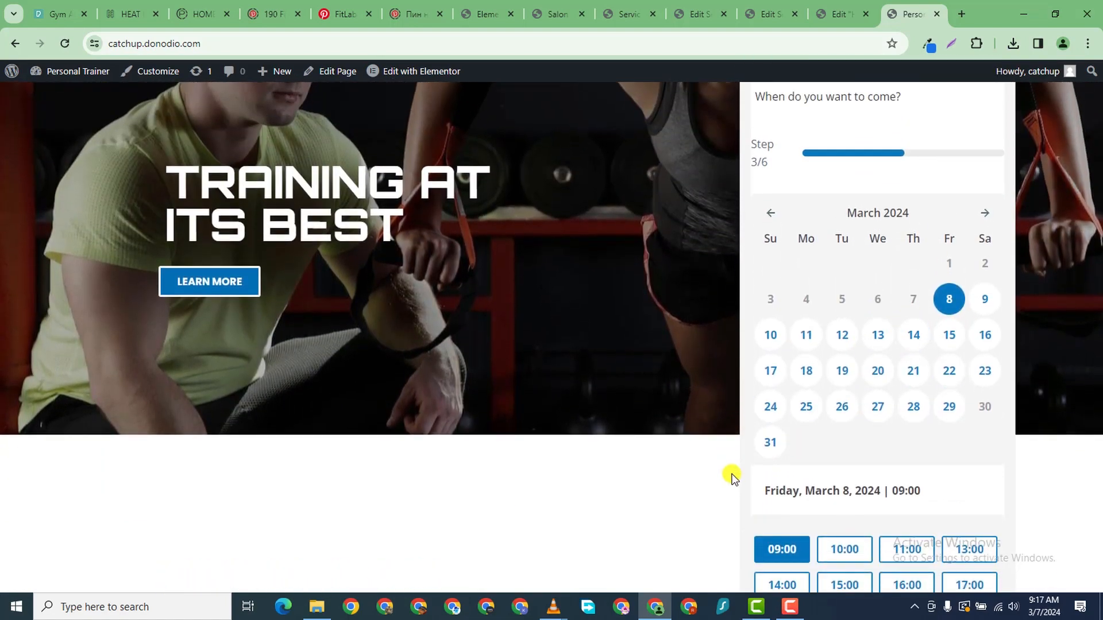
- Pick the 10:00 slot on Friday, March 8, 2024 and complete the booking through checkout
scroll(733, 478, down, 2)
click(844, 445)
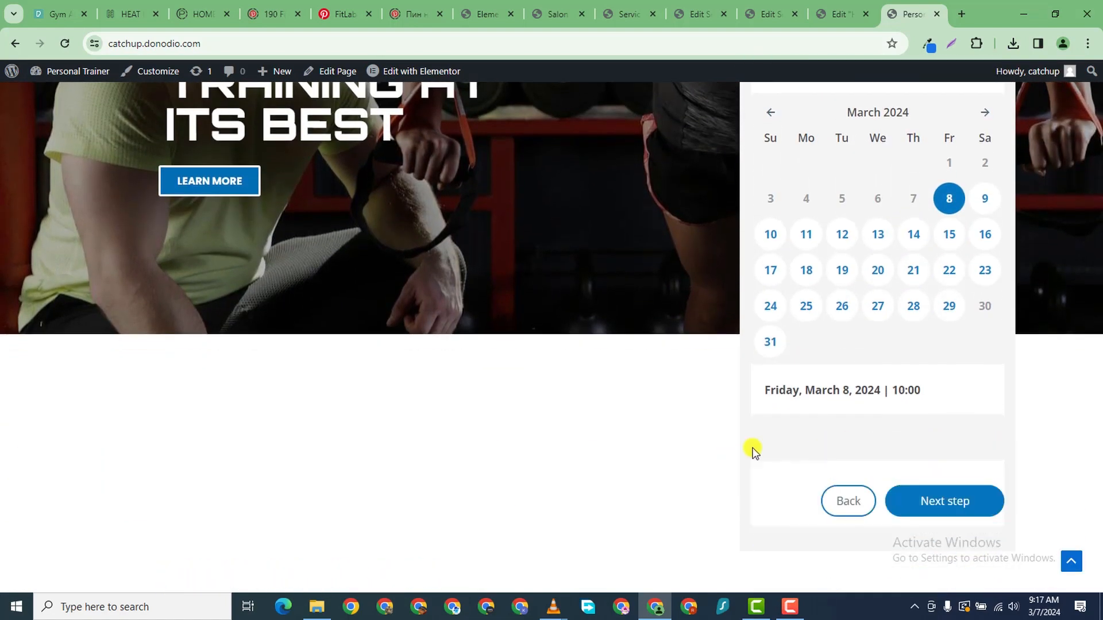
scroll(896, 465, down, 3)
scroll(948, 436, up, 1)
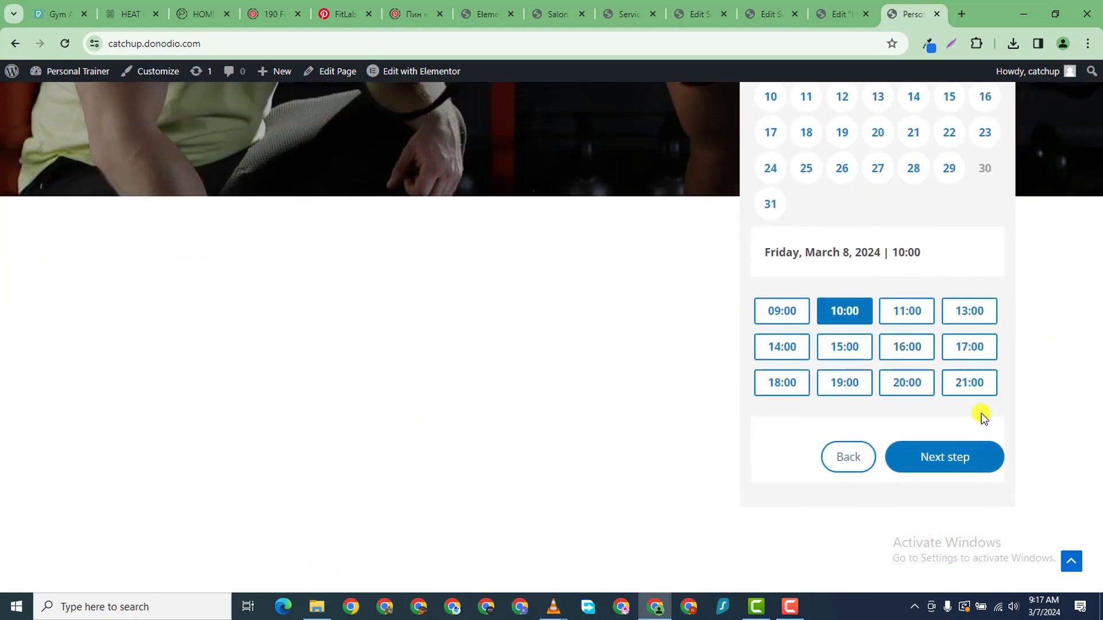
click(955, 455)
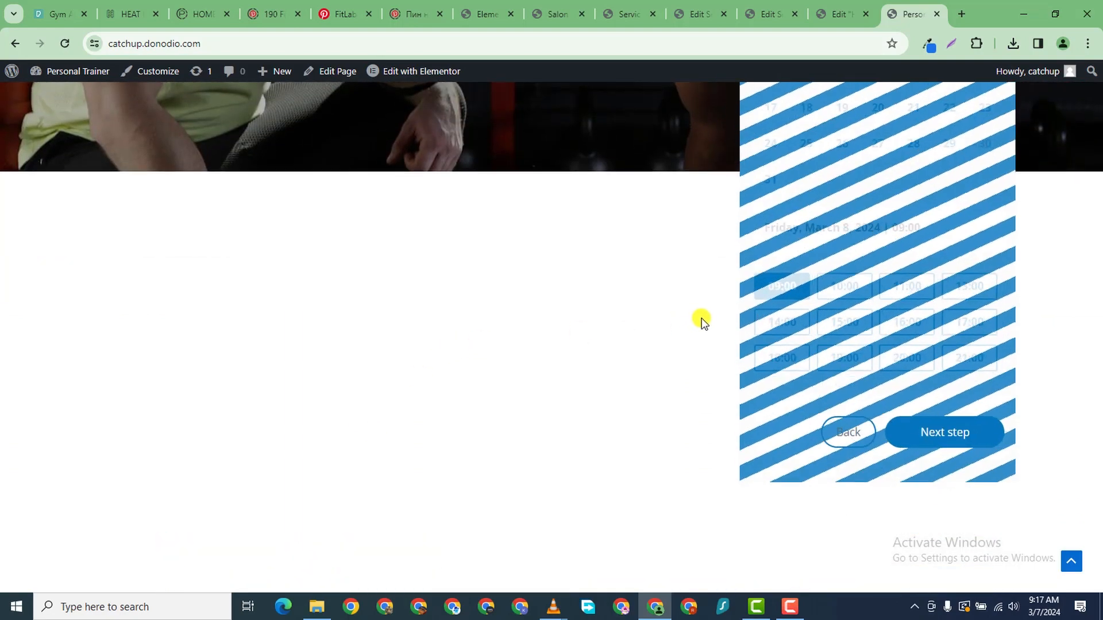
scroll(805, 446, down, 3)
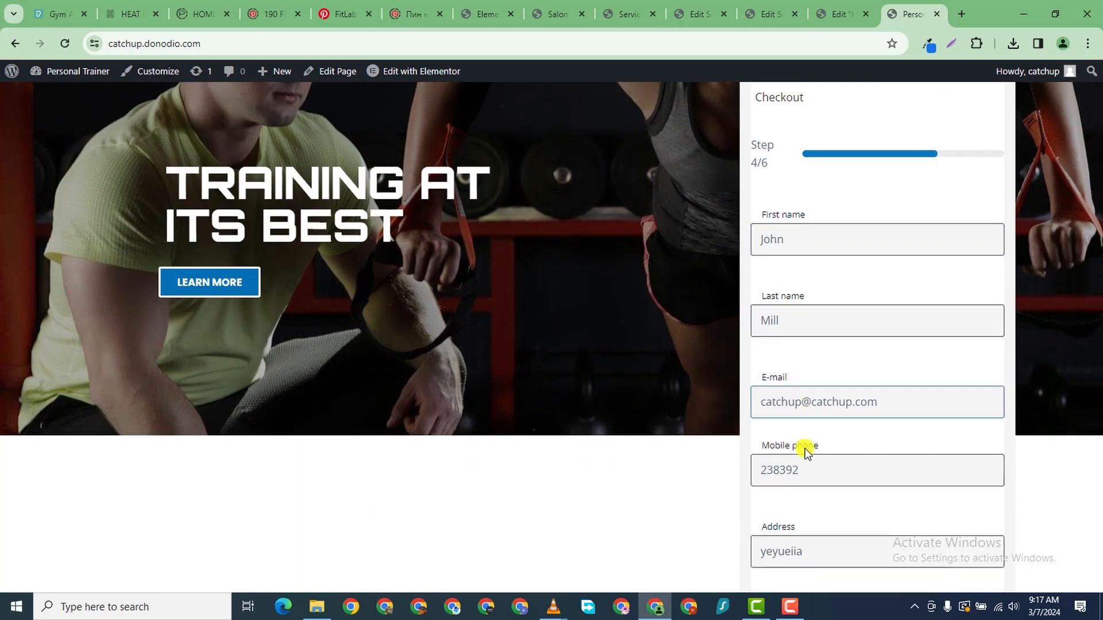
click(956, 454)
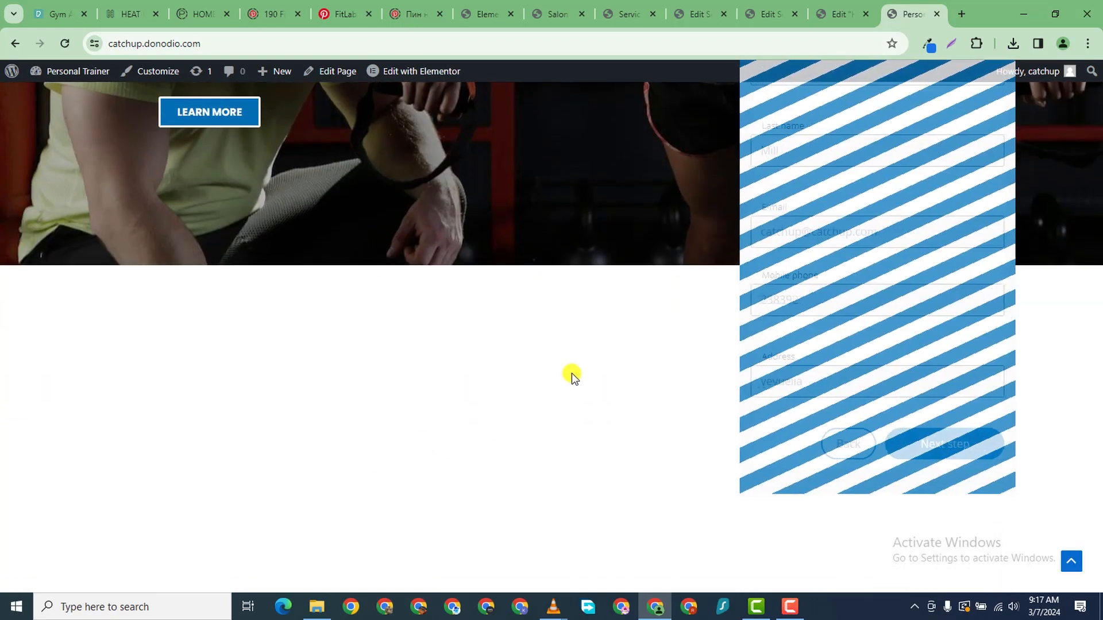
scroll(825, 357, down, 6)
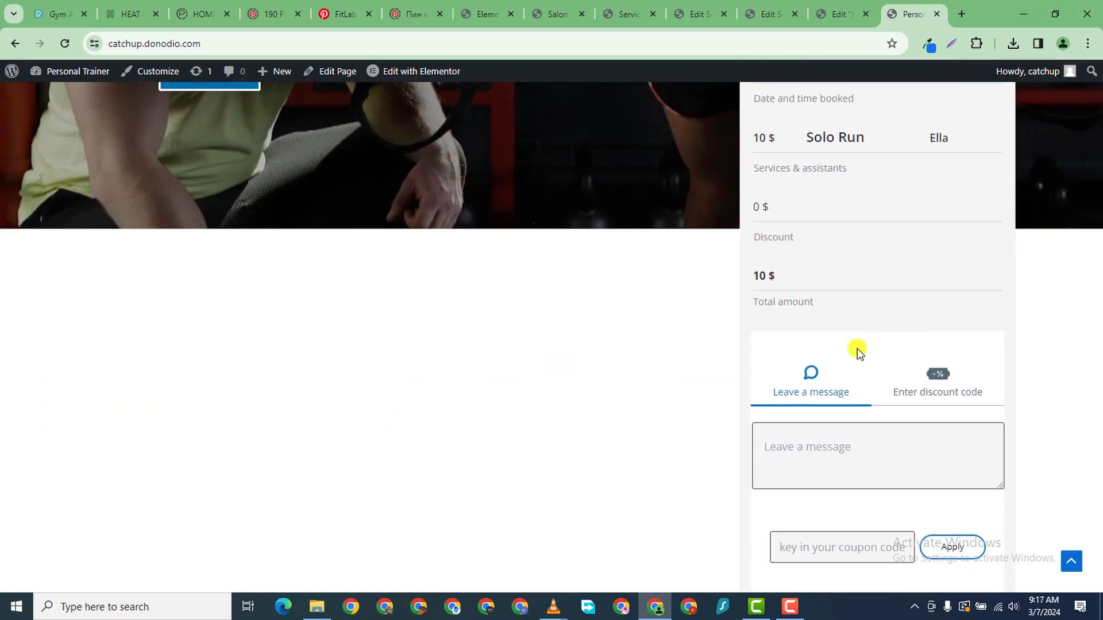
scroll(919, 476, down, 2)
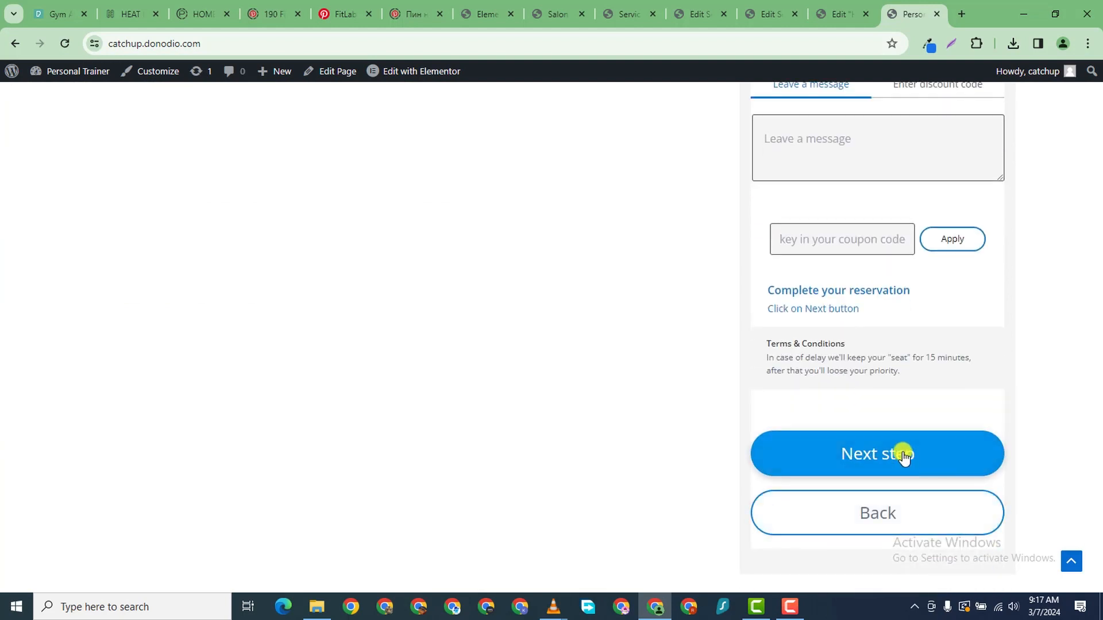
click(904, 453)
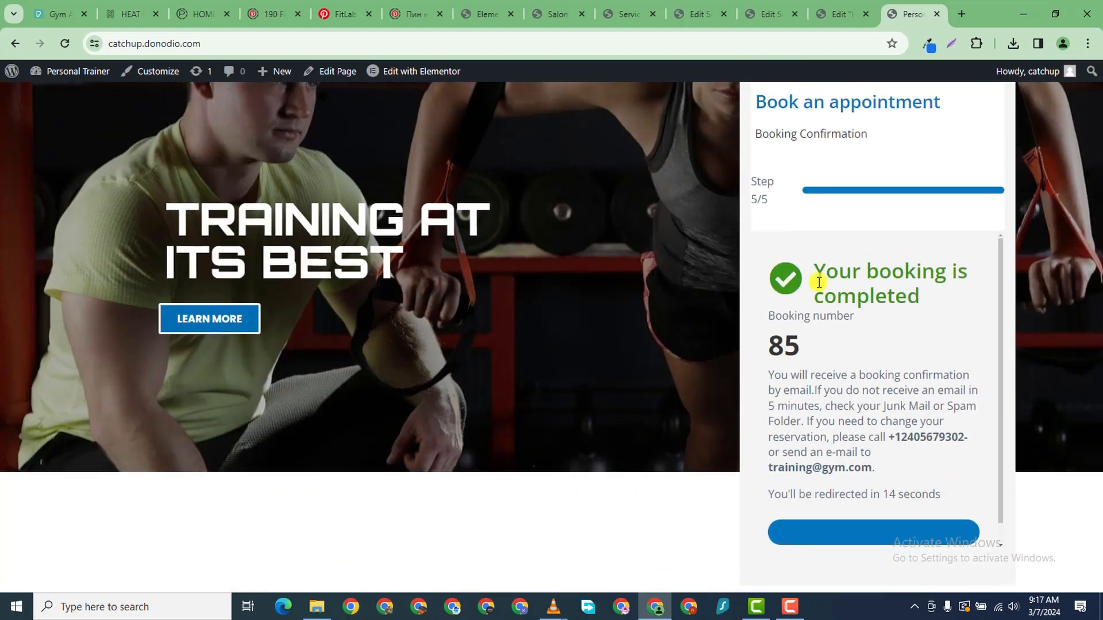
mouse_move(818, 282)
mouse_down()
mouse_move(948, 308)
mouse_move(925, 291)
mouse_move(833, 271)
mouse_up()
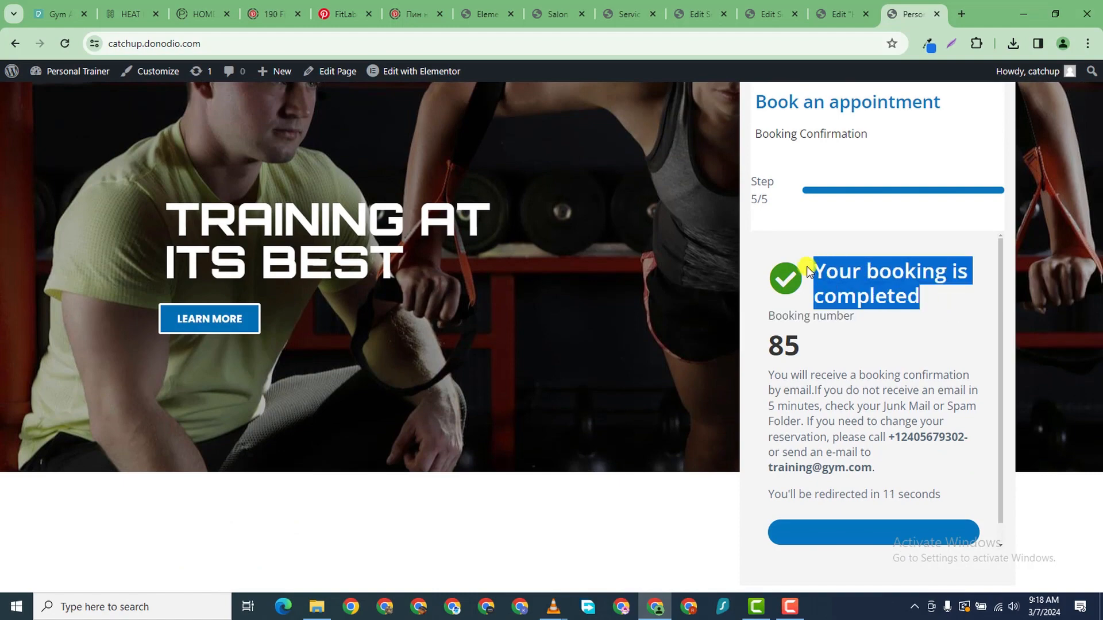
- Close the salon settings and services list tabs
click(834, 15)
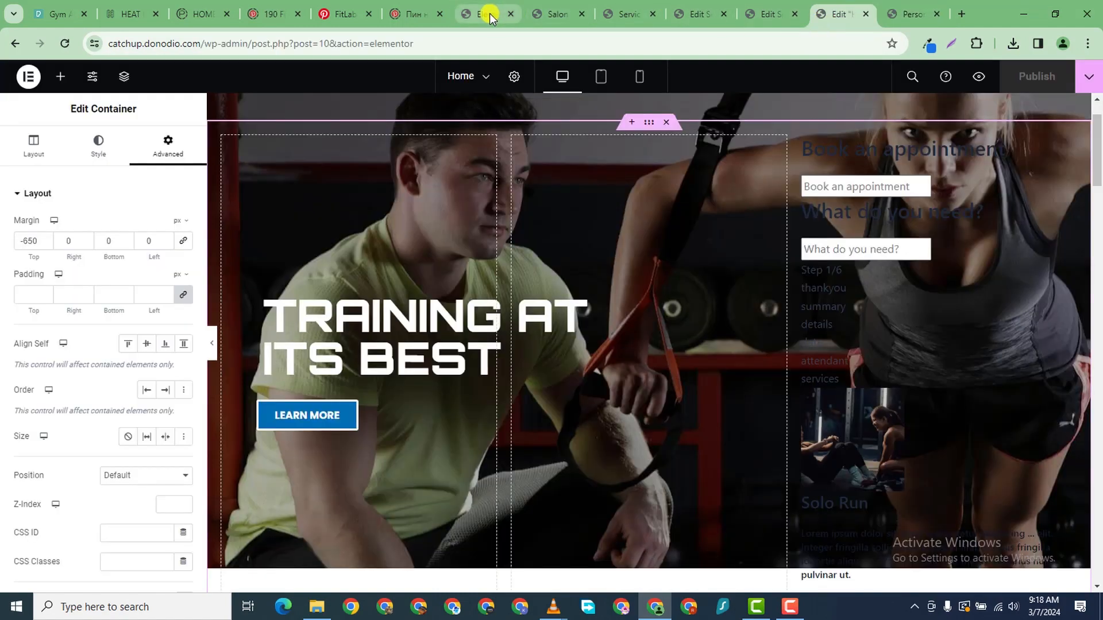
click(549, 16)
scroll(304, 419, down, 6)
scroll(308, 401, up, 5)
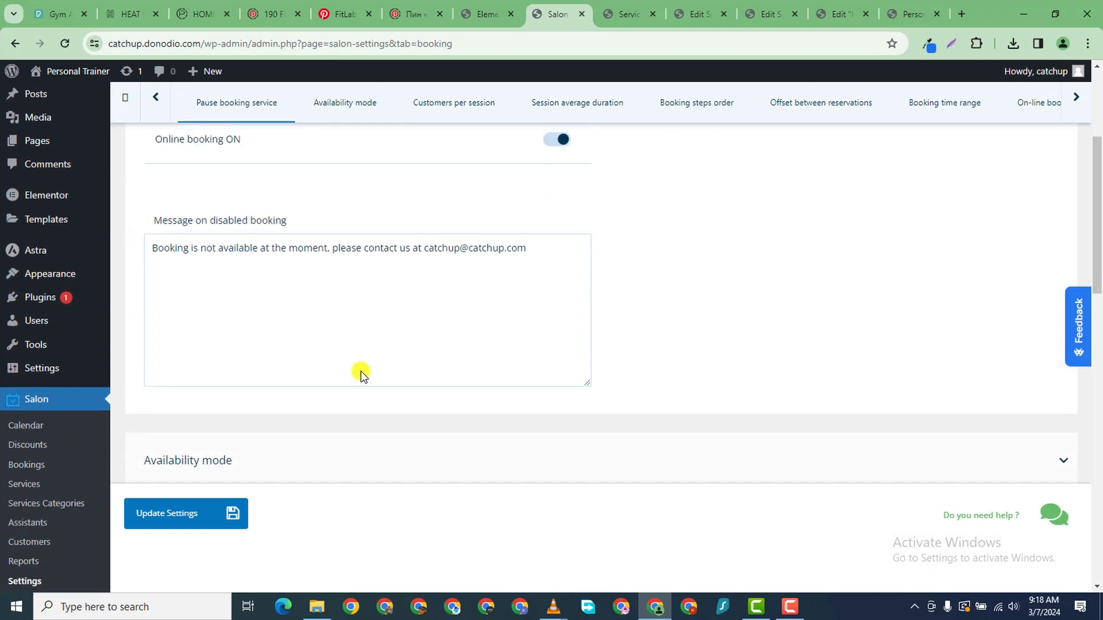
scroll(480, 392, up, 1)
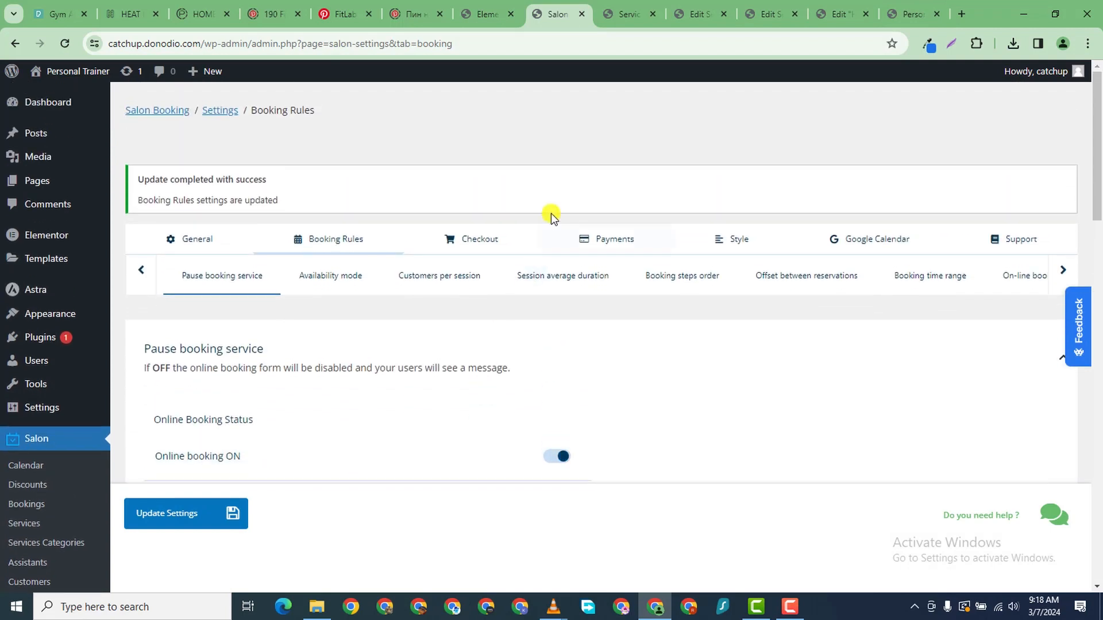
click(581, 15)
click(582, 15)
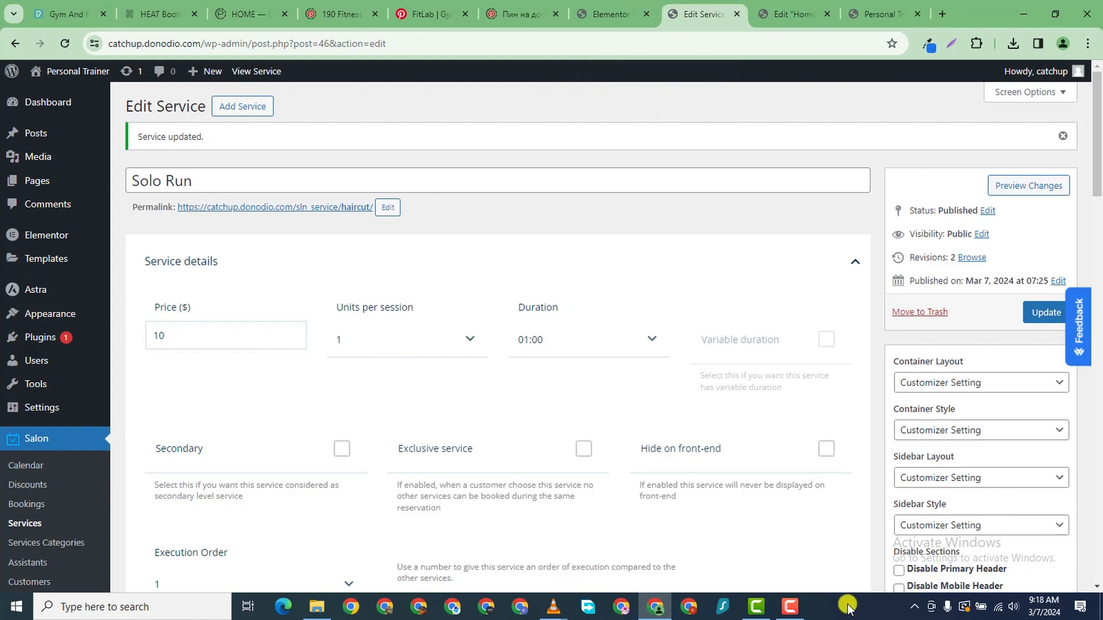
mouse_move(793, 614)
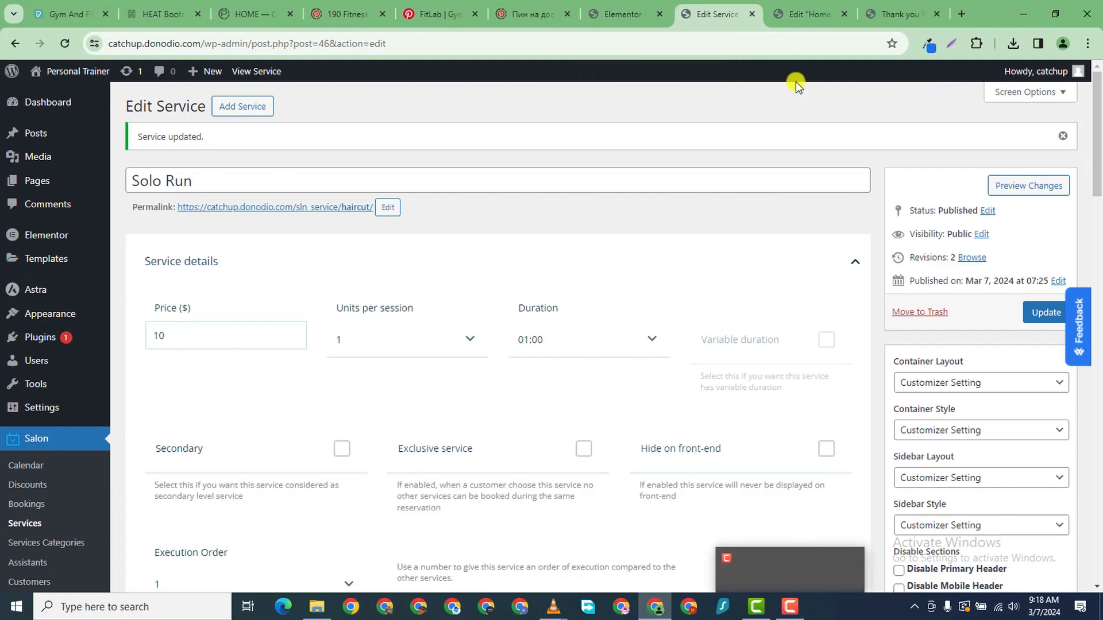
click(866, 11)
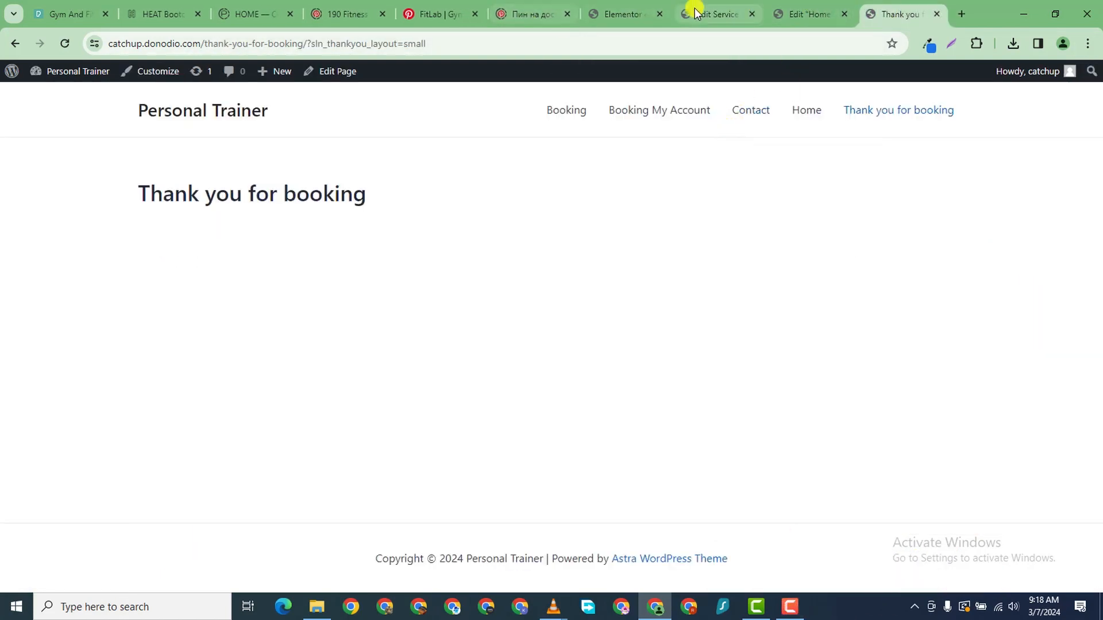
- Scroll through the Home page in the Elementor editor
click(639, 15)
click(817, 15)
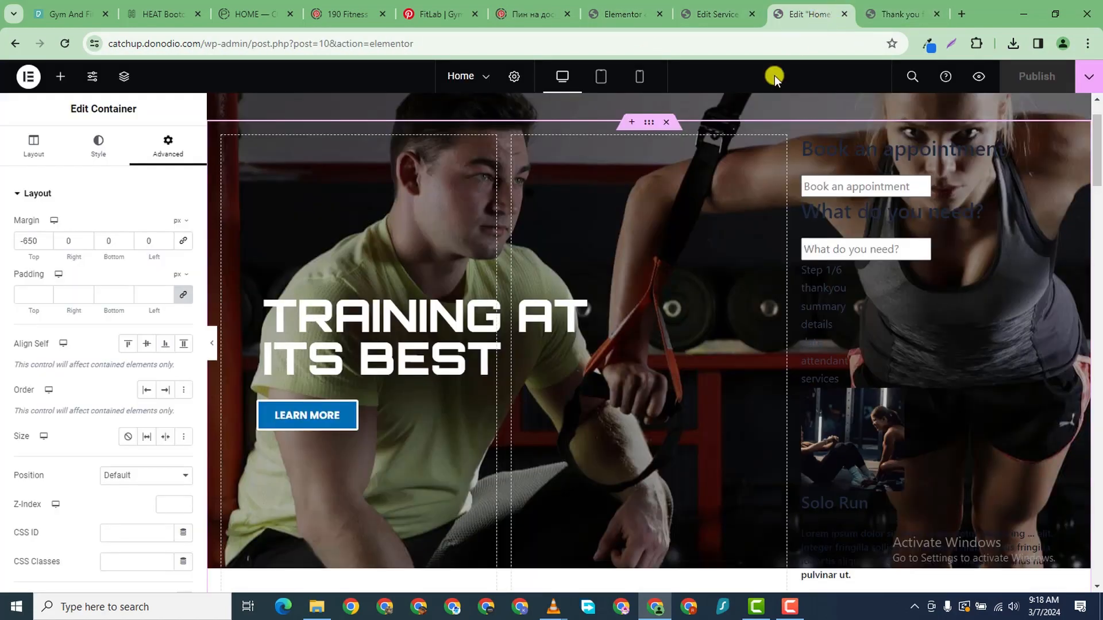
scroll(655, 183, down, 5)
scroll(649, 184, up, 6)
scroll(753, 356, down, 4)
scroll(753, 354, down, 10)
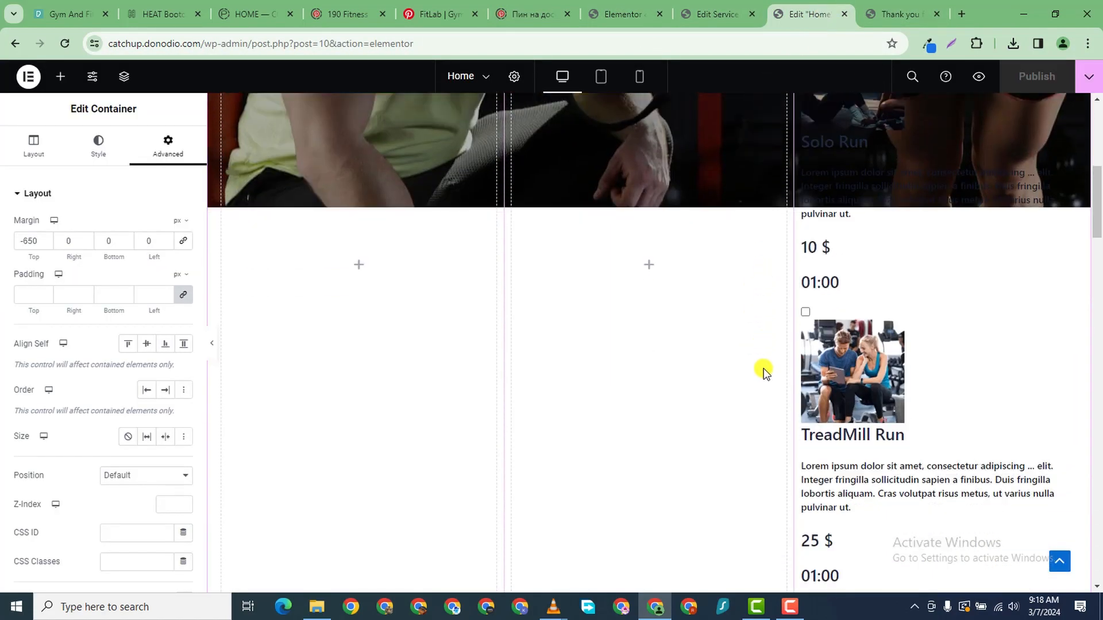
scroll(753, 368, up, 3)
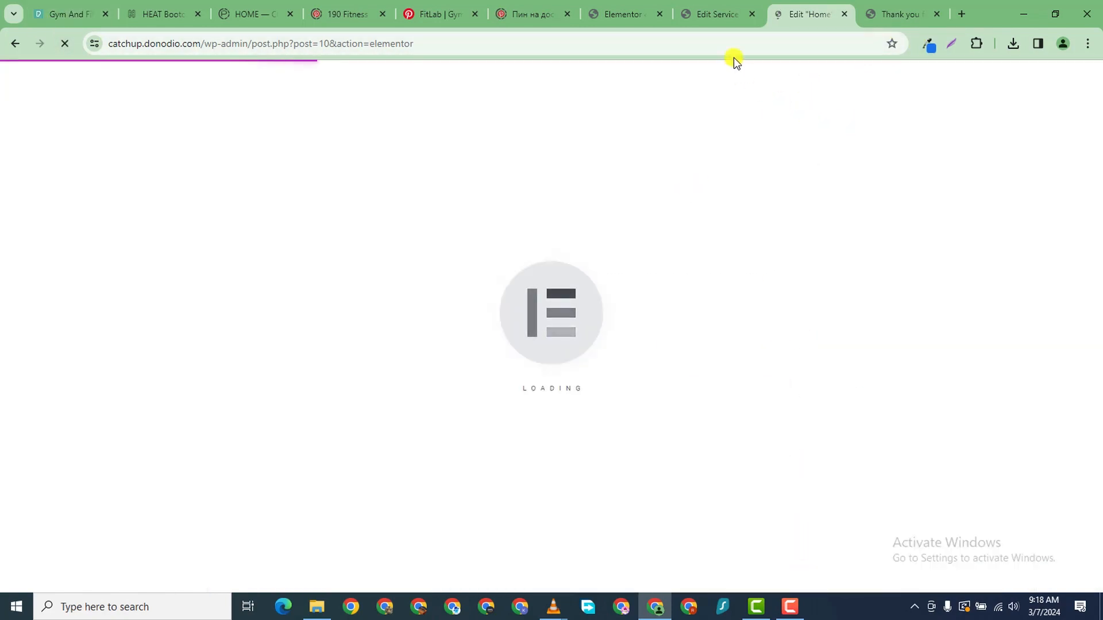
- Close the Elementor settings tab, review Home again, and return to the Solo Run service editor
click(646, 17)
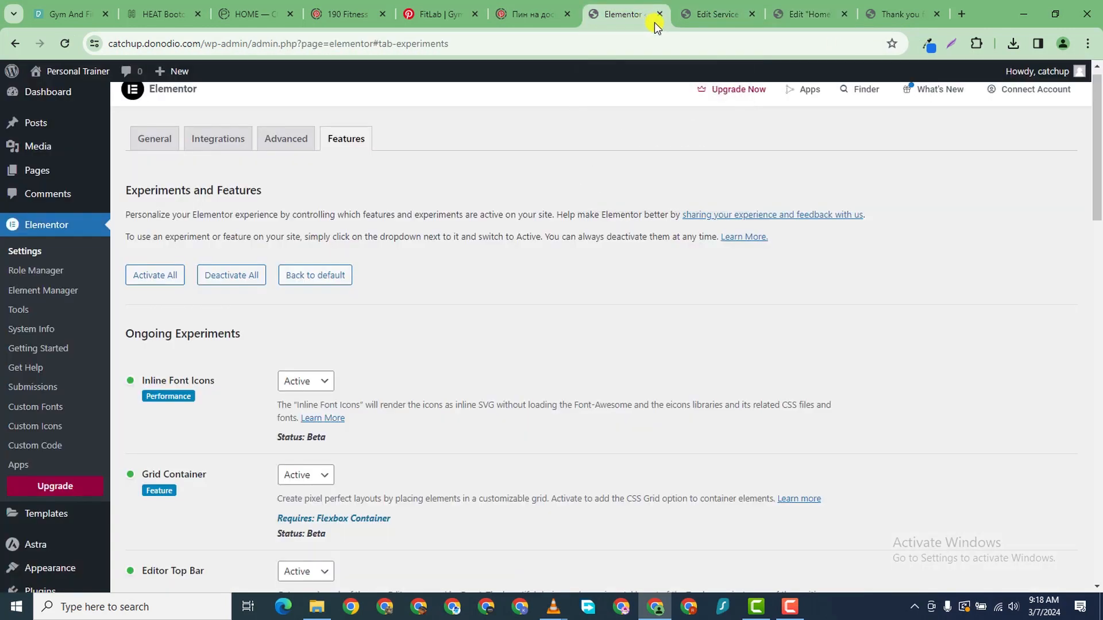
click(662, 14)
click(715, 16)
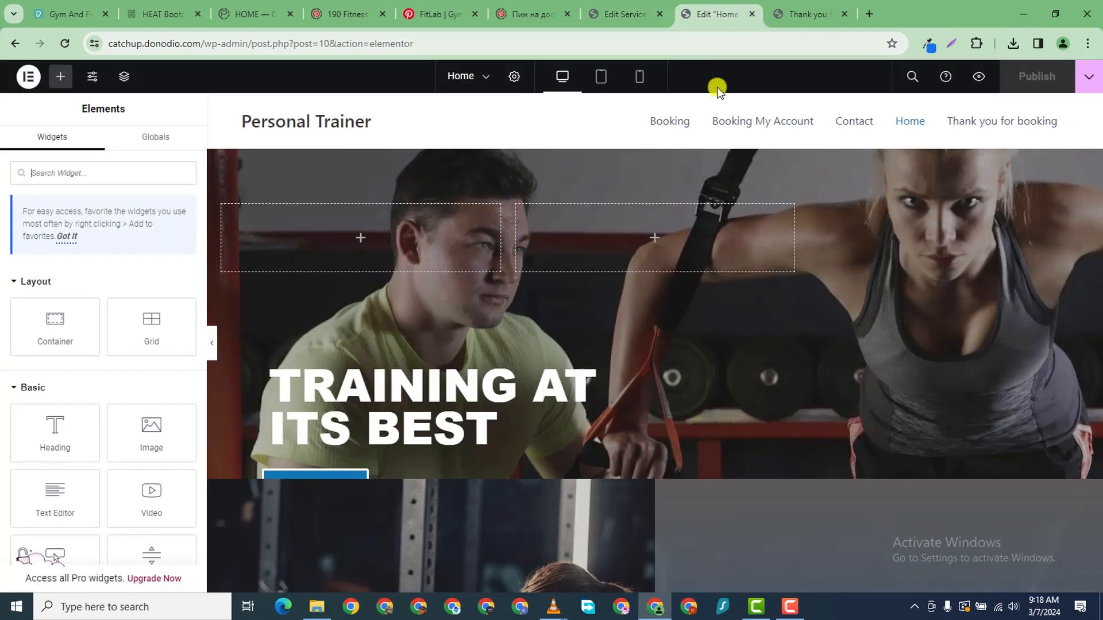
scroll(806, 442, down, 6)
scroll(731, 390, up, 6)
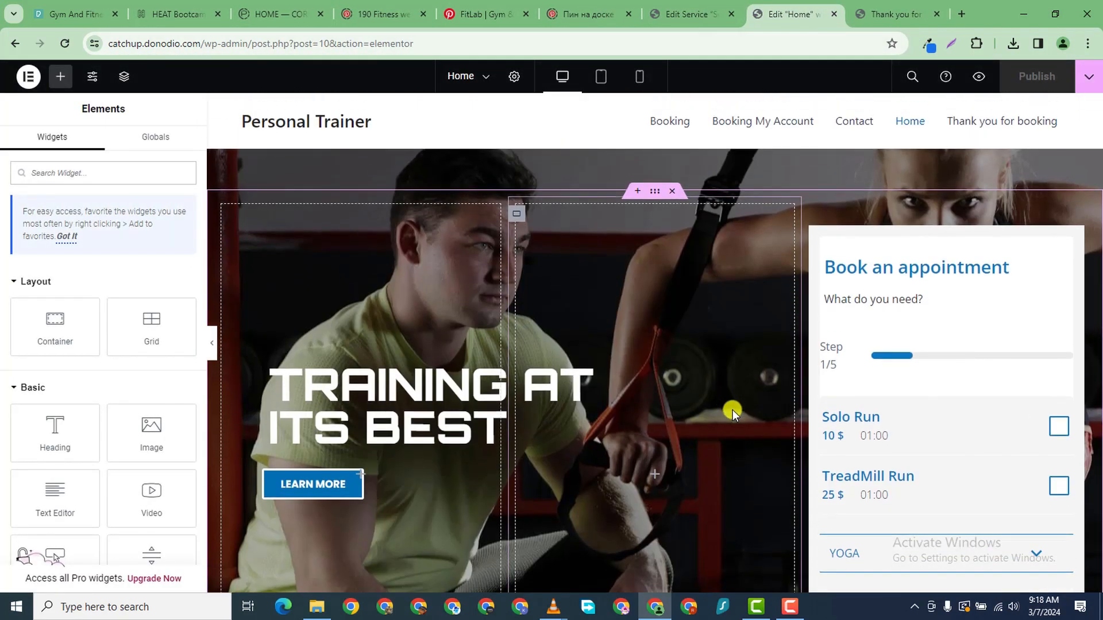
scroll(732, 412, down, 6)
scroll(738, 435, down, 15)
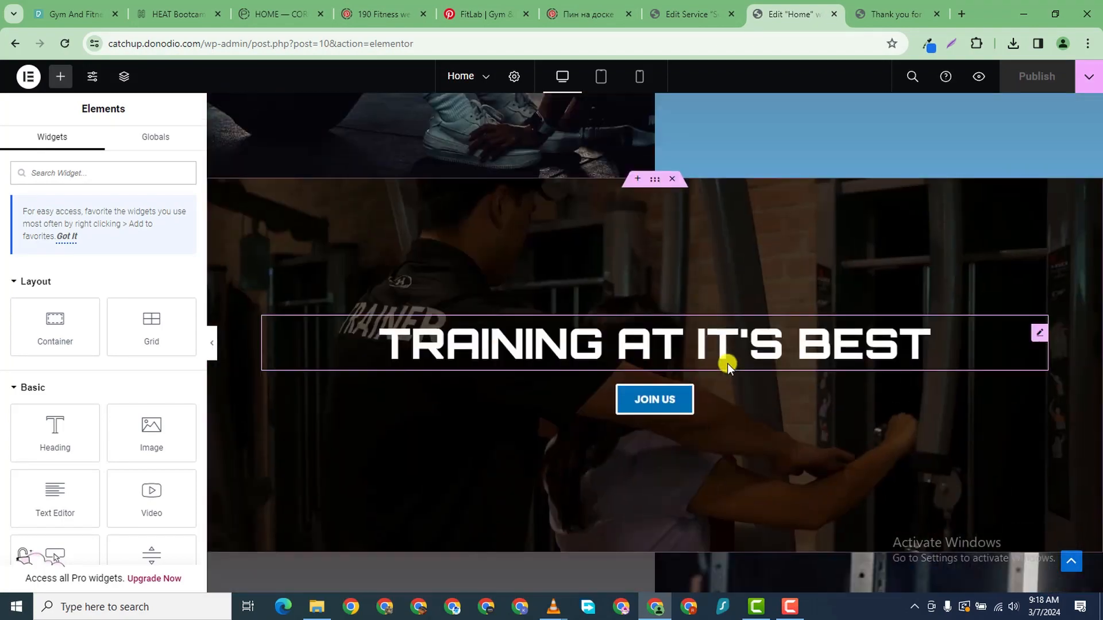
scroll(721, 377, down, 5)
scroll(578, 380, up, 12)
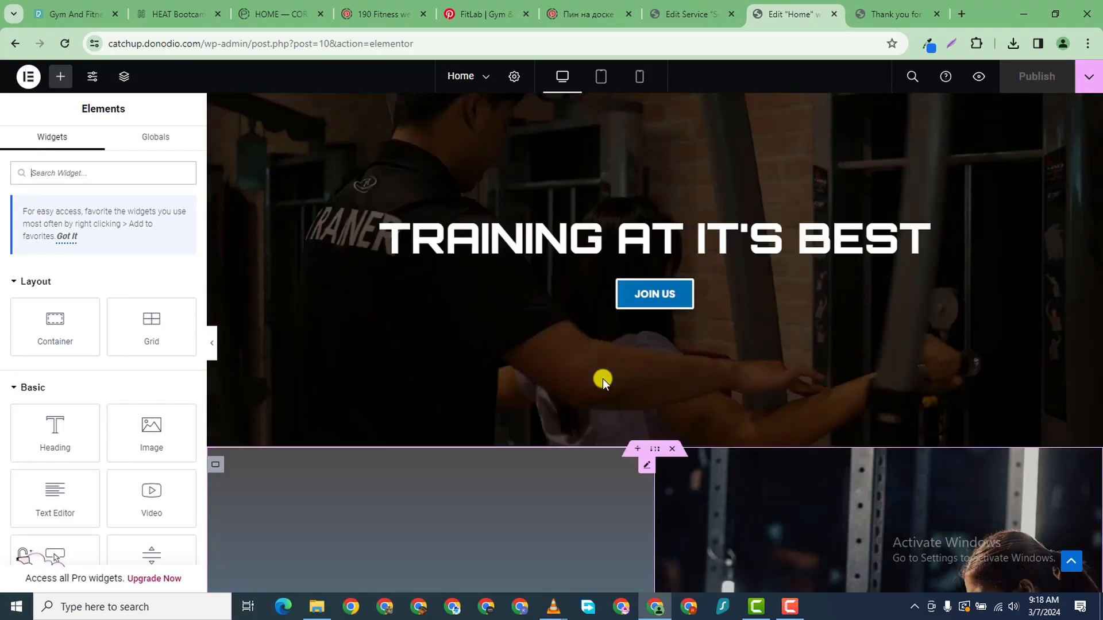
scroll(605, 388, up, 5)
scroll(643, 403, down, 8)
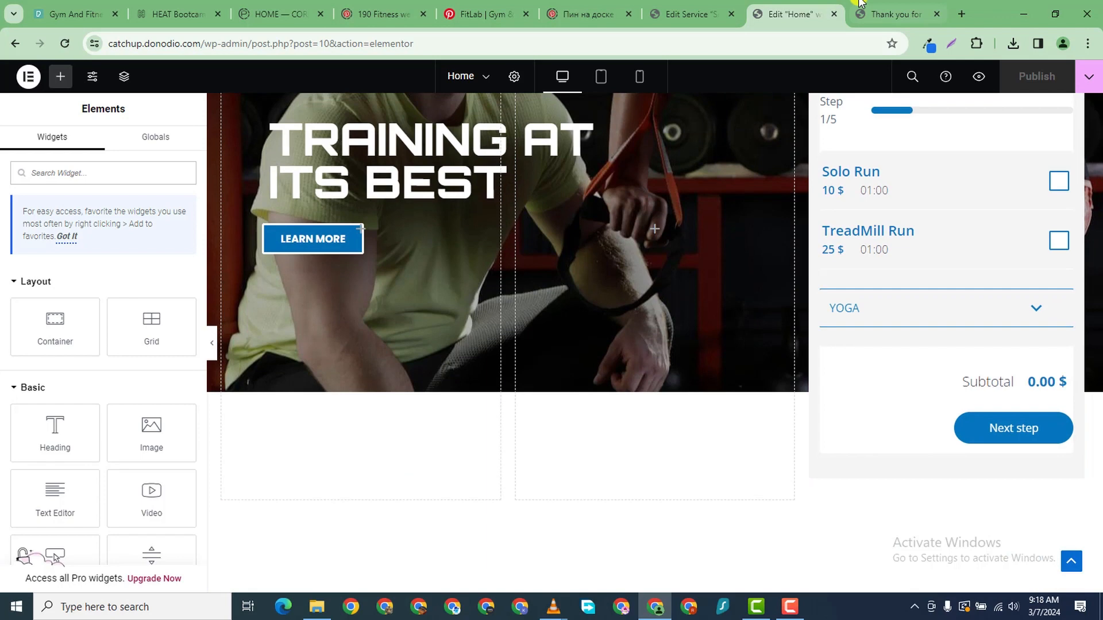
click(696, 16)
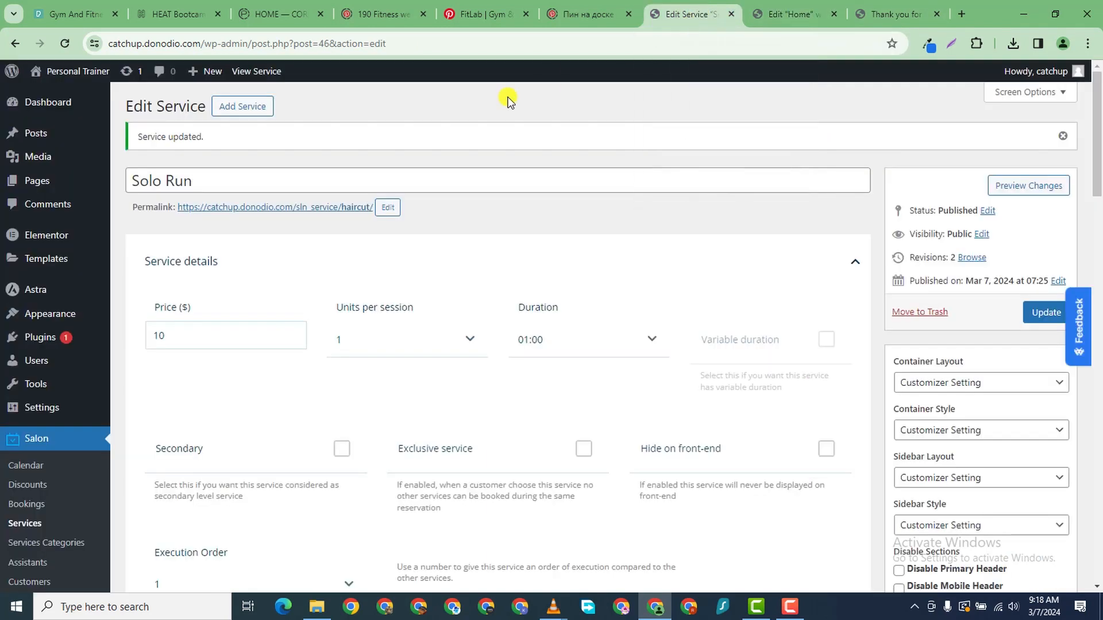
- Create and publish a page titled 'Services' and open it in Elementor
mouse_move(98, 178)
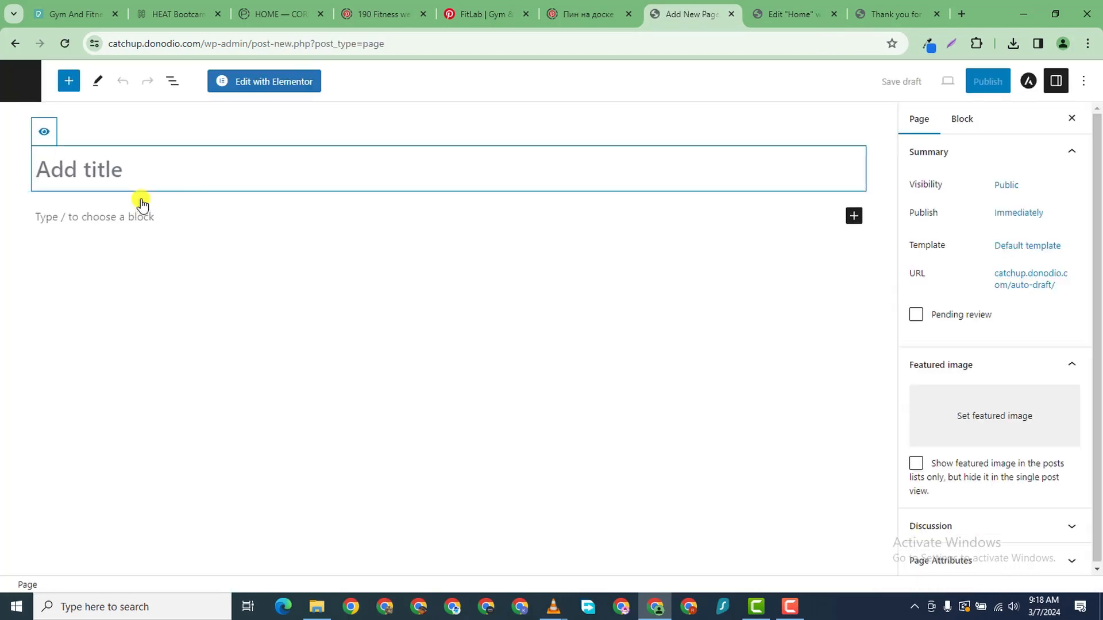
text(Services)
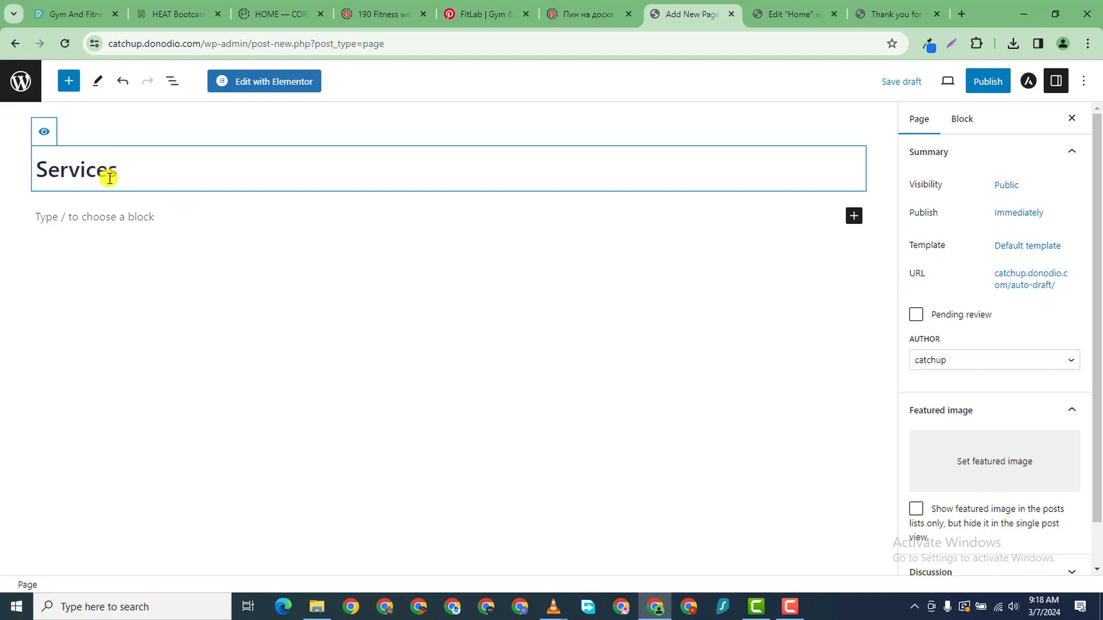
click(996, 81)
click(963, 89)
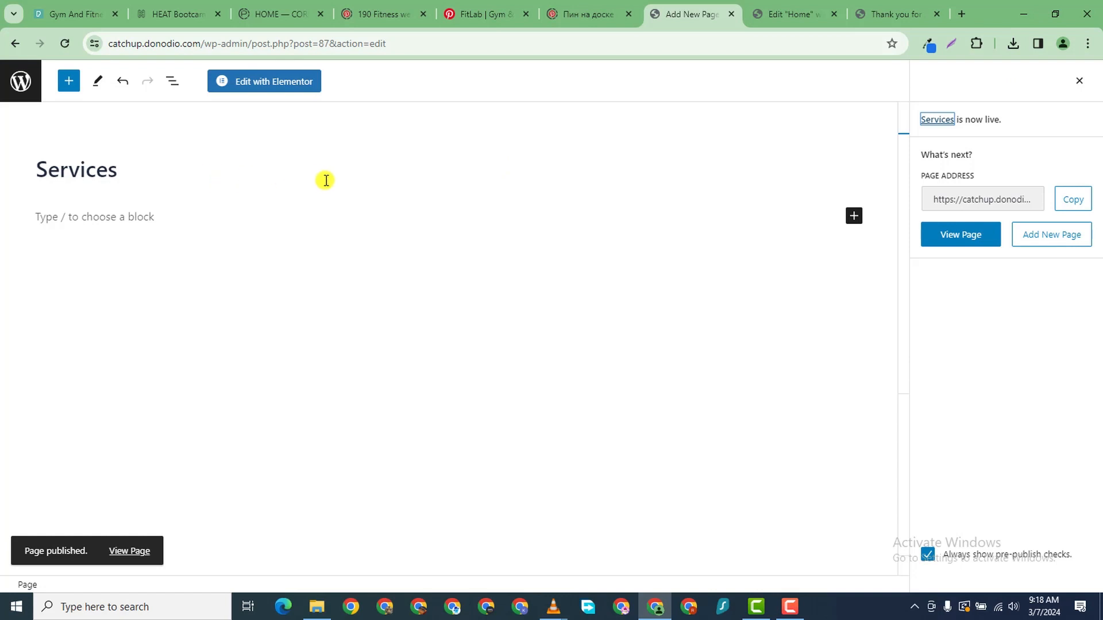
right_click(113, 552)
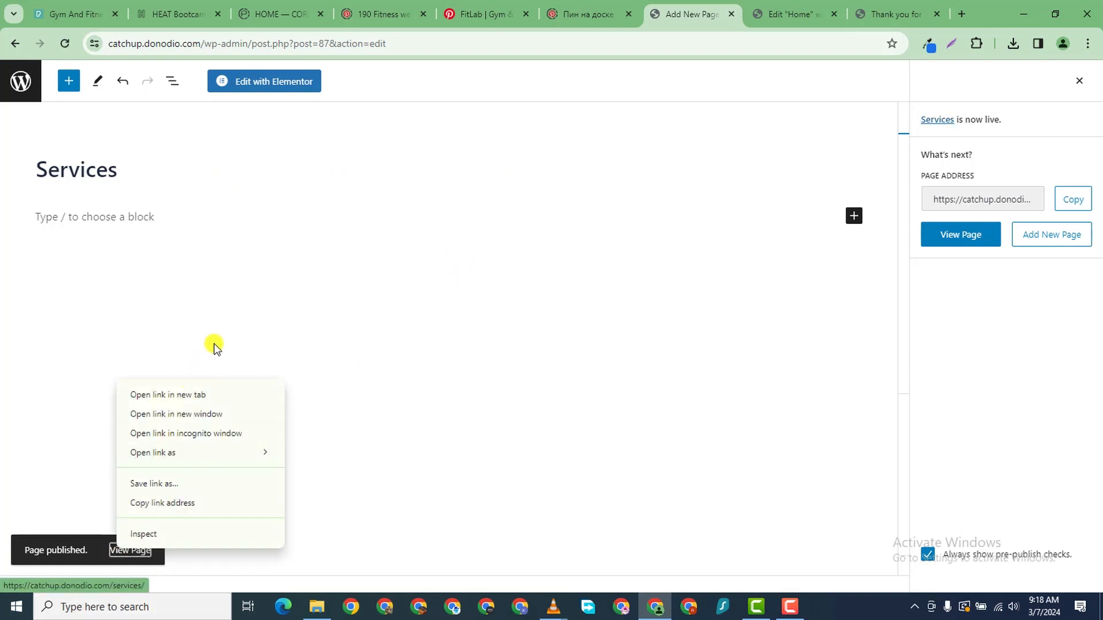
click(278, 92)
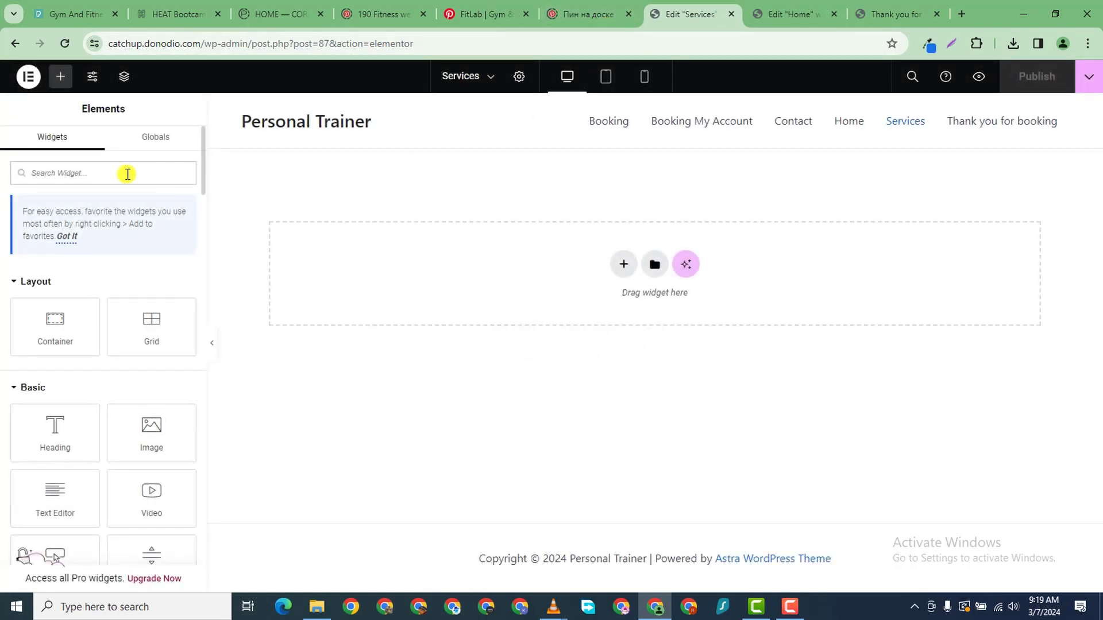
- Add a single-column flexbox container to the page and give it a Classic background
click(127, 174)
text(sen)
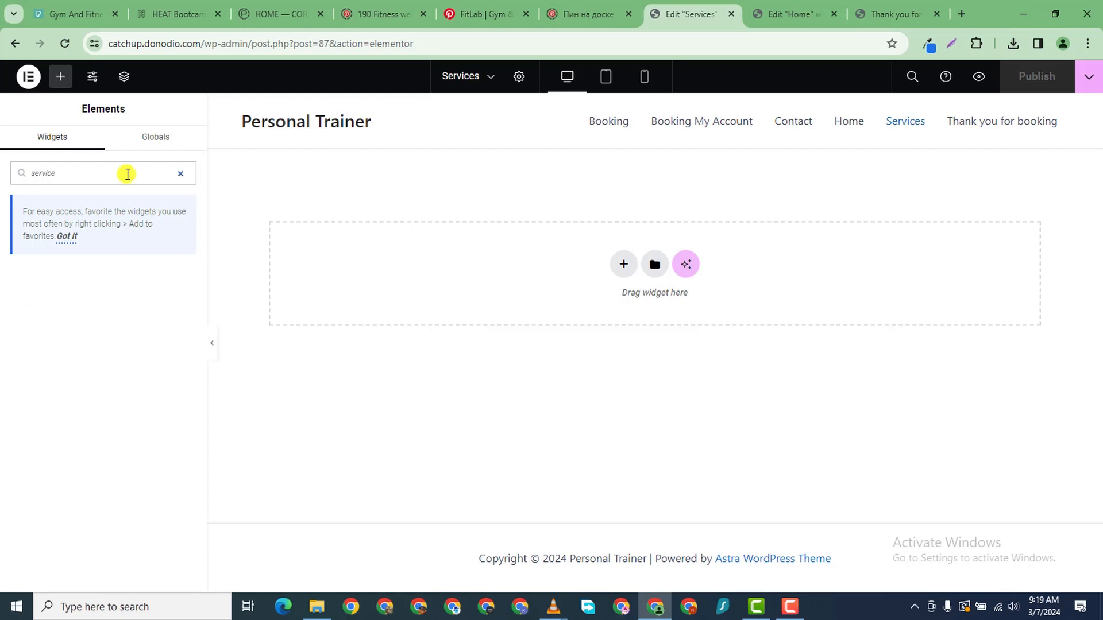
key(BackSpace)
key(BackSpace)
key(BackSpace)
key(BackSpace)
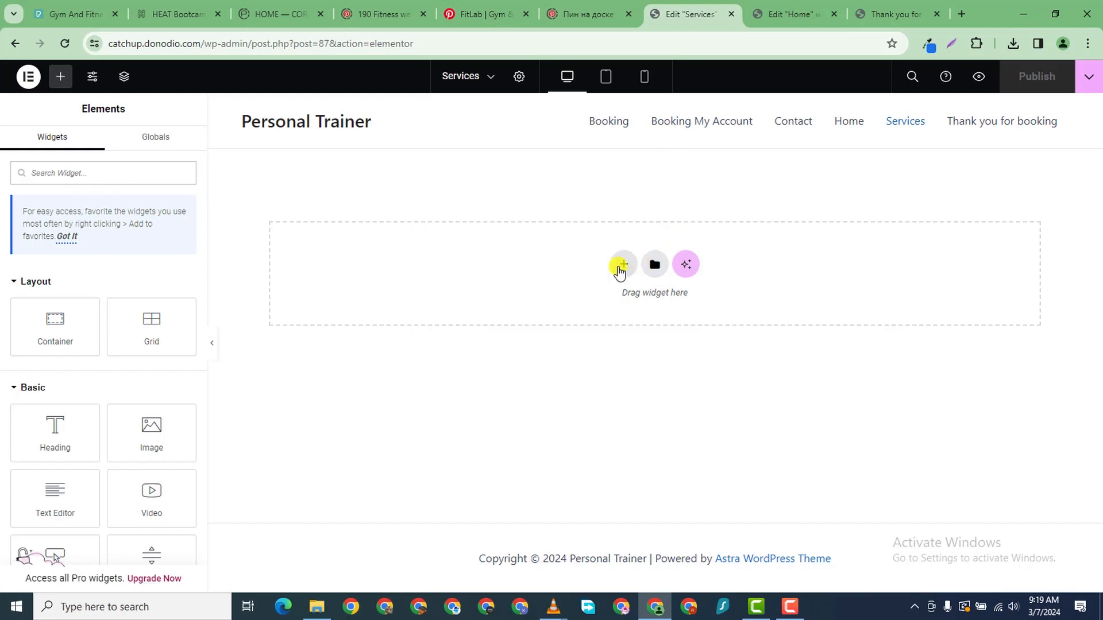
click(620, 266)
click(589, 319)
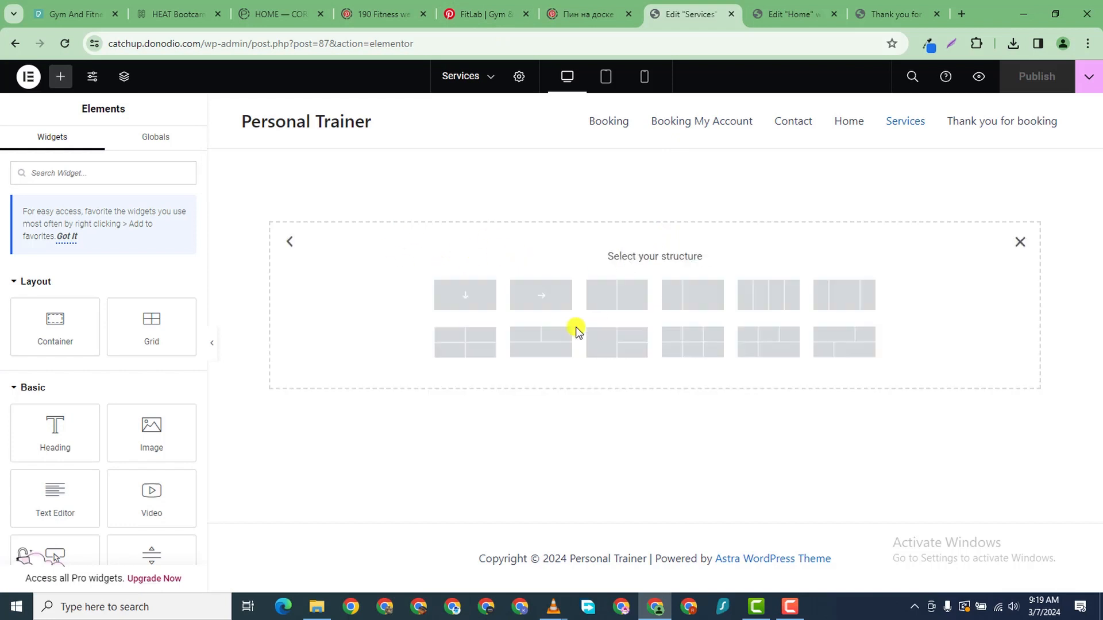
click(457, 301)
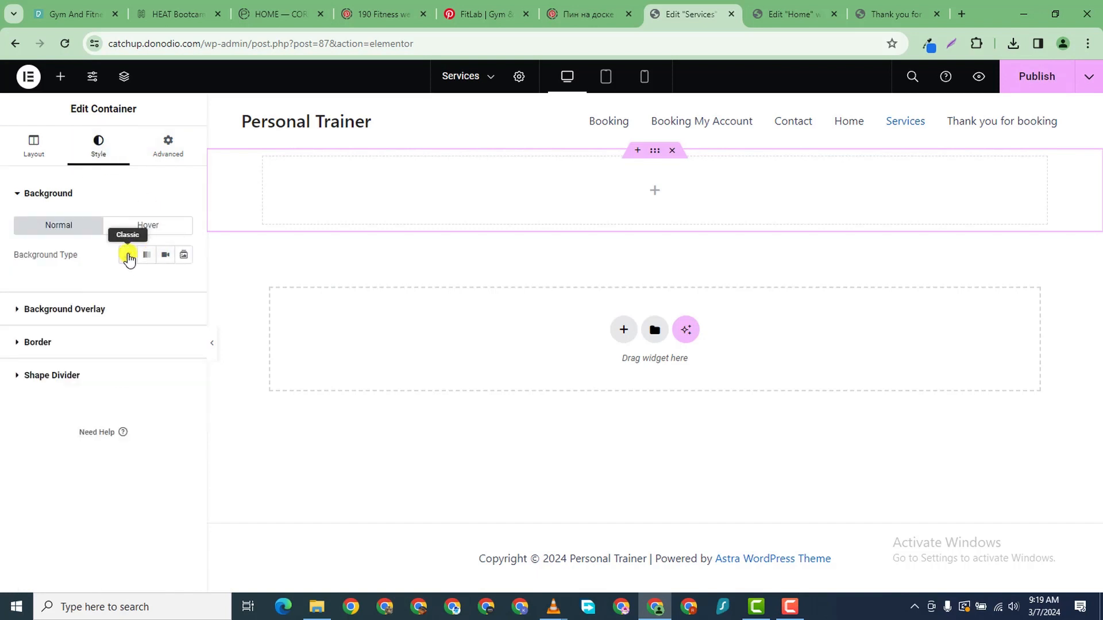
click(128, 256)
- Upload the CC.png gym photo and insert it as the top container's background image
click(155, 338)
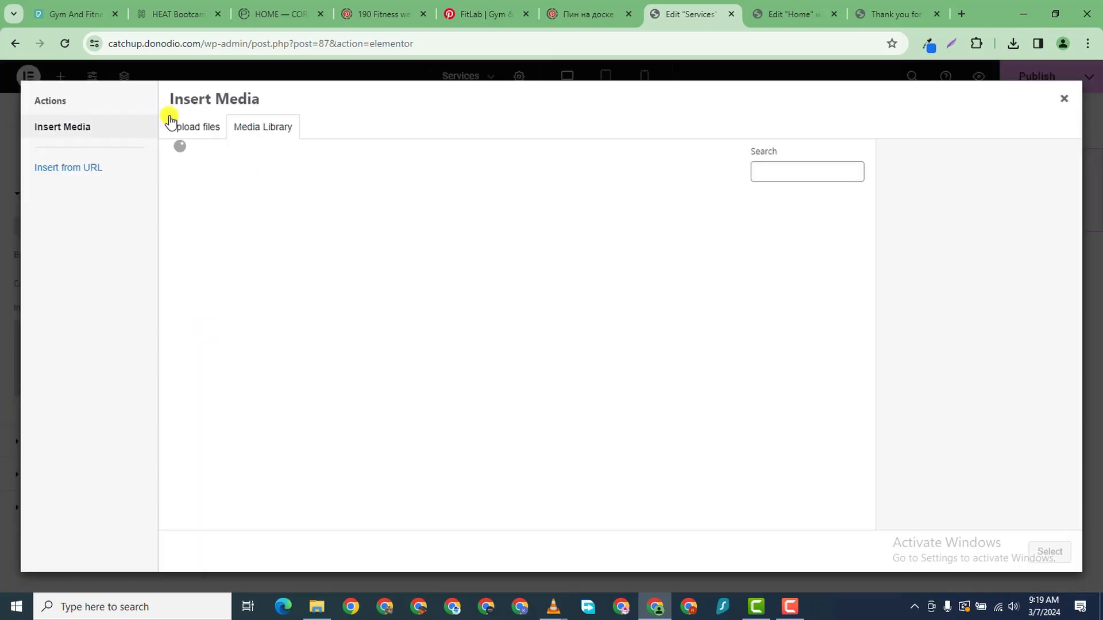
click(197, 130)
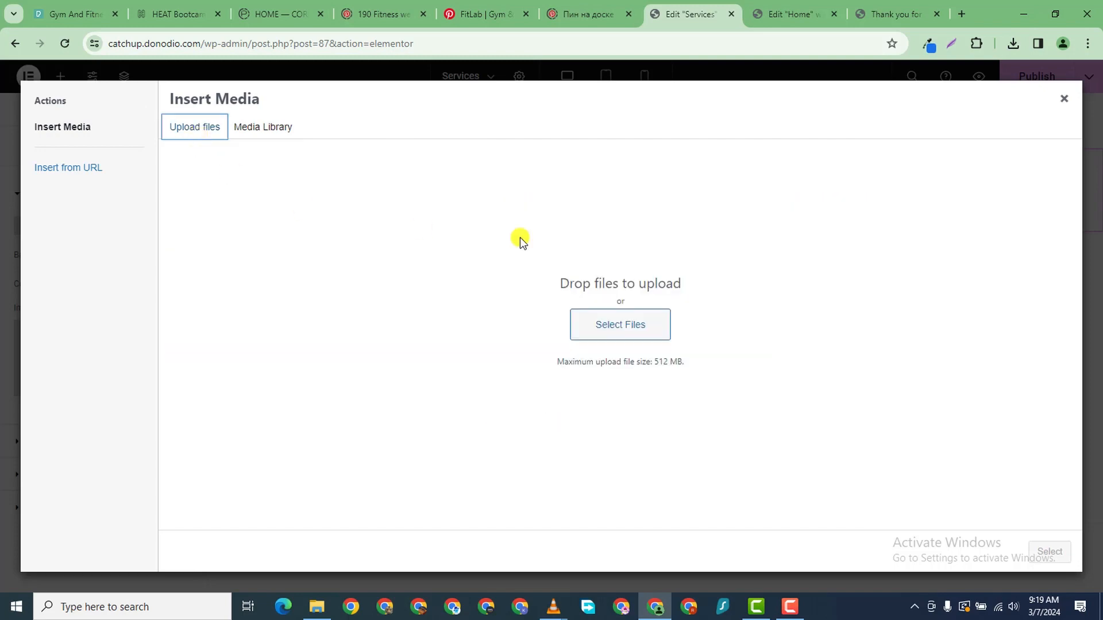
click(613, 323)
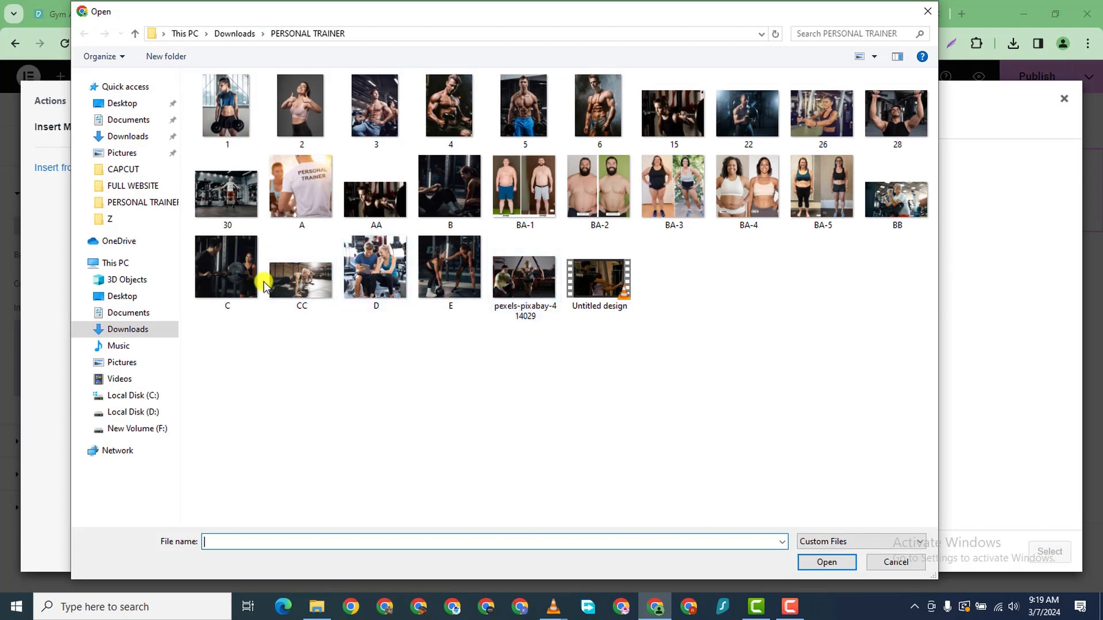
click(305, 285)
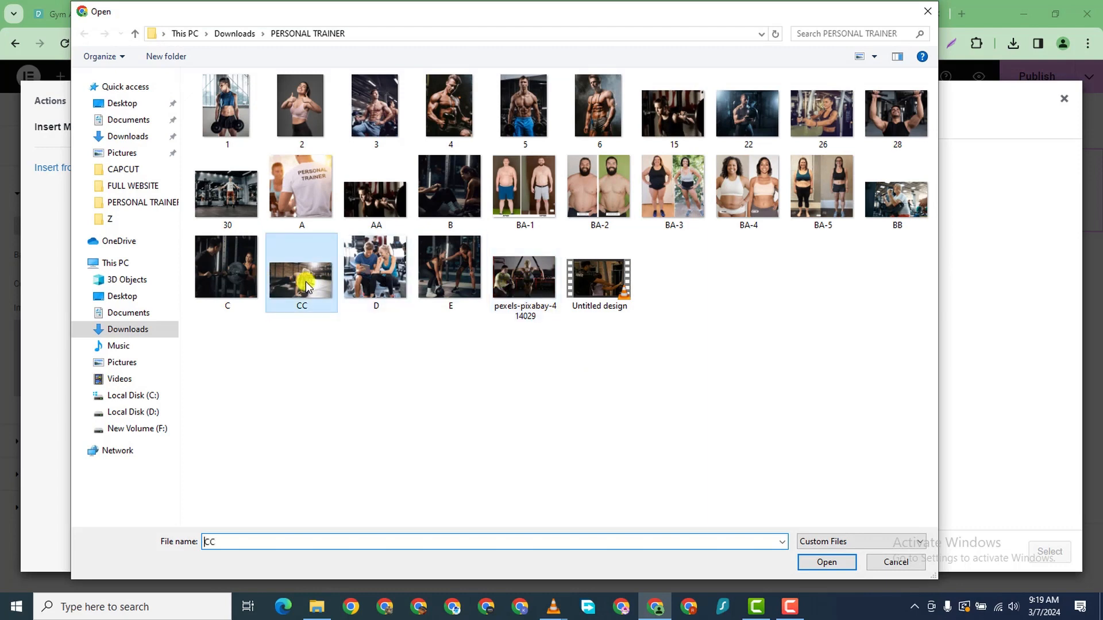
click(825, 561)
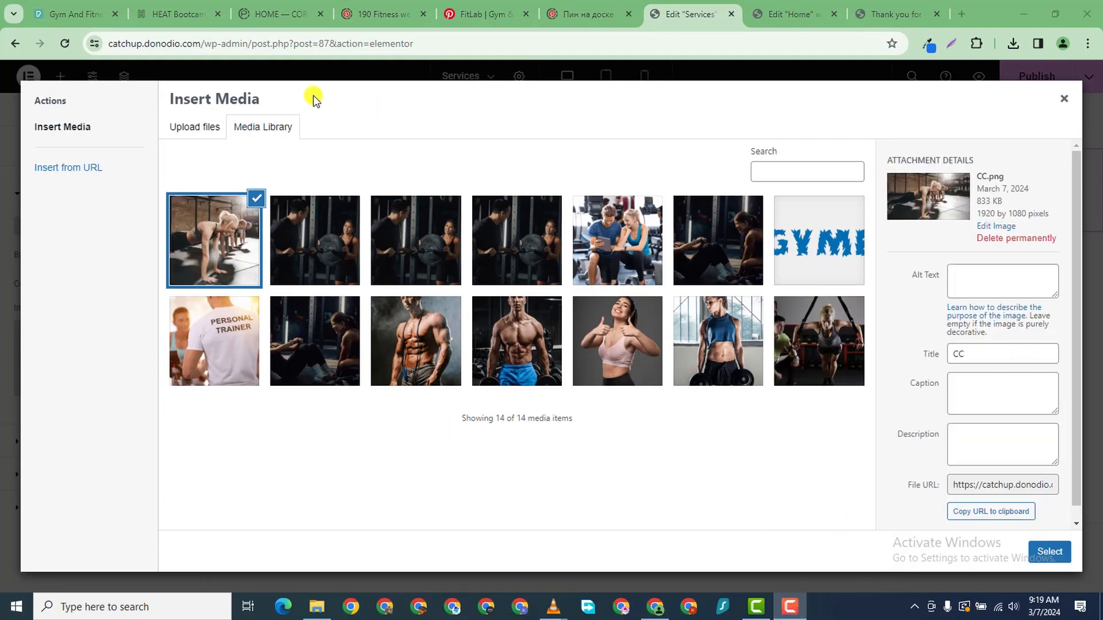
click(1049, 552)
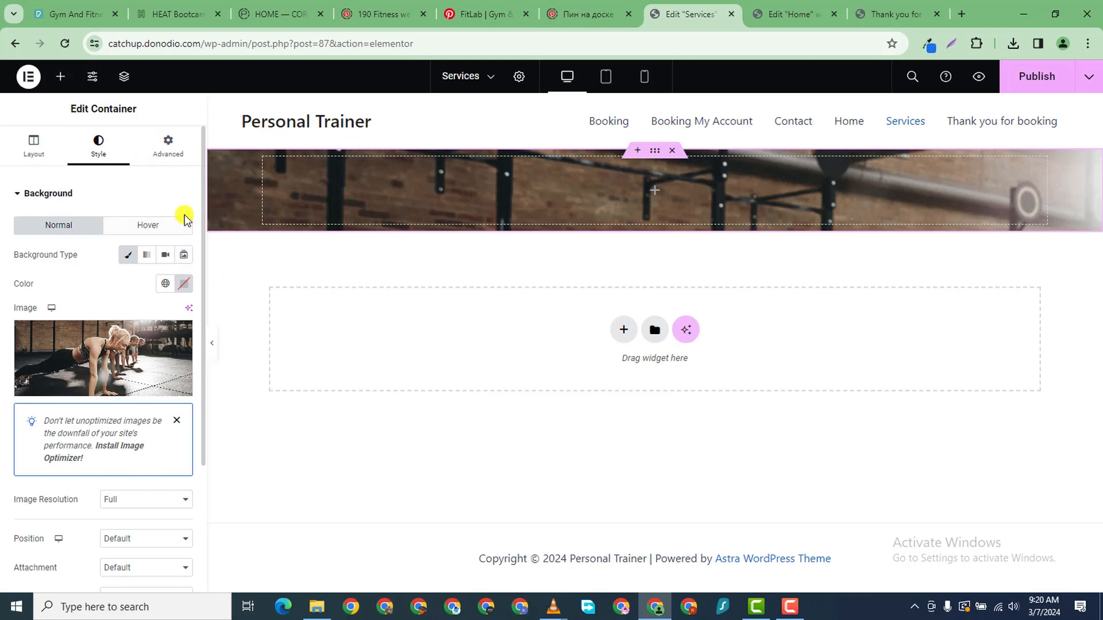
- Add a heading inside the top container and change its text to SERVICES
click(61, 77)
drag(59, 424, 746, 188)
triple_click(66, 242)
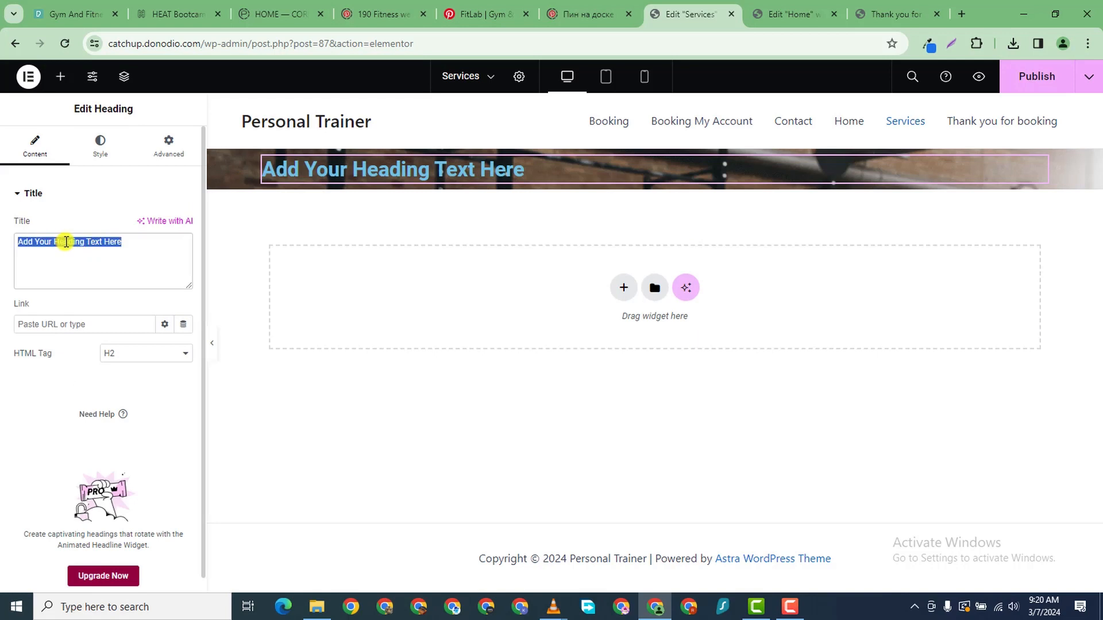
text(SERVICES)
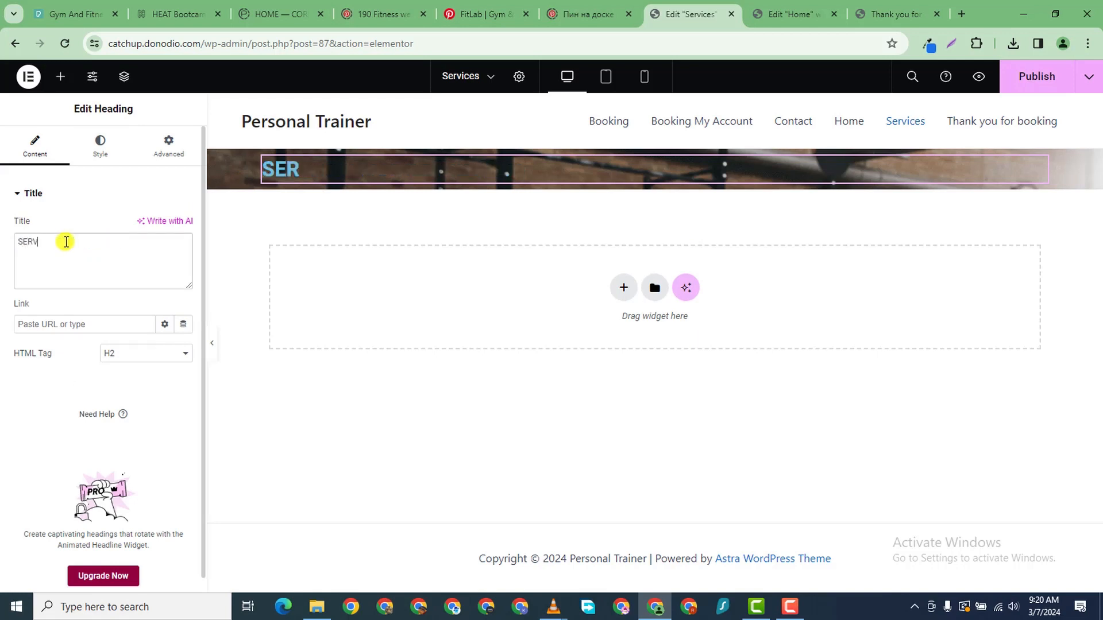
- Centre the SERVICES heading and make its text white
click(100, 144)
click(147, 227)
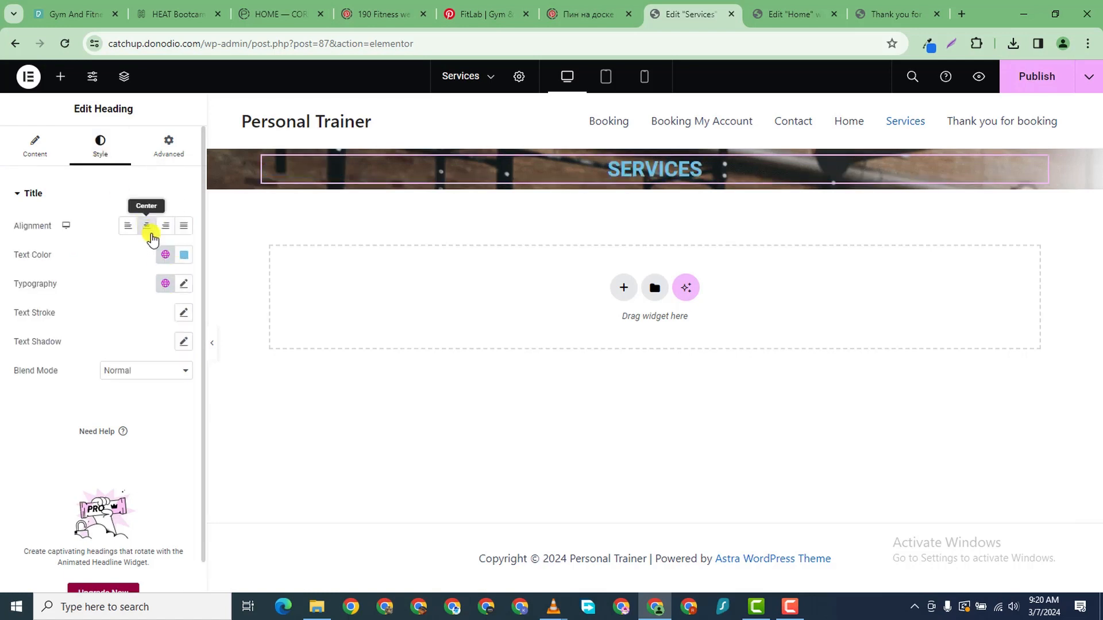
click(184, 254)
click(107, 313)
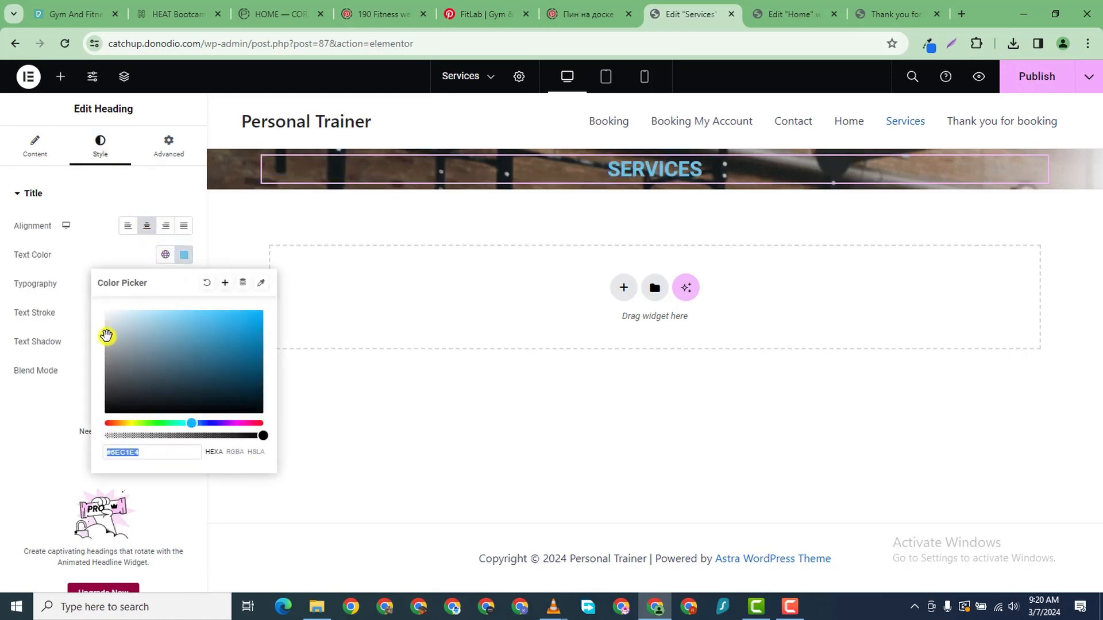
click(3, 468)
- Set the heading typography to Orbitron, weight 800 Extra Bold
click(184, 283)
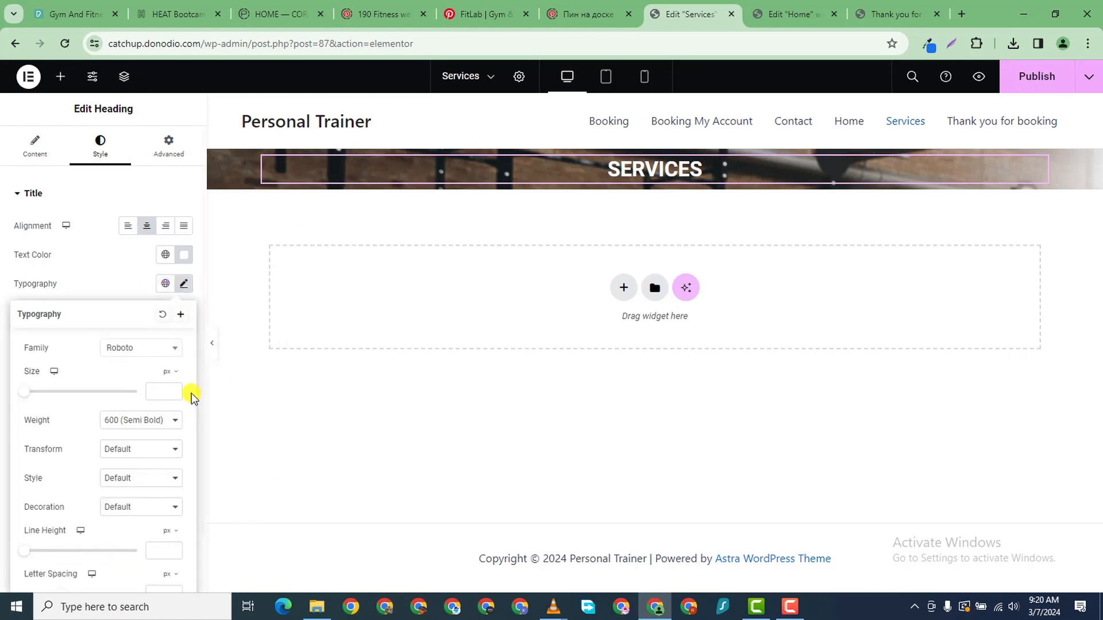
click(145, 348)
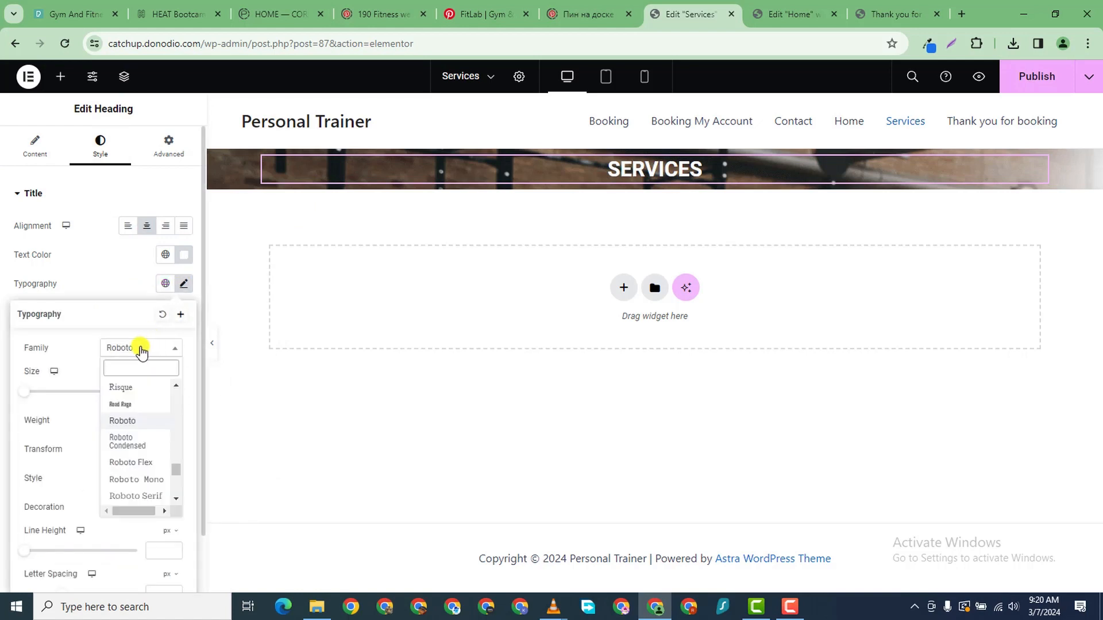
text(ORBITRON)
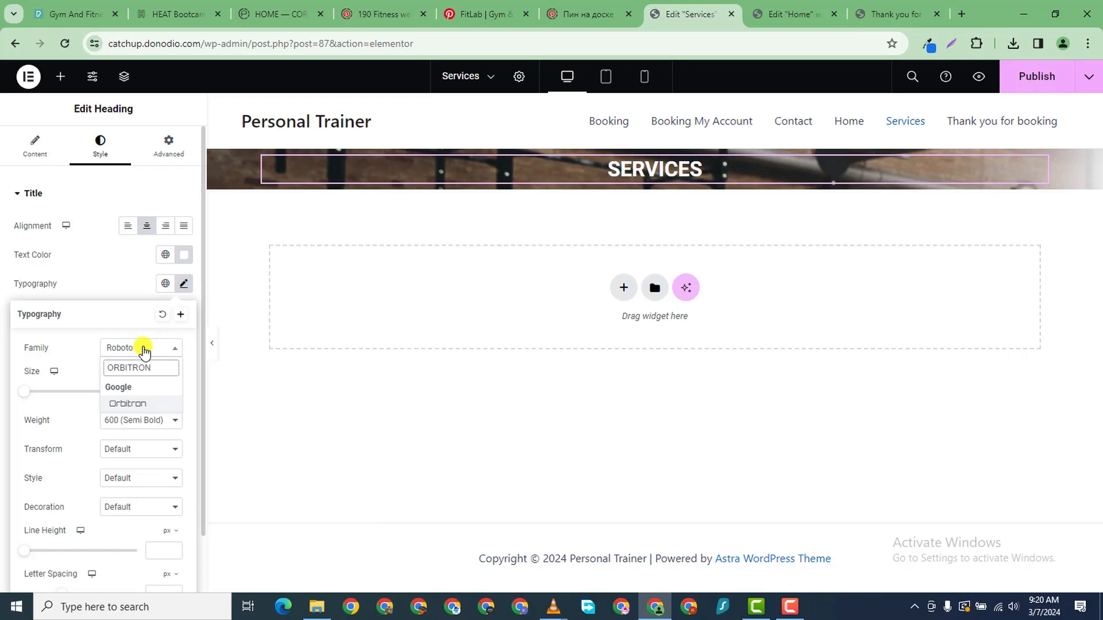
click(137, 404)
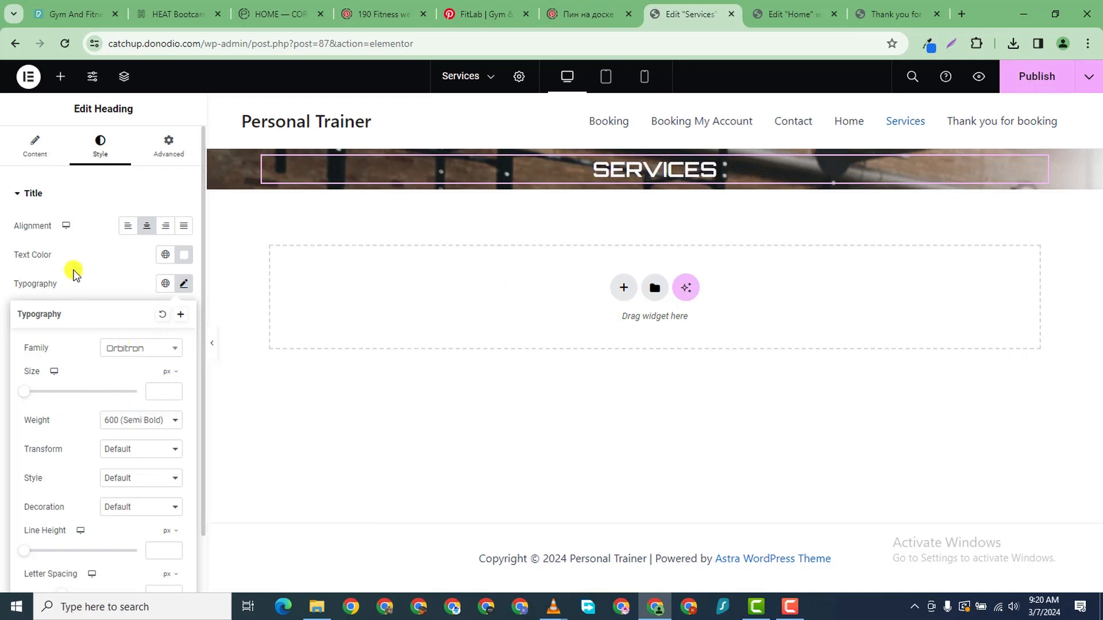
click(120, 421)
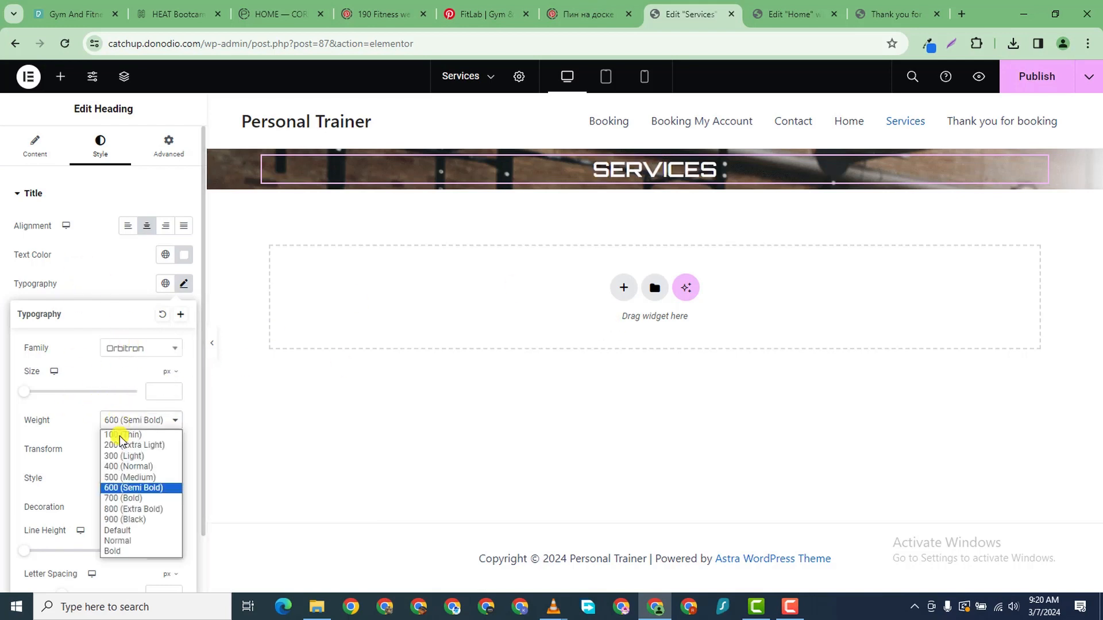
click(122, 512)
- Increase the SERVICES heading size to 43 px
click(174, 388)
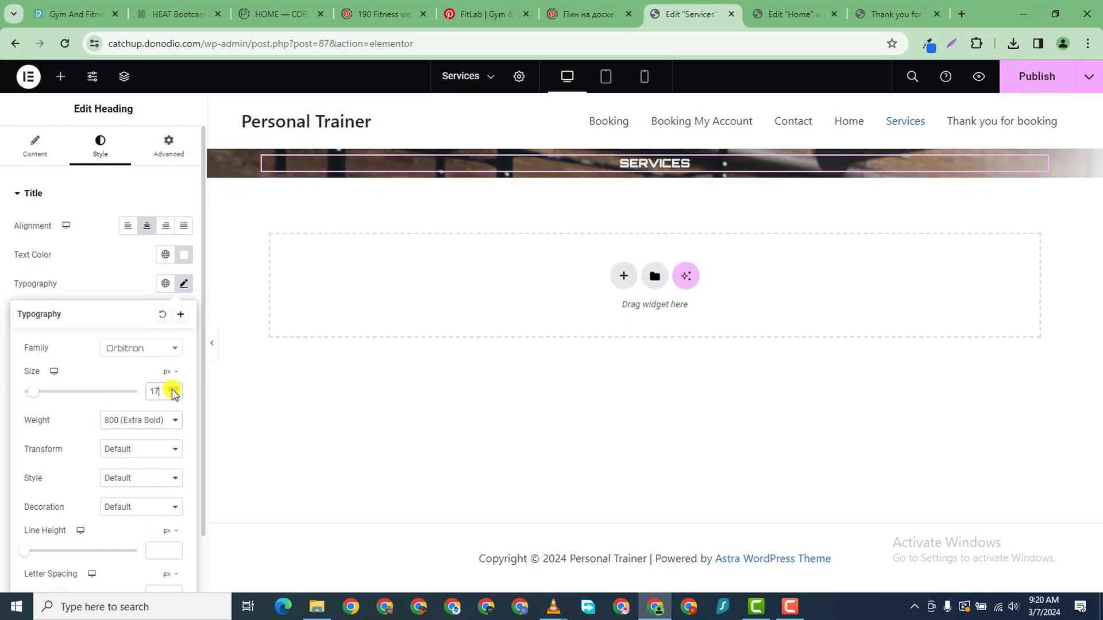
click(173, 389)
click(173, 389)
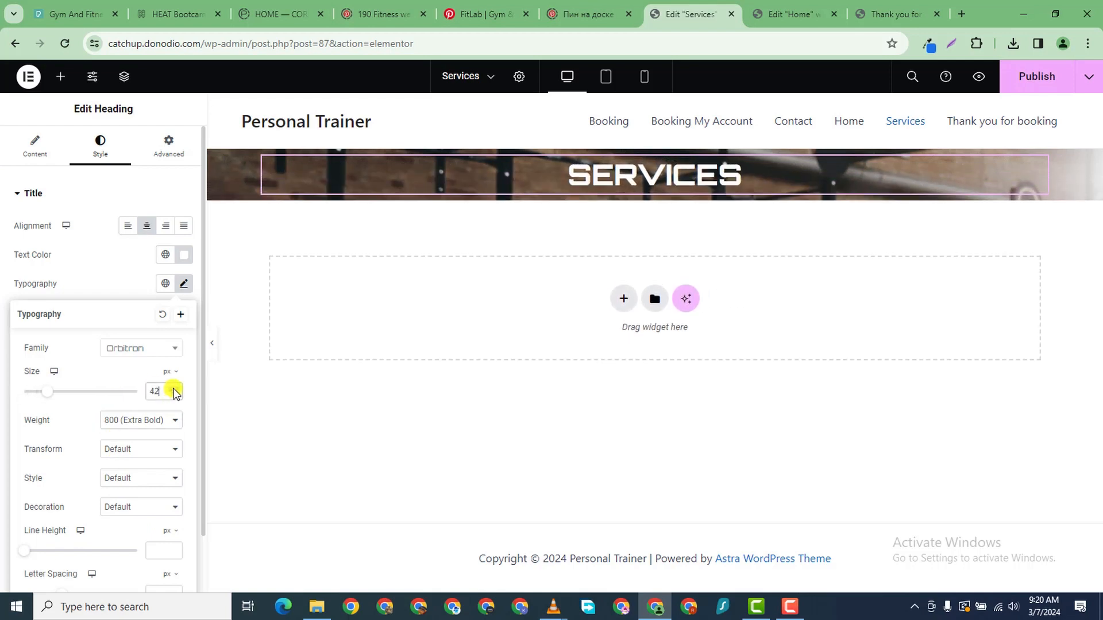
click(173, 388)
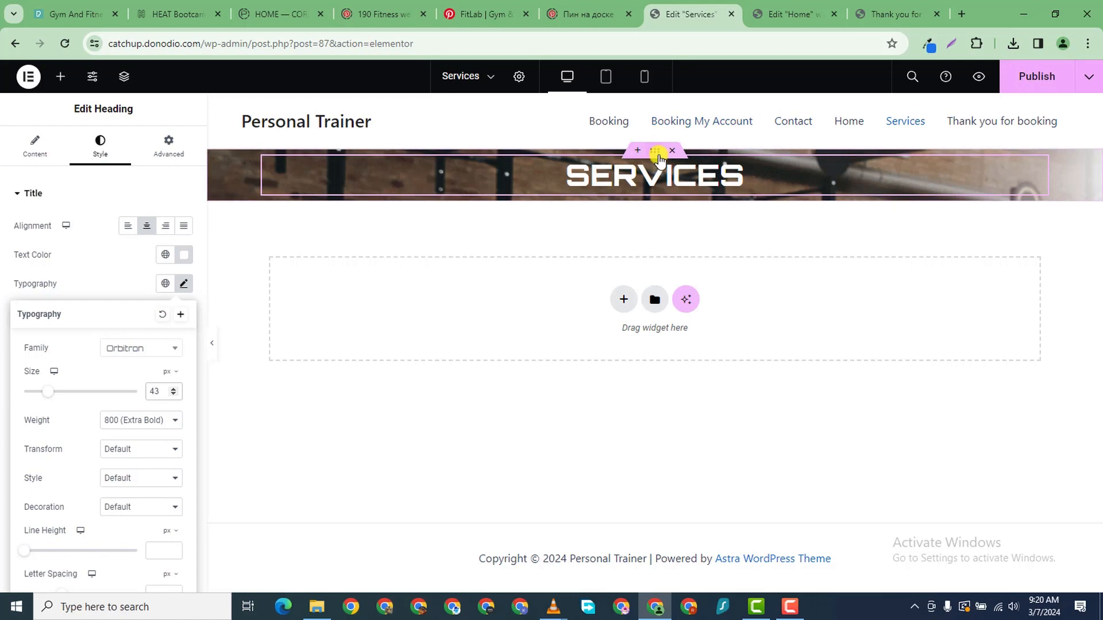
click(171, 140)
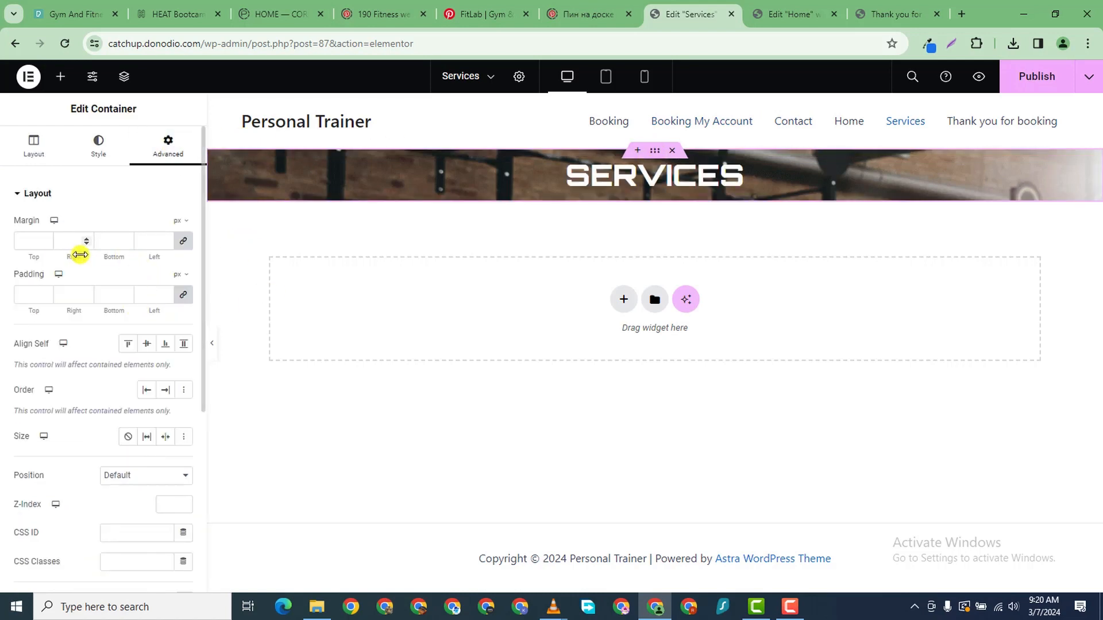
- Give the hero container 150 px top and bottom padding and centre its background image
click(183, 295)
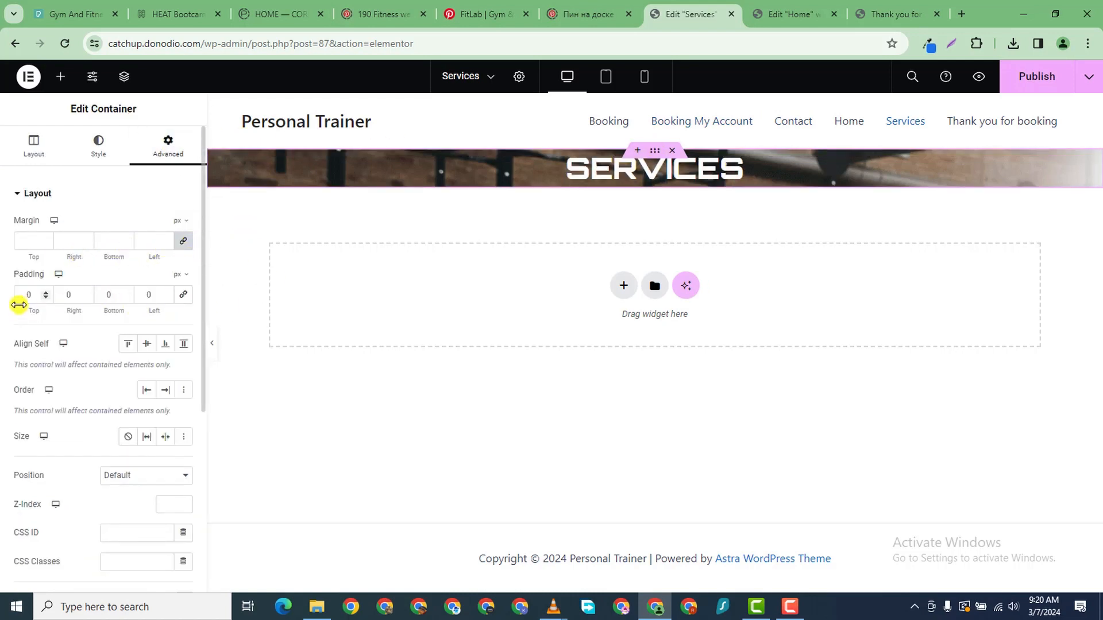
text(24)
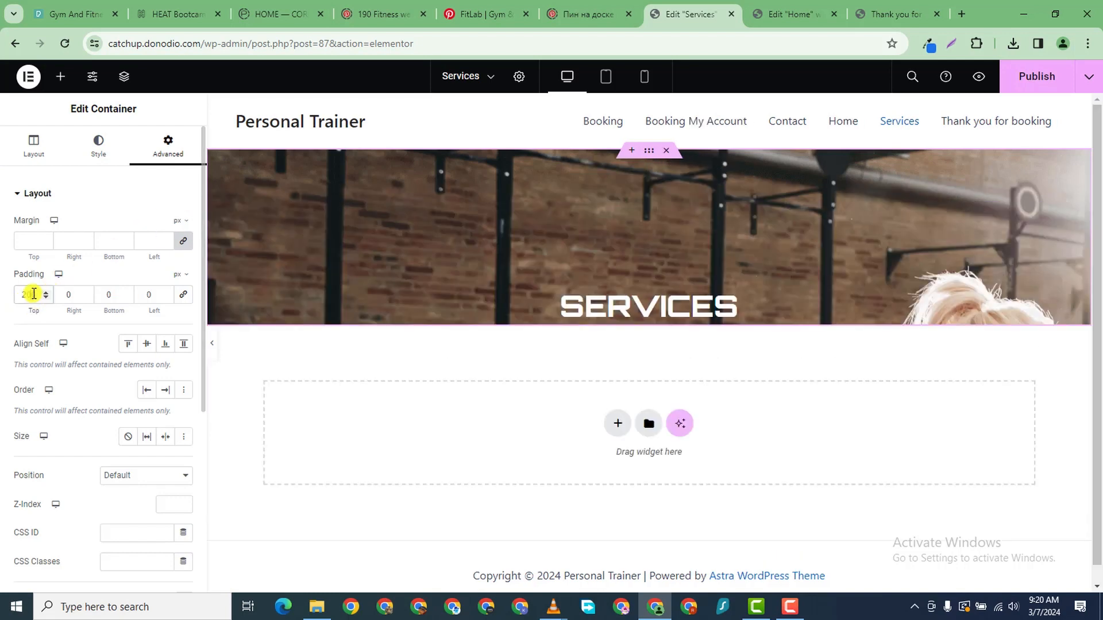
text(140)
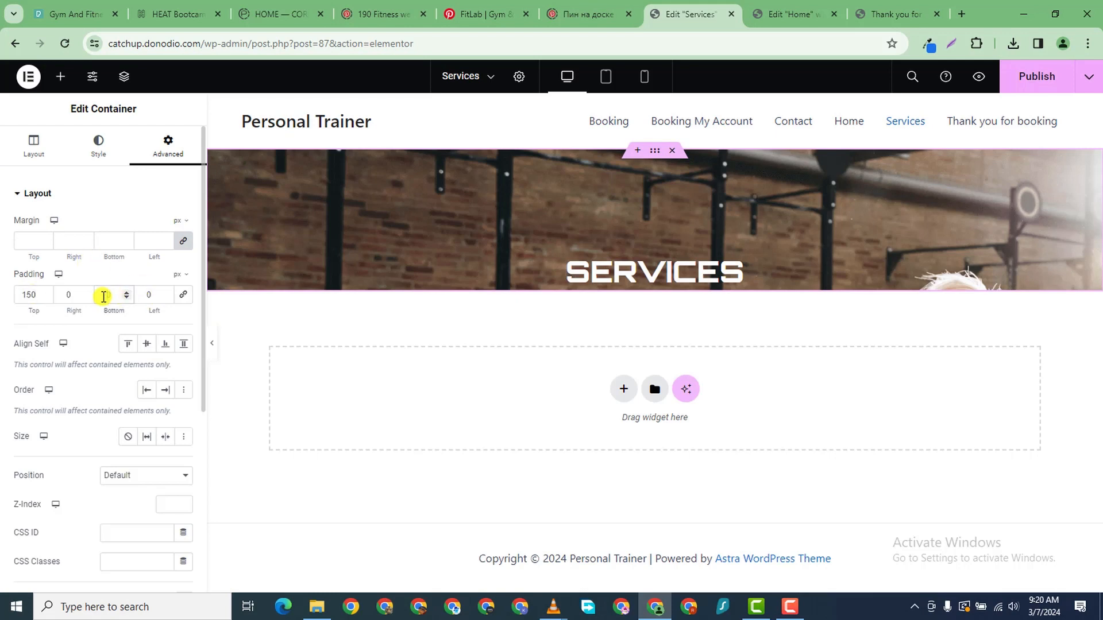
text(150)
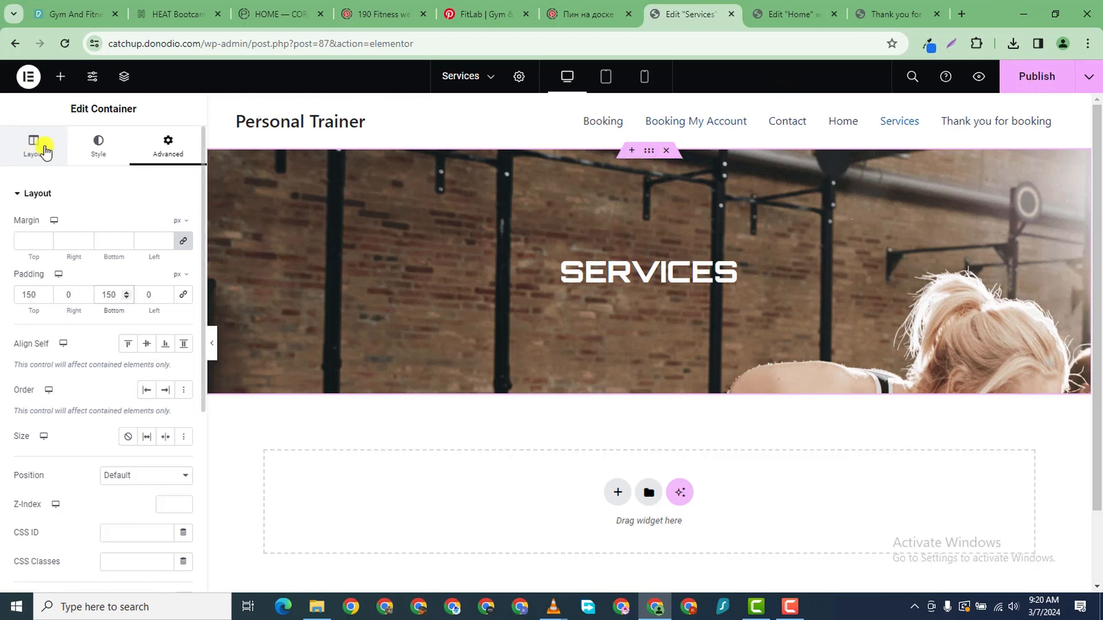
click(95, 143)
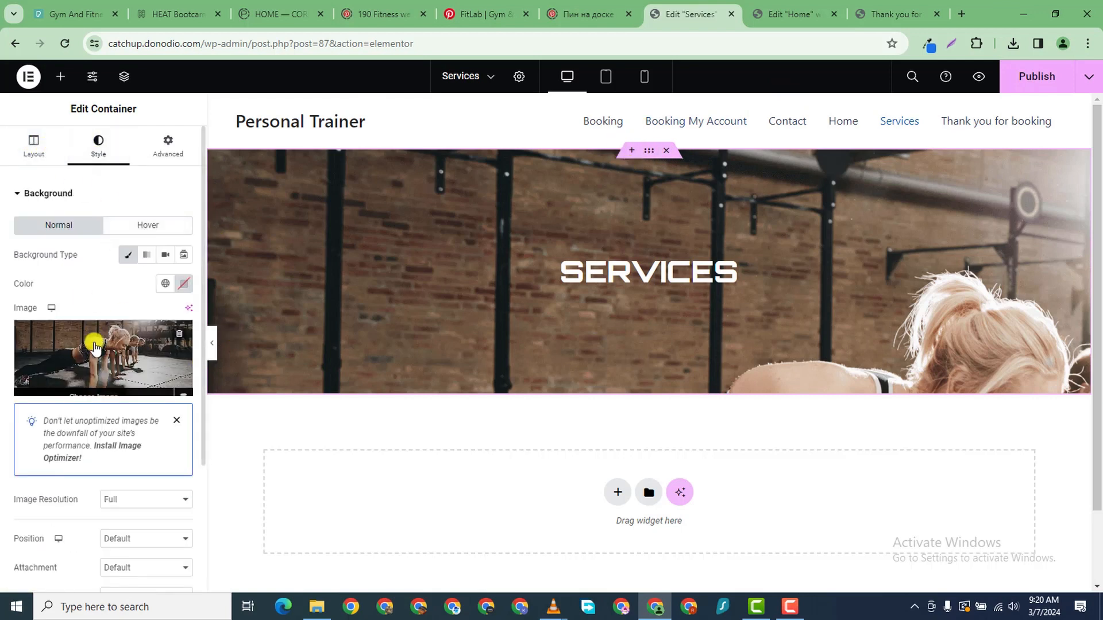
scroll(136, 521, down, 3)
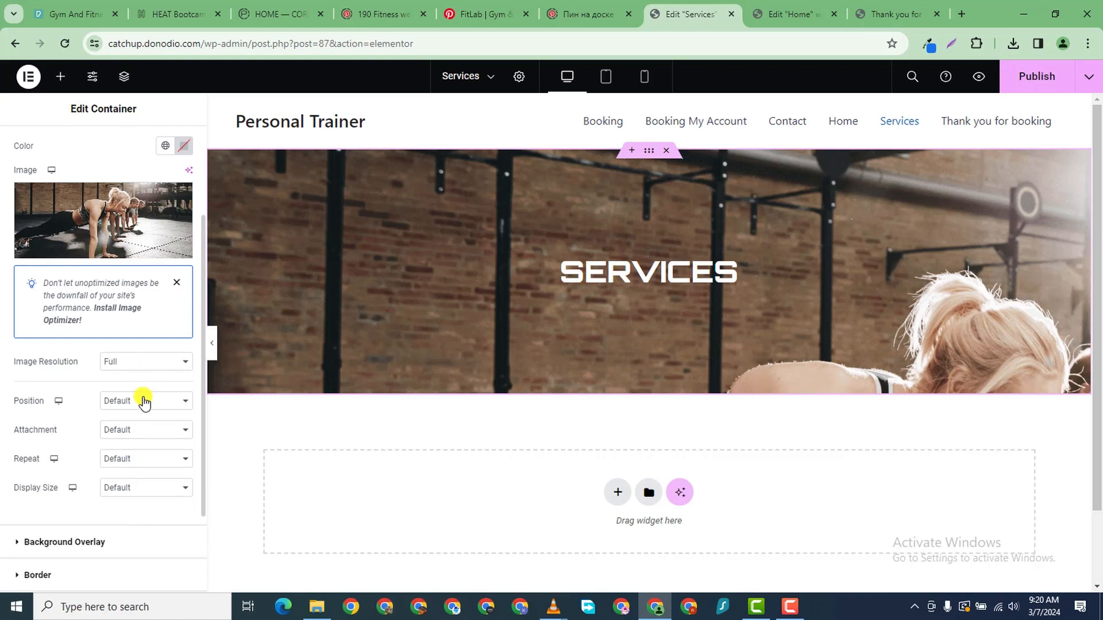
click(143, 401)
click(151, 426)
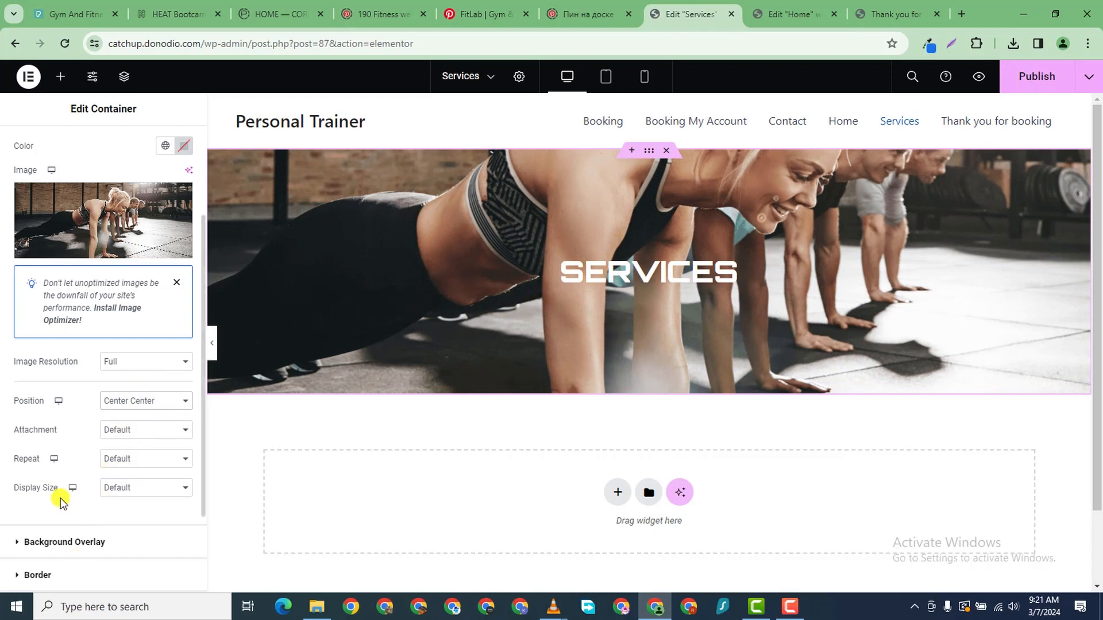
scroll(63, 517, down, 2)
scroll(33, 453, up, 1)
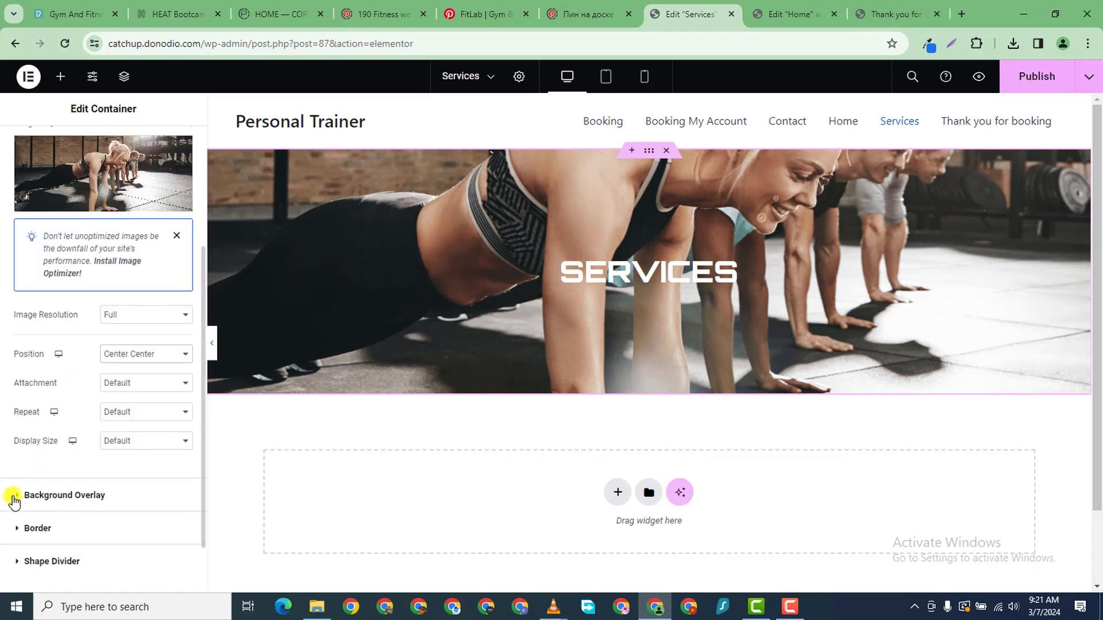
- Add a classic black background overlay at 0.5 opacity to the hero
click(86, 494)
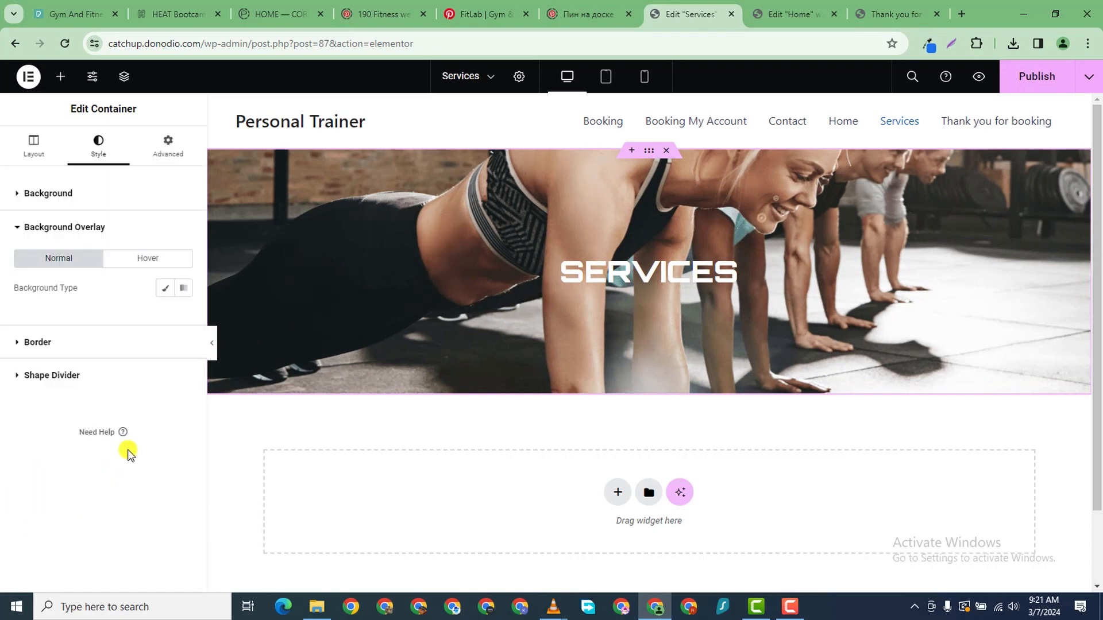
click(166, 288)
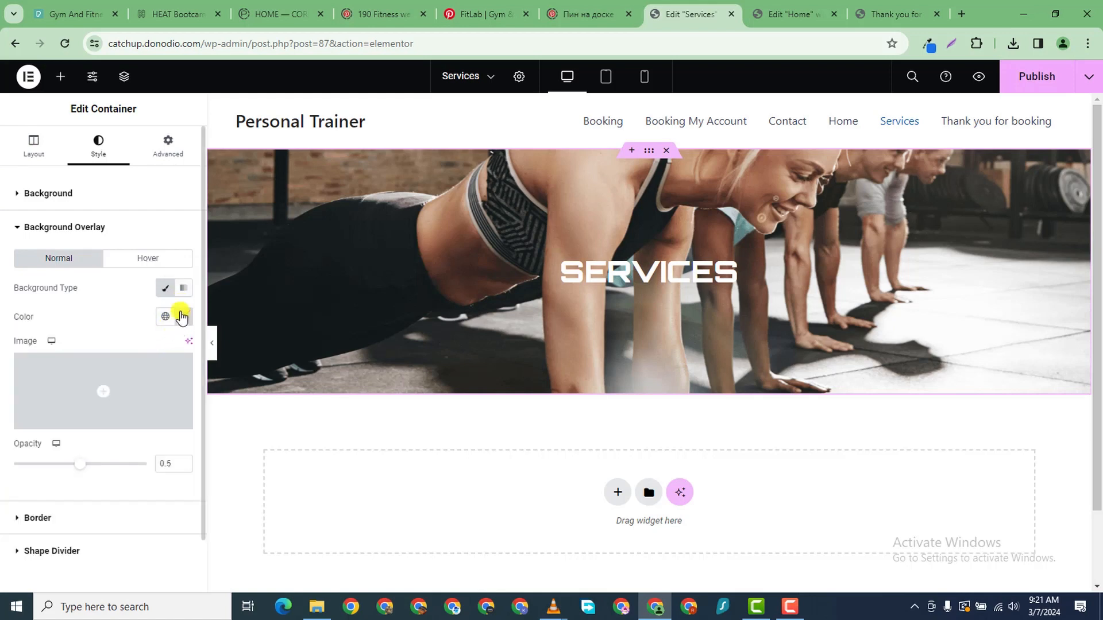
click(182, 317)
drag(162, 381, 86, 505)
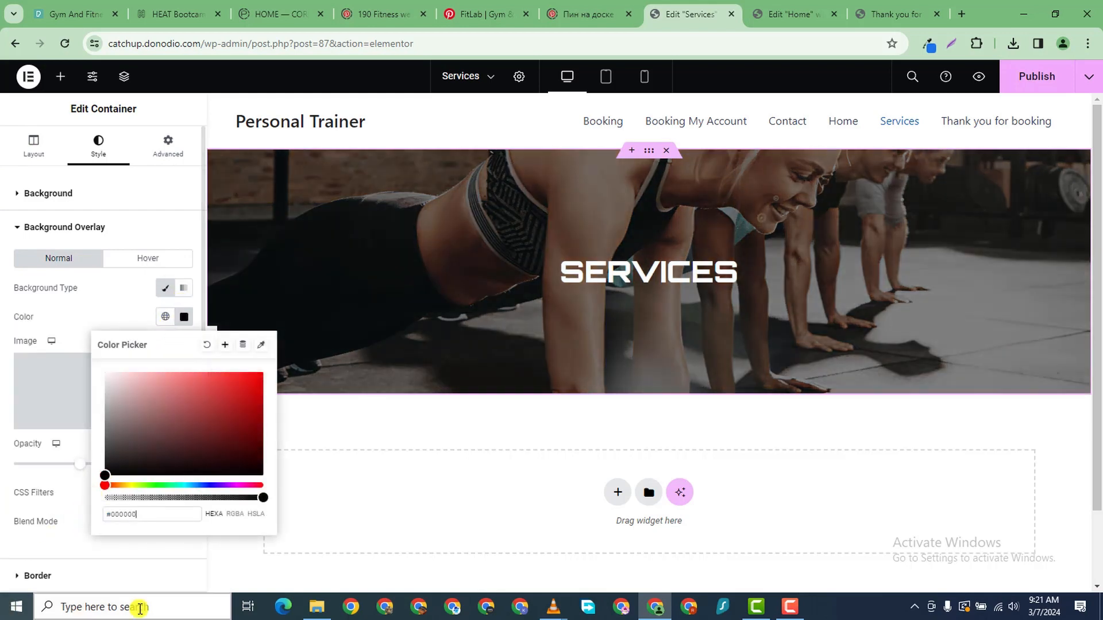
click(505, 437)
scroll(621, 388, down, 2)
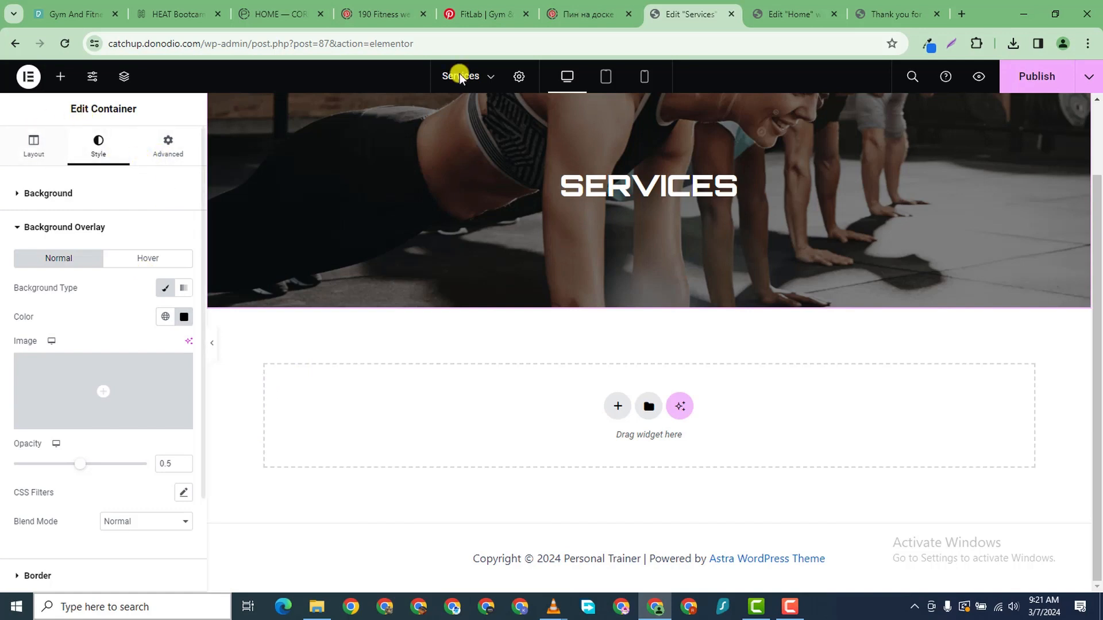
- Copy the Meet Our Trainers section from the Home page editor
click(784, 16)
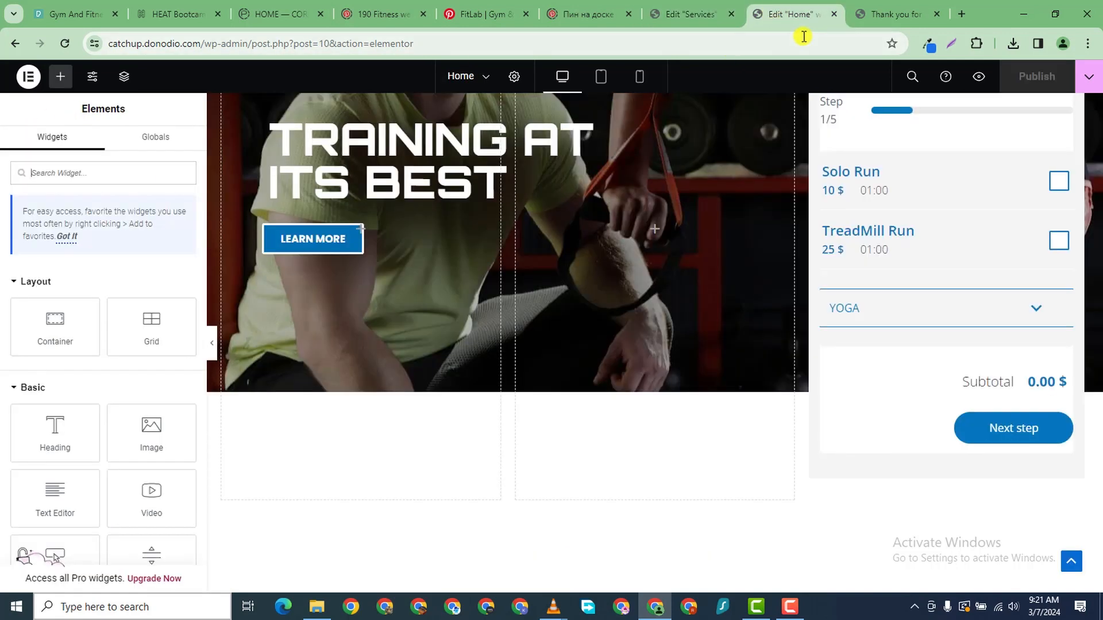
click(855, 15)
click(823, 17)
scroll(623, 203, down, 8)
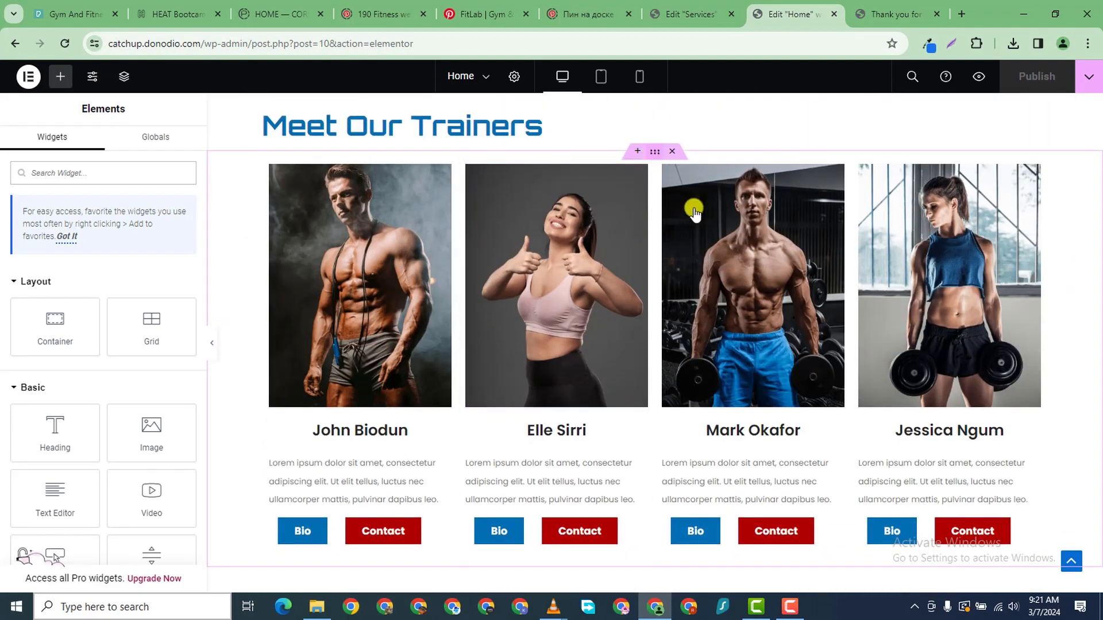
right_click(650, 151)
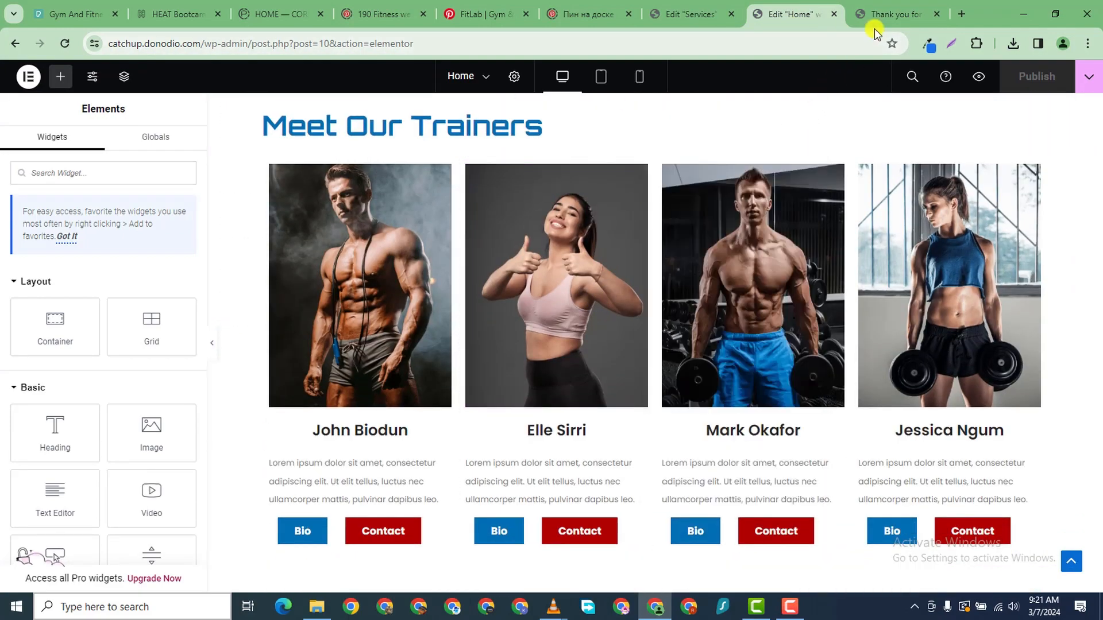
click(879, 13)
- Paste the trainer cards into the Services page and delete the fourth trainer column
click(712, 14)
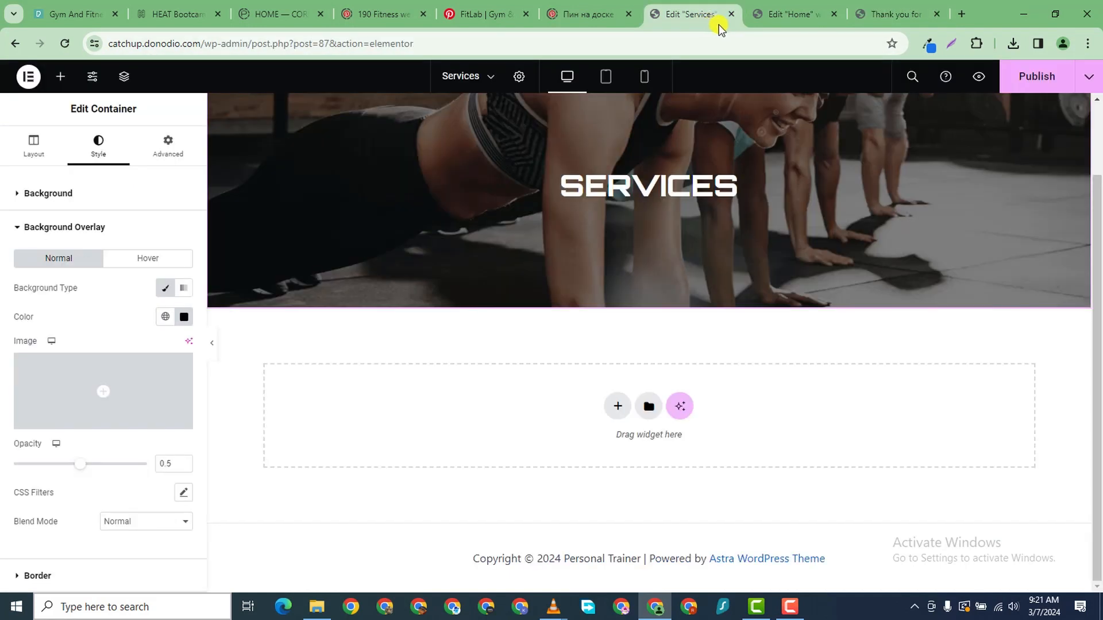
right_click(401, 425)
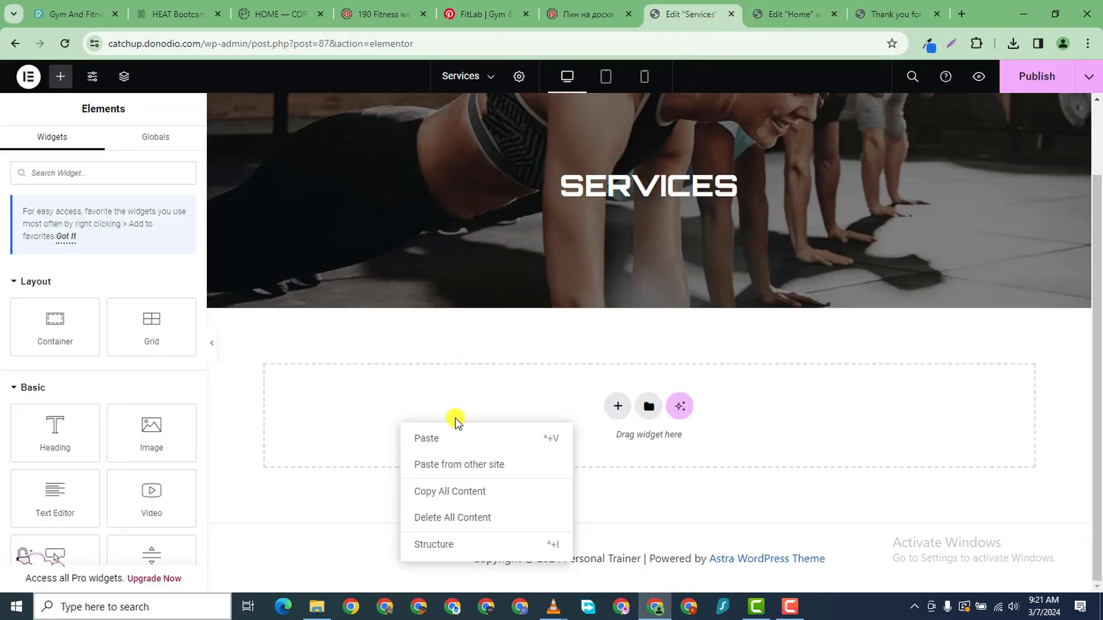
key(ctrl+v)
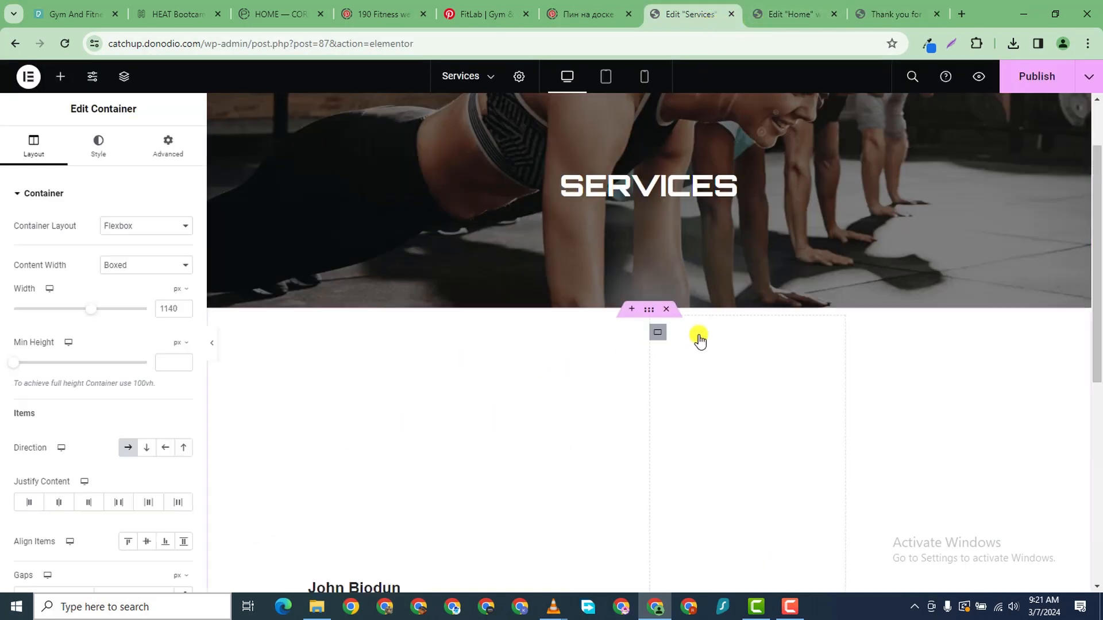
scroll(561, 428, down, 4)
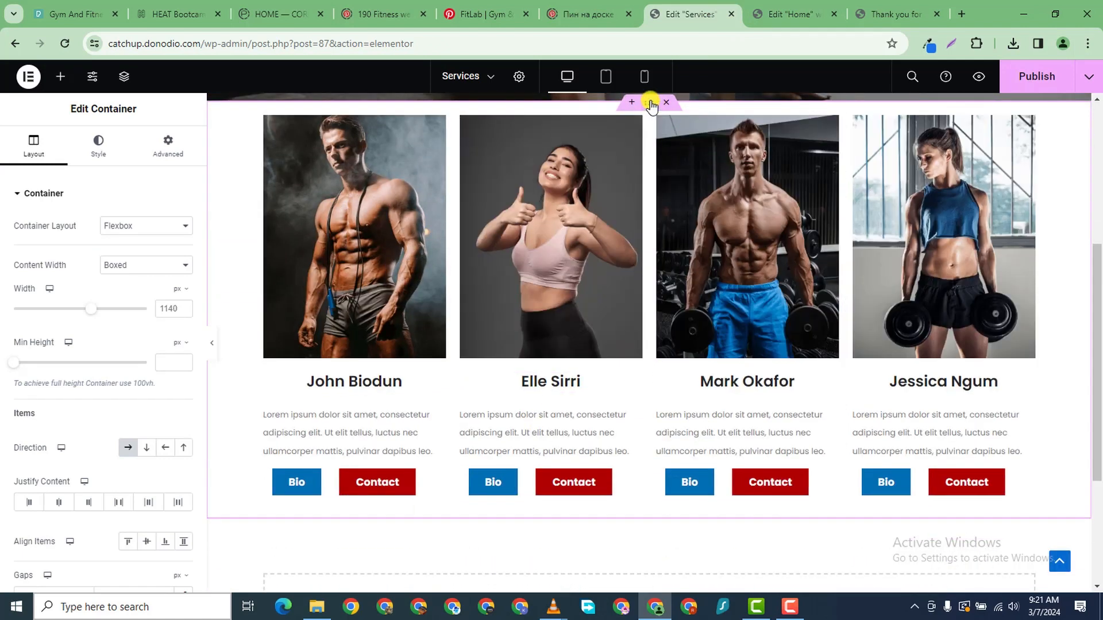
right_click(858, 124)
click(884, 485)
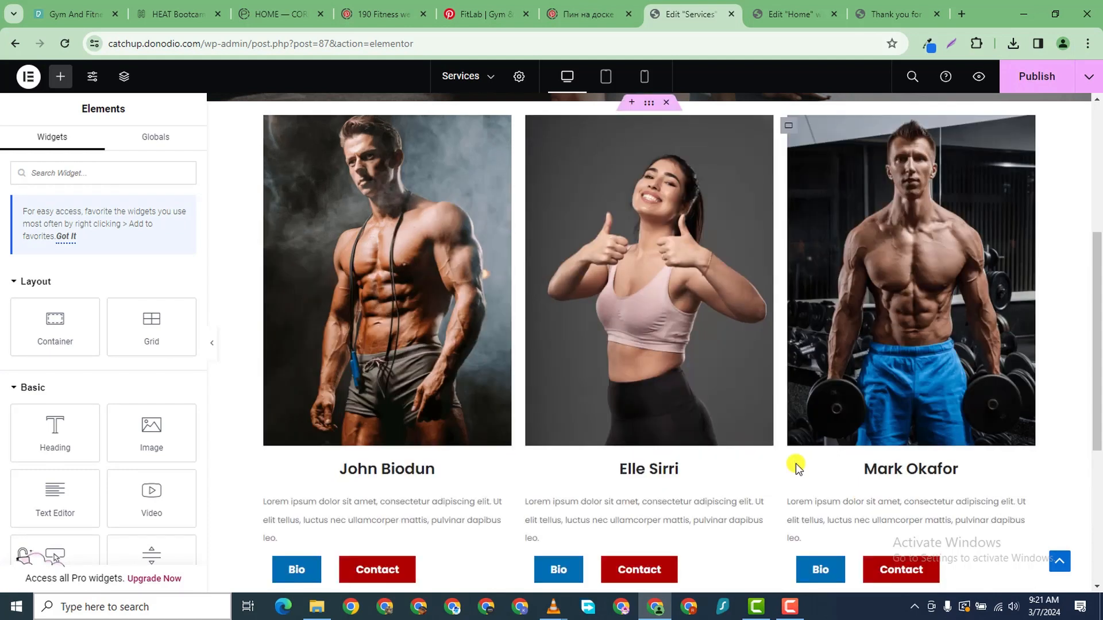
- Replace the first trainer card's image by uploading D.png from the PERSONAL TRAINER folder
click(501, 133)
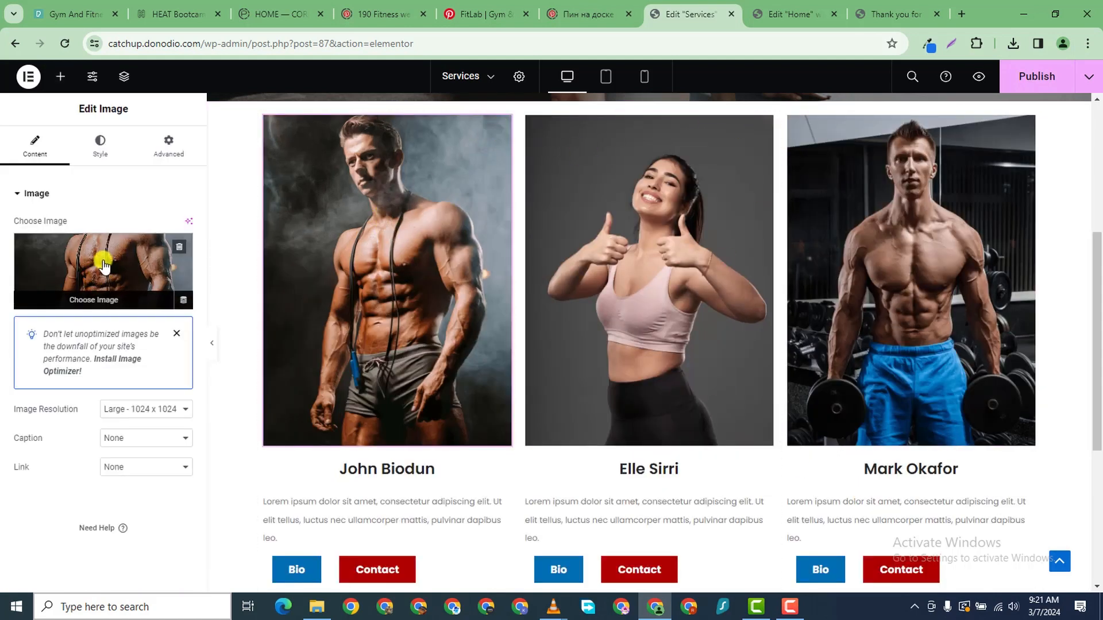
click(98, 261)
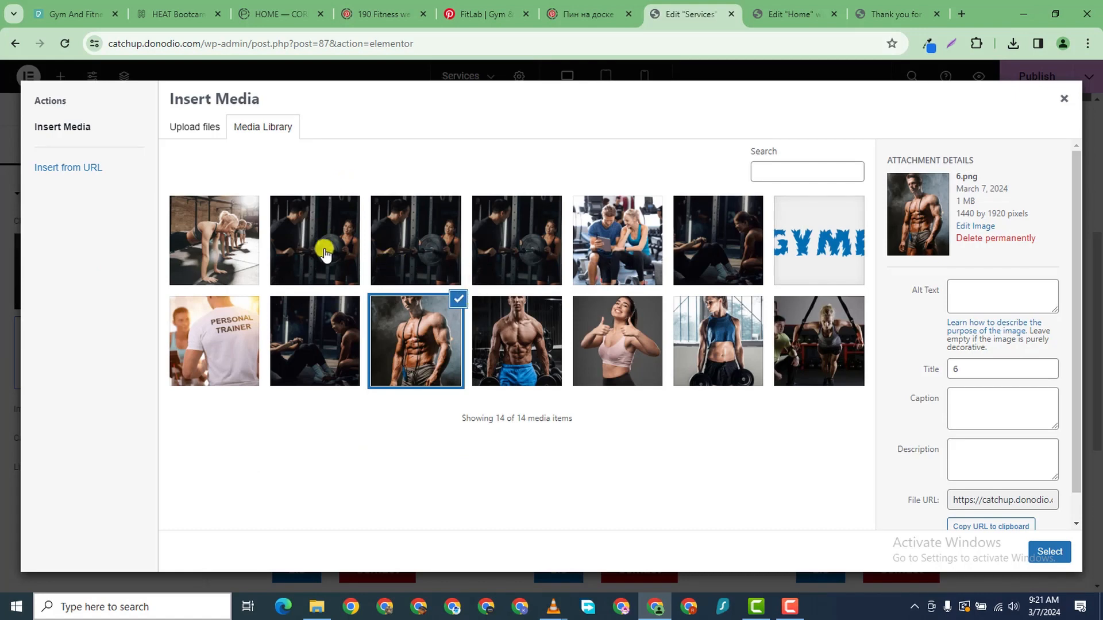
click(187, 128)
click(601, 336)
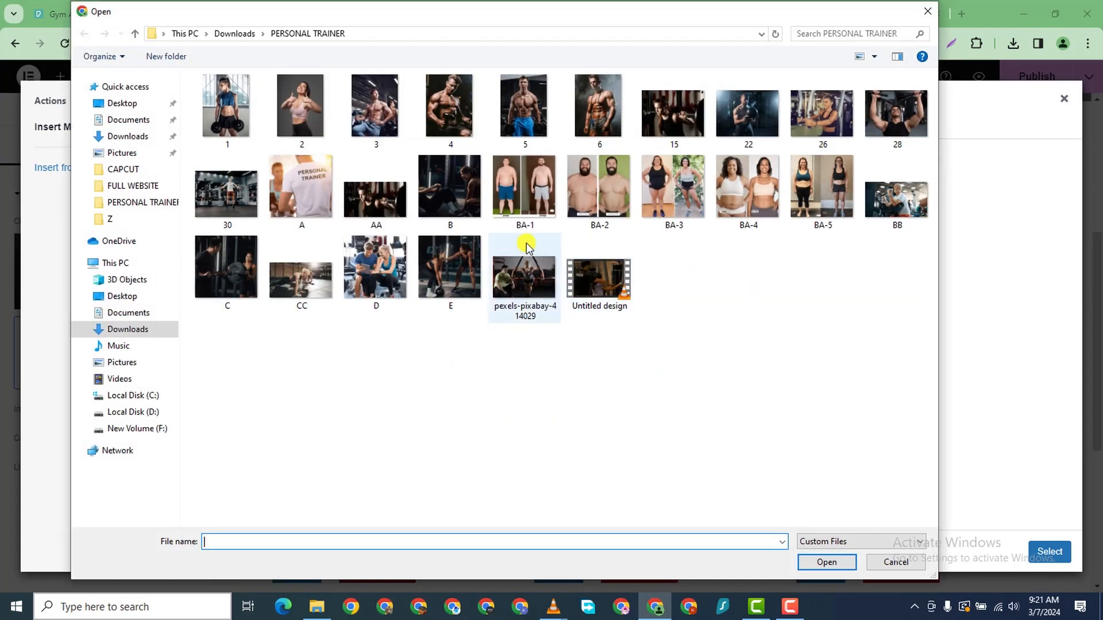
click(384, 276)
click(826, 562)
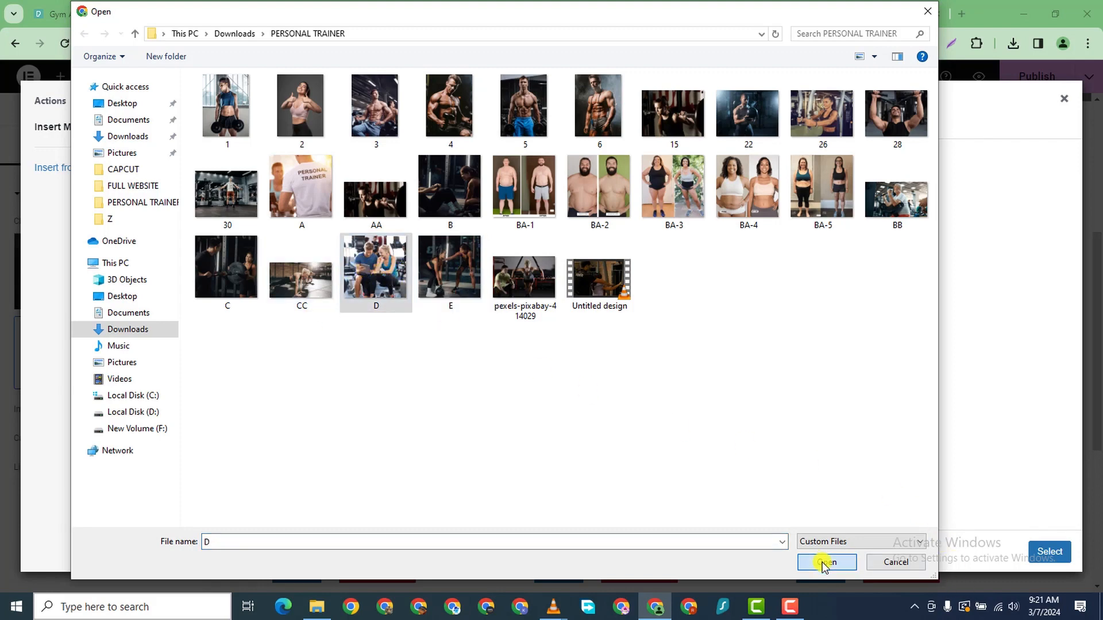
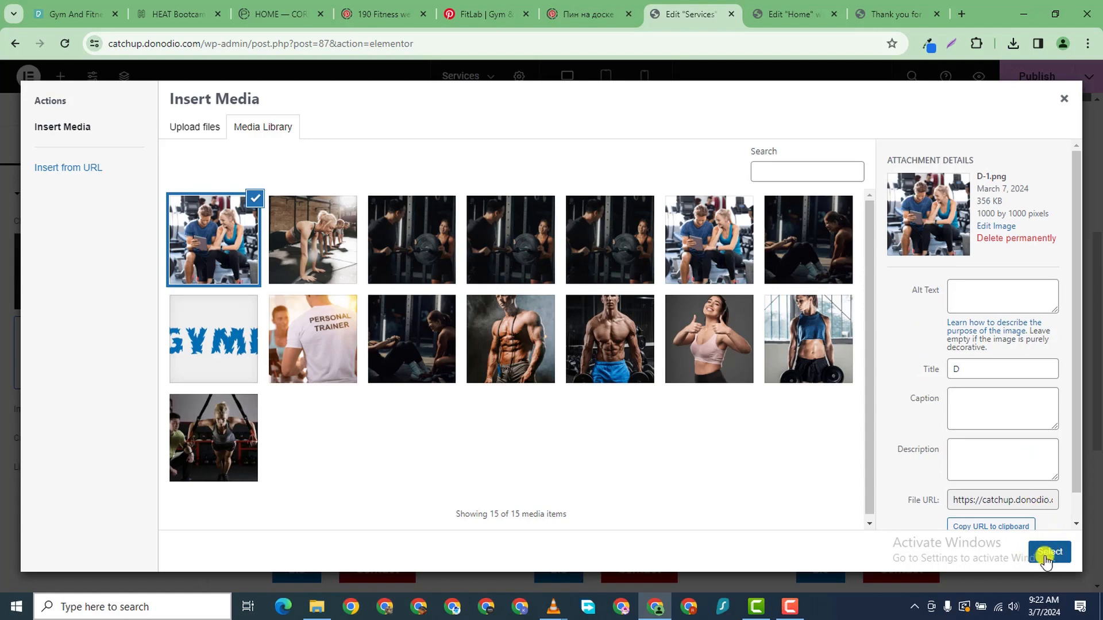
- Put the barbell coaching photo in the first card and the couple-with-tablet photo in the second
click(1045, 552)
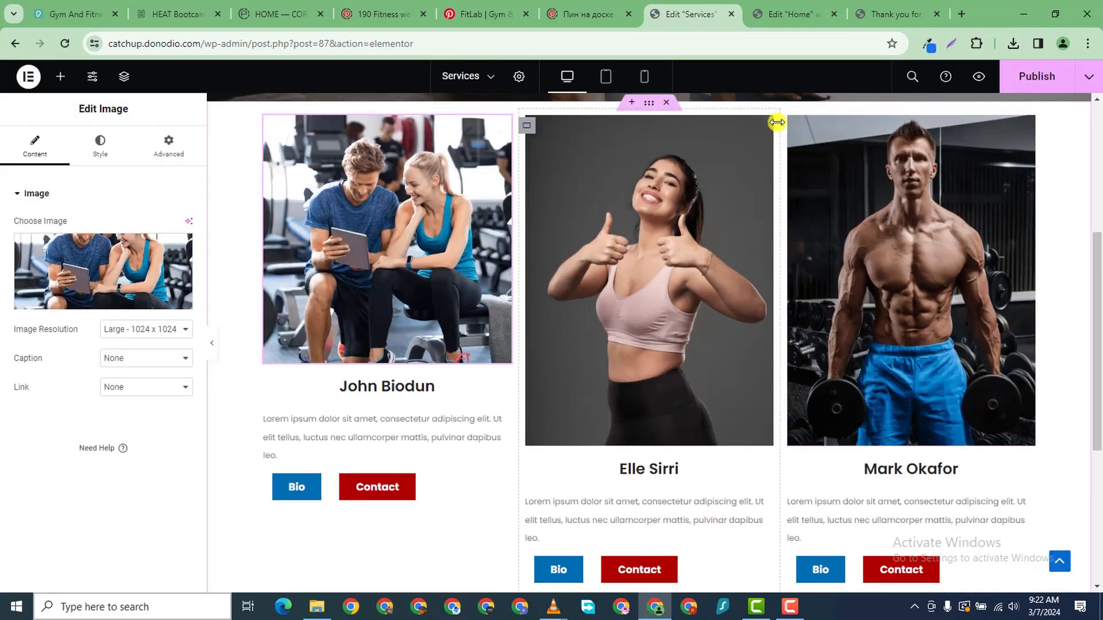
click(758, 131)
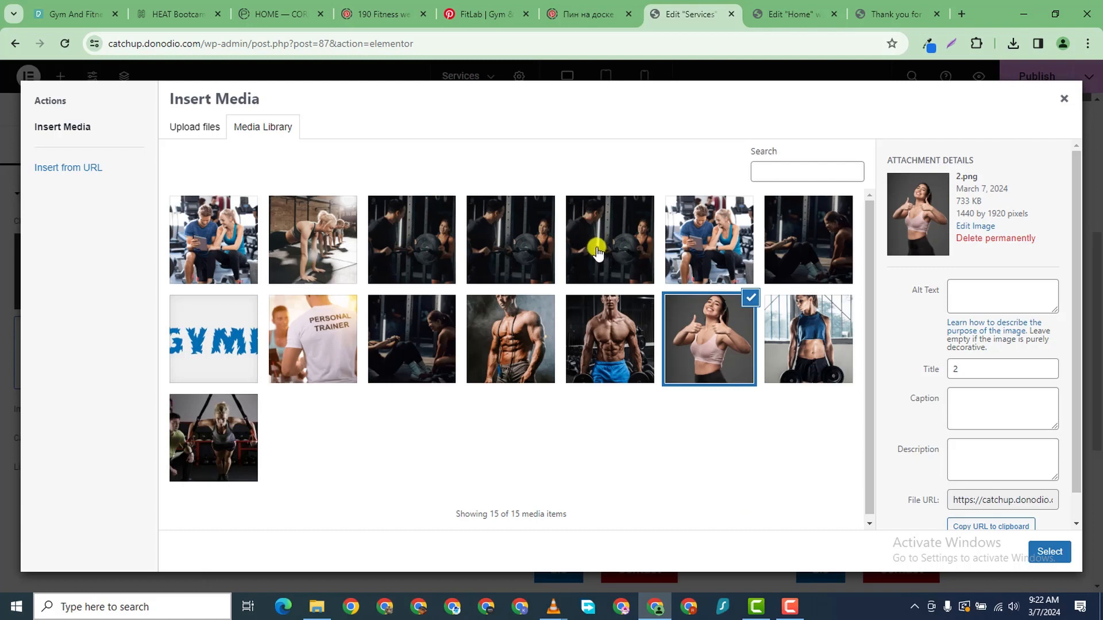
click(596, 251)
click(1049, 552)
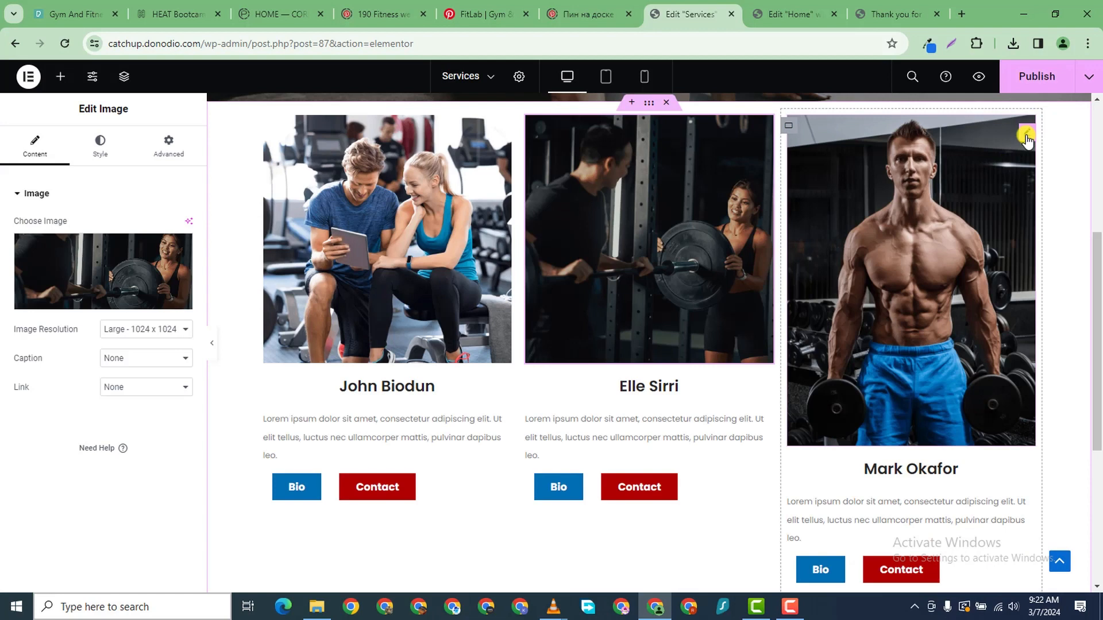
drag(503, 128, 693, 141)
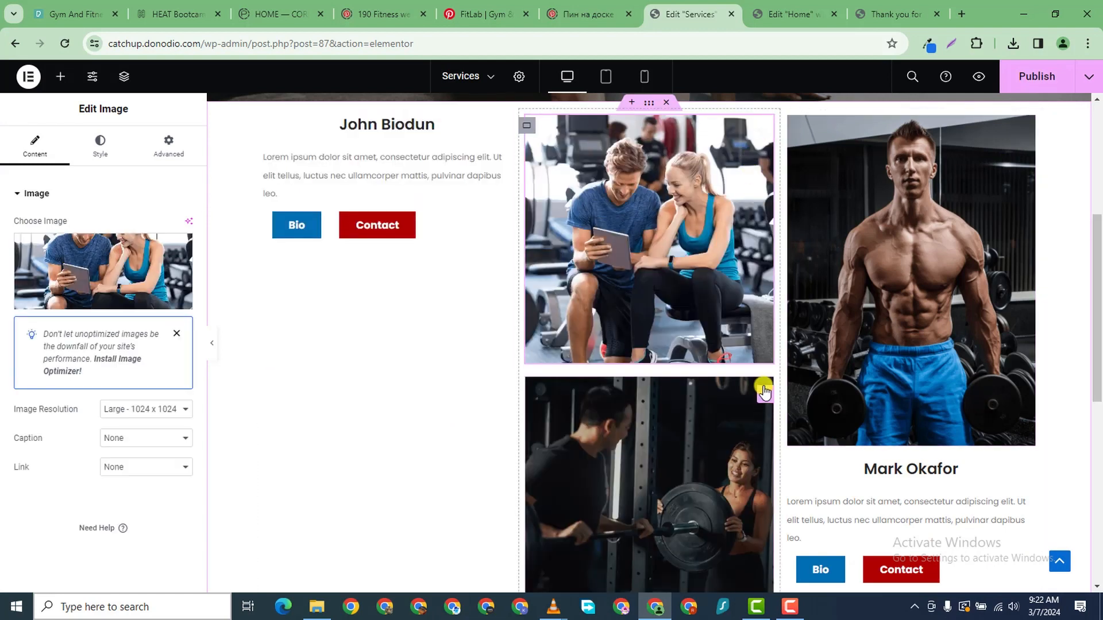
drag(764, 393, 355, 425)
- Replace the third card's photo with the sit-ups image from the Media Library
scroll(798, 416, down, 4)
click(999, 227)
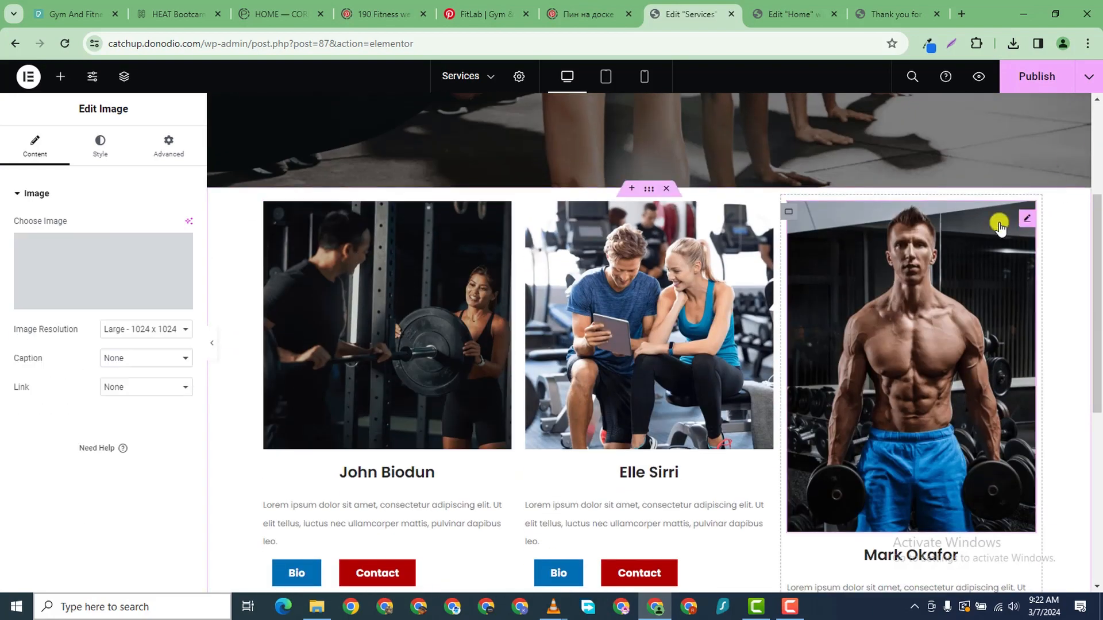
click(149, 258)
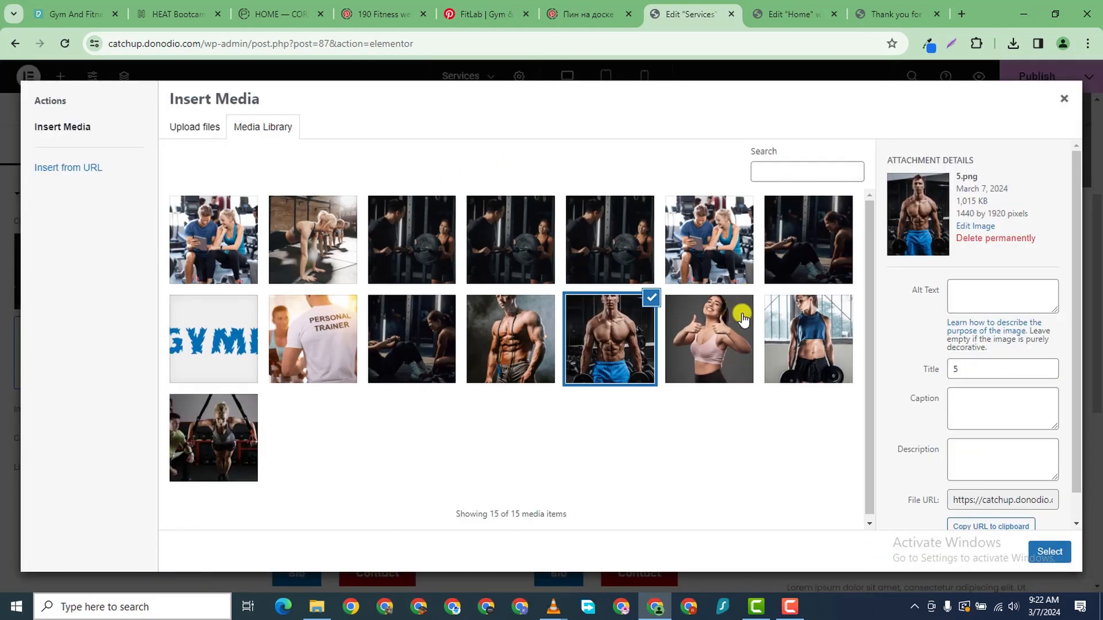
click(820, 254)
click(1049, 551)
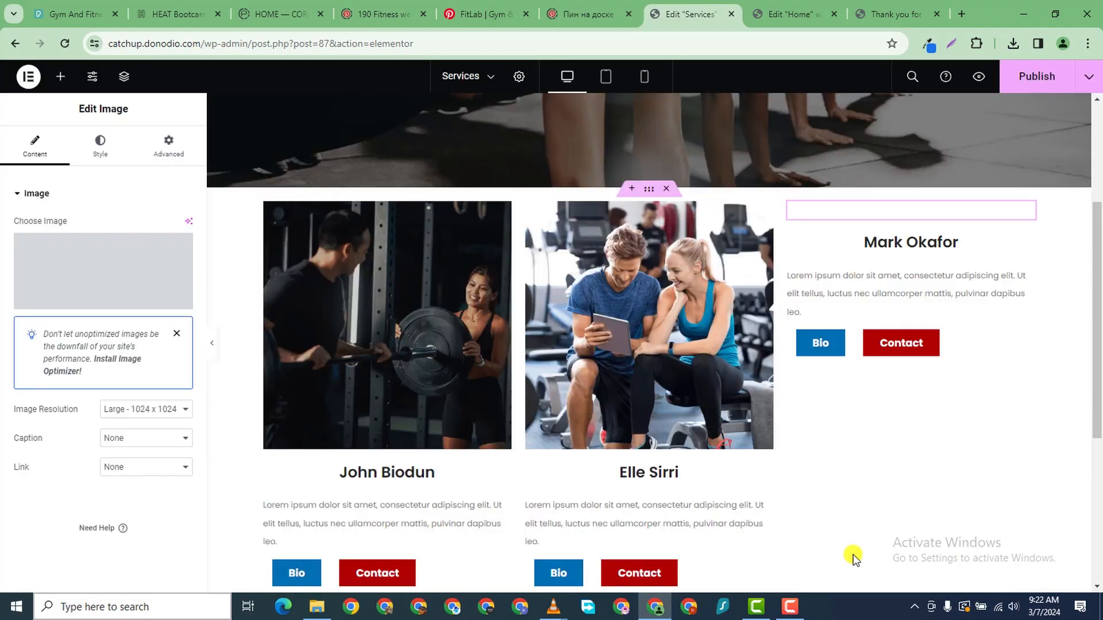
scroll(558, 346, down, 3)
scroll(621, 309, up, 3)
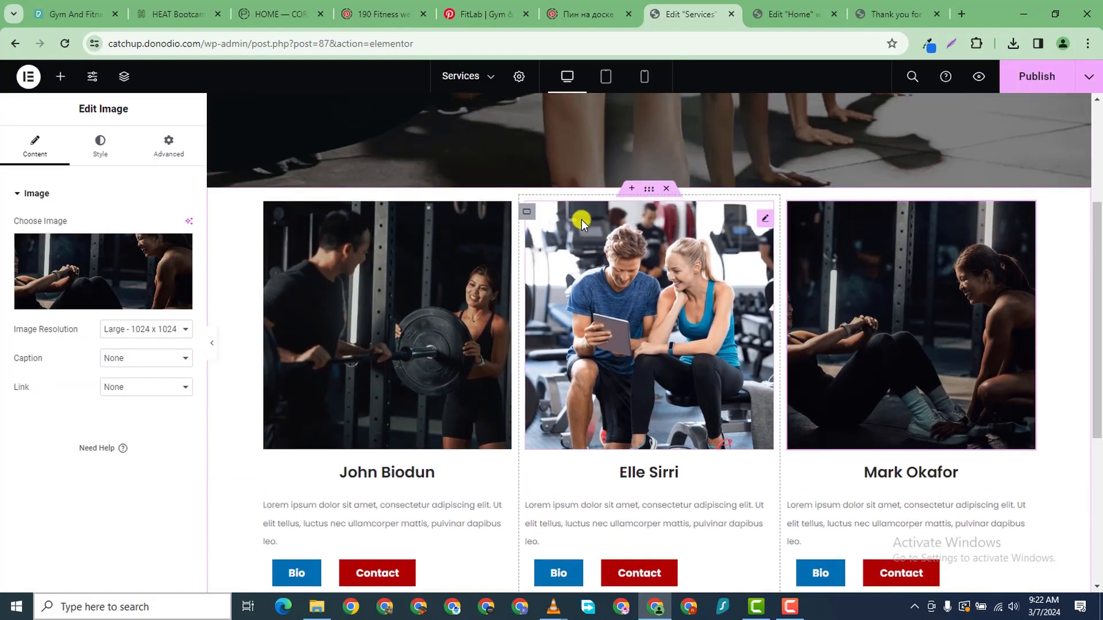
- Give the trainer-card row container a 60 px top margin in its Advanced settings
click(648, 189)
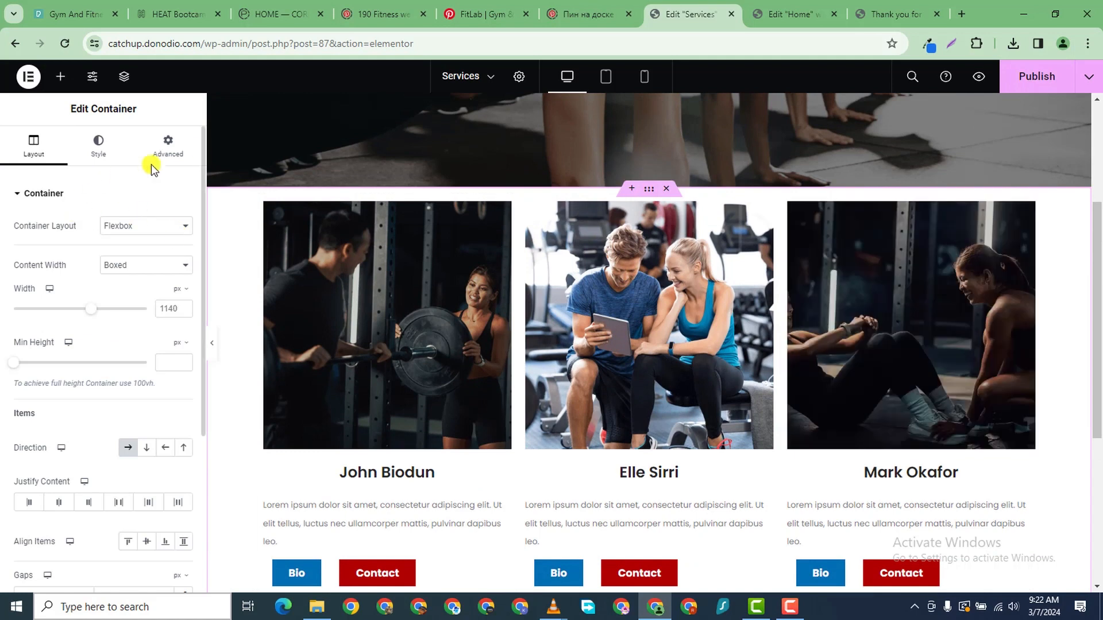
click(175, 144)
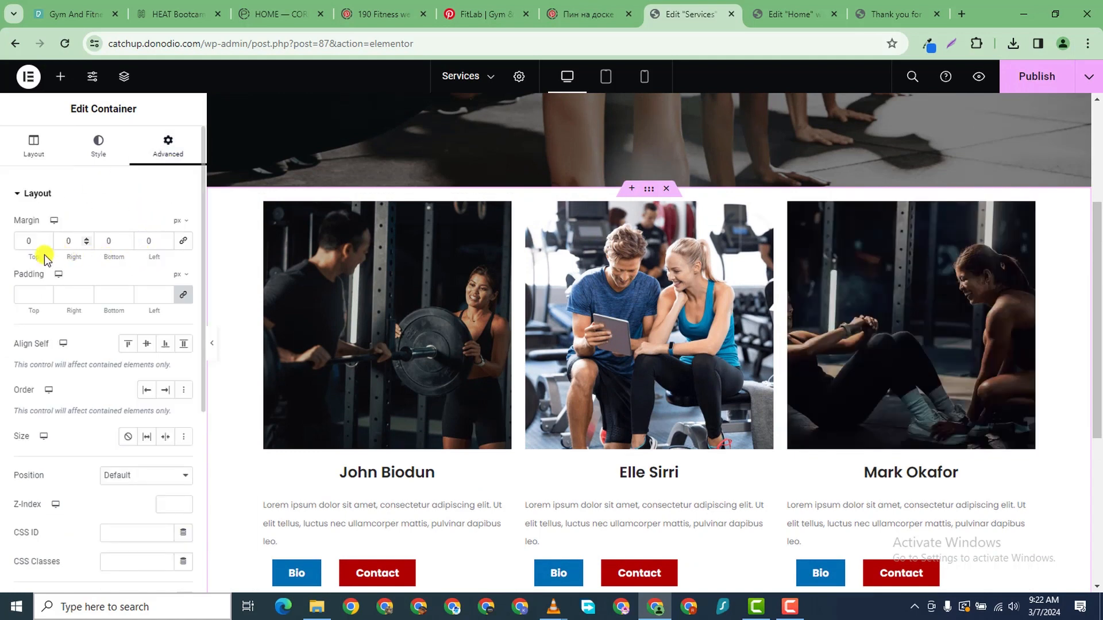
click(14, 242)
text(60)
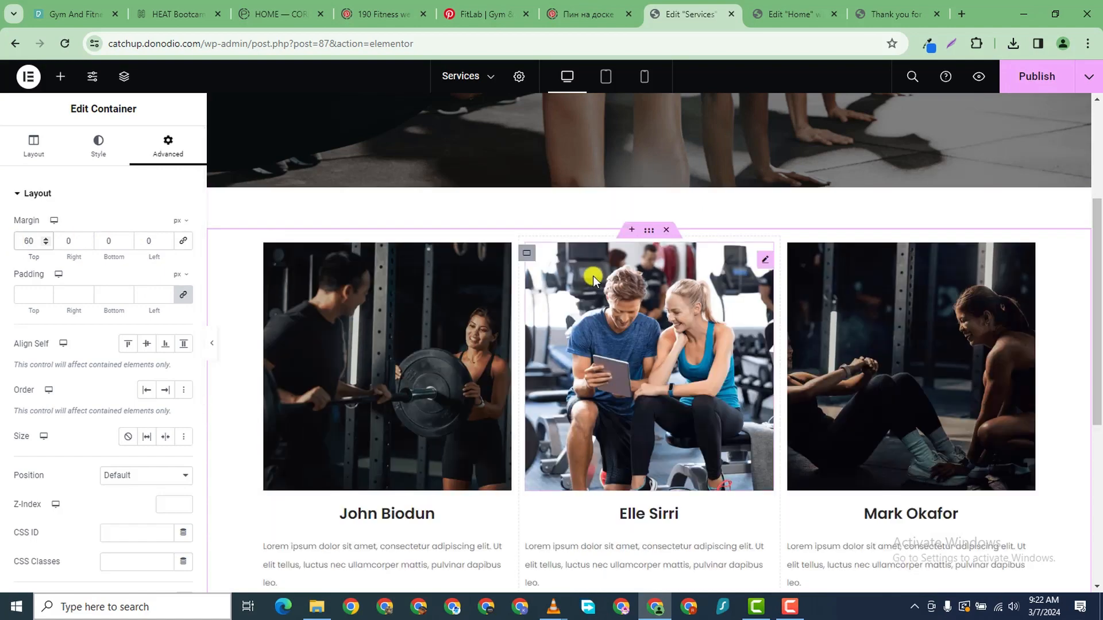
scroll(631, 287, down, 3)
click(480, 307)
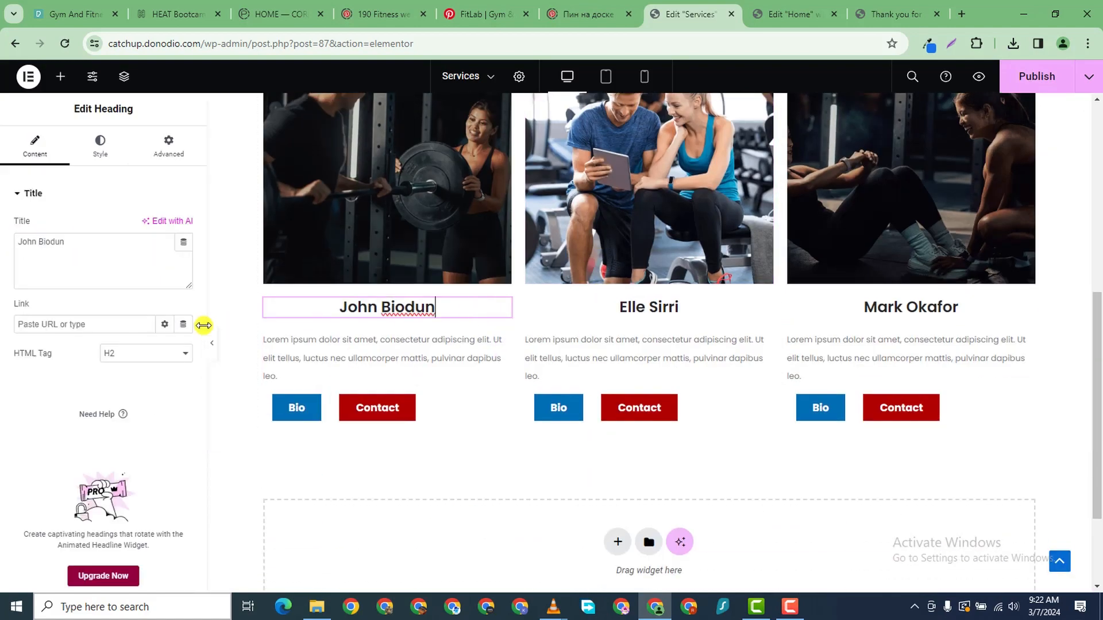
- Replace the first card's heading text with 'One-On-One Weight'
double_click(46, 242)
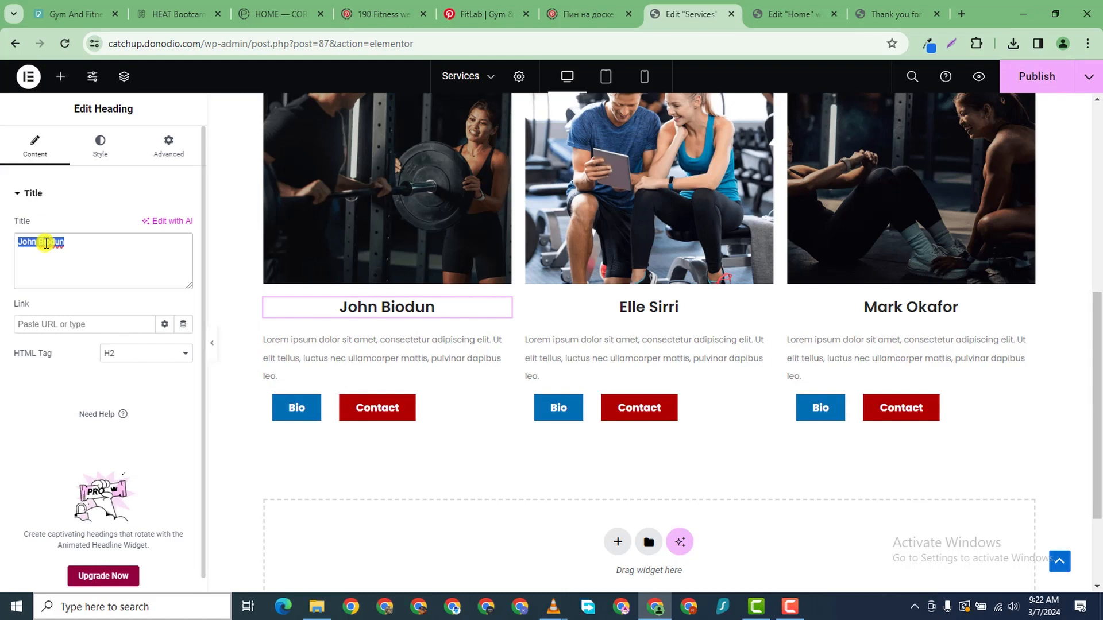
text(w)
key(BackSpace)
key(BackSpace)
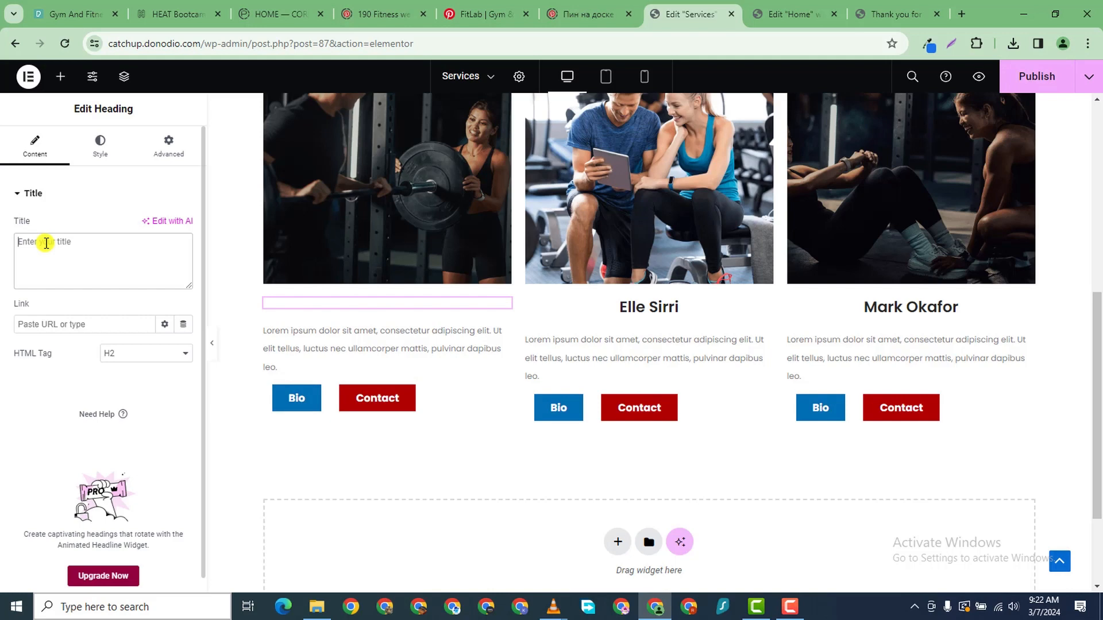
text(One)
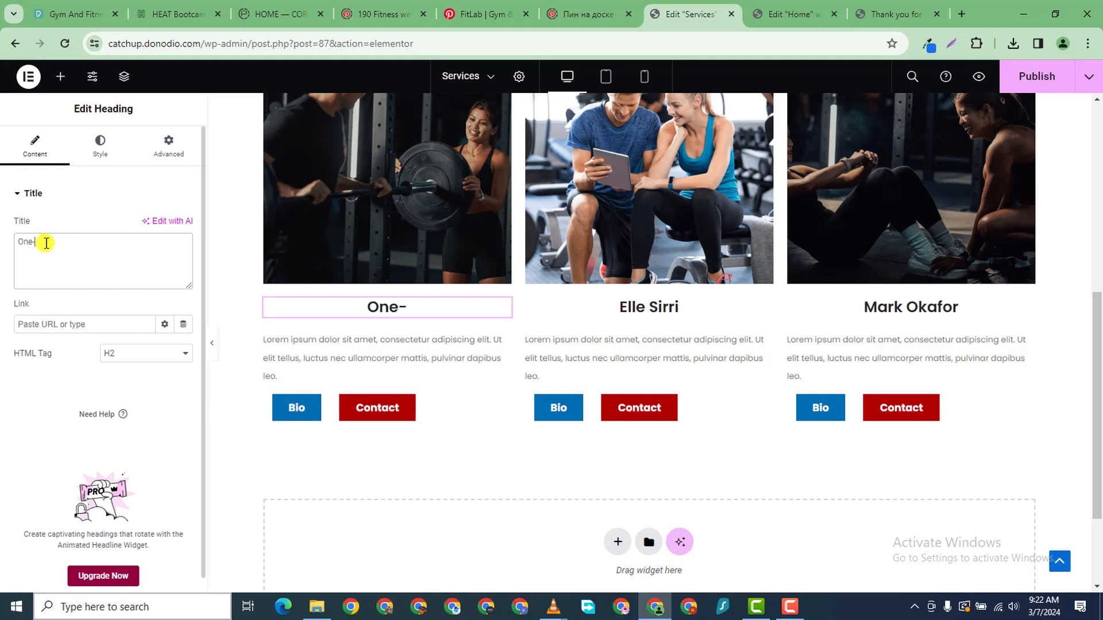
text(-On-One W)
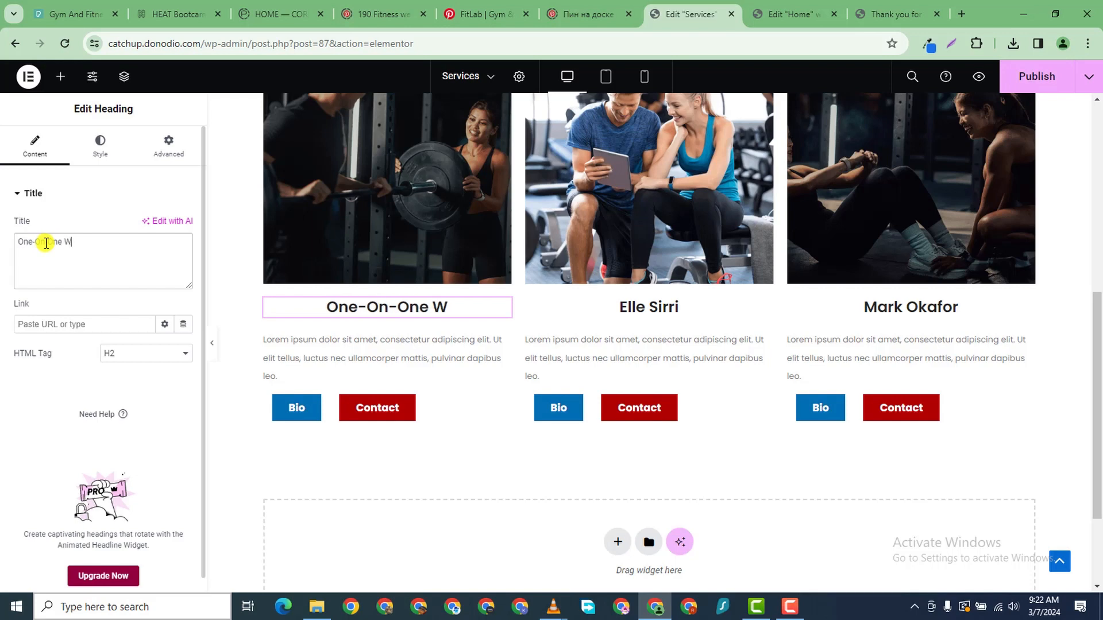
text(eight)
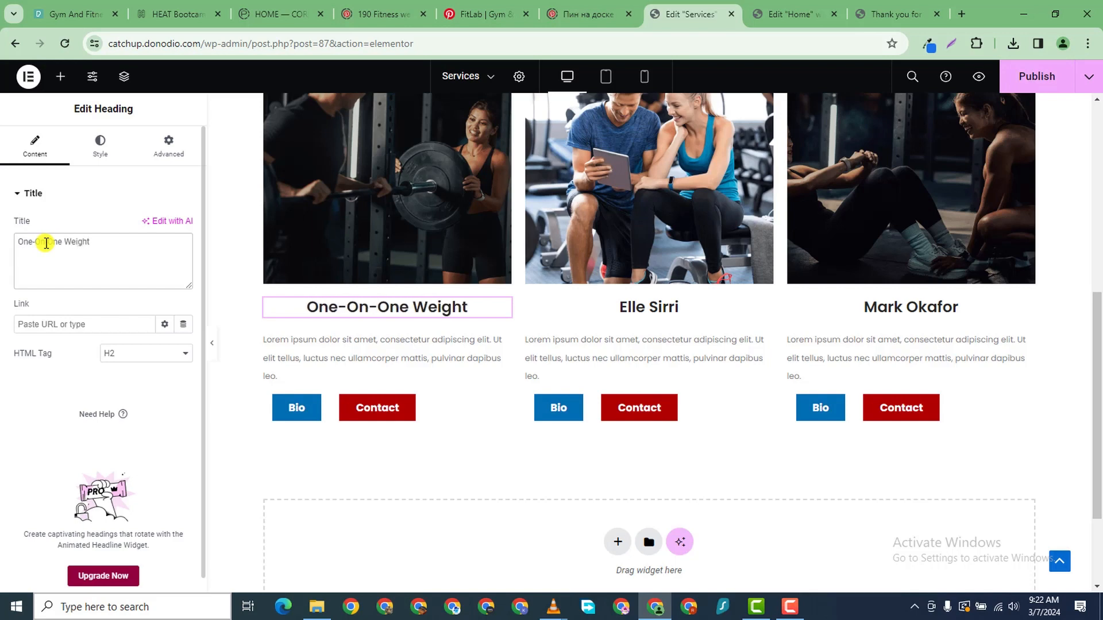
- Centre the first card's Bio and Contact buttons and paste its Contact style onto the second card's
click(408, 409)
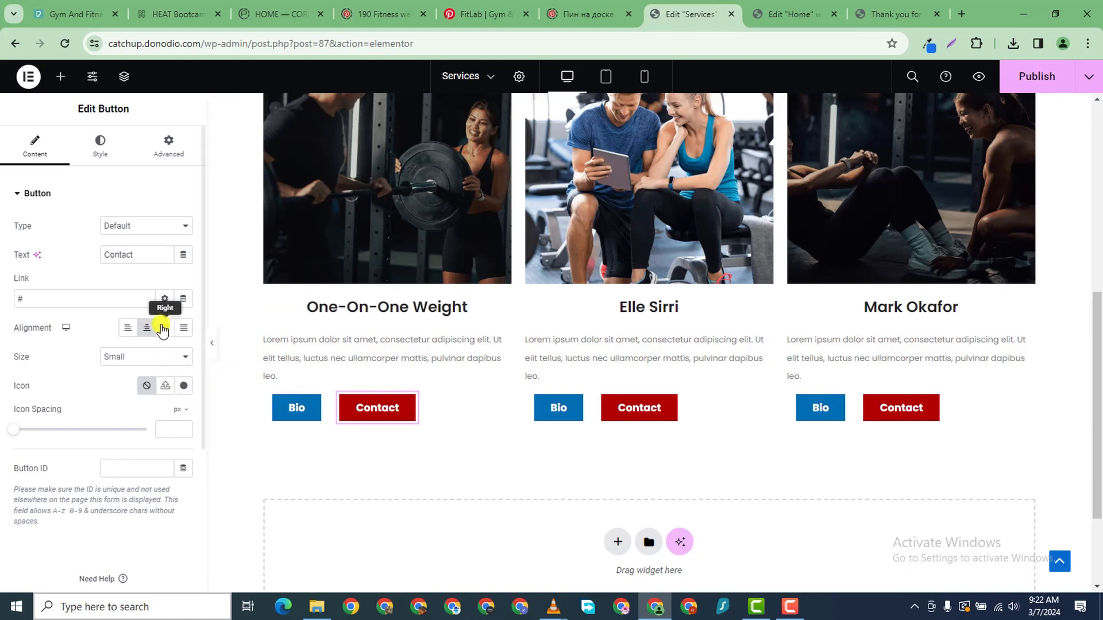
click(275, 403)
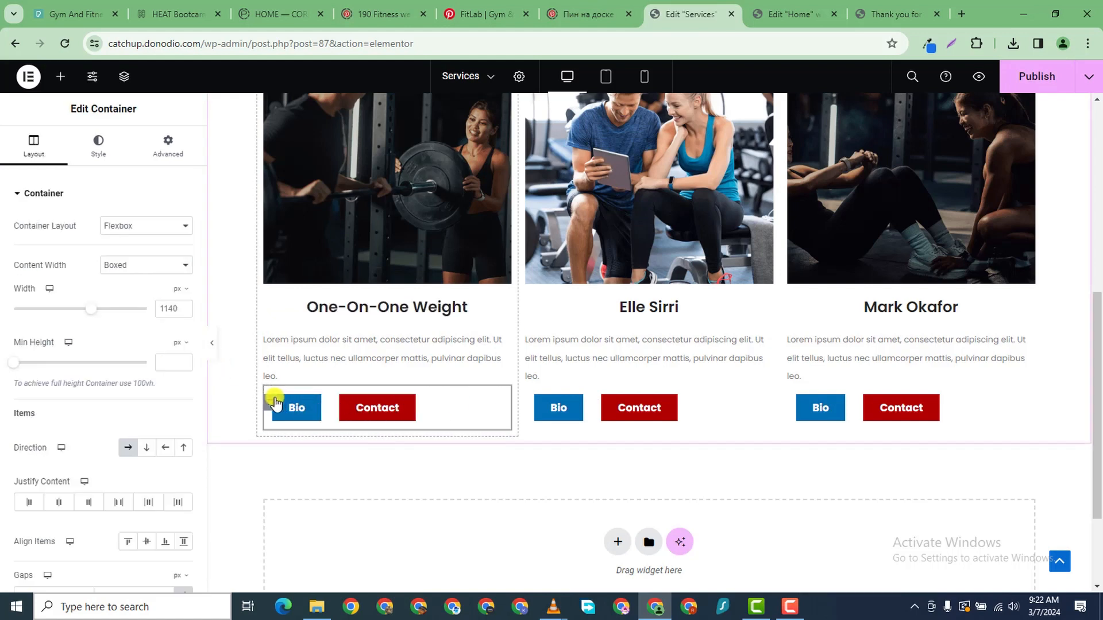
click(63, 503)
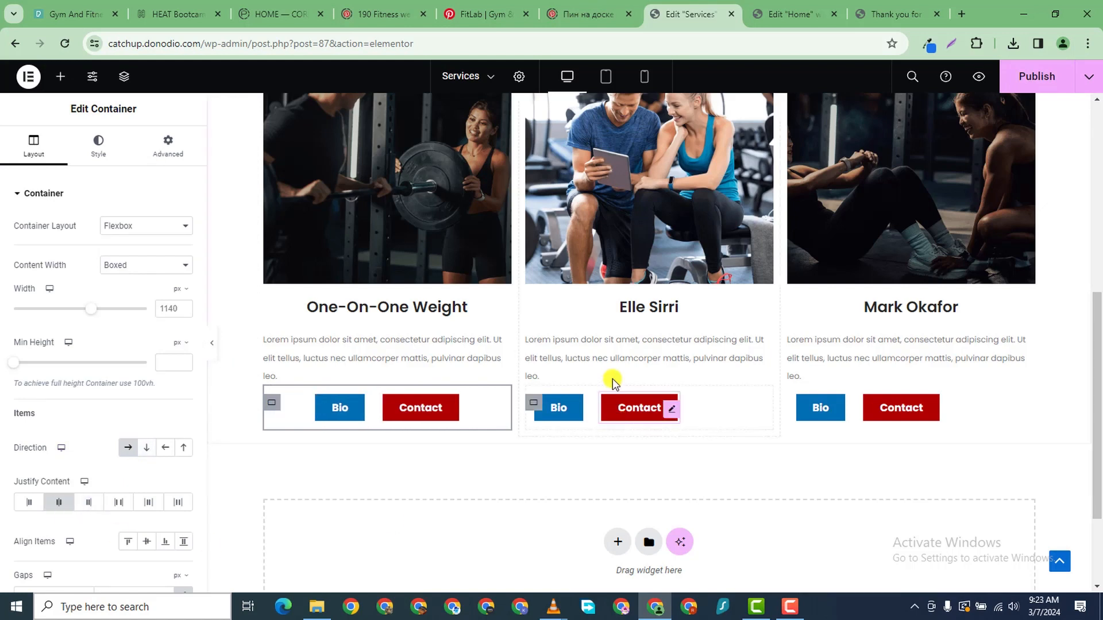
right_click(448, 411)
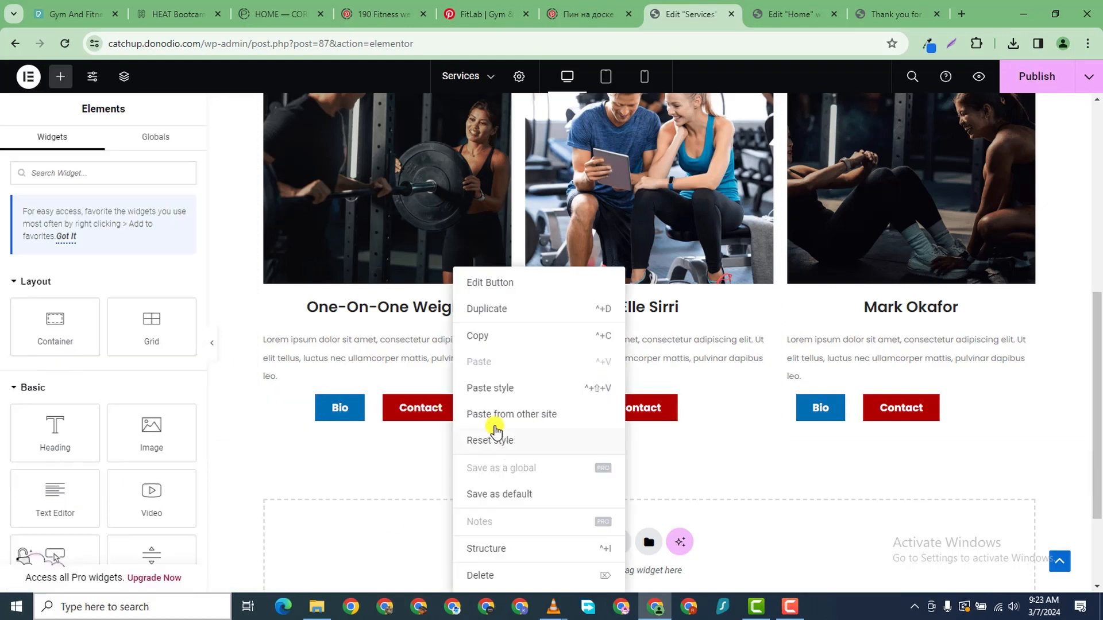
click(489, 339)
right_click(668, 409)
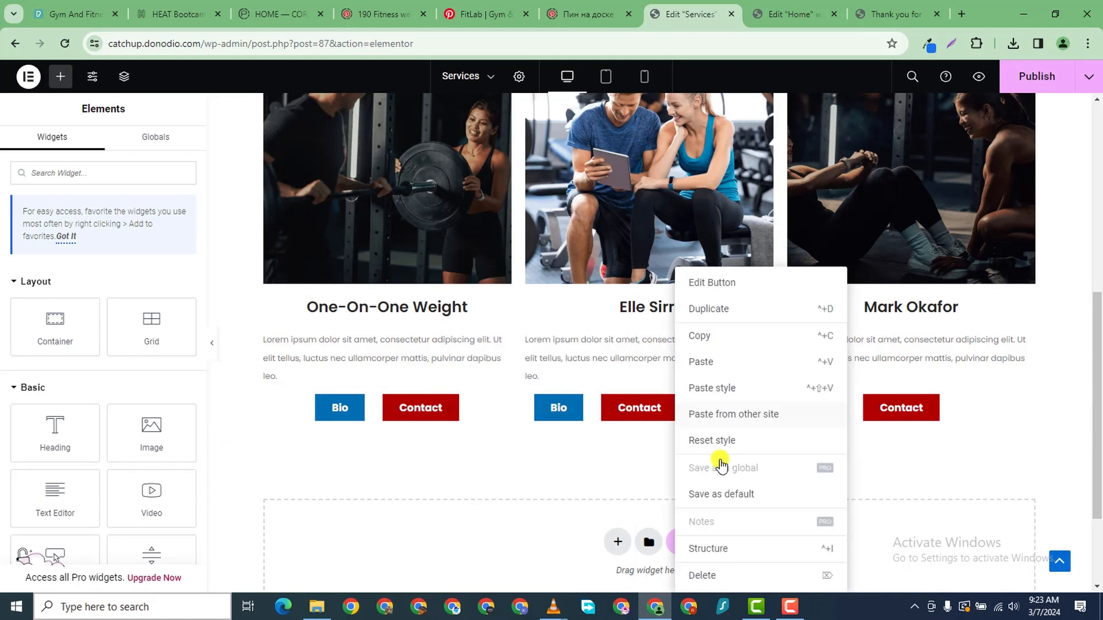
click(720, 387)
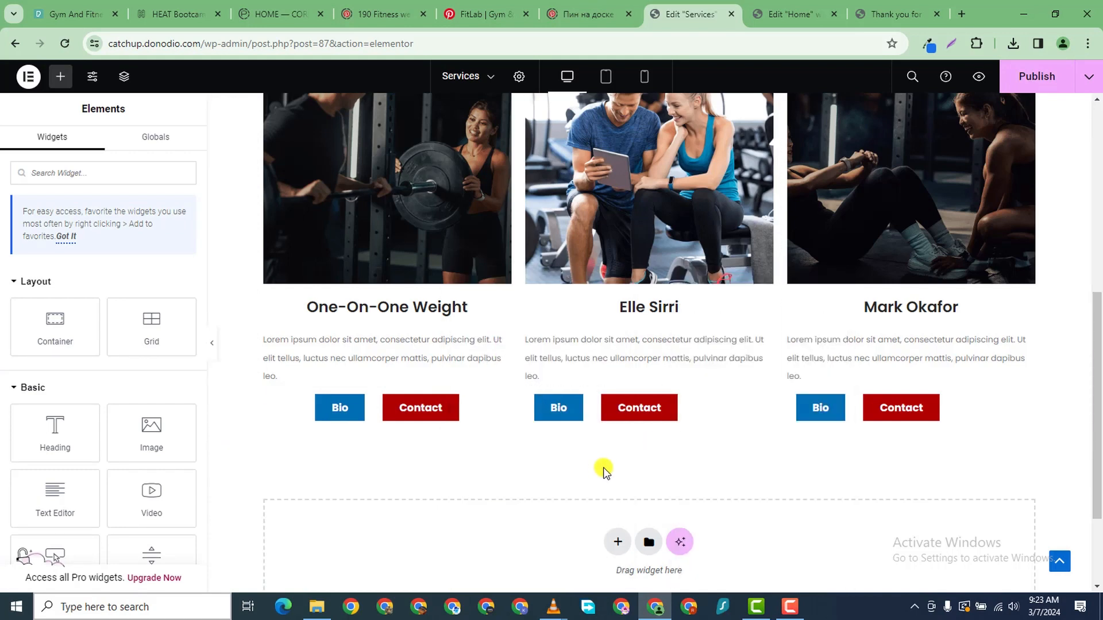
- Centre the Bio and Contact buttons in the second and third cards
click(638, 417)
scroll(40, 374, down, 5)
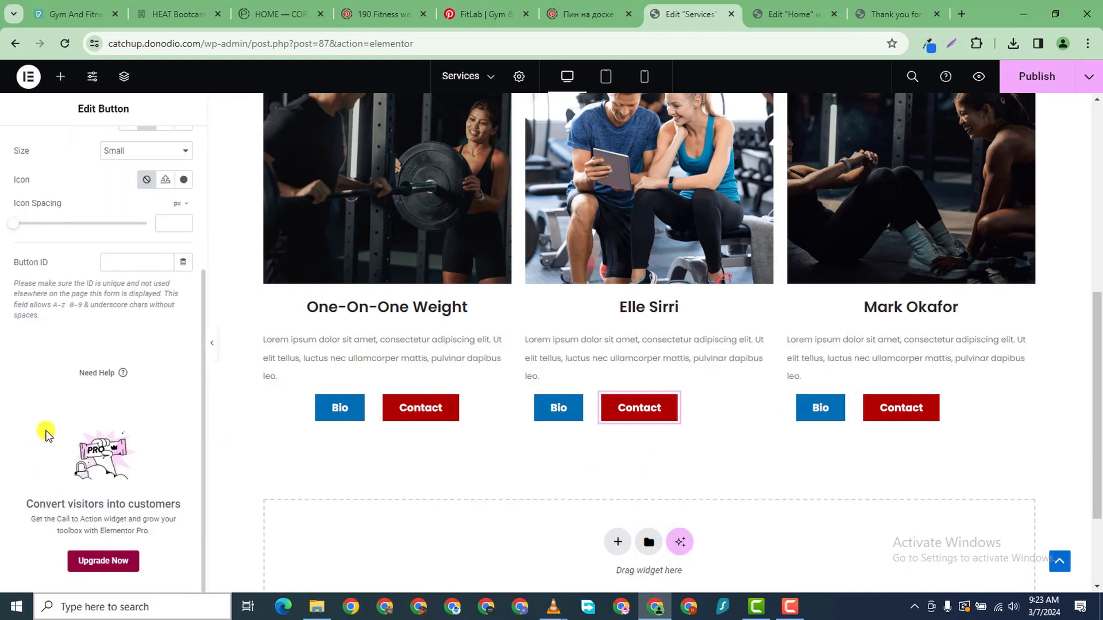
scroll(57, 345, up, 5)
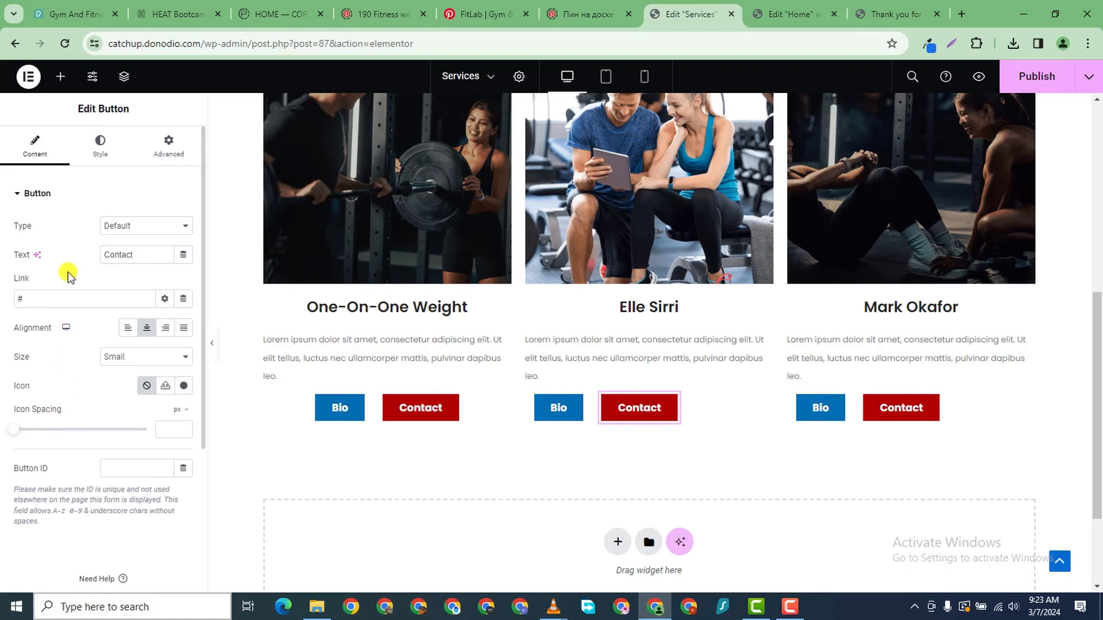
click(538, 403)
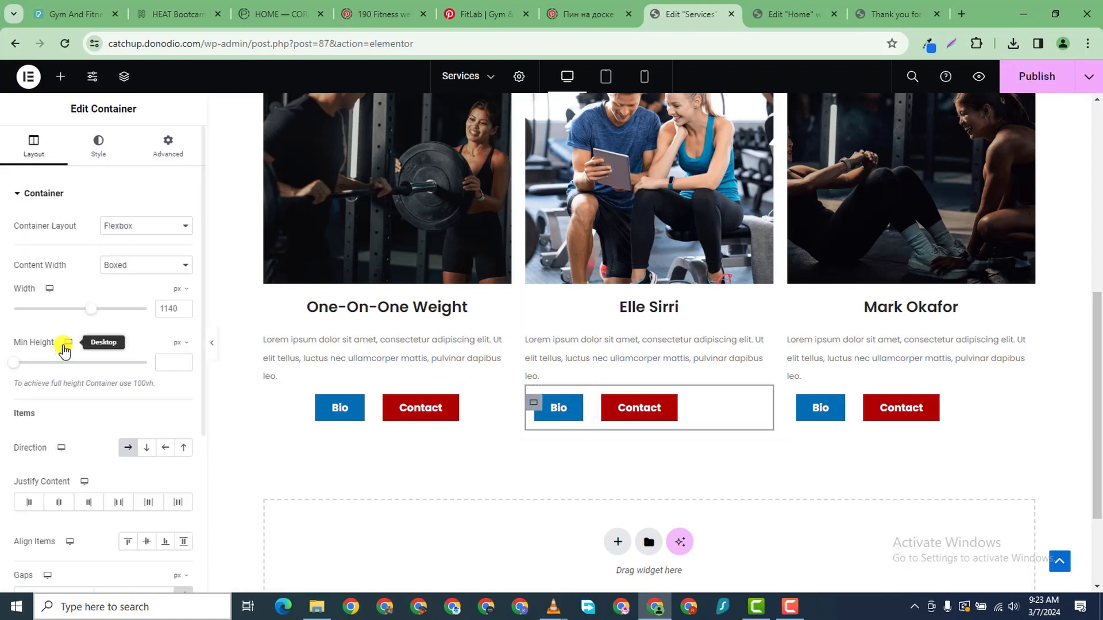
click(60, 503)
click(800, 403)
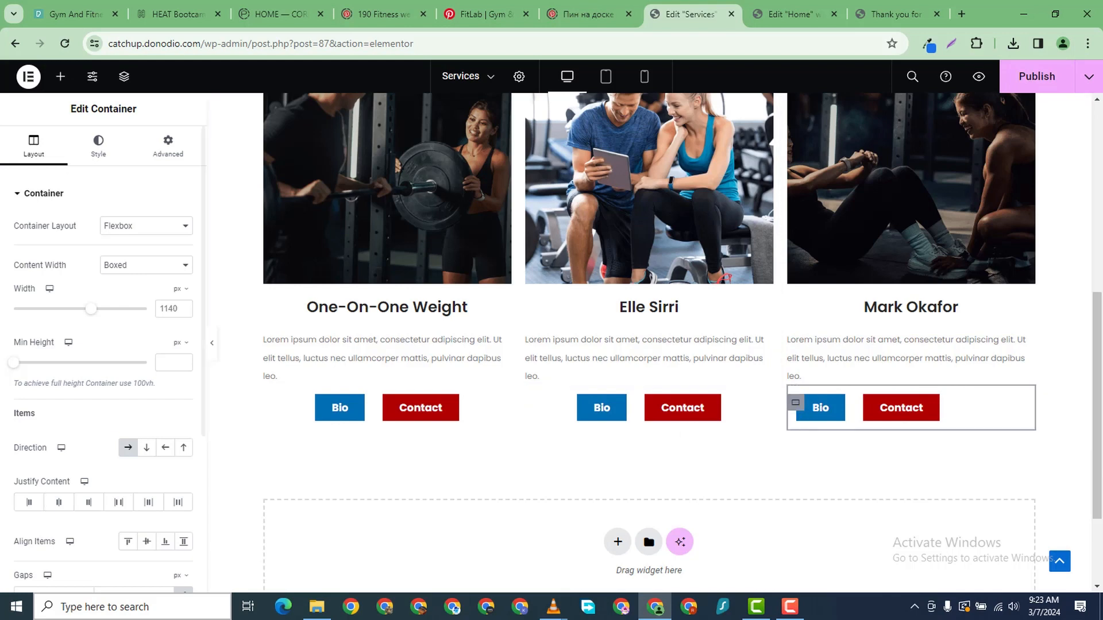
click(58, 503)
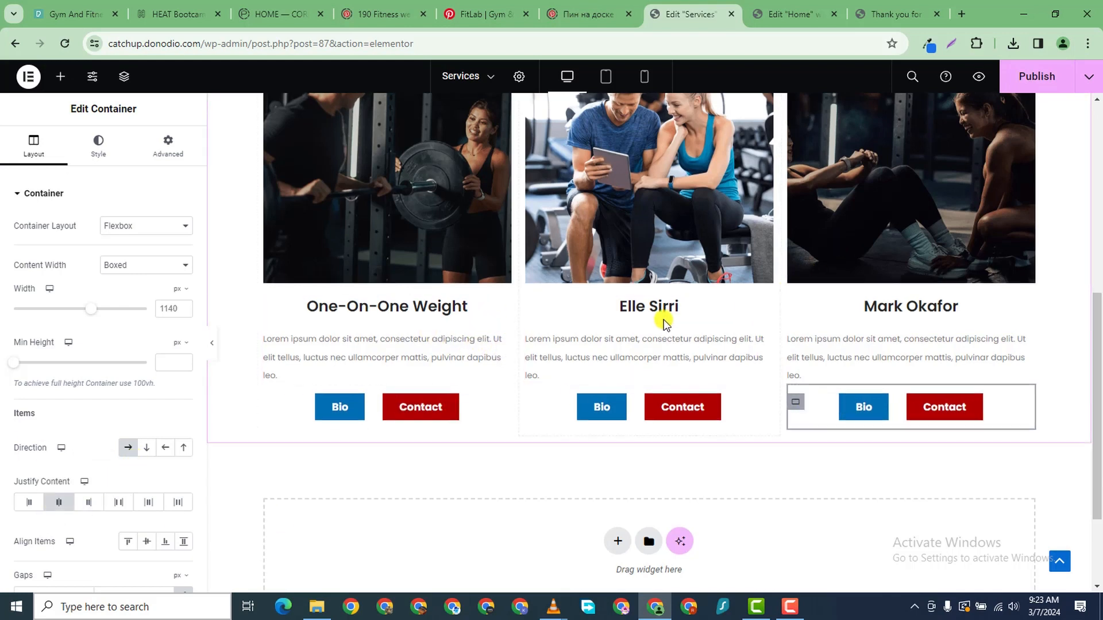
scroll(659, 315, down, 2)
click(763, 251)
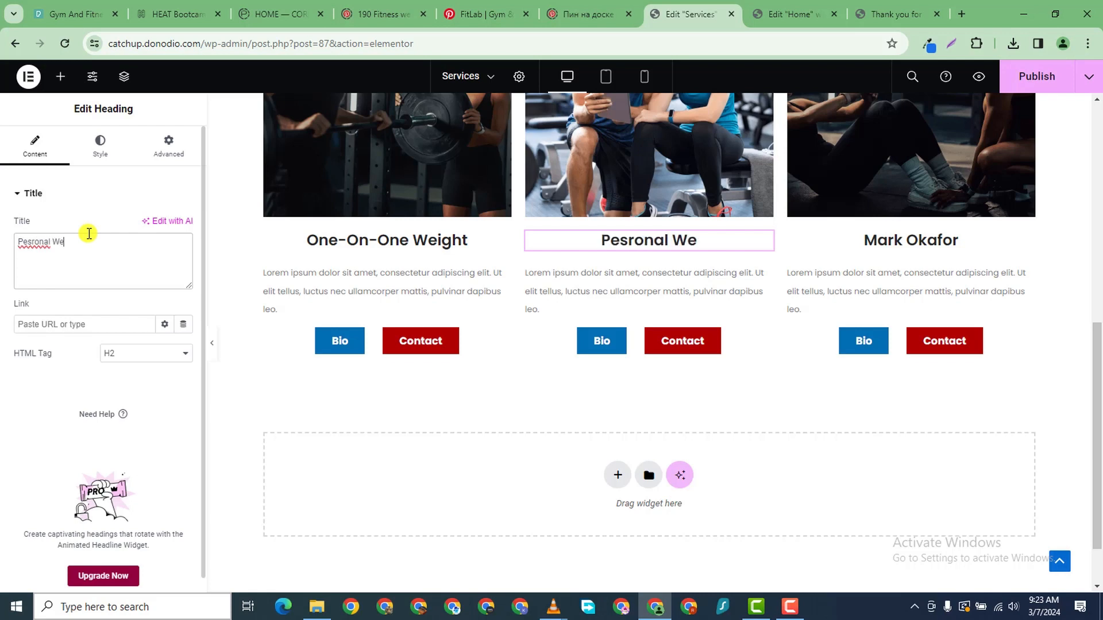
- Title the second card 'Pesronal Weight Watching' and the third card 'One-On-One Press Up'
text(ght)
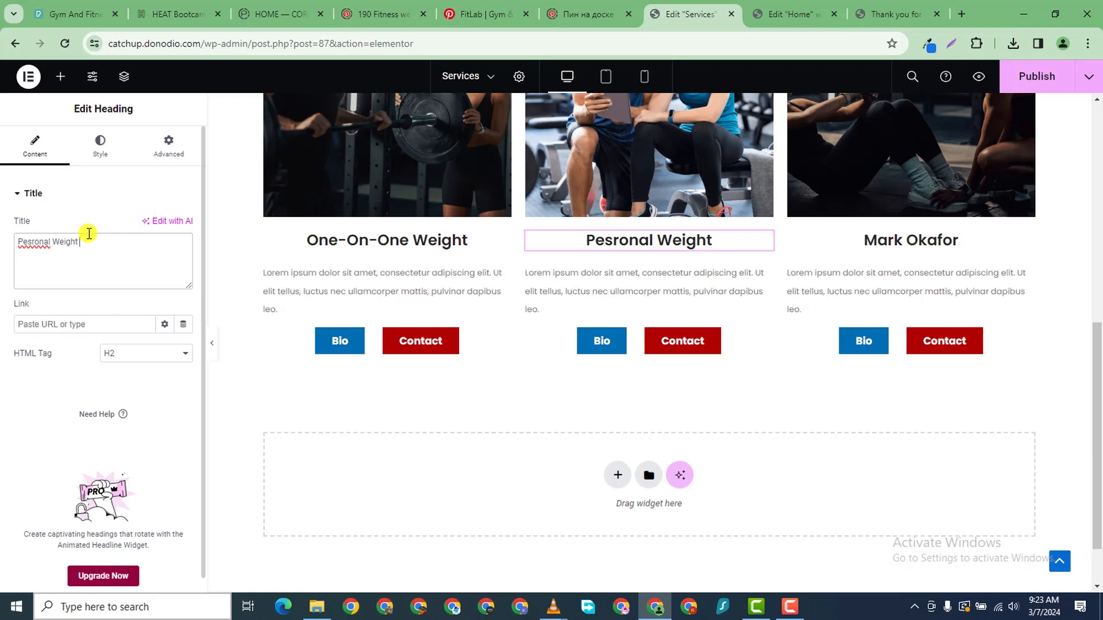
text( Watchi)
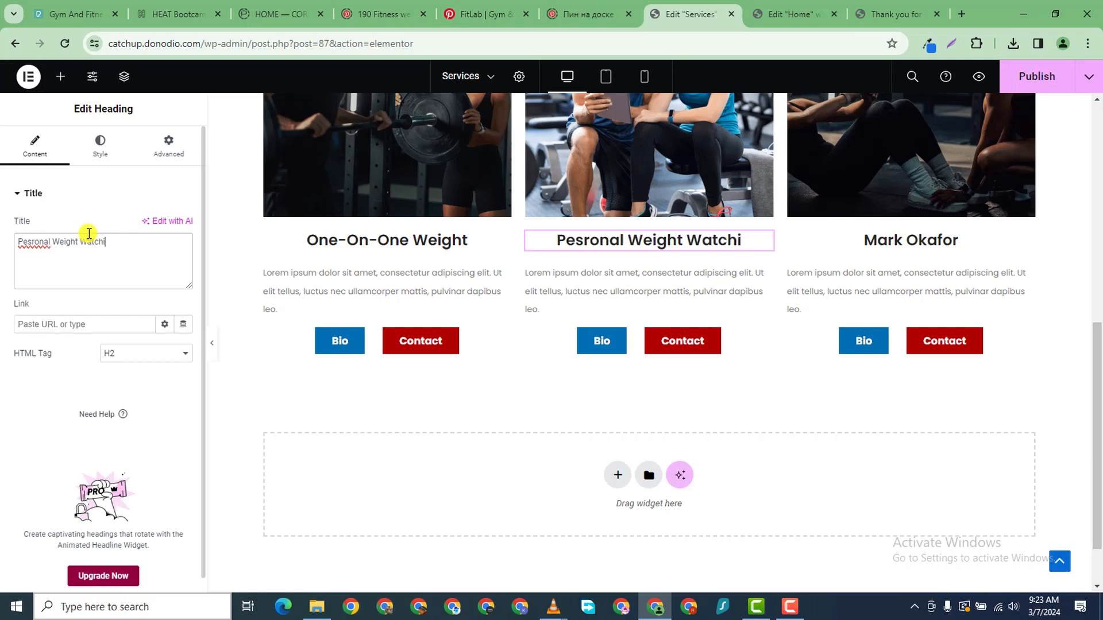
text(ng)
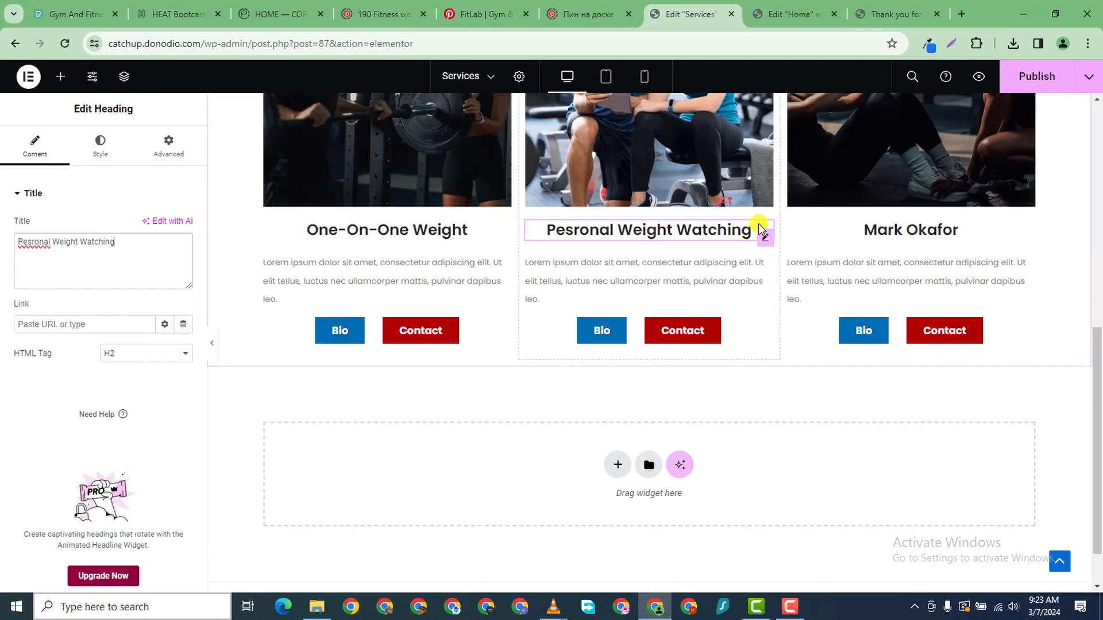
scroll(761, 226, up, 3)
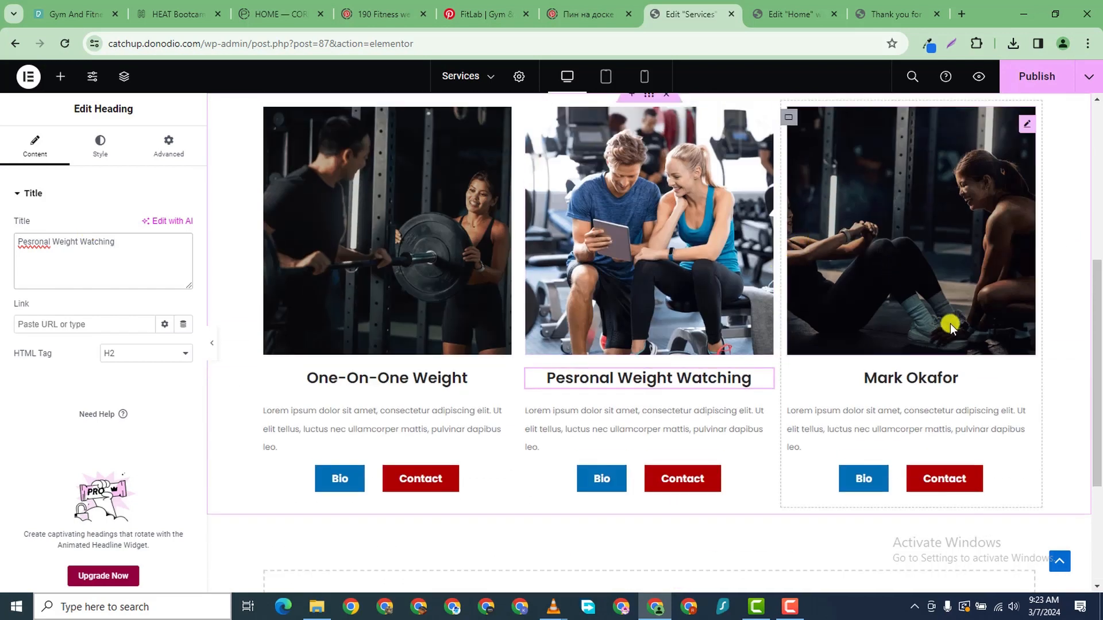
click(1026, 389)
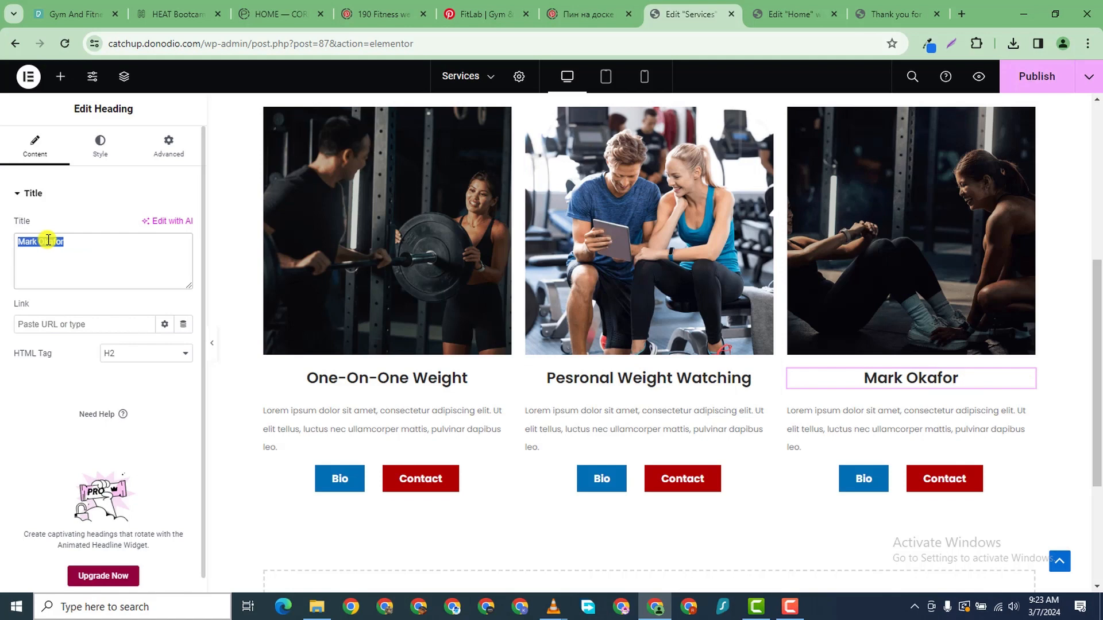
text(One-O)
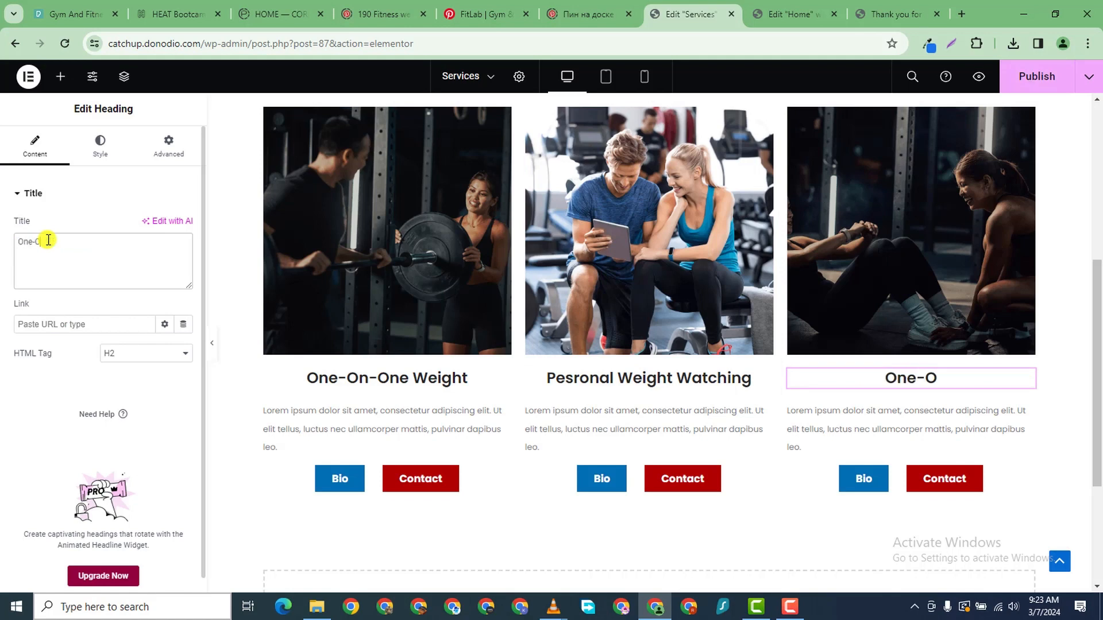
text(n-One Press Up)
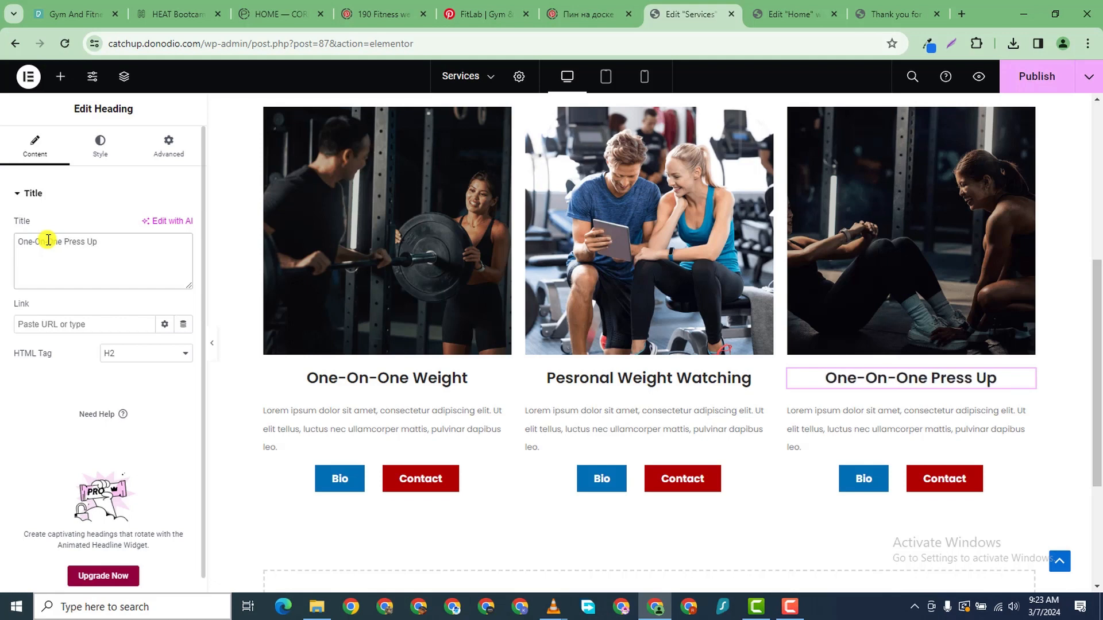
scroll(629, 318, down, 4)
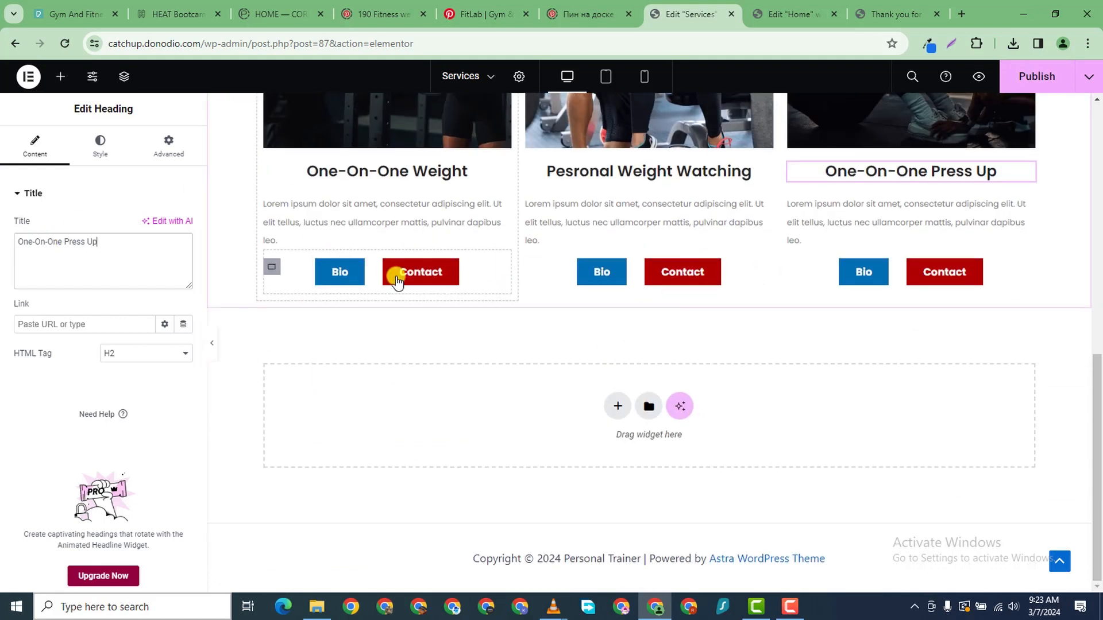
click(360, 278)
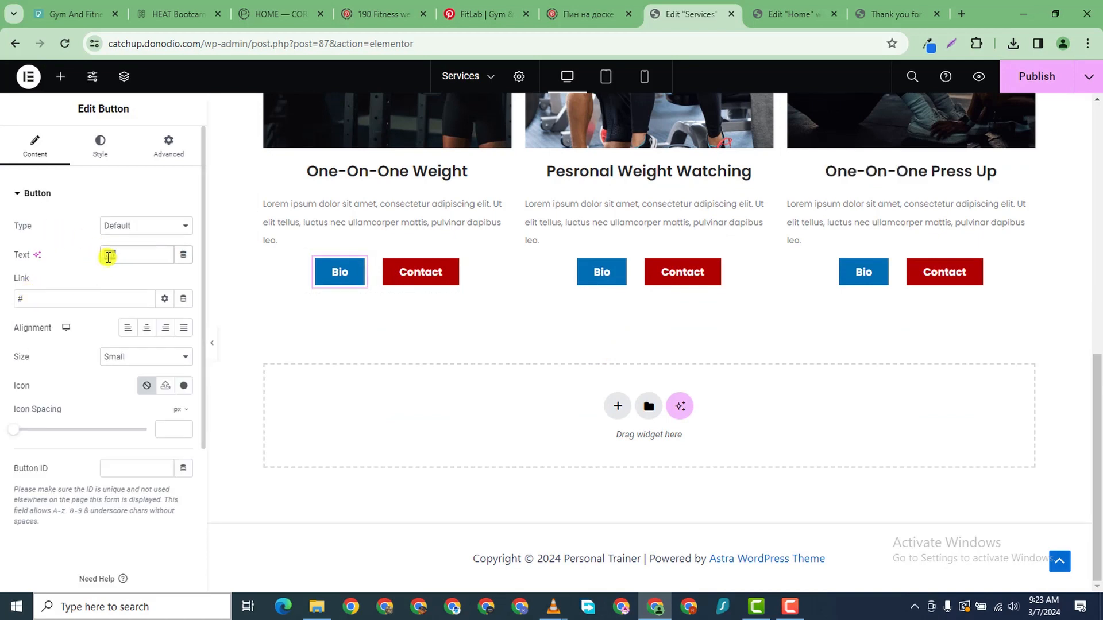
- Change the Bio button label to 'Book' on all three cards
text(Book)
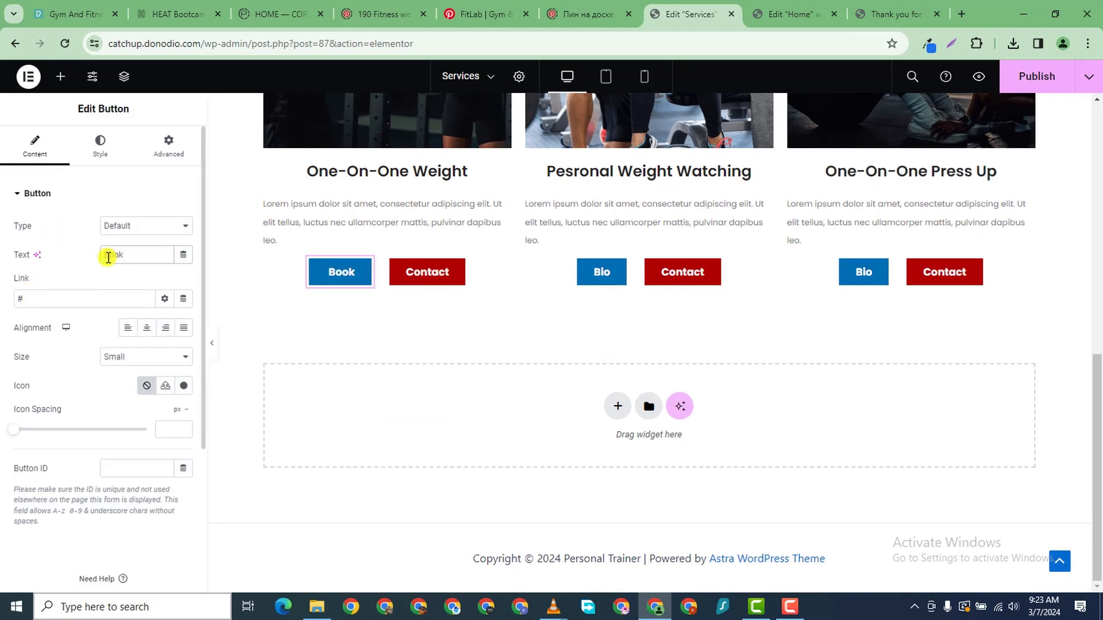
click(711, 273)
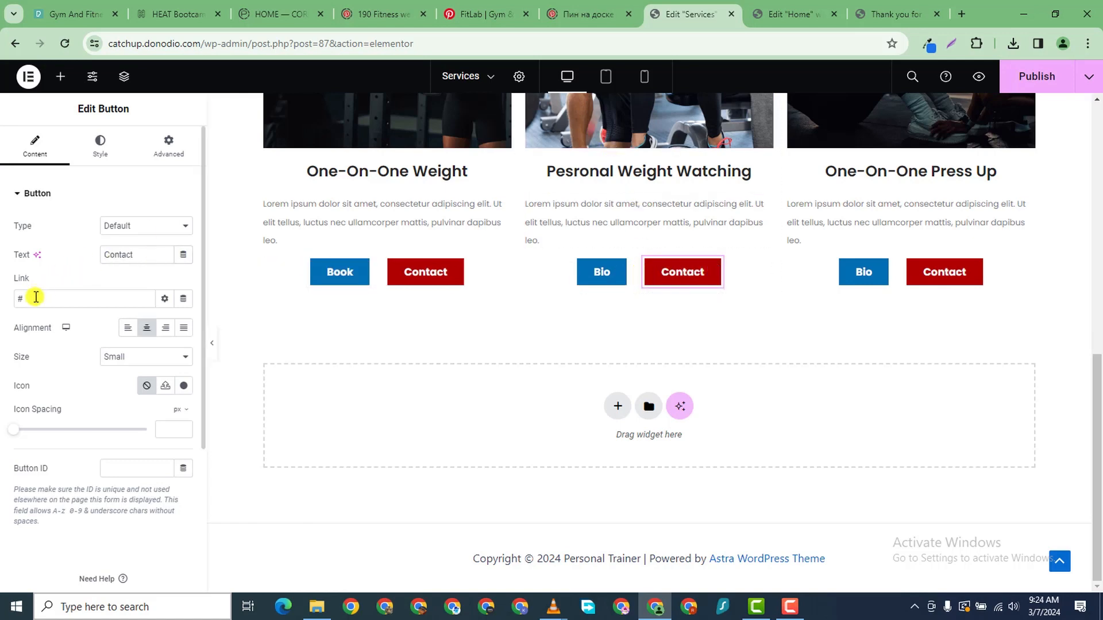
click(618, 279)
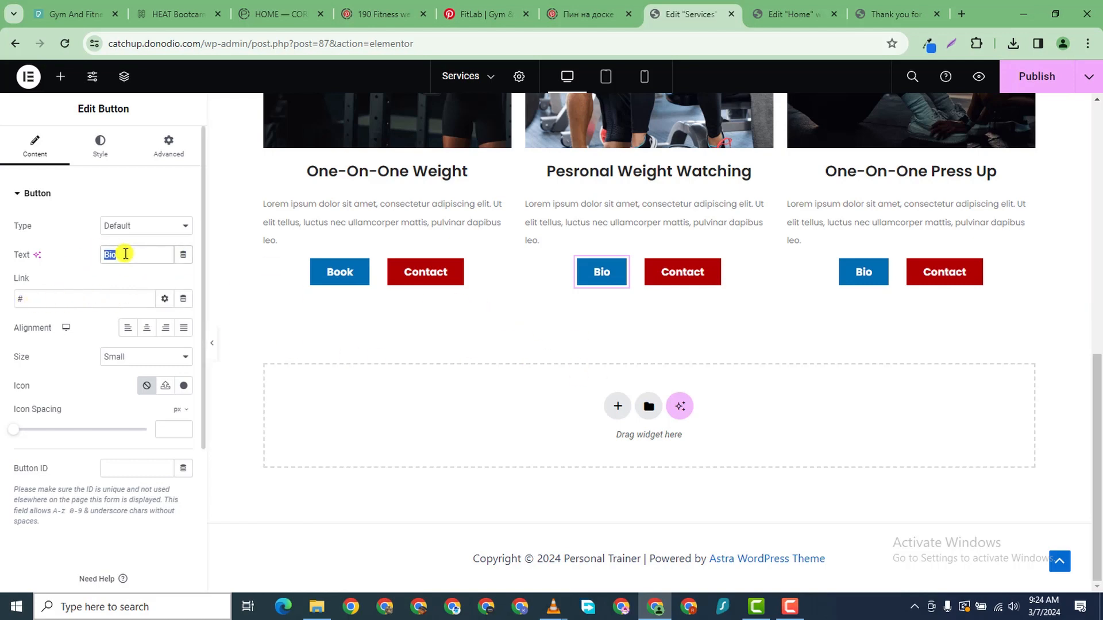
text(Book)
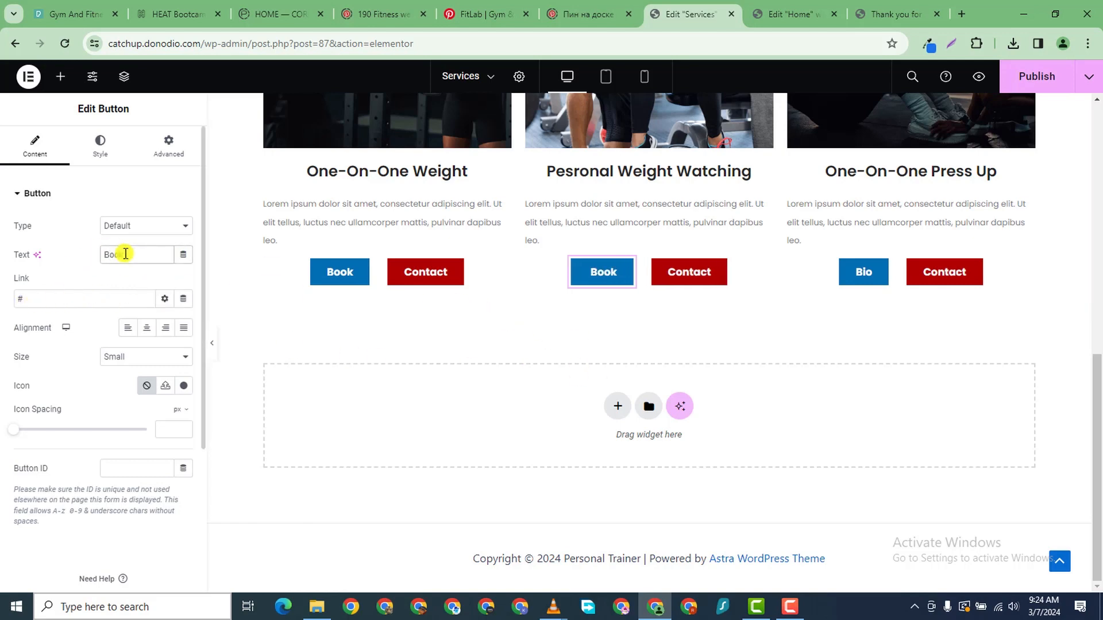
click(880, 272)
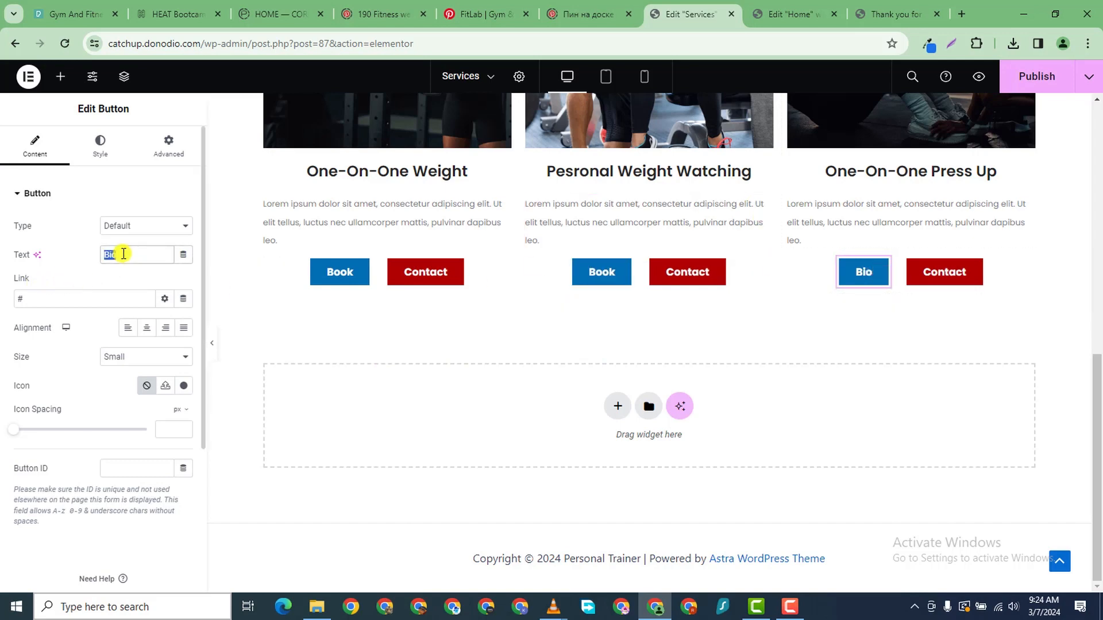
text(Book)
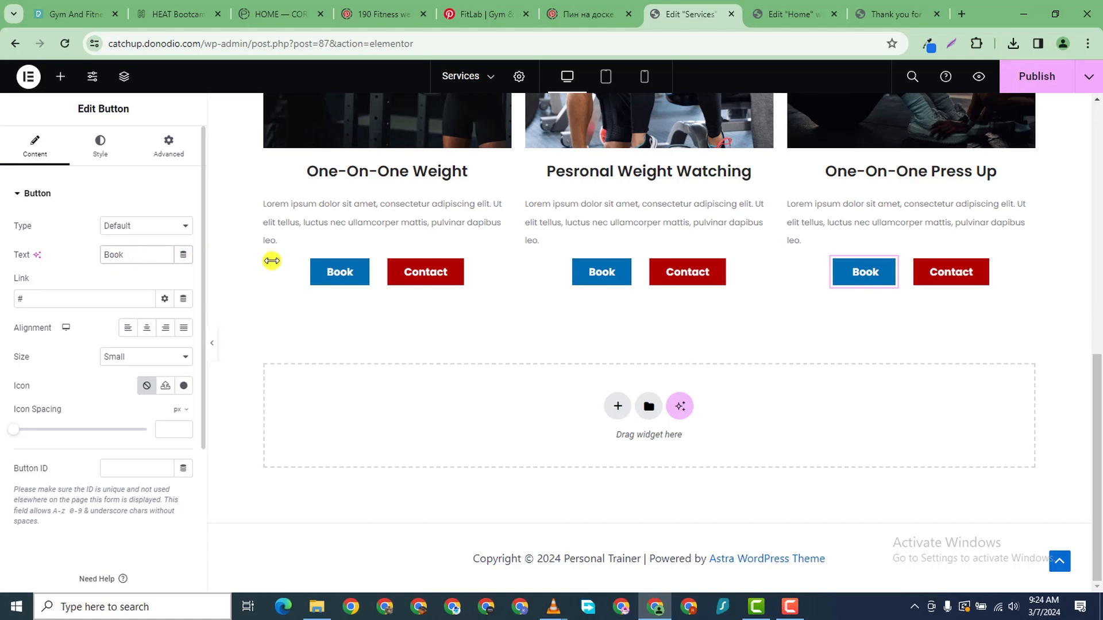
- Relabel the first two cards' Contact buttons 'Learn More'
click(450, 275)
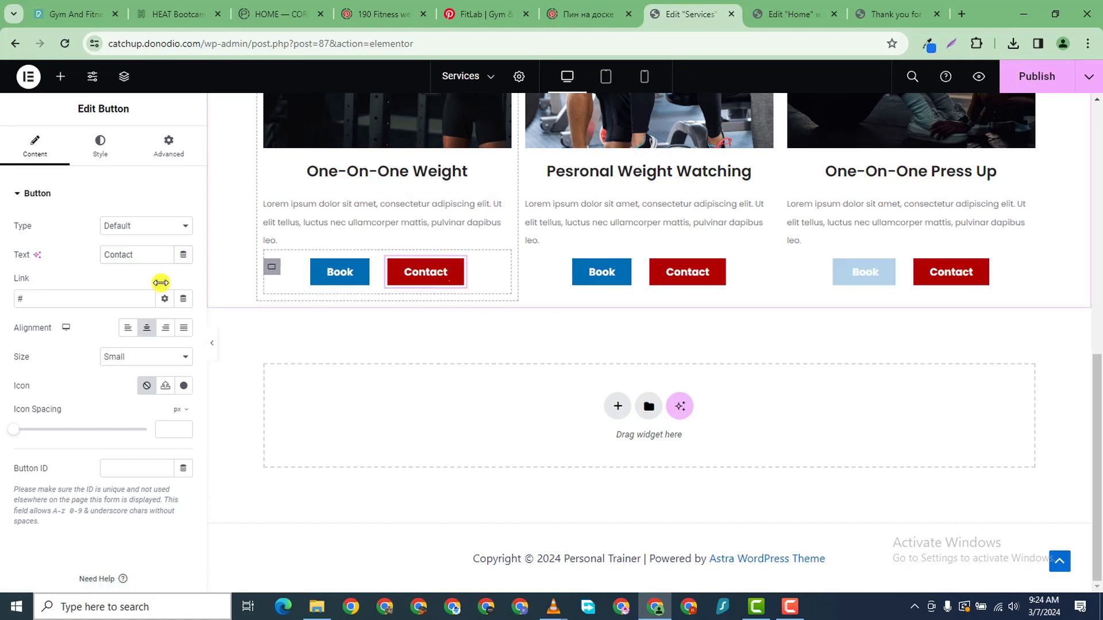
double_click(110, 251)
text(L)
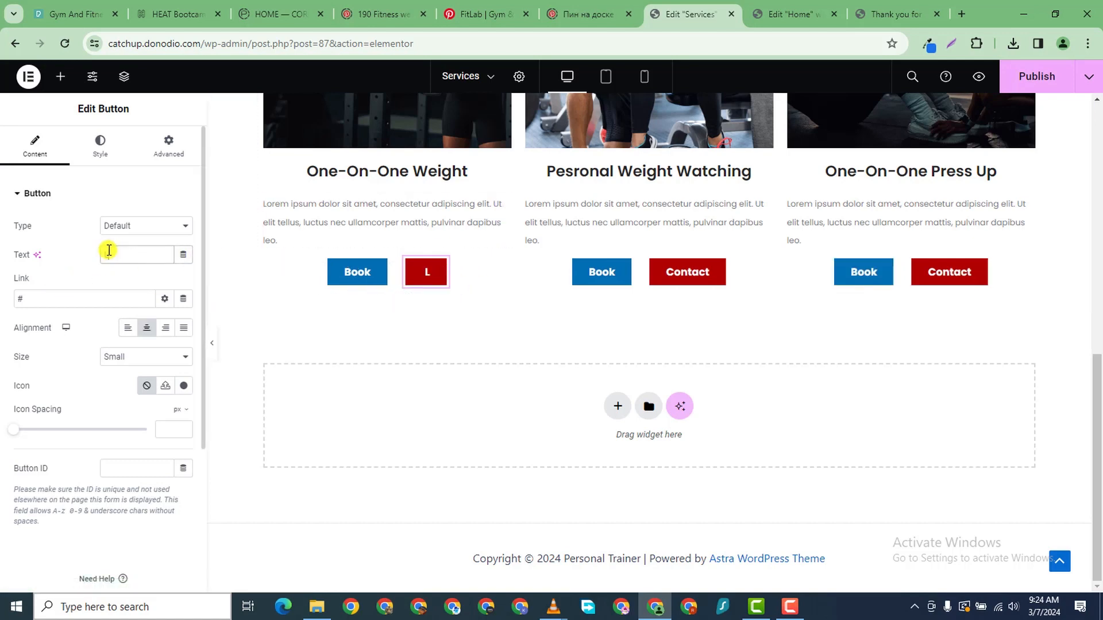
text(earn More)
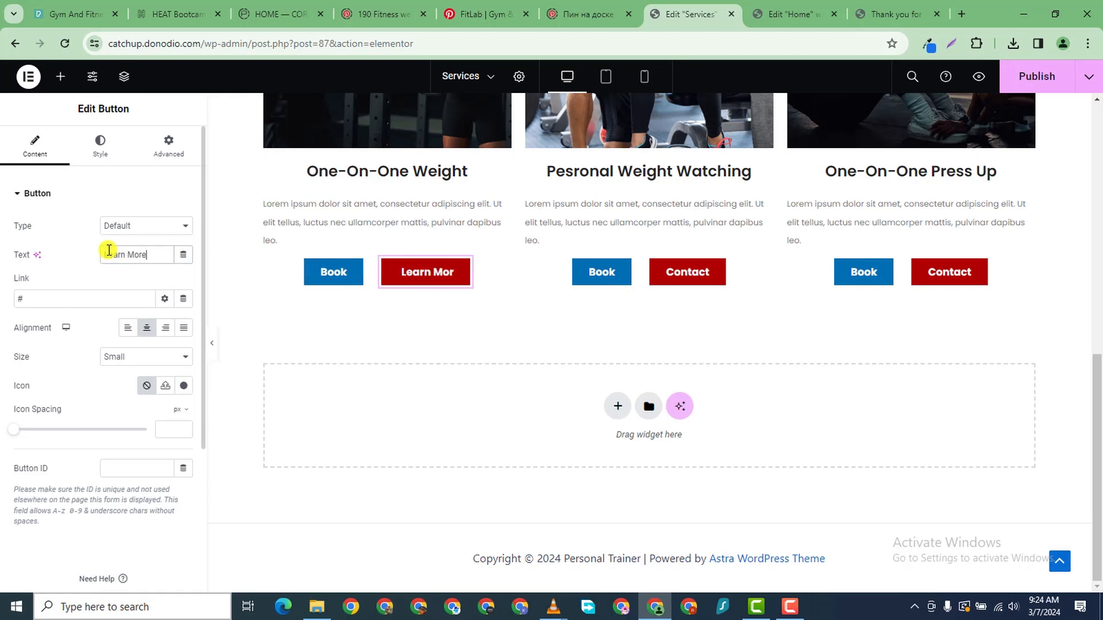
click(725, 272)
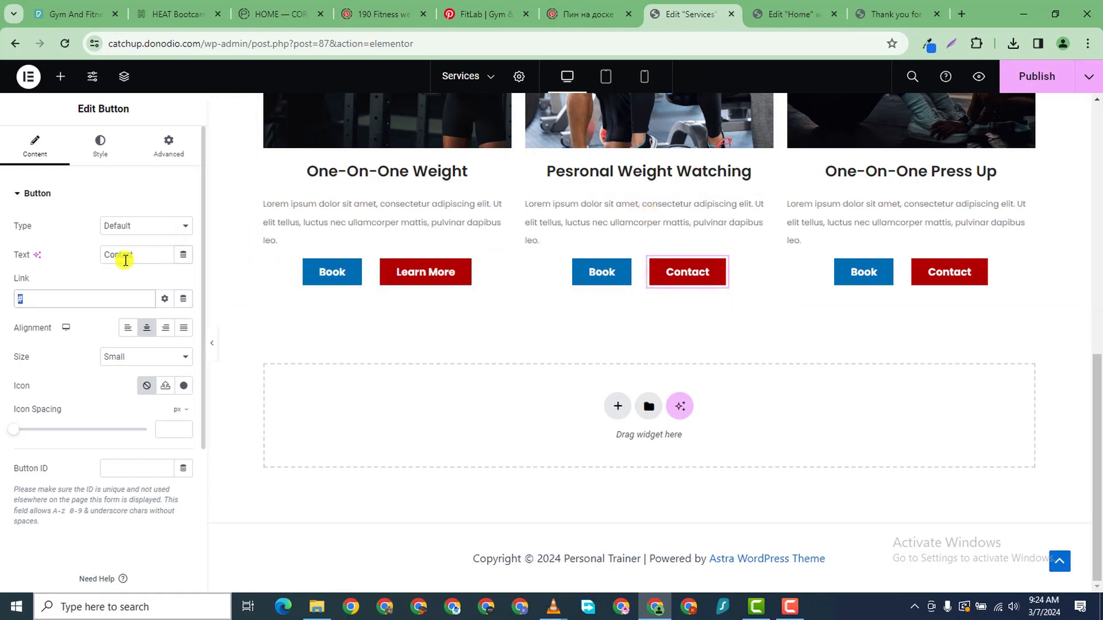
text(L)
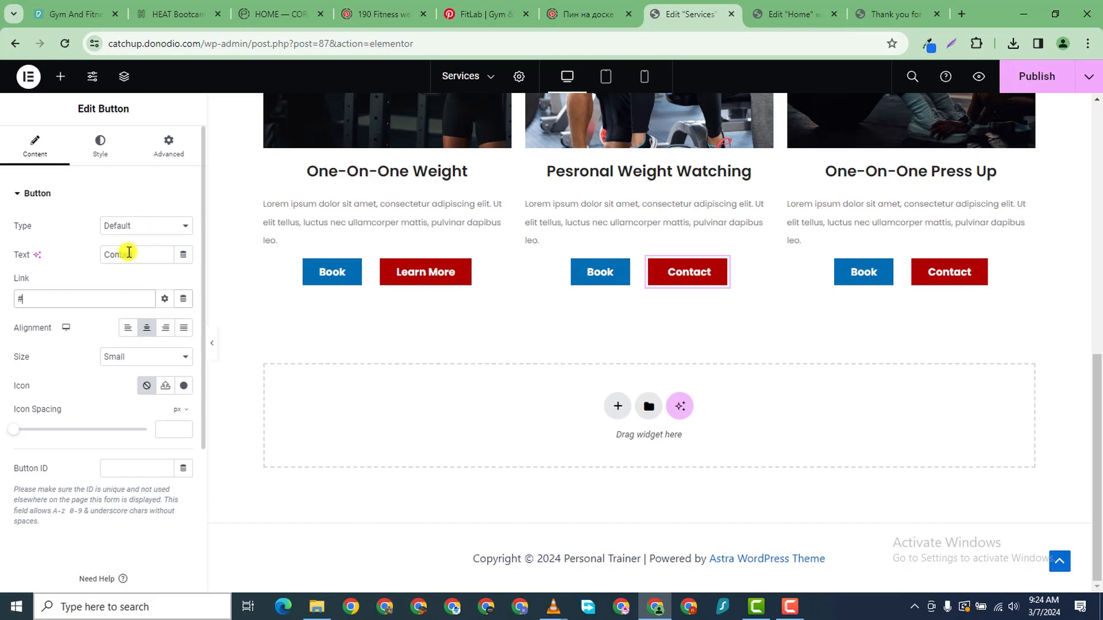
text(Lear)
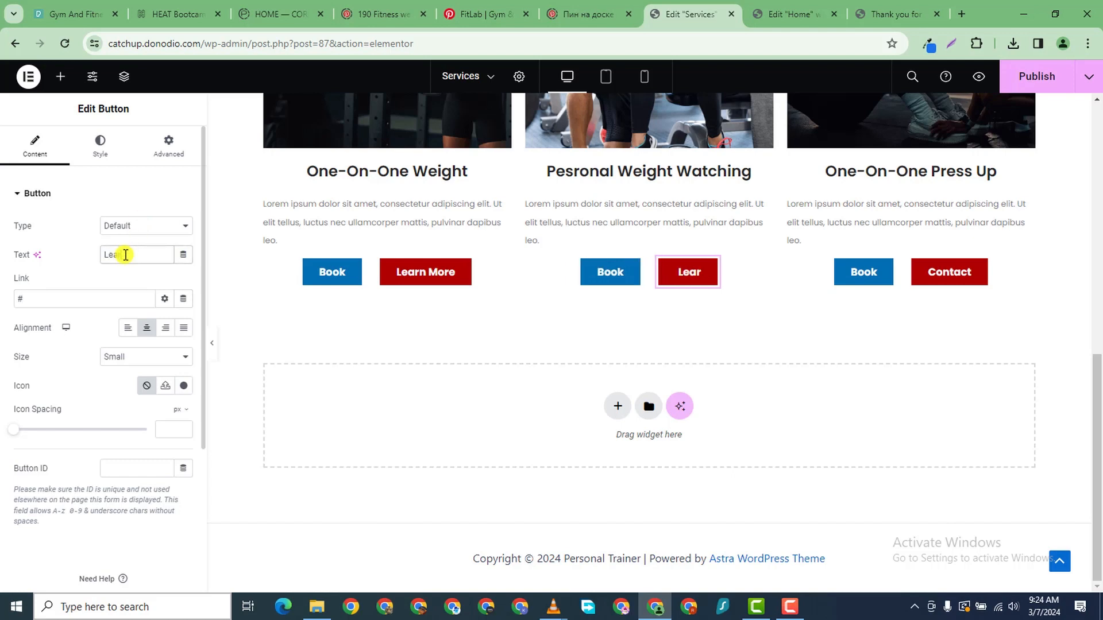
text(n More)
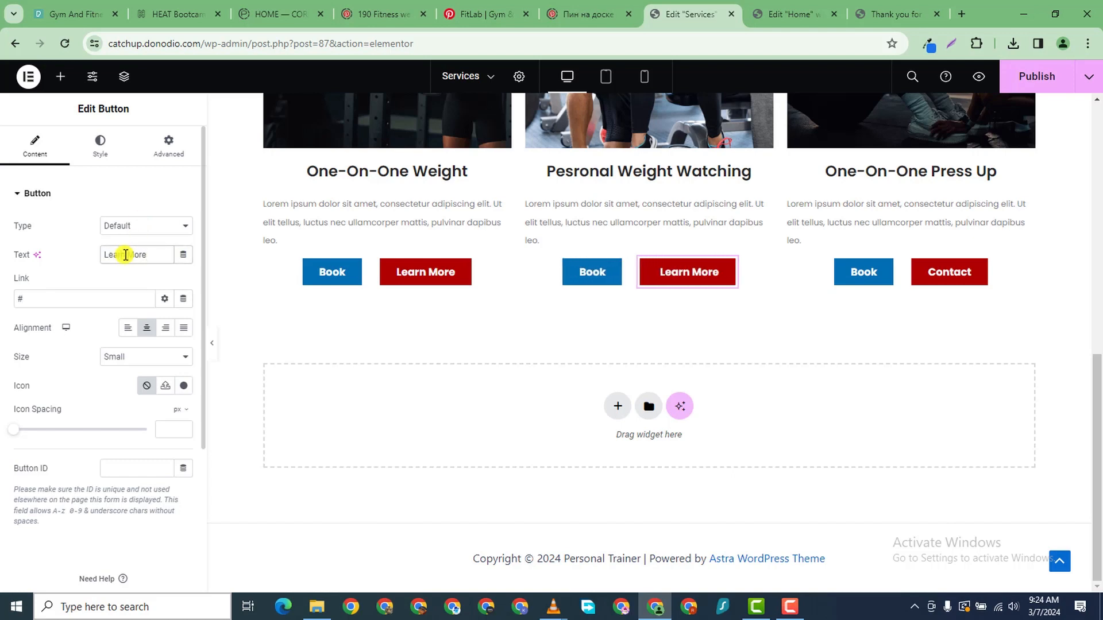
- Relabel the third Contact button 'Learn Morew' and publish the Services page
click(978, 277)
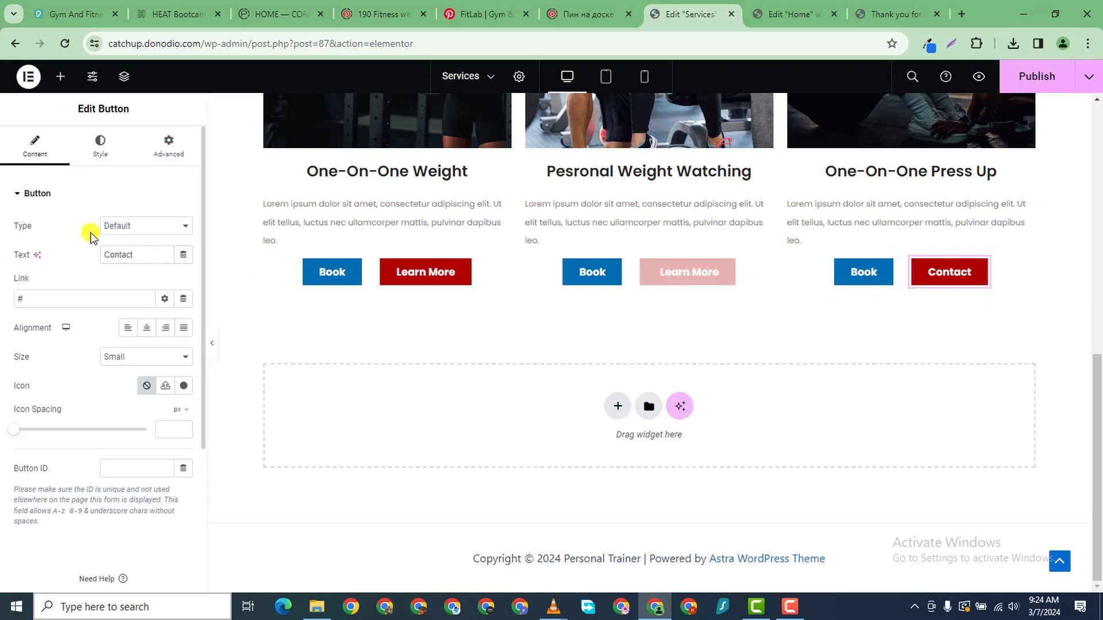
text(L)
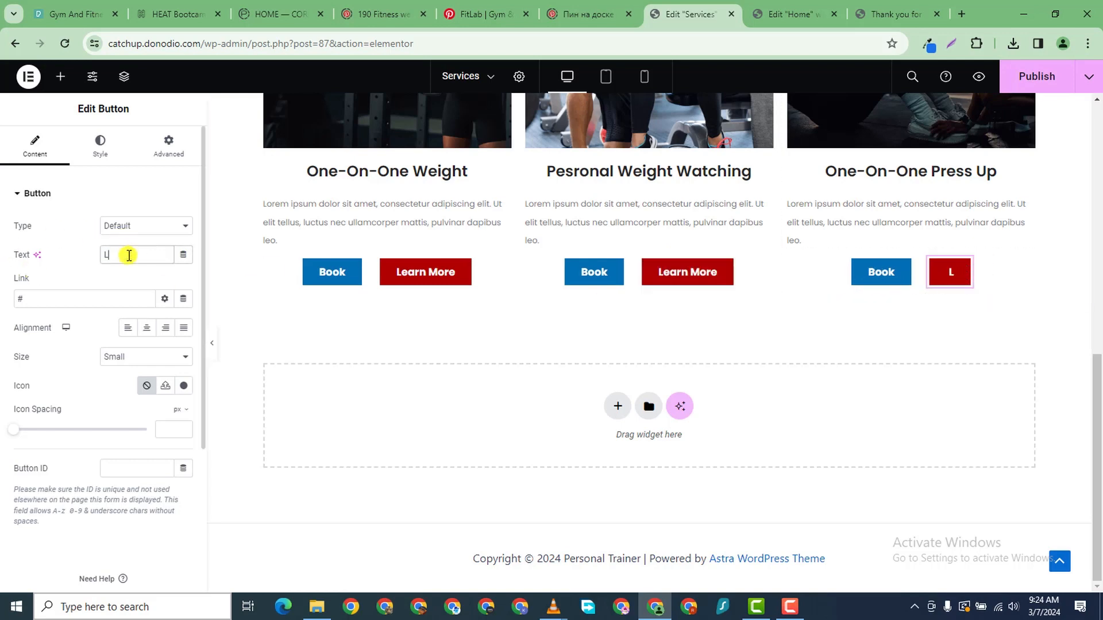
text(earn Morew)
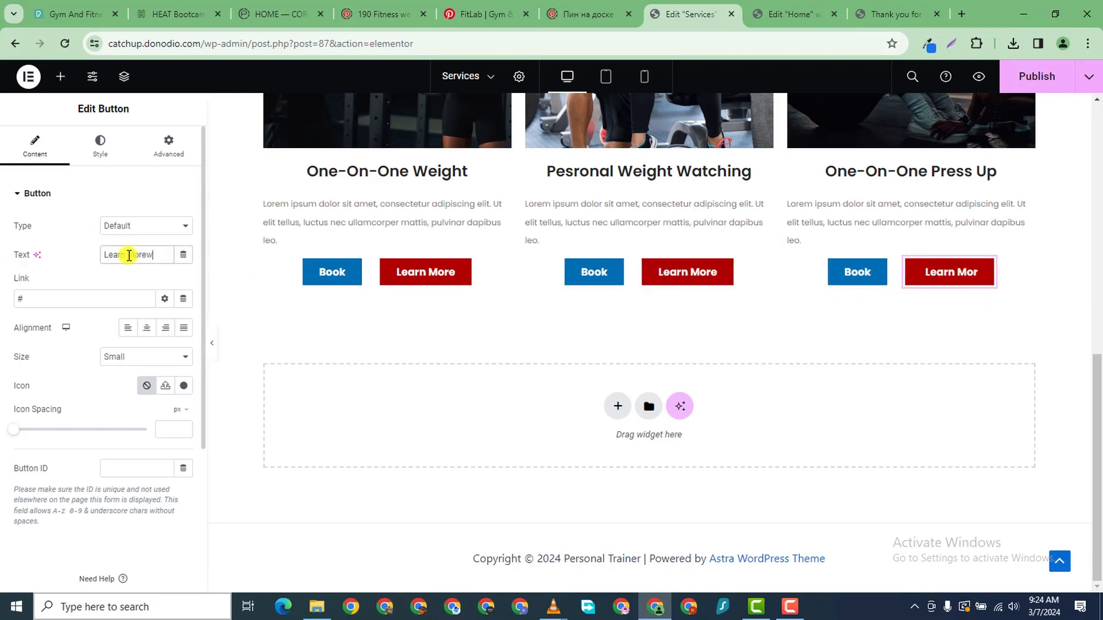
click(1038, 90)
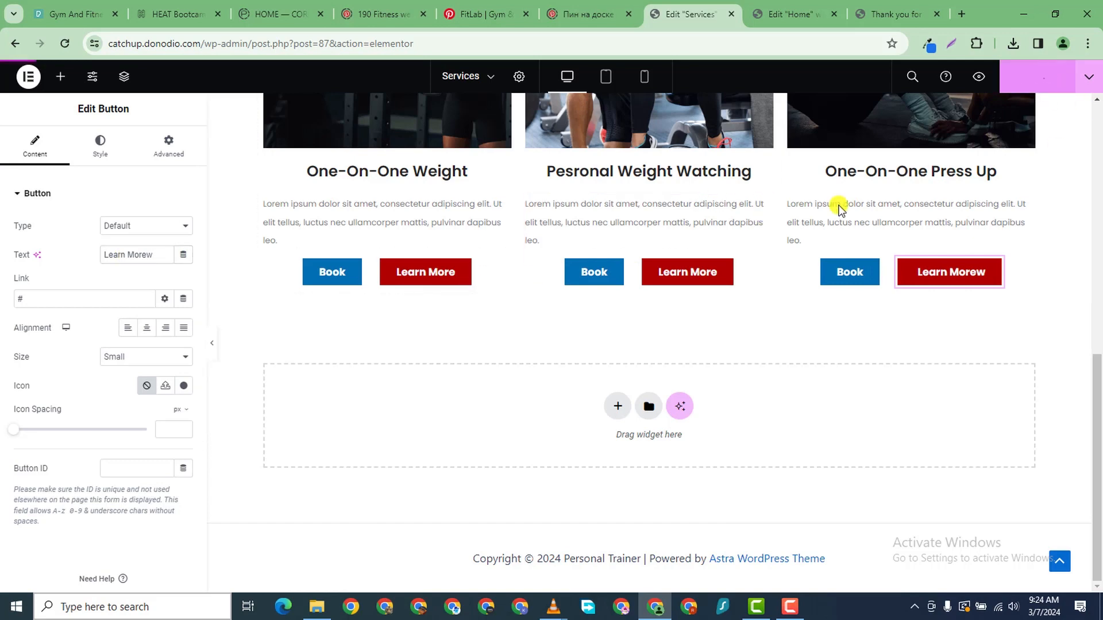
scroll(357, 241, up, 6)
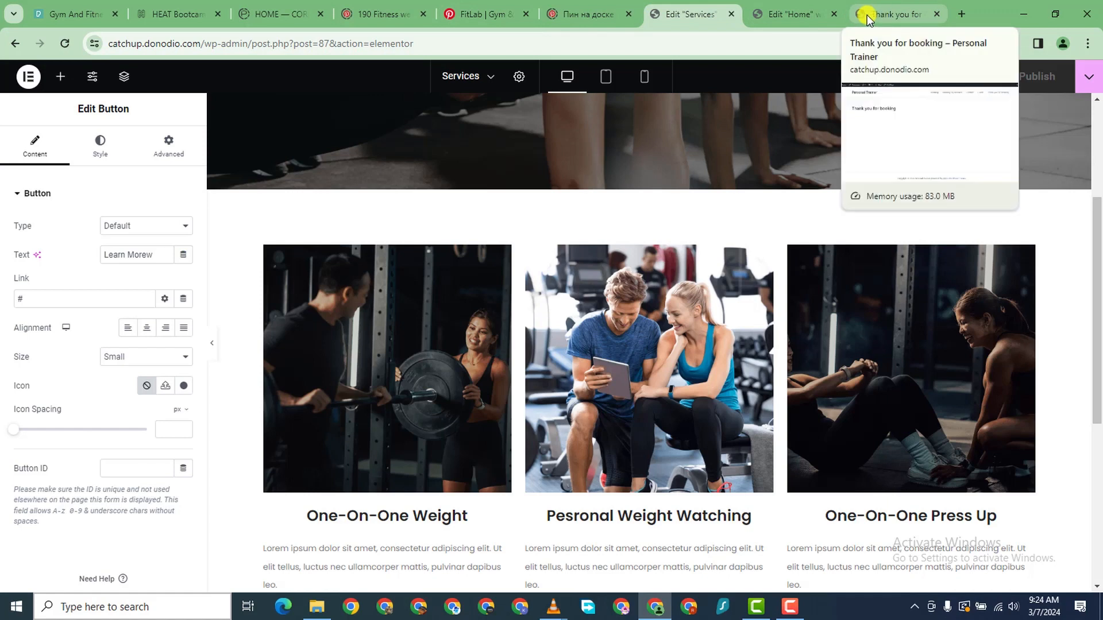
- From the Salon services list, open Joint Yoga Session's edit page in a new tab
click(891, 19)
mouse_move(79, 74)
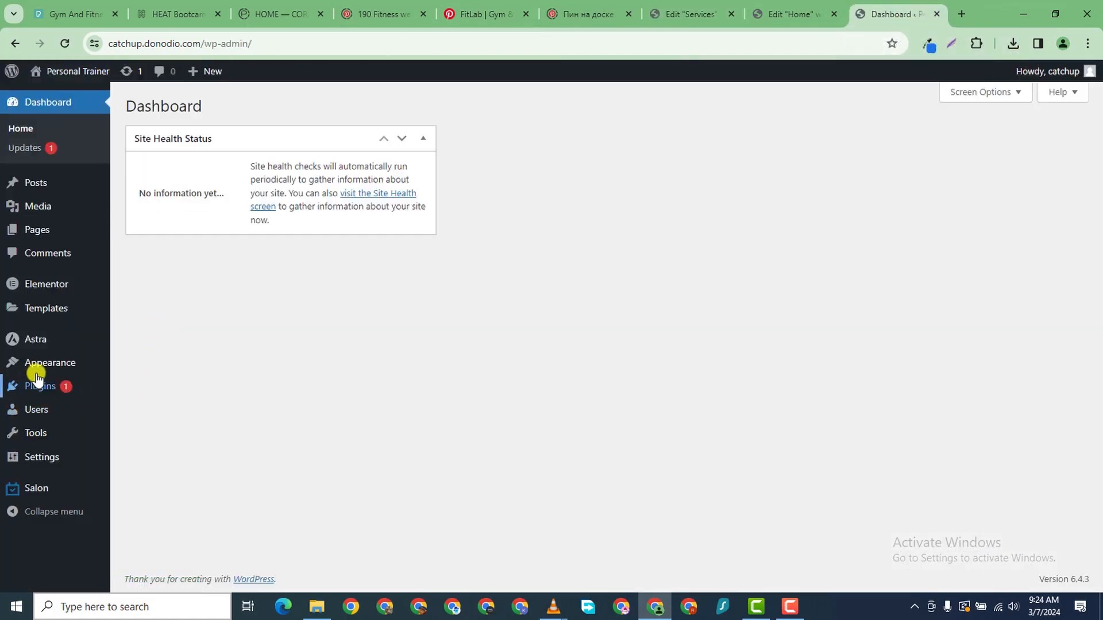
mouse_move(43, 486)
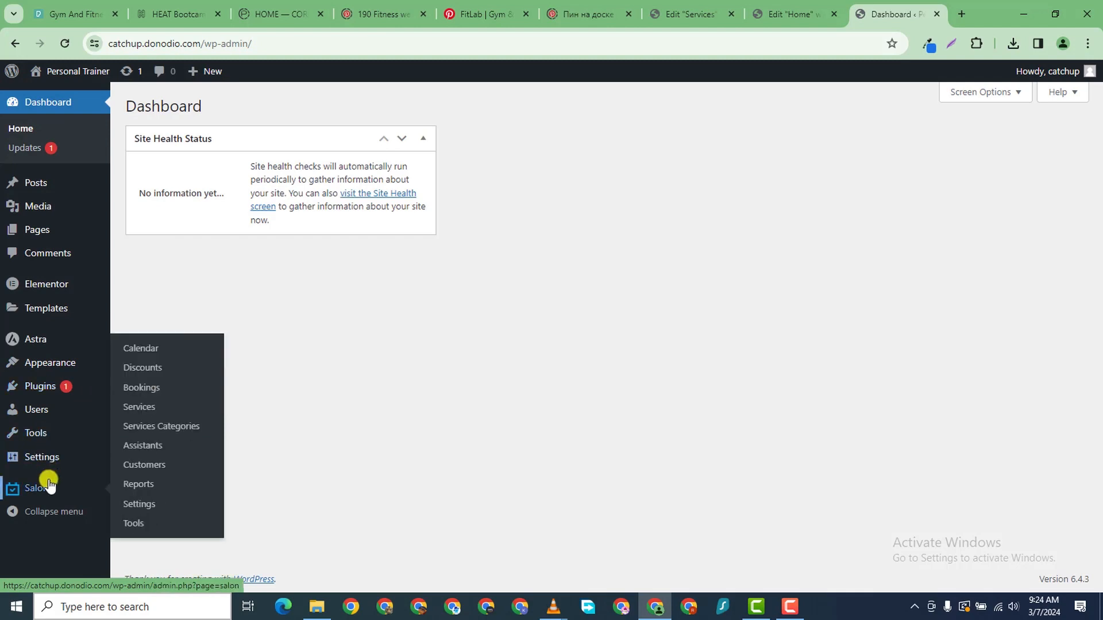
click(137, 408)
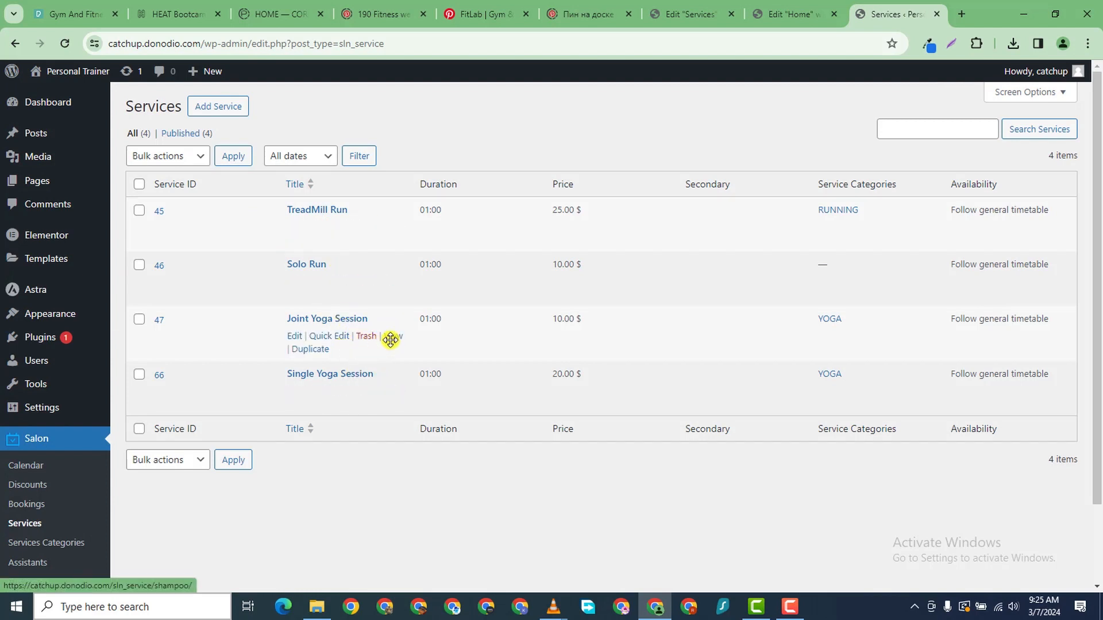
right_click(296, 337)
click(364, 348)
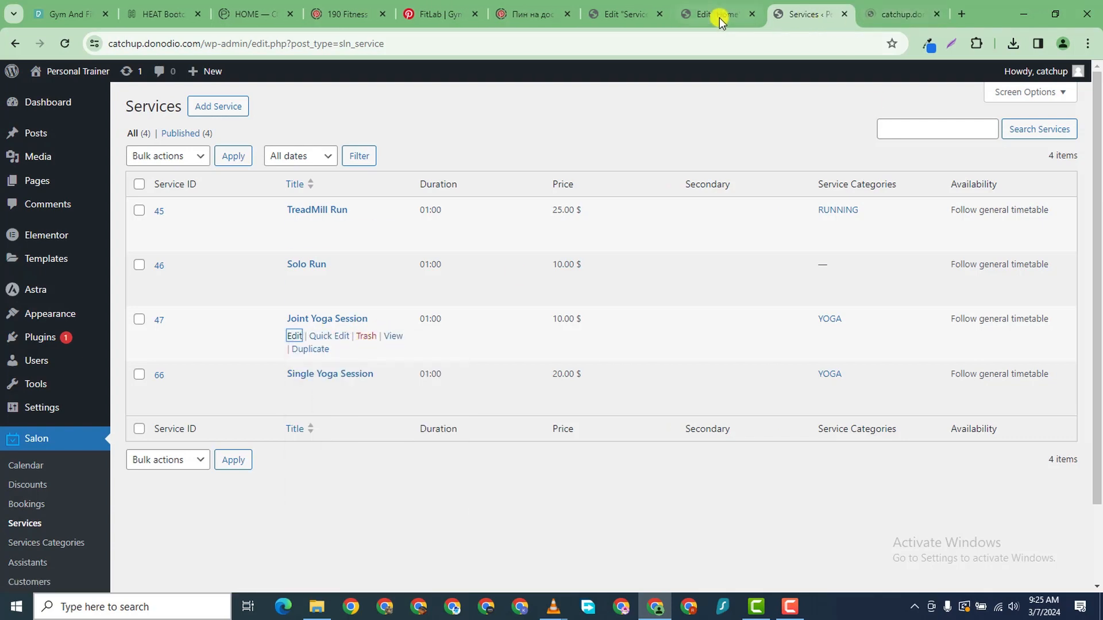
click(719, 17)
click(789, 21)
click(688, 15)
click(626, 14)
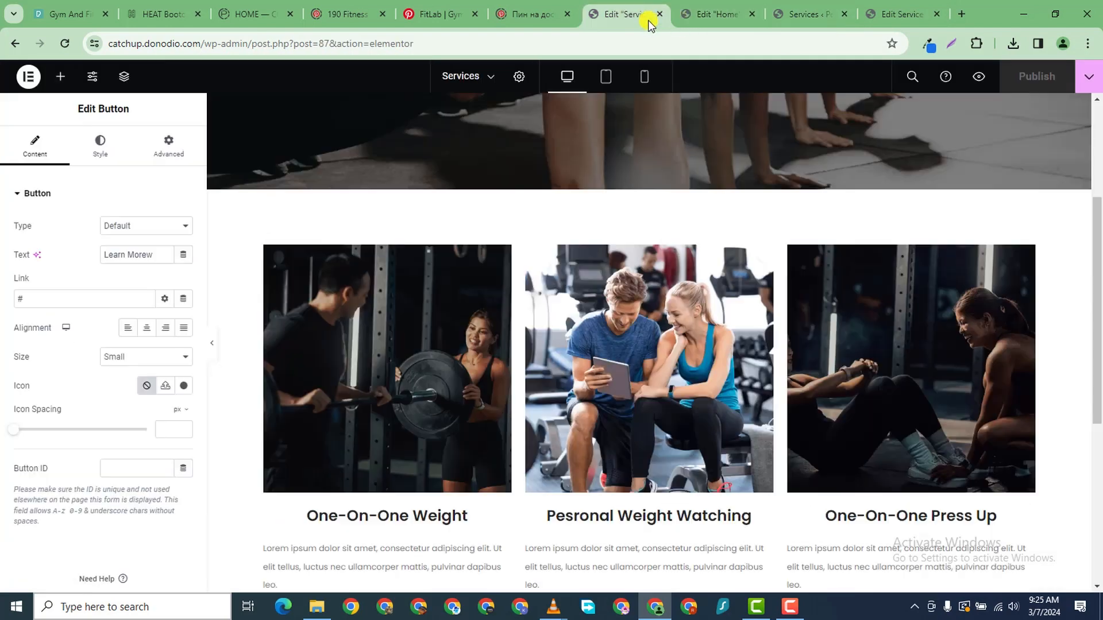
scroll(451, 389, down, 2)
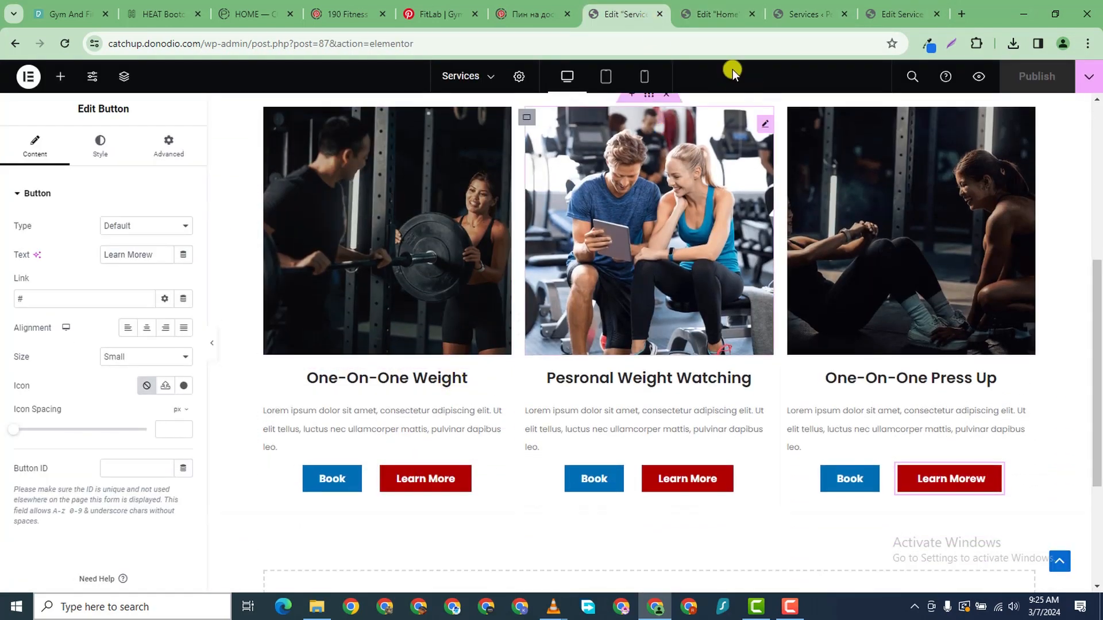
- Expand Joint Yoga Session's Direct link section and copy the booking URL
click(902, 15)
scroll(484, 332, down, 2)
scroll(484, 332, down, 15)
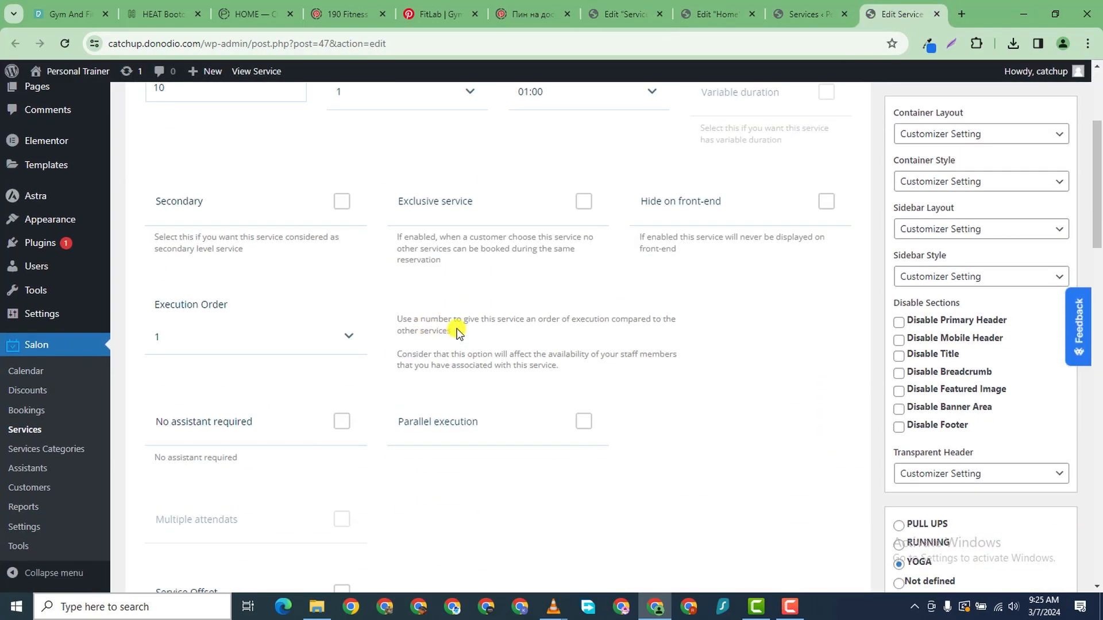
scroll(361, 253, down, 5)
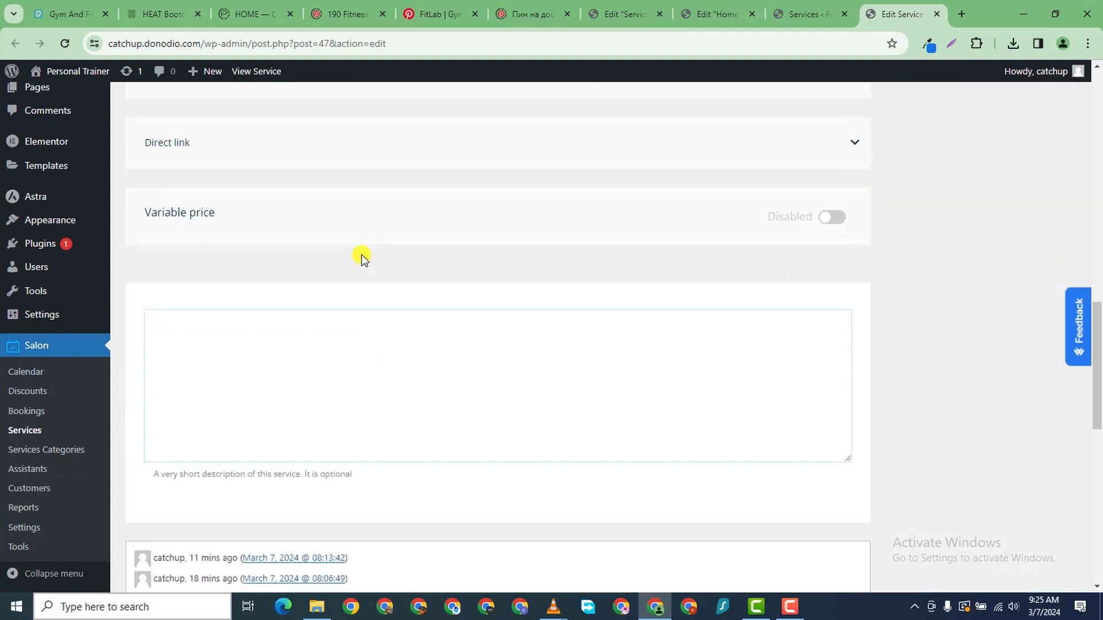
scroll(385, 238, up, 6)
click(353, 236)
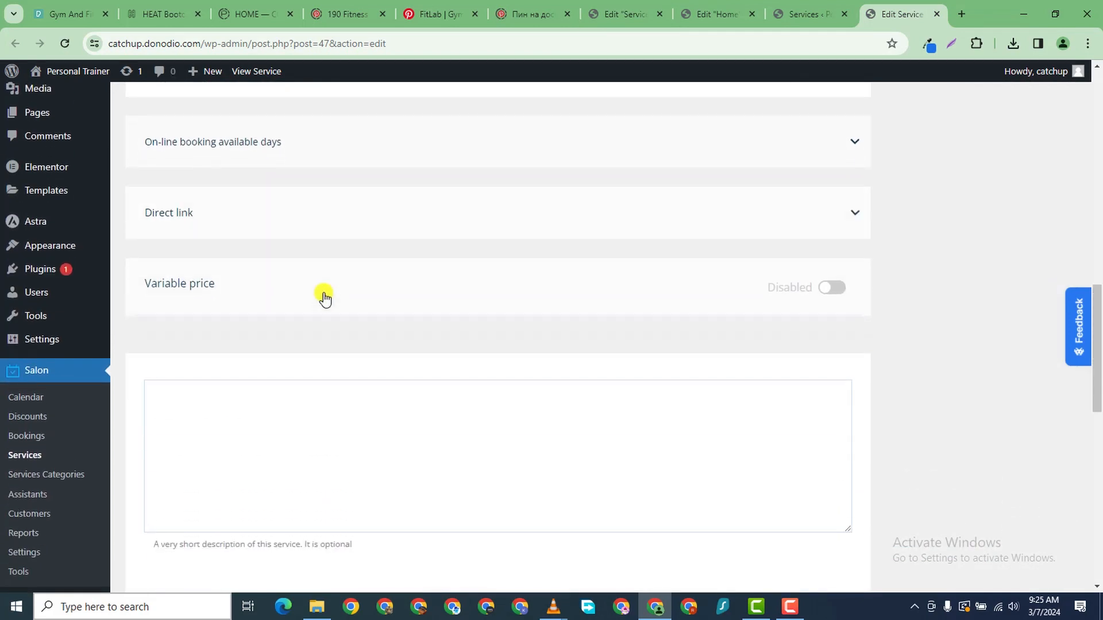
click(332, 228)
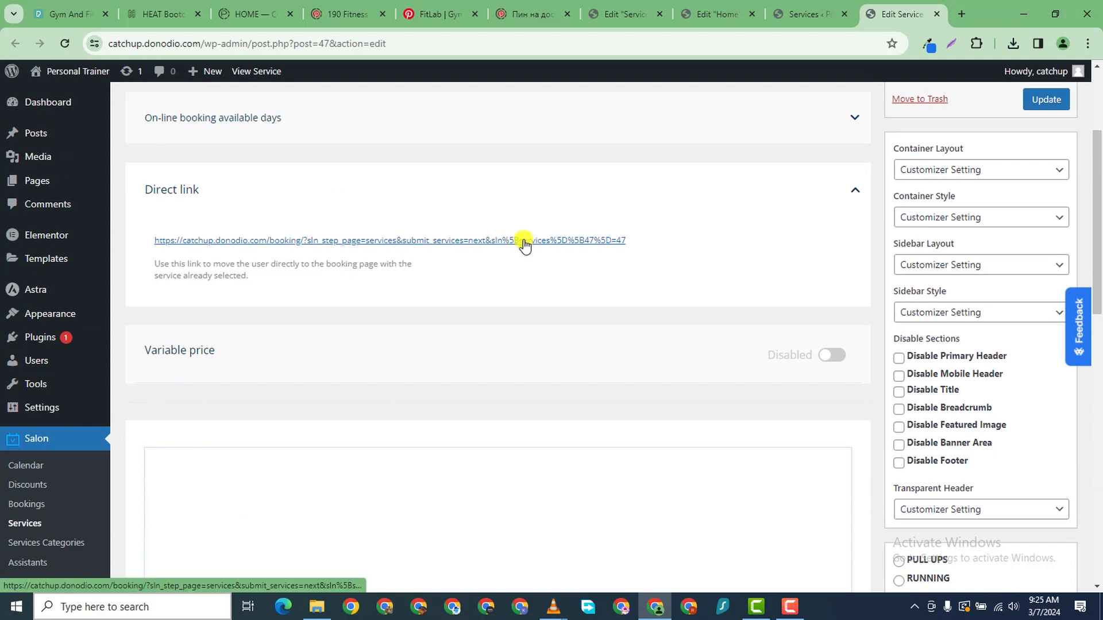
right_click(524, 240)
mouse_move(561, 313)
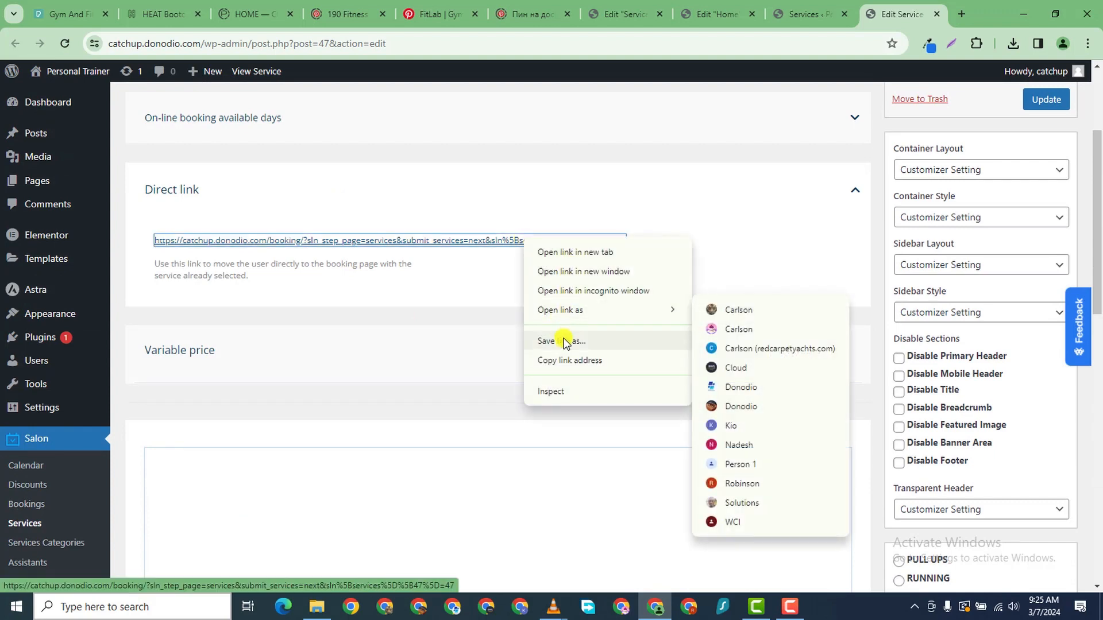
click(563, 360)
click(646, 17)
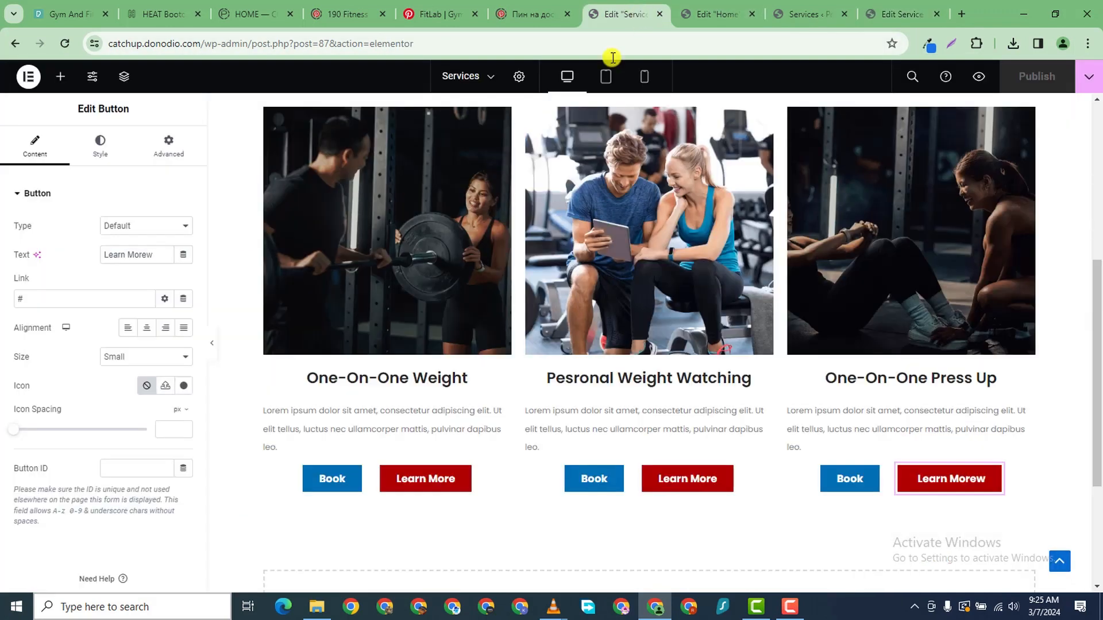
- Link the first Book button to the copied Joint Yoga Session URL, publish, and preview
click(348, 478)
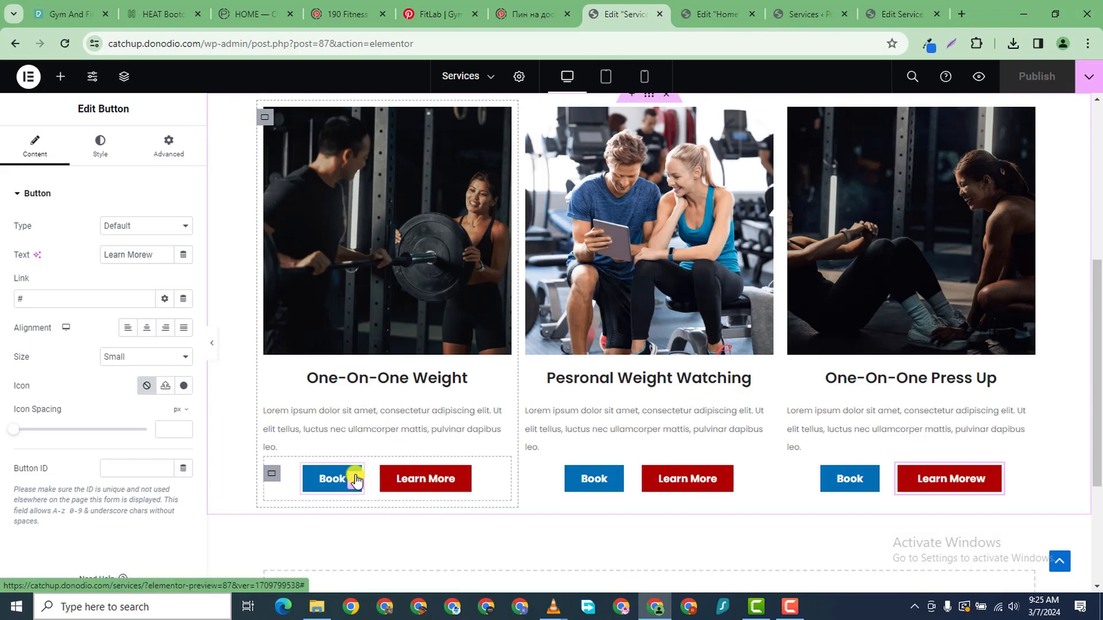
click(24, 299)
key(BackSpace)
click(98, 386)
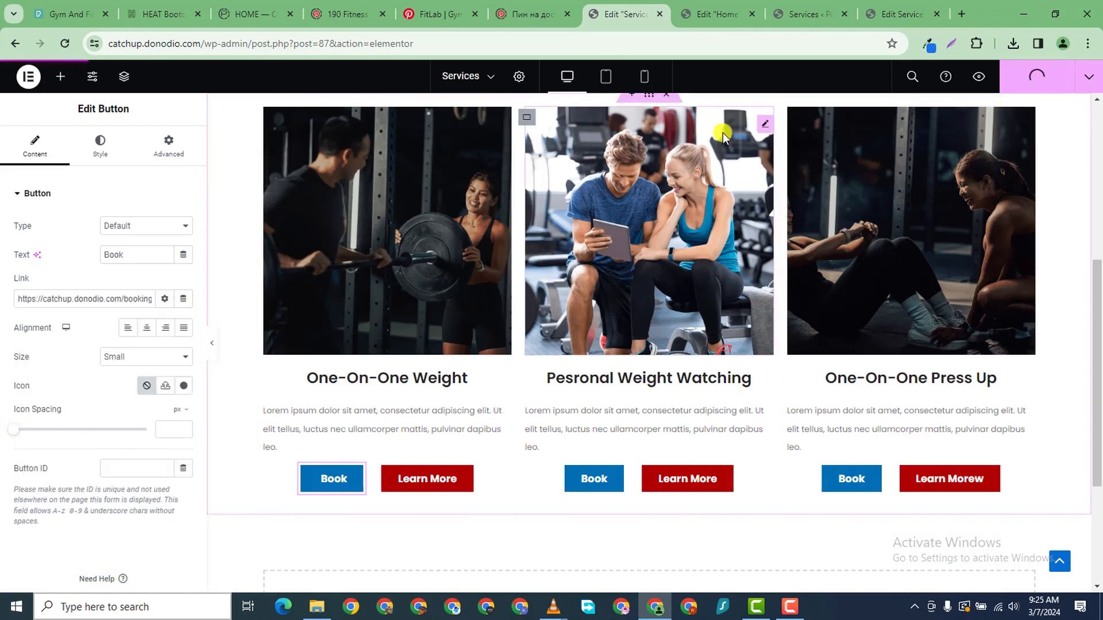
click(1034, 75)
click(978, 78)
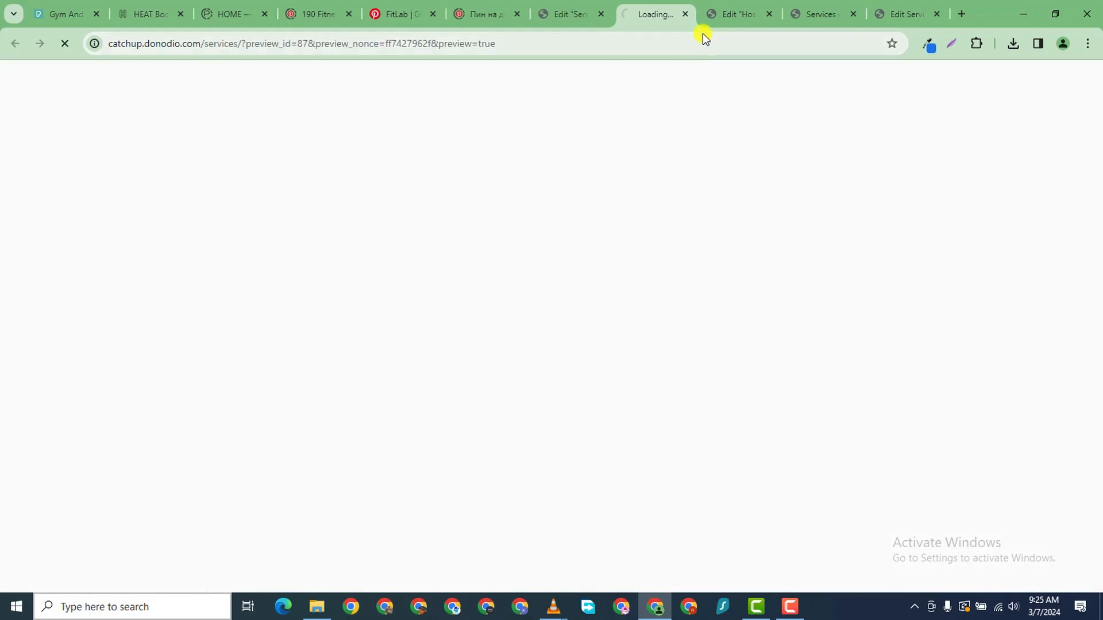
- Verify the booking form shows Joint Yoga Session ticked at 10 $ subtotal, then return to the editor
scroll(421, 254, down, 5)
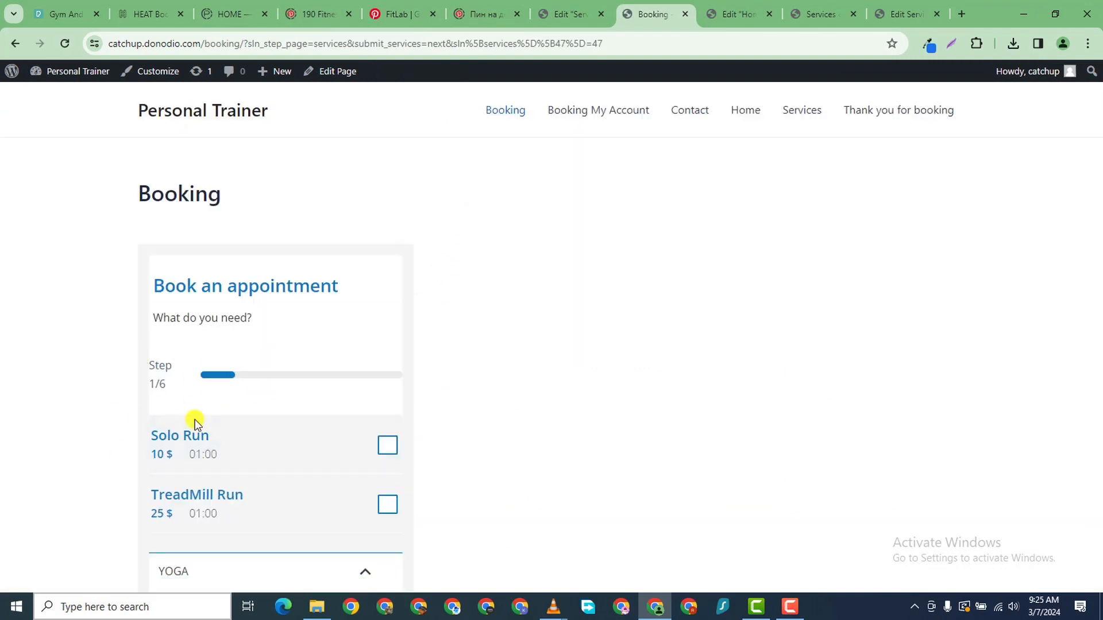
scroll(271, 455, down, 7)
scroll(322, 421, up, 6)
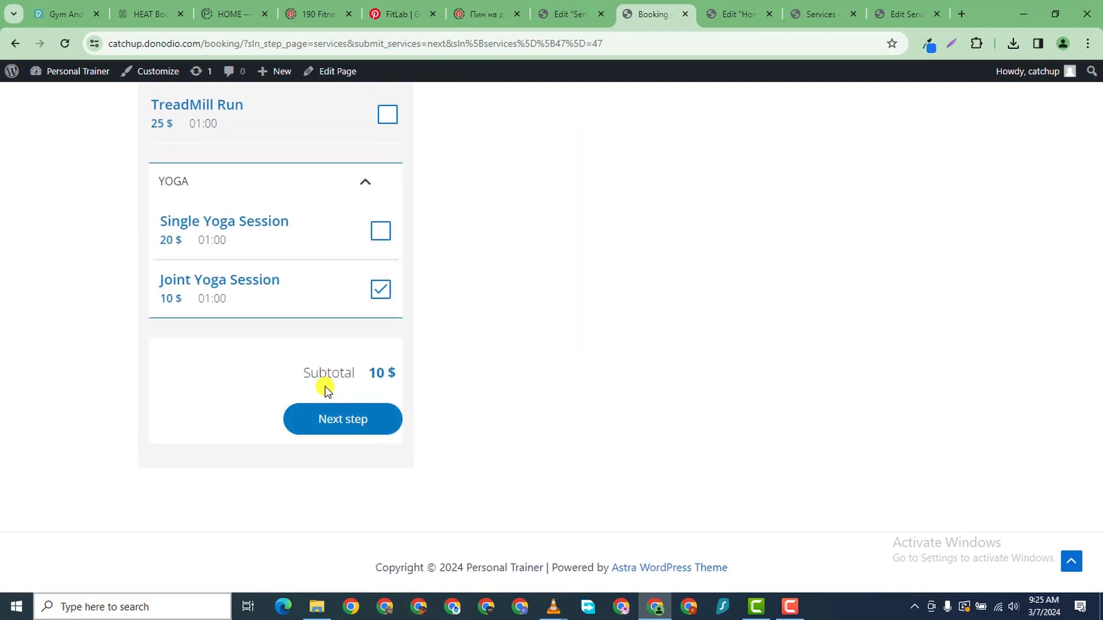
scroll(347, 379, down, 6)
scroll(319, 419, up, 7)
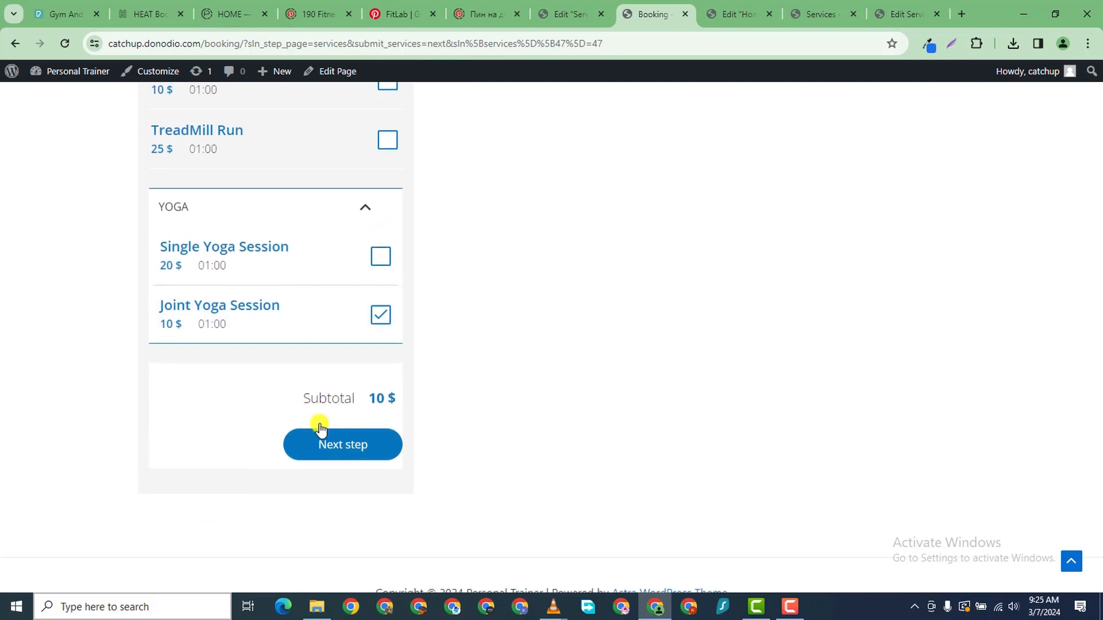
scroll(318, 454, down, 6)
scroll(424, 385, down, 1)
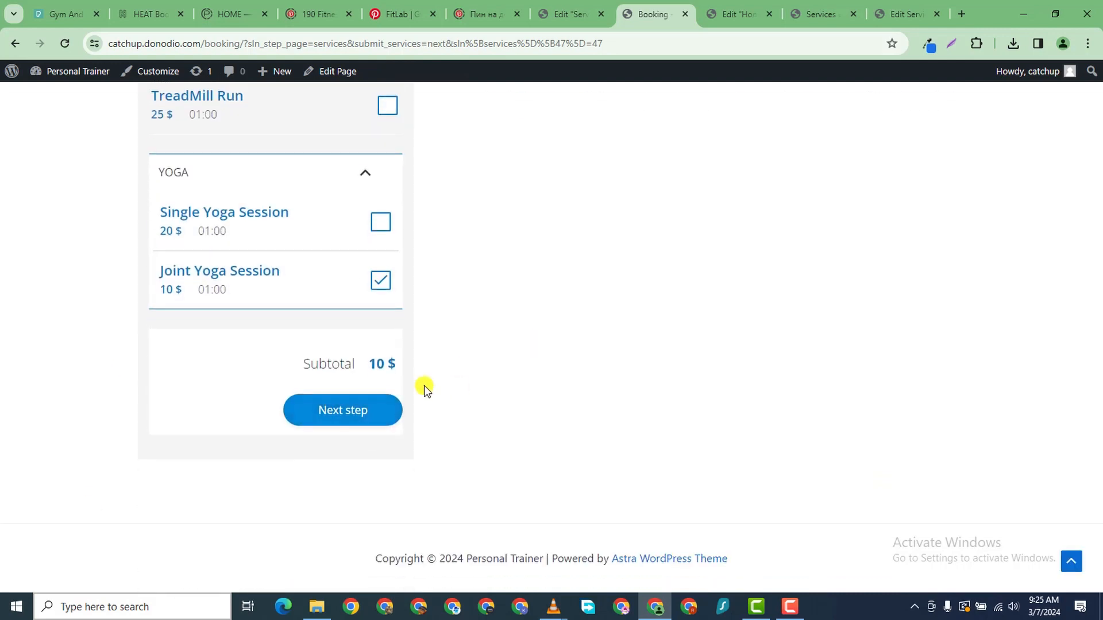
scroll(331, 327, up, 7)
scroll(226, 540, down, 5)
click(568, 14)
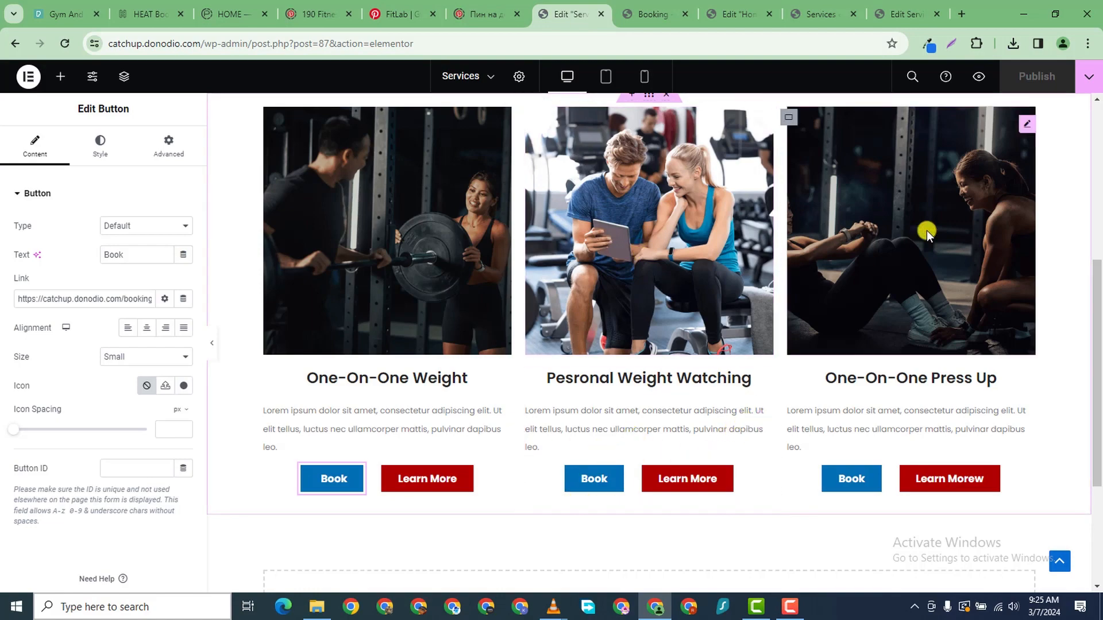
scroll(638, 222, up, 6)
scroll(652, 219, down, 5)
scroll(652, 219, down, 4)
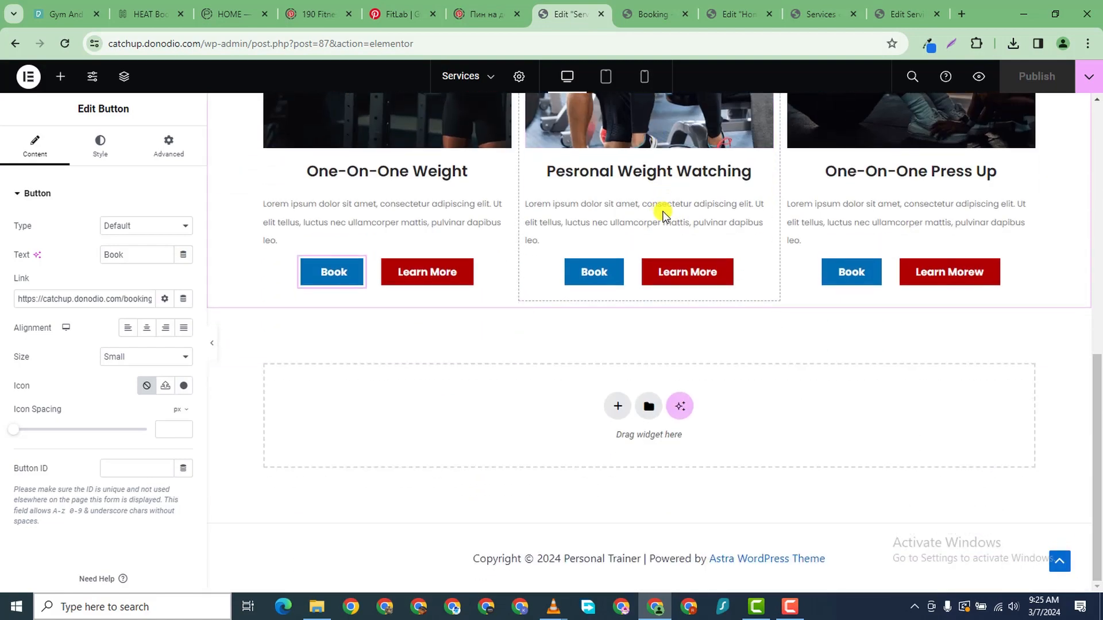
scroll(724, 220, up, 5)
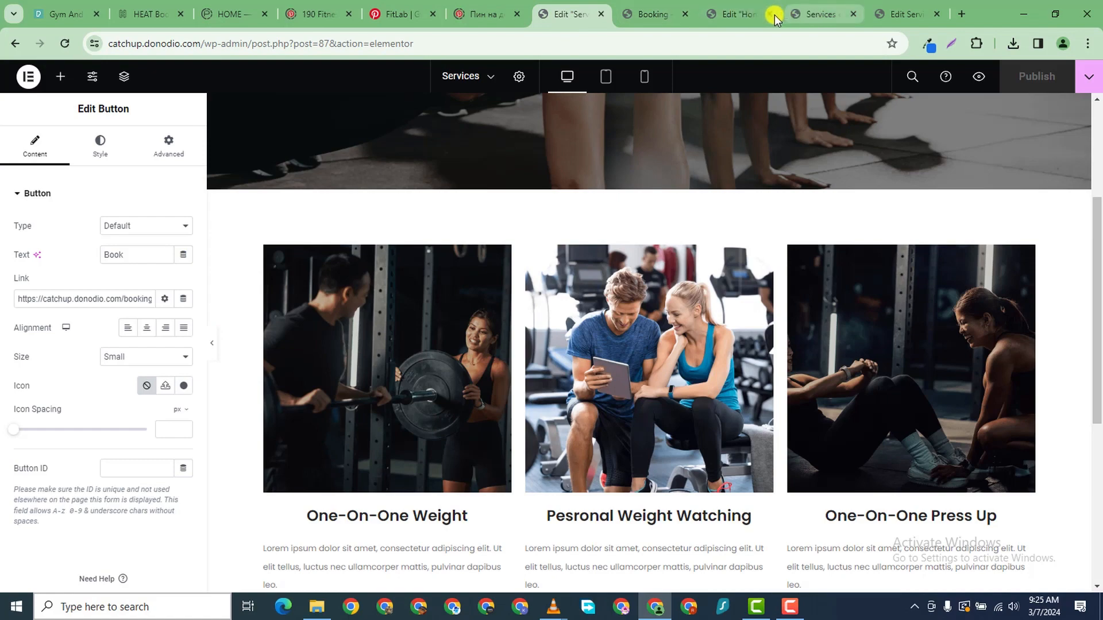
- Add a new flexbox container at the bottom of the Home page
click(719, 15)
scroll(694, 163, down, 20)
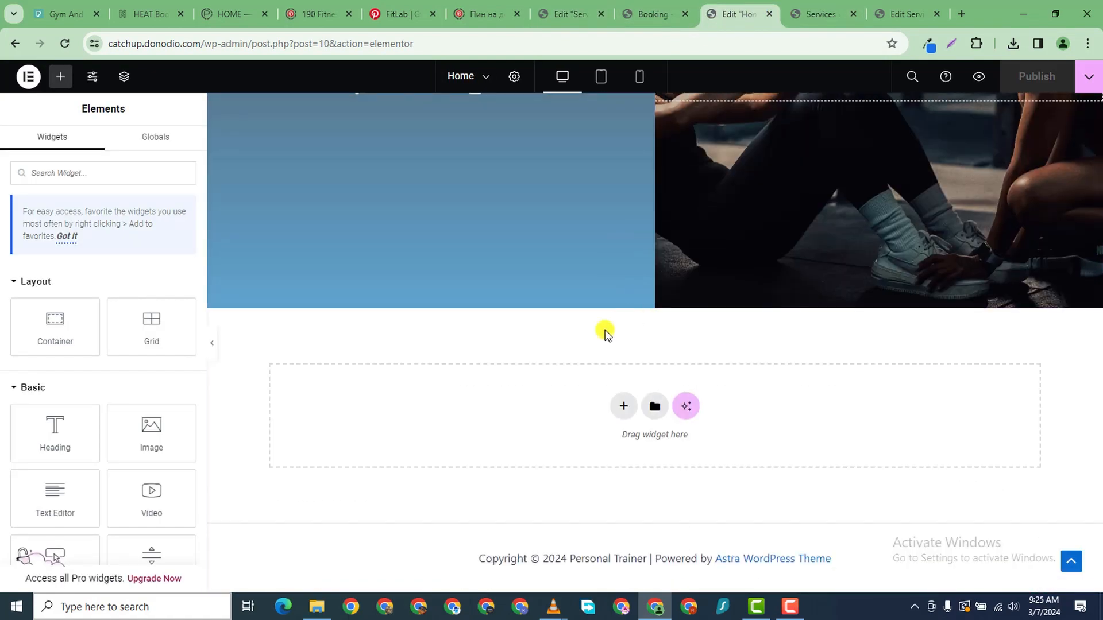
click(623, 408)
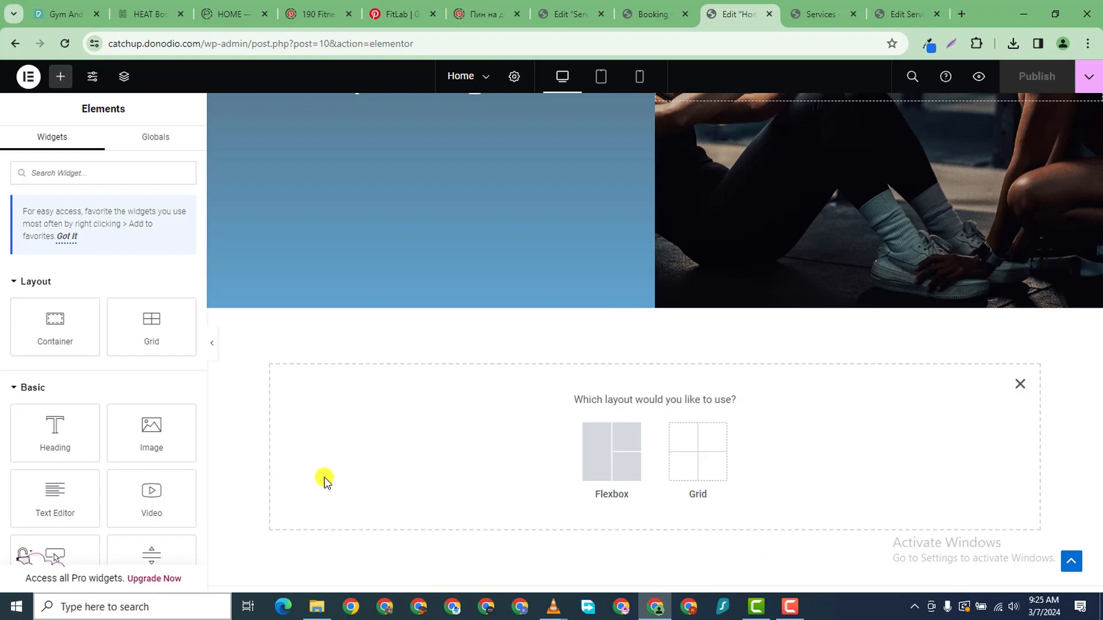
click(598, 446)
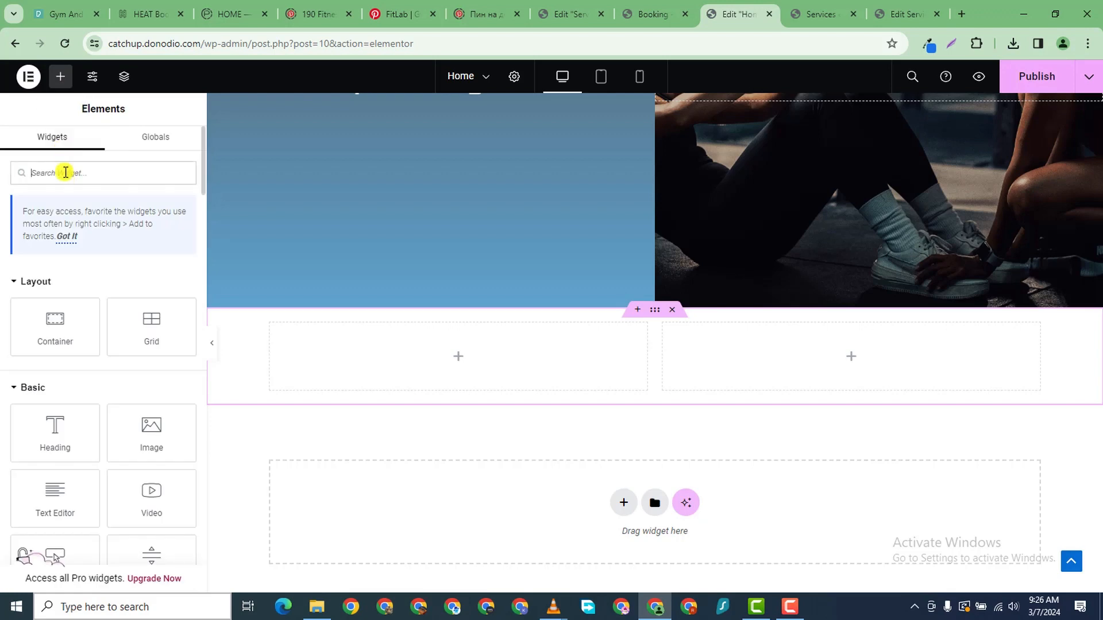
- Place a star rating widget in the left column, with an image widget above it
text(revie)
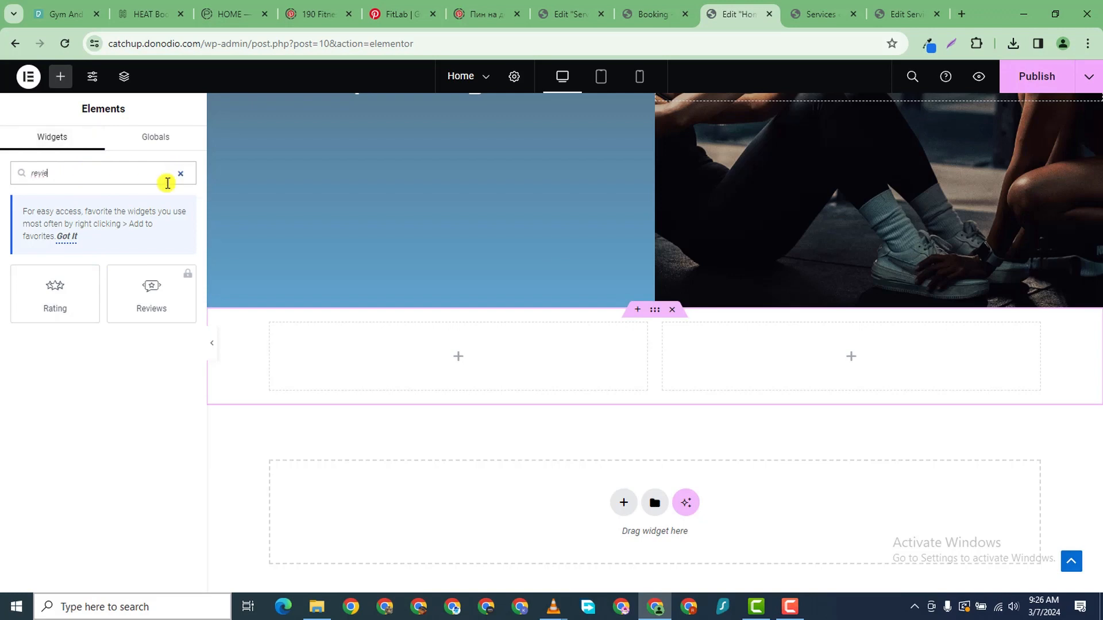
drag(47, 305, 402, 352)
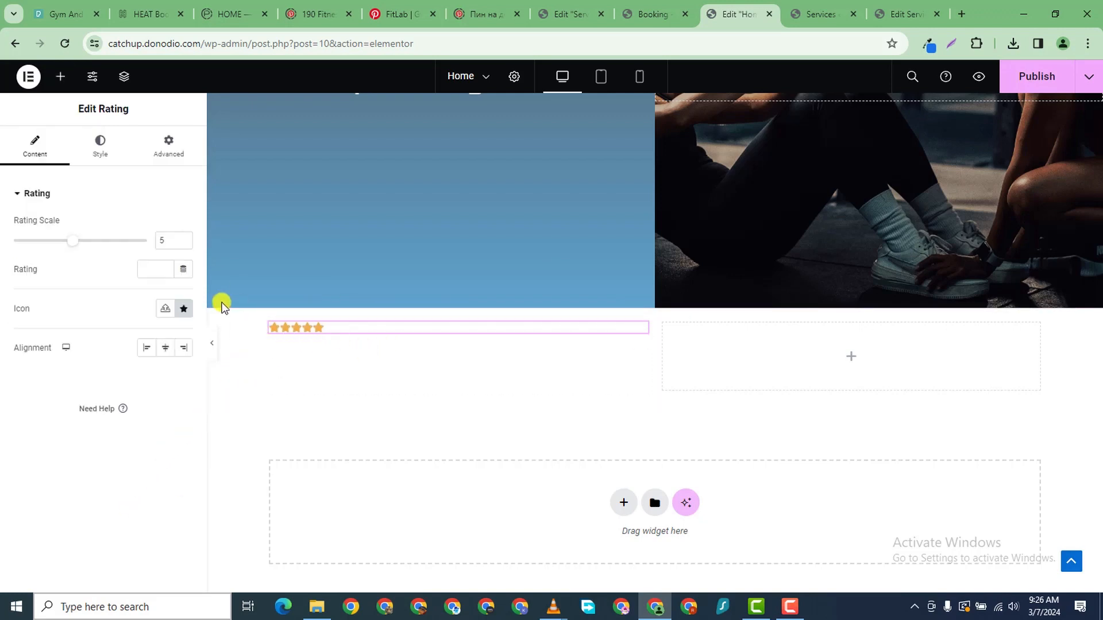
click(60, 77)
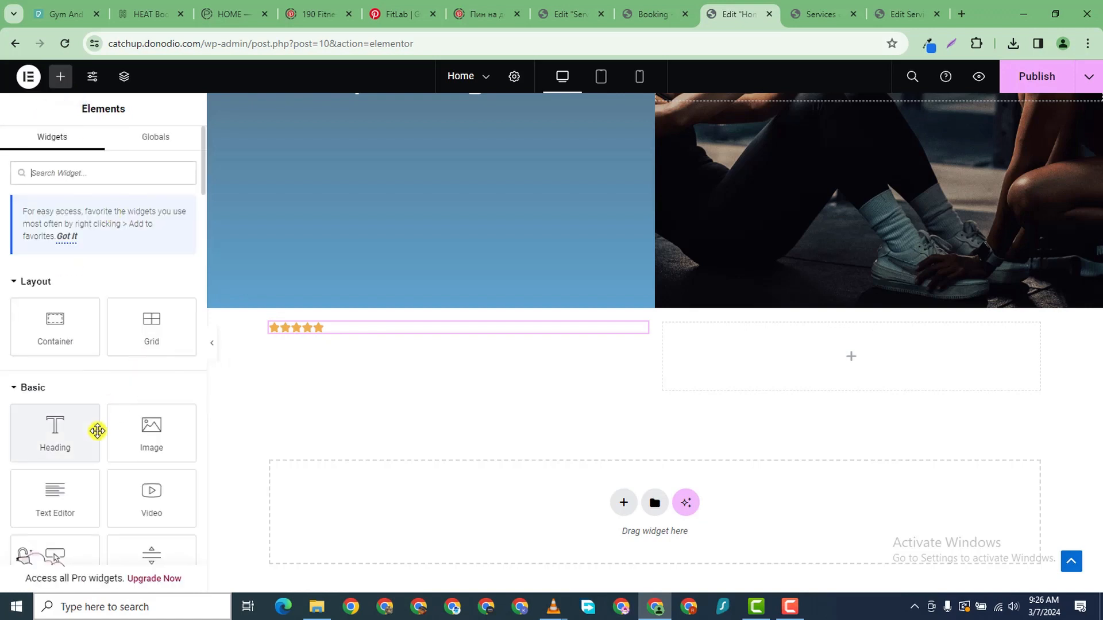
click(102, 168)
text(pictu)
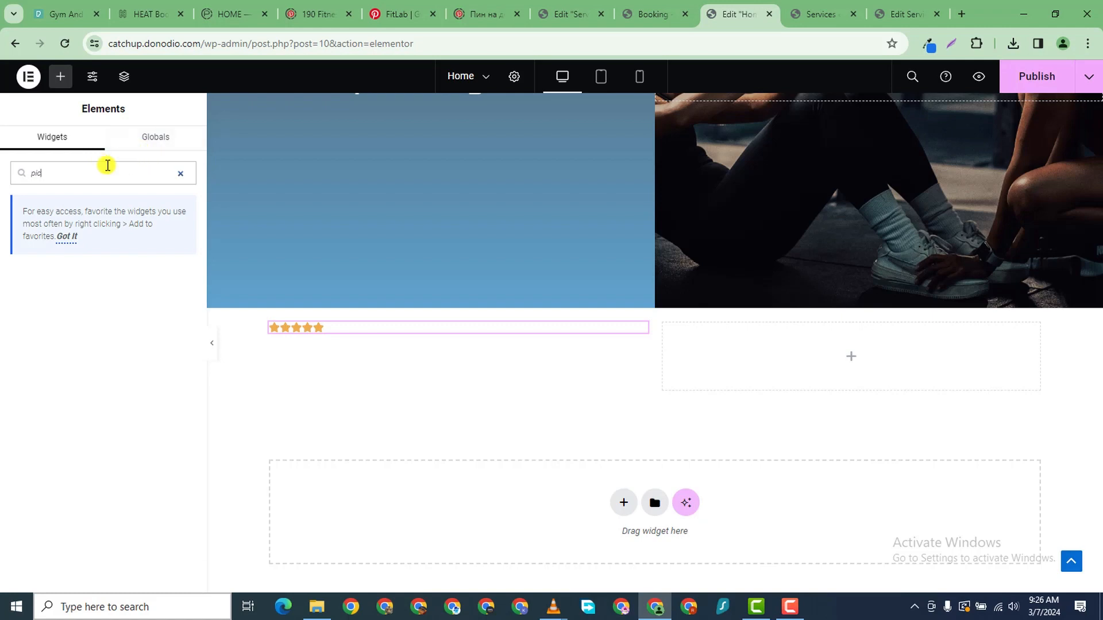
key(BackSpace)
key(BackSpace)
key(BackSpace)
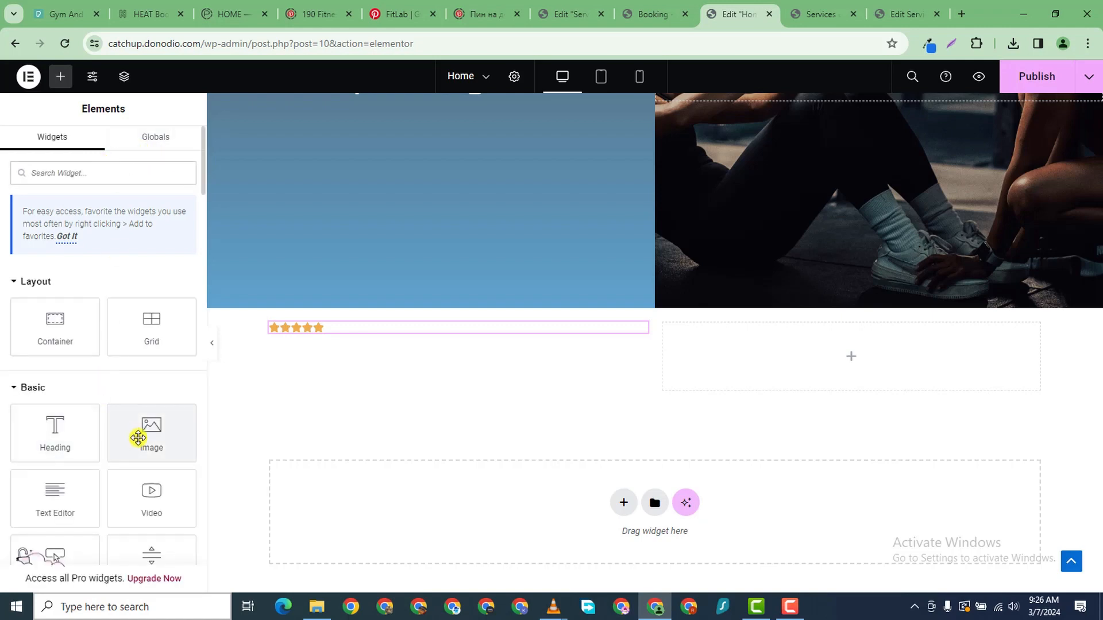
drag(140, 436, 313, 332)
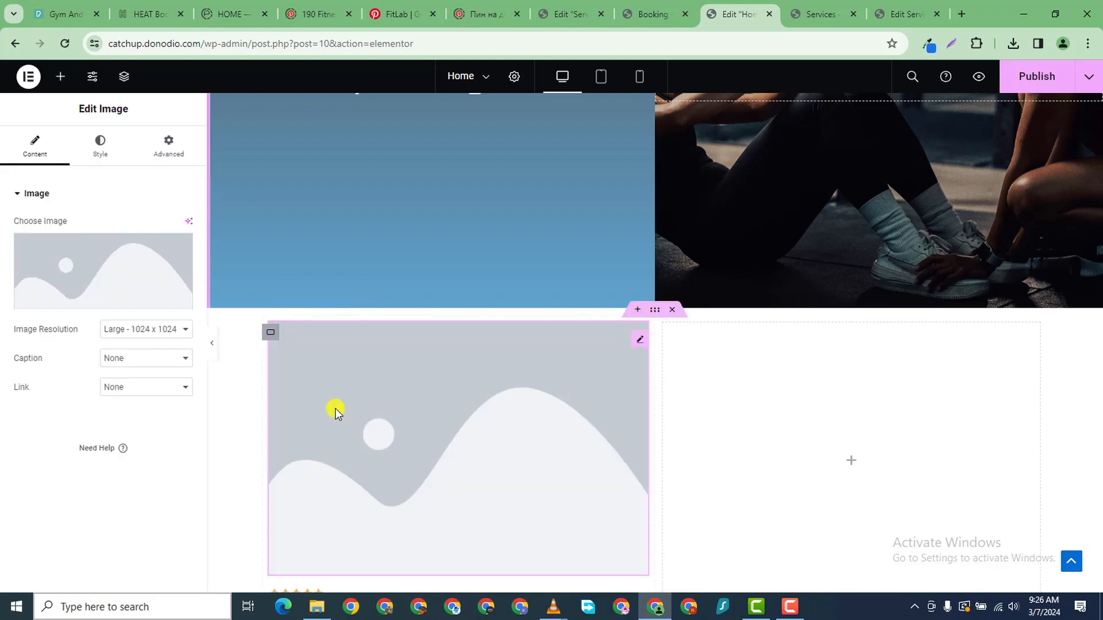
- Add a Lorem ipsum text block below the image and a default heading beneath it
scroll(494, 413, down, 3)
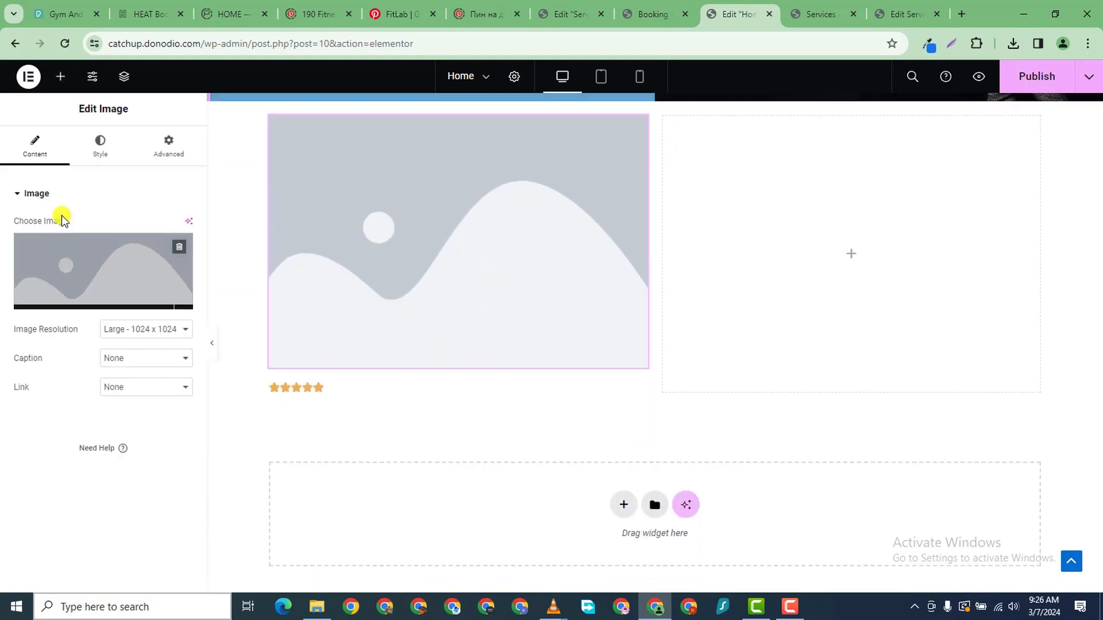
click(60, 77)
scroll(89, 443, down, 1)
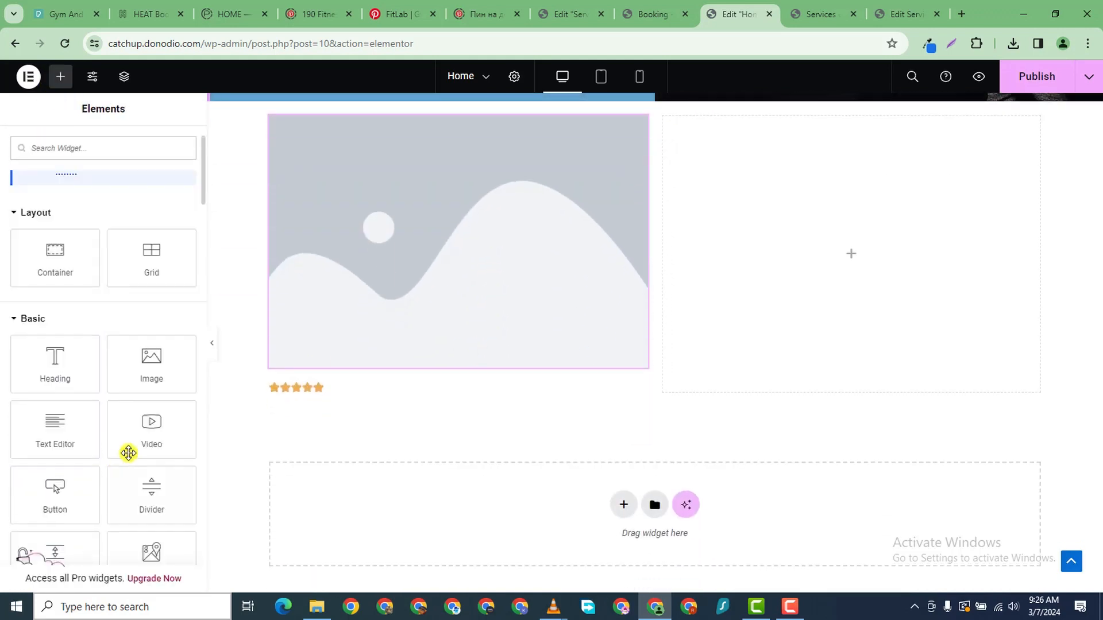
scroll(505, 266, up, 2)
scroll(223, 409, down, 3)
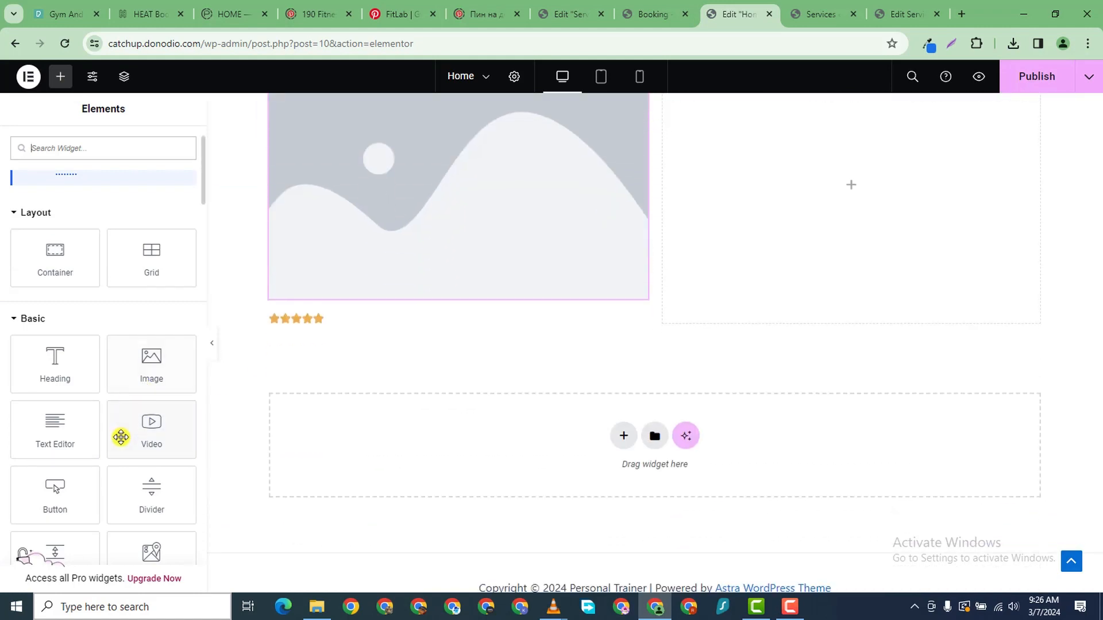
scroll(103, 445, down, 1)
drag(78, 374, 344, 319)
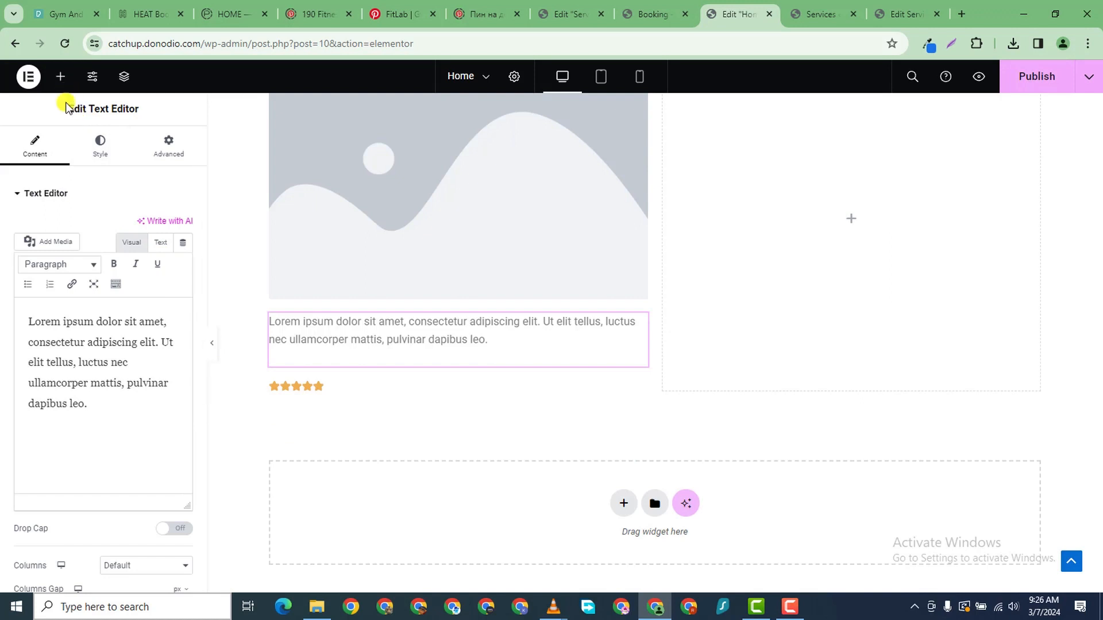
click(61, 77)
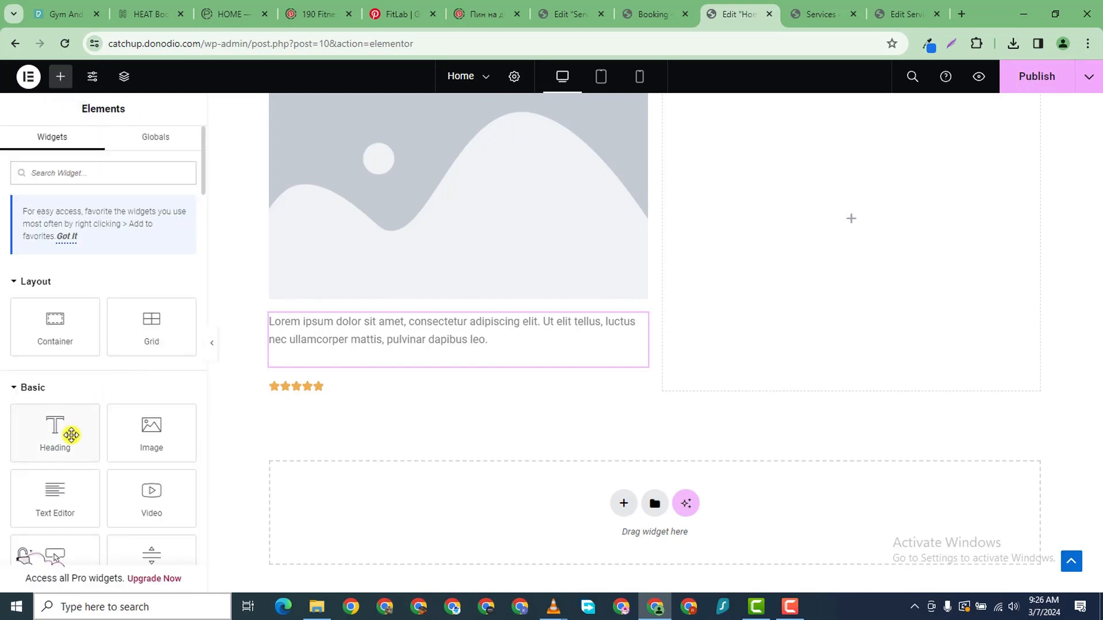
drag(71, 435, 374, 363)
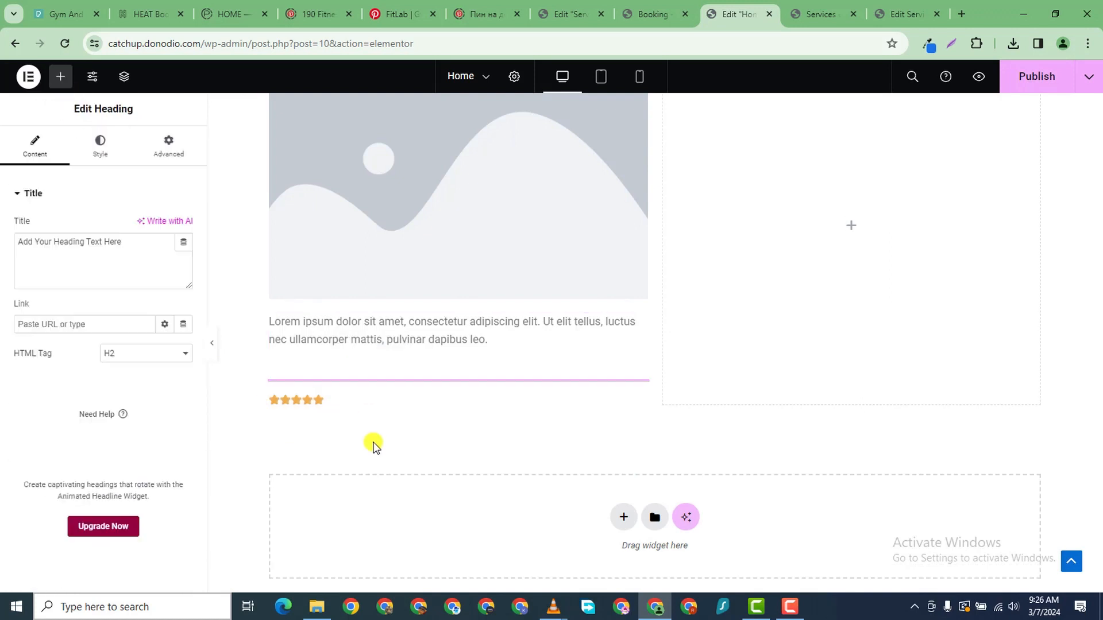
scroll(518, 446, up, 3)
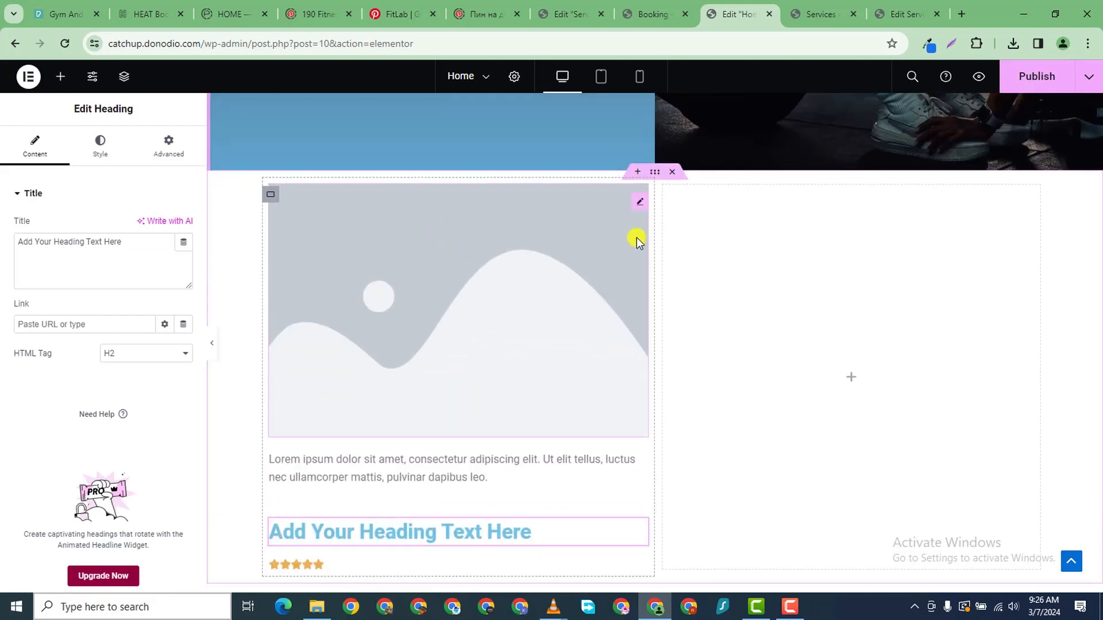
click(643, 203)
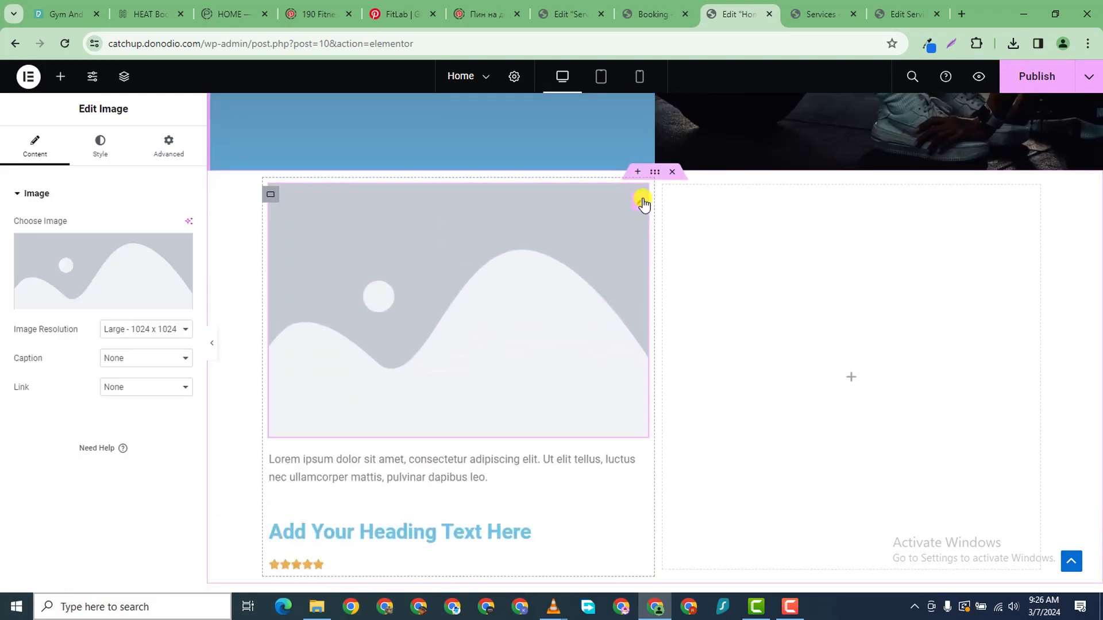
- Set the placeholder image's width to 25%
click(99, 145)
drag(17, 269, 46, 272)
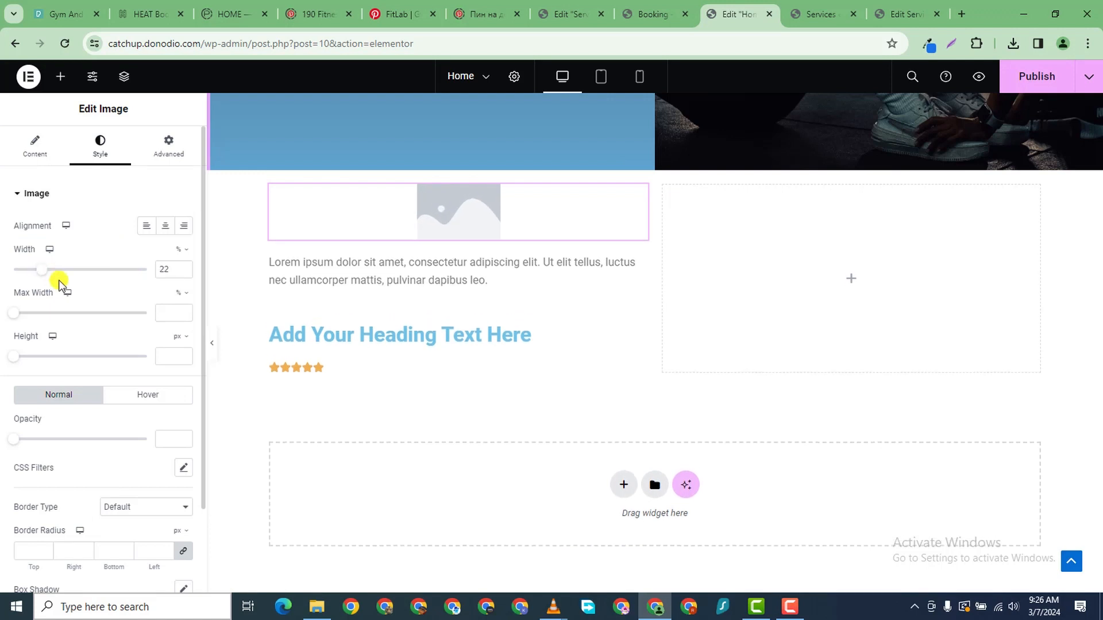
click(186, 267)
click(187, 268)
click(186, 267)
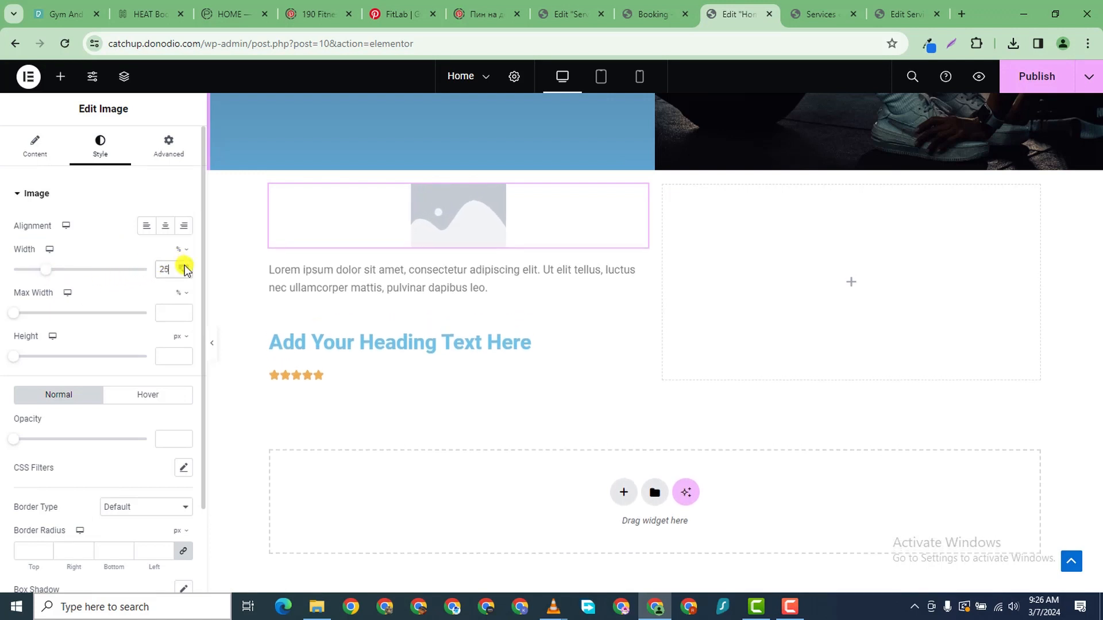
click(186, 267)
click(184, 273)
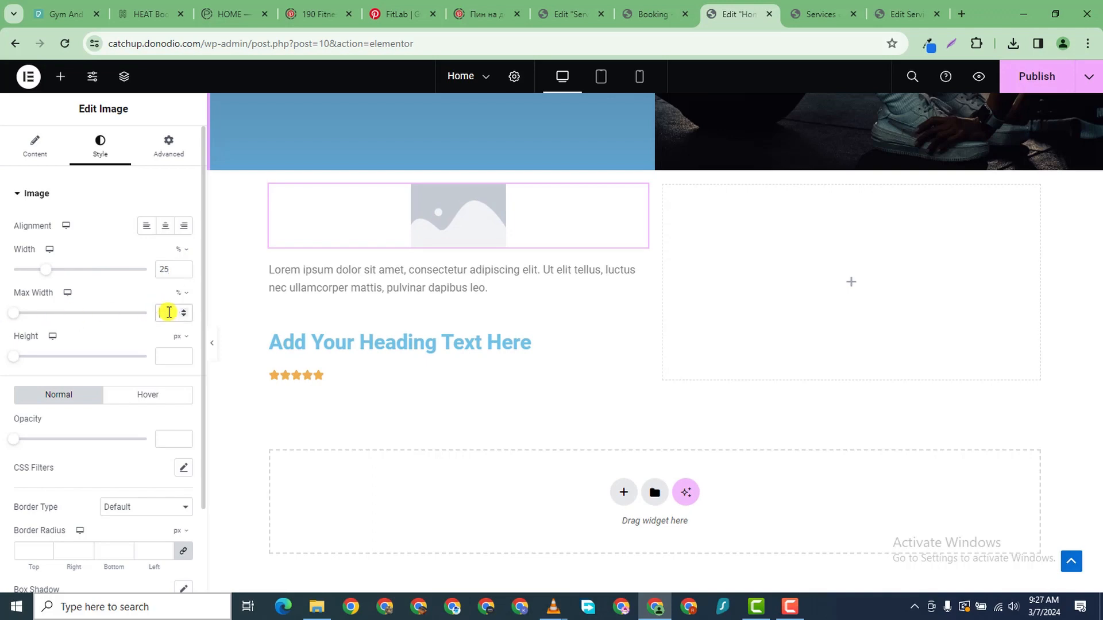
text(25)
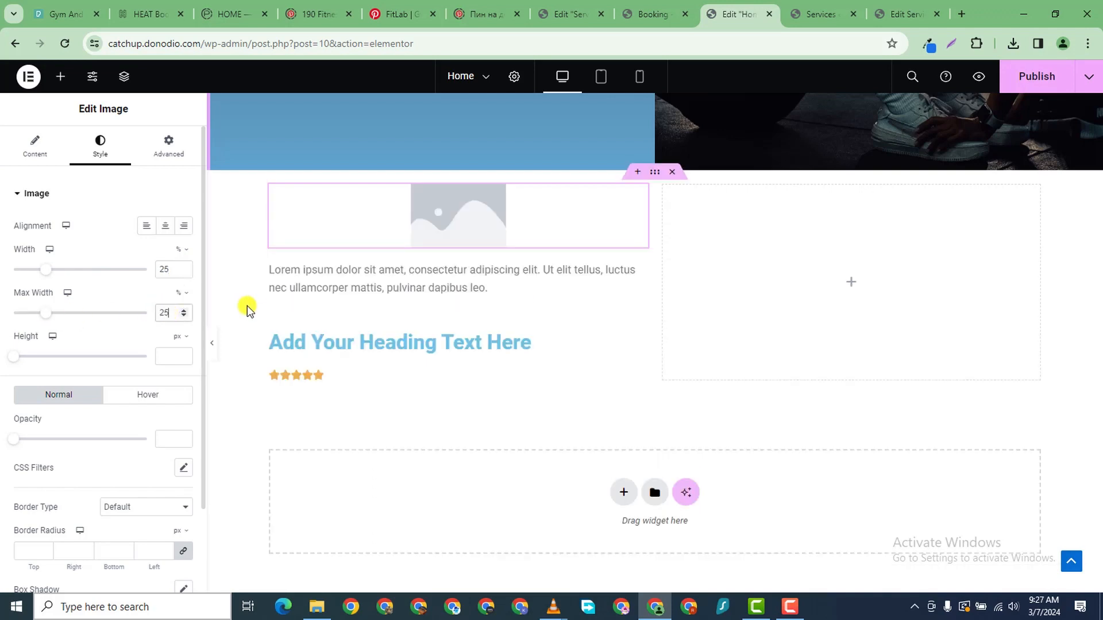
- Round the image into a circle with a 250 px border radius on all corners
scroll(128, 425, down, 2)
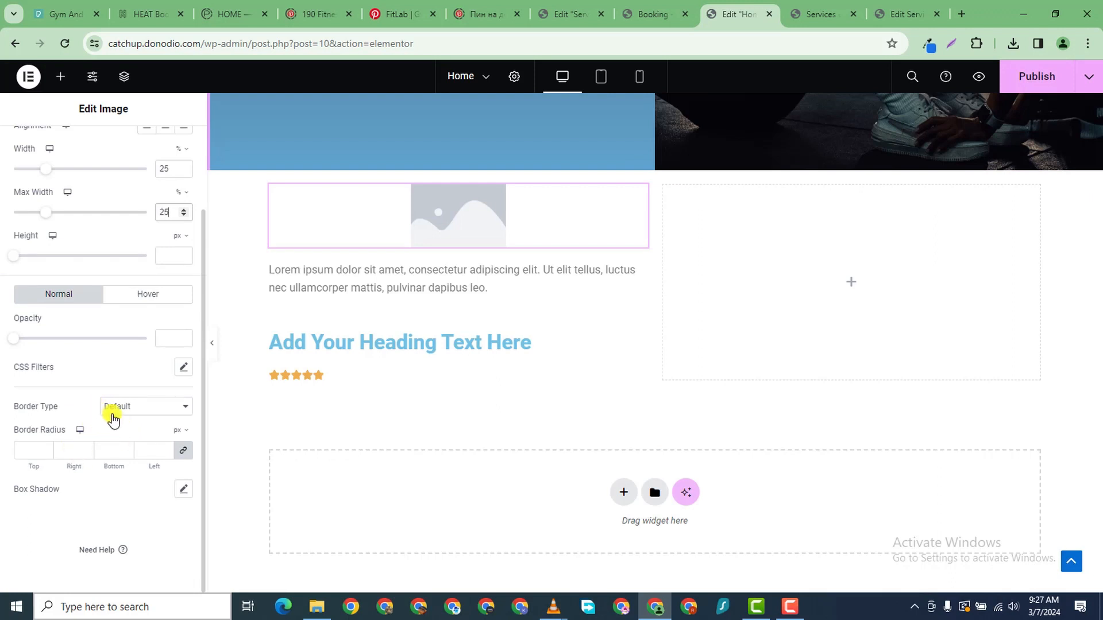
click(115, 407)
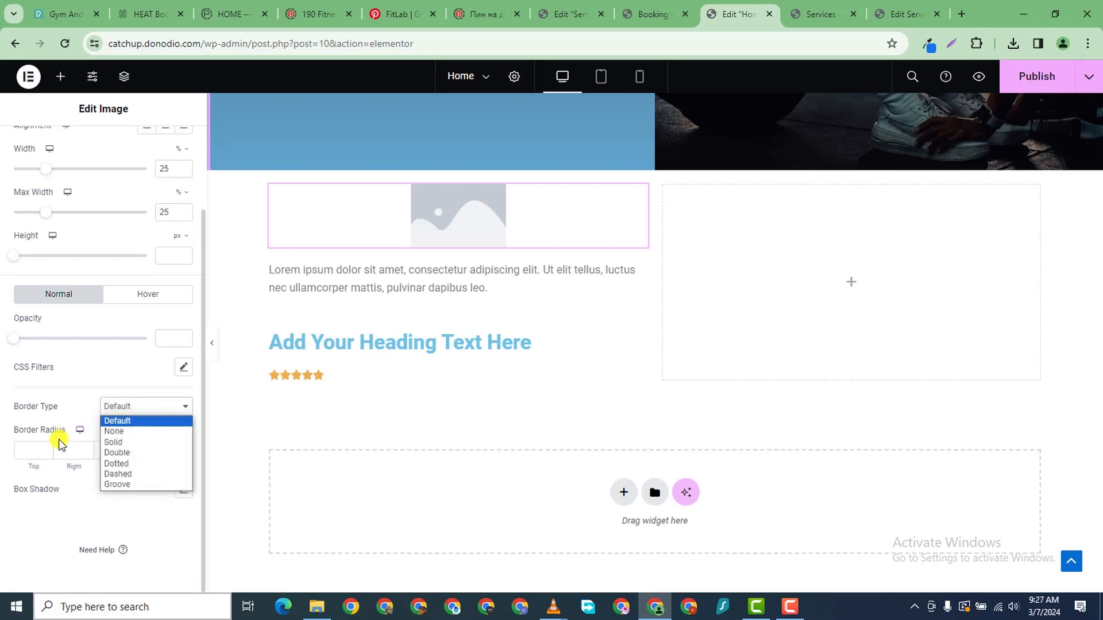
click(39, 447)
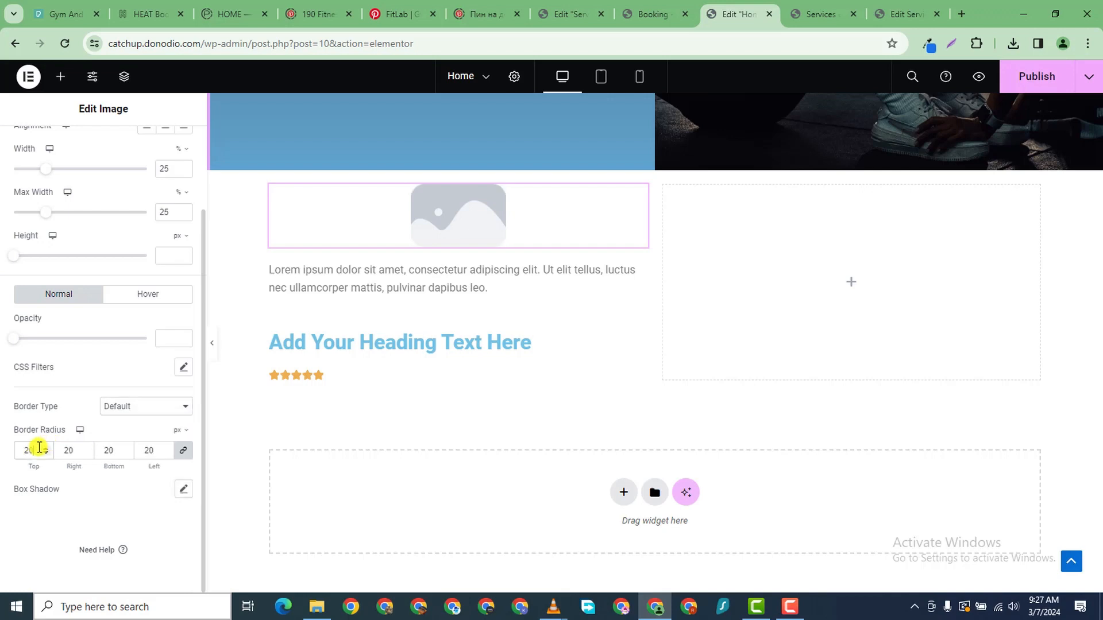
text(0)
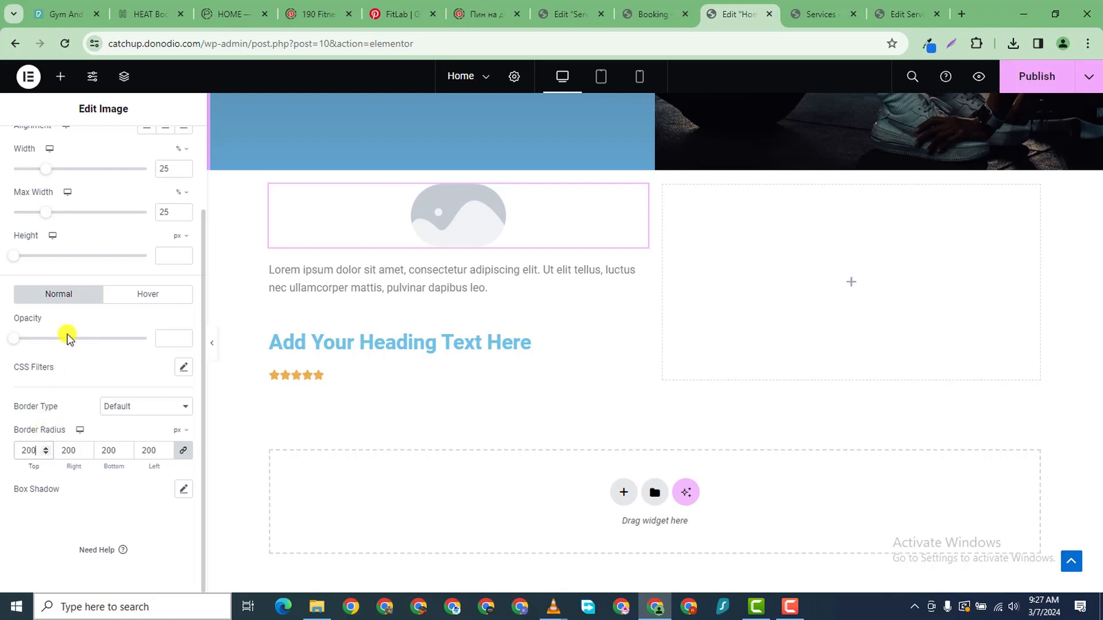
click(46, 448)
- Set the image height to 137 px
drag(15, 257, 53, 274)
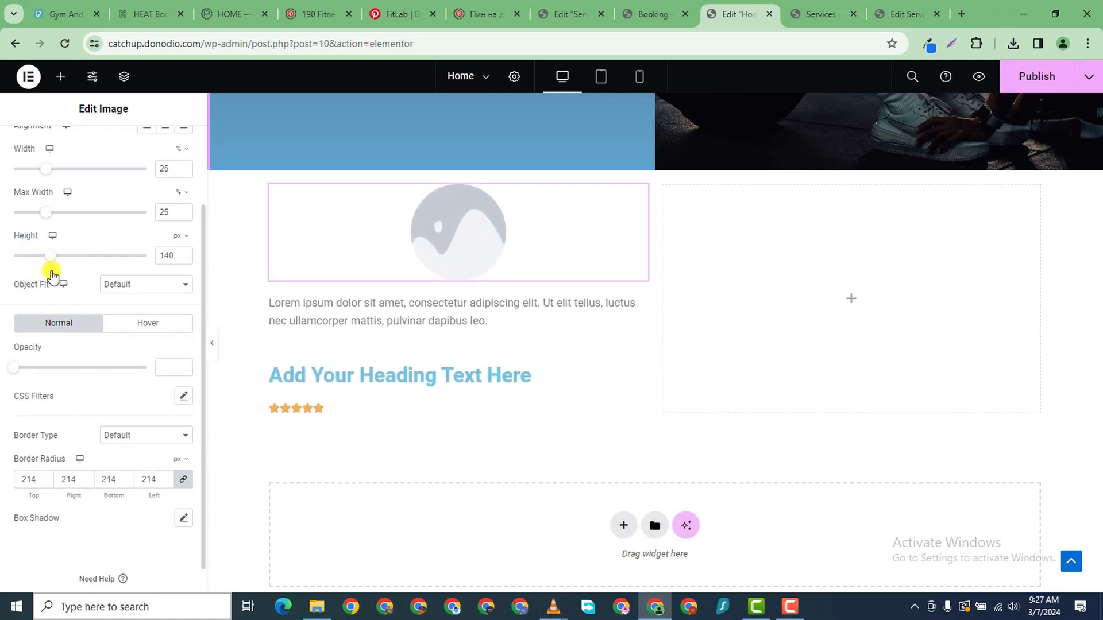
click(184, 259)
click(185, 259)
click(184, 259)
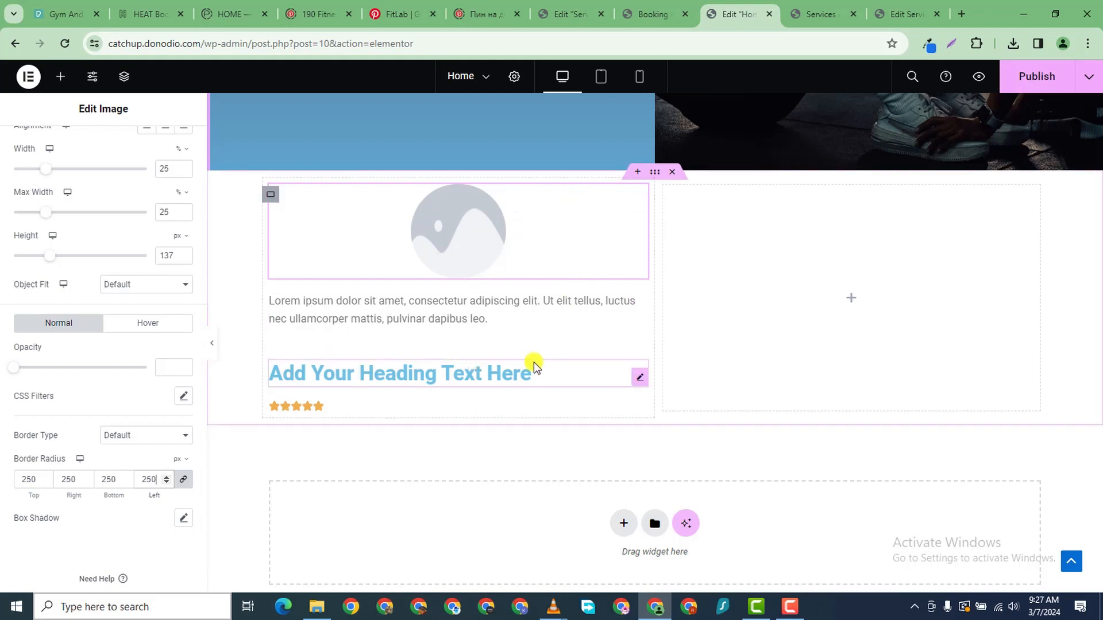
click(494, 317)
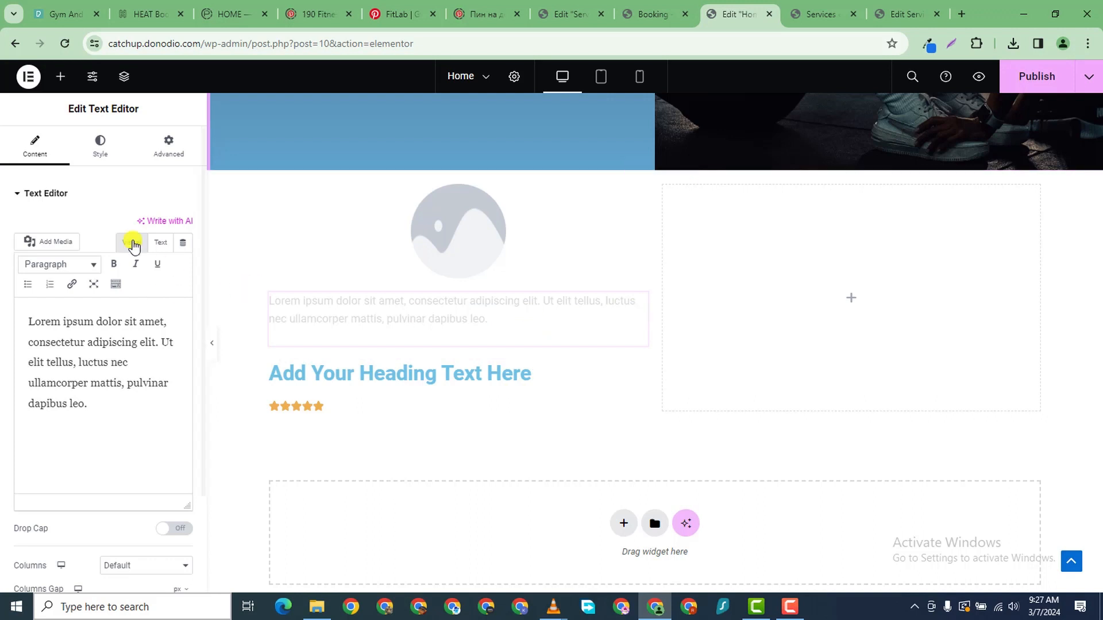
- Set the paragraph text to the Poppins font at size 13
click(100, 147)
click(184, 283)
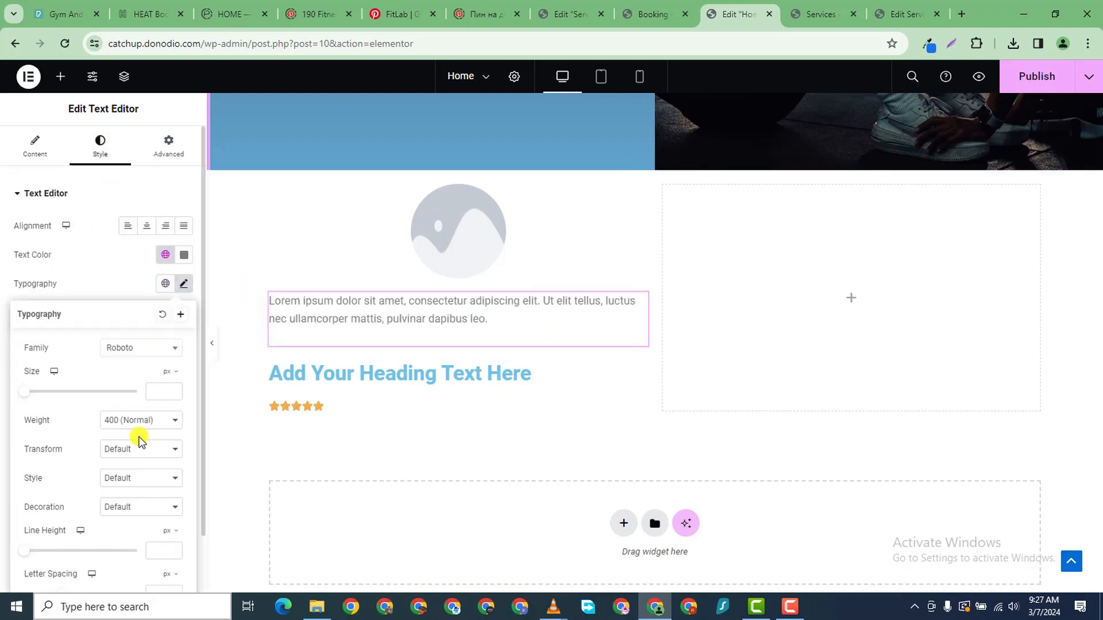
click(136, 348)
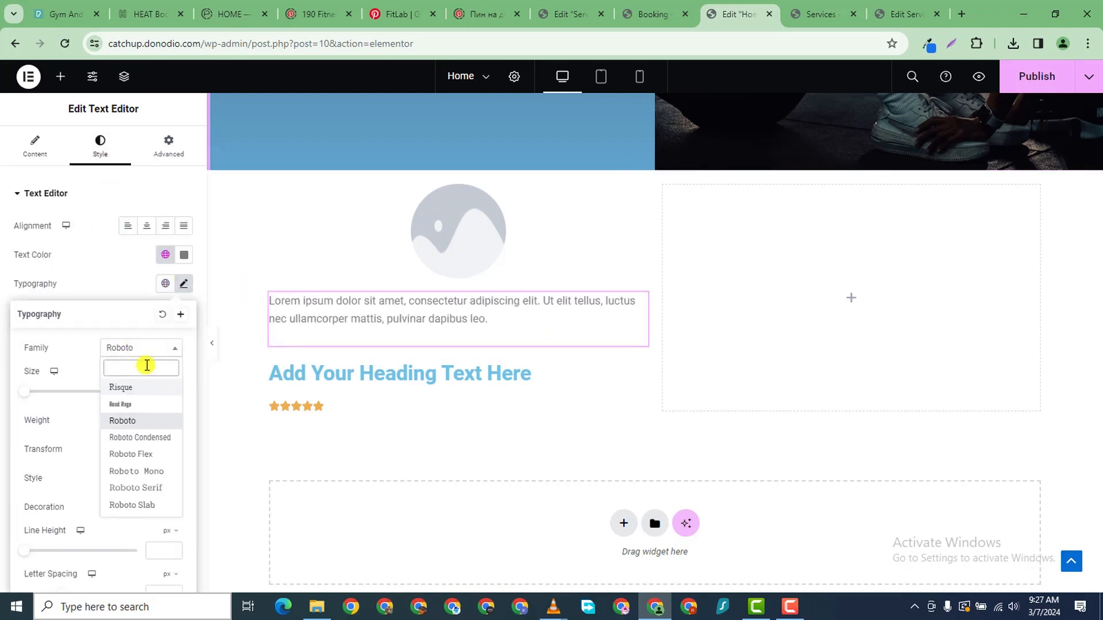
text(popp)
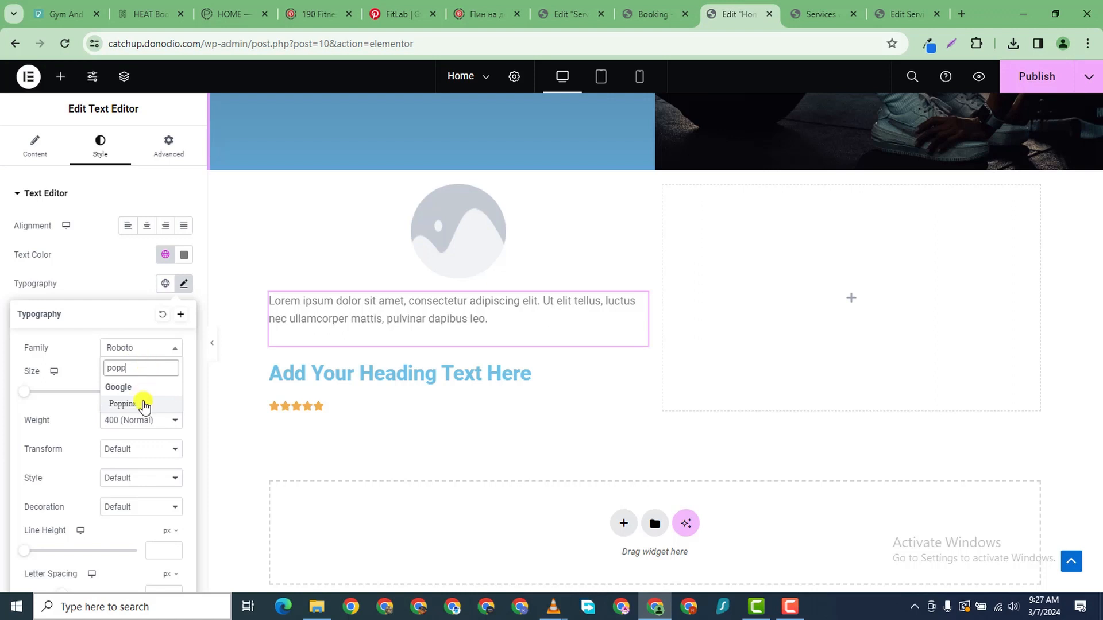
click(144, 405)
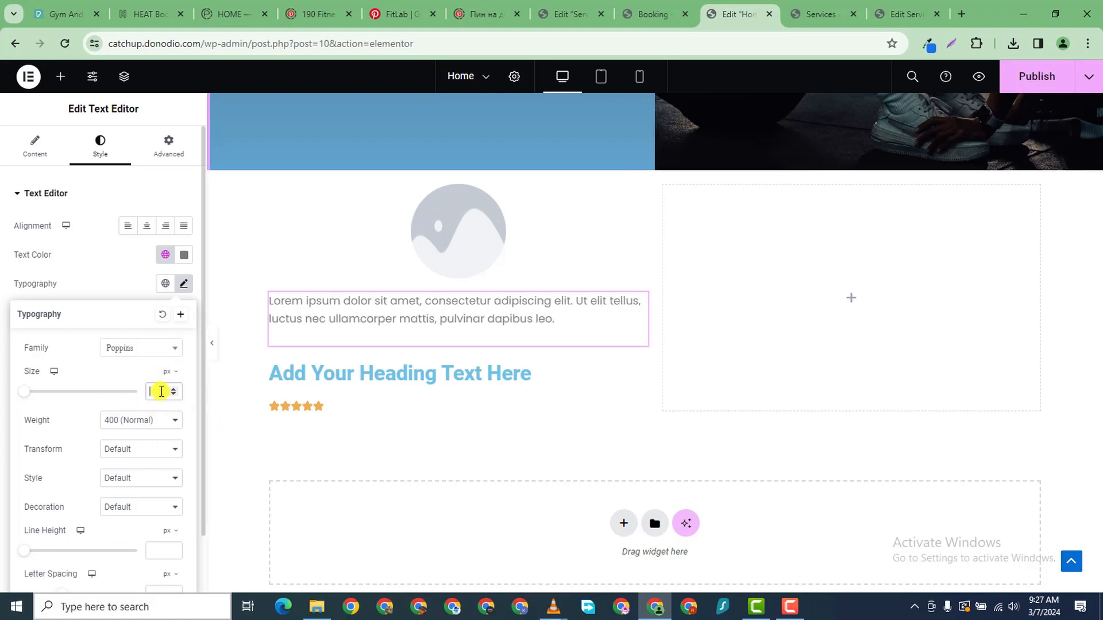
text(13)
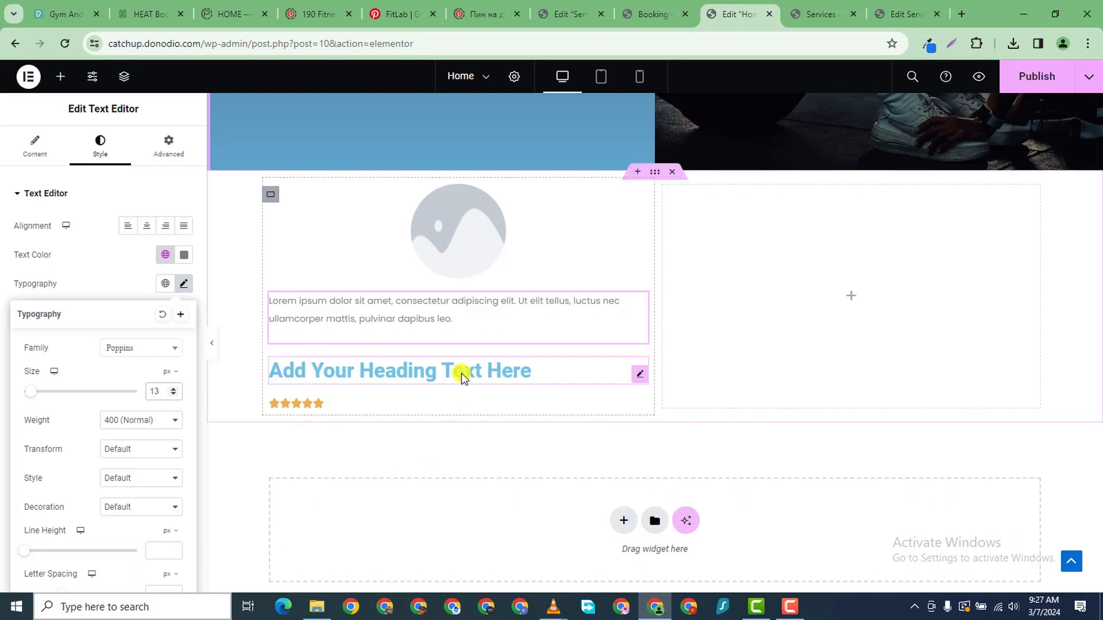
- Replace the placeholder heading text with the reviewer's name
click(460, 372)
click(97, 153)
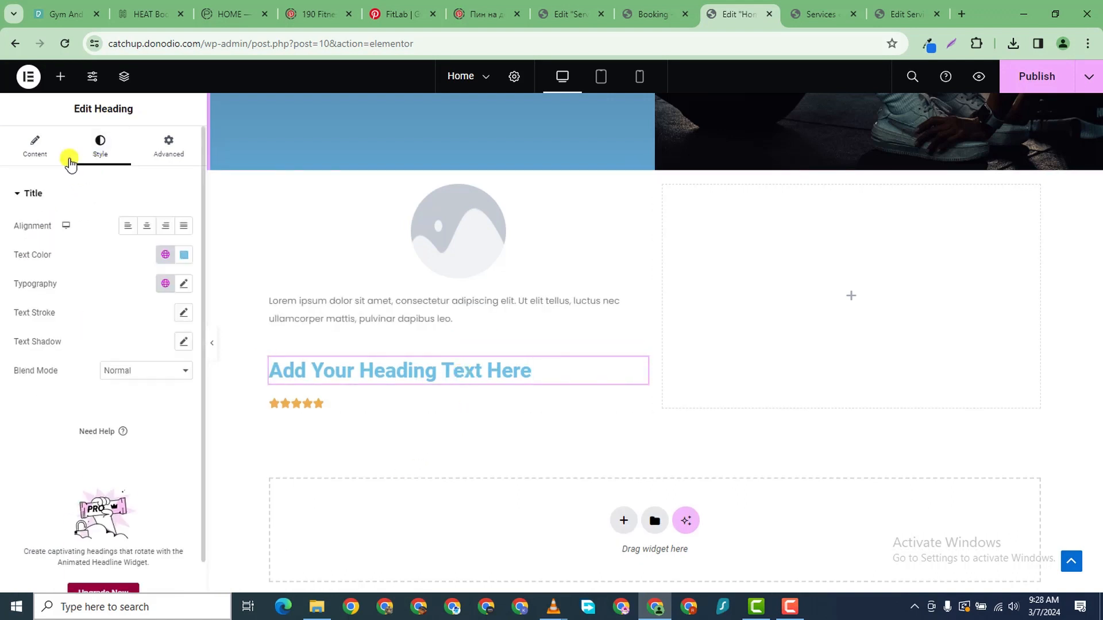
click(68, 155)
triple_click(89, 243)
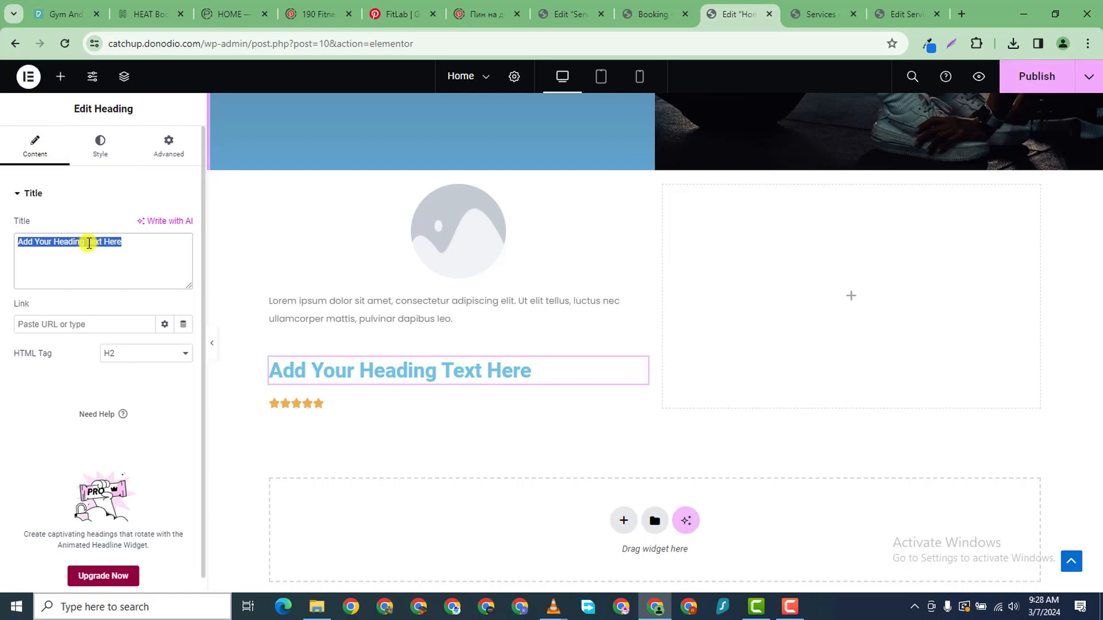
text(Re)
key(BackSpace)
key(BackSpace)
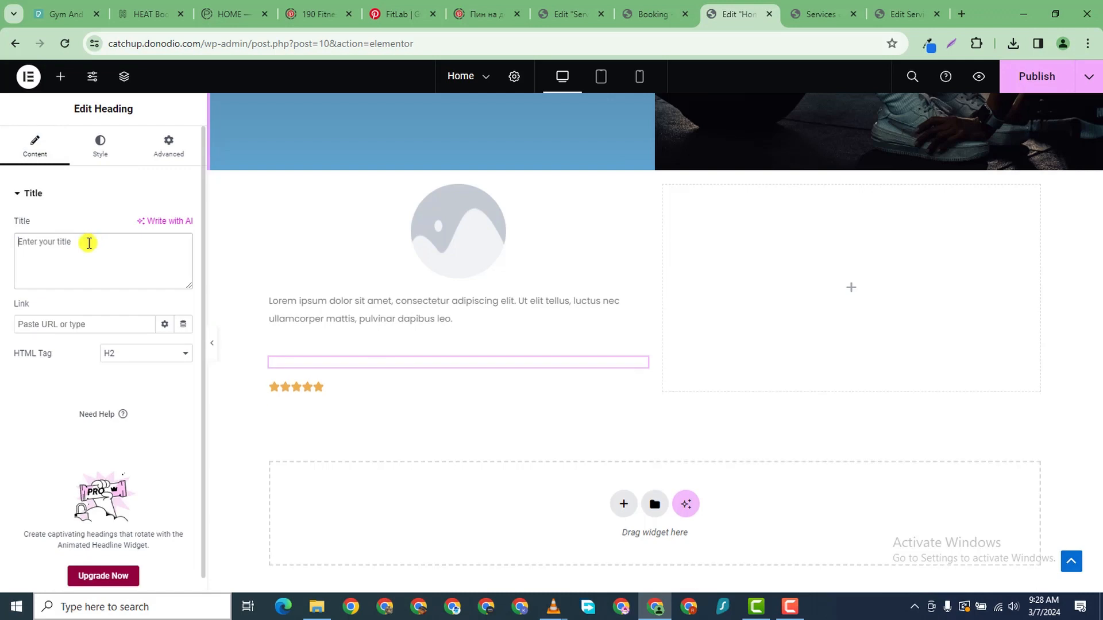
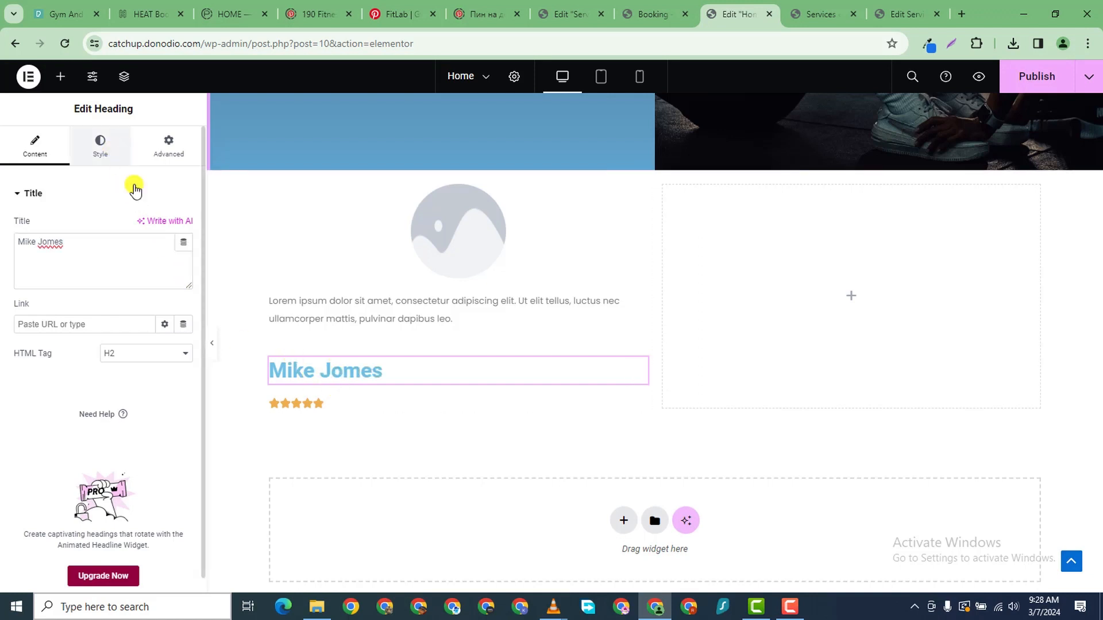
- Colour the heading text black
click(100, 147)
click(185, 258)
click(111, 394)
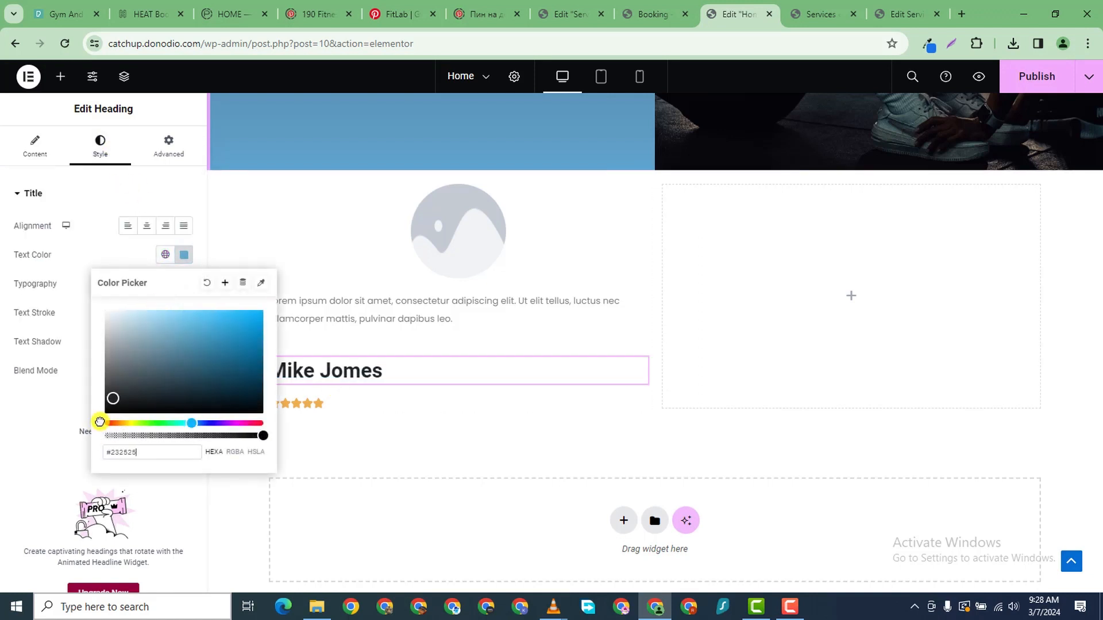
click(34, 453)
- Set the heading typography to Orbitron at 18 px
click(184, 284)
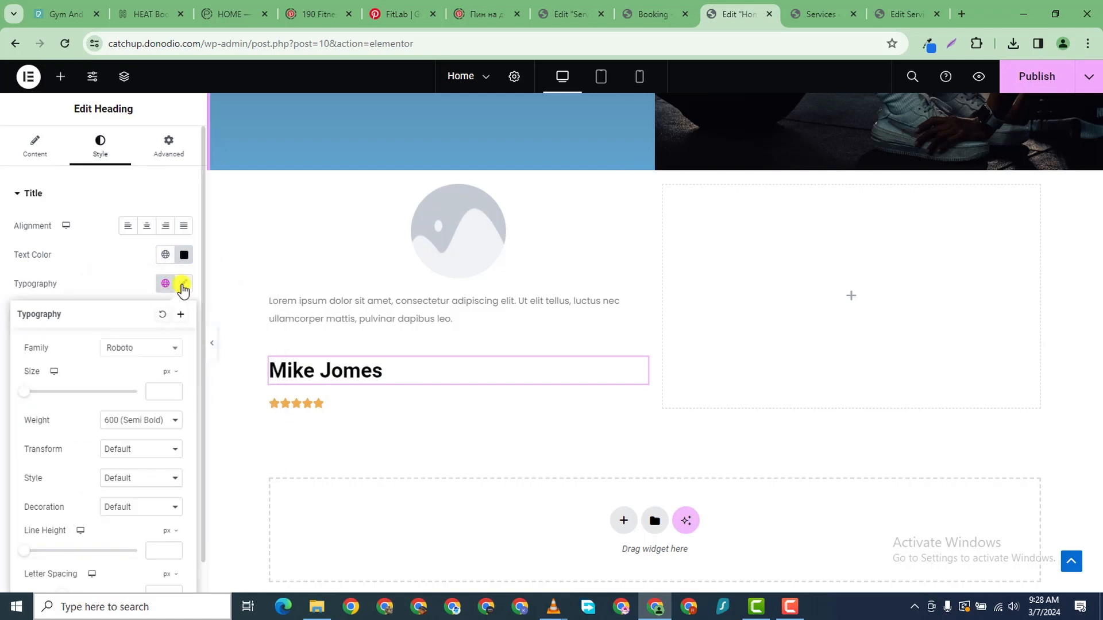
click(140, 348)
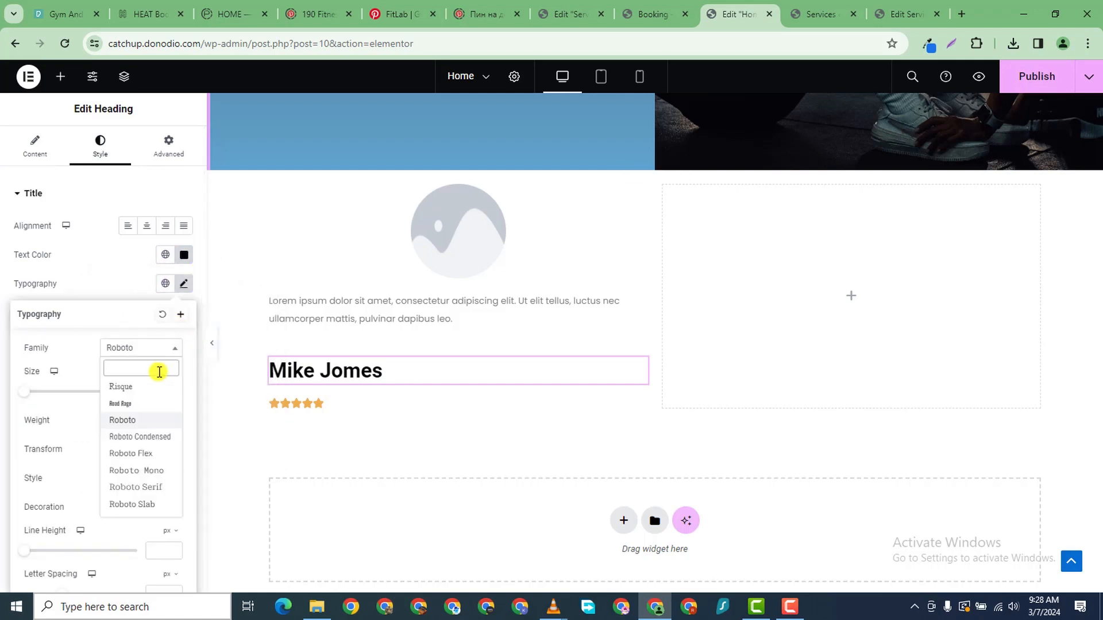
text(orbitron)
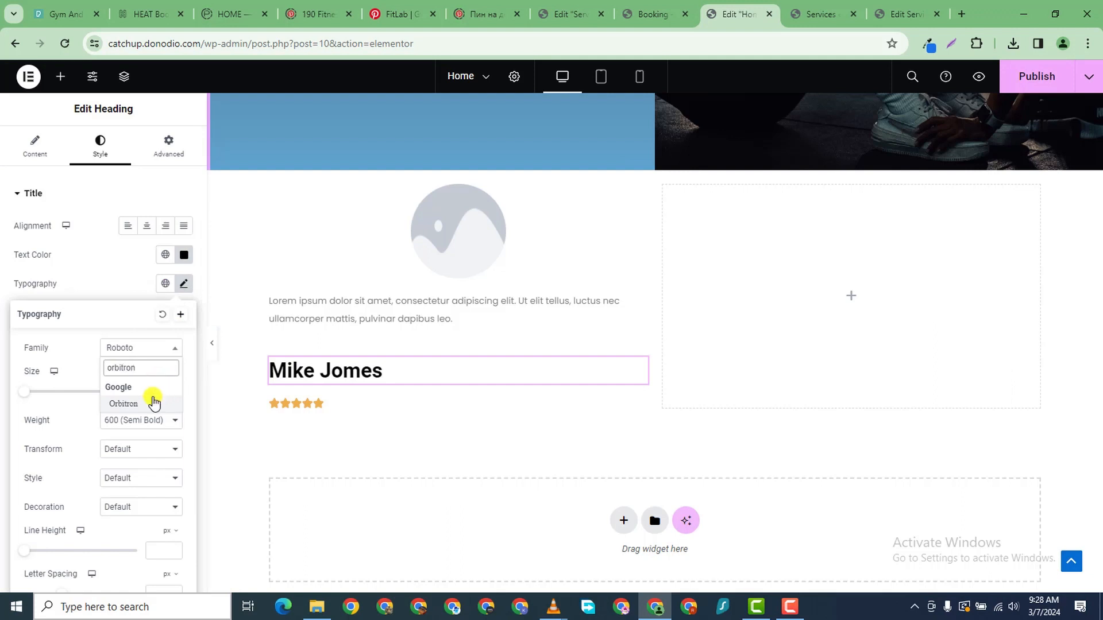
click(154, 403)
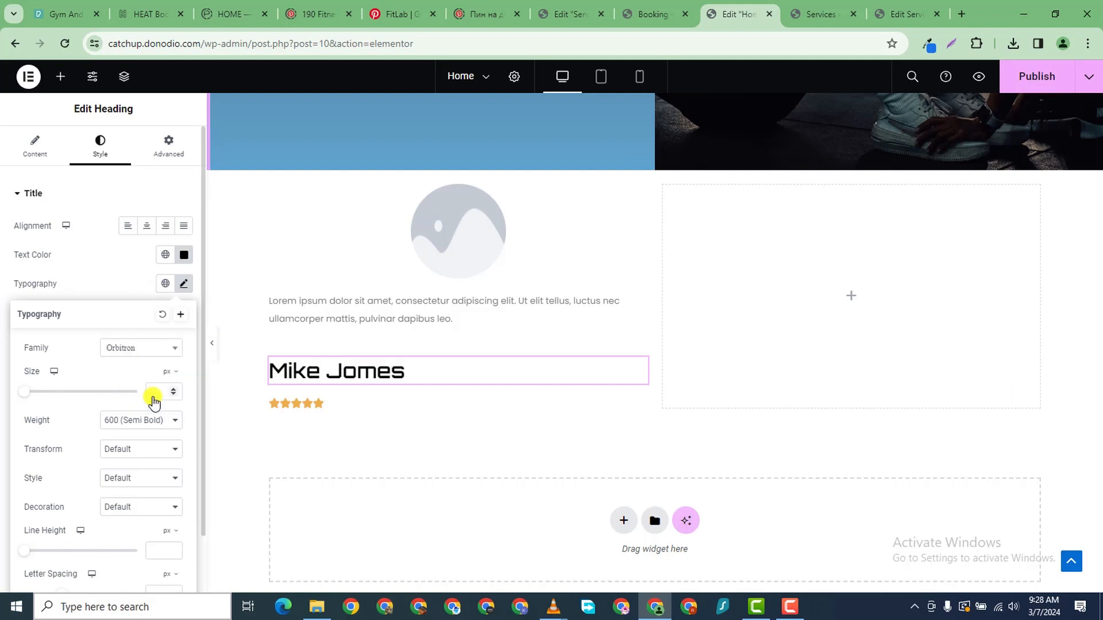
click(172, 392)
text(2)
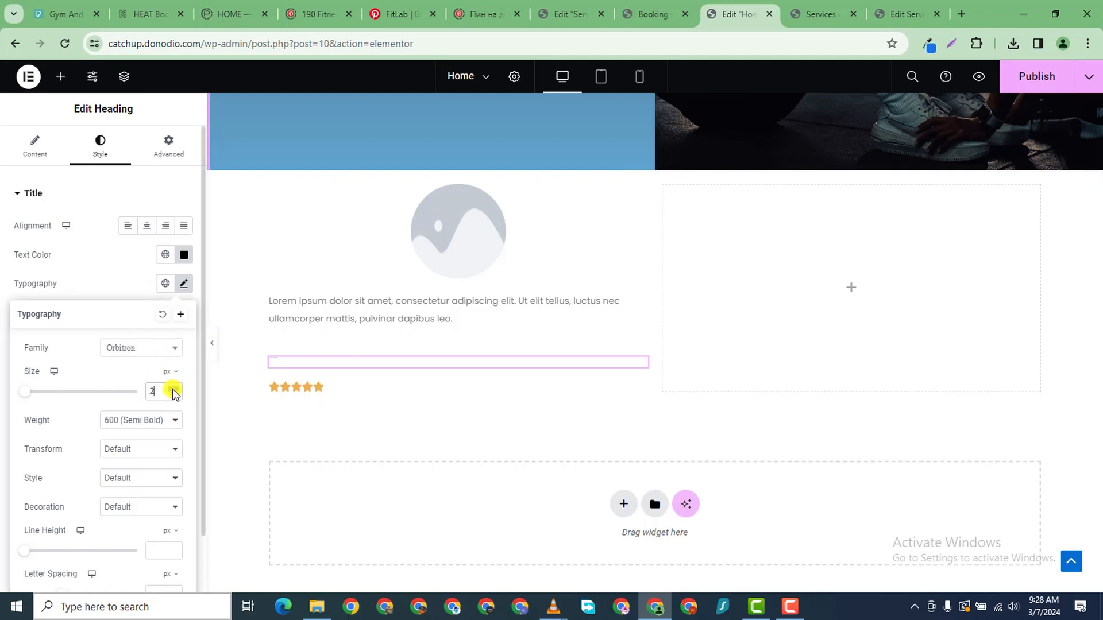
click(173, 390)
click(172, 390)
click(173, 390)
click(173, 390)
click(172, 390)
click(173, 389)
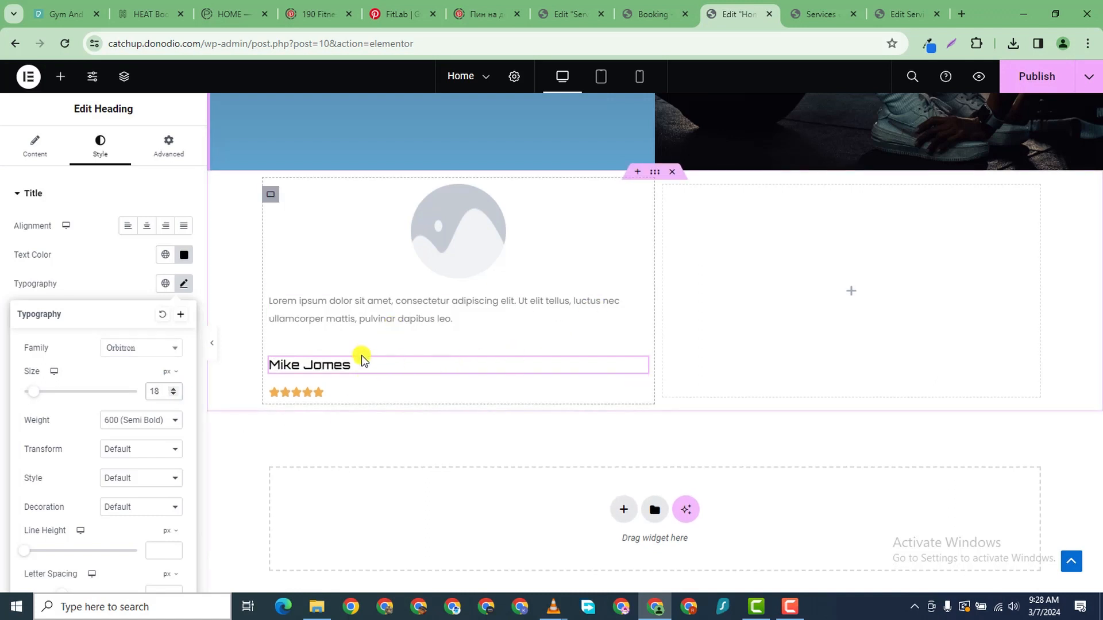
click(638, 371)
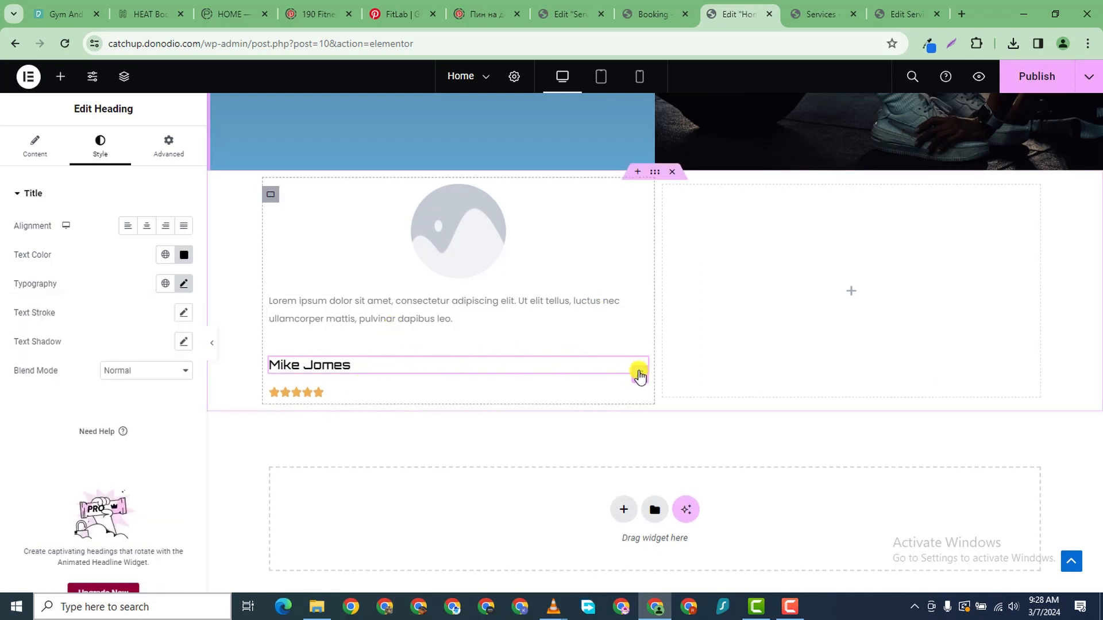
- Unlink the heading's margins and set its top margin to -40 px
click(168, 151)
click(182, 243)
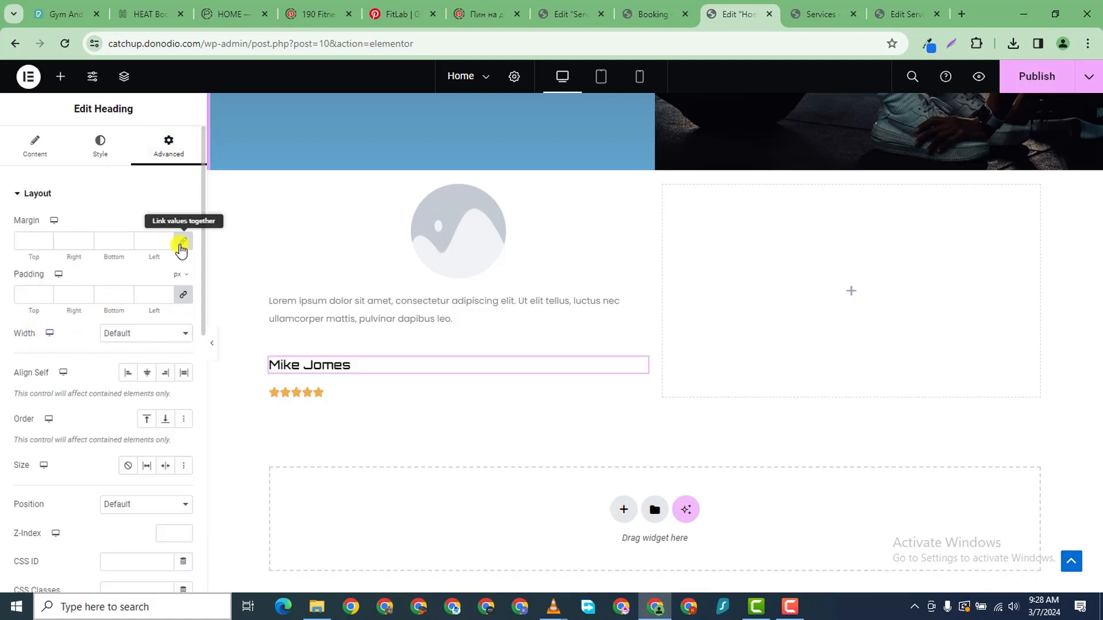
click(44, 243)
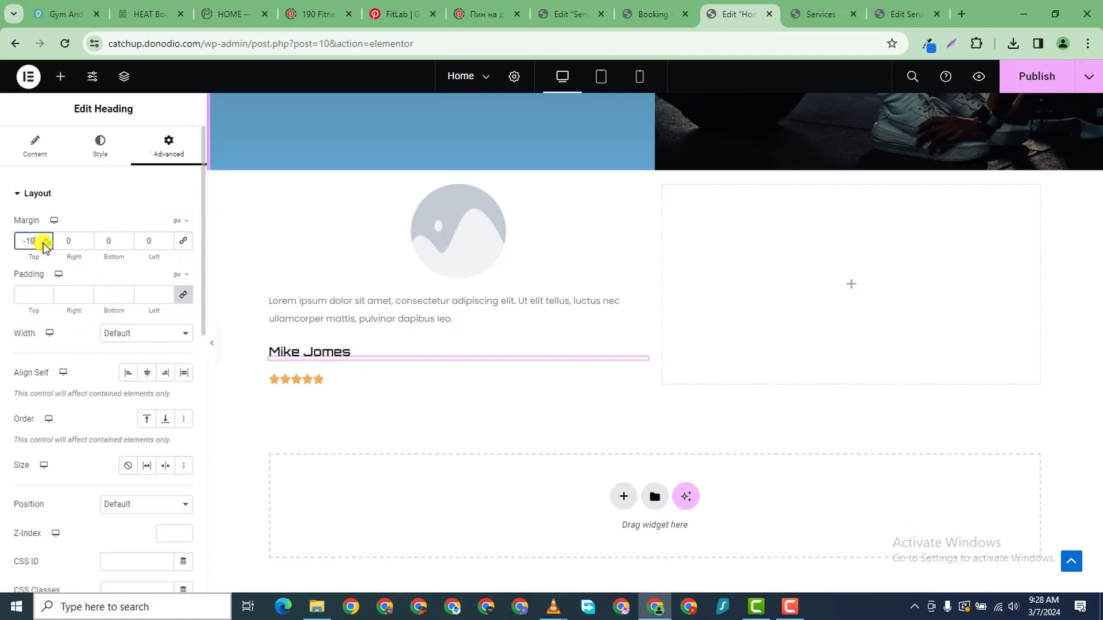
drag(43, 244, 43, 243)
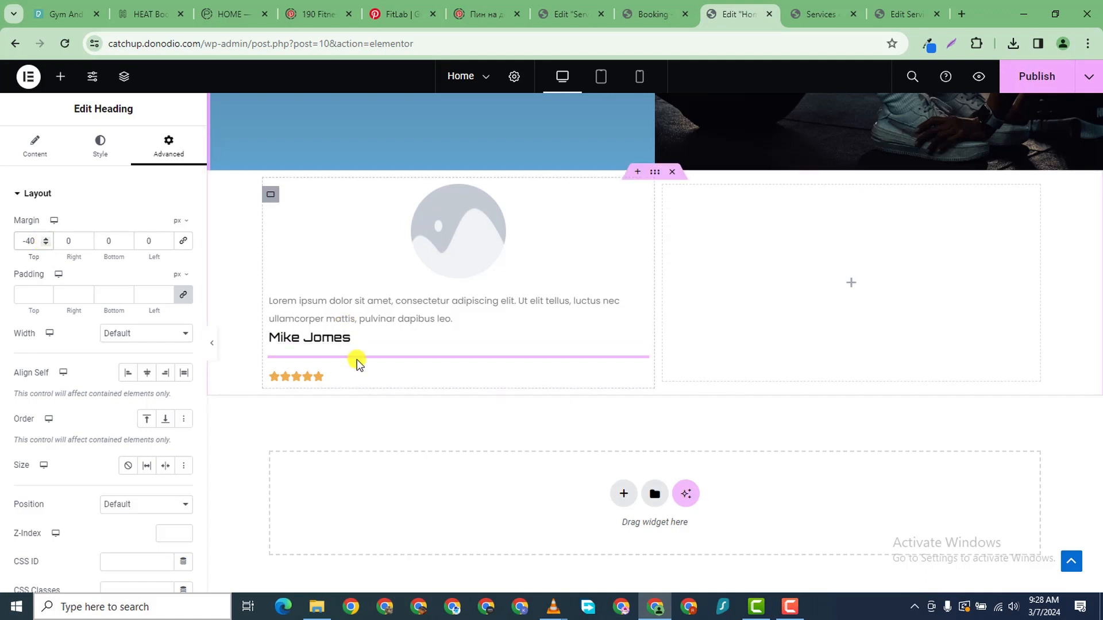
- Give the star rating an unlinked top margin of -33 px
click(637, 384)
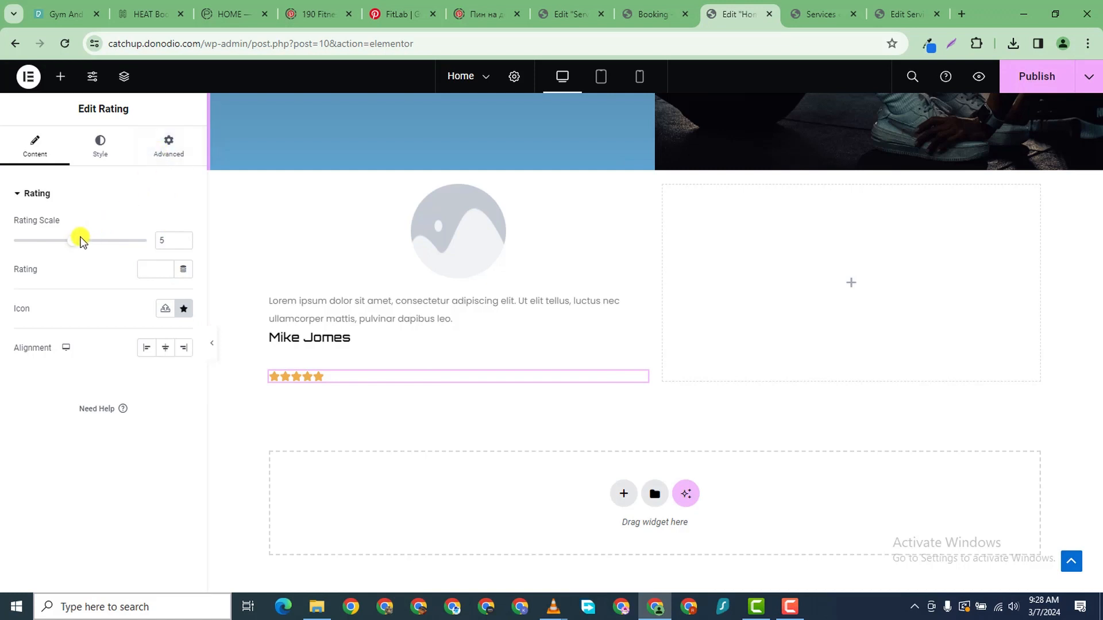
click(160, 154)
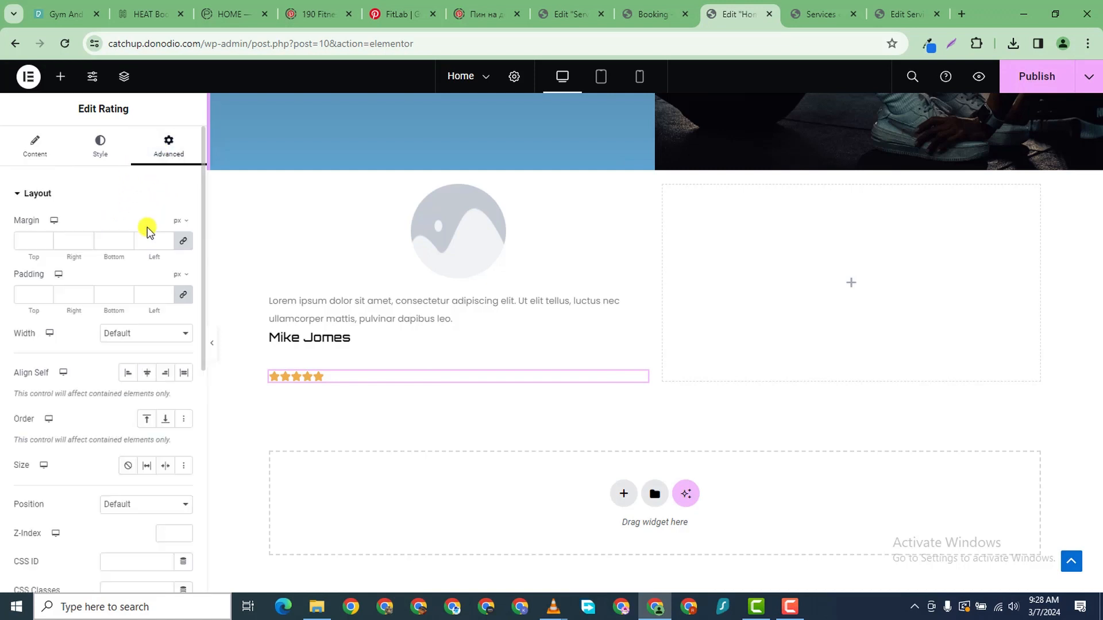
click(183, 241)
click(45, 244)
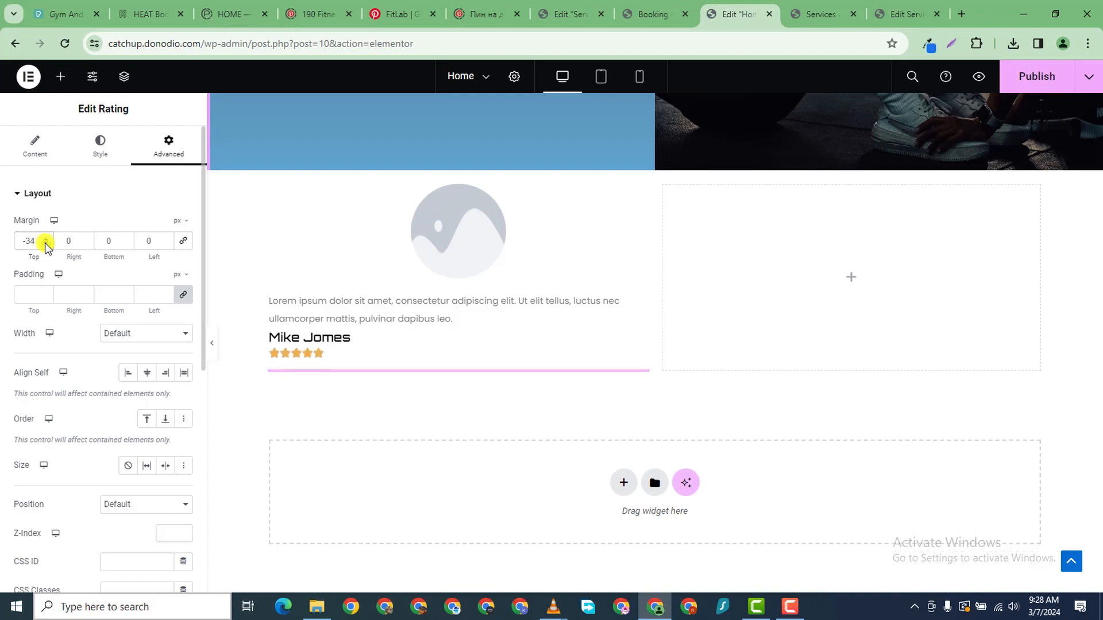
click(46, 238)
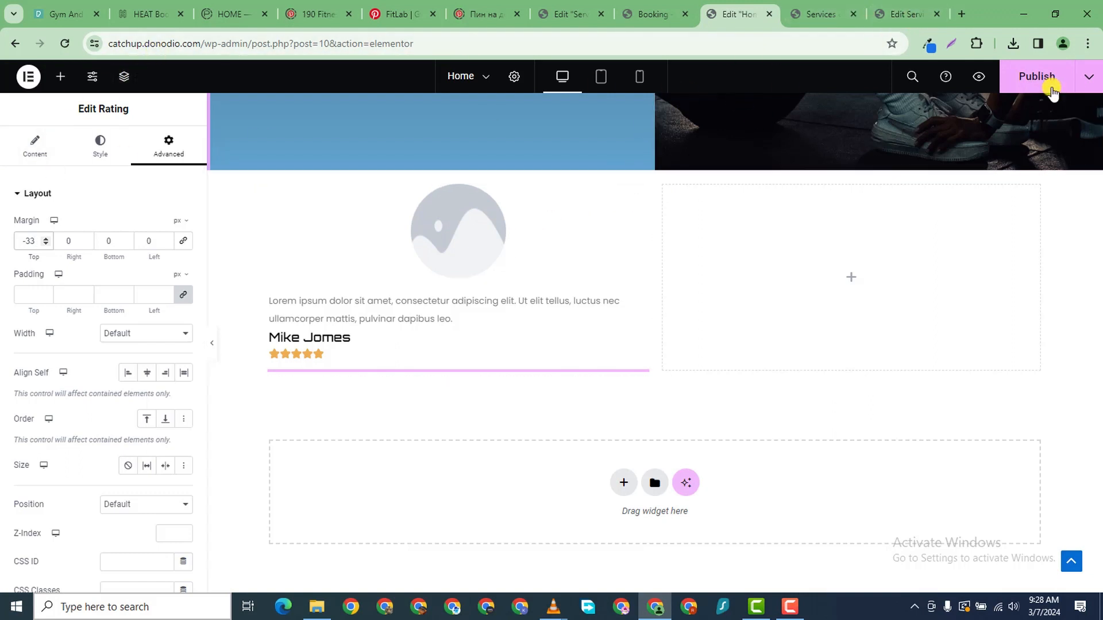
- Publish the Home page and open a new browser tab
click(1034, 76)
click(957, 12)
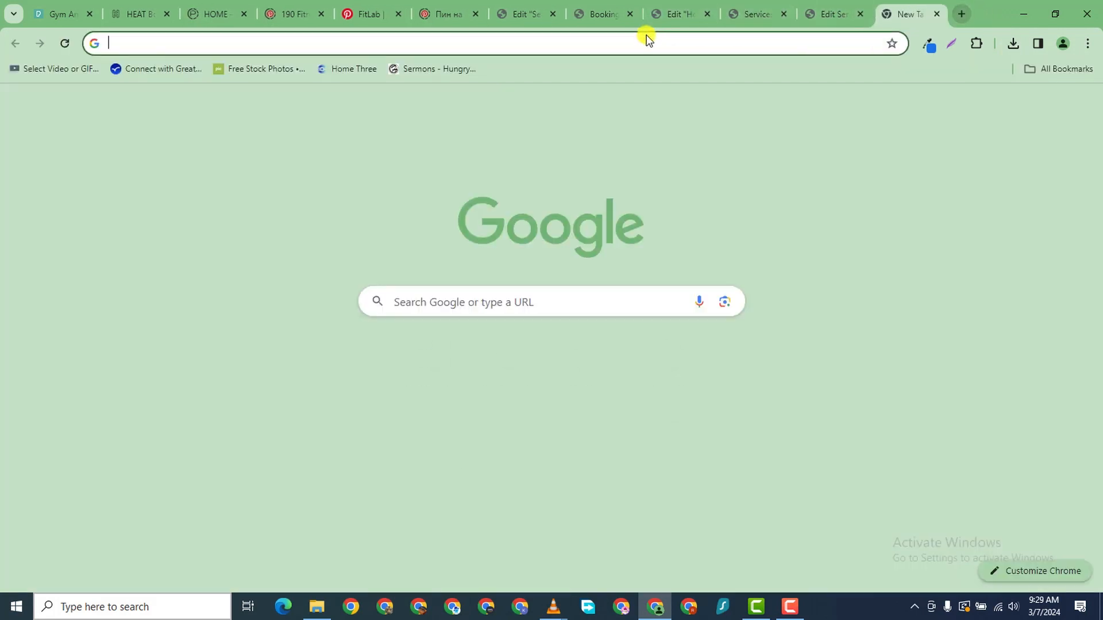
click(645, 40)
- Go to pexels.com and search for 'man portrait picture'
text(pexels.com)
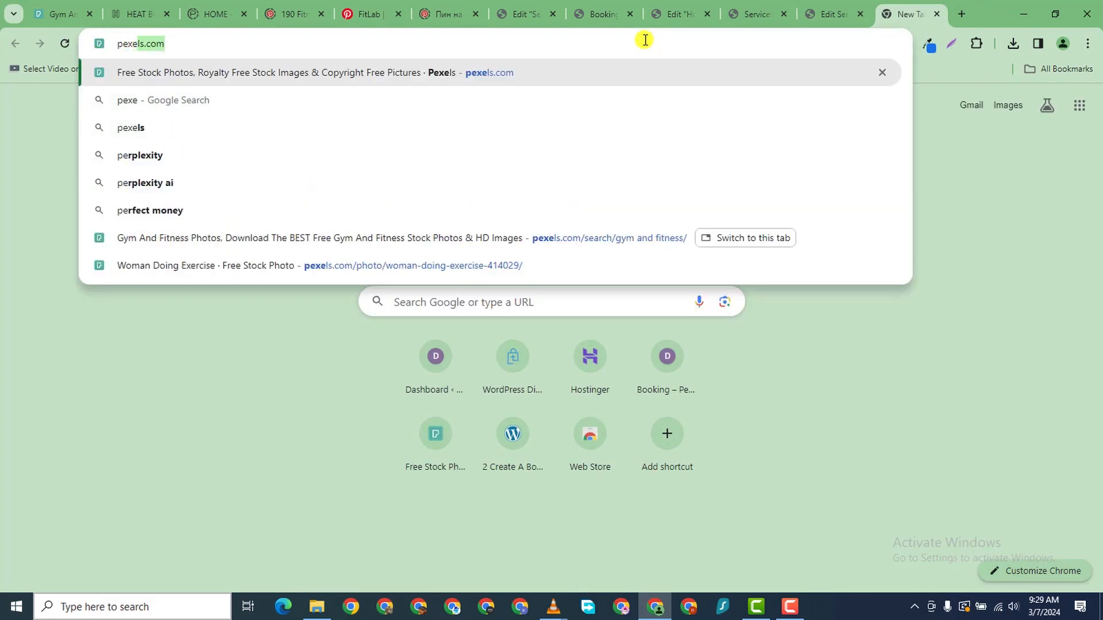
key(Return)
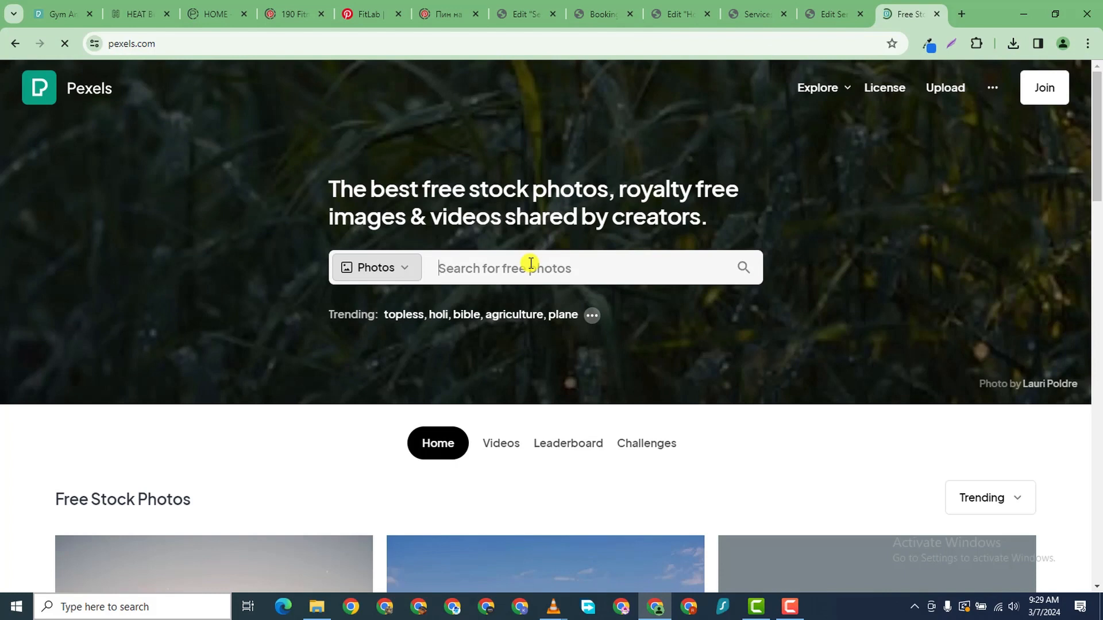
click(531, 263)
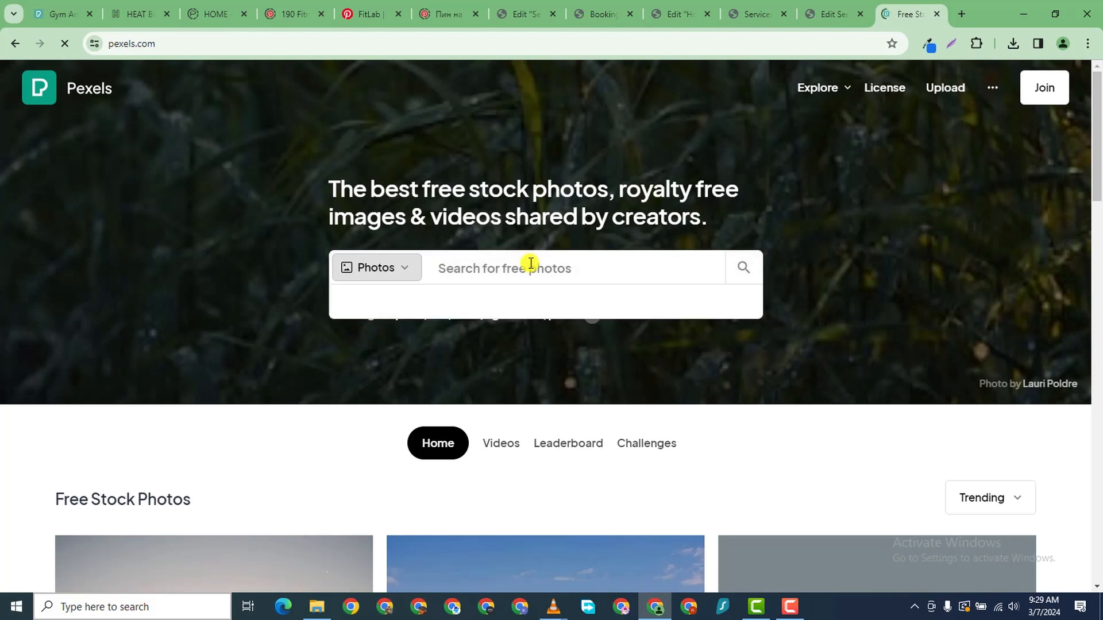
text(man)
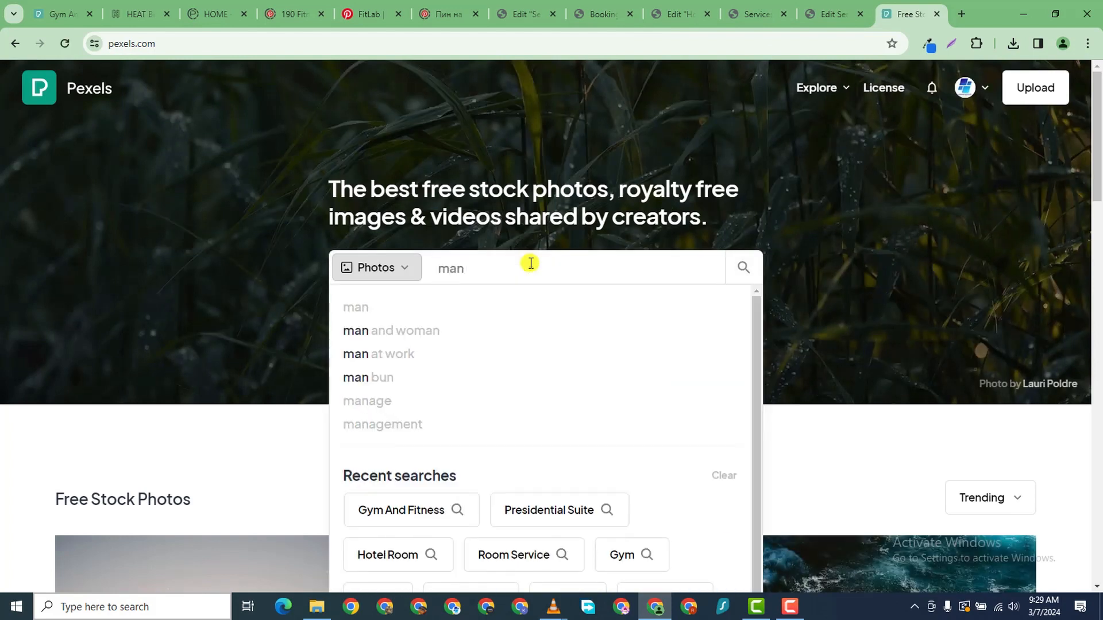
text( por)
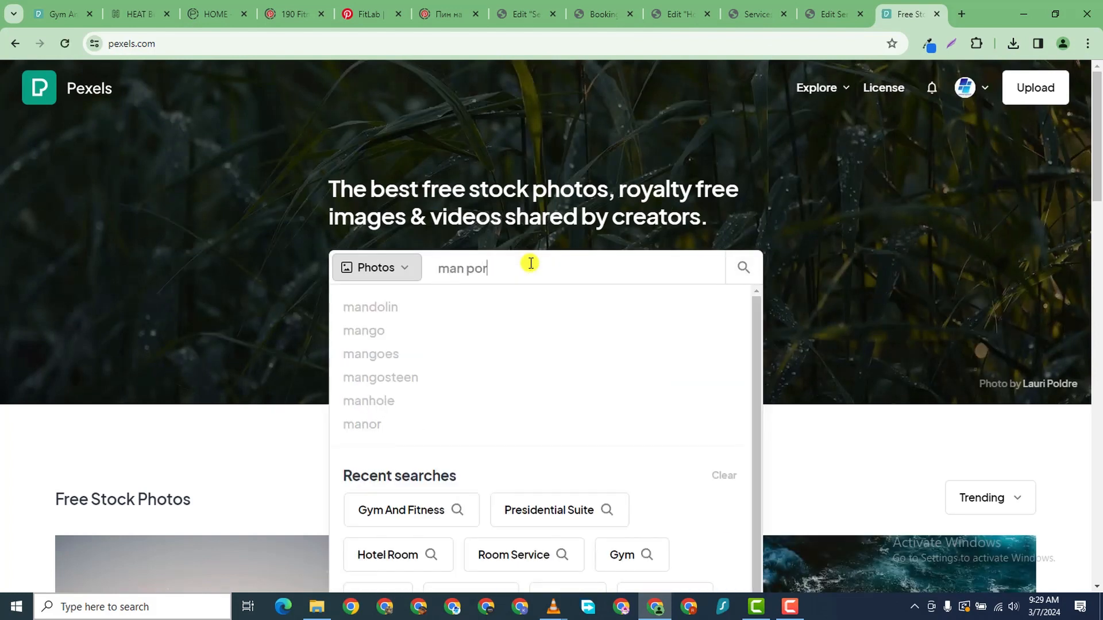
text(trait )
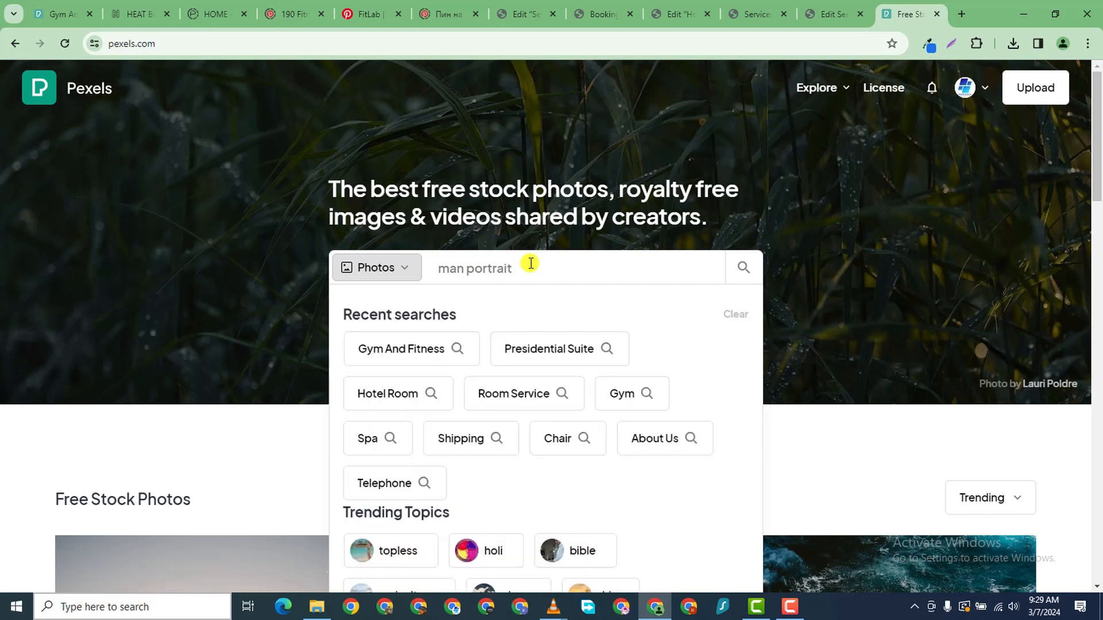
text(picture)
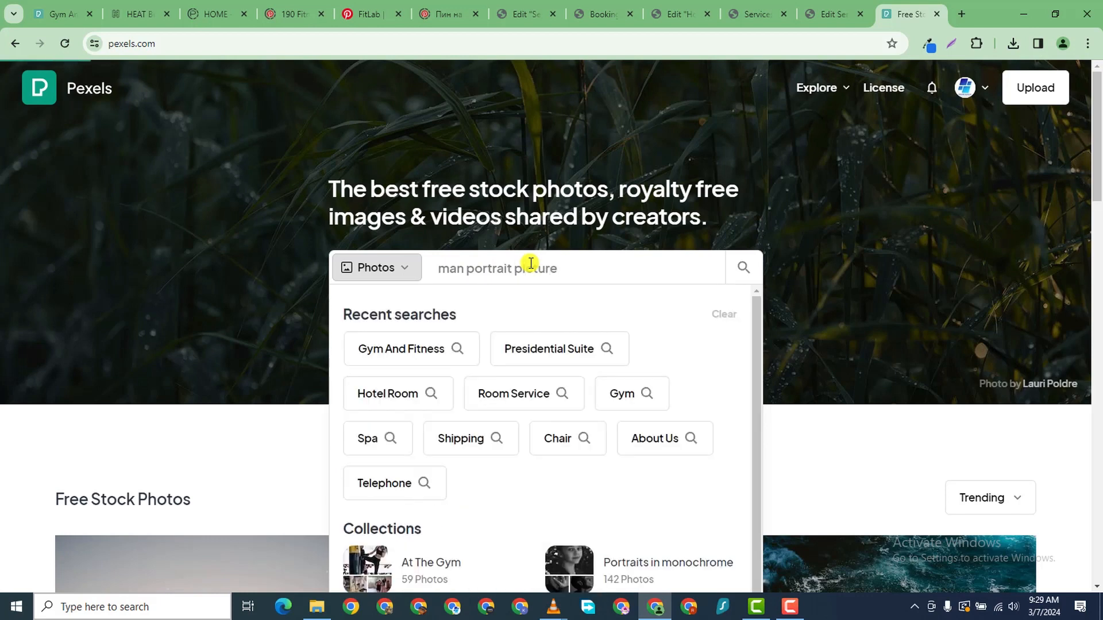
key(Return)
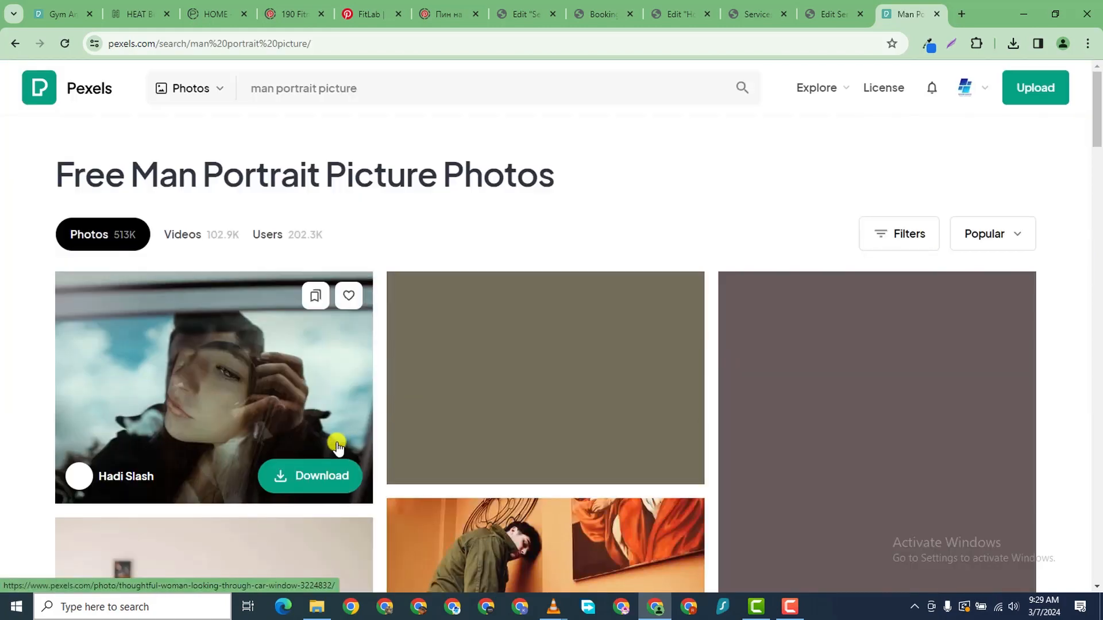
scroll(392, 451, down, 4)
scroll(396, 449, down, 5)
scroll(256, 322, up, 8)
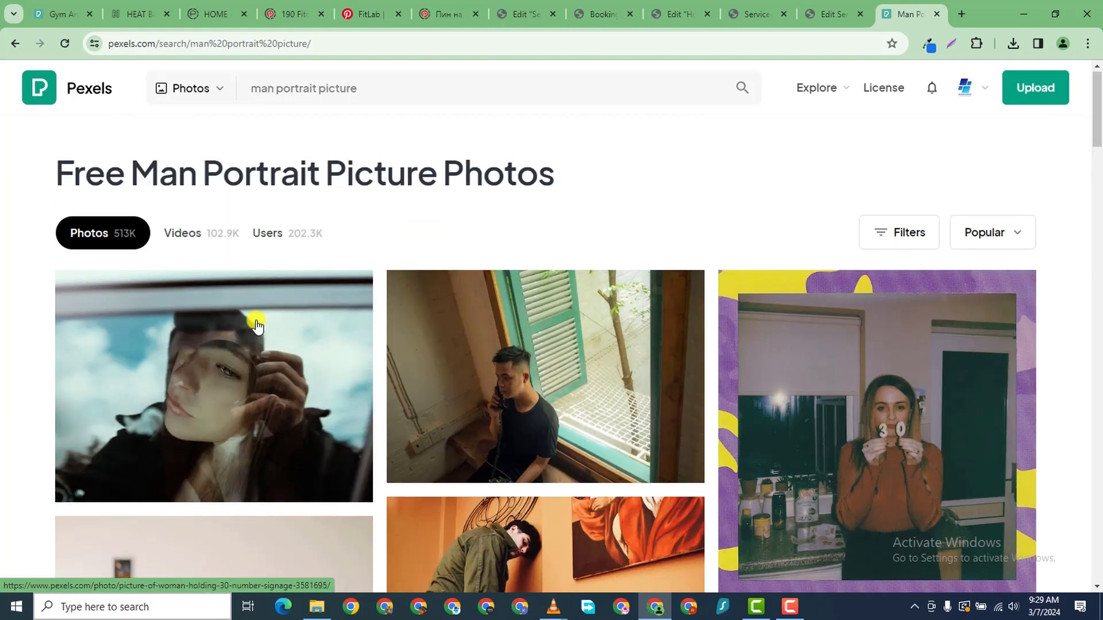
scroll(392, 115, down, 5)
- Change the search to 'man face' and open the smiling green-shirt man's photo
drag(361, 87, 278, 91)
text(fac)
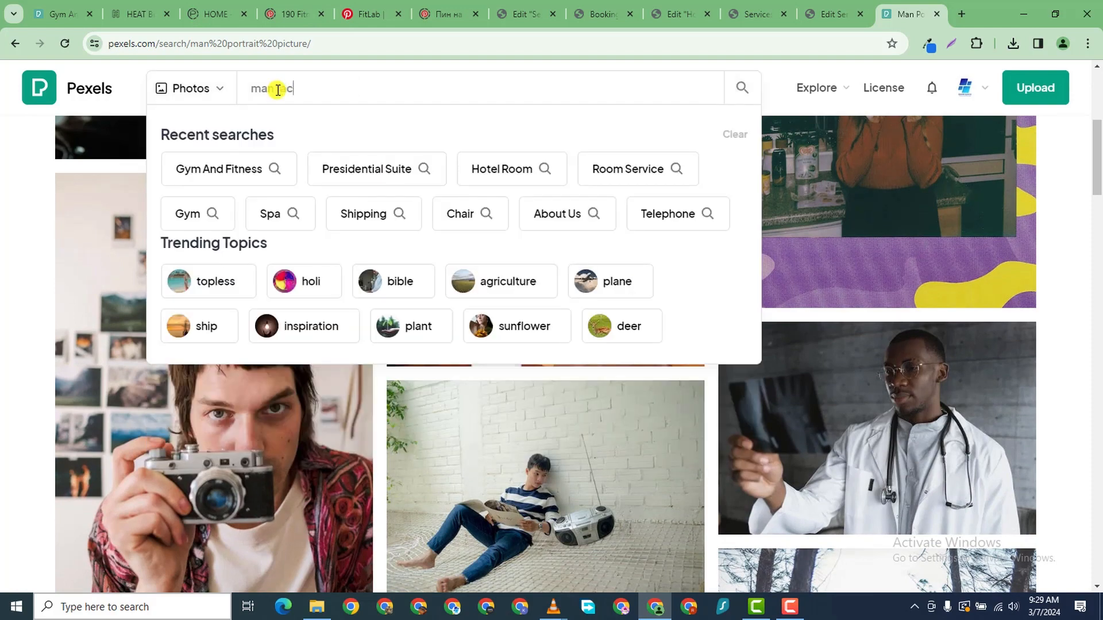
text(e)
key(Return)
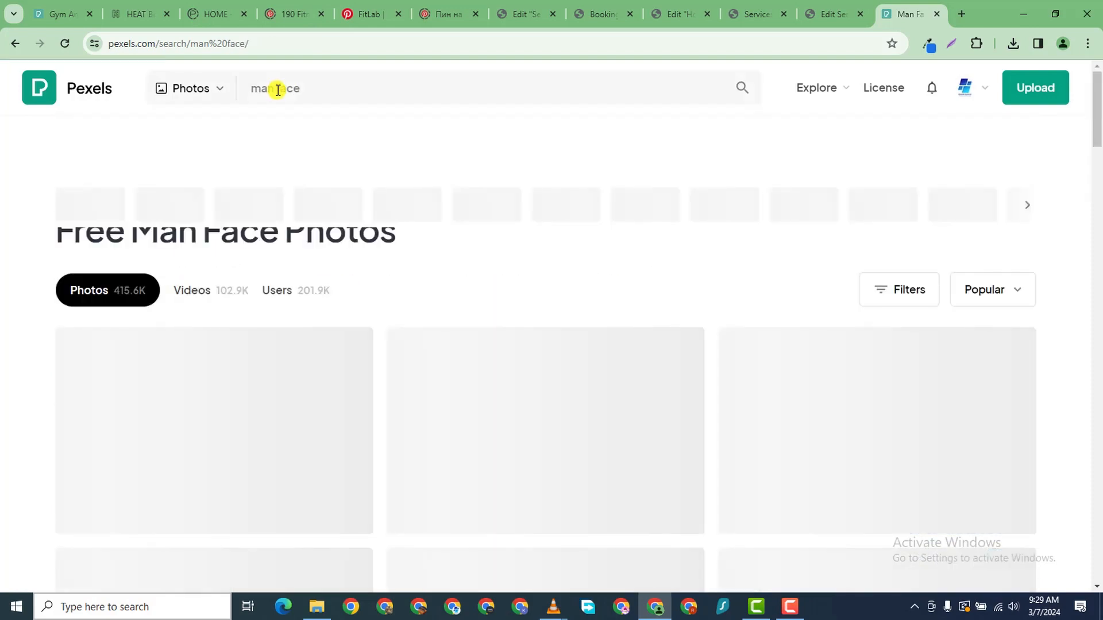
scroll(460, 371, down, 1)
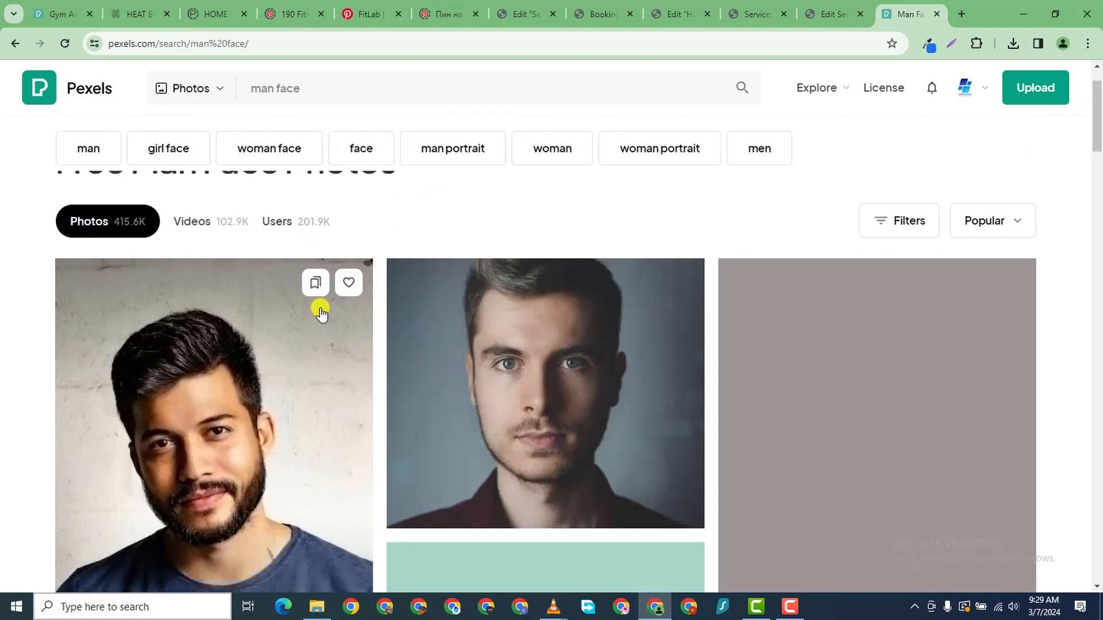
scroll(560, 393, down, 2)
scroll(767, 326, down, 9)
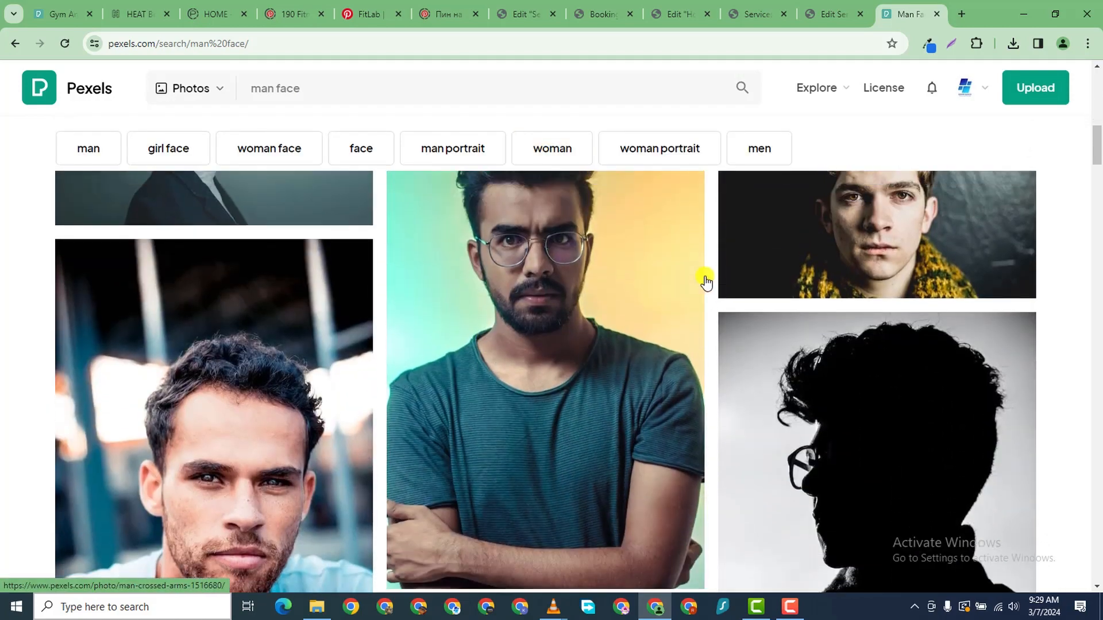
scroll(705, 280, up, 4)
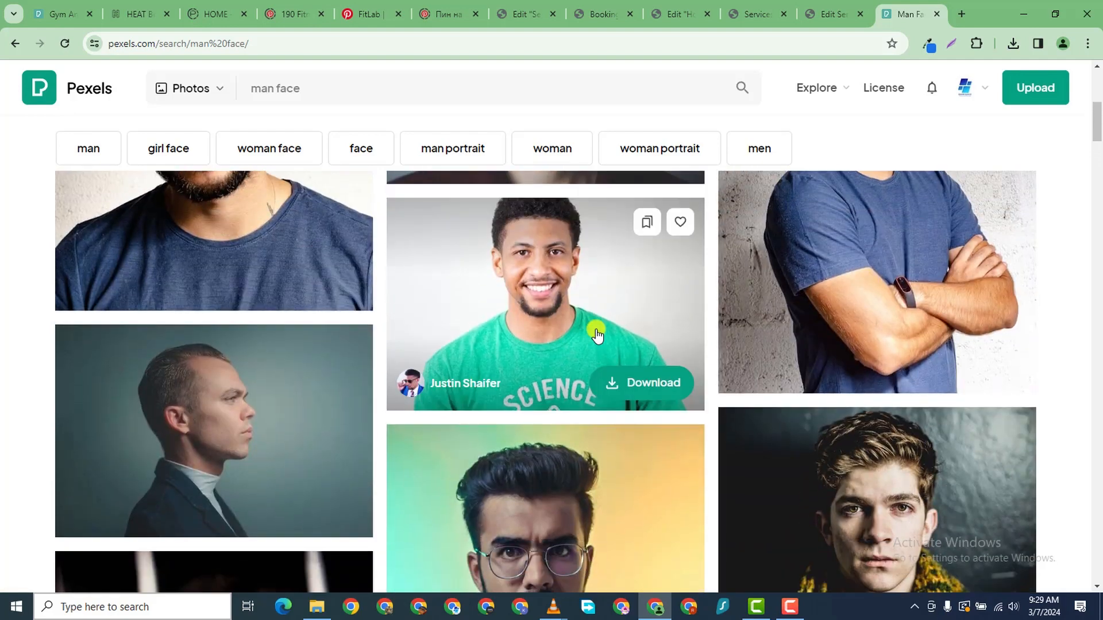
click(596, 334)
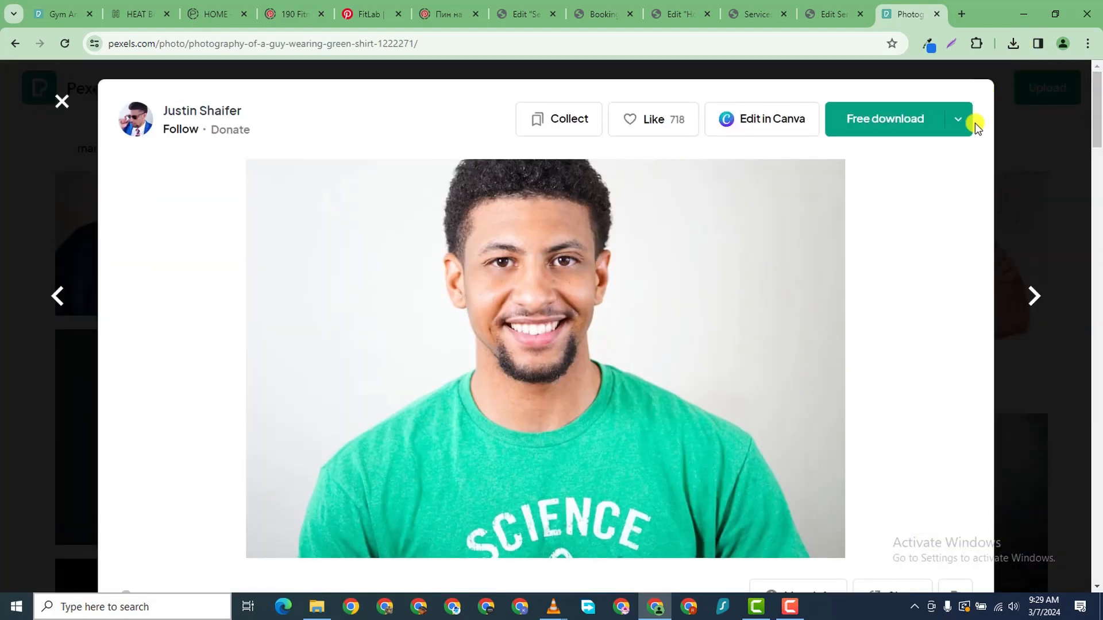
- Open the photo's download size options and enter a custom width of 300
click(960, 120)
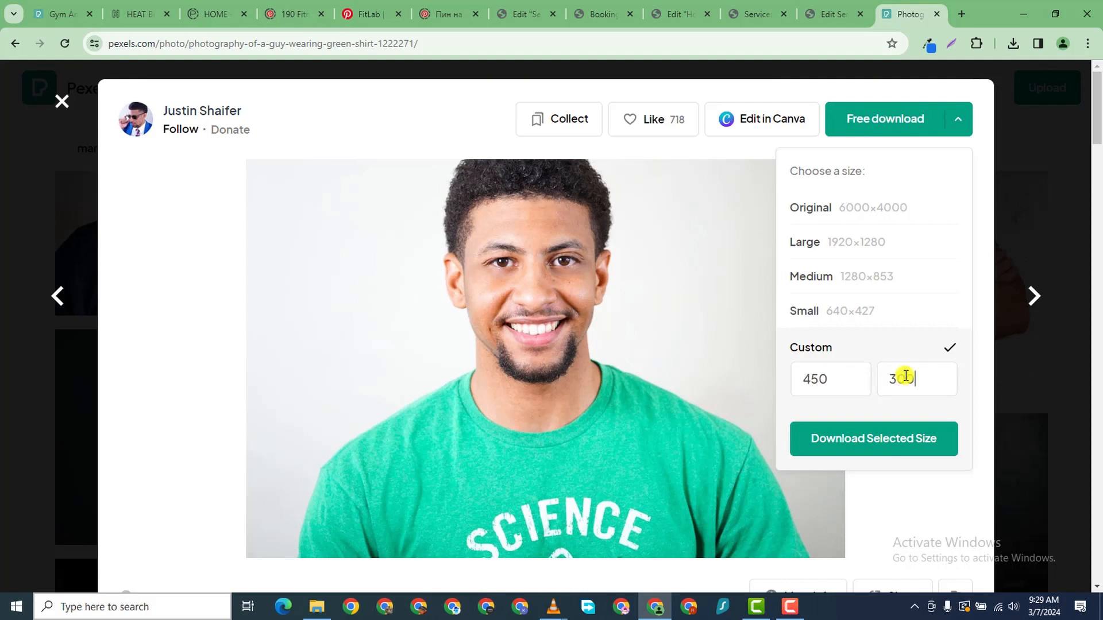
scroll(906, 376, down, 1)
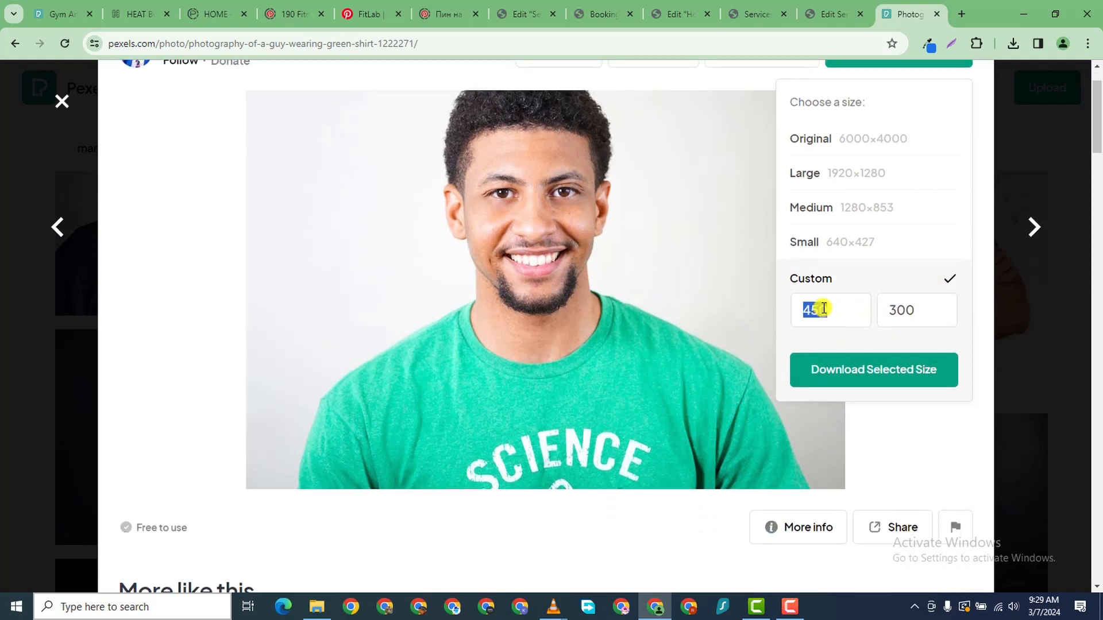
key(BackSpace)
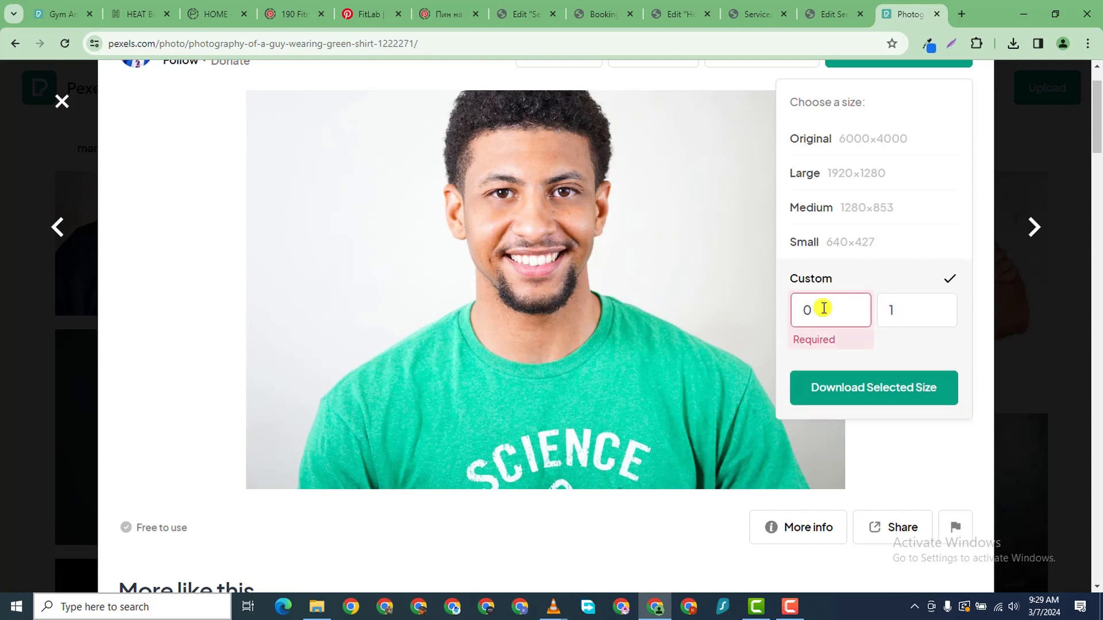
text(300)
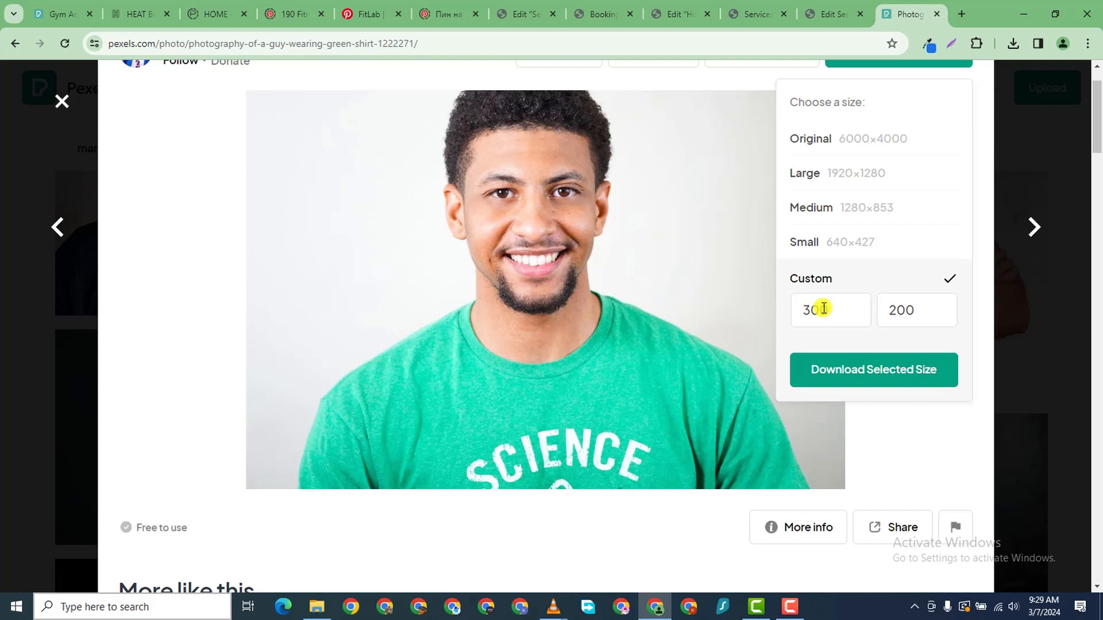
- Check the blue-shirt crossed-arms portrait's download sizes among similar photos, then go back
scroll(846, 351, down, 1)
scroll(846, 351, up, 2)
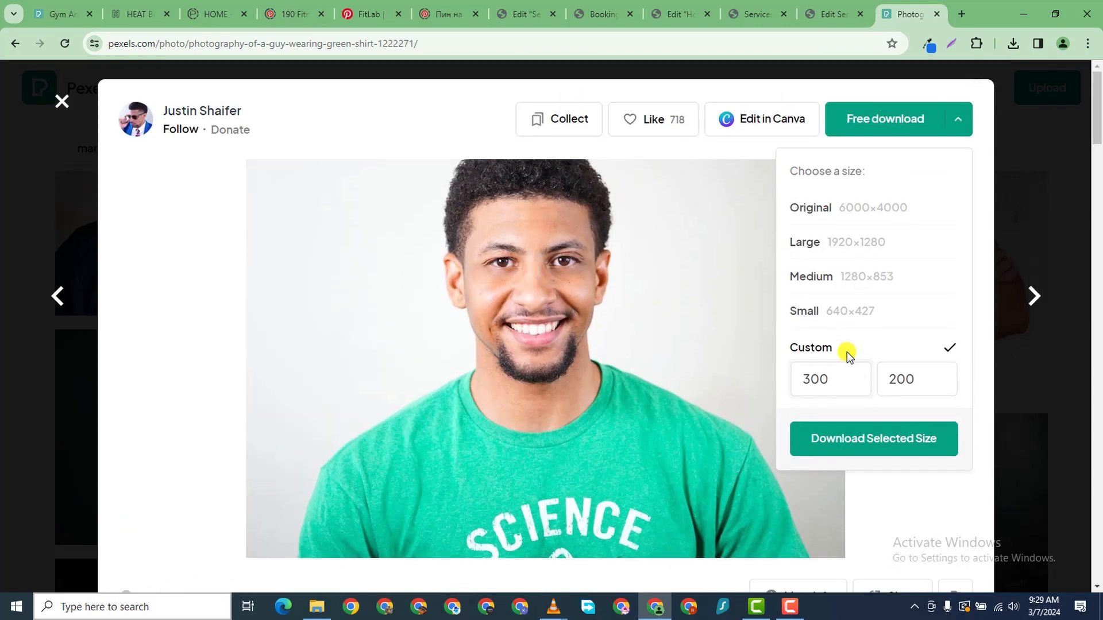
scroll(847, 351, down, 3)
scroll(892, 148, up, 4)
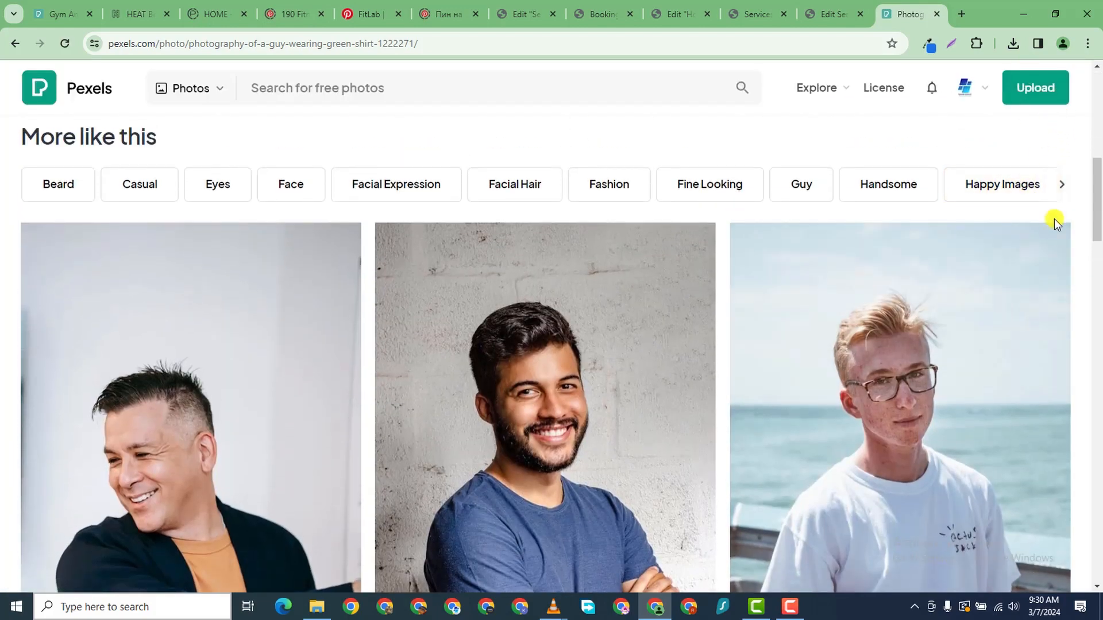
scroll(417, 465, down, 10)
scroll(649, 396, up, 8)
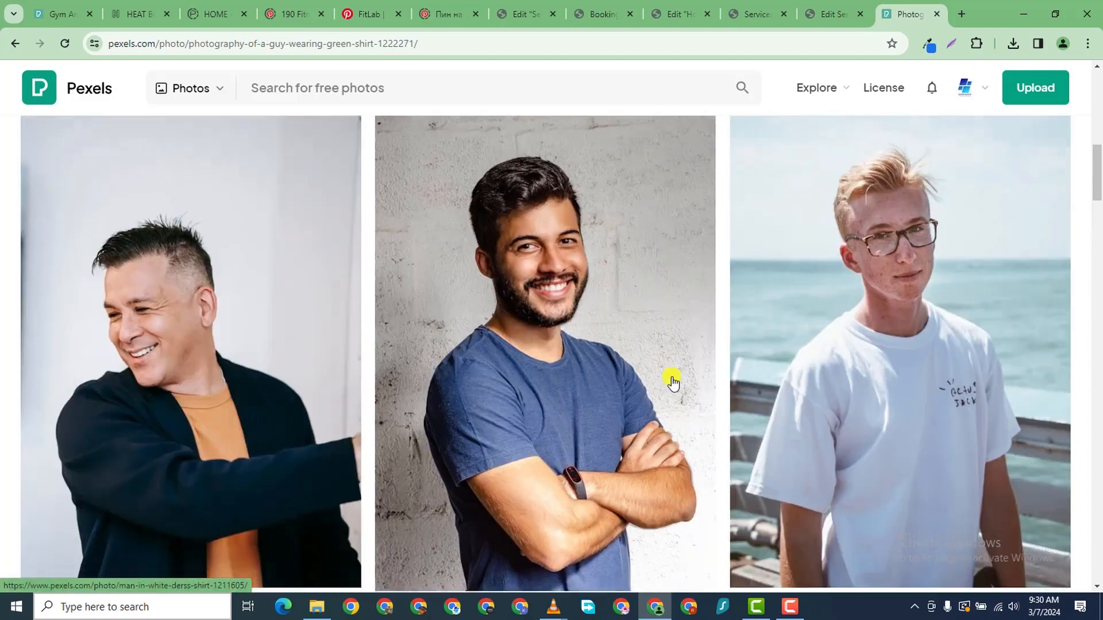
scroll(673, 382, down, 1)
scroll(419, 328, up, 3)
scroll(423, 389, down, 12)
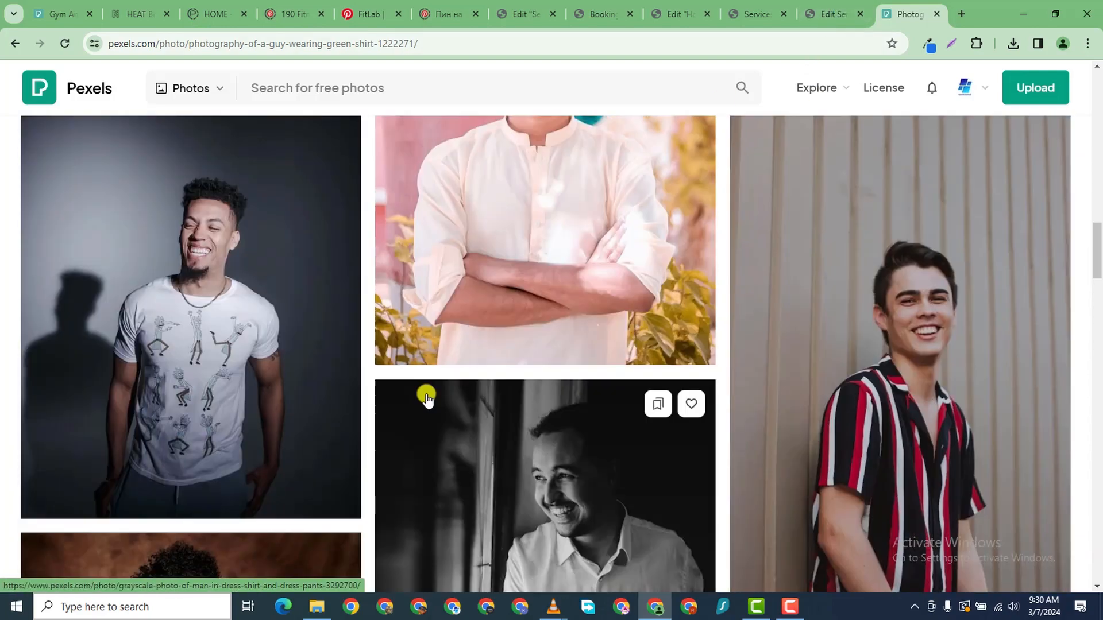
scroll(426, 397, down, 5)
scroll(426, 396, up, 4)
scroll(426, 397, down, 8)
scroll(426, 397, up, 6)
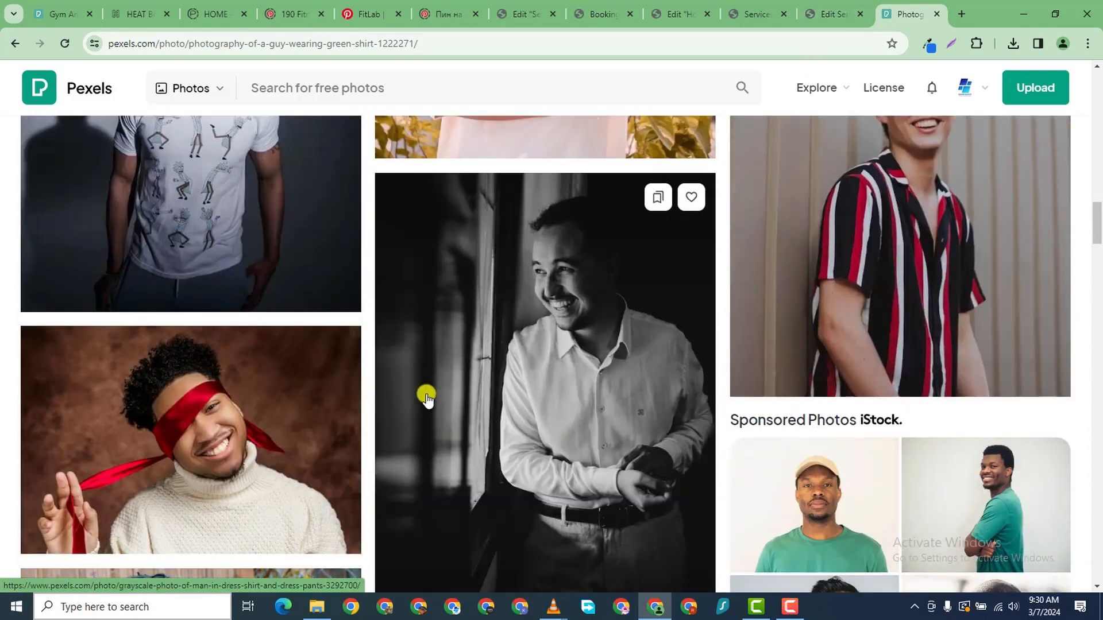
scroll(426, 396, down, 4)
scroll(396, 376, down, 7)
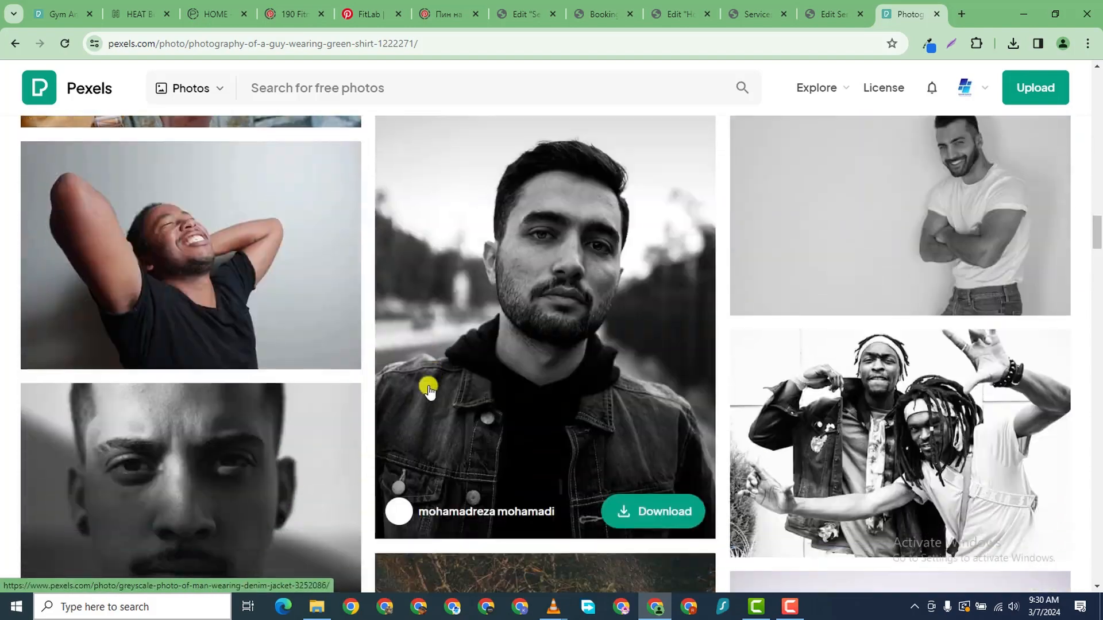
scroll(428, 388, up, 5)
scroll(424, 374, down, 6)
scroll(516, 205, up, 14)
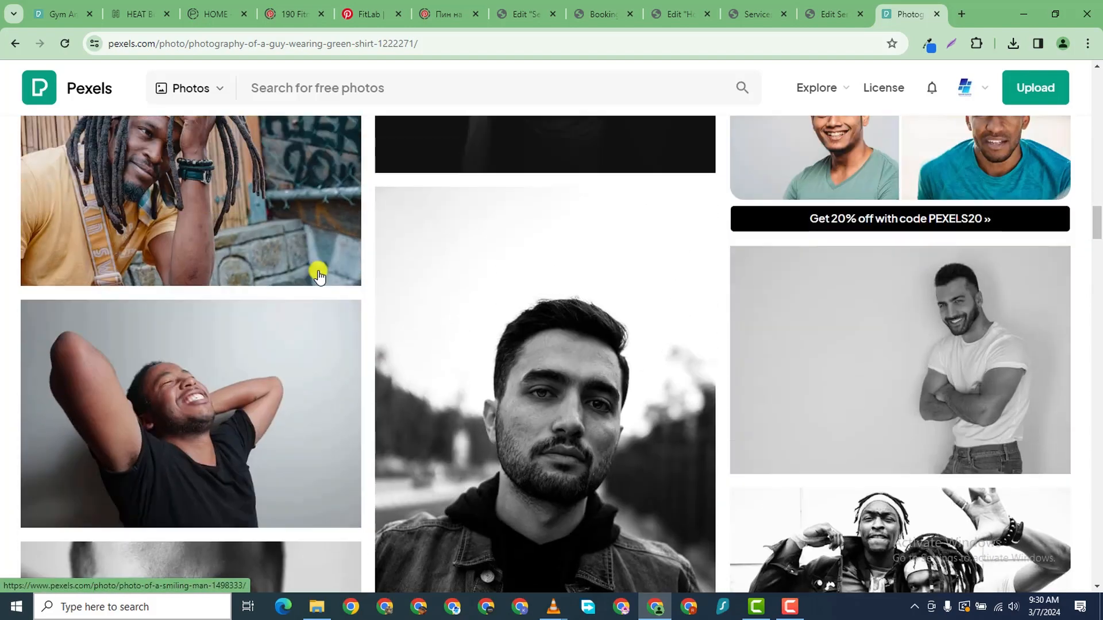
scroll(551, 344, up, 12)
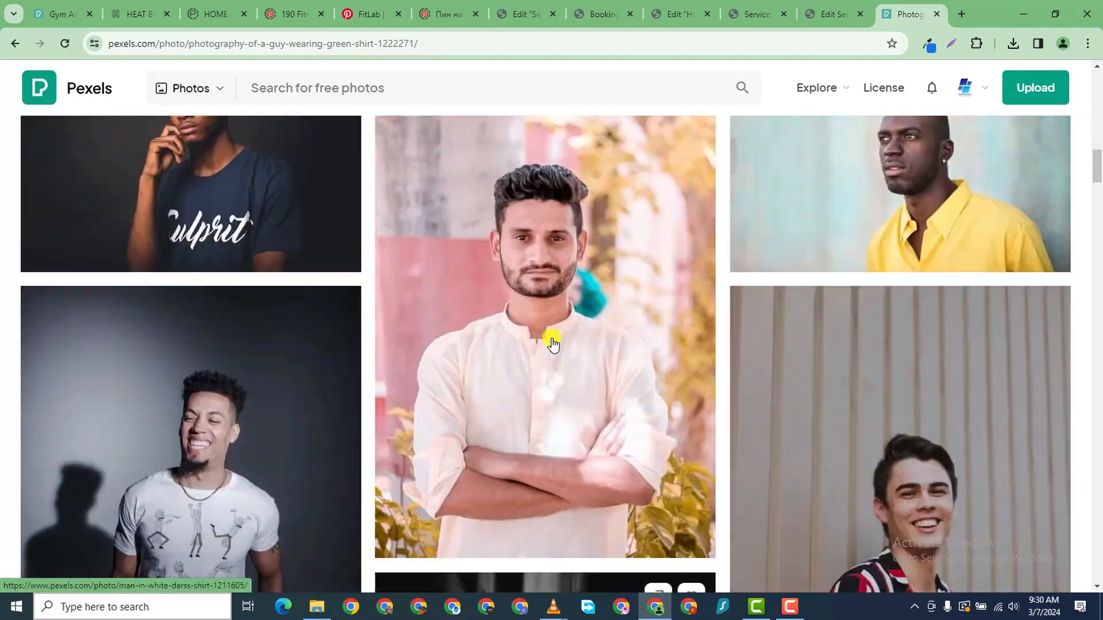
scroll(550, 318, up, 4)
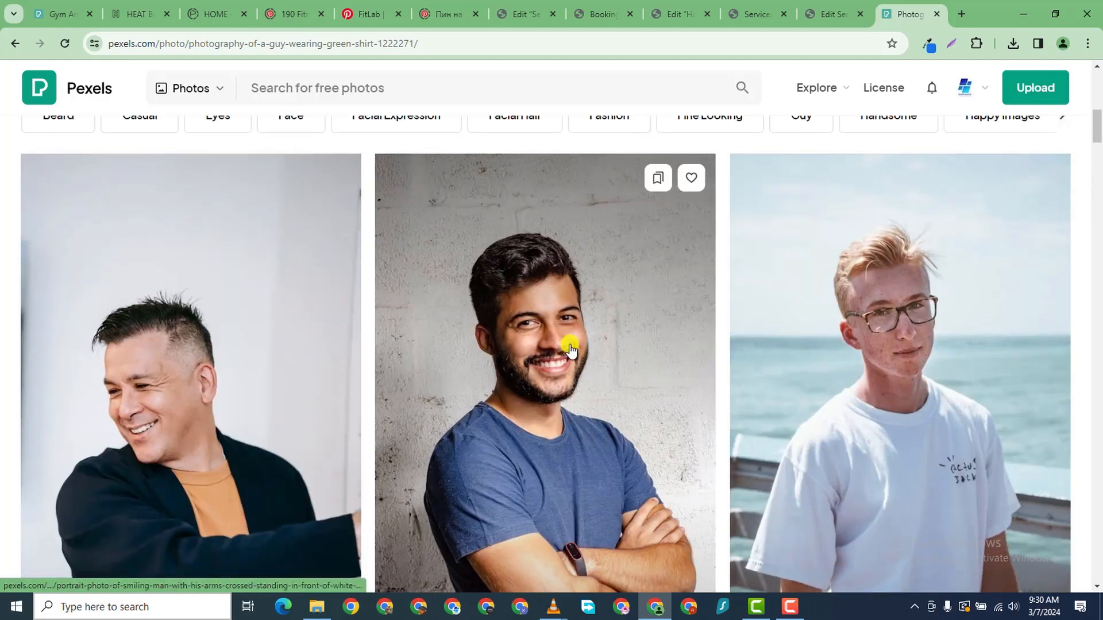
click(570, 347)
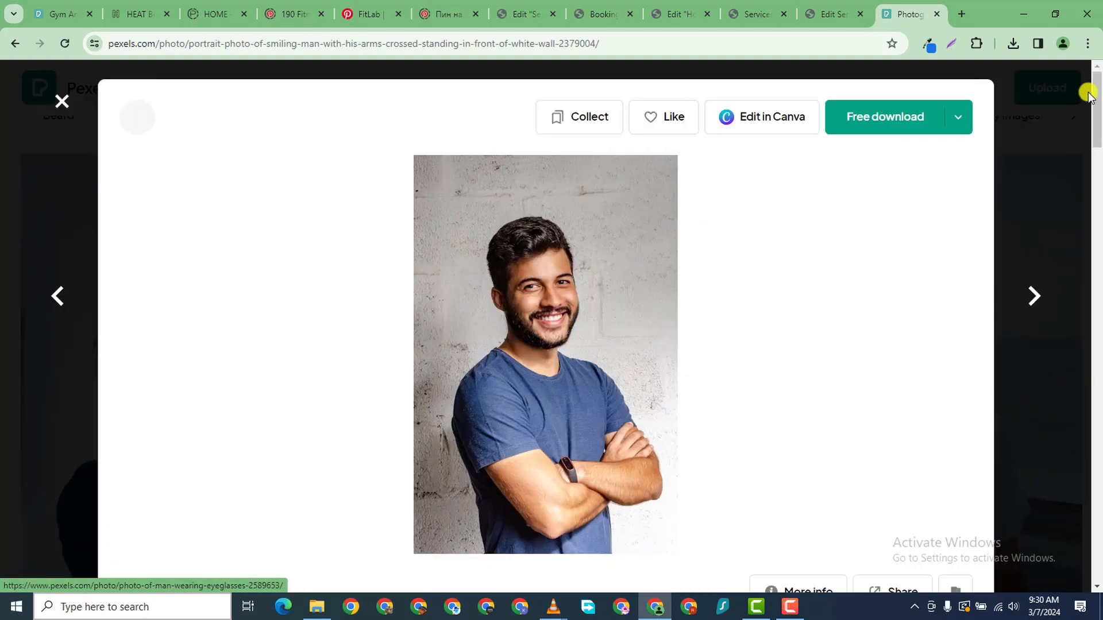
click(954, 127)
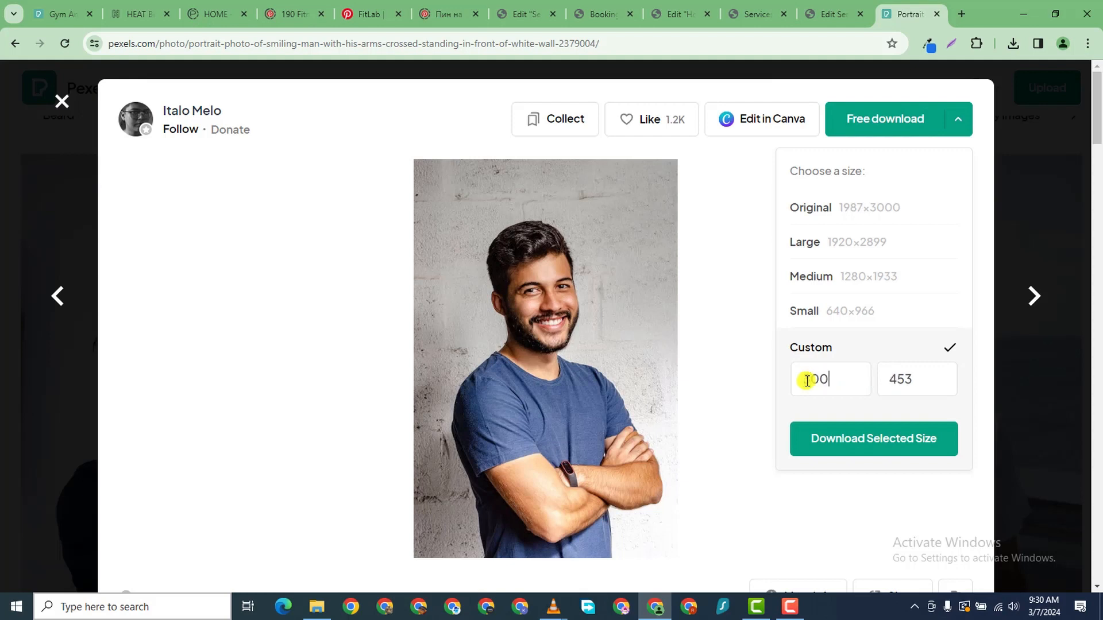
click(15, 43)
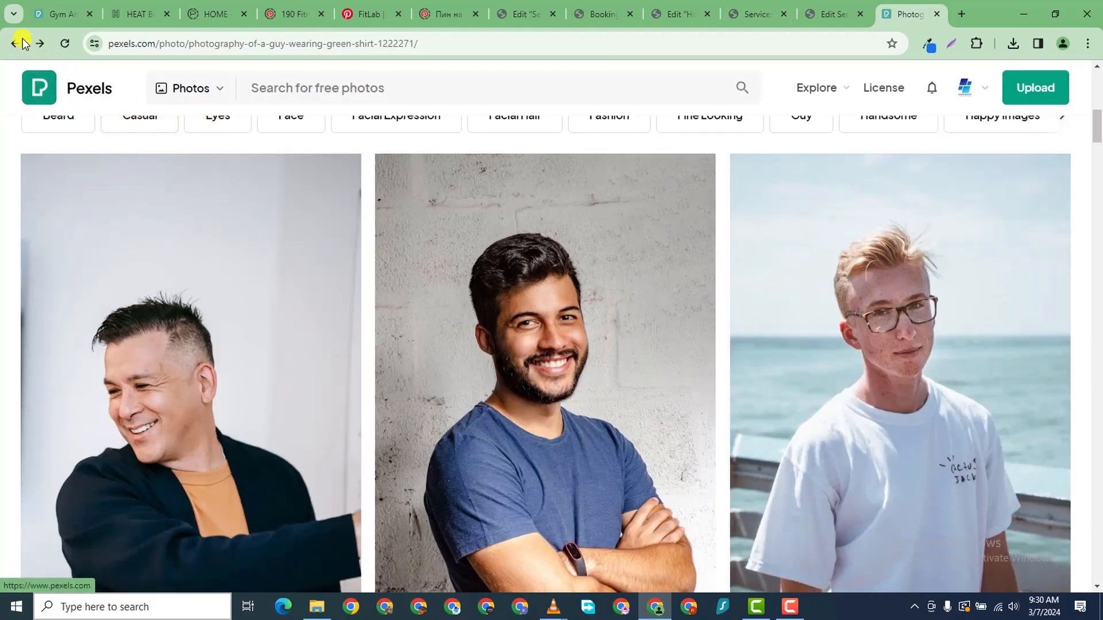
- From the man-face results, open the green-shirt and bearded close-up portraits in new tabs
click(16, 43)
scroll(660, 337, down, 10)
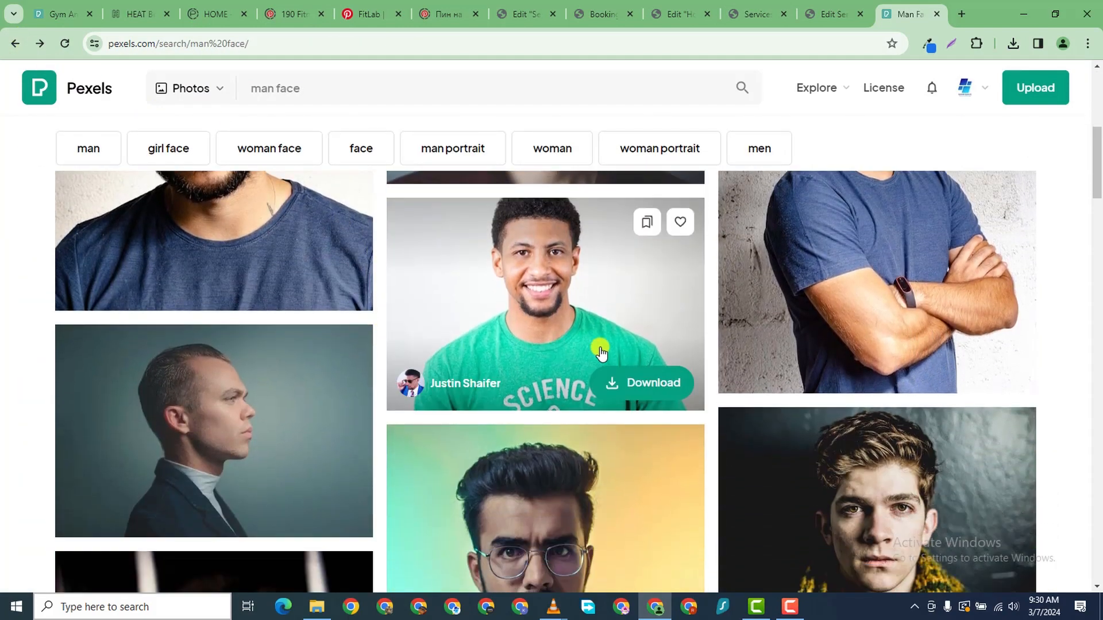
right_click(566, 307)
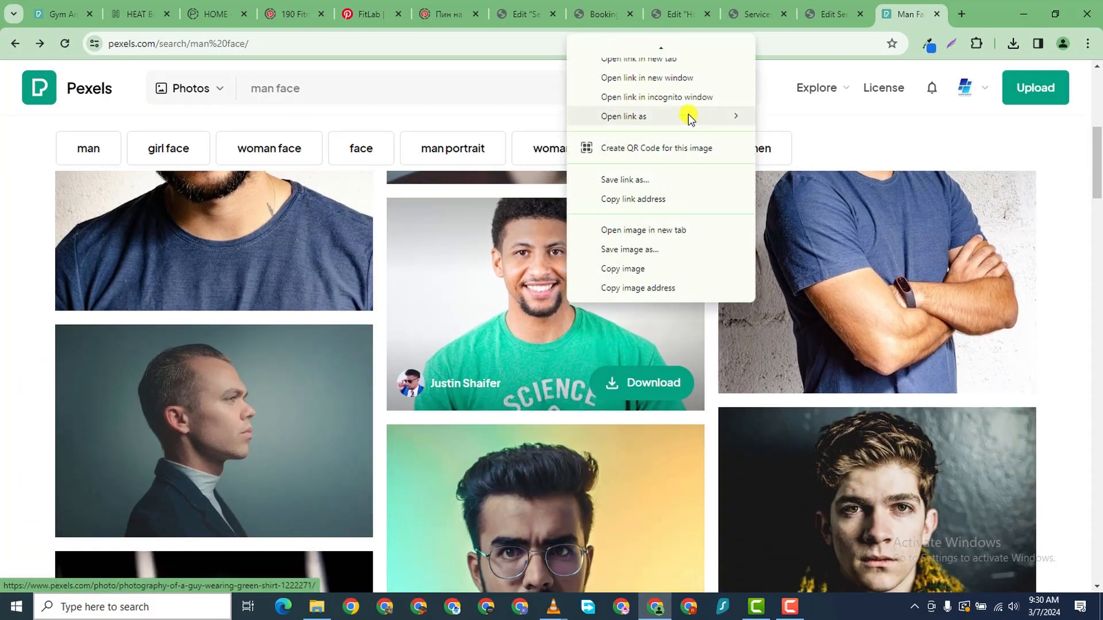
click(683, 50)
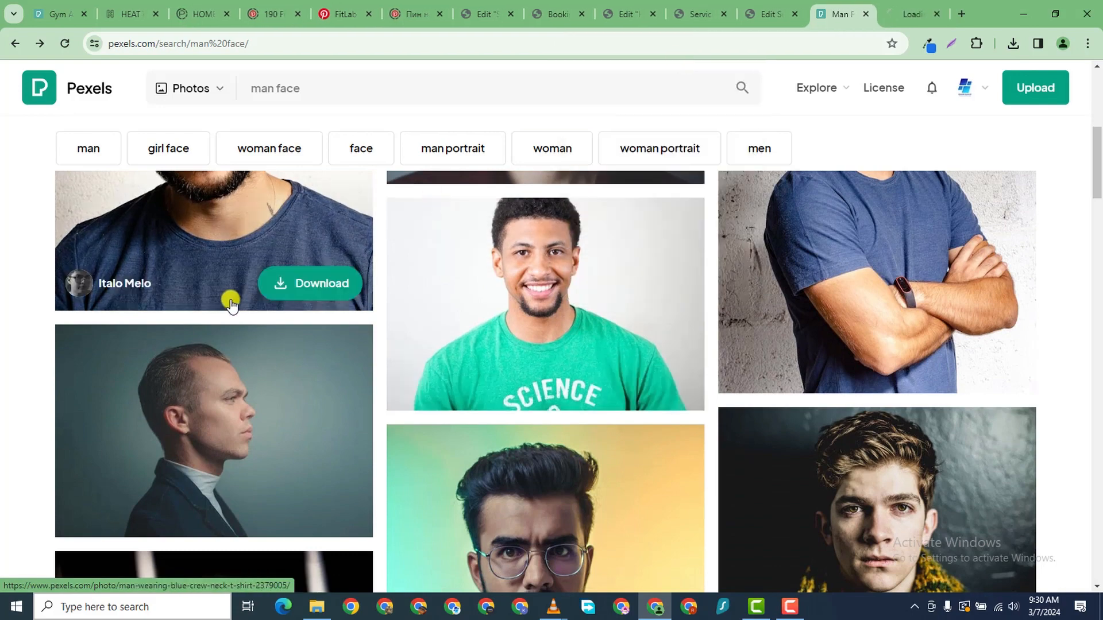
scroll(228, 322, down, 2)
scroll(218, 322, up, 4)
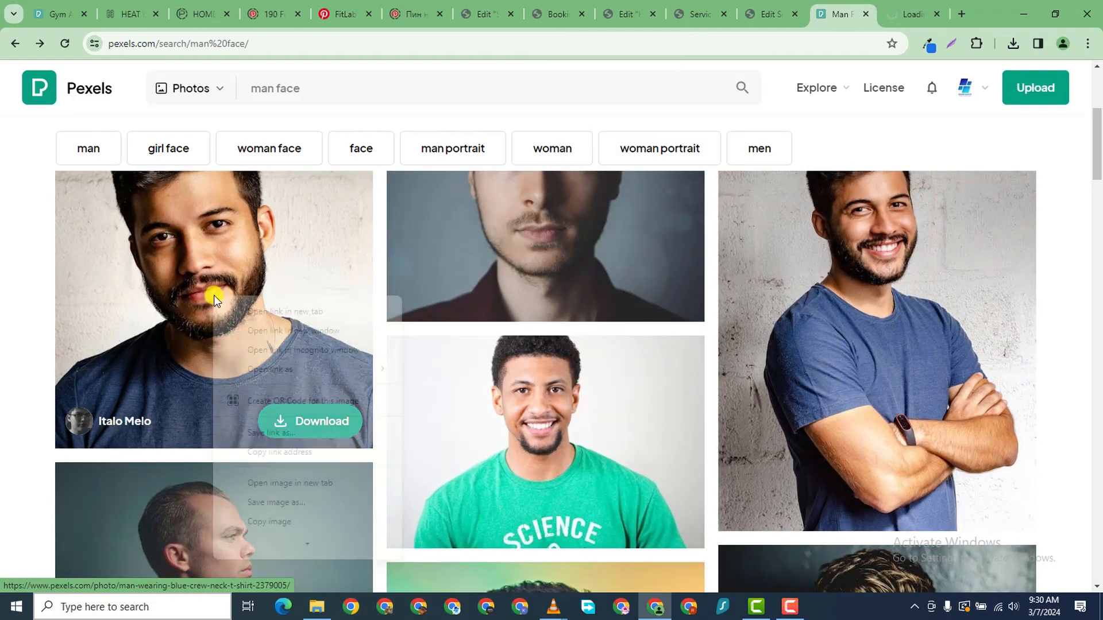
right_click(236, 299)
click(316, 310)
scroll(655, 343, up, 3)
scroll(655, 342, down, 5)
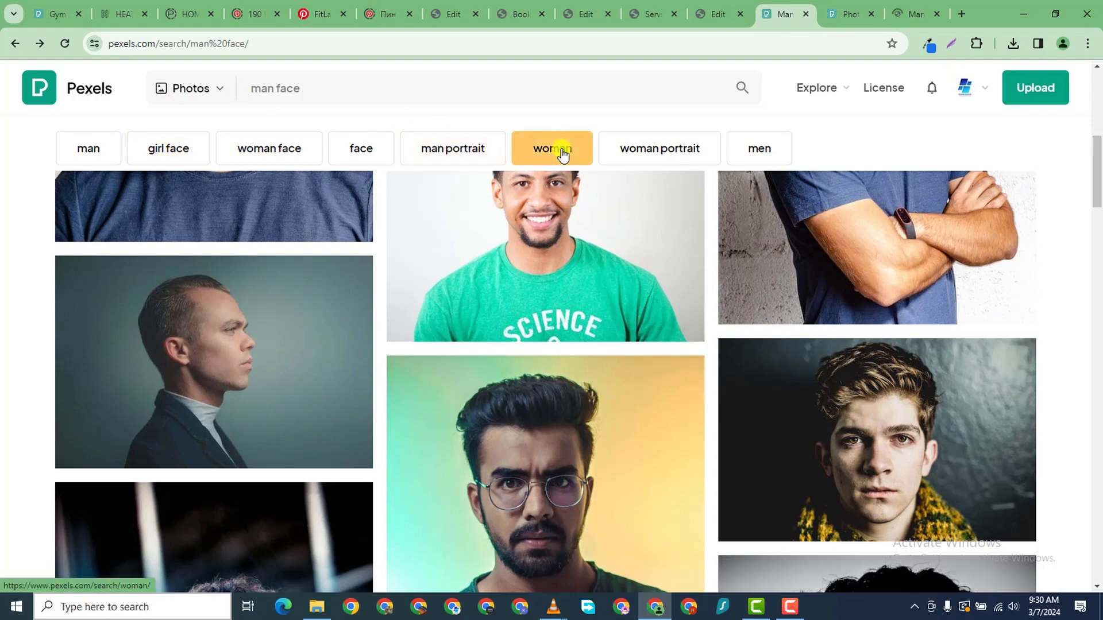
- Download the green-shirt portrait at Small 640×427 and the bearded close-up at Small 640×800
key(ctrl+Tab)
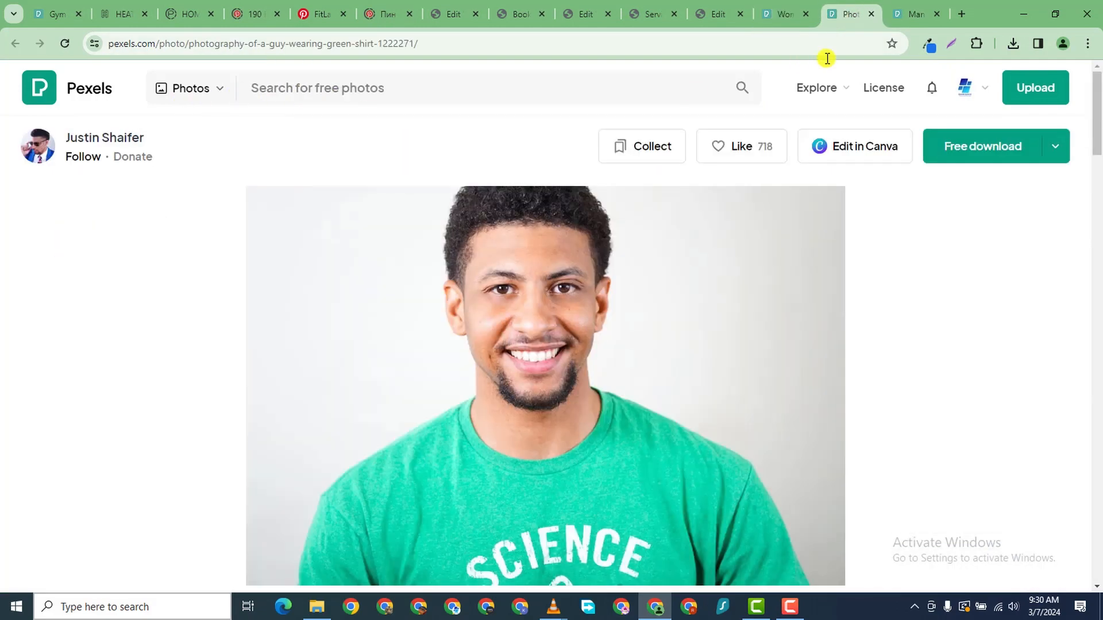
click(1055, 145)
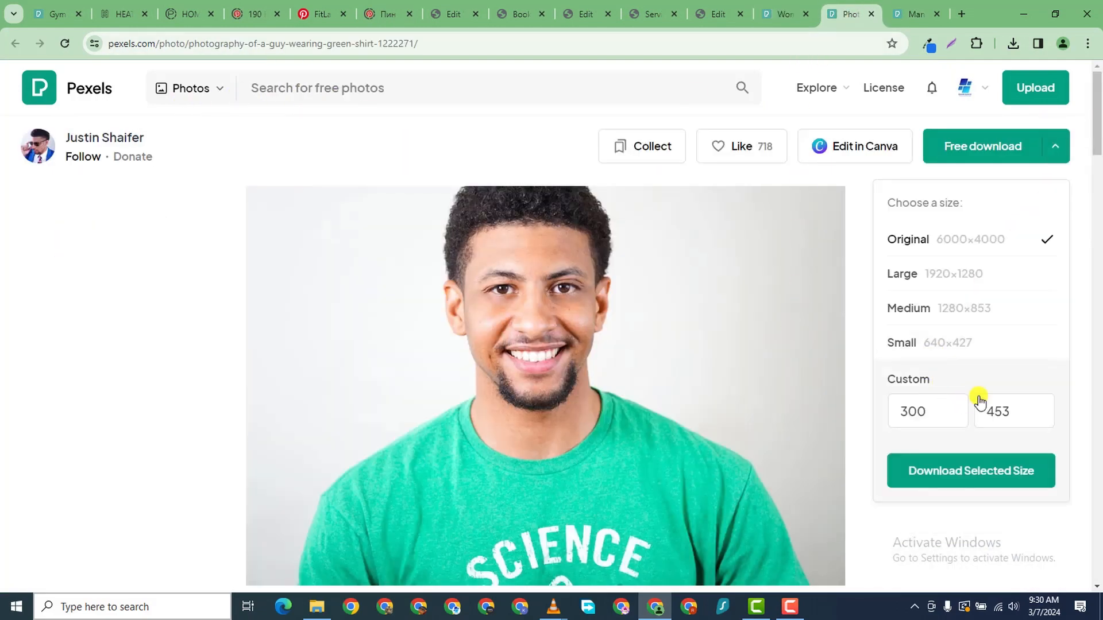
click(973, 347)
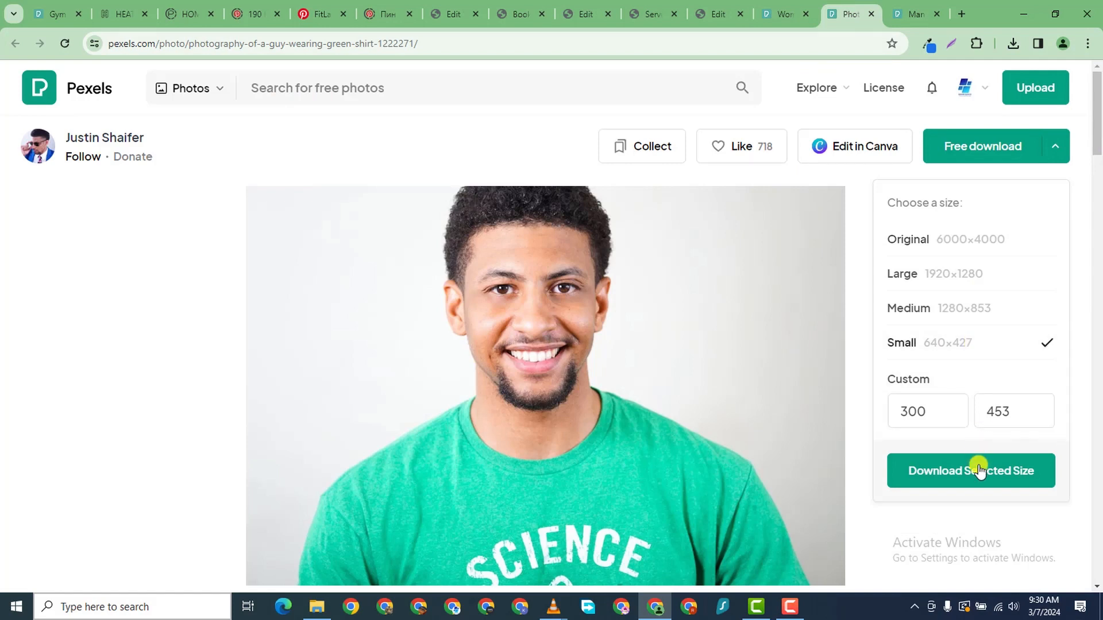
click(979, 467)
click(915, 17)
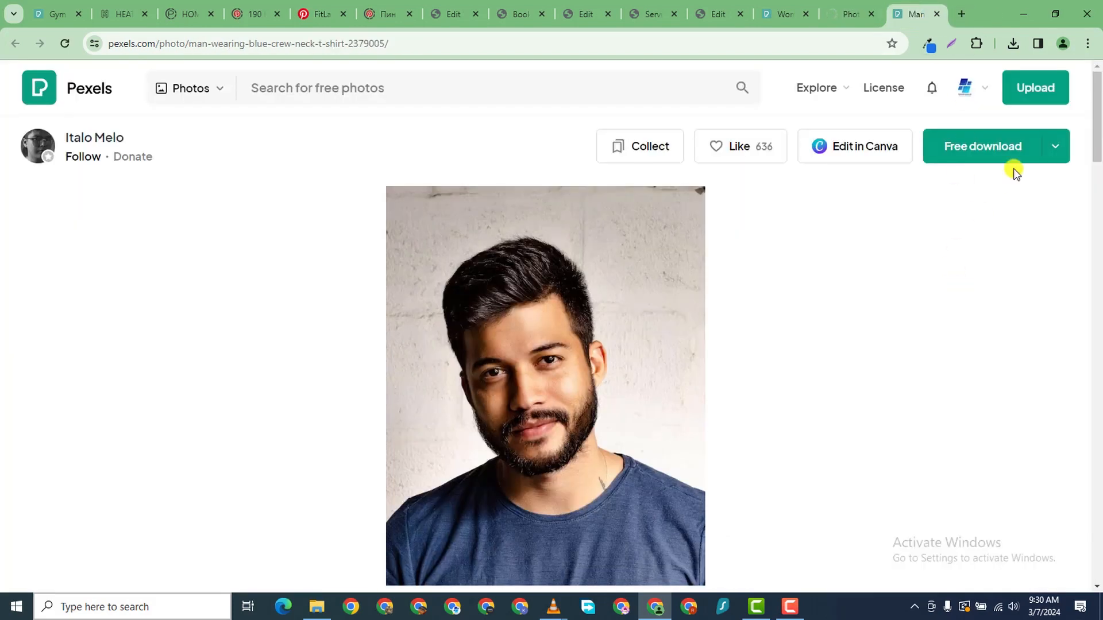
click(1053, 147)
click(963, 347)
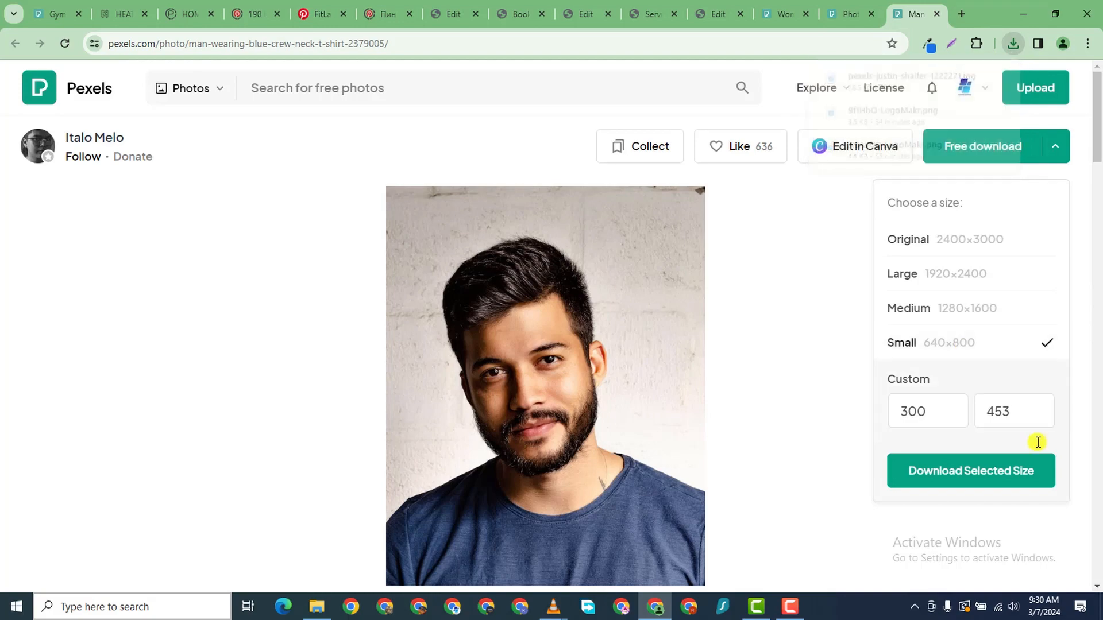
click(994, 472)
- From the woman-face results, open the yellow-background and woman-in-glasses photos in new tabs
click(778, 15)
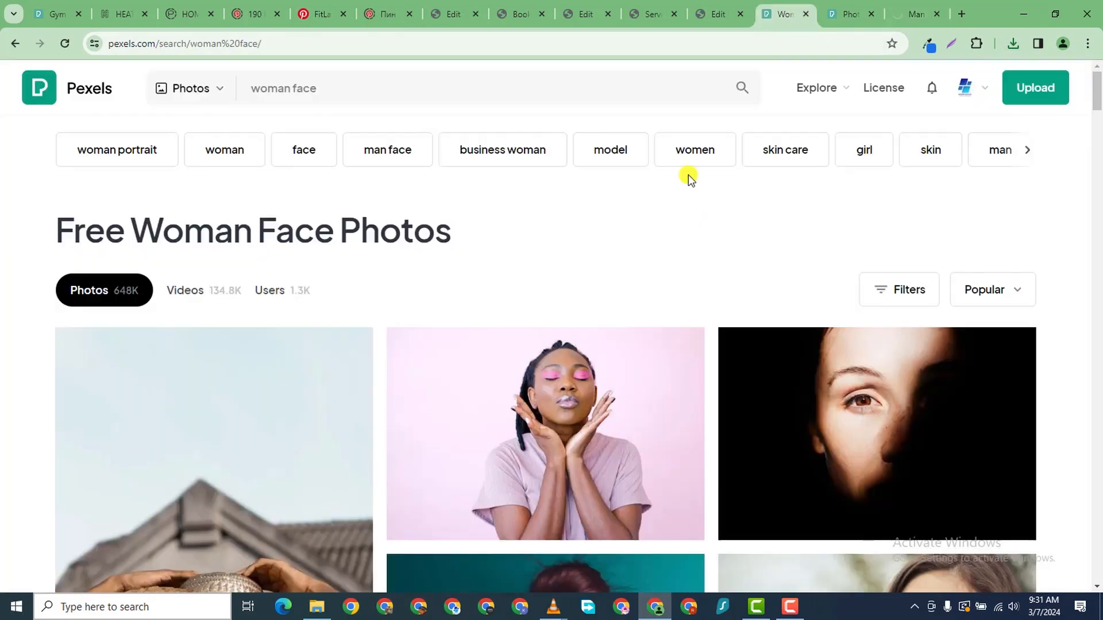
scroll(512, 460, down, 8)
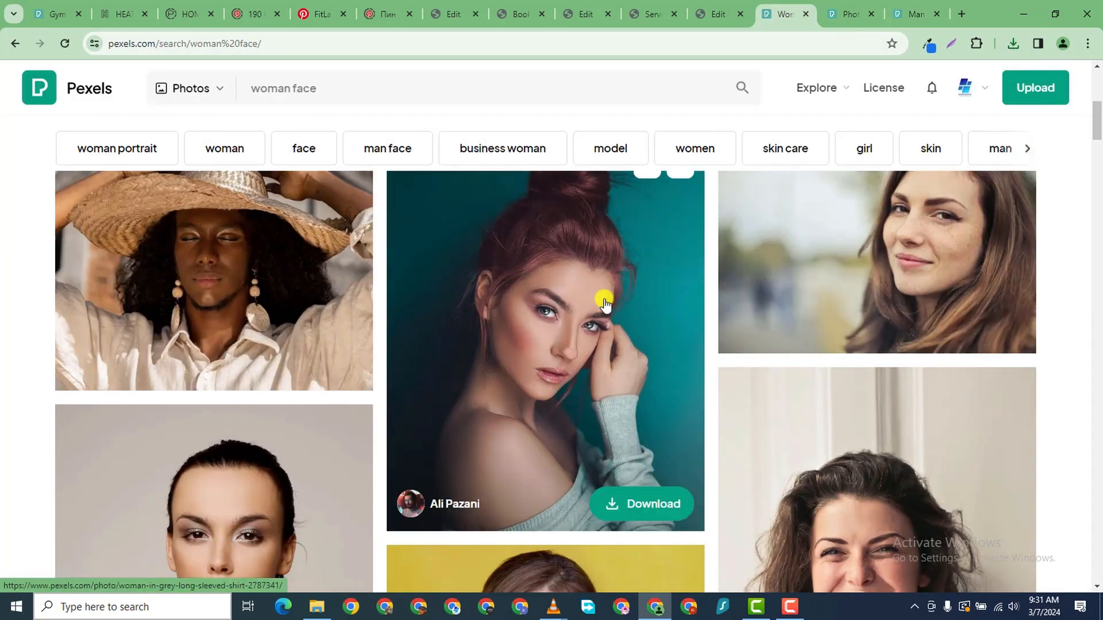
scroll(842, 283, up, 1)
scroll(766, 370, down, 6)
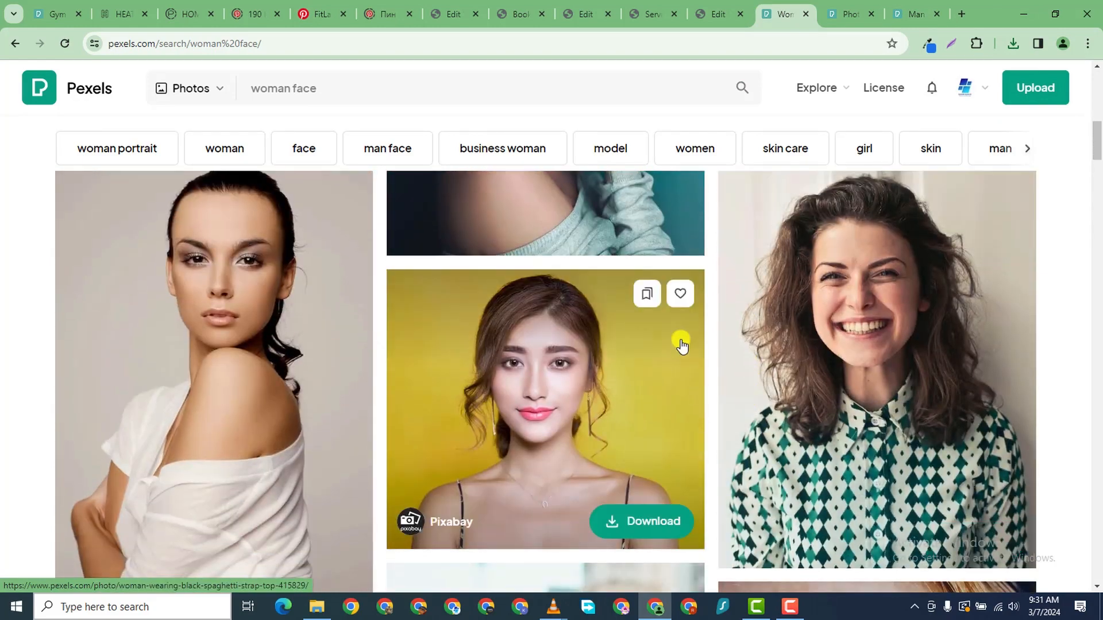
scroll(618, 362, down, 1)
right_click(532, 357)
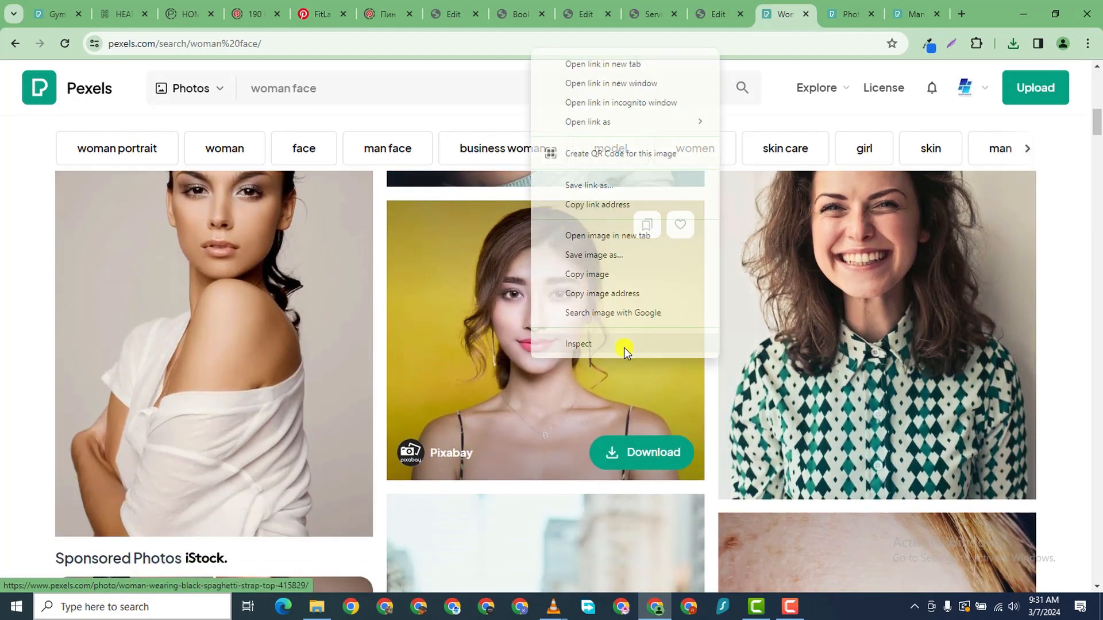
click(651, 67)
scroll(598, 325, down, 5)
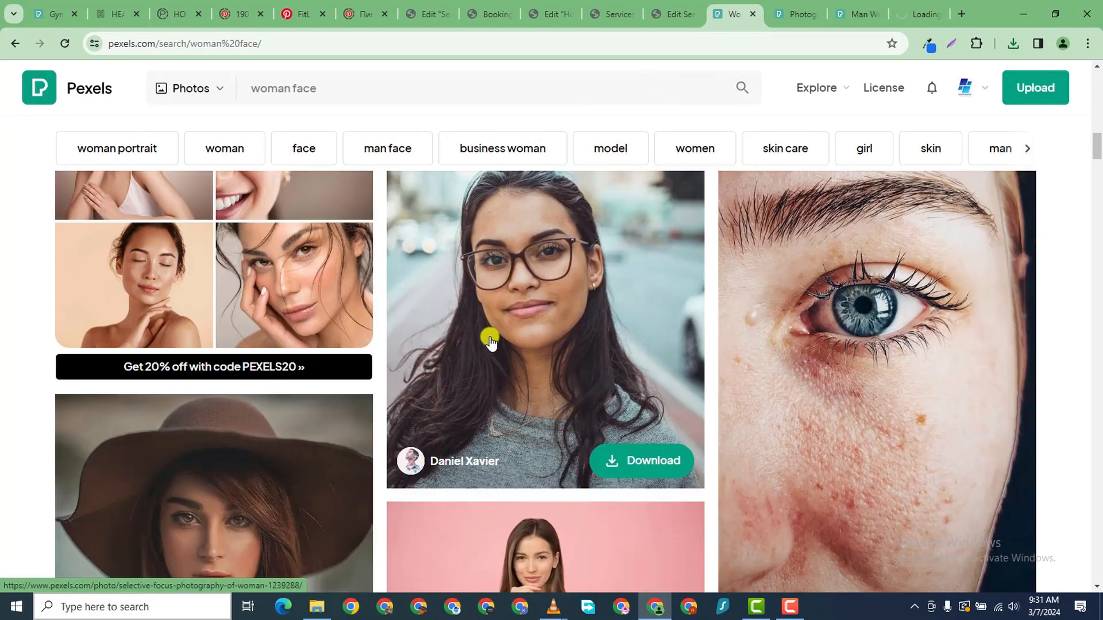
scroll(490, 342, down, 2)
scroll(489, 341, up, 5)
scroll(490, 343, down, 2)
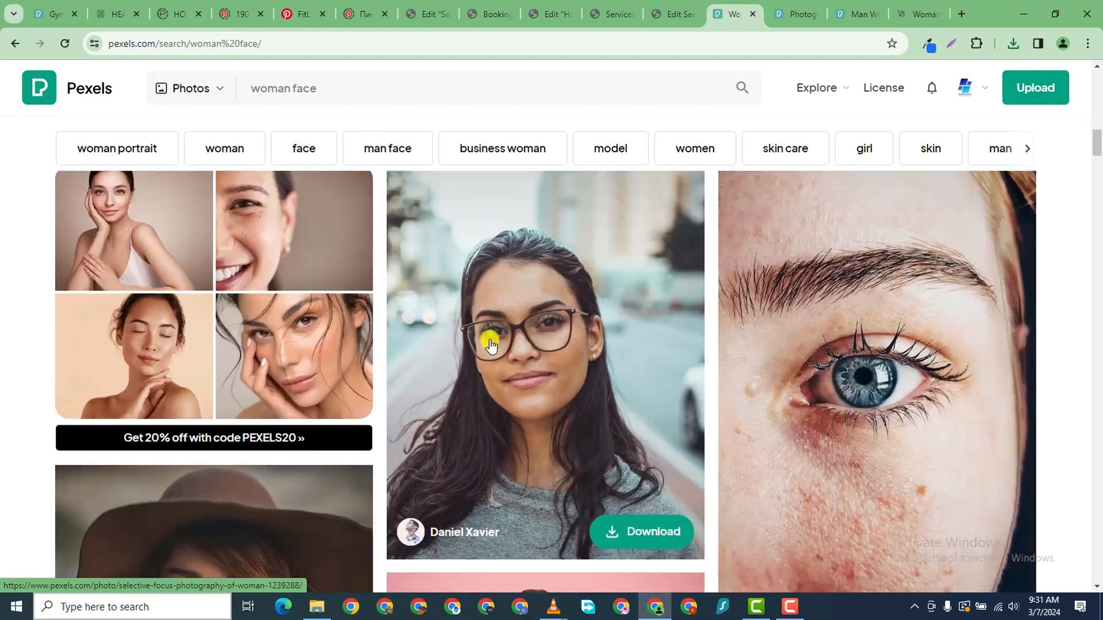
scroll(489, 342, down, 1)
right_click(530, 287)
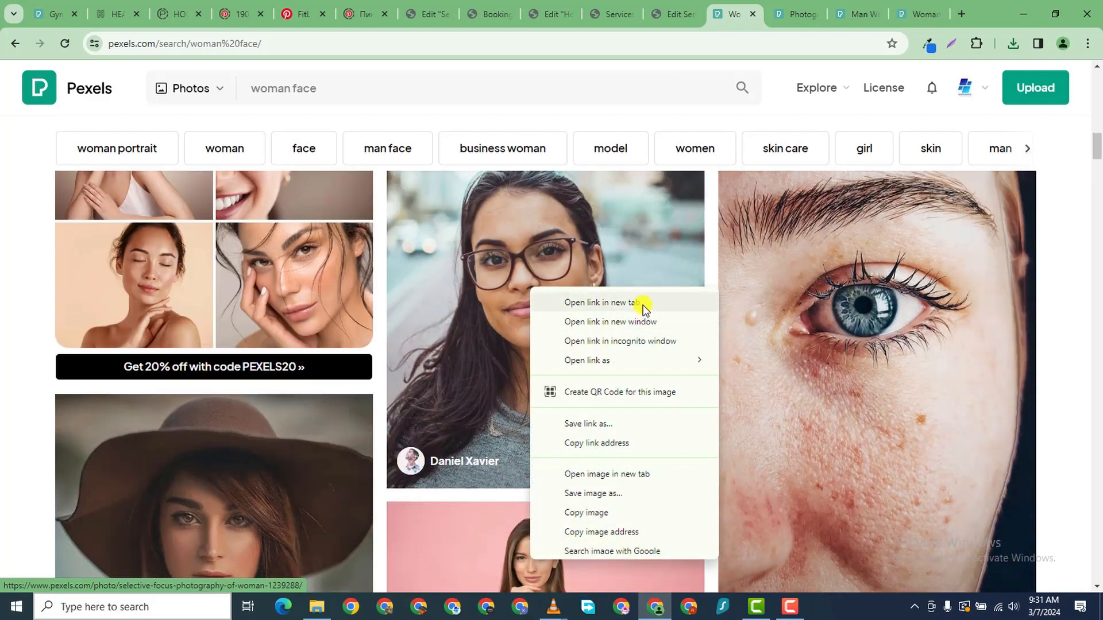
click(643, 309)
scroll(505, 414, down, 3)
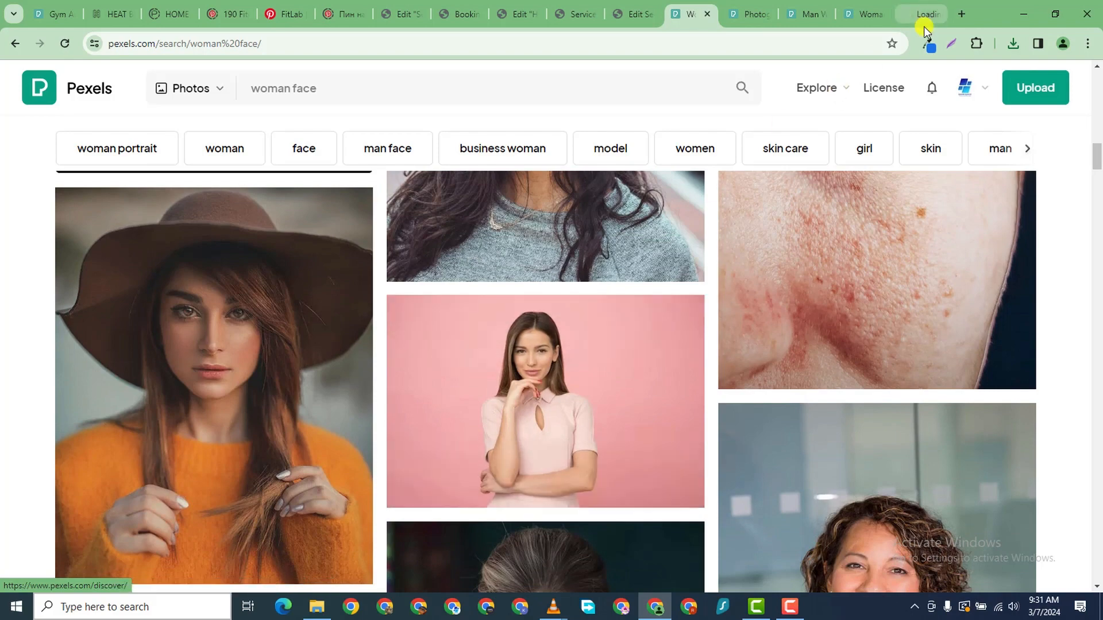
- Download the yellow-background woman and woman-in-glasses portraits at Small size
click(772, 16)
click(812, 16)
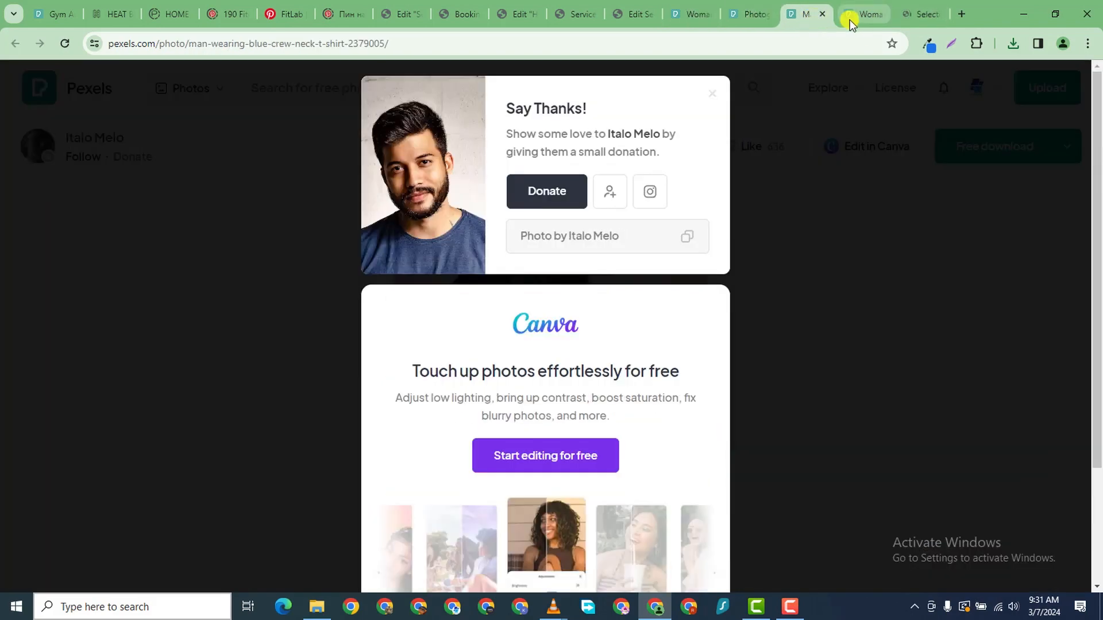
click(850, 16)
click(1054, 148)
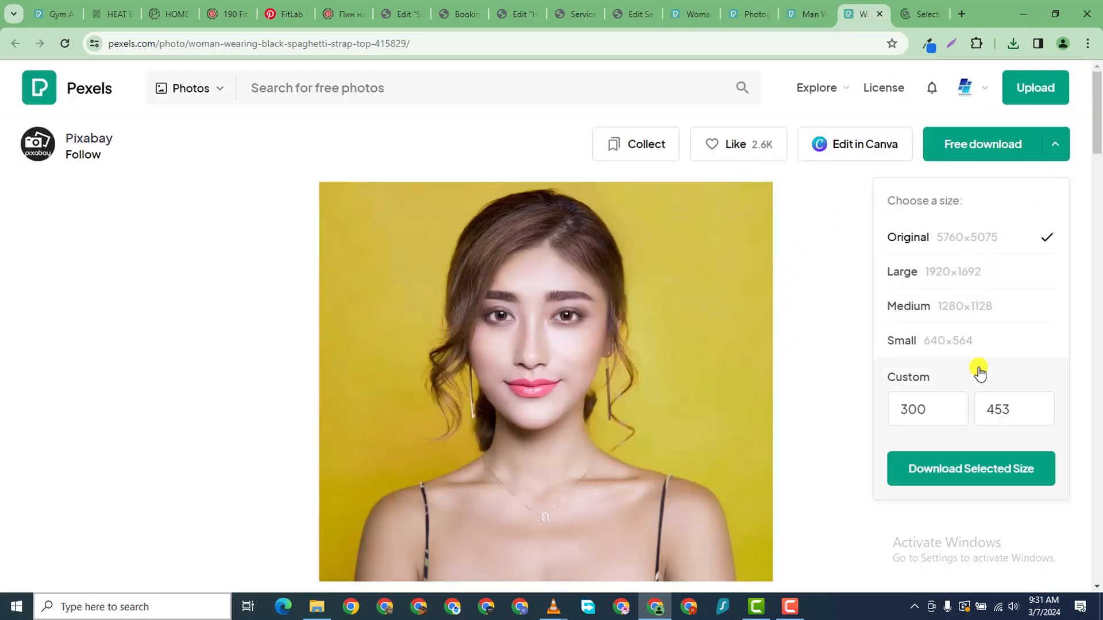
drag(975, 379, 975, 351)
click(986, 347)
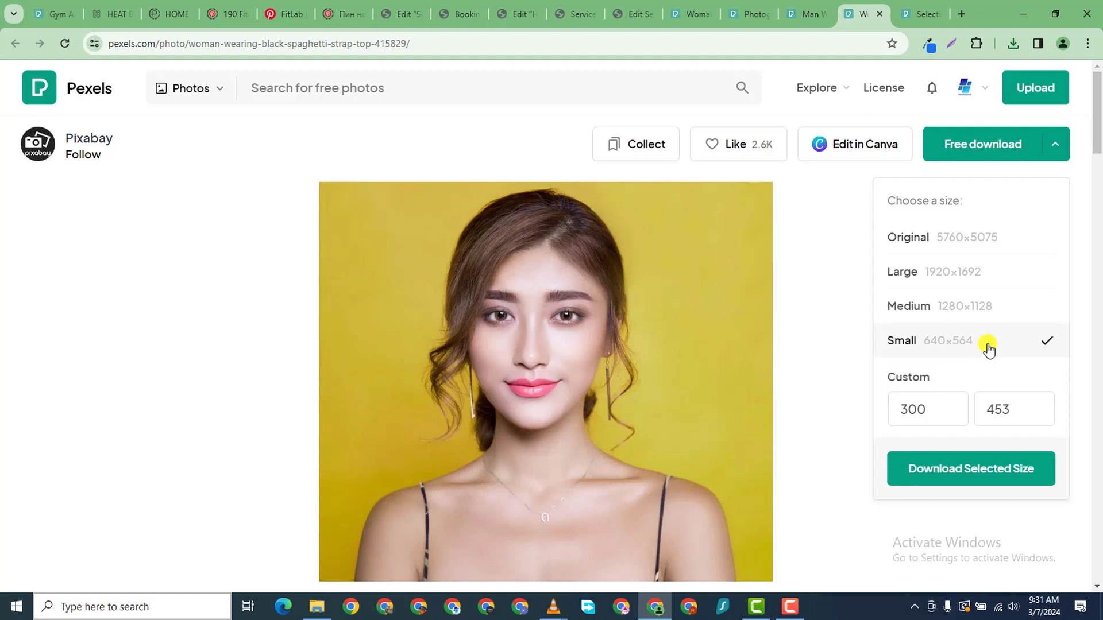
click(992, 462)
click(915, 23)
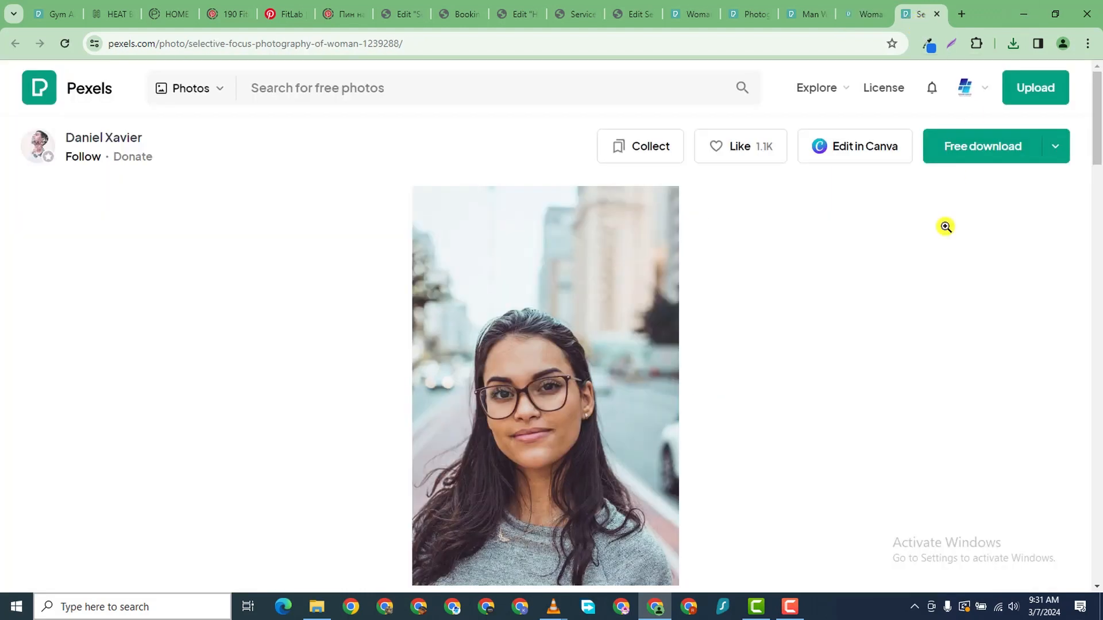
click(1055, 146)
click(977, 343)
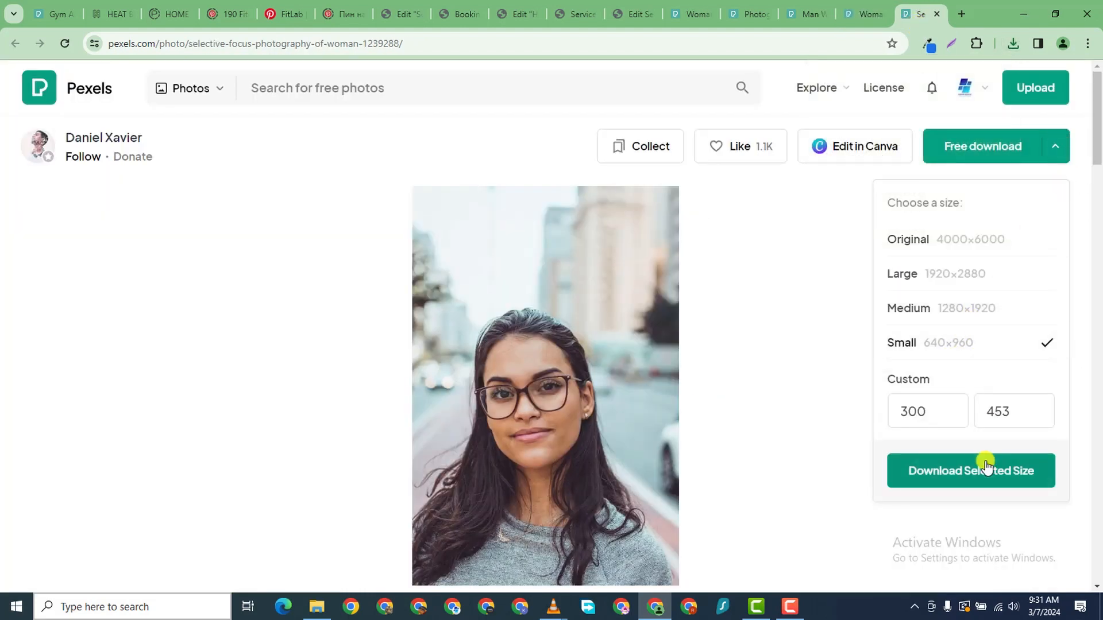
click(972, 451)
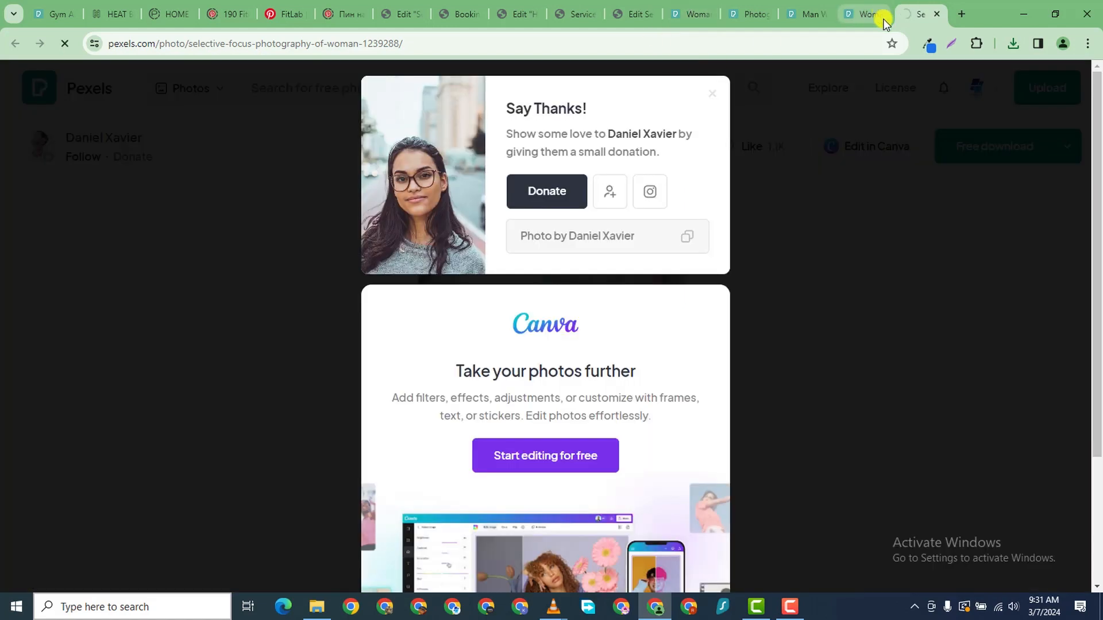
- Close the four individual photo pages and return to the heatbootcamp.com site
click(931, 18)
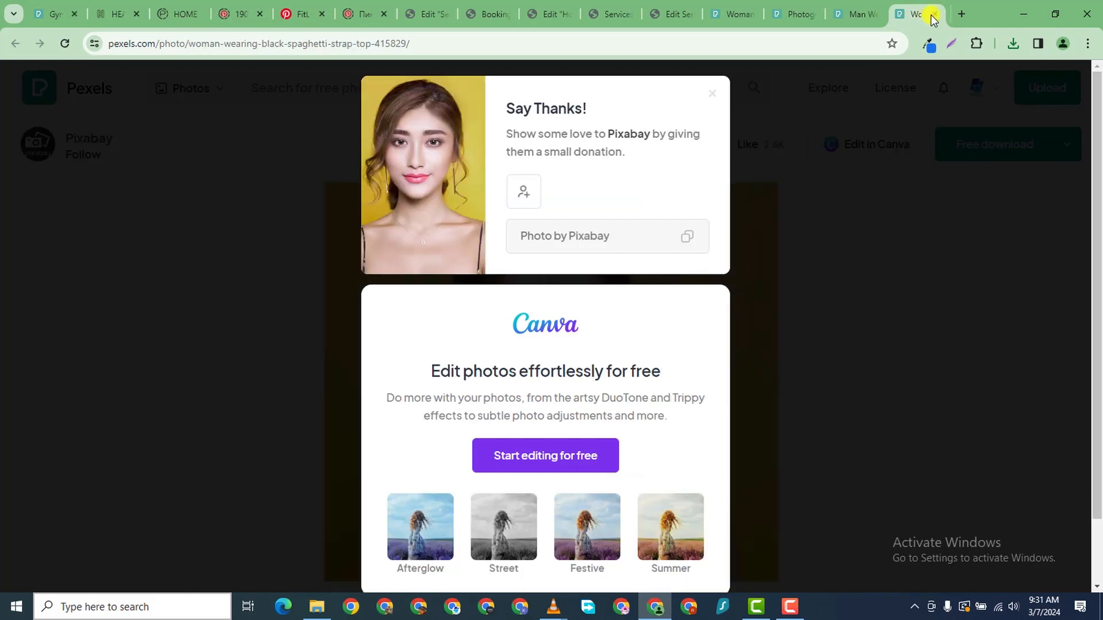
click(935, 18)
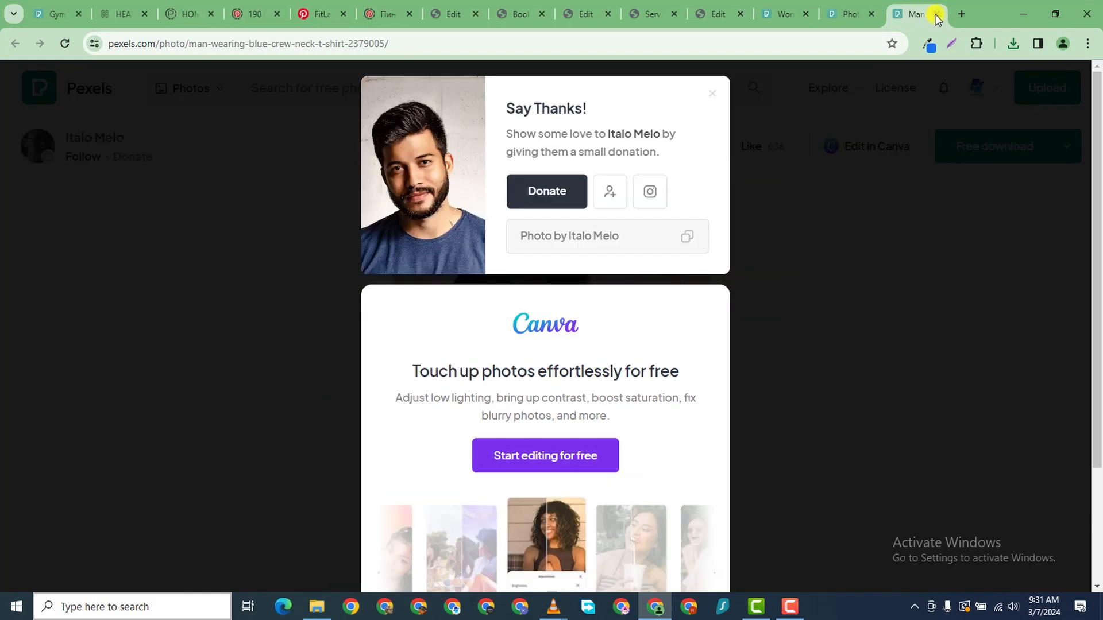
click(935, 17)
click(935, 17)
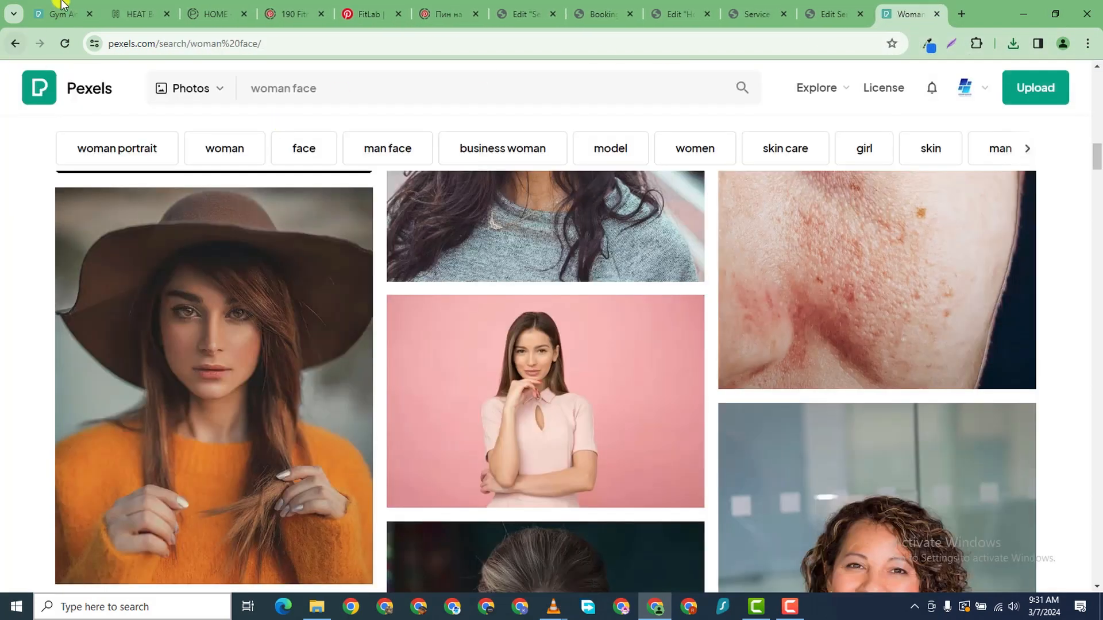
click(136, 12)
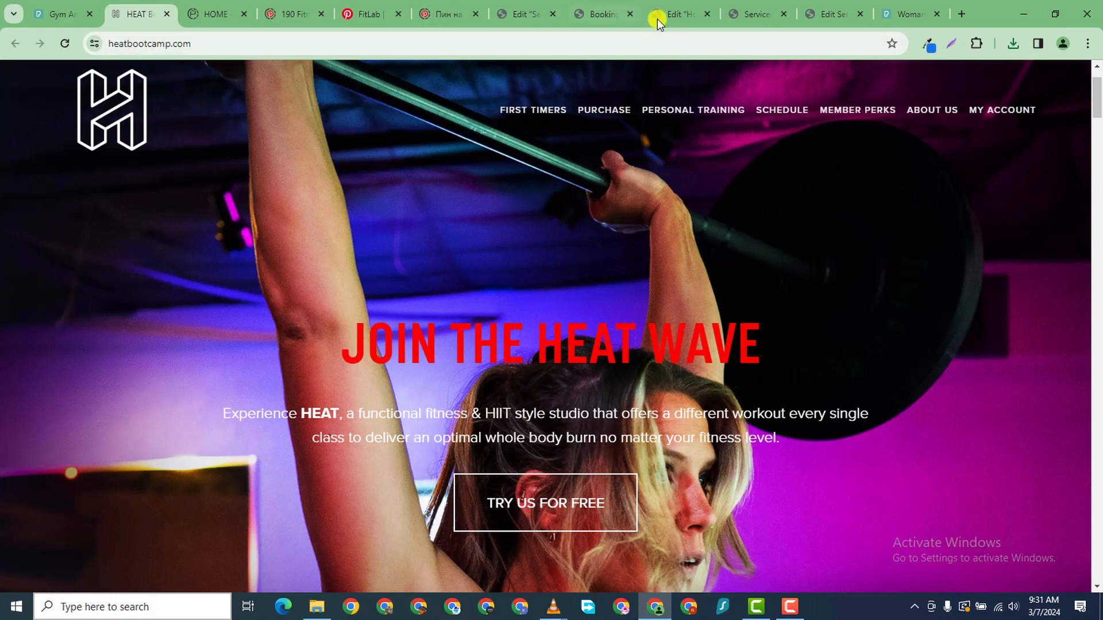
- Return to the Home page editor and open the media picker for the first review card's image
click(842, 16)
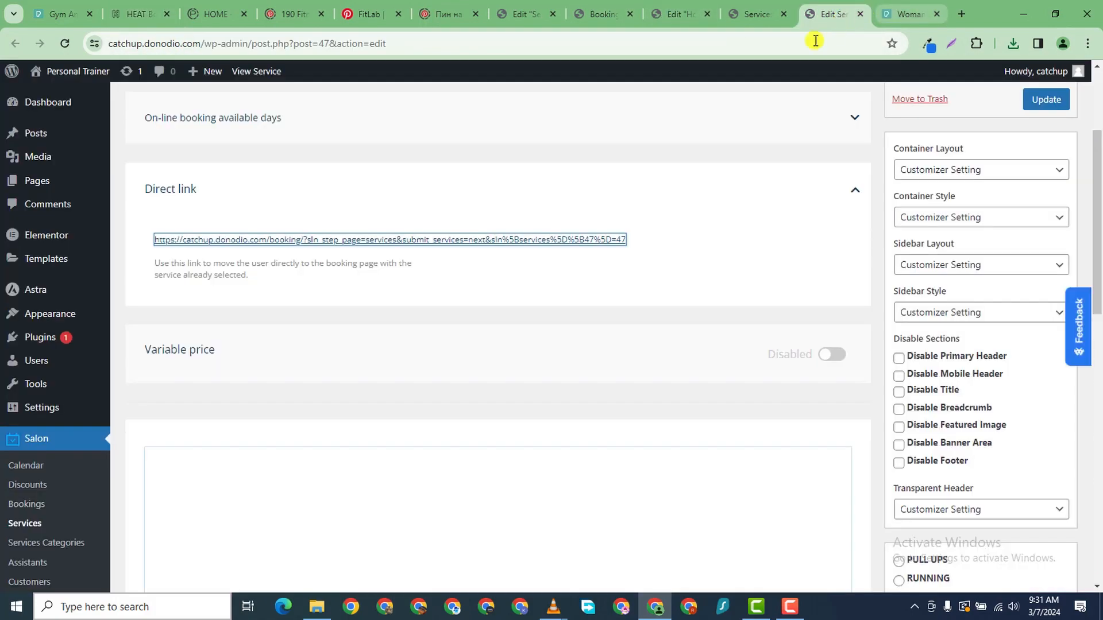
click(755, 14)
click(691, 9)
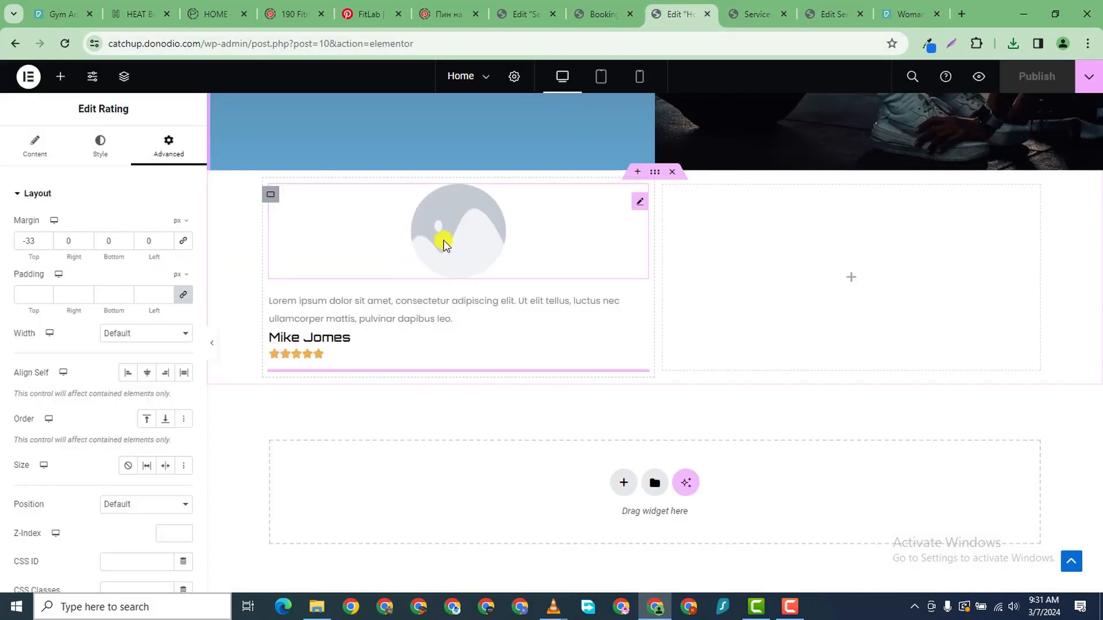
click(426, 248)
click(35, 149)
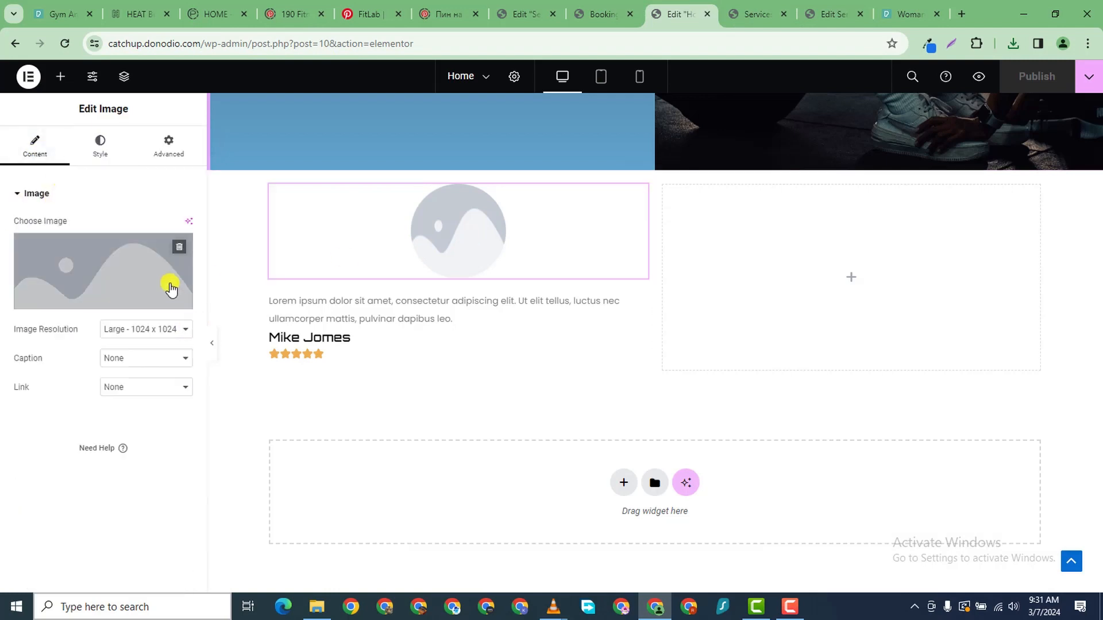
click(171, 281)
- Upload the four Downloads portraits and insert the green-shirt man's 640 × 427 photo
click(198, 128)
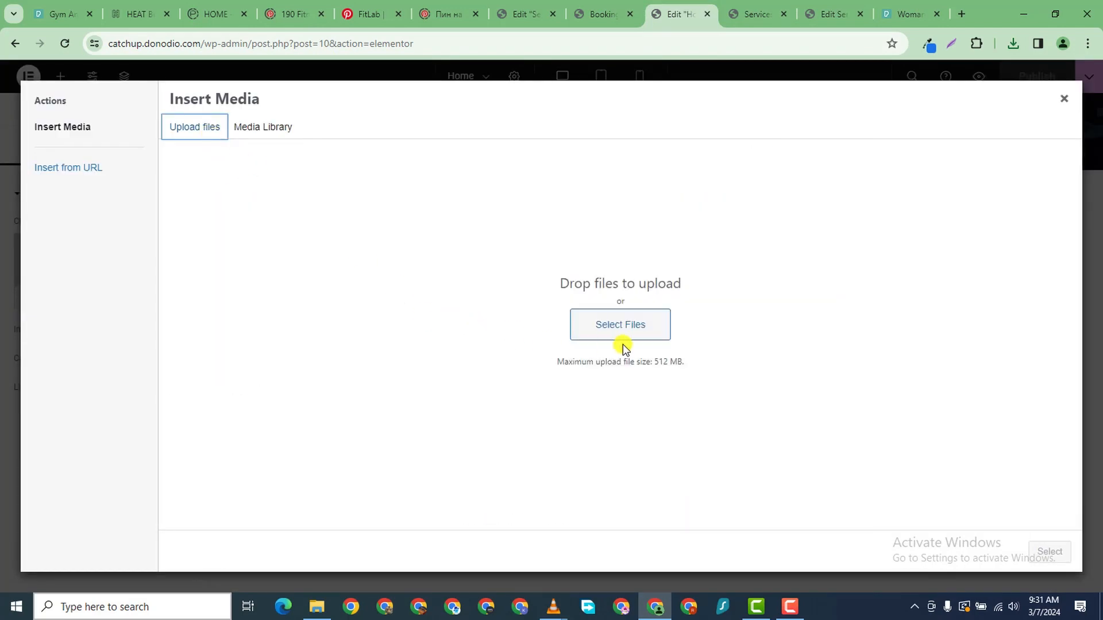
click(599, 326)
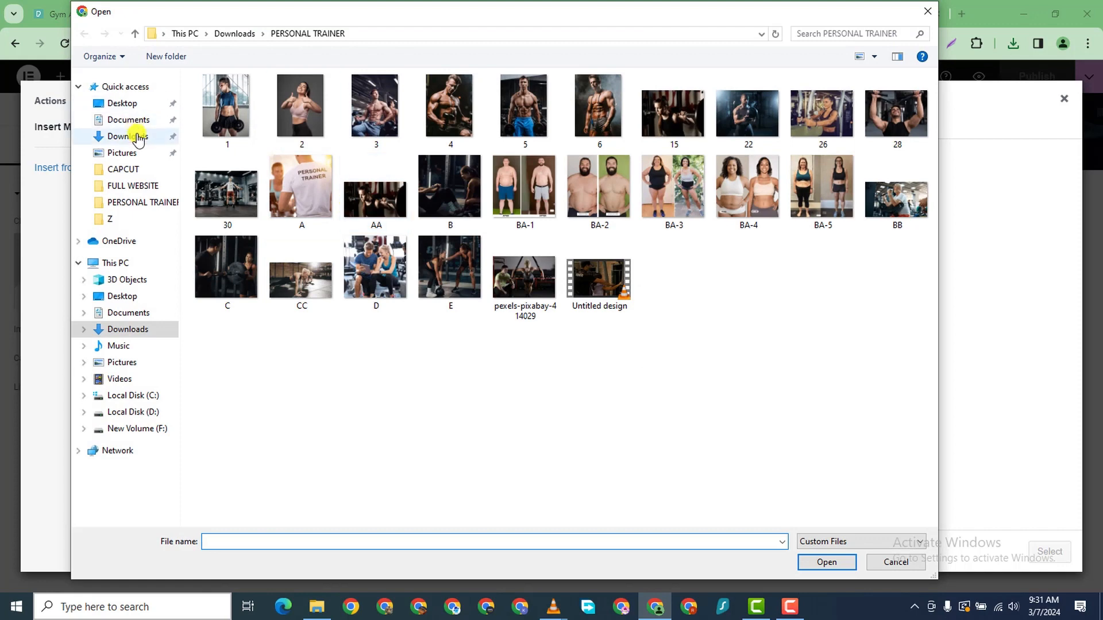
click(137, 136)
click(240, 135)
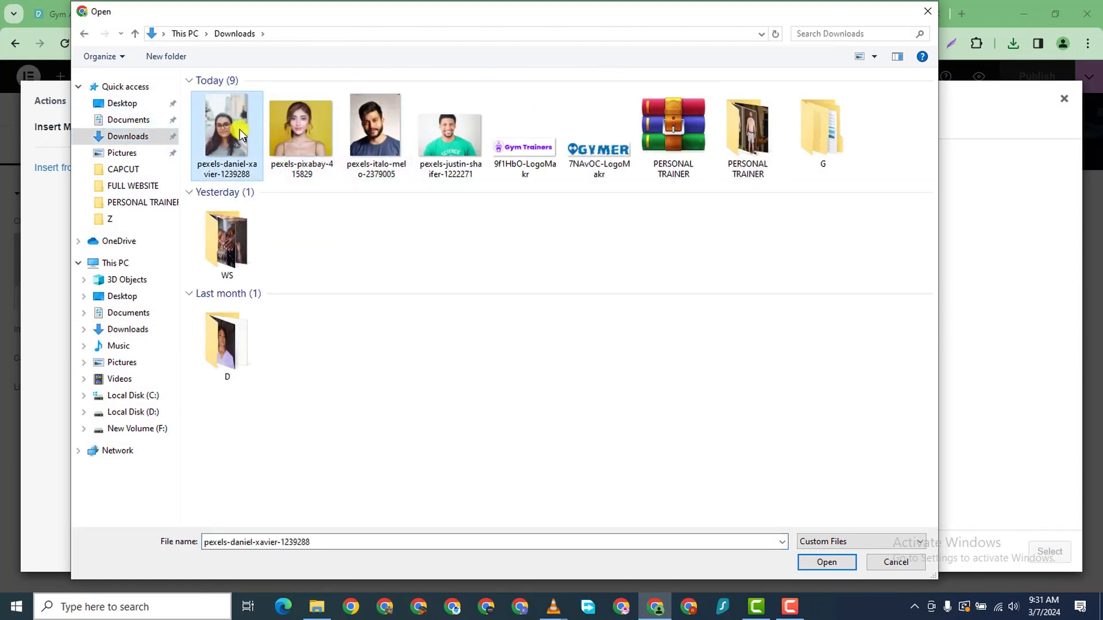
ctrl+click(298, 140)
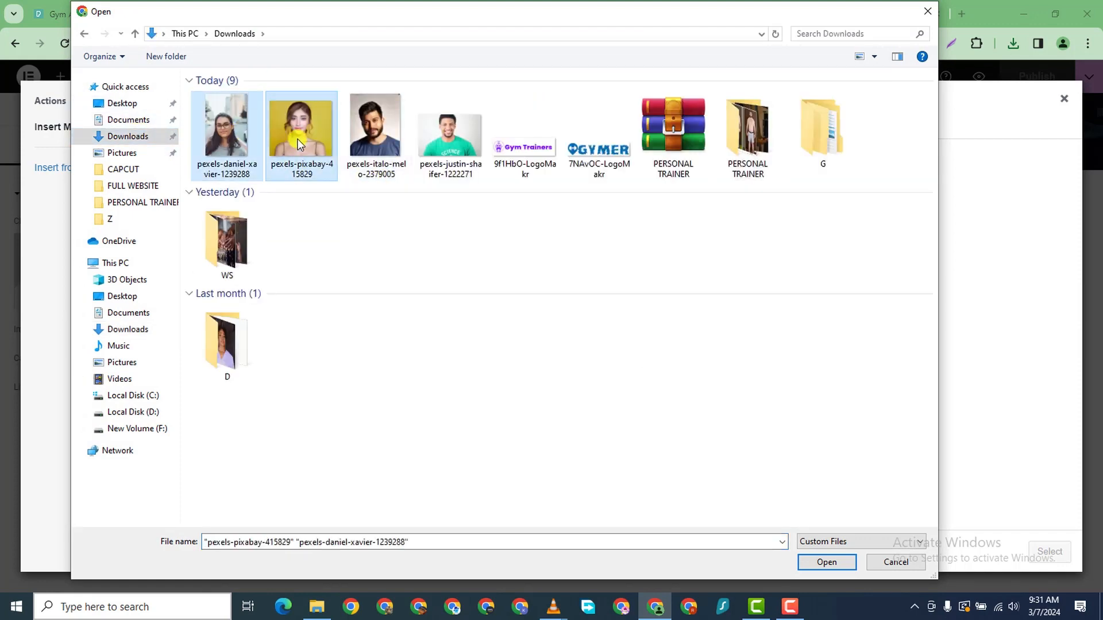
ctrl+click(374, 139)
ctrl+click(468, 148)
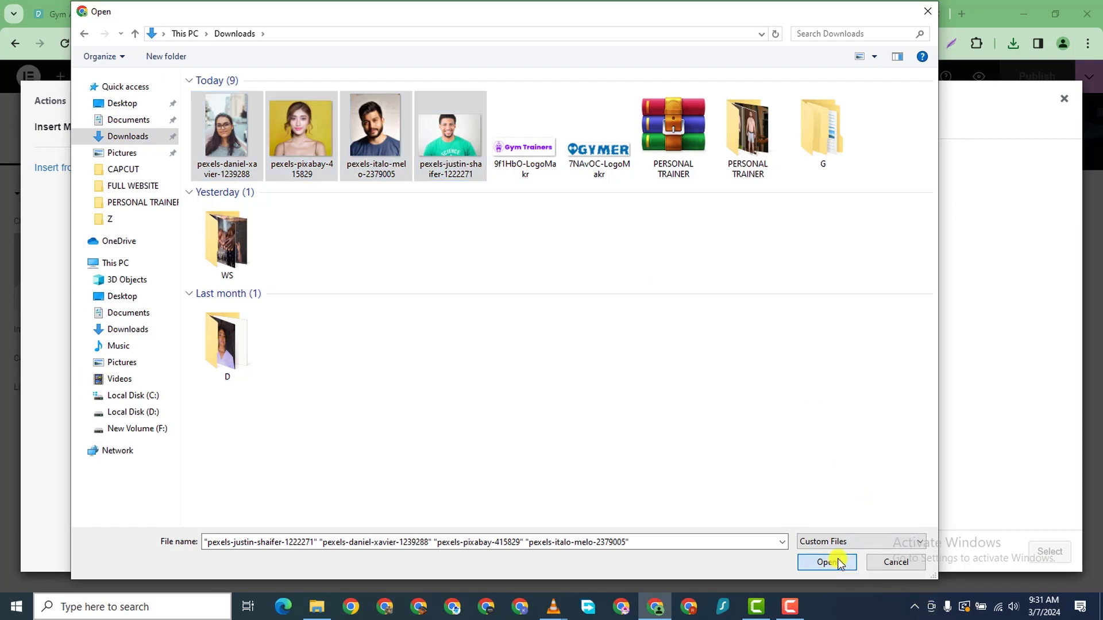
click(831, 561)
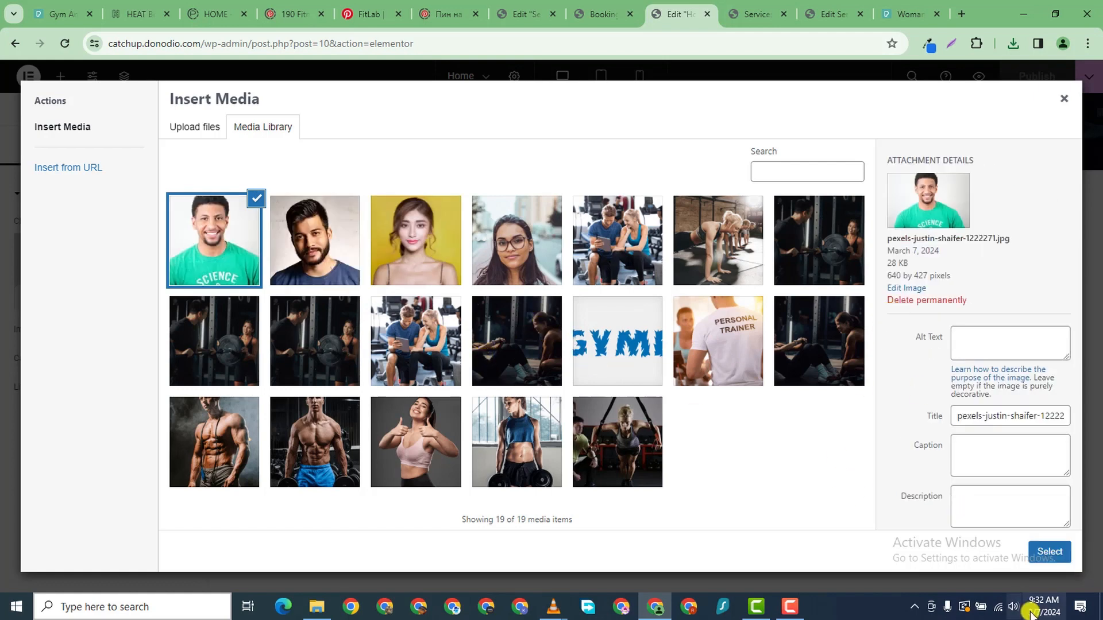
click(1051, 551)
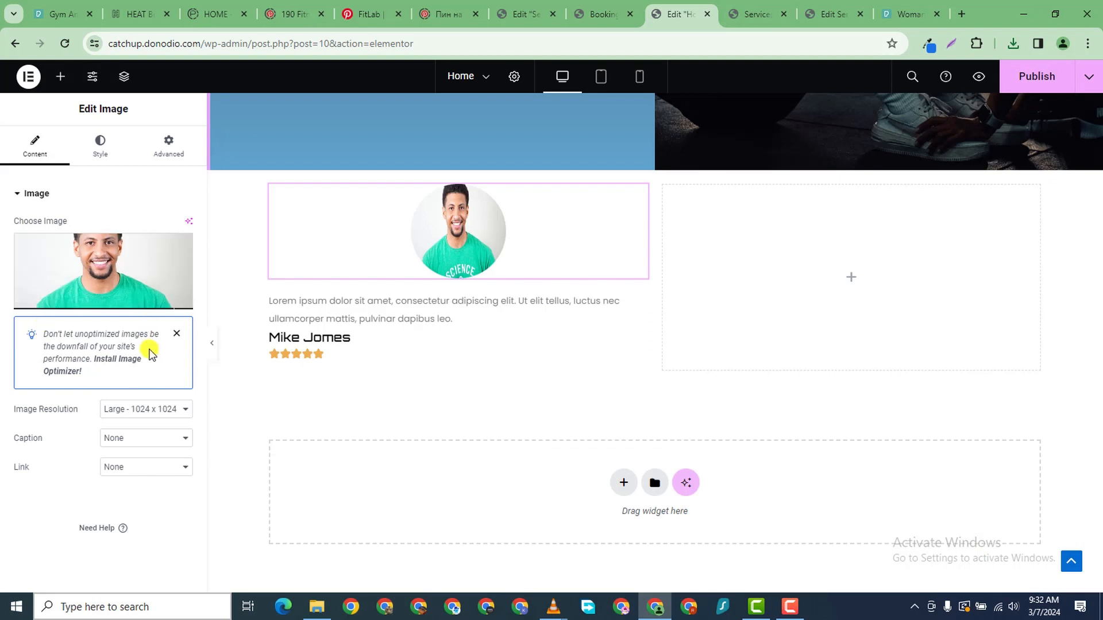
- Style the first portrait: height 139 px, width 59%, max width 26%, border radius 225 px
click(95, 153)
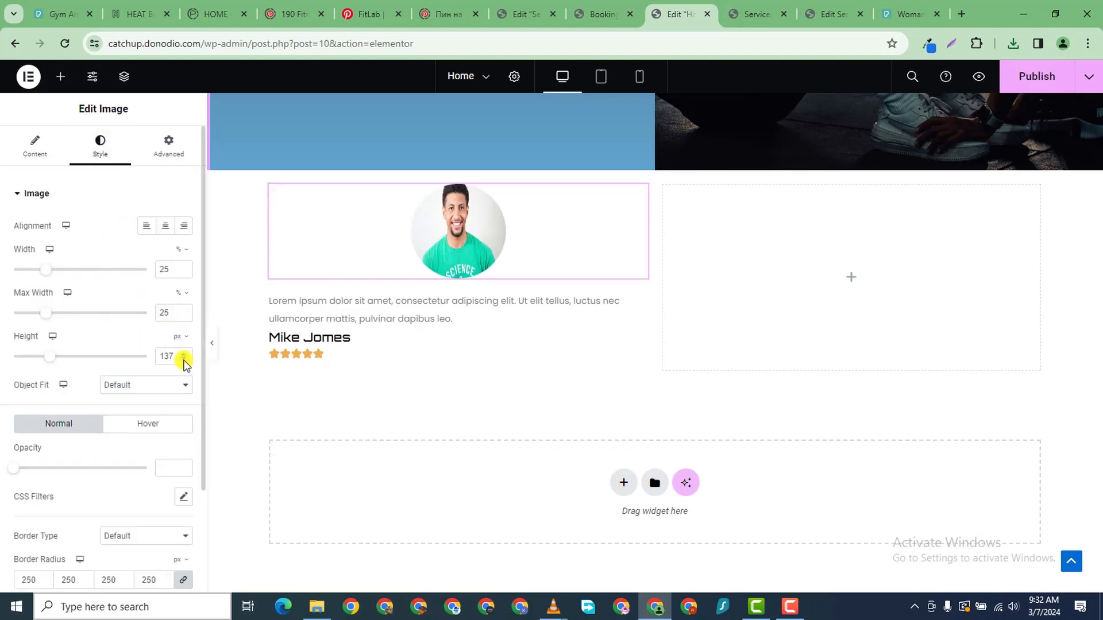
drag(184, 360, 184, 361)
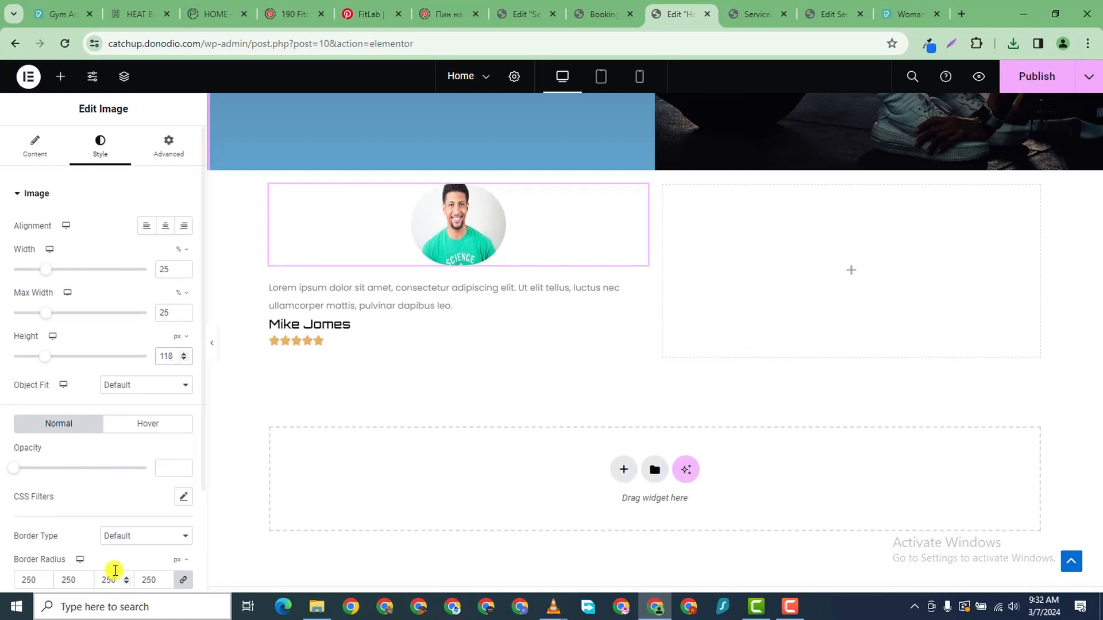
scroll(163, 529, down, 3)
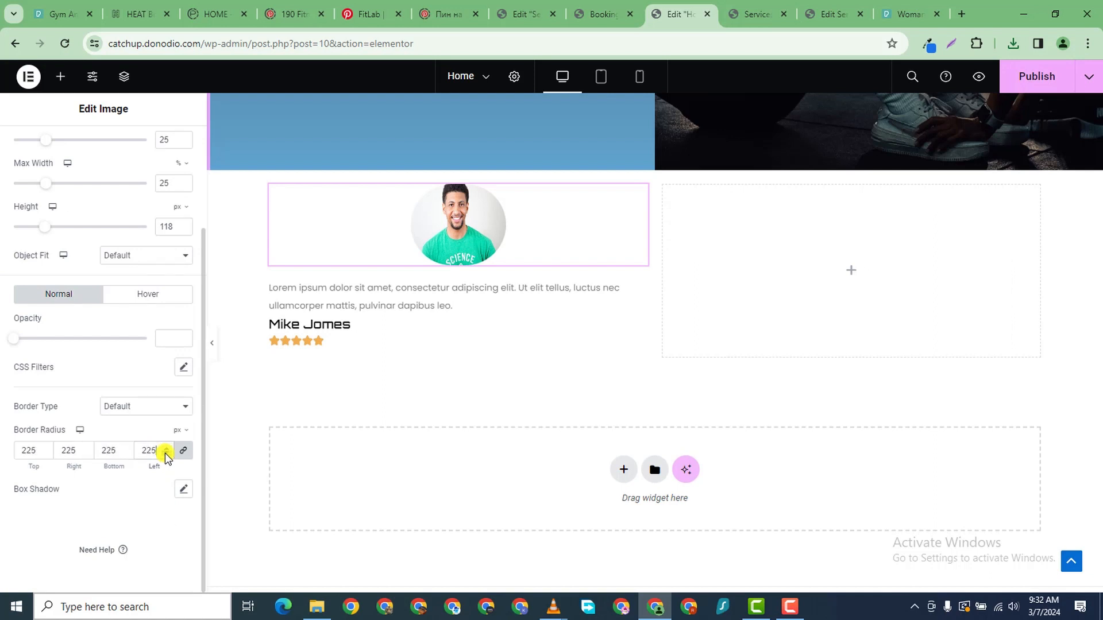
scroll(168, 324, up, 2)
scroll(164, 255, down, 1)
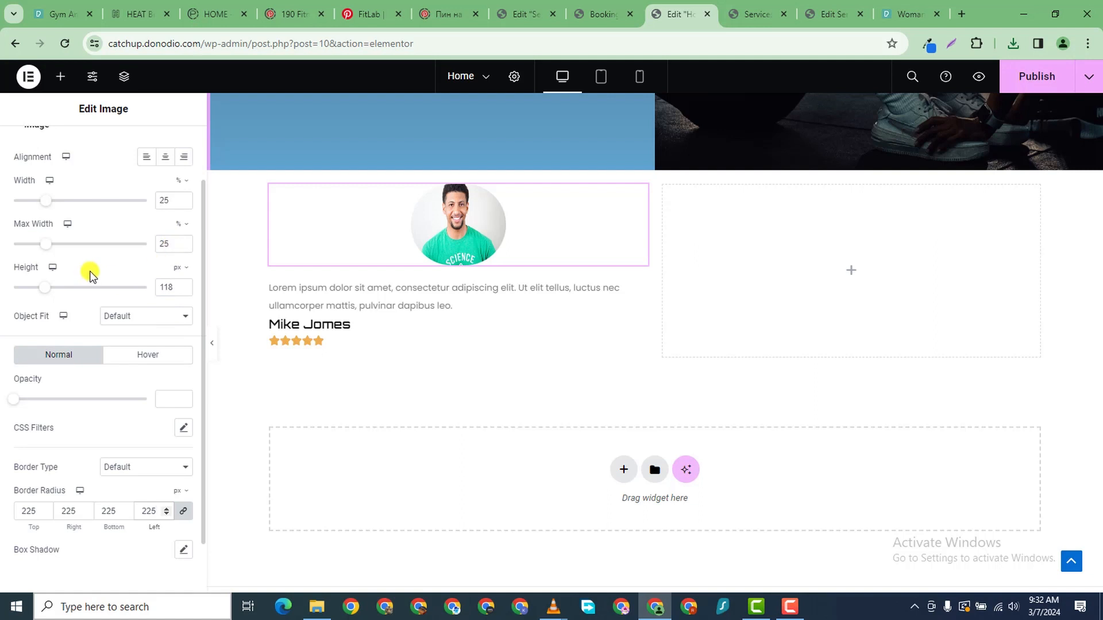
mouse_move(52, 293)
mouse_down()
mouse_move(42, 290)
mouse_move(56, 297)
mouse_up()
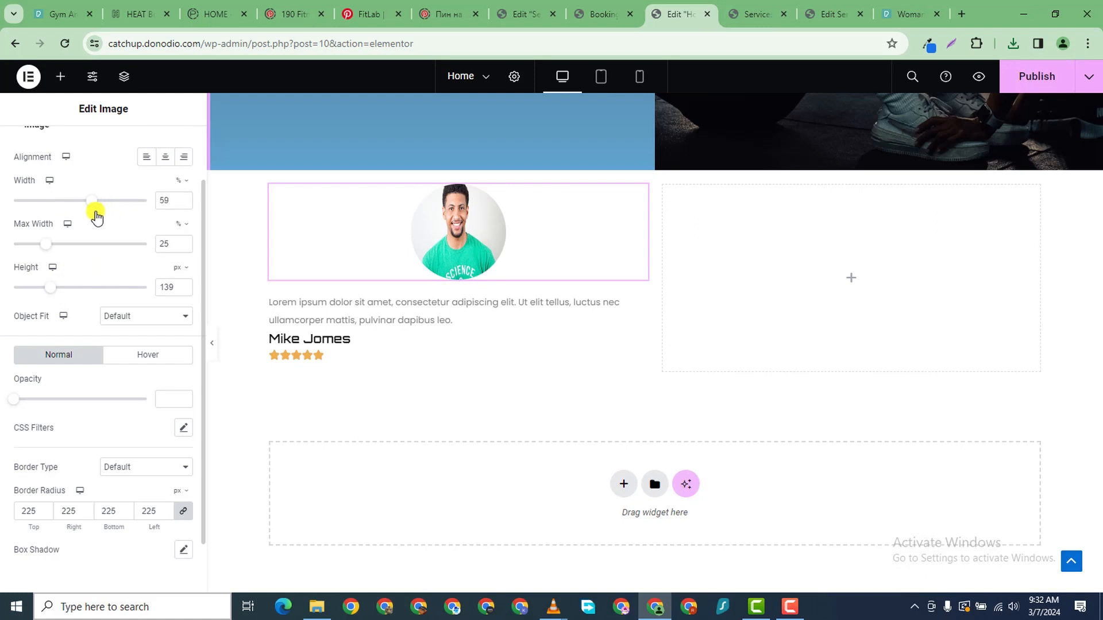
mouse_move(51, 252)
mouse_down()
mouse_move(71, 251)
mouse_move(51, 245)
mouse_up()
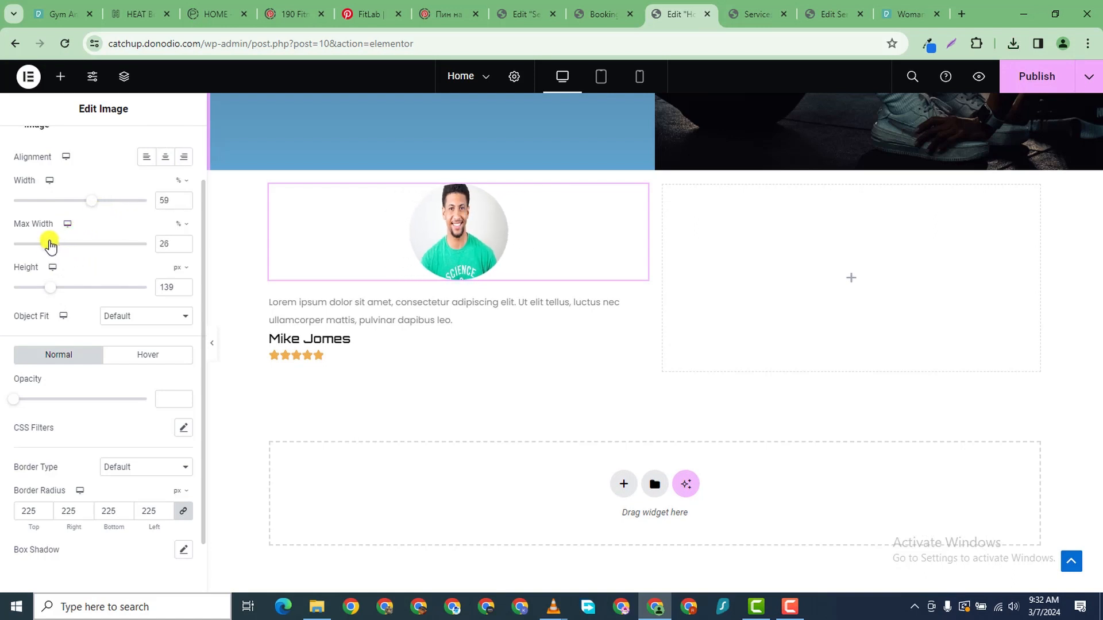
scroll(130, 354, down, 1)
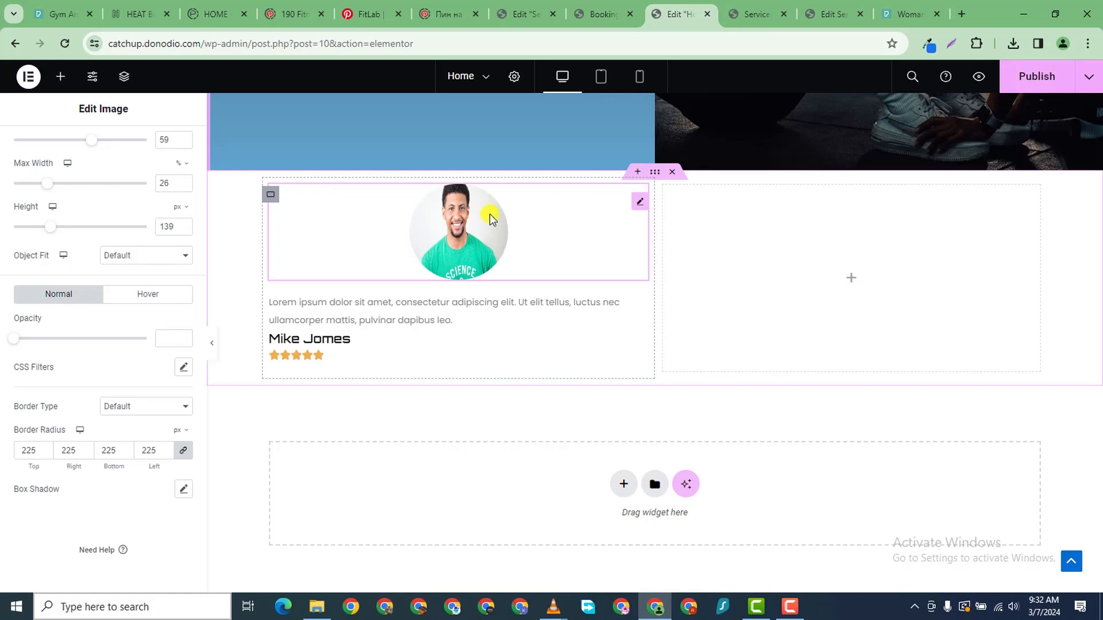
click(431, 305)
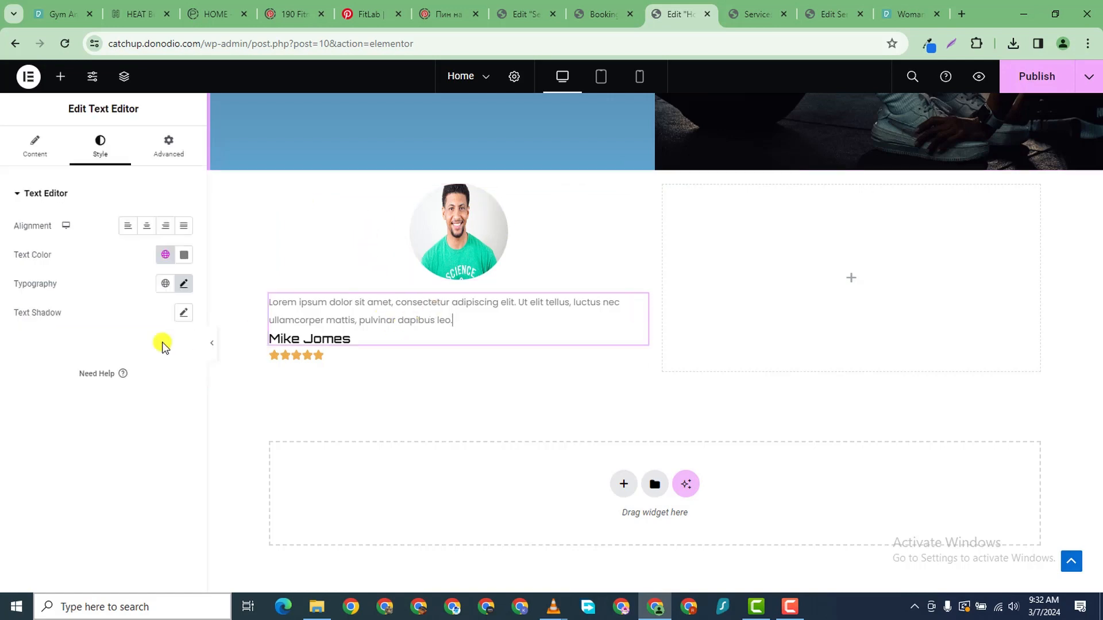
click(146, 226)
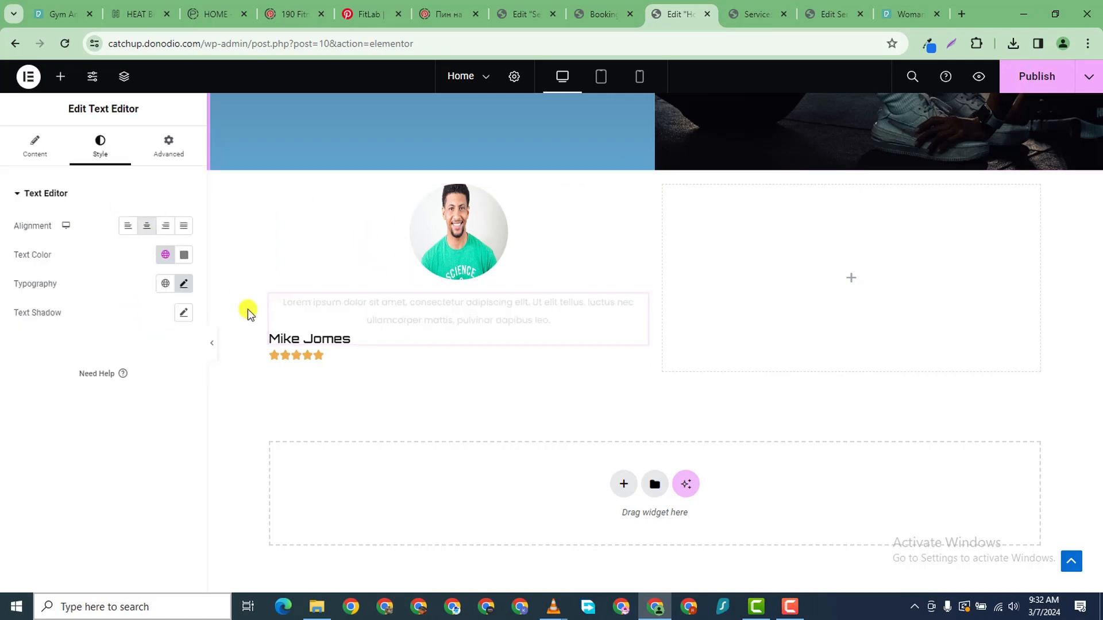
click(319, 337)
click(75, 163)
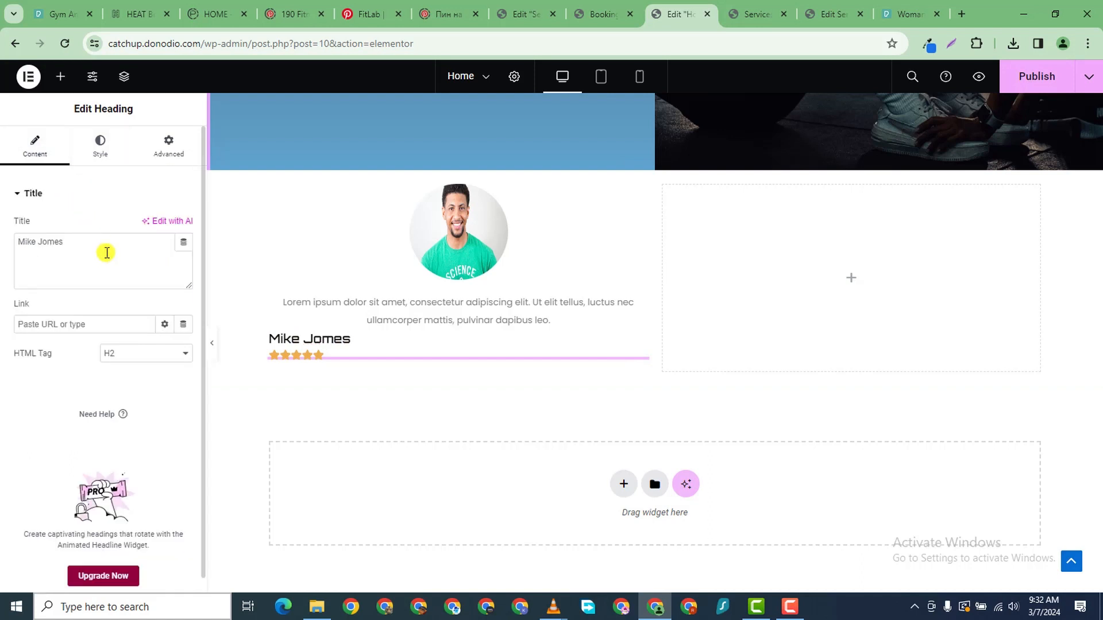
click(100, 151)
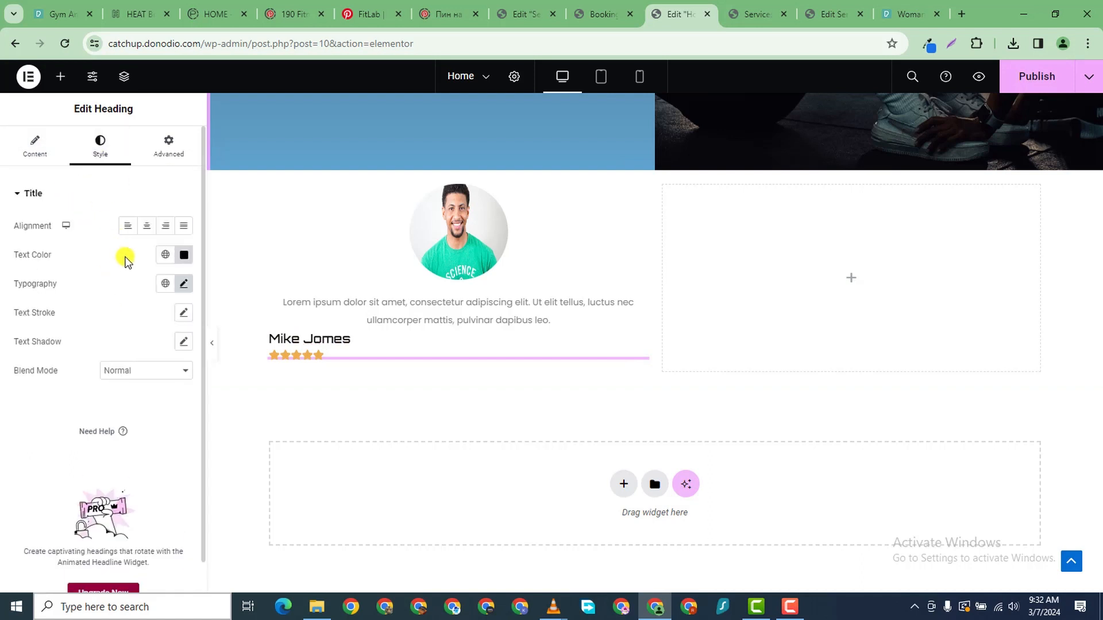
click(147, 226)
click(321, 359)
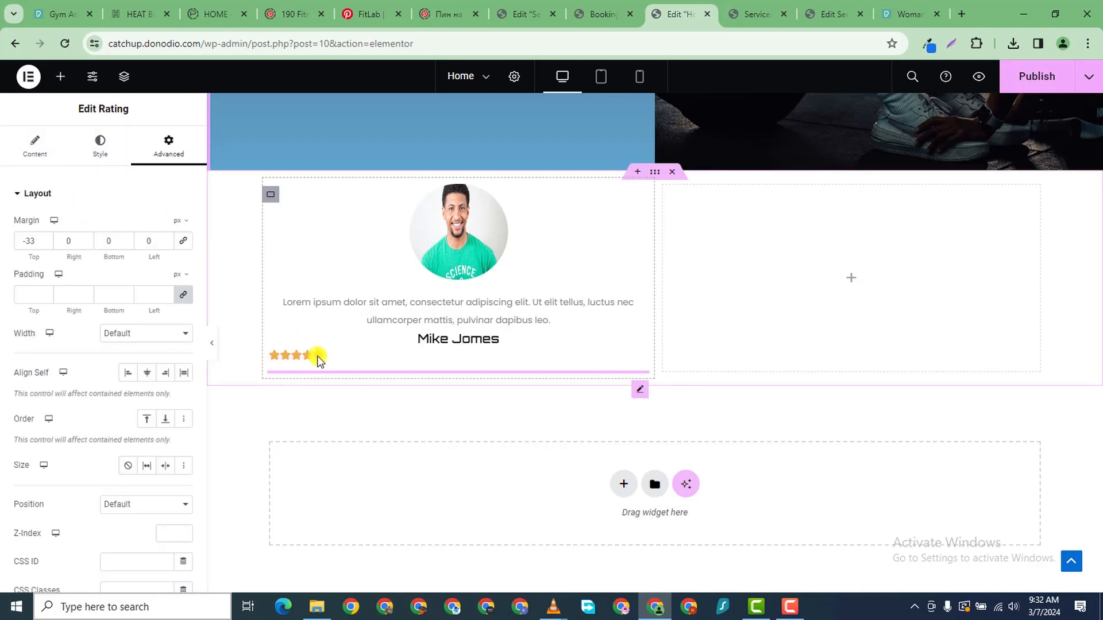
click(100, 149)
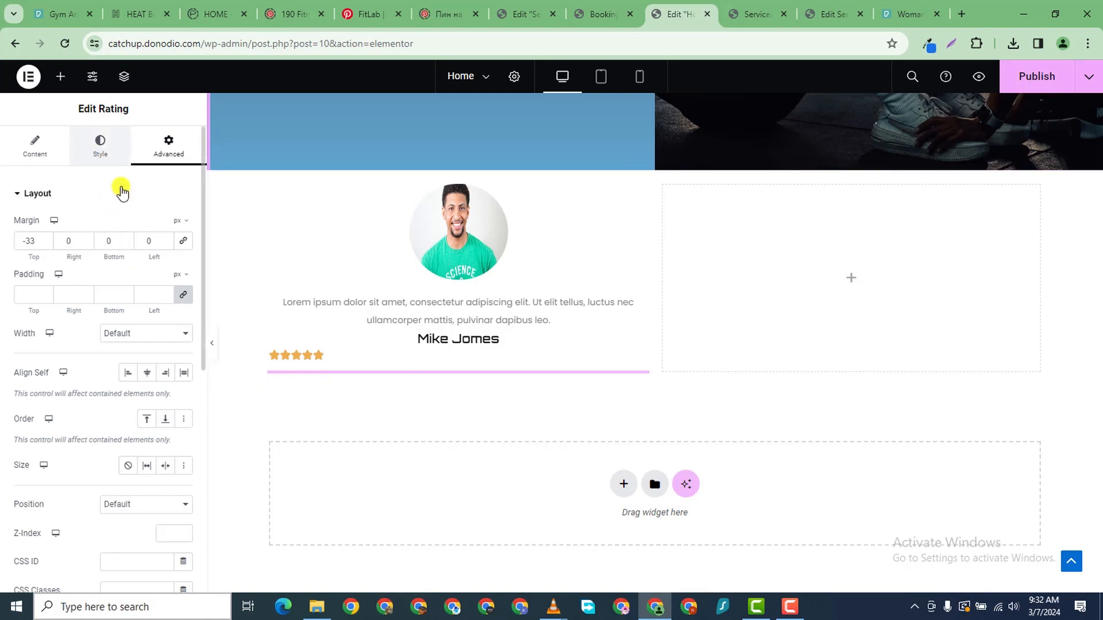
click(50, 164)
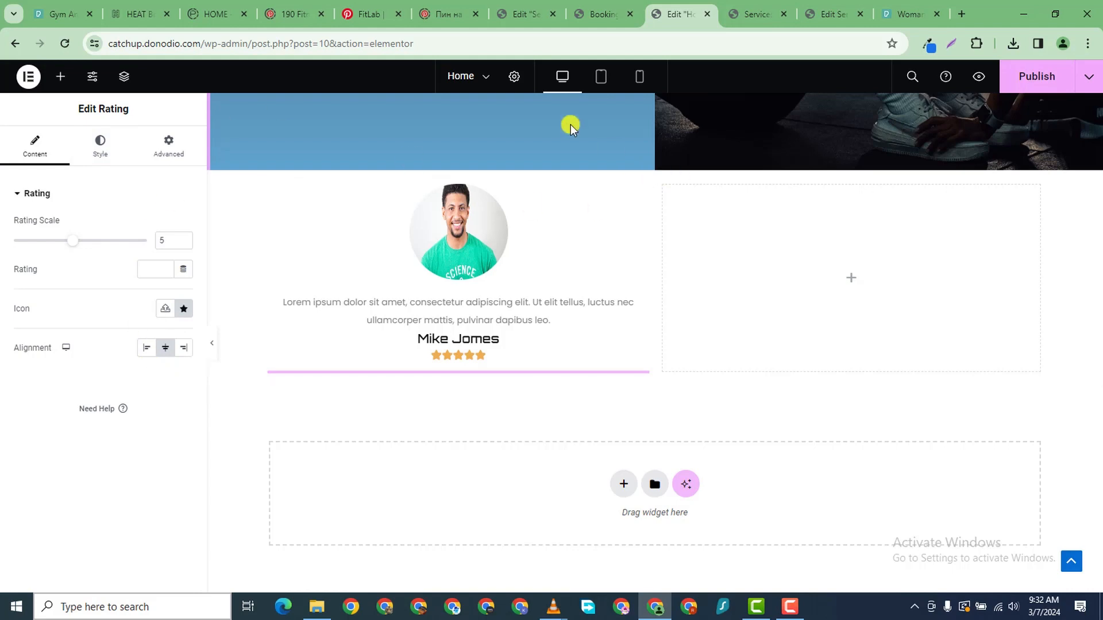
- Duplicate the testimonial column into four cards and delete the empty right container
right_click(270, 193)
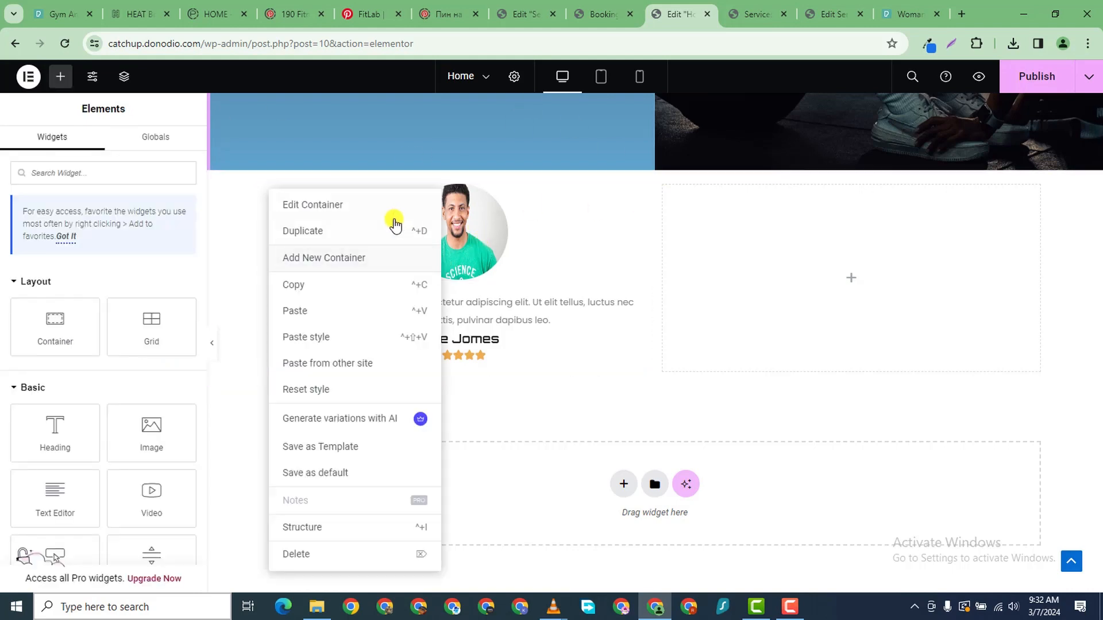
click(351, 225)
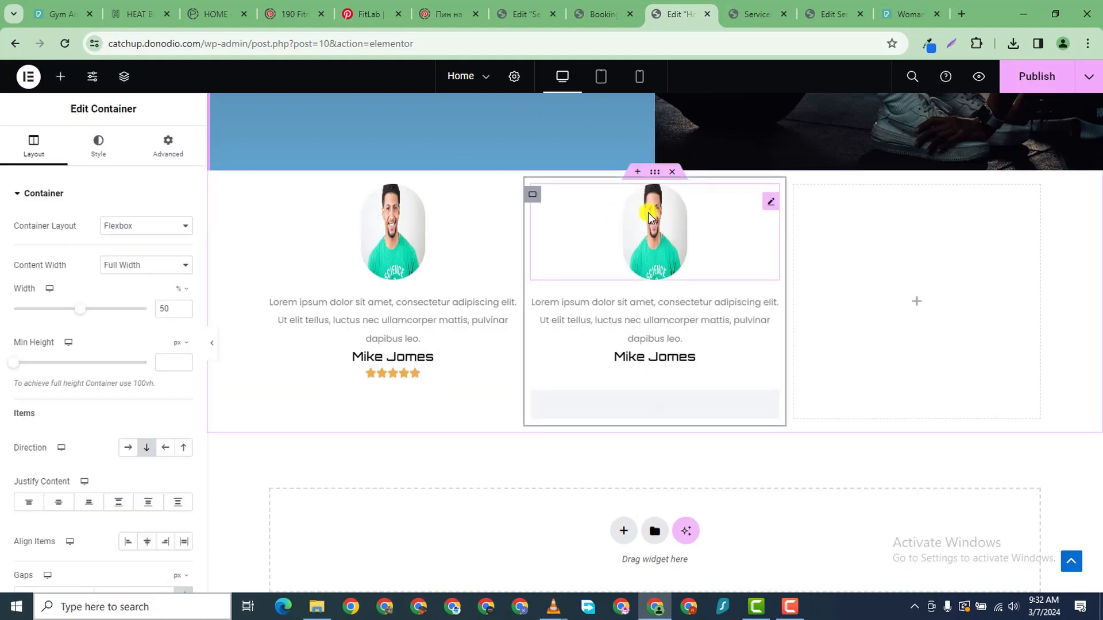
right_click(545, 198)
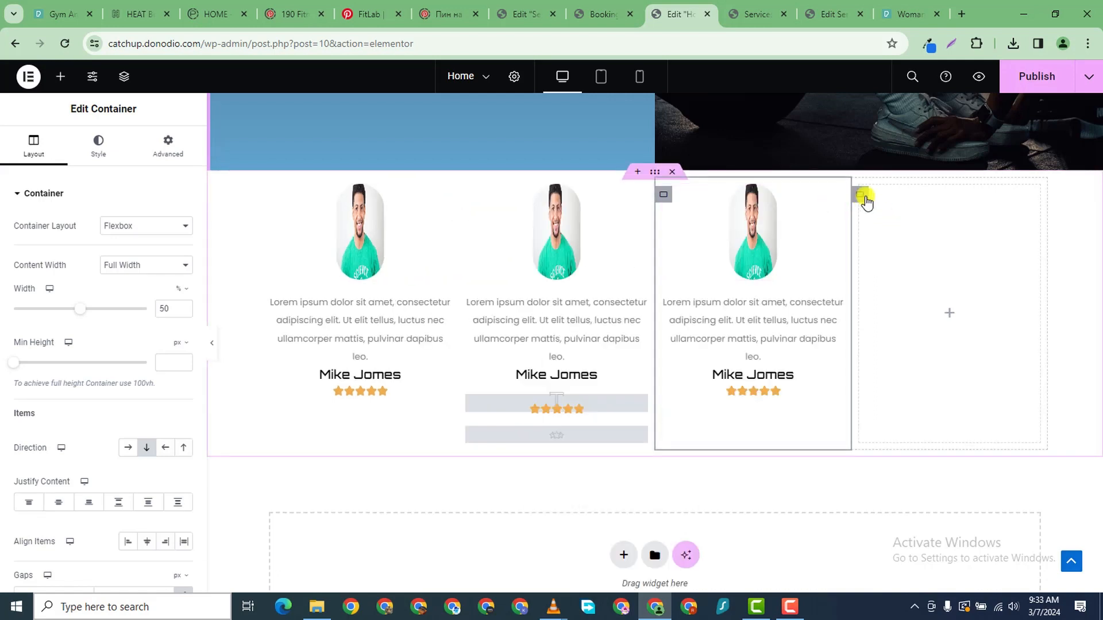
right_click(866, 200)
click(898, 551)
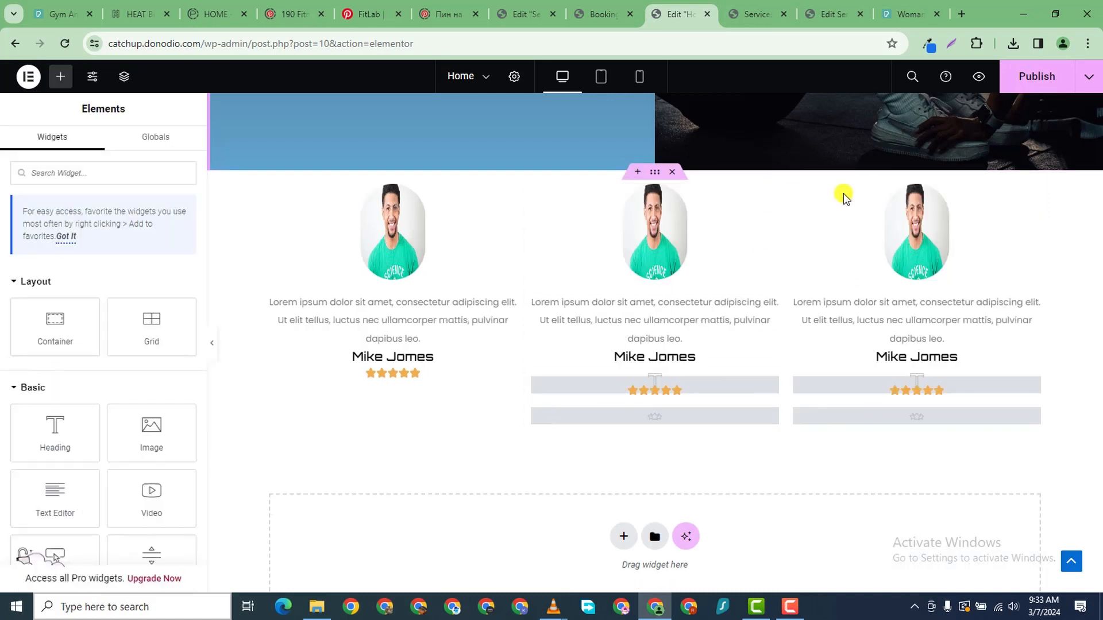
right_click(793, 193)
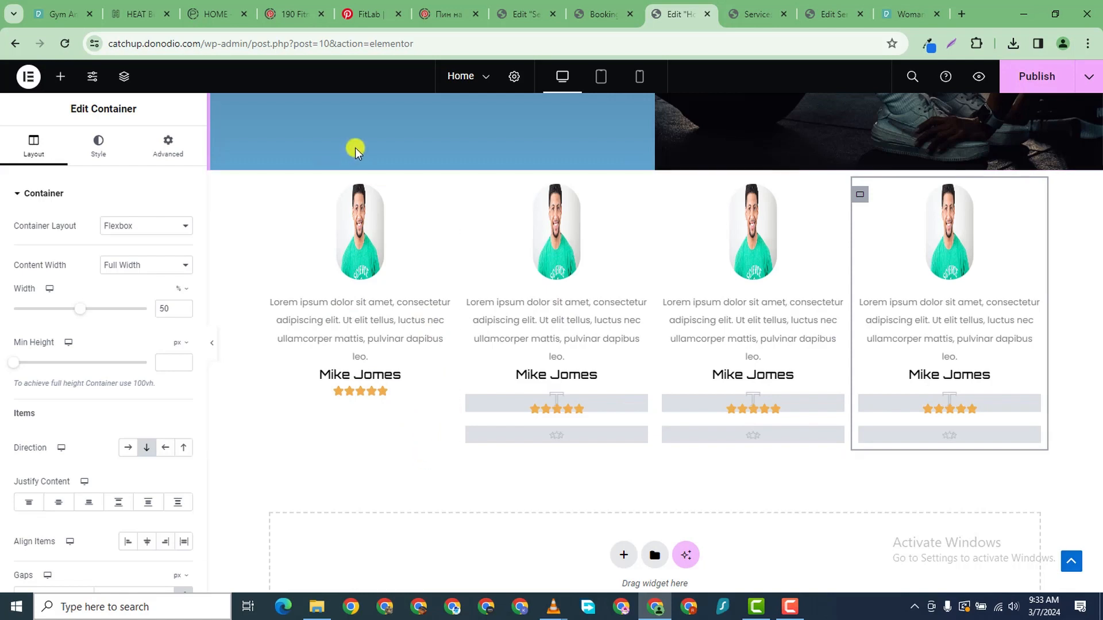
click(637, 205)
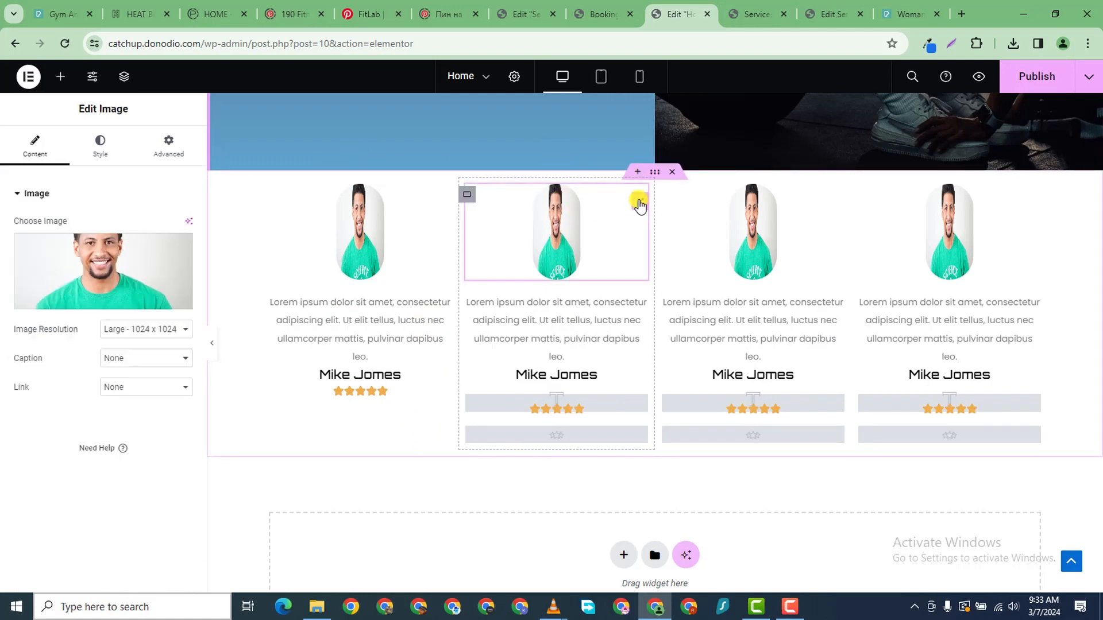
- Set cards 2–4 portraits to the yellow-background woman, the bearded man and the woman in glasses
click(140, 263)
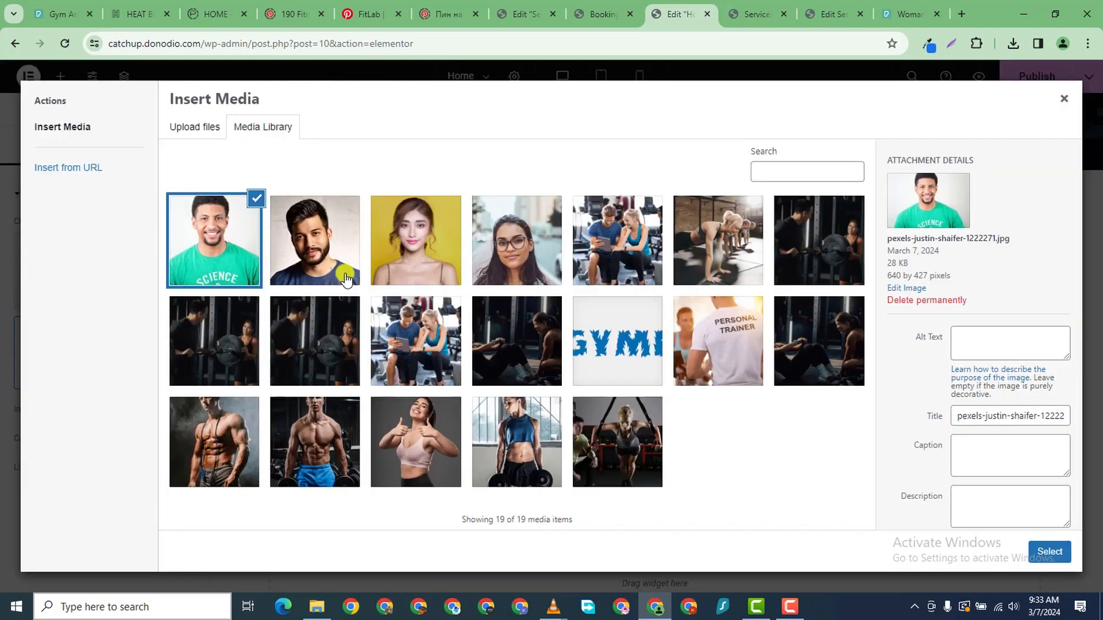
click(313, 241)
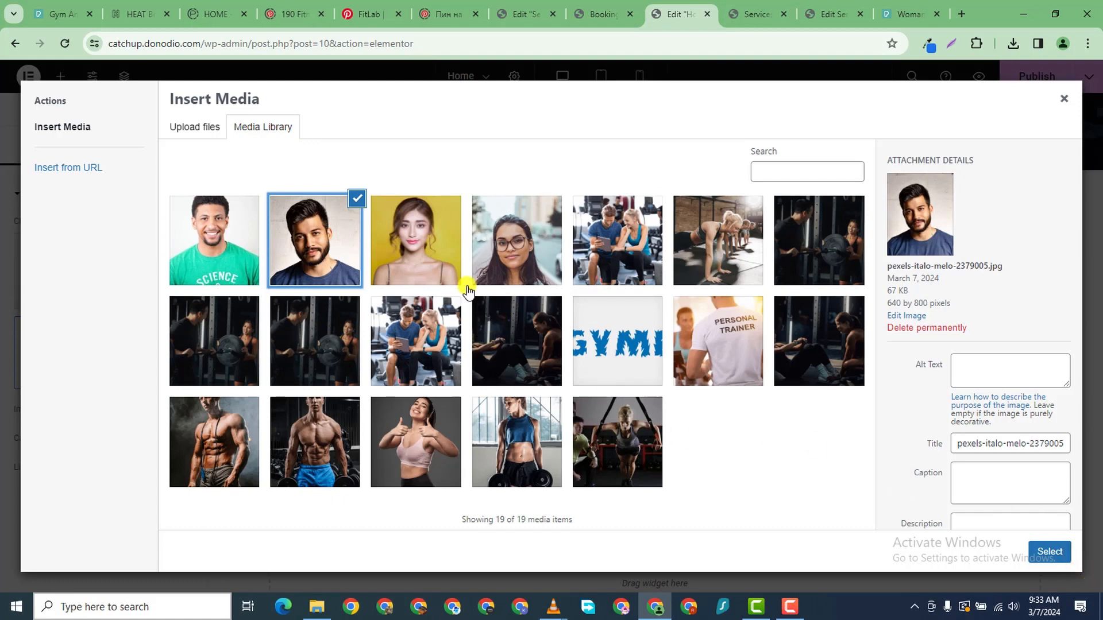
click(400, 248)
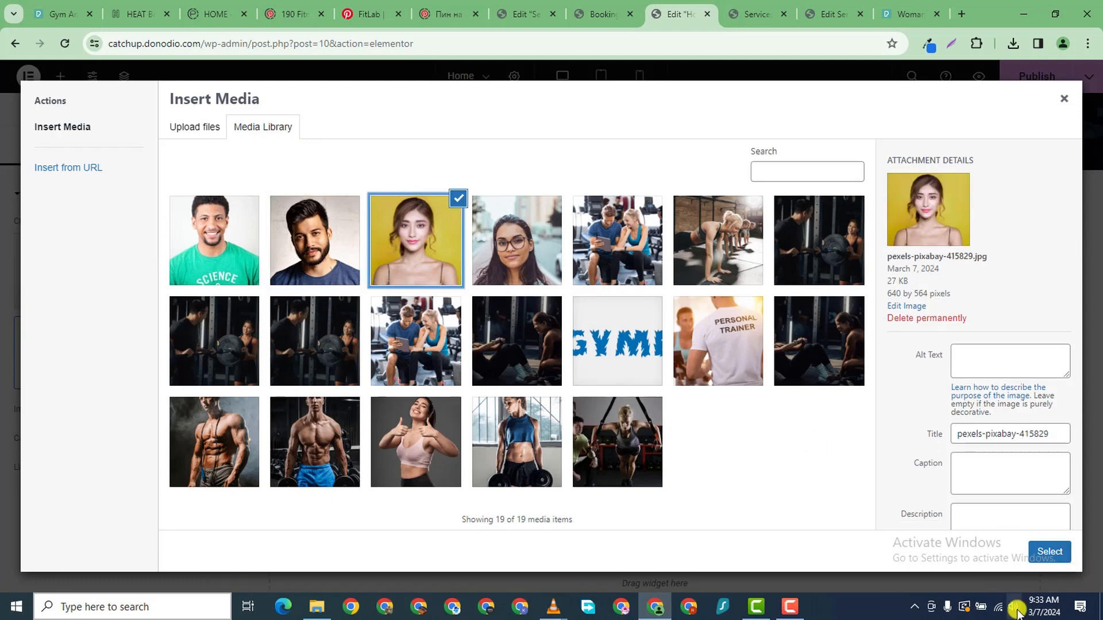
click(1044, 549)
click(836, 202)
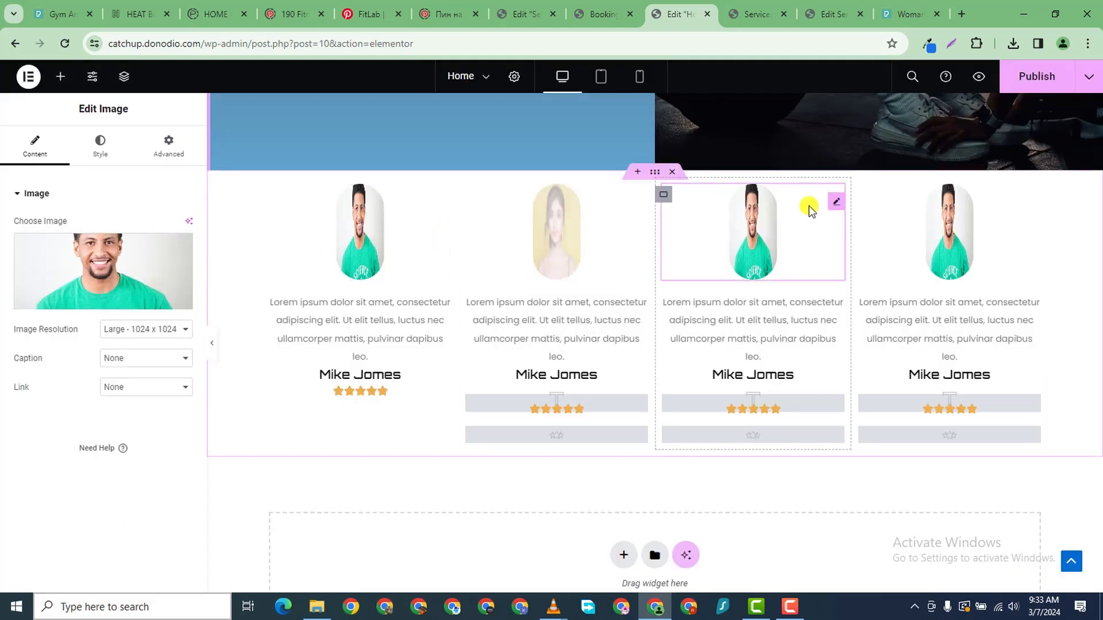
click(112, 247)
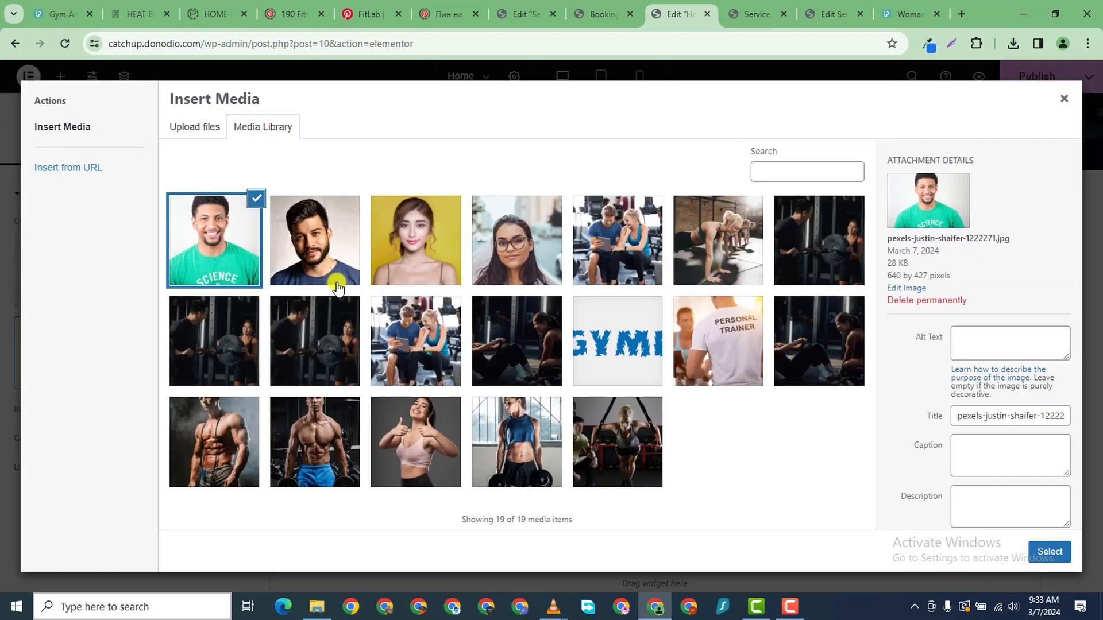
click(323, 259)
click(1049, 551)
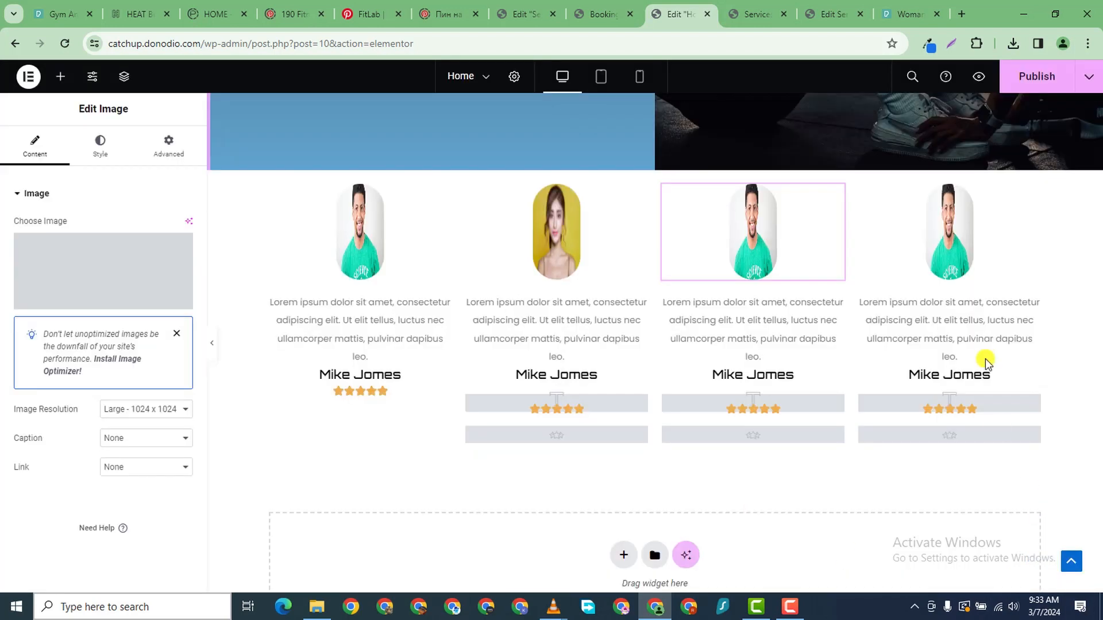
click(978, 264)
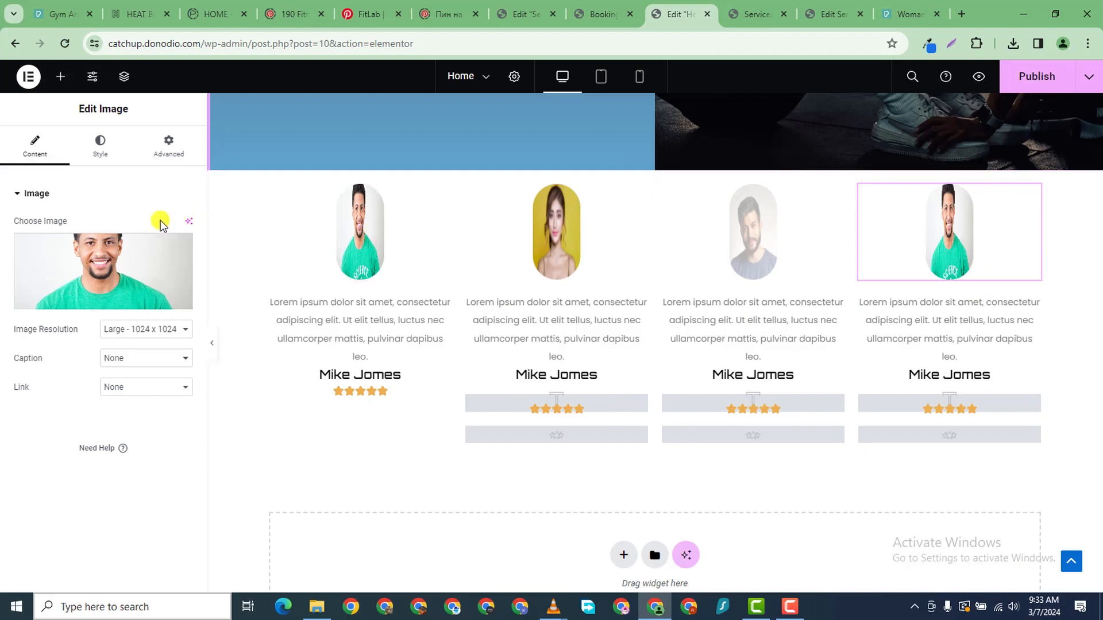
click(143, 253)
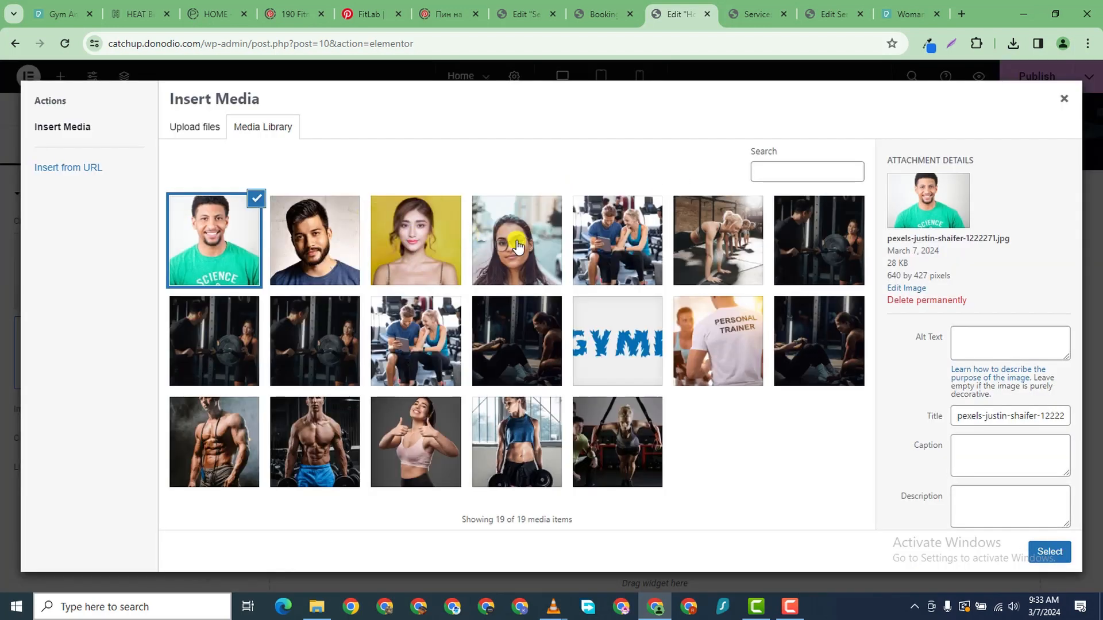
click(517, 247)
click(1050, 551)
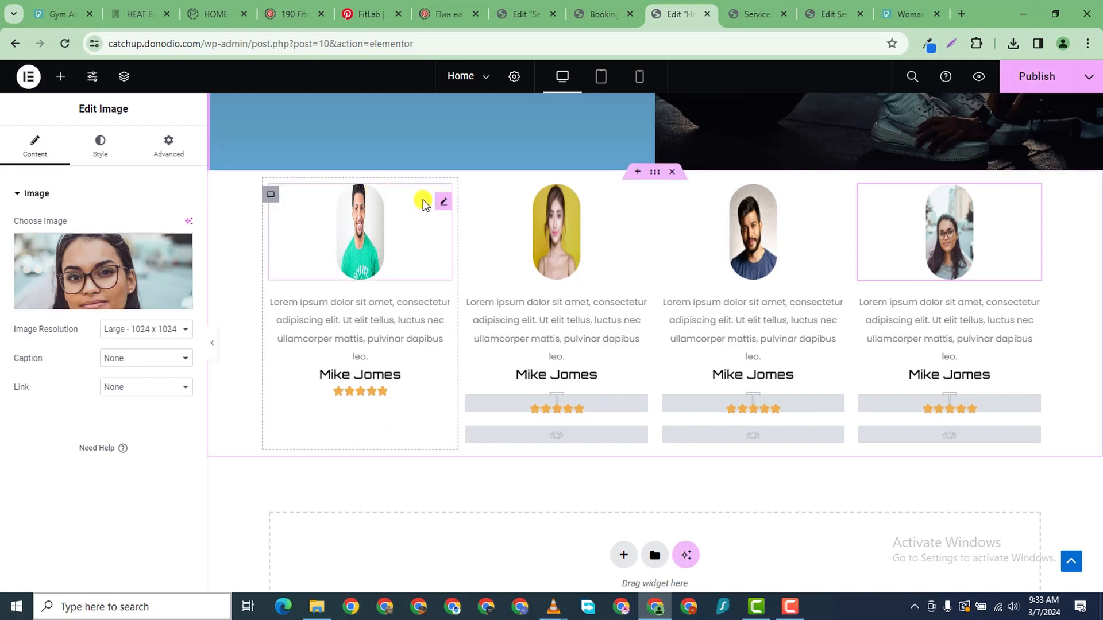
click(438, 206)
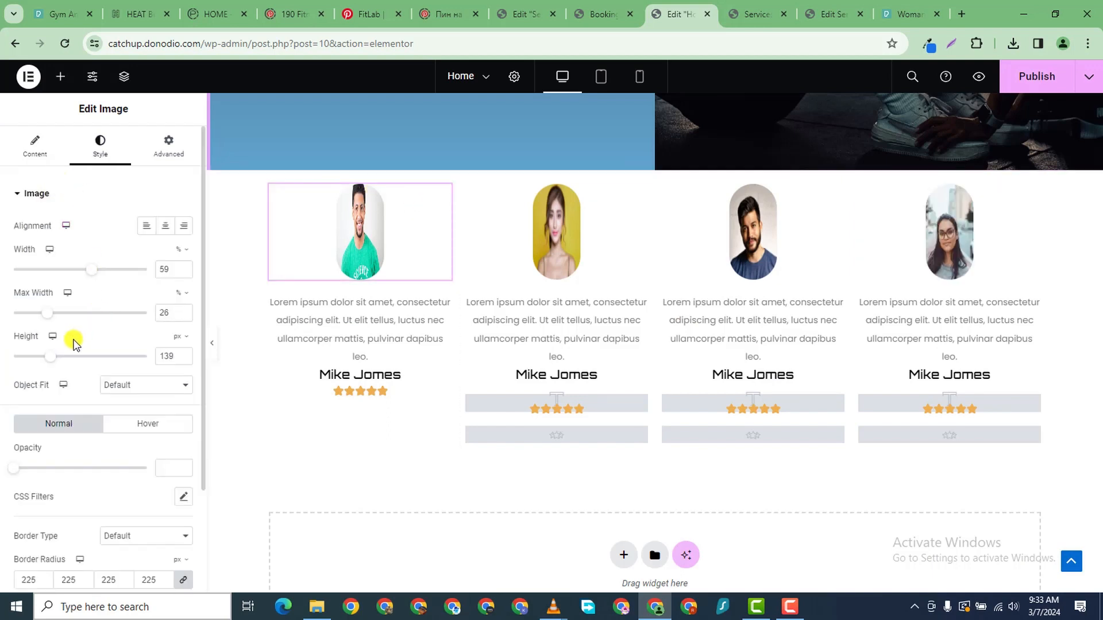
- Drag the first portrait's sliders to 49% width, 30% max width and 77 px height
drag(49, 355, 32, 358)
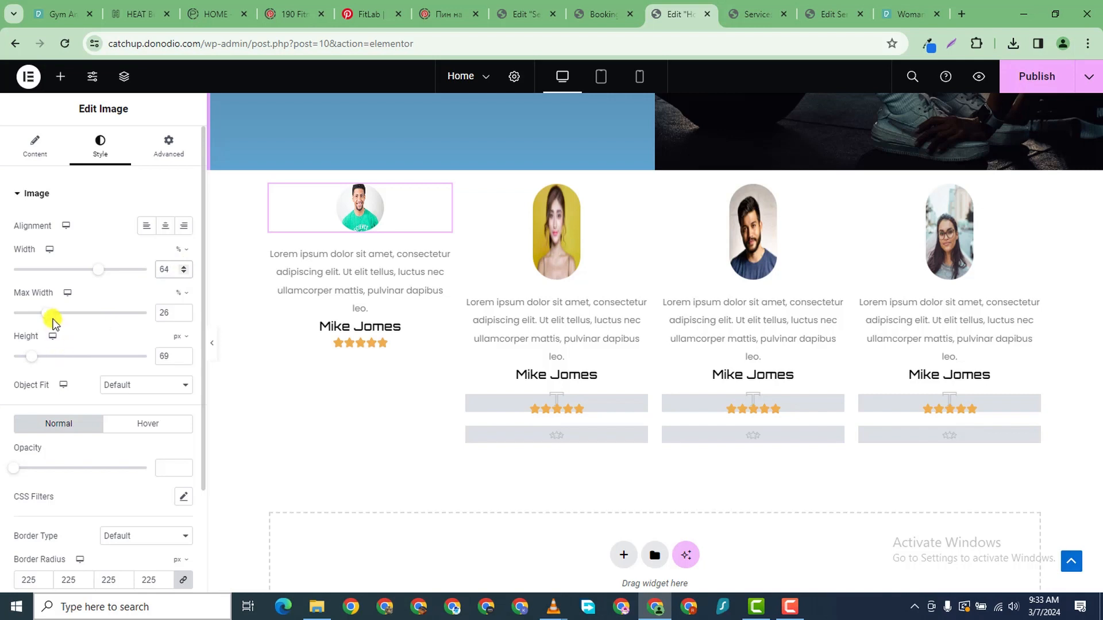
drag(50, 320, 114, 323)
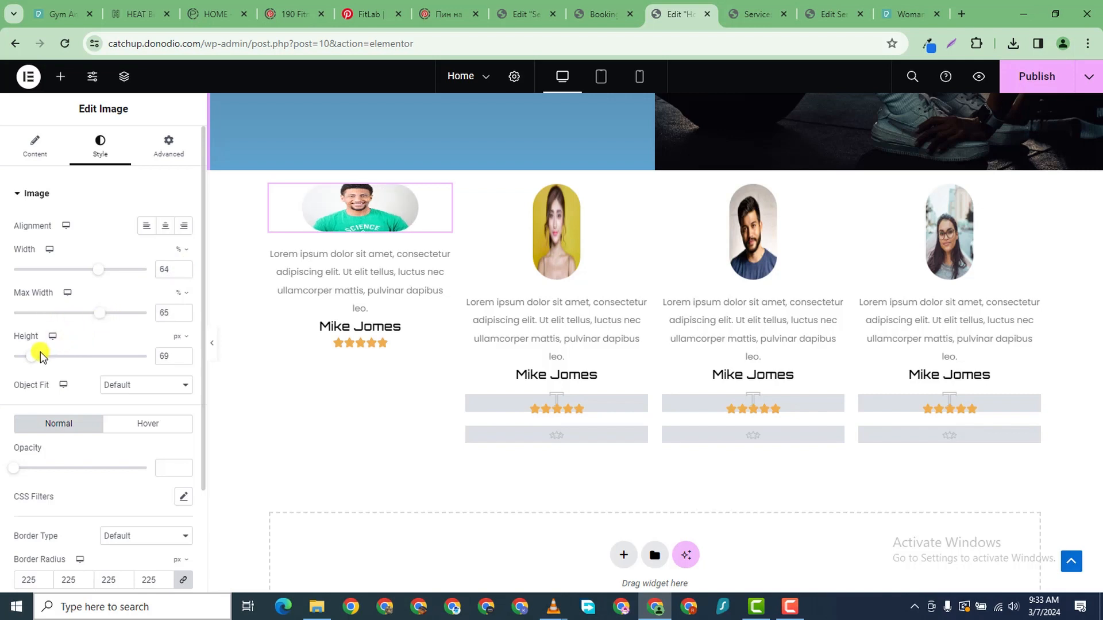
drag(31, 360, 53, 369)
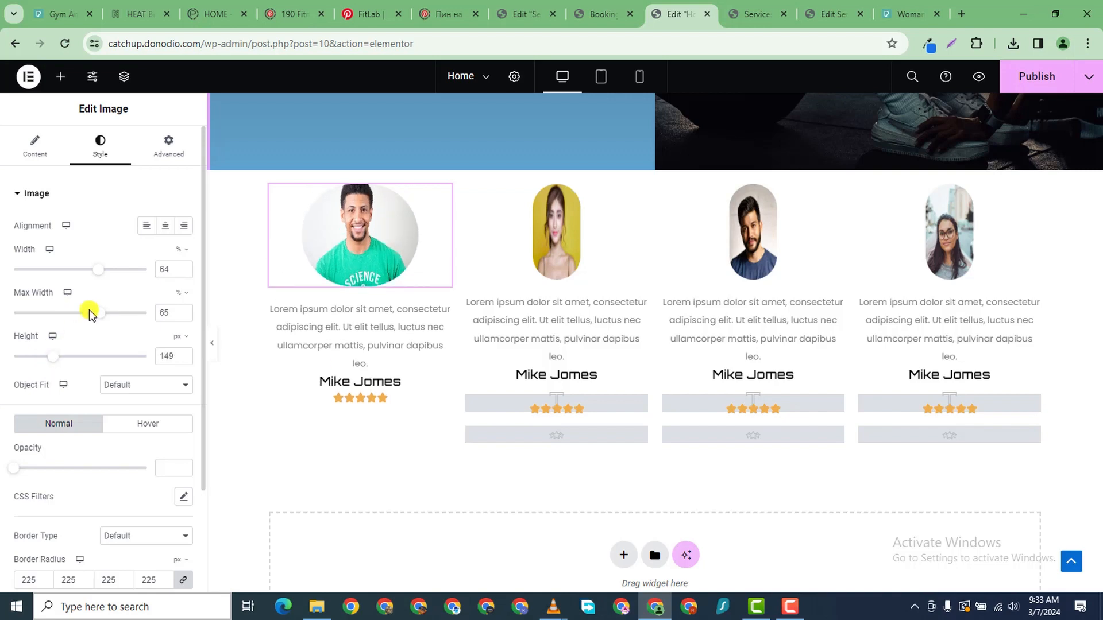
drag(99, 319, 85, 320)
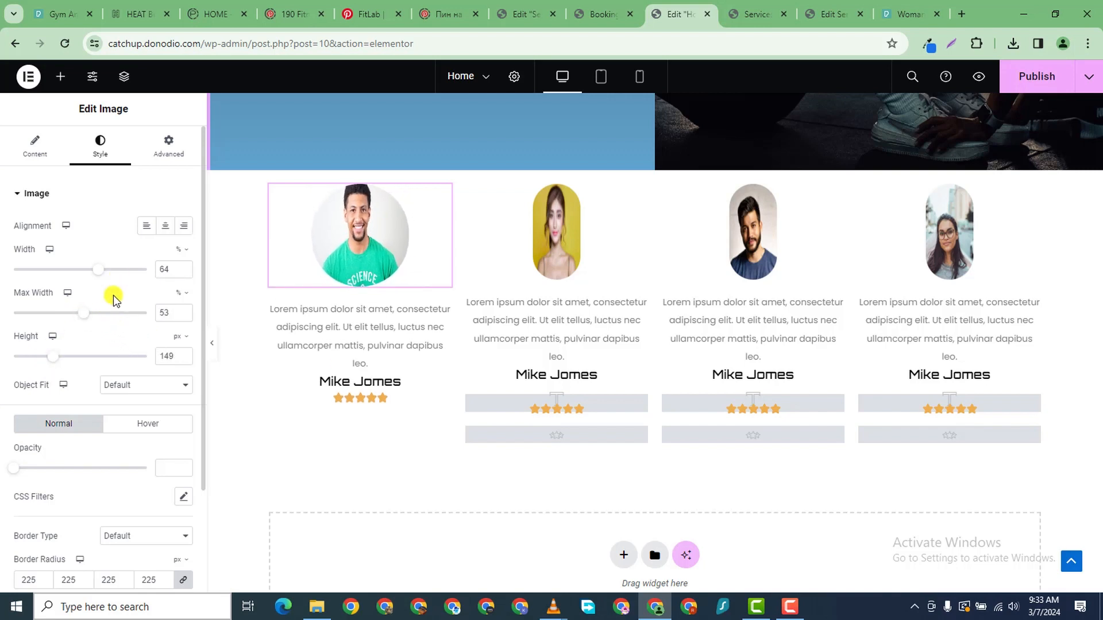
mouse_move(92, 280)
mouse_down()
mouse_move(67, 281)
mouse_move(84, 297)
mouse_up()
drag(84, 316, 53, 313)
drag(61, 361, 40, 356)
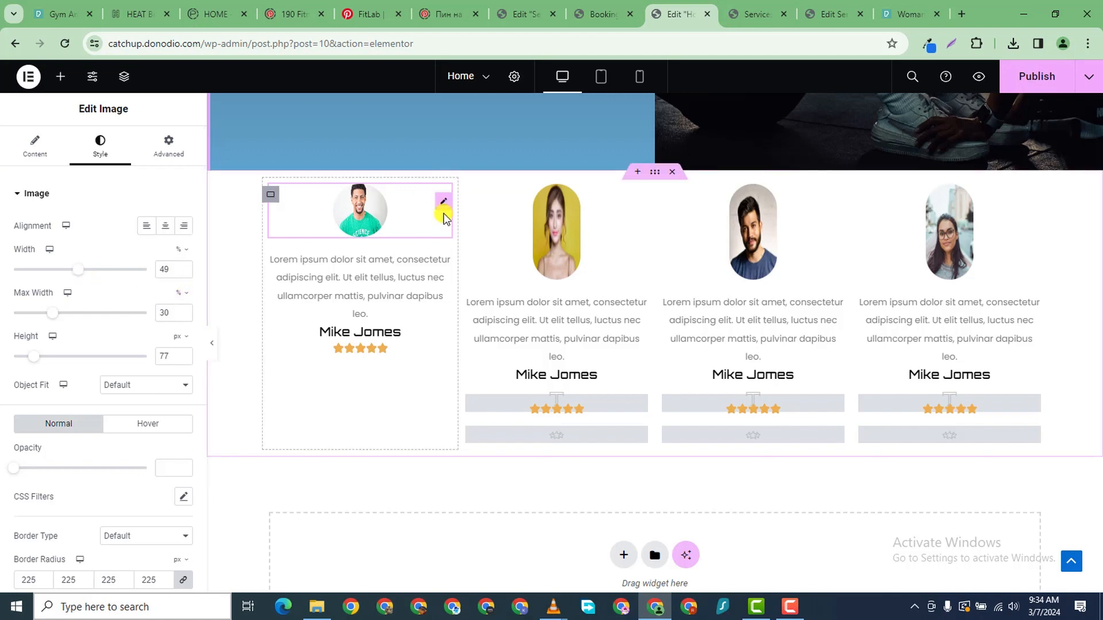
- Copy the first portrait's style and paste it onto the second, third and fourth portraits
right_click(445, 206)
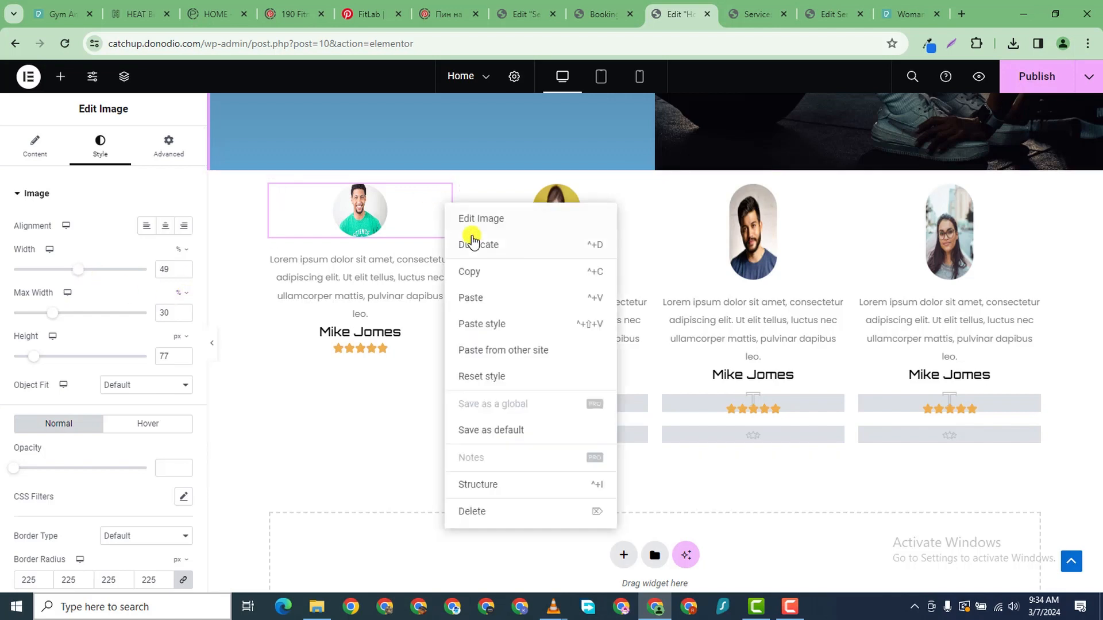
click(485, 273)
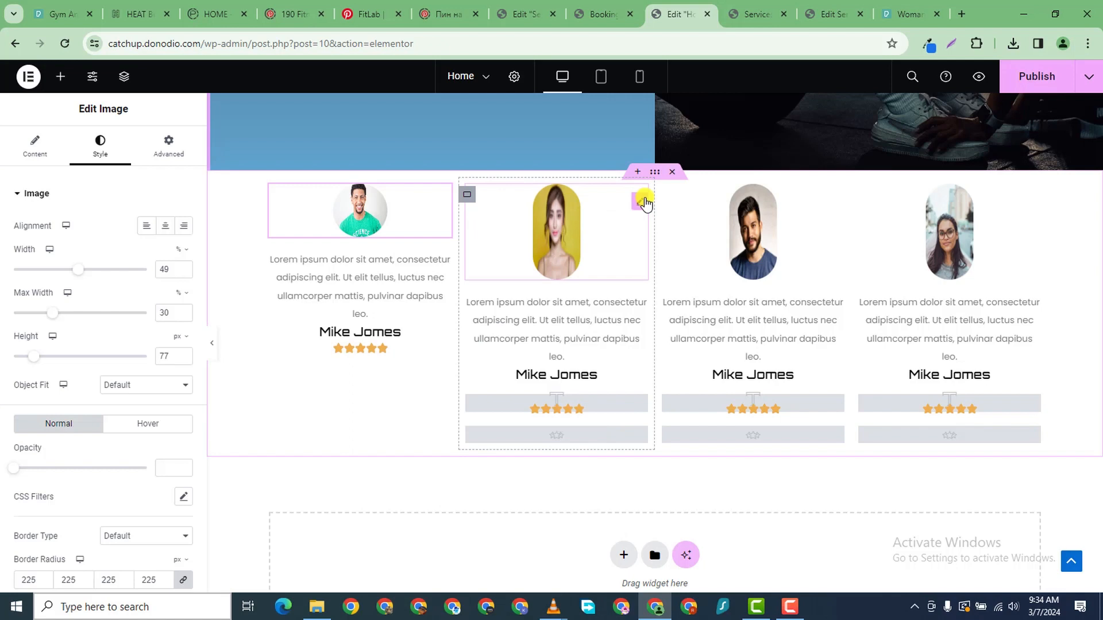
right_click(644, 202)
click(690, 317)
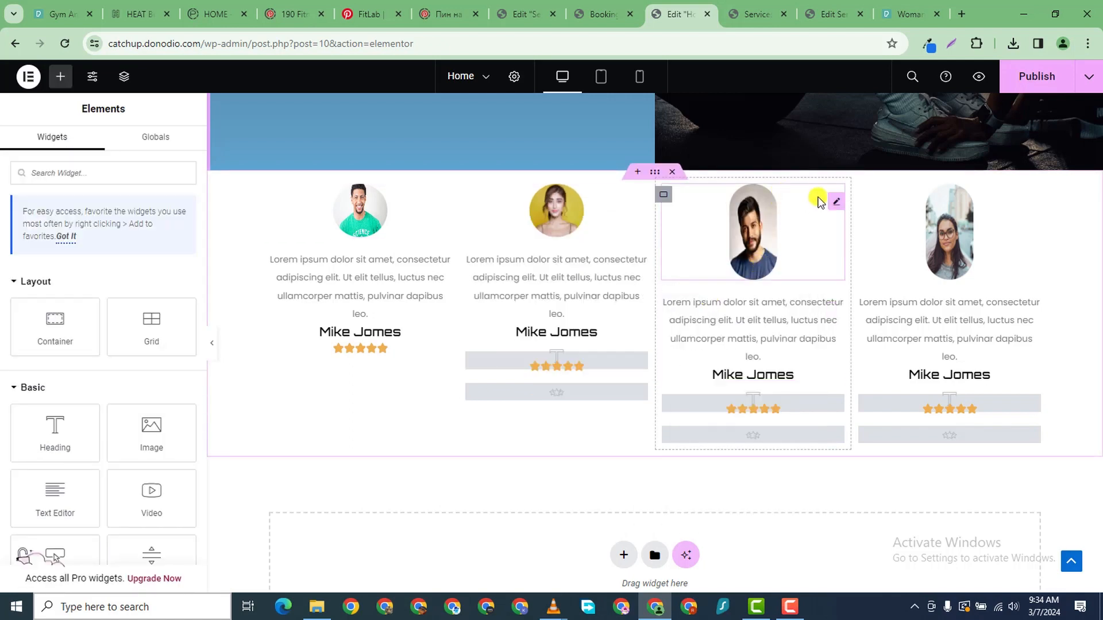
right_click(838, 204)
click(861, 318)
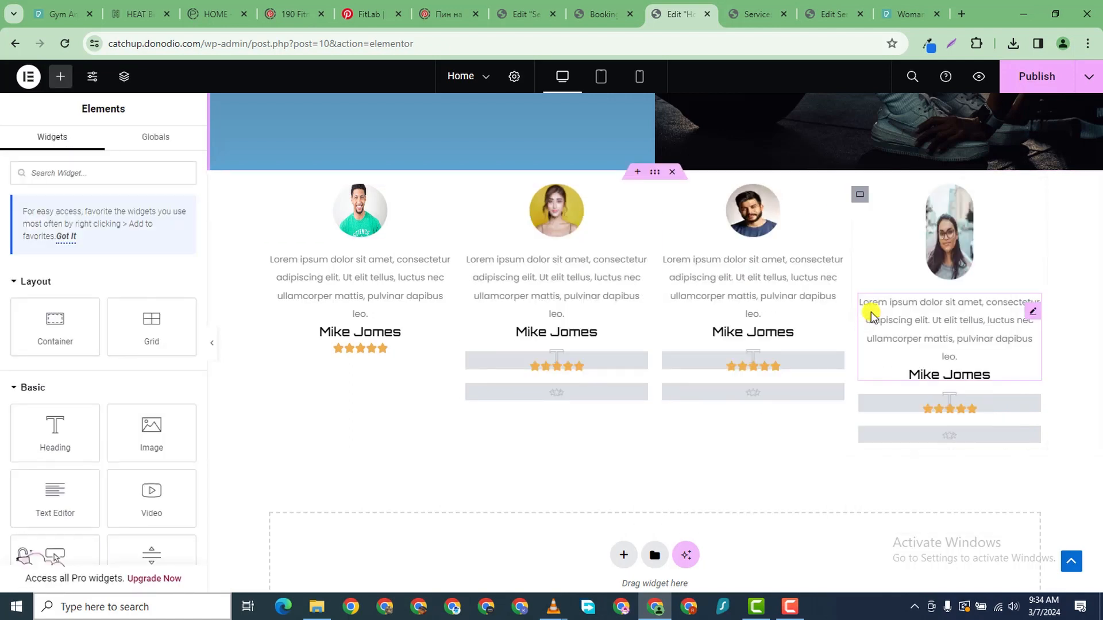
right_click(1032, 202)
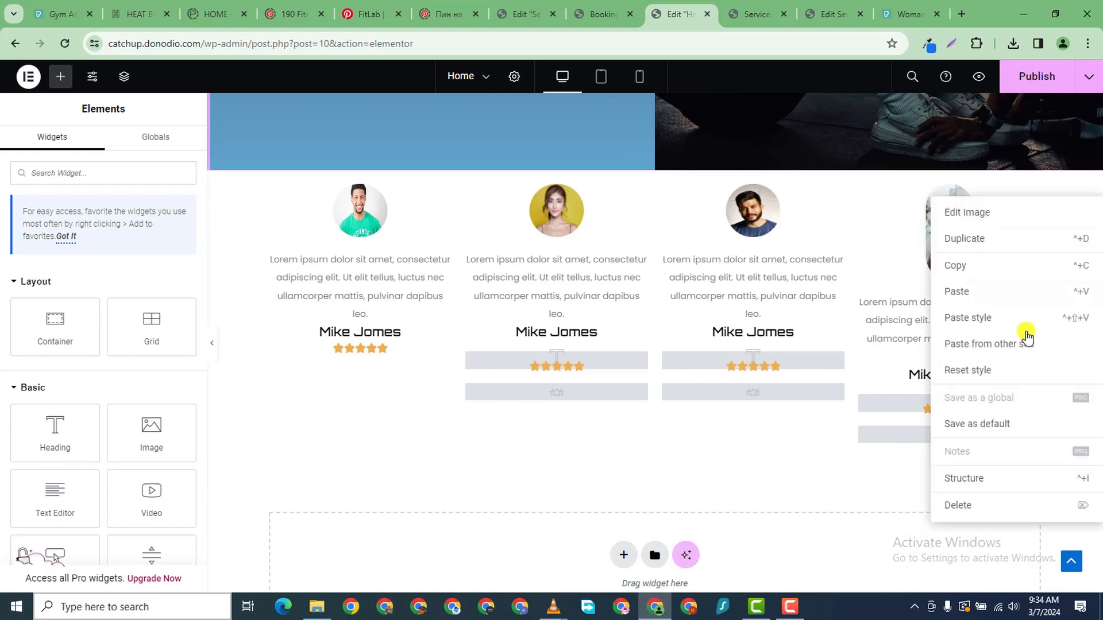
click(931, 317)
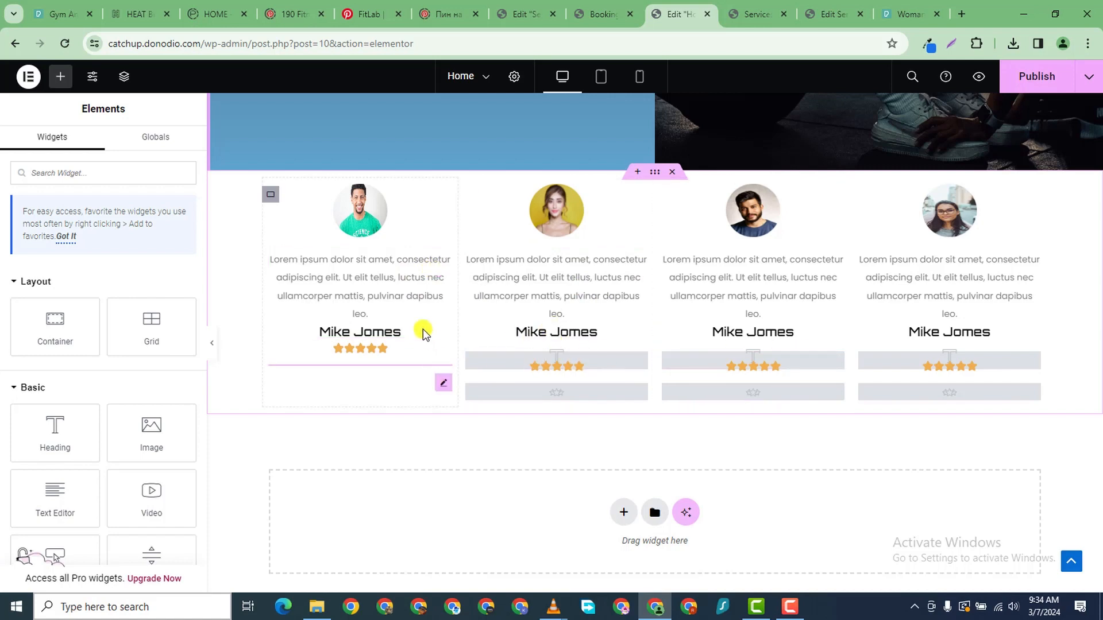
- Publish the page and open the first card paragraph's text colour options
click(1015, 87)
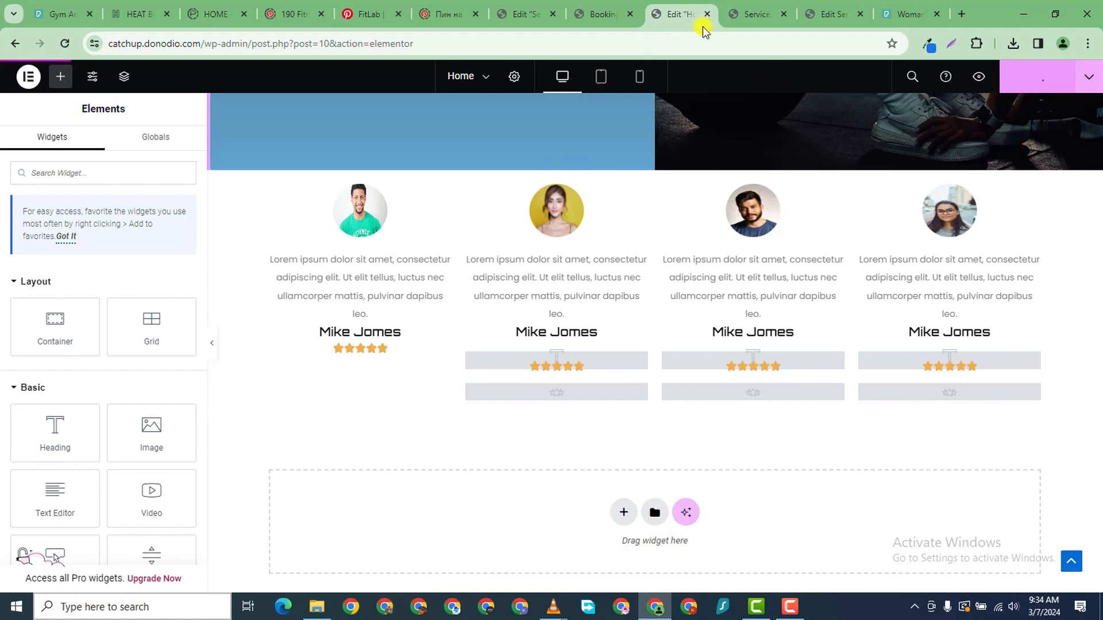
click(428, 278)
click(183, 254)
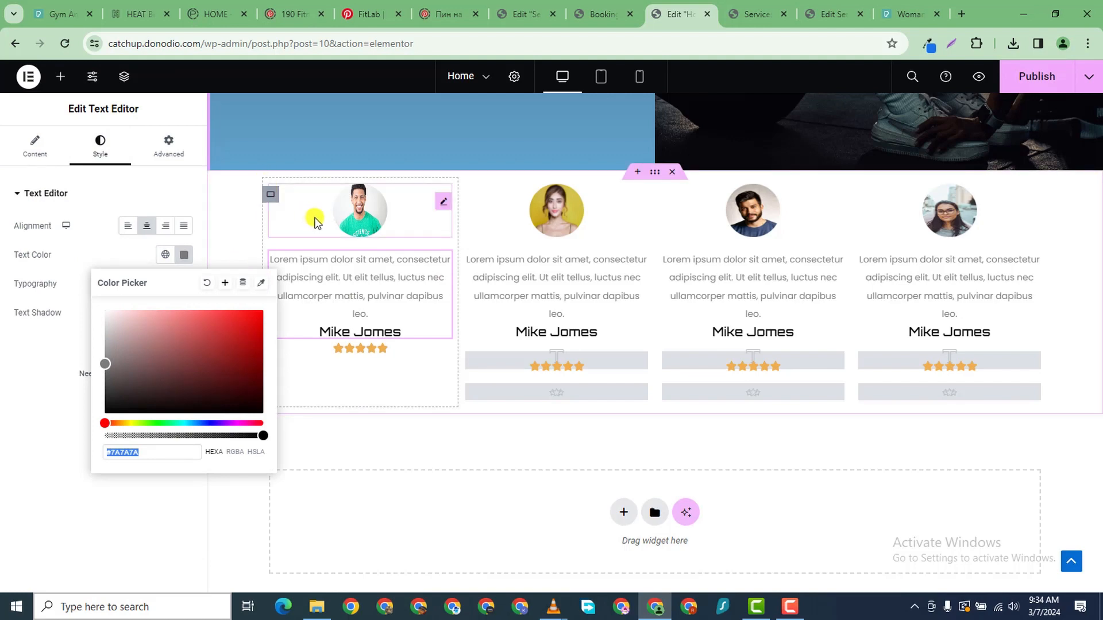
- Give the first card's container a classic greyish #968C8C background
click(271, 194)
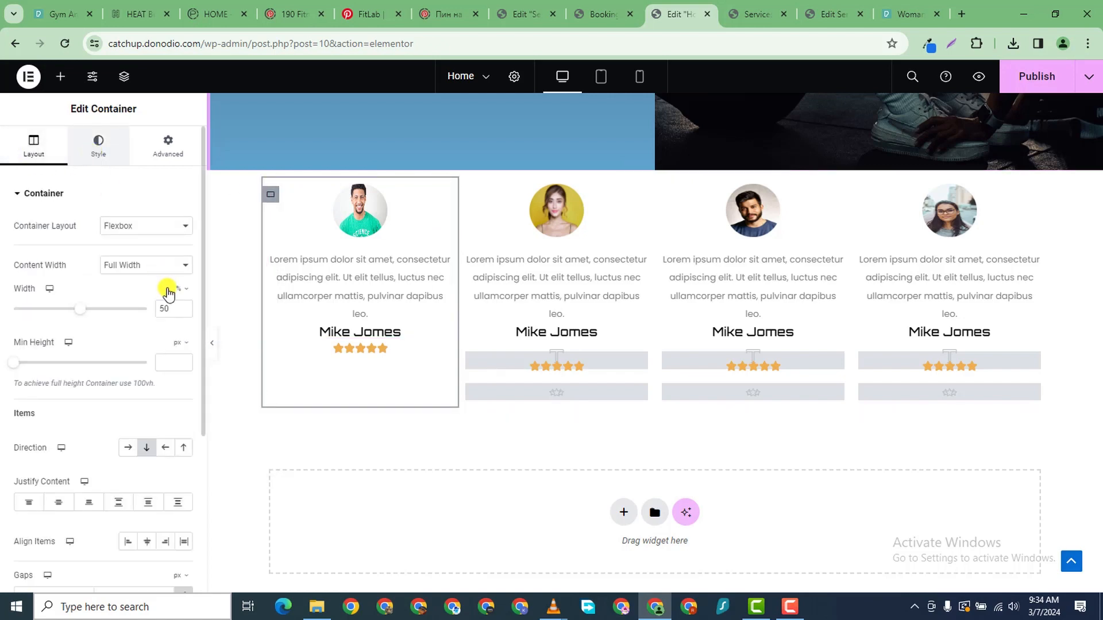
click(127, 254)
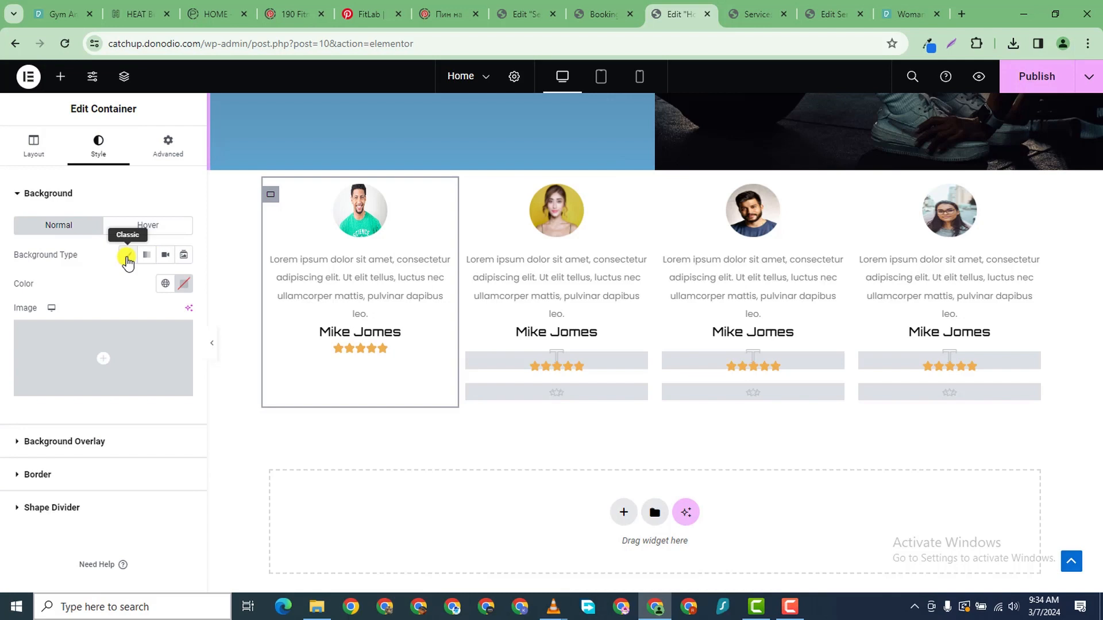
click(184, 284)
click(116, 392)
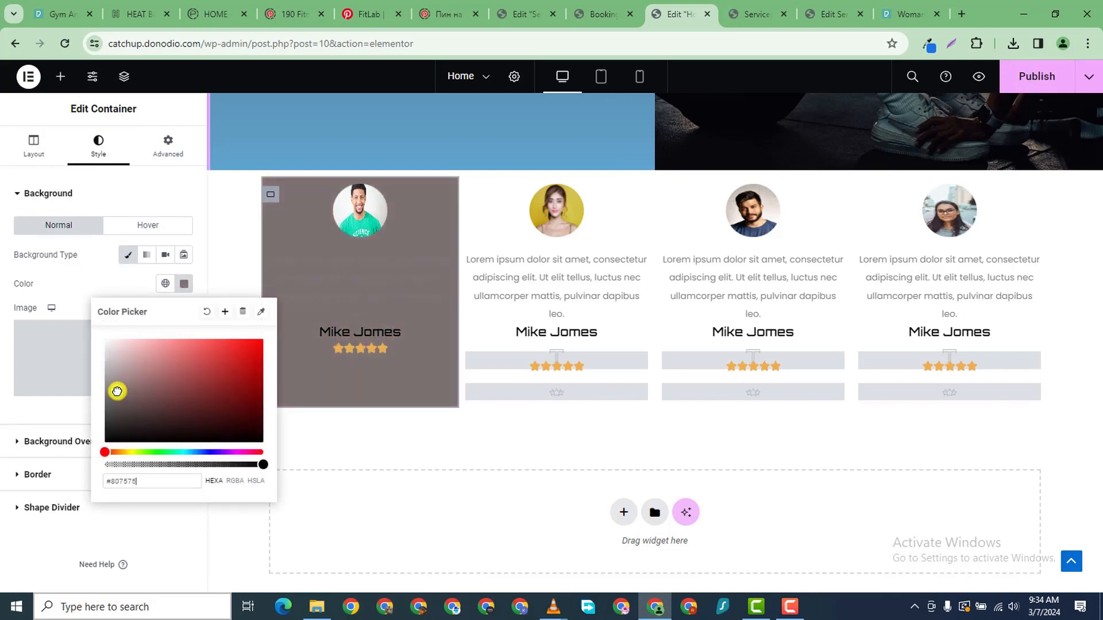
drag(117, 391, 115, 382)
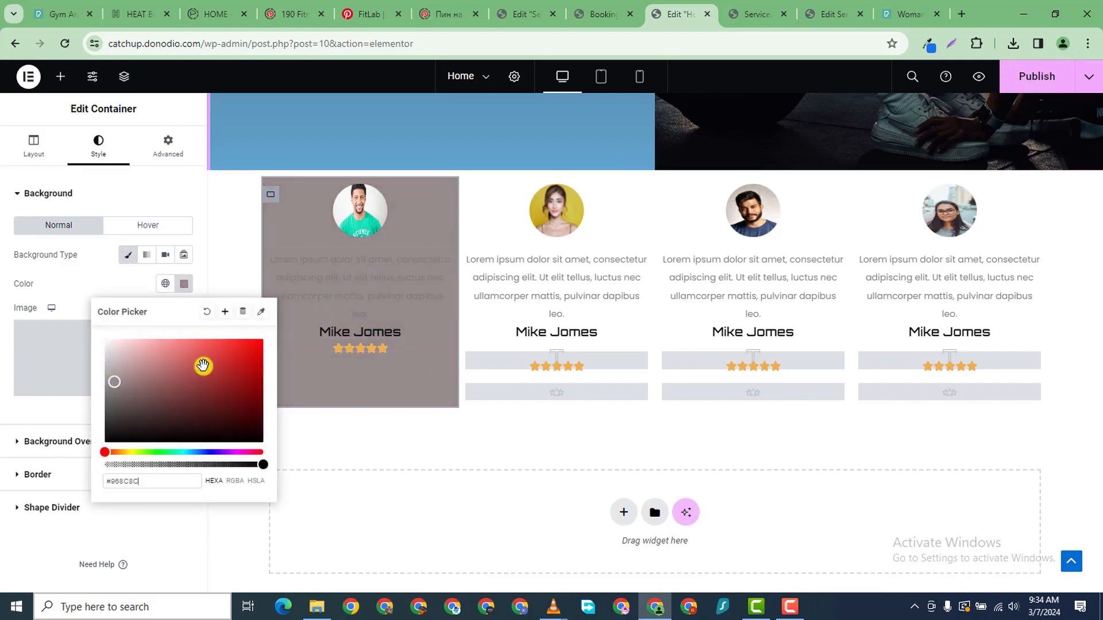
scroll(497, 169, up, 10)
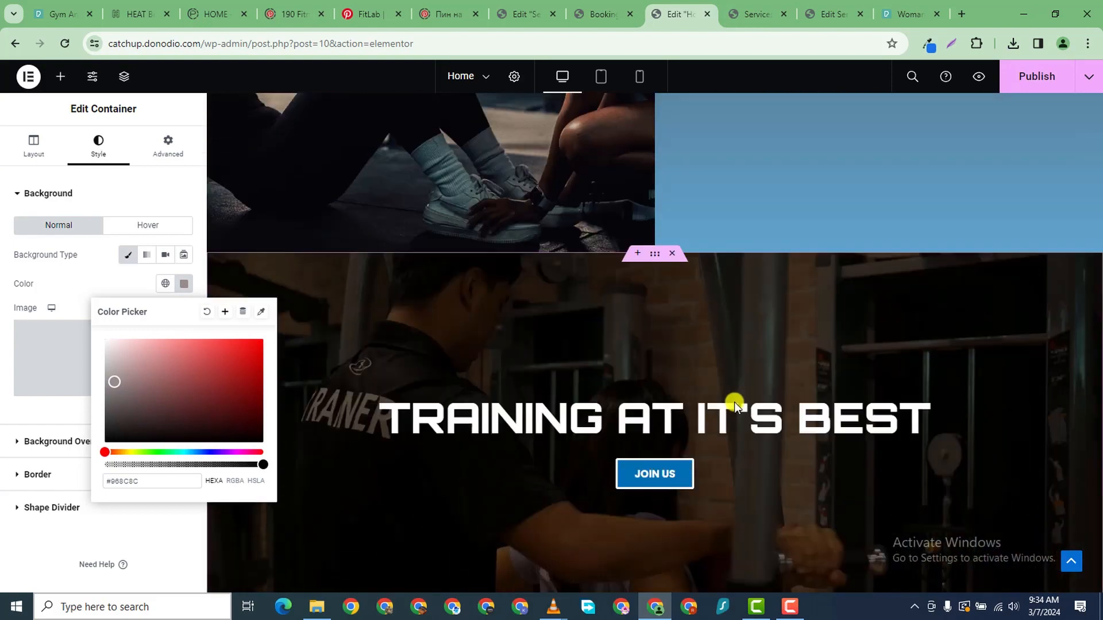
- Copy the JOIN US button's #006EB1 blue colour code
scroll(734, 402, down, 4)
click(620, 264)
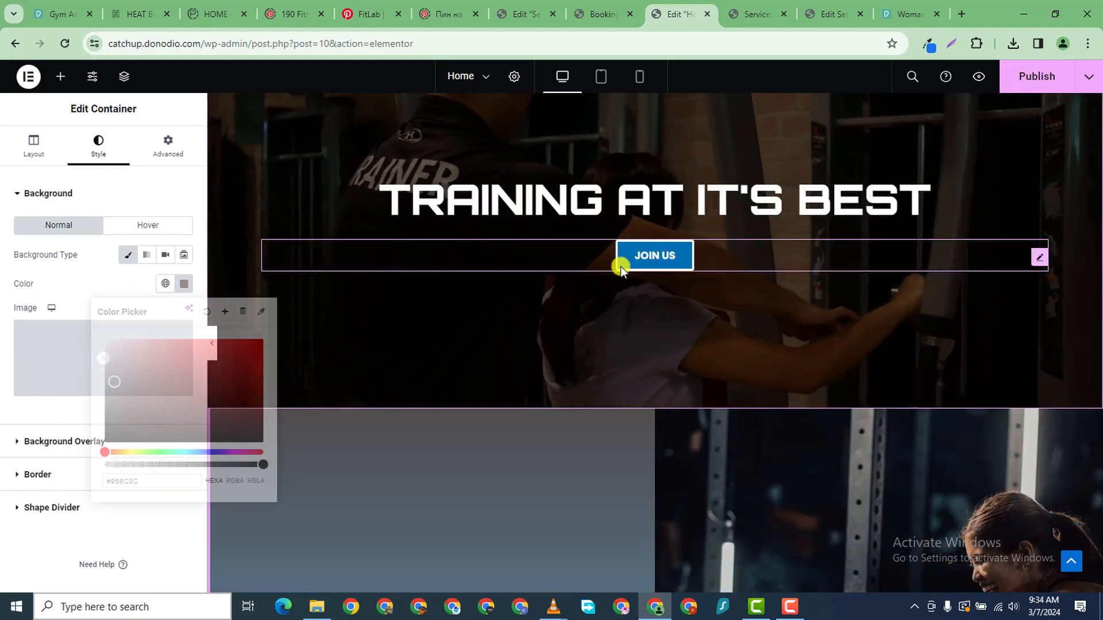
click(99, 154)
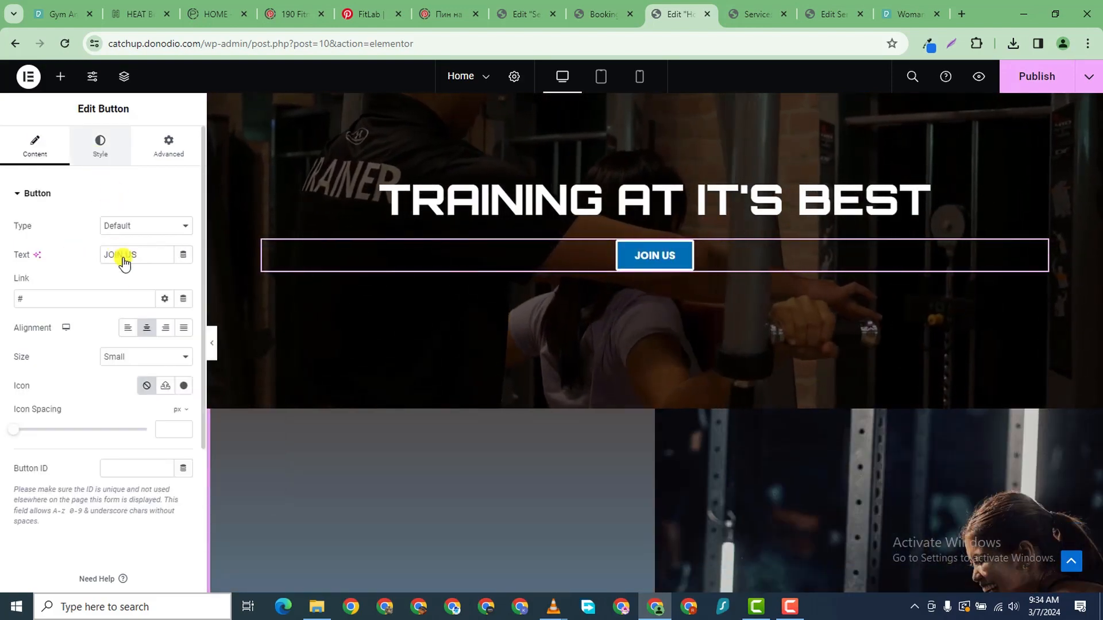
click(184, 370)
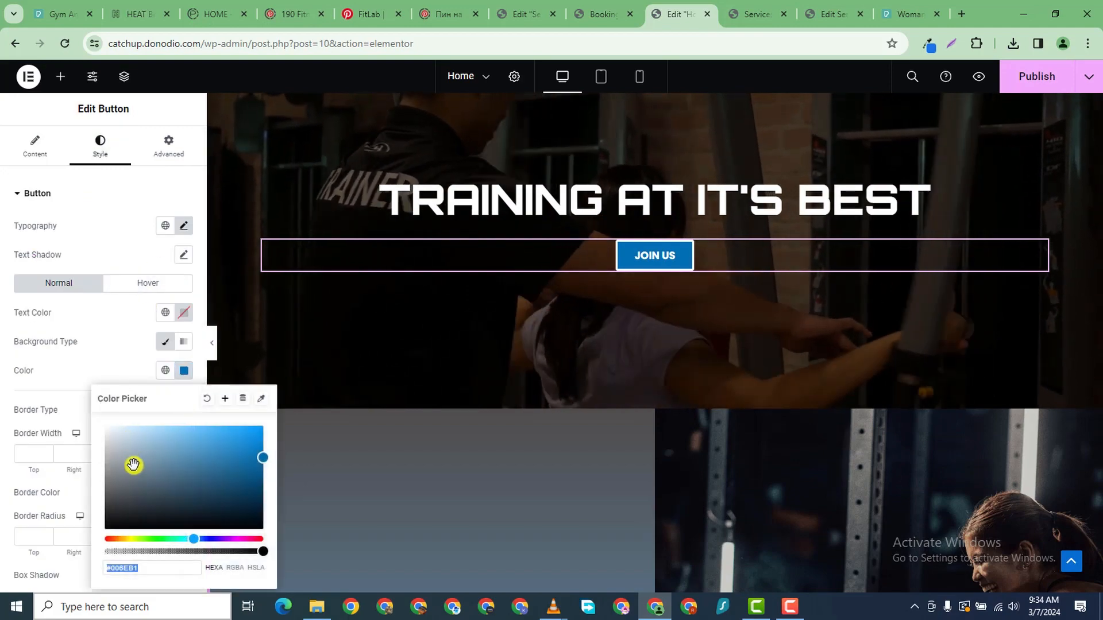
right_click(191, 568)
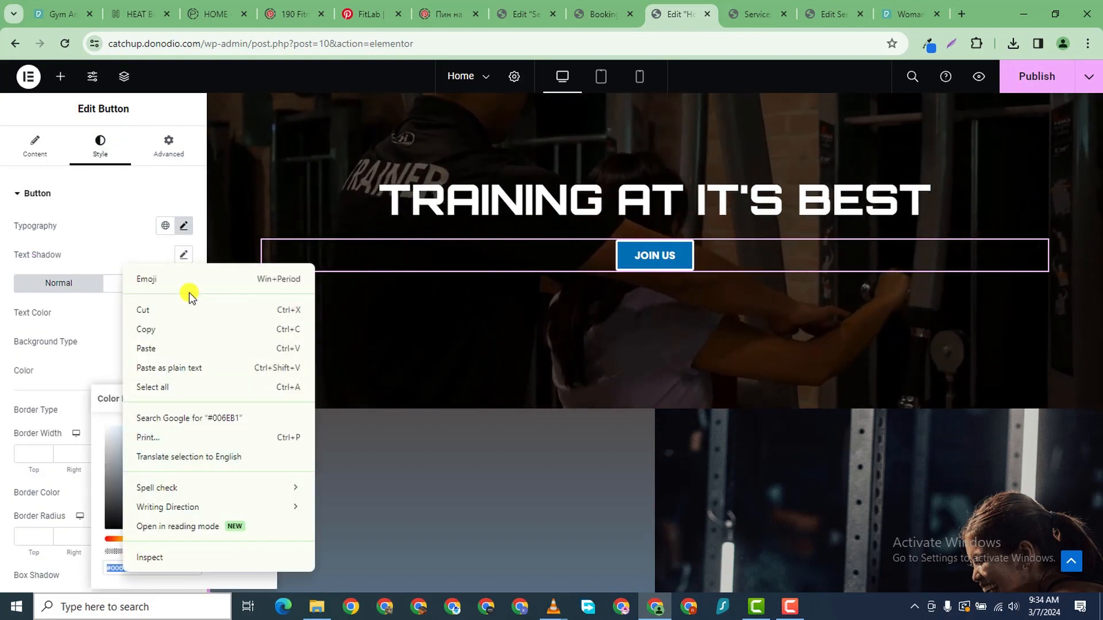
click(180, 323)
- Paste #006EB1 as the first testimonial card's background colour
scroll(674, 378, down, 2)
scroll(674, 378, down, 10)
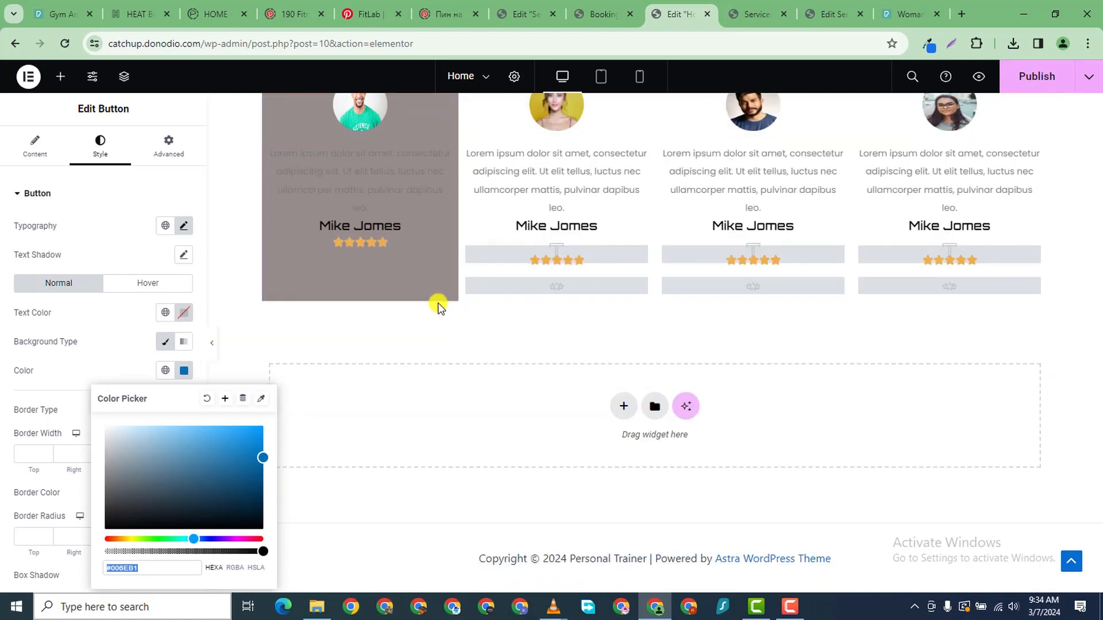
scroll(439, 305, up, 4)
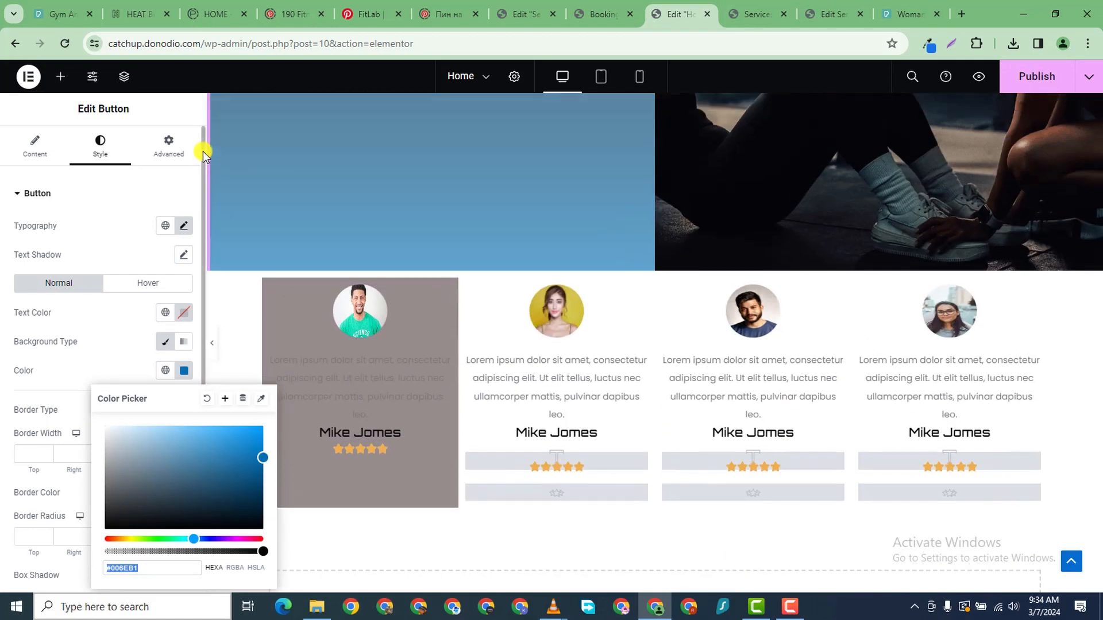
click(270, 296)
click(184, 284)
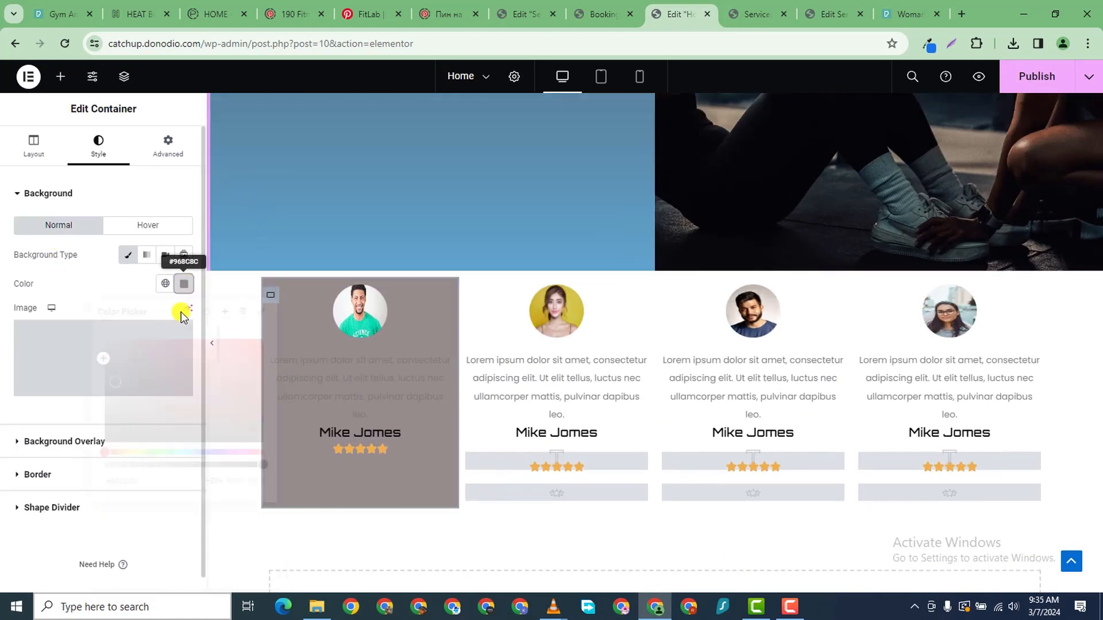
right_click(131, 482)
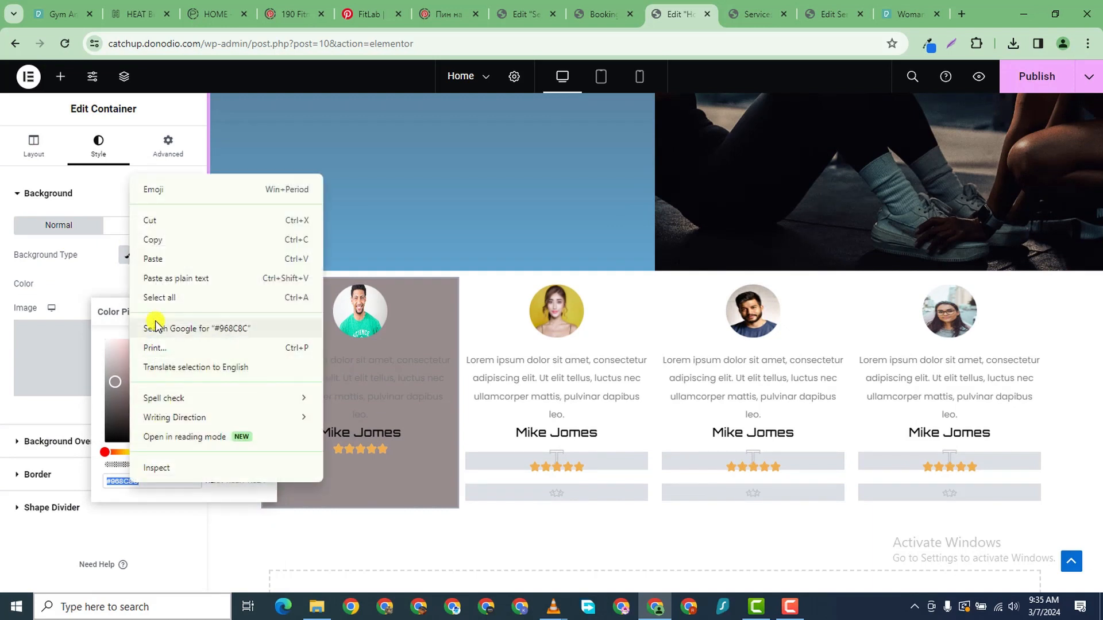
click(155, 257)
click(440, 373)
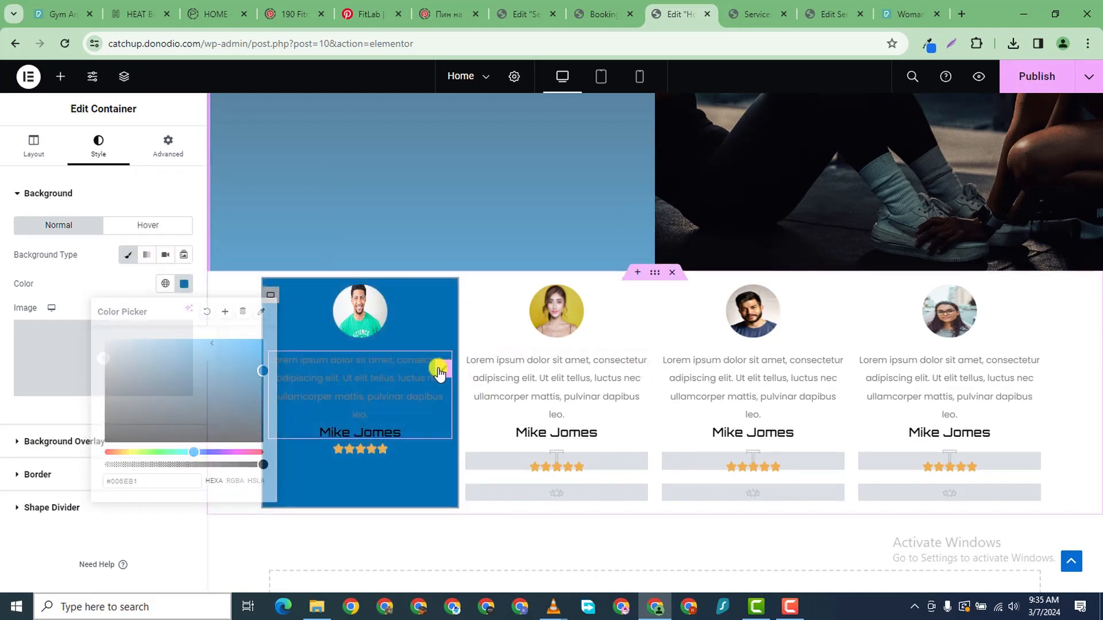
click(187, 254)
drag(146, 321, 85, 299)
click(2, 390)
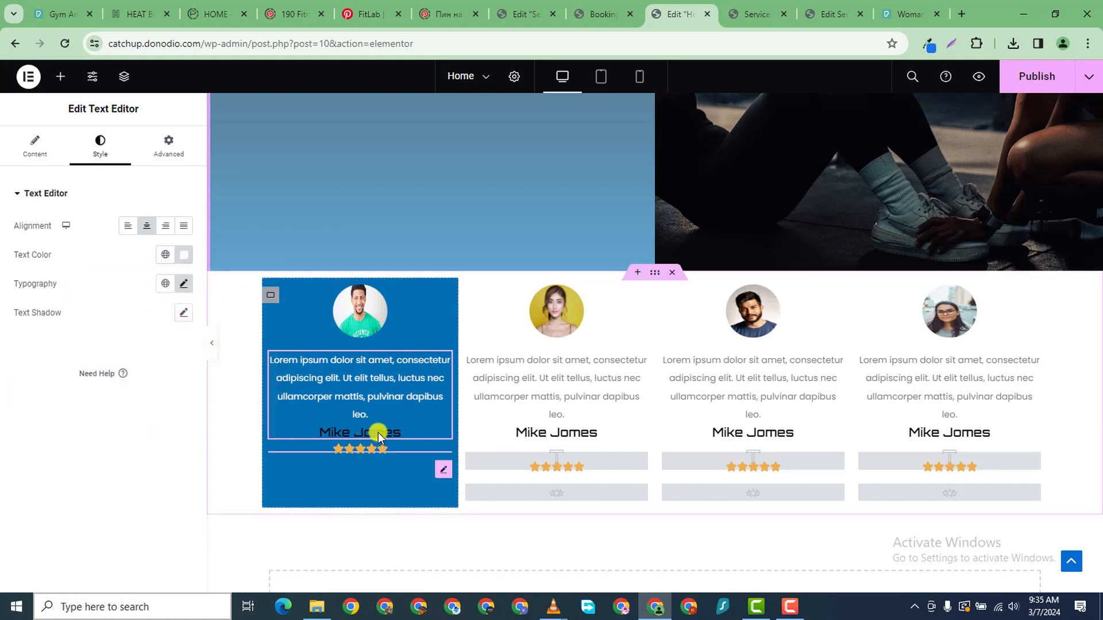
click(378, 432)
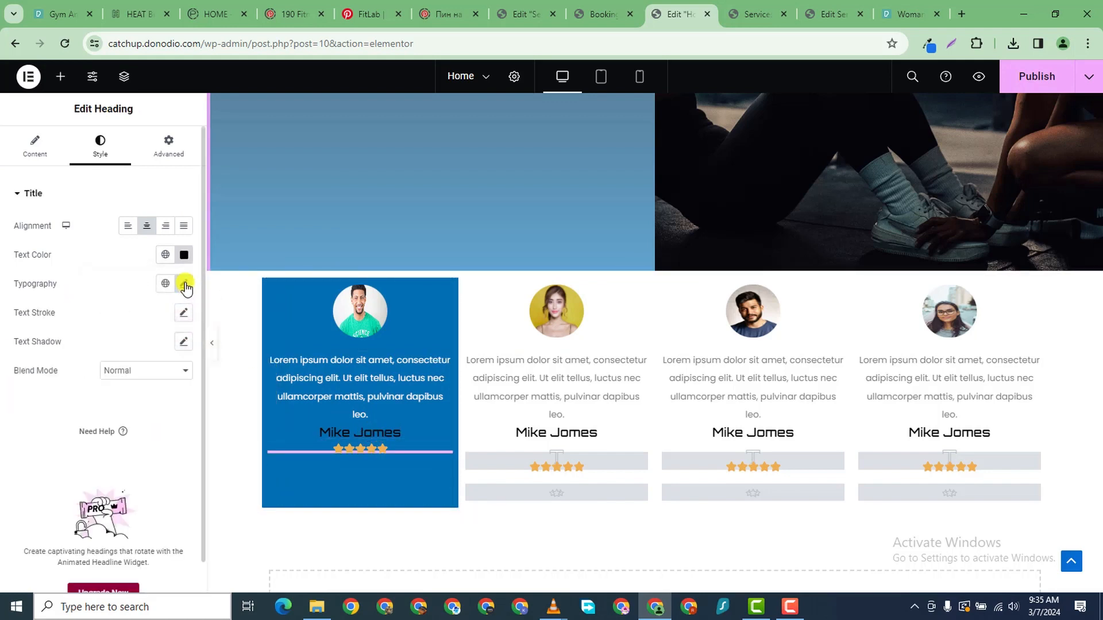
click(184, 255)
drag(120, 344, 75, 294)
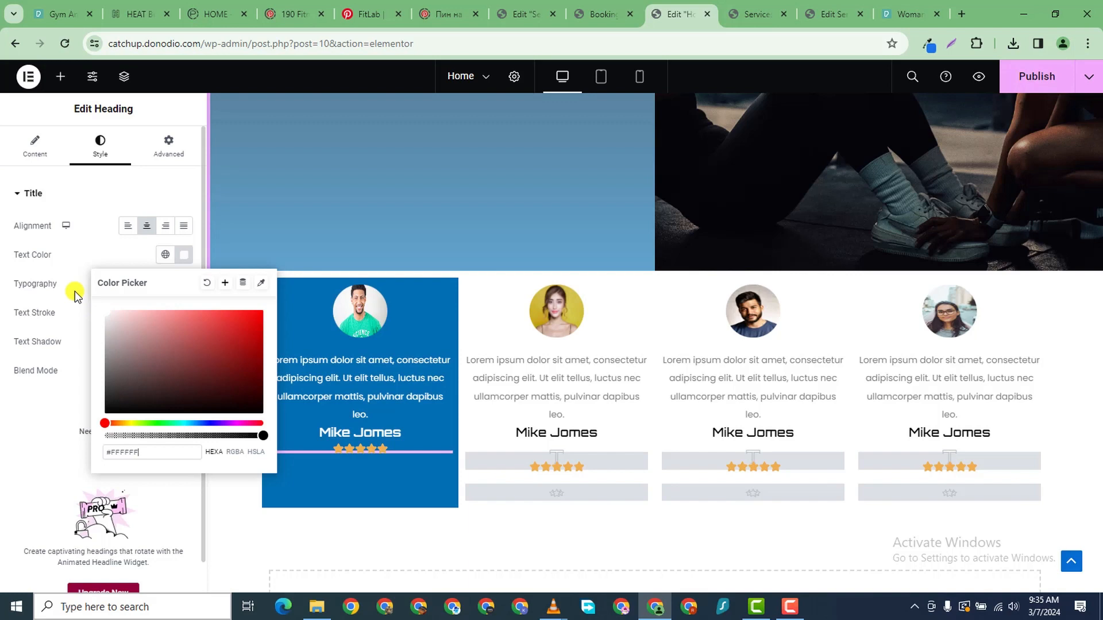
click(16, 398)
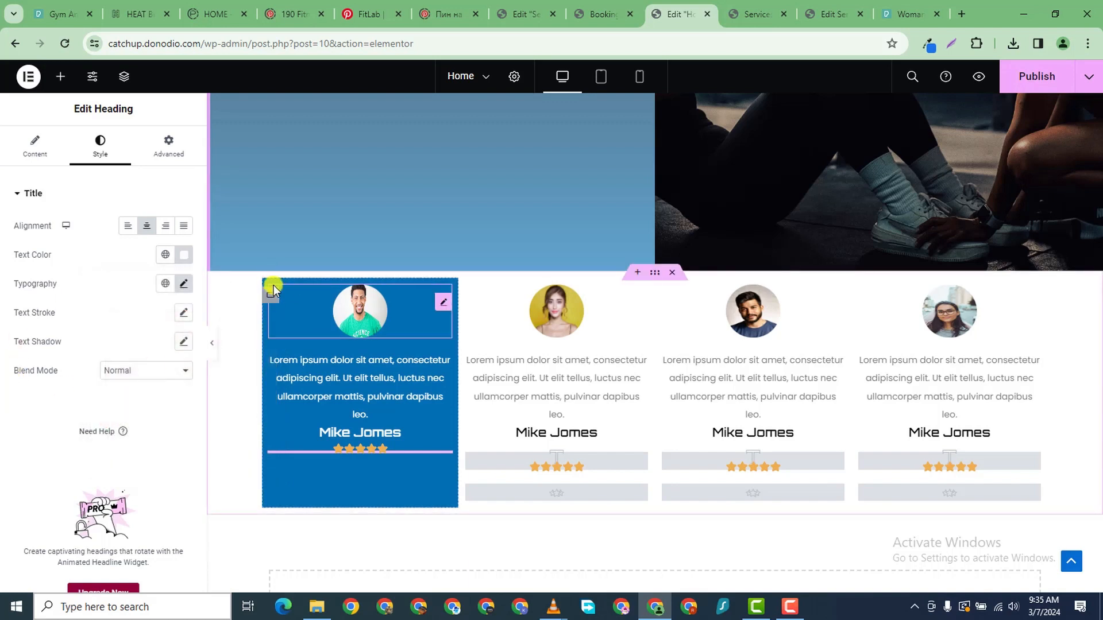
- Select the first card's container and bring up its Style border settings
click(270, 293)
click(168, 146)
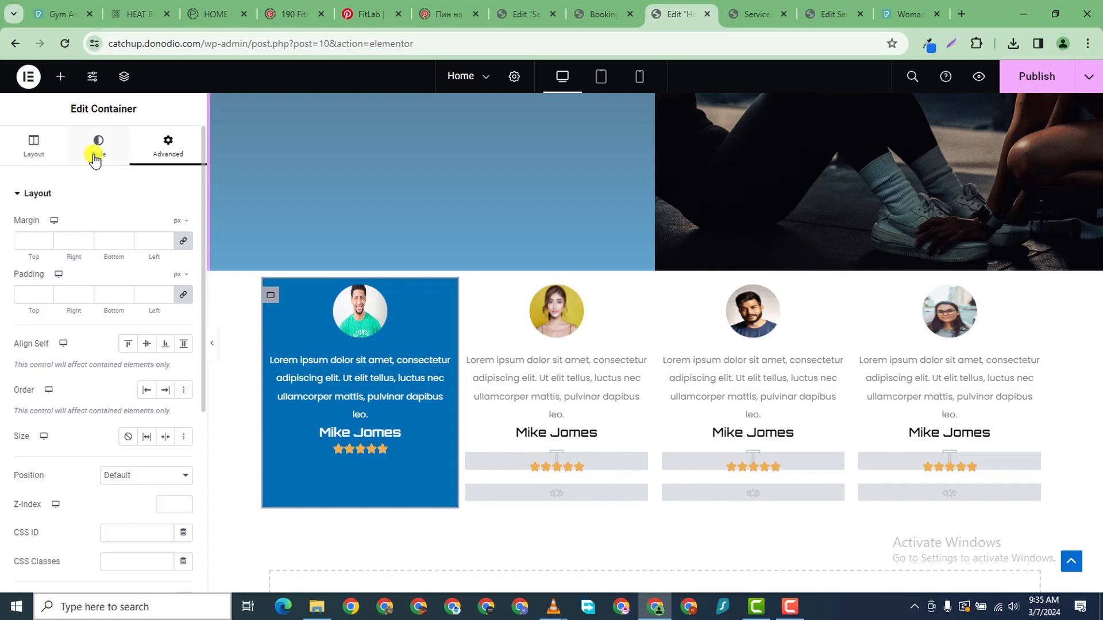
scroll(94, 445, down, 1)
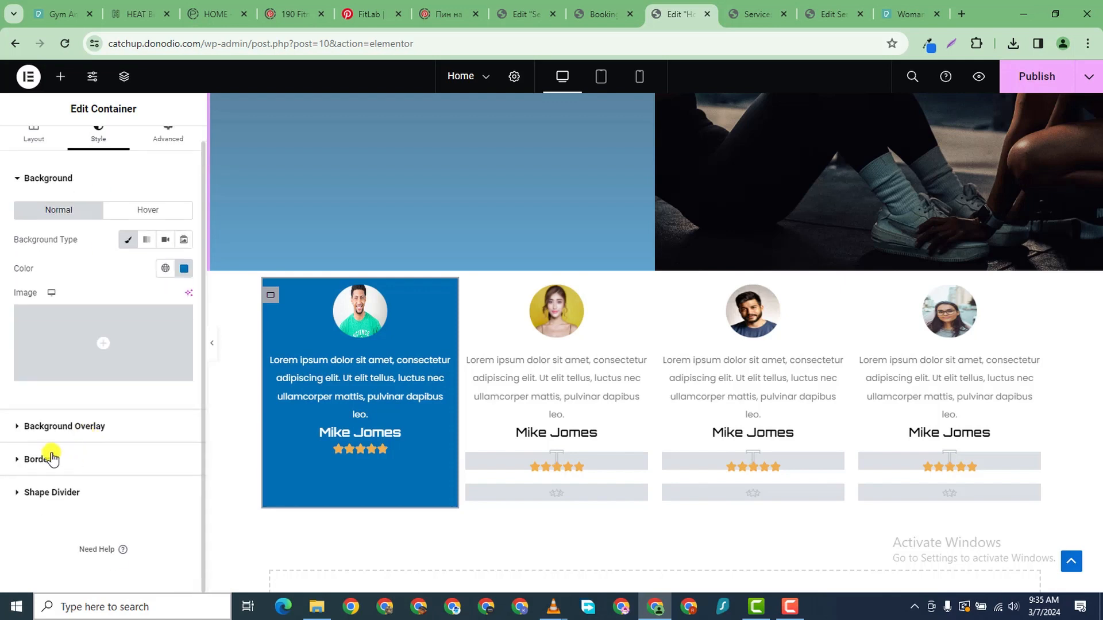
click(18, 460)
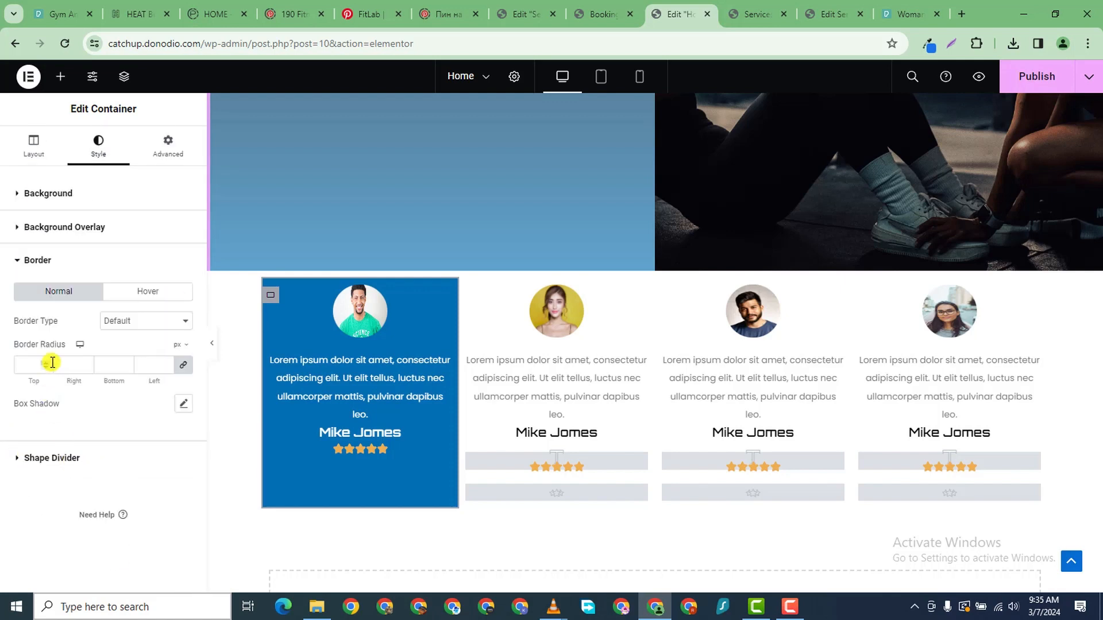
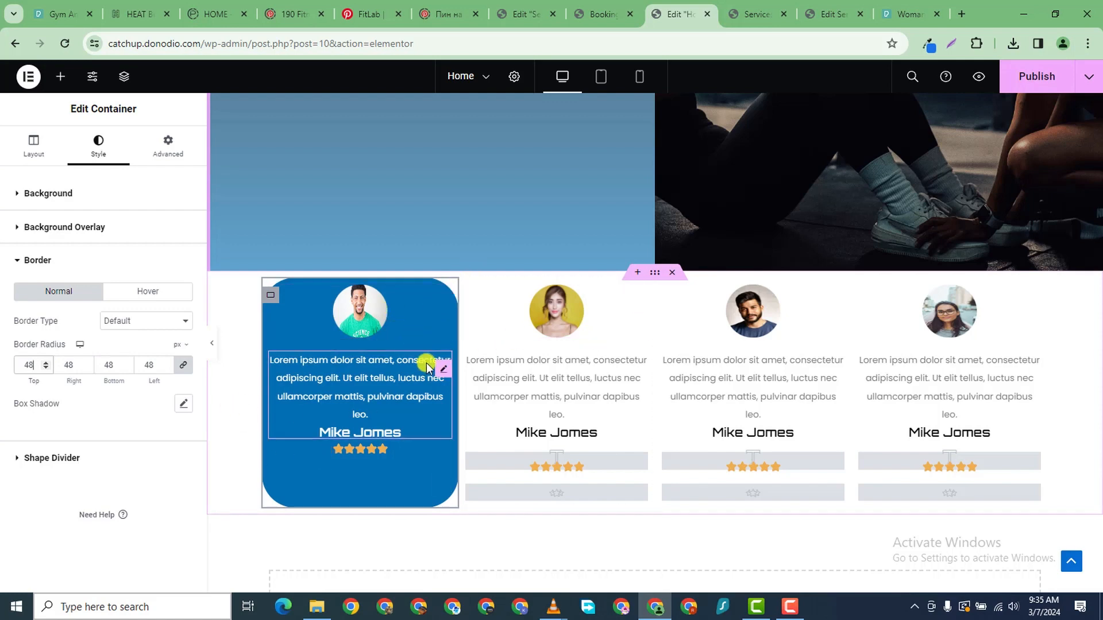
- Copy the first card's white review-text style onto the other three cards' text
right_click(443, 371)
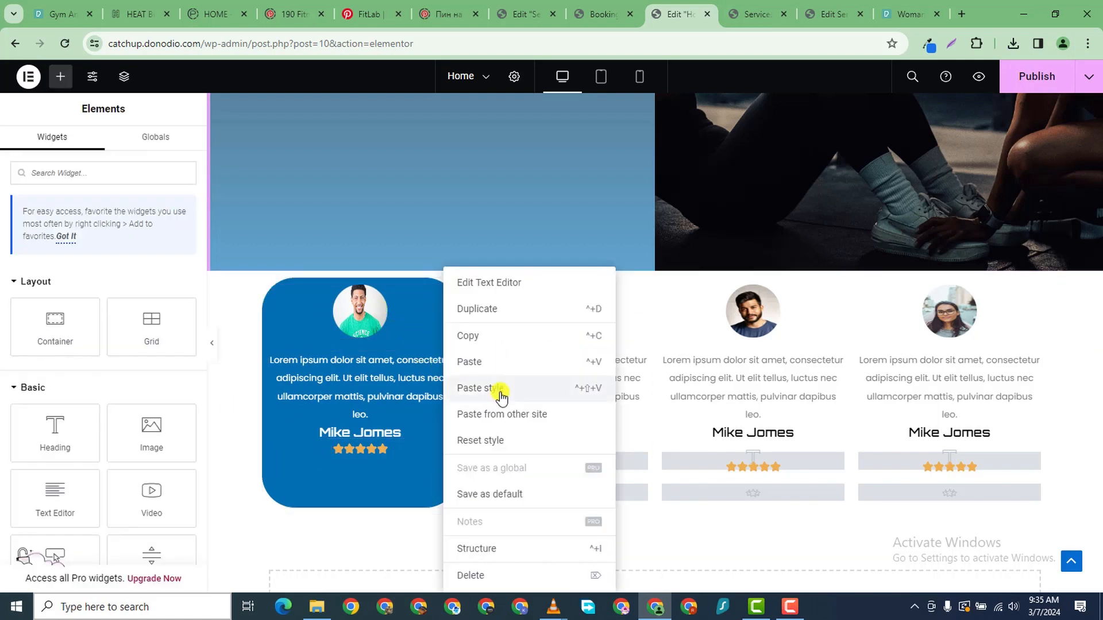
click(471, 336)
right_click(610, 370)
click(680, 389)
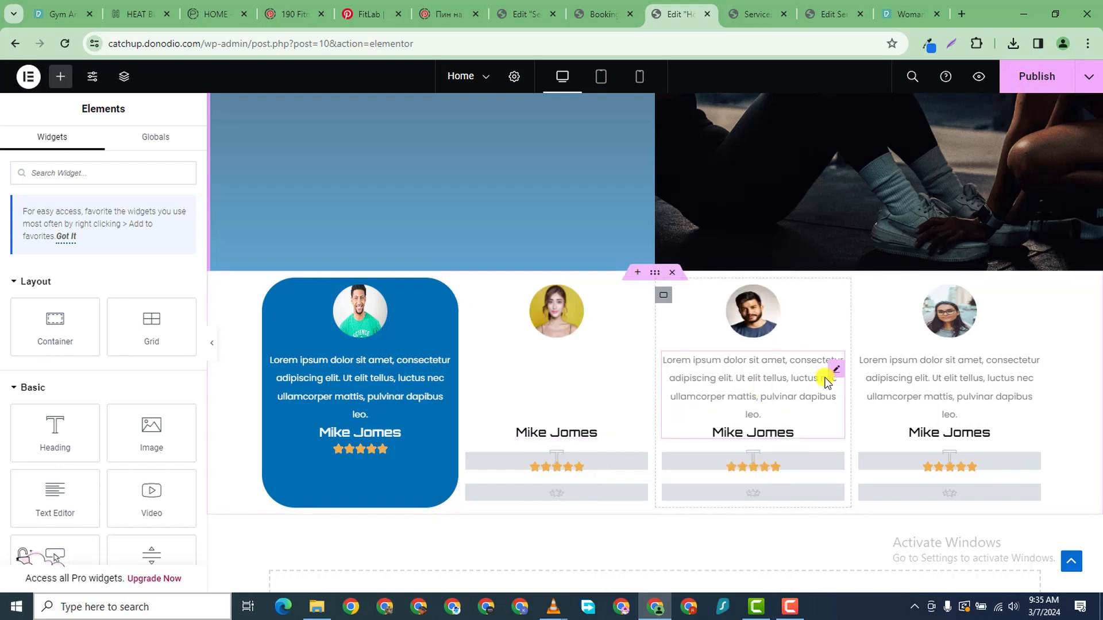
right_click(832, 376)
click(896, 389)
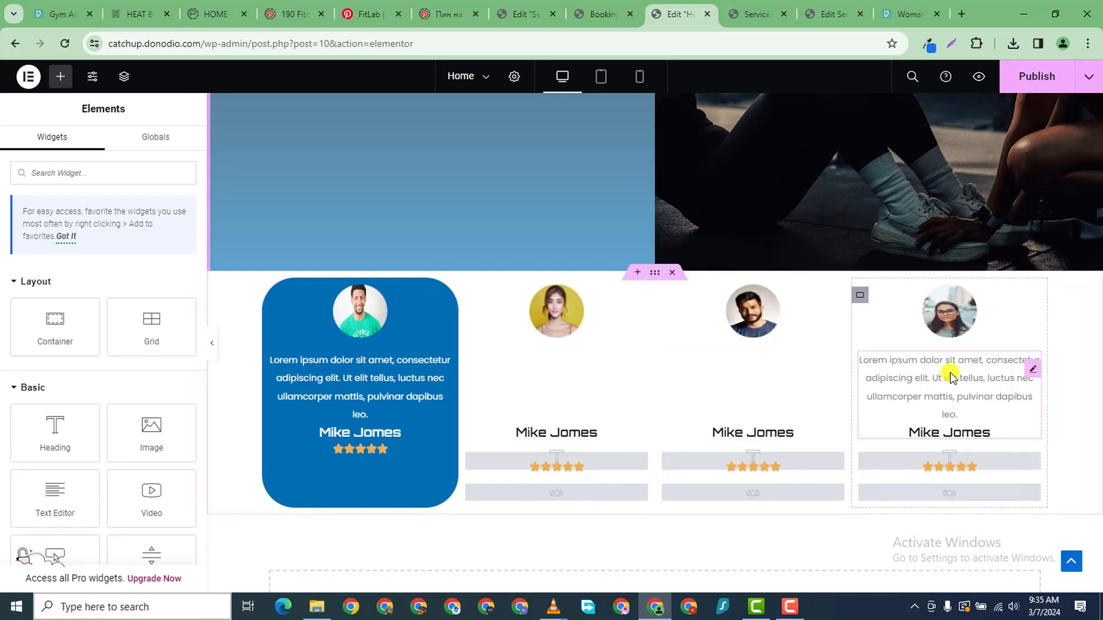
right_click(948, 374)
click(985, 389)
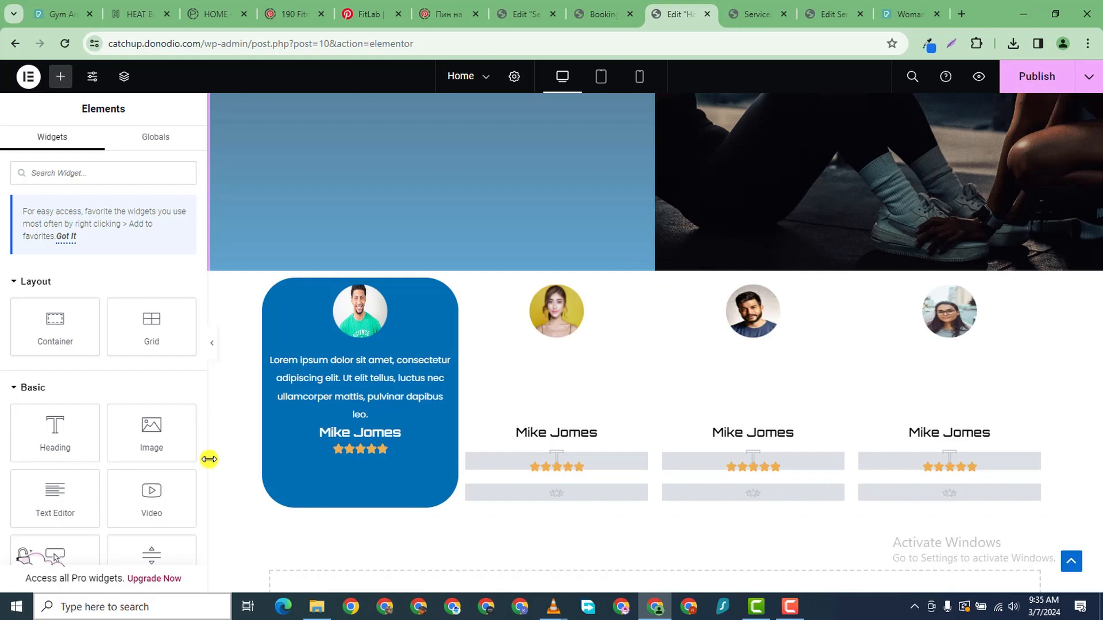
click(395, 430)
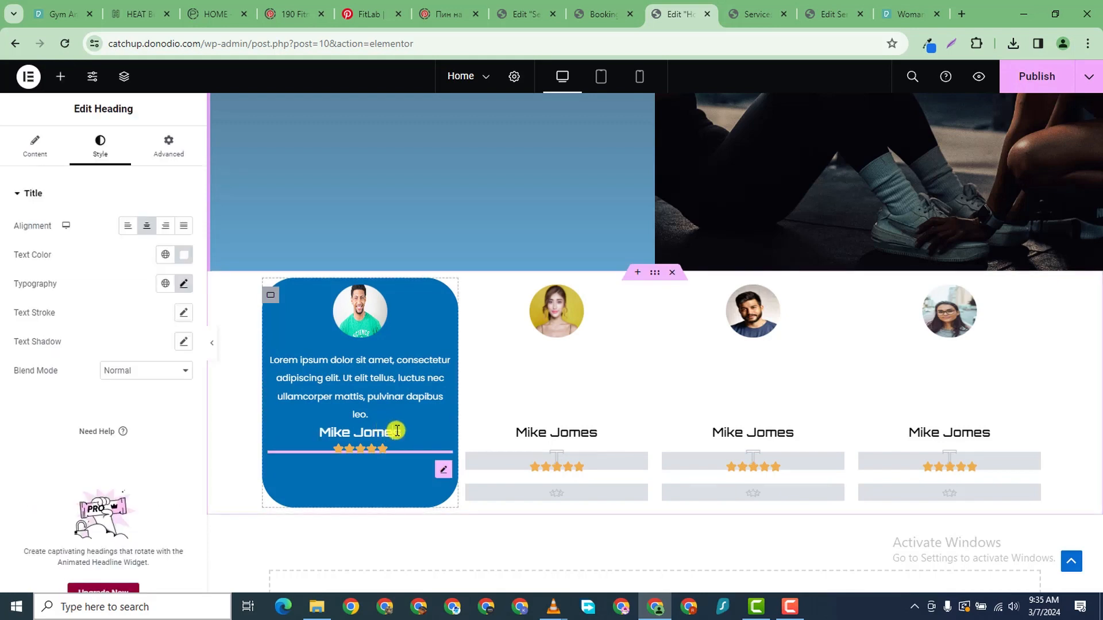
right_click(395, 431)
click(428, 340)
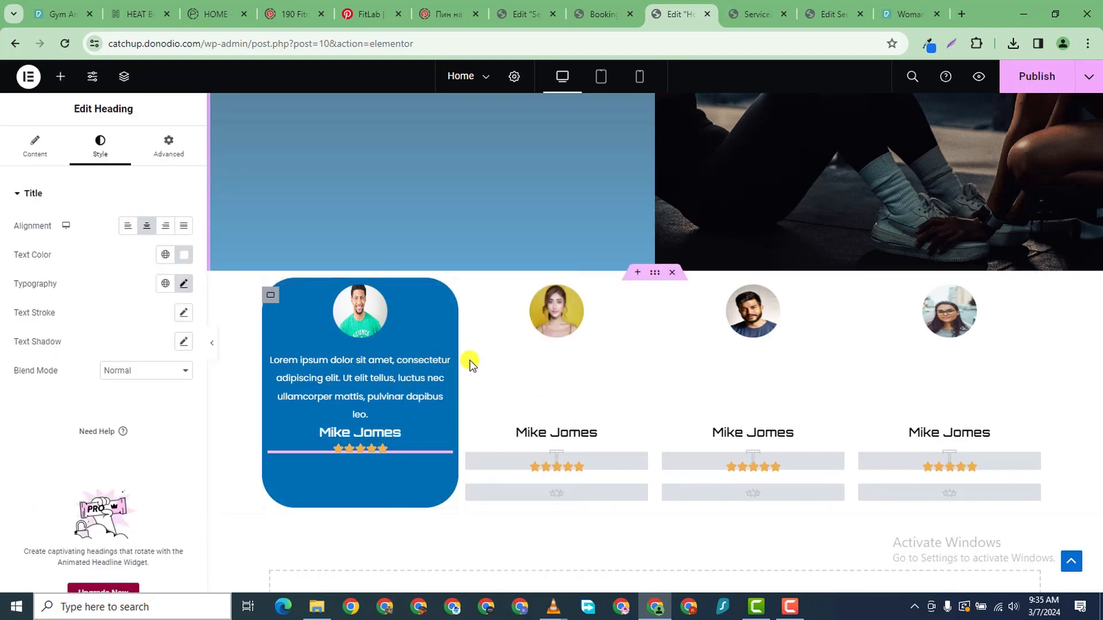
click(595, 432)
right_click(595, 431)
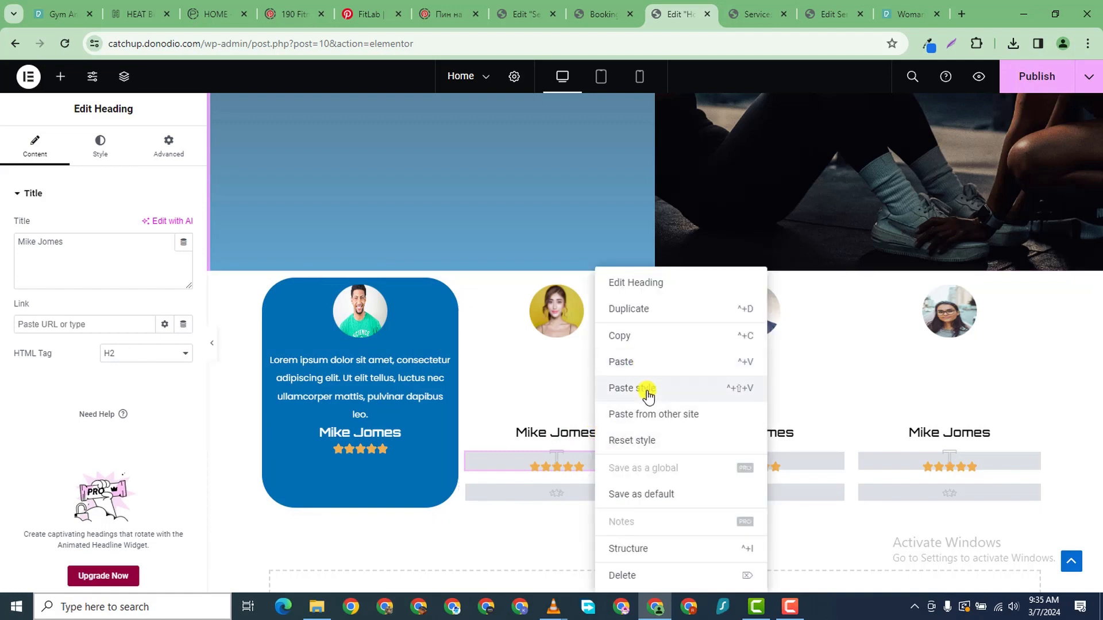
click(644, 387)
click(750, 430)
right_click(751, 430)
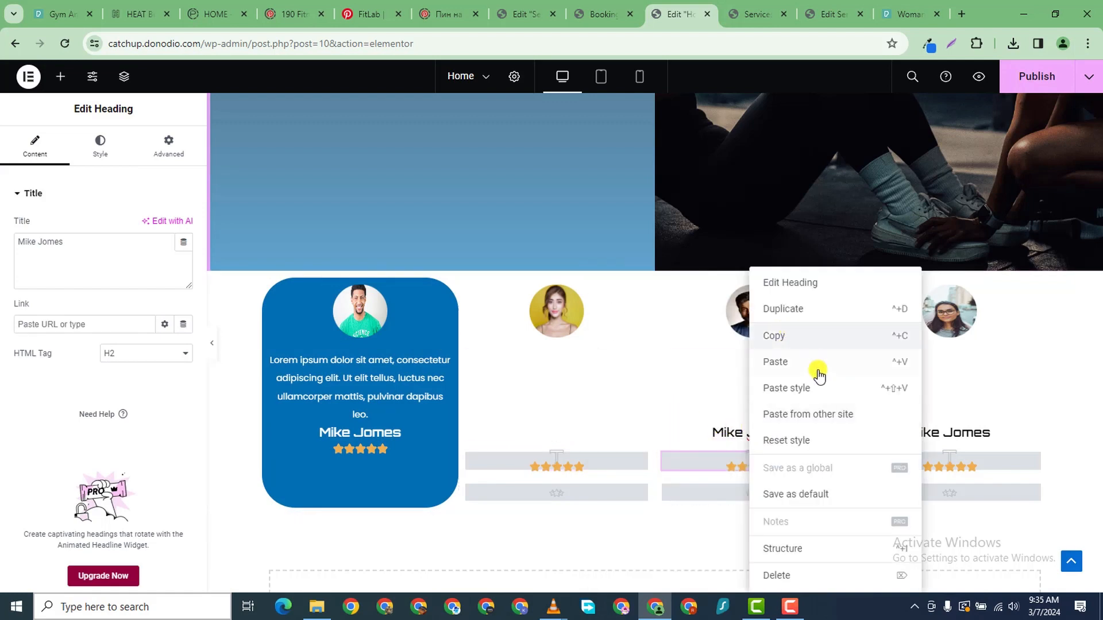
click(817, 386)
click(913, 432)
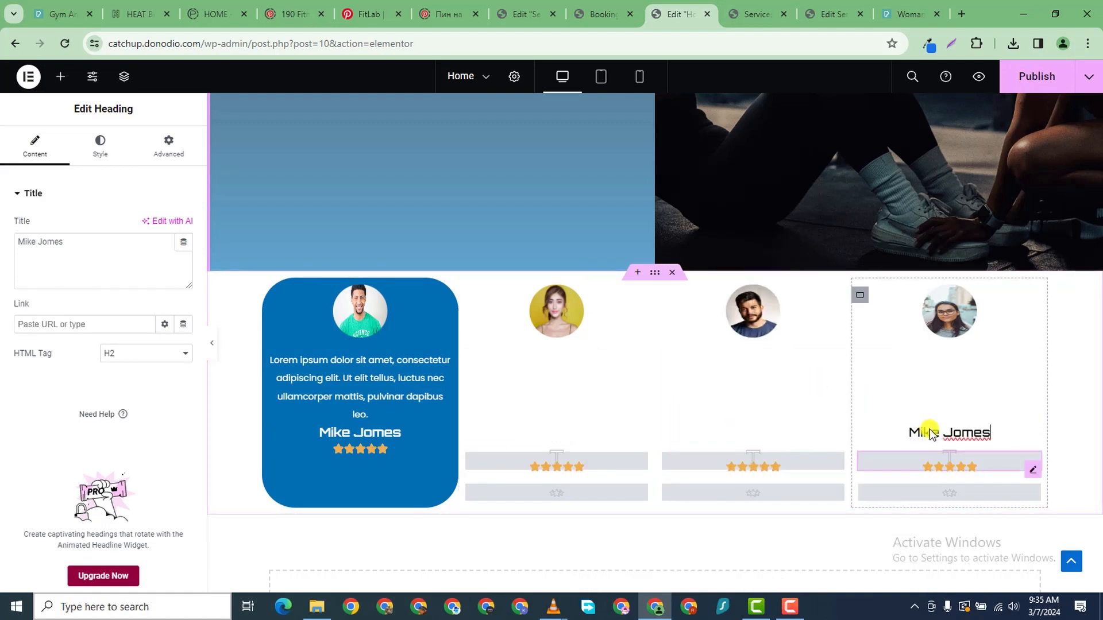
right_click(922, 432)
click(977, 386)
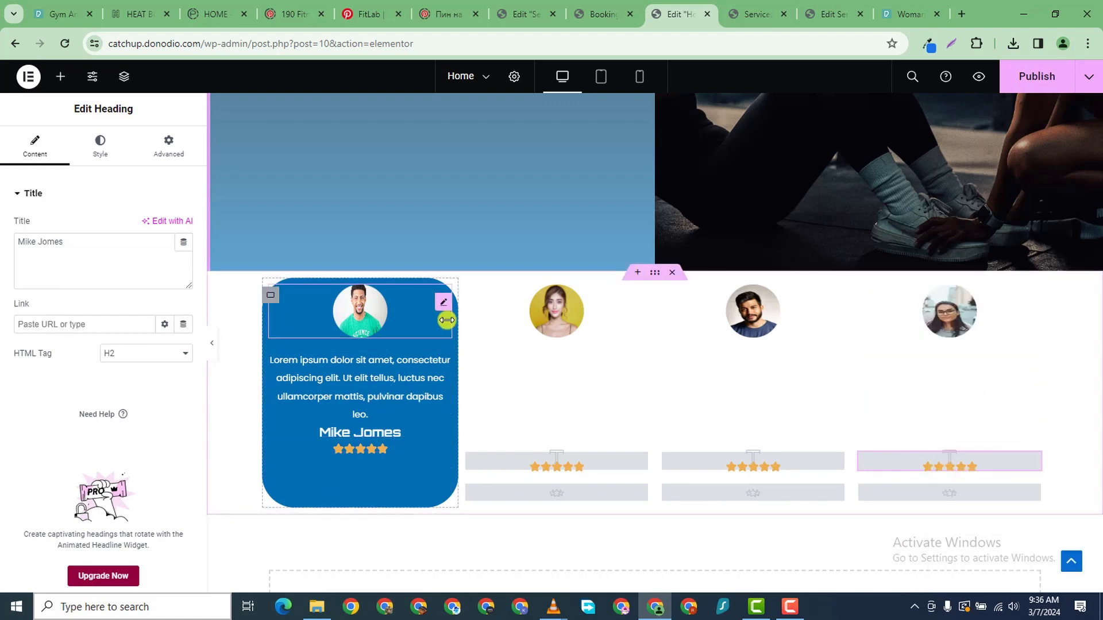
- Give the first testimonial card's container a 5 px margin
right_click(272, 301)
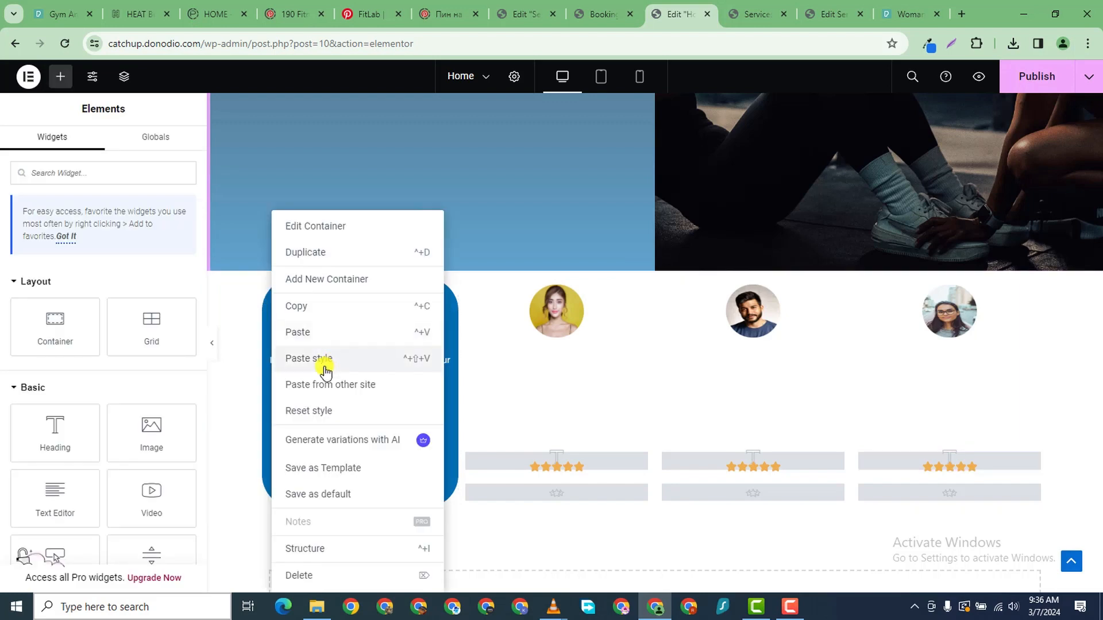
click(298, 305)
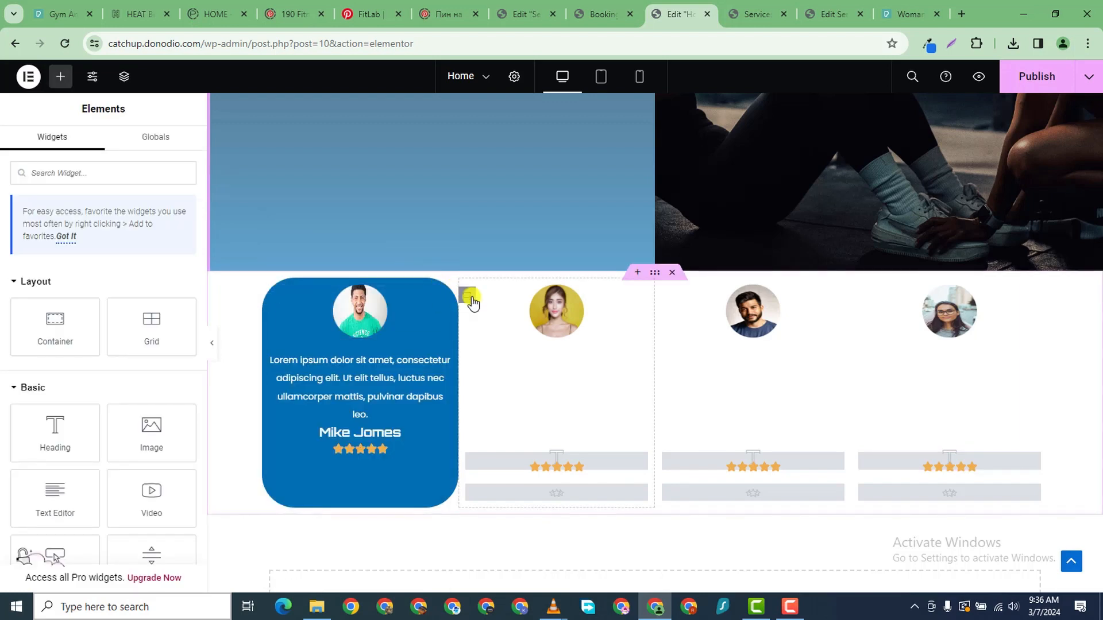
right_click(472, 296)
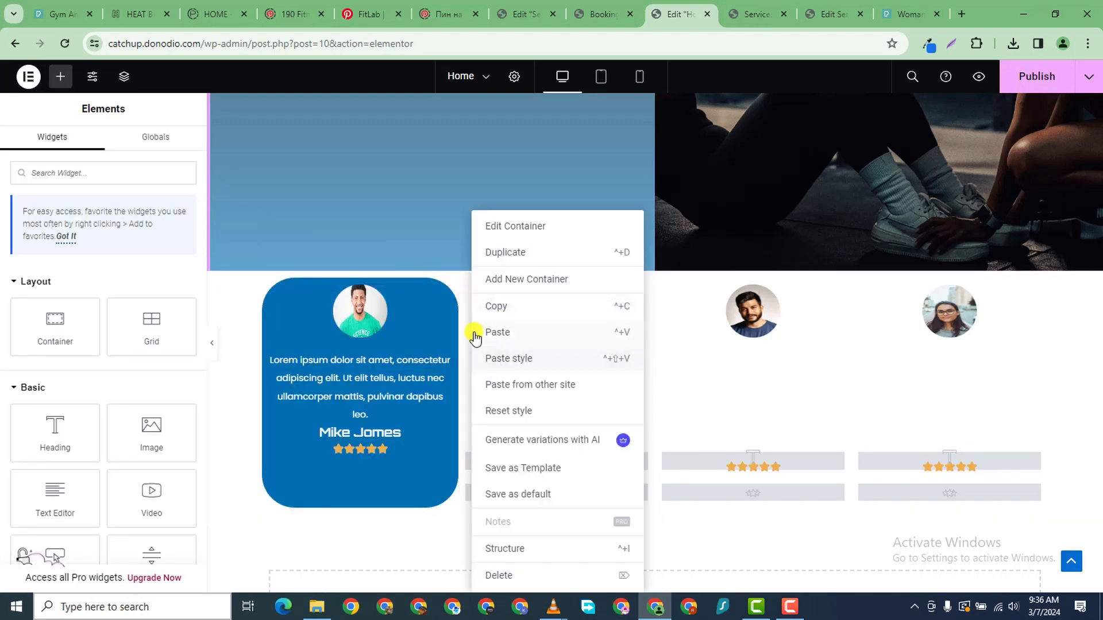
click(265, 296)
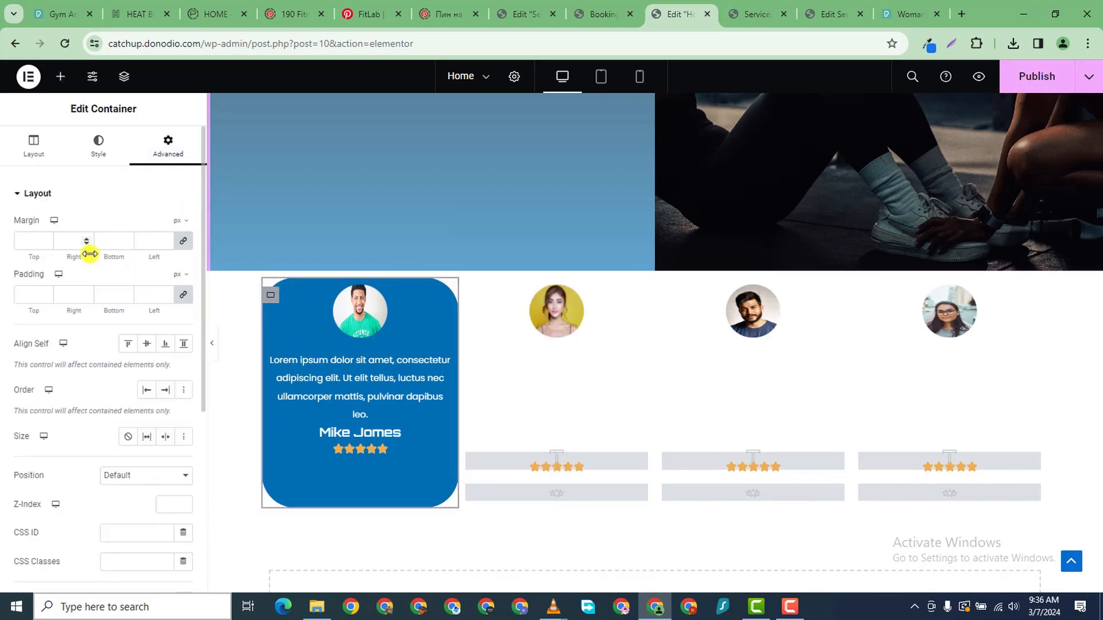
text(6)
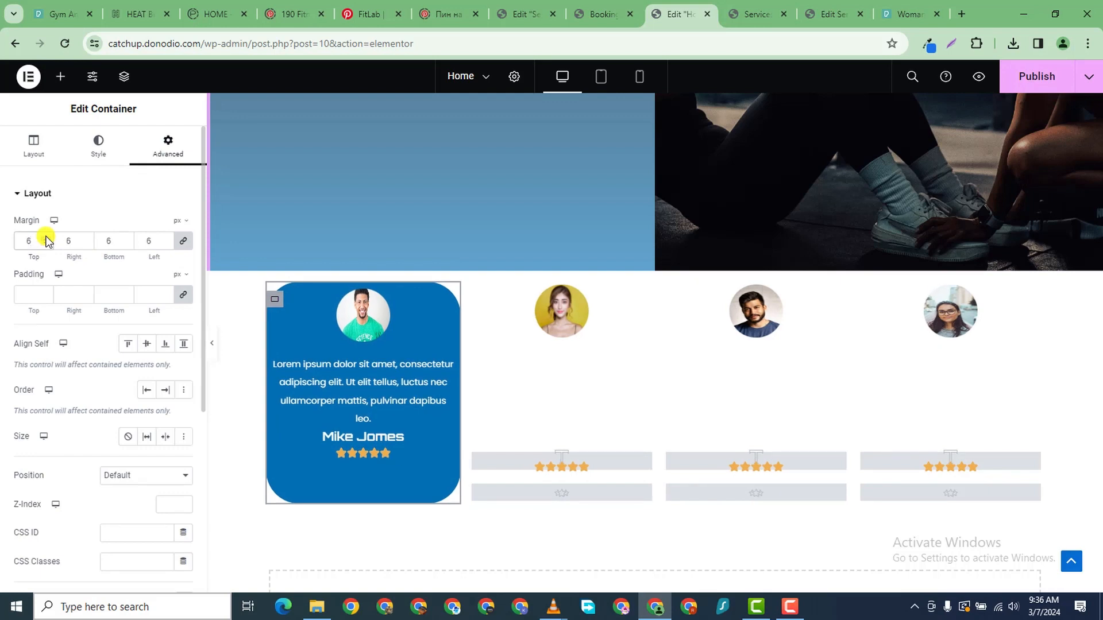
click(46, 247)
- Copy the first card's blue rounded container style onto the second, third and fourth cards
right_click(276, 295)
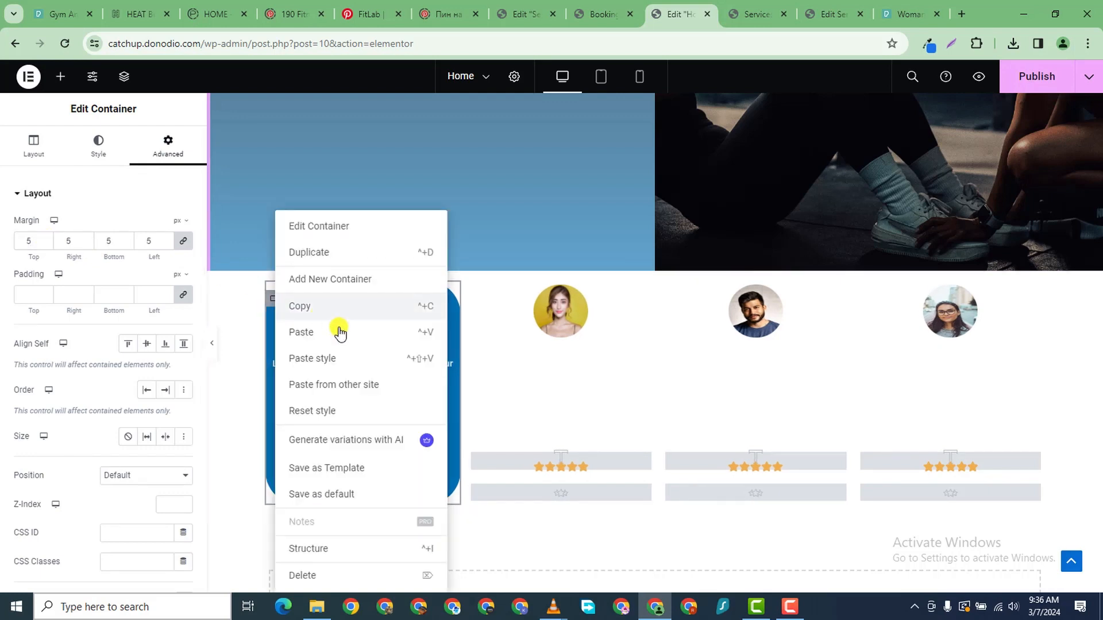
click(302, 309)
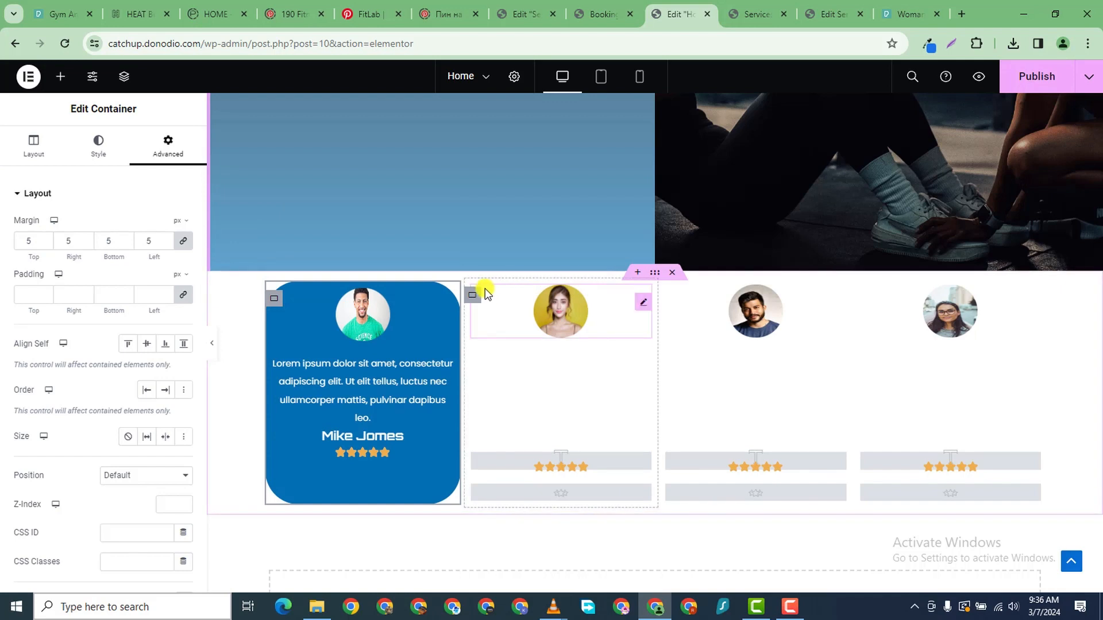
right_click(474, 298)
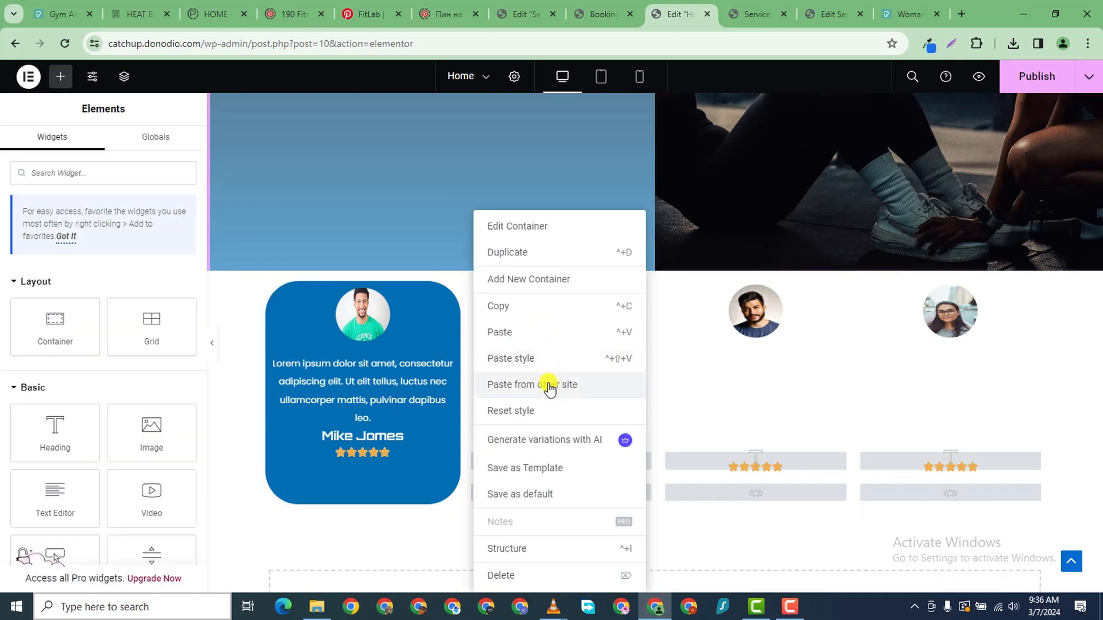
click(524, 360)
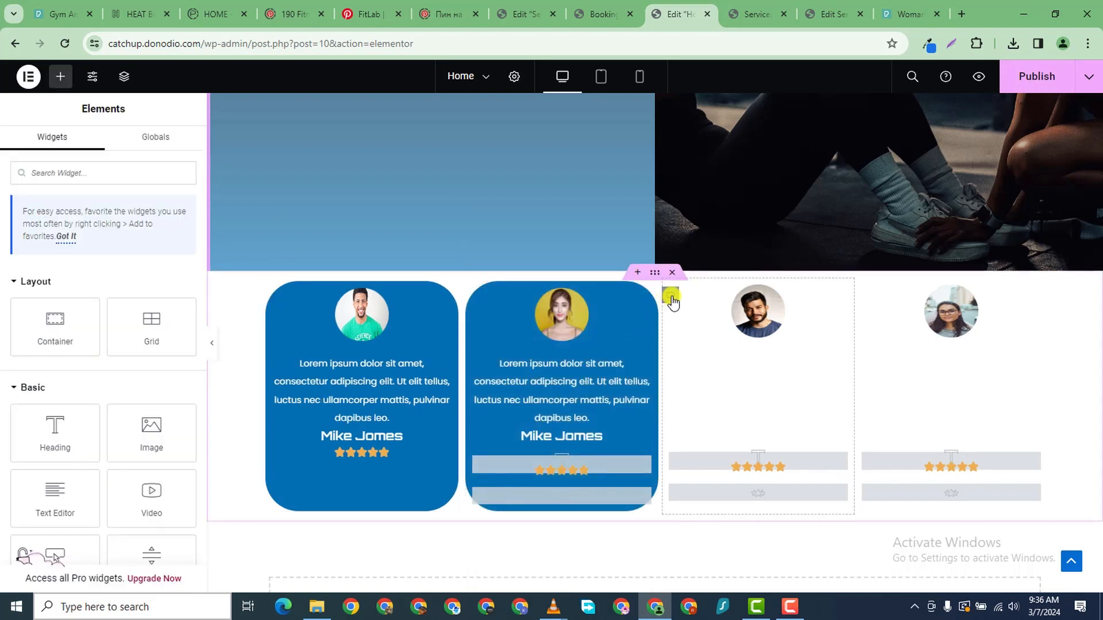
right_click(671, 298)
click(728, 357)
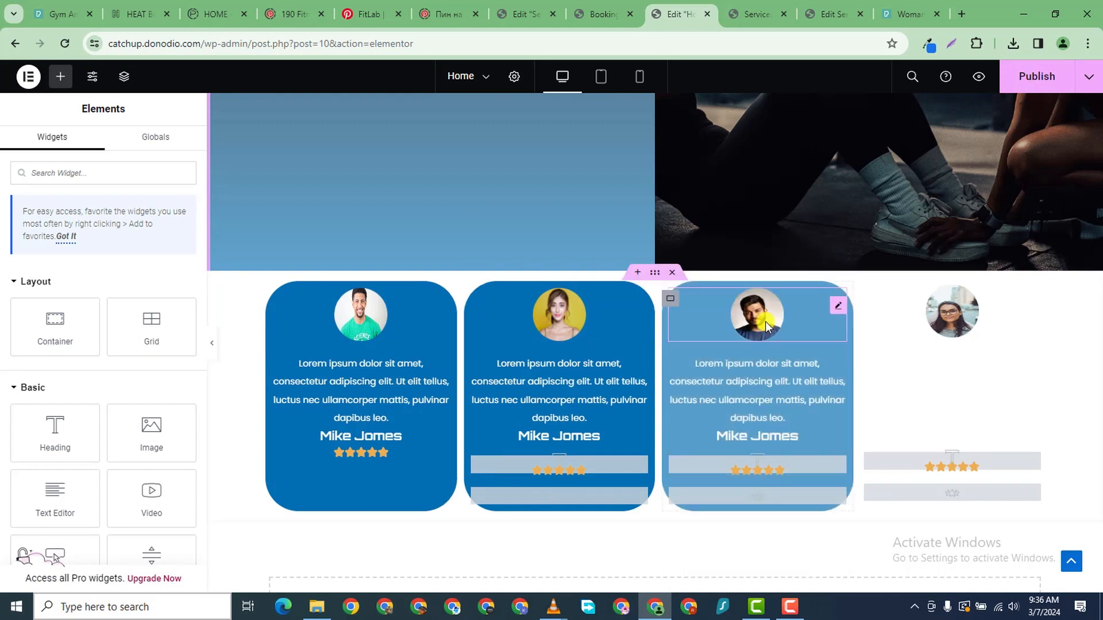
right_click(867, 298)
click(904, 358)
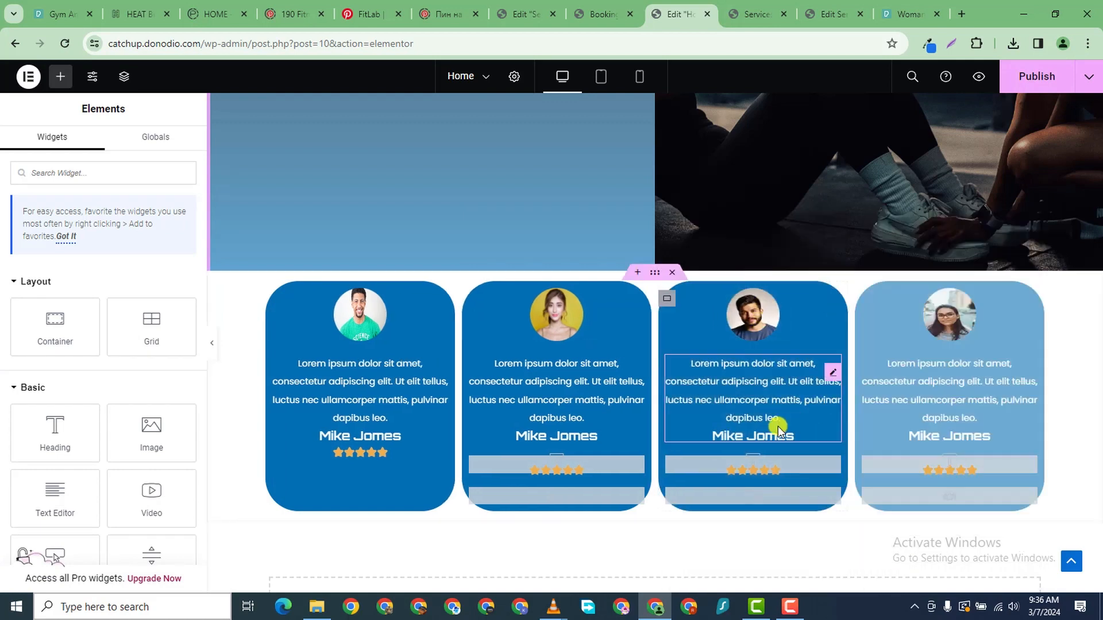
scroll(893, 246, down, 1)
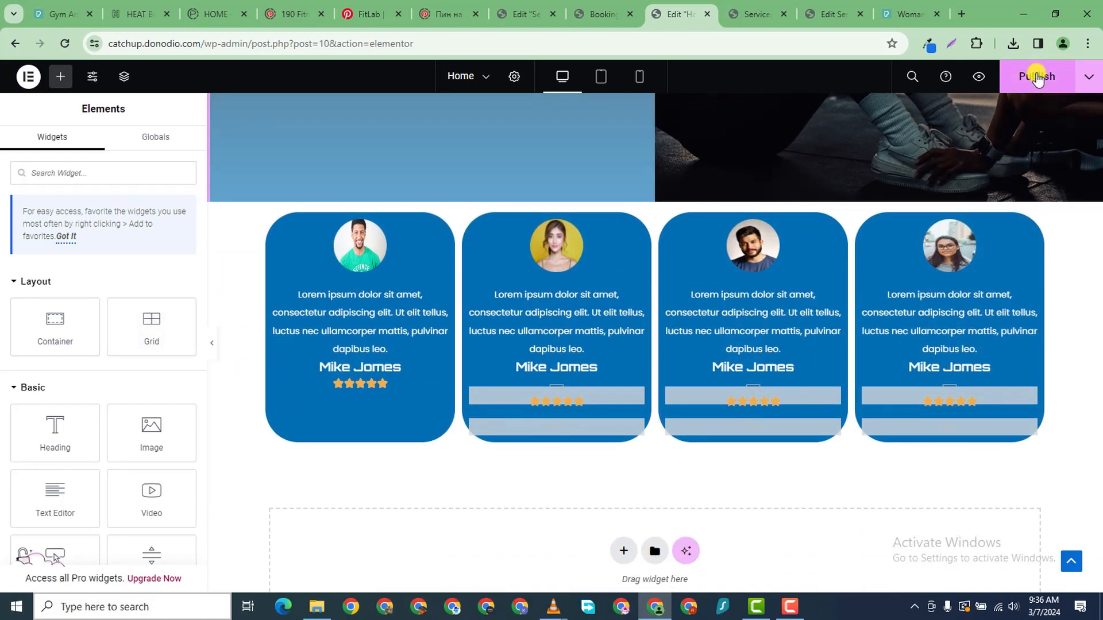
- Publish, then add a flexbox section below the cards holding a new Heading widget
click(1037, 78)
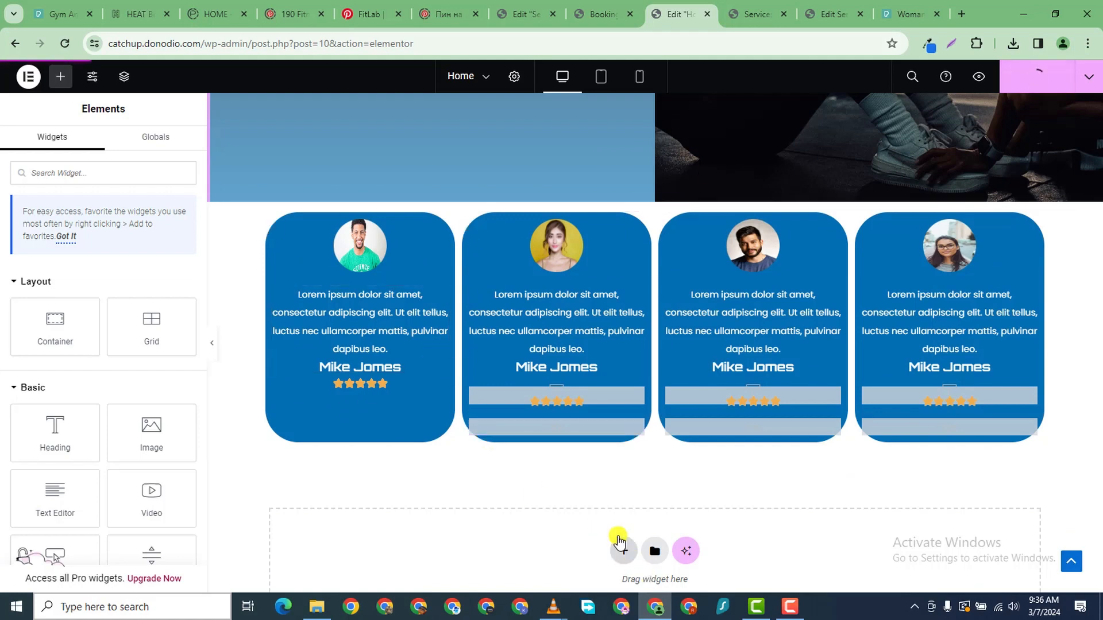
click(628, 552)
scroll(575, 499, down, 2)
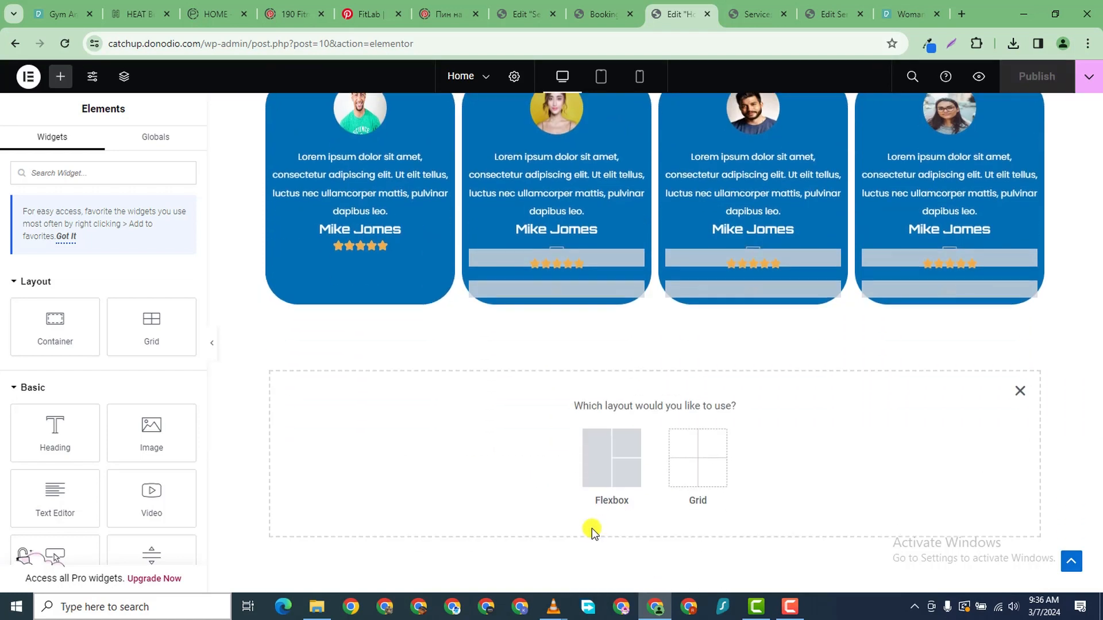
click(599, 474)
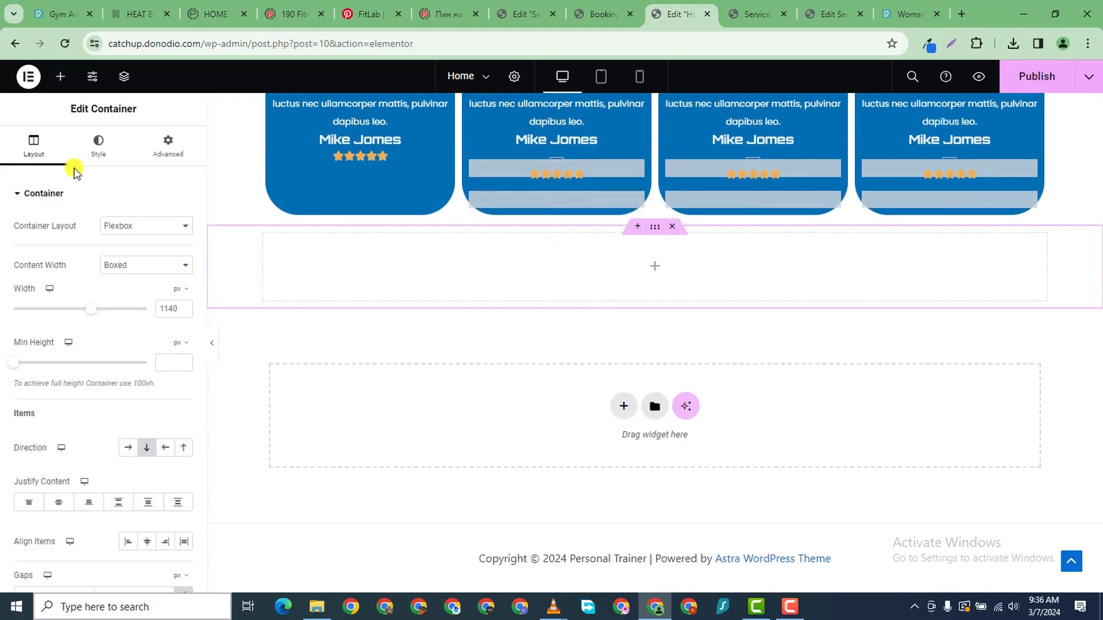
click(60, 79)
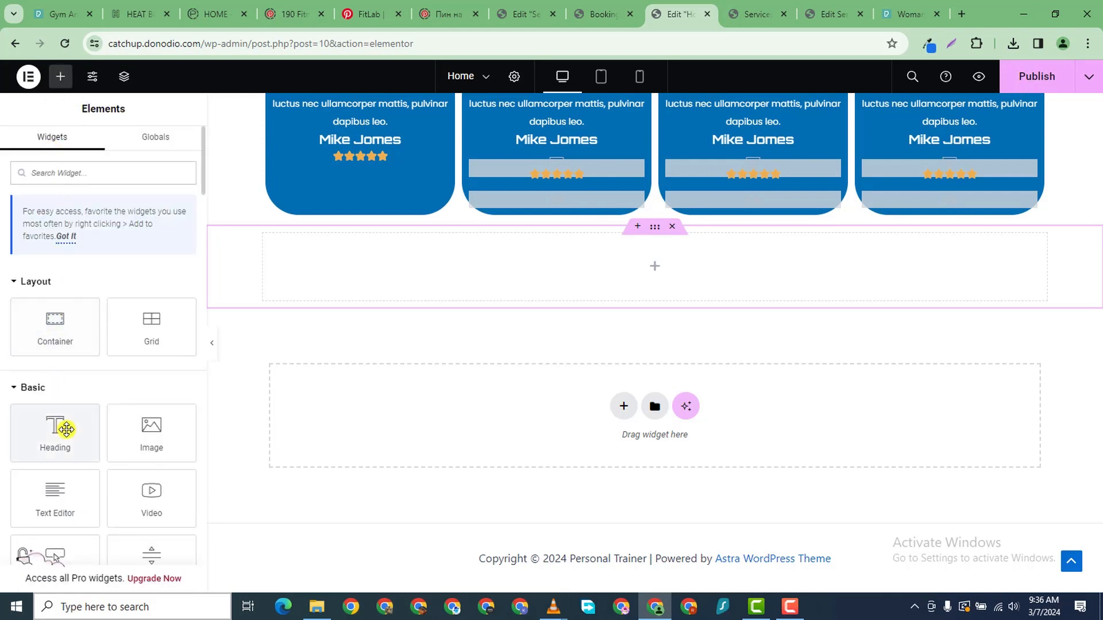
drag(64, 431, 387, 308)
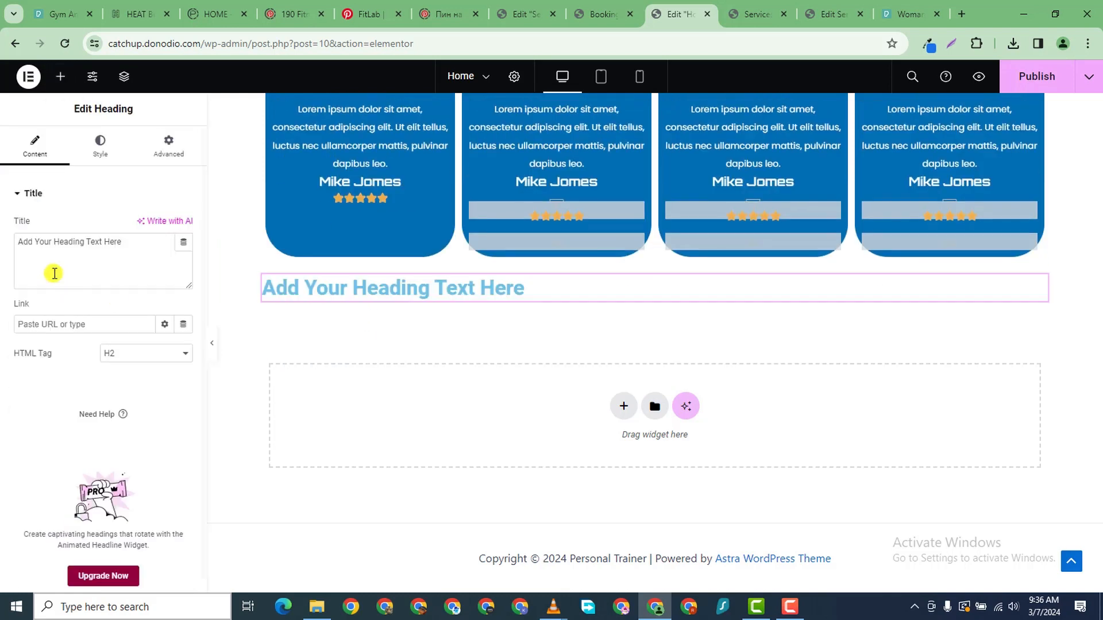
triple_click(39, 243)
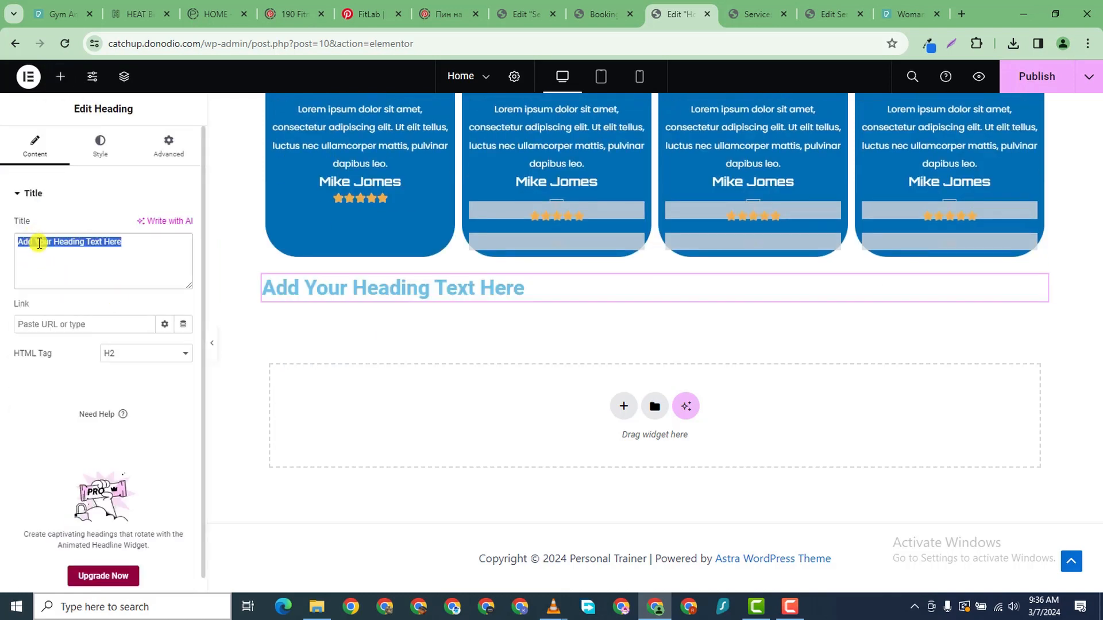
text(What Past Clients Say)
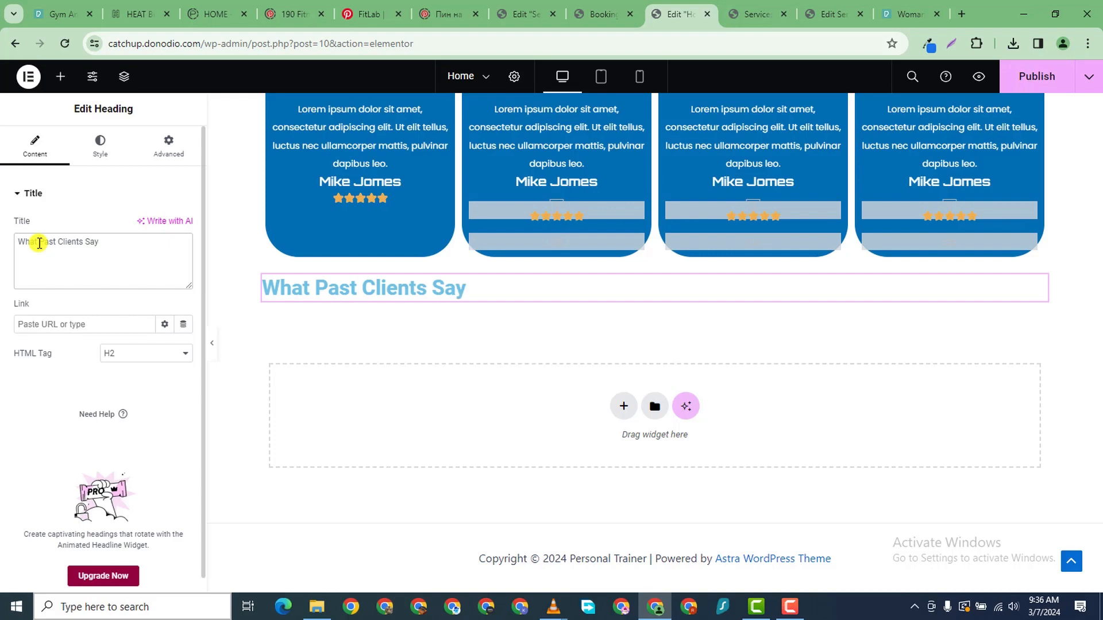
- Set the heading's text colour to dark grey #242424
click(98, 147)
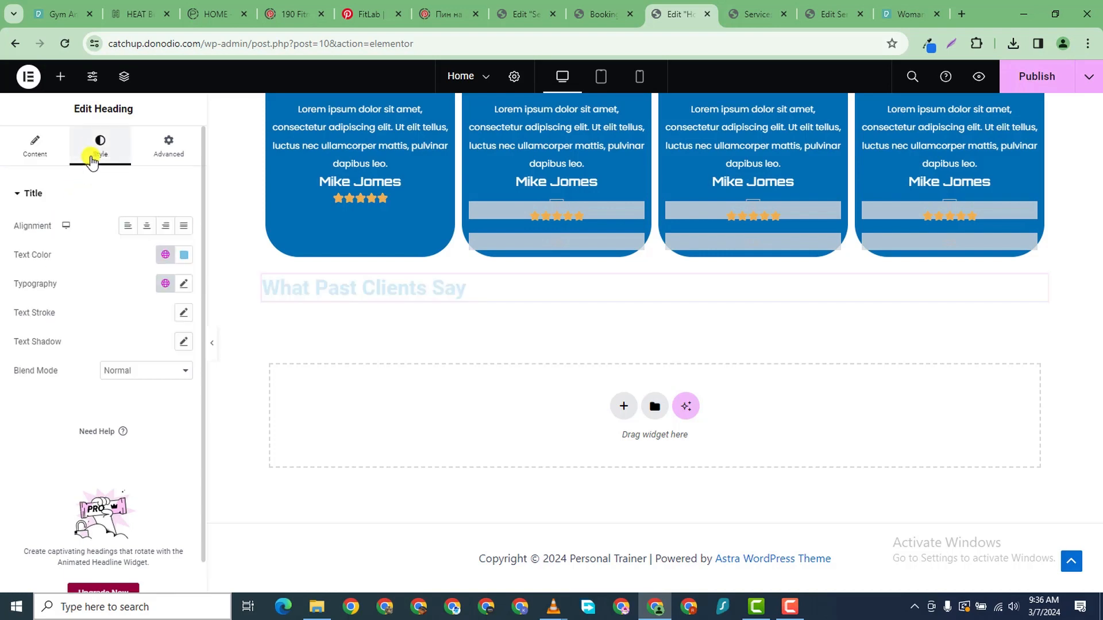
click(184, 262)
drag(172, 335, 71, 402)
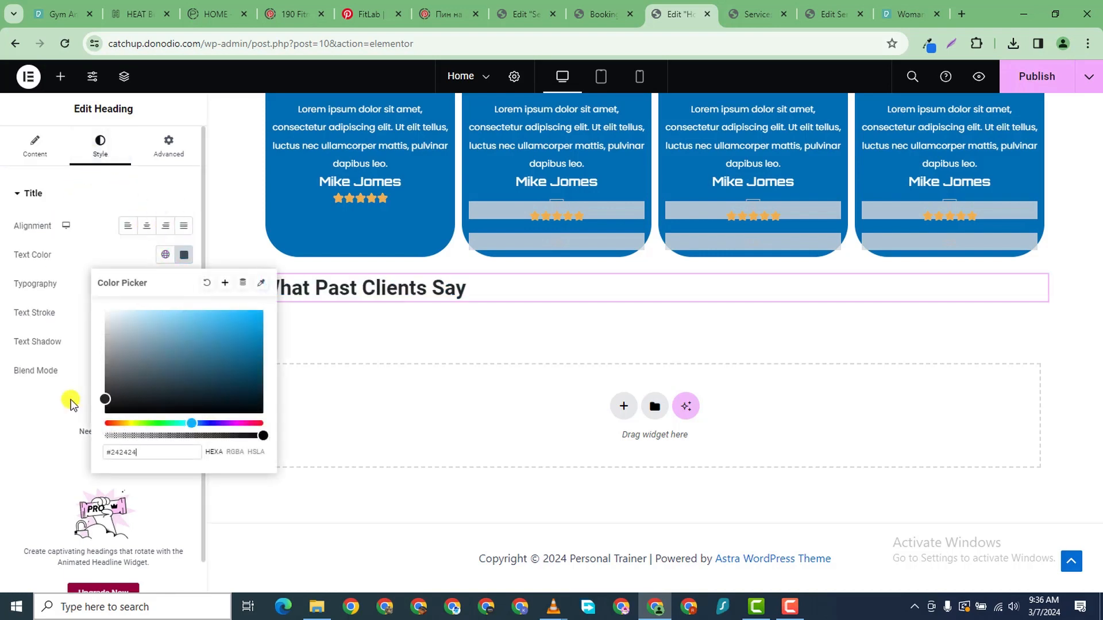
click(178, 283)
- Set the heading's typography to Orbitron at weight 700 (Bold)
click(184, 284)
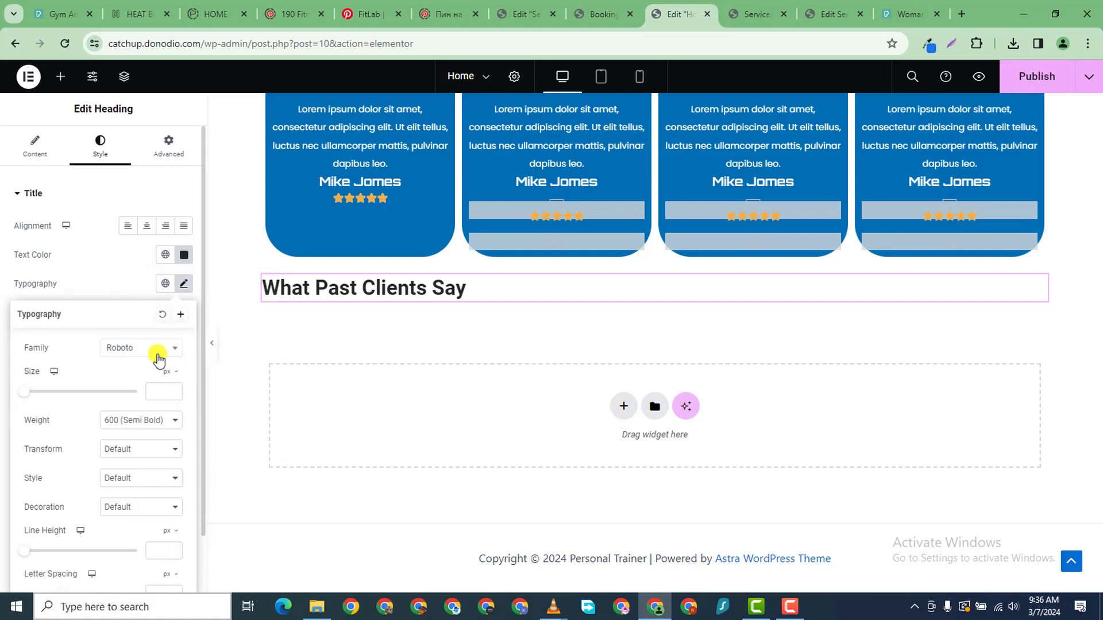
click(151, 348)
text(o)
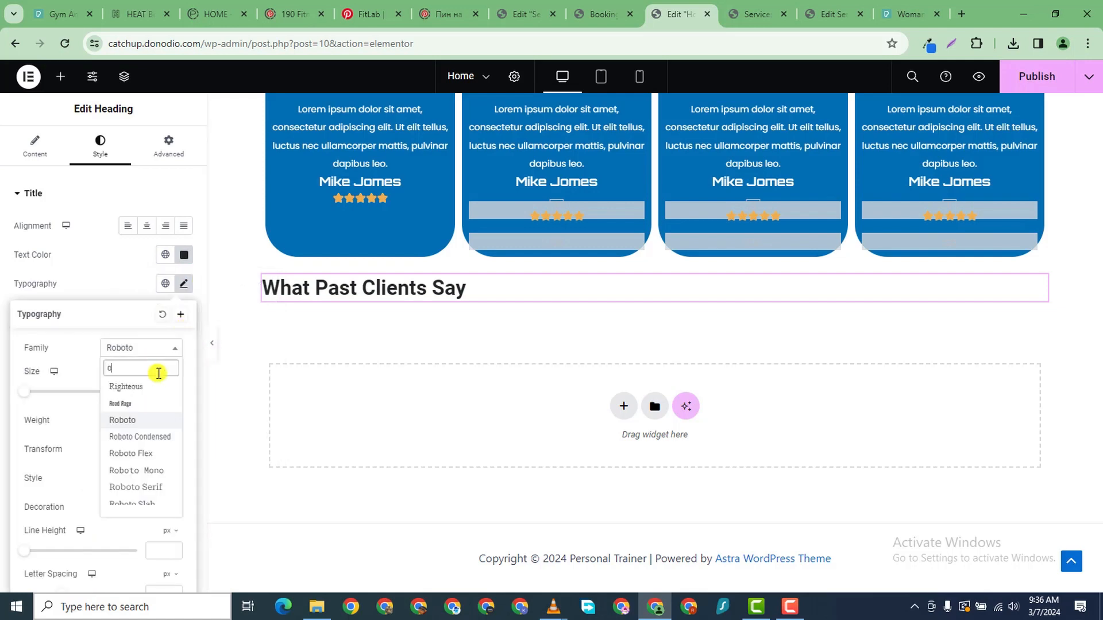
text(rbitron)
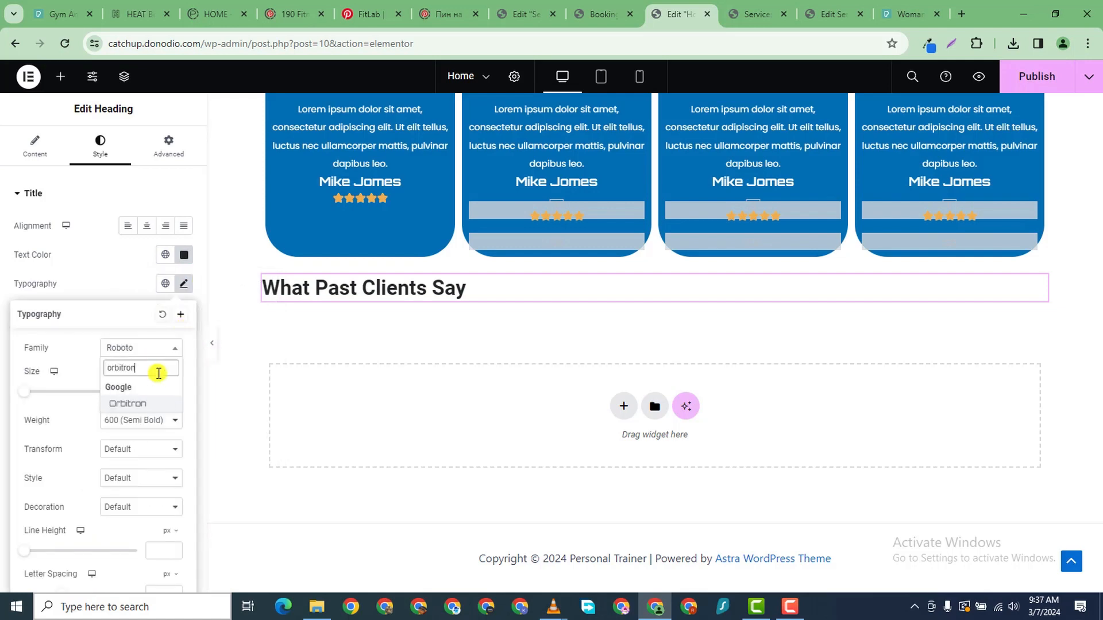
click(148, 404)
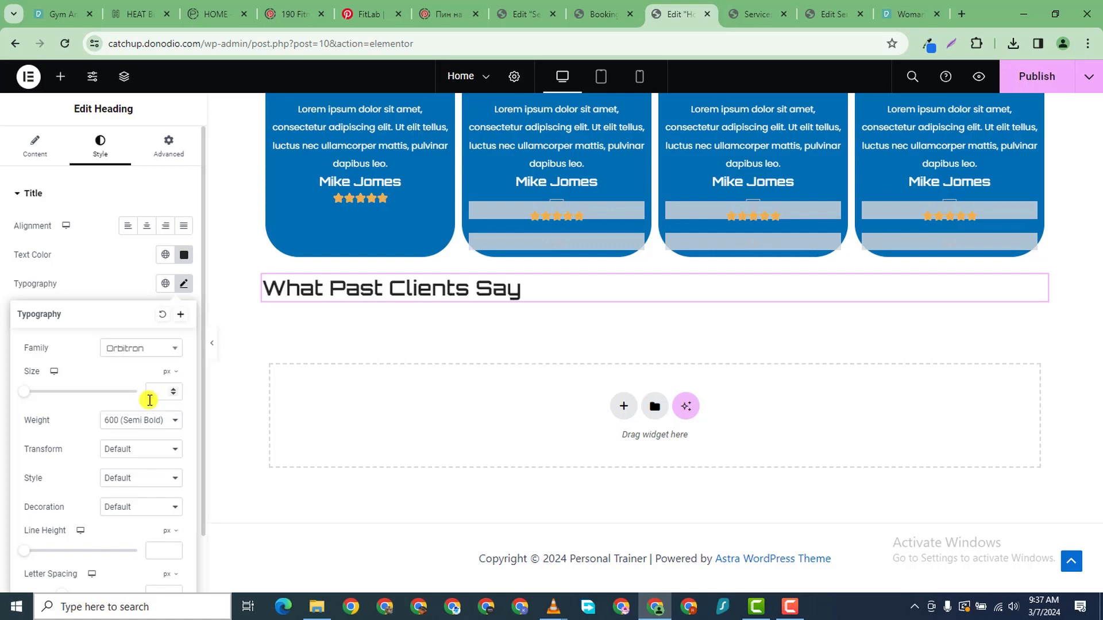
click(134, 425)
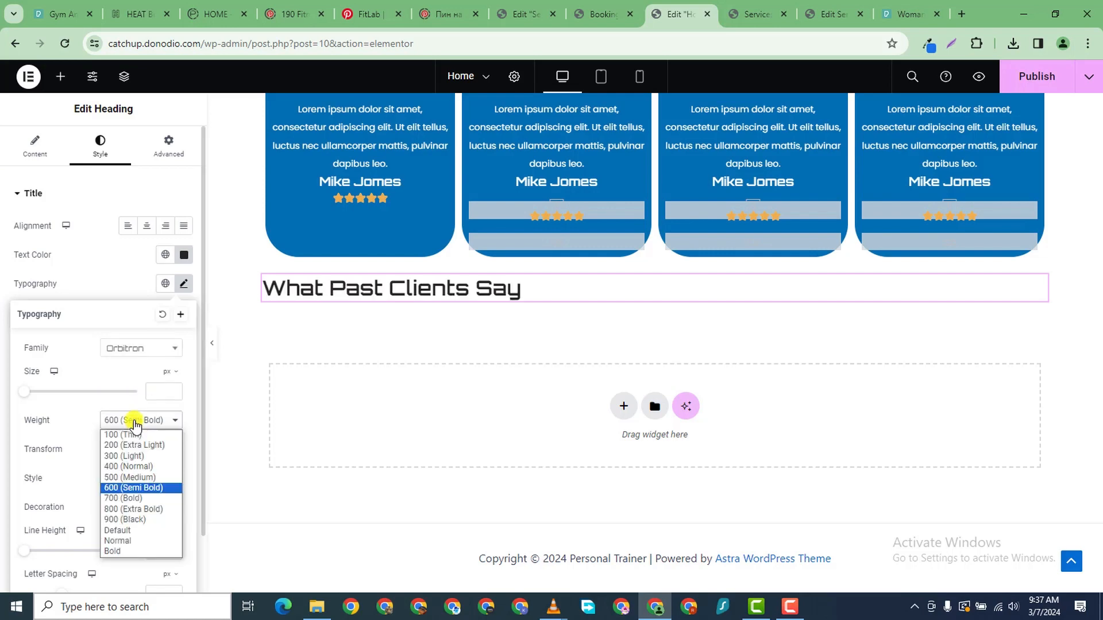
click(148, 493)
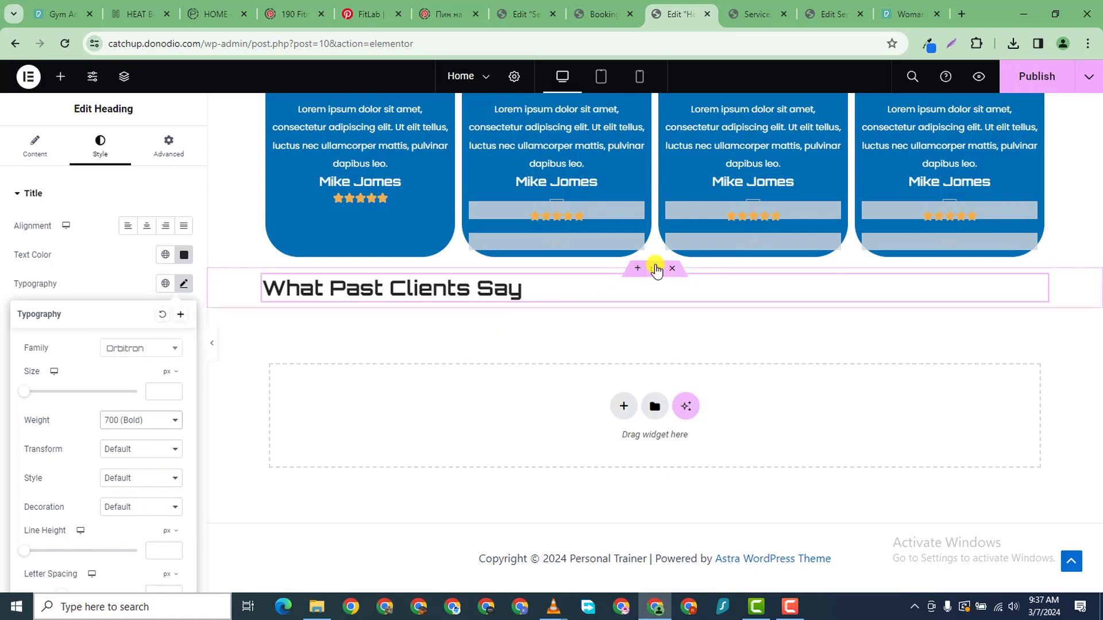
drag(651, 266, 670, 222)
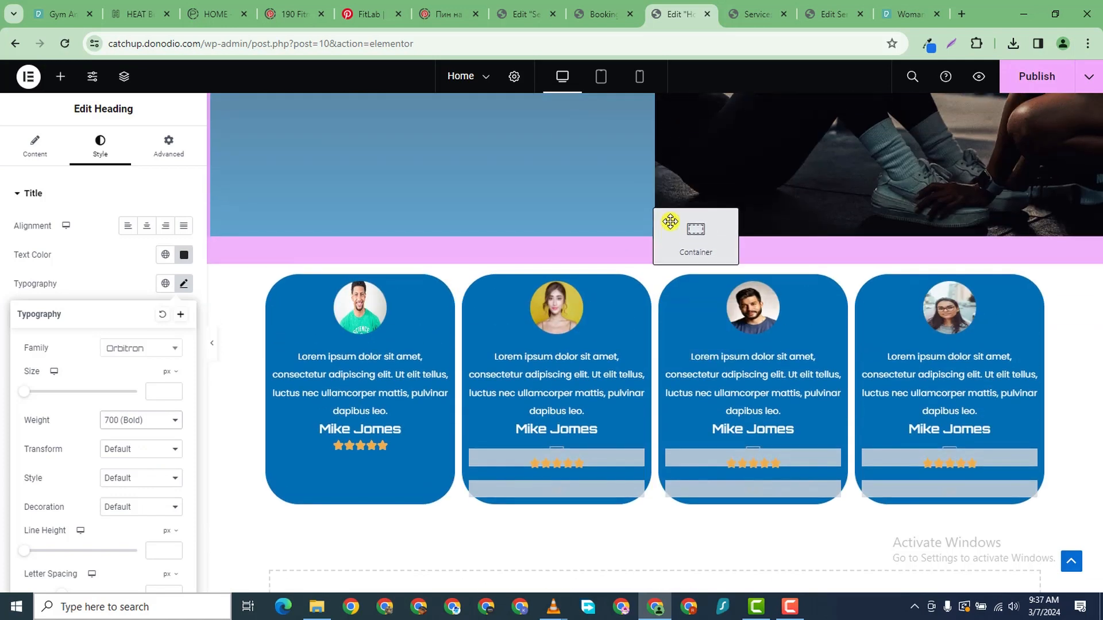
- Move the heading's container above the testimonial cards and begin editing its margins
drag(605, 295, 657, 245)
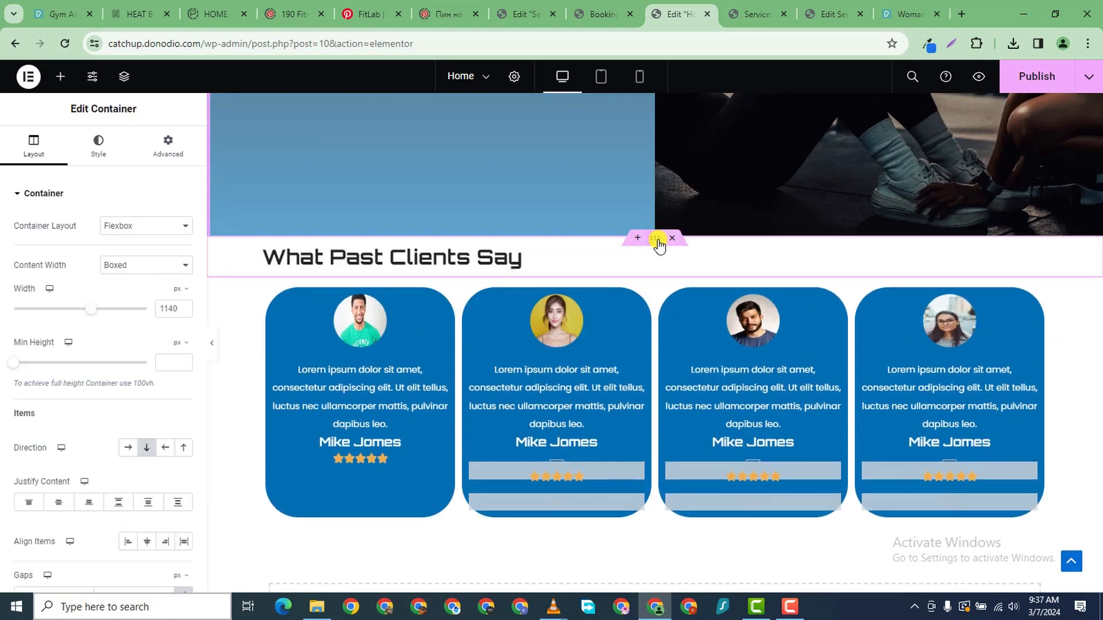
click(175, 147)
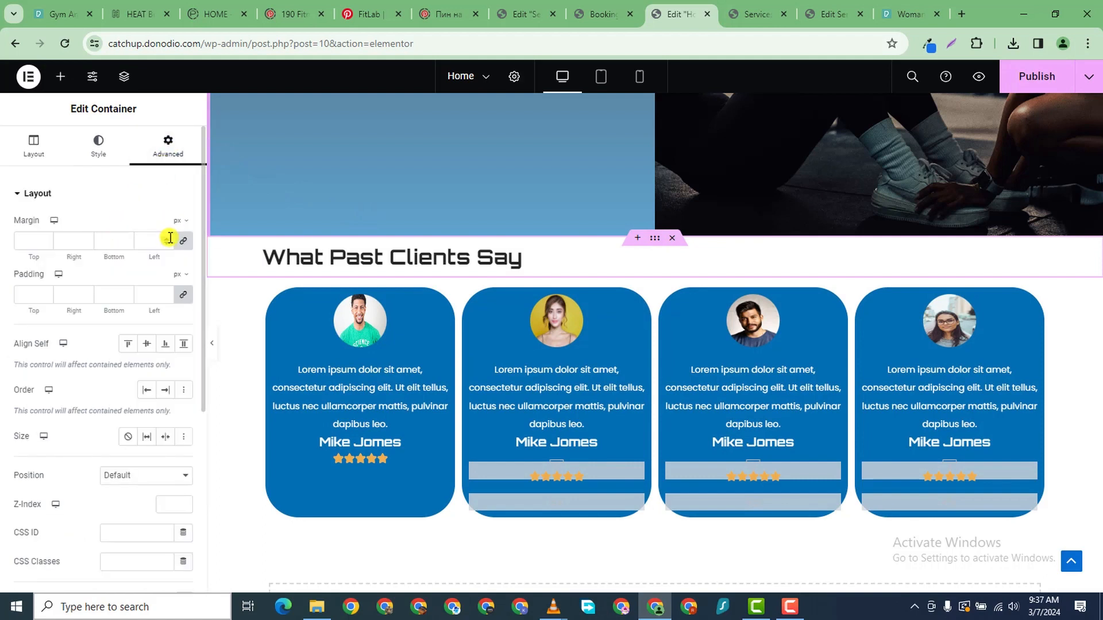
click(23, 237)
text(0)
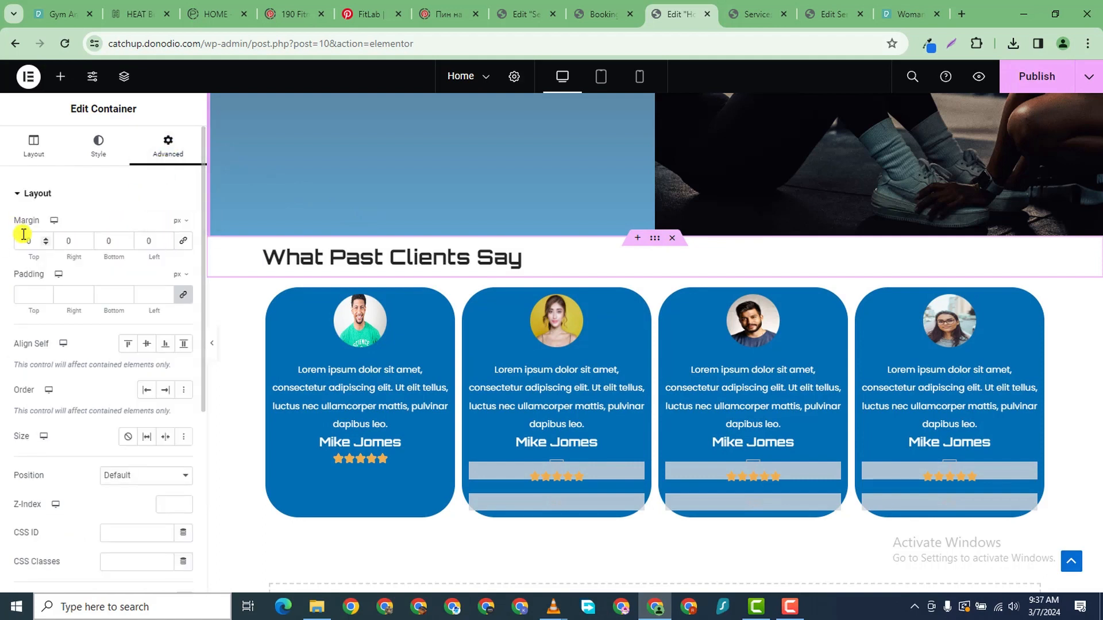
text(7)
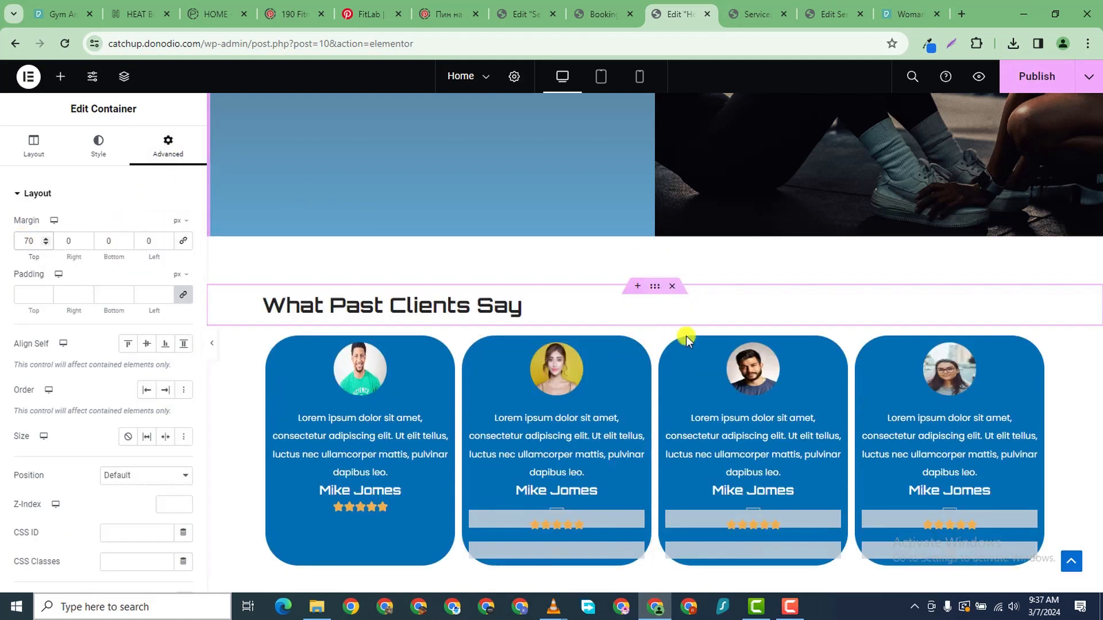
- Give the heading container a 70 px top margin and publish the Home page
scroll(881, 402, down, 3)
scroll(881, 402, up, 10)
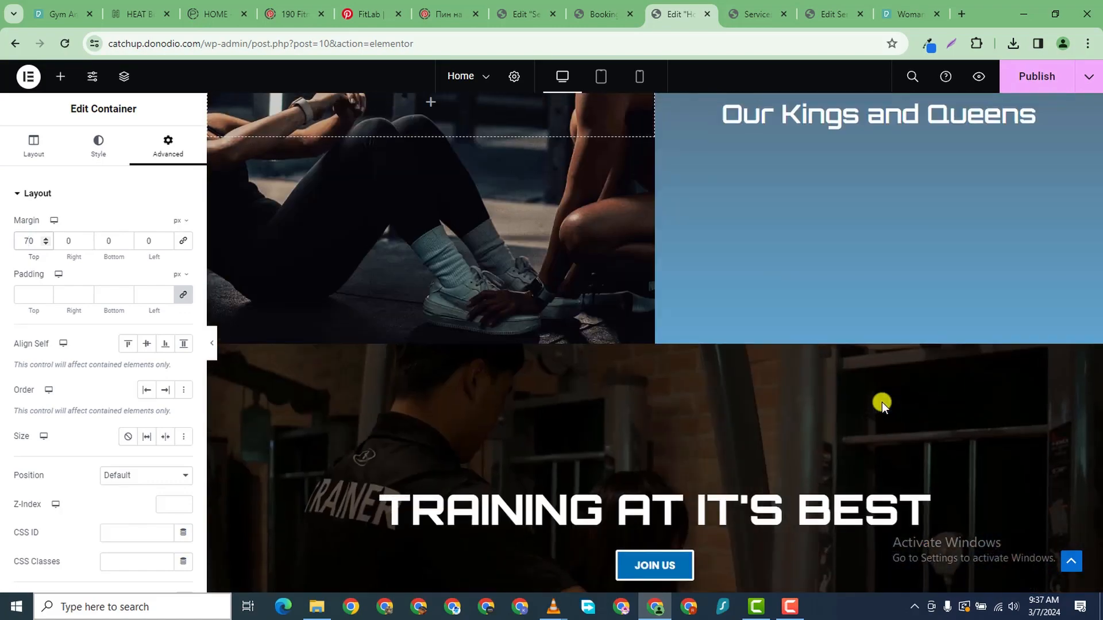
scroll(881, 402, up, 10)
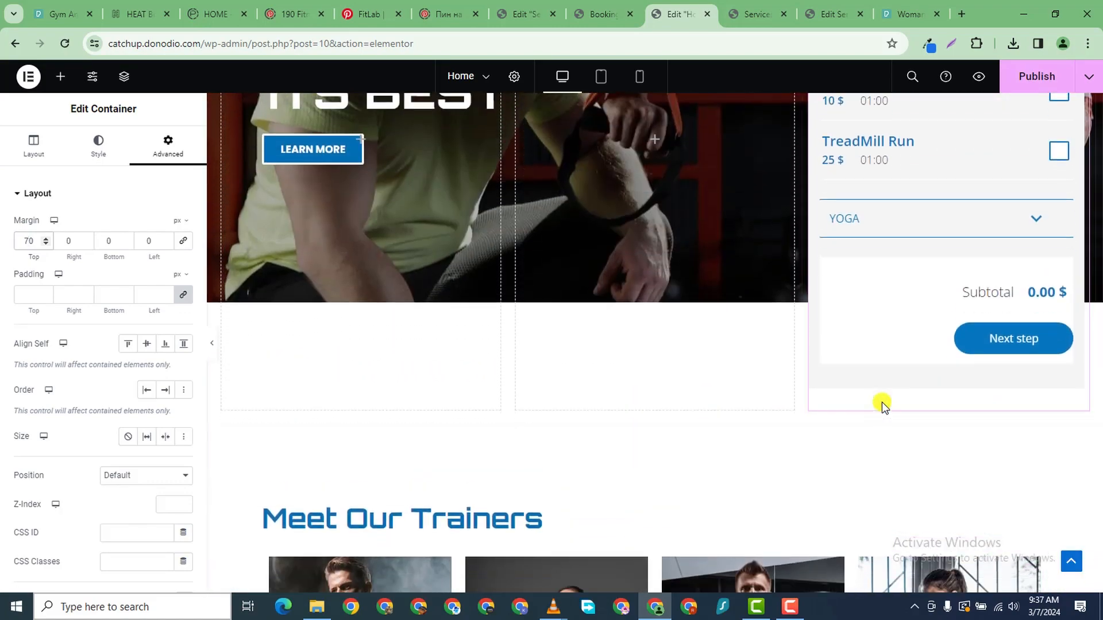
scroll(722, 338, down, 10)
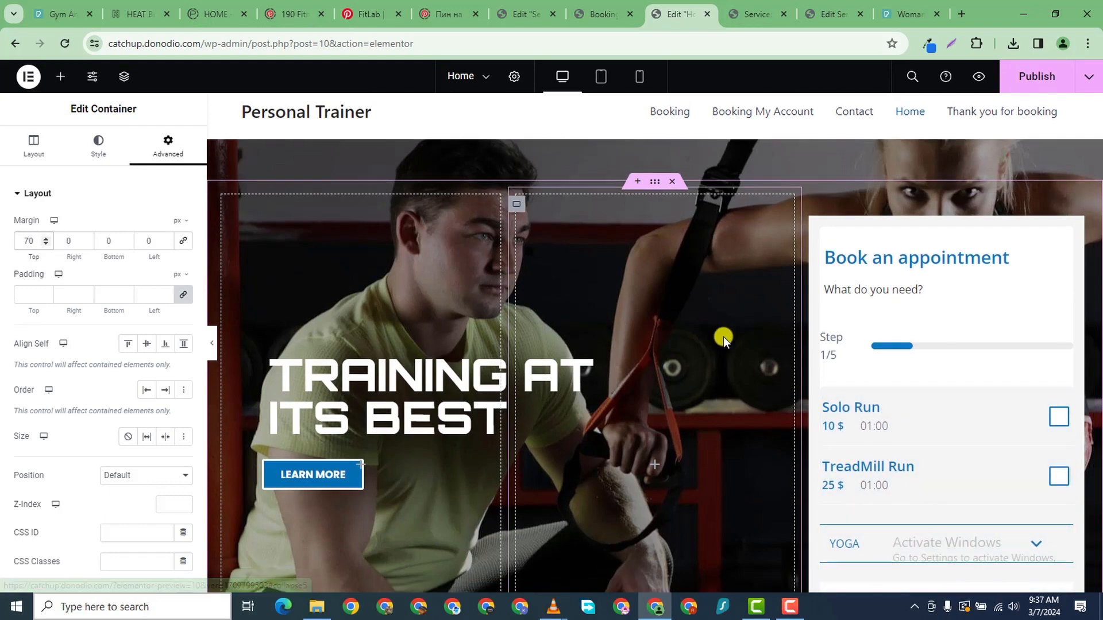
scroll(723, 337, up, 8)
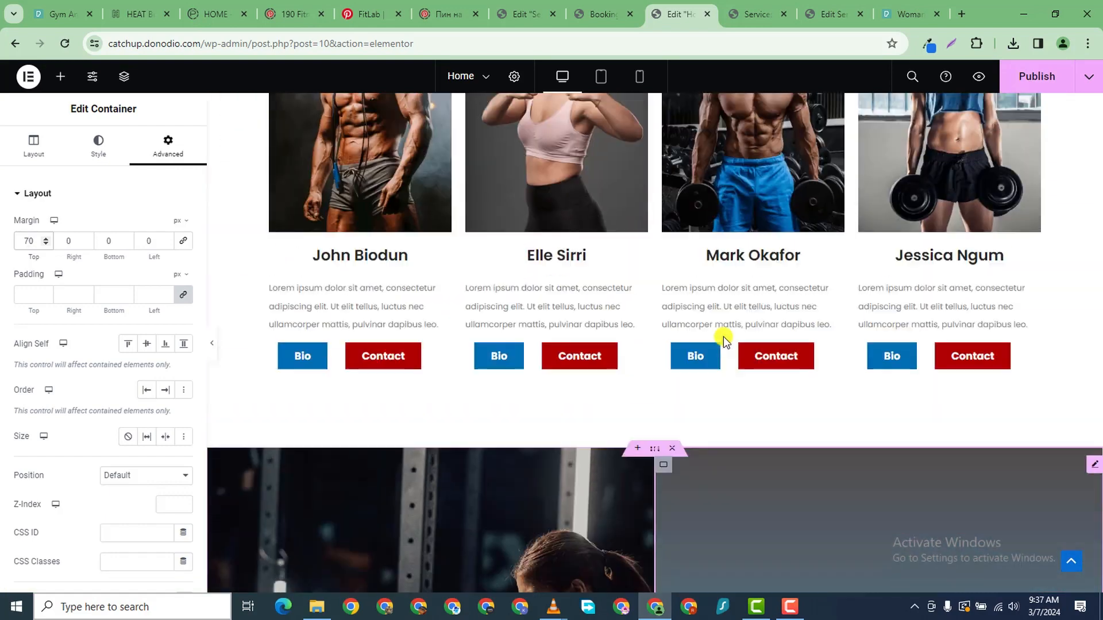
scroll(885, 201, down, 1)
click(1043, 68)
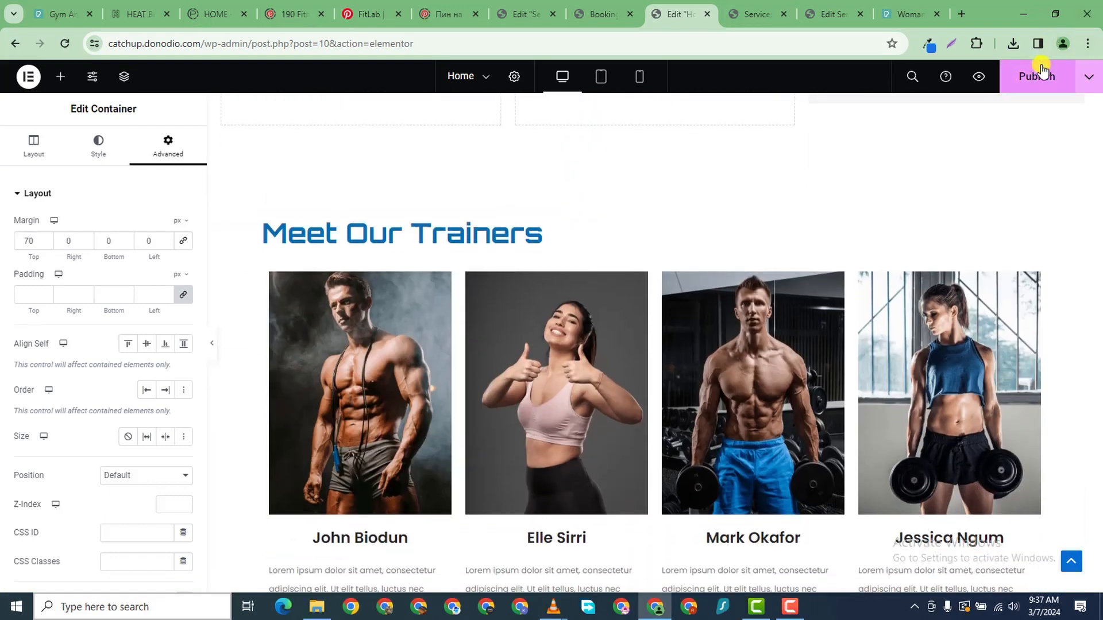
- Go through the browser tabs to the Services admin list
click(597, 14)
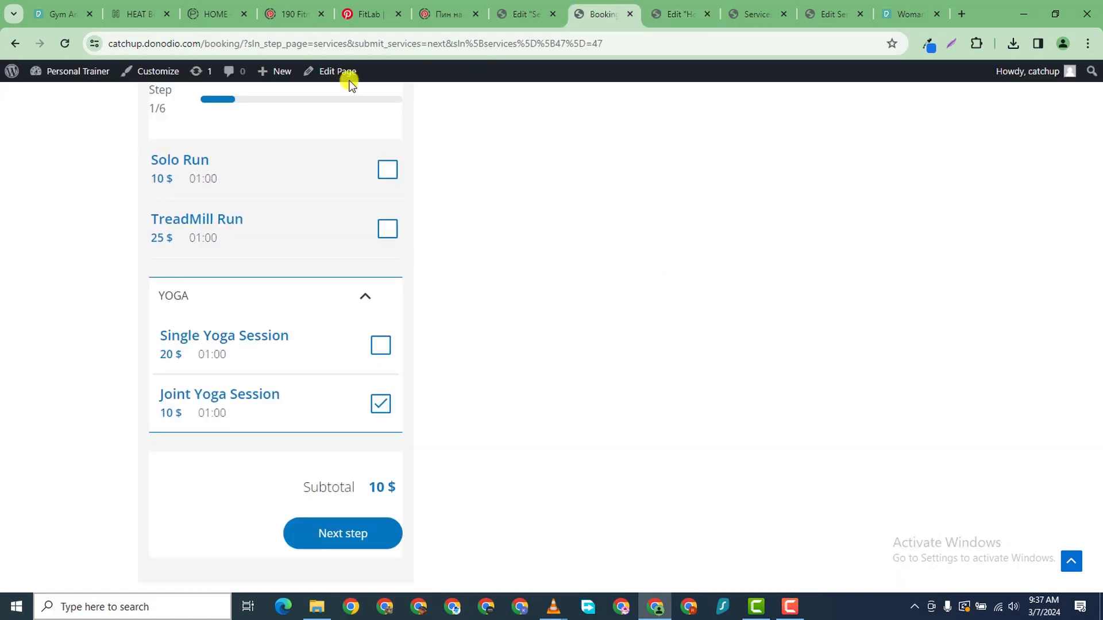
click(669, 16)
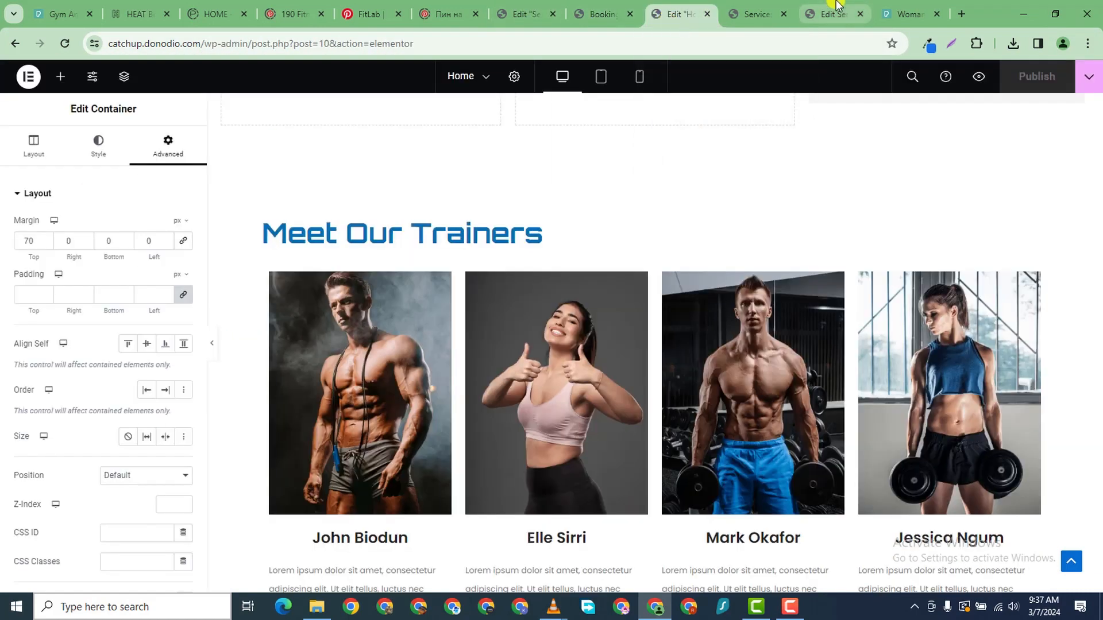
click(746, 14)
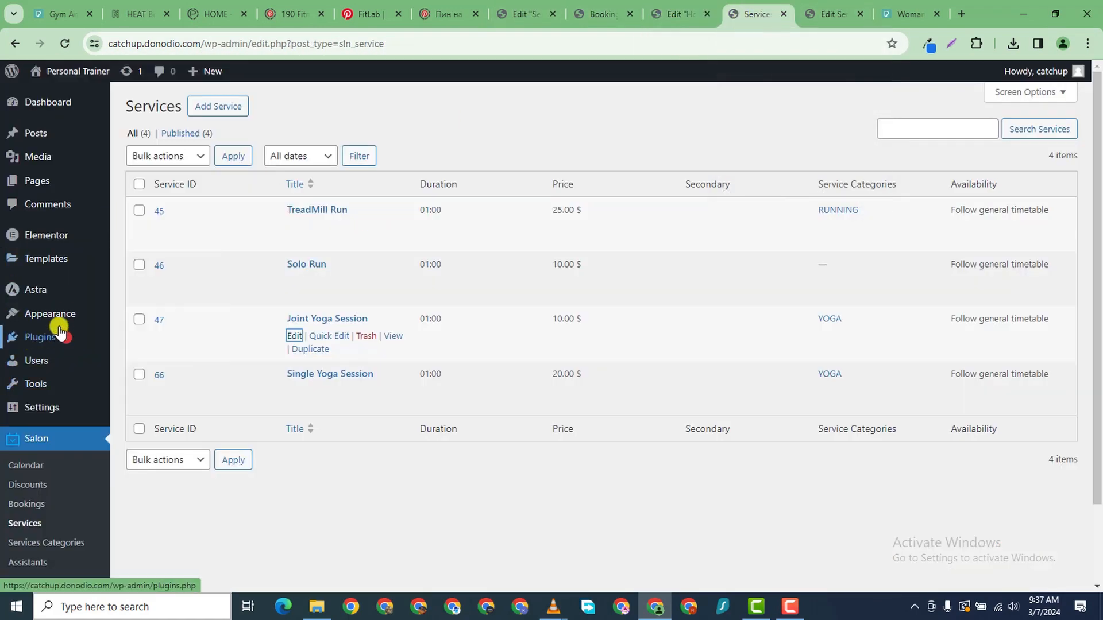
- Create a menu named Menu 1 assigned to the Primary Menu location
mouse_move(57, 316)
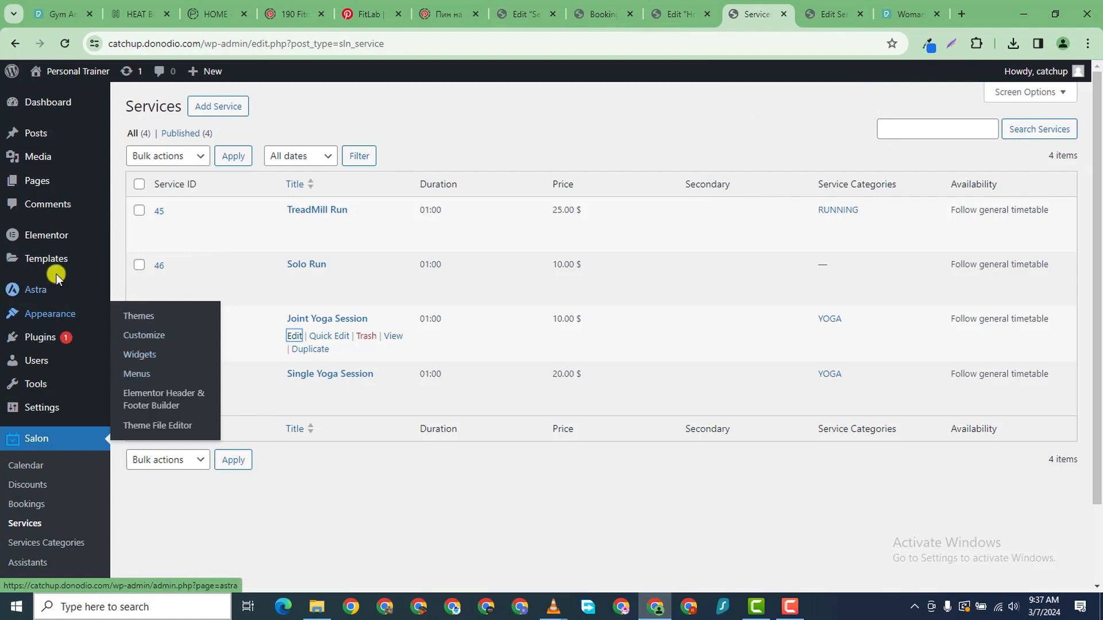
mouse_move(52, 181)
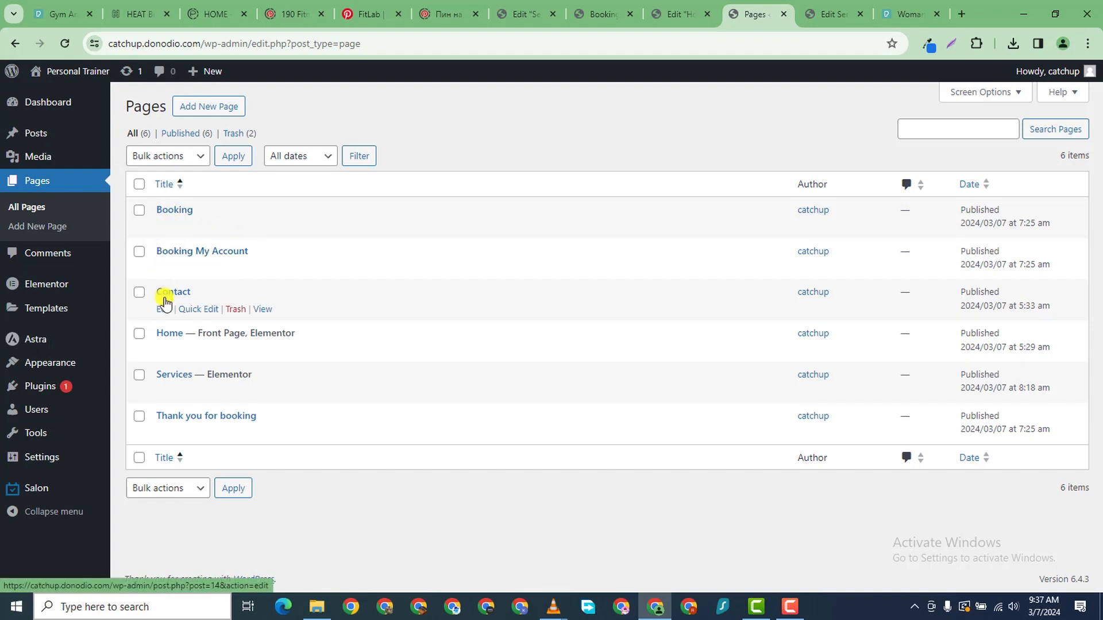
mouse_move(113, 360)
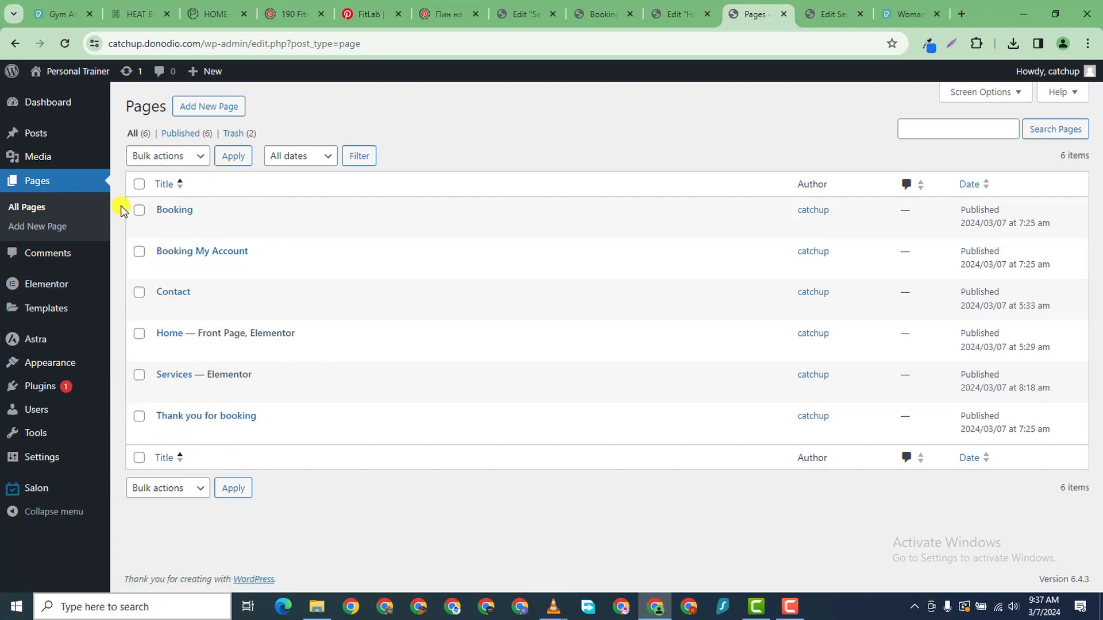
mouse_move(74, 362)
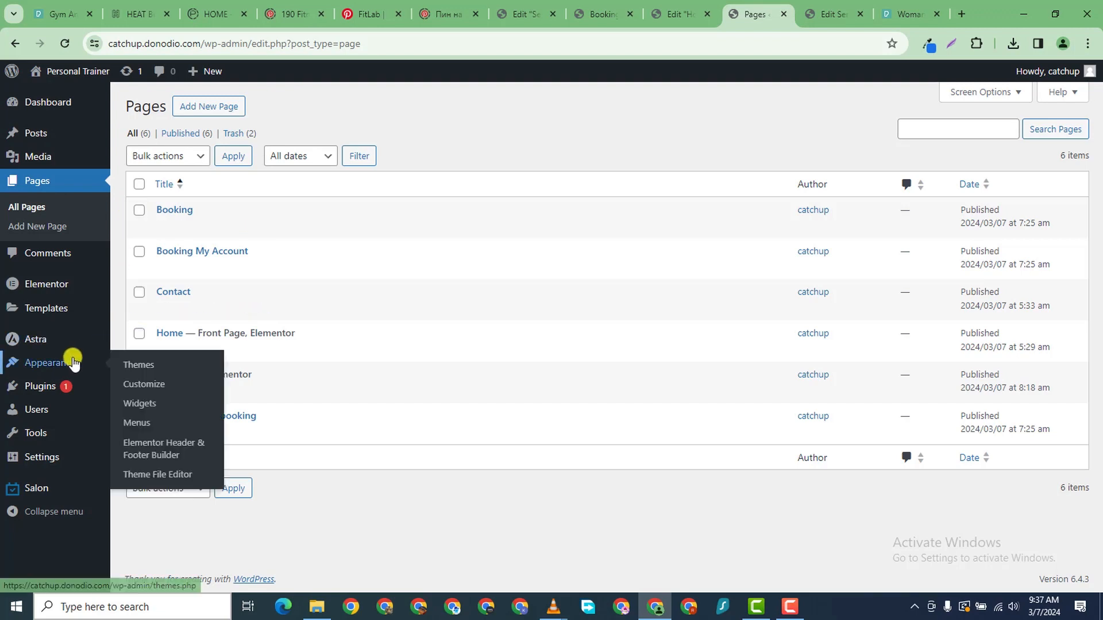
click(147, 424)
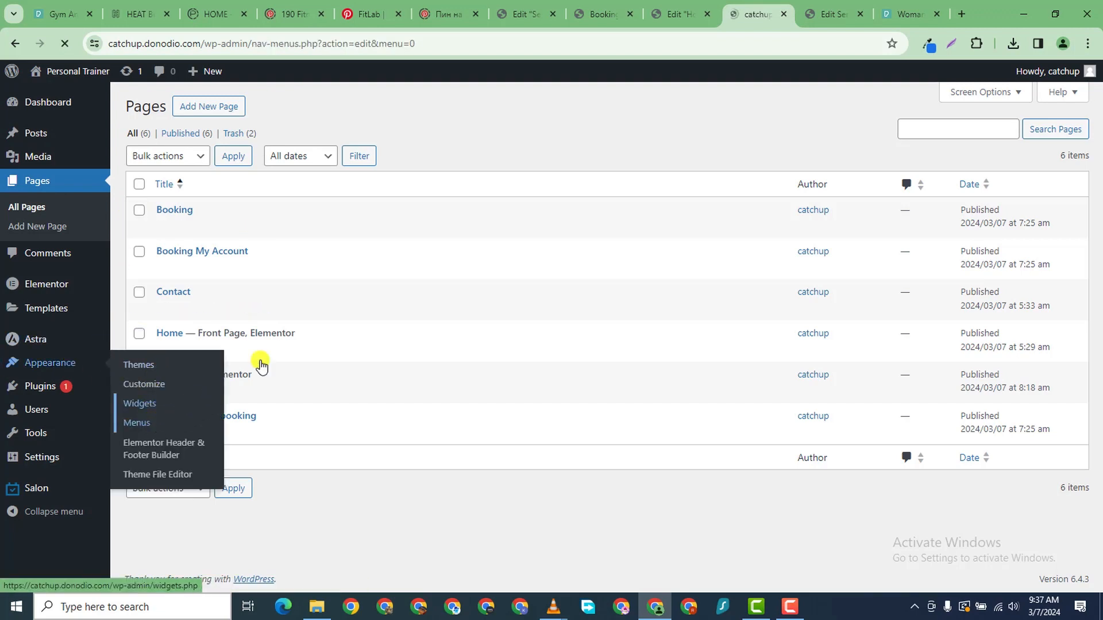
click(403, 264)
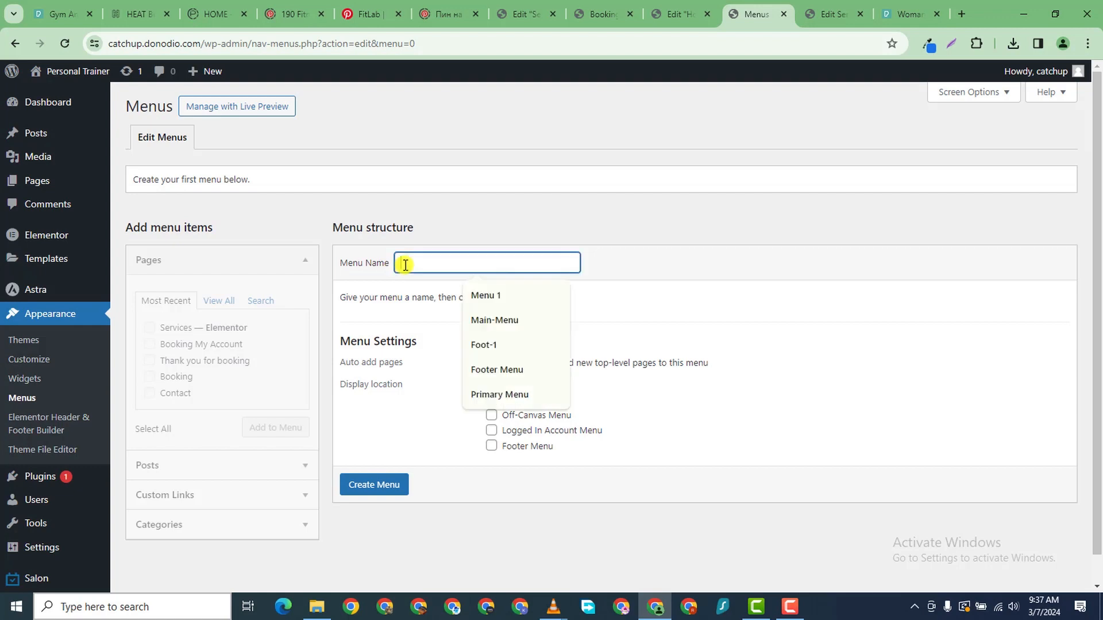
click(517, 295)
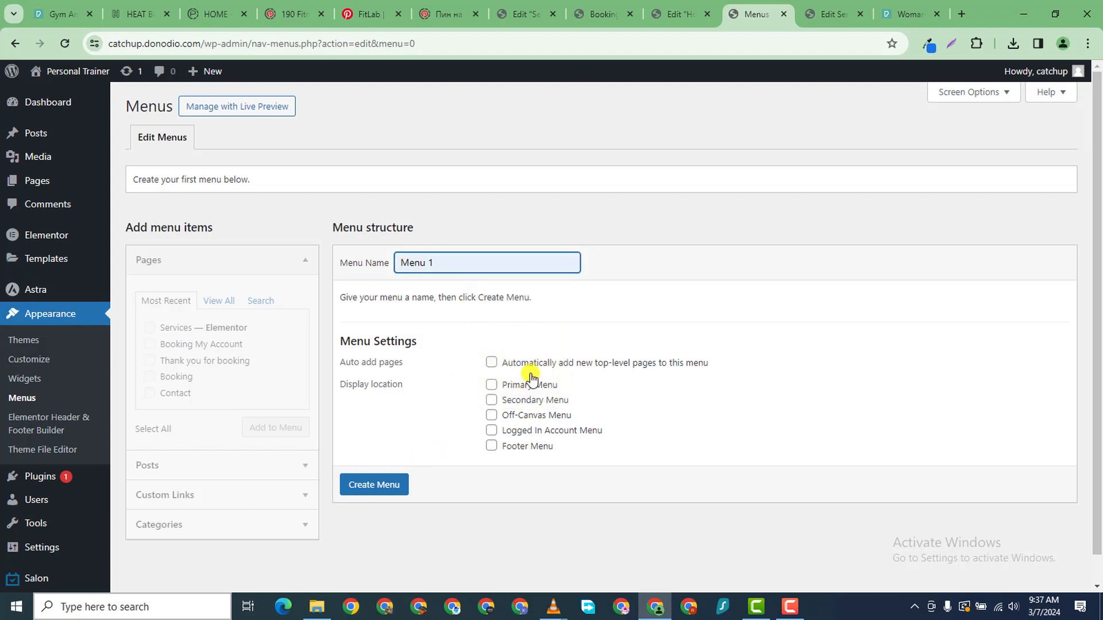
click(492, 386)
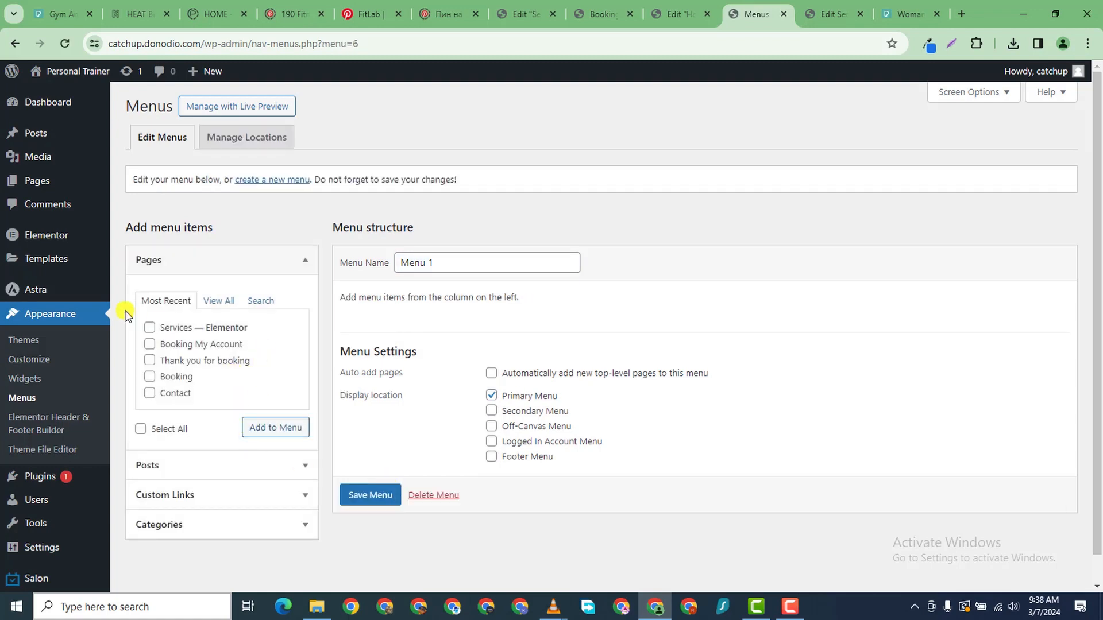
- Add the Home, Services and Contact pages to Menu 1 in that order and save it
click(218, 300)
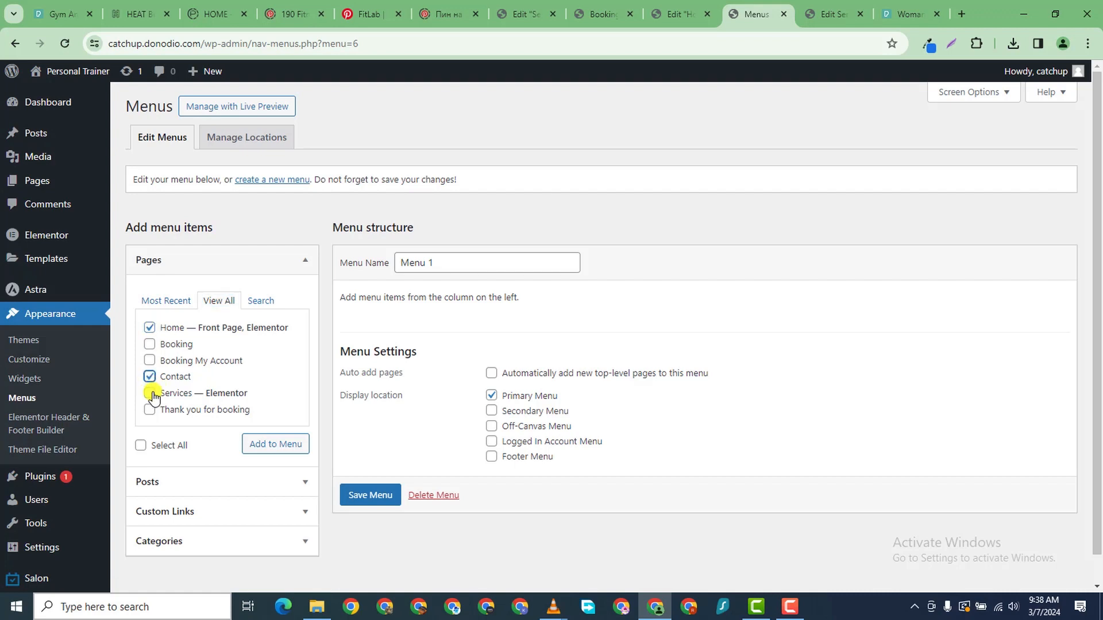
click(255, 444)
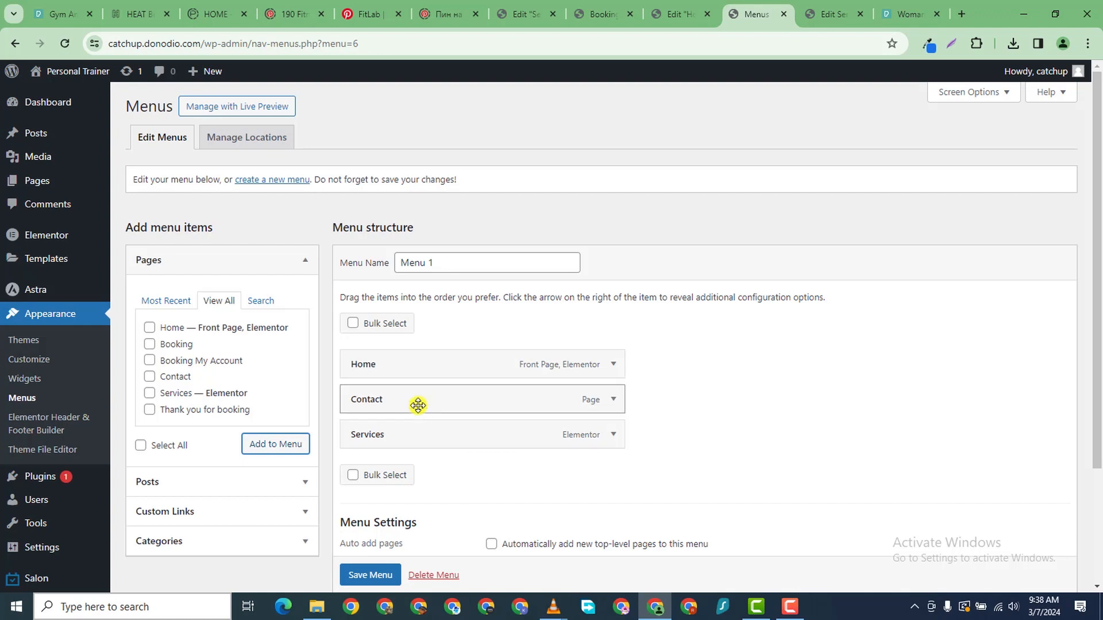
drag(419, 403, 419, 440)
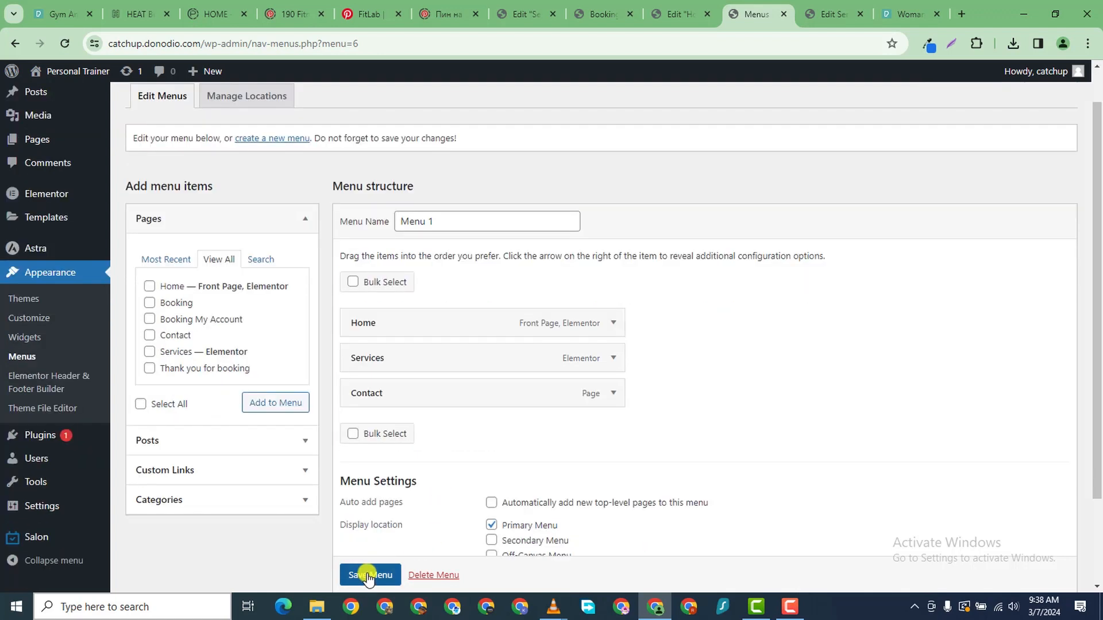
scroll(368, 575, down, 1)
click(370, 575)
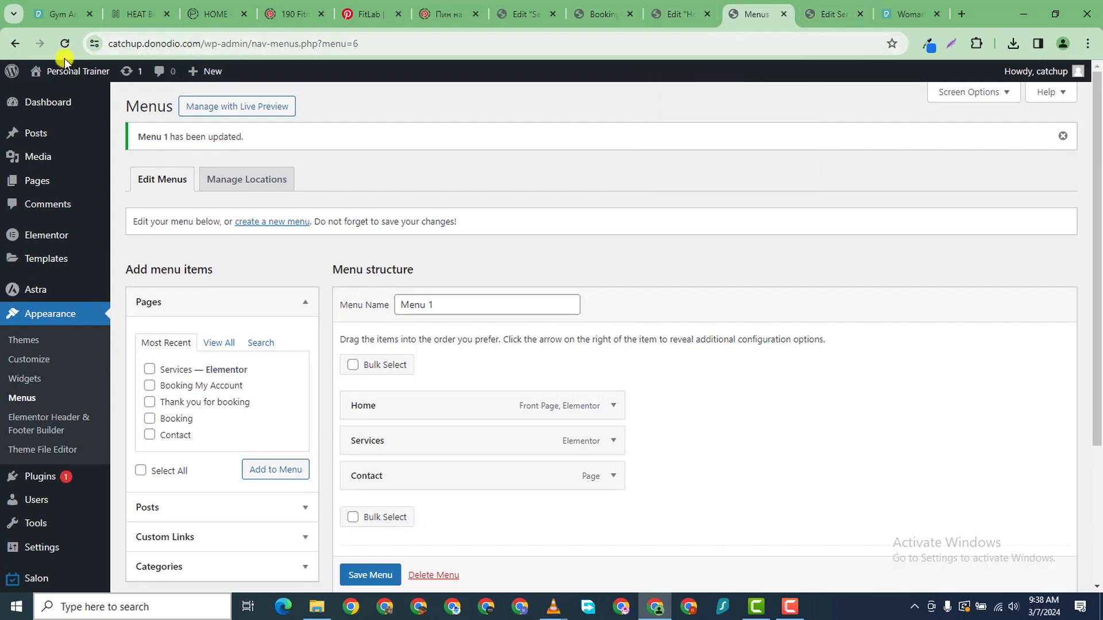
- Open the live site in a new tab, check the Home, Services, Contact menu, then return to Elementor
mouse_move(63, 71)
right_click(50, 95)
click(143, 103)
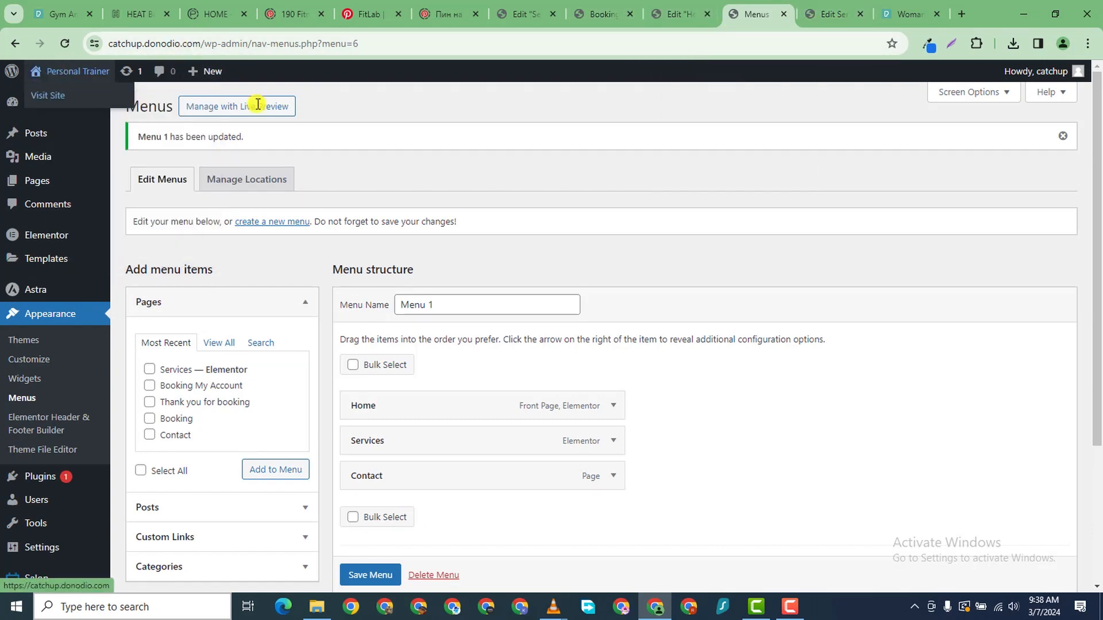
click(760, 15)
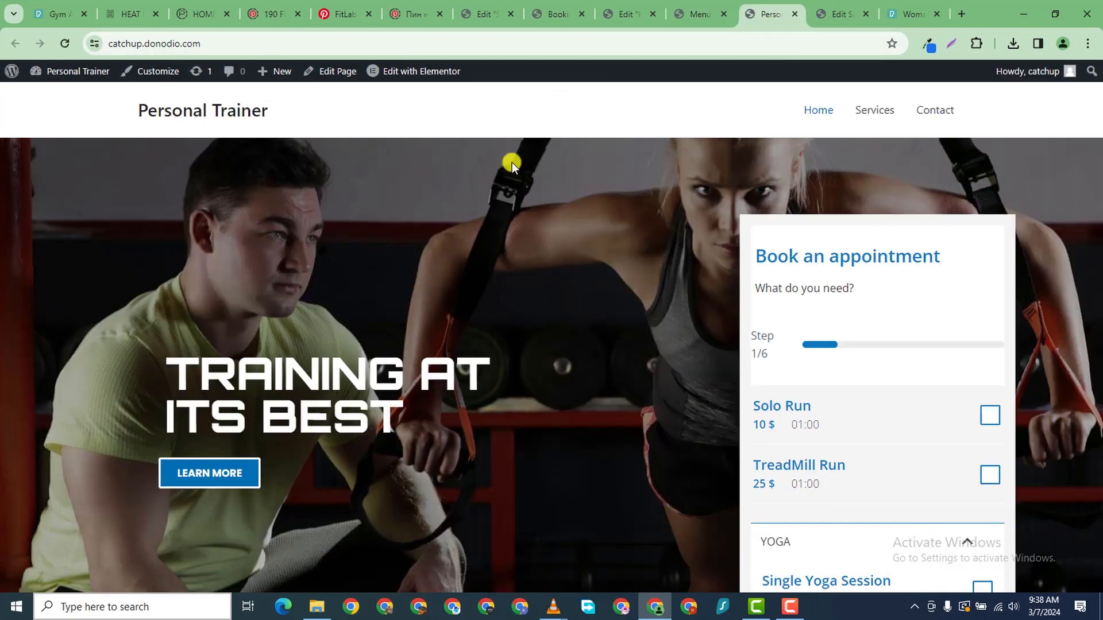
scroll(658, 336, down, 15)
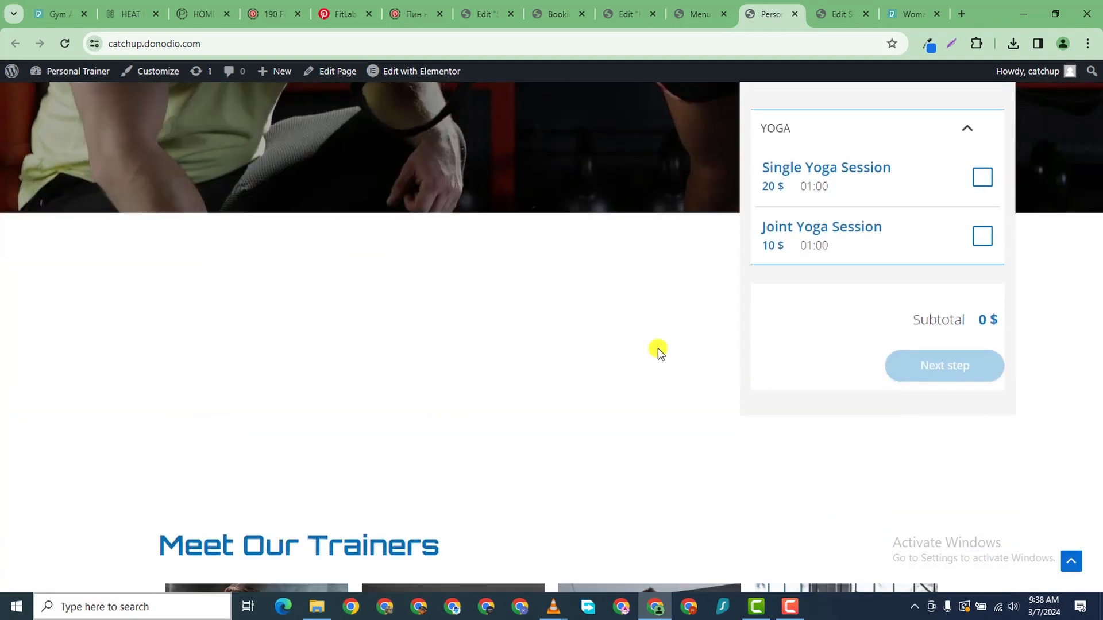
scroll(655, 337, down, 5)
scroll(657, 326, up, 10)
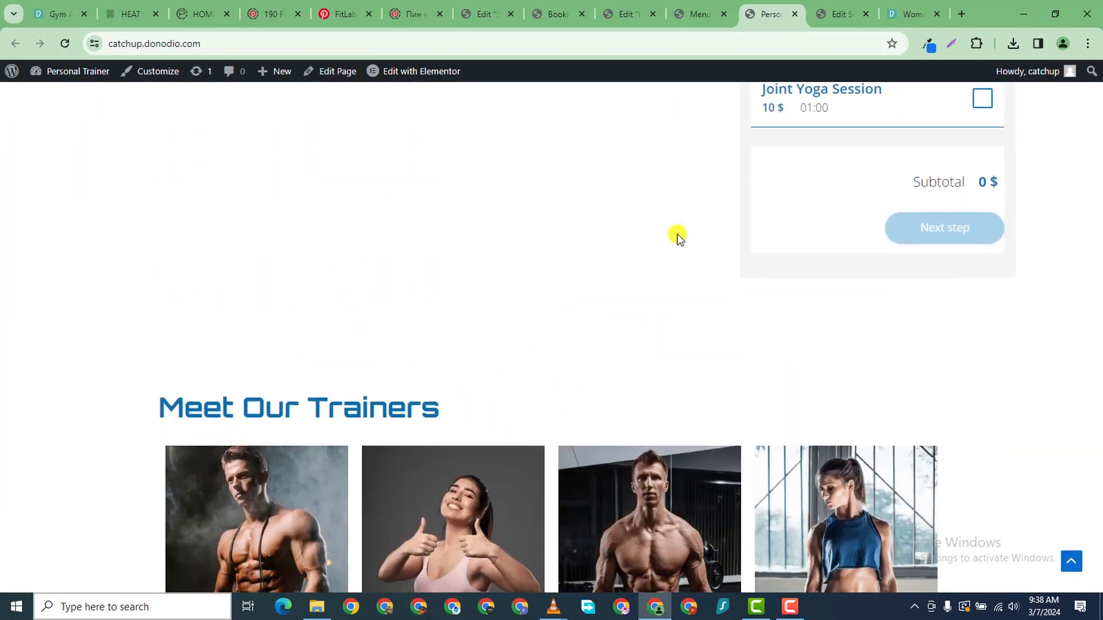
click(632, 15)
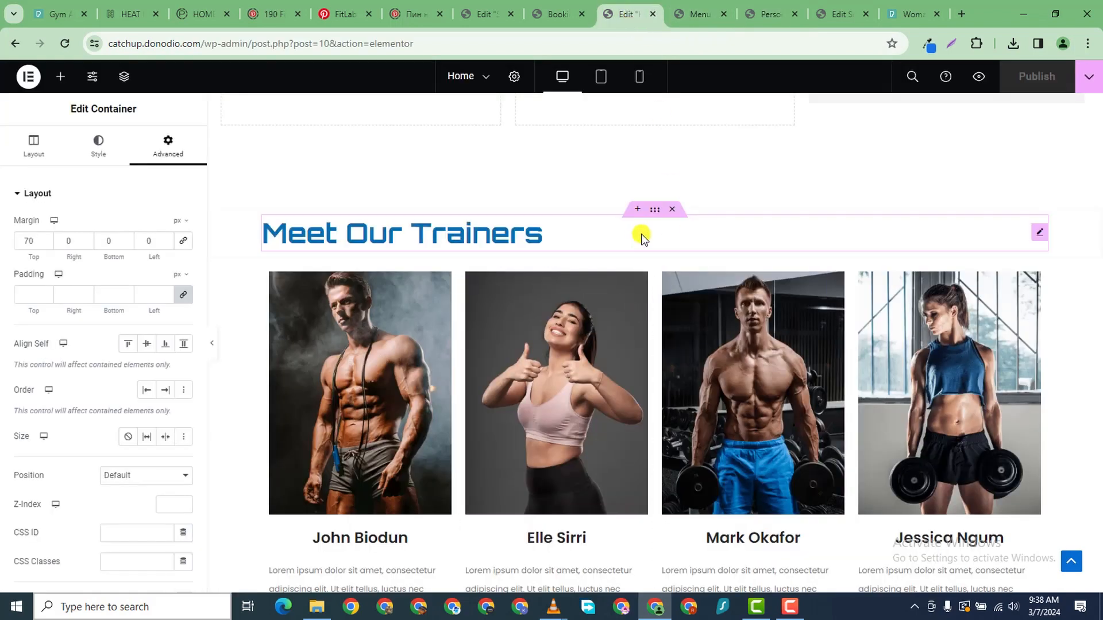
- Lower the Meet Our Trainers section's top margin from 100 to 40 px and publish
click(654, 210)
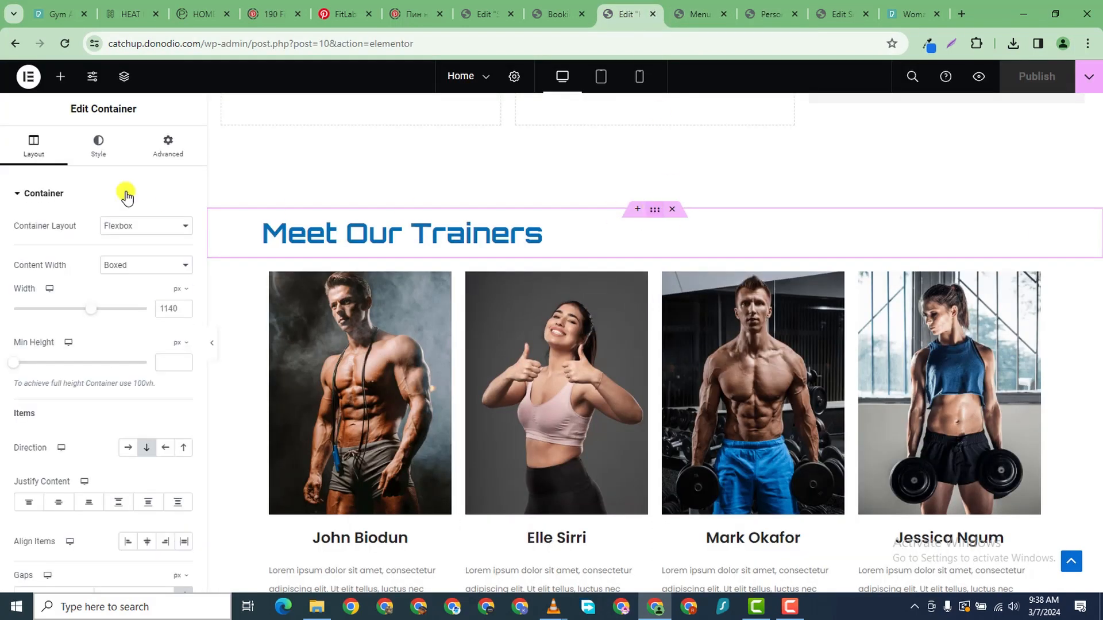
click(167, 147)
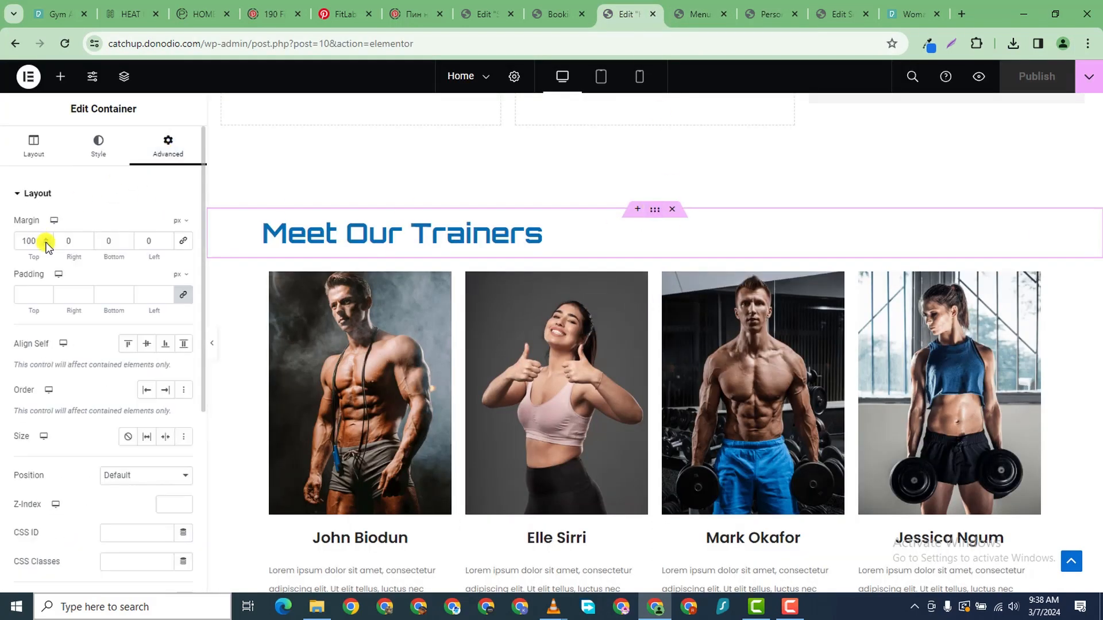
click(46, 244)
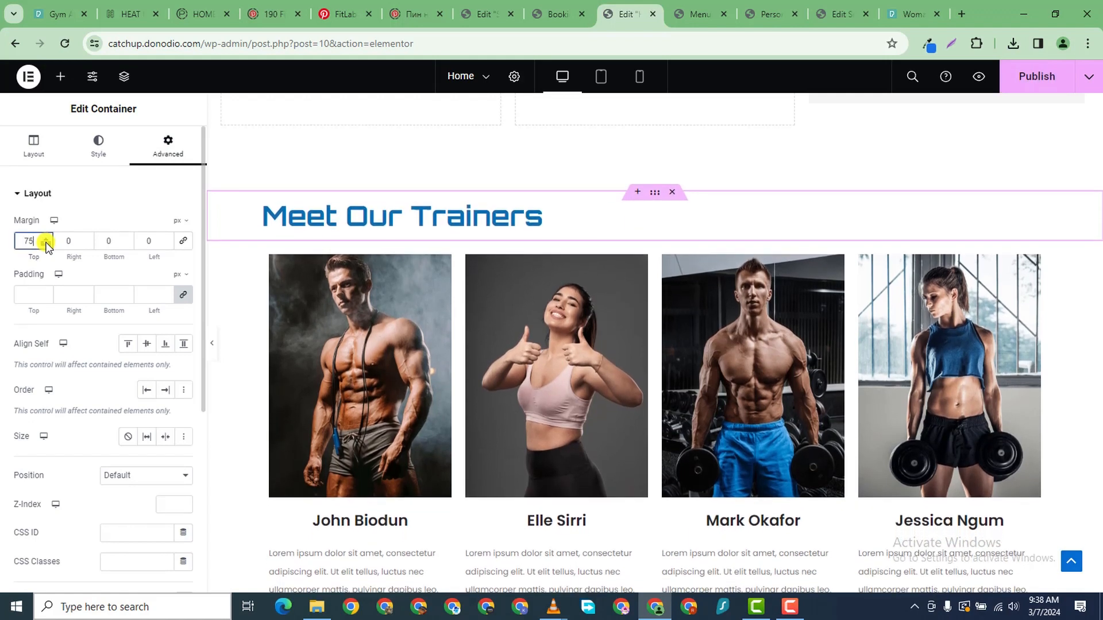
drag(46, 245, 46, 245)
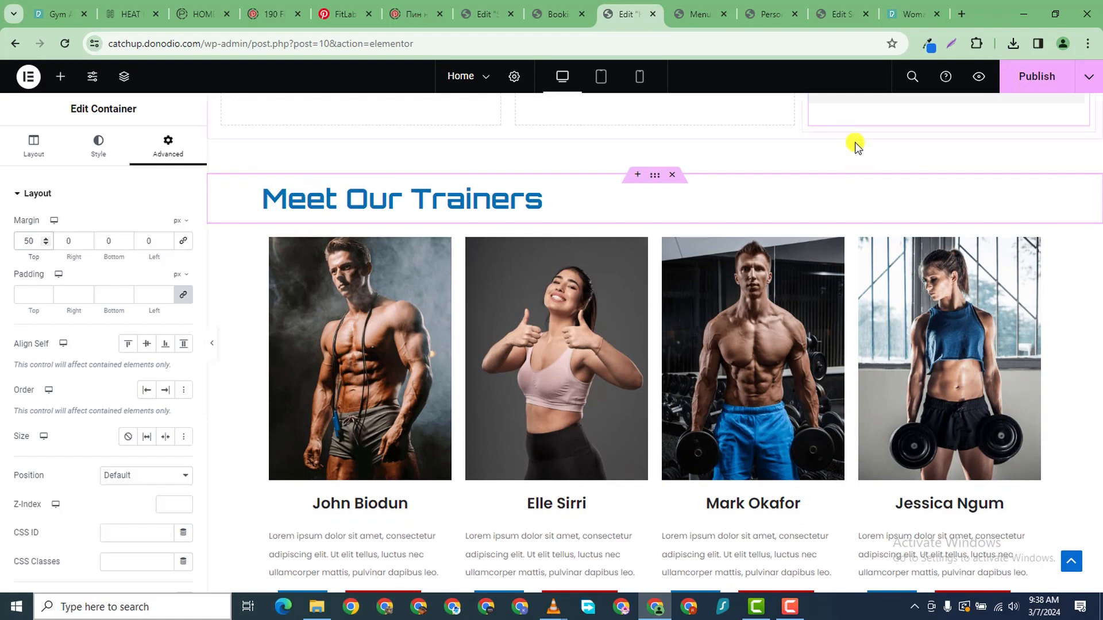
scroll(879, 172, up, 3)
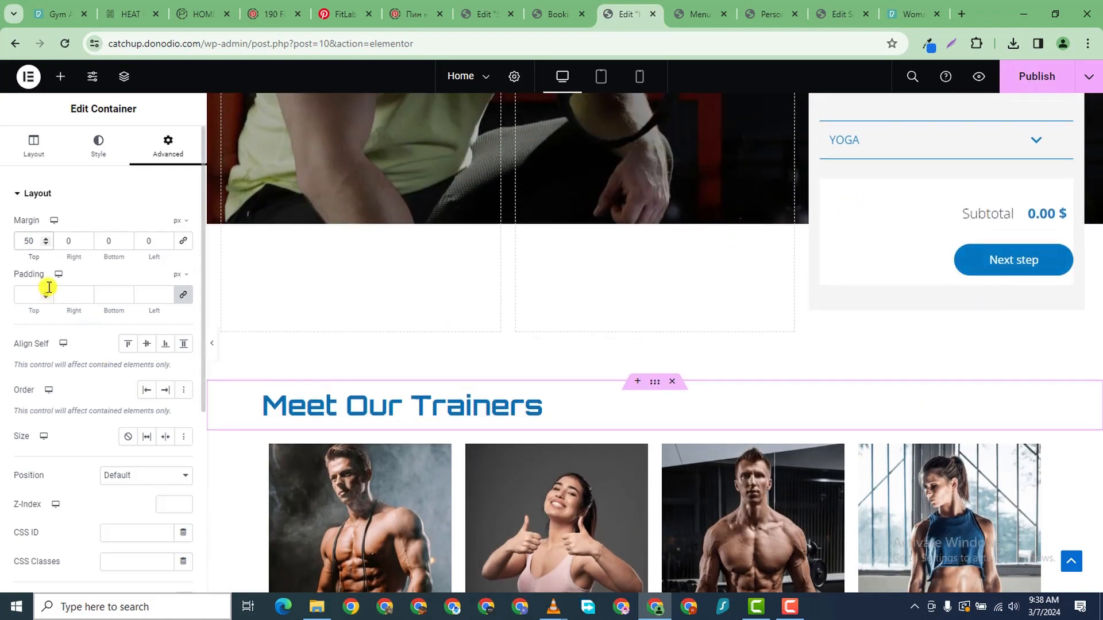
drag(43, 242, 44, 242)
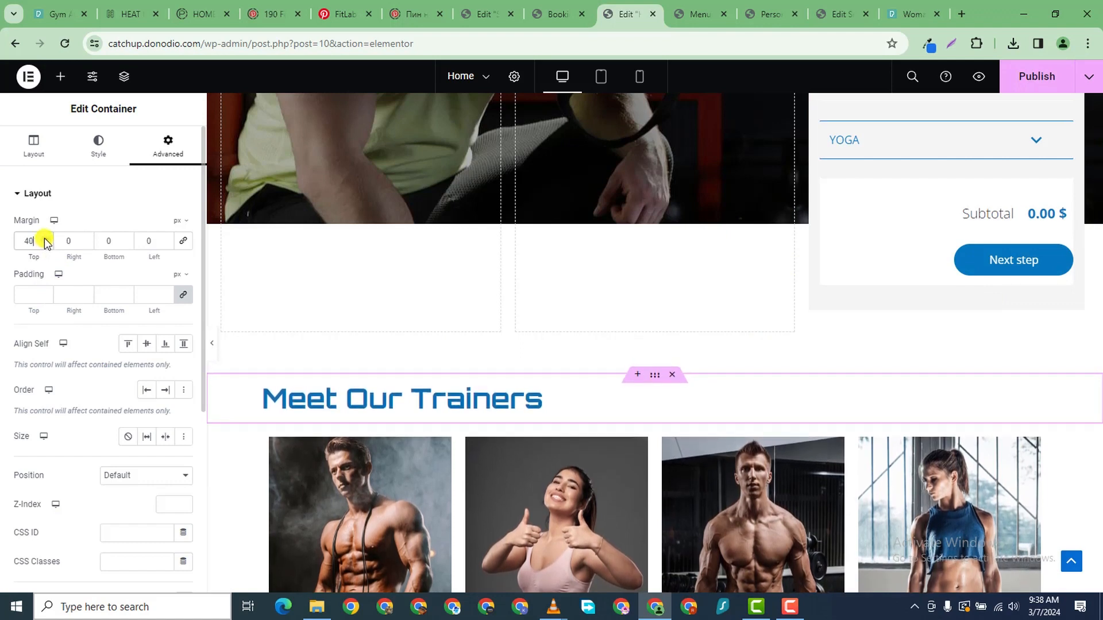
click(1041, 76)
click(768, 15)
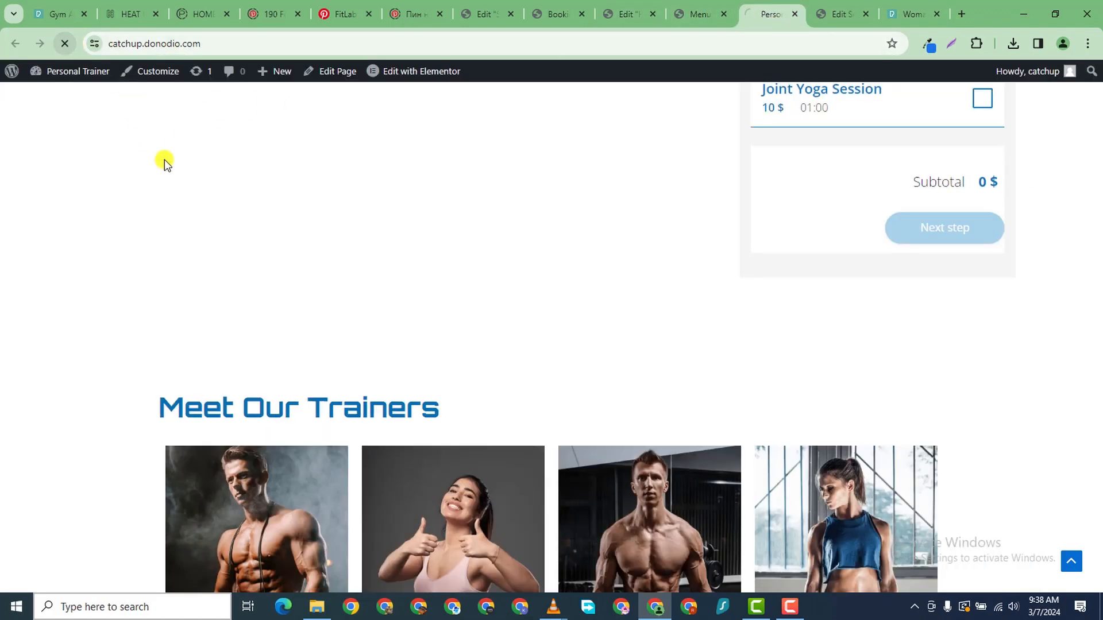
- Scroll the live homepage through trainers and testimonials to the footer, then return to Elementor
scroll(785, 298, down, 4)
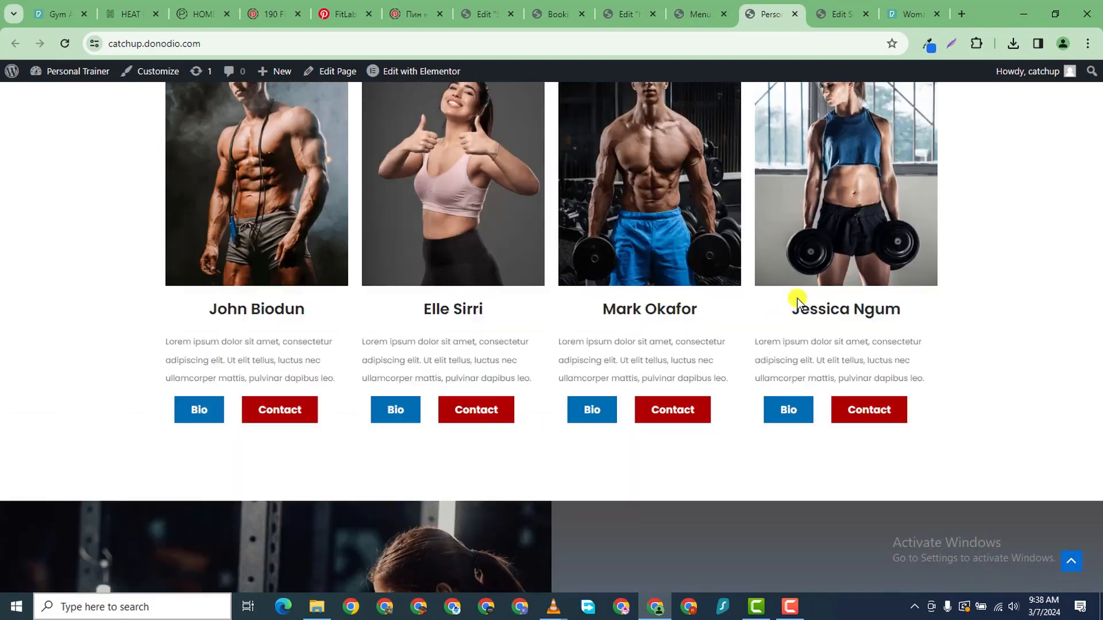
scroll(797, 298, up, 8)
scroll(797, 298, down, 4)
scroll(797, 299, down, 3)
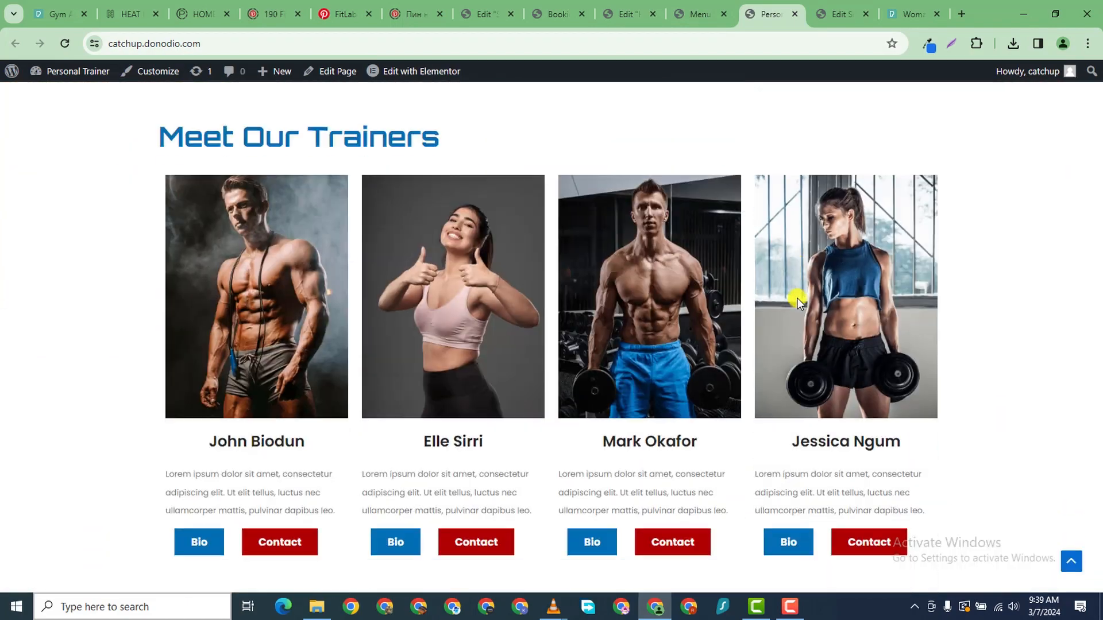
scroll(797, 299, down, 20)
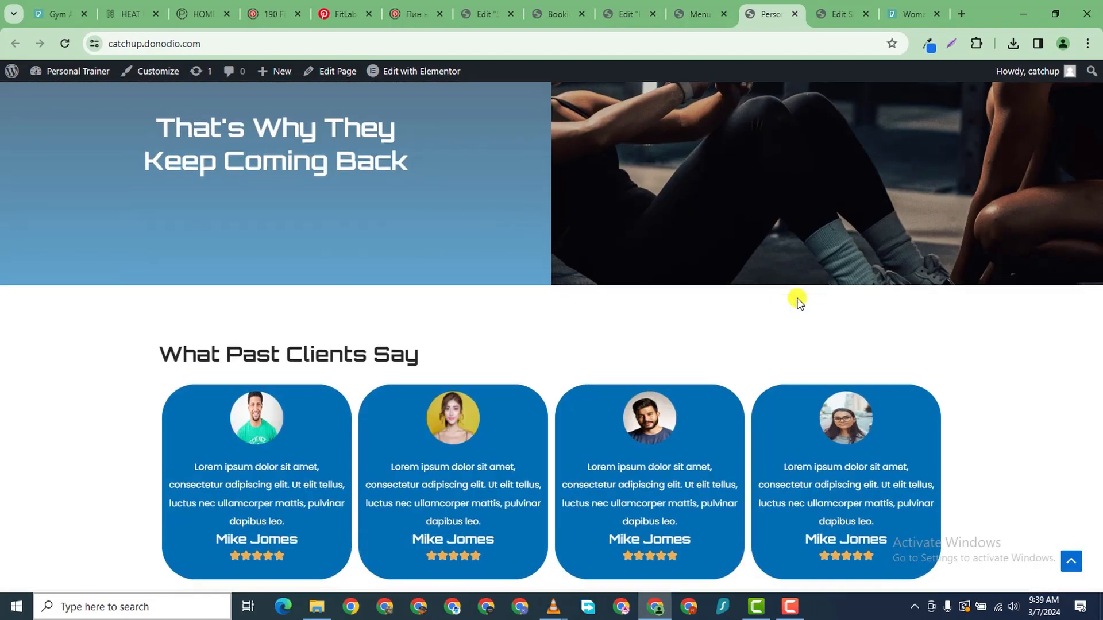
scroll(797, 298, down, 1)
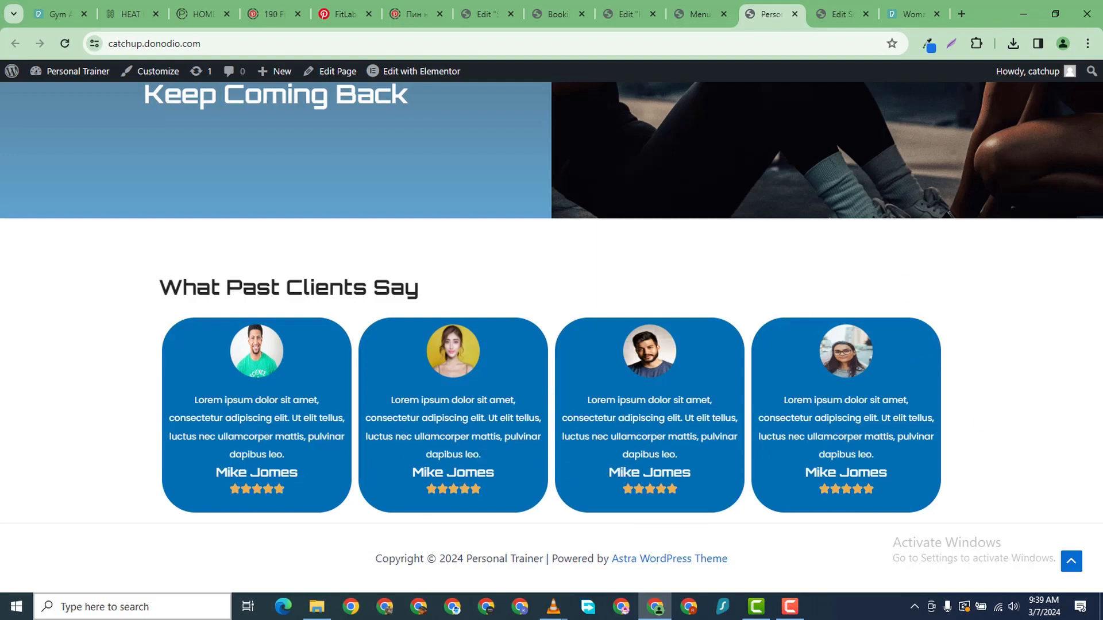
click(654, 20)
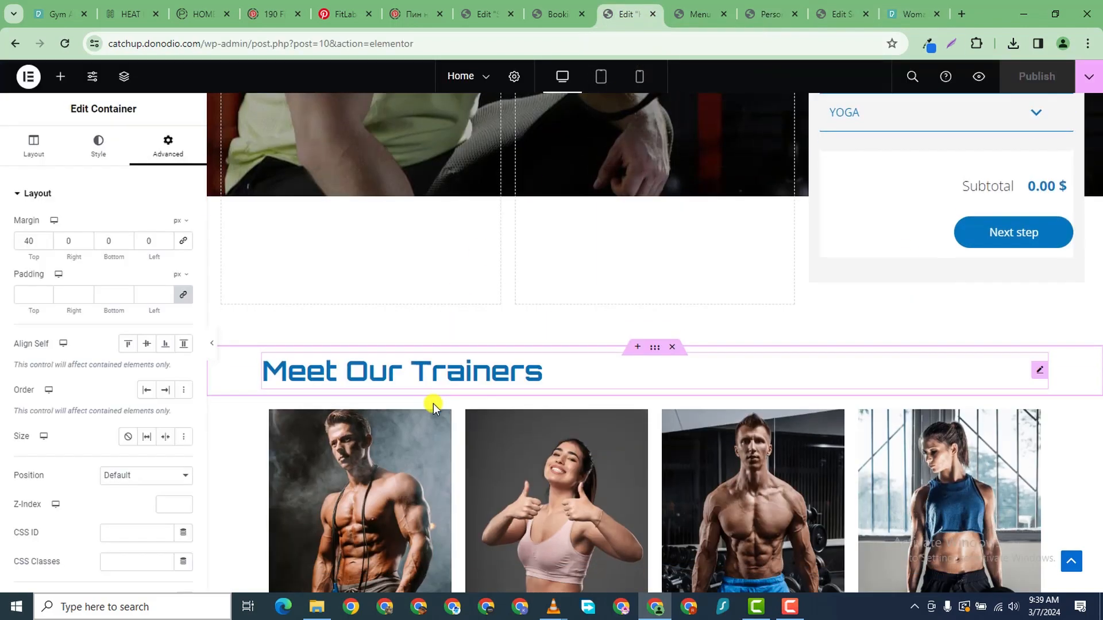
- Set the first testimonial card's padding to 20 px on every side
scroll(437, 409, up, 10)
scroll(437, 411, down, 10)
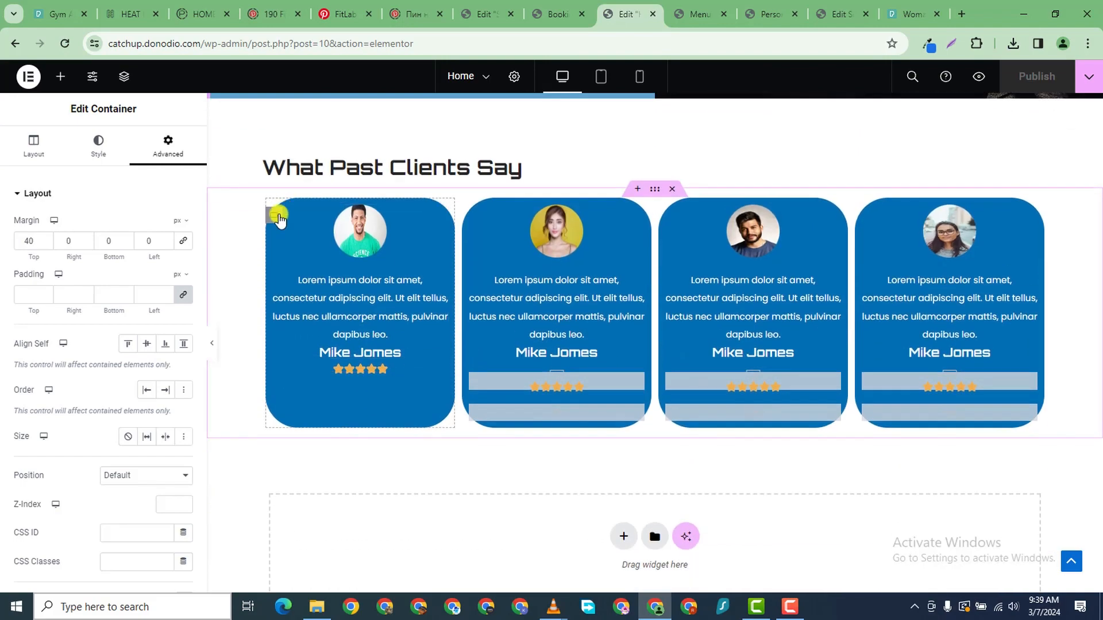
click(277, 216)
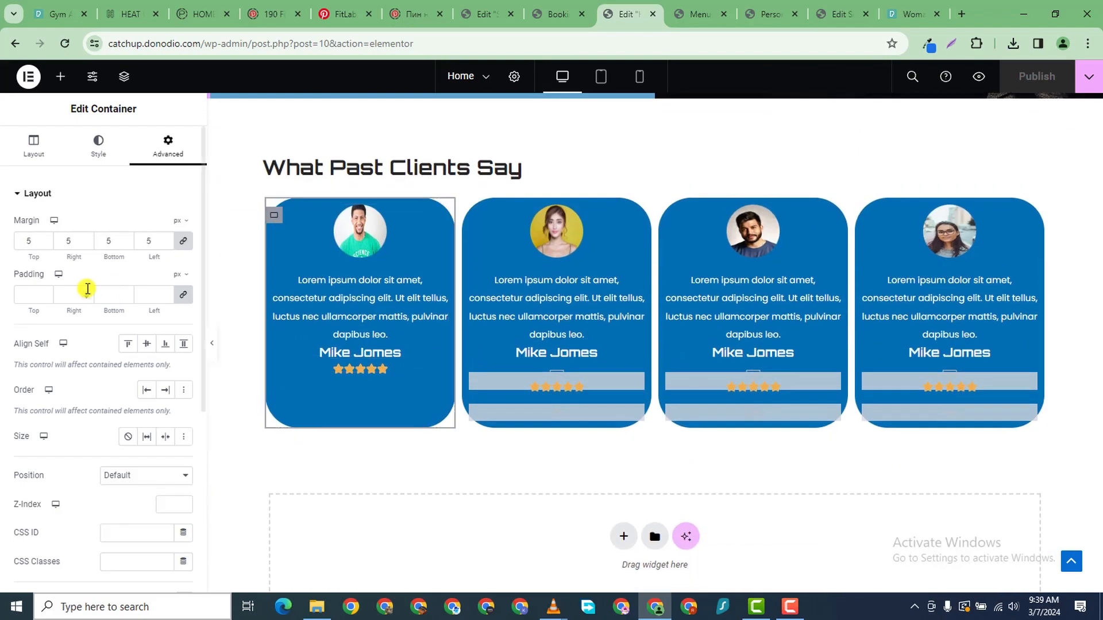
click(46, 294)
text(2)
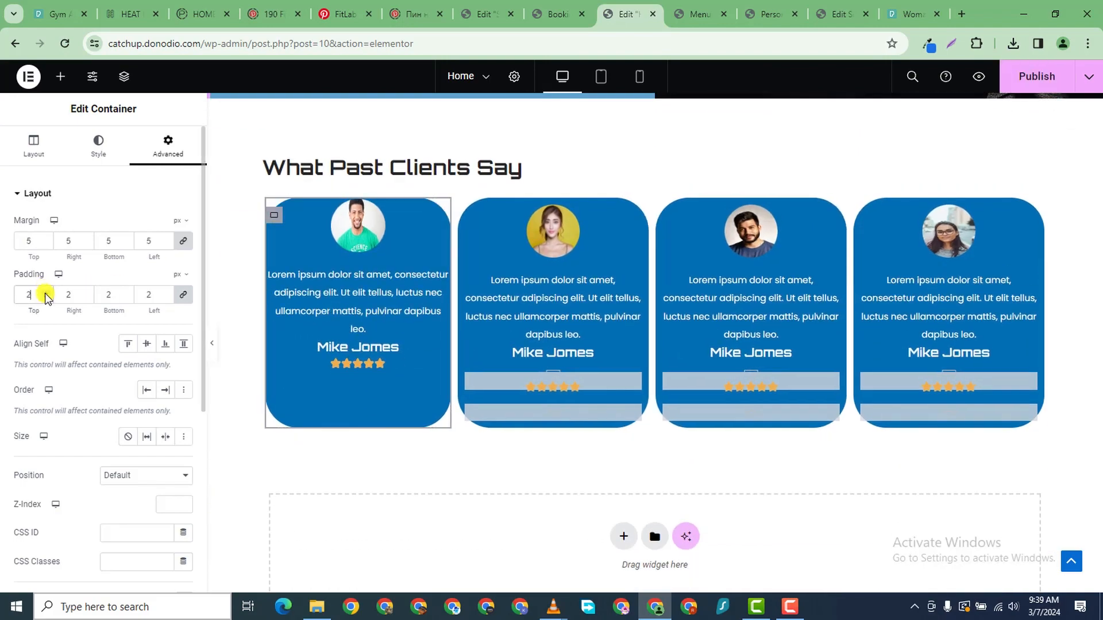
key(BackSpace)
text(12)
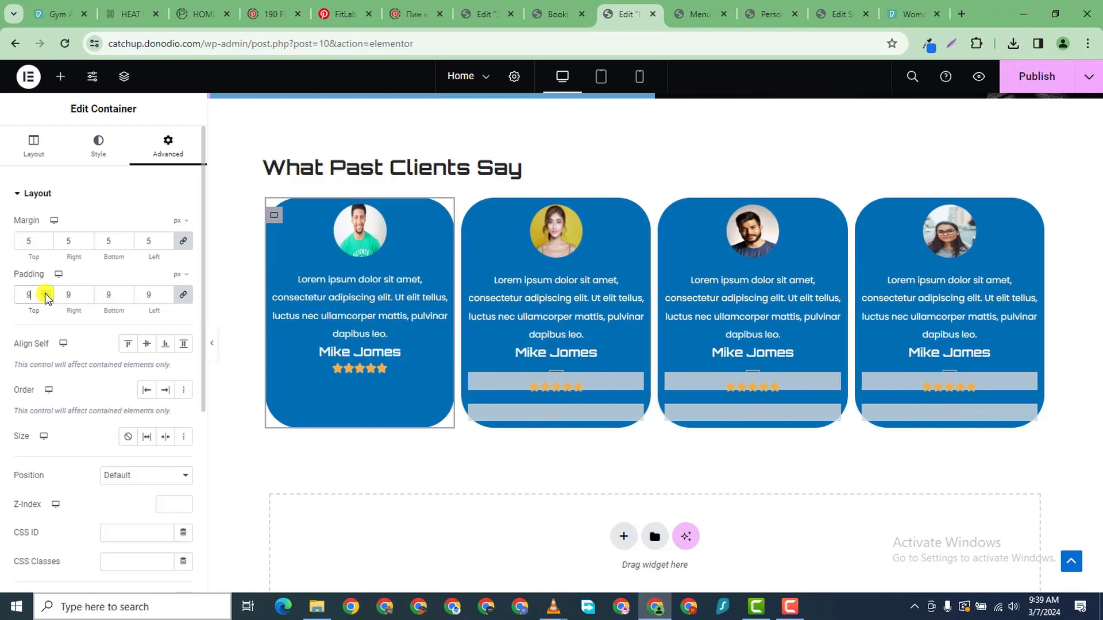
click(45, 294)
click(46, 294)
click(45, 294)
click(45, 294)
click(46, 294)
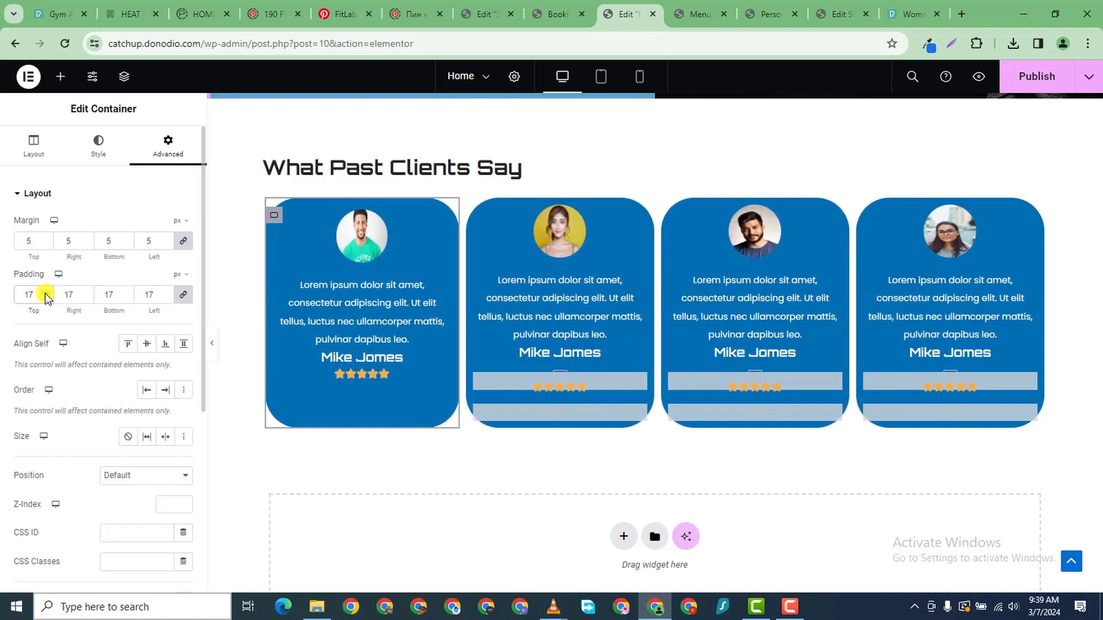
click(45, 294)
click(45, 294)
click(45, 294)
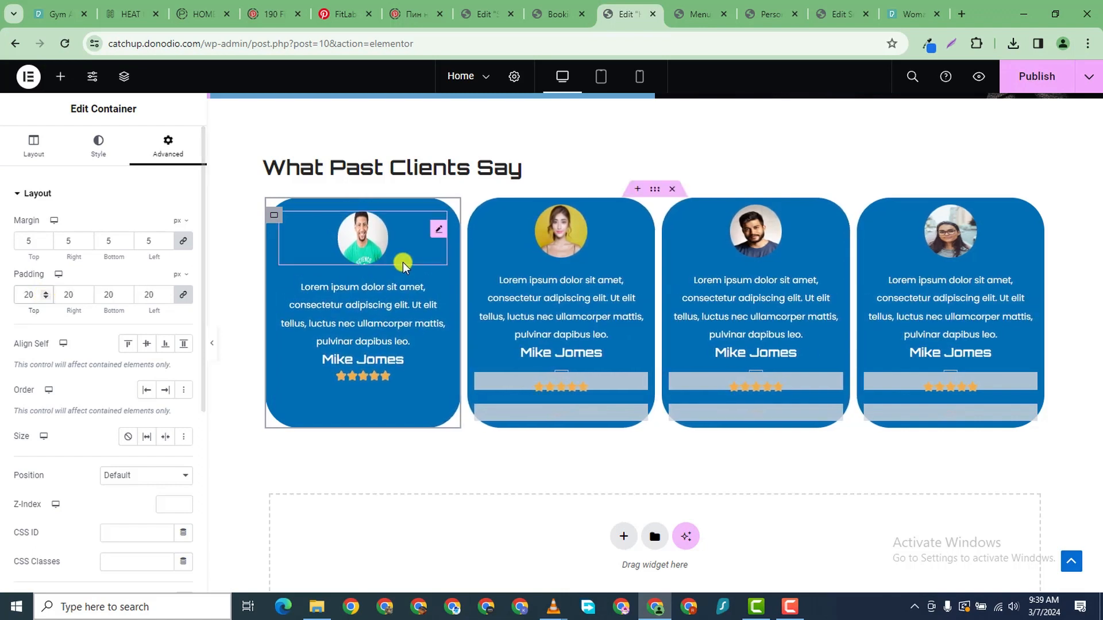
- Give the second, third and fourth testimonial cards 20 px linked padding, then publish
click(477, 220)
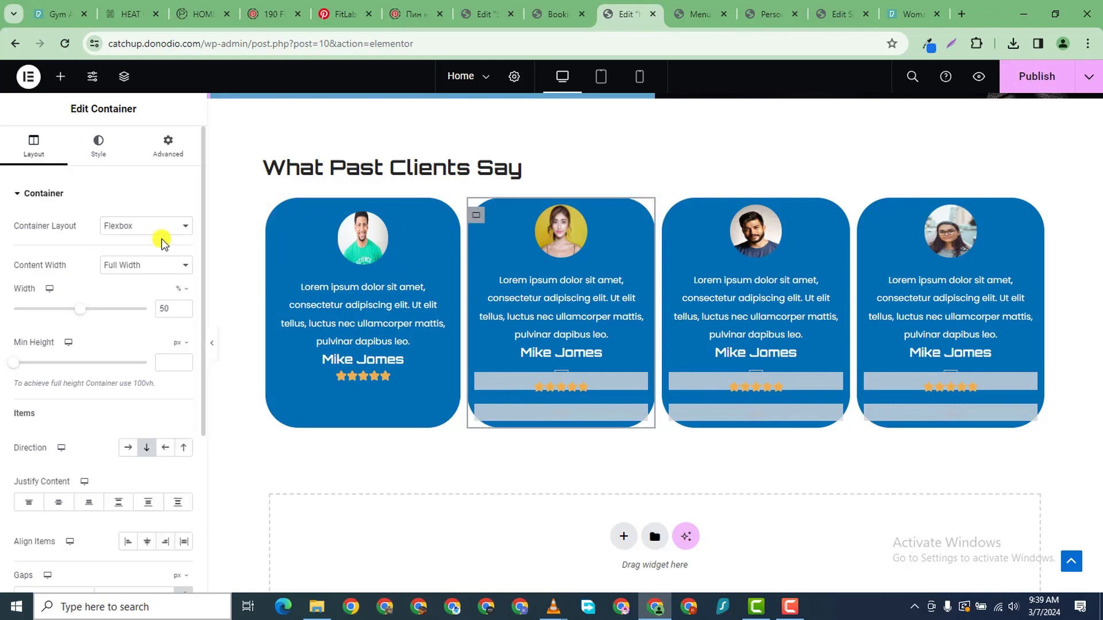
click(172, 148)
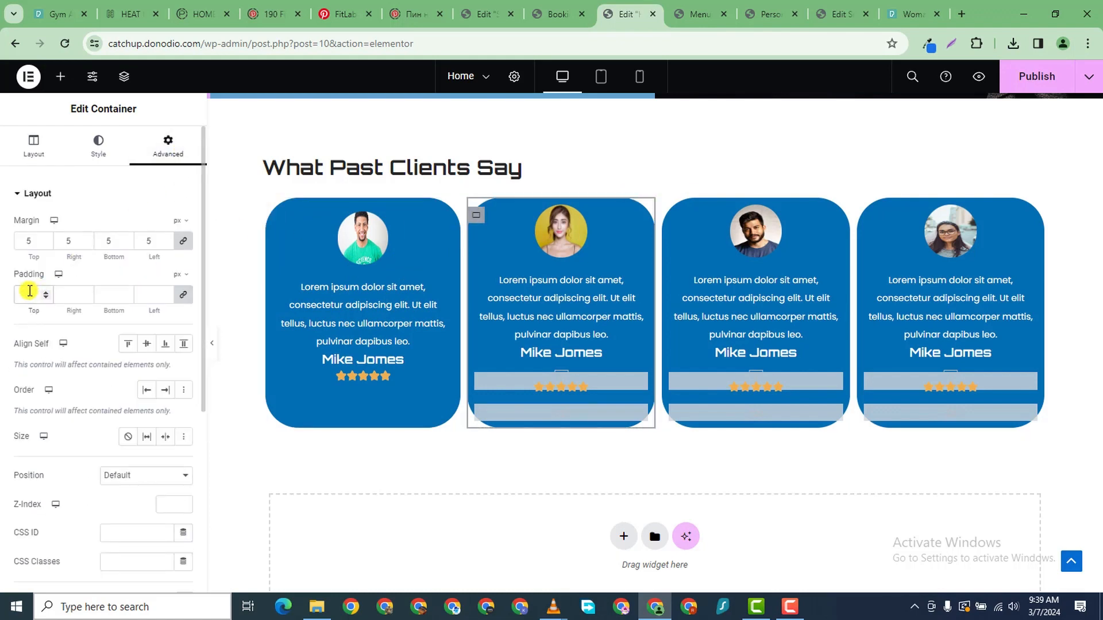
click(29, 291)
text(20)
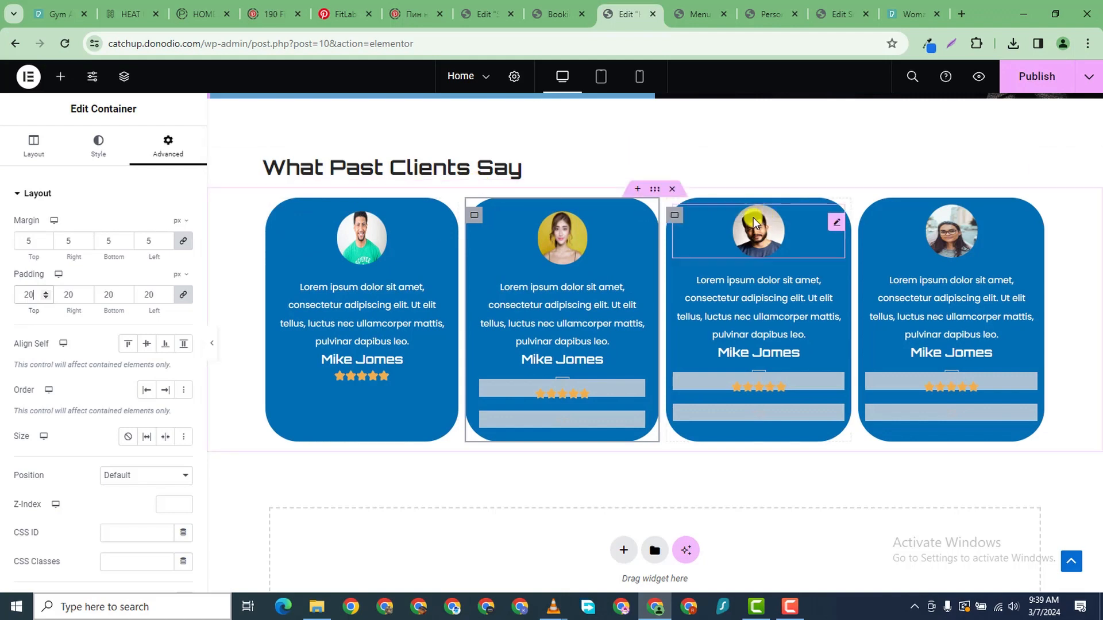
click(674, 215)
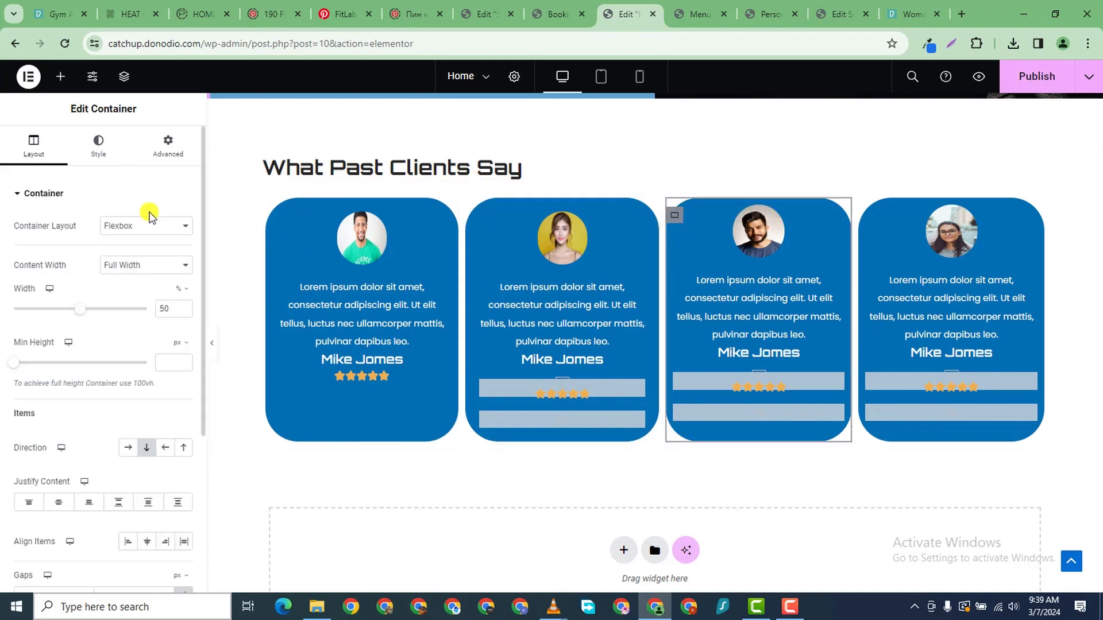
click(168, 147)
text(20)
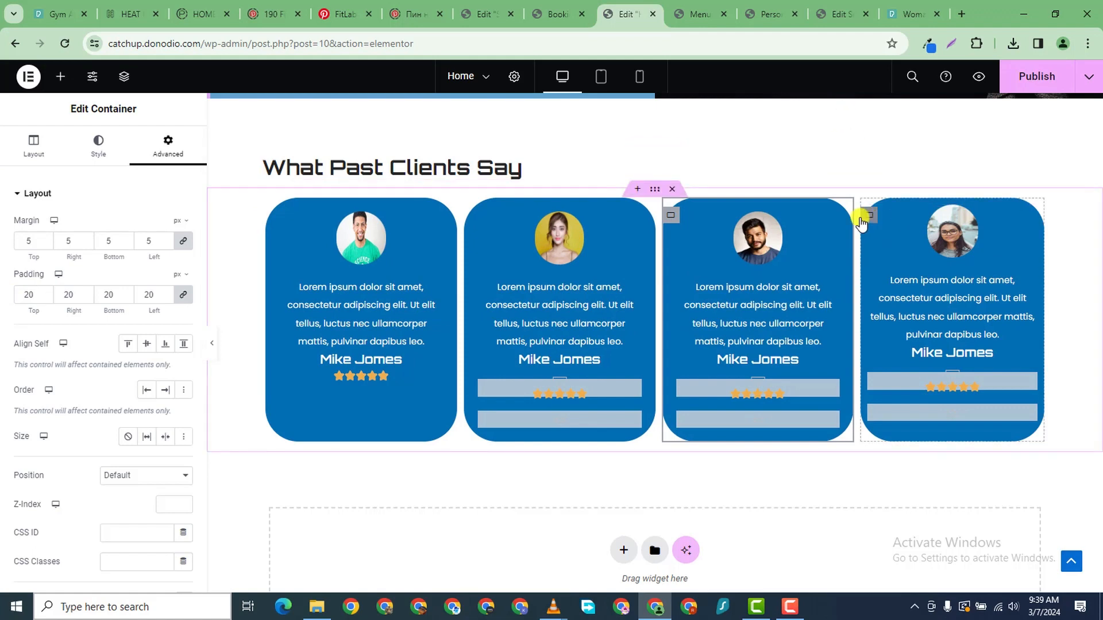
click(863, 218)
click(170, 150)
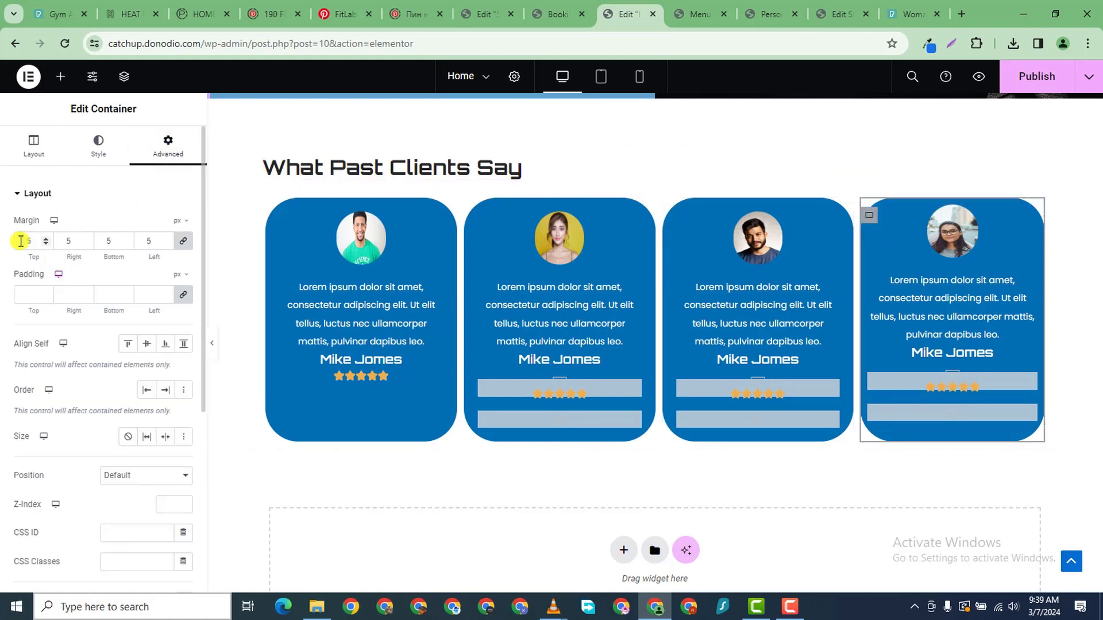
text(20)
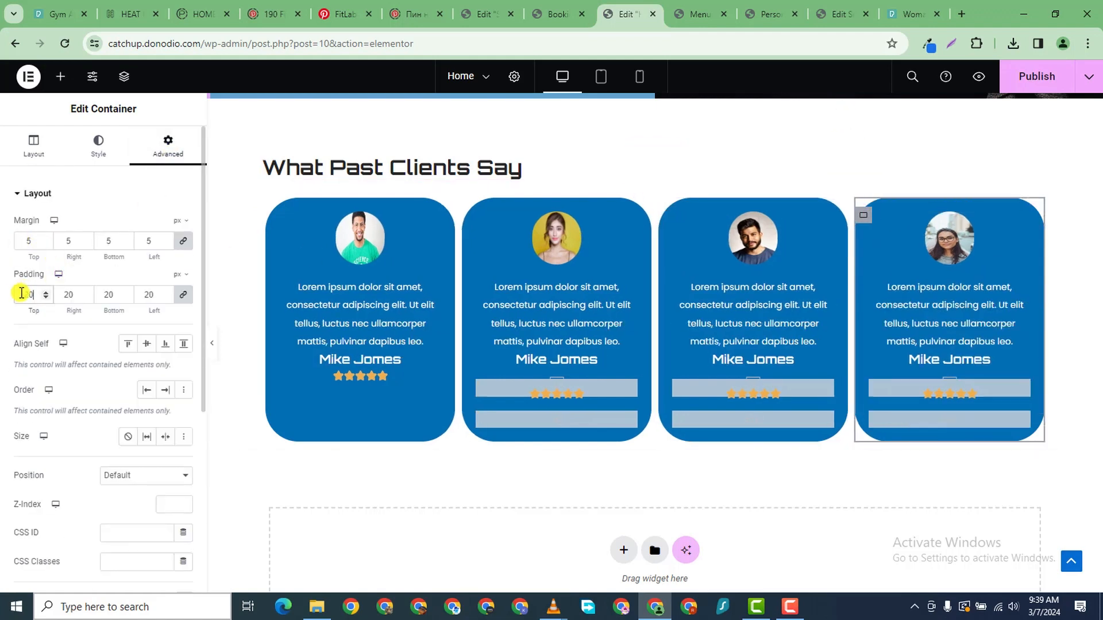
click(1022, 77)
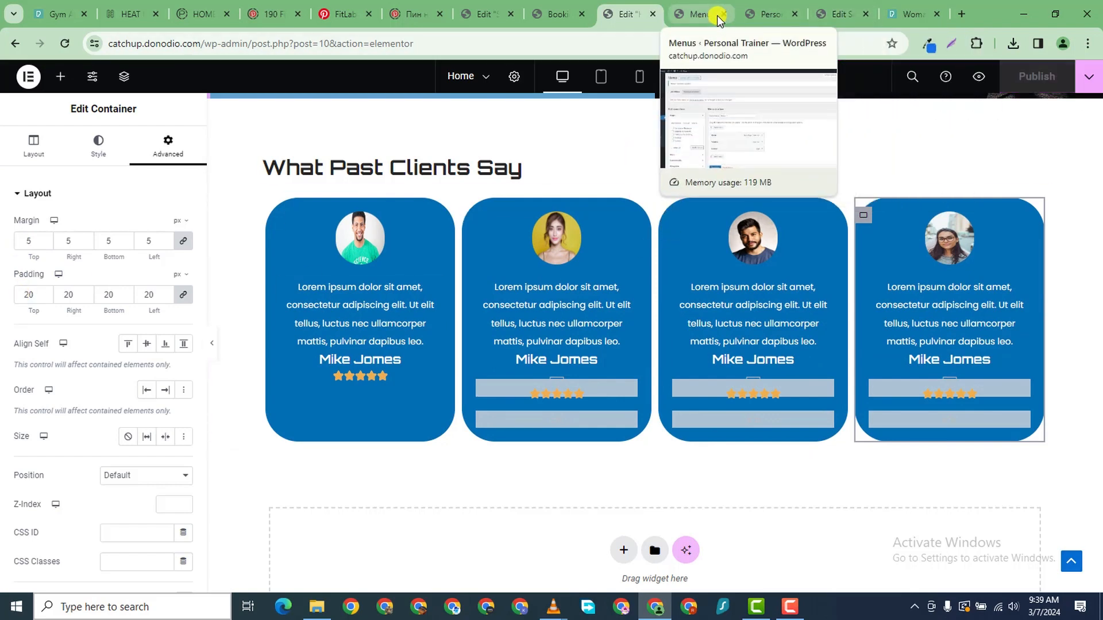
click(761, 15)
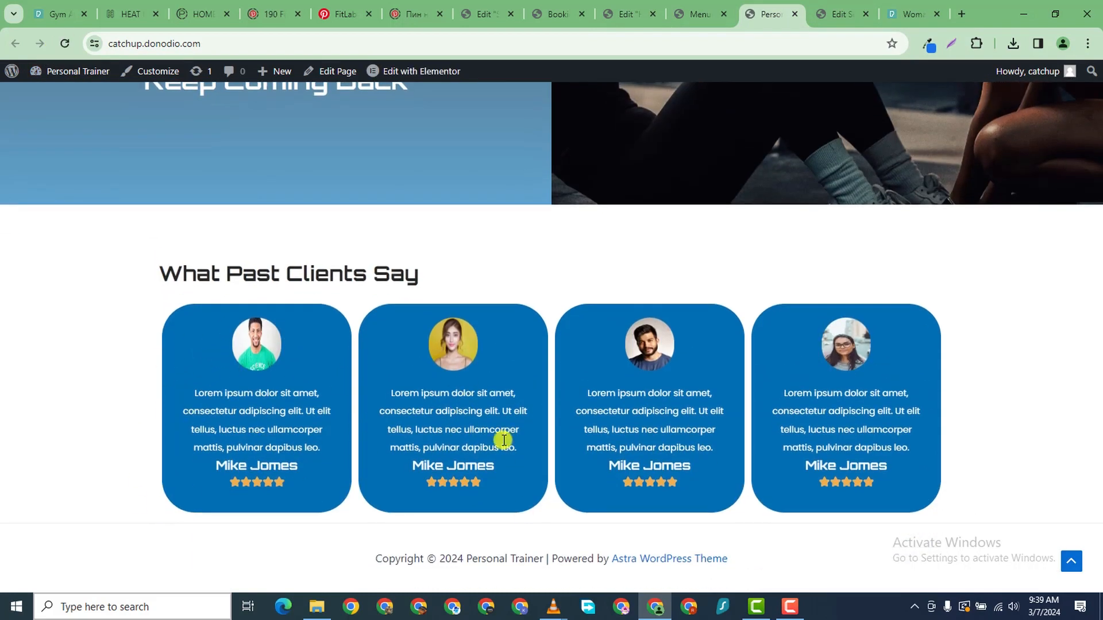
scroll(704, 468, up, 5)
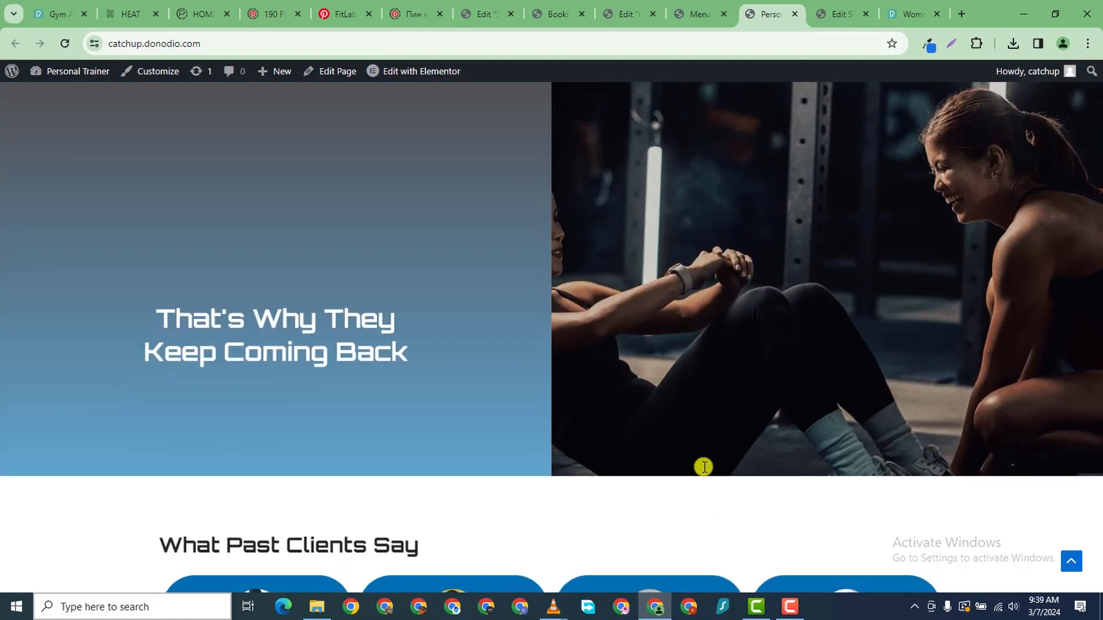
scroll(707, 467, down, 5)
scroll(722, 443, up, 15)
scroll(723, 443, up, 15)
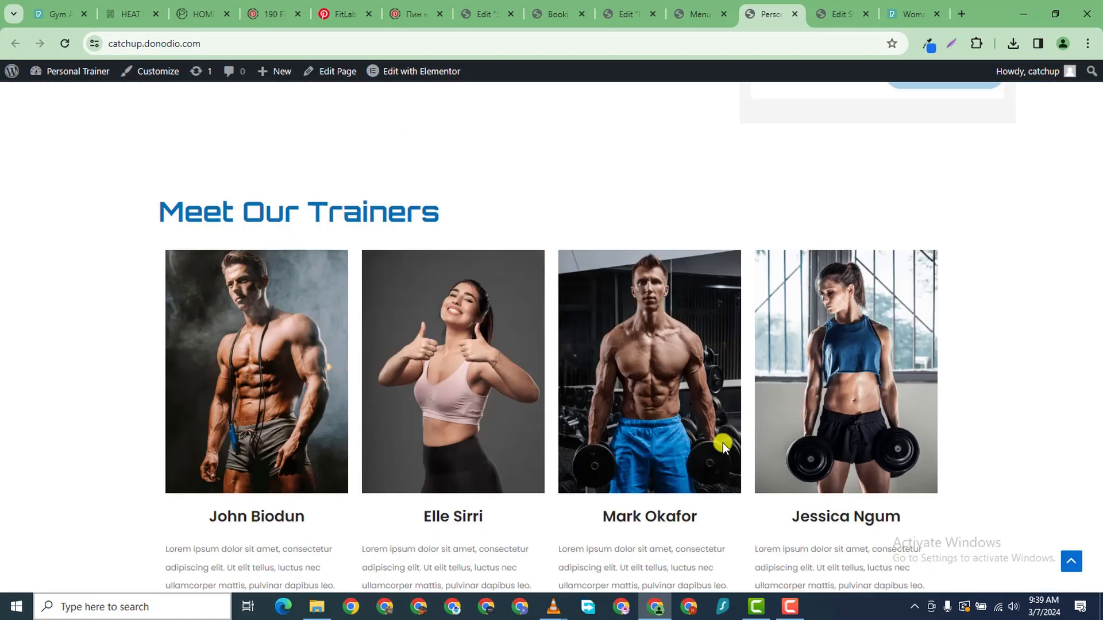
scroll(722, 441, down, 3)
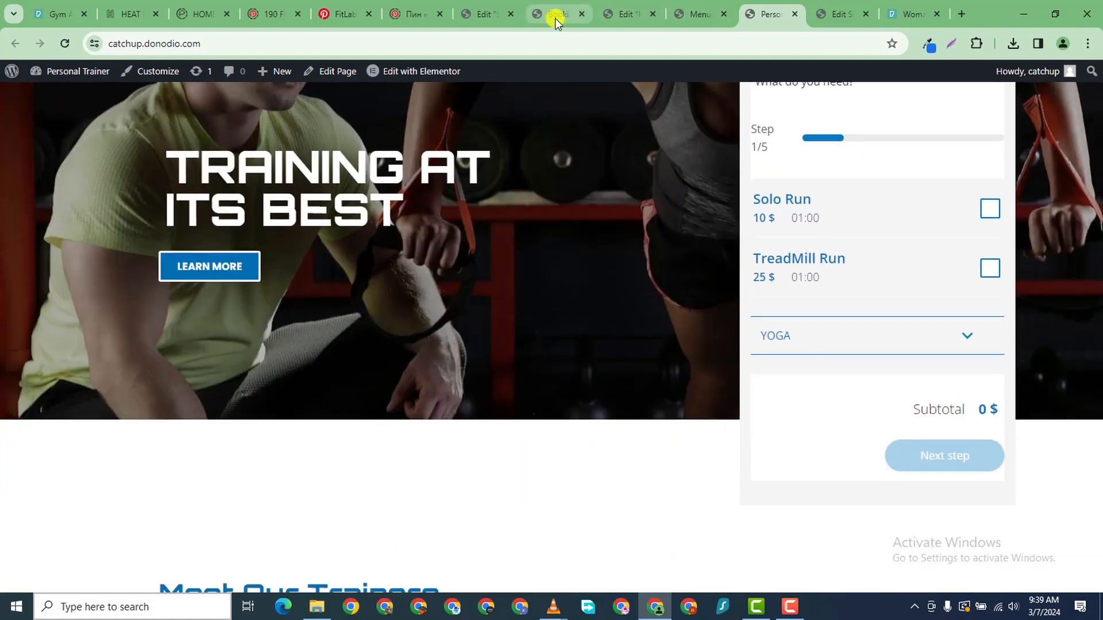
click(486, 14)
scroll(689, 255, down, 6)
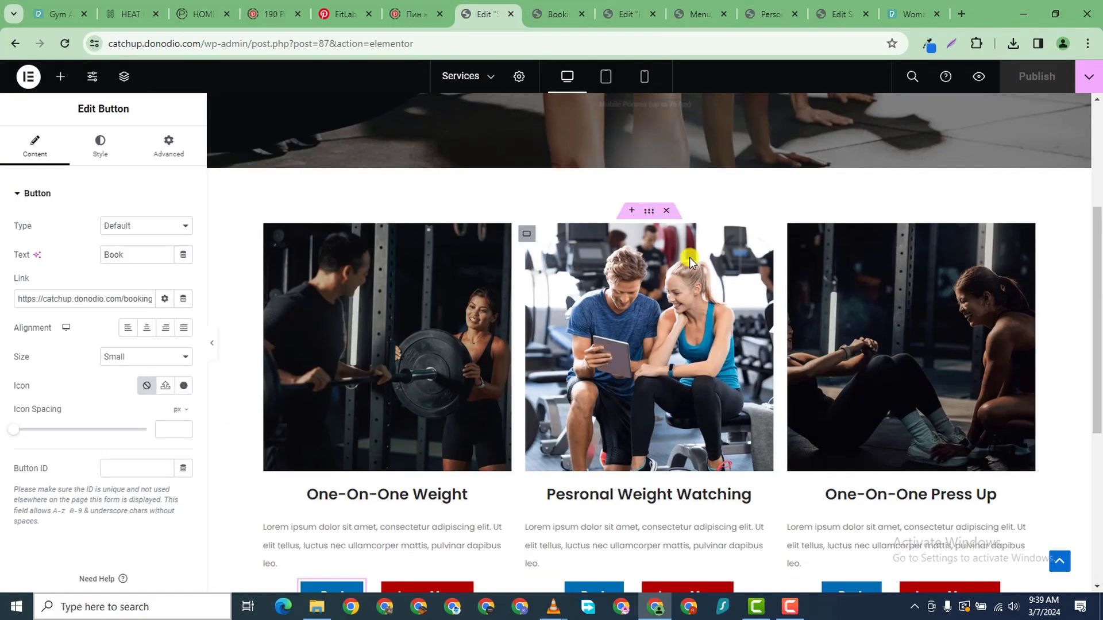
click(626, 14)
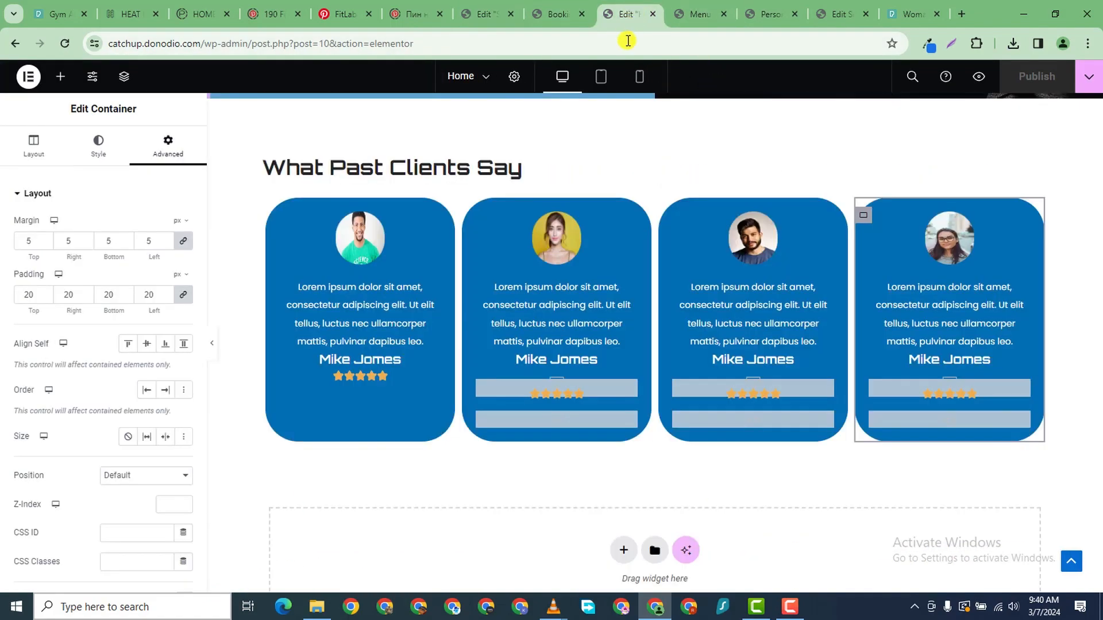
- Switch the Home page editor to mobile preview and scroll through it
click(637, 77)
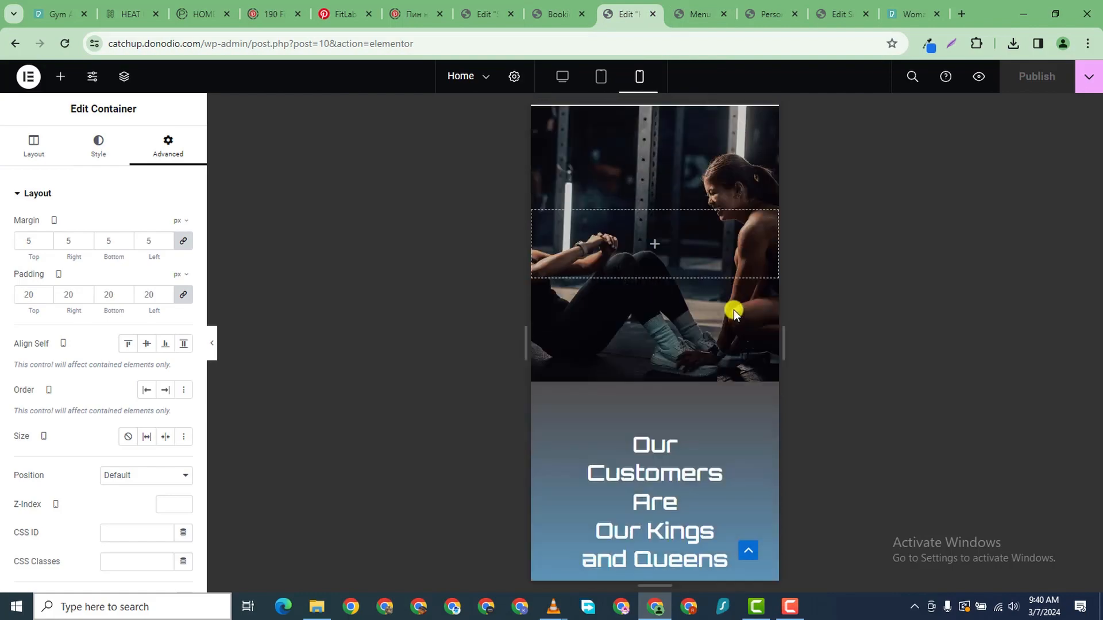
scroll(722, 325, up, 11)
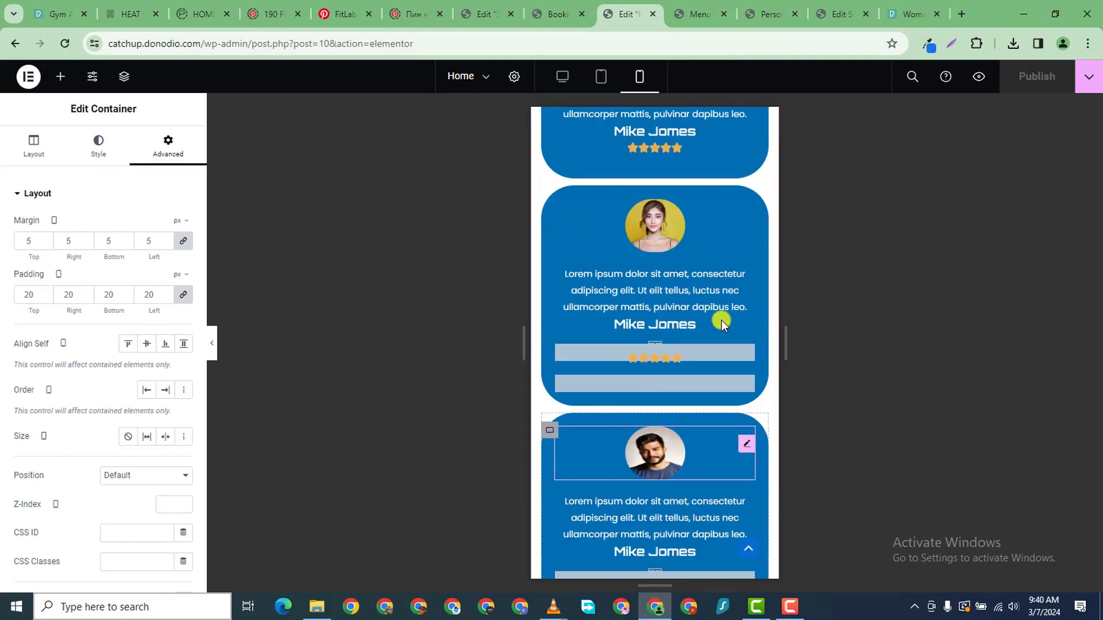
scroll(721, 325, down, 3)
scroll(722, 322, down, 10)
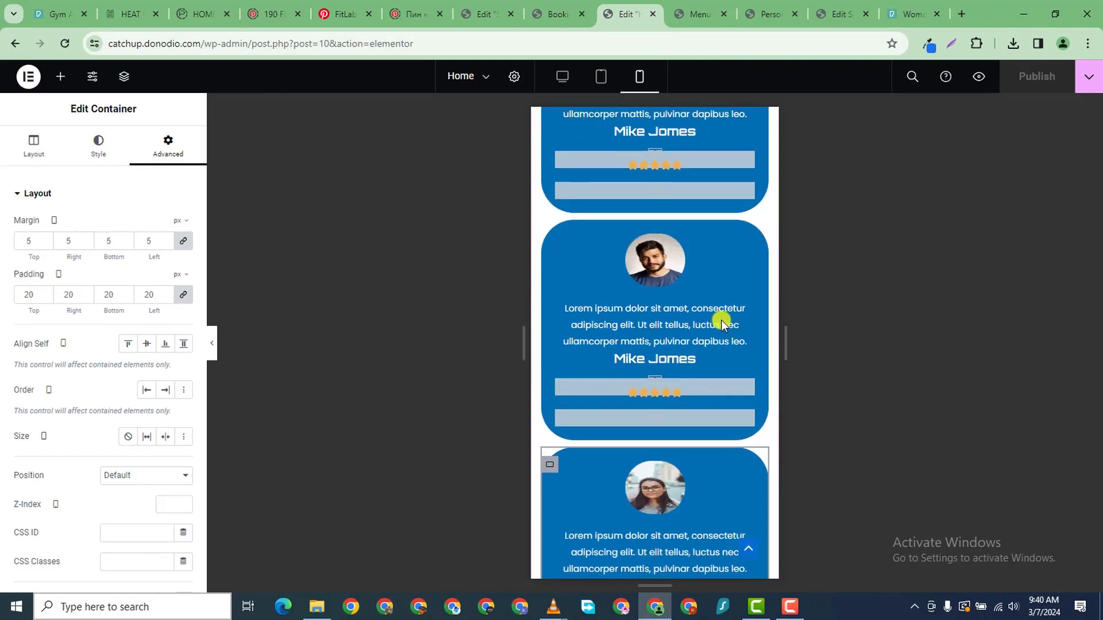
scroll(722, 316, up, 5)
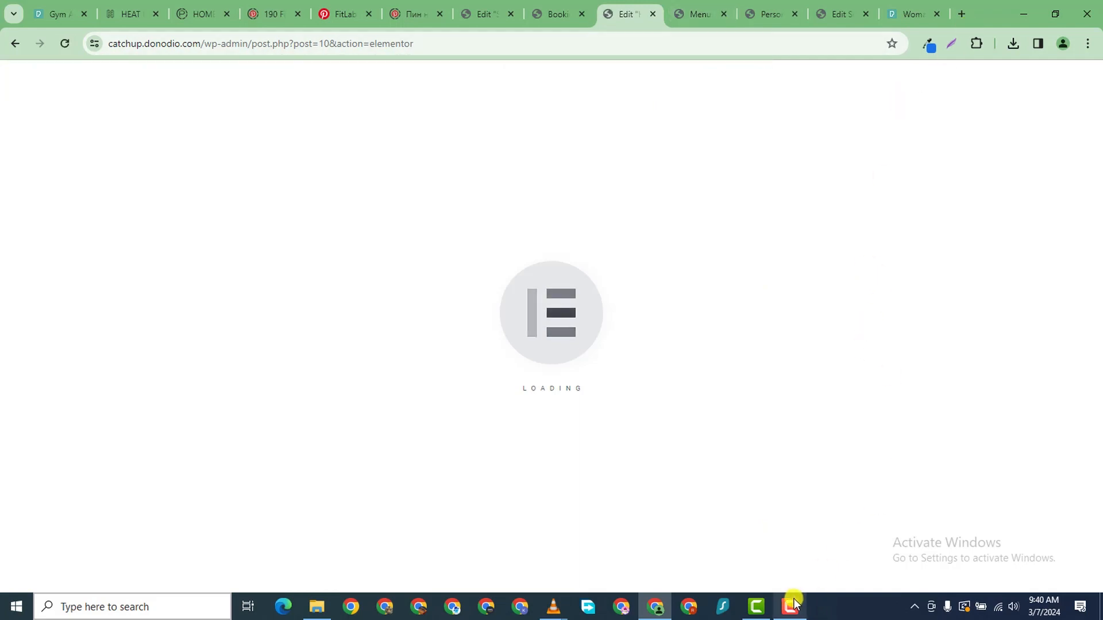
mouse_move(793, 603)
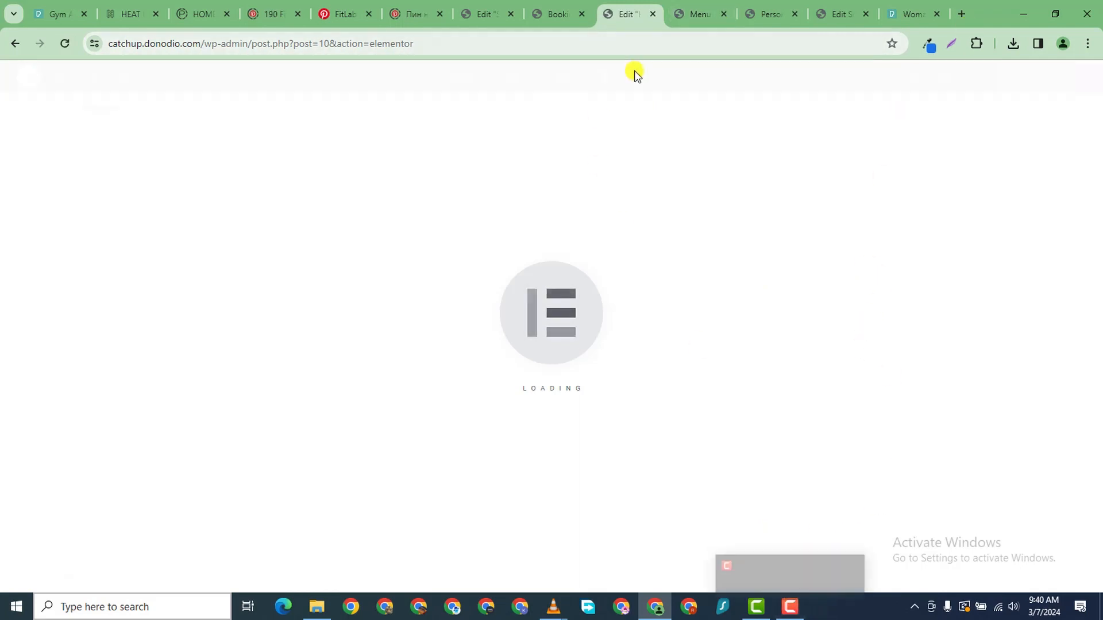
scroll(593, 310, down, 8)
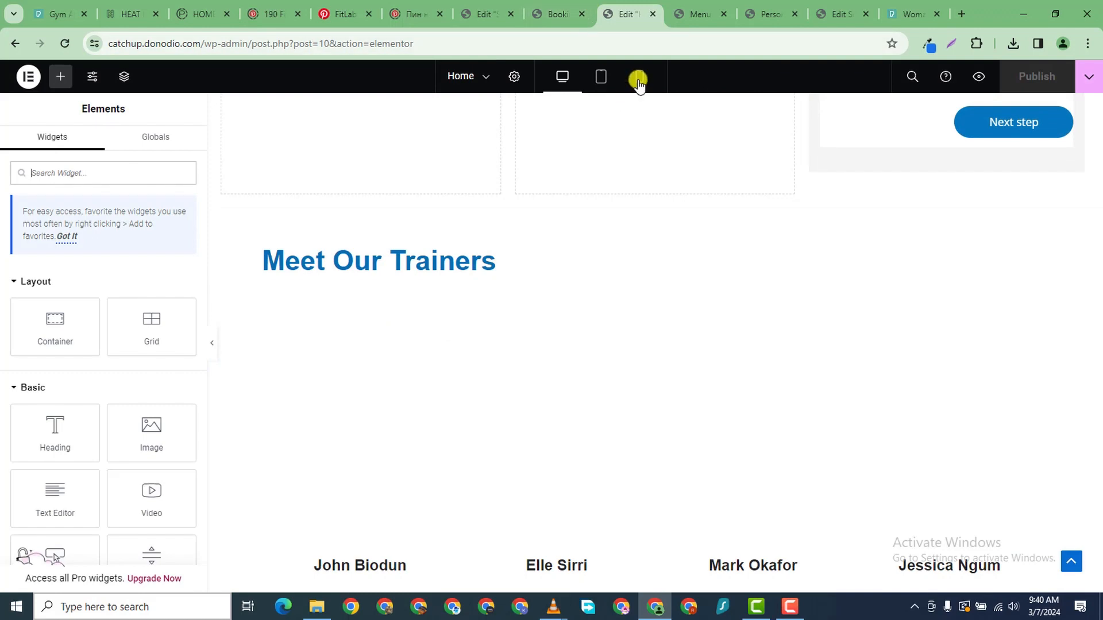
- Reopen the mobile preview after reload and scroll through the stacked form, trainers and testimonials
click(640, 76)
scroll(721, 261, up, 10)
scroll(722, 263, down, 15)
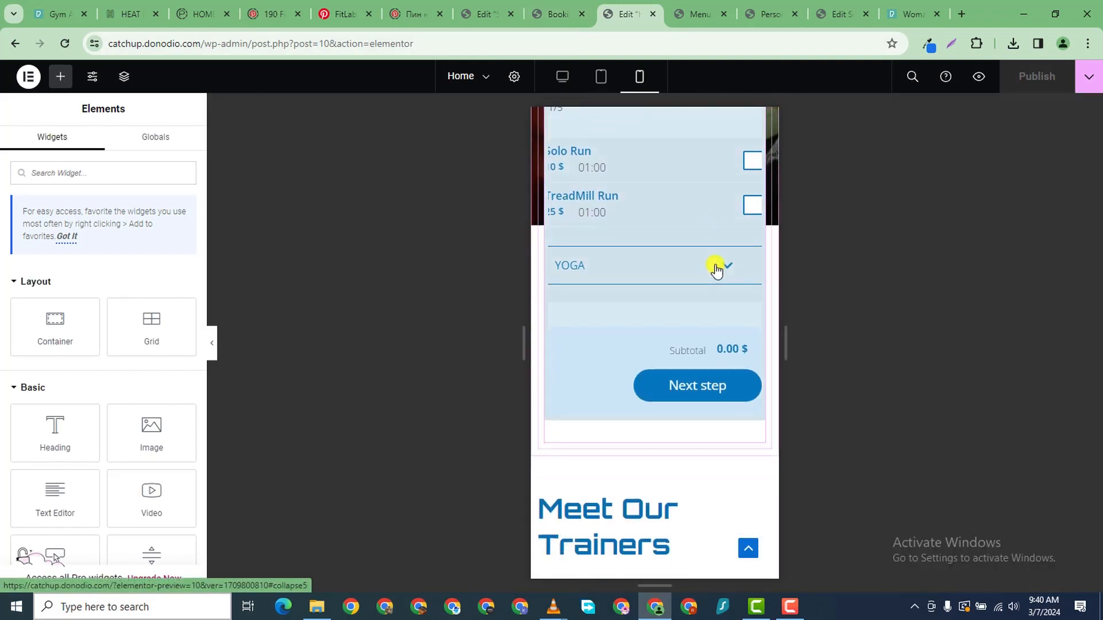
scroll(723, 248, down, 10)
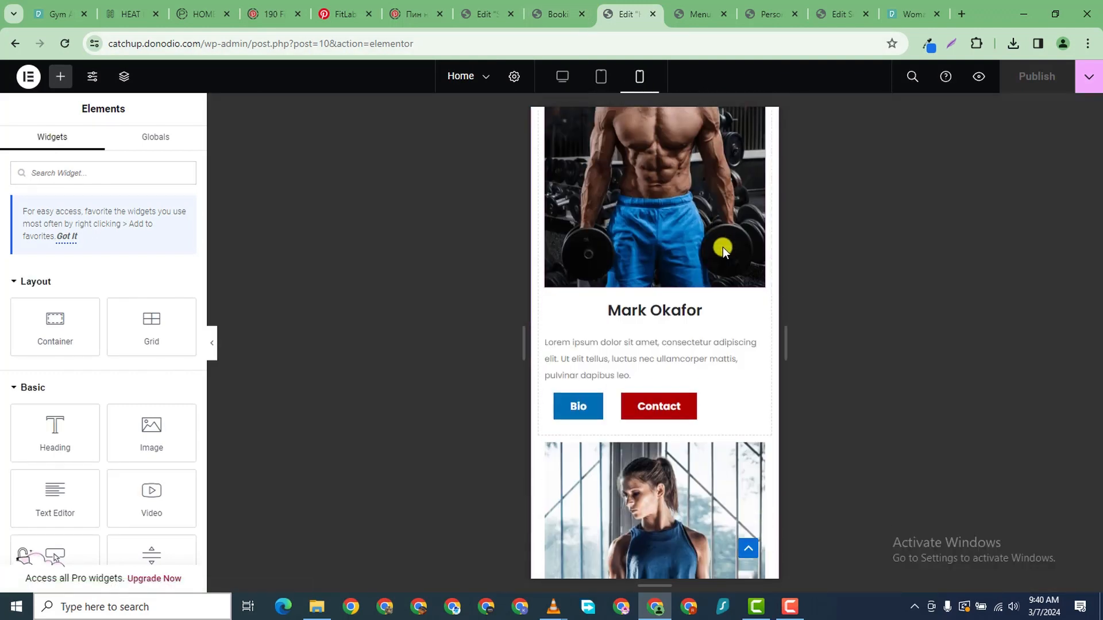
scroll(719, 249, down, 10)
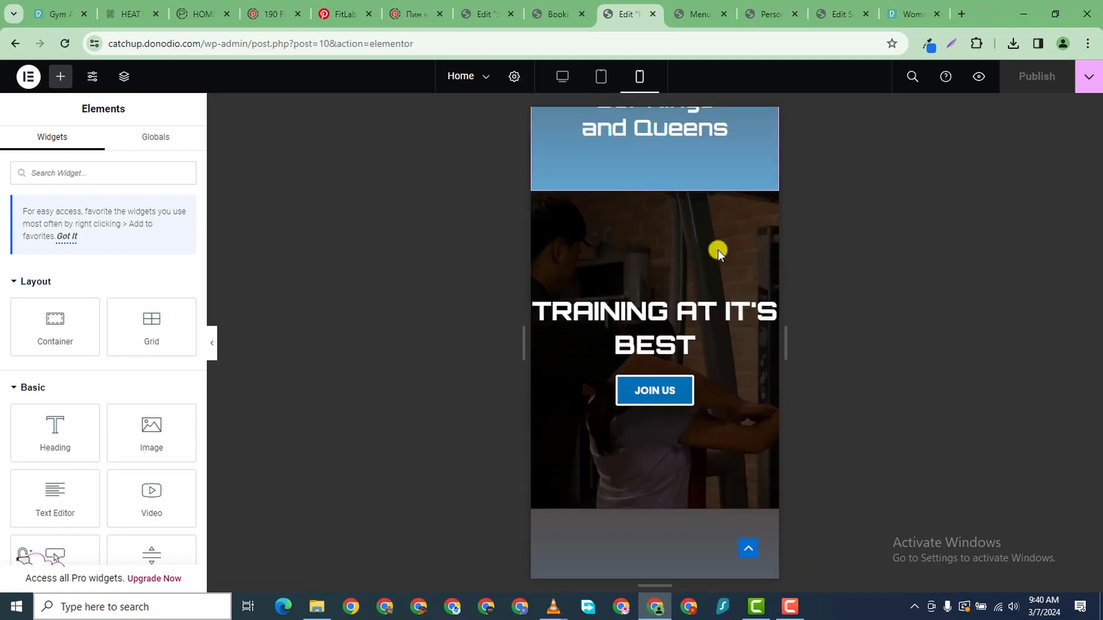
scroll(718, 252, down, 12)
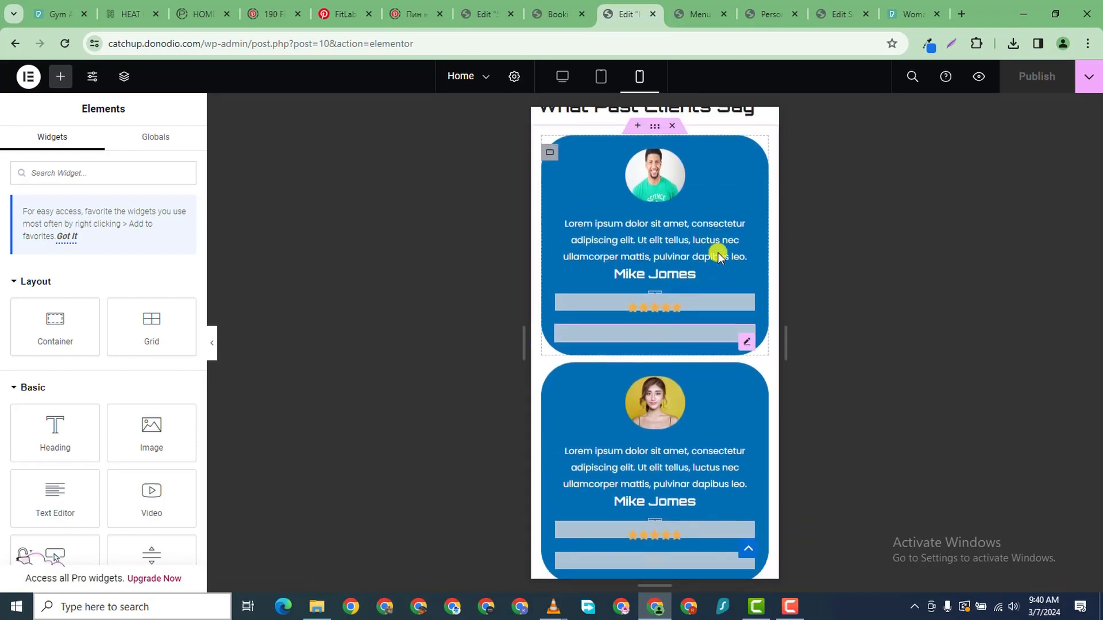
scroll(718, 256, up, 8)
scroll(723, 257, up, 12)
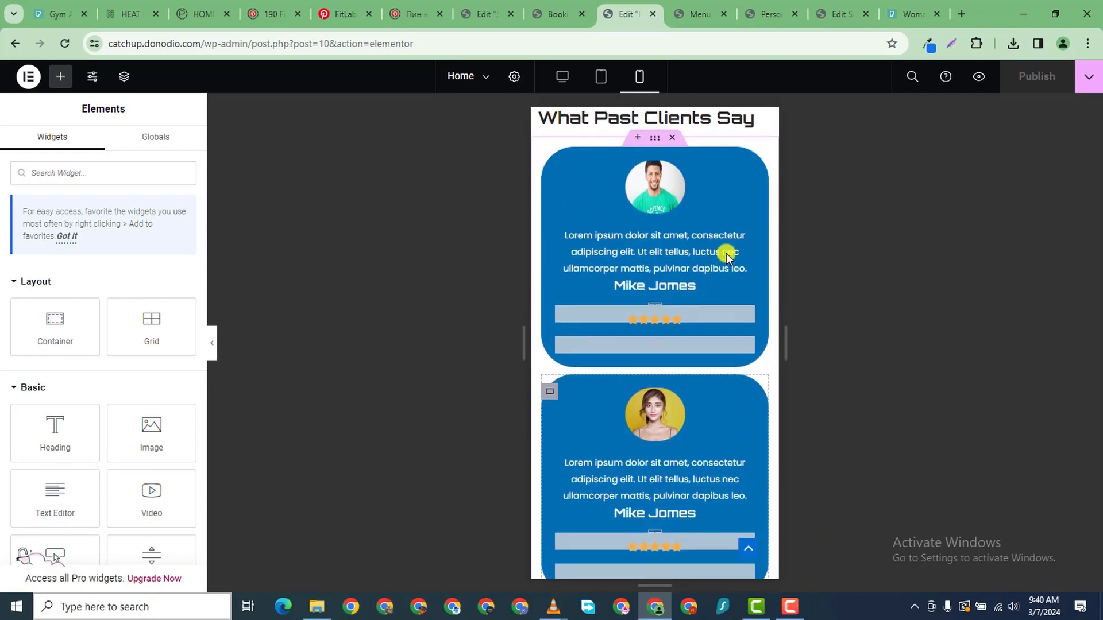
scroll(703, 171, down, 10)
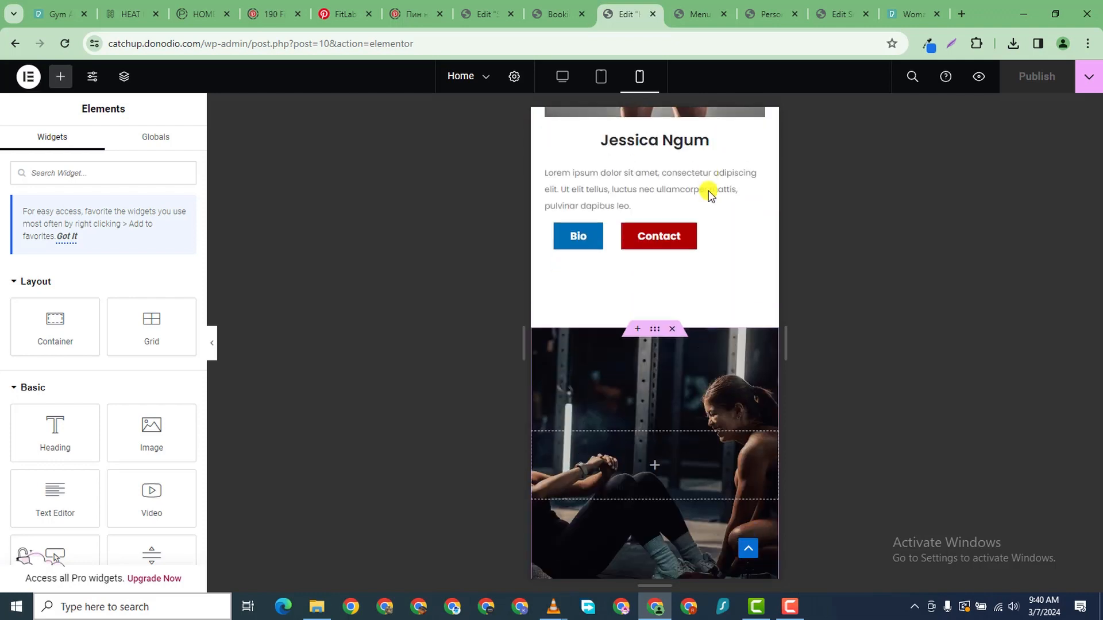
scroll(708, 191, up, 5)
scroll(708, 193, up, 6)
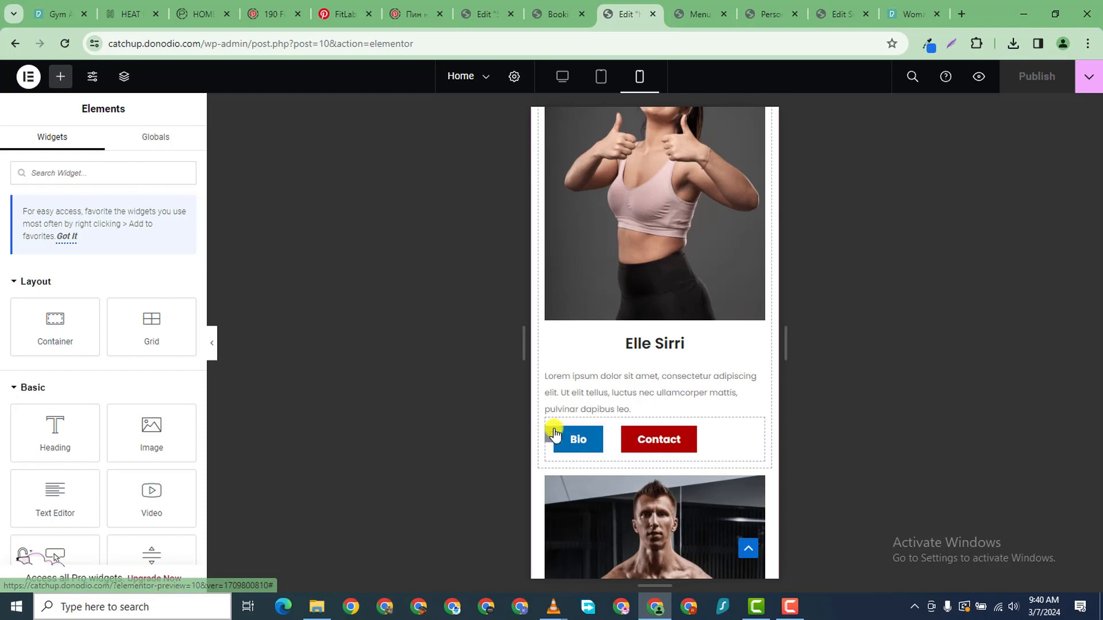
click(554, 434)
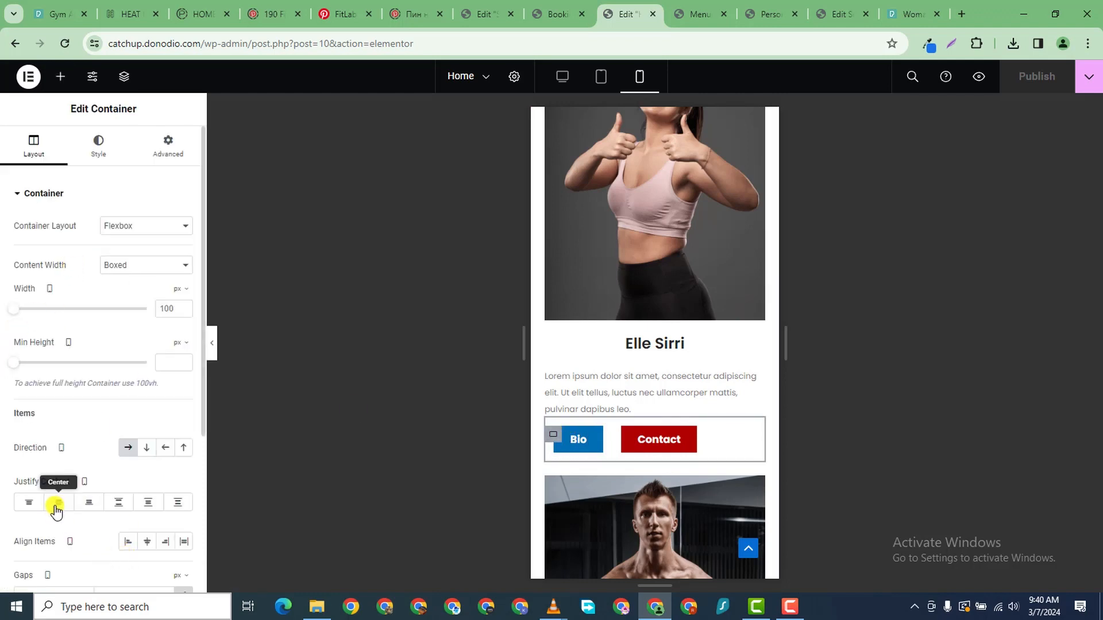
scroll(98, 477, down, 1)
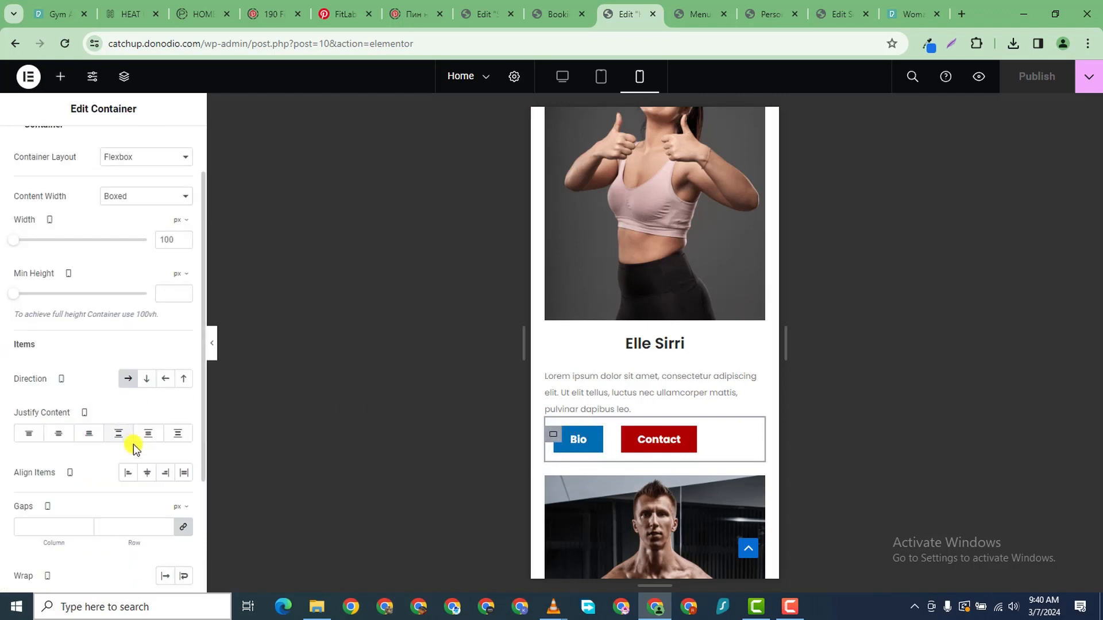
scroll(142, 454, down, 1)
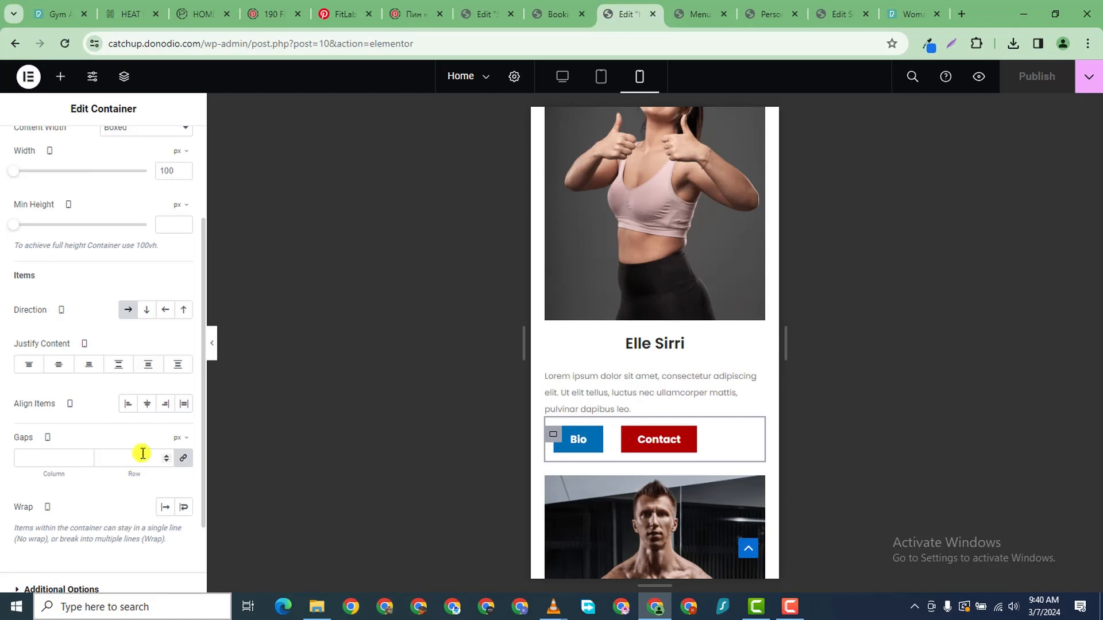
click(148, 405)
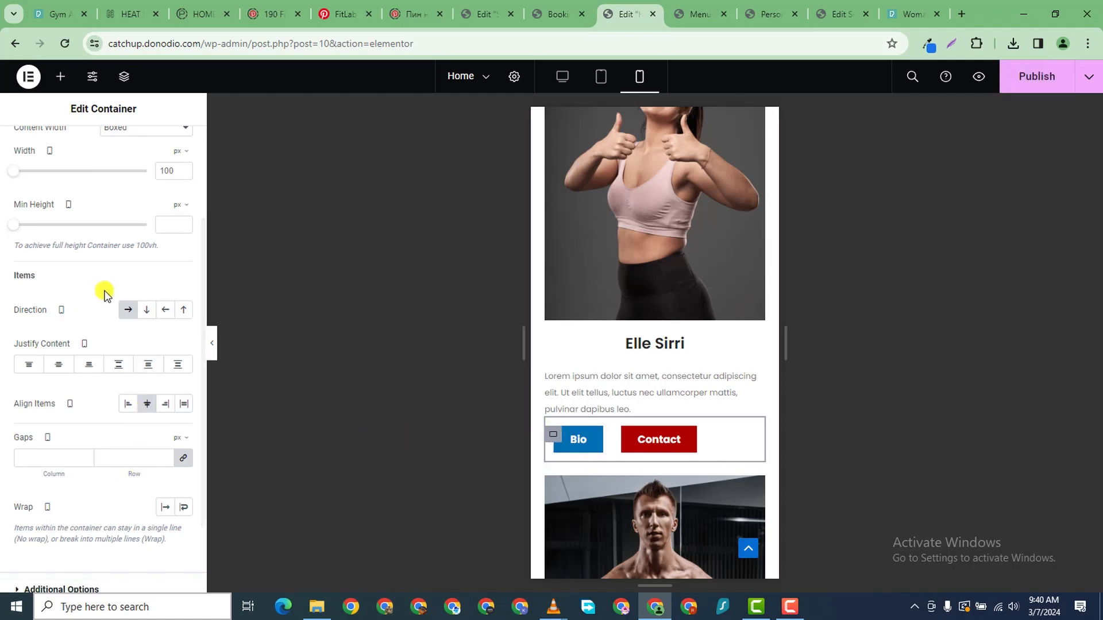
scroll(104, 294, up, 2)
scroll(99, 421, down, 3)
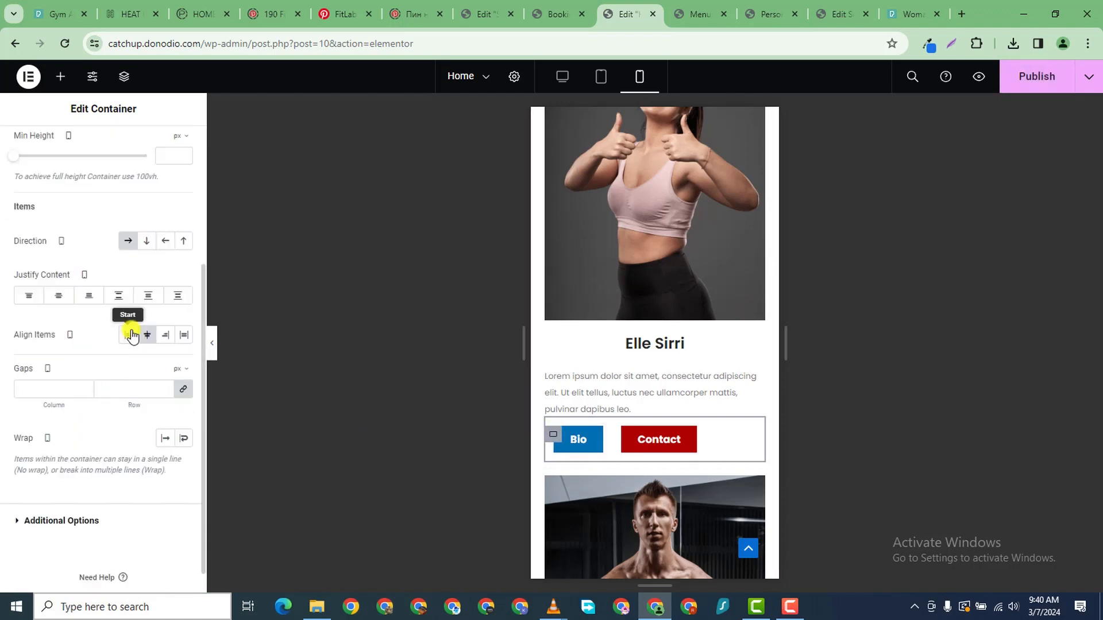
click(63, 299)
scroll(635, 494, down, 20)
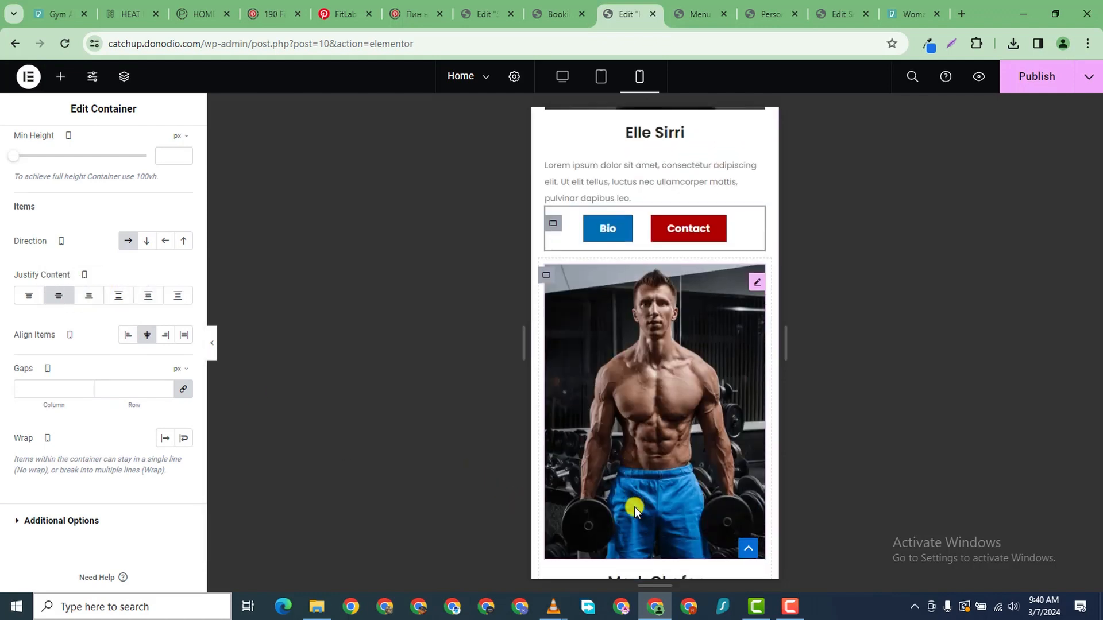
scroll(631, 409, up, 7)
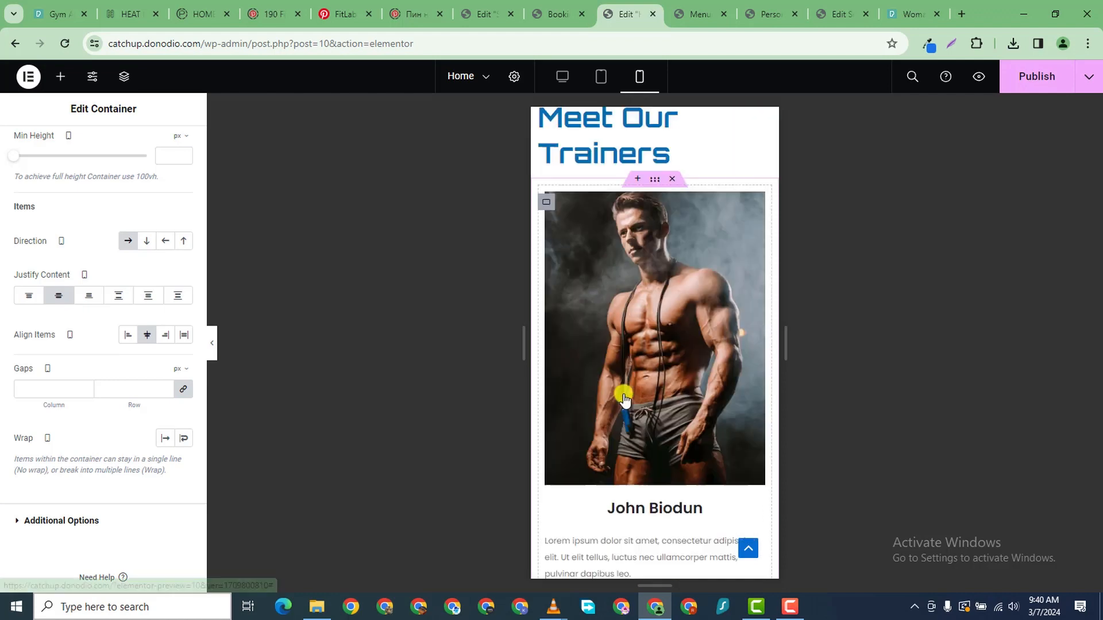
scroll(625, 413, down, 5)
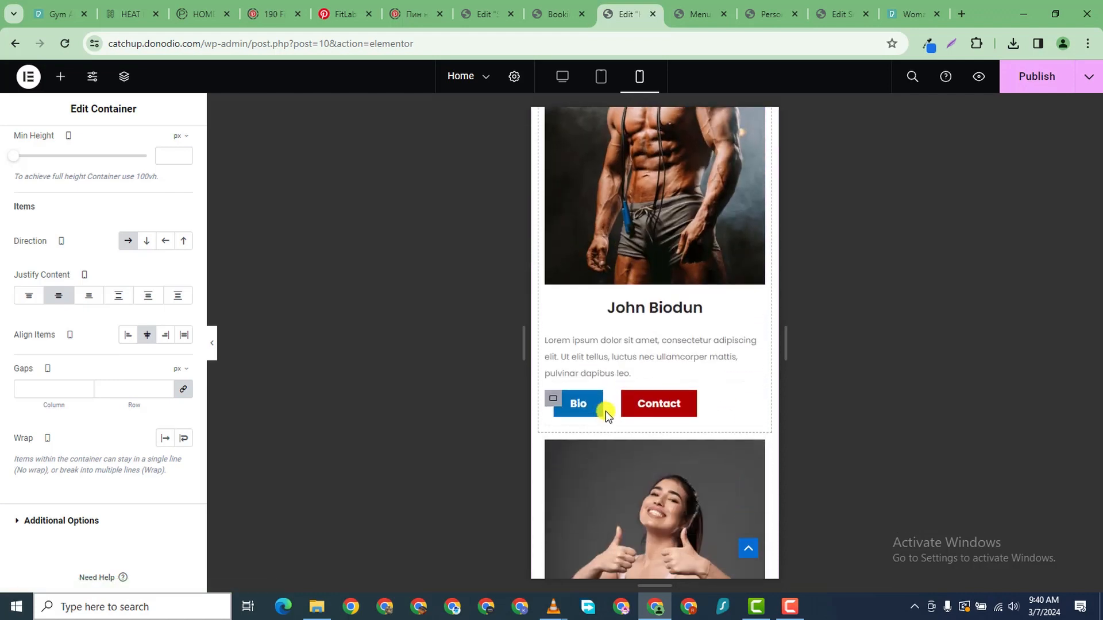
click(551, 400)
click(59, 434)
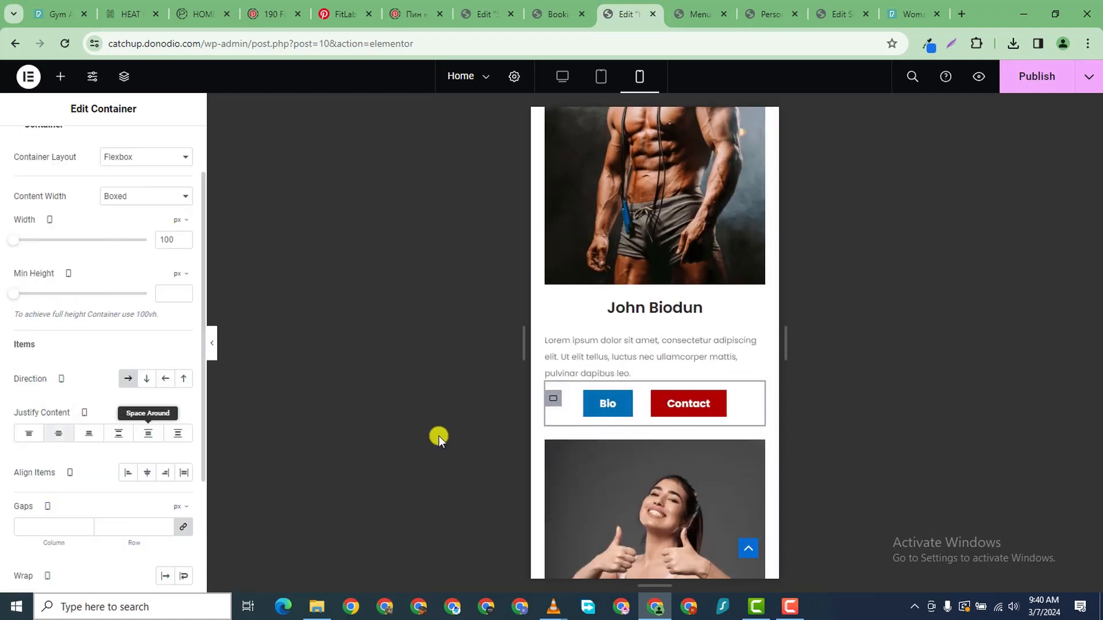
scroll(682, 464, up, 10)
scroll(657, 464, down, 5)
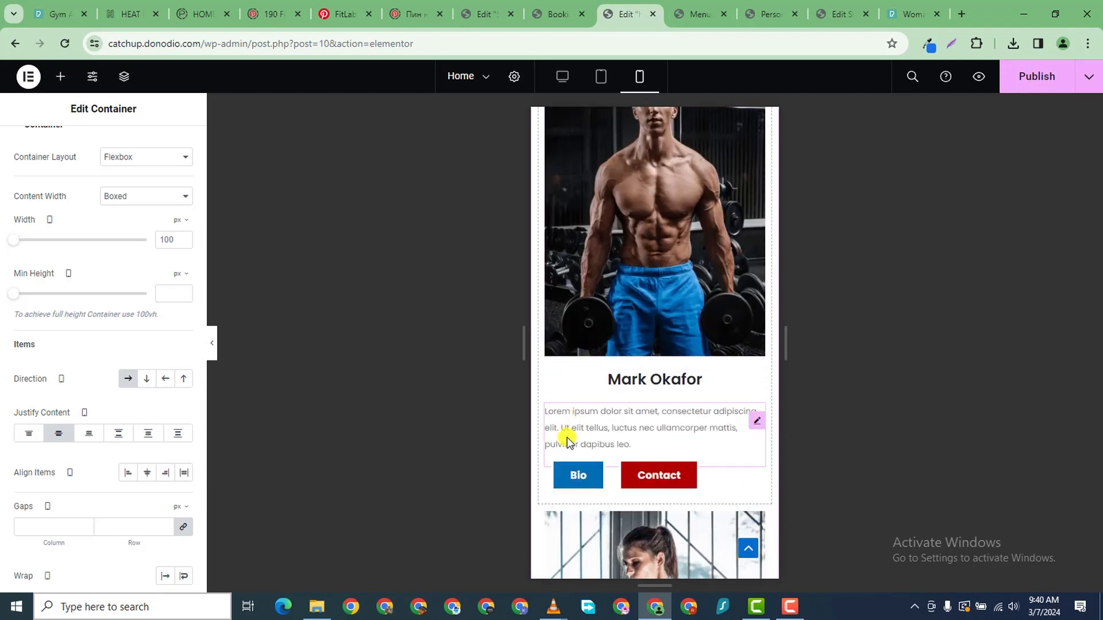
click(551, 464)
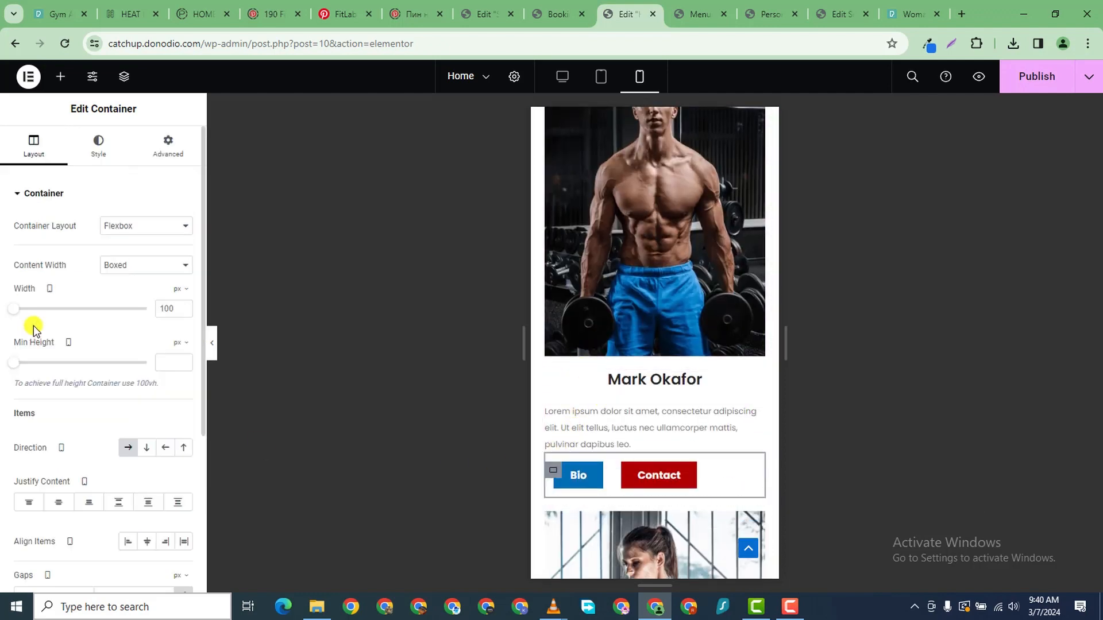
click(58, 503)
scroll(640, 390, down, 8)
click(553, 438)
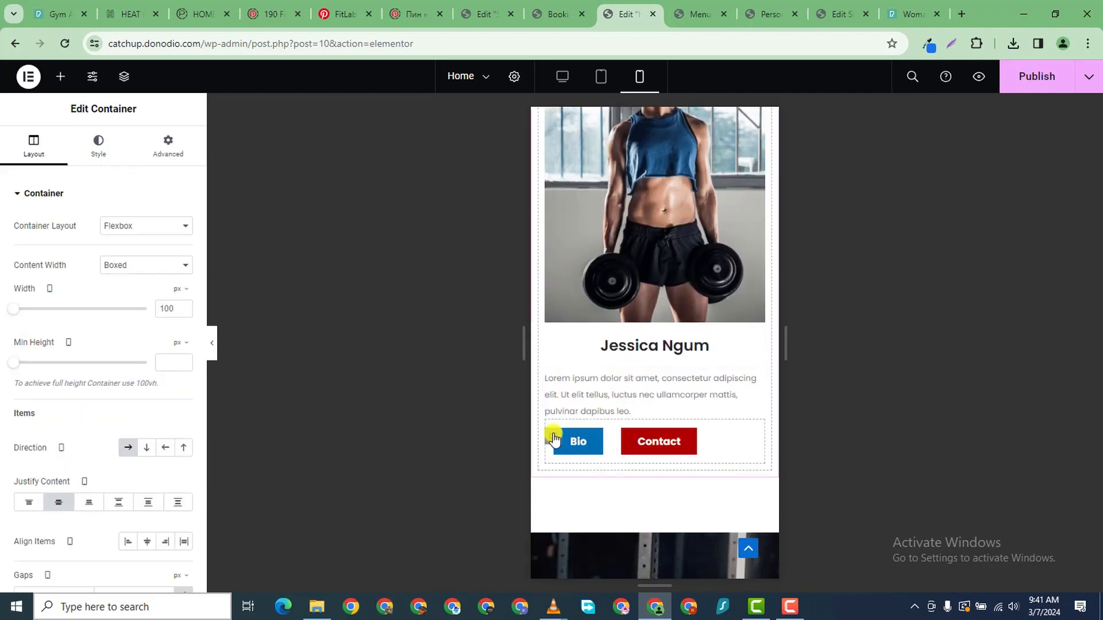
click(58, 503)
scroll(115, 459, down, 4)
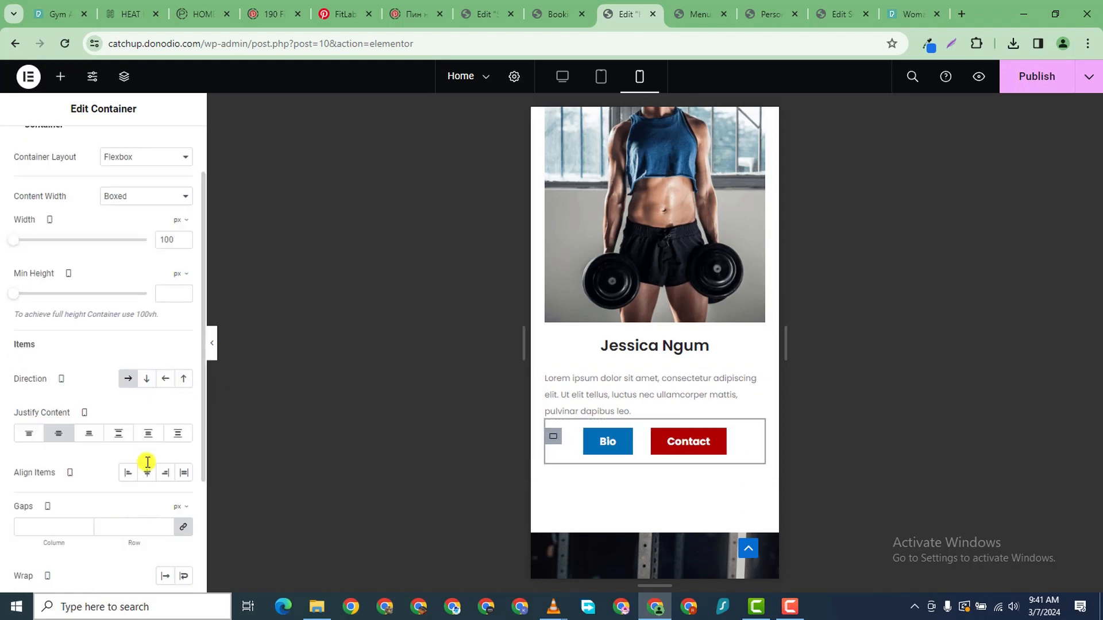
- Publish the page with the centred trainer buttons
click(1044, 90)
scroll(676, 298, up, 15)
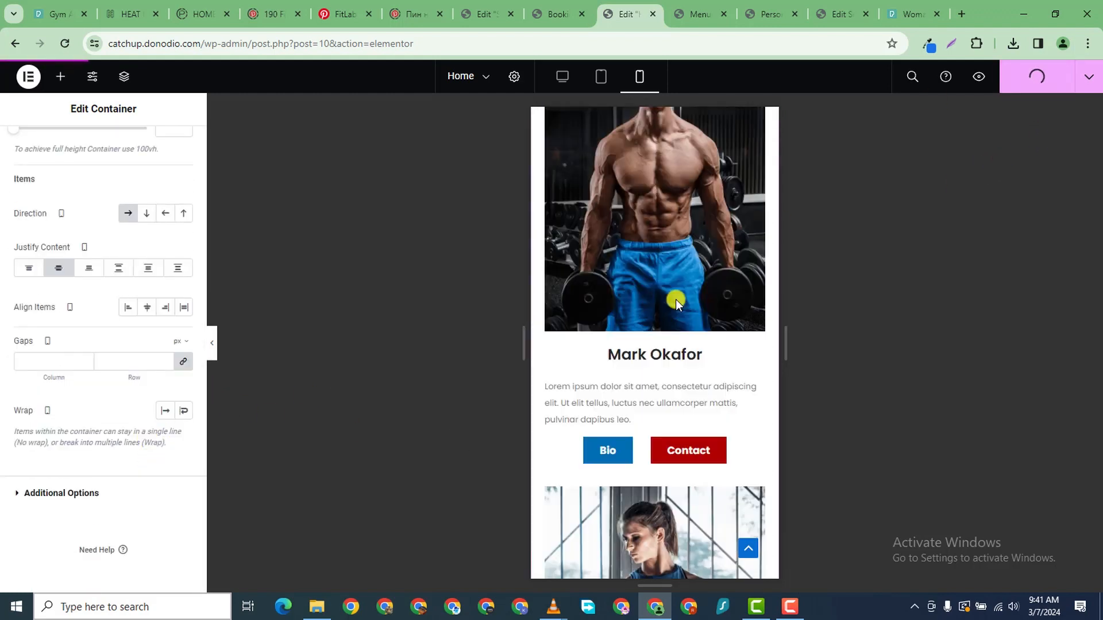
scroll(675, 302, up, 3)
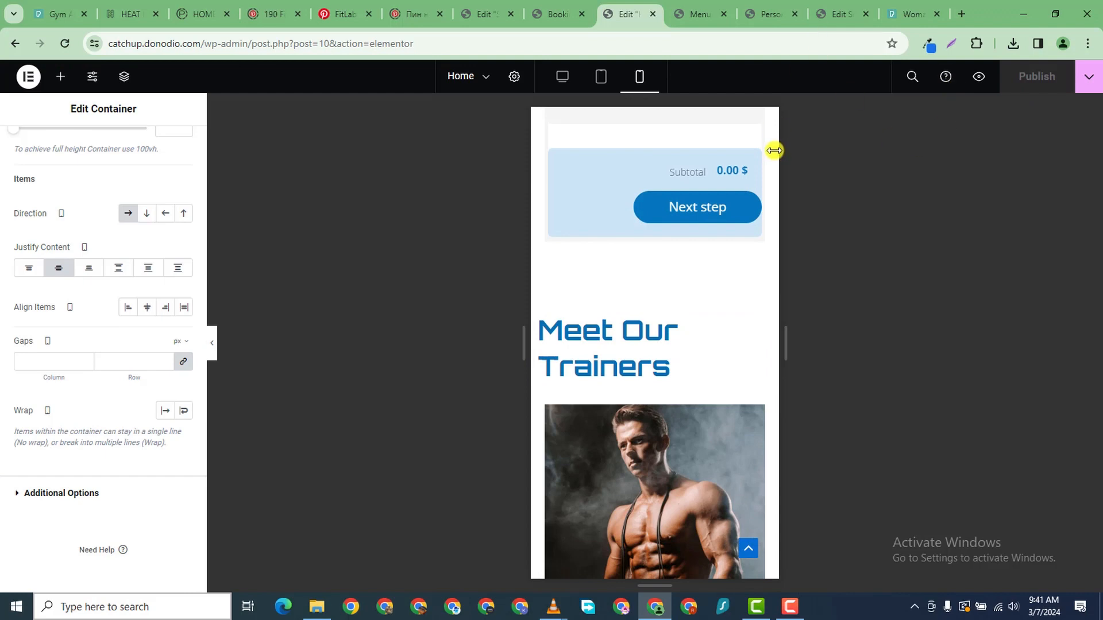
scroll(709, 239, up, 10)
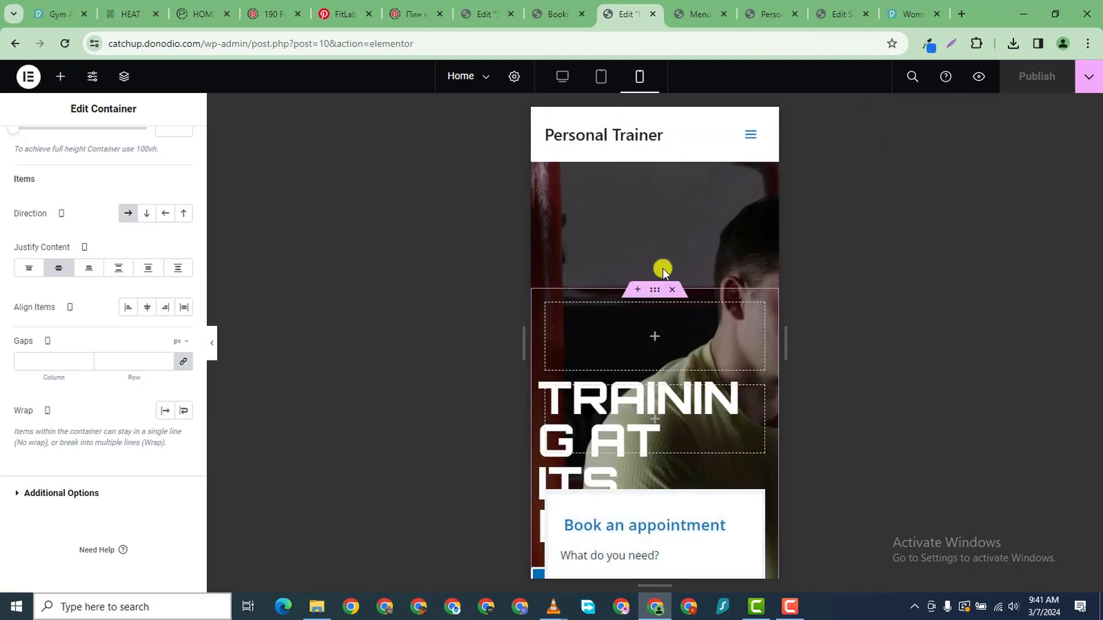
scroll(662, 270, down, 6)
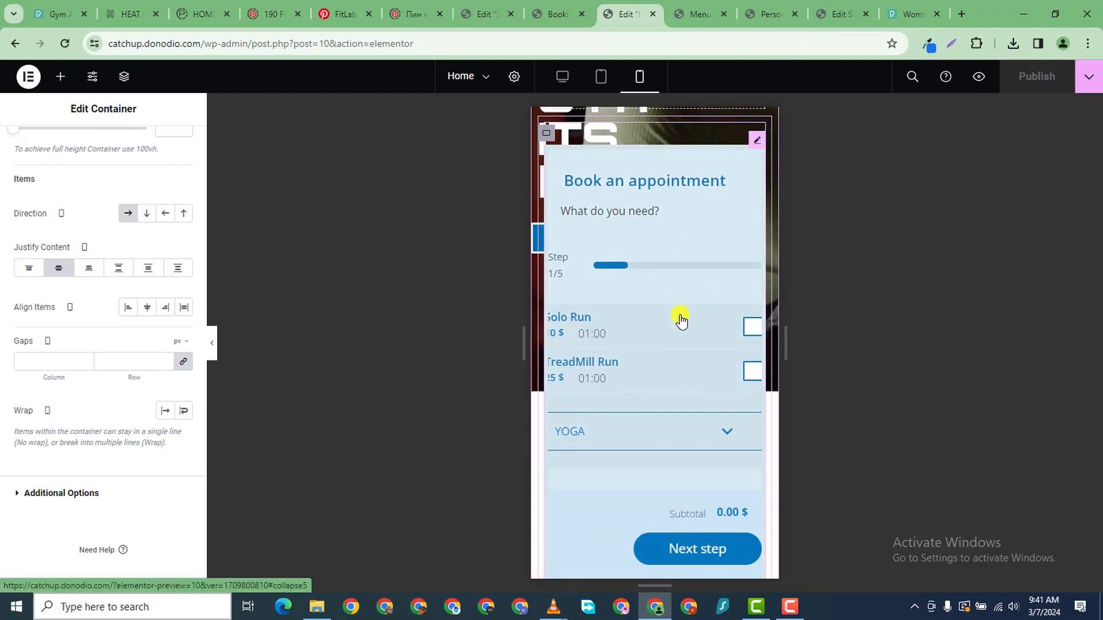
scroll(681, 319, down, 5)
scroll(684, 310, up, 10)
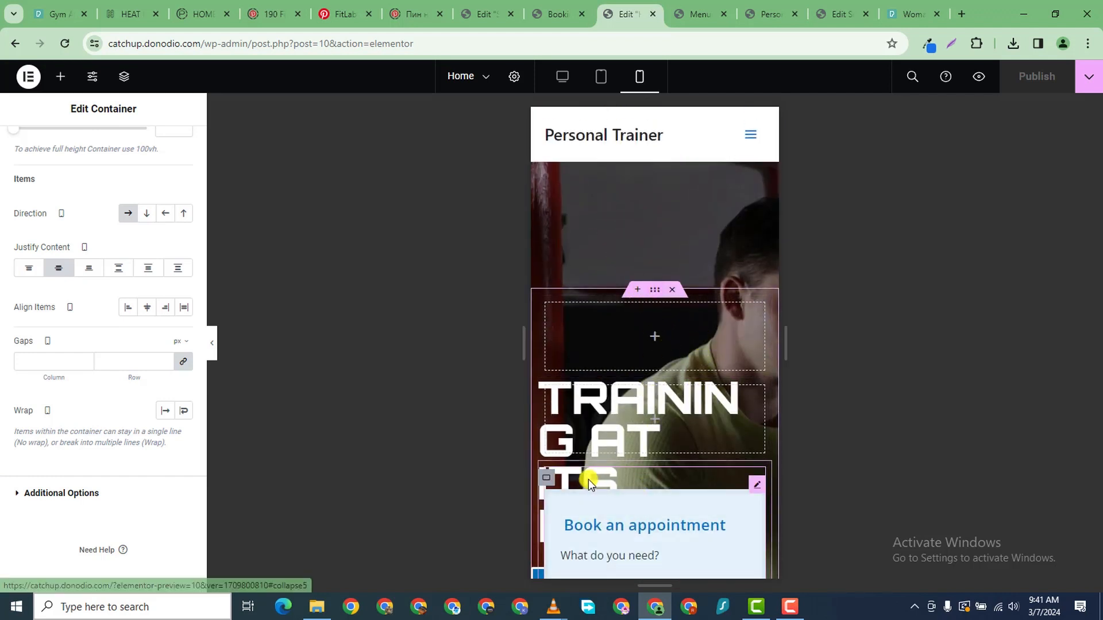
- Set the booking form container's linked margin to -9 px for mobile
click(661, 290)
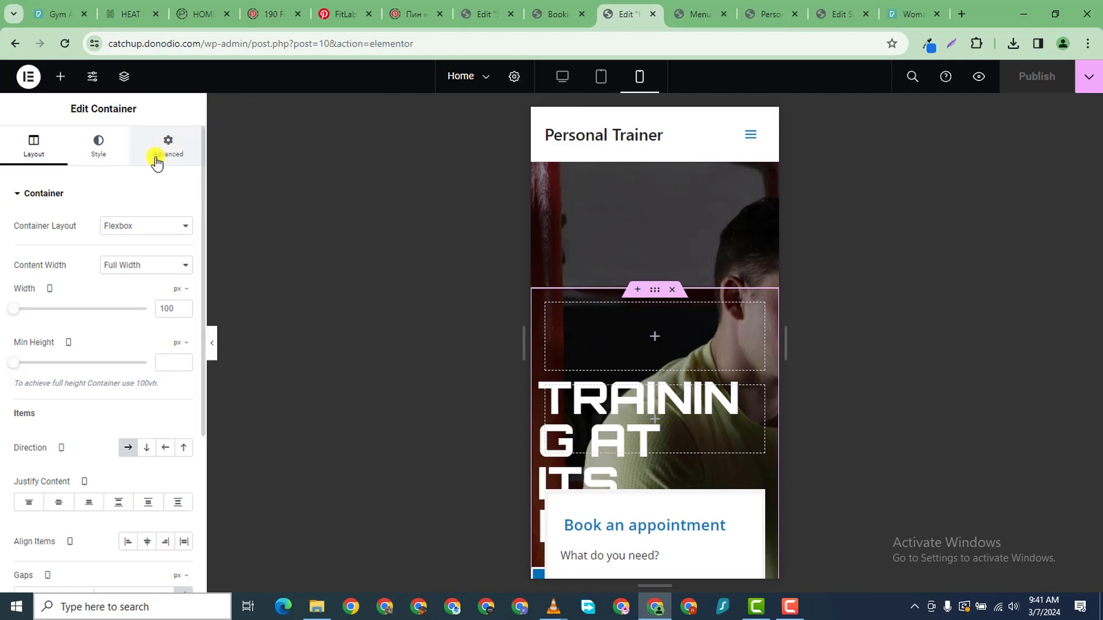
click(163, 160)
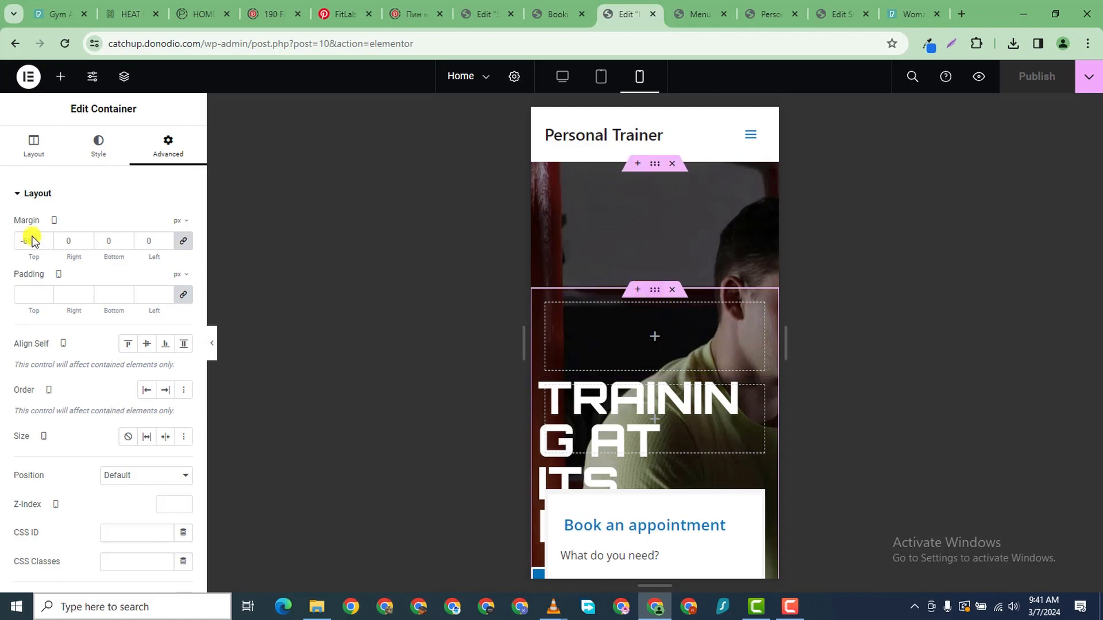
click(45, 242)
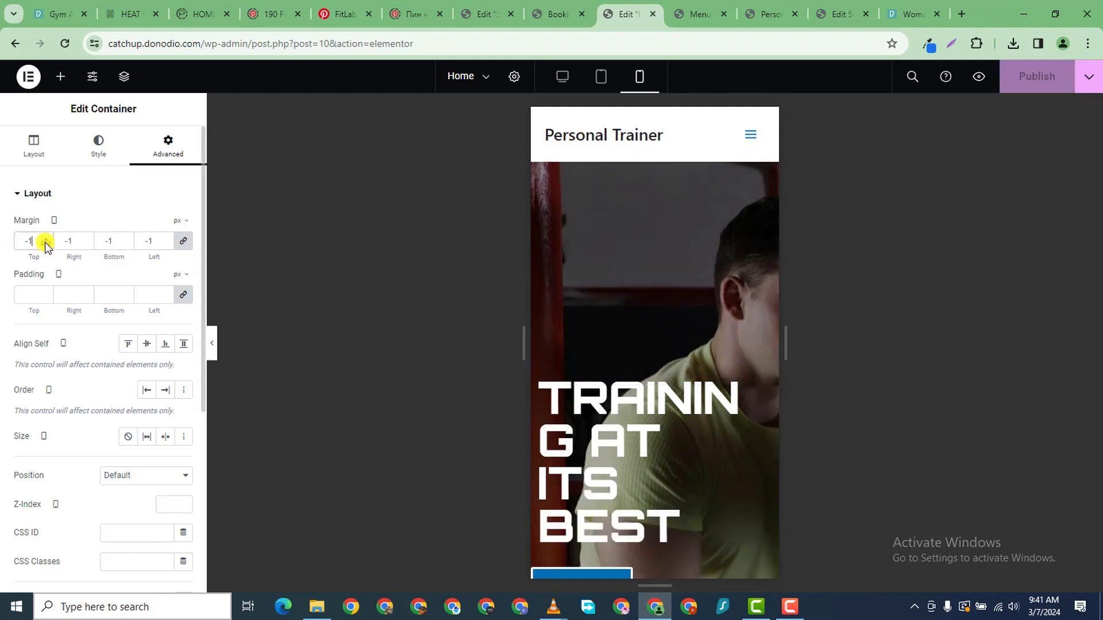
scroll(712, 440, down, 5)
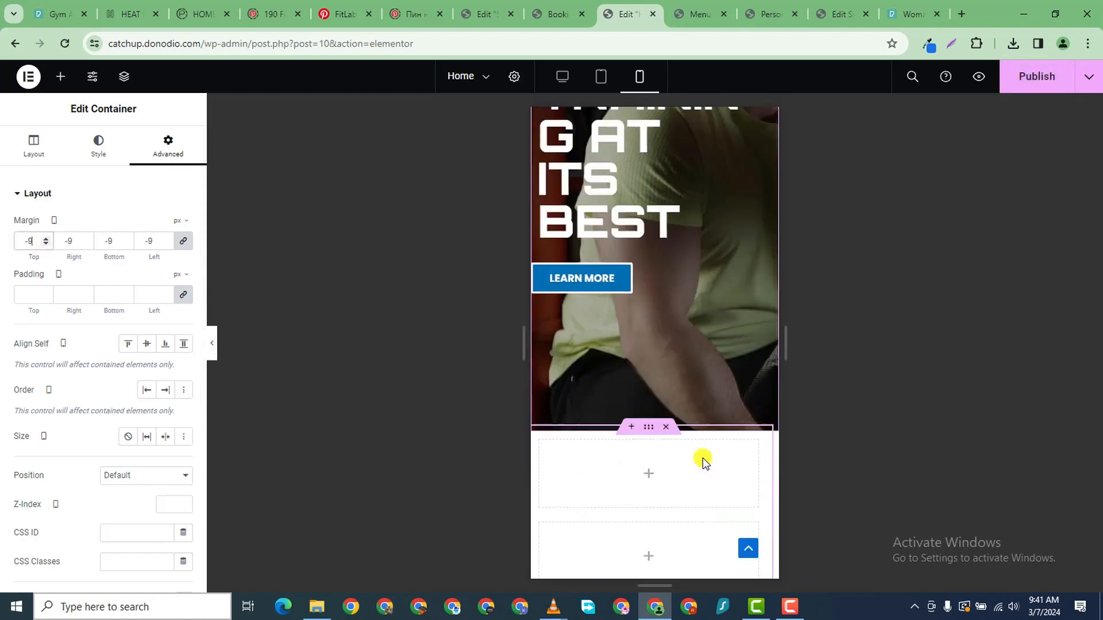
scroll(693, 439, up, 5)
scroll(694, 436, down, 5)
scroll(692, 345, up, 5)
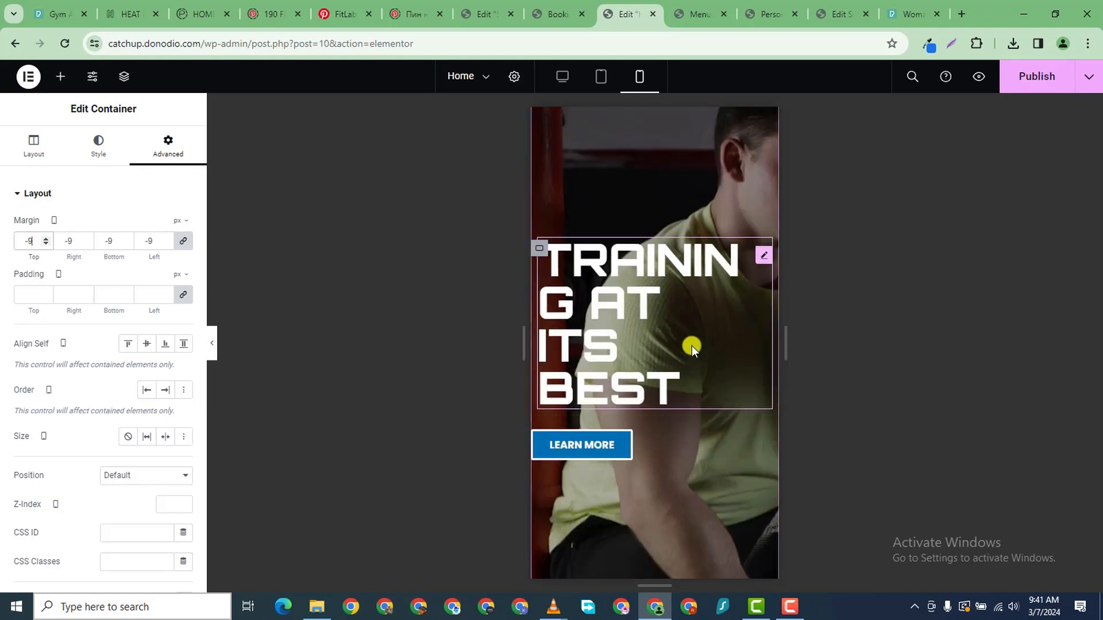
scroll(634, 403, down, 8)
scroll(655, 402, down, 4)
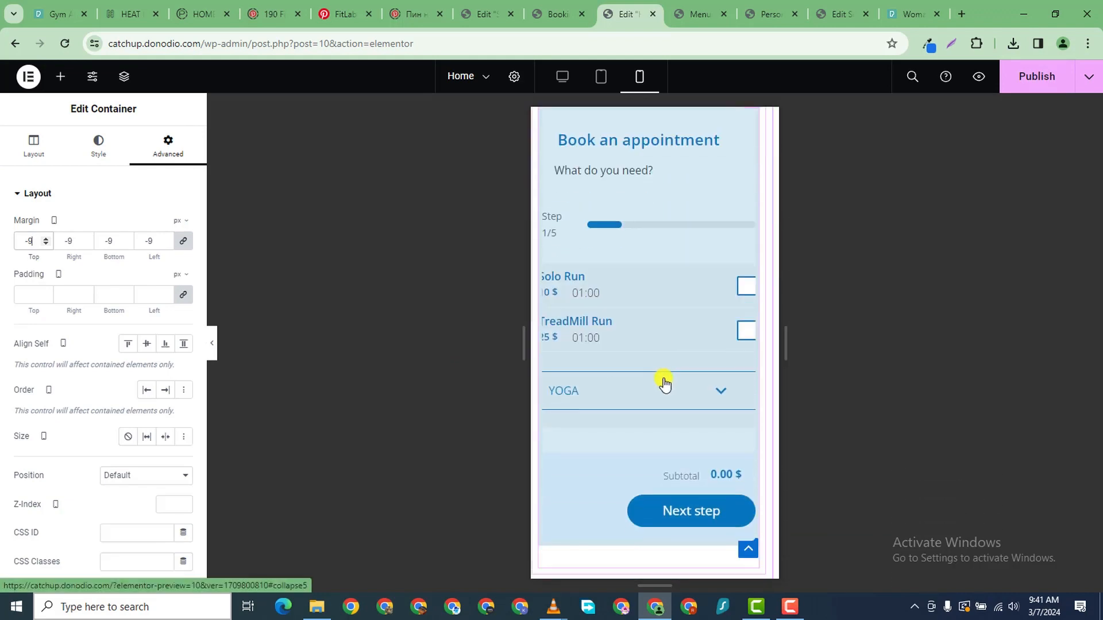
scroll(665, 370, up, 6)
scroll(534, 383, down, 1)
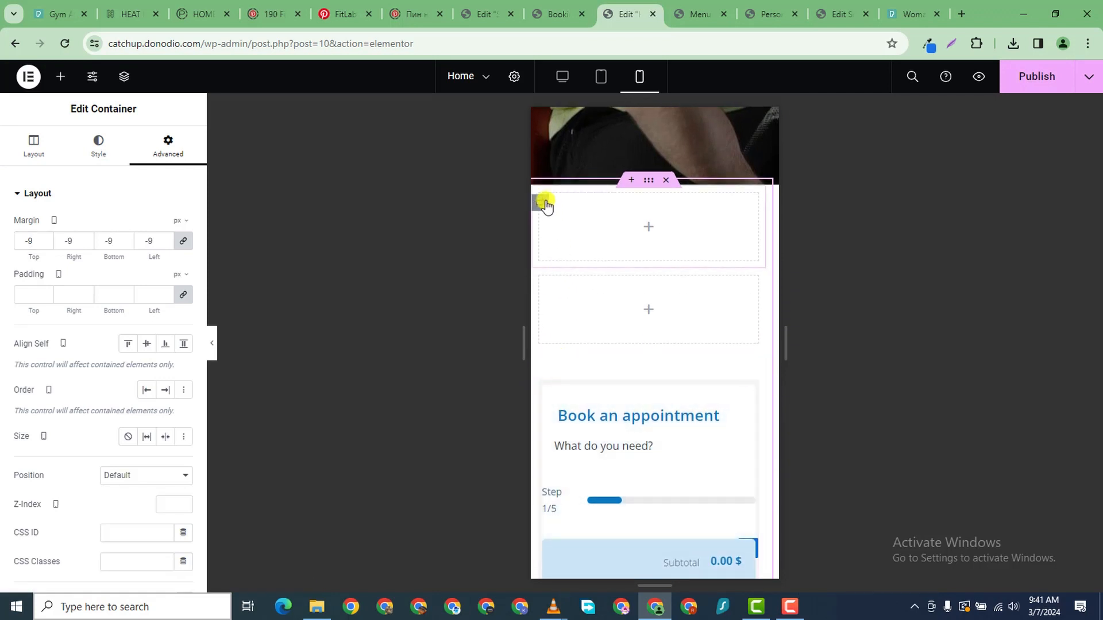
- Hide both empty containers below the hero on mobile portrait
click(542, 204)
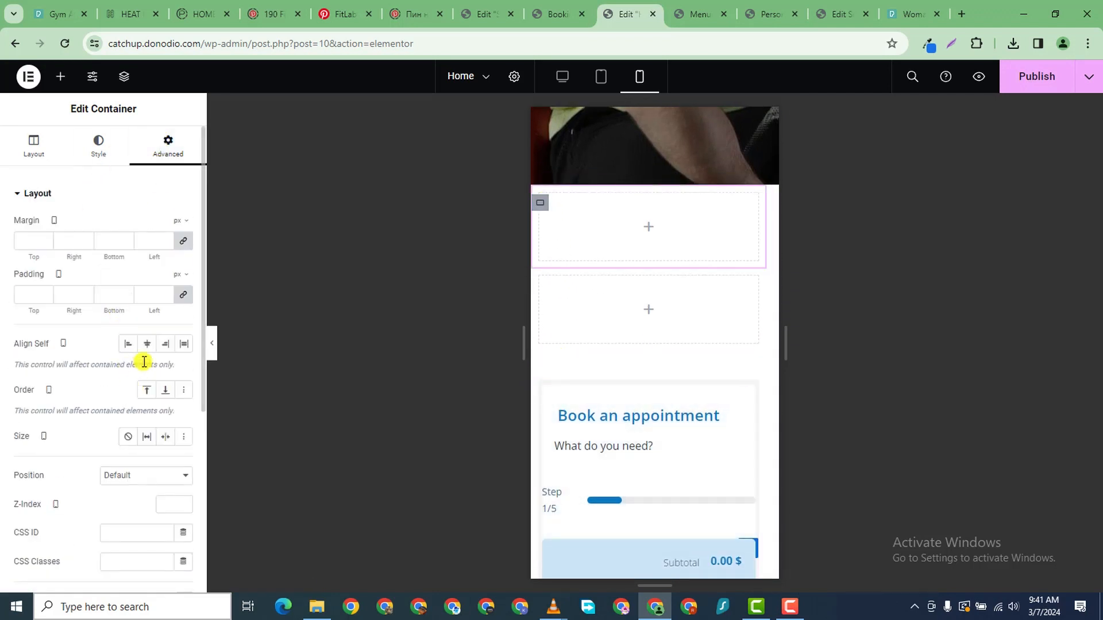
scroll(138, 437, down, 5)
click(20, 440)
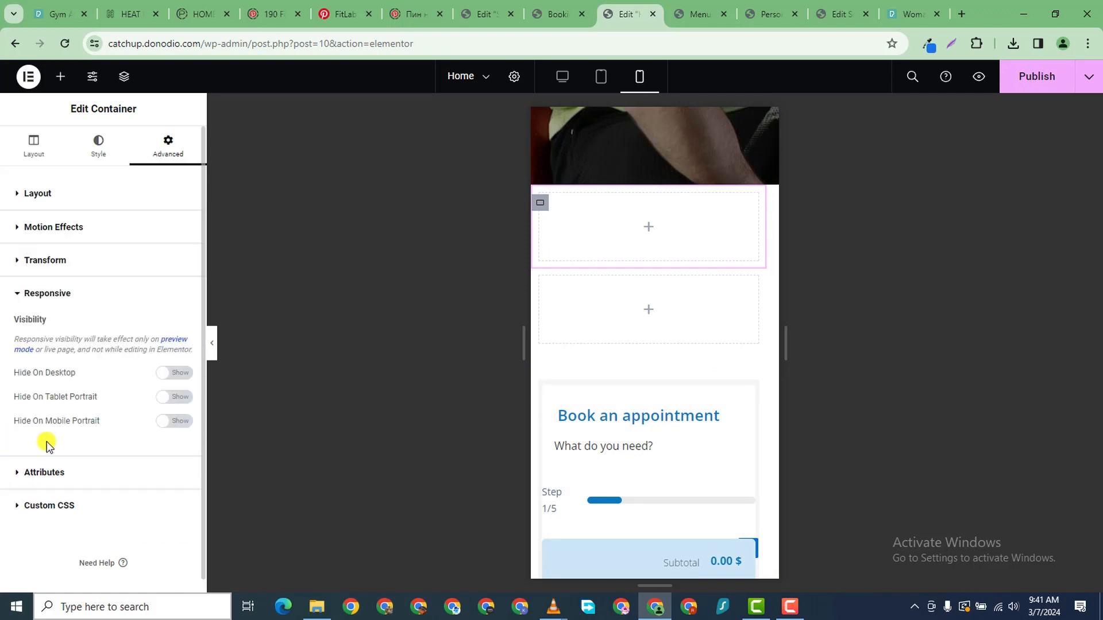
click(179, 421)
click(540, 286)
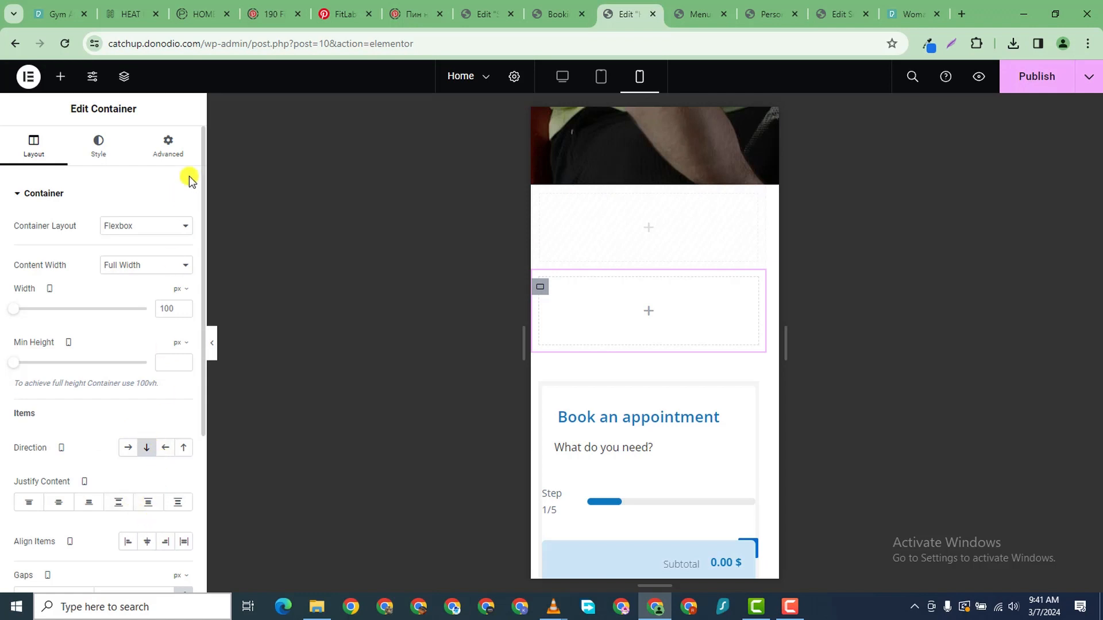
click(171, 151)
scroll(152, 500, down, 3)
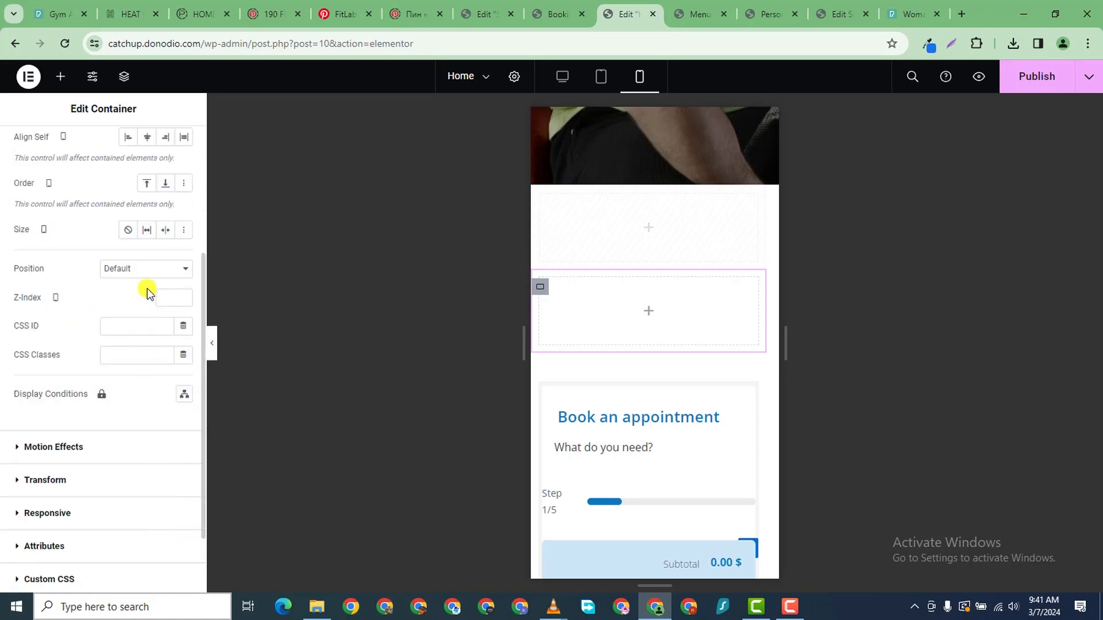
scroll(141, 334, up, 3)
scroll(72, 488, down, 5)
click(24, 428)
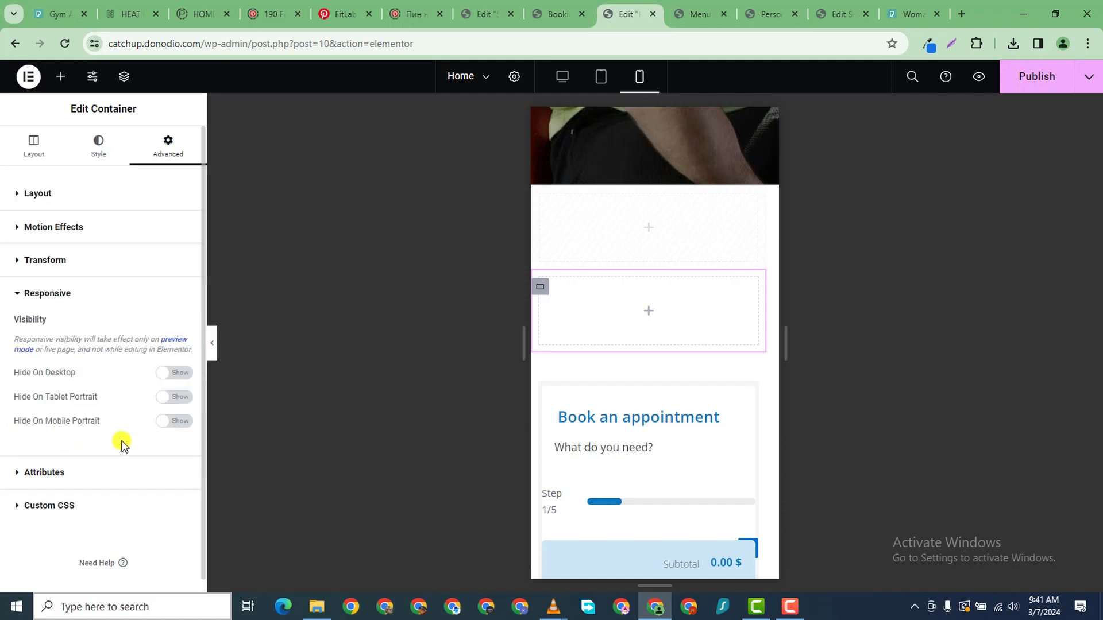
click(175, 422)
scroll(616, 473, down, 3)
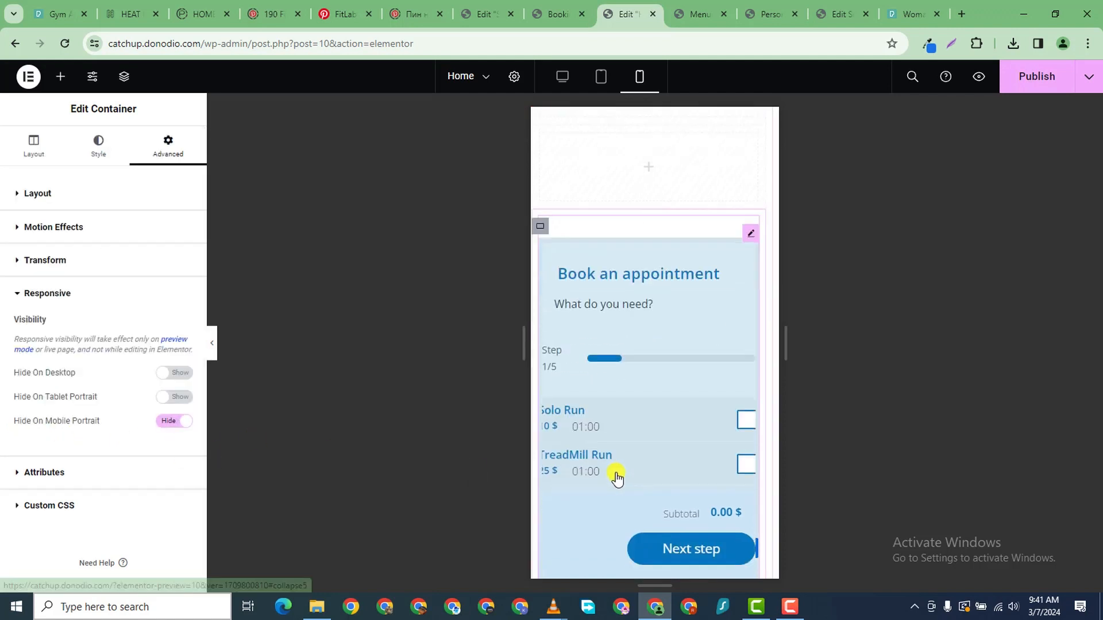
scroll(626, 350, up, 4)
scroll(624, 348, up, 6)
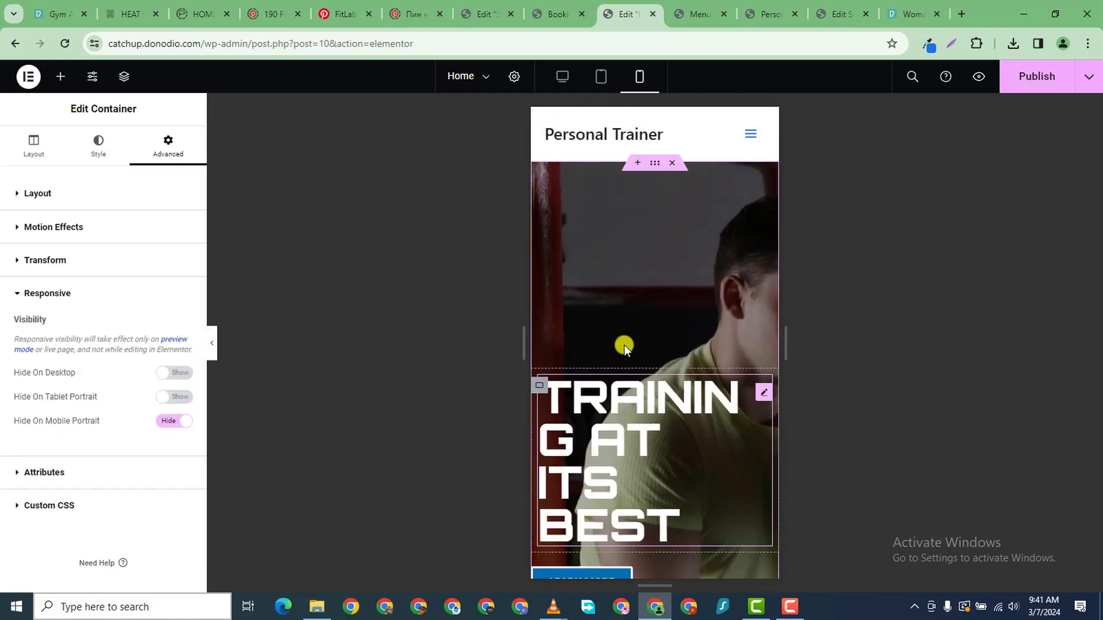
- Reset the hero container's padding to zero
click(655, 166)
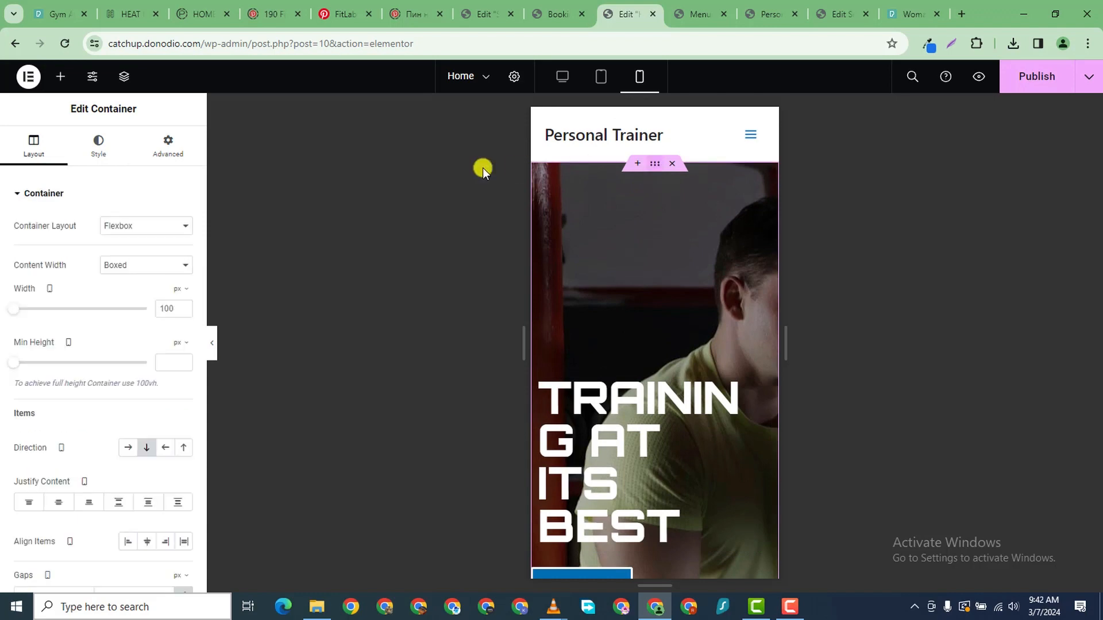
click(185, 150)
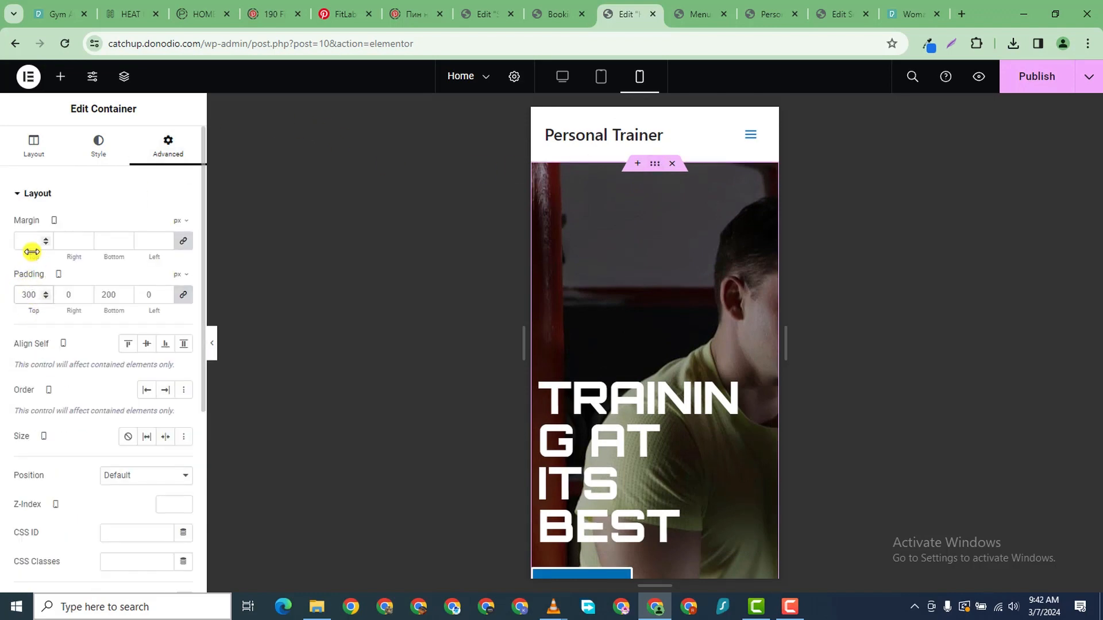
click(178, 297)
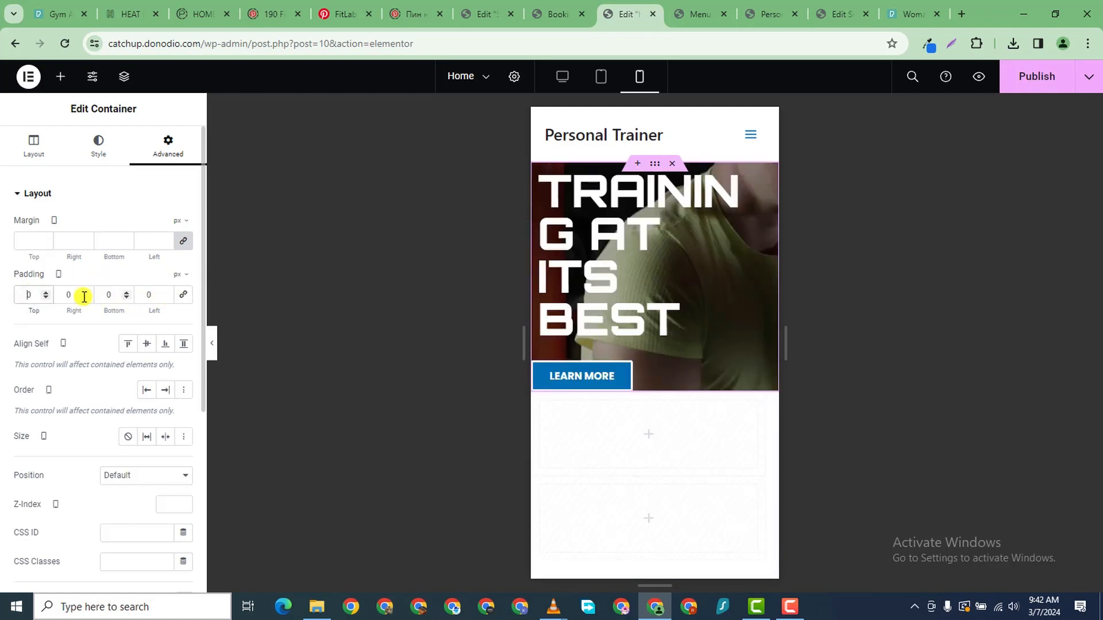
- Shrink the TRAINING AT ITS BEST heading from 65 to 35 px and left-align it
click(760, 186)
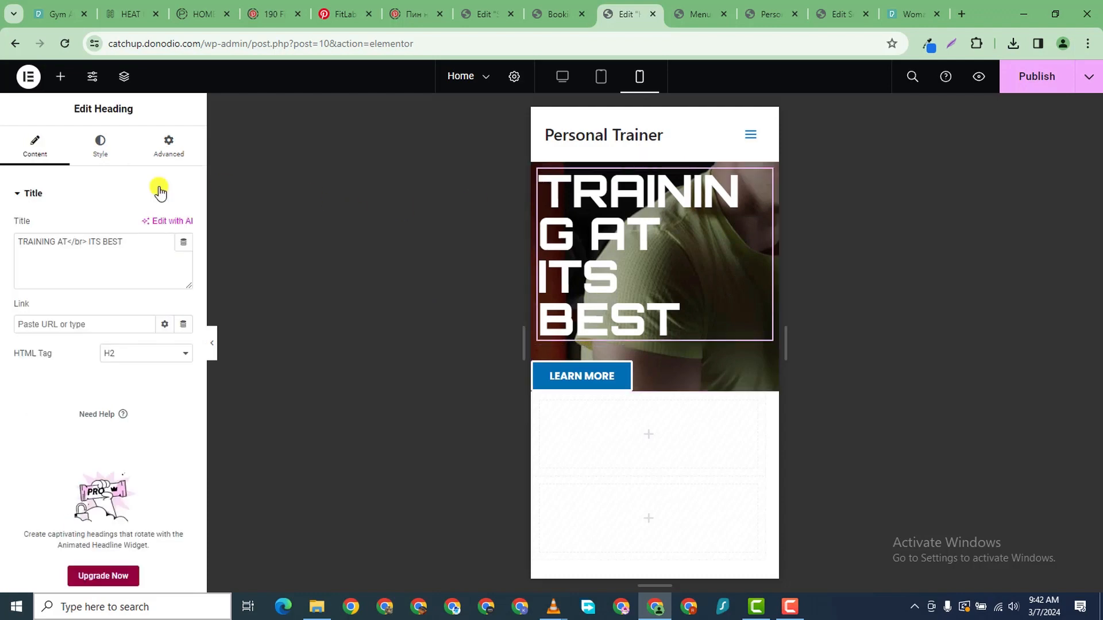
click(101, 148)
click(184, 283)
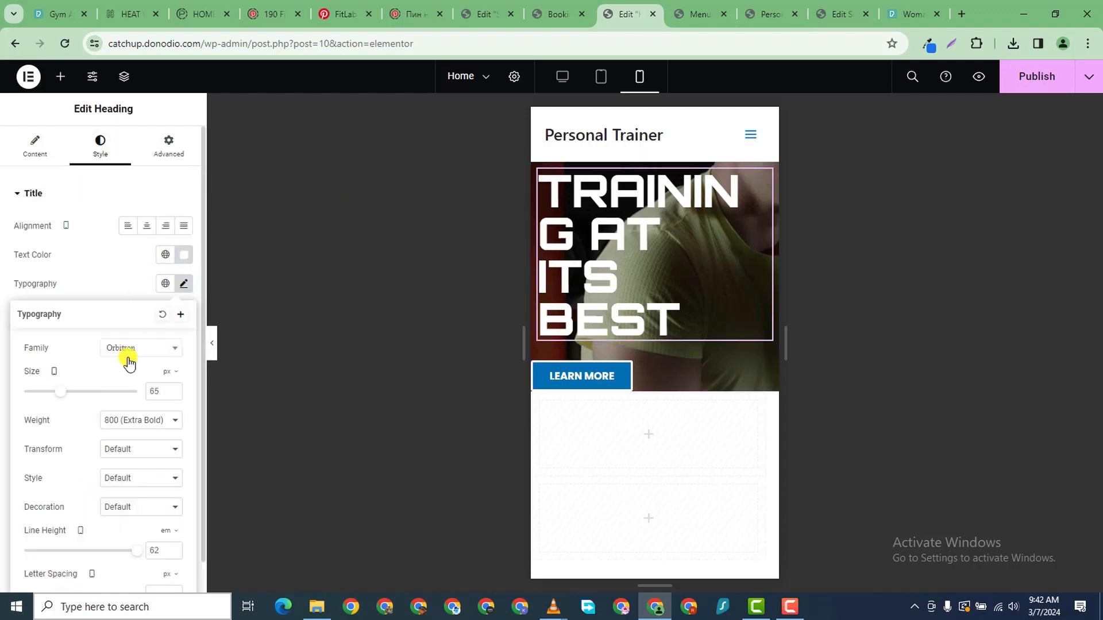
drag(60, 393, 48, 396)
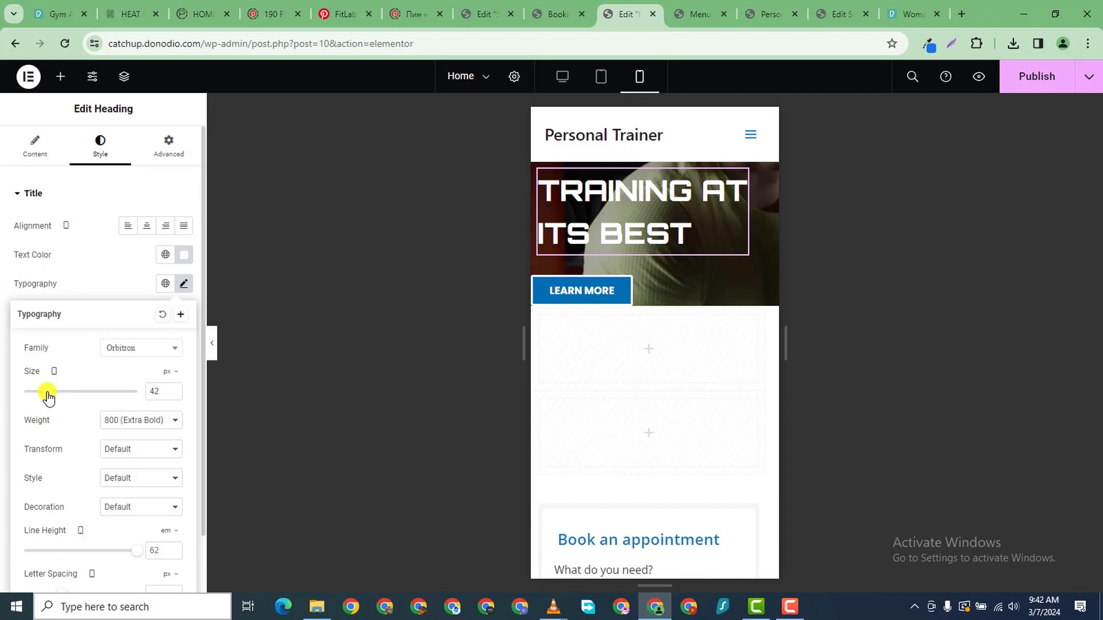
click(147, 226)
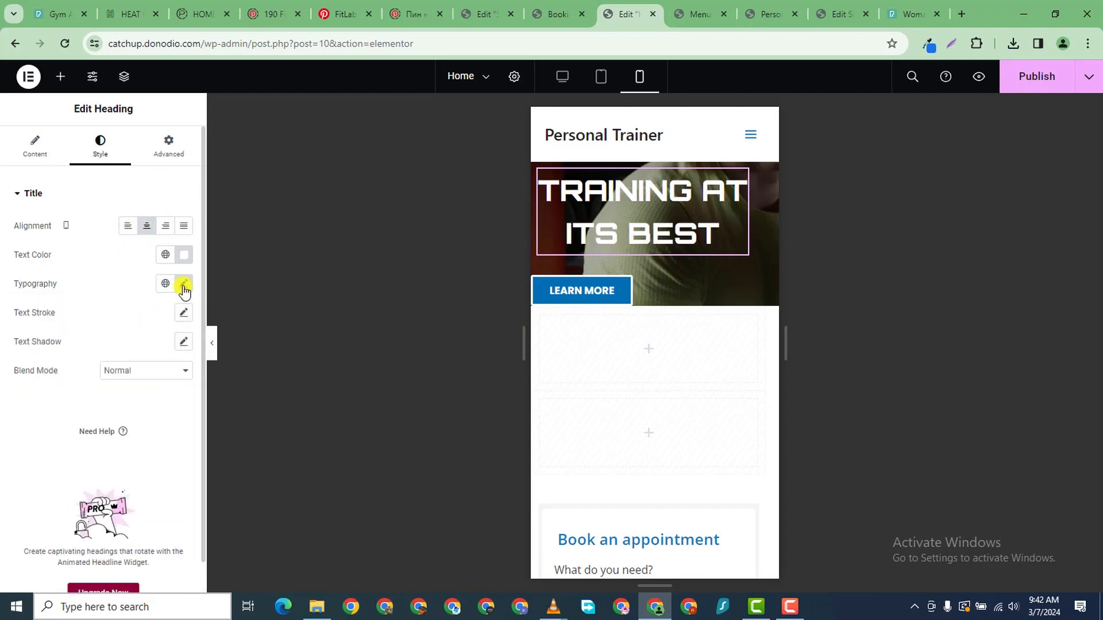
click(184, 285)
drag(52, 392, 47, 392)
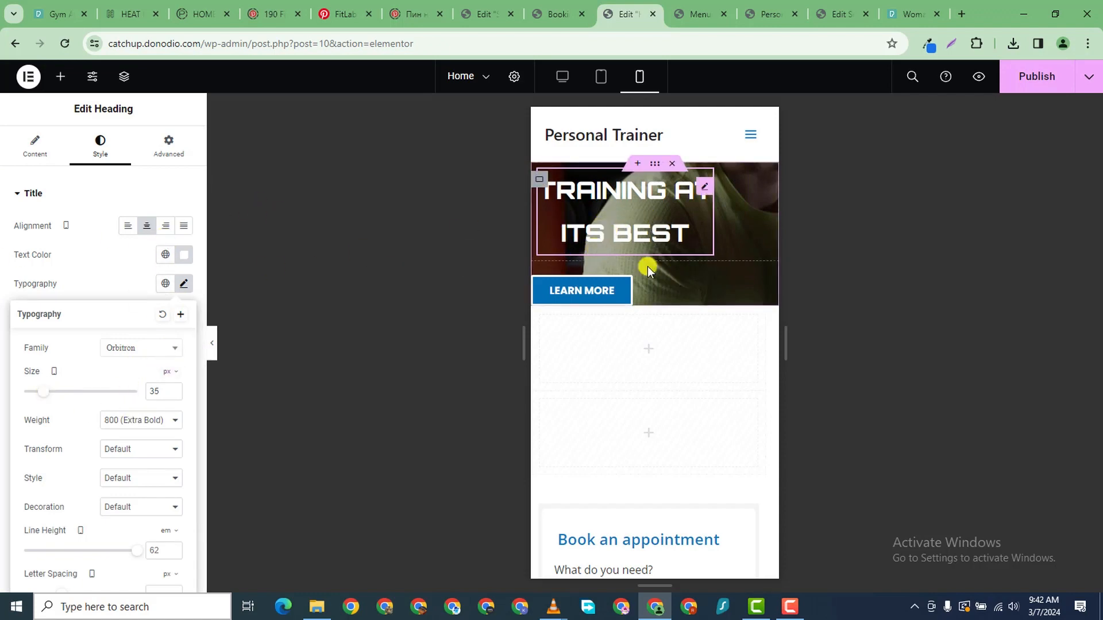
click(132, 231)
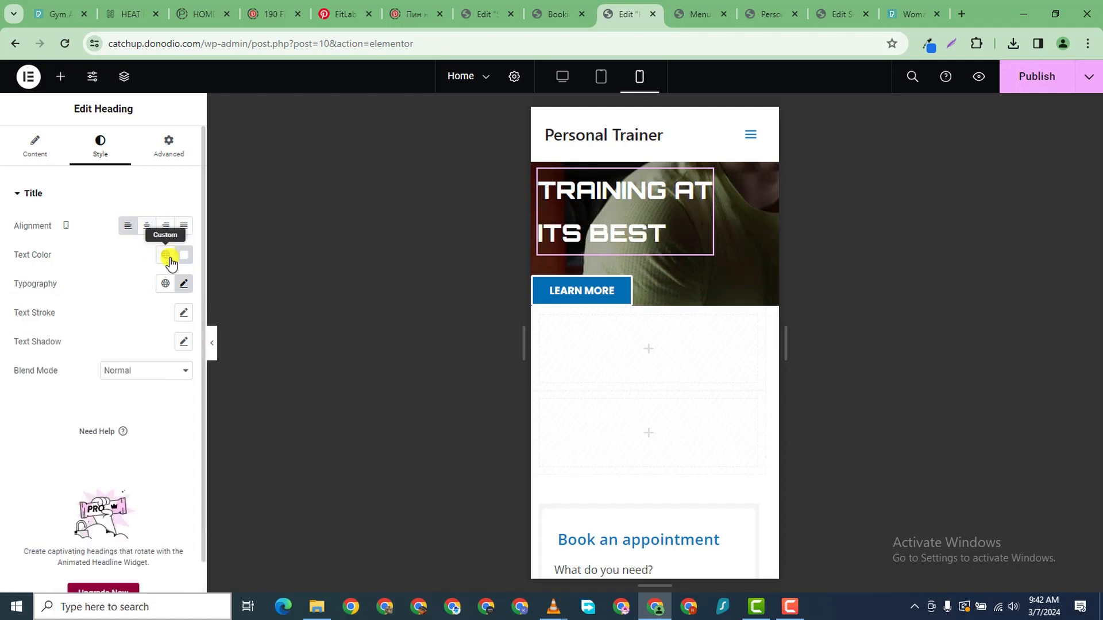
- Set the hero heading's line height to 1 em
click(184, 286)
scroll(144, 454, down, 1)
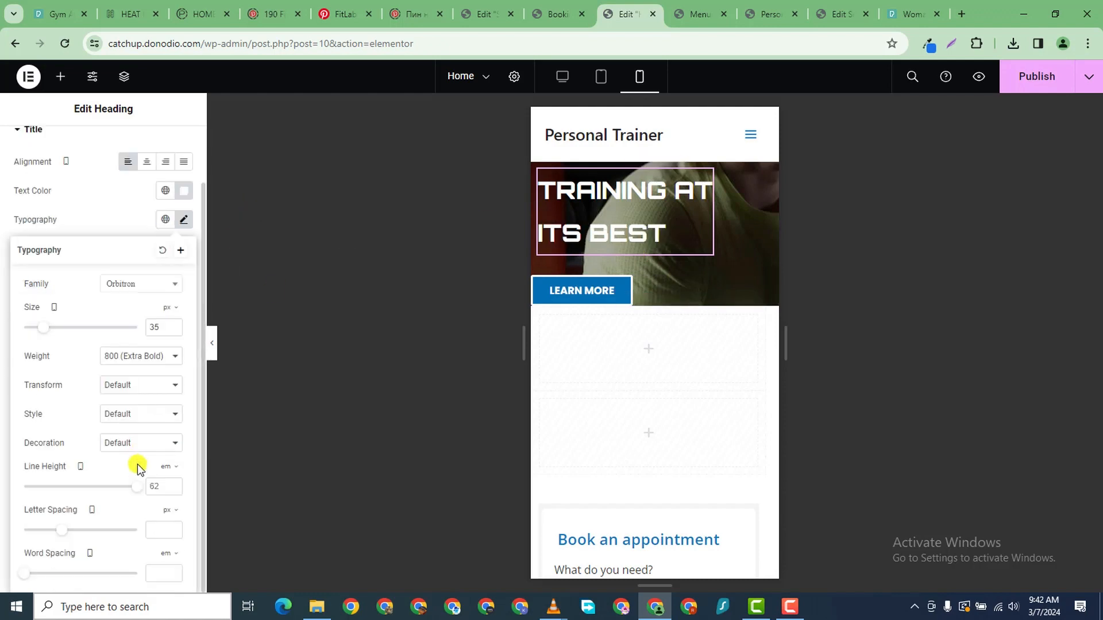
click(174, 490)
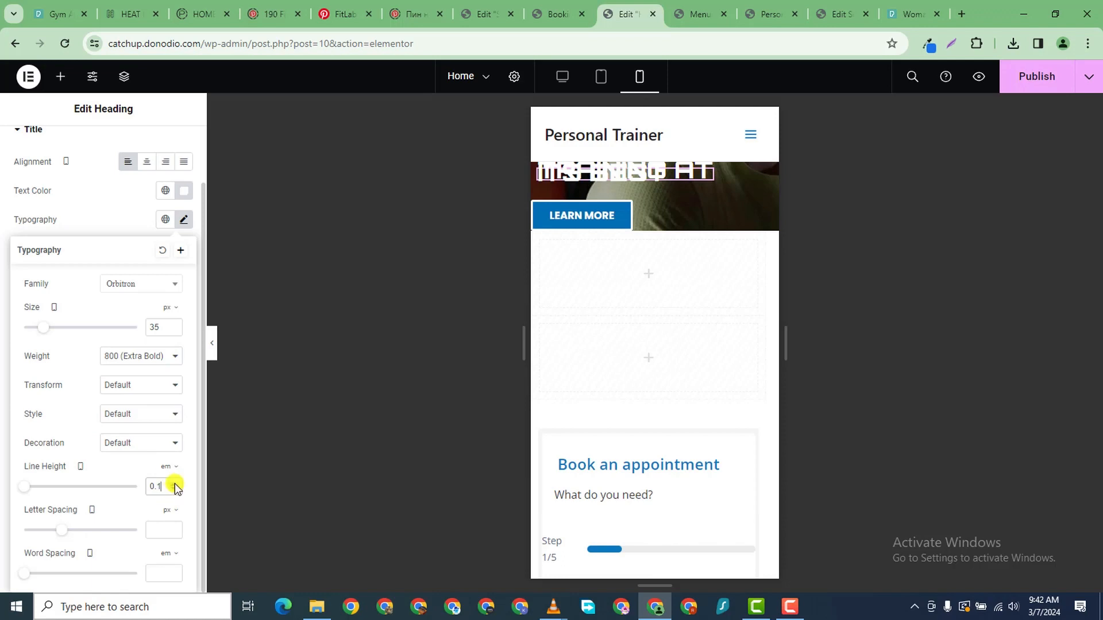
click(174, 484)
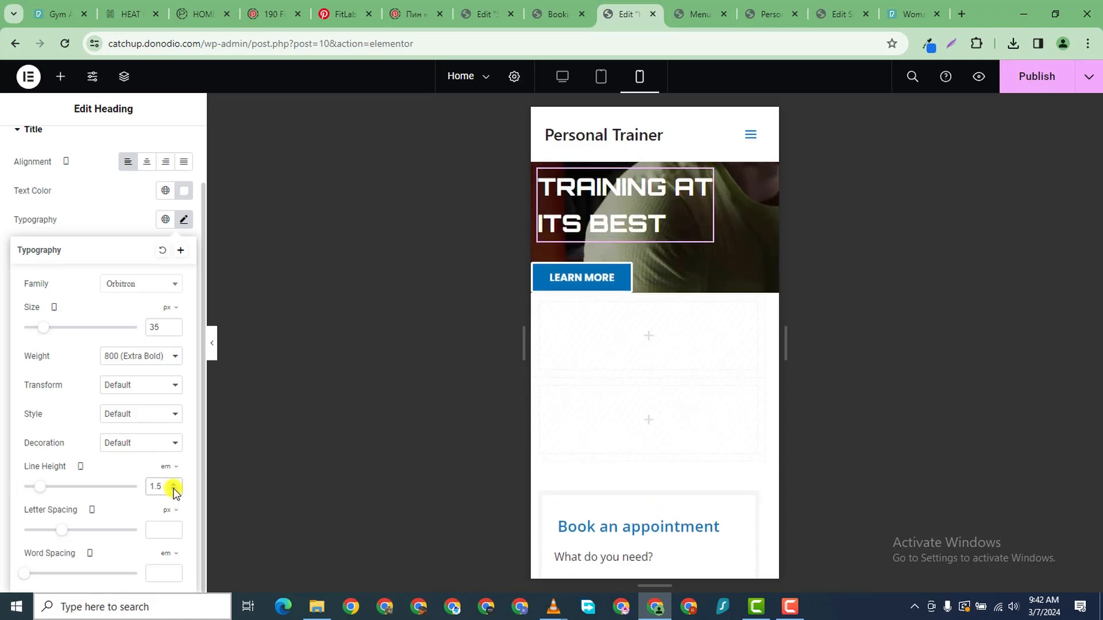
click(174, 490)
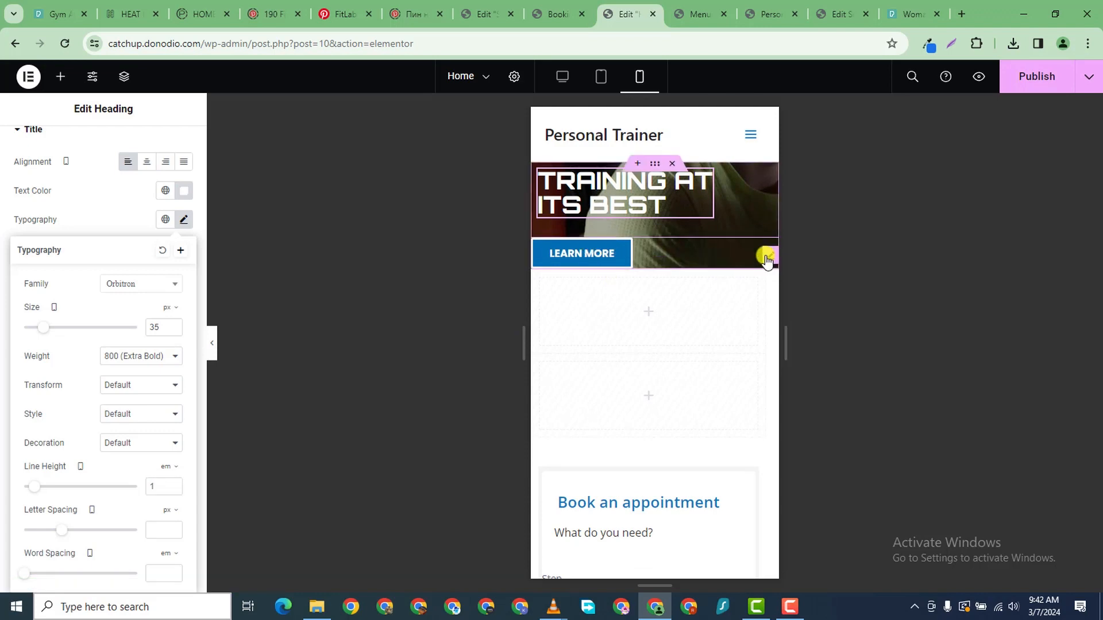
click(766, 257)
- Give LEARN MORE a 13 px left margin and the hero 150 top, 100 bottom padding
click(170, 148)
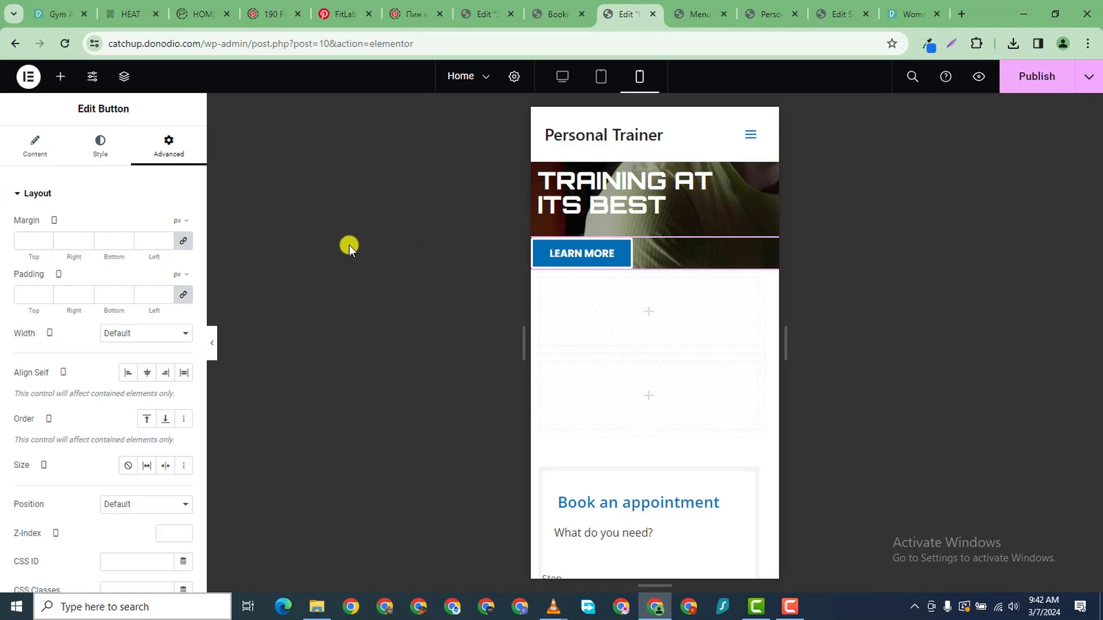
click(184, 244)
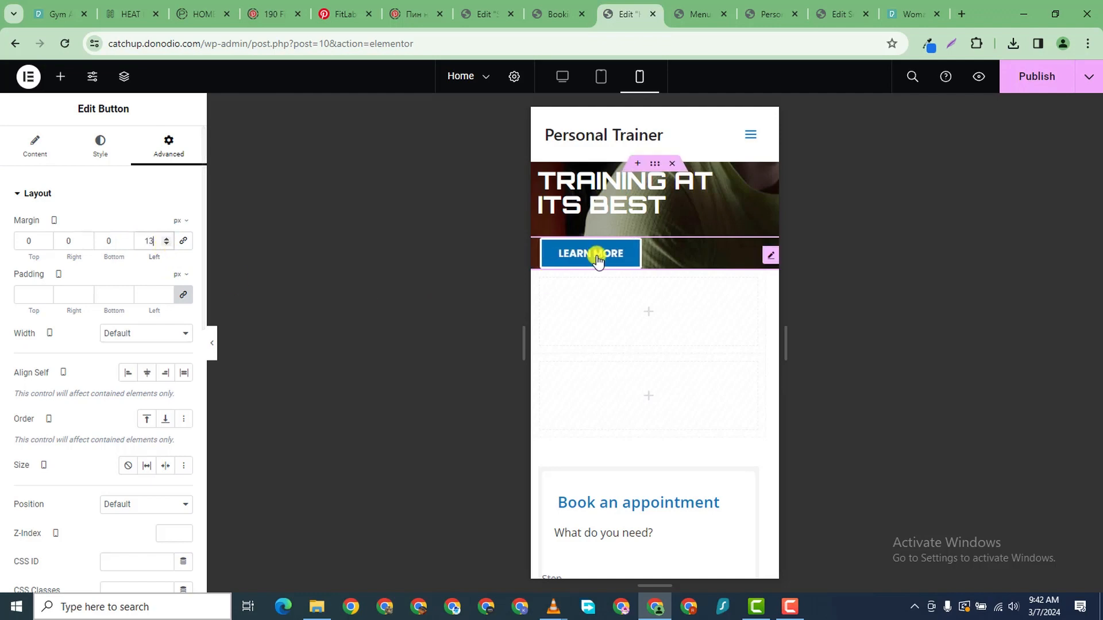
mouse_move(648, 165)
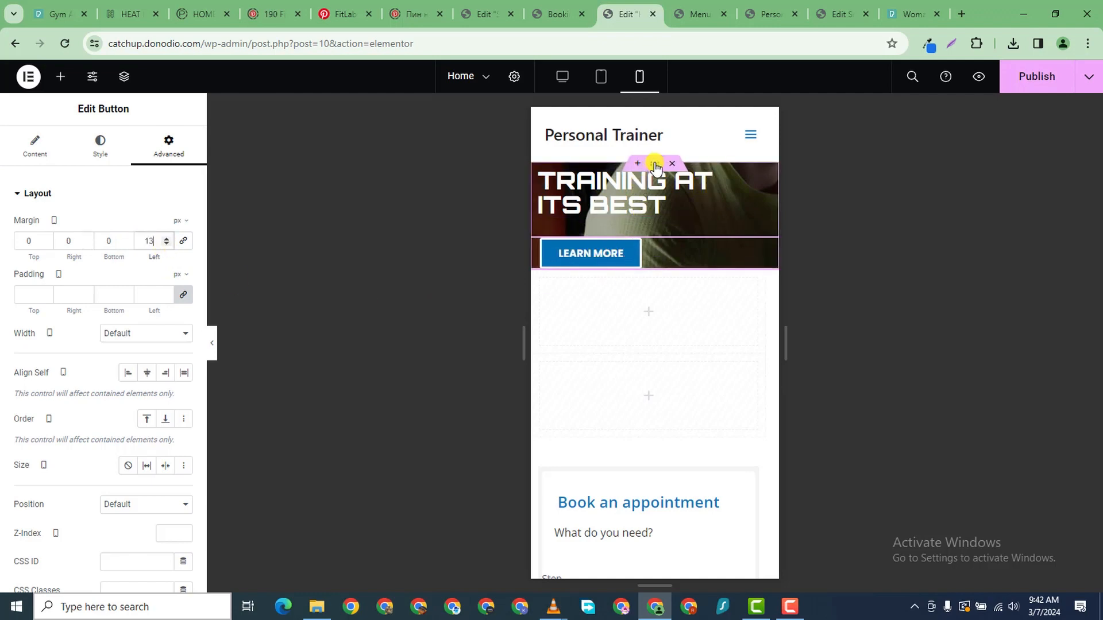
click(656, 166)
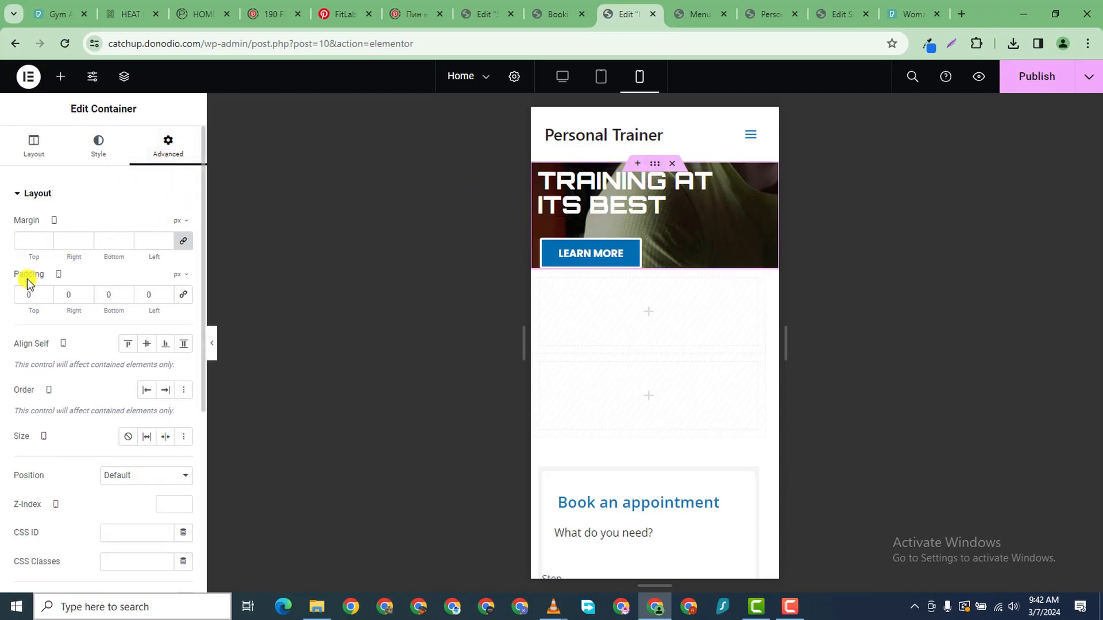
text(100)
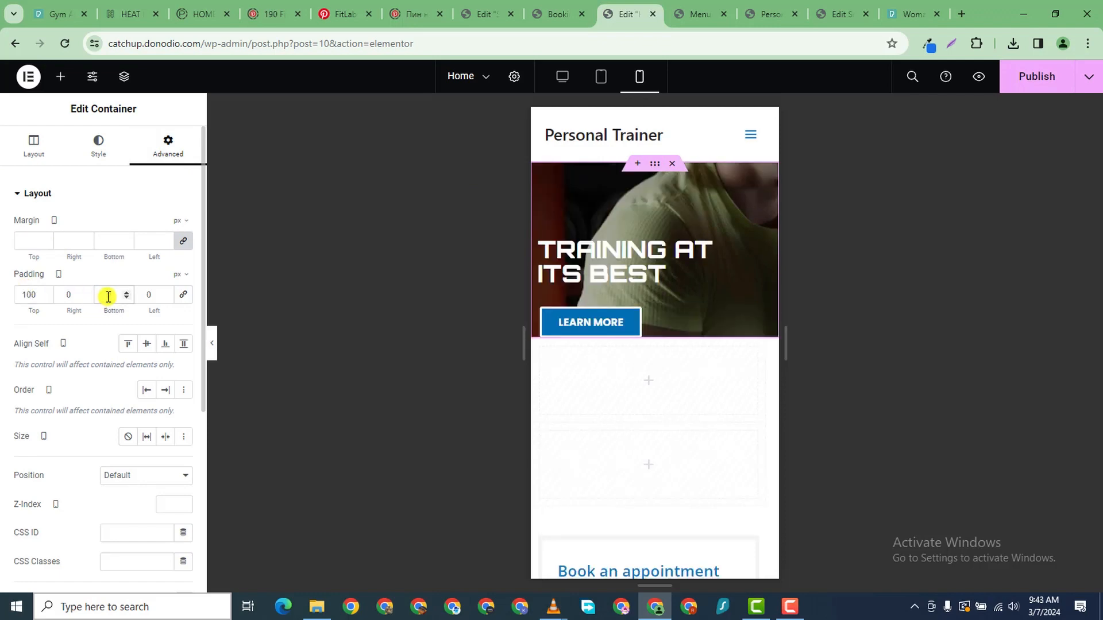
text(100)
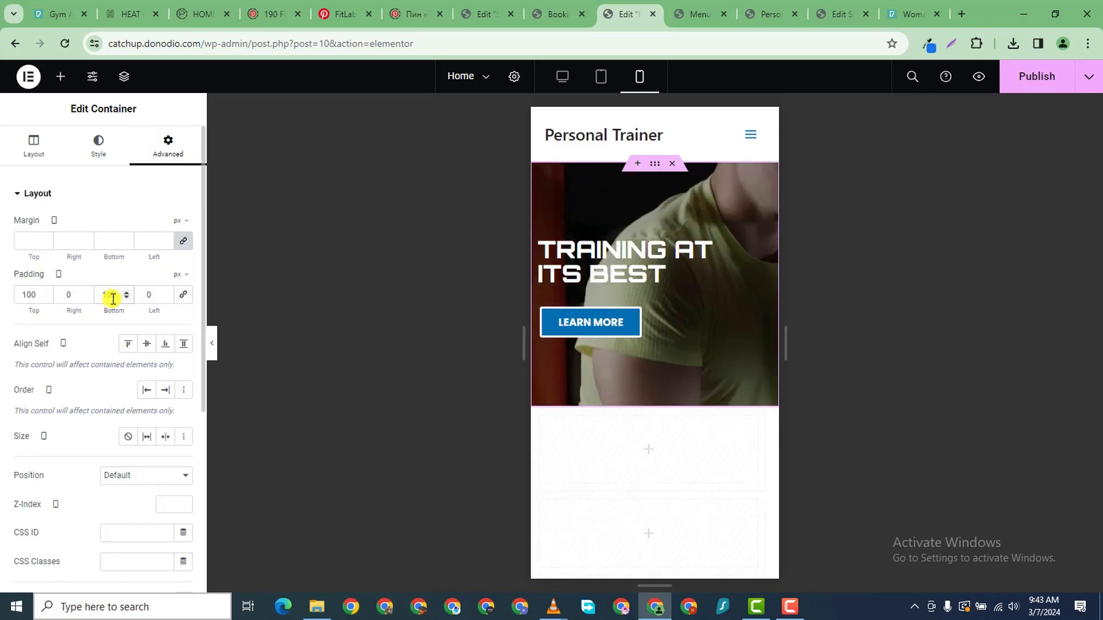
click(43, 292)
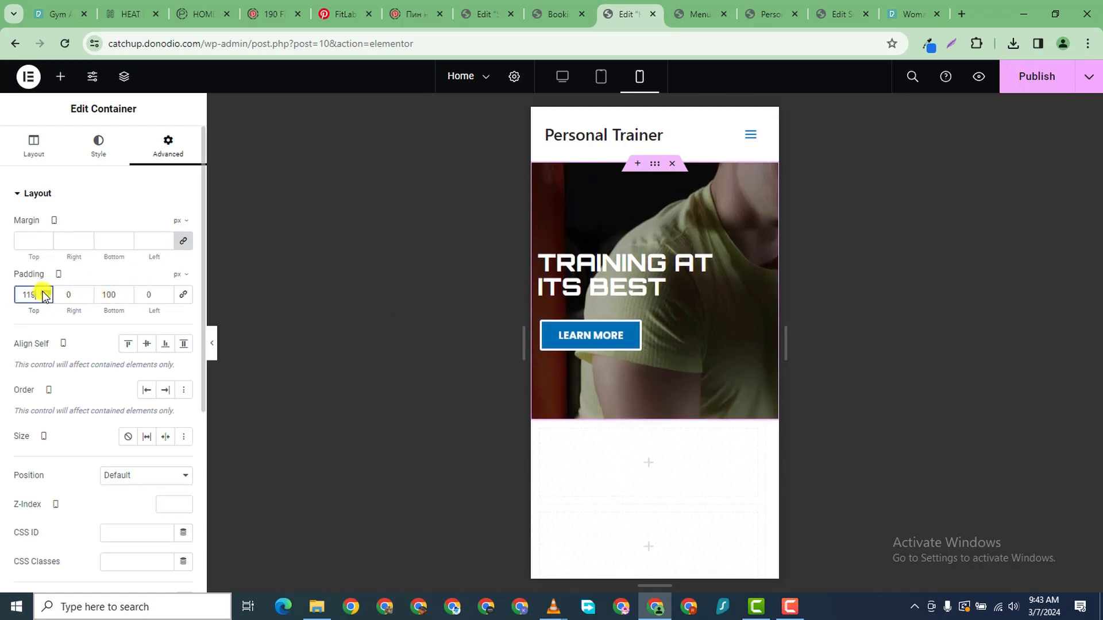
drag(43, 292, 43, 292)
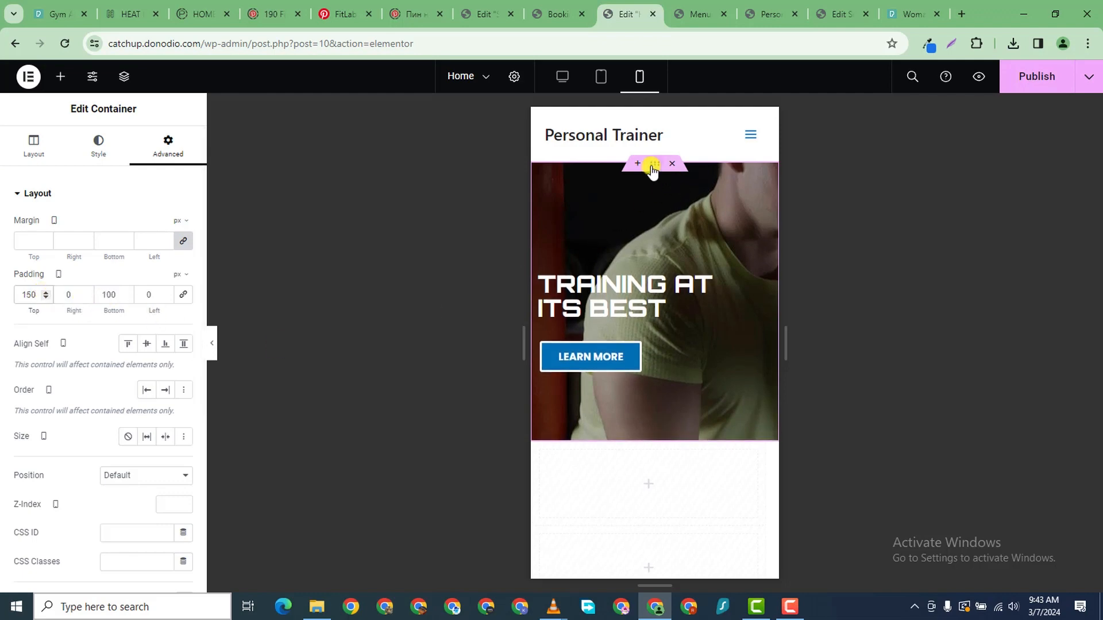
- Set the two-trainers photo as the hero background, sized to Cover
click(92, 151)
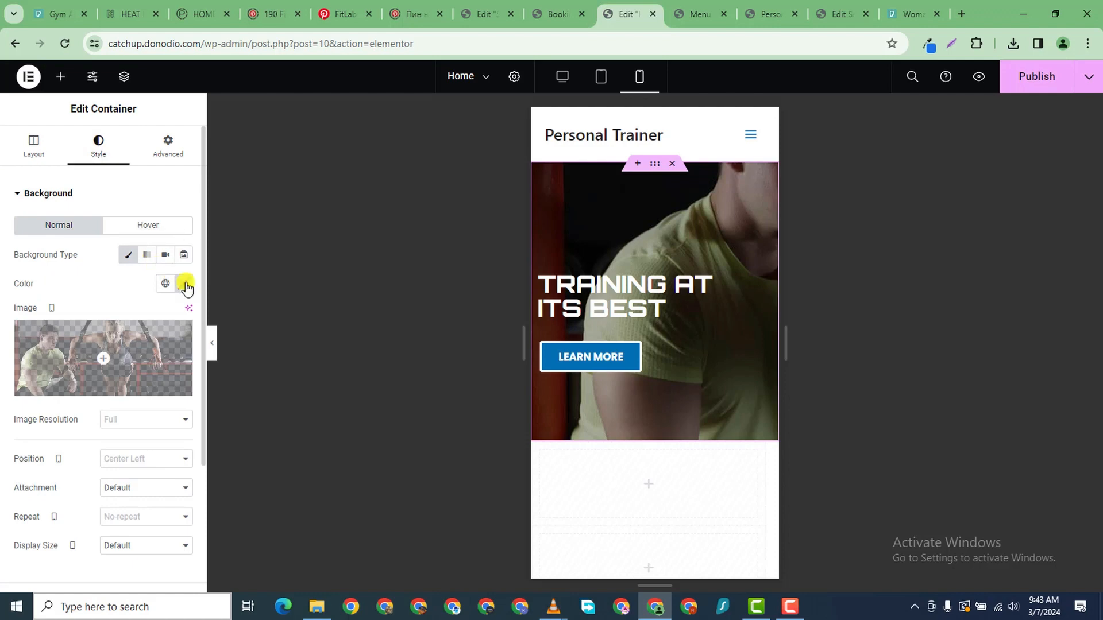
scroll(110, 425, down, 3)
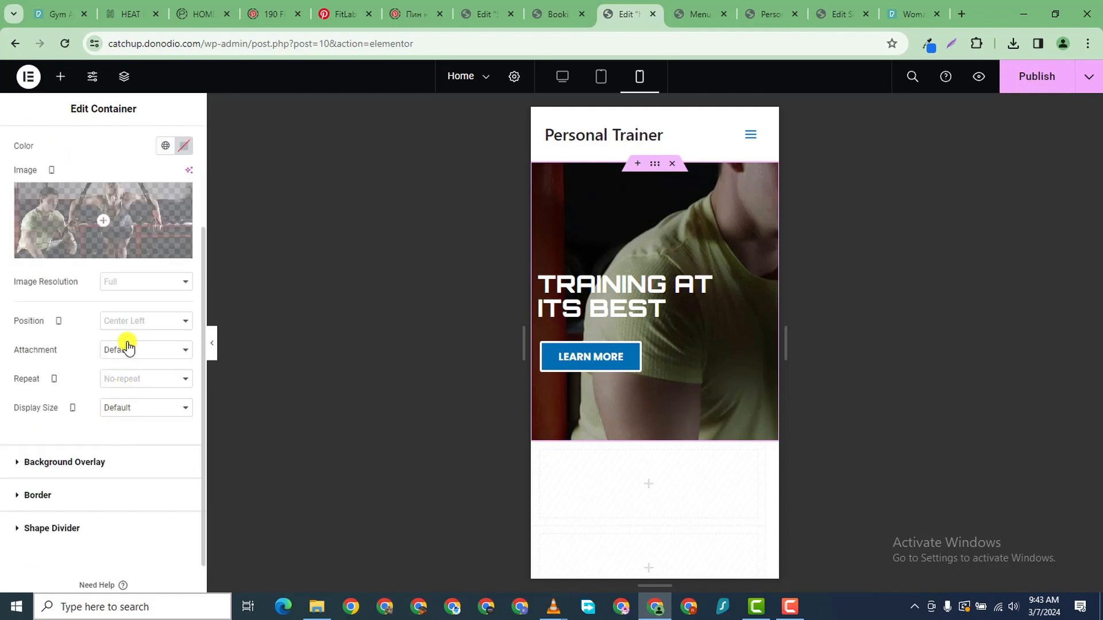
click(131, 325)
click(110, 229)
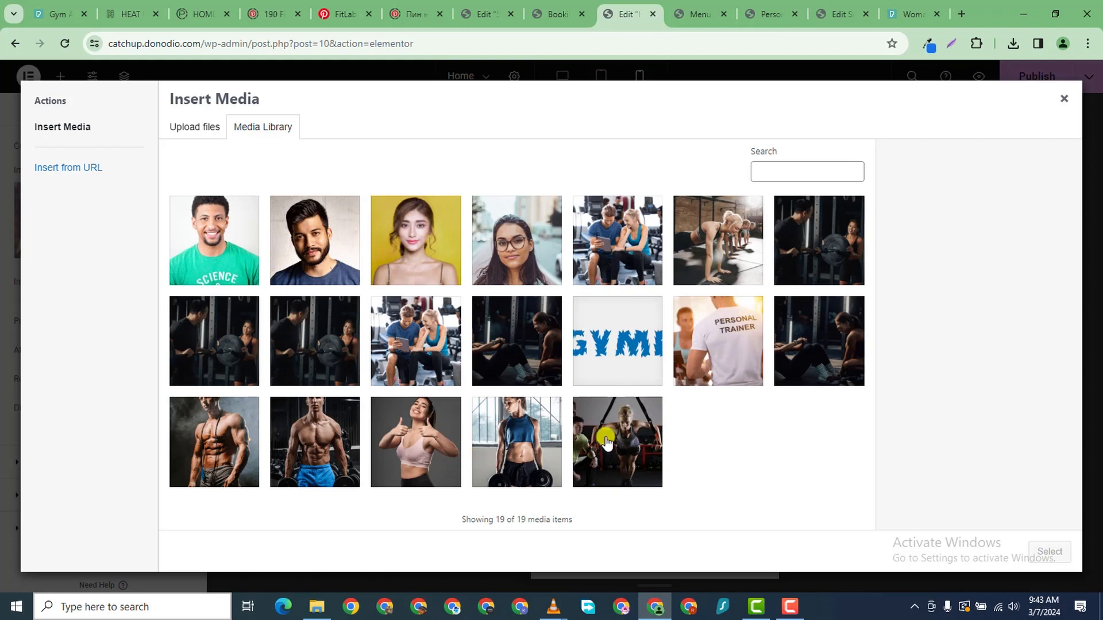
click(618, 453)
click(1049, 551)
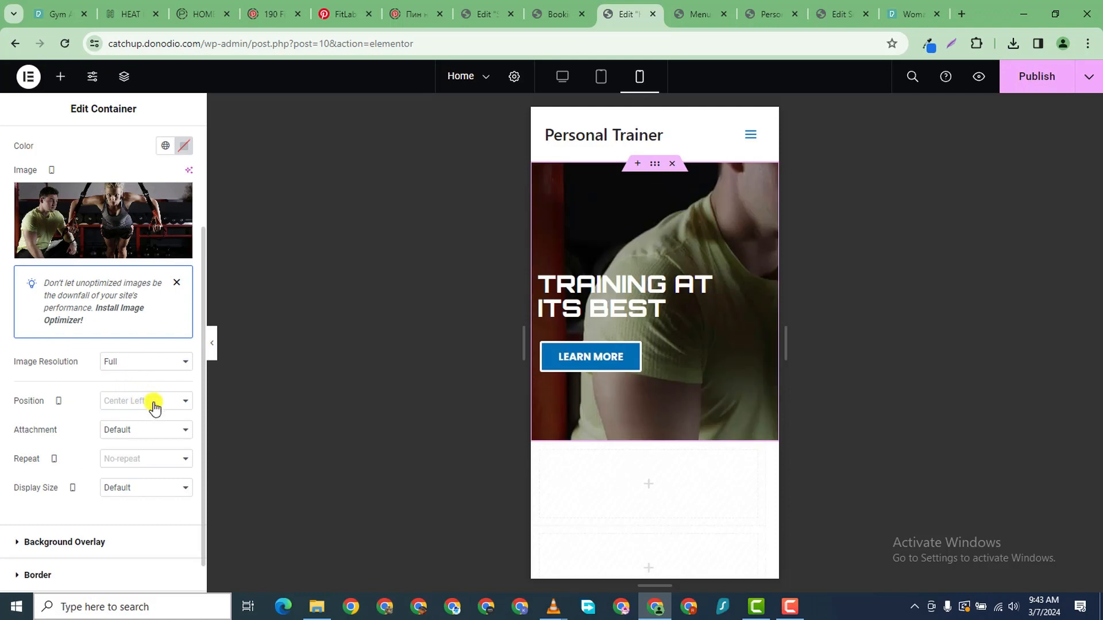
click(141, 487)
click(136, 524)
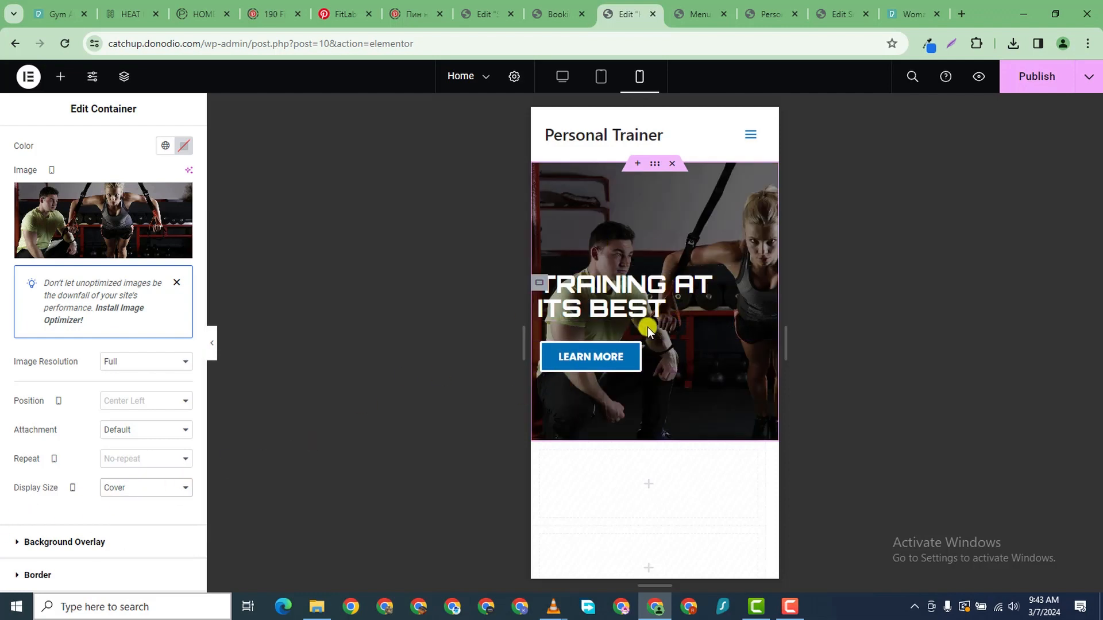
click(706, 289)
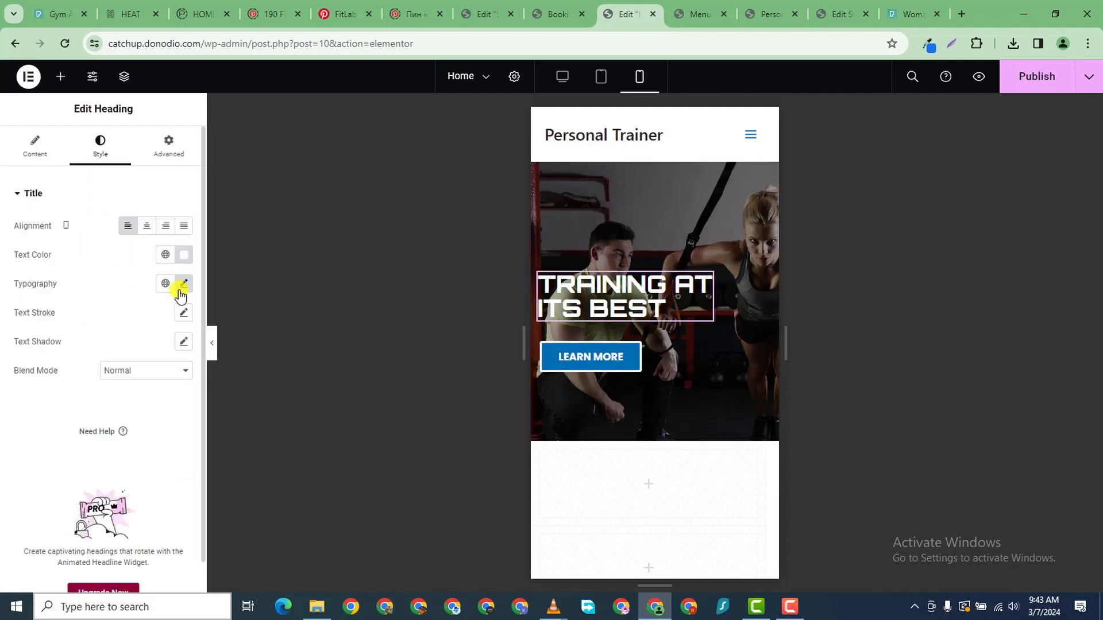
- Reduce the hero heading's font size from 35 to 32 px
click(183, 283)
click(174, 395)
click(173, 396)
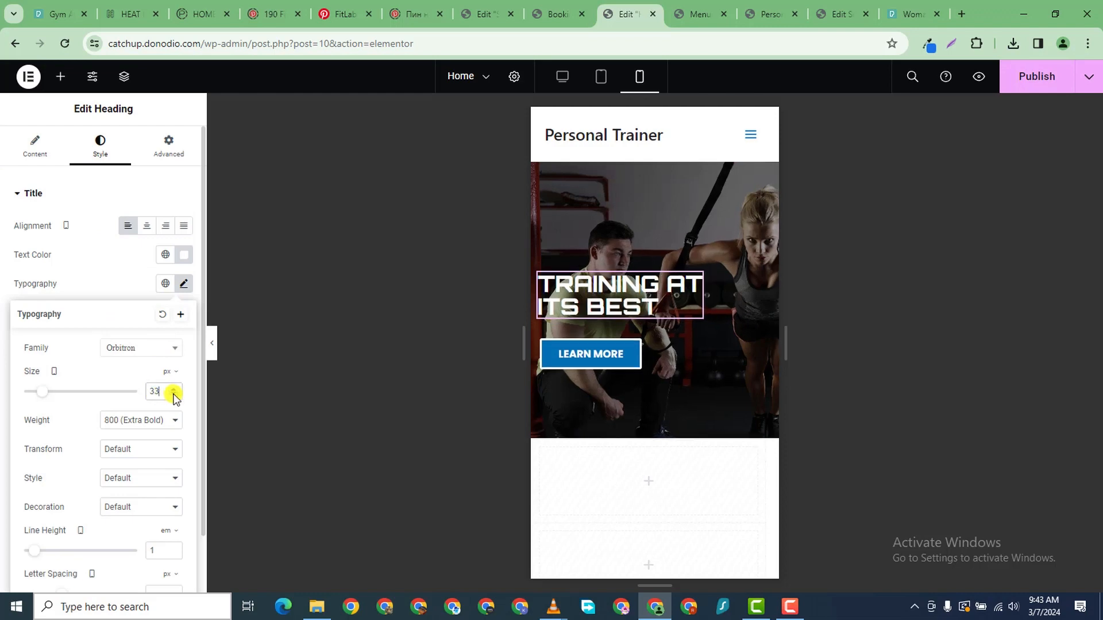
click(174, 395)
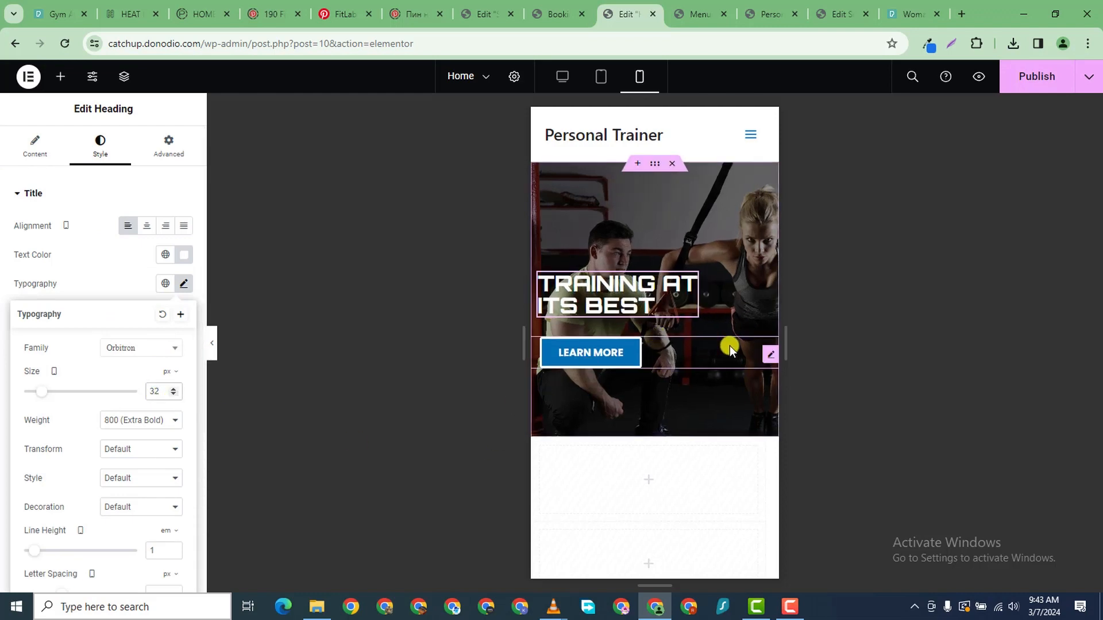
- Give the LEARN MORE button a -22 px top margin and publish the page
click(766, 357)
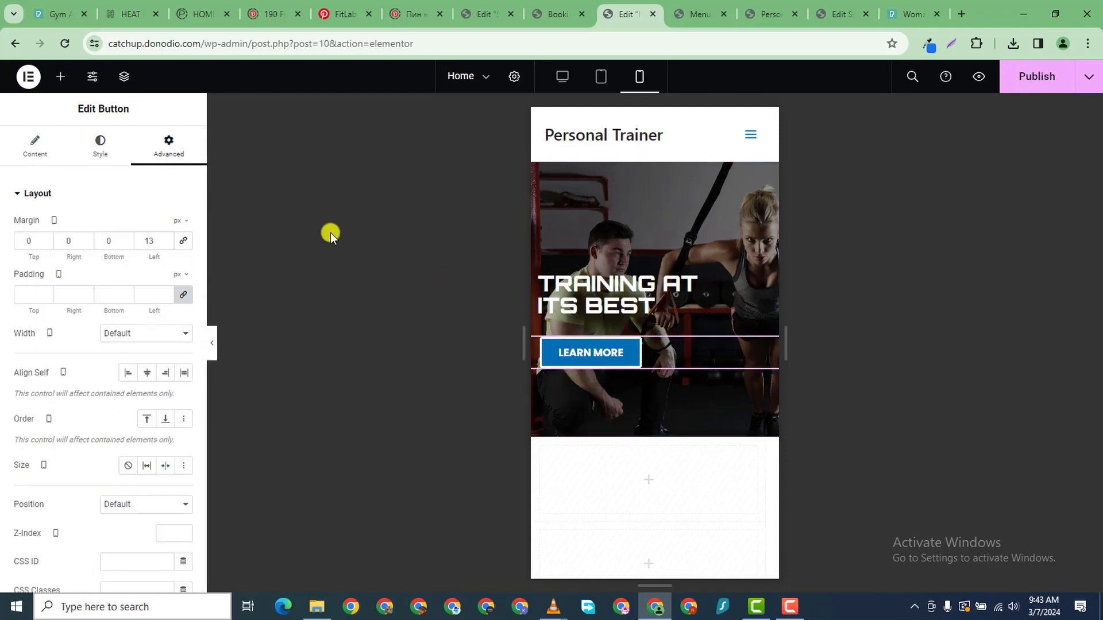
click(45, 244)
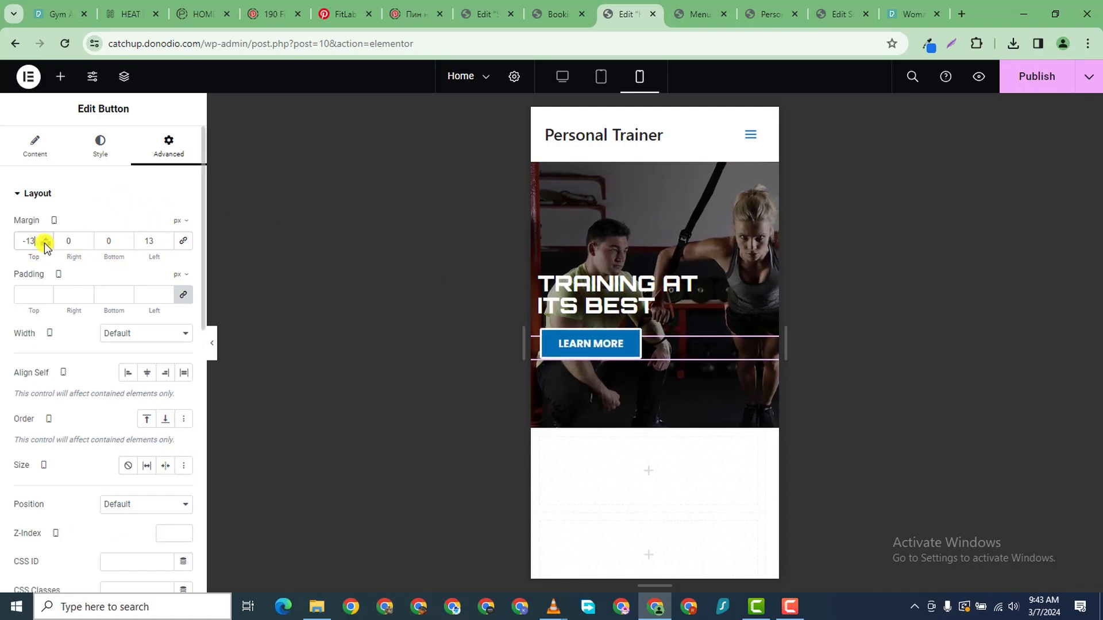
click(44, 243)
click(44, 243)
click(44, 243)
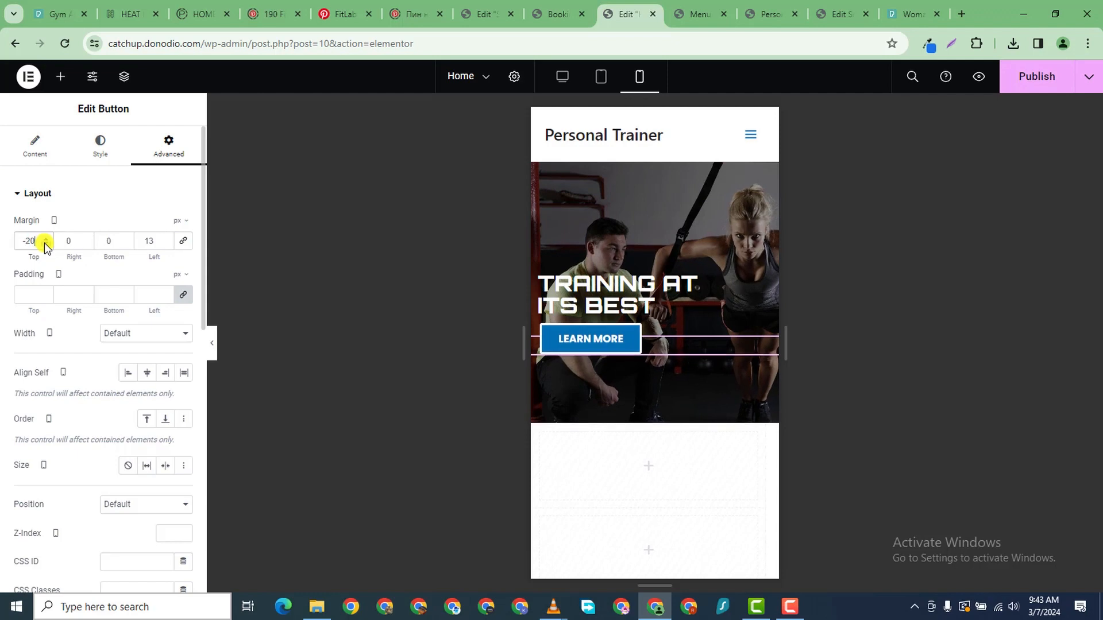
click(44, 242)
click(44, 243)
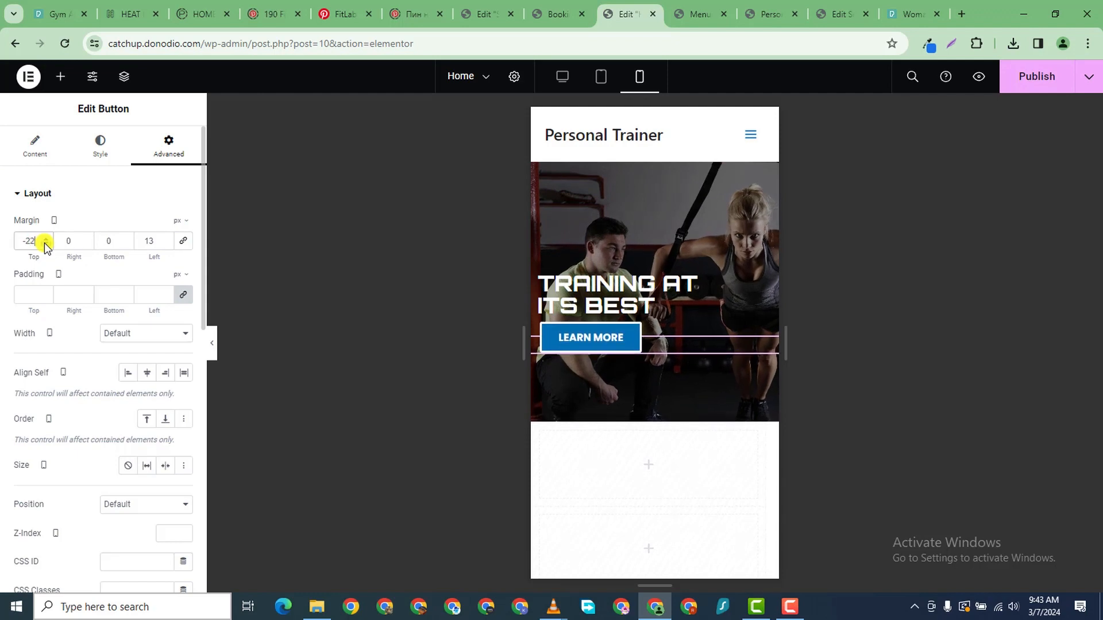
scroll(635, 487, down, 5)
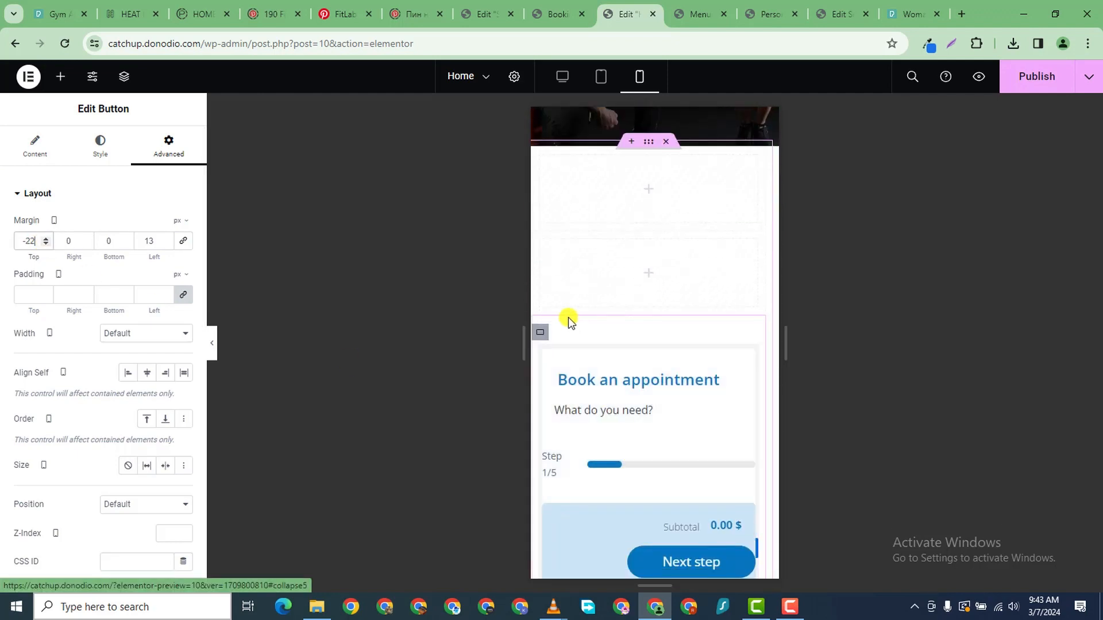
click(1017, 74)
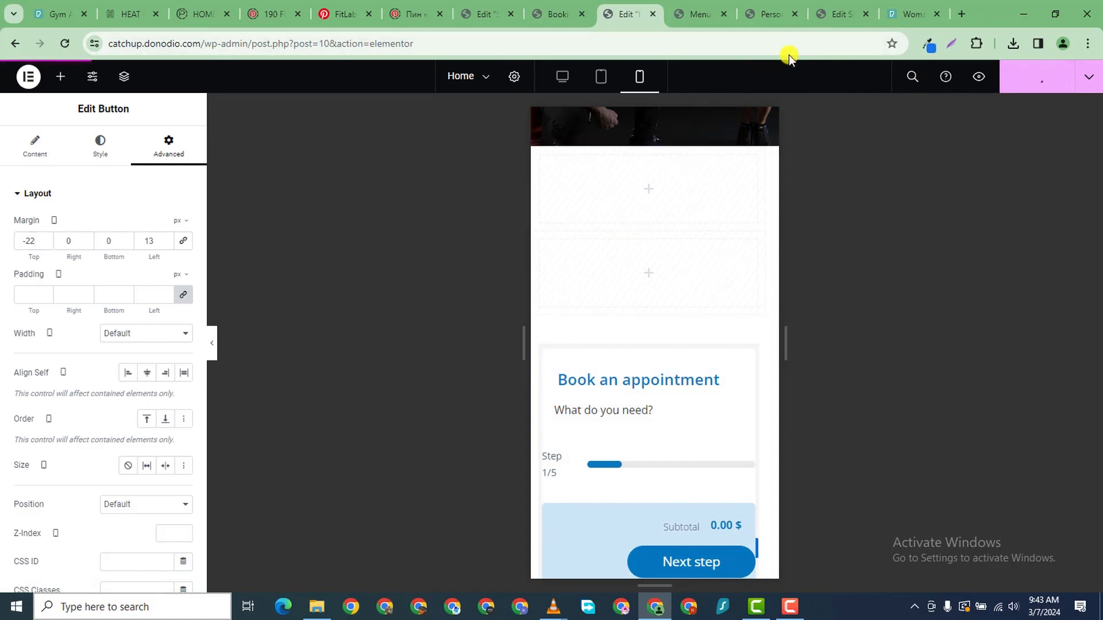
- Reload the live Personal Trainer home page and open DevTools with Inspect
click(687, 25)
click(747, 23)
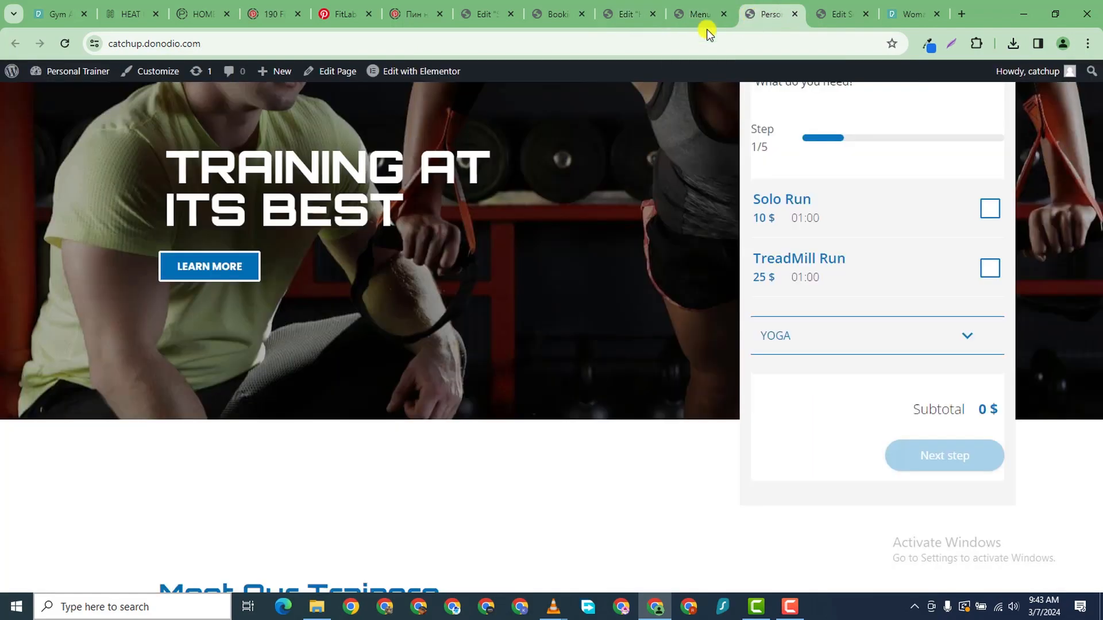
click(66, 46)
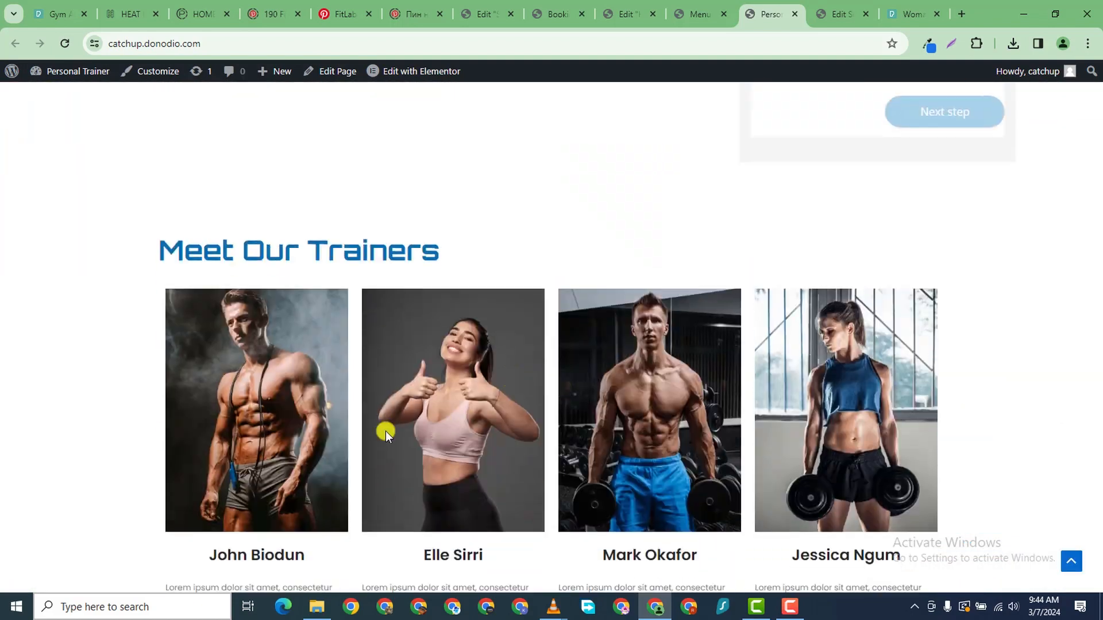
right_click(49, 422)
click(92, 406)
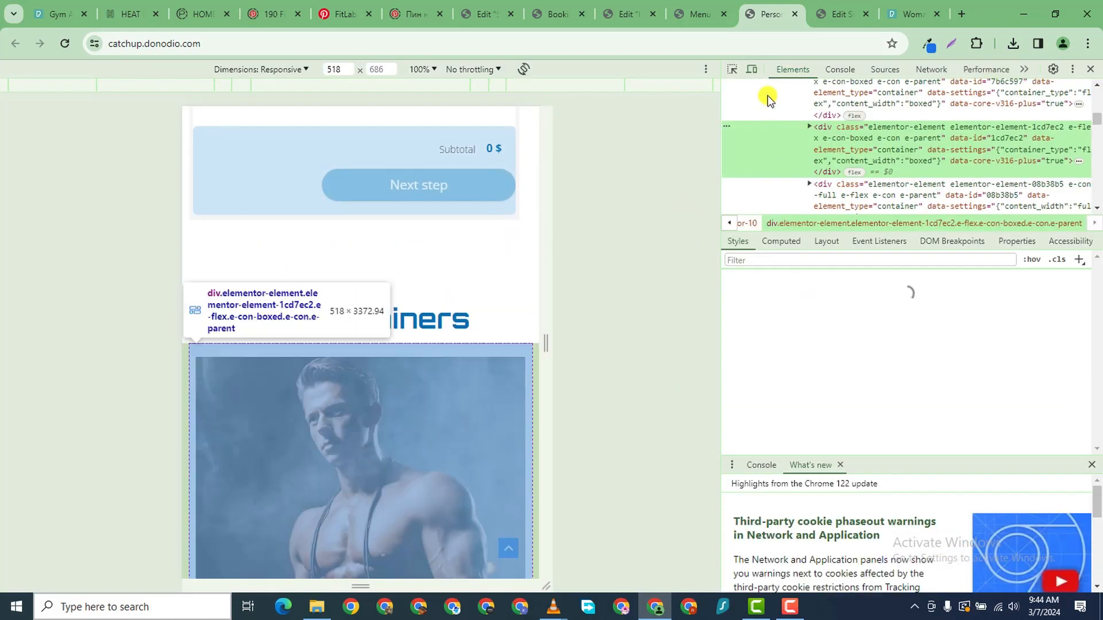
scroll(451, 291, down, 5)
scroll(454, 368, down, 5)
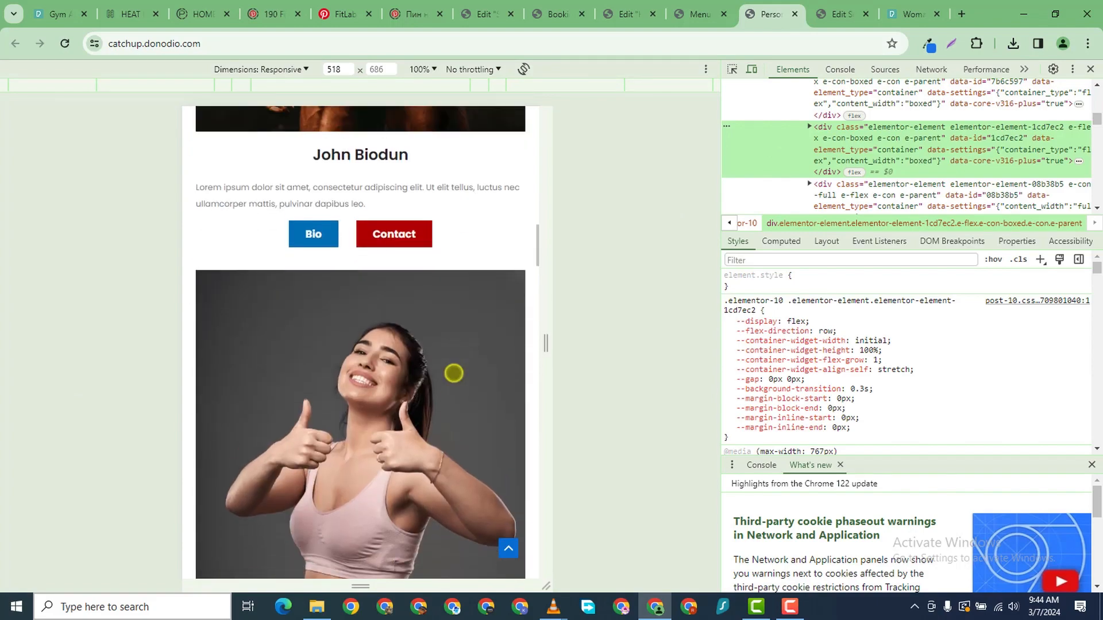
scroll(454, 370, up, 20)
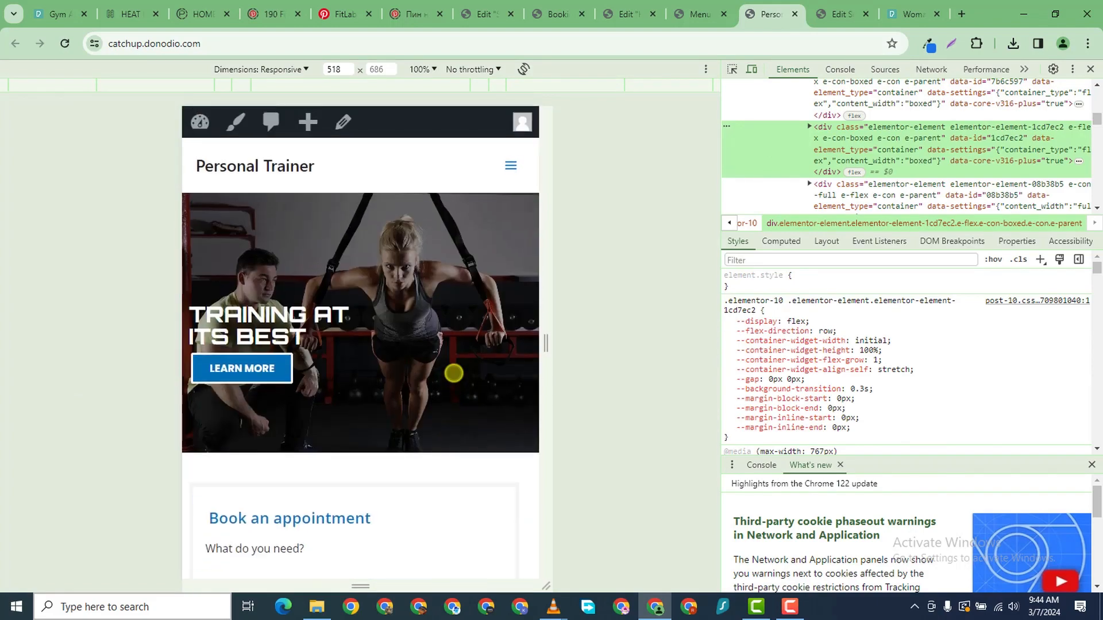
scroll(454, 373, down, 7)
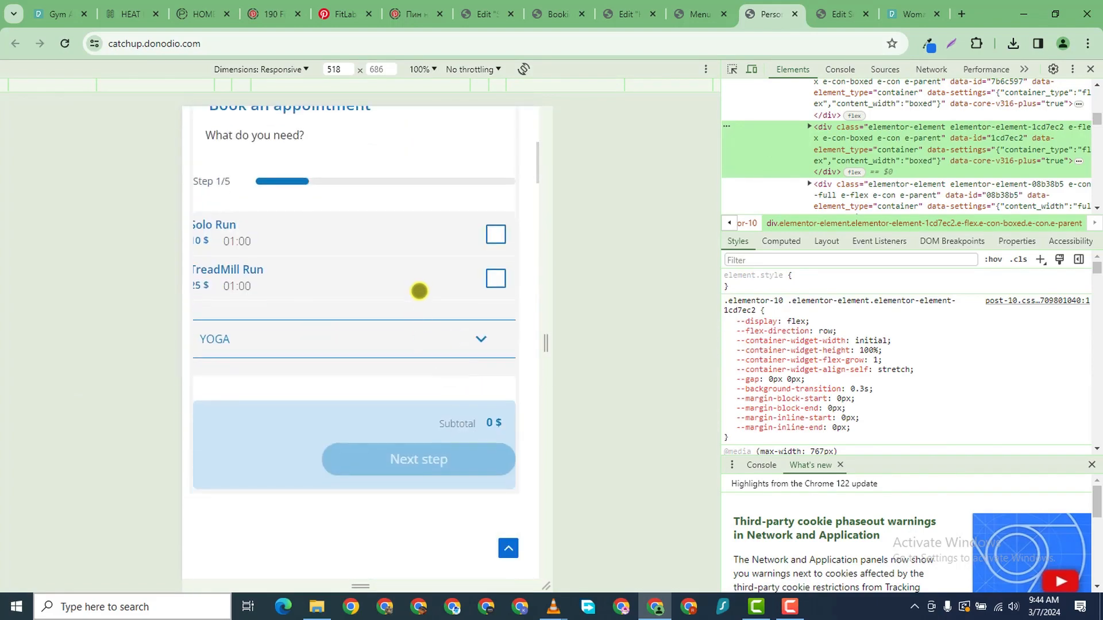
scroll(419, 291, up, 6)
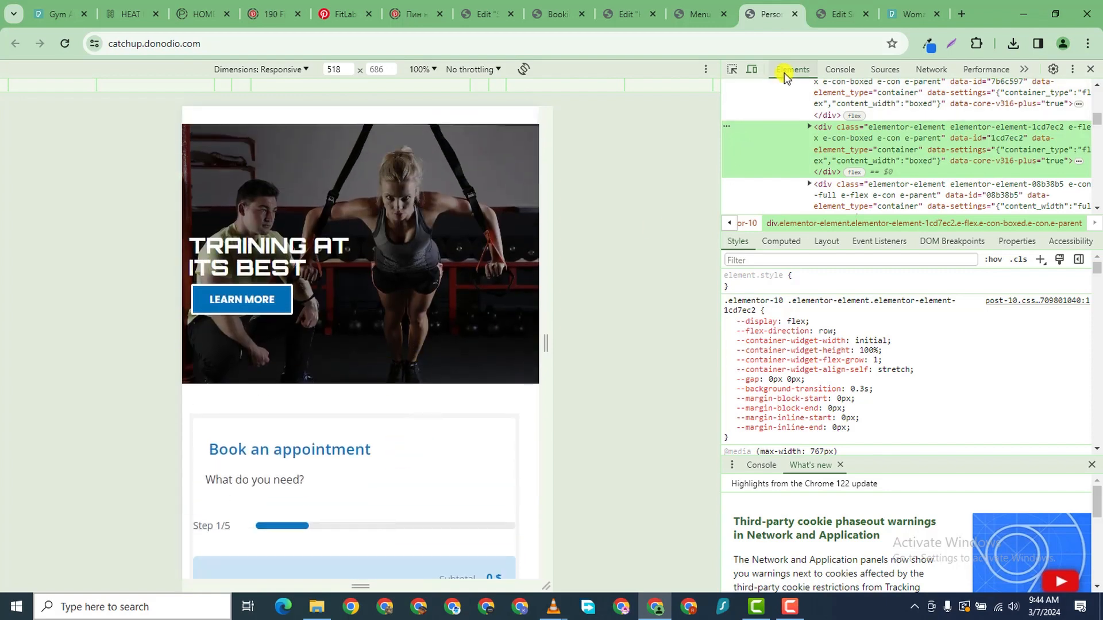
- Emulate the home page on an iPhone 14 Pro Max and scroll through it
click(754, 69)
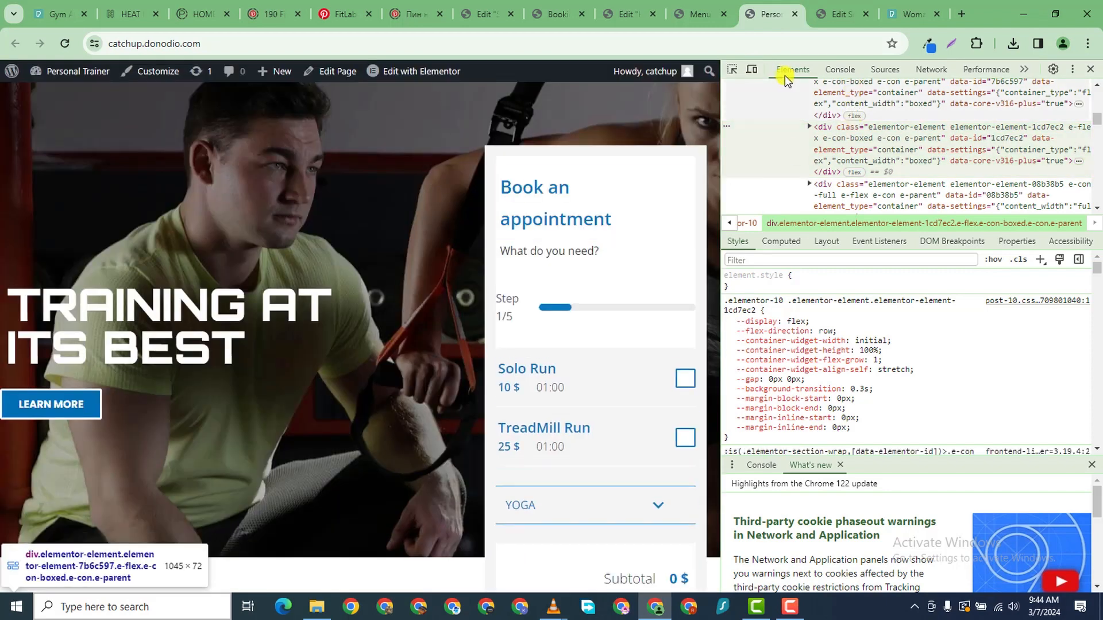
click(754, 69)
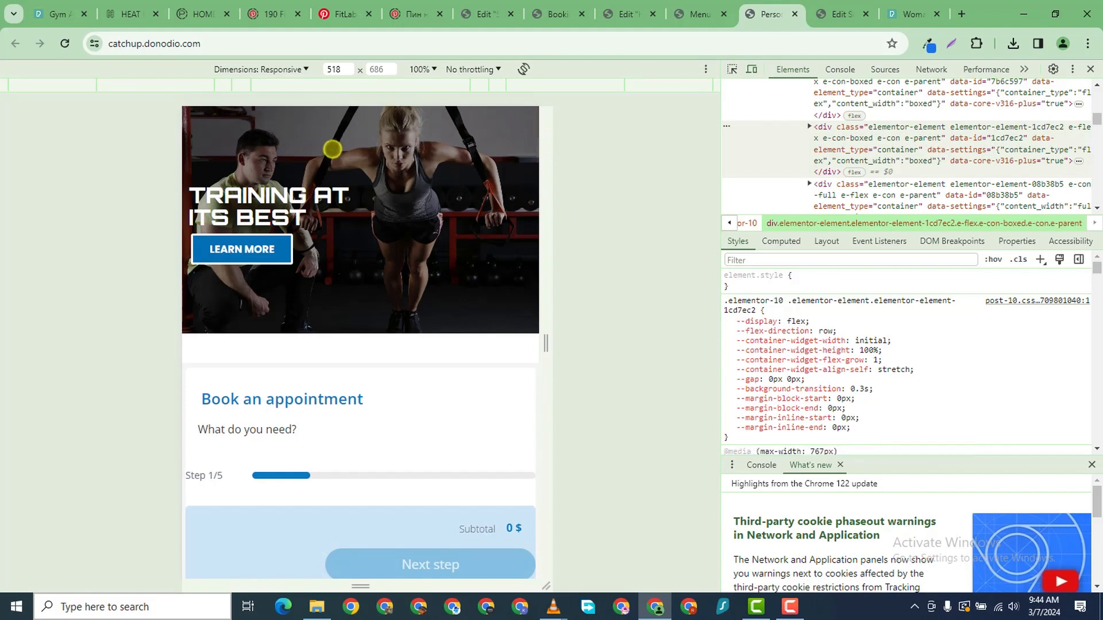
scroll(406, 254, down, 3)
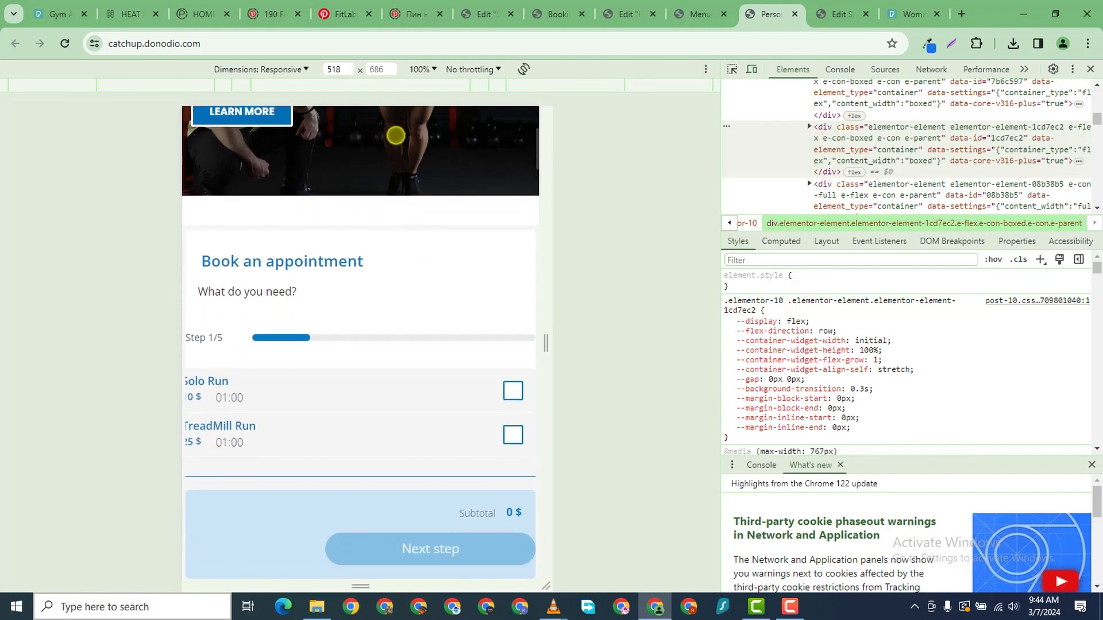
click(301, 69)
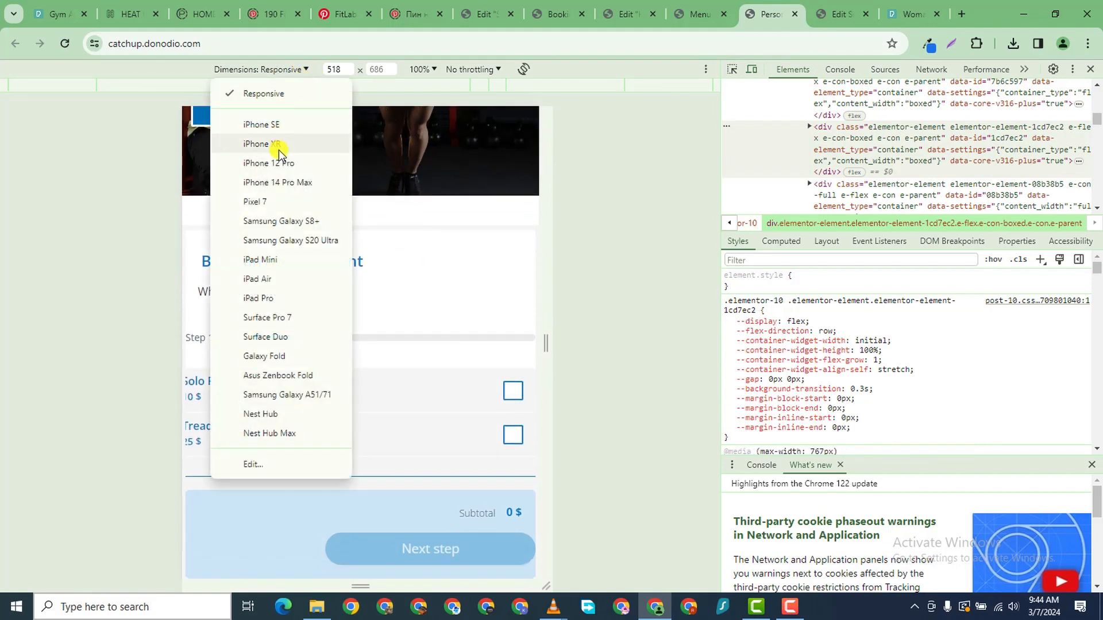
click(289, 182)
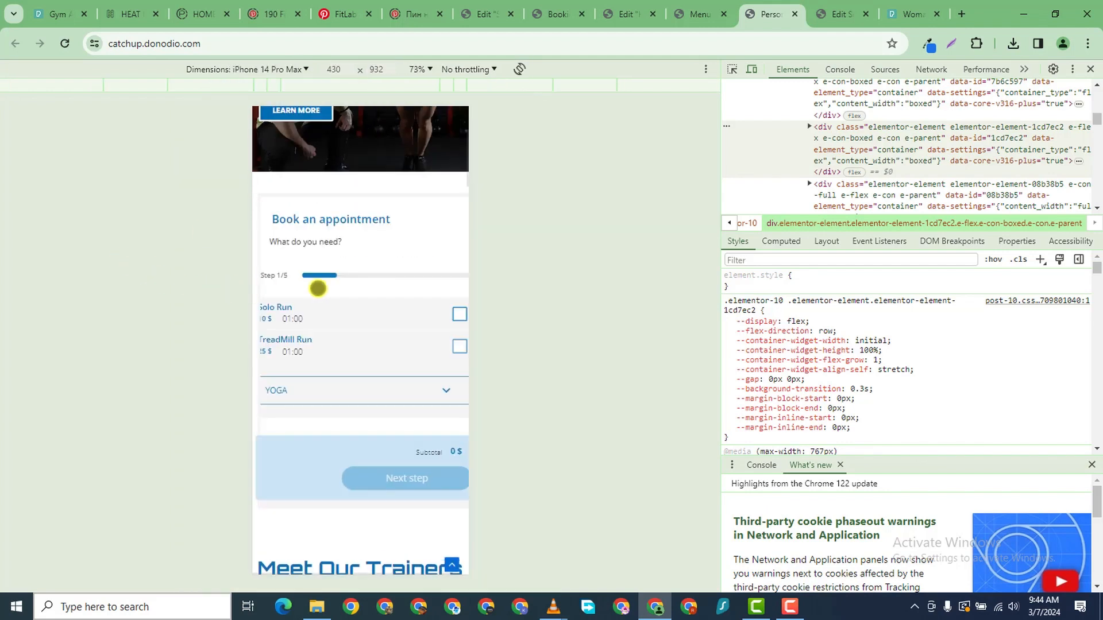
scroll(333, 296, down, 3)
scroll(331, 296, up, 1)
scroll(332, 296, up, 4)
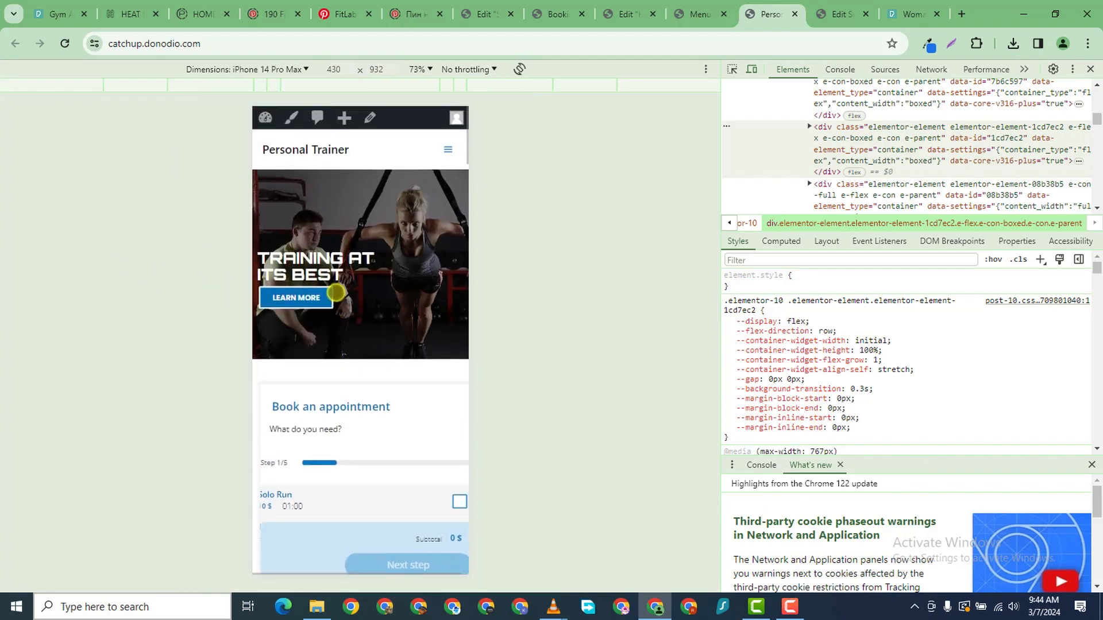
scroll(333, 292, down, 3)
scroll(348, 297, down, 5)
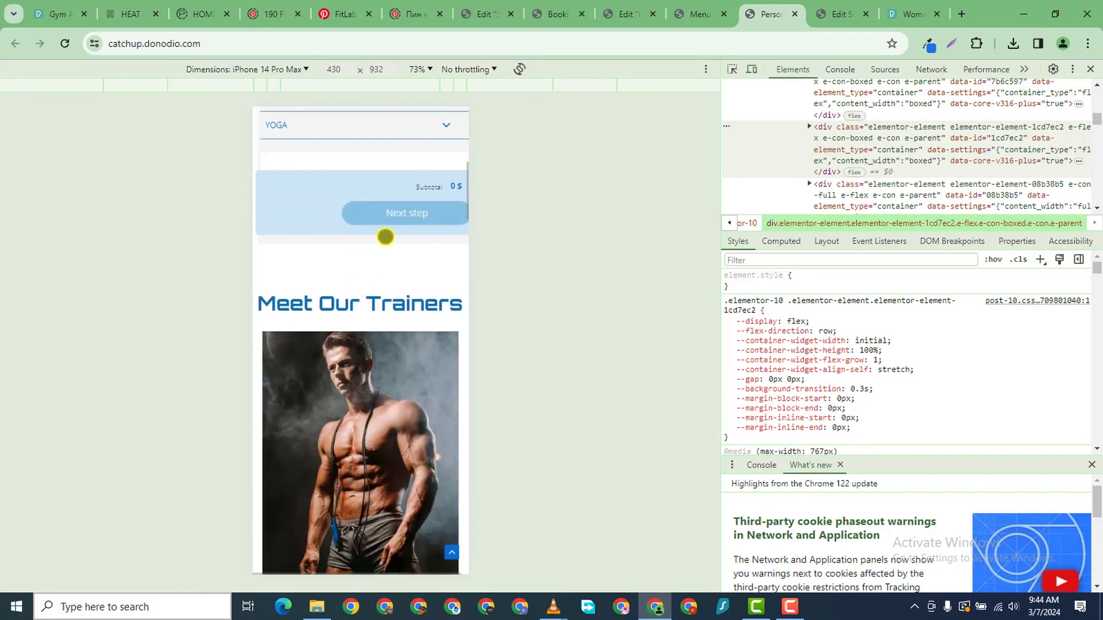
scroll(385, 239, up, 2)
scroll(416, 177, up, 7)
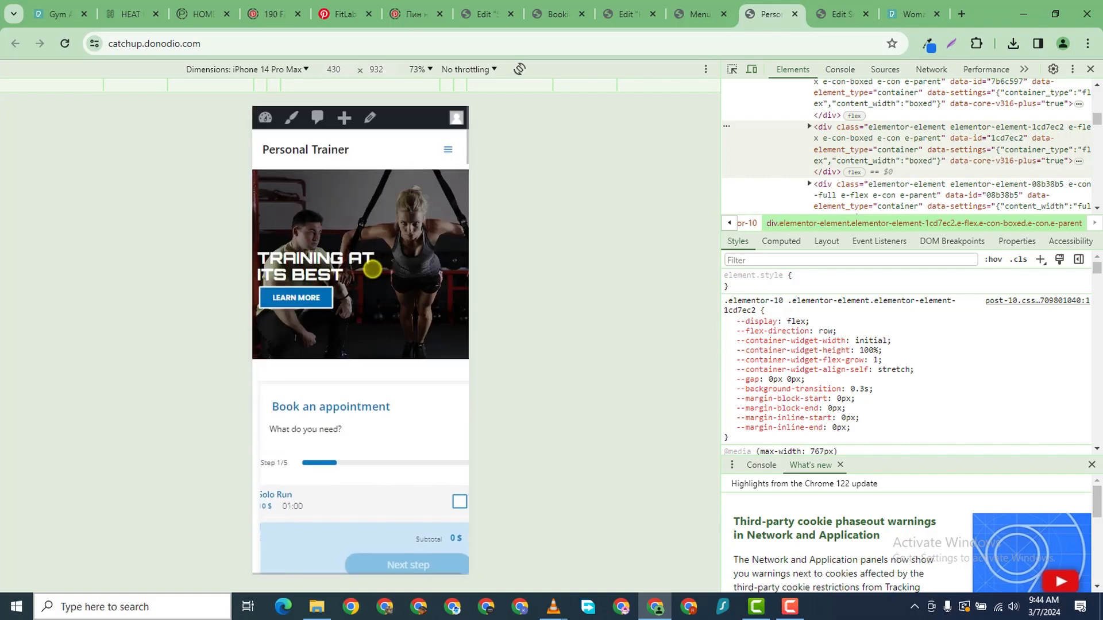
scroll(374, 267, down, 10)
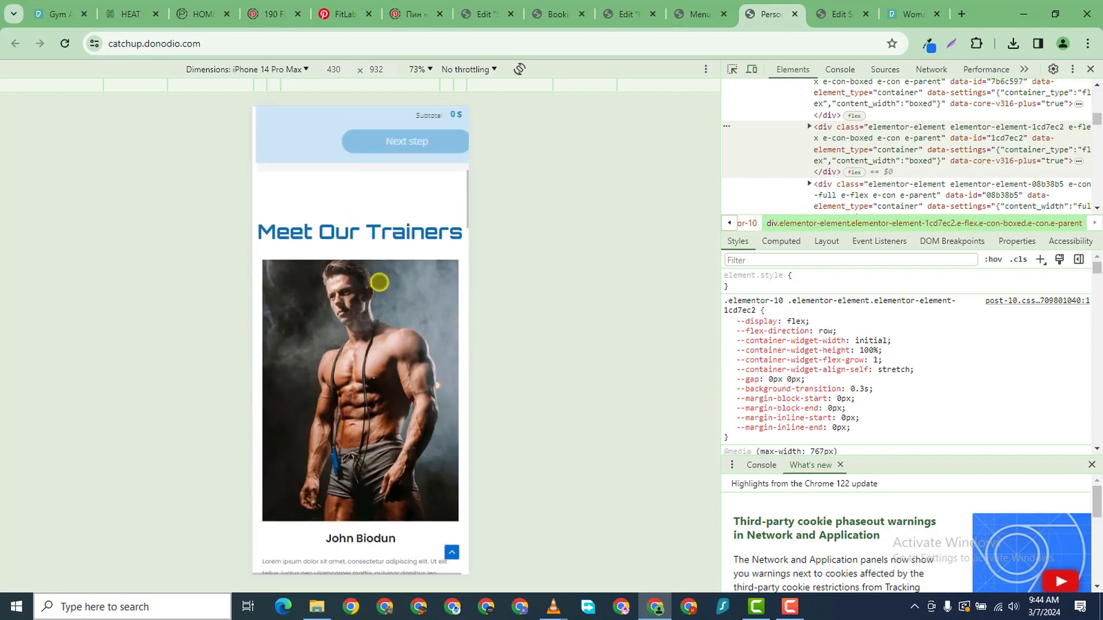
- Check the page as a Galaxy S20 Ultra, then close the live tab for Booking
click(303, 69)
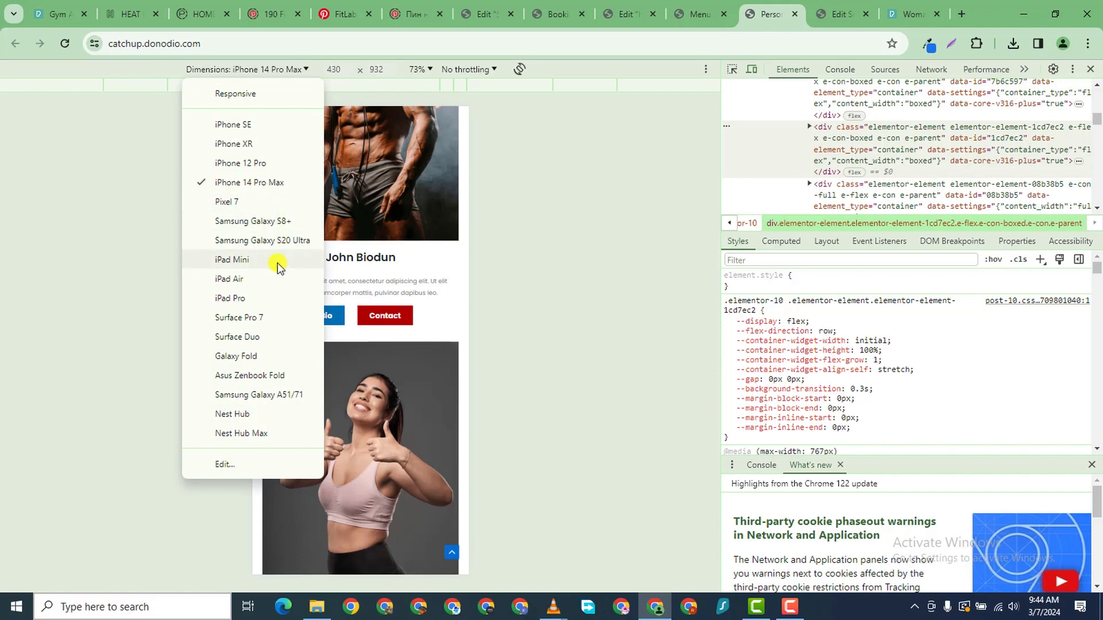
click(246, 242)
scroll(321, 270, up, 6)
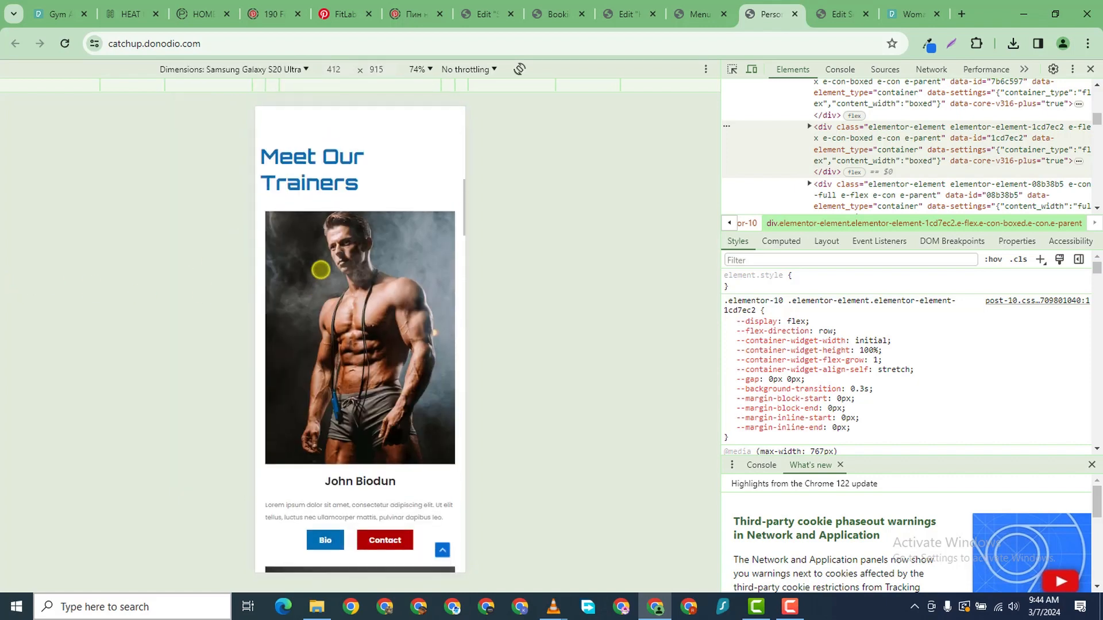
scroll(323, 269, up, 5)
scroll(318, 271, down, 5)
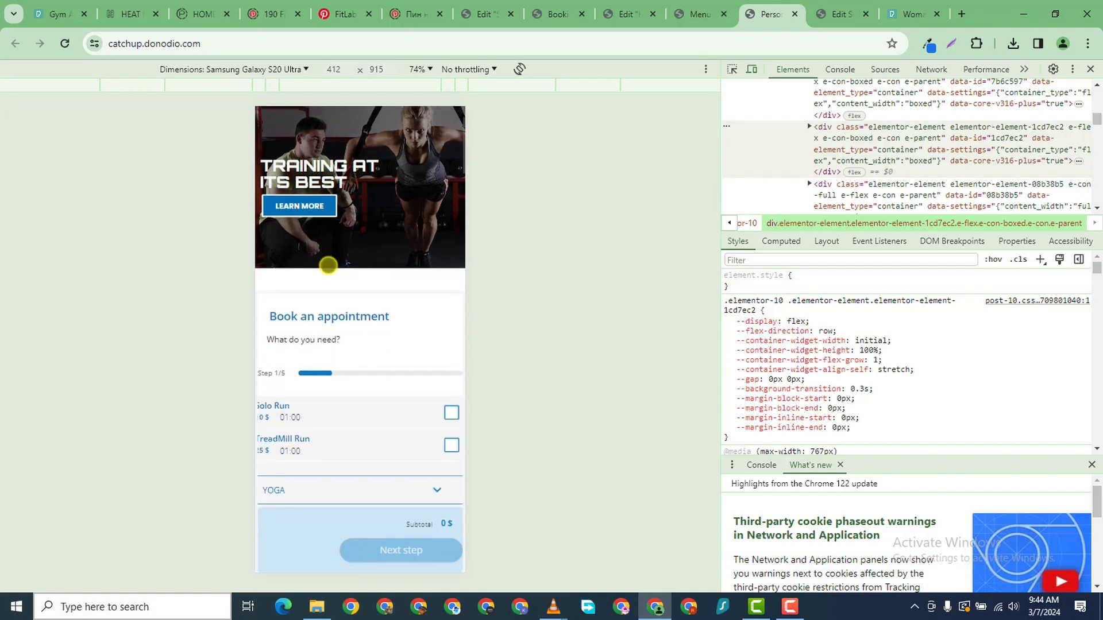
scroll(307, 276, down, 5)
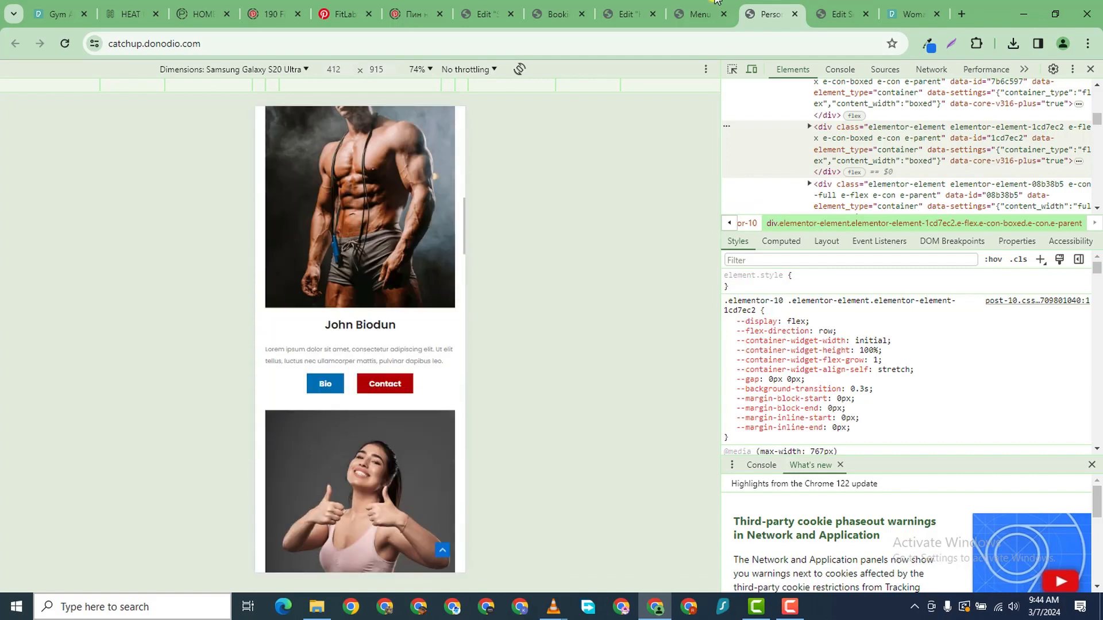
click(795, 14)
click(540, 15)
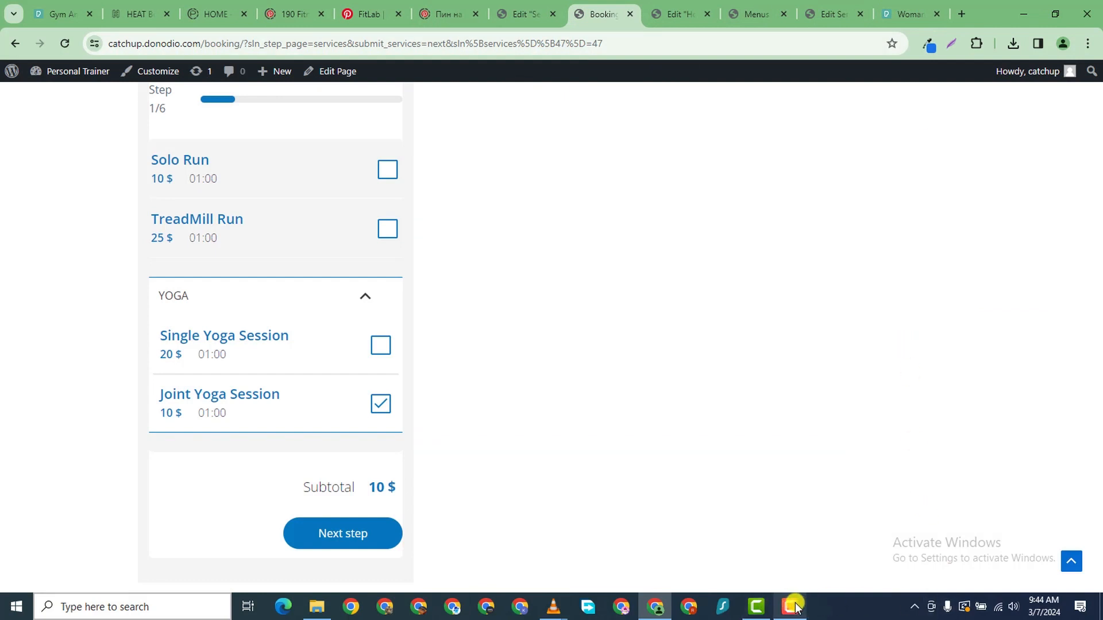
- Preview the Home page canvas at Desktop width, then go to the Booking page tab
mouse_move(797, 610)
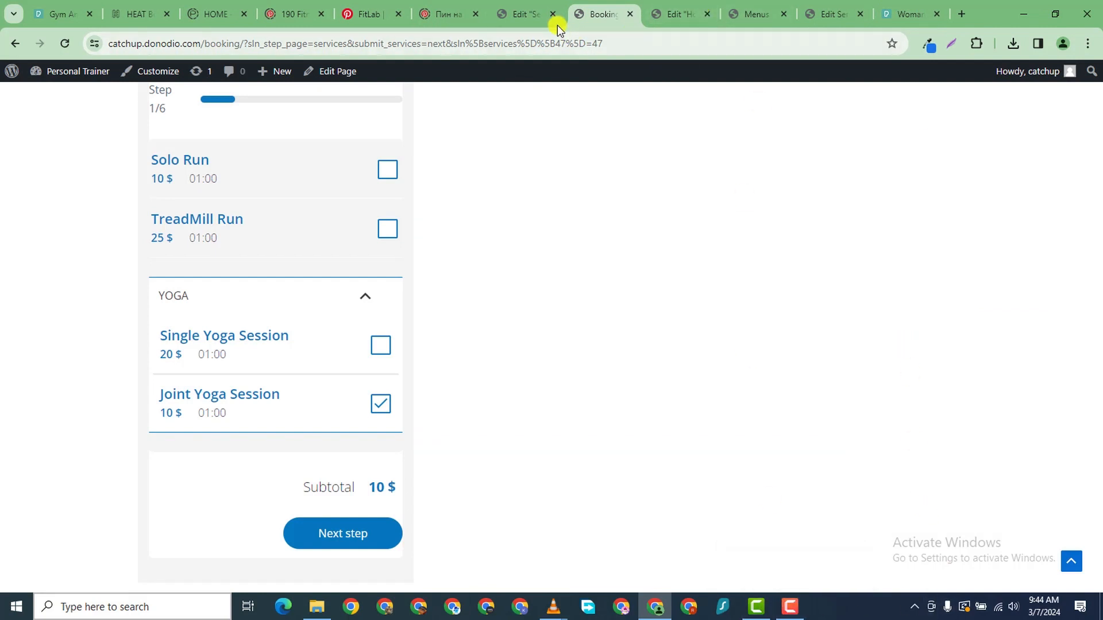
click(524, 16)
click(665, 16)
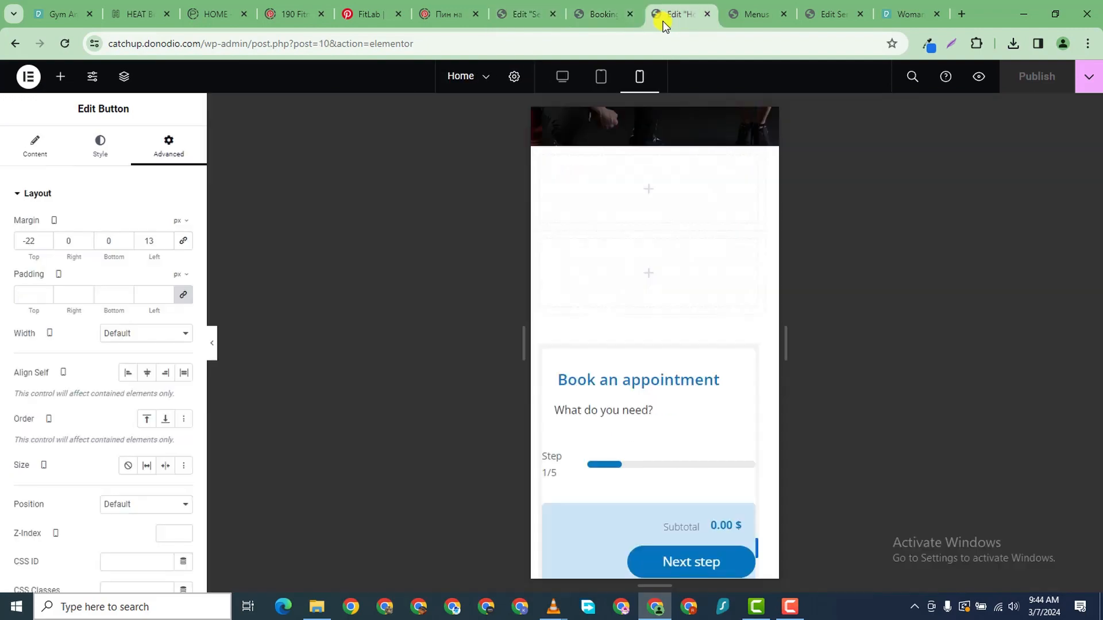
click(562, 76)
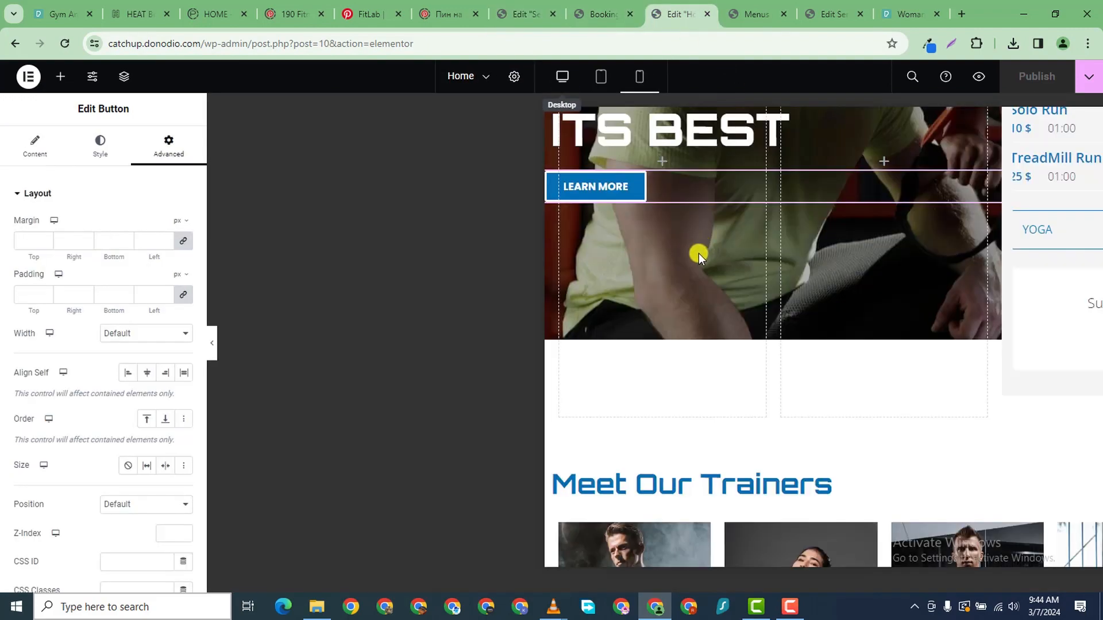
scroll(662, 242, down, 9)
scroll(664, 263, up, 15)
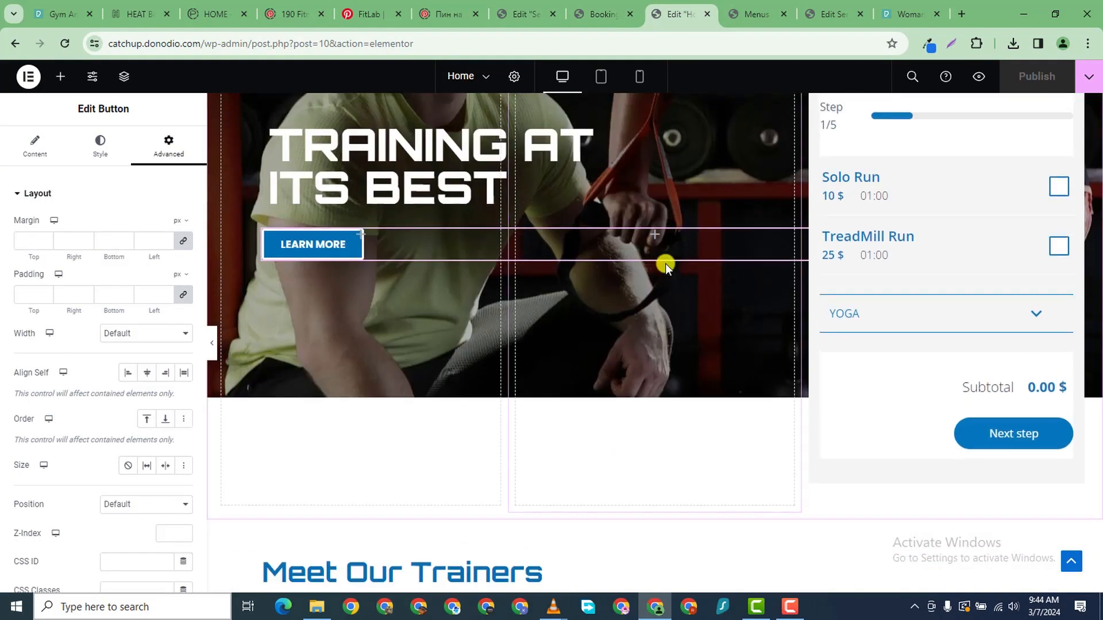
scroll(666, 287, down, 15)
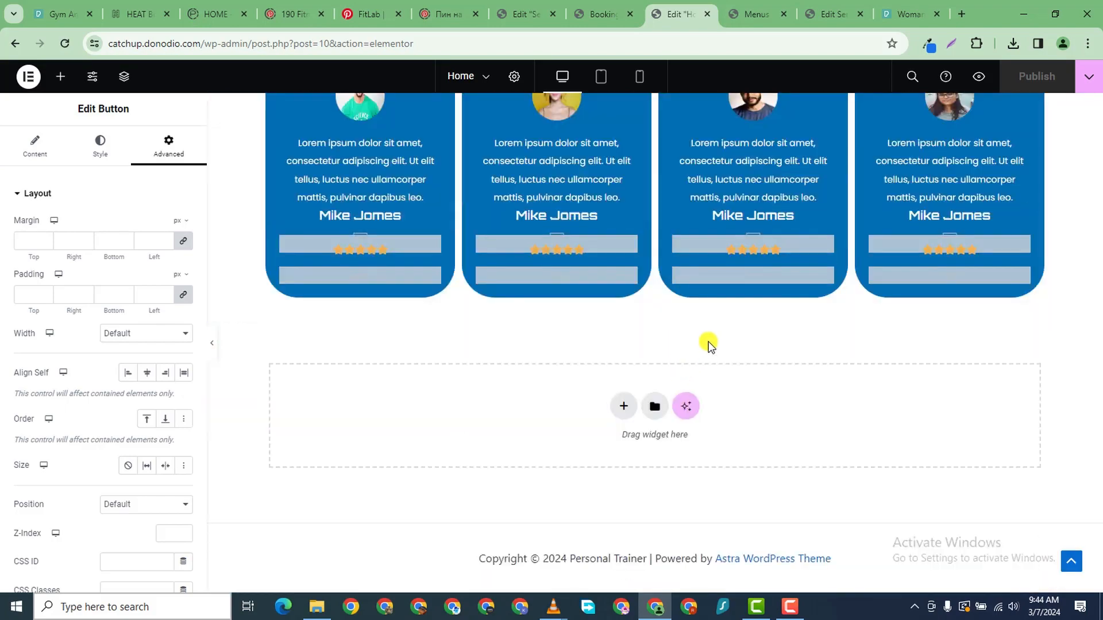
scroll(713, 344, up, 5)
scroll(716, 340, up, 15)
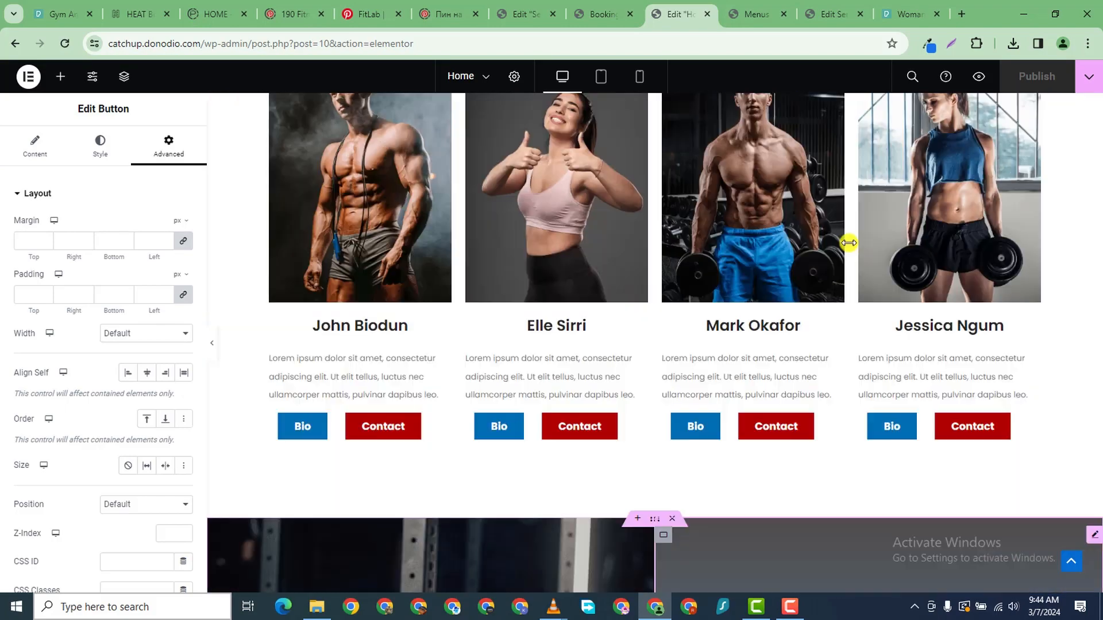
scroll(660, 206, up, 2)
scroll(283, 134, down, 2)
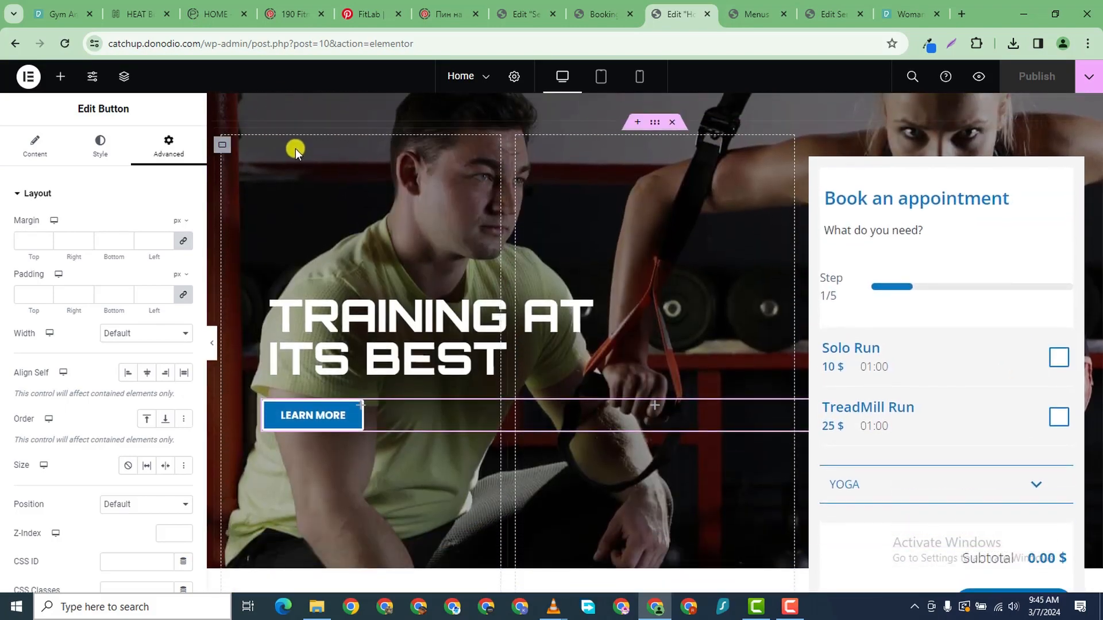
scroll(331, 167, up, 1)
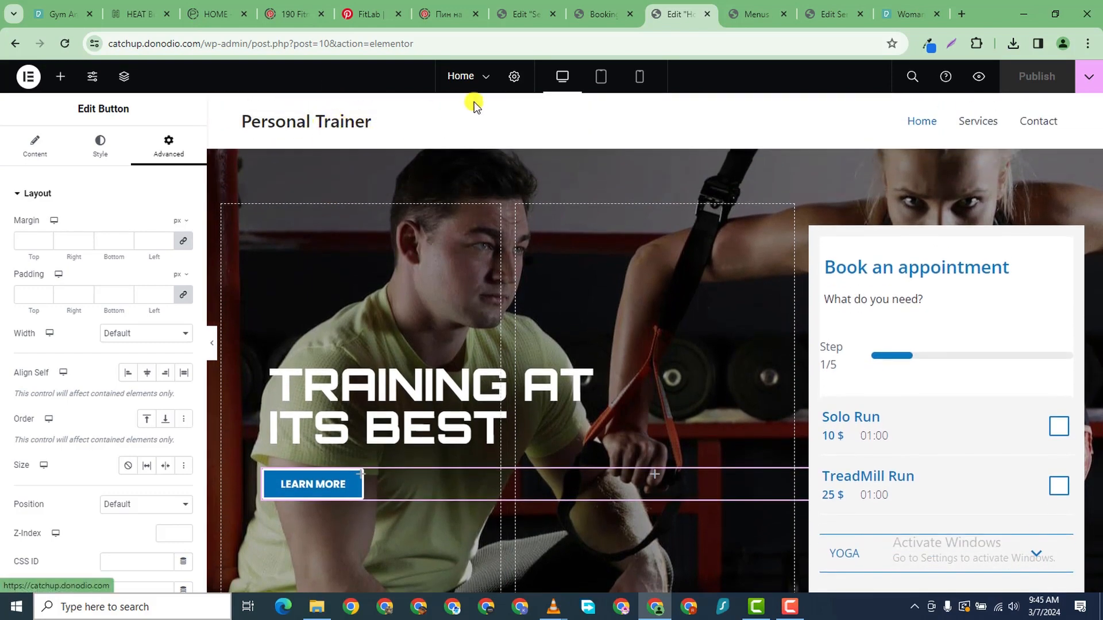
click(522, 17)
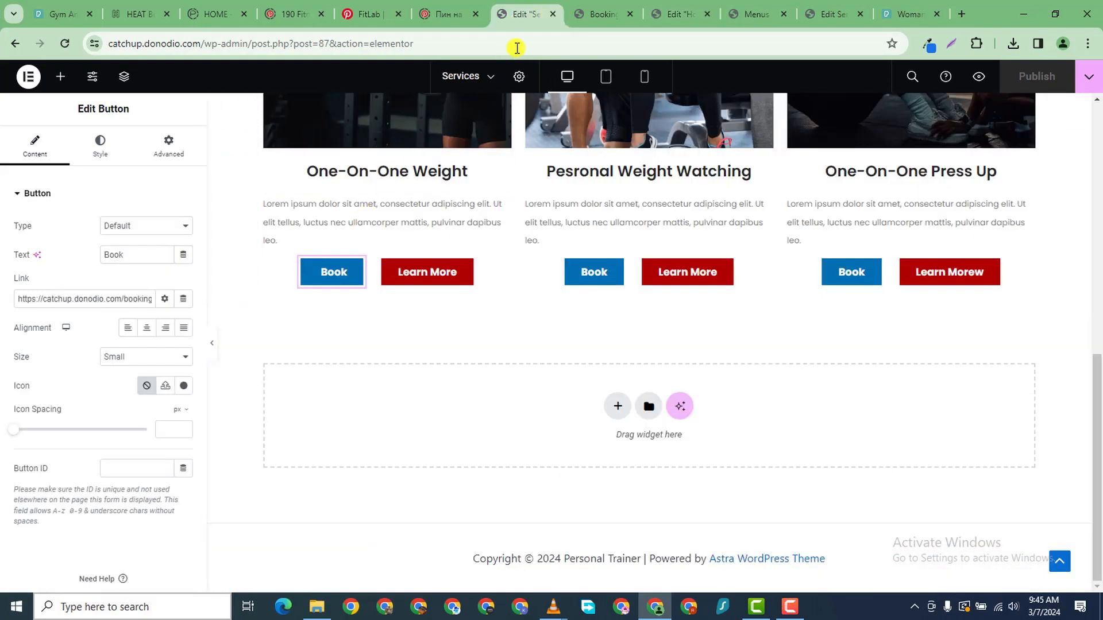
click(594, 17)
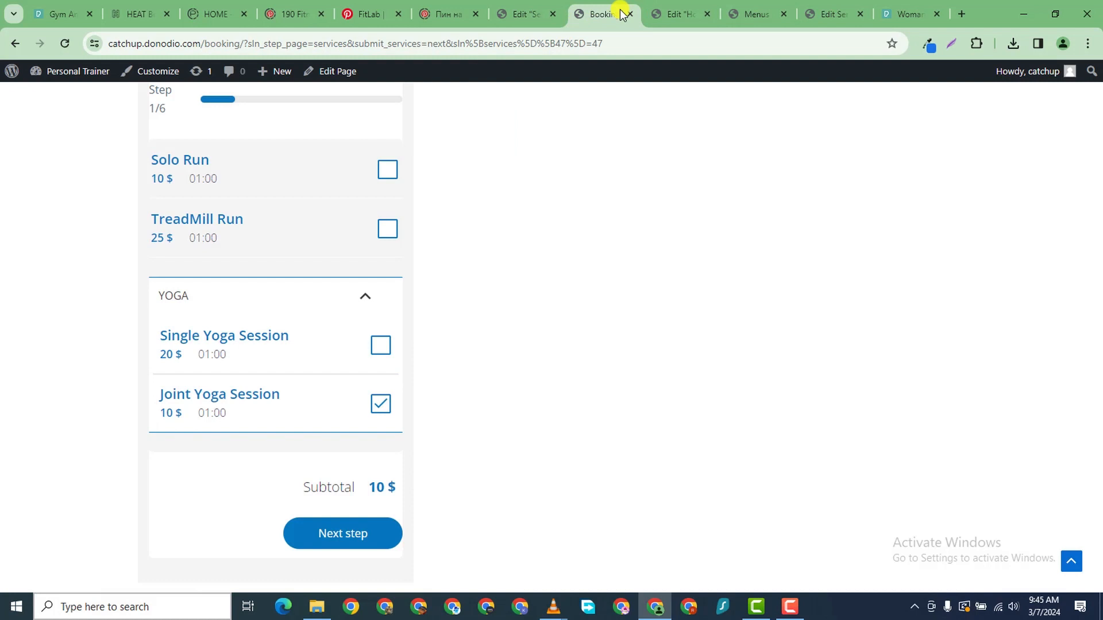
- Set the gen_logo GYMER image as the site logo in Header Builder's Site Title & Logo
click(743, 15)
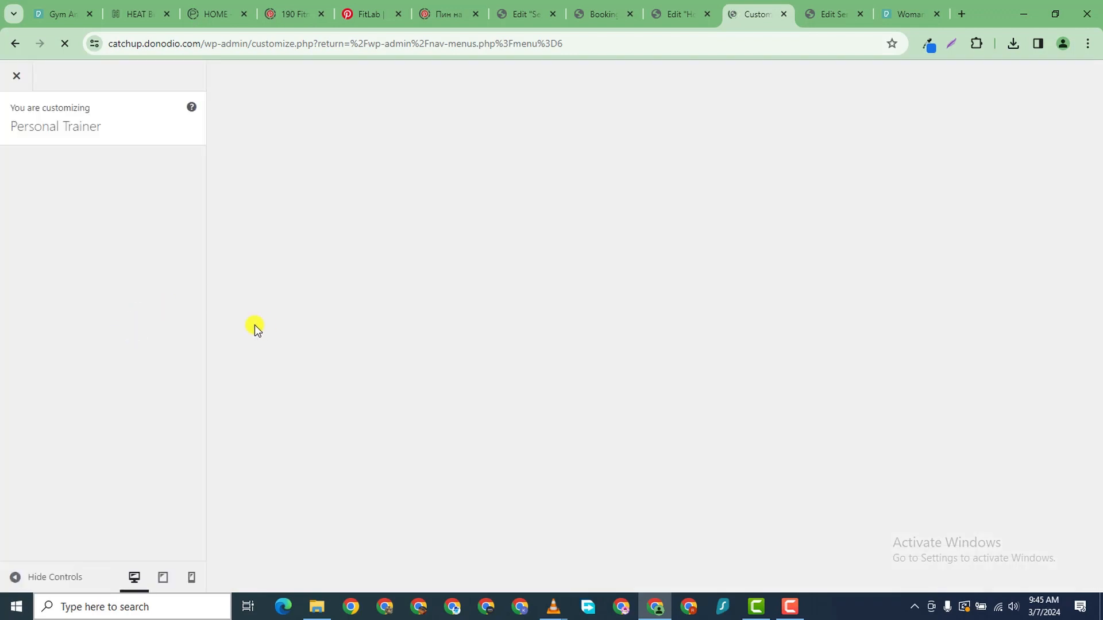
right_click(240, 607)
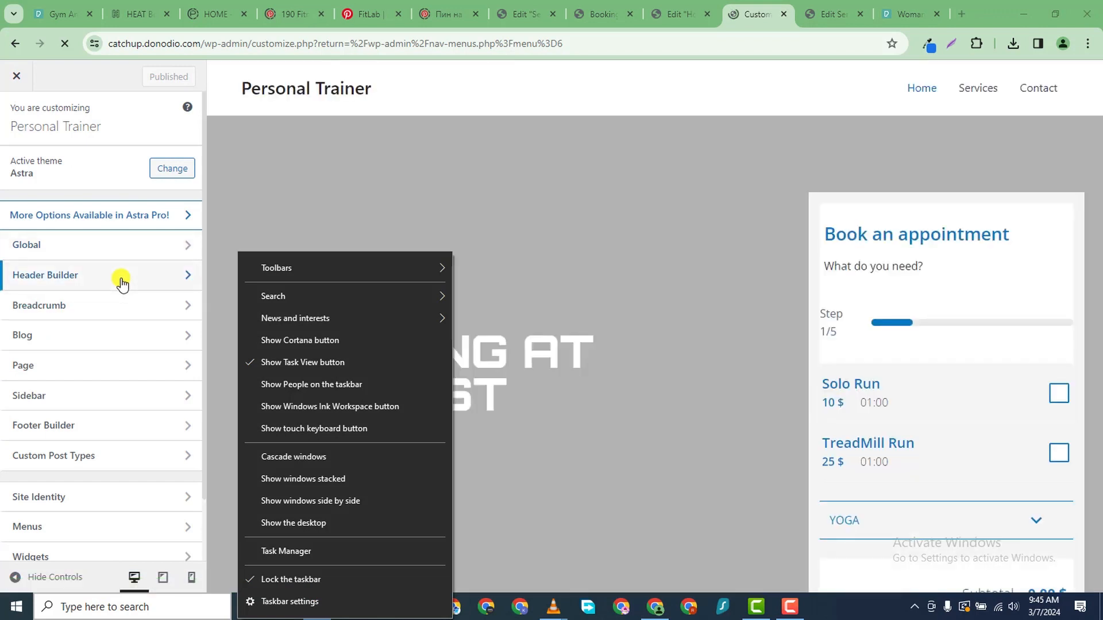
click(121, 280)
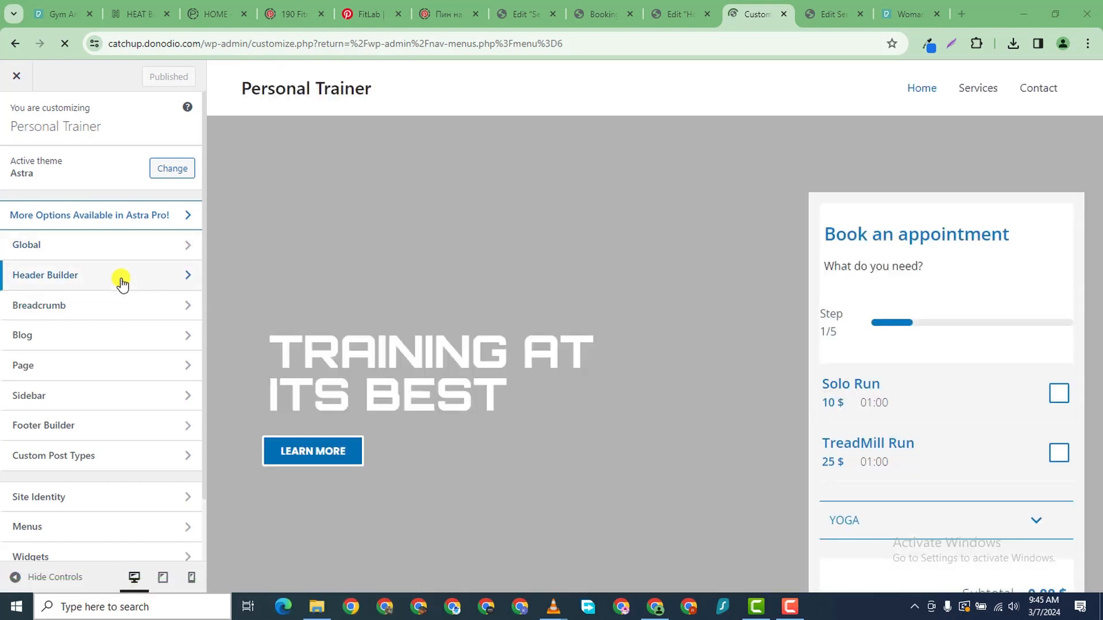
click(120, 281)
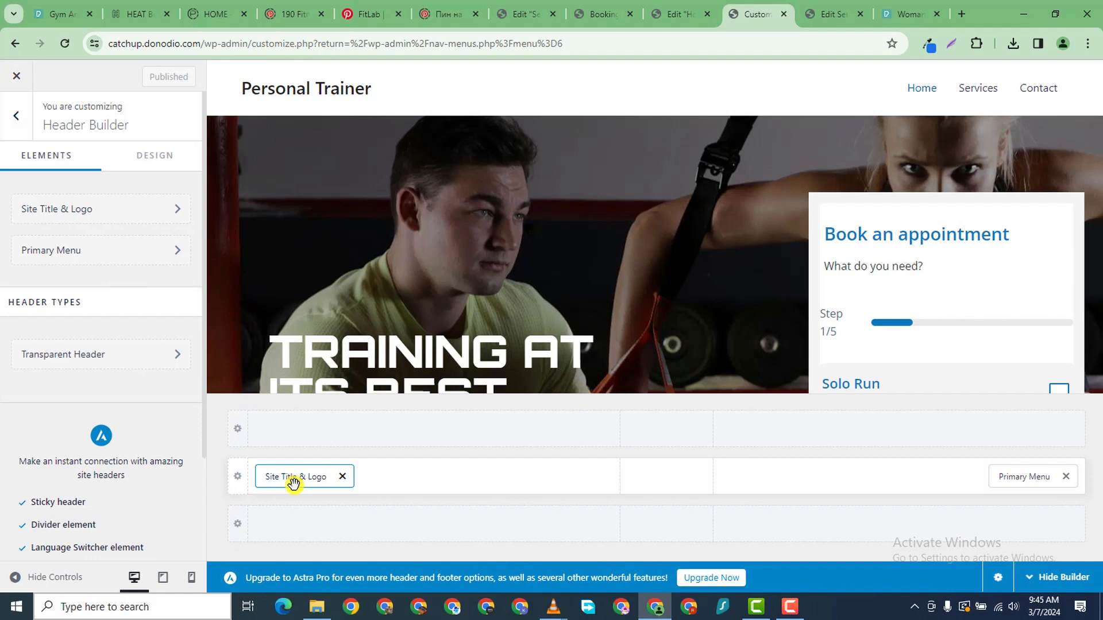
click(293, 484)
click(109, 234)
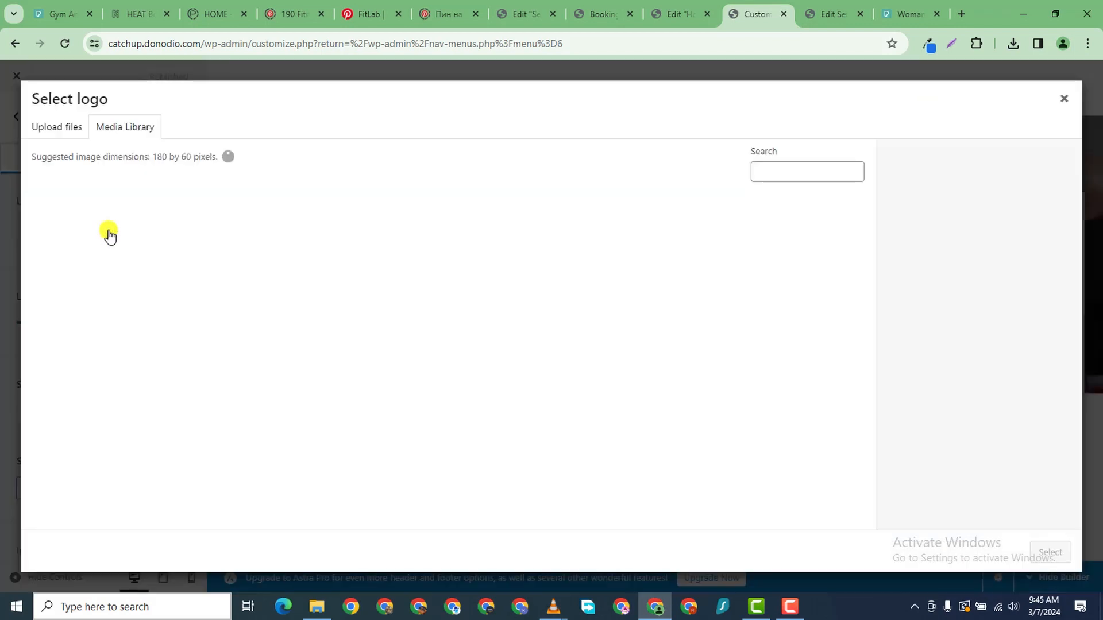
click(435, 368)
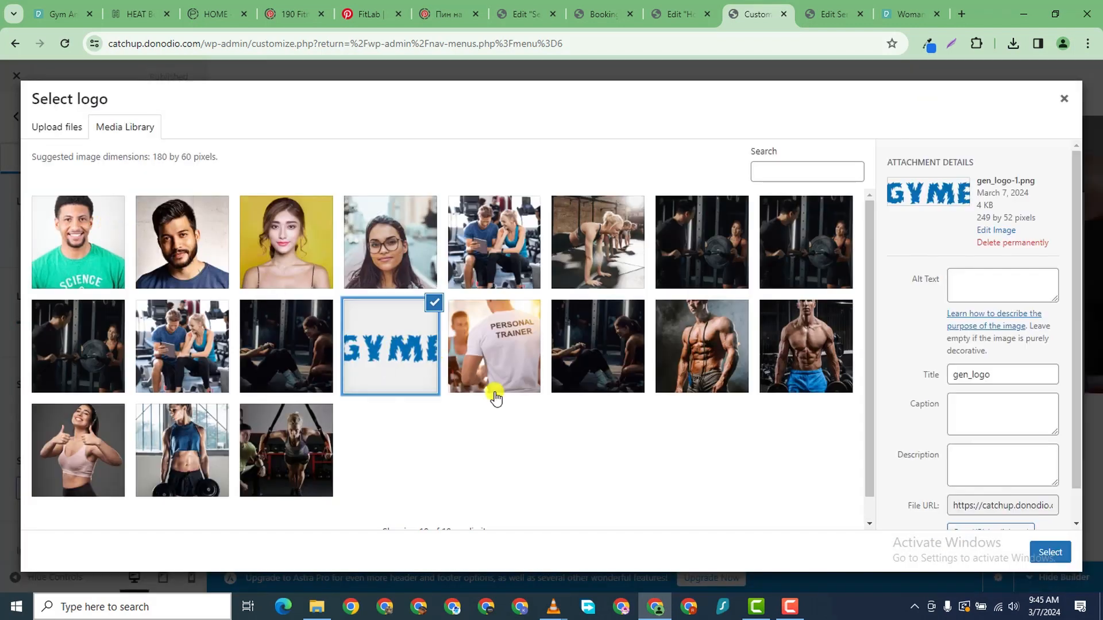
click(1050, 552)
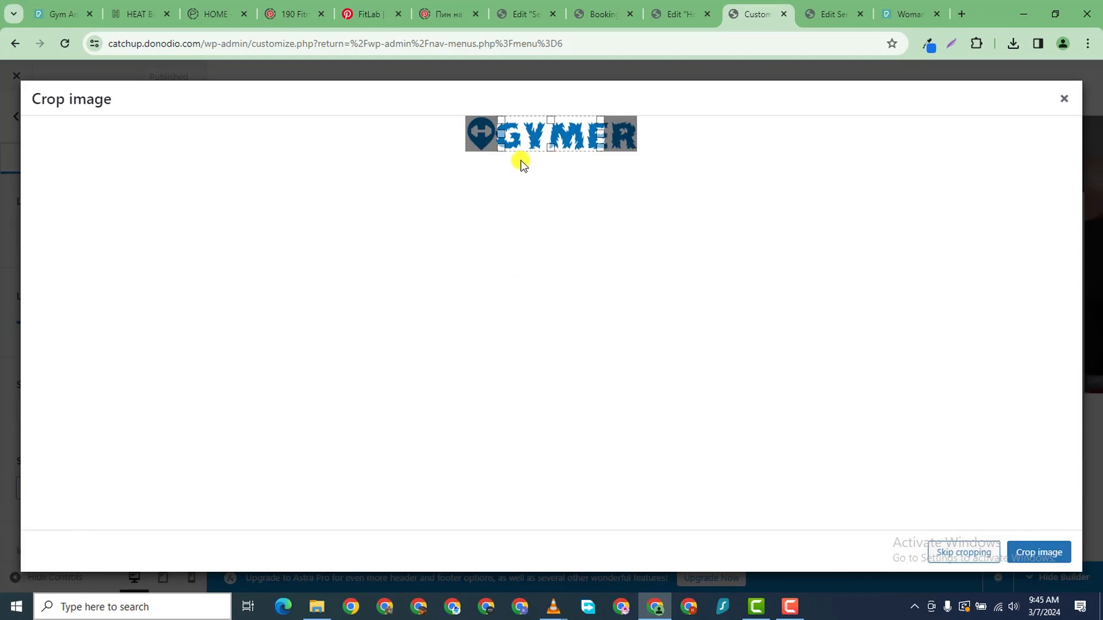
click(965, 555)
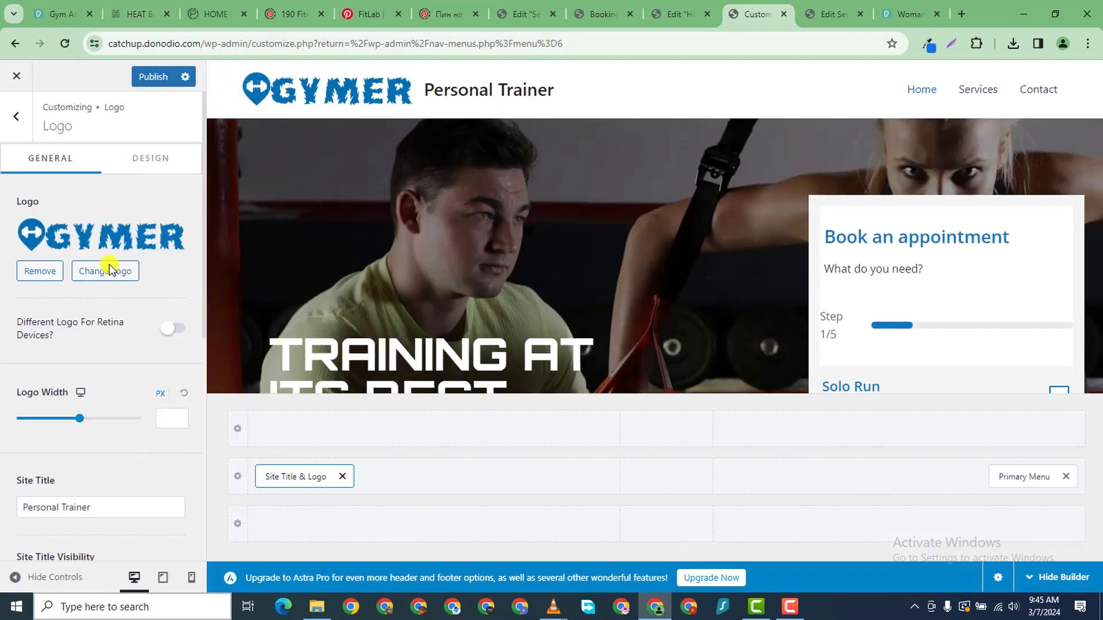
- Delete the 'Personal Trainer' site title text
scroll(95, 378, down, 4)
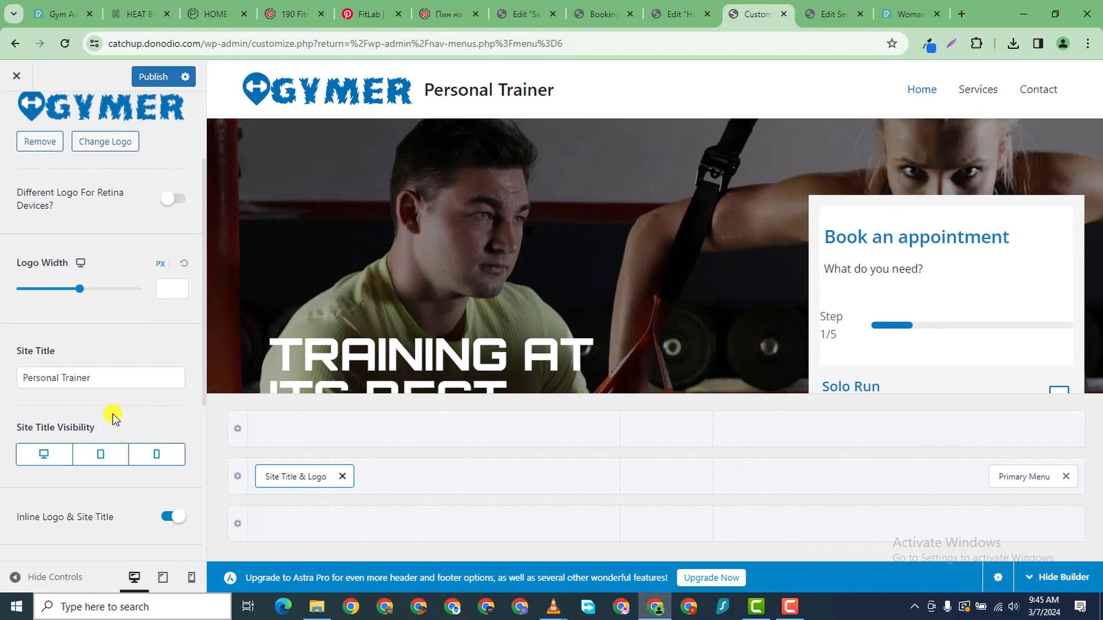
triple_click(59, 301)
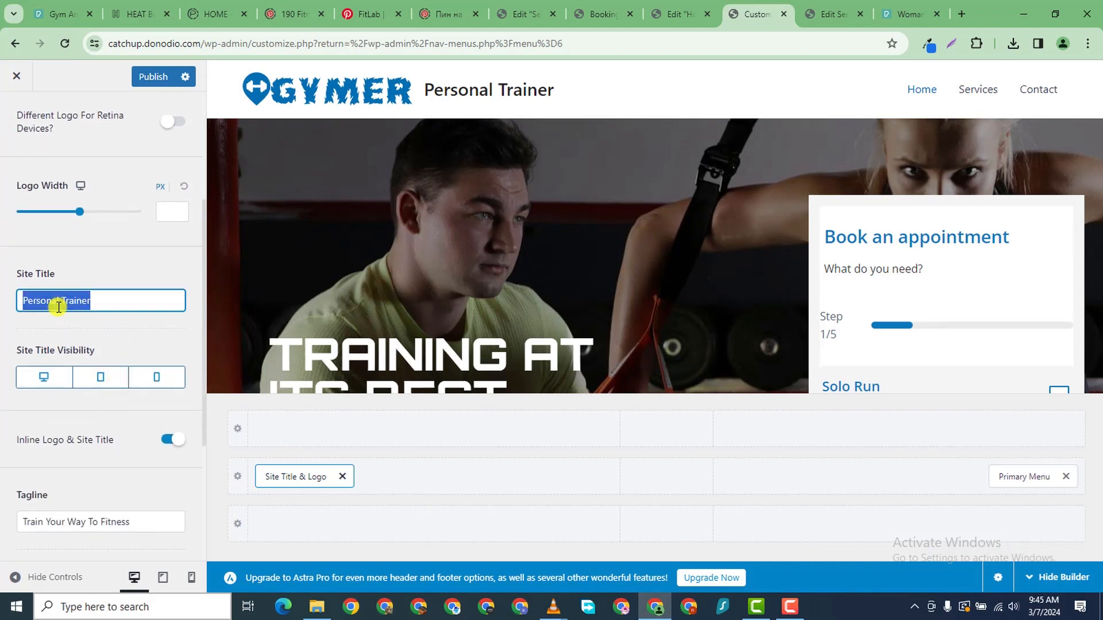
key(BackSpace)
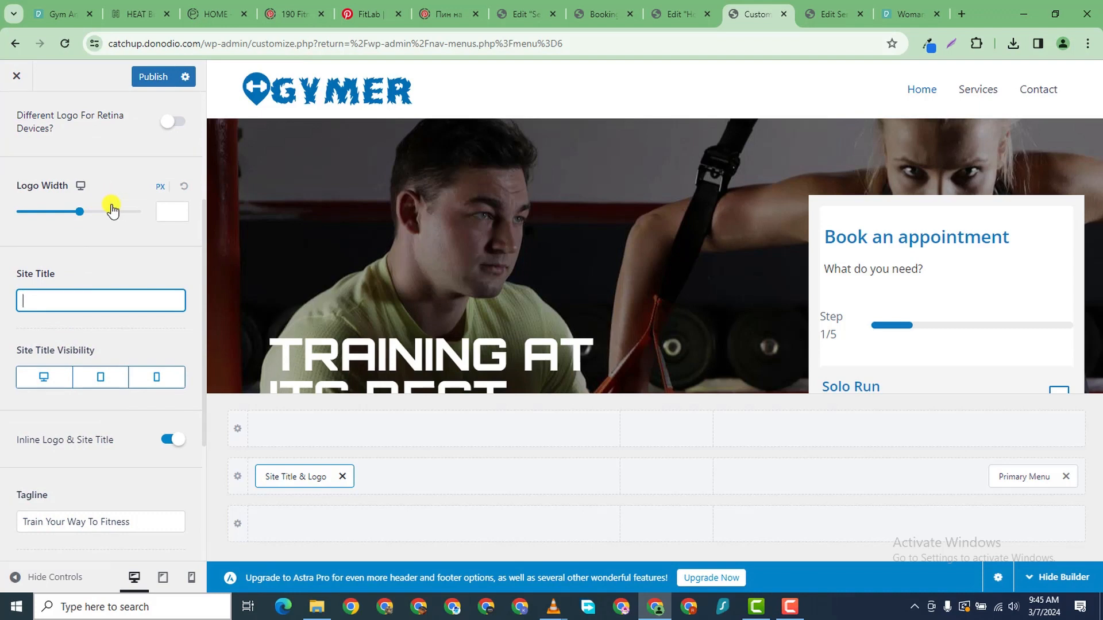
- Adjust the logo width, then reset it to the default width
drag(83, 213, 113, 214)
double_click(164, 211)
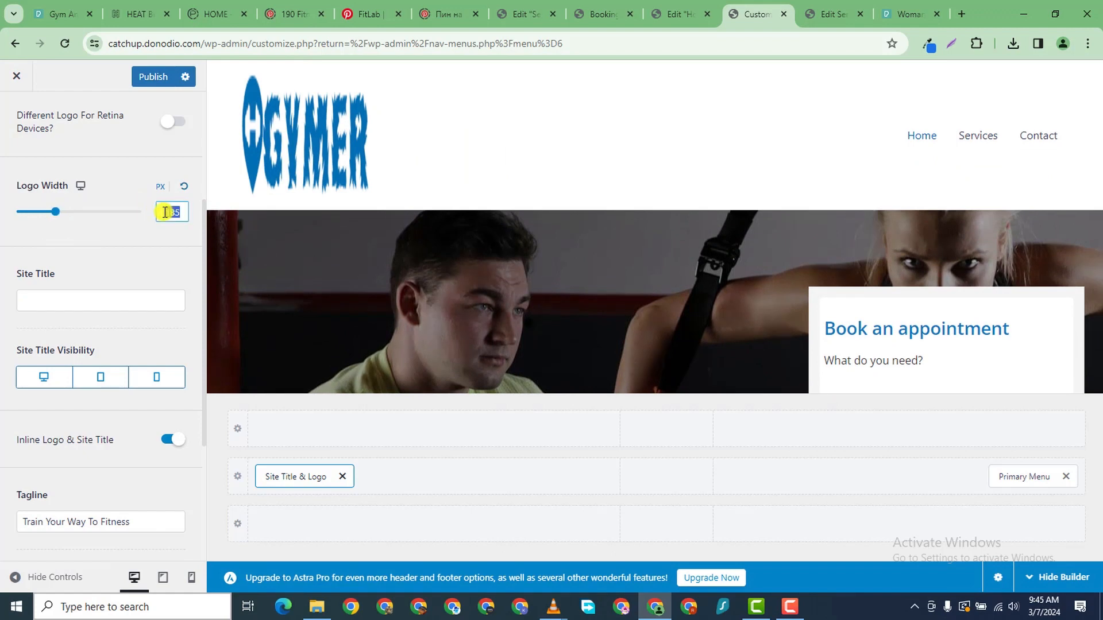
text(0)
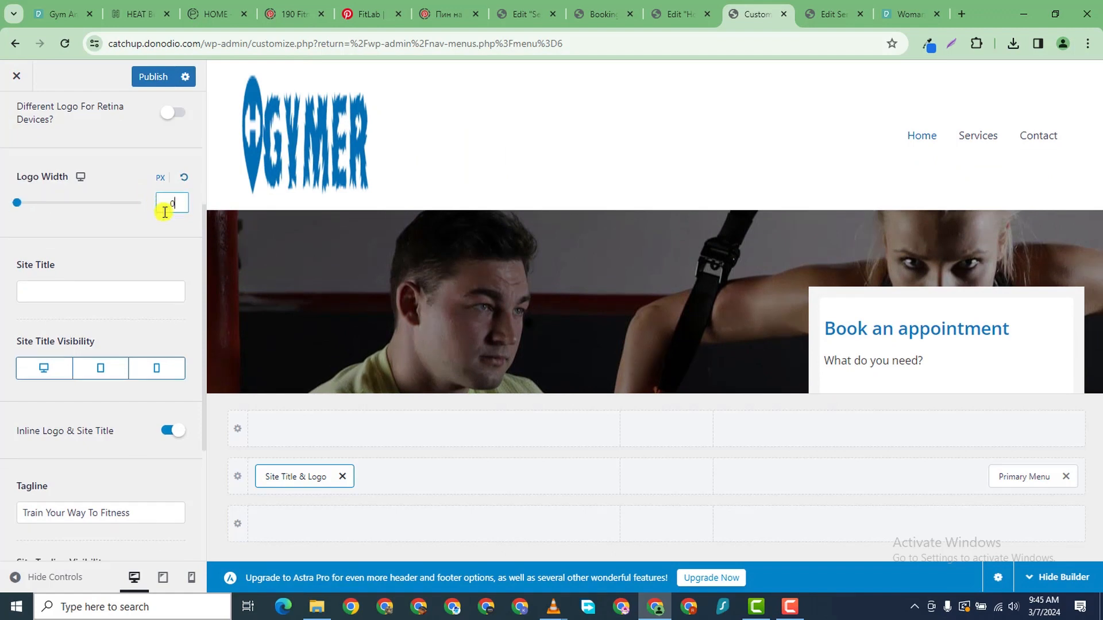
scroll(163, 217, up, 3)
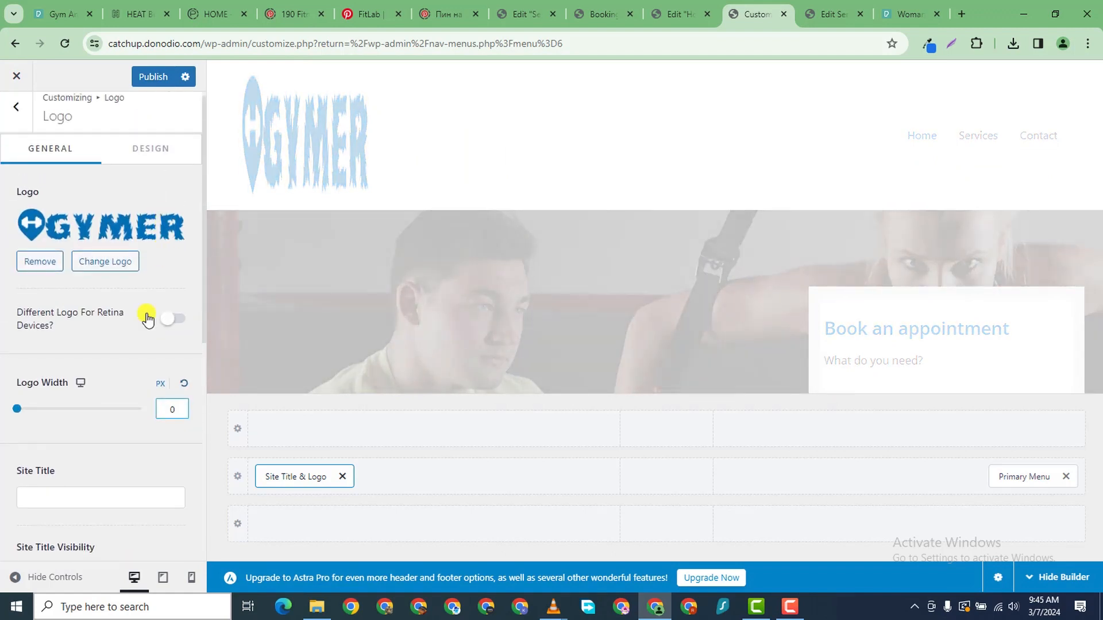
scroll(147, 320, down, 3)
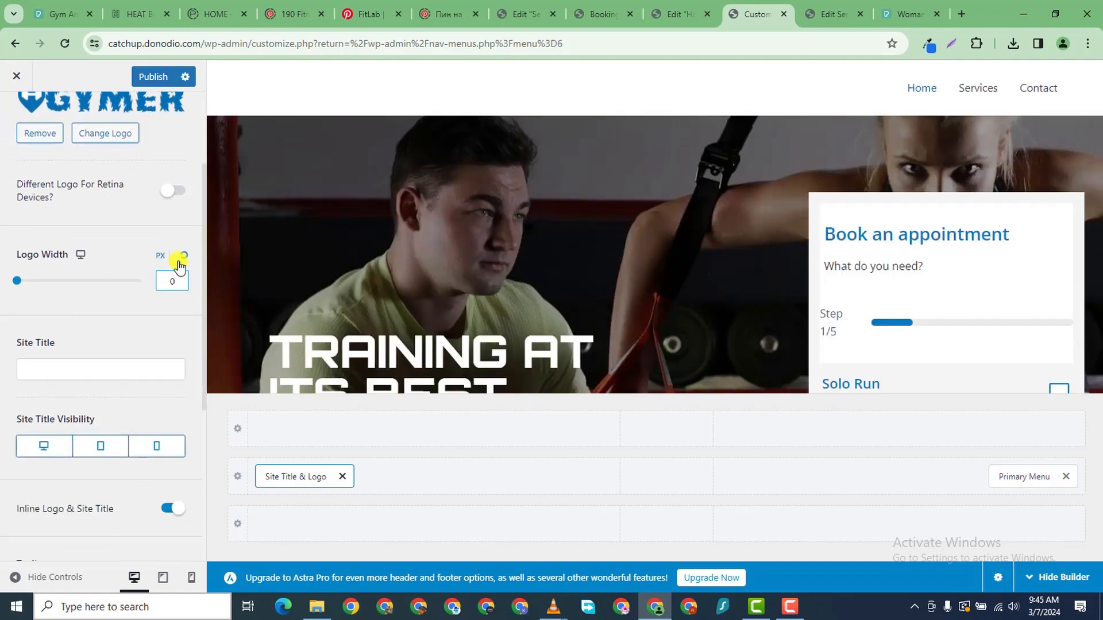
click(182, 257)
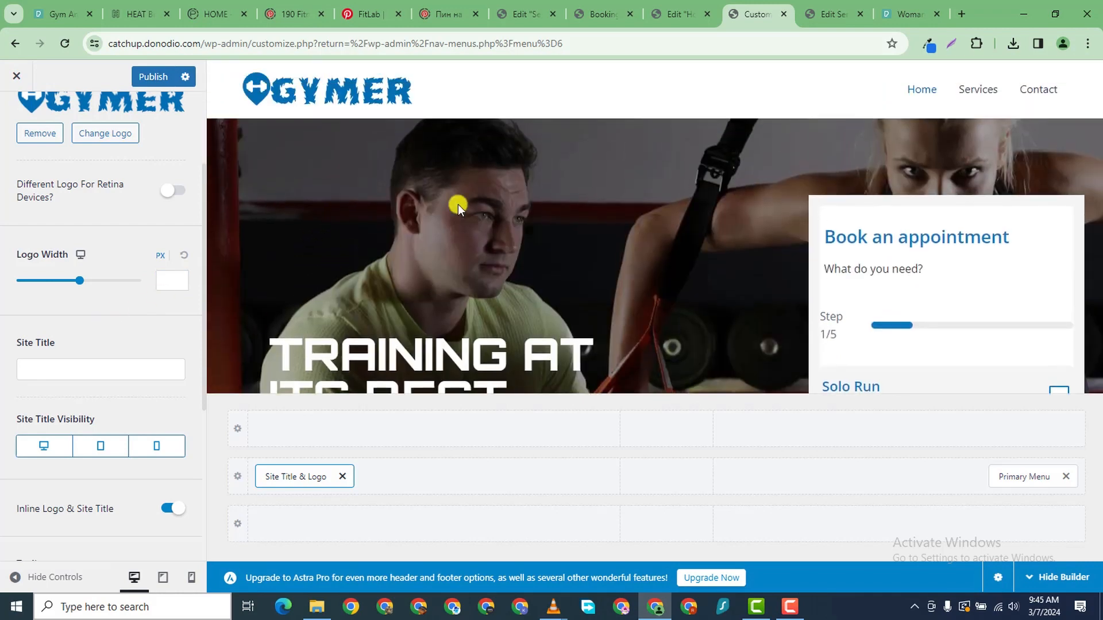
scroll(73, 460, down, 3)
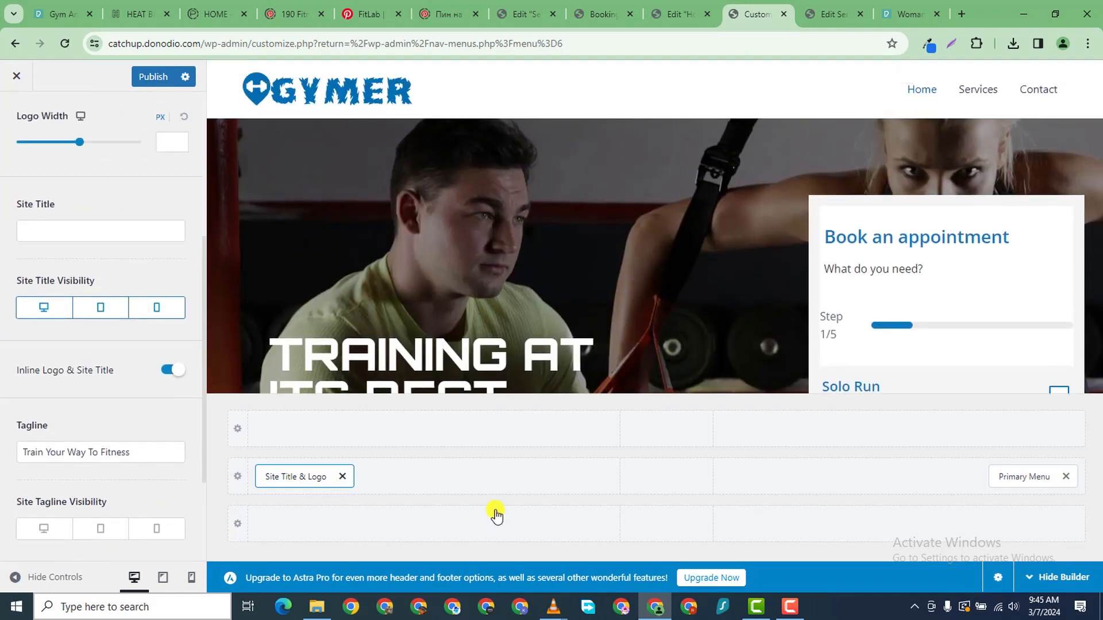
- Make the primary menu's link text colour black
click(1025, 476)
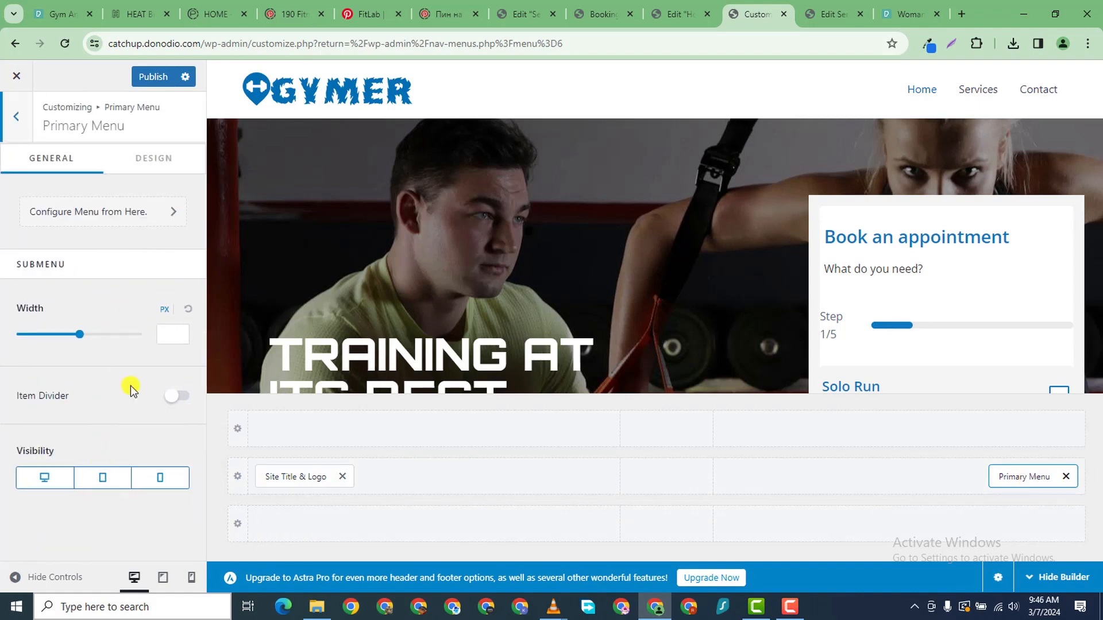
click(148, 168)
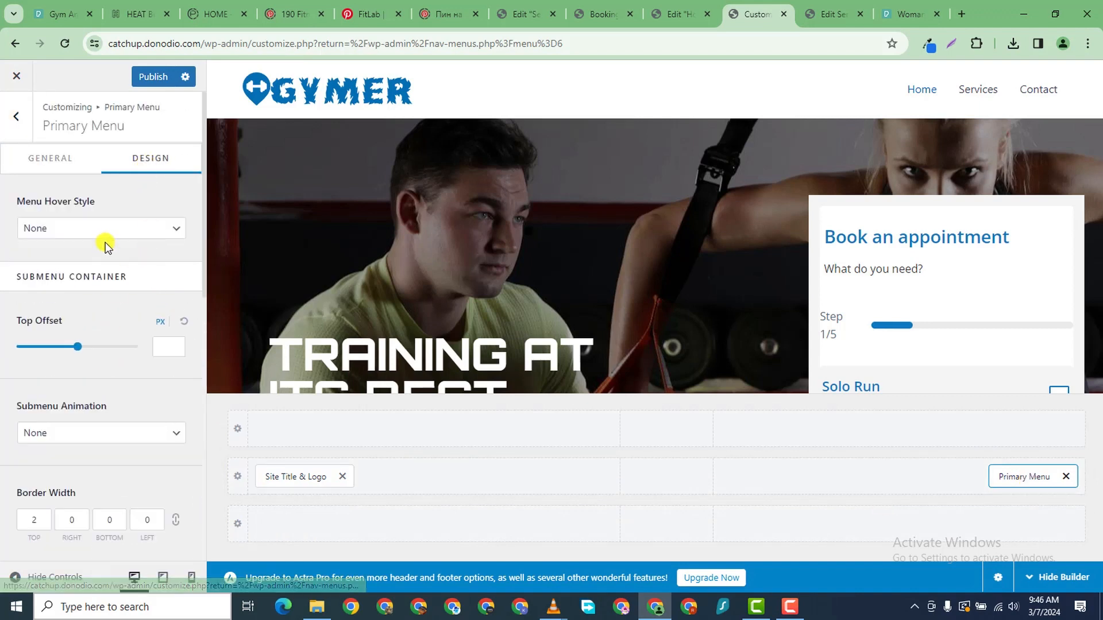
scroll(97, 453, down, 7)
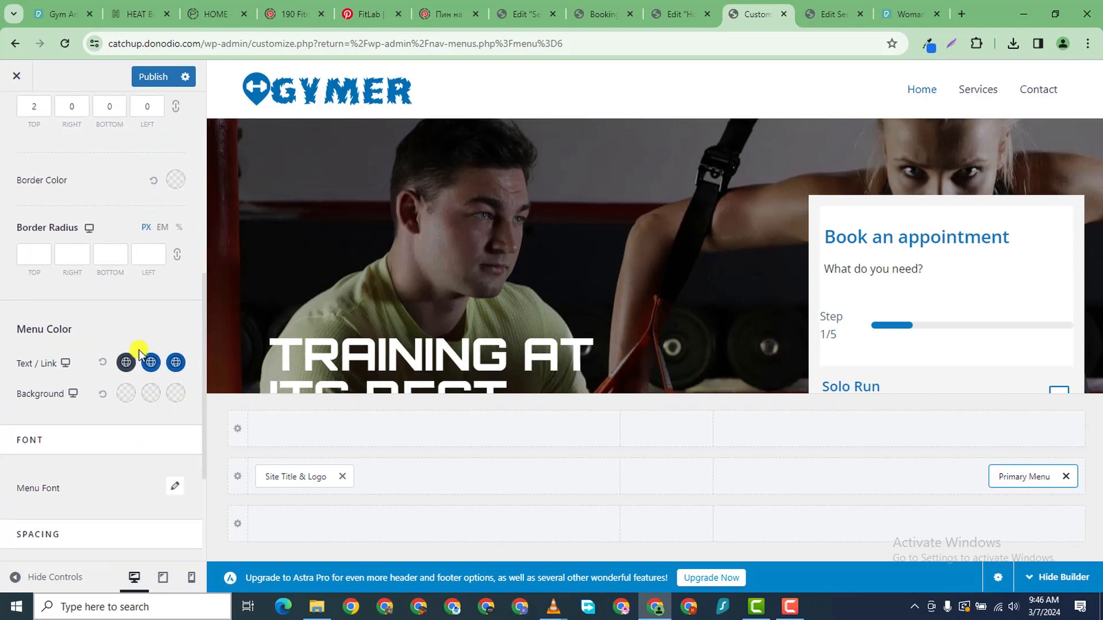
click(126, 362)
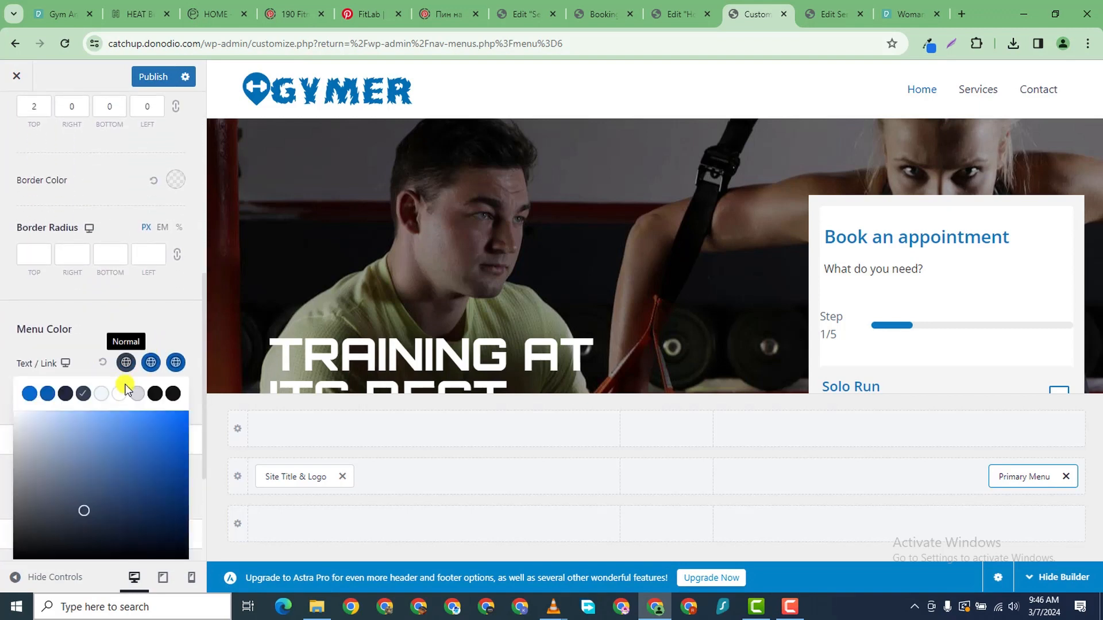
click(173, 394)
click(3, 364)
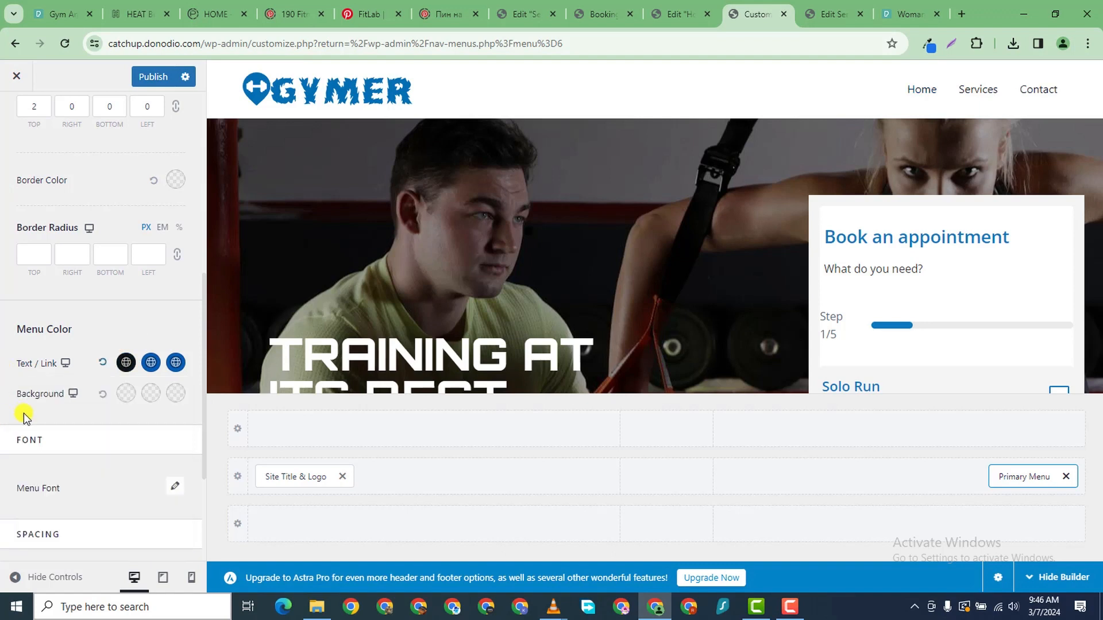
scroll(44, 433, down, 3)
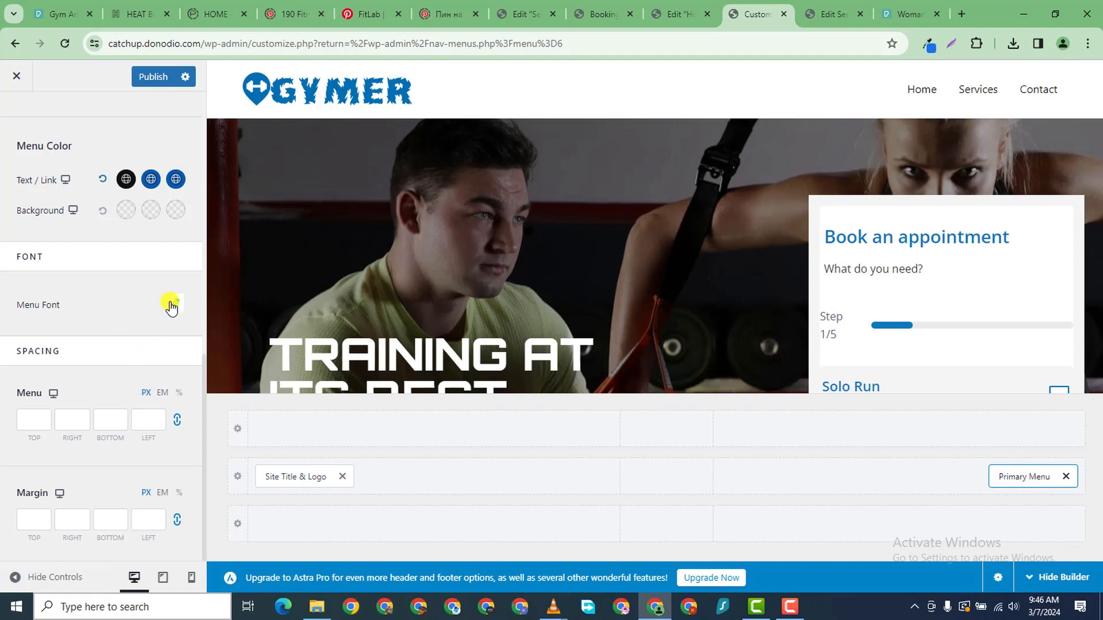
- Set the menu font to Orbitron, Semi-Bold 600, and publish
click(174, 305)
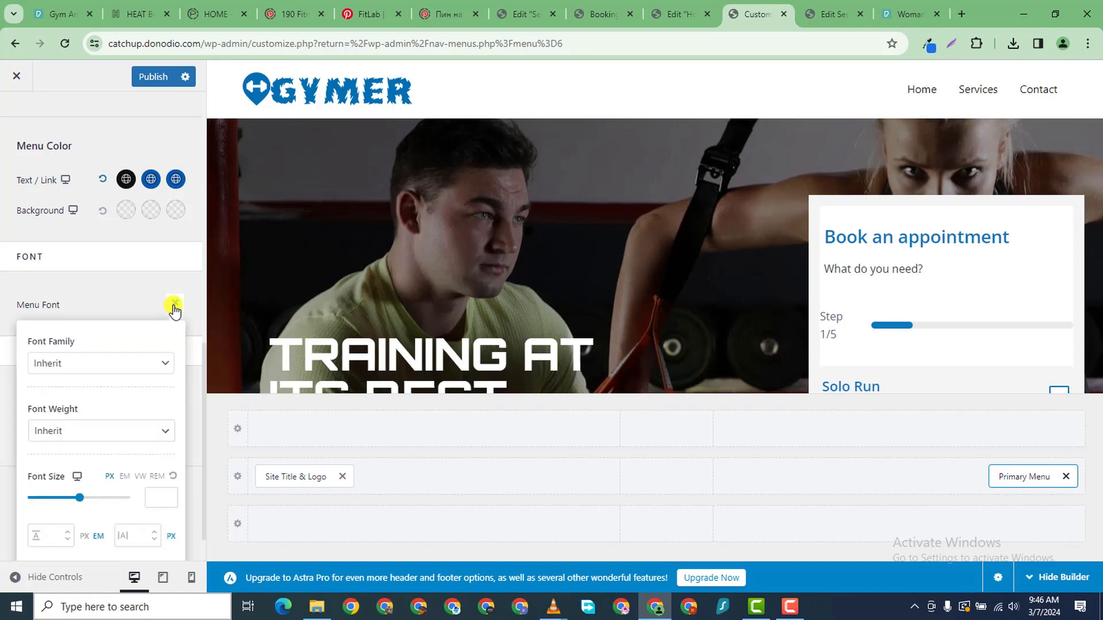
click(152, 363)
text(or)
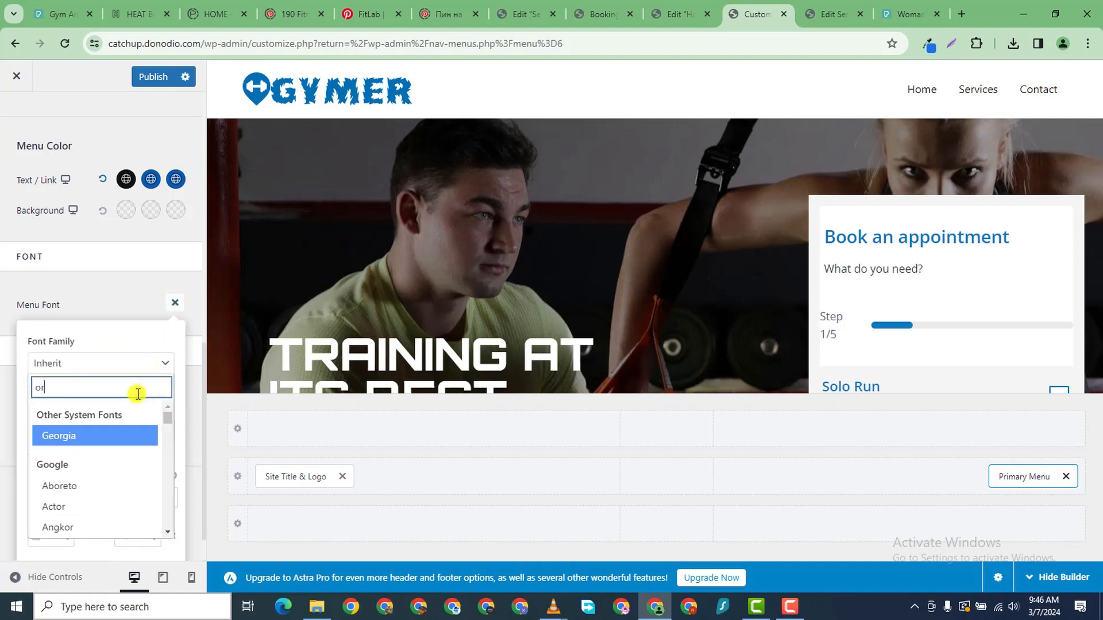
text(bitron)
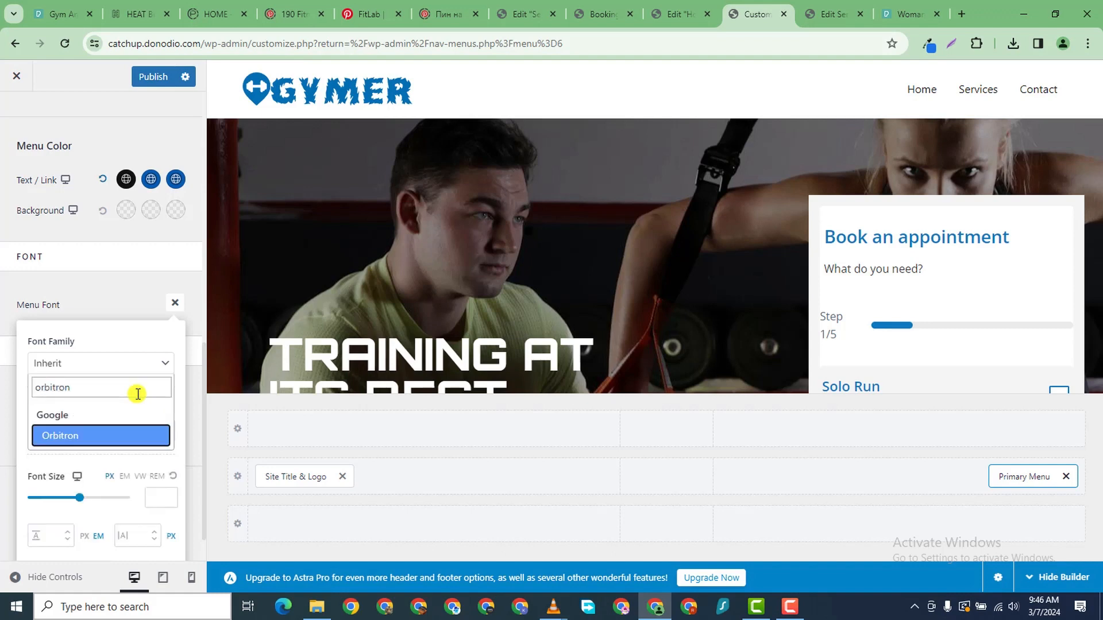
click(145, 437)
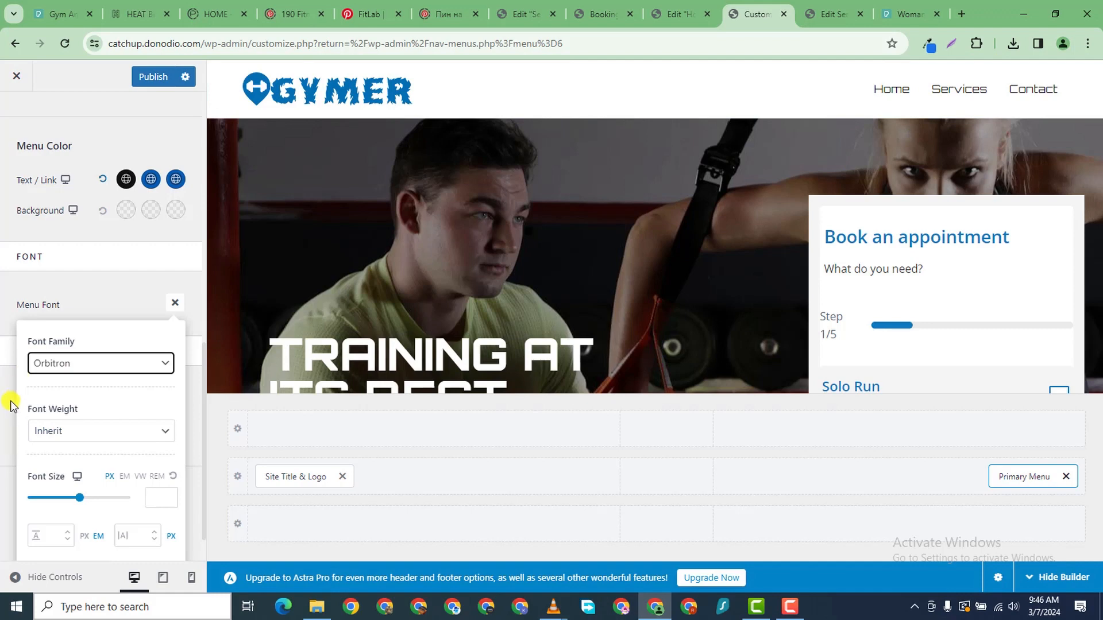
click(41, 431)
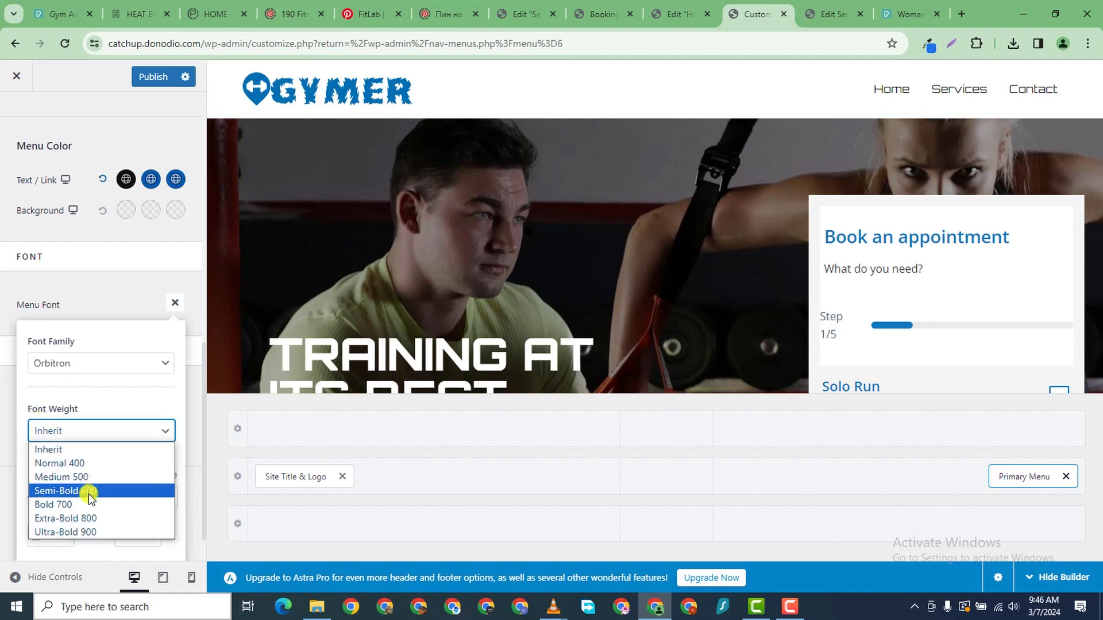
click(89, 491)
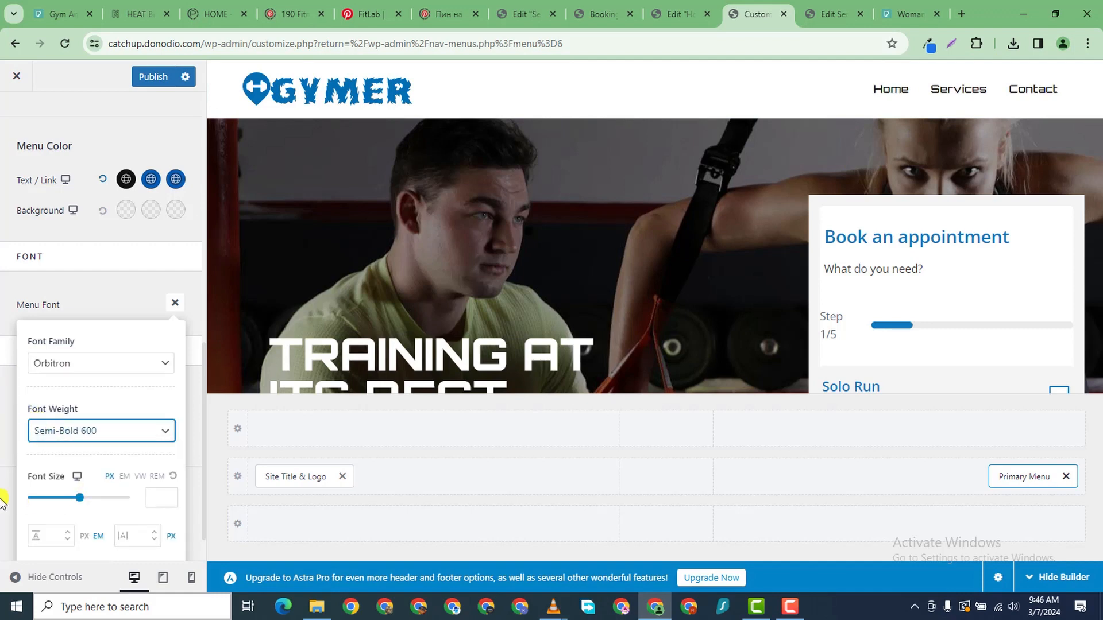
click(2, 402)
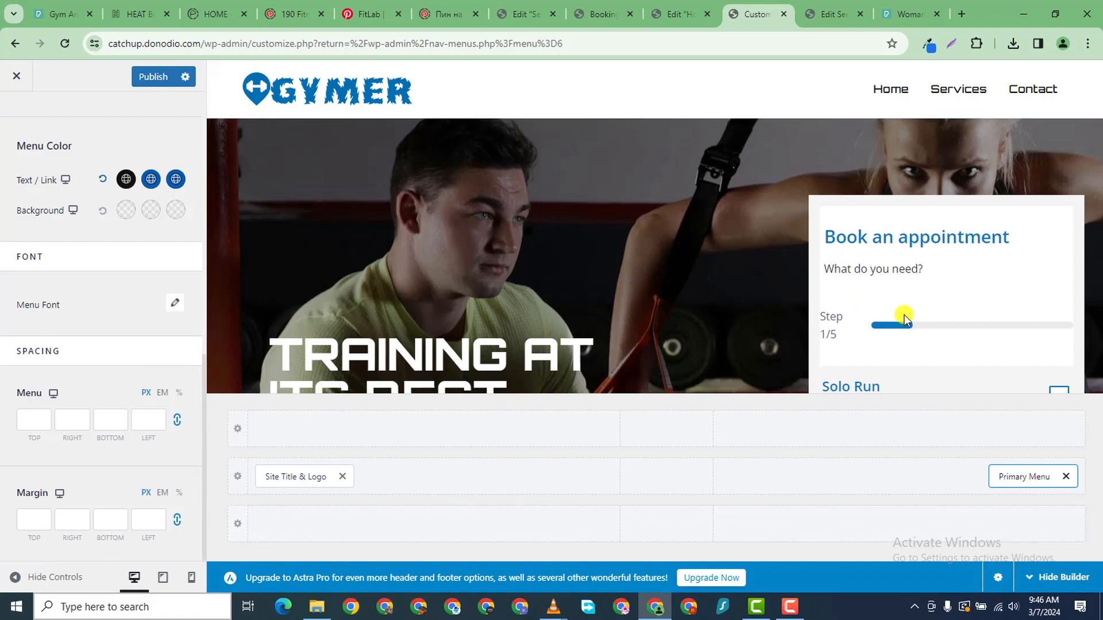
click(161, 77)
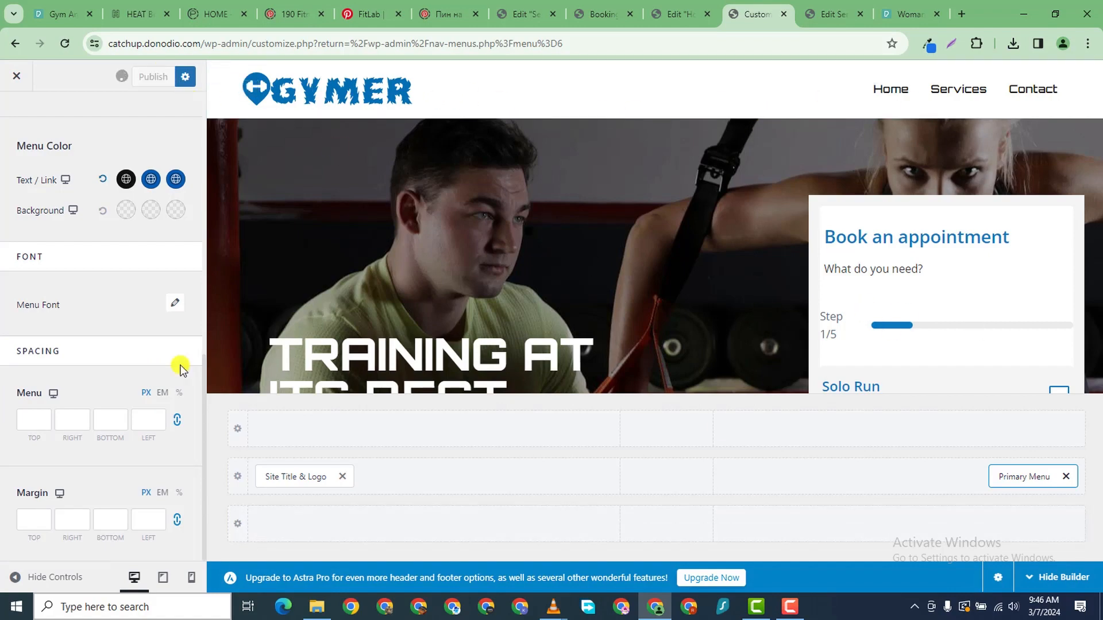
- Open the live GYMER homepage in a new tab and scroll to the testimonials and footer
scroll(614, 388, down, 15)
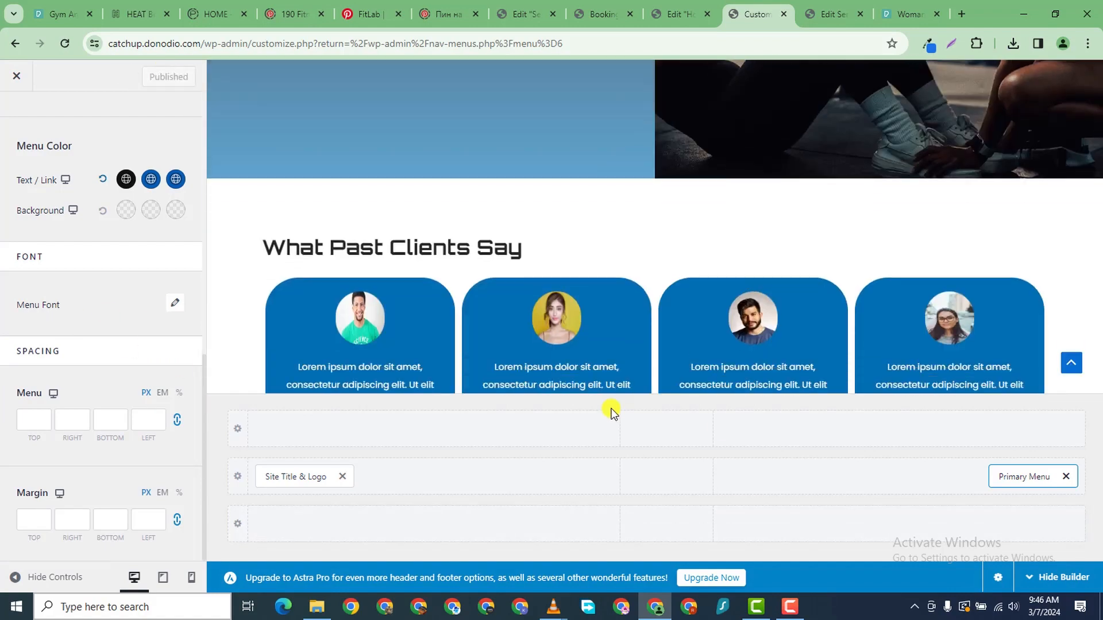
scroll(612, 410, down, 15)
scroll(606, 373, up, 20)
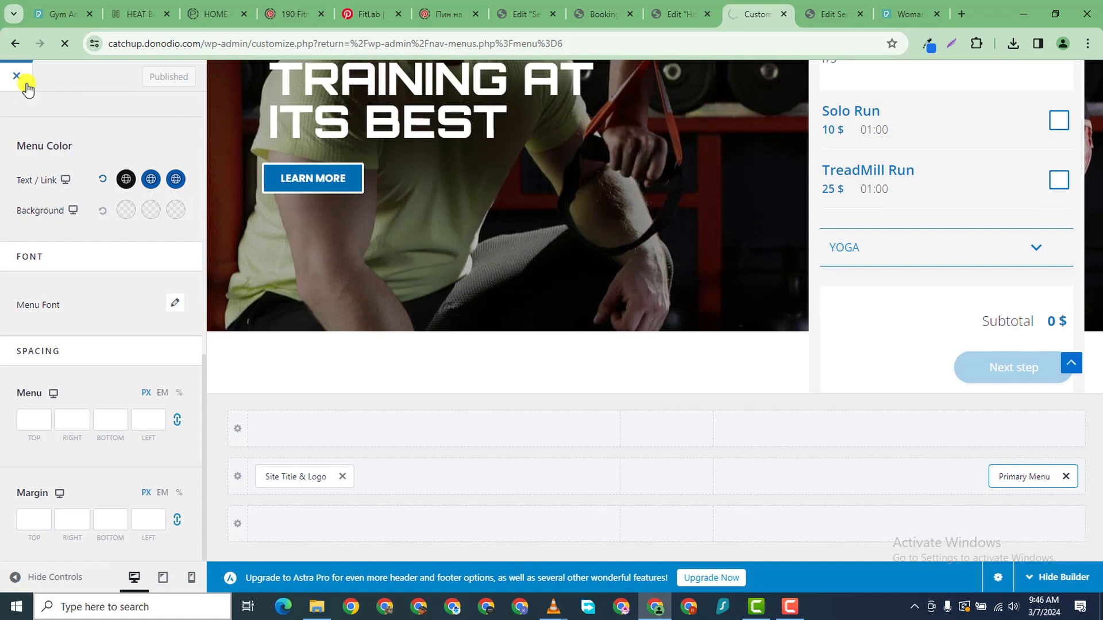
scroll(240, 238, down, 1)
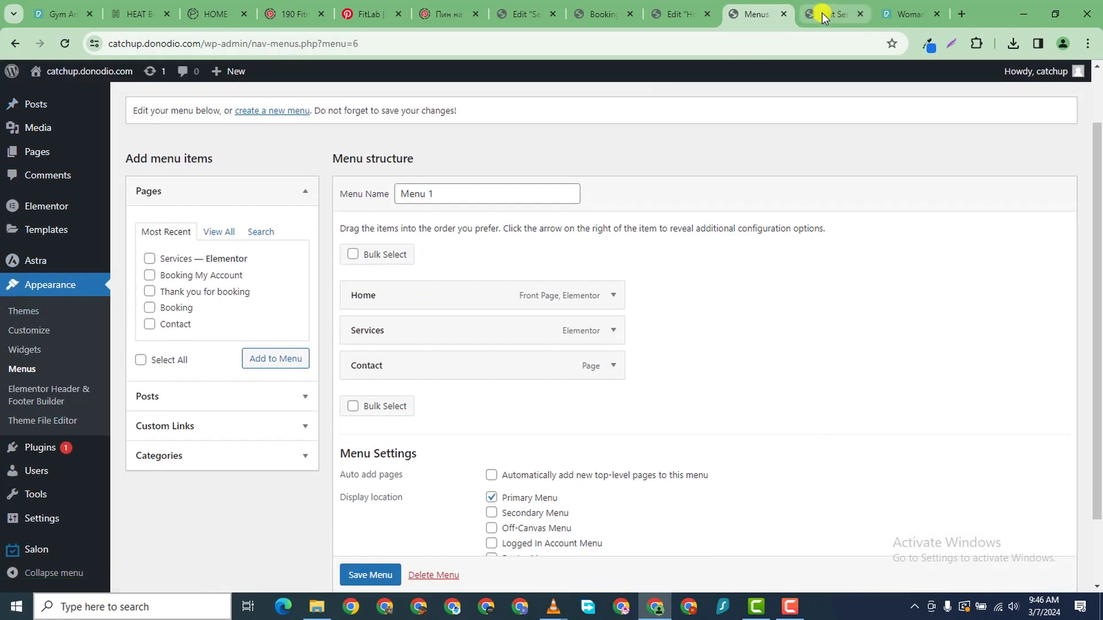
mouse_move(52, 71)
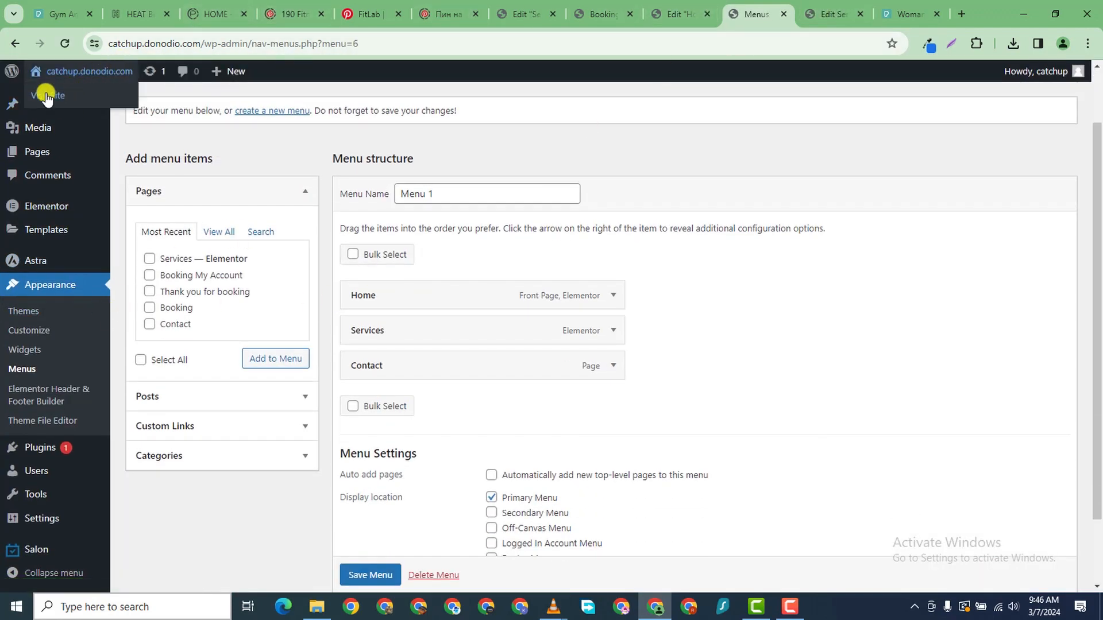
right_click(46, 98)
click(154, 104)
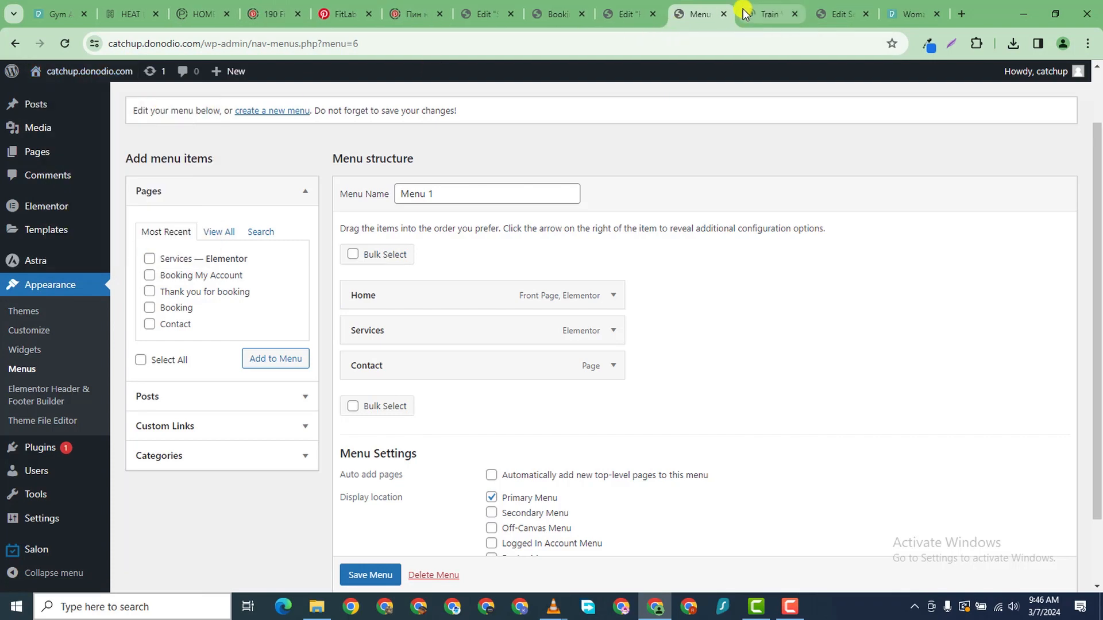
click(745, 14)
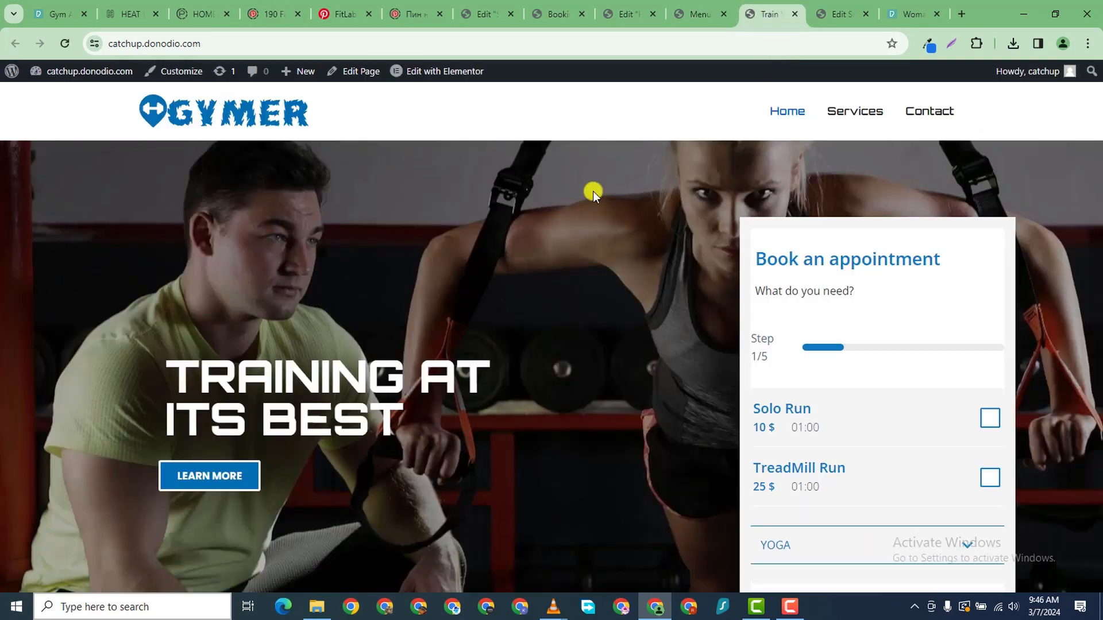
scroll(606, 229, down, 2)
scroll(584, 221, down, 10)
scroll(618, 302, down, 9)
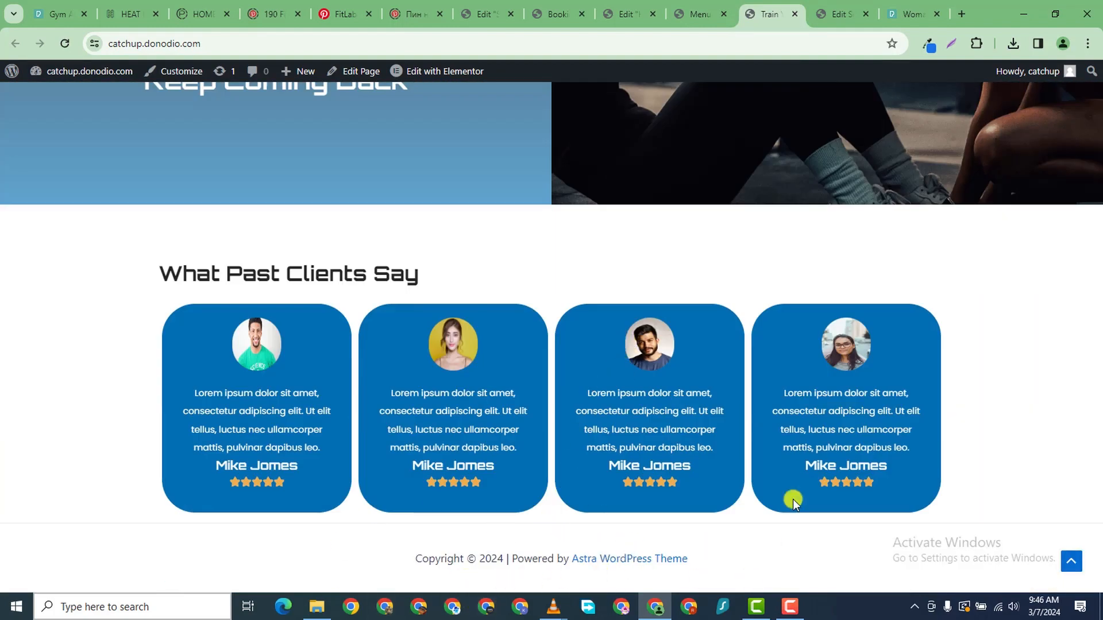
- Return to the Customizer and open the Footer Builder's Copyright element settings
click(554, 12)
click(628, 14)
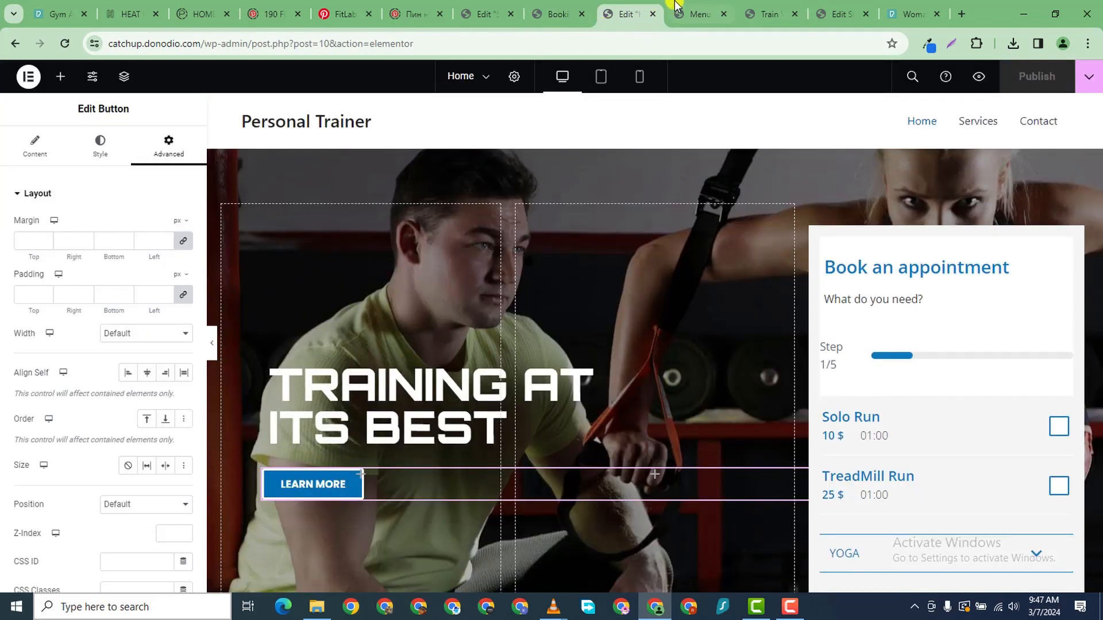
click(700, 14)
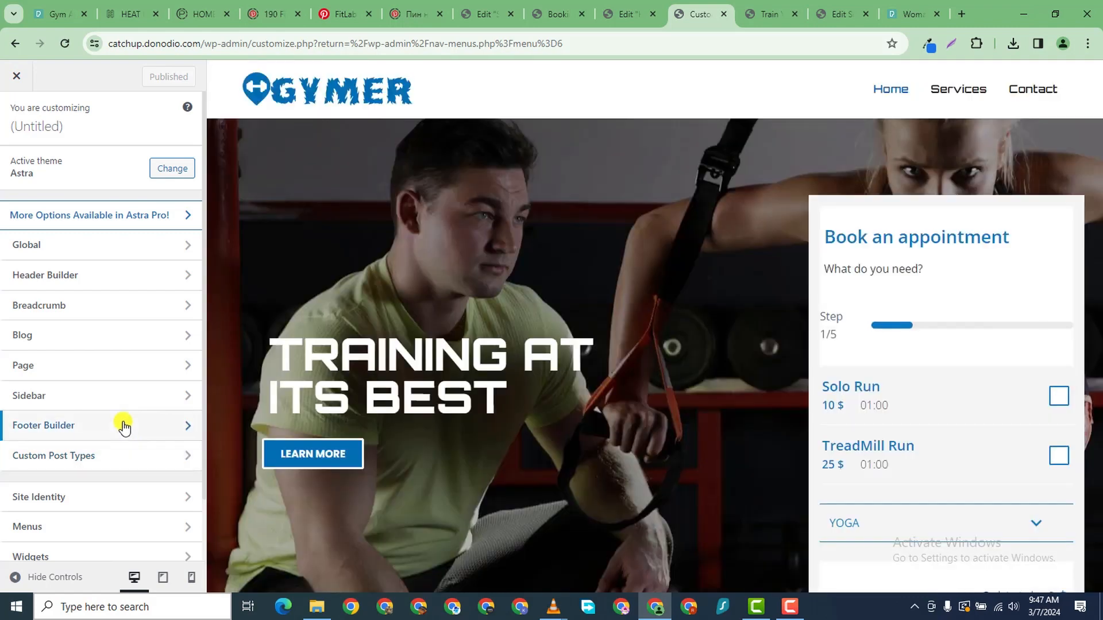
click(124, 426)
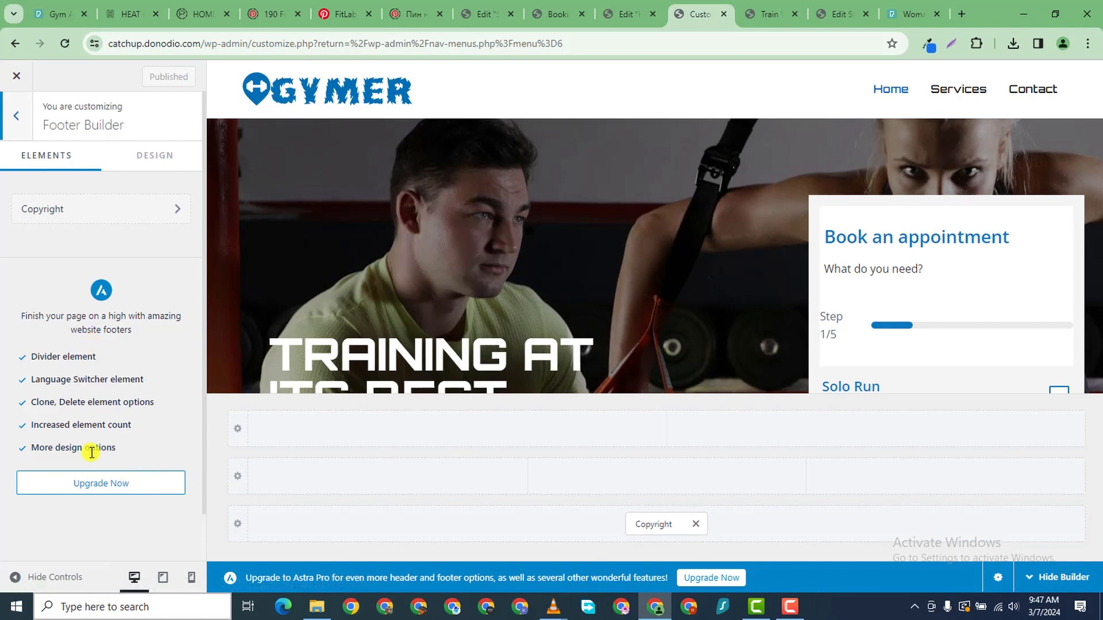
click(648, 527)
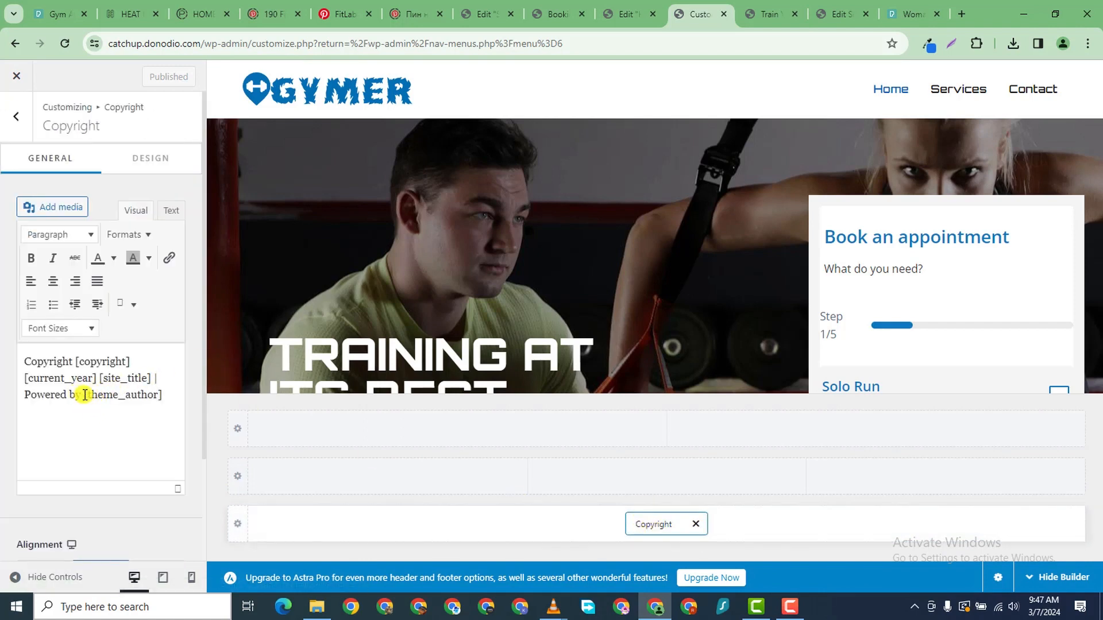
- Replace [theme_author] in the copyright text with 'Gymer' and publish
drag(85, 395, 207, 404)
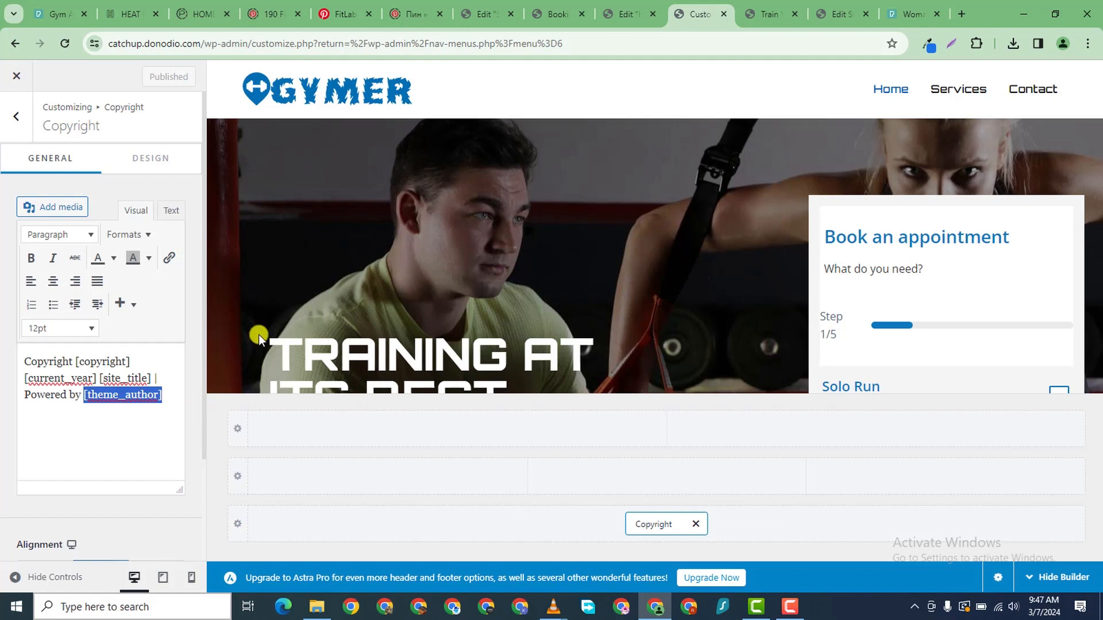
text(Gy)
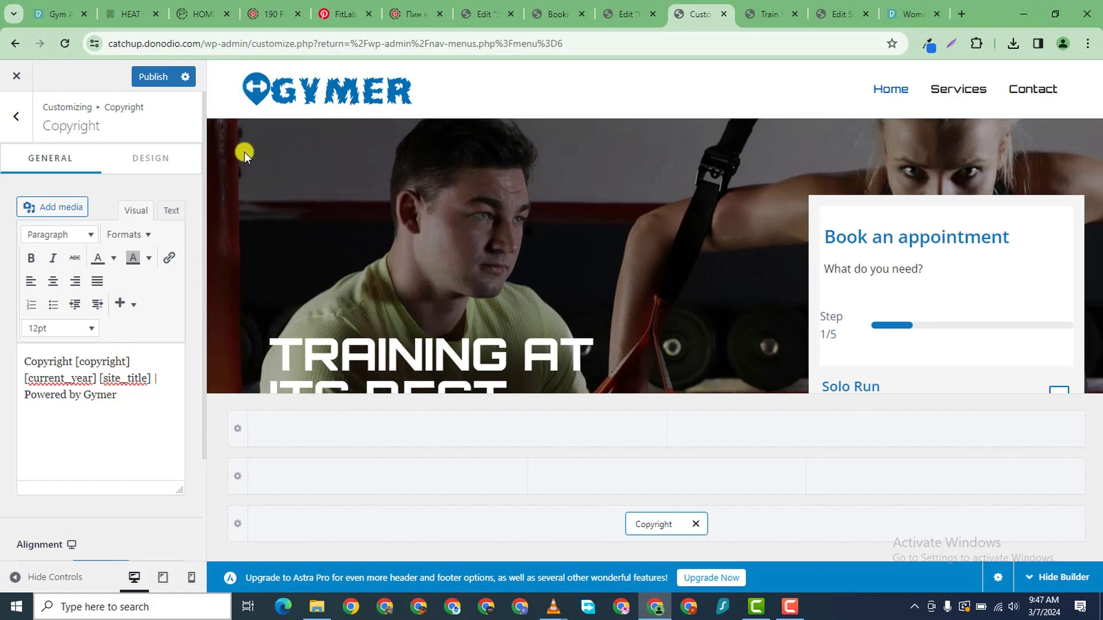
click(155, 78)
- Give the copyright a 20 px font size and blue #006AFF colour, then publish
click(145, 161)
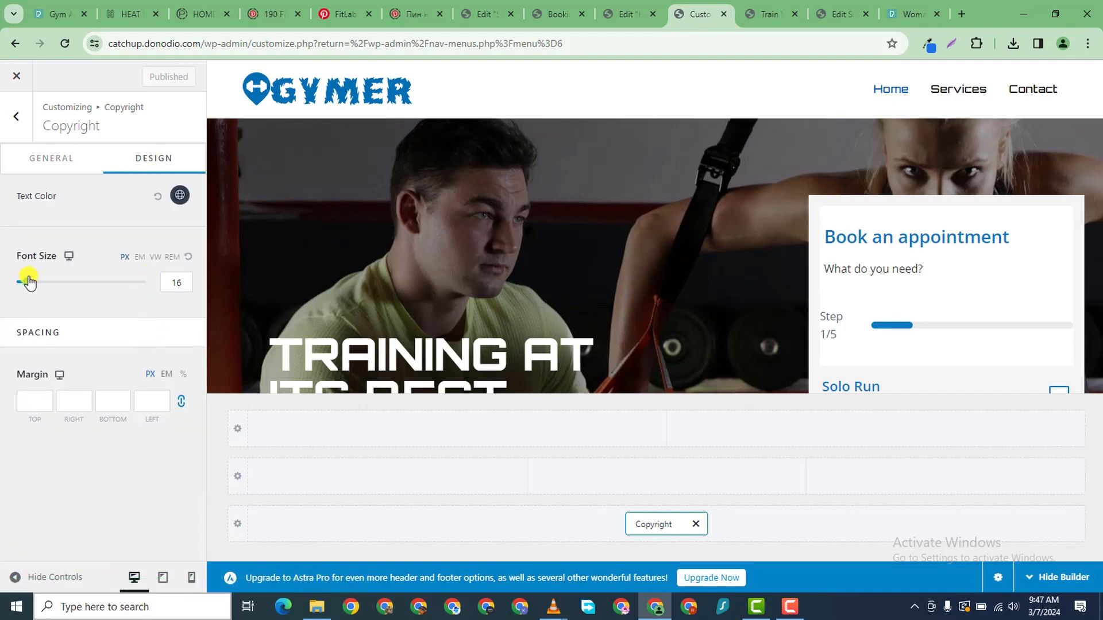
drag(27, 279, 30, 281)
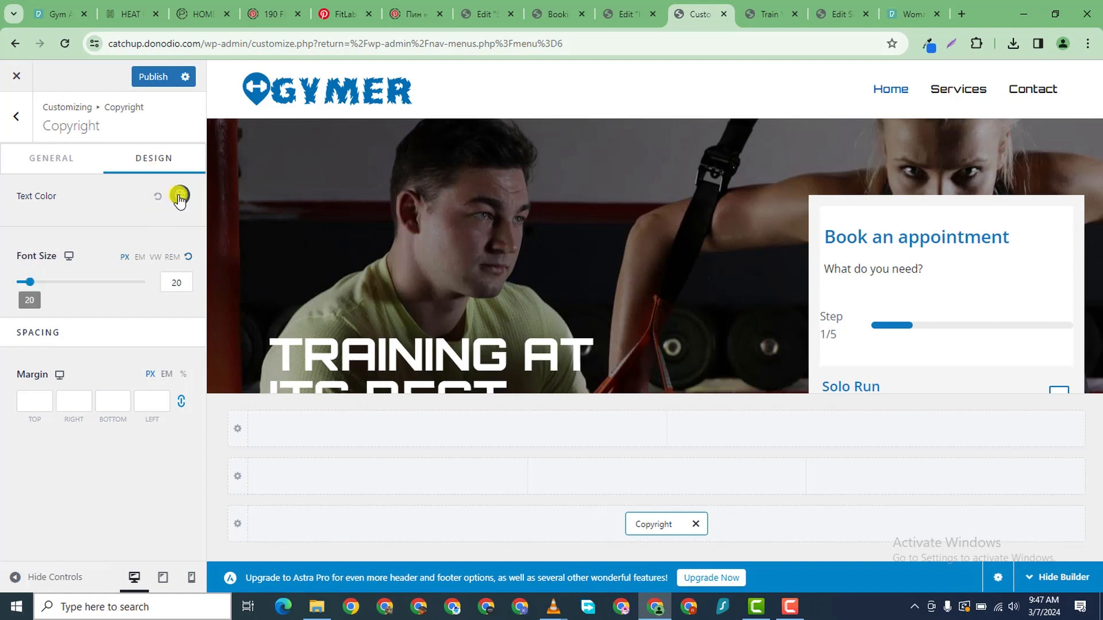
click(177, 193)
click(154, 263)
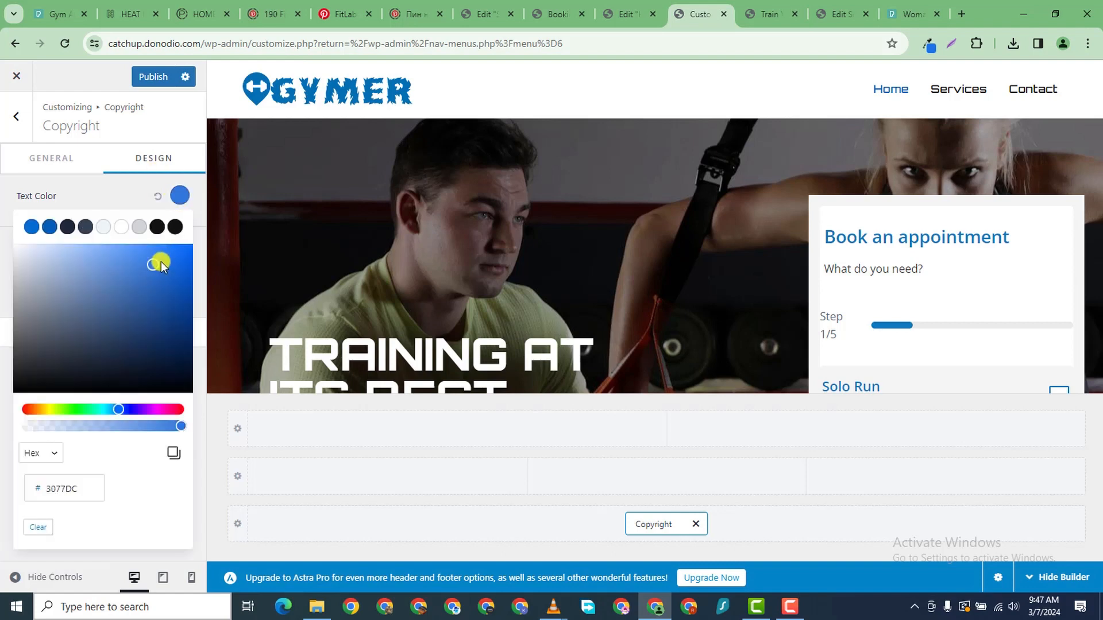
click(201, 240)
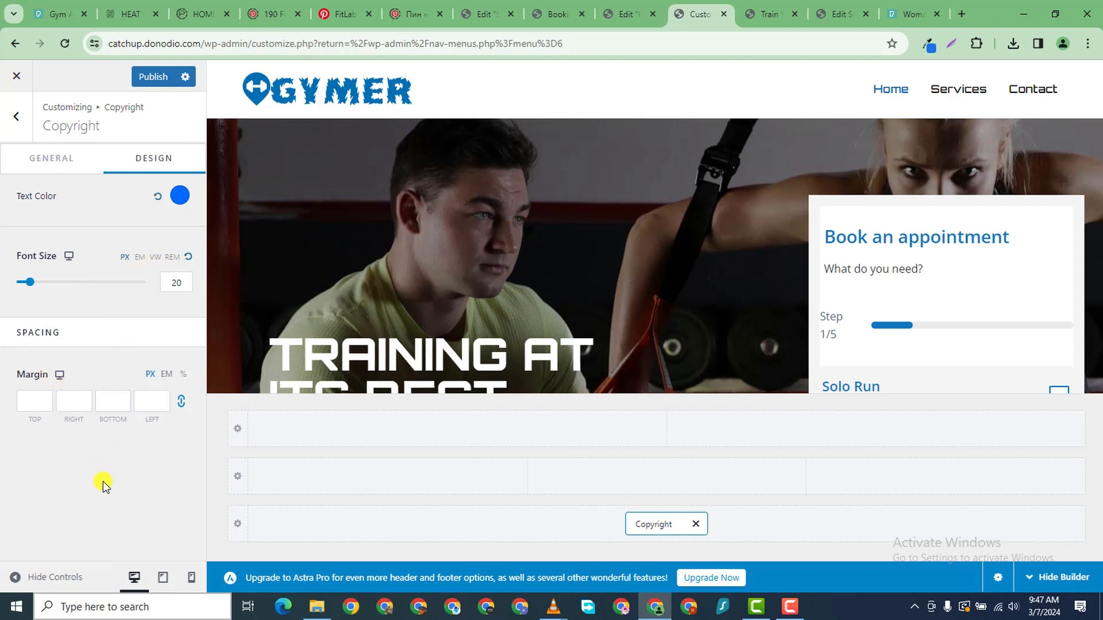
click(148, 80)
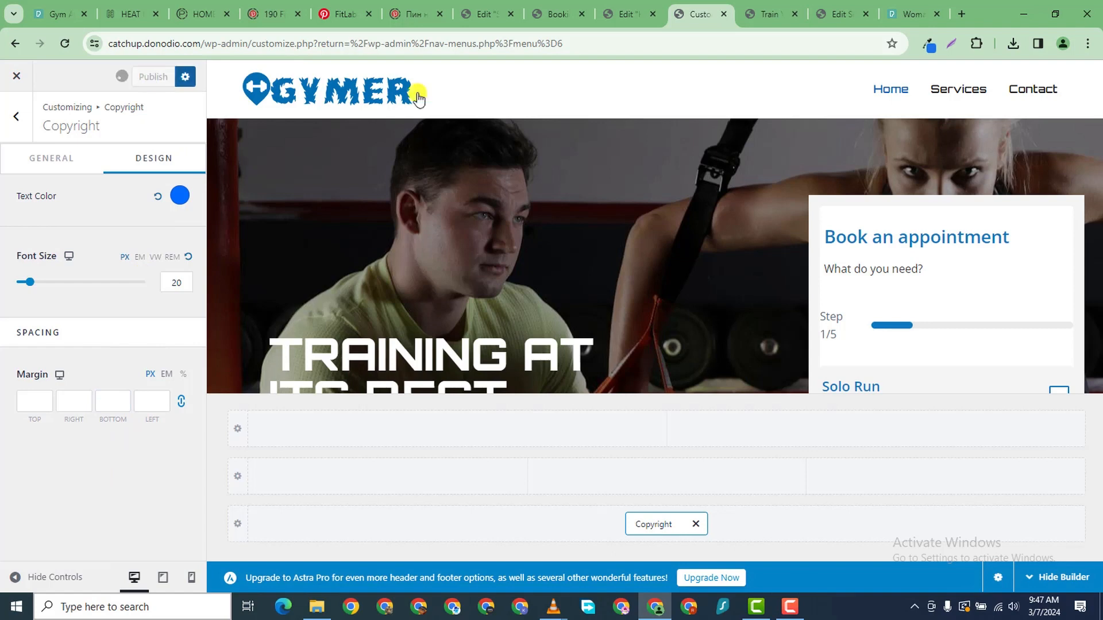
click(761, 14)
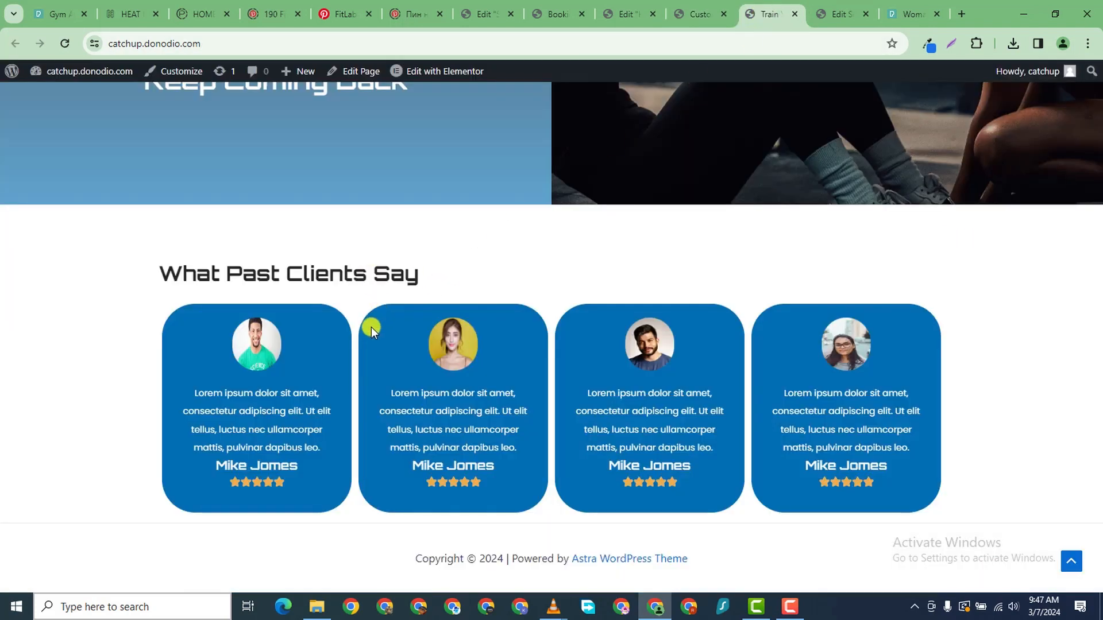
click(64, 43)
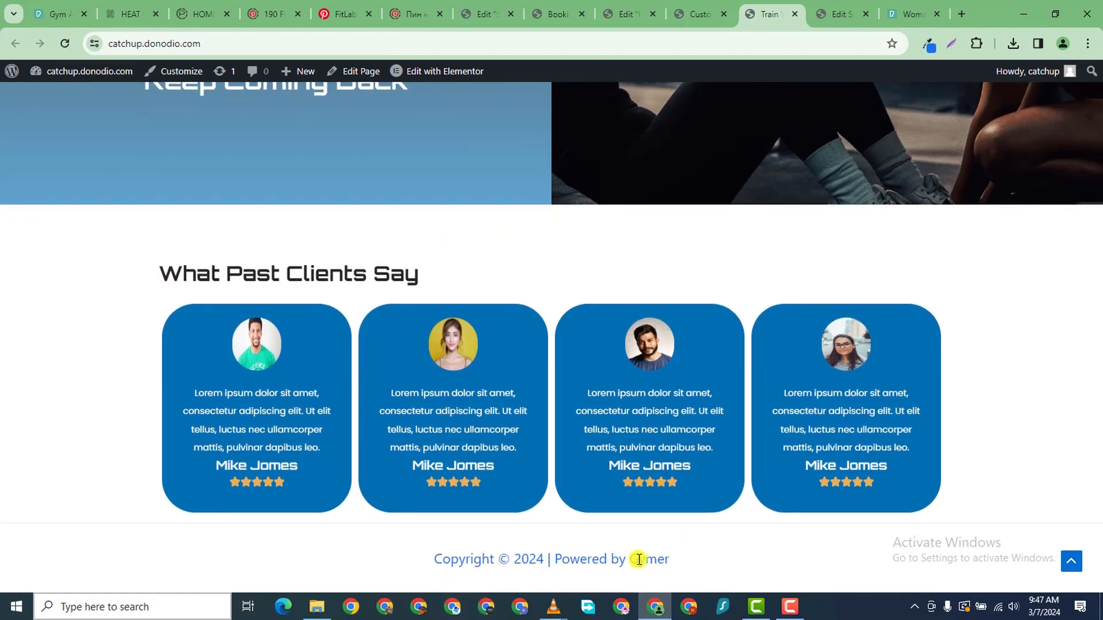
scroll(598, 368, up, 15)
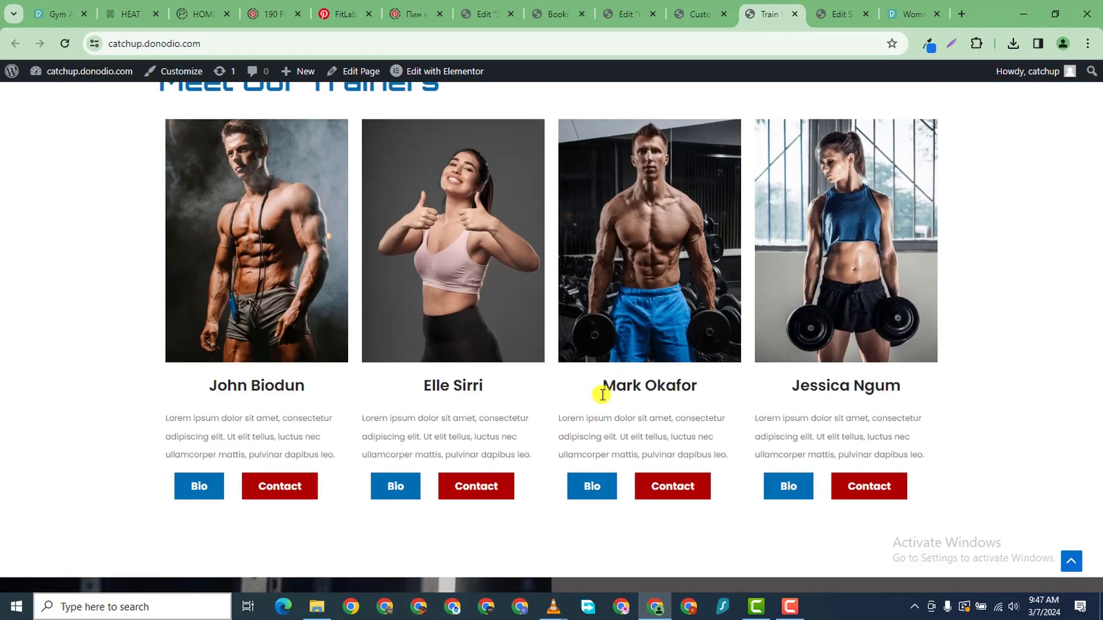
scroll(603, 394, up, 10)
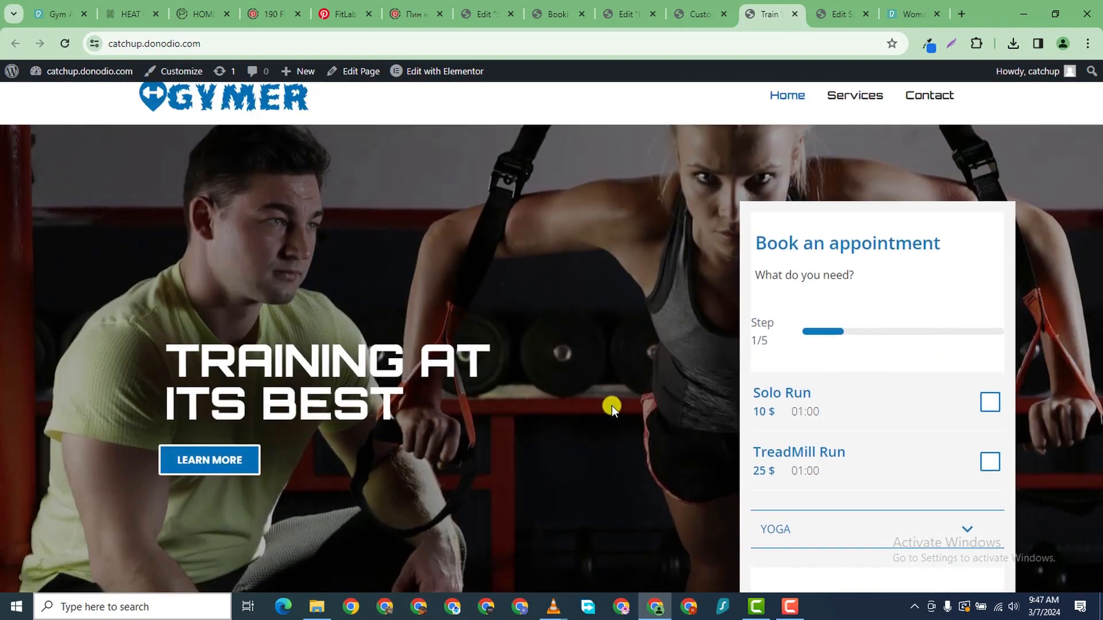
scroll(611, 405, up, 1)
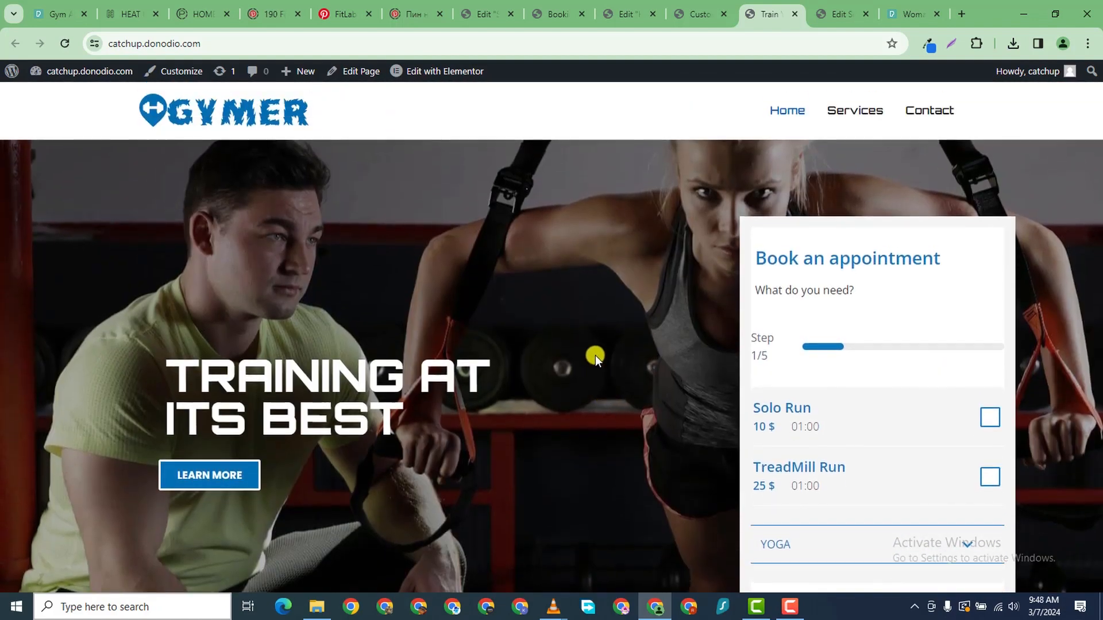
scroll(575, 310, down, 1)
scroll(554, 267, up, 1)
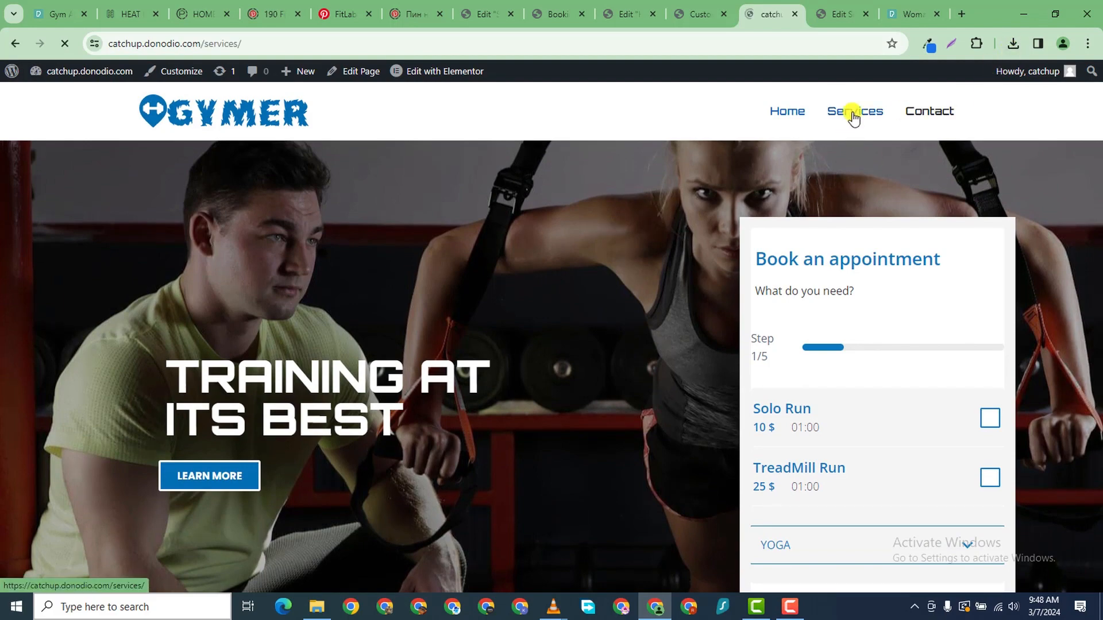
scroll(308, 422, down, 5)
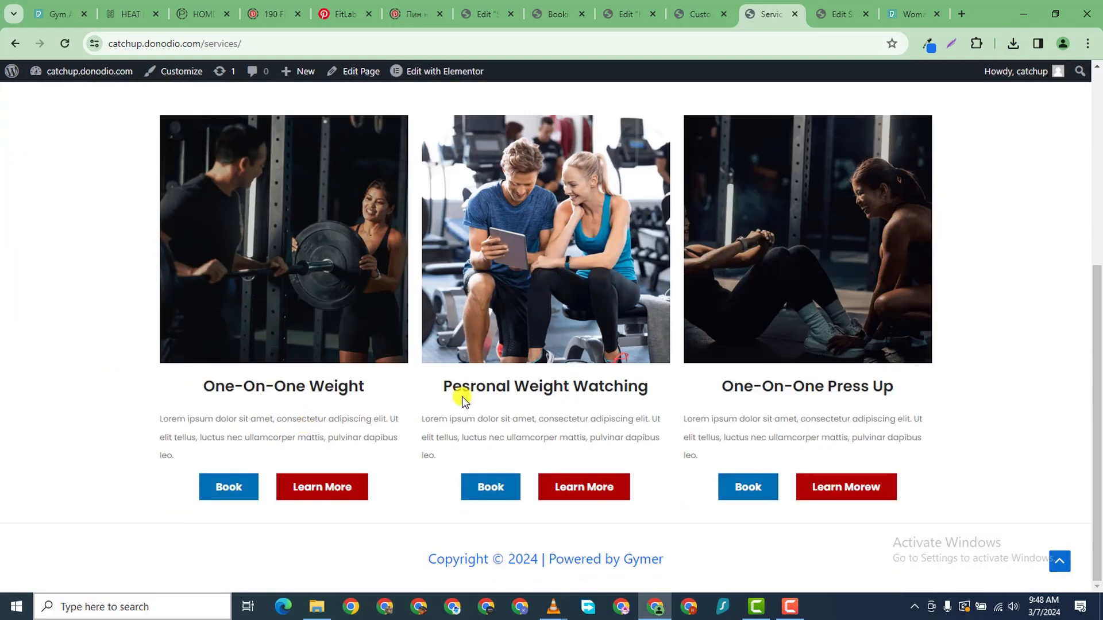
scroll(845, 406, up, 1)
scroll(857, 333, down, 1)
scroll(919, 259, up, 5)
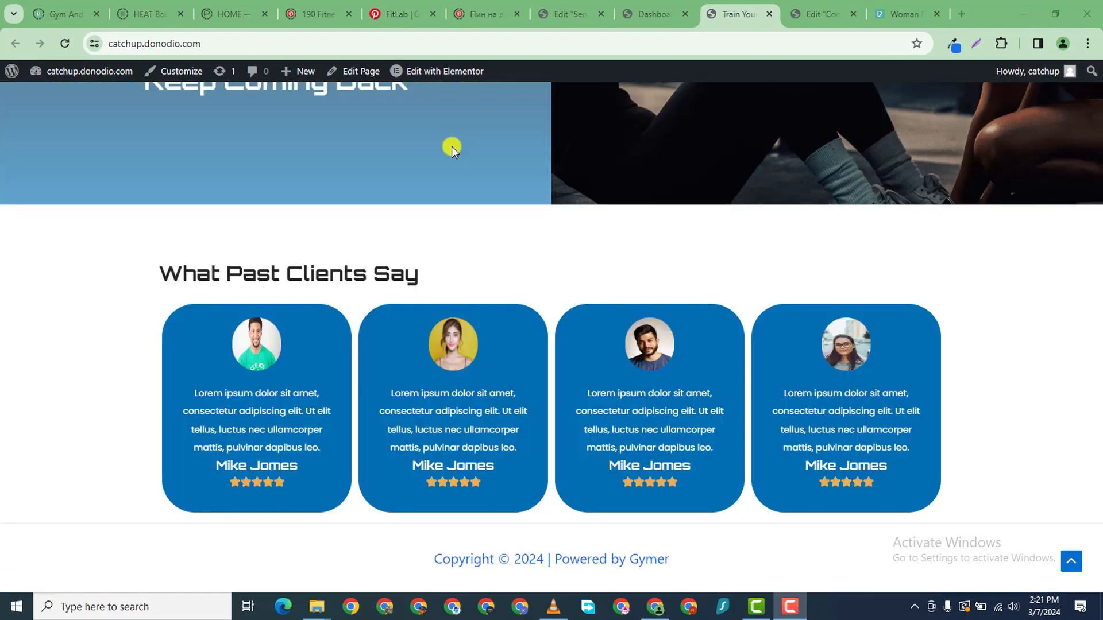
click(261, 99)
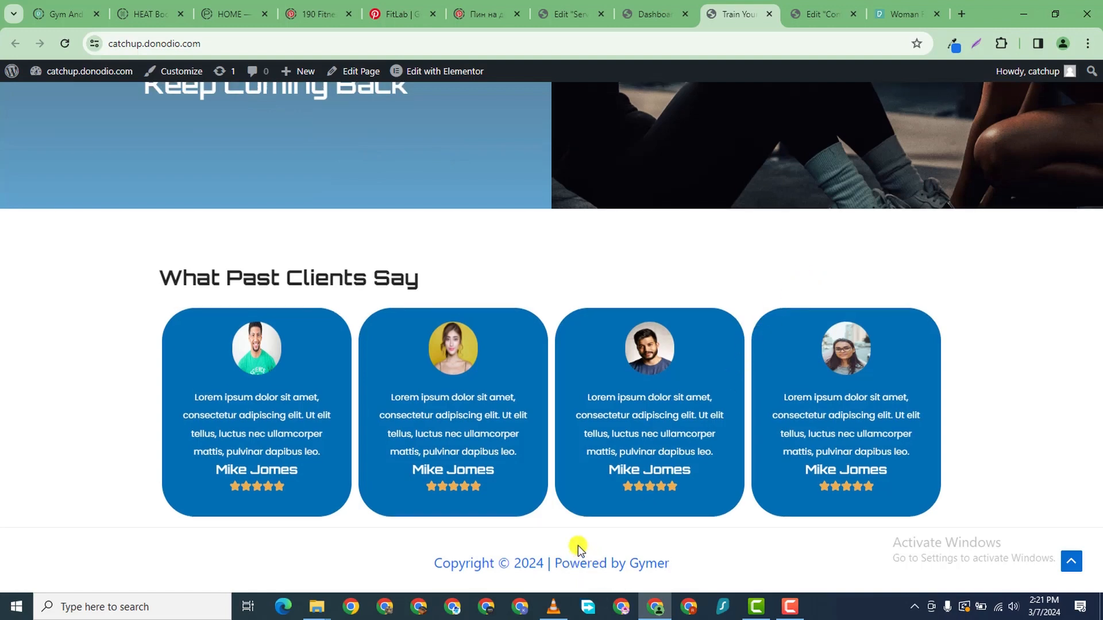
scroll(552, 500, up, 5)
scroll(573, 484, down, 5)
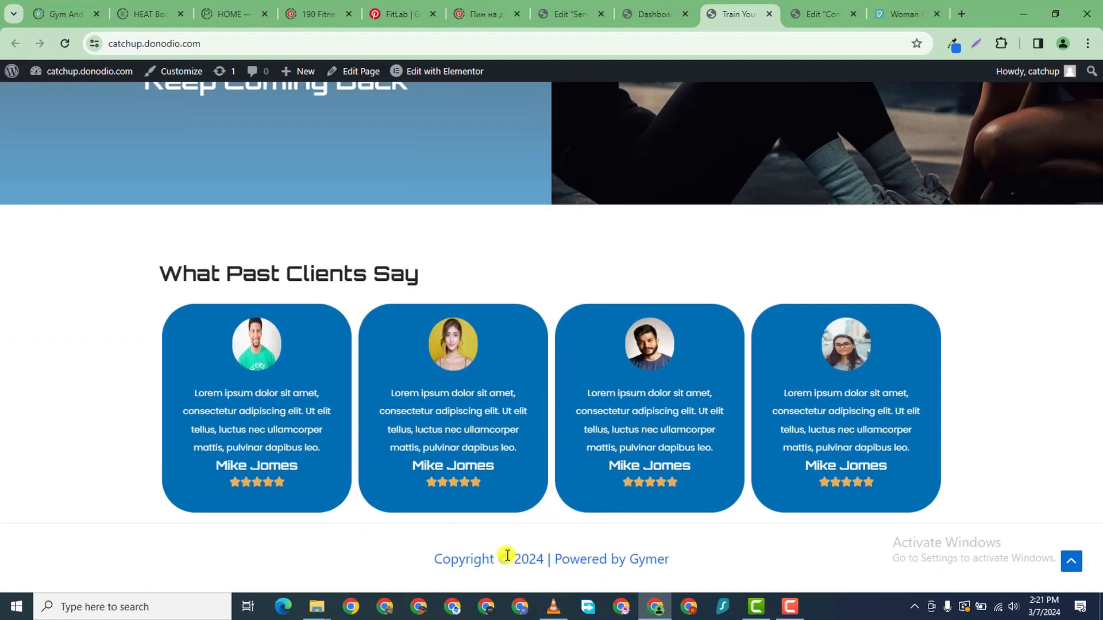
drag(687, 568, 431, 571)
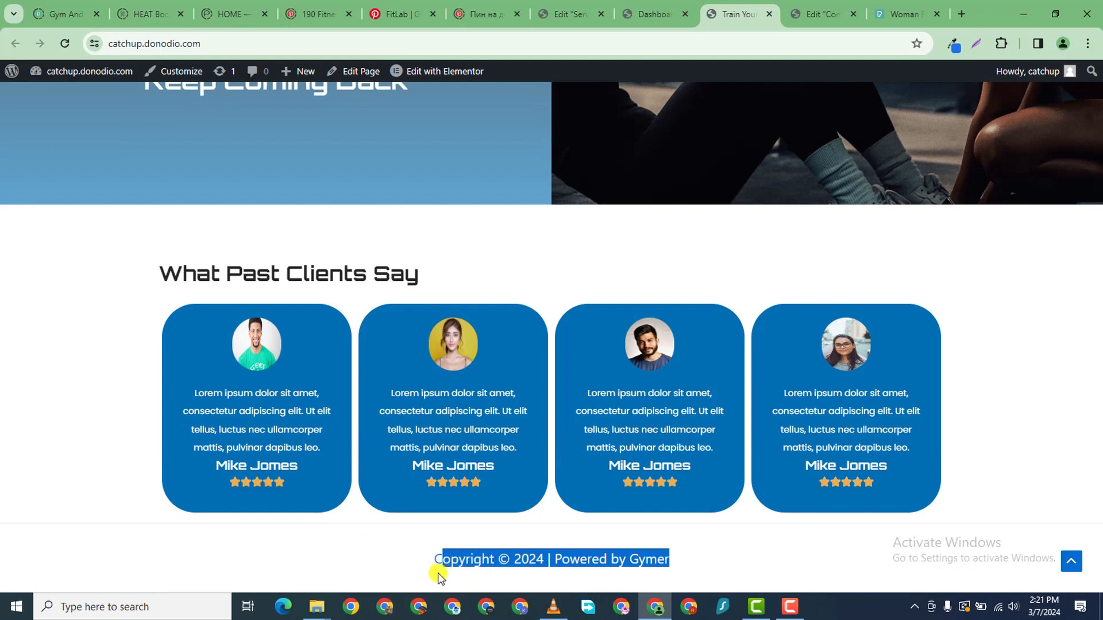
scroll(485, 253, up, 1)
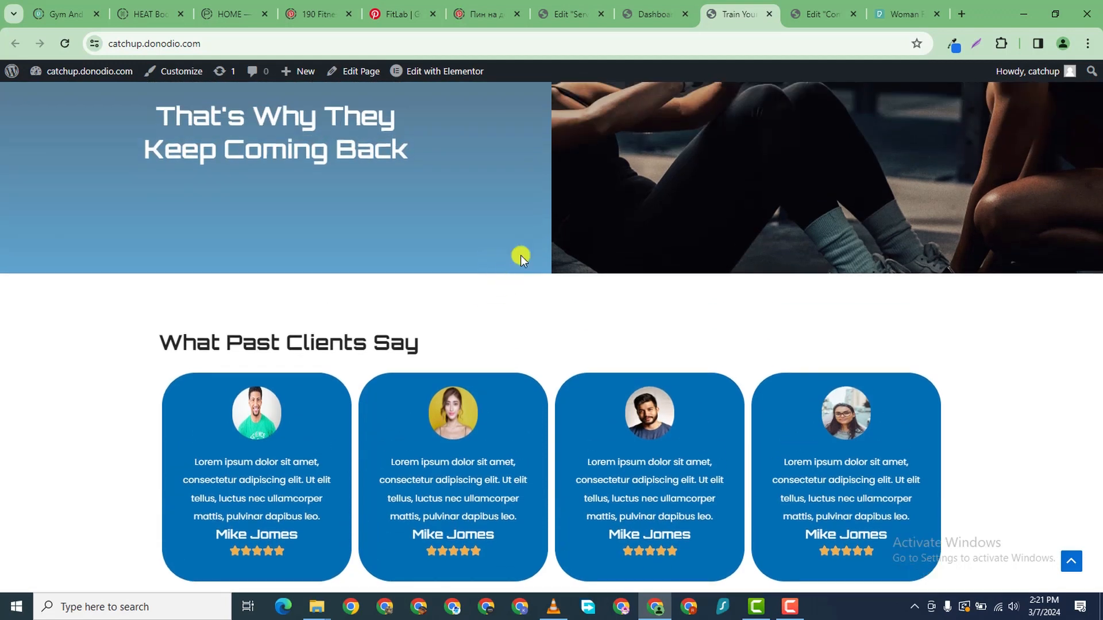
scroll(546, 379, down, 2)
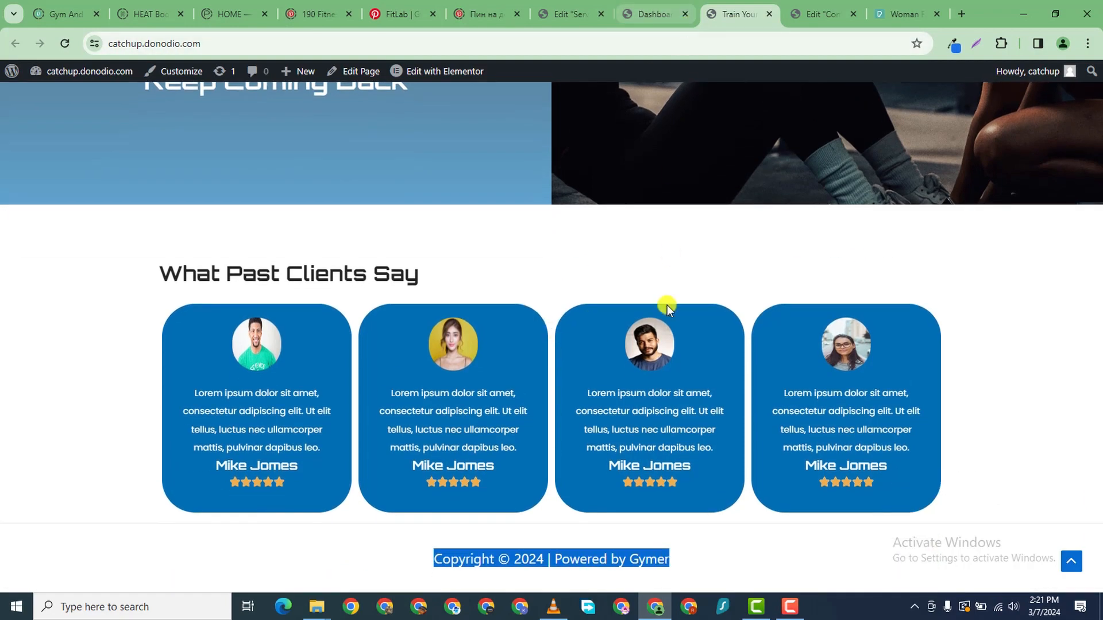
scroll(665, 312, up, 5)
scroll(665, 312, up, 10)
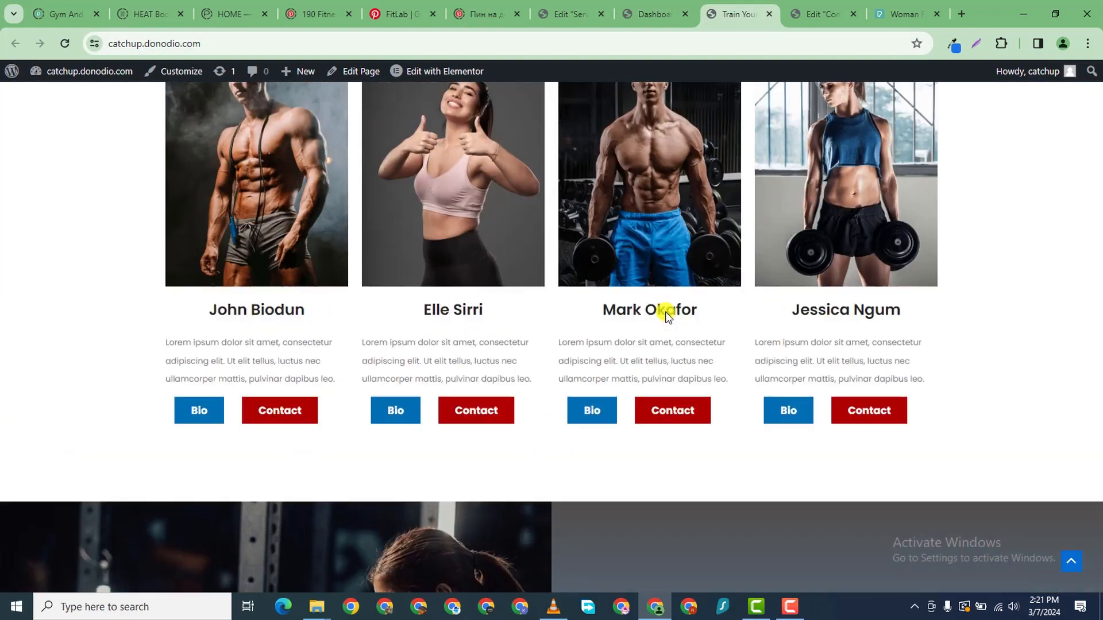
scroll(665, 312, up, 6)
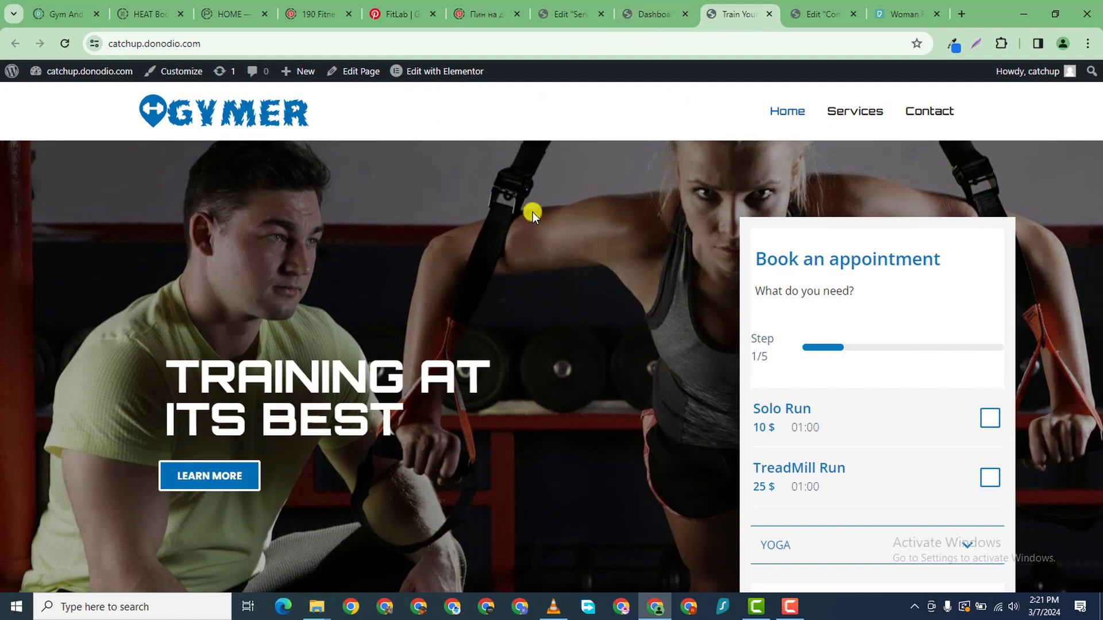
- Find the Elementor Header & Footer Builder plugin in Installed Plugins
click(640, 19)
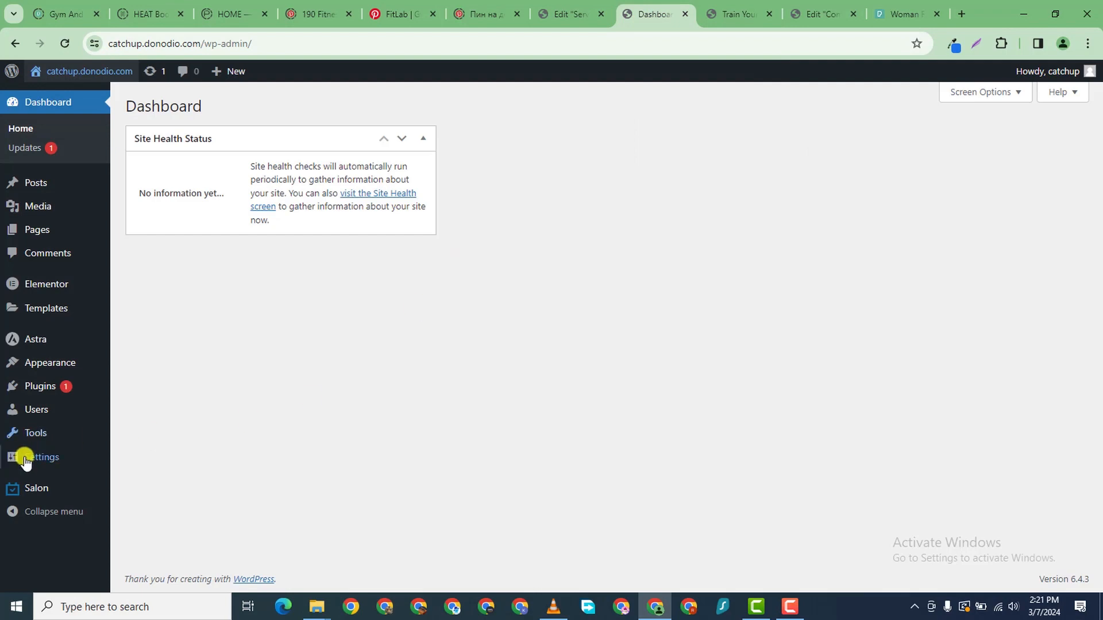
click(45, 390)
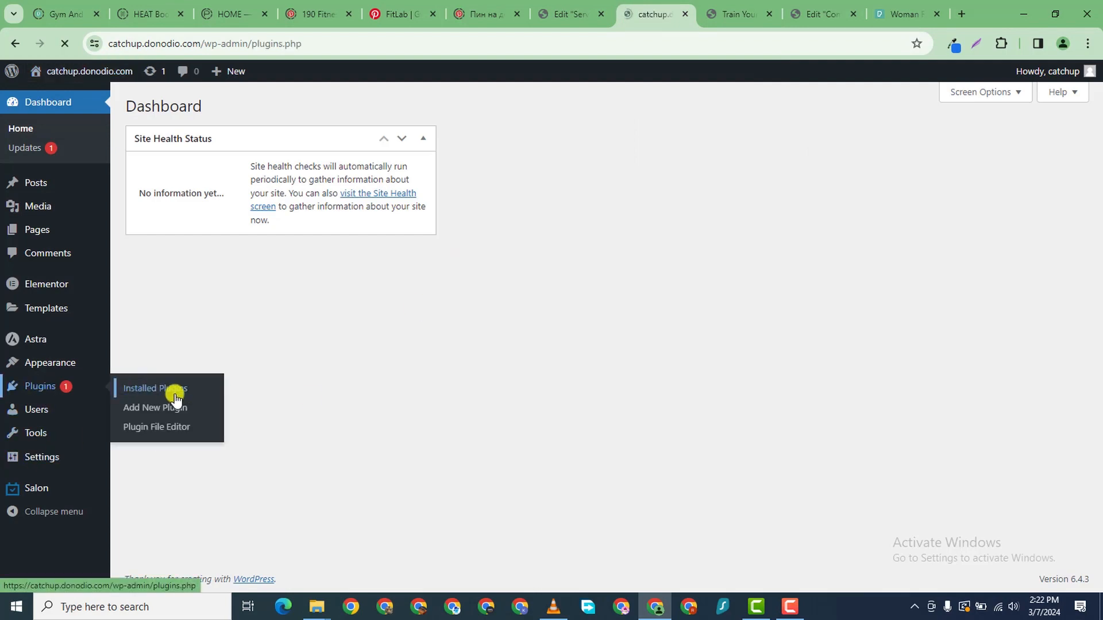
scroll(197, 319, down, 1)
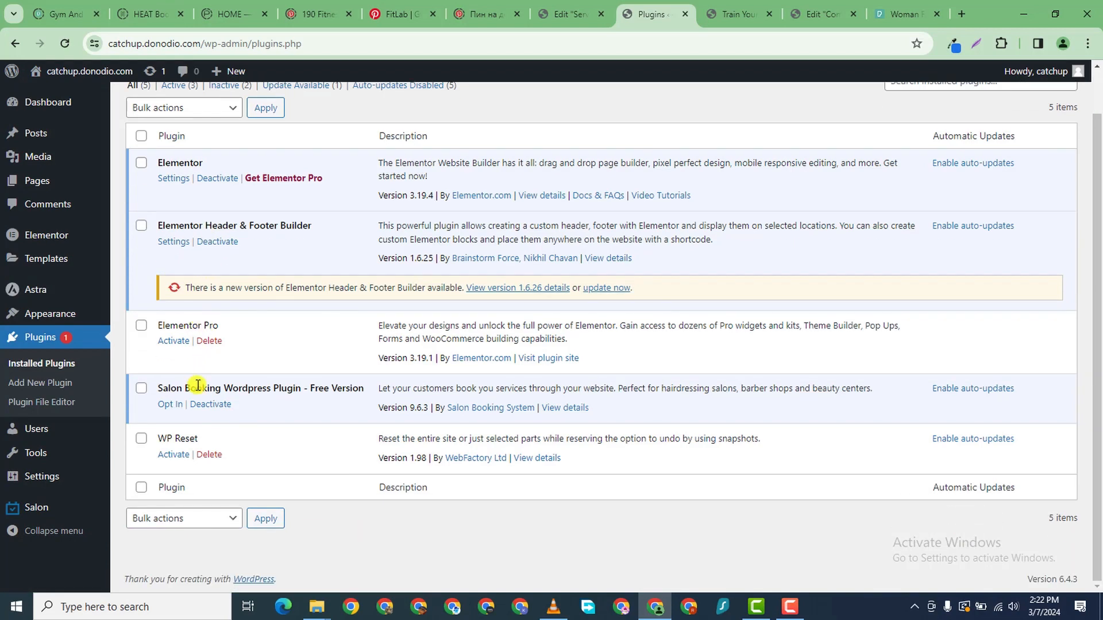
scroll(212, 243, up, 1)
scroll(201, 258, down, 1)
drag(312, 223, 157, 226)
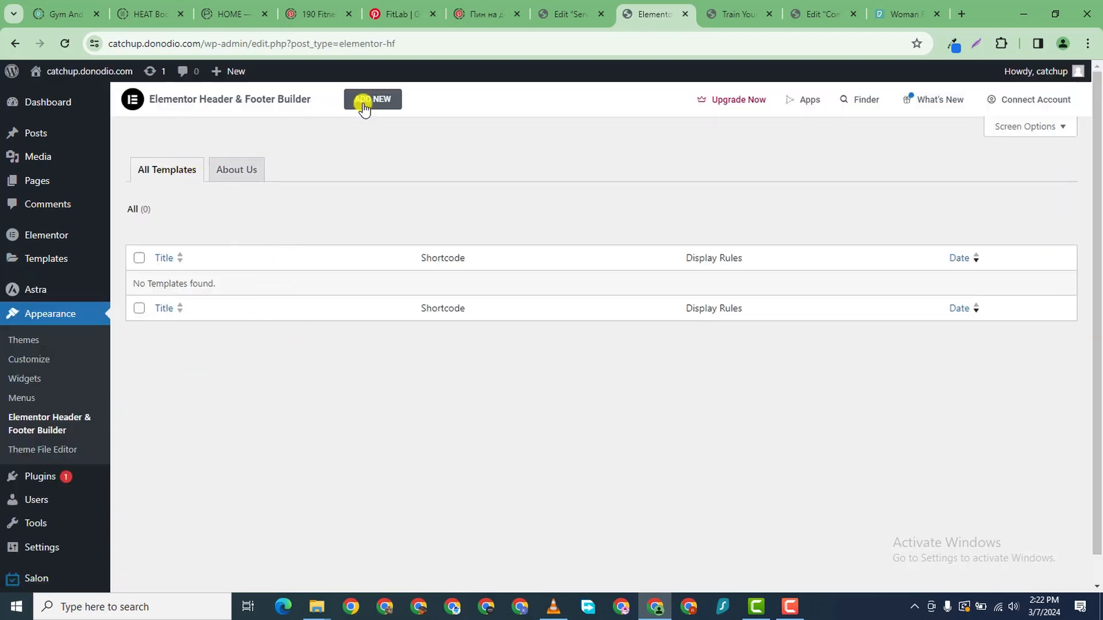
- Add a new template, skip the onboarding, and set its type to Footer
click(175, 175)
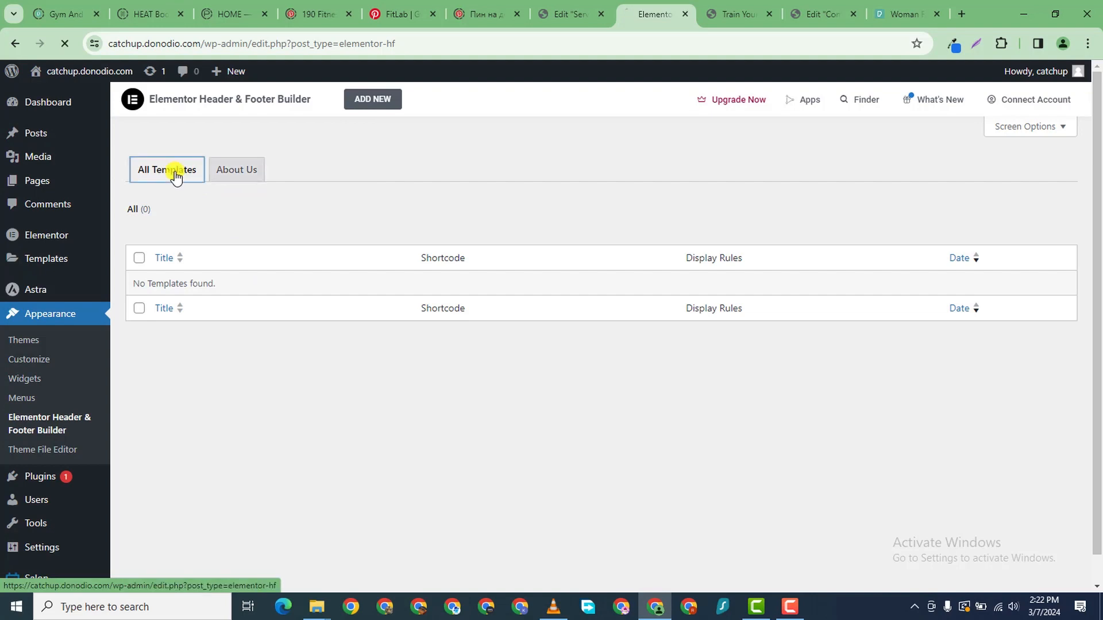
click(241, 176)
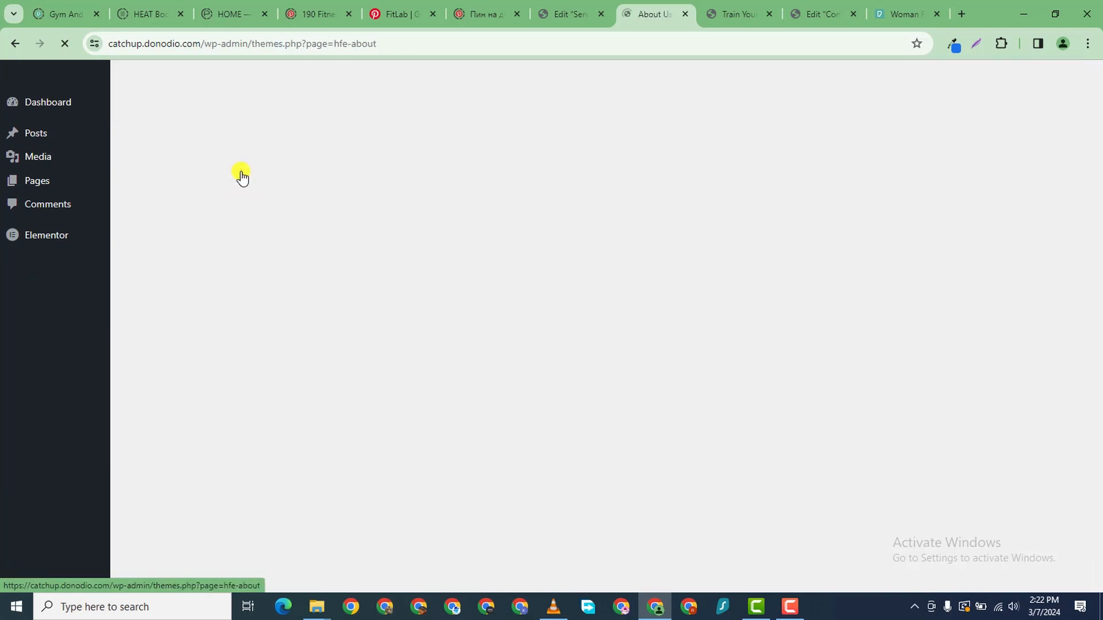
scroll(430, 370, down, 2)
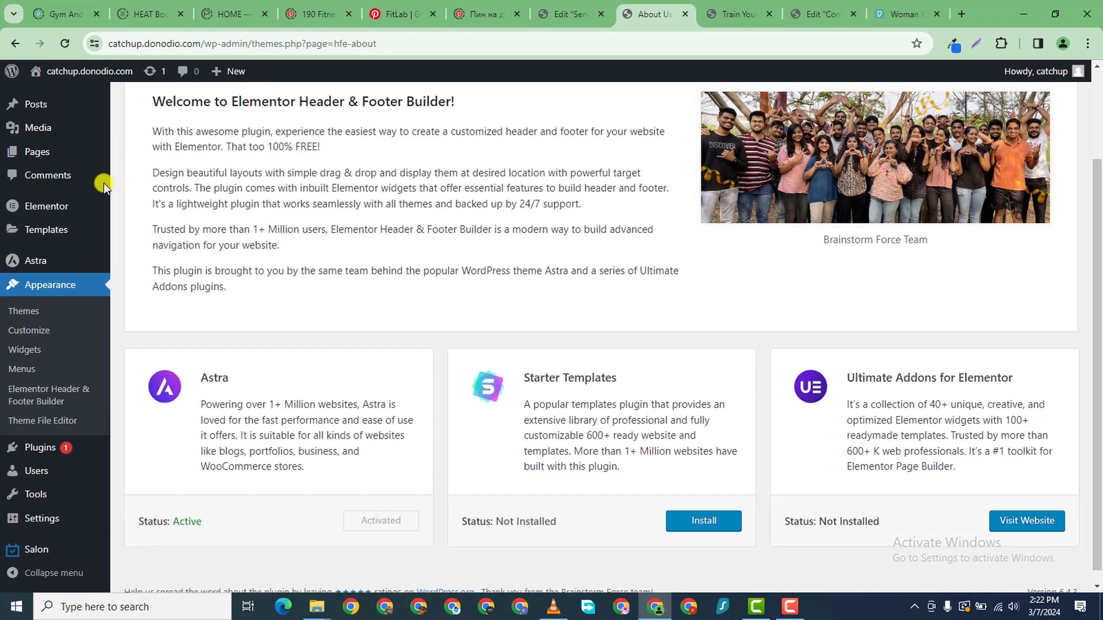
scroll(103, 183, up, 2)
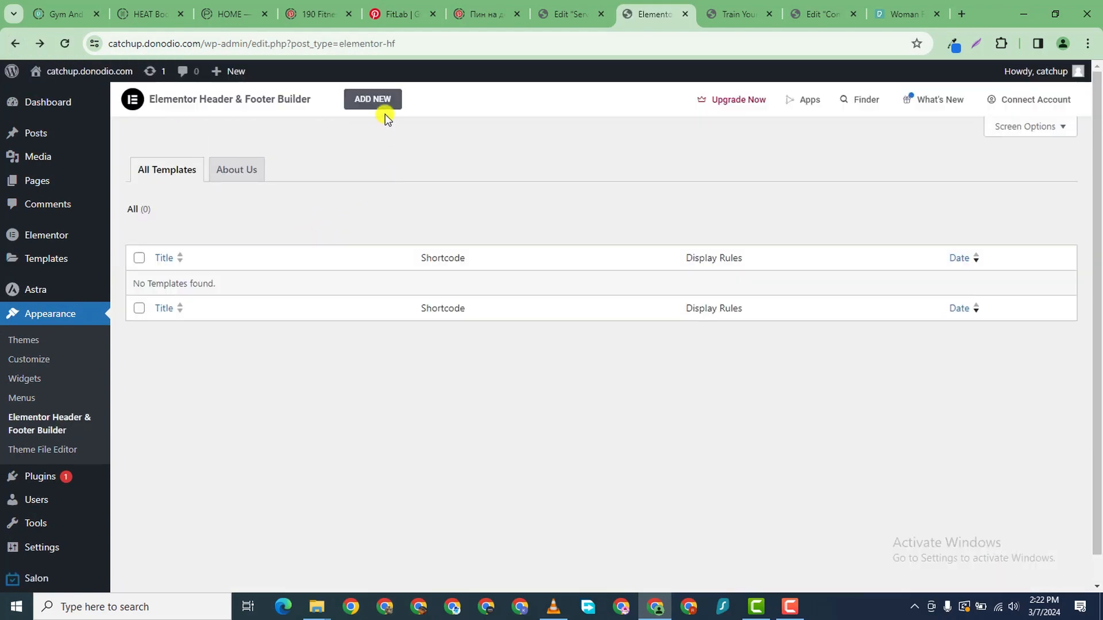
click(373, 105)
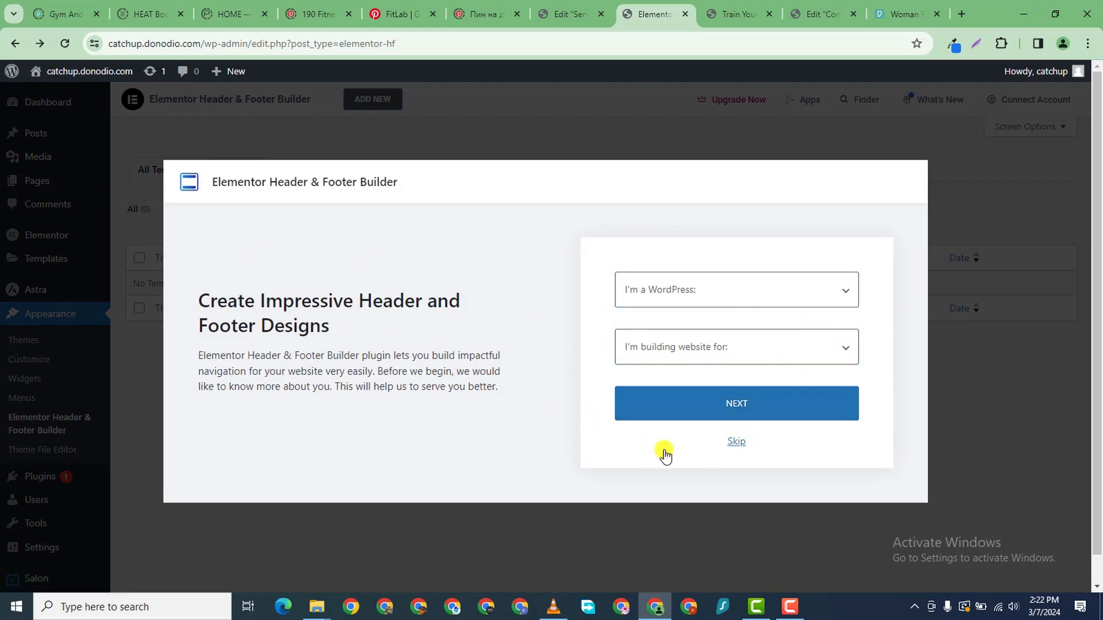
click(736, 442)
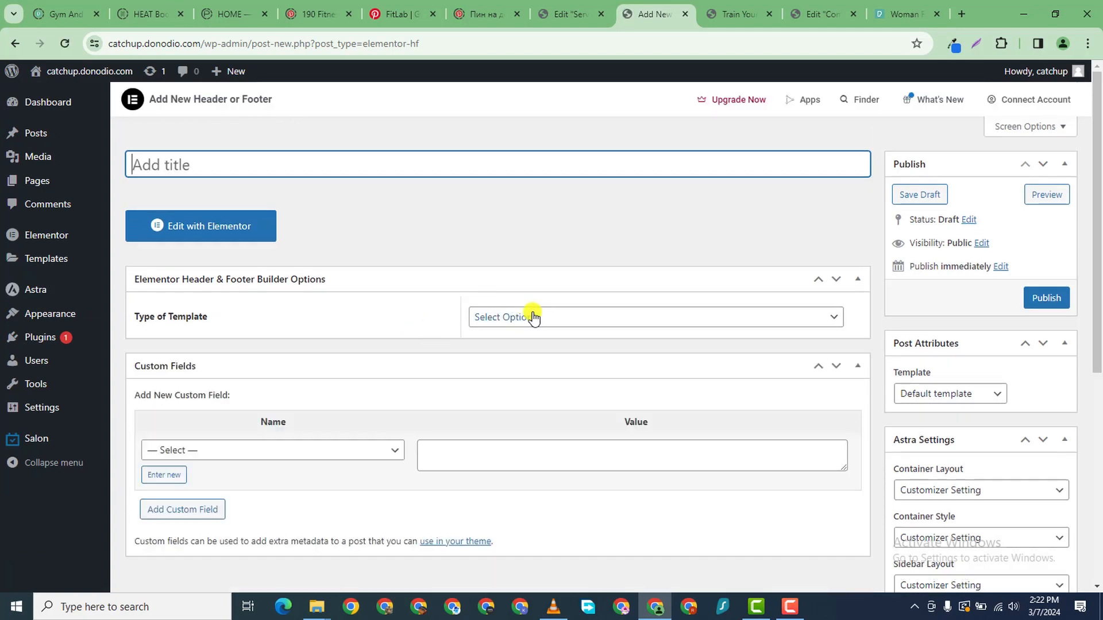
click(535, 317)
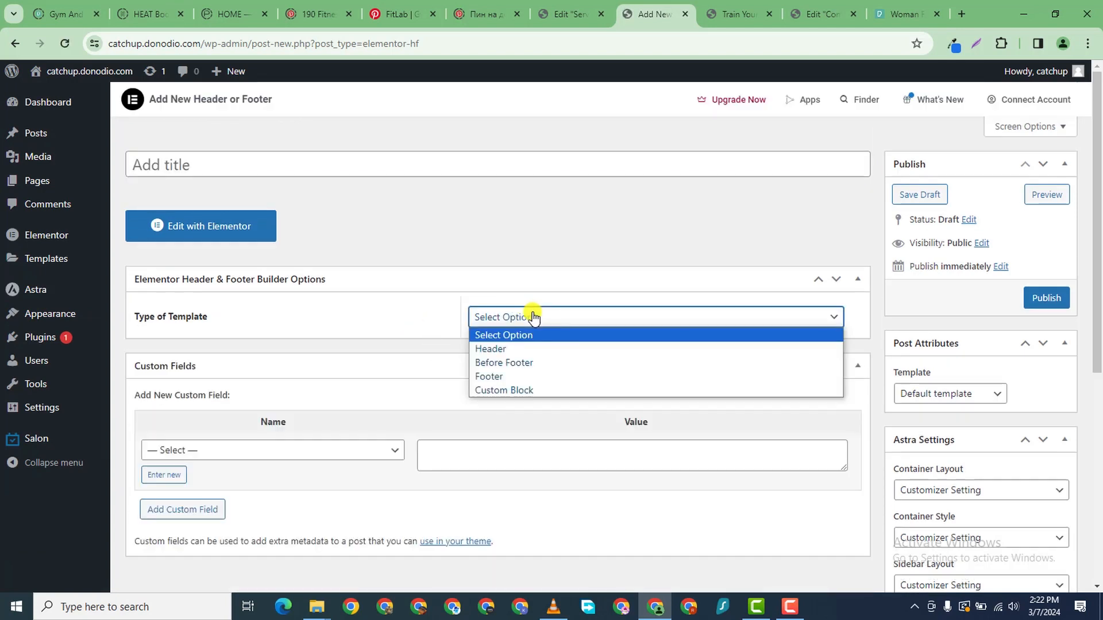
click(524, 376)
- Bring up the Display On location choices for the footer
scroll(524, 319, down, 2)
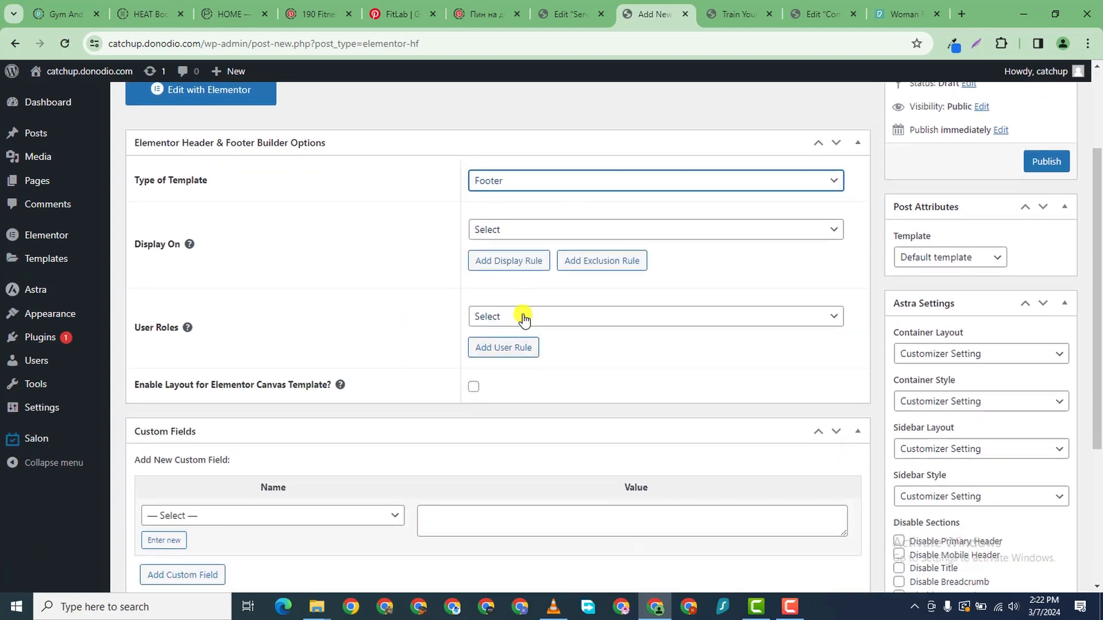
click(517, 228)
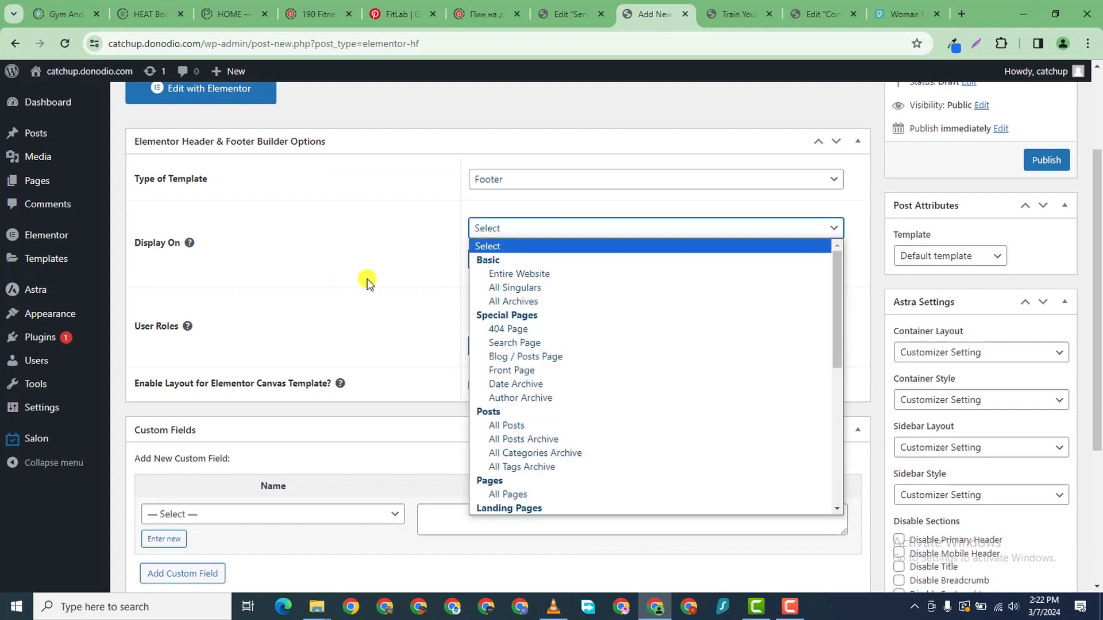
click(352, 264)
click(500, 228)
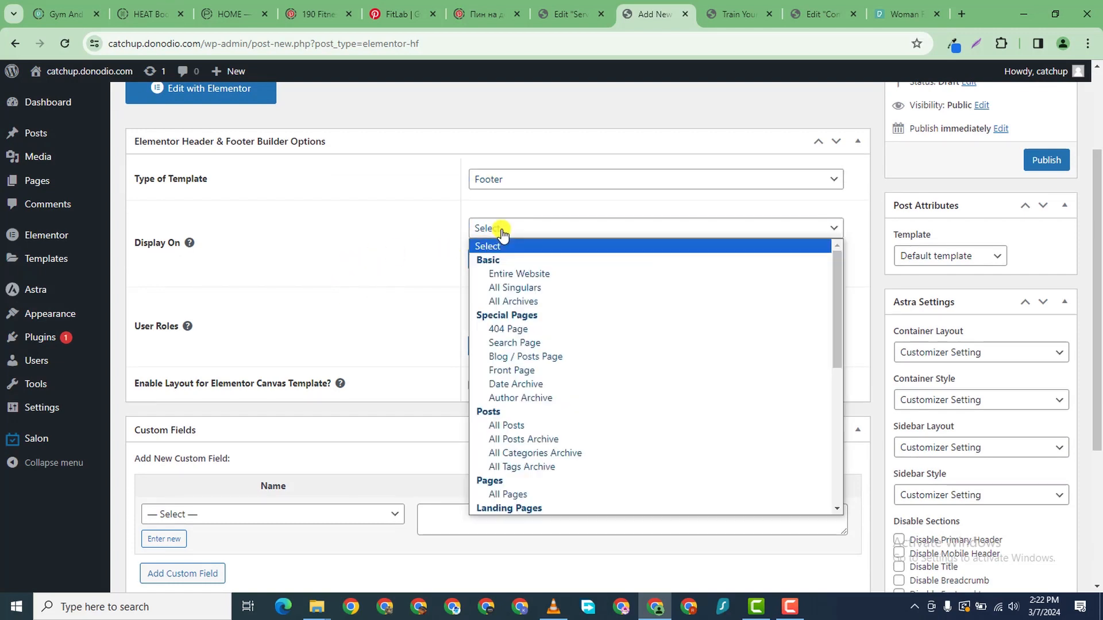
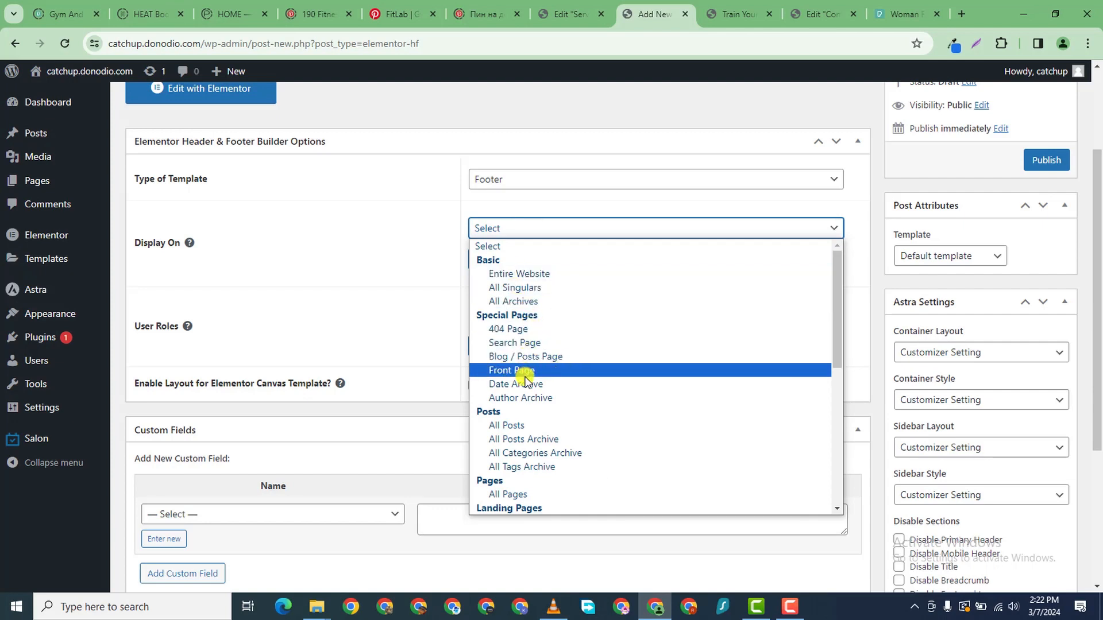
- Set the footer to display on the Entire Website for All user roles
click(530, 273)
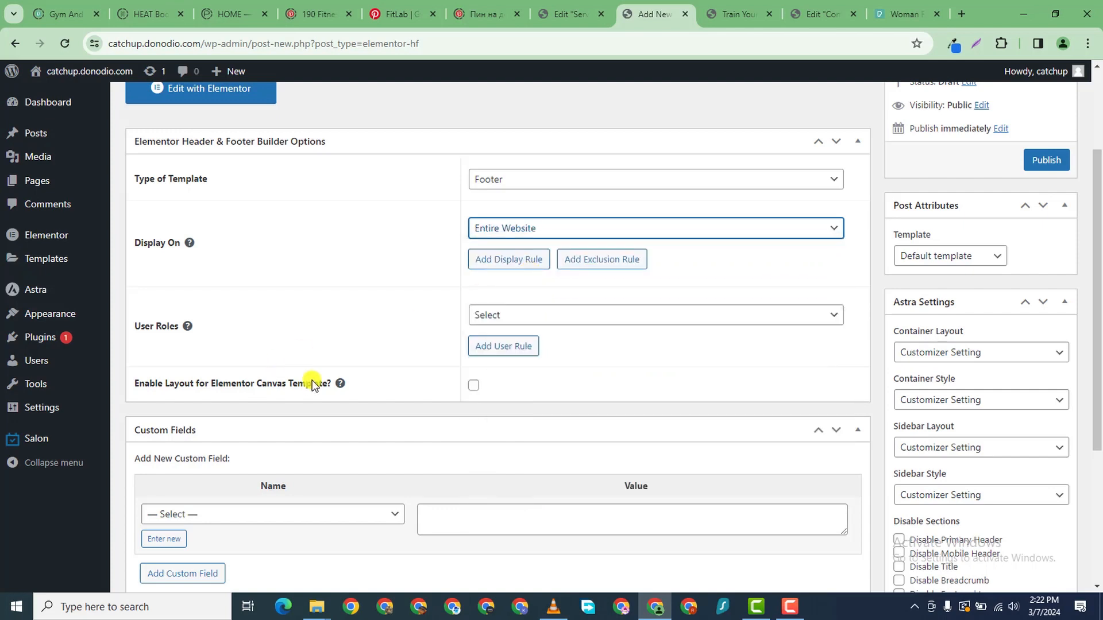
click(532, 318)
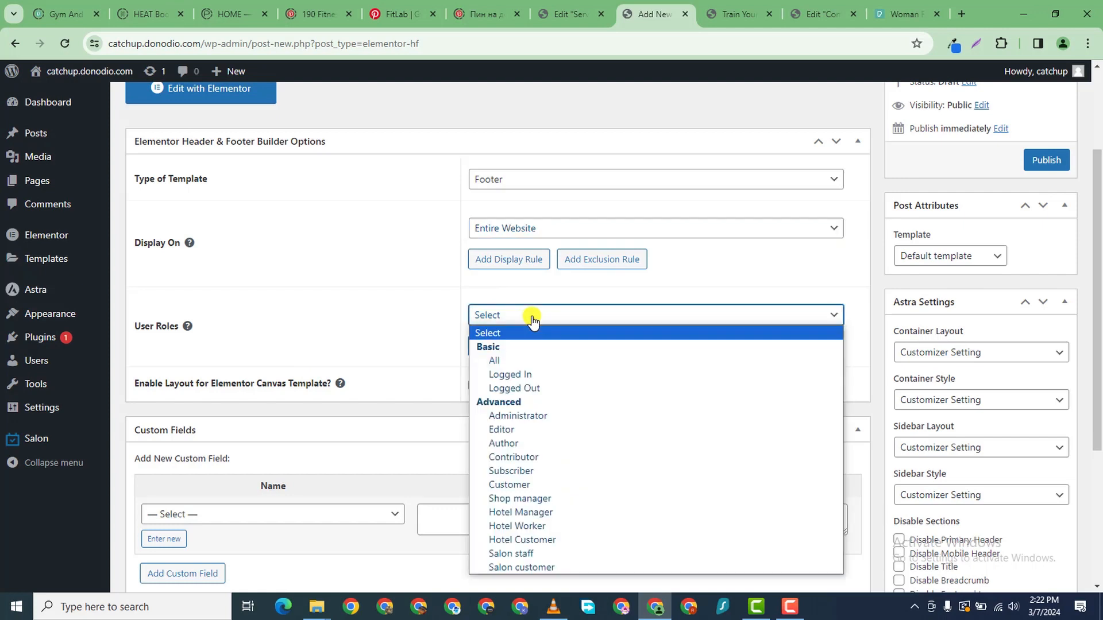
click(532, 362)
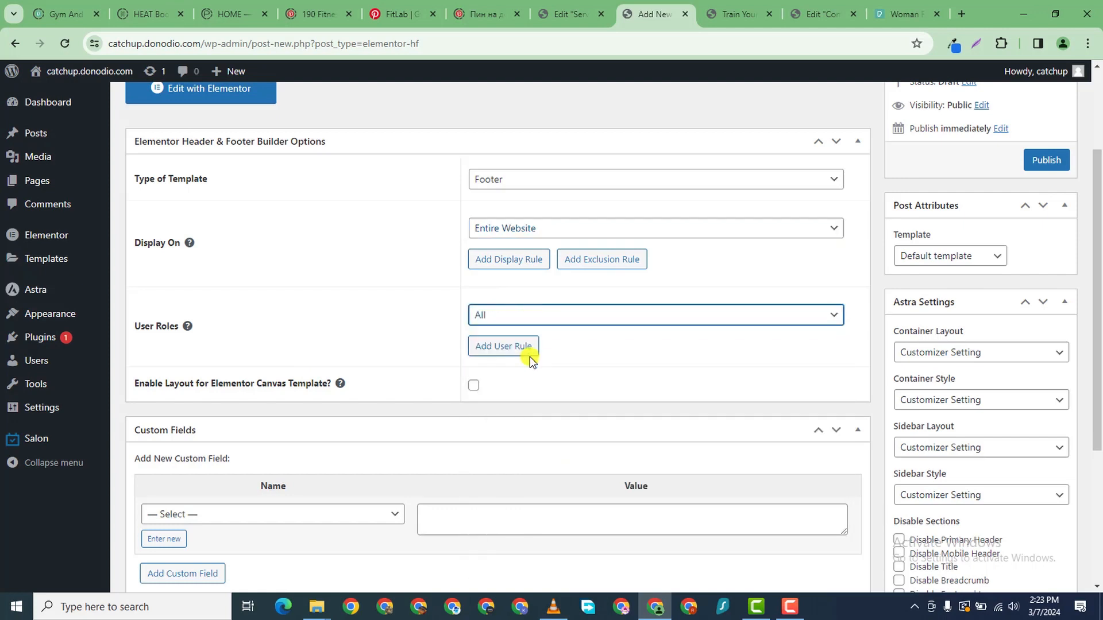
click(541, 319)
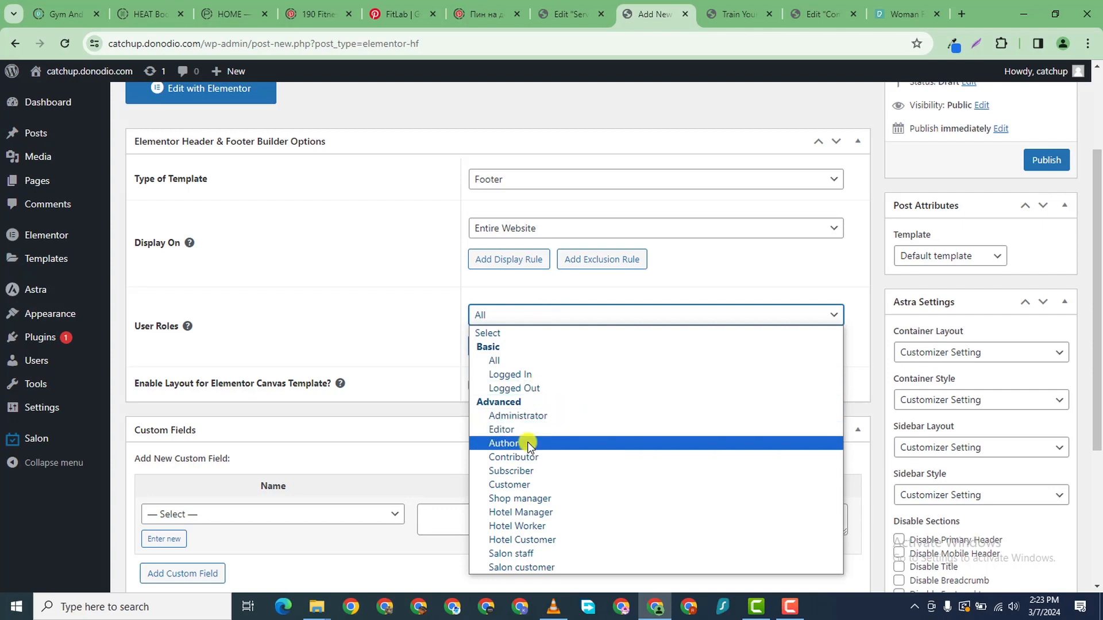
click(502, 361)
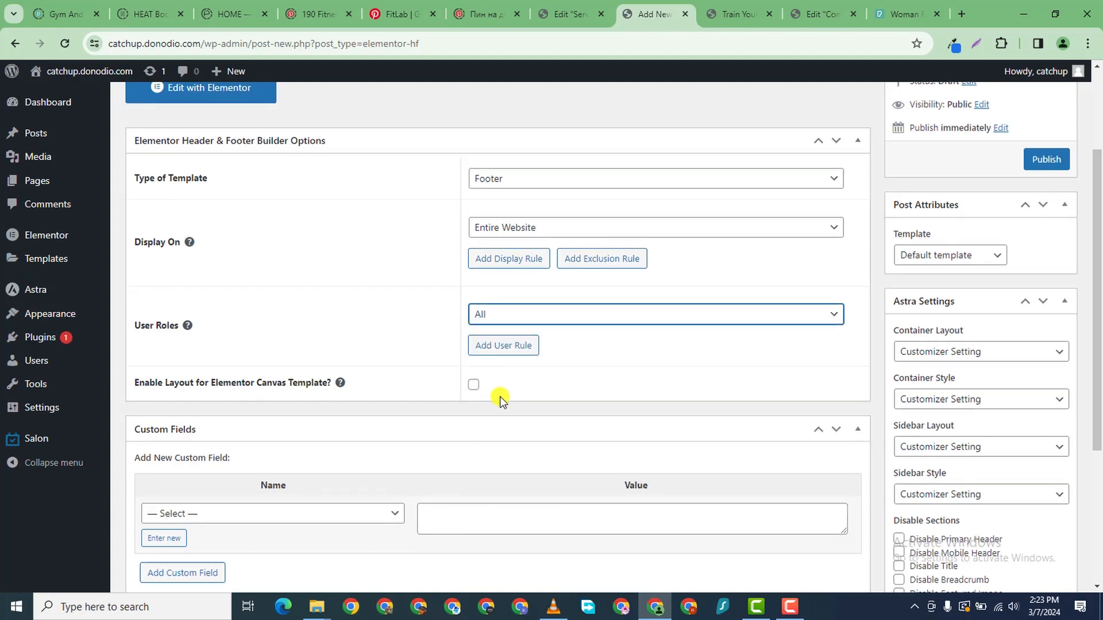
scroll(498, 402, down, 2)
scroll(92, 526, up, 1)
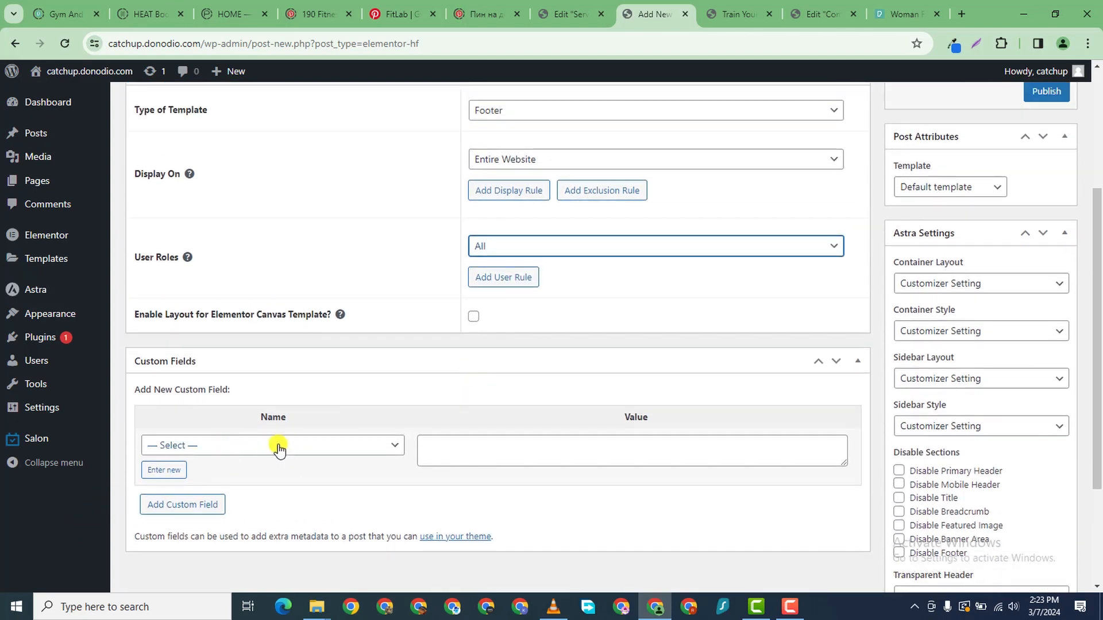
scroll(499, 421, up, 2)
scroll(364, 500, down, 2)
- Leave the custom field unset and publish the footer template
click(372, 445)
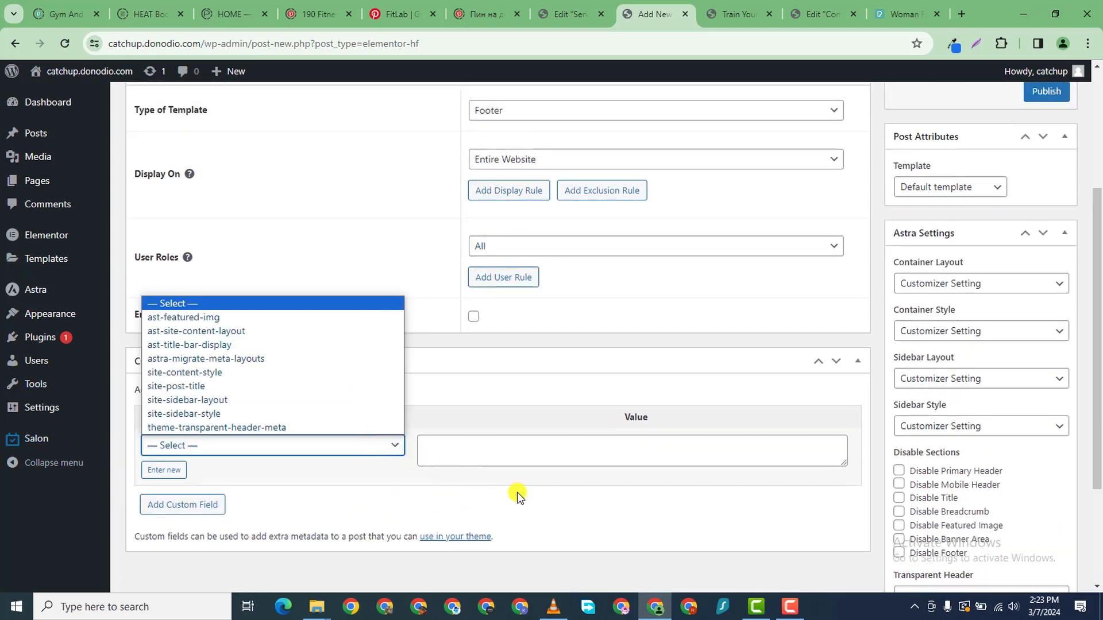
click(548, 503)
scroll(733, 198, up, 3)
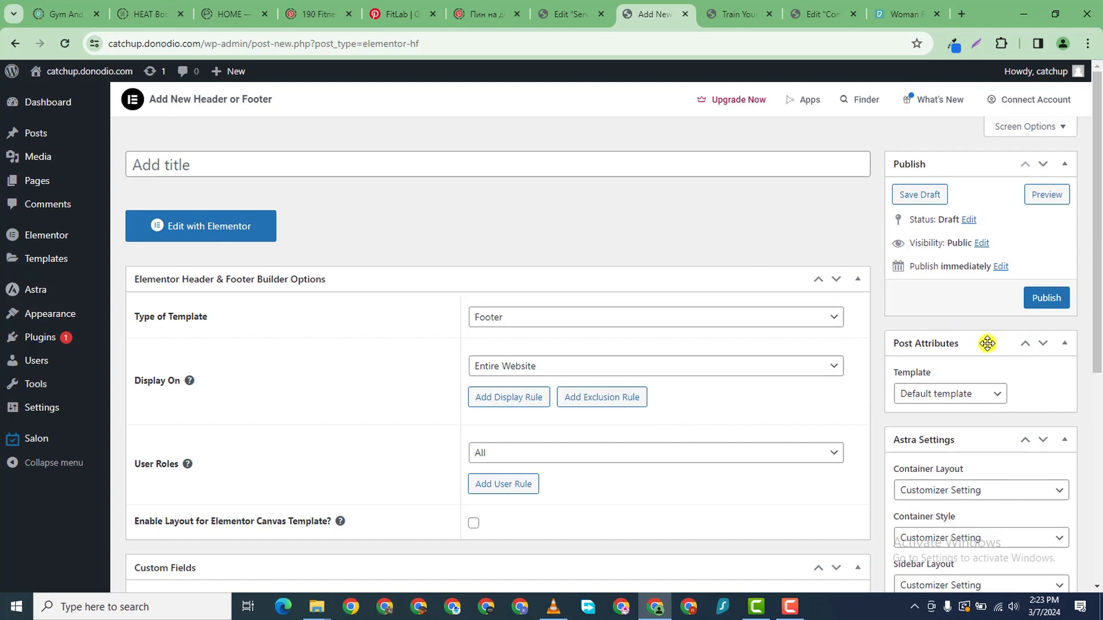
click(1043, 309)
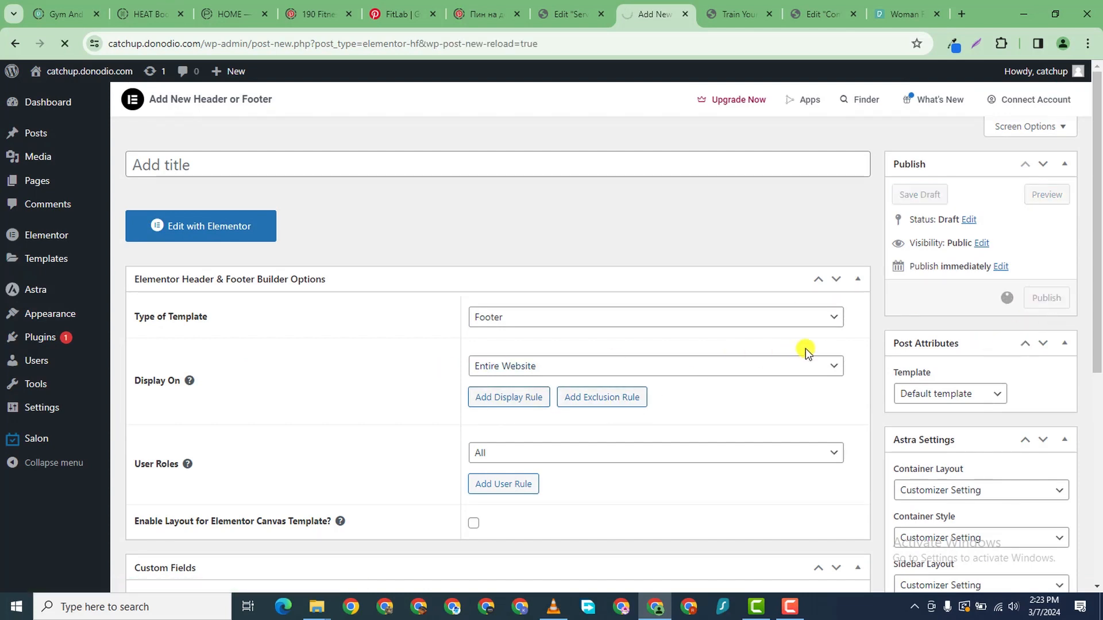
- Keep the default page template and leave the container layout unchanged
scroll(935, 337, down, 4)
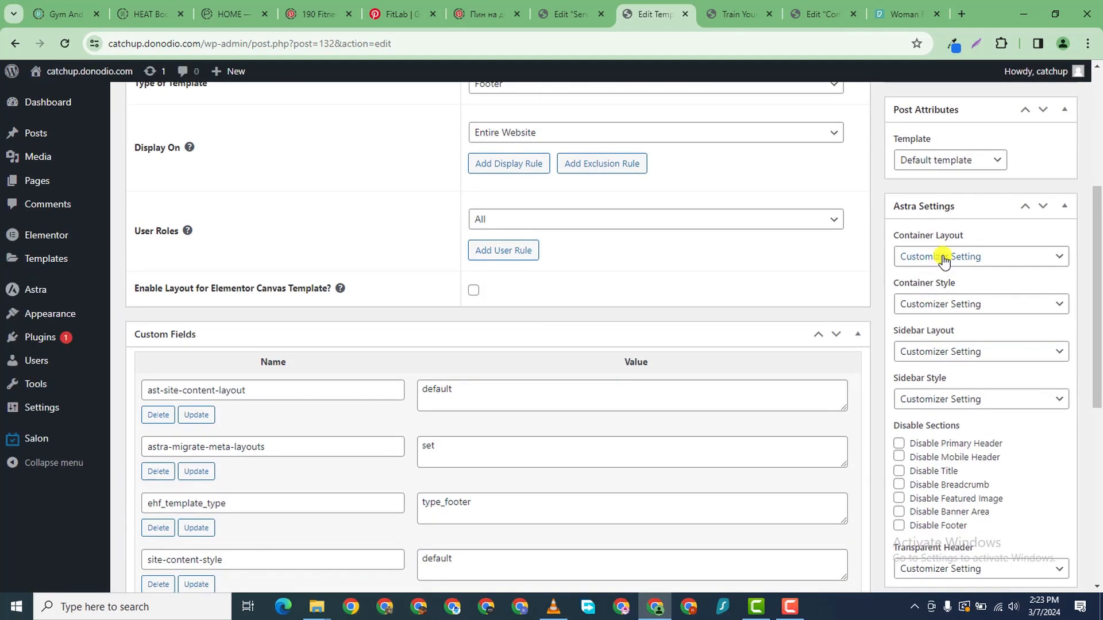
click(972, 170)
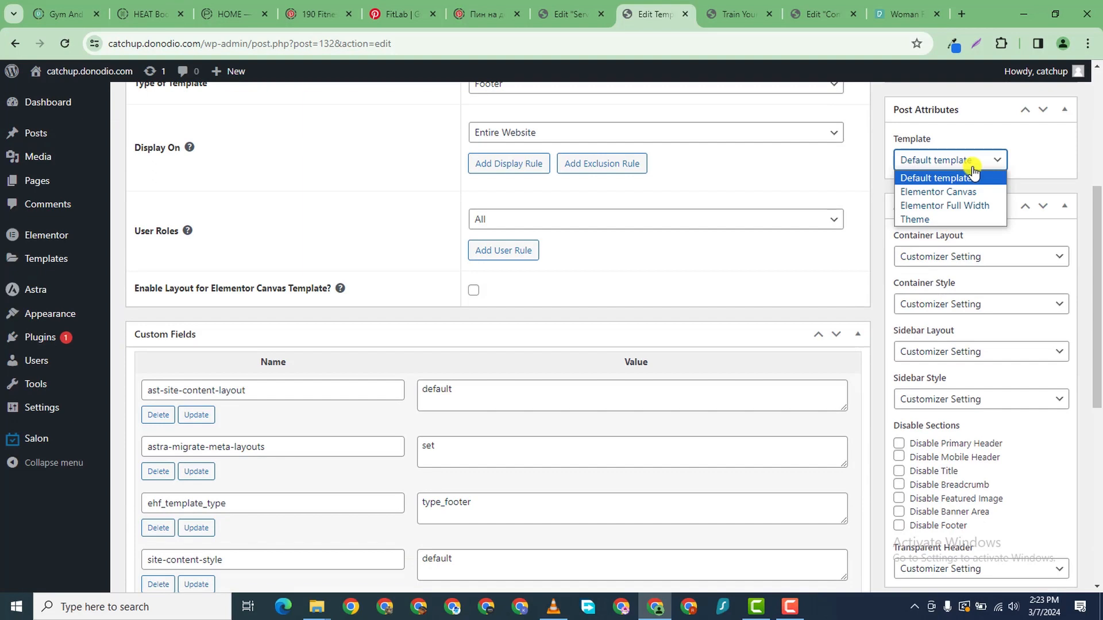
click(870, 176)
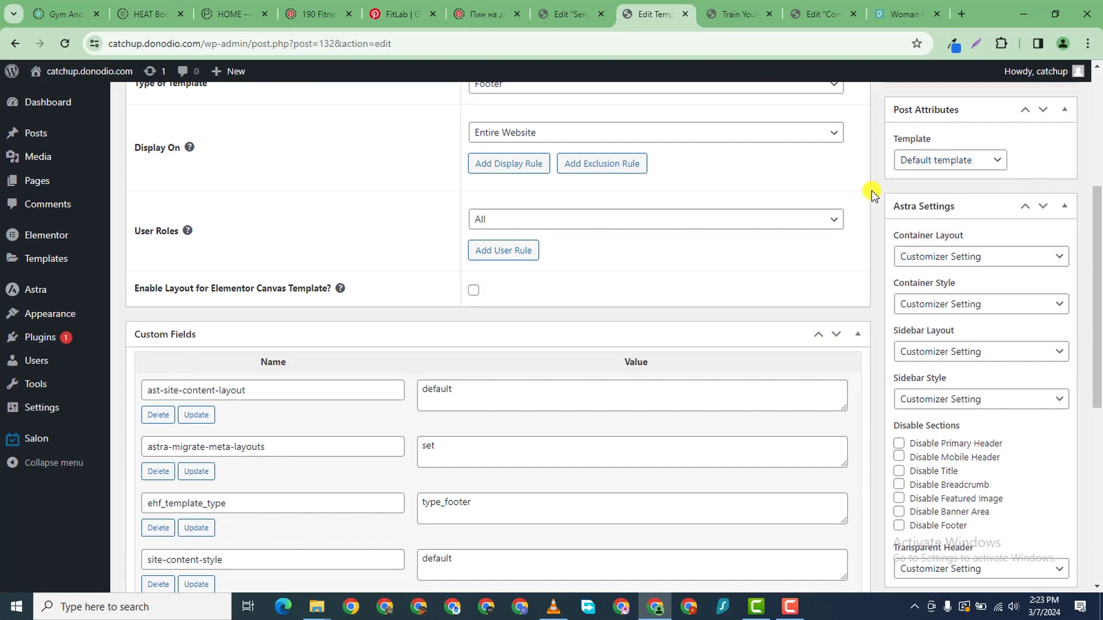
click(956, 259)
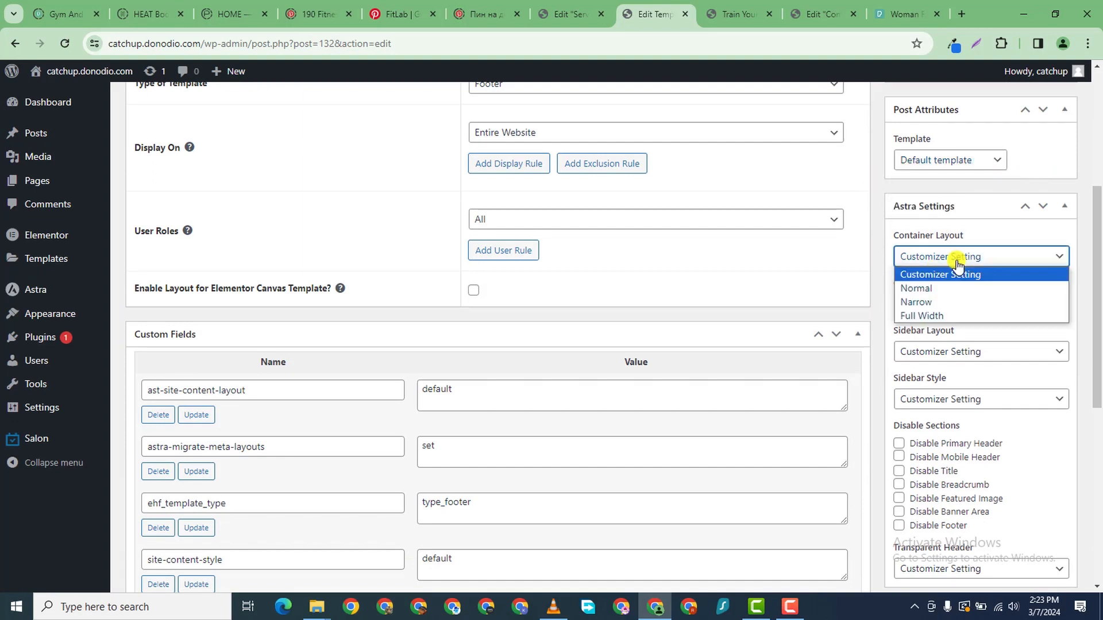
click(877, 270)
click(910, 256)
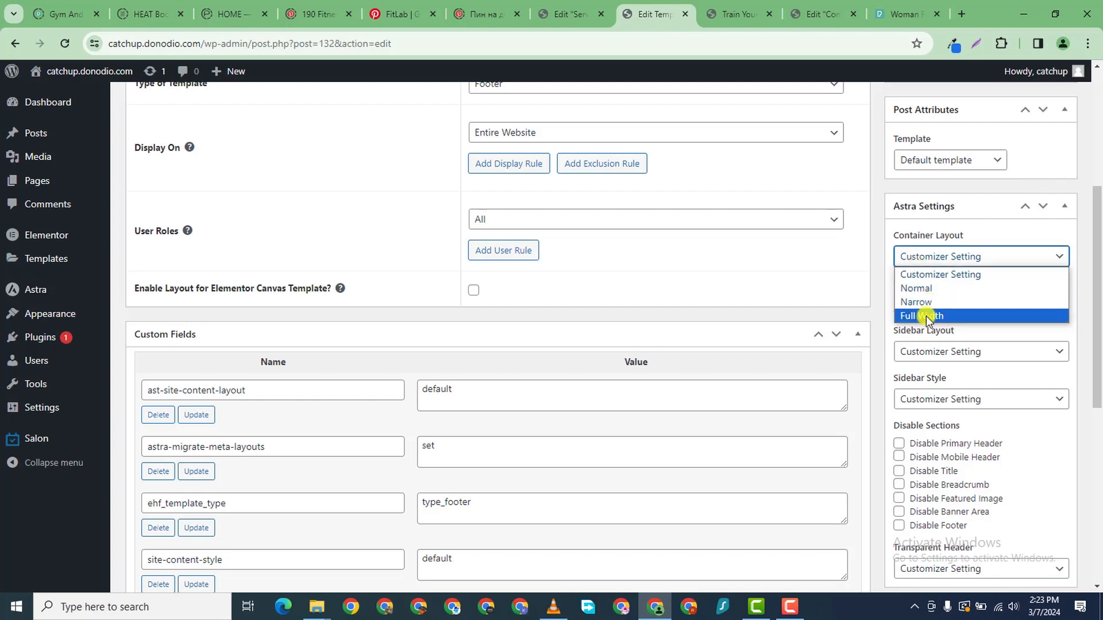
click(870, 340)
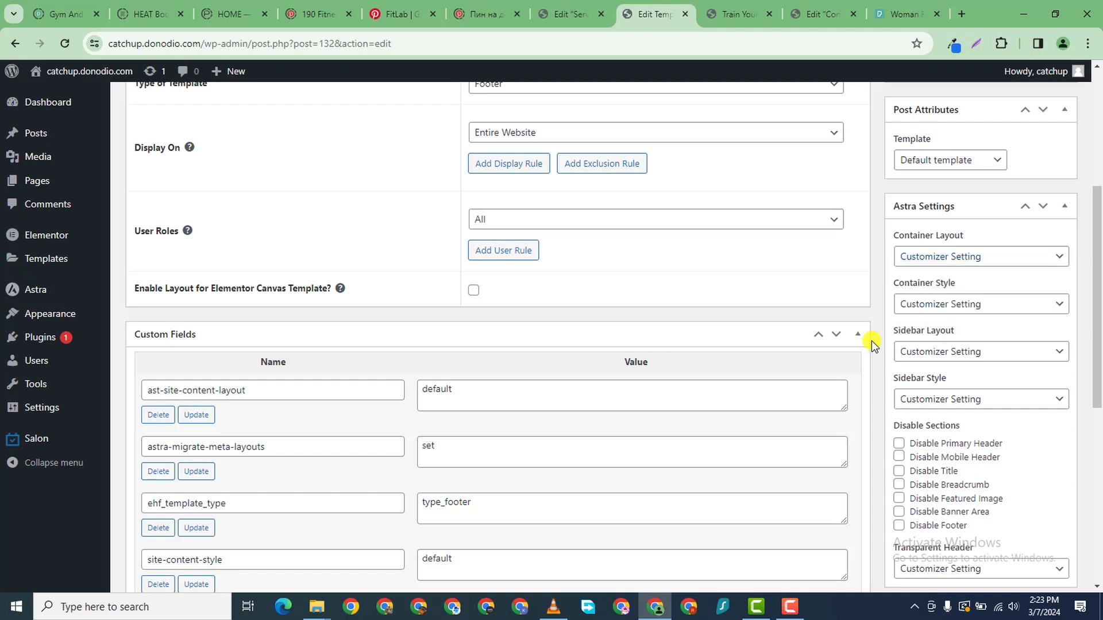
- Open the published footer template (Elementor #132) with Elementor
scroll(467, 270, up, 2)
scroll(244, 299, up, 1)
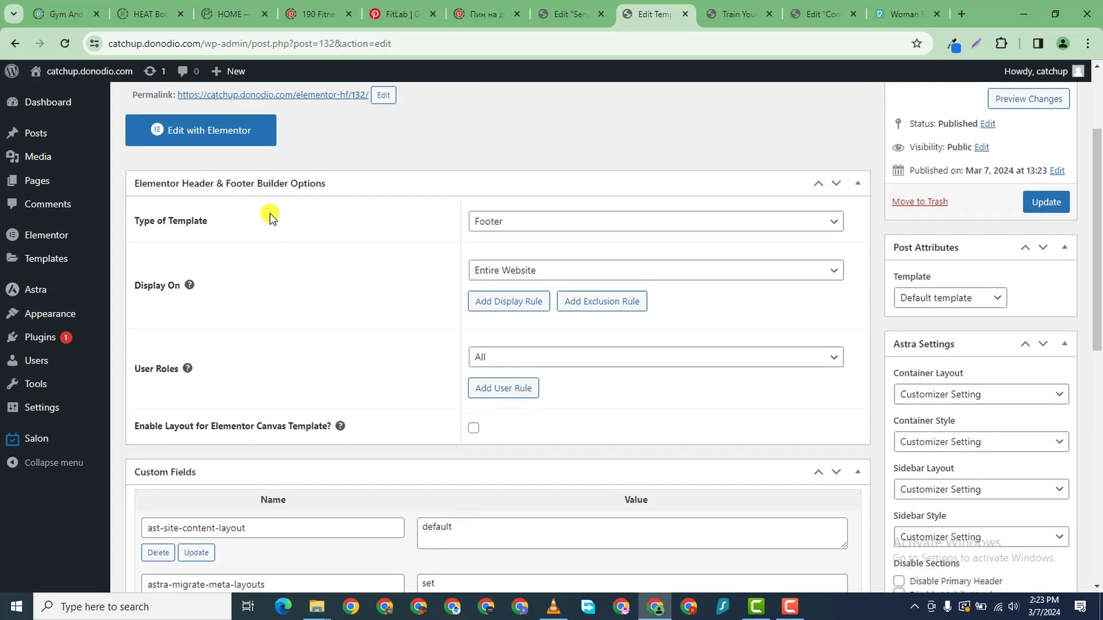
click(216, 138)
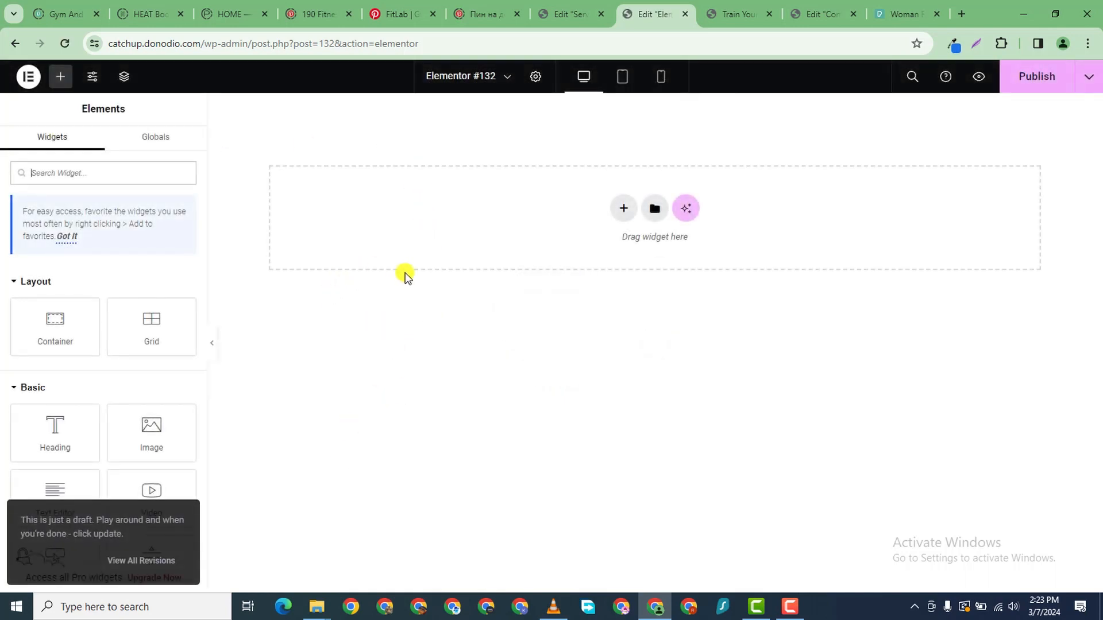
- Add a Flexbox 50/50 row and duplicate a column to make three footer columns
scroll(198, 343, down, 1)
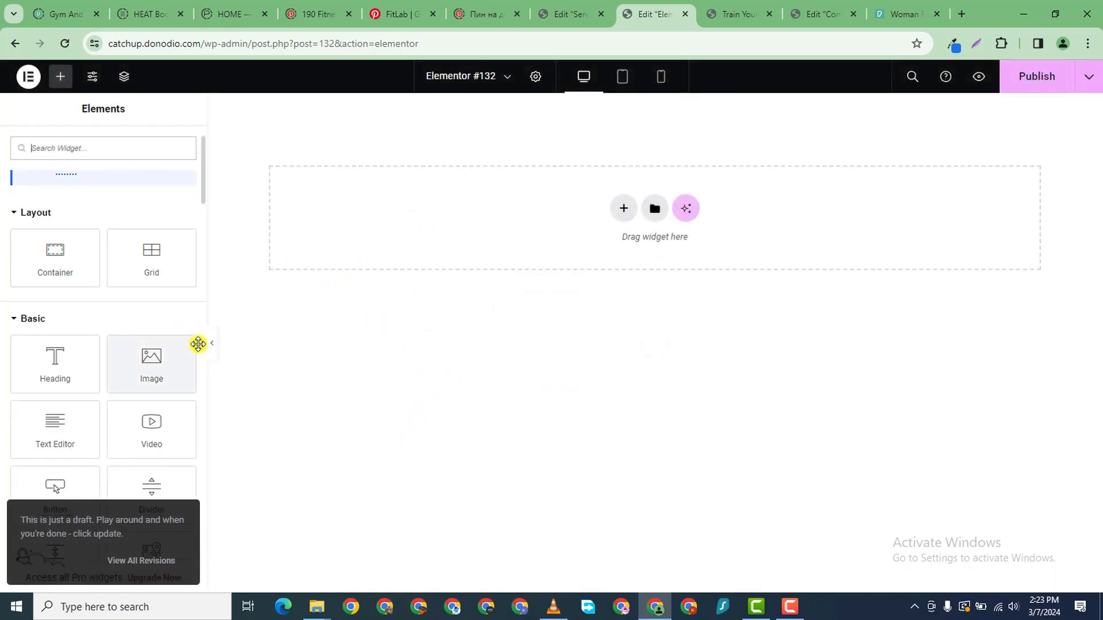
scroll(94, 501, up, 1)
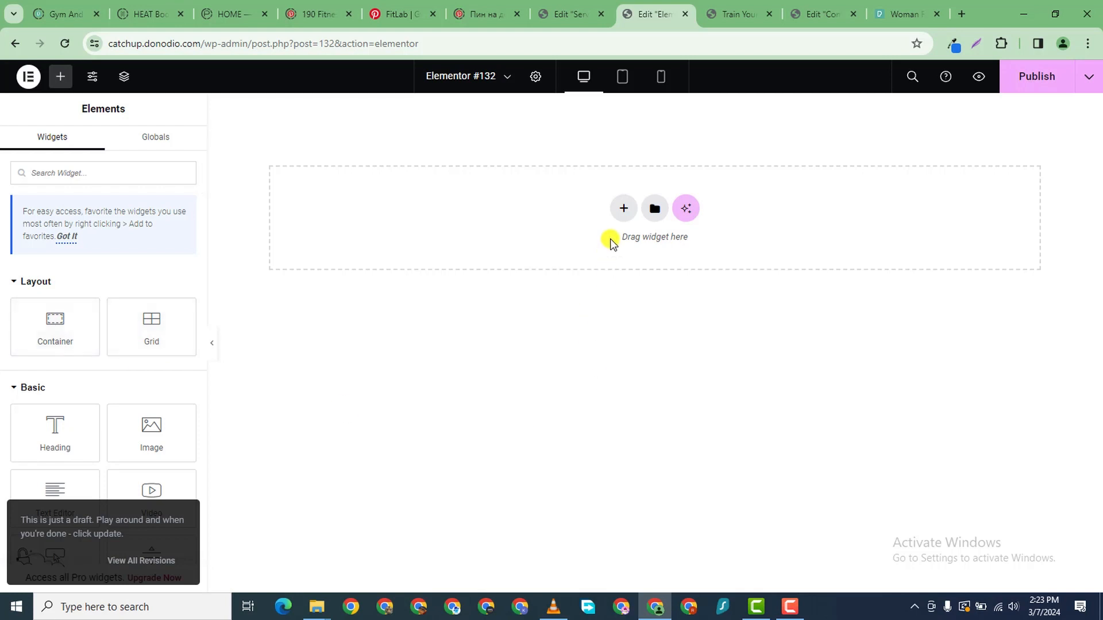
click(622, 211)
click(614, 262)
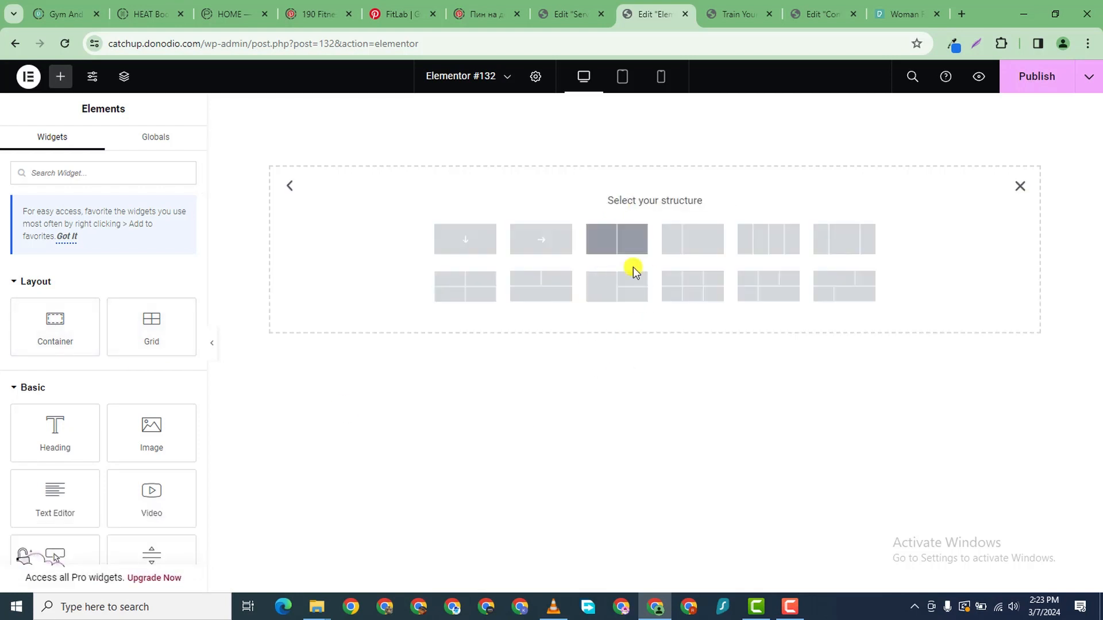
click(635, 240)
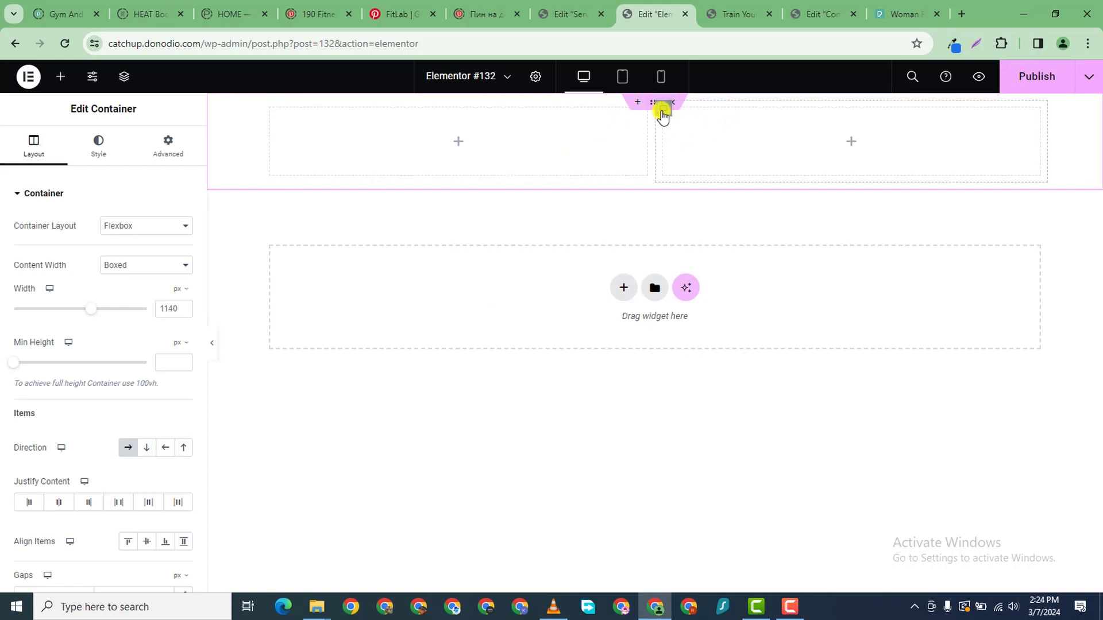
right_click(663, 112)
click(718, 152)
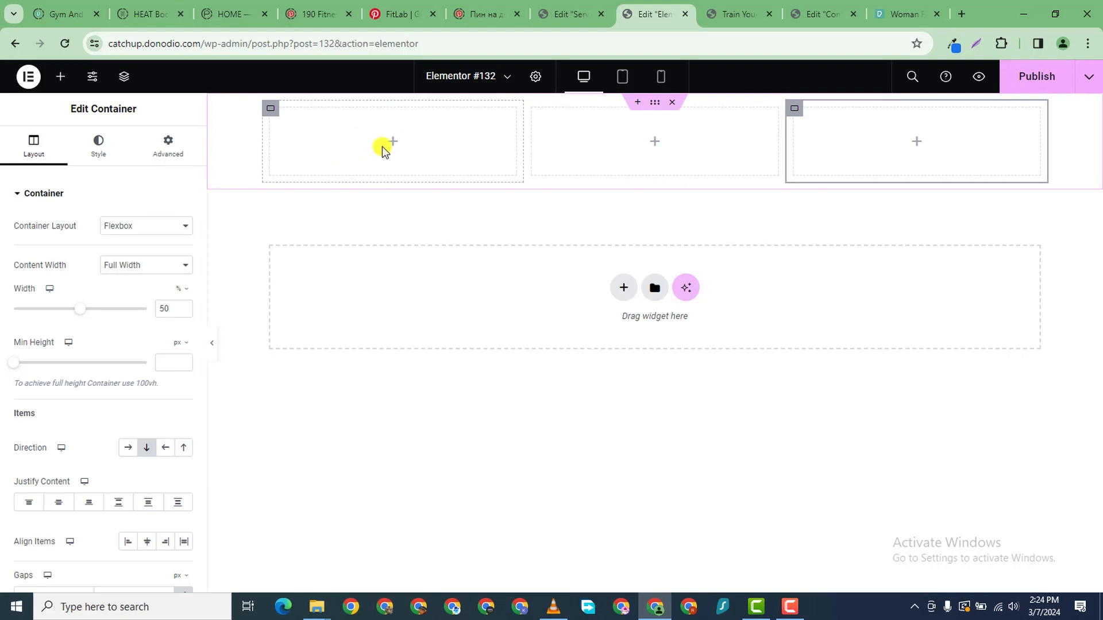
- Search for LOGO and place the Site Logo widget in the first column
click(60, 77)
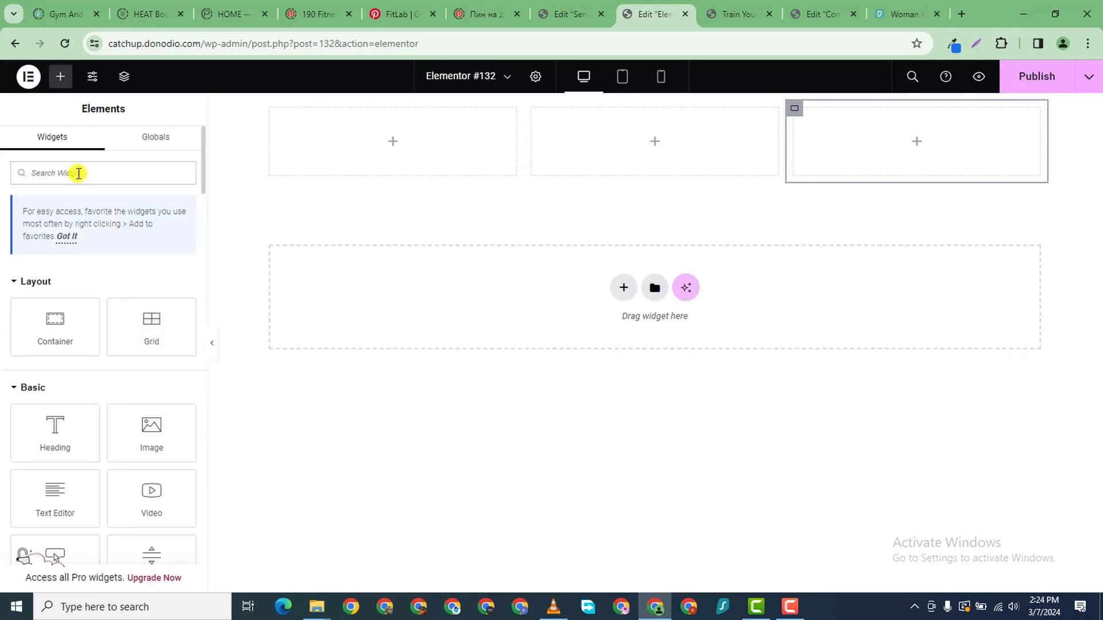
text(LOGO)
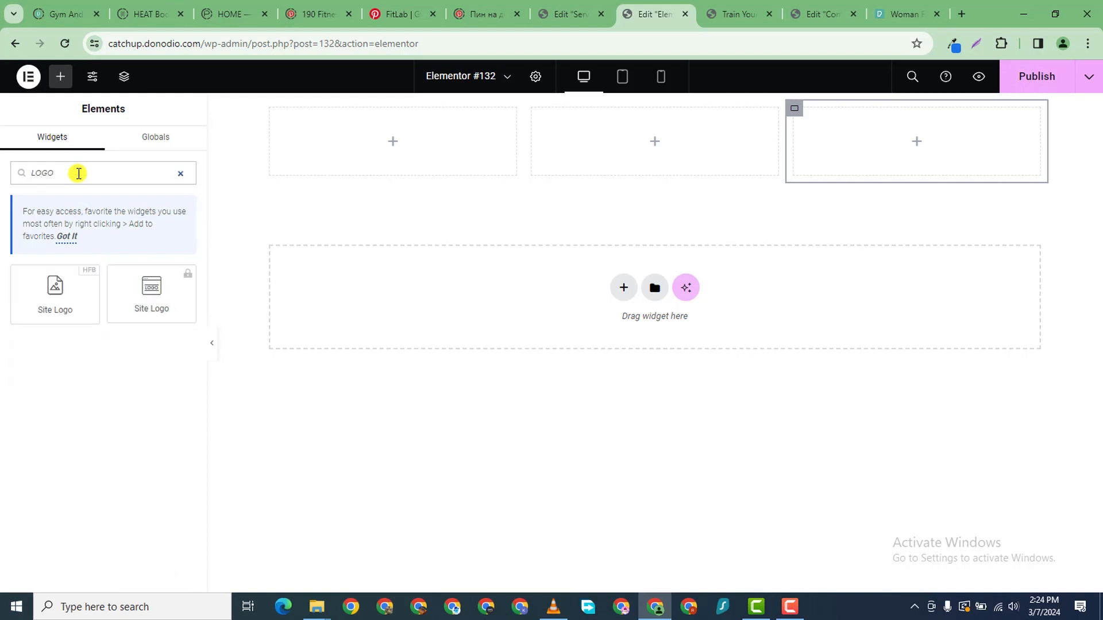
drag(82, 269, 437, 148)
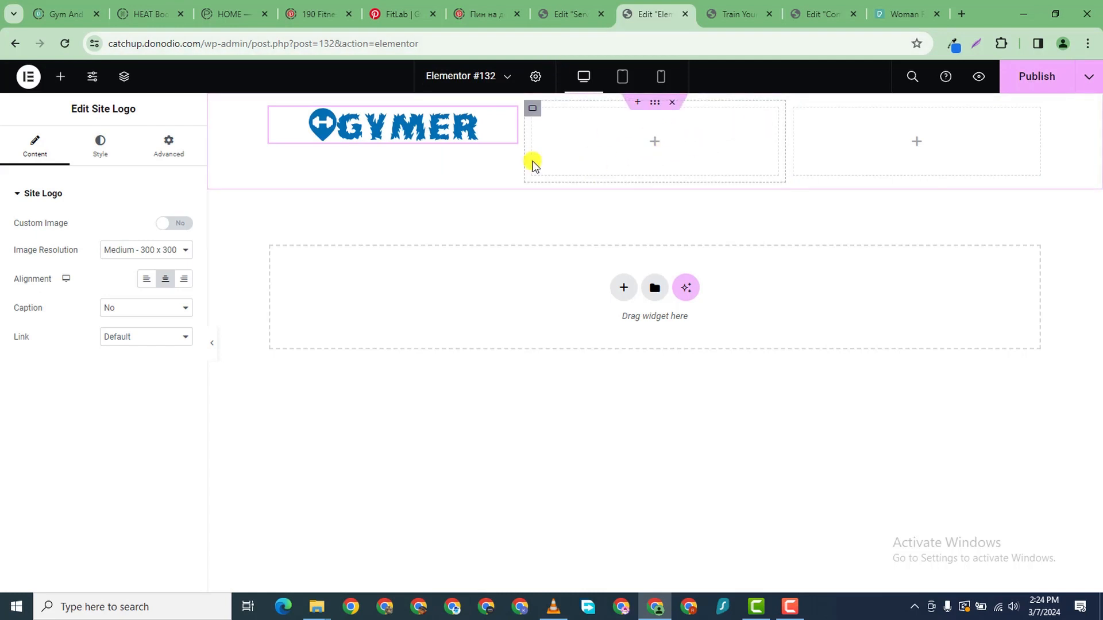
click(61, 76)
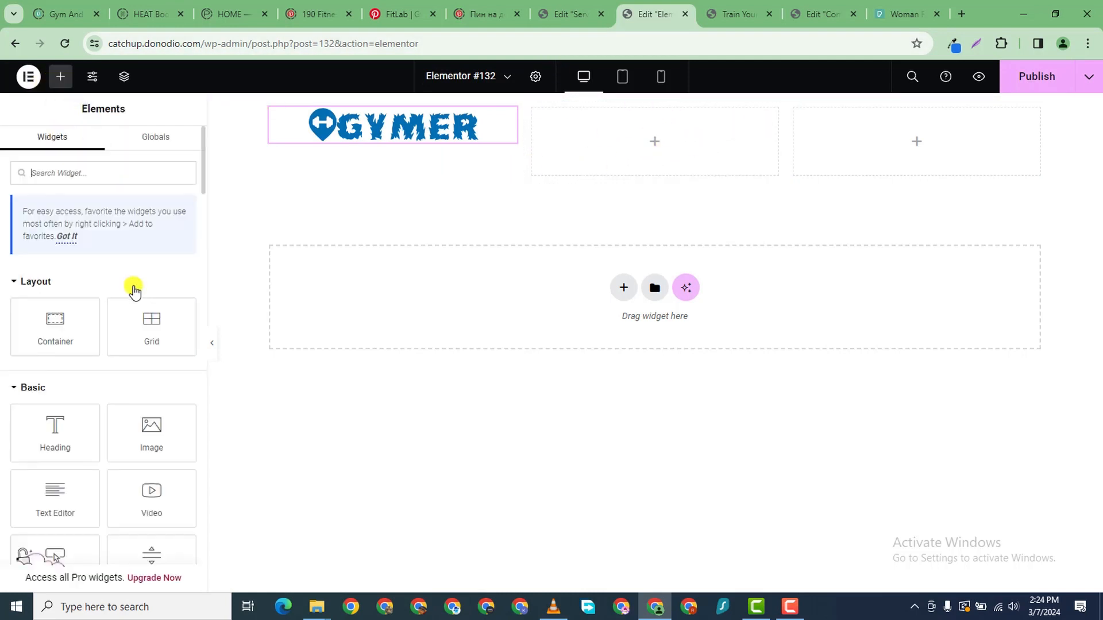
- Add a Nav Menu widget to the middle column showing Menu 1
click(77, 177)
text(MENU)
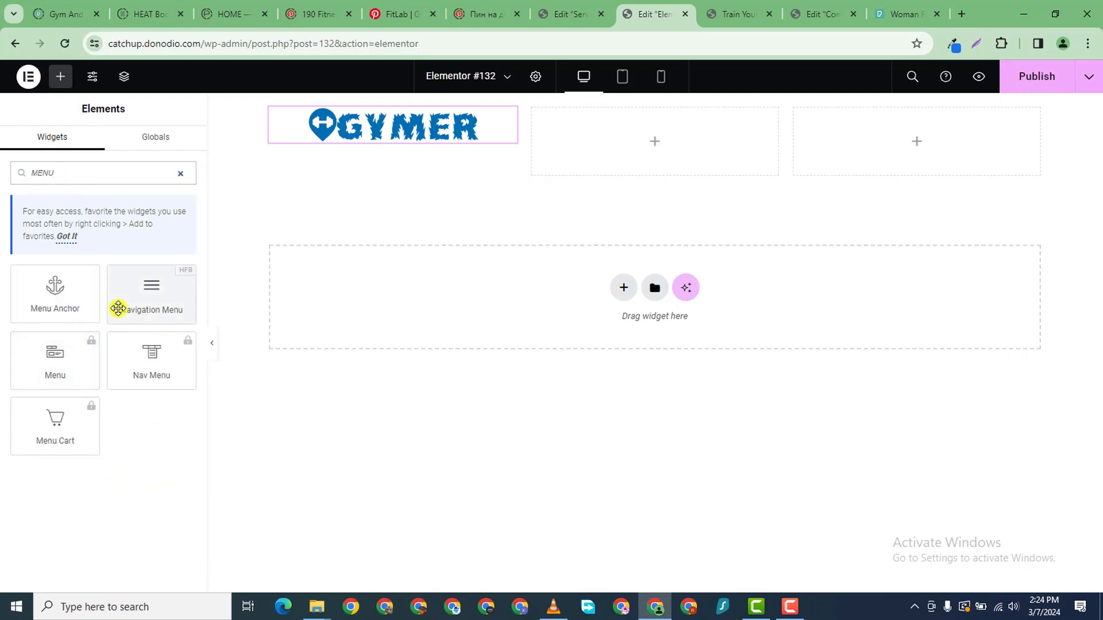
drag(118, 308, 558, 138)
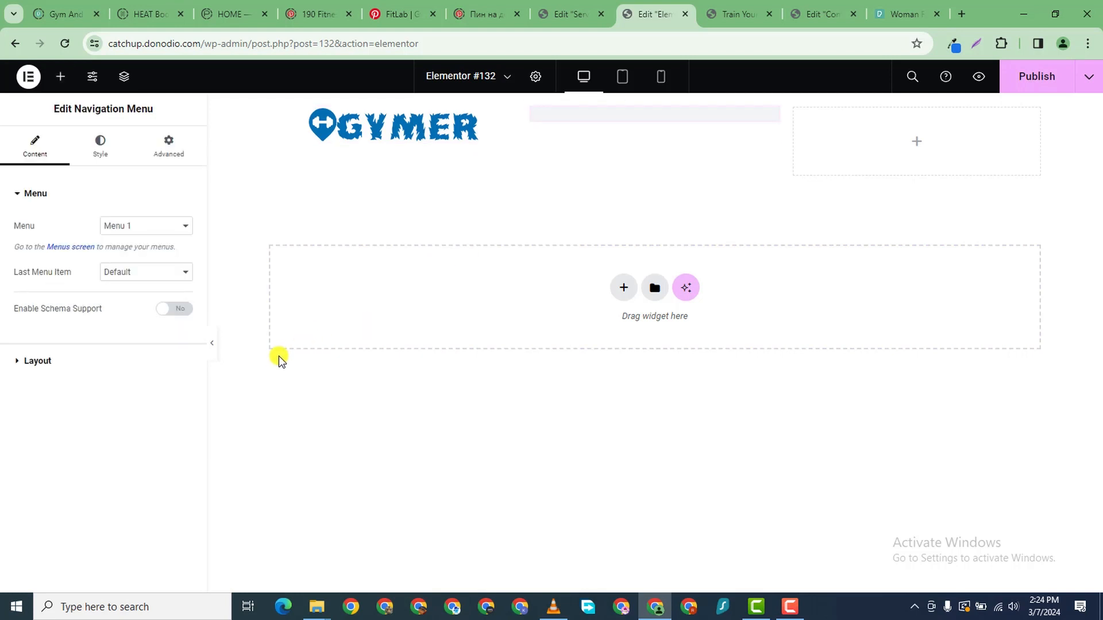
click(127, 232)
click(143, 241)
click(133, 273)
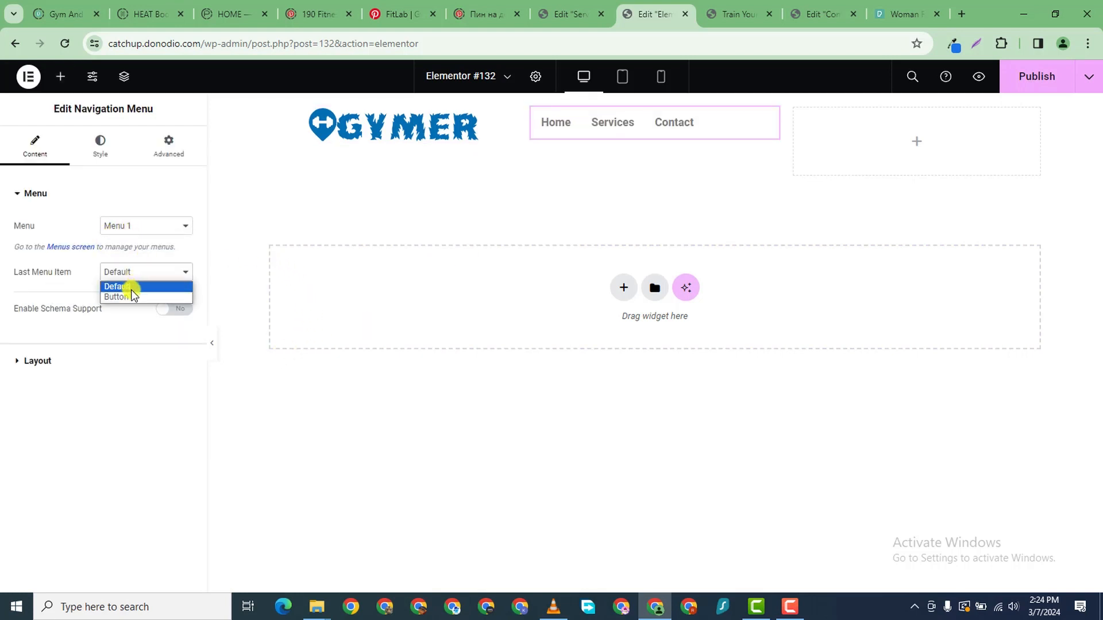
click(105, 323)
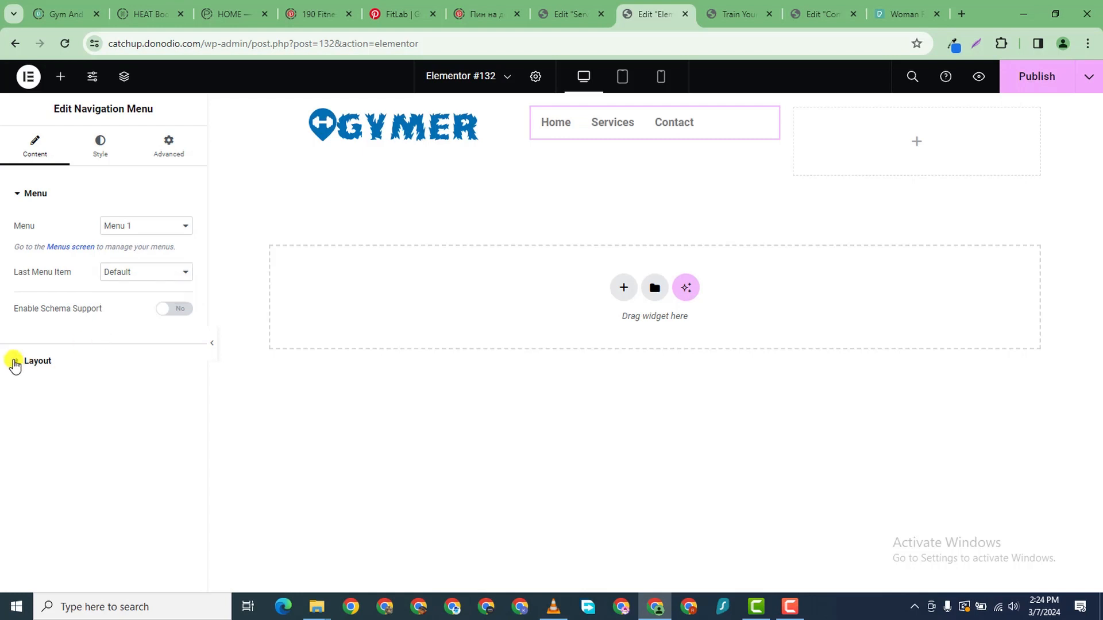
- Set the menu Layout to Vertical with Center alignment
click(18, 362)
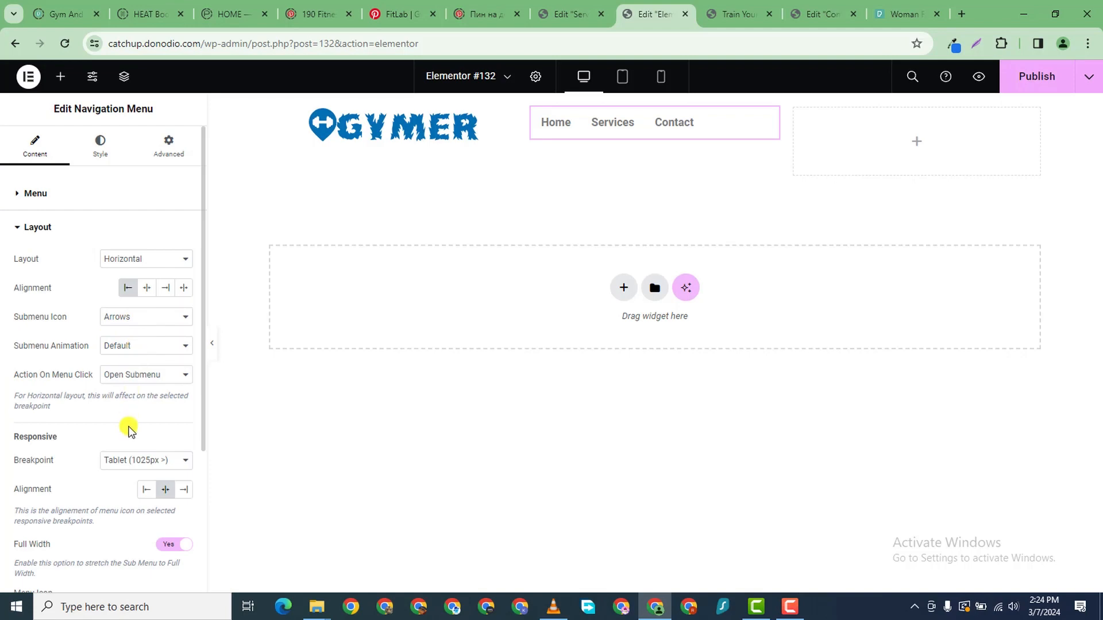
scroll(126, 468, down, 3)
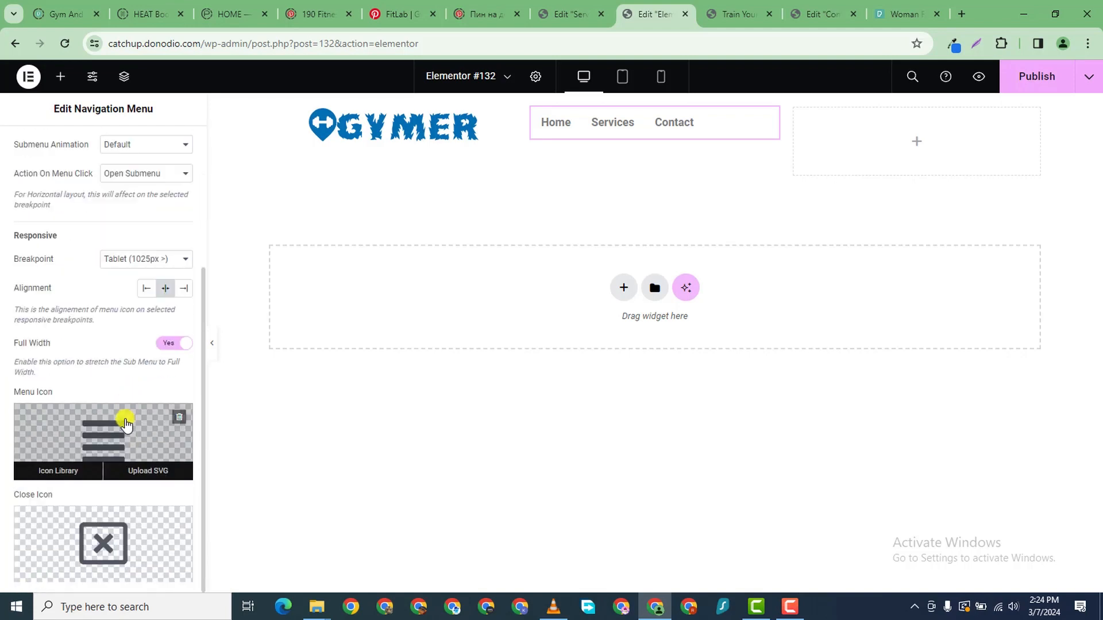
scroll(124, 428, up, 3)
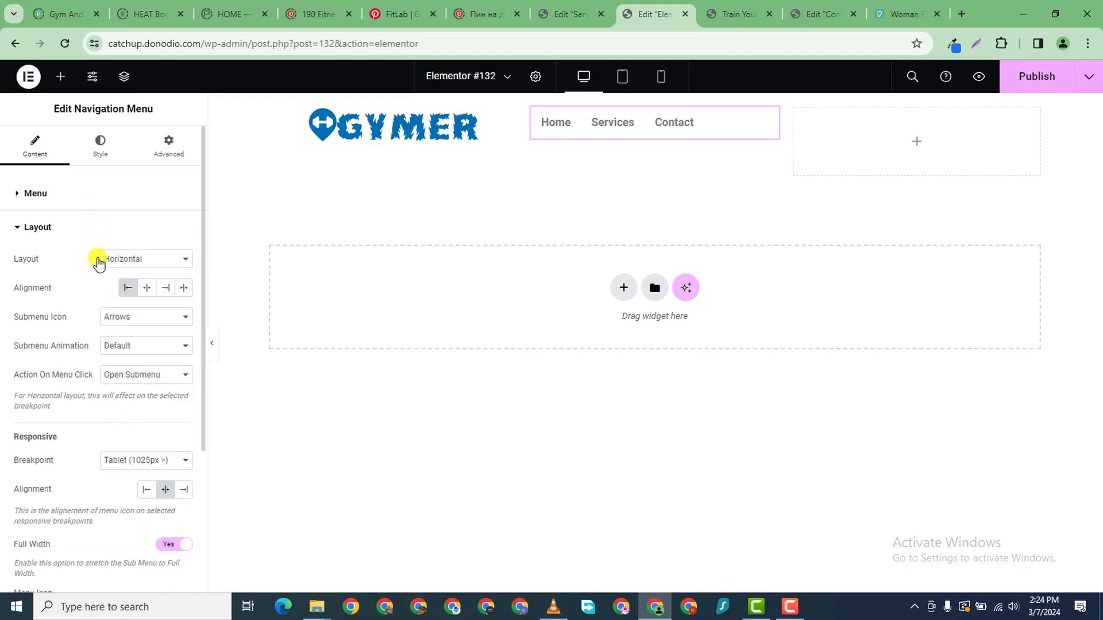
scroll(128, 414, down, 3)
scroll(143, 305, up, 2)
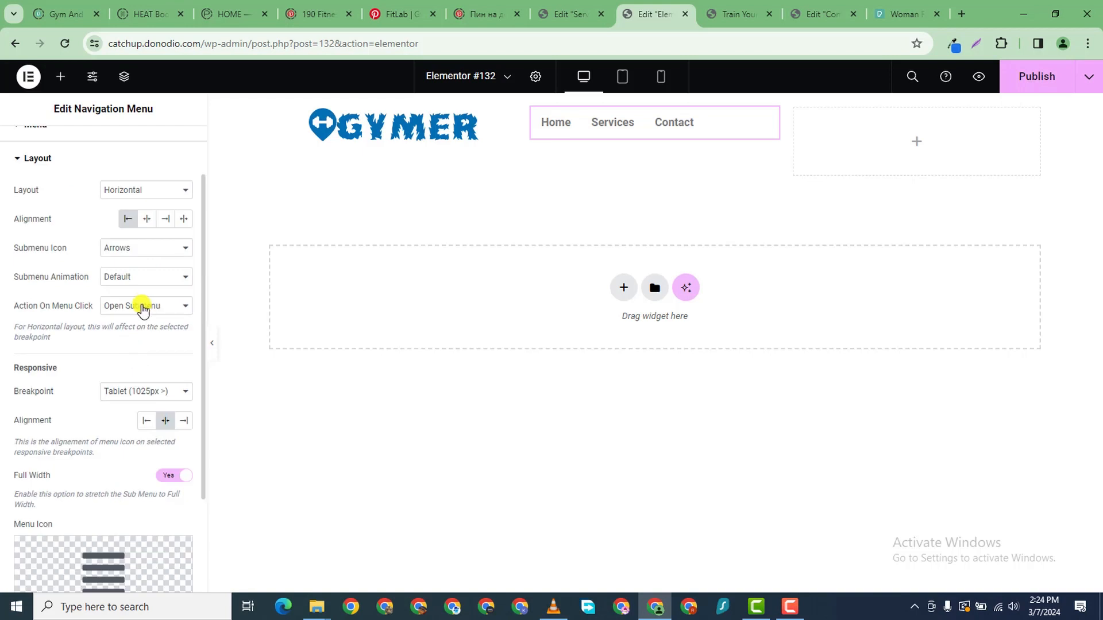
click(140, 189)
click(144, 216)
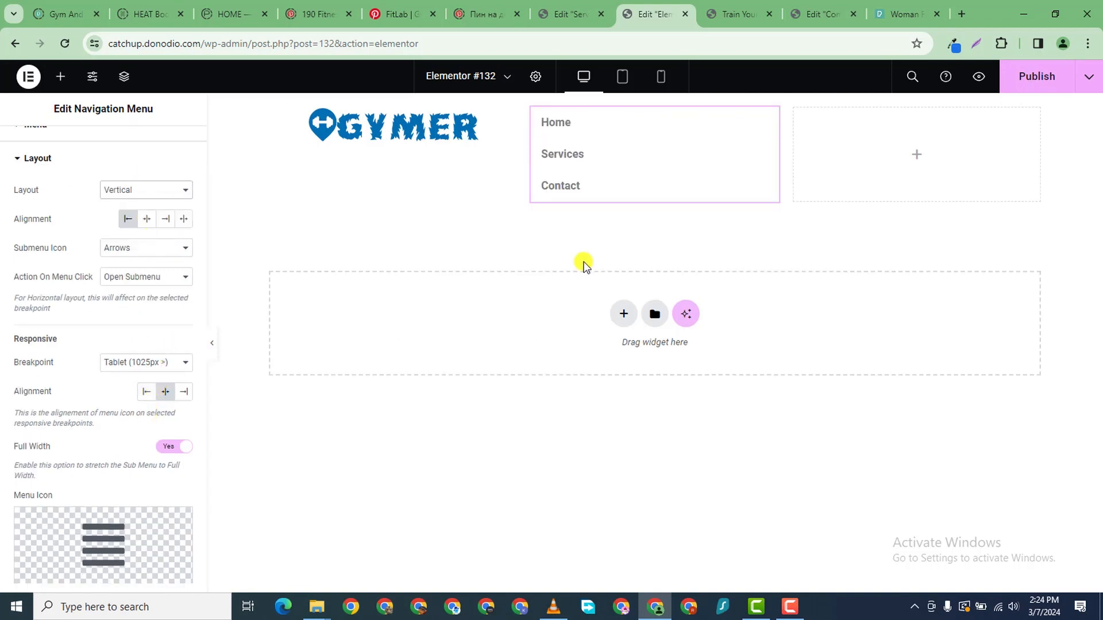
click(145, 220)
scroll(86, 303, down, 2)
scroll(85, 304, up, 3)
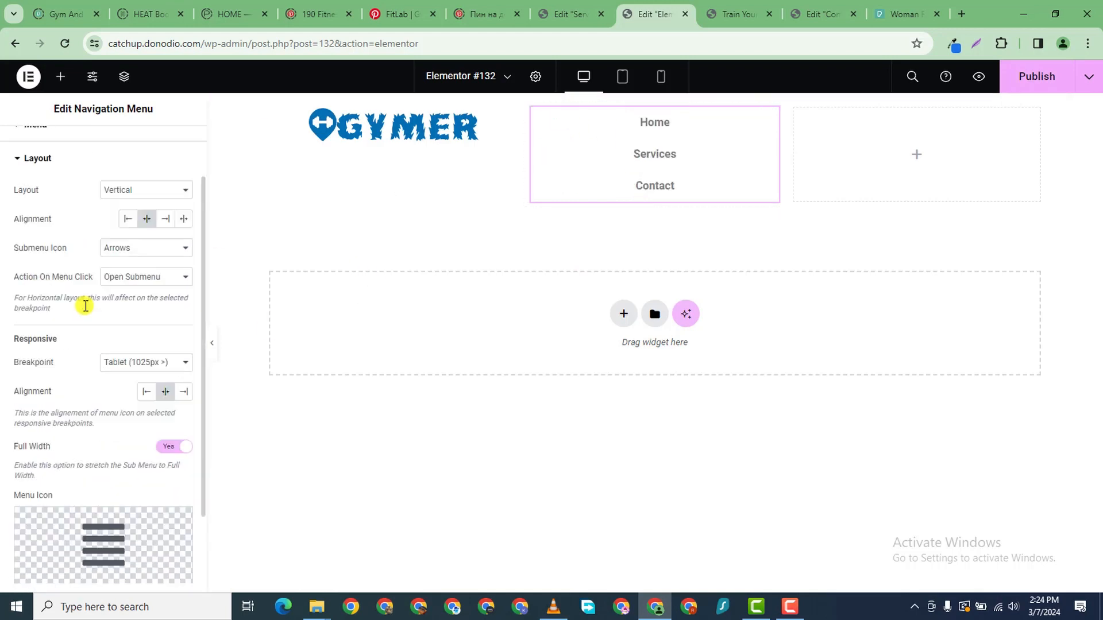
scroll(98, 148, down, 3)
scroll(98, 229, up, 1)
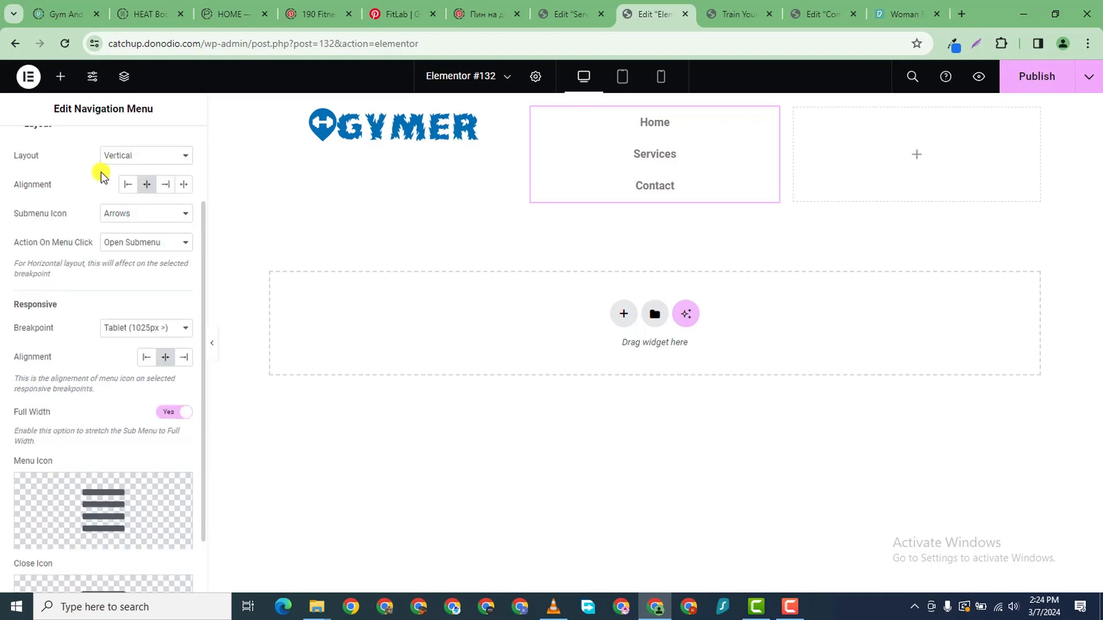
scroll(95, 161, down, 1)
scroll(95, 150, up, 3)
- Style the menu text black in Poppins at weight 500 (Medium)
click(100, 146)
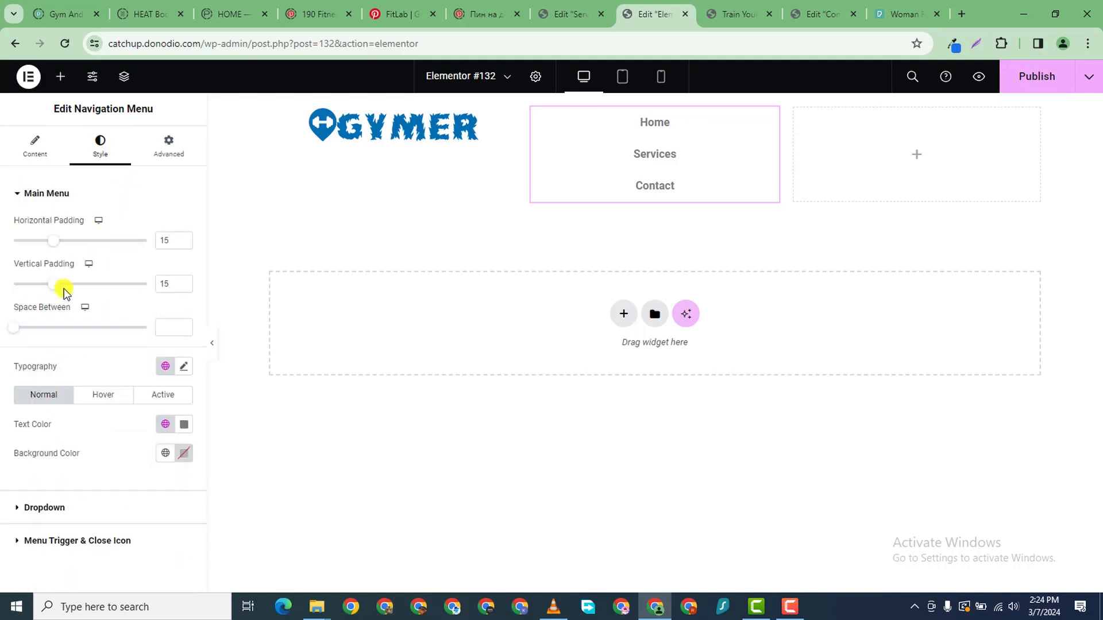
click(184, 368)
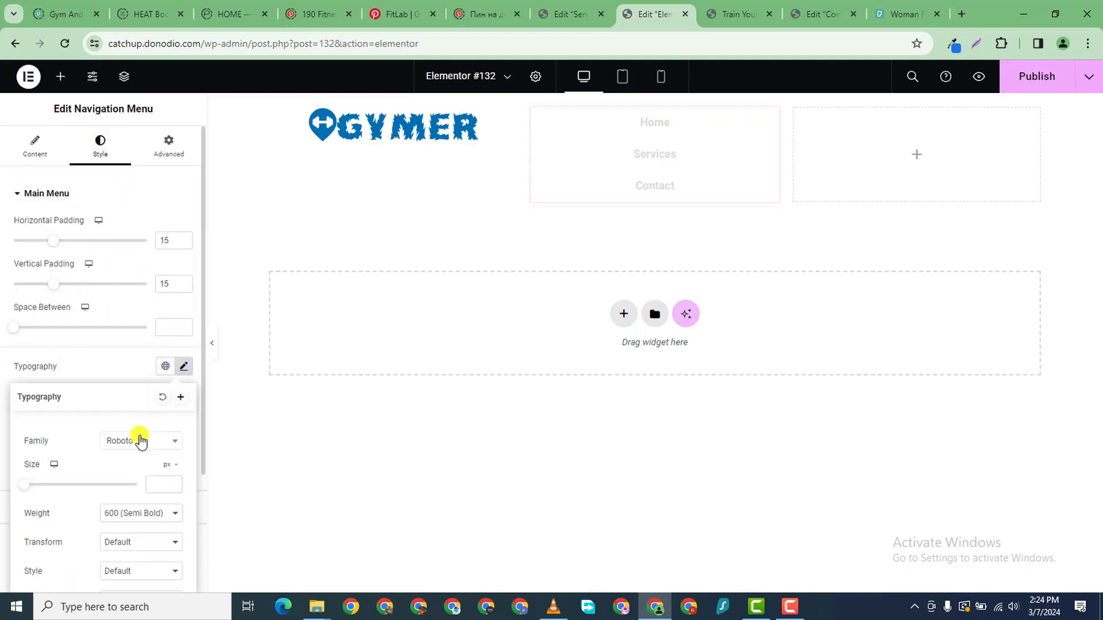
click(140, 444)
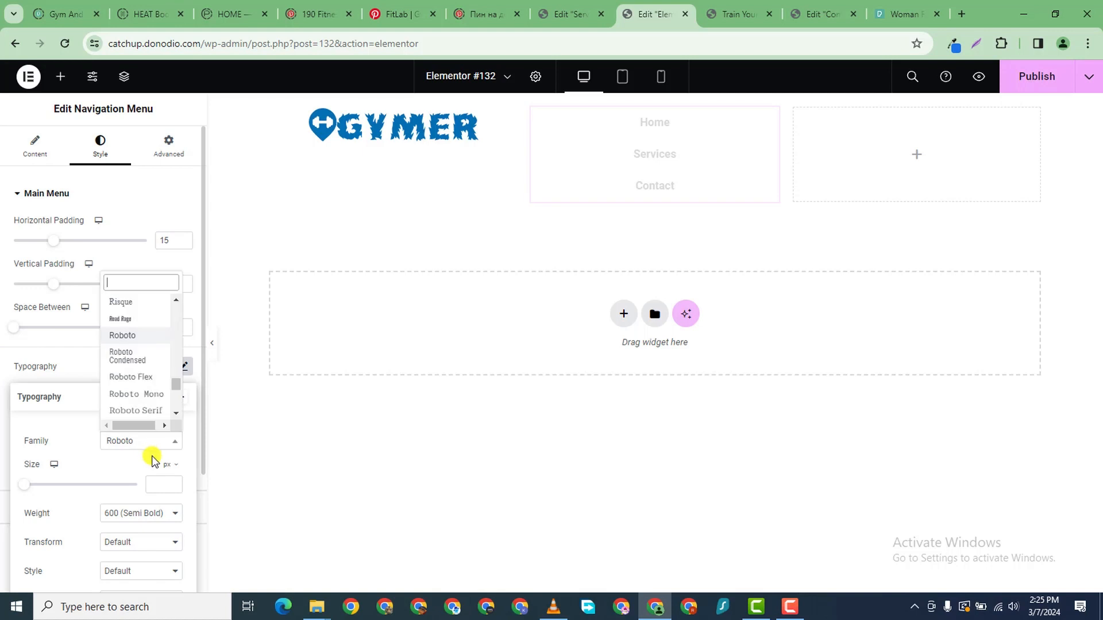
text(POPP)
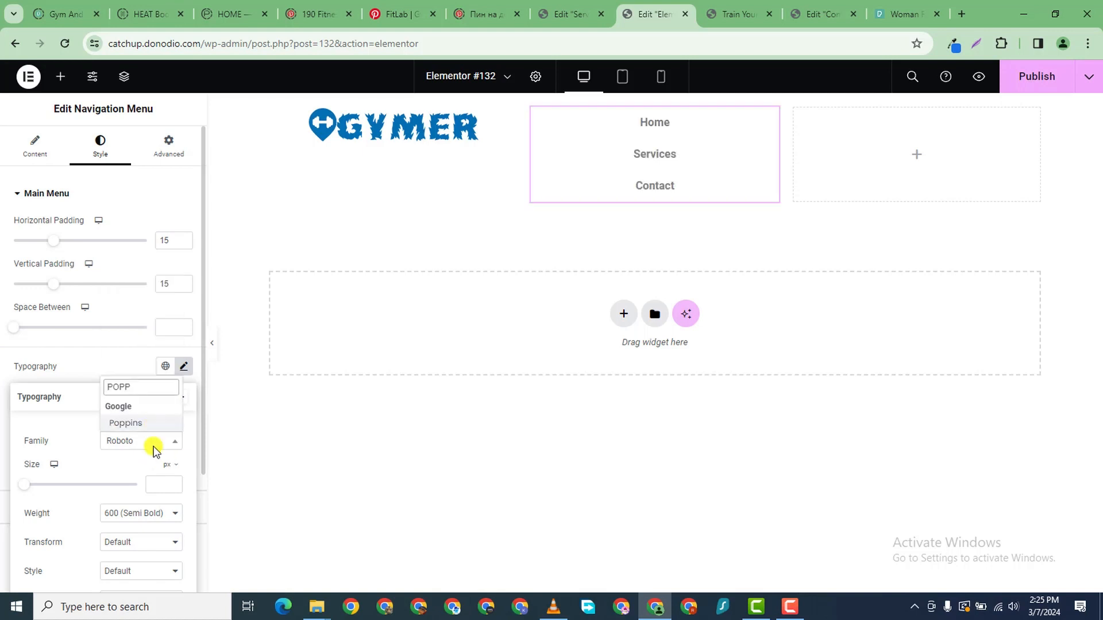
click(140, 423)
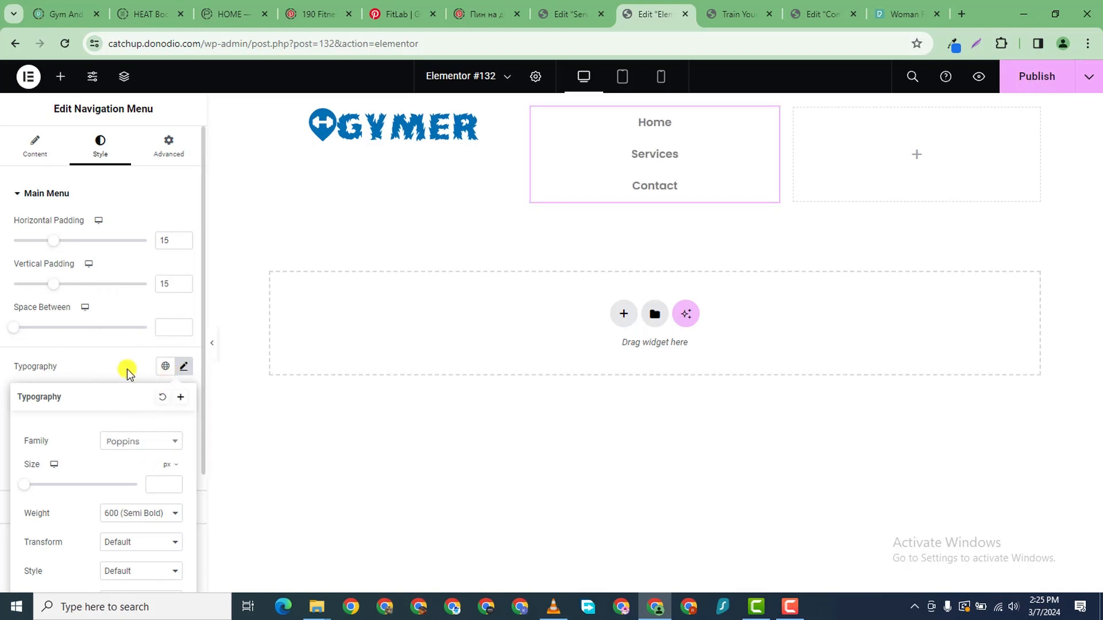
click(140, 354)
click(183, 428)
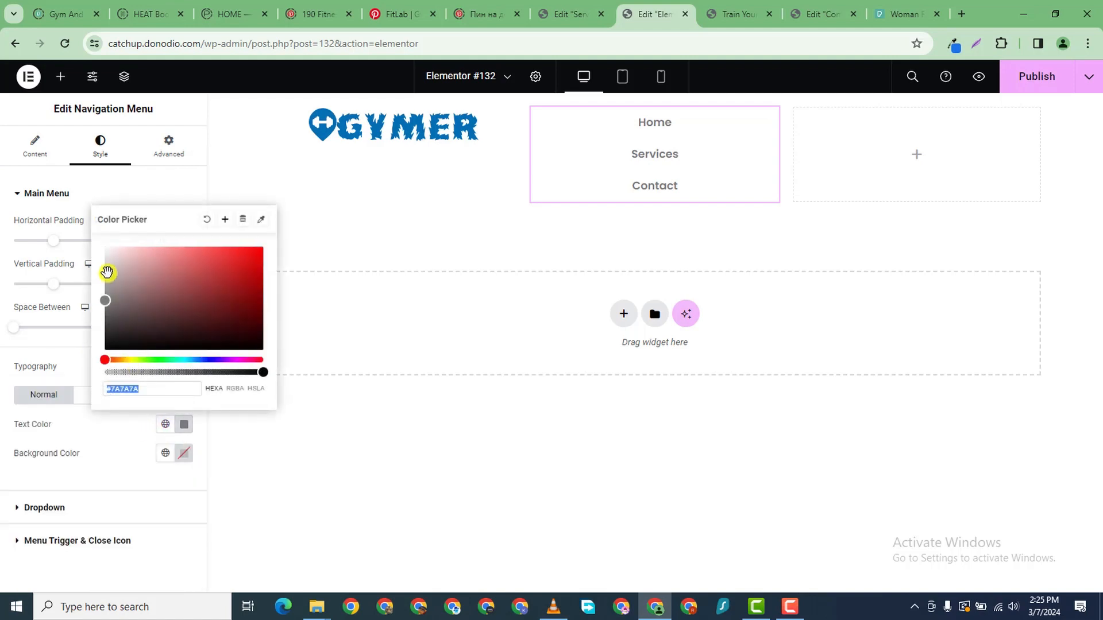
drag(109, 276, 104, 356)
click(5, 419)
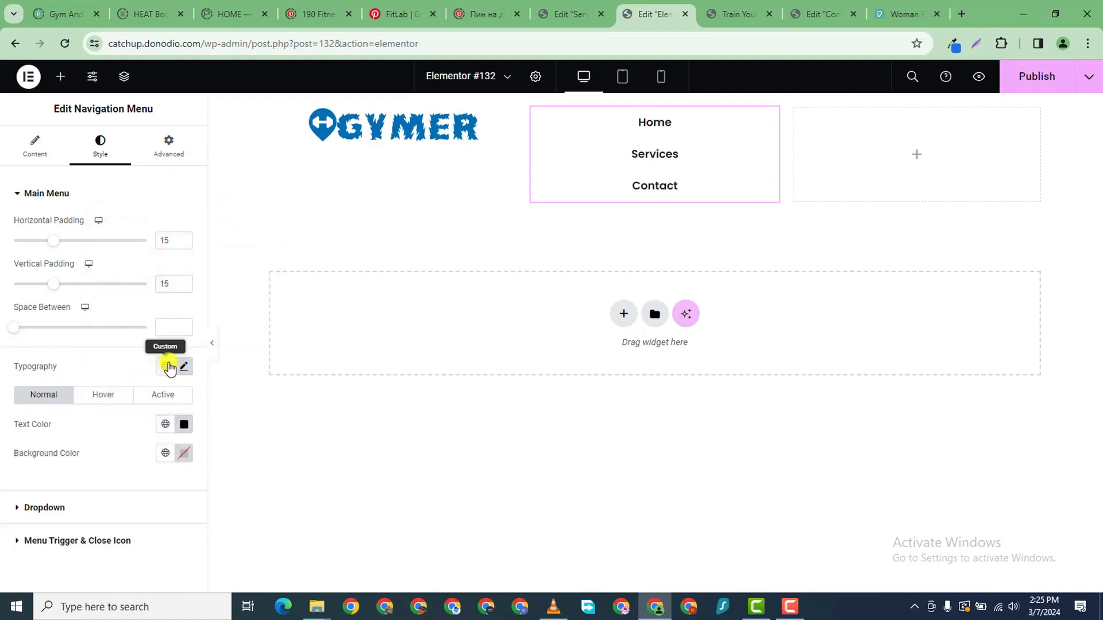
click(183, 366)
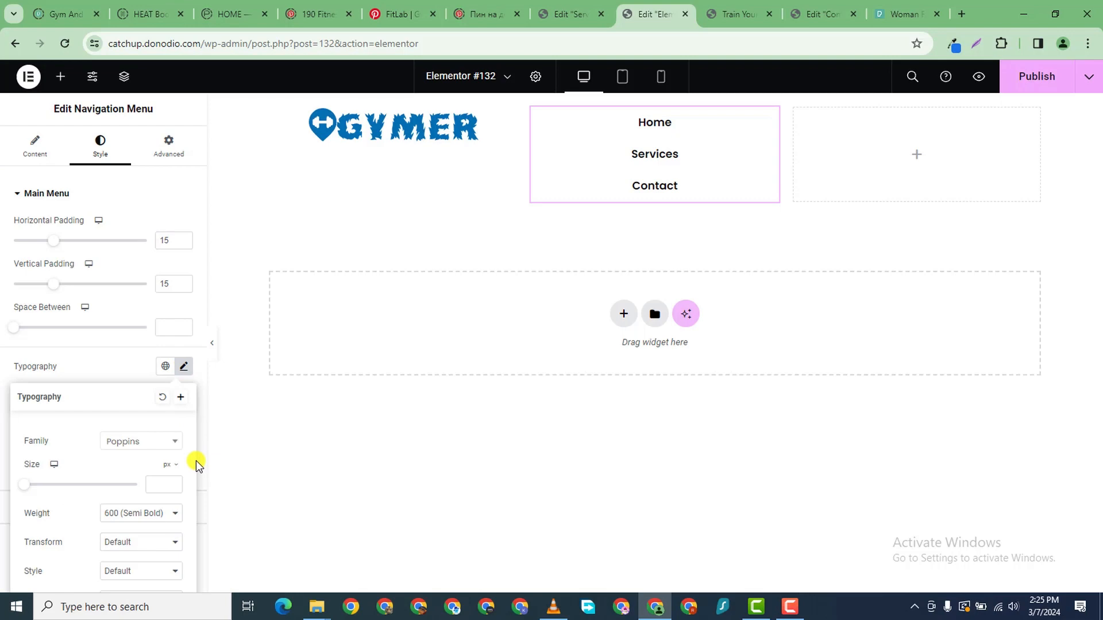
click(148, 512)
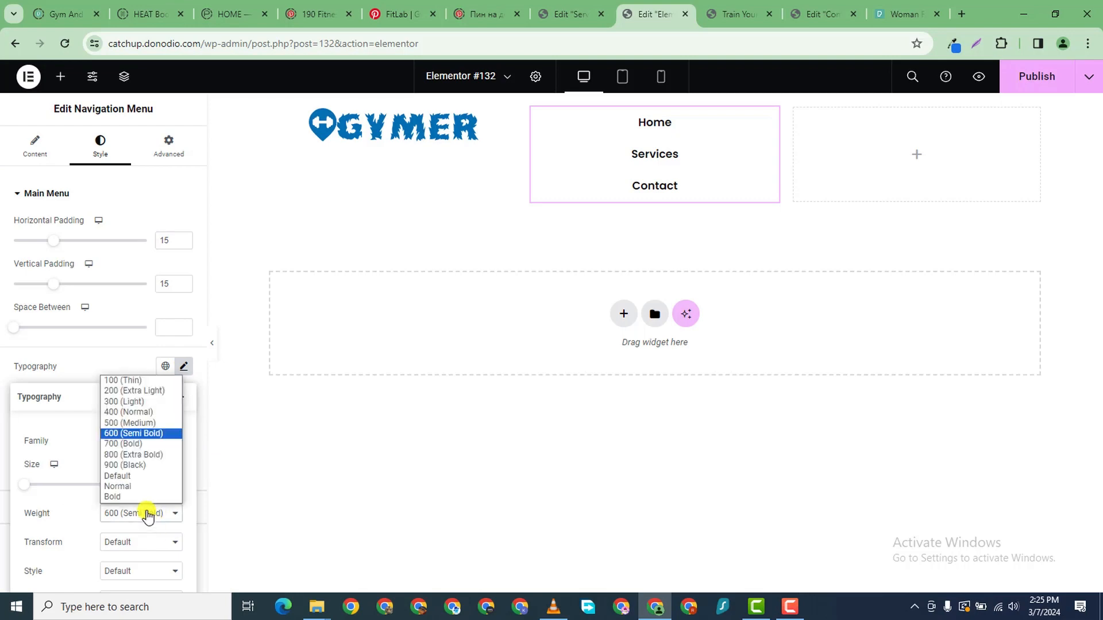
click(128, 423)
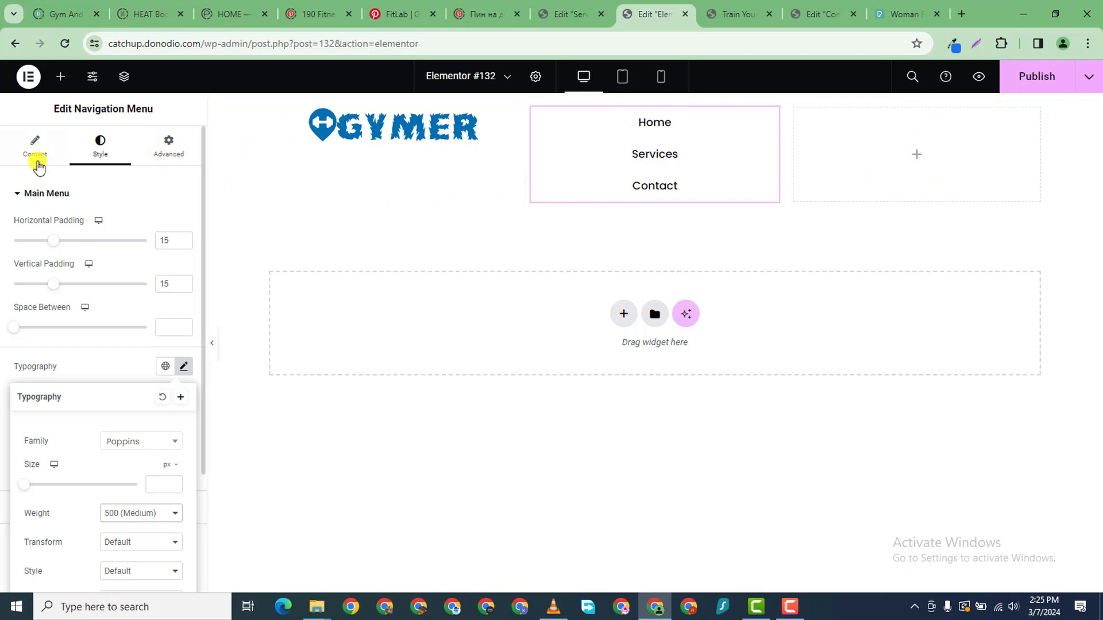
- Add a Text Editor widget to the right column with Social Icons below it
click(60, 77)
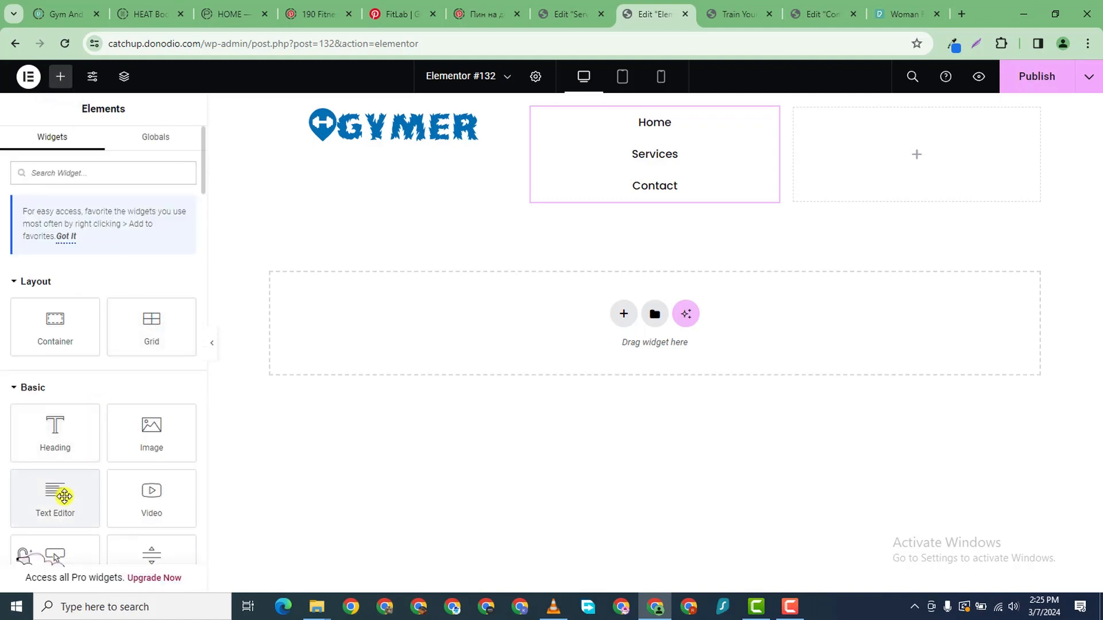
drag(63, 497, 947, 125)
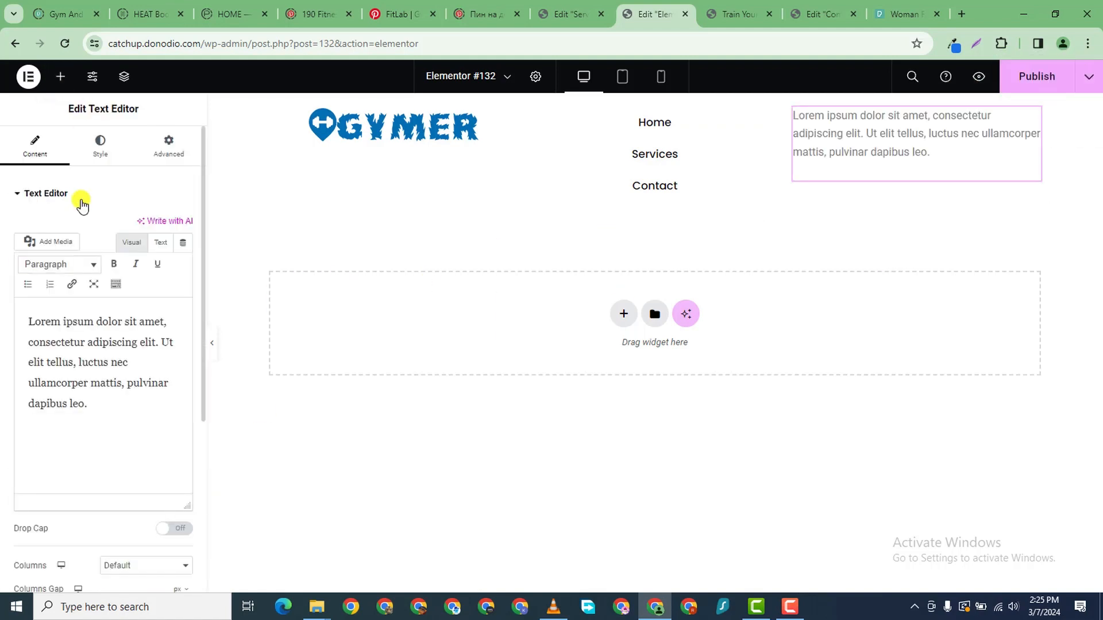
click(60, 77)
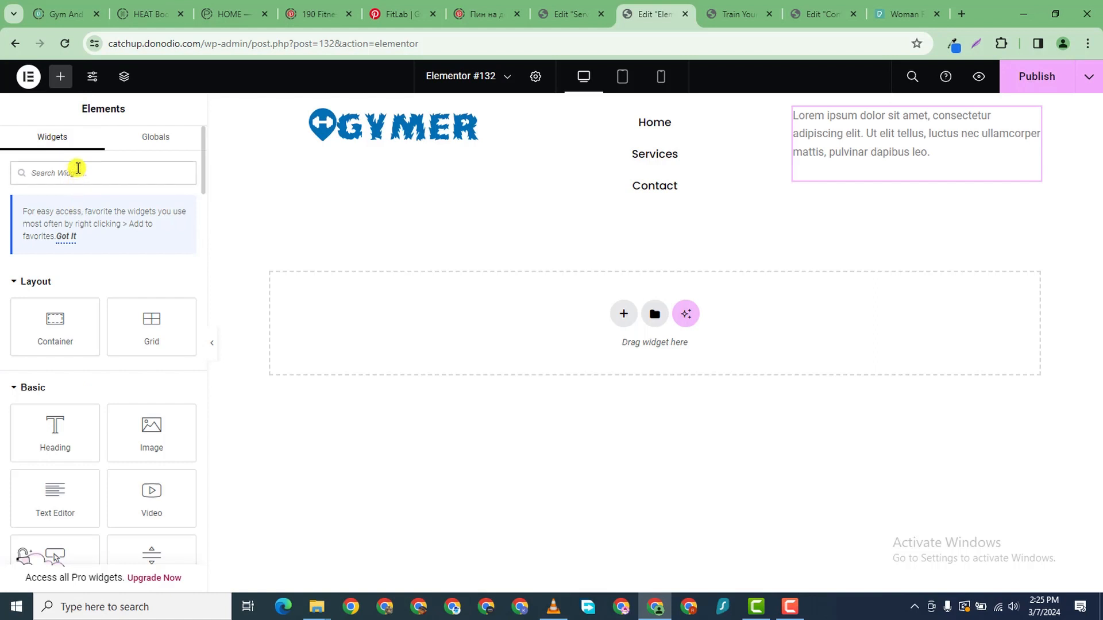
text(ICON)
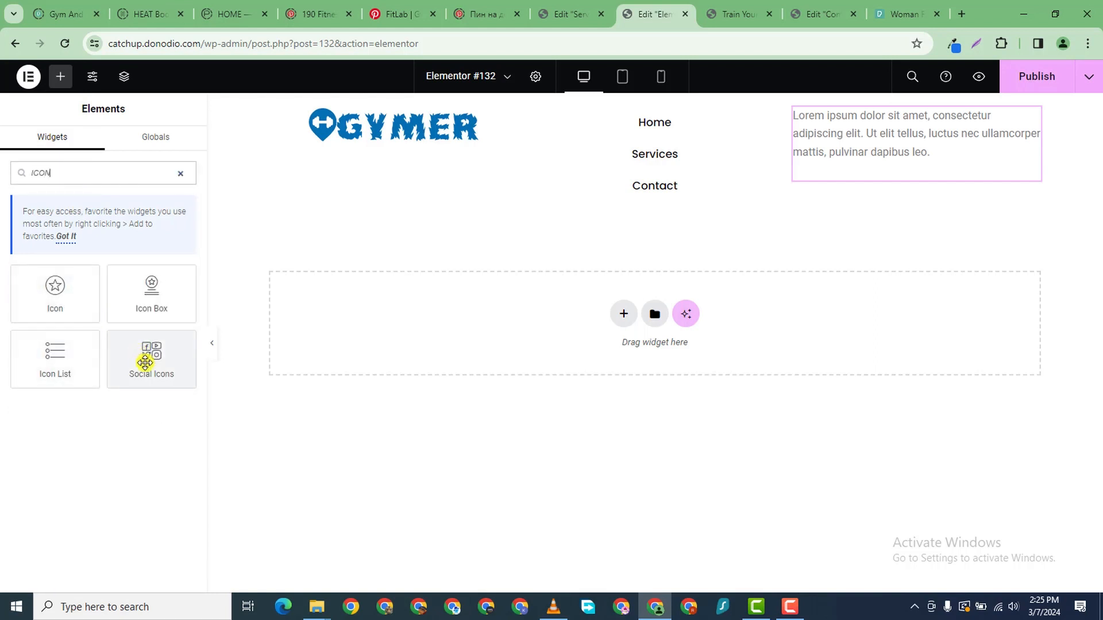
drag(144, 358, 925, 163)
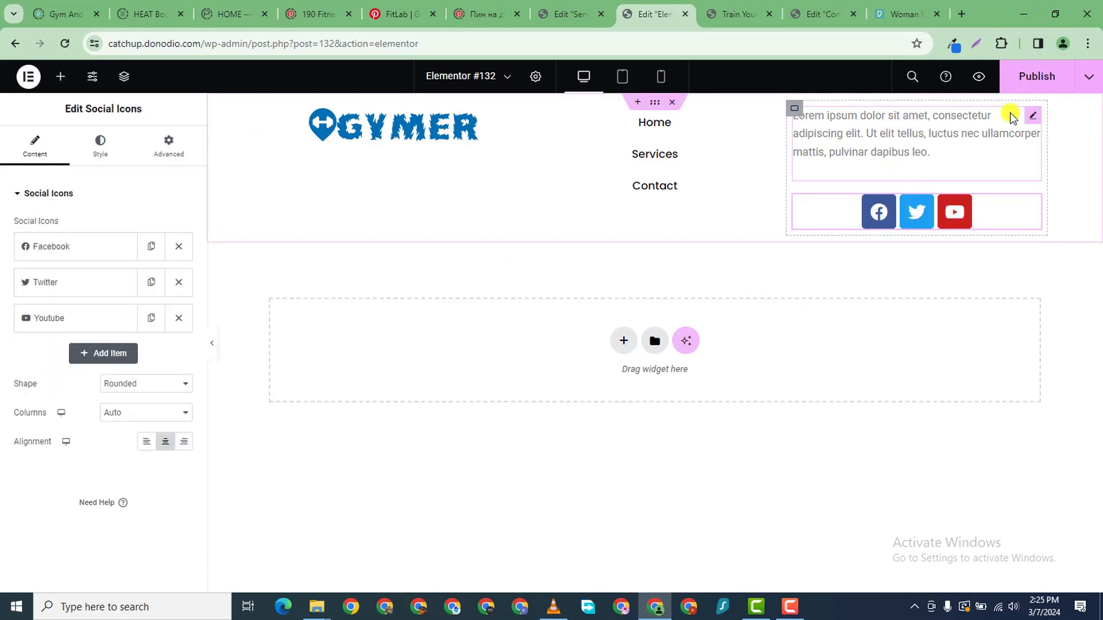
- Replace the Lorem ipsum placeholder text with a sample street address
click(1035, 116)
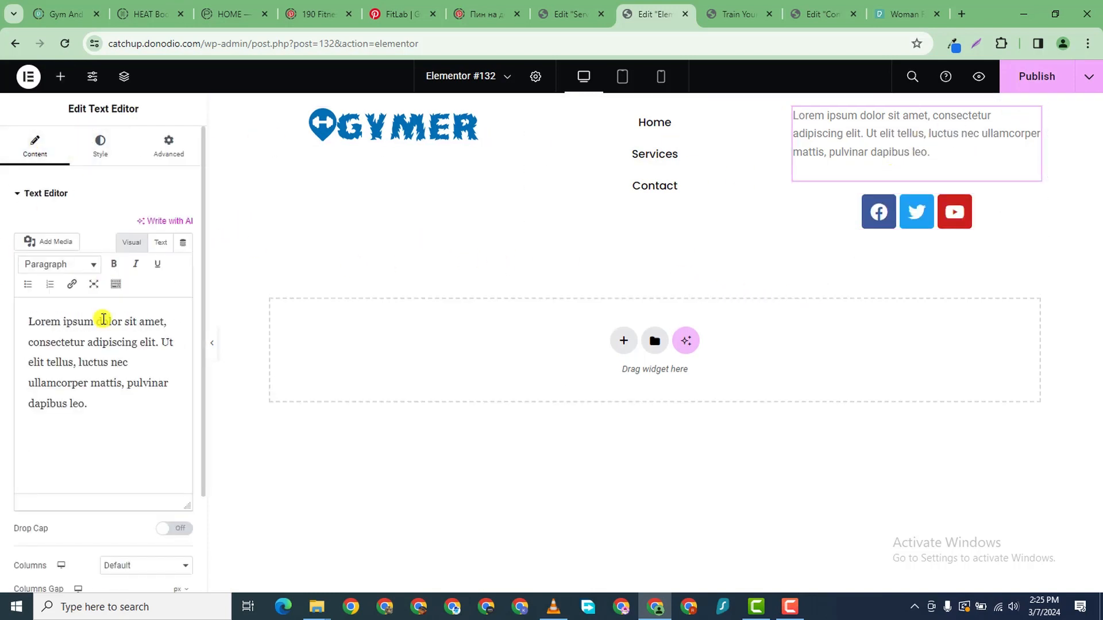
triple_click(94, 383)
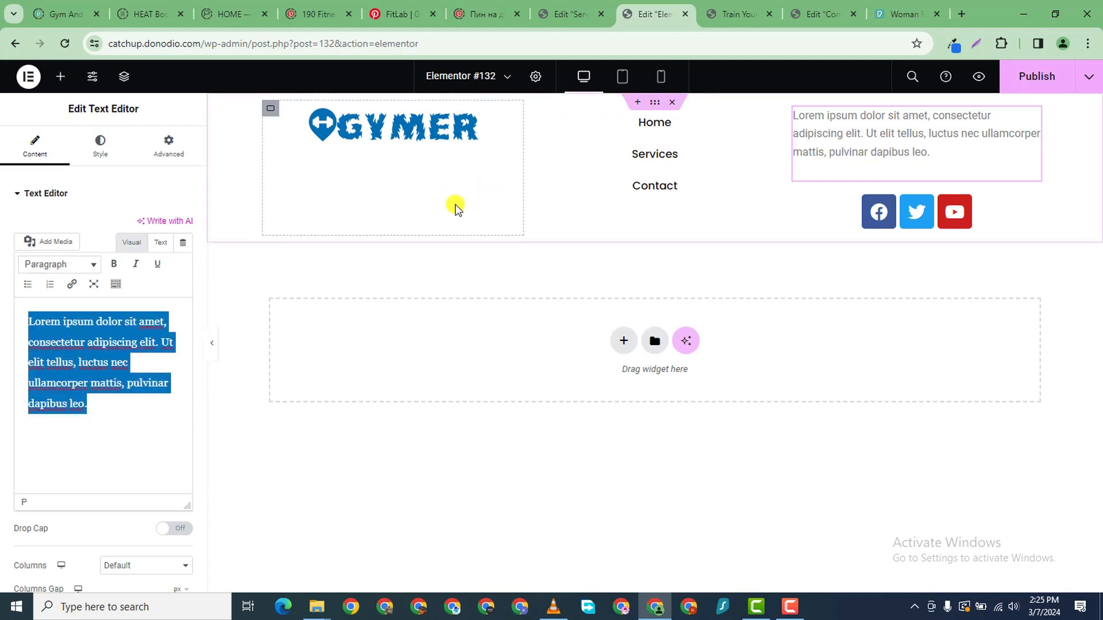
text(123455)
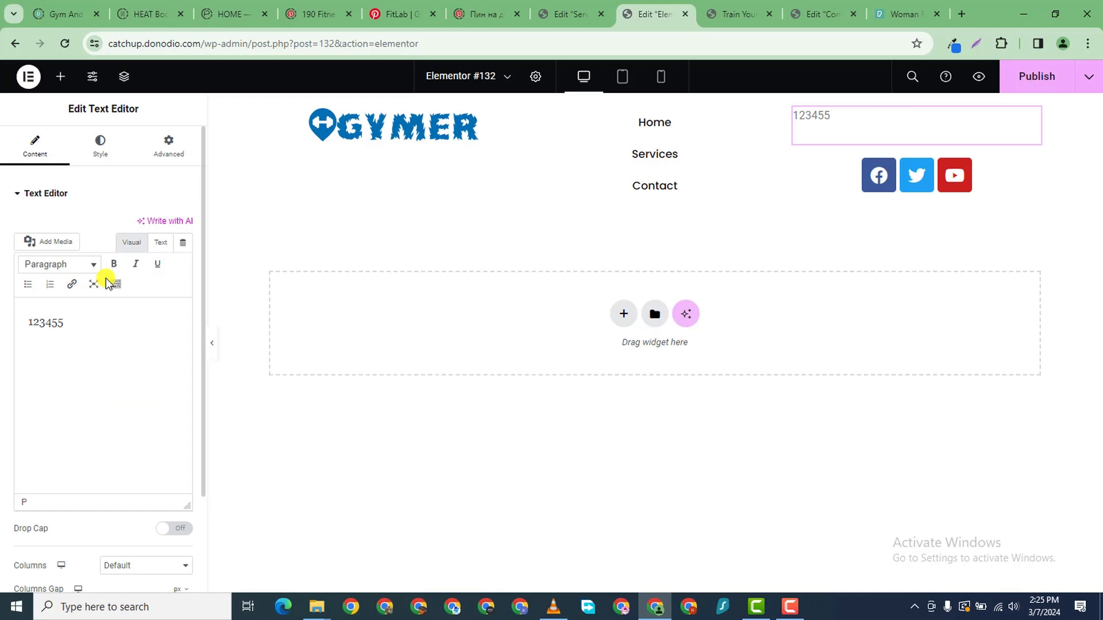
key(BackSpace)
text(BrookLyn)
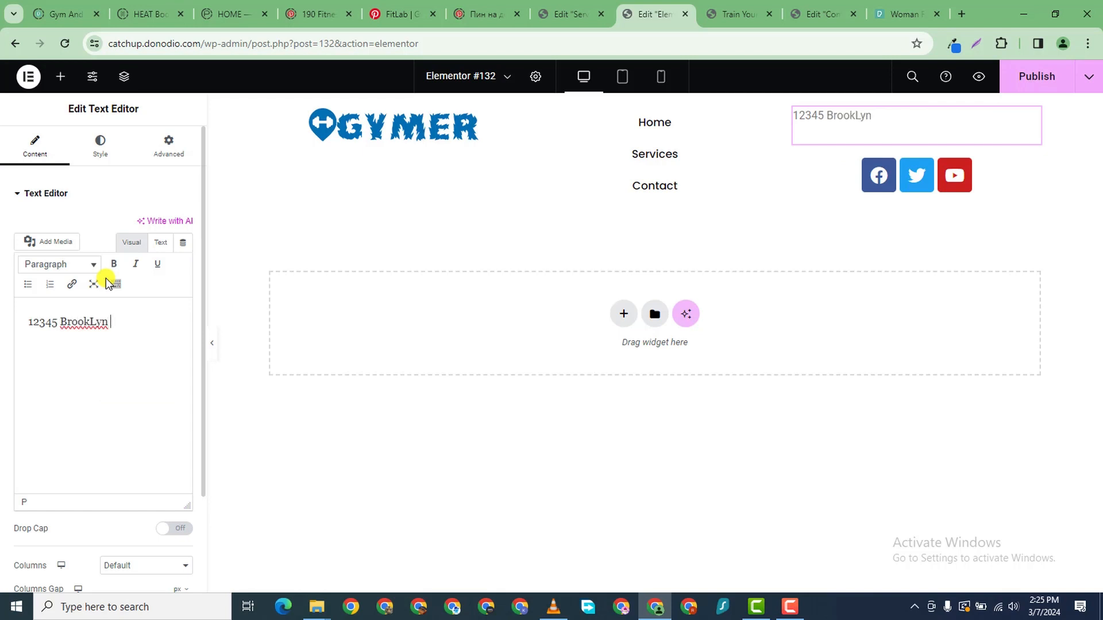
text( New Y)
text(po)
key(BackSpace)
key(BackSpace)
text(ork)
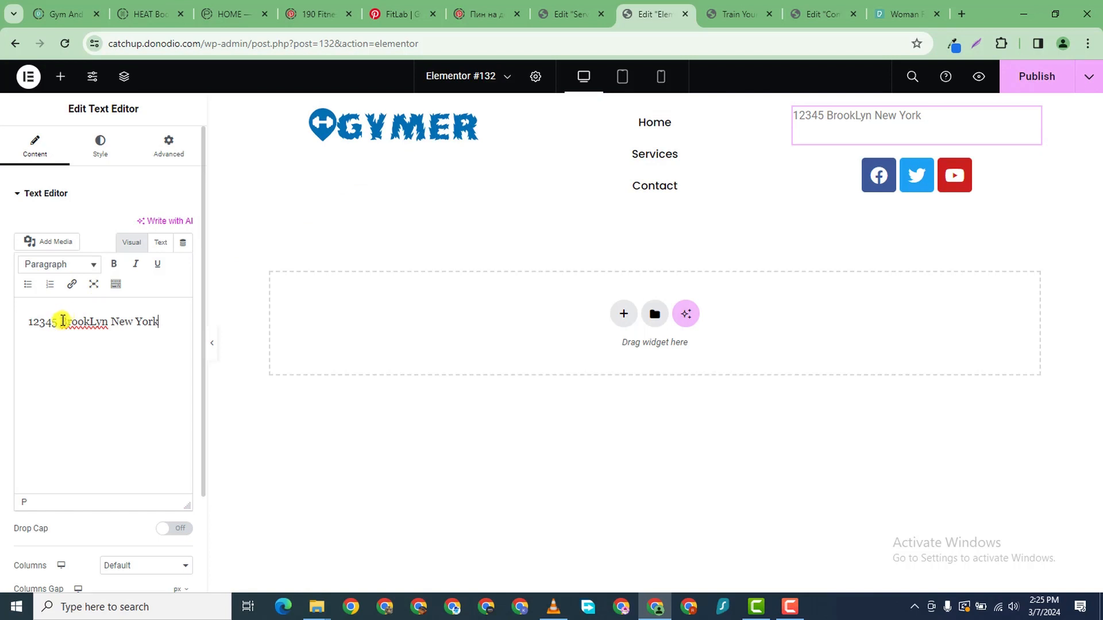
text(Avenue)
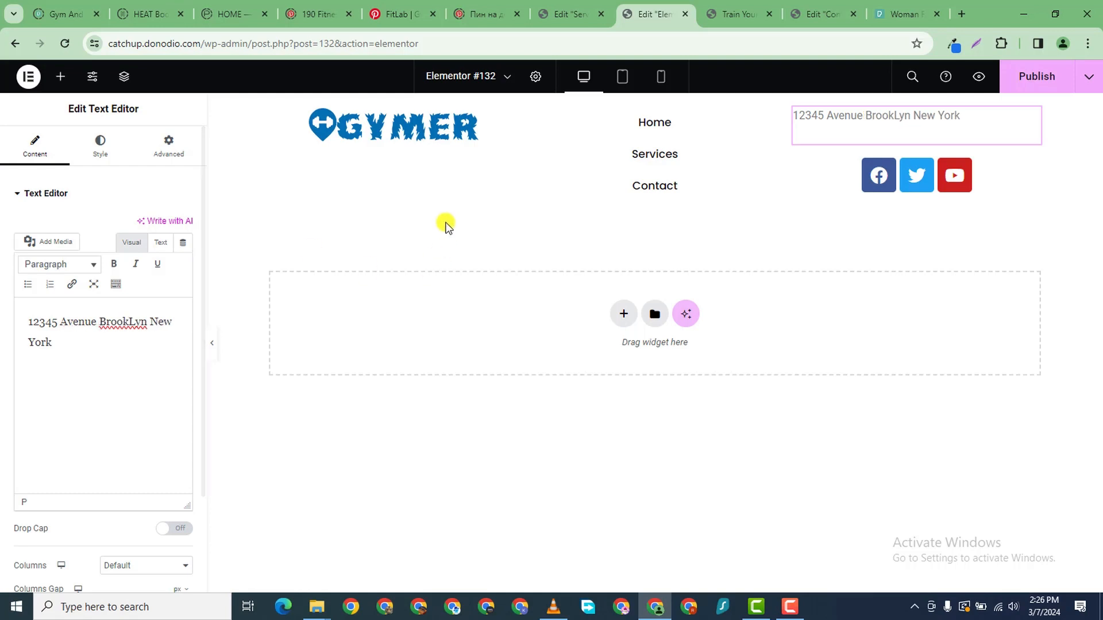
- Centre the address text and make it black in the Poppins font
click(96, 161)
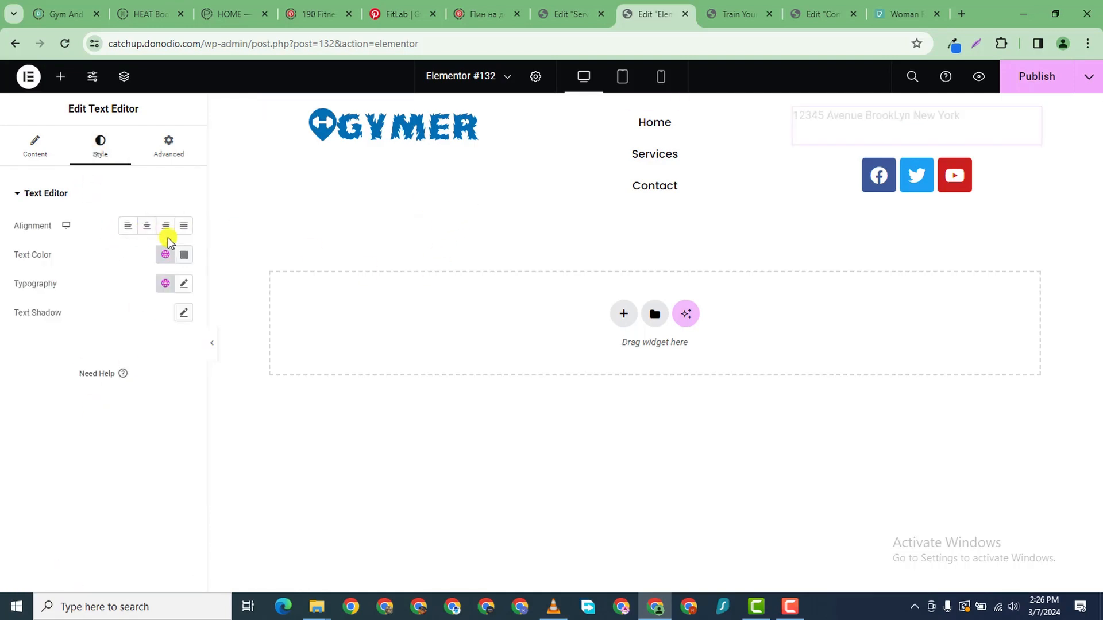
click(146, 227)
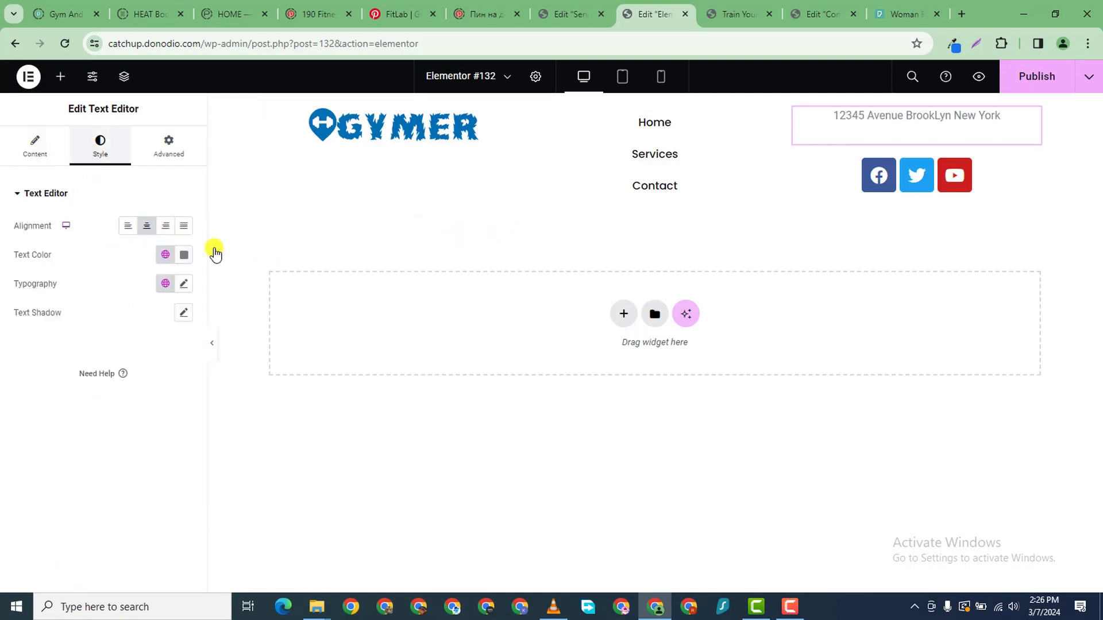
click(184, 254)
click(112, 403)
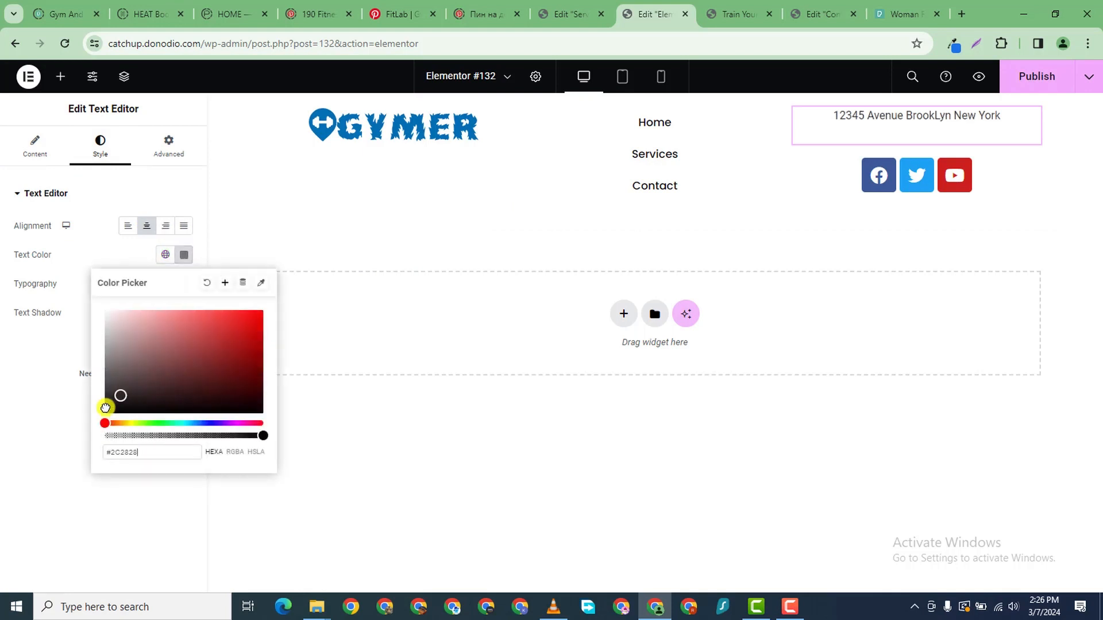
click(46, 430)
click(185, 283)
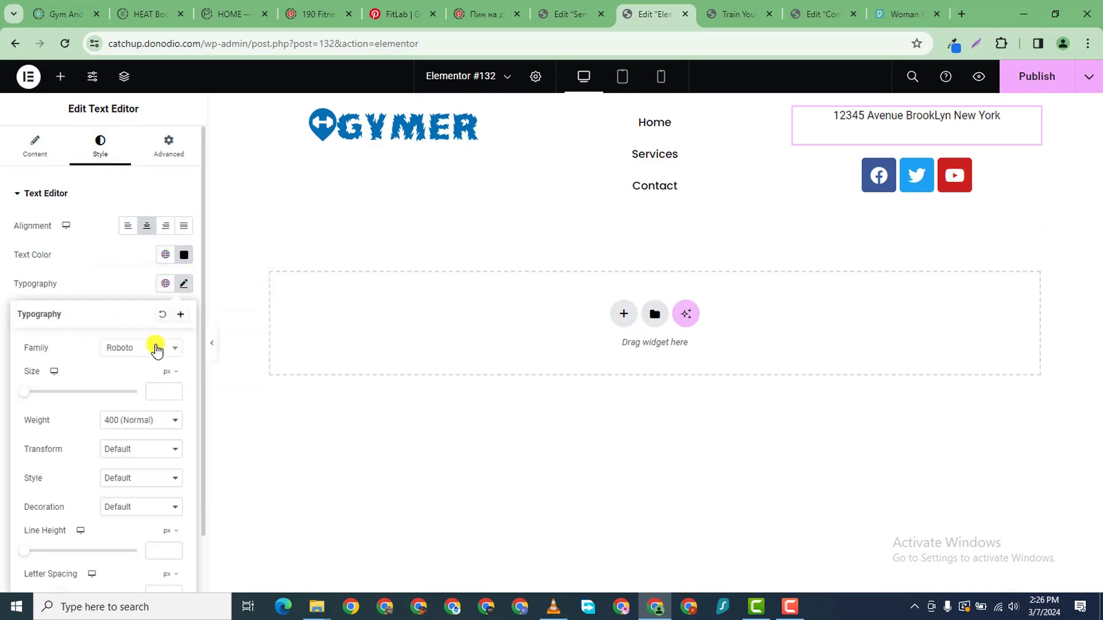
click(155, 348)
text(pp)
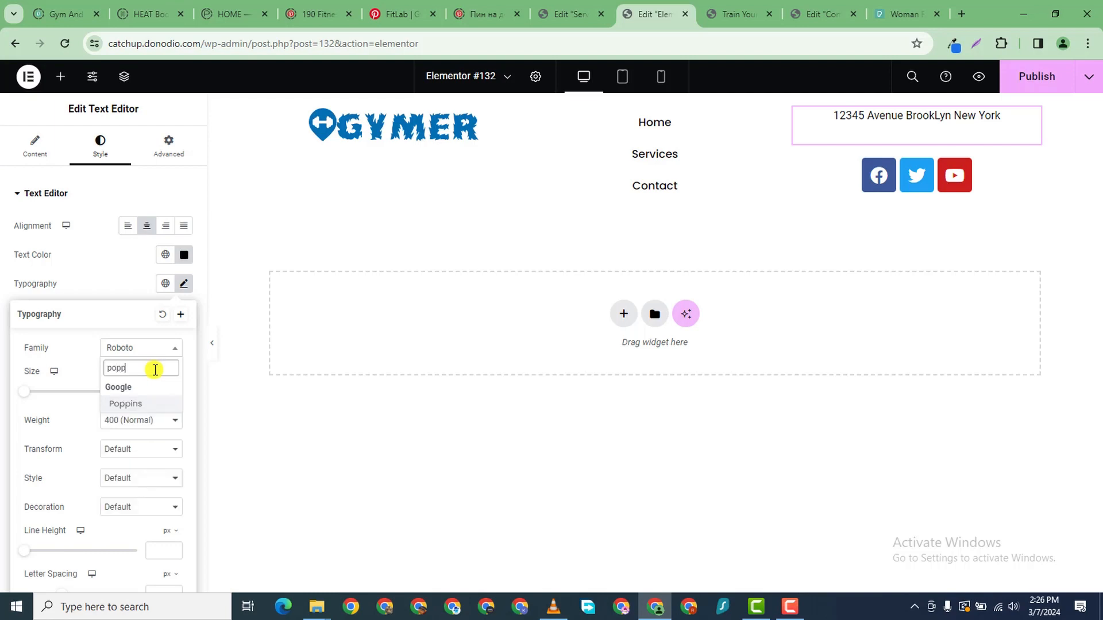
click(146, 404)
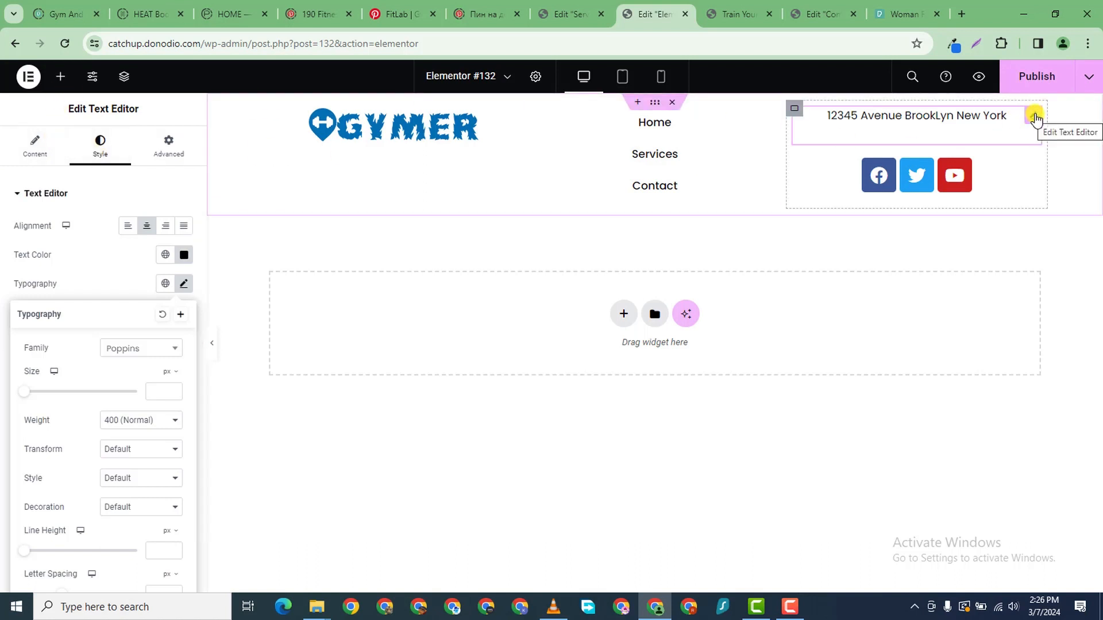
- Duplicate the address widget, then delete the duplicate again
right_click(1035, 118)
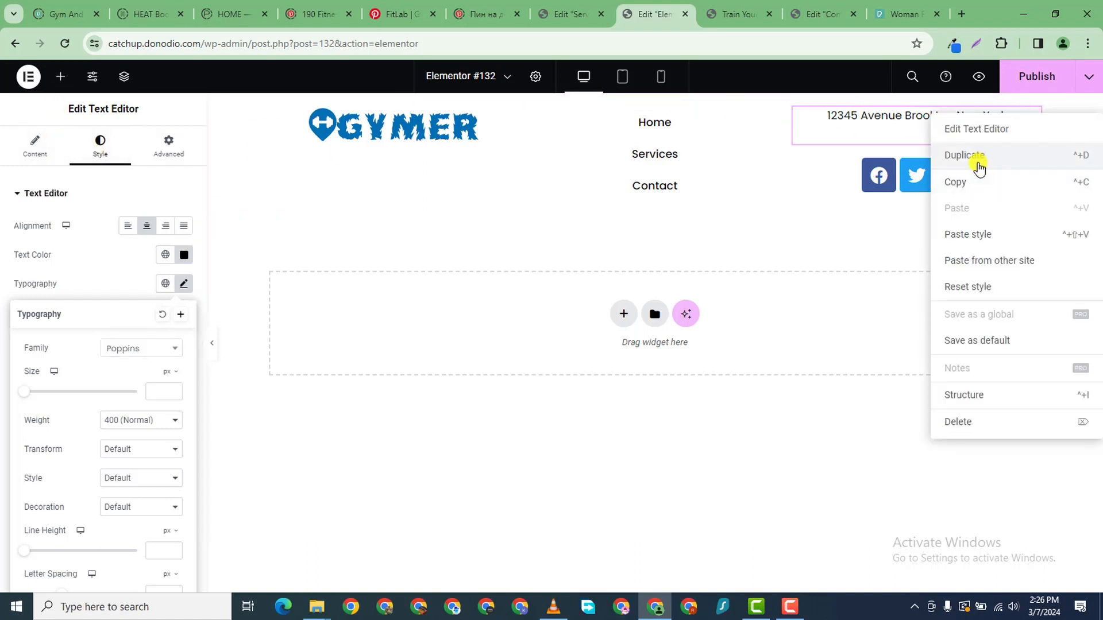
click(978, 164)
right_click(1030, 167)
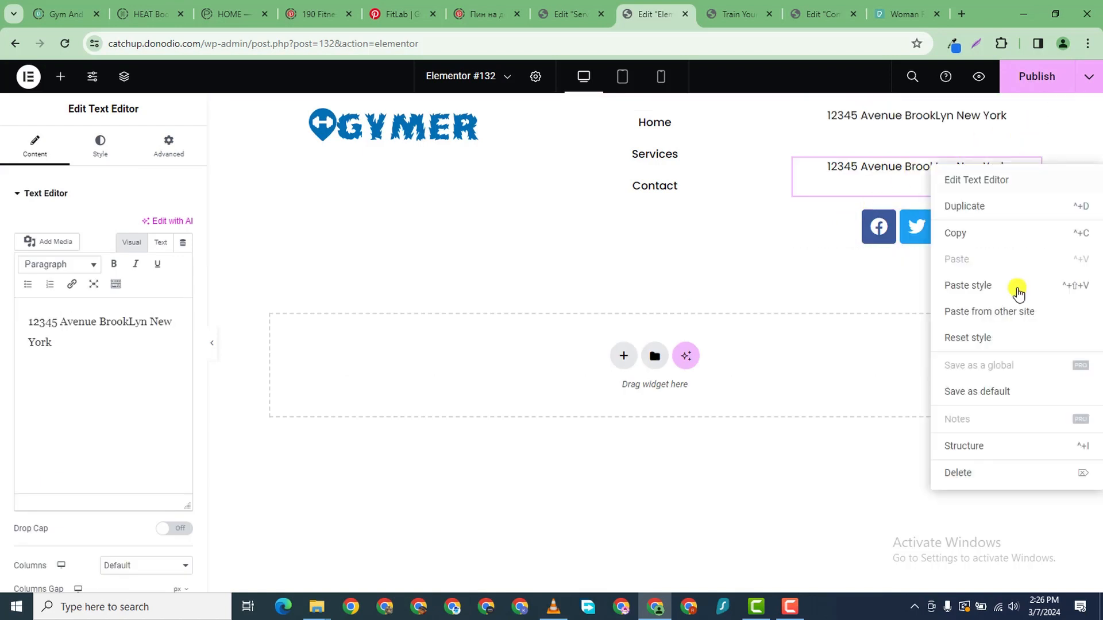
click(976, 472)
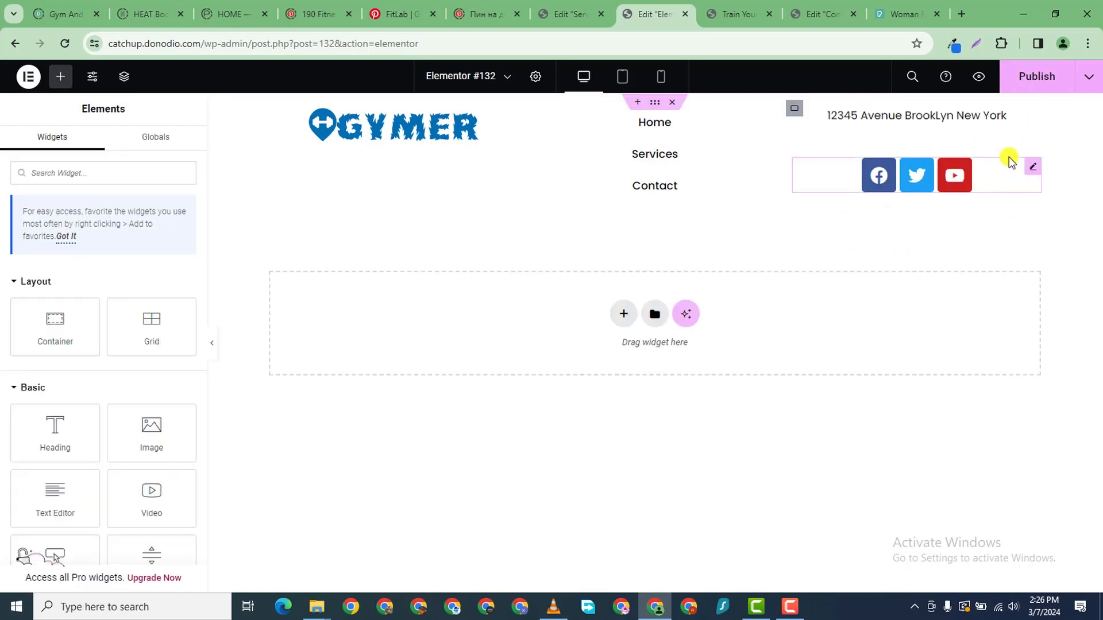
- End the address with a period and add a telephone number line below it
click(1031, 120)
click(34, 147)
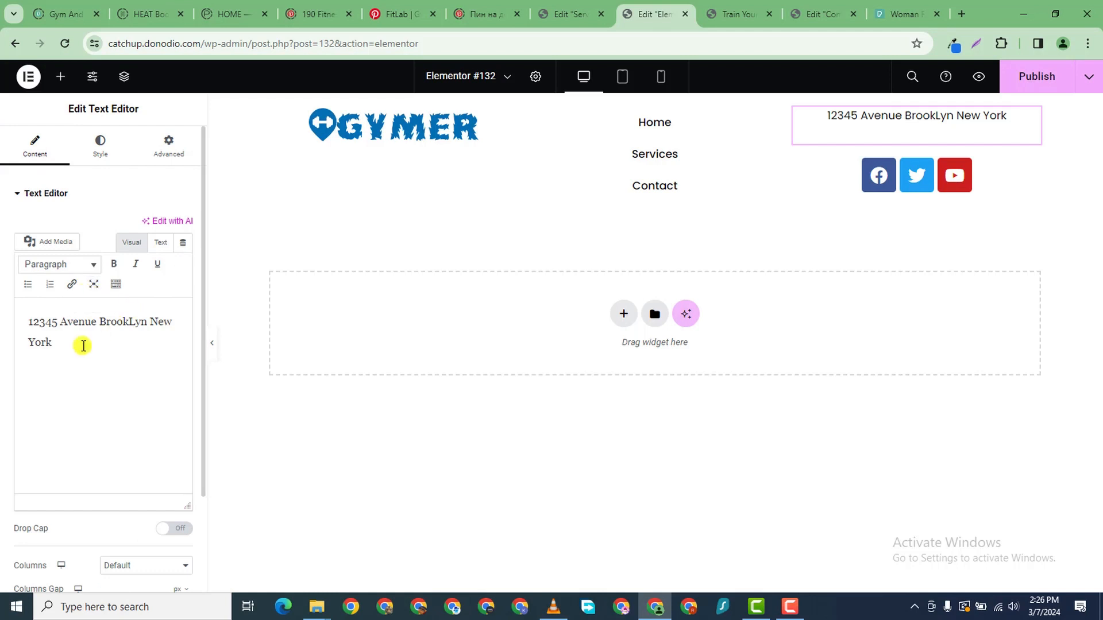
text(.)
key(Return)
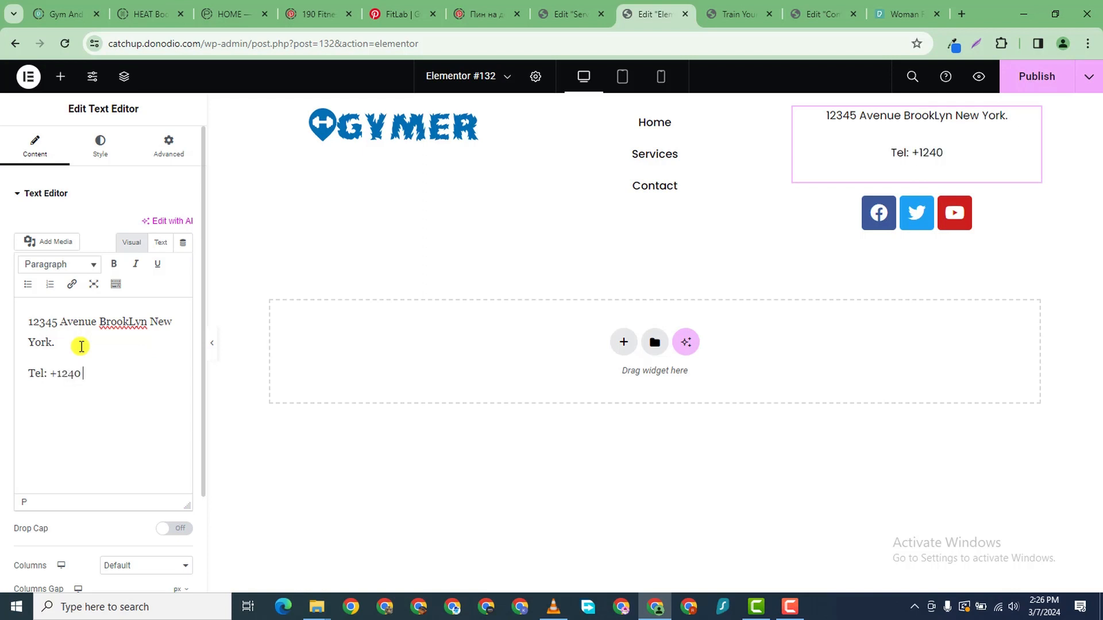
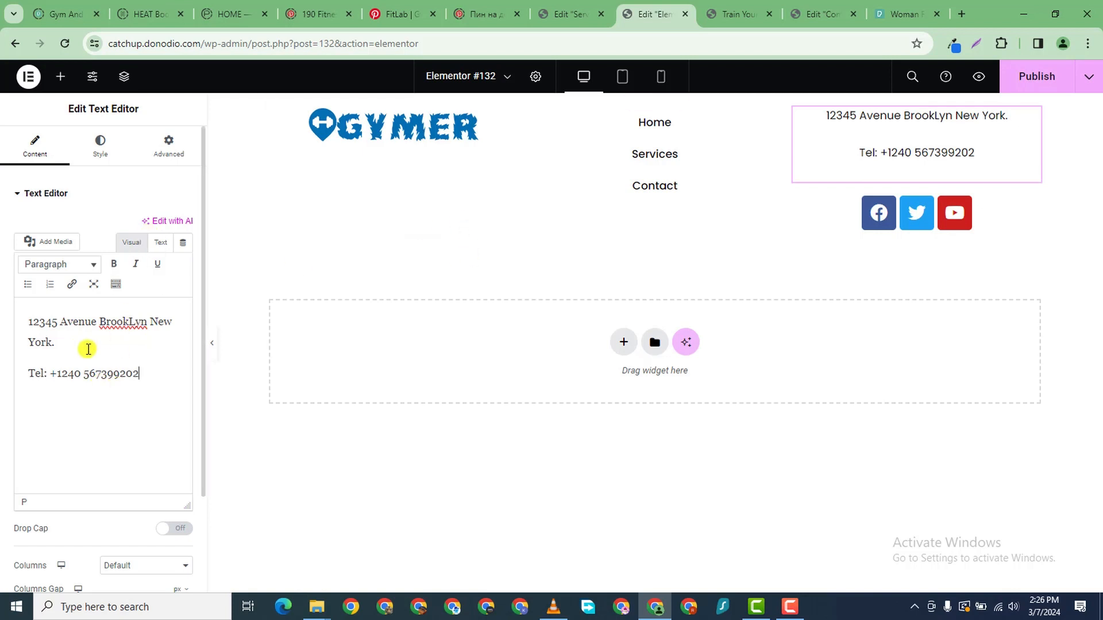
- Set the text block's line height to 12 px
click(98, 149)
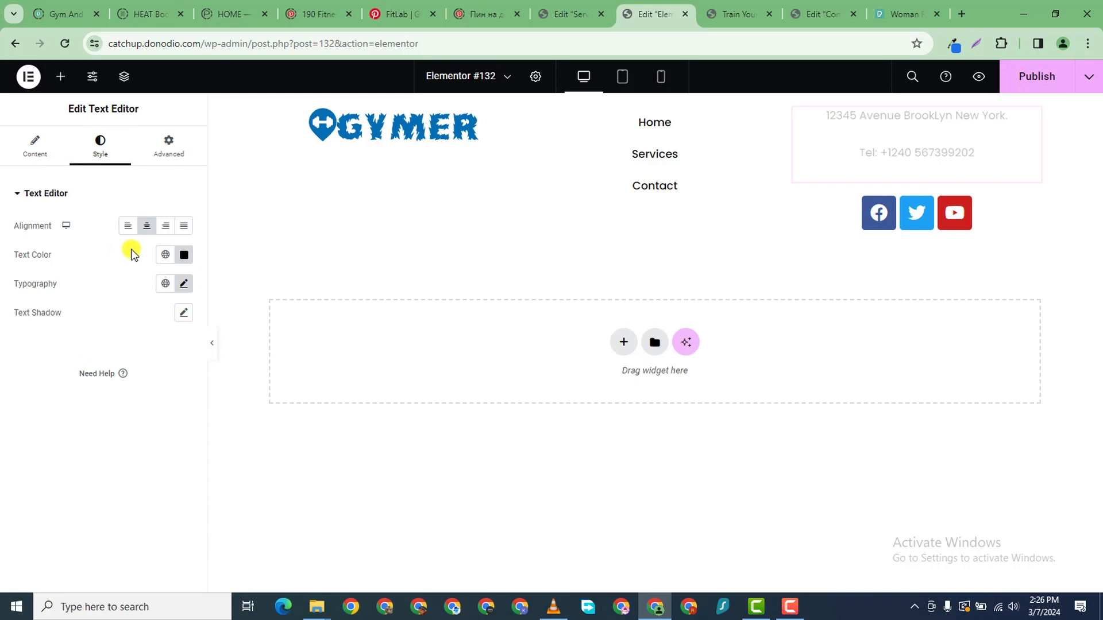
click(182, 284)
scroll(141, 509, down, 1)
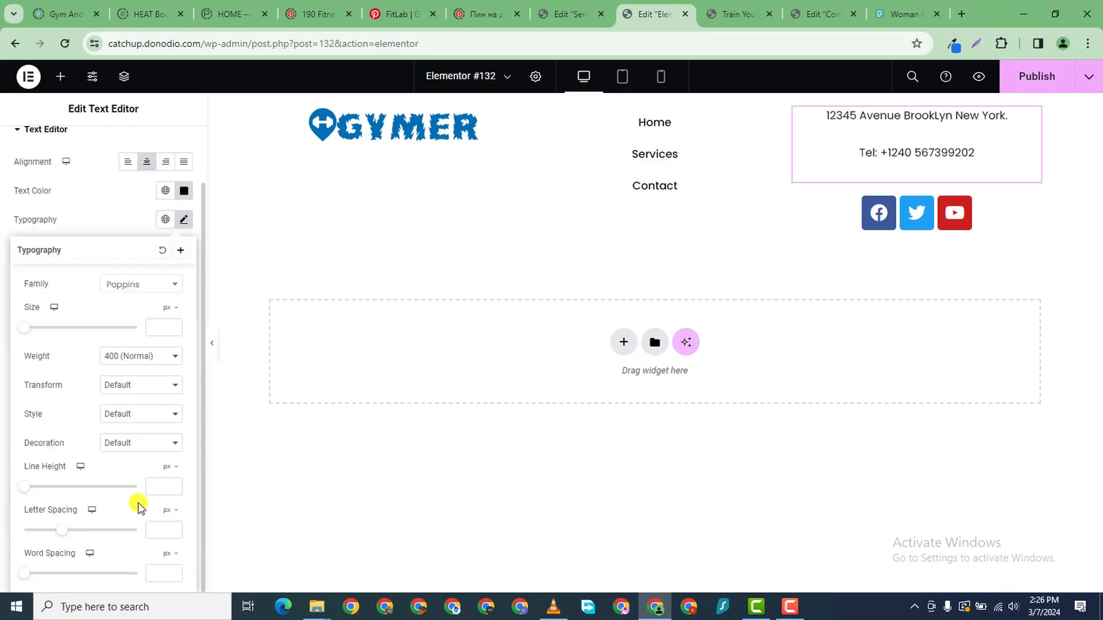
scroll(173, 488, up, 1)
scroll(167, 517, down, 1)
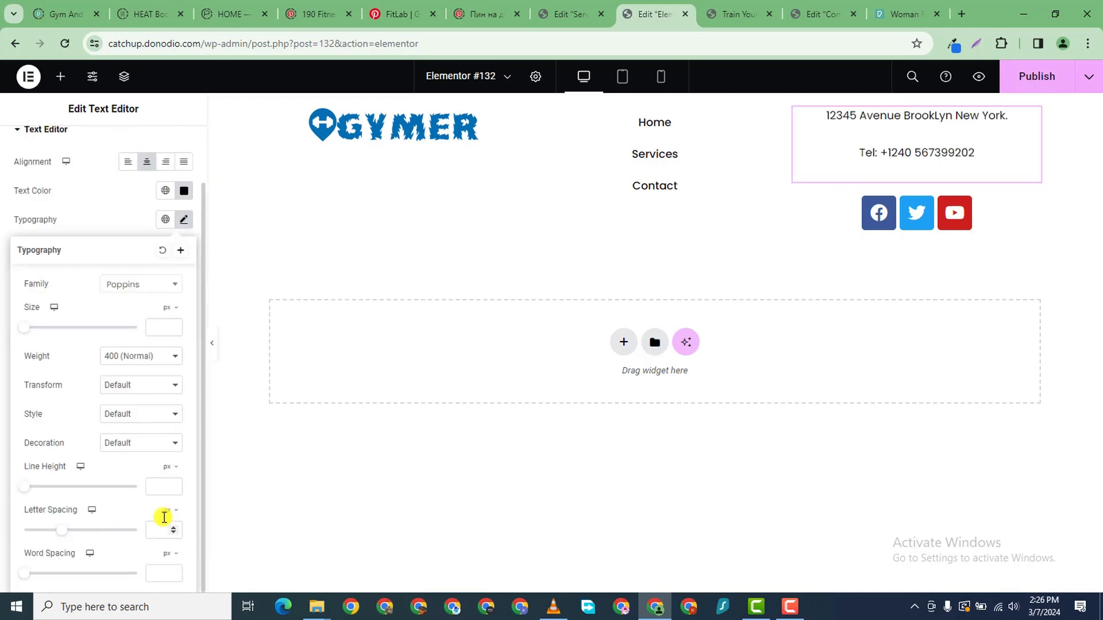
click(166, 486)
text(1)
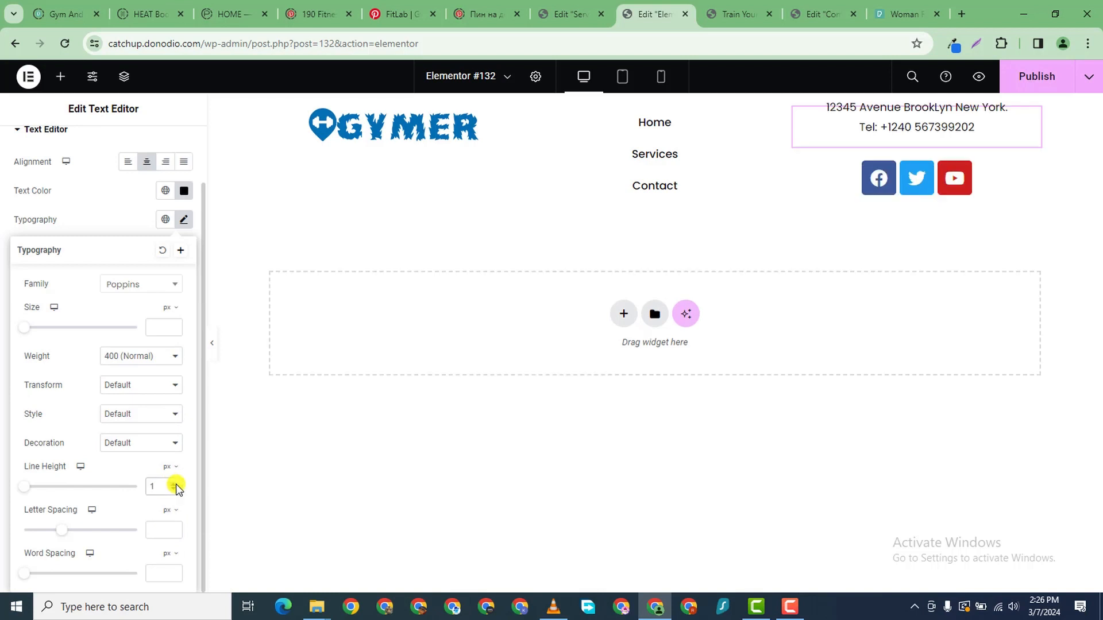
text(3)
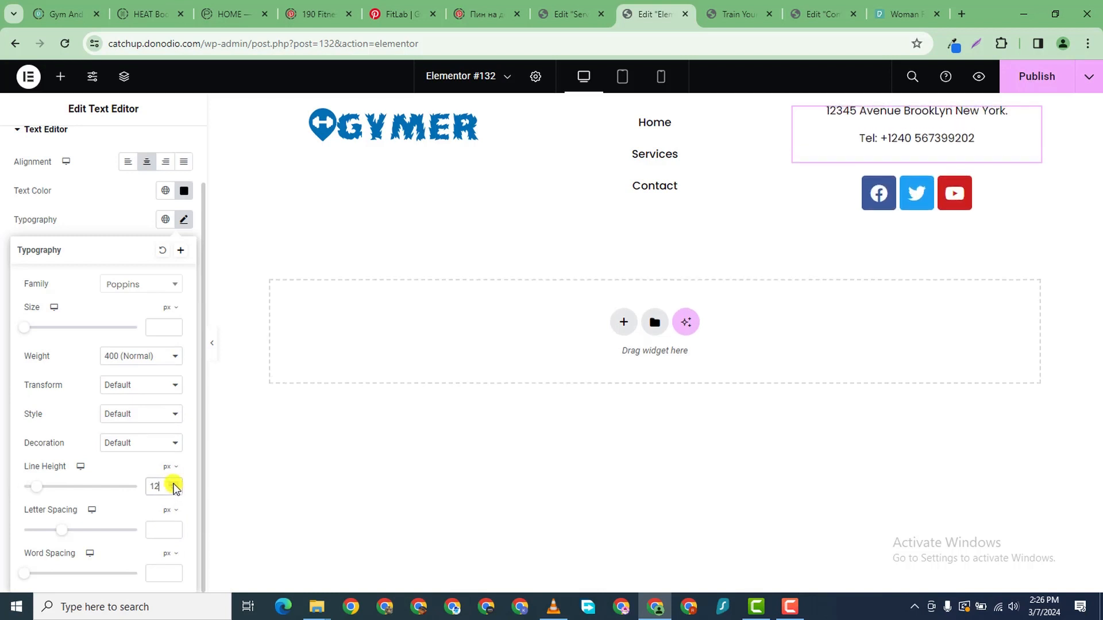
click(173, 489)
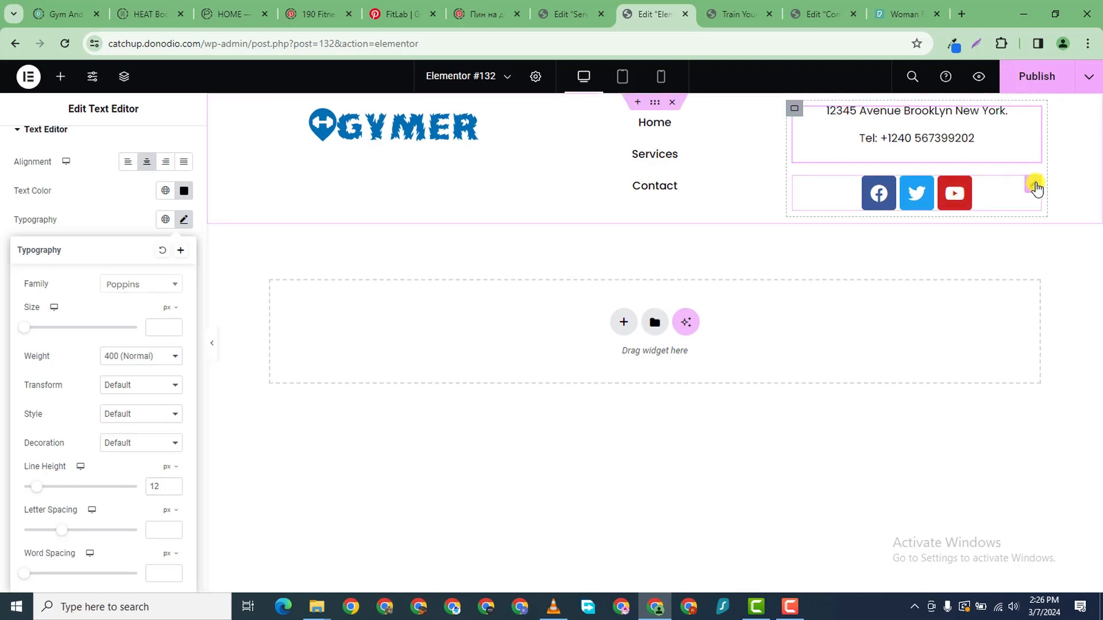
- Duplicate the YouTube social icon item and change its icon to TikTok
click(1034, 187)
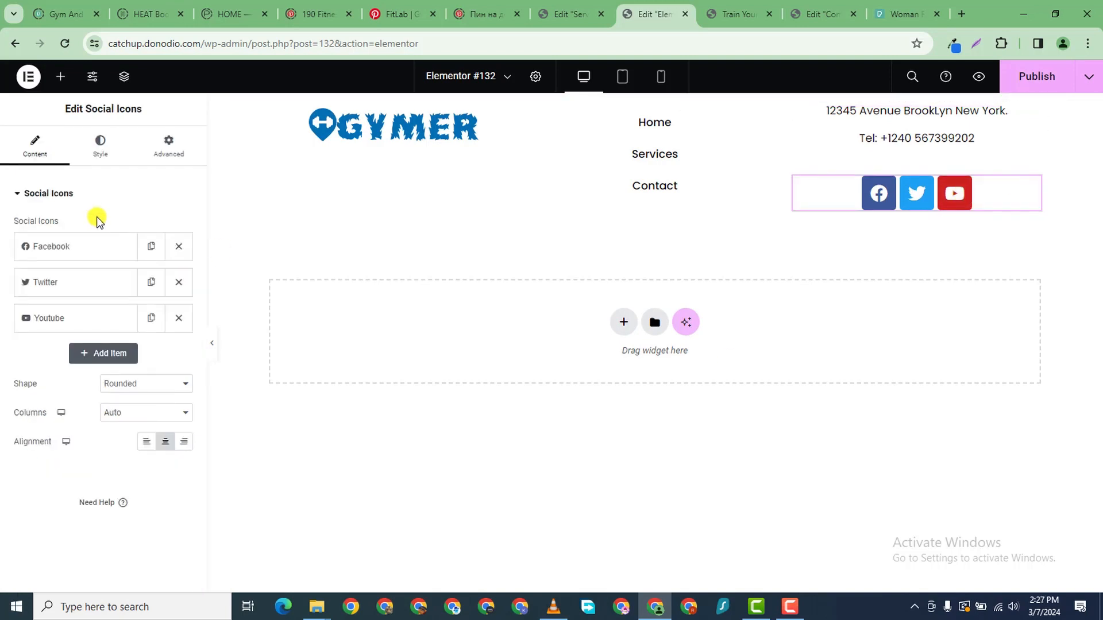
click(56, 248)
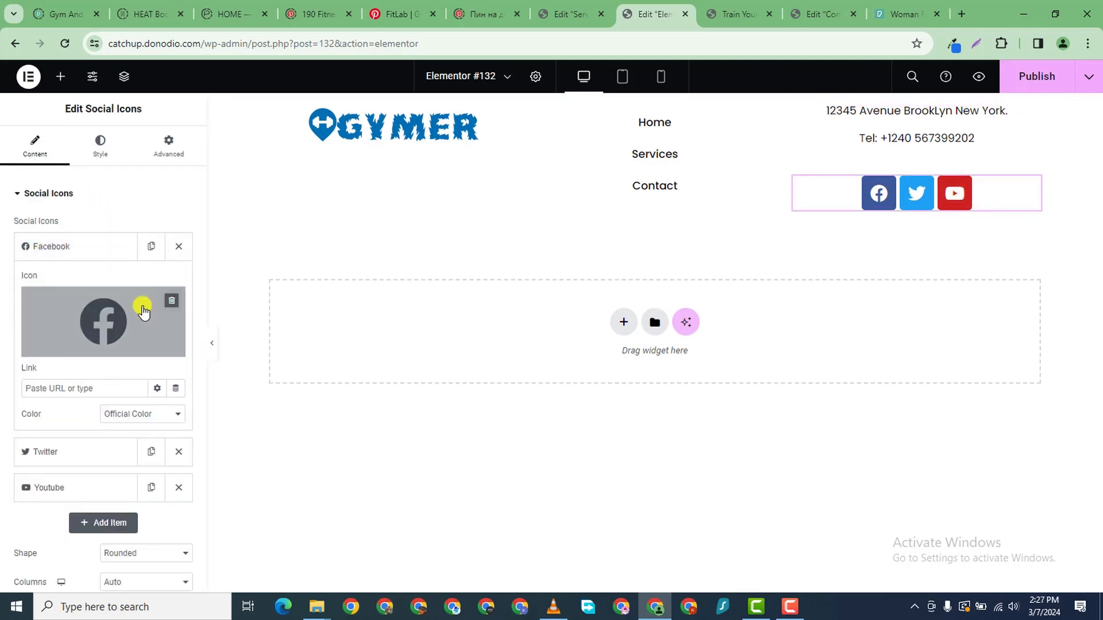
click(69, 248)
click(84, 283)
click(87, 287)
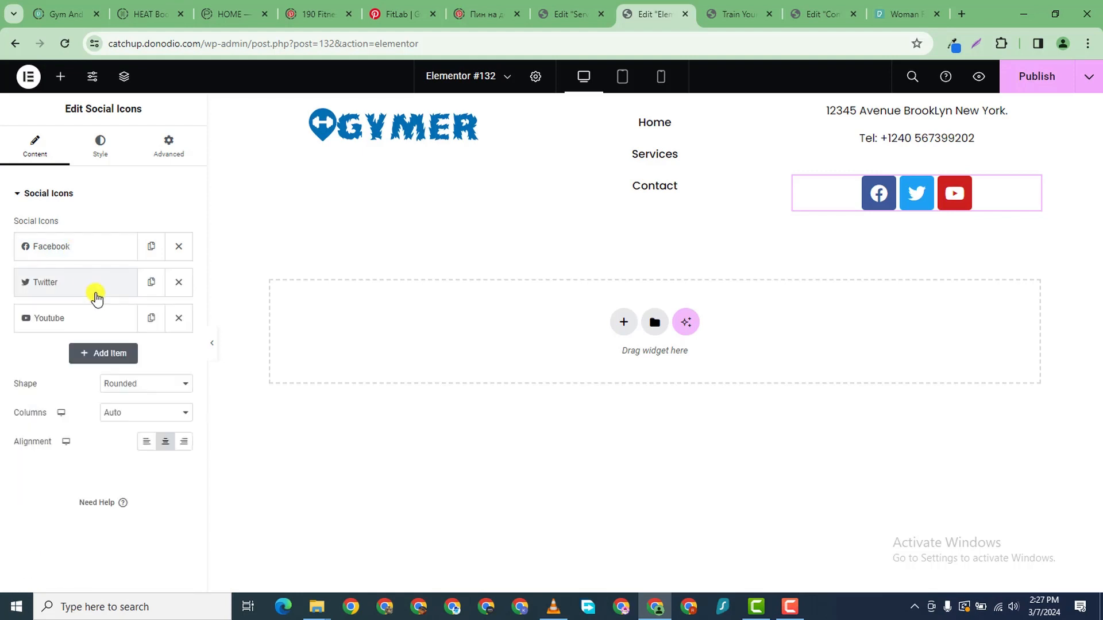
click(151, 317)
click(86, 353)
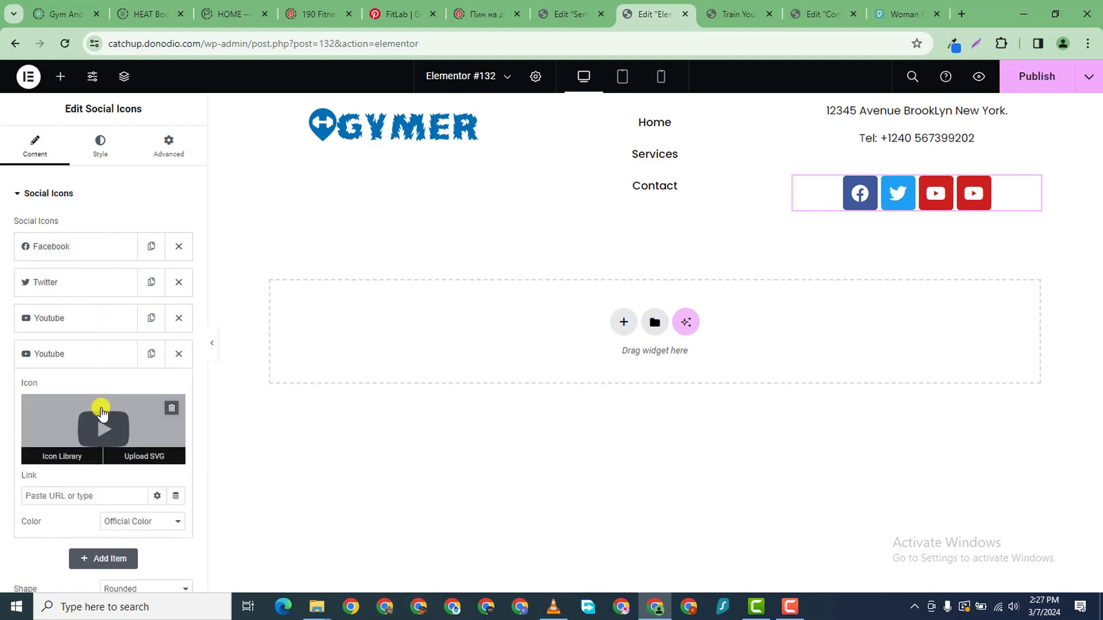
click(103, 416)
click(418, 132)
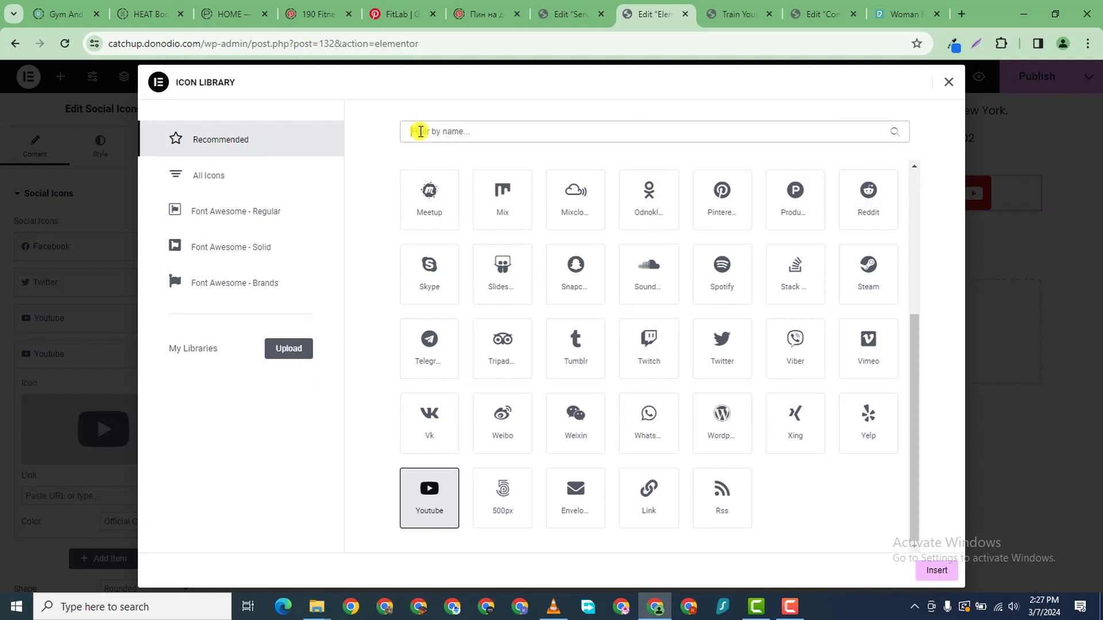
text(tikto)
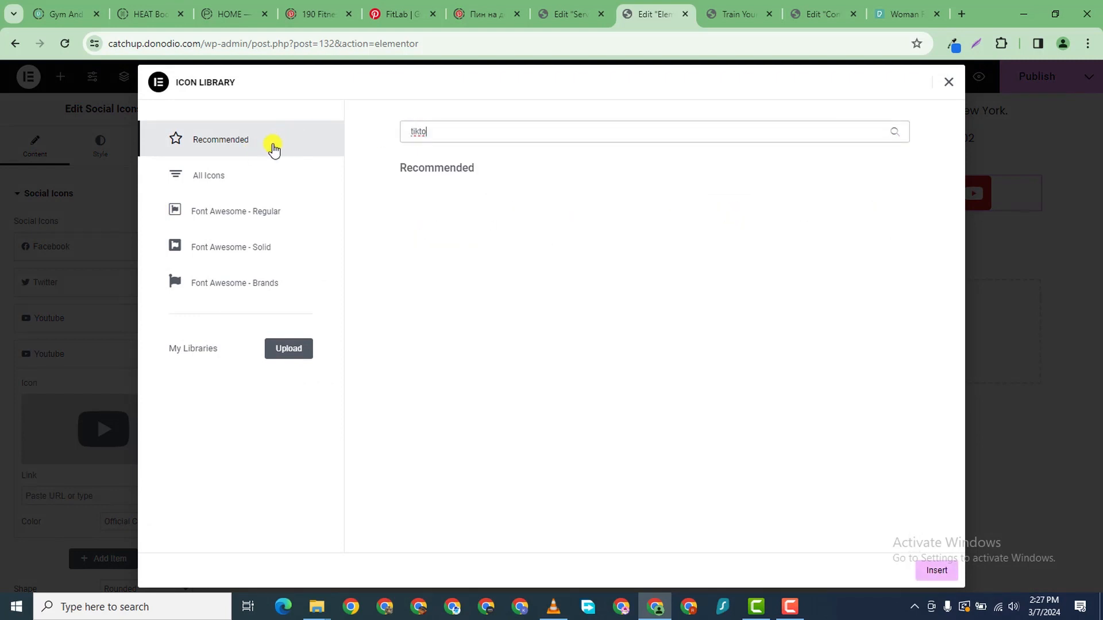
click(267, 177)
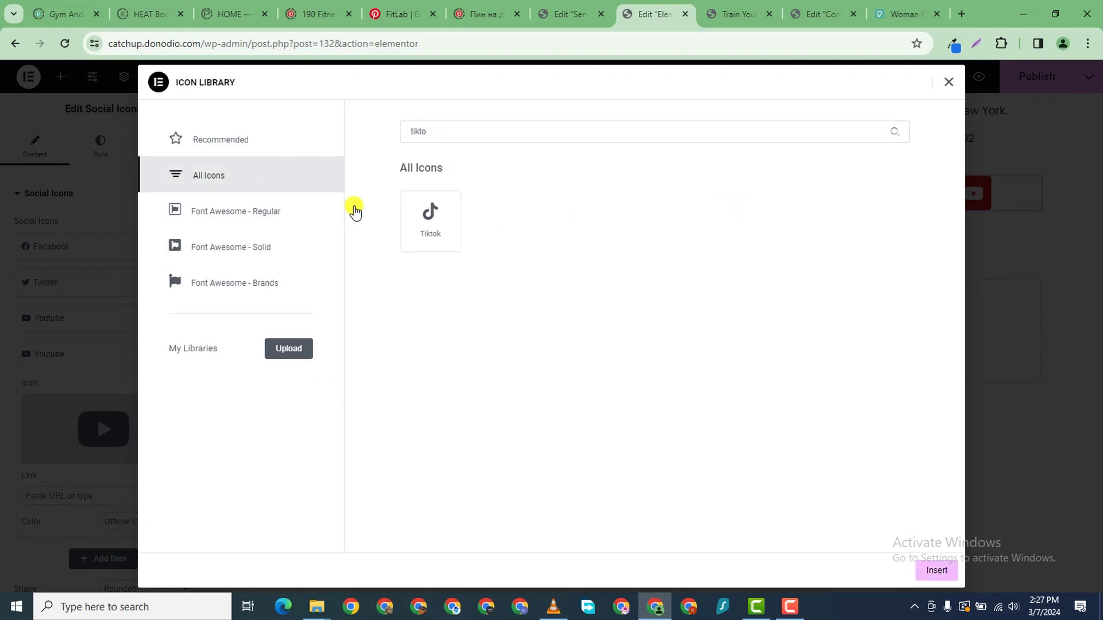
click(454, 238)
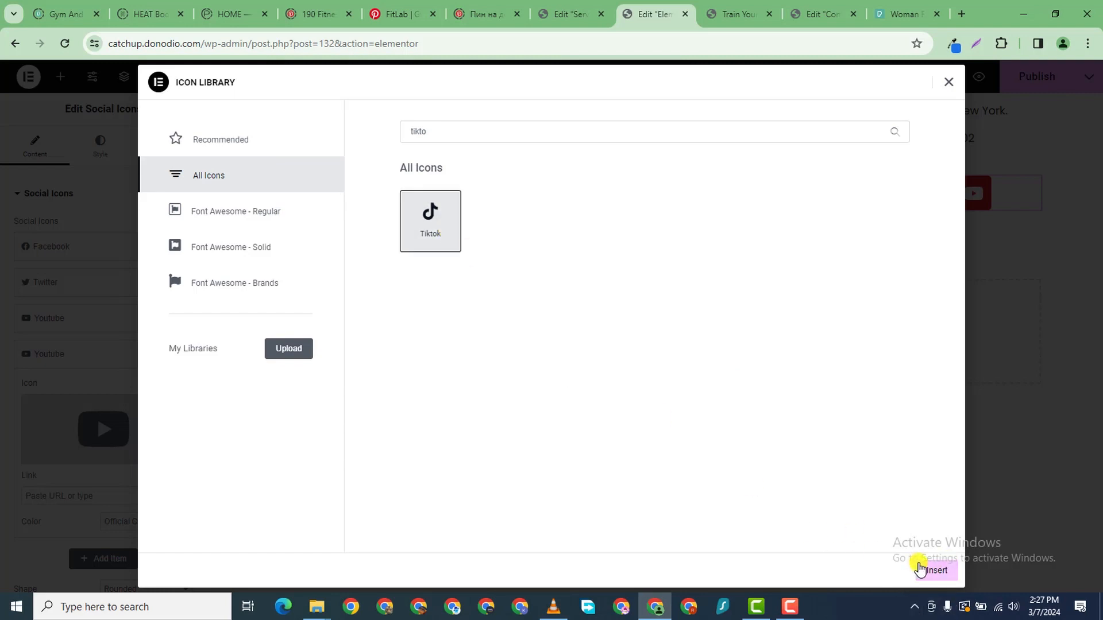
click(935, 571)
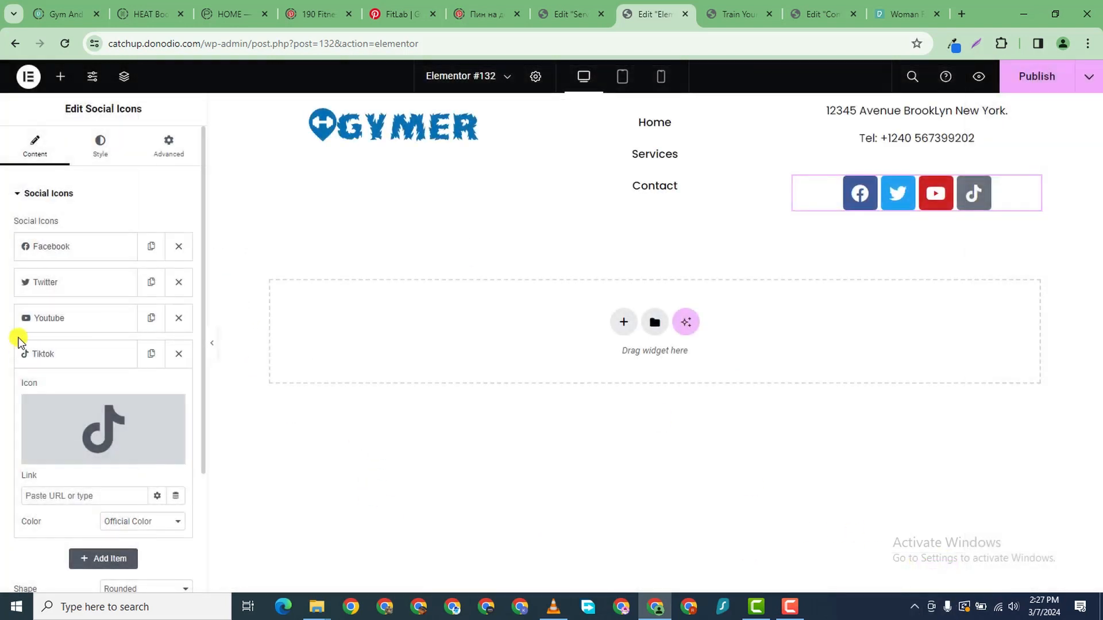
click(79, 356)
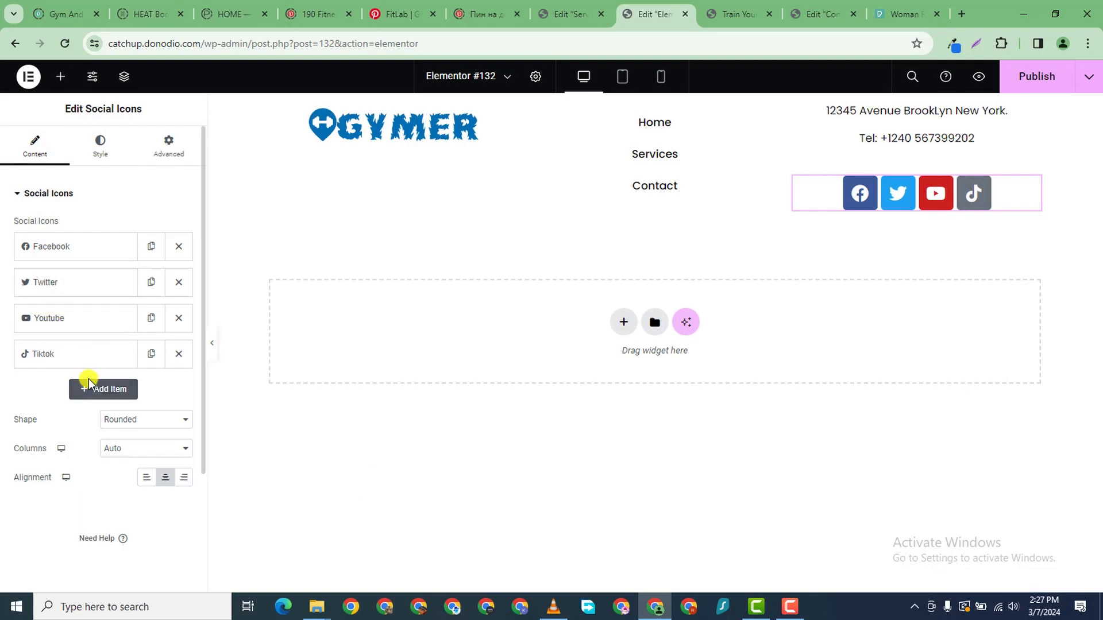
- Add a new social icon item using the Instagram icon
click(89, 384)
click(112, 451)
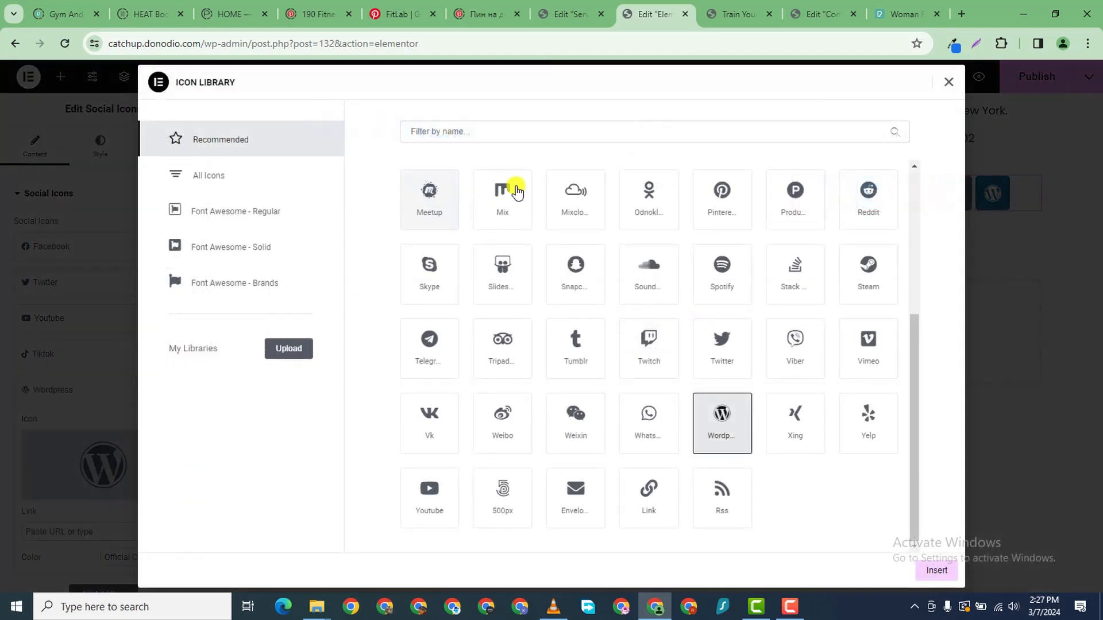
click(530, 134)
text(i)
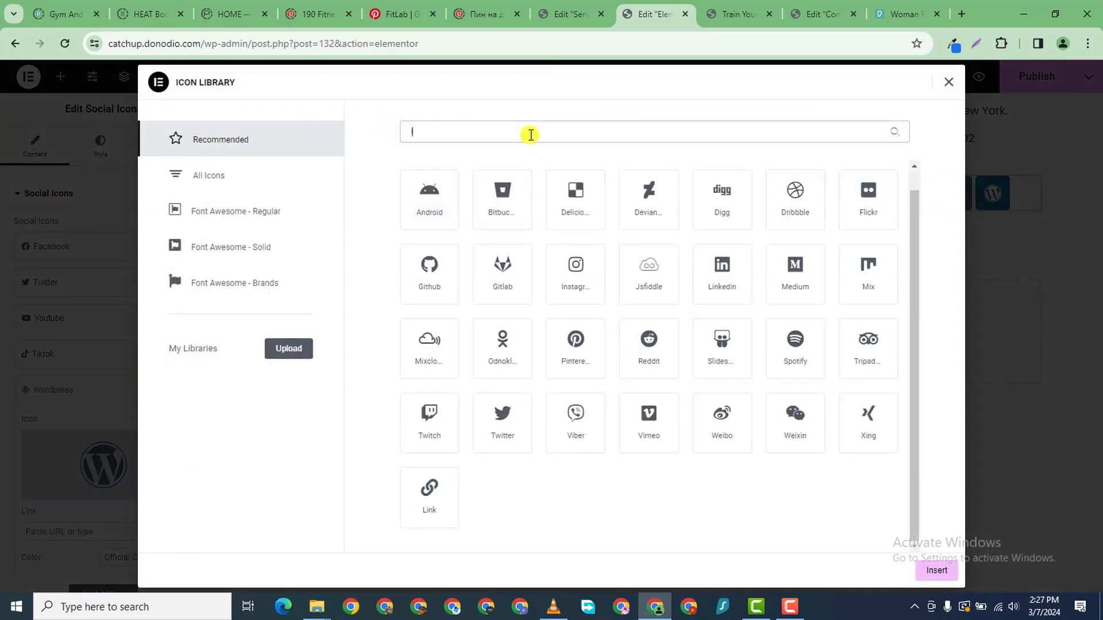
text(nsta)
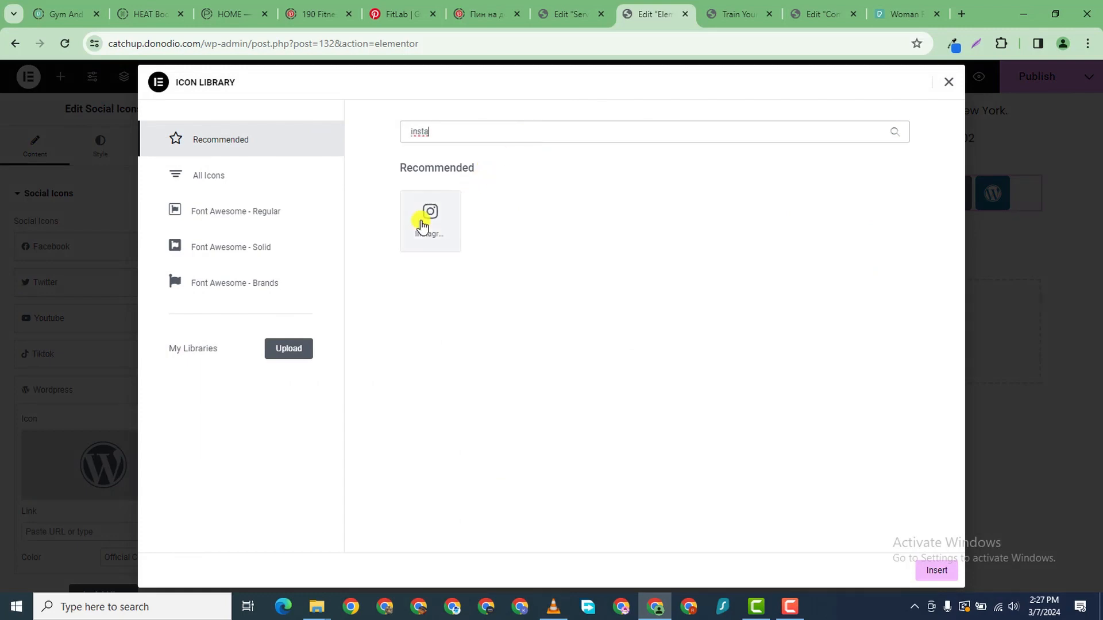
click(427, 218)
click(935, 571)
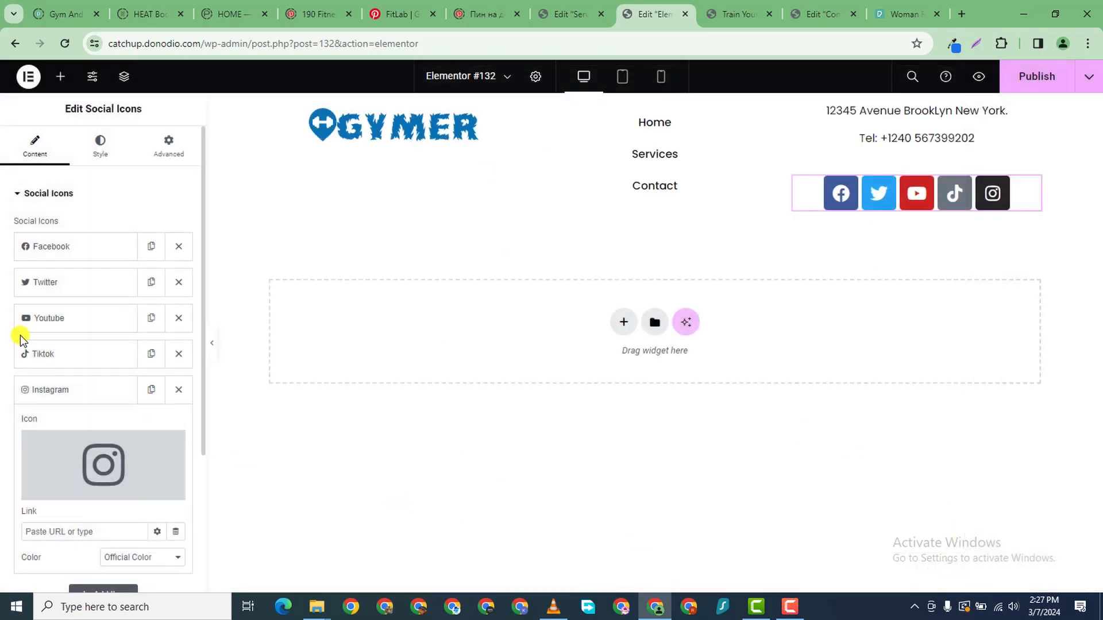
- Reinsert the Twitter icon from the Icon Library
click(73, 287)
click(79, 361)
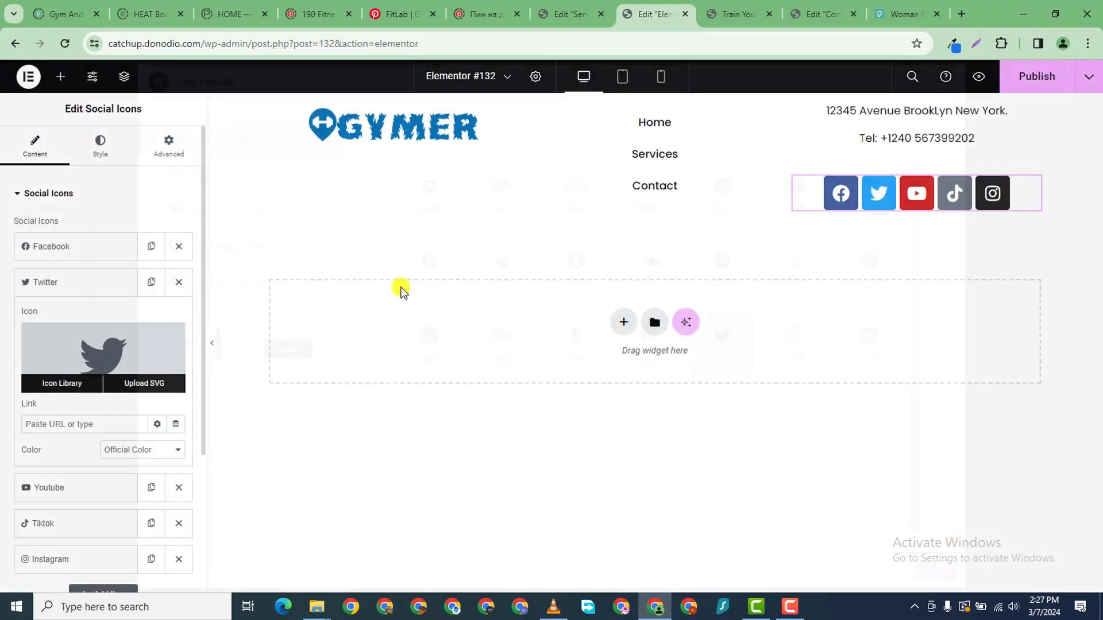
click(497, 135)
text(x)
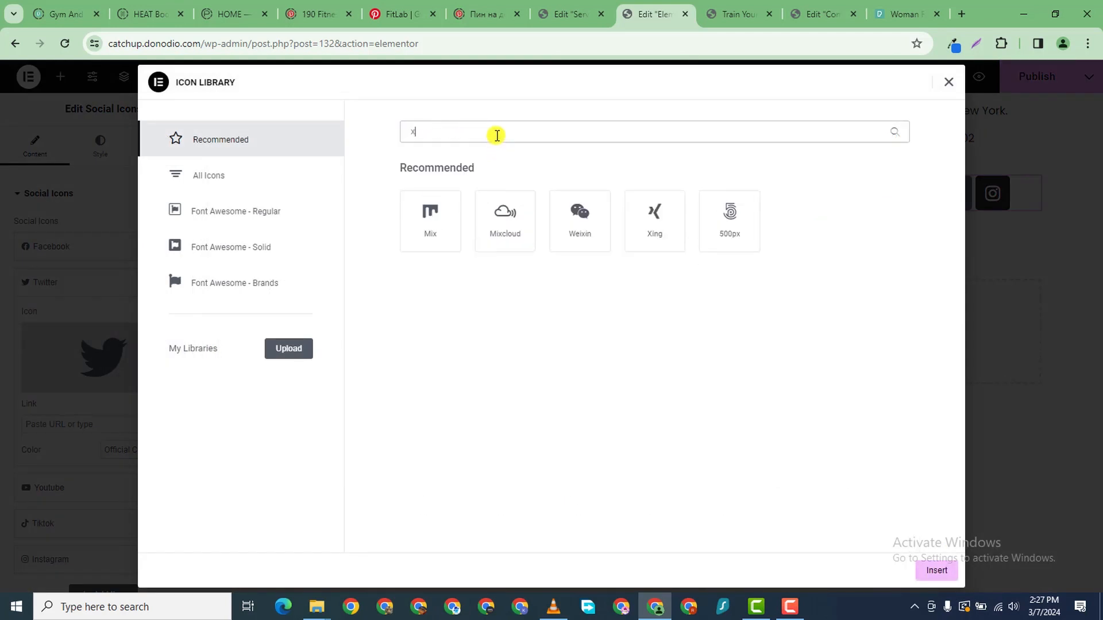
key(BackSpace)
text(twitt)
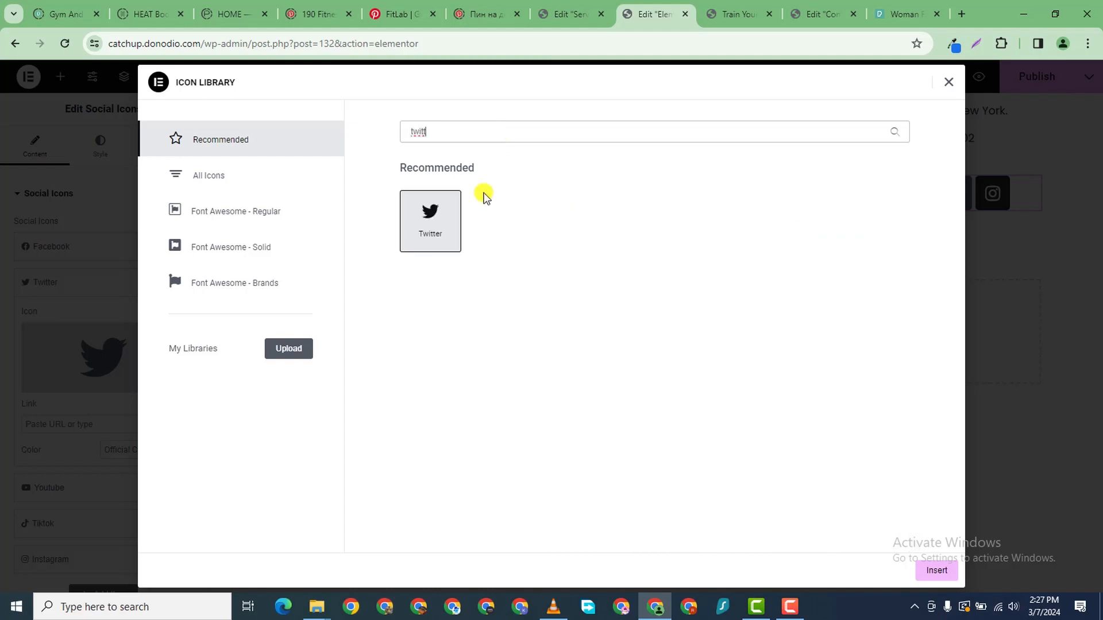
click(937, 570)
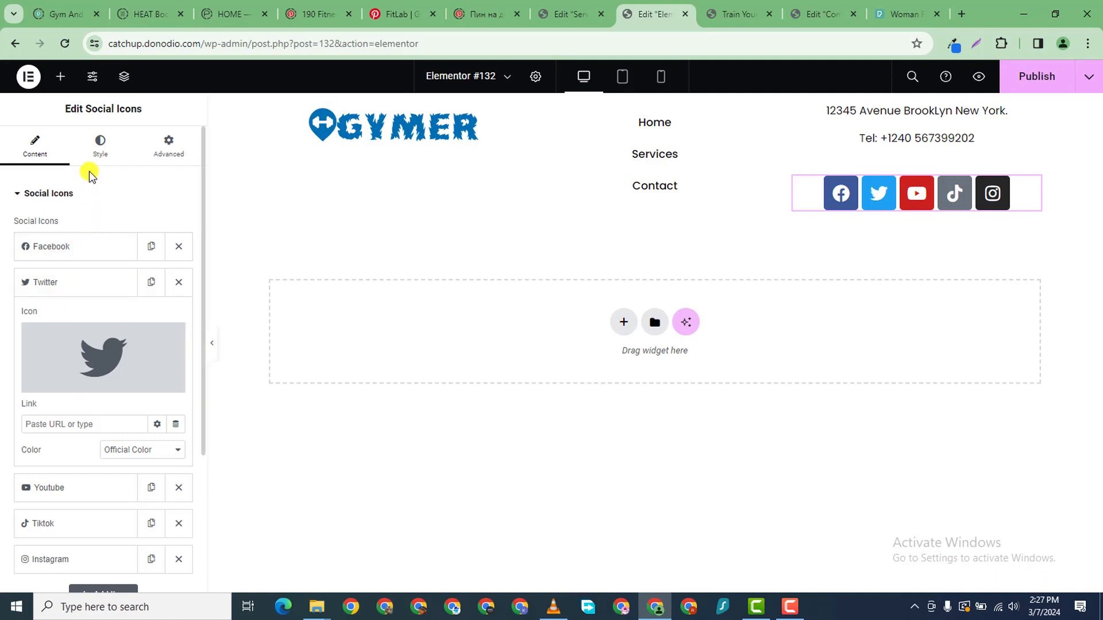
- Move Instagram and TikTok to the top of the social icons list
click(76, 248)
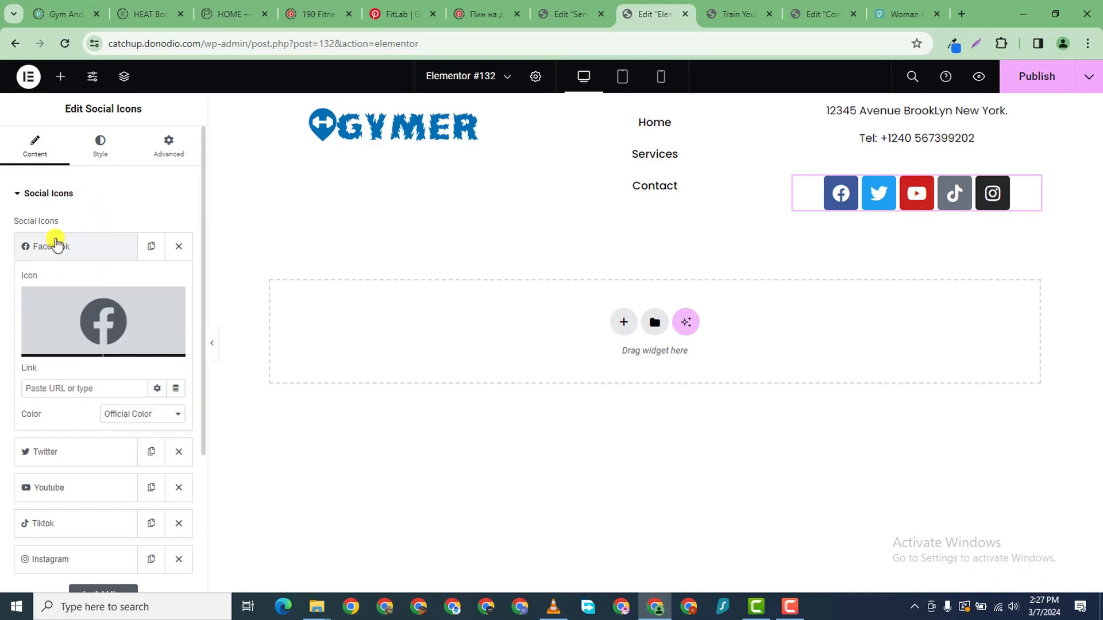
click(24, 241)
drag(71, 388, 69, 255)
drag(74, 387, 94, 238)
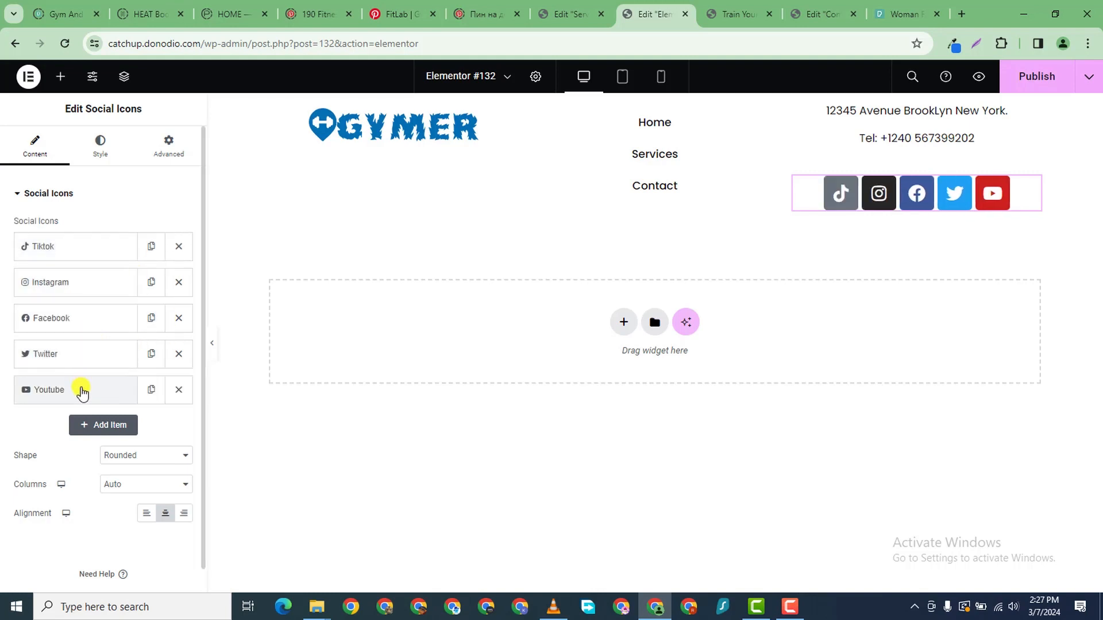
- Set the social icons to size 14 with a border radius of 19
click(113, 154)
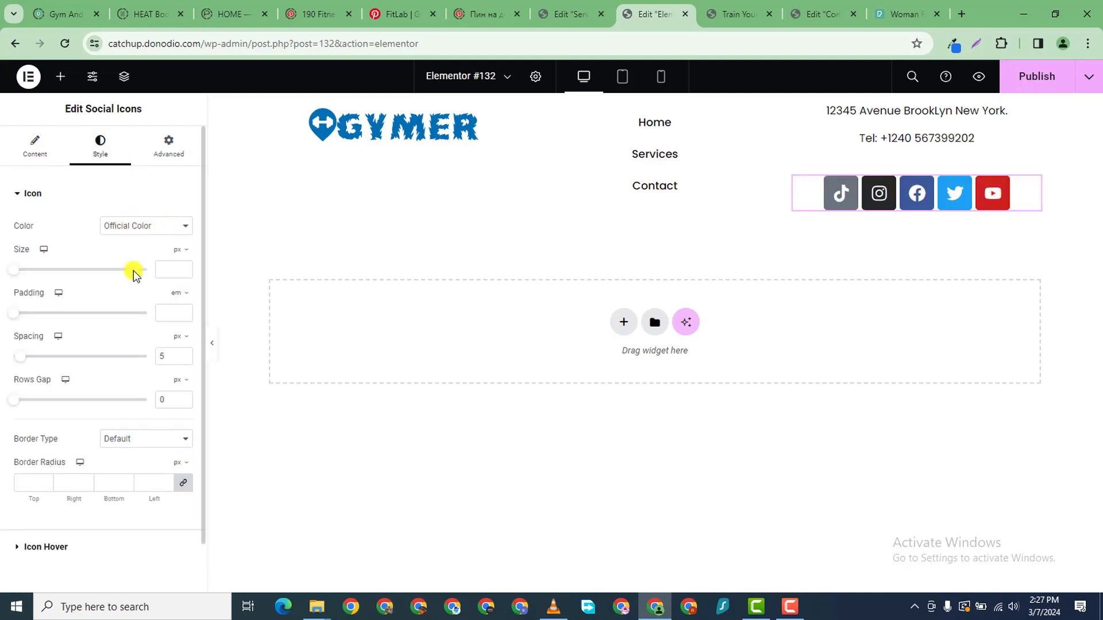
click(183, 269)
text(14)
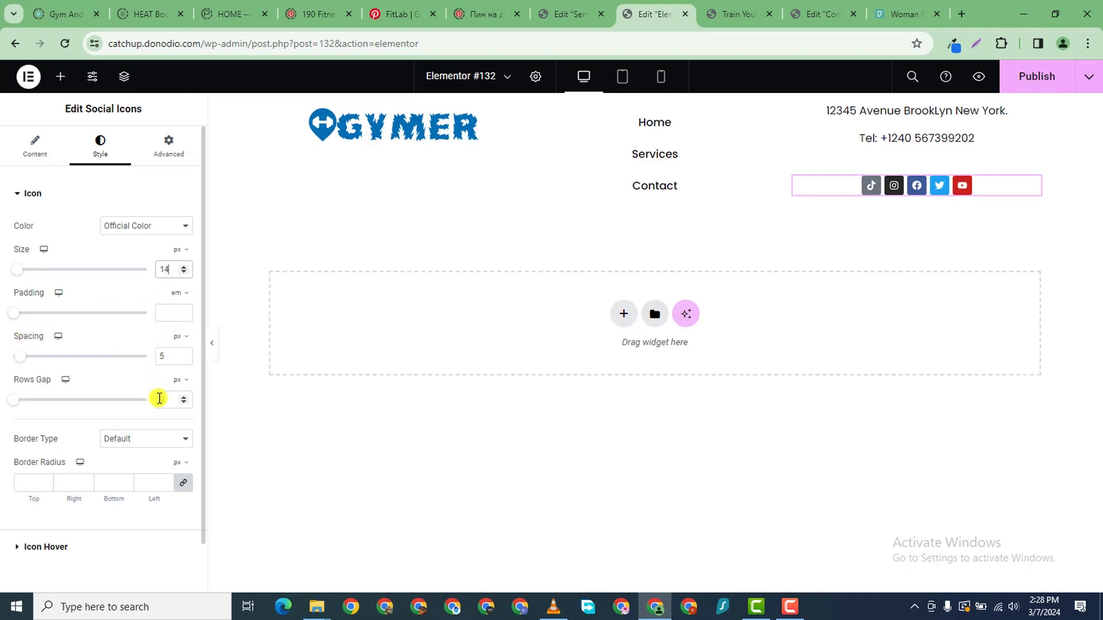
scroll(157, 428, down, 1)
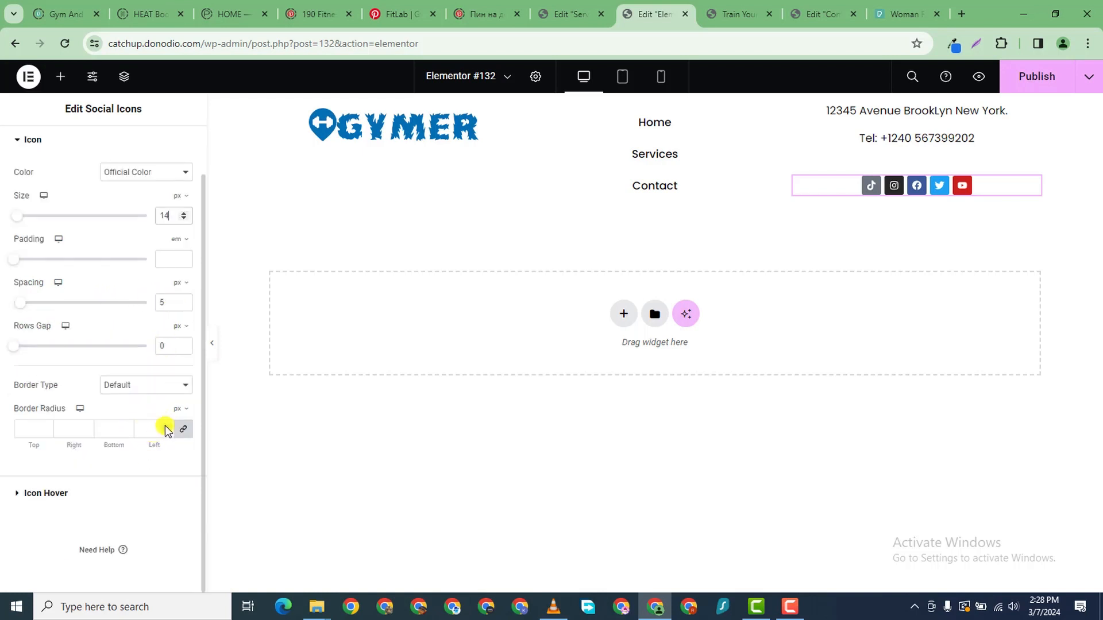
click(164, 428)
text(5)
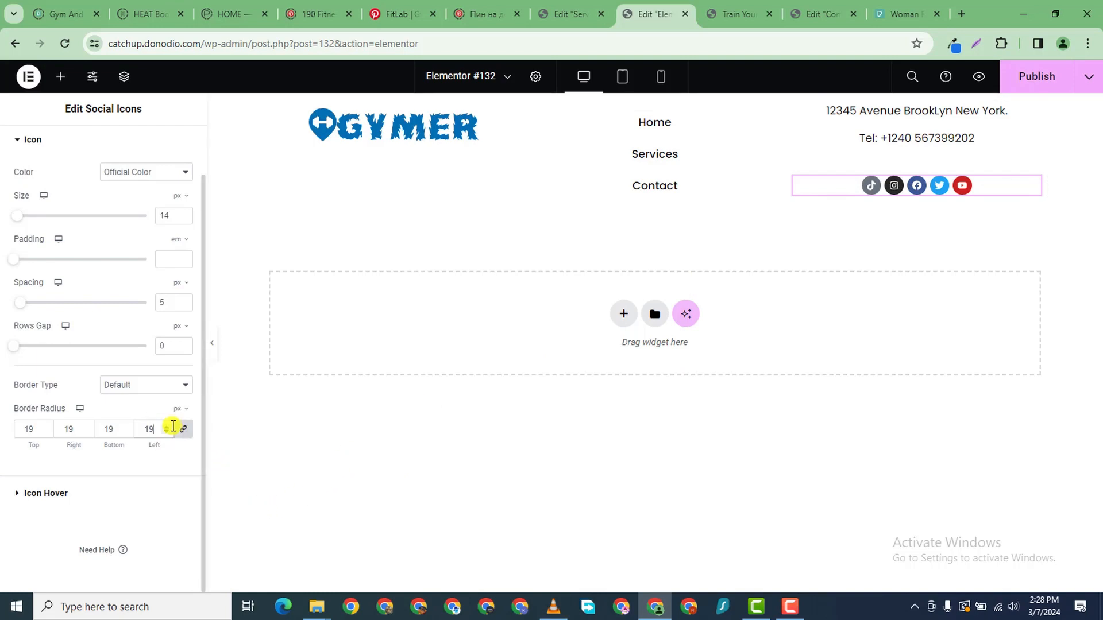
click(166, 427)
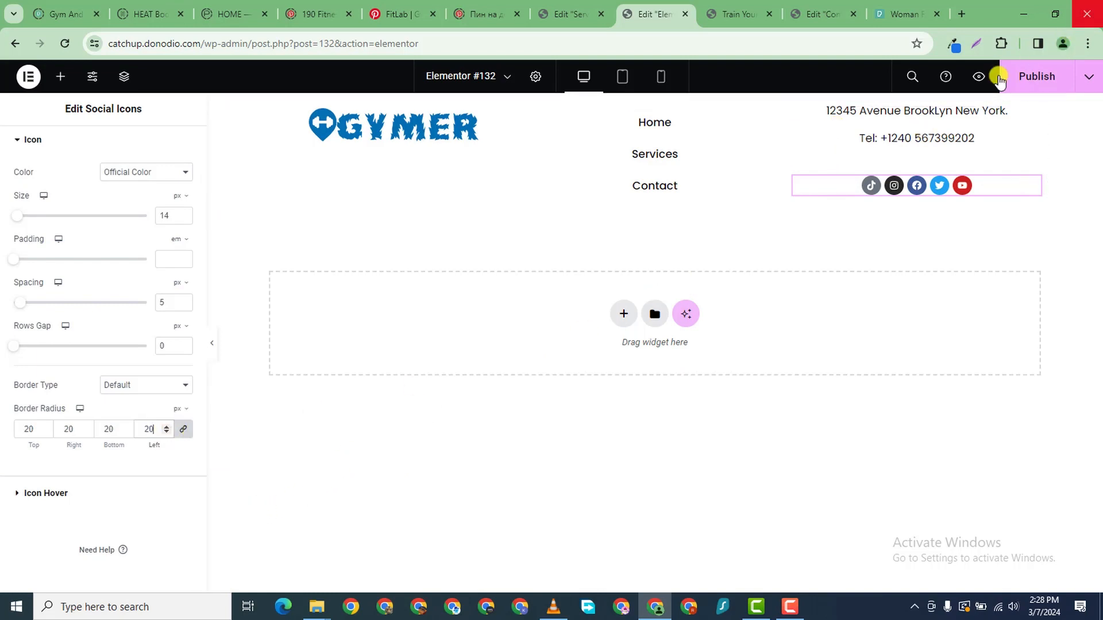
- Give the social icons a Pulse Grow hover animation and publish the changes
click(20, 494)
click(78, 272)
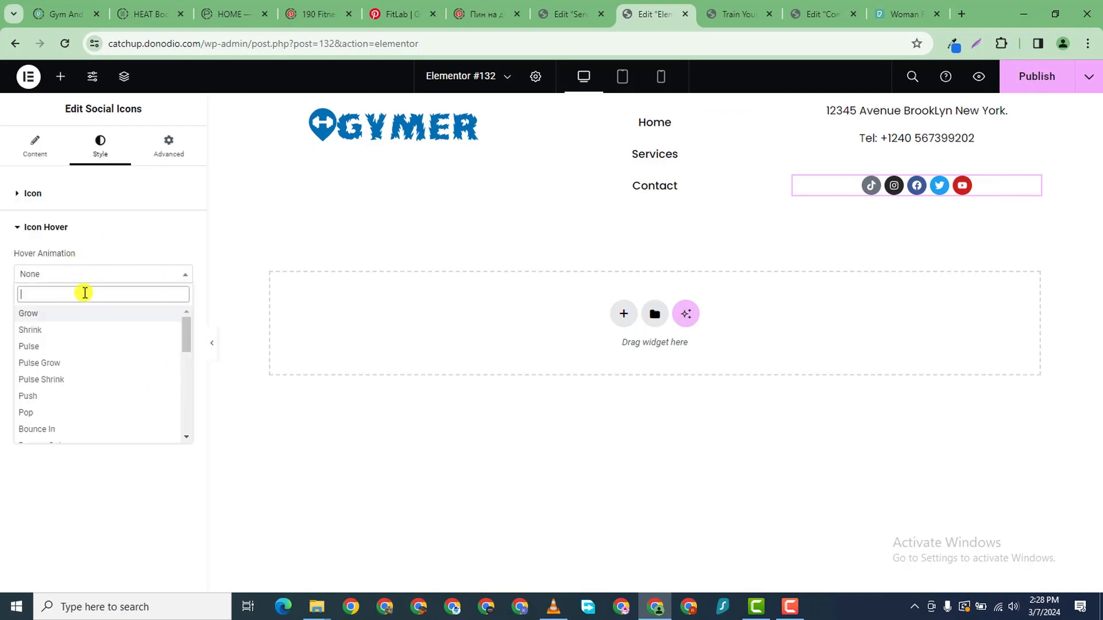
click(87, 348)
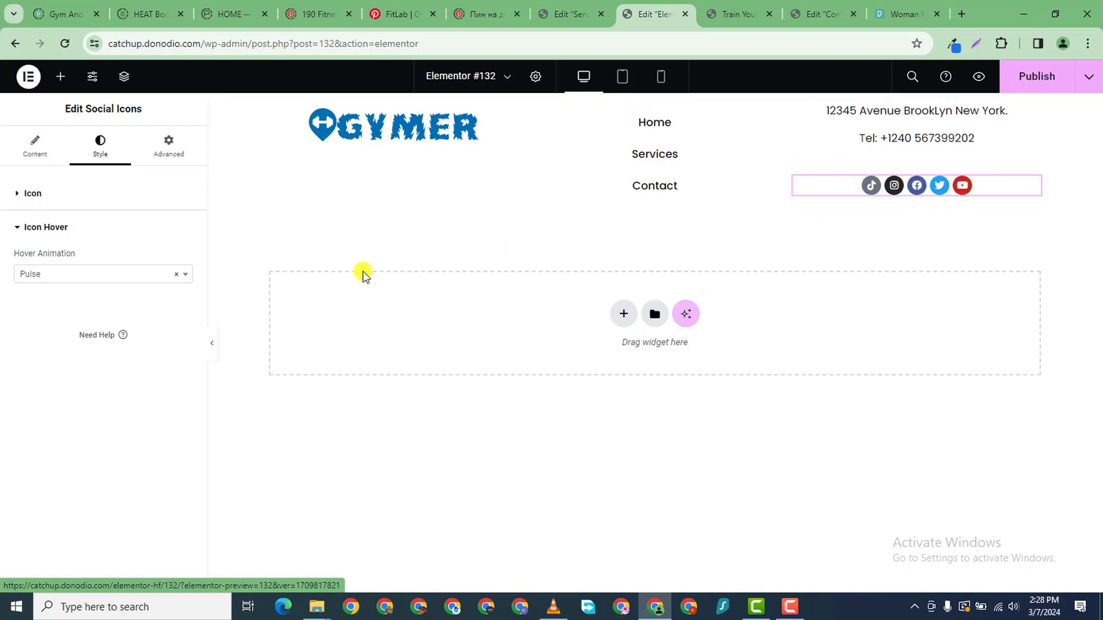
click(133, 275)
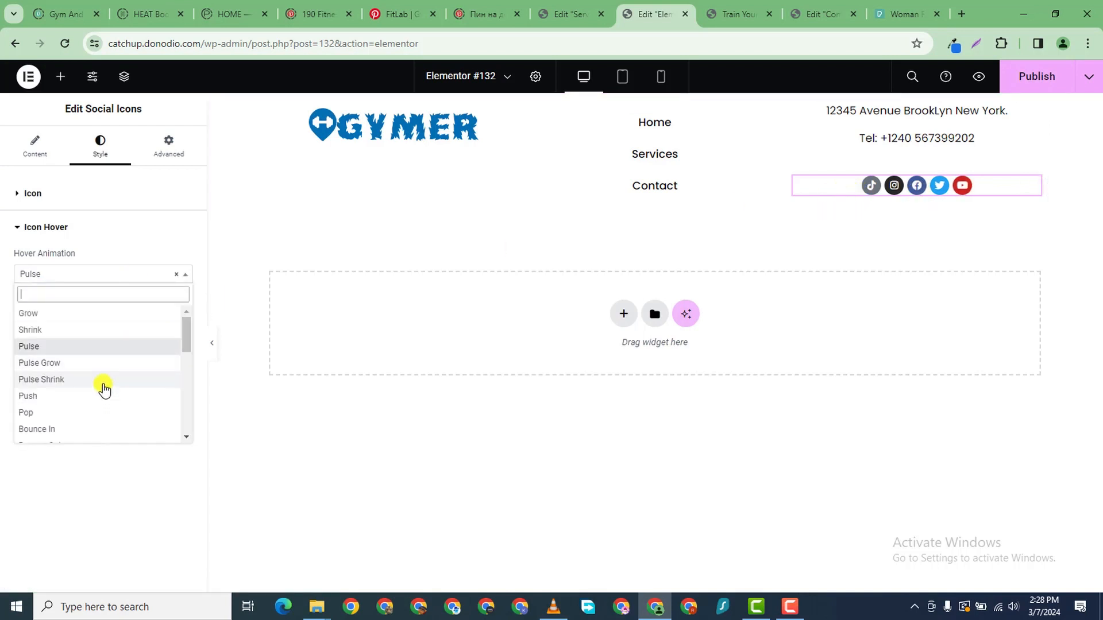
click(101, 364)
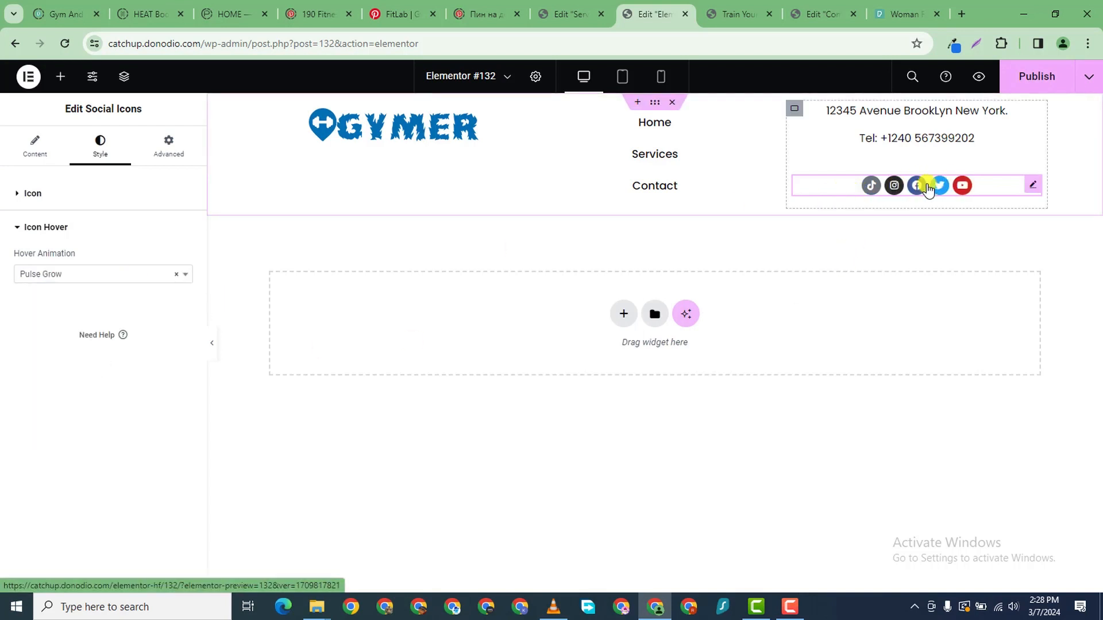
click(1041, 83)
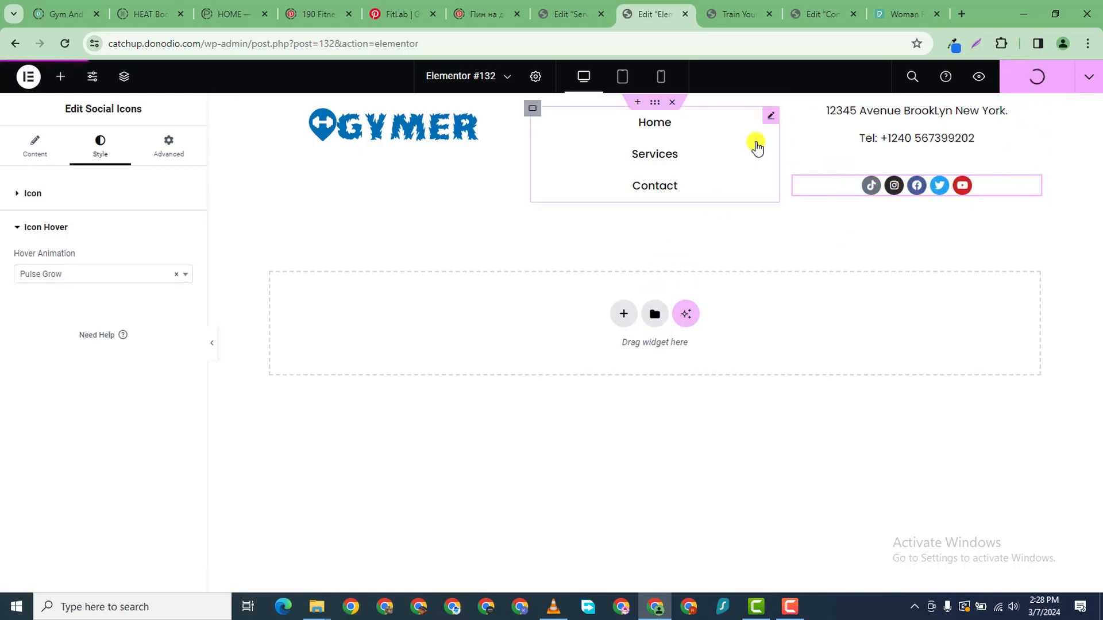
click(795, 600)
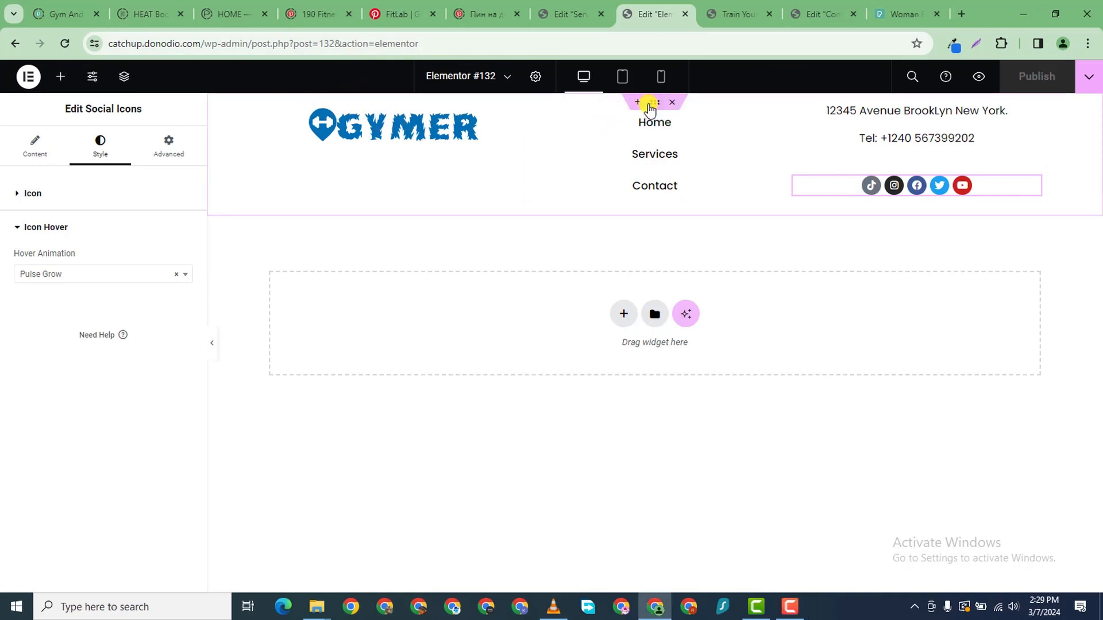
- Give the header container a classic pale blue #E5EEFF background
click(652, 104)
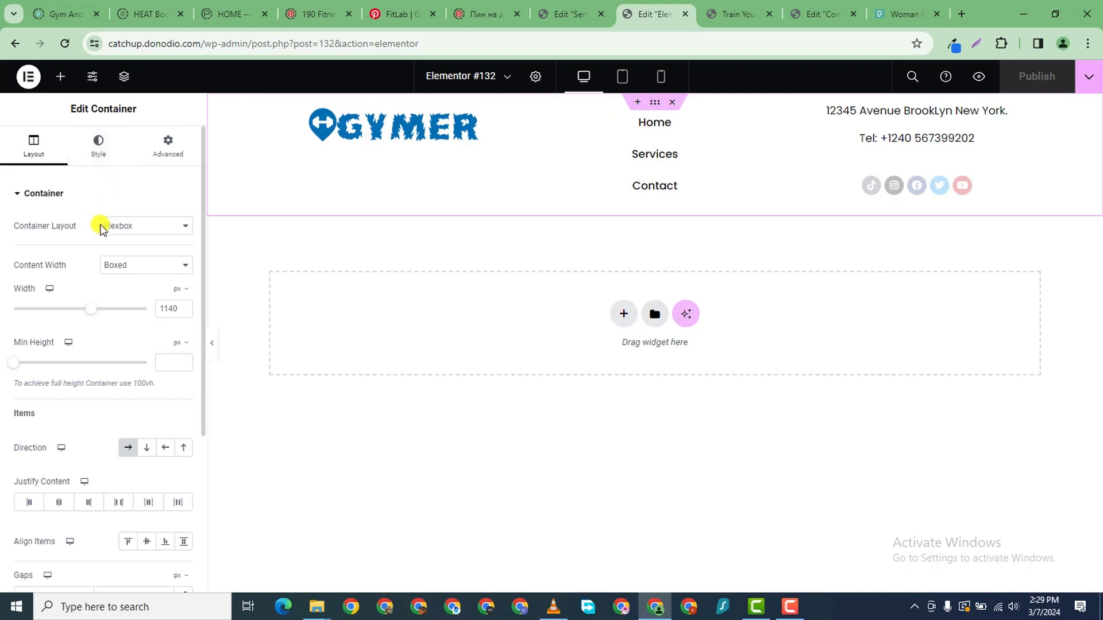
click(101, 148)
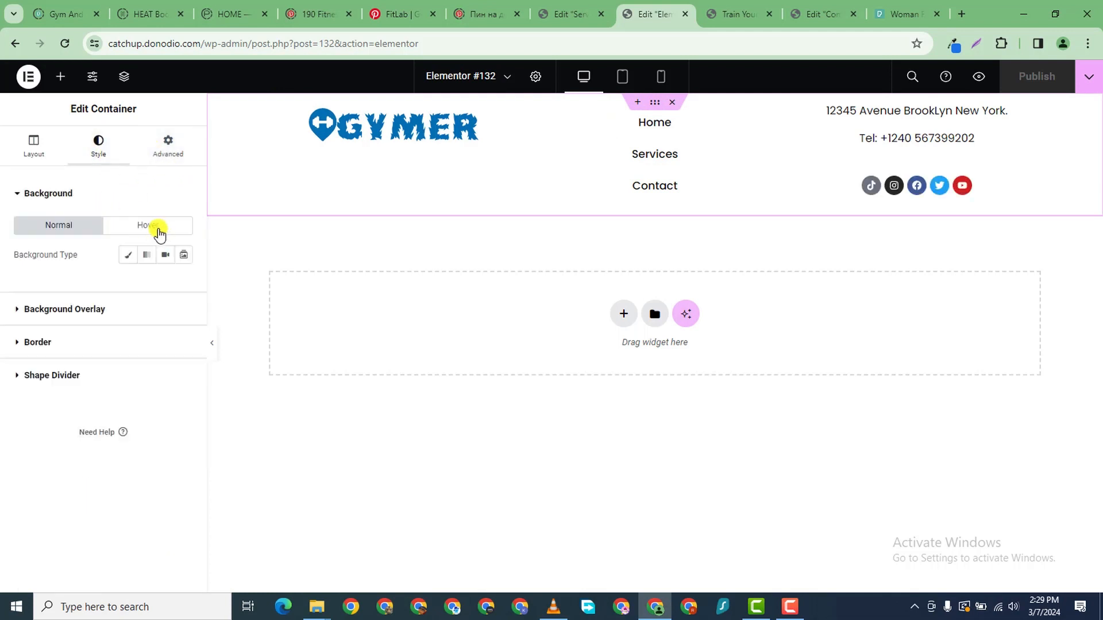
click(129, 254)
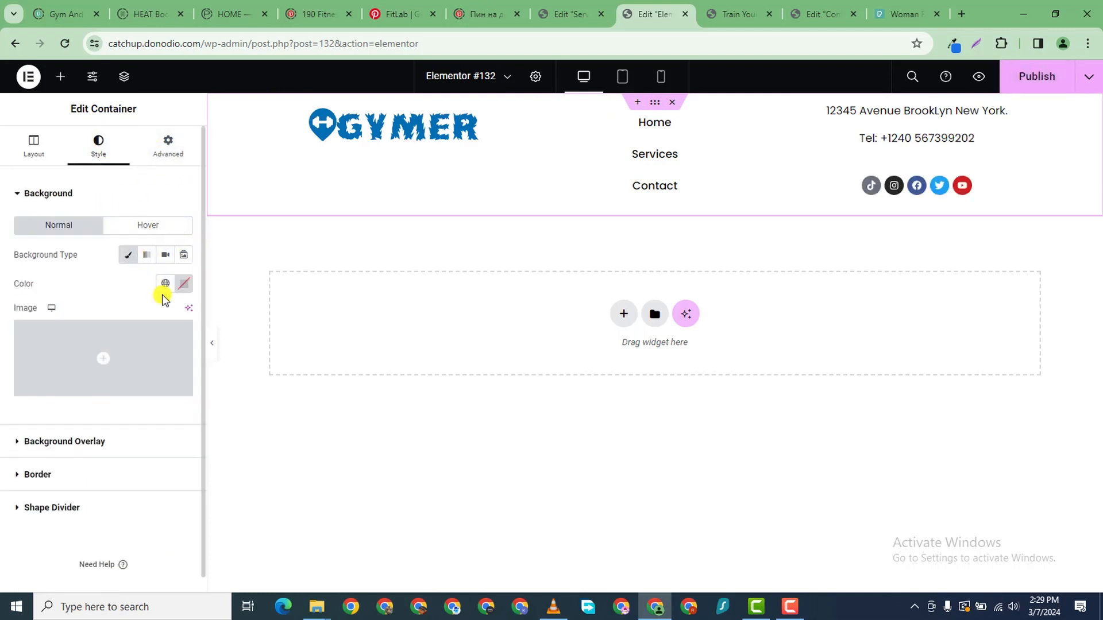
click(184, 282)
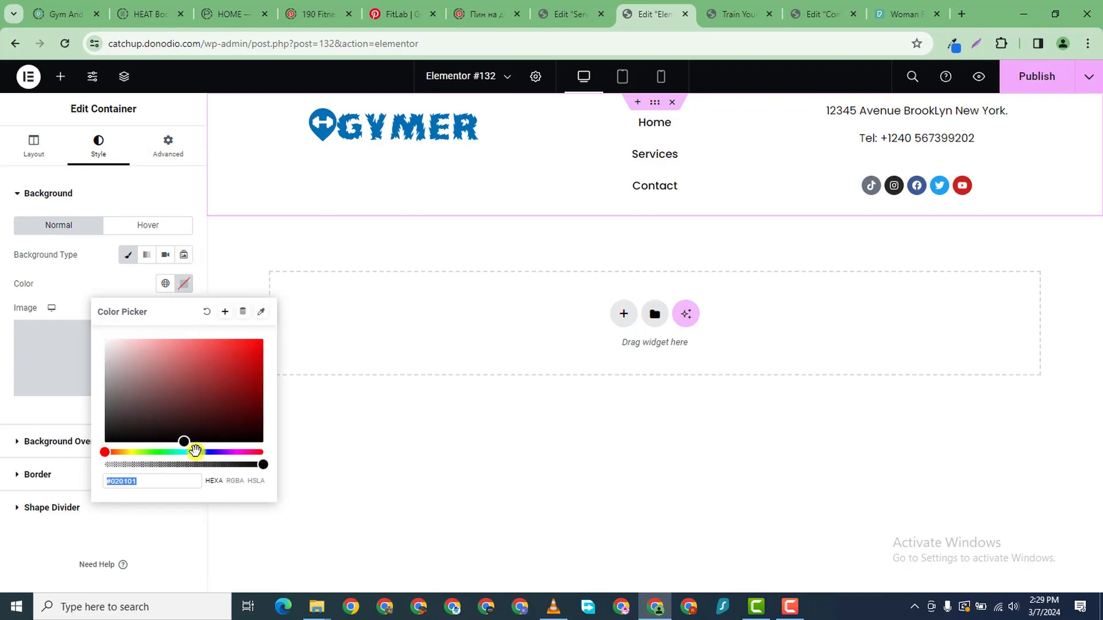
drag(196, 450, 201, 450)
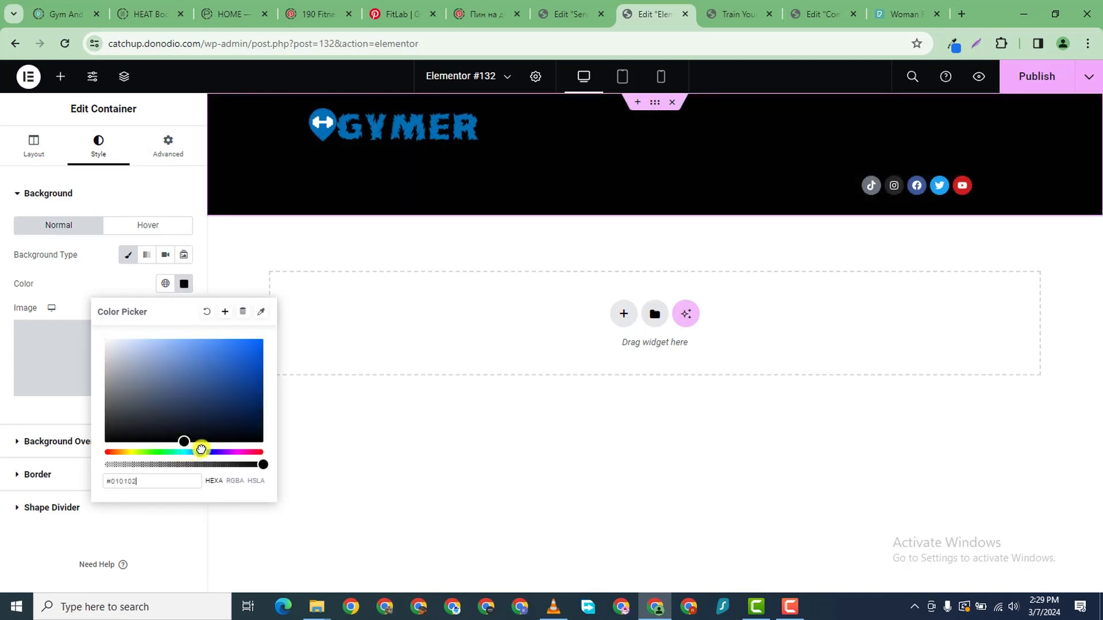
drag(155, 362, 125, 338)
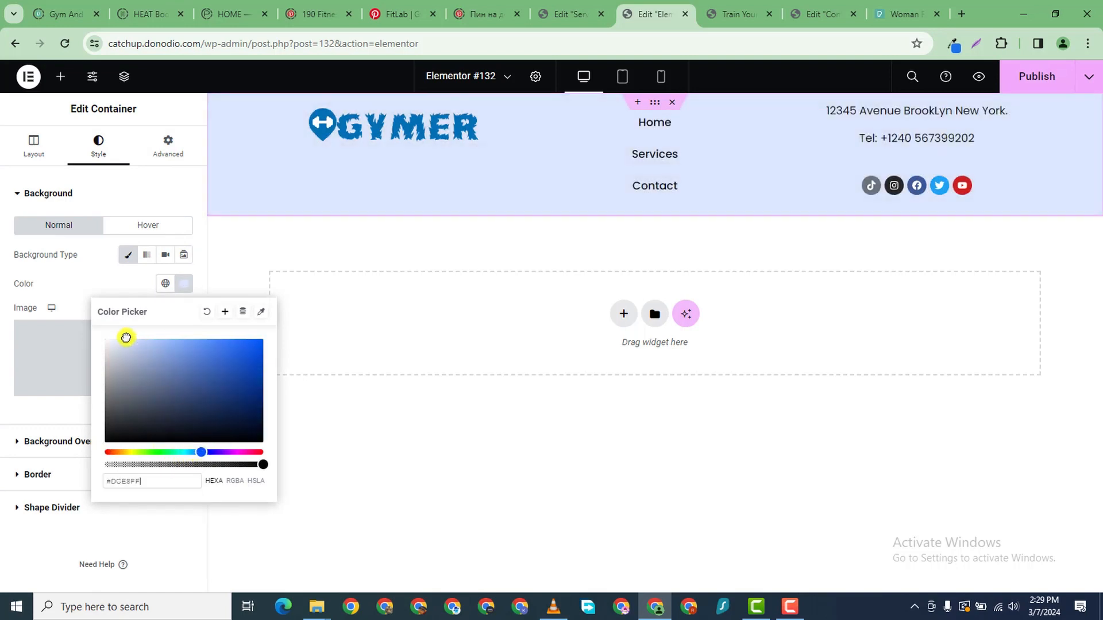
- Set the container's top and bottom padding to 80
click(784, 608)
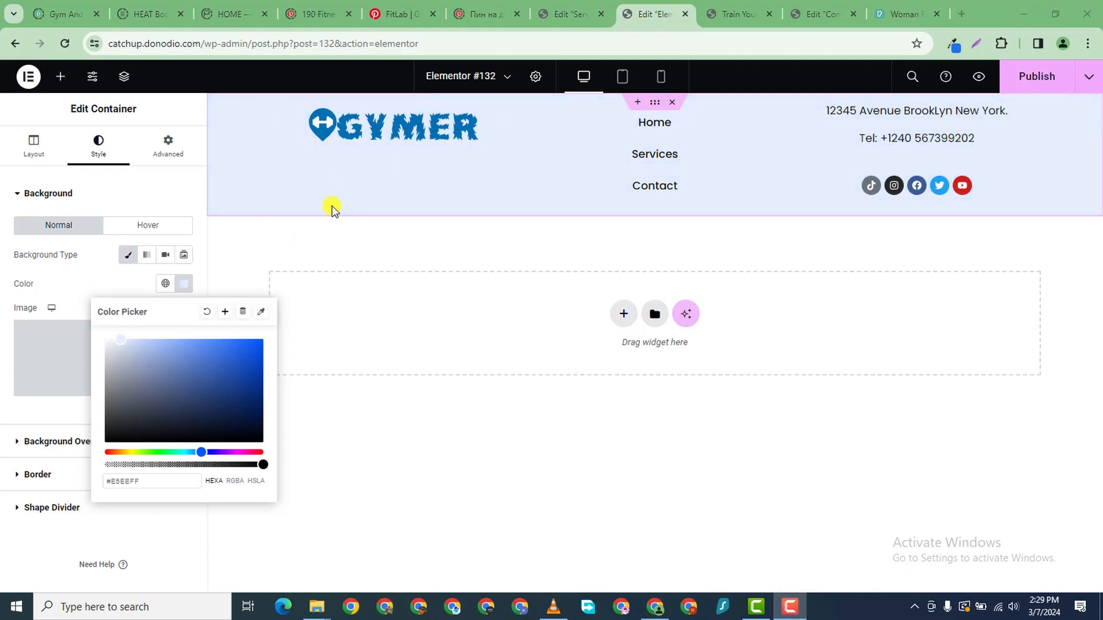
click(250, 101)
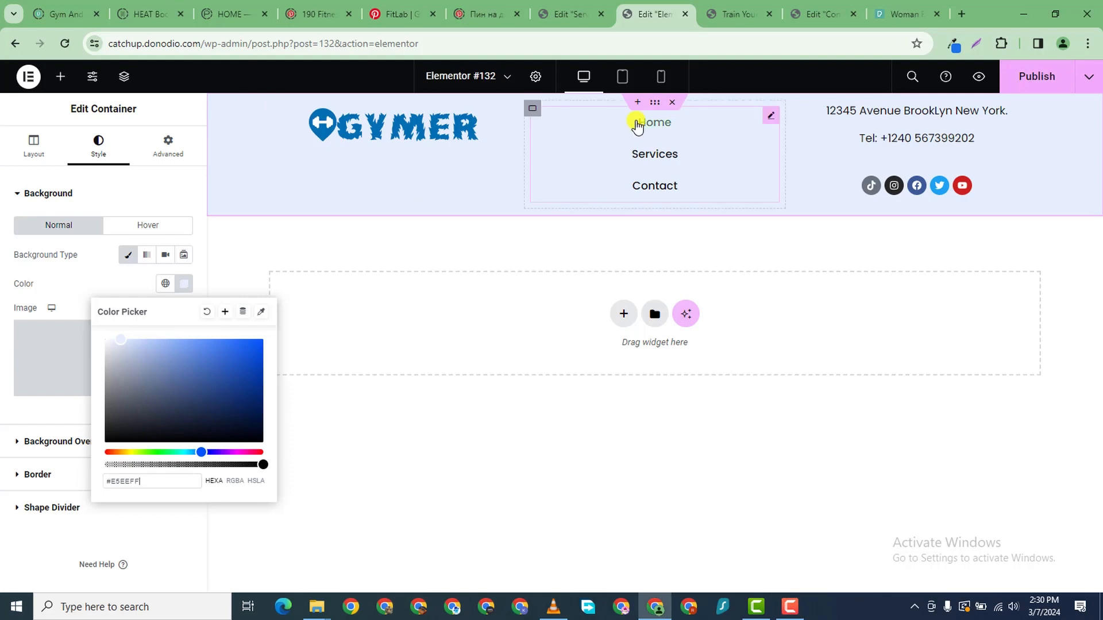
click(653, 103)
click(162, 138)
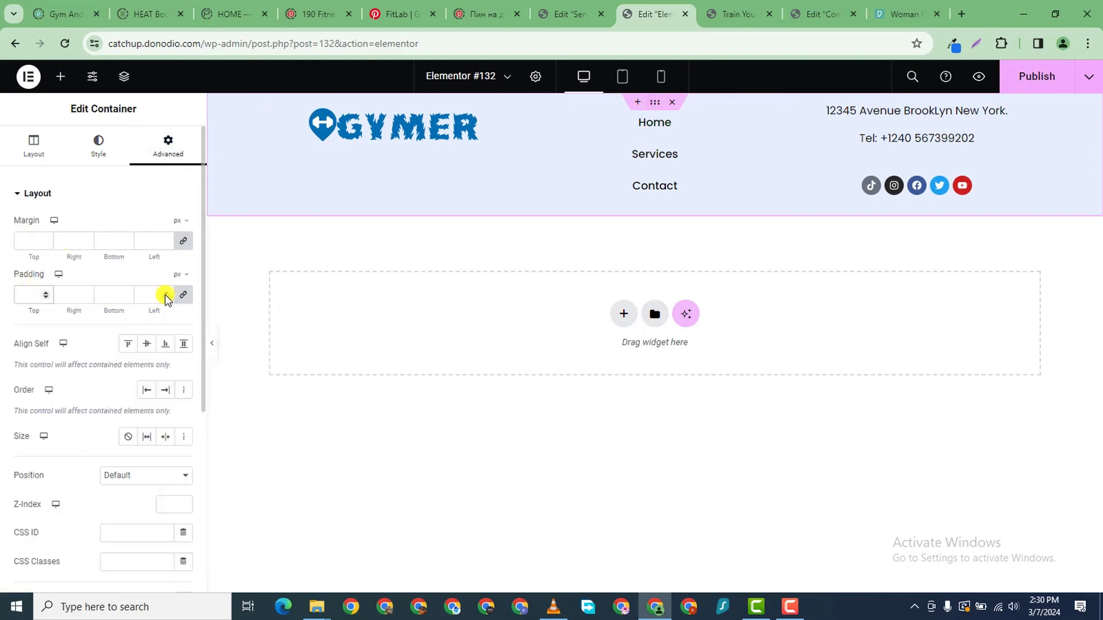
text(0)
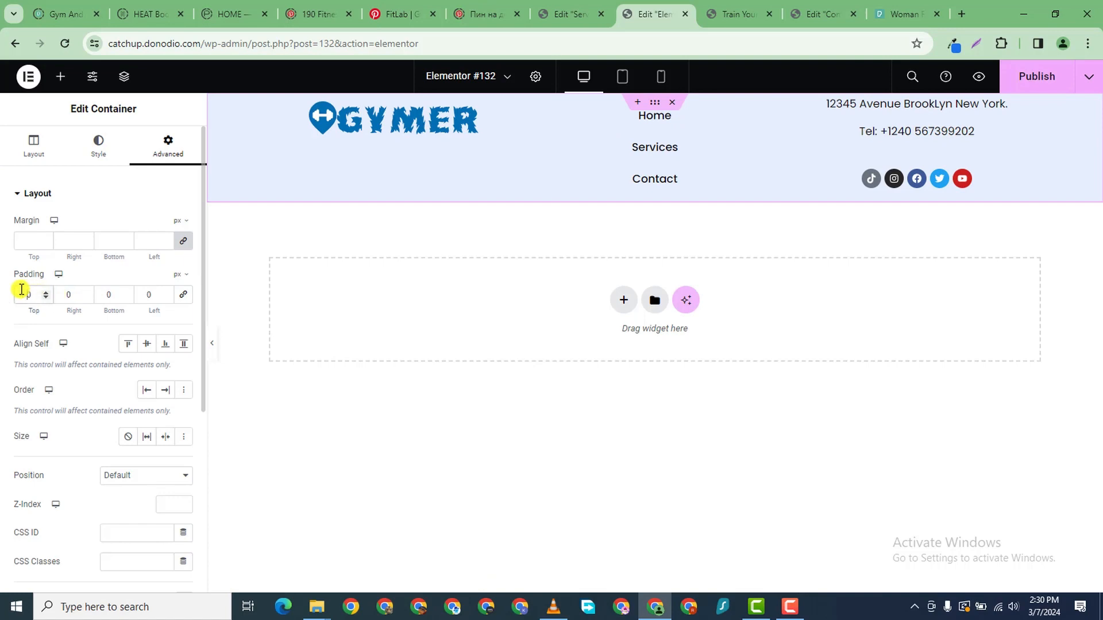
text(80)
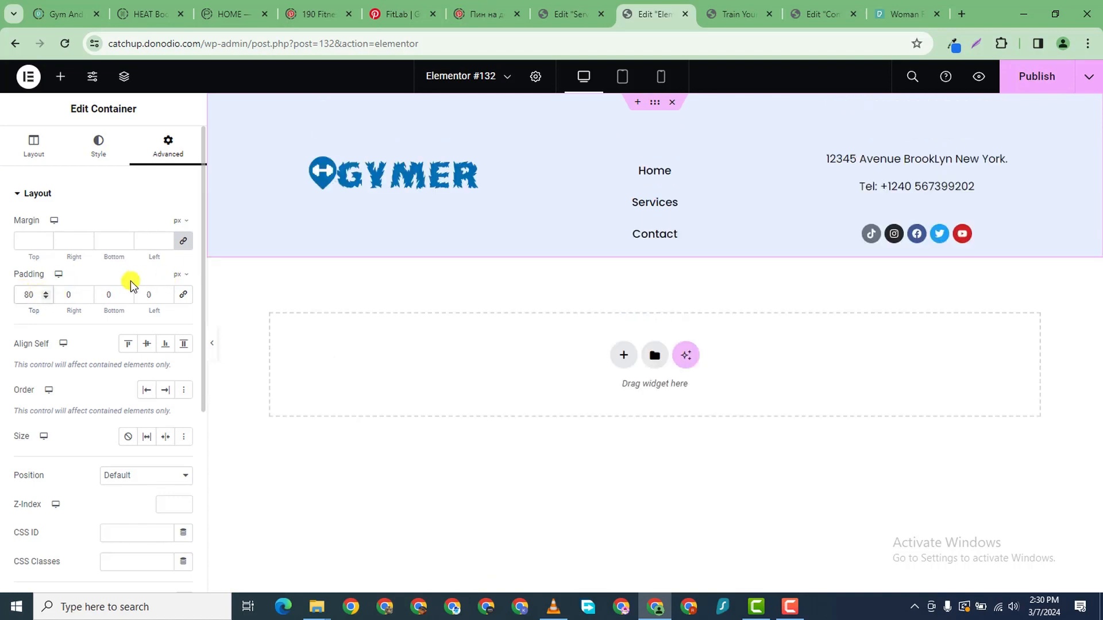
text(80)
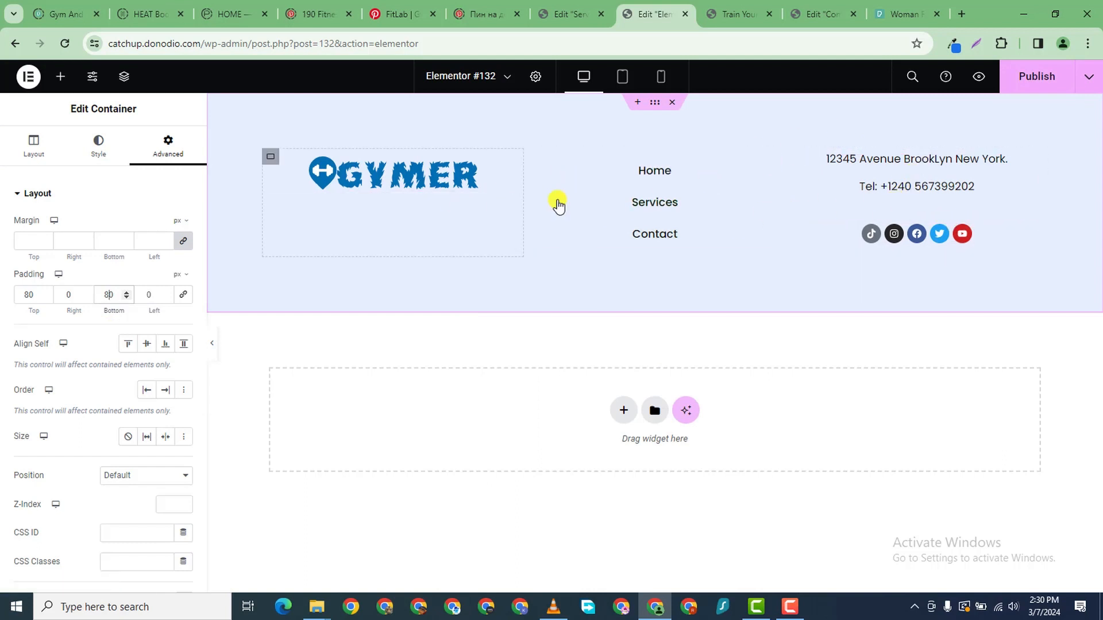
- At phone width, set the footer menu's Responsive Breakpoint to None, publish, and return to desktop view
click(659, 77)
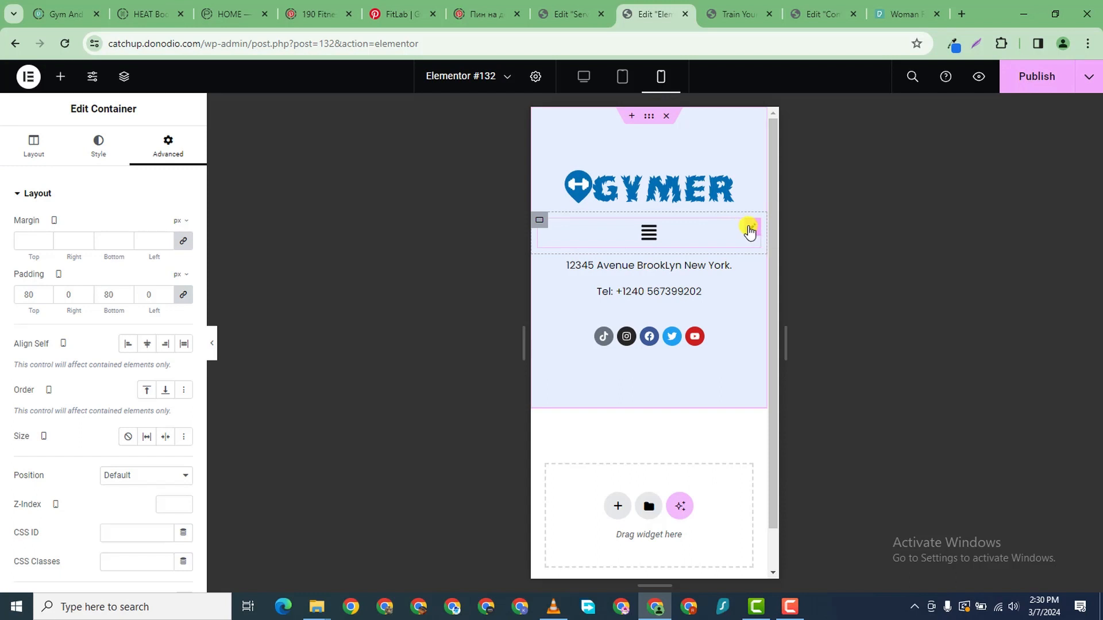
click(749, 231)
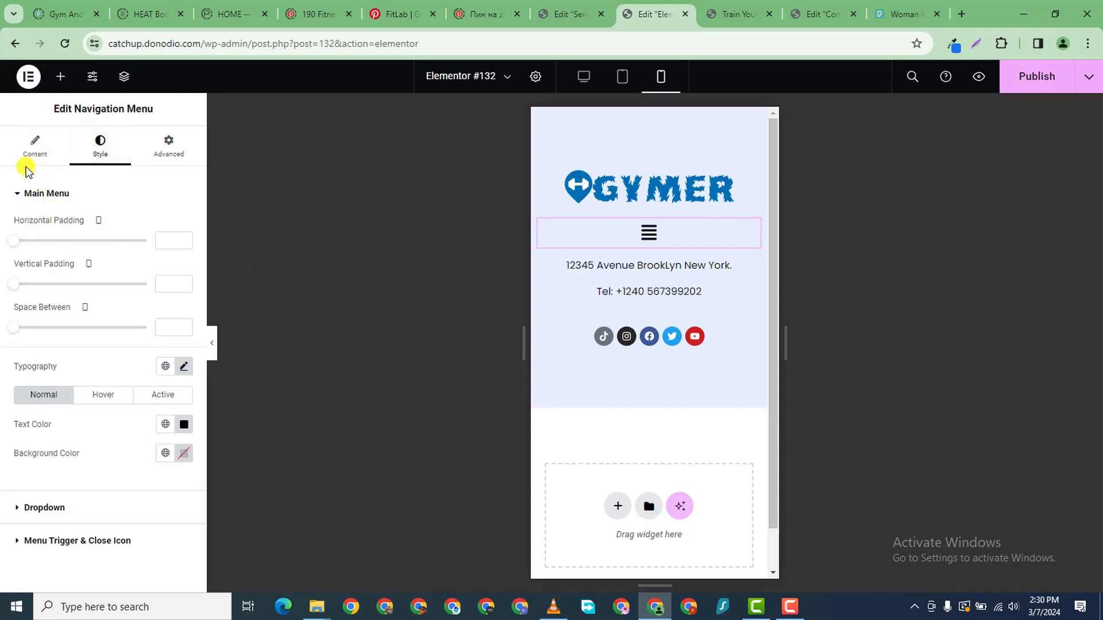
click(33, 150)
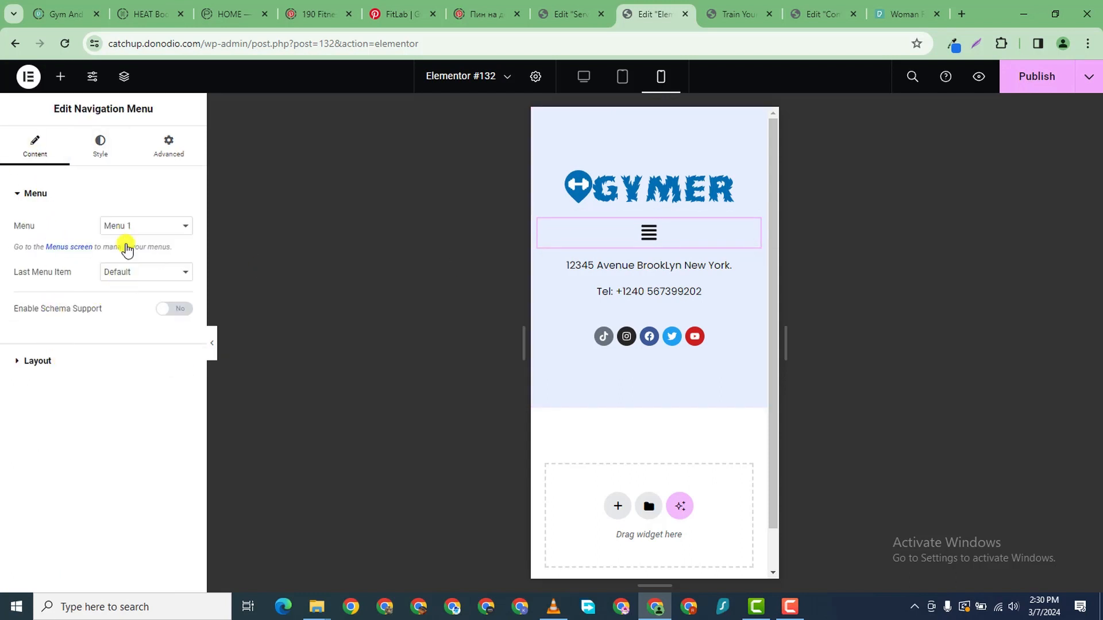
click(33, 360)
scroll(97, 442, down, 1)
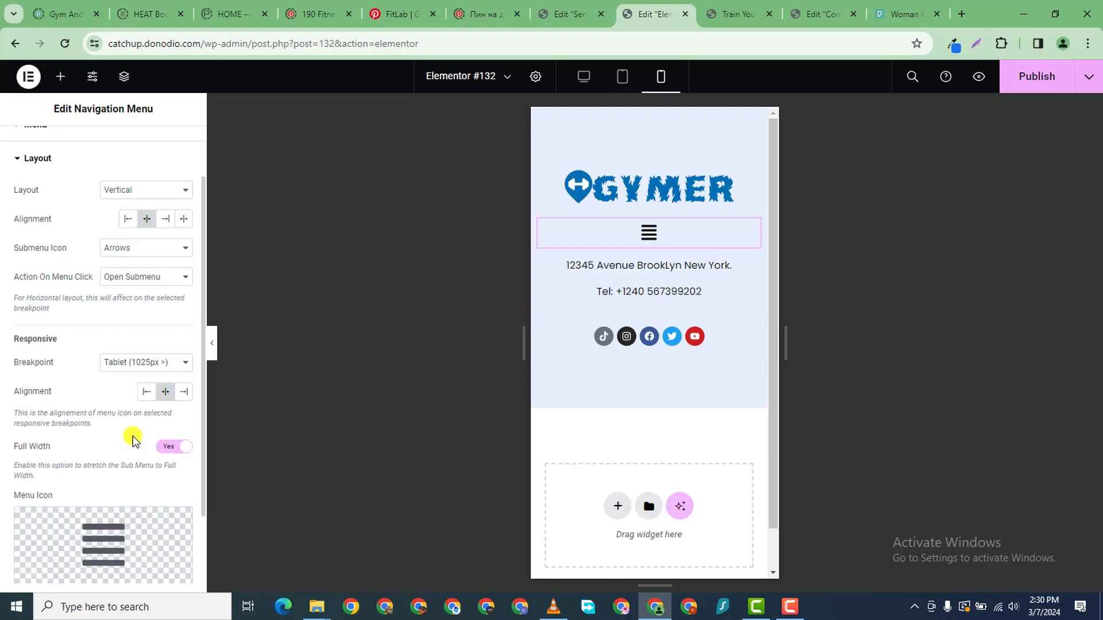
click(162, 363)
click(154, 397)
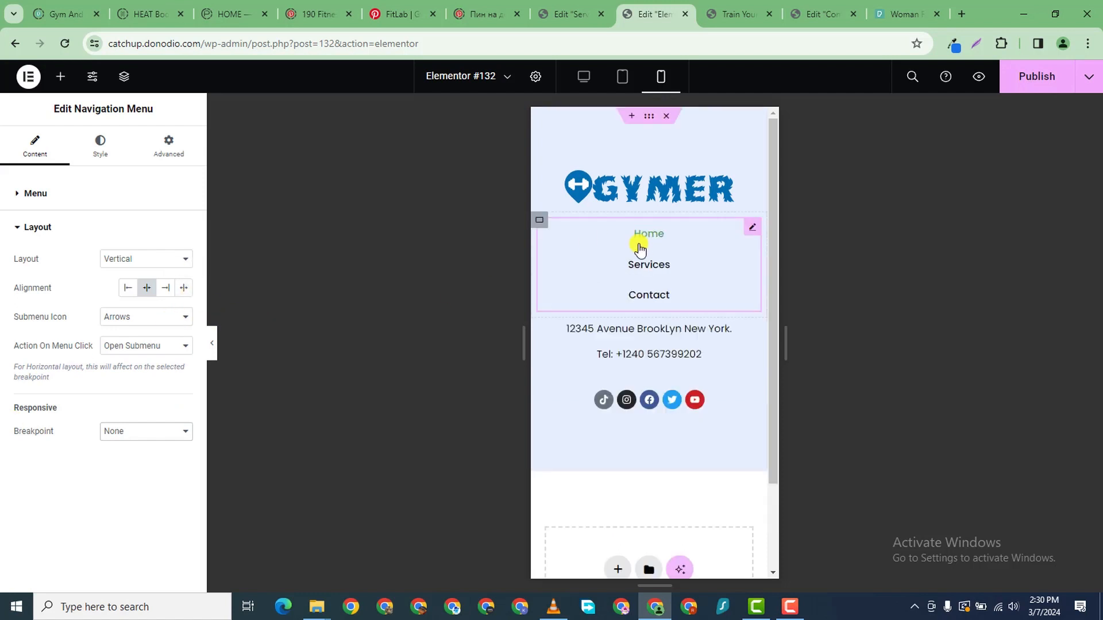
click(1064, 81)
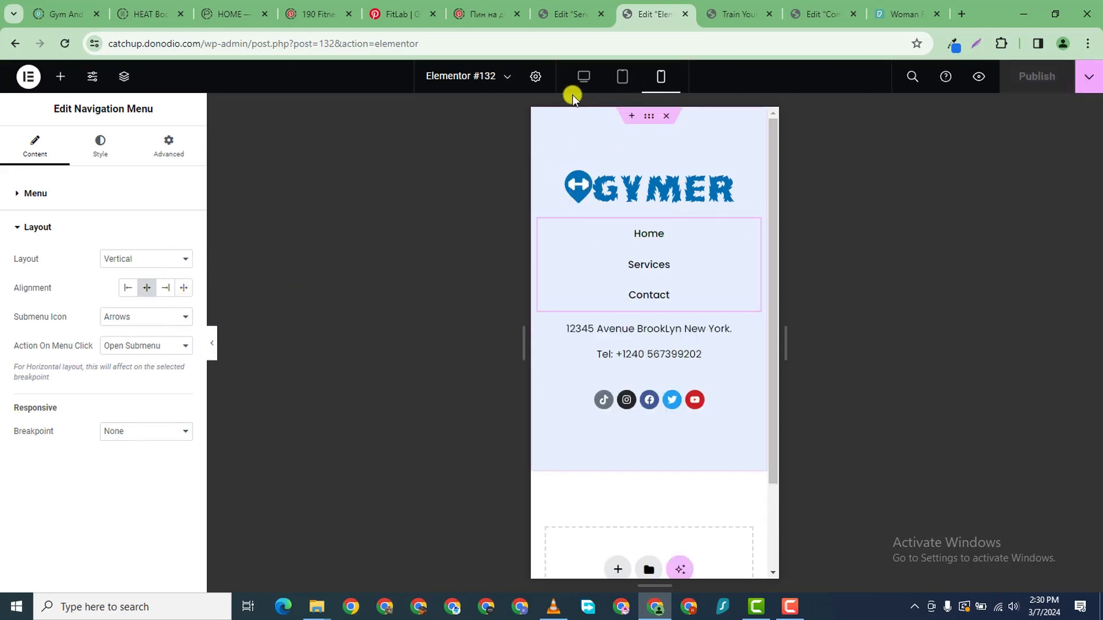
click(583, 77)
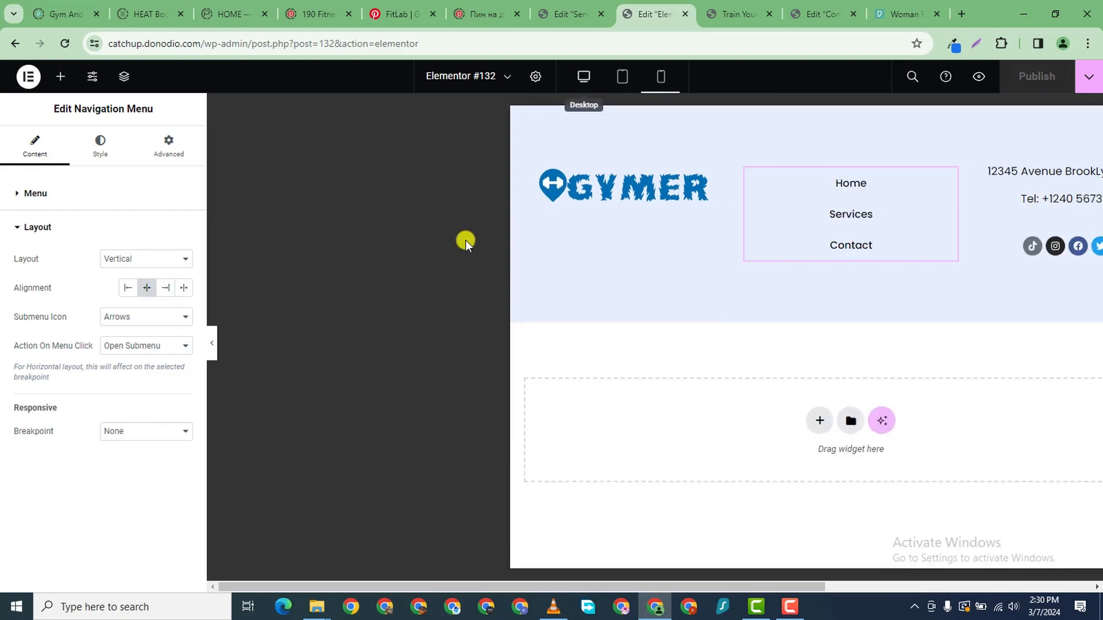
click(735, 16)
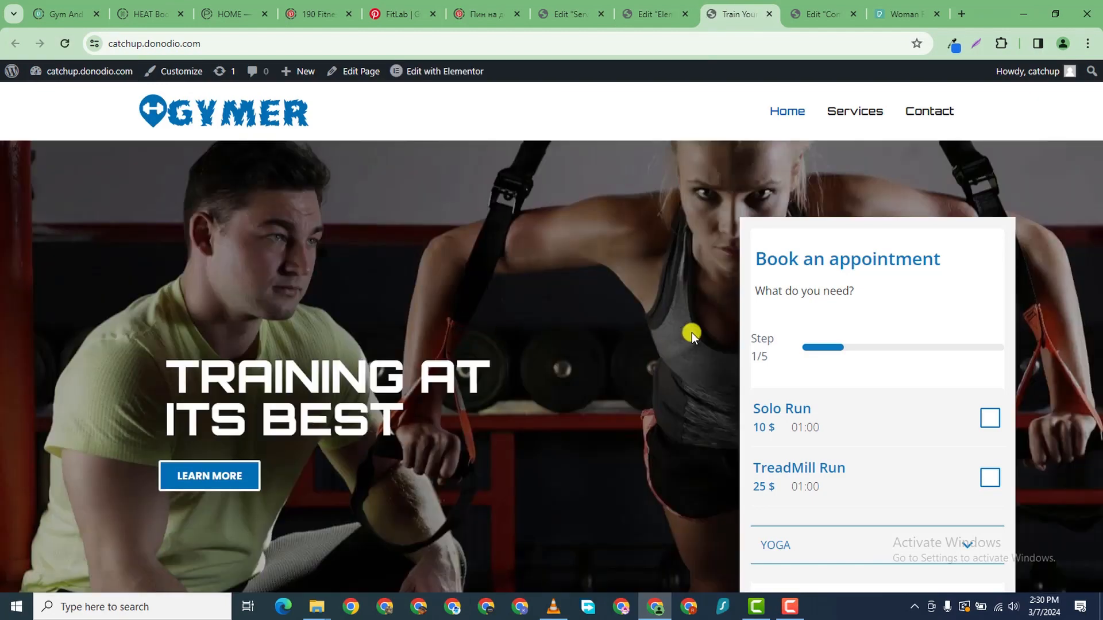
scroll(691, 332, down, 15)
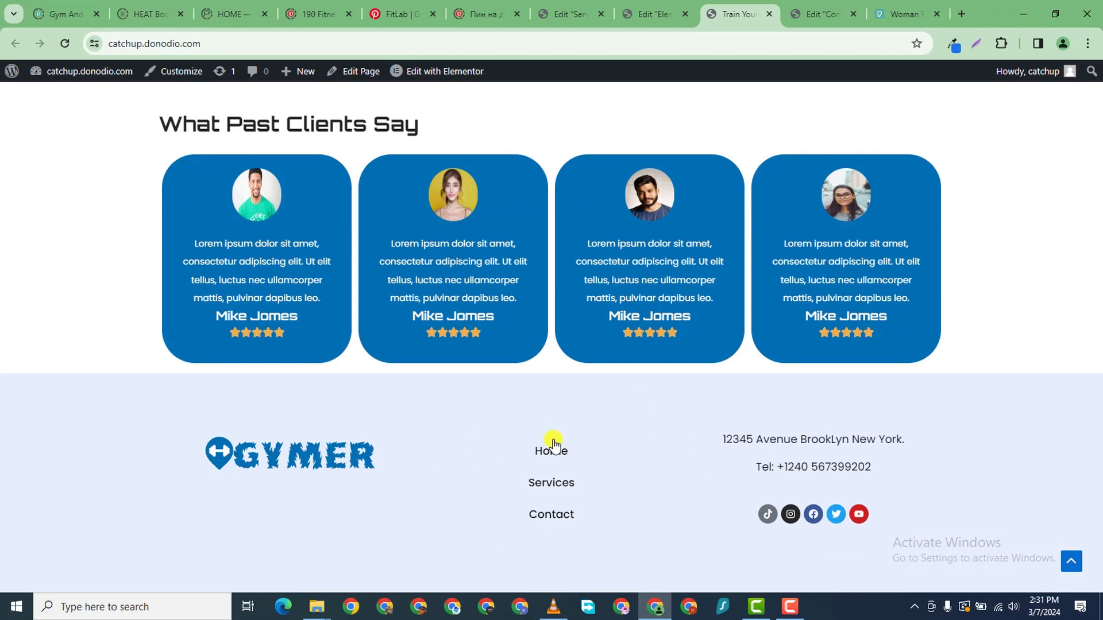
click(667, 21)
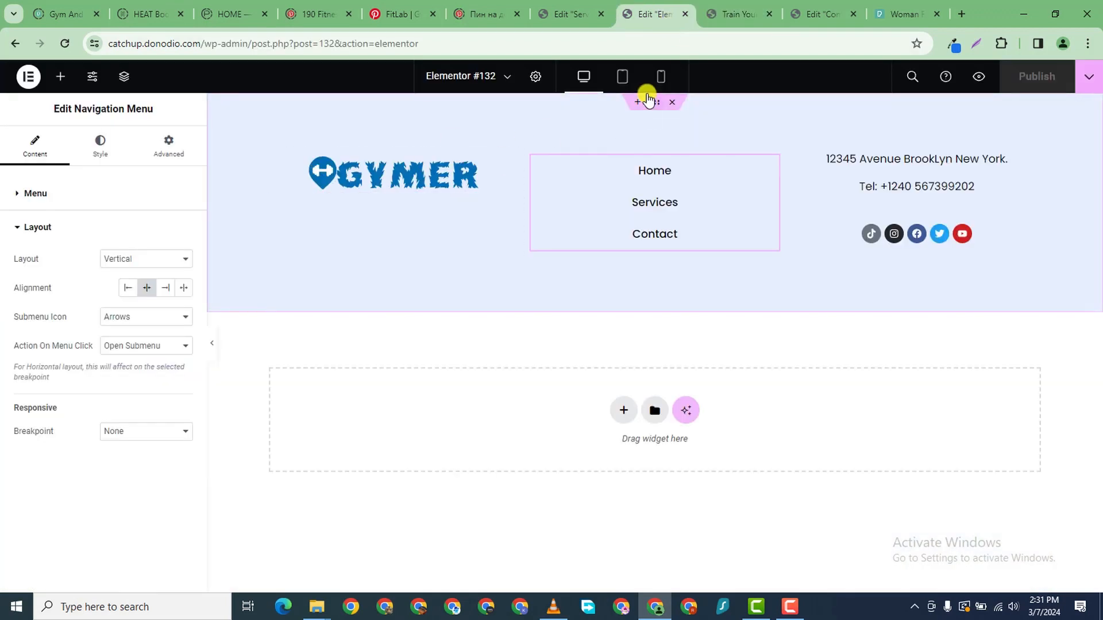
- Unlink the footer container's margins, set the top margin to 60 px, and publish
click(277, 142)
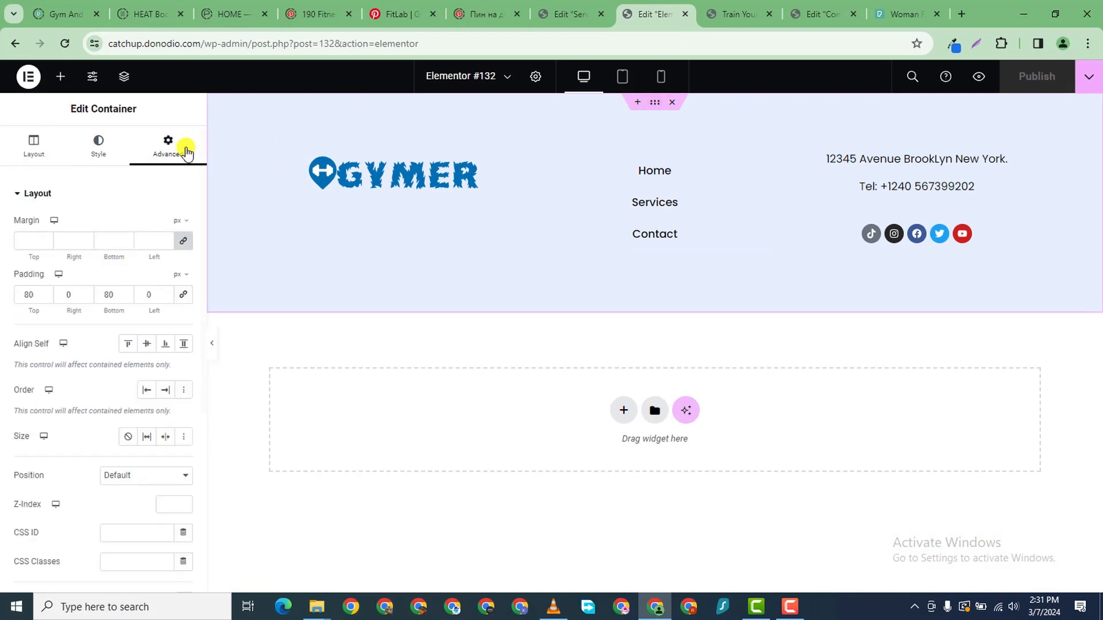
click(183, 241)
text(50)
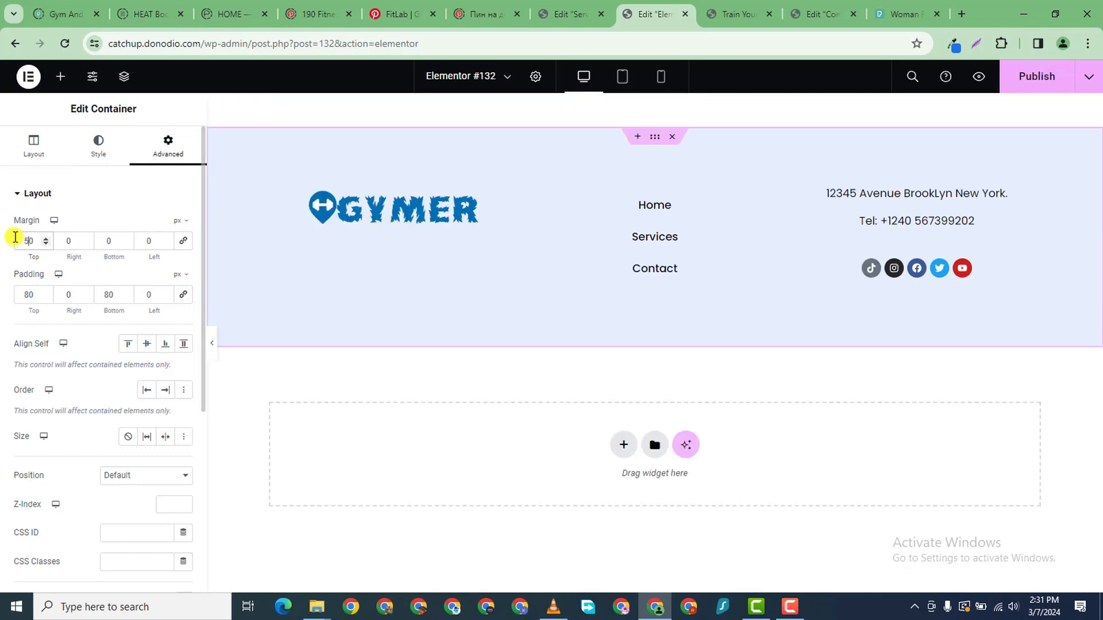
click(45, 239)
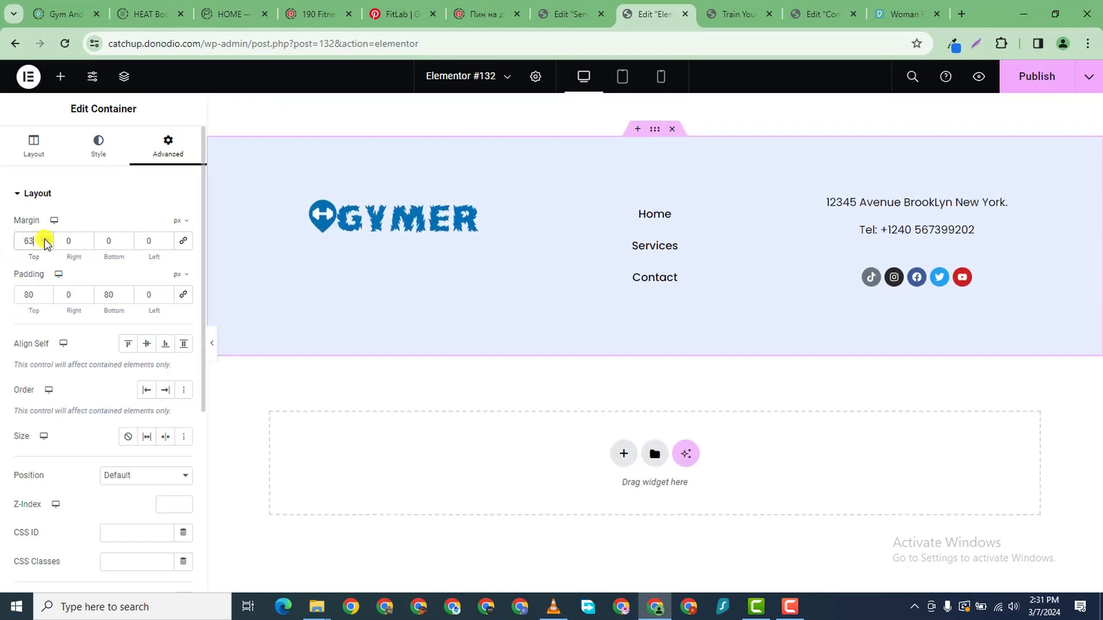
click(45, 244)
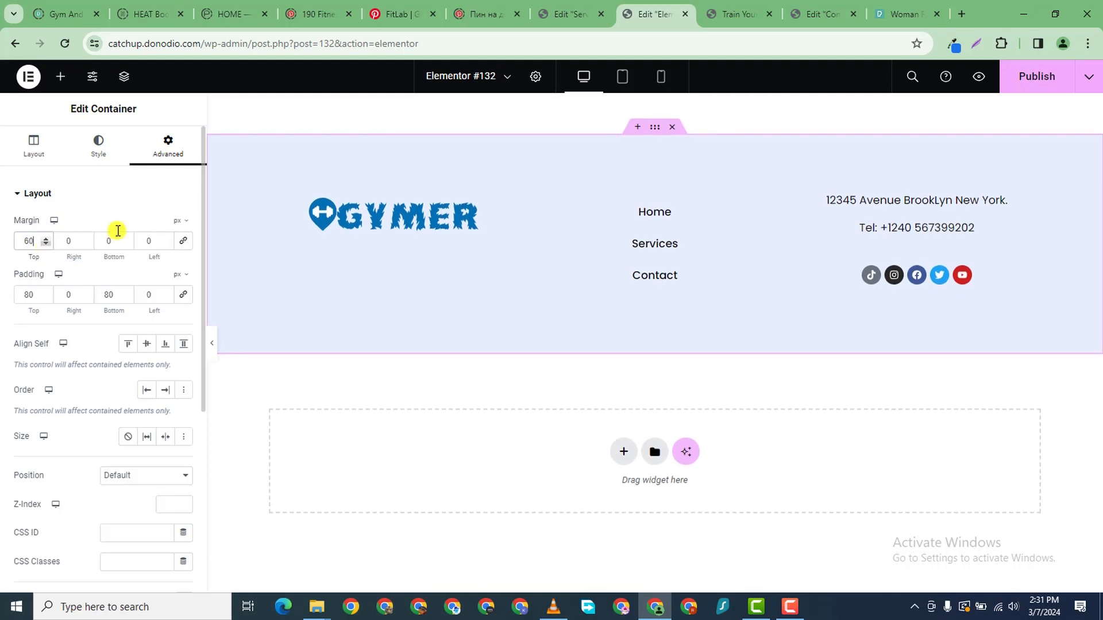
click(1040, 80)
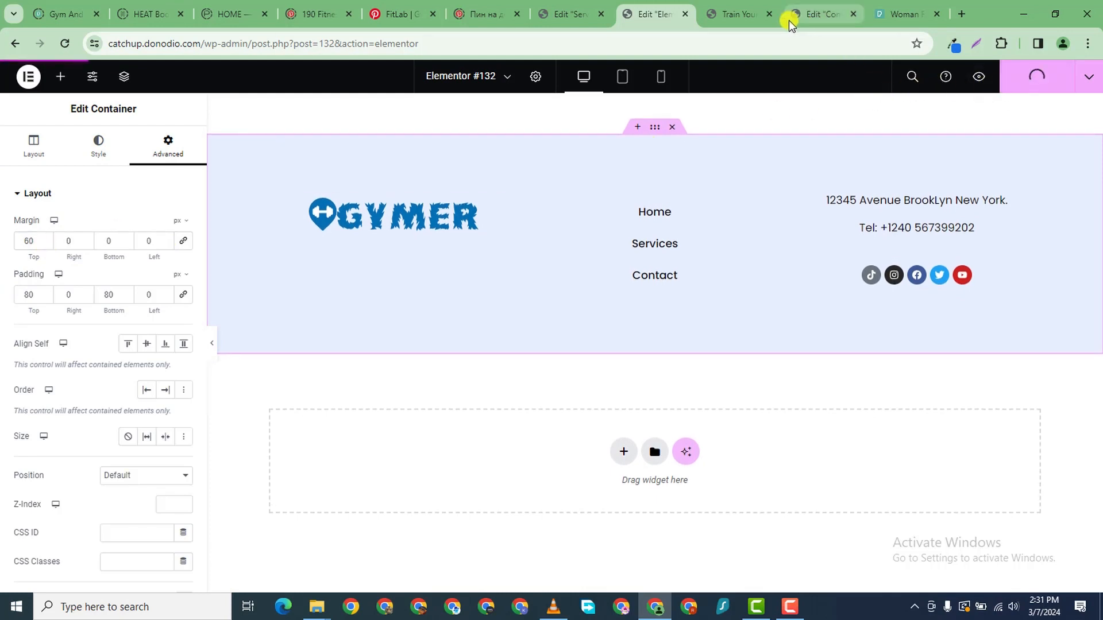
- Reload the live site to check the footer, then go to the Contact page
click(750, 17)
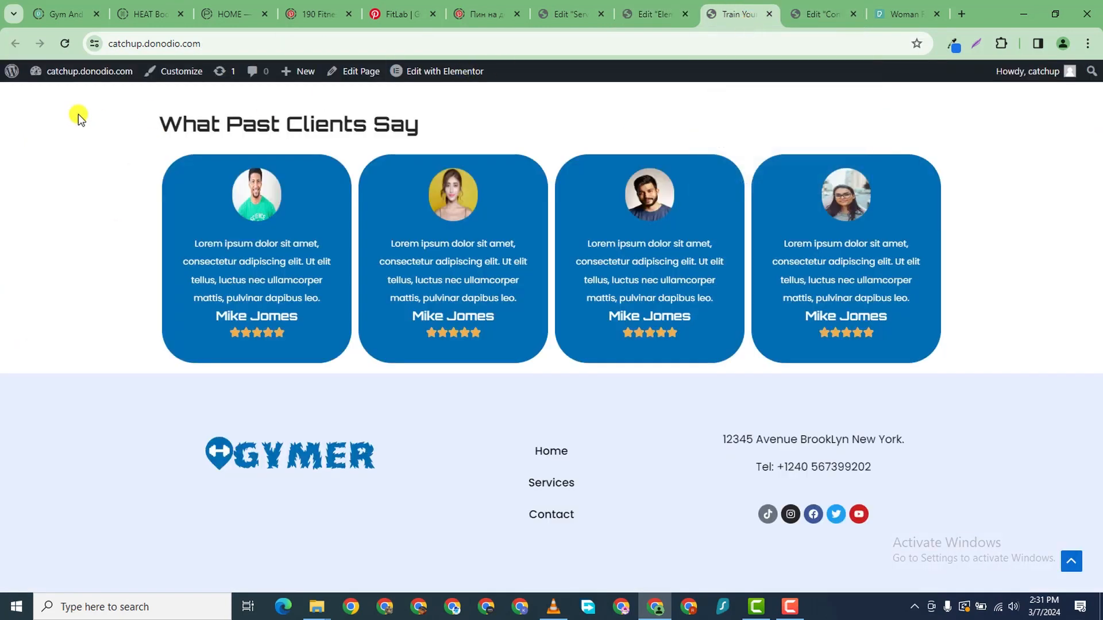
click(64, 44)
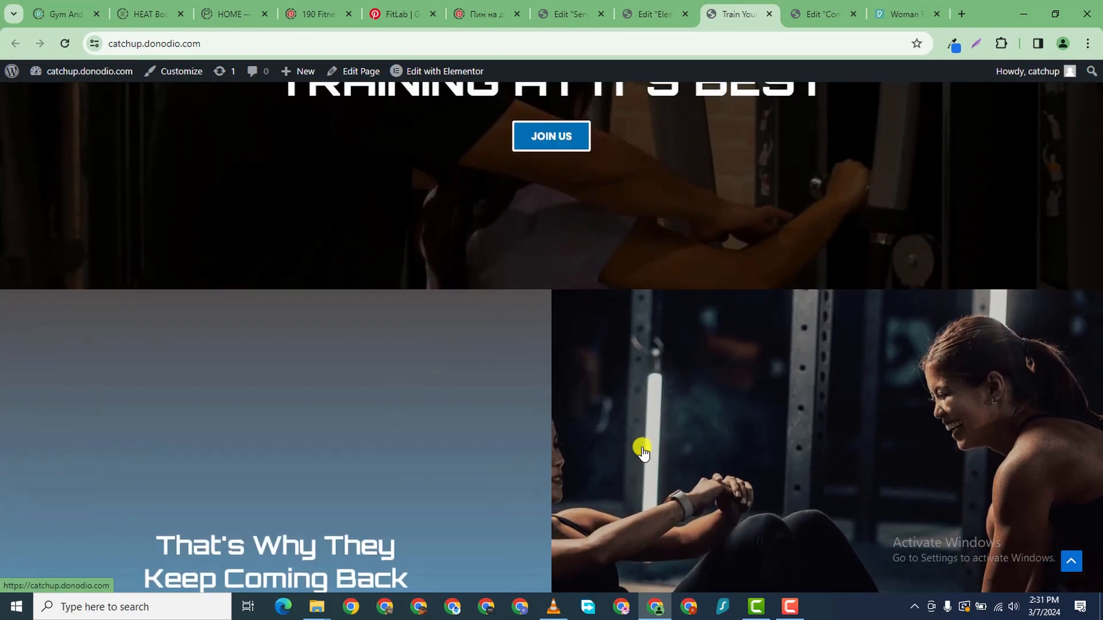
scroll(644, 453, up, 15)
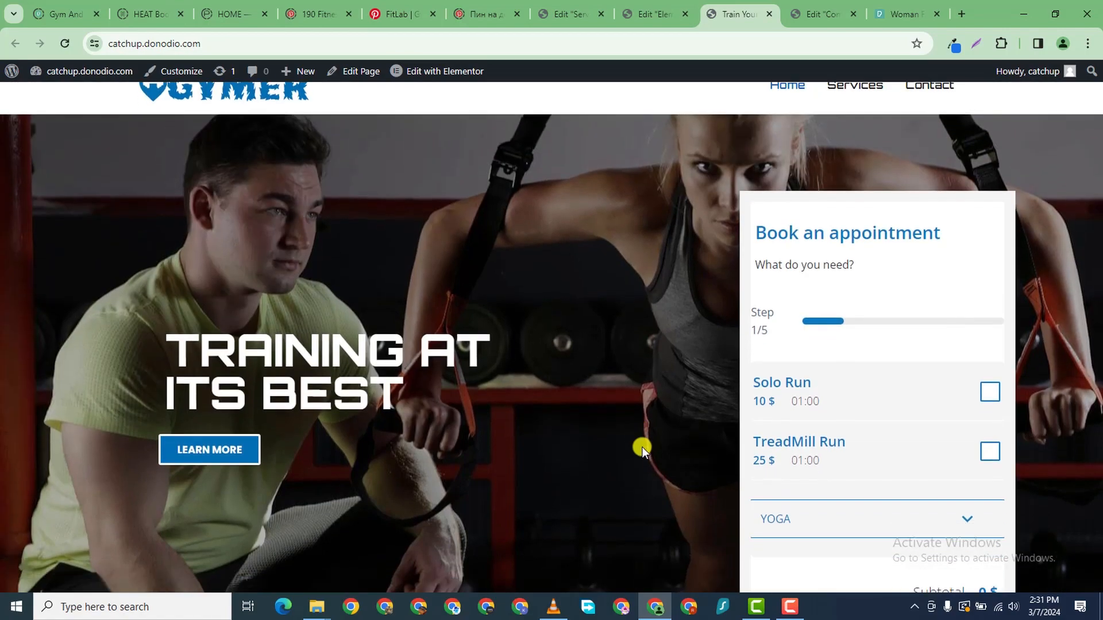
scroll(642, 446, down, 20)
scroll(642, 447, up, 20)
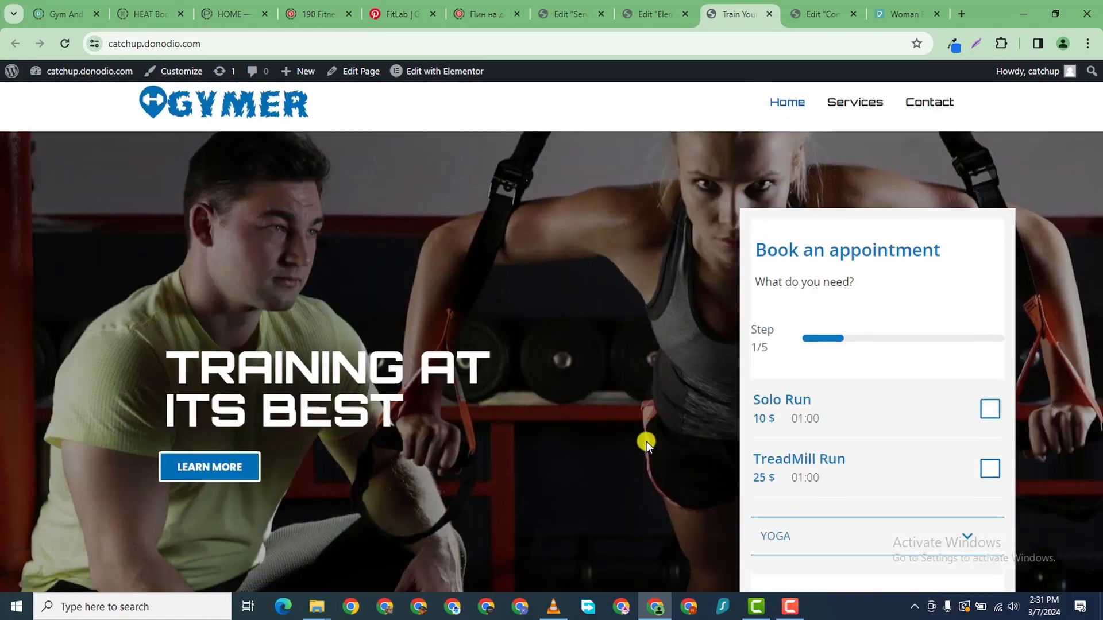
scroll(646, 441, down, 1)
scroll(925, 69, up, 1)
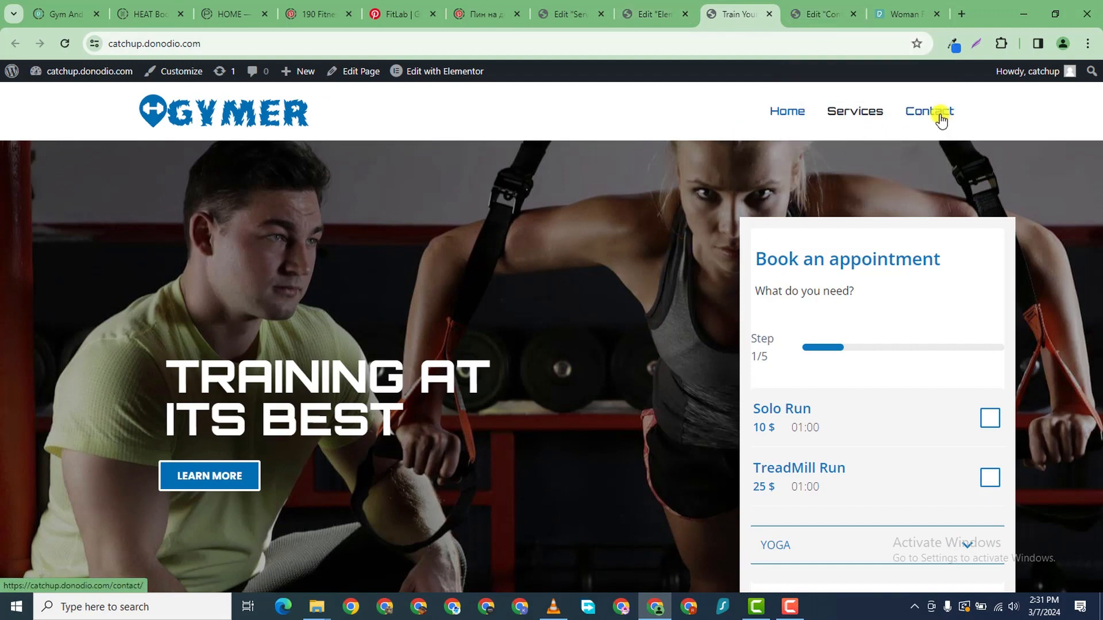
click(939, 114)
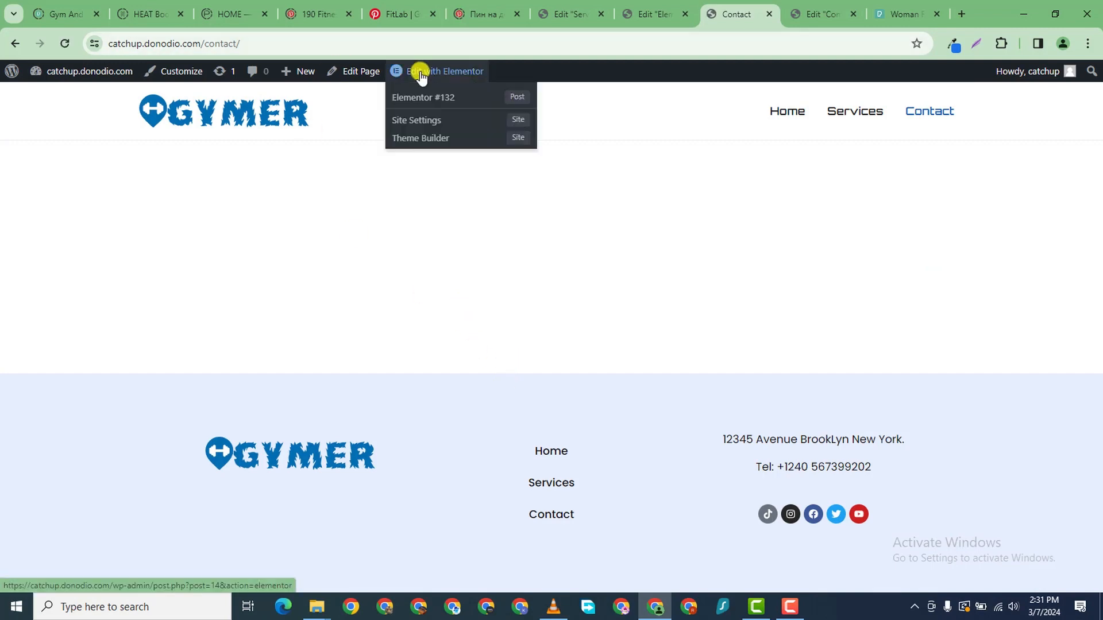
- Open the Contact page in Elementor and close the duplicate Contact editor tab
click(419, 69)
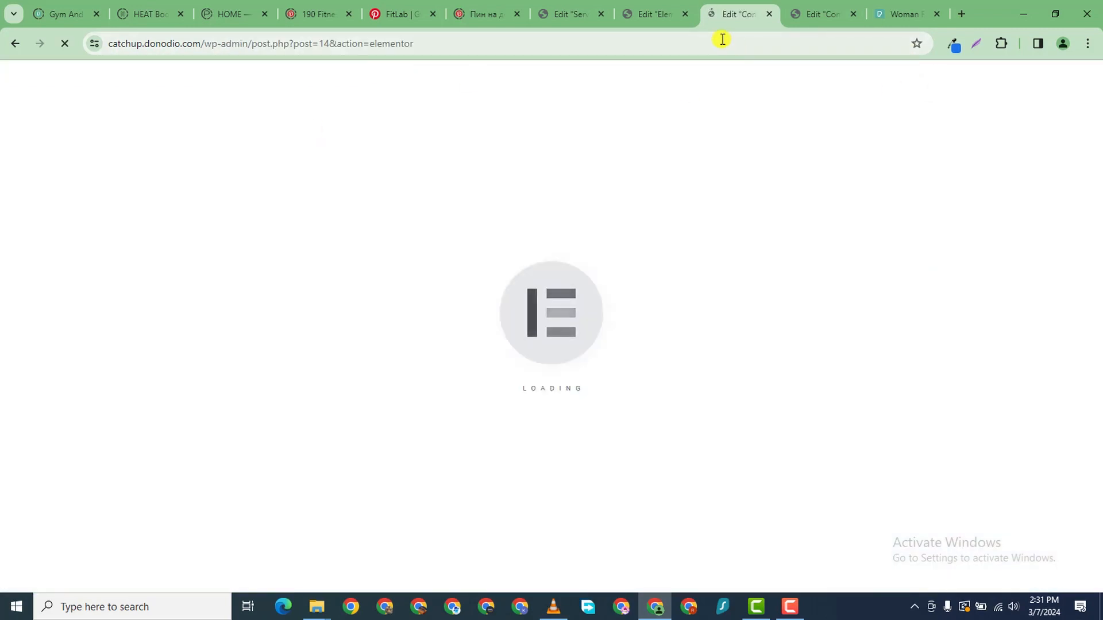
click(825, 16)
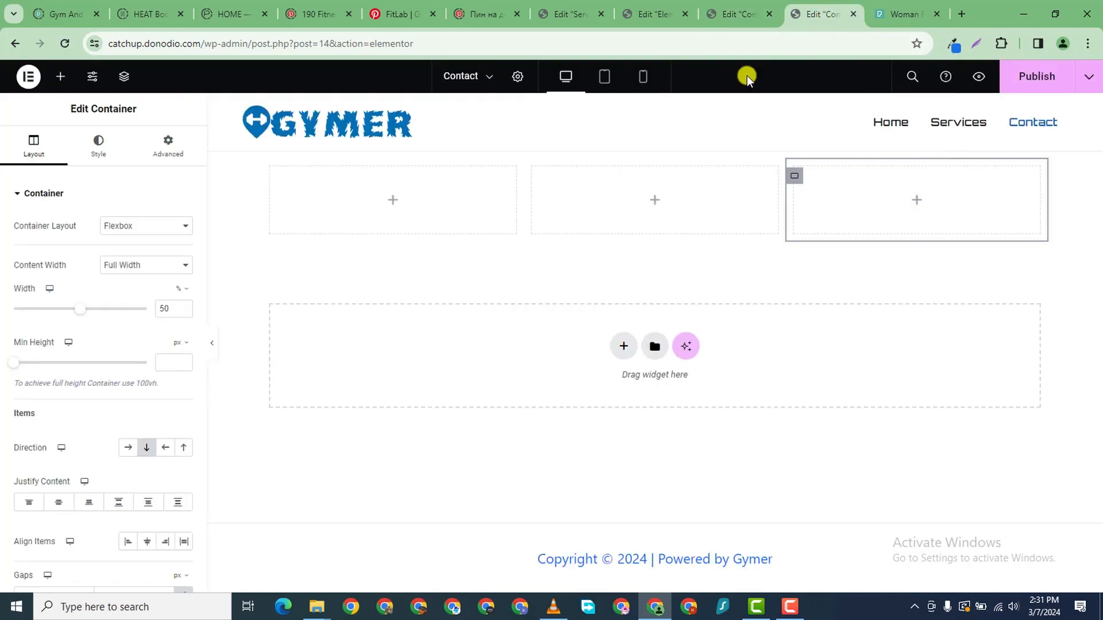
click(853, 13)
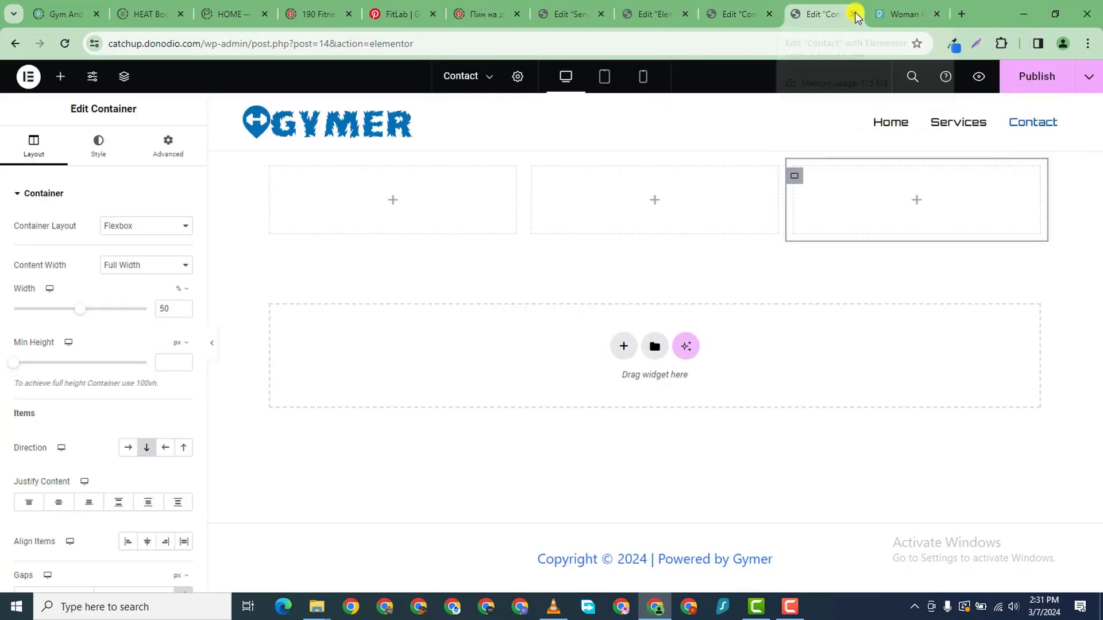
click(612, 155)
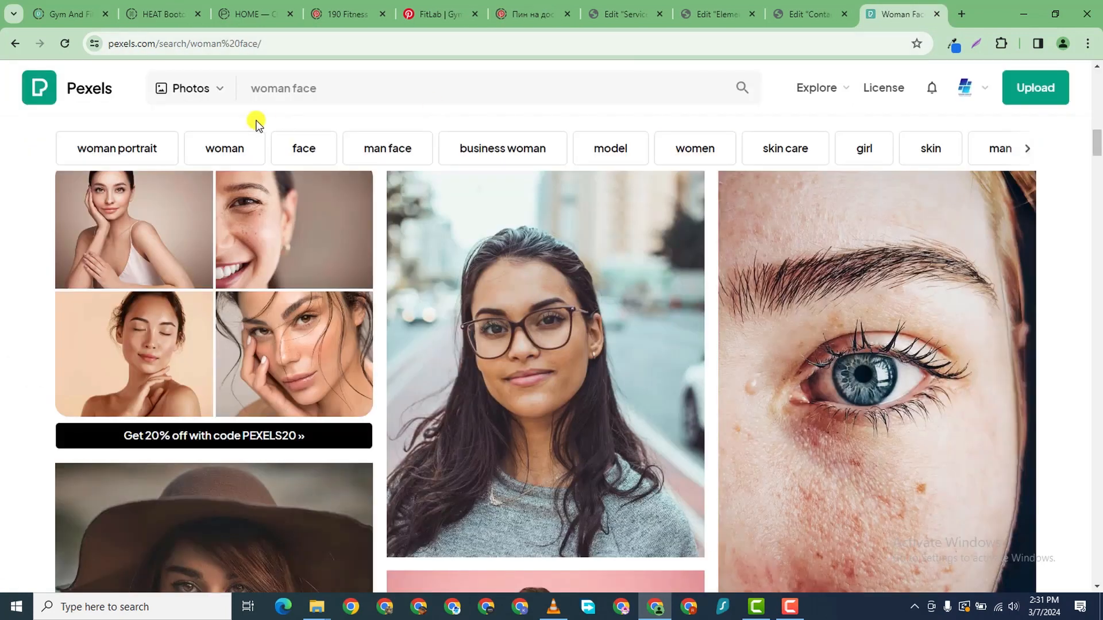
click(792, 12)
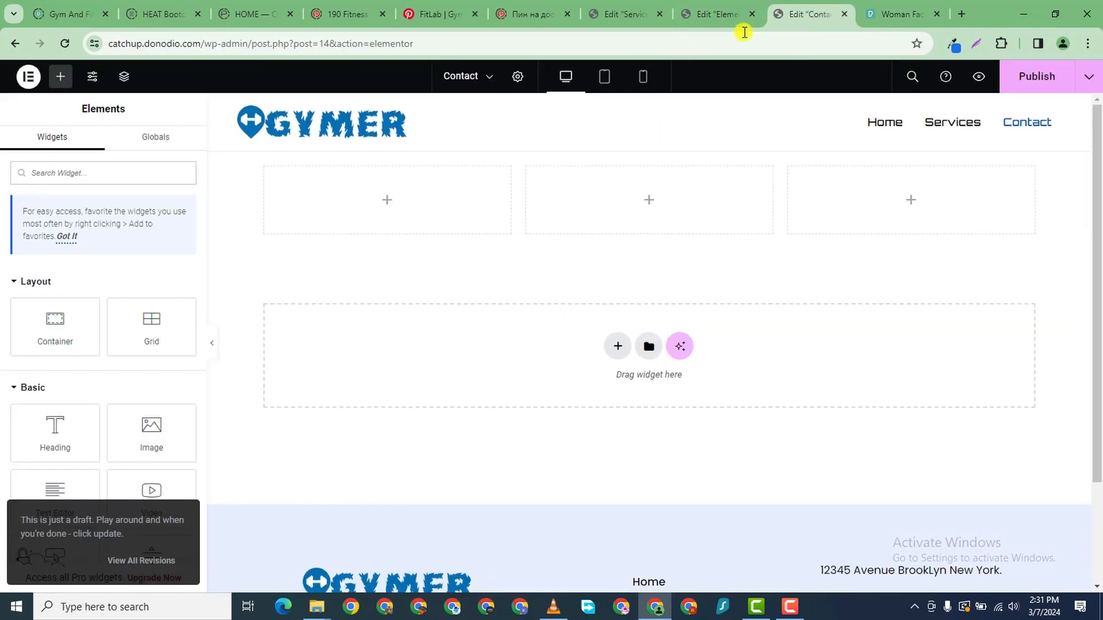
click(721, 13)
click(811, 12)
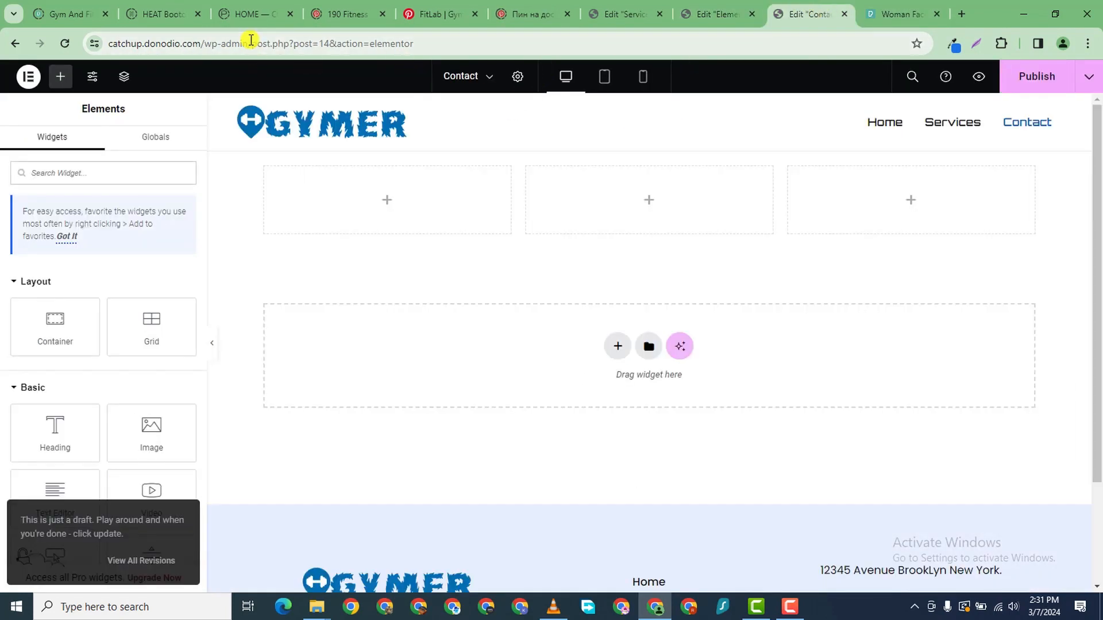
- Load the site address in a new tab and edit the Services page with Elementor
click(201, 43)
drag(92, 44, 117, 38)
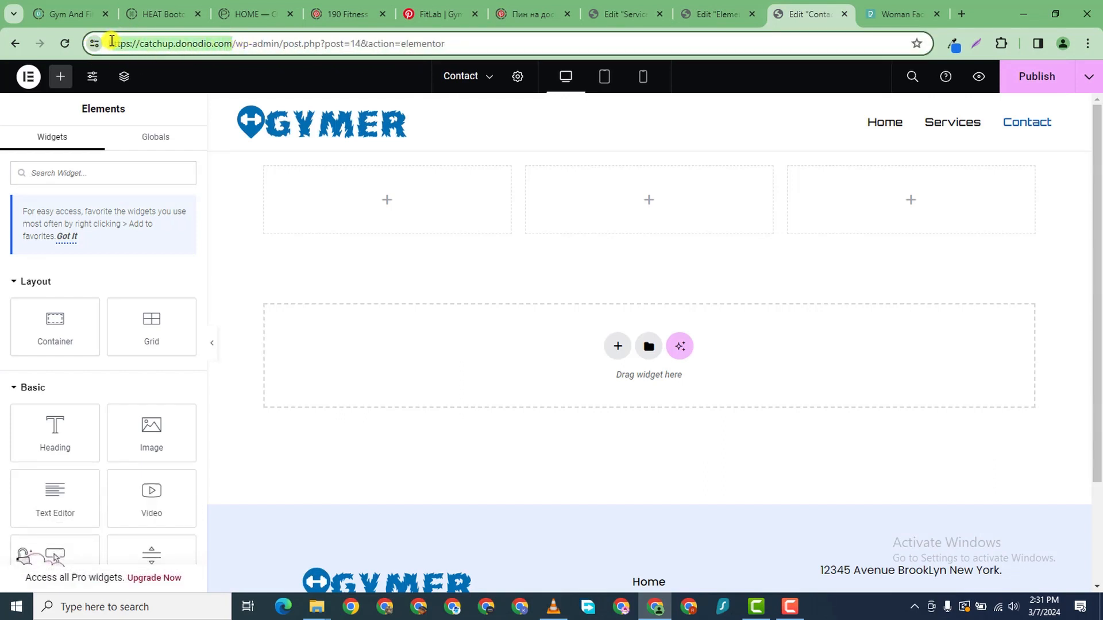
right_click(142, 46)
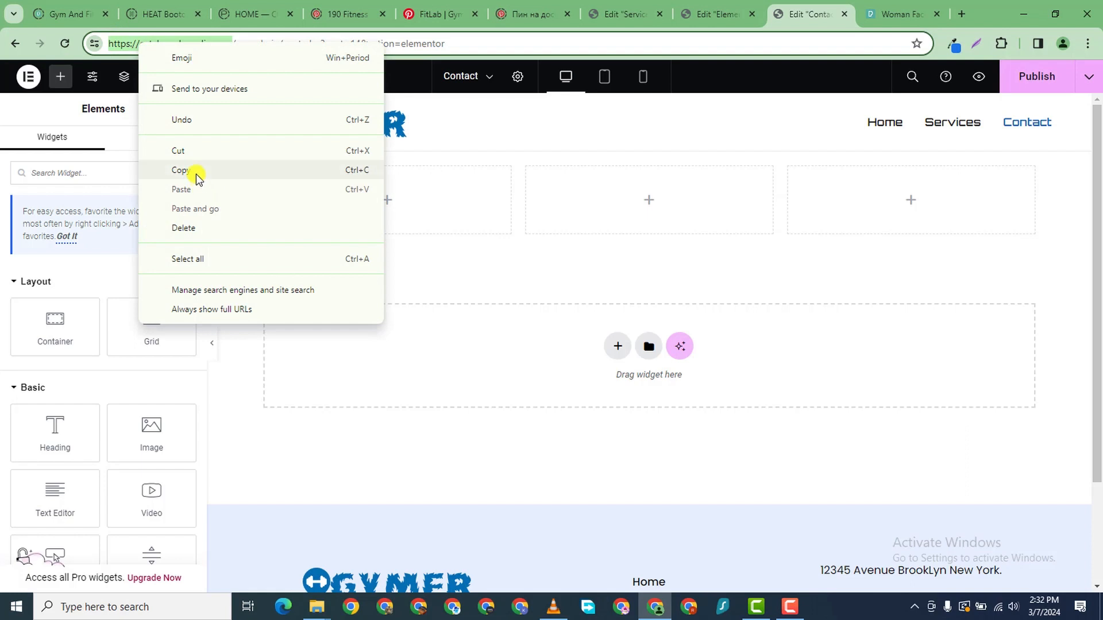
click(197, 170)
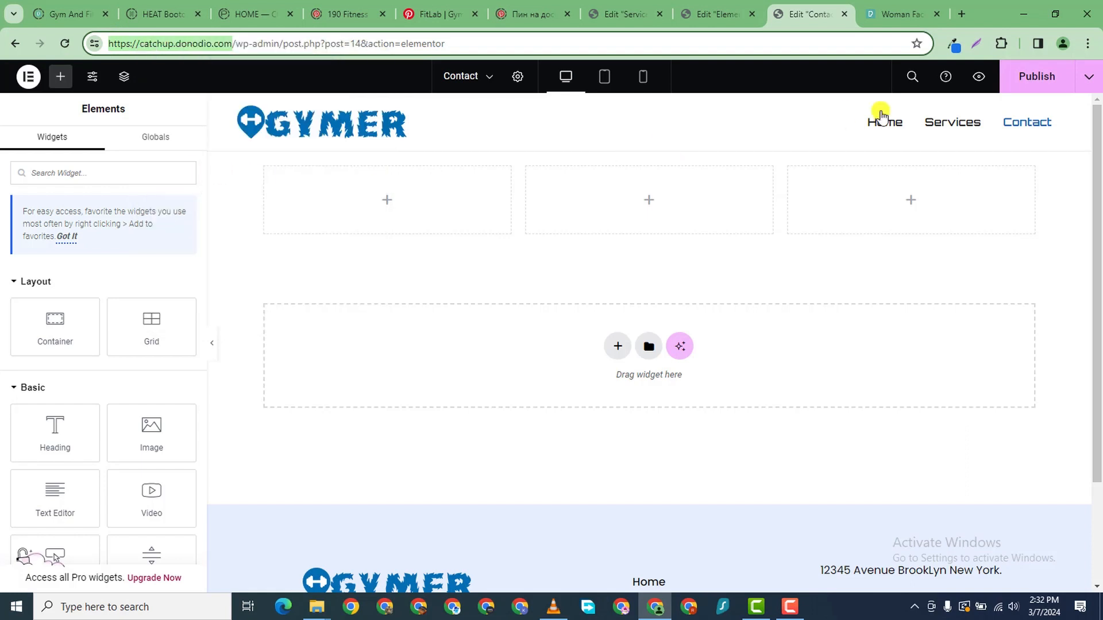
click(965, 14)
right_click(430, 44)
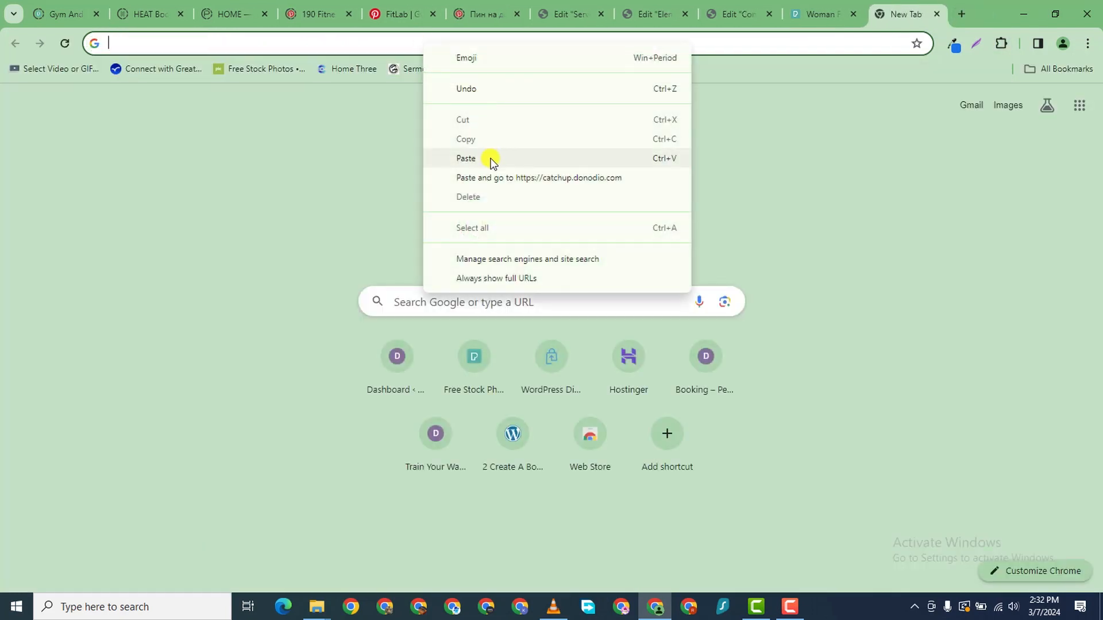
click(494, 177)
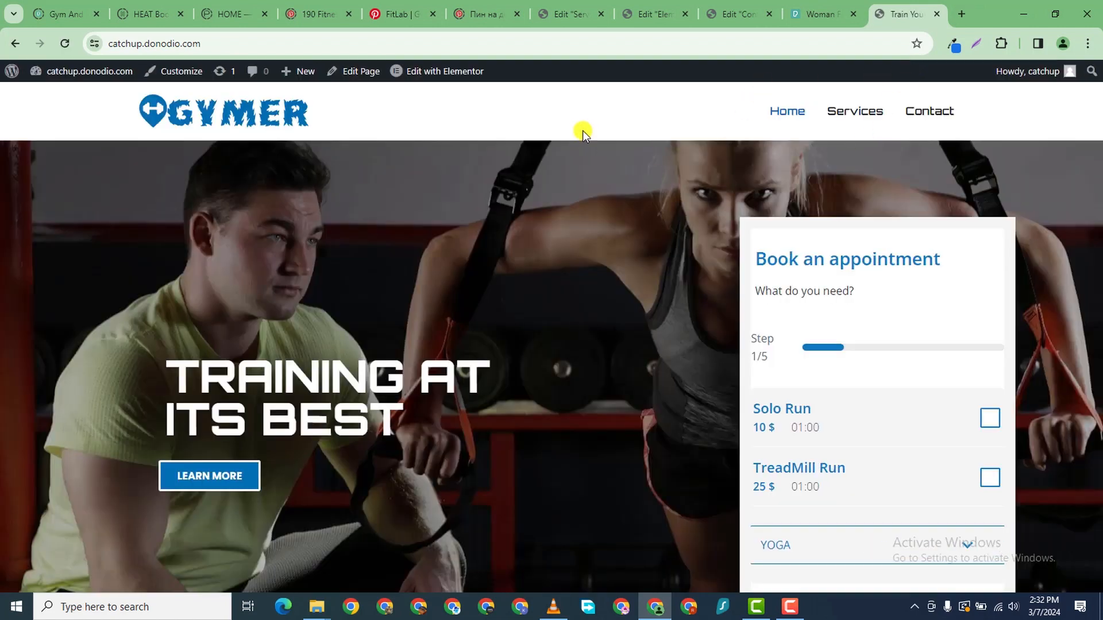
click(841, 114)
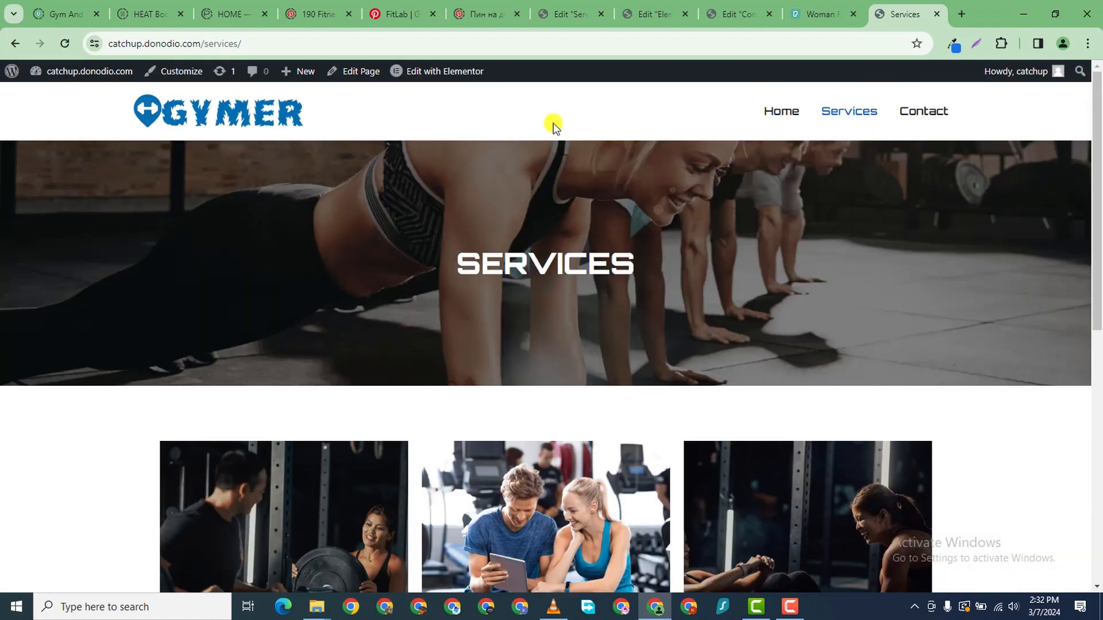
click(408, 71)
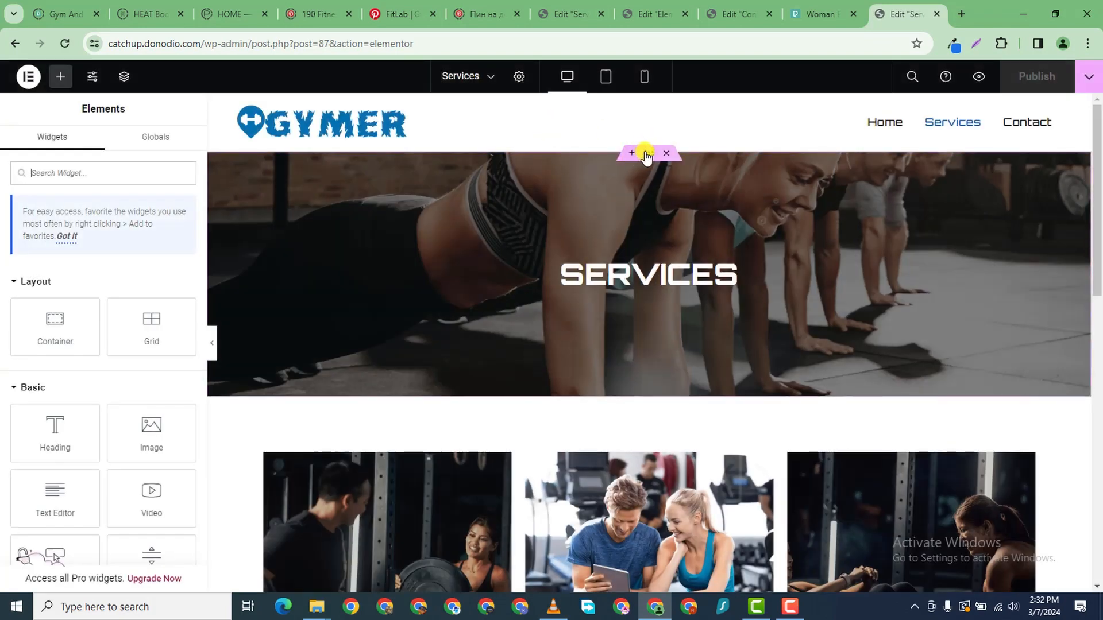
- Copy the Services hero section with the SERVICES heading and close the footer template editor
right_click(645, 153)
click(678, 248)
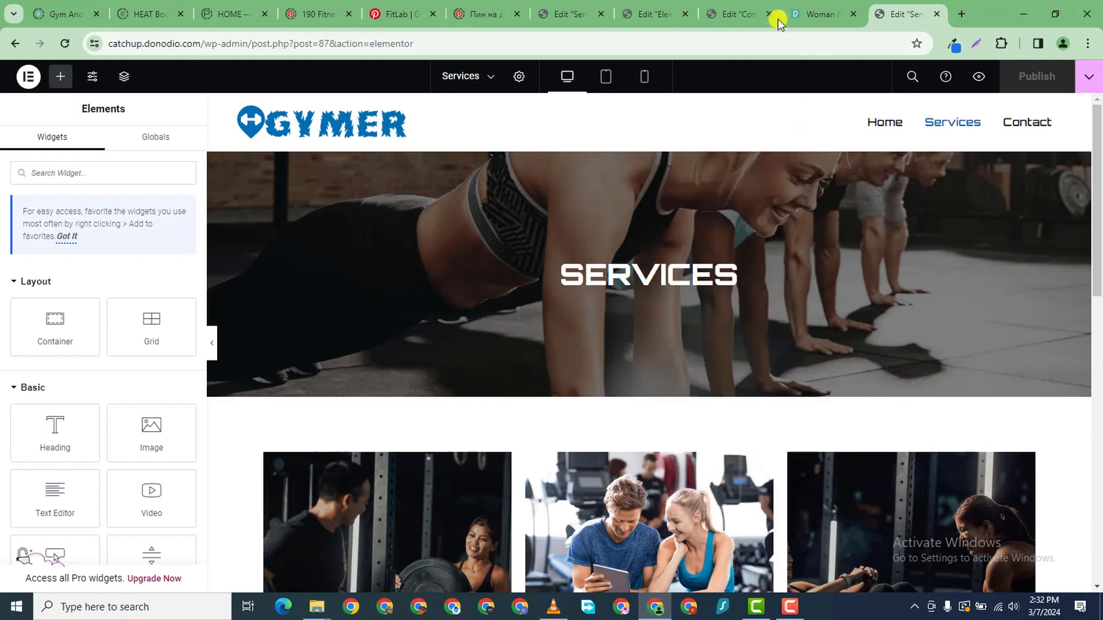
click(750, 17)
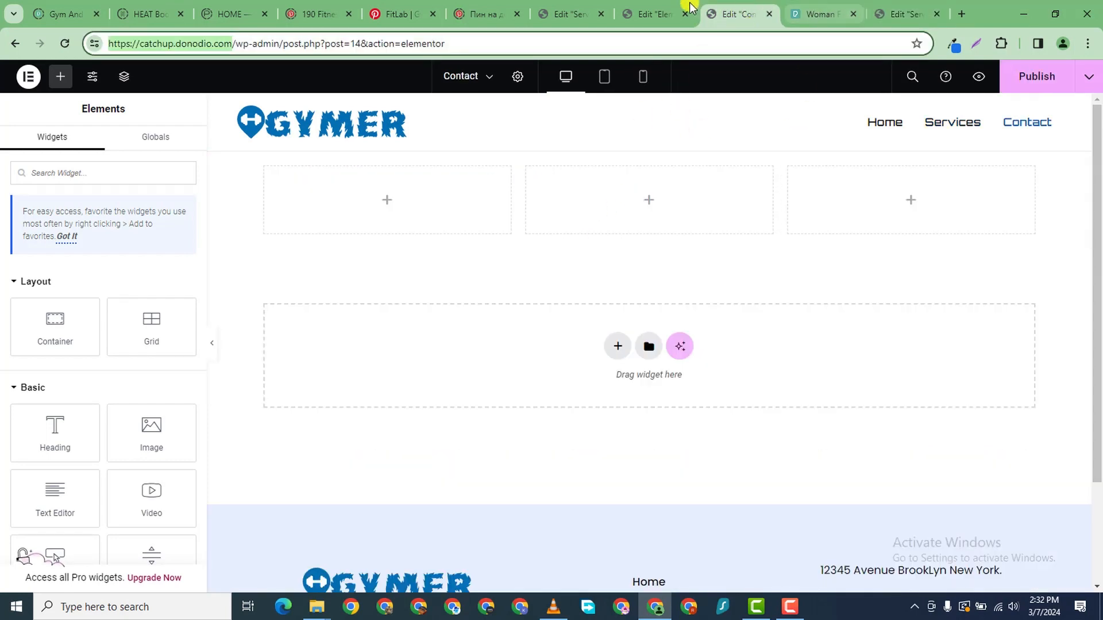
click(664, 15)
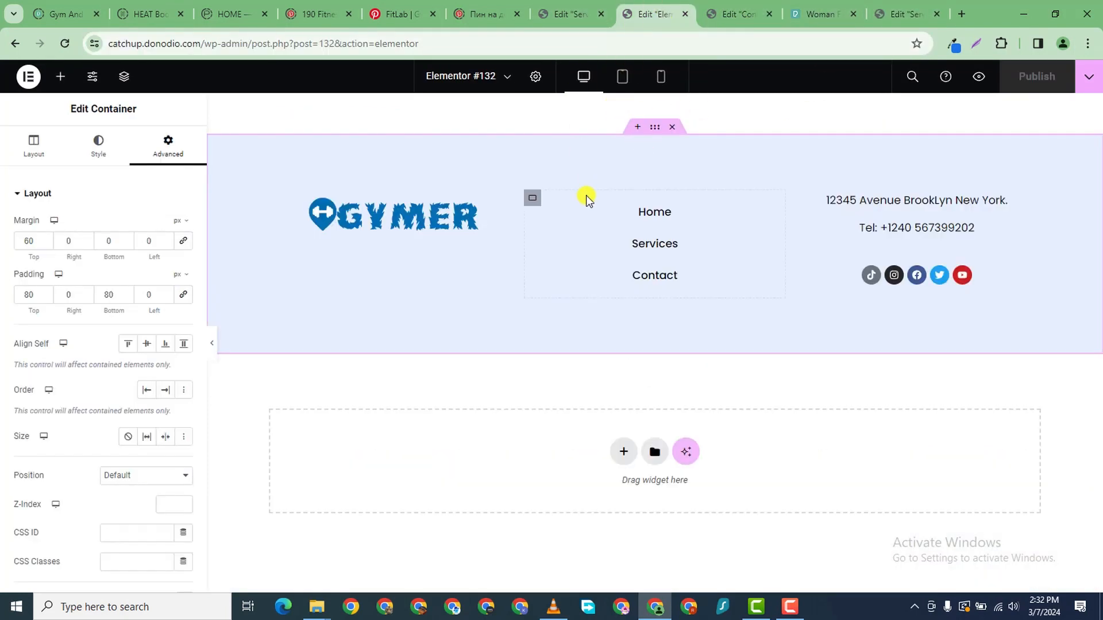
click(741, 15)
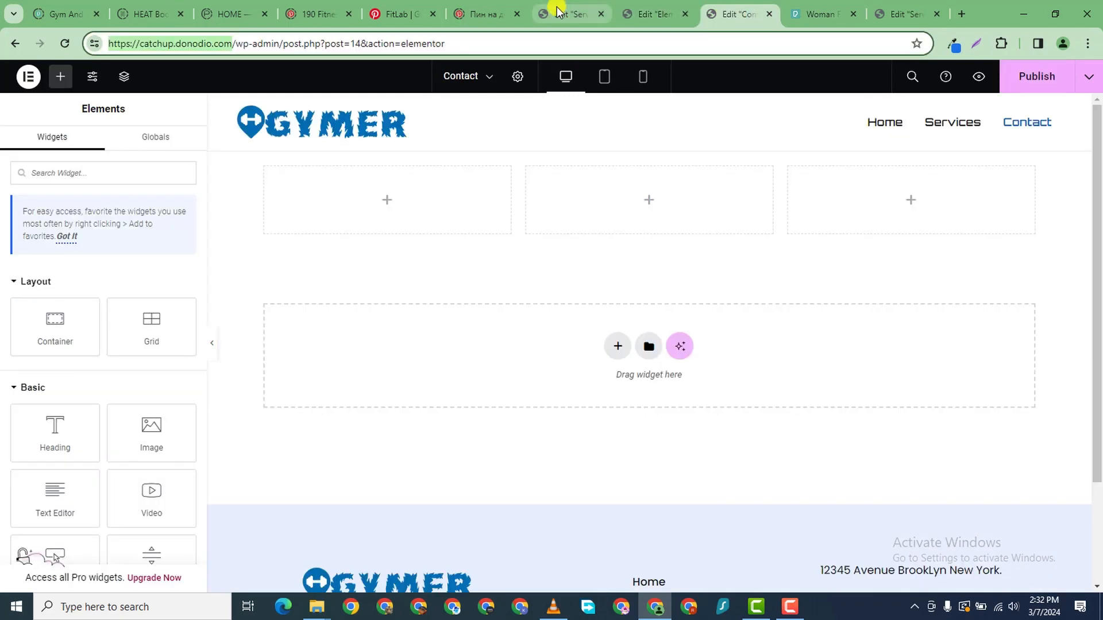
click(571, 9)
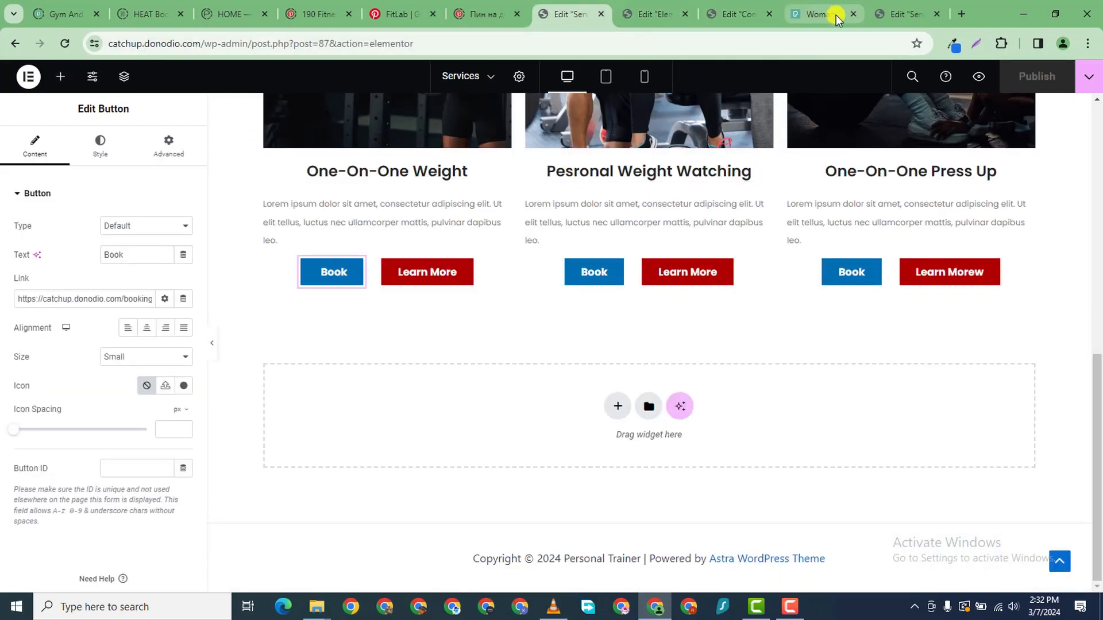
click(659, 16)
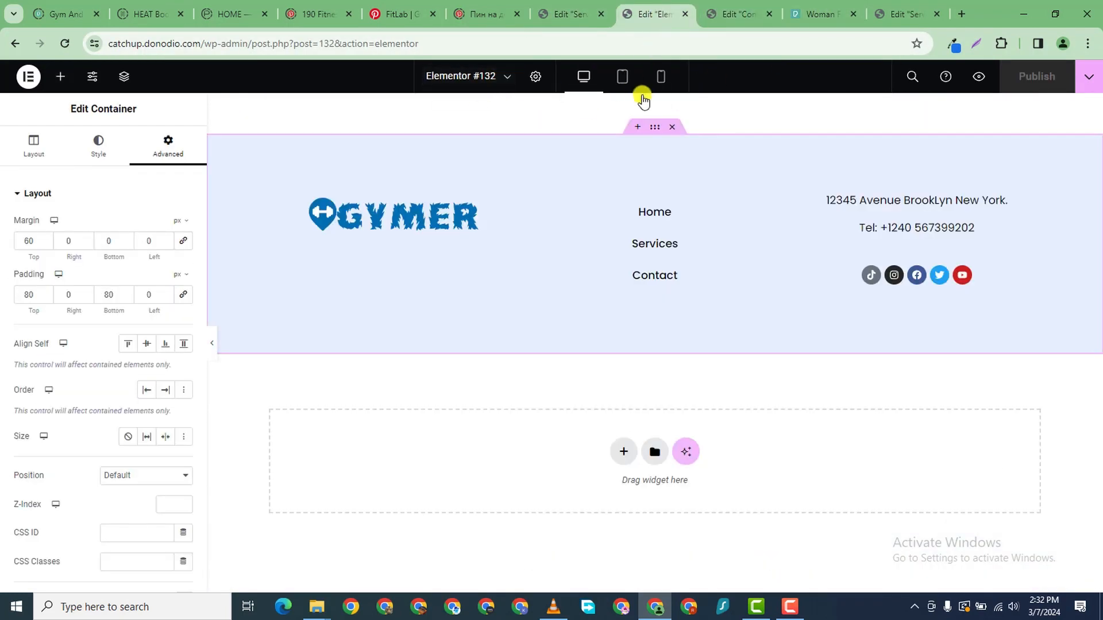
click(685, 14)
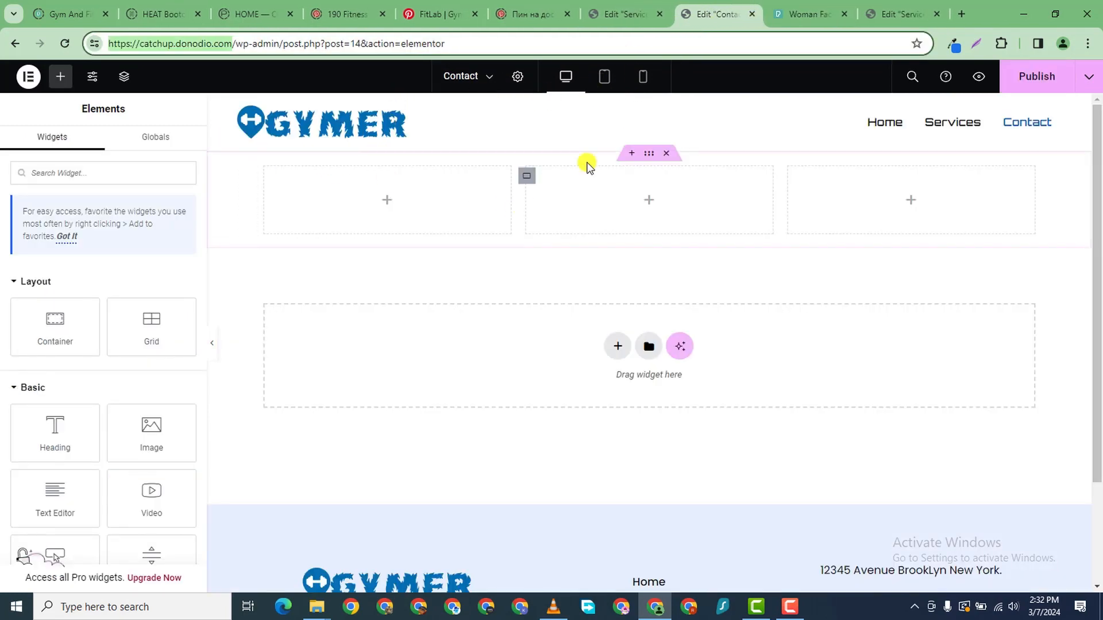
- Trim the URL to the site homepage, go to Contact, and choose Edit with Elementor
scroll(631, 167, down, 1)
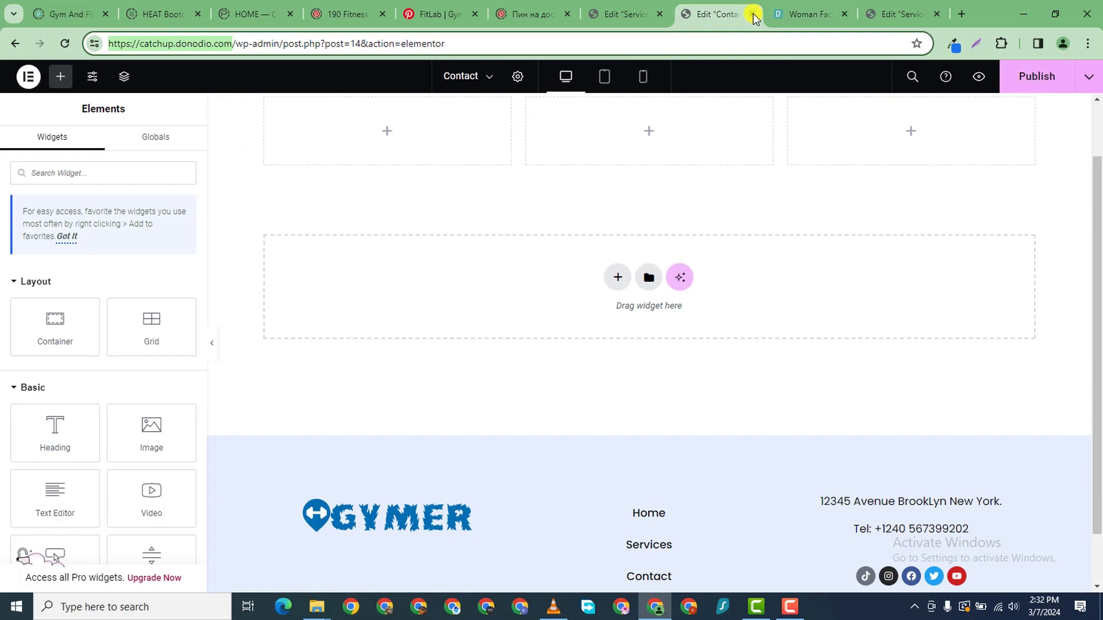
scroll(588, 217, up, 1)
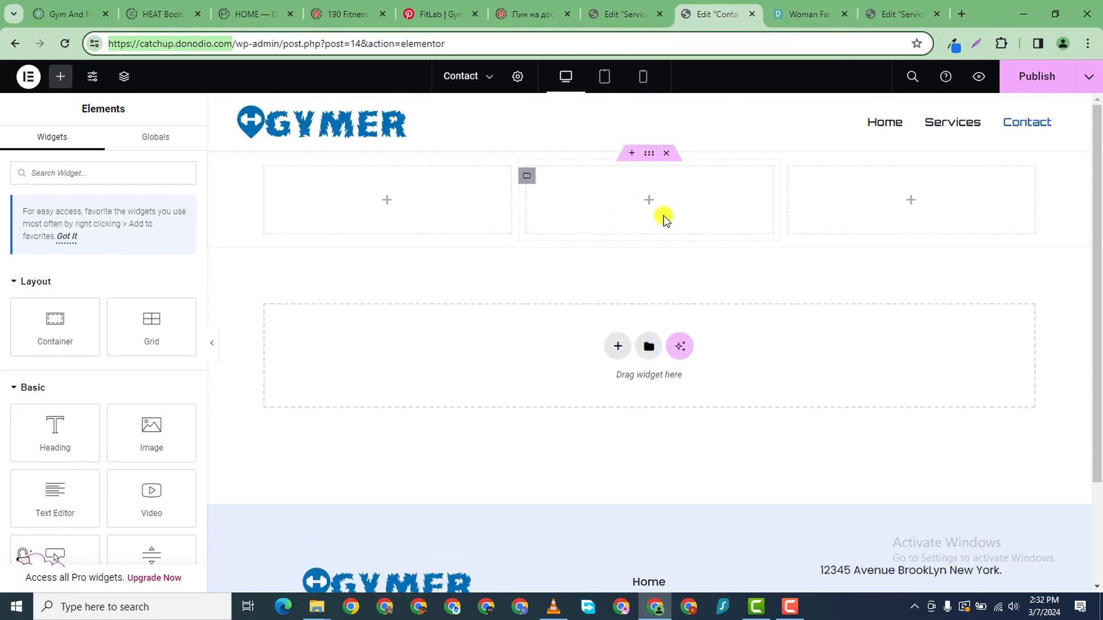
scroll(665, 219, down, 2)
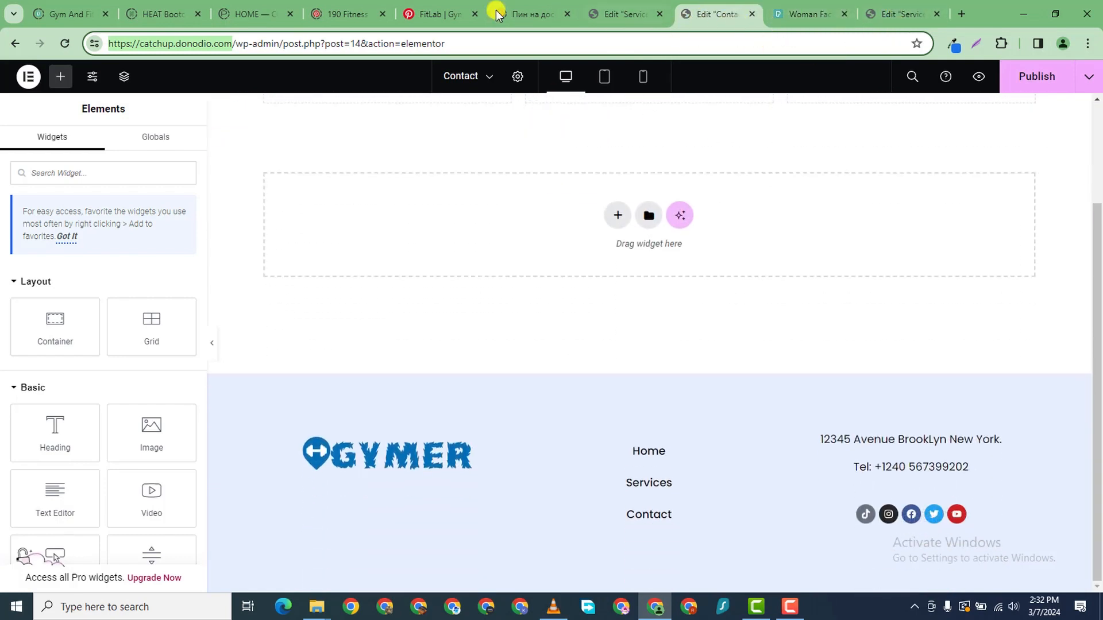
drag(233, 44, 622, 54)
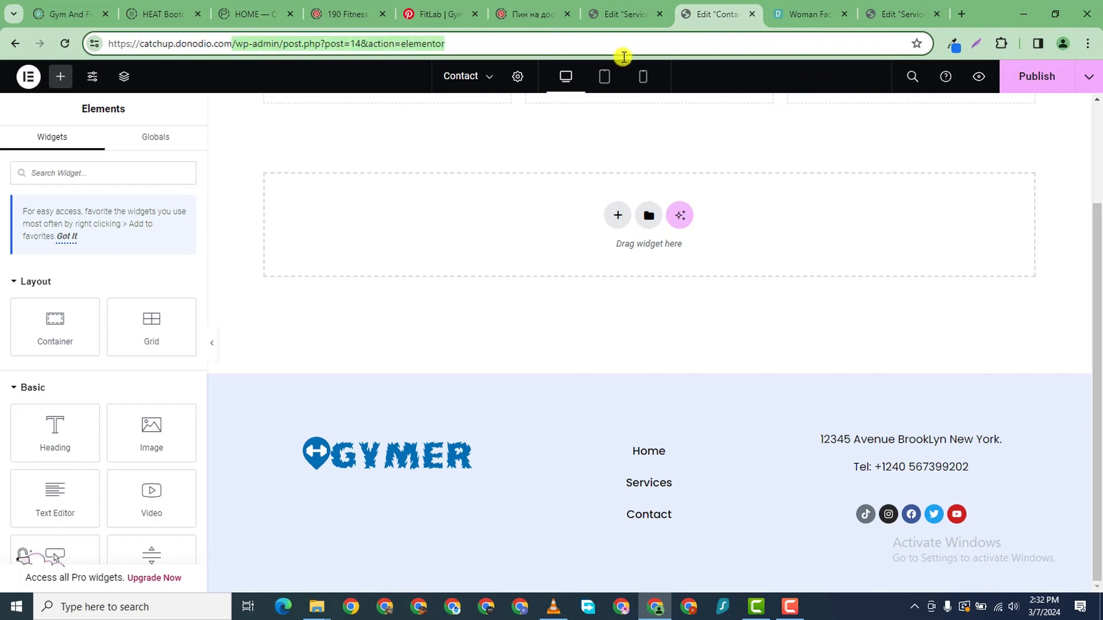
key(BackSpace)
key(Return)
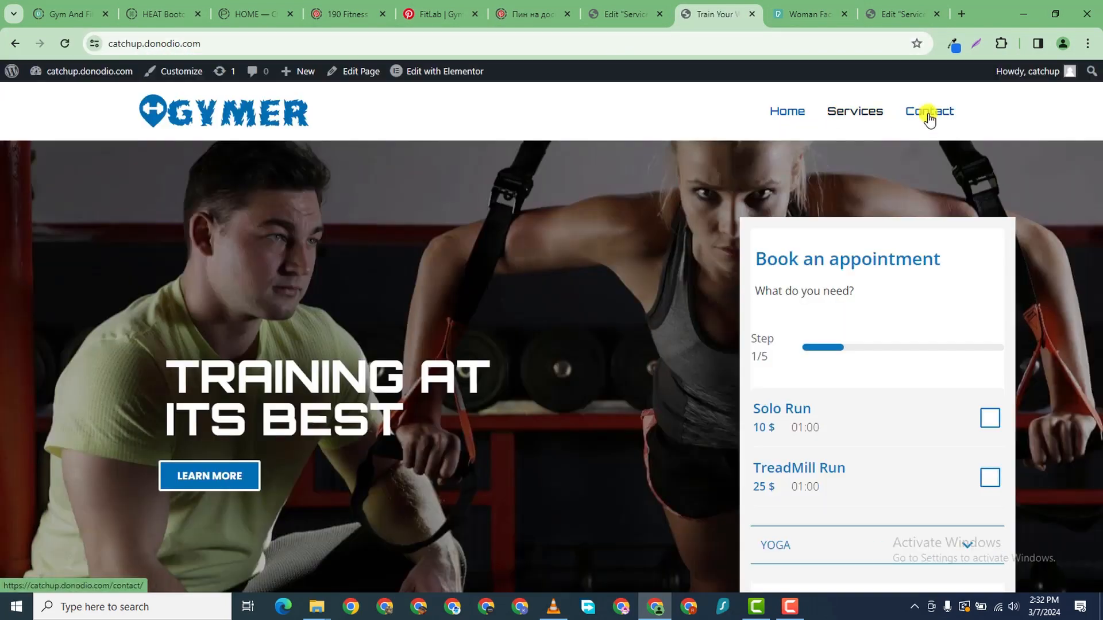
click(928, 110)
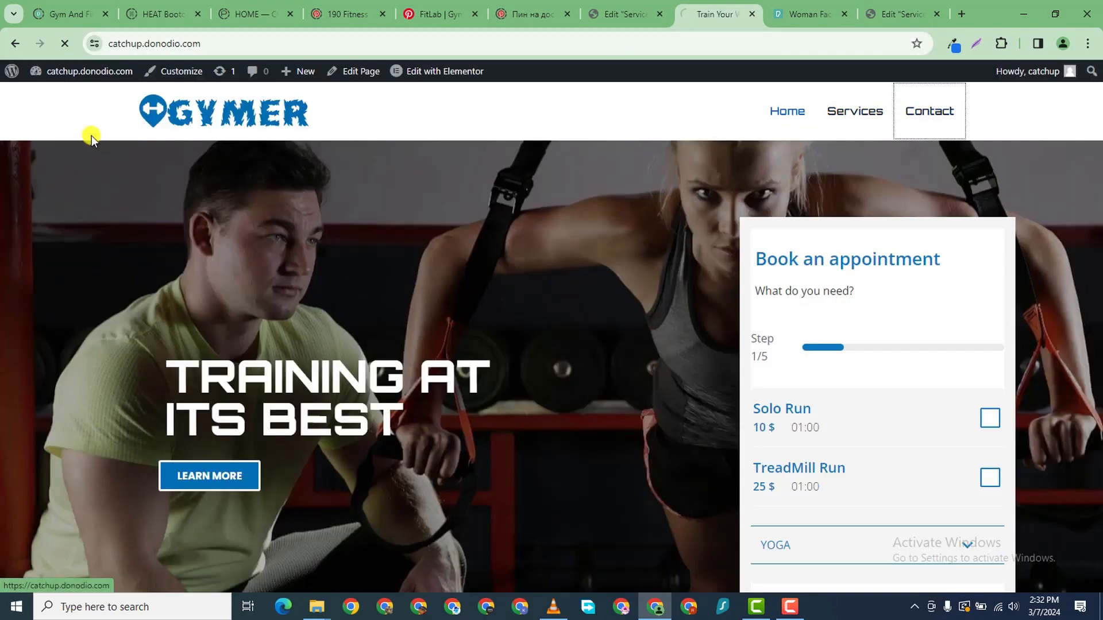
mouse_move(418, 81)
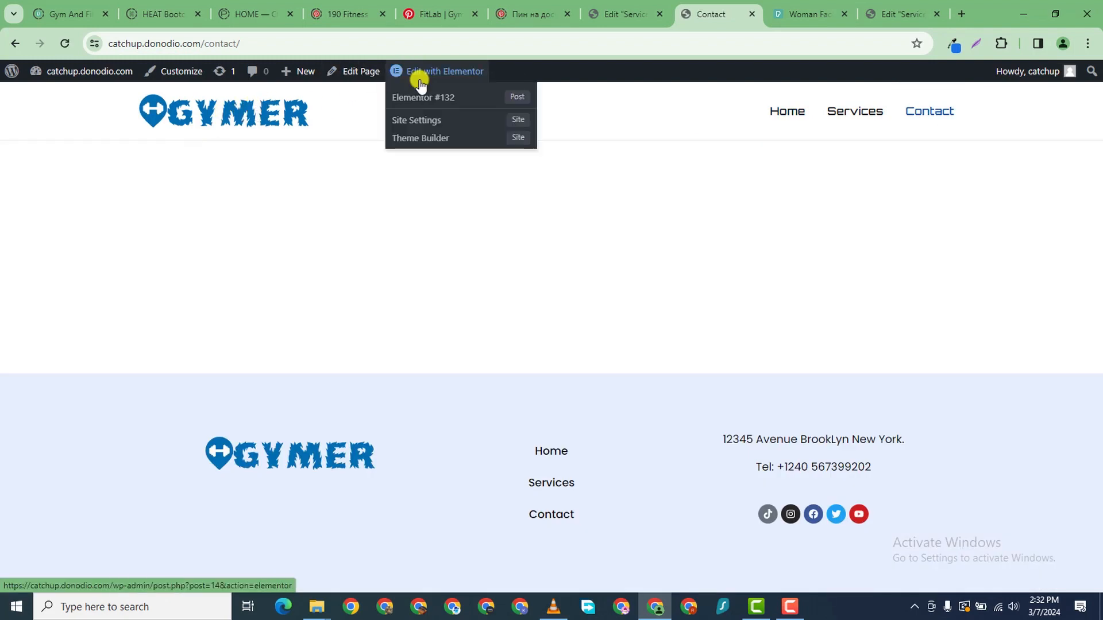
click(420, 84)
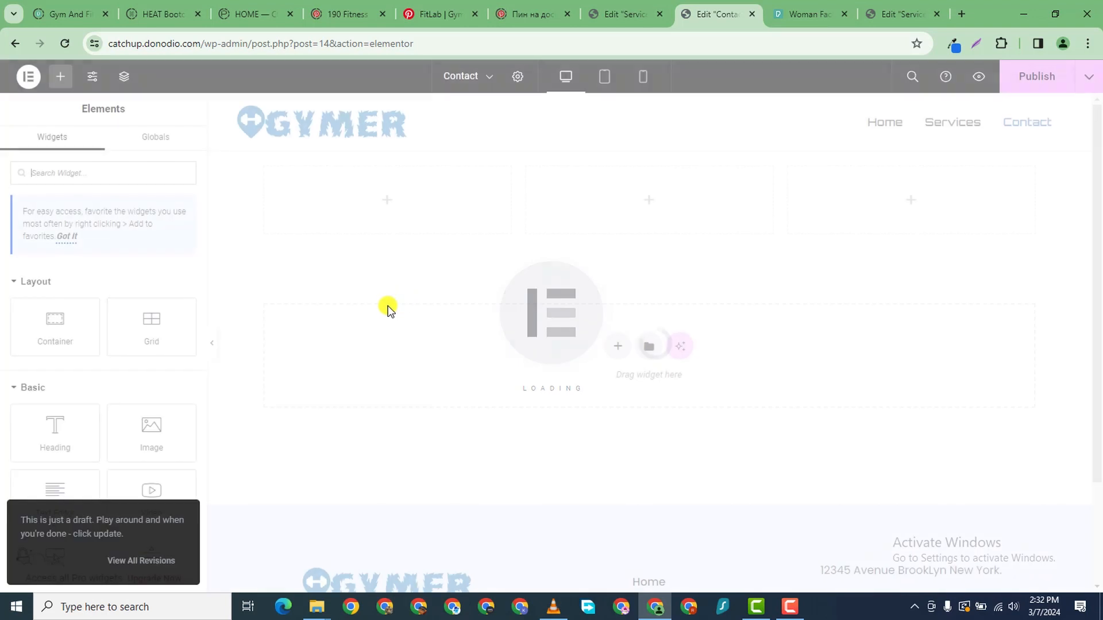
- Paste the copied hero section and move it above the three-column row
right_click(428, 362)
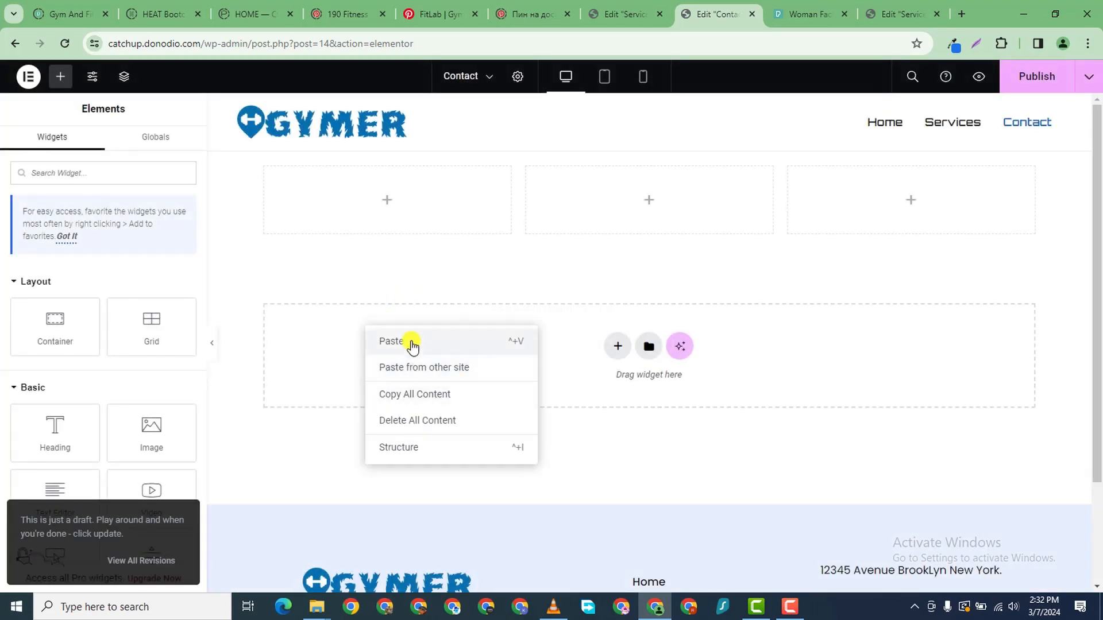
click(411, 343)
drag(647, 247, 711, 263)
- Retype the hero heading from SERVICES to CONTACT
click(712, 266)
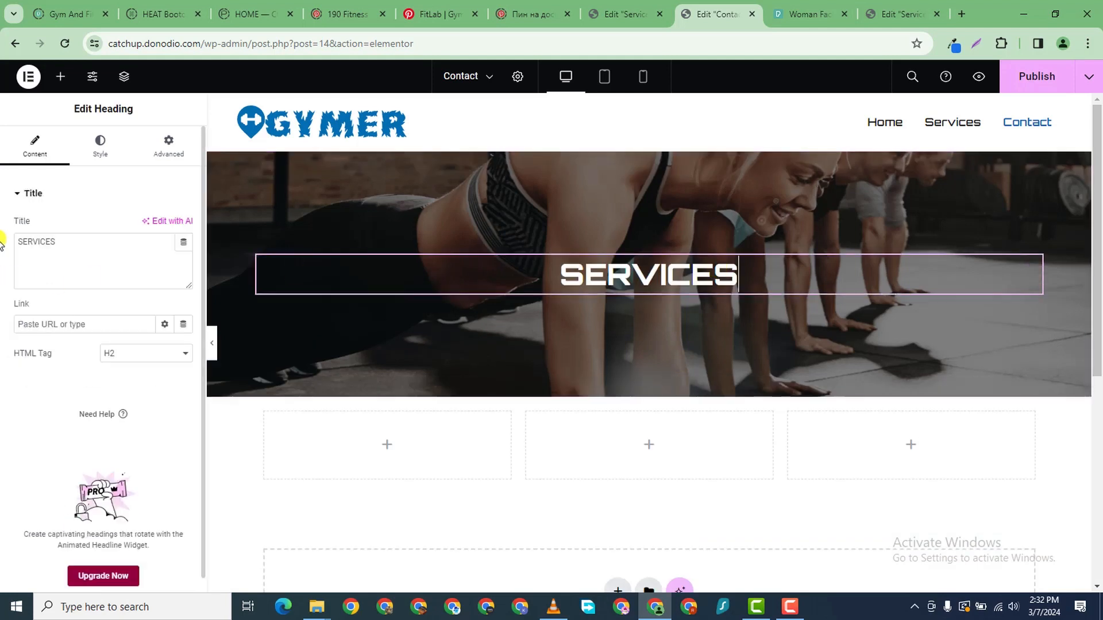
double_click(33, 240)
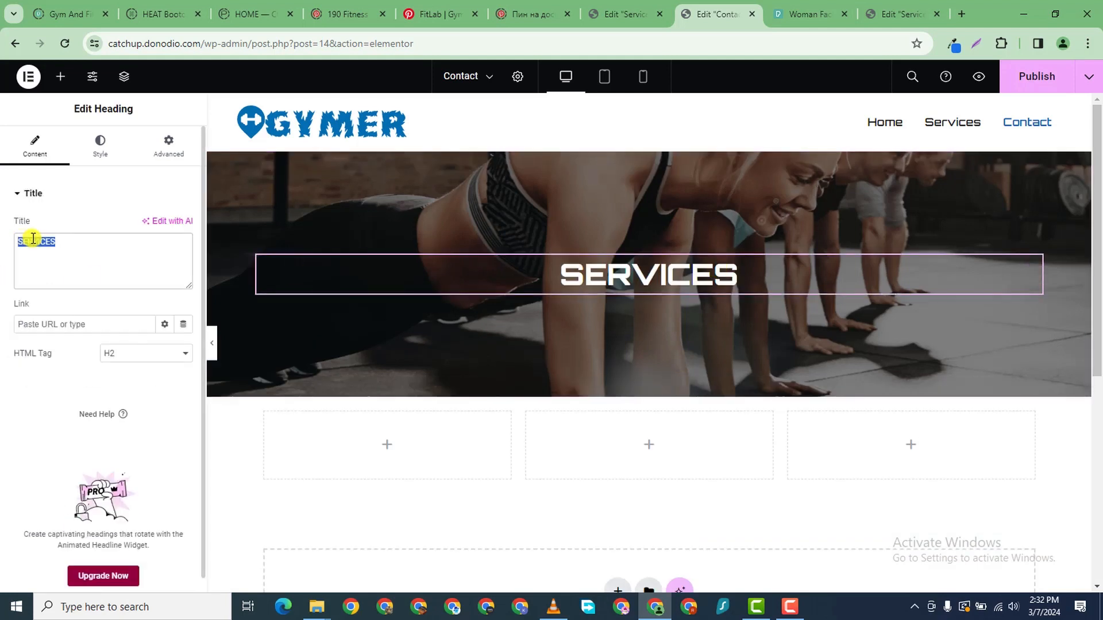
text(CONTACT)
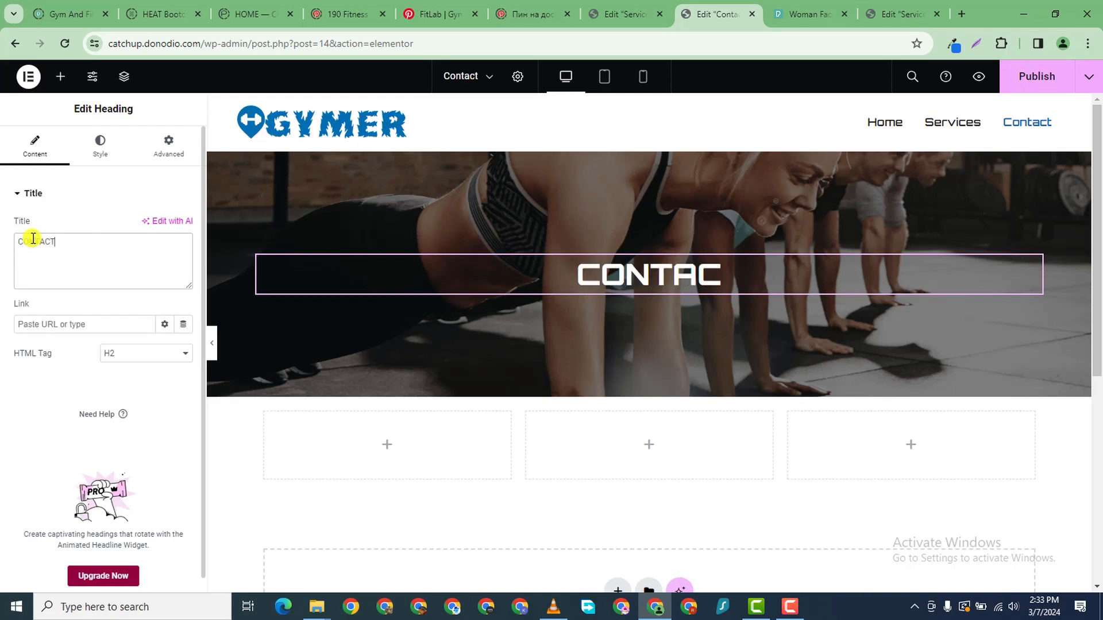
scroll(592, 323, down, 1)
scroll(609, 214, up, 1)
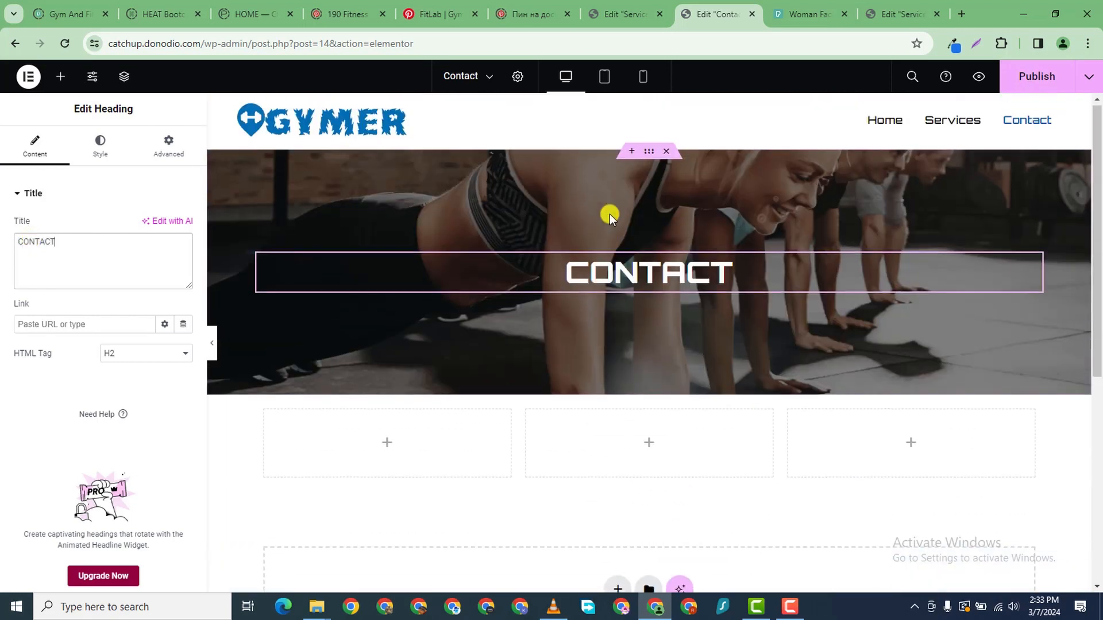
click(647, 155)
click(120, 151)
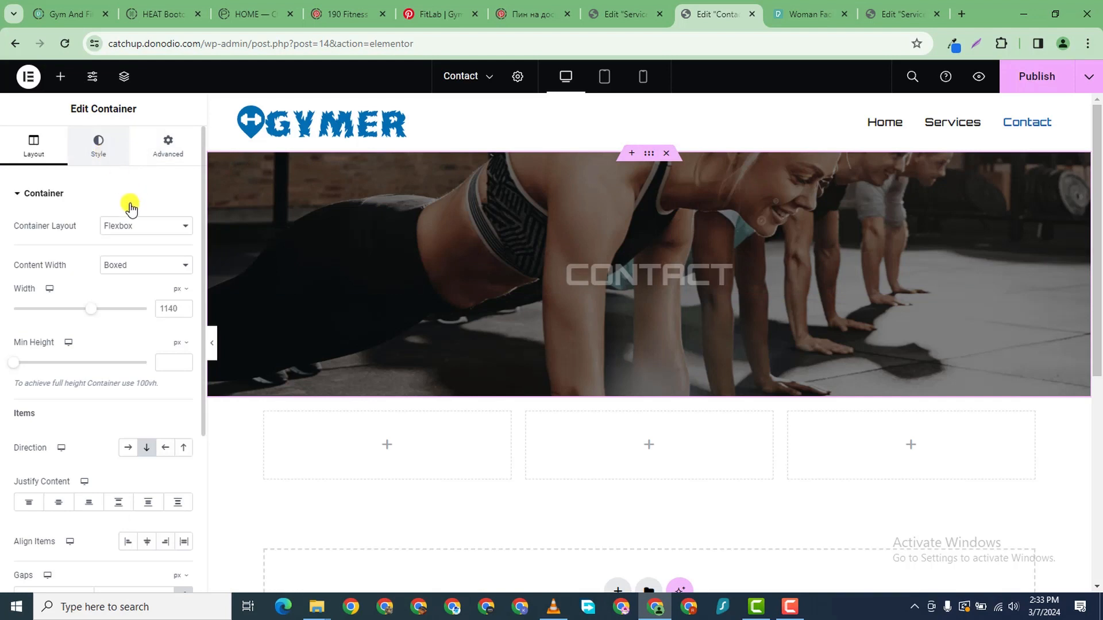
- Upload pexels-pixabay-414029 from the PERSONAL TRAINER folder as the hero background image
click(133, 356)
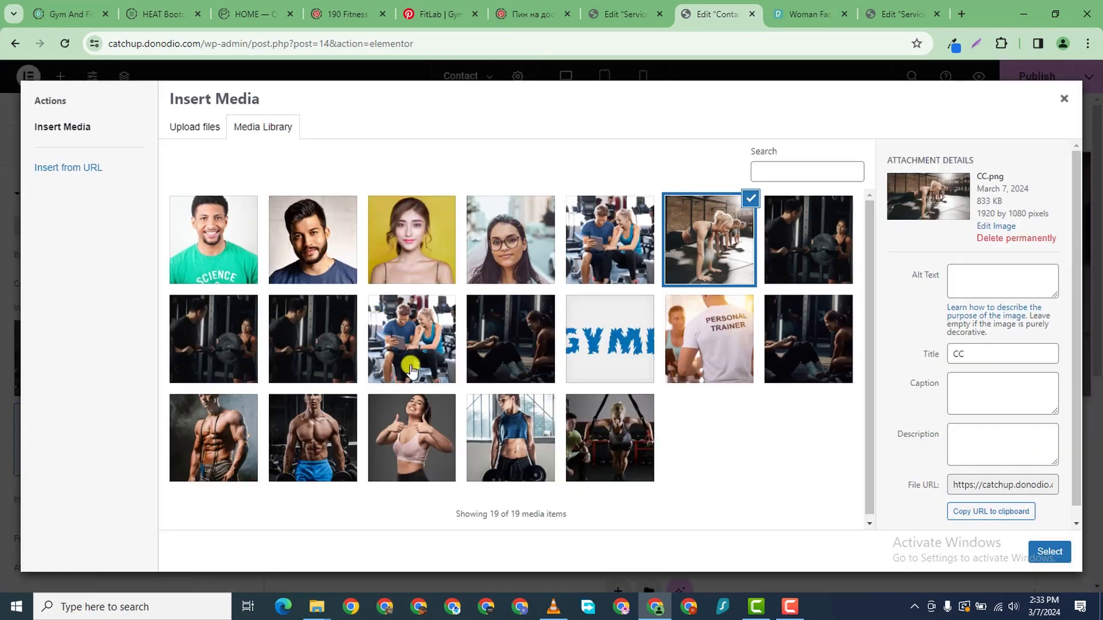
click(181, 129)
click(599, 332)
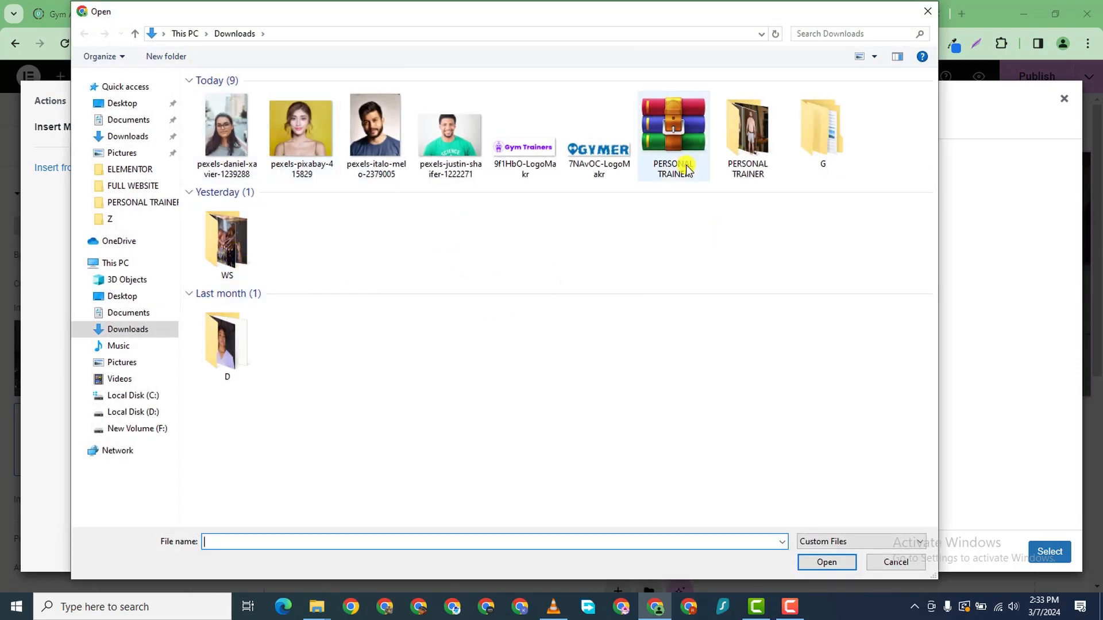
double_click(746, 132)
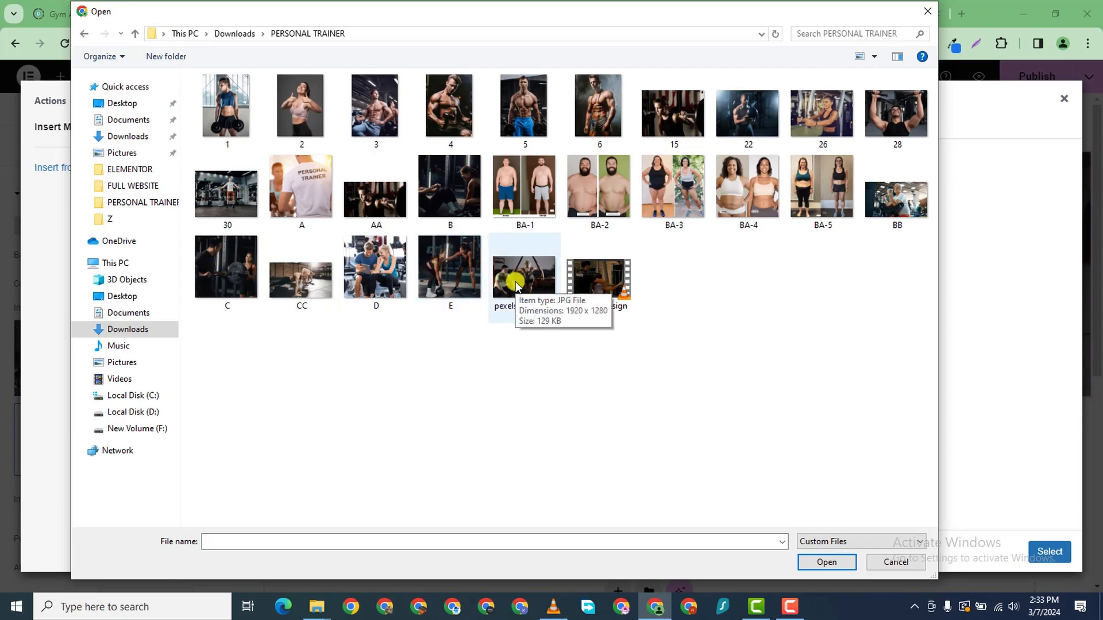
click(515, 286)
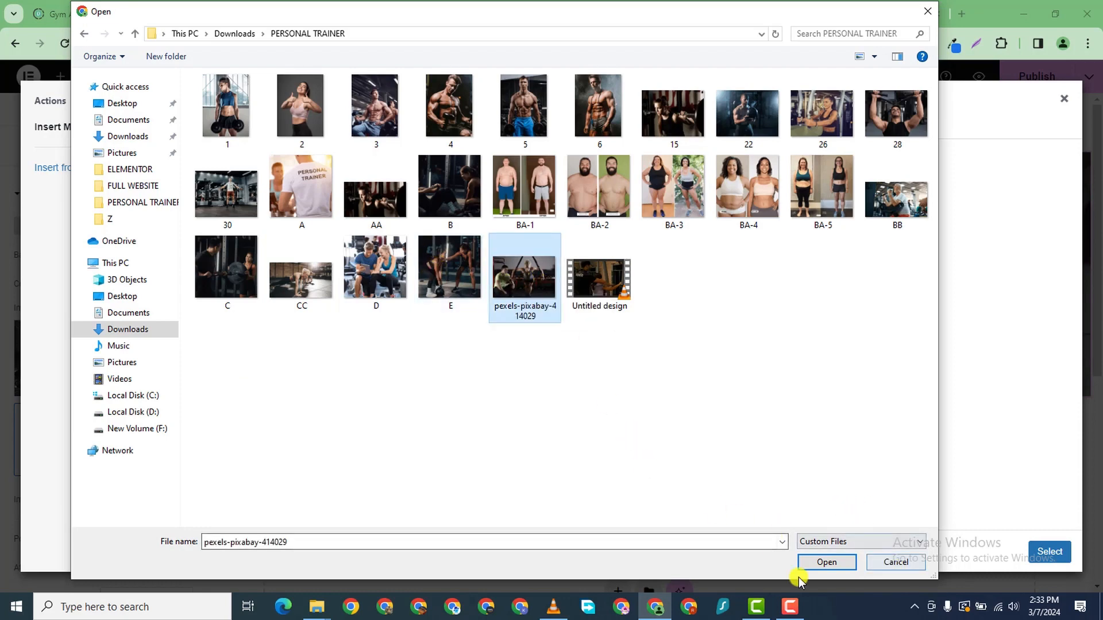
click(827, 562)
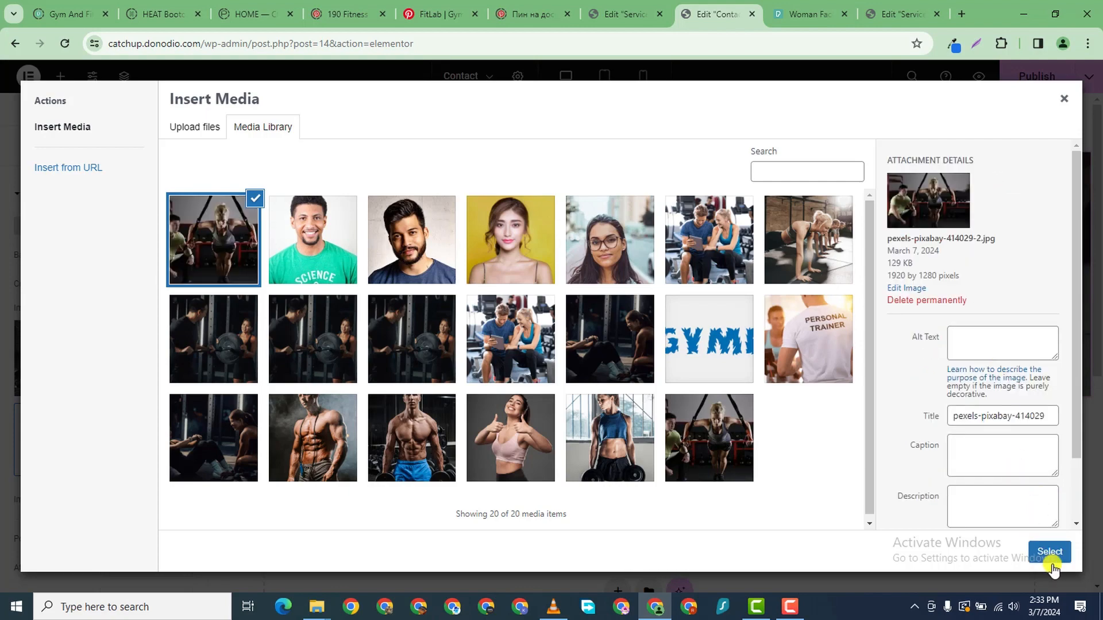
click(1050, 553)
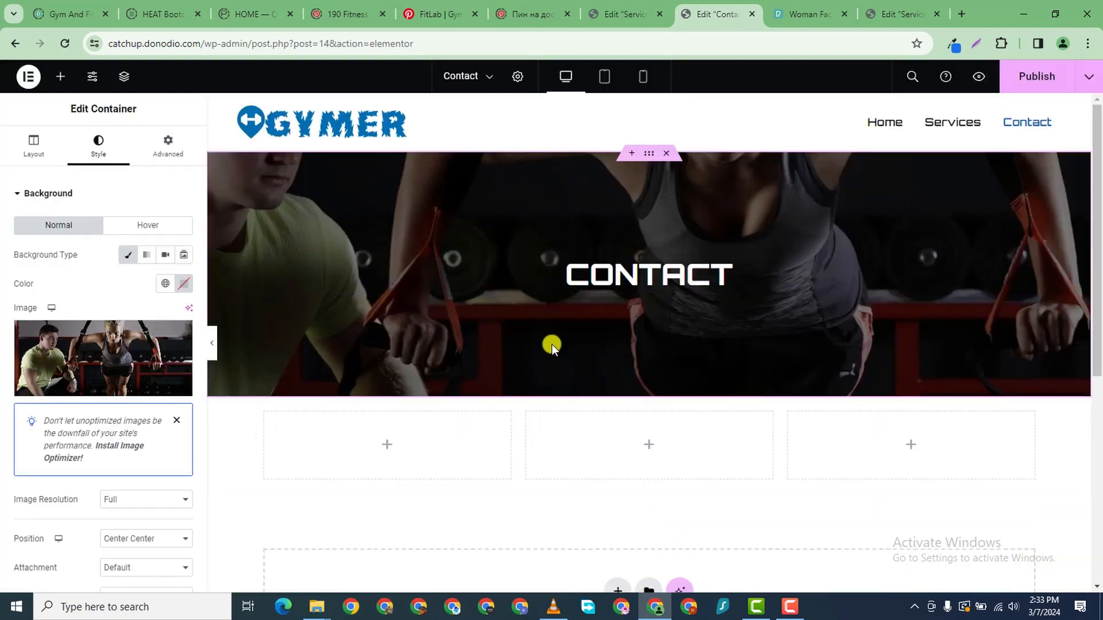
- Set the background to Center Center, Cover size, Full resolution, and publish the page
mouse_move(32, 394)
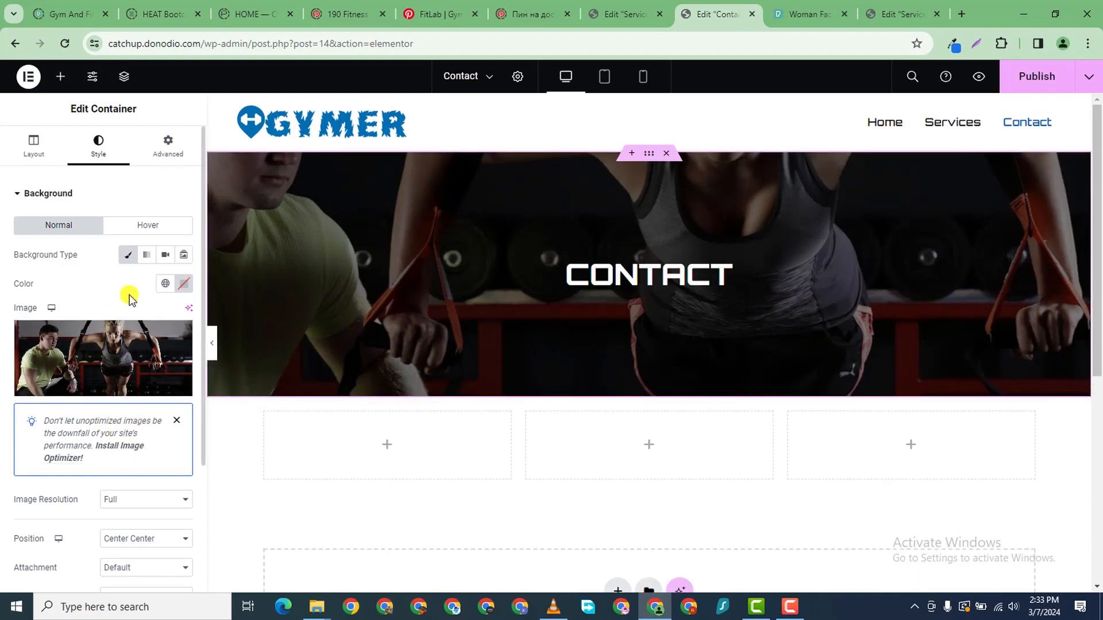
scroll(109, 347, down, 3)
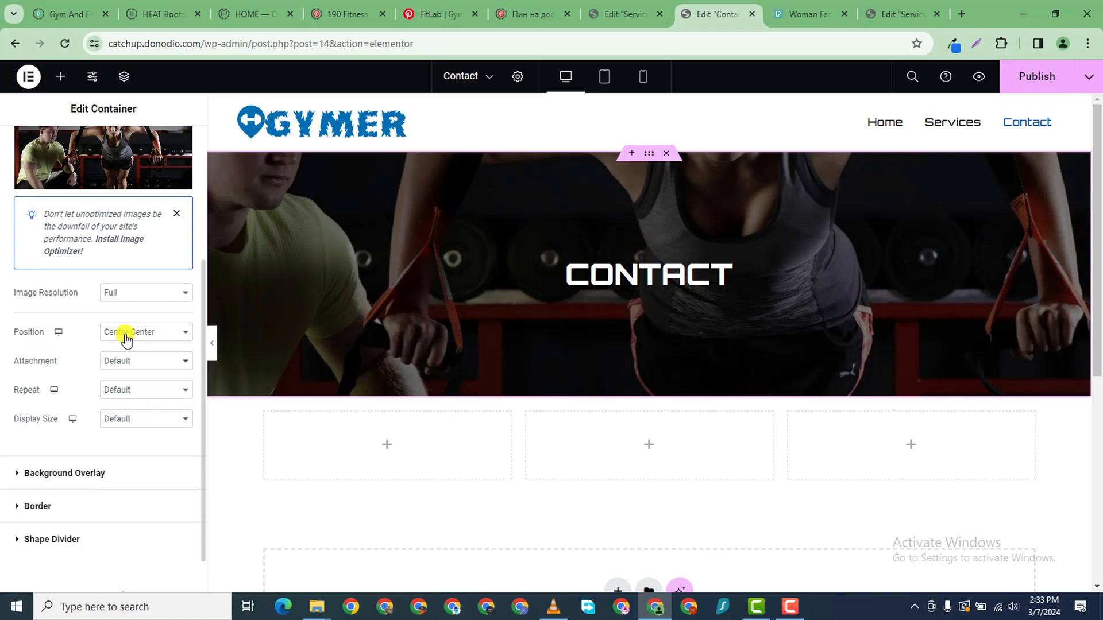
click(126, 337)
click(151, 347)
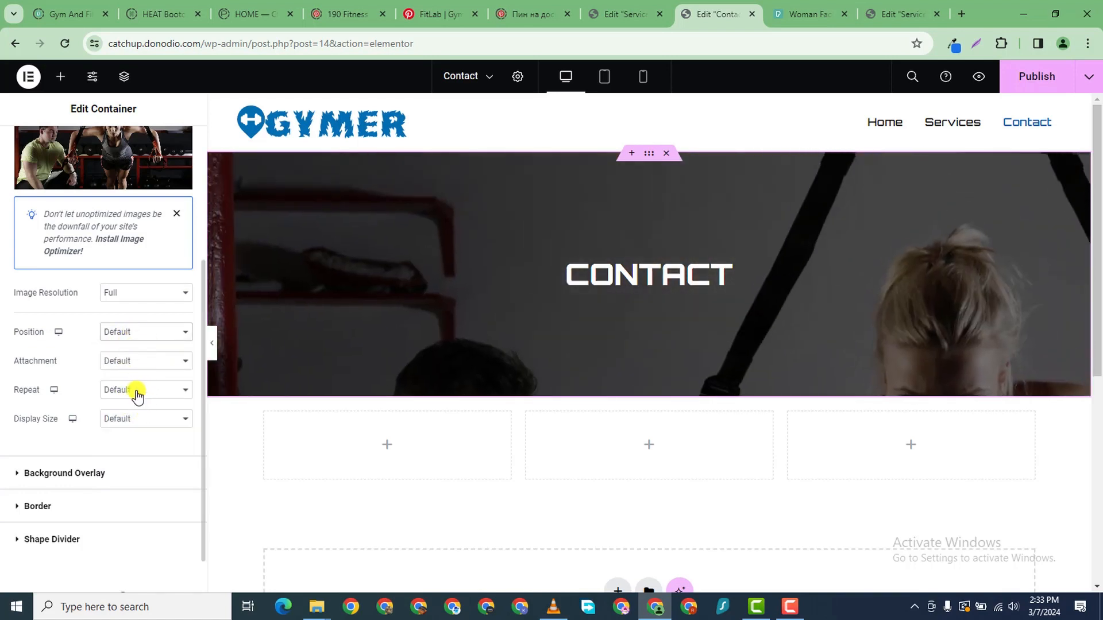
click(144, 421)
click(148, 445)
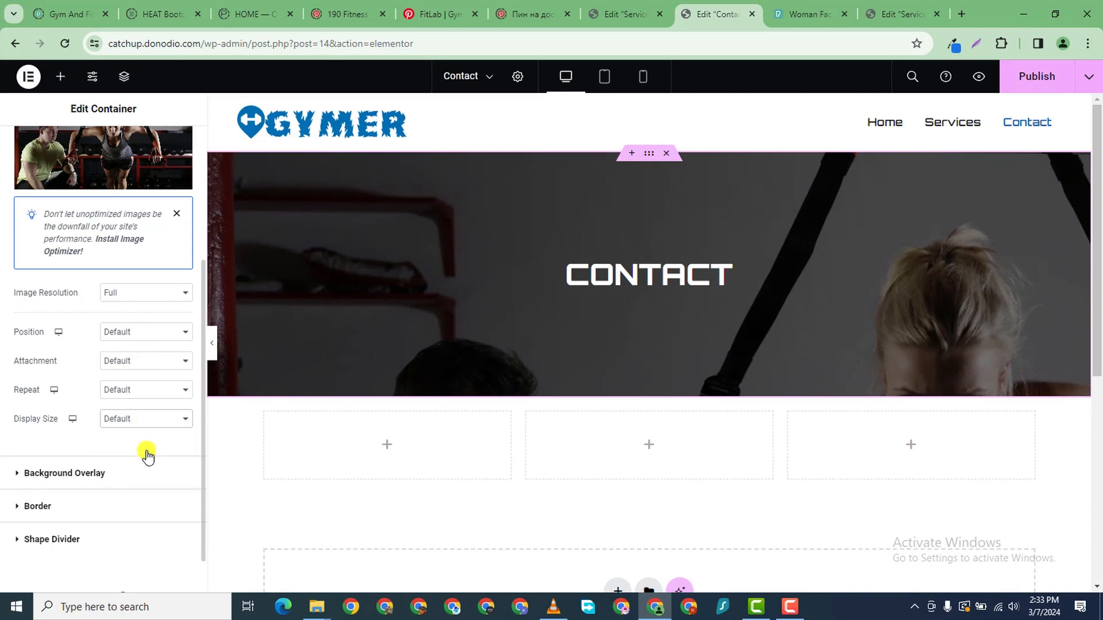
click(124, 298)
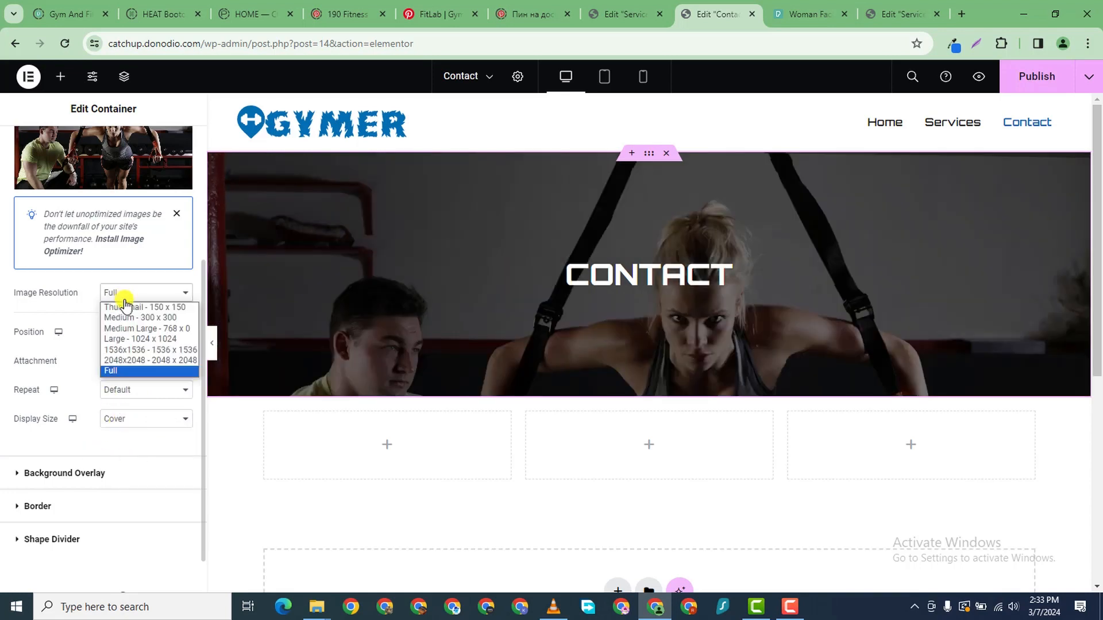
click(115, 295)
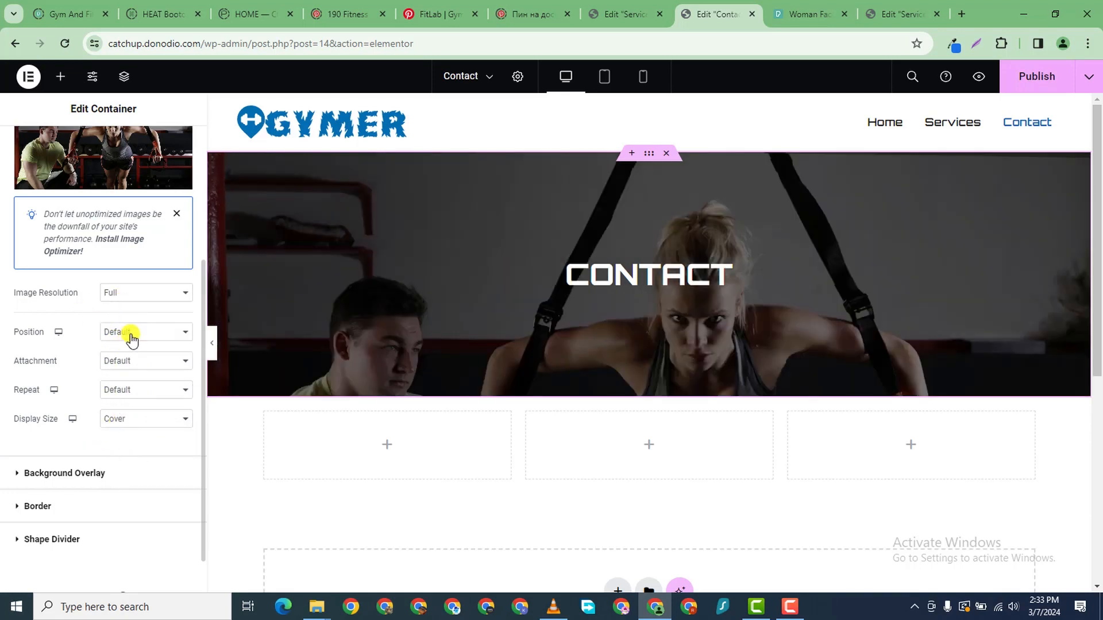
click(132, 340)
click(133, 357)
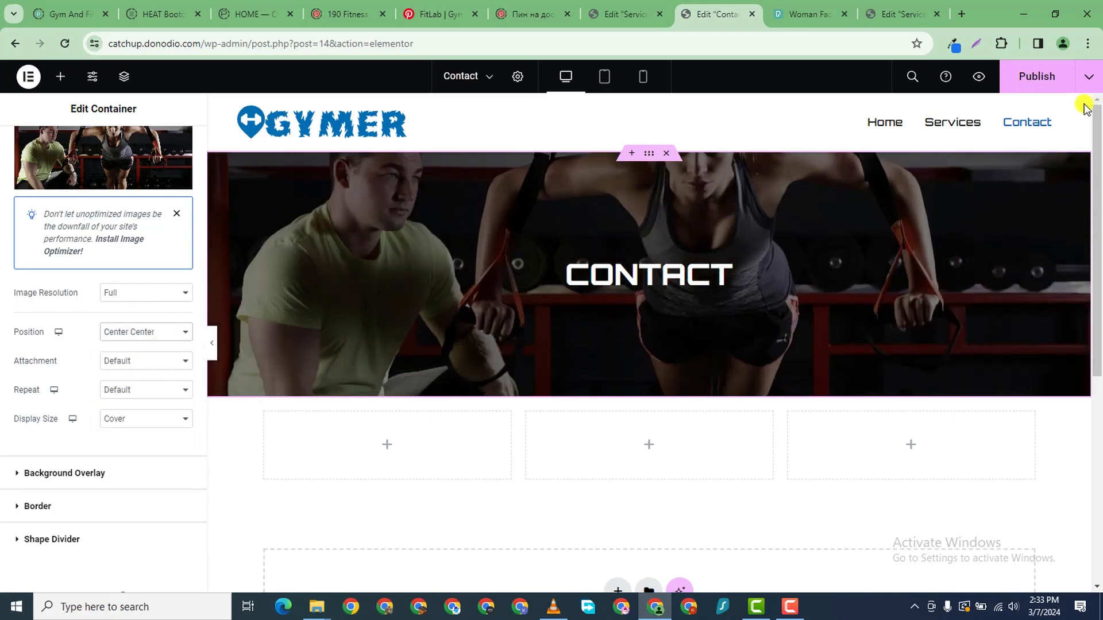
click(1040, 78)
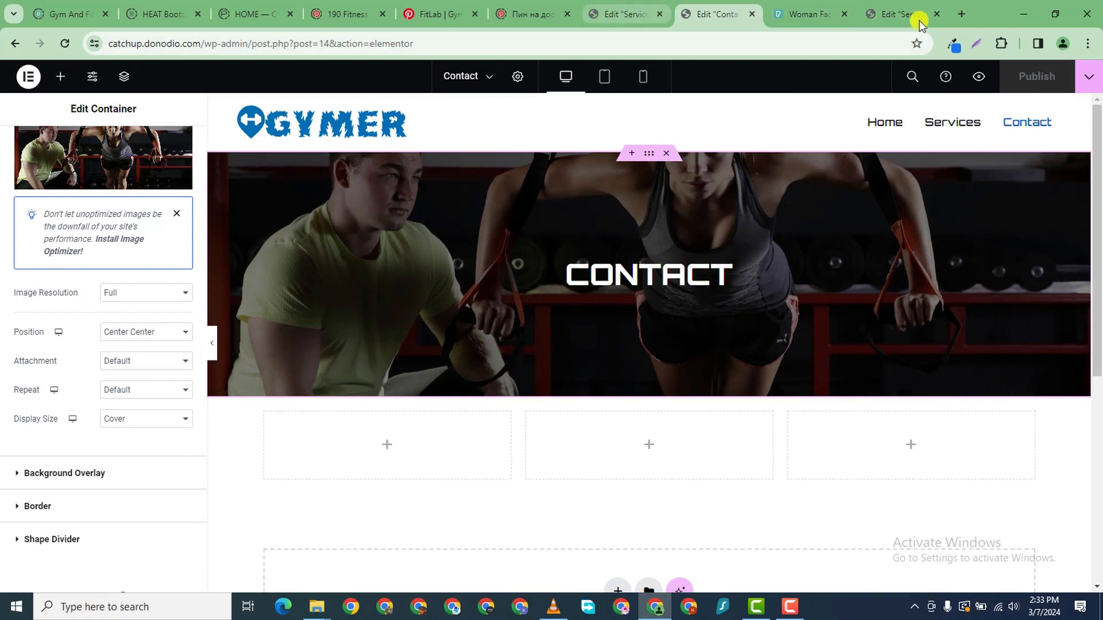
- From the Services editor tab, go to the site root and into the admin Dashboard toward Plugins
click(899, 15)
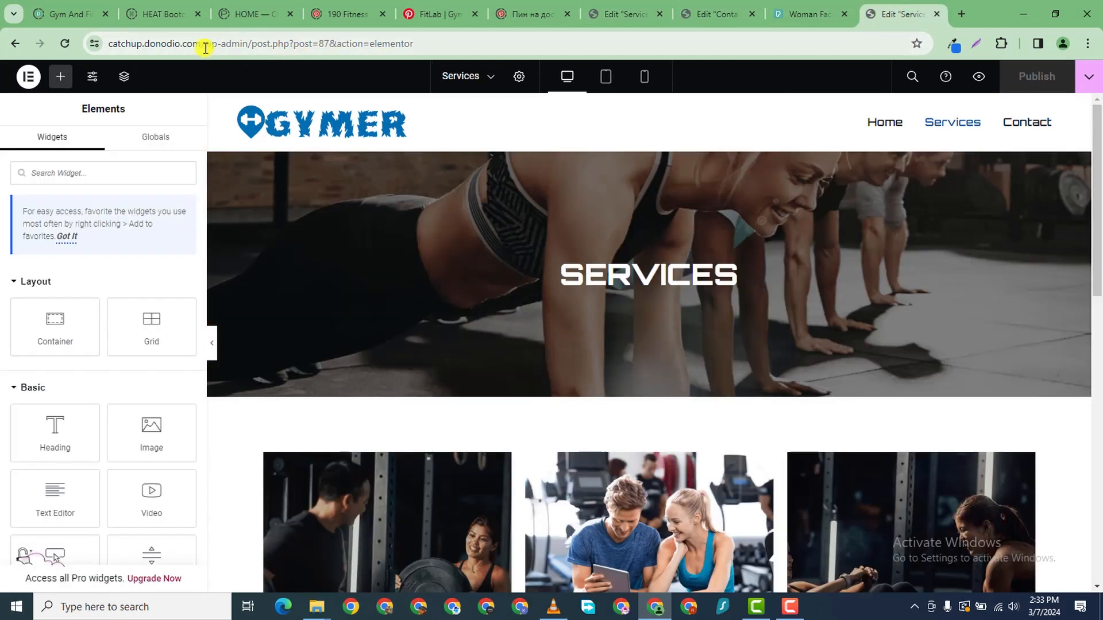
drag(205, 47, 680, 66)
key(BackSpace)
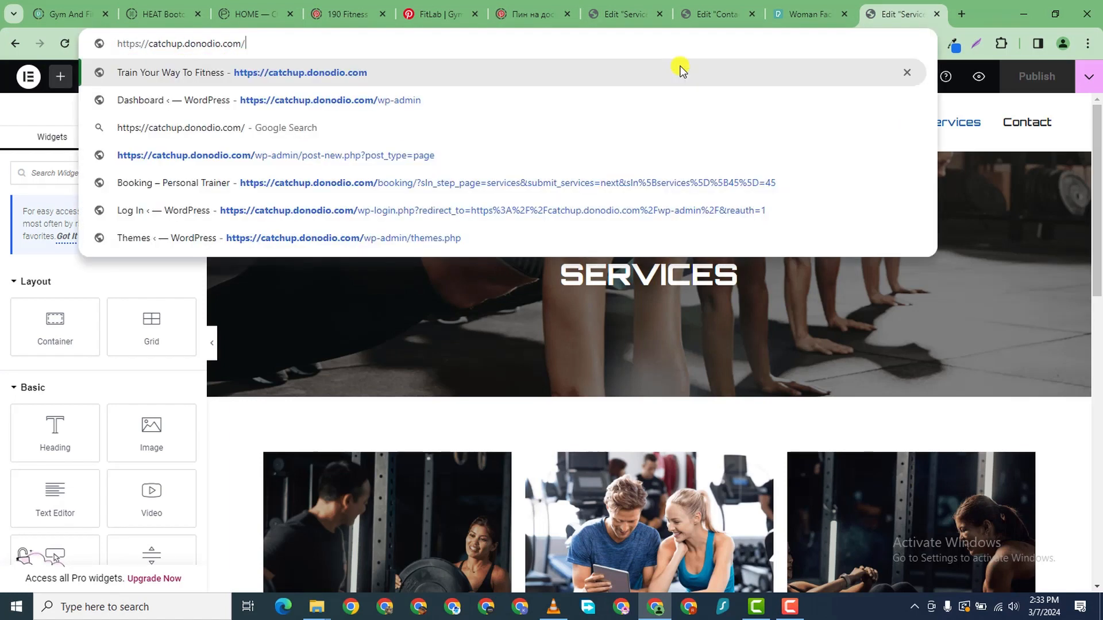
key(Return)
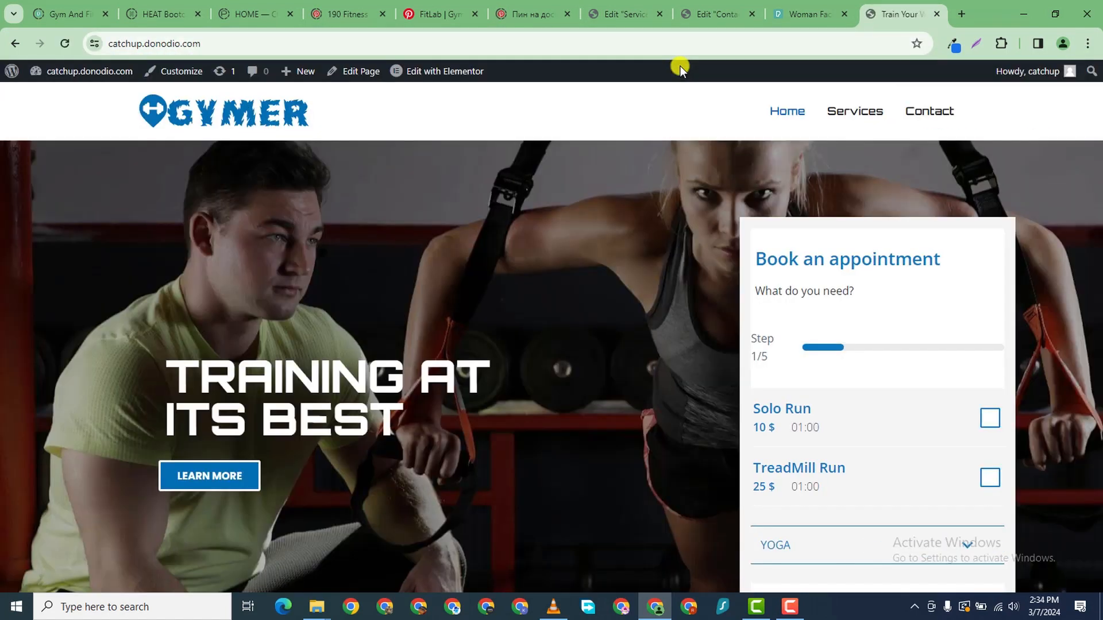
mouse_move(49, 71)
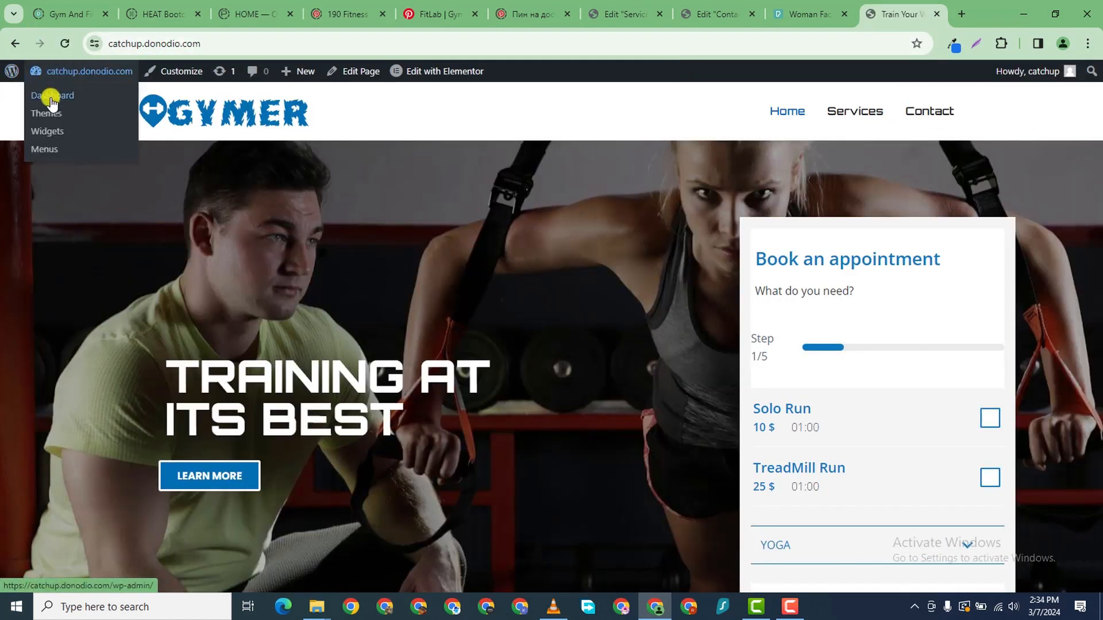
click(51, 96)
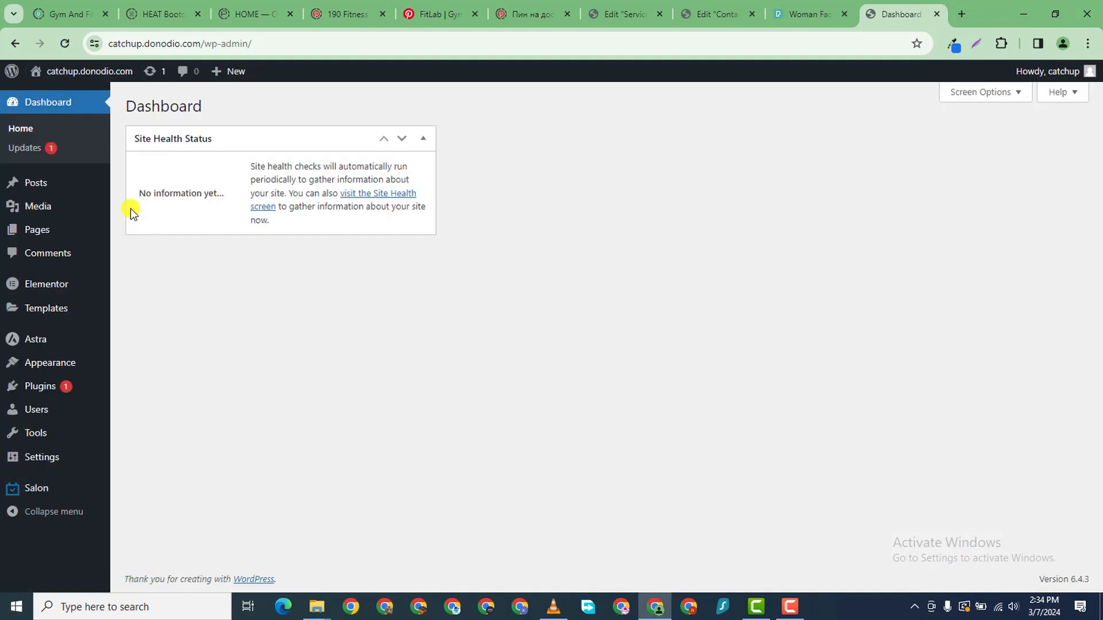
mouse_move(82, 390)
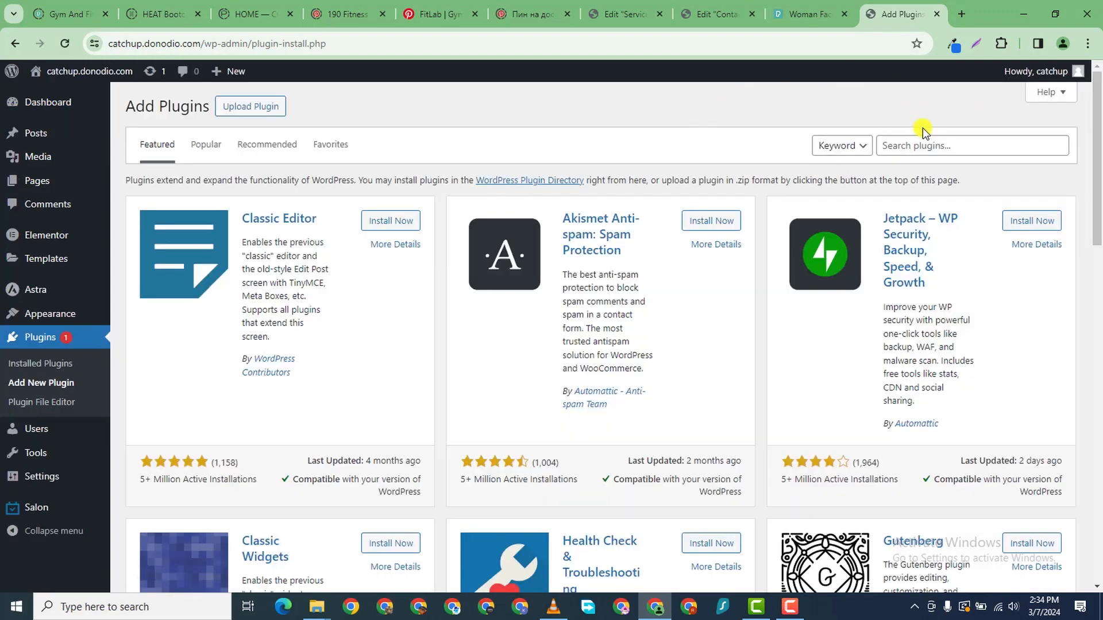
- Search for METFORM, install and activate Metform, then return to the Contact editor tab
click(928, 139)
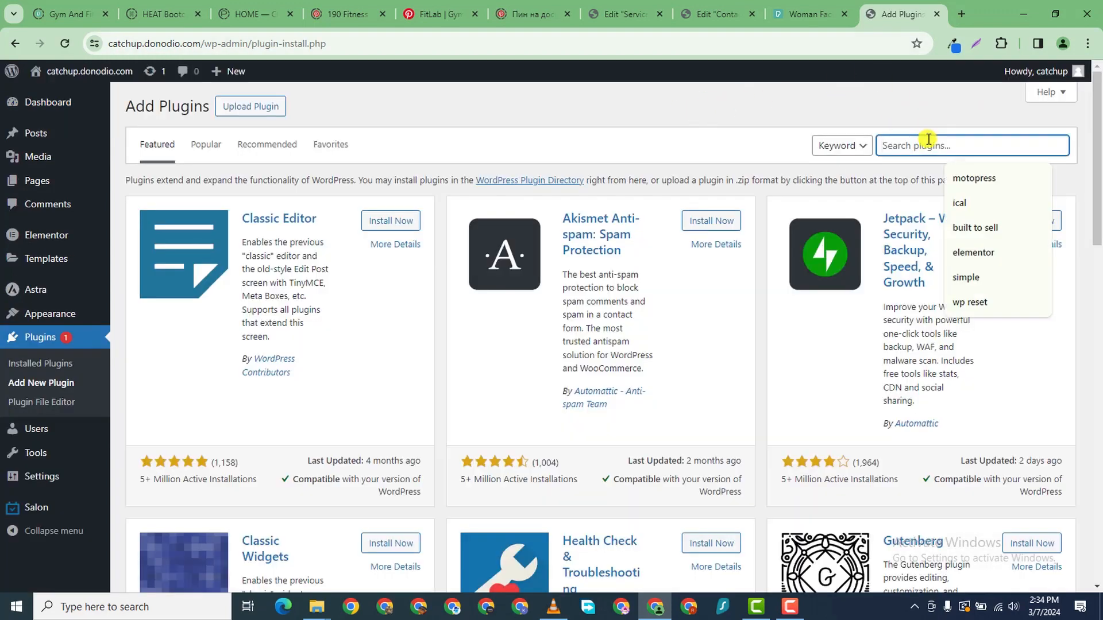
text(METFORM)
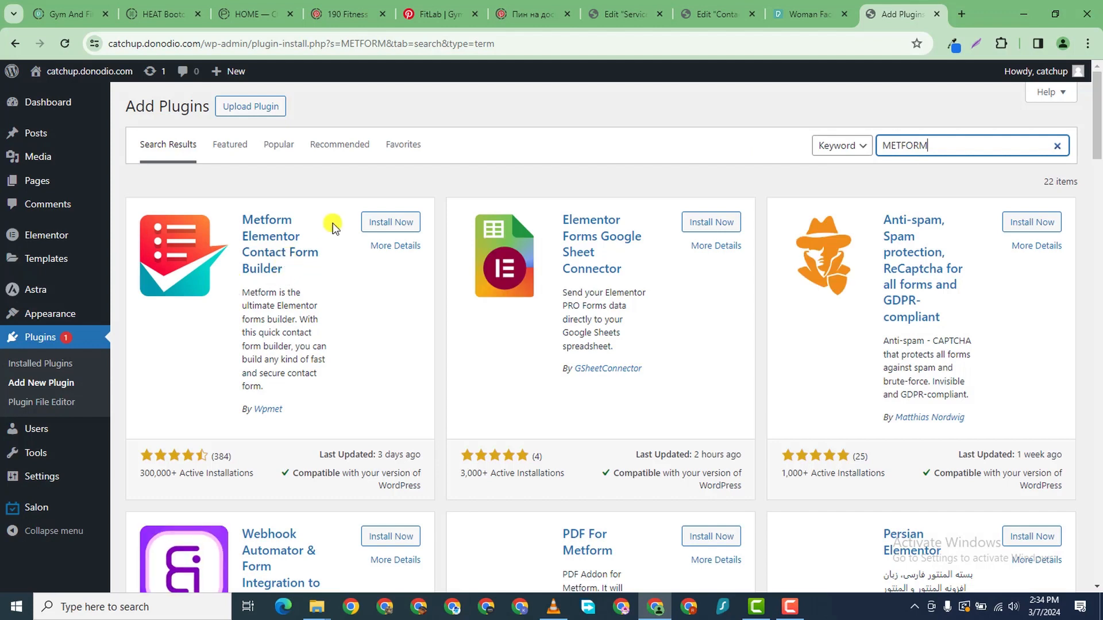
click(394, 225)
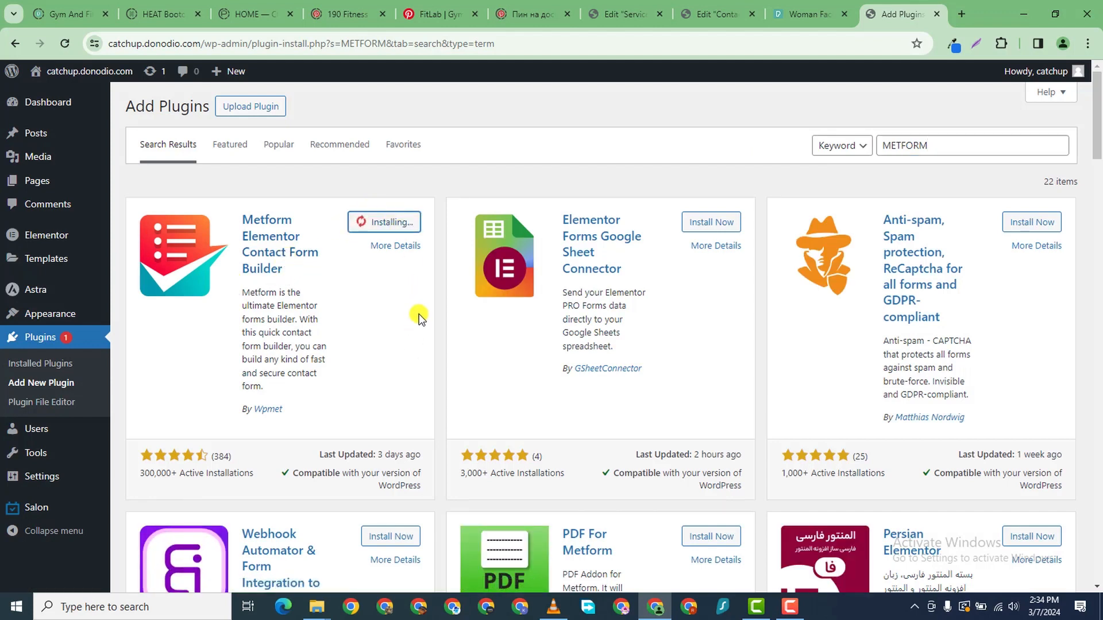
click(396, 223)
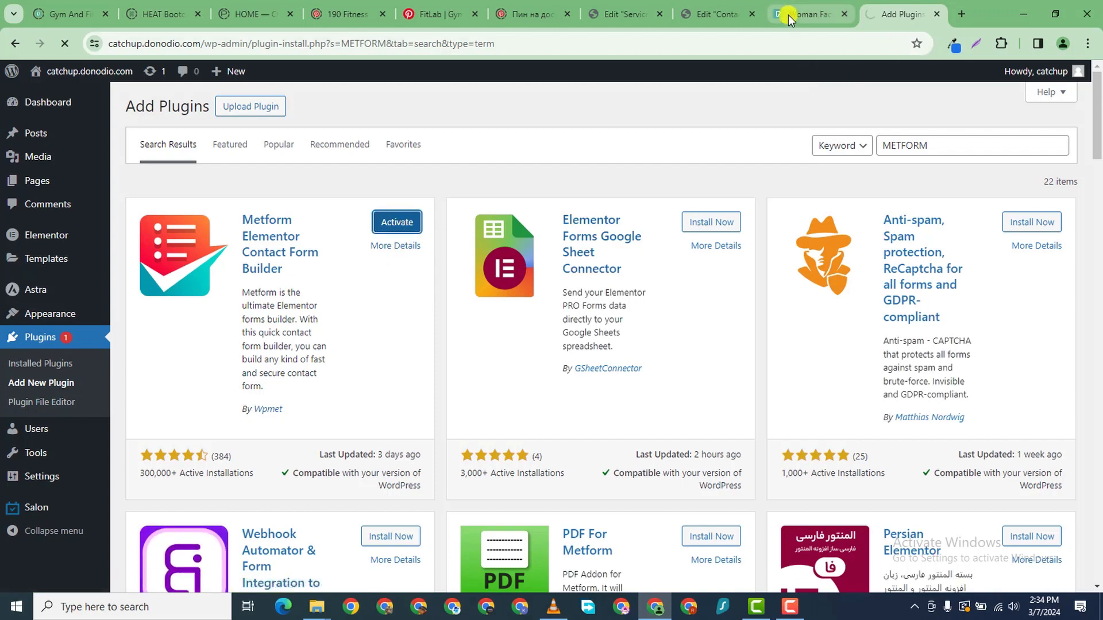
click(701, 13)
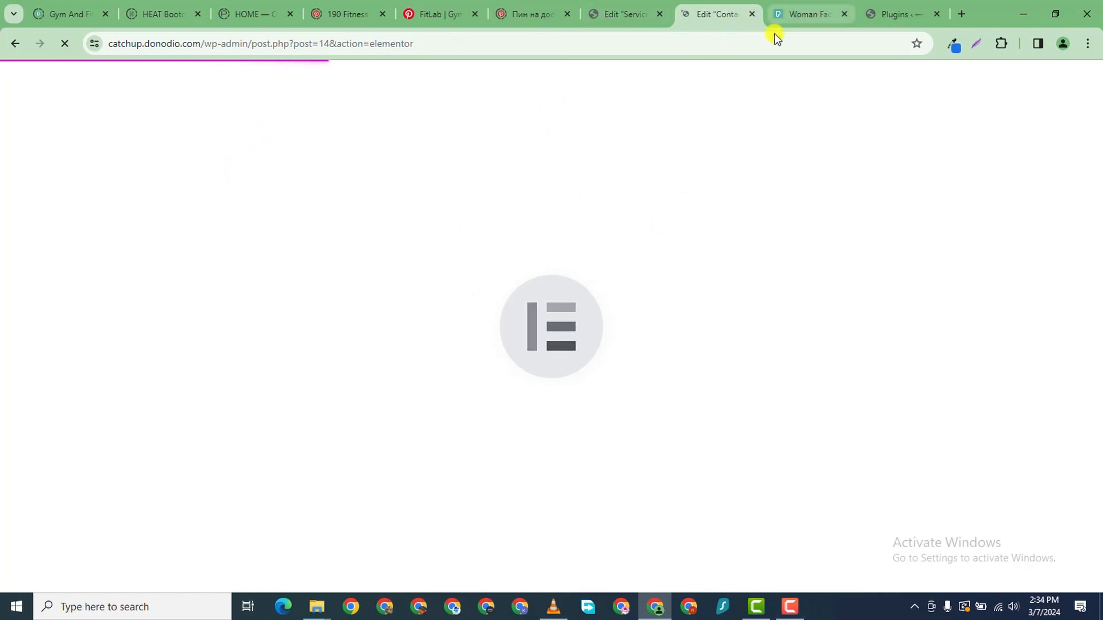
- Search the widgets for FORM and drop a MetForm widget below the three columns
mouse_move(883, 15)
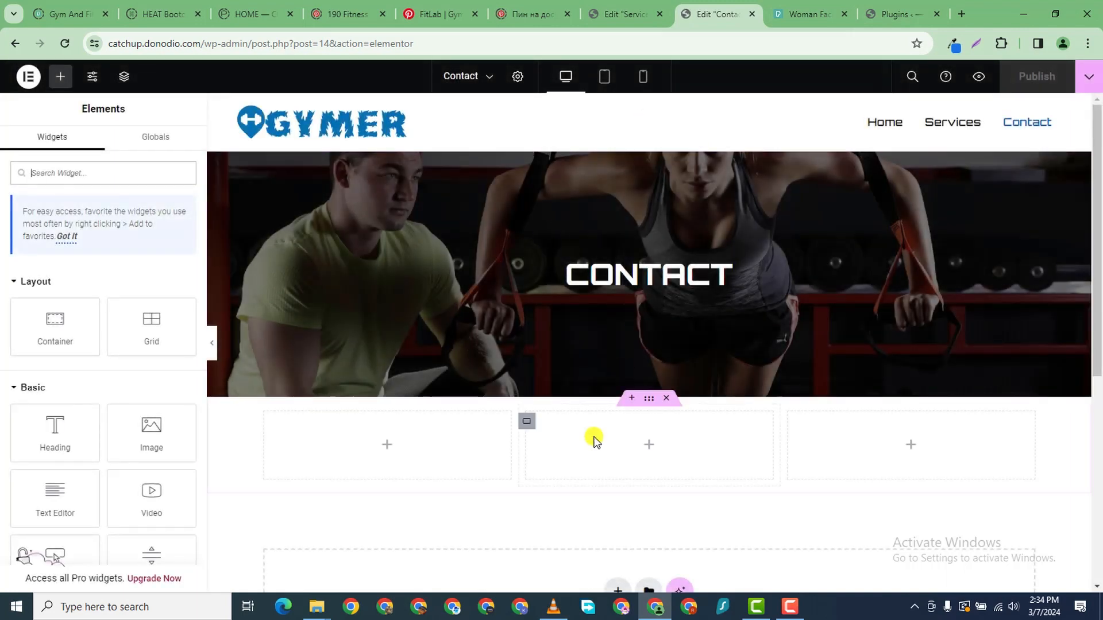
scroll(595, 440, down, 5)
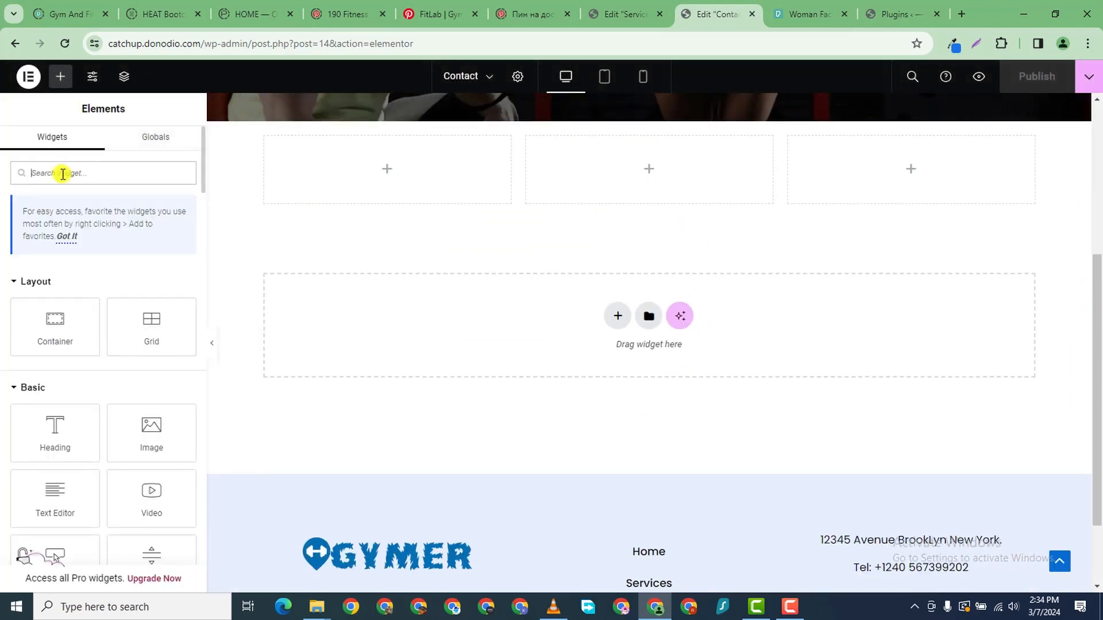
click(63, 174)
text(FORM)
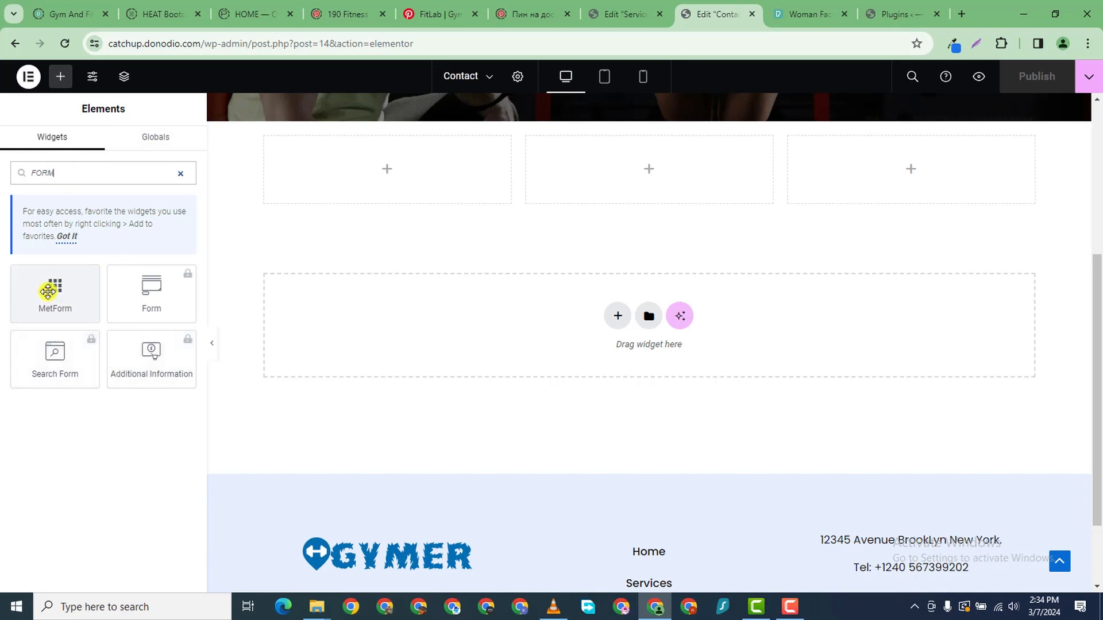
drag(53, 305, 666, 322)
- Start building a new form from the MetForm widget's Edit Form button
scroll(747, 527, down, 3)
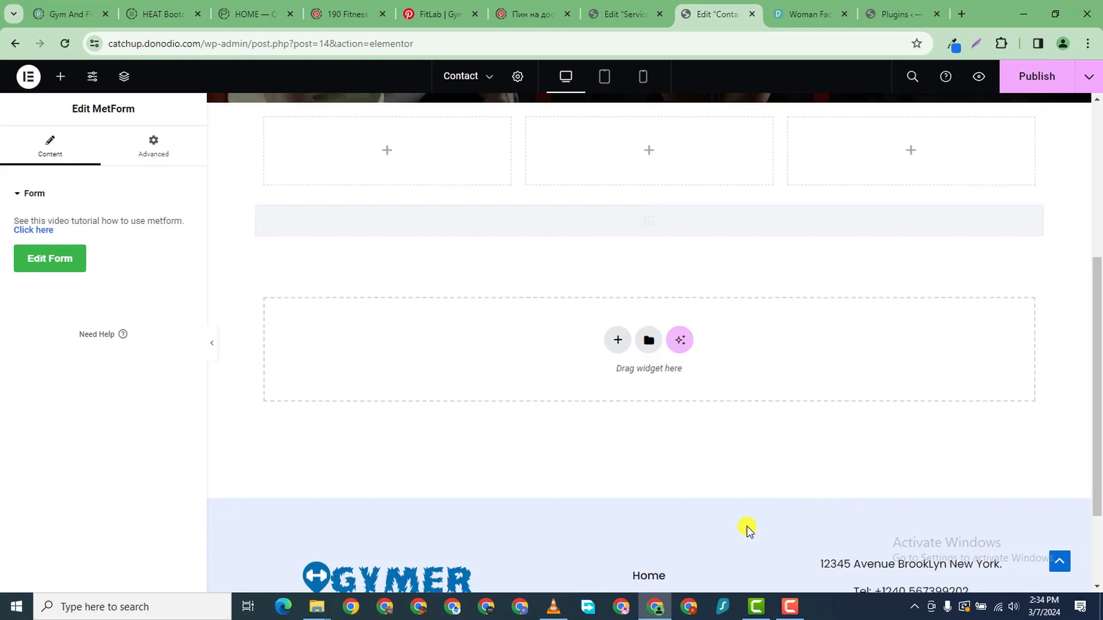
scroll(716, 583, up, 1)
scroll(588, 522, up, 5)
scroll(697, 344, down, 4)
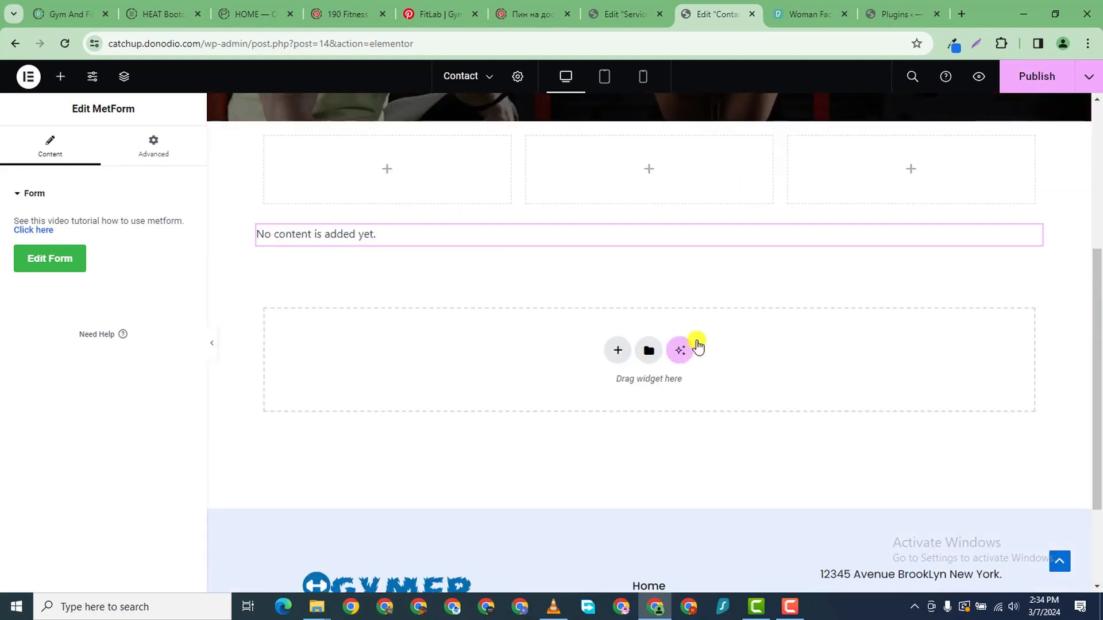
click(55, 262)
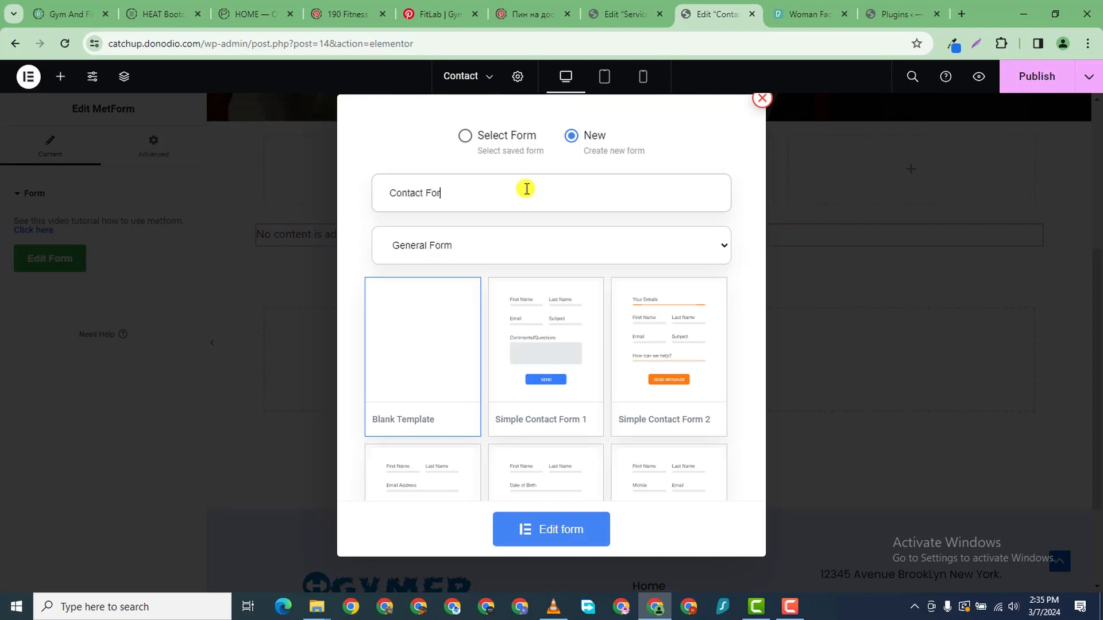
- Keep General Form as the type, pick the Simple Contact Form 1 template, and create the form
click(491, 244)
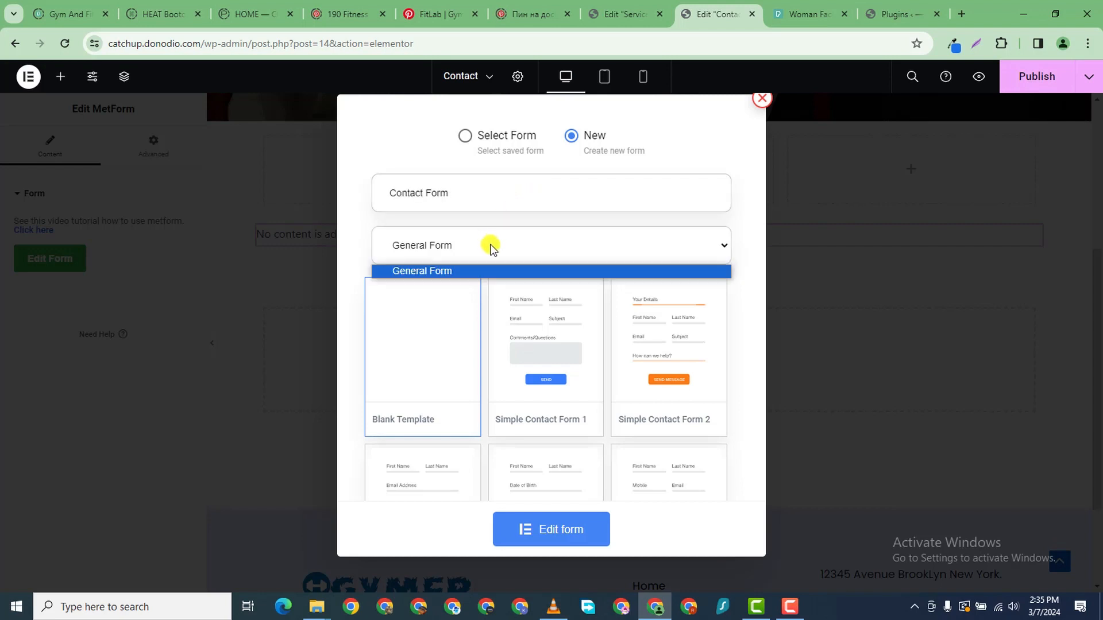
click(492, 247)
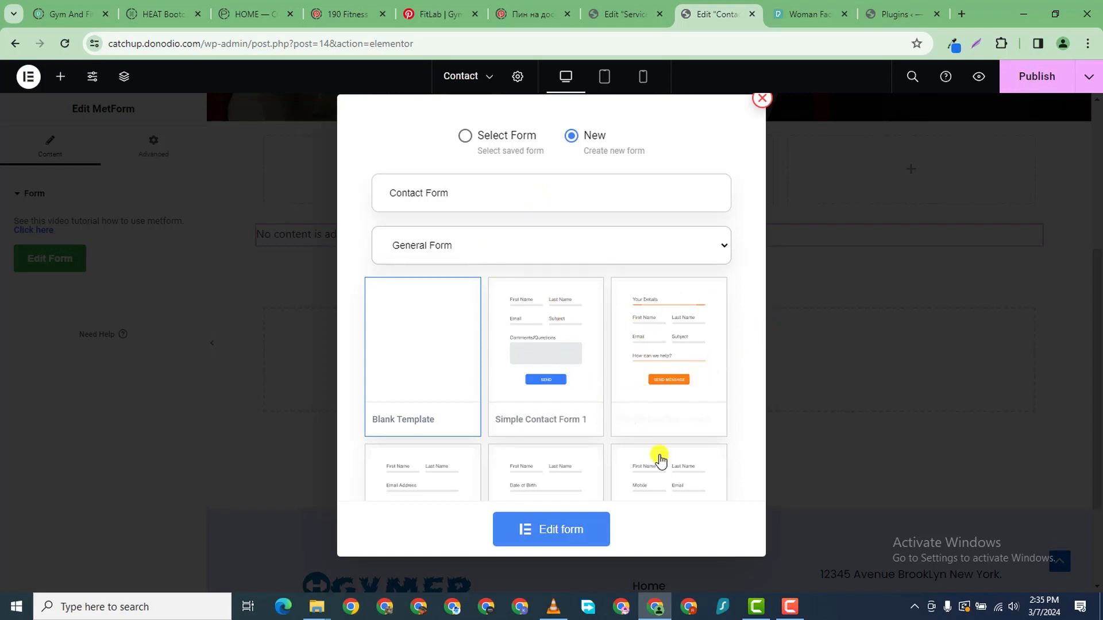
scroll(608, 411, down, 5)
scroll(608, 411, down, 1)
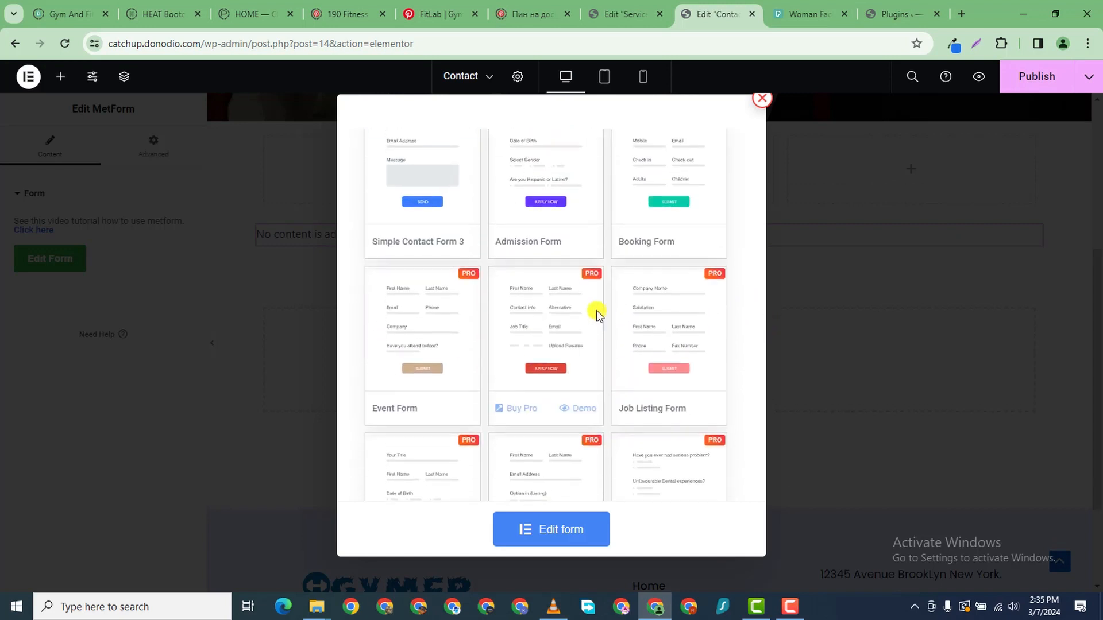
scroll(598, 217, up, 1)
scroll(644, 258, down, 1)
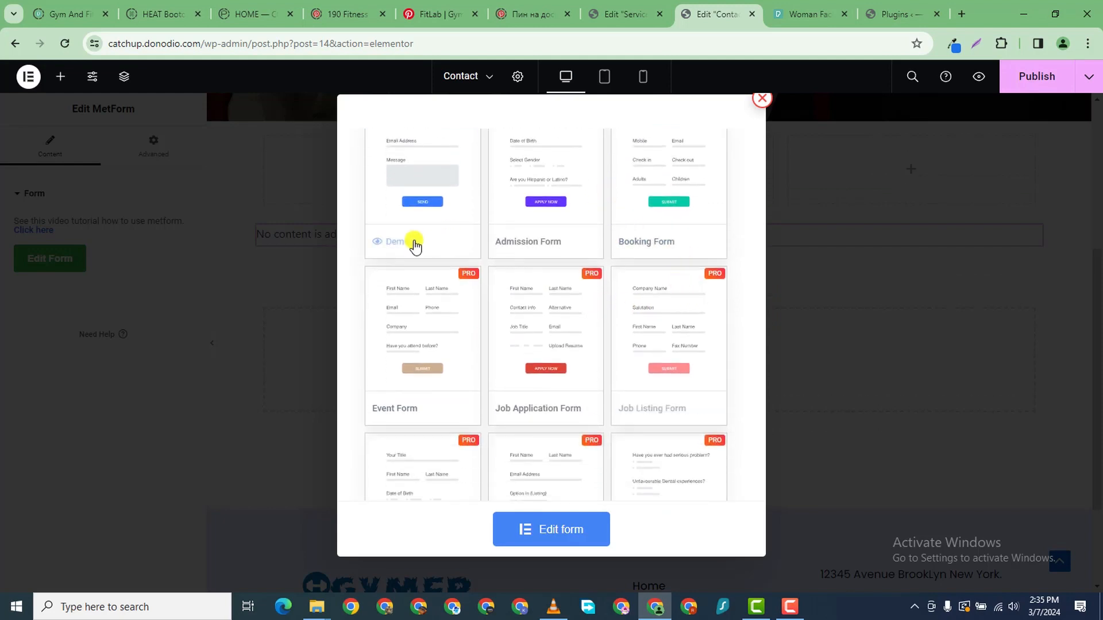
scroll(660, 296, down, 3)
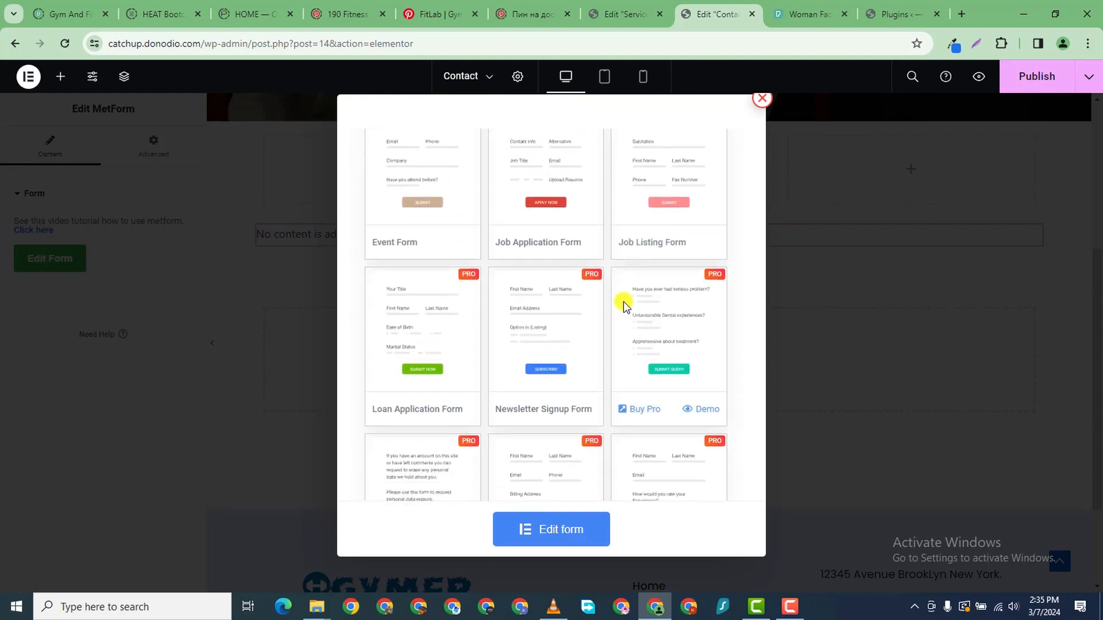
scroll(620, 303, down, 5)
scroll(618, 328, up, 2)
scroll(619, 320, up, 8)
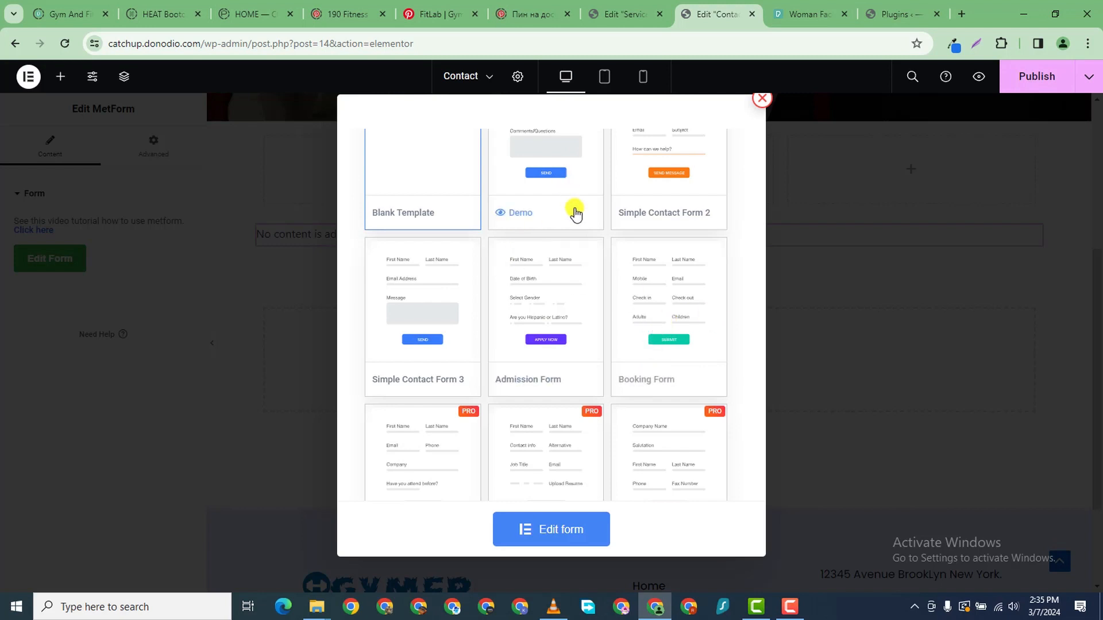
scroll(572, 211, up, 3)
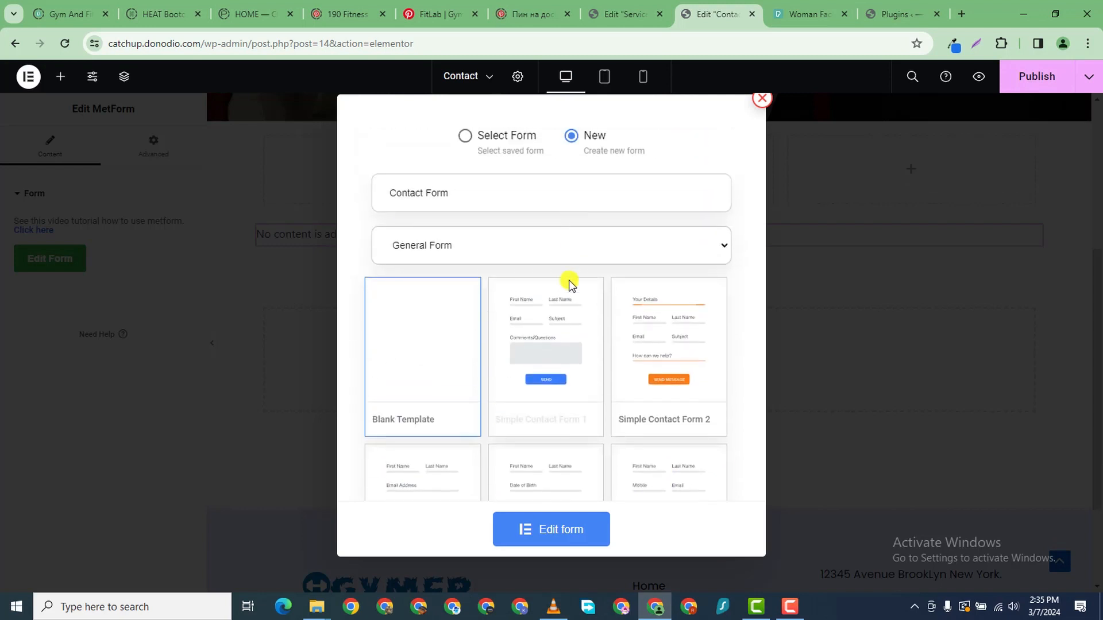
click(542, 318)
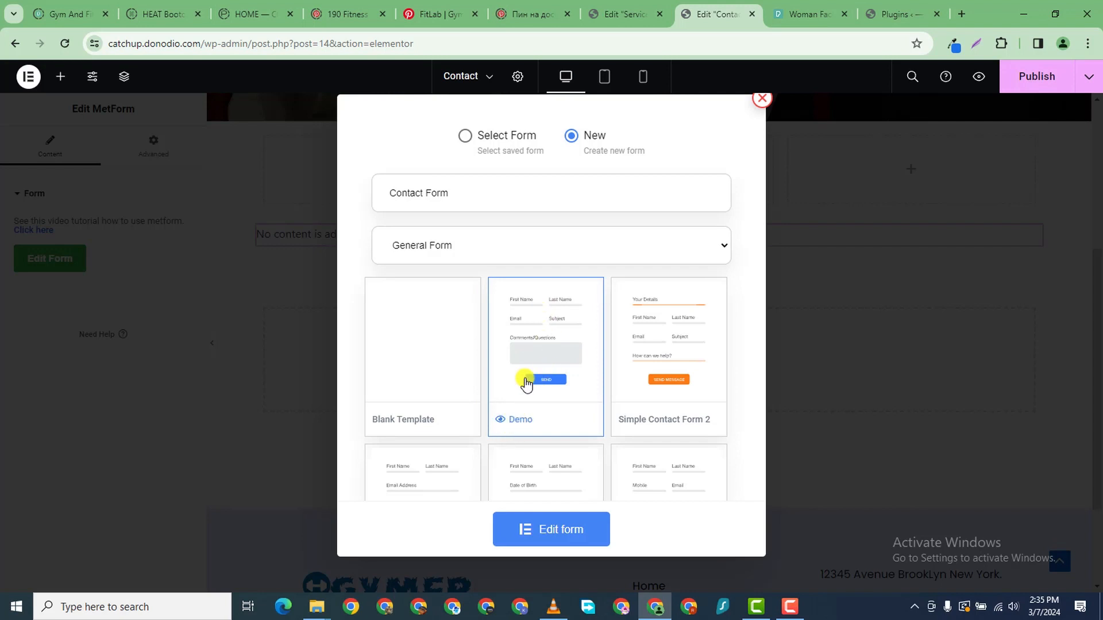
click(555, 528)
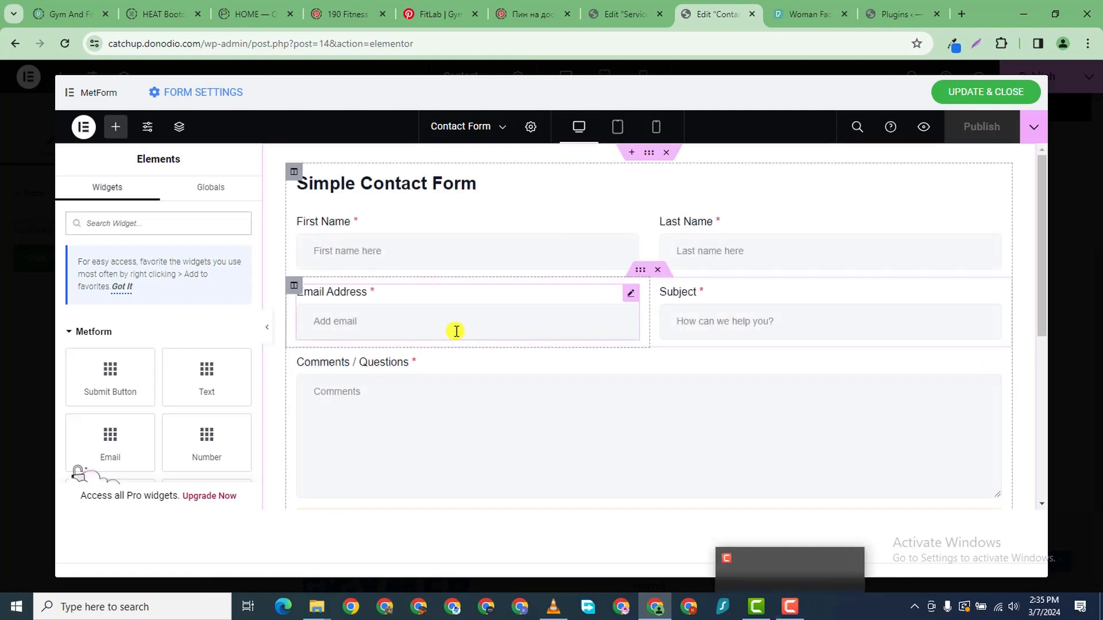
- Inspect the First Name, Last Name, Email Address, Subject and Comments field settings
scroll(844, 241, down, 4)
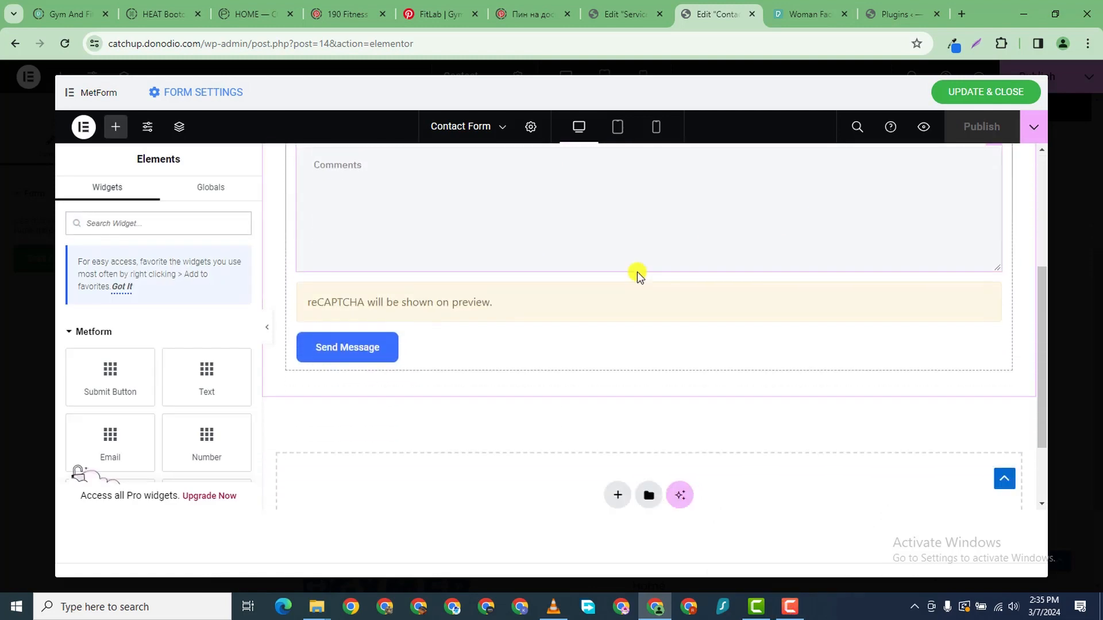
scroll(566, 293, up, 4)
scroll(553, 325, down, 4)
scroll(505, 339, up, 4)
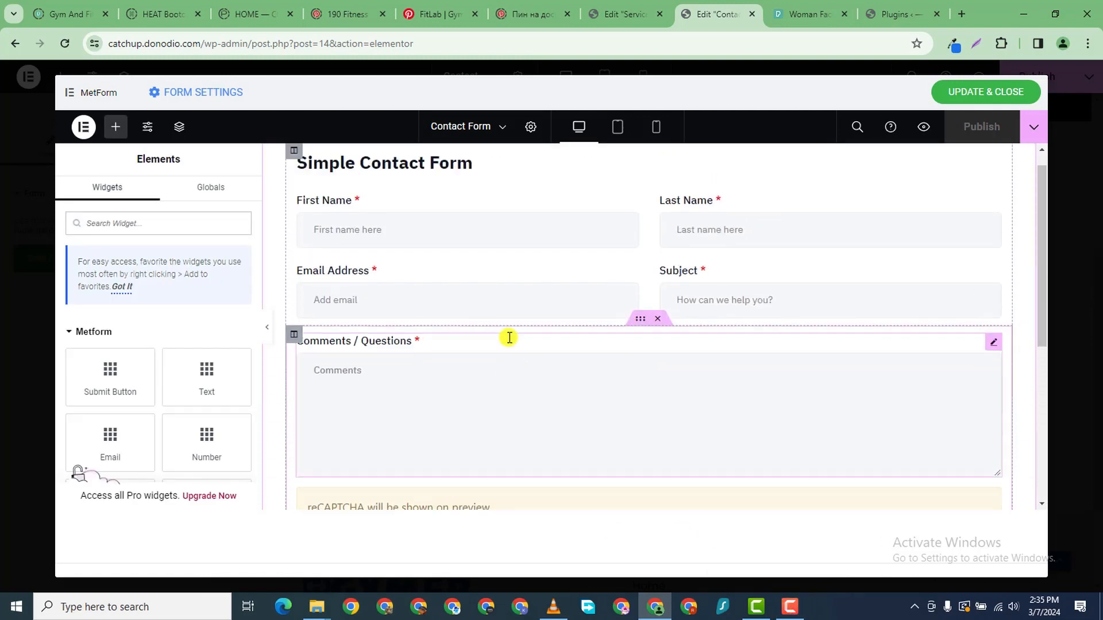
click(433, 261)
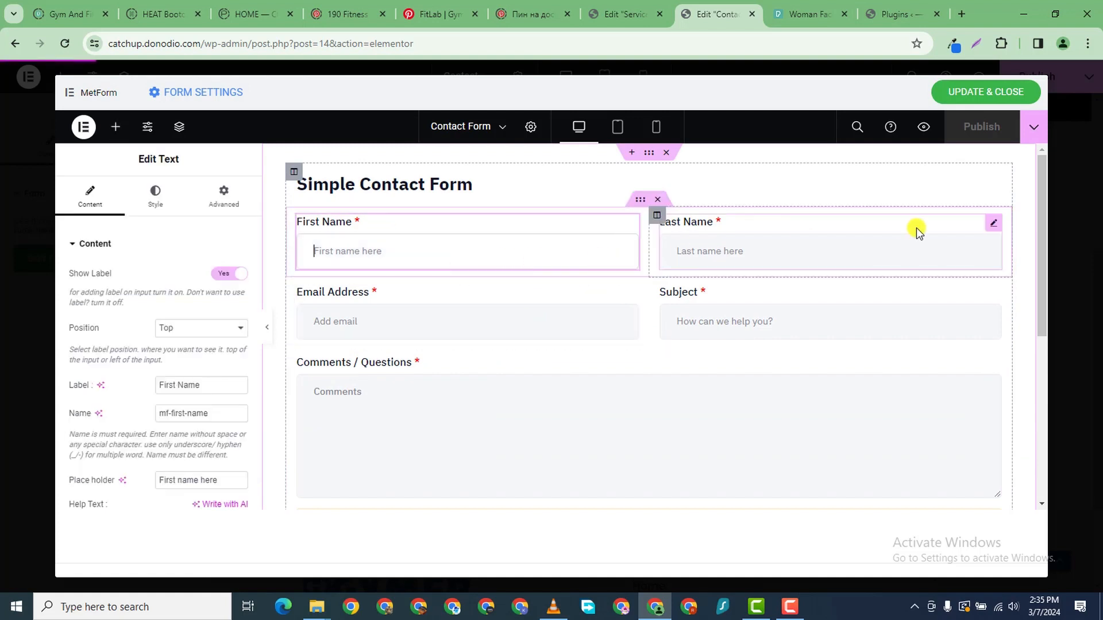
click(800, 253)
click(558, 330)
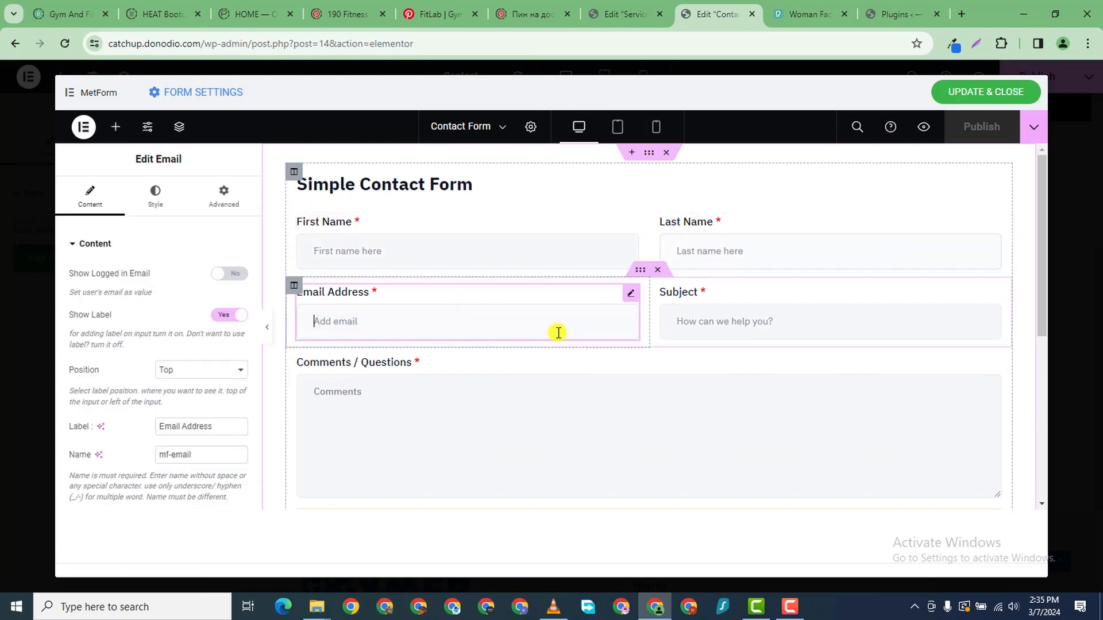
click(787, 315)
click(435, 395)
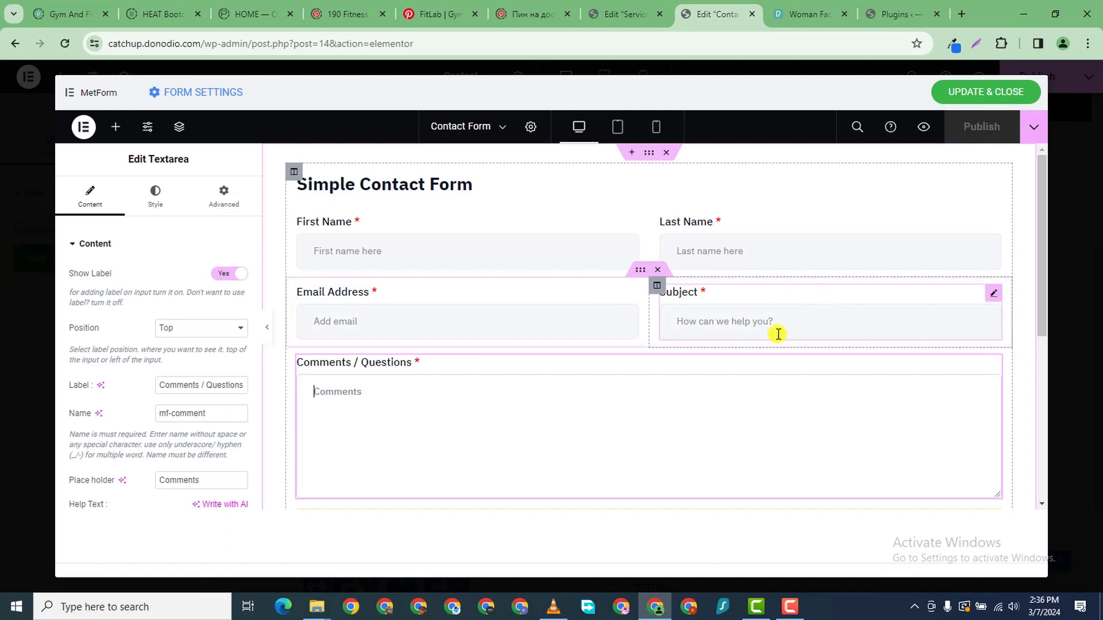
- Save the unchanged form with Update & Close and return to the Contact page
scroll(331, 382, down, 1)
scroll(332, 382, down, 2)
scroll(596, 315, up, 3)
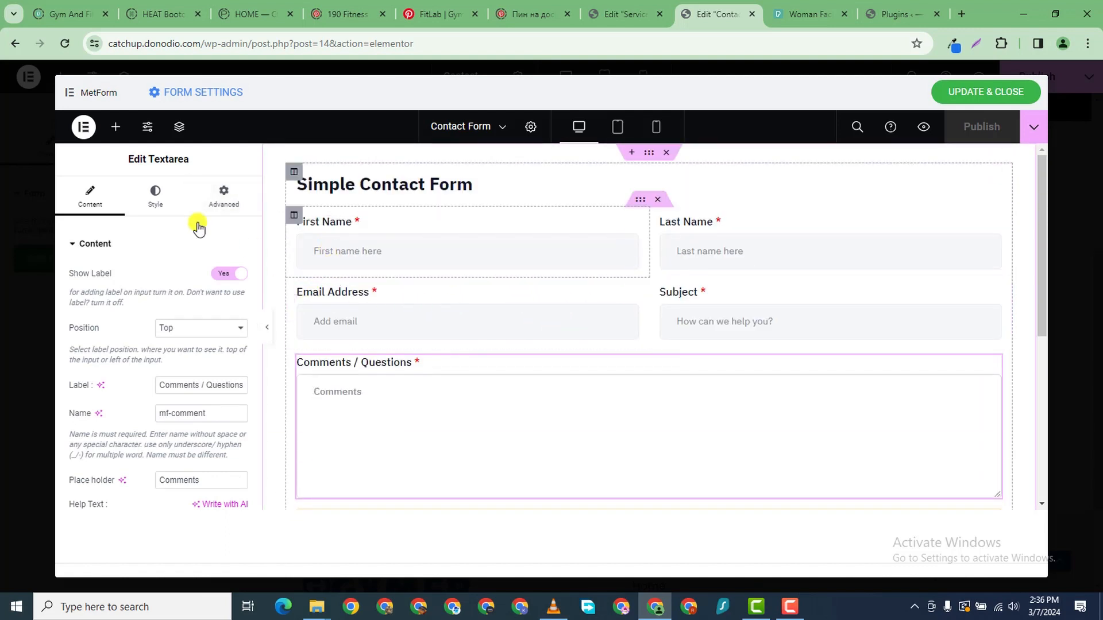
click(991, 92)
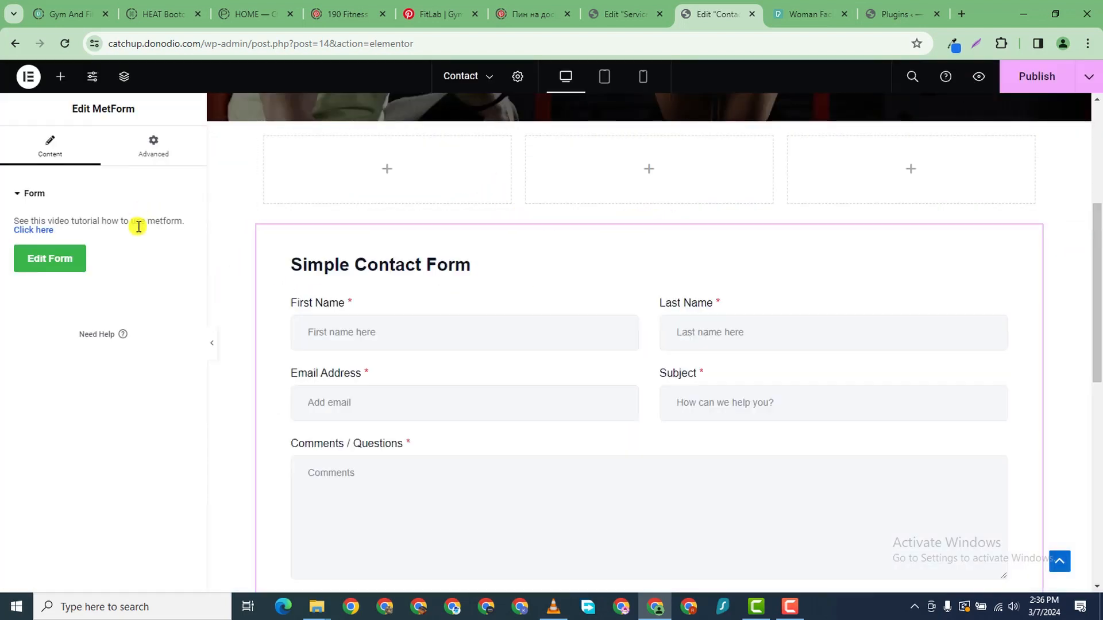
- Check the rendered contact form on the page, then reopen it through Edit Form
scroll(575, 293, up, 2)
scroll(627, 292, down, 5)
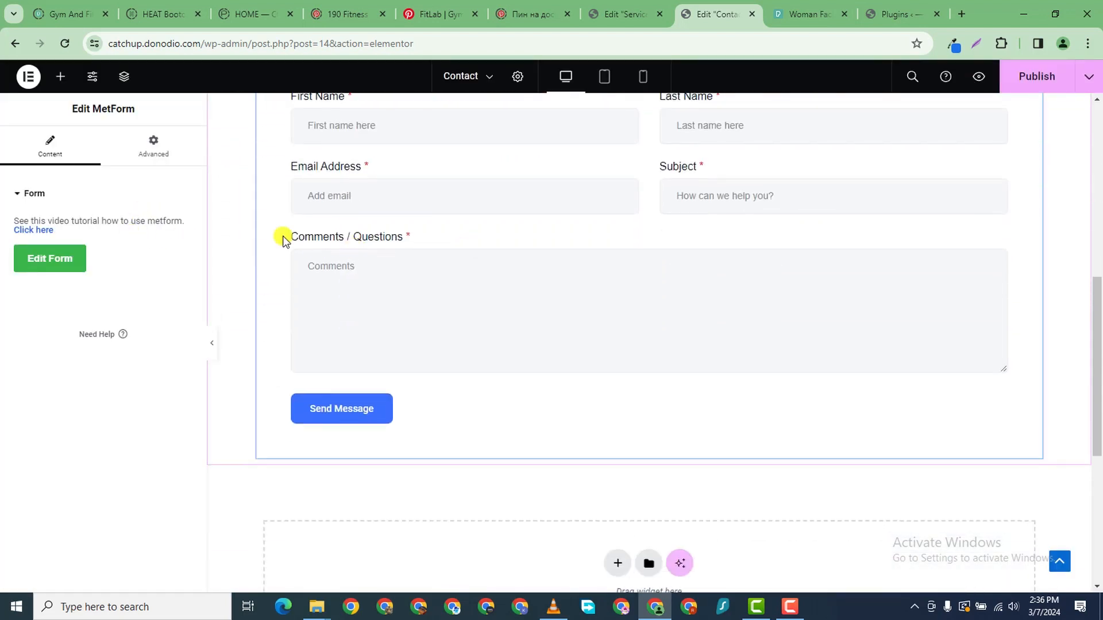
scroll(402, 244, up, 2)
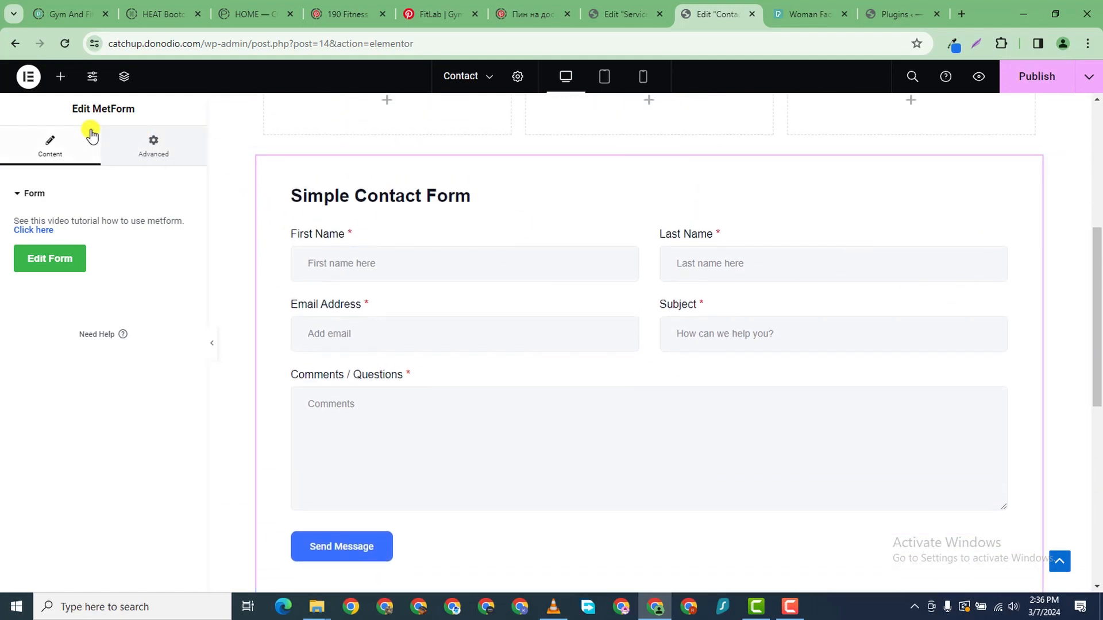
scroll(635, 377, down, 2)
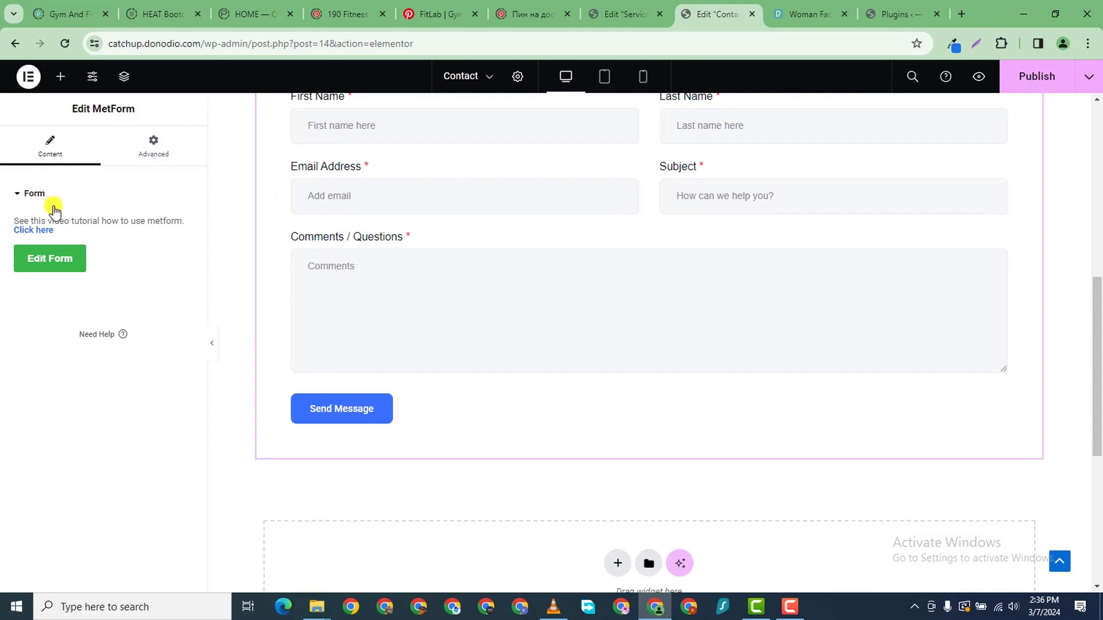
scroll(930, 244, up, 2)
scroll(943, 194, up, 1)
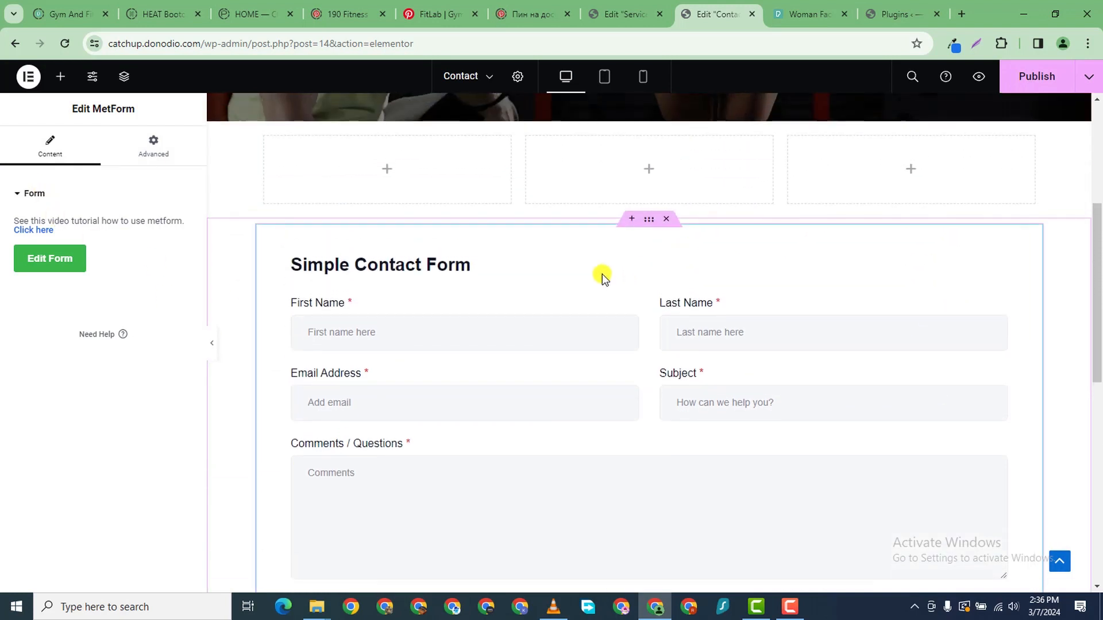
scroll(741, 205, down, 2)
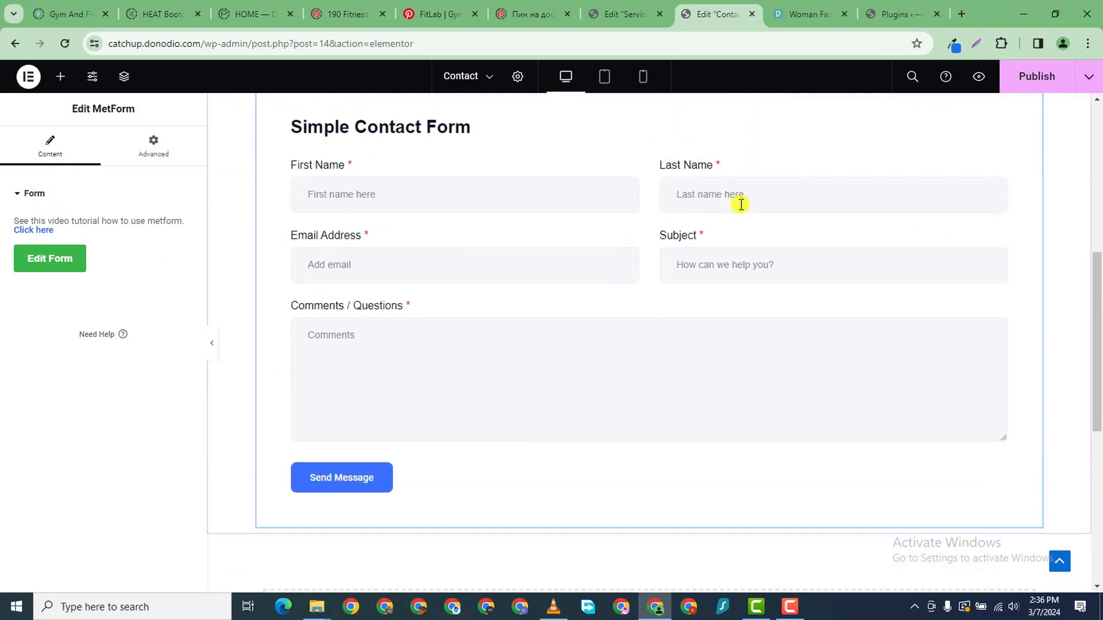
click(33, 268)
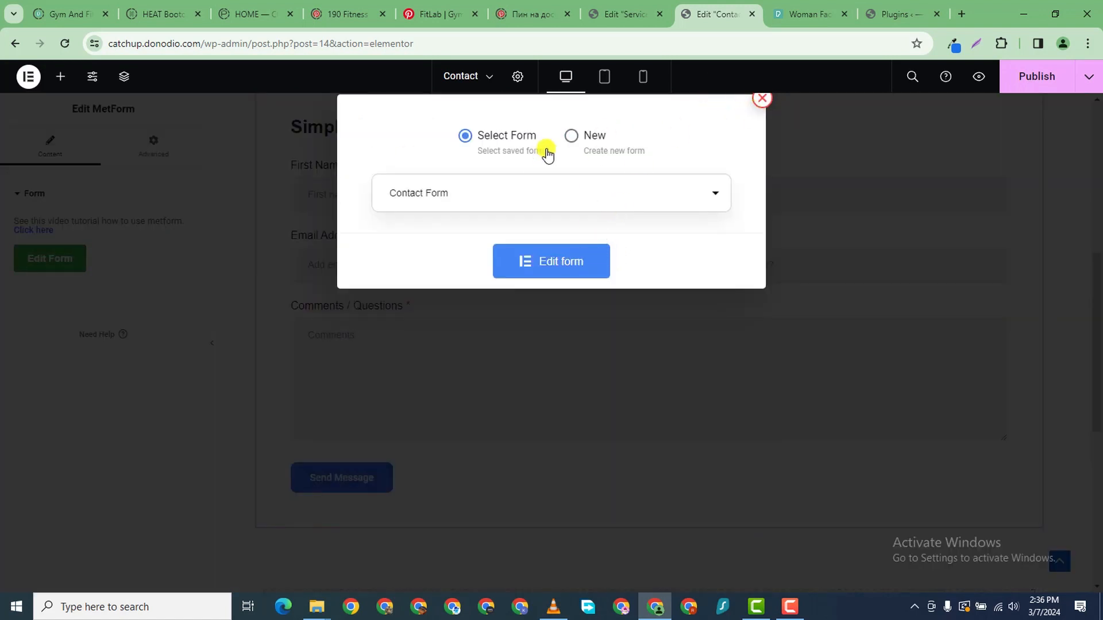
- Open the saved Contact Form in the form editor and show the field widgets
click(468, 198)
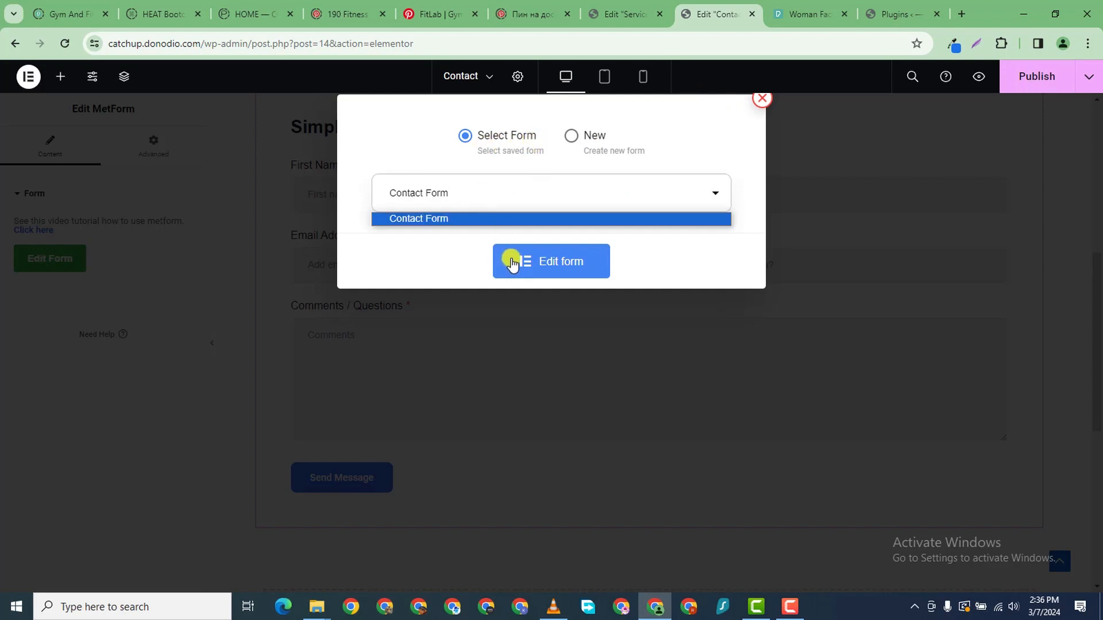
click(478, 216)
click(549, 261)
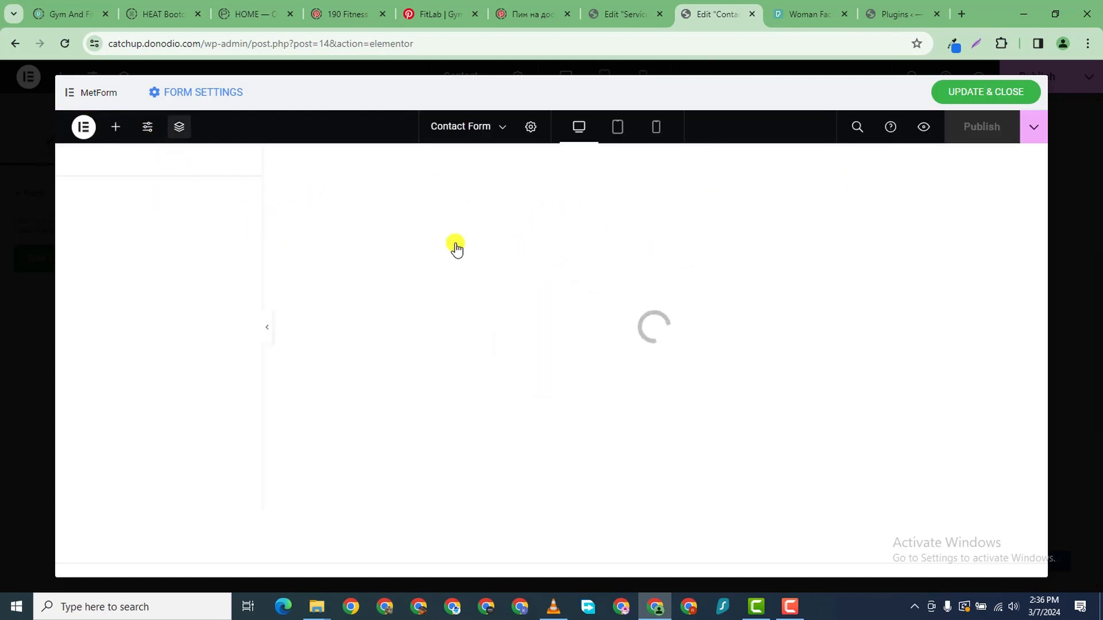
click(114, 125)
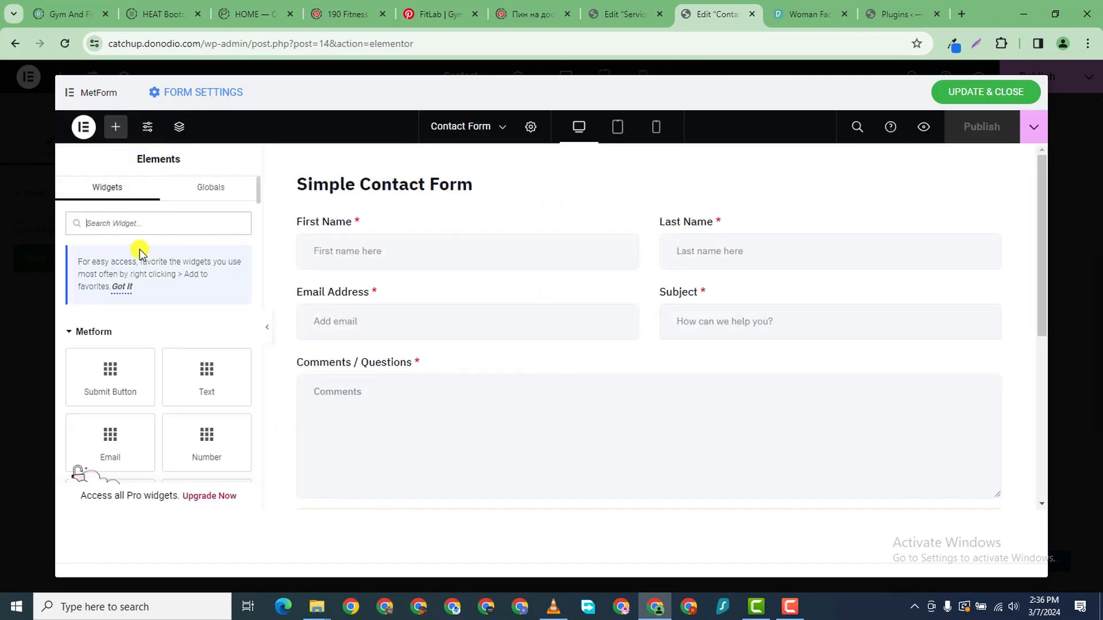
scroll(227, 390, down, 3)
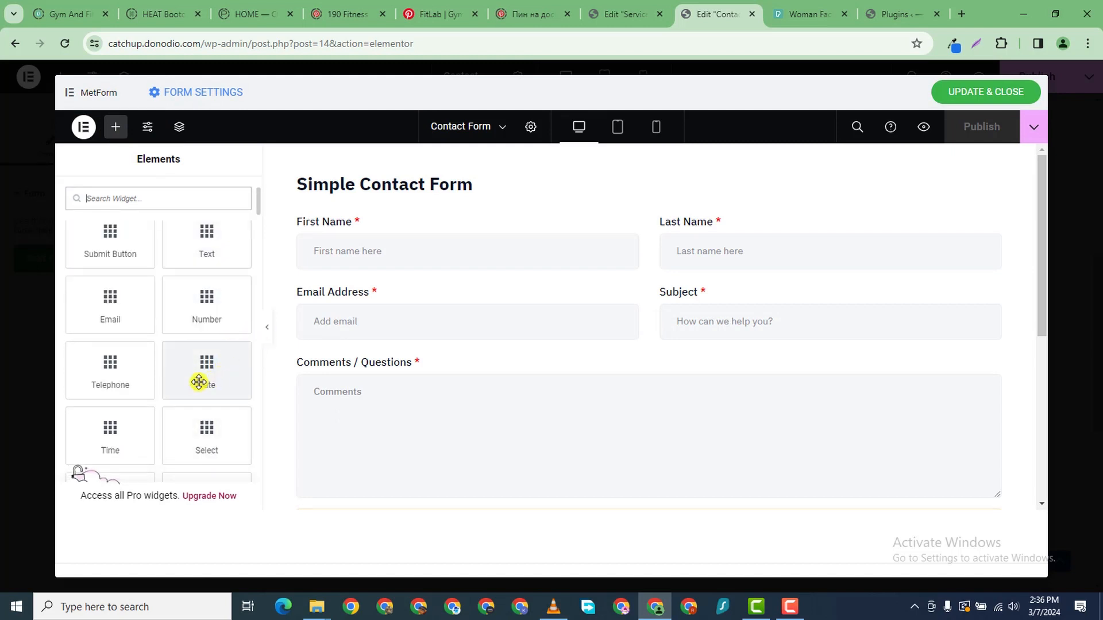
- Try a Date field below the email row, check its label styling, then delete it
drag(198, 382, 431, 357)
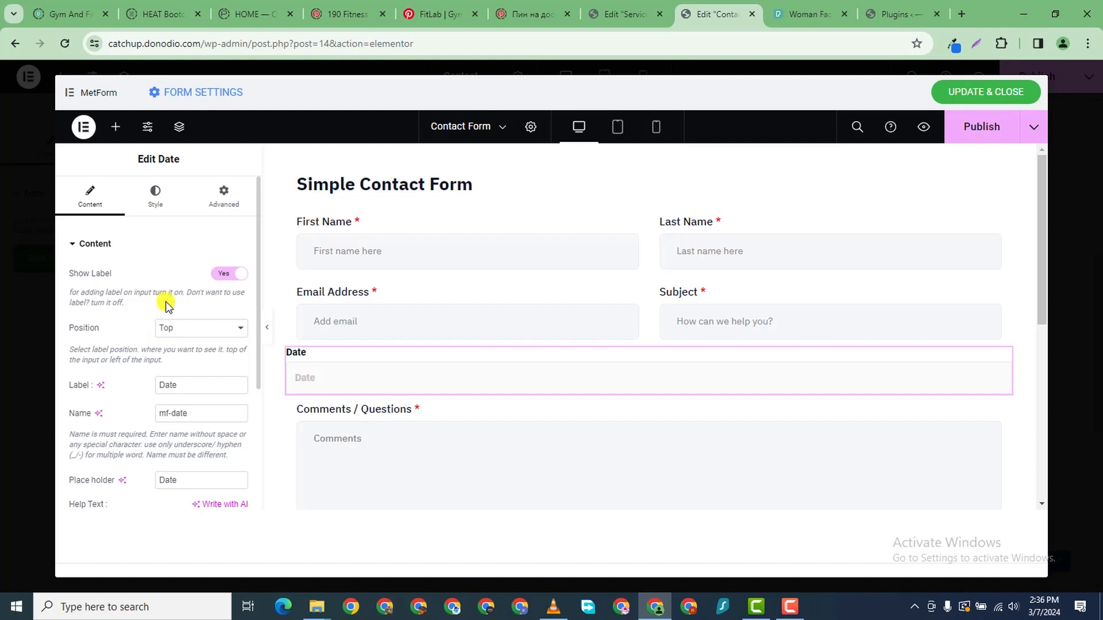
click(152, 211)
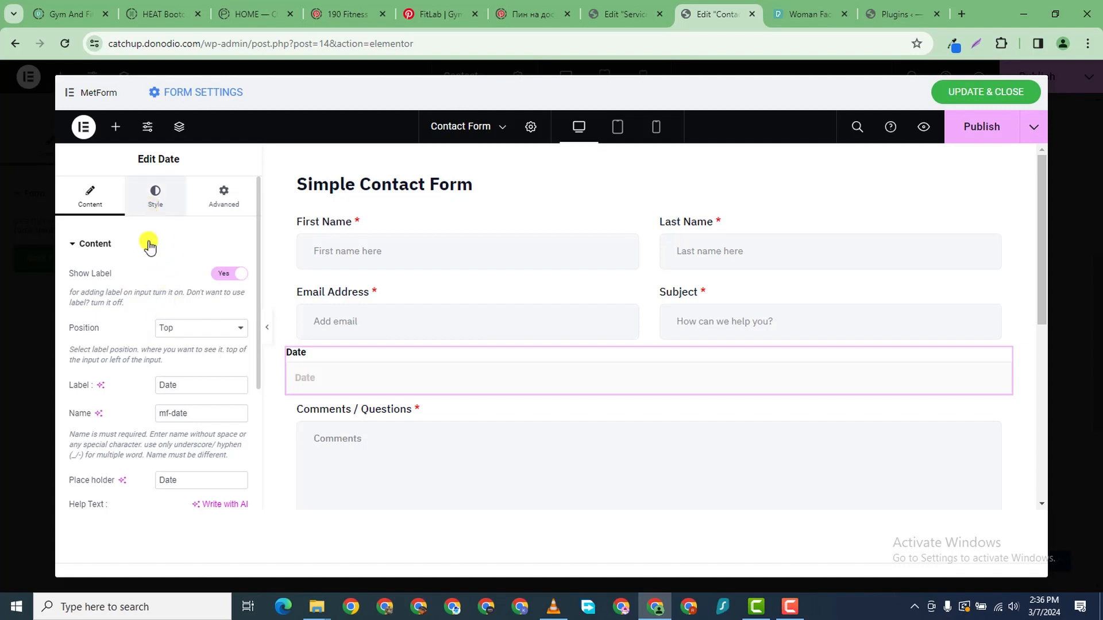
click(102, 213)
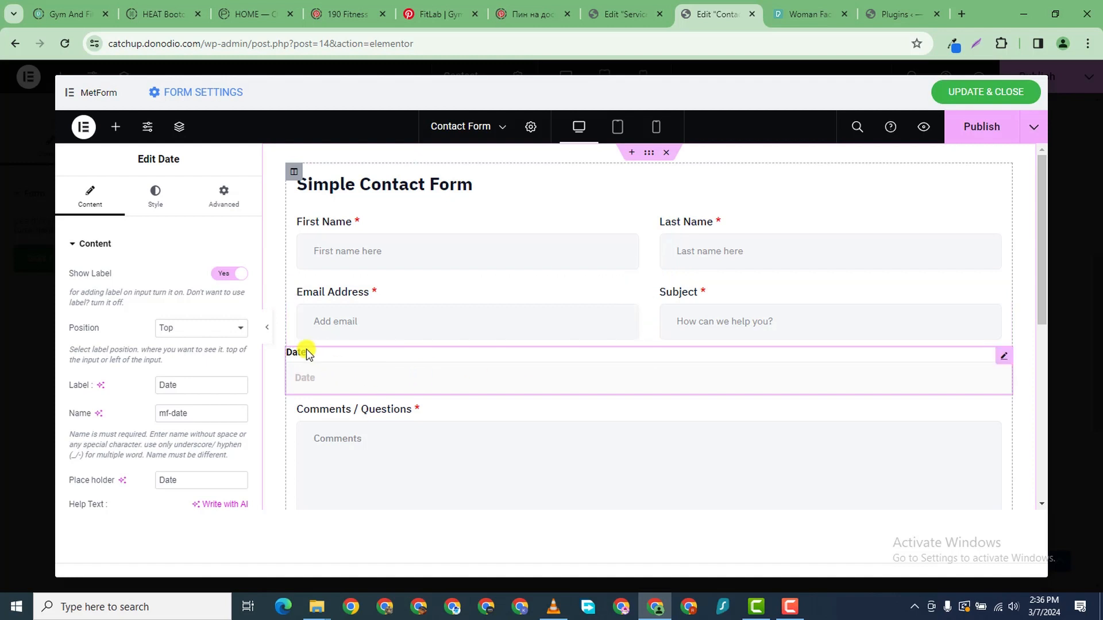
right_click(1001, 372)
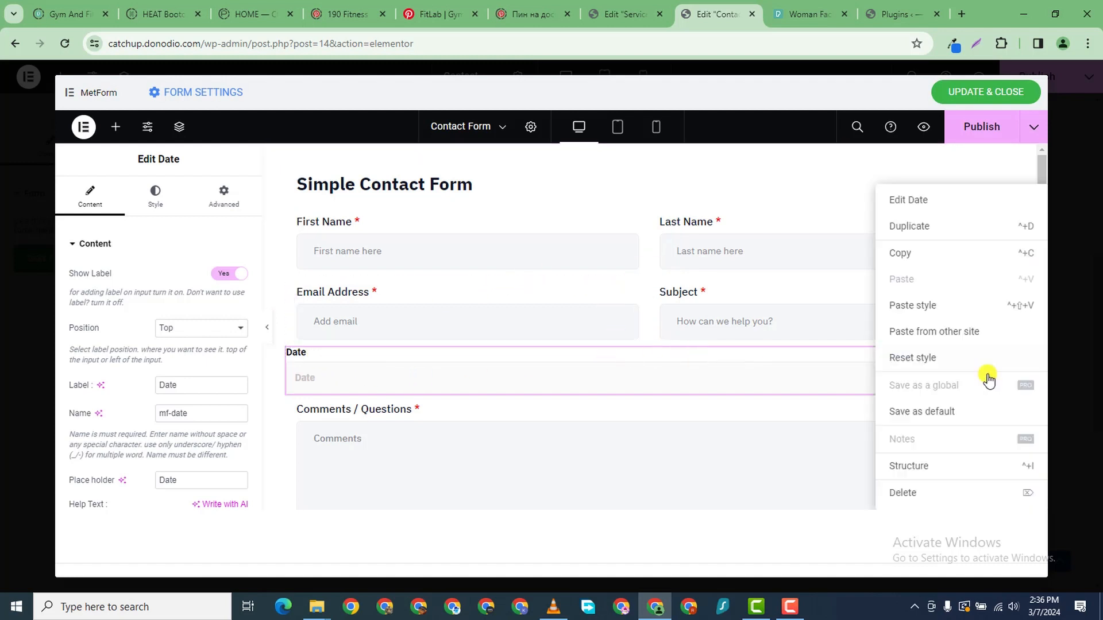
click(915, 504)
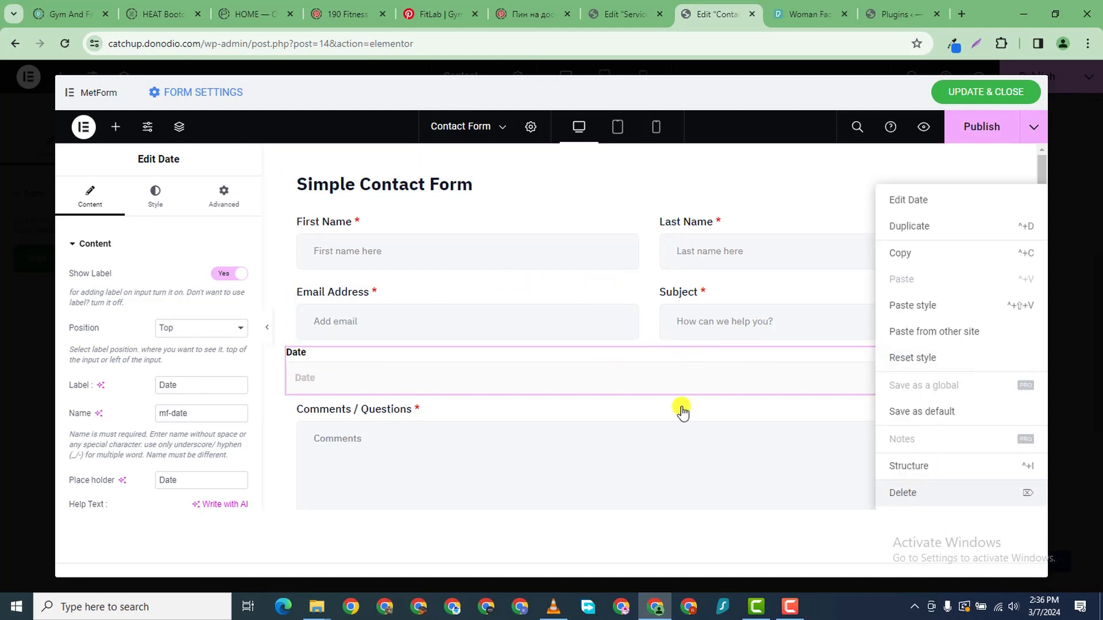
- Duplicate the Email/Subject row, put a Date field in its left column, and delete the extra Email field
right_click(643, 273)
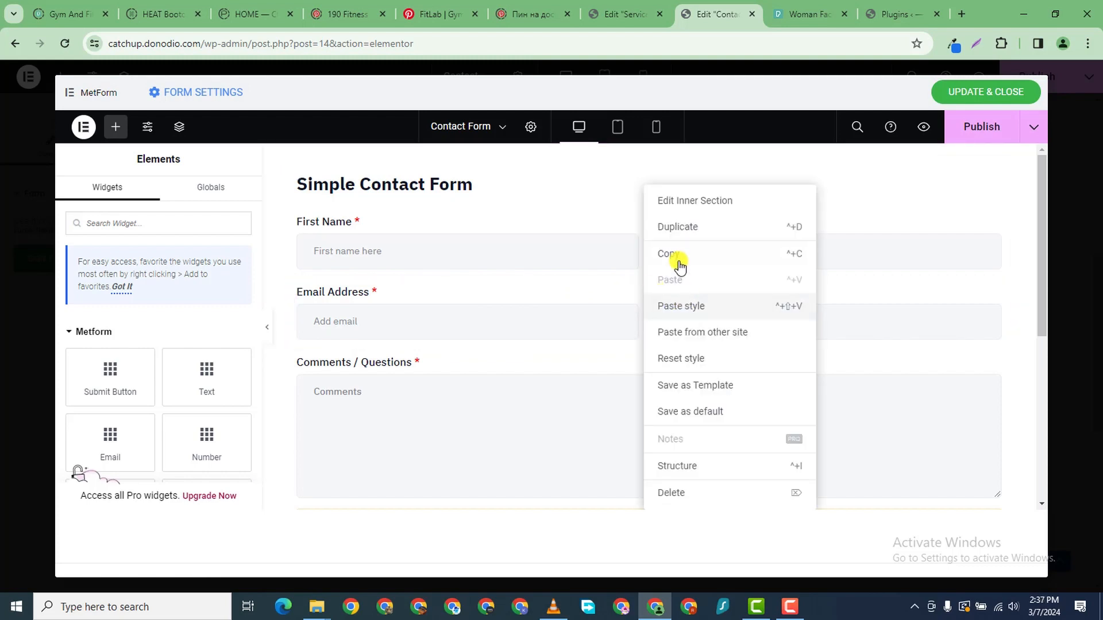
click(683, 232)
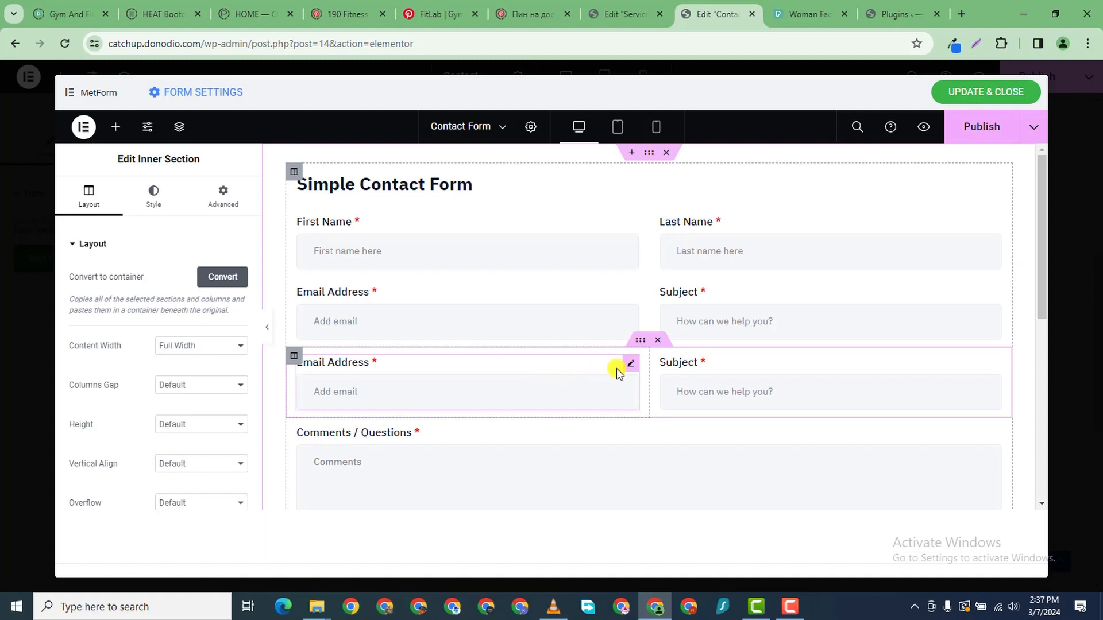
click(632, 367)
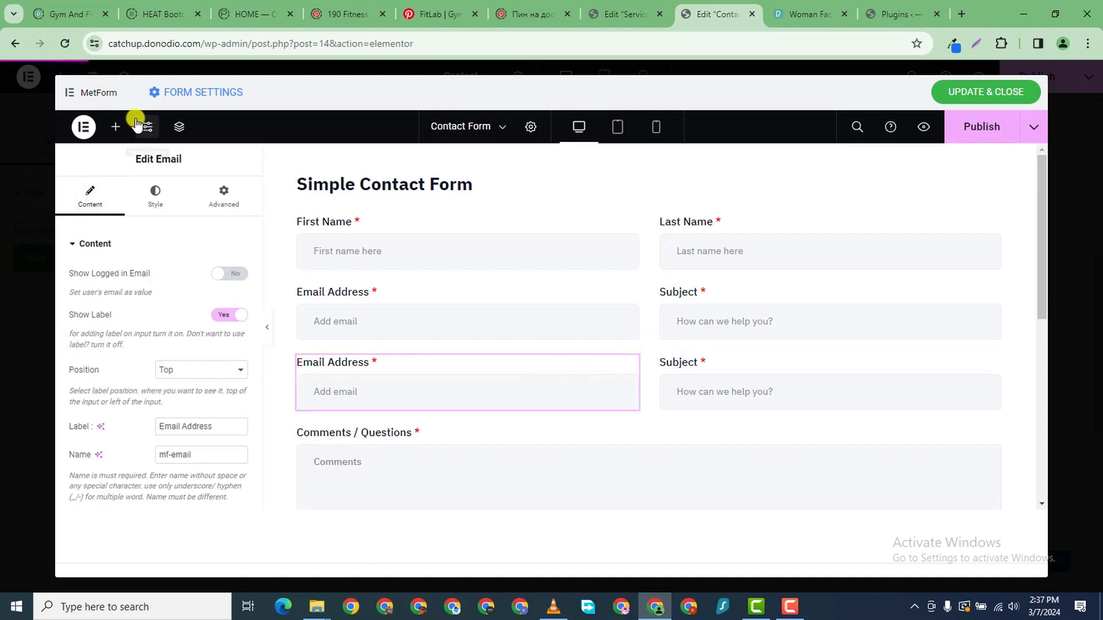
click(115, 127)
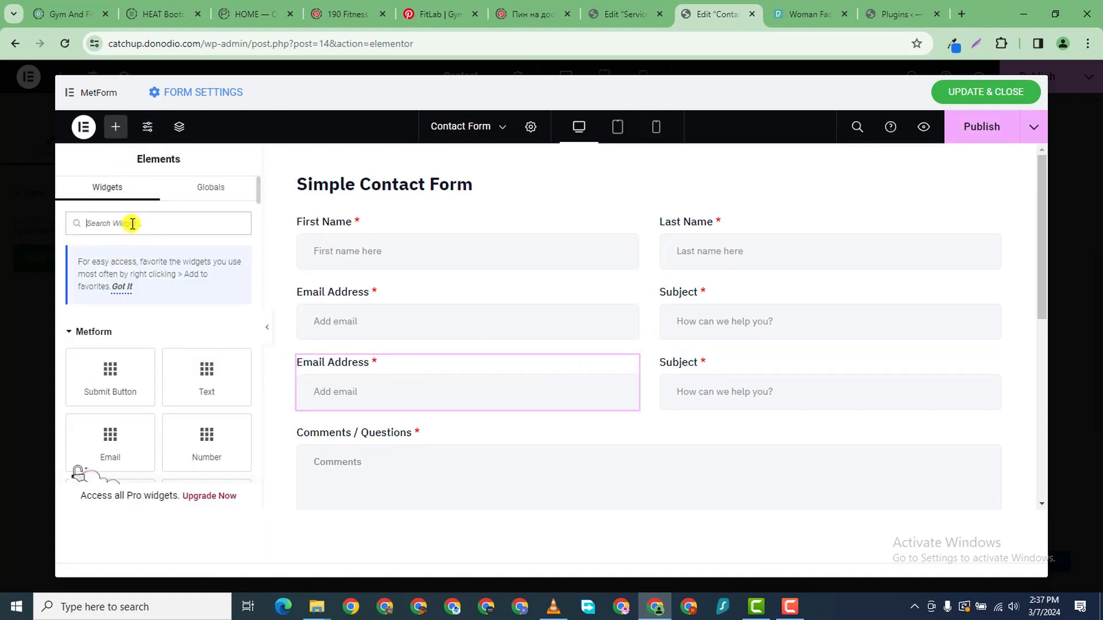
text(date)
drag(147, 357, 413, 396)
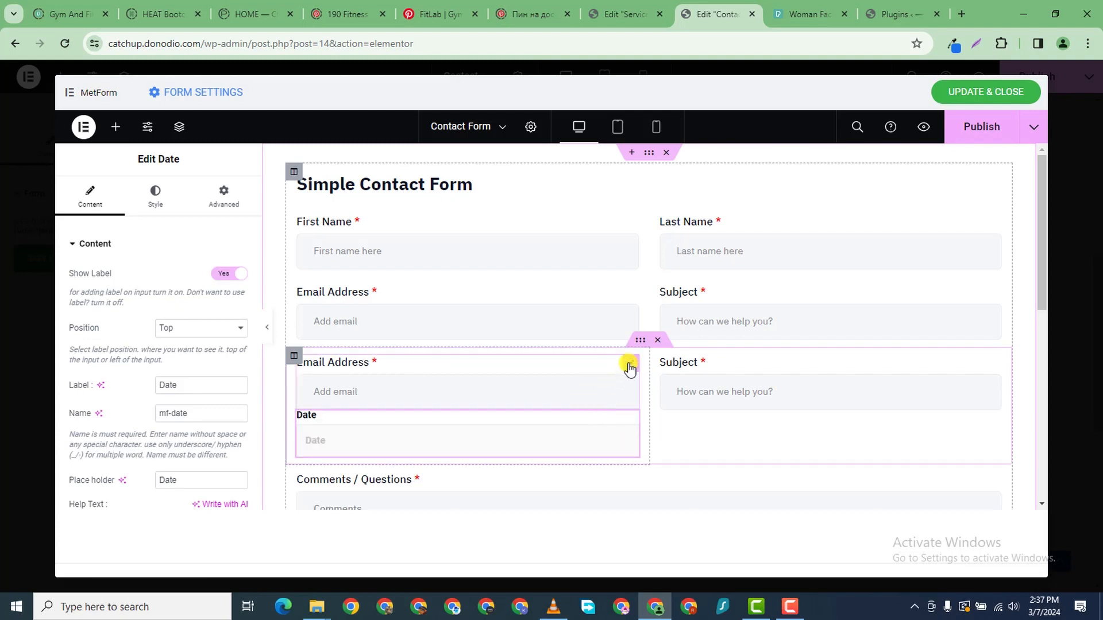
right_click(628, 367)
click(683, 502)
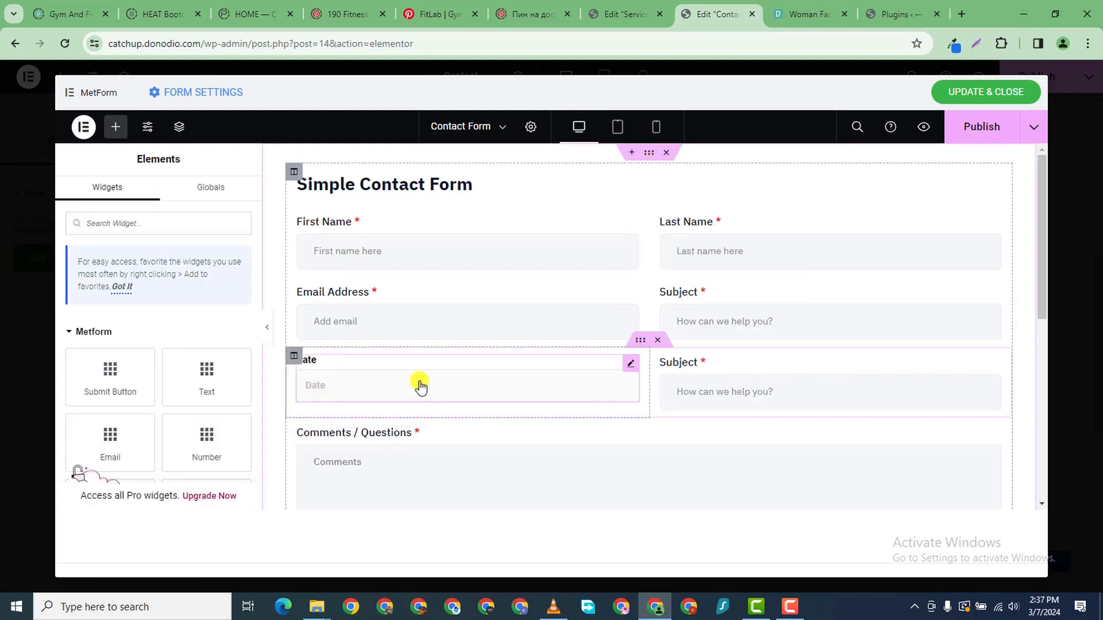
- Search for 'time' and place a Time field beside the Date field
click(105, 218)
text(time)
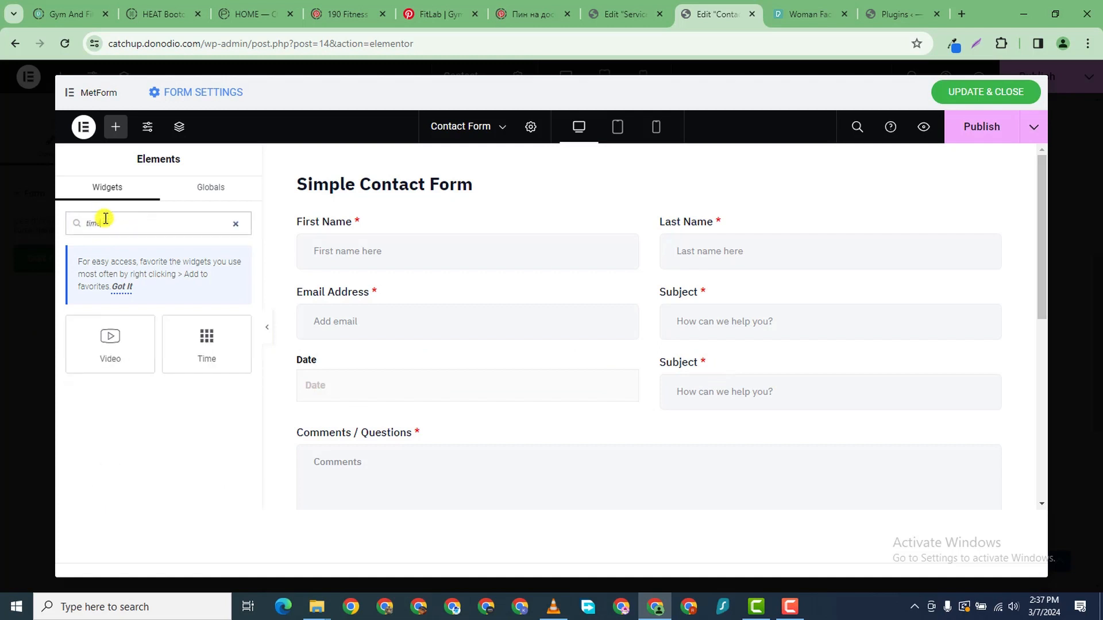
drag(229, 342, 771, 388)
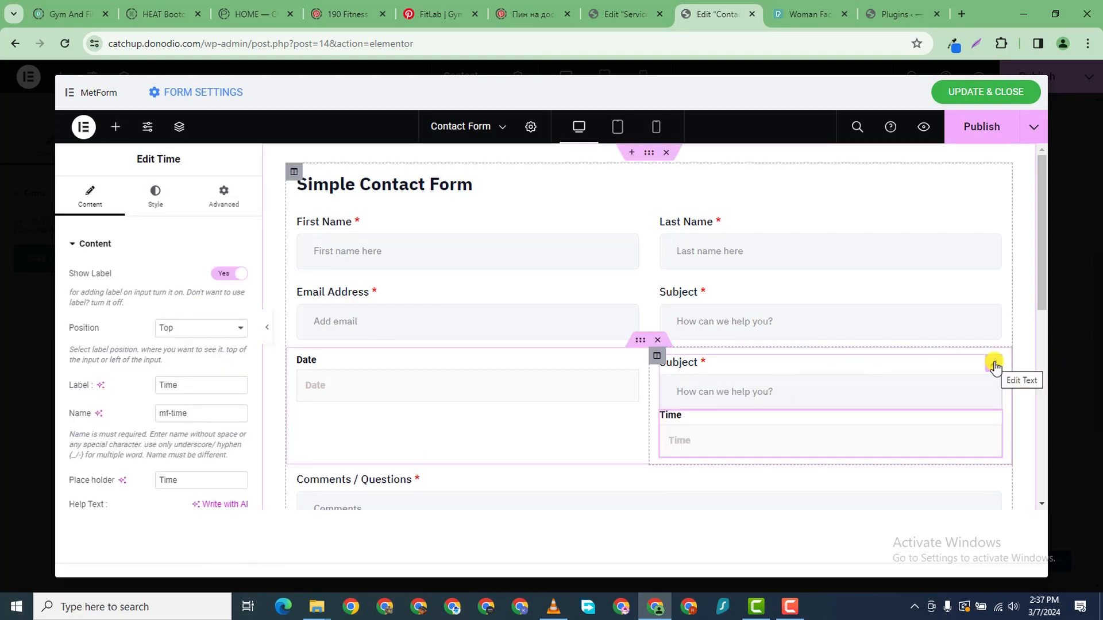
right_click(997, 399)
- Delete the duplicate Subject field and relabel the Date field 'Desired Date'
click(919, 495)
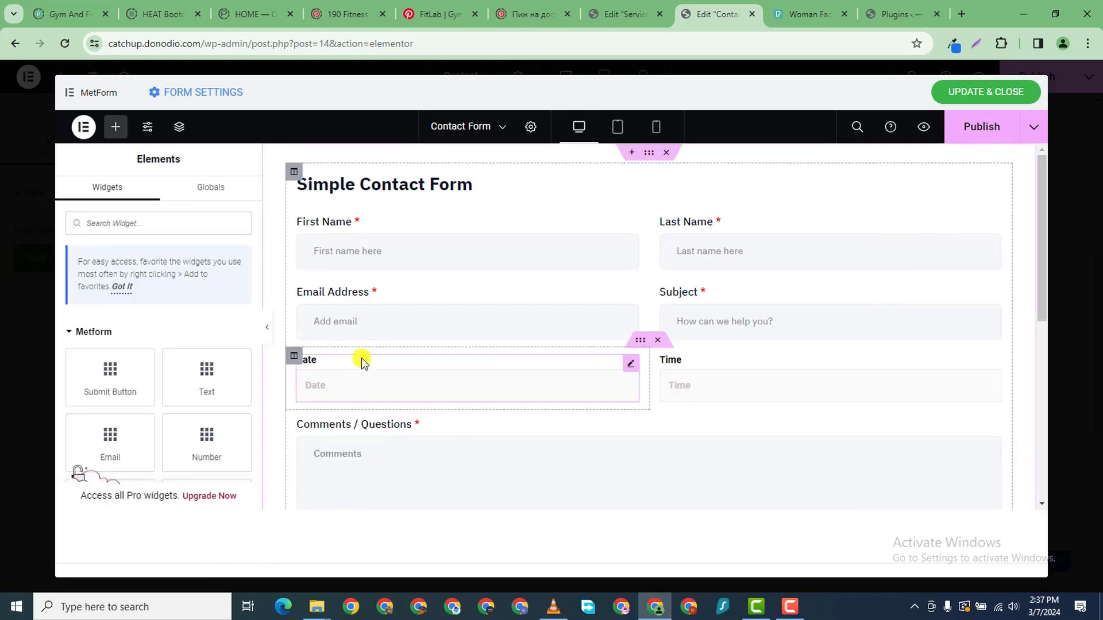
click(631, 366)
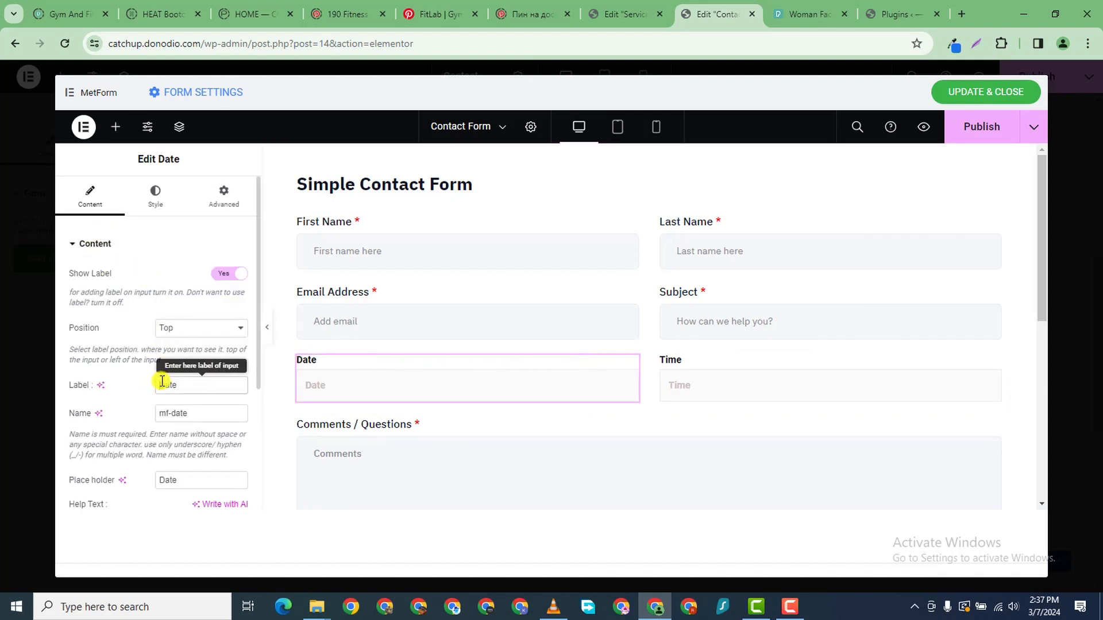
text(P)
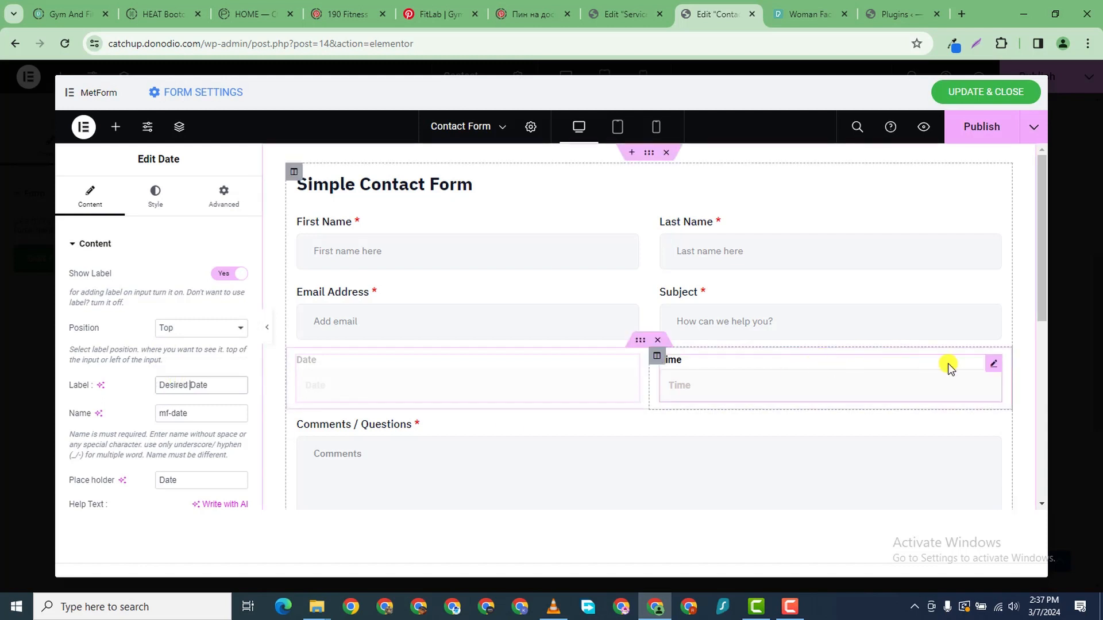
- Relabel the Time field 'Desired Time'
click(997, 366)
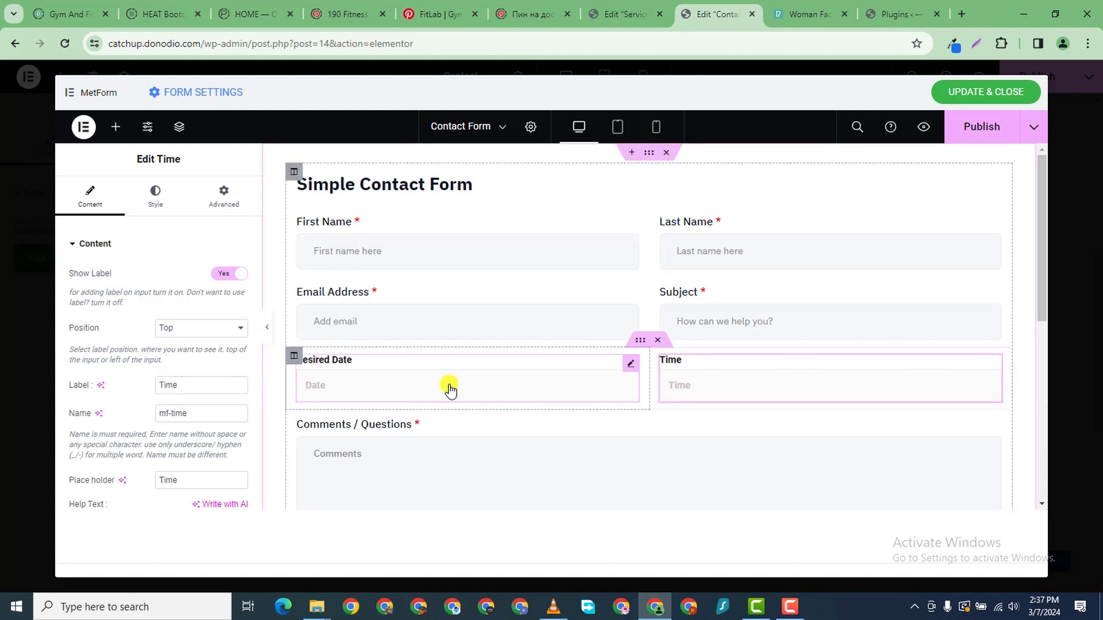
click(162, 386)
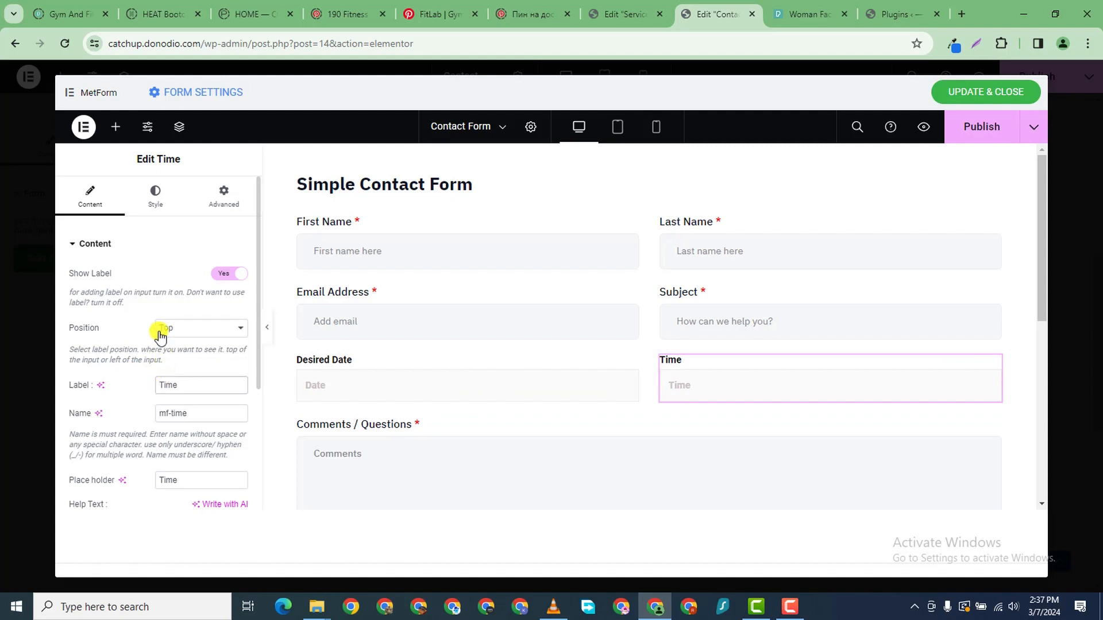
text(Desired)
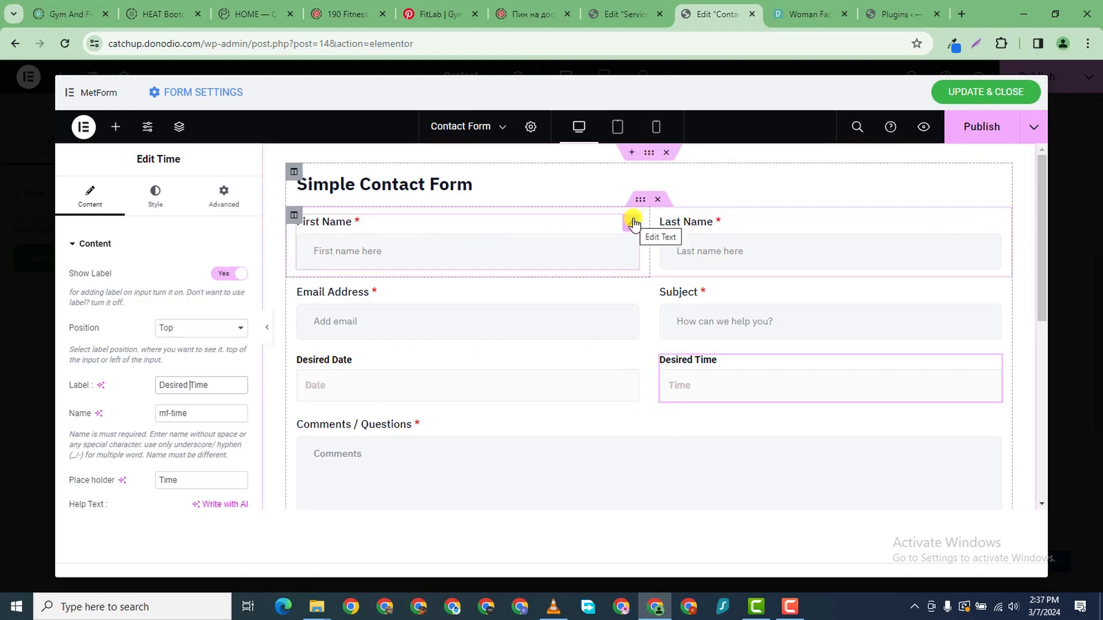
click(632, 224)
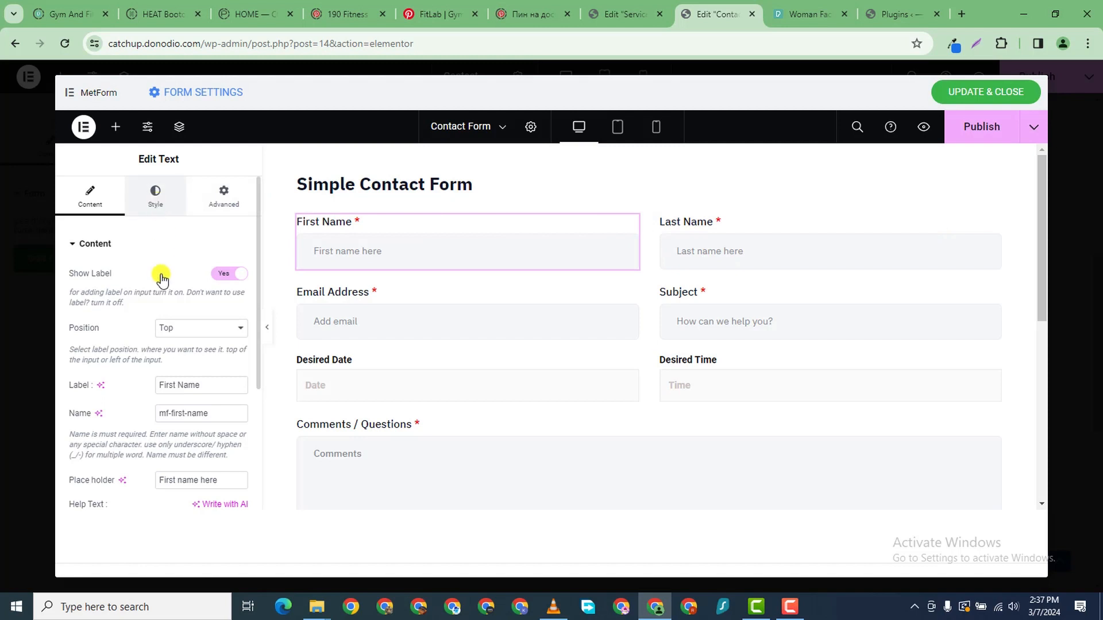
- Set the First Name label's typography font family to Poppins
click(239, 305)
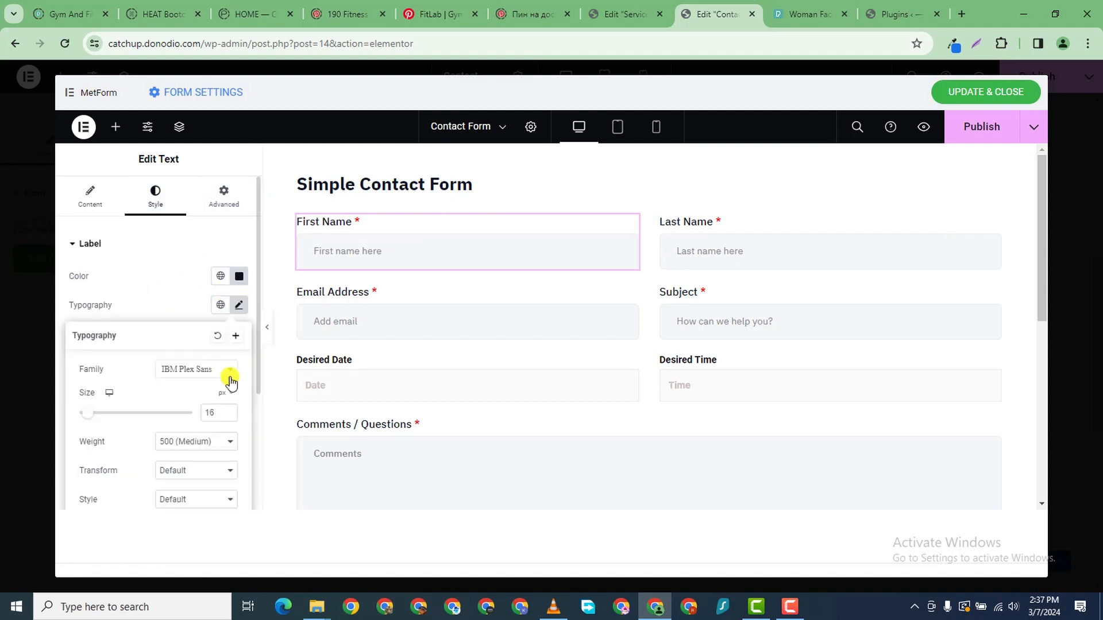
click(202, 373)
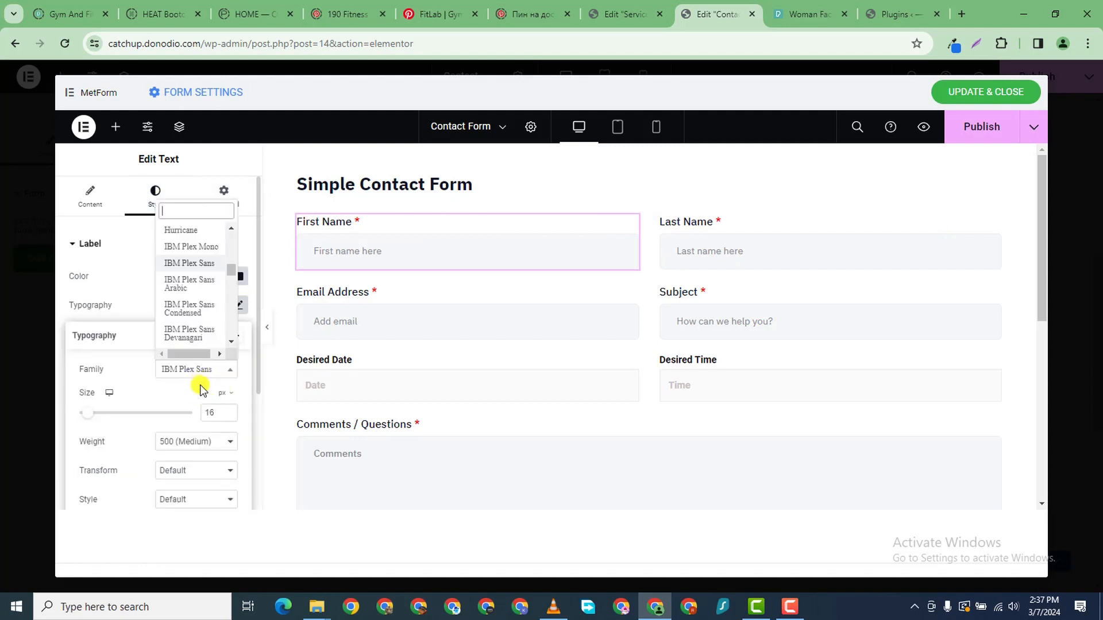
text(popp)
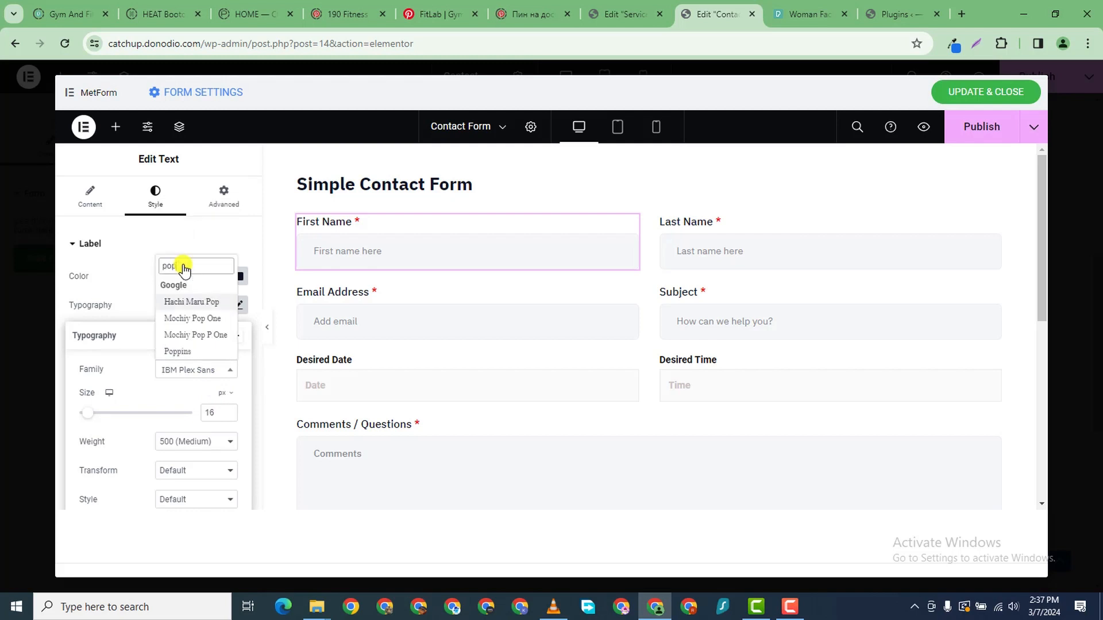
click(204, 349)
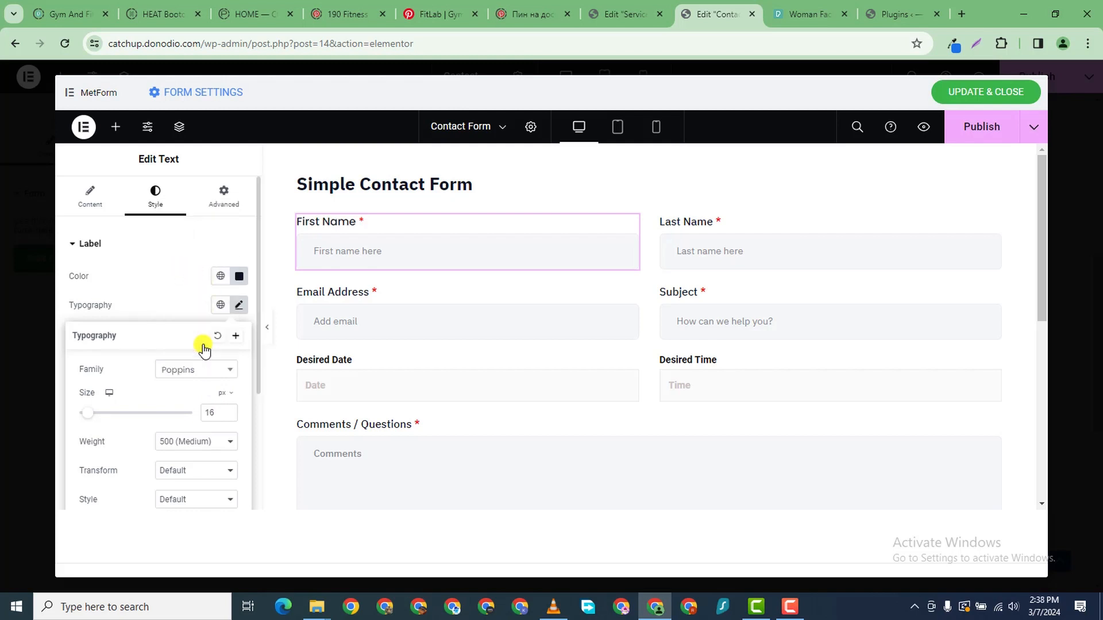
- Copy First Name's style and paste it onto Last Name, Email Address, Subject, Desired Date and Desired Time
right_click(629, 224)
click(664, 253)
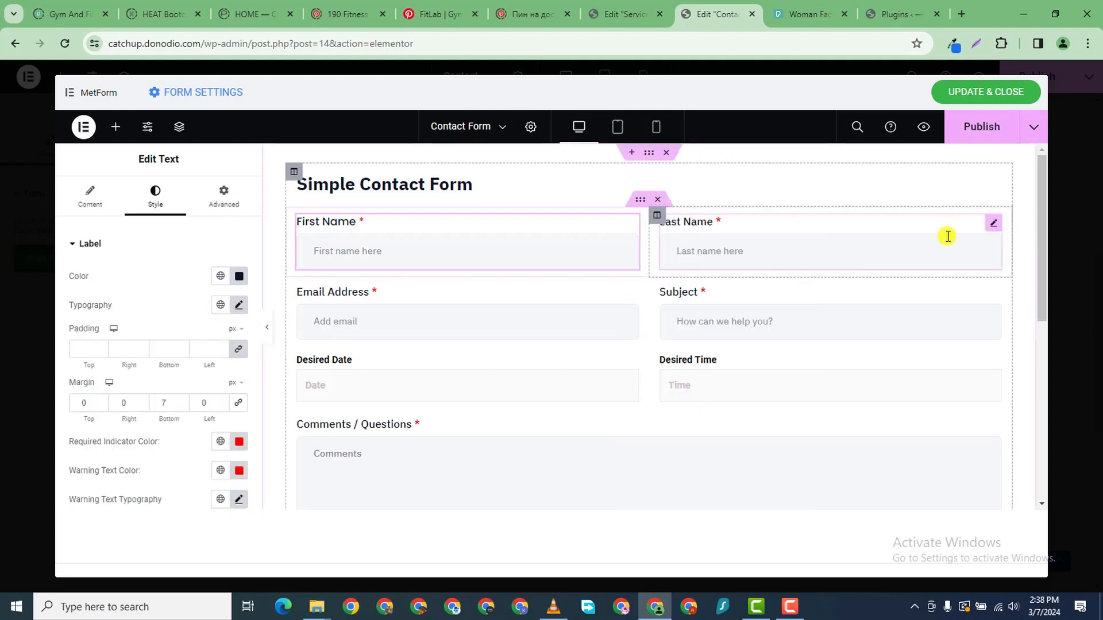
right_click(993, 248)
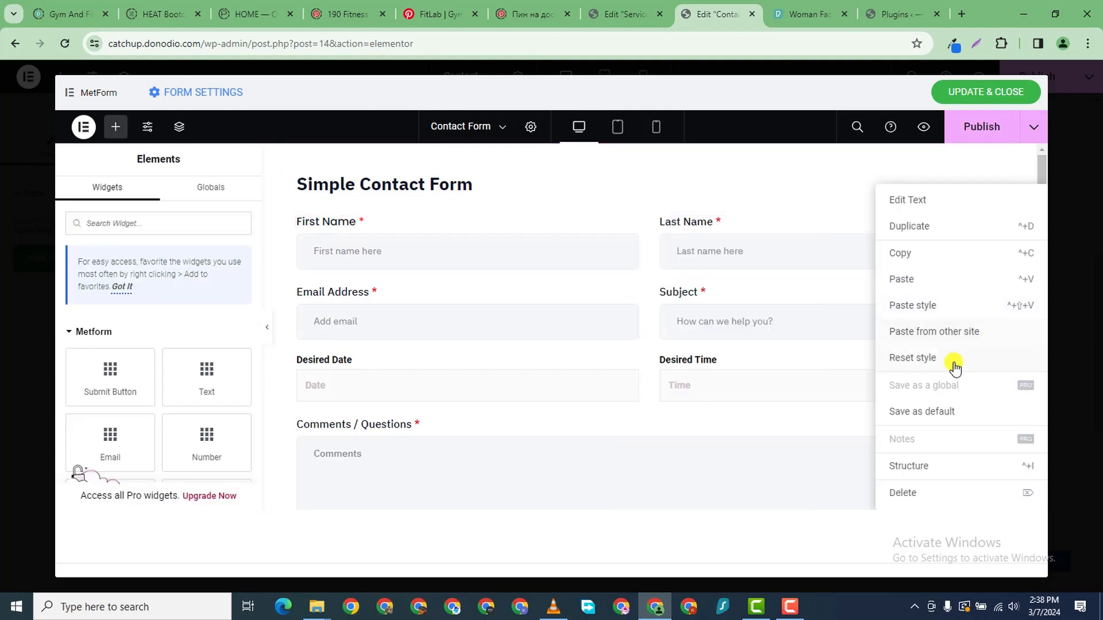
click(916, 305)
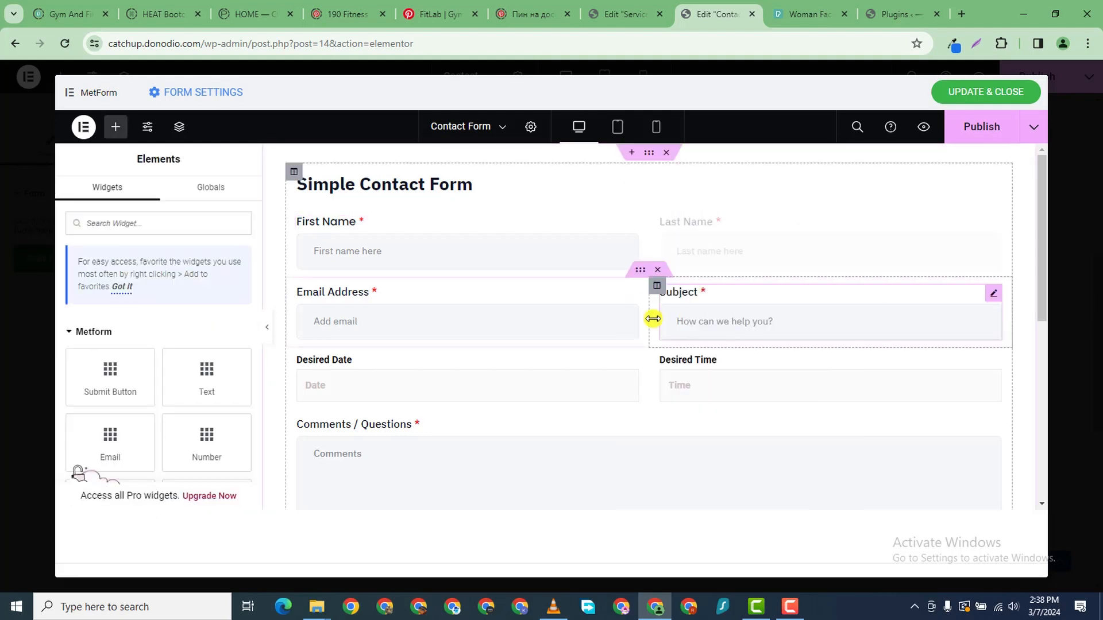
right_click(631, 296)
click(665, 305)
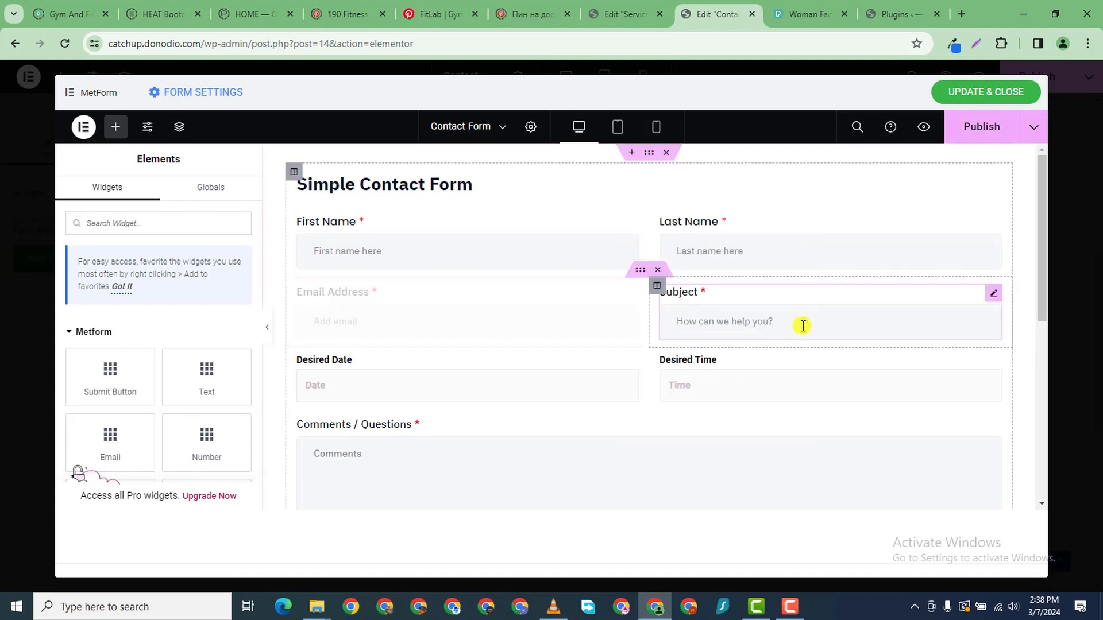
right_click(993, 295)
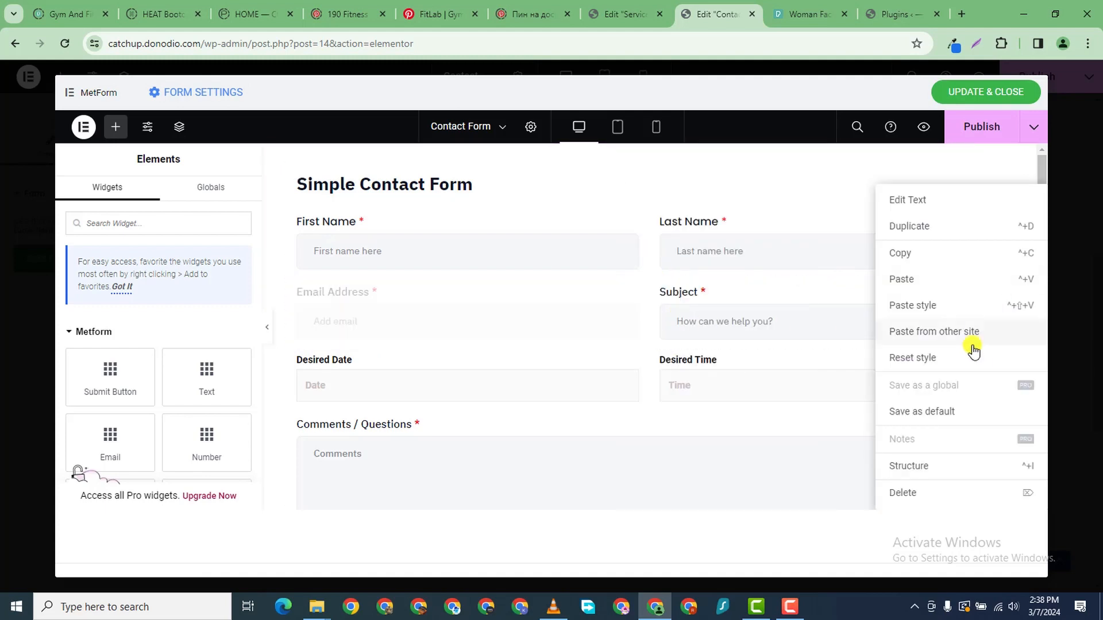
click(919, 305)
right_click(627, 365)
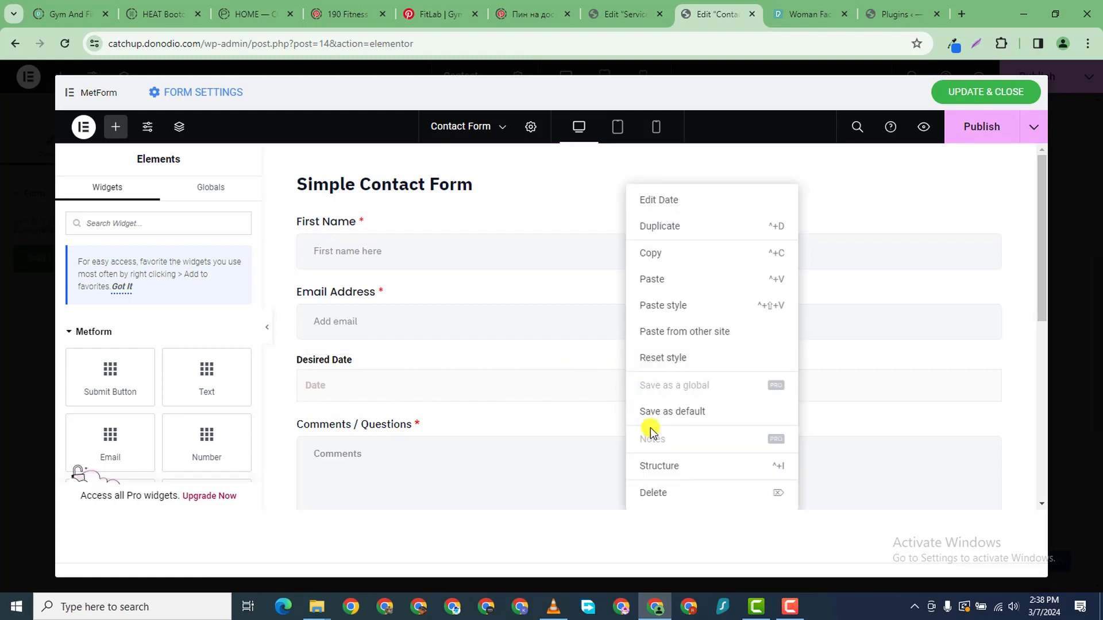
click(682, 305)
right_click(992, 364)
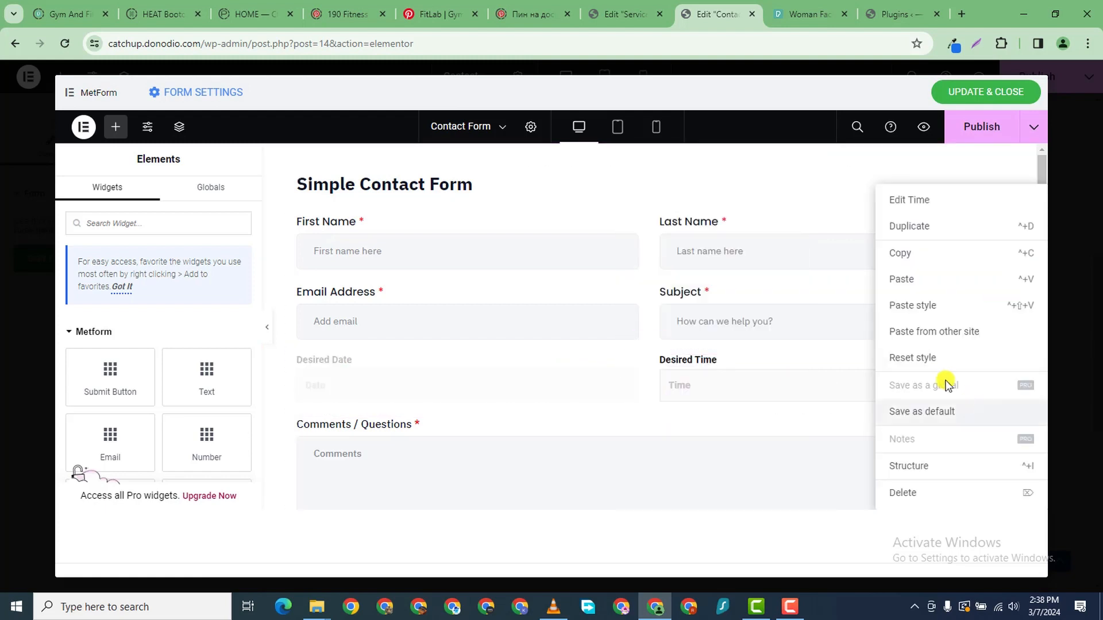
click(926, 305)
- Set the Comments / Questions label font to Poppins and publish the form
scroll(652, 463, down, 4)
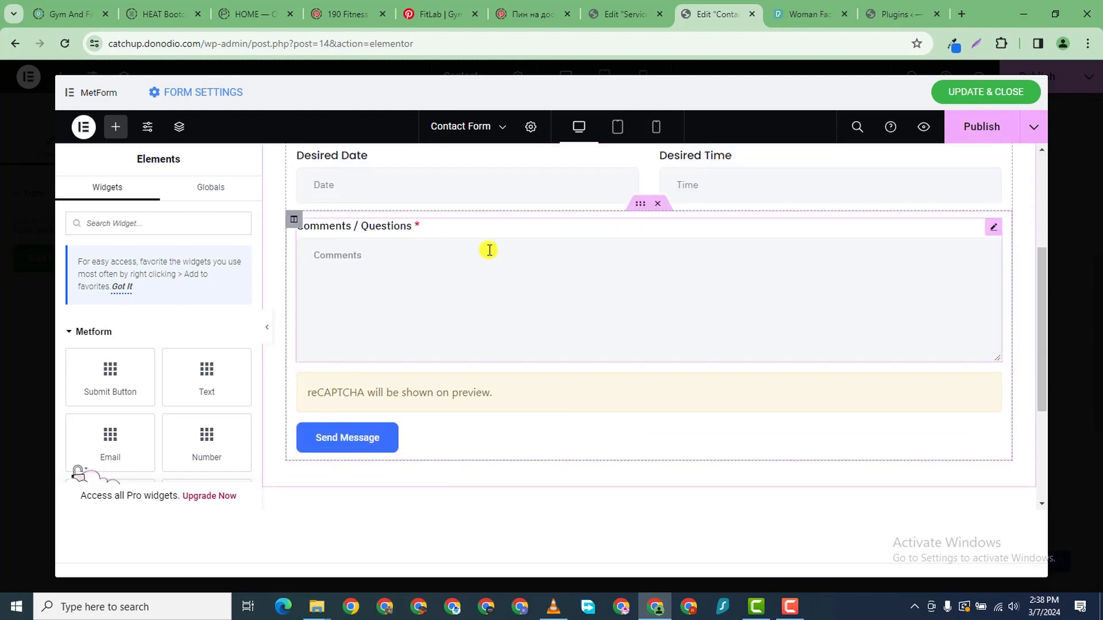
click(994, 230)
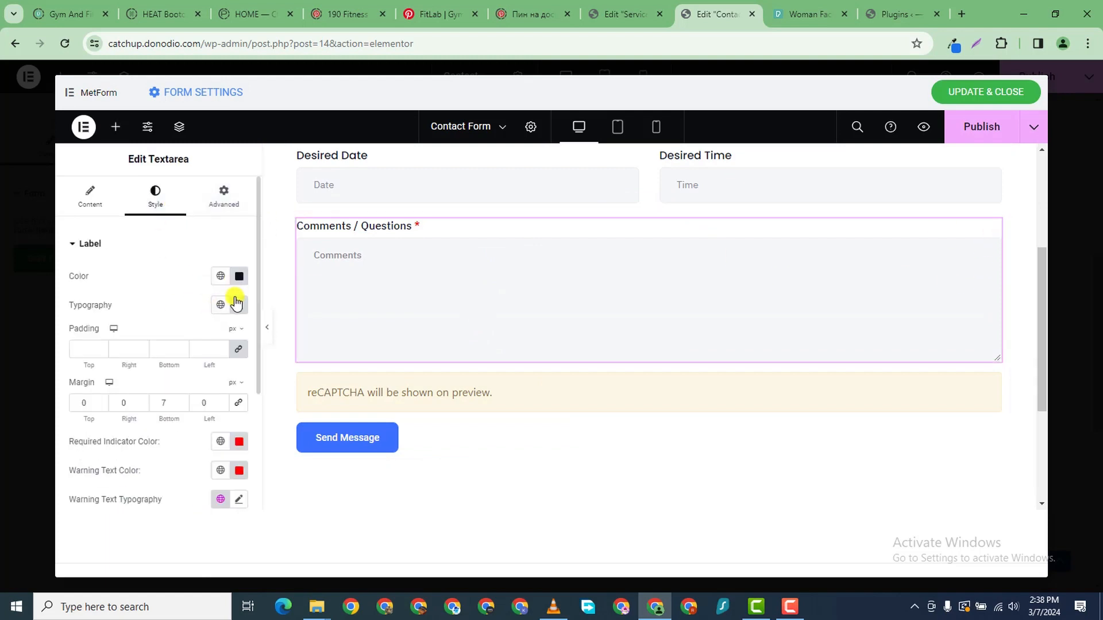
click(237, 304)
click(195, 371)
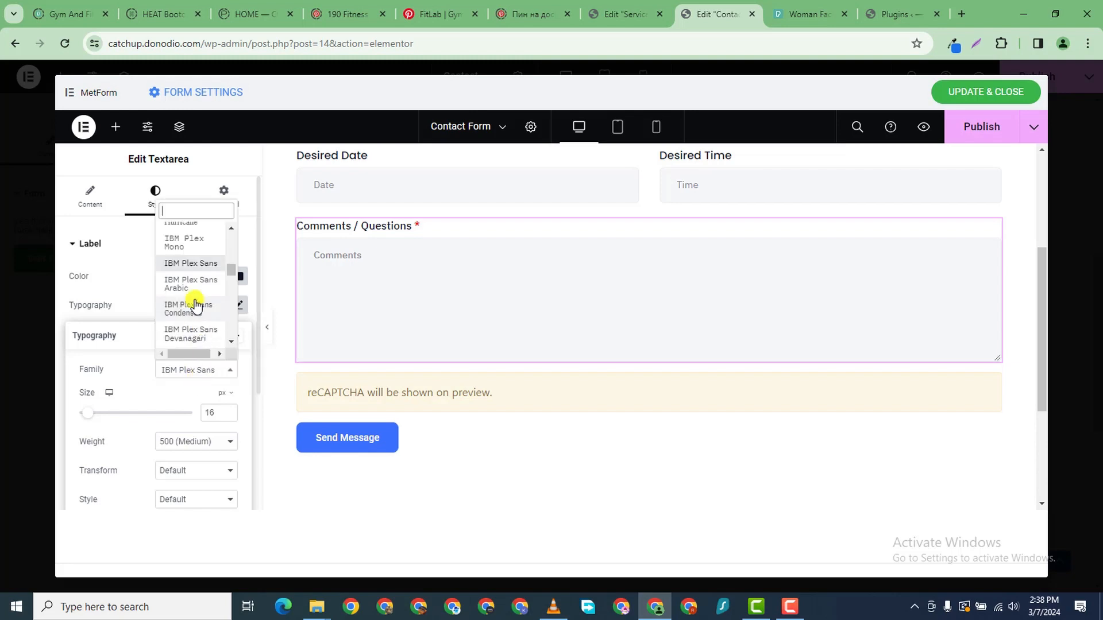
text(popp)
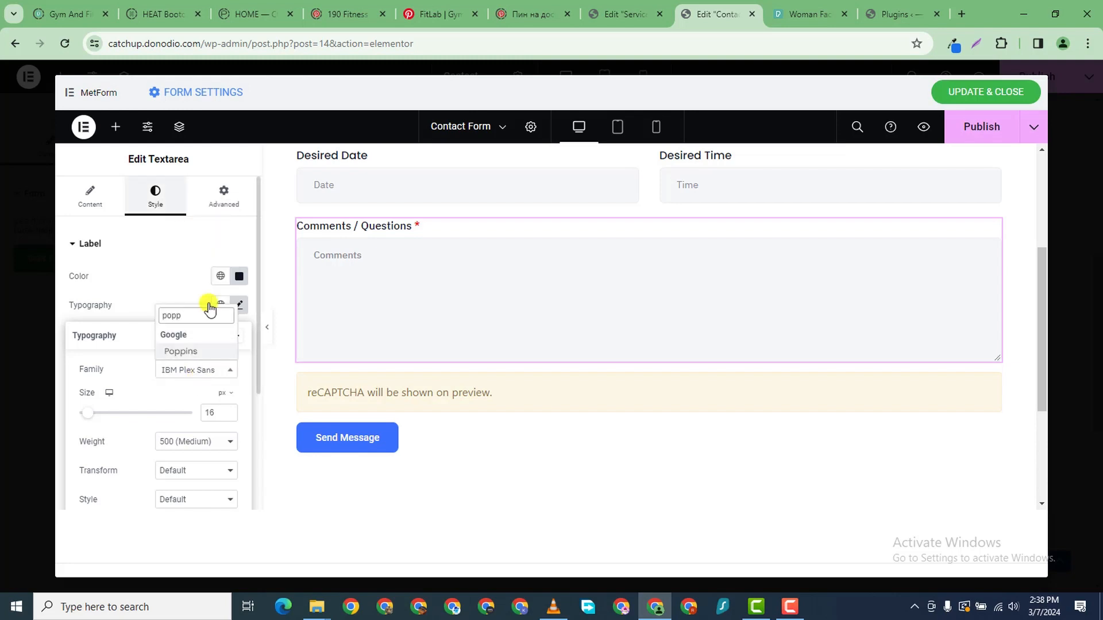
click(190, 351)
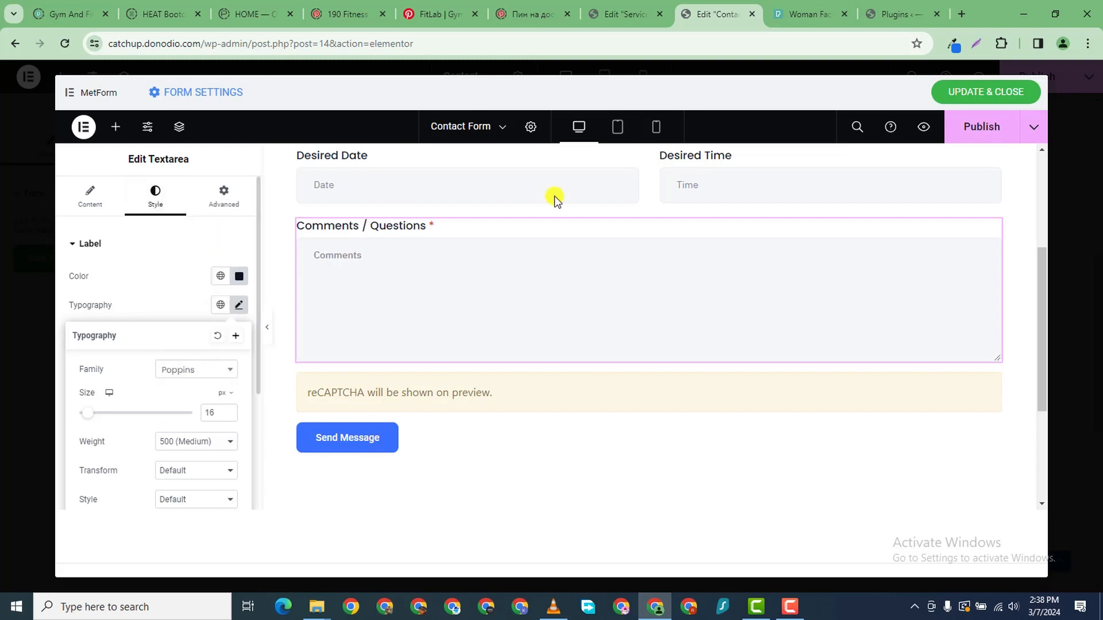
click(966, 140)
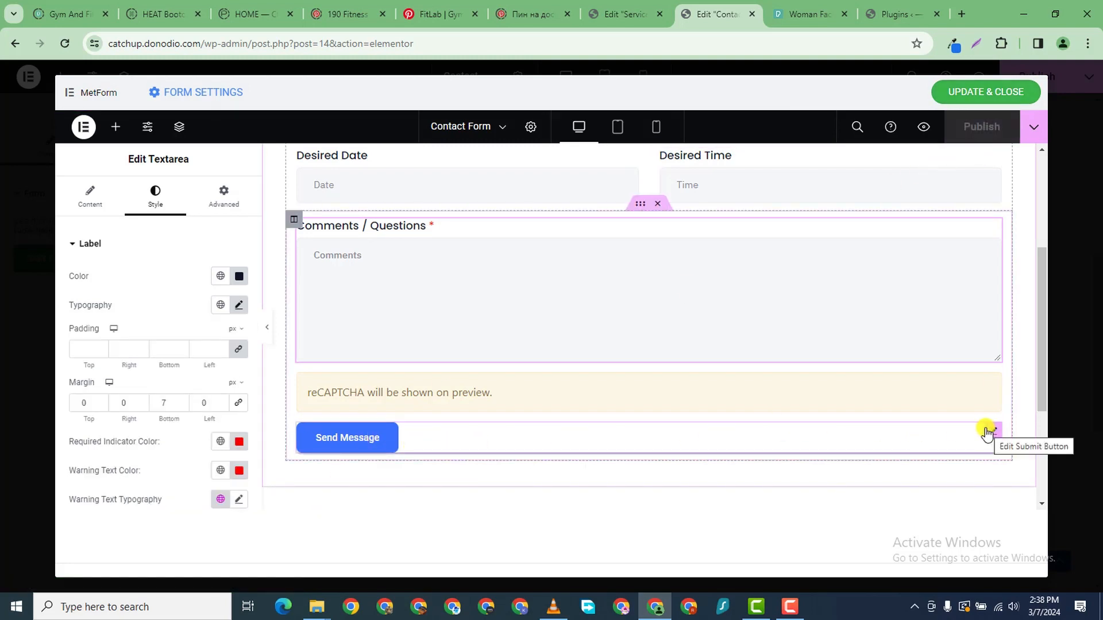
click(989, 383)
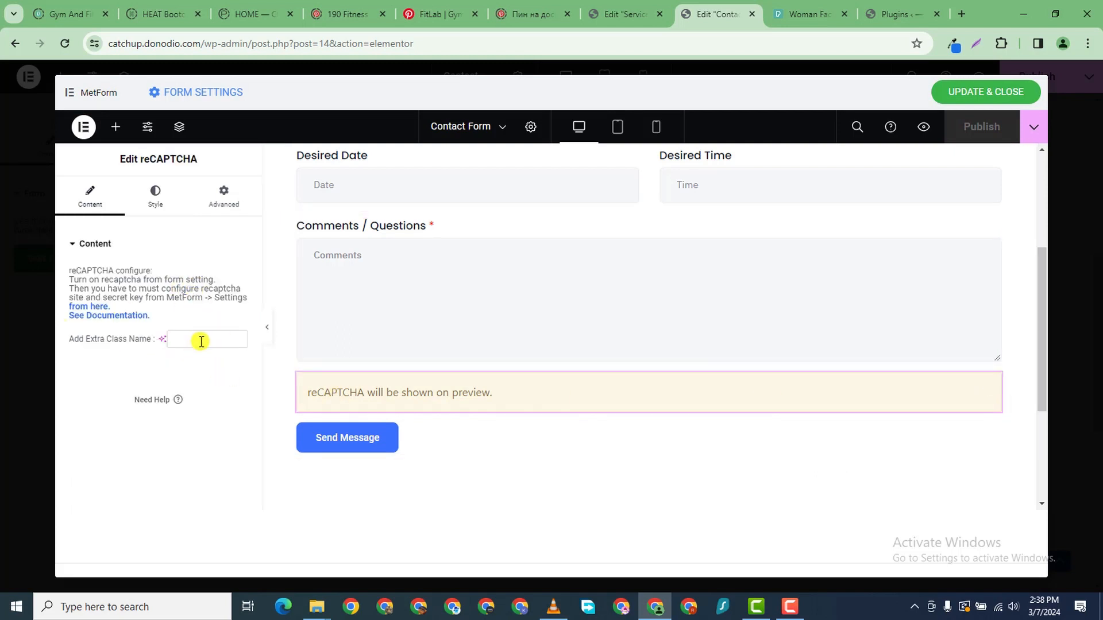
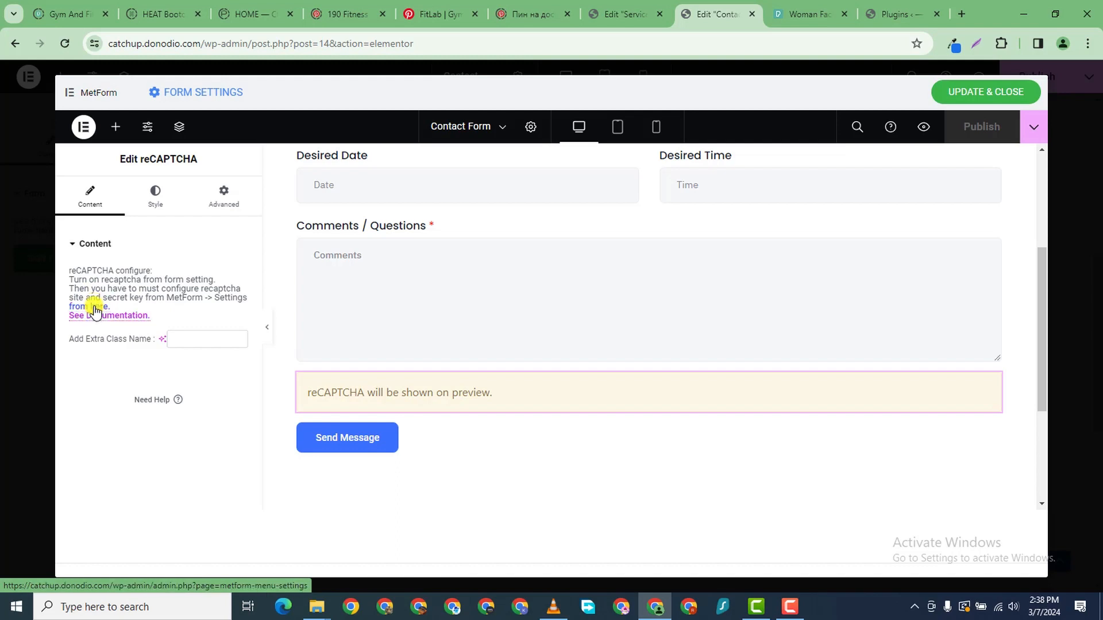
- Save the contact form changes and look over the updated Contact page
click(971, 93)
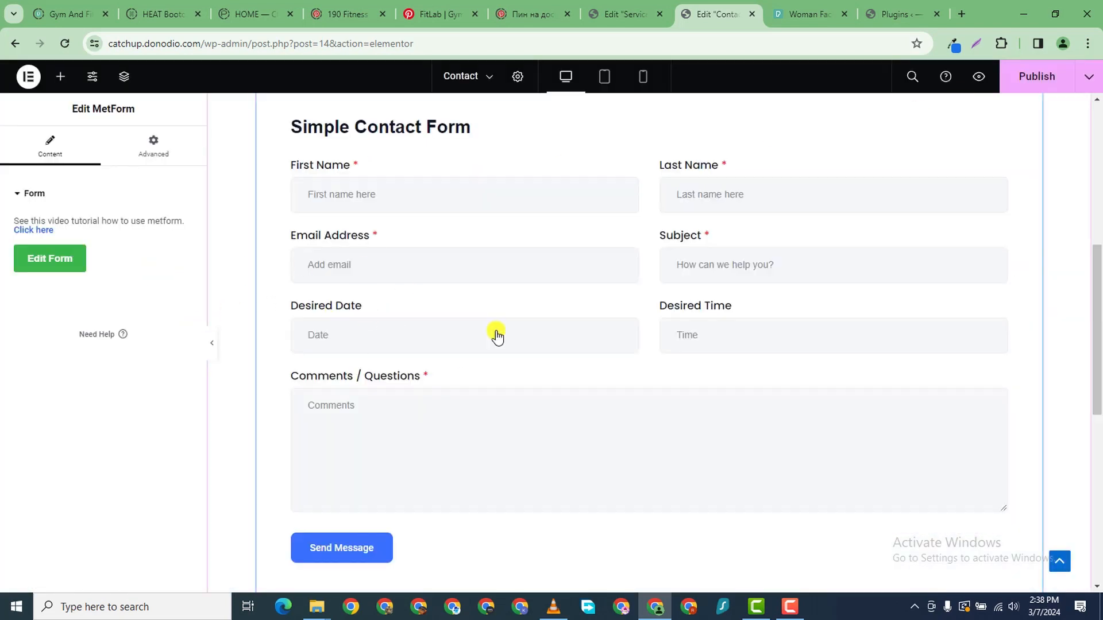
scroll(495, 335, down, 4)
scroll(492, 421, up, 3)
scroll(632, 298, down, 1)
scroll(547, 268, up, 5)
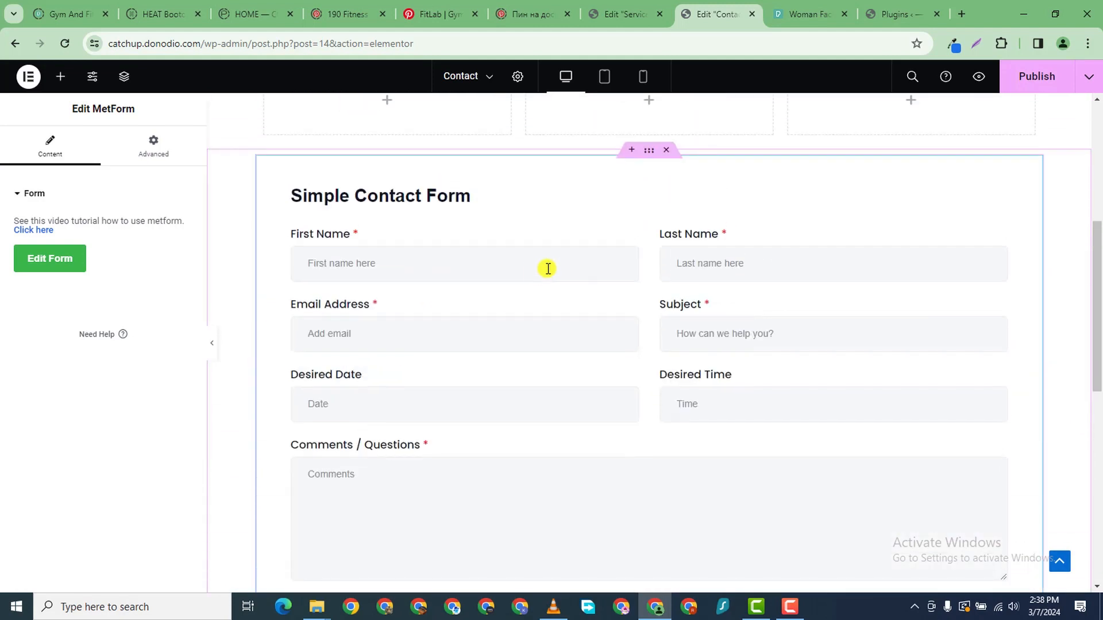
scroll(603, 298, down, 5)
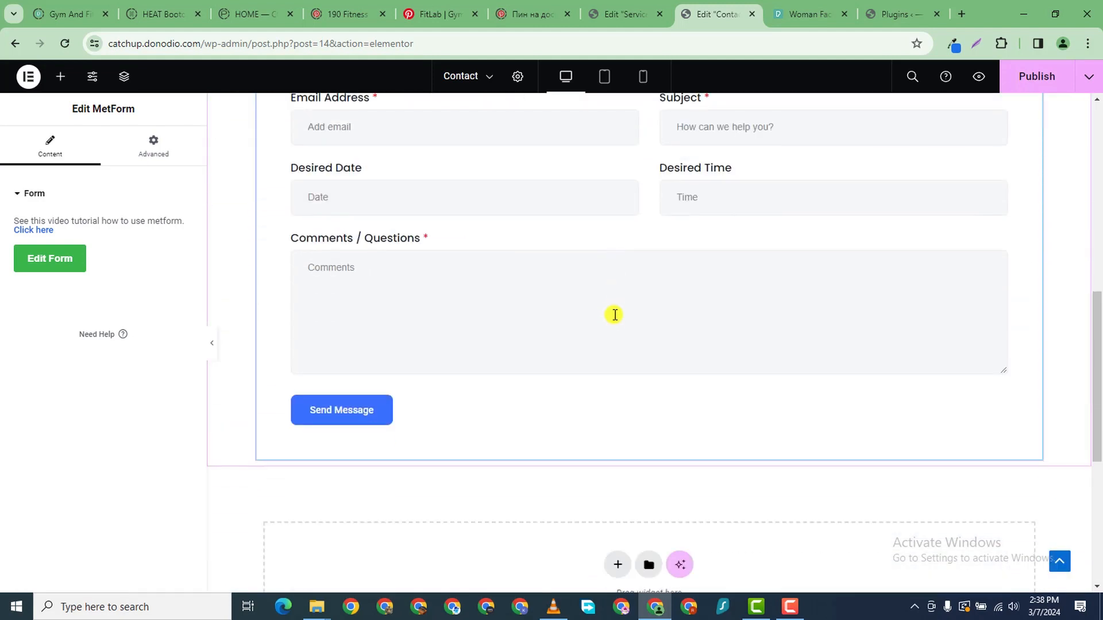
scroll(613, 313, up, 2)
scroll(618, 315, down, 2)
scroll(778, 239, down, 5)
scroll(778, 239, up, 12)
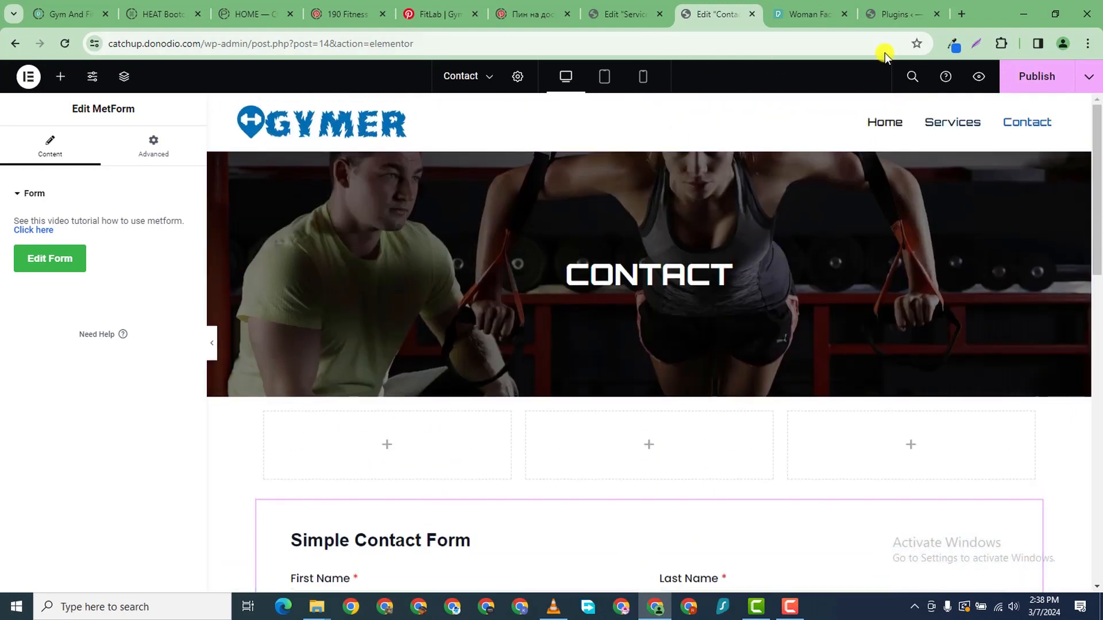
- Preview the Contact page, then check its form in the mobile layout
click(977, 78)
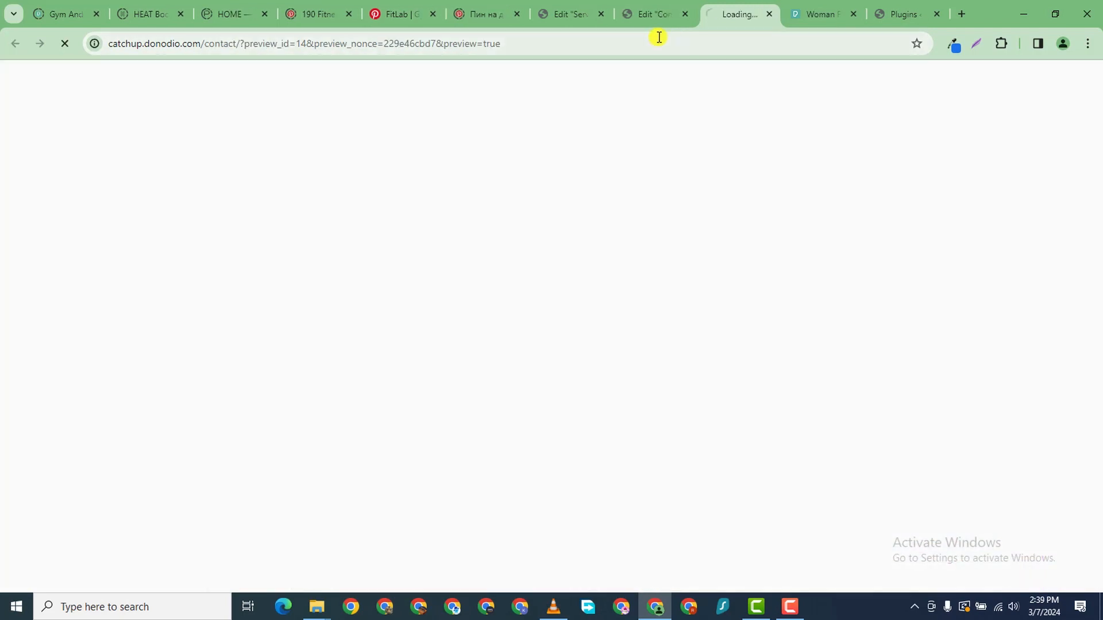
click(654, 13)
click(647, 79)
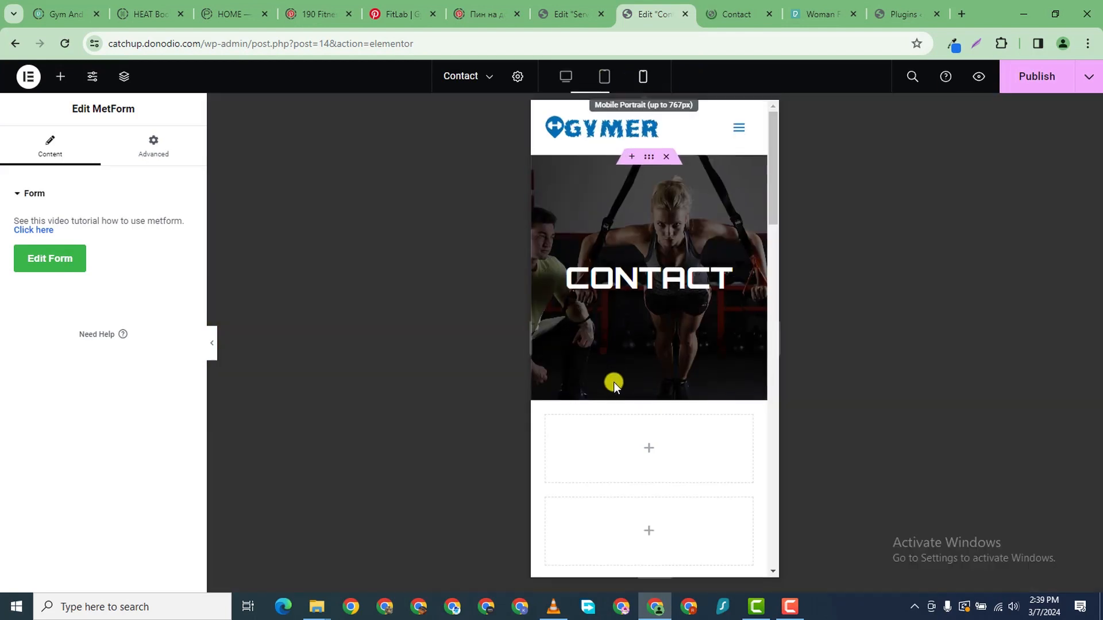
scroll(639, 380, down, 4)
scroll(643, 382, up, 2)
scroll(644, 381, up, 2)
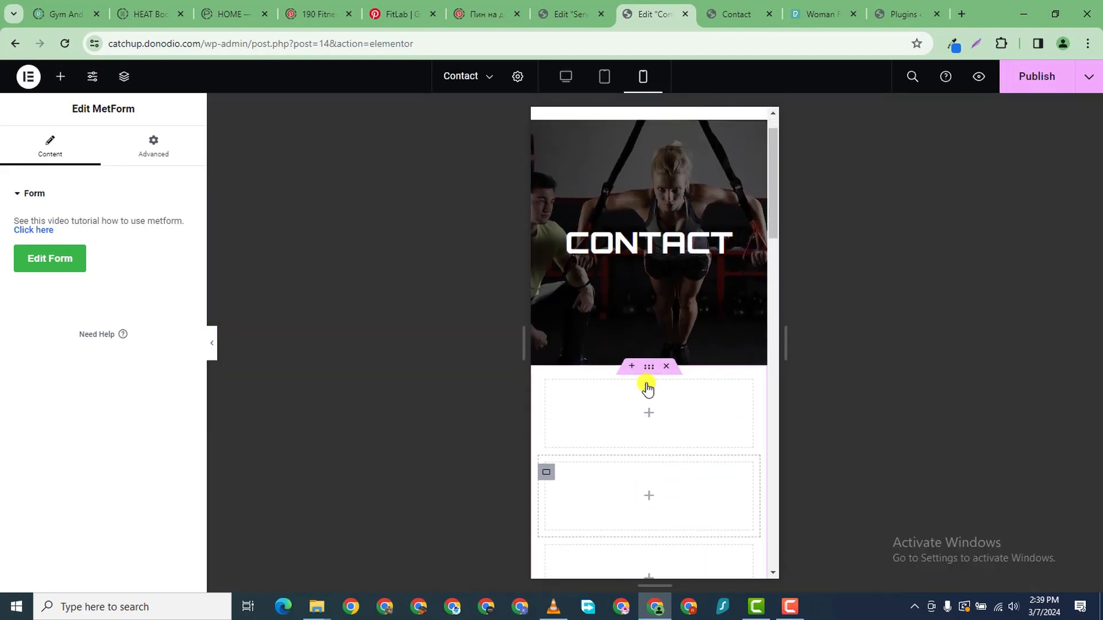
scroll(647, 386, down, 5)
scroll(655, 278, up, 4)
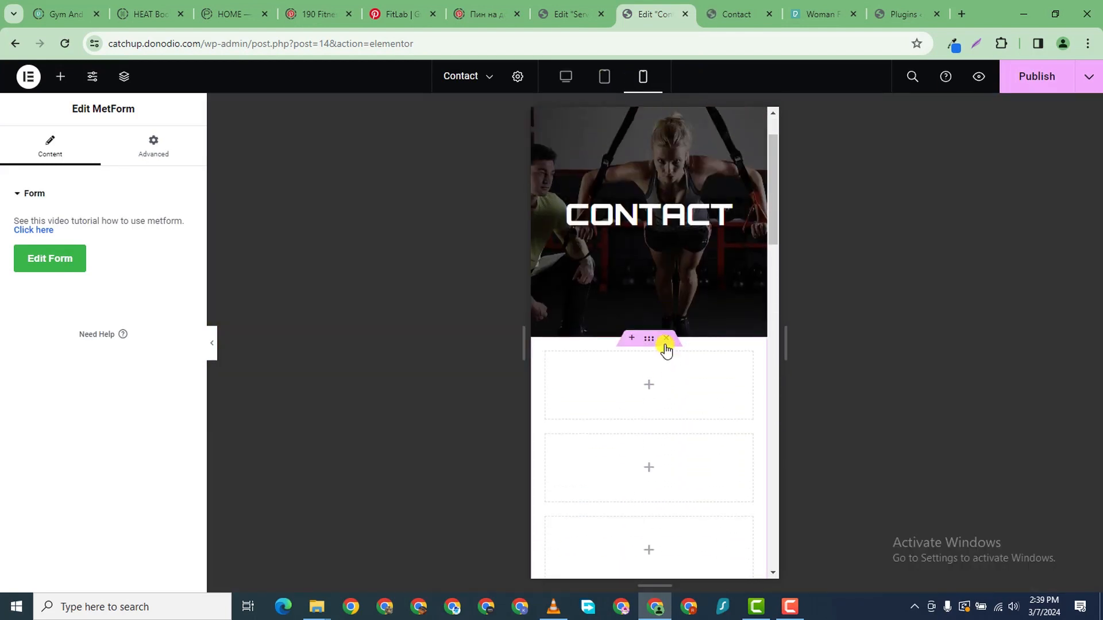
scroll(670, 422, down, 5)
scroll(658, 415, down, 8)
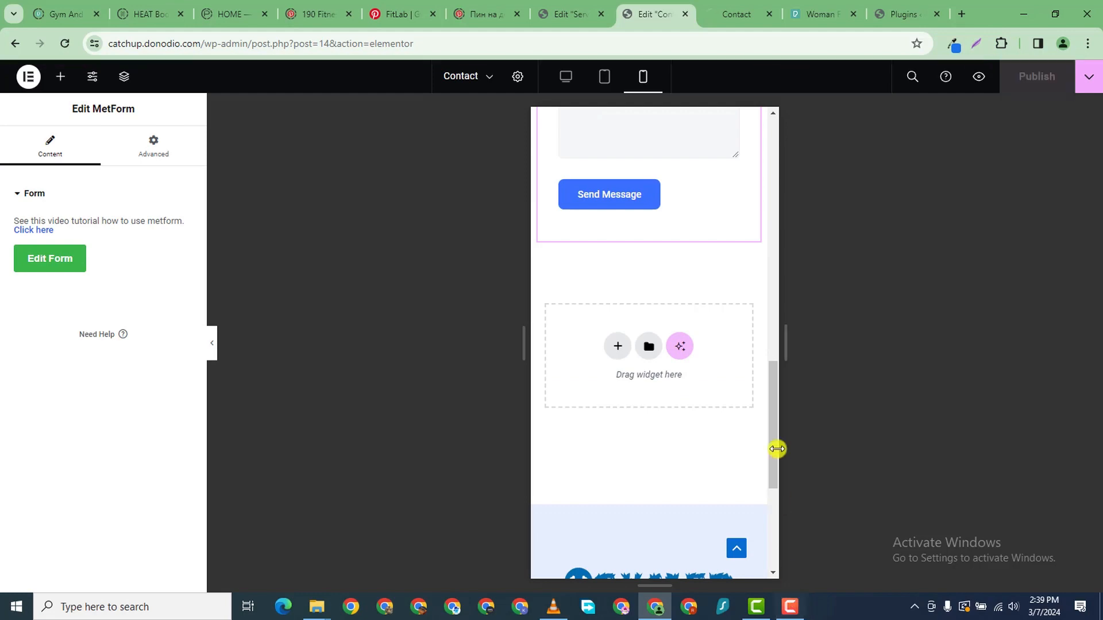
- Look over the Contact page's live preview with the new date and time fields
click(720, 18)
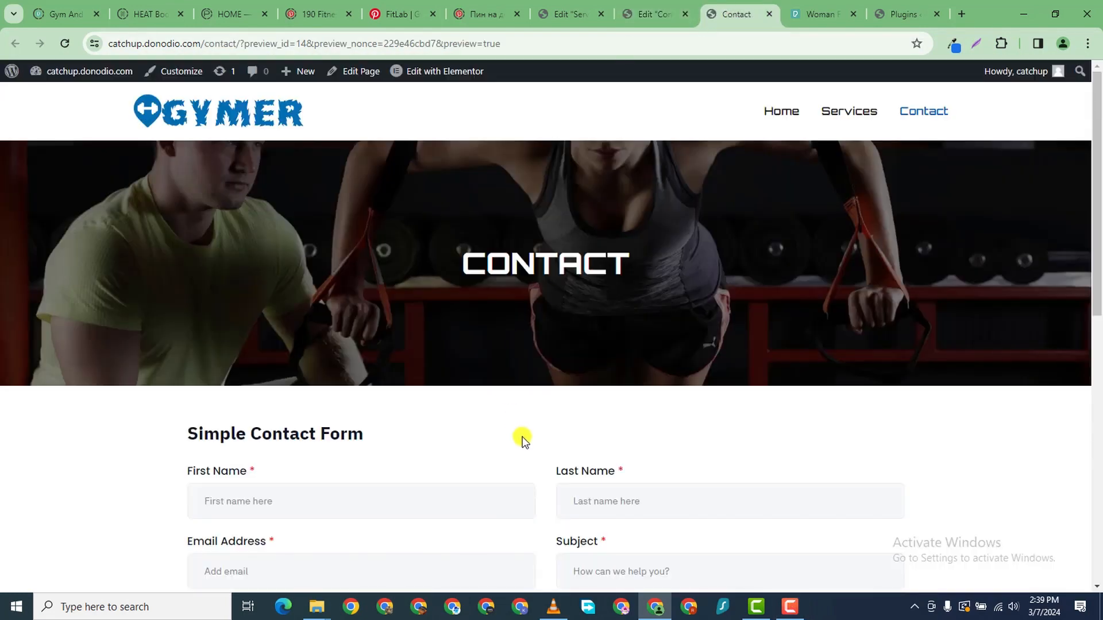
scroll(523, 439, down, 10)
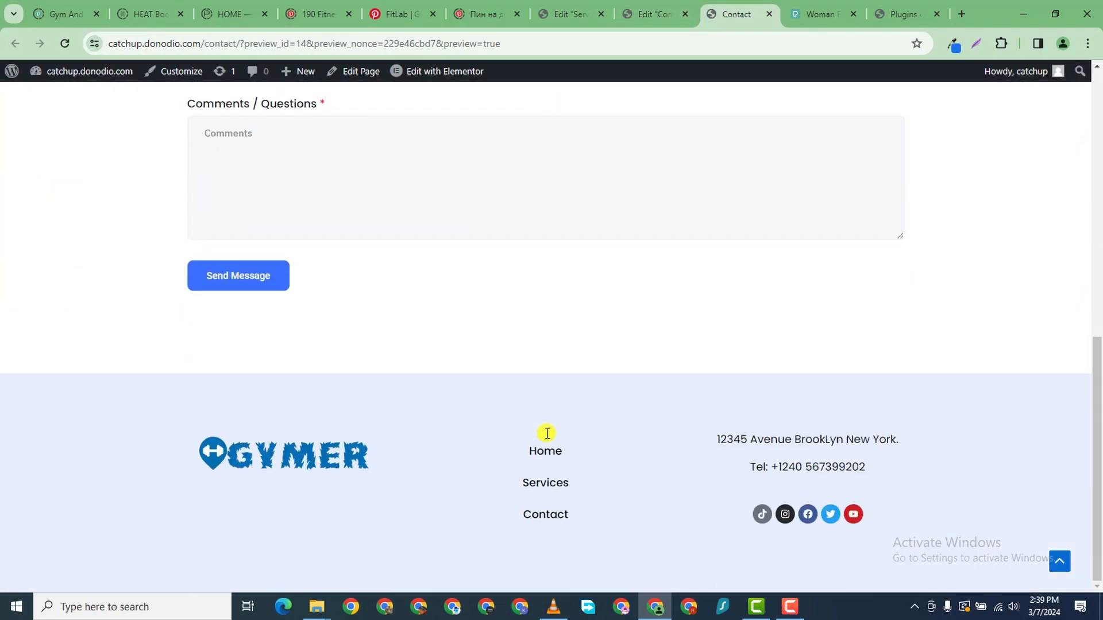
scroll(546, 434, up, 6)
scroll(551, 463, down, 6)
scroll(564, 486, up, 2)
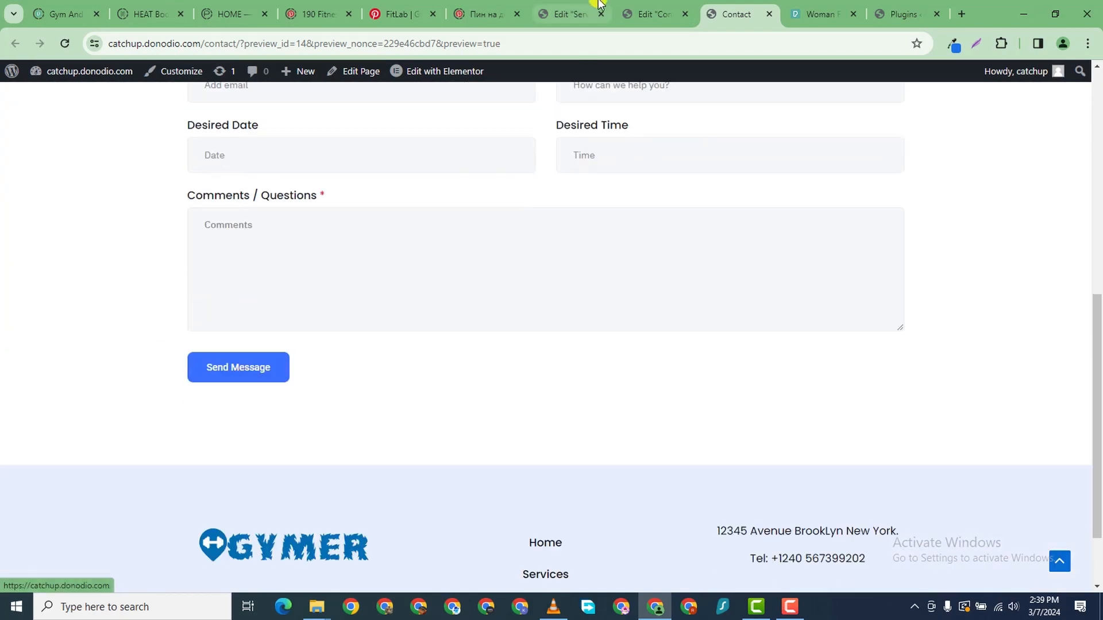
- Return to the editor in desktop layout and strip the editor part from the page address
click(589, 16)
click(647, 16)
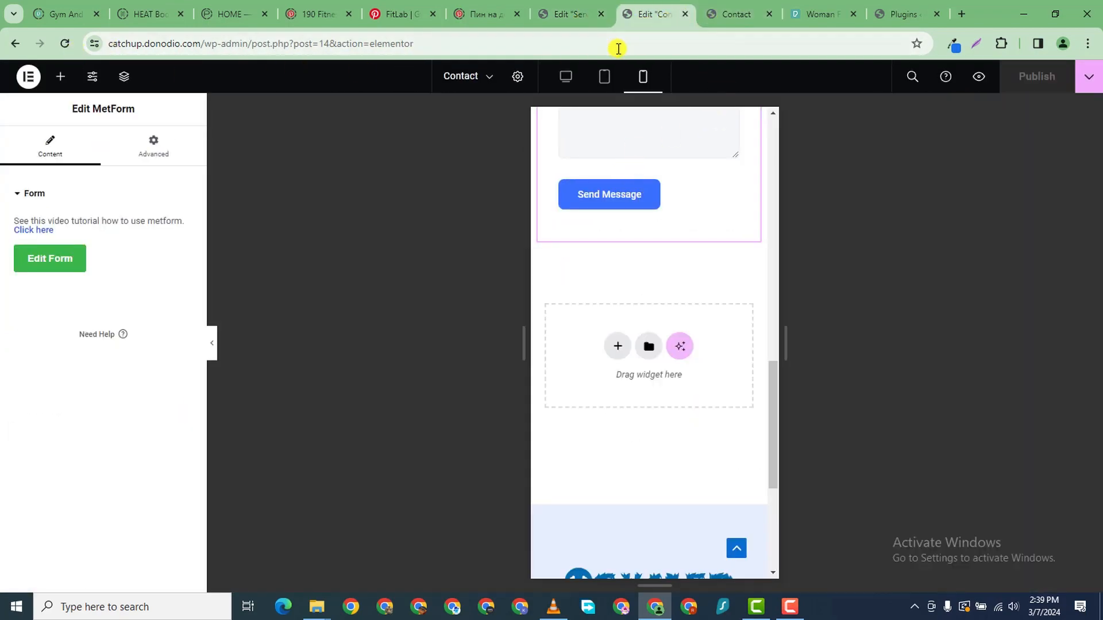
click(566, 76)
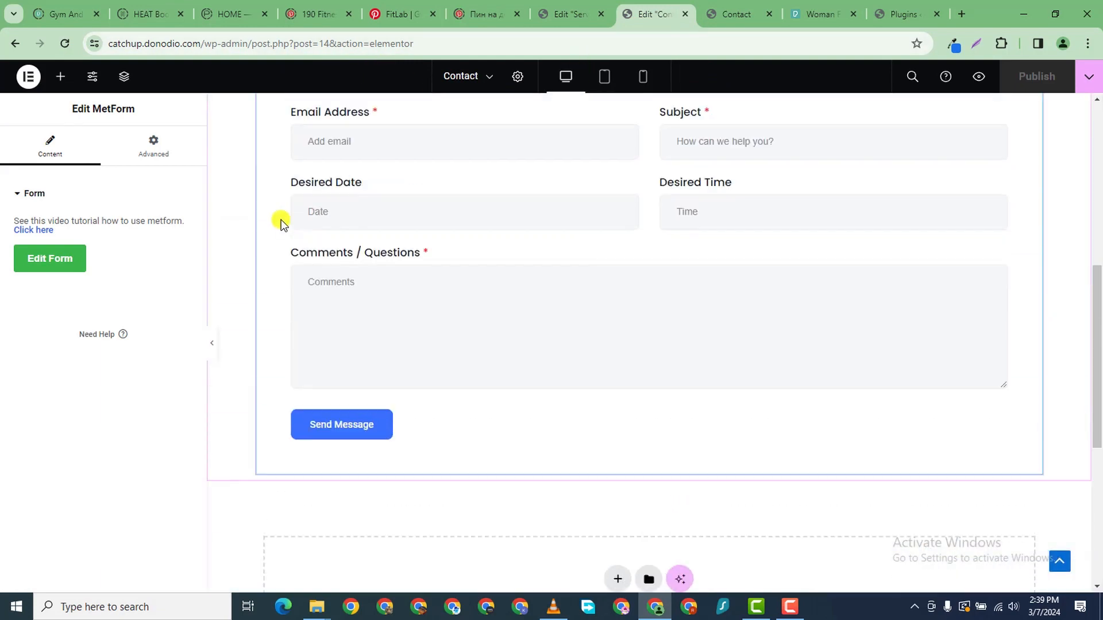
drag(249, 47, 921, 107)
key(BackSpace)
- Go to the dashboard's Elementor Header & Footer Builder list and edit the Elementor #132 template
text(nodio.com/wp-admin)
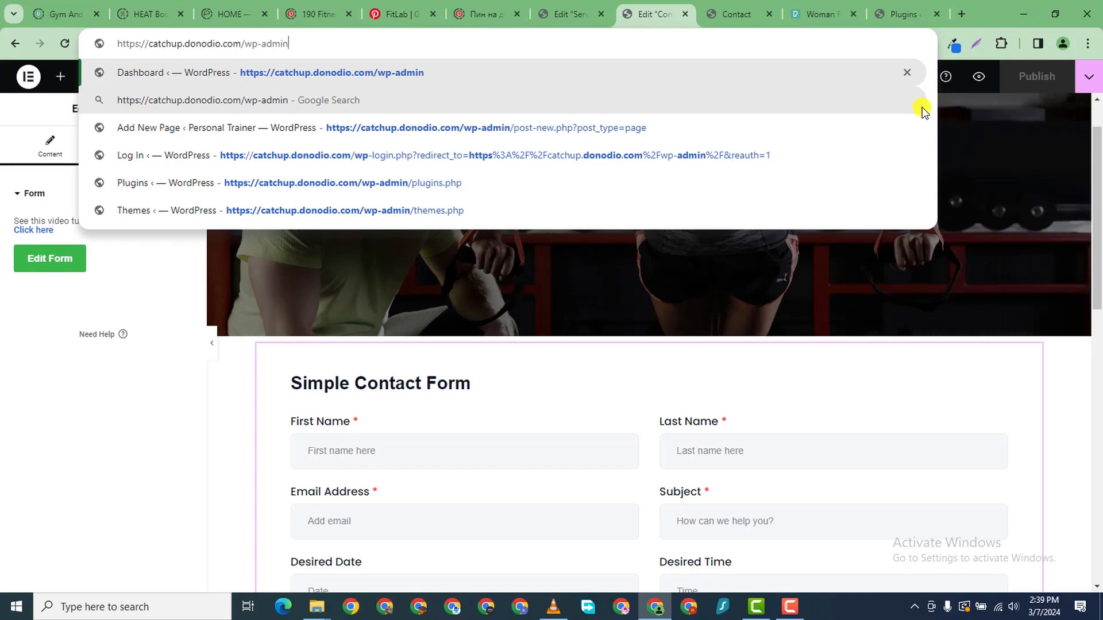
key(Return)
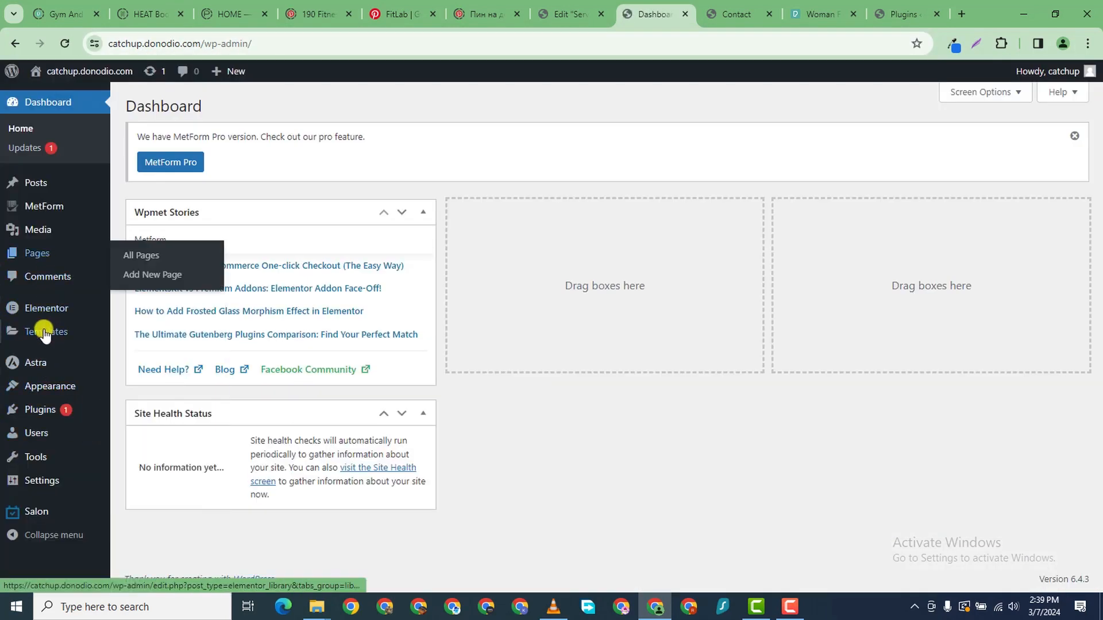
mouse_move(33, 393)
click(167, 466)
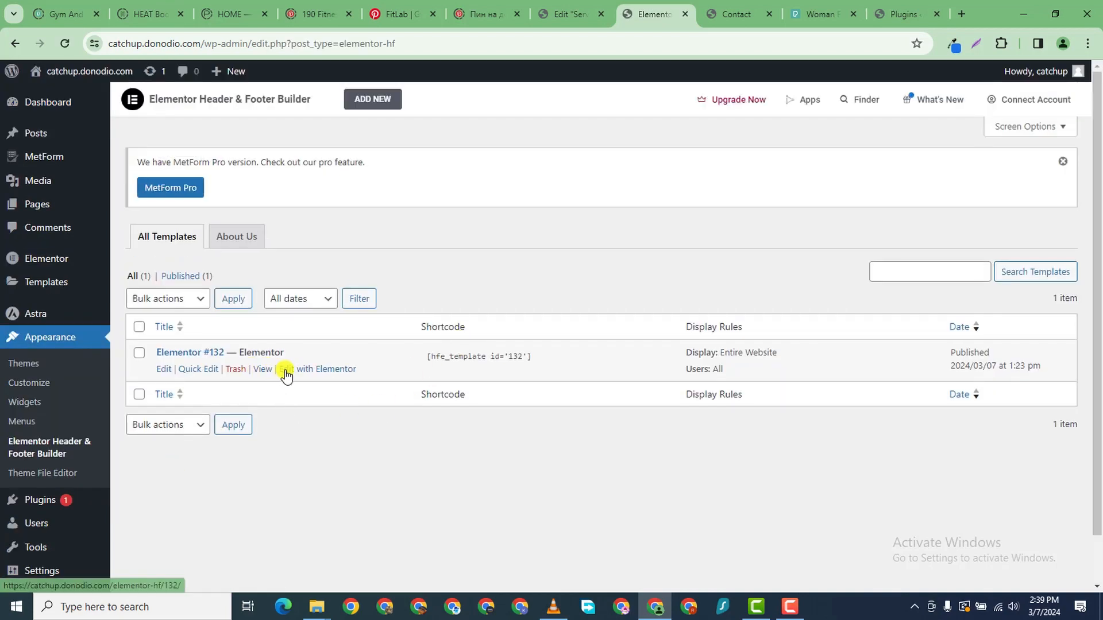
click(300, 370)
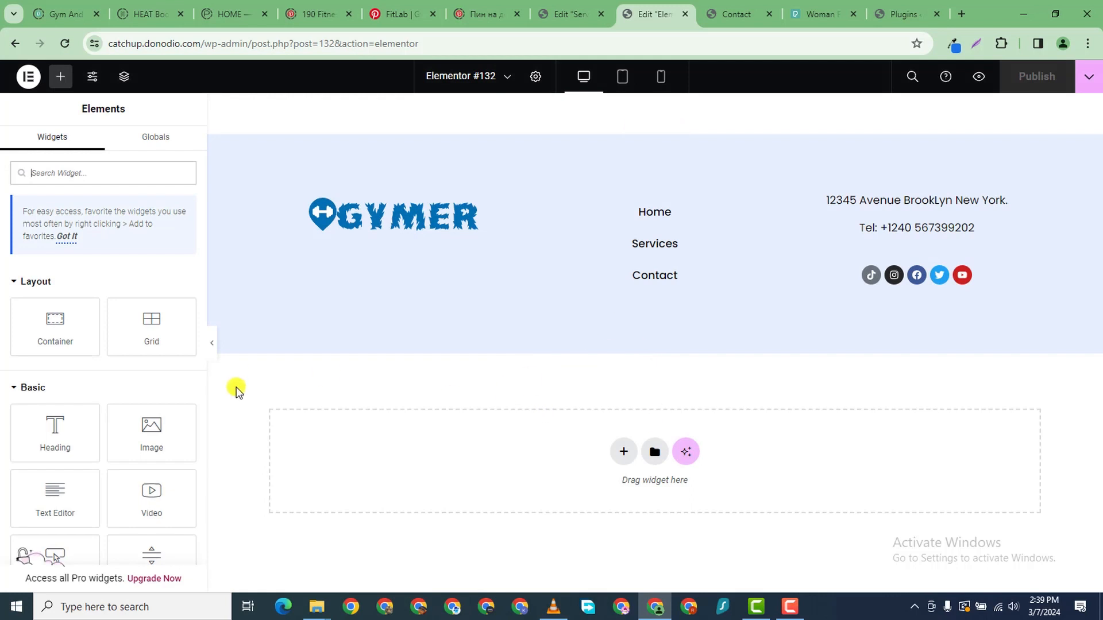
- Add a Copyright widget below the footer and replace [hfe_site_title] with Gymer
click(86, 172)
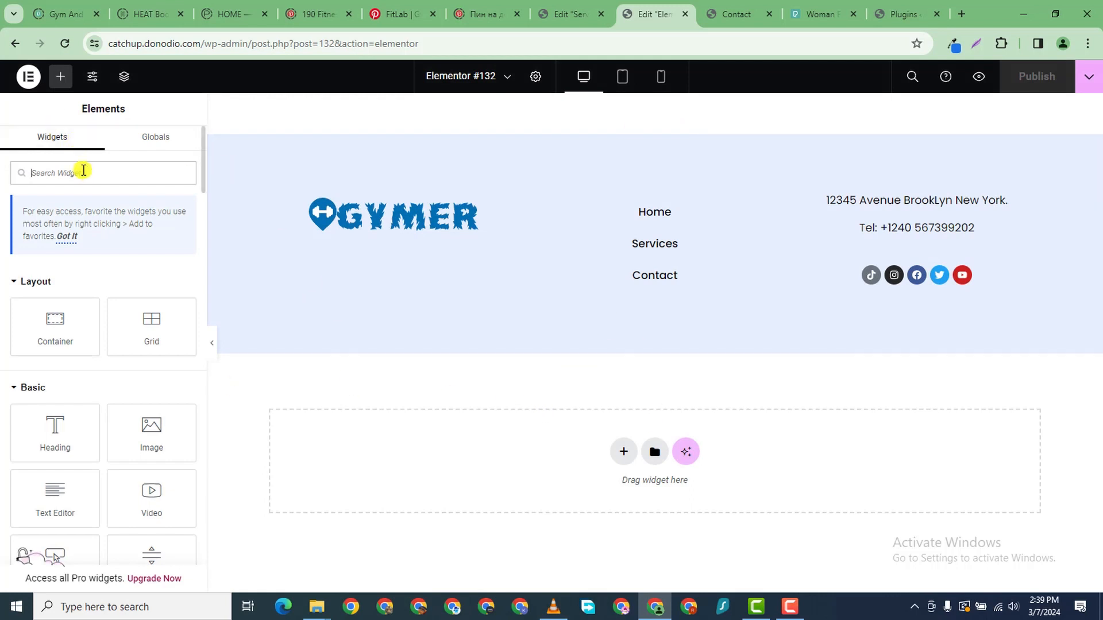
text(copy)
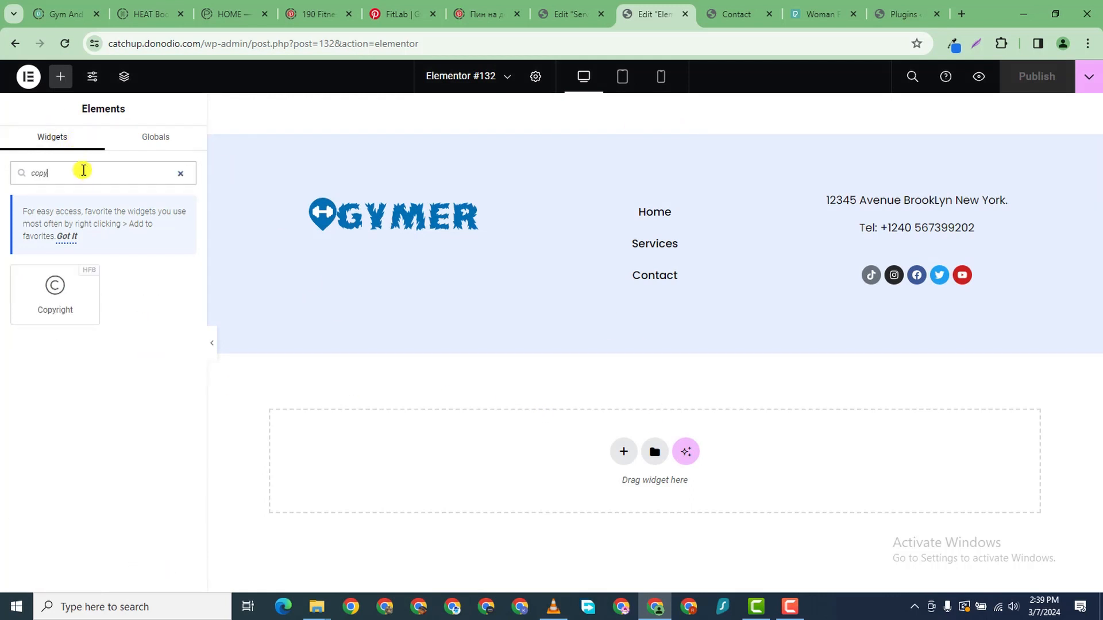
drag(14, 296, 613, 450)
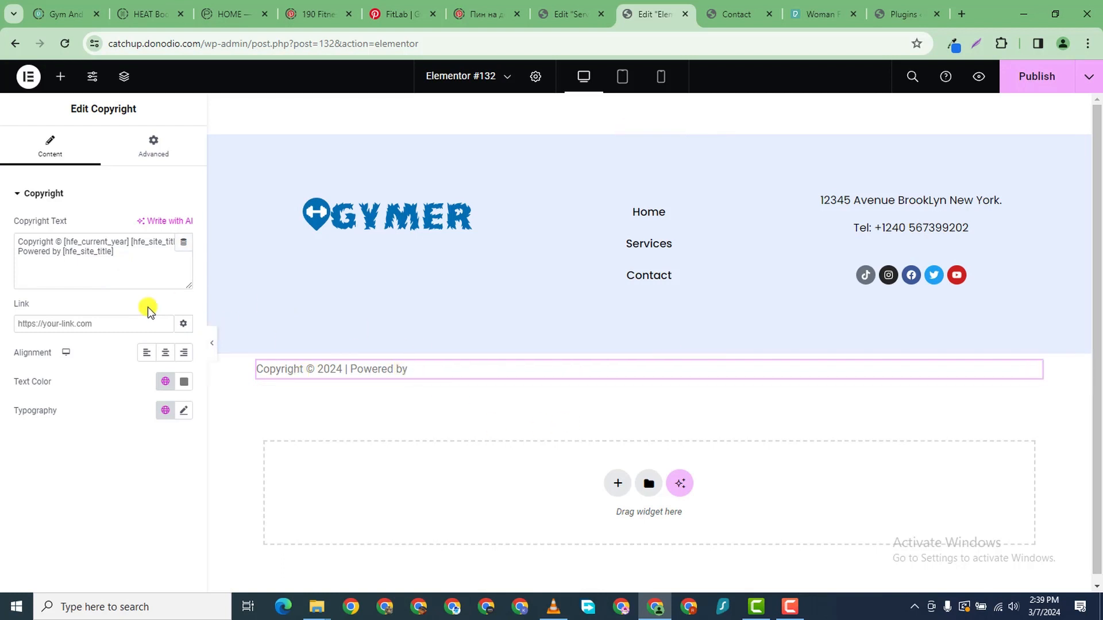
click(119, 251)
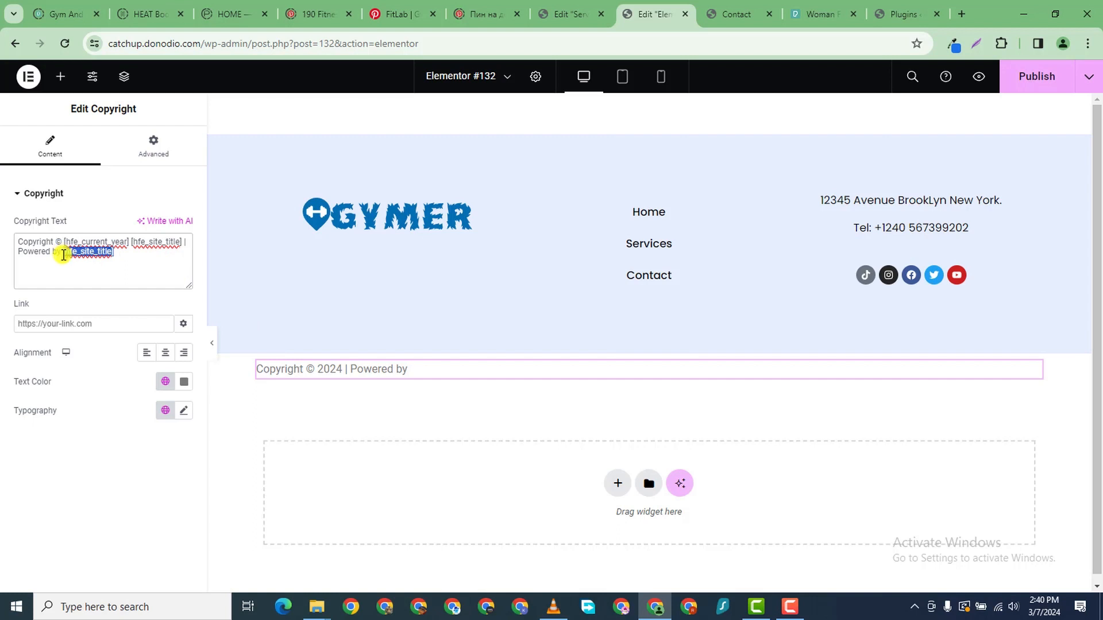
key(BackSpace)
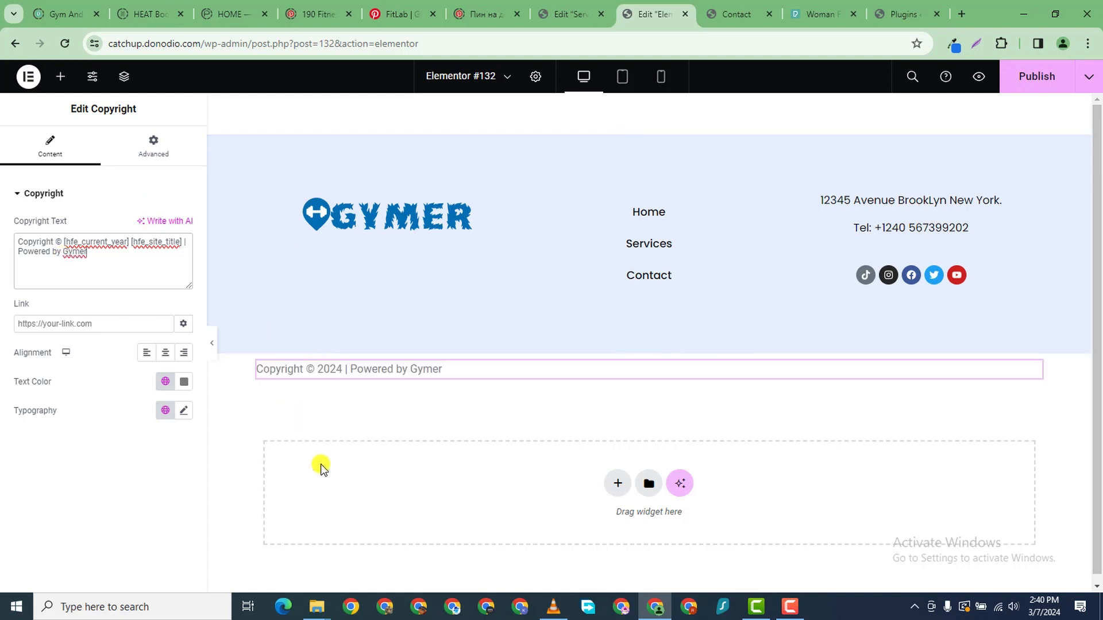
- Set the copyright text colour to white (#FFFFFF)
click(183, 384)
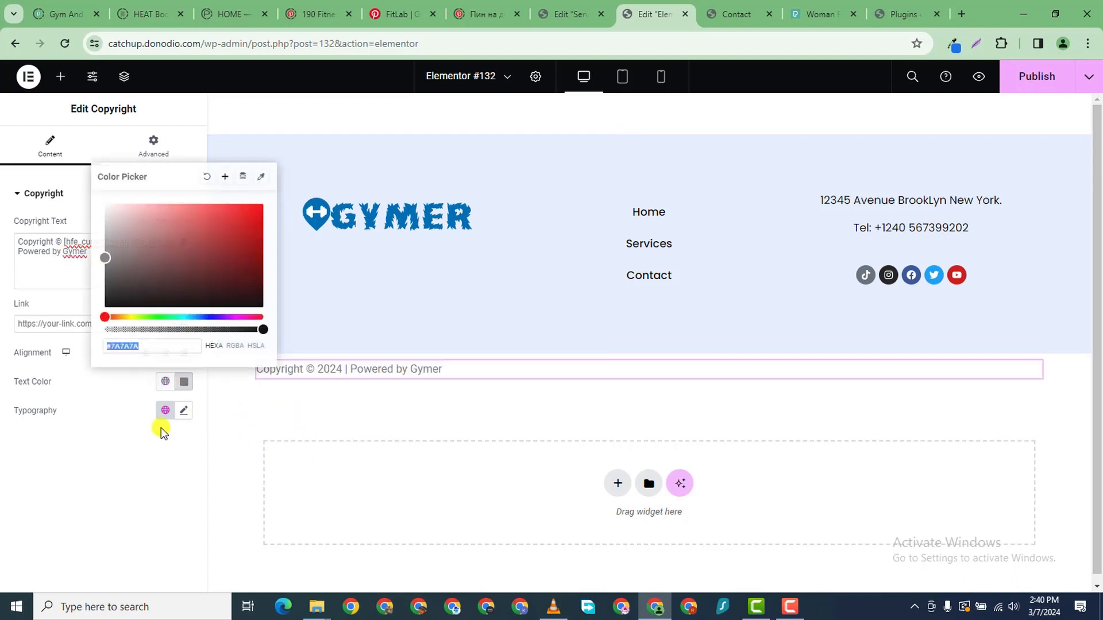
drag(195, 313, 208, 317)
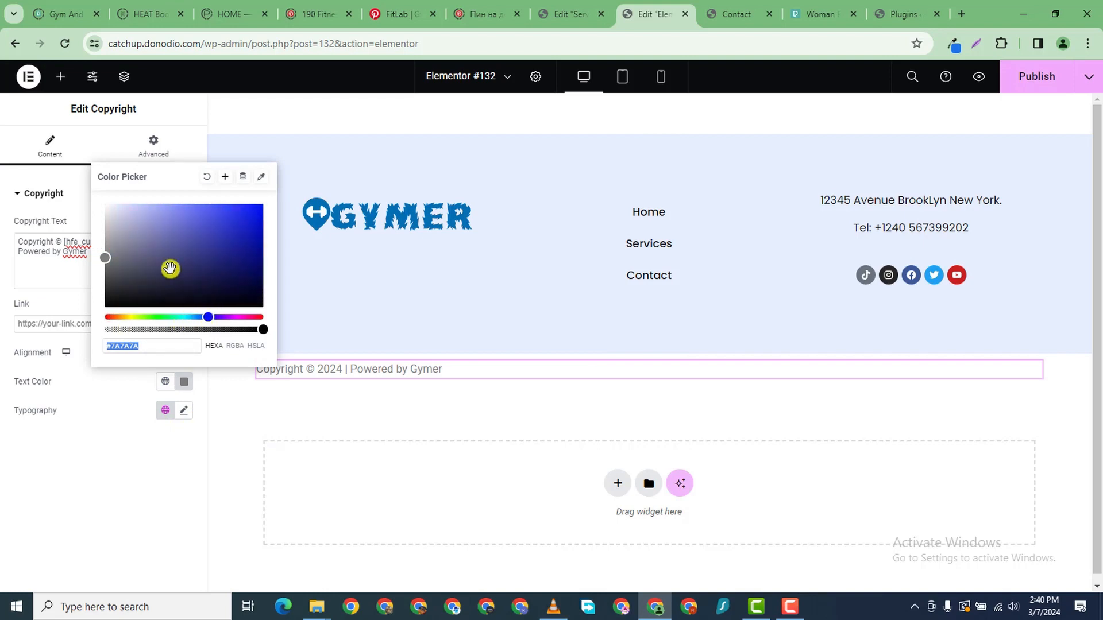
drag(170, 268, 113, 217)
click(1, 526)
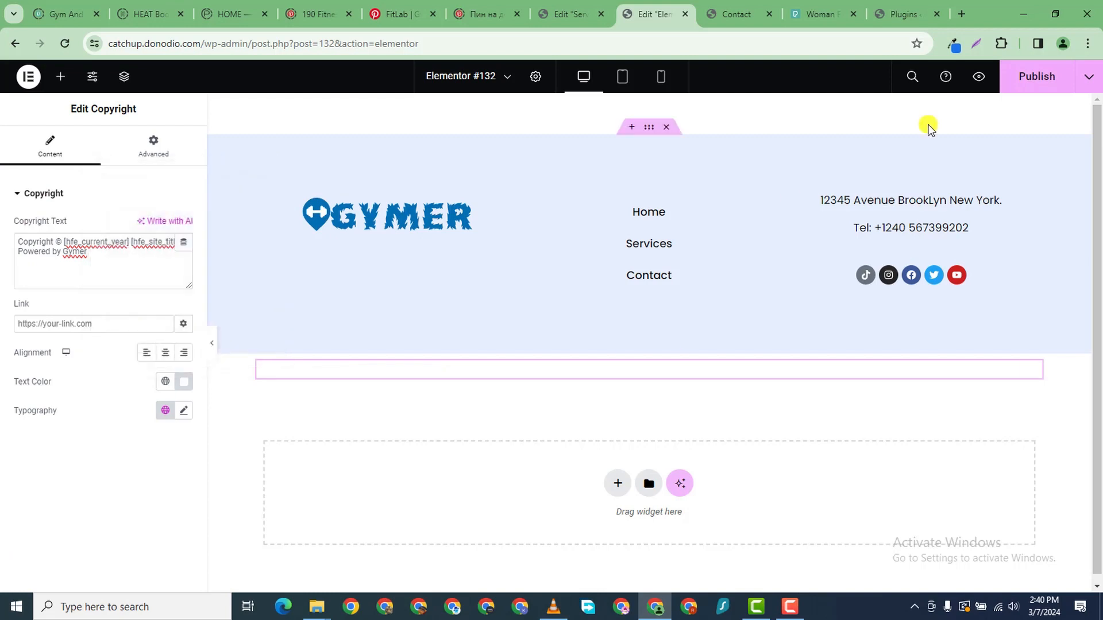
click(950, 45)
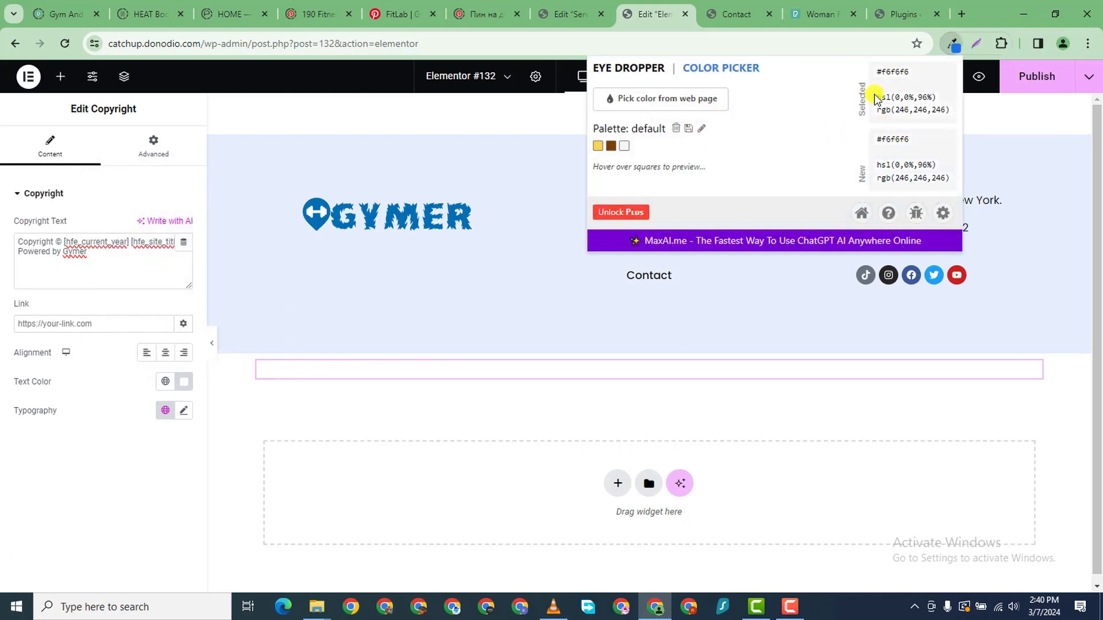
- Copy the #006EB1 background colour from the Services page's Book button
click(717, 13)
click(580, 13)
scroll(414, 275, up, 1)
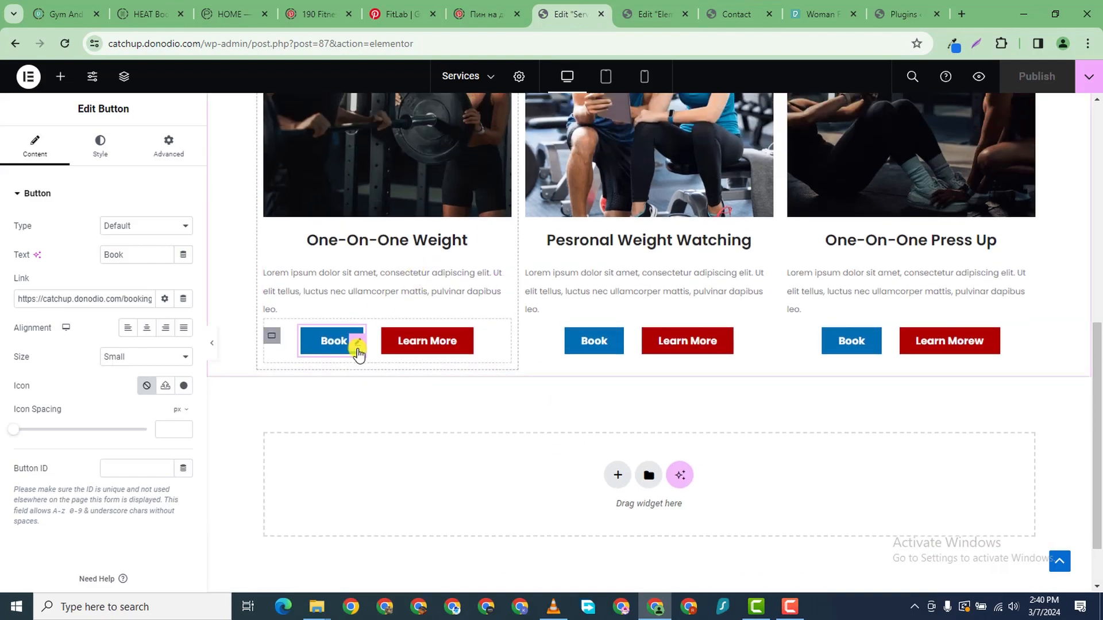
scroll(425, 368, down, 1)
scroll(460, 353, up, 4)
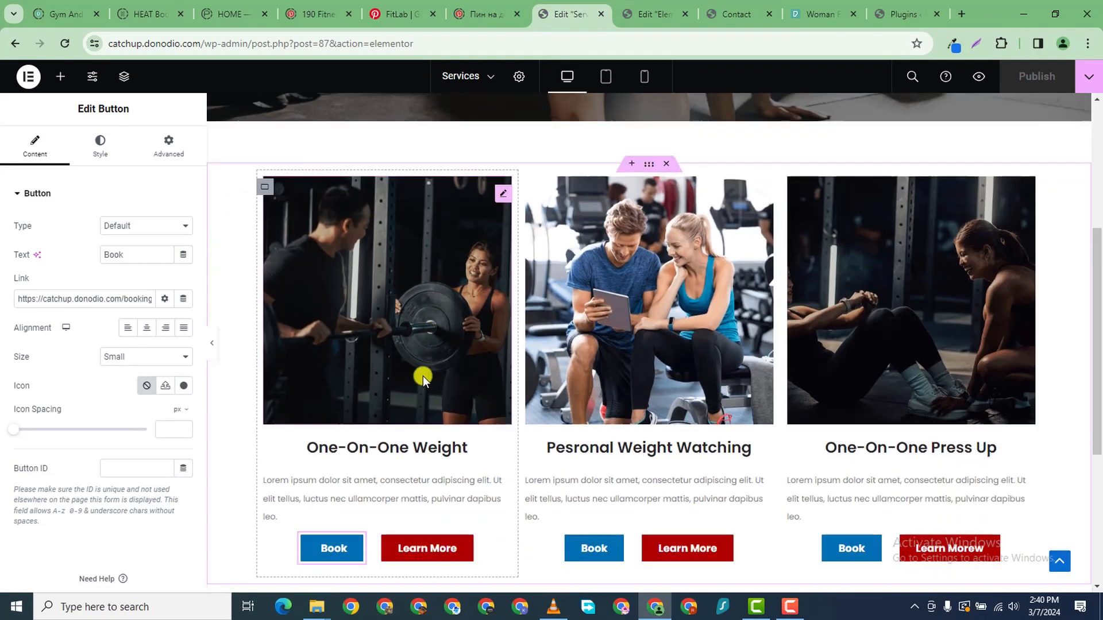
scroll(422, 377, down, 2)
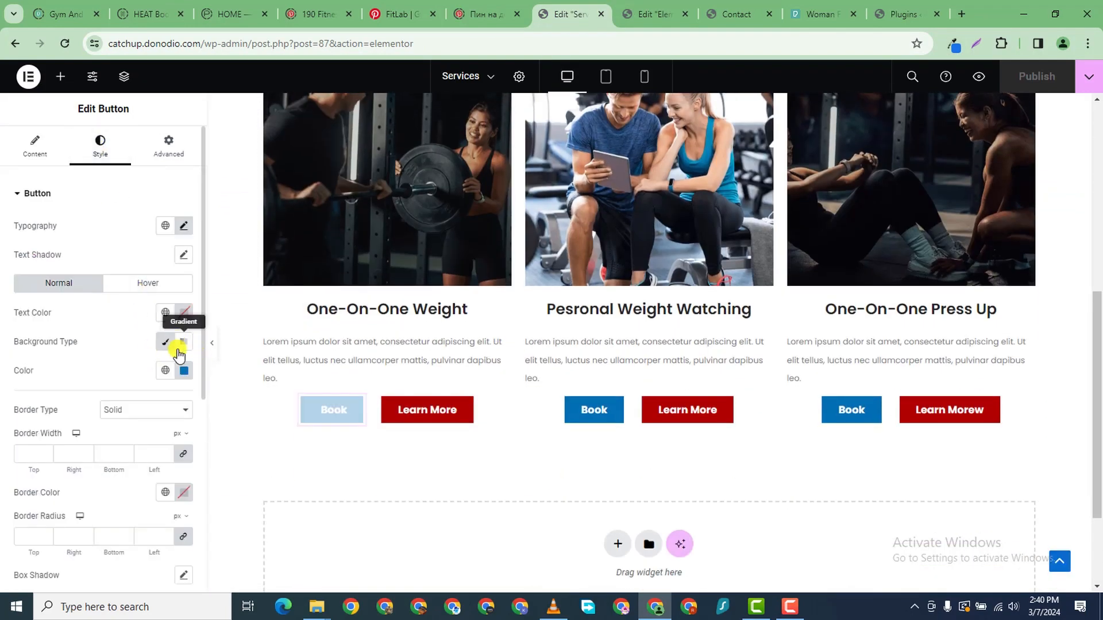
click(184, 370)
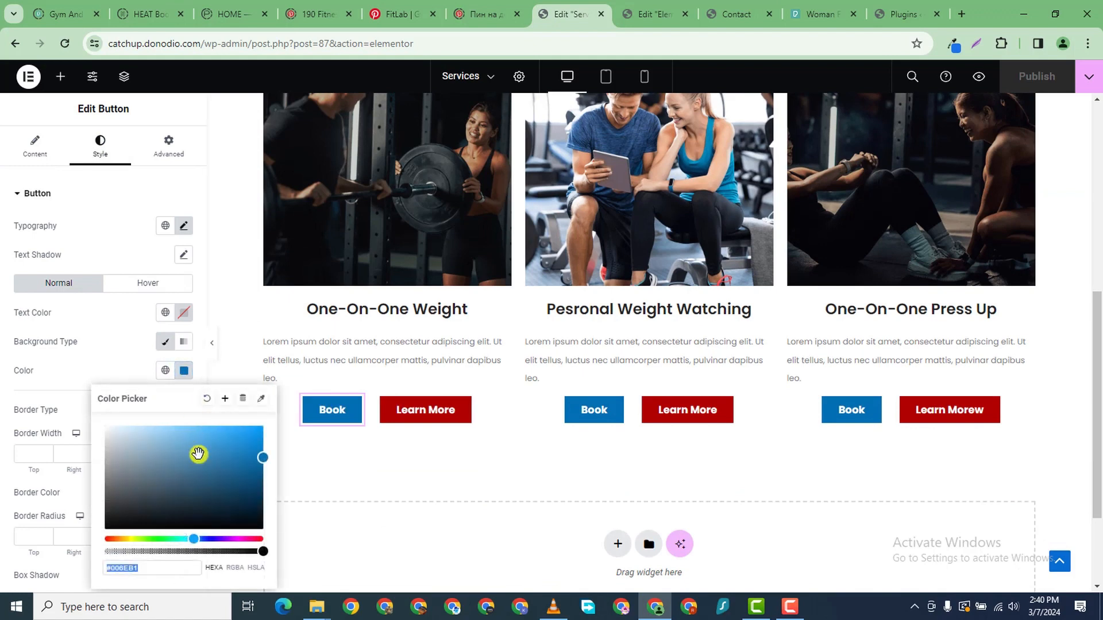
right_click(127, 567)
click(172, 322)
click(626, 19)
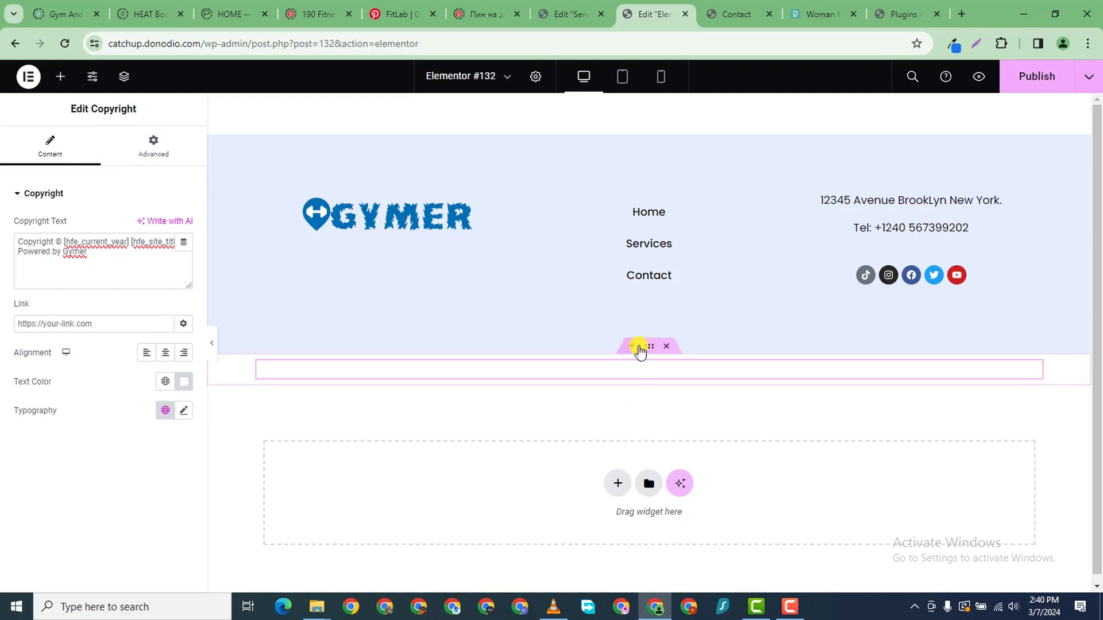
- Give the copyright bar container a classic #006EB1 background
click(646, 346)
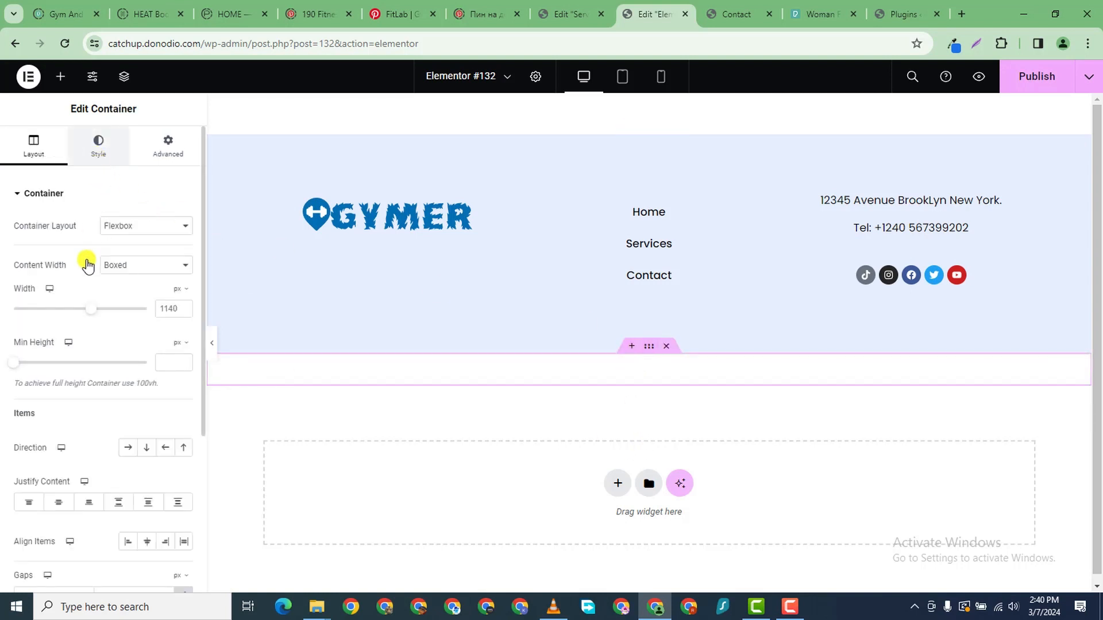
click(98, 145)
click(128, 254)
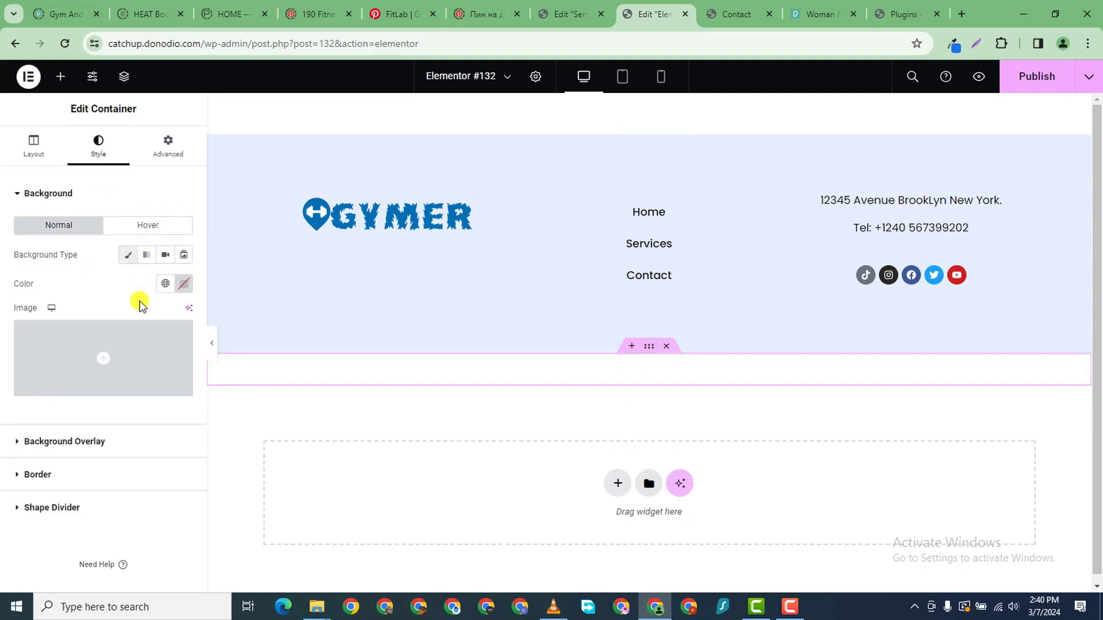
click(183, 283)
right_click(131, 477)
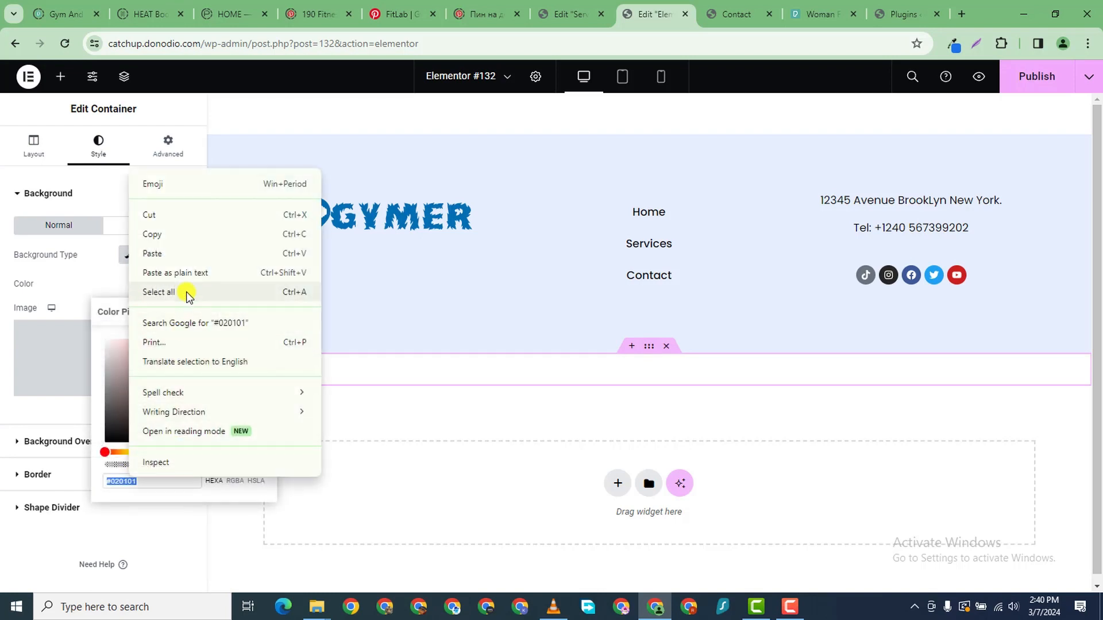
click(172, 252)
- Center the copyright text and set its font family to Poppins
click(475, 373)
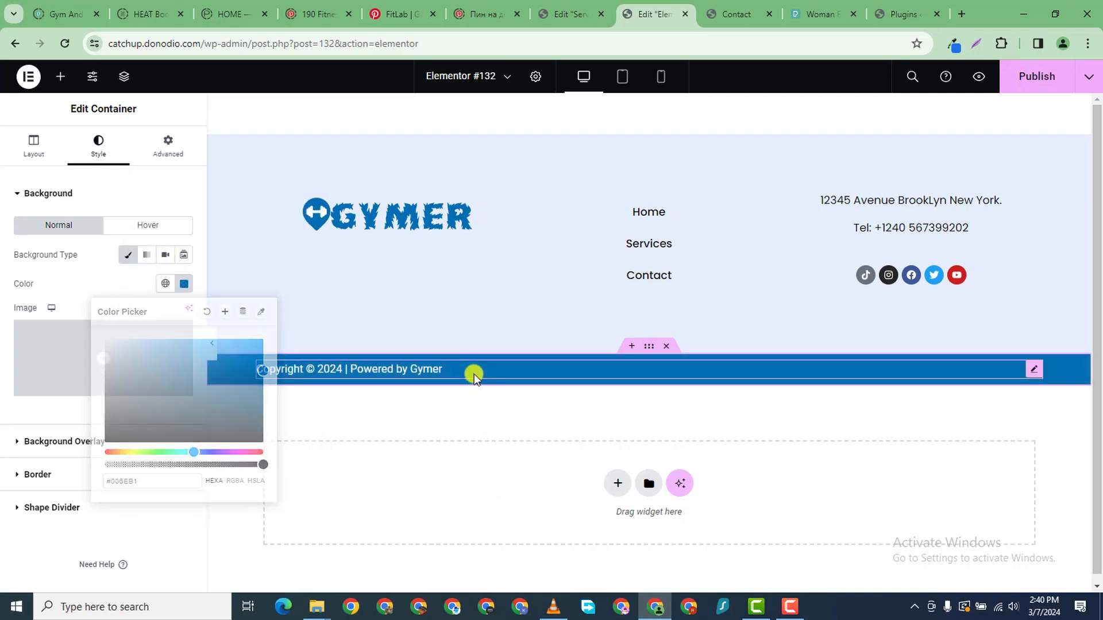
click(165, 353)
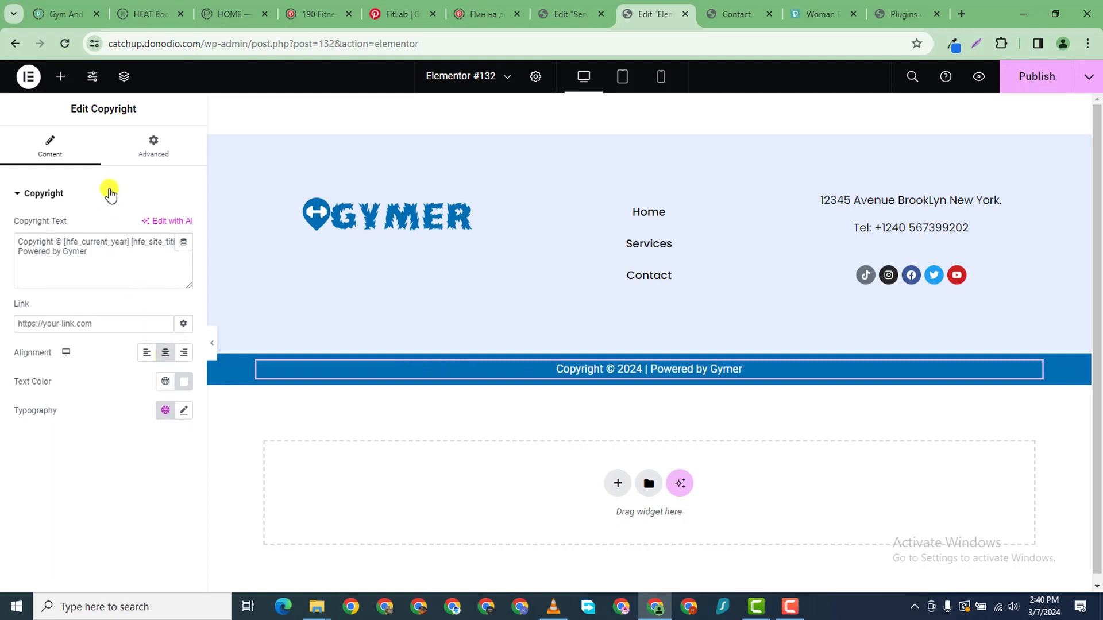
click(182, 411)
click(143, 477)
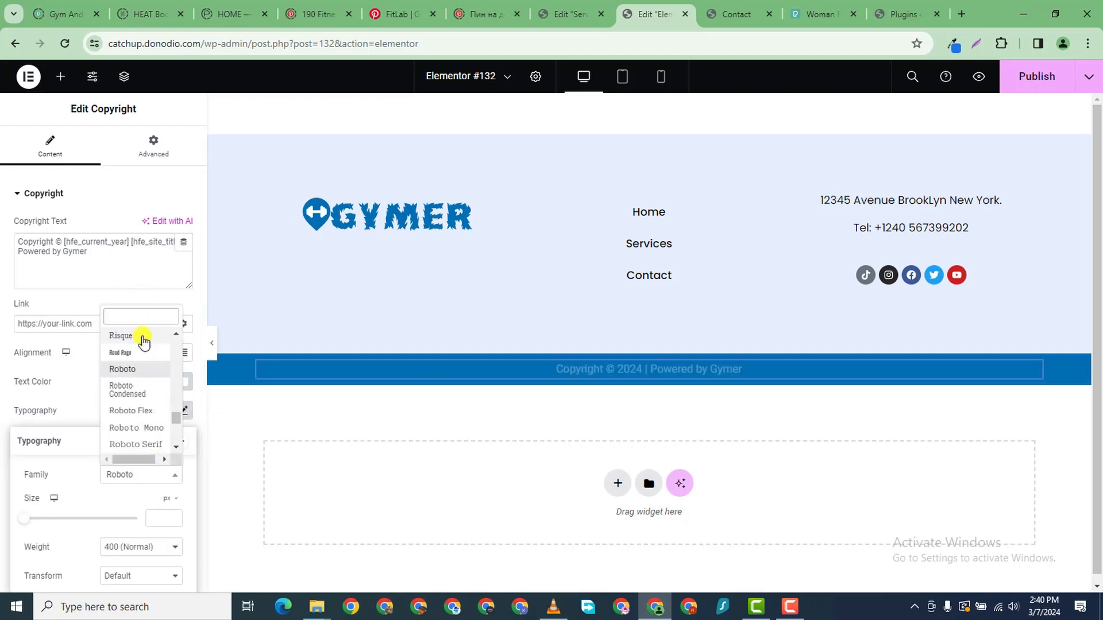
text(popp)
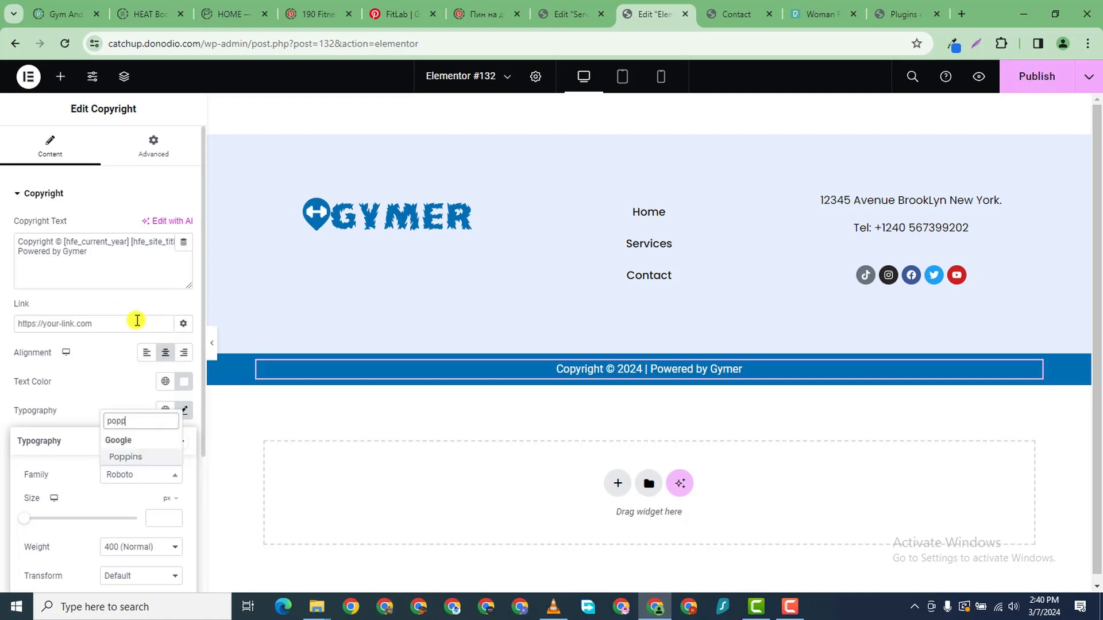
click(135, 456)
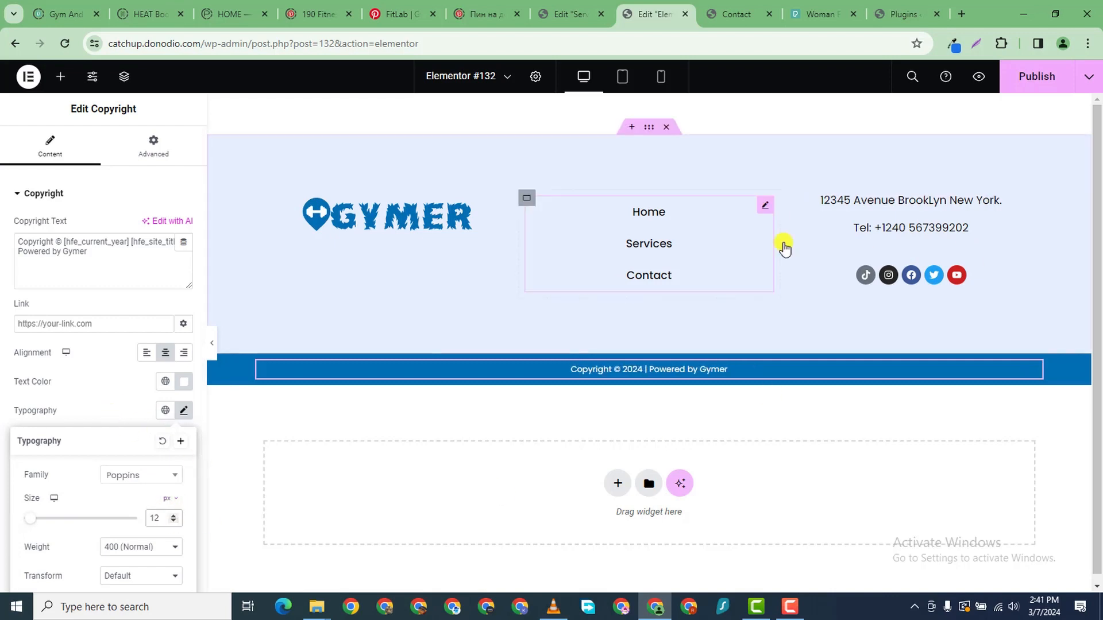
- Publish the Elementor #132 footer and check its blue copyright band on mobile, tablet, then desktop
click(1034, 75)
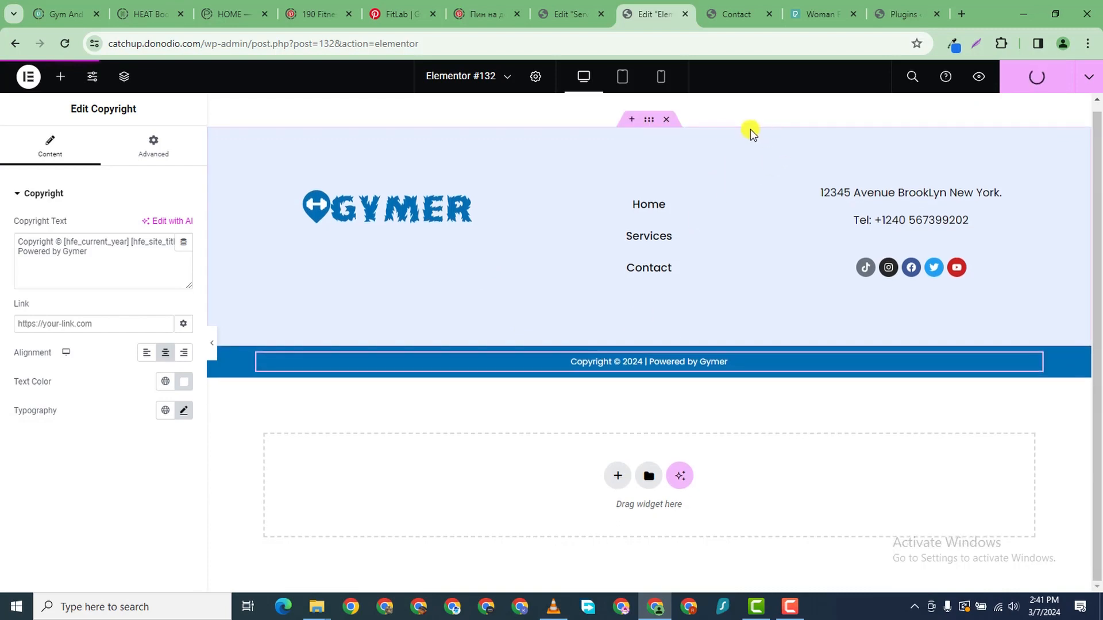
click(657, 80)
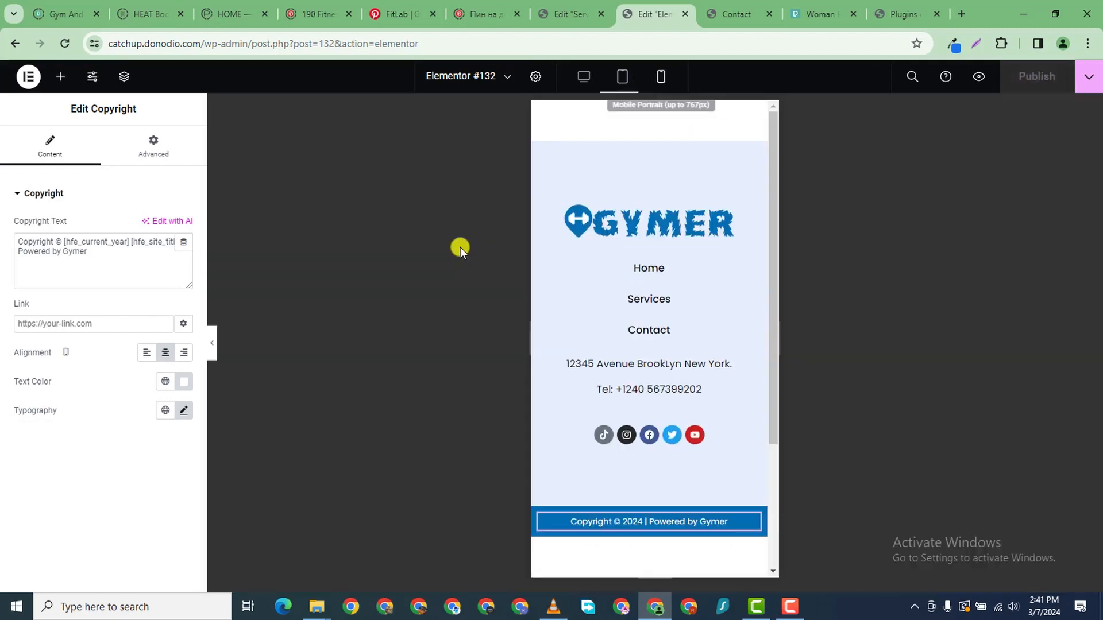
scroll(702, 304, down, 3)
scroll(684, 308, up, 2)
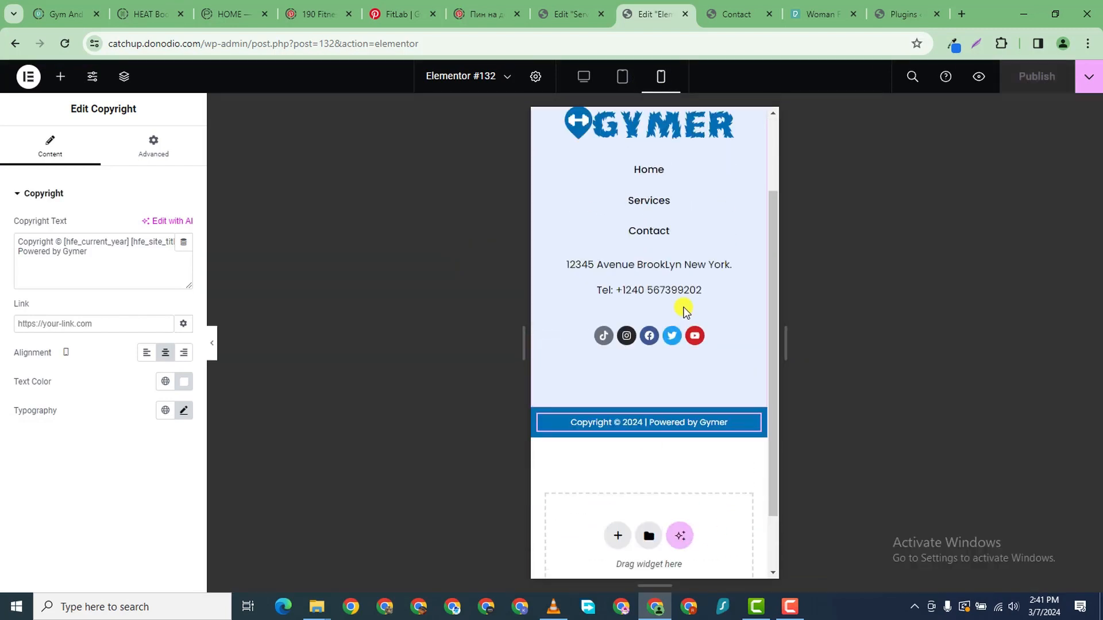
scroll(684, 308, down, 2)
click(623, 78)
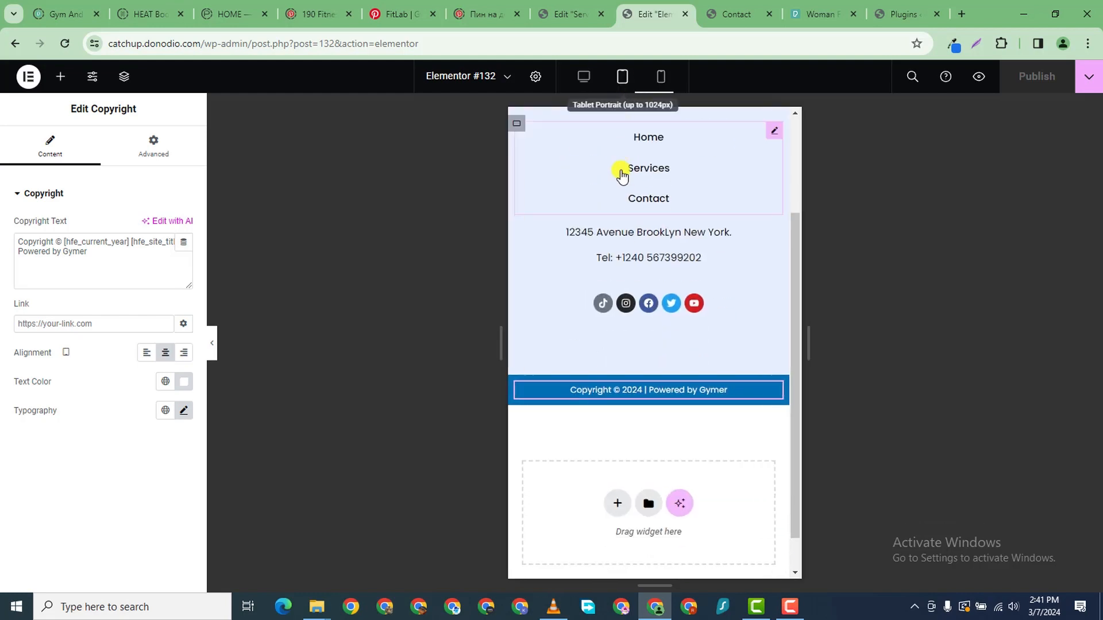
scroll(714, 288, up, 1)
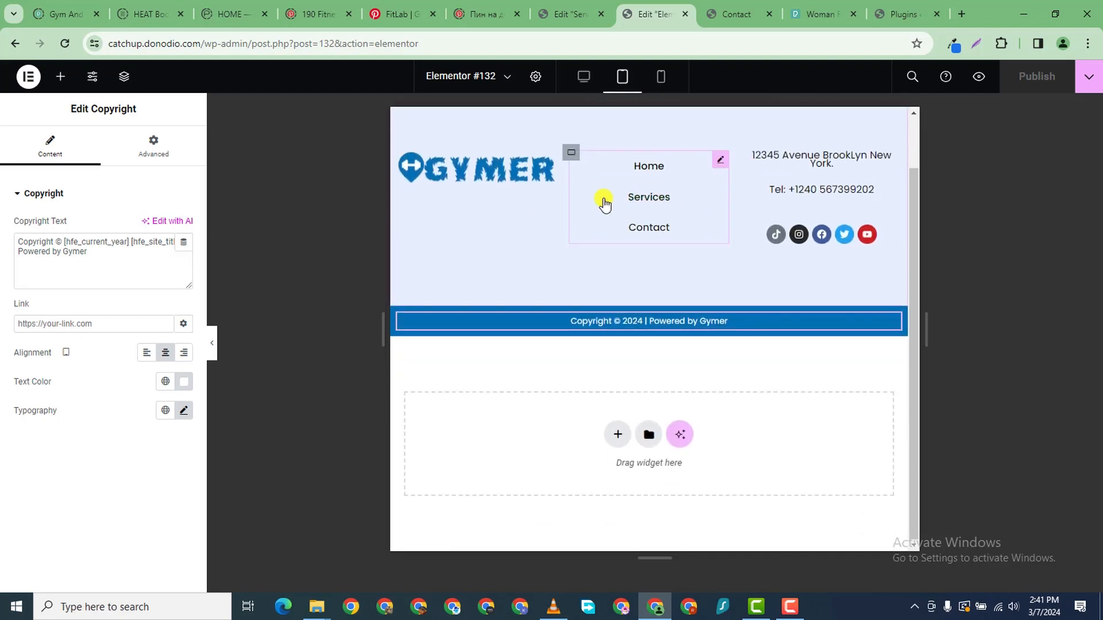
click(583, 77)
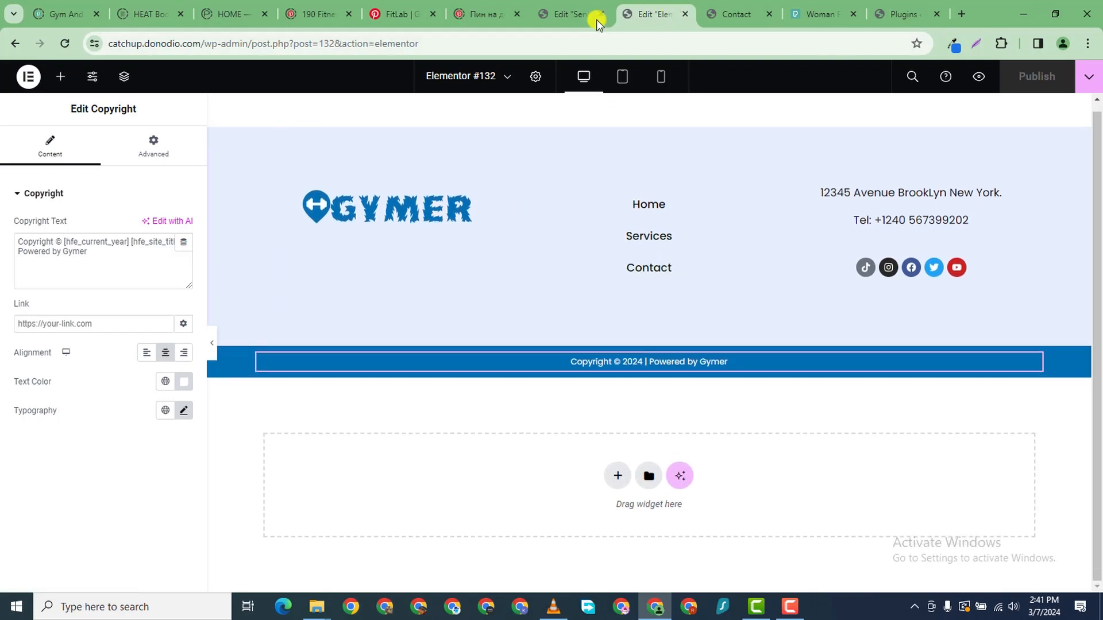
- Scroll through the live Contact page preview
click(711, 12)
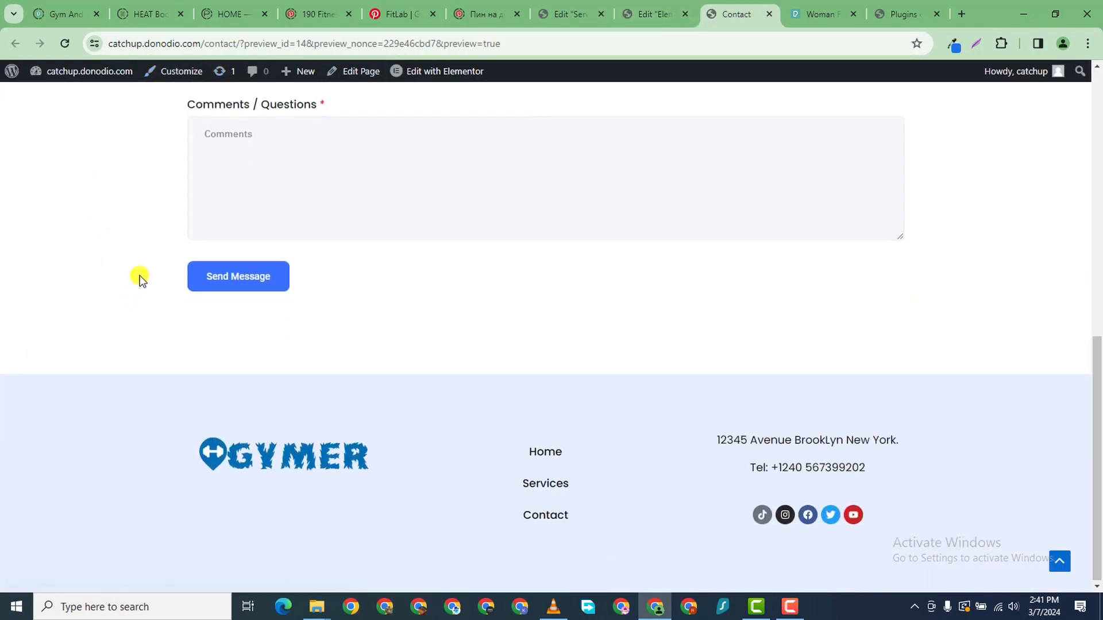
scroll(150, 259, up, 10)
scroll(233, 84, down, 1)
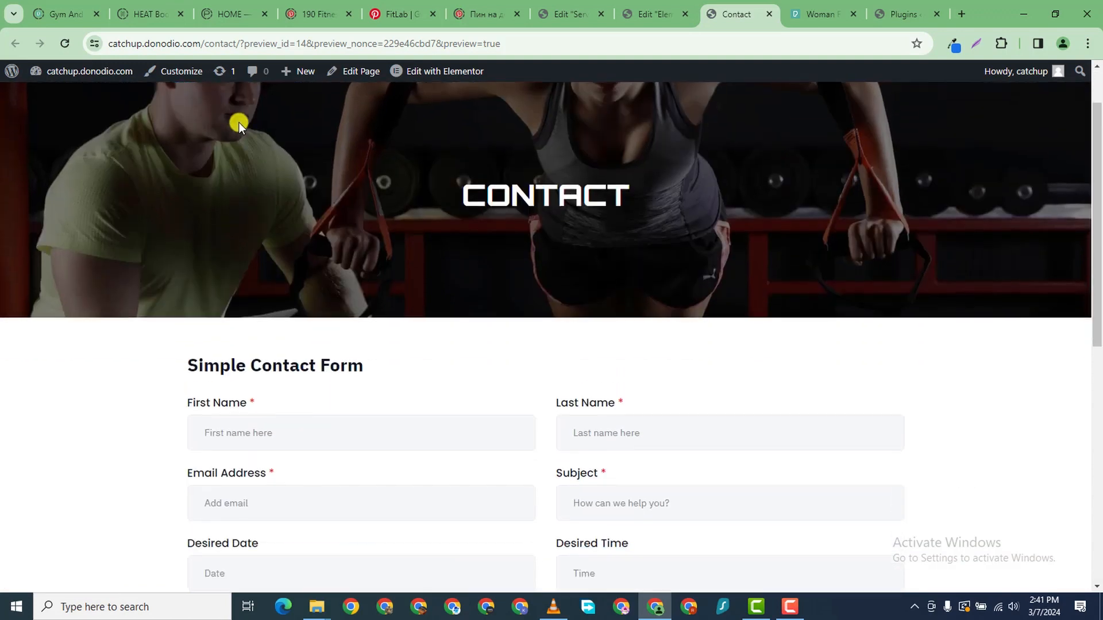
scroll(240, 95, up, 1)
scroll(240, 95, up, 1)
- Go to the Home page via the GYMER logo, look it over, and open it in Elementor
click(242, 117)
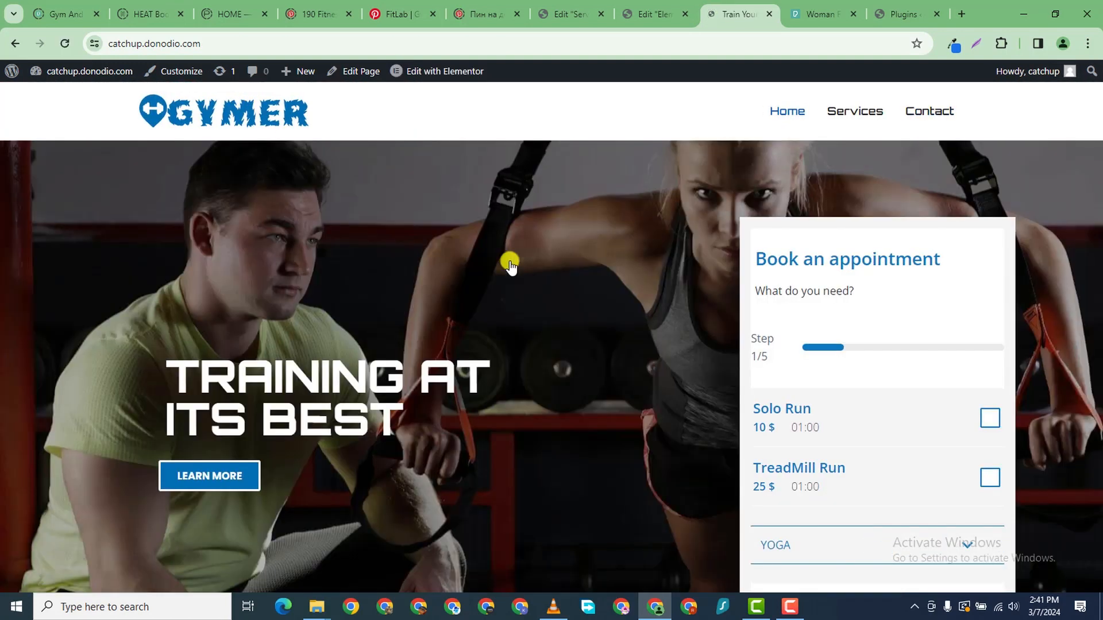
scroll(509, 264, down, 10)
scroll(547, 254, down, 4)
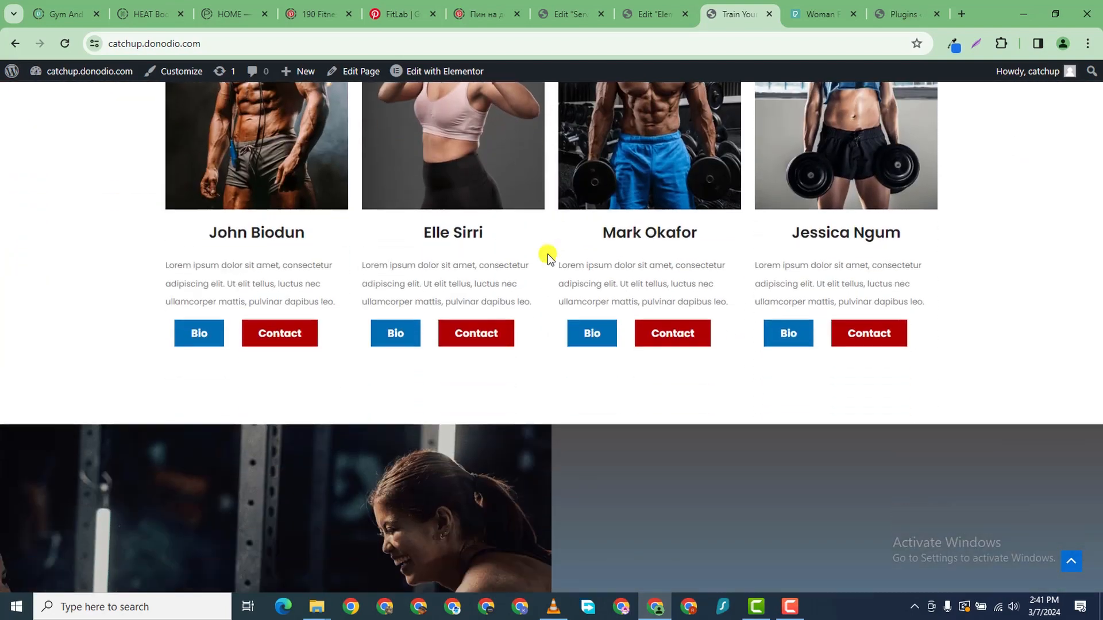
scroll(711, 249, up, 7)
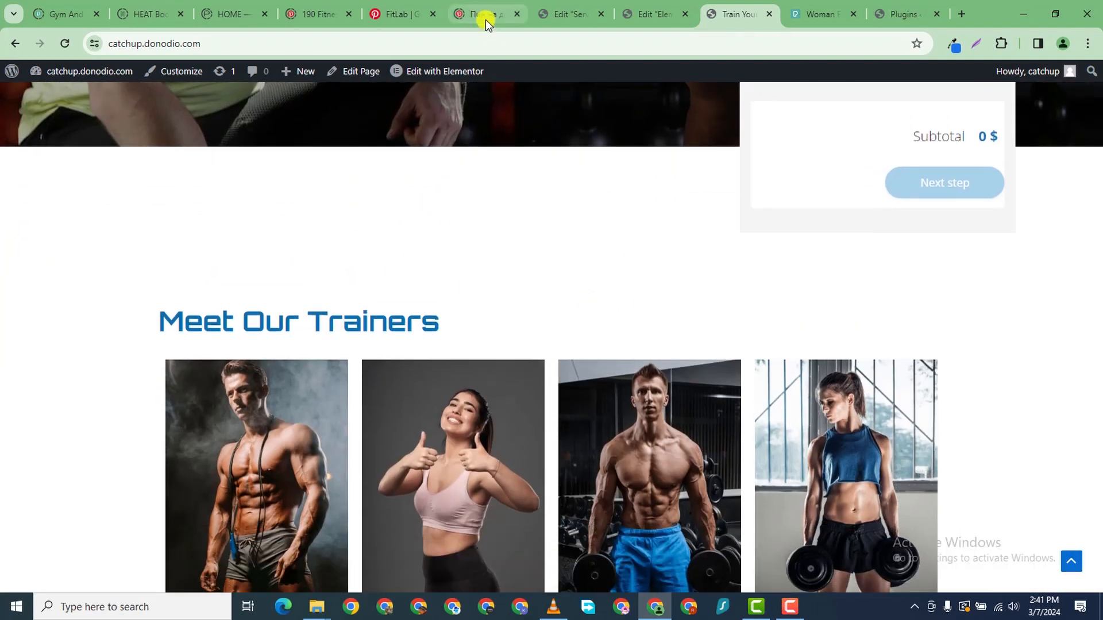
click(435, 70)
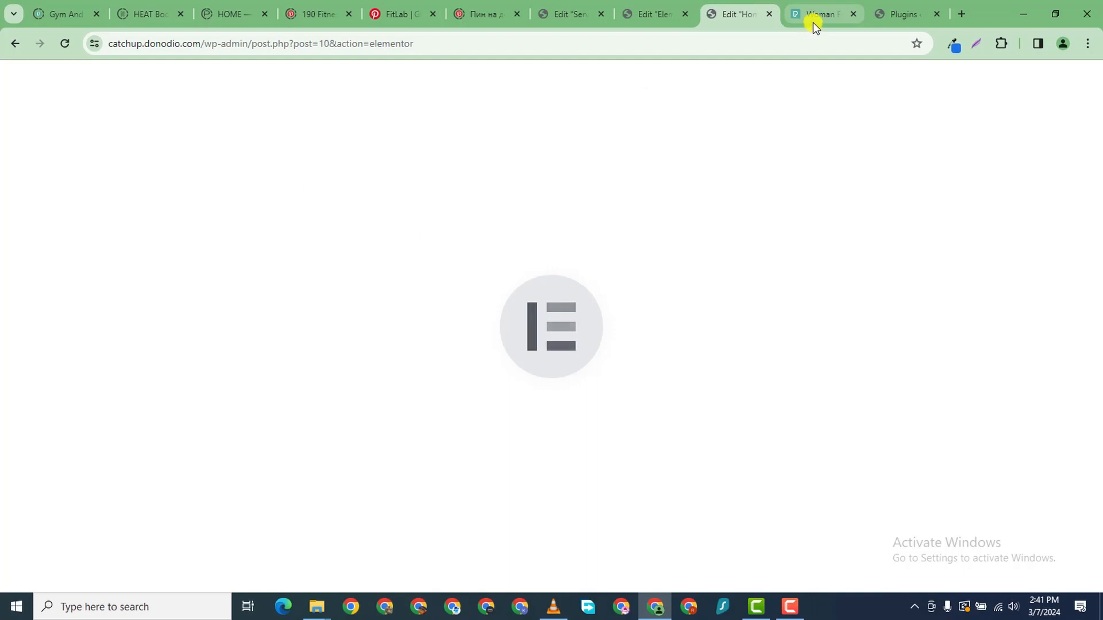
- Lower Meet Our Trainers' top margin from 40 to 15 px, publish, and preview in a new tab
scroll(557, 333, down, 5)
scroll(580, 353, down, 3)
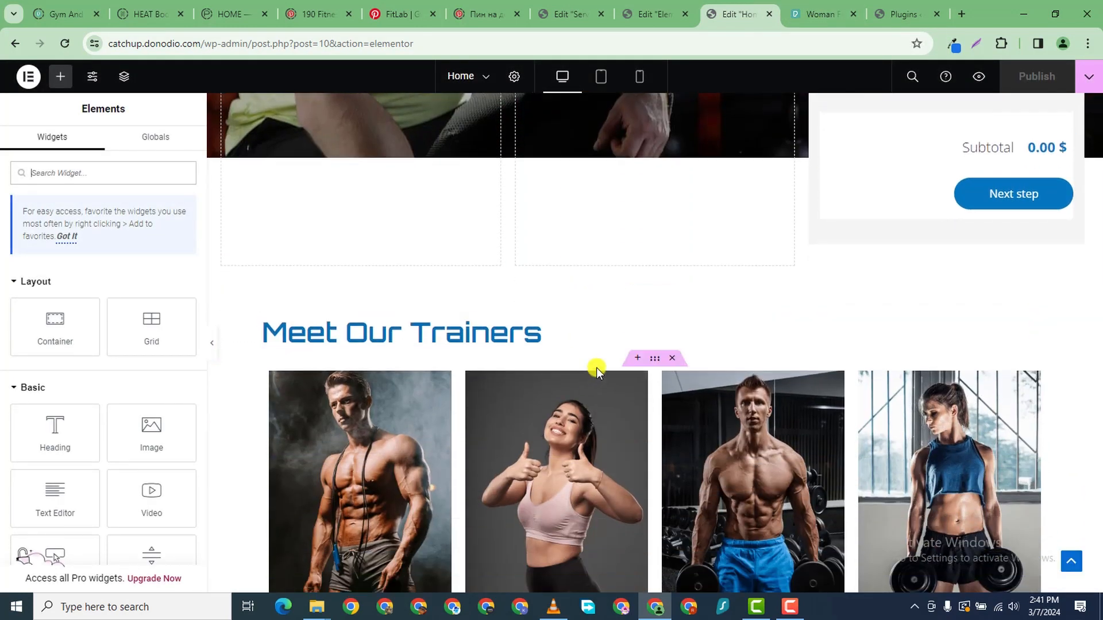
scroll(655, 308, up, 3)
scroll(655, 414, up, 5)
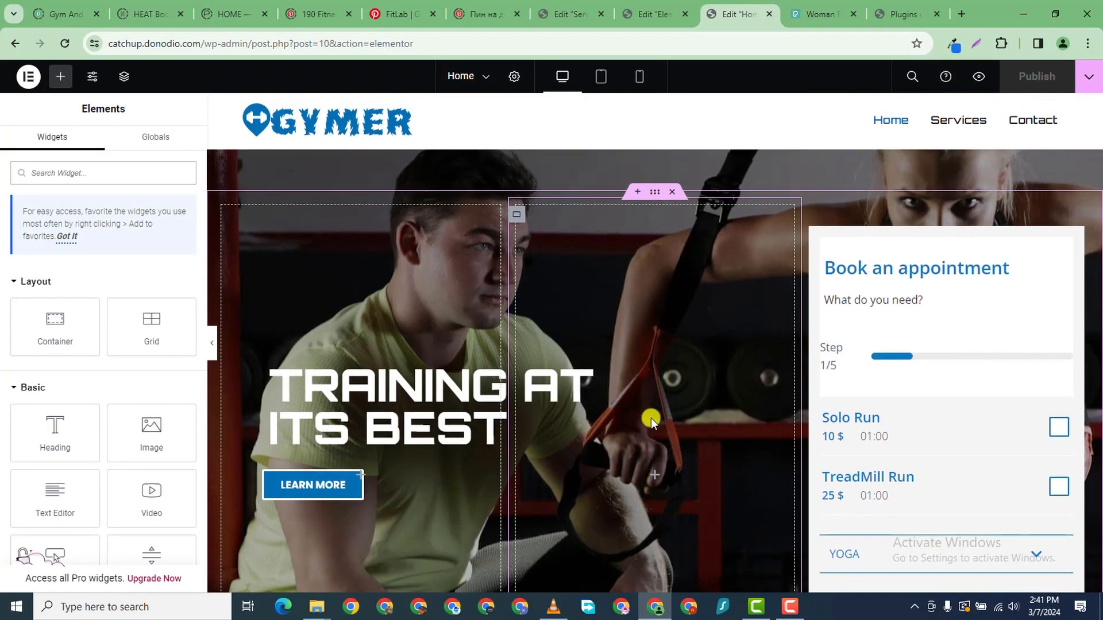
scroll(650, 418, down, 8)
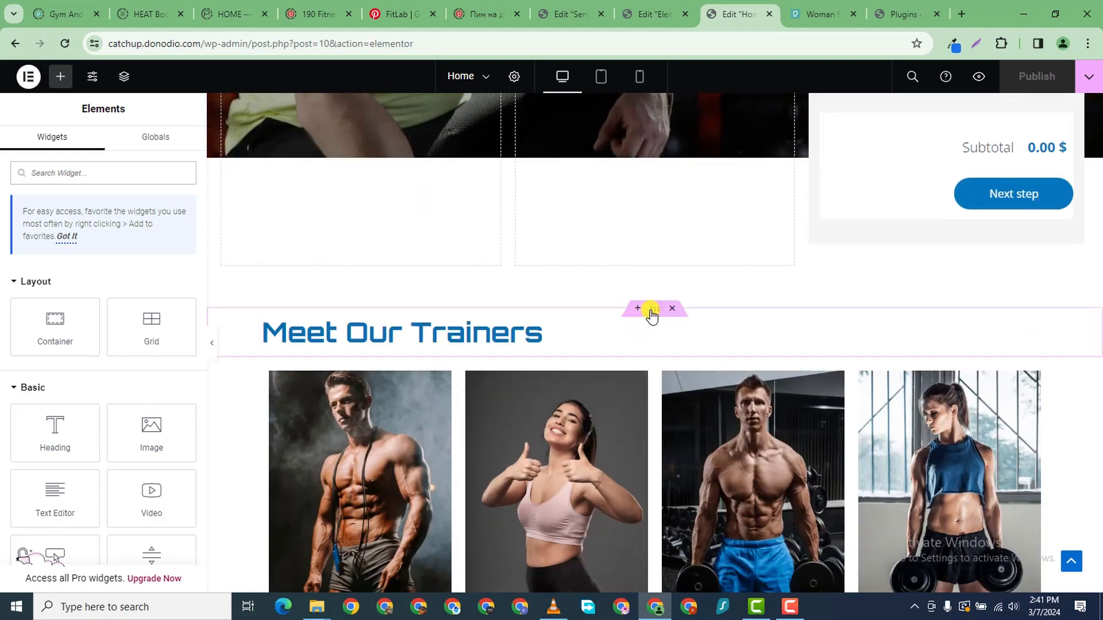
click(655, 310)
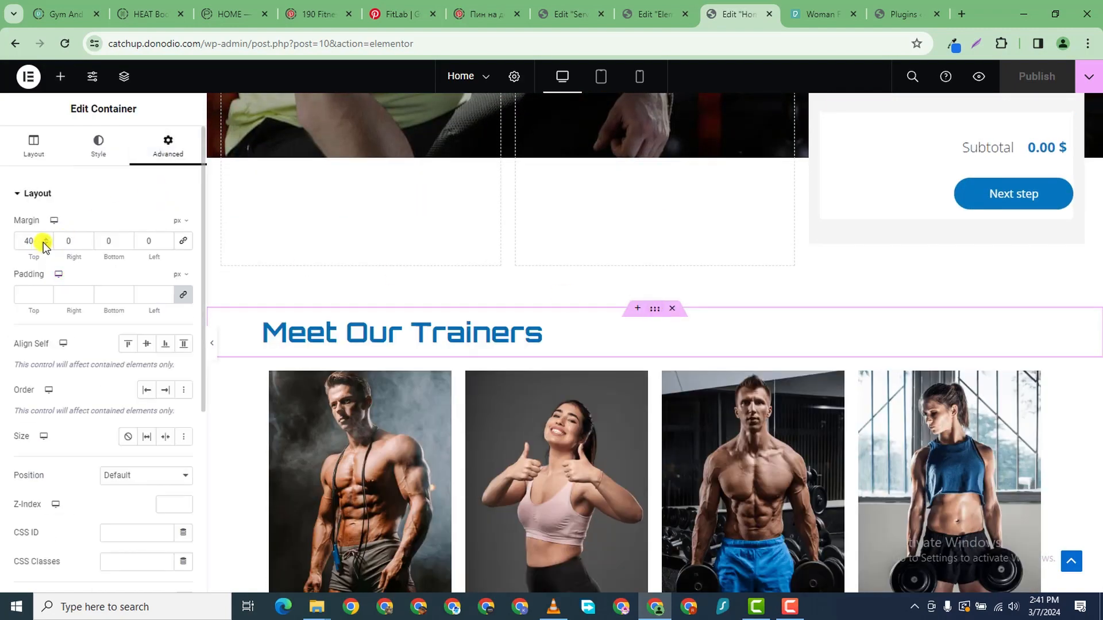
click(44, 244)
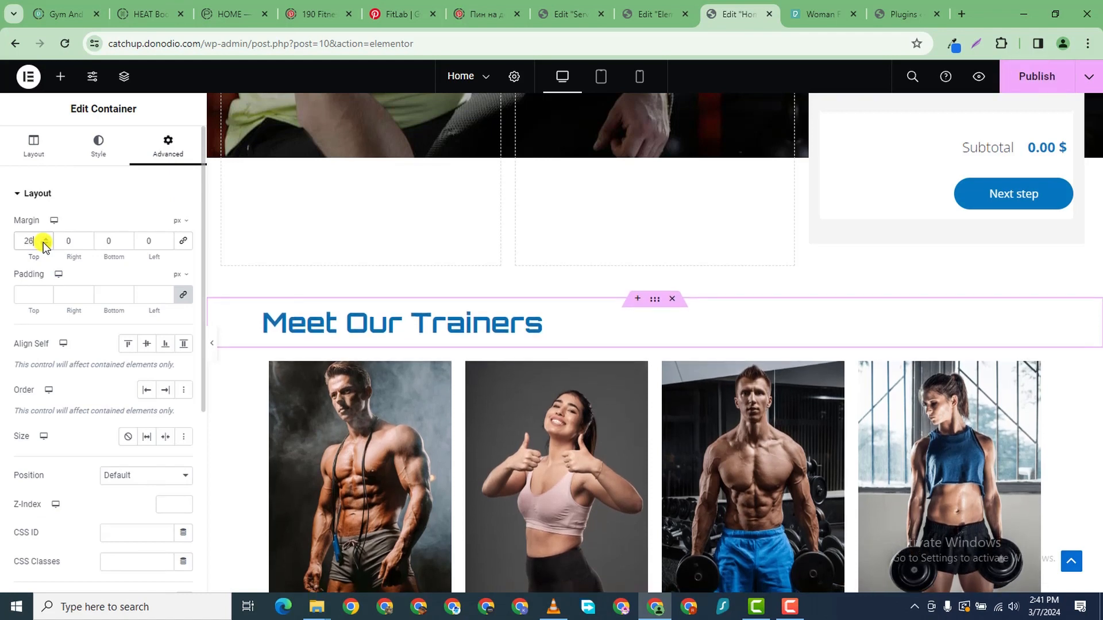
click(45, 245)
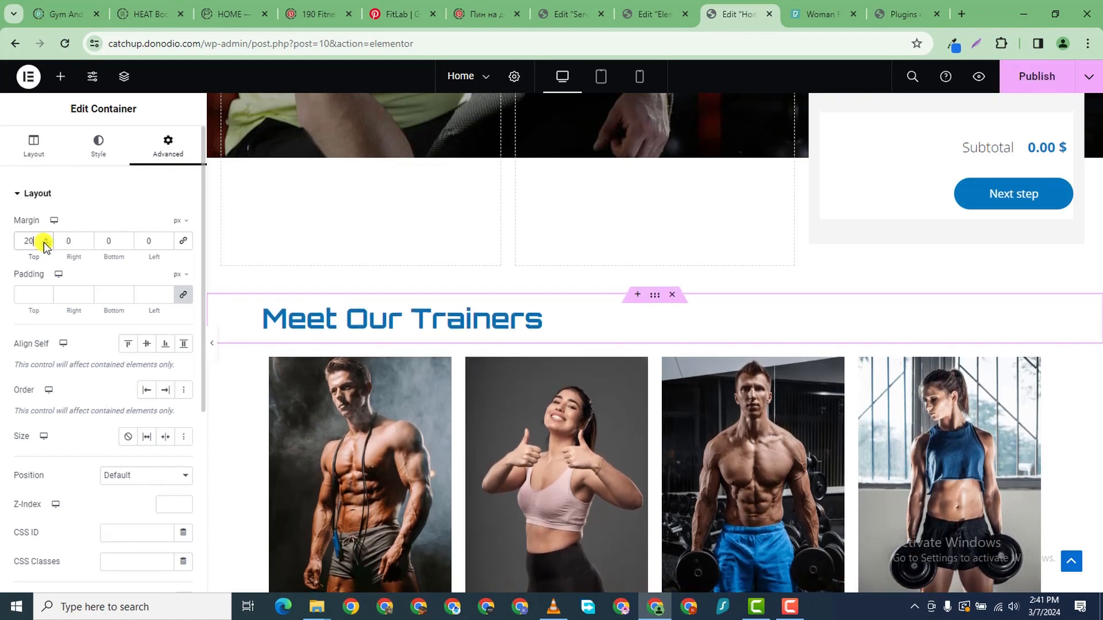
click(45, 244)
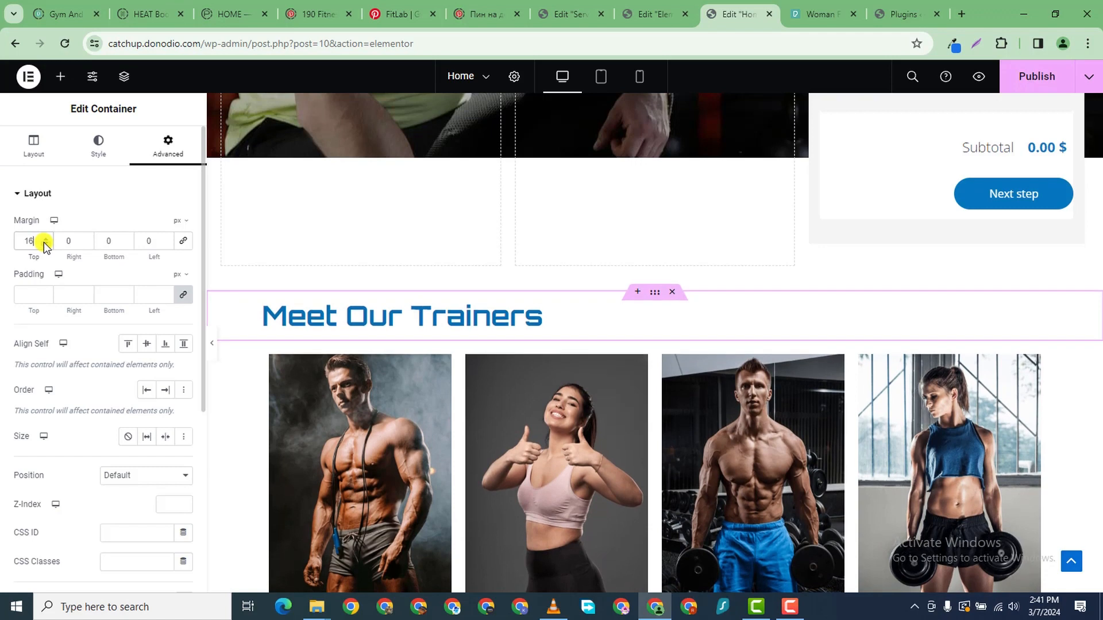
click(1042, 76)
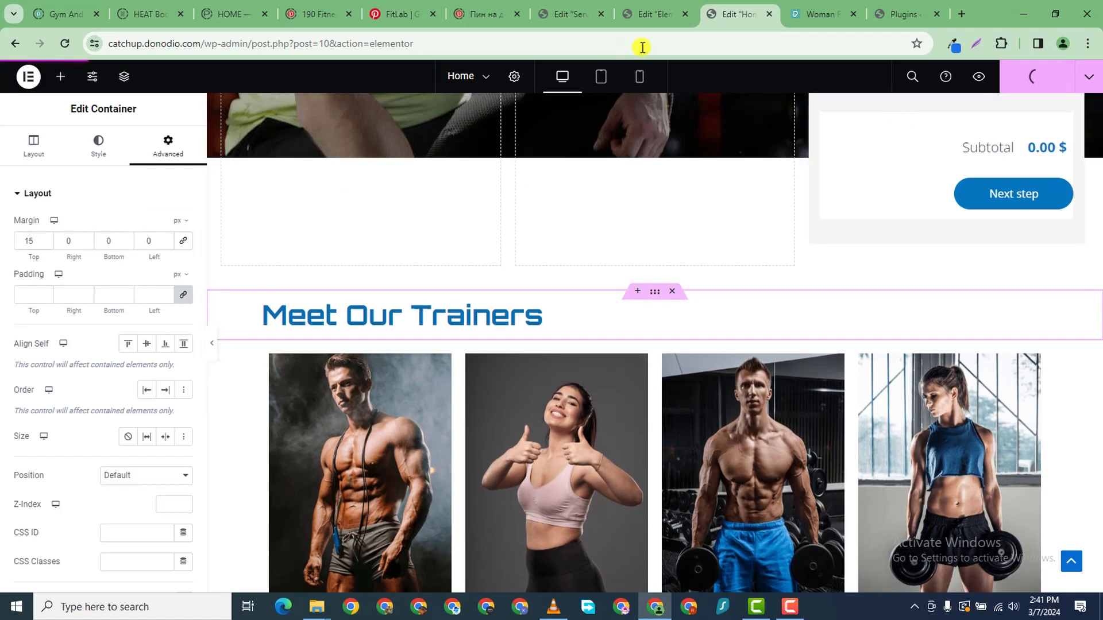
click(978, 77)
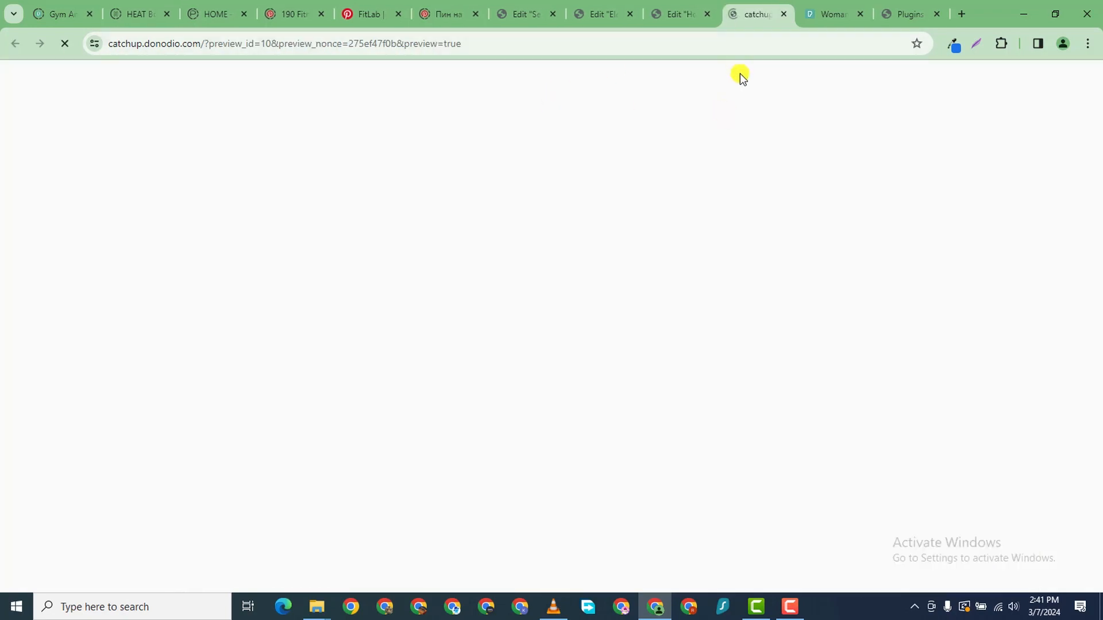
- Scroll the live Home preview to check the 15 px trainers spacing, then go back to the editor
scroll(646, 334, down, 6)
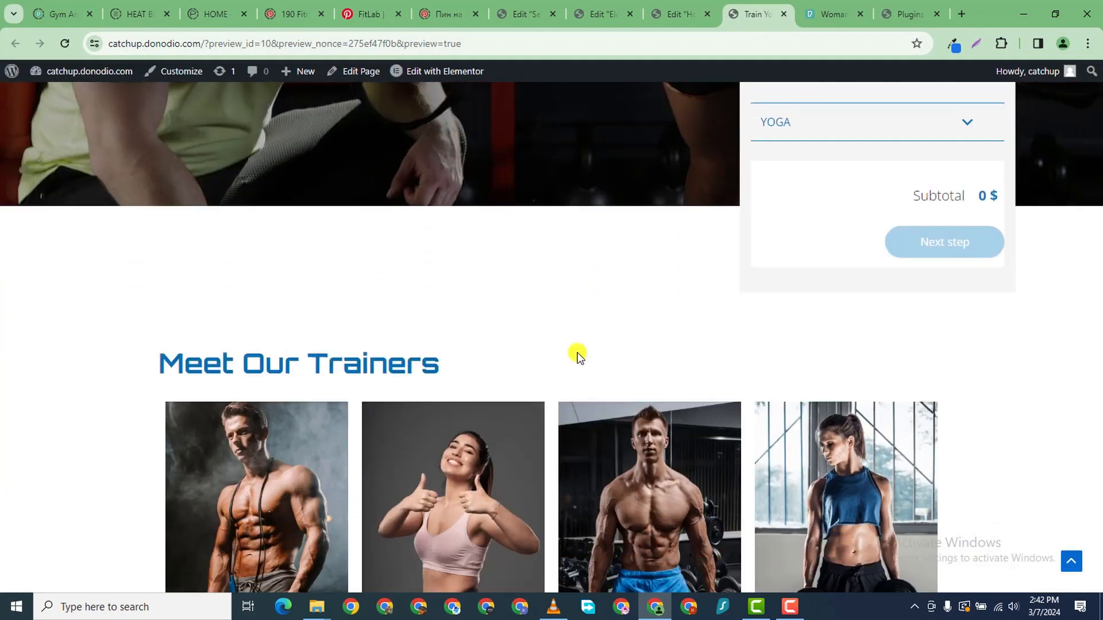
scroll(566, 349, down, 2)
scroll(545, 330, up, 3)
scroll(499, 386, down, 4)
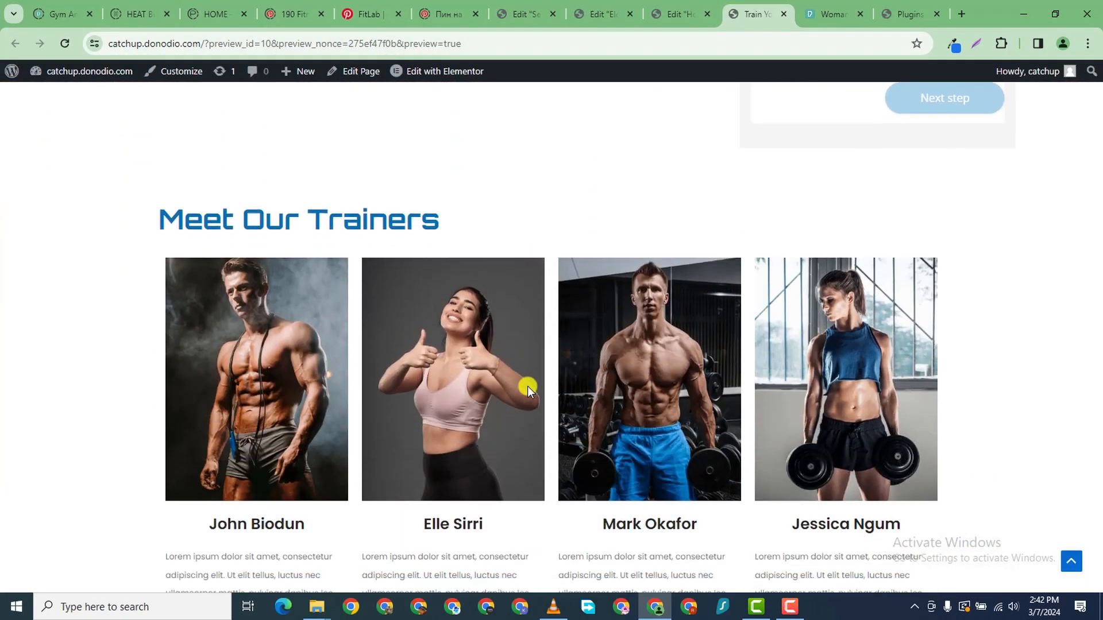
scroll(533, 379, down, 15)
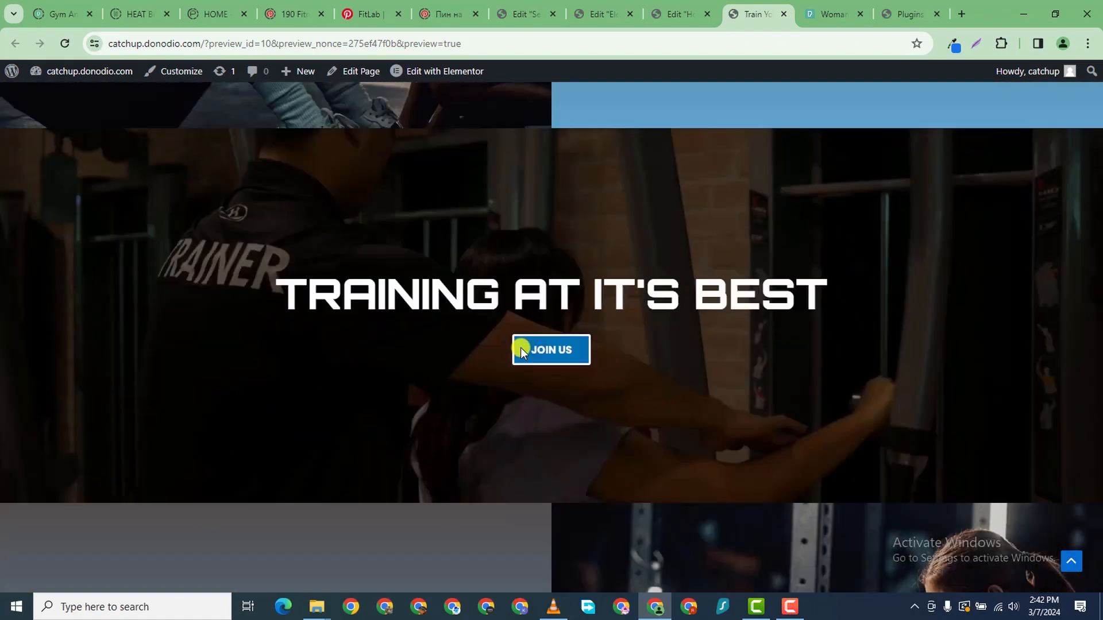
scroll(521, 350, down, 12)
scroll(505, 347, up, 5)
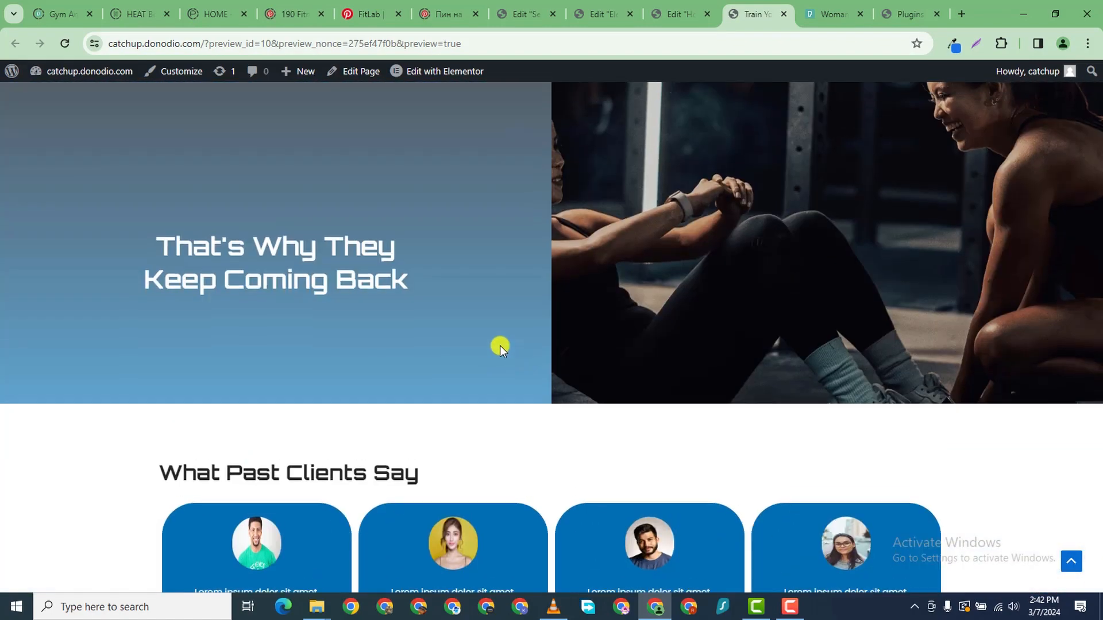
scroll(552, 348, up, 4)
scroll(538, 375, down, 3)
scroll(524, 365, up, 6)
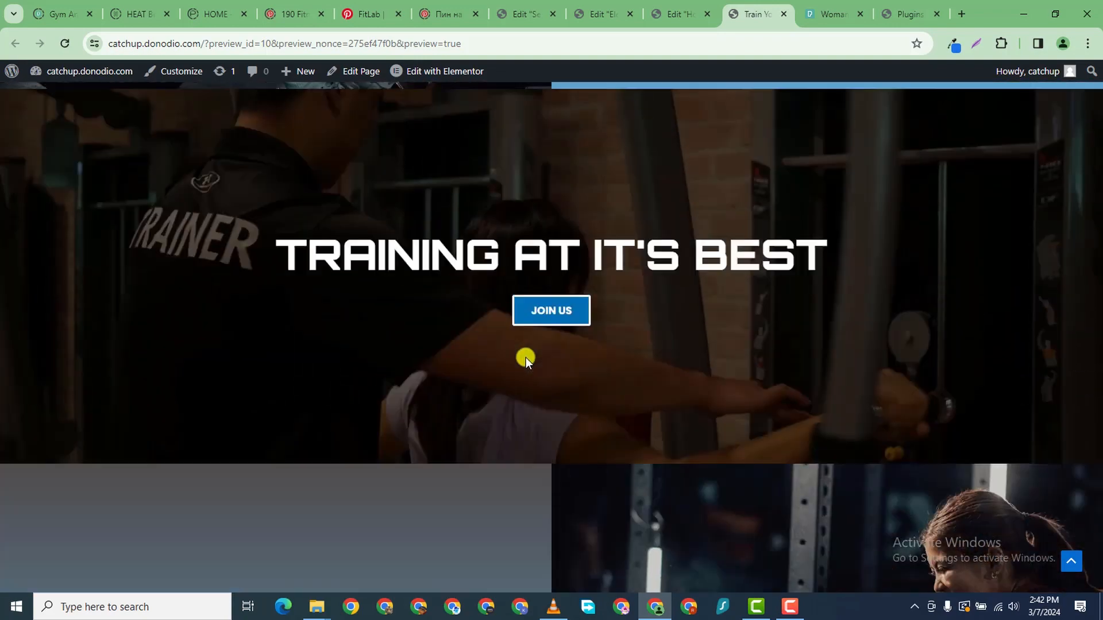
scroll(529, 357, up, 9)
scroll(632, 333, down, 5)
scroll(793, 303, up, 2)
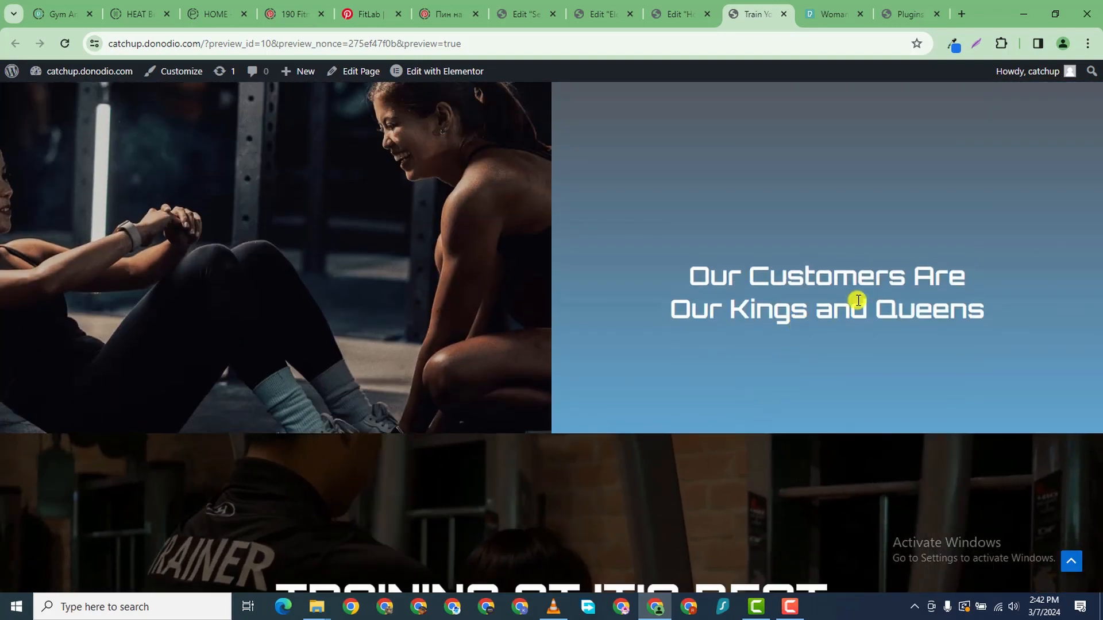
scroll(802, 421, up, 3)
scroll(796, 352, down, 5)
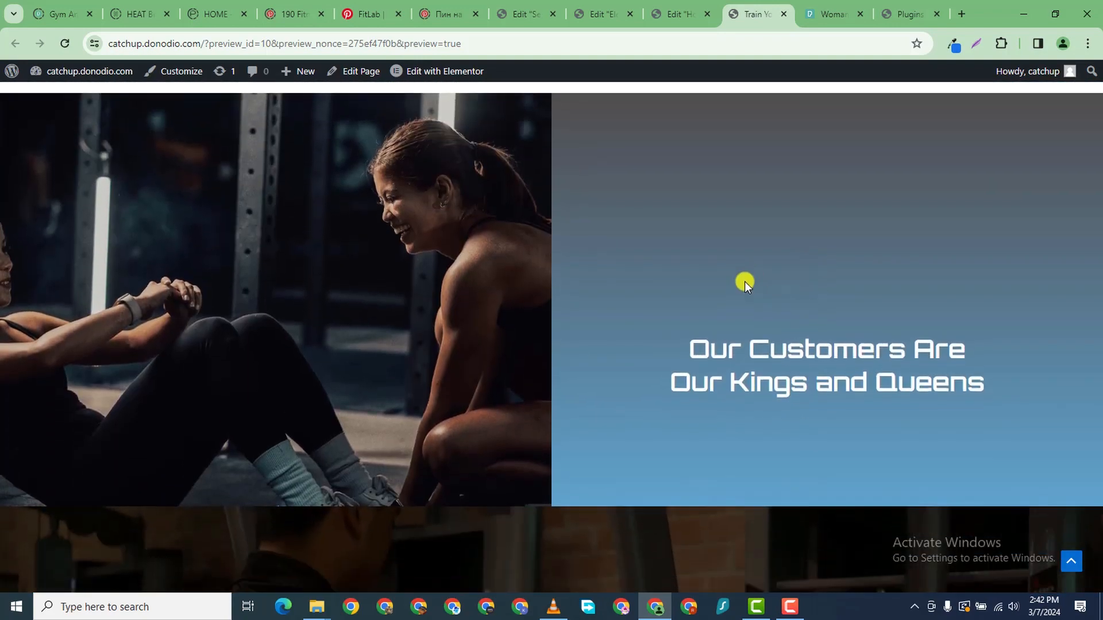
scroll(736, 231, up, 3)
click(683, 14)
scroll(715, 305, down, 3)
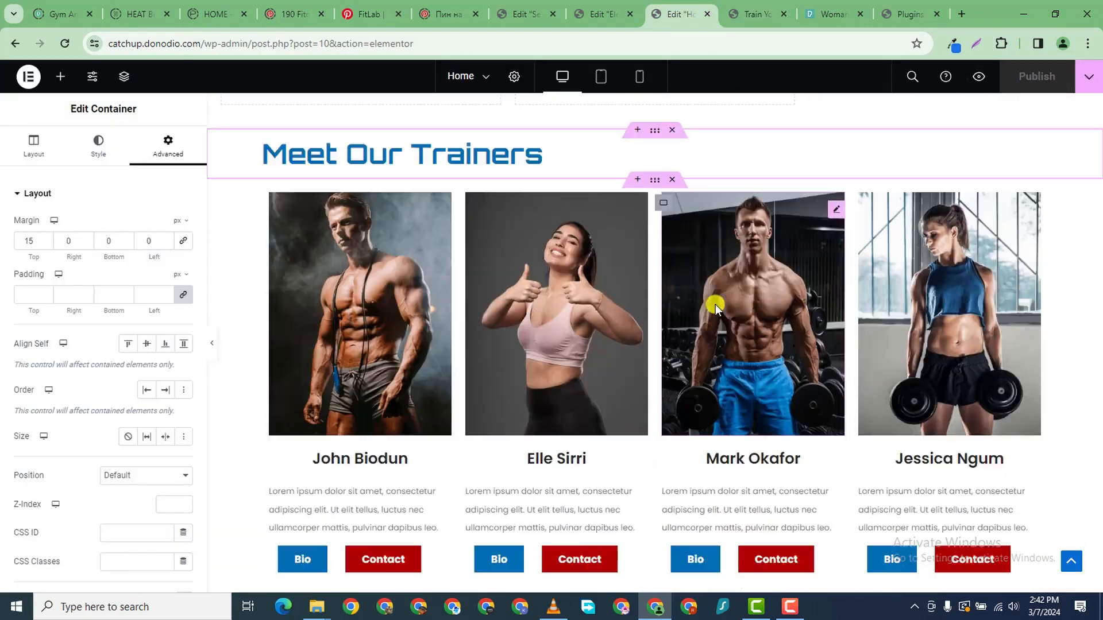
- Select the Kings and Queens heading and lower its top margin to 25 in Advanced spacing
scroll(719, 333, down, 15)
scroll(763, 342, up, 2)
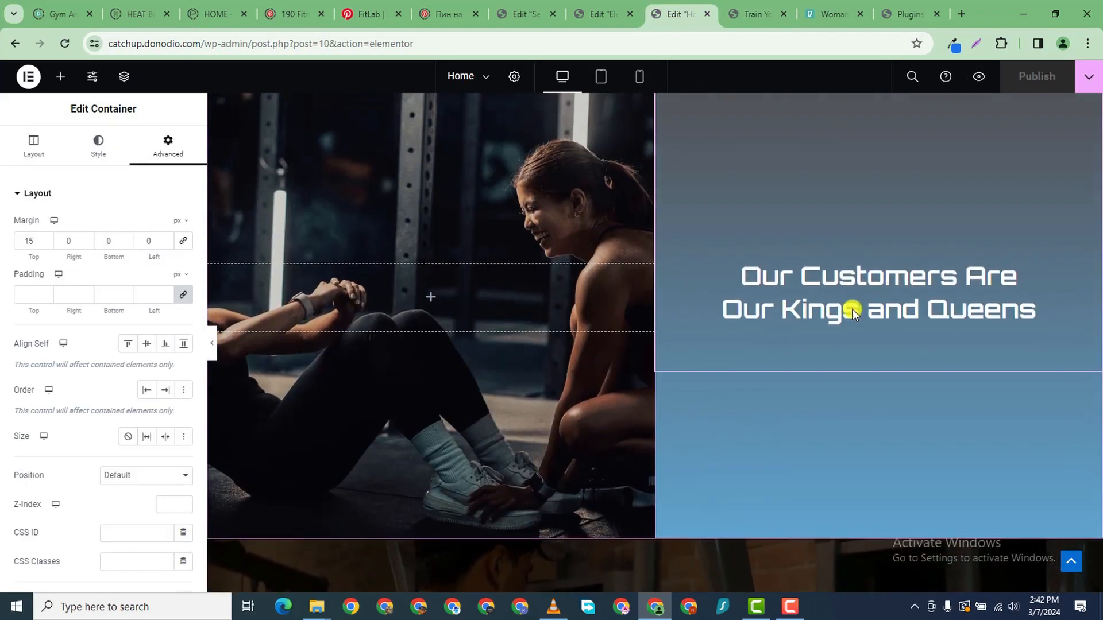
click(946, 287)
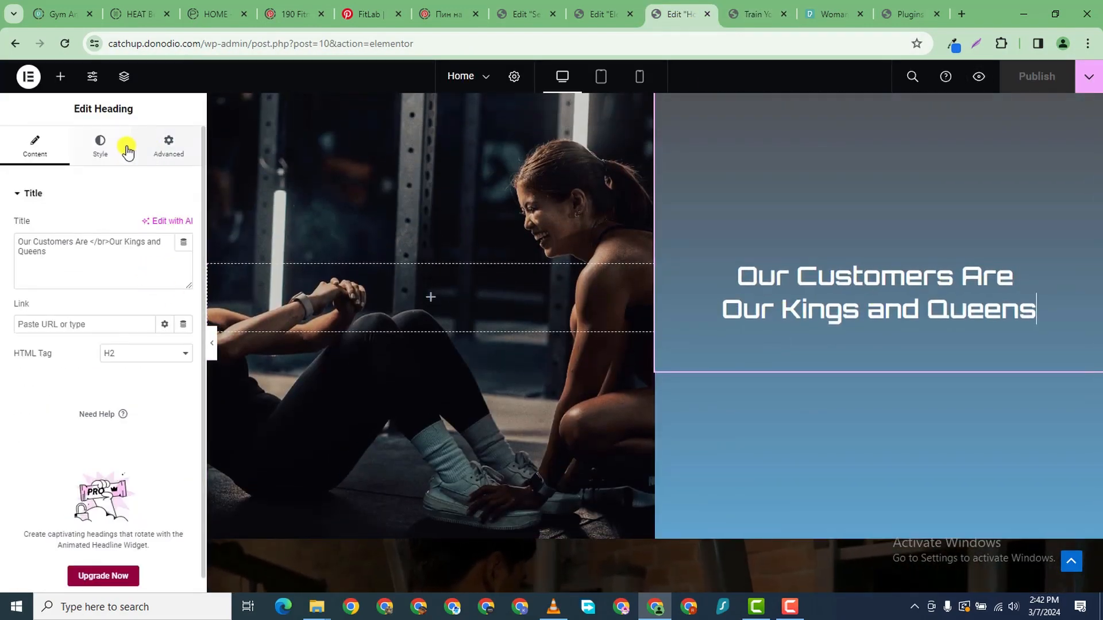
click(103, 144)
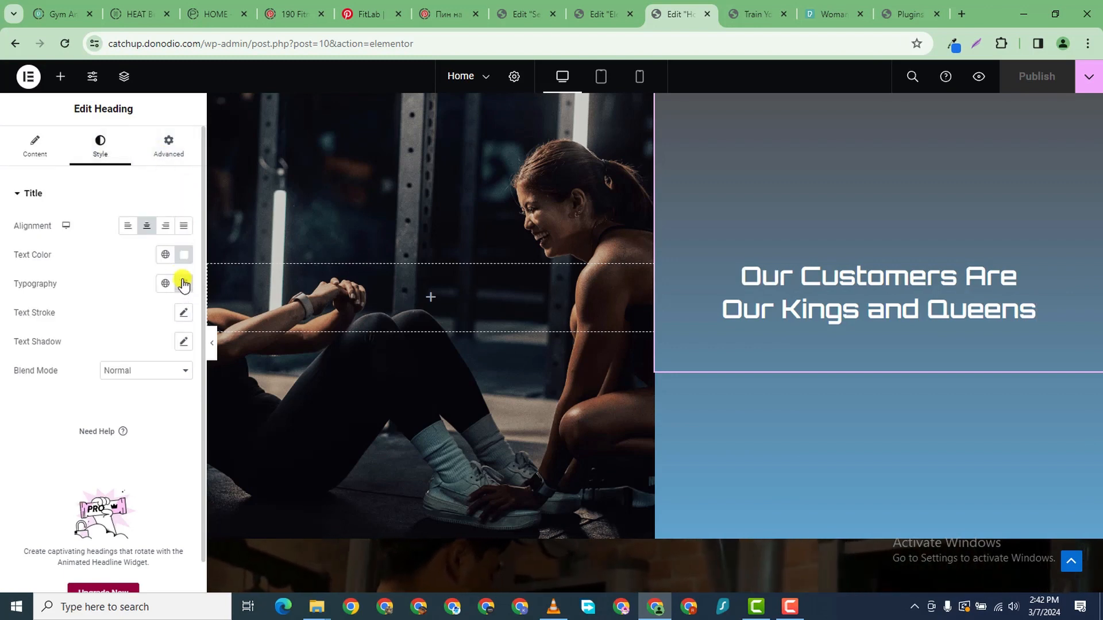
click(167, 147)
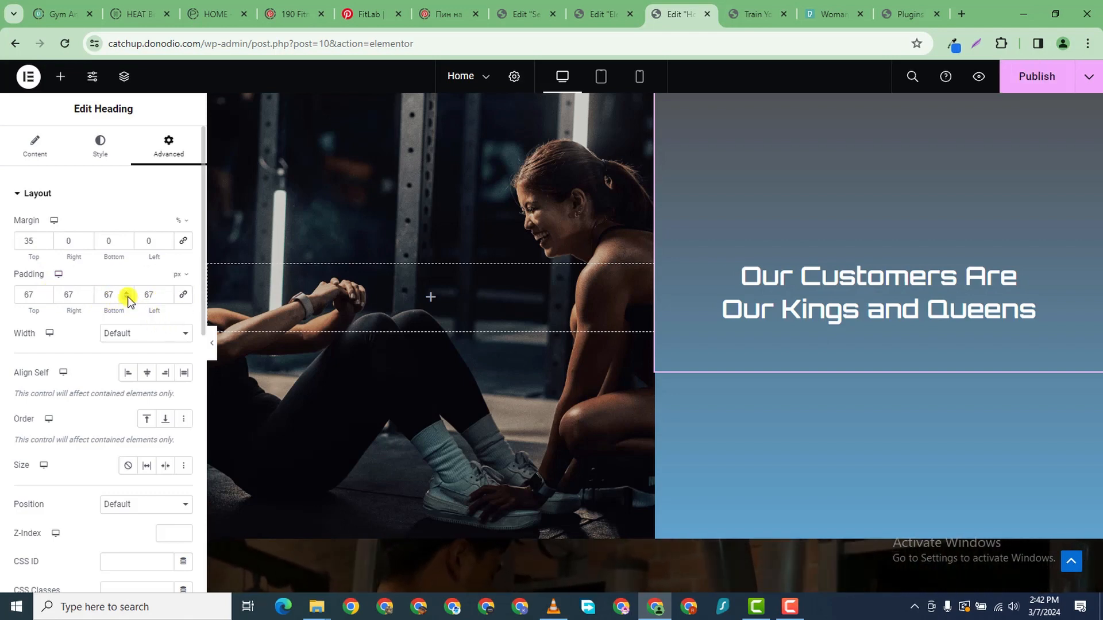
click(44, 245)
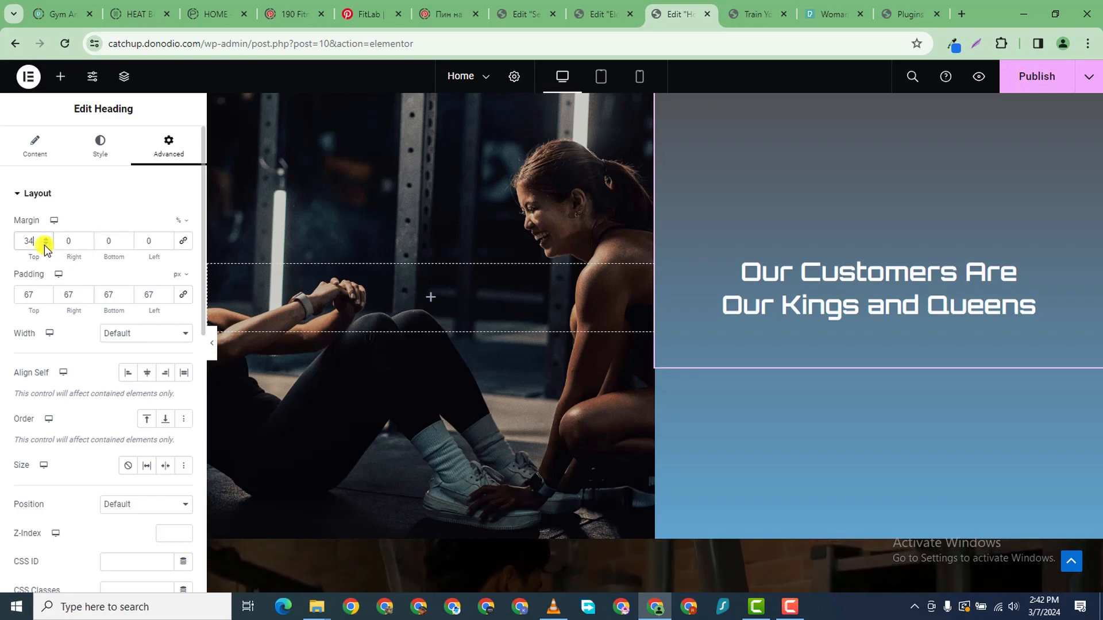
click(45, 245)
click(44, 245)
click(45, 245)
click(45, 245)
click(45, 246)
click(45, 245)
click(45, 245)
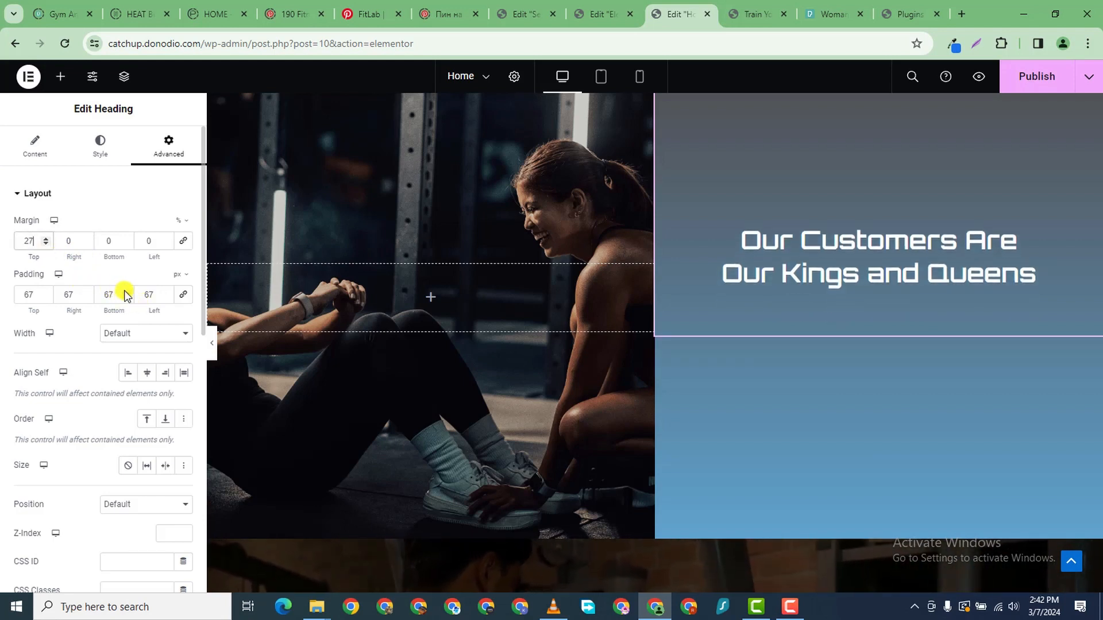
click(45, 246)
click(45, 246)
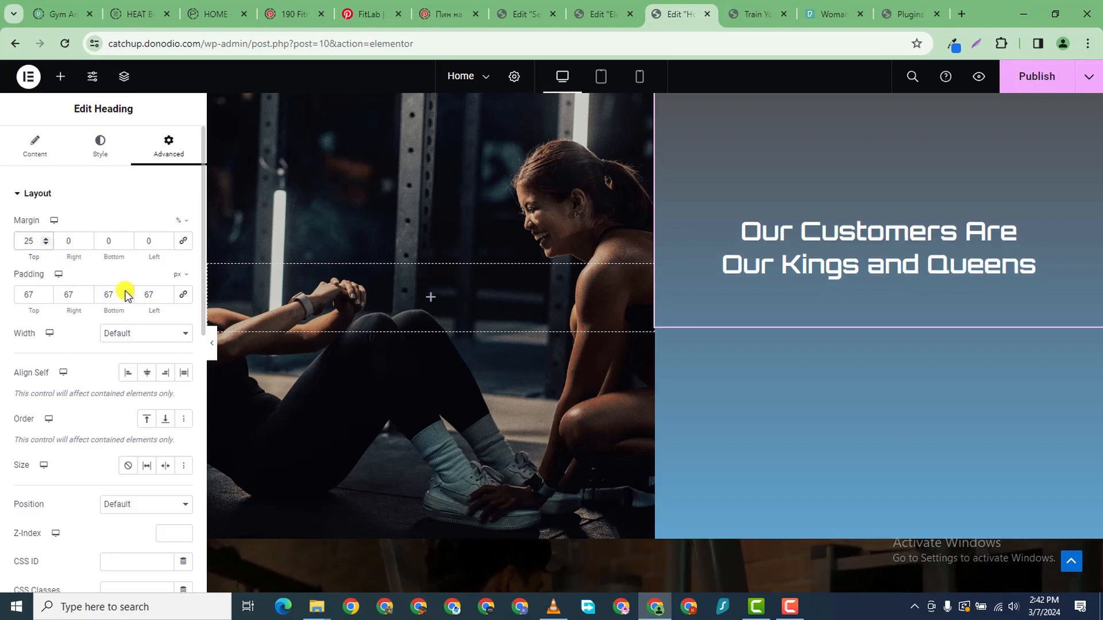
drag(125, 291, 125, 291)
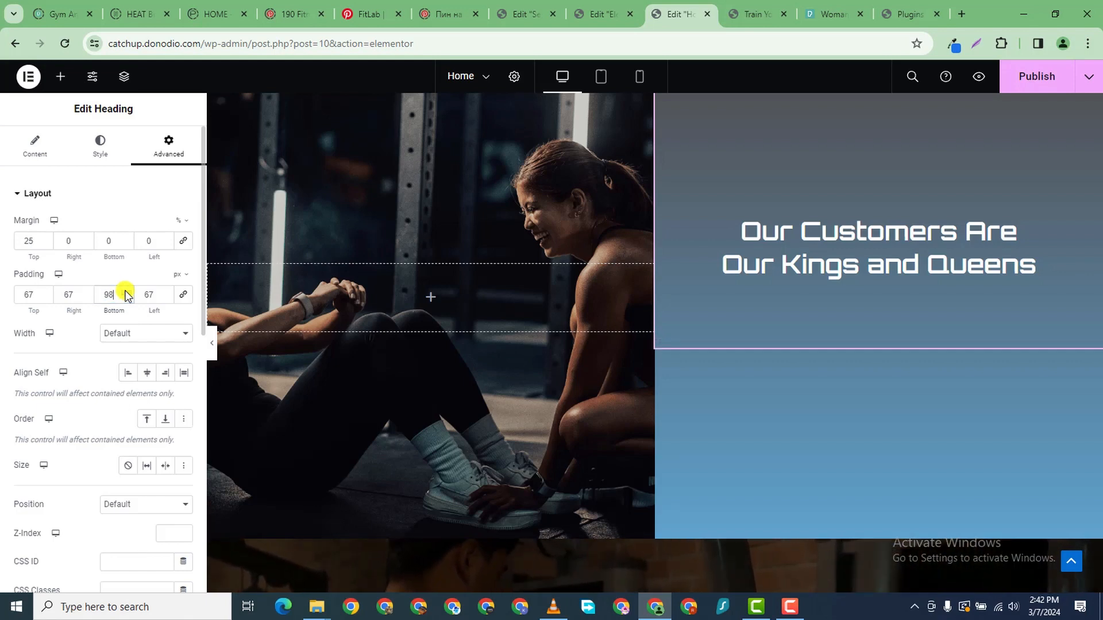
- Publish the change and reload the Home page preview to check the heading spacing
click(1034, 76)
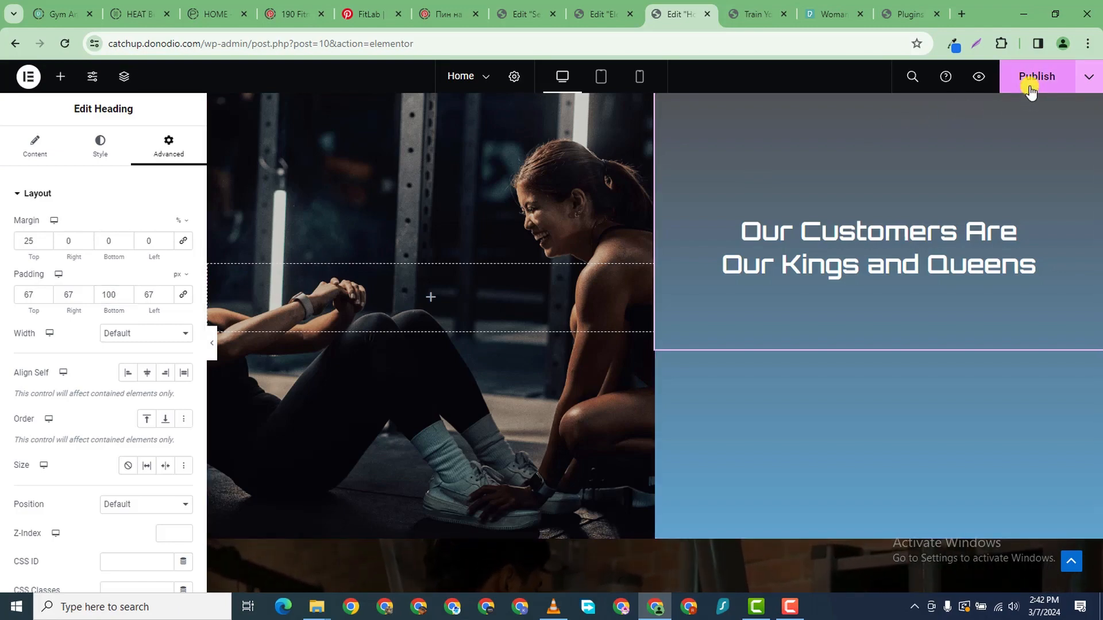
scroll(652, 337, down, 2)
scroll(659, 329, up, 3)
scroll(660, 329, down, 2)
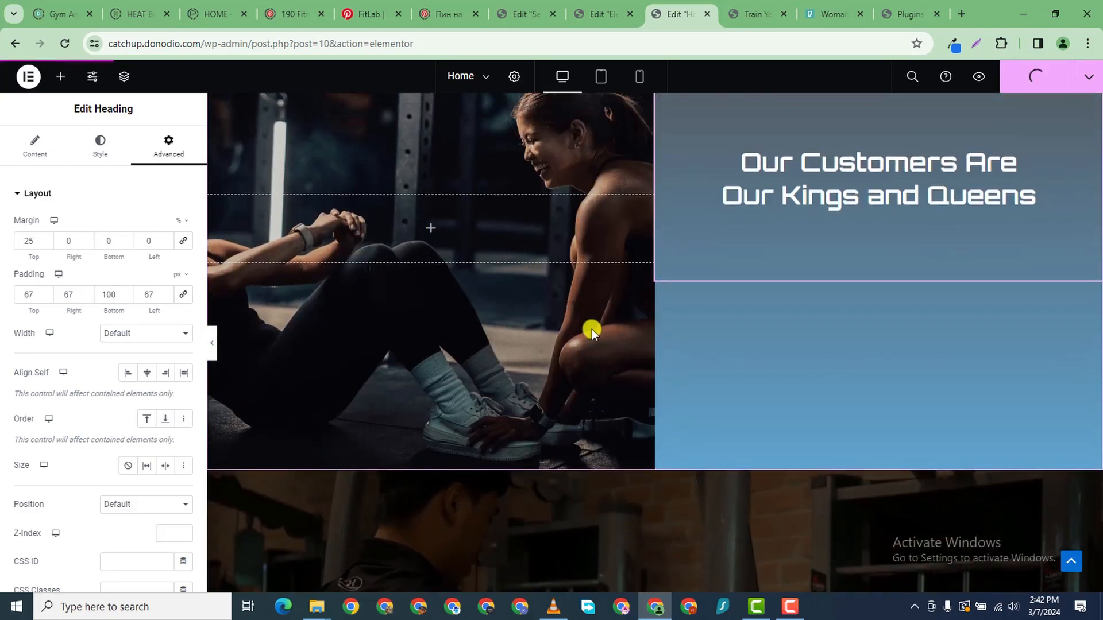
click(743, 21)
key(F5)
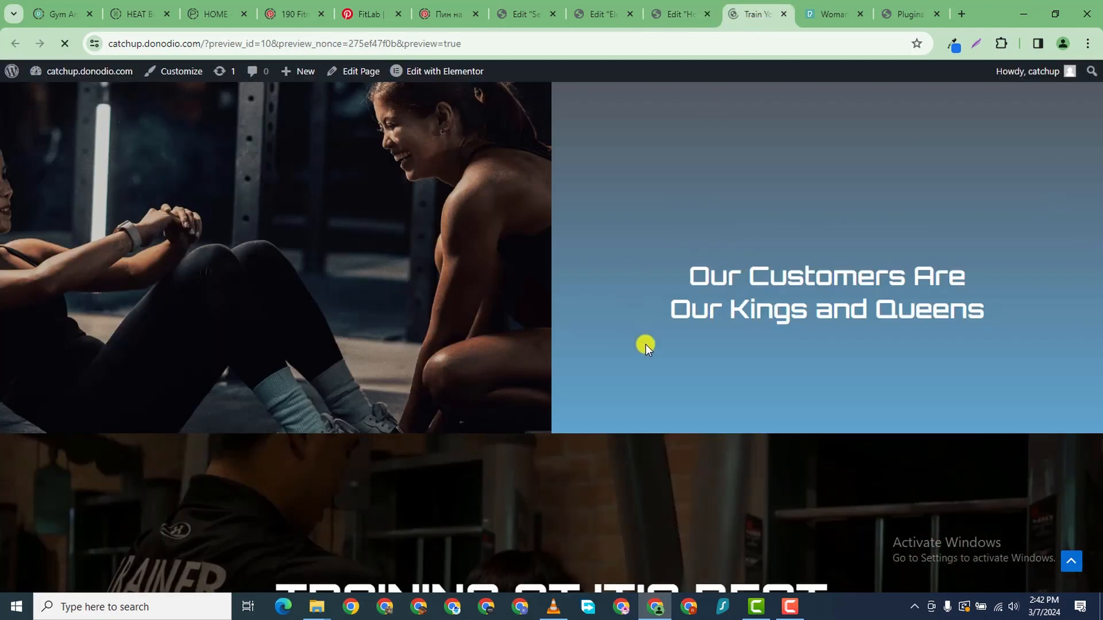
scroll(618, 310, down, 15)
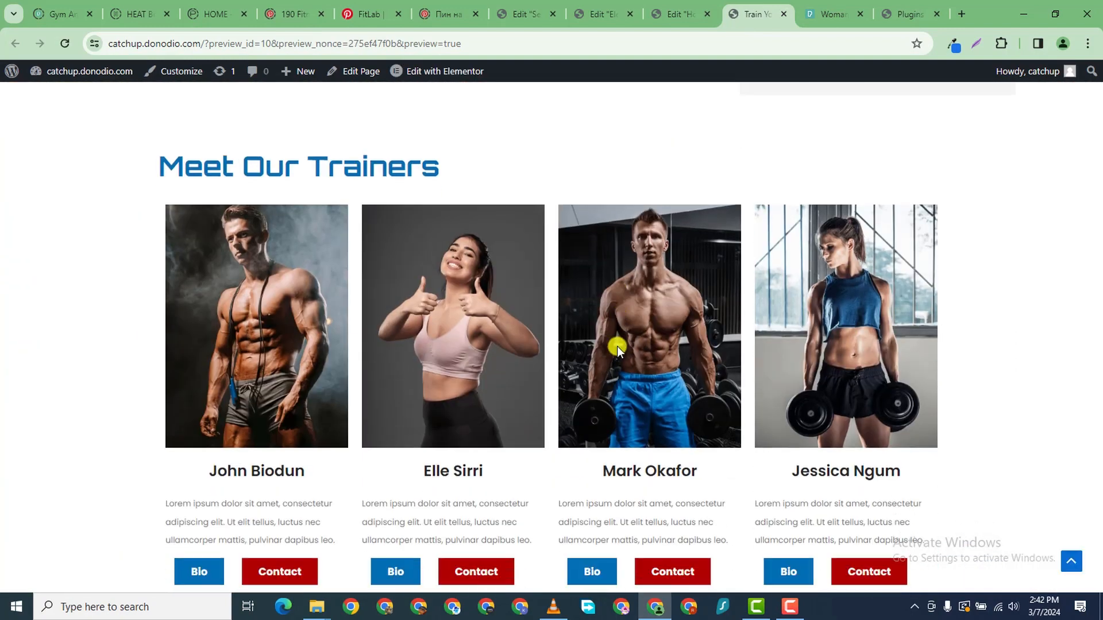
scroll(613, 353, down, 5)
scroll(612, 350, up, 4)
scroll(612, 350, down, 4)
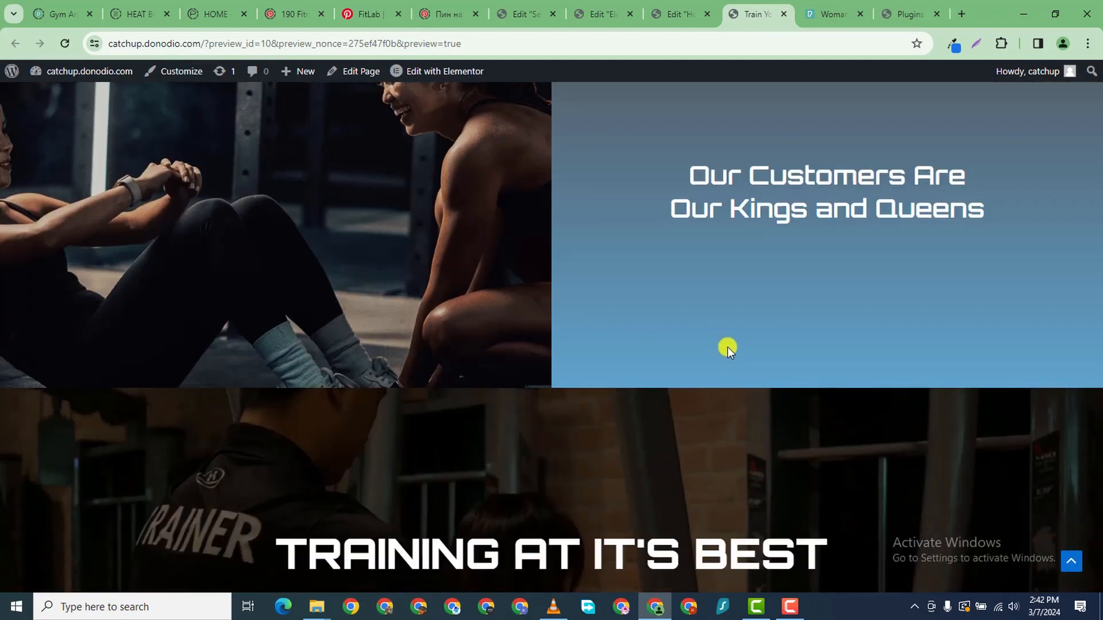
scroll(703, 199, up, 3)
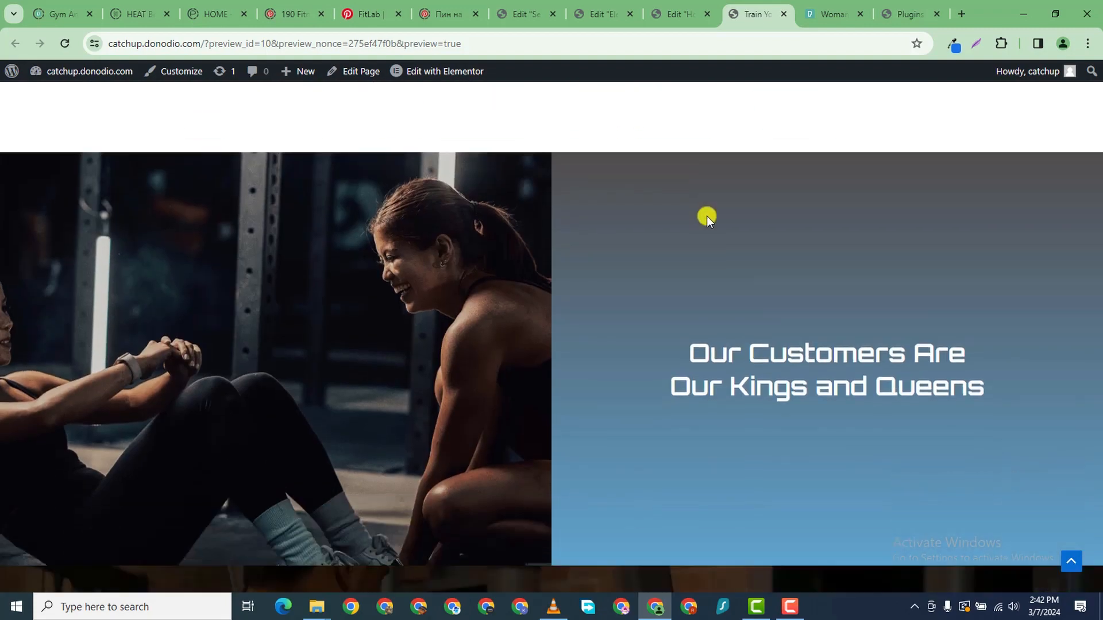
scroll(706, 215, down, 1)
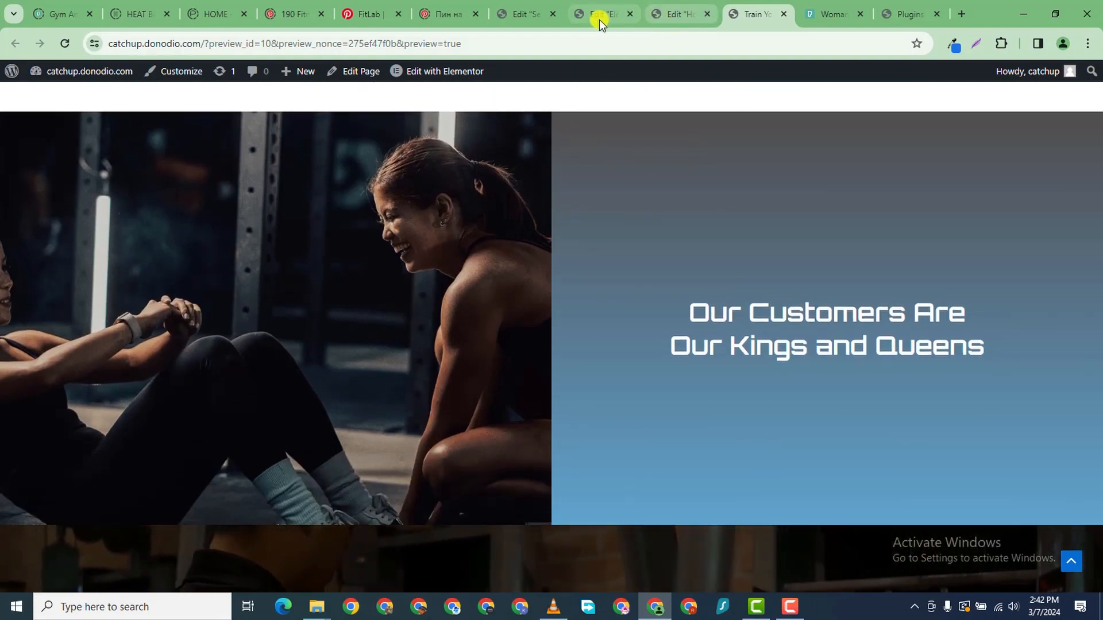
- Back in the editor, lower the heading's top margin from 25 to 20 and publish
click(598, 19)
click(669, 15)
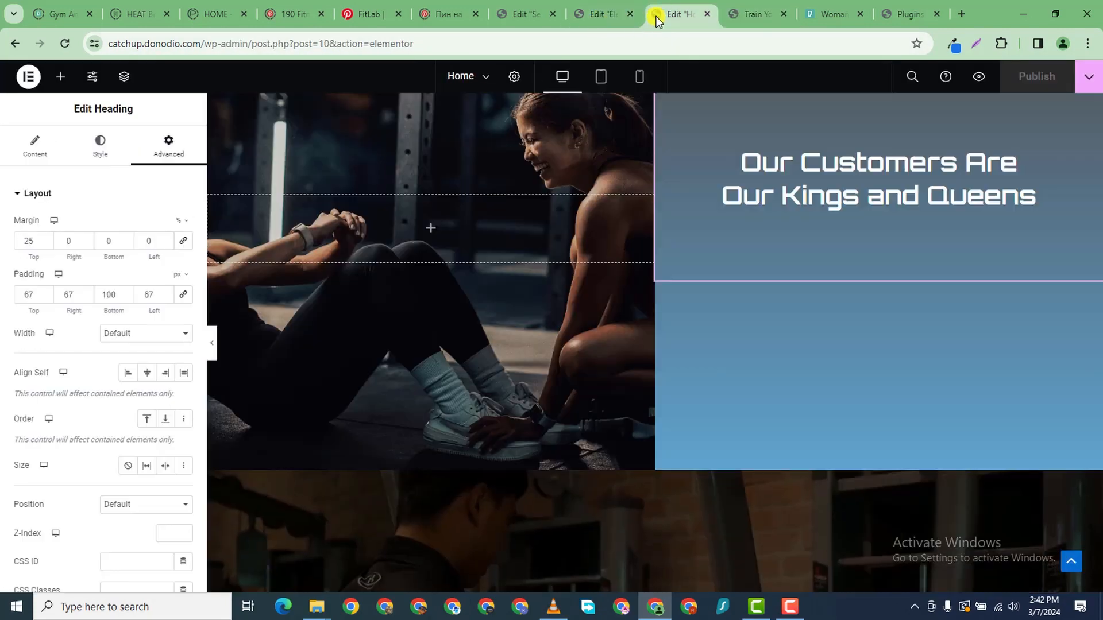
click(46, 244)
click(45, 244)
click(46, 243)
click(46, 244)
click(46, 244)
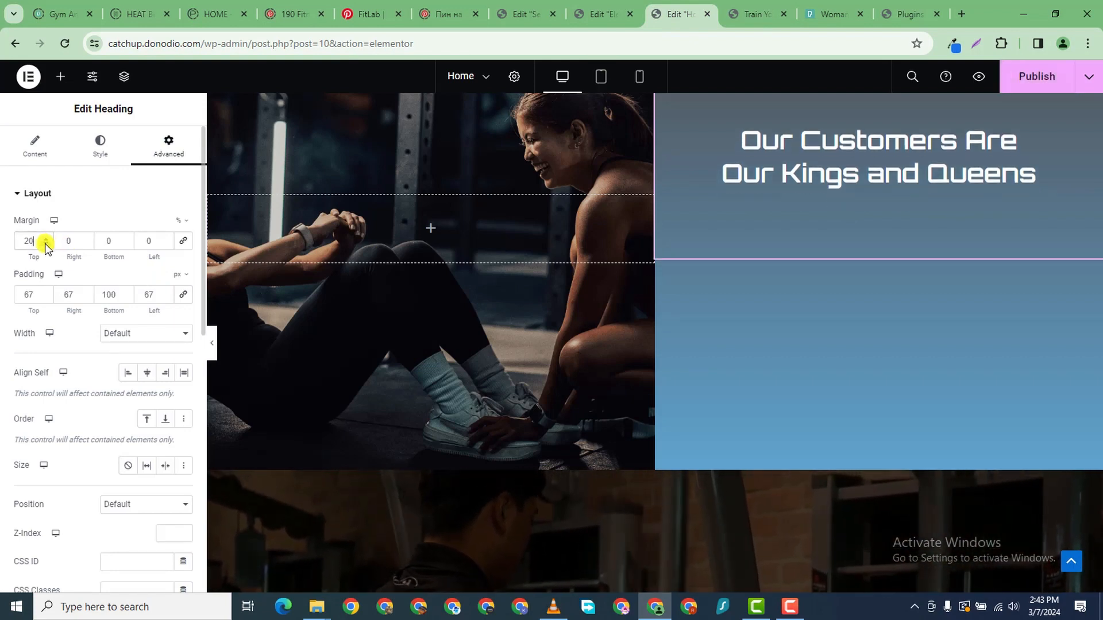
click(1037, 76)
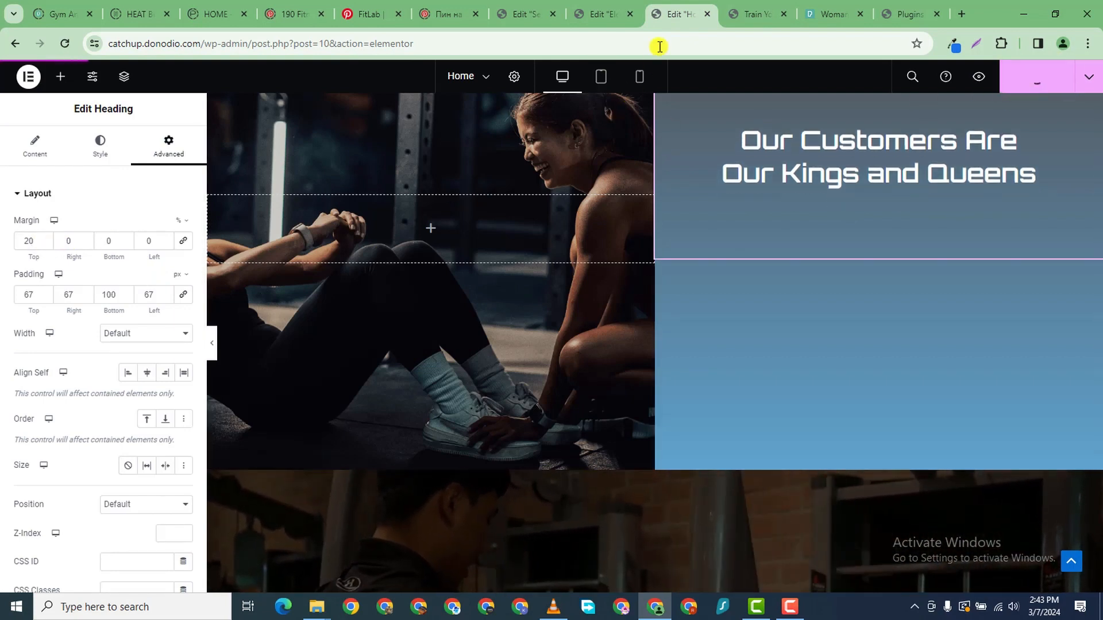
- Review the updated Kings and Queens section on the live Home page preview
click(752, 17)
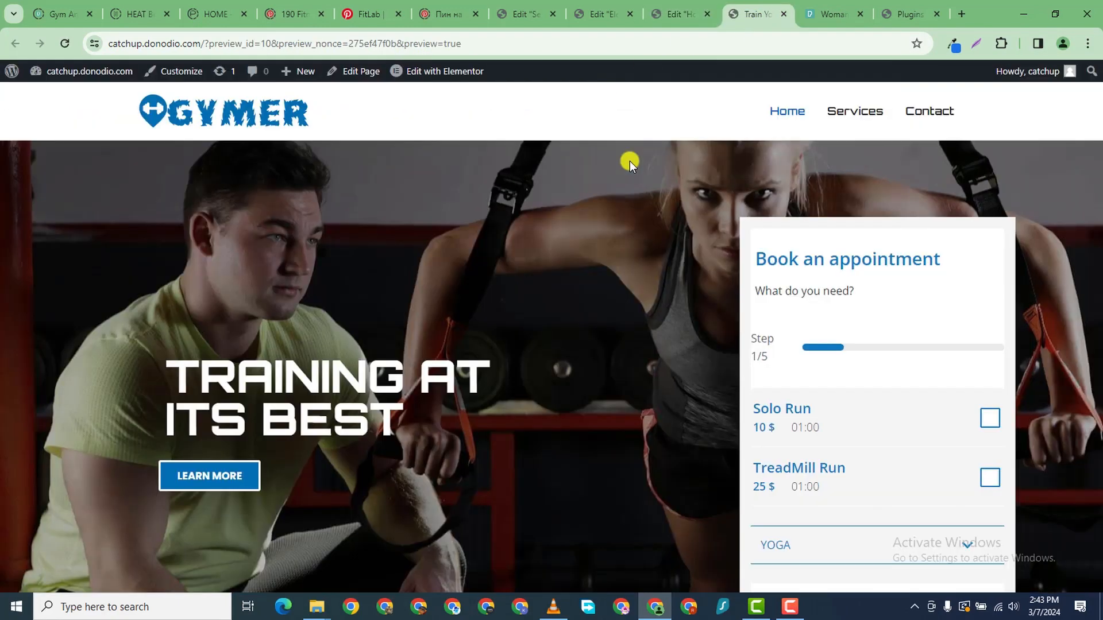
scroll(712, 329, down, 15)
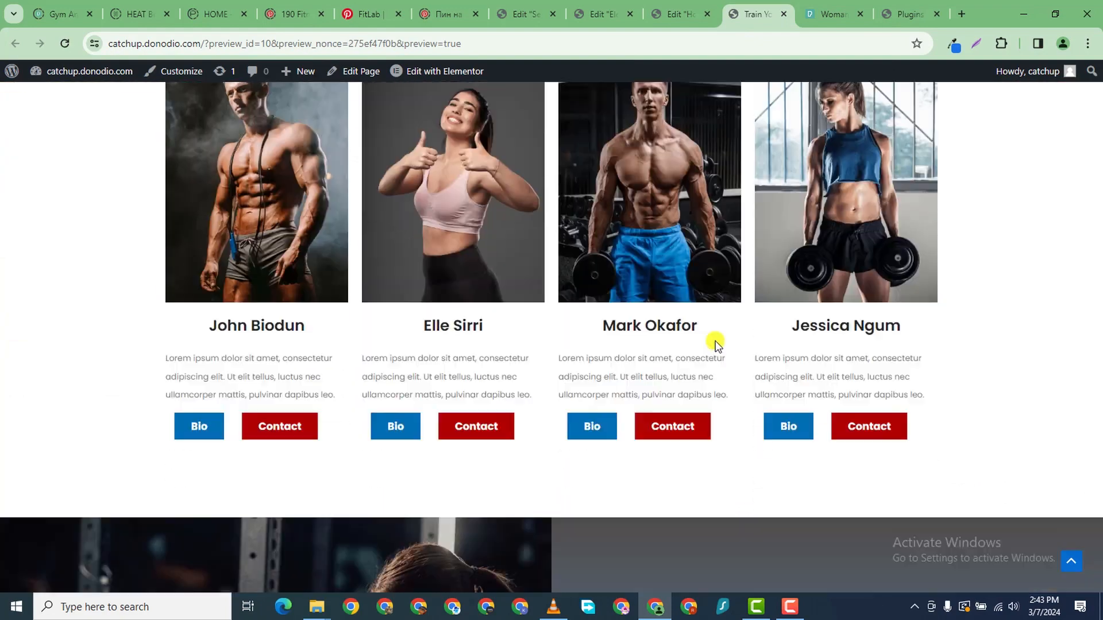
scroll(715, 341, down, 2)
scroll(522, 362, up, 2)
scroll(566, 388, down, 2)
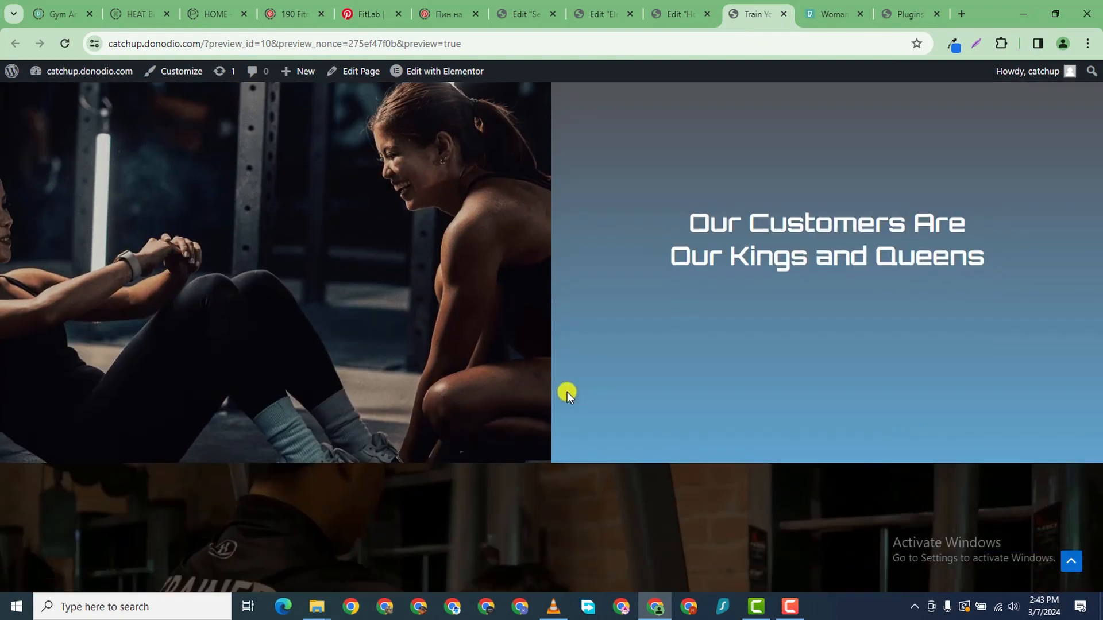
scroll(621, 333, up, 2)
scroll(556, 408, down, 12)
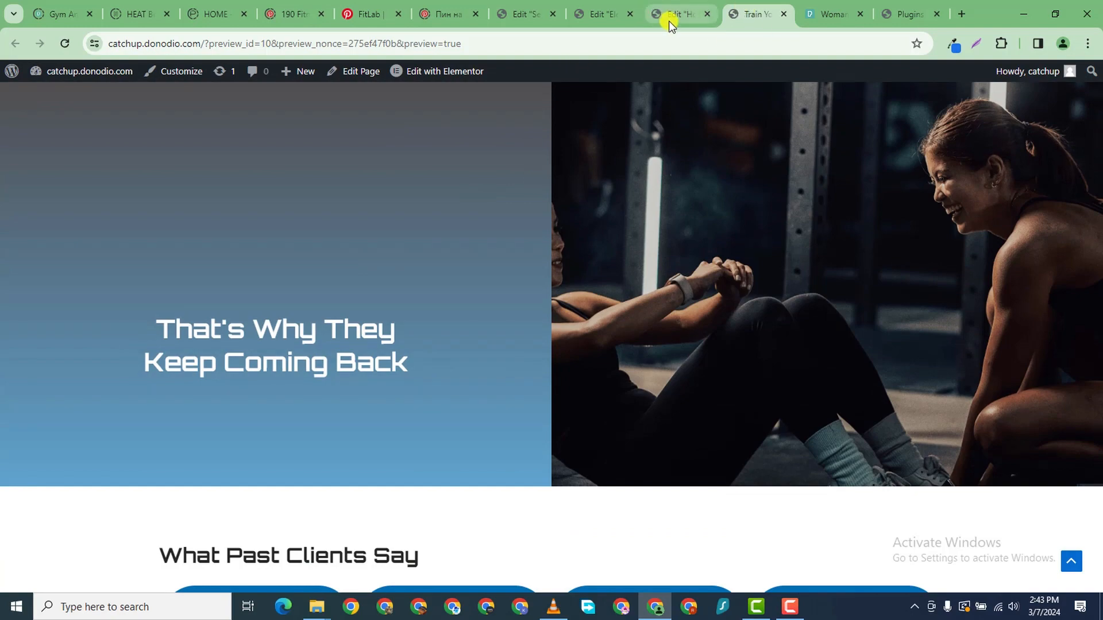
- Give the 'That's Why They Keep Coming Back' heading margin top 25 and unlinked bottom padding 100, then publish
click(674, 17)
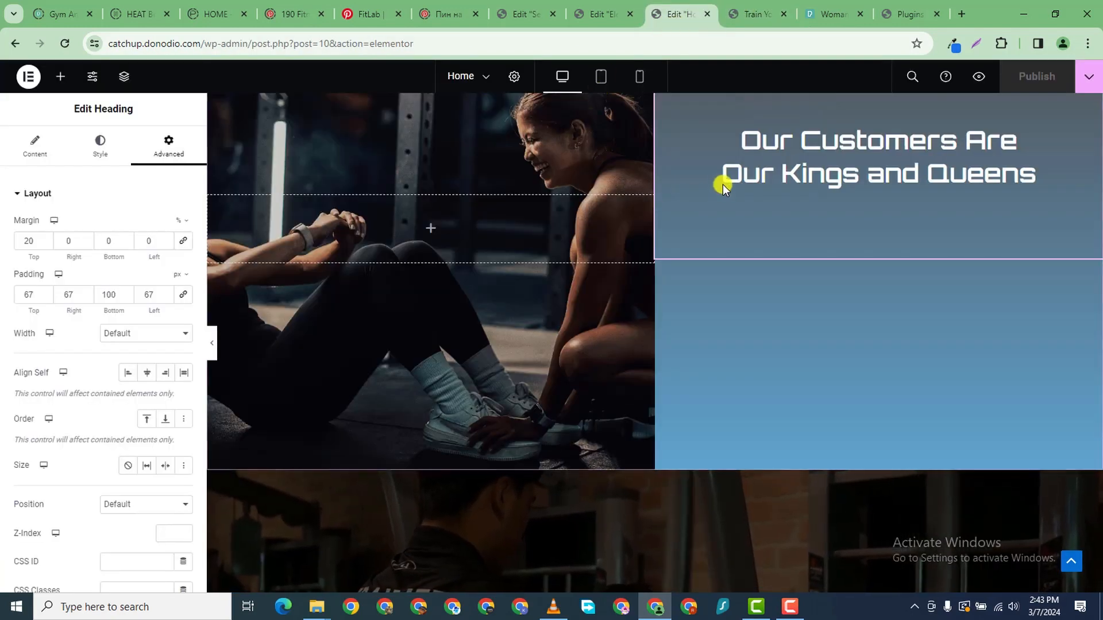
scroll(557, 339, down, 10)
scroll(511, 363, up, 2)
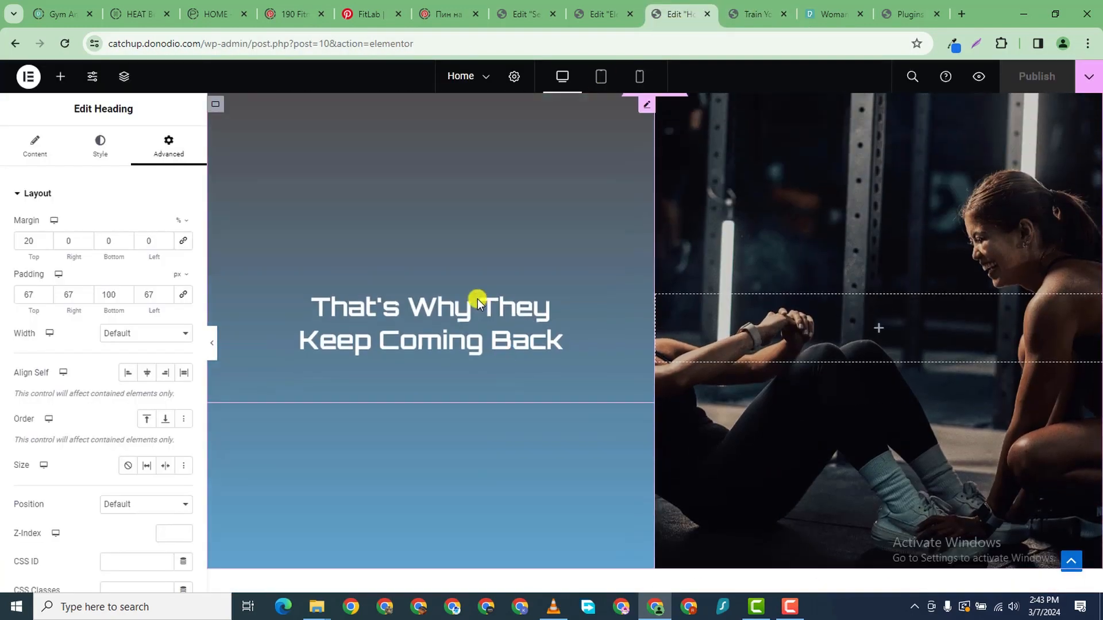
click(470, 295)
click(170, 148)
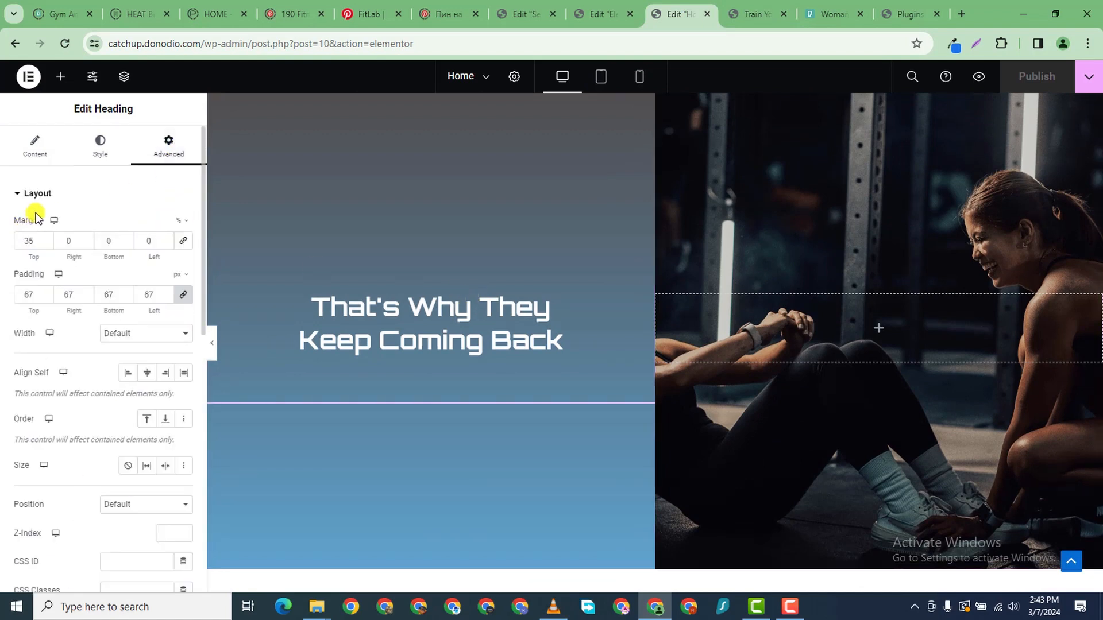
text(25)
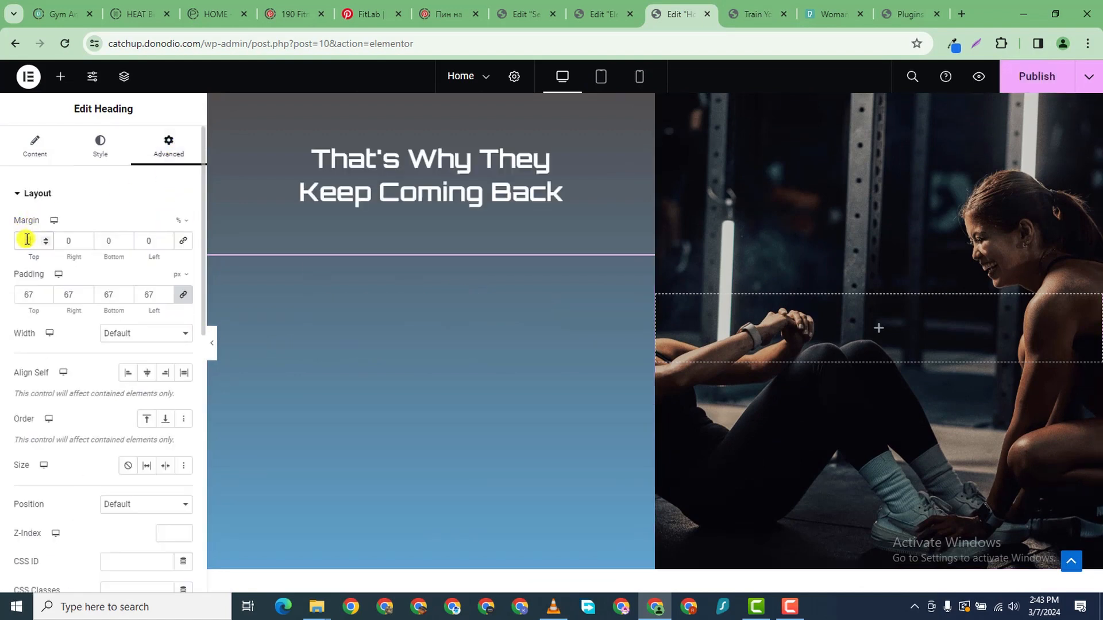
click(187, 295)
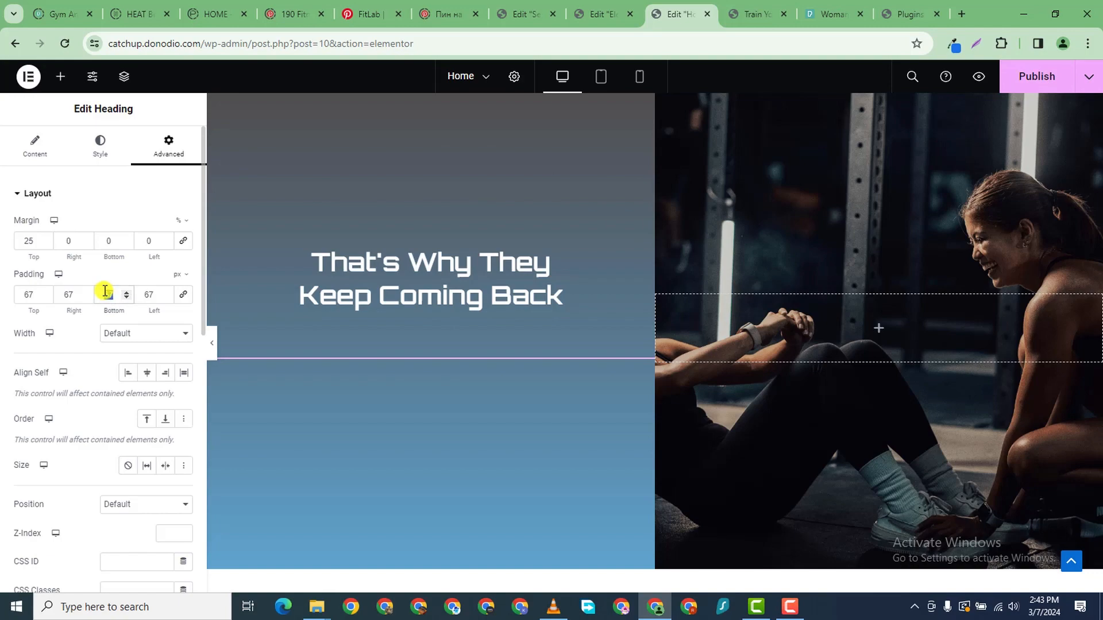
text(100)
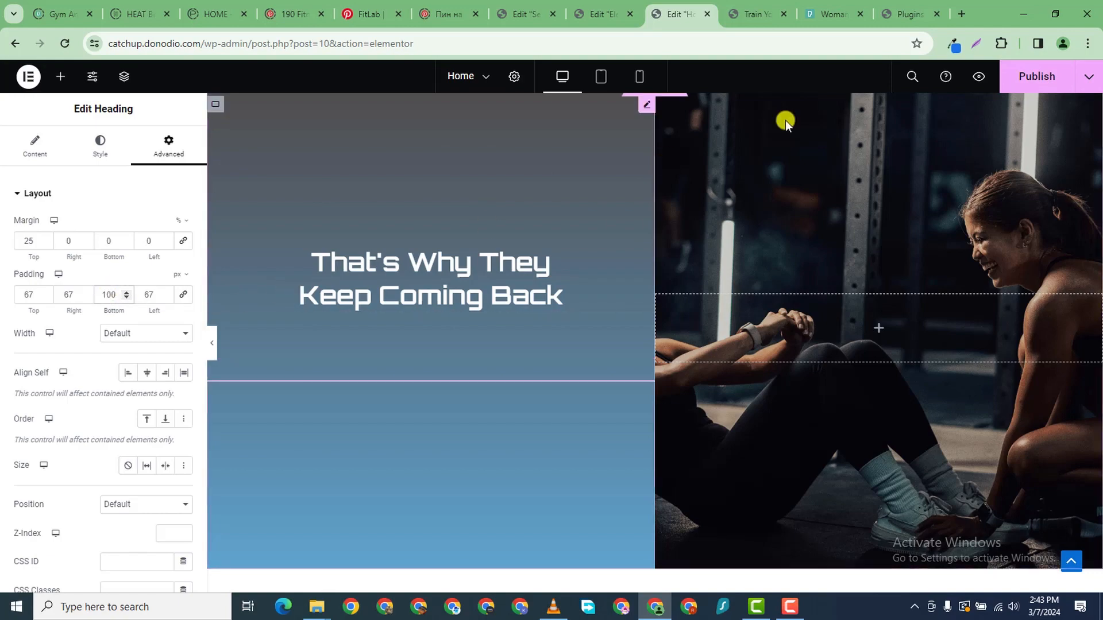
click(1069, 82)
scroll(482, 322, down, 8)
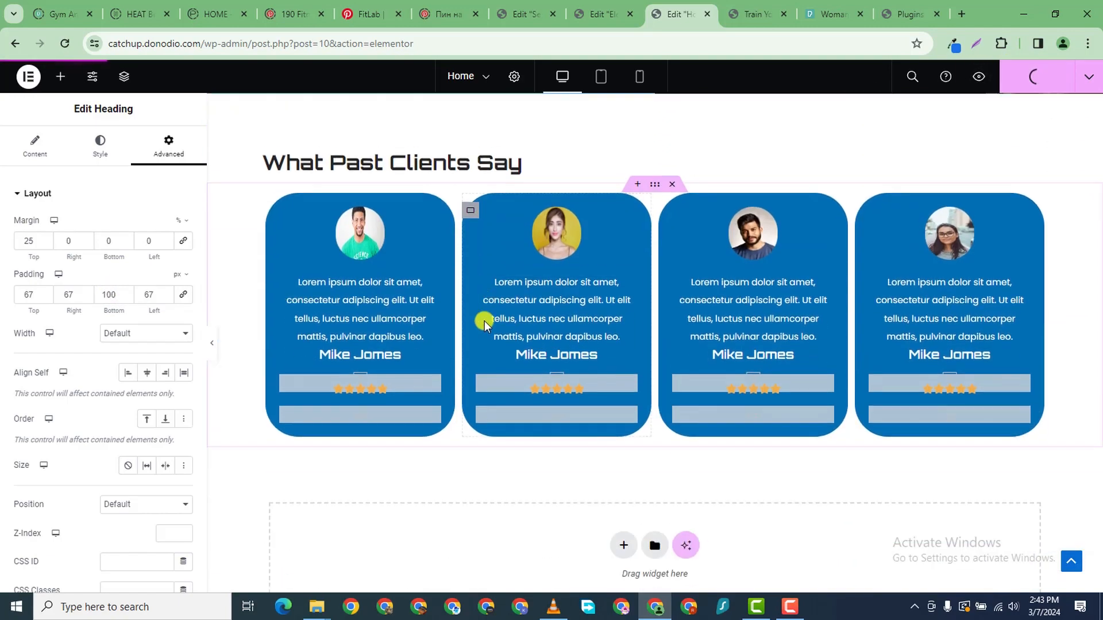
- Scroll through the live site preview to check the published heading spacing changes
click(746, 15)
scroll(480, 259, down, 18)
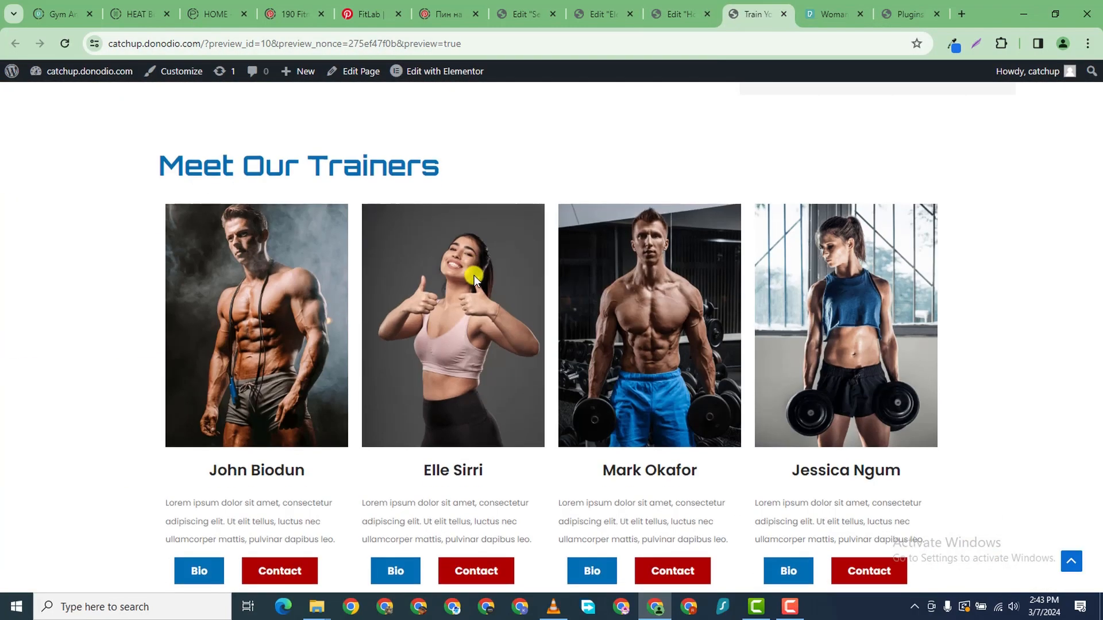
scroll(482, 264, down, 15)
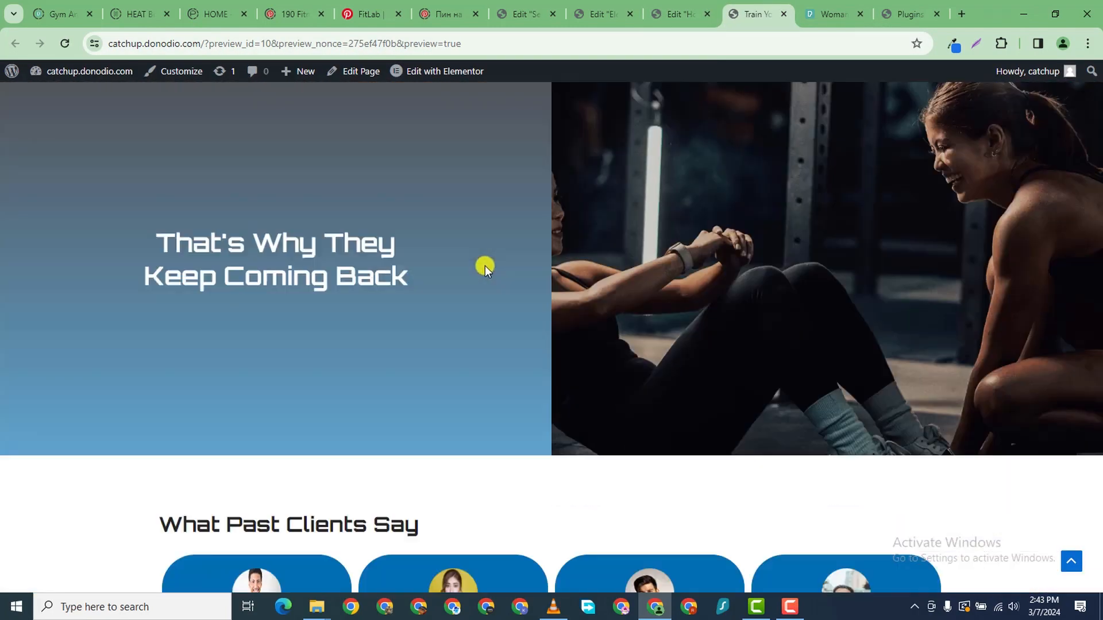
scroll(491, 281, up, 15)
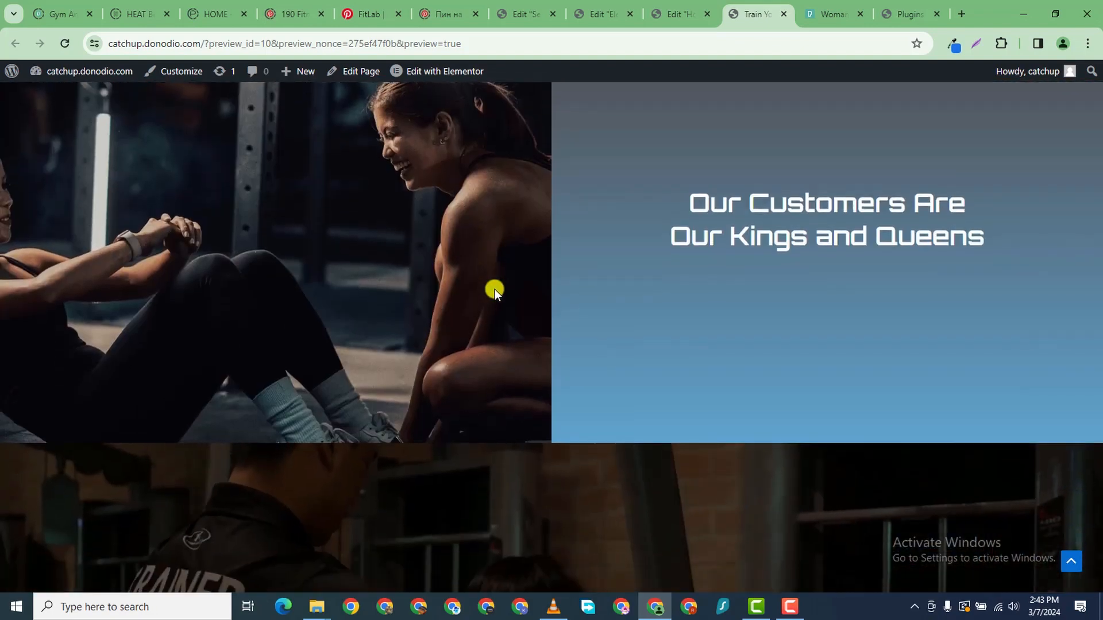
scroll(508, 288, up, 20)
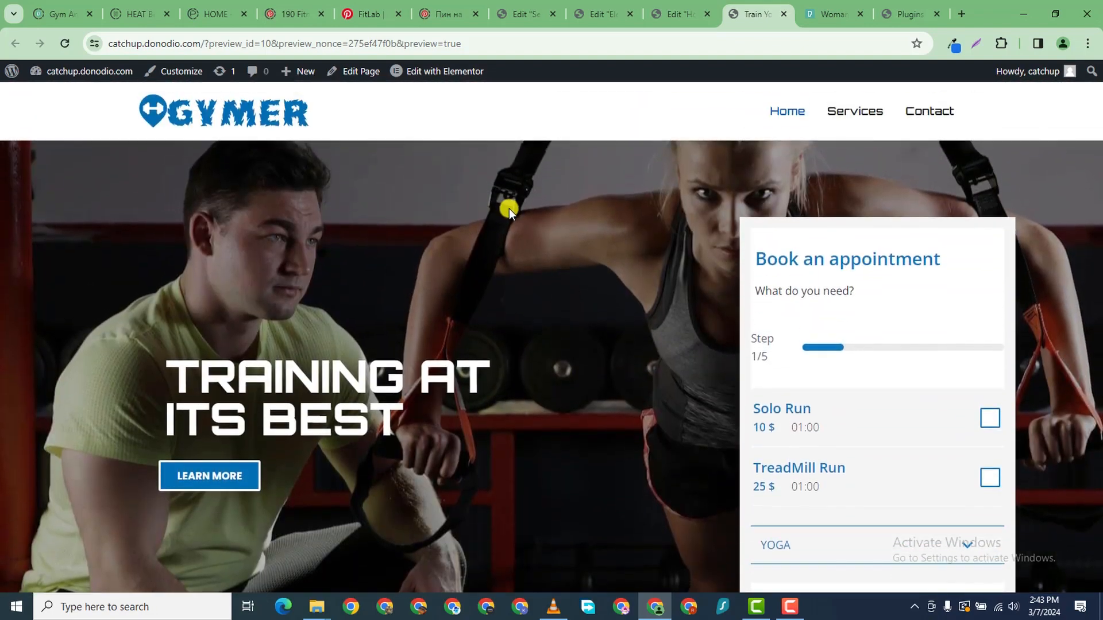
scroll(283, 307, down, 12)
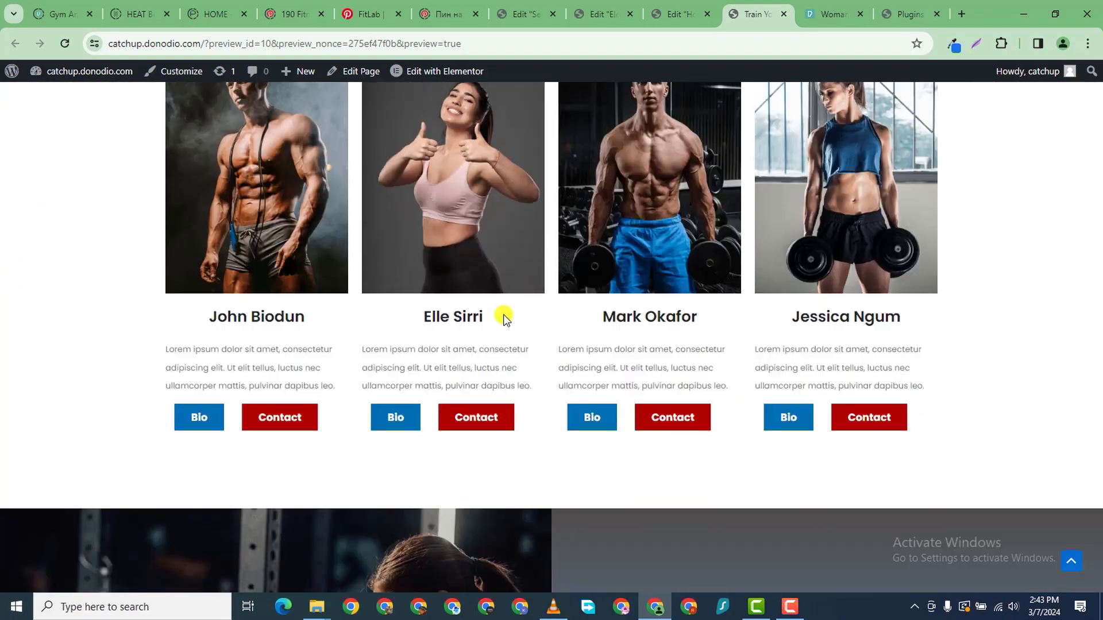
scroll(505, 315, up, 1)
scroll(402, 315, down, 5)
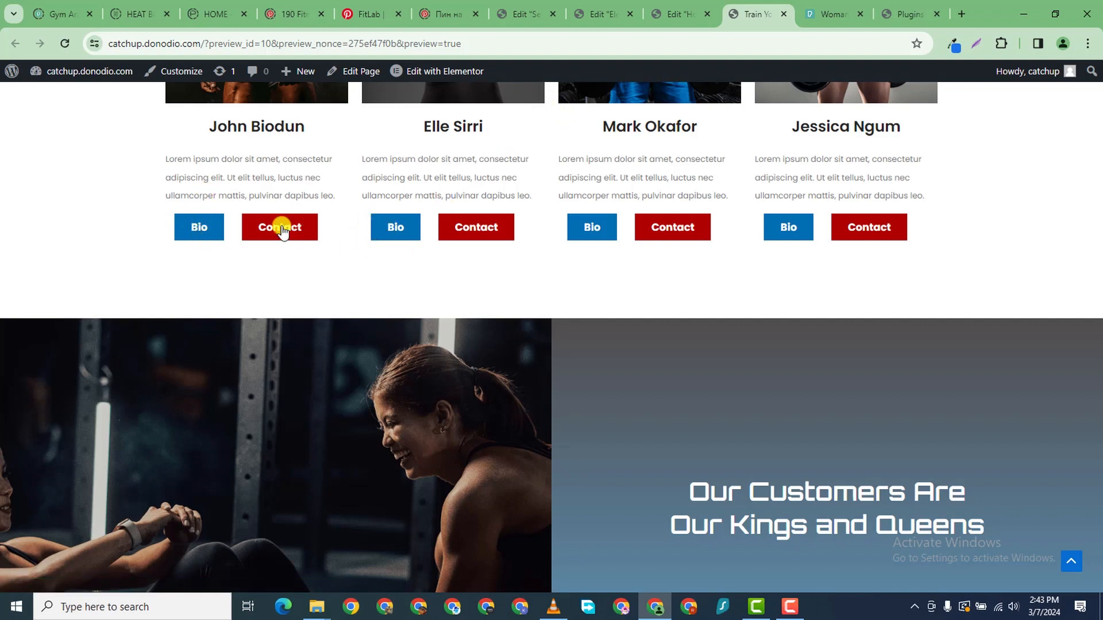
scroll(281, 230, down, 8)
scroll(436, 288, up, 20)
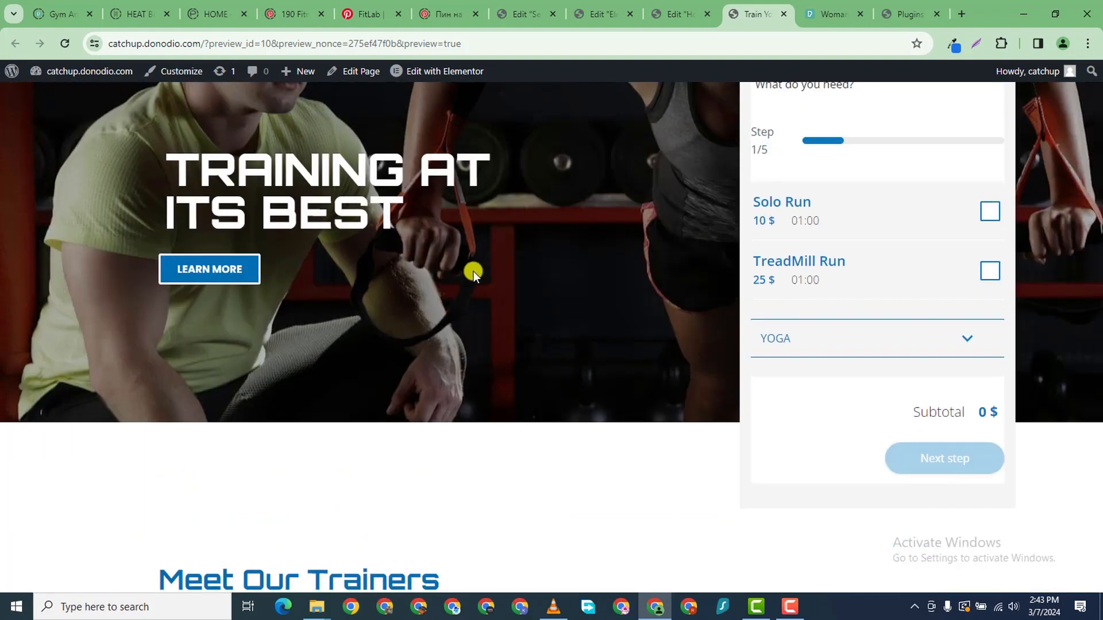
scroll(473, 270, up, 5)
scroll(926, 99, down, 1)
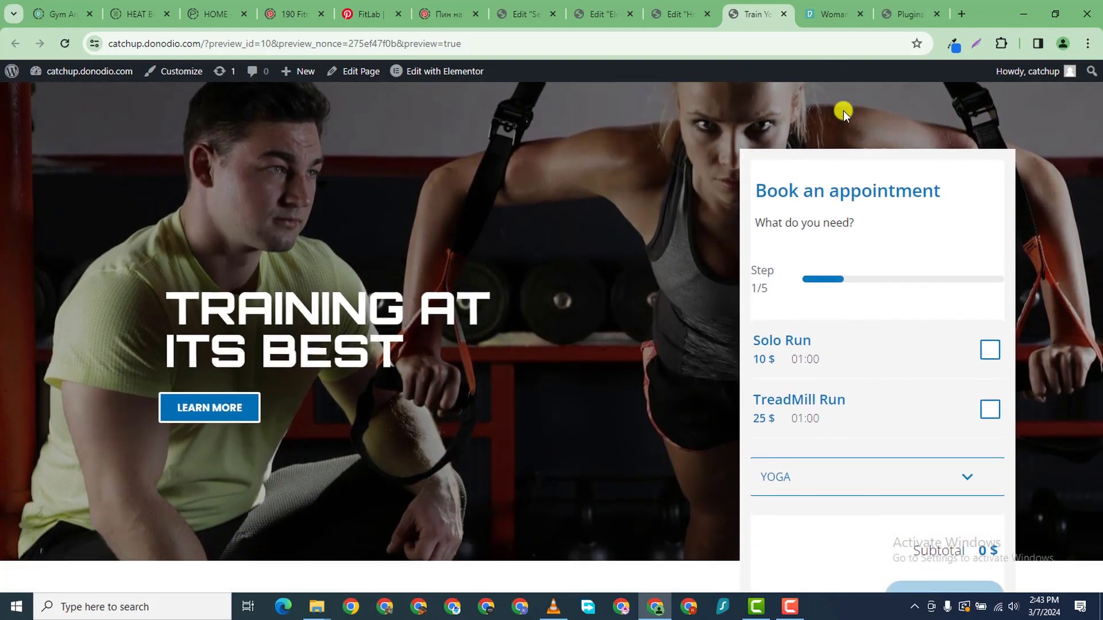
scroll(844, 112, up, 1)
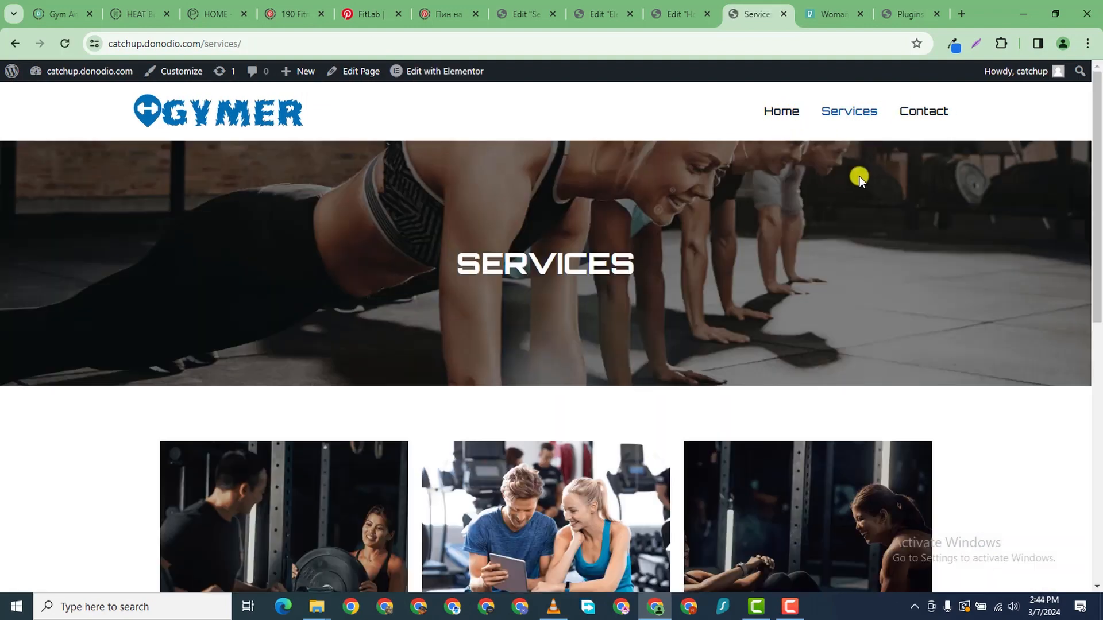
scroll(919, 166, down, 8)
scroll(949, 204, down, 2)
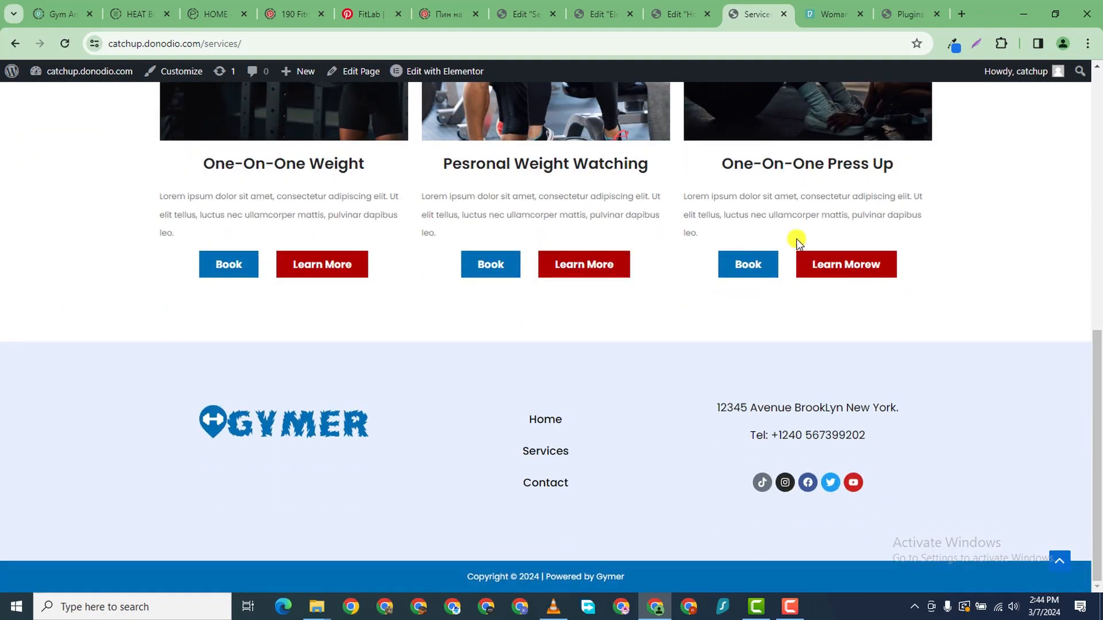
scroll(838, 230, up, 10)
scroll(930, 125, down, 1)
scroll(922, 139, up, 1)
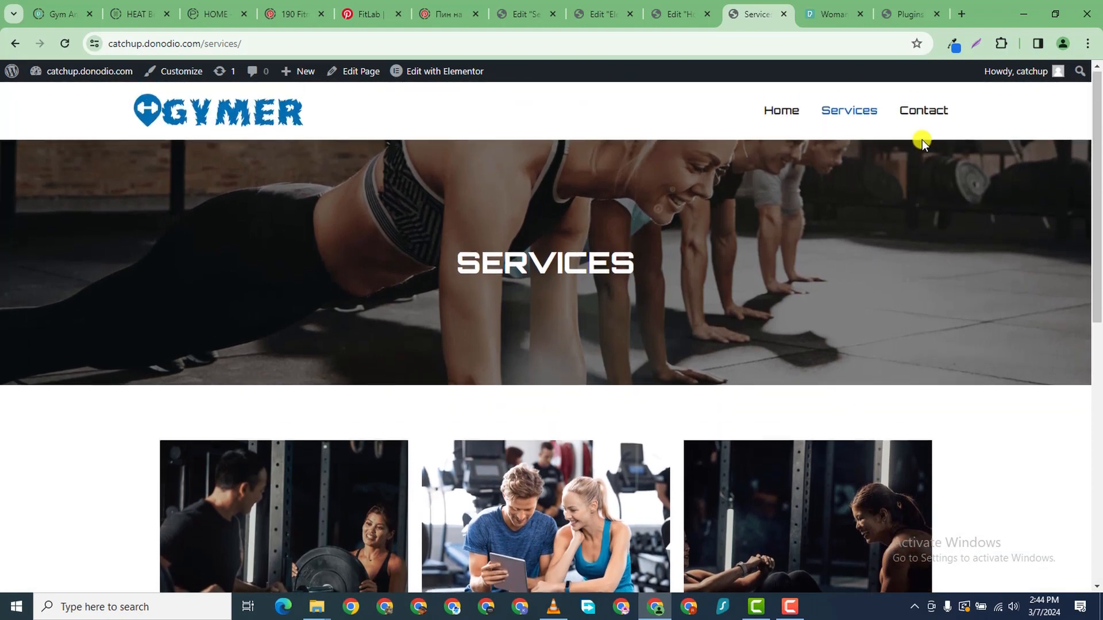
- Open the live Contact page and settle on its tab, scrolled to the top
click(929, 110)
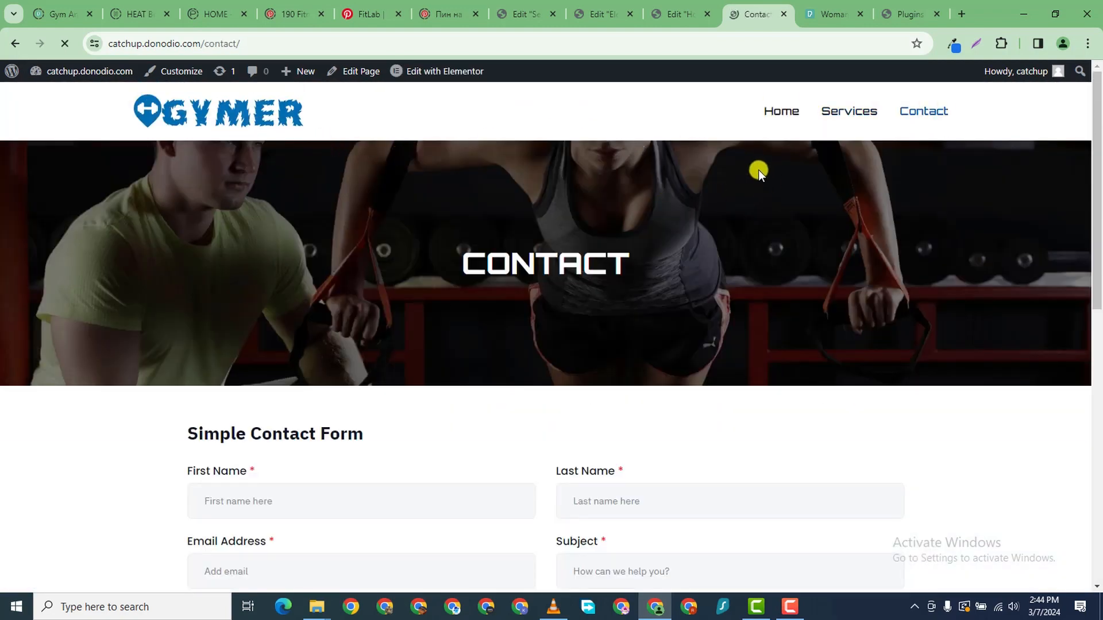
scroll(716, 236, down, 10)
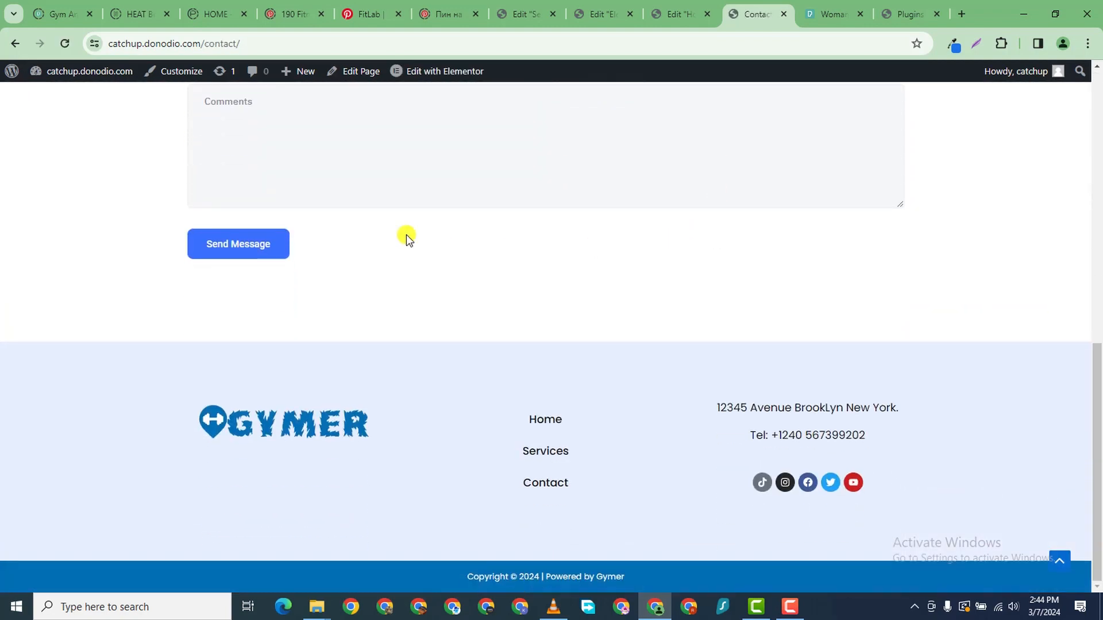
scroll(386, 224, up, 7)
scroll(617, 144, down, 5)
scroll(617, 143, up, 3)
click(698, 16)
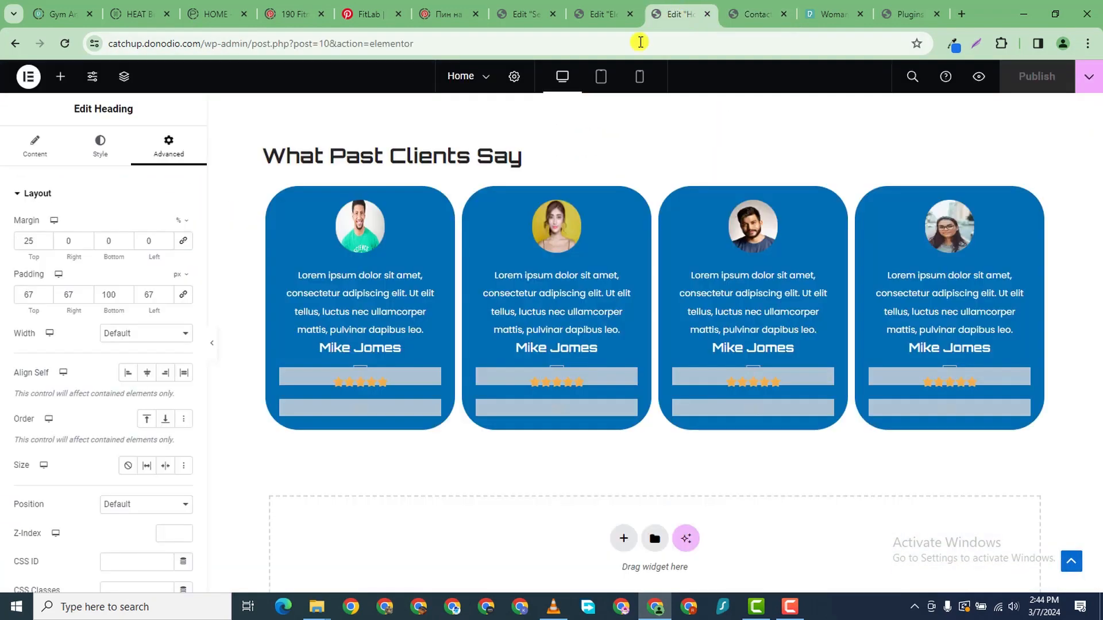
click(585, 18)
click(874, 19)
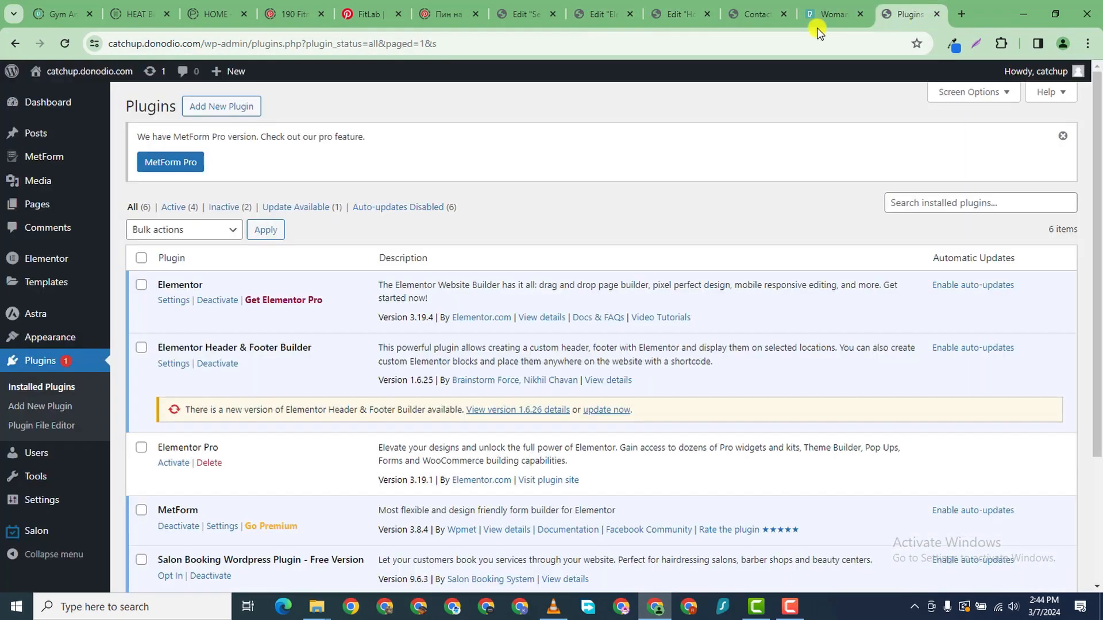
click(766, 17)
scroll(606, 173, up, 3)
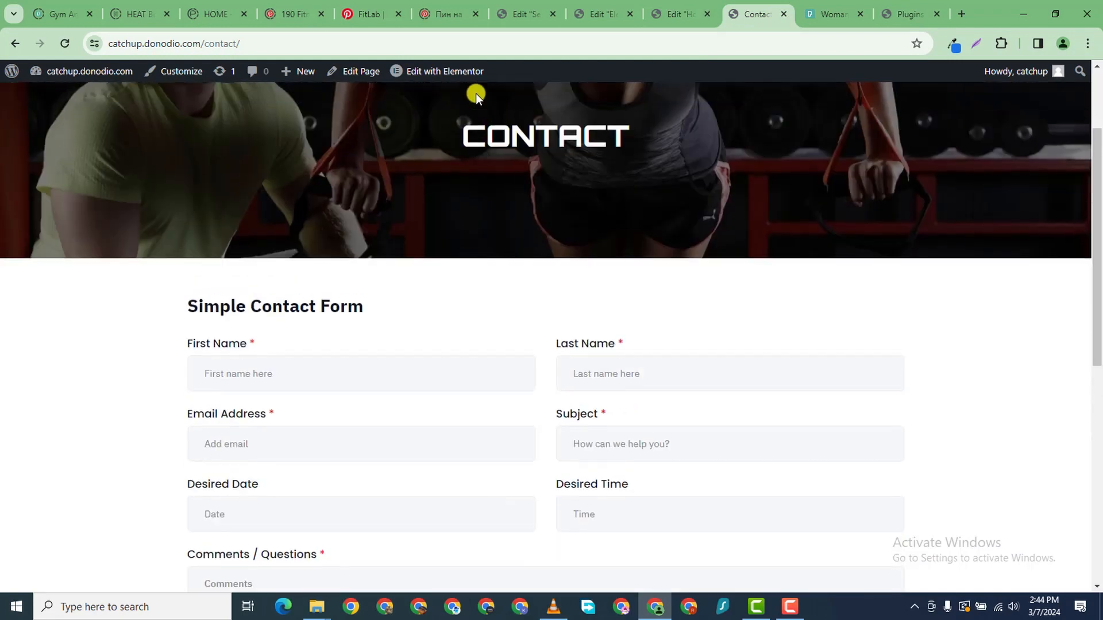
- Edit the Contact page in Elementor and open its saved Contact Form in the MetForm builder
click(444, 74)
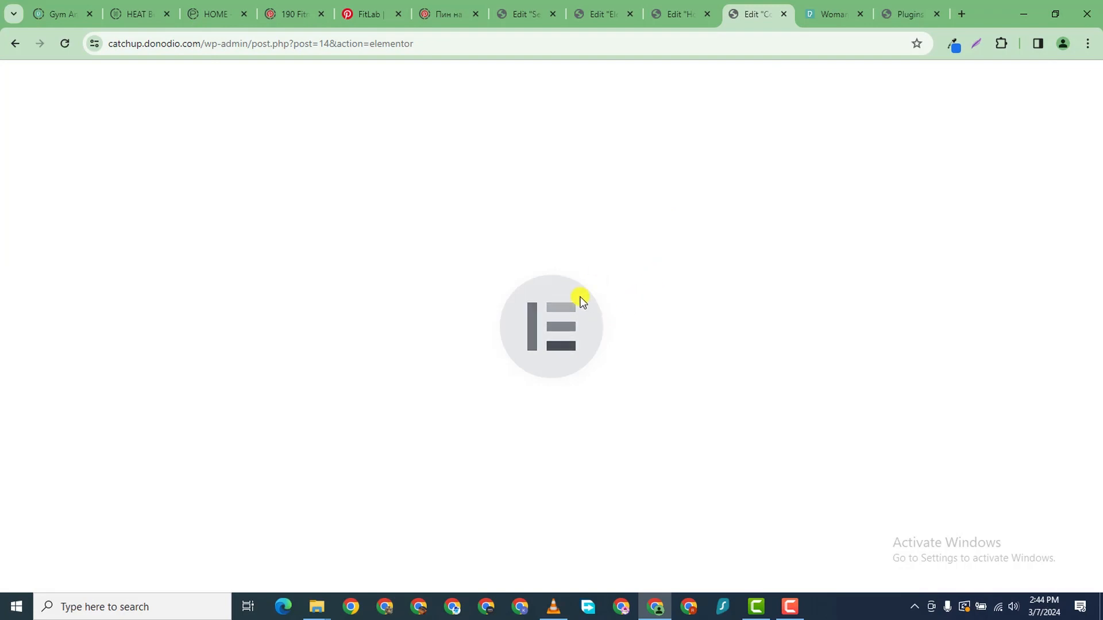
scroll(710, 345, down, 1)
scroll(711, 345, down, 5)
scroll(930, 189, up, 3)
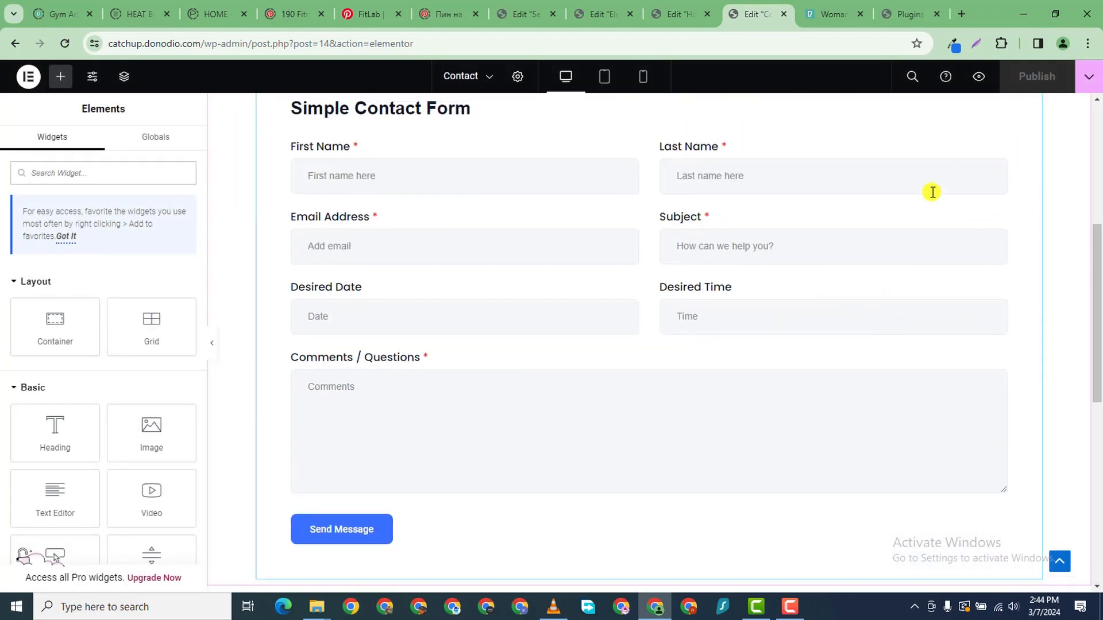
click(994, 262)
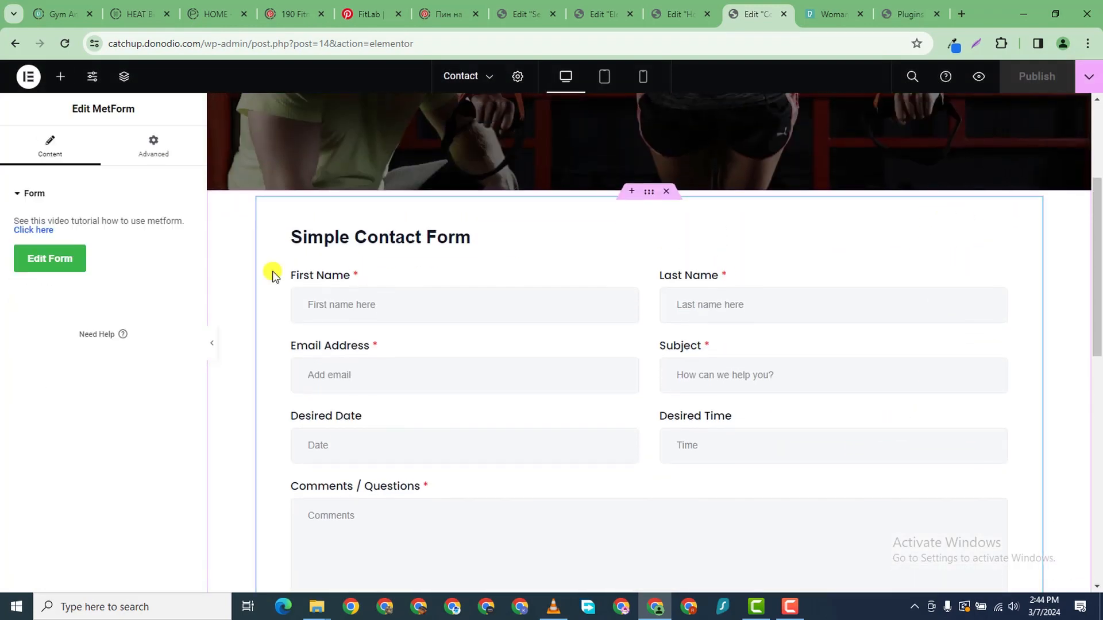
click(36, 261)
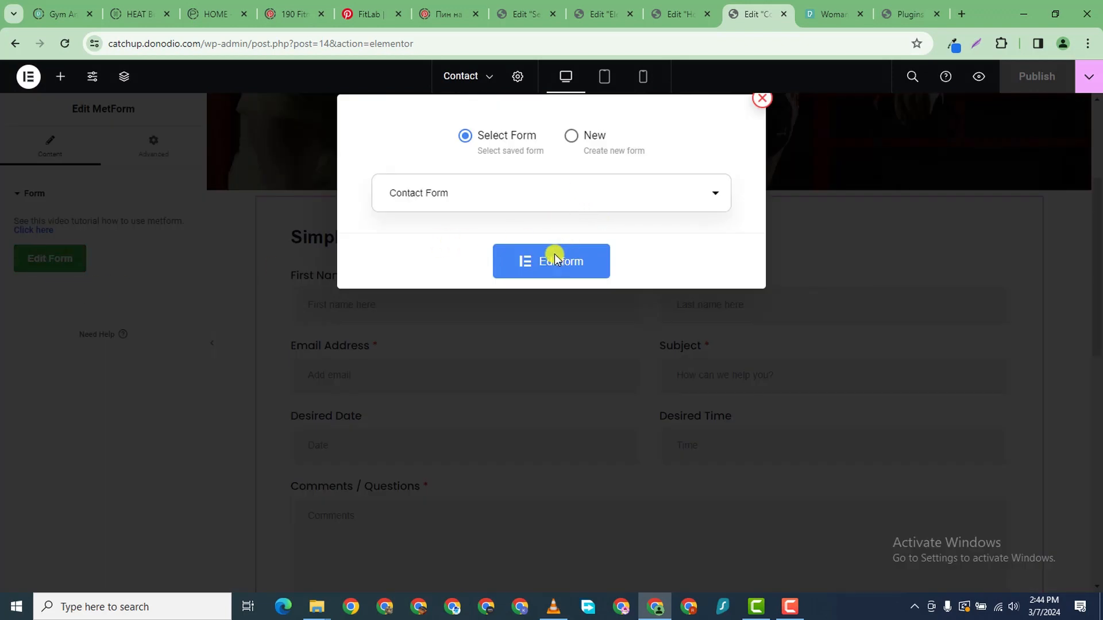
click(556, 260)
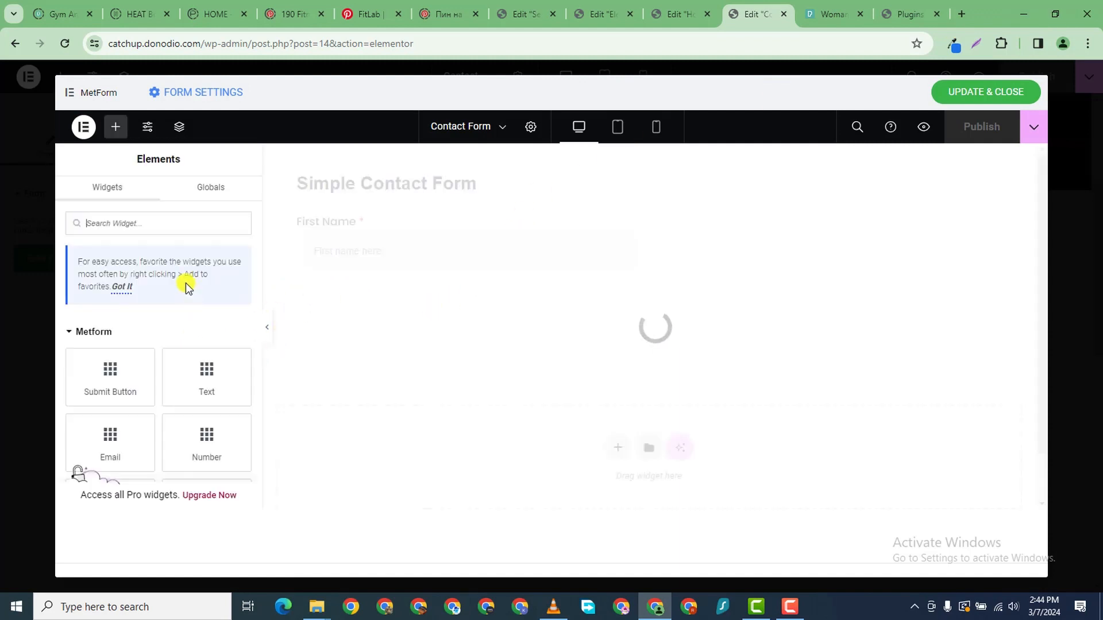
- Browse the form builder canvas and the saved global widgets list
scroll(173, 418, down, 2)
scroll(526, 452, down, 7)
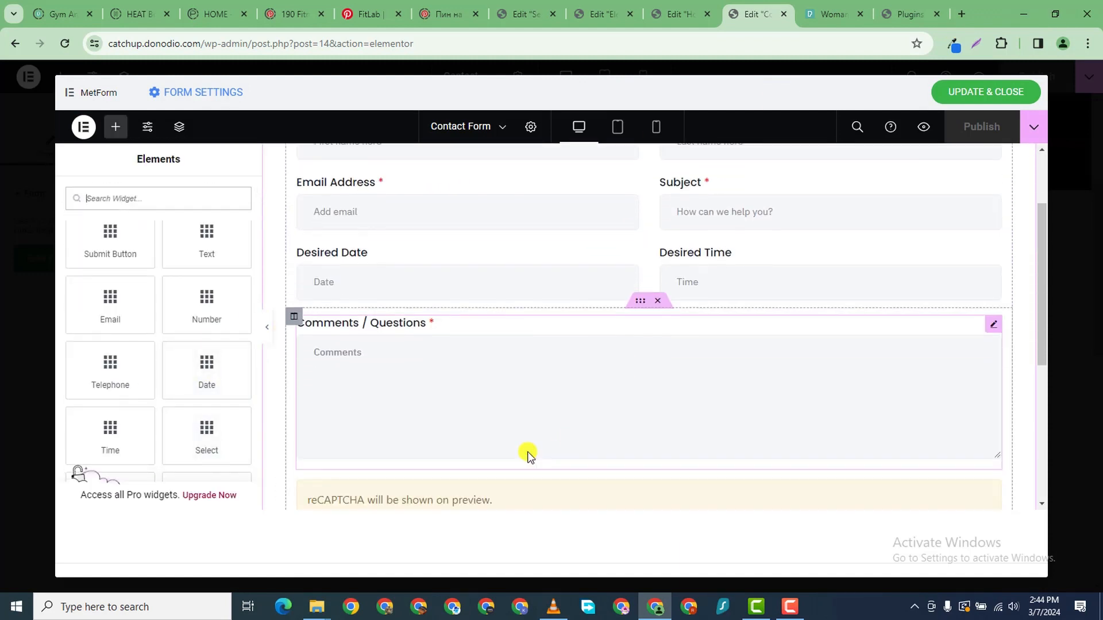
scroll(838, 388, up, 3)
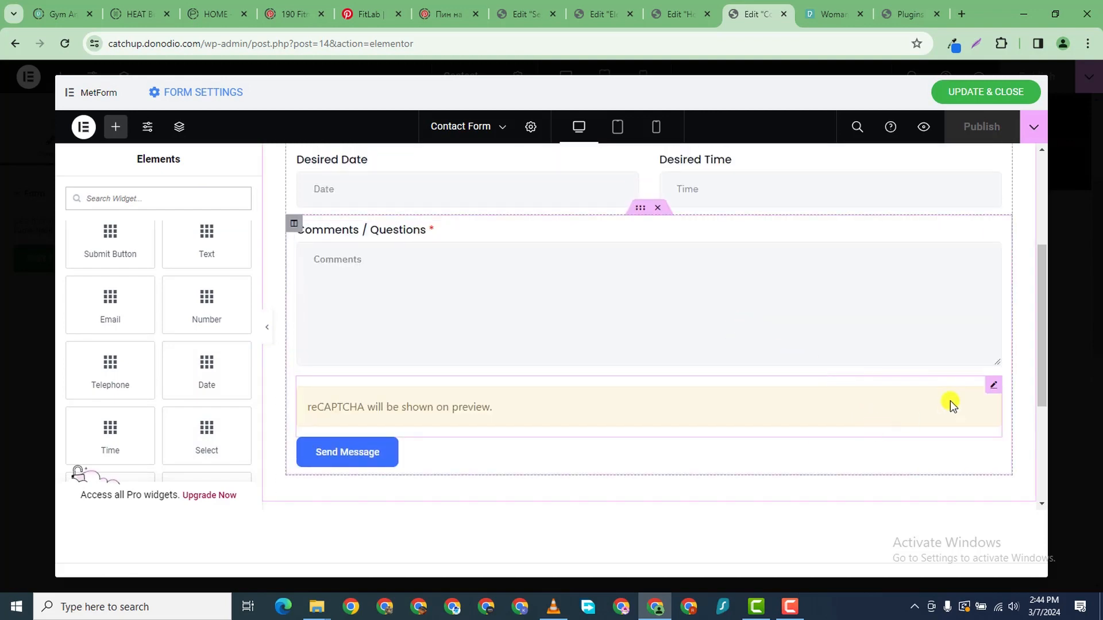
scroll(804, 259, up, 4)
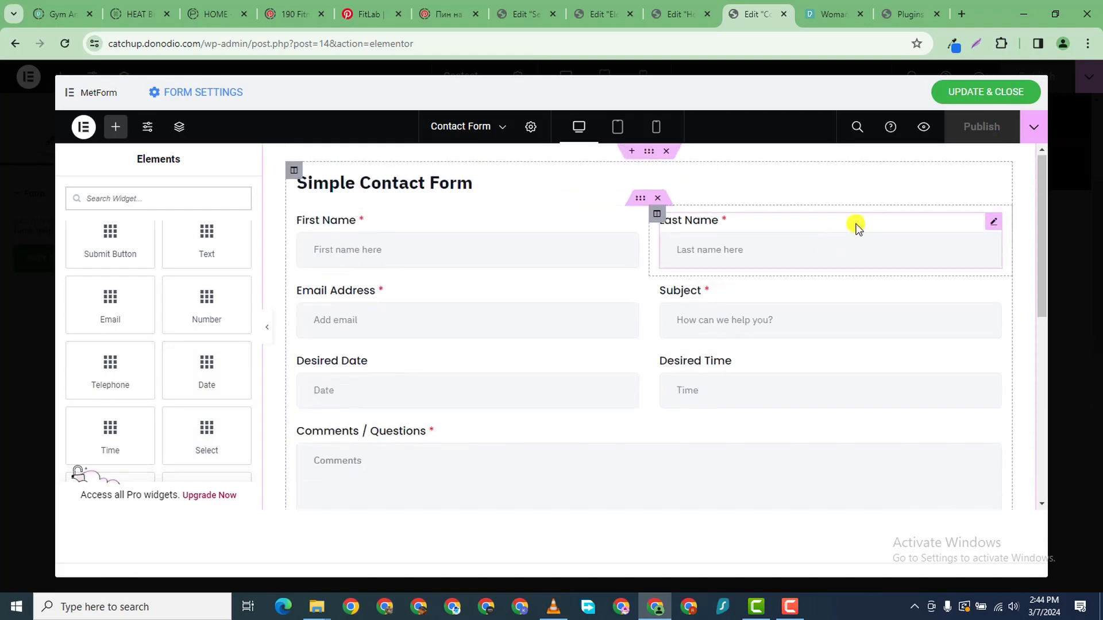
scroll(976, 235, down, 2)
scroll(295, 303, down, 5)
scroll(177, 256, up, 2)
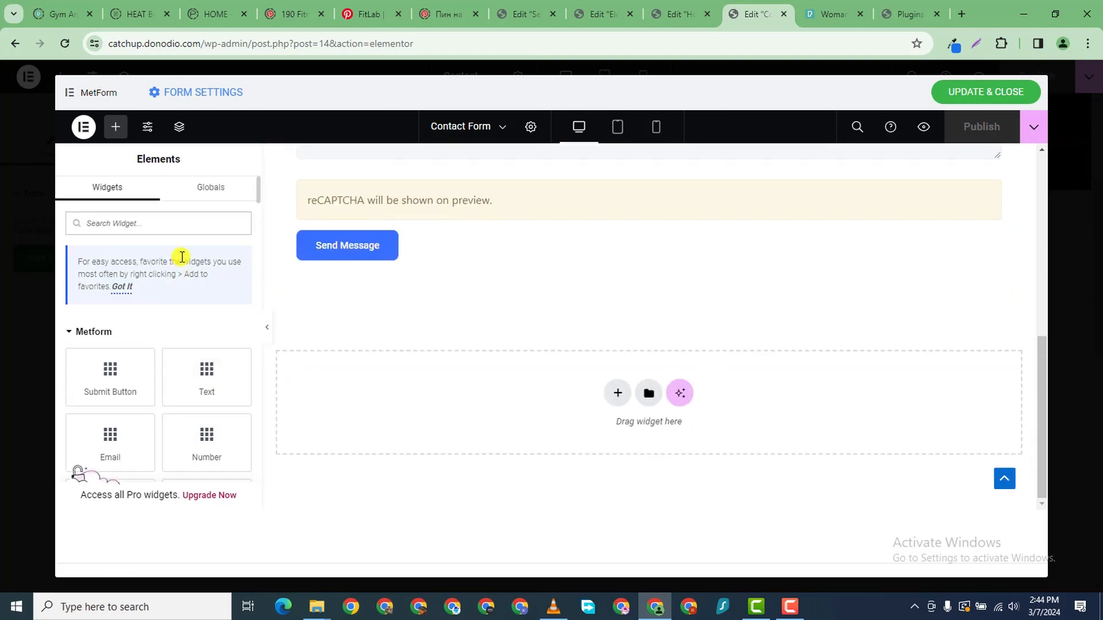
scroll(188, 313, down, 7)
scroll(192, 321, up, 5)
click(197, 189)
scroll(466, 349, up, 4)
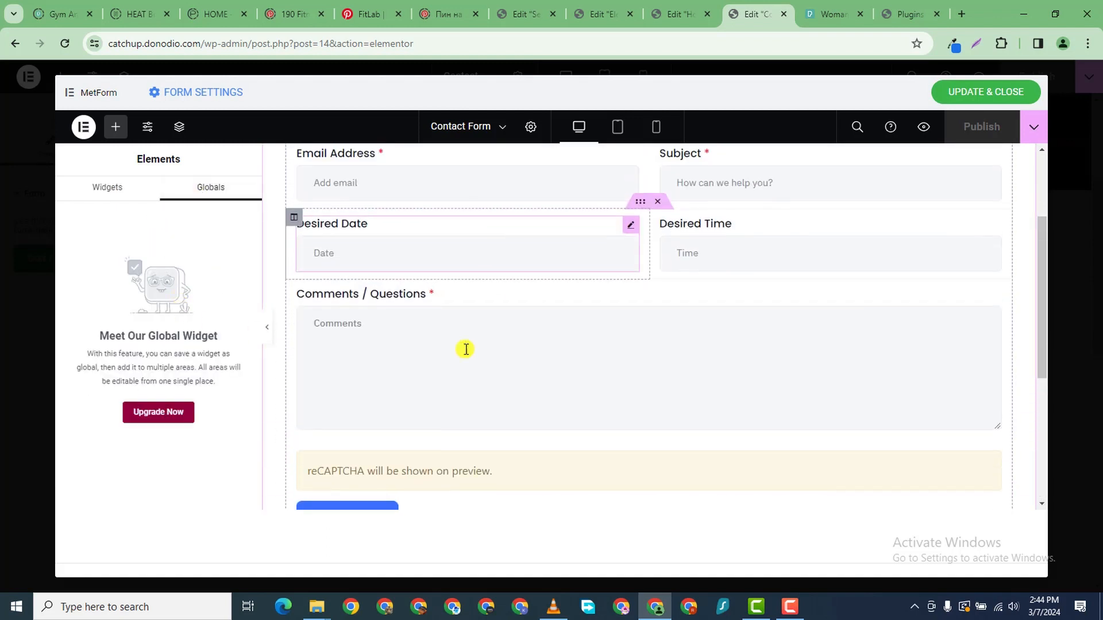
scroll(466, 349, down, 1)
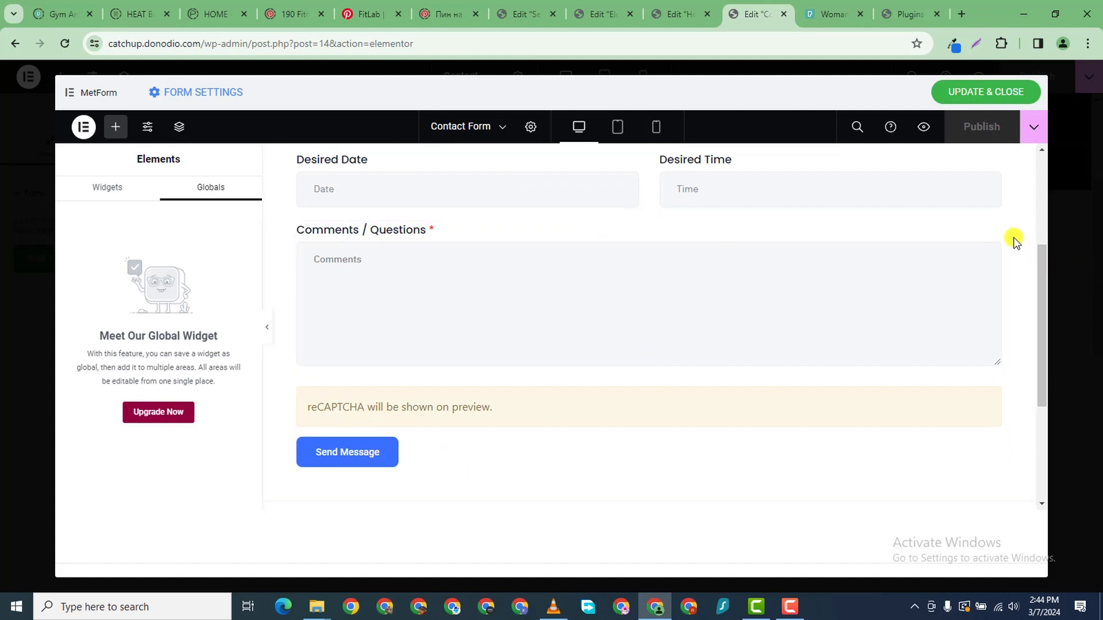
- Review the Comments textarea field's label, name, and required/validation settings
click(993, 229)
scroll(141, 426, down, 3)
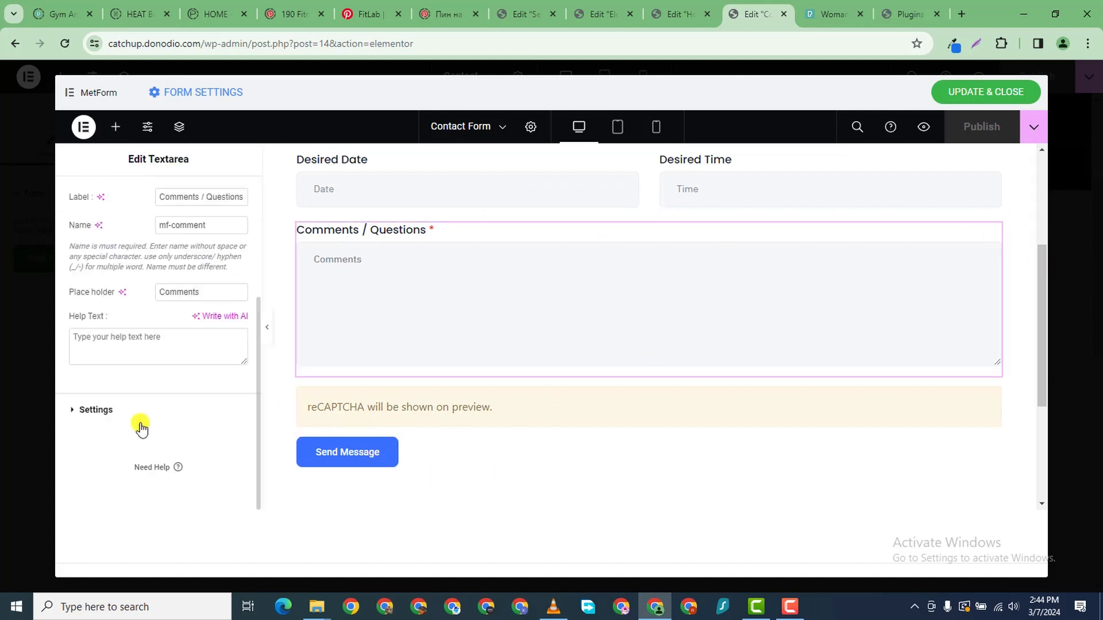
click(71, 411)
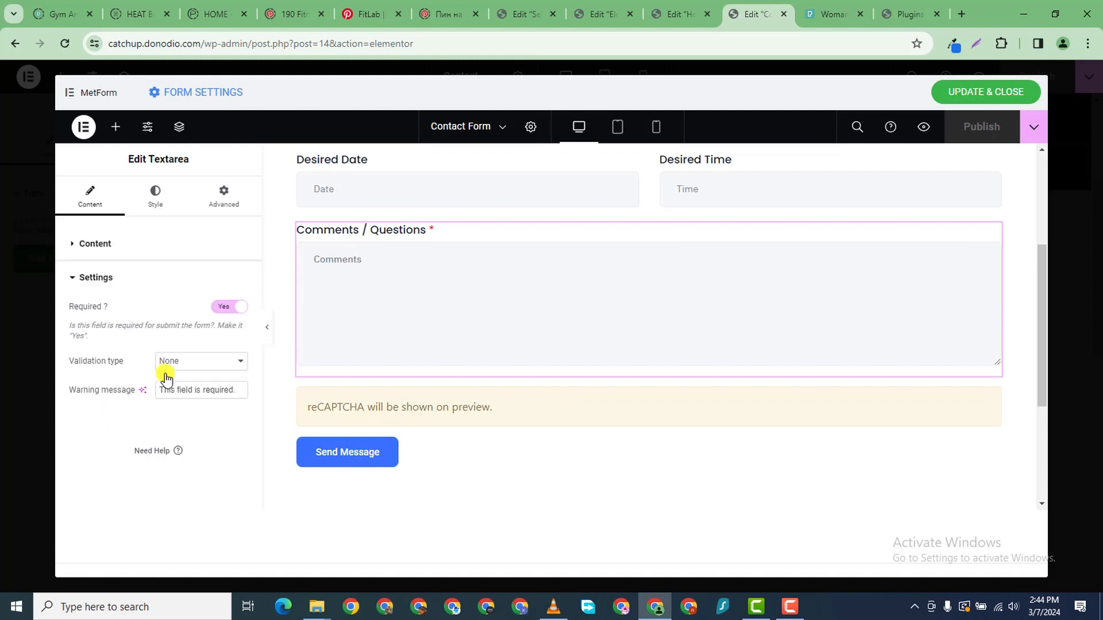
click(75, 247)
scroll(253, 419, down, 3)
scroll(406, 426, down, 1)
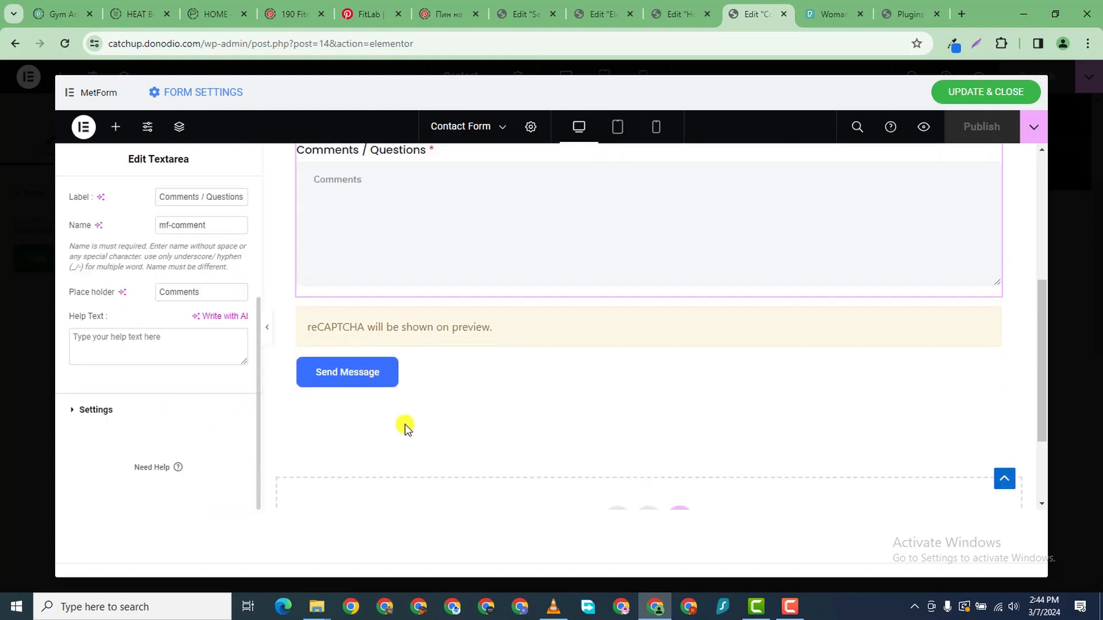
- Inspect the Send Message button's content, hidden inputs, style, and advanced layout settings
click(389, 381)
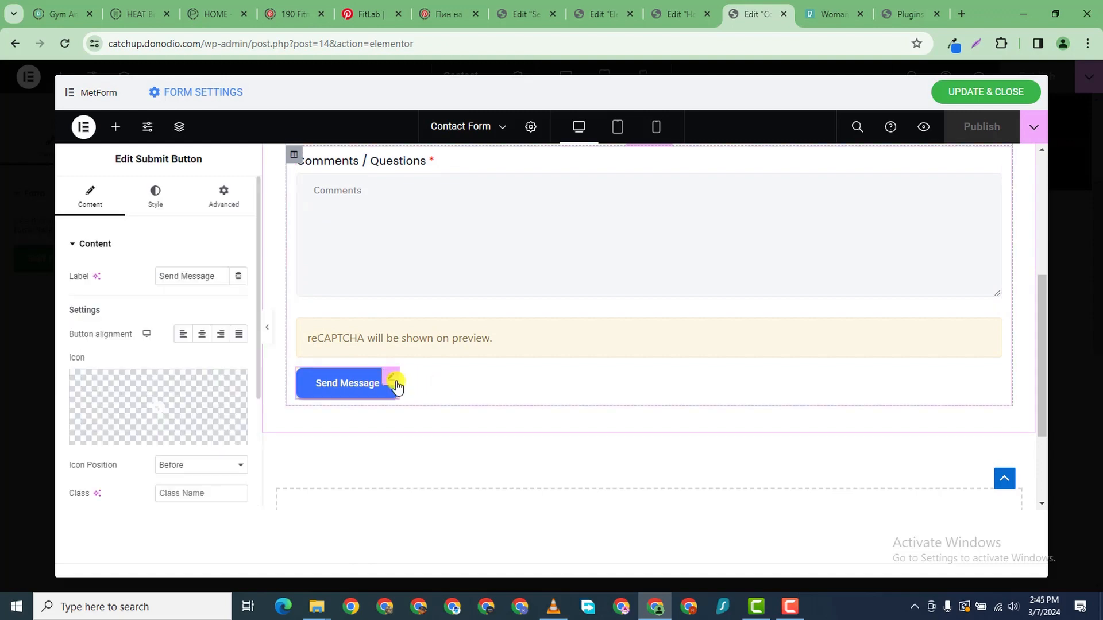
scroll(150, 345, down, 3)
scroll(132, 356, up, 3)
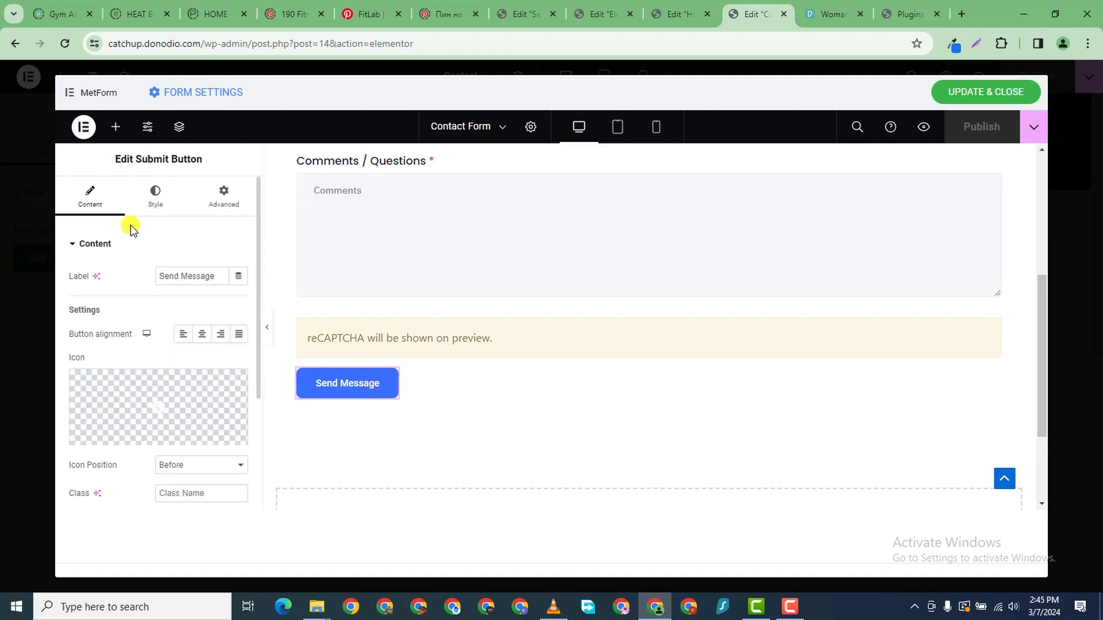
scroll(115, 287, down, 3)
click(80, 410)
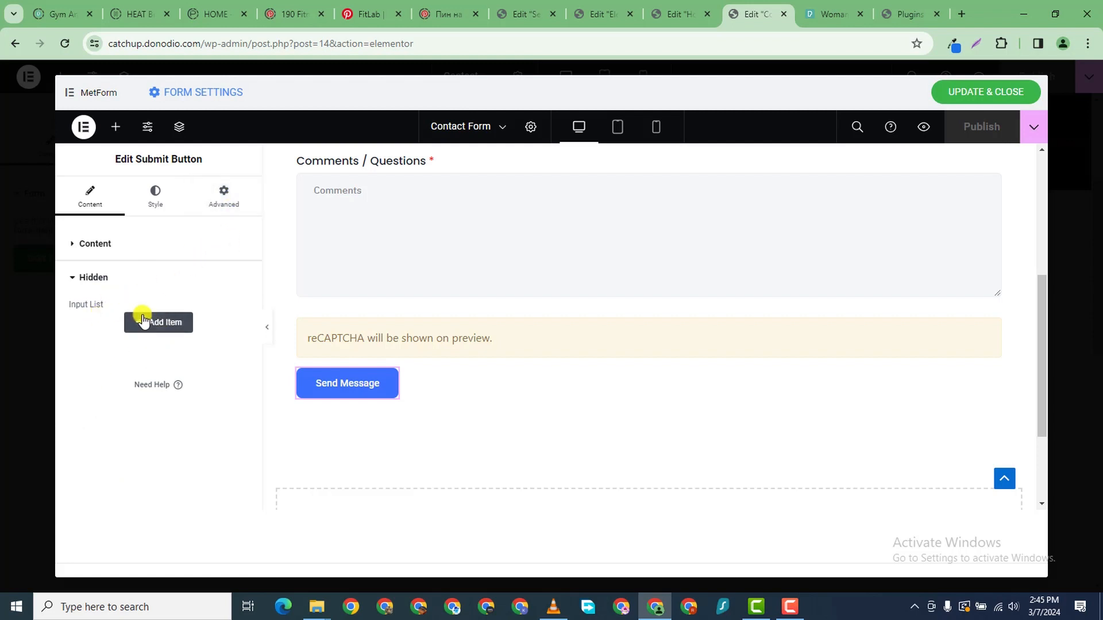
click(152, 201)
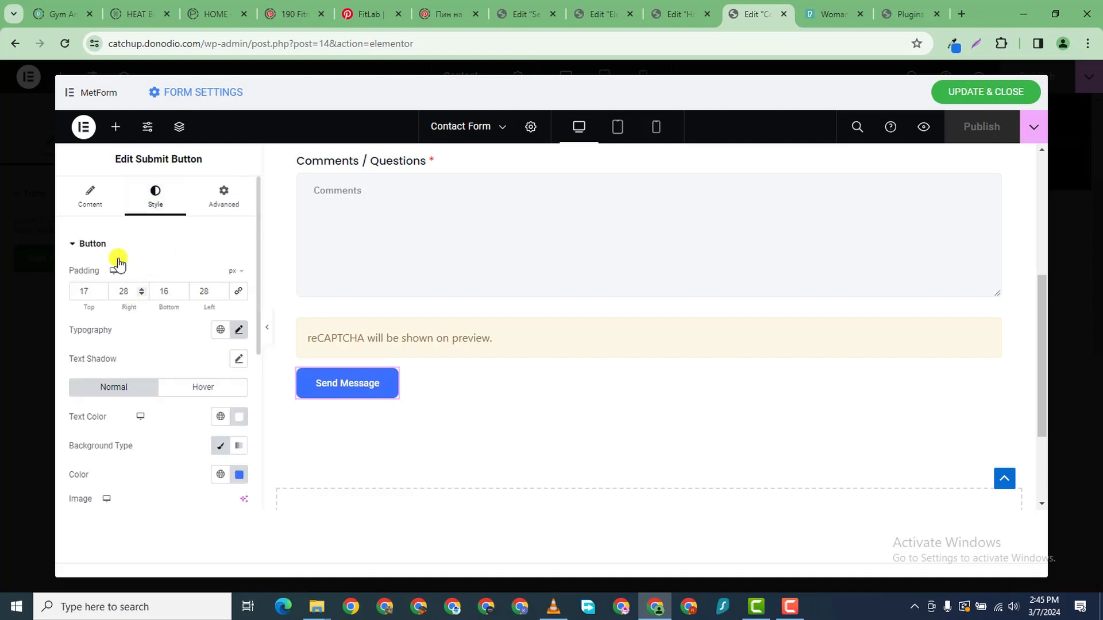
click(92, 202)
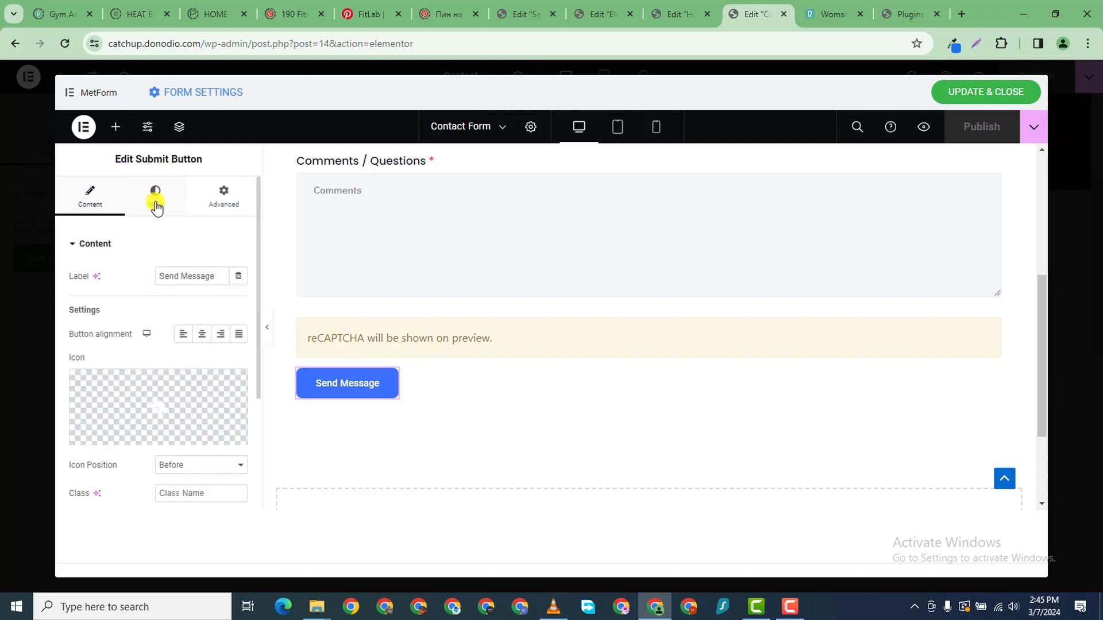
click(216, 209)
click(154, 198)
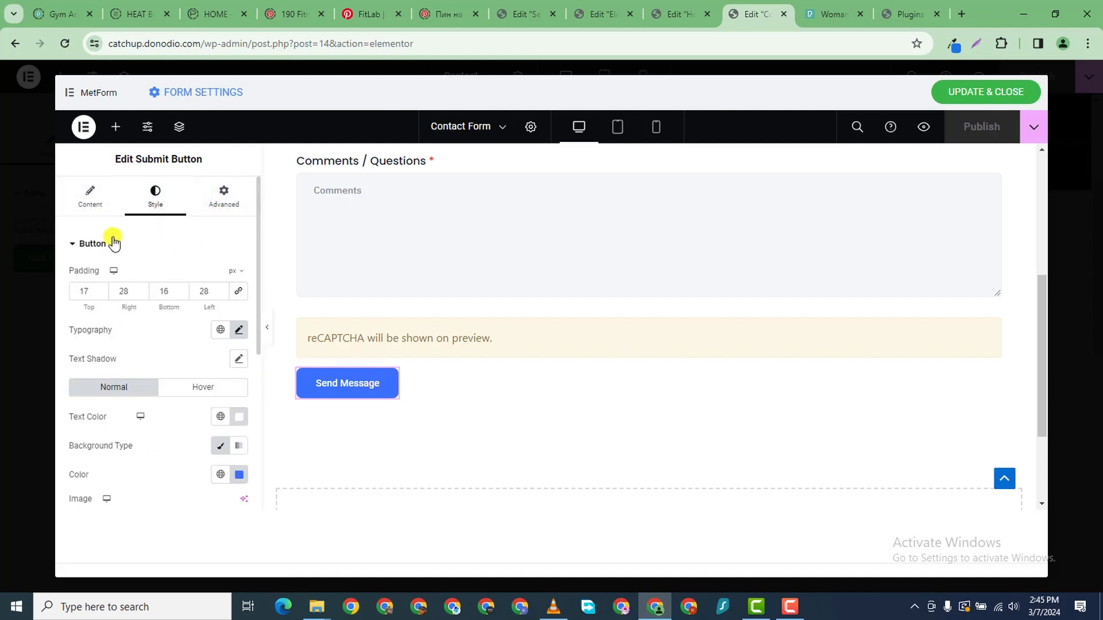
click(93, 202)
scroll(164, 353, down, 3)
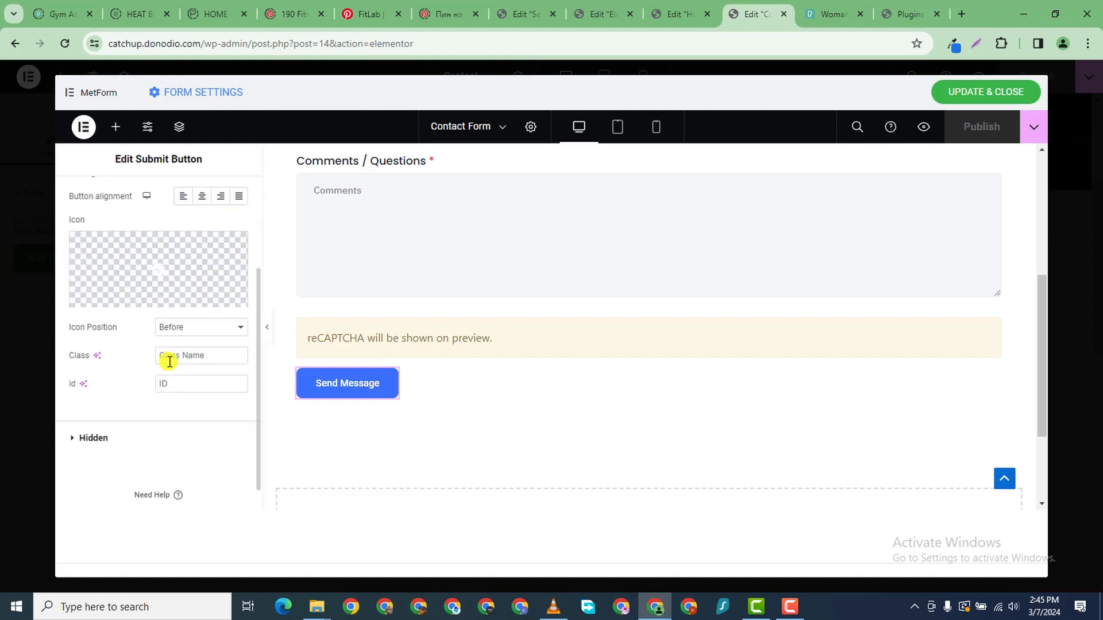
scroll(361, 287, up, 5)
scroll(551, 170, down, 1)
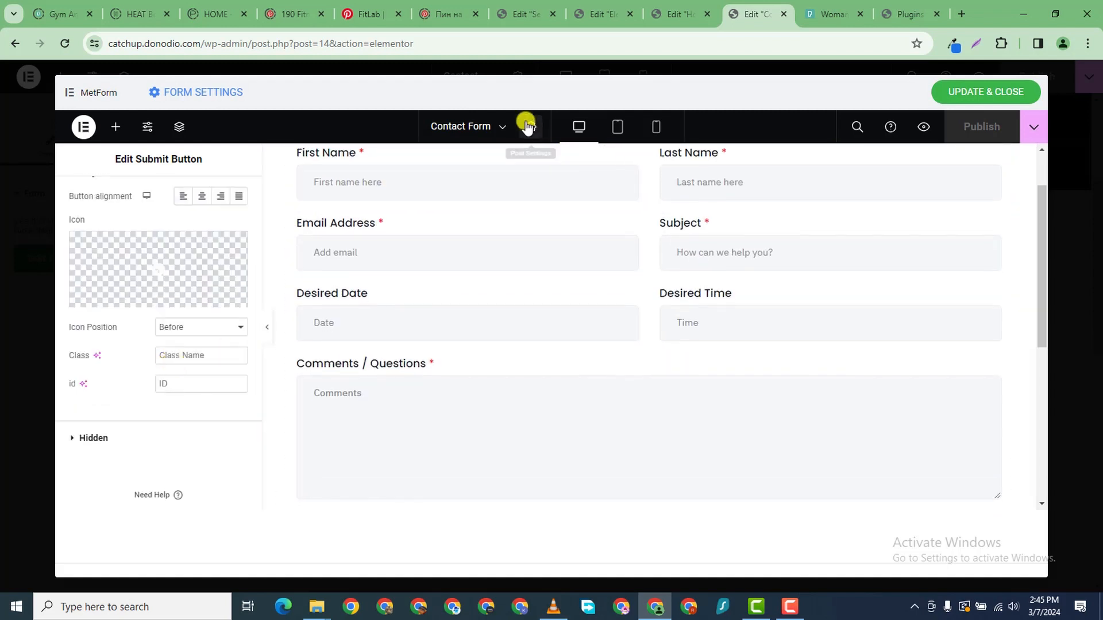
- Open and review the form's general page settings
click(530, 127)
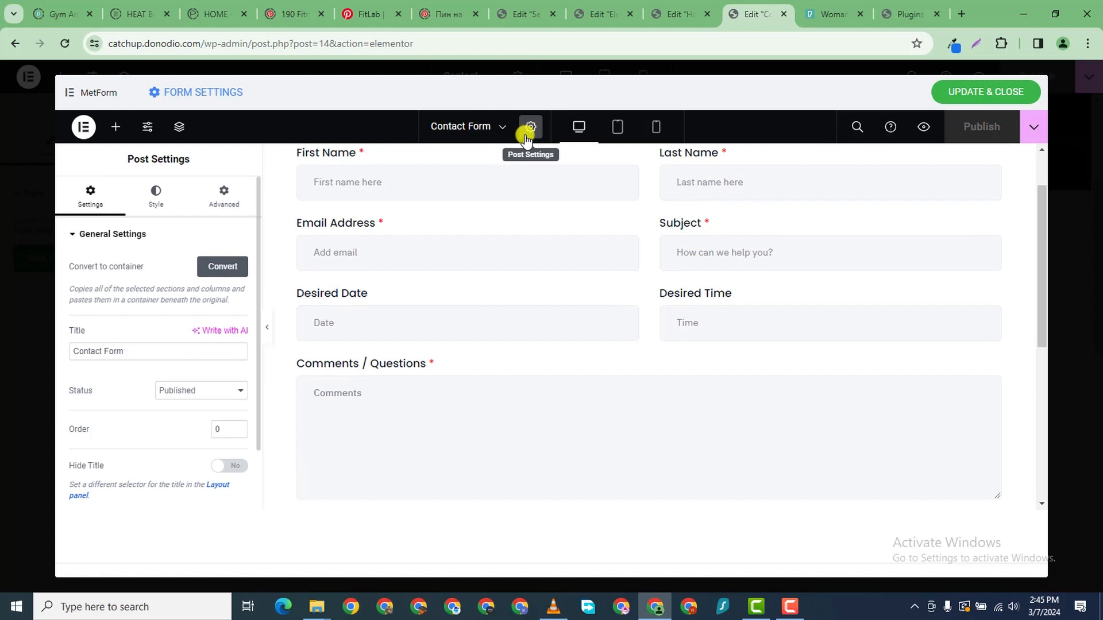
scroll(132, 399, down, 1)
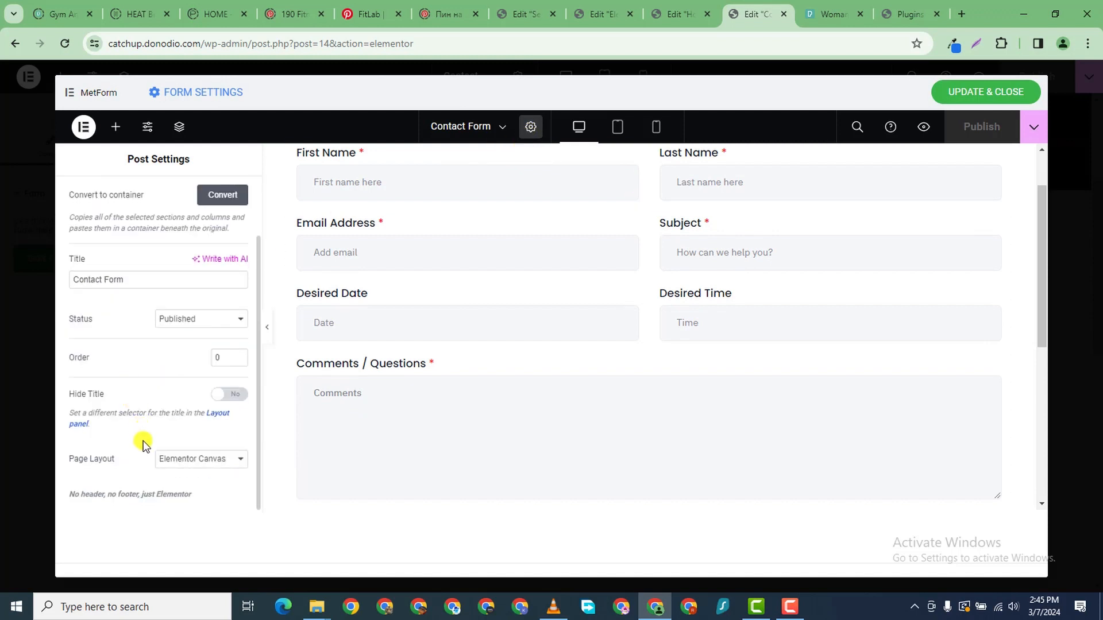
scroll(256, 423, up, 1)
scroll(734, 234, up, 1)
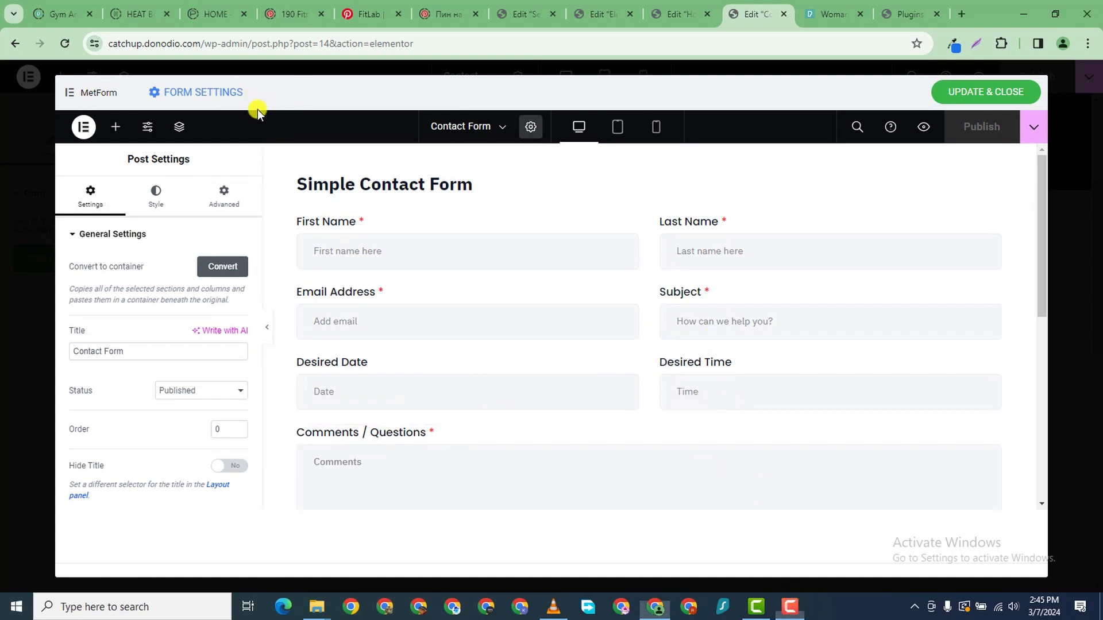
- Close the form editor tab and open the live site from Visit Site in a new tab
click(785, 15)
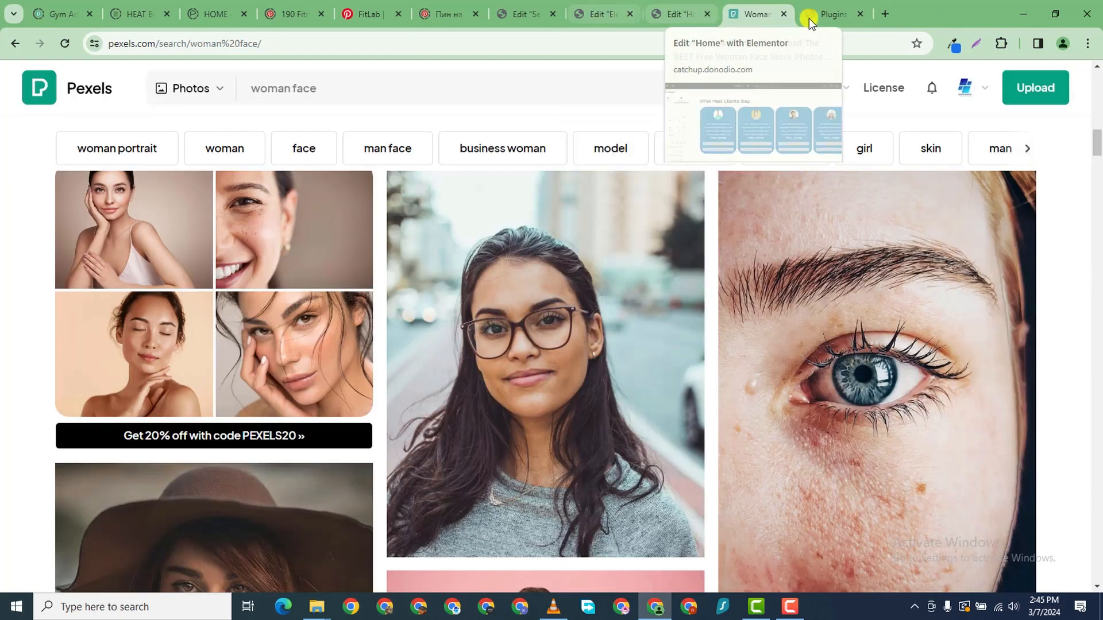
click(823, 15)
mouse_move(73, 73)
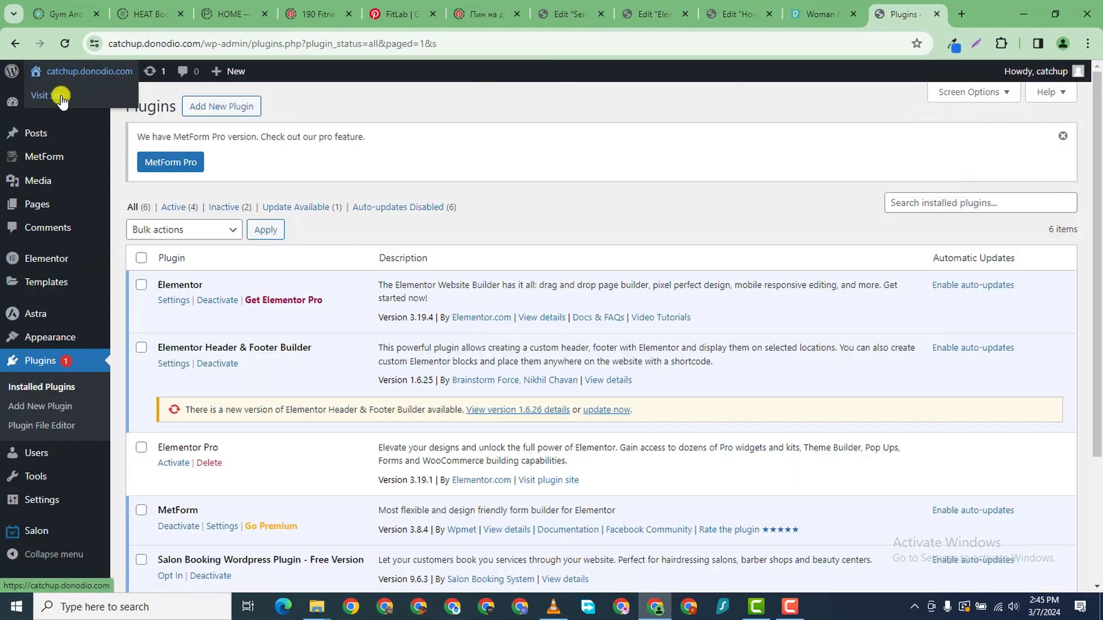
right_click(64, 96)
click(132, 110)
click(901, 9)
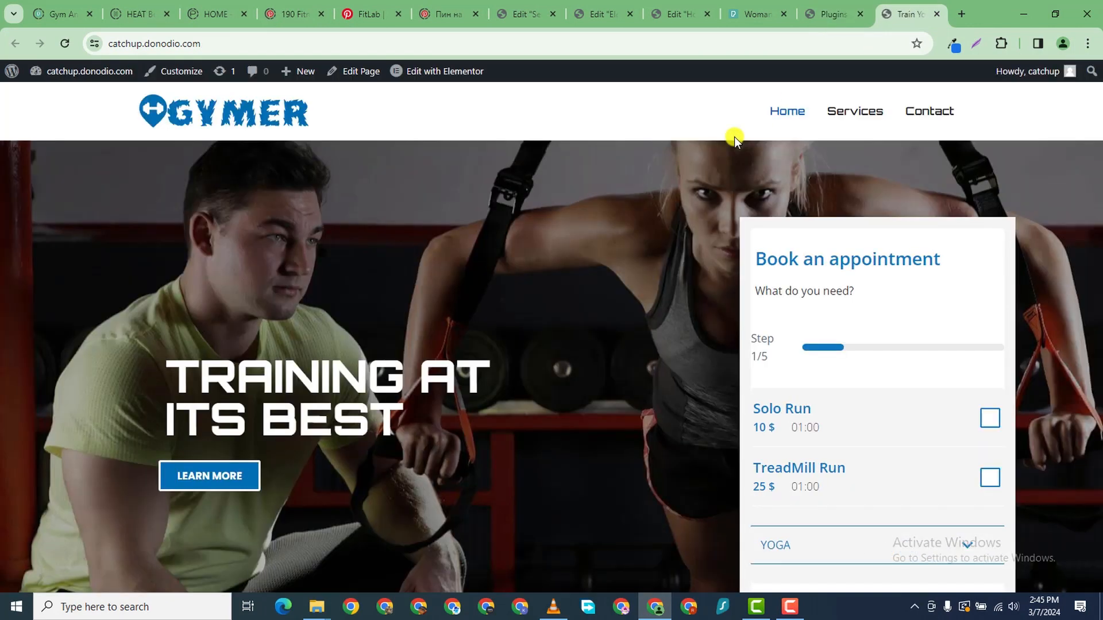
- Select the Solo Run service in the booking widget and continue
scroll(739, 167, down, 4)
scroll(778, 258, up, 2)
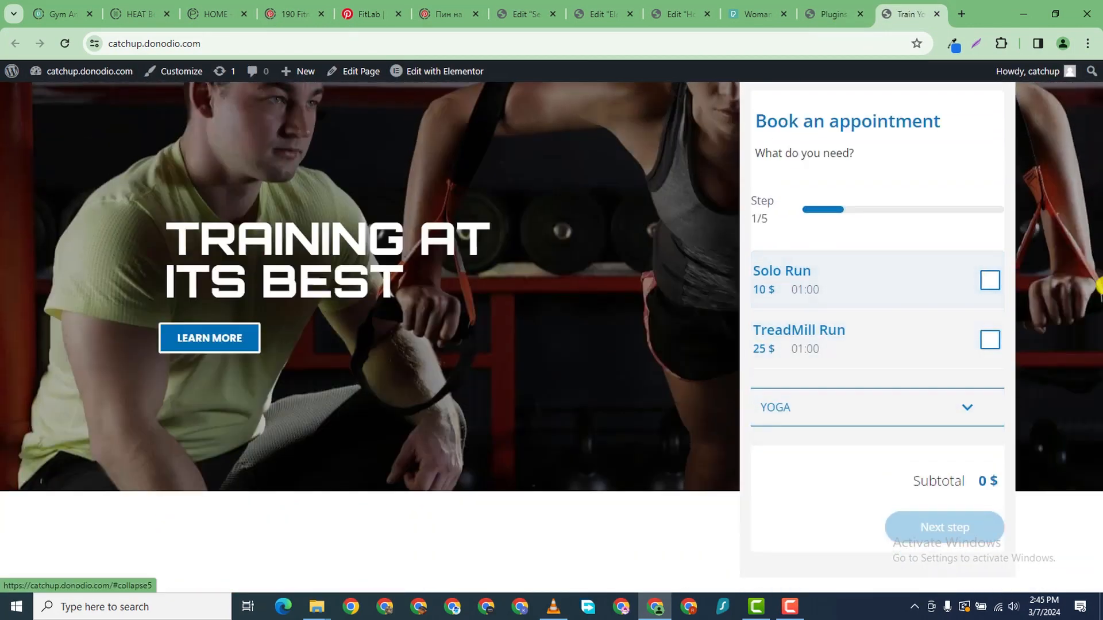
click(992, 282)
scroll(816, 477, down, 1)
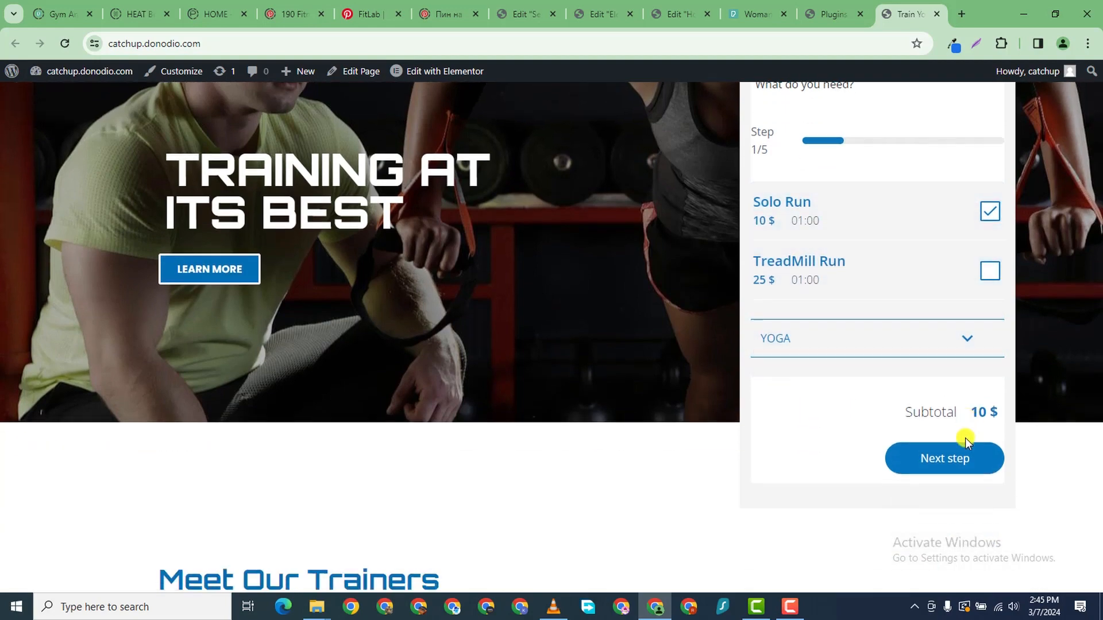
click(957, 458)
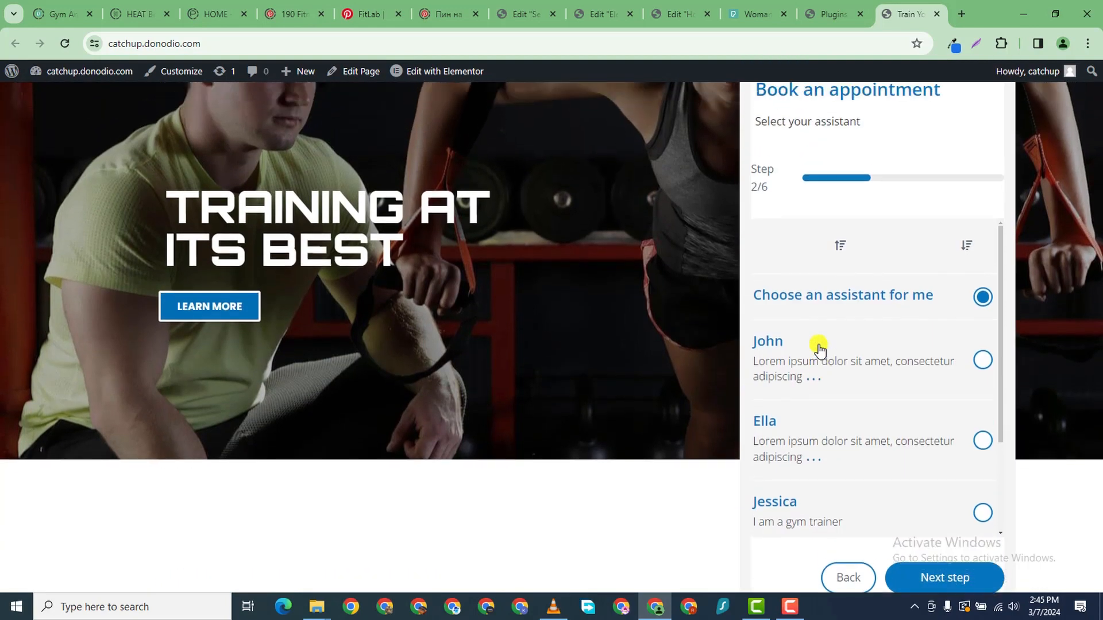
- Choose the first named trainer and continue to the date and time step
scroll(919, 345, down, 1)
scroll(977, 328, up, 2)
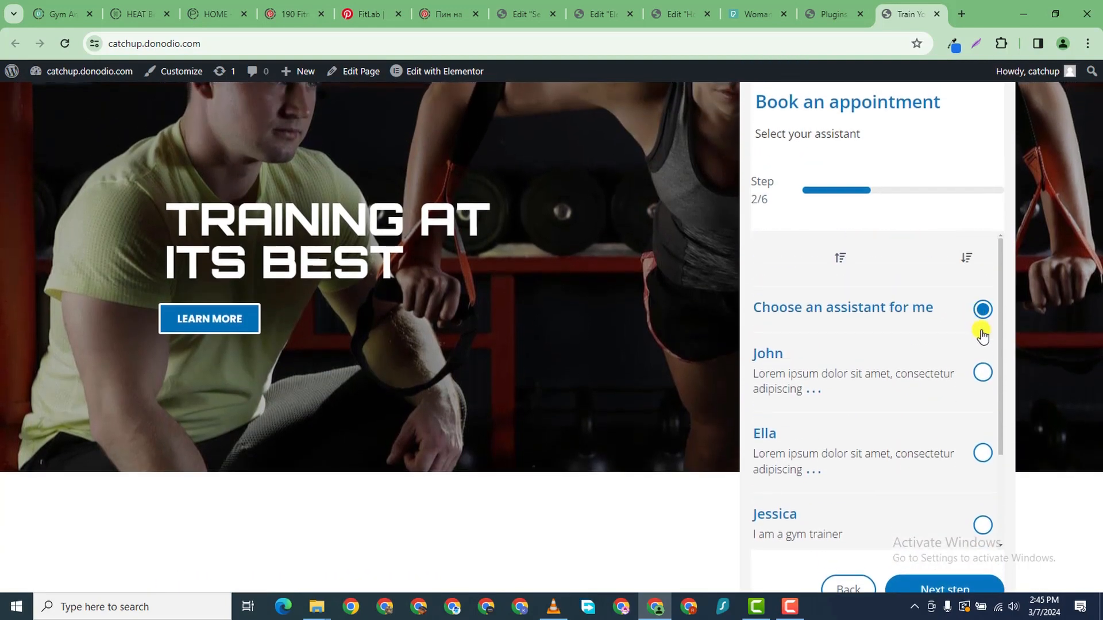
click(982, 373)
scroll(879, 485, down, 2)
click(937, 583)
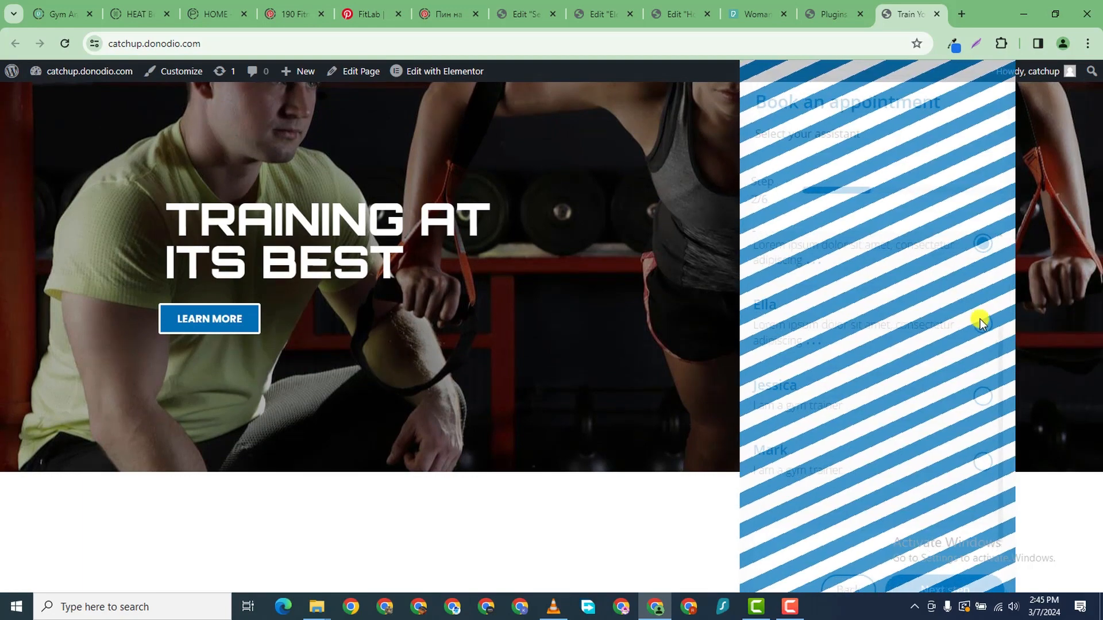
- Pick Saturday, March 9, 2024 at 07:00 and continue to customer details
scroll(873, 429, down, 2)
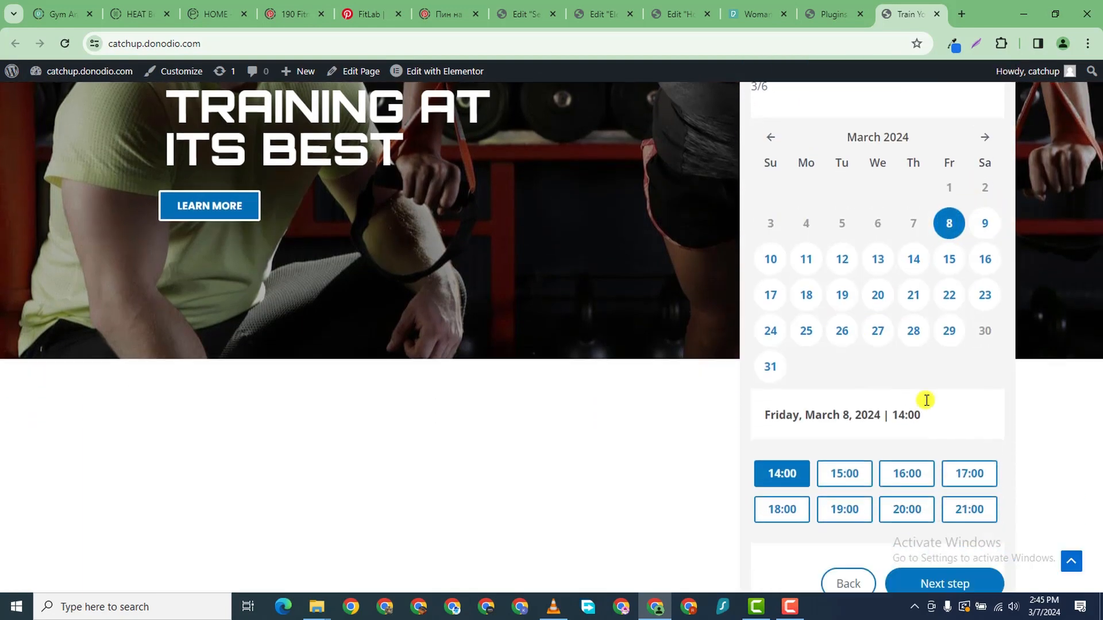
click(984, 198)
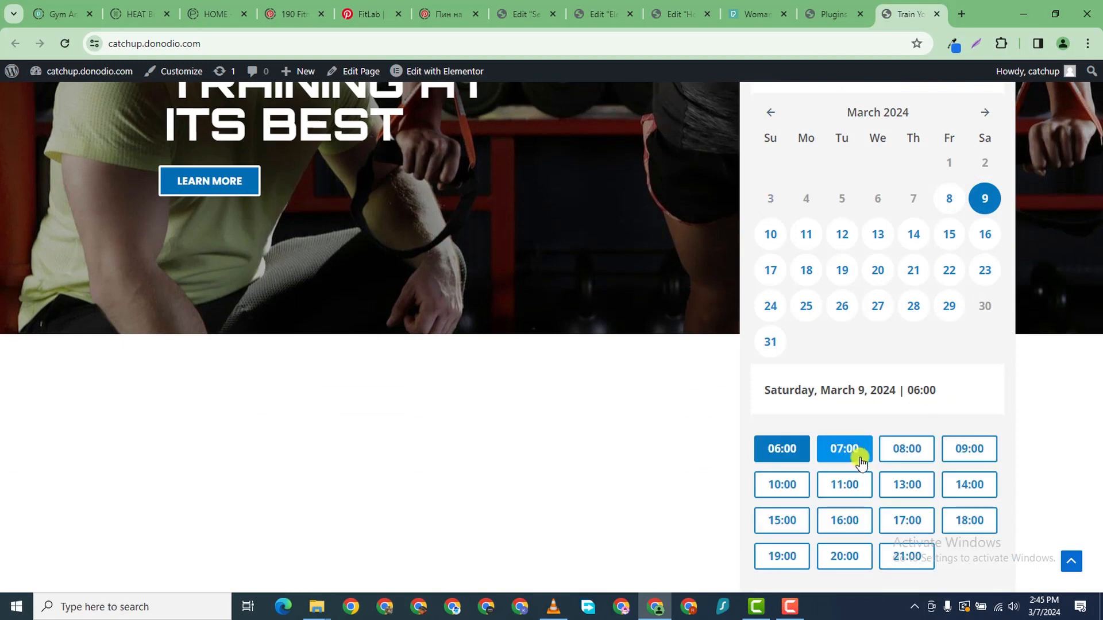
click(856, 452)
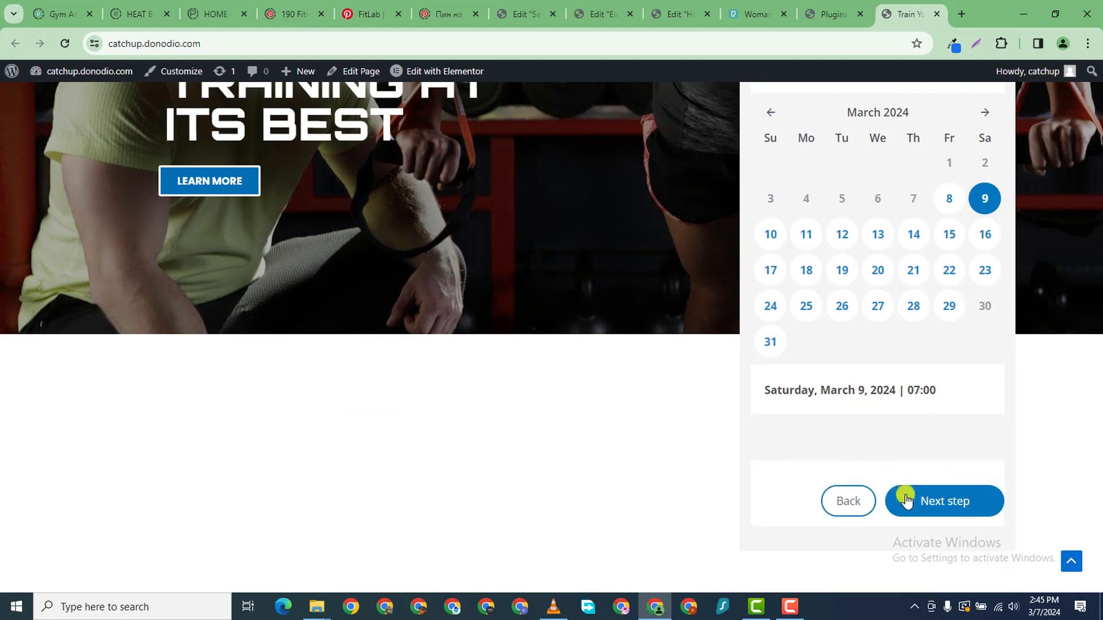
scroll(942, 491, down, 3)
click(954, 440)
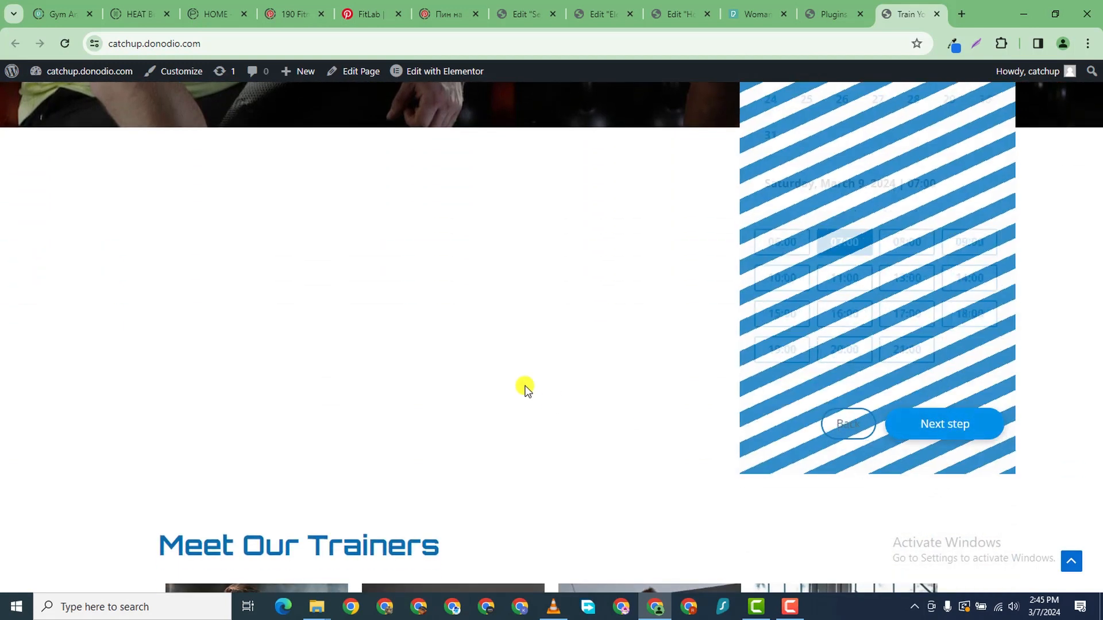
- Proceed through the booking summary and confirm the Solo Run reservation
scroll(894, 477, down, 3)
scroll(934, 206, up, 2)
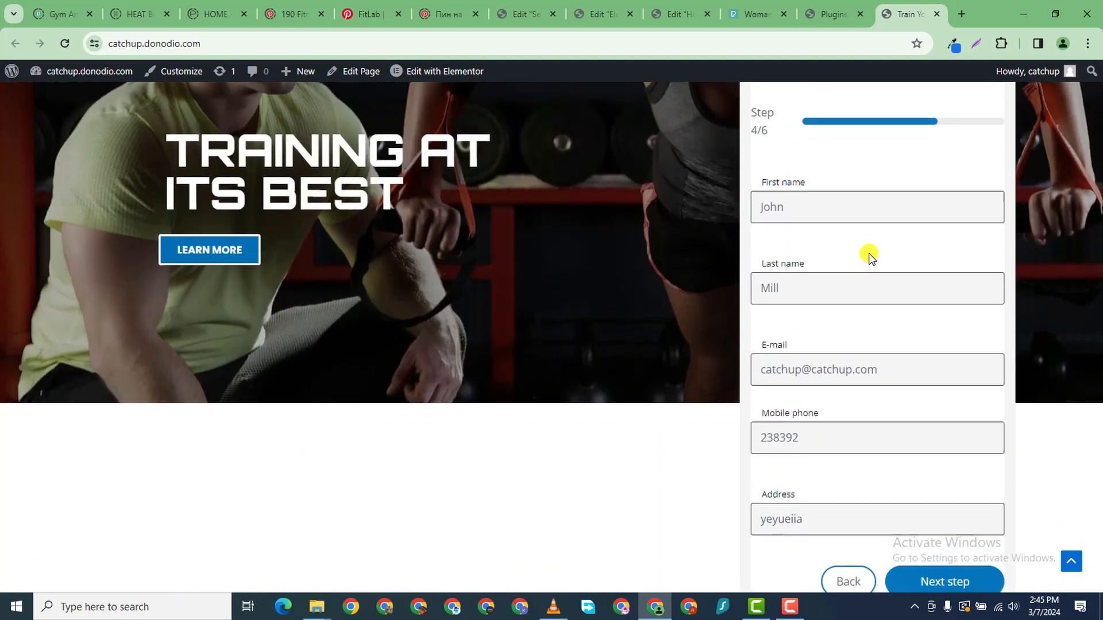
scroll(887, 453, down, 2)
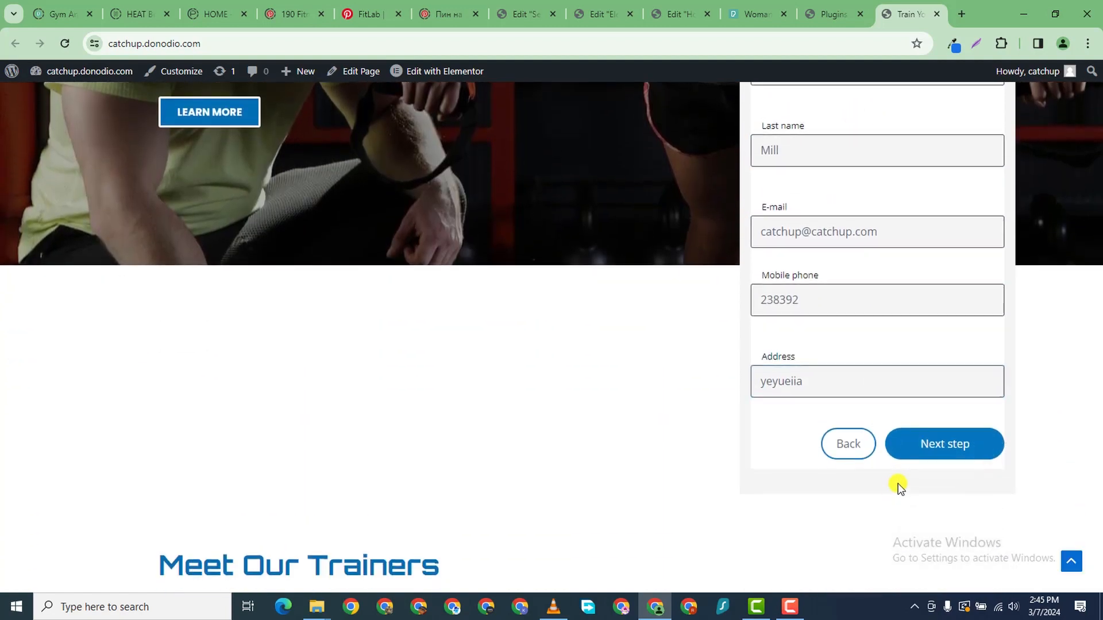
click(950, 440)
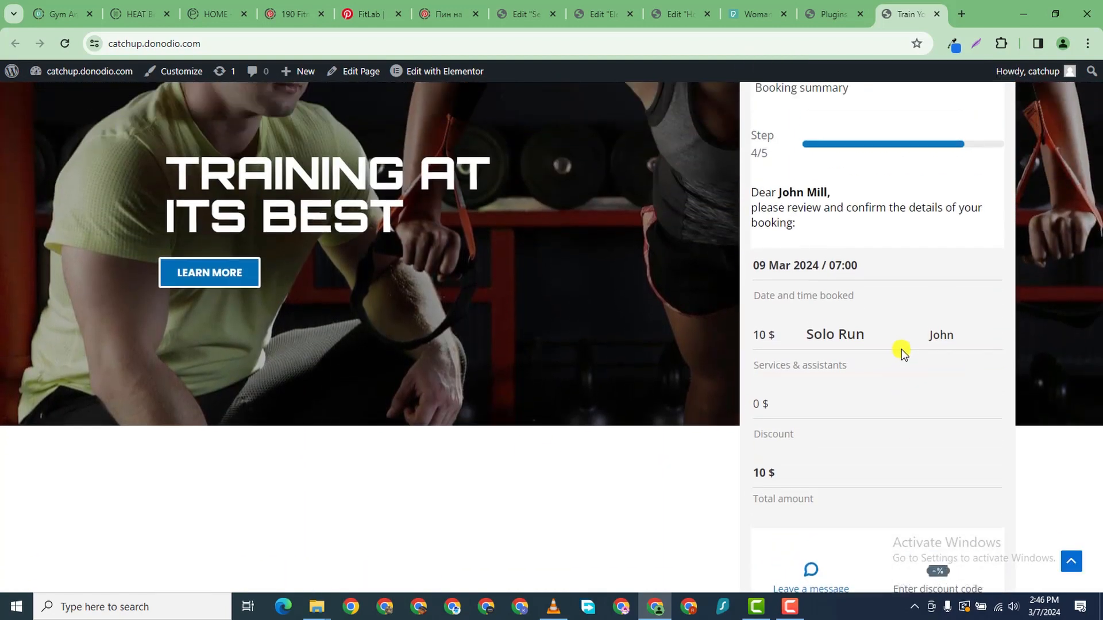
scroll(884, 448, down, 5)
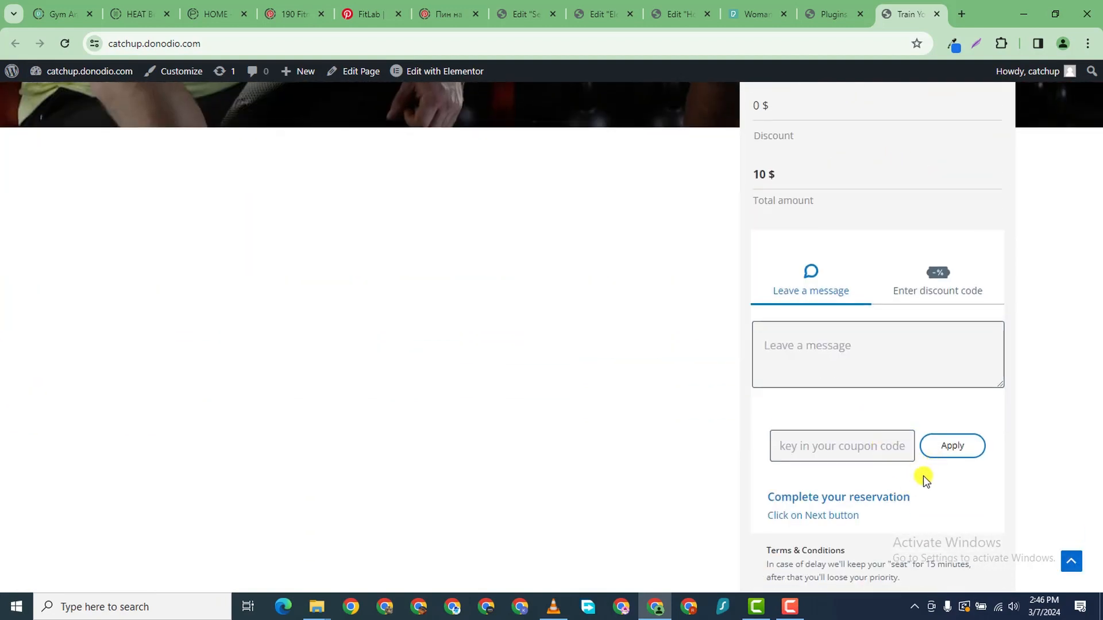
scroll(922, 476, down, 4)
click(927, 455)
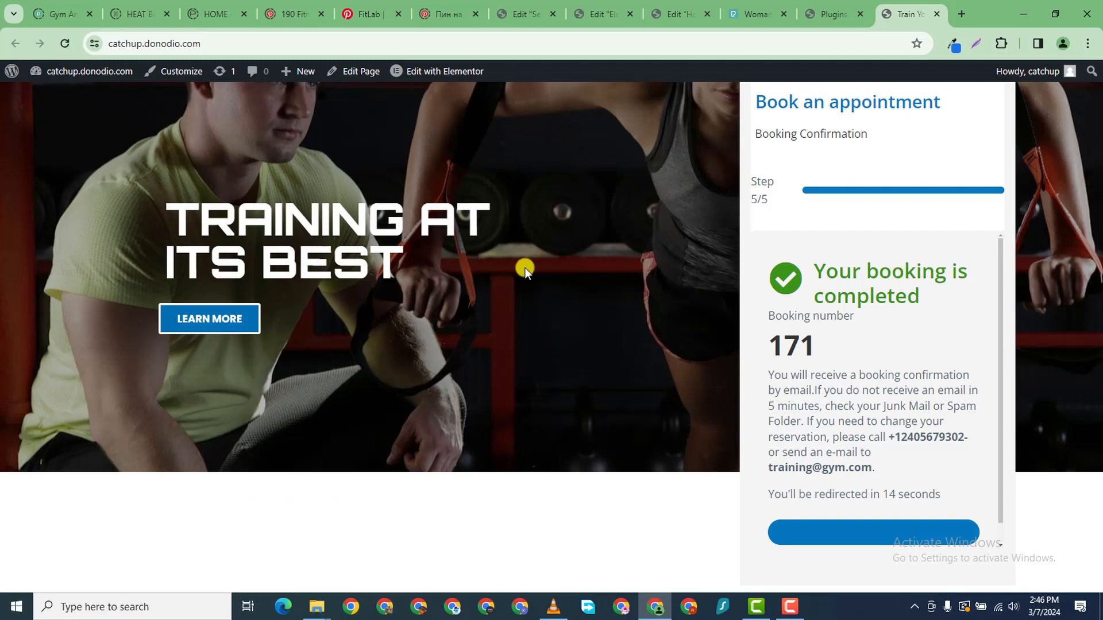
- Stay on the booking confirmation until it redirects to the Gymer 'Thank you for booking' page
scroll(603, 260, down, 1)
scroll(604, 256, up, 1)
scroll(608, 241, down, 3)
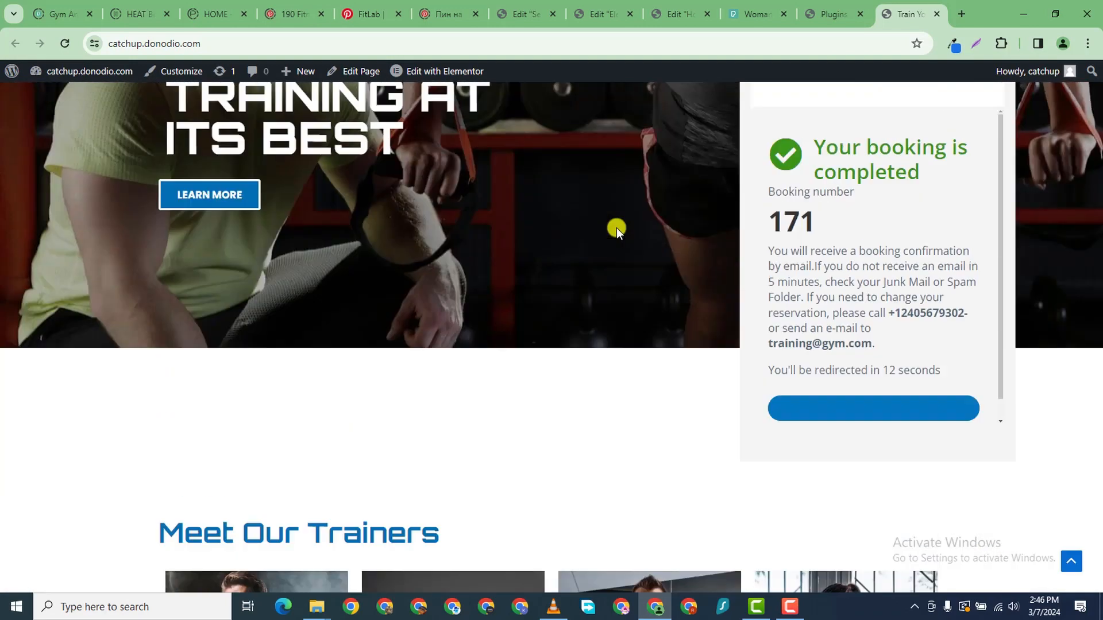
scroll(616, 227, up, 3)
scroll(728, 175, up, 2)
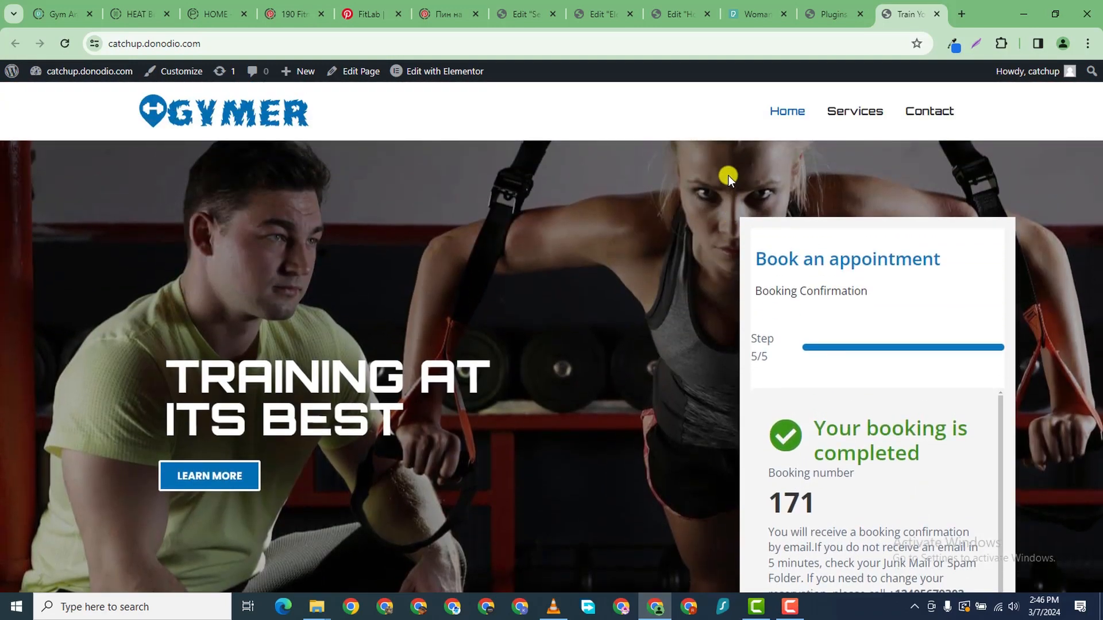
scroll(553, 192, down, 1)
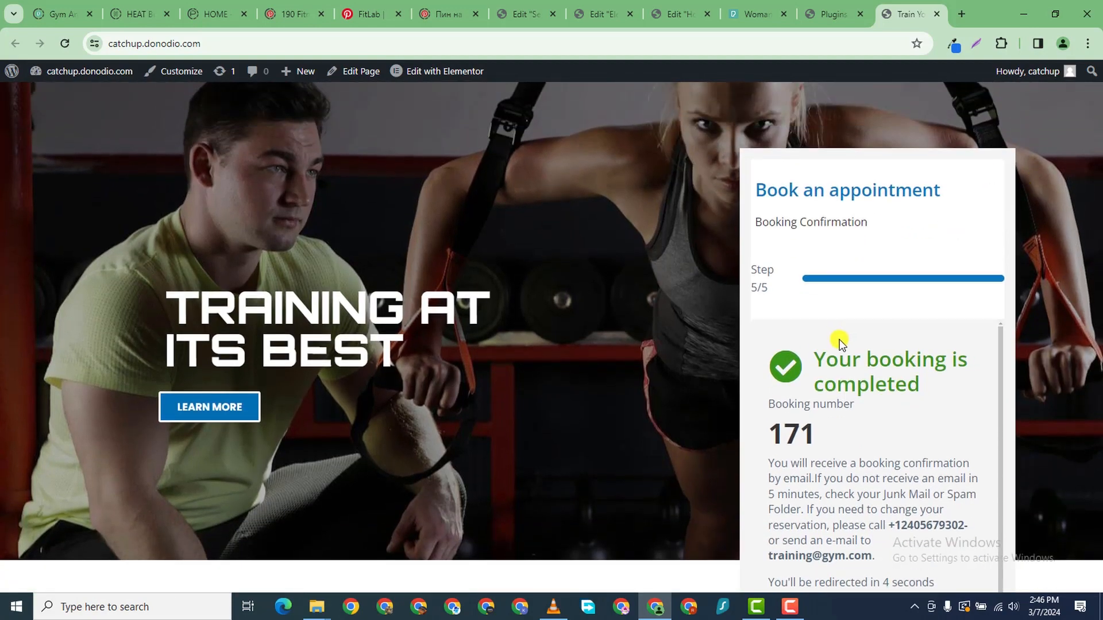
scroll(866, 360, down, 4)
scroll(943, 313, up, 4)
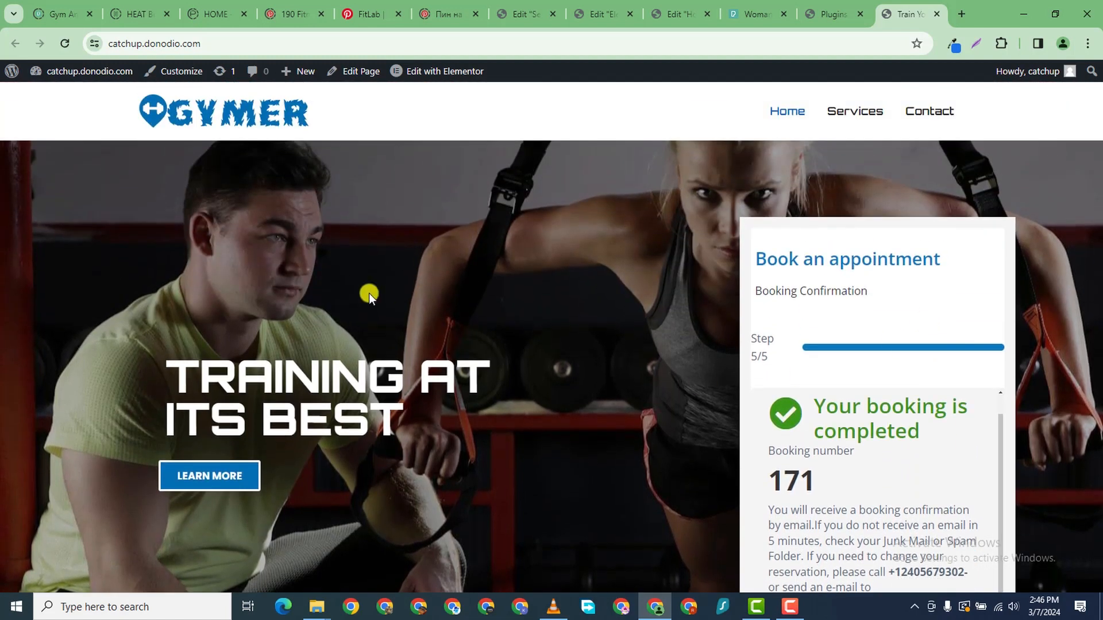
scroll(504, 230, down, 3)
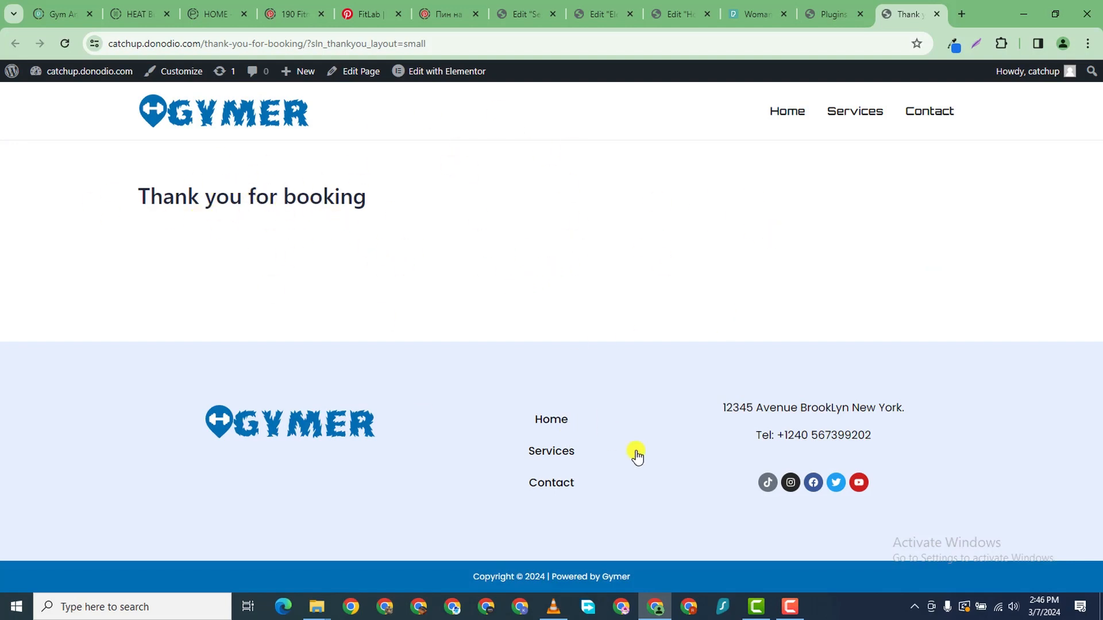
click(788, 611)
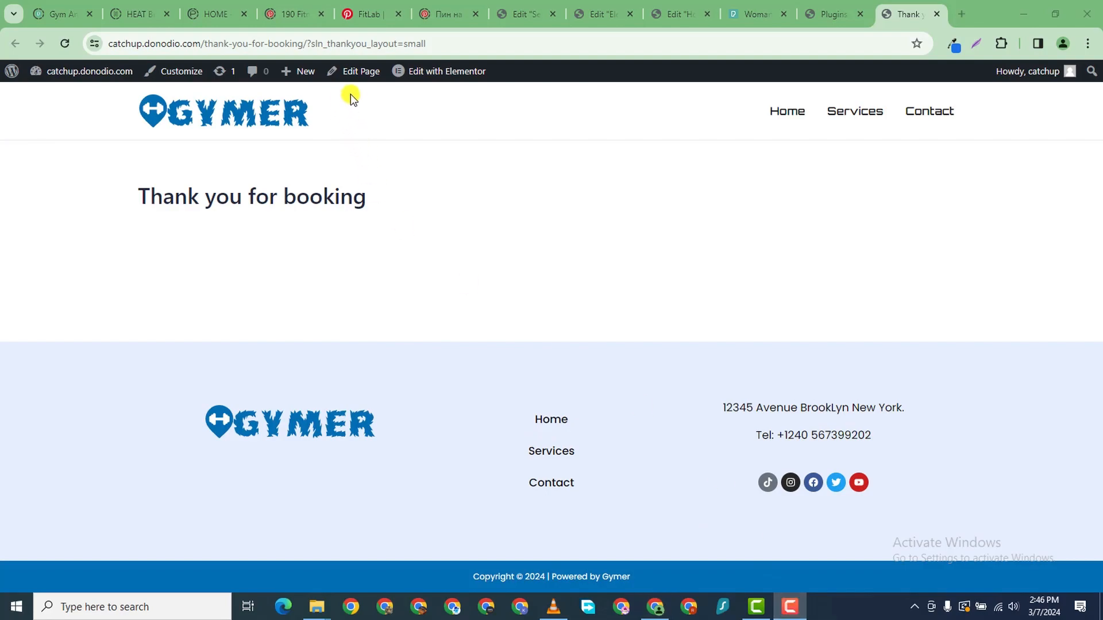